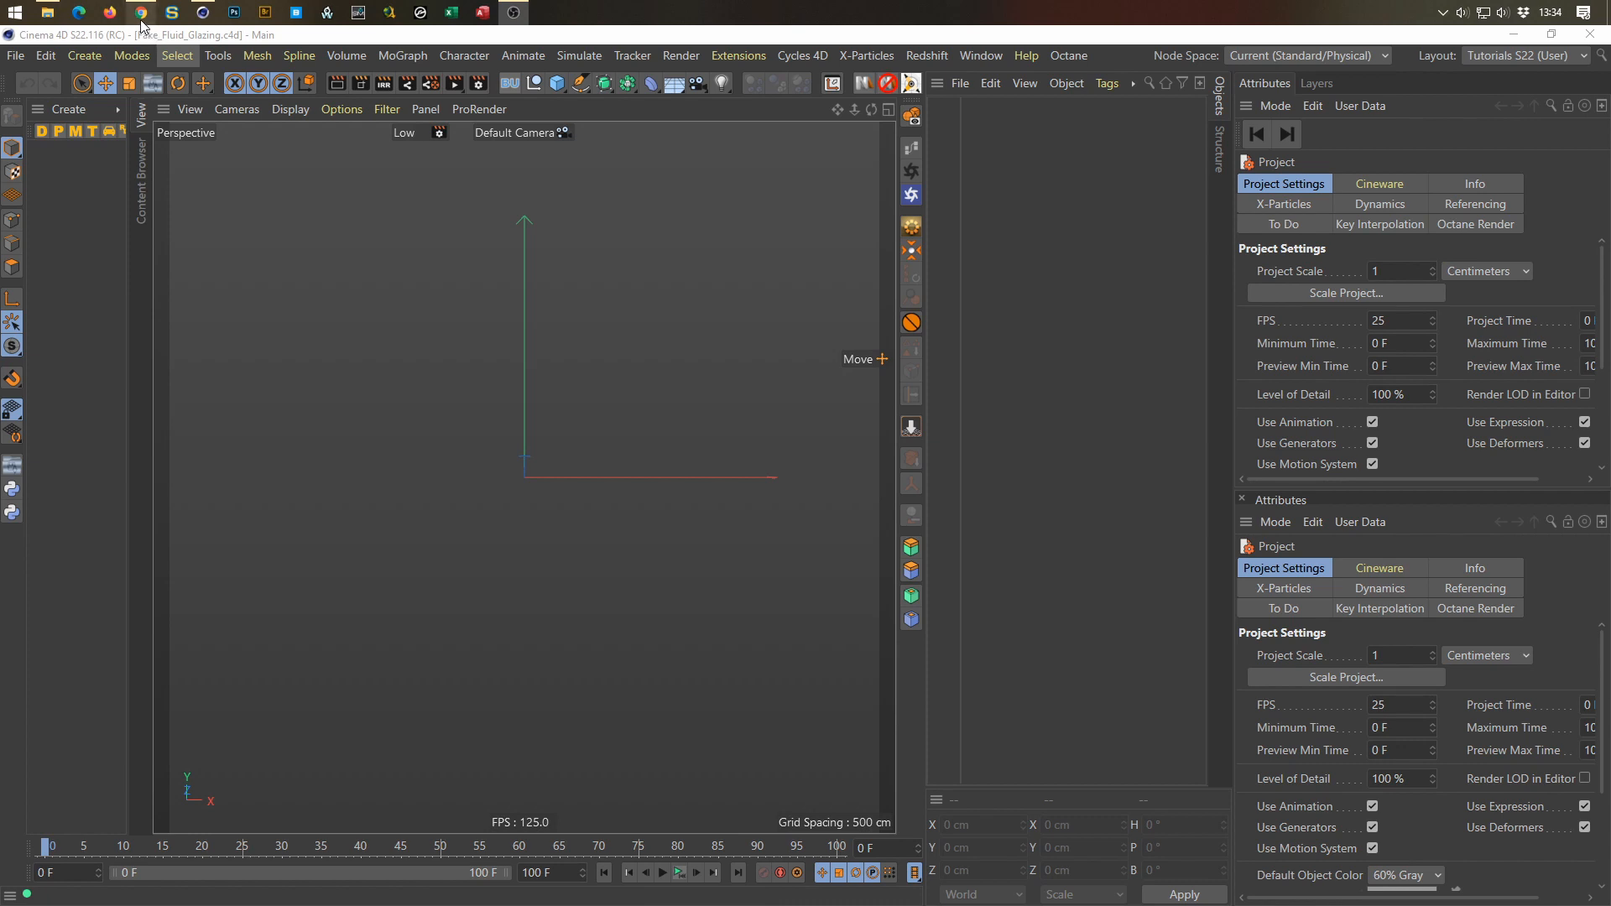
# Step: Switch to Chrome and browse the artist's Instagram profile for fluid and glazing reference posts
pyautogui.moveTo(141, 21)
pyautogui.click(125, 89)
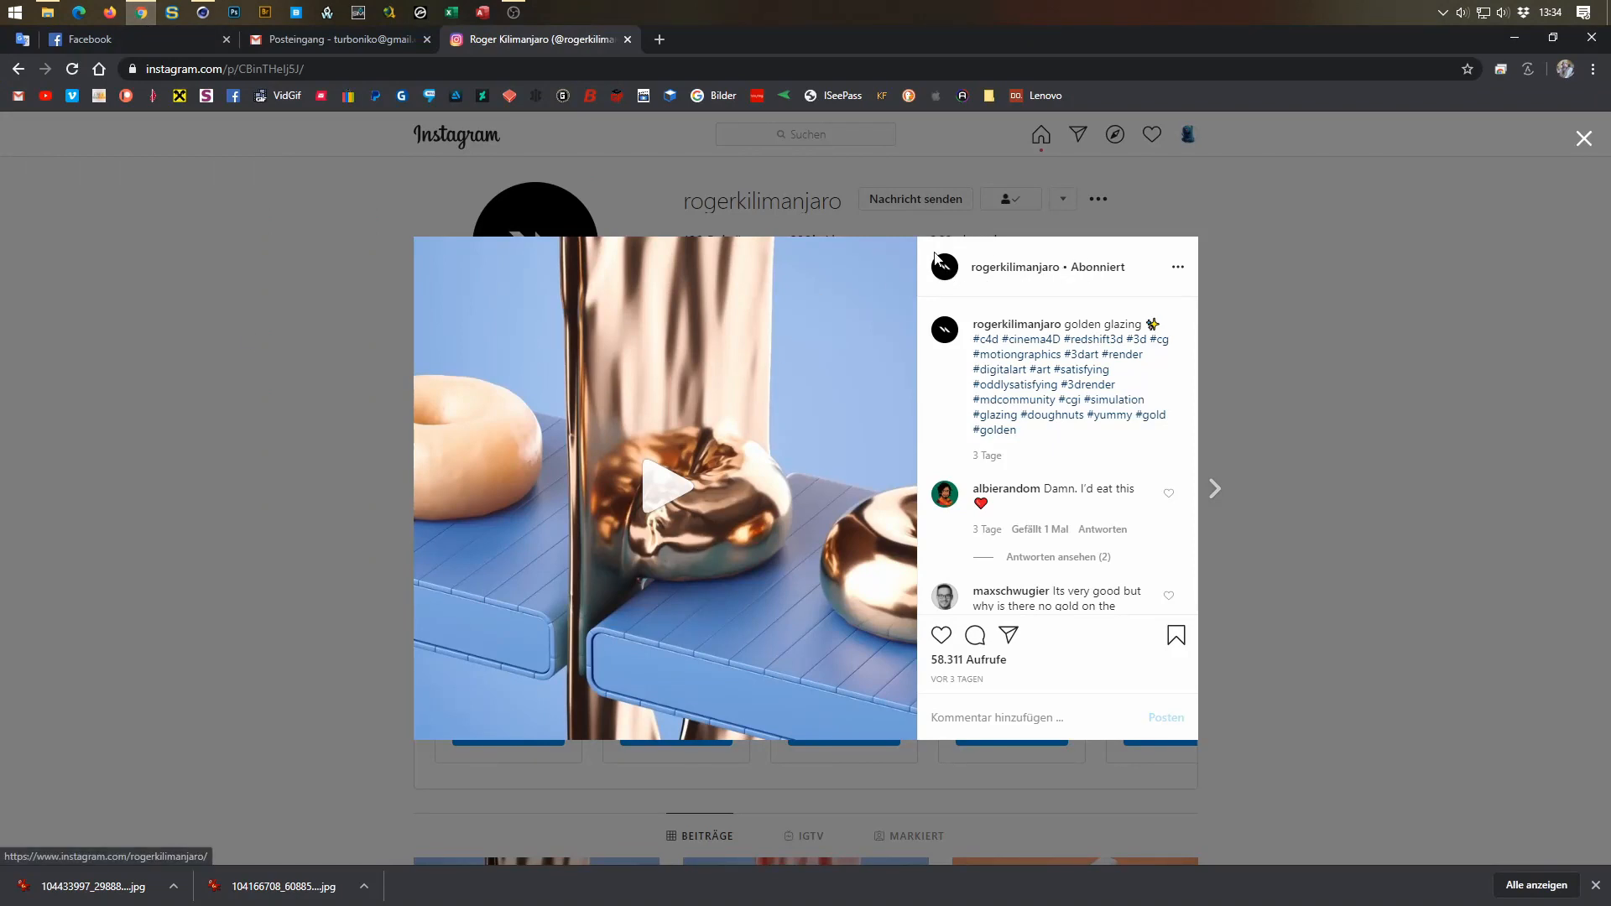
pyautogui.click(869, 198)
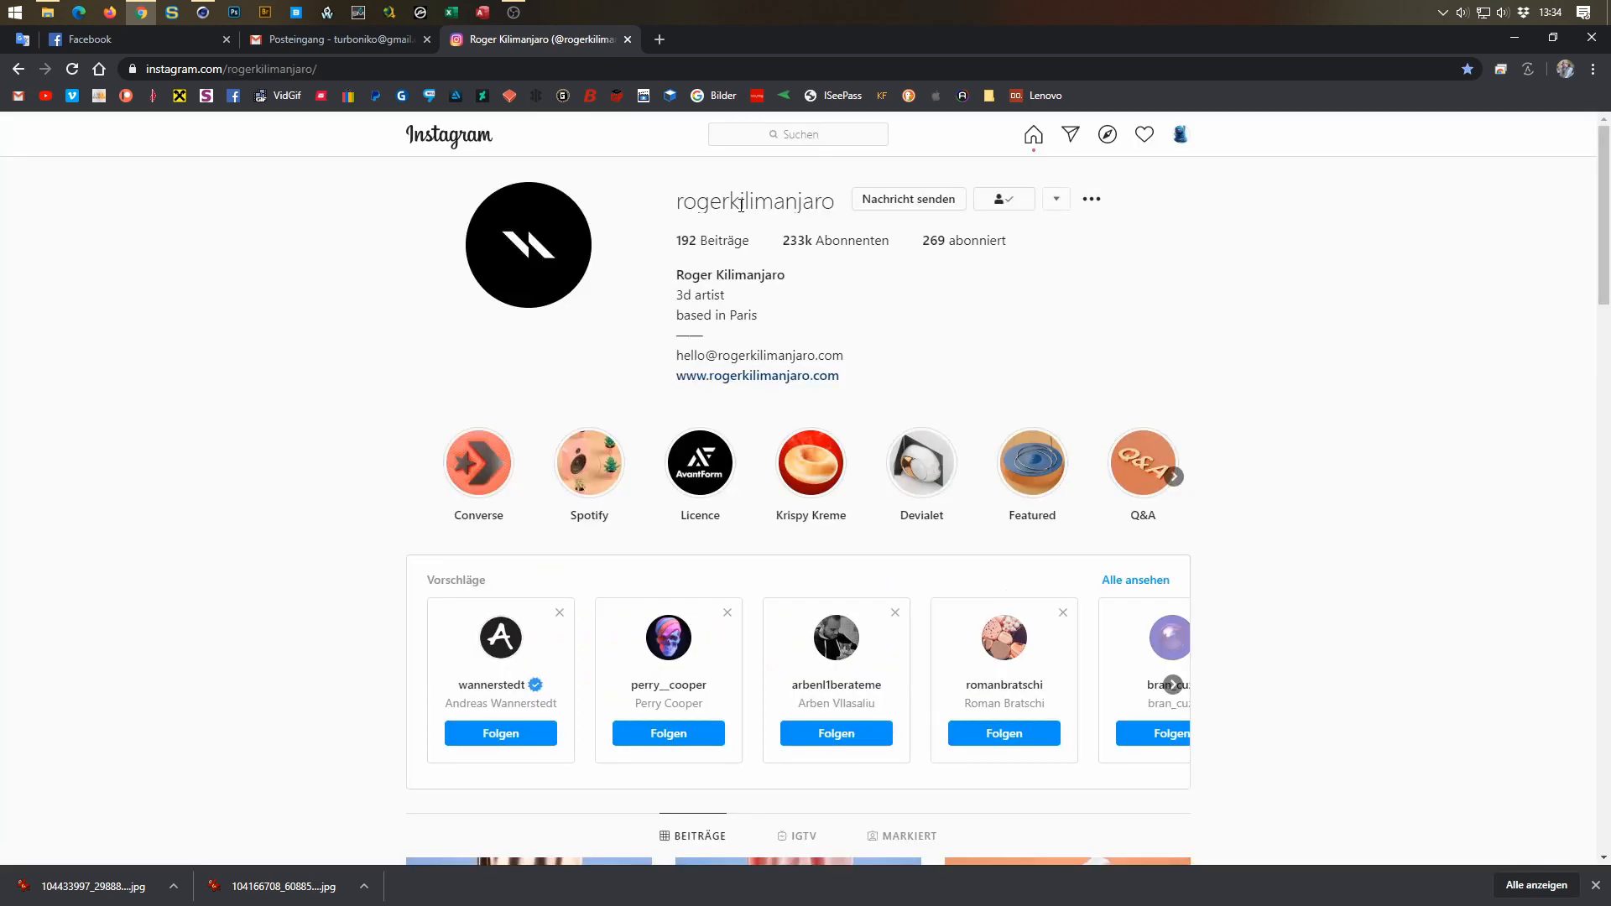
pyautogui.scroll(-8, 1103, 401)
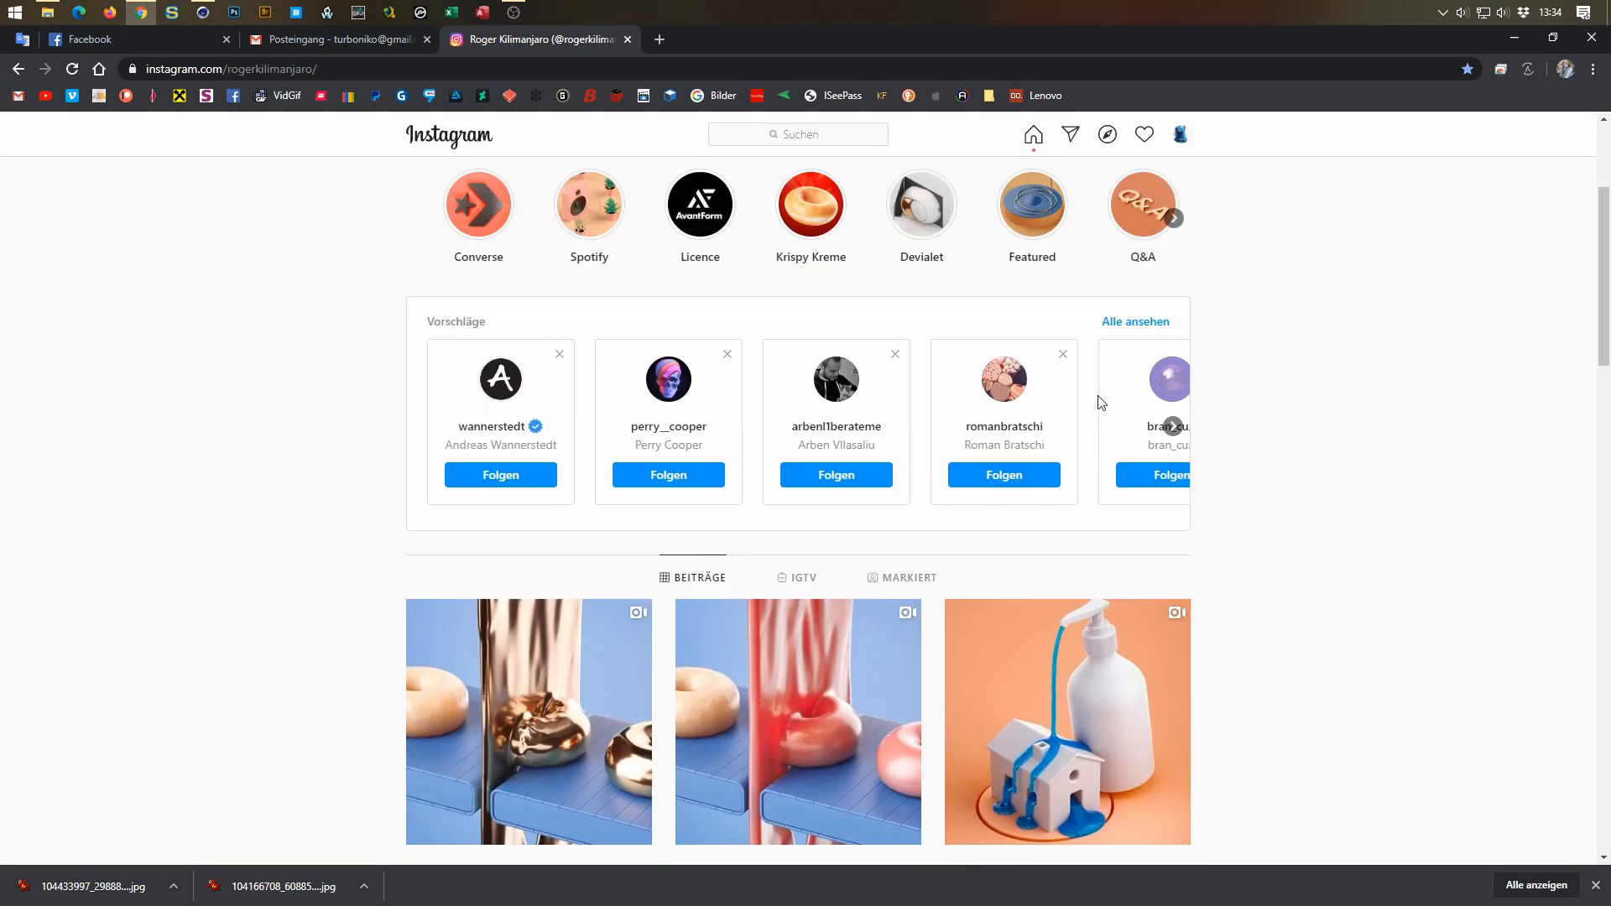
pyautogui.scroll(2, 1099, 397)
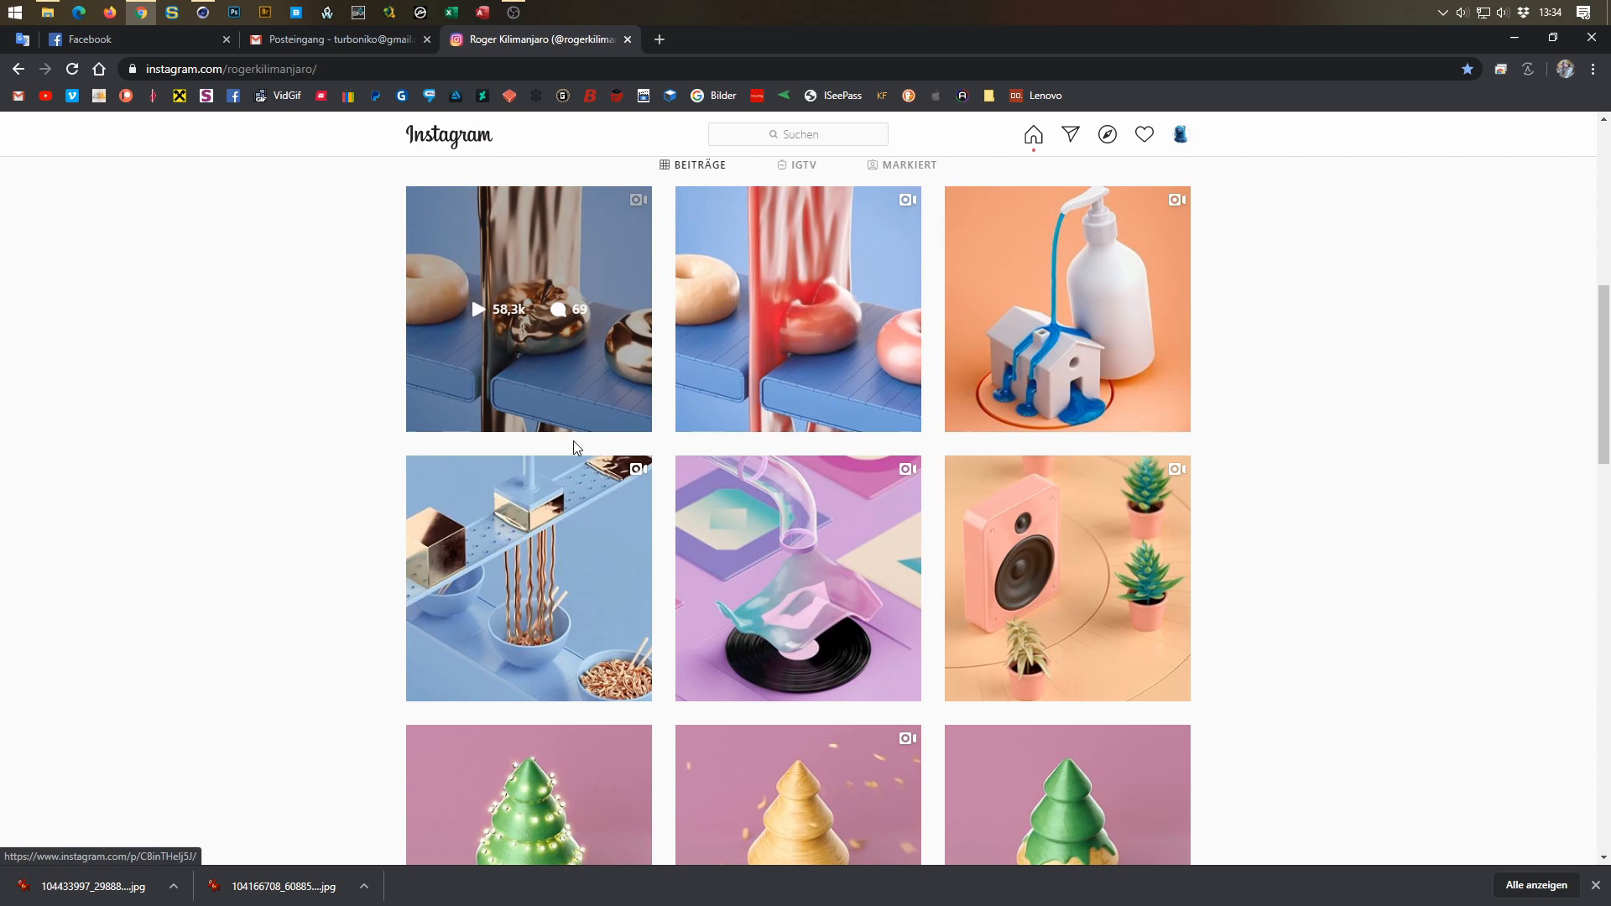
pyautogui.scroll(-1, 1288, 489)
pyautogui.scroll(-12, 1288, 489)
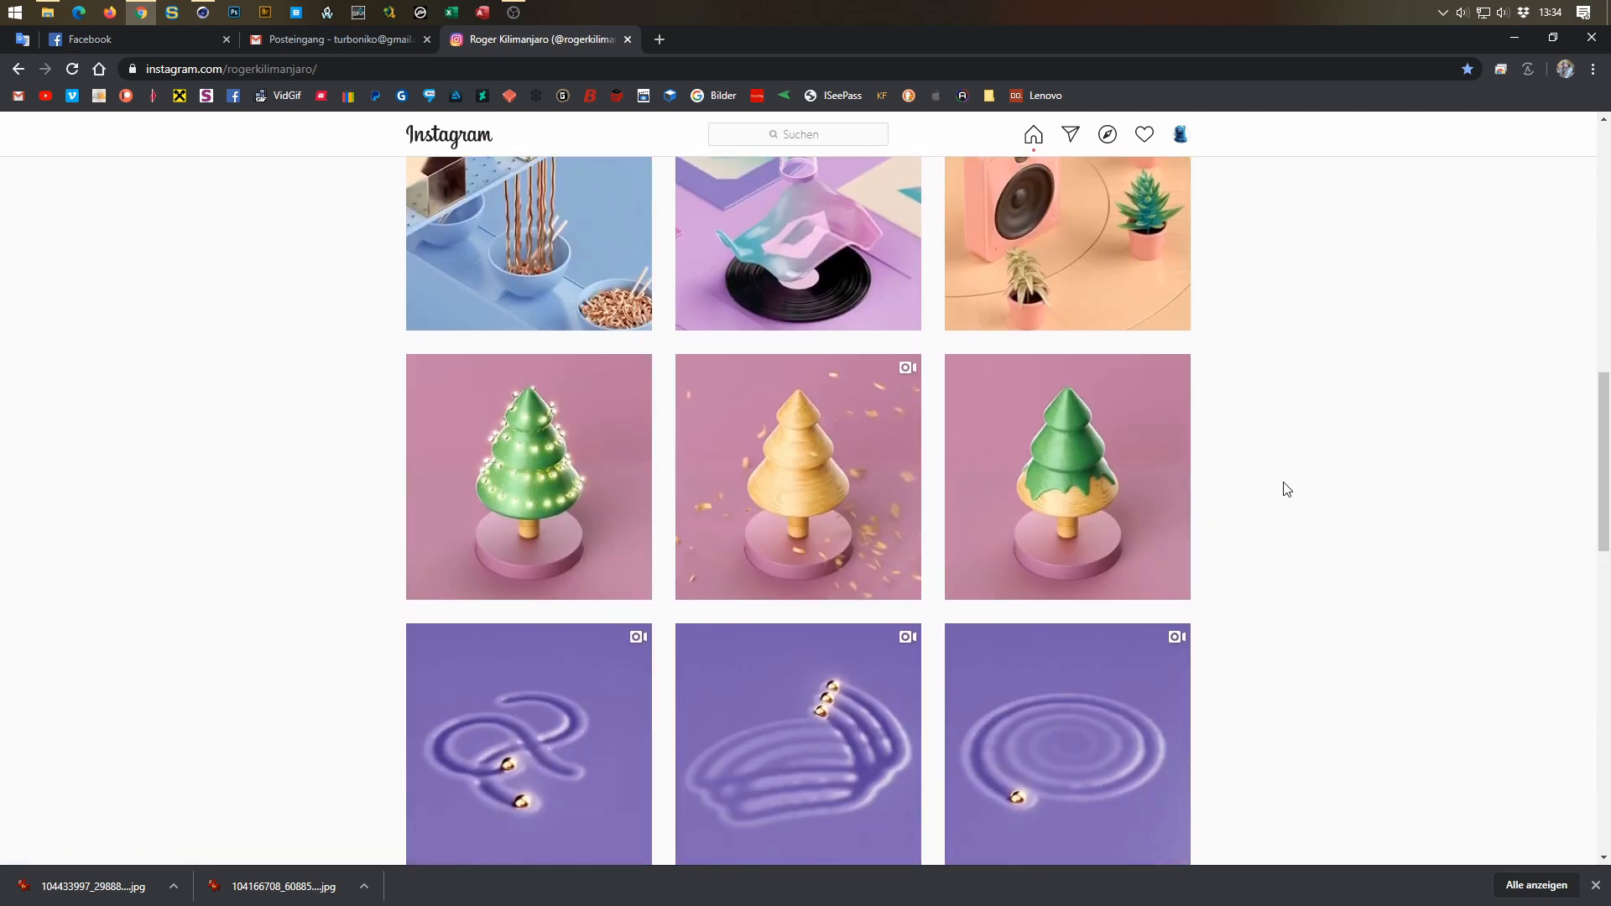
pyautogui.scroll(-10, 1286, 489)
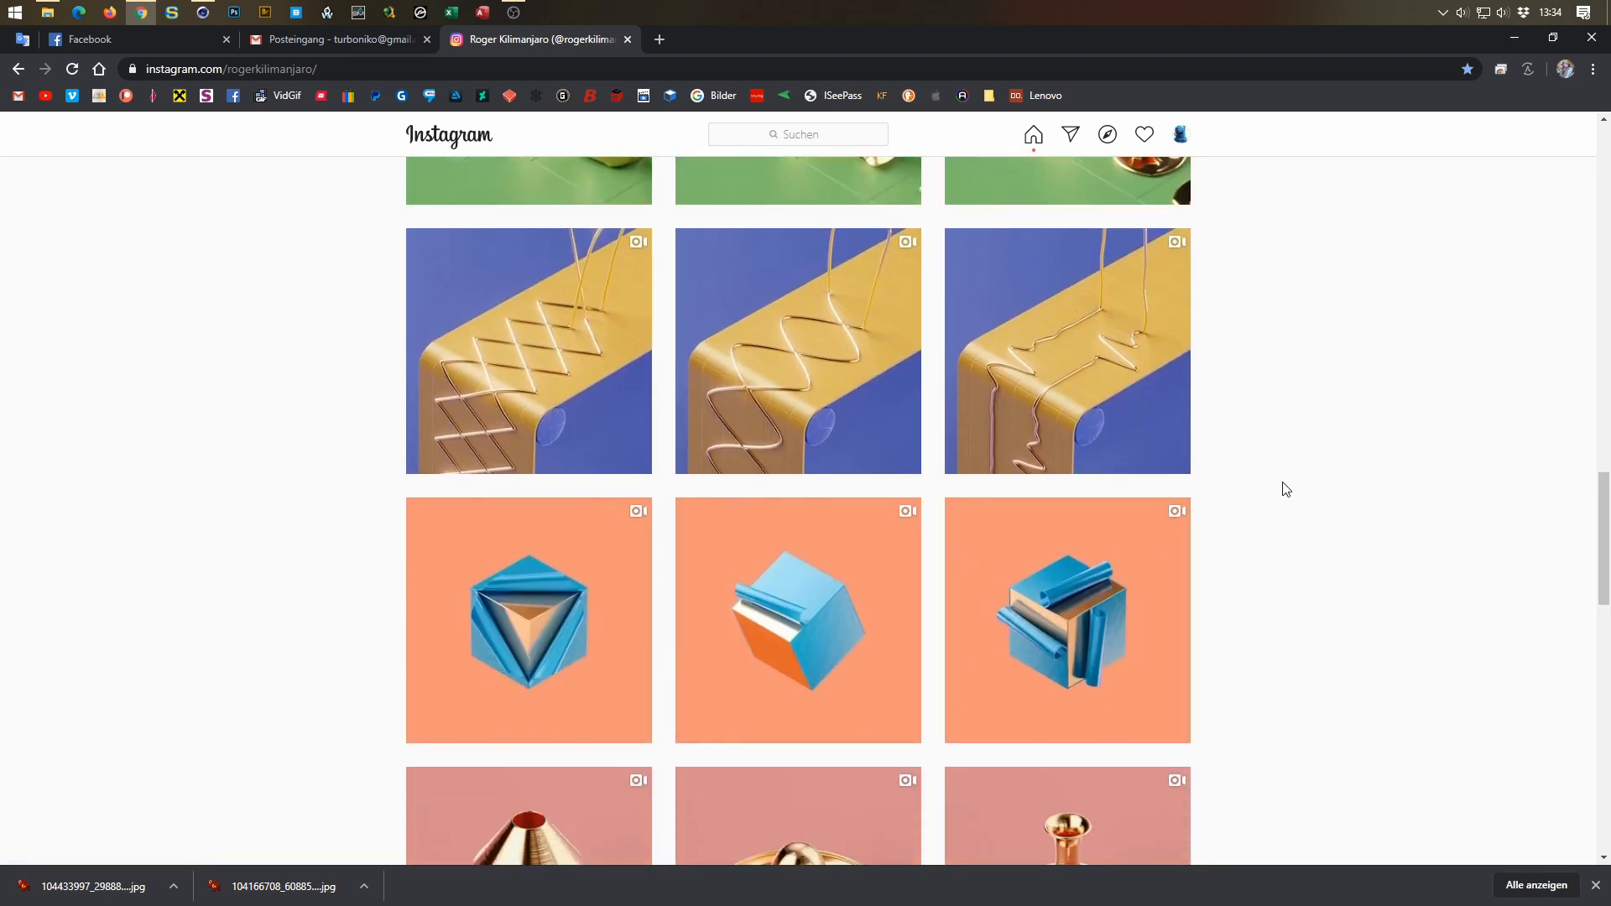
pyautogui.scroll(-12, 1284, 489)
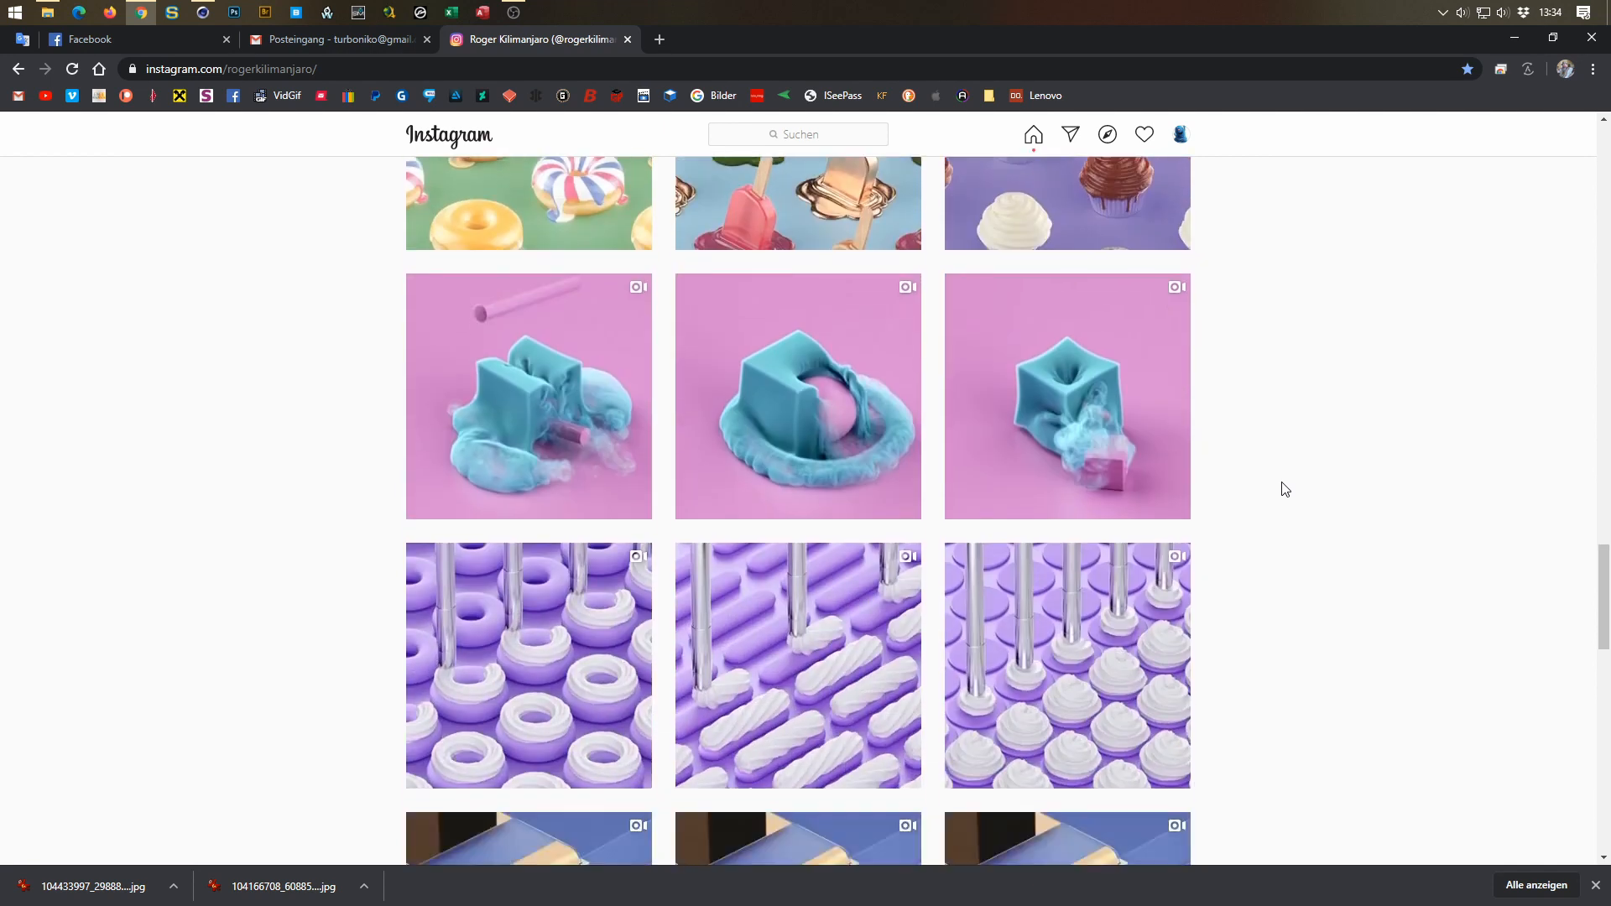
pyautogui.scroll(-4, 1285, 489)
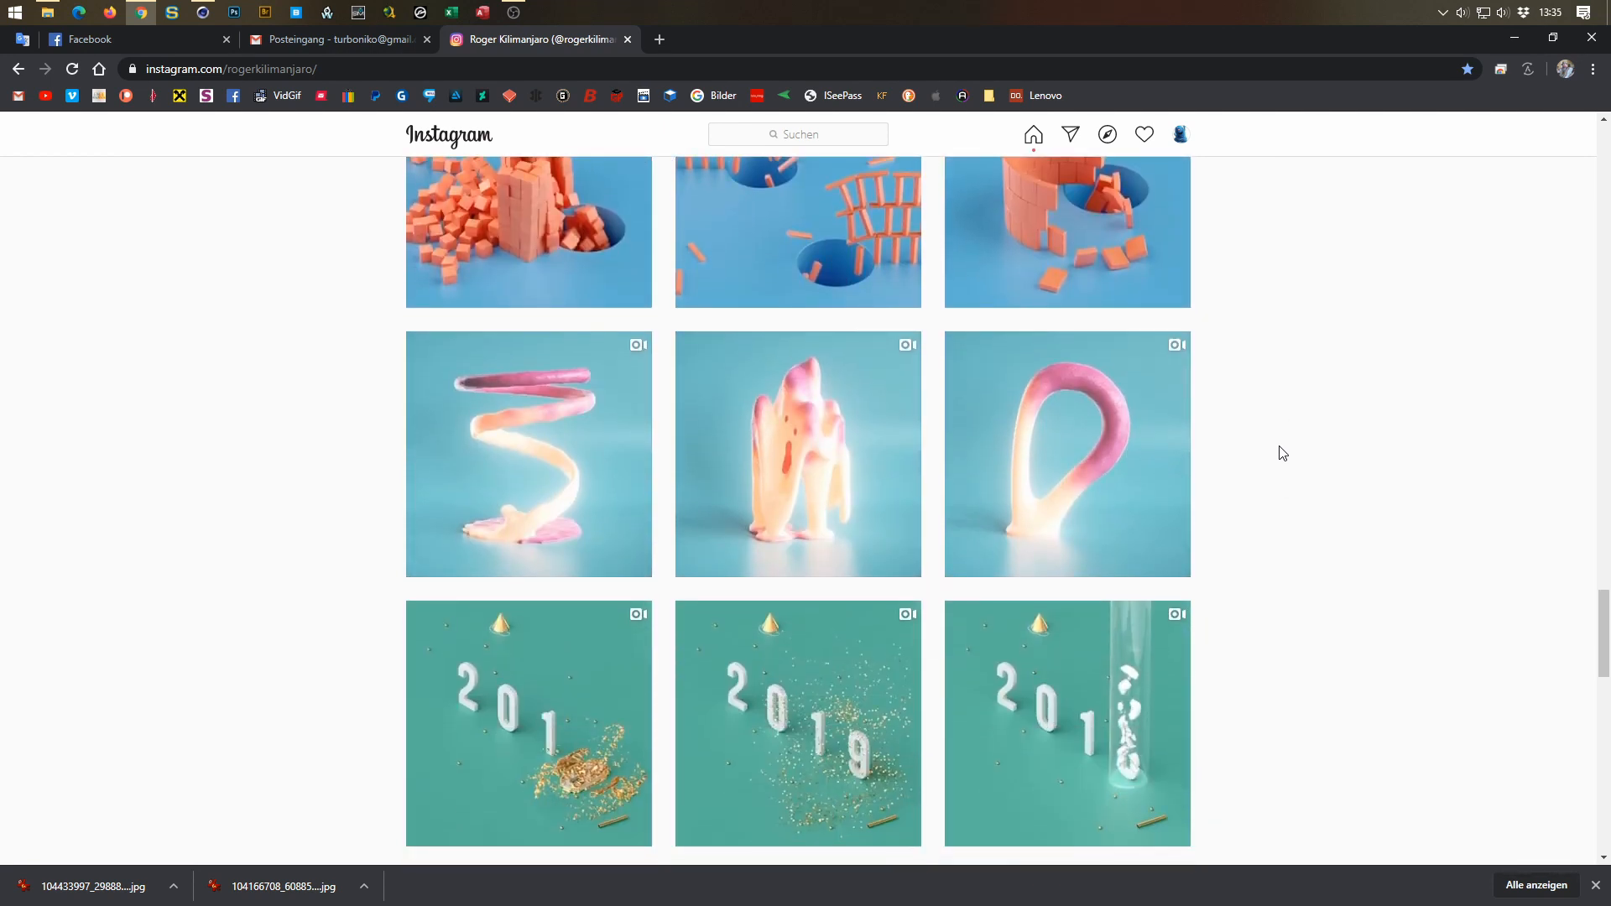
pyautogui.press('Home')
pyautogui.scroll(-6, 1280, 451)
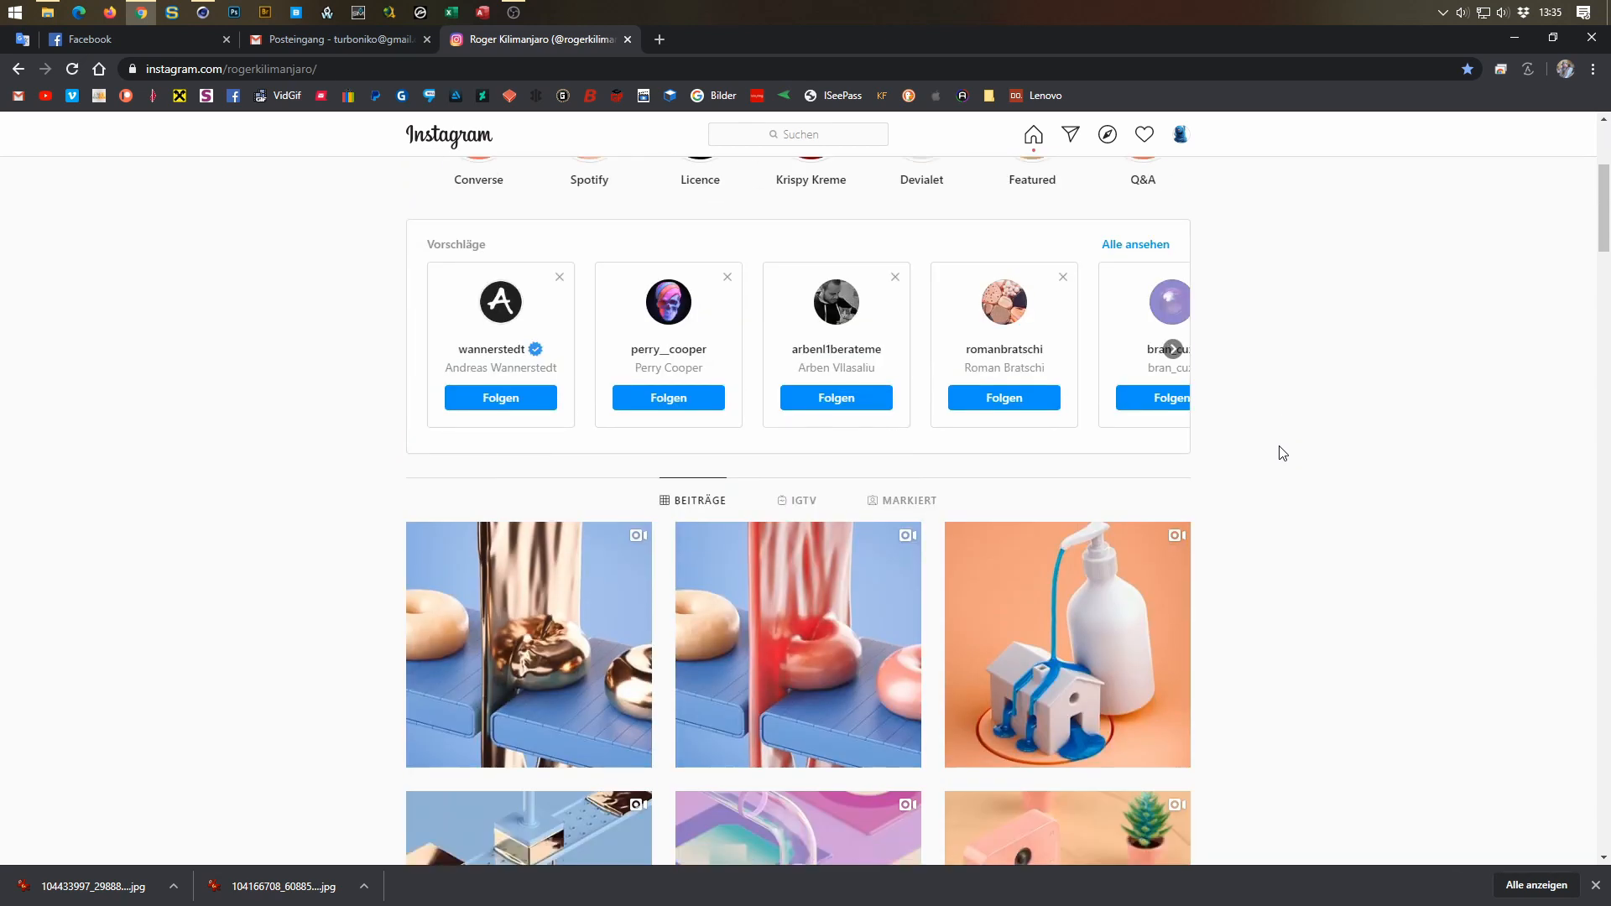
# Step: Open the golden glazing doughnut post, play its video and pause it
pyautogui.click(486, 397)
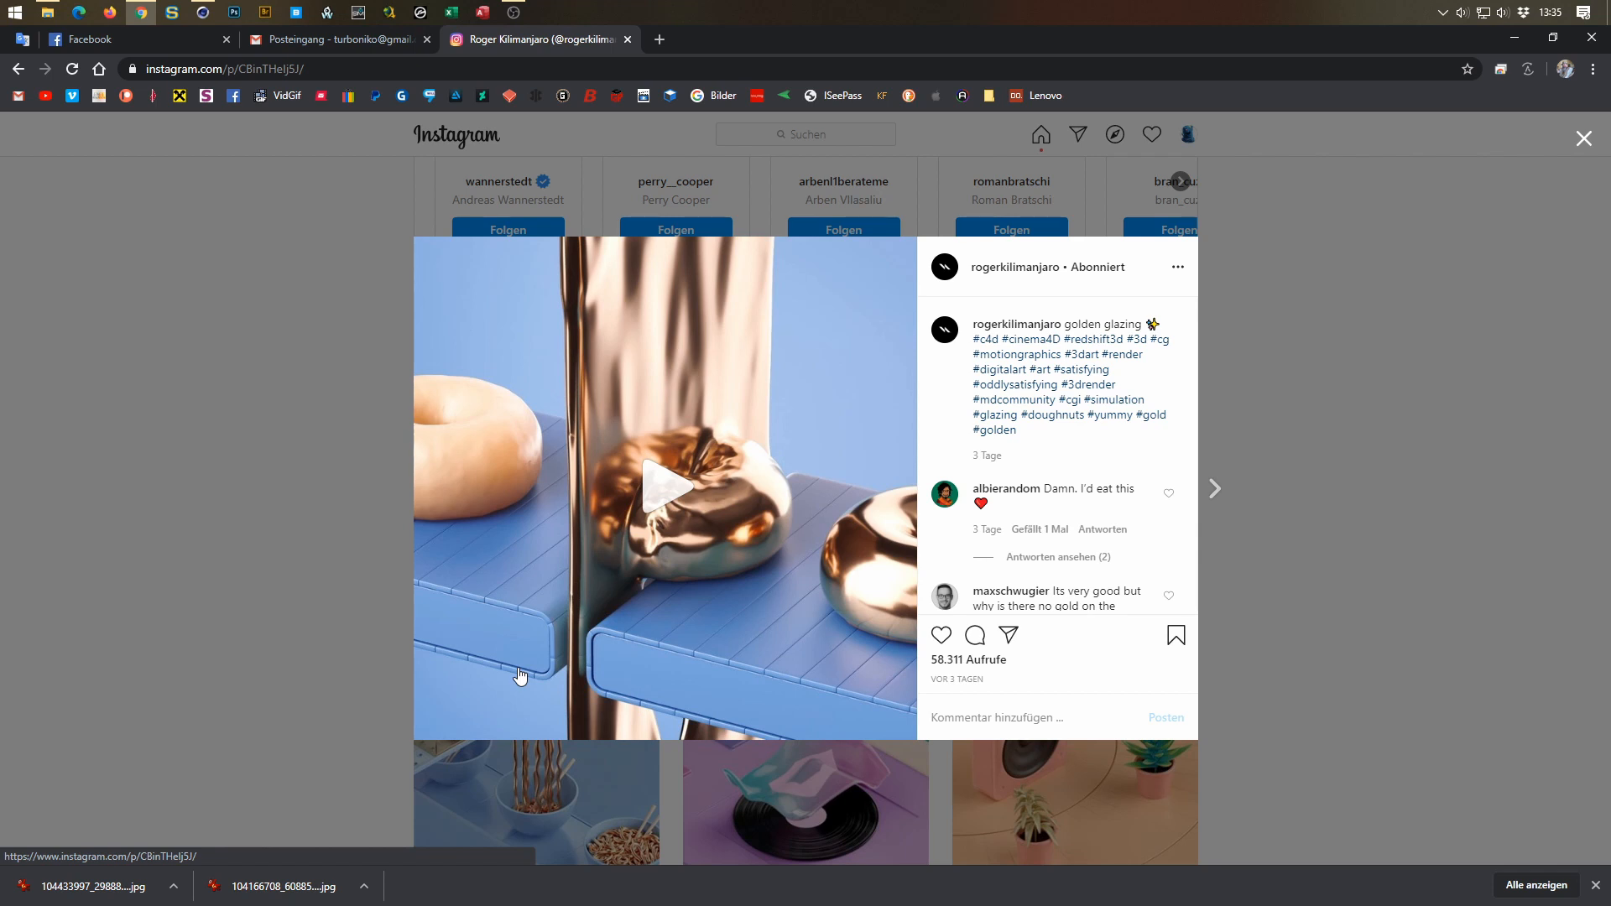
pyautogui.click(634, 502)
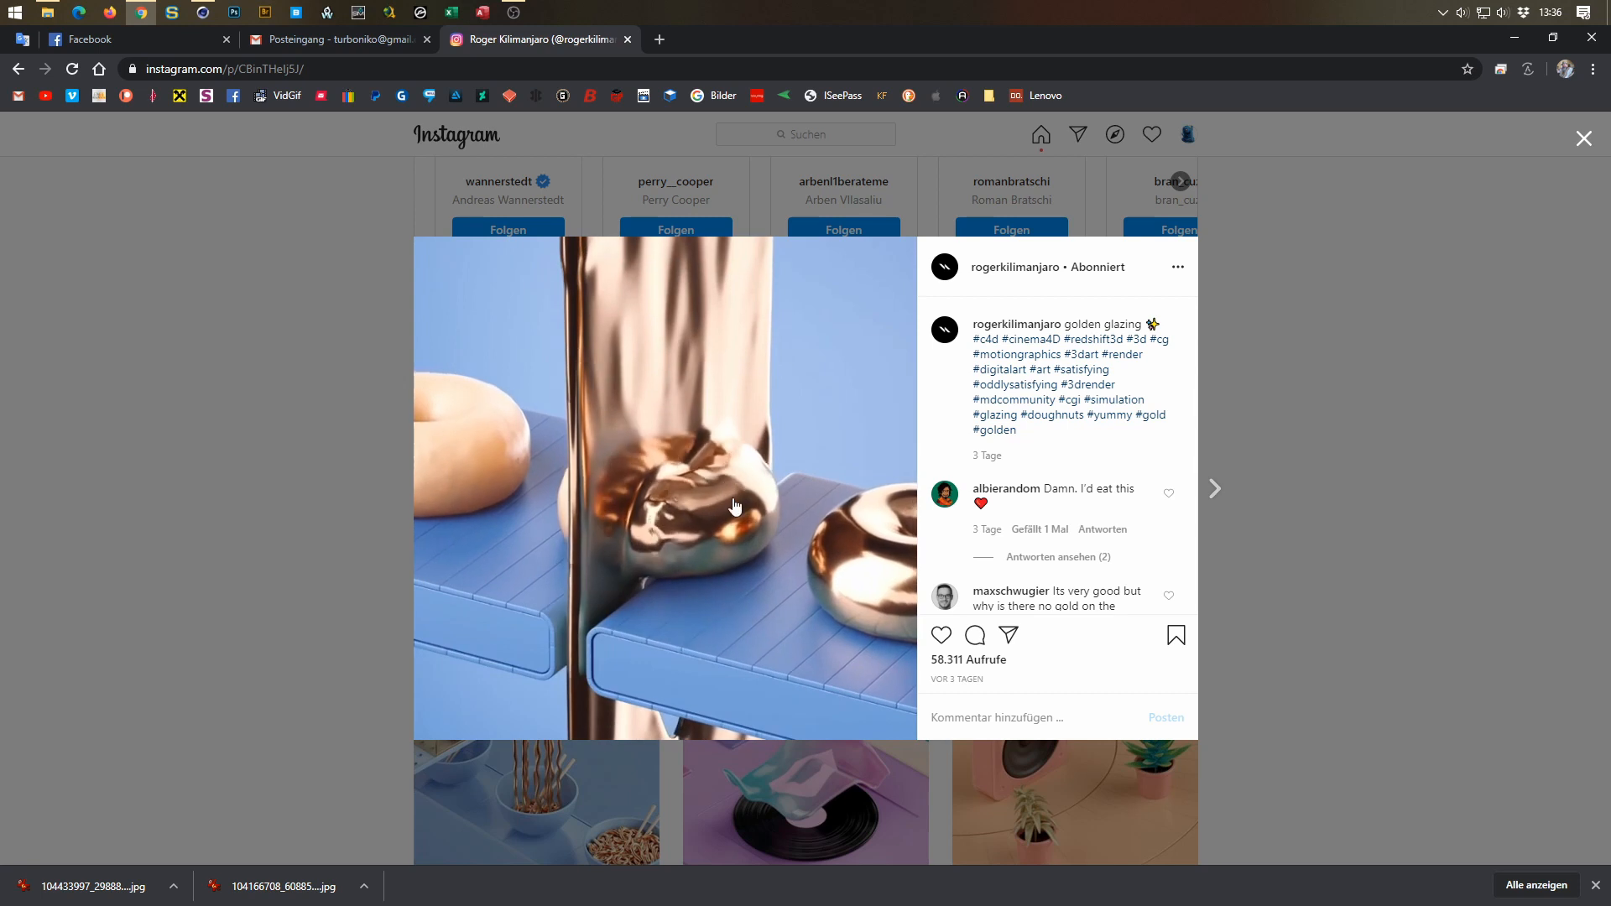
pyautogui.click(797, 558)
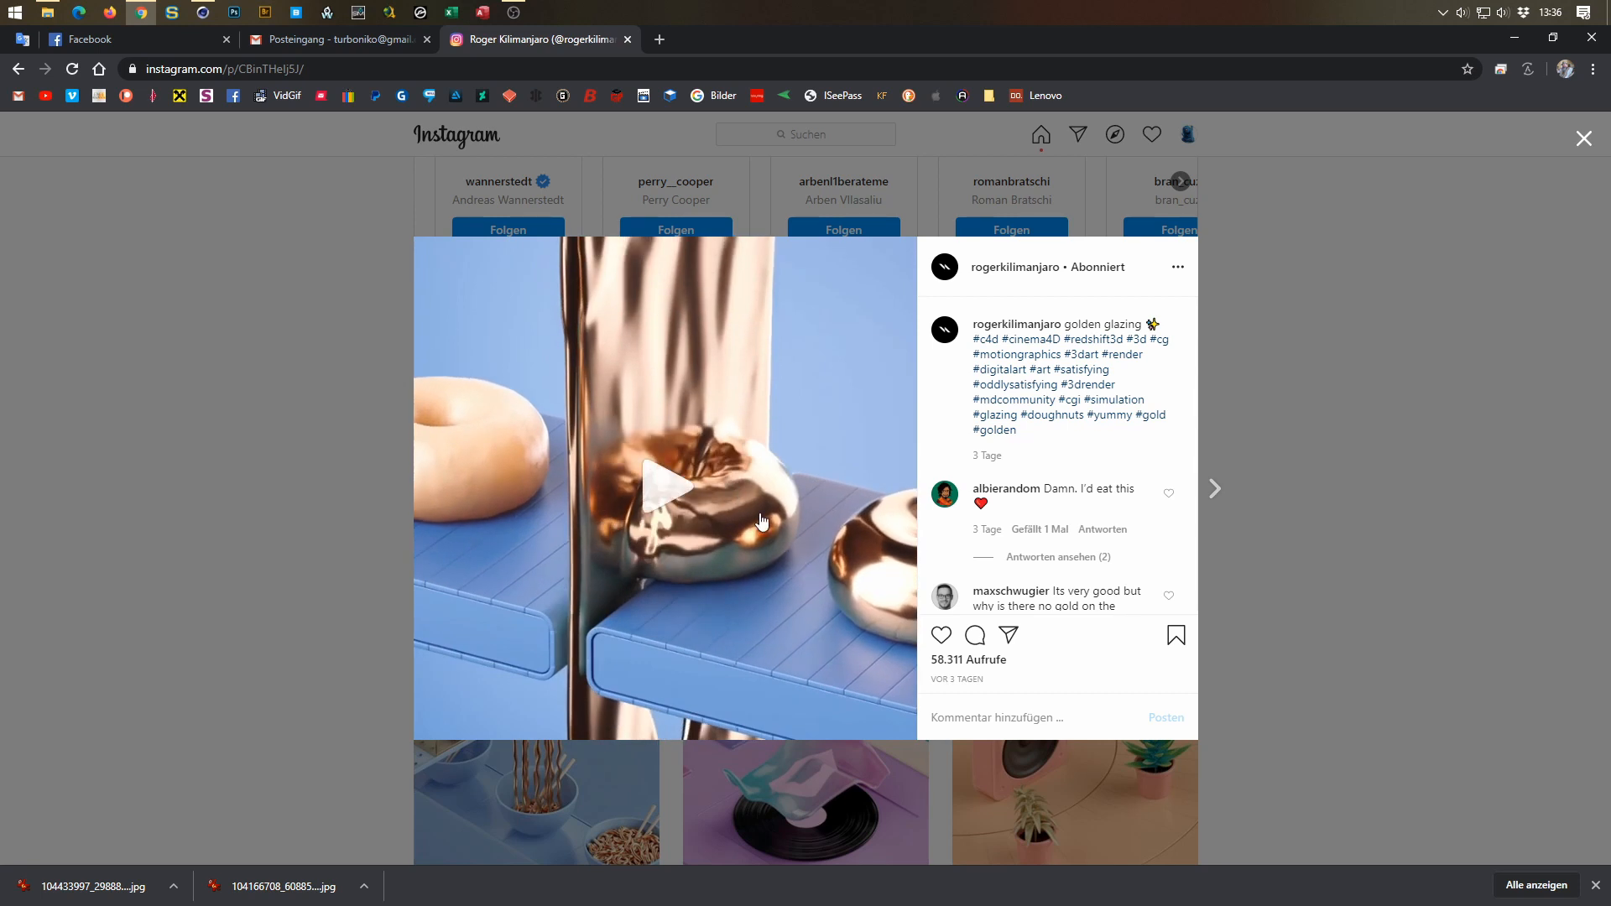
# Step: Switch back to Cinema 4D and add a torus primitive to the scene
pyautogui.click(202, 12)
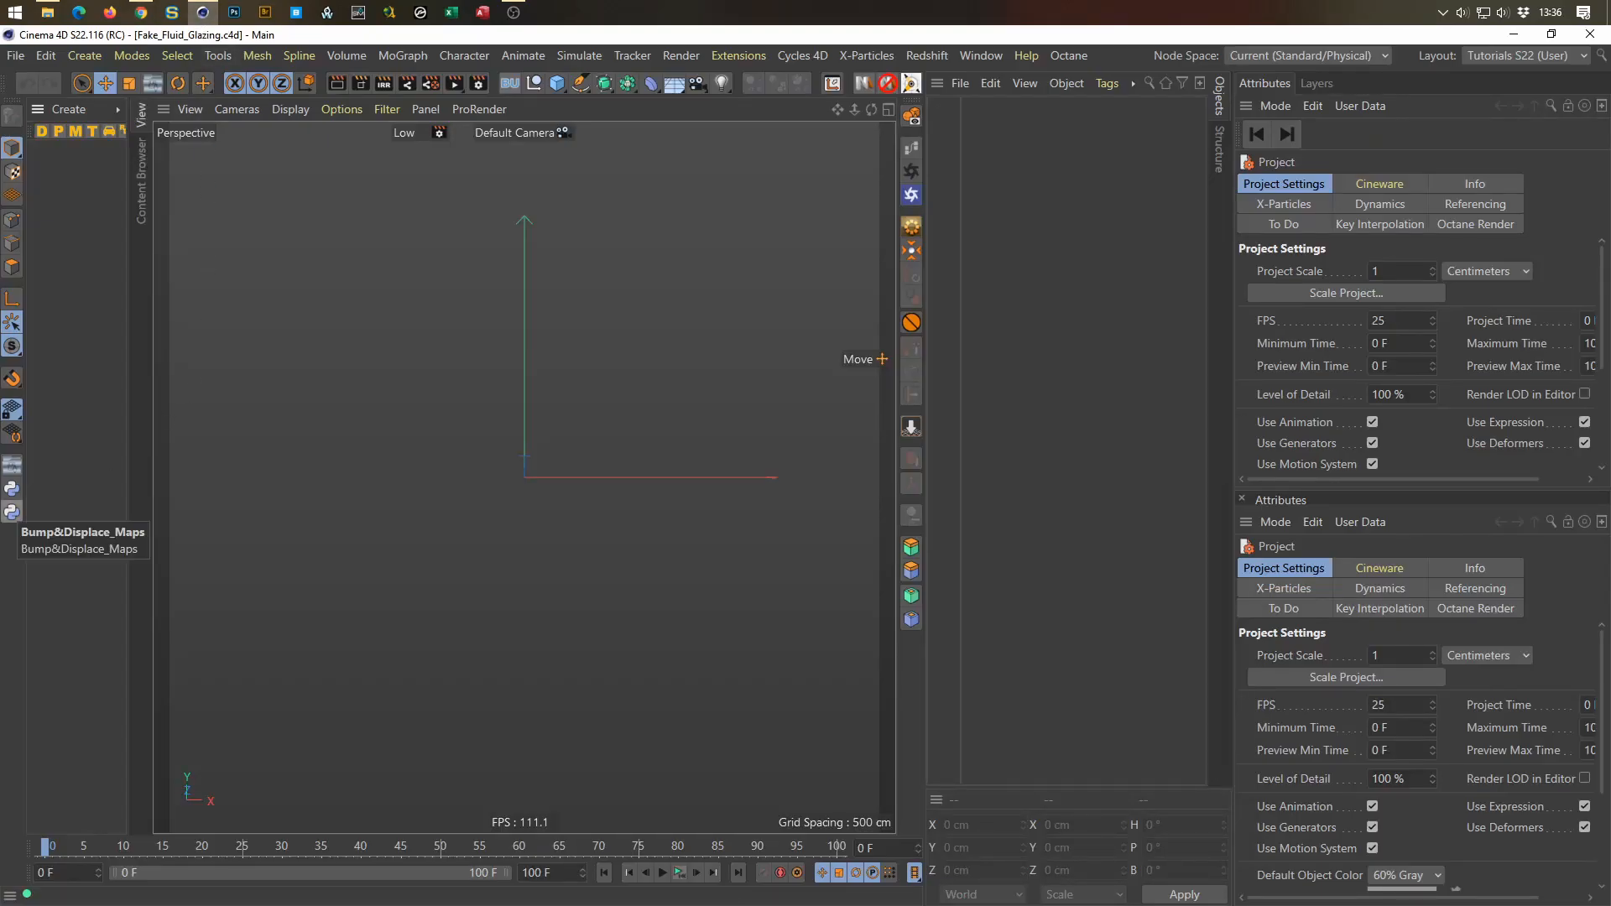
pyautogui.click(12, 512)
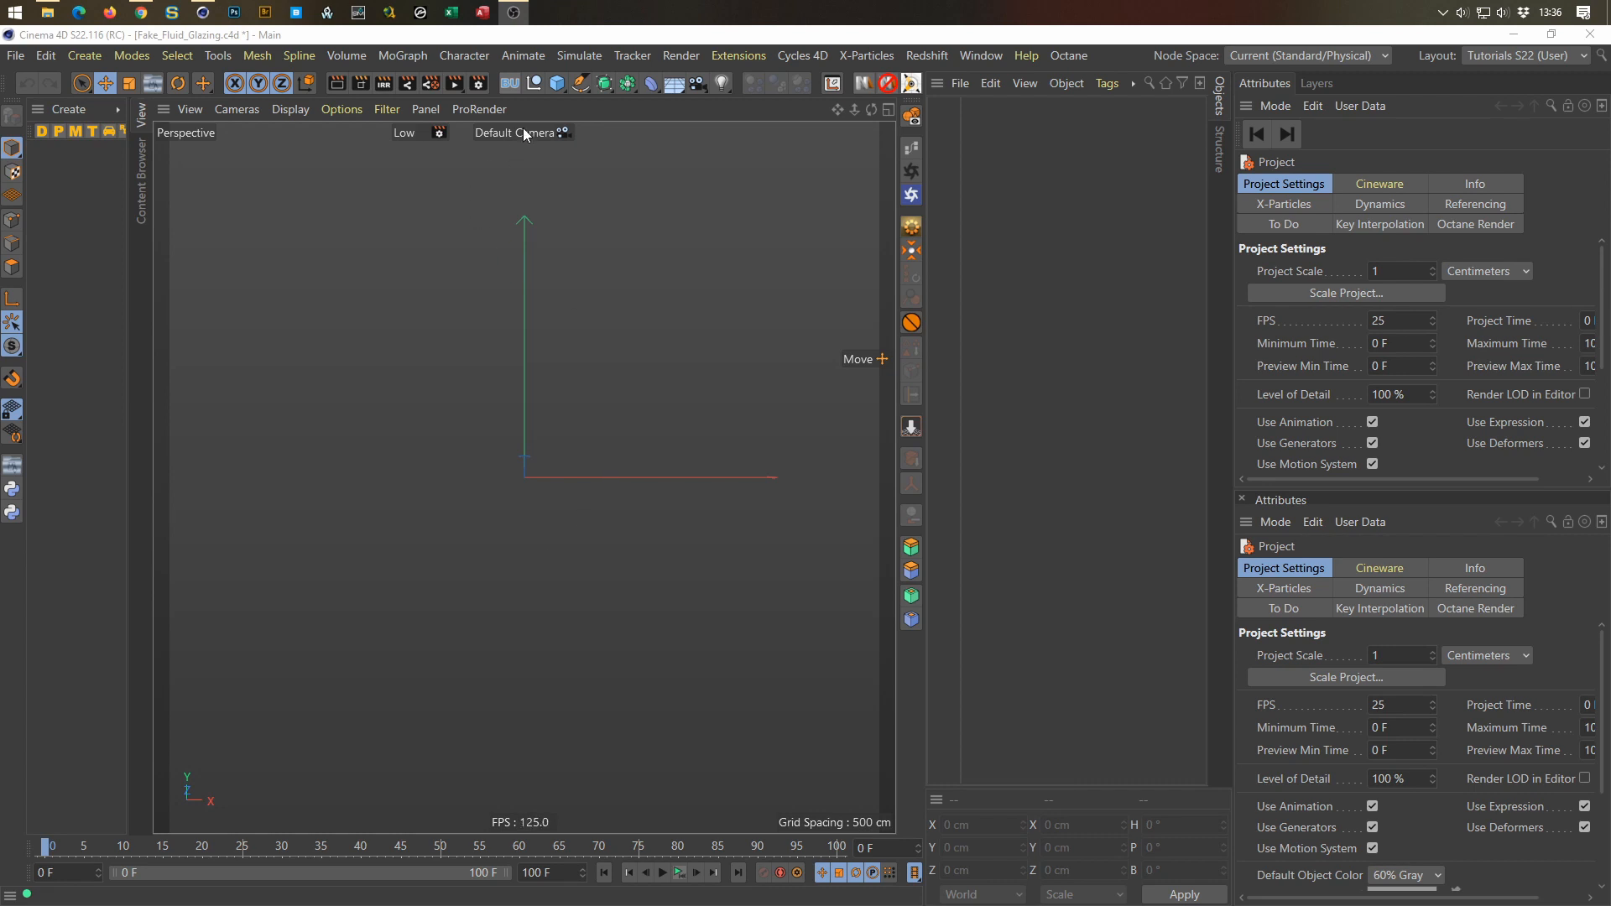
pyautogui.click(553, 87)
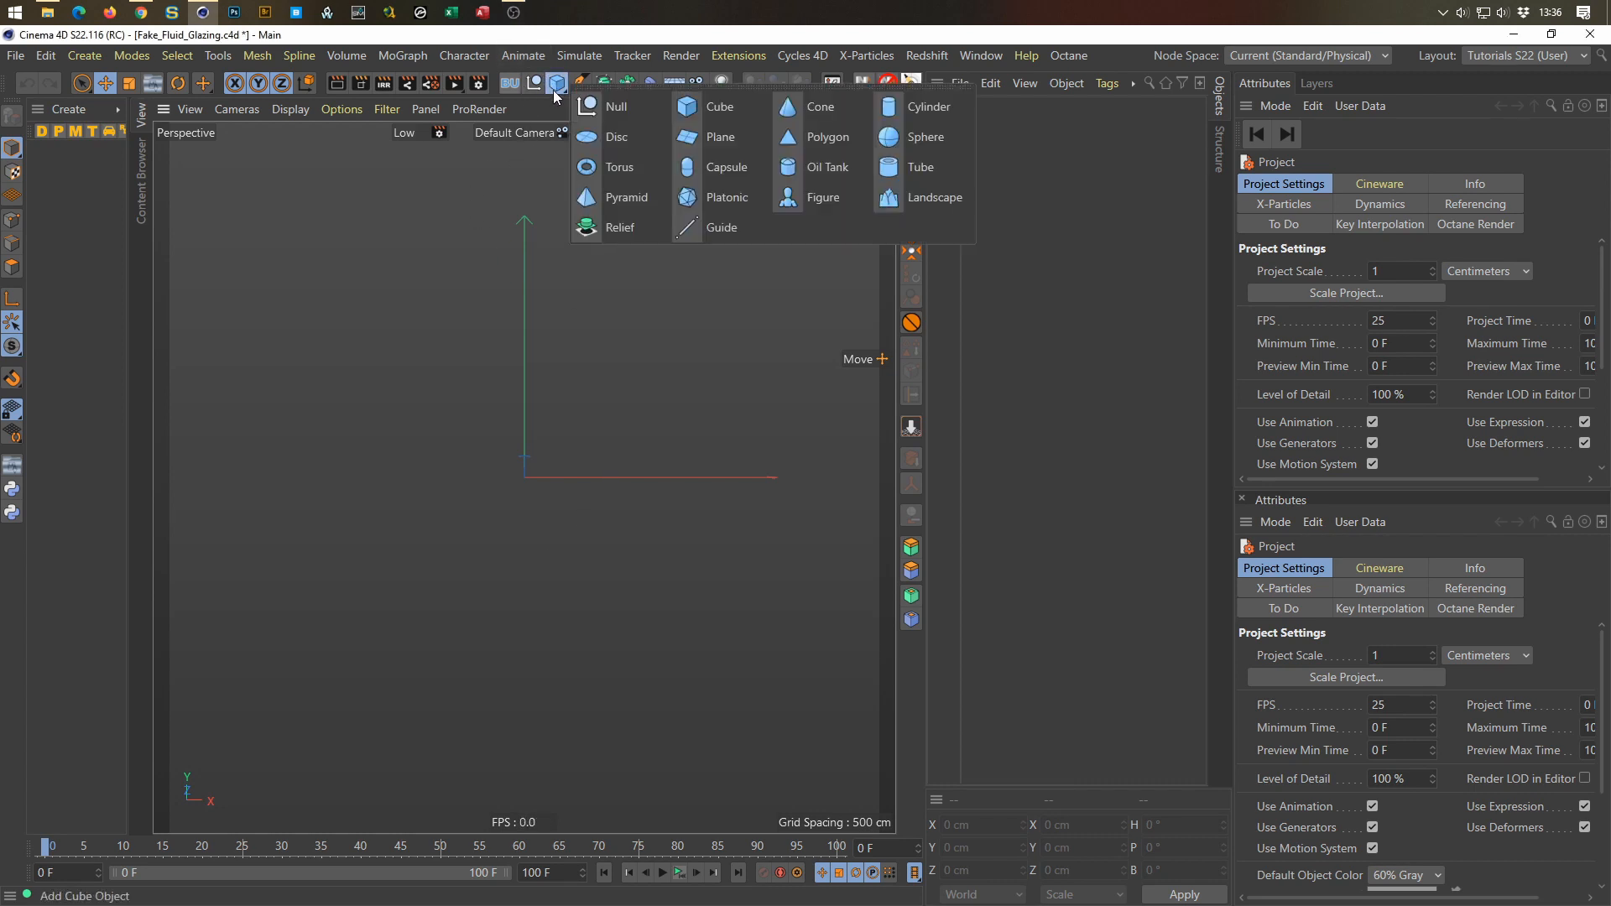
pyautogui.click(625, 168)
pyautogui.moveTo(531, 475)
pyautogui.keyDown('alt'); pyautogui.mouseDown()
pyautogui.moveTo(430, 547)
pyautogui.moveTo(438, 495)
pyautogui.moveTo(500, 483)
pyautogui.mouseUp(); pyautogui.keyUp('alt')
pyautogui.scroll(3, 495, 475)
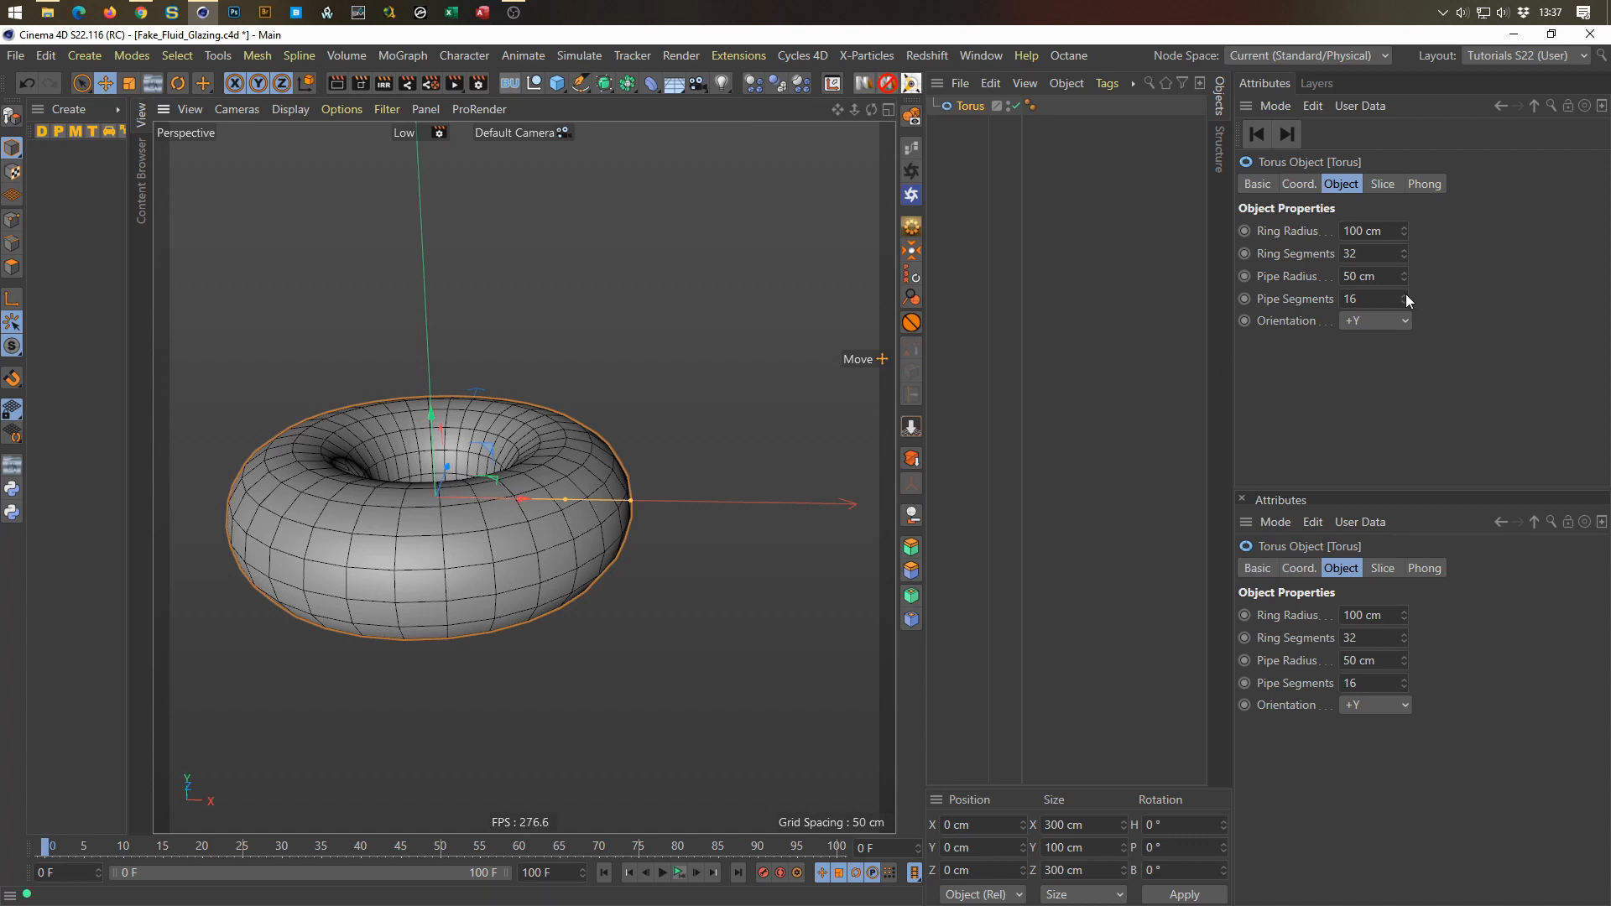
# Step: Set the torus to 50 pipe segments and 100 ring segments
pyautogui.moveTo(1407, 294); pyautogui.dragTo(1407, 243)
pyautogui.moveTo(1362, 300); pyautogui.dragTo(1224, 318)
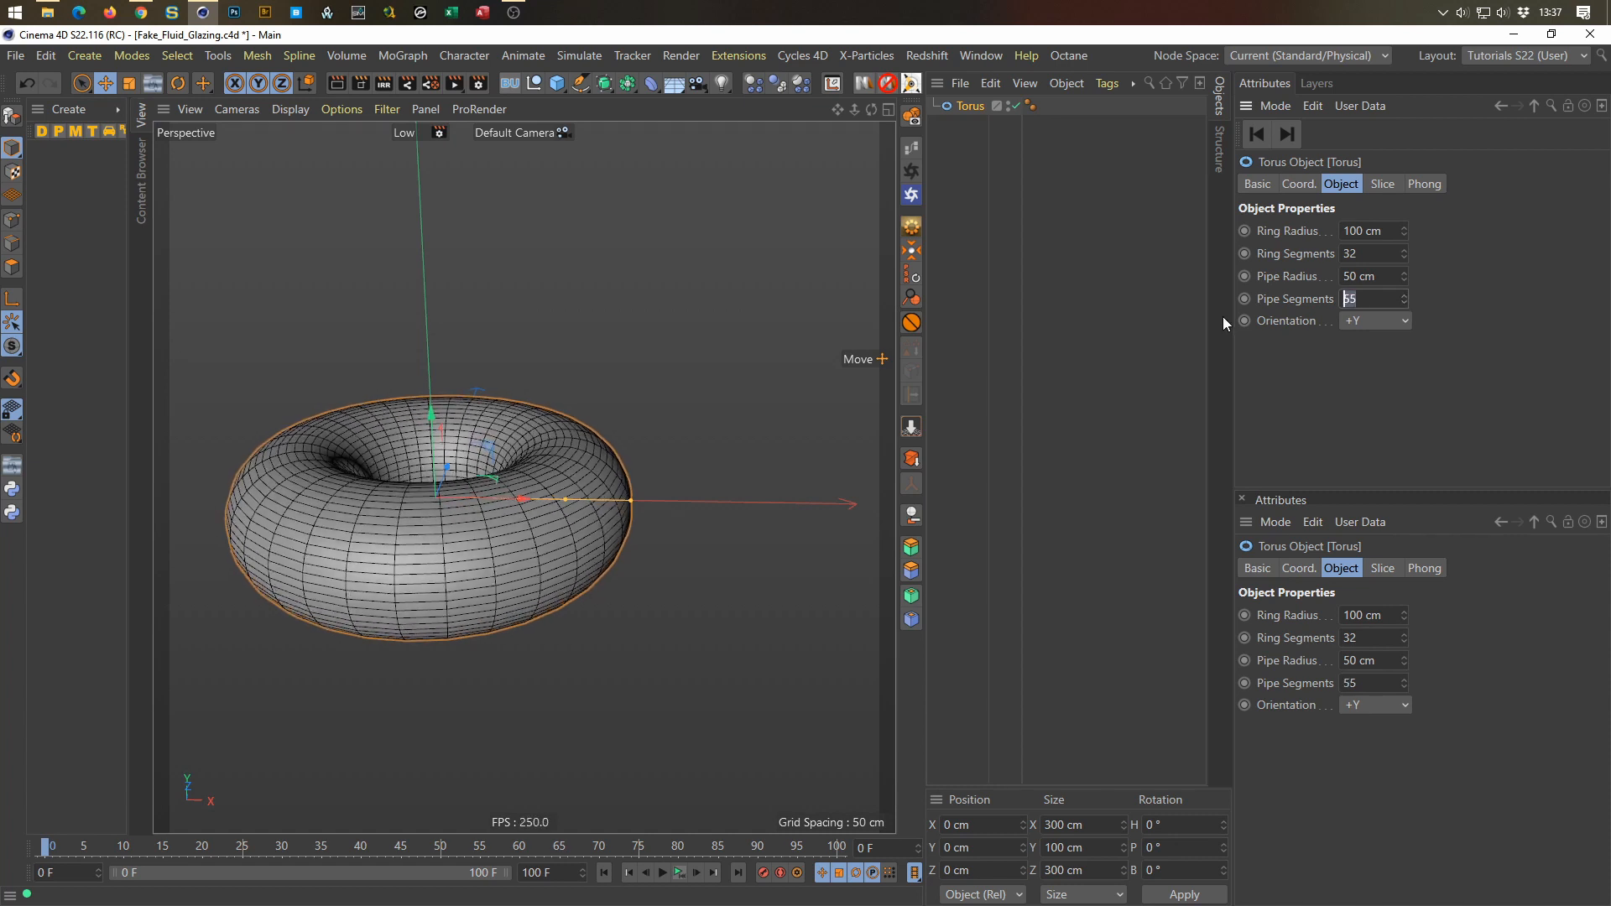
pyautogui.write('50')
pyautogui.press('Return')
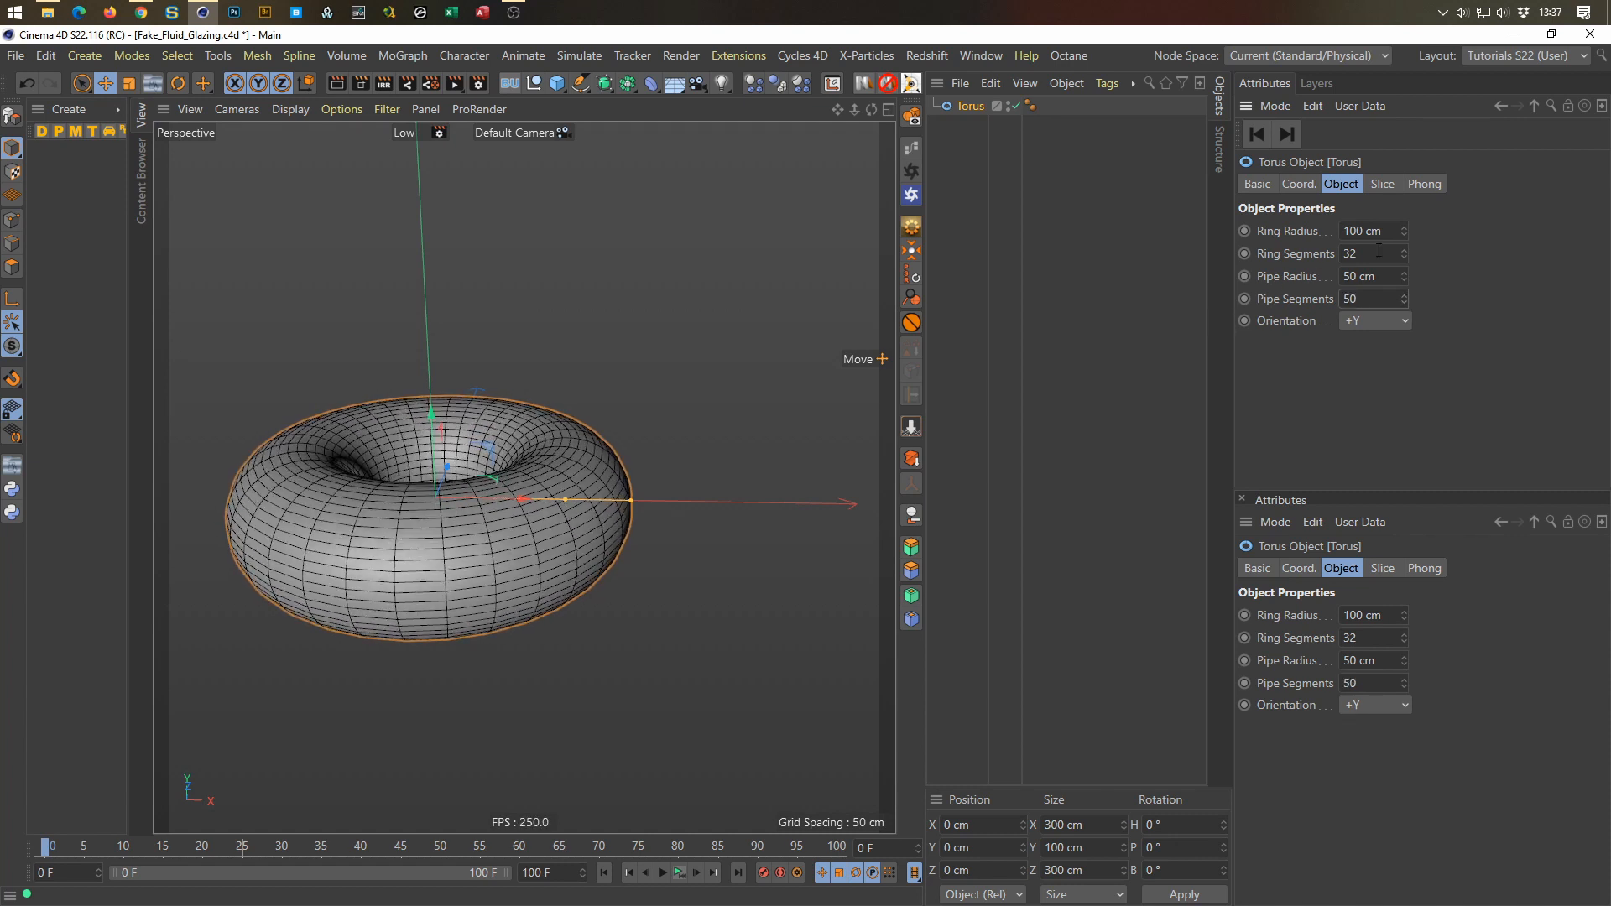
pyautogui.moveTo(1403, 254); pyautogui.dragTo(1250, 279)
pyautogui.write('100')
pyautogui.press('Return')
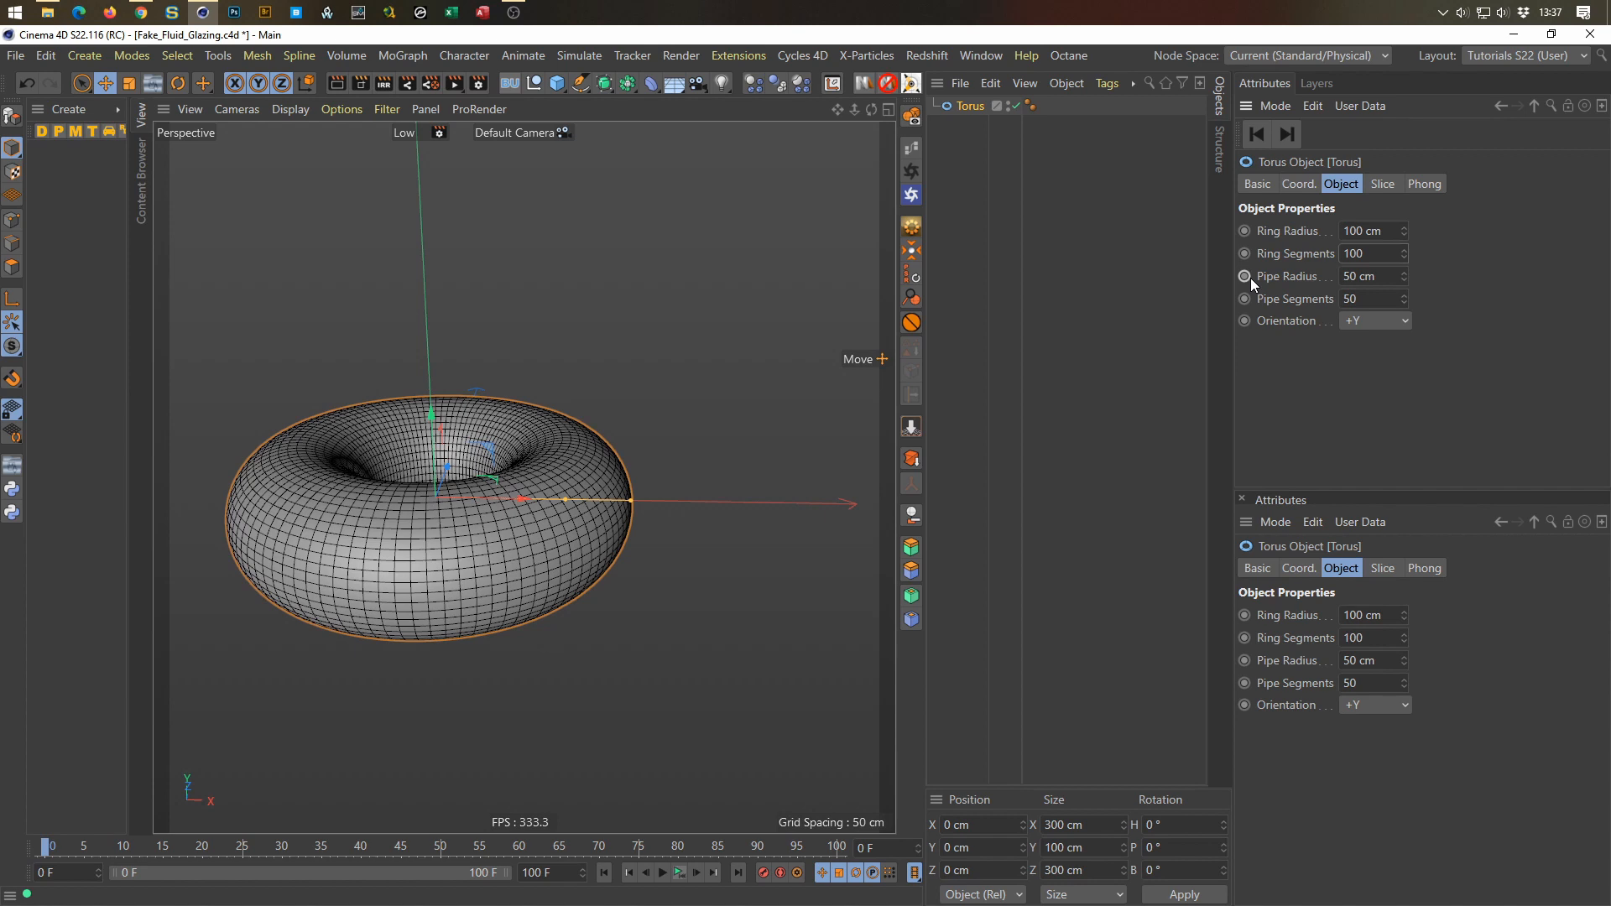
# Step: Place the torus at X -200 cm and keyframe its X position at frame 0
pyautogui.scroll(-2, 497, 551)
pyautogui.keyDown('alt'); pyautogui.moveTo(477, 545); pyautogui.dragTo(458, 492, button='middle'); pyautogui.keyUp('alt')
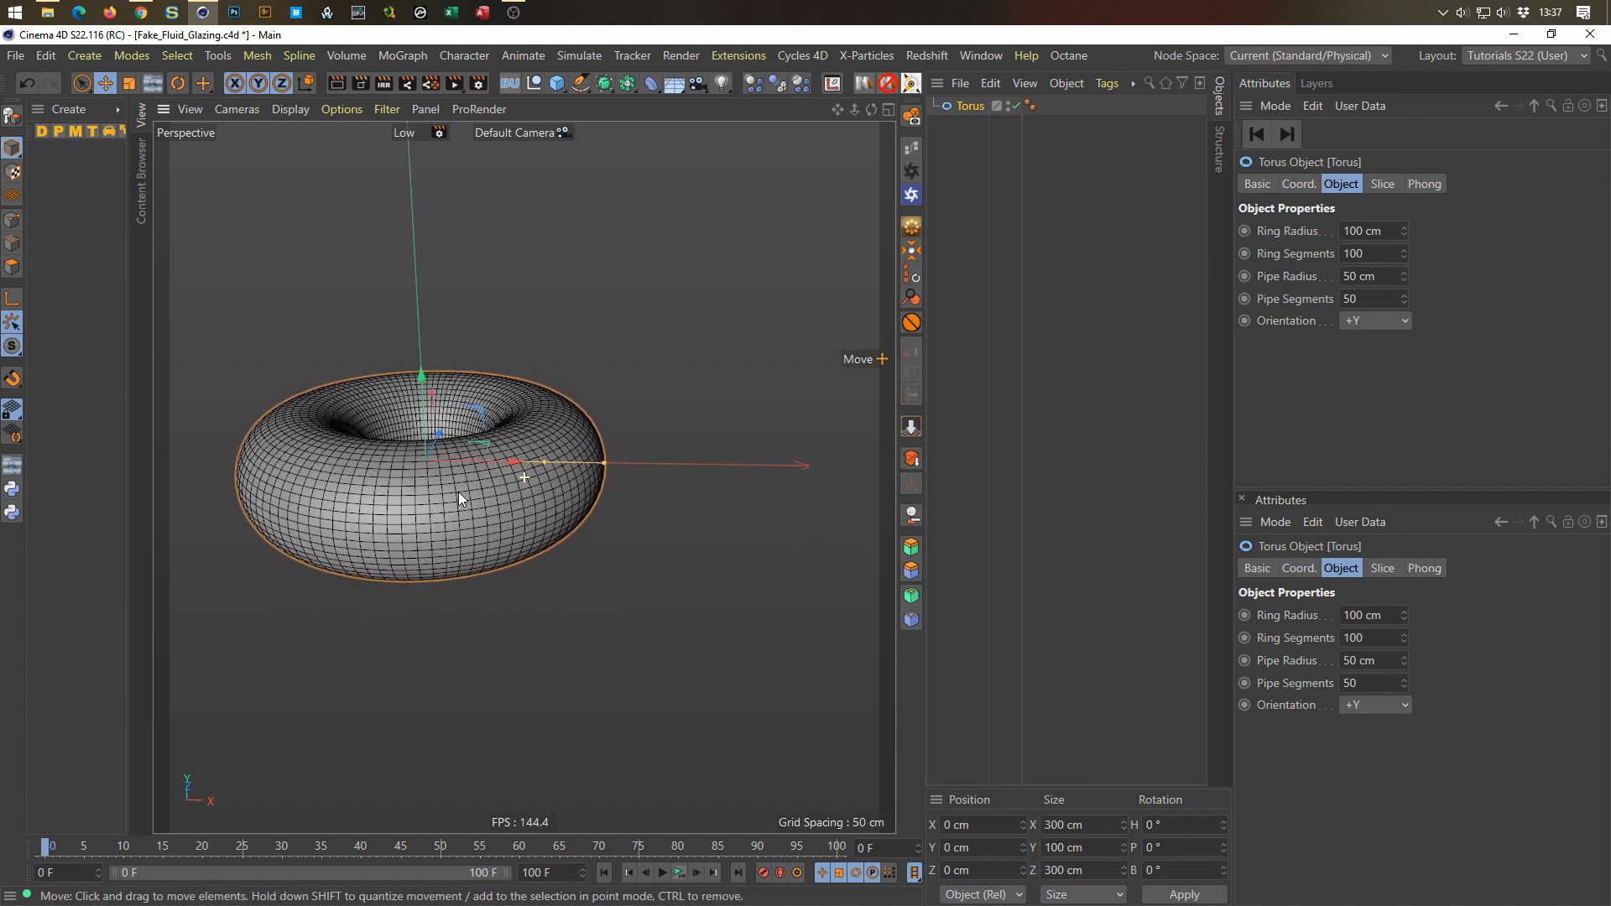
pyautogui.keyDown('alt'); pyautogui.moveTo(543, 435); pyautogui.dragTo(512, 485); pyautogui.keyUp('alt')
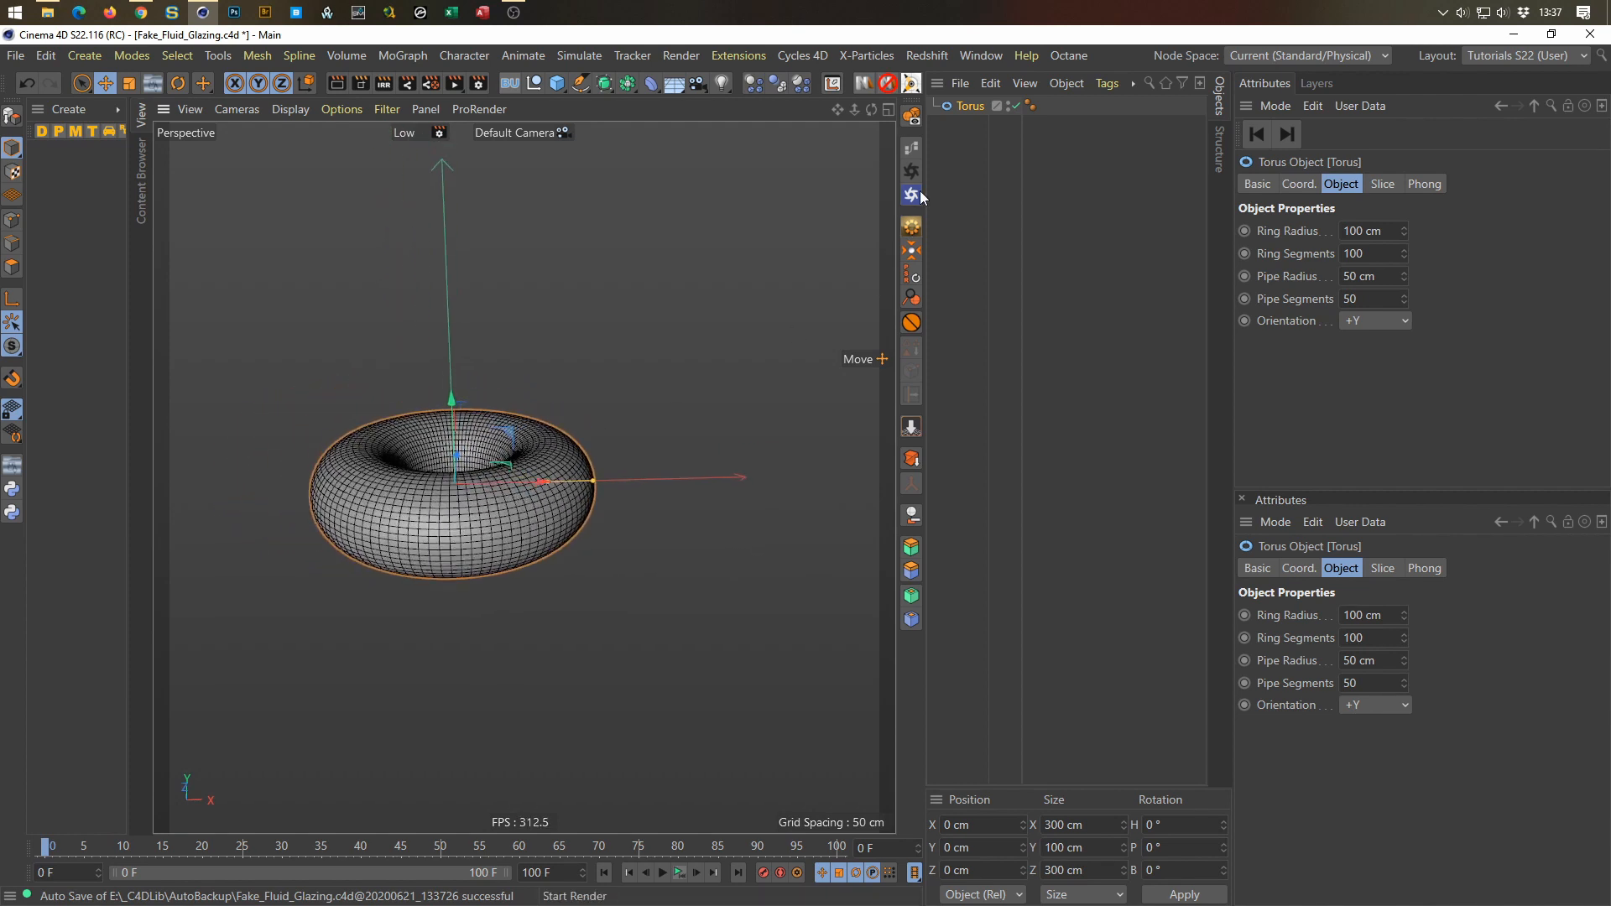
pyautogui.keyDown('alt'); pyautogui.moveTo(368, 492); pyautogui.dragTo(398, 453); pyautogui.keyUp('alt')
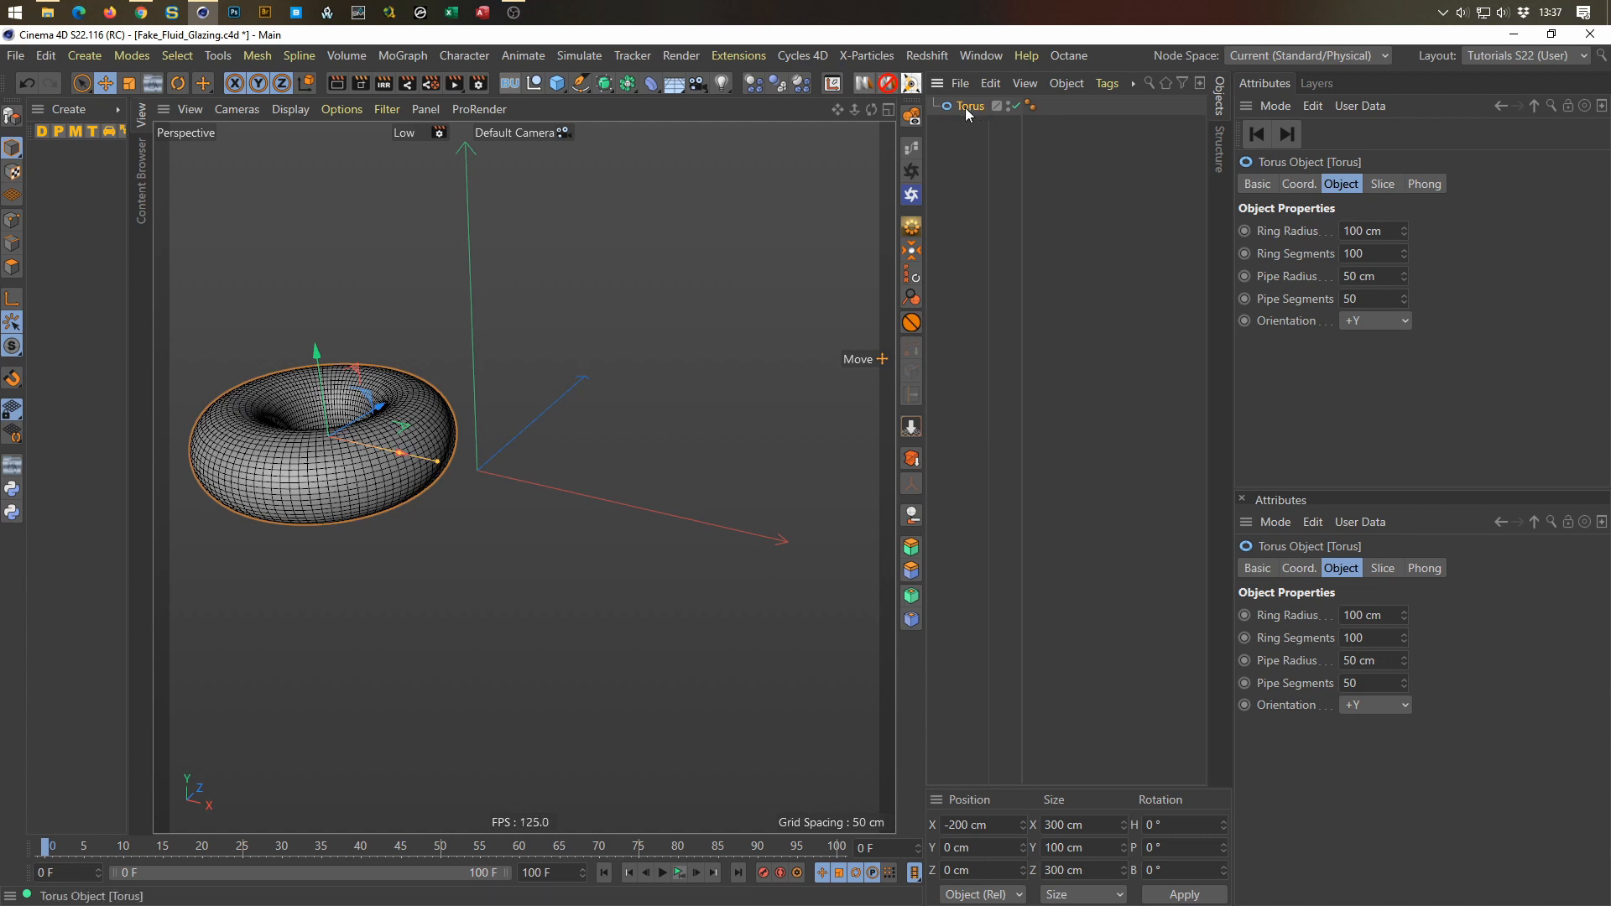
pyautogui.click(1299, 184)
pyautogui.click(1245, 232)
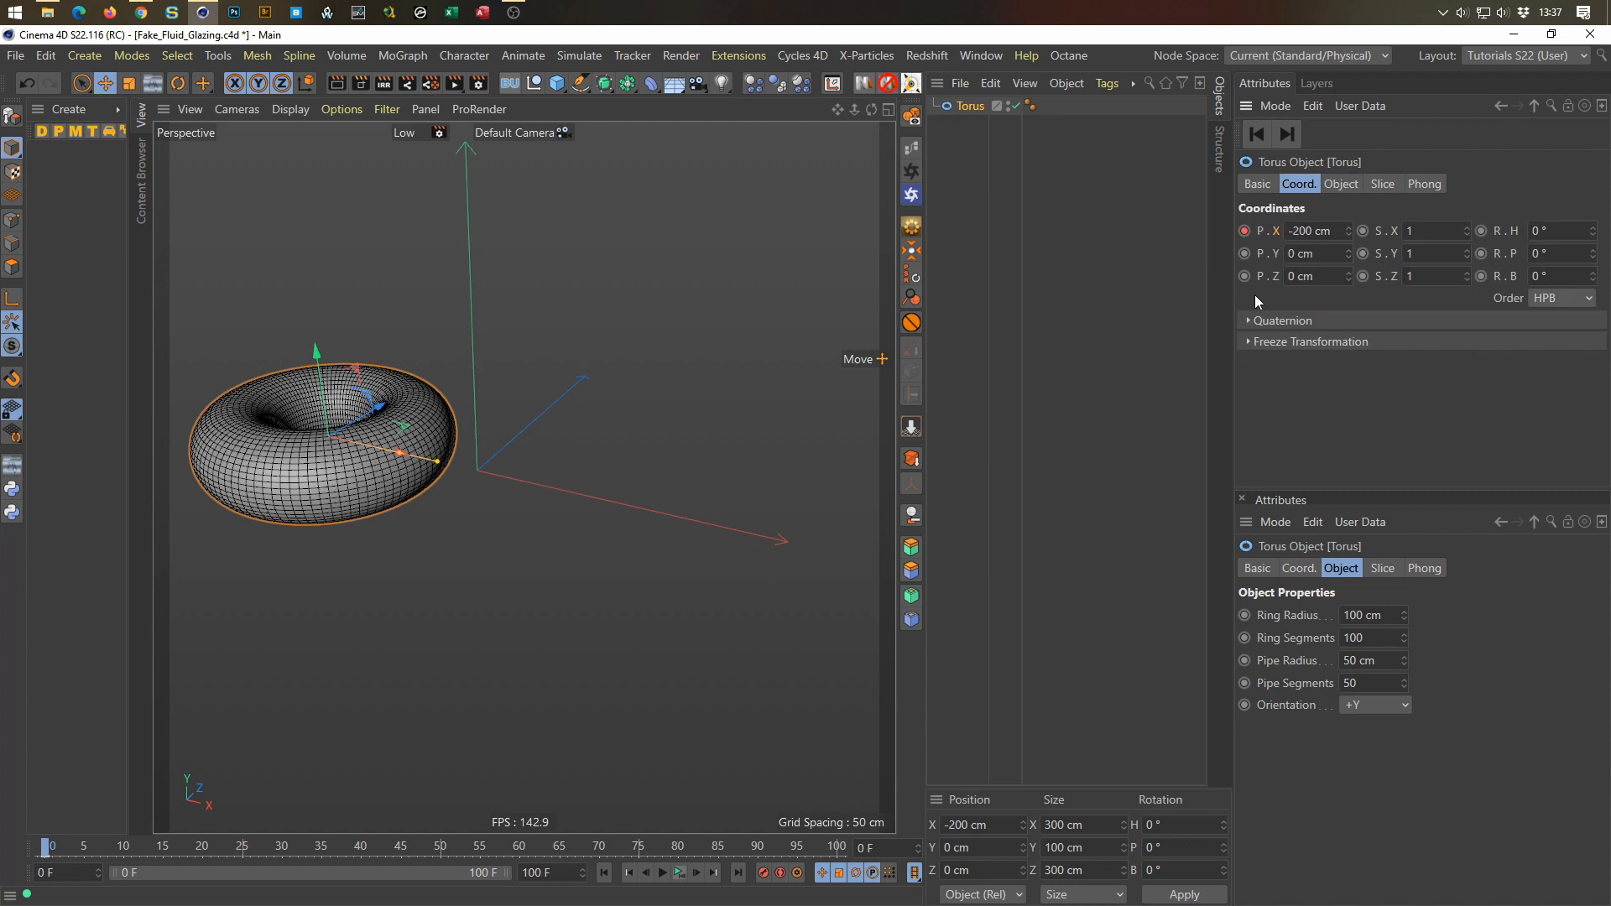
# Step: Go to frame 200 and extend both the project length and the preview range to 200 frames
pyautogui.click(895, 849)
pyautogui.write('200')
pyautogui.press('Return')
pyautogui.click(555, 873)
pyautogui.write('200')
pyautogui.press('Return')
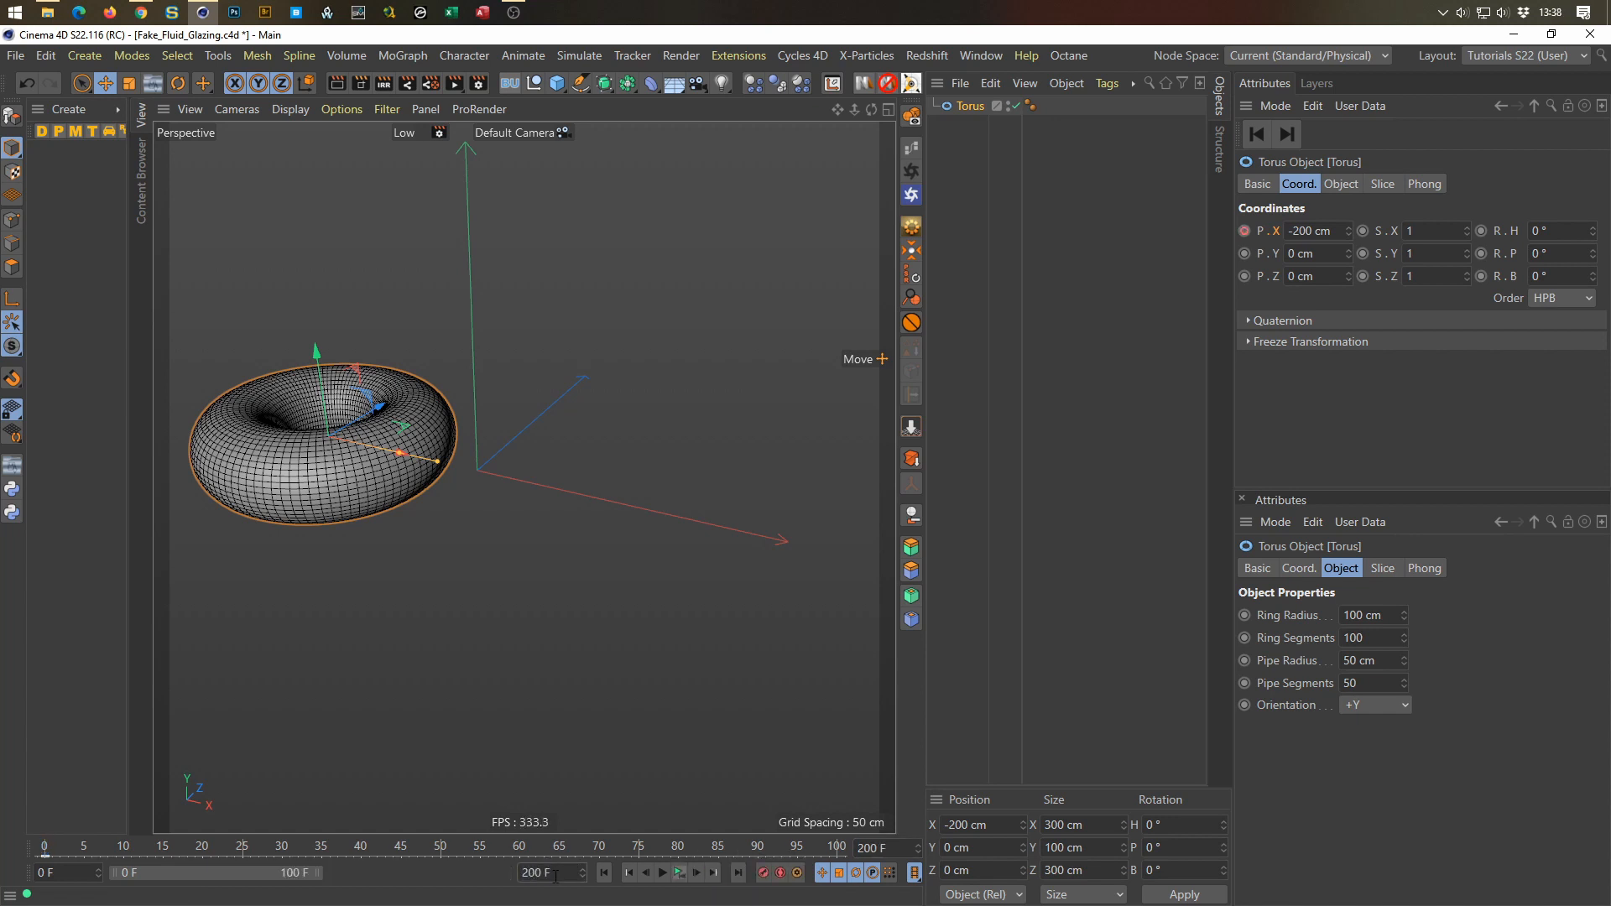
pyautogui.doubleClick(486, 873)
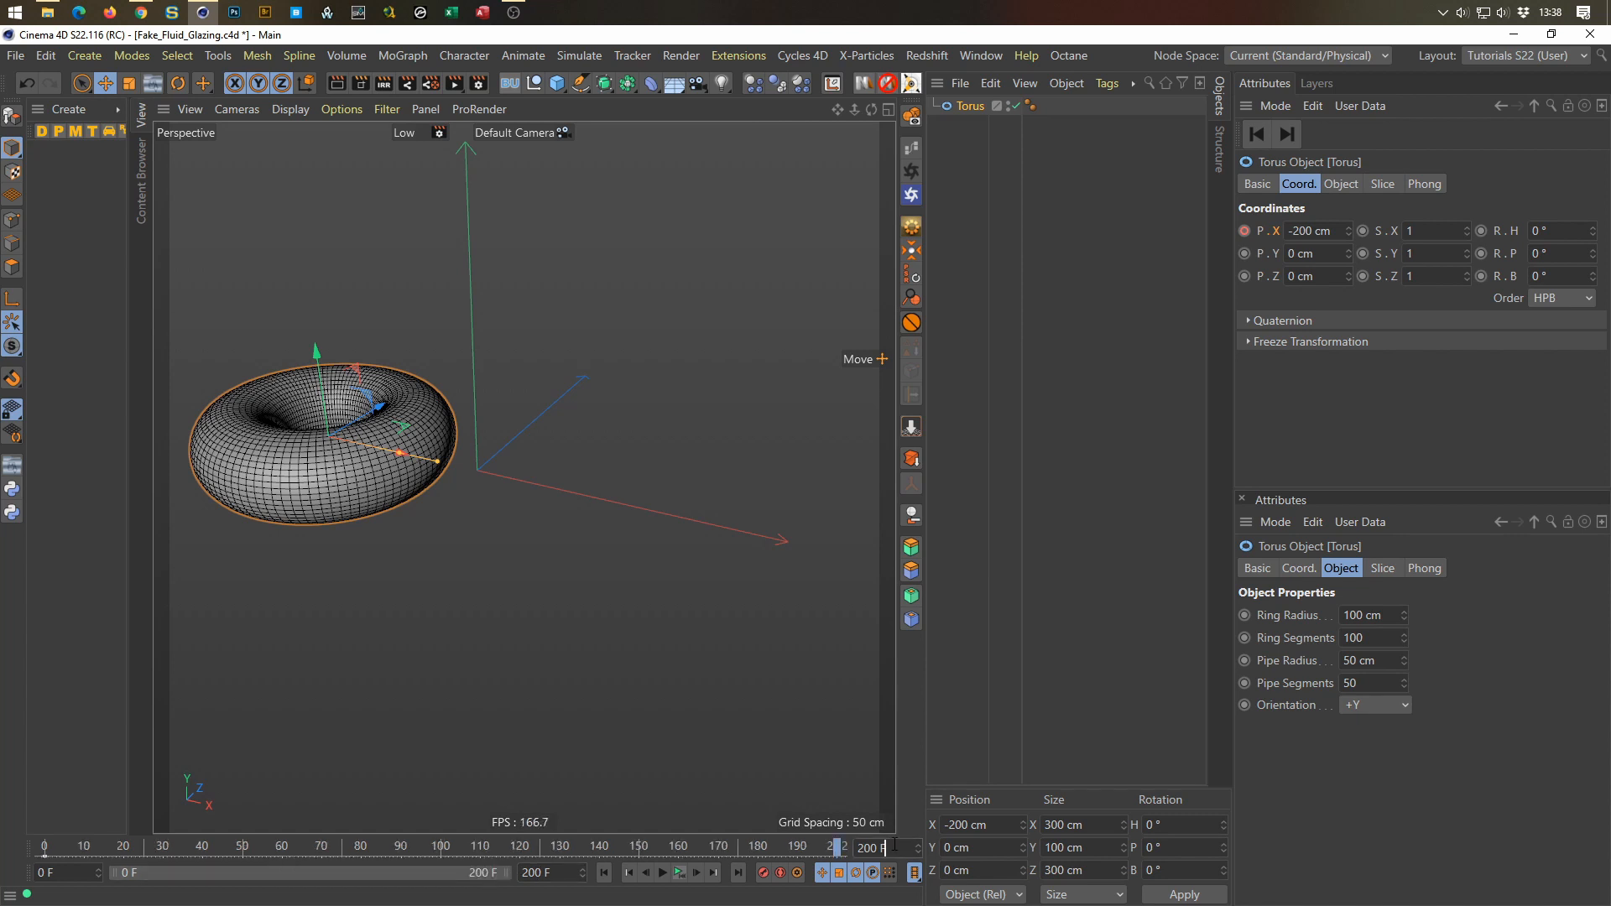
# Step: Keyframe the torus's X position at 200 cm on frame 200 and play the animation back
pyautogui.click(1331, 230)
pyautogui.press('Delete')
pyautogui.press('Return')
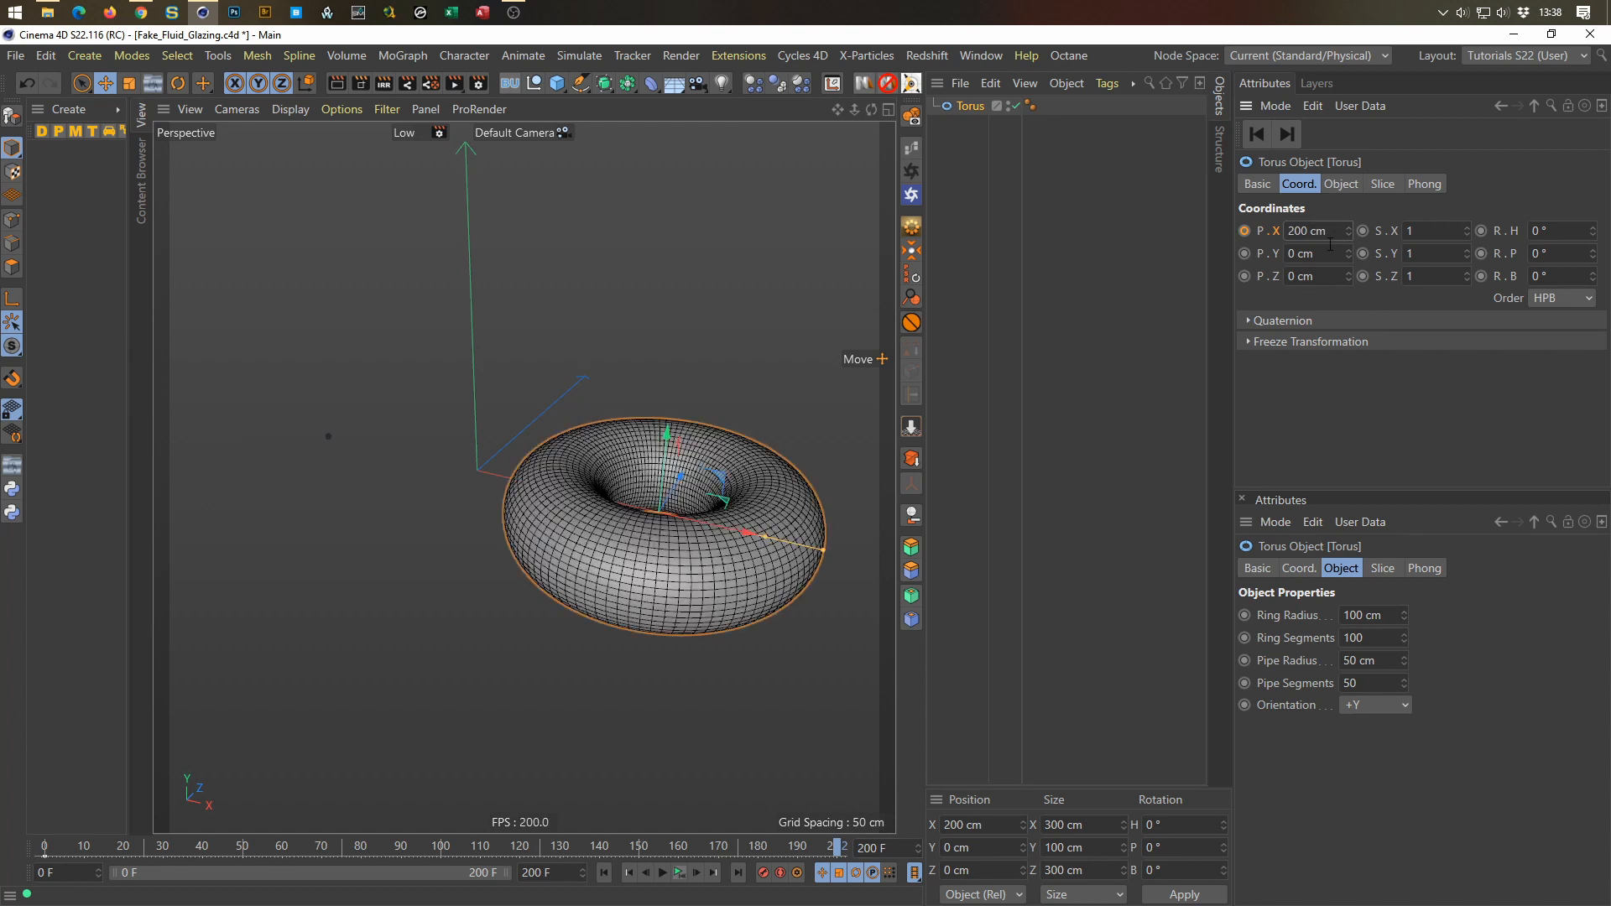
pyautogui.keyDown('ctrl'); pyautogui.click(1245, 231); pyautogui.keyUp('ctrl')
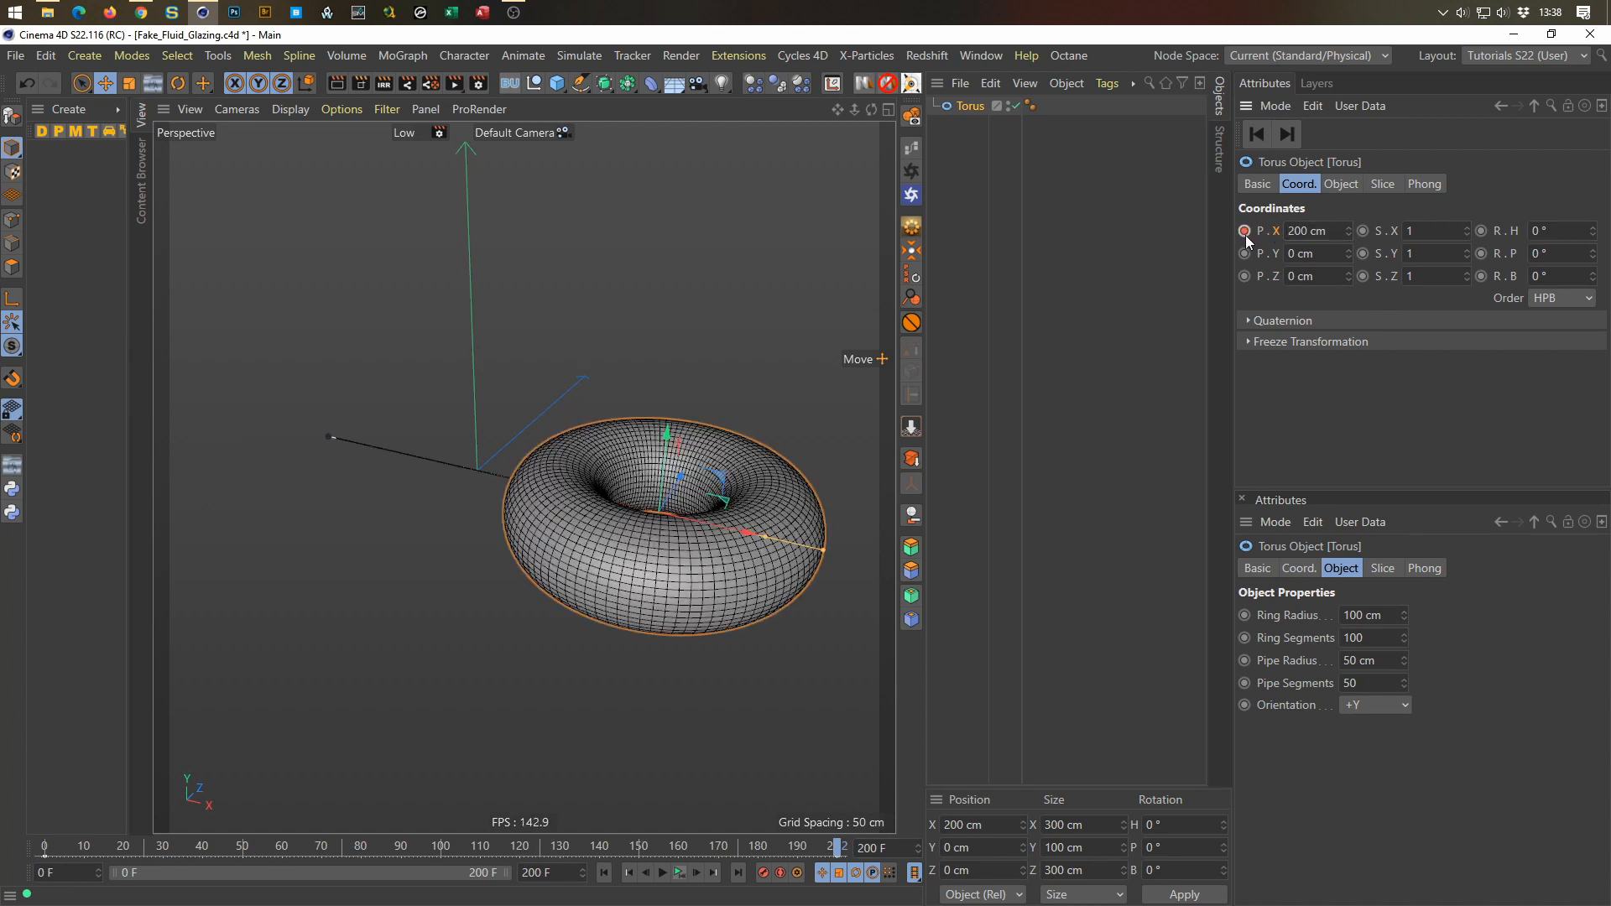
pyautogui.click(680, 874)
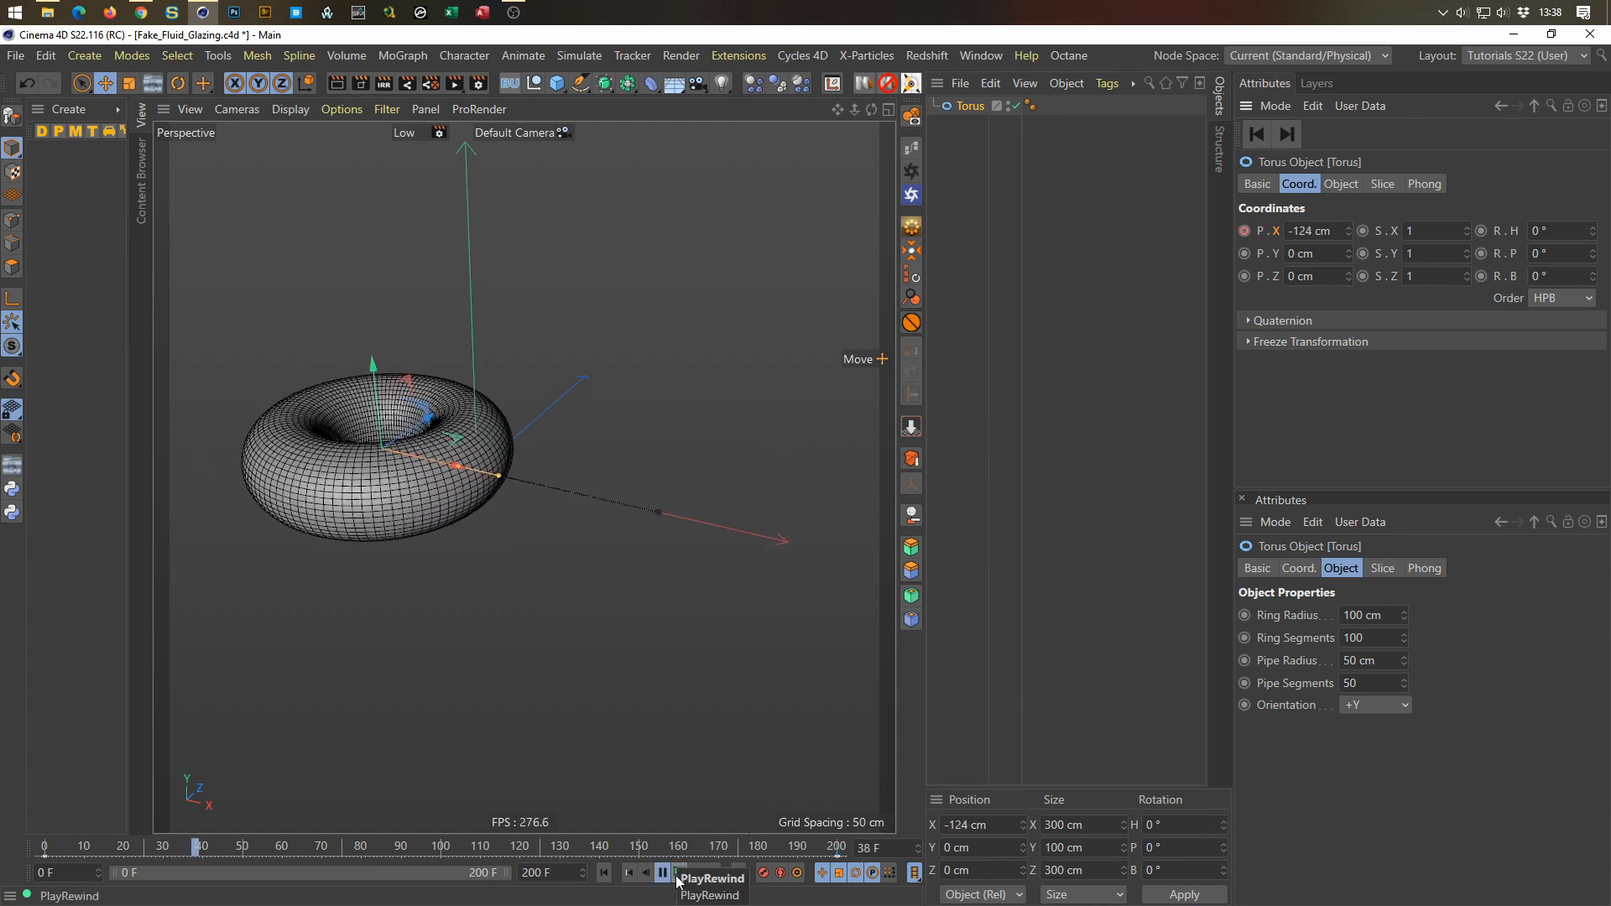
pyautogui.click(679, 873)
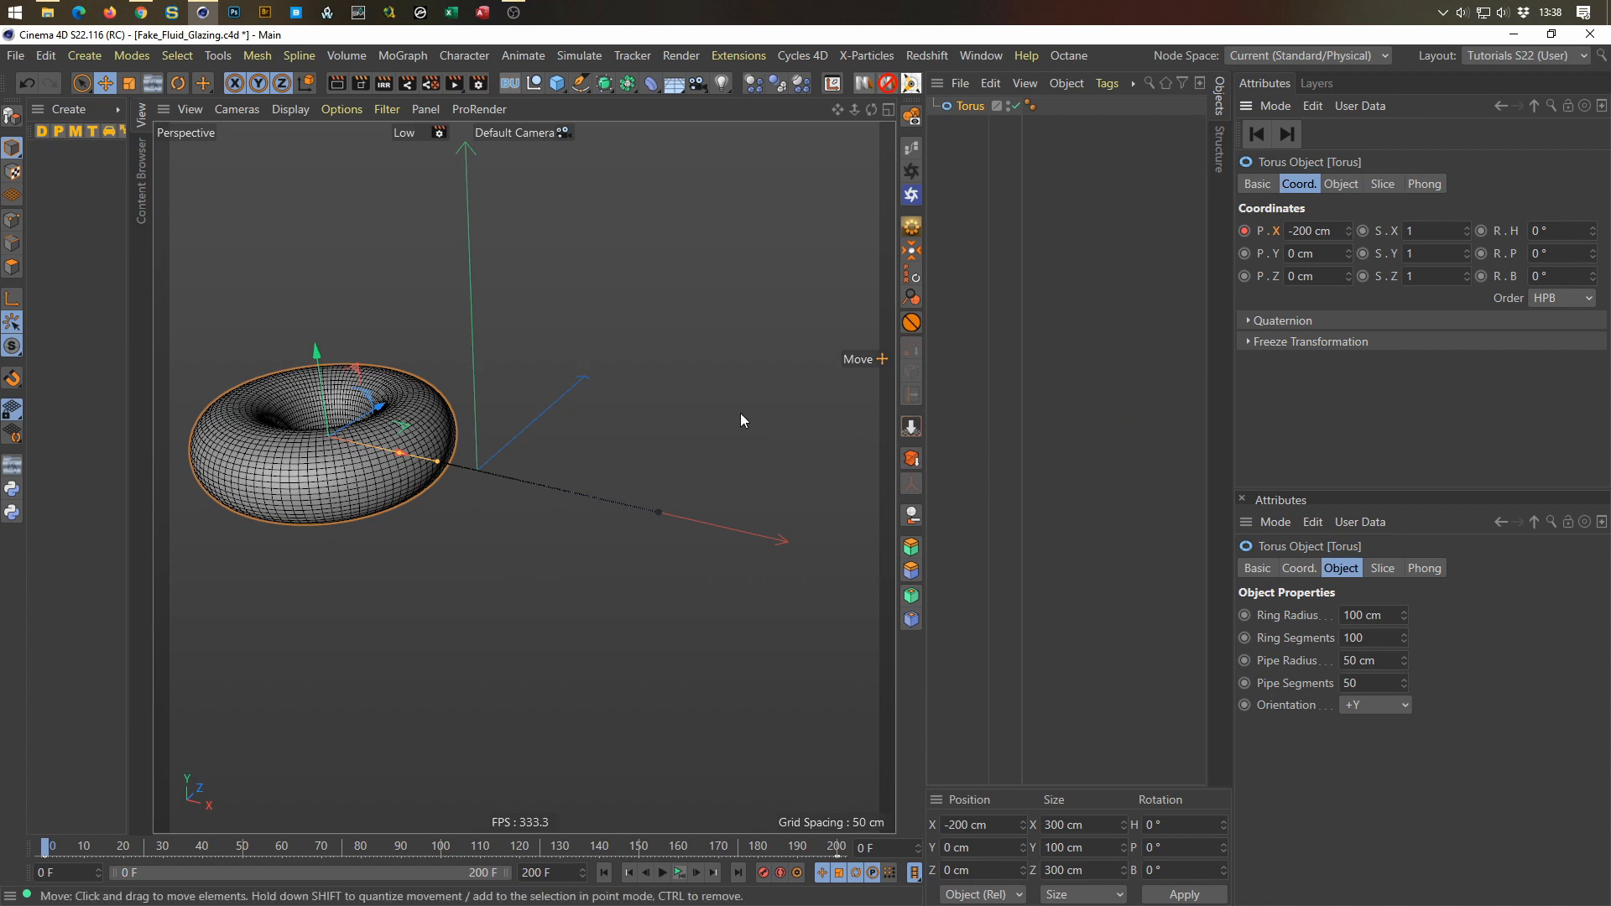
# Step: Create a new default material for the torus and switch the viewport to Gouraud shading without lines
pyautogui.doubleClick(58, 264)
pyautogui.moveTo(46, 164)
pyautogui.mouseDown()
pyautogui.moveTo(883, 199)
pyautogui.moveTo(972, 107)
pyautogui.mouseUp()
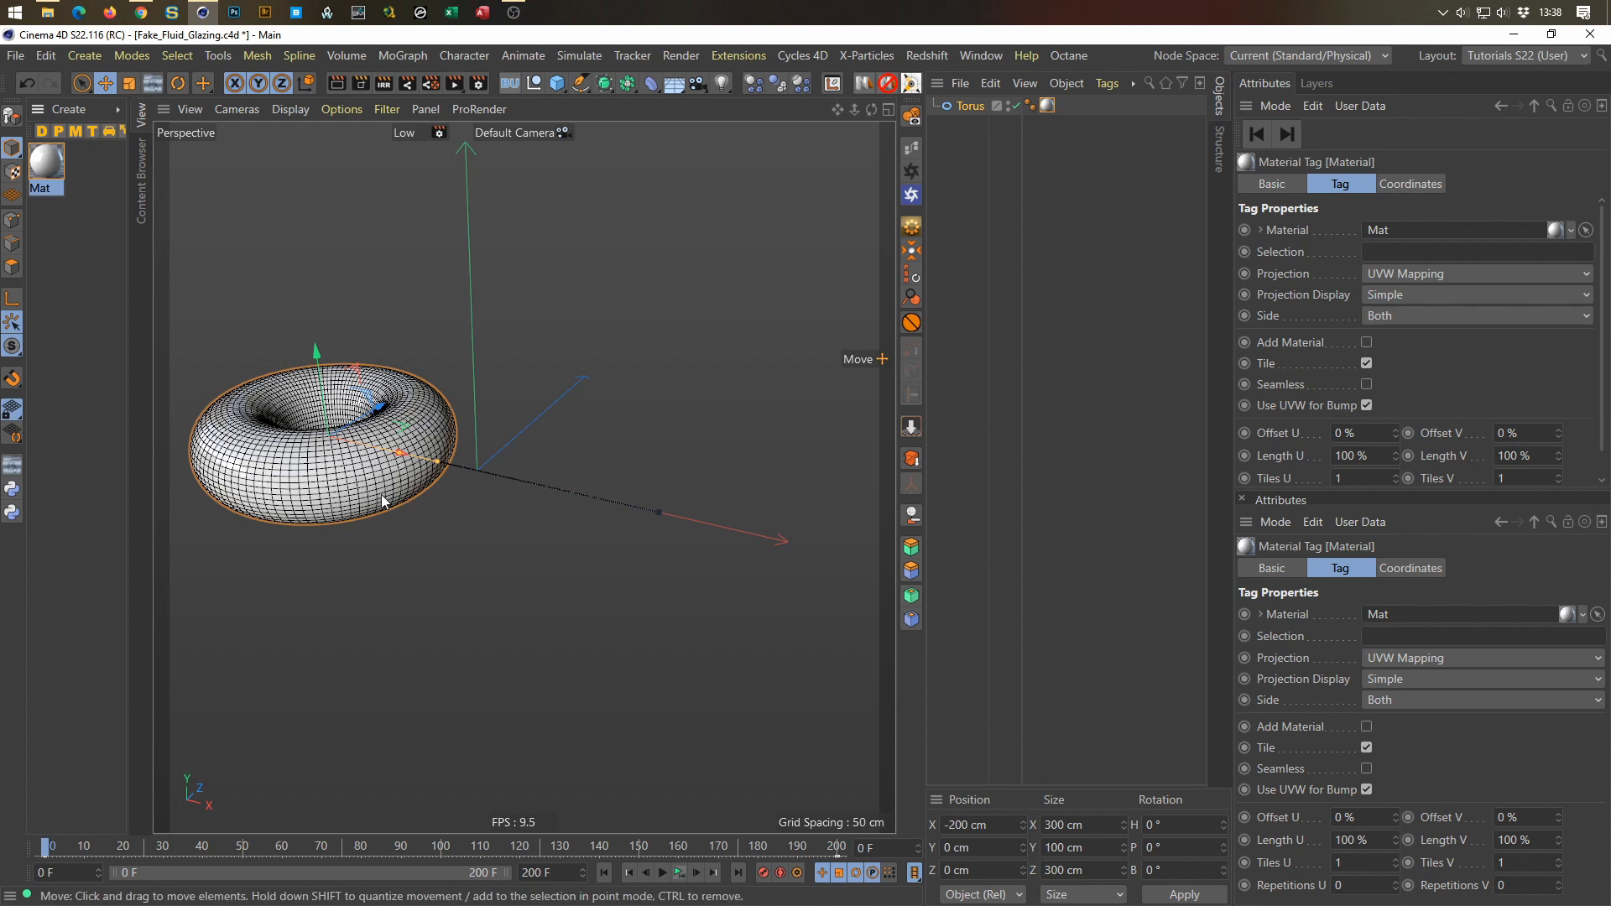
pyautogui.press('n')
pyautogui.press('a')
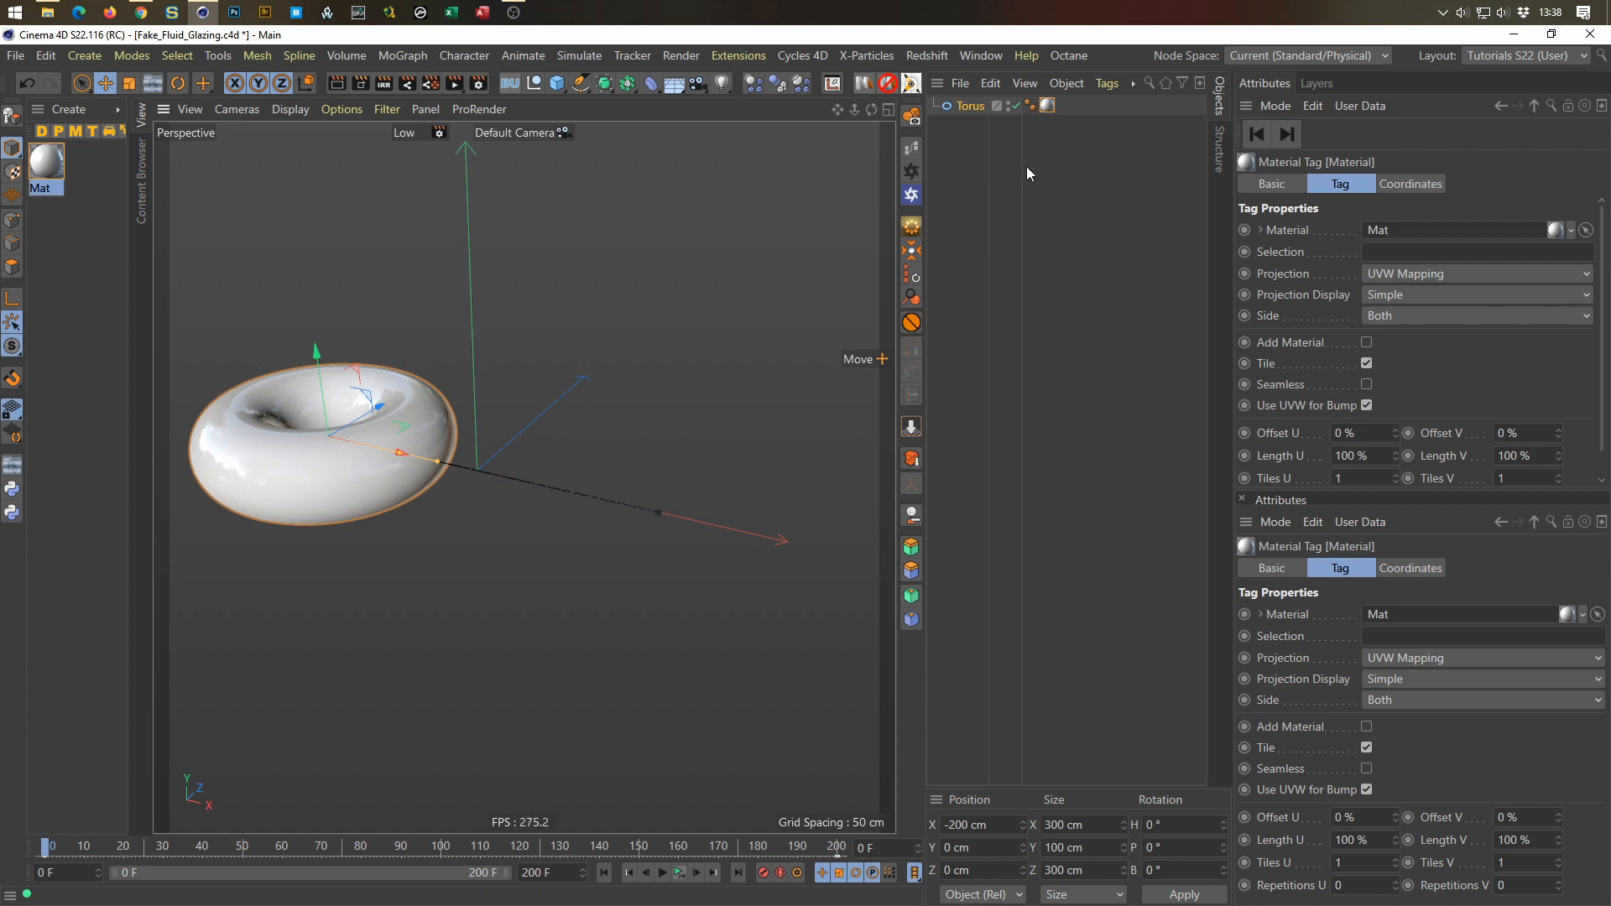
# Step: Duplicate the torus in the object list and rename the original Torus Main
pyautogui.click(969, 108)
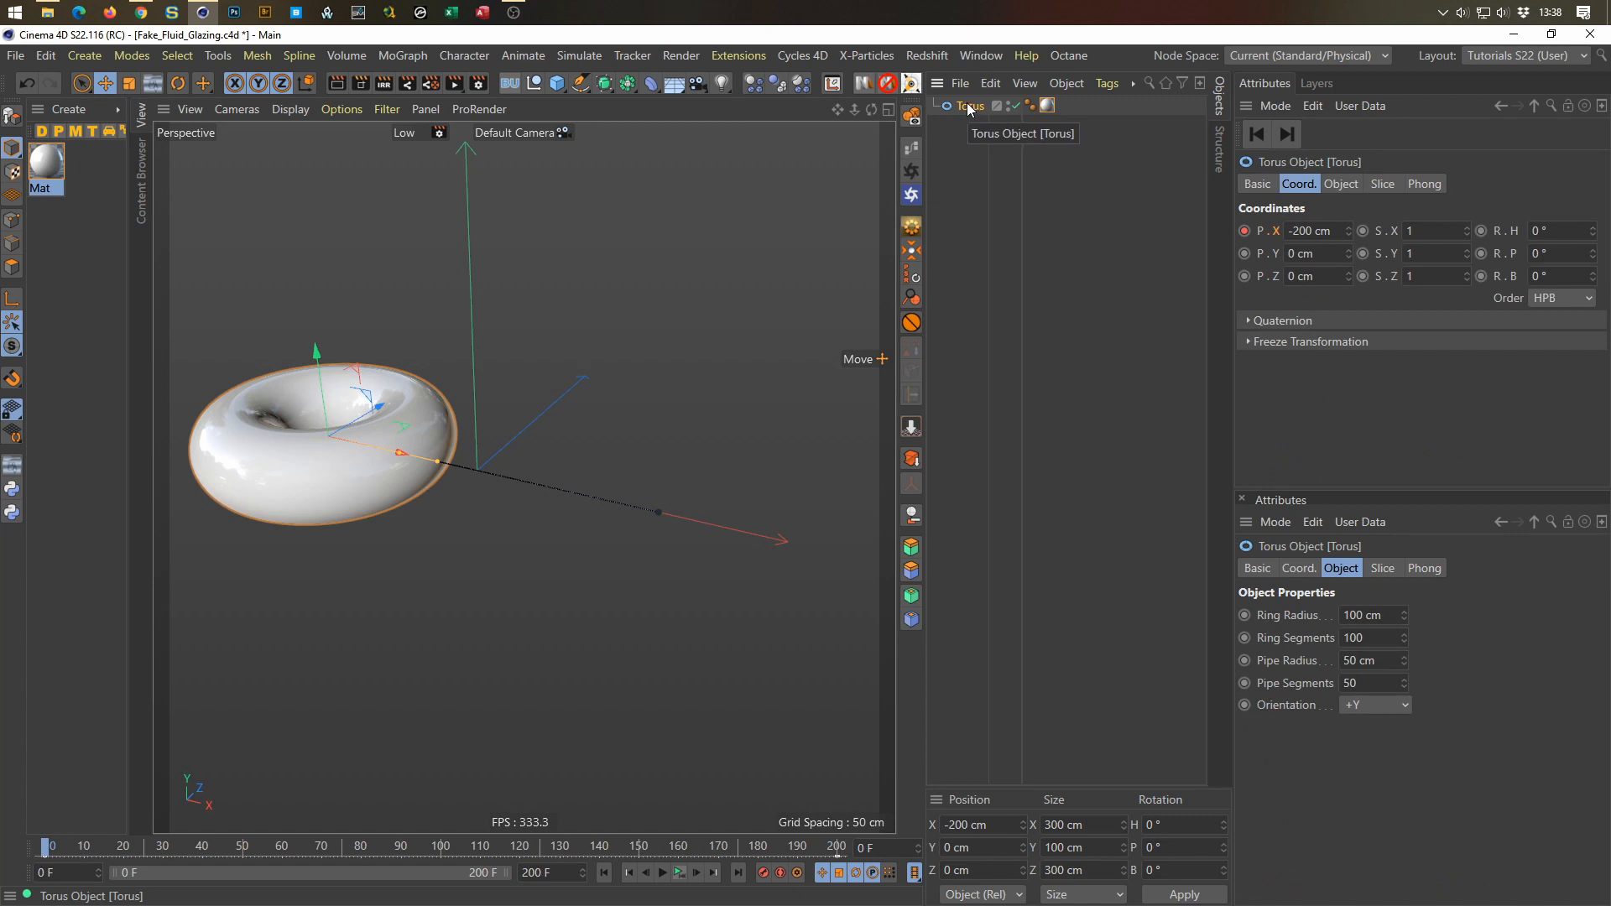
pyautogui.keyDown('ctrl'); pyautogui.moveTo(966, 104); pyautogui.dragTo(964, 211); pyautogui.keyUp('ctrl')
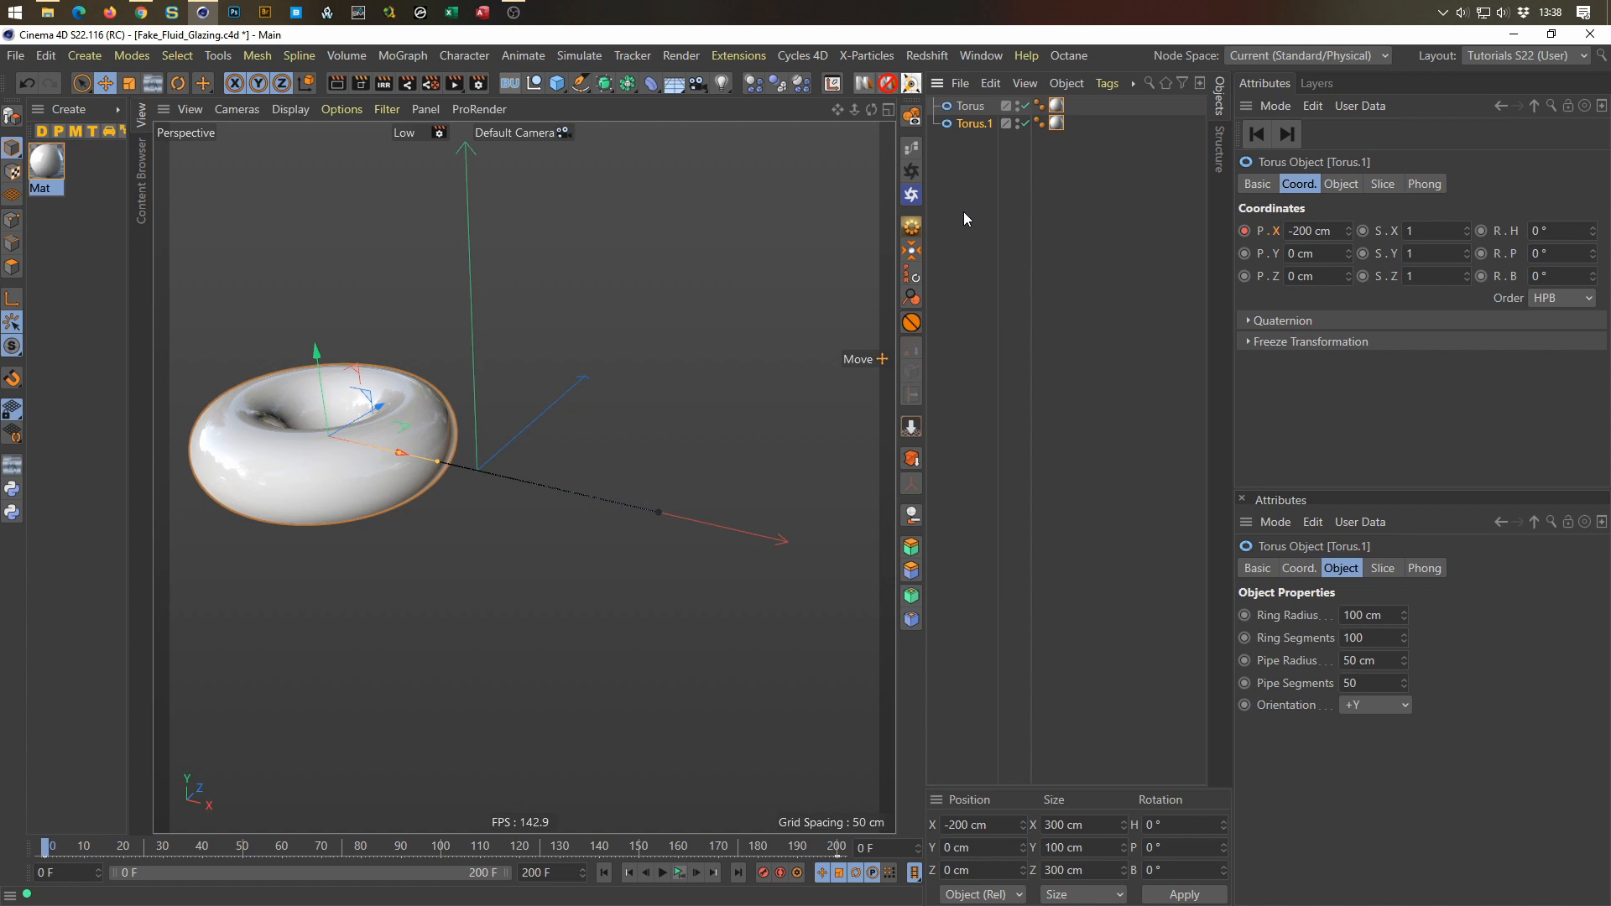
pyautogui.doubleClick(971, 106)
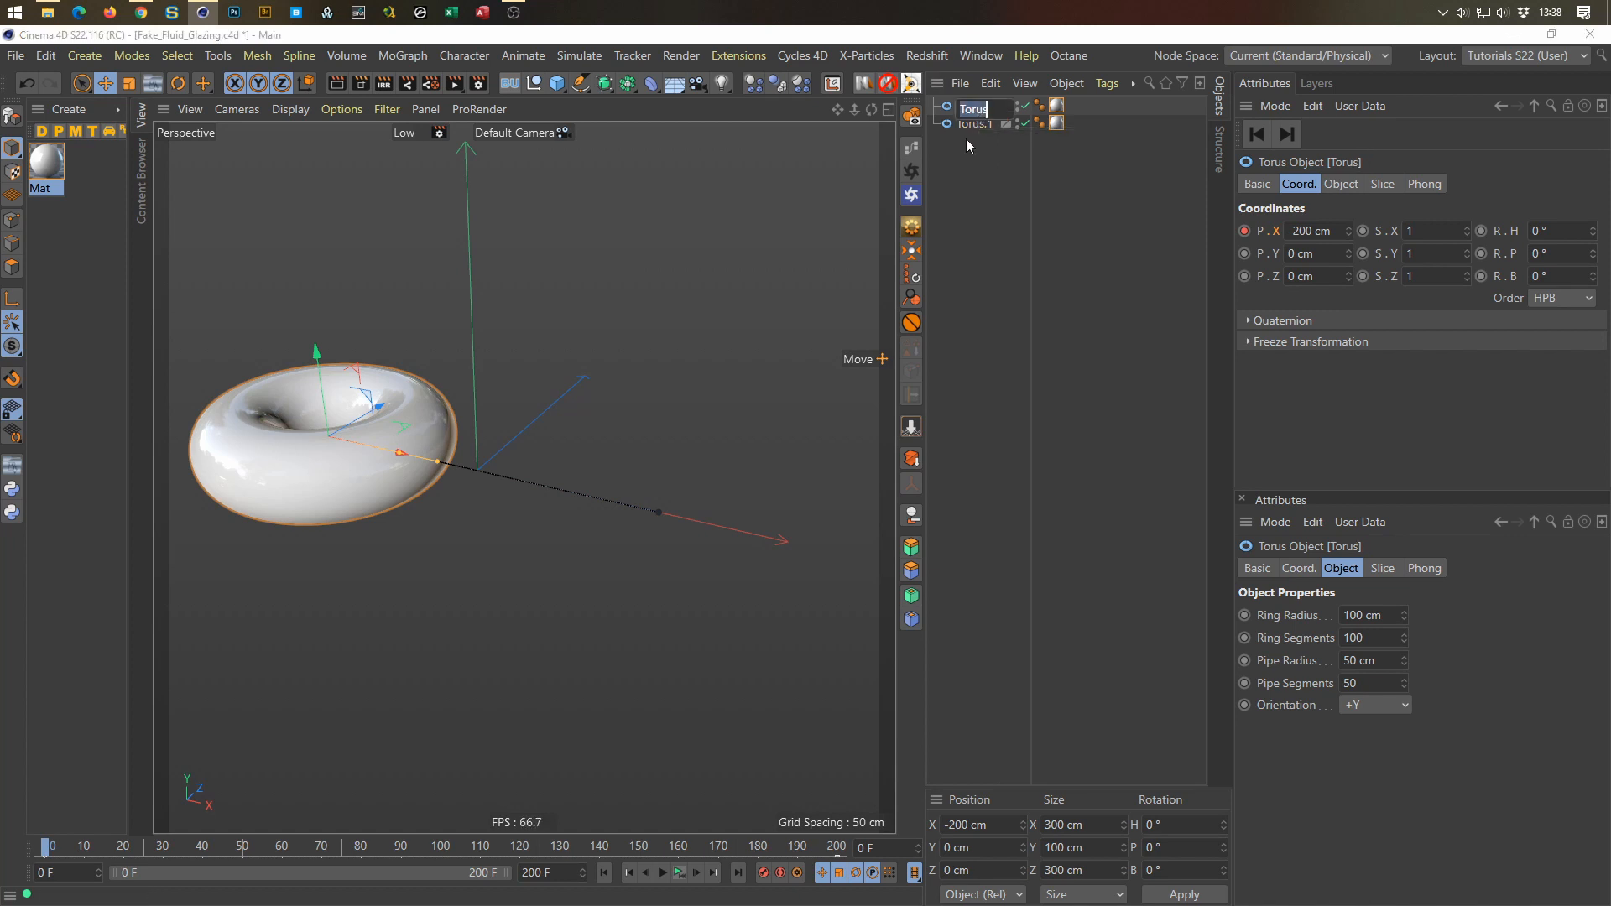
pyautogui.write('Main')
pyautogui.press('Return')
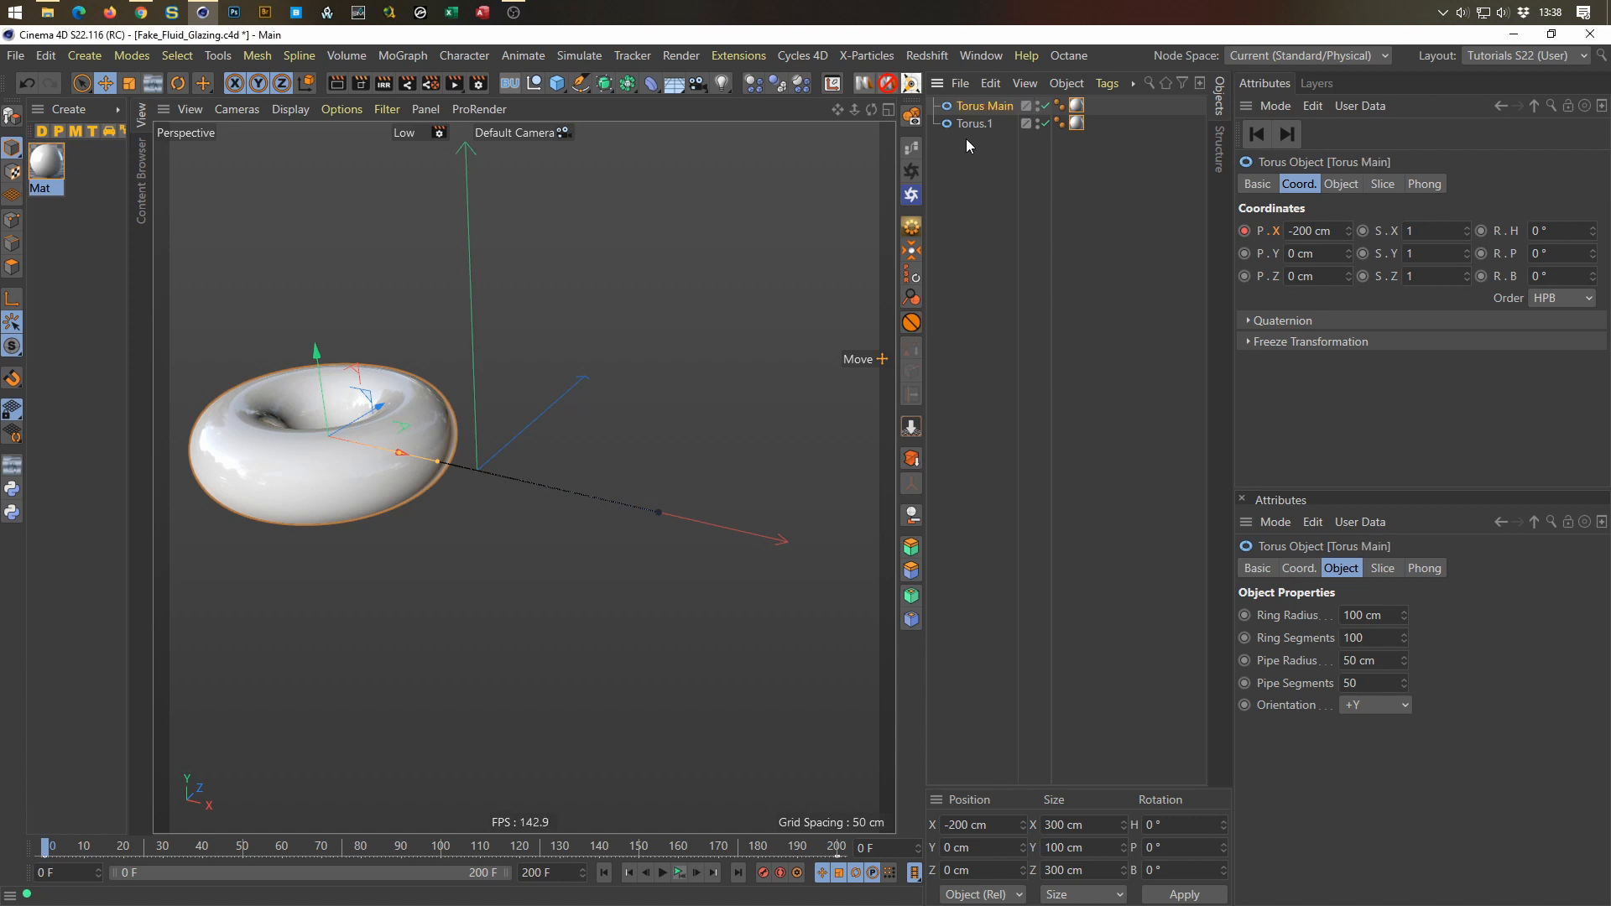
# Step: Add a Constraint rigging tag to Torus.1
pyautogui.click(963, 126)
pyautogui.rightClick(970, 124)
pyautogui.moveTo(1125, 274)
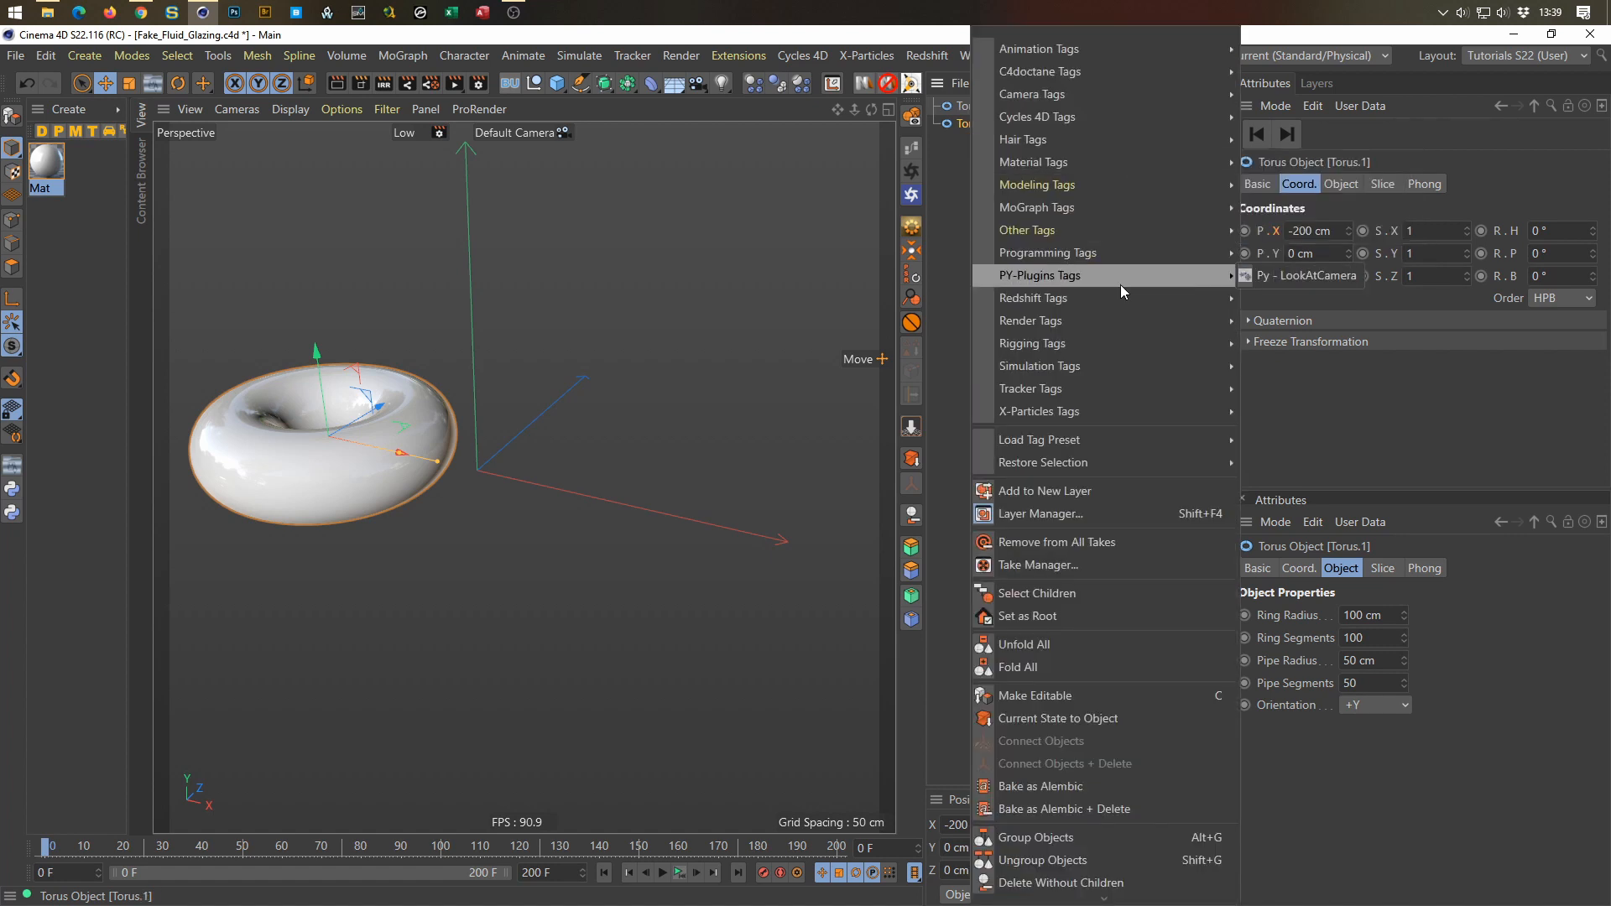
pyautogui.moveTo(1121, 320)
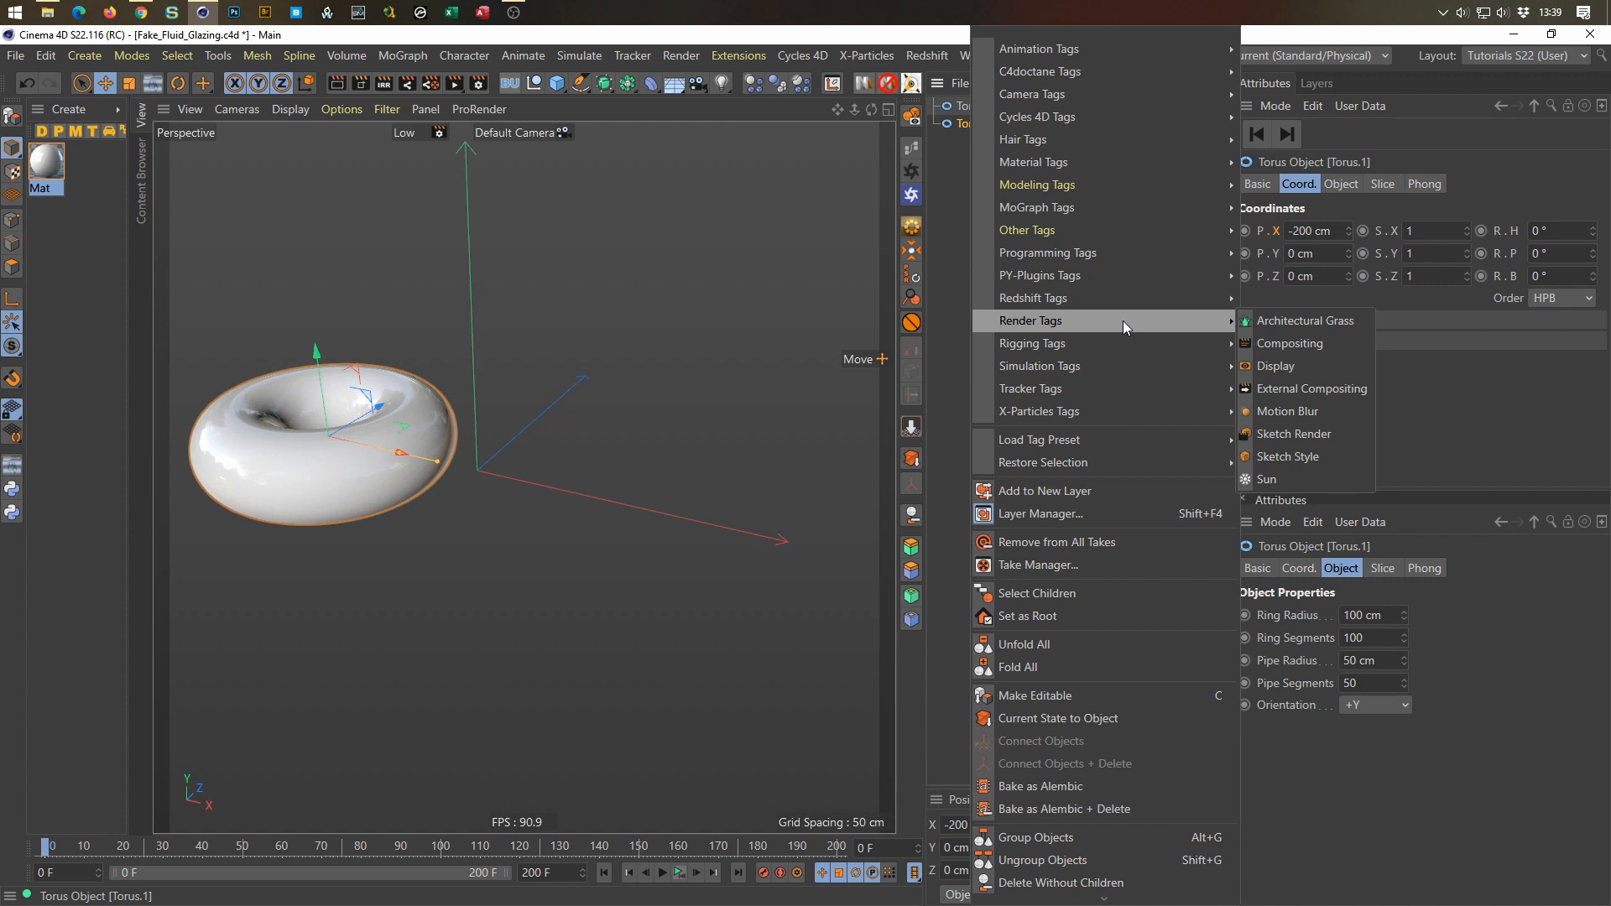
pyautogui.moveTo(1163, 339)
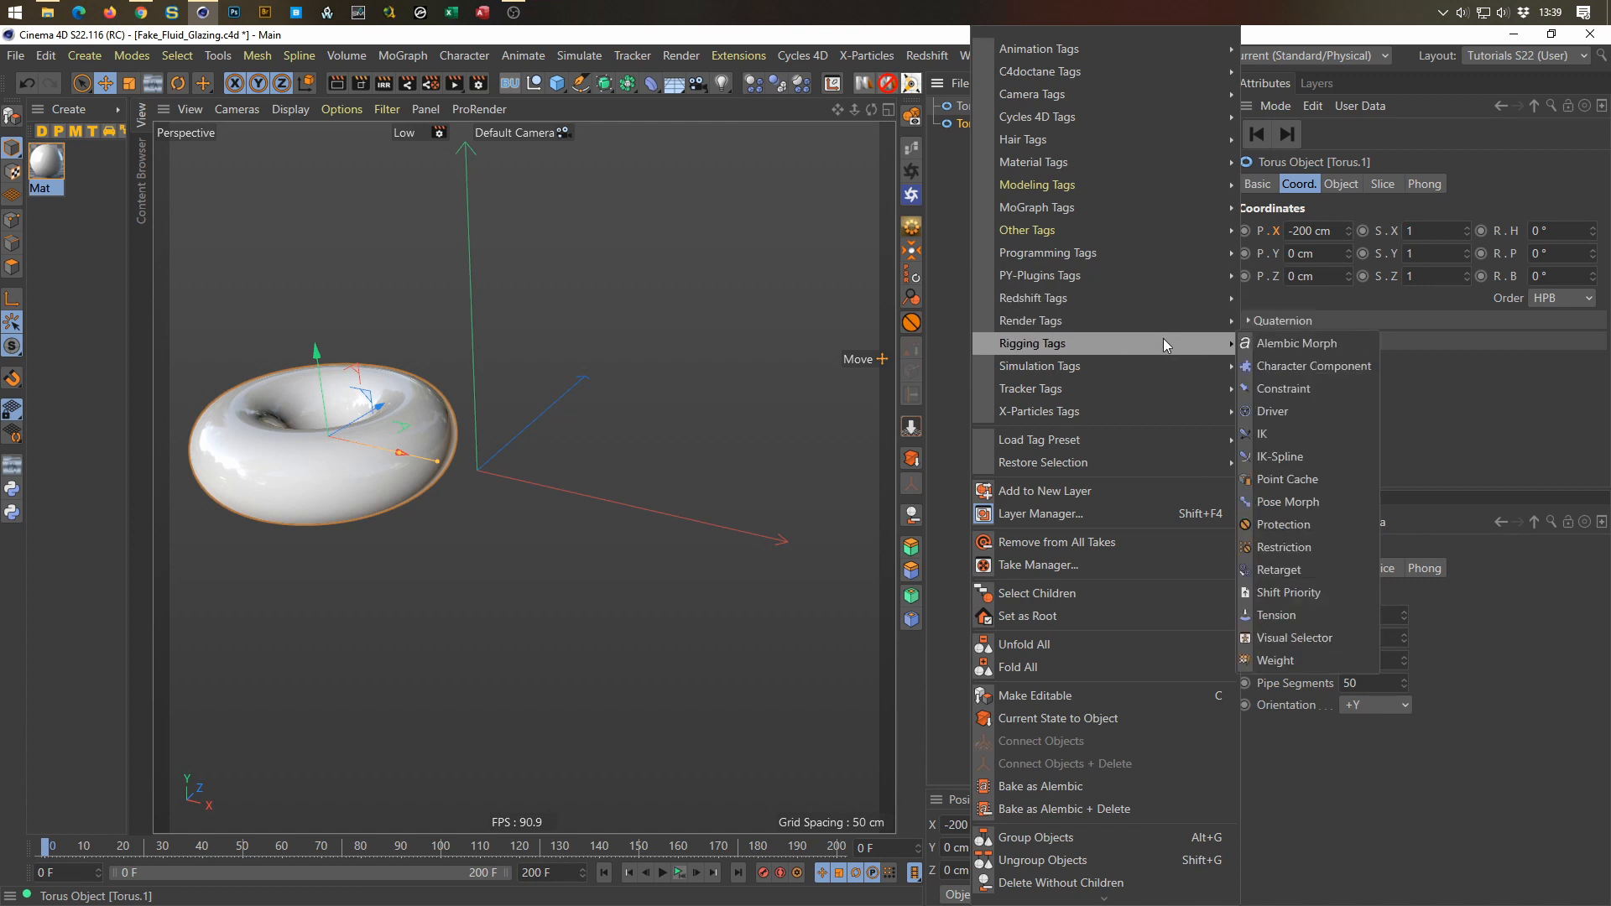
pyautogui.click(1282, 387)
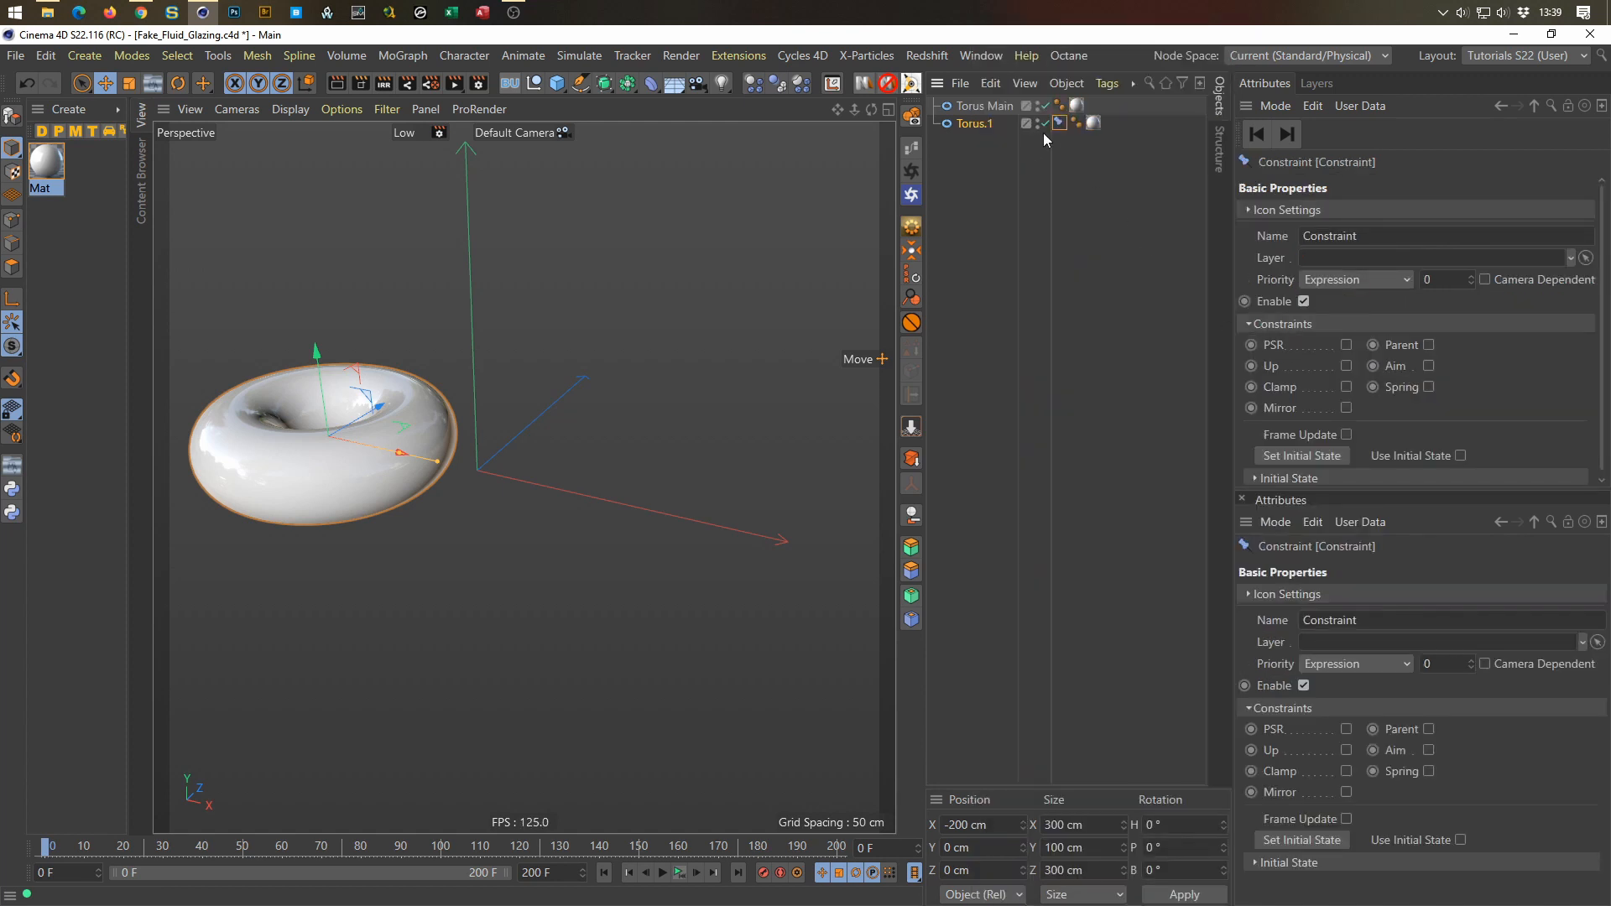
# Step: Enable the tag's Parent constraint with Torus Main as target, restricted to position by disabling rotation
pyautogui.click(1429, 345)
pyautogui.moveTo(1413, 491); pyautogui.dragTo(1410, 690)
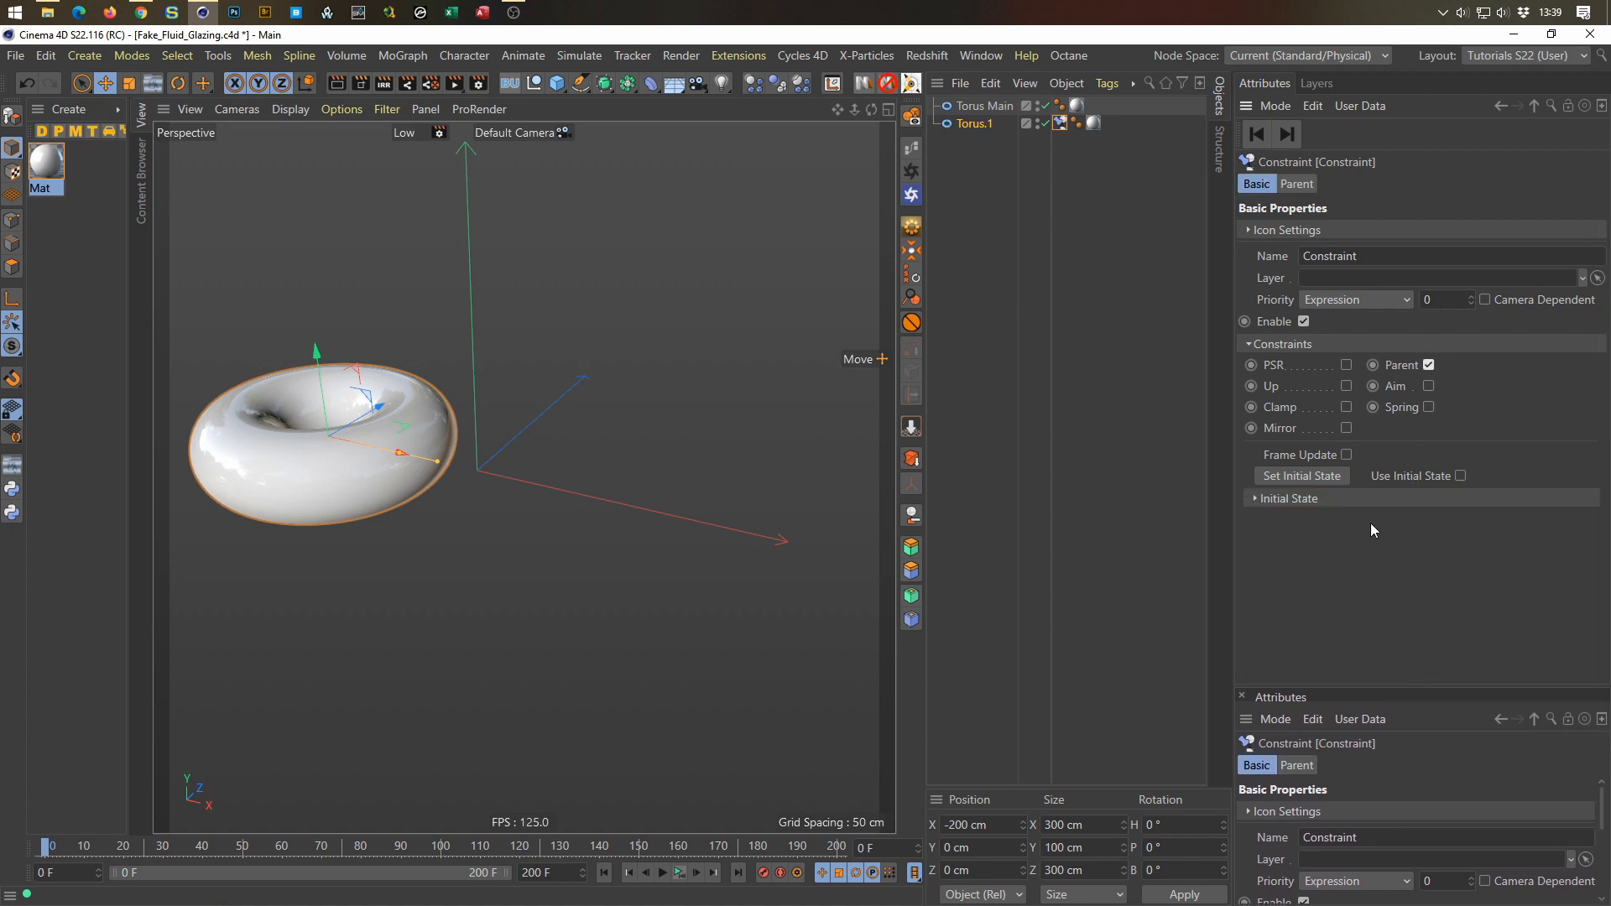
pyautogui.click(1297, 183)
pyautogui.moveTo(985, 103); pyautogui.dragTo(1338, 391)
pyautogui.click(1389, 344)
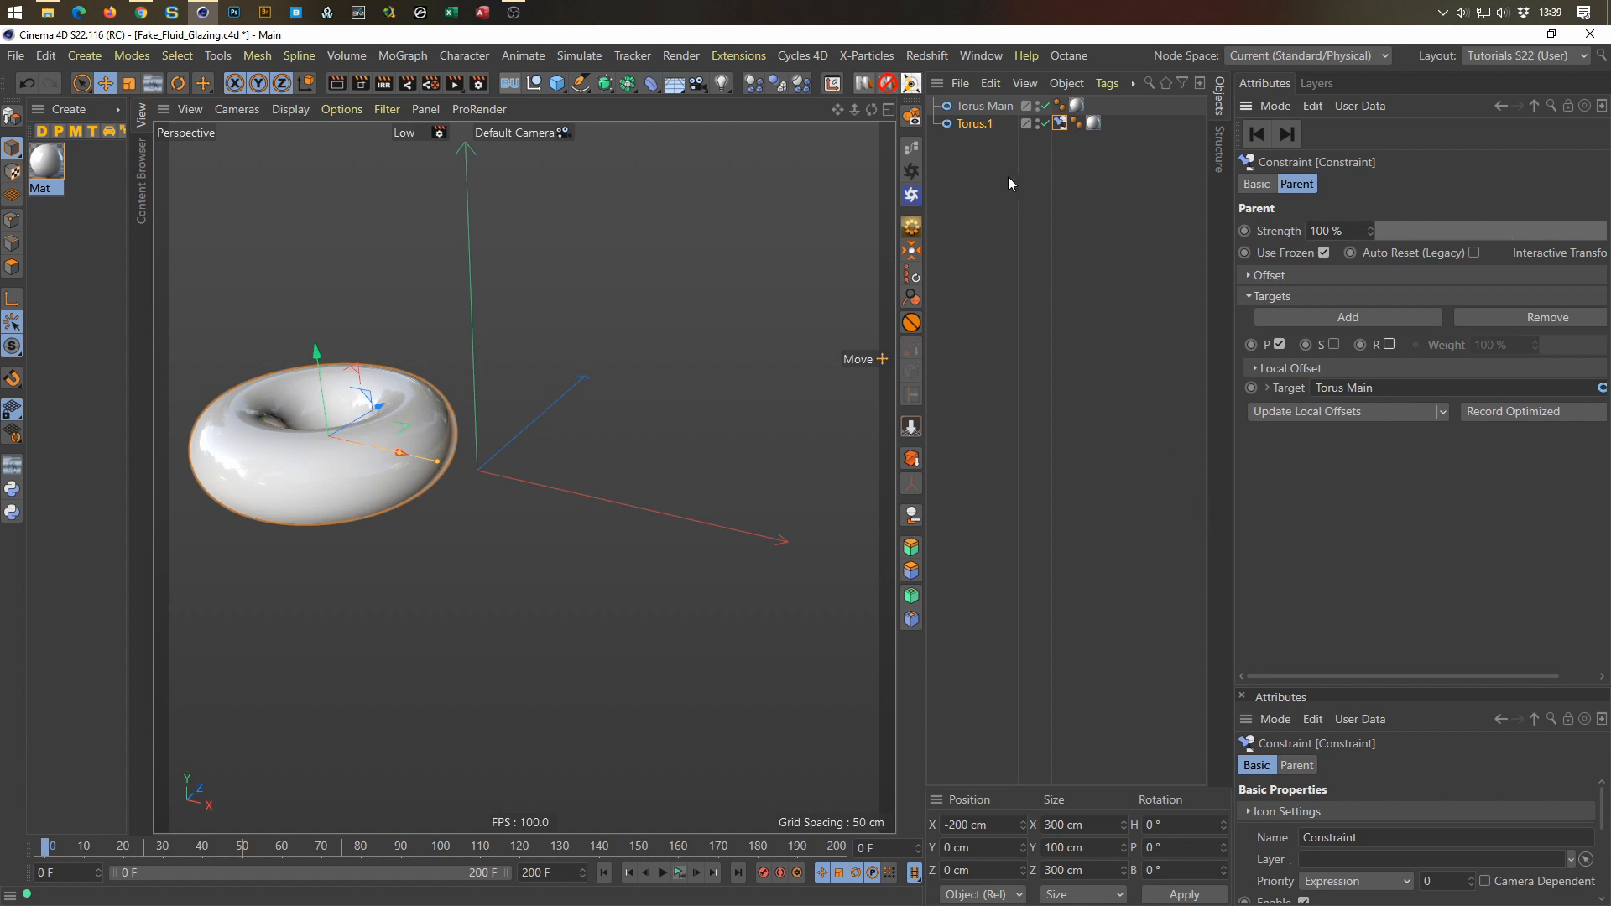
# Step: Play the animation back to check the constraint, and hide Torus.1 in the viewport and the renderer
pyautogui.click(679, 872)
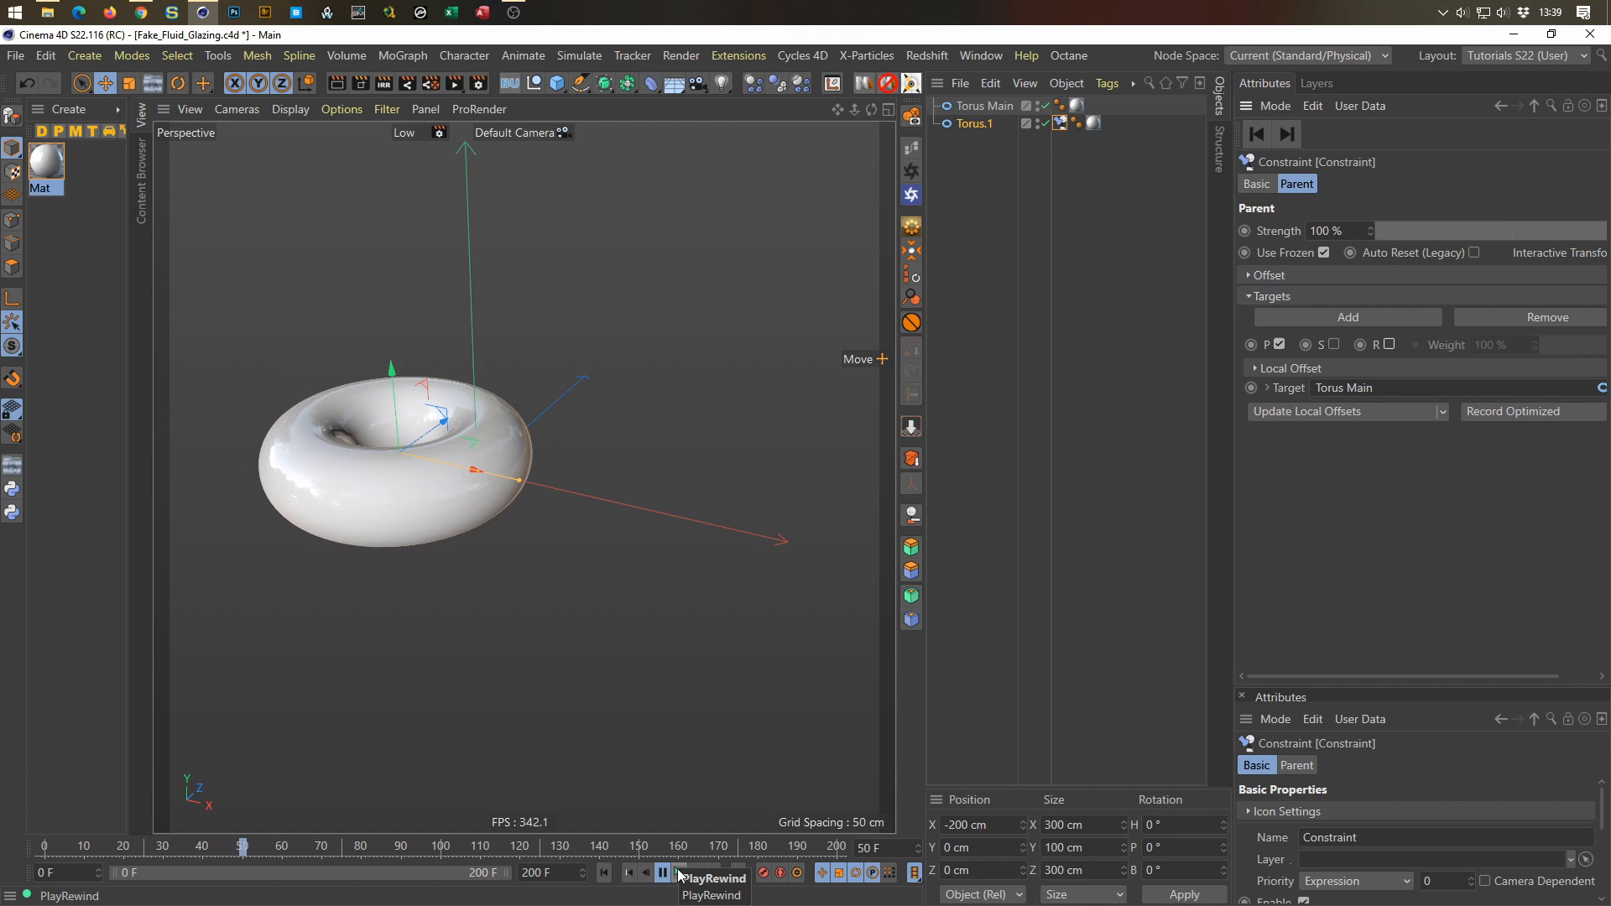
pyautogui.click(681, 872)
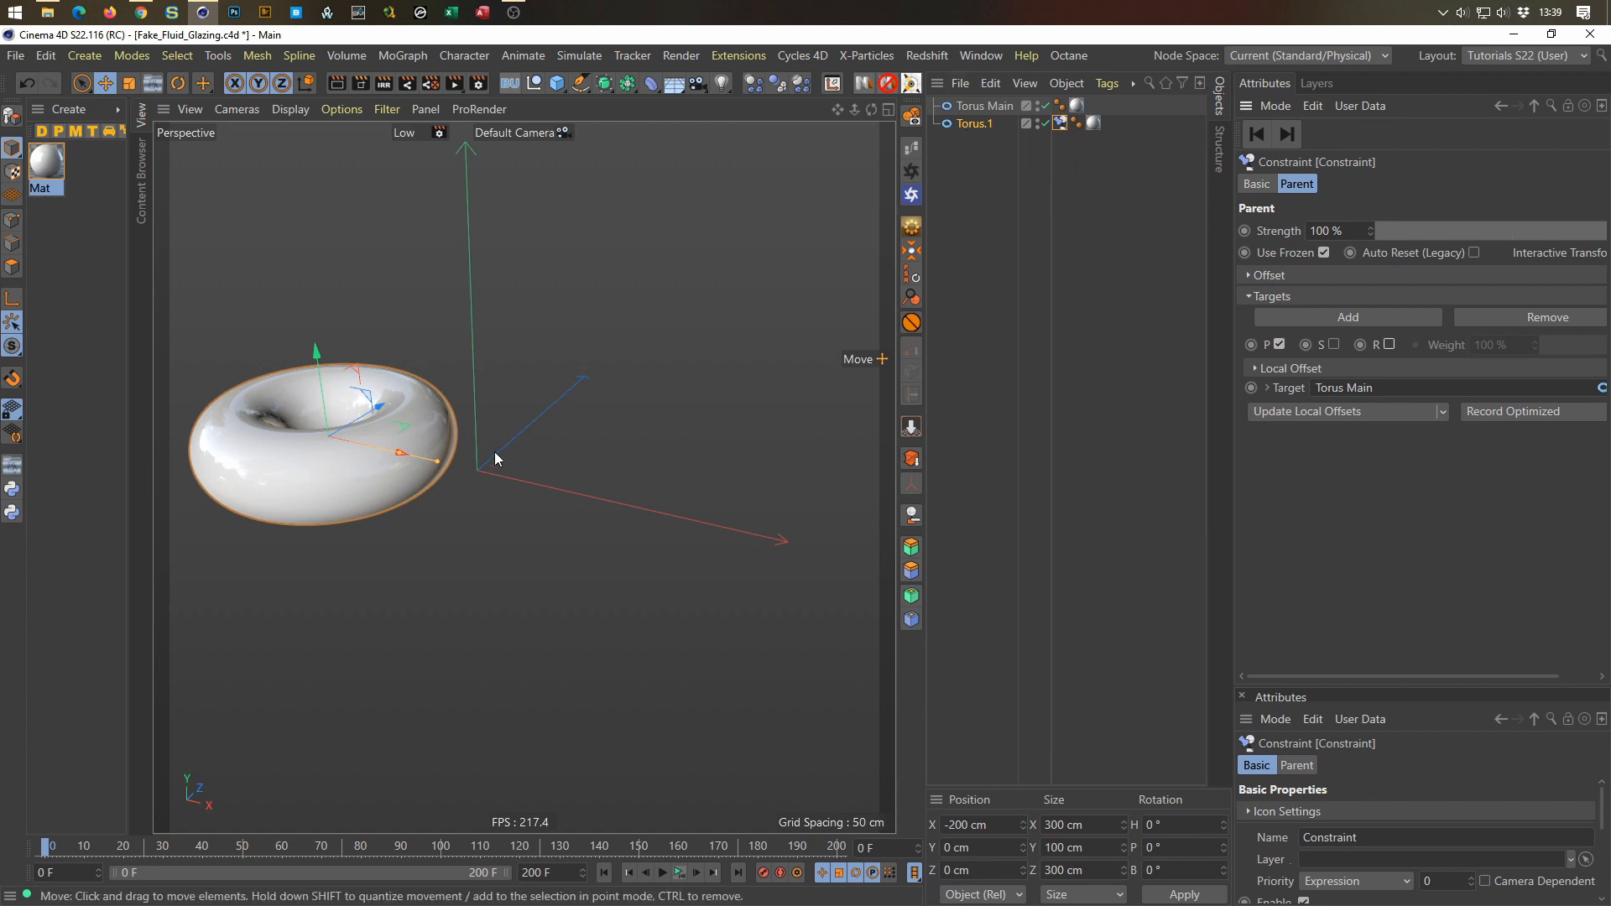
pyautogui.click(1038, 120)
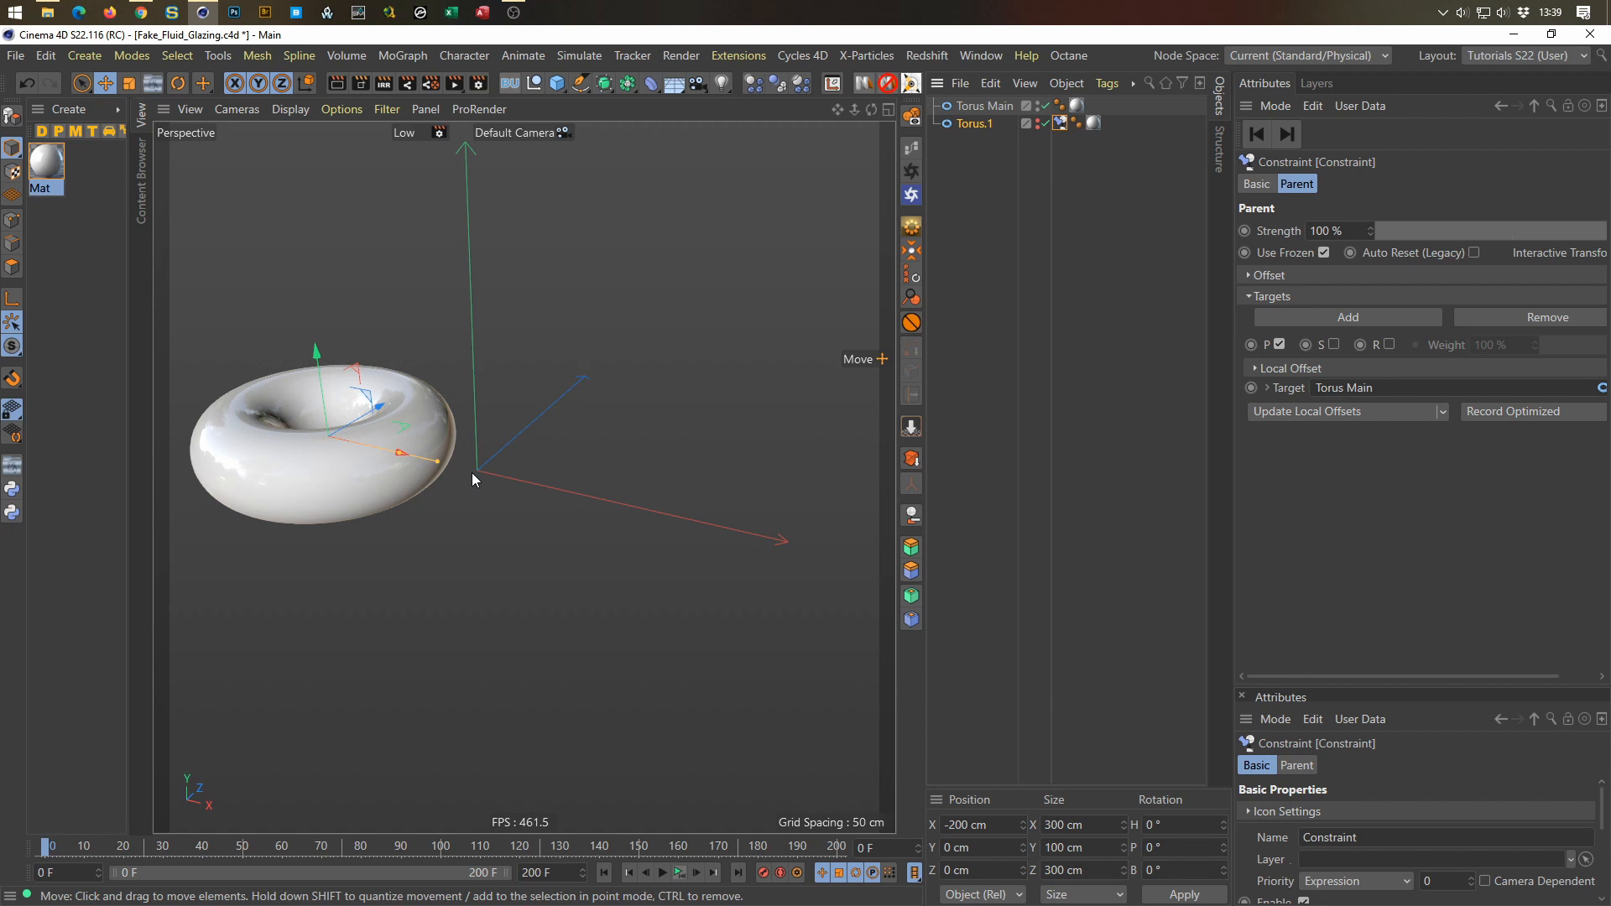
# Step: Add a cube and move it along X to 100 cm in the front view
pyautogui.click(557, 84)
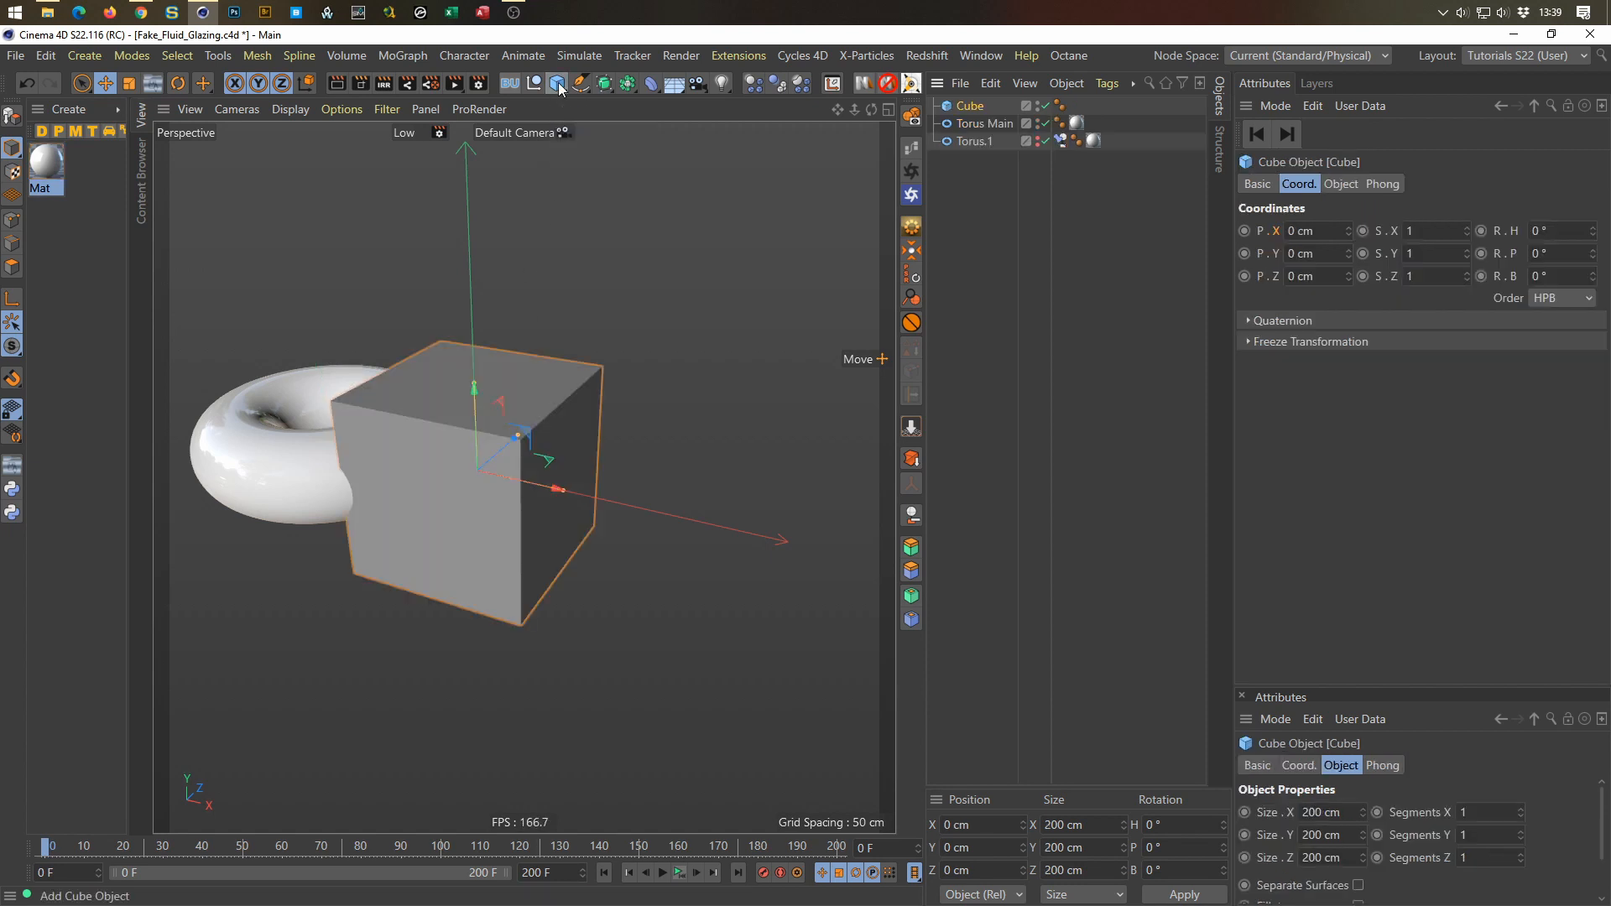
pyautogui.middleClick(550, 485)
pyautogui.middleClick(561, 620)
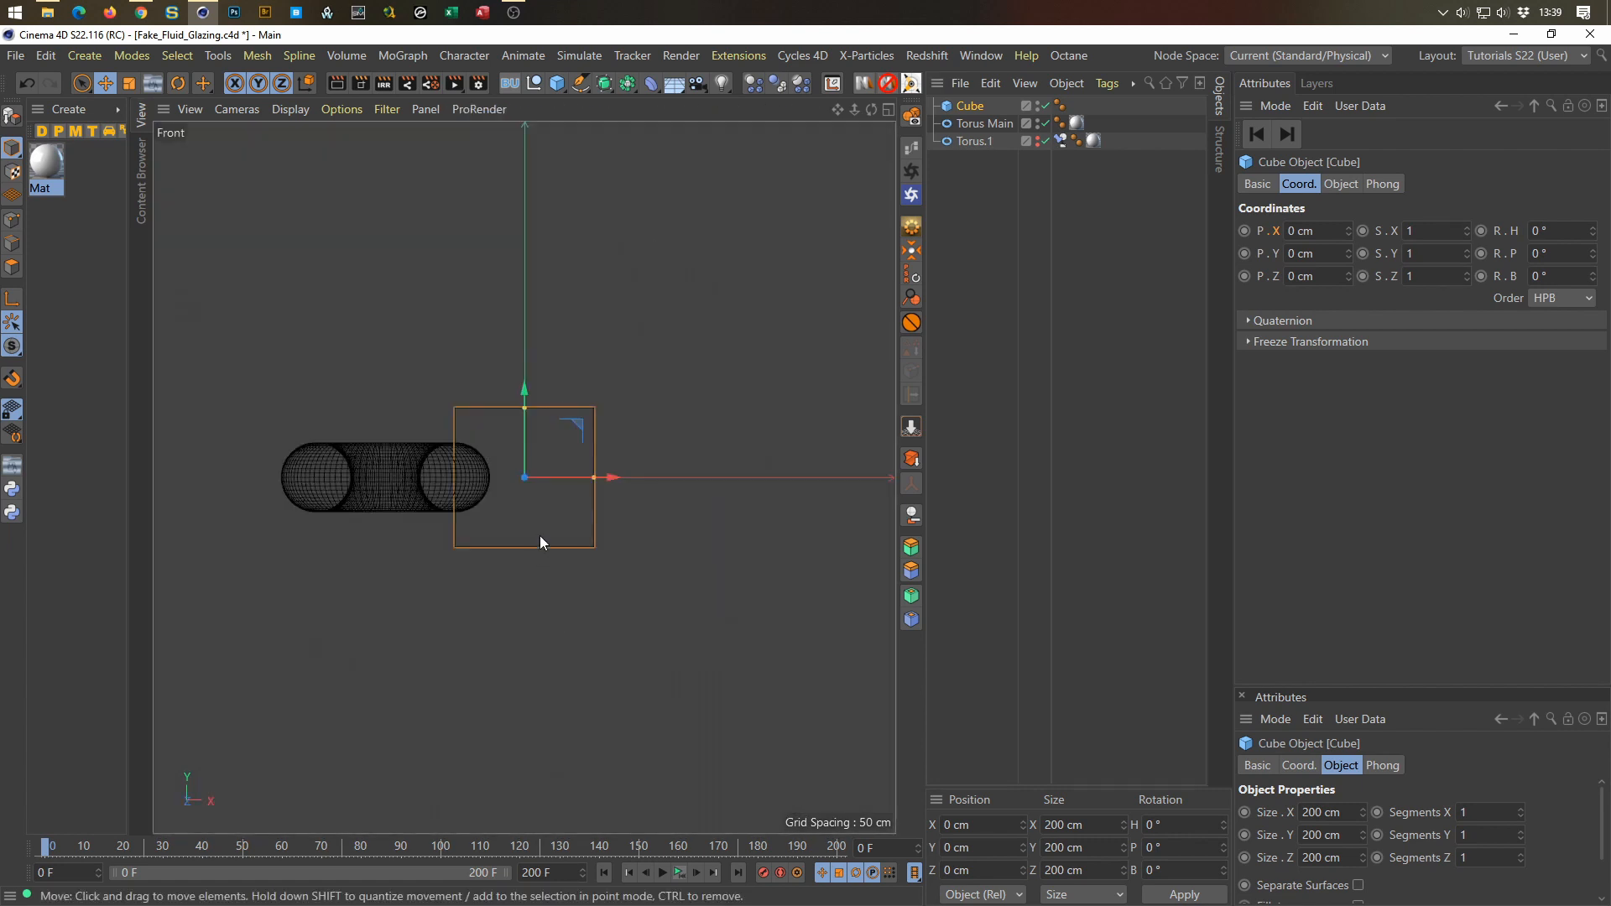
pyautogui.moveTo(611, 477); pyautogui.dragTo(681, 480)
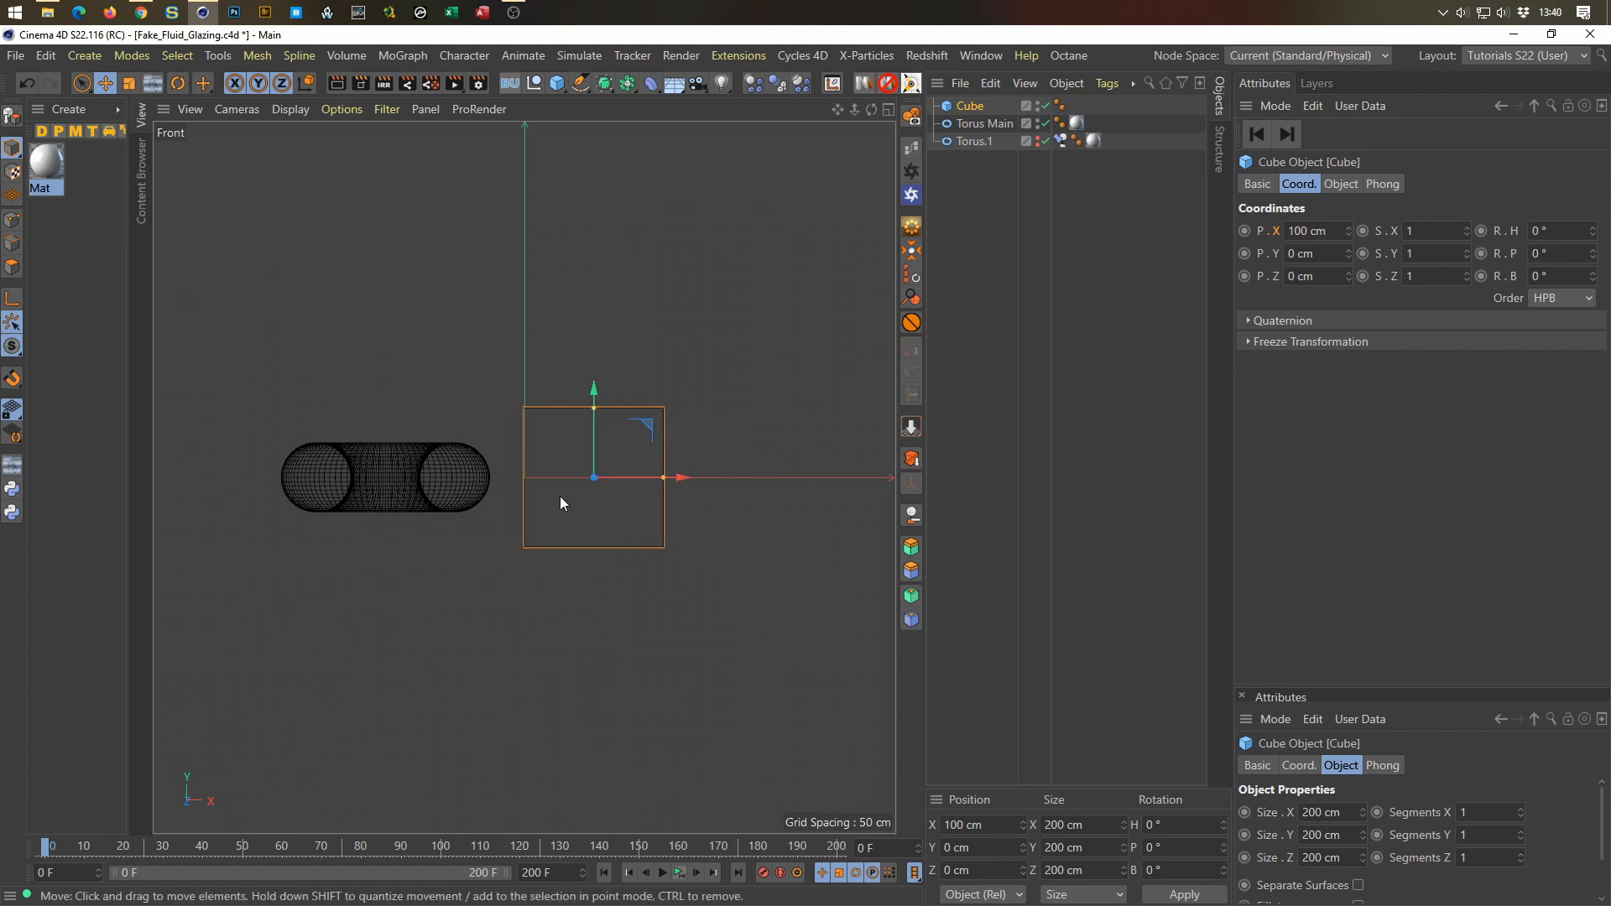
# Step: Lengthen the cube along X in the top view and set its X size to 500 cm
pyautogui.middleClick(560, 496)
pyautogui.middleClick(631, 395)
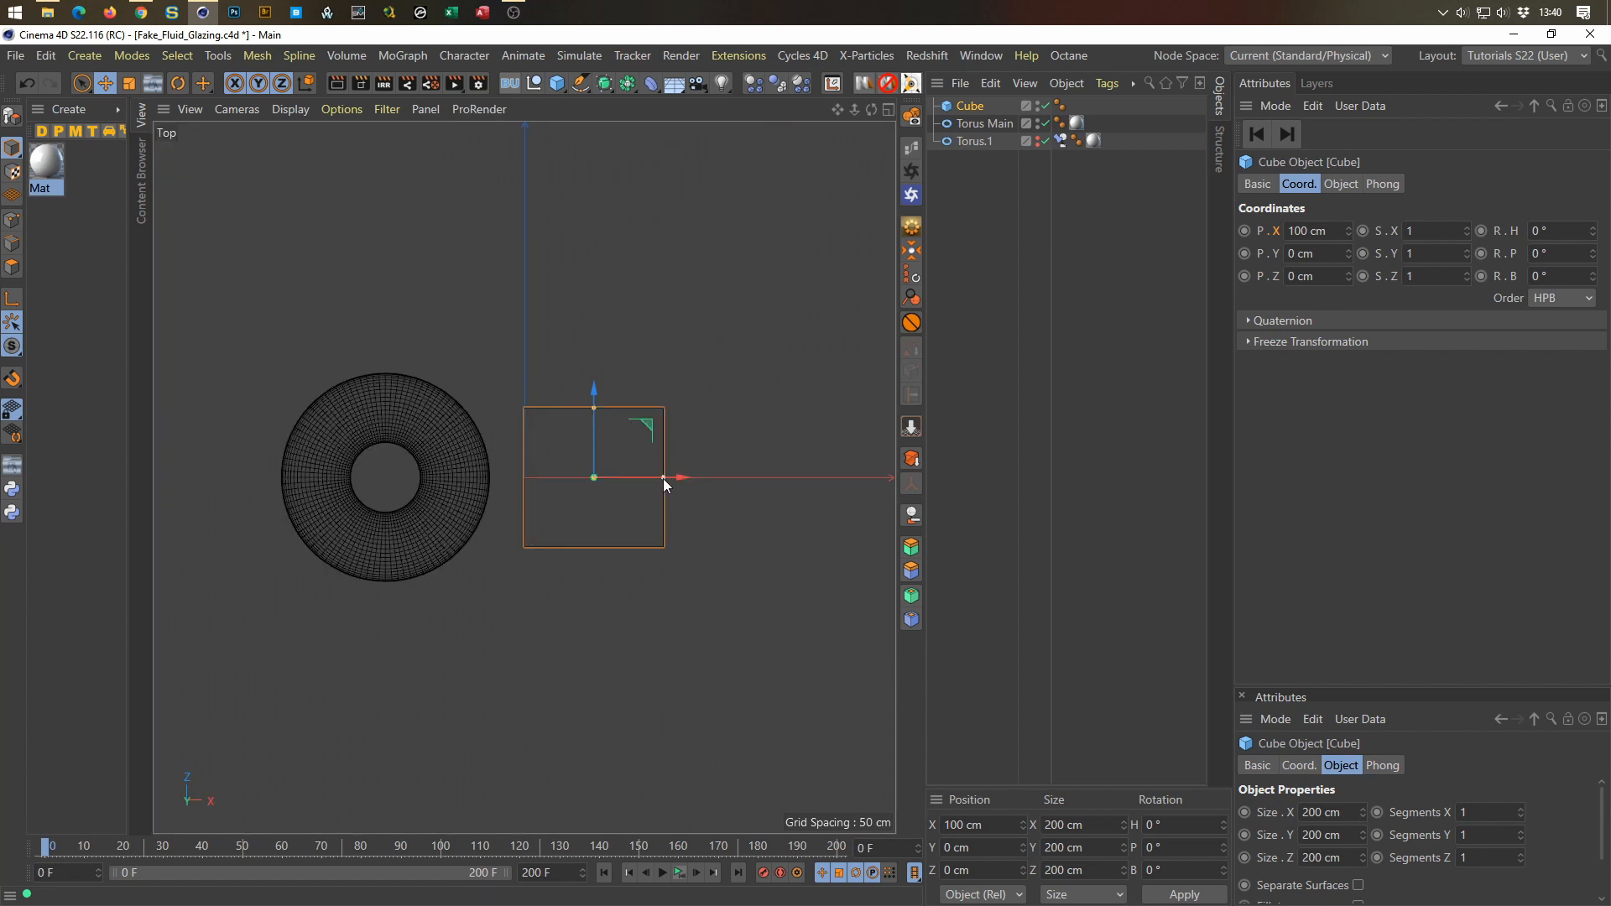
pyautogui.moveTo(662, 478); pyautogui.dragTo(854, 490)
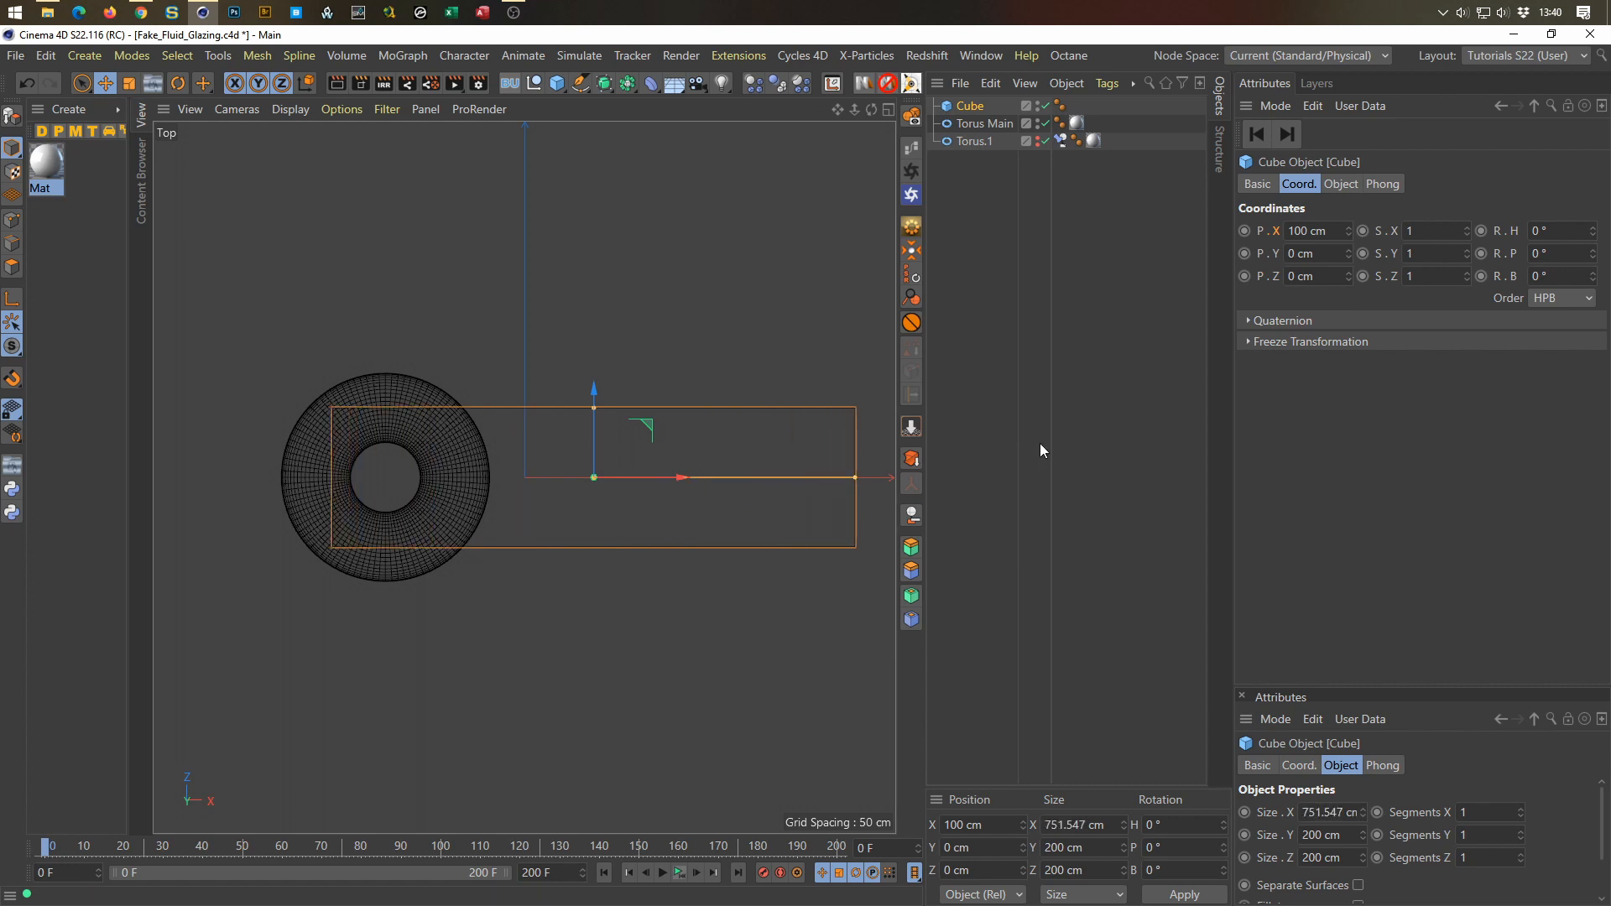
pyautogui.click(1353, 186)
pyautogui.doubleClick(1338, 232)
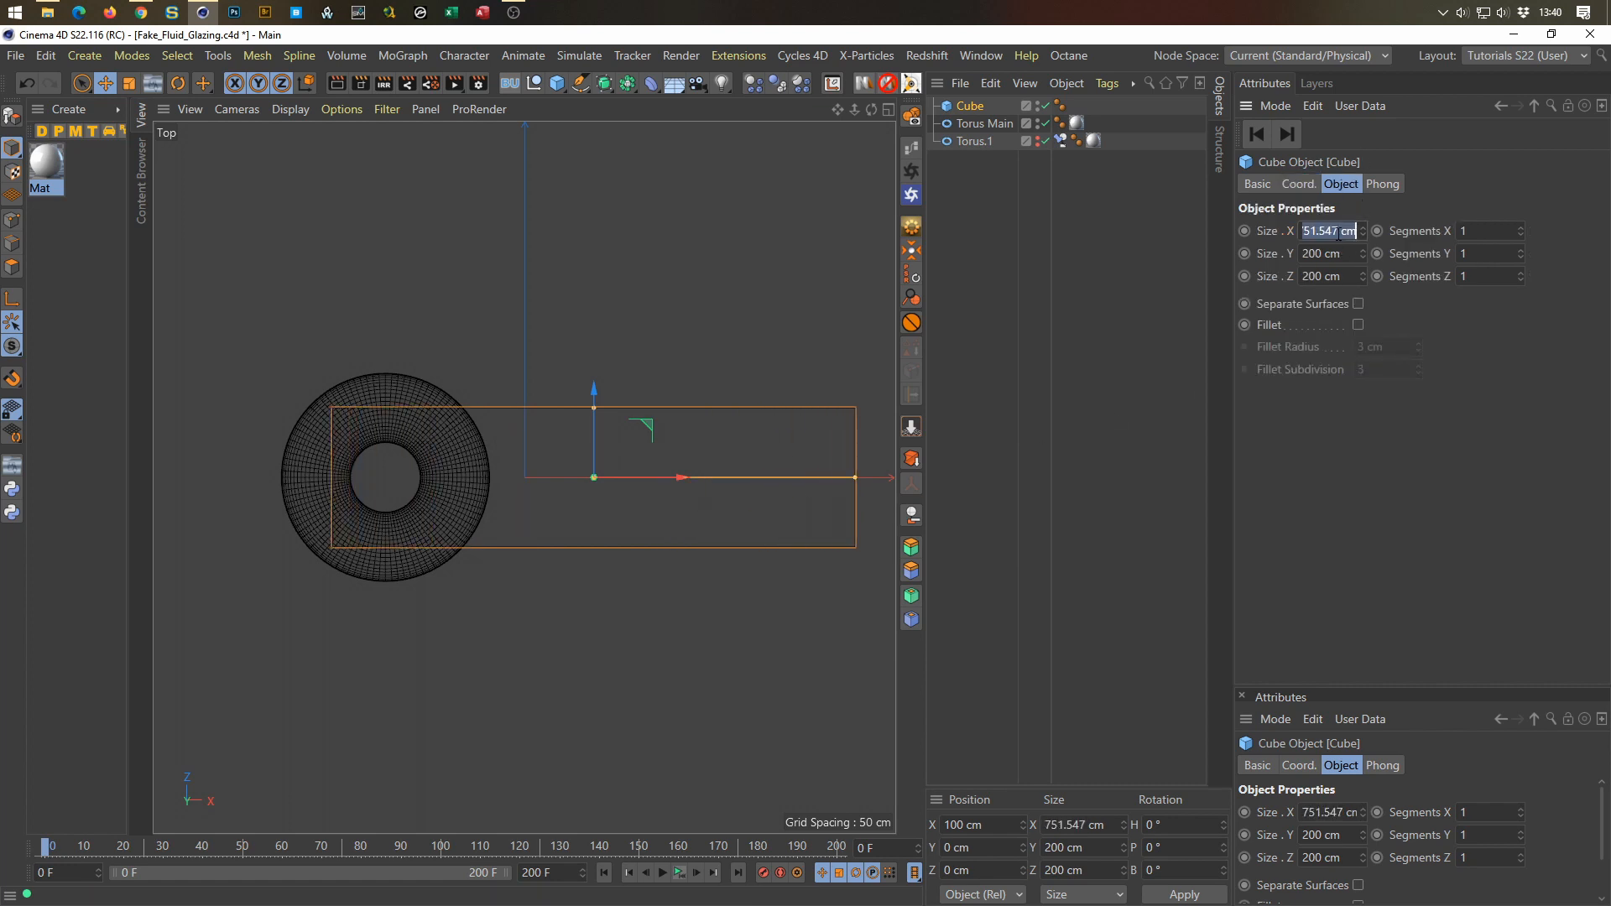
pyautogui.write('500')
pyautogui.press('Return')
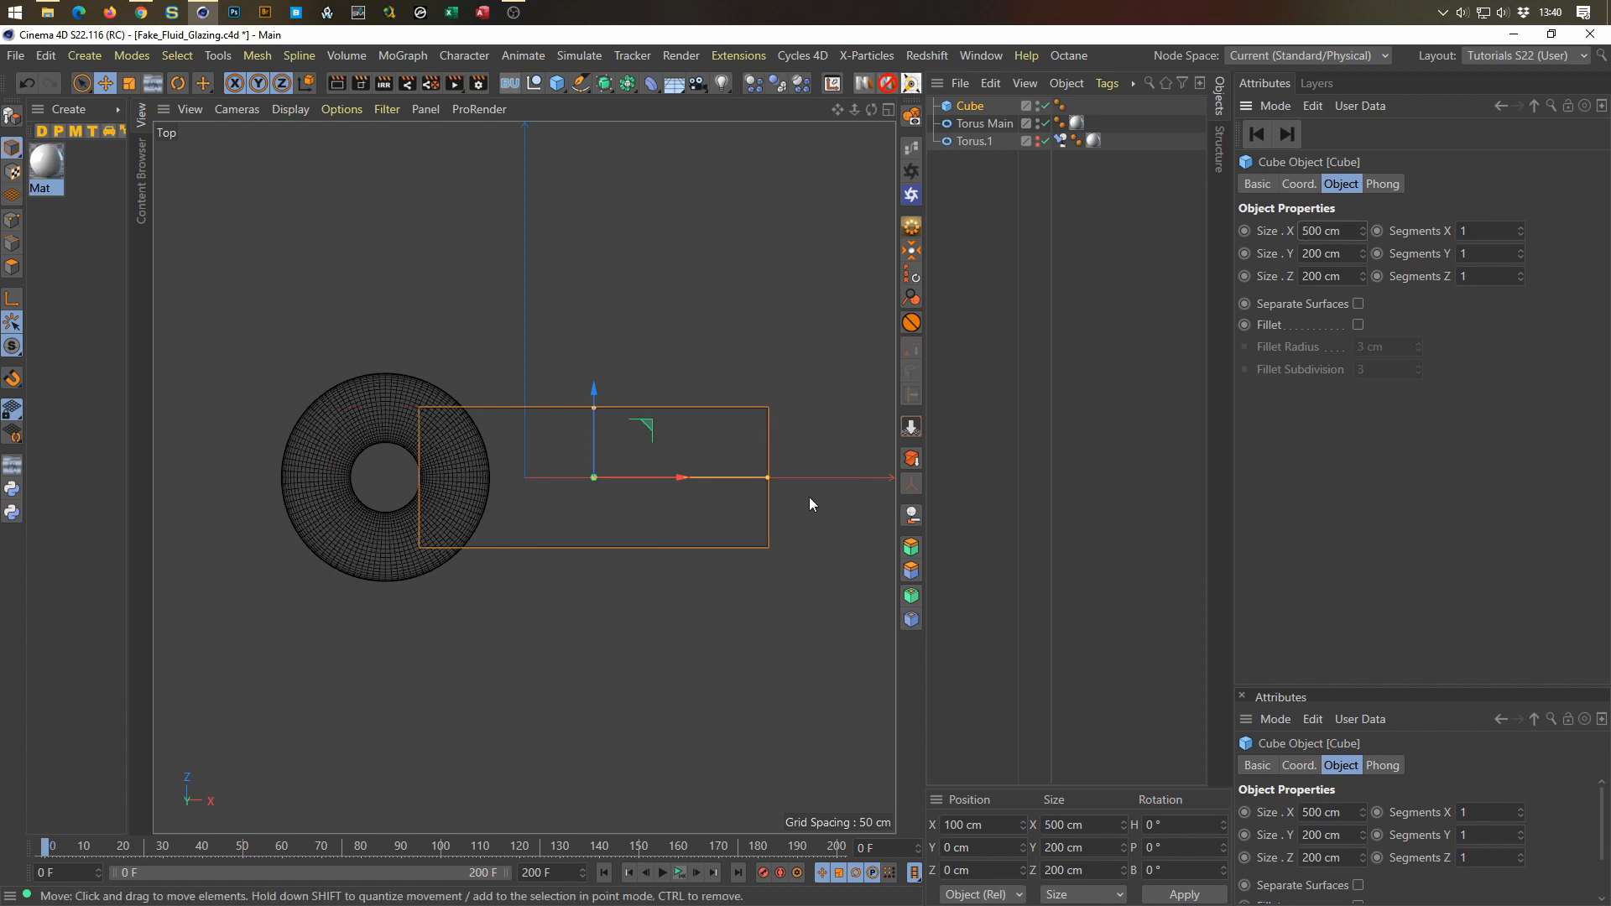
# Step: Move the cube to X 250 cm, widen it to about 389 cm along Z, and return to the perspective view
pyautogui.moveTo(682, 478); pyautogui.dragTo(787, 478)
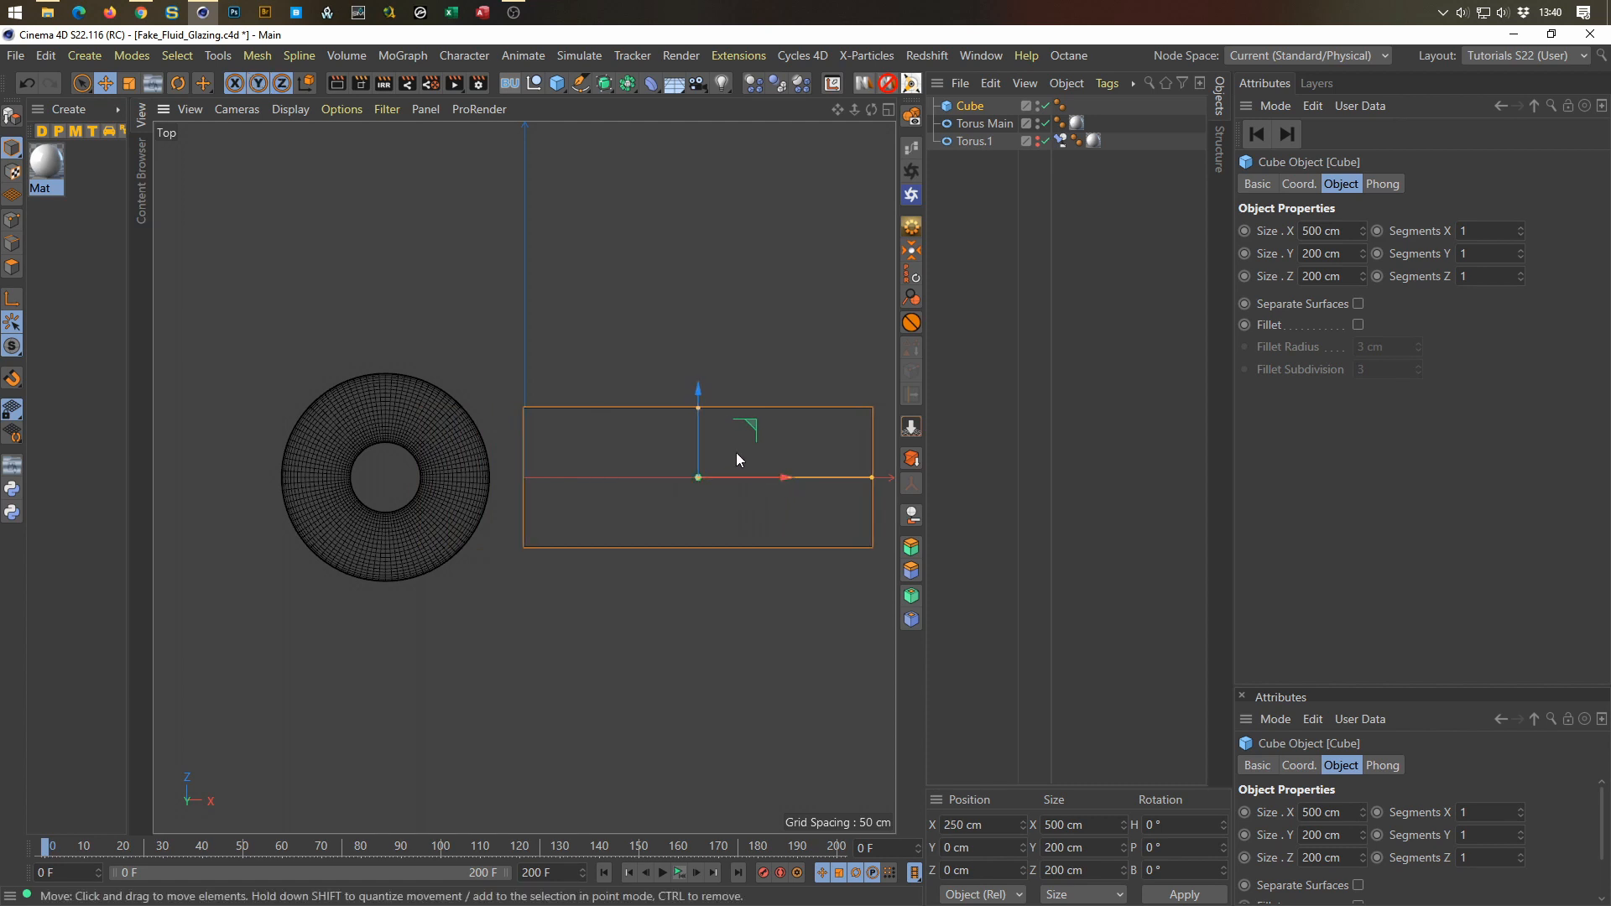
pyautogui.moveTo(697, 406); pyautogui.dragTo(700, 343)
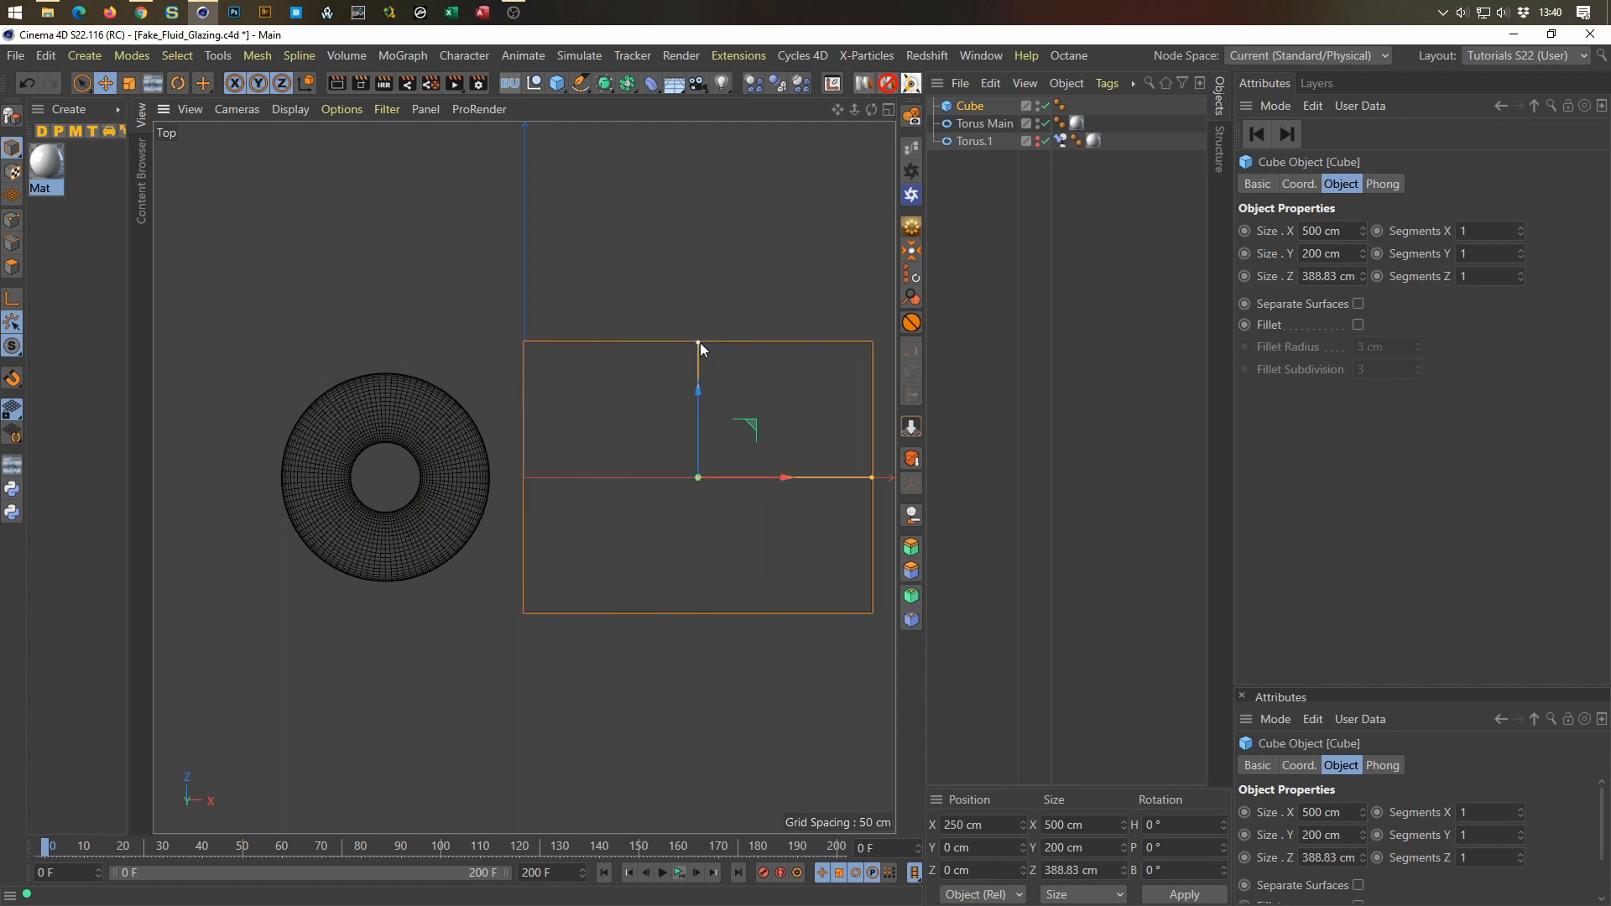
pyautogui.middleClick(519, 647)
pyautogui.middleClick(621, 678)
pyautogui.middleClick(606, 617)
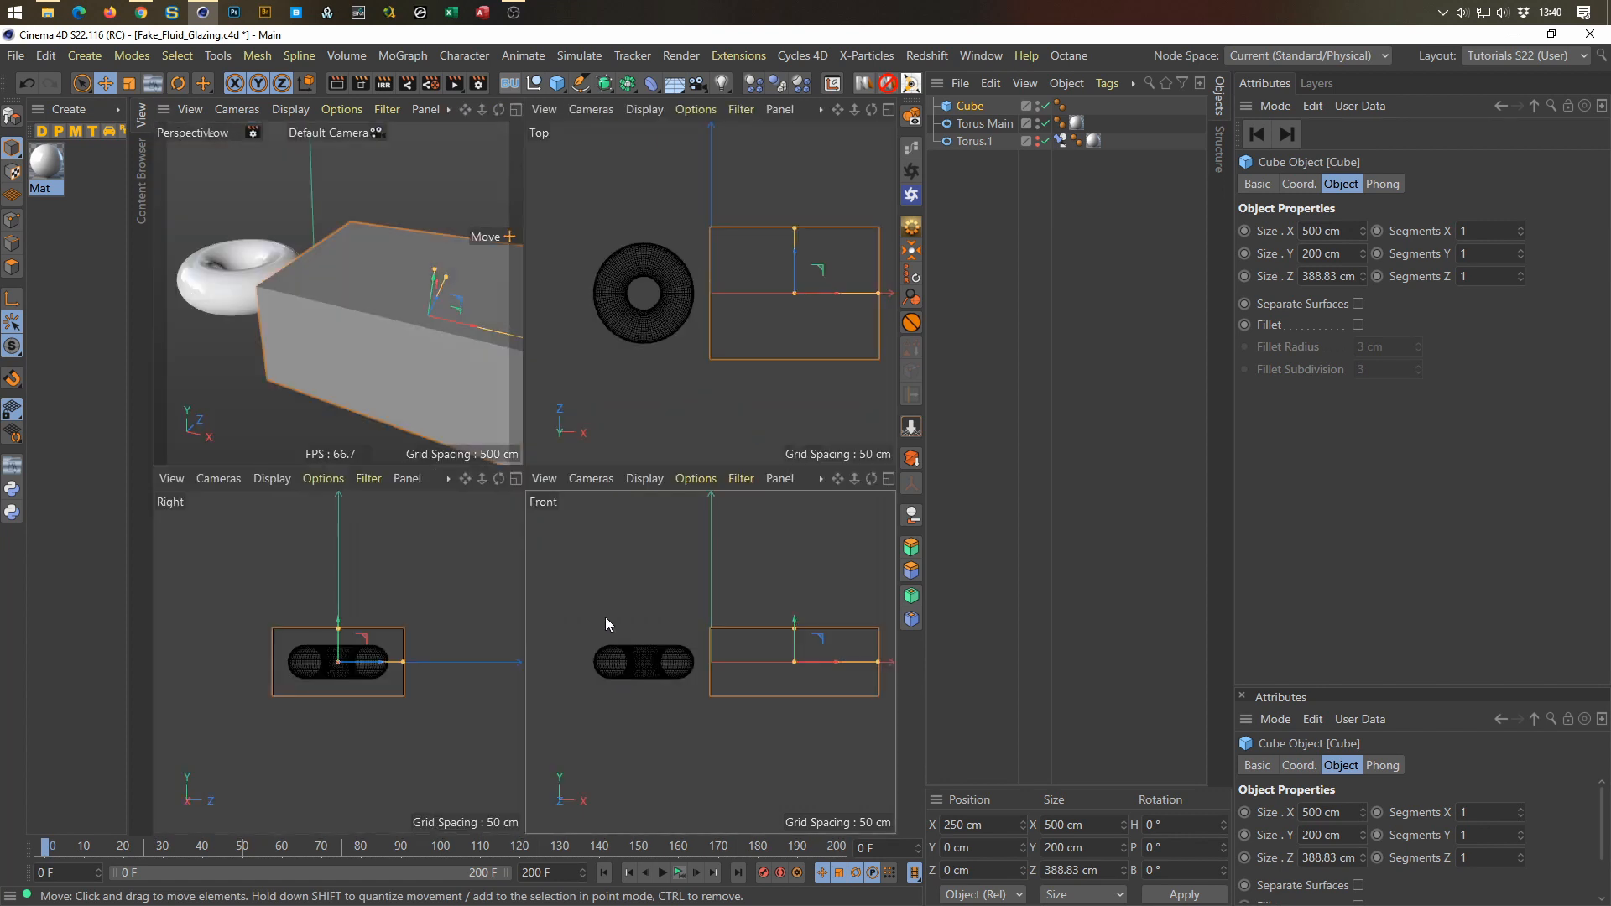
pyautogui.middleClick(396, 394)
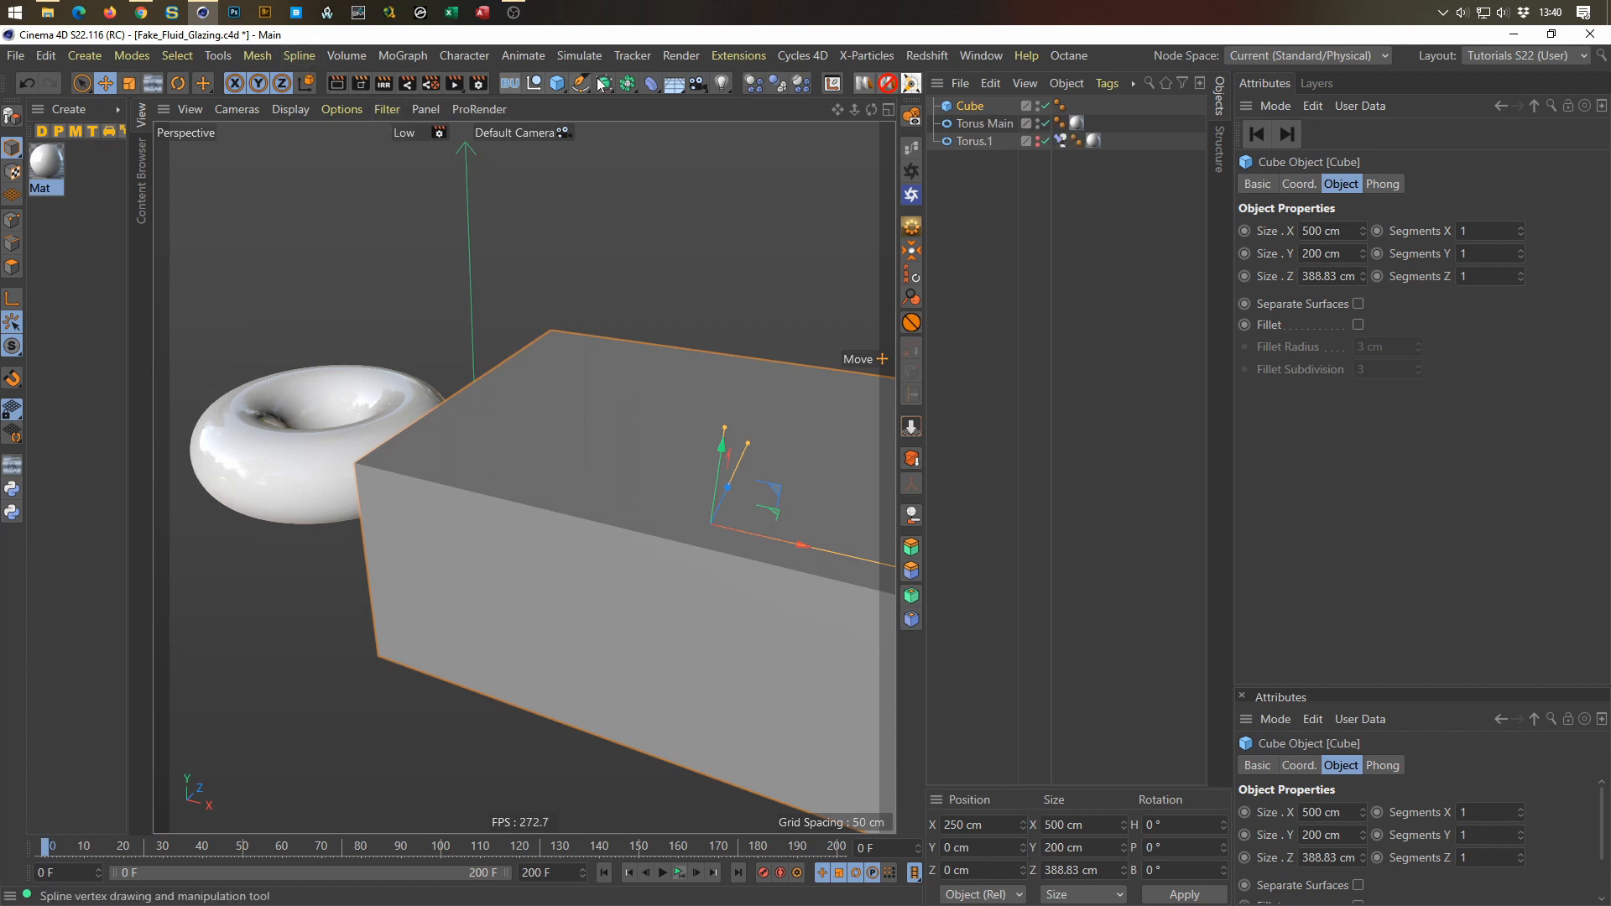
# Step: Add a Boole that subtracts the cube from Torus Main, and play the animation back
pyautogui.click(627, 83)
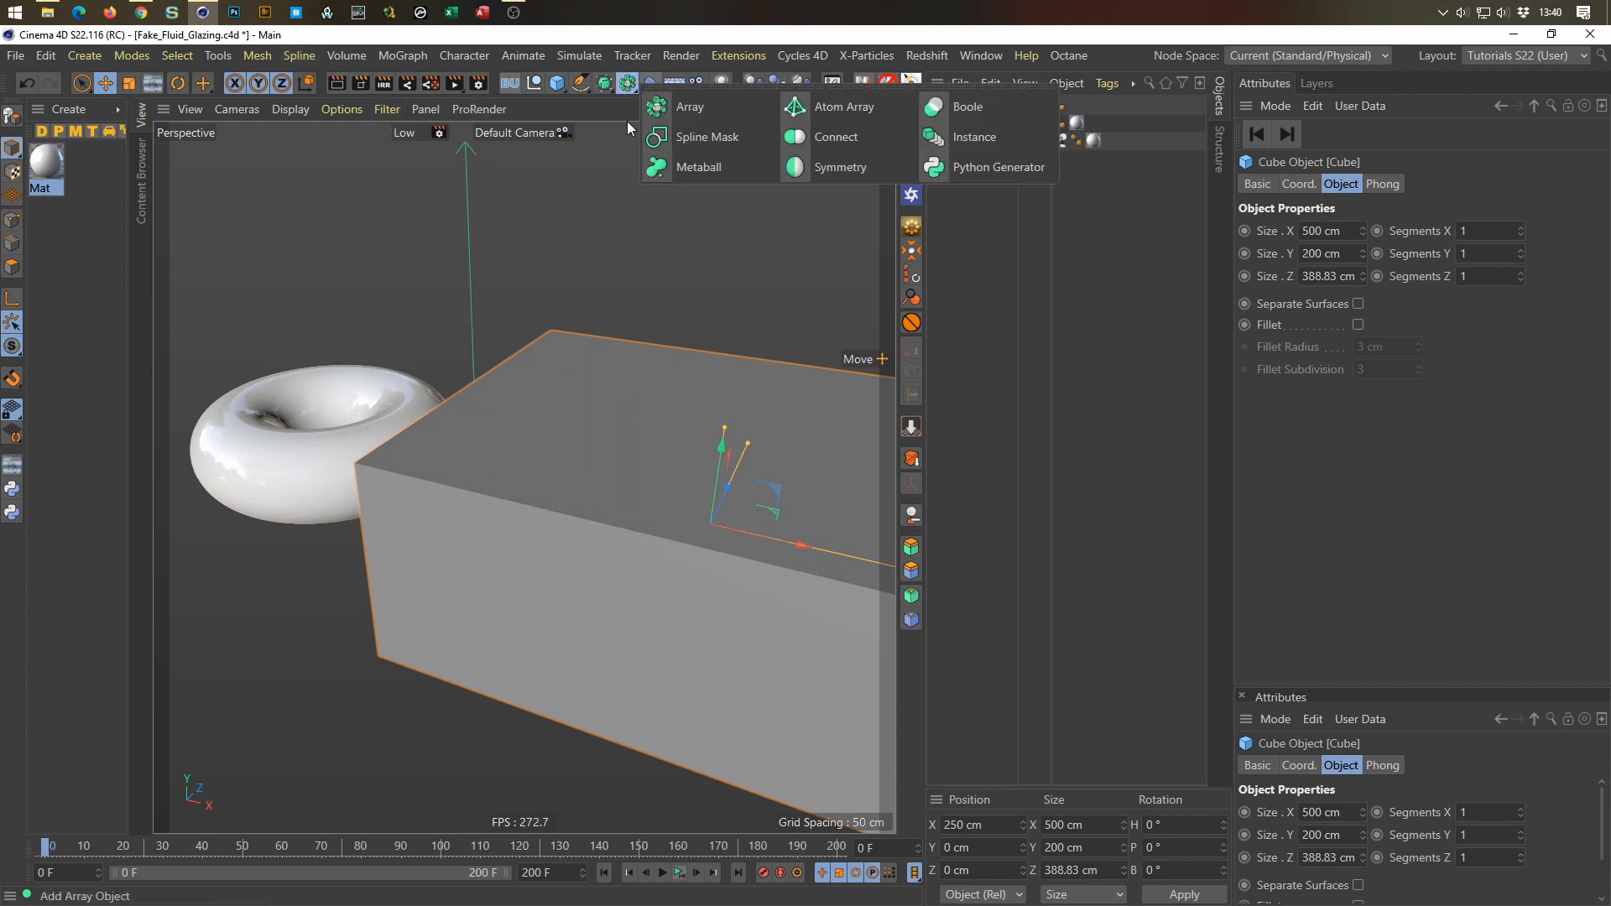
pyautogui.click(960, 113)
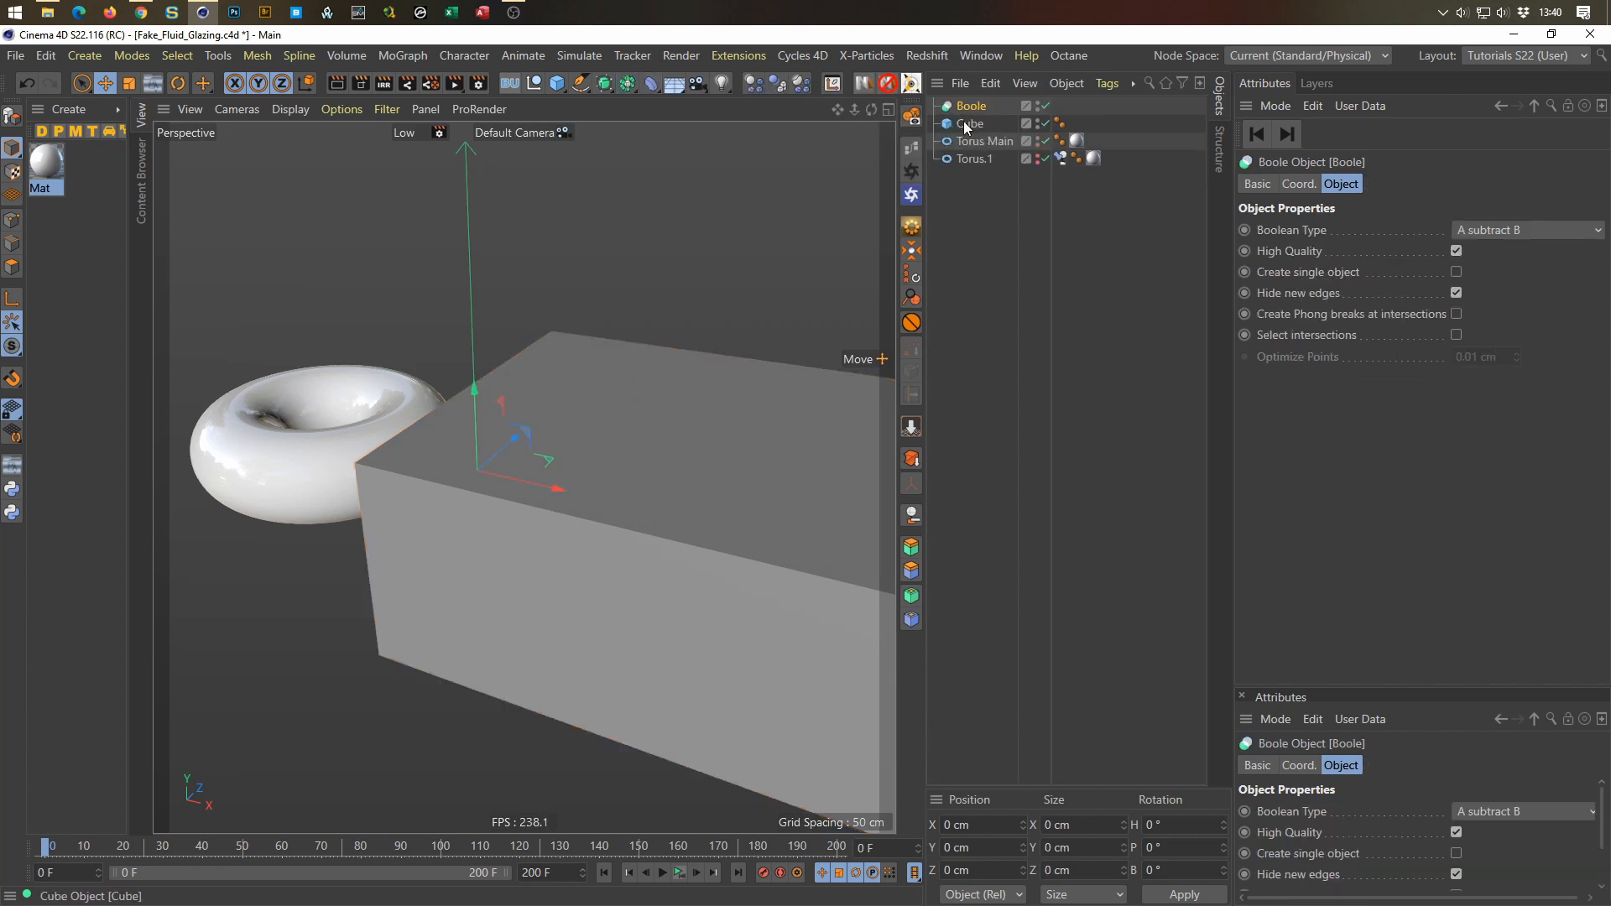
pyautogui.click(963, 141)
pyautogui.moveTo(964, 141); pyautogui.dragTo(969, 104)
pyautogui.click(975, 140)
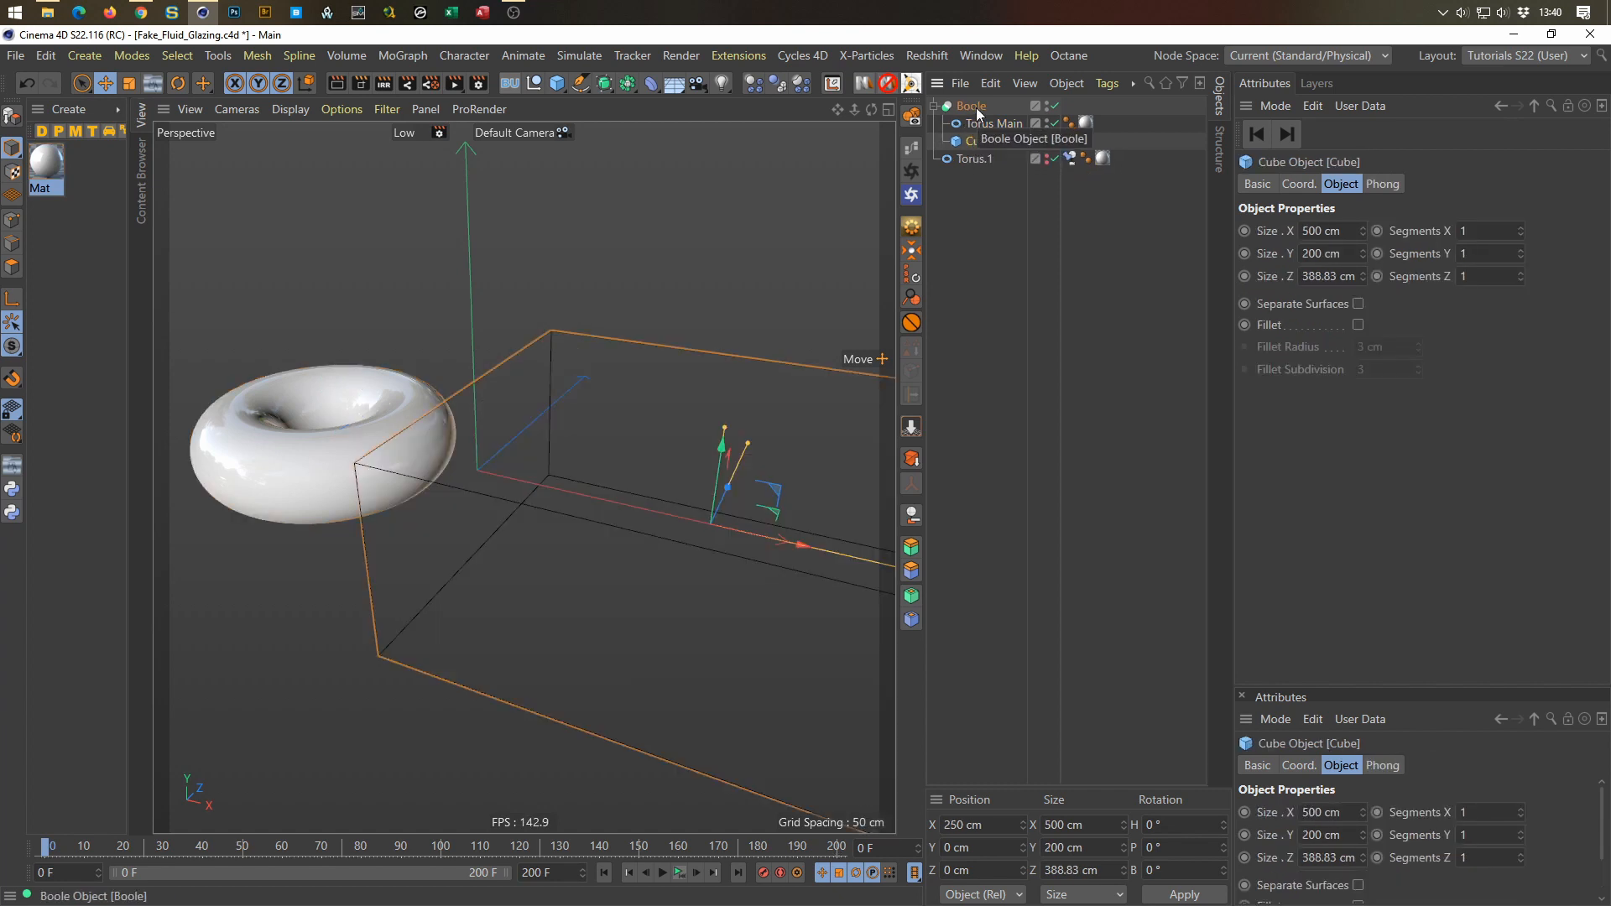
pyautogui.click(975, 107)
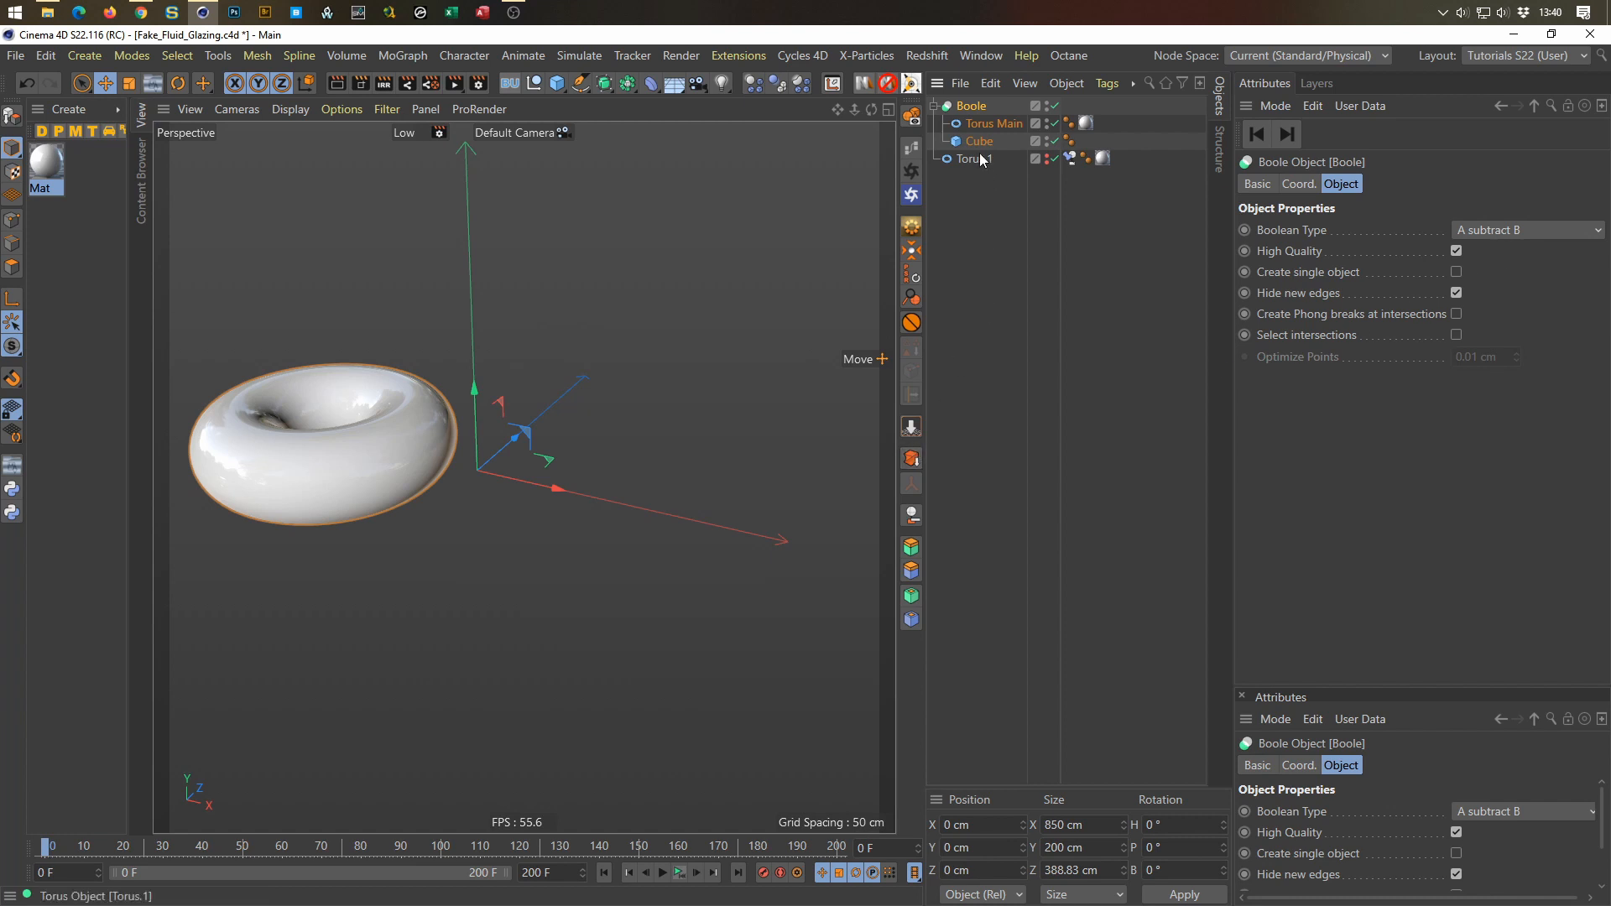
pyautogui.click(678, 872)
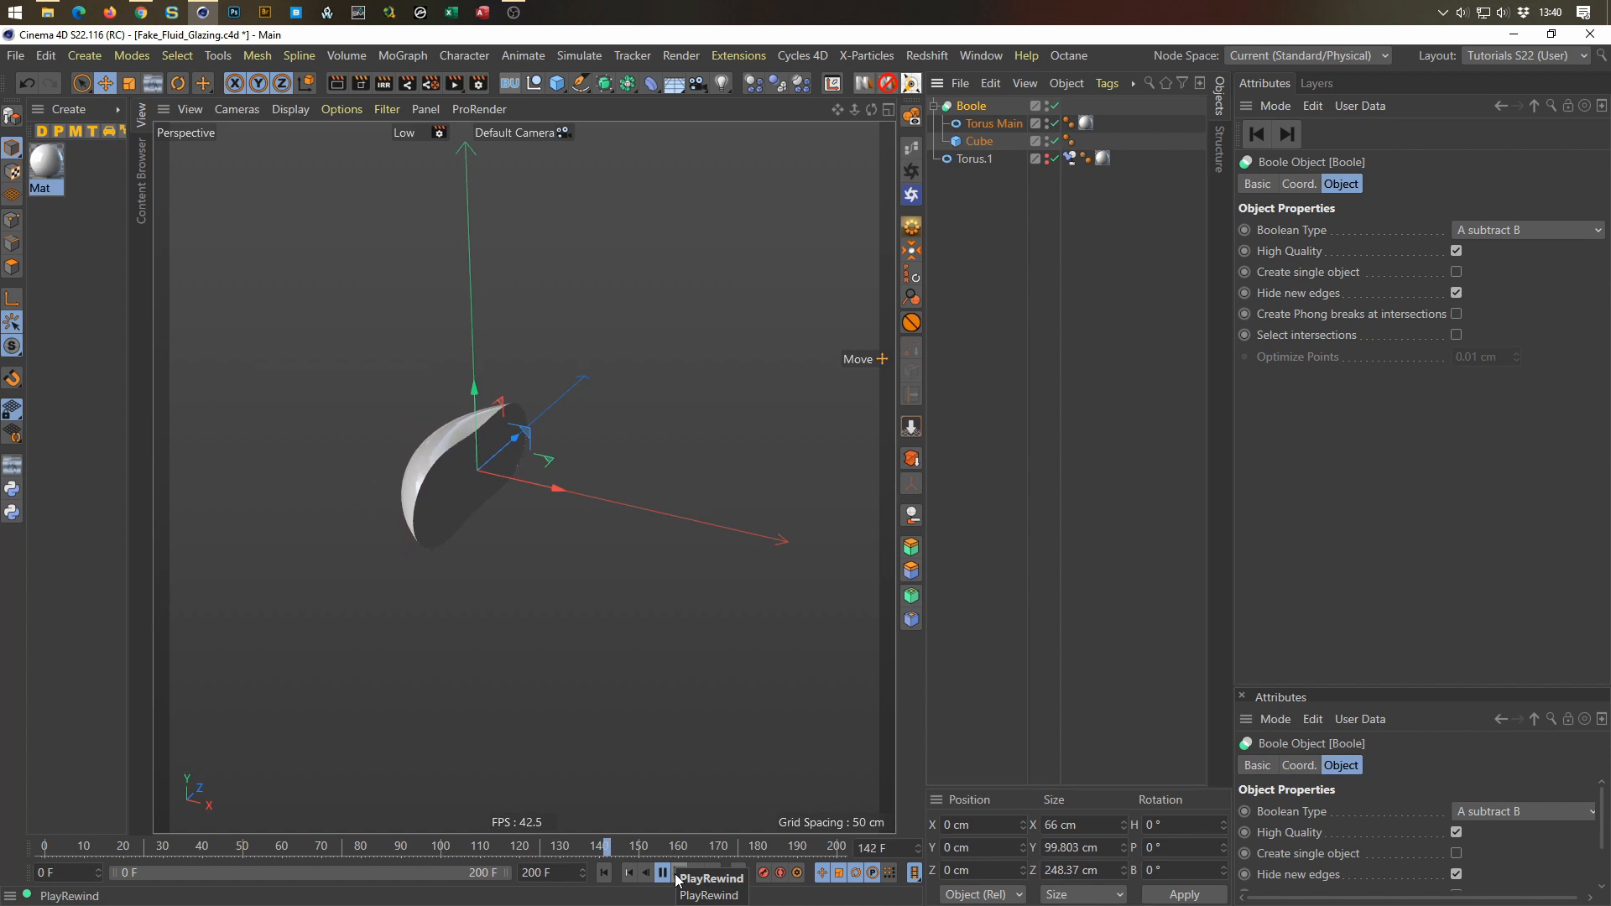
pyautogui.click(677, 878)
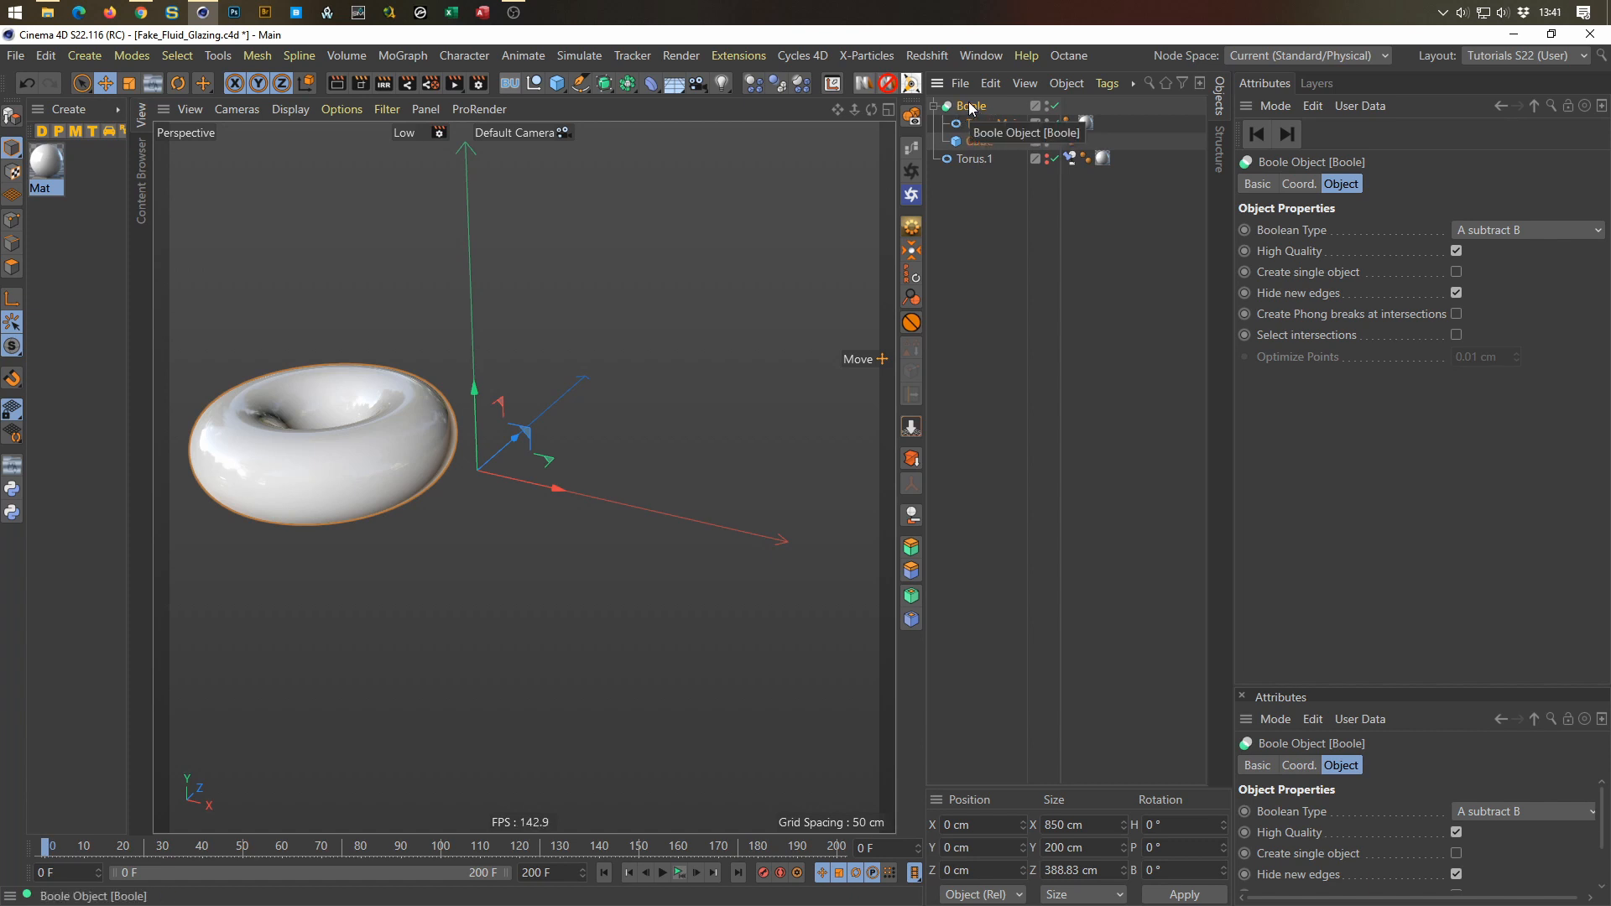
# Step: Duplicate the Boole and replace the copy's Torus Main with Torus.1 as its first child
pyautogui.keyDown('ctrl'); pyautogui.moveTo(971, 107); pyautogui.dragTo(975, 219); pyautogui.keyUp('ctrl')
pyautogui.moveTo(969, 159); pyautogui.dragTo(977, 222)
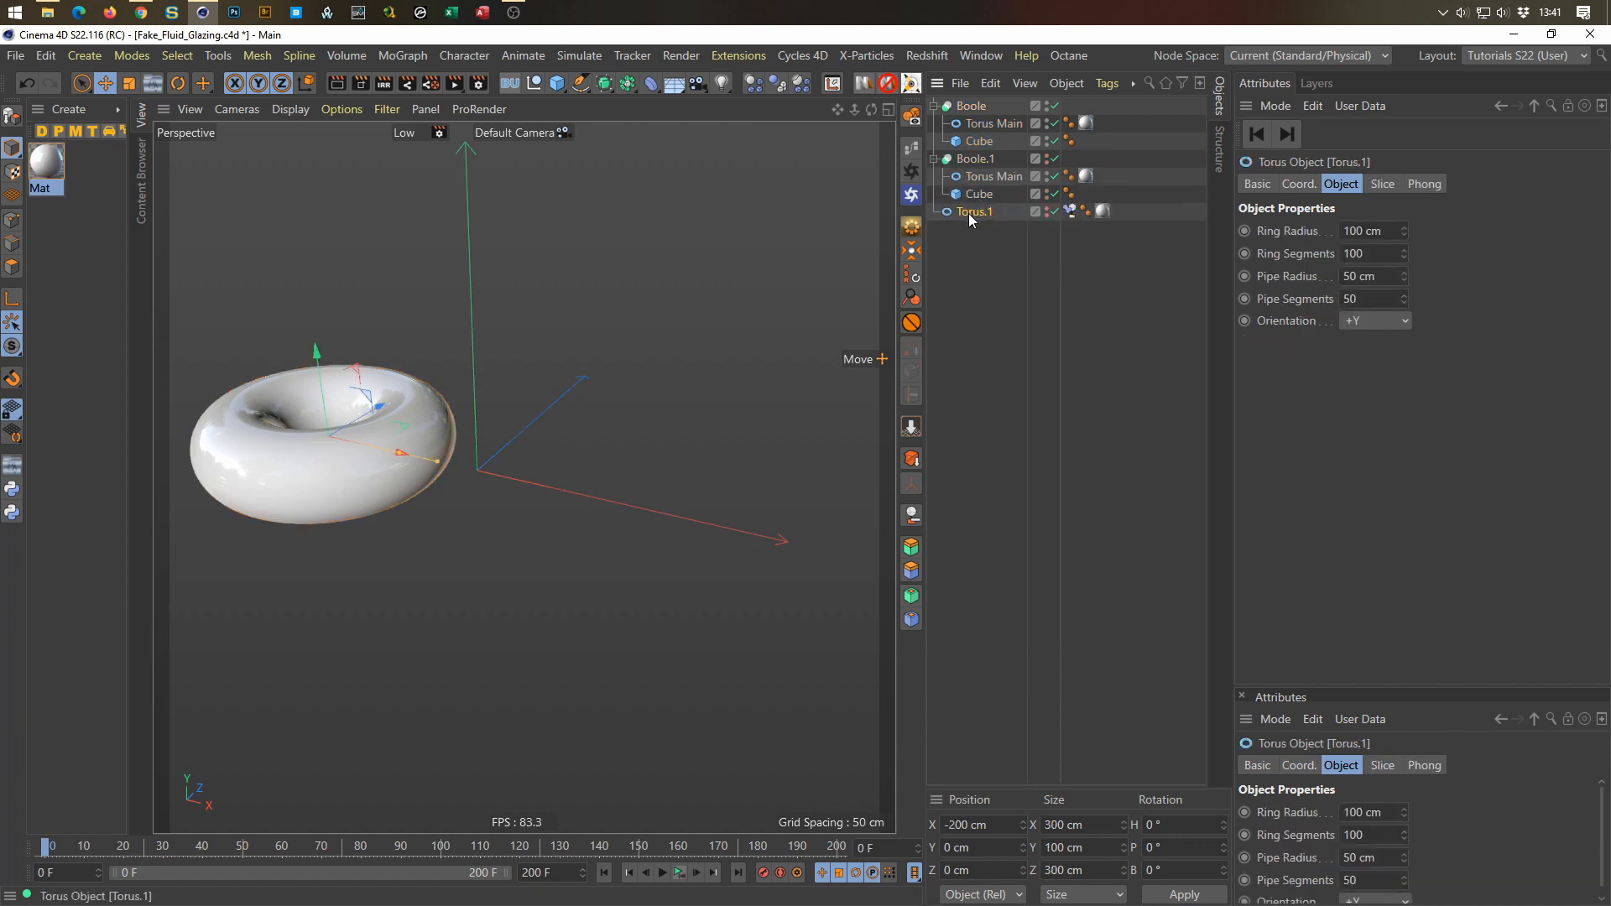
pyautogui.moveTo(990, 178)
pyautogui.mouseDown()
pyautogui.moveTo(969, 210)
pyautogui.moveTo(982, 159)
pyautogui.mouseUp()
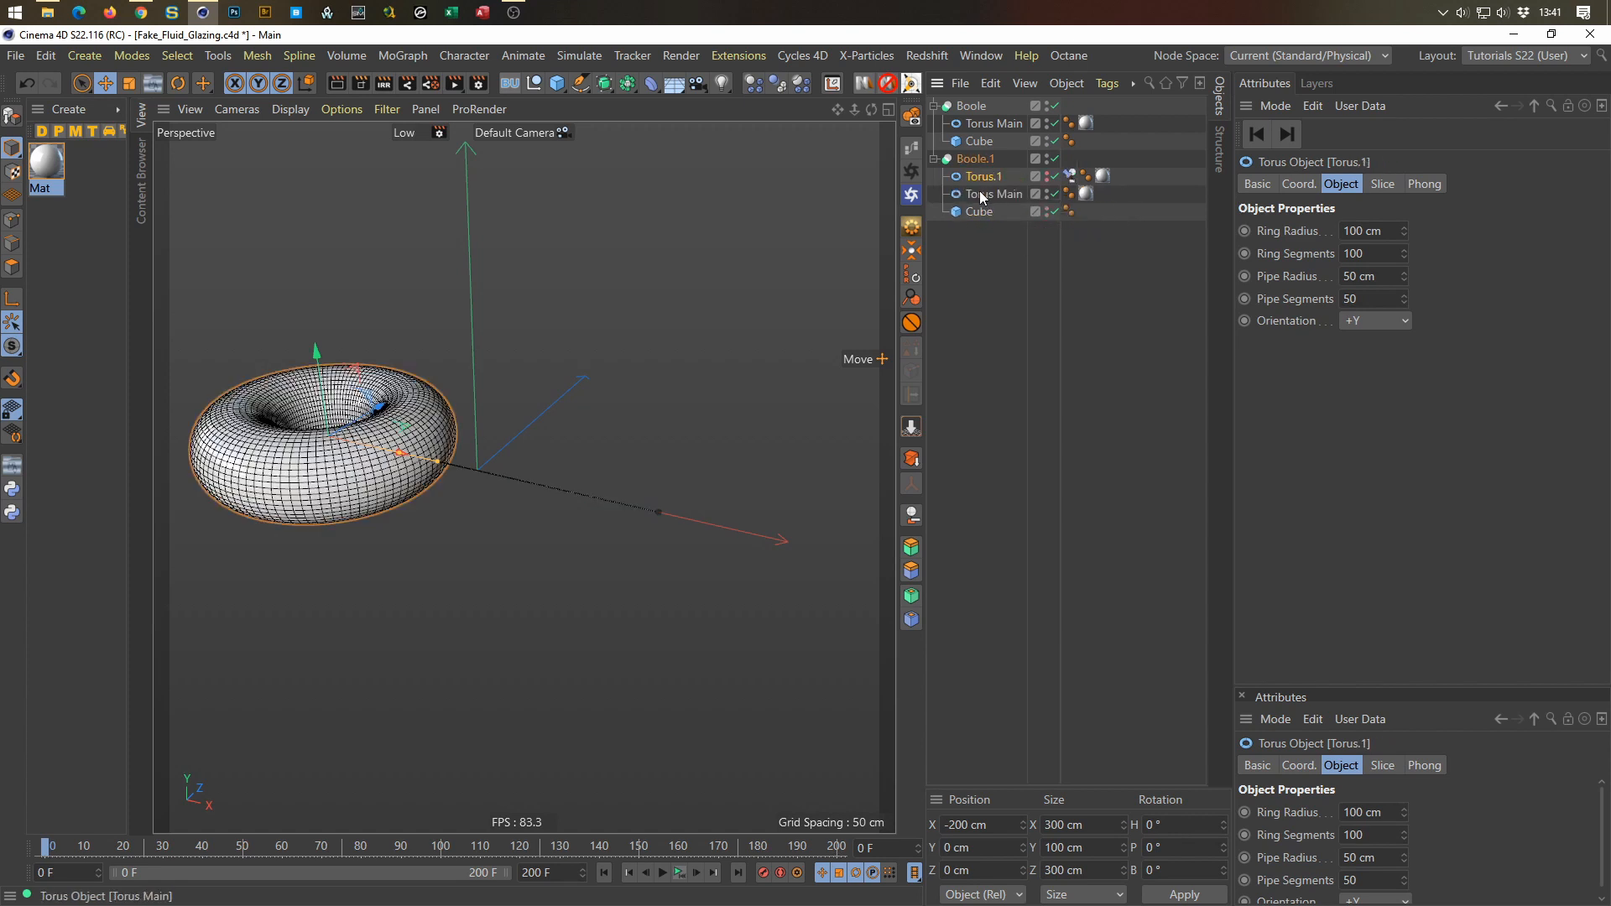
pyautogui.click(986, 194)
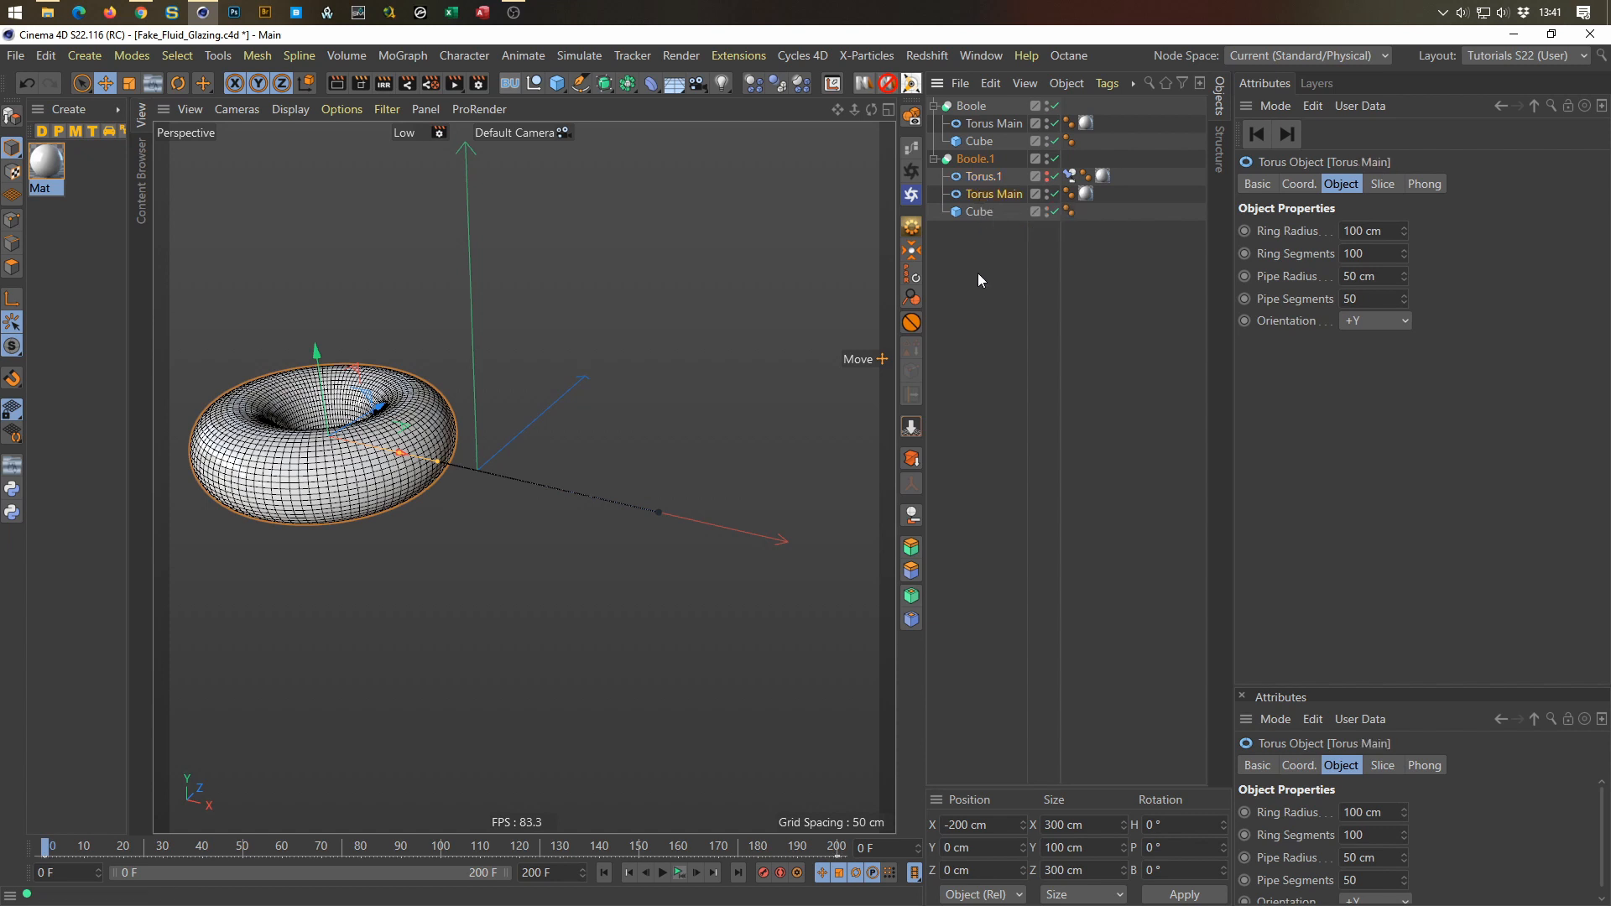
pyautogui.press('Delete')
# Step: Move the cube inside Boole.1 along X to -250 cm in the front view and return to the perspective view
pyautogui.click(973, 194)
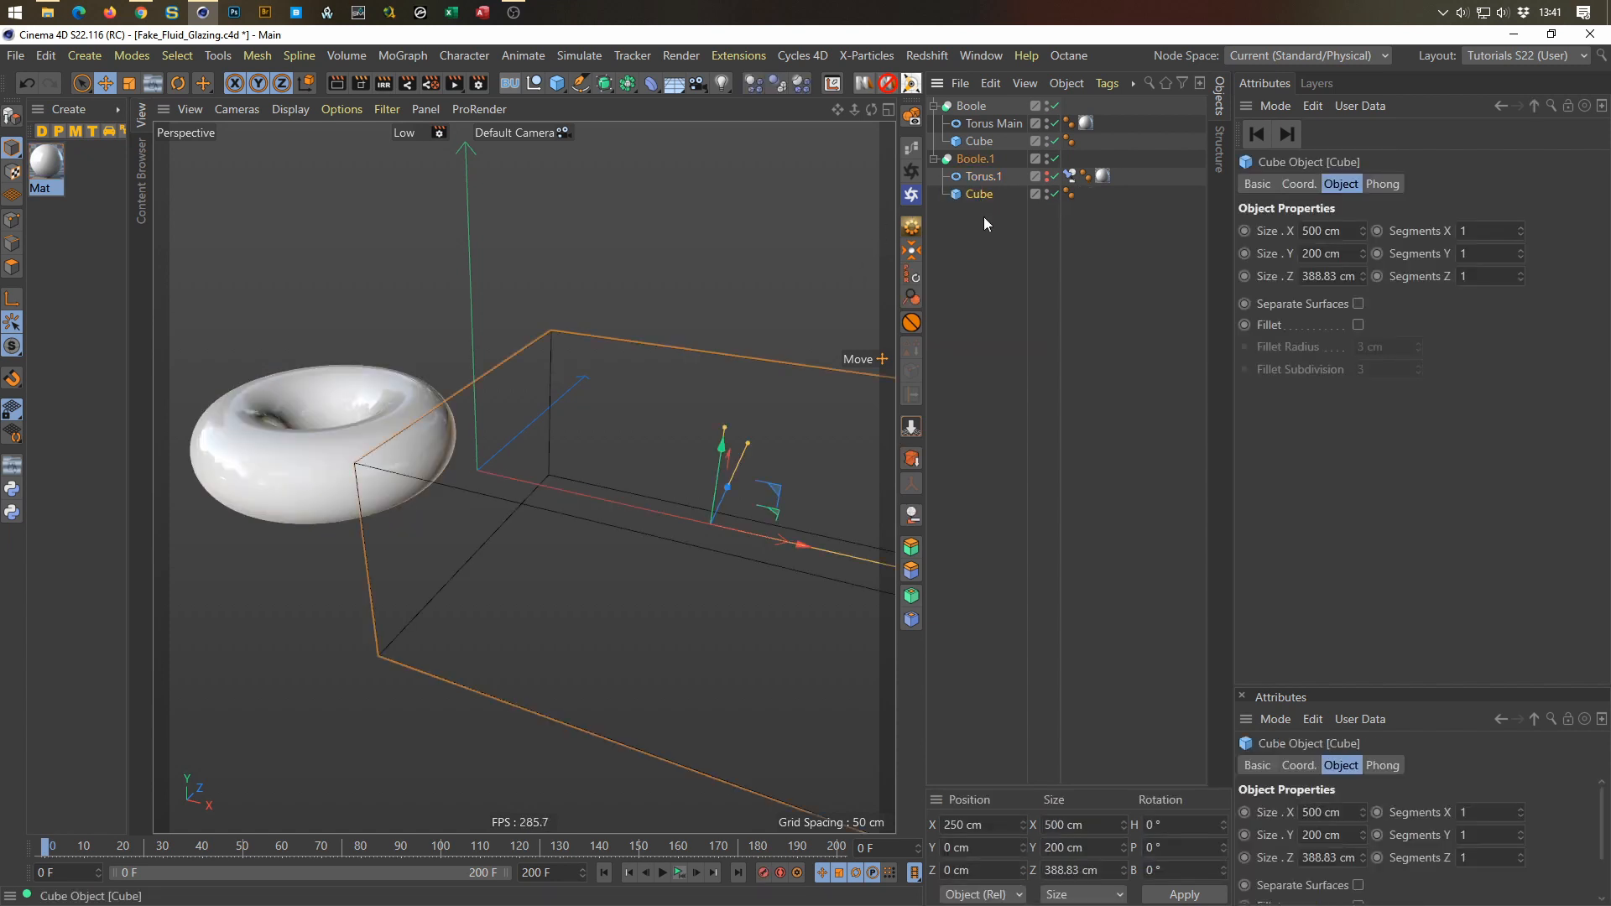
pyautogui.middleClick(824, 479)
pyautogui.middleClick(772, 596)
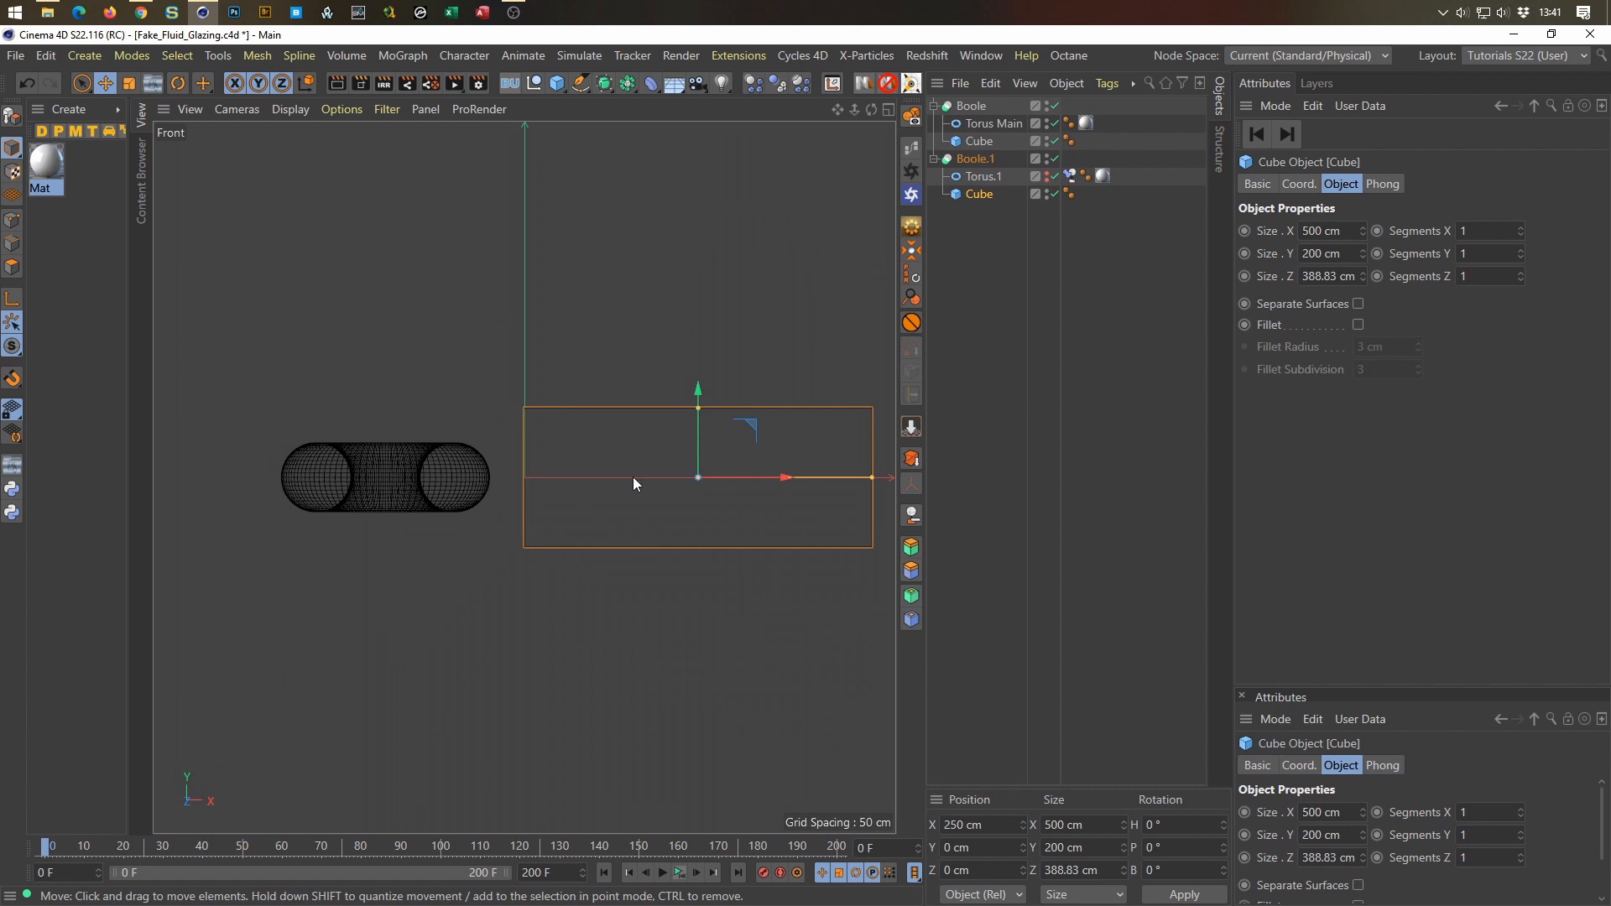
pyautogui.moveTo(781, 478); pyautogui.dragTo(430, 484)
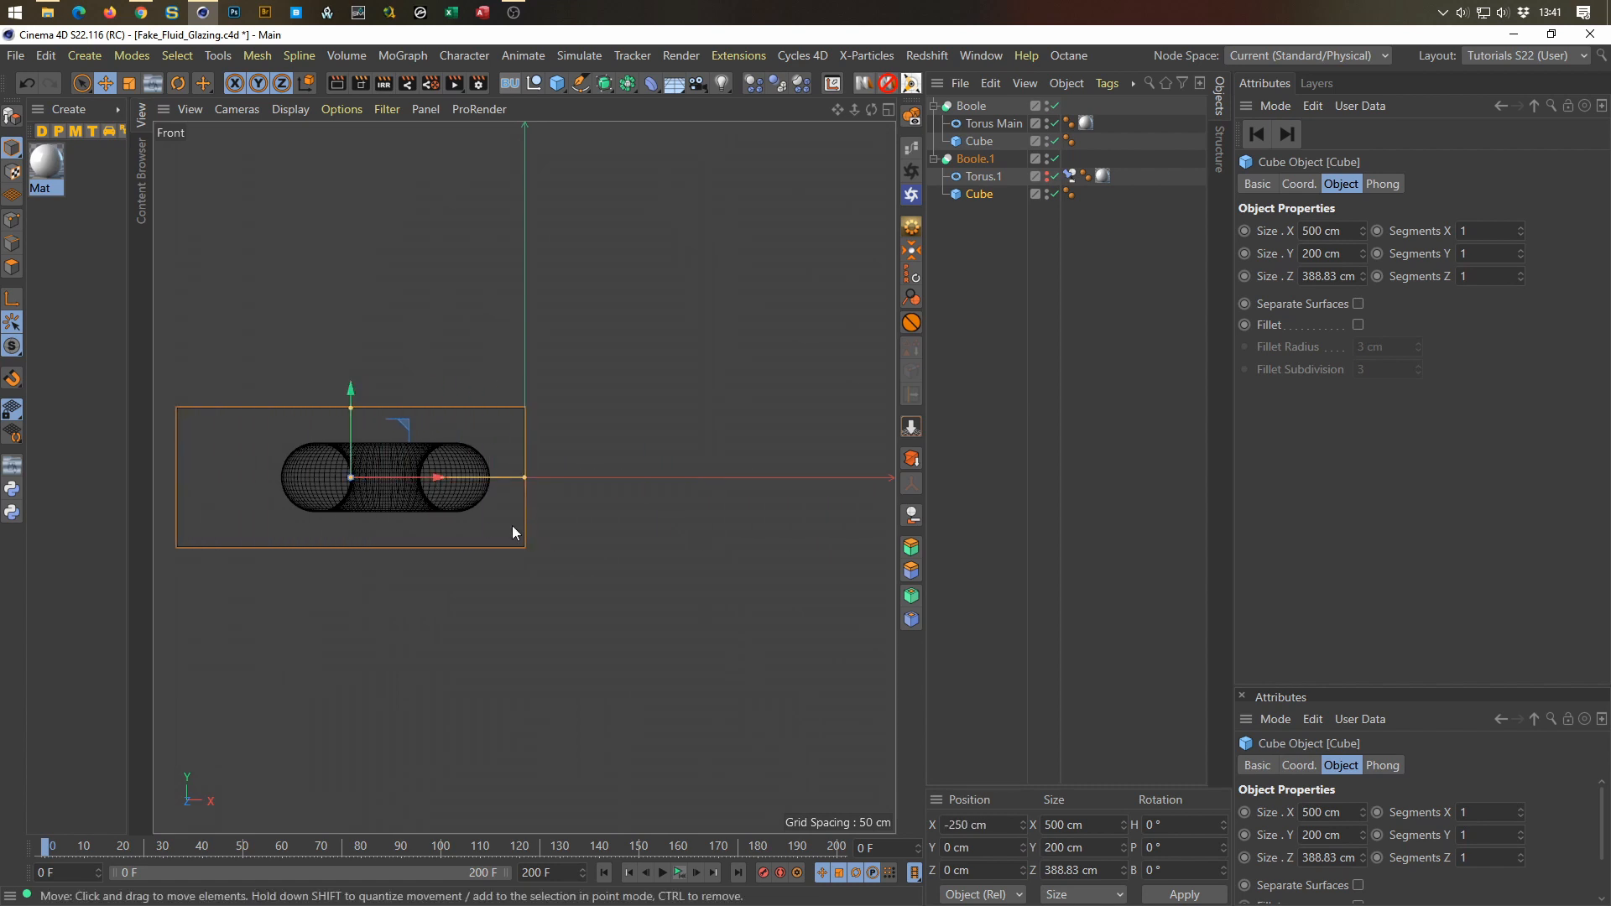
pyautogui.middleClick(511, 525)
pyautogui.middleClick(380, 274)
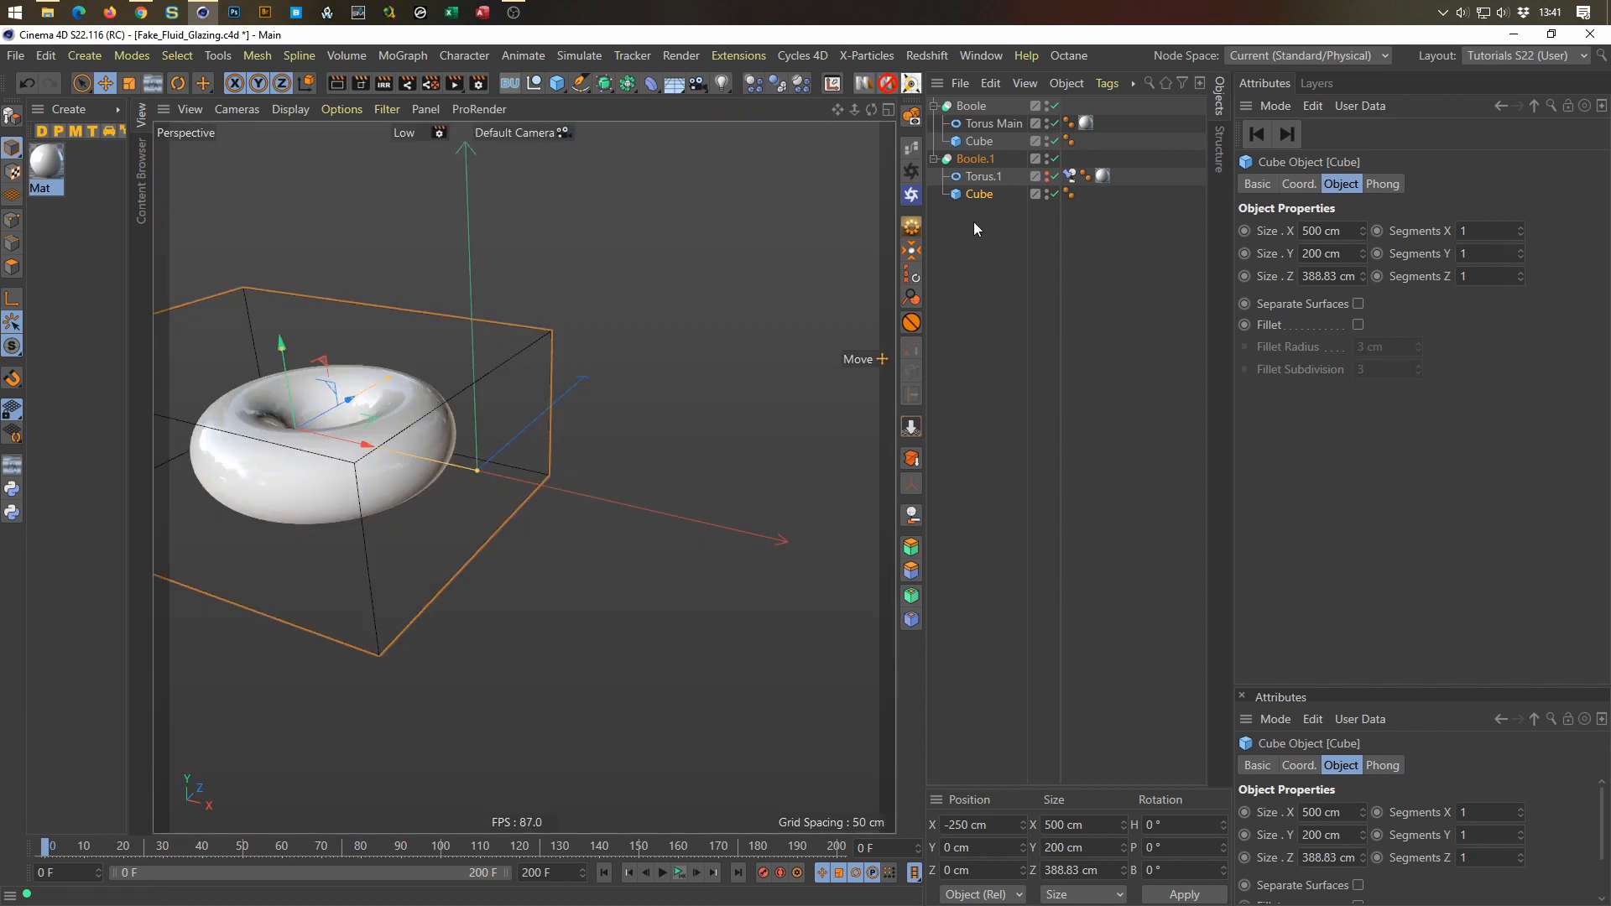
# Step: Try the cube above Torus.1 inside Boole.1, and put Torus.1 back as the first child
pyautogui.moveTo(978, 196); pyautogui.dragTo(981, 176)
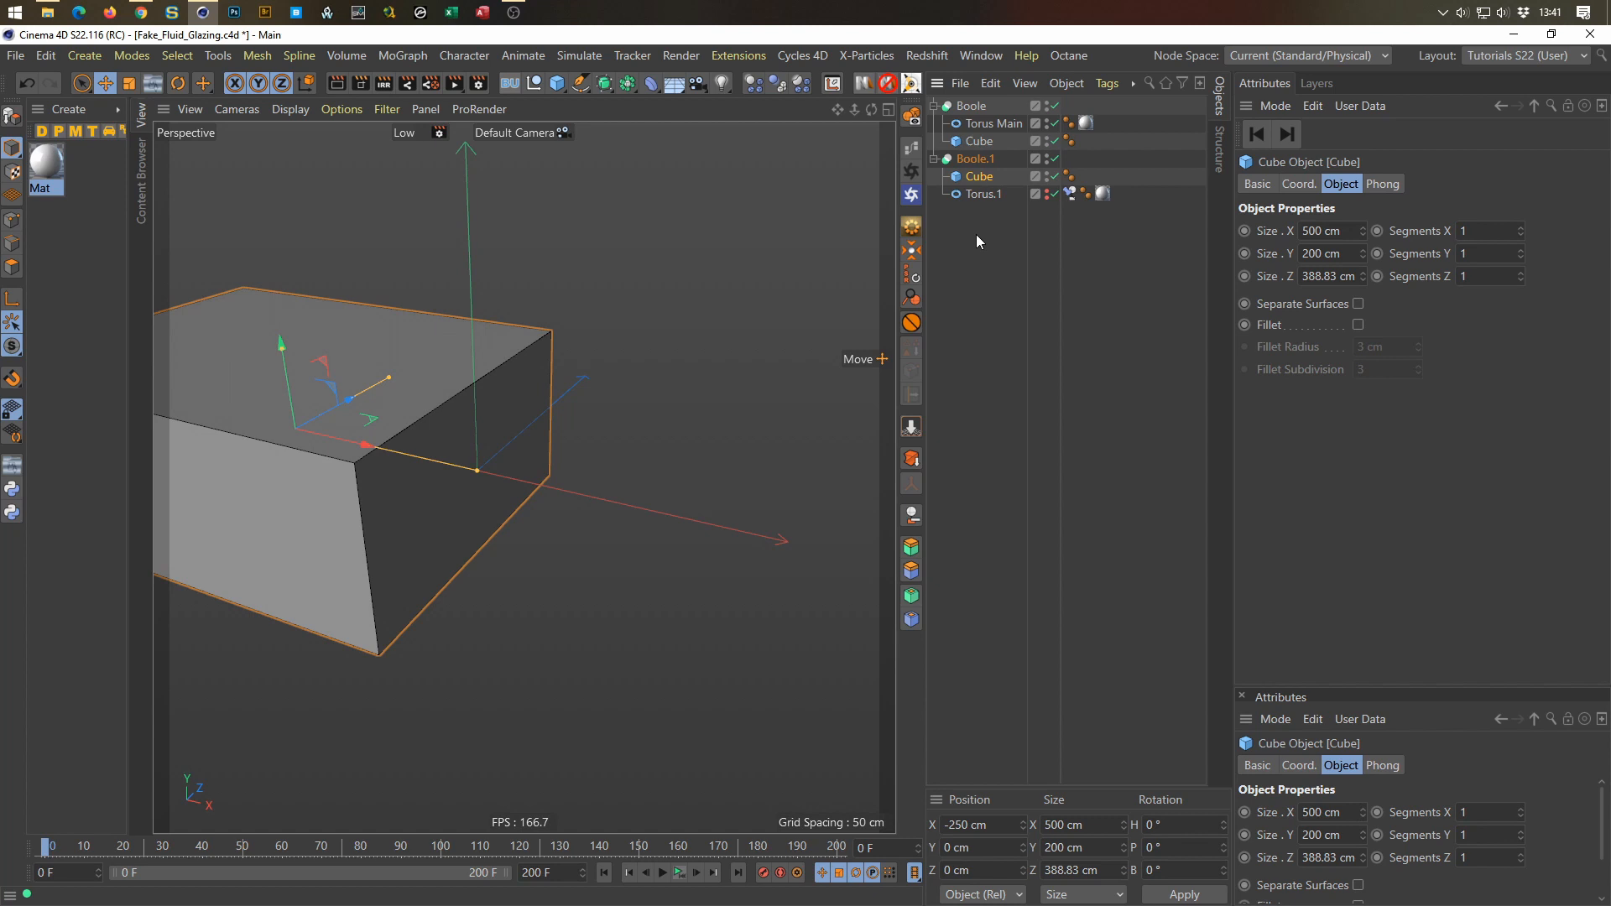
pyautogui.moveTo(970, 193); pyautogui.dragTo(977, 173)
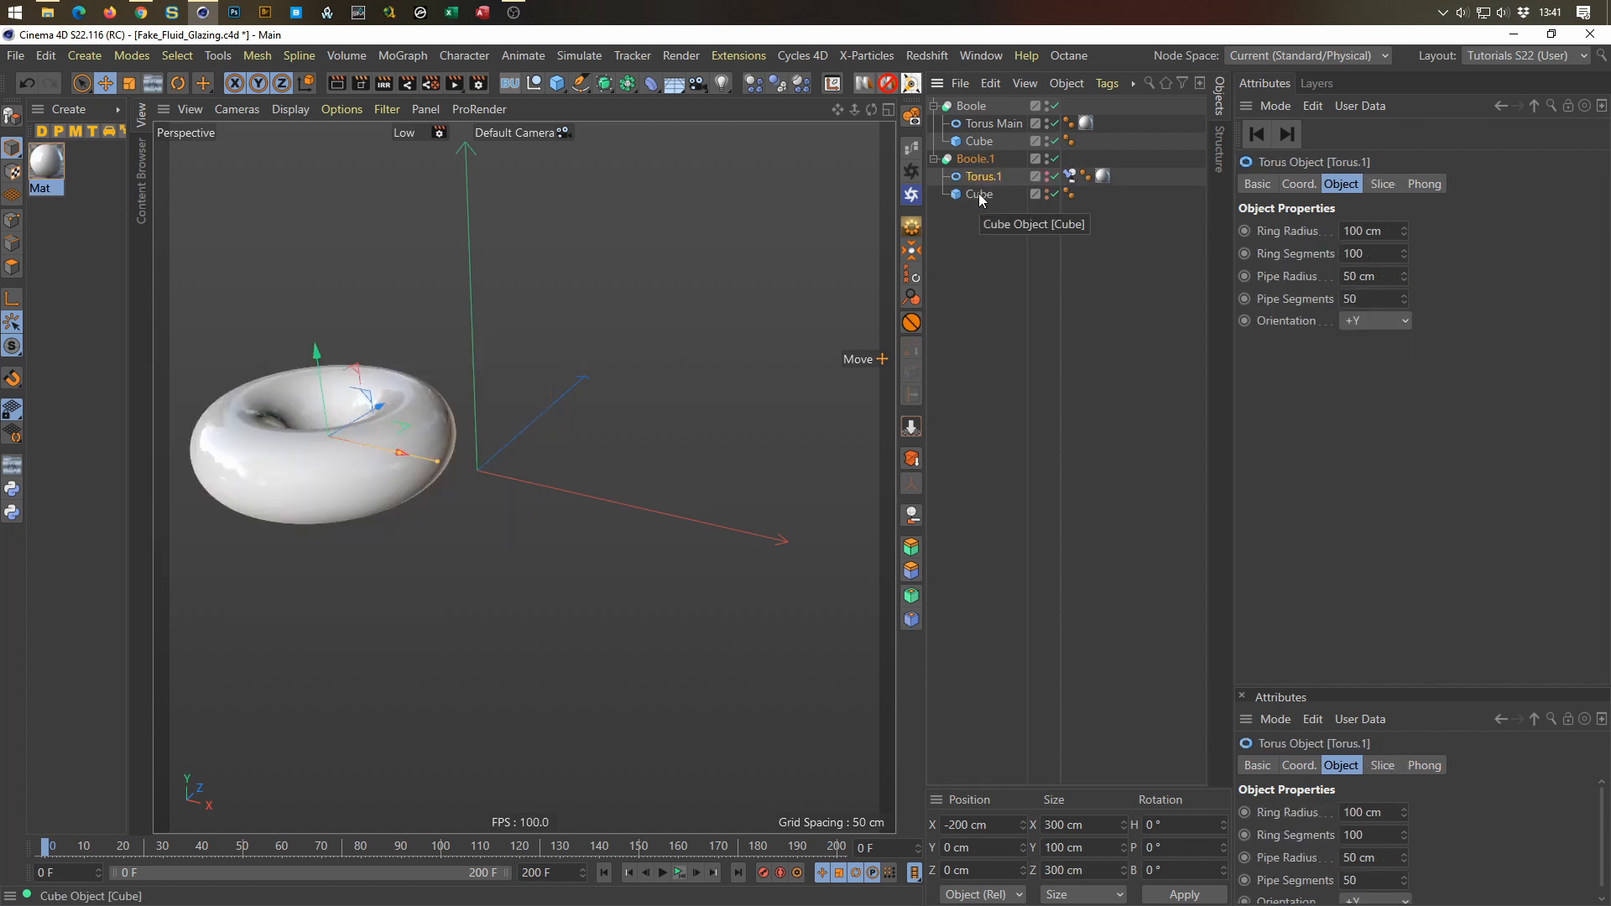
# Step: Move the white material tag from Torus Main to Boole and create a new material coloured blue, with hue 194° and saturation 100%
pyautogui.moveTo(1086, 123); pyautogui.dragTo(1086, 104)
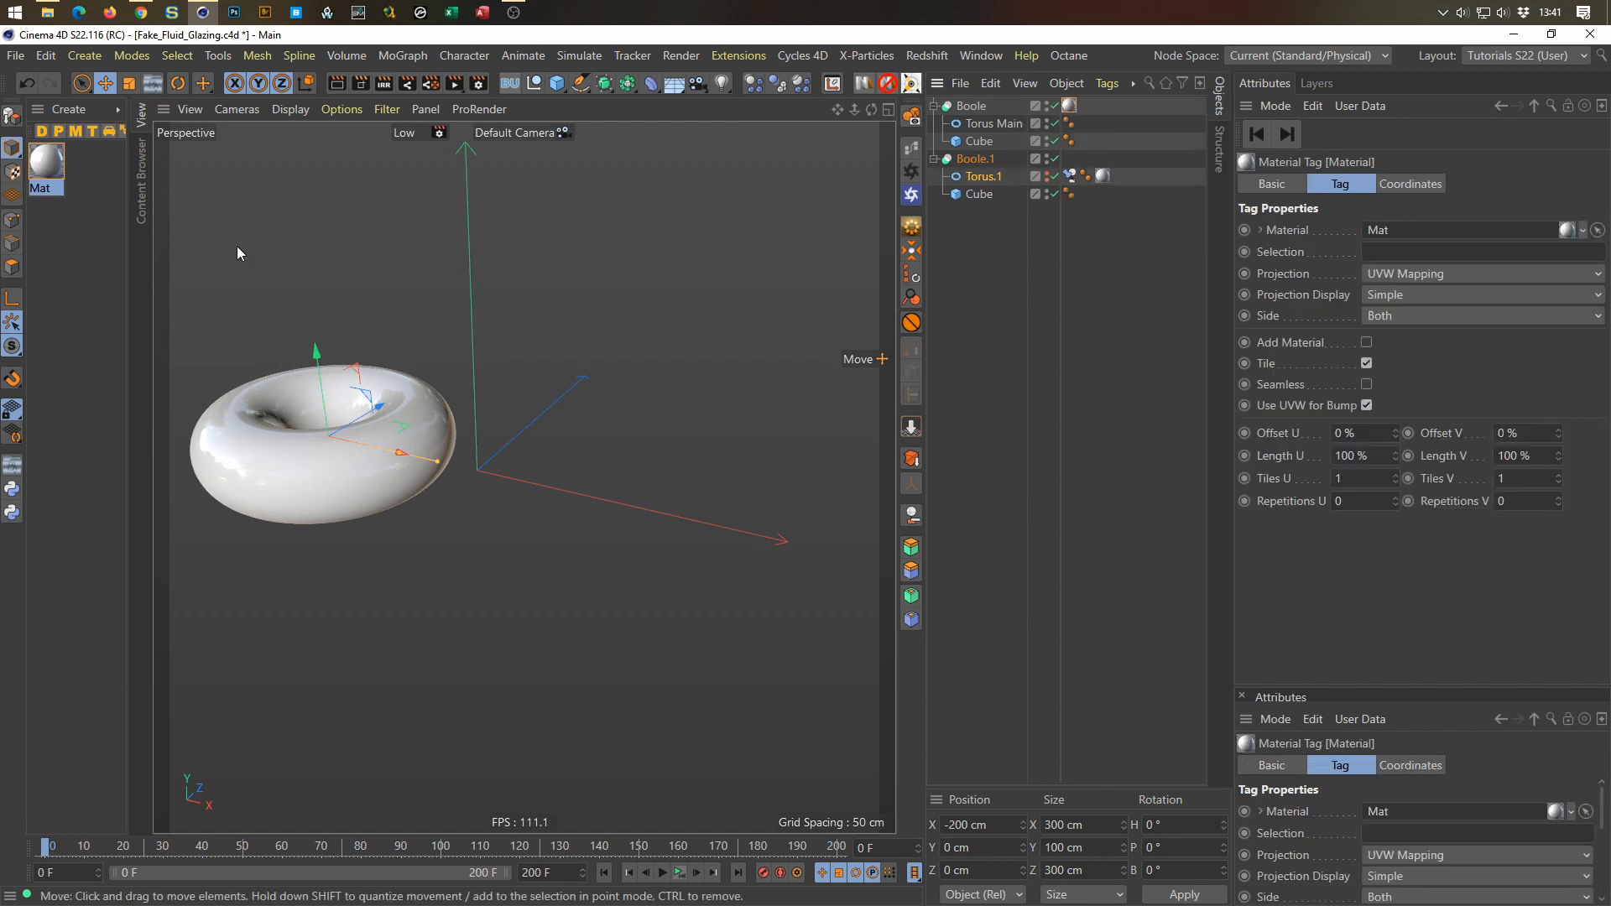
pyautogui.doubleClick(93, 165)
pyautogui.doubleClick(93, 164)
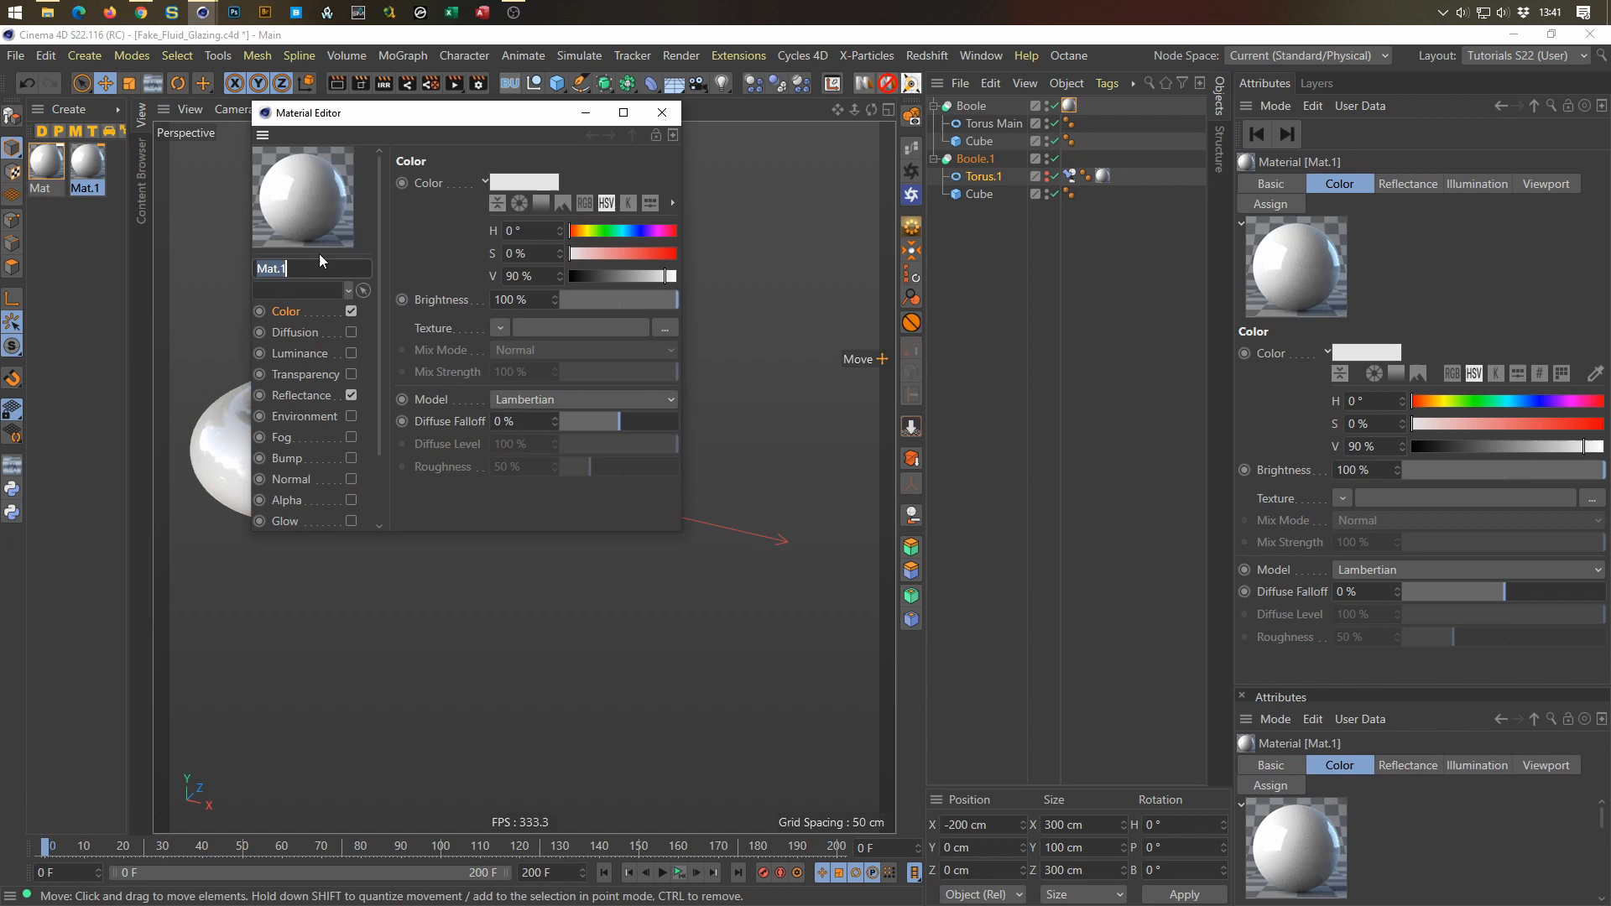
pyautogui.moveTo(606, 234); pyautogui.dragTo(678, 253)
# Step: Apply the blue Mat.1 to Boole.1, remove the white material tag from Torus.1 and close the material settings
pyautogui.click(88, 170)
pyautogui.moveTo(87, 170); pyautogui.dragTo(1084, 159)
pyautogui.click(1104, 177)
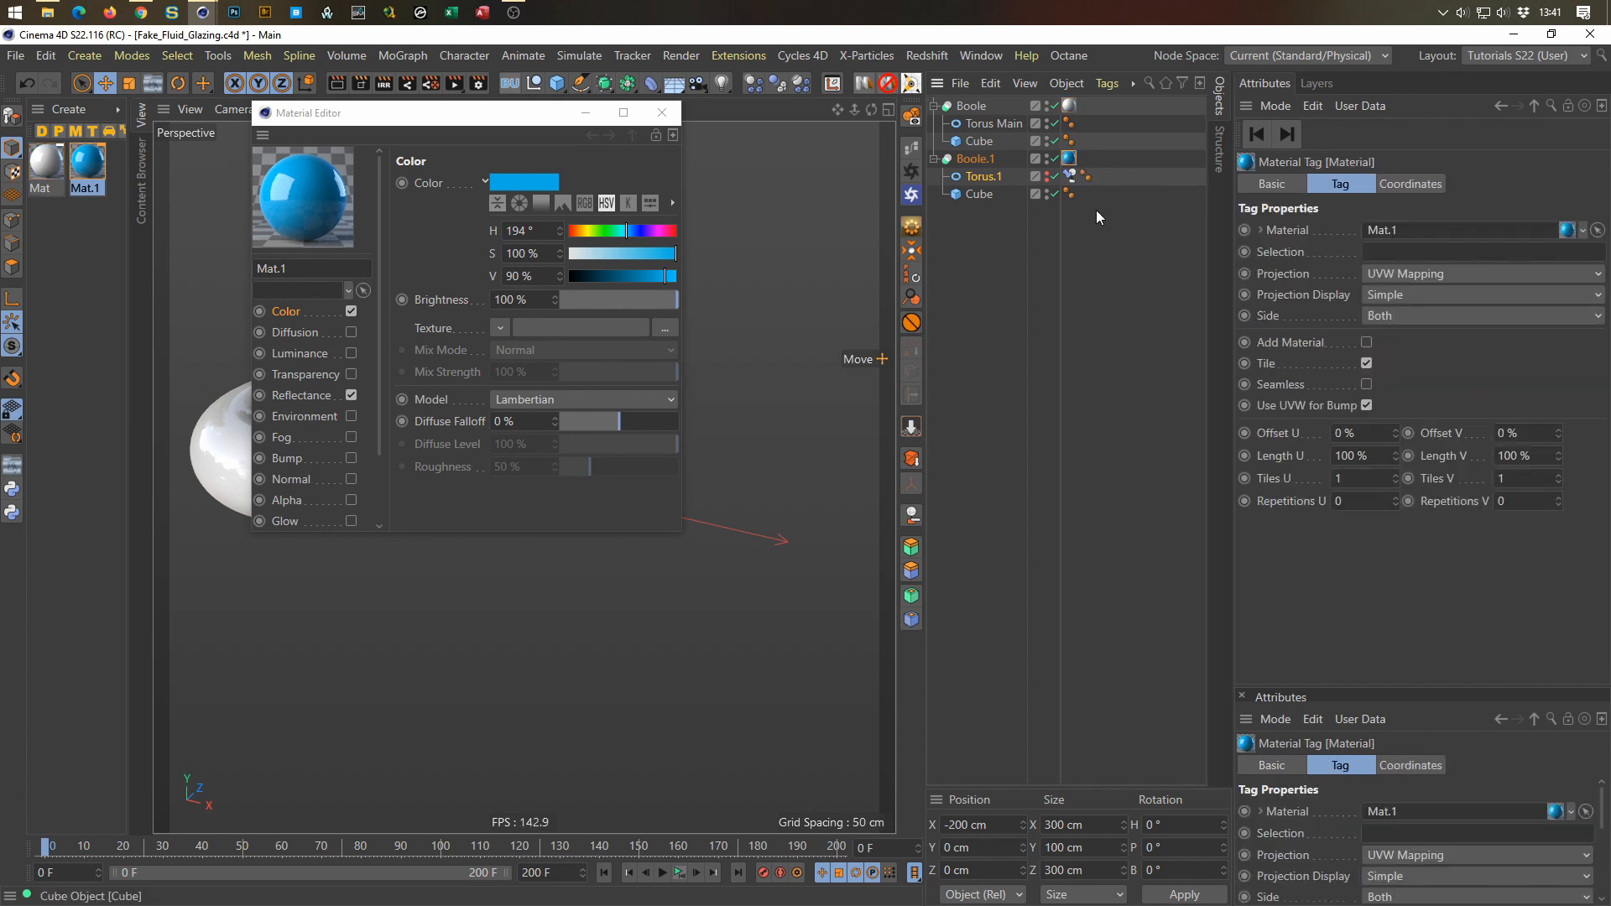
pyautogui.click(662, 112)
# Step: Play the animation with both Booles, and play it again with Boole hidden to examine Boole.1 alone
pyautogui.click(680, 874)
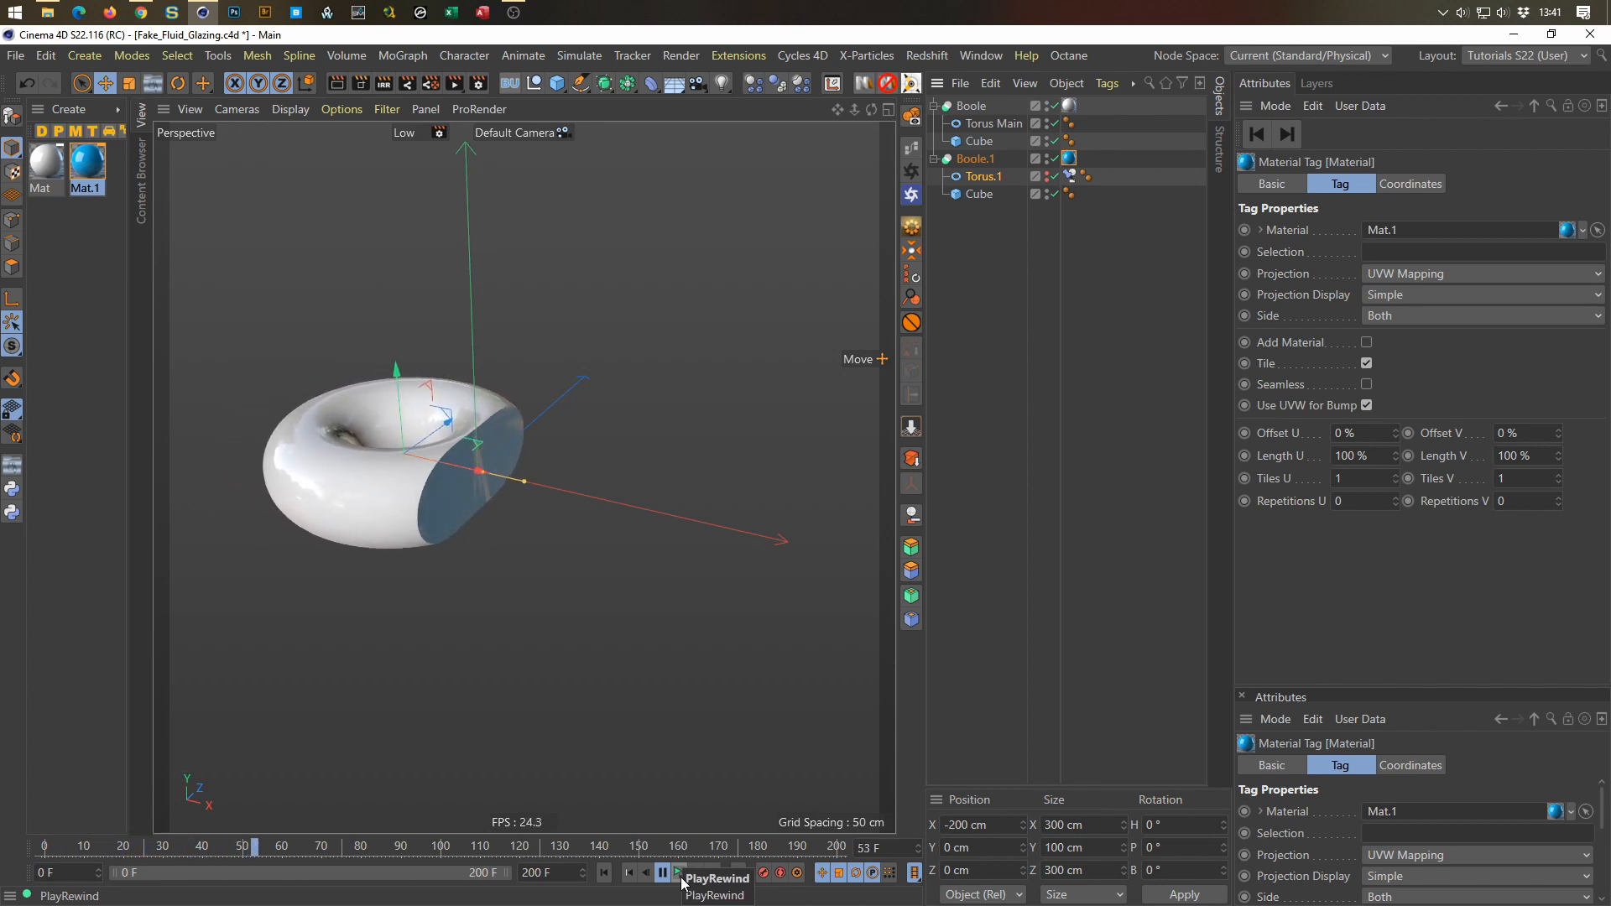
pyautogui.click(680, 874)
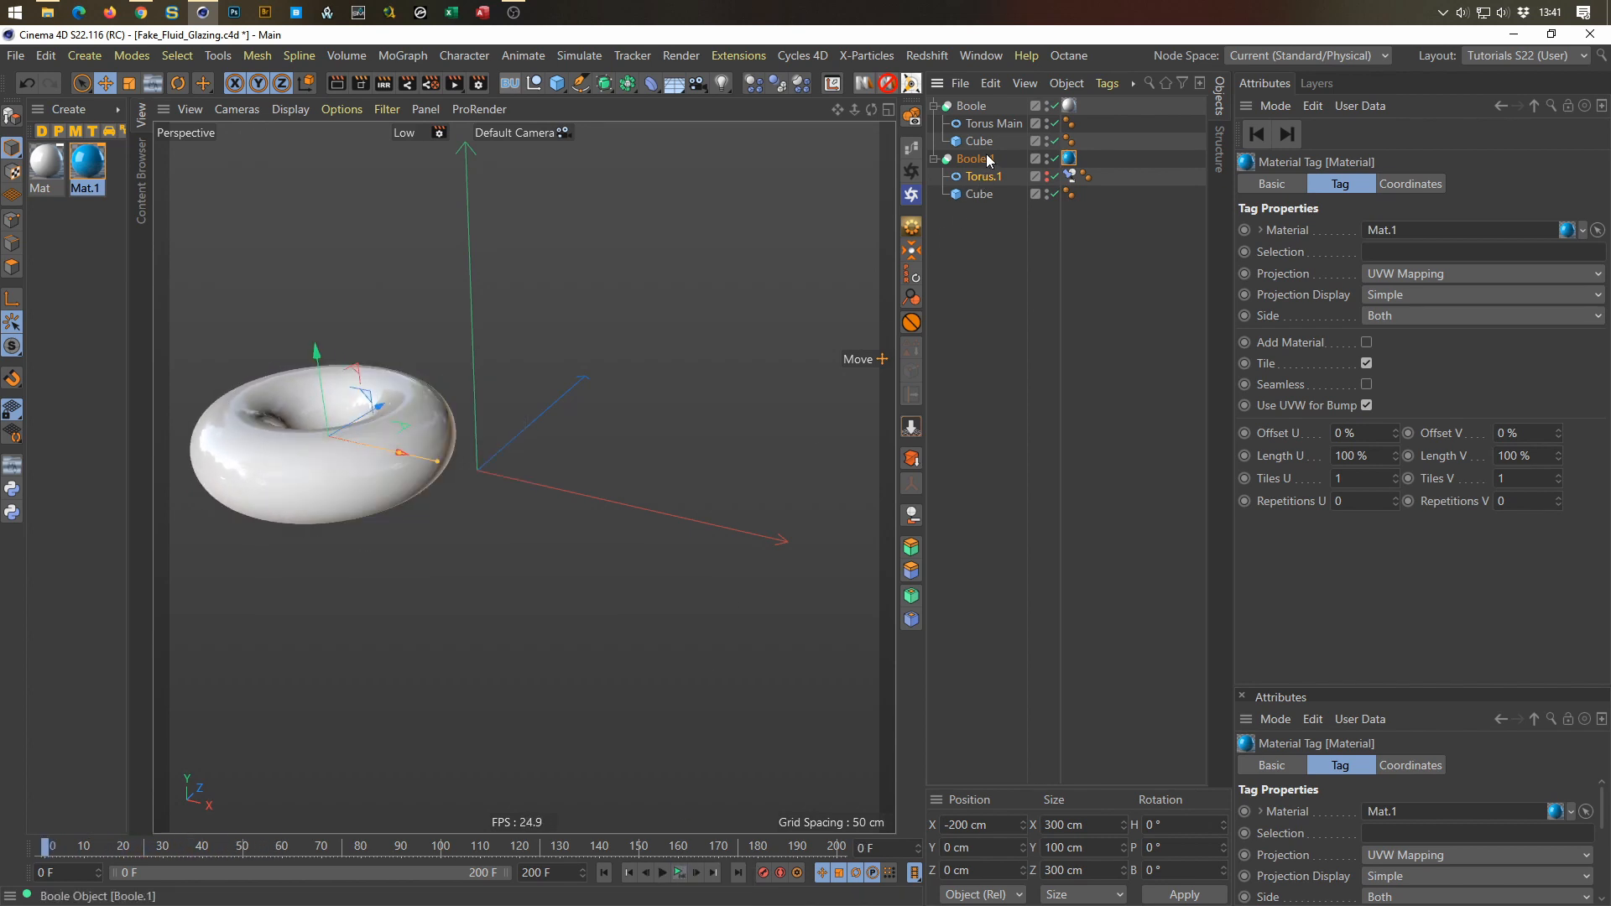
pyautogui.keyDown('alt'); pyautogui.click(1047, 179); pyautogui.keyUp('alt')
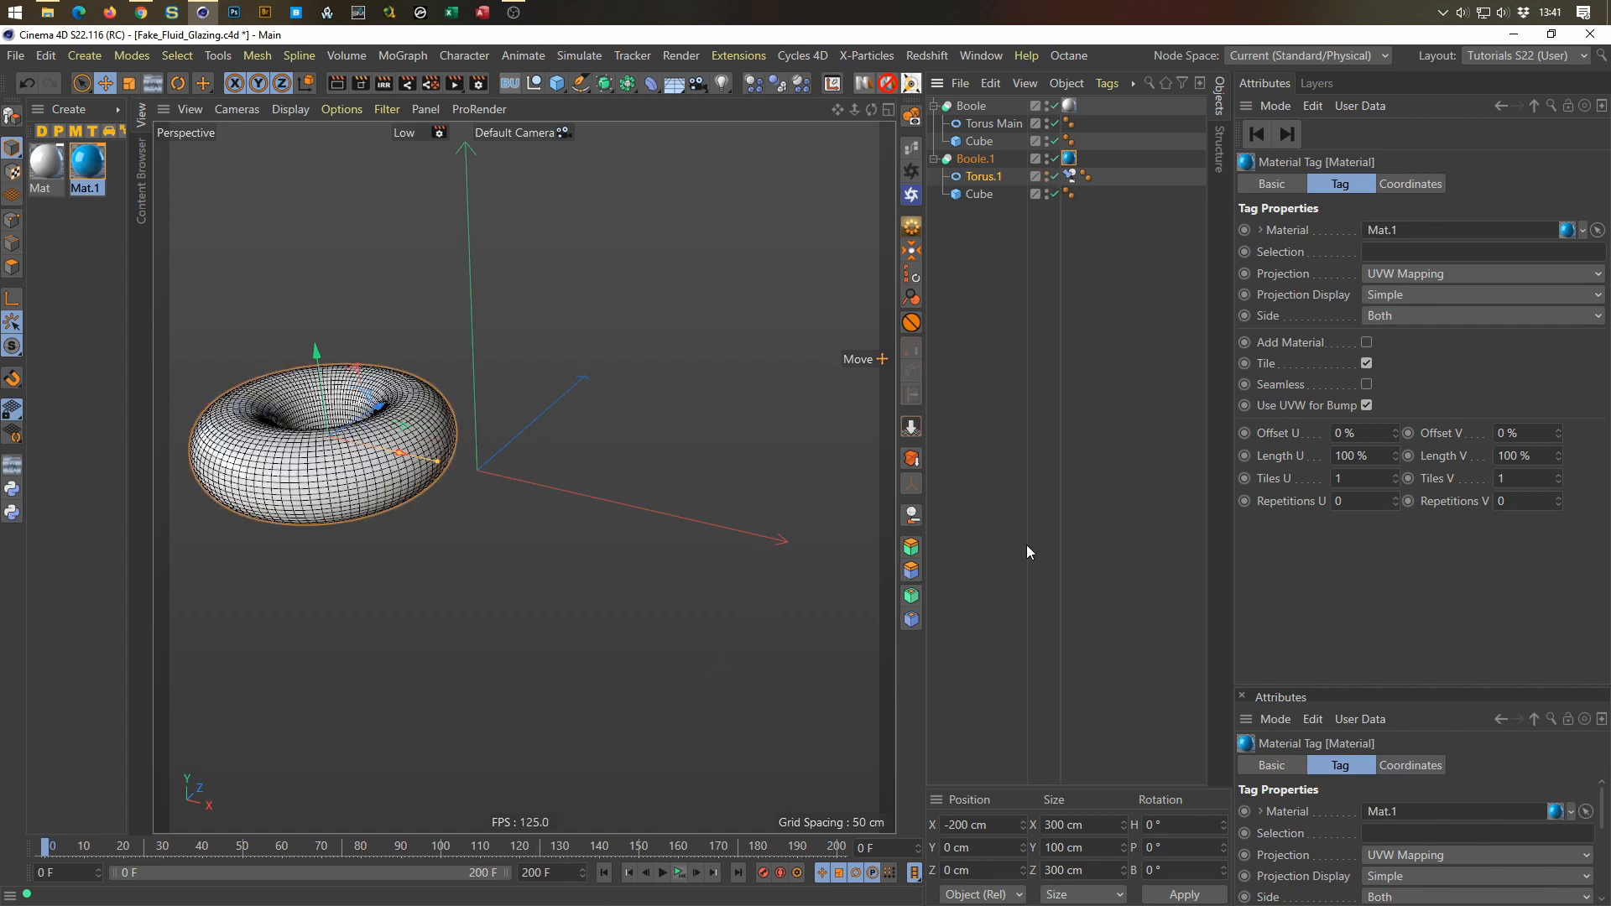
pyautogui.click(1046, 107)
pyautogui.click(1031, 305)
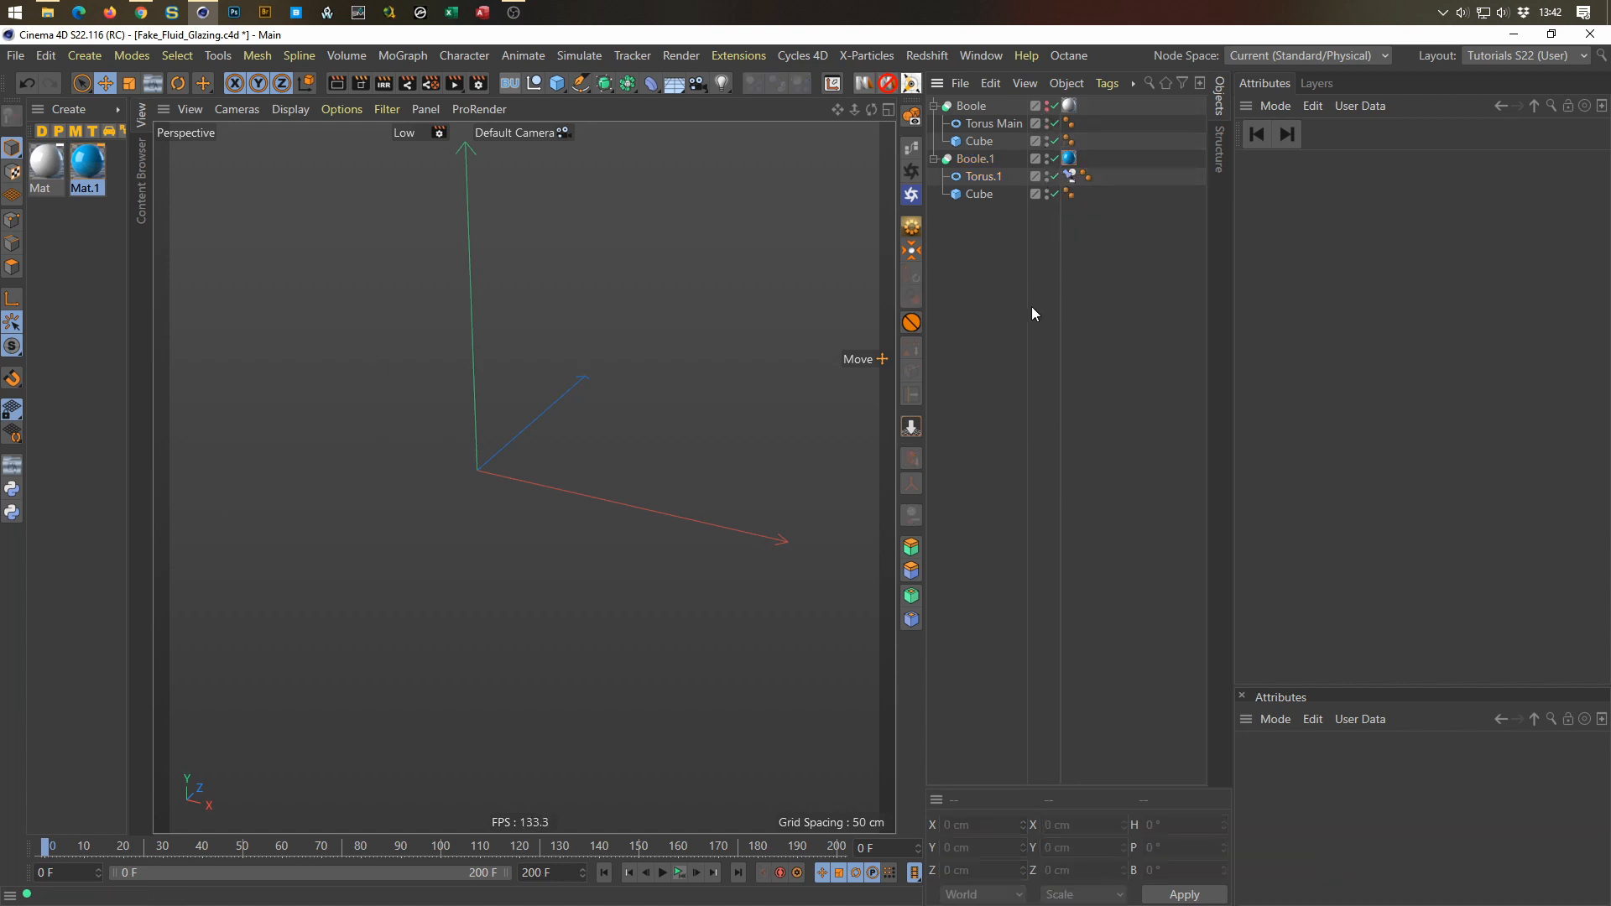
pyautogui.click(679, 874)
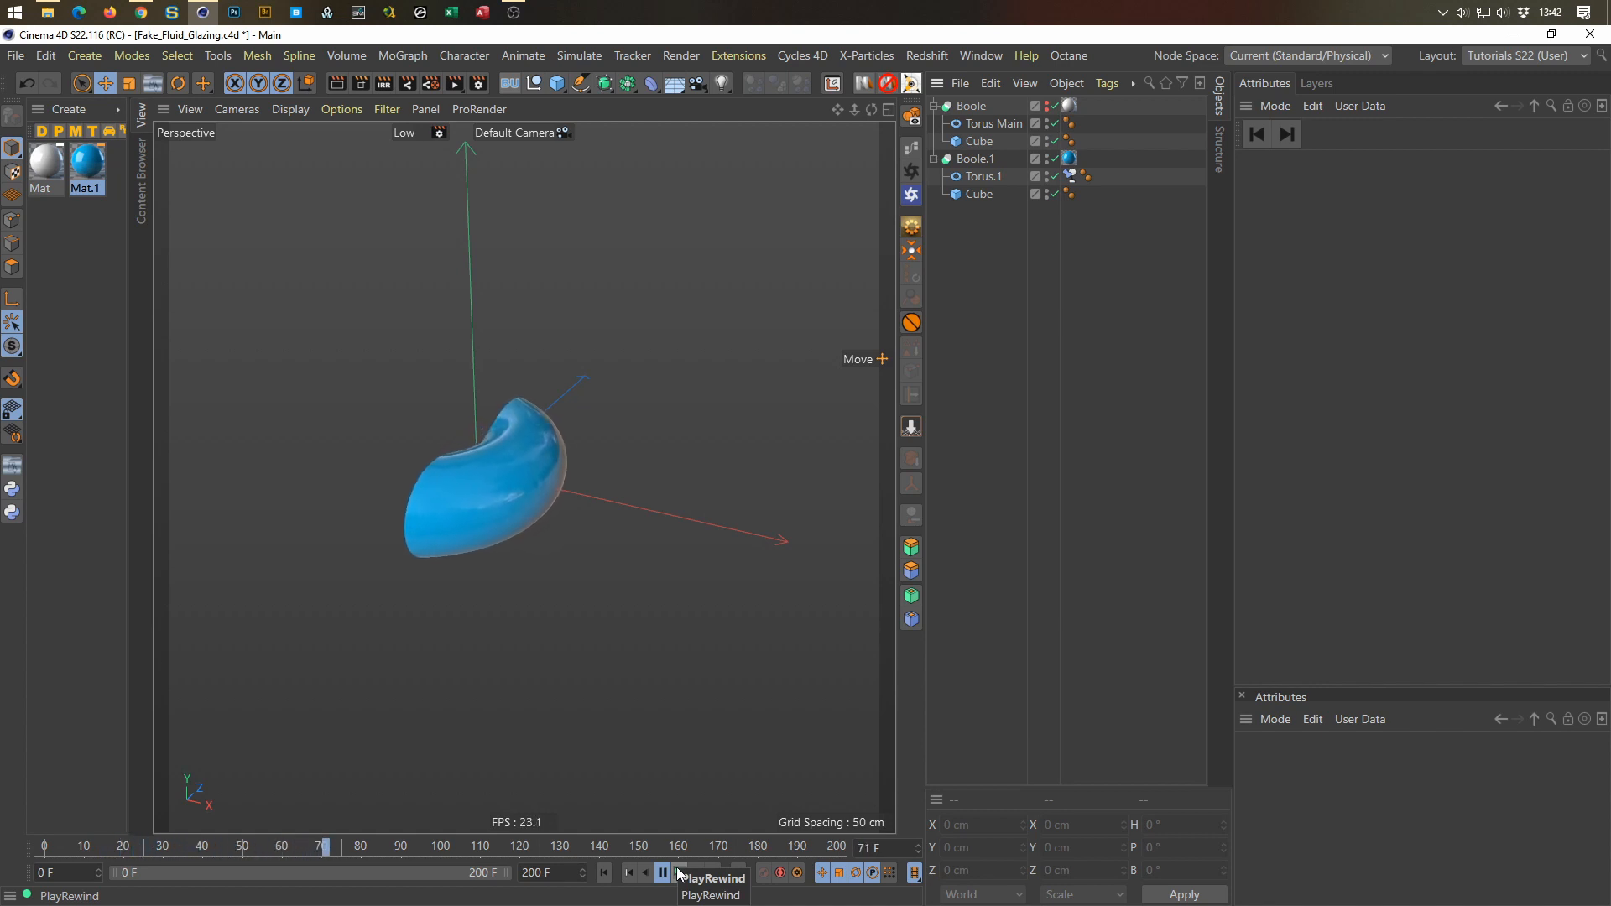
pyautogui.click(680, 874)
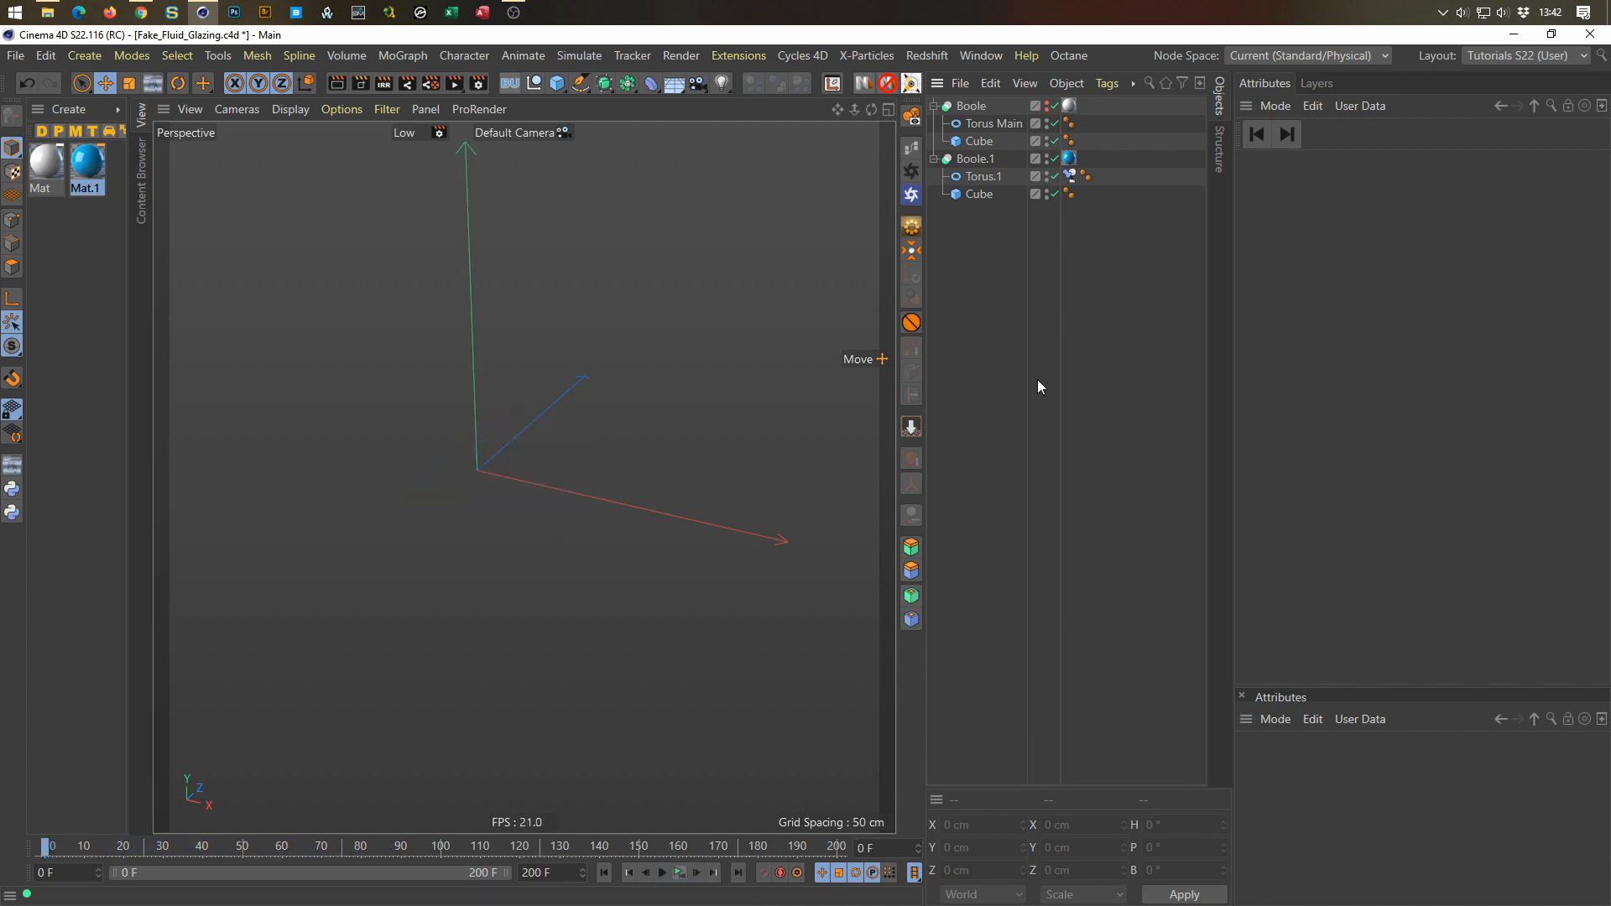
# Step: Show Boole again, play the animation to examine the white-to-blue transition and rewind
pyautogui.keyDown('alt'); pyautogui.click(1047, 104); pyautogui.keyUp('alt')
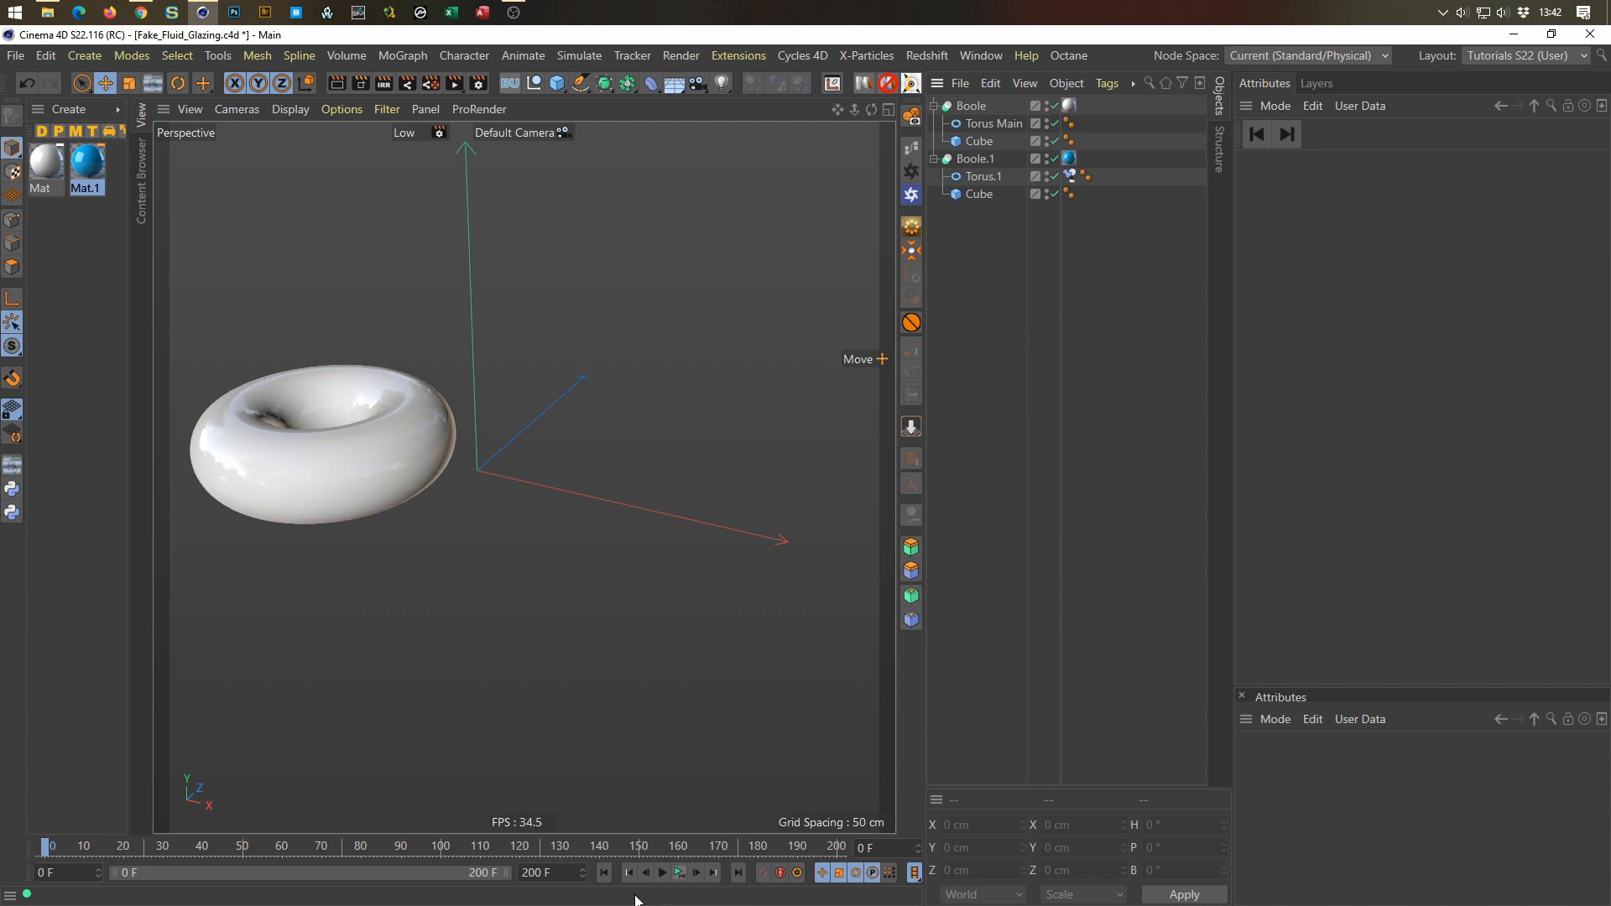
pyautogui.click(680, 874)
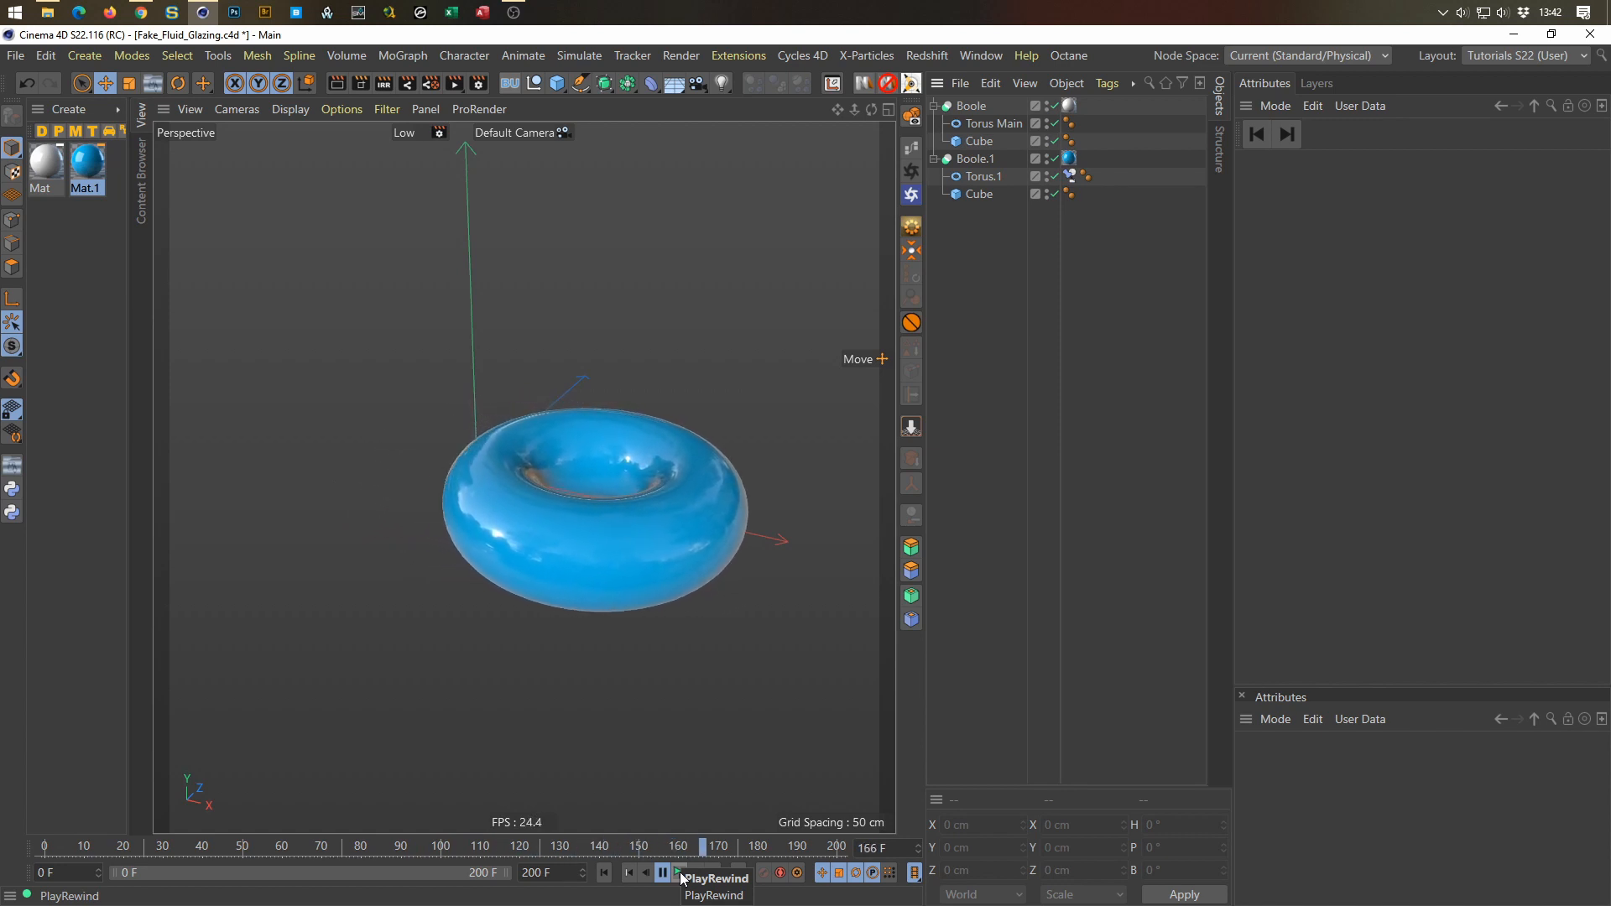
pyautogui.click(680, 874)
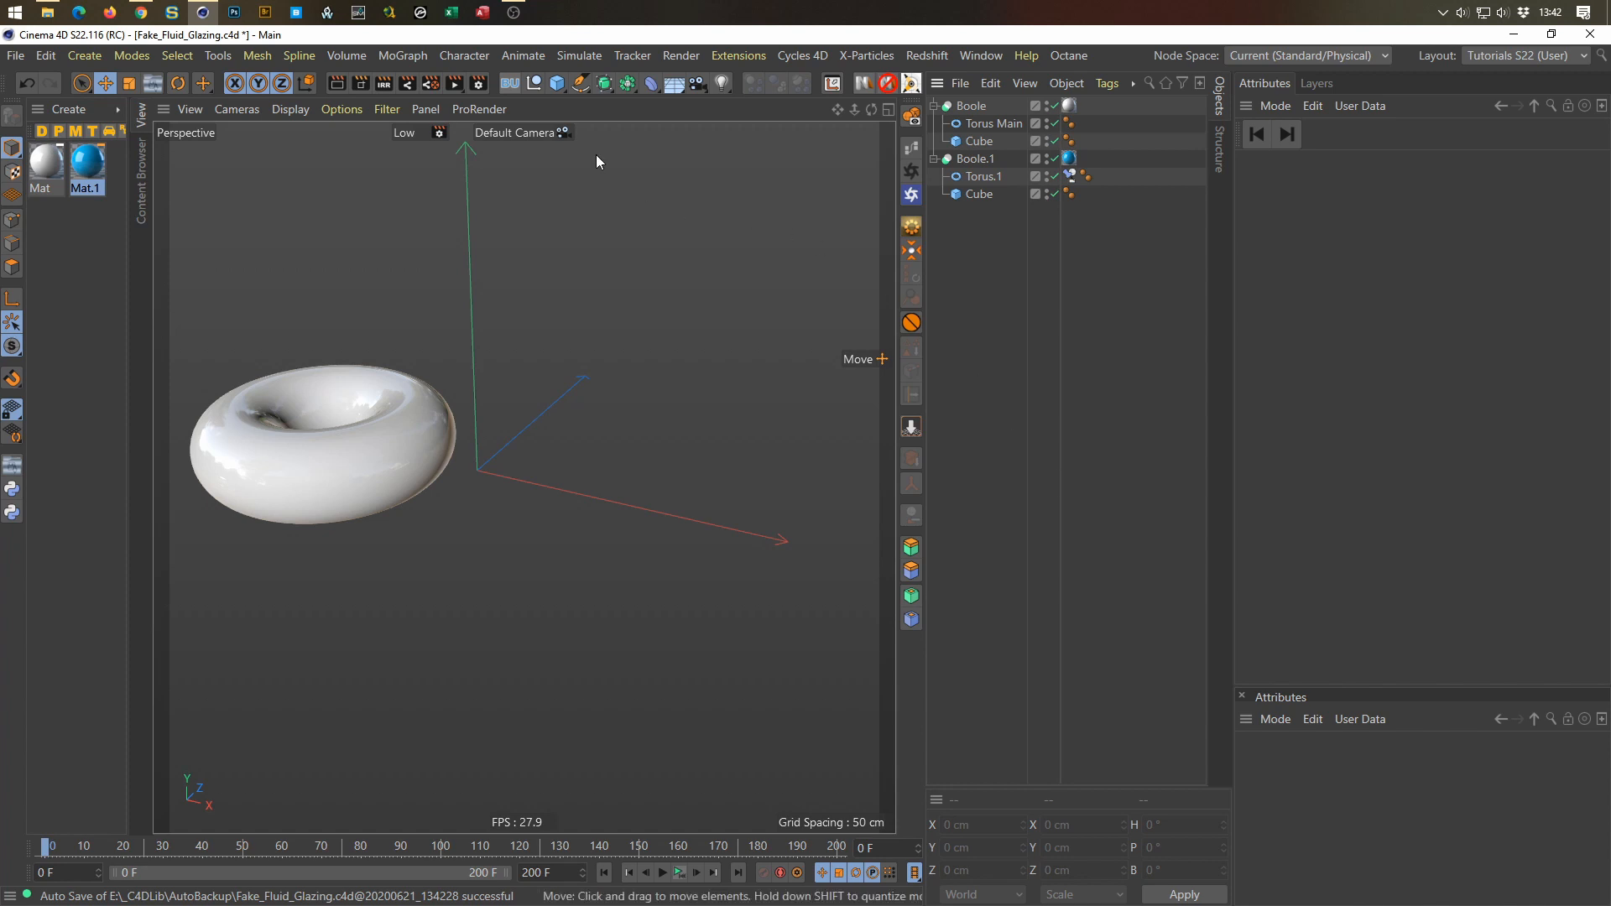
# Step: Add a new cube at the scene origin and set its Y size to 500 cm after trying 1000 cm
pyautogui.scroll(-5, 354, 459)
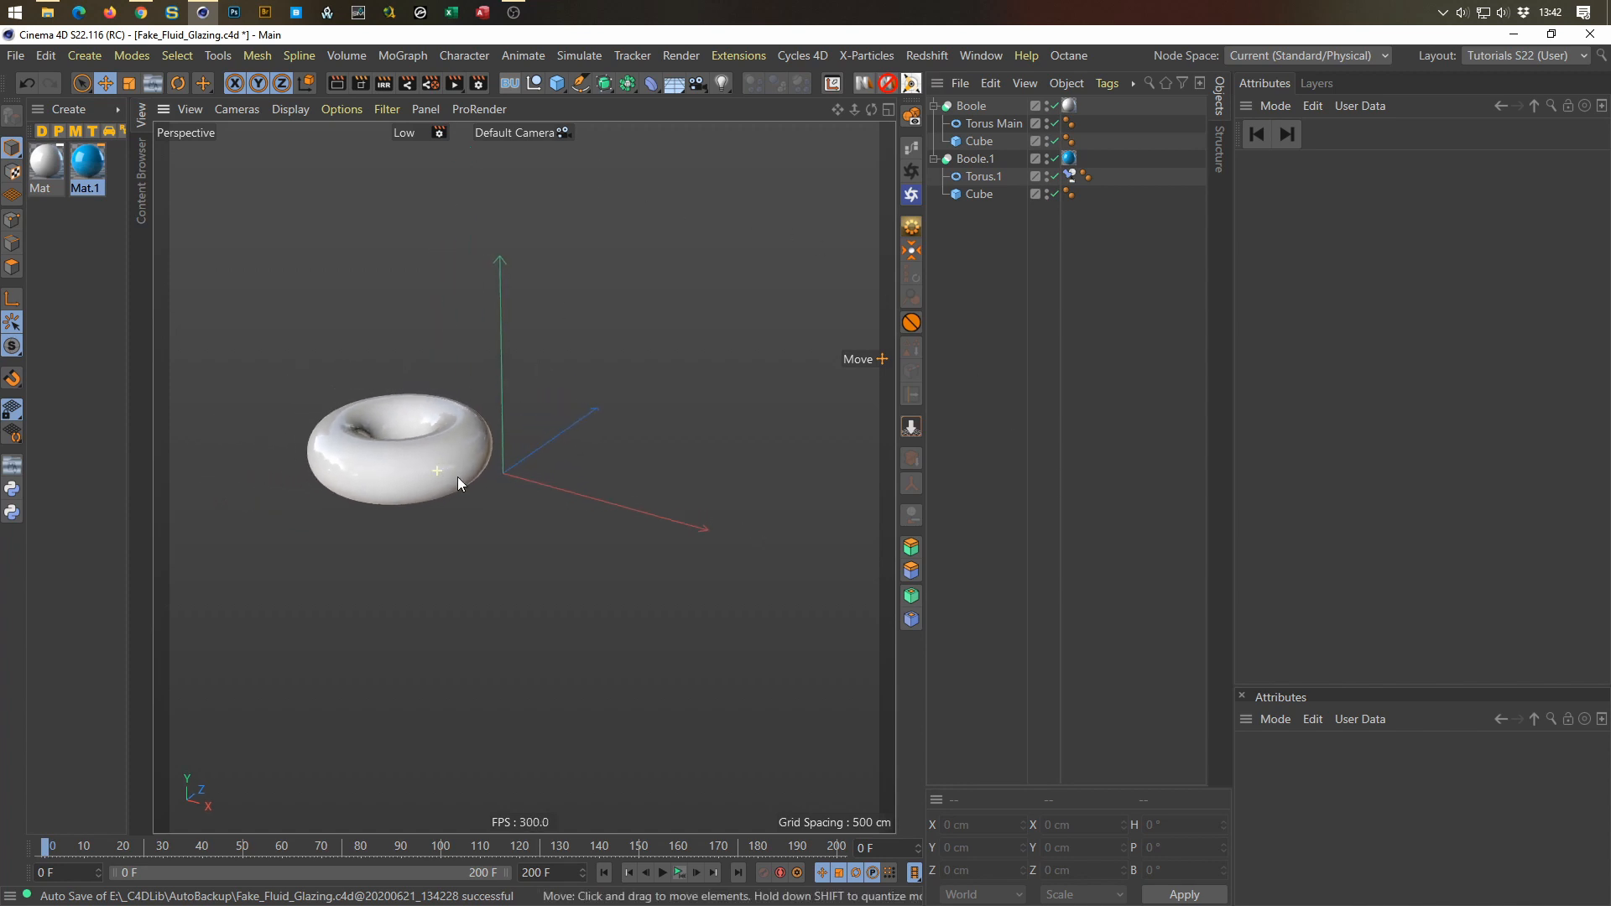
pyautogui.scroll(-2, 456, 477)
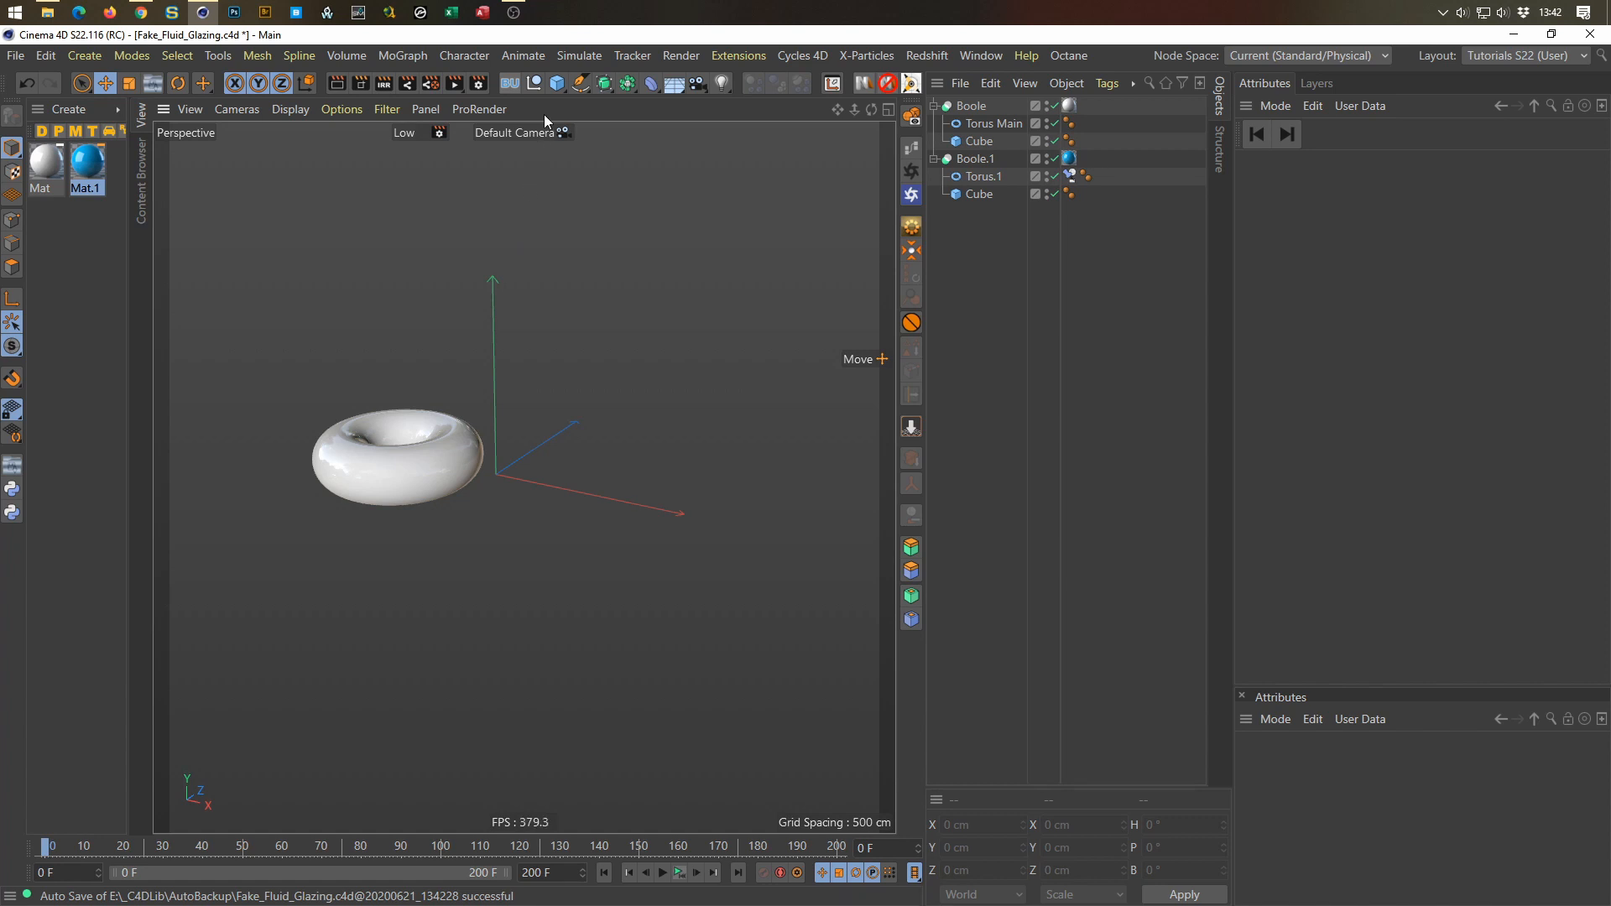
pyautogui.click(557, 83)
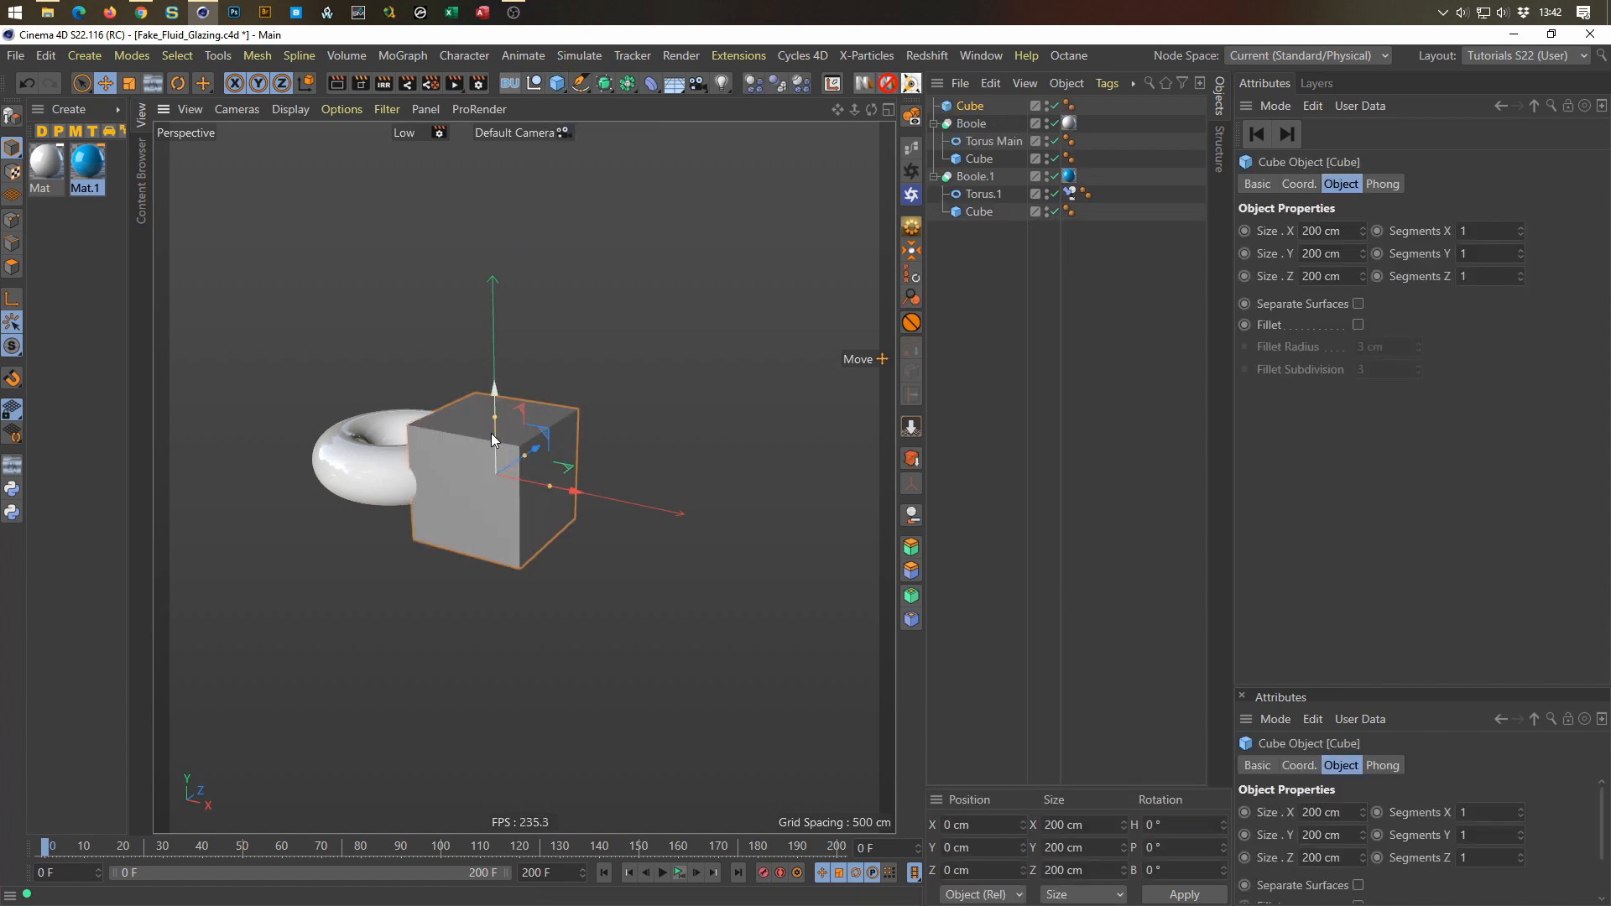
pyautogui.moveTo(496, 415); pyautogui.dragTo(506, 249)
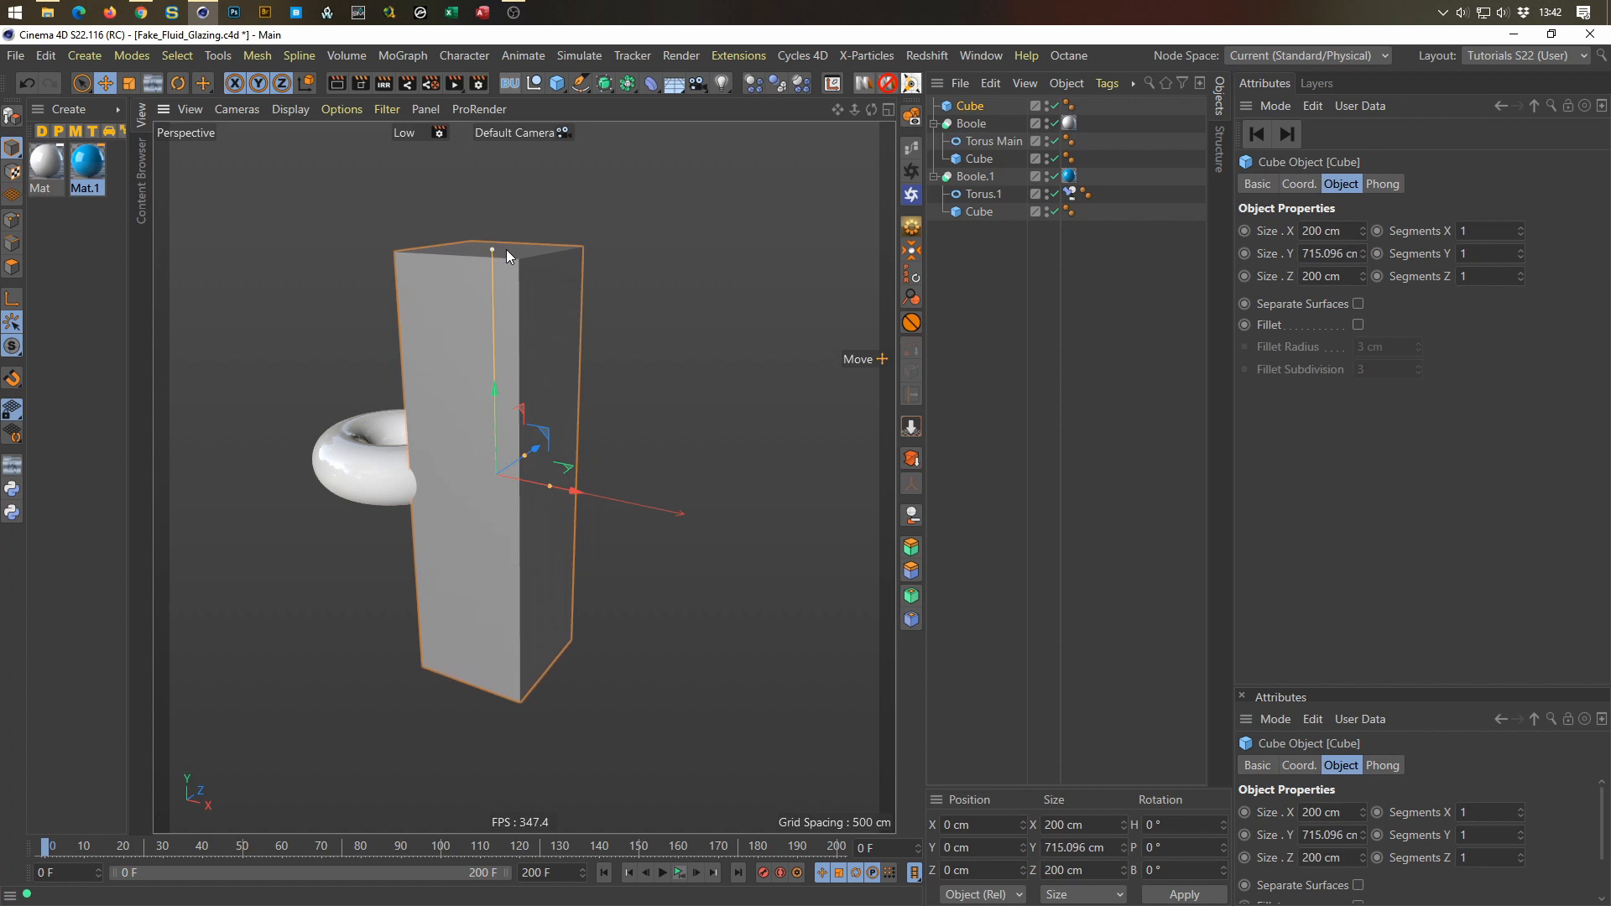
pyautogui.click(1306, 254)
pyautogui.write('1000')
pyautogui.press('Return')
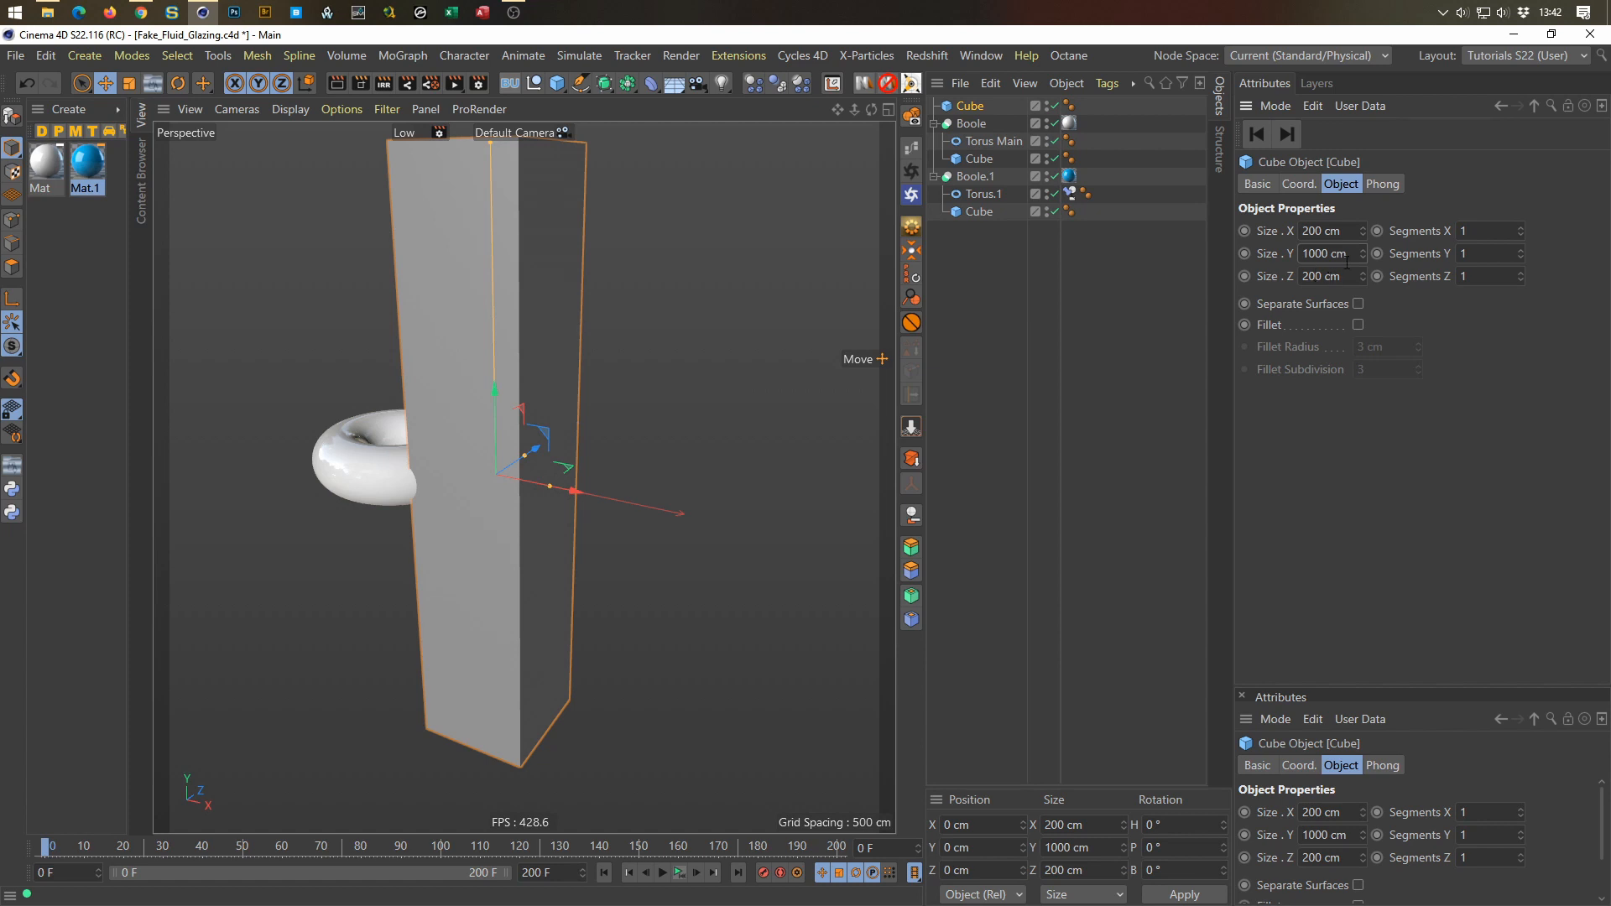
pyautogui.click(1347, 256)
pyautogui.write('500')
pyautogui.press('Return')
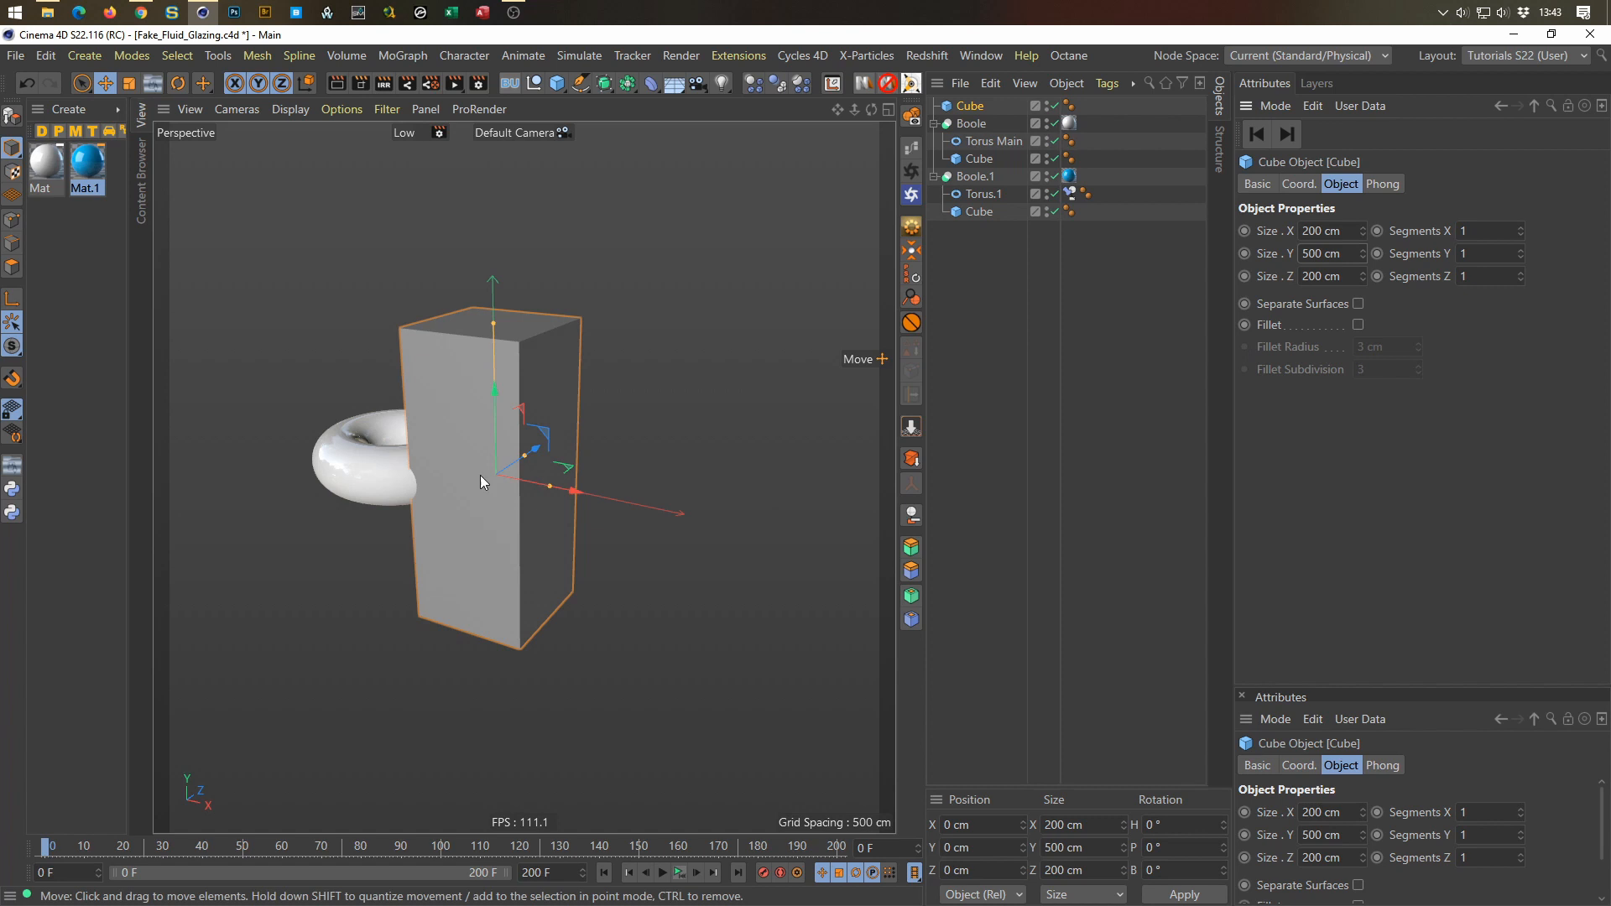
# Step: Flatten the new cube into a thin panel with an X size of 5 cm and a Z size of 400 cm
pyautogui.moveTo(552, 486); pyautogui.dragTo(497, 472)
pyautogui.click(1333, 232)
pyautogui.write('5')
pyautogui.press('Return')
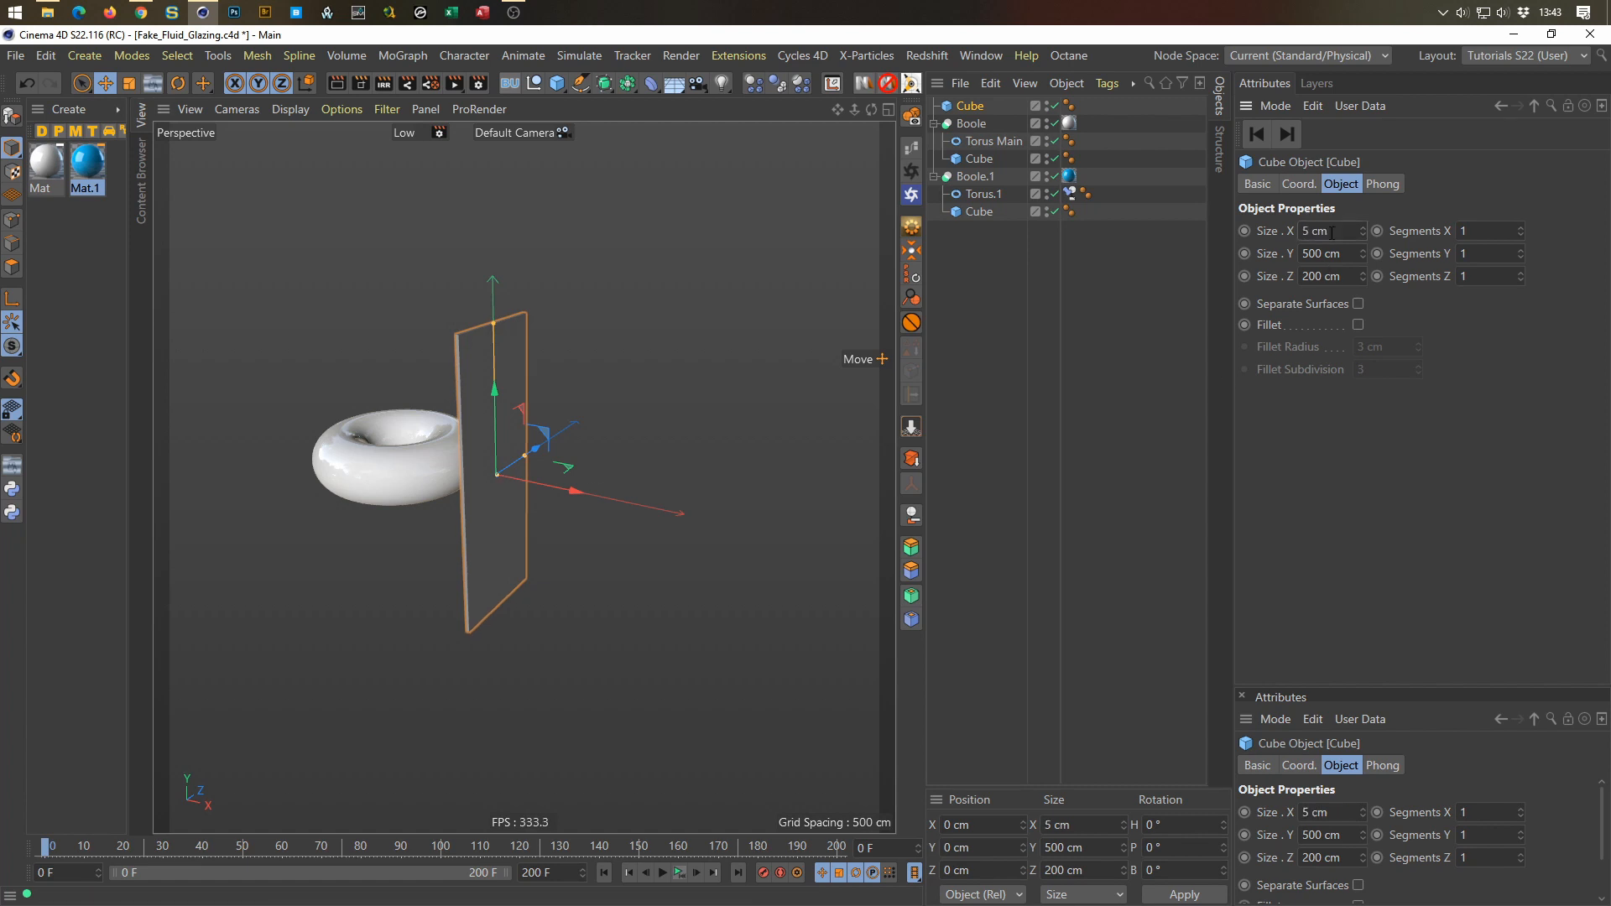
pyautogui.middleClick(578, 454)
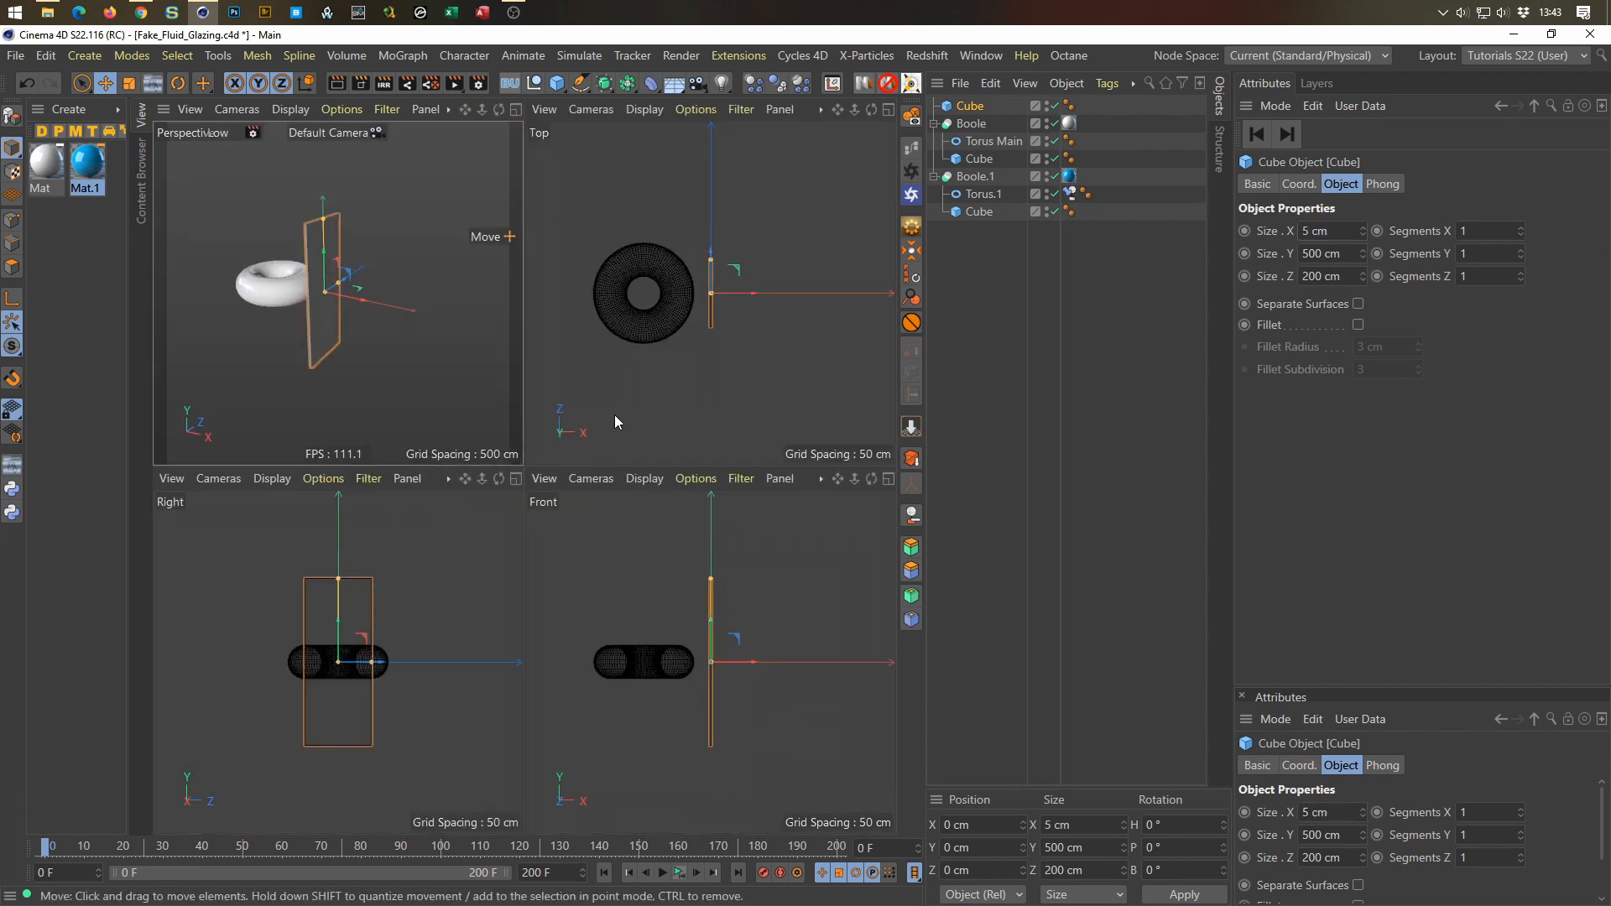
pyautogui.moveTo(711, 258); pyautogui.dragTo(709, 232)
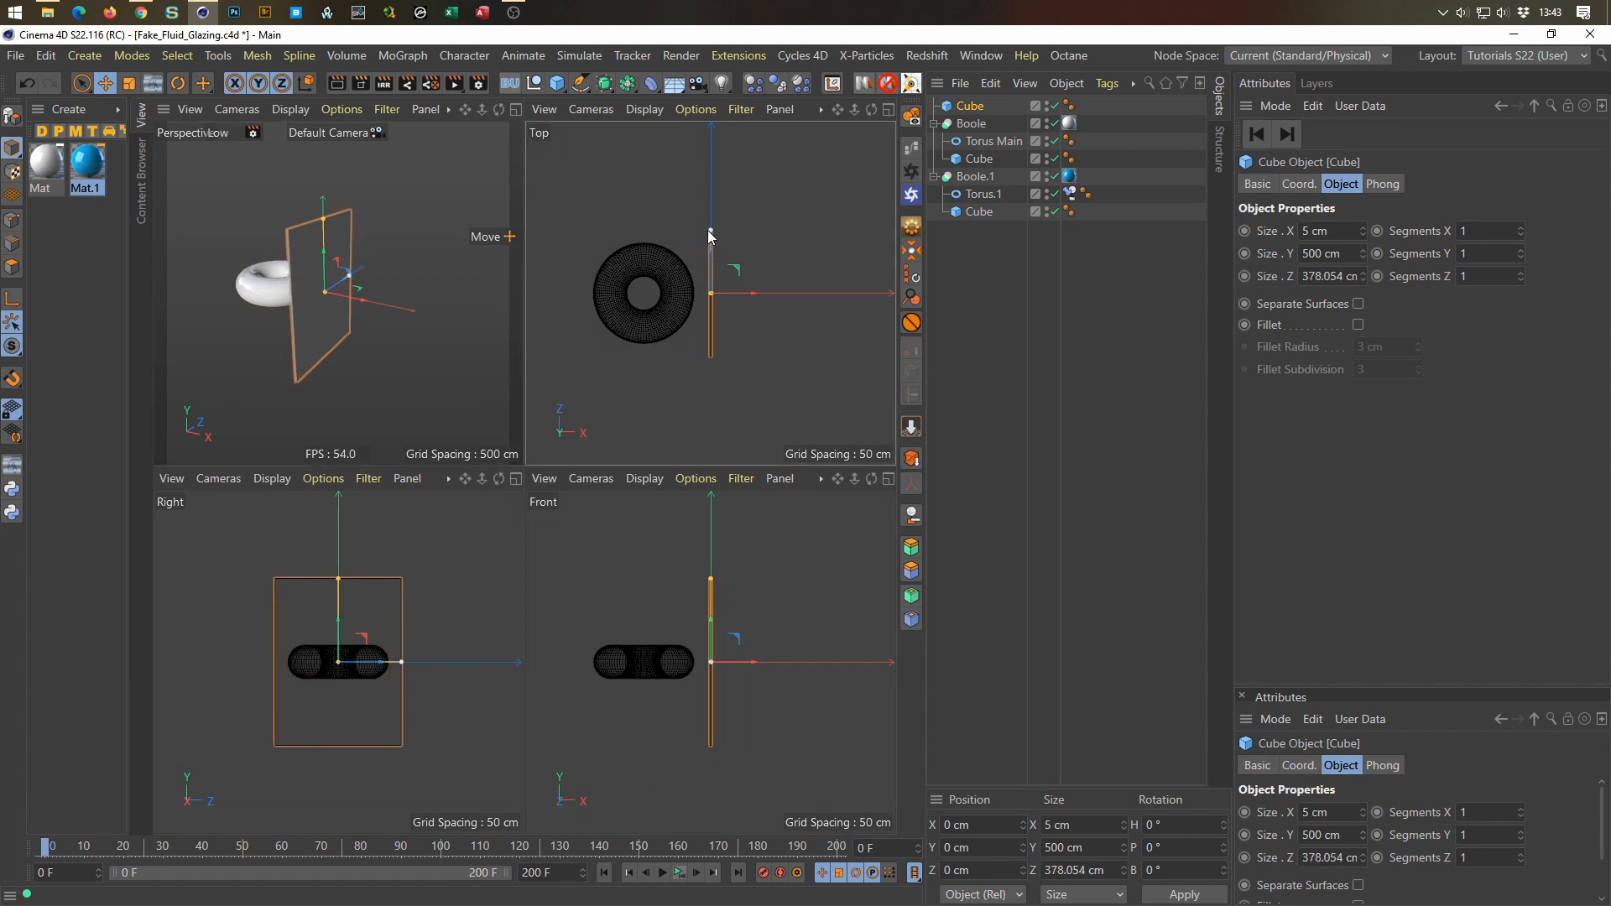
pyautogui.click(1332, 277)
pyautogui.write('400')
pyautogui.press('Return')
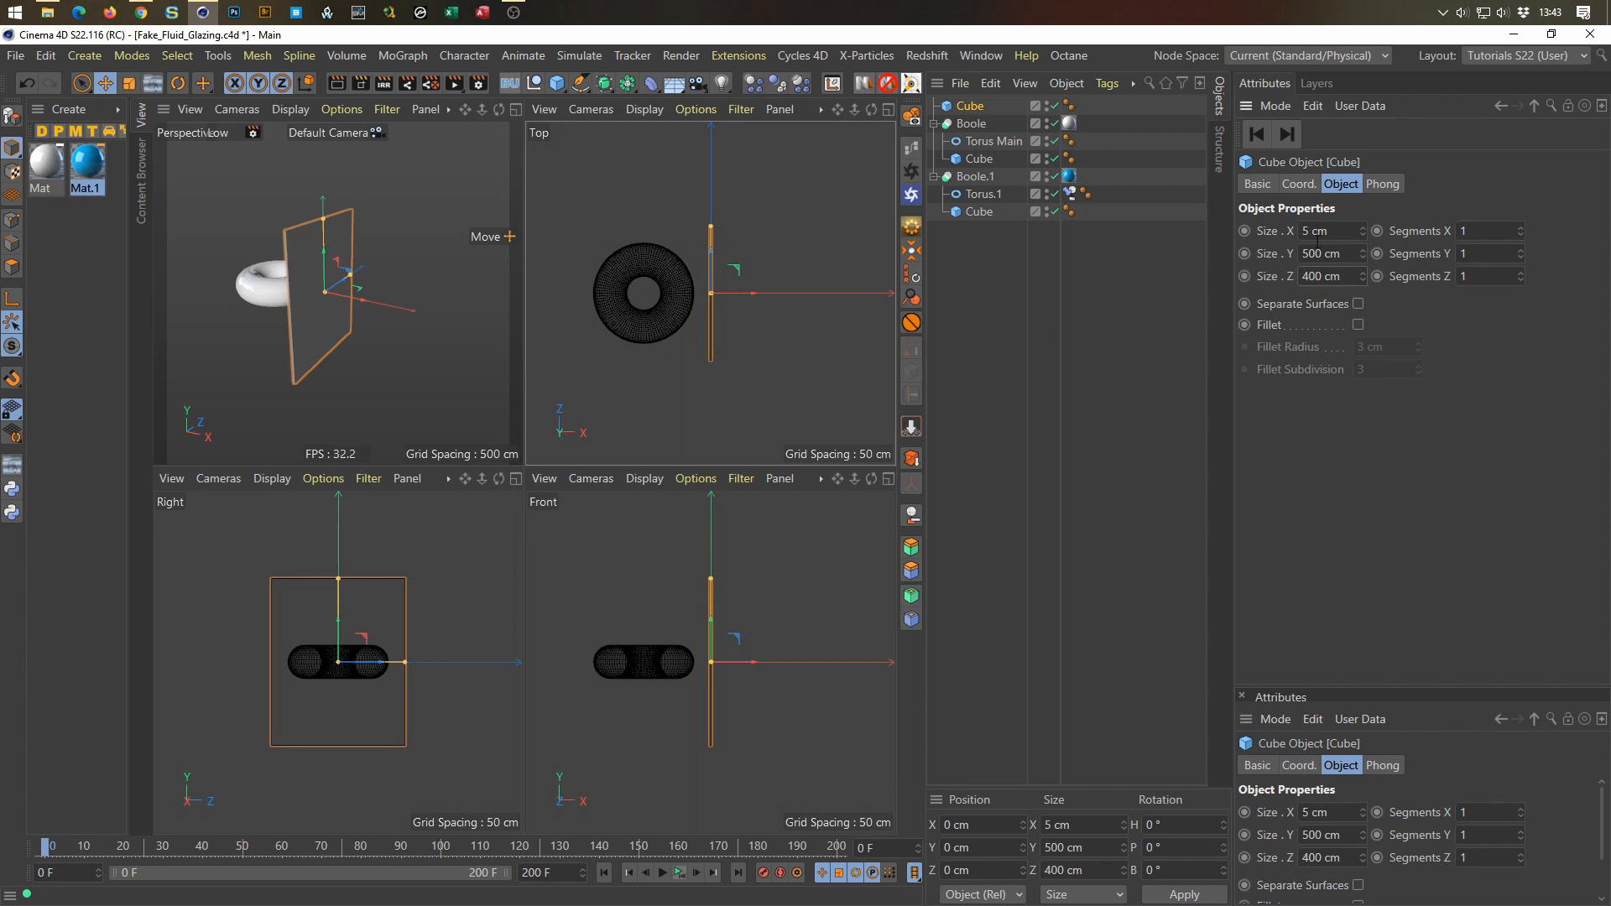
# Step: Set the panel cube's Y size to 1000 cm in the perspective view
pyautogui.middleClick(384, 298)
pyautogui.scroll(6, 512, 440)
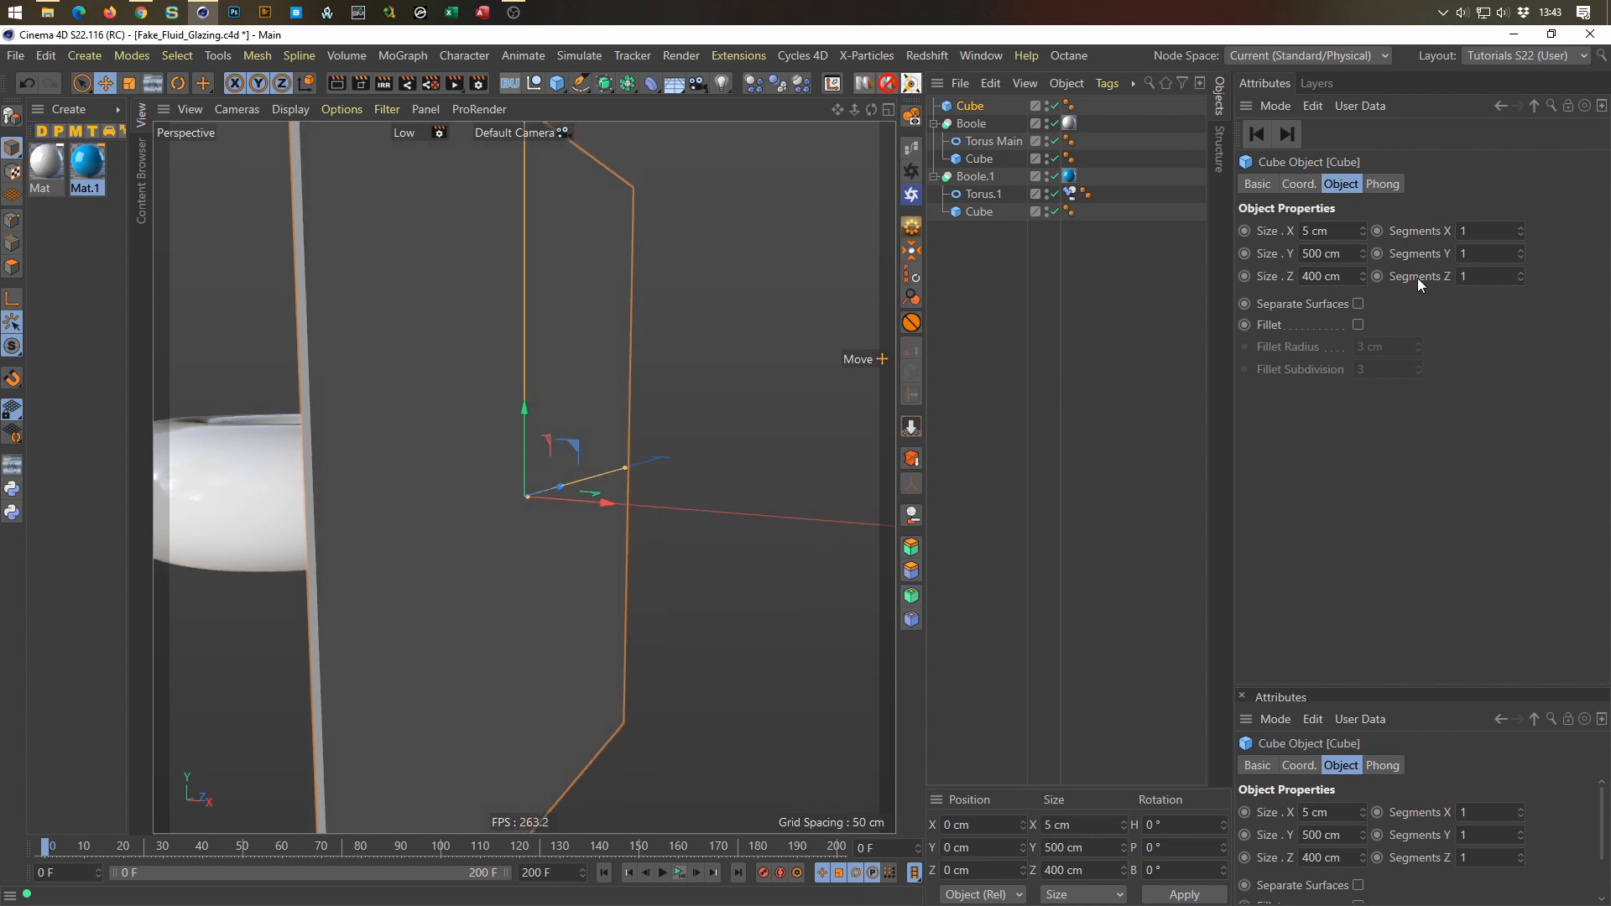
pyautogui.doubleClick(1349, 248)
pyautogui.write('1000')
pyautogui.press('Return')
pyautogui.scroll(-3, 435, 541)
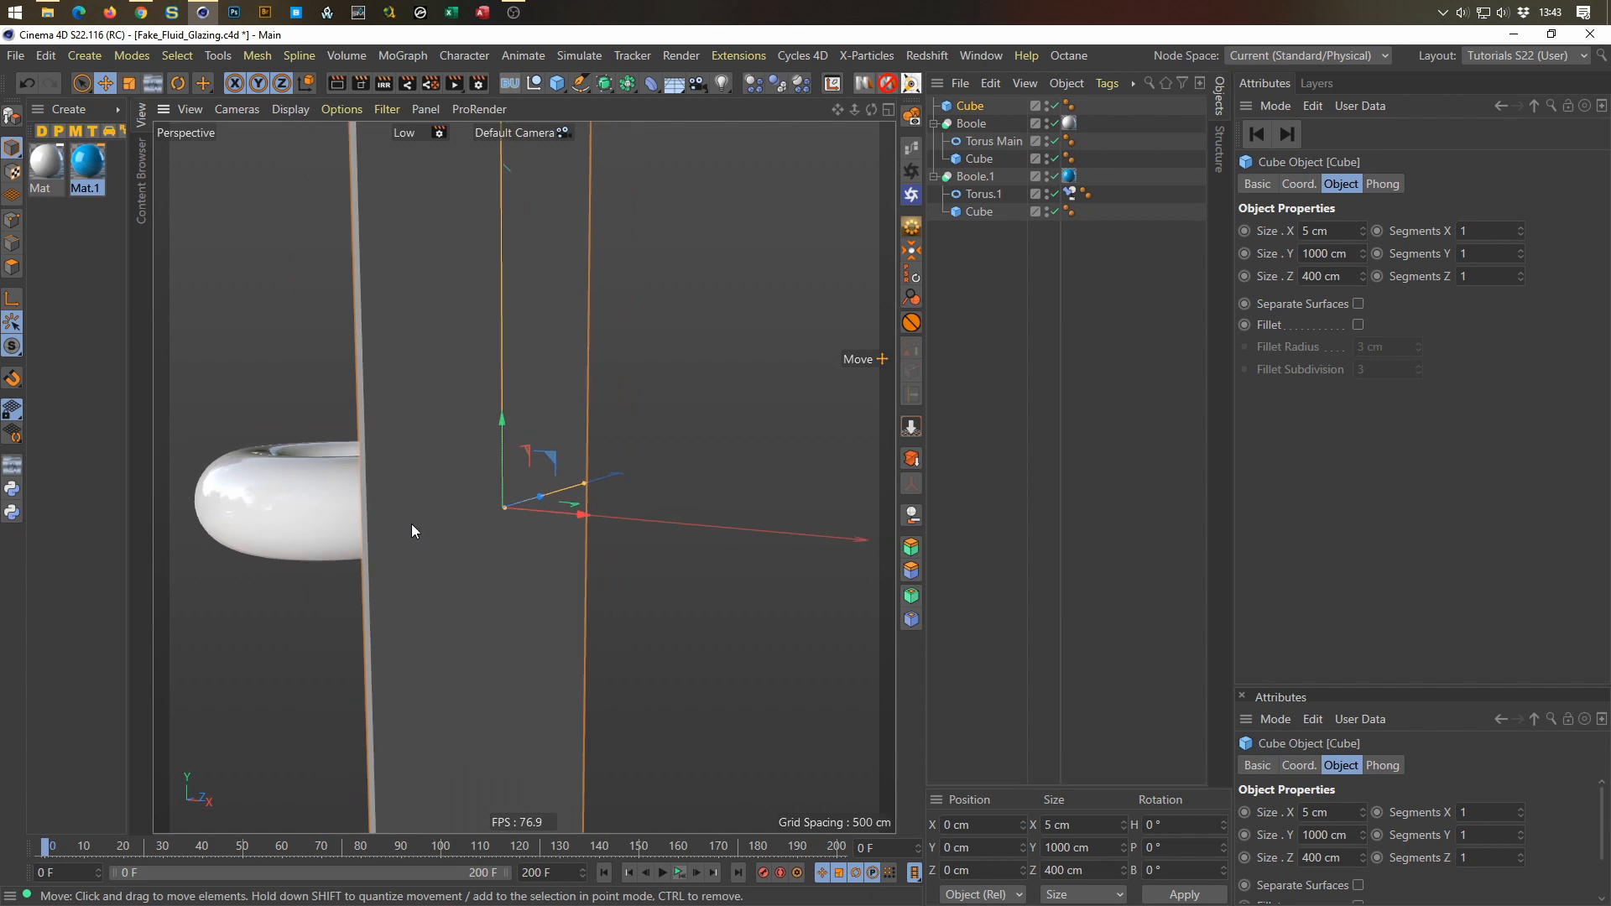
pyautogui.keyDown('alt'); pyautogui.moveTo(411, 524); pyautogui.dragTo(411, 505); pyautogui.keyUp('alt')
pyautogui.scroll(-6, 545, 484)
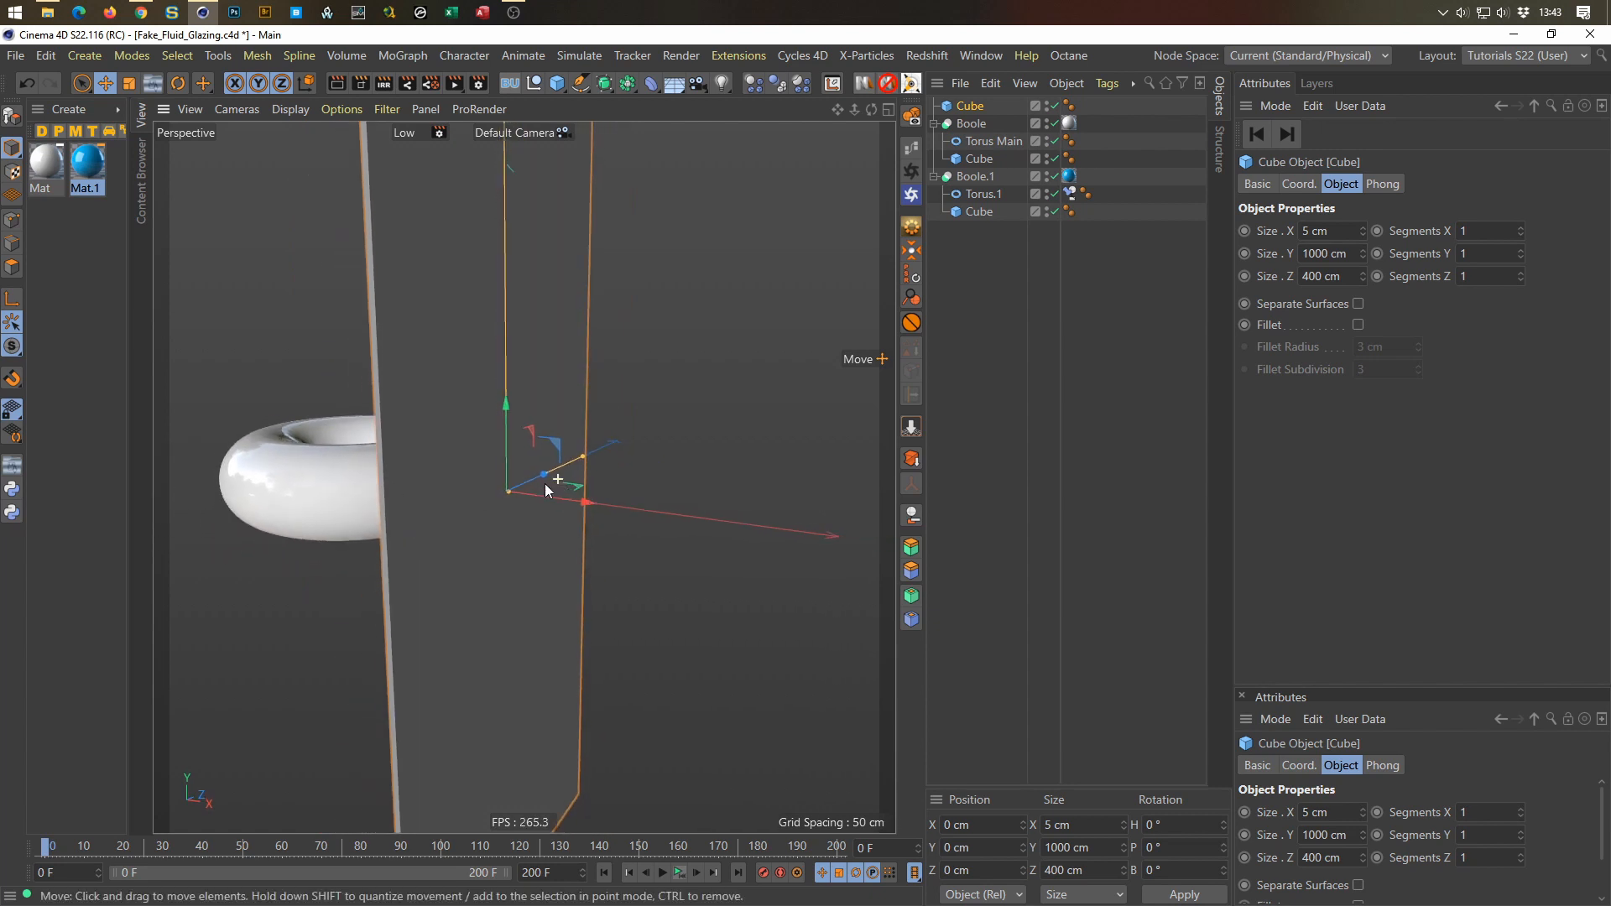
pyautogui.scroll(1, 497, 550)
pyautogui.keyDown('alt'); pyautogui.moveTo(507, 551); pyautogui.dragTo(548, 550); pyautogui.keyUp('alt')
pyautogui.scroll(1, 548, 507)
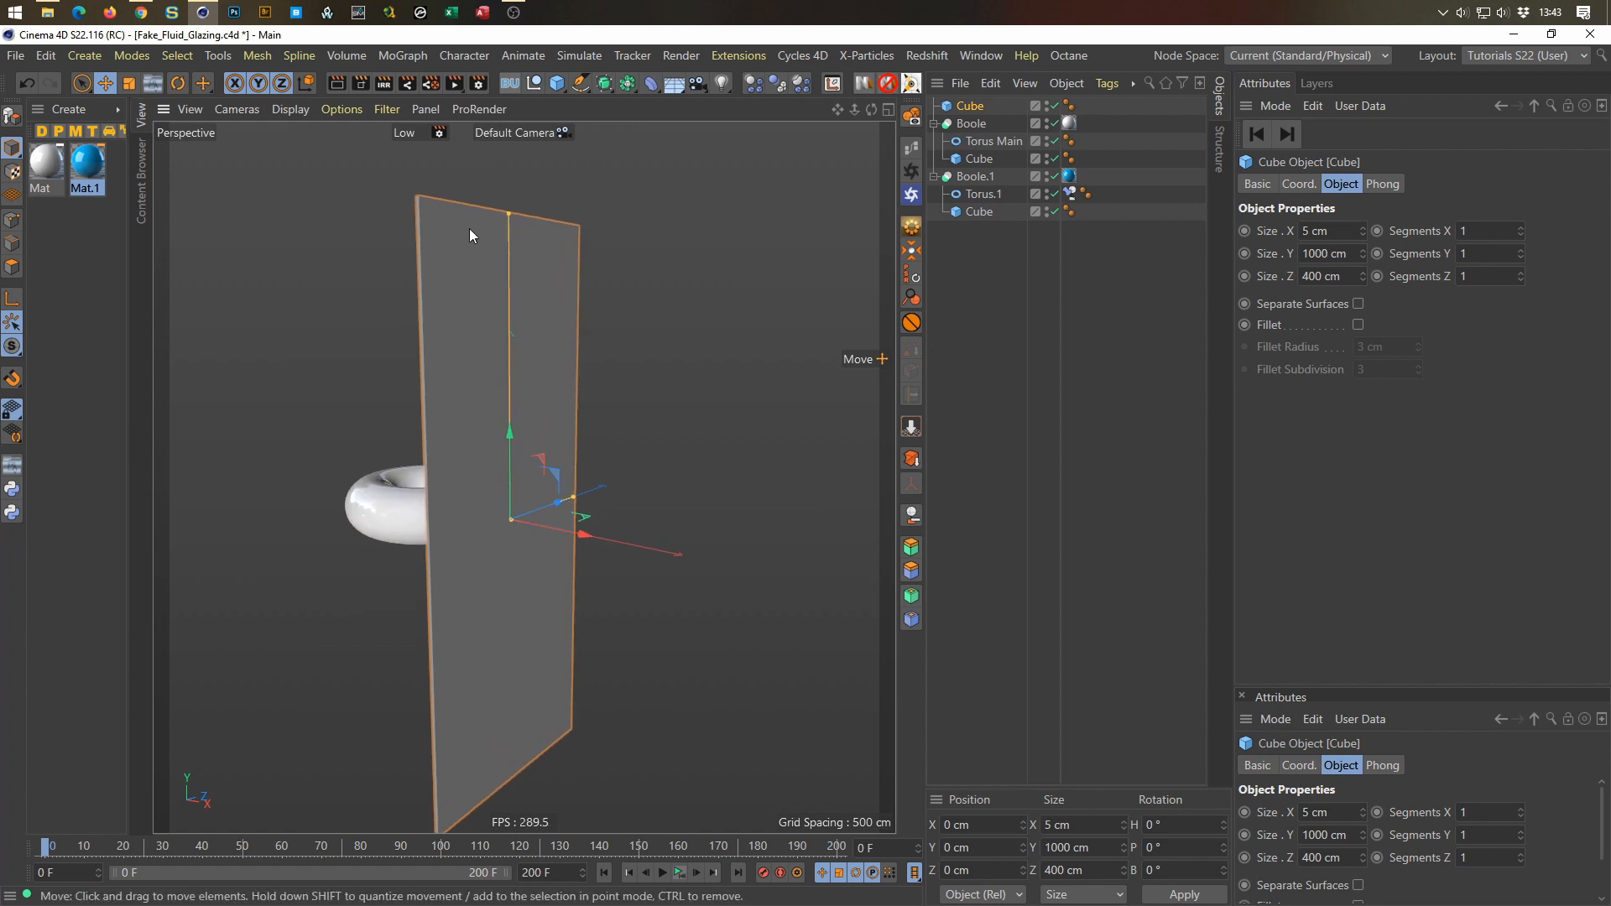
# Step: Display shading with mesh lines, try 53 X segments, and set the panel to 1 segment along X and 100 along Y
pyautogui.moveTo(1520, 230)
pyautogui.mouseDown()
pyautogui.moveTo(1521, 198)
pyautogui.moveTo(1516, 229)
pyautogui.mouseUp()
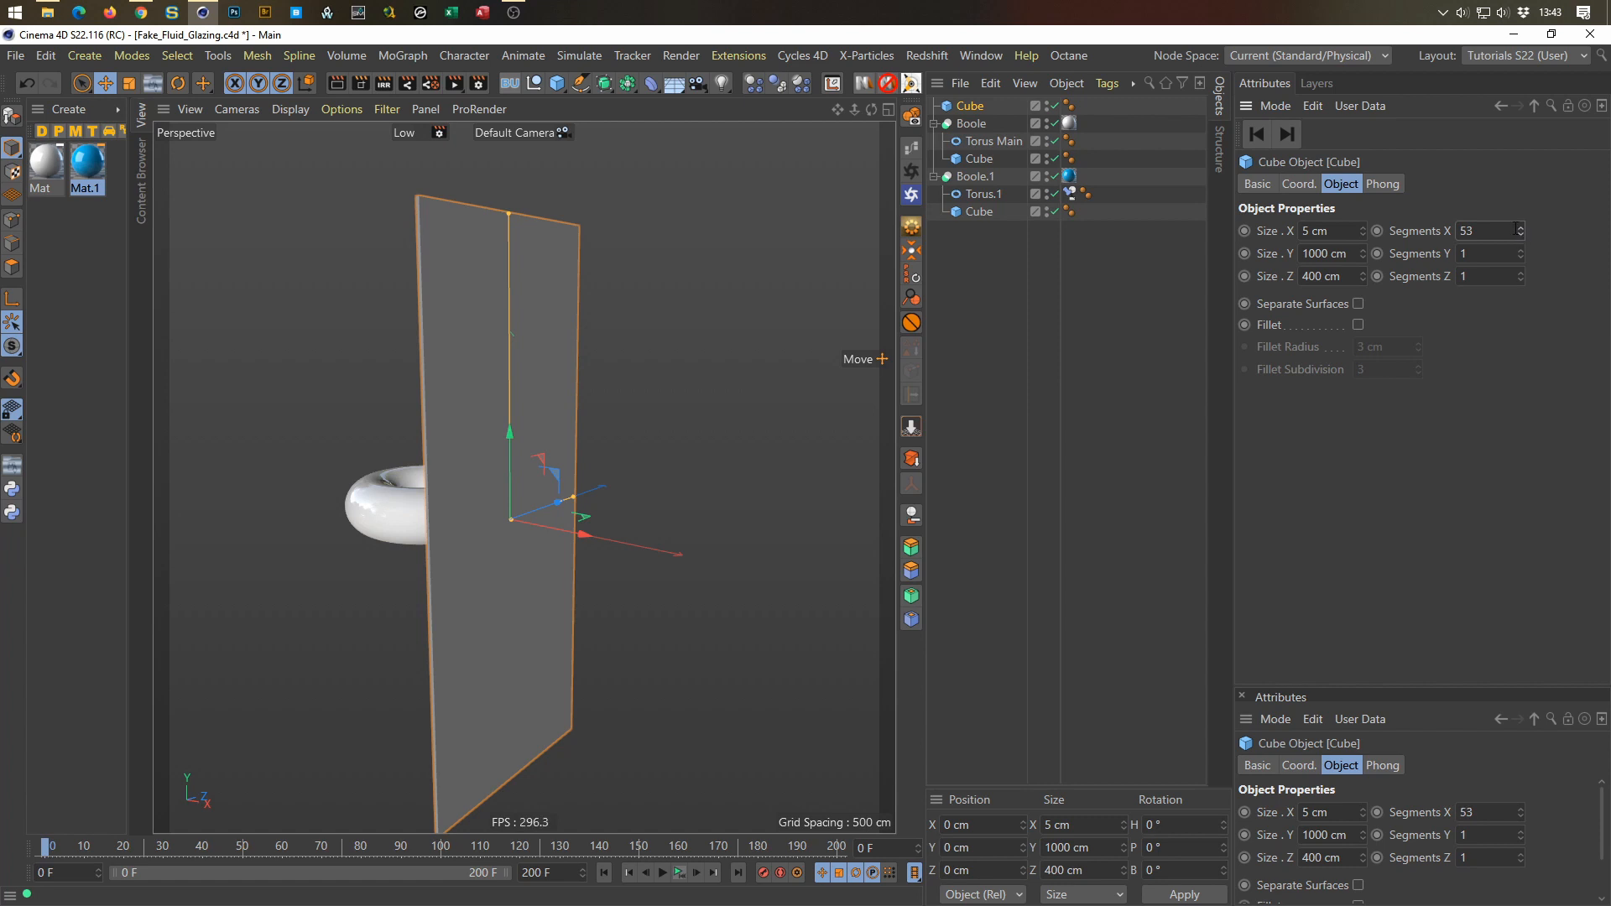
pyautogui.press('n')
pyautogui.press('b')
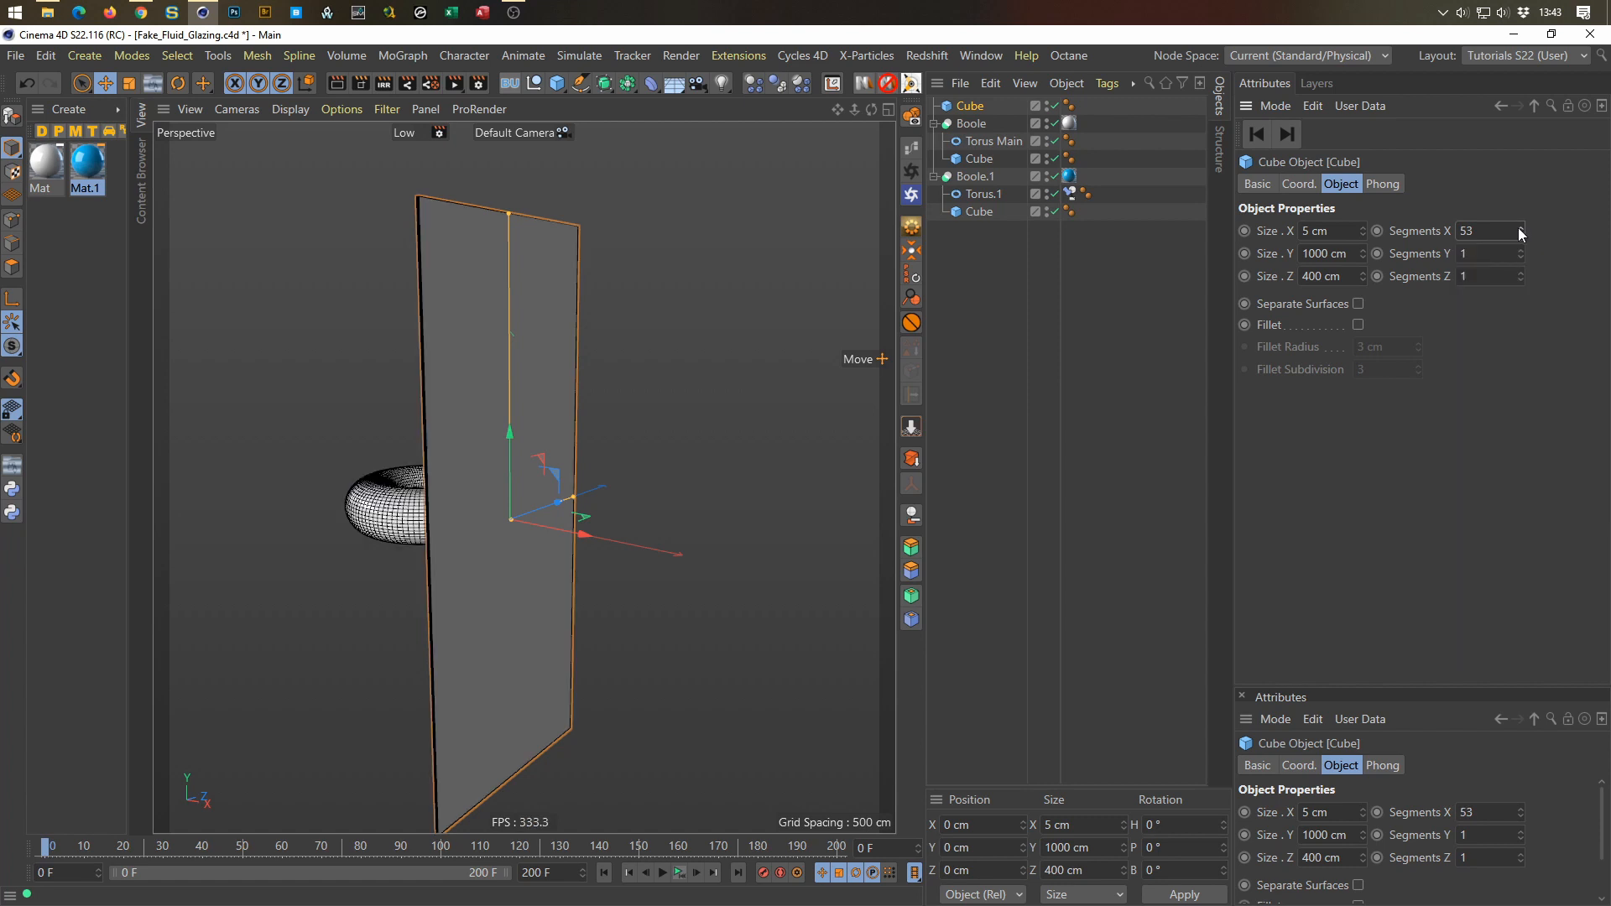
pyautogui.moveTo(1523, 230); pyautogui.dragTo(1521, 180)
pyautogui.moveTo(1497, 256); pyautogui.dragTo(1349, 281)
pyautogui.write('100')
pyautogui.press('Return')
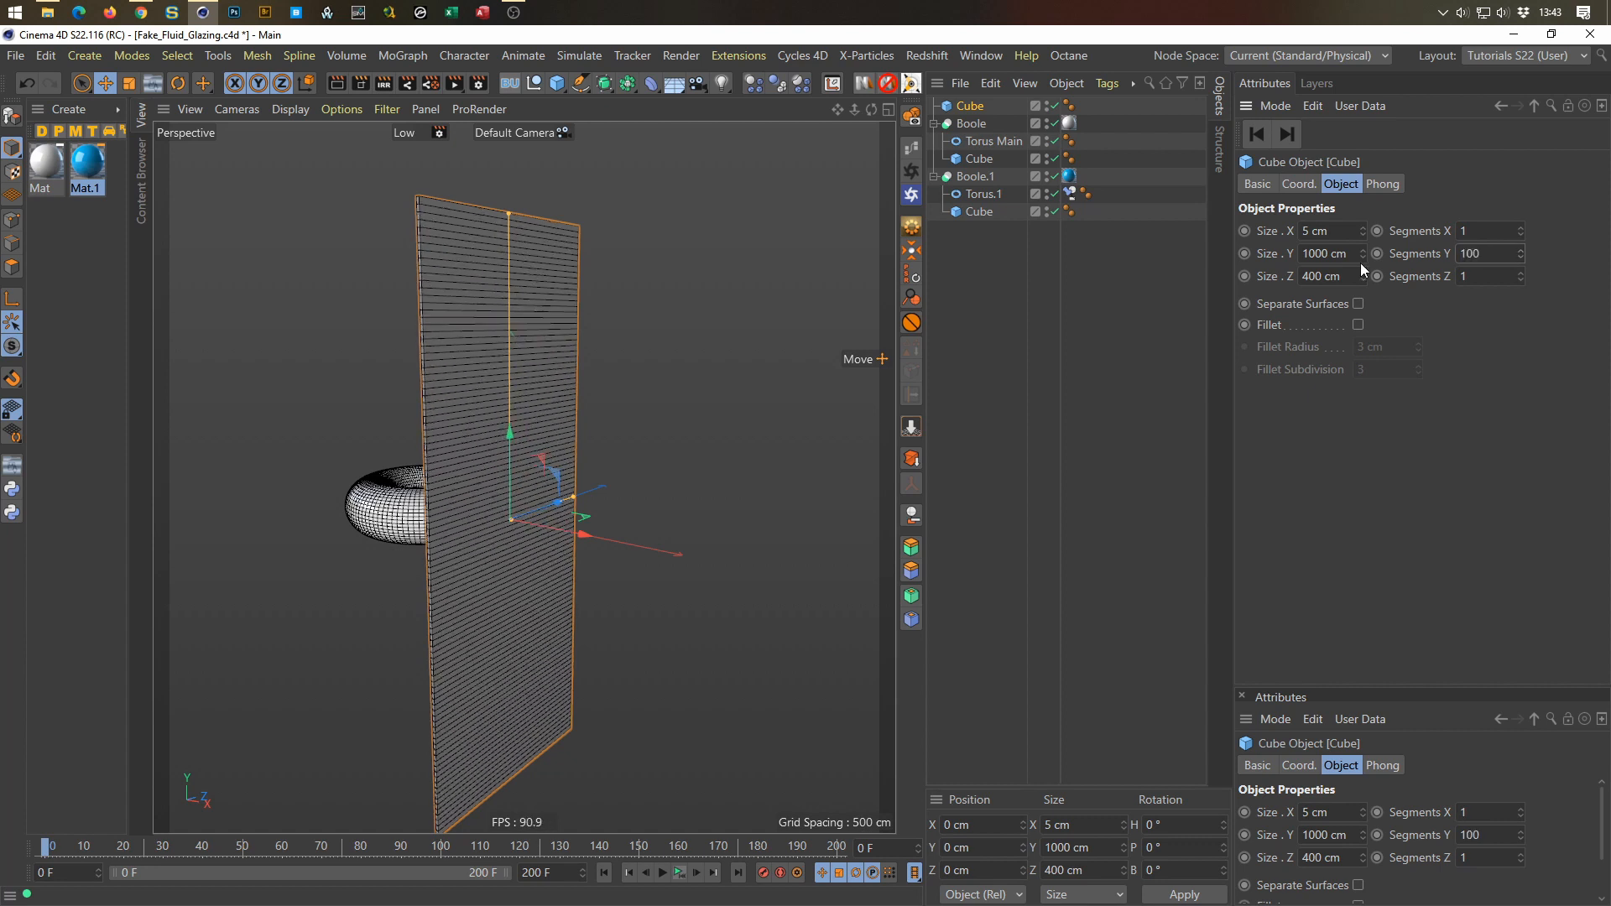
# Step: Subdivide the panel into 40 segments along Z so its faces are roughly square
pyautogui.moveTo(1521, 277); pyautogui.dragTo(1520, 251)
pyautogui.keyDown('alt'); pyautogui.moveTo(411, 202); pyautogui.dragTo(570, 177, button='right'); pyautogui.keyUp('alt')
pyautogui.keyDown('alt'); pyautogui.moveTo(539, 244); pyautogui.dragTo(606, 228); pyautogui.keyUp('alt')
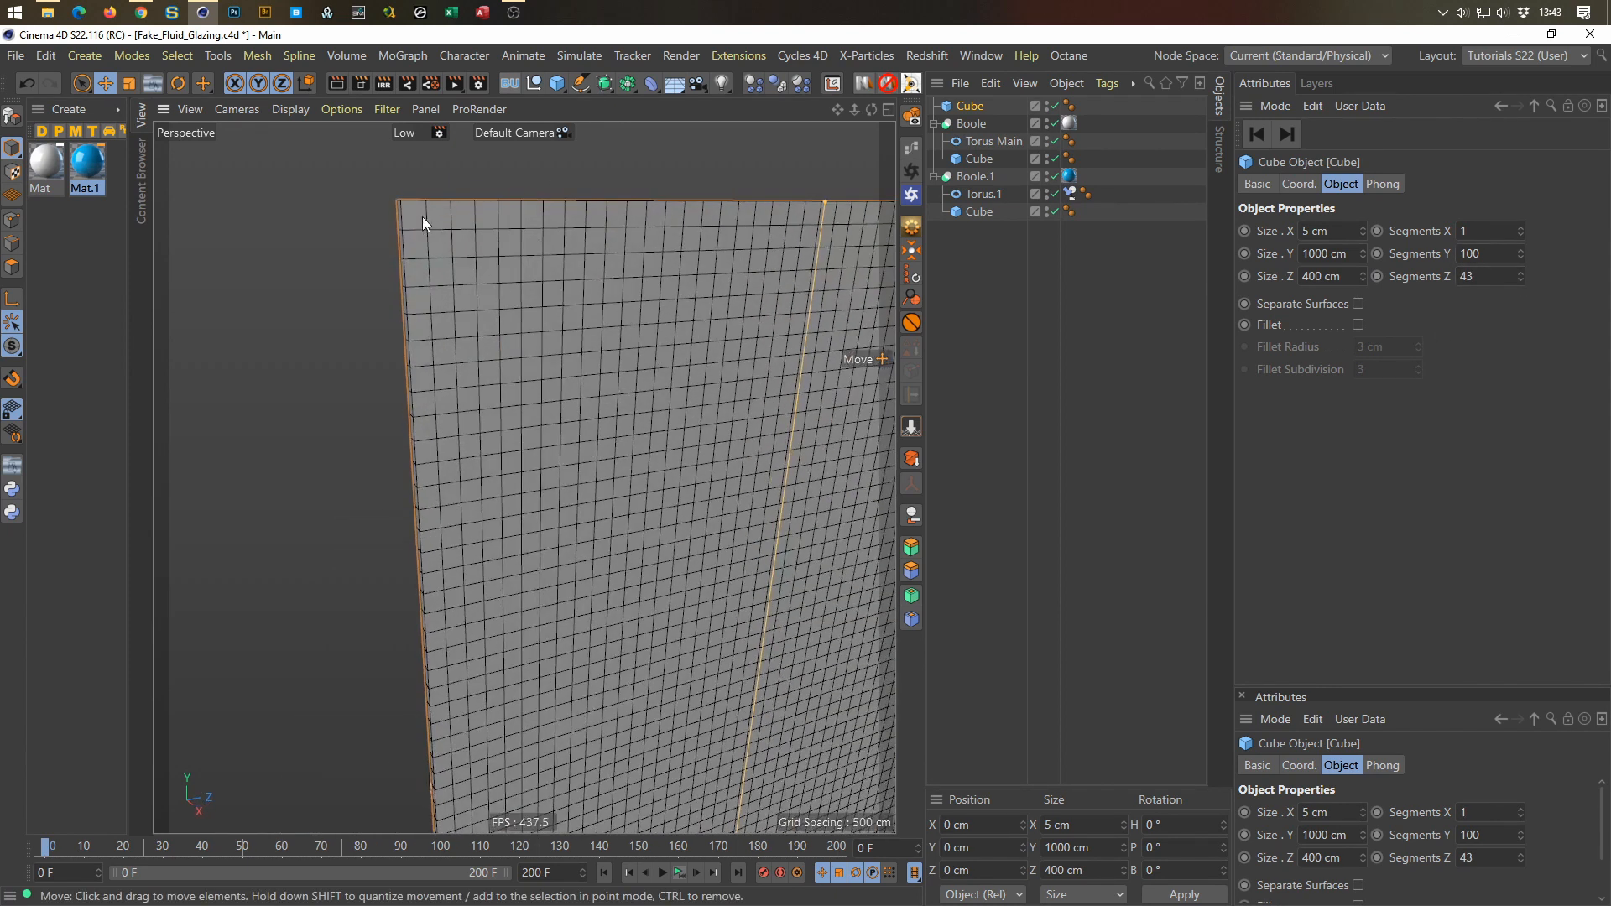
pyautogui.moveTo(1521, 277); pyautogui.dragTo(1521, 284)
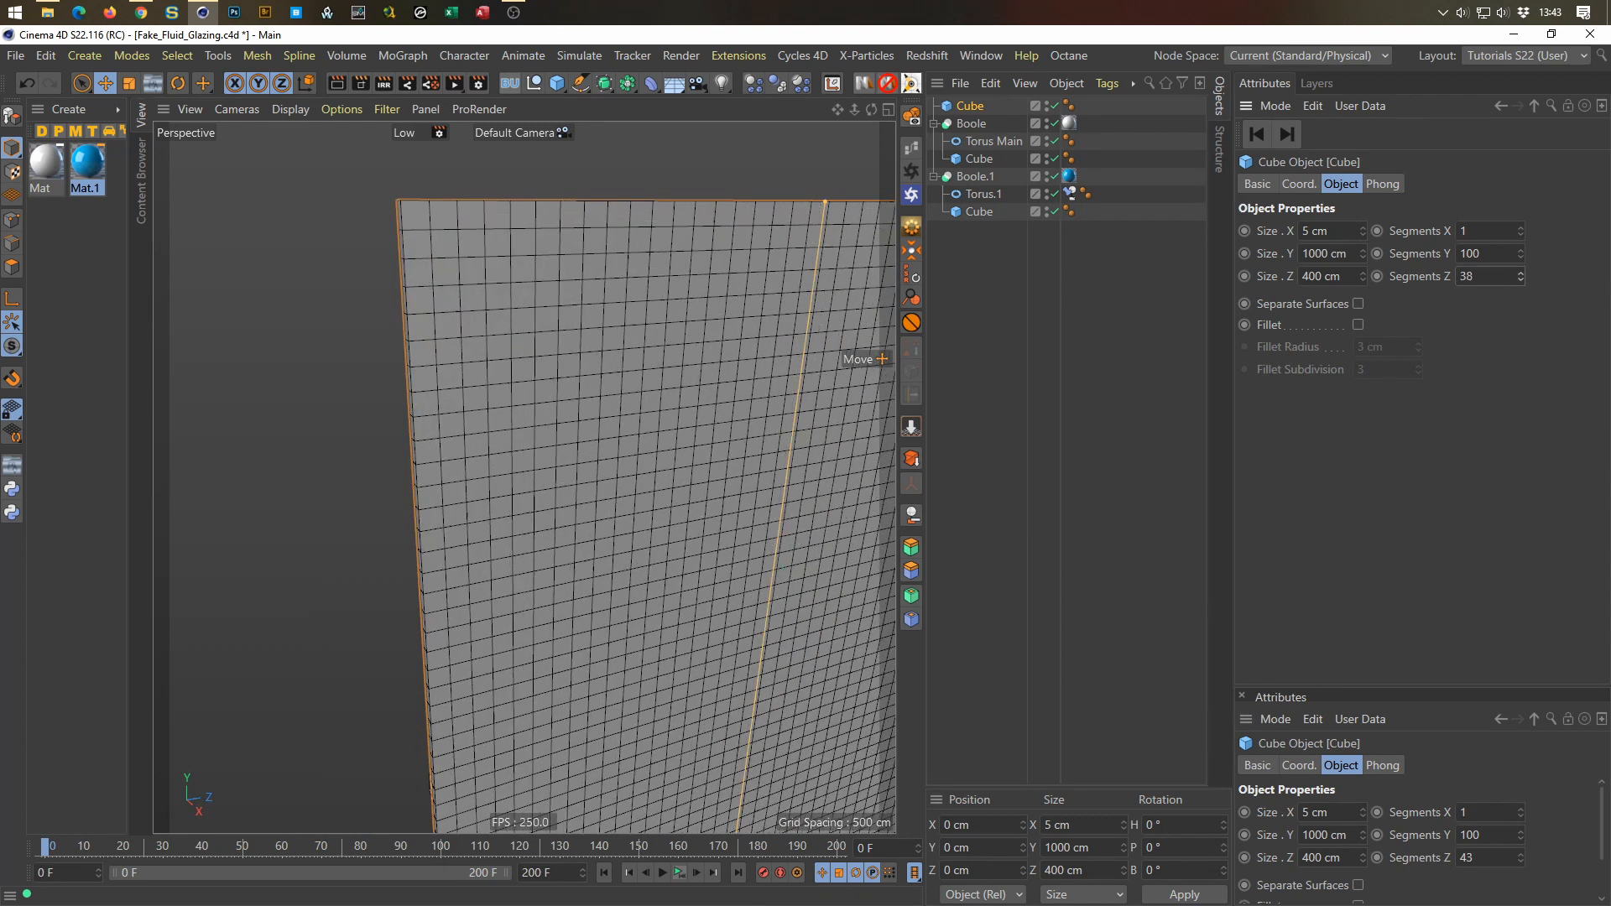
pyautogui.press('BackSpace')
pyautogui.press('BackSpace')
pyautogui.write('40')
pyautogui.press('Return')
# Step: Frame the panel together with the torus in perspective and return to shading without mesh lines
pyautogui.keyDown('alt'); pyautogui.moveTo(582, 505); pyautogui.dragTo(603, 567, button='right'); pyautogui.keyUp('alt')
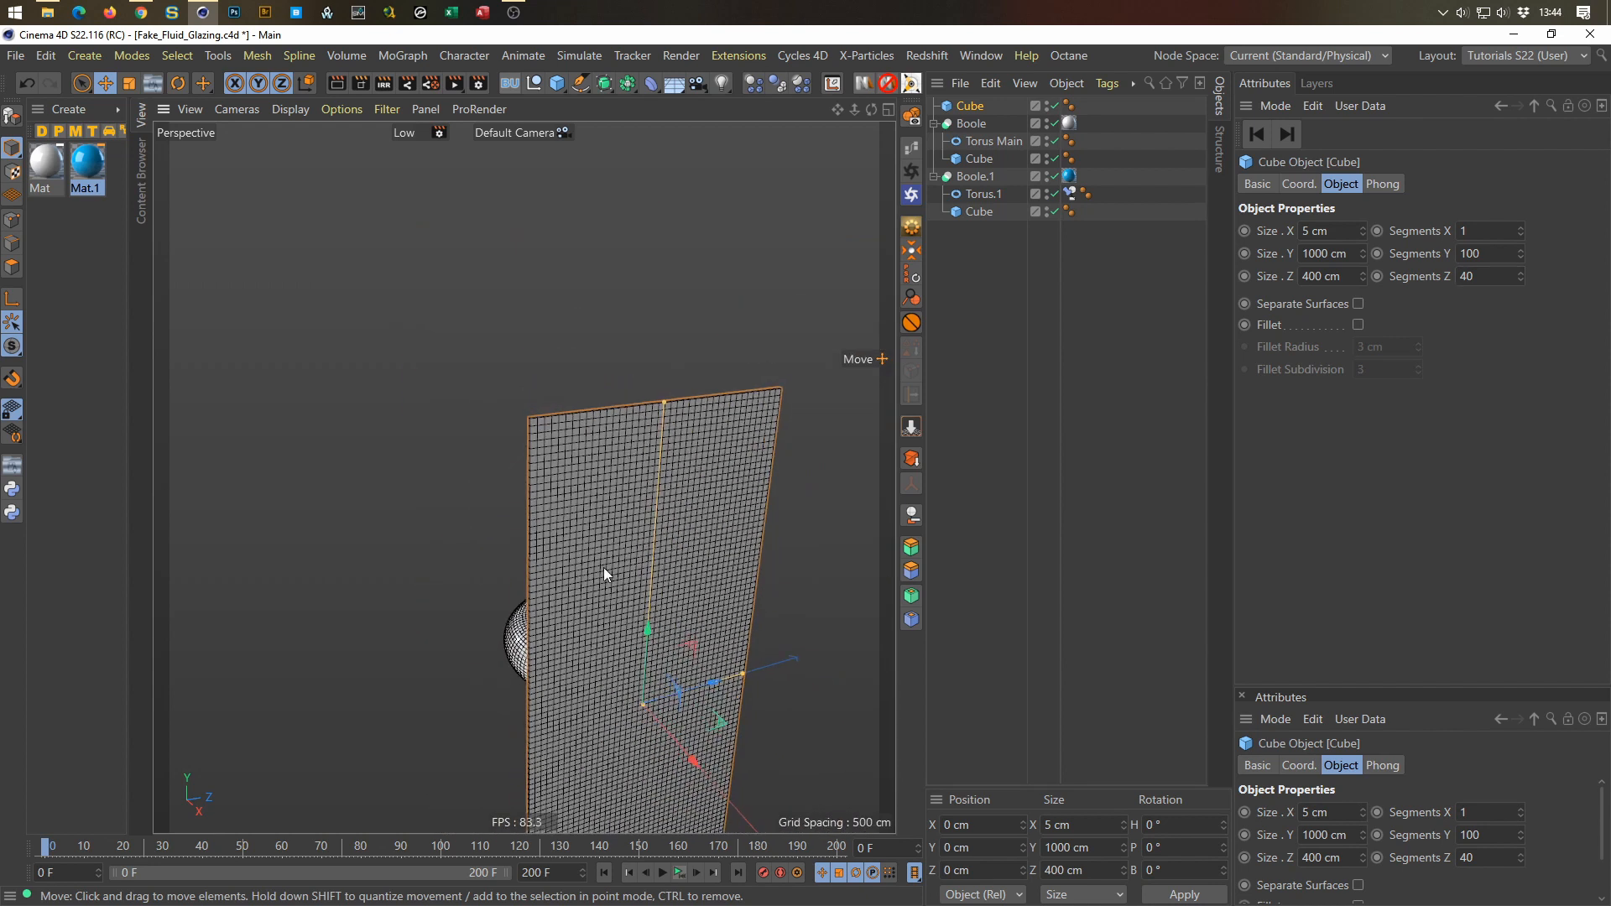
pyautogui.keyDown('alt'); pyautogui.moveTo(602, 567); pyautogui.dragTo(516, 606); pyautogui.keyUp('alt')
pyautogui.keyDown('alt'); pyautogui.moveTo(516, 605); pyautogui.dragTo(428, 410, button='middle'); pyautogui.keyUp('alt')
pyautogui.keyDown('alt'); pyautogui.moveTo(441, 477); pyautogui.dragTo(428, 501); pyautogui.keyUp('alt')
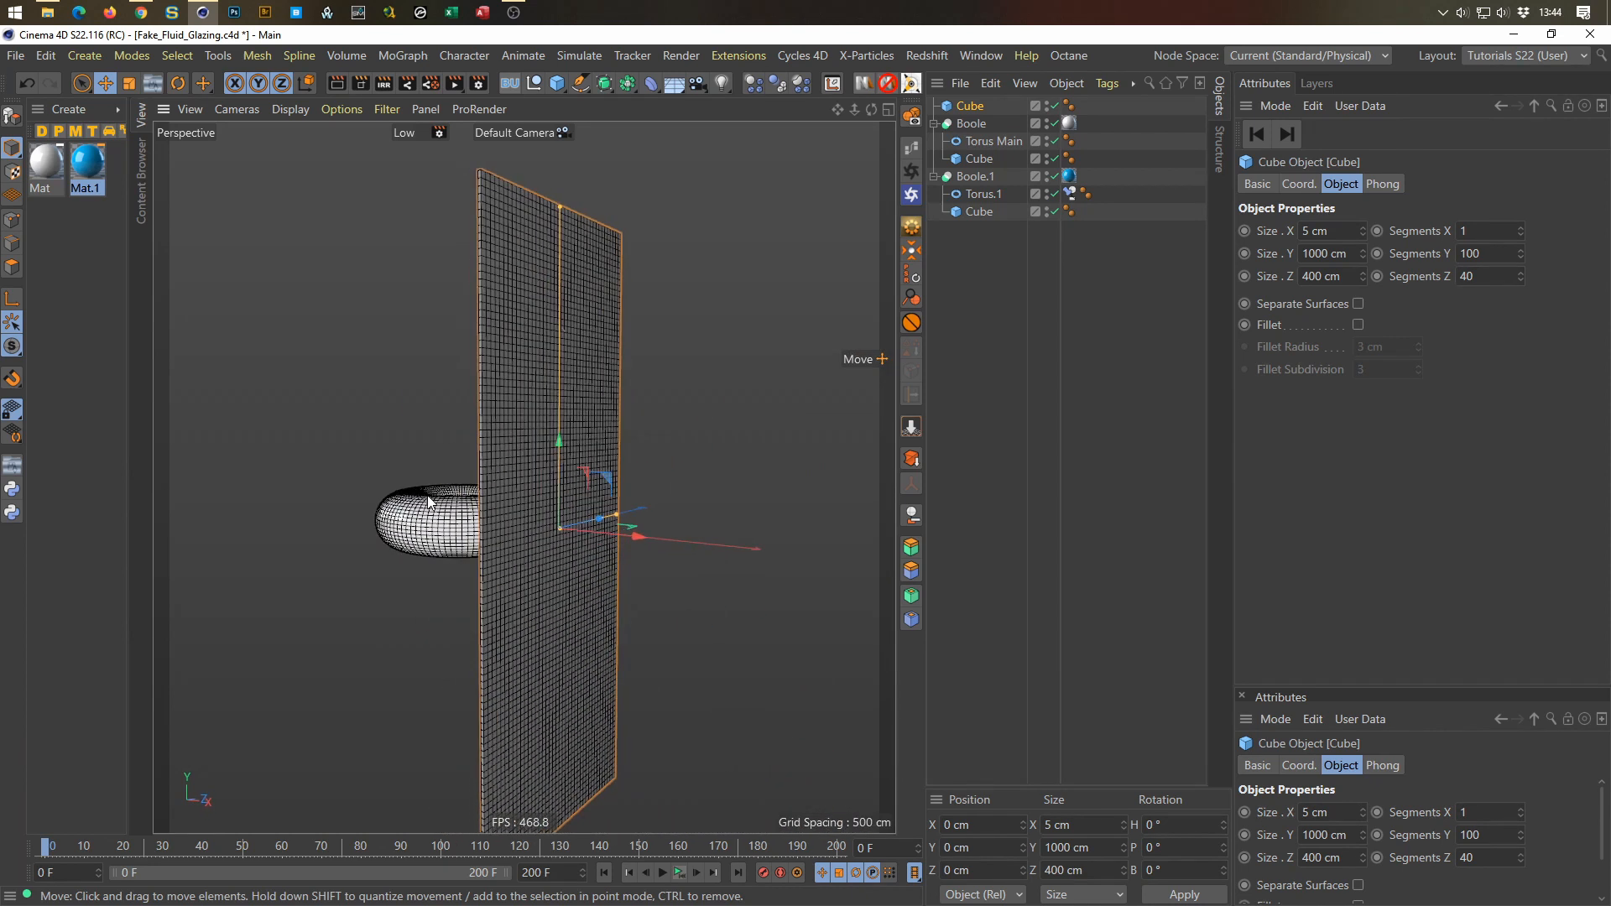
pyautogui.press('n')
pyautogui.press('a')
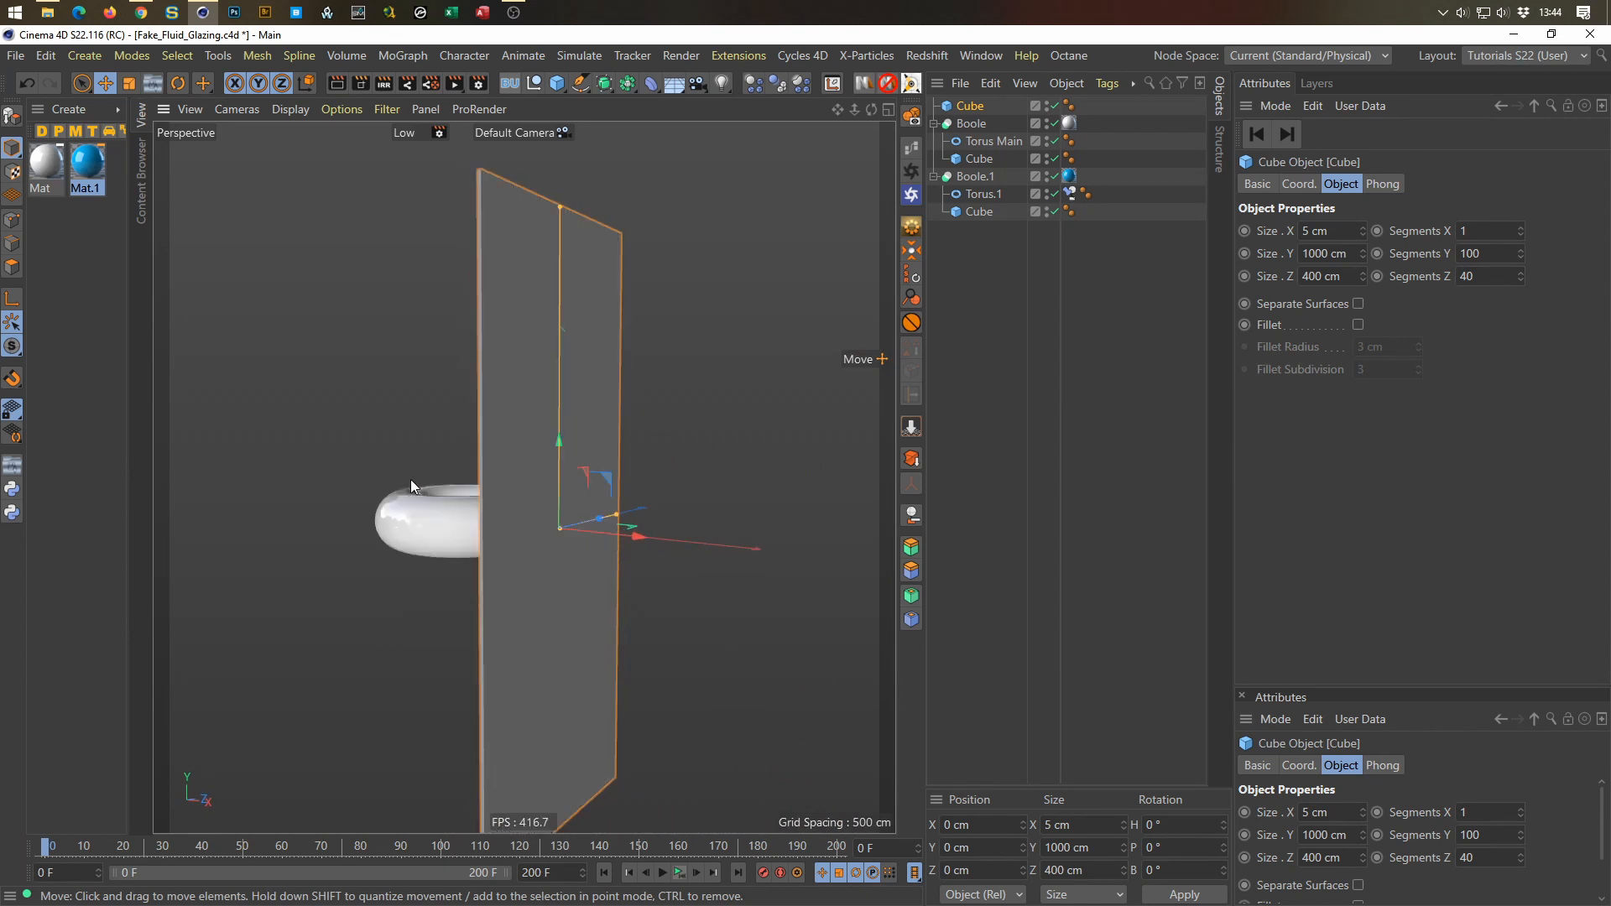
pyautogui.moveTo(545, 505)
pyautogui.keyDown('alt'); pyautogui.mouseDown()
pyautogui.moveTo(584, 501)
pyautogui.moveTo(581, 469)
pyautogui.moveTo(563, 479)
pyautogui.mouseUp(); pyautogui.keyUp('alt')
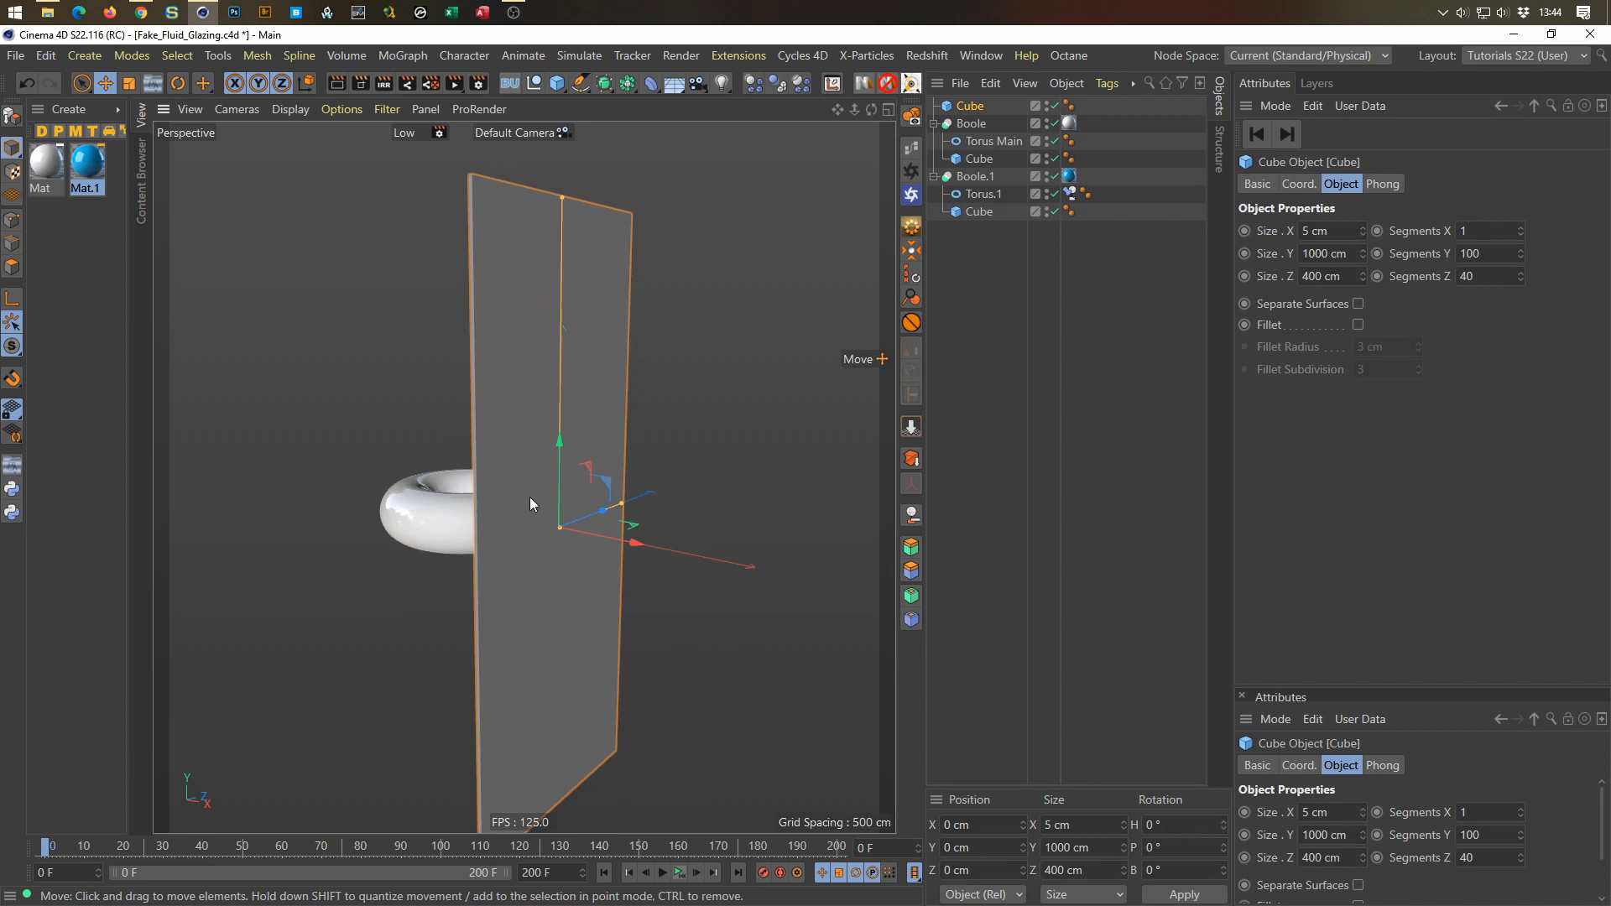
# Step: Move the panel cube to the end of the object hierarchy, rename it Fluid, and save the project
pyautogui.moveTo(971, 107); pyautogui.dragTo(980, 336)
pyautogui.doubleClick(971, 214)
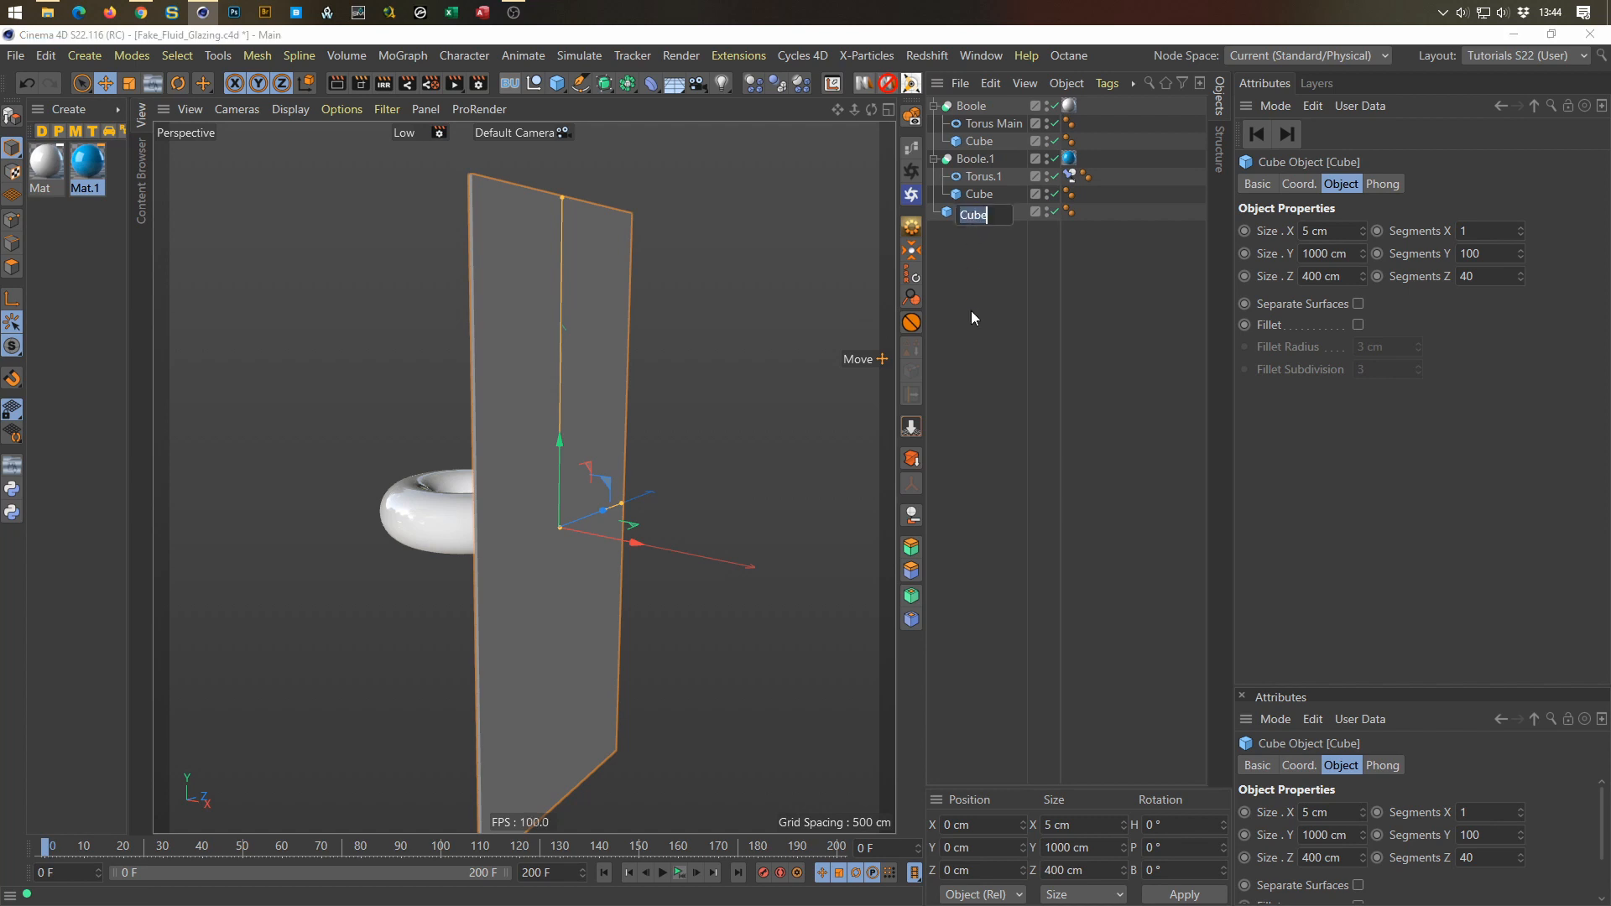
pyautogui.write('Fluid')
pyautogui.press('Return')
pyautogui.hotkey('ctrl', 's')
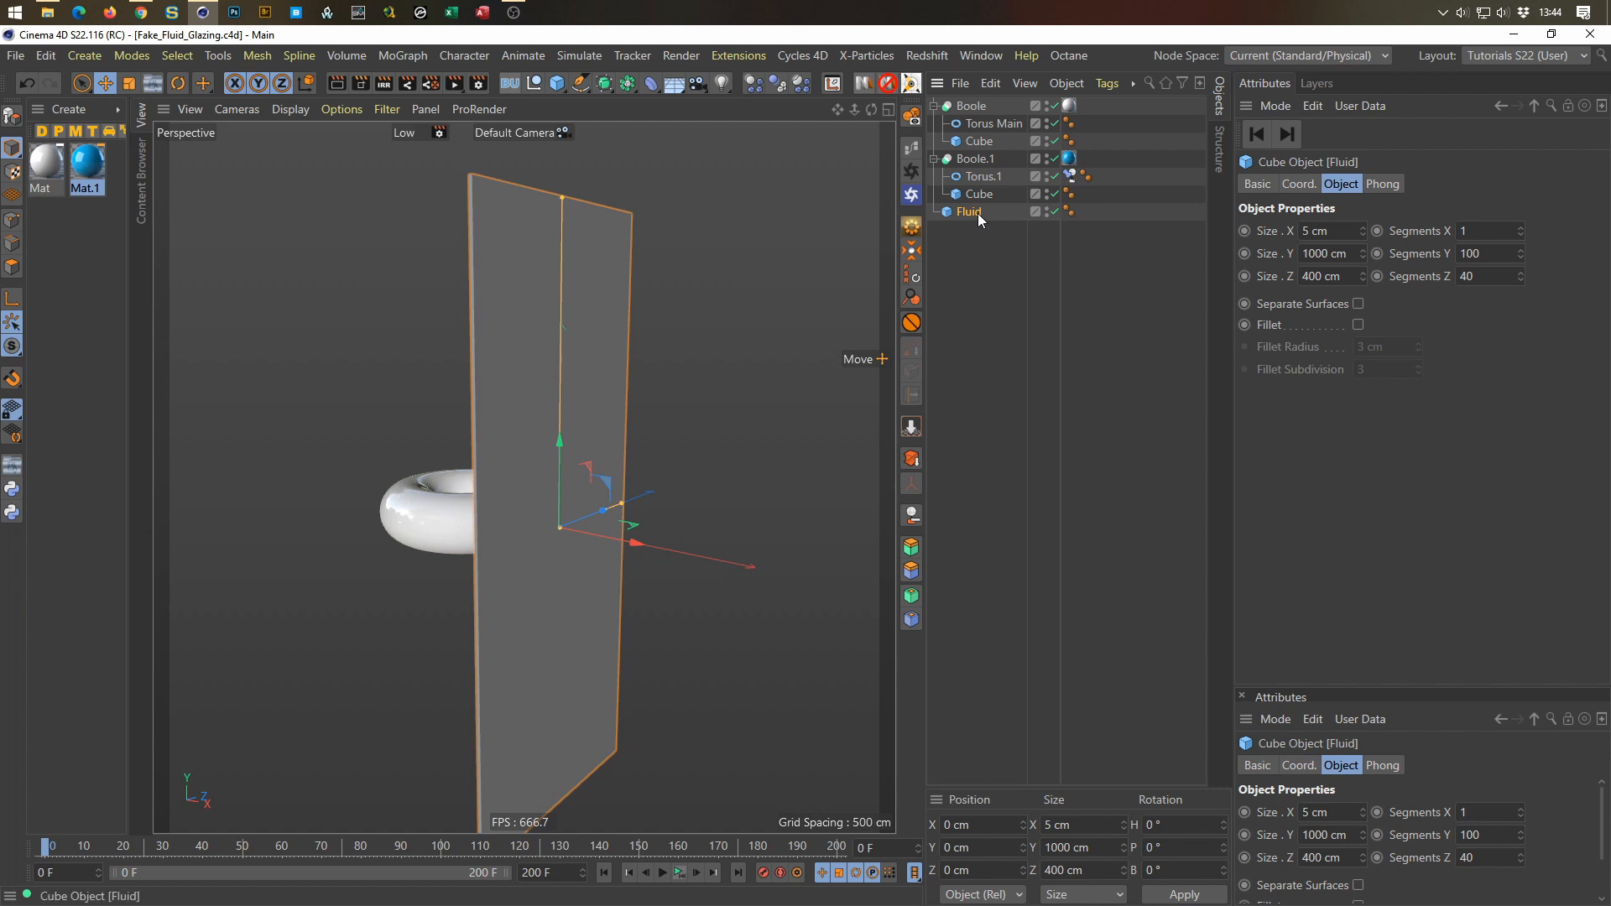
# Step: Add a Displacer deformer as a child of the Fluid panel
pyautogui.click(560, 90)
pyautogui.click(651, 86)
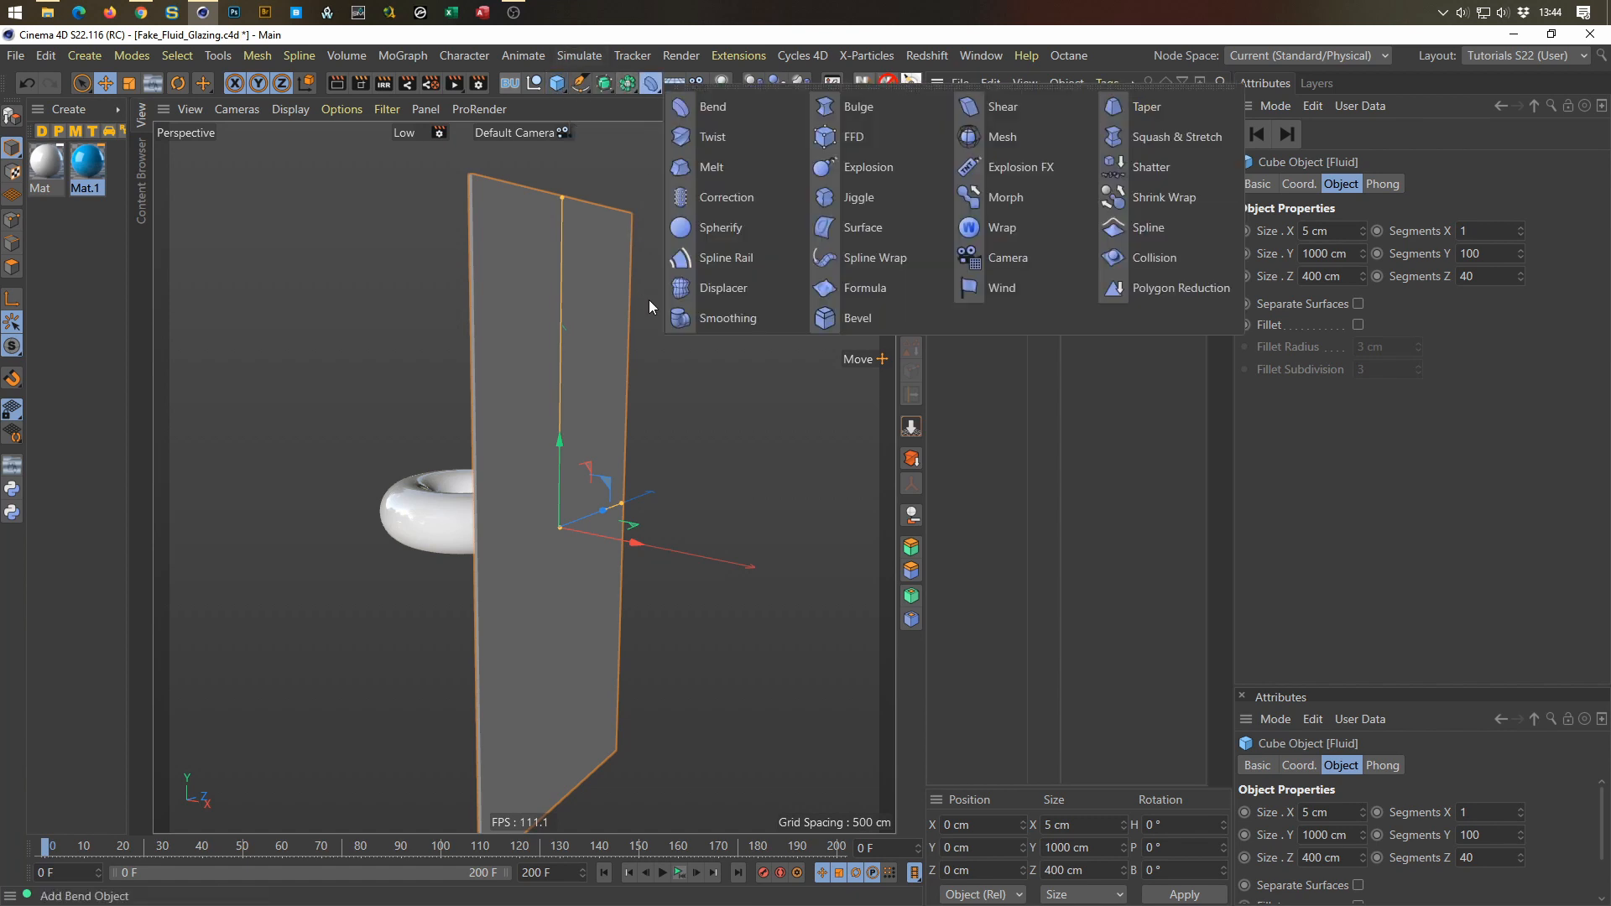
pyautogui.keyDown('shift'); pyautogui.click(731, 294); pyautogui.keyUp('shift')
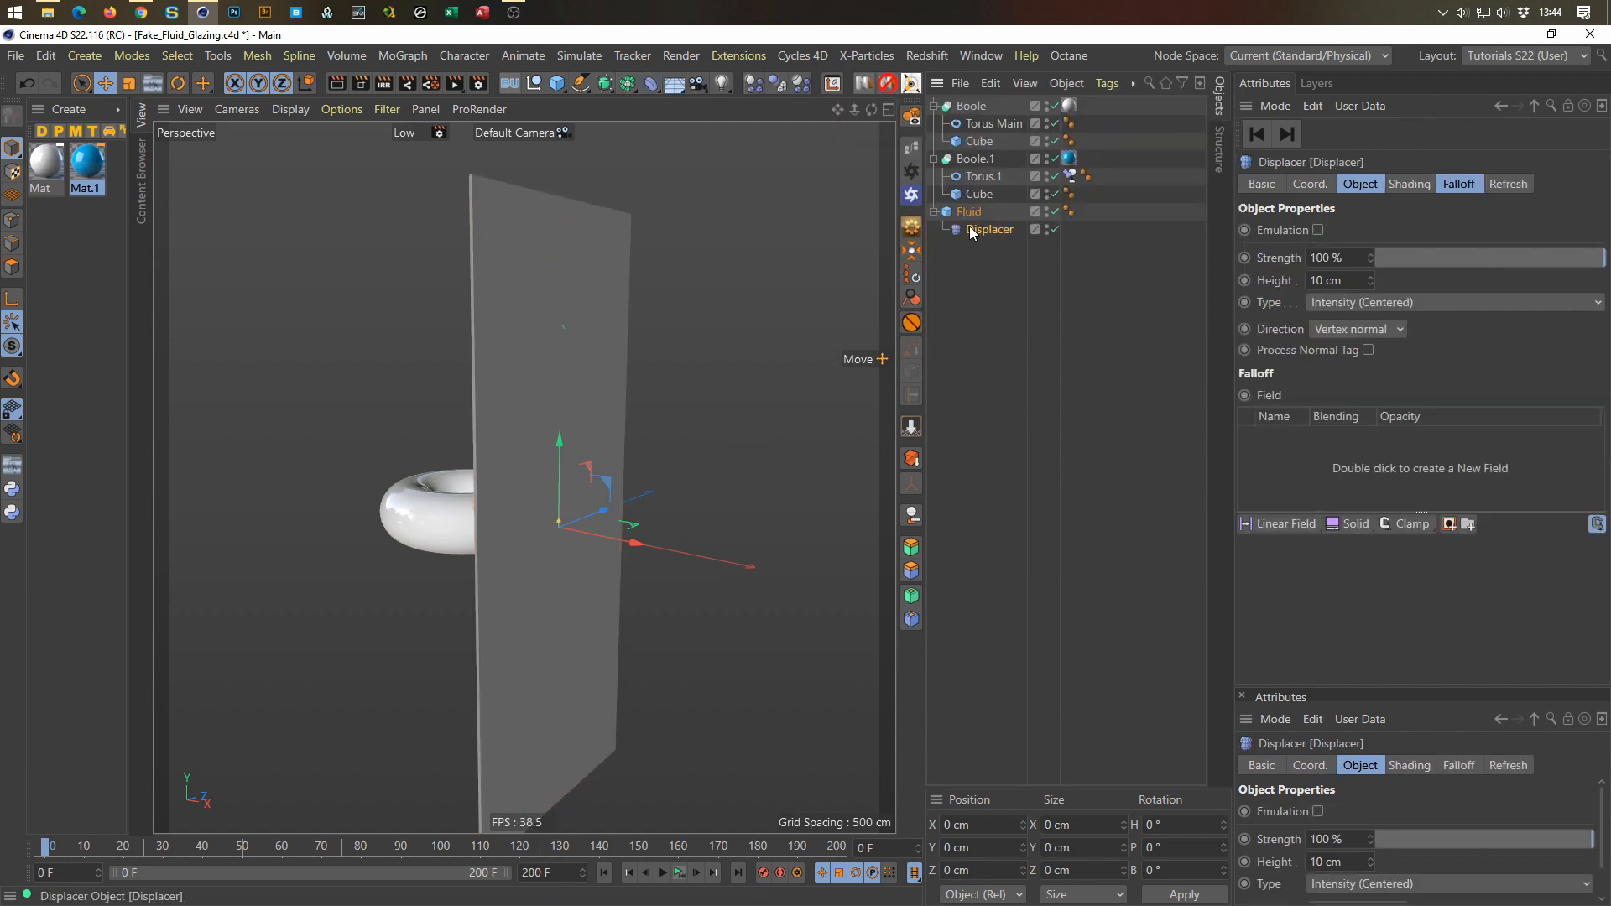
# Step: Load a Noise shader into the Displacer and set the noise's global scale to 367 %
pyautogui.click(1412, 185)
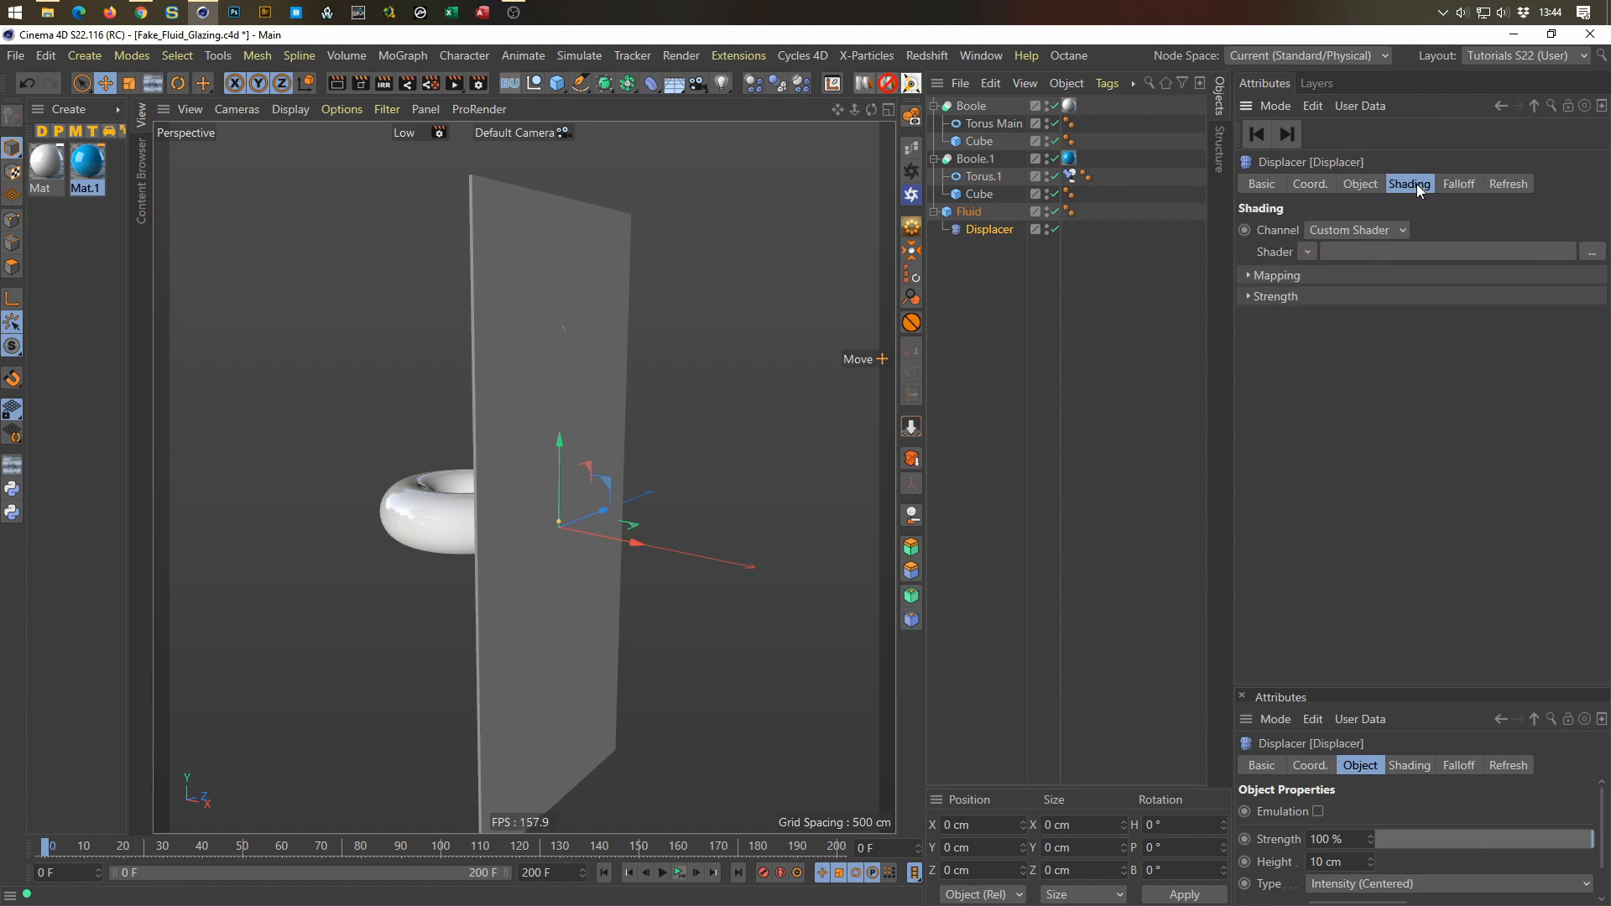
pyautogui.click(1306, 257)
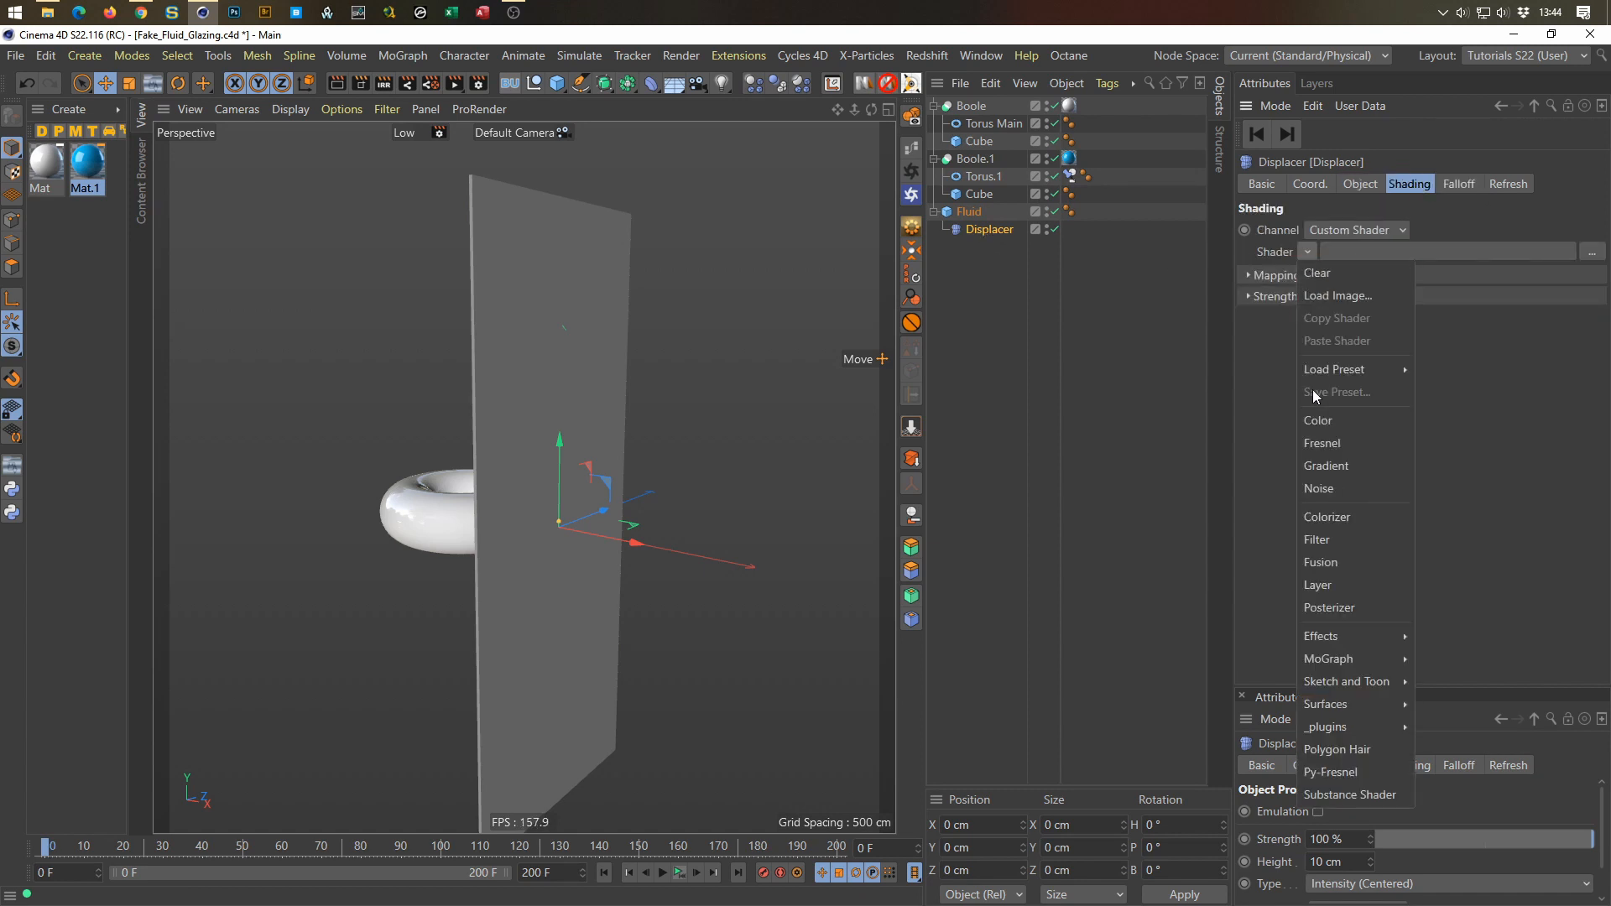
pyautogui.click(1336, 492)
pyautogui.click(1333, 304)
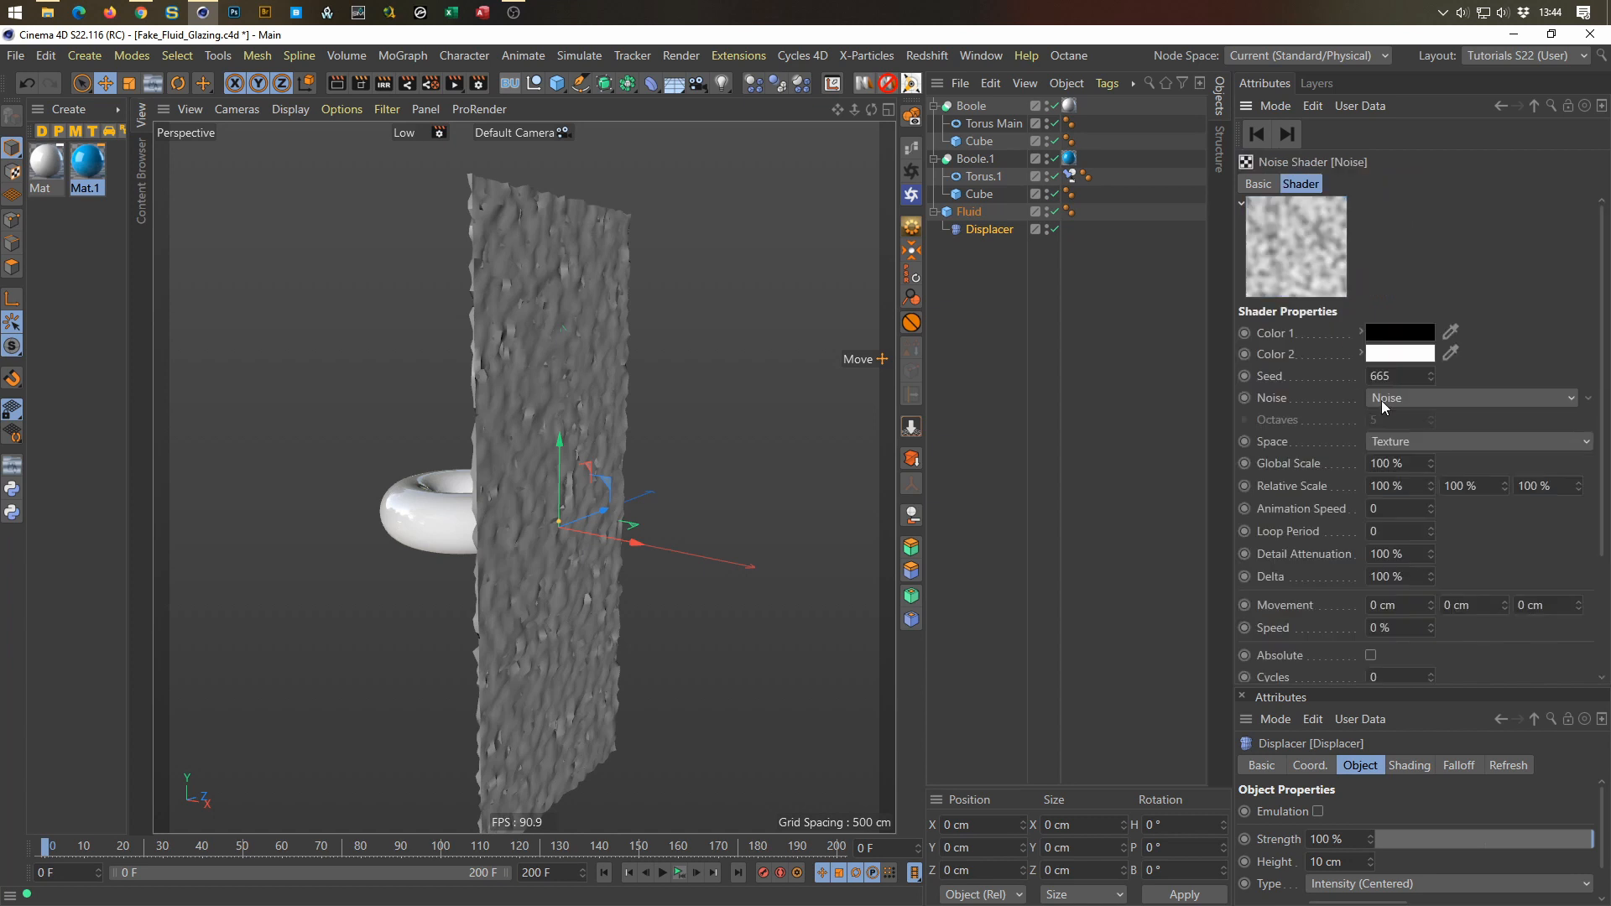
pyautogui.moveTo(1434, 418); pyautogui.dragTo(1463, 457)
pyautogui.moveTo(1431, 463); pyautogui.dragTo(1430, 331)
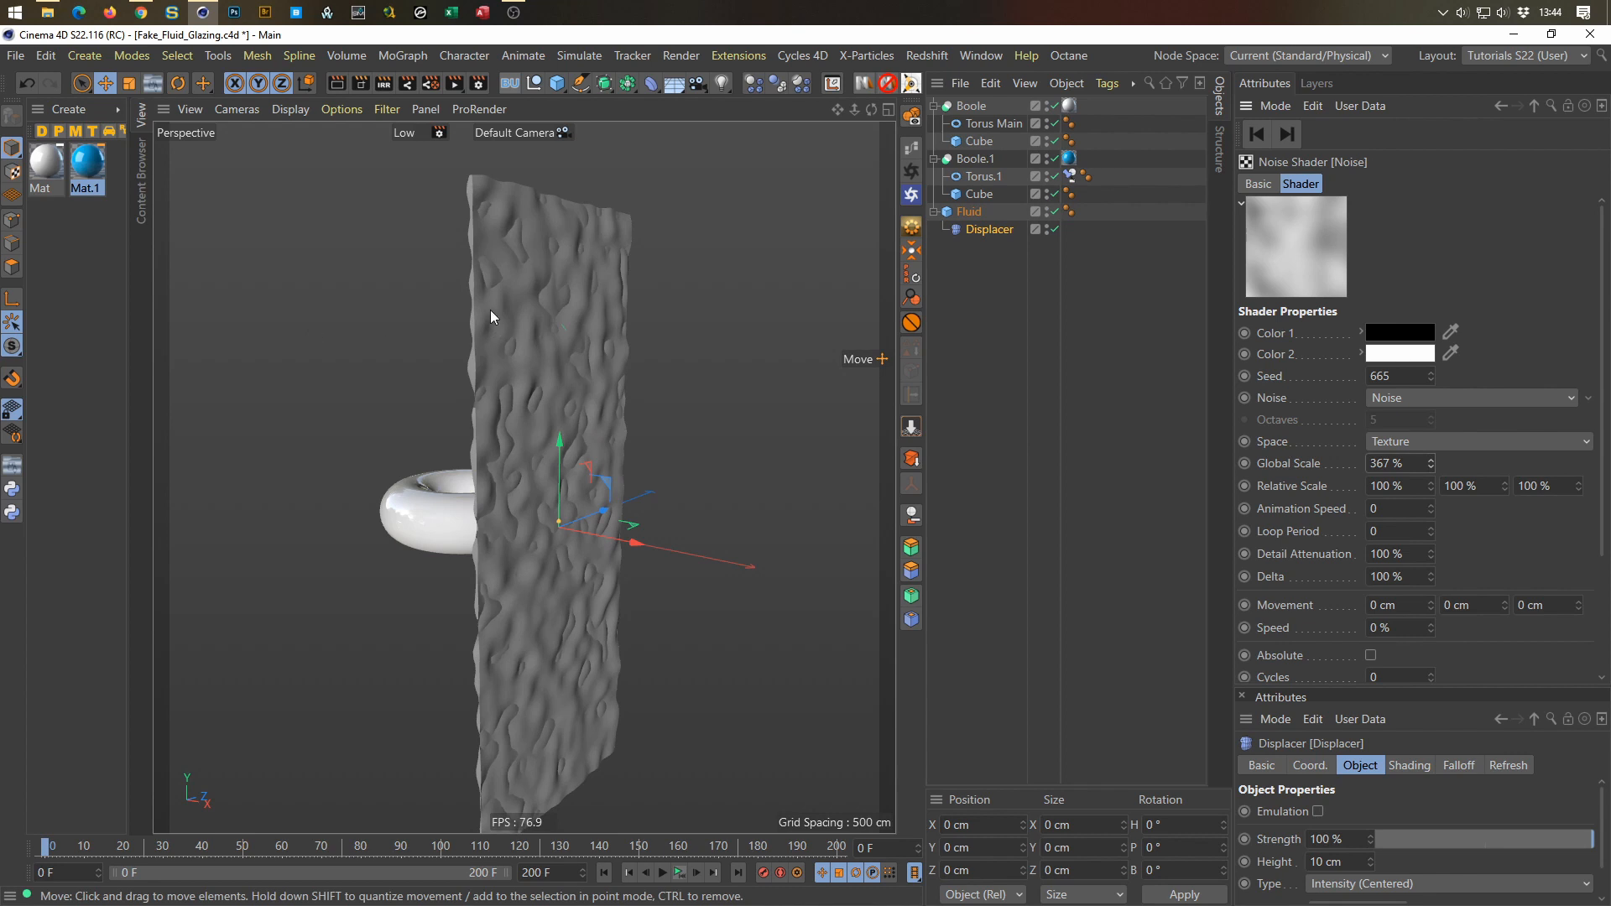
# Step: Set the Displacer's displacement type to Intensity
pyautogui.click(979, 232)
pyautogui.click(1370, 189)
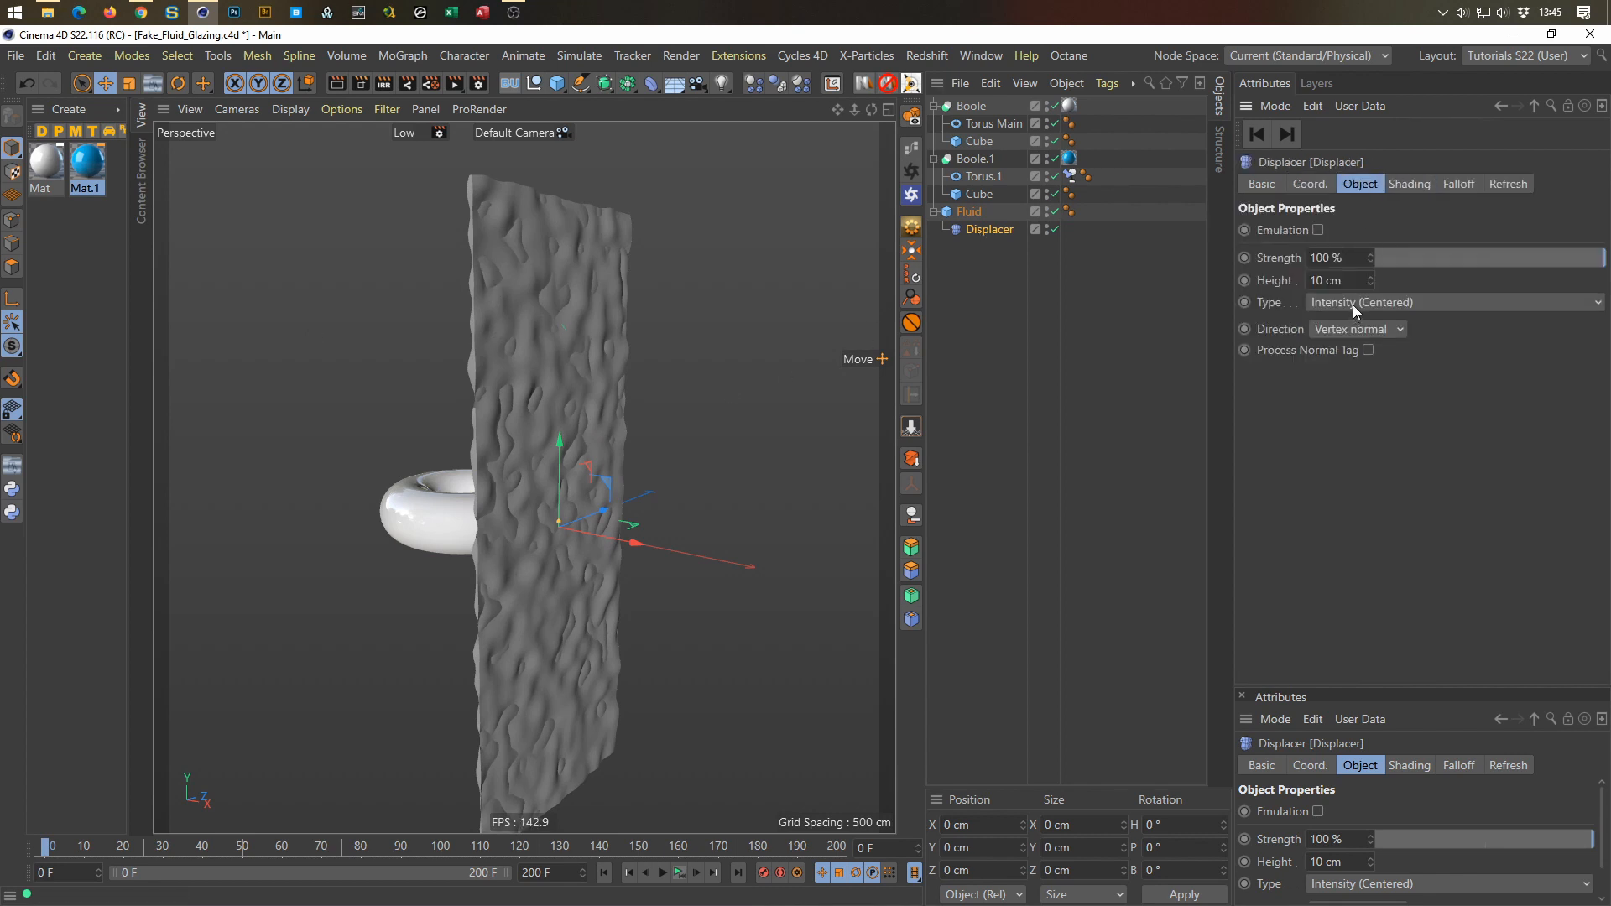
pyautogui.click(1352, 305)
pyautogui.click(1354, 319)
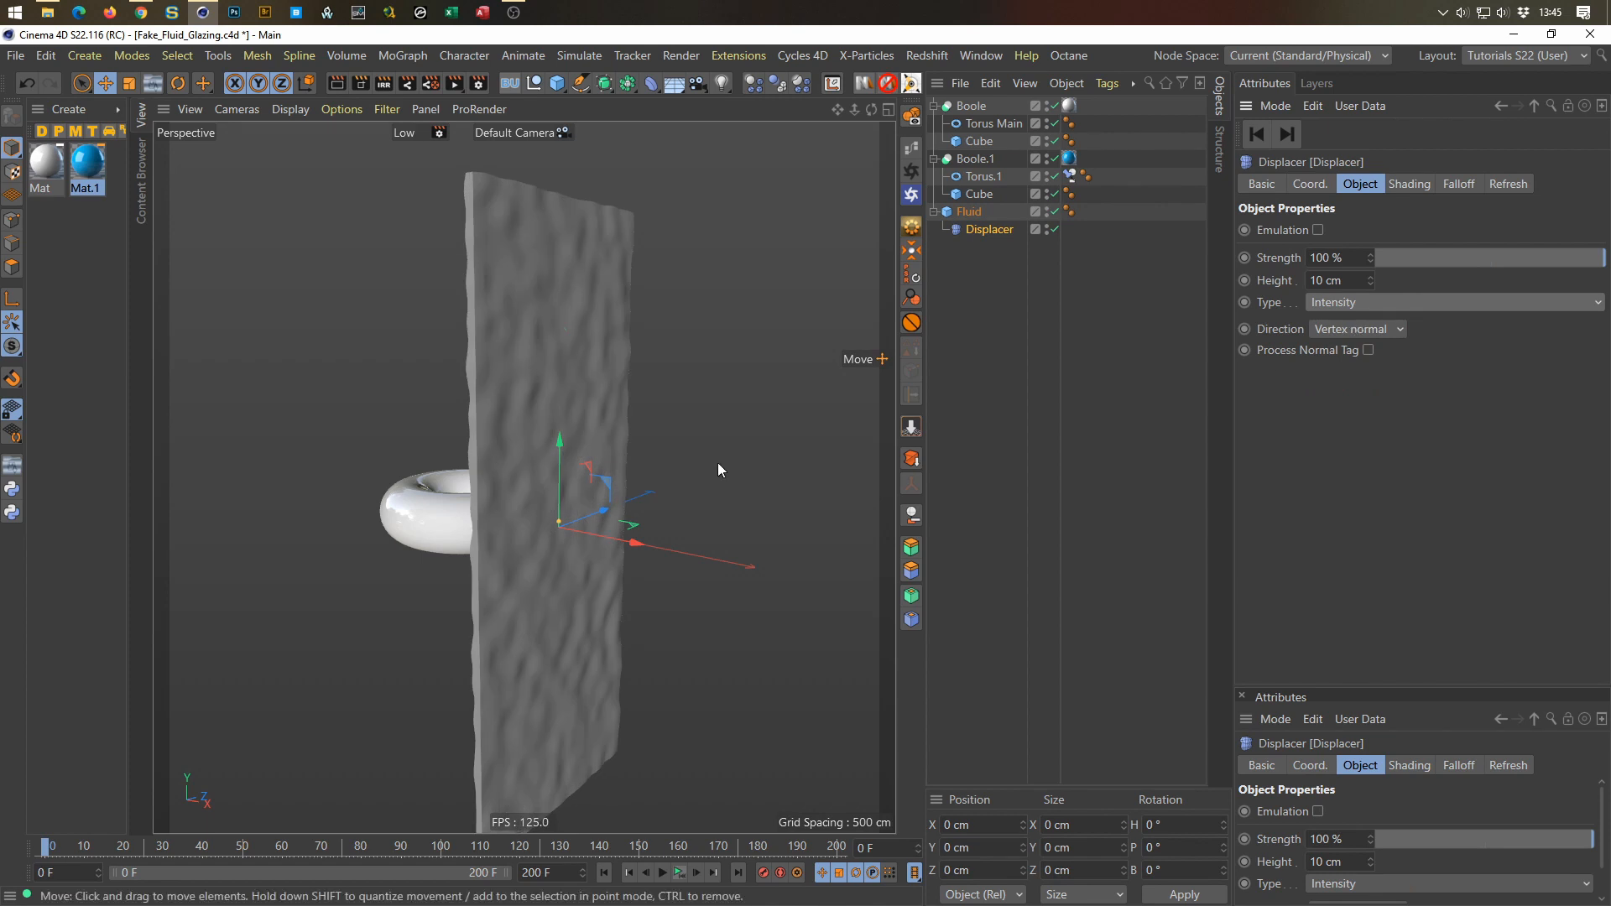
pyautogui.moveTo(595, 459)
pyautogui.keyDown('alt'); pyautogui.mouseDown()
pyautogui.moveTo(636, 467)
pyautogui.moveTo(572, 447)
pyautogui.moveTo(597, 445)
pyautogui.moveTo(607, 460)
pyautogui.moveTo(576, 467)
pyautogui.mouseUp(); pyautogui.keyUp('alt')
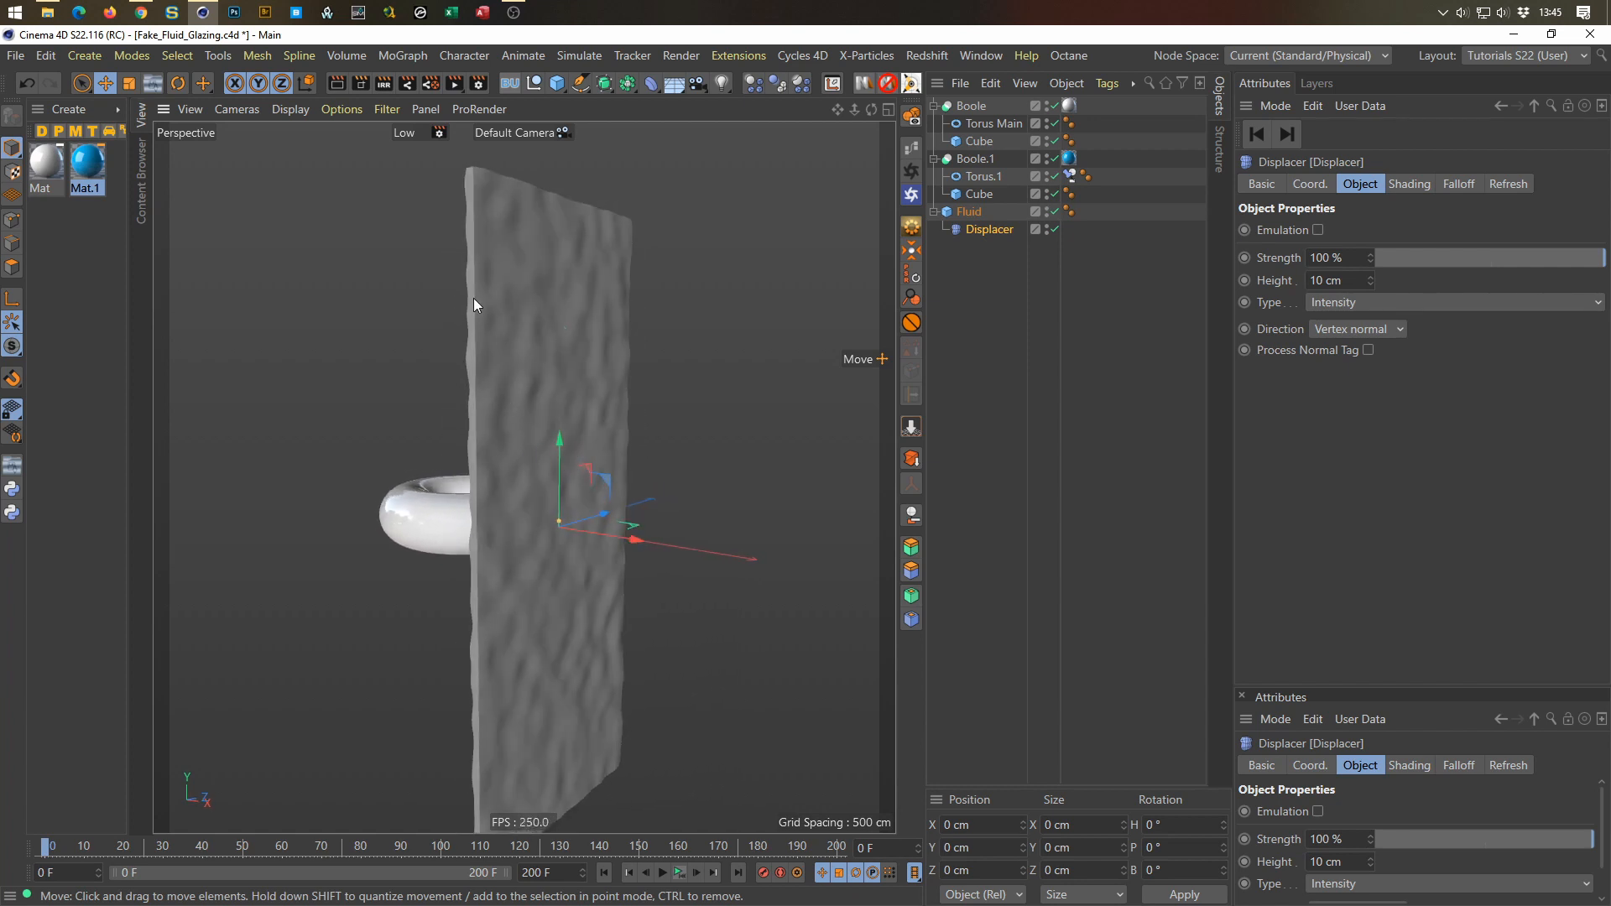
# Step: Stretch the Displacer's noise vertically by setting its relative Y scale to 357 %
pyautogui.click(1410, 184)
pyautogui.click(1334, 285)
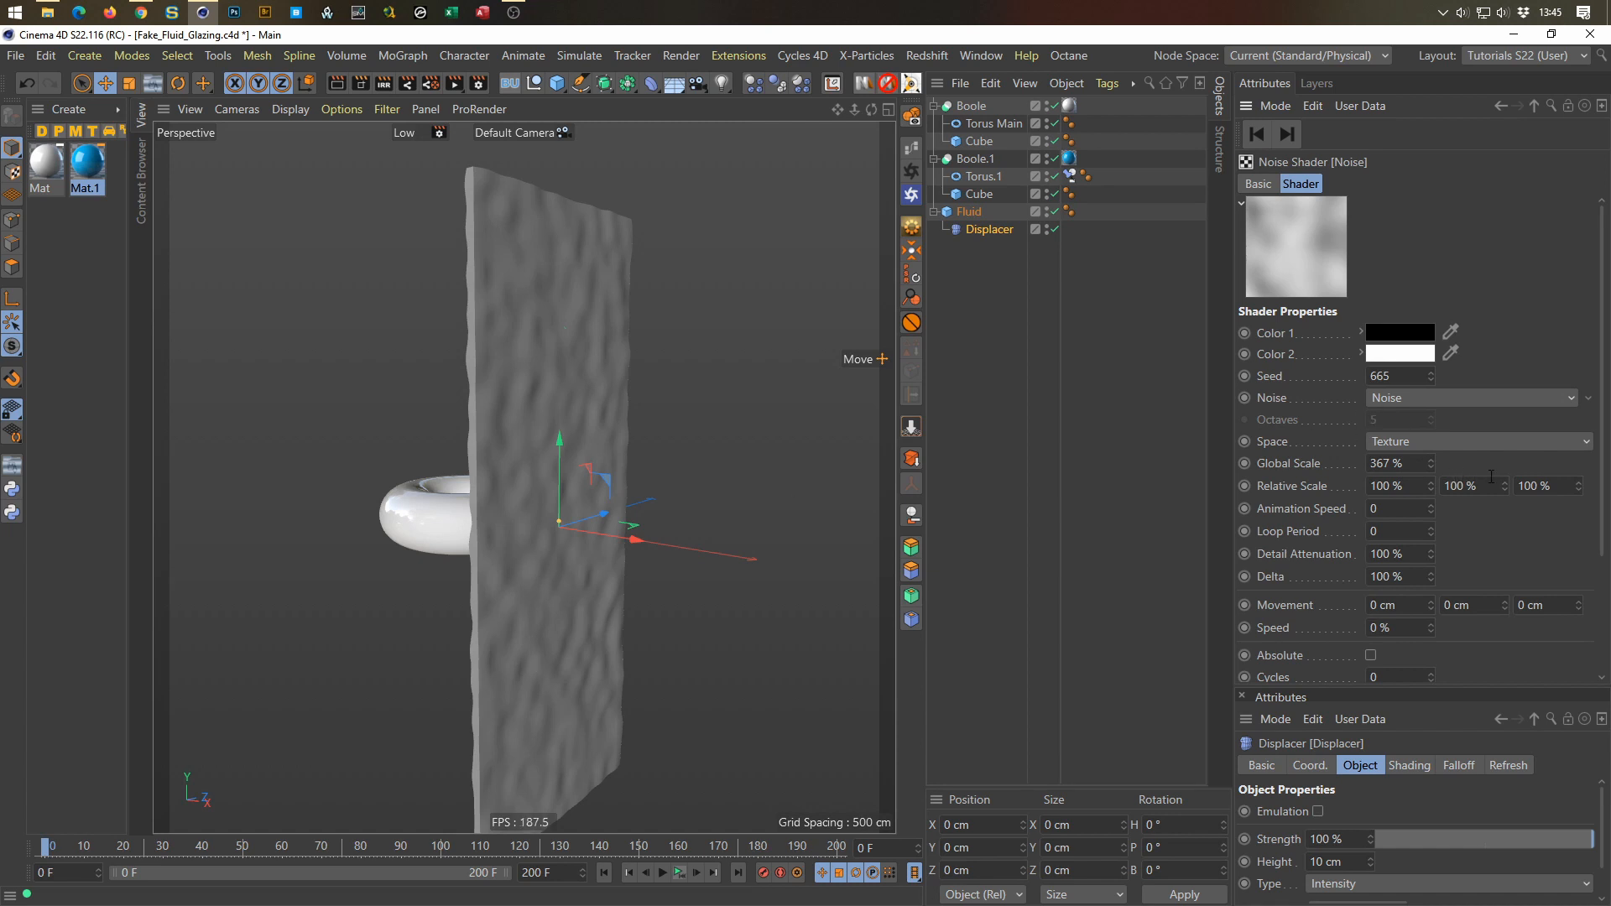
pyautogui.moveTo(1504, 488)
pyautogui.mouseDown()
pyautogui.moveTo(1591, 484)
pyautogui.moveTo(1492, 518)
pyautogui.mouseUp()
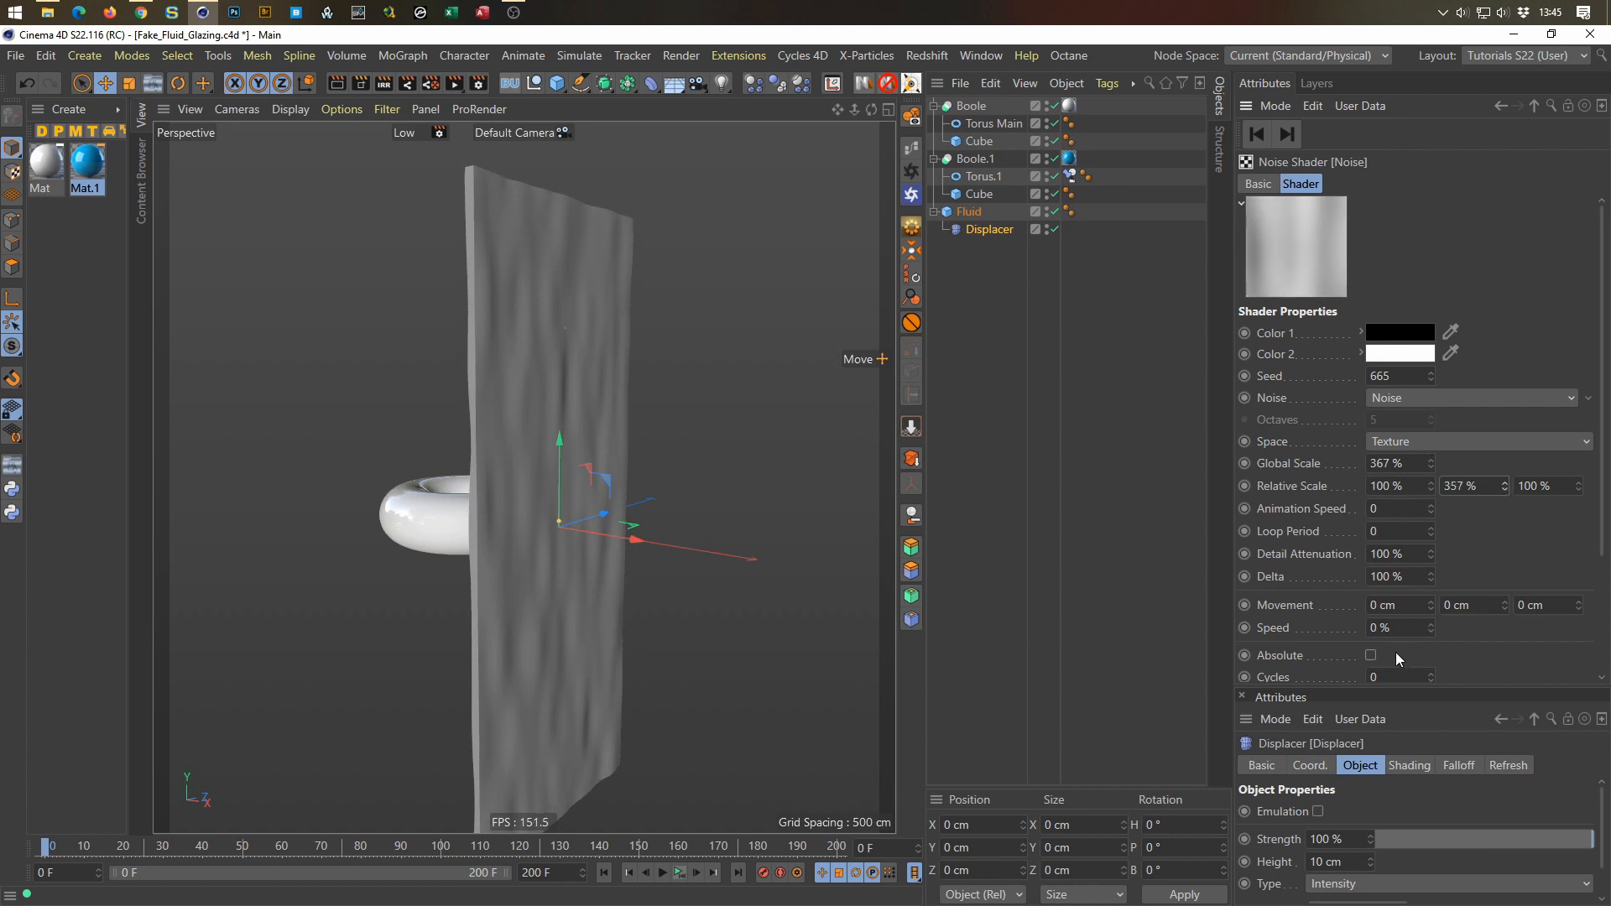
# Step: Set the noise movement to 1 cm along Y with a speed of 10 %, and preview the animation
pyautogui.scroll(-4, 1603, 533)
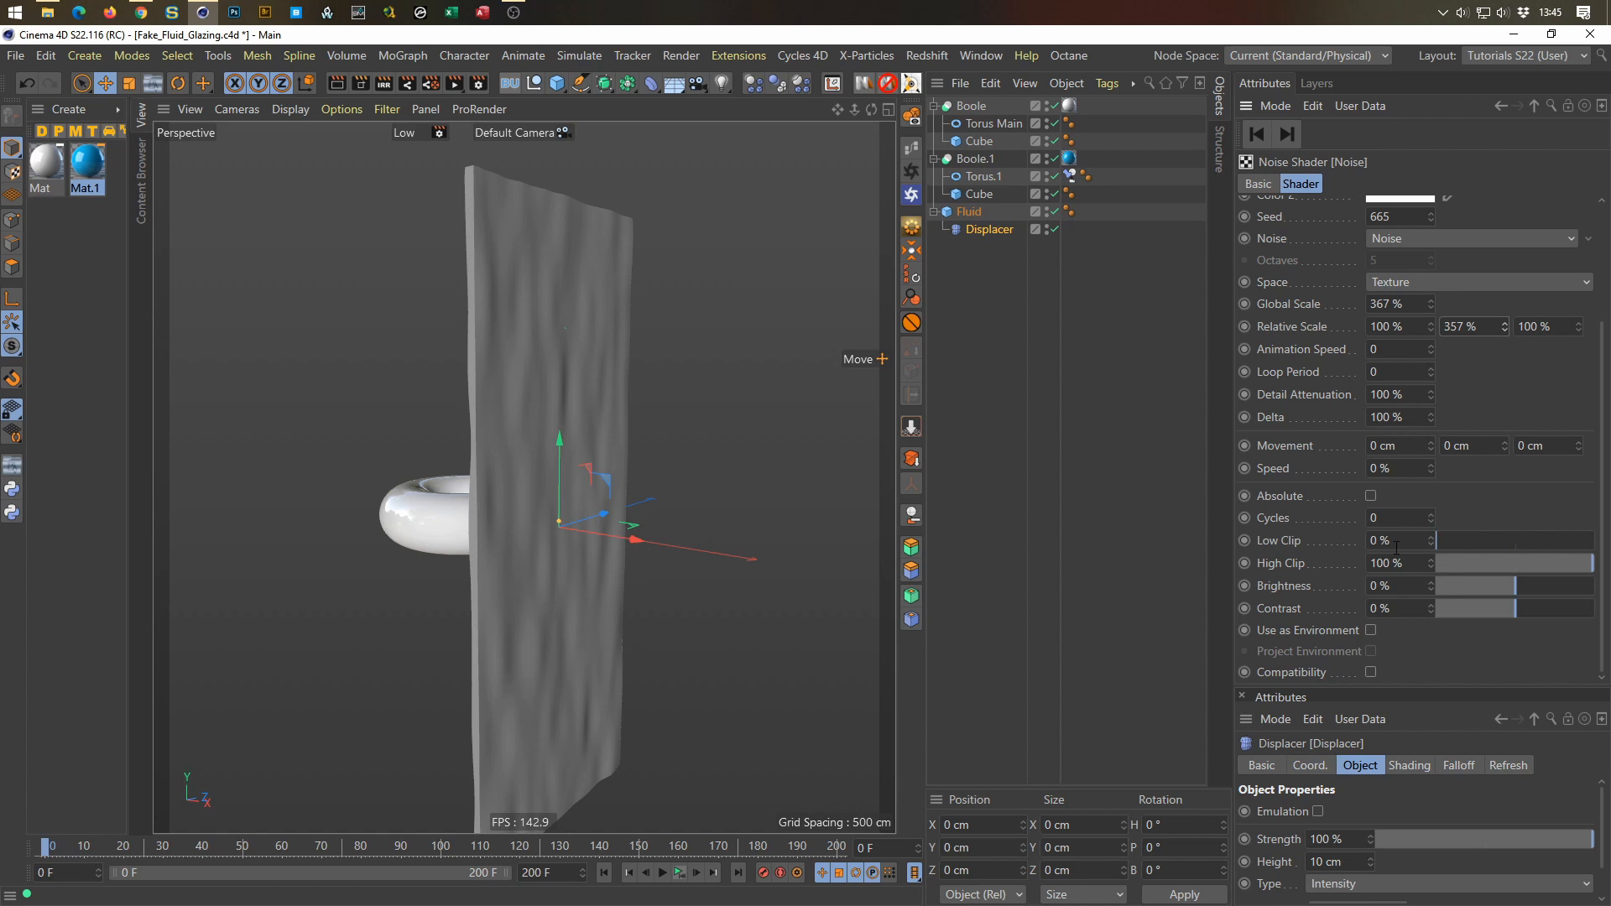
pyautogui.click(1483, 445)
pyautogui.write('1')
pyautogui.press('Return')
pyautogui.moveTo(1404, 467); pyautogui.dragTo(1289, 511)
pyautogui.write('10')
pyautogui.press('Return')
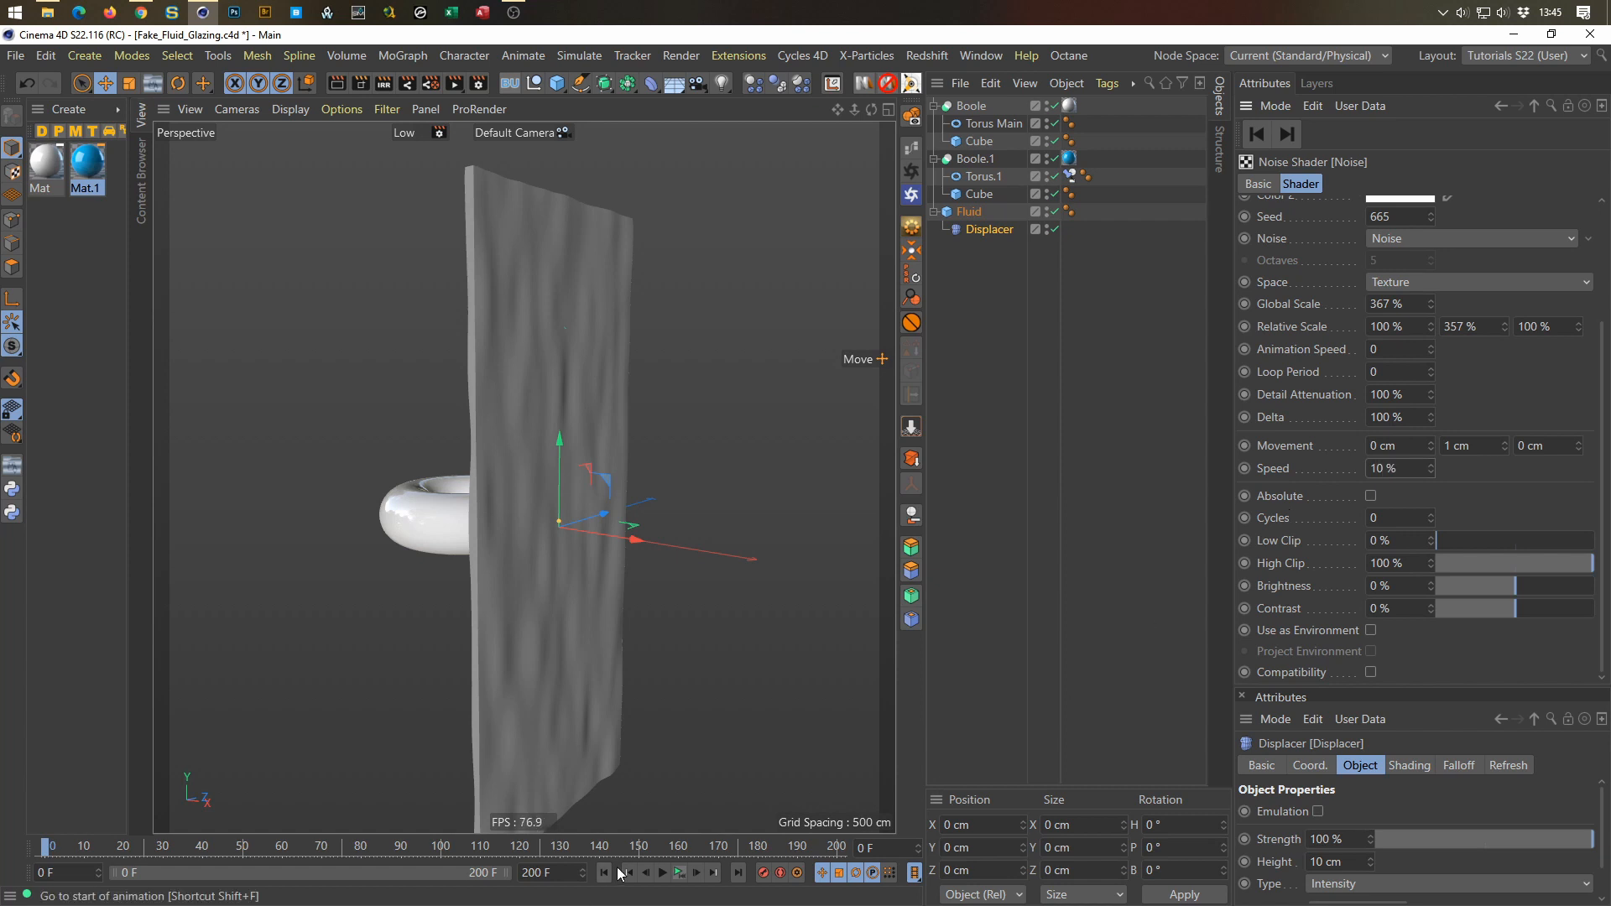
pyautogui.click(679, 873)
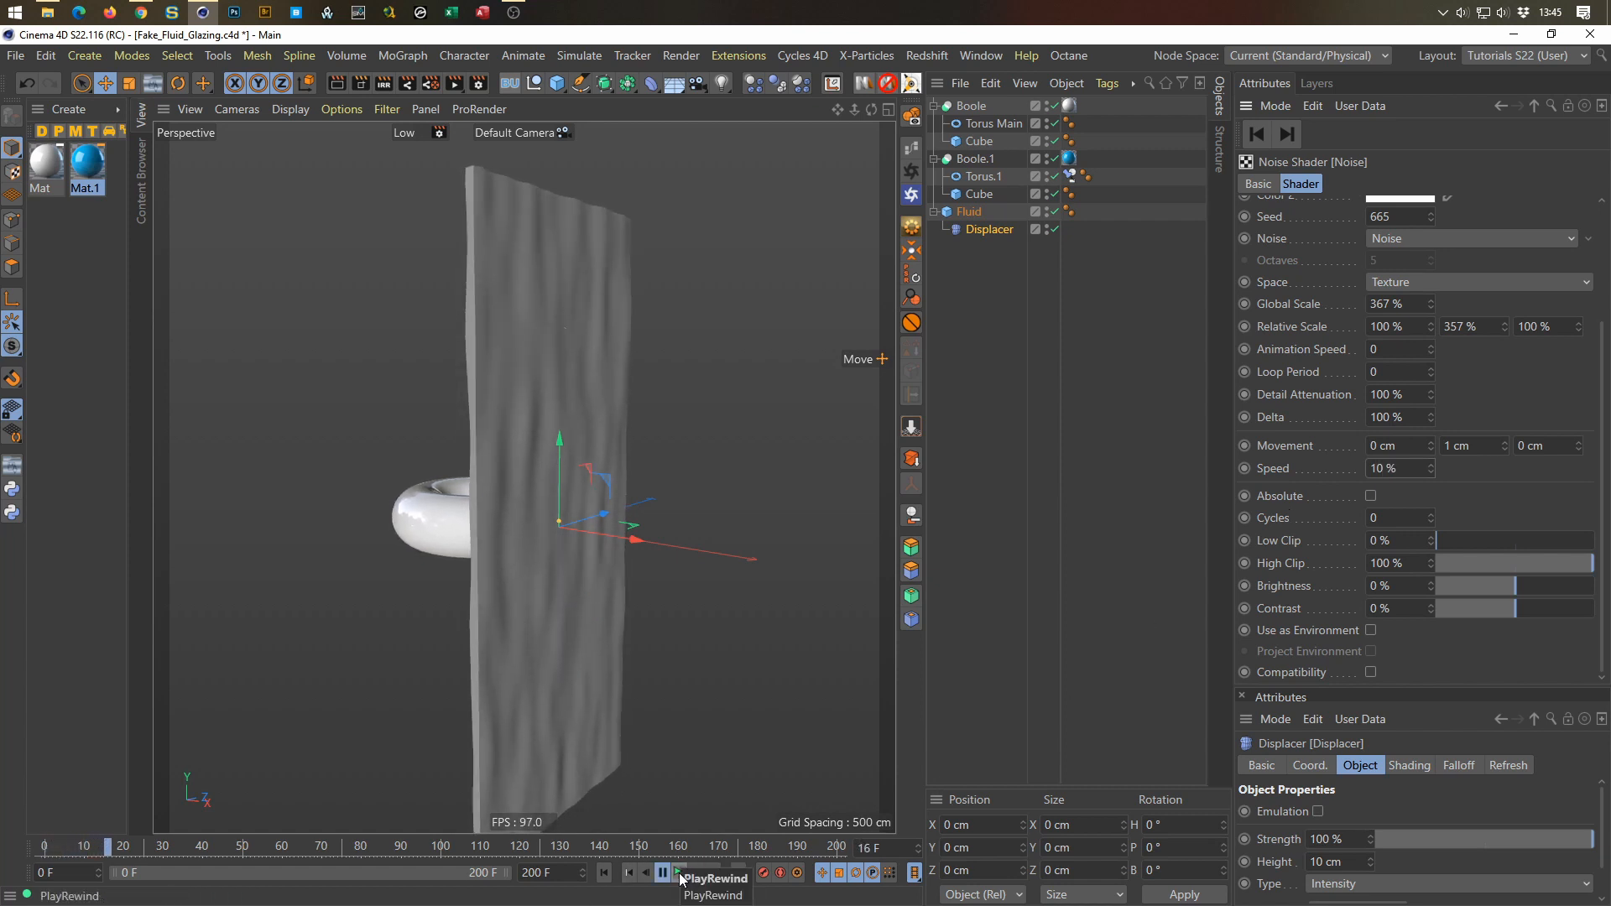
pyautogui.click(681, 880)
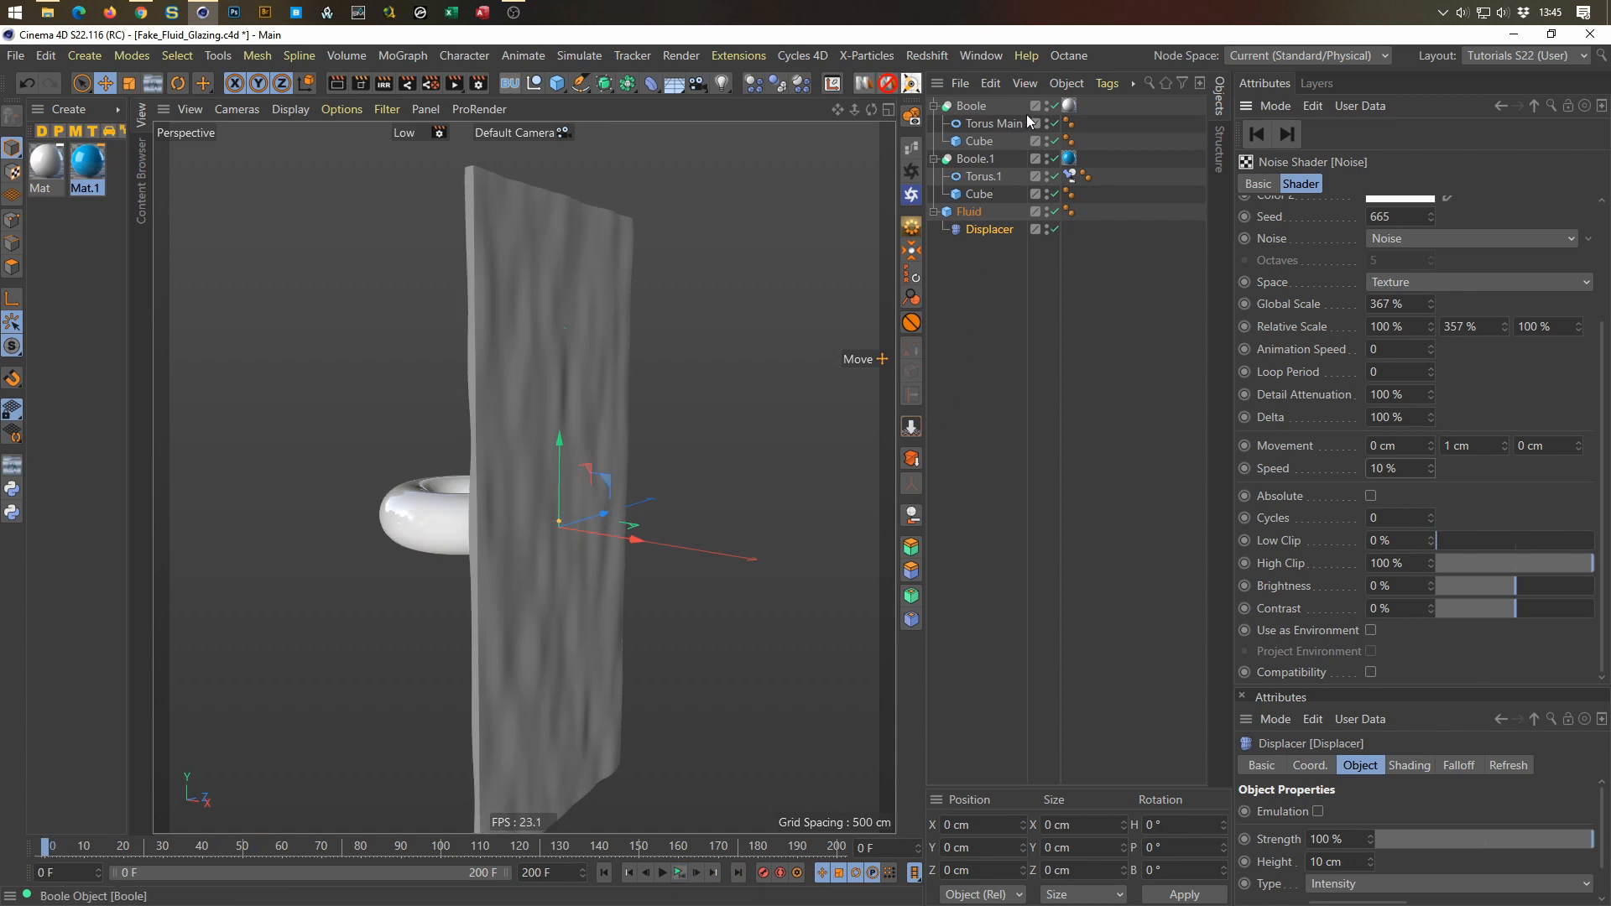
# Step: Disable both Boole generators and hide them so only the Fluid panel is displayed
pyautogui.click(1055, 107)
pyautogui.click(1055, 160)
pyautogui.keyDown('alt'); pyautogui.doubleClick(1047, 109); pyautogui.keyUp('alt')
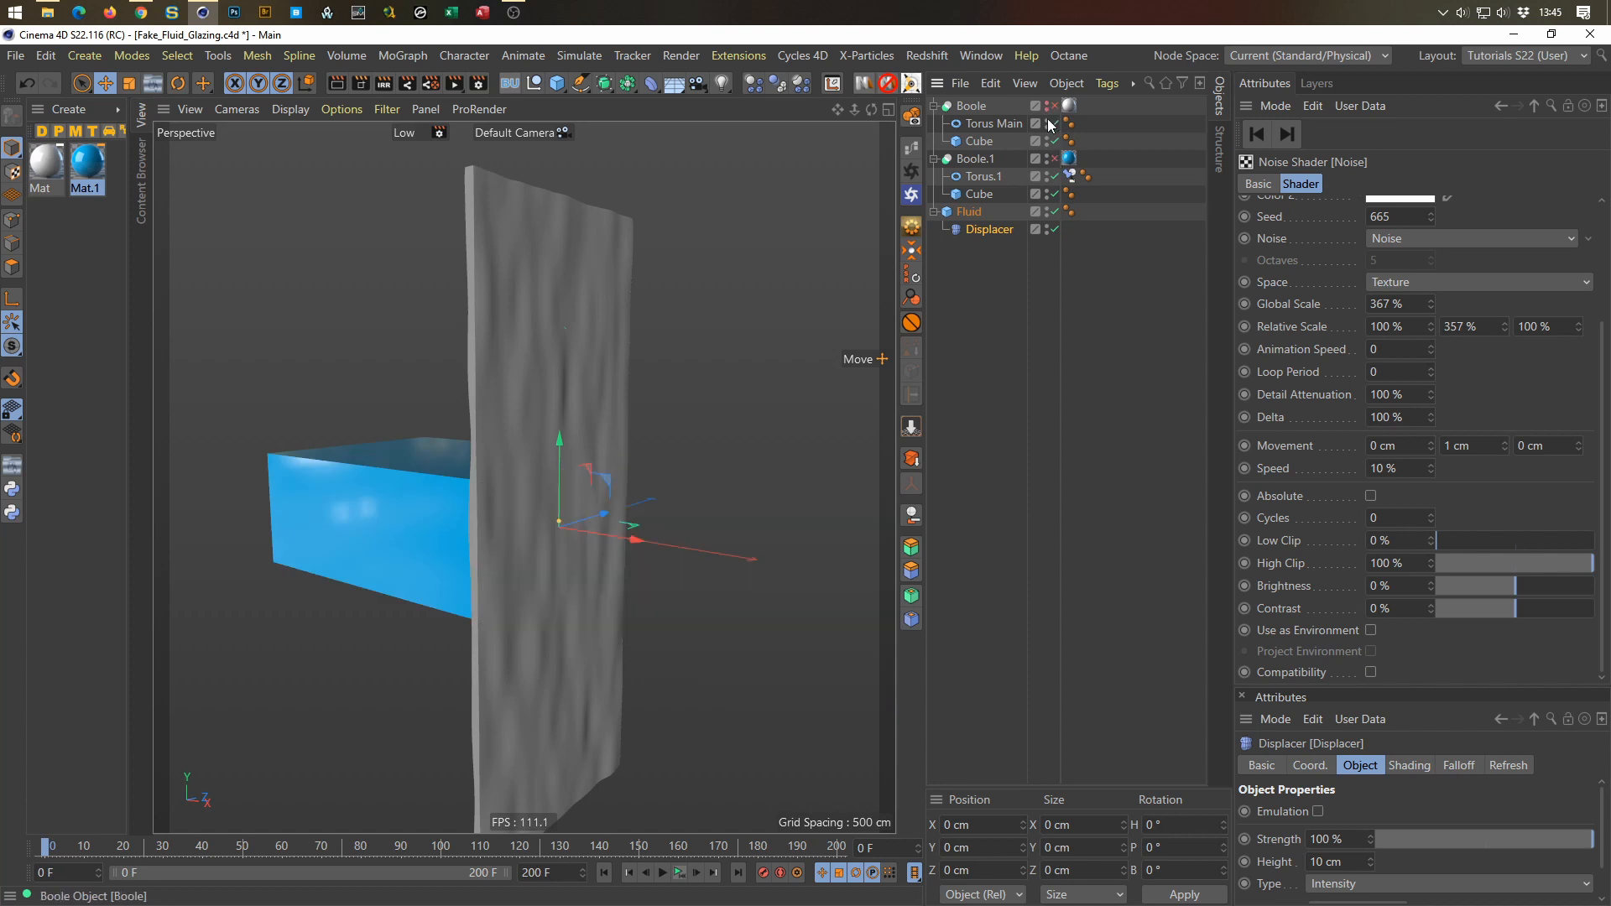
pyautogui.keyDown('alt'); pyautogui.doubleClick(1046, 158); pyautogui.keyUp('alt')
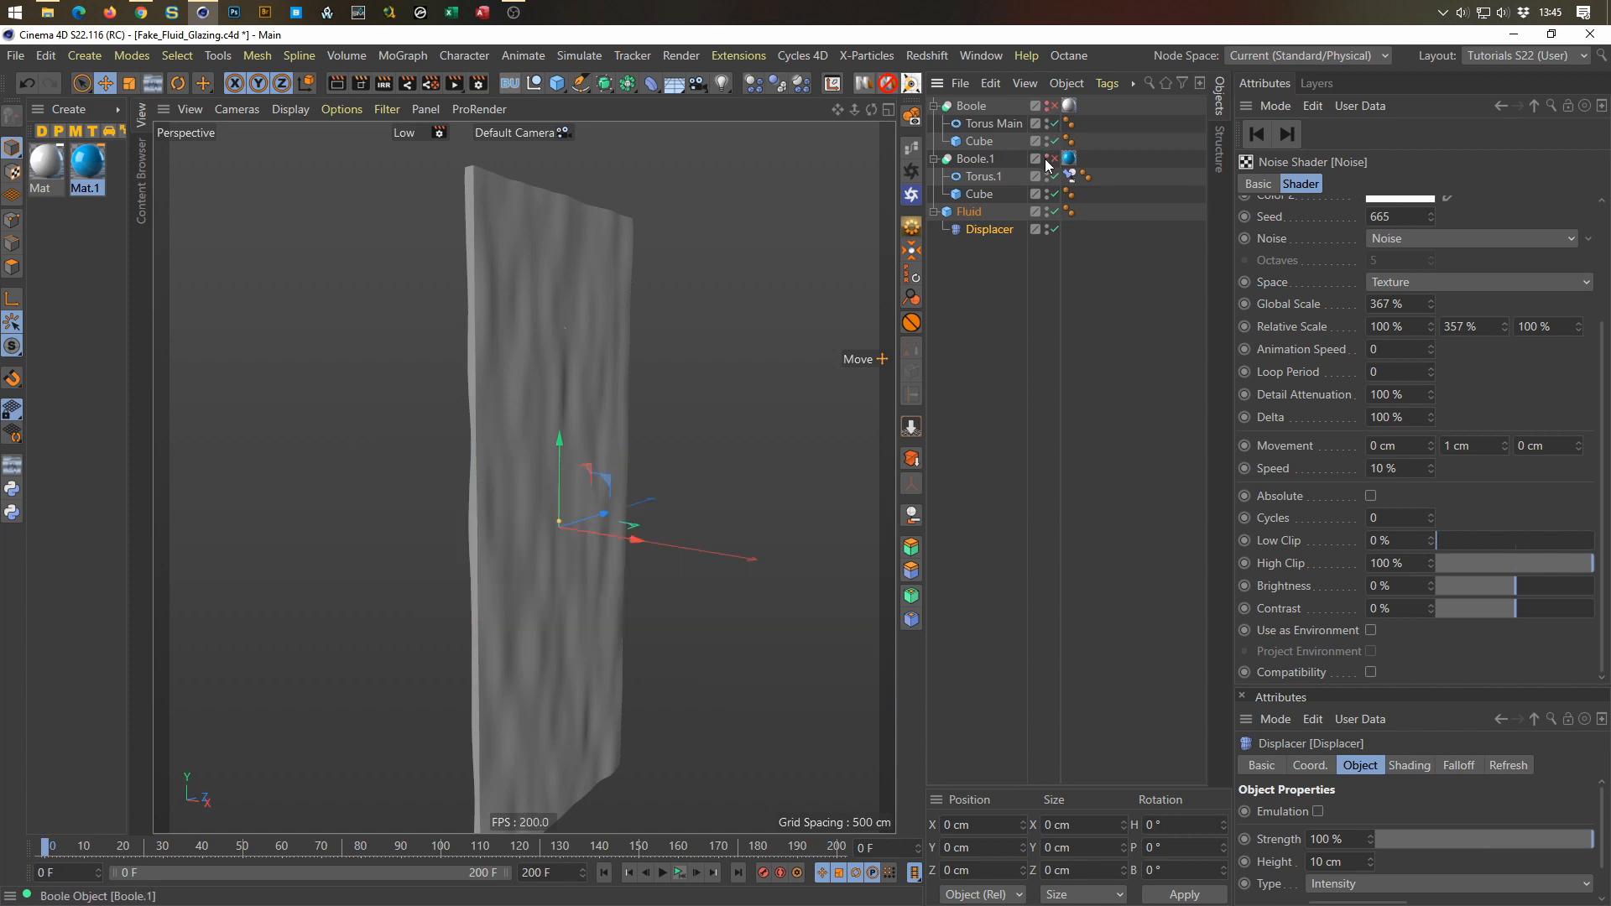
# Step: Play the panel animation while trying noise speeds of 1 % and 2 %
pyautogui.click(679, 872)
pyautogui.click(1407, 462)
pyautogui.write('1')
pyautogui.press('Return')
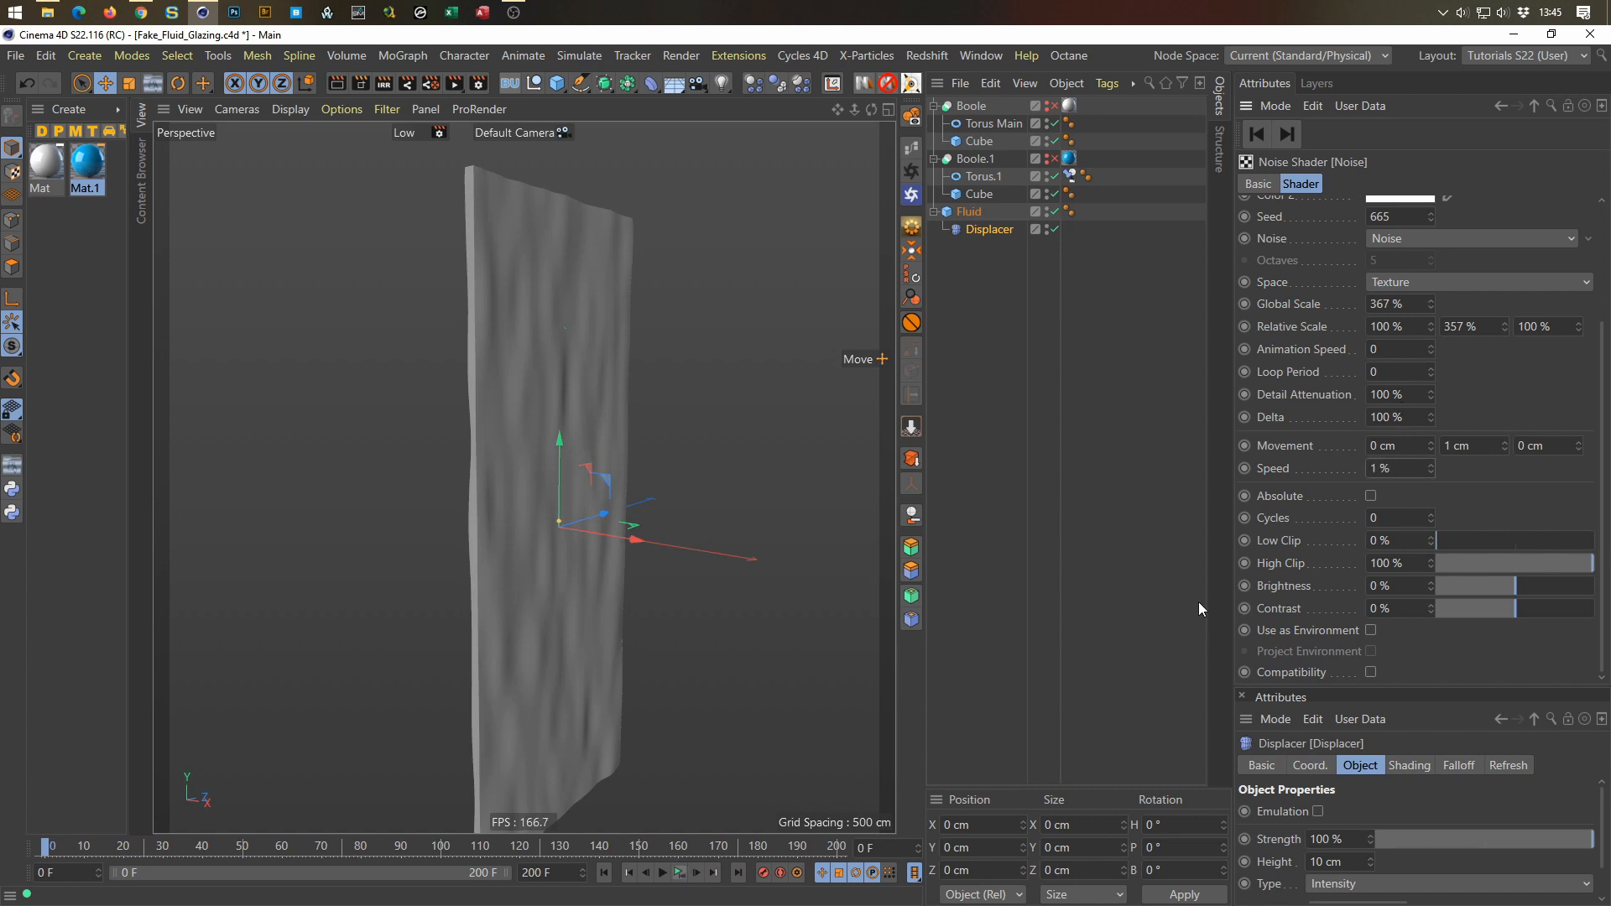
pyautogui.click(680, 874)
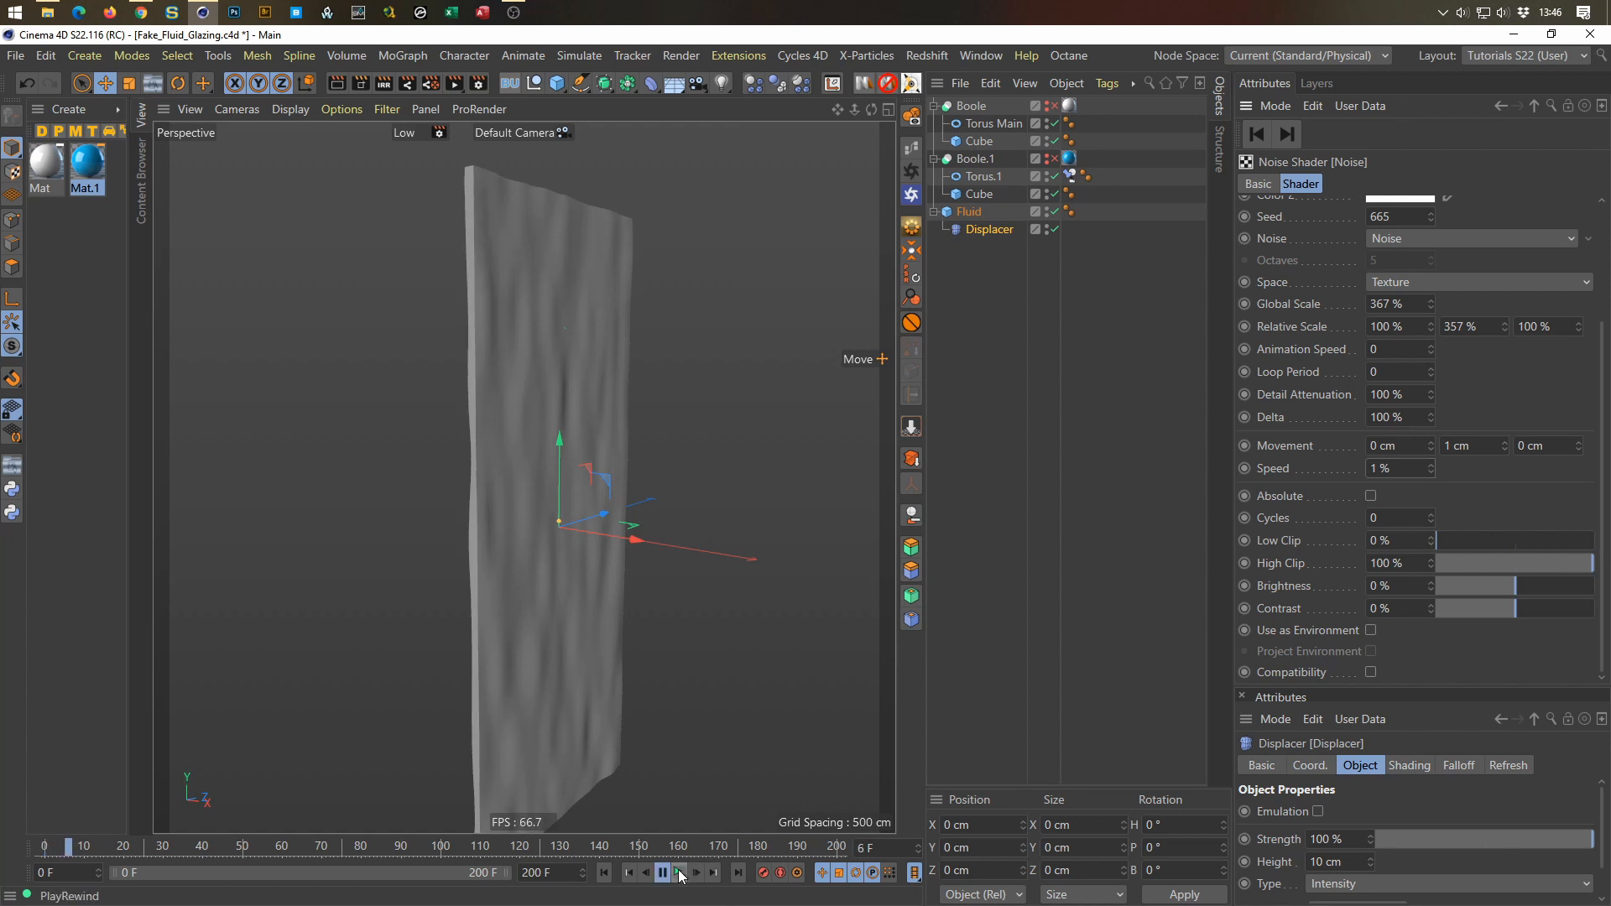
pyautogui.click(679, 873)
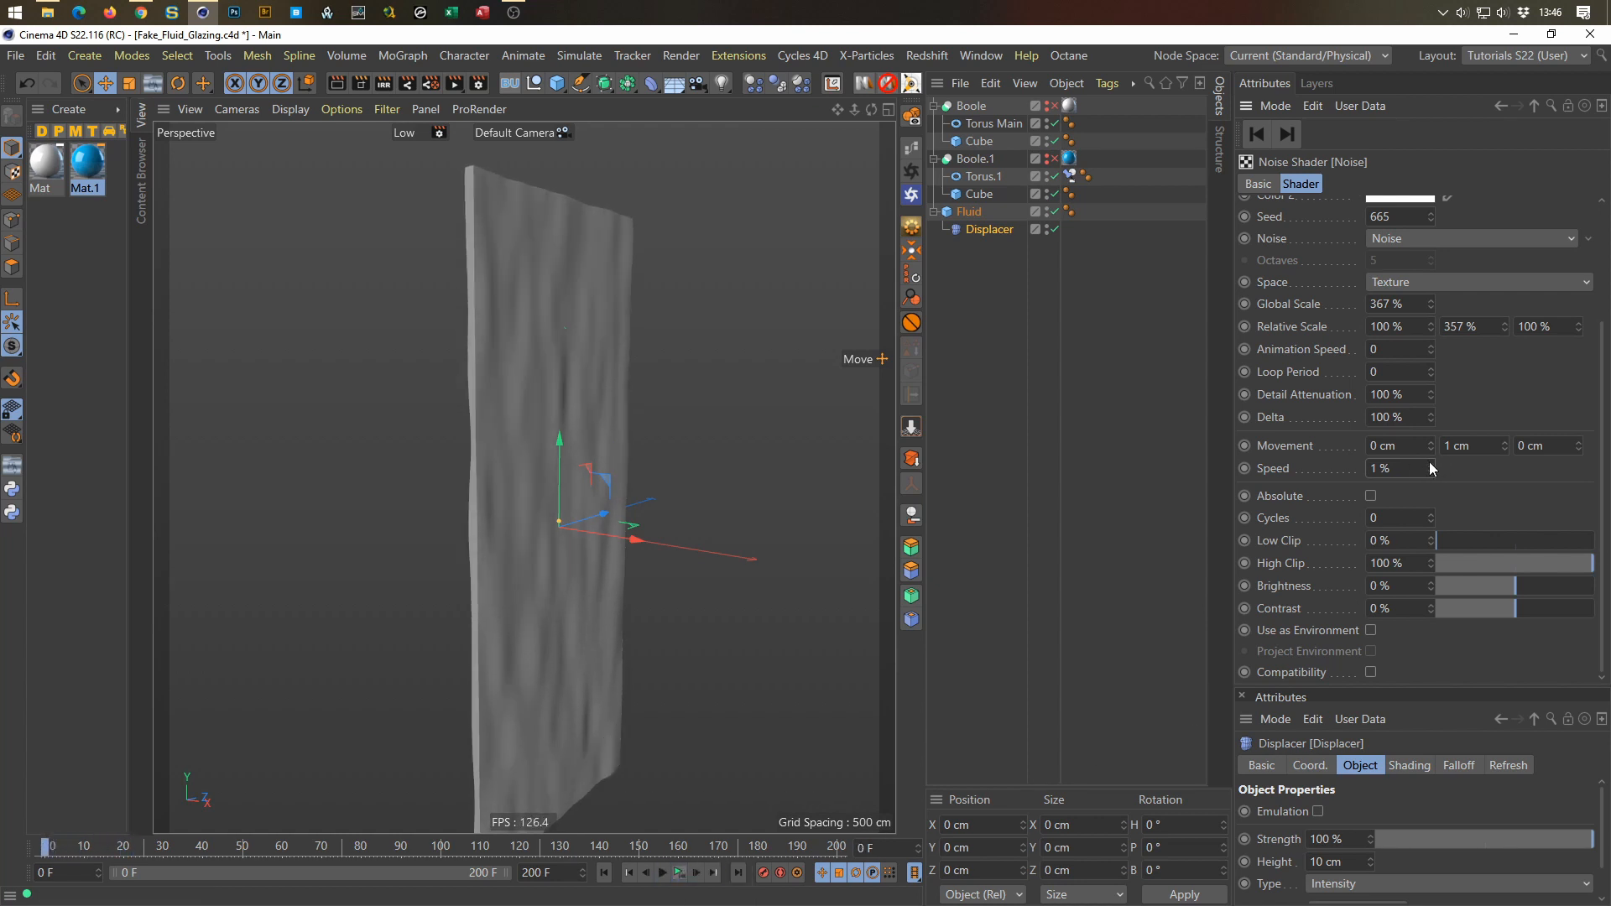
pyautogui.click(680, 874)
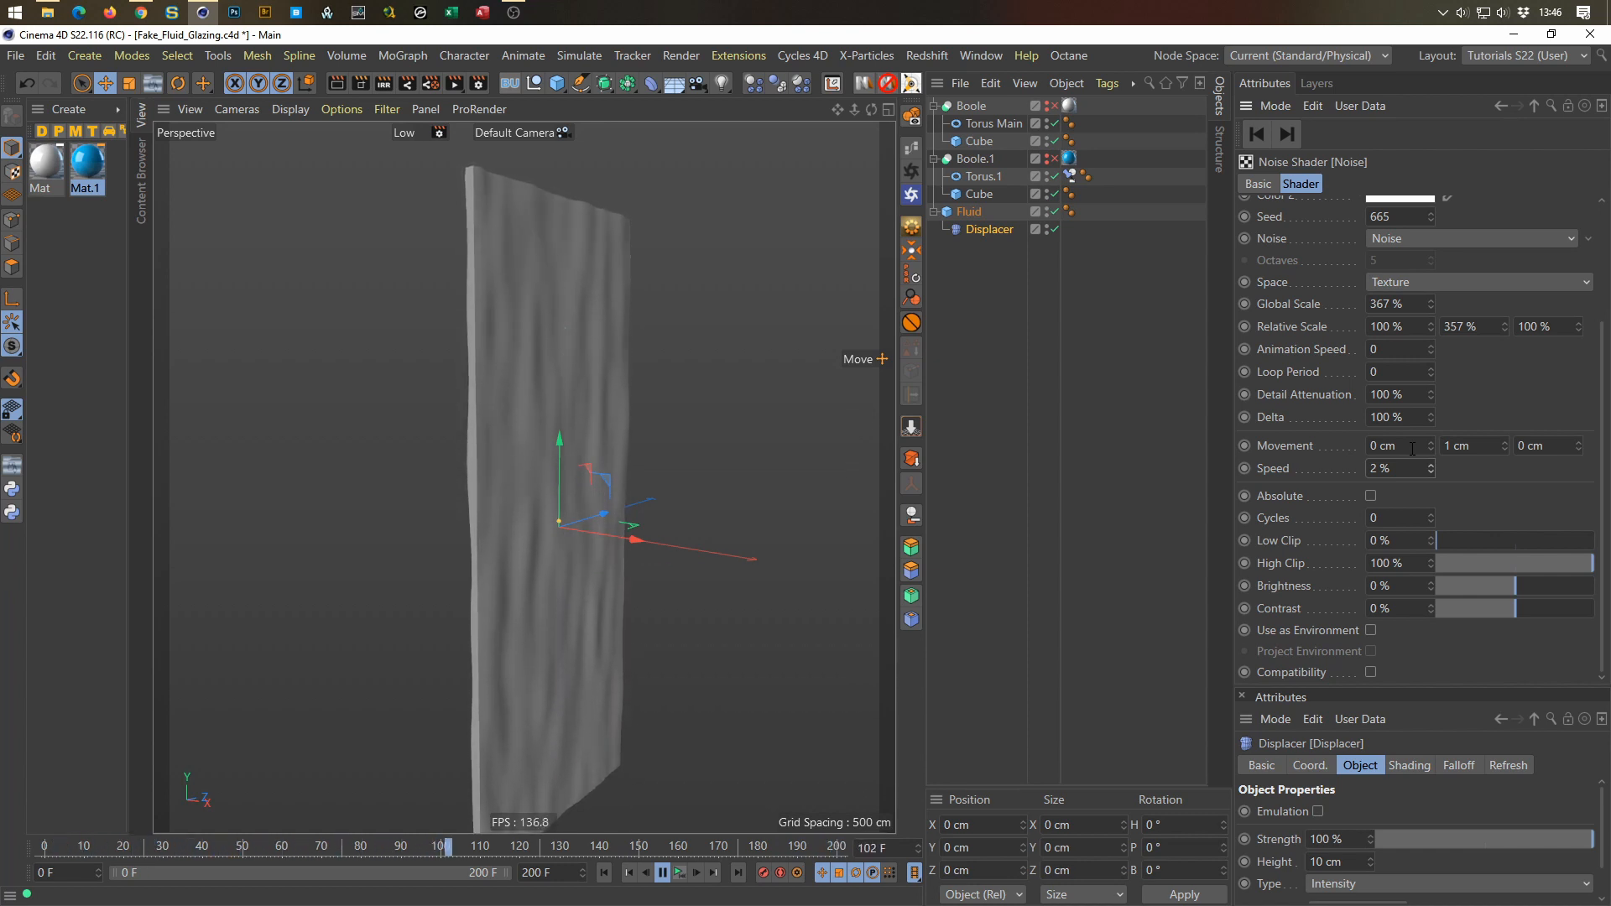
pyautogui.click(680, 876)
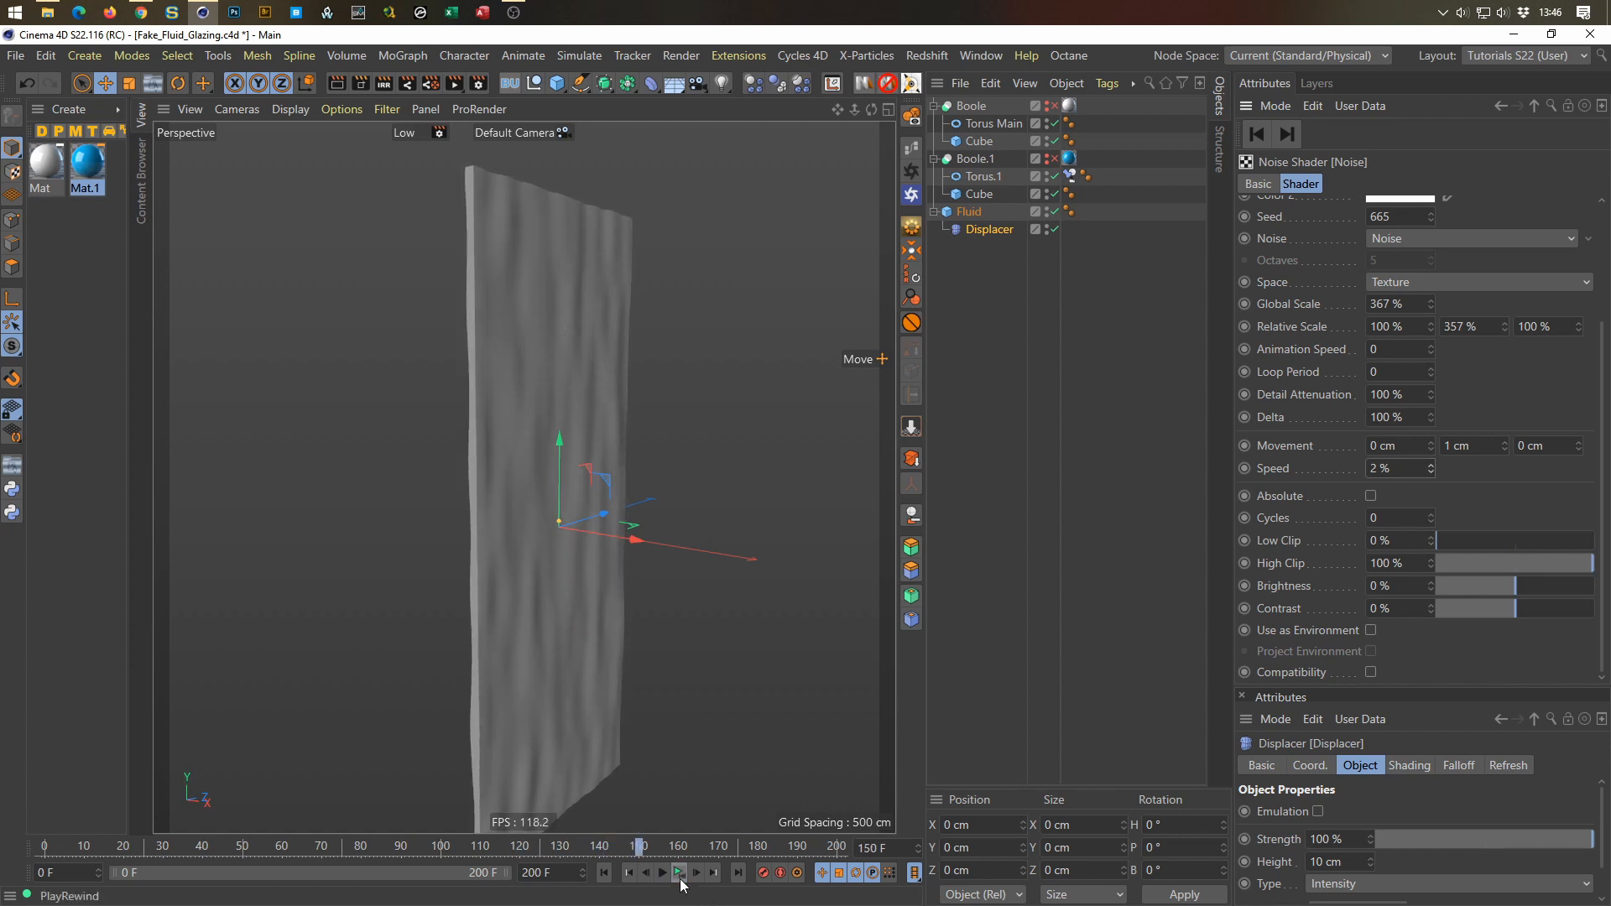
# Step: Reset the noise's Y movement to 0 cm and its speed to 0 %
pyautogui.doubleClick(1468, 446)
pyautogui.write('0')
pyautogui.press('Tab')
pyautogui.press('Tab')
pyautogui.write('0')
pyautogui.press('Return')
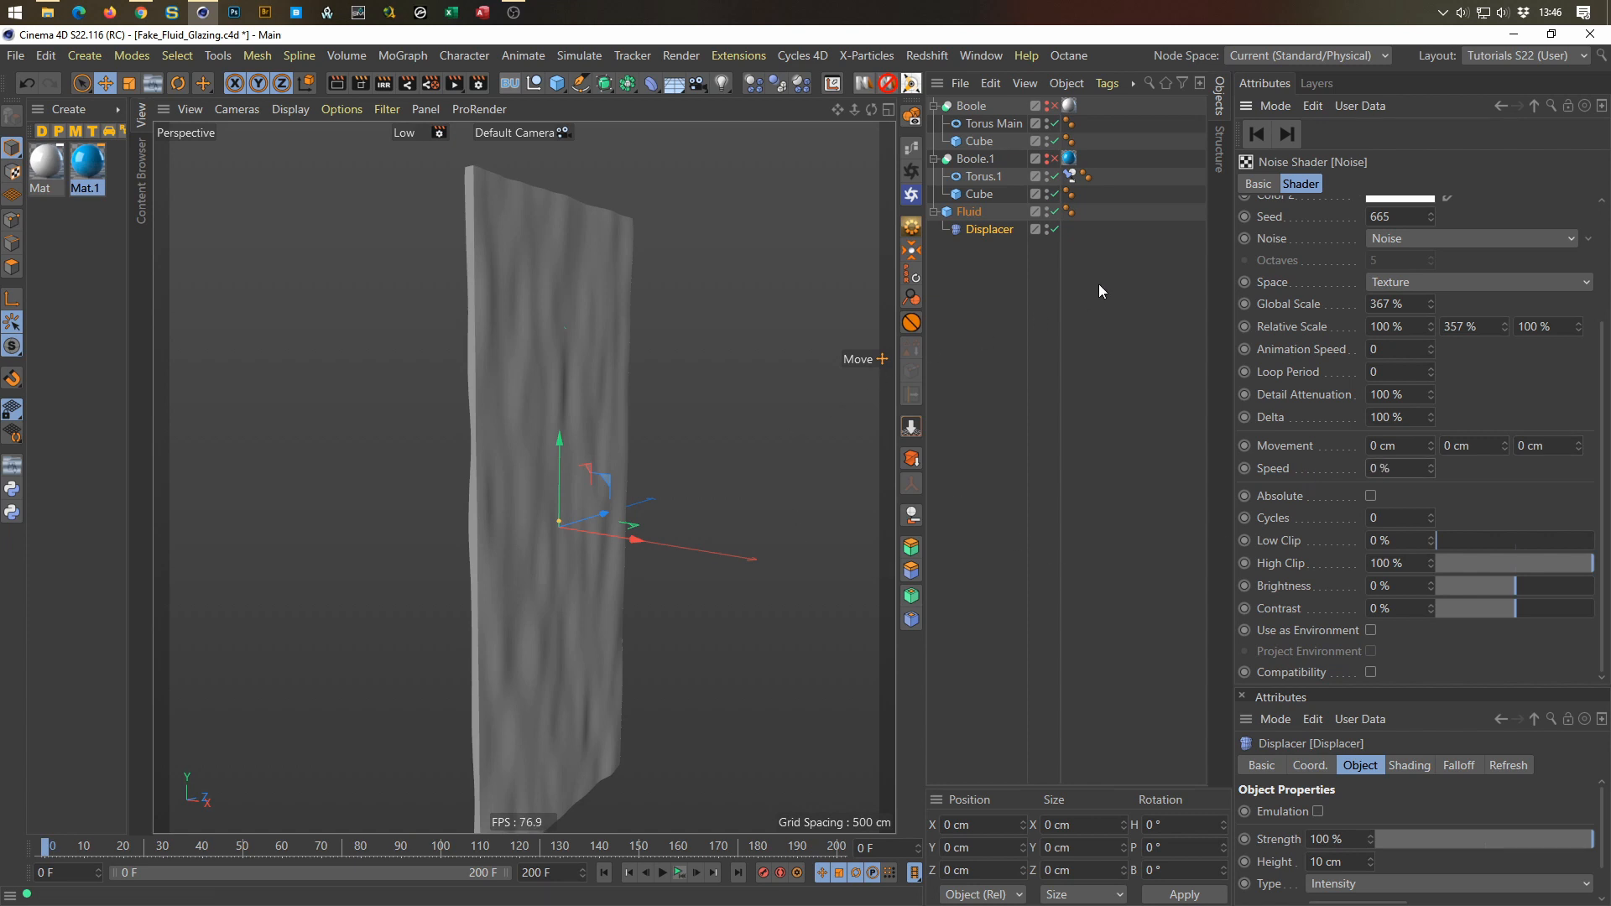
# Step: Clear the Noise shader from the Displacer's shading settings
pyautogui.click(1535, 107)
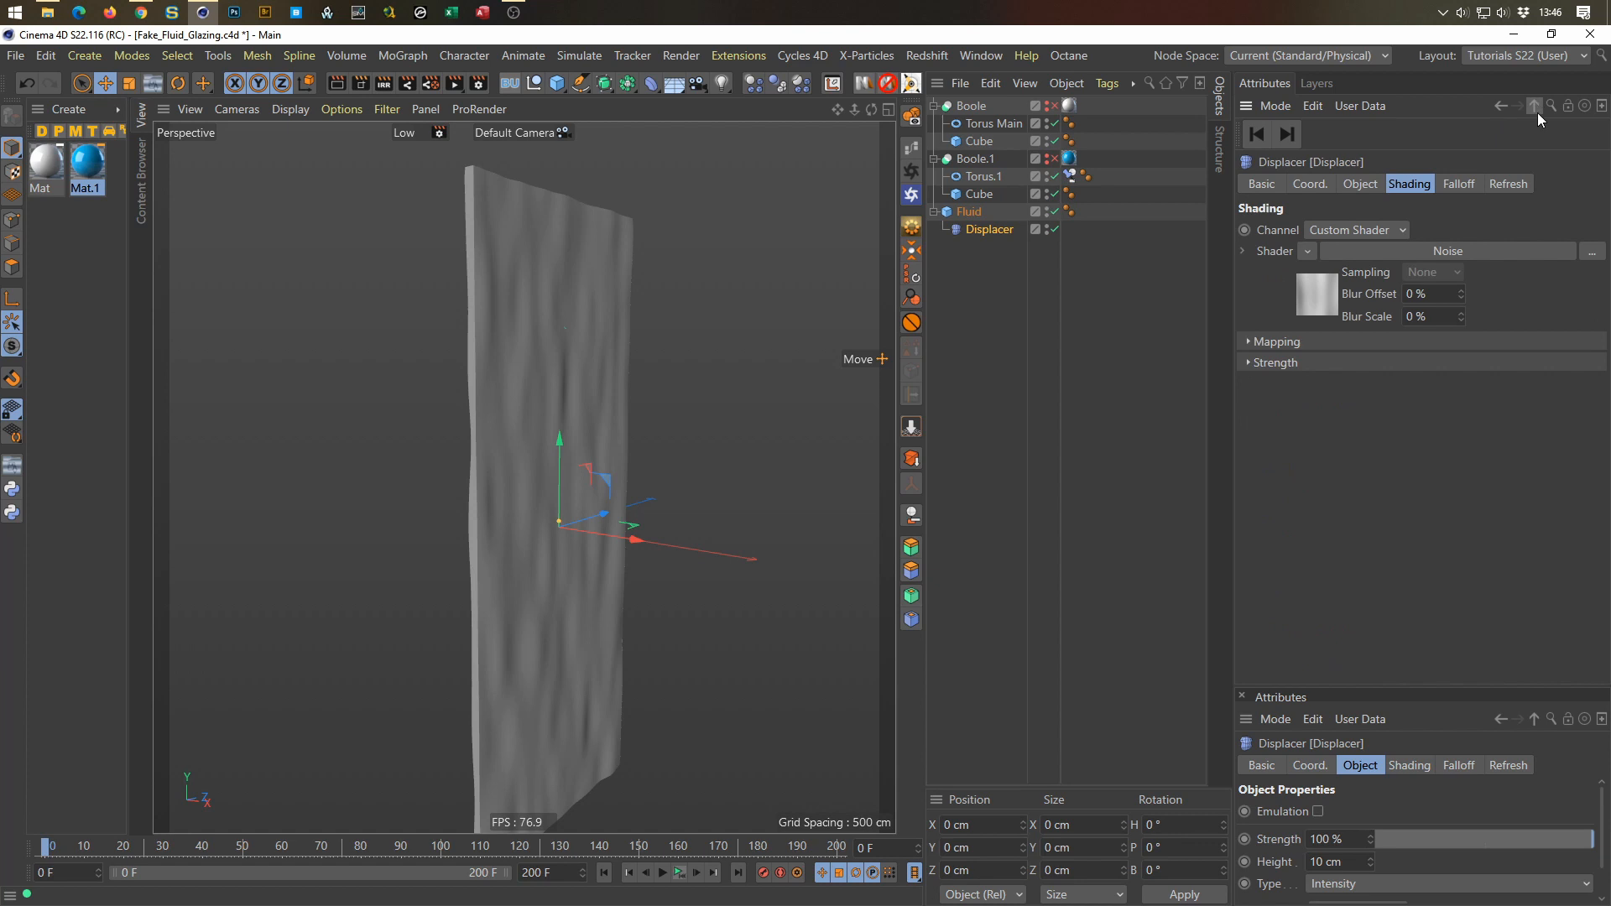
pyautogui.click(1307, 250)
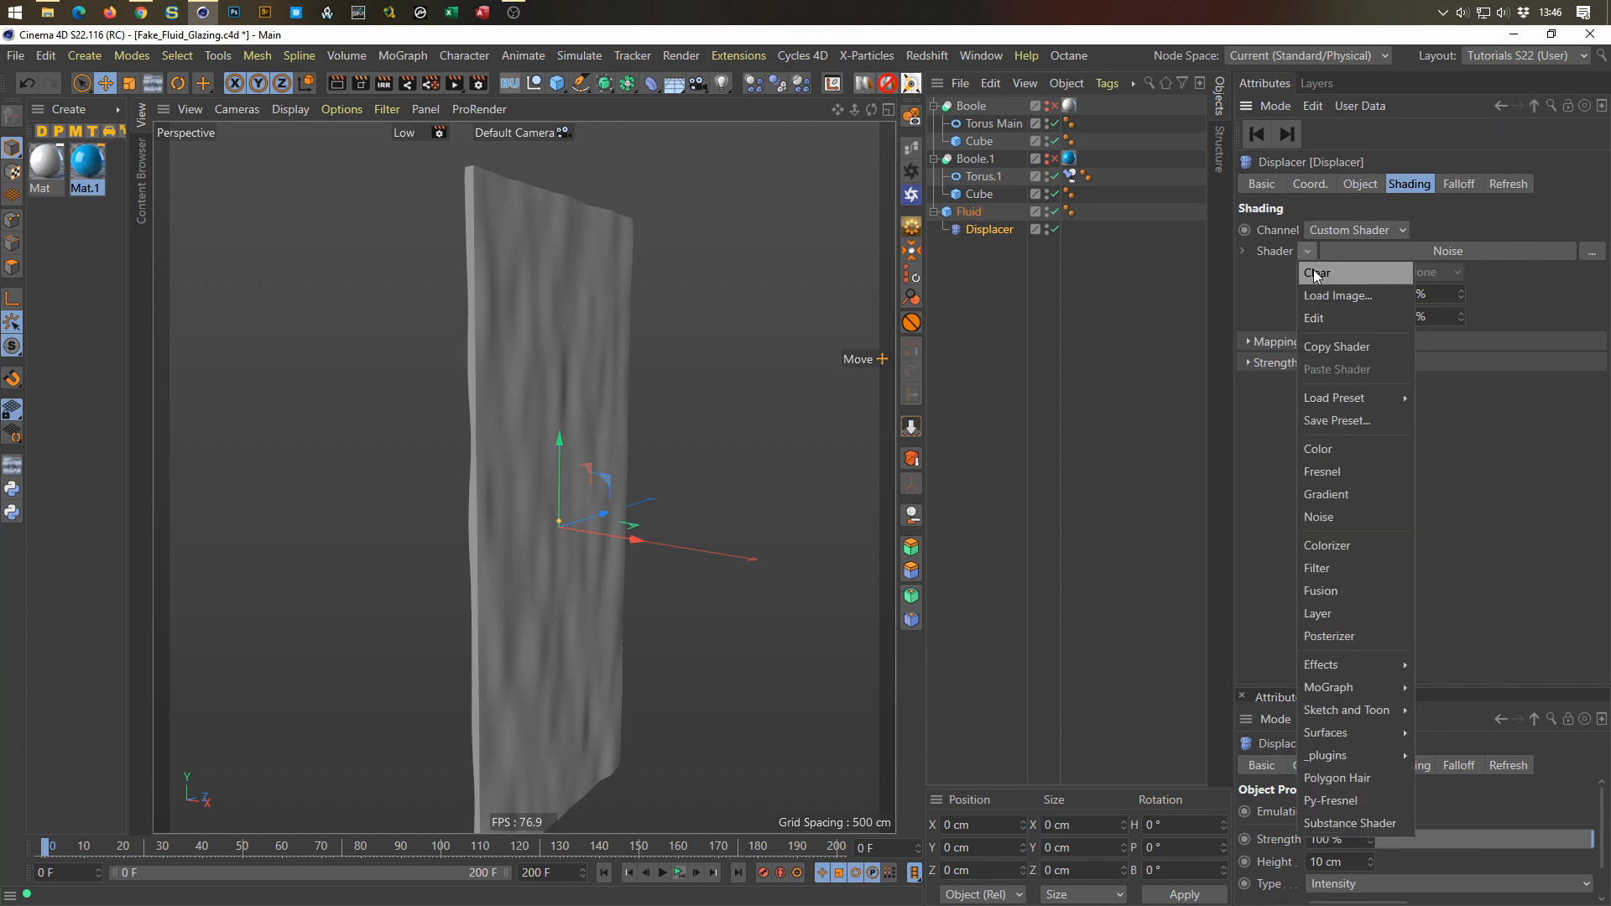
pyautogui.click(1386, 273)
# Step: Create a new material and name it Displacement
pyautogui.doubleClick(85, 304)
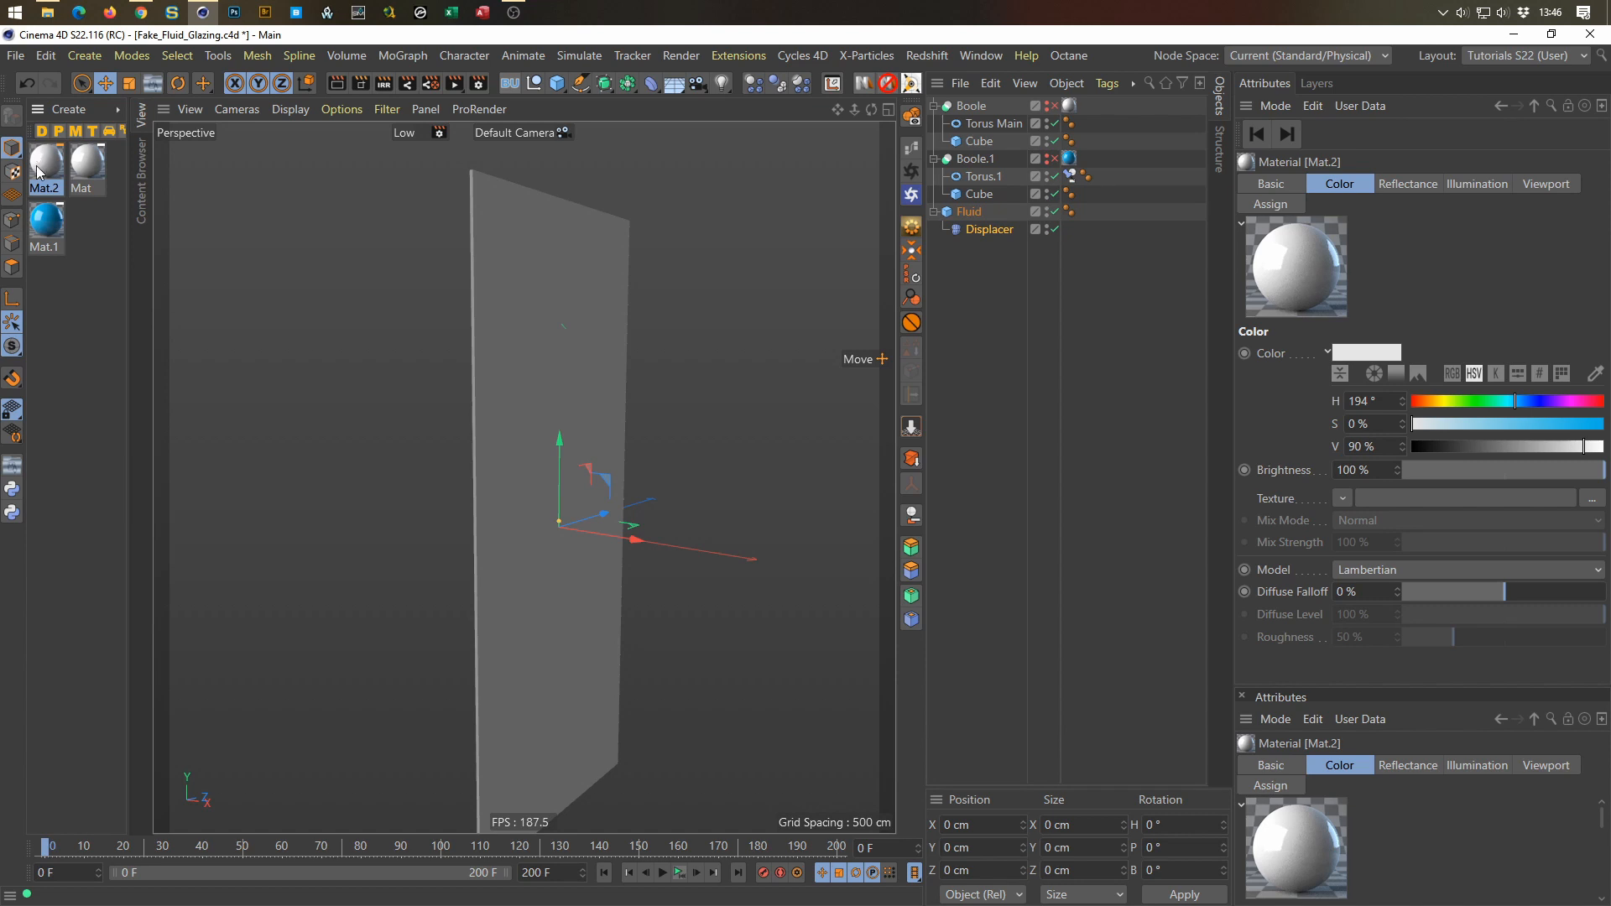
pyautogui.doubleClick(47, 190)
pyautogui.write('Displacement')
pyautogui.press('Return')
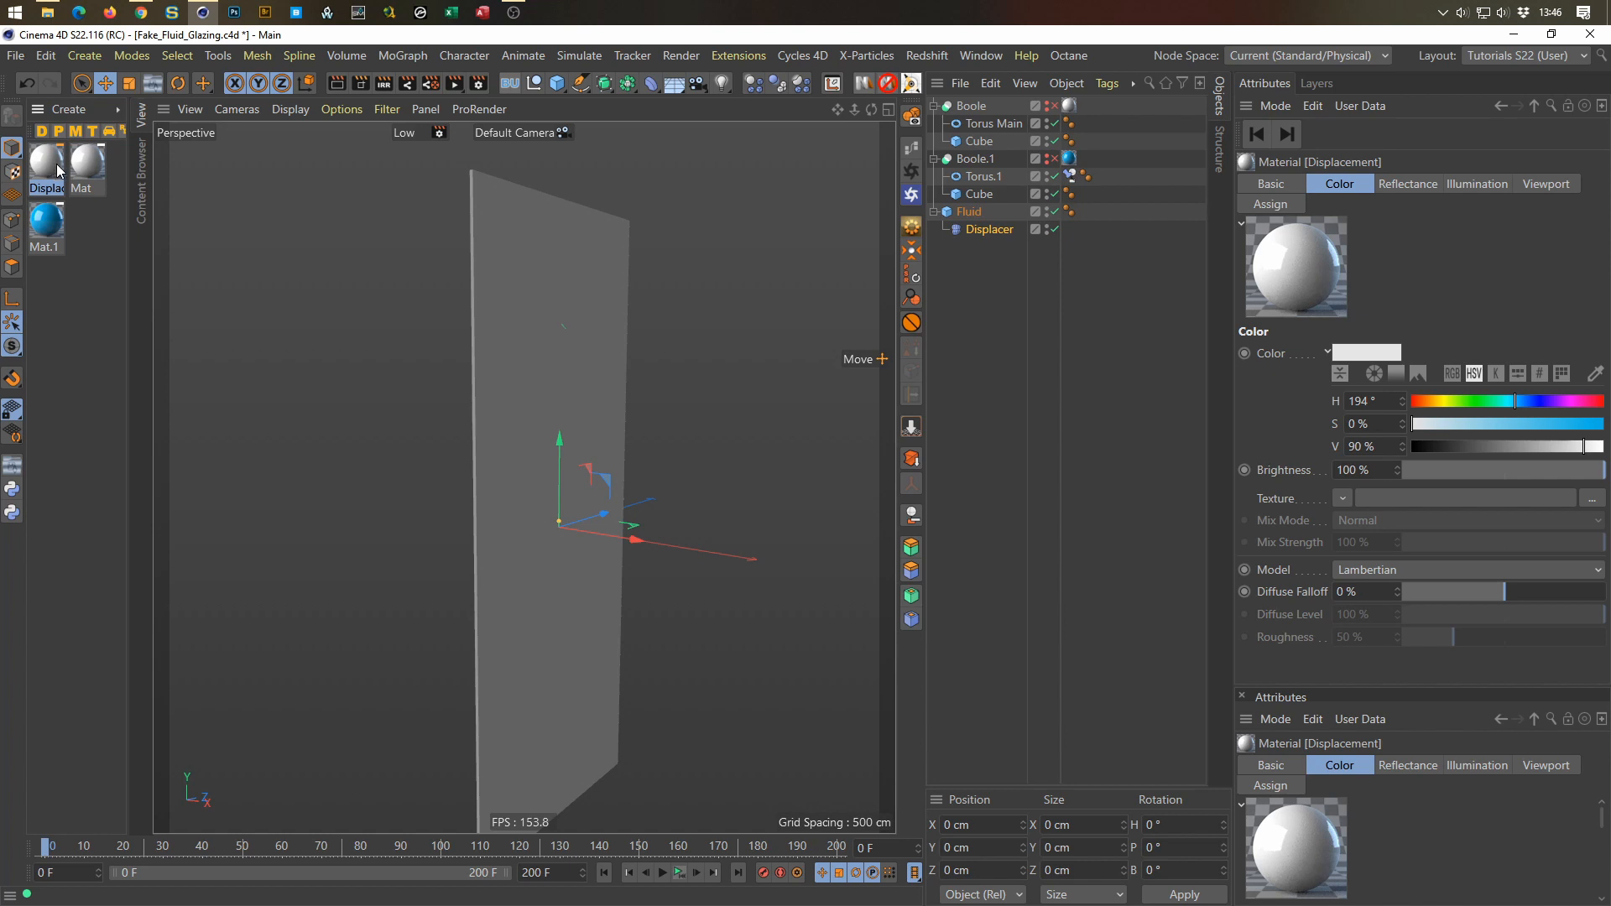
# Step: Open the Displacement material for editing and disable its Reflectance channel
pyautogui.click(87, 167)
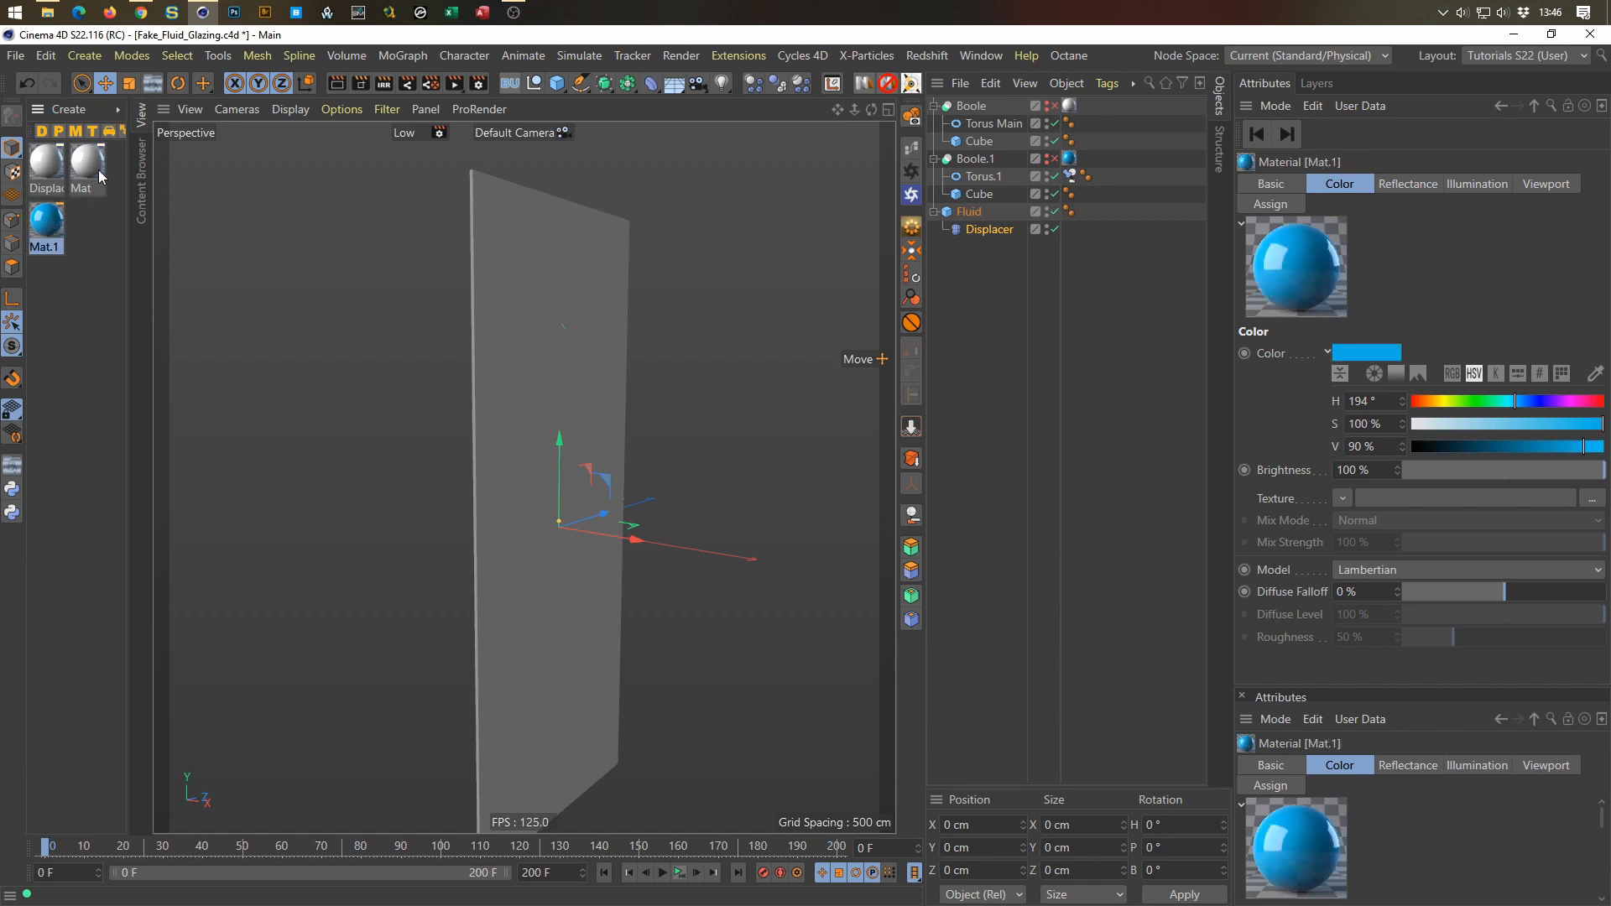
pyautogui.click(48, 174)
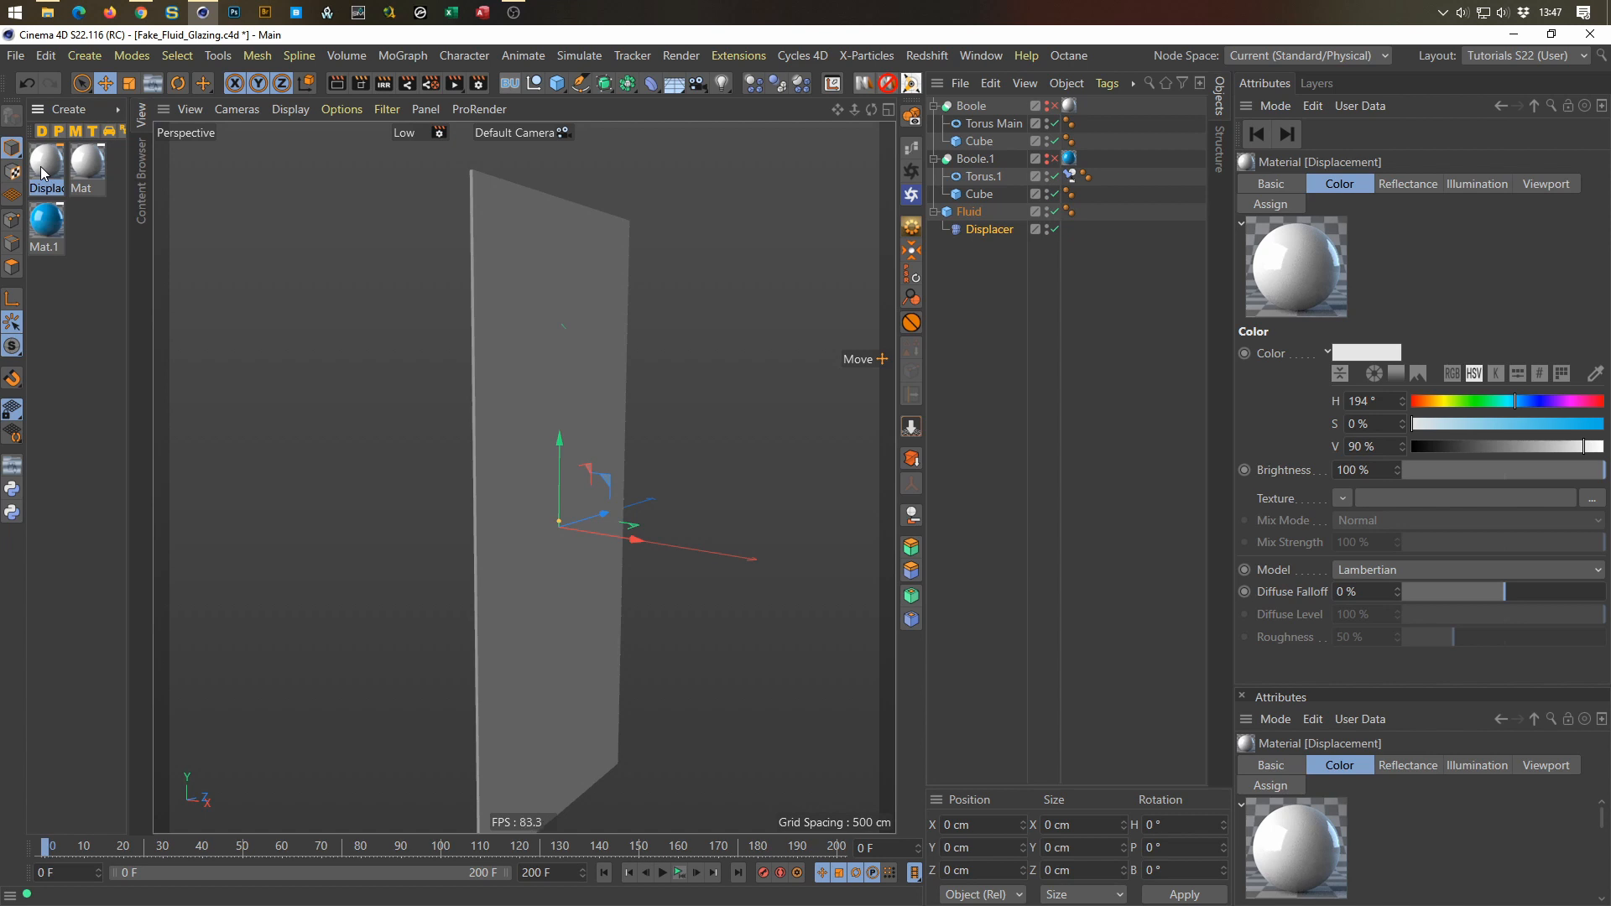
pyautogui.doubleClick(44, 168)
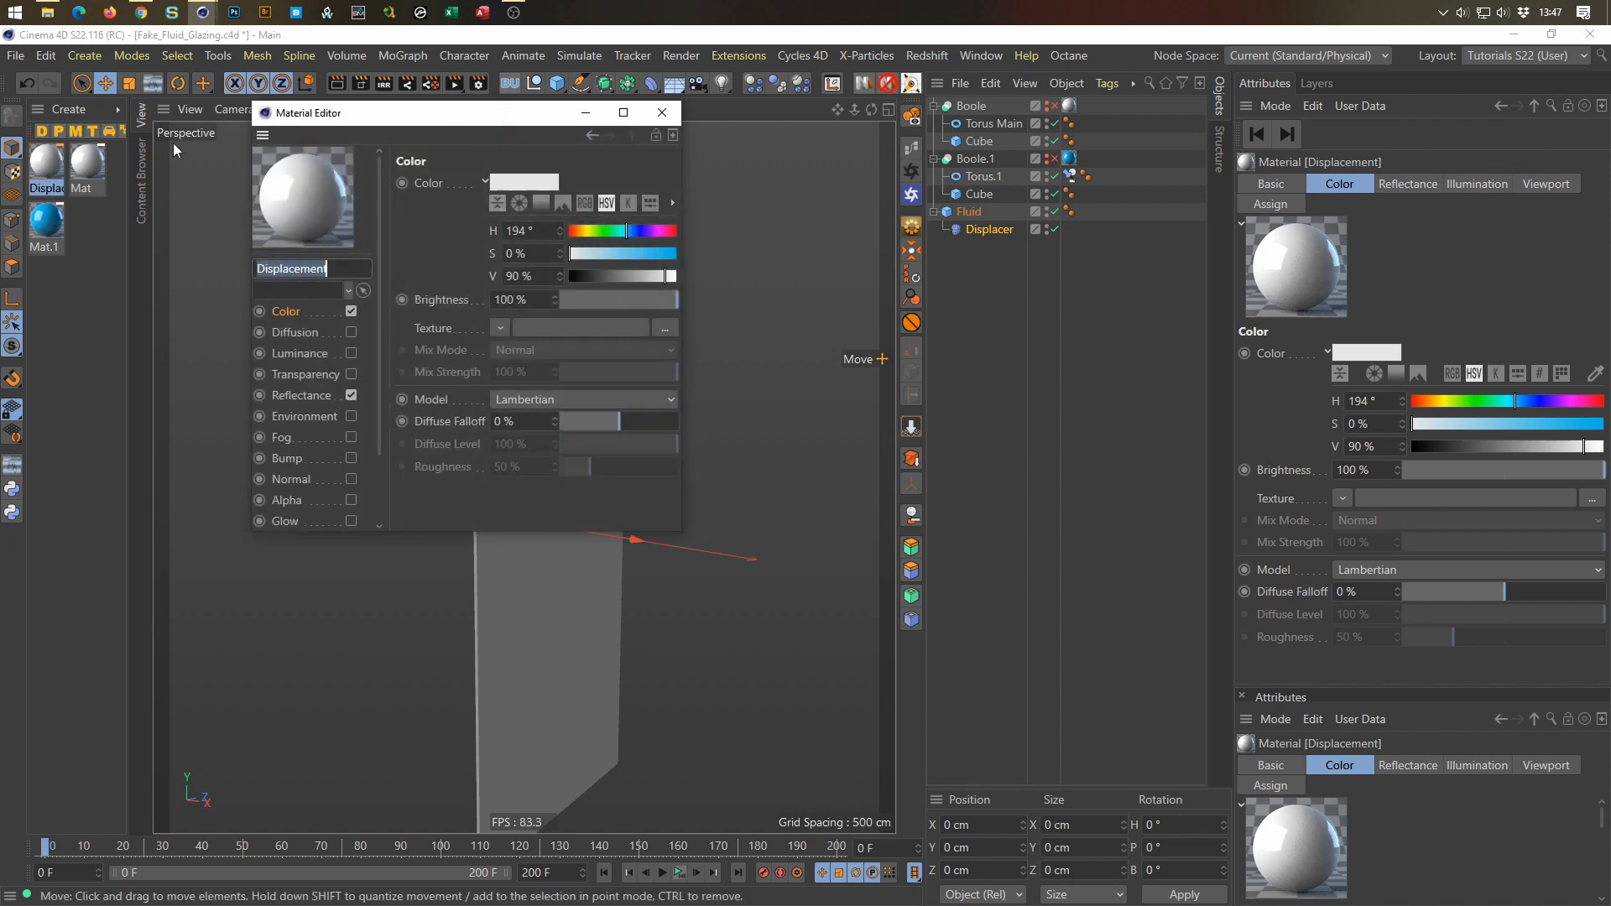
pyautogui.click(351, 395)
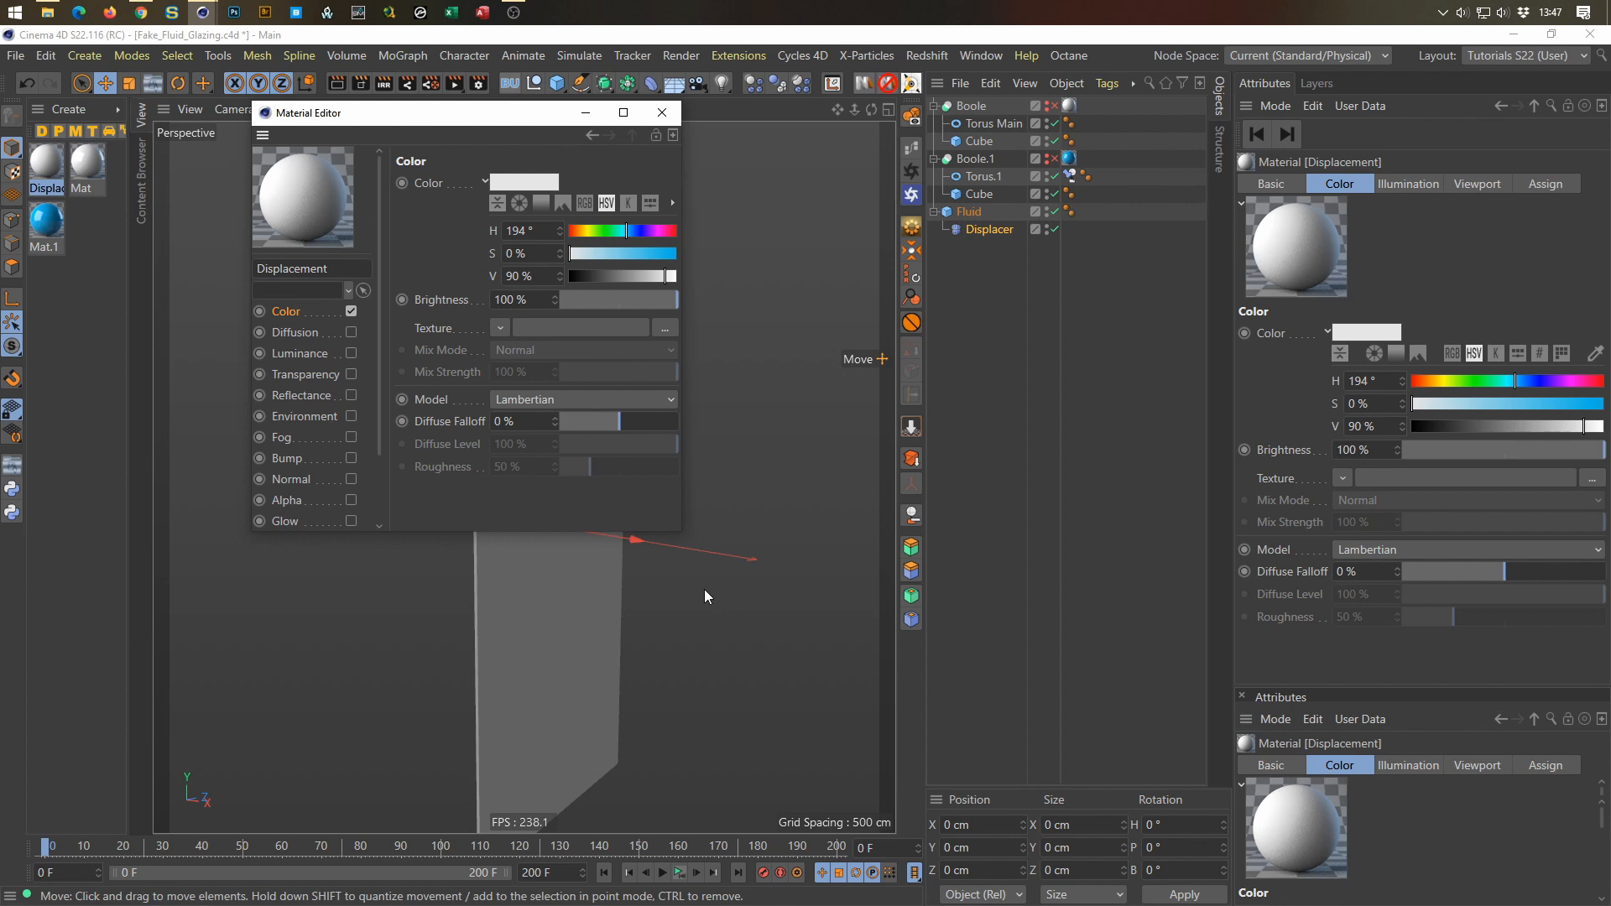
# Step: Load a Noise shader as the texture of the Displacement material's Color channel
pyautogui.moveTo(679, 532); pyautogui.dragTo(821, 776)
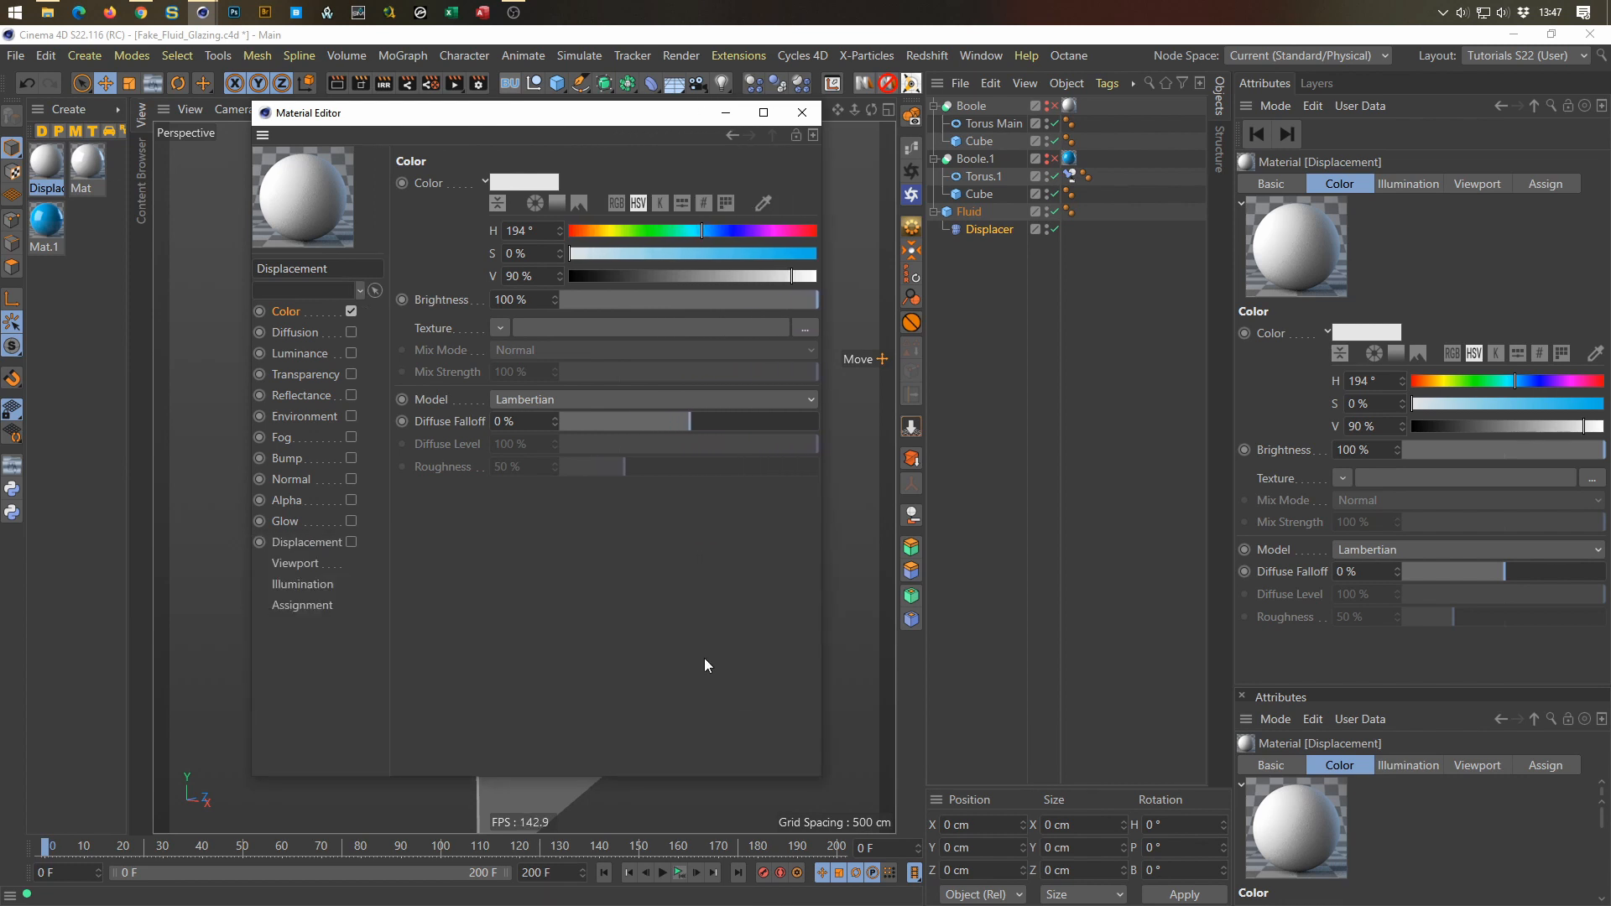
pyautogui.click(499, 328)
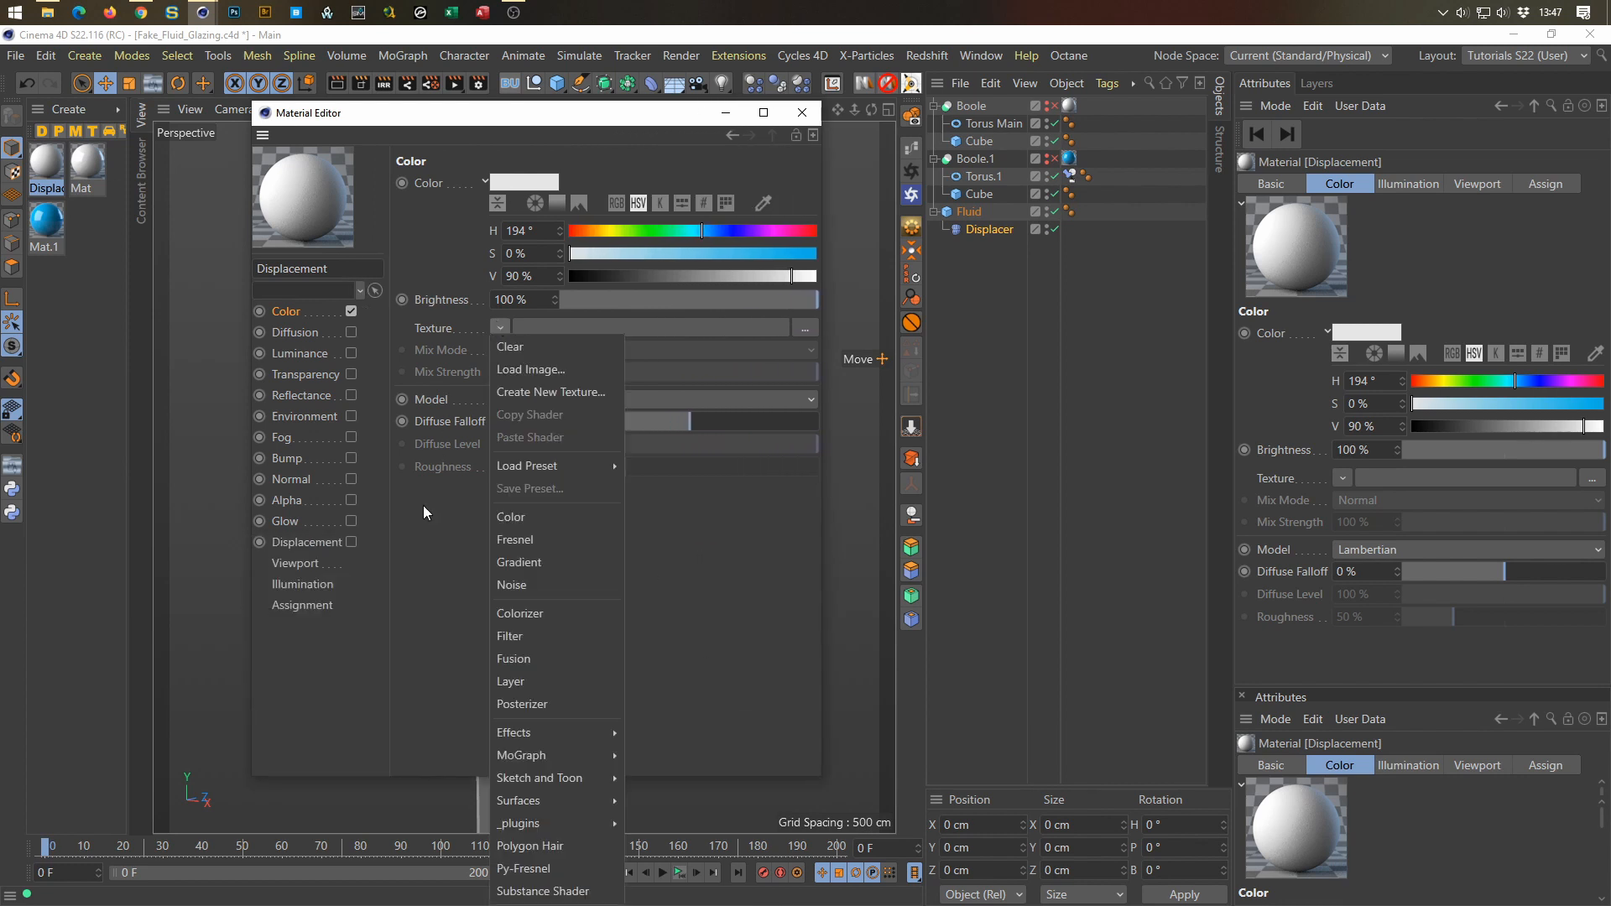
pyautogui.click(542, 584)
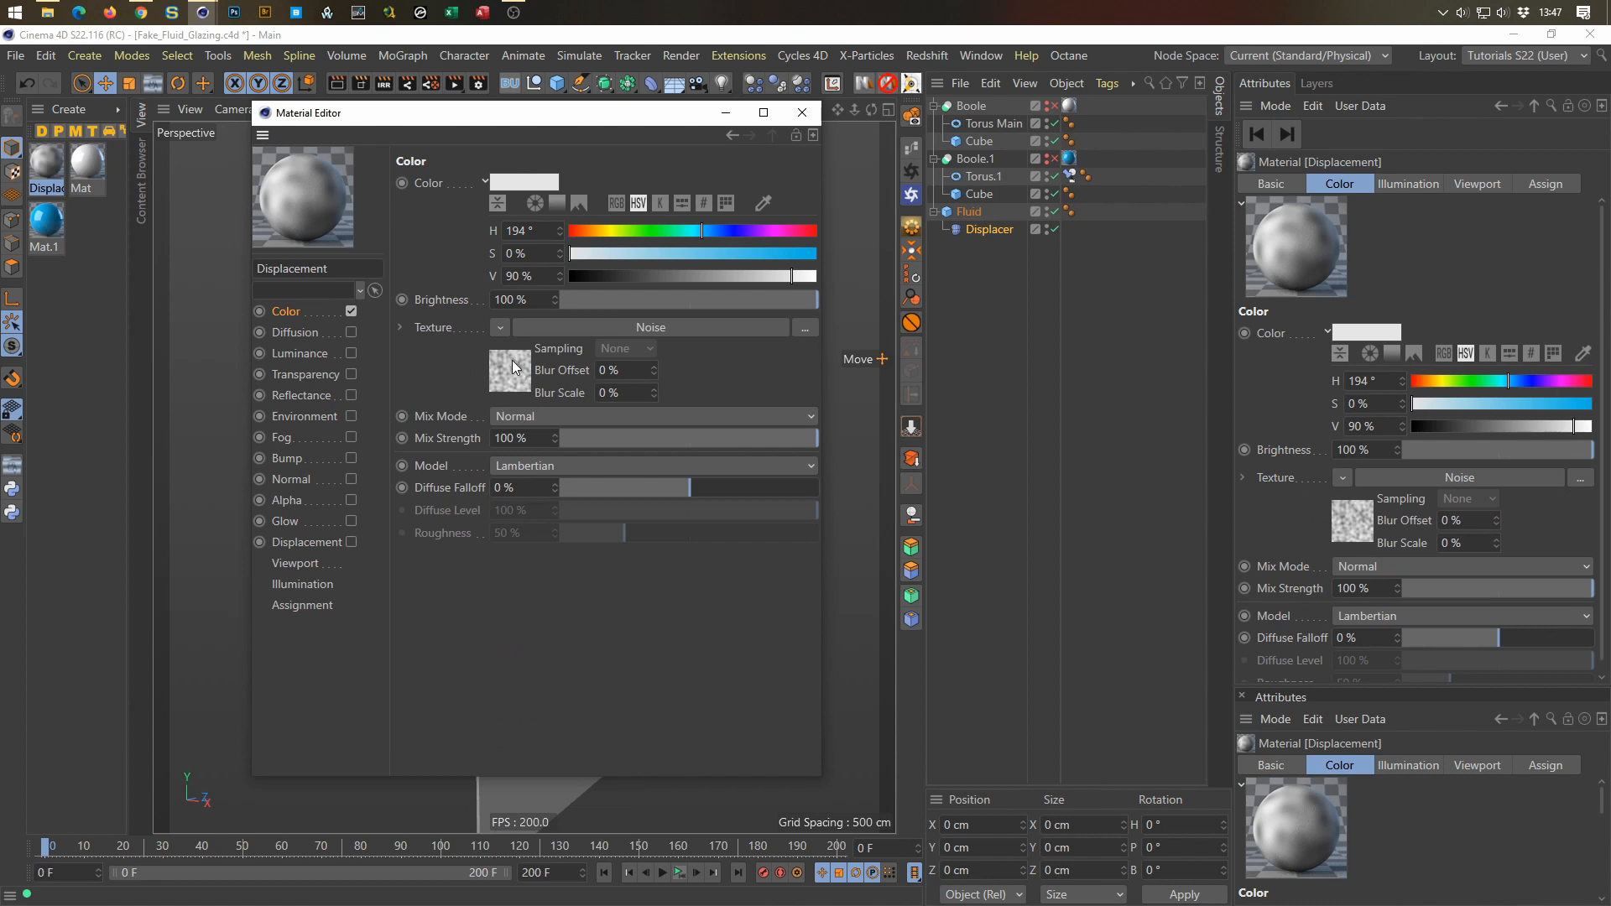
# Step: Apply the Displacement material to the Fluid panel
pyautogui.moveTo(568, 112); pyautogui.dragTo(1138, 303)
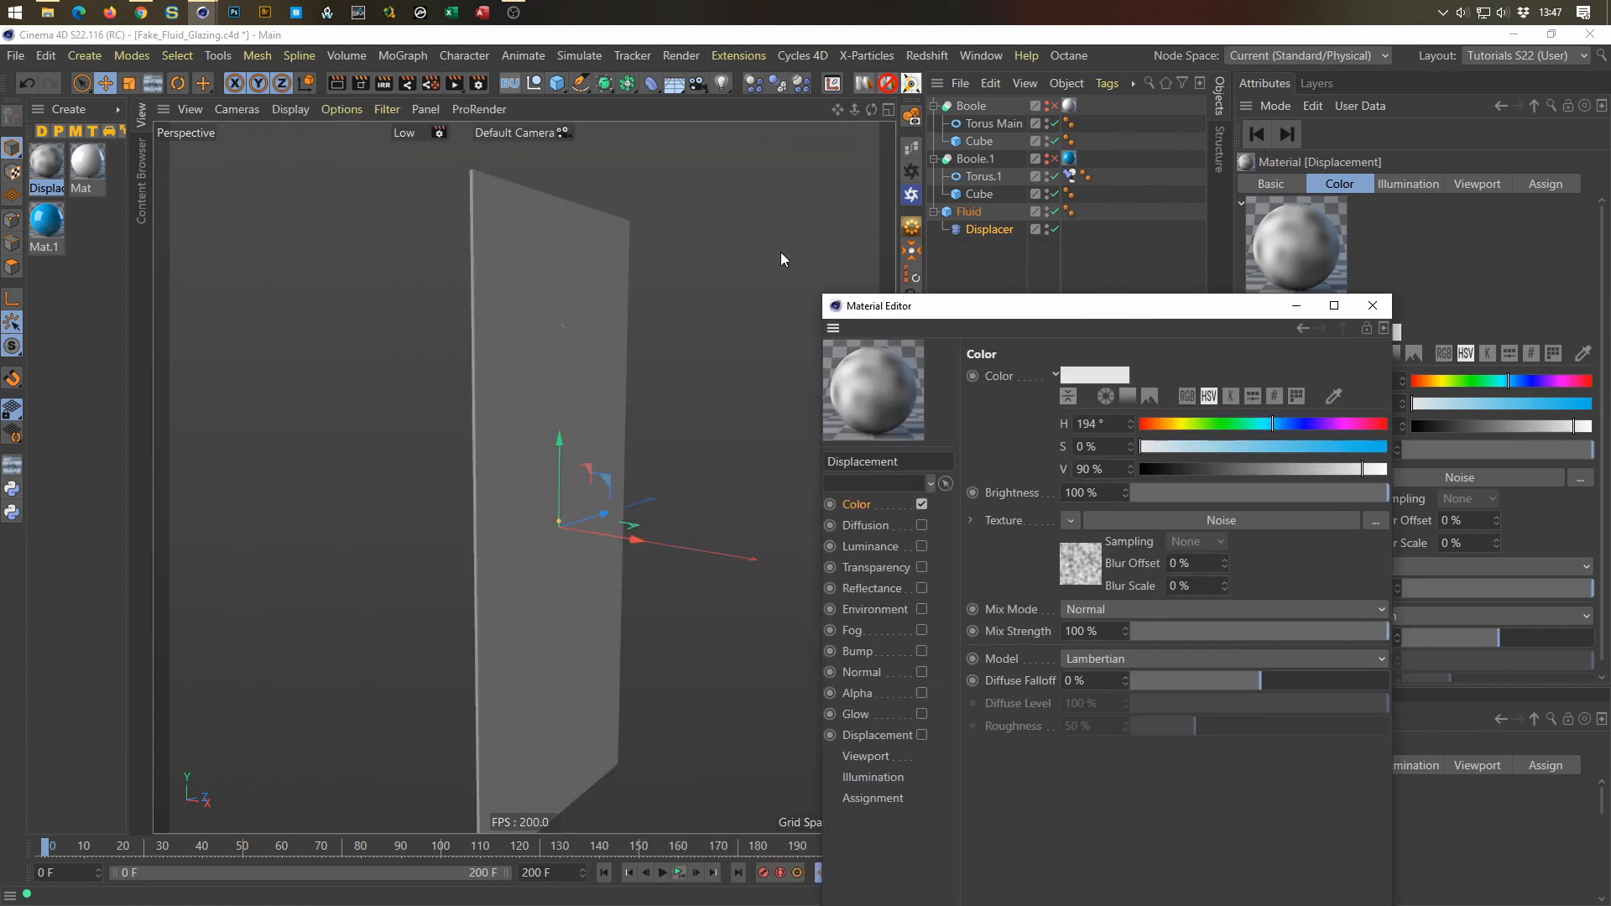
pyautogui.moveTo(542, 480); pyautogui.dragTo(541, 487)
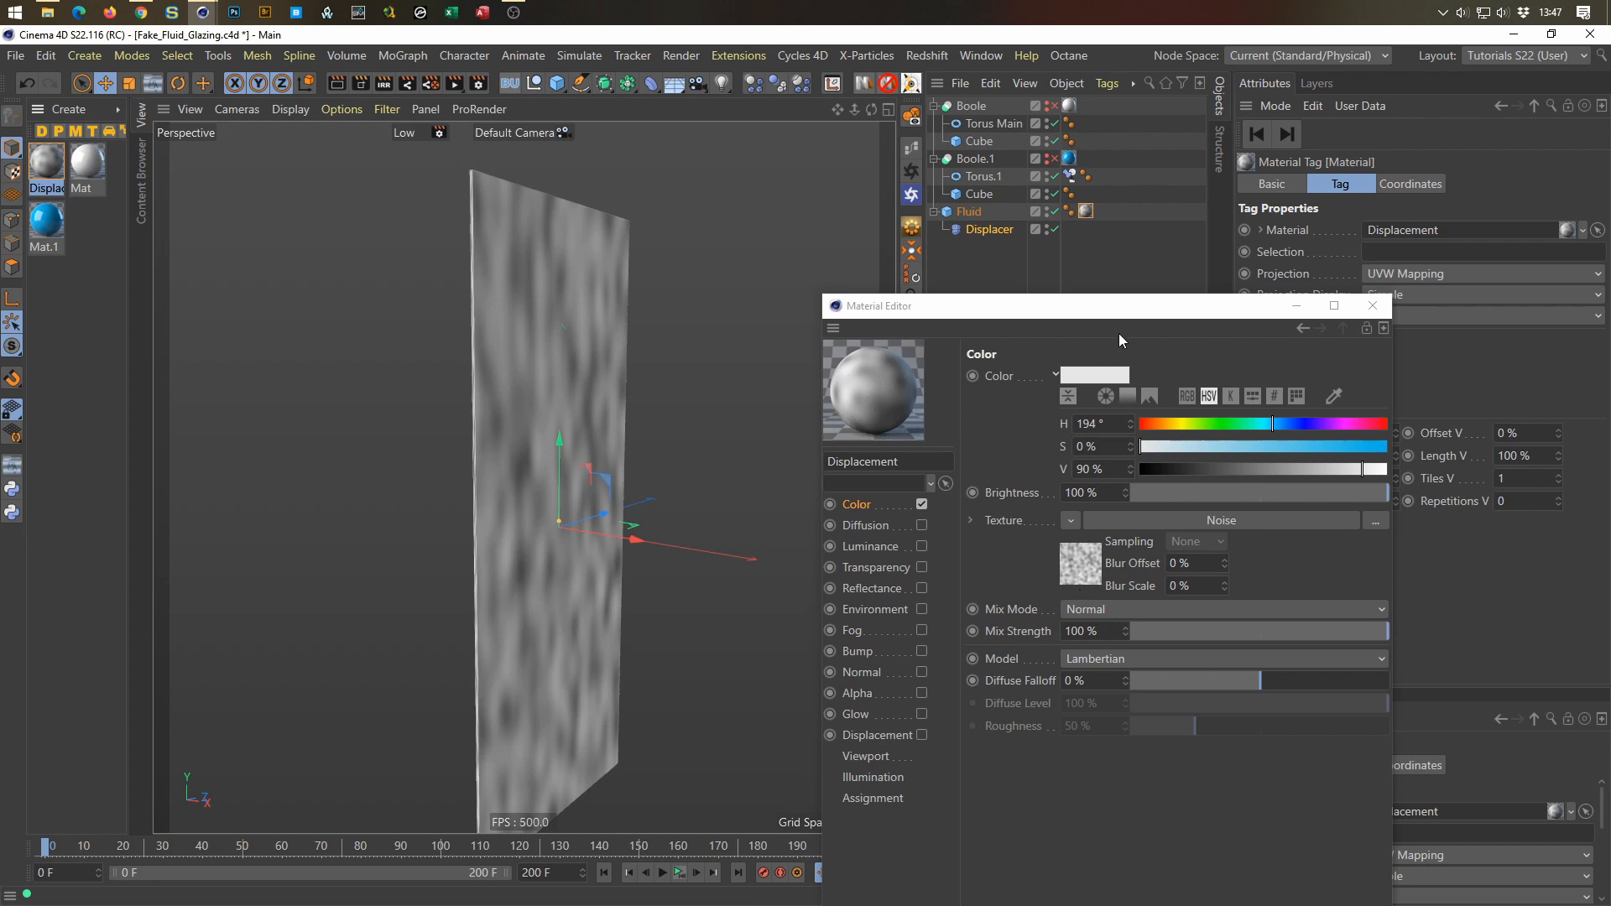
pyautogui.moveTo(1111, 309); pyautogui.dragTo(928, 218)
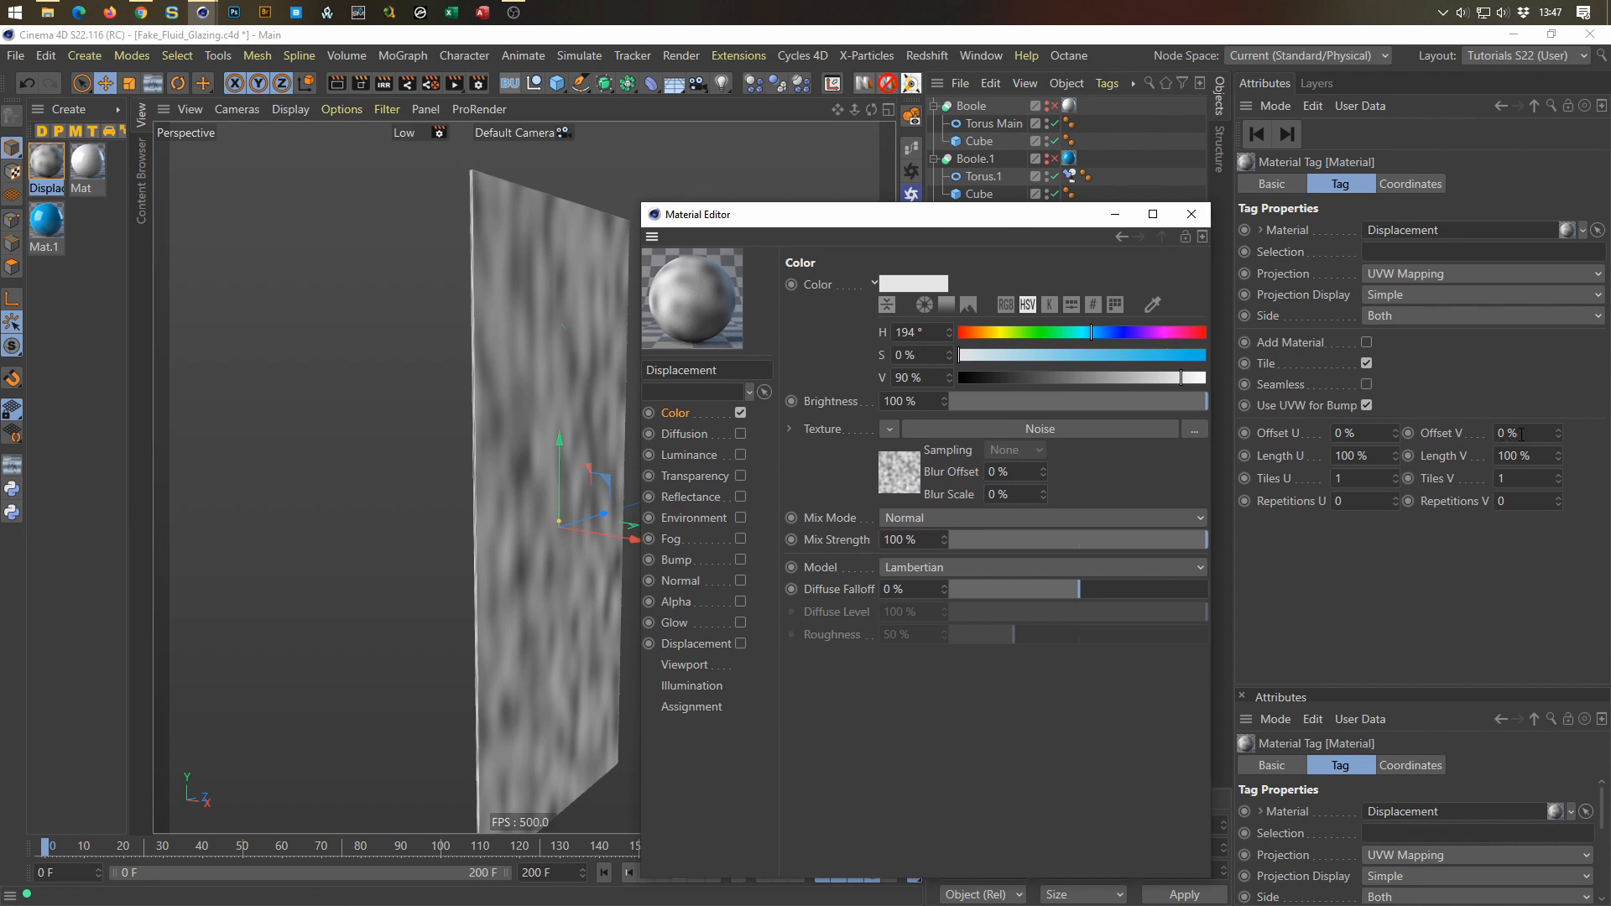
# Step: Shift the material tag's Offset V to 18 % and open the Noise shader's properties
pyautogui.click(1397, 431)
pyautogui.click(1397, 438)
pyautogui.click(1558, 437)
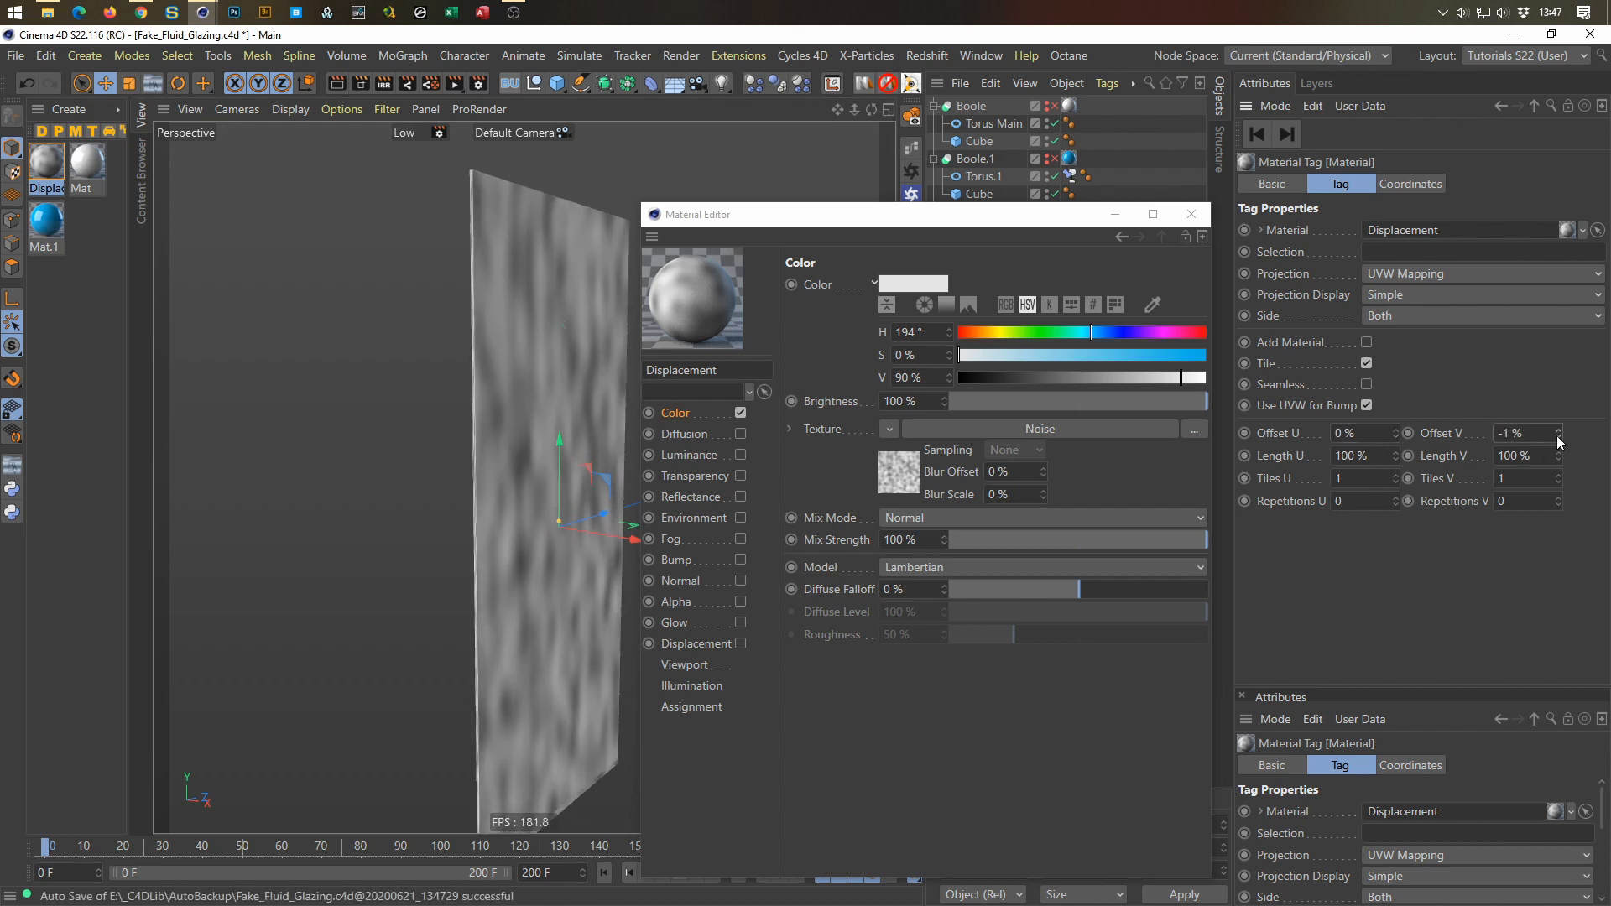
pyautogui.moveTo(1558, 436); pyautogui.dragTo(1557, 415)
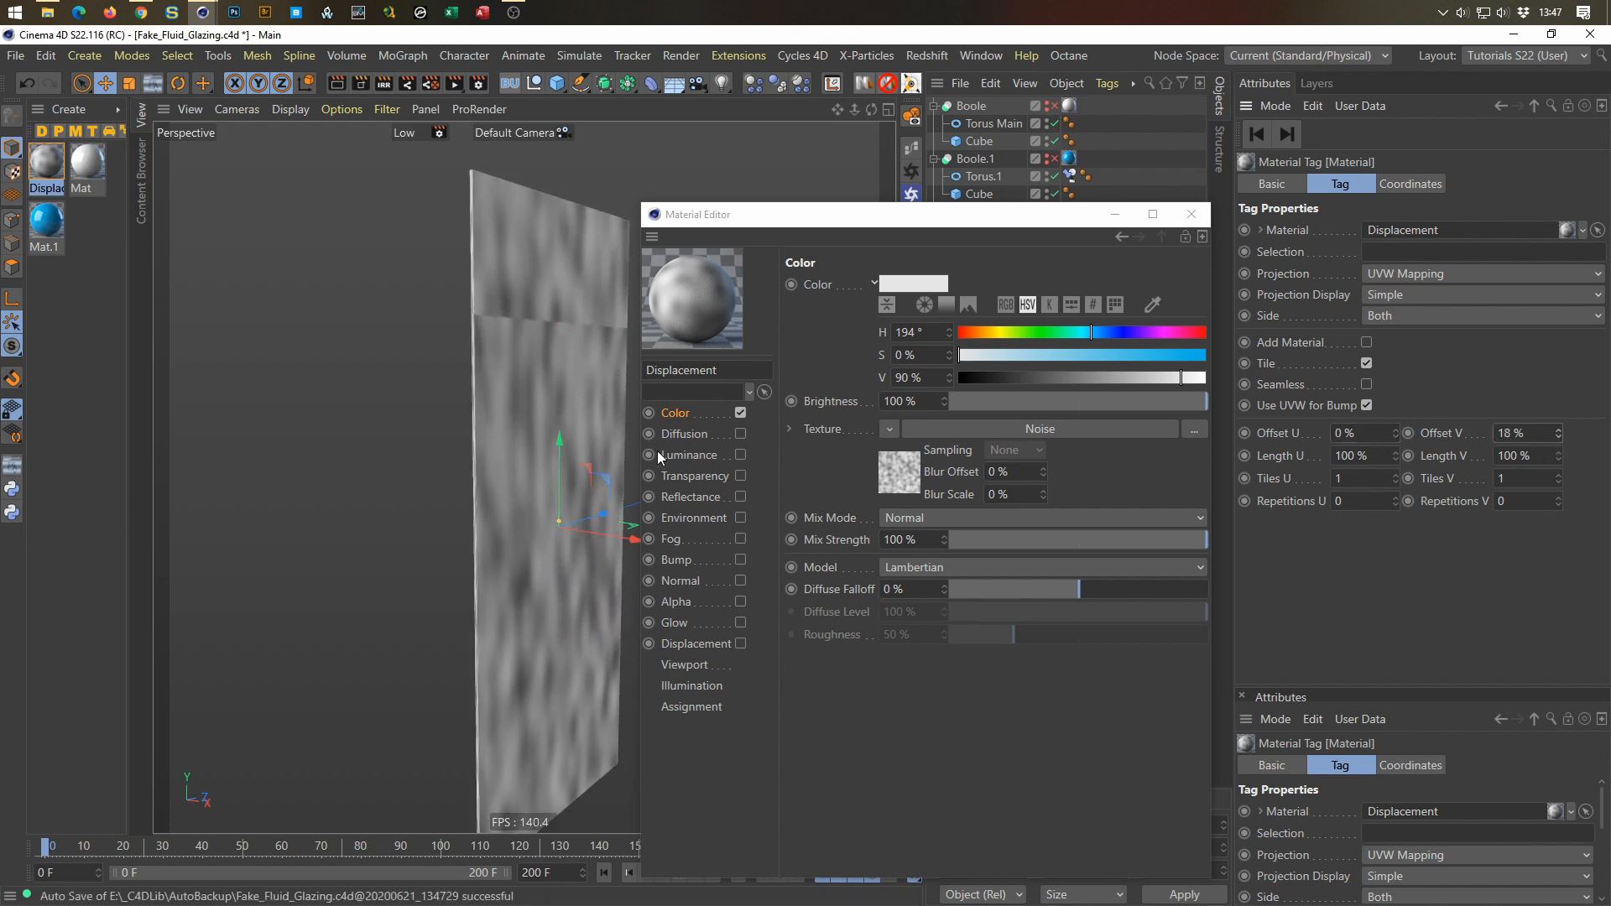
pyautogui.click(913, 430)
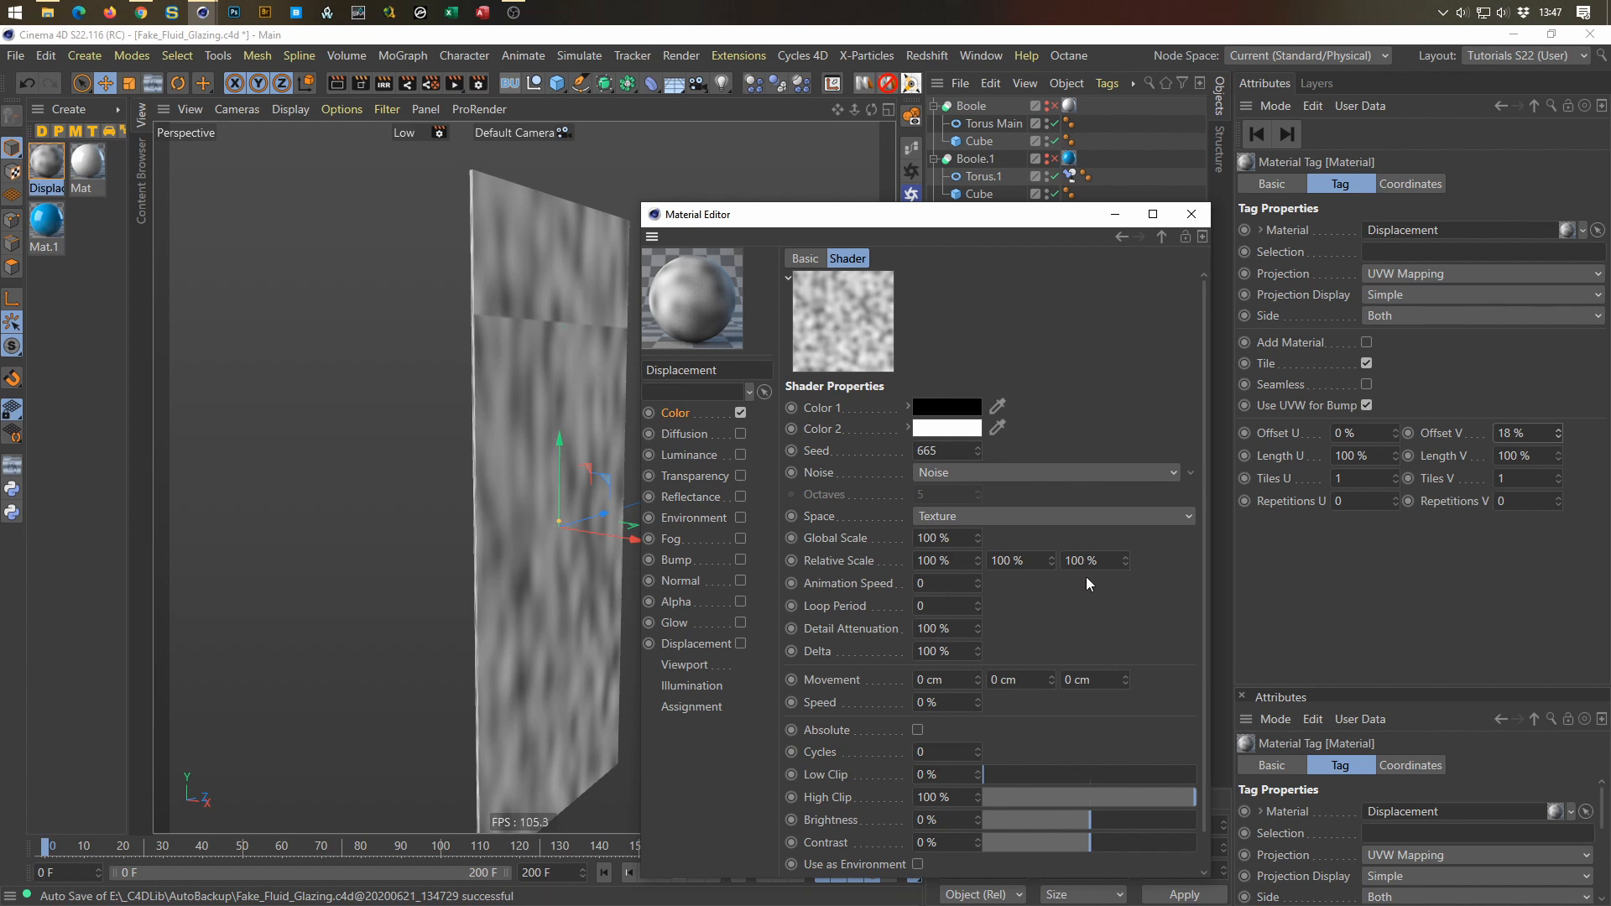
# Step: Enable Seamless on the Displacement material tag, test the offset, and reset Offset V to 0 %
pyautogui.click(1367, 385)
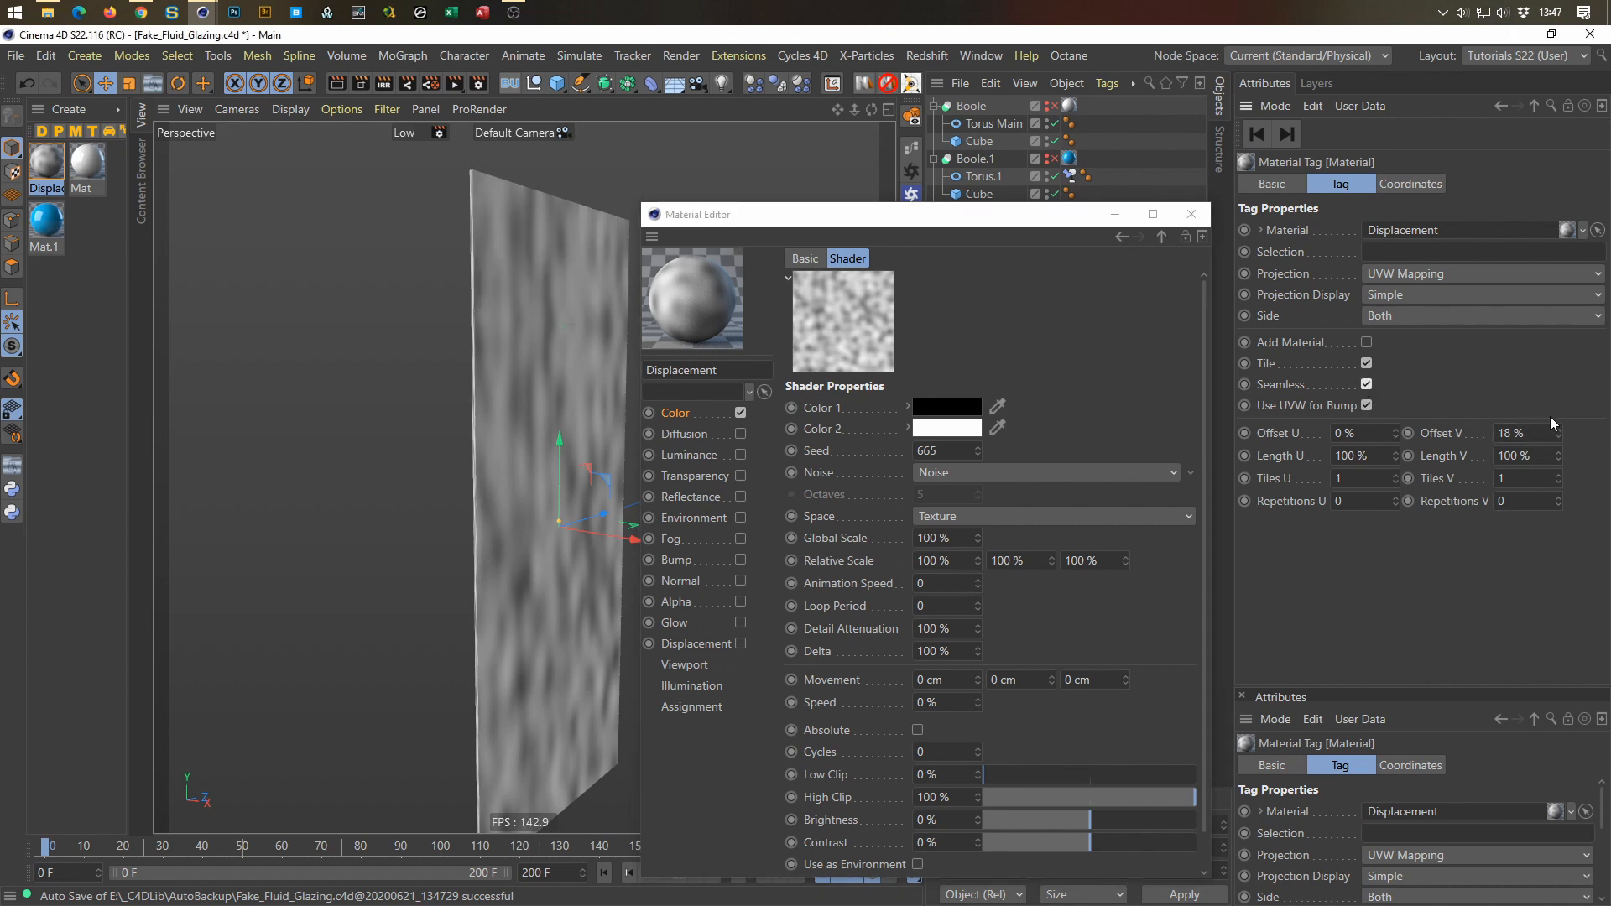
pyautogui.moveTo(1558, 434); pyautogui.dragTo(1559, 470)
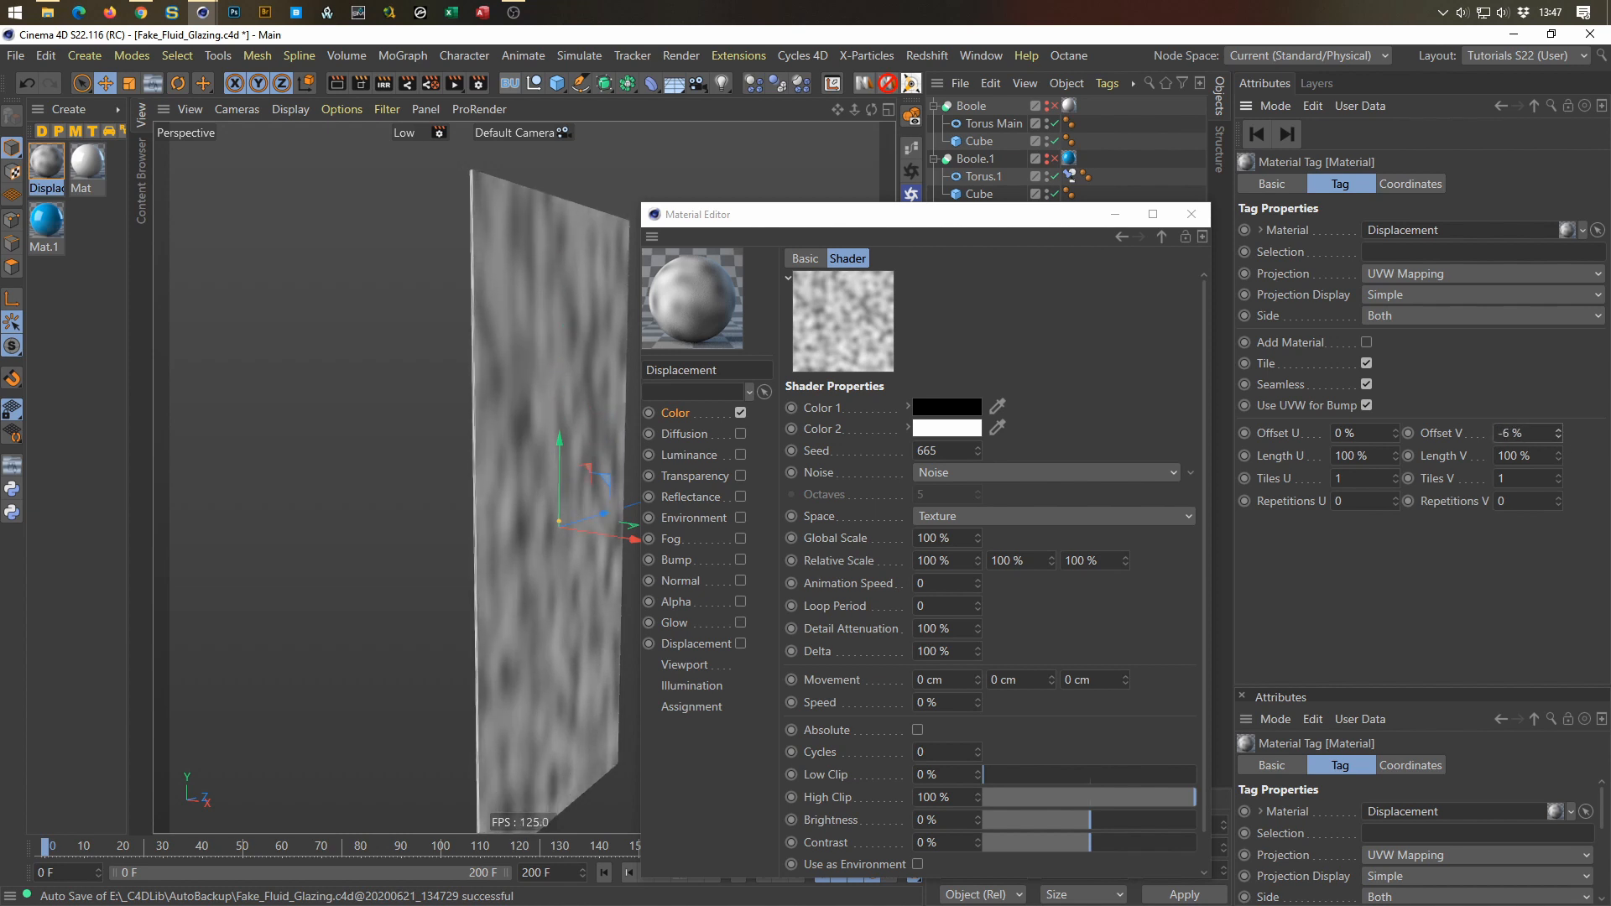
pyautogui.rightClick(1559, 436)
# Step: Try keyframing the material tag's Offset V from 0 % at frame 0 to 100 % at frame 200, and delete that animation
pyautogui.keyDown('ctrl'); pyautogui.click(1408, 433); pyautogui.keyUp('ctrl')
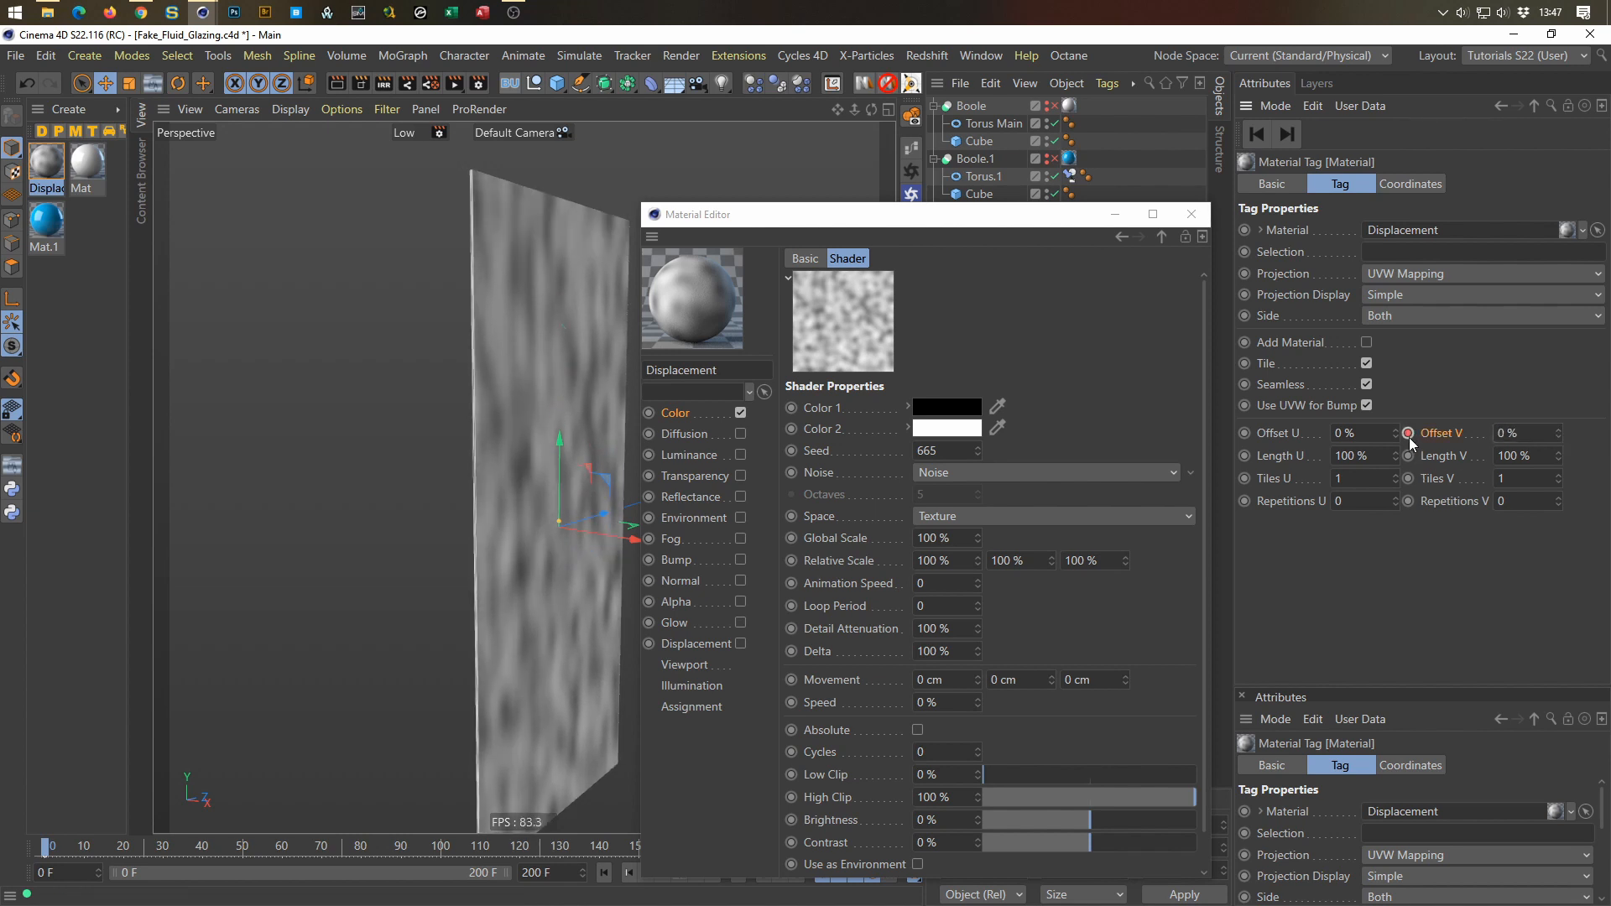
pyautogui.click(1191, 214)
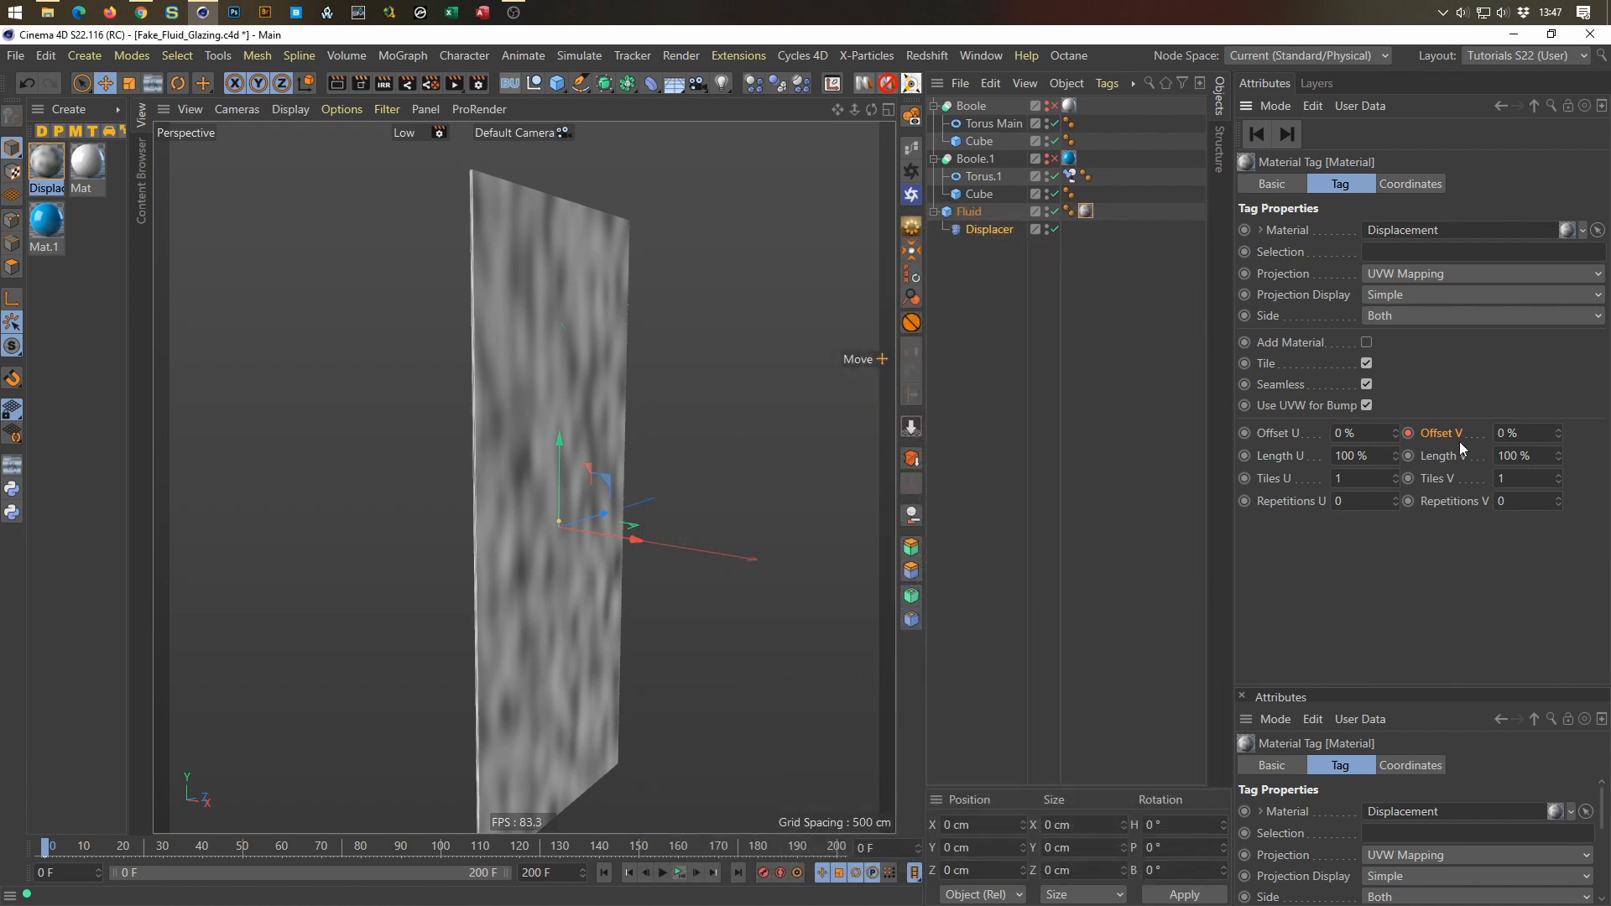
pyautogui.doubleClick(896, 843)
pyautogui.write('200')
pyautogui.press('Return')
pyautogui.moveTo(1522, 435); pyautogui.dragTo(1408, 477)
pyautogui.write('100')
pyautogui.press('Return')
pyautogui.click(1408, 434)
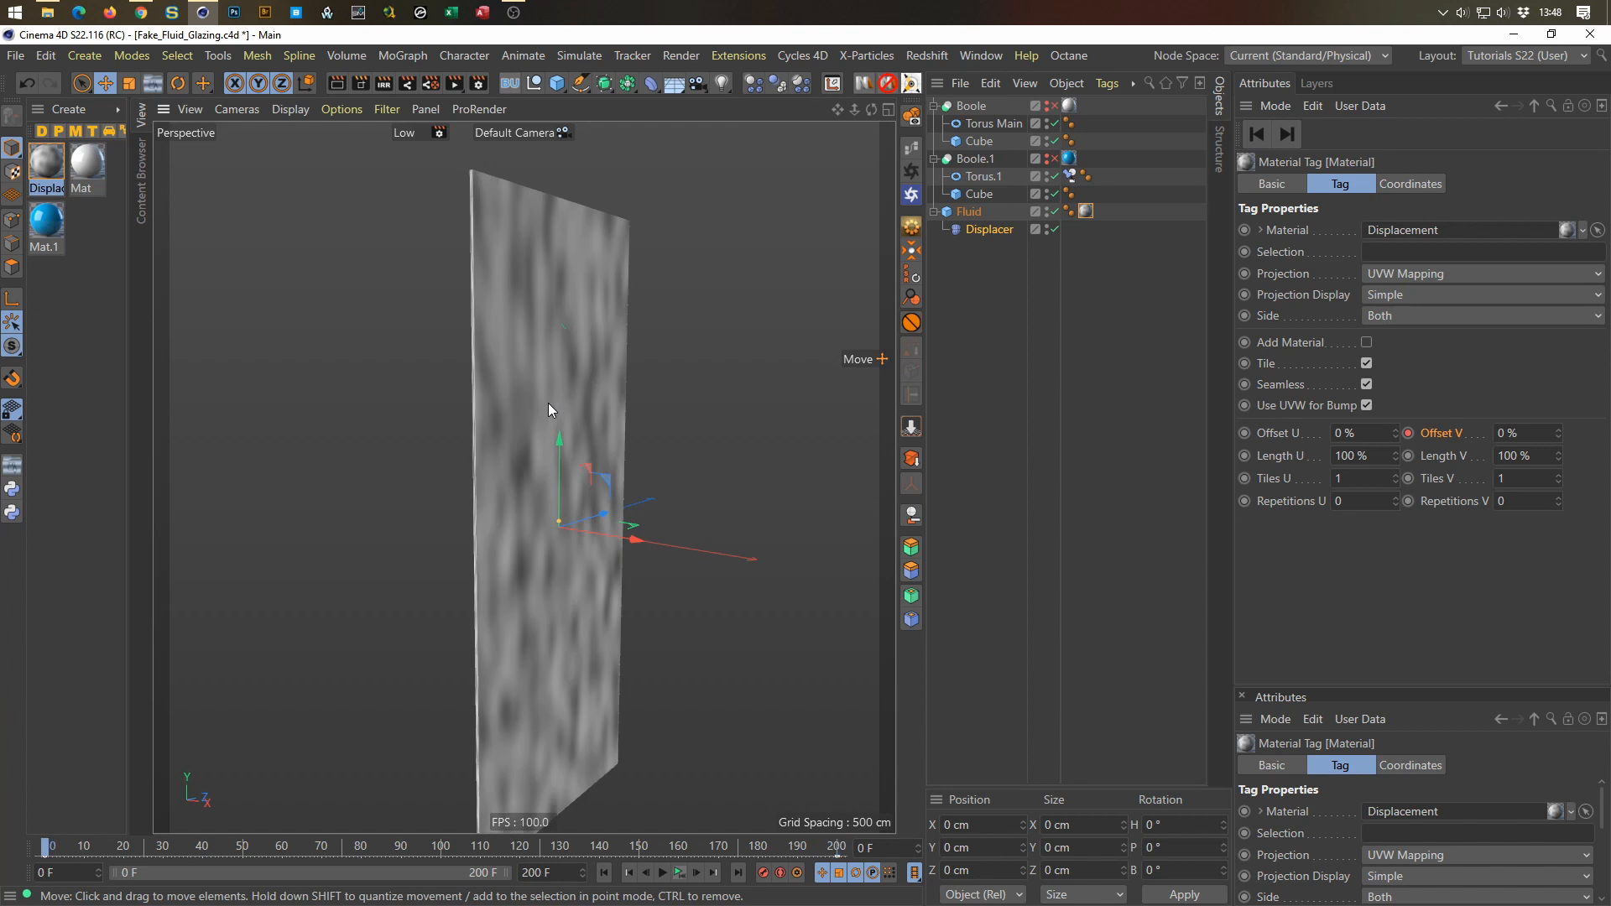
pyautogui.keyDown('ctrl'); pyautogui.keyDown('shift'); pyautogui.click(1408, 435); pyautogui.keyUp('shift'); pyautogui.keyUp('ctrl')
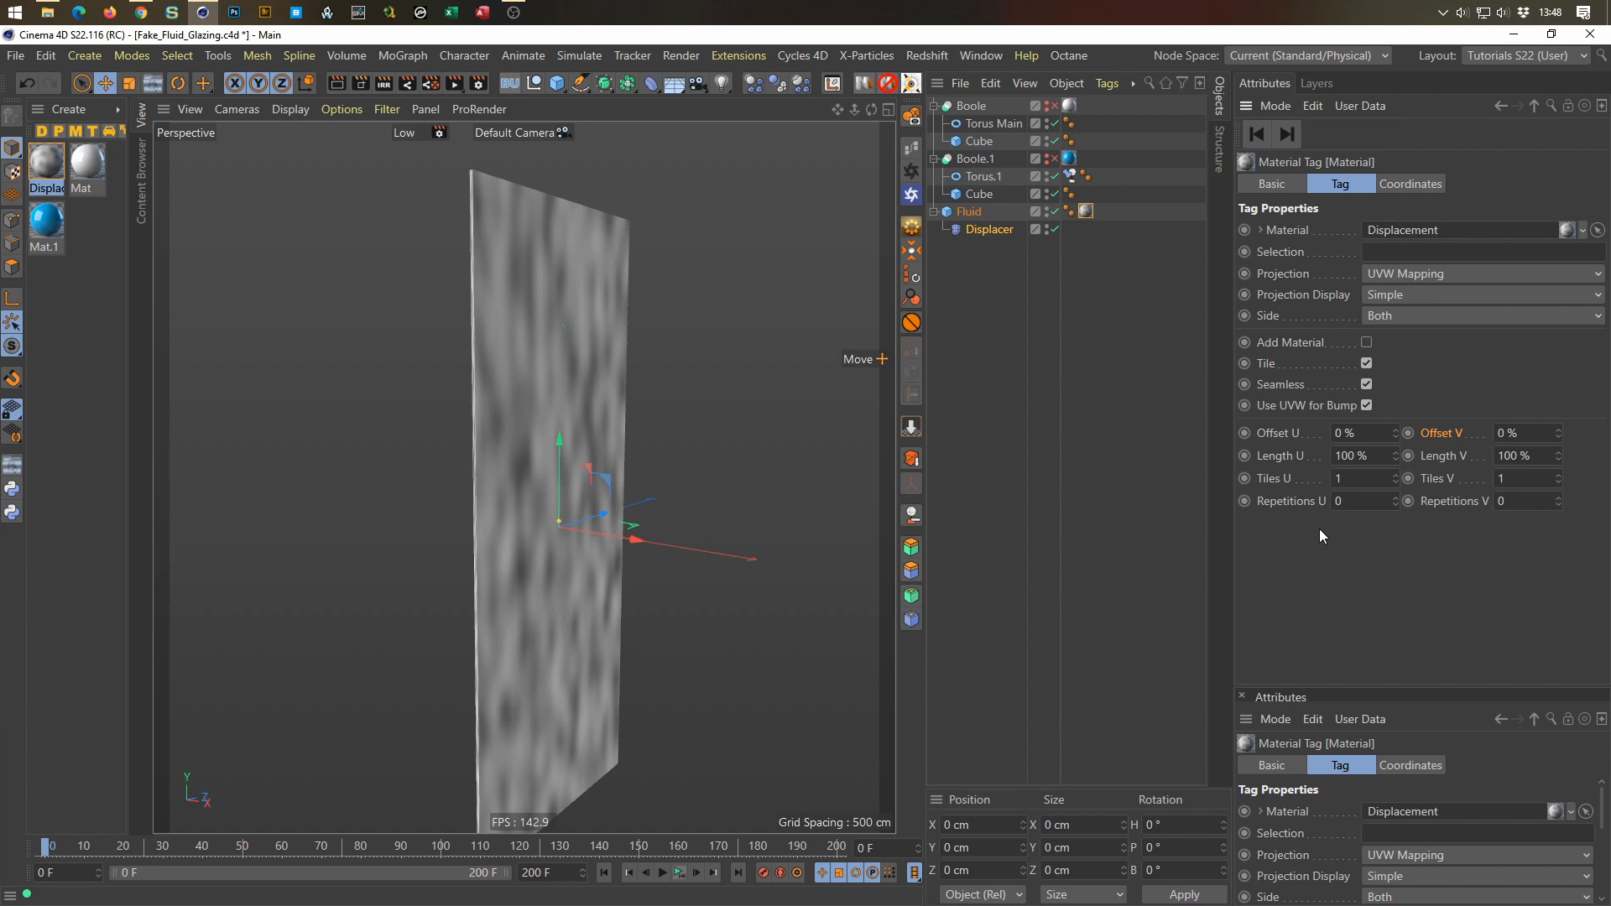
# Step: Launch Photoshop in the background and add a Bake Material tag to the Fluid object
pyautogui.click(234, 14)
pyautogui.click(969, 213)
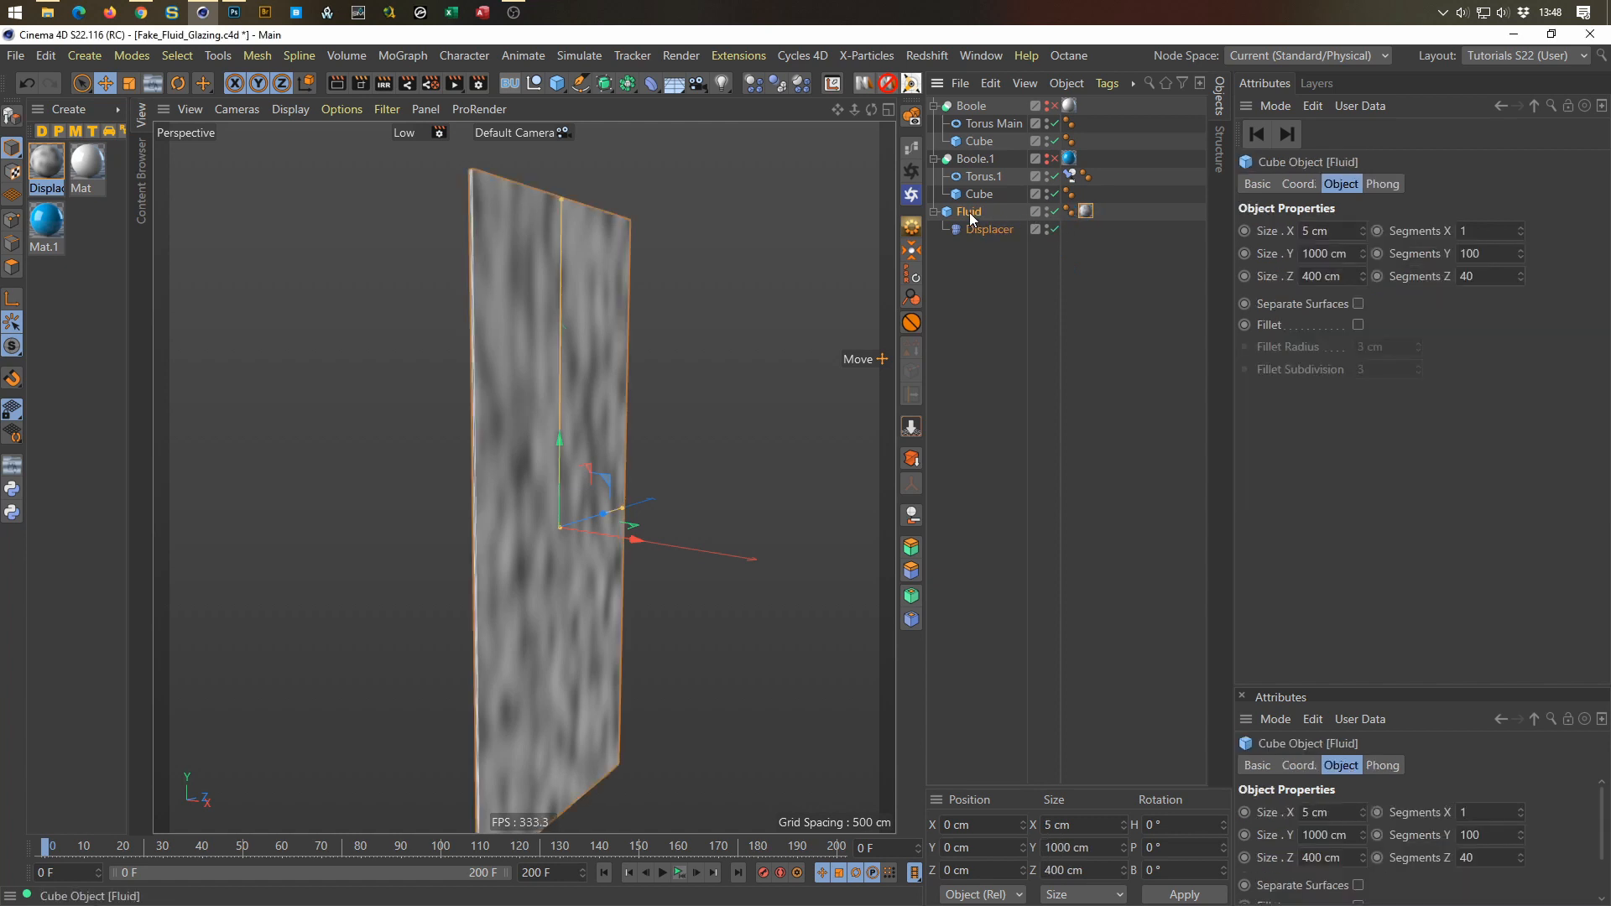
pyautogui.rightClick(969, 213)
pyautogui.moveTo(999, 220)
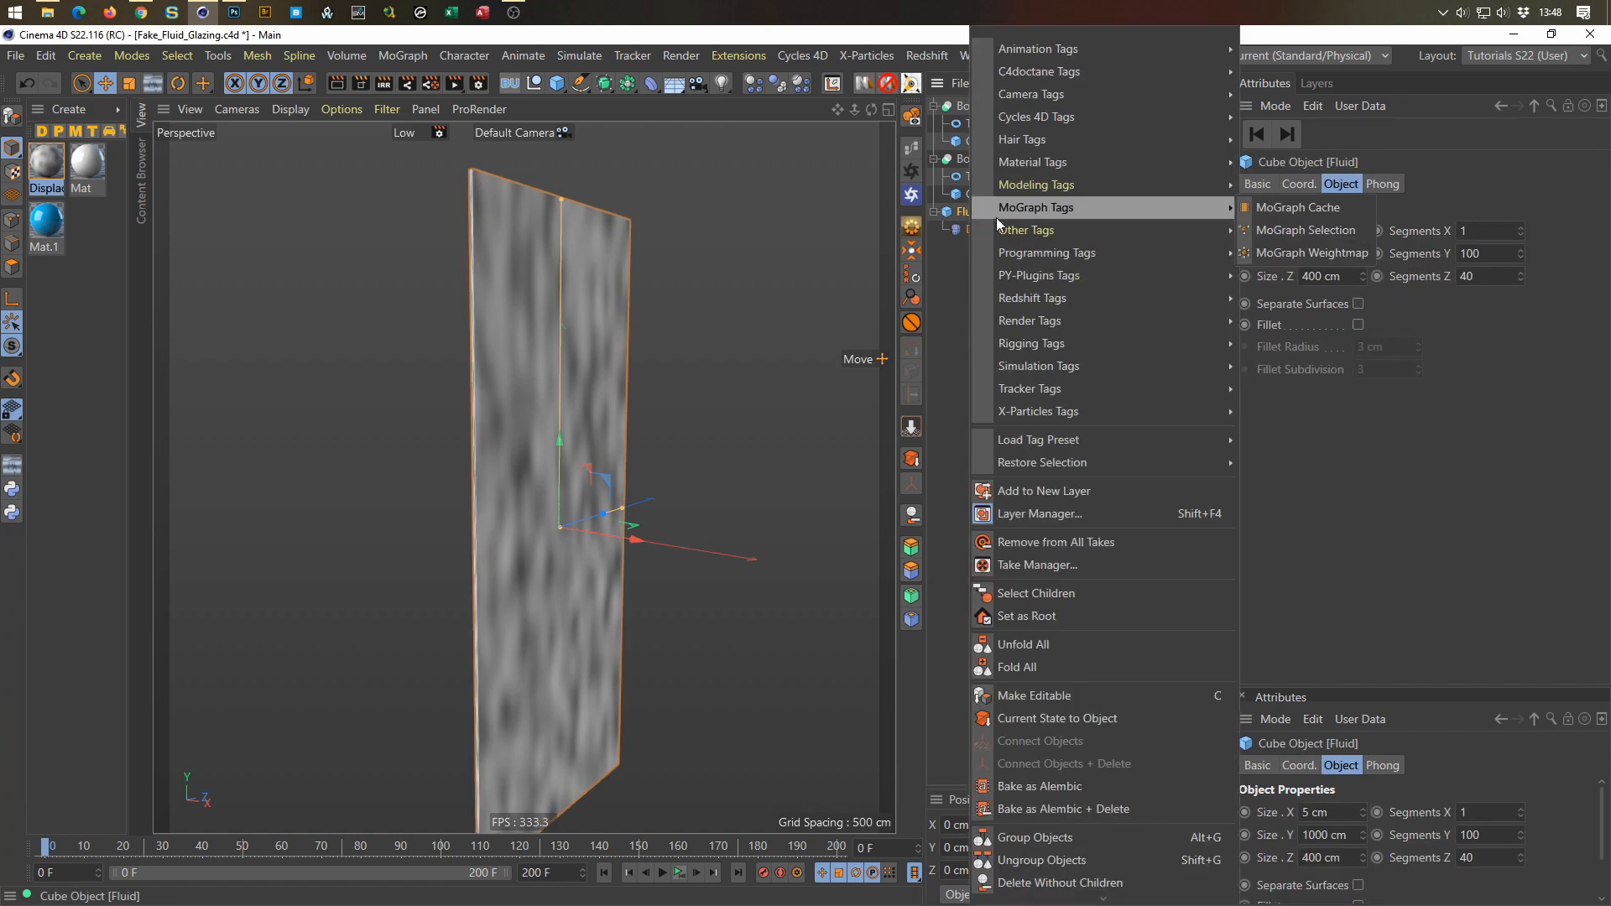
pyautogui.moveTo(1156, 160)
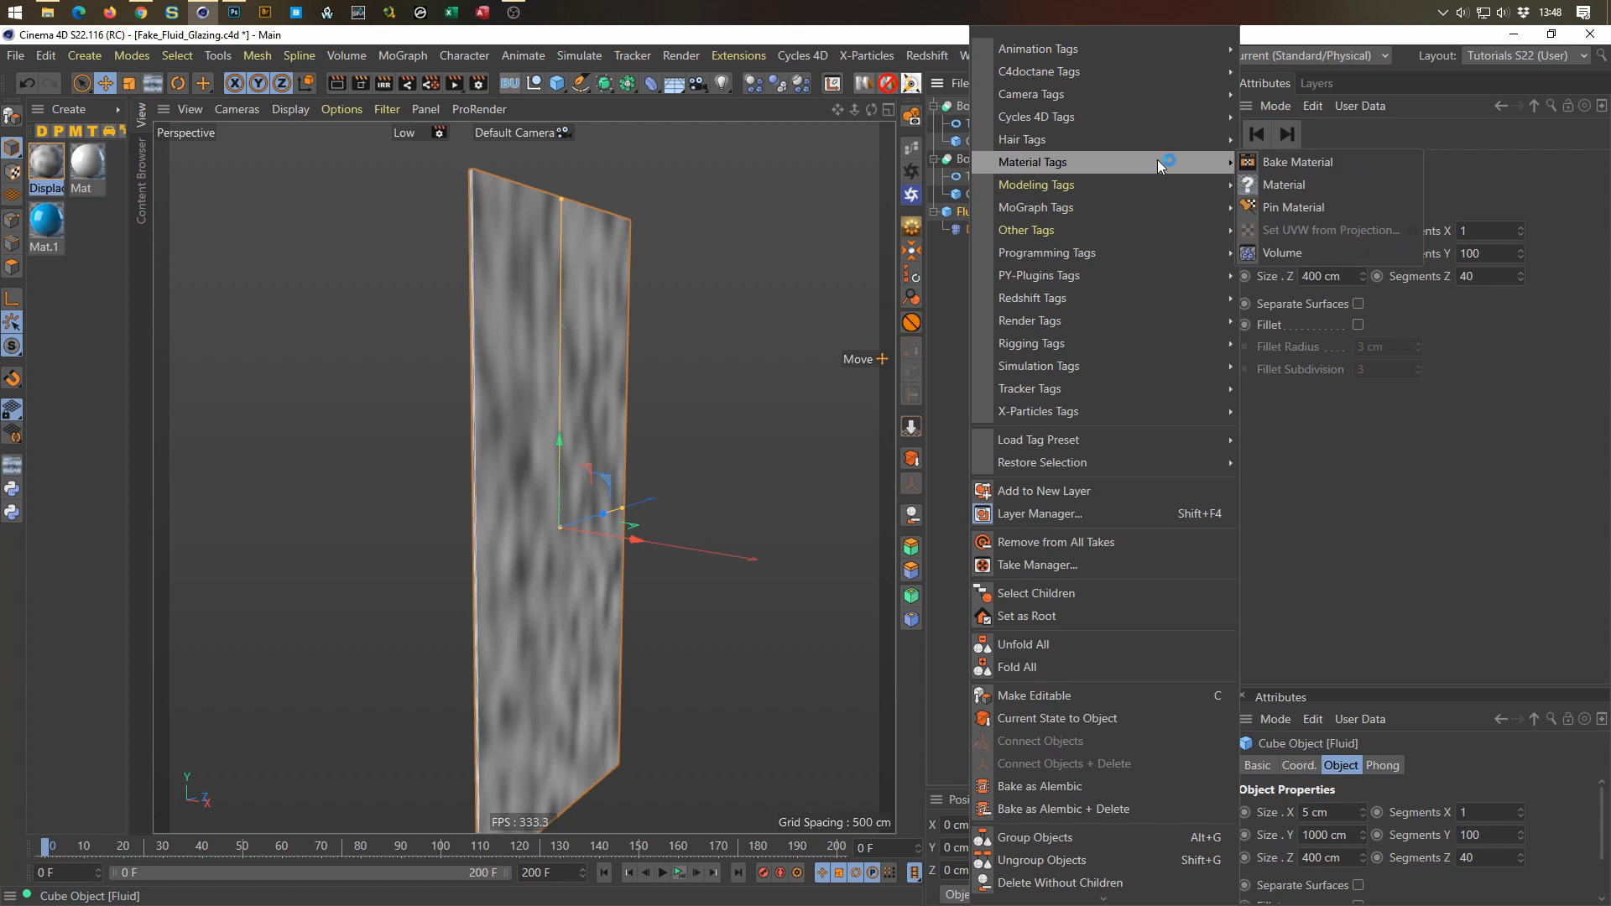
pyautogui.click(1284, 163)
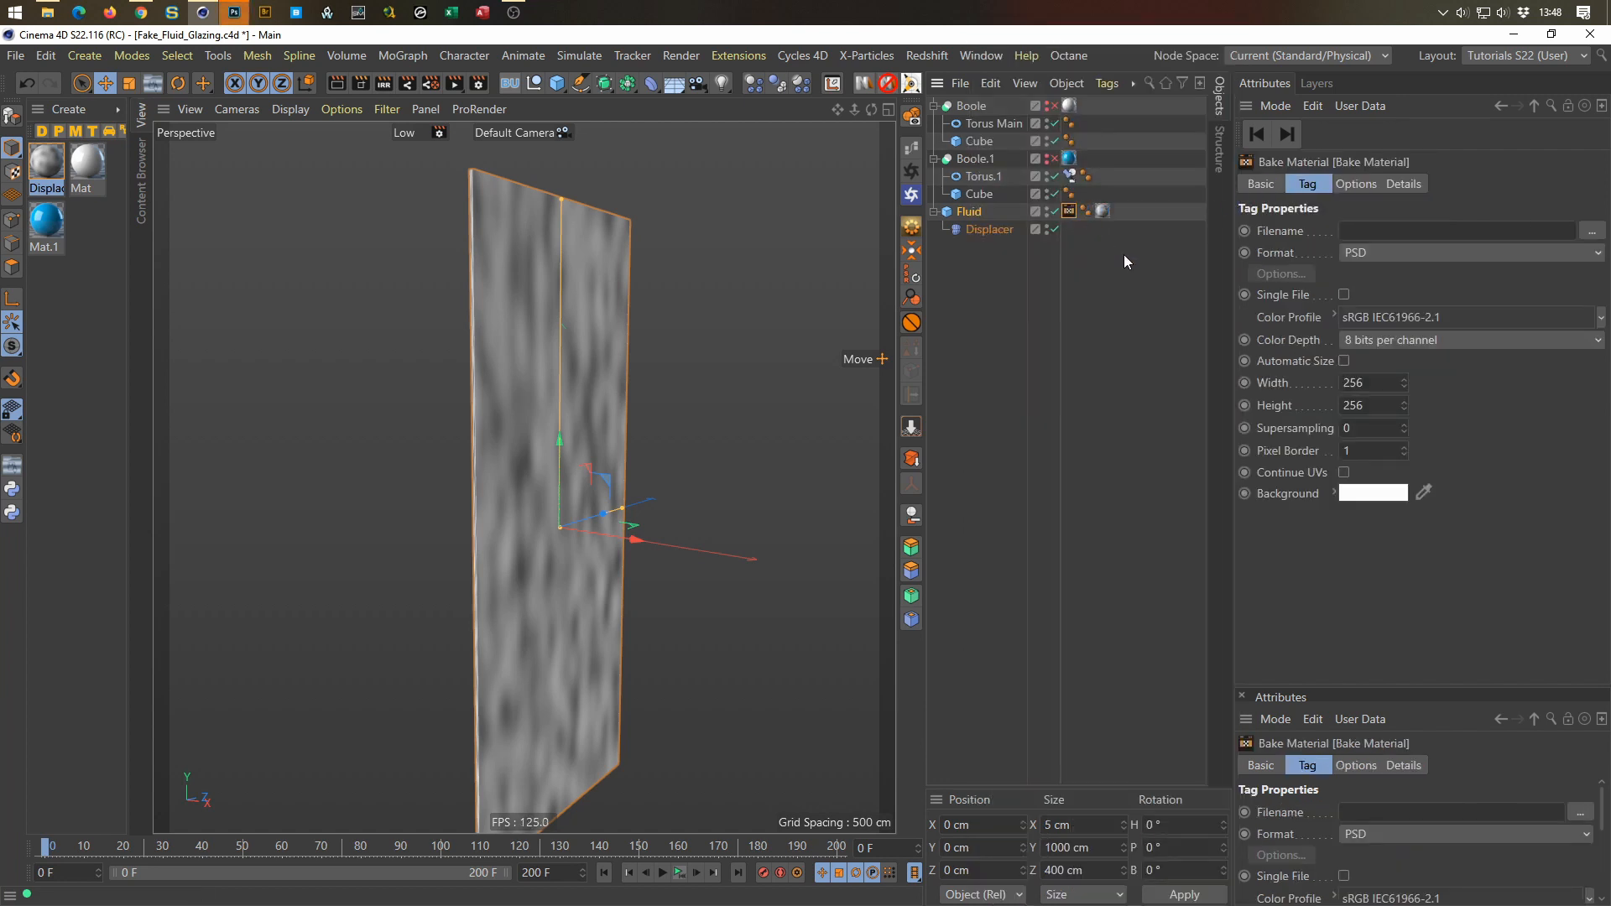
# Step: Set the bake output file to Noise inside a new Footage folder within the Desktop's Fake_Fluid_Glazing folder
pyautogui.click(1392, 230)
pyautogui.write('Noise')
pyautogui.click(1592, 231)
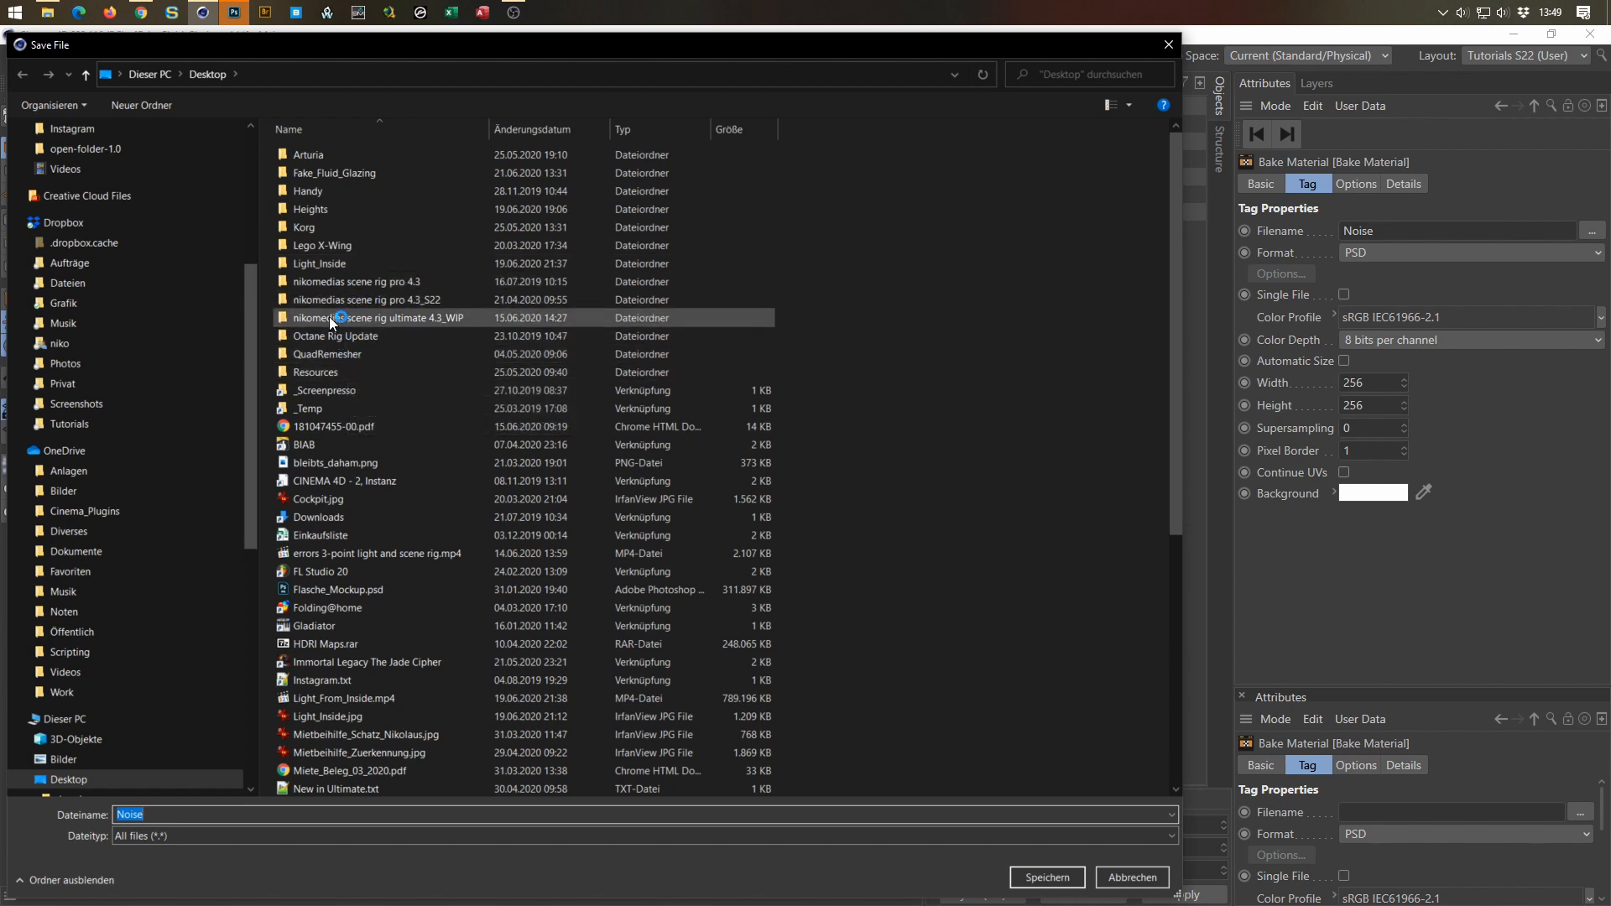
pyautogui.doubleClick(329, 173)
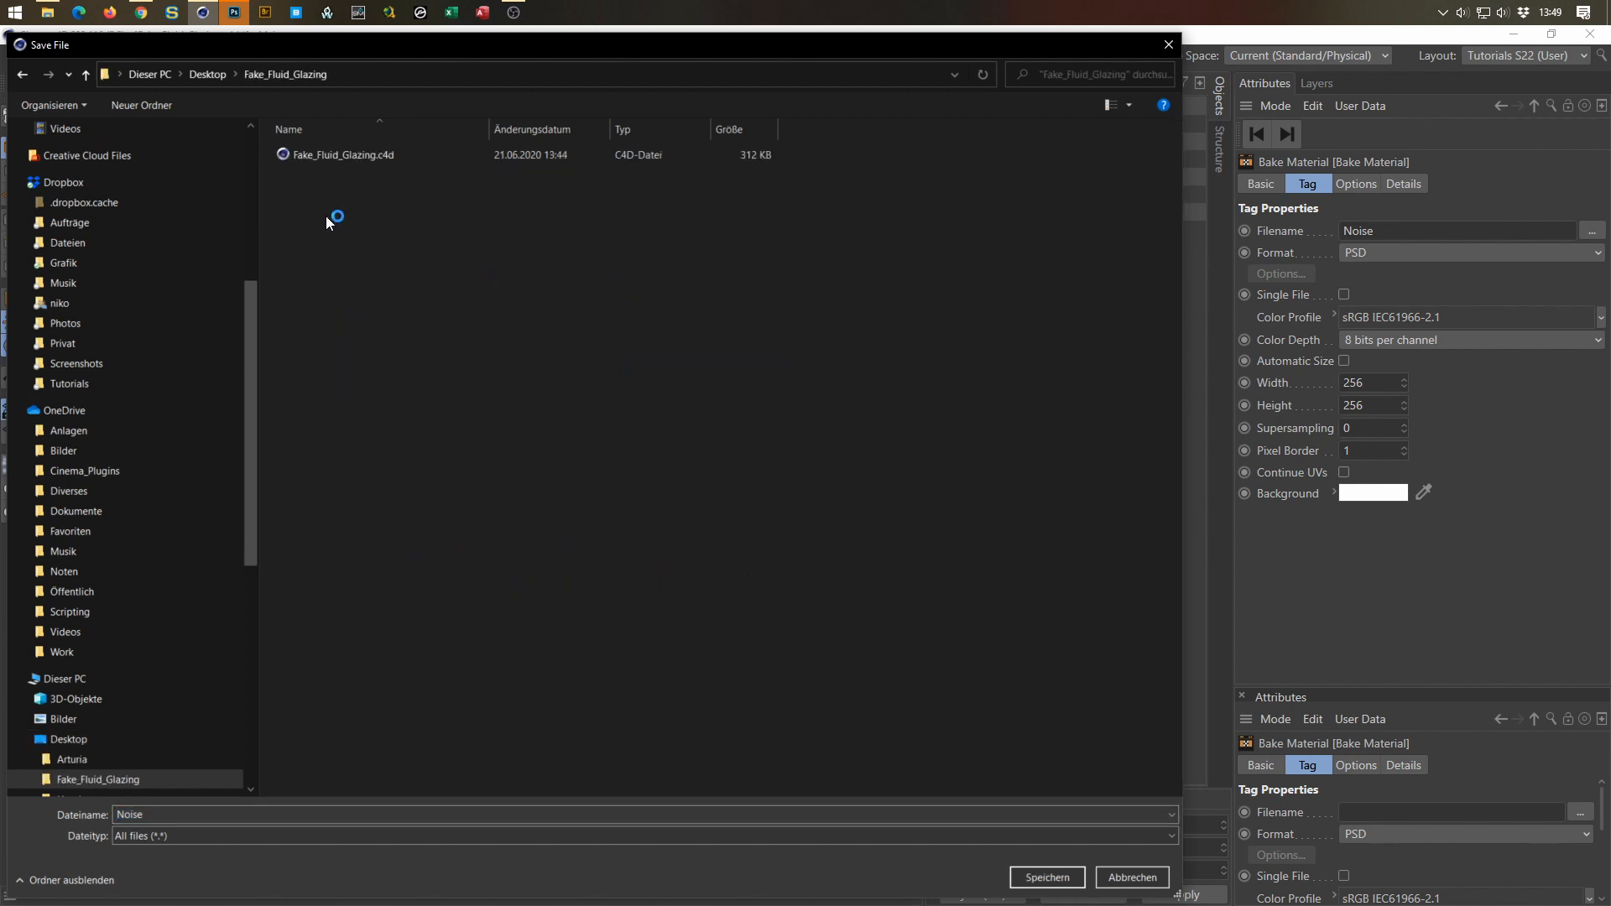
pyautogui.click(166, 105)
pyautogui.write('Footage')
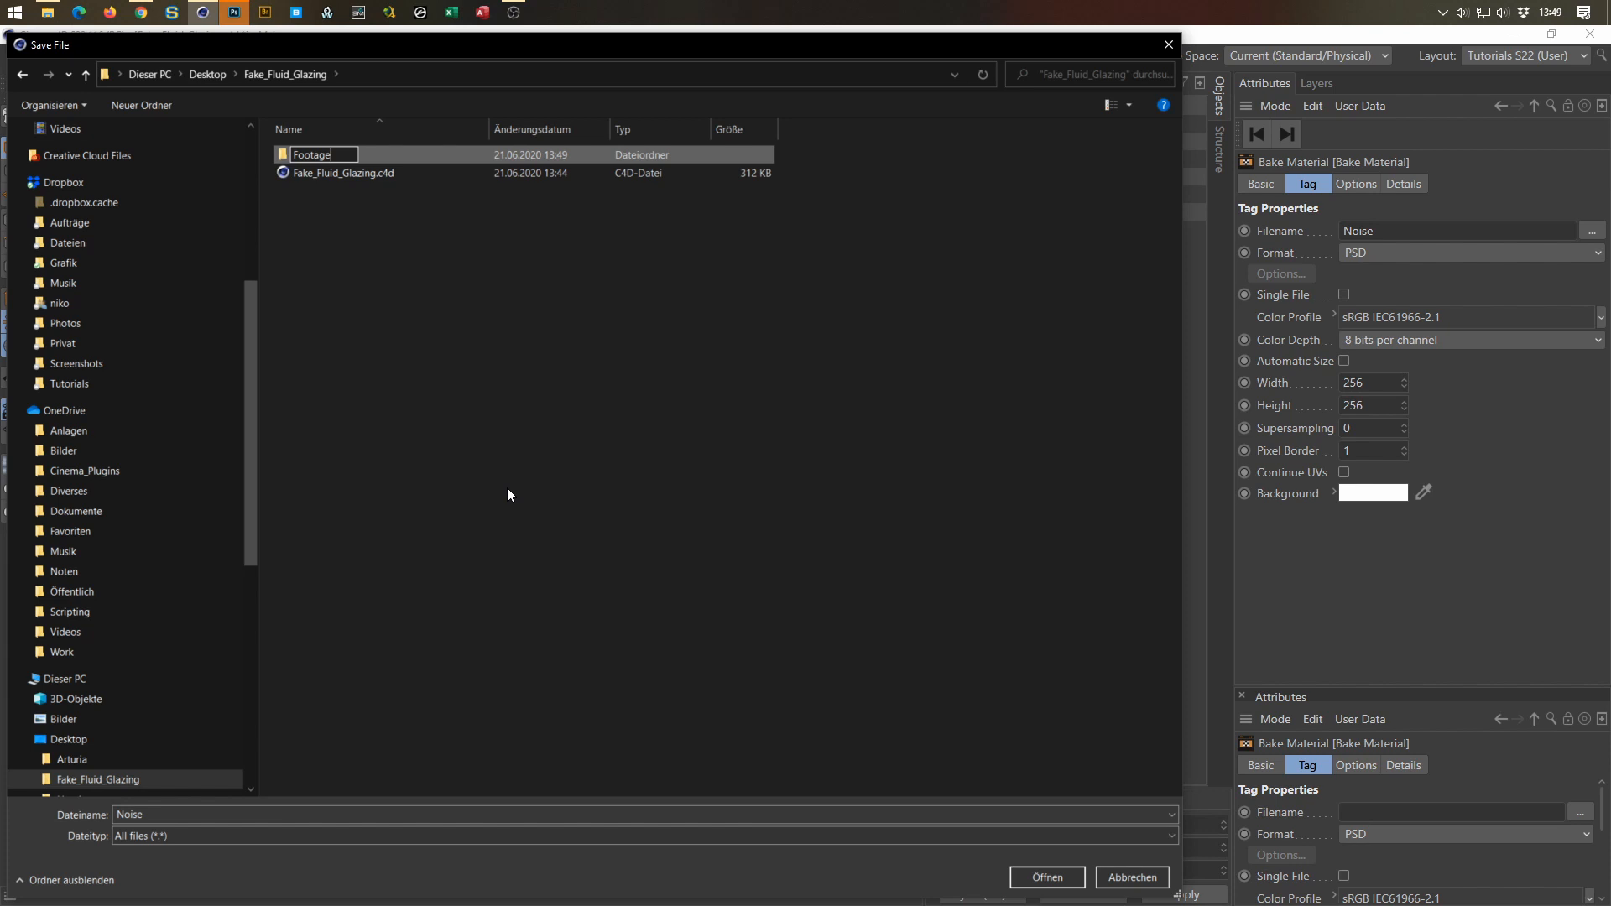
pyautogui.press('Return')
pyautogui.press('Return')
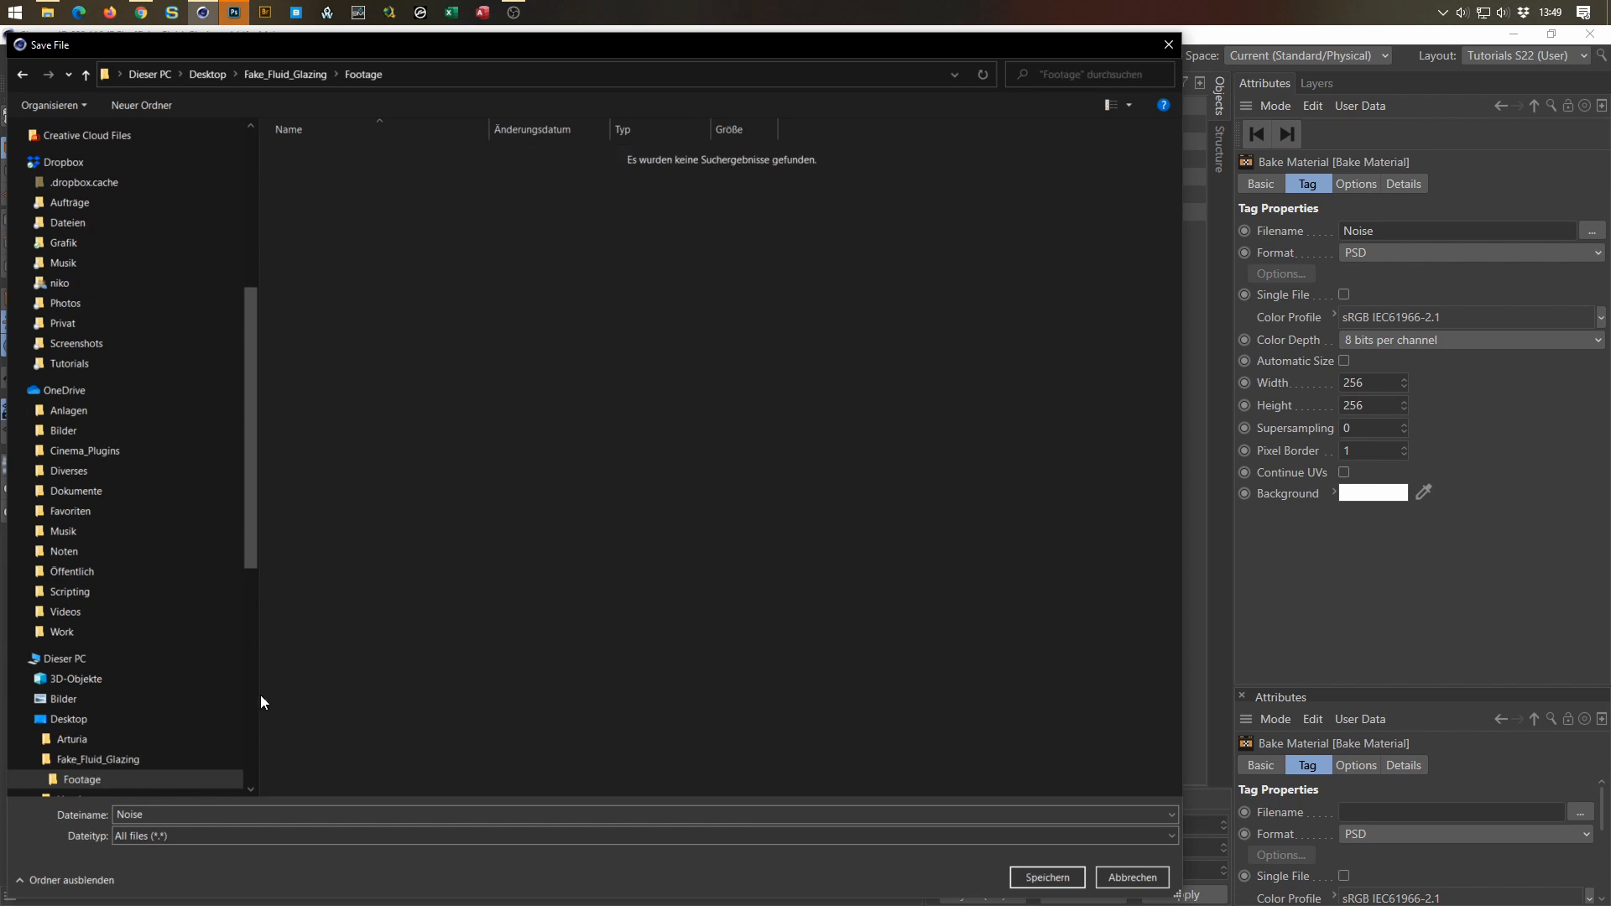
pyautogui.click(1017, 876)
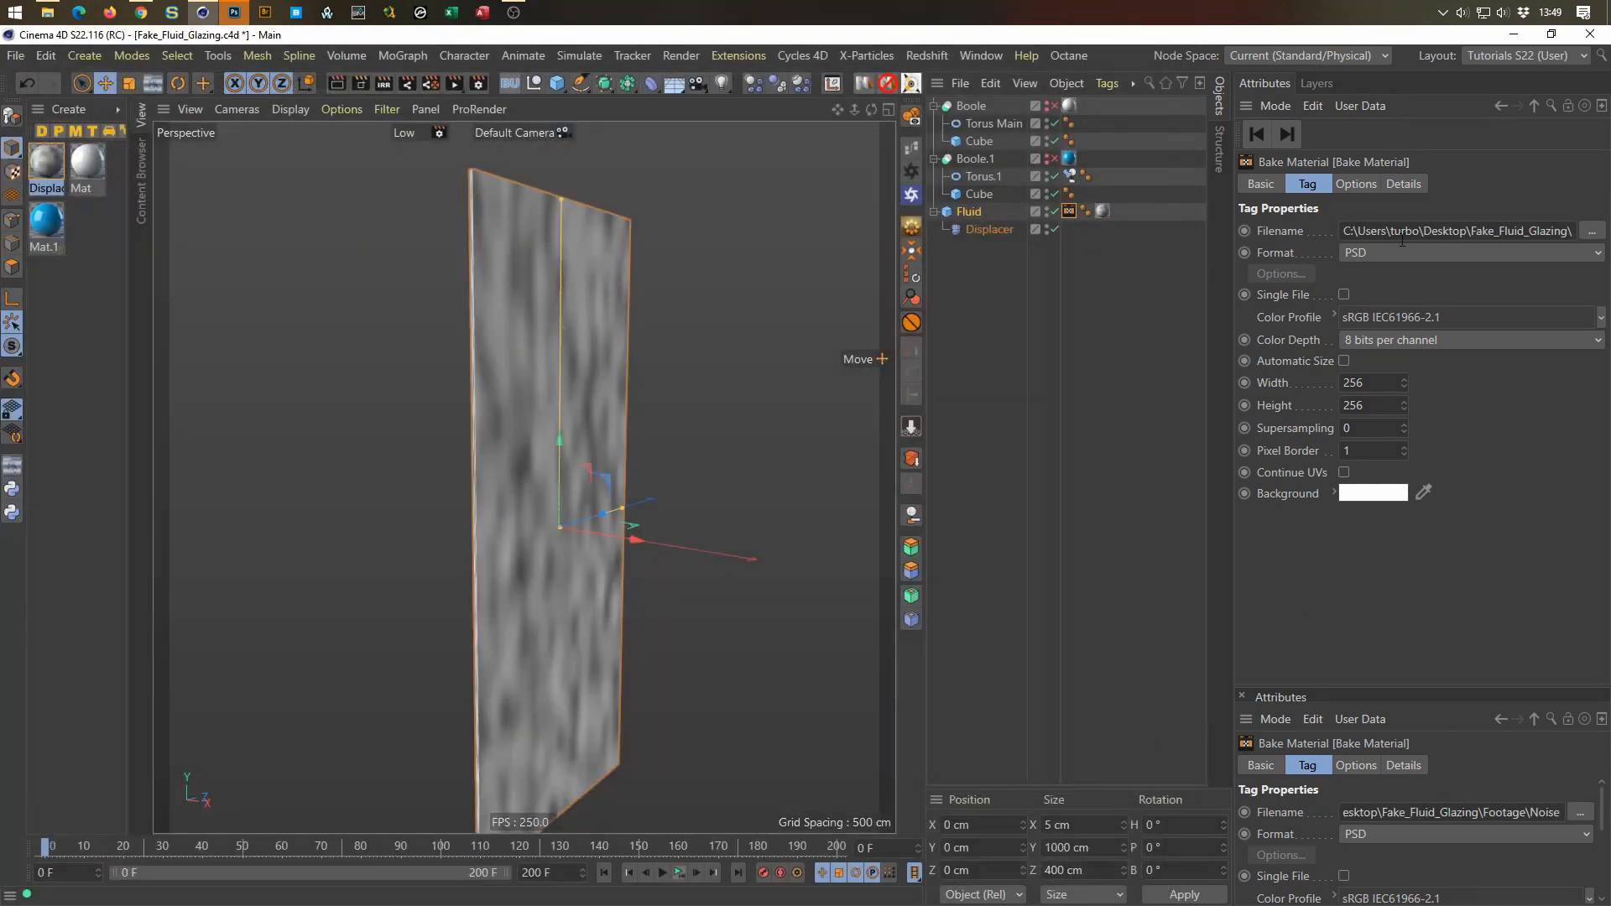
# Step: Set the bake output to PNG with 16 bits per channel and a size of 4096 by 4096 pixels
pyautogui.click(1448, 255)
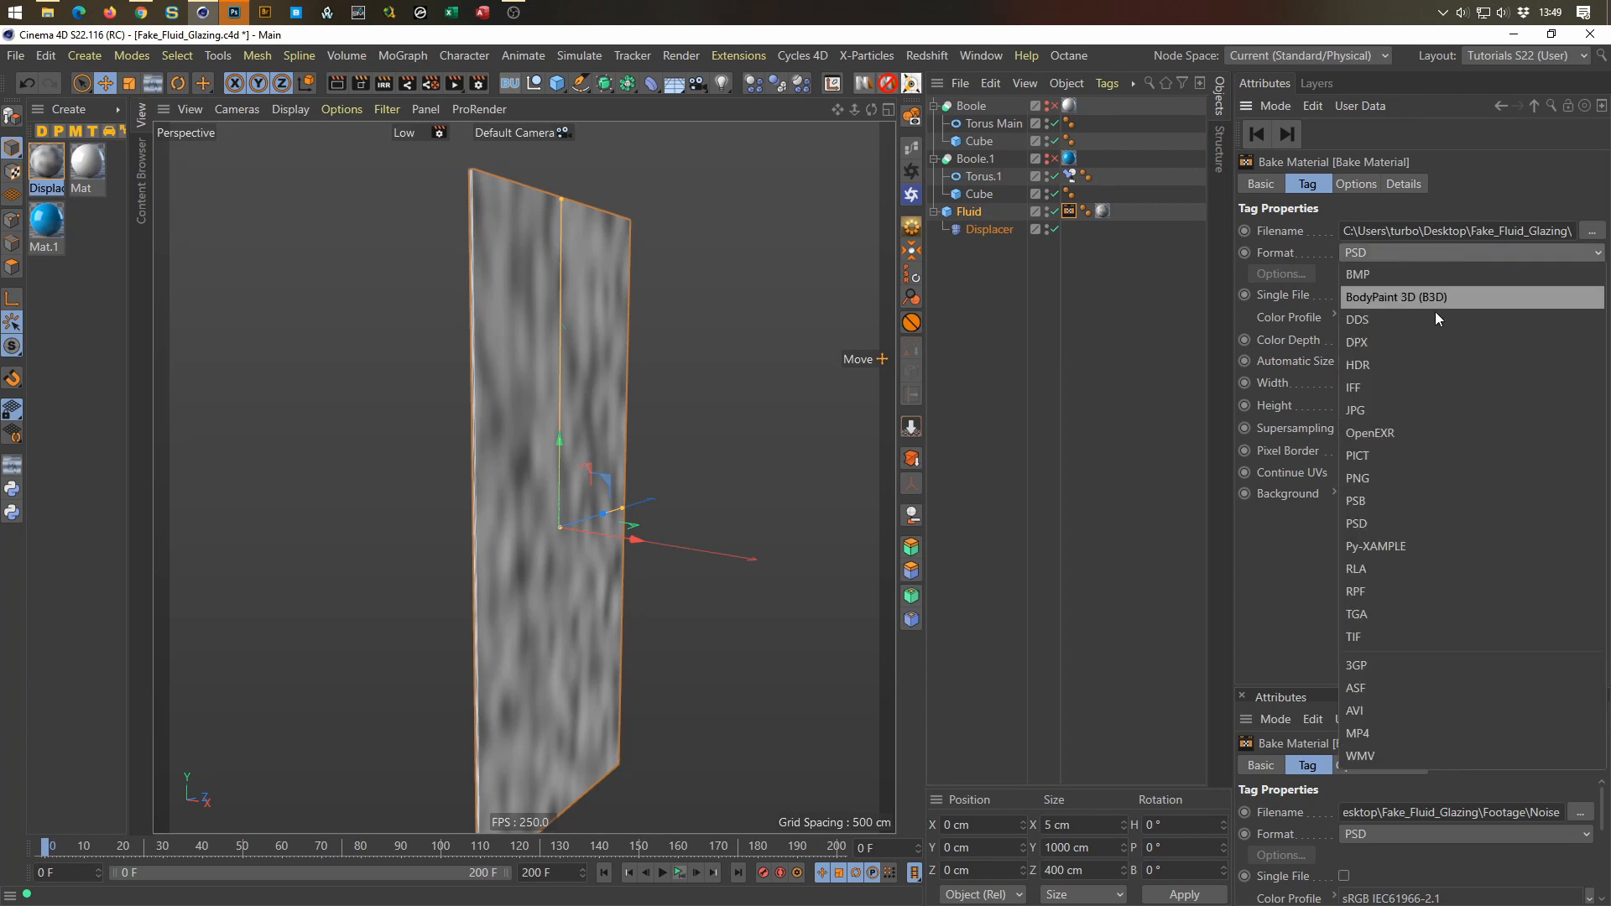
pyautogui.click(1417, 480)
pyautogui.click(1392, 339)
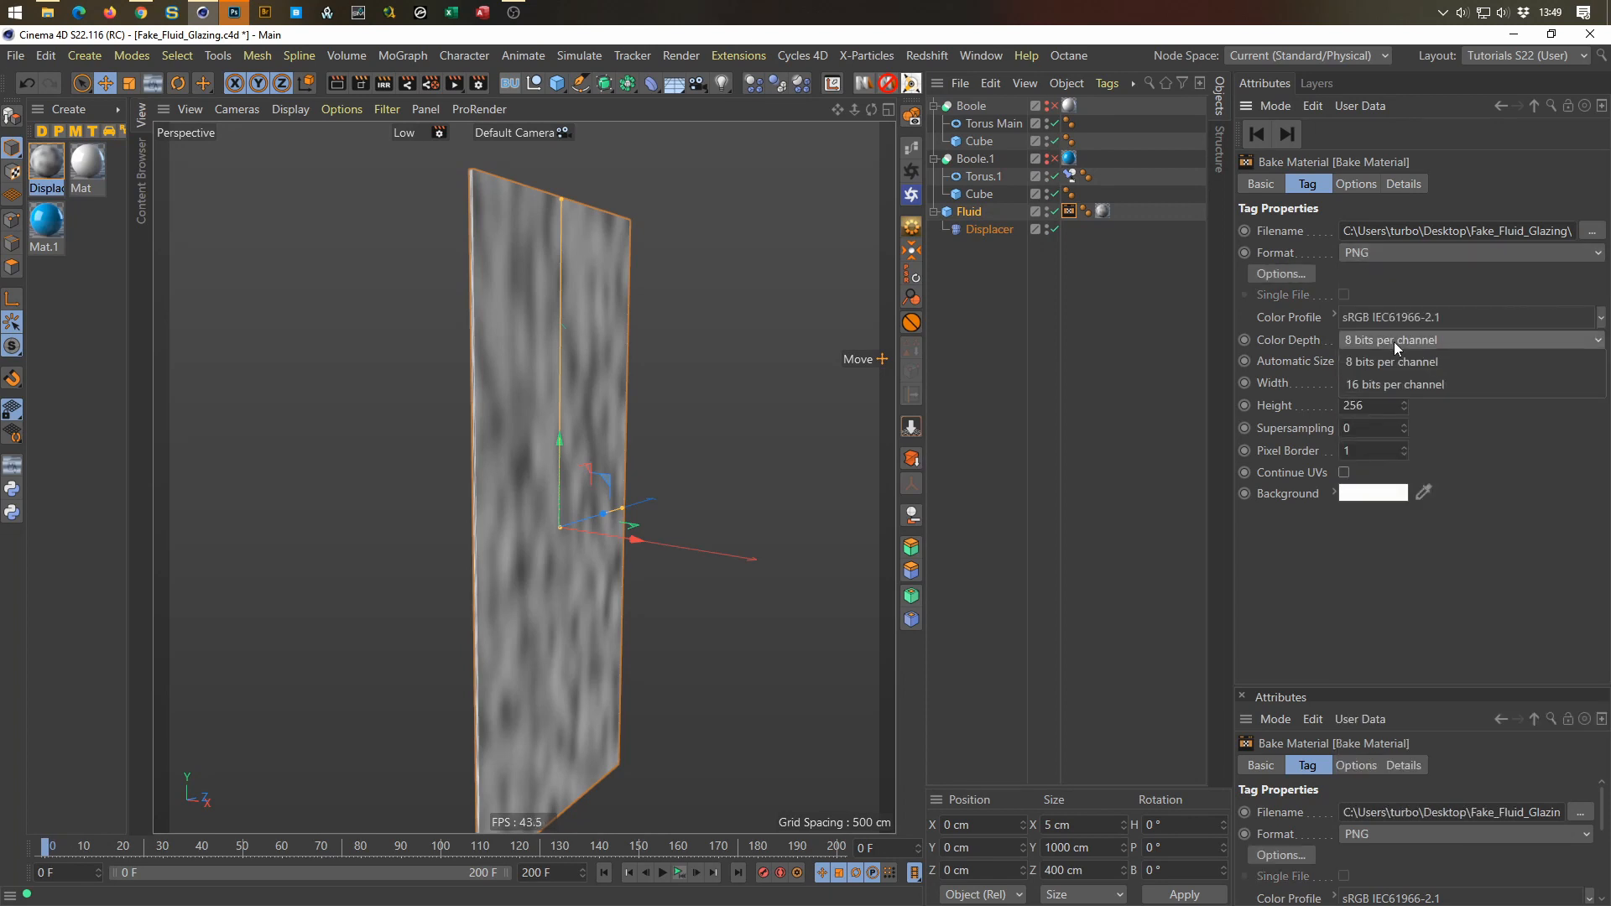
pyautogui.click(1392, 380)
pyautogui.click(1376, 381)
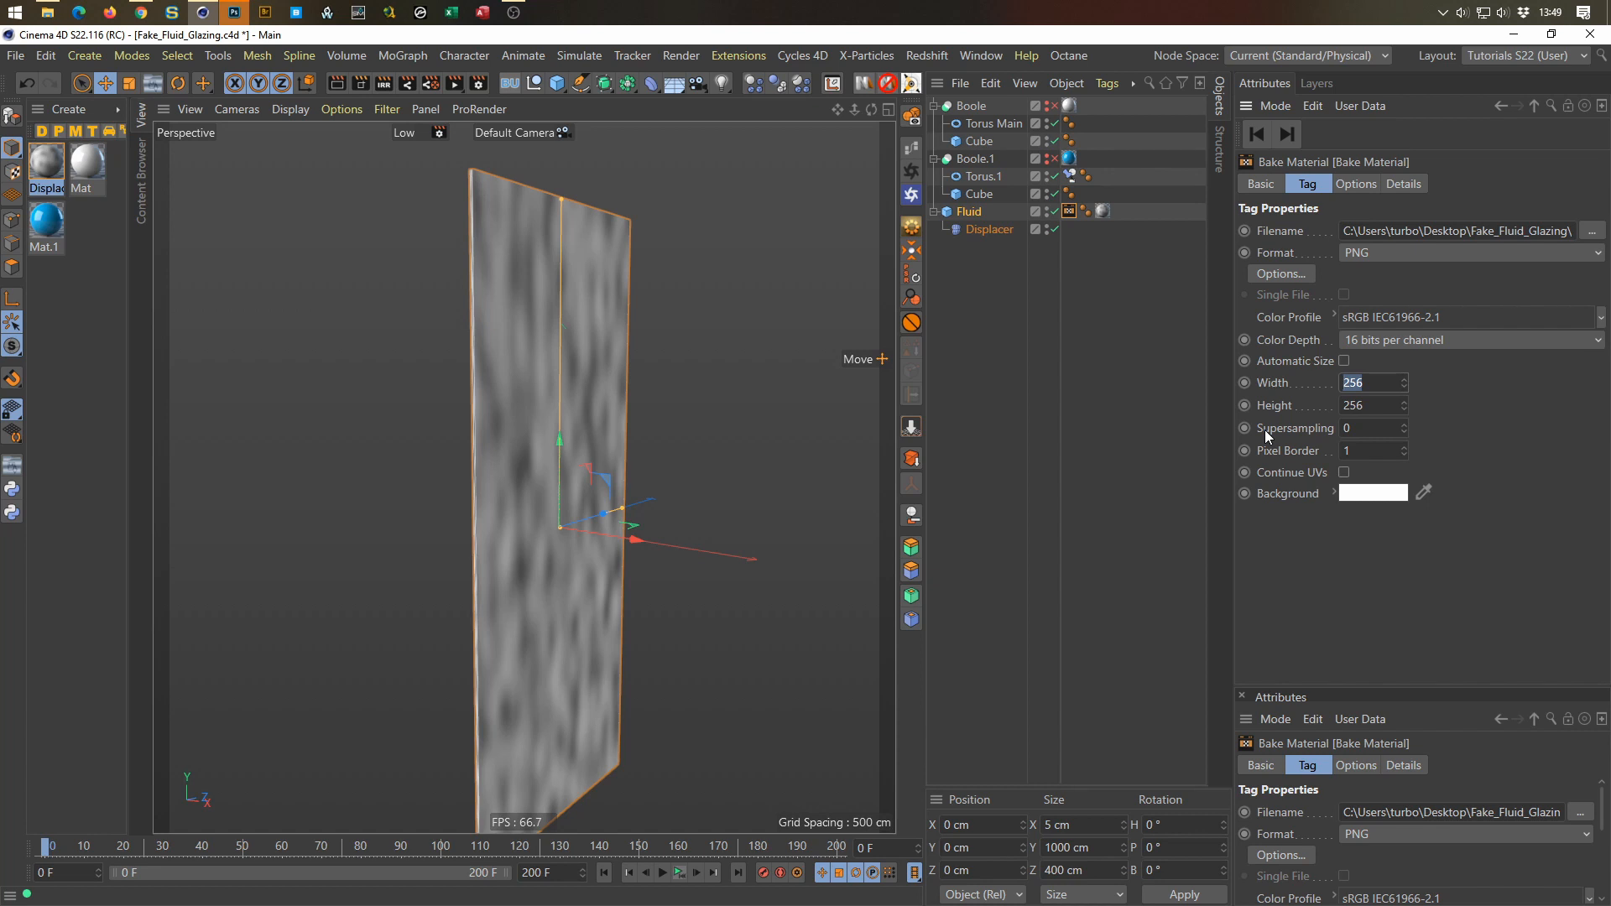
pyautogui.write('4096')
pyautogui.press('Tab')
pyautogui.write('4096')
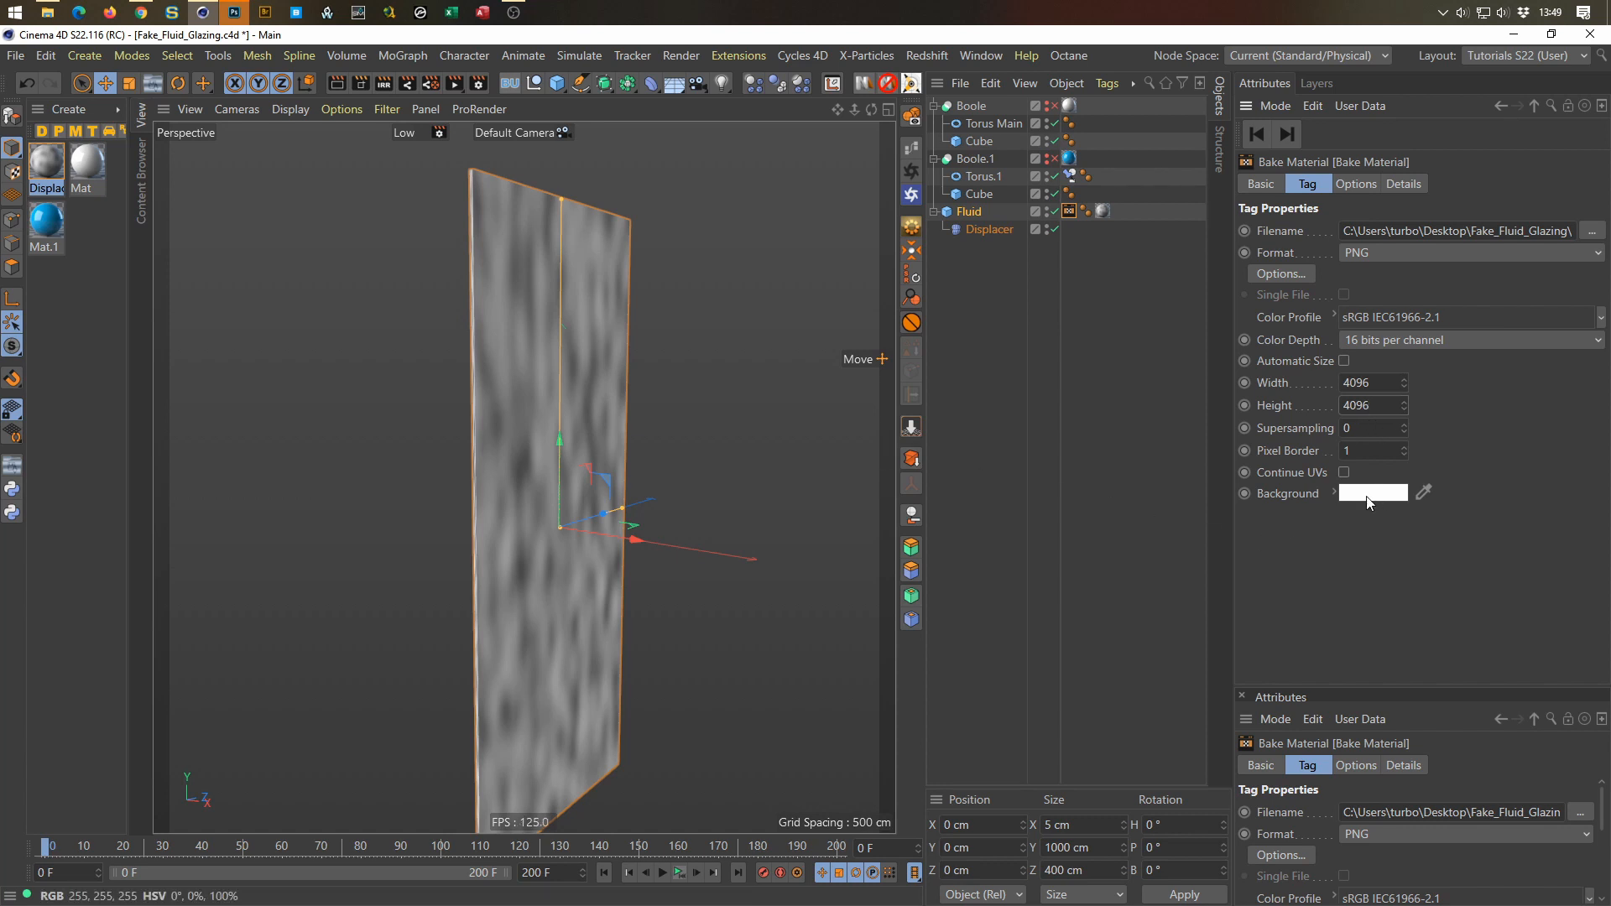
# Step: Enable only Color in the bake options, preview the result, and bake the texture
pyautogui.click(1365, 184)
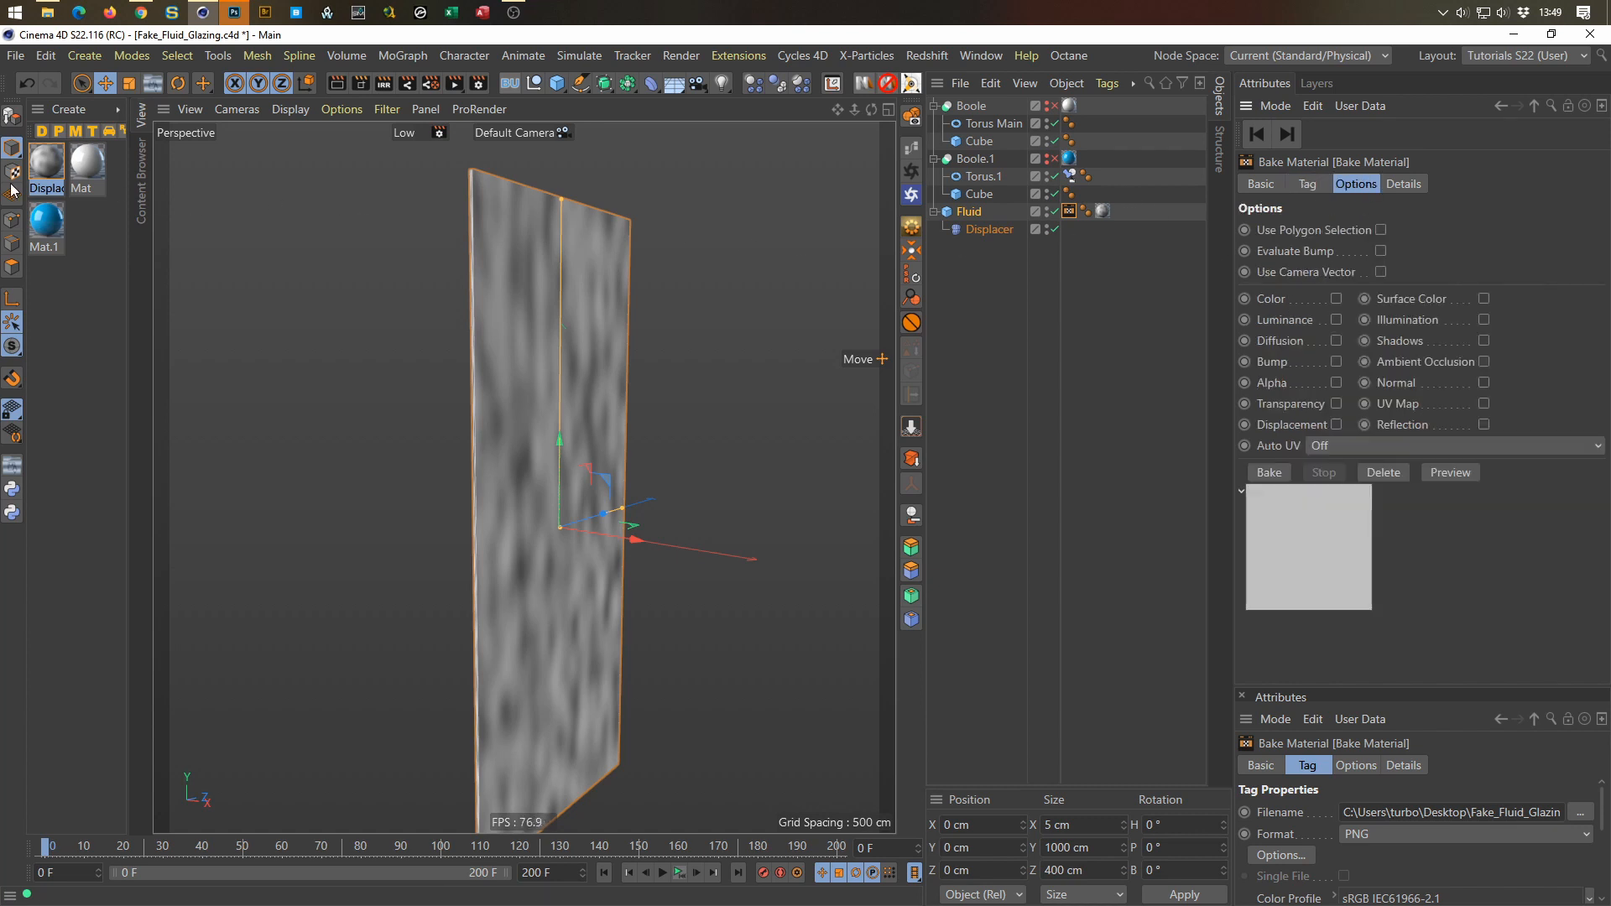
pyautogui.click(1337, 300)
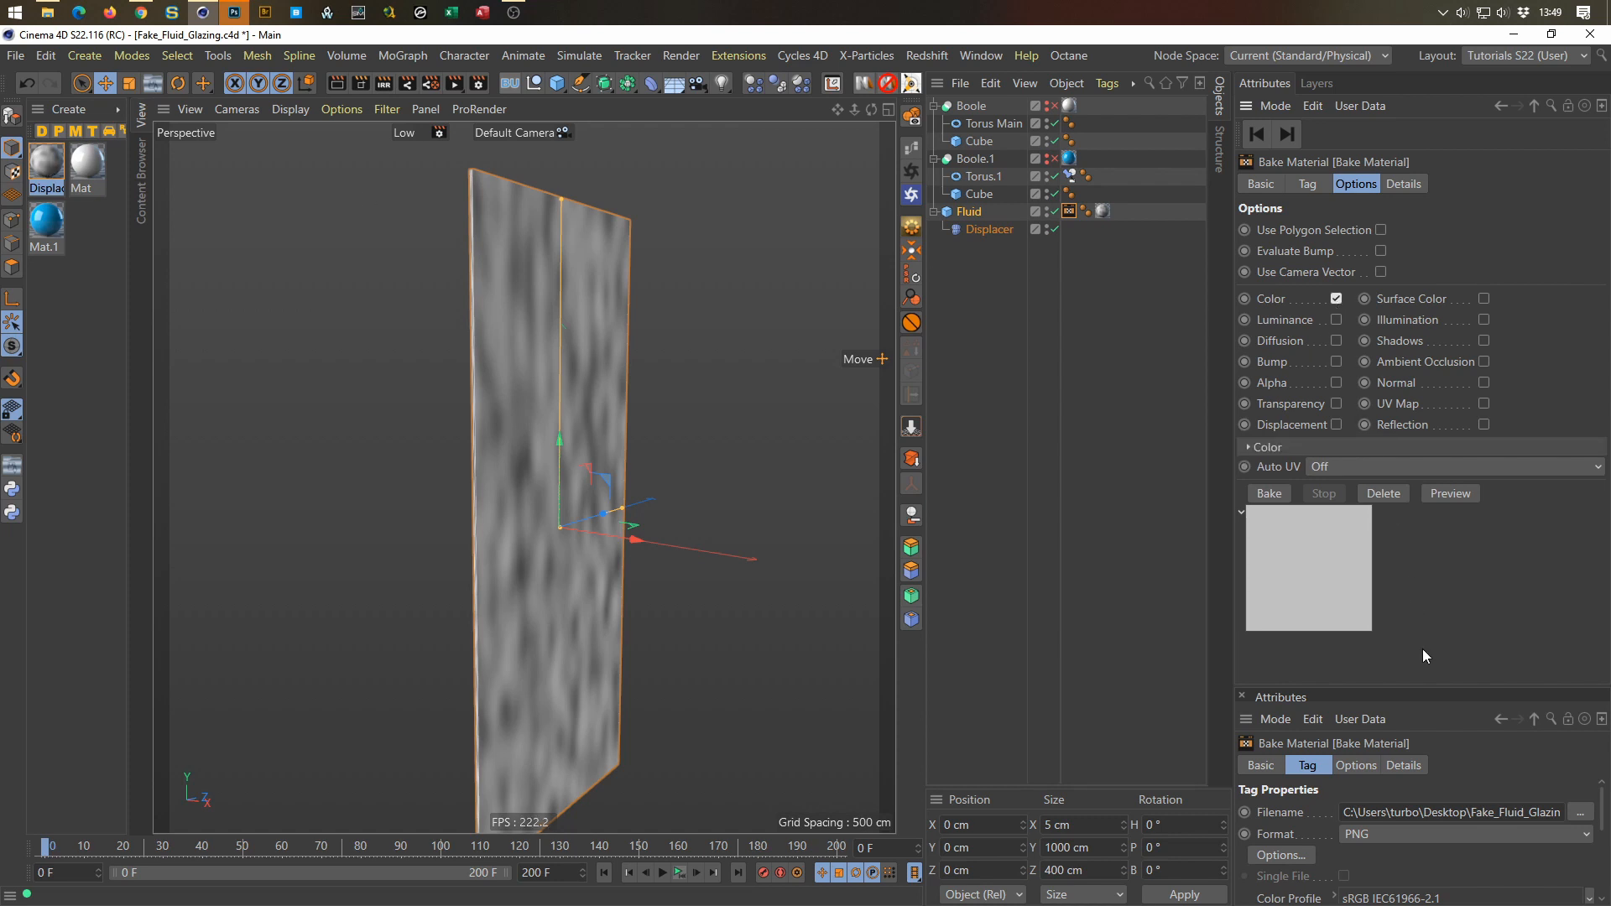
pyautogui.click(1467, 493)
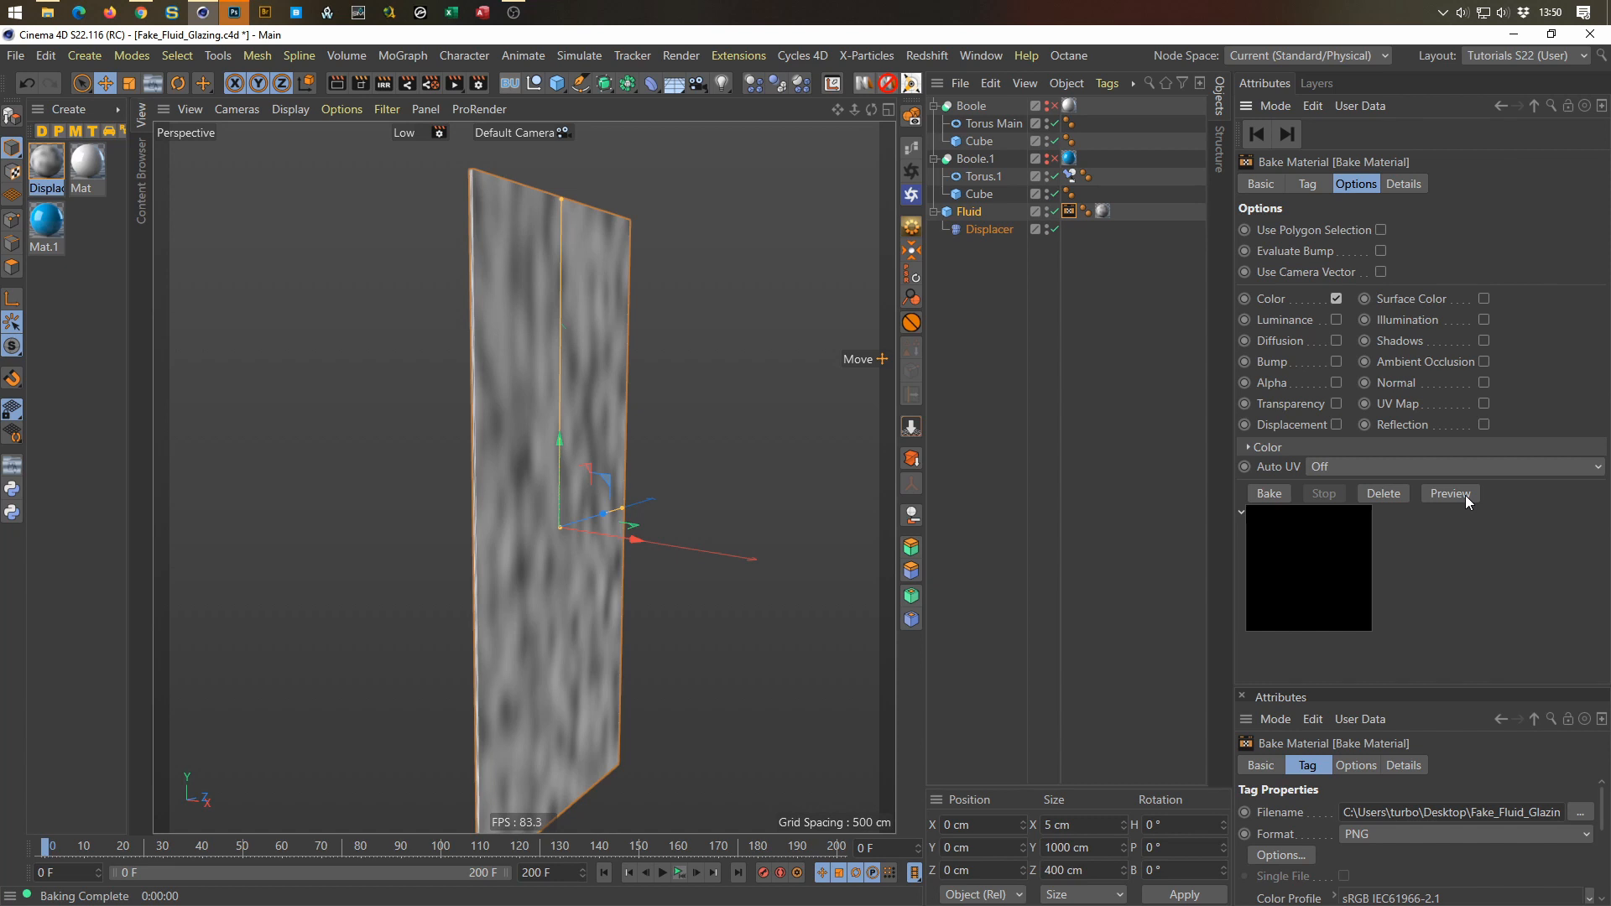
pyautogui.click(1282, 493)
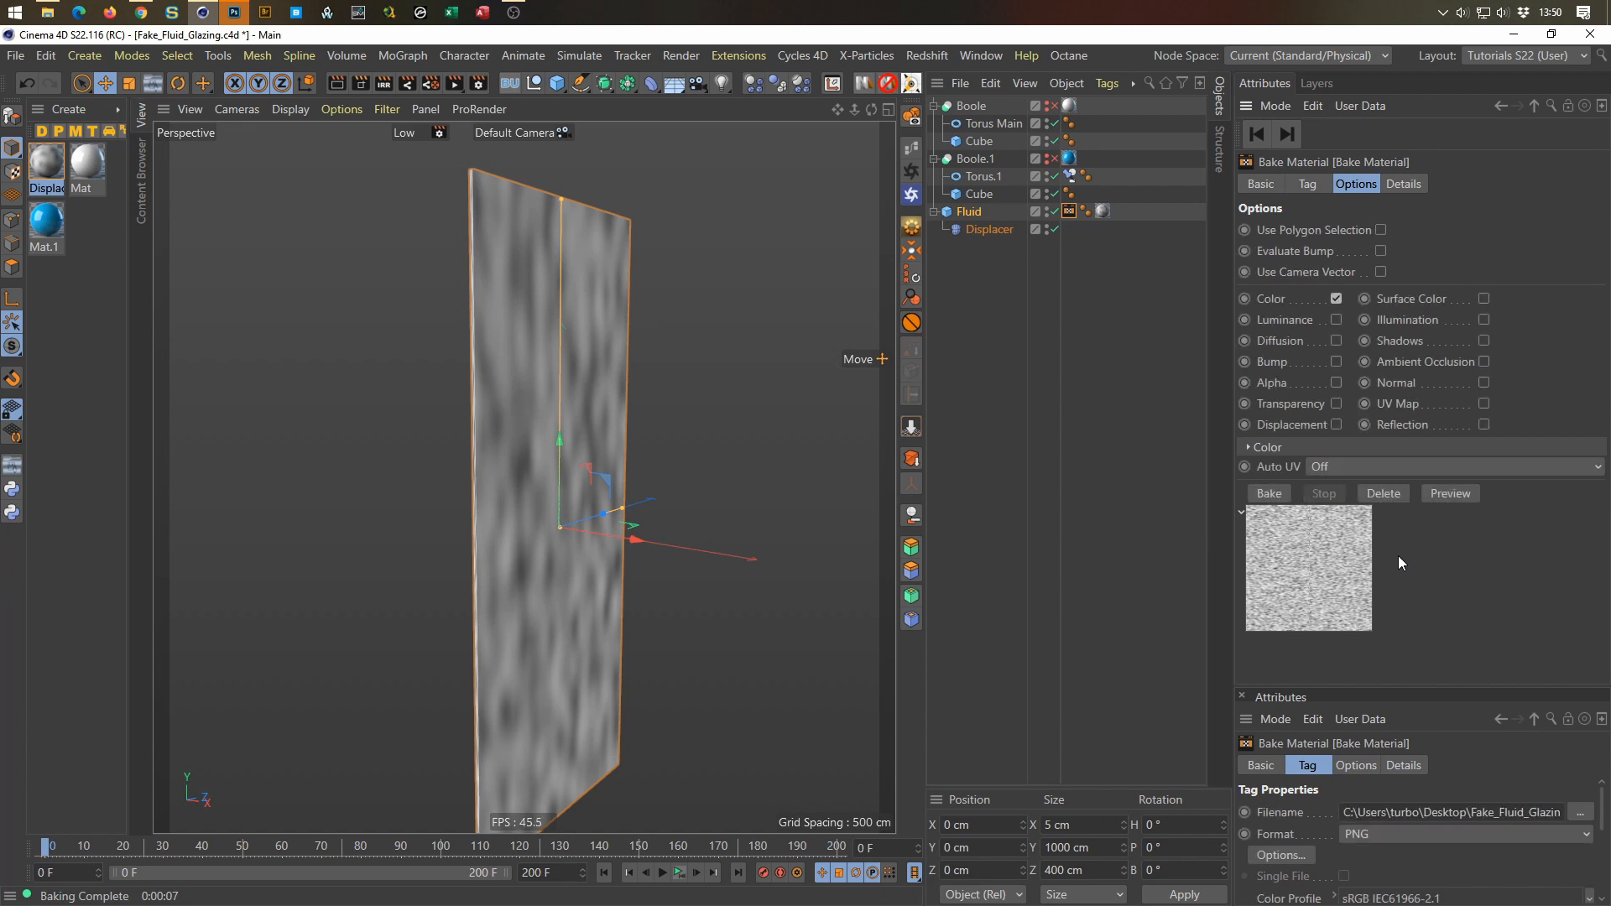
# Step: Switch to File Explorer, browse to Desktop\Fake_Fluid_Glazing\Footage, and select NoiseColor.png
pyautogui.press('super+e')
pyautogui.click(520, 312)
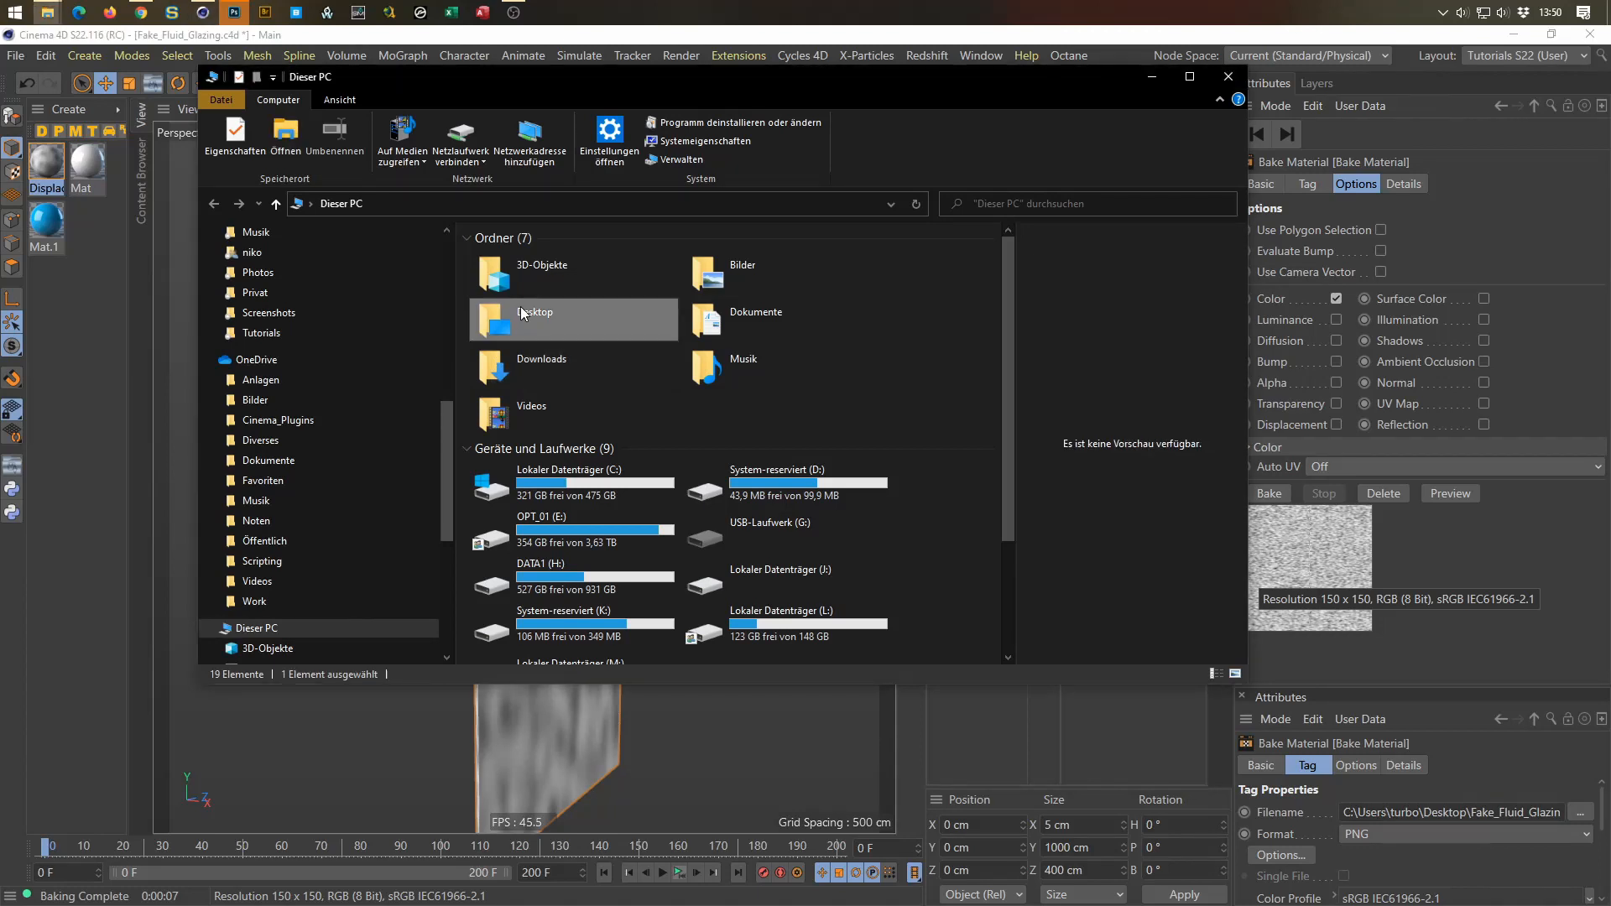
pyautogui.doubleClick(520, 312)
pyautogui.doubleClick(520, 272)
pyautogui.click(507, 260)
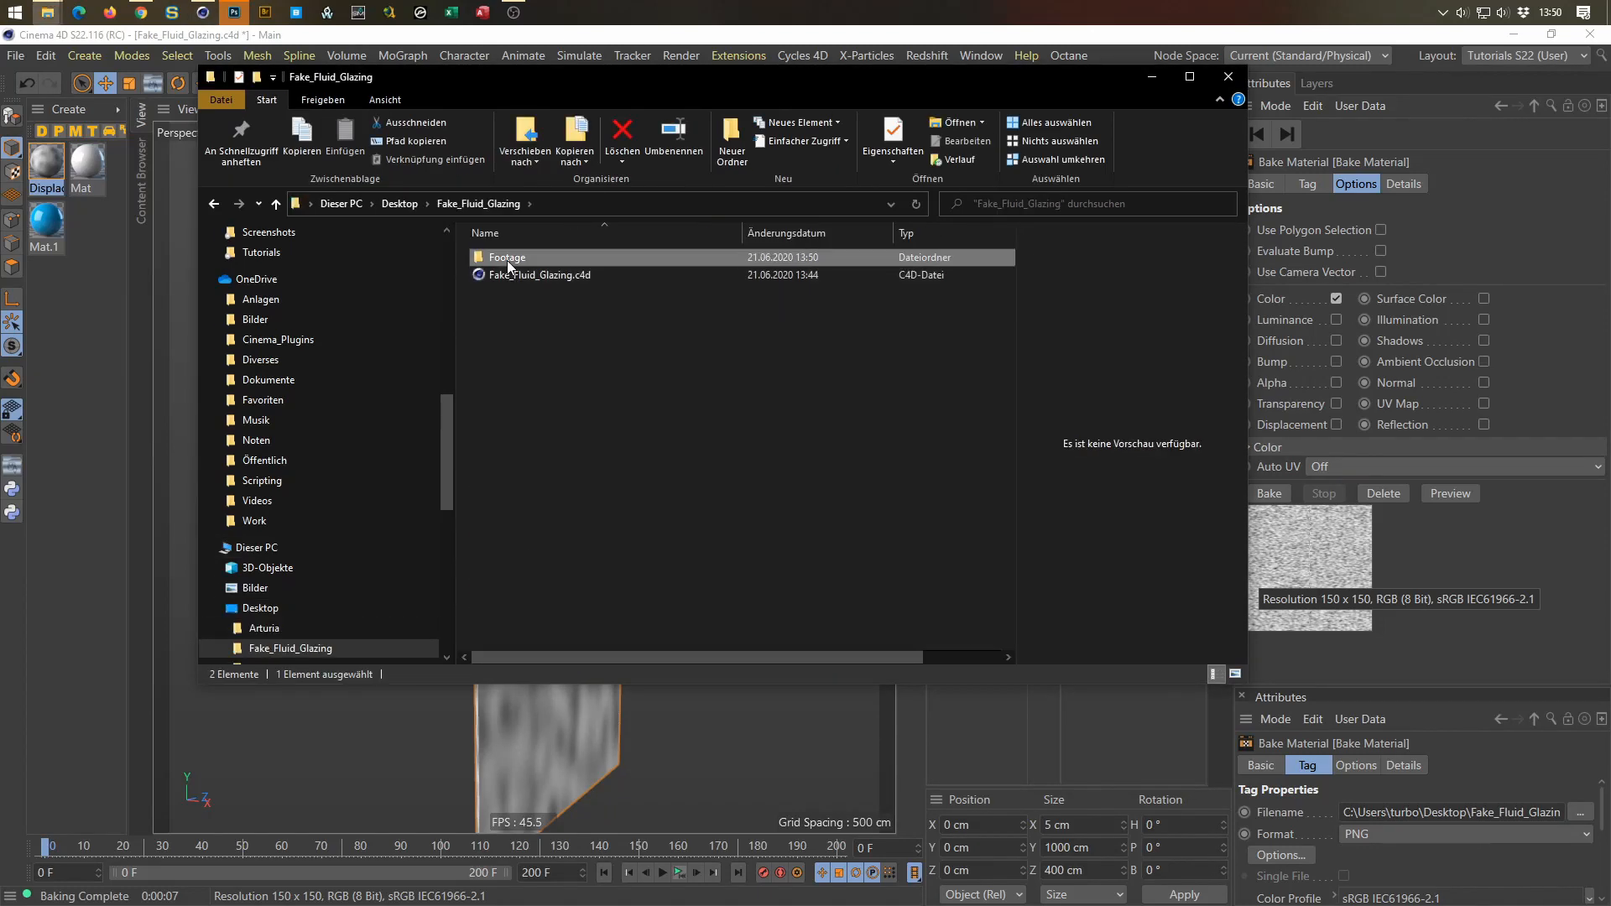
pyautogui.doubleClick(507, 260)
pyautogui.click(512, 289)
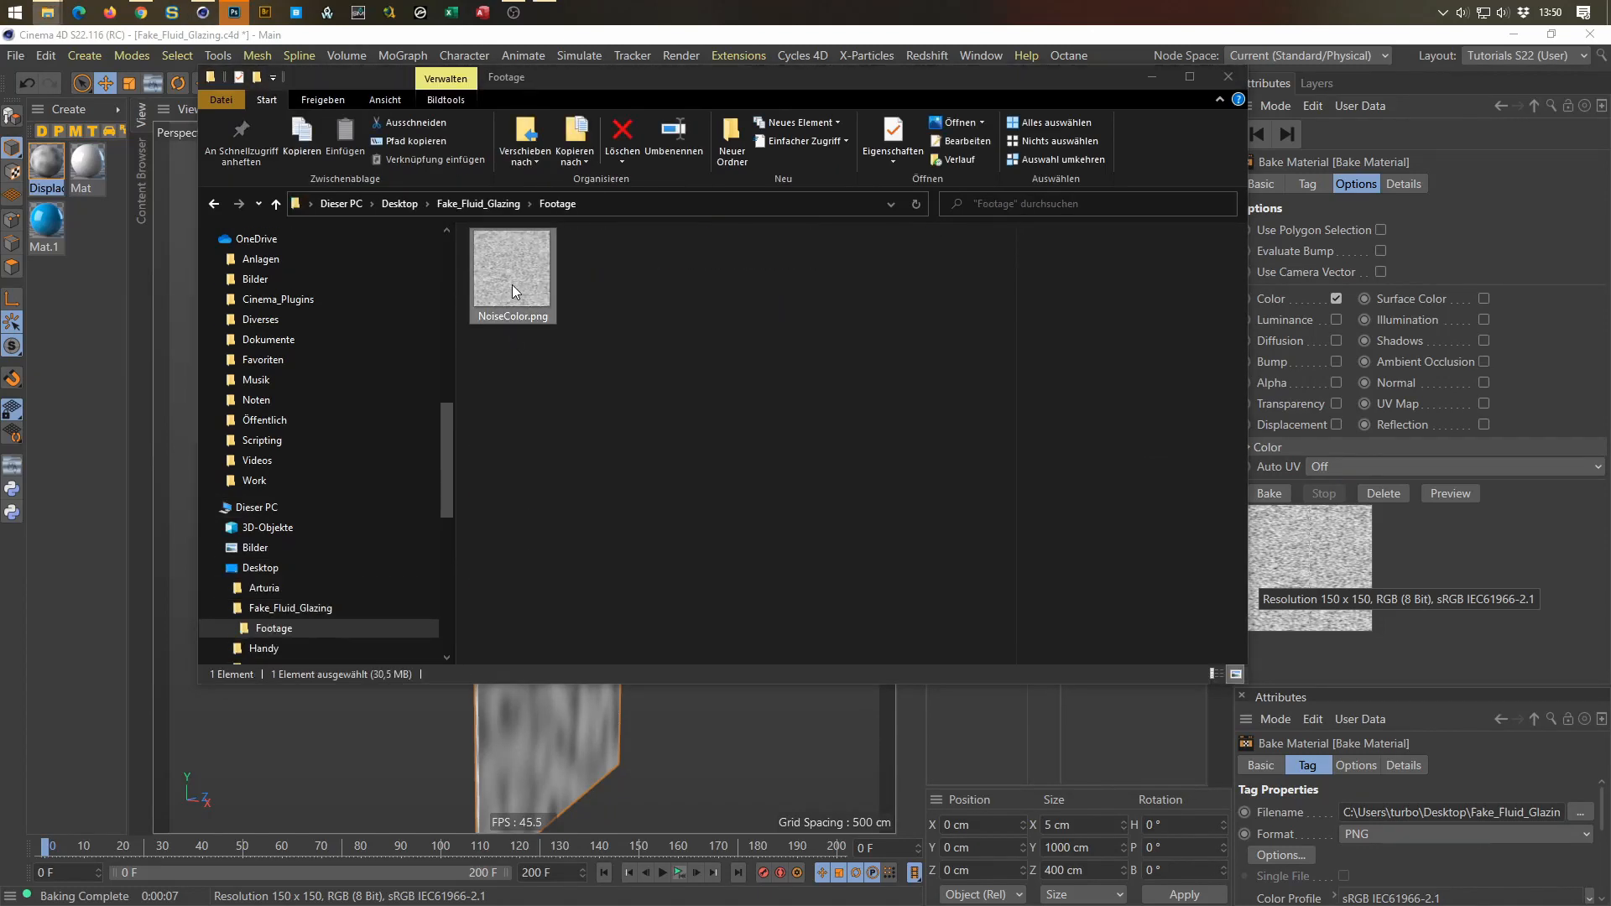
# Step: Open NoiseColor.png at full size to inspect the baked noise, close it, and return to Cinema 4D
pyautogui.doubleClick(512, 289)
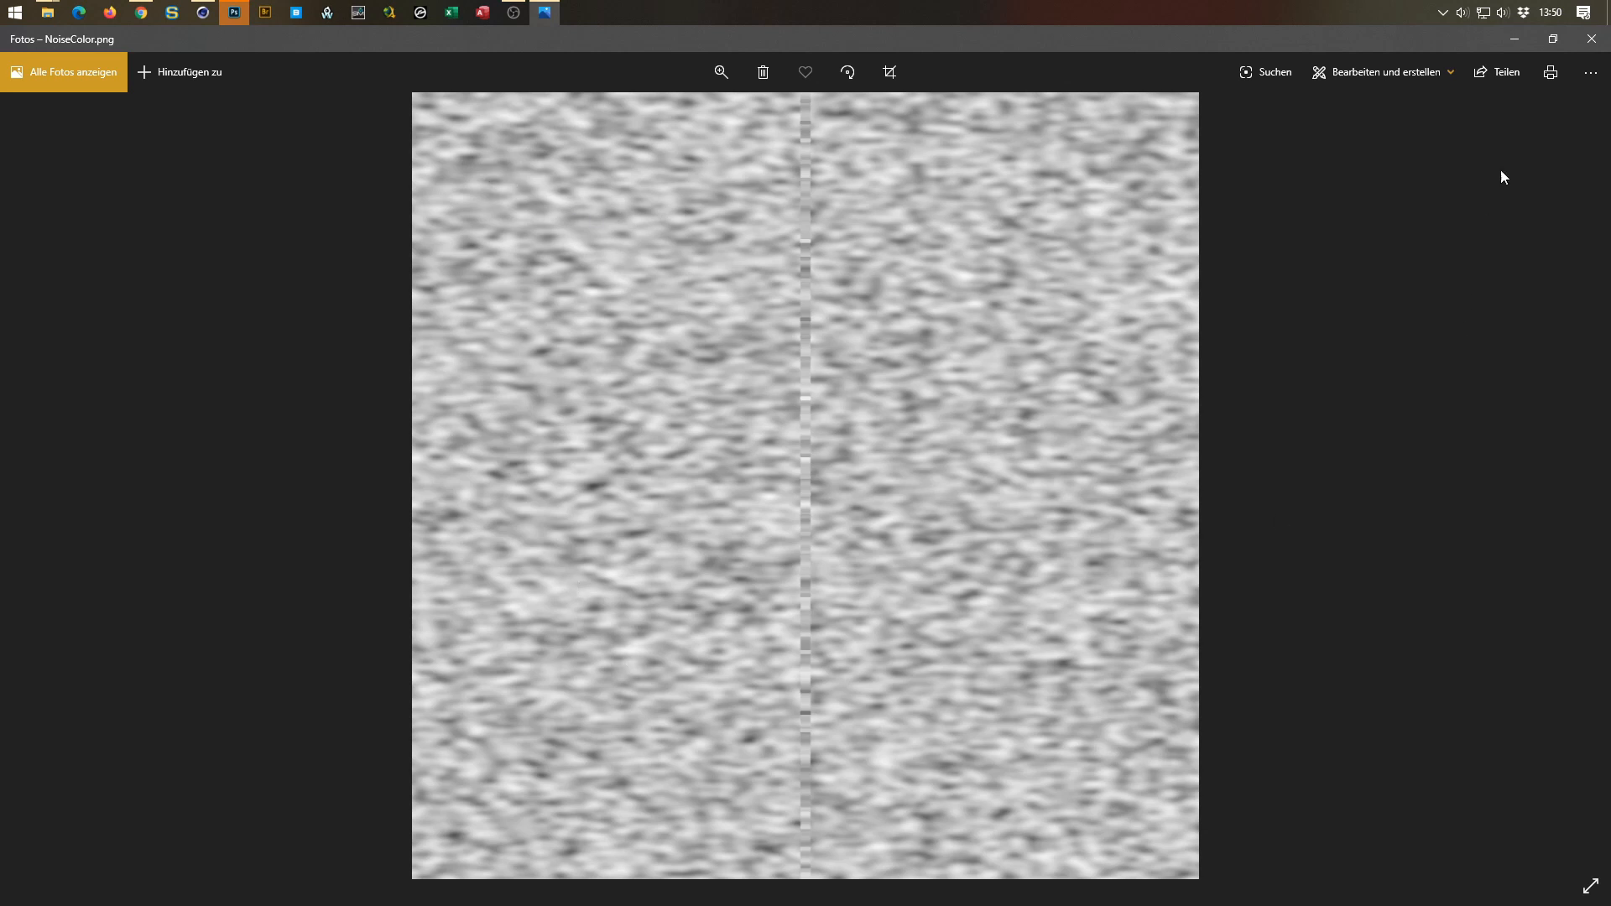
pyautogui.click(1592, 38)
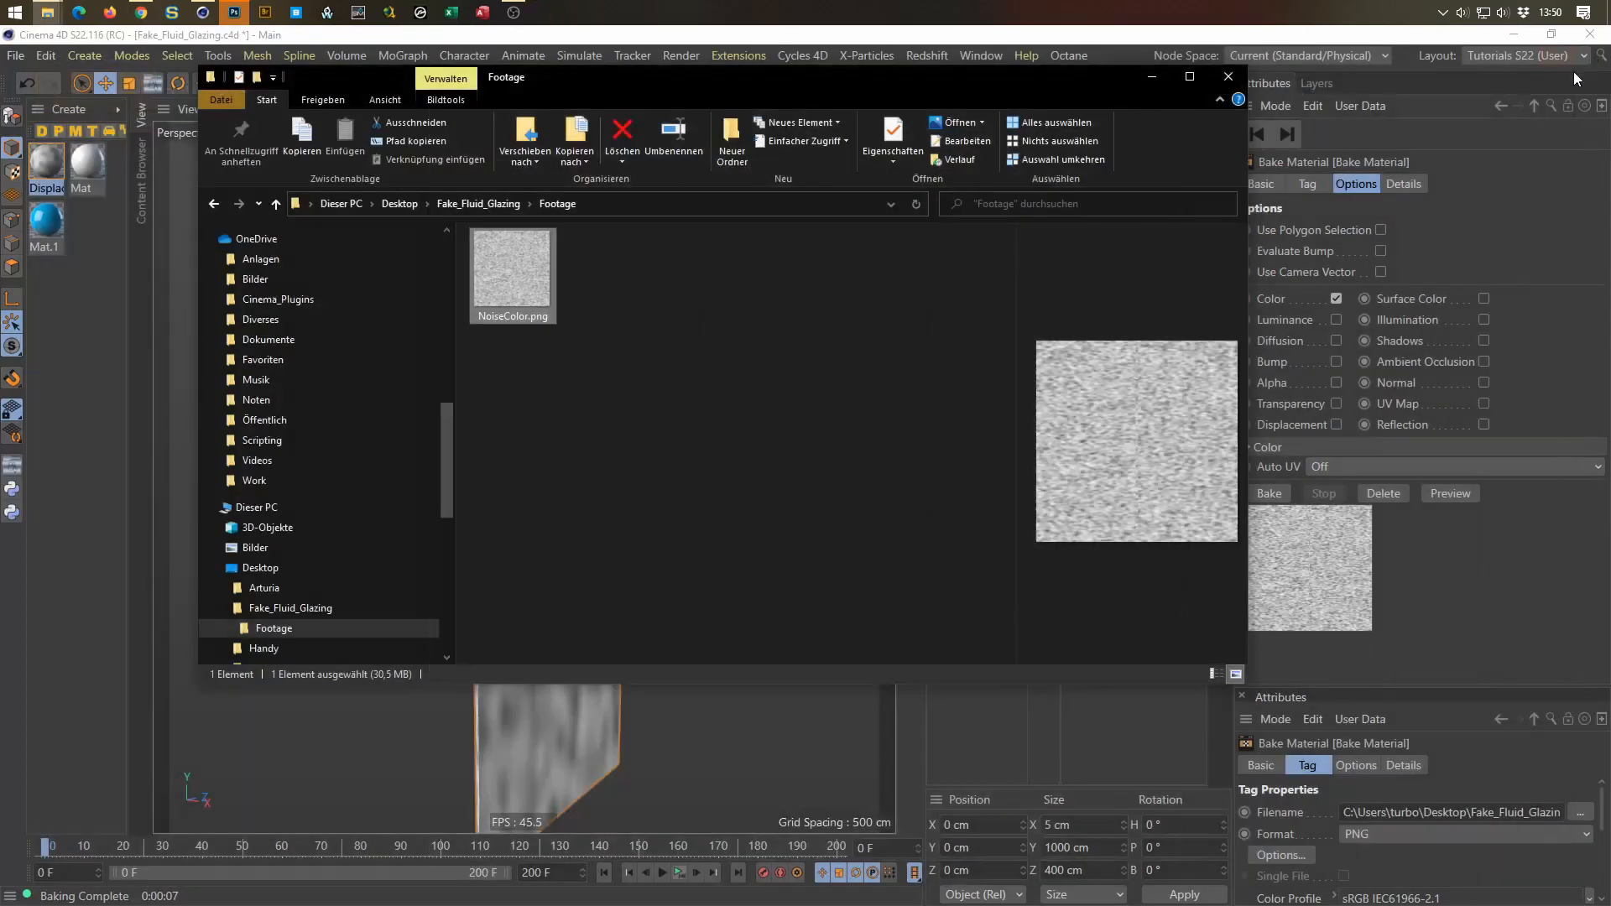
pyautogui.click(1416, 36)
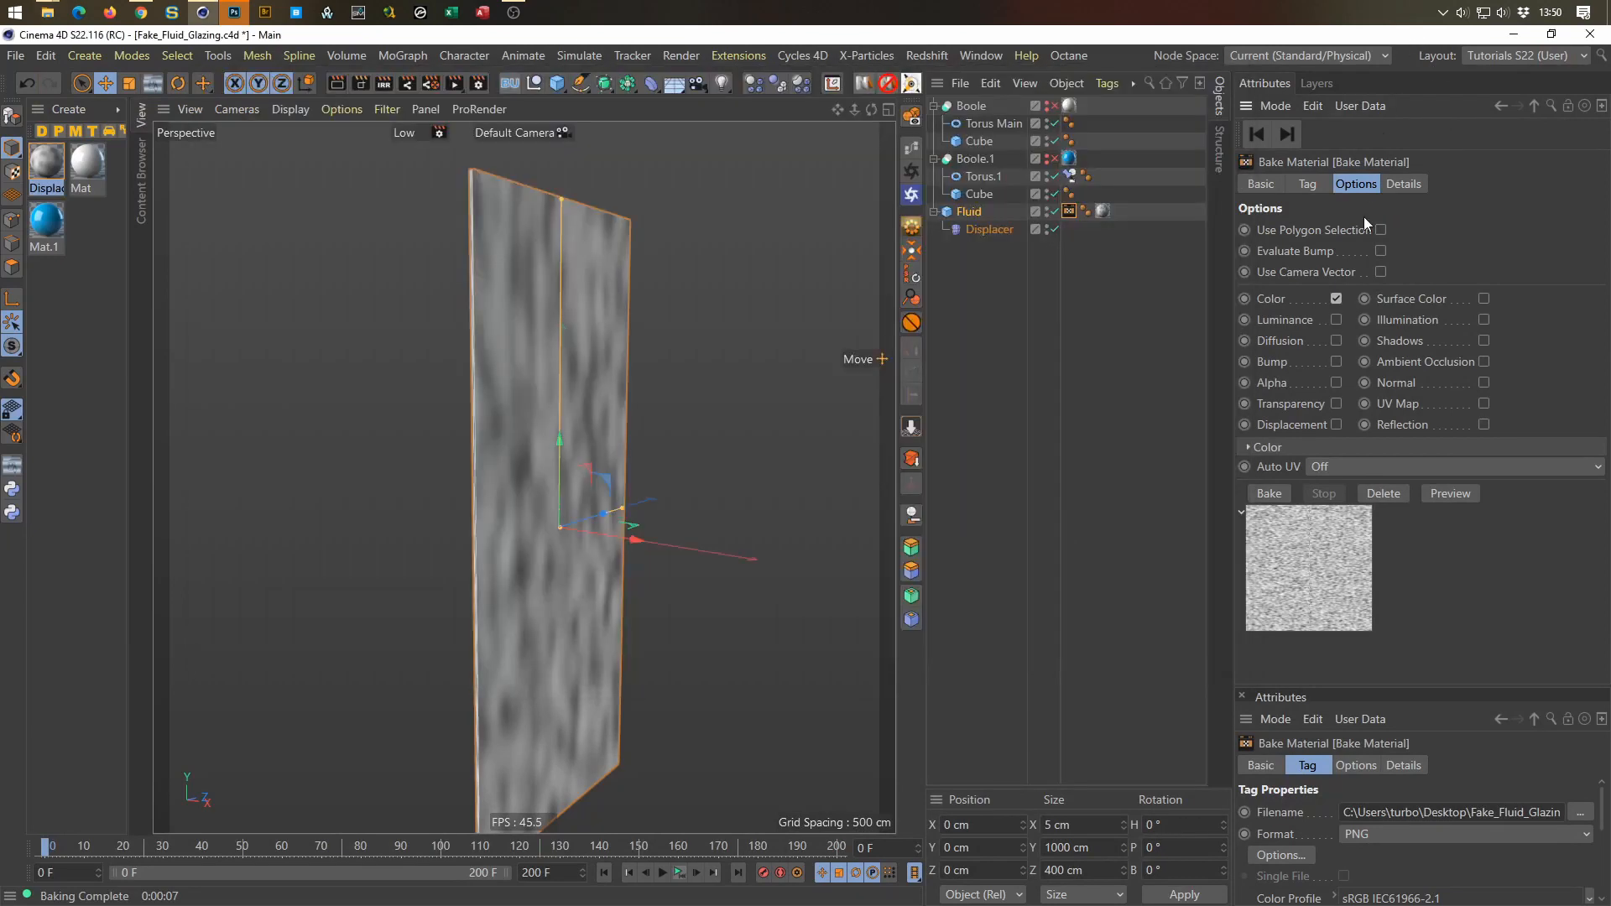
# Step: Open the Noise shader in the Displacement material's color channel and set its Global Scale to 500 %
pyautogui.doubleClick(46, 161)
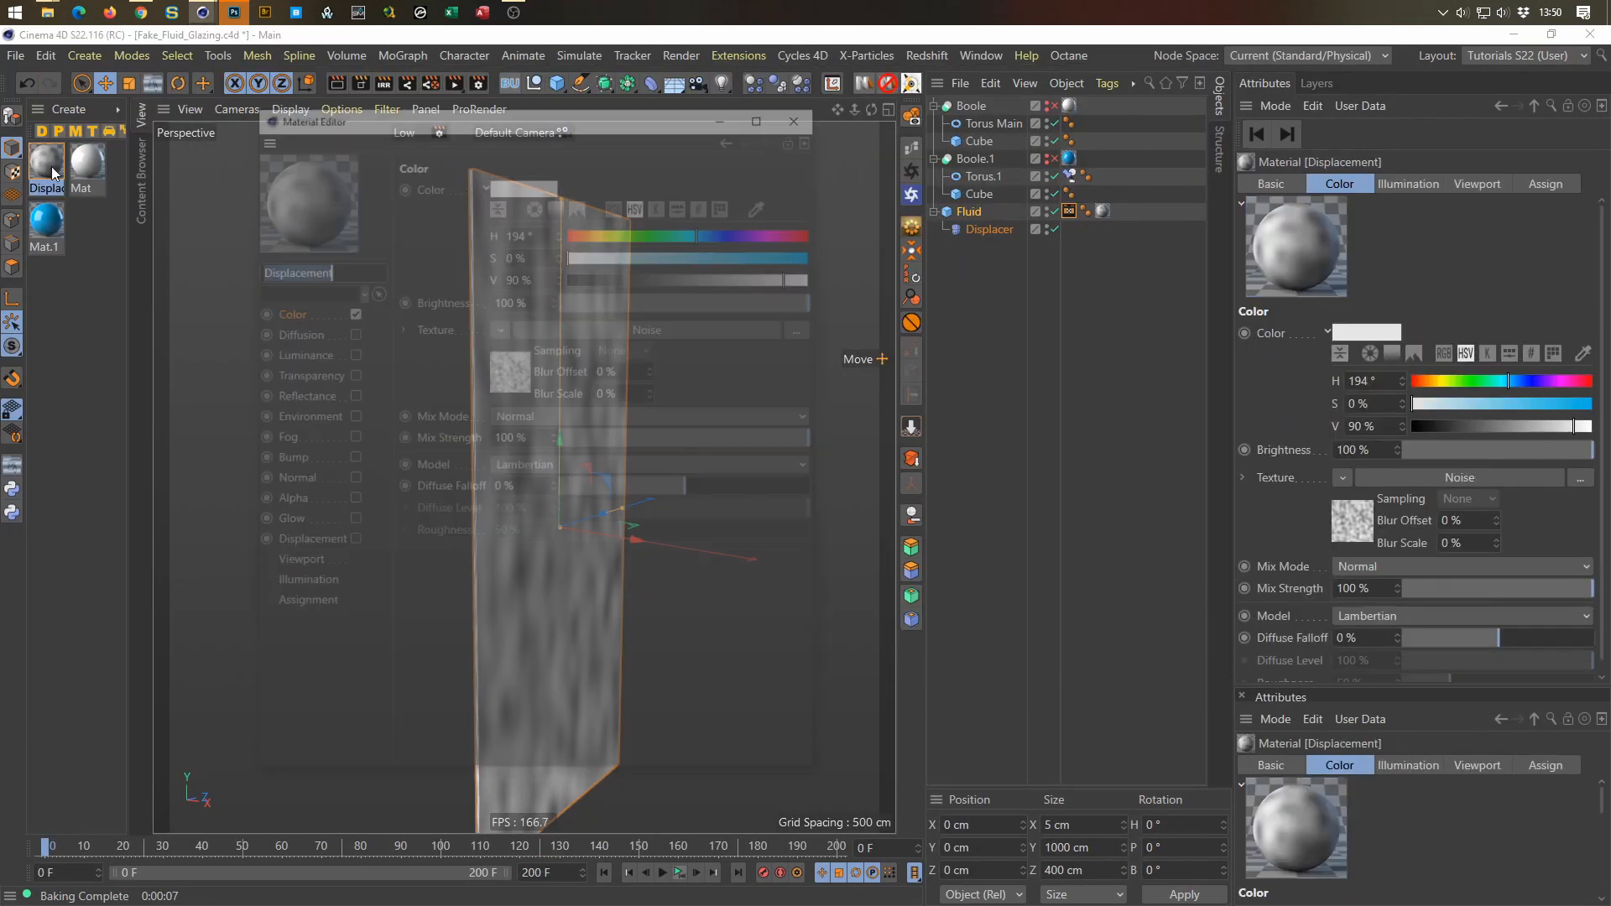
pyautogui.click(522, 380)
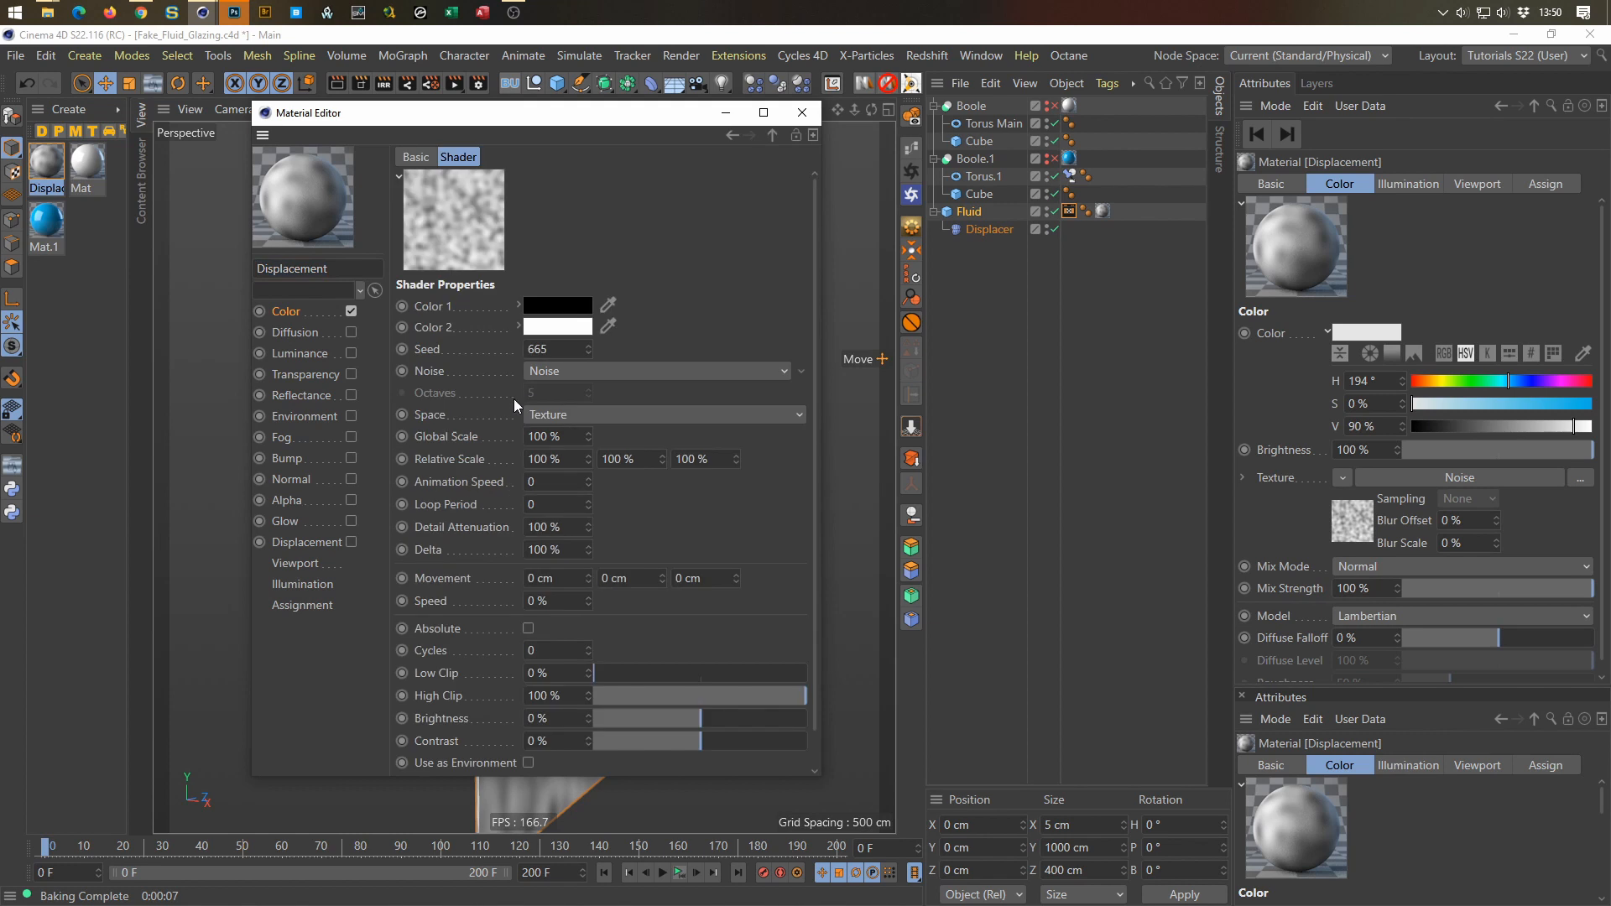
pyautogui.click(567, 430)
pyautogui.write('500')
pyautogui.press('Return')
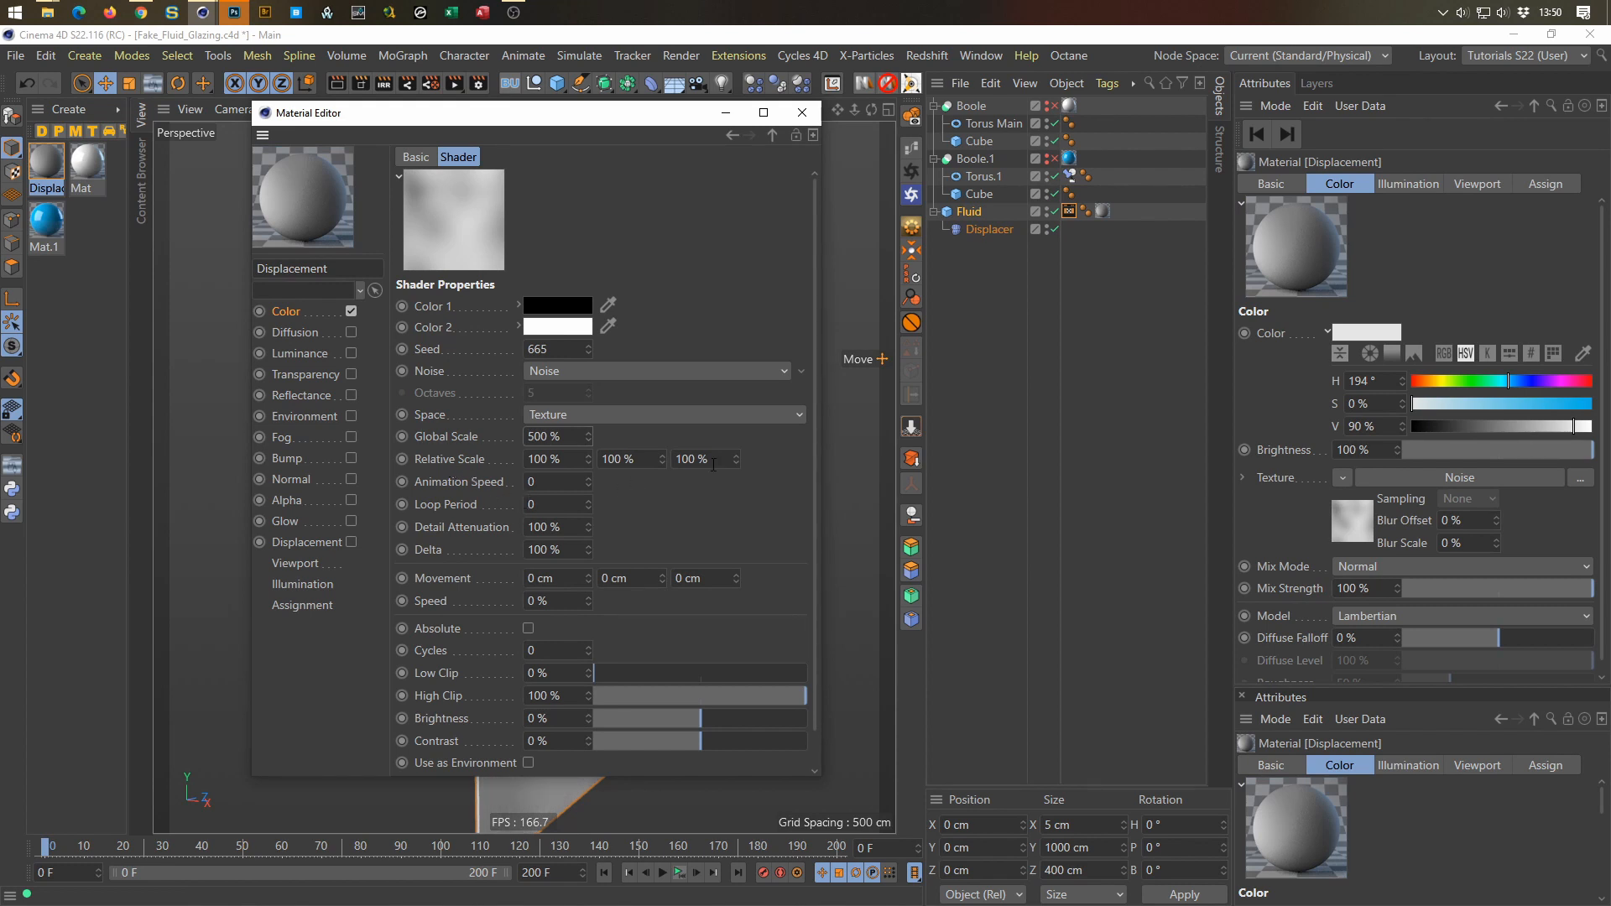
# Step: Set the Bake Material tag's Pixel Border to 0 and bake the texture again, overwriting NoiseColor.png
pyautogui.click(1069, 211)
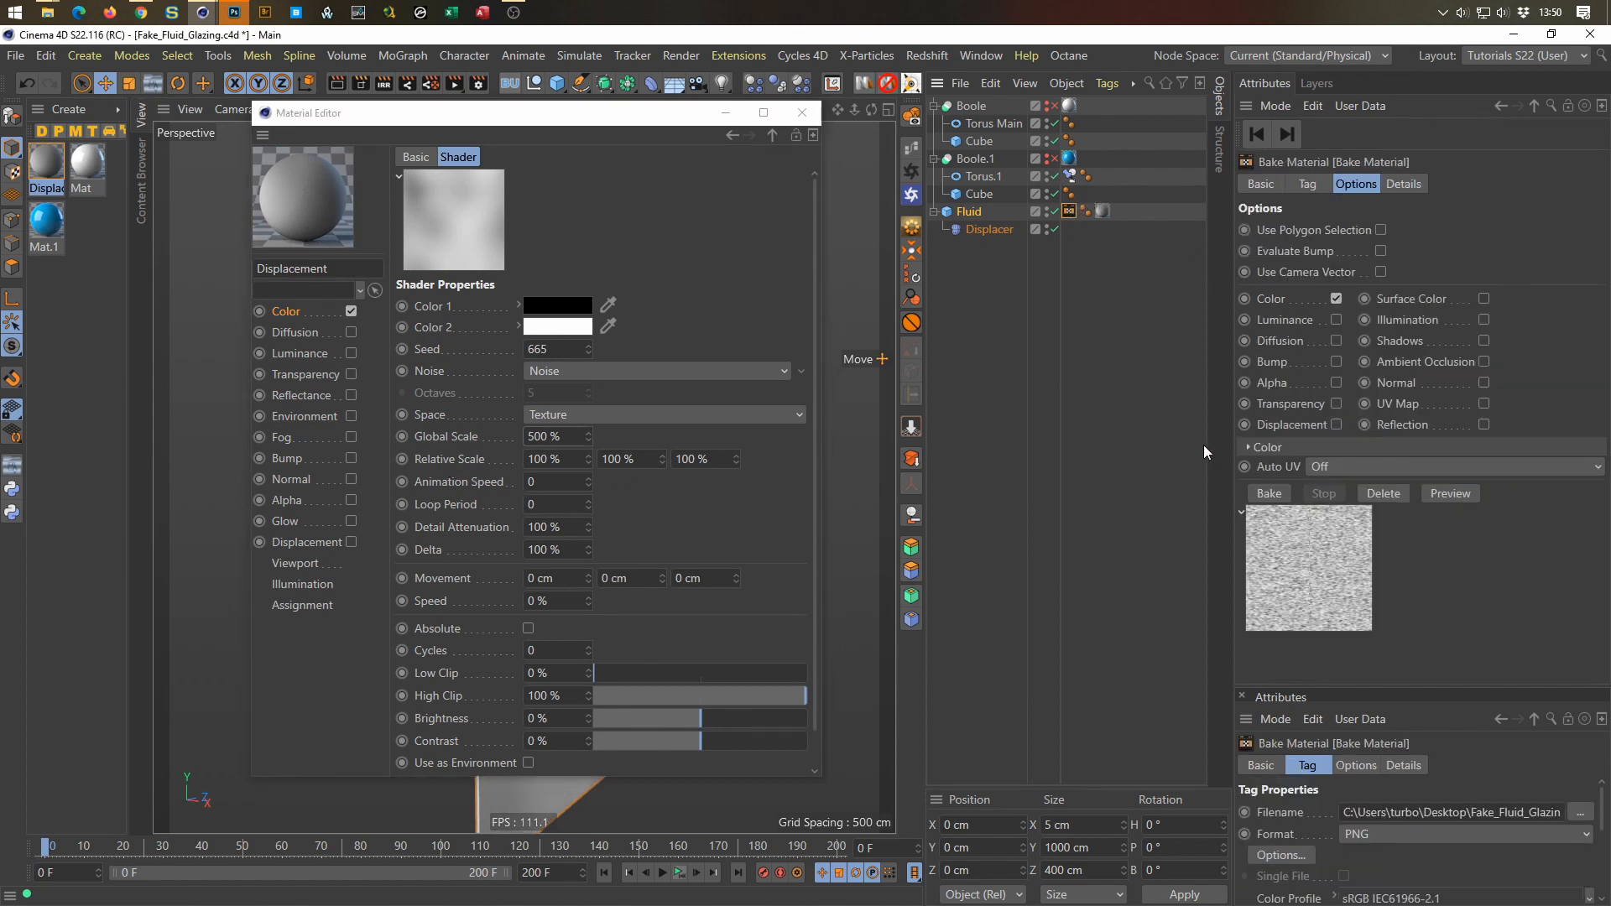
pyautogui.click(1314, 184)
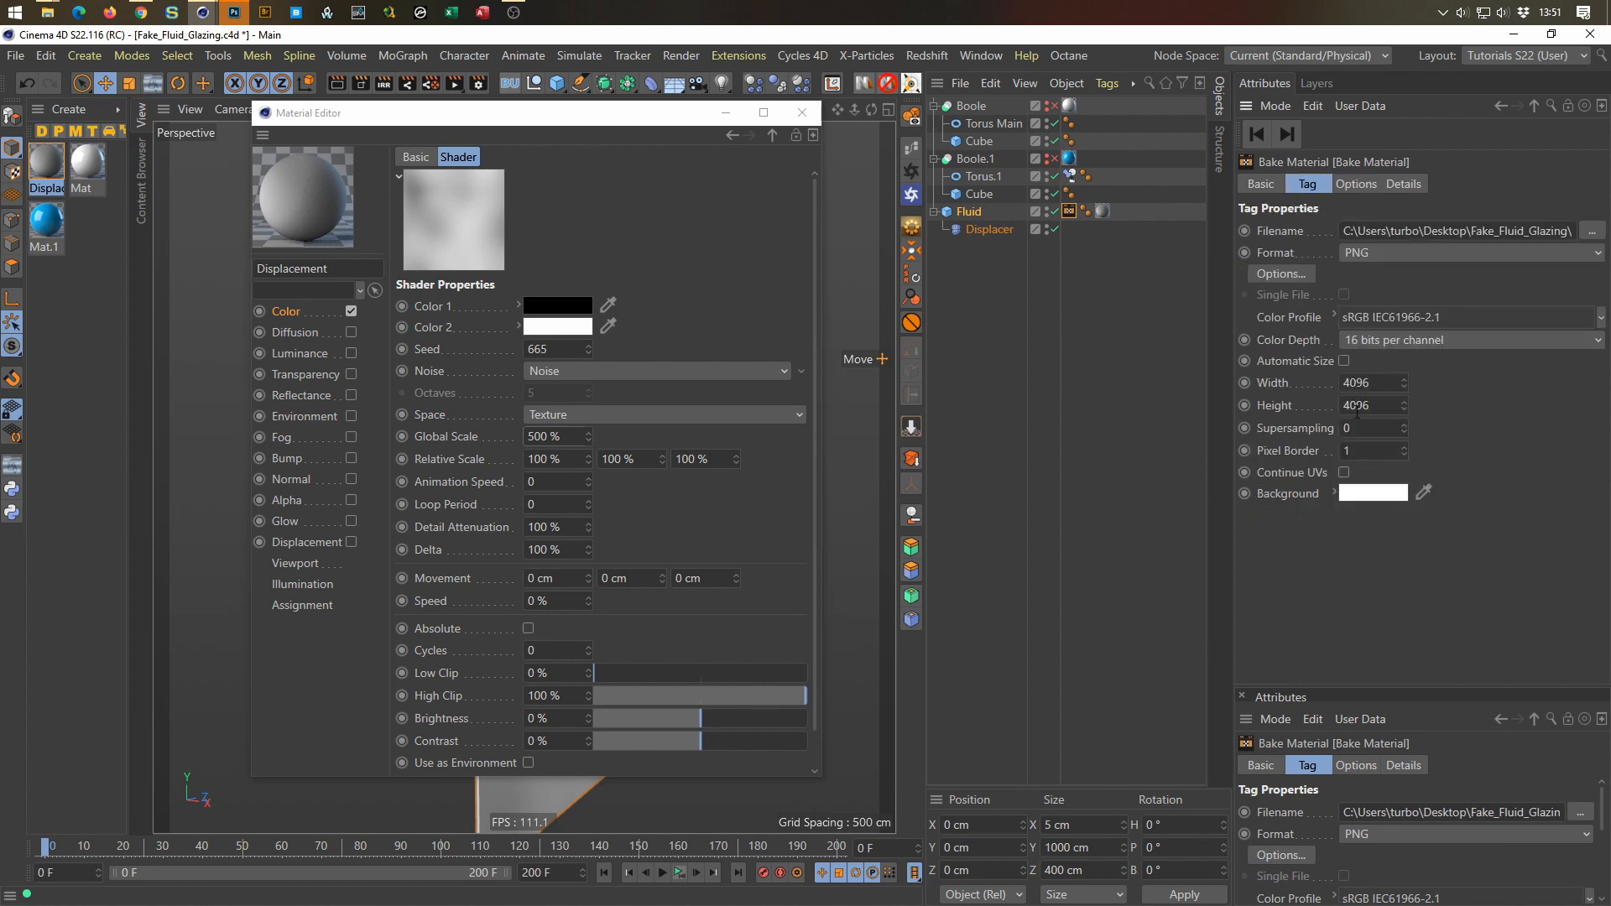
pyautogui.doubleClick(1379, 450)
pyautogui.write('0')
pyautogui.press('Return')
pyautogui.click(1366, 184)
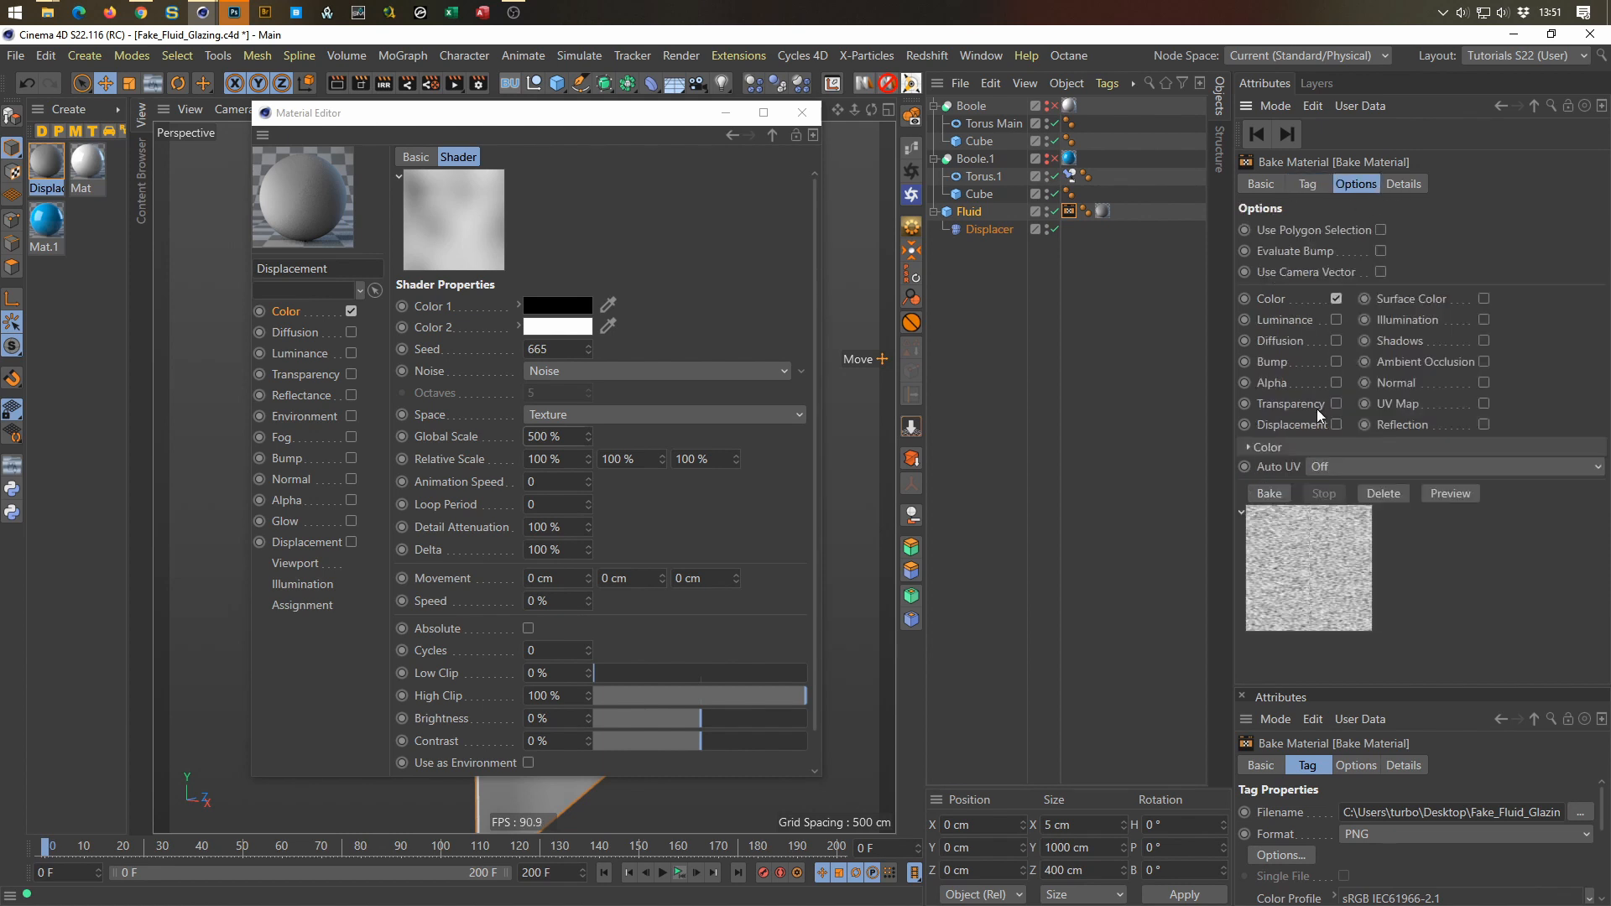
pyautogui.click(1268, 493)
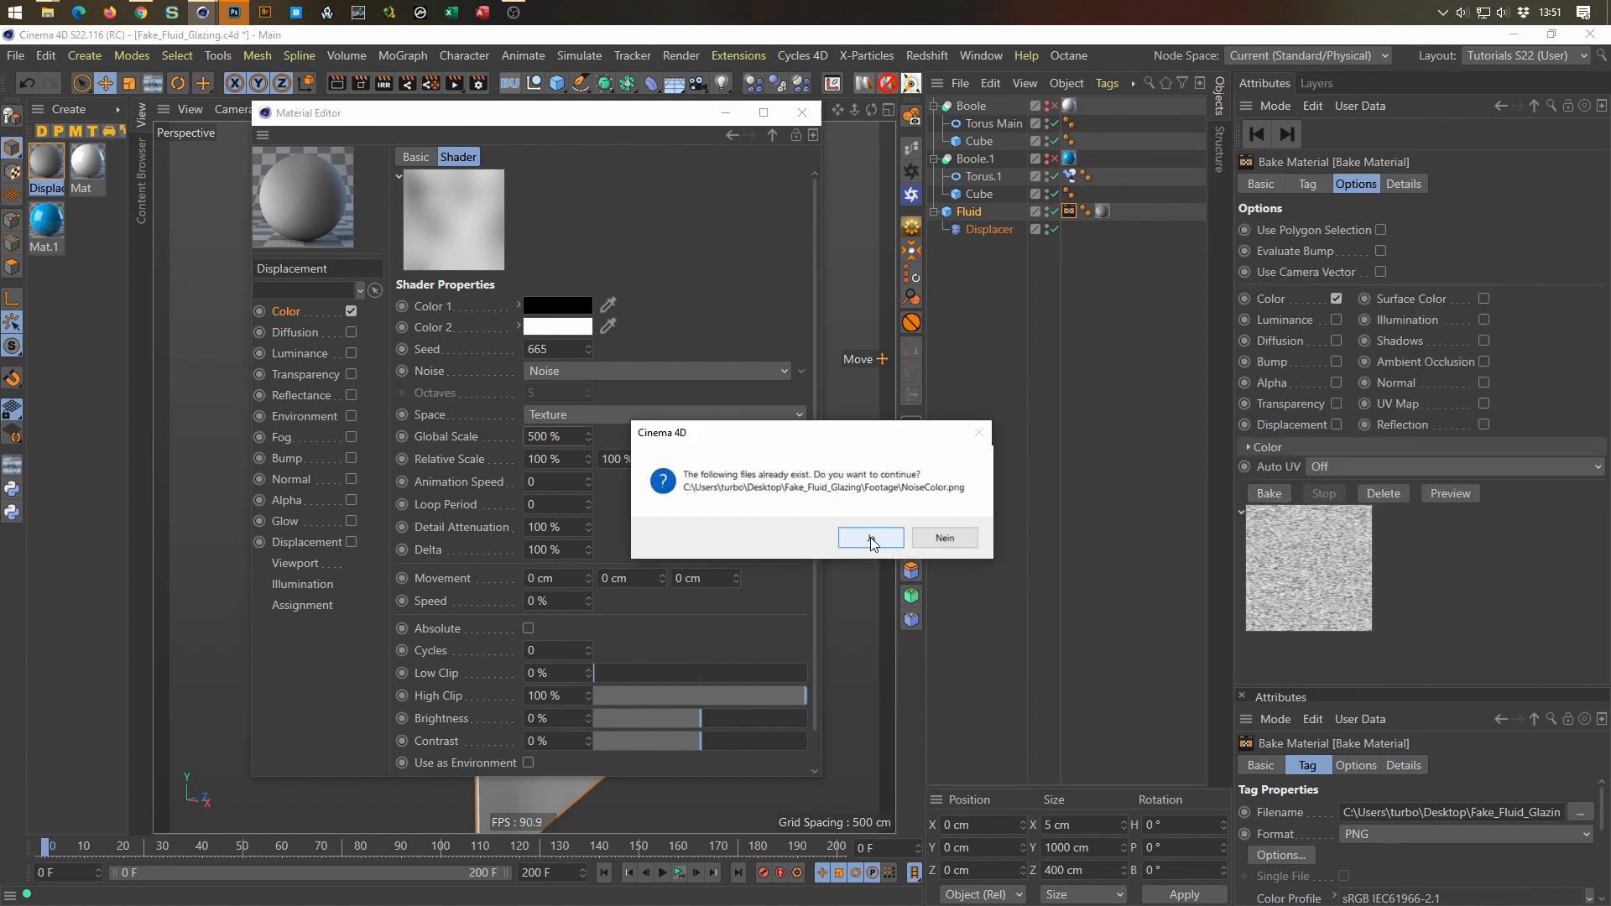
pyautogui.click(869, 537)
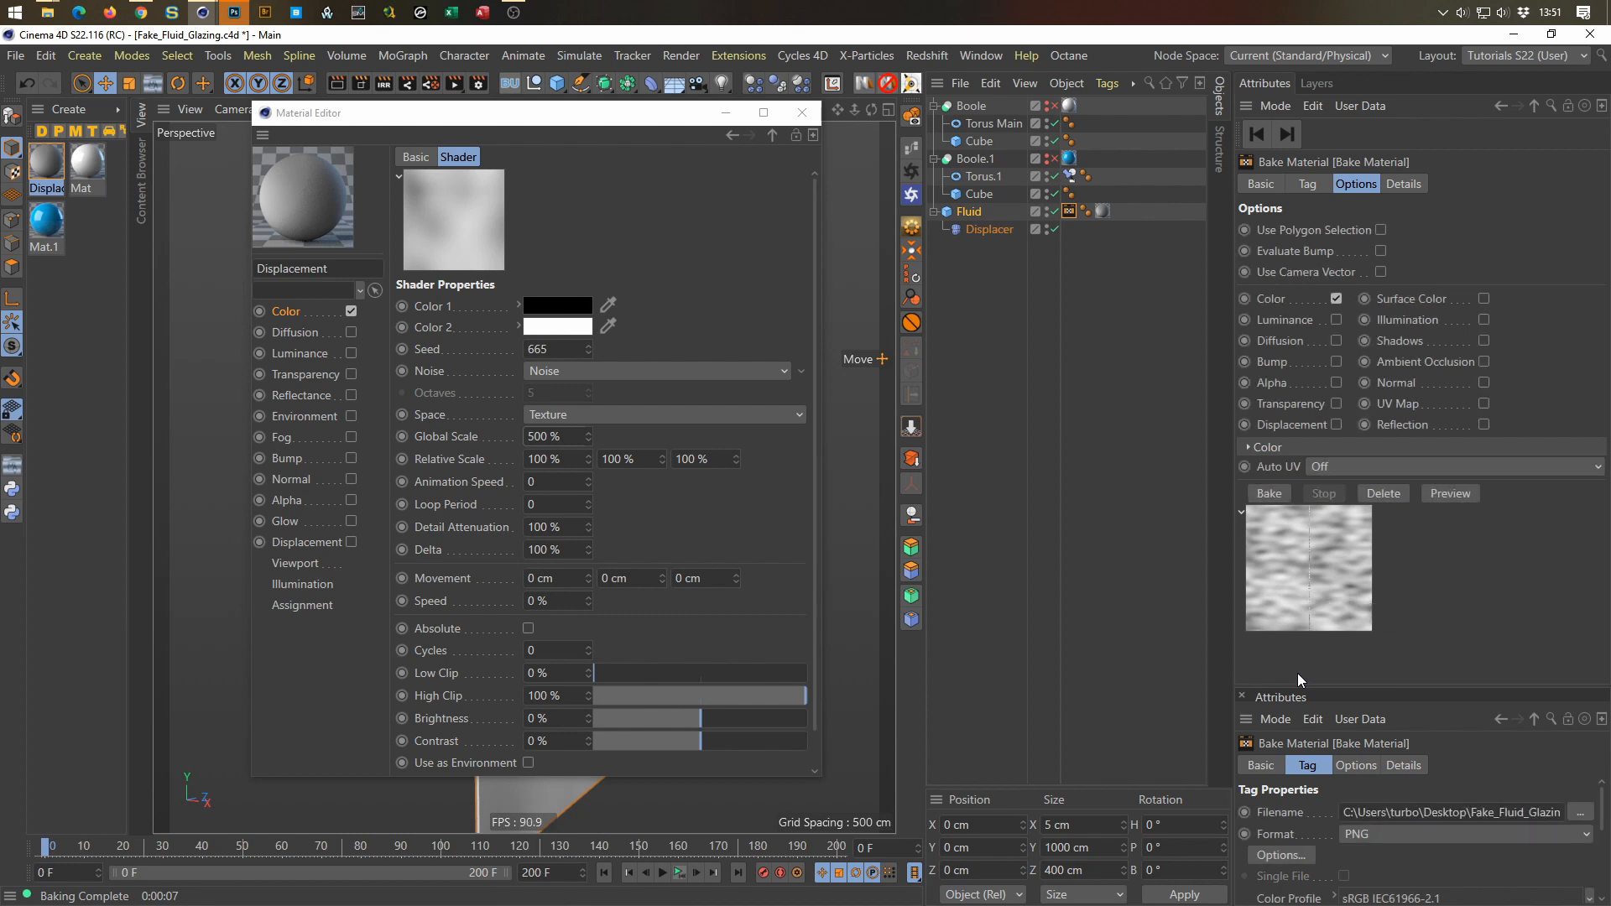
# Step: Switch to the Footage folder in File Explorer, view the rebaked NoiseColor.png at full size, and close both windows
pyautogui.moveTo(225, 18)
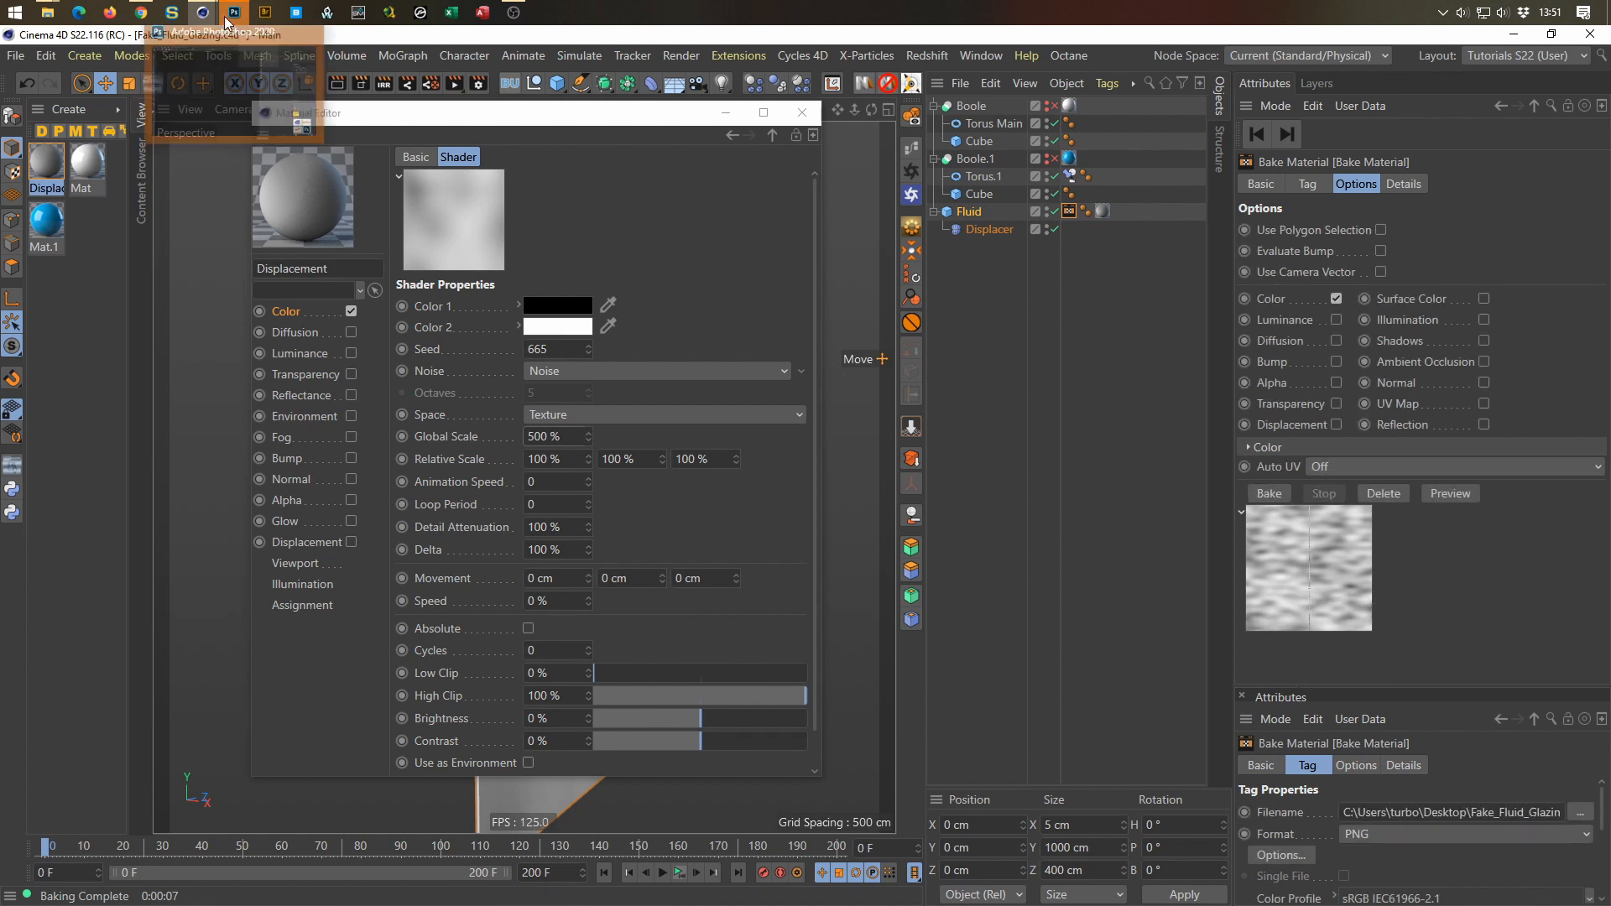
pyautogui.moveTo(44, 19)
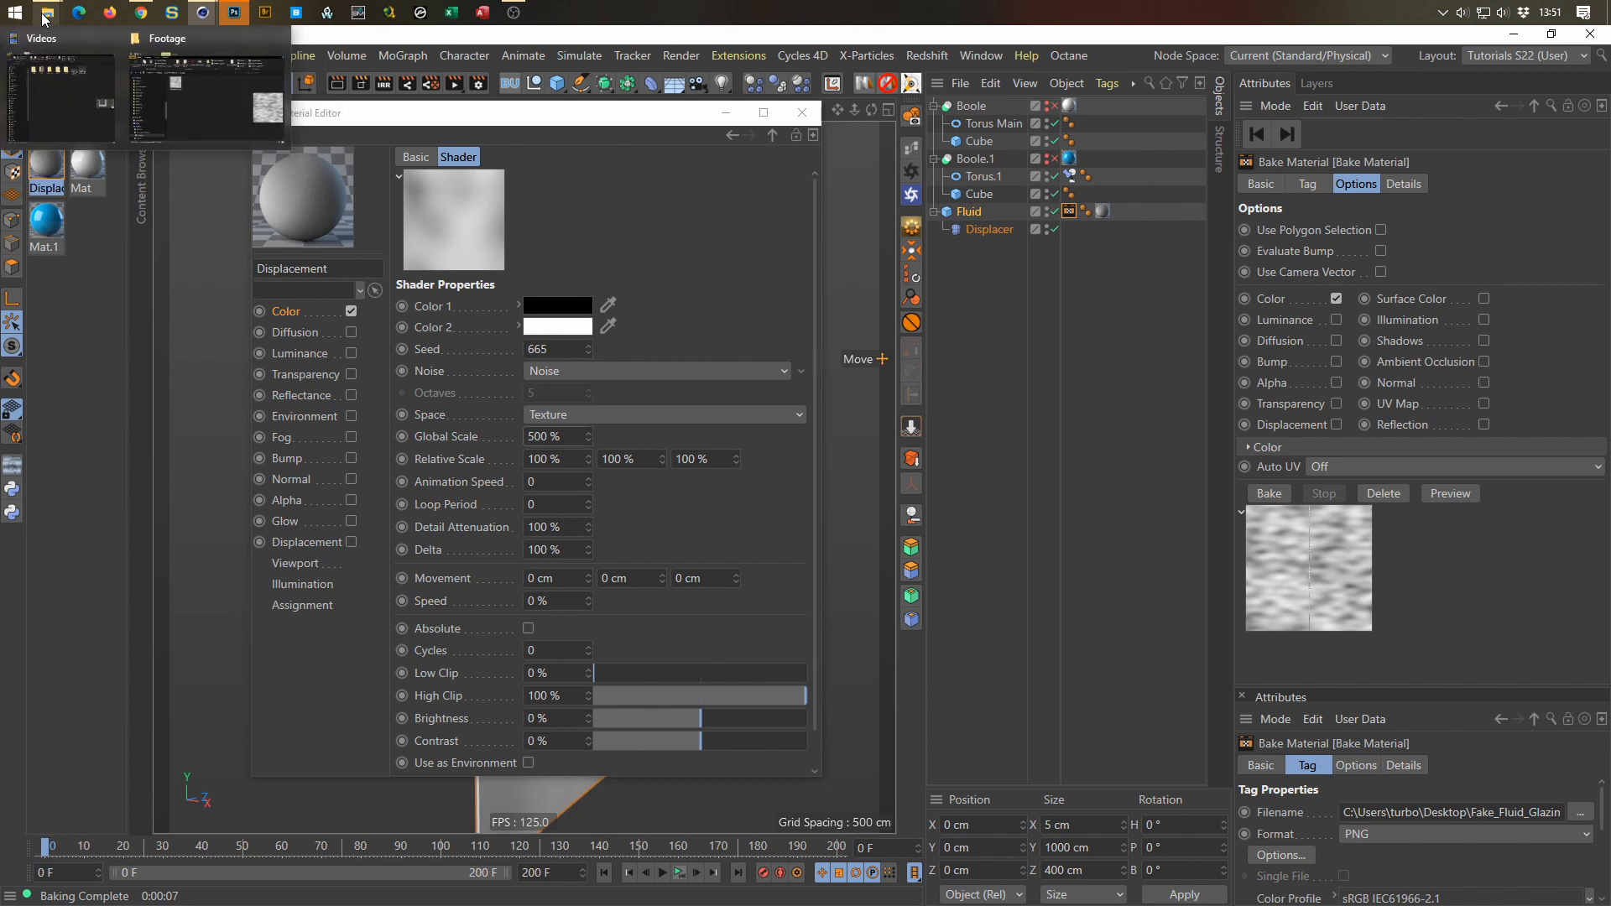
pyautogui.click(143, 90)
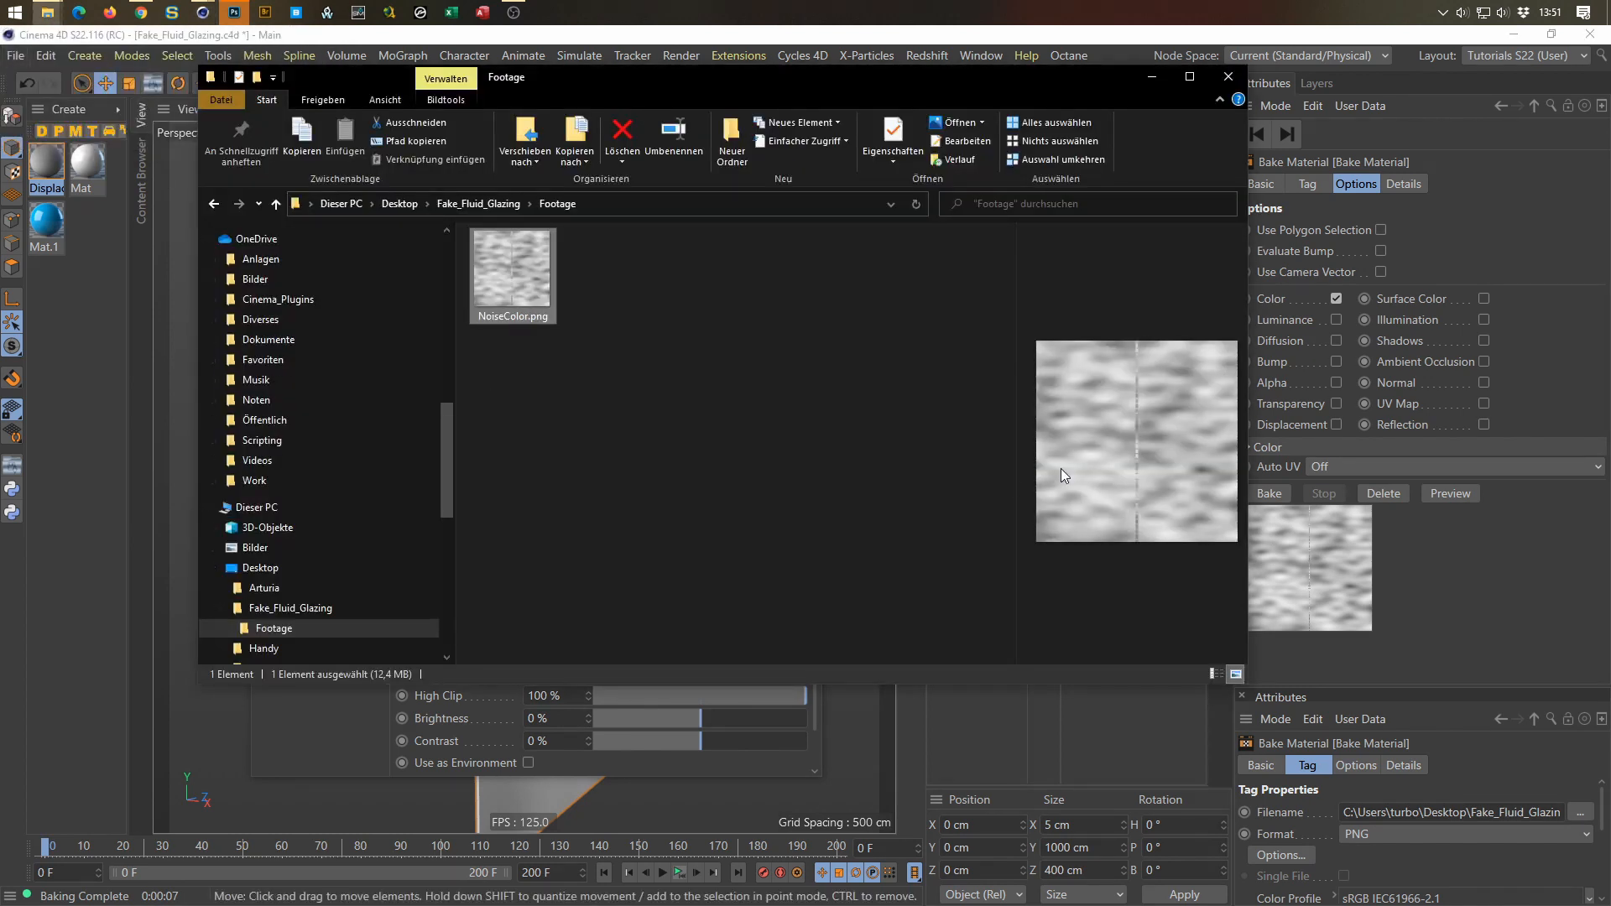
pyautogui.doubleClick(511, 252)
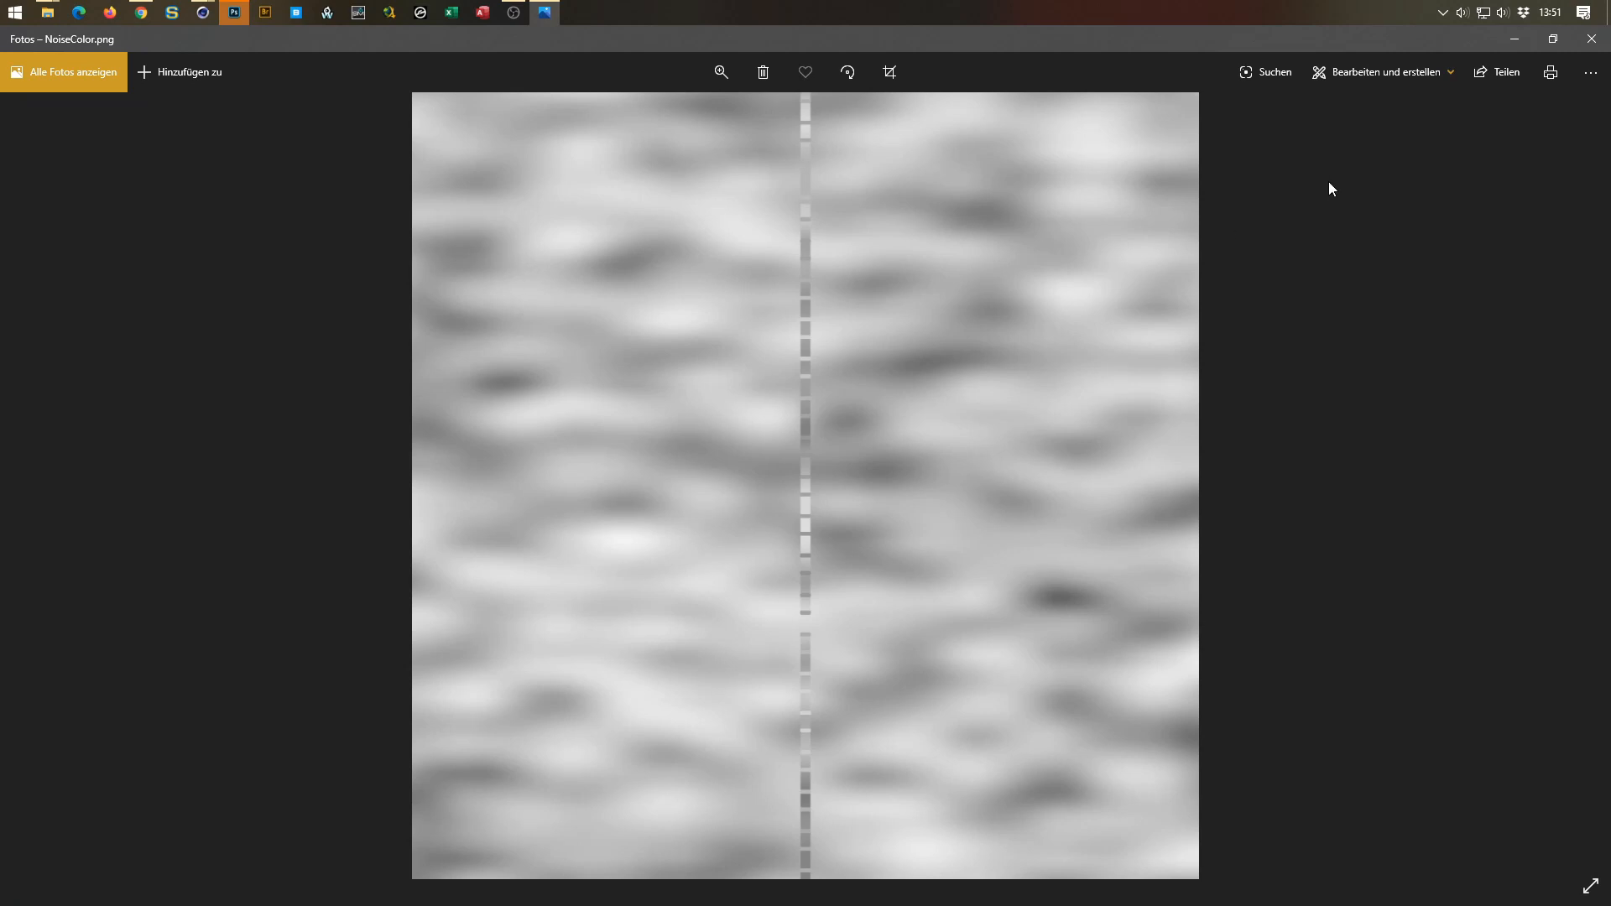
pyautogui.click(1592, 39)
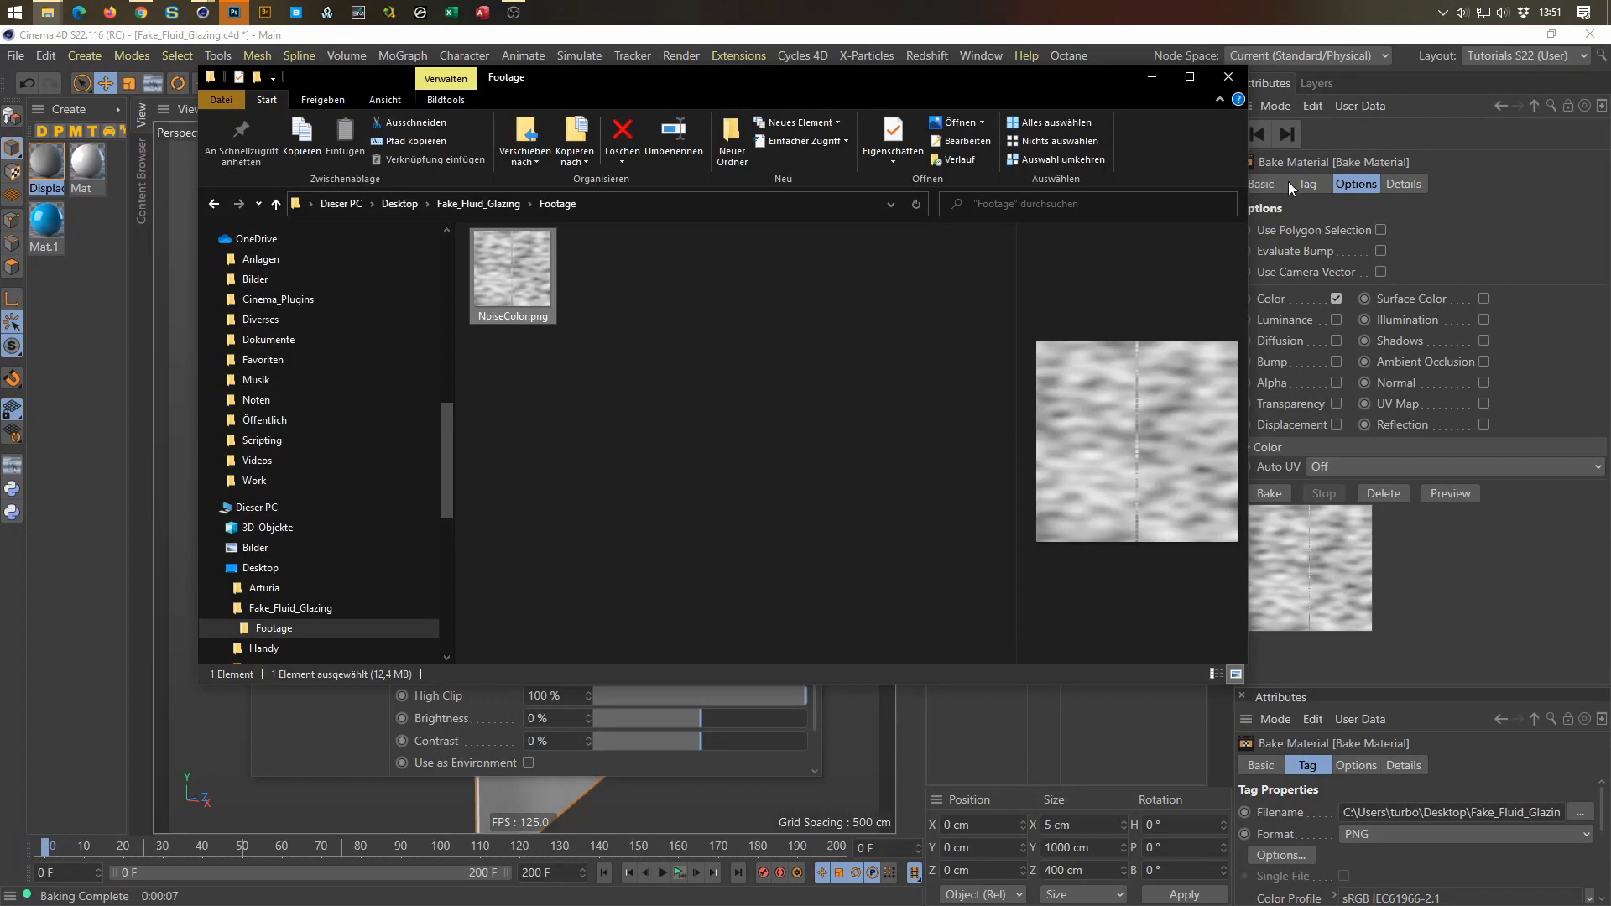
pyautogui.click(1228, 76)
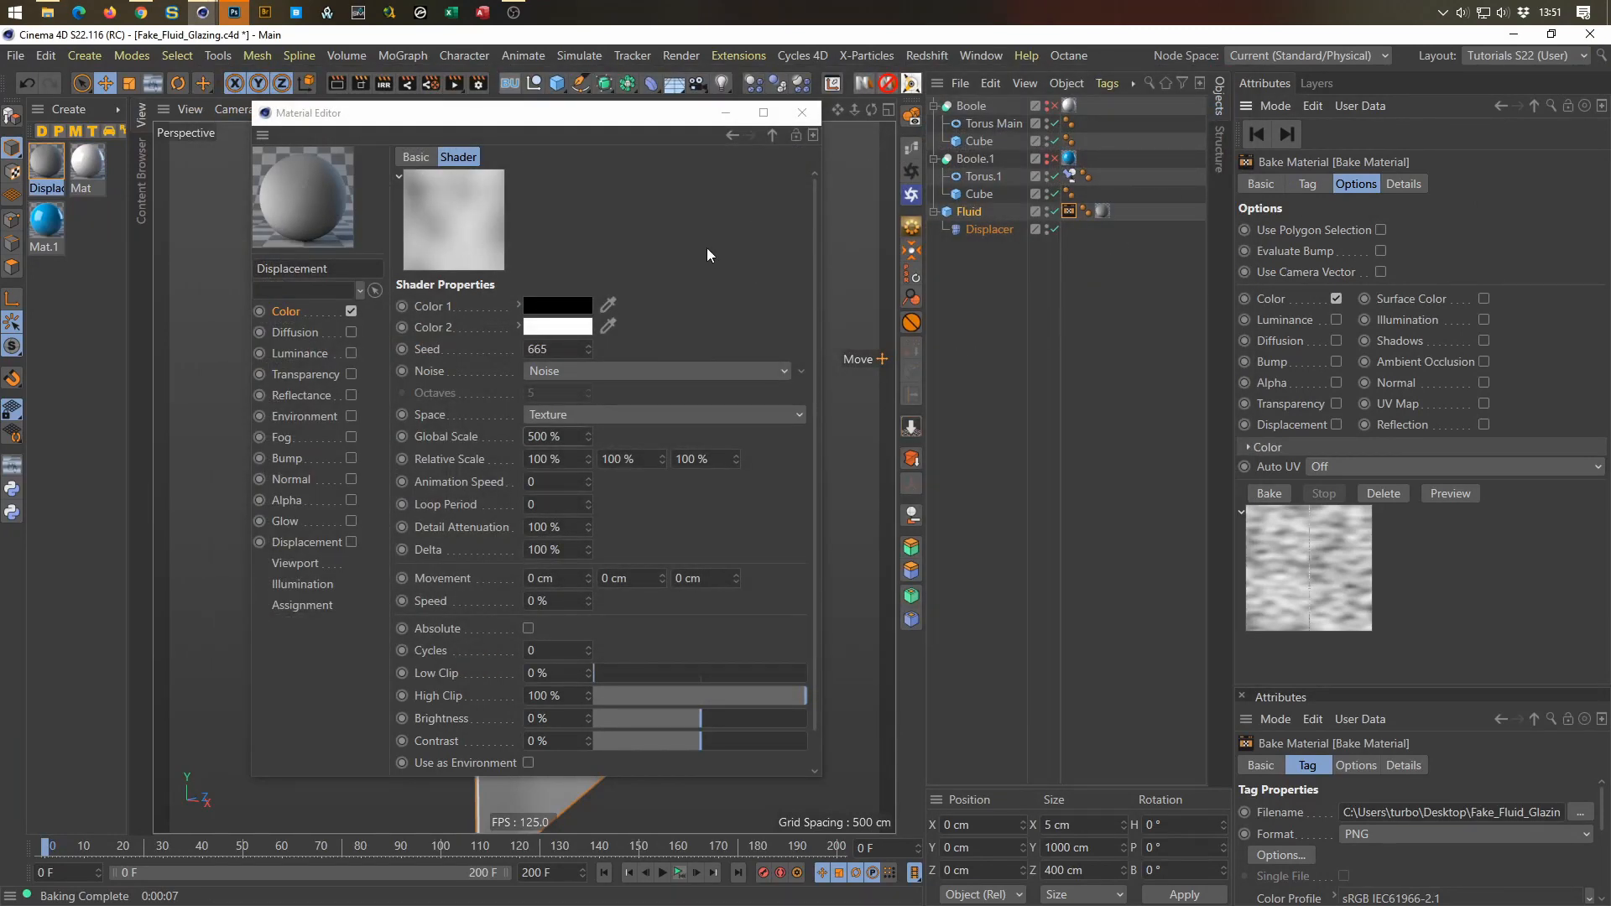
# Step: Switch to Photoshop, open NoiseColor.png from the Footage folder, and unlock its Background layer
pyautogui.moveTo(47, 14)
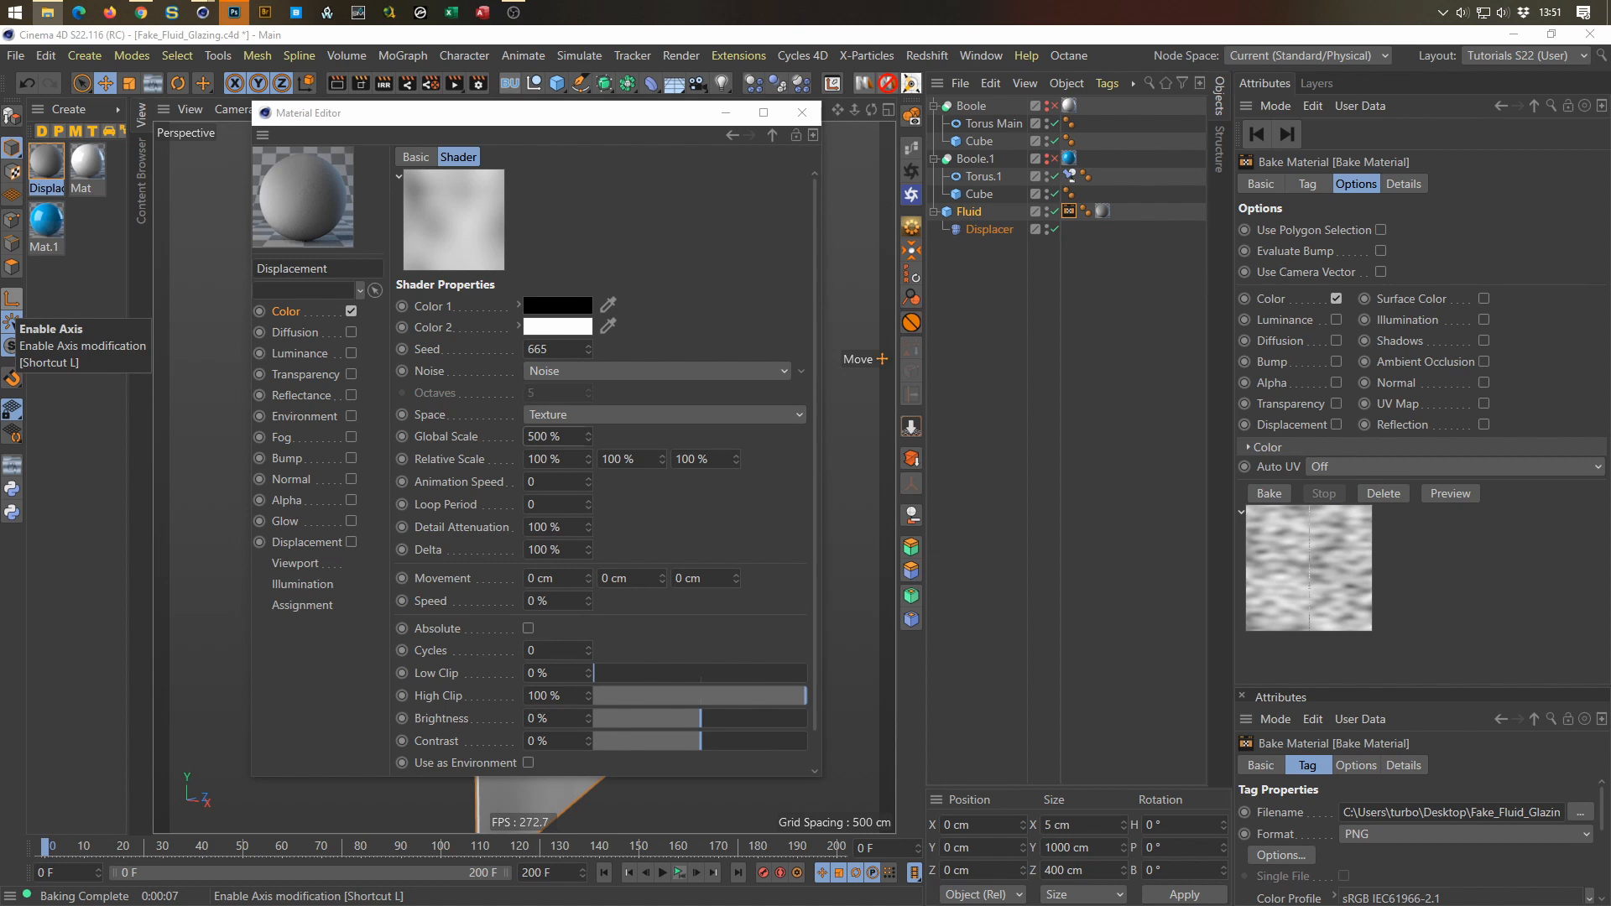
pyautogui.click(235, 12)
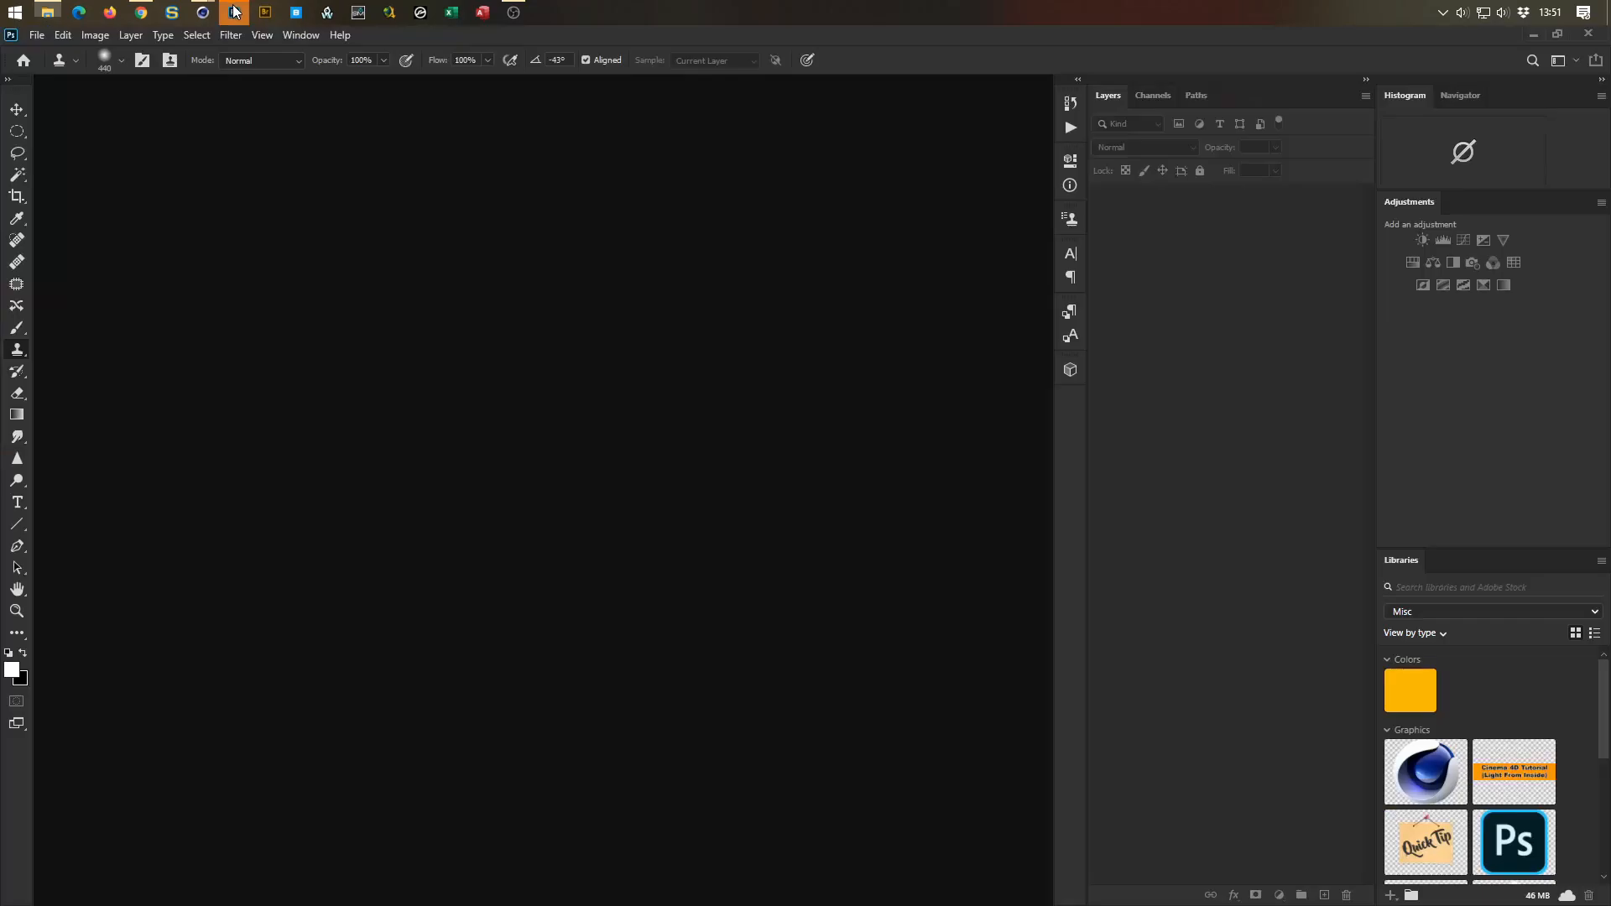
pyautogui.moveTo(178, 787); pyautogui.dragTo(617, 368)
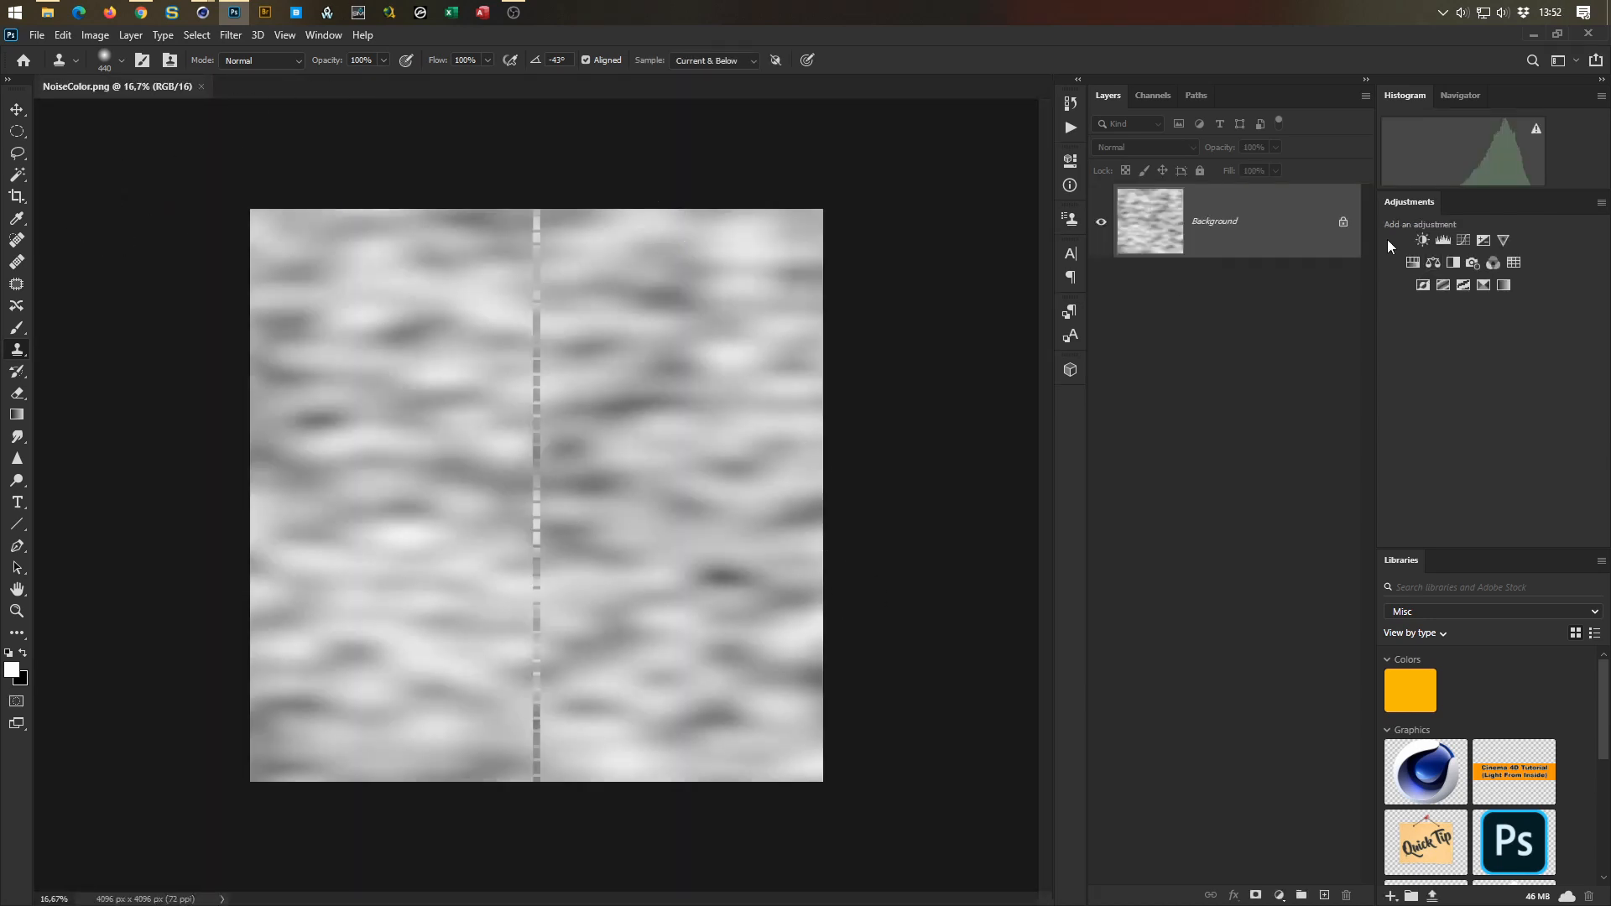
pyautogui.click(1345, 222)
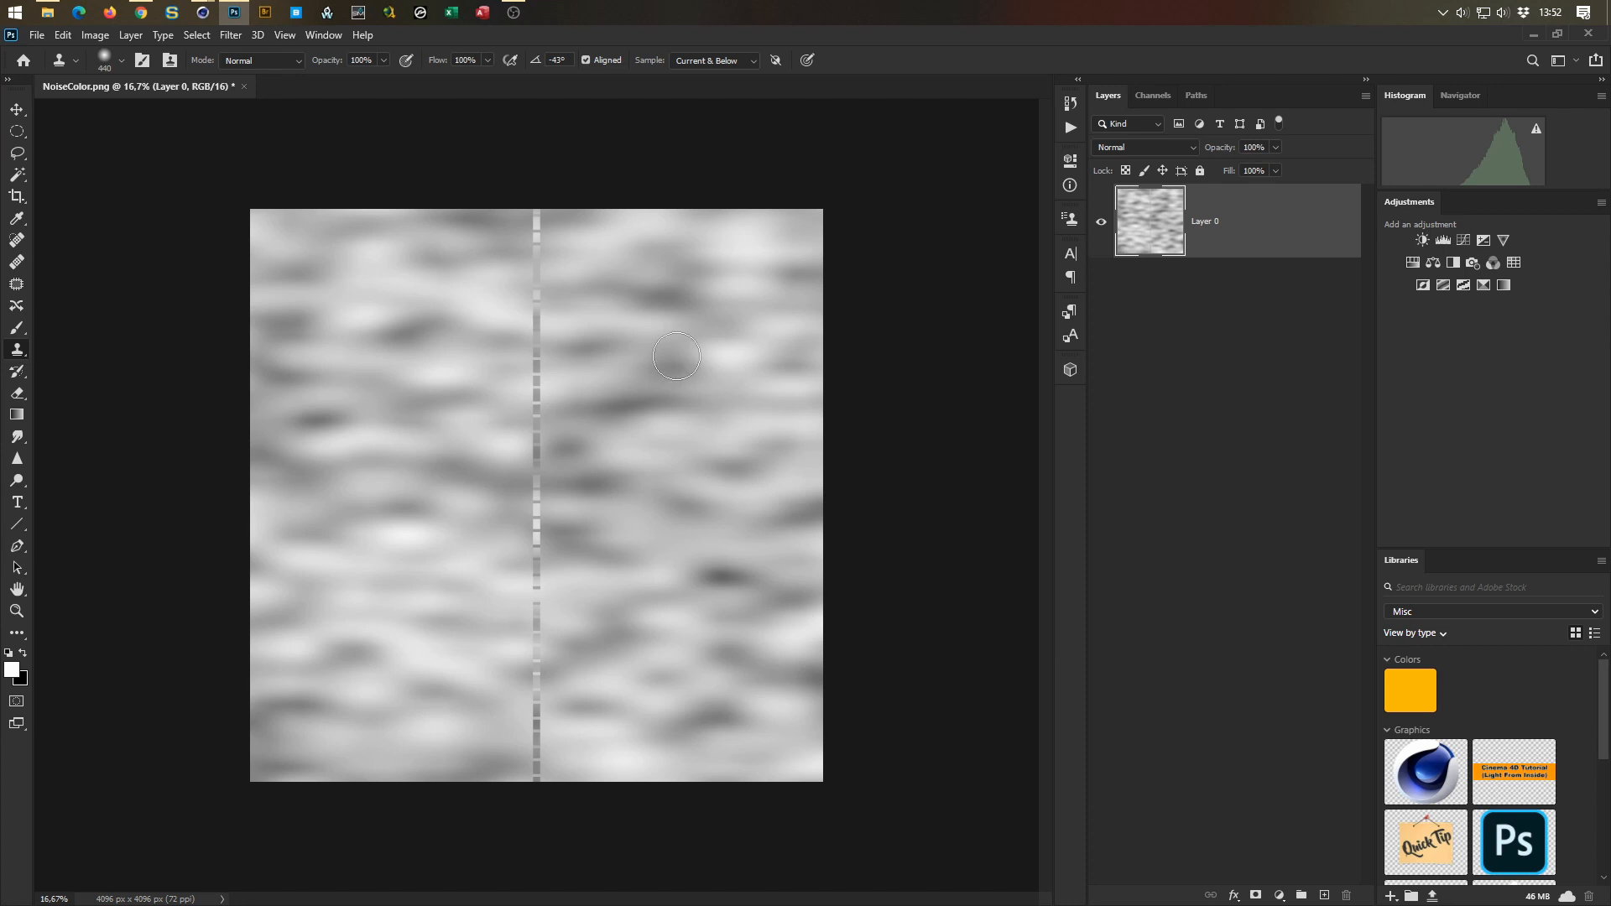
# Step: Enlarge the Clone Stamp brush to about 600 px and clone noise over the vertical seam in the image's centre
pyautogui.keyDown('alt'); pyautogui.moveTo(625, 308); pyautogui.dragTo(618, 310, button='right'); pyautogui.keyUp('alt')
pyautogui.moveTo(537, 251)
pyautogui.mouseDown()
pyautogui.moveTo(521, 446)
pyautogui.moveTo(544, 395)
pyautogui.mouseUp()
pyautogui.keyDown('alt'); pyautogui.click(429, 414); pyautogui.keyUp('alt')
pyautogui.keyDown('alt'); pyautogui.click(454, 498); pyautogui.keyUp('alt')
pyautogui.moveTo(519, 556)
pyautogui.mouseDown()
pyautogui.moveTo(533, 472)
pyautogui.moveTo(496, 569)
pyautogui.moveTo(532, 738)
pyautogui.moveTo(540, 665)
pyautogui.mouseUp()
pyautogui.keyDown('alt'); pyautogui.click(411, 335); pyautogui.keyUp('alt')
pyautogui.moveTo(556, 249)
pyautogui.mouseDown()
pyautogui.moveTo(540, 198)
pyautogui.moveTo(542, 243)
pyautogui.mouseUp()
pyautogui.moveTo(576, 691); pyautogui.dragTo(522, 770)
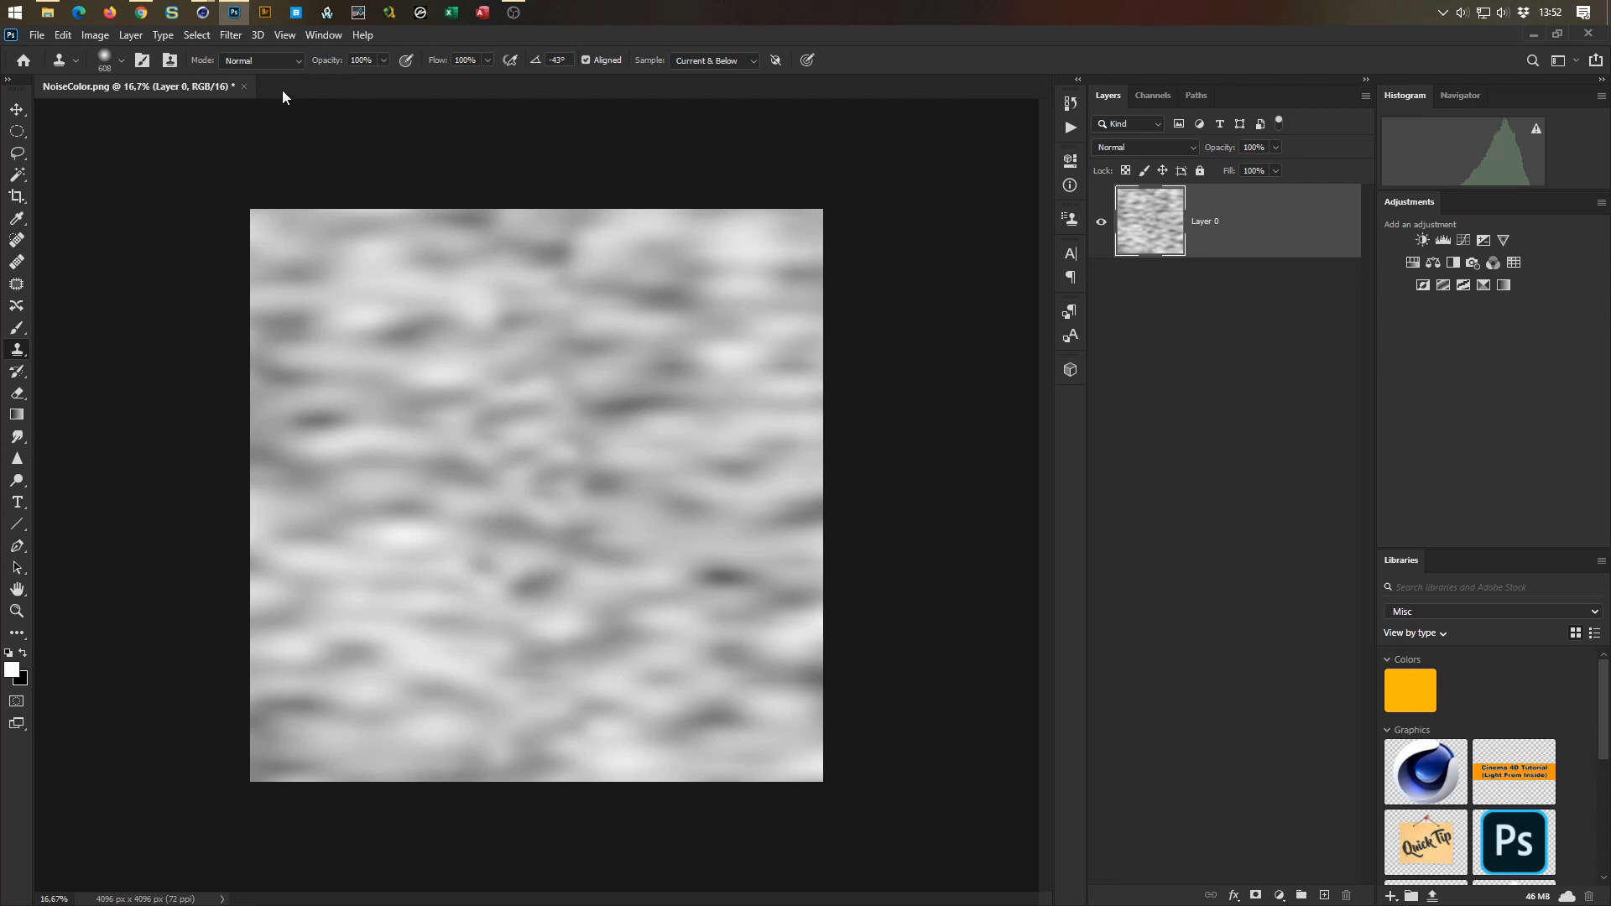
# Step: Apply the Offset filter with +1830 pixels horizontal, +1971 pixels vertical, and Wrap Around for undefined areas
pyautogui.click(227, 35)
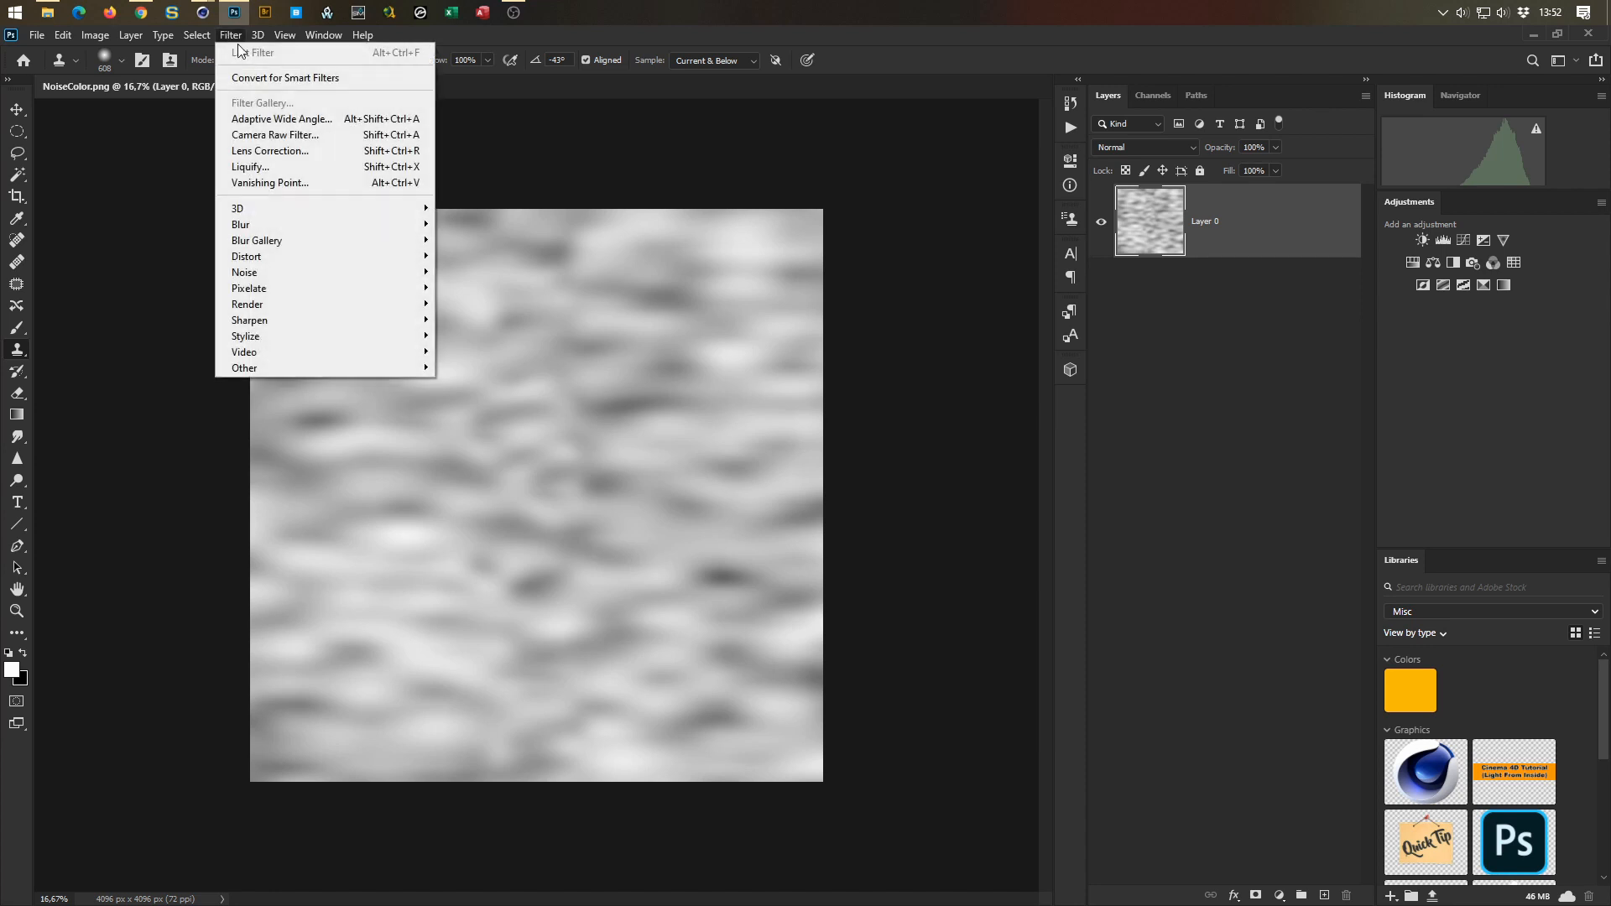
pyautogui.moveTo(320, 365)
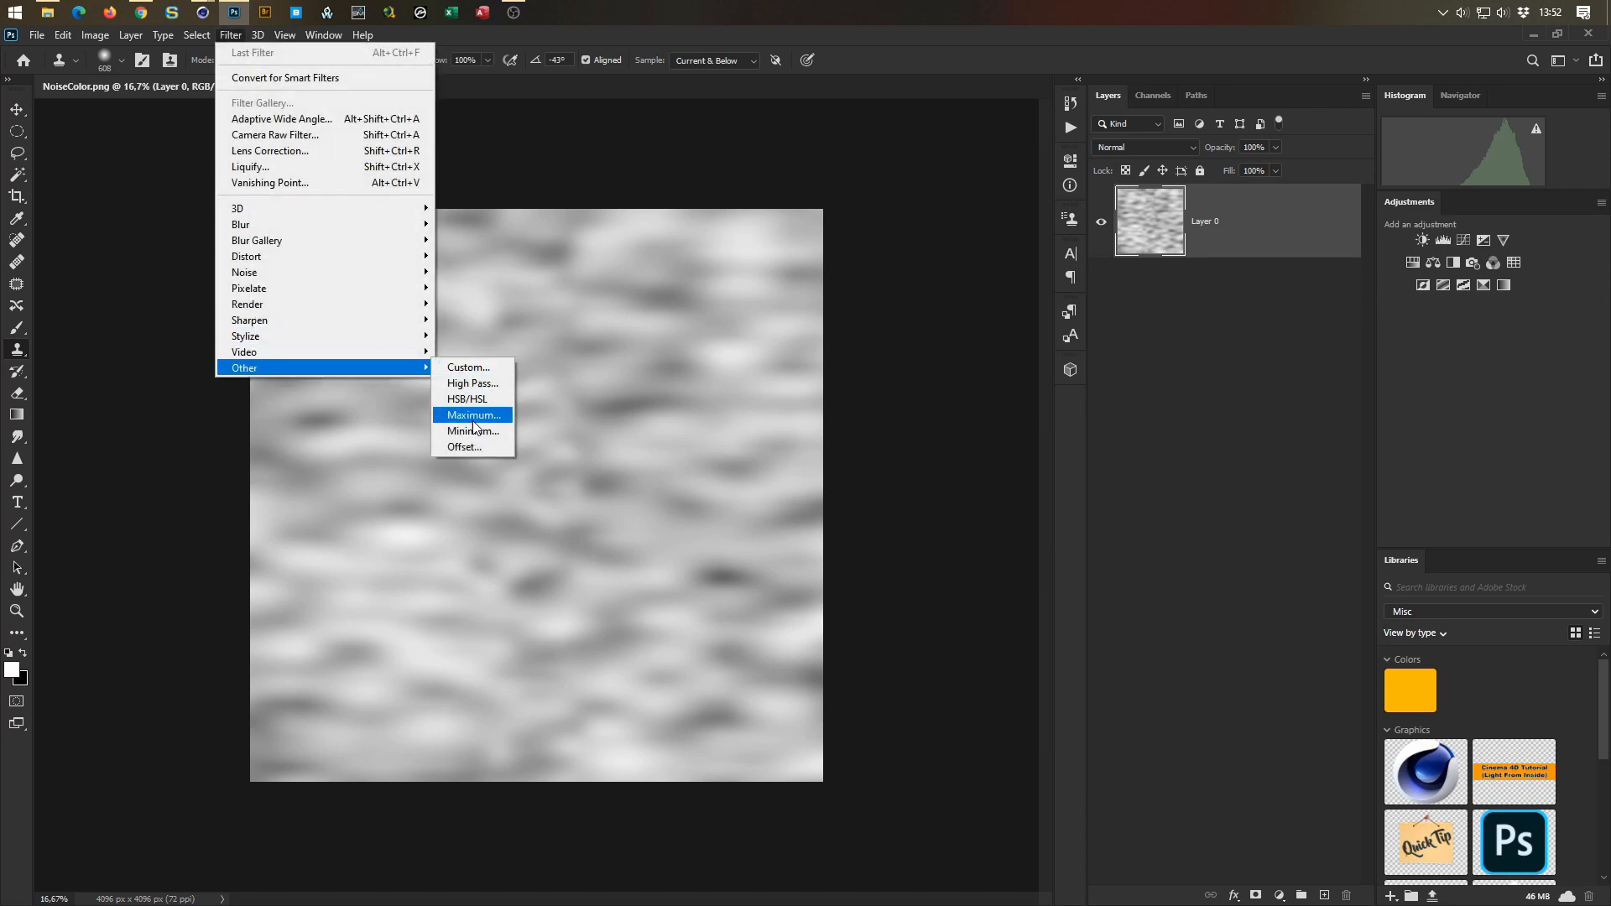
pyautogui.click(467, 448)
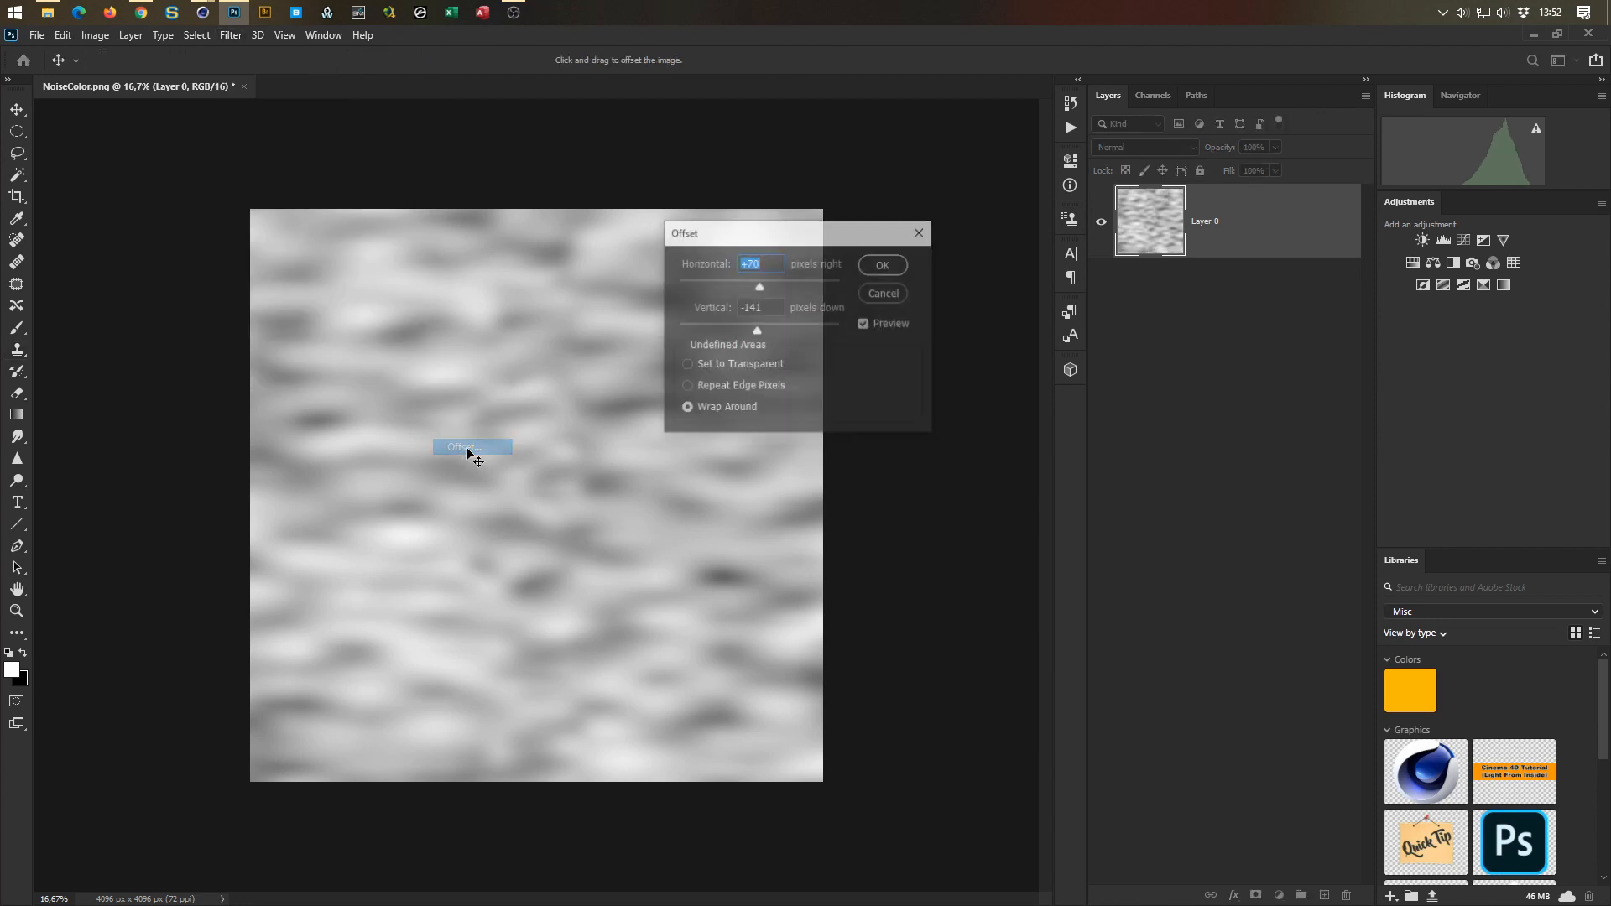
pyautogui.moveTo(814, 242); pyautogui.dragTo(1084, 482)
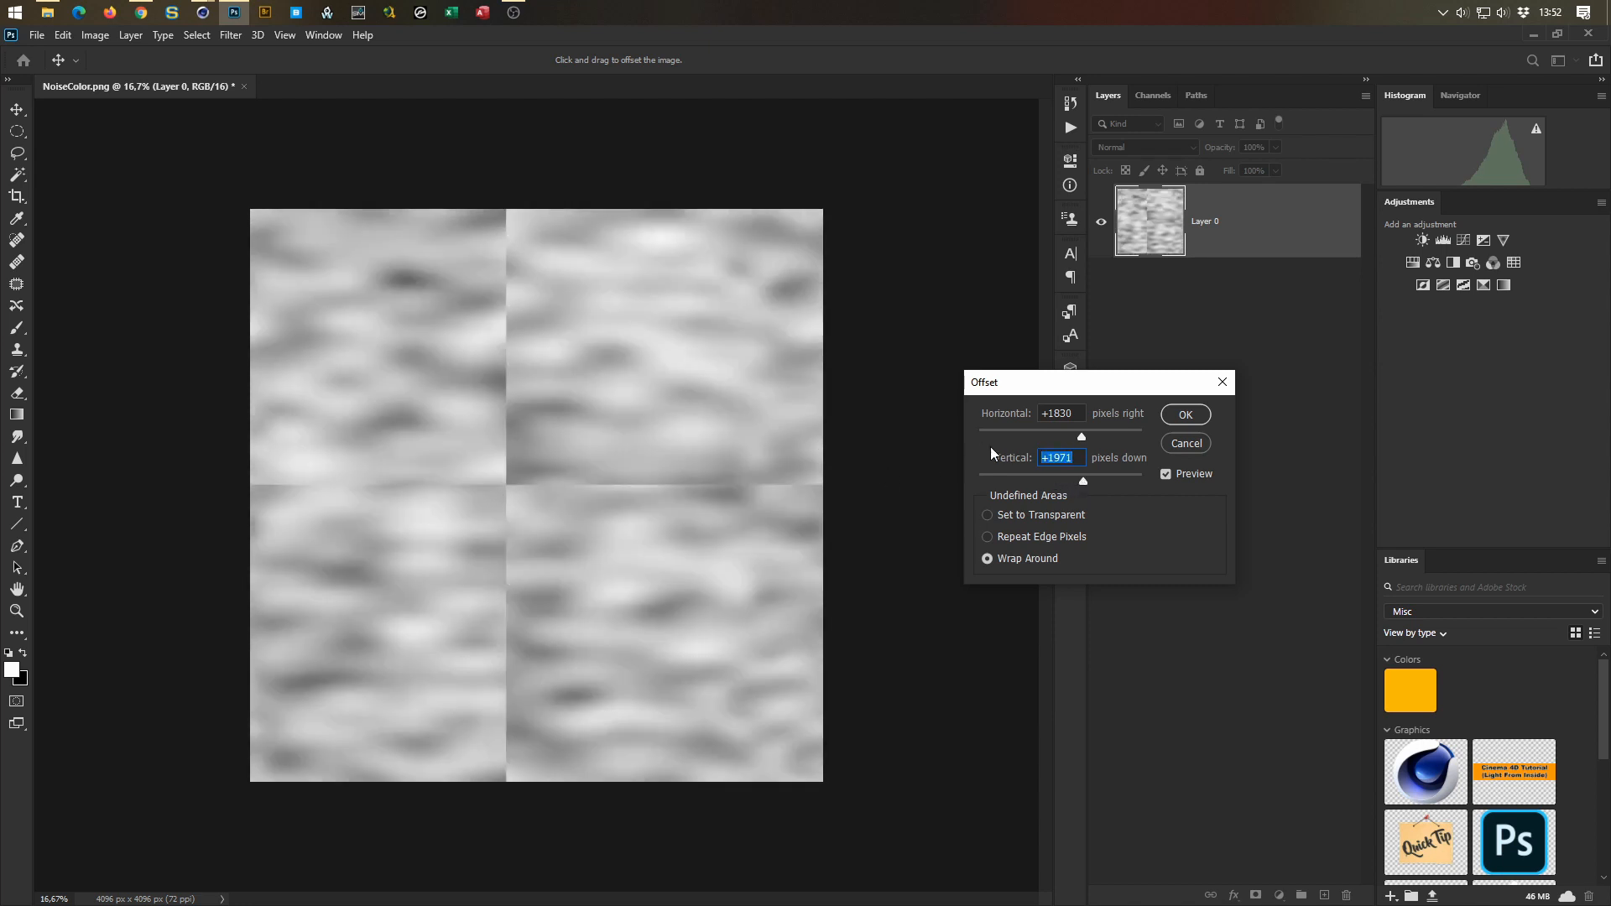
pyautogui.press('s')
pyautogui.click(1186, 414)
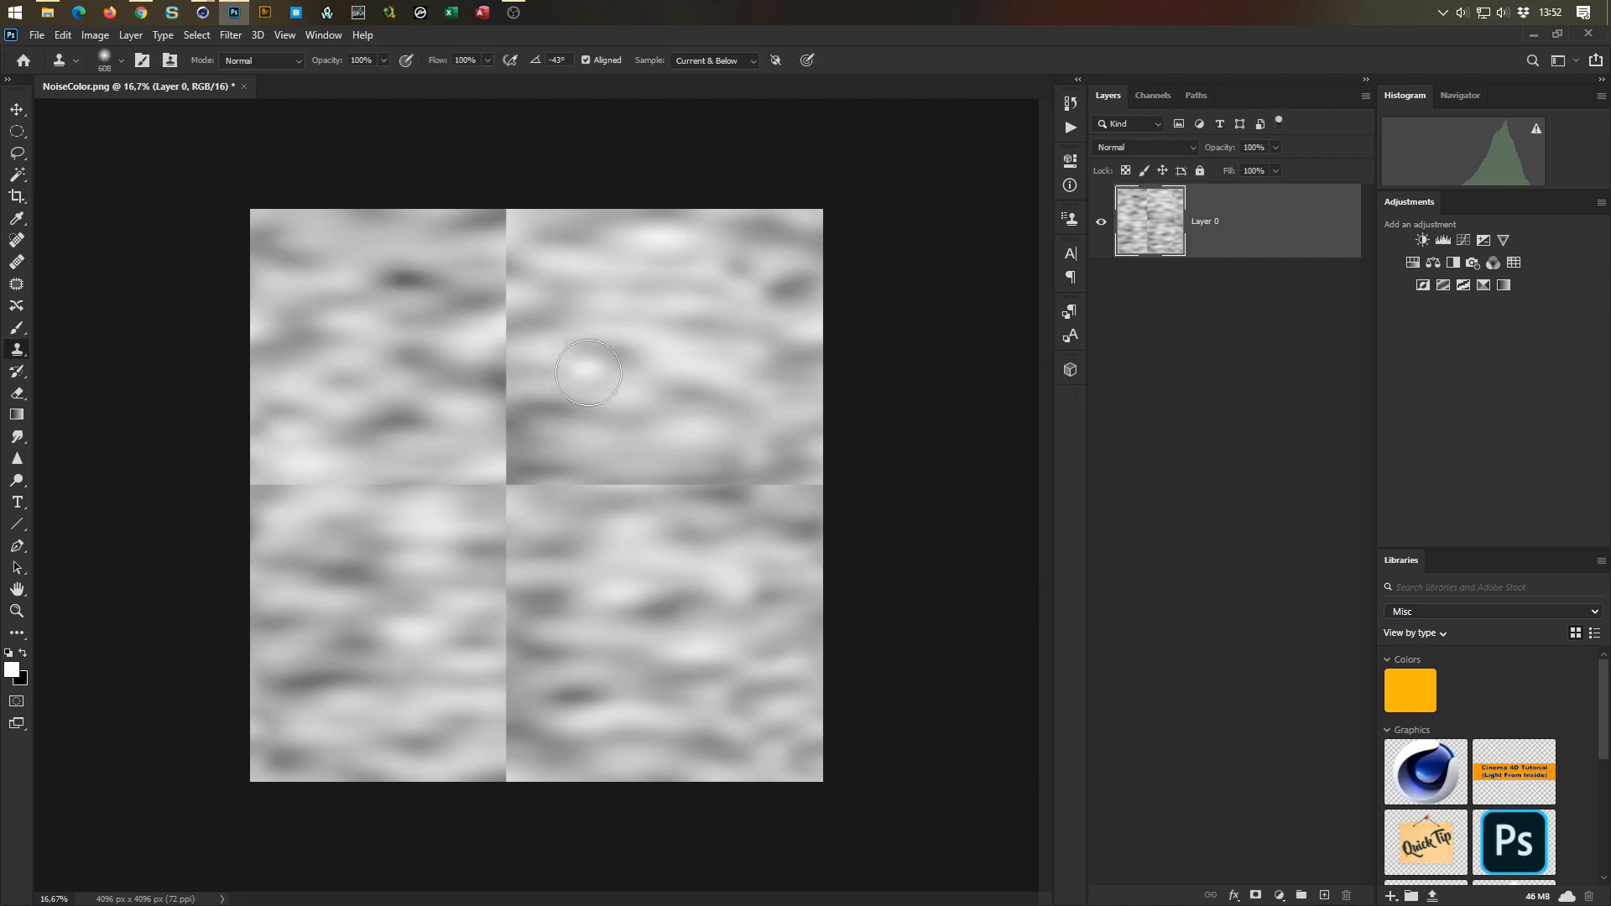
# Step: Clone surrounding noise over the vertical and horizontal seams crossing near the image's centre
pyautogui.keyDown('alt'); pyautogui.click(653, 336); pyautogui.keyUp('alt')
pyautogui.keyDown('alt'); pyautogui.click(338, 319); pyautogui.keyUp('alt')
pyautogui.moveTo(485, 314); pyautogui.dragTo(535, 348)
pyautogui.keyDown('alt'); pyautogui.click(722, 373); pyautogui.keyUp('alt')
pyautogui.moveTo(537, 248)
pyautogui.mouseDown()
pyautogui.moveTo(513, 280)
pyautogui.moveTo(502, 246)
pyautogui.mouseUp()
pyautogui.keyDown('alt'); pyautogui.click(639, 276); pyautogui.keyUp('alt')
pyautogui.keyDown('alt'); pyautogui.click(613, 346); pyautogui.keyUp('alt')
pyautogui.moveTo(449, 467)
pyautogui.mouseDown()
pyautogui.moveTo(540, 403)
pyautogui.moveTo(482, 481)
pyautogui.moveTo(445, 463)
pyautogui.moveTo(395, 486)
pyautogui.moveTo(235, 495)
pyautogui.mouseUp()
pyautogui.keyDown('alt'); pyautogui.click(436, 417); pyautogui.keyUp('alt')
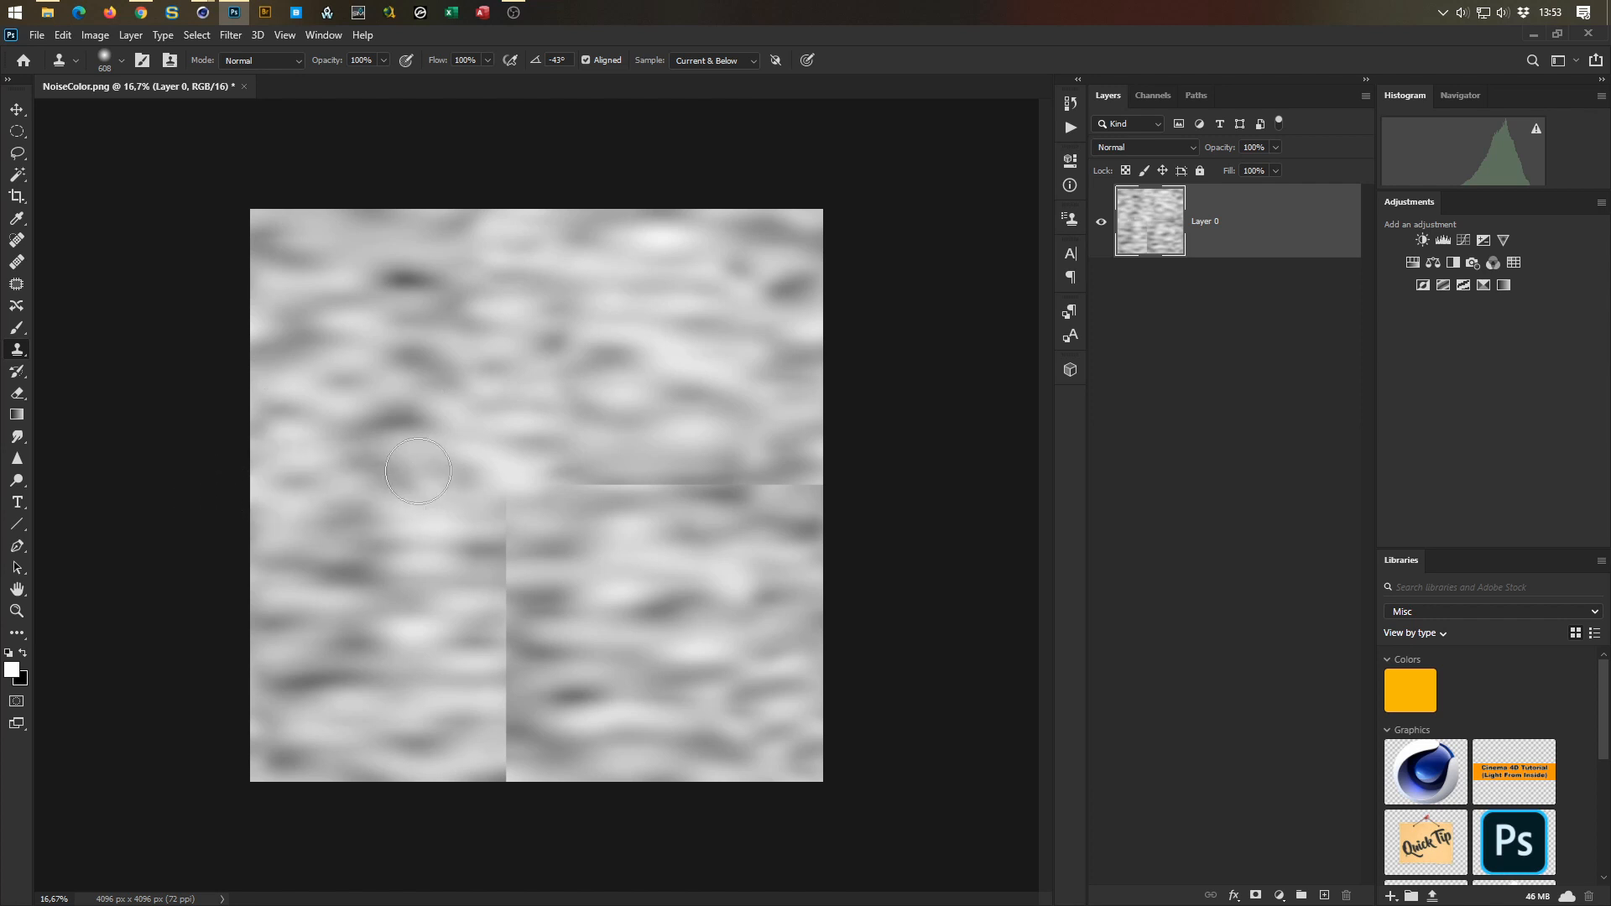
pyautogui.moveTo(428, 517)
pyautogui.mouseDown()
pyautogui.moveTo(467, 493)
pyautogui.moveTo(694, 460)
pyautogui.moveTo(784, 493)
pyautogui.moveTo(805, 478)
pyautogui.mouseUp()
pyautogui.keyDown('alt'); pyautogui.click(477, 406); pyautogui.keyUp('alt')
pyautogui.keyDown('alt'); pyautogui.click(680, 494); pyautogui.keyUp('alt')
pyautogui.moveTo(553, 522)
pyautogui.mouseDown()
pyautogui.moveTo(515, 543)
pyautogui.moveTo(478, 672)
pyautogui.mouseUp()
pyautogui.moveTo(512, 604)
pyautogui.mouseDown()
pyautogui.moveTo(485, 730)
pyautogui.moveTo(513, 669)
pyautogui.moveTo(493, 795)
pyautogui.mouseUp()
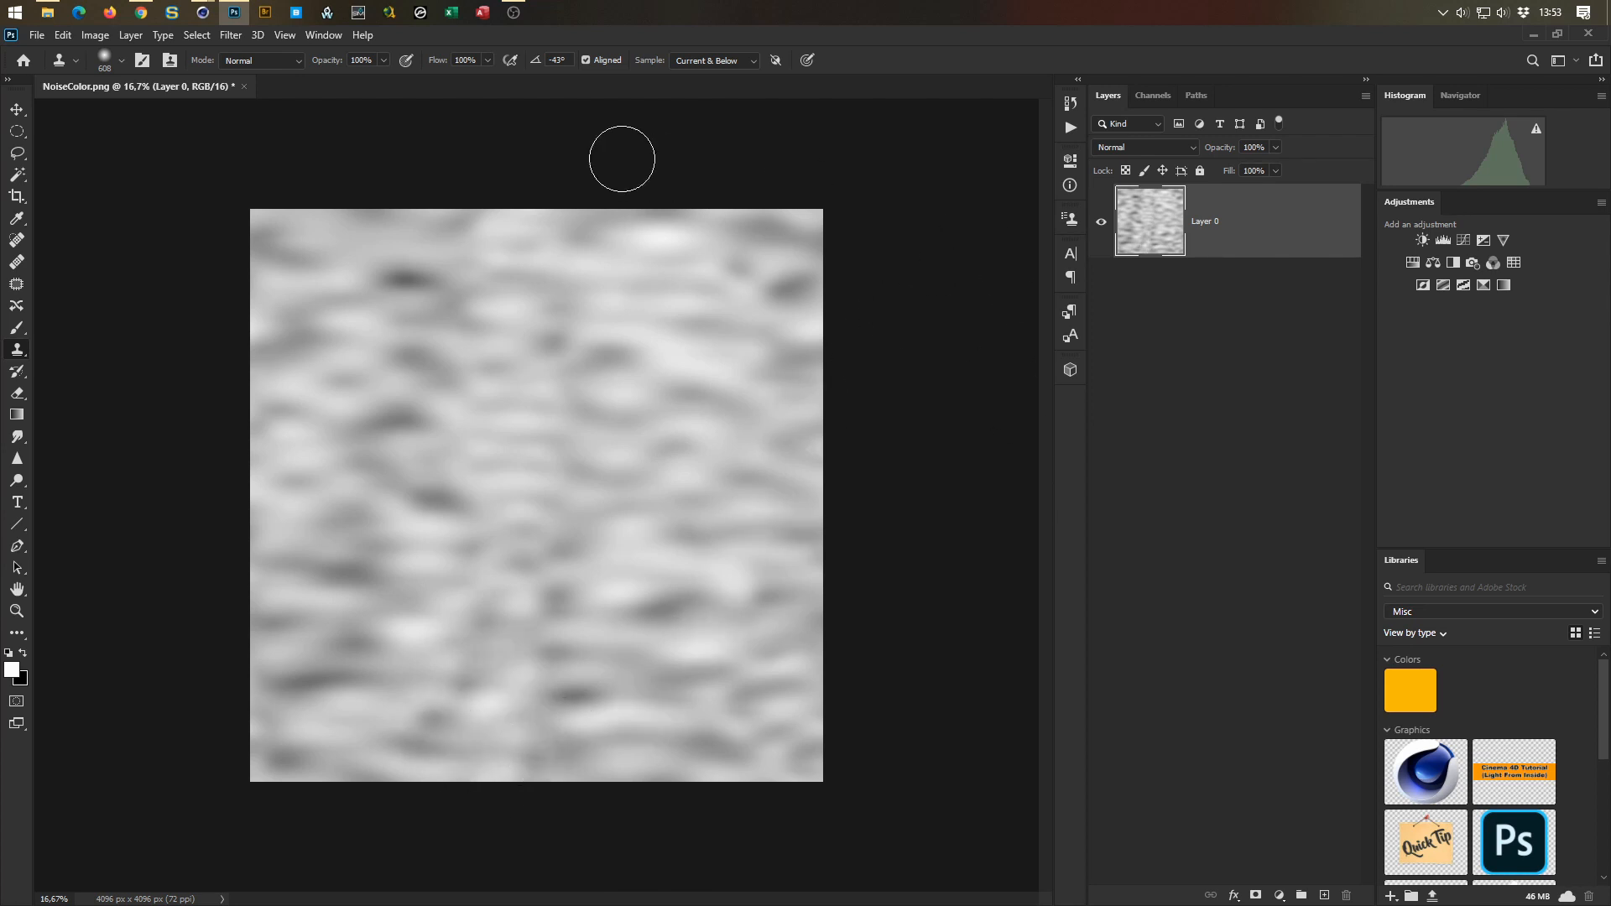
# Step: Offset the image again by +1478 pixels horizontally and +3167 pixels vertically with Wrap Around
pyautogui.click(242, 40)
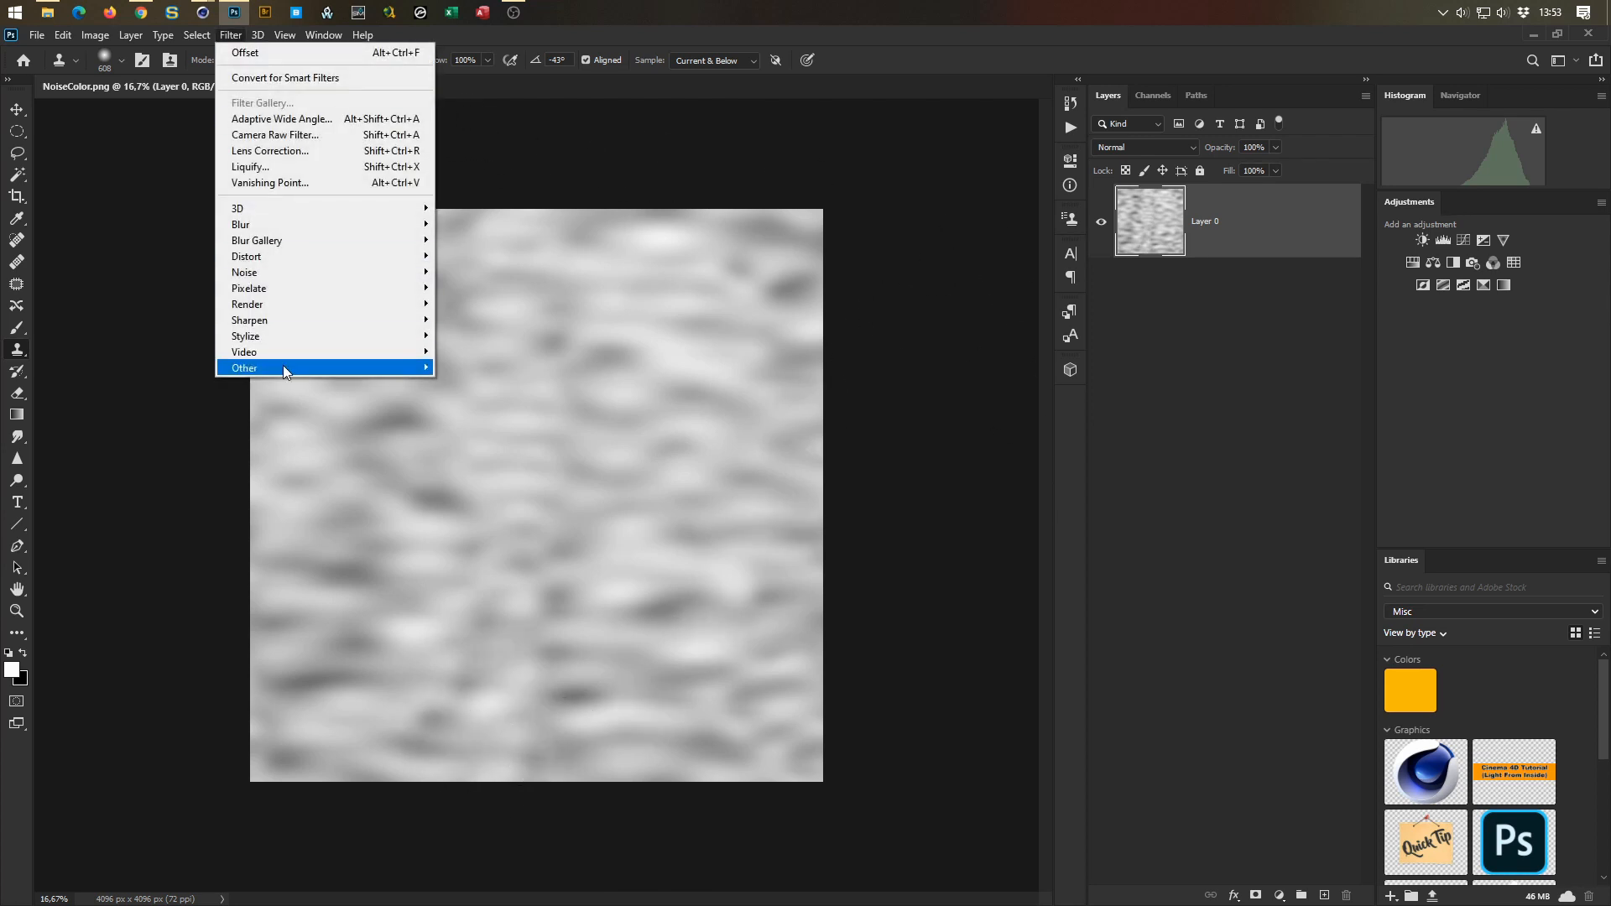
pyautogui.moveTo(288, 371)
pyautogui.click(474, 447)
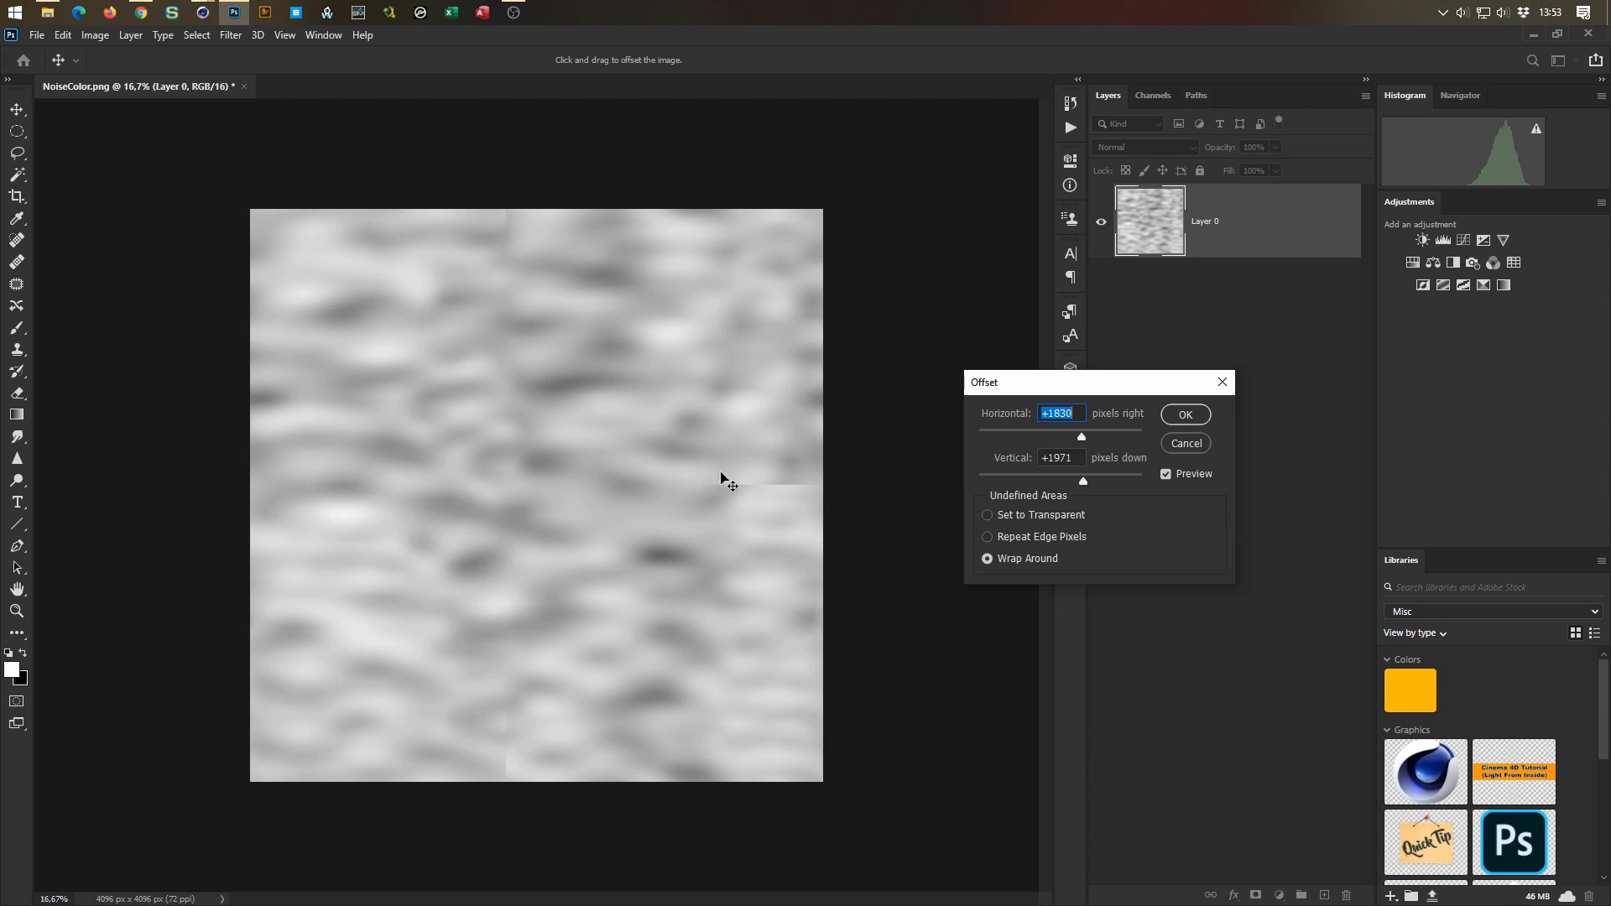
pyautogui.moveTo(1082, 439); pyautogui.dragTo(1097, 483)
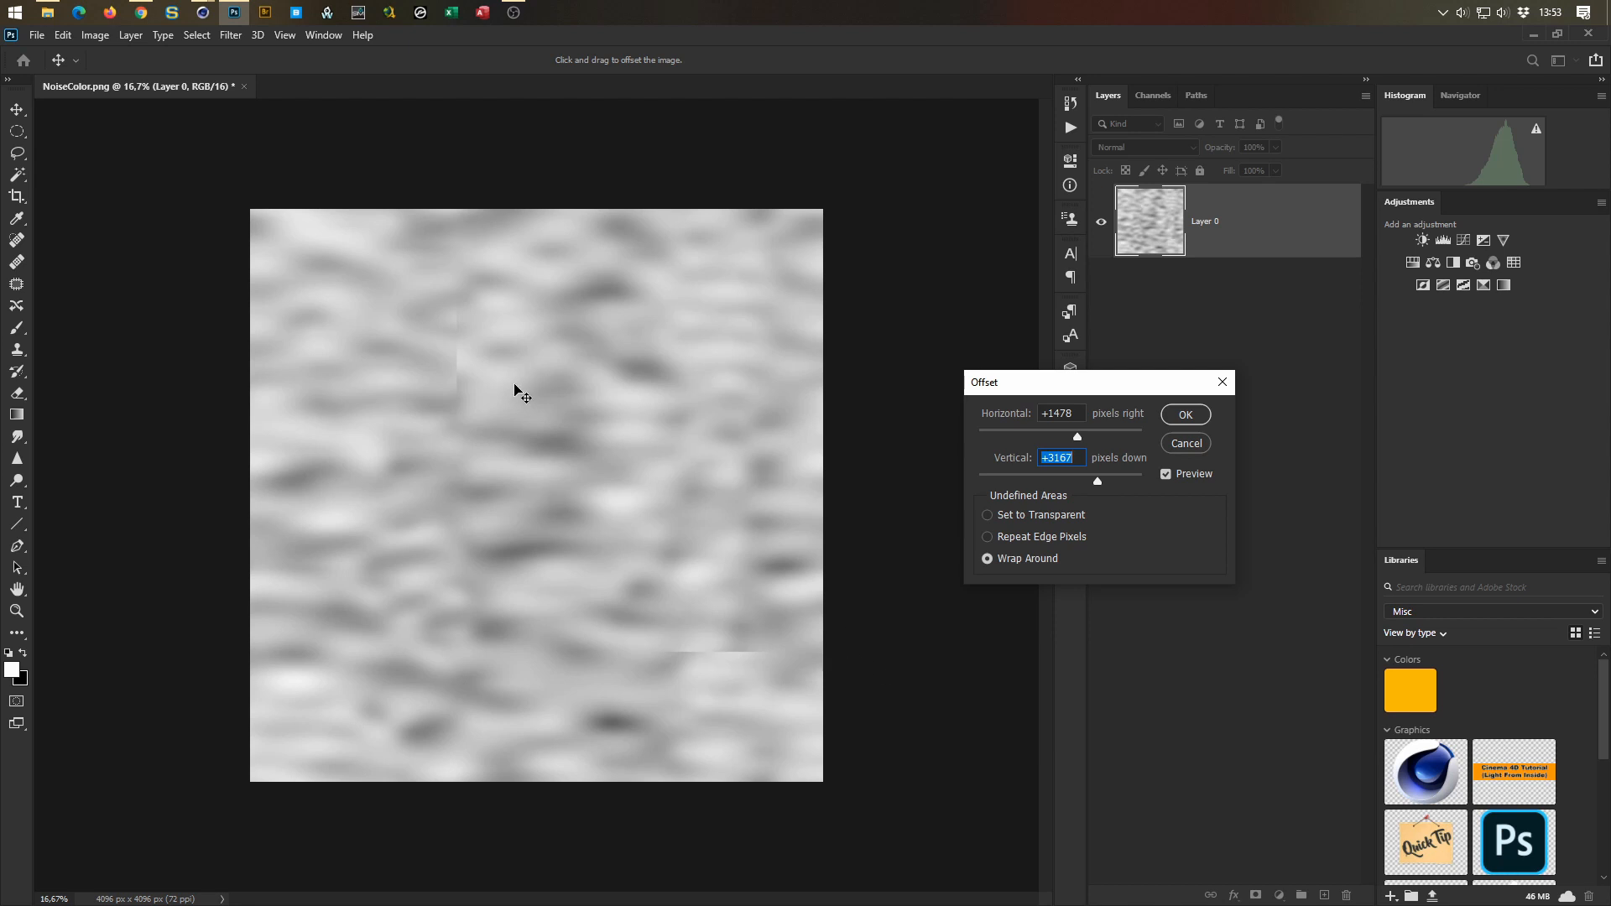
pyautogui.press('Return')
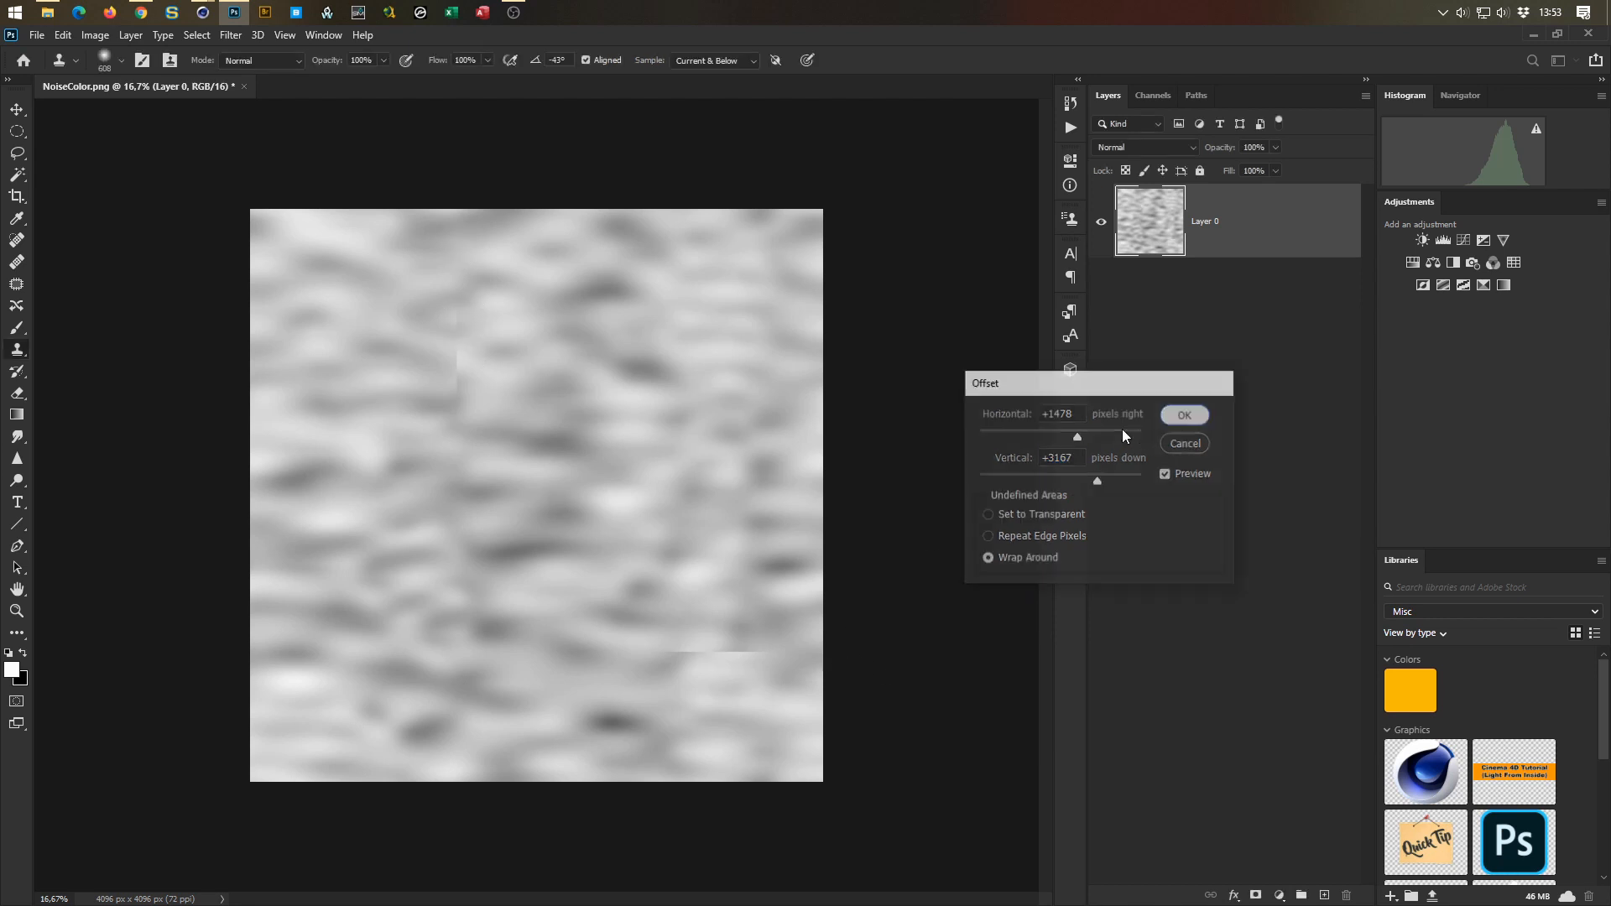
# Step: Clone clean noise over the remaining vertical seam in the image's upper left and the horizontal seam near its lower right
pyautogui.press('s')
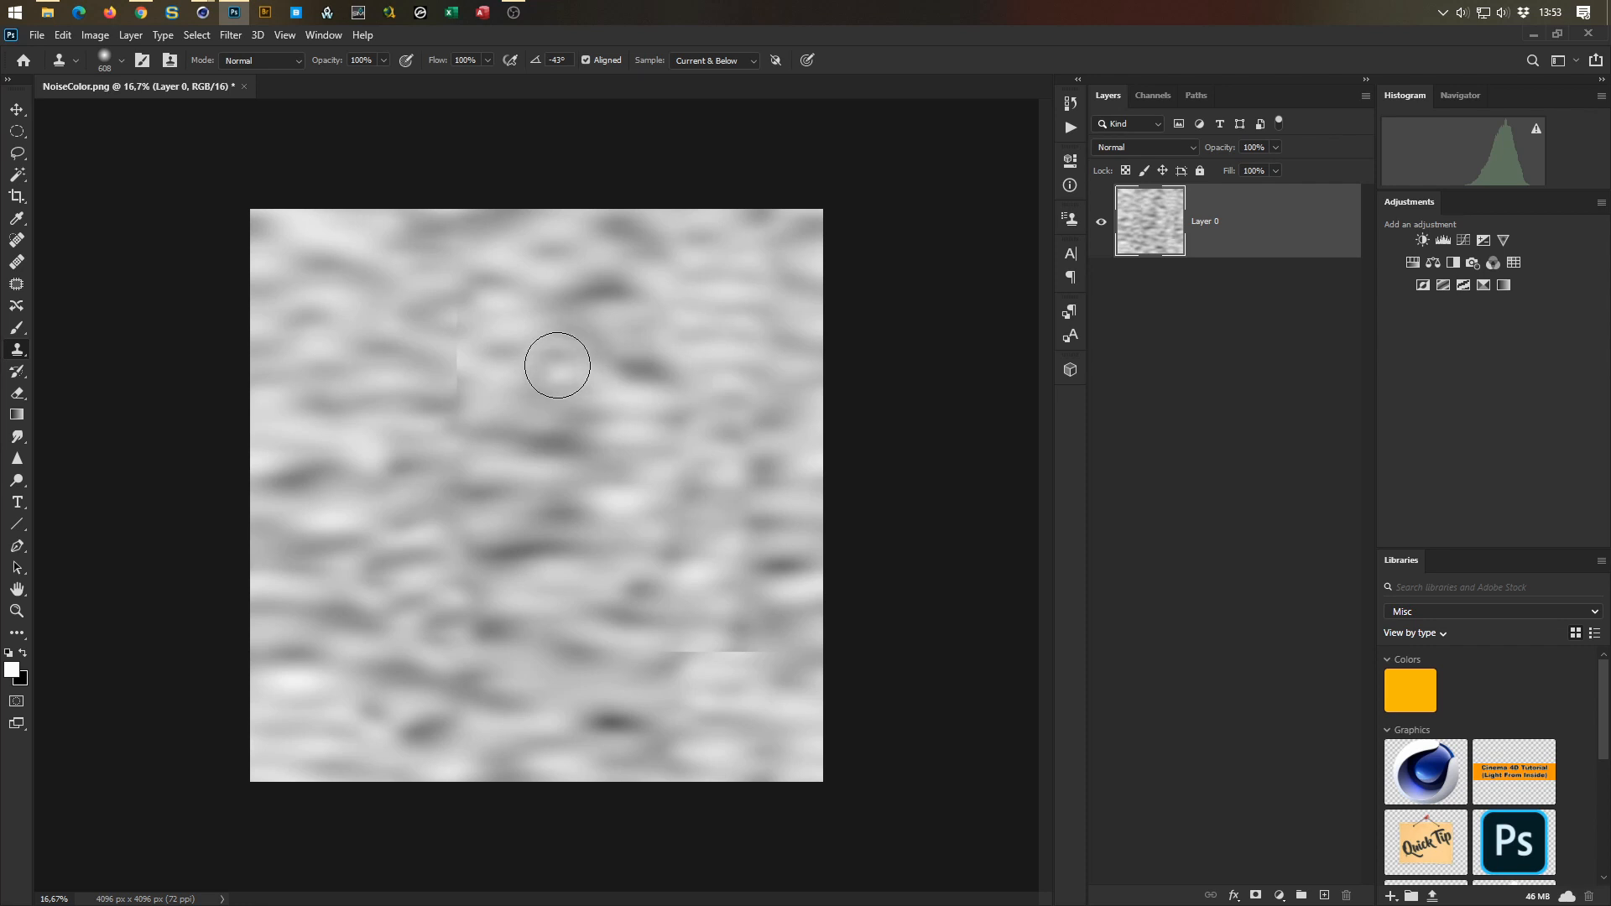
pyautogui.click(568, 345)
pyautogui.keyDown('alt'); pyautogui.click(576, 340); pyautogui.keyUp('alt')
pyautogui.moveTo(466, 334); pyautogui.dragTo(450, 464)
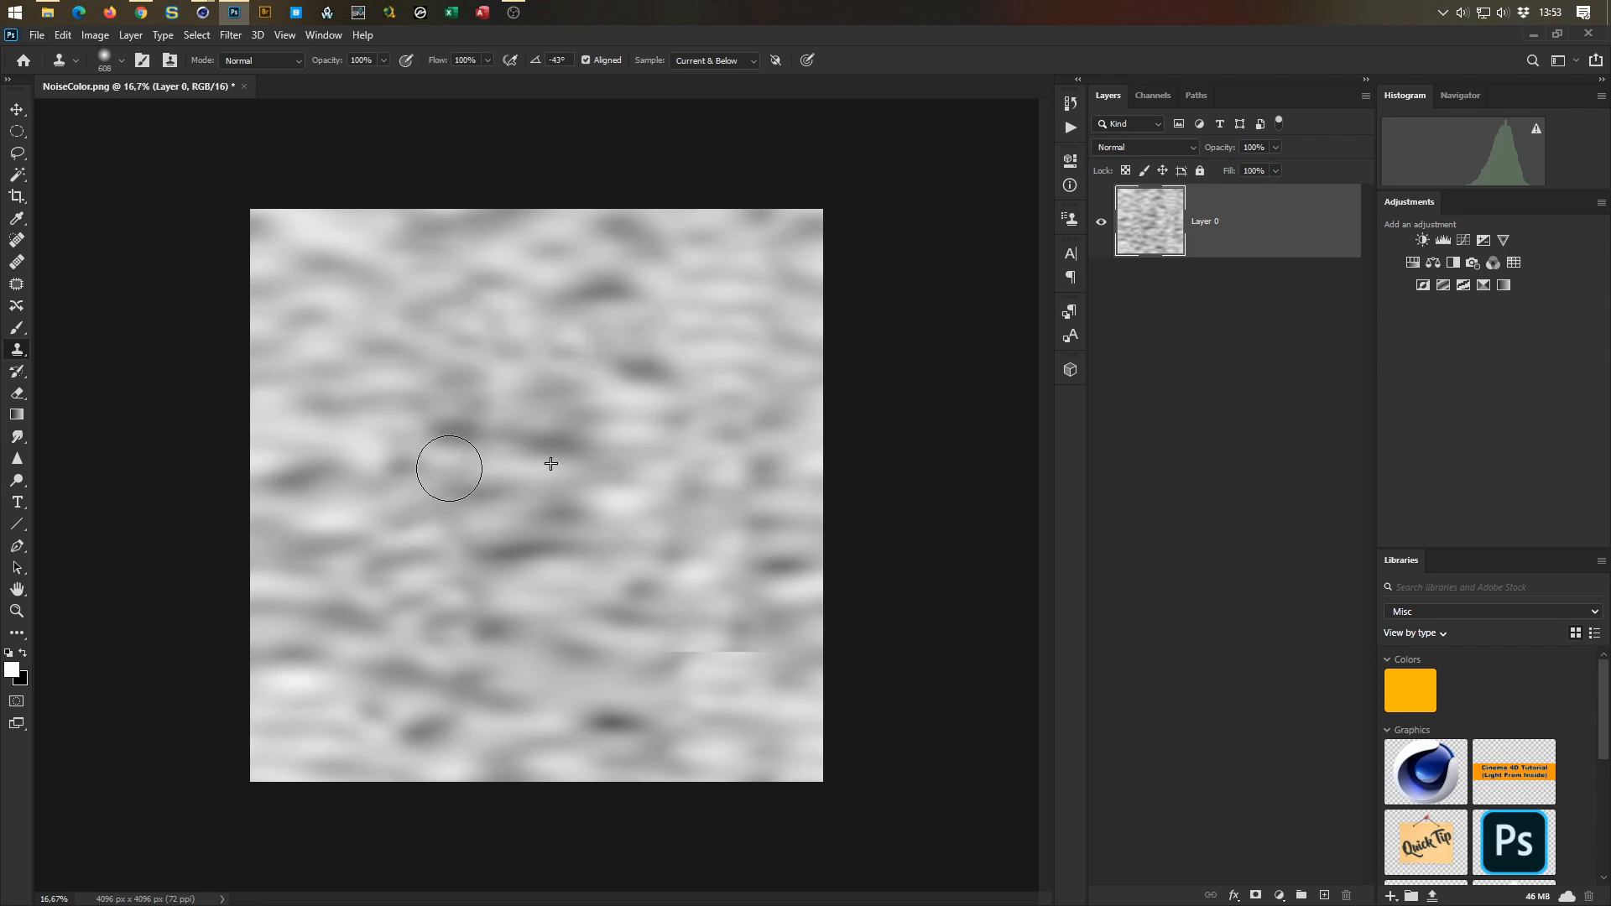
pyautogui.moveTo(657, 648)
pyautogui.mouseDown()
pyautogui.moveTo(737, 647)
pyautogui.moveTo(651, 672)
pyautogui.moveTo(715, 657)
pyautogui.mouseUp()
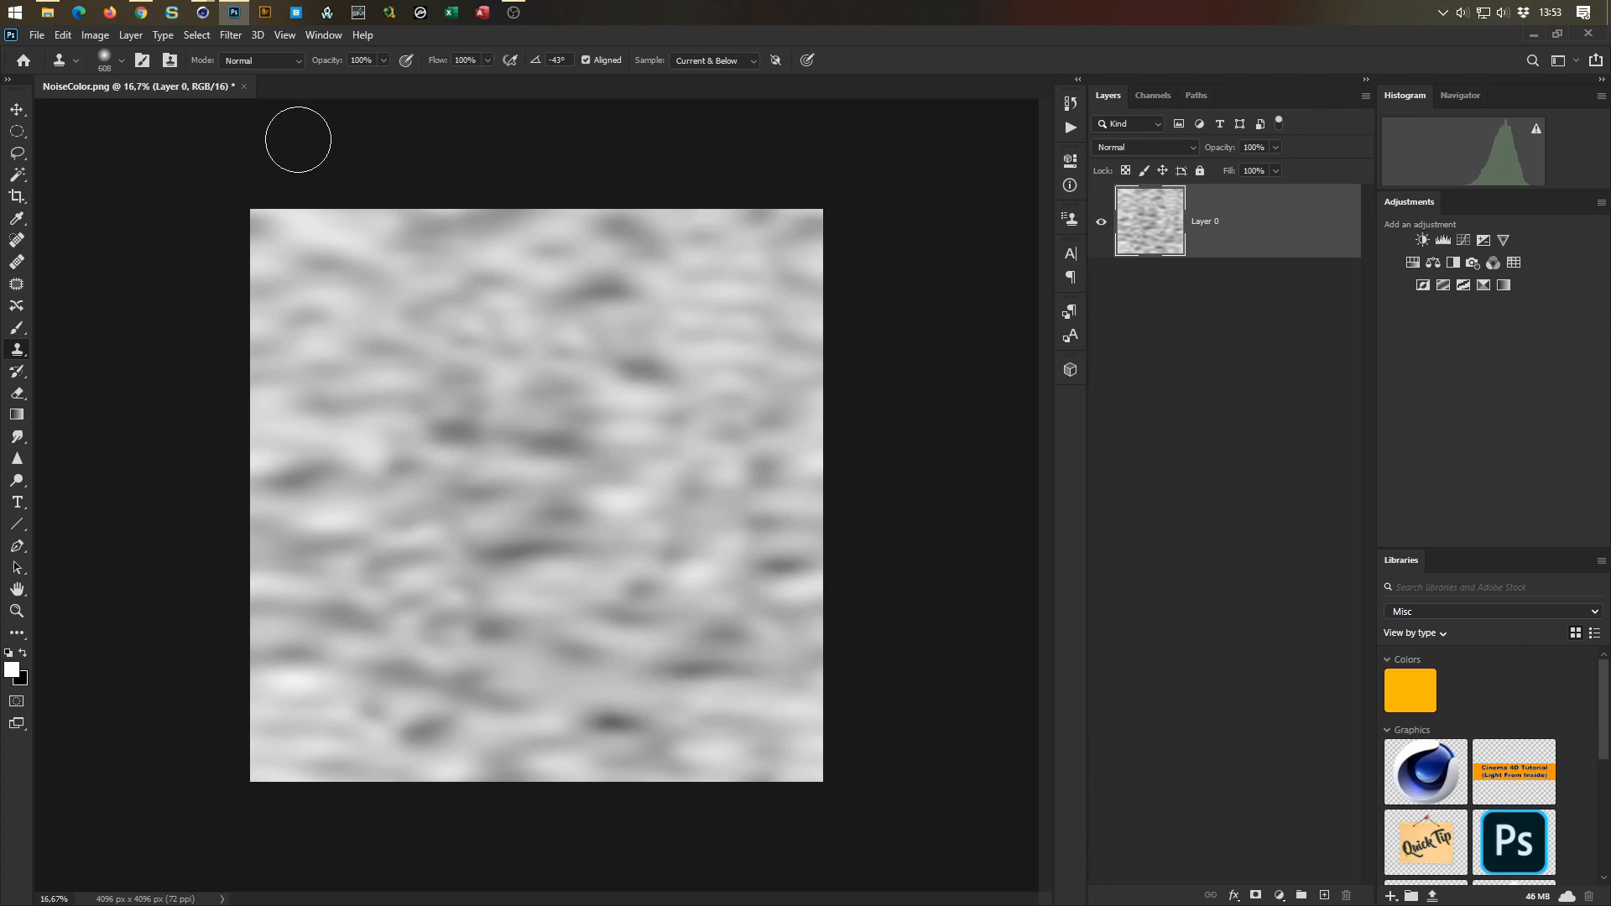
# Step: Preview the Offset filter with changed horizontal and vertical values to check the noise image for remaining seams, and discard the offset
pyautogui.click(226, 37)
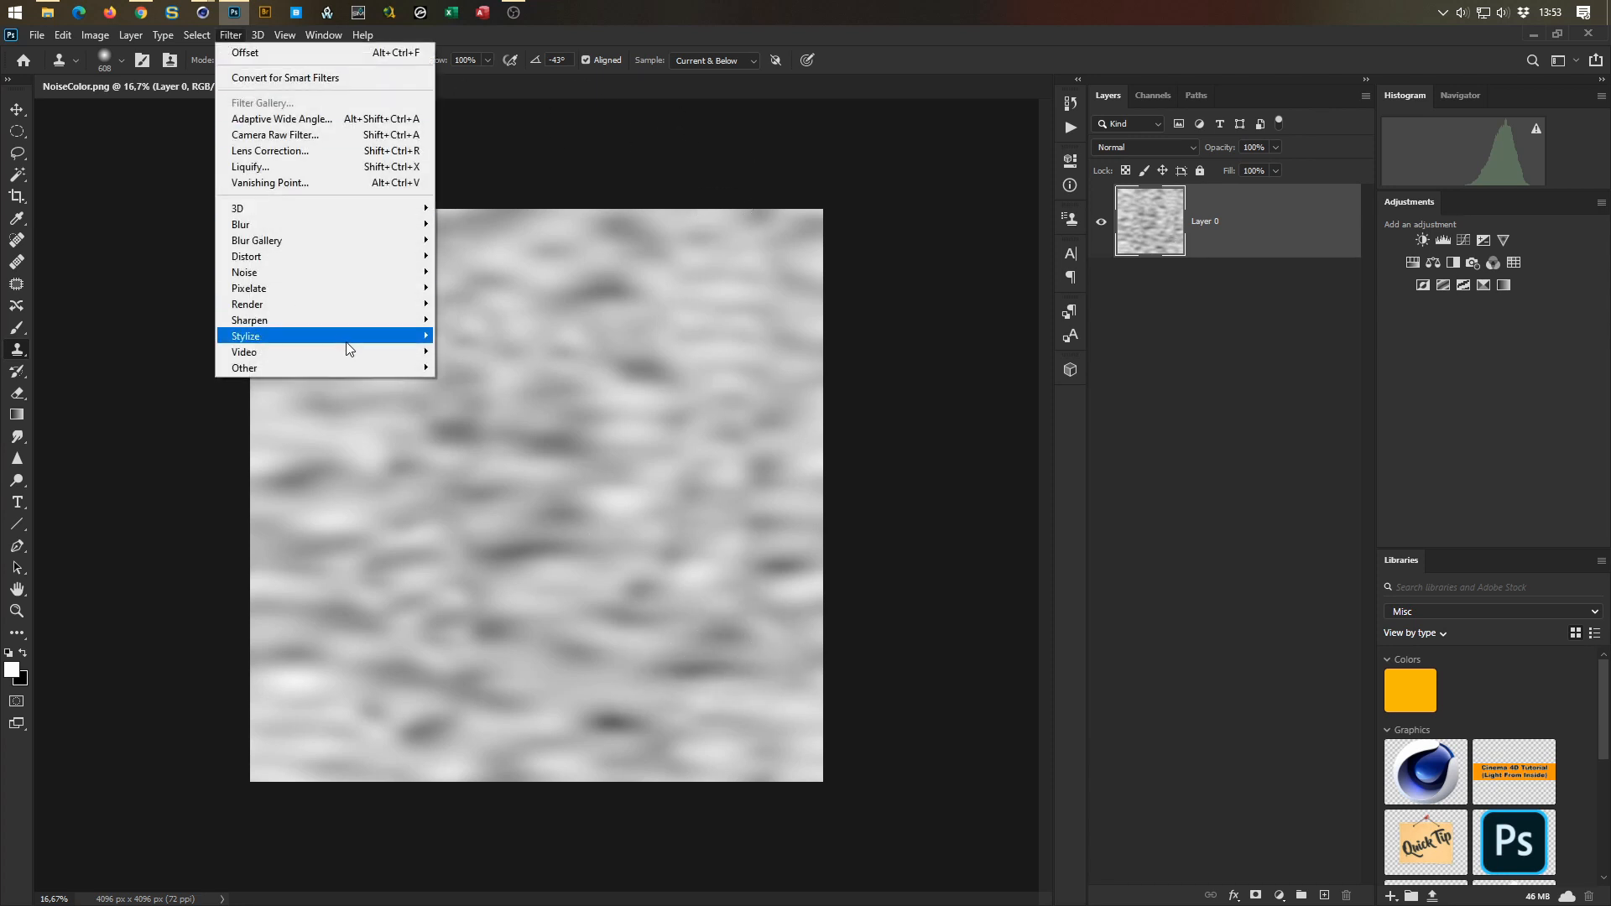
pyautogui.moveTo(411, 368)
pyautogui.click(465, 445)
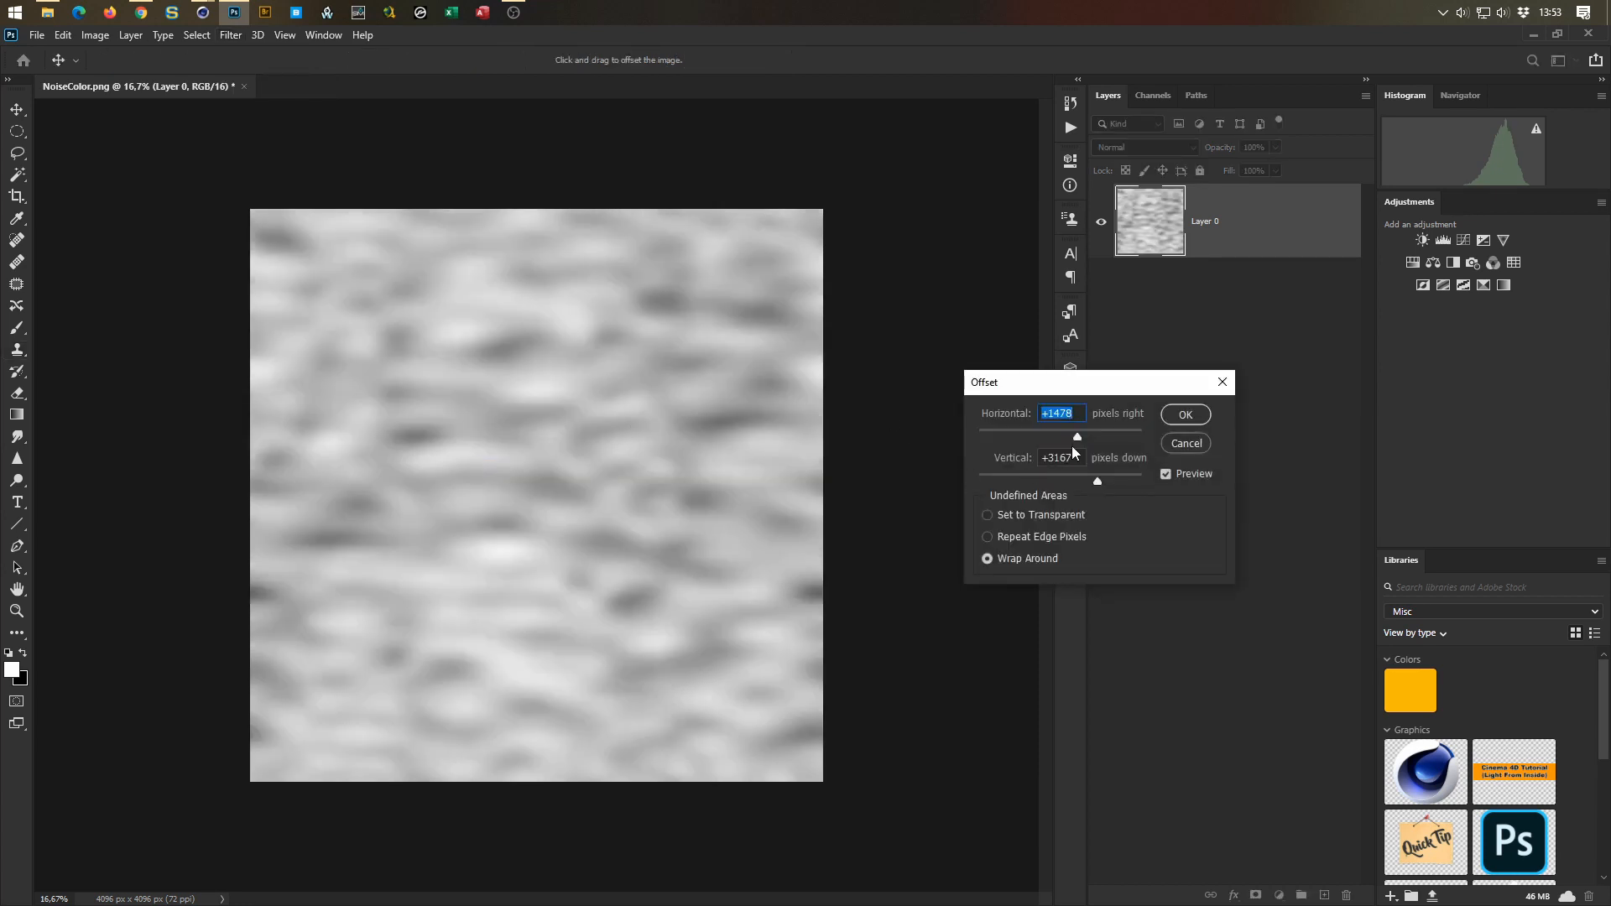
pyautogui.moveTo(1078, 439)
pyautogui.mouseDown()
pyautogui.moveTo(1062, 443)
pyautogui.moveTo(1087, 480)
pyautogui.moveTo(1062, 476)
pyautogui.moveTo(1079, 435)
pyautogui.moveTo(1104, 438)
pyautogui.mouseUp()
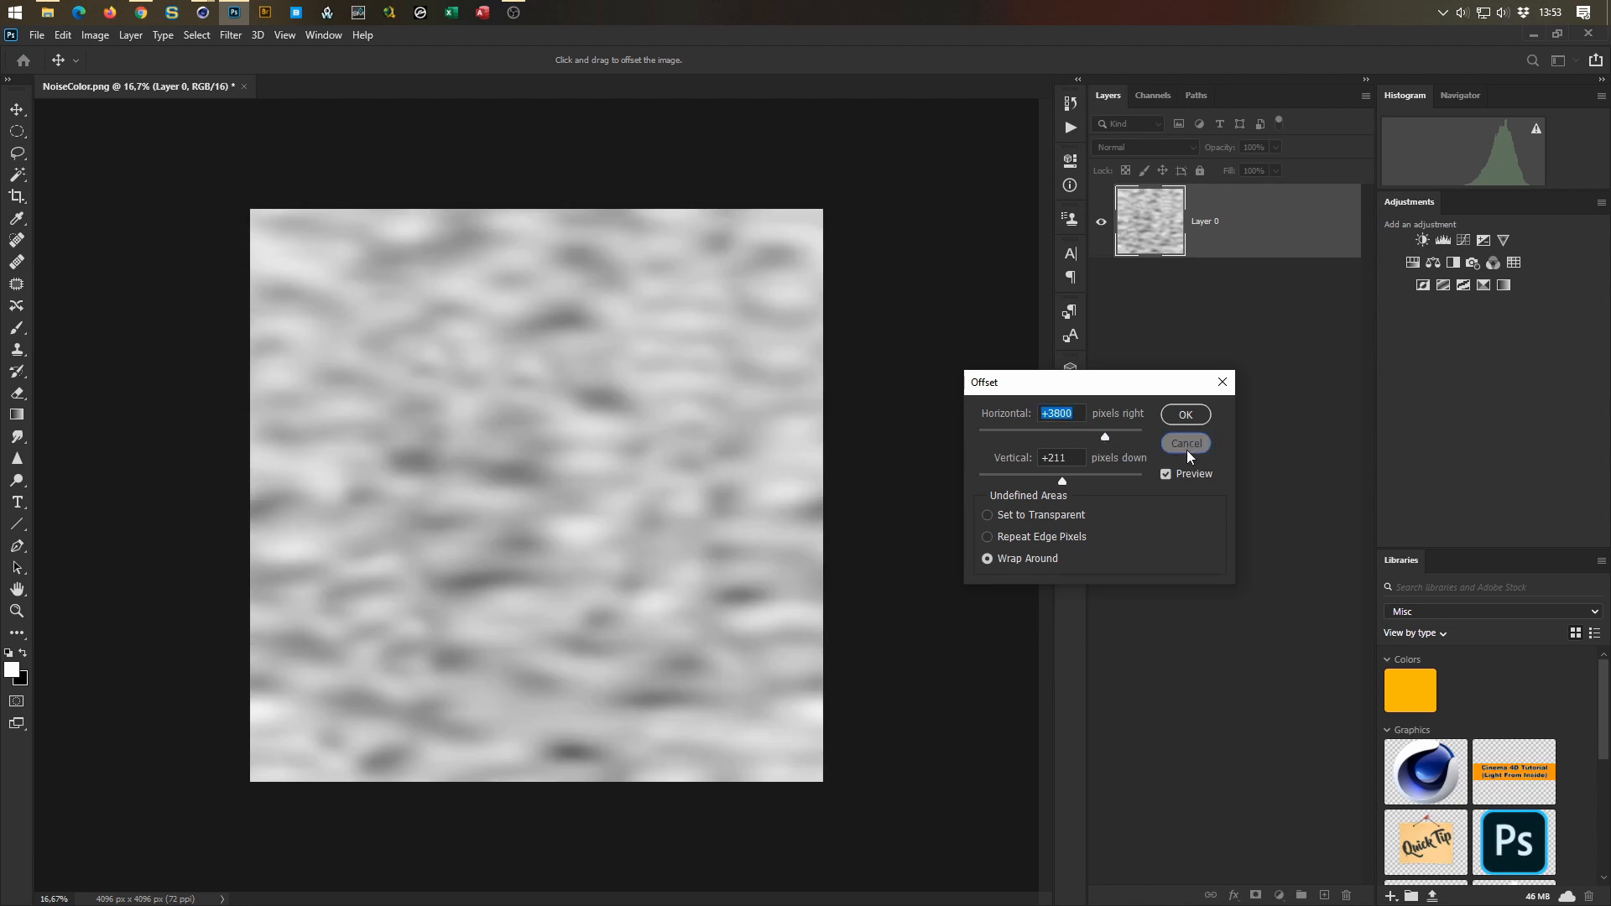
pyautogui.press('Return')
pyautogui.press('s')
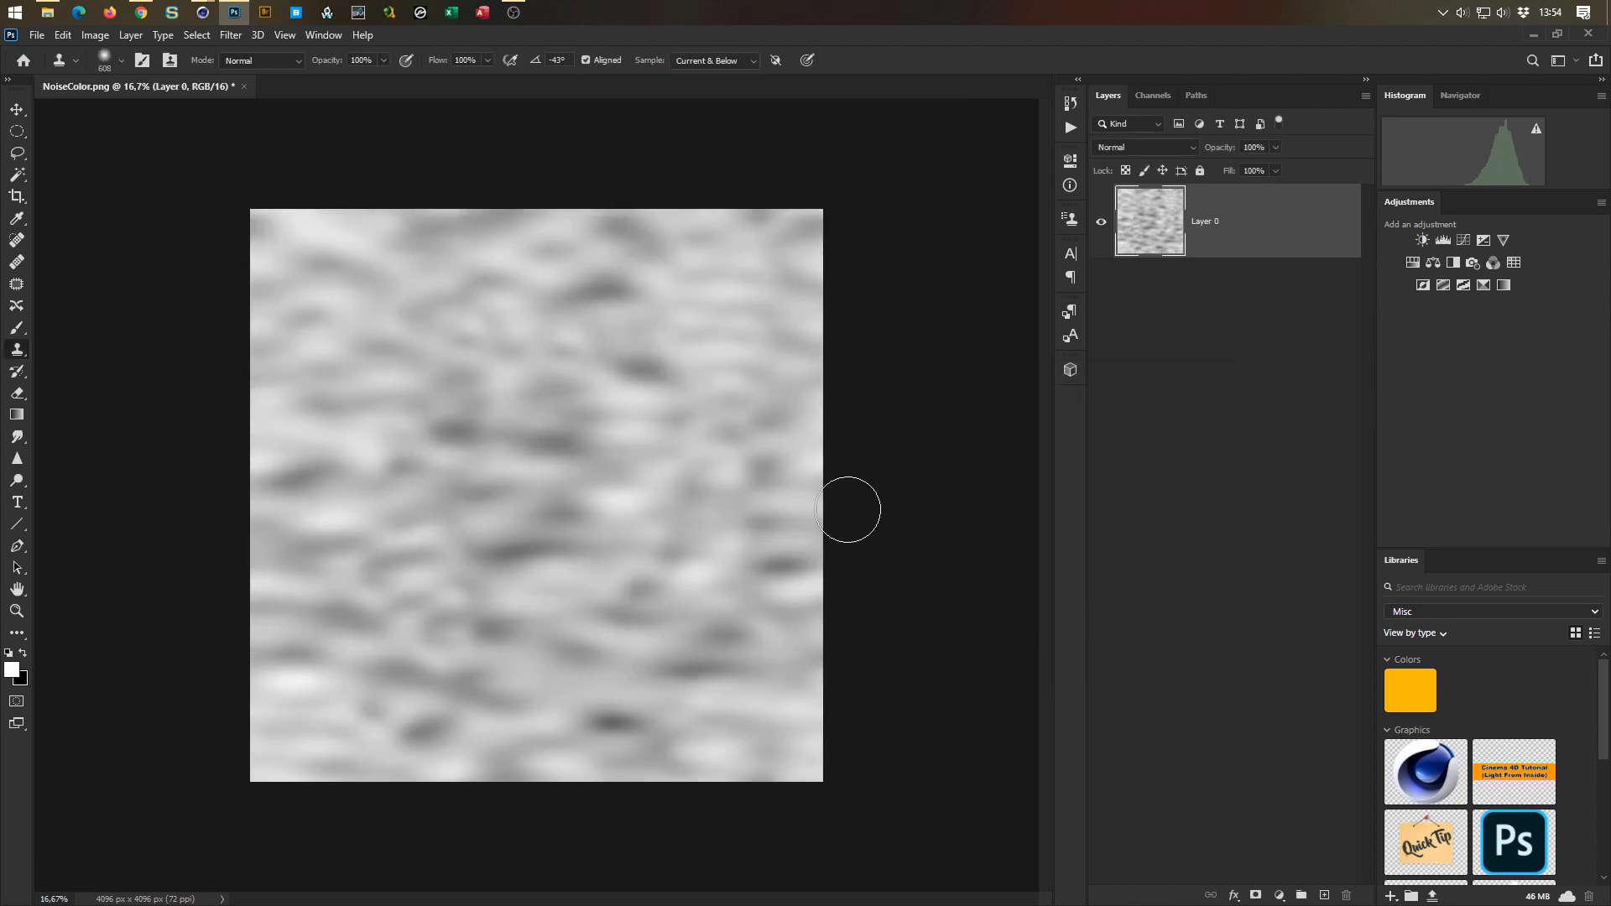
# Step: Save the retouched NoiseColor.png and switch to Cinema 4D, returning to the Displacement material's Color channel settings
pyautogui.hotkey('ctrl', 's')
pyautogui.click(1532, 36)
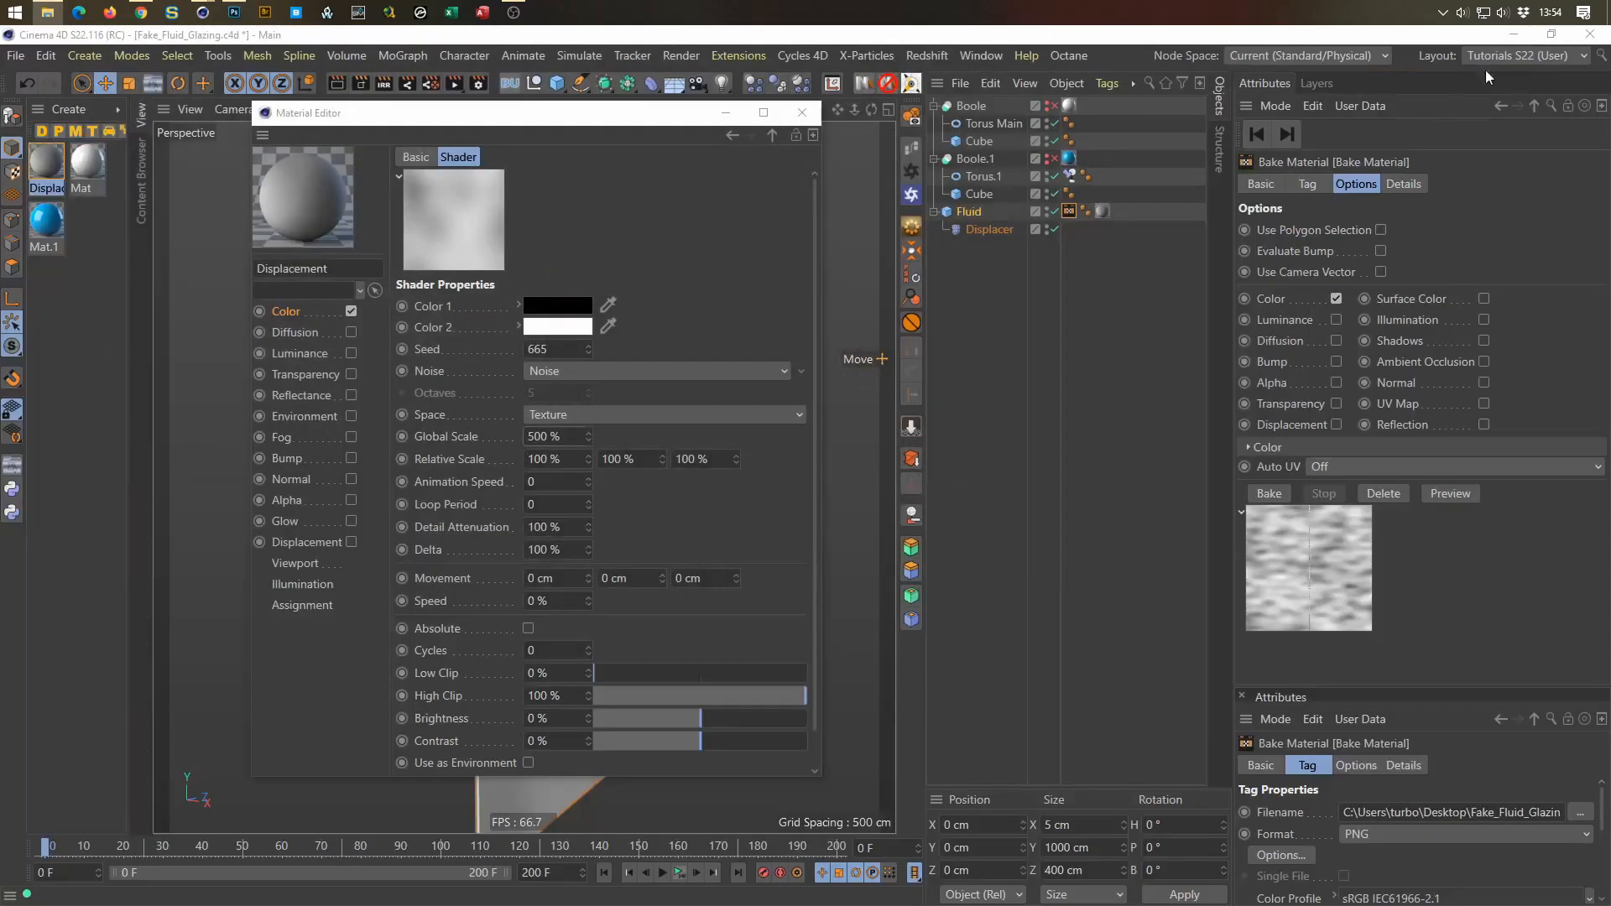
pyautogui.click(339, 312)
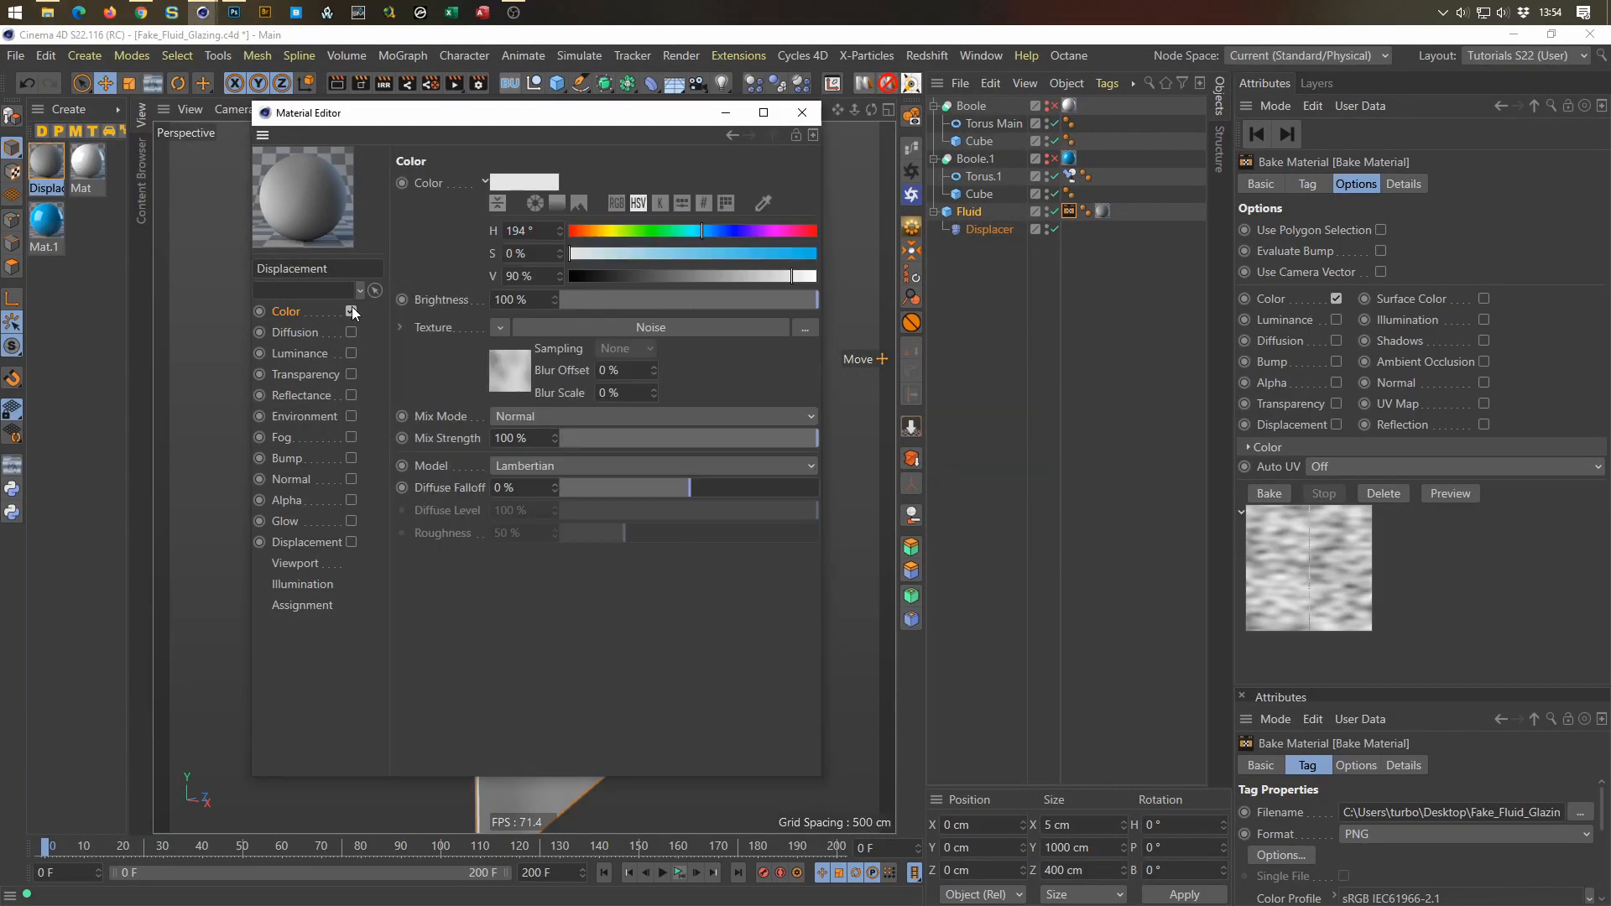
# Step: Replace the Noise shader in the Displacement material's Color texture with NoiseColor.png from Fake_Fluid_Glazing's Footage folder, and close the material editor
pyautogui.click(497, 328)
pyautogui.click(518, 327)
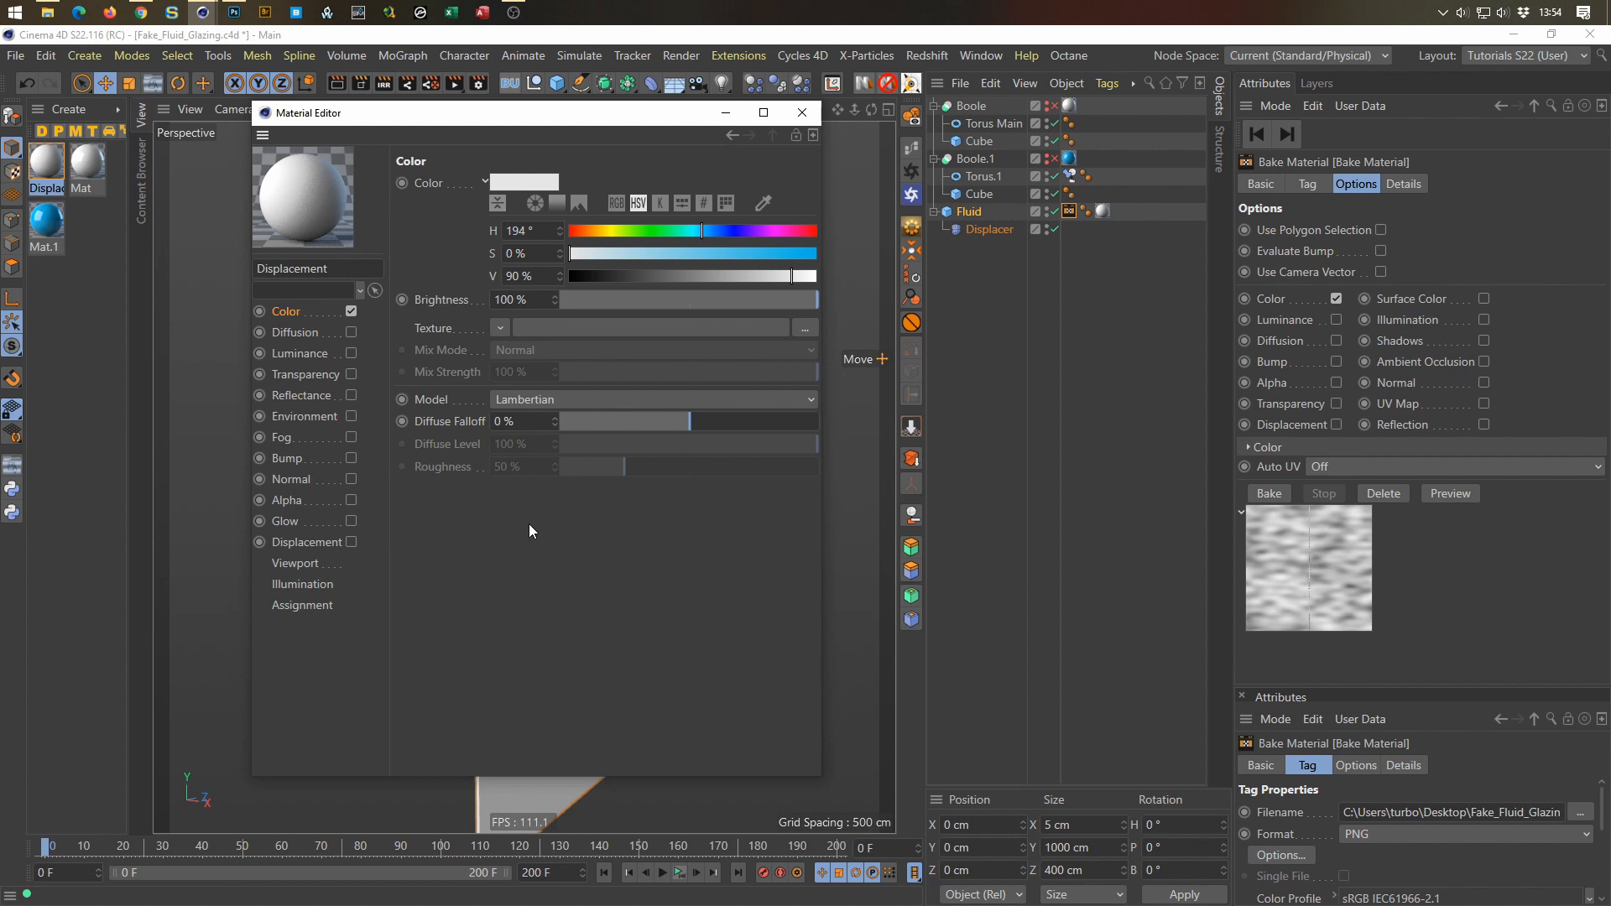
pyautogui.click(799, 331)
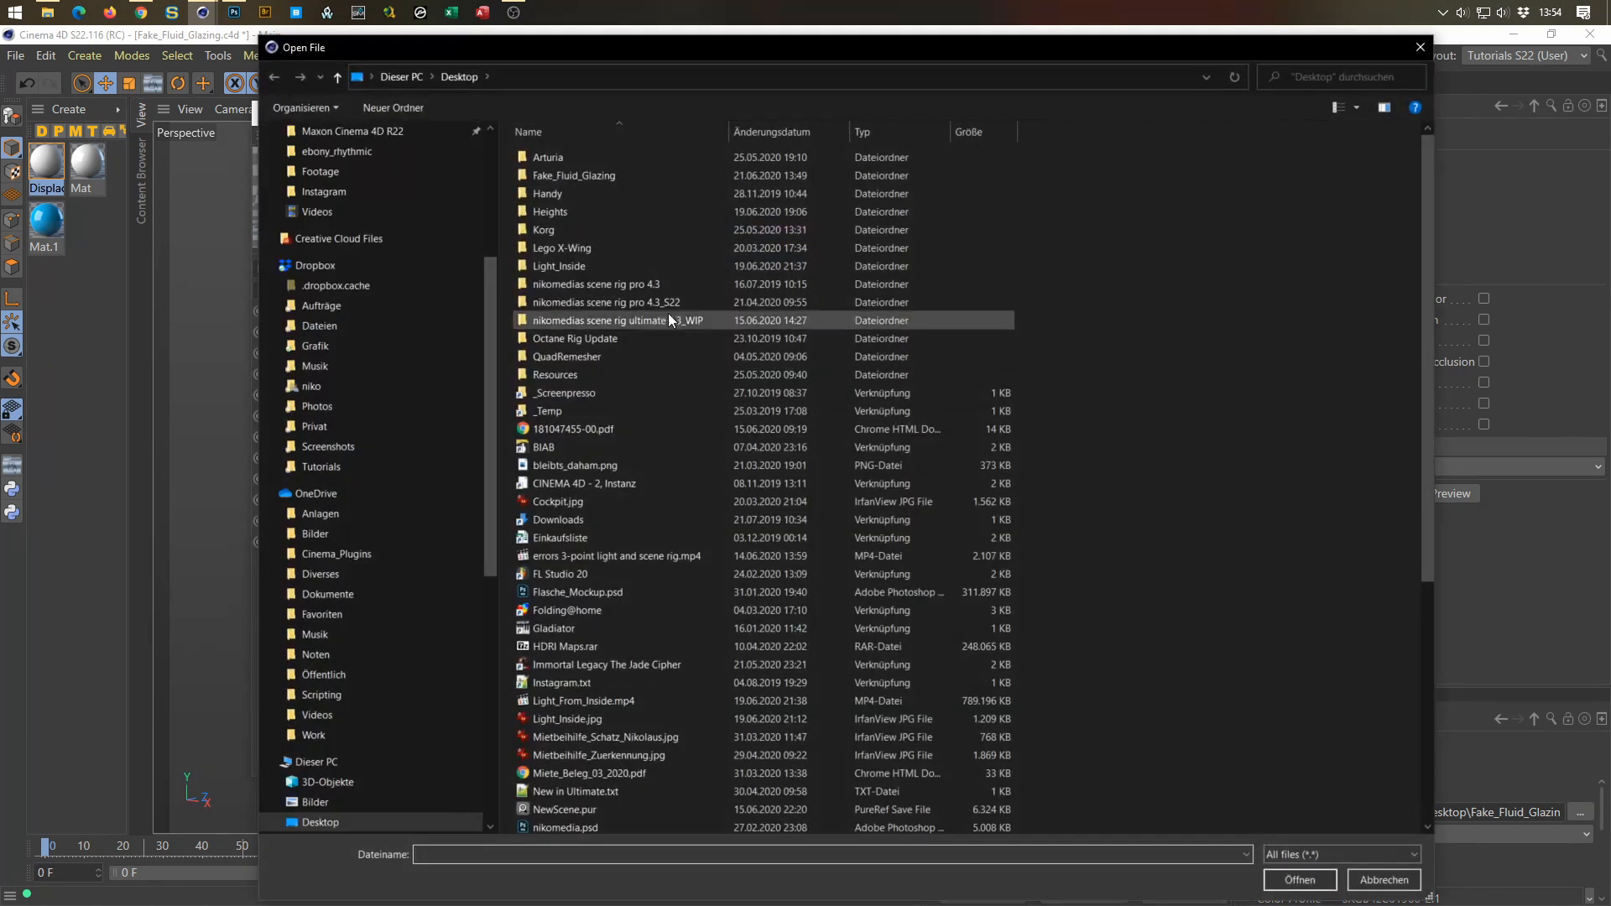
pyautogui.doubleClick(596, 179)
pyautogui.doubleClick(554, 154)
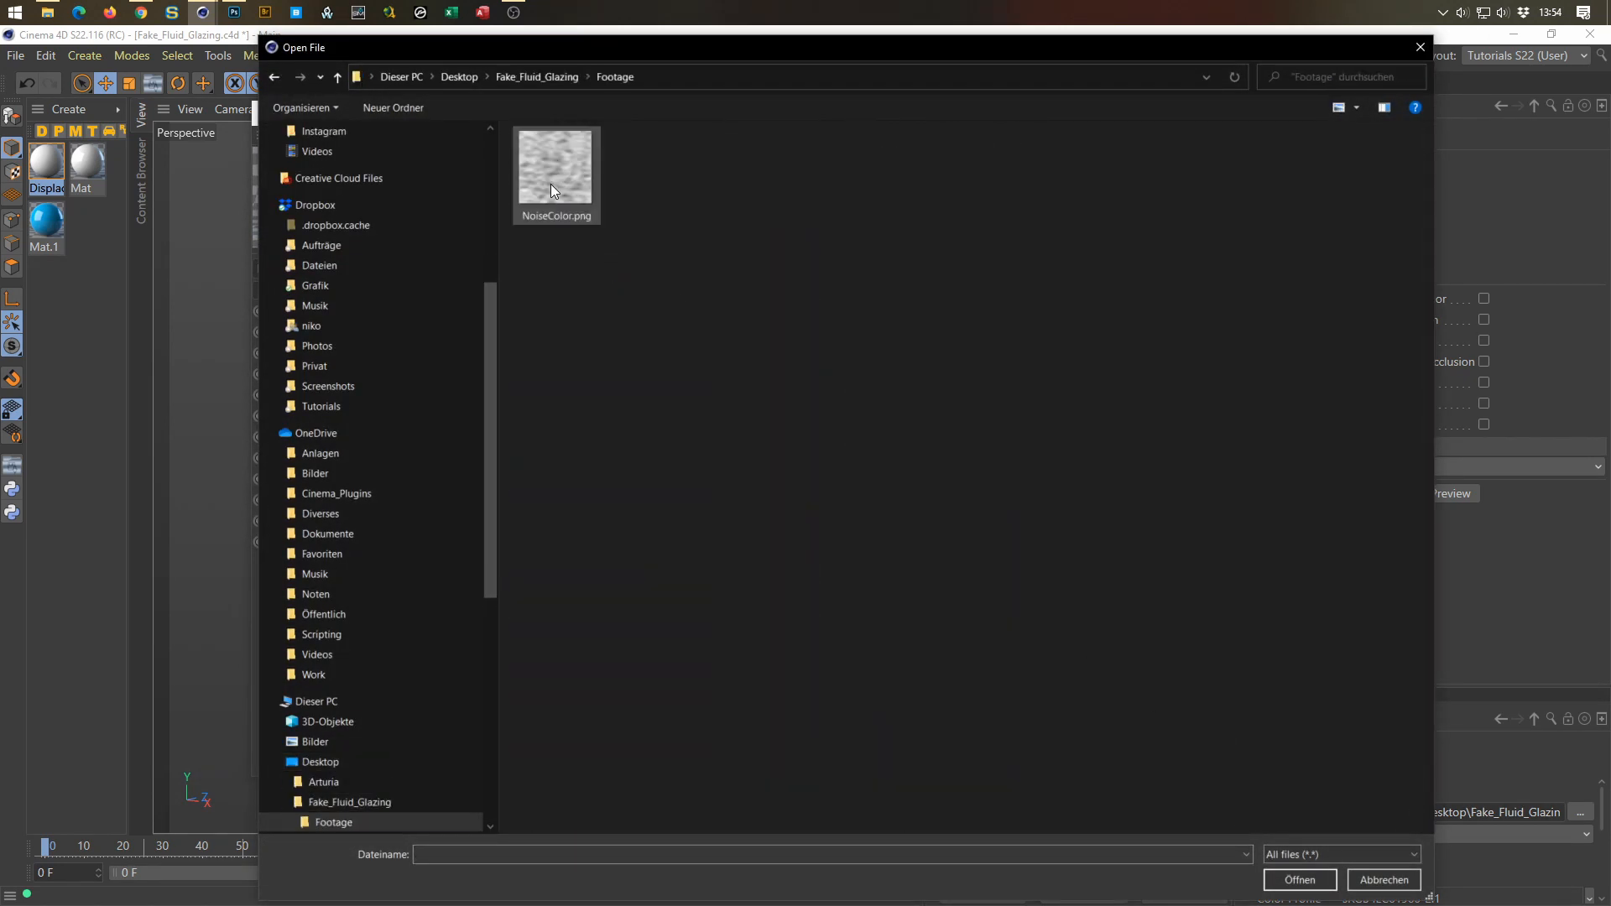
pyautogui.doubleClick(550, 183)
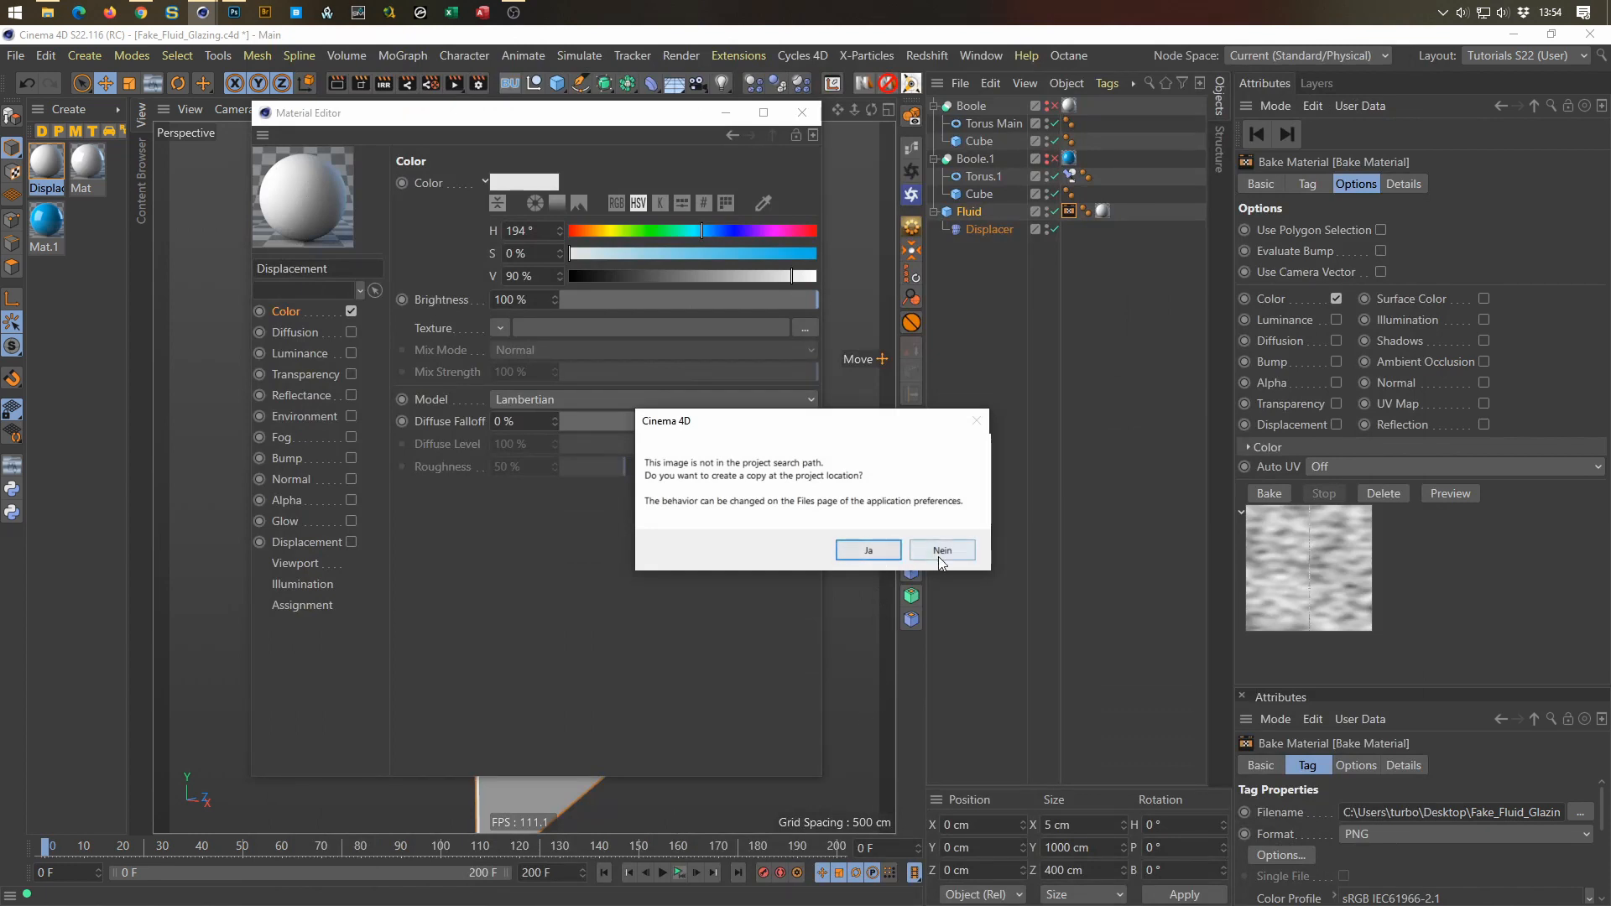
pyautogui.click(899, 551)
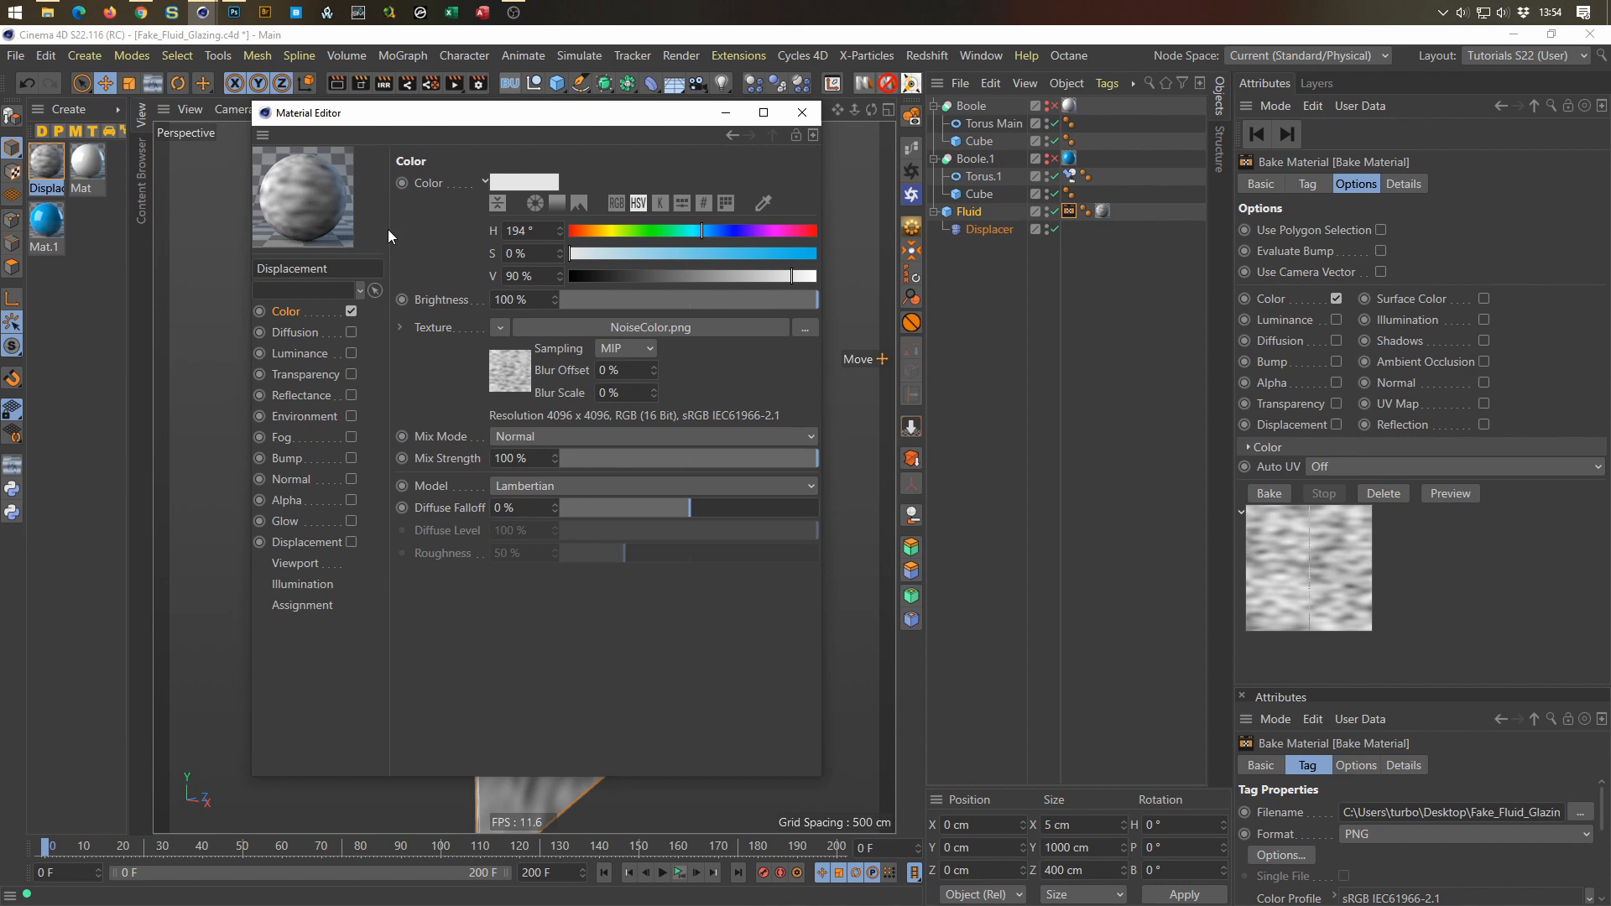
pyautogui.click(802, 112)
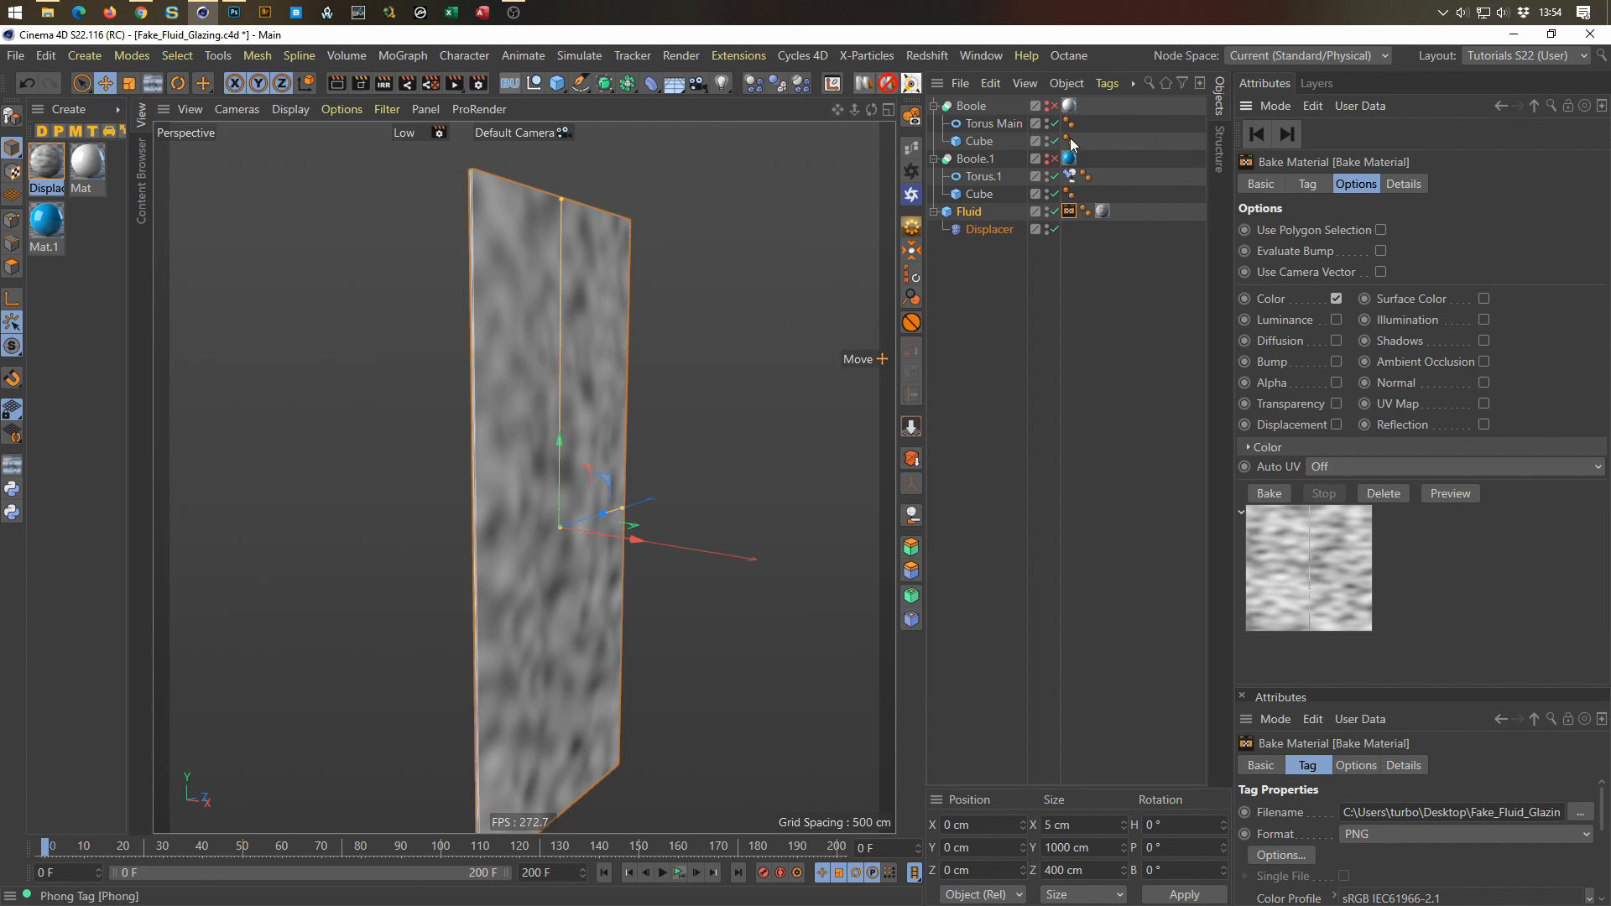
# Step: Try shifting Offset V on Fluid's Displacement material tag, reset it to 0 %, and set Length U to 76 %
pyautogui.click(1102, 211)
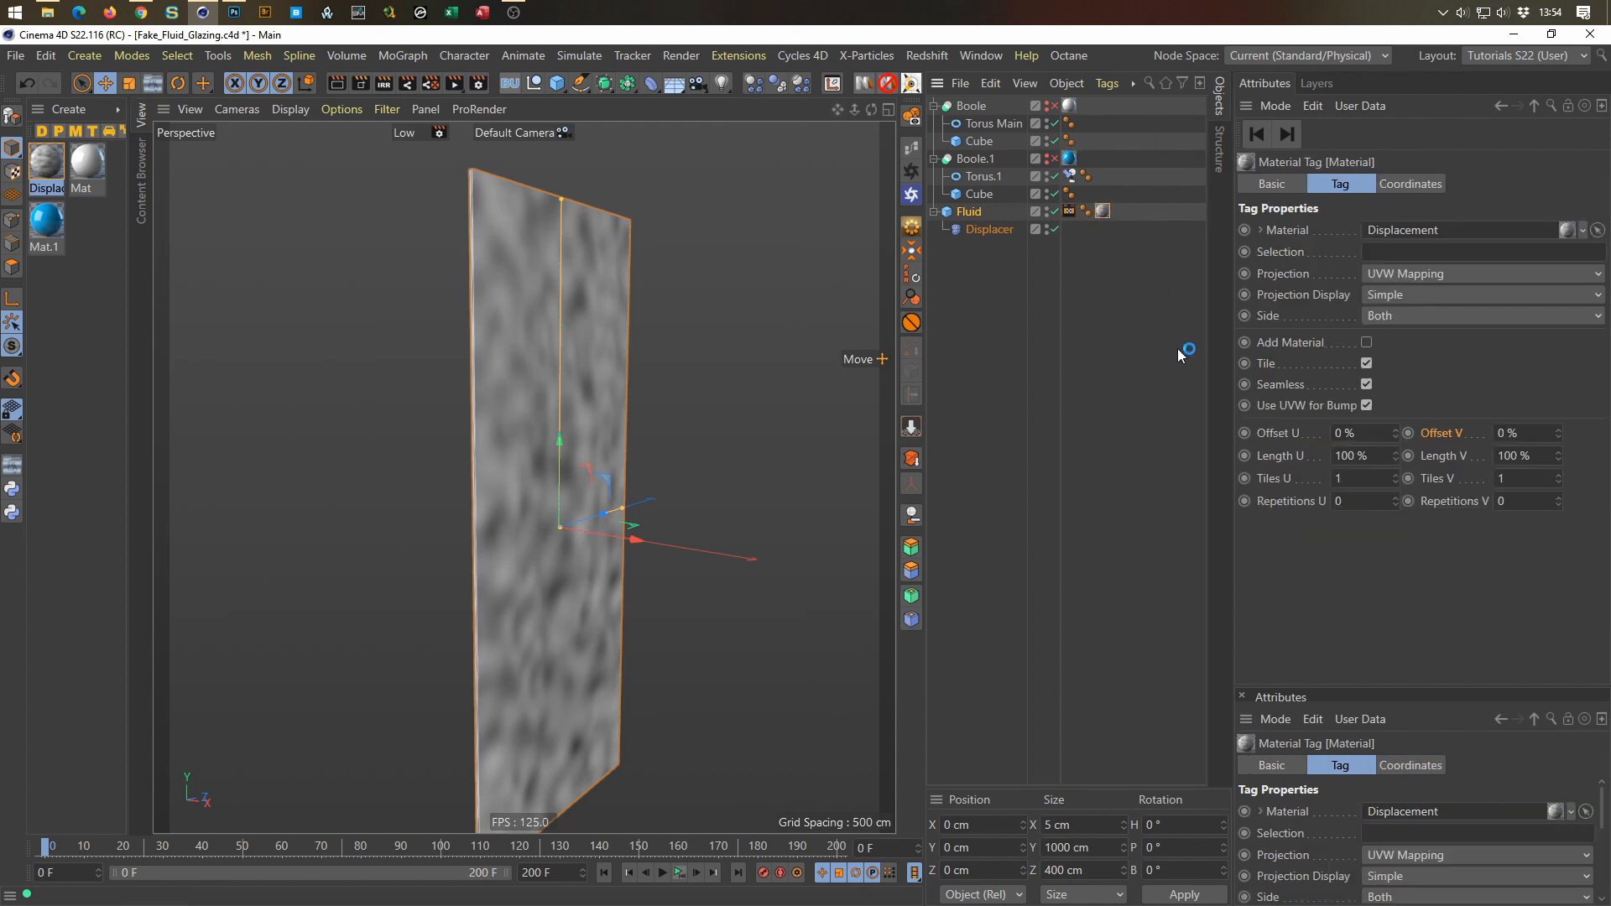
pyautogui.moveTo(1559, 435); pyautogui.dragTo(1560, 475)
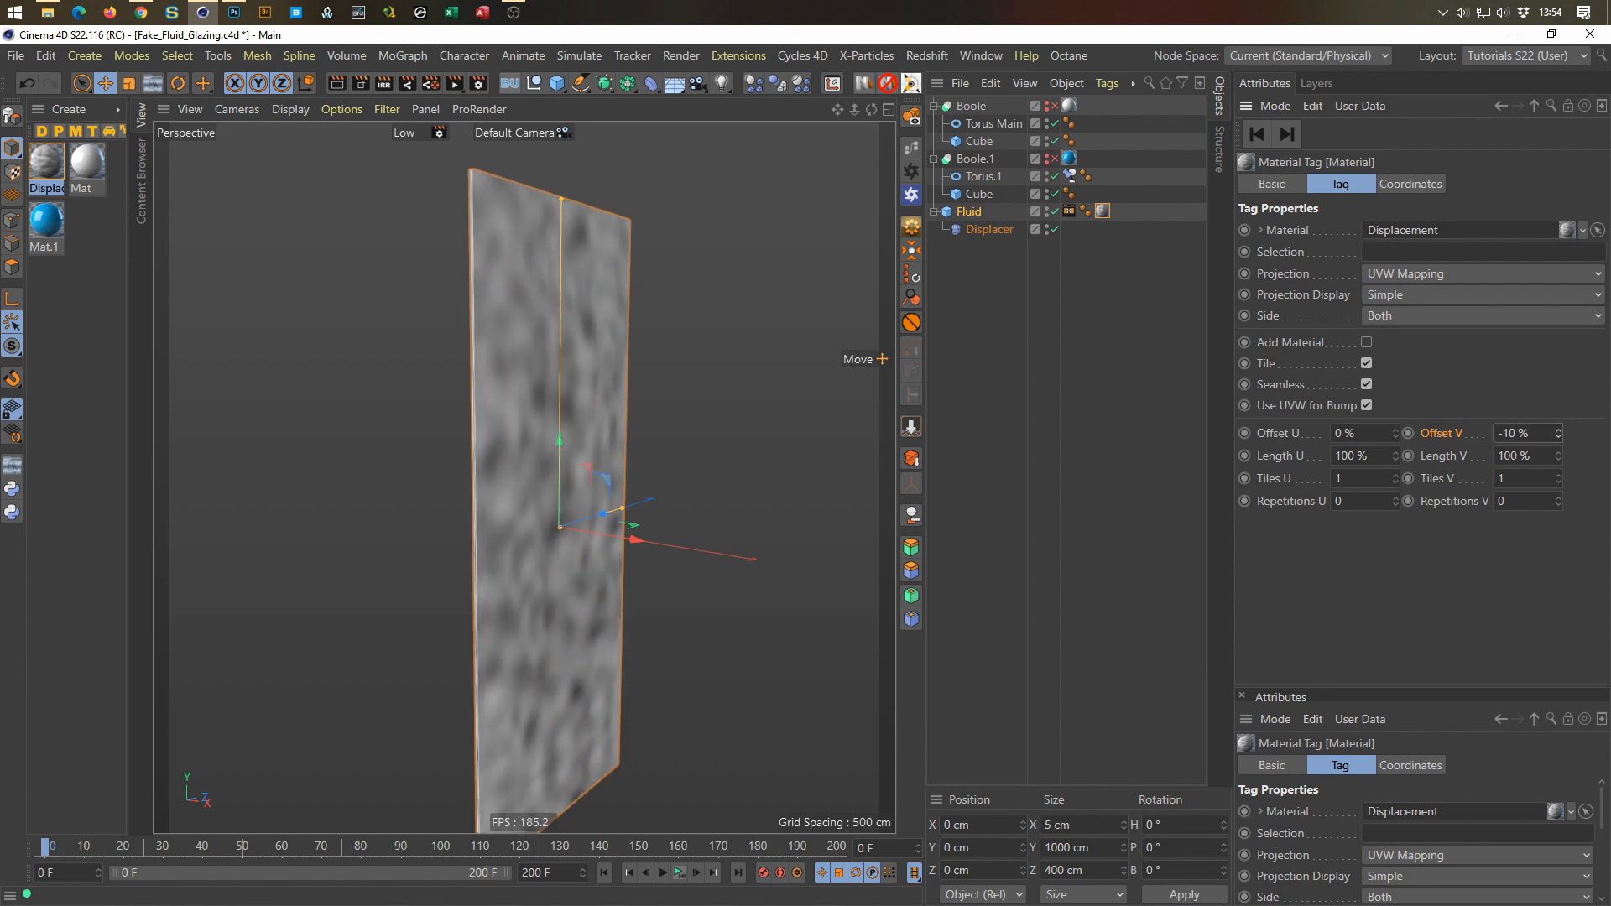
pyautogui.rightClick(1558, 435)
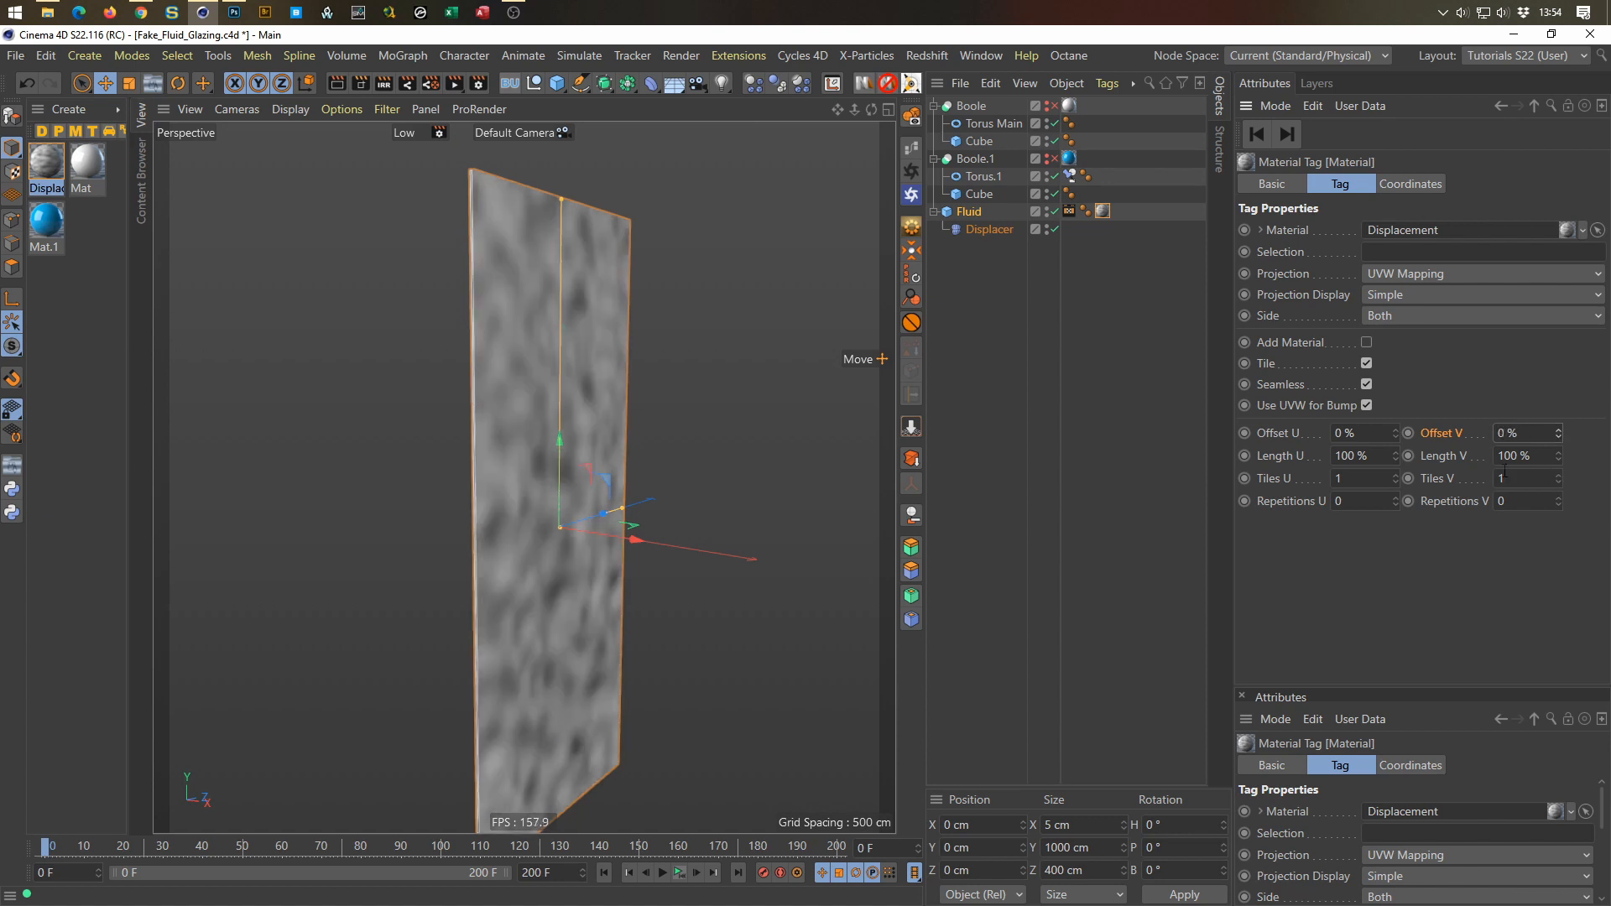
pyautogui.moveTo(1398, 453); pyautogui.dragTo(1398, 476)
pyautogui.moveTo(1396, 455); pyautogui.dragTo(1396, 438)
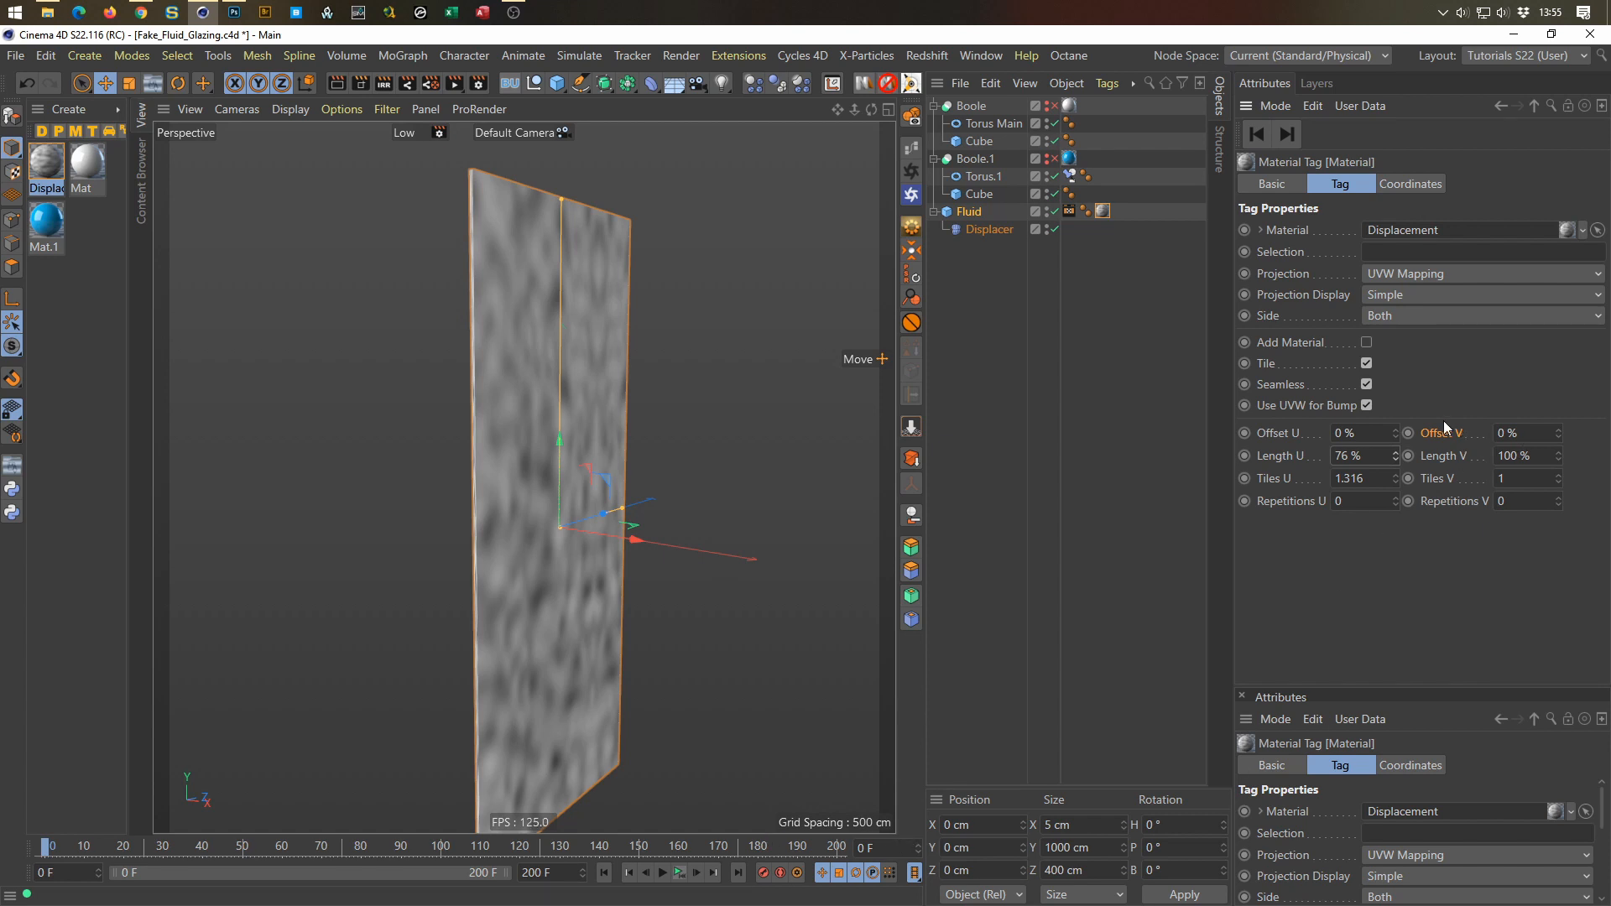
# Step: Enable automatic keyframing and animate the tag's Offset V from 0 % at frame 0 to 100 % at frame 200
pyautogui.doubleClick(891, 854)
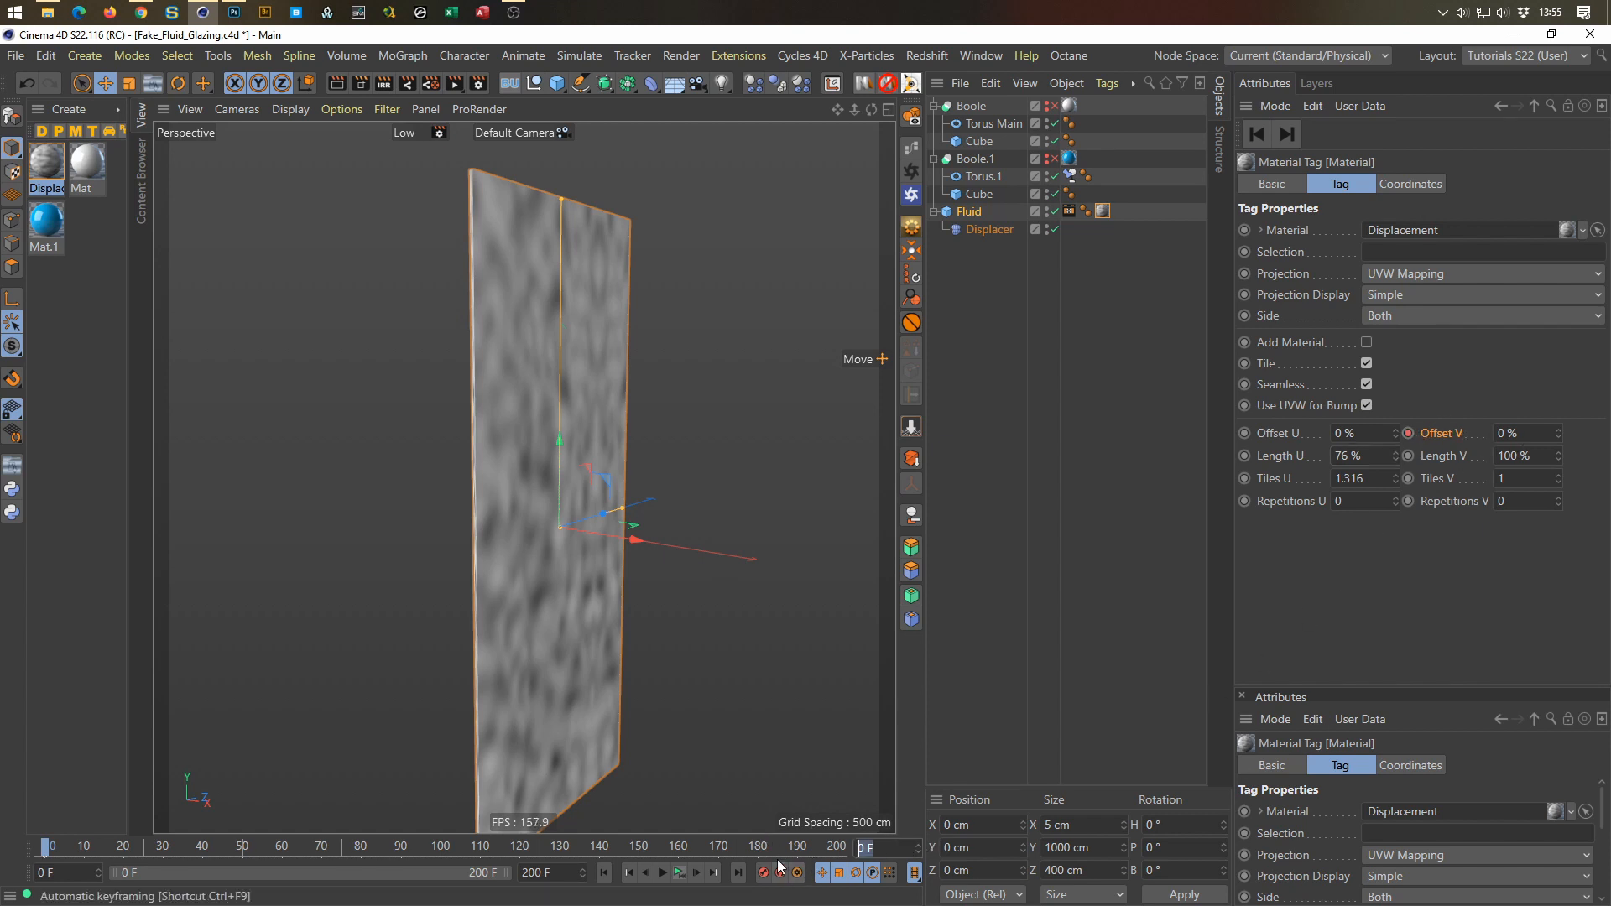
pyautogui.write('200')
pyautogui.press('Return')
pyautogui.click(780, 869)
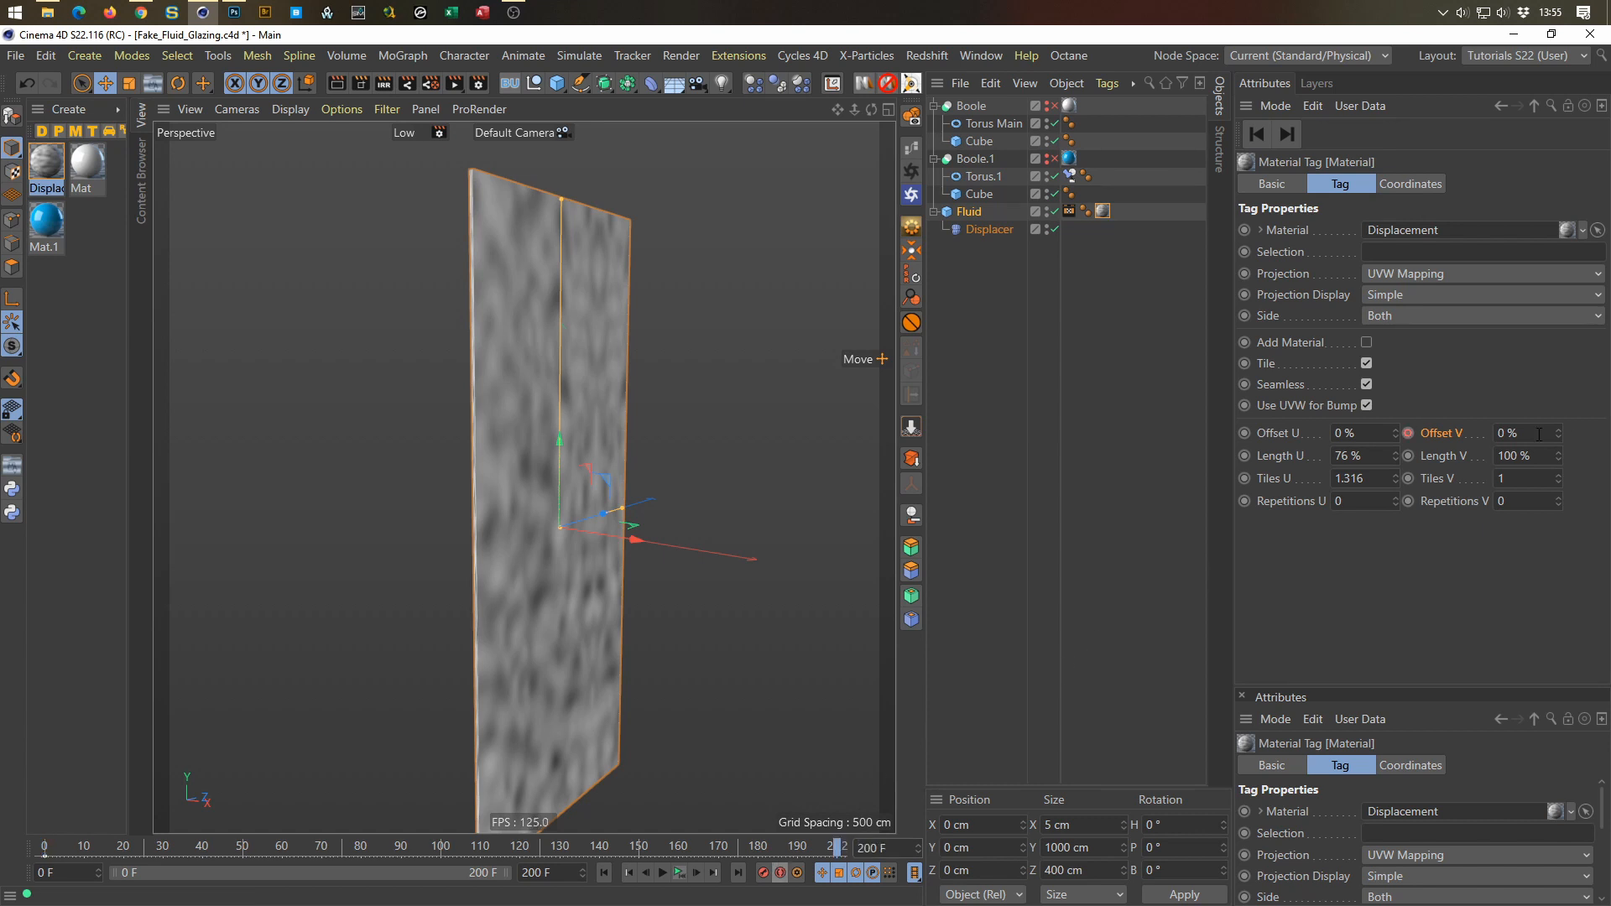
pyautogui.moveTo(1536, 436); pyautogui.dragTo(1292, 518)
pyautogui.write('100')
pyautogui.press('Return')
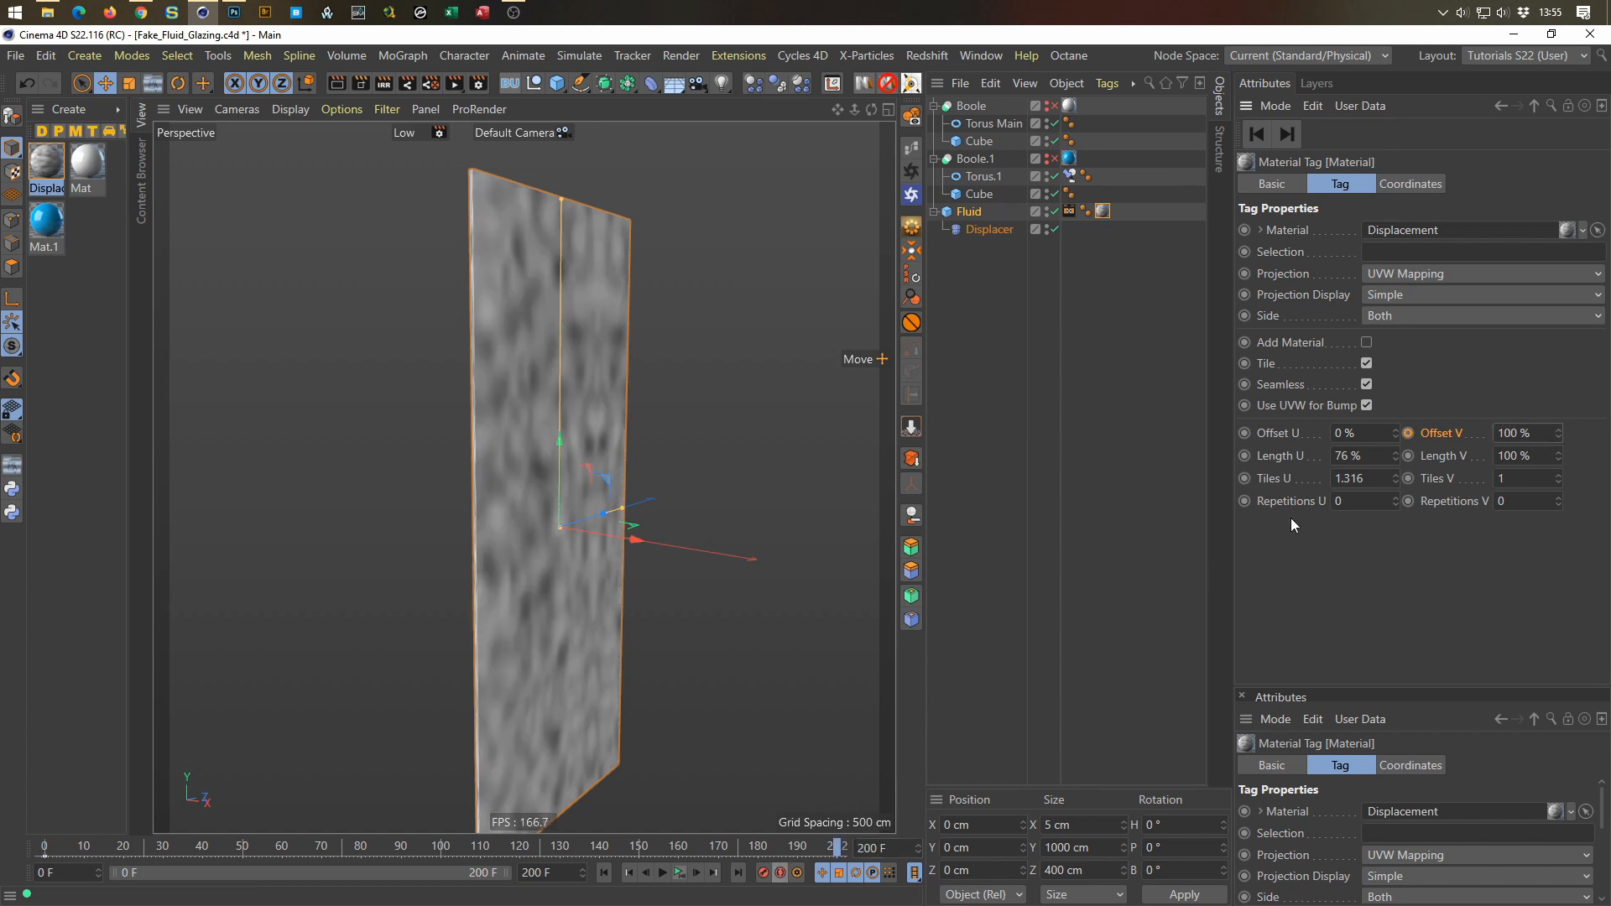
pyautogui.click(1408, 434)
pyautogui.hotkey('shift', 'f')
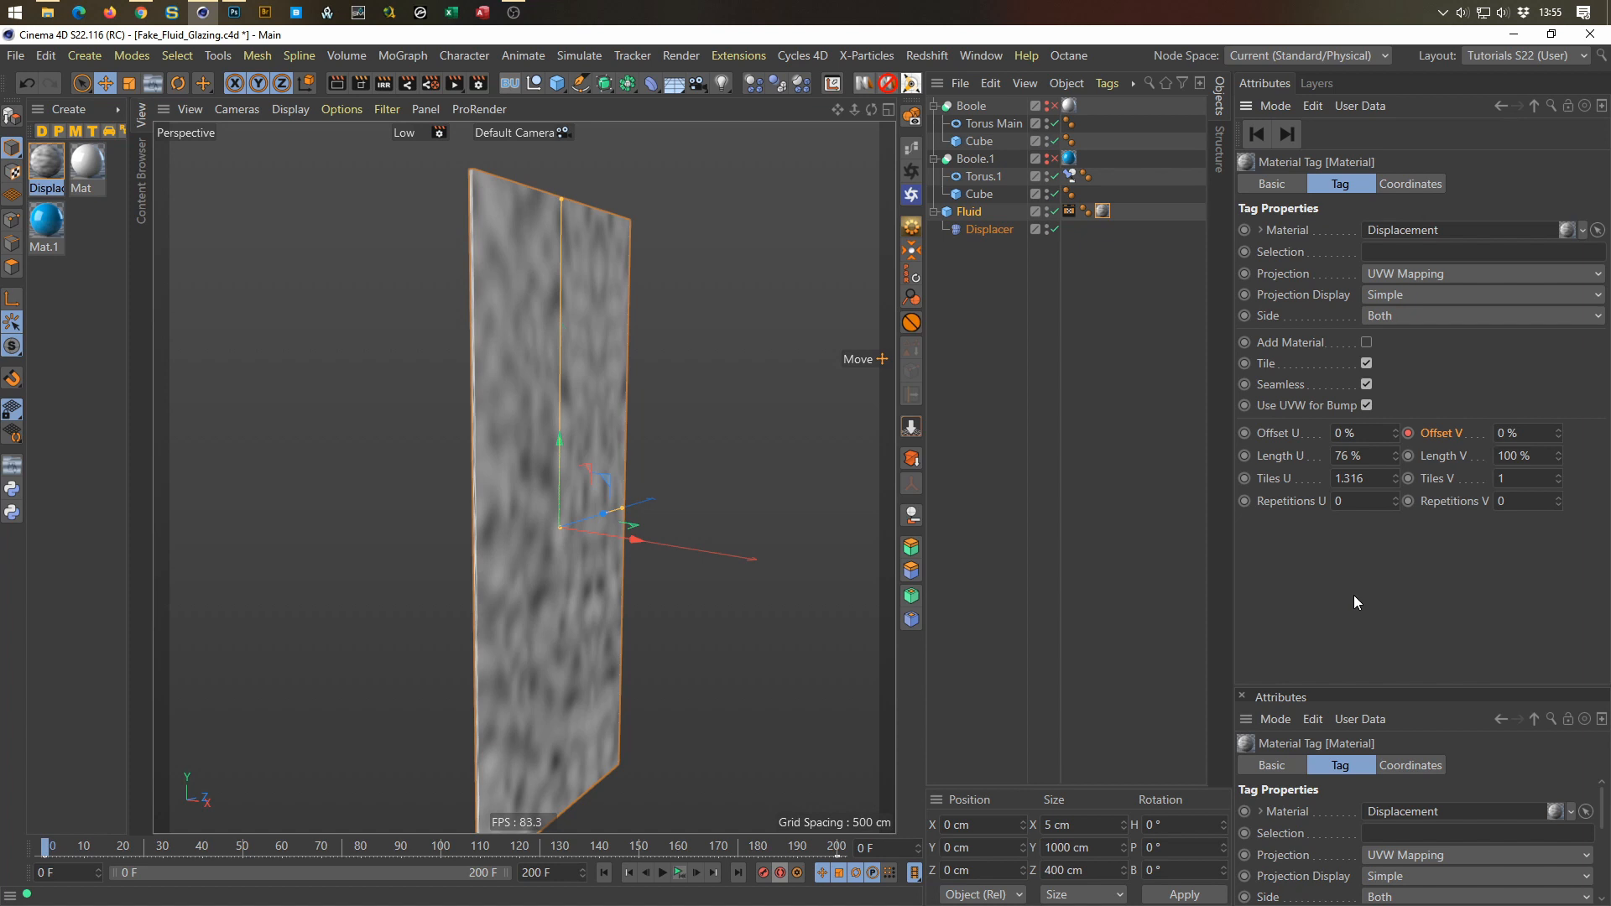
# Step: Set the Displacement material tag's Length U to 100 %
pyautogui.click(1376, 456)
pyautogui.write('100')
pyautogui.press('Return')
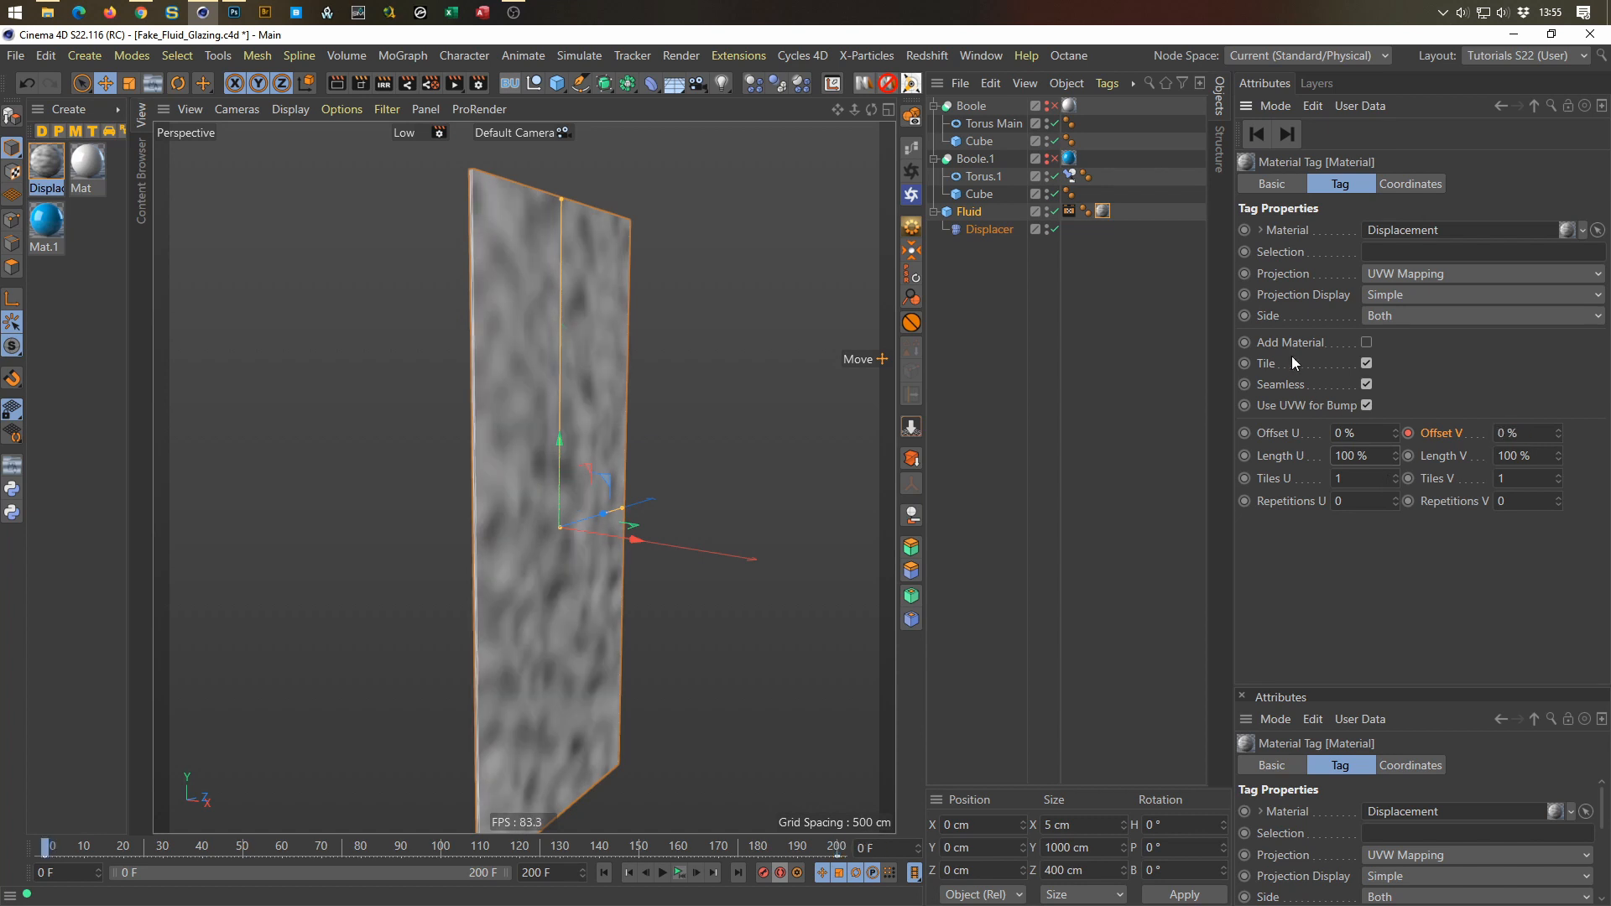
# Step: Try Cubic projection on the Displacement material tag and restore UVW Mapping
pyautogui.click(1400, 272)
pyautogui.click(1397, 360)
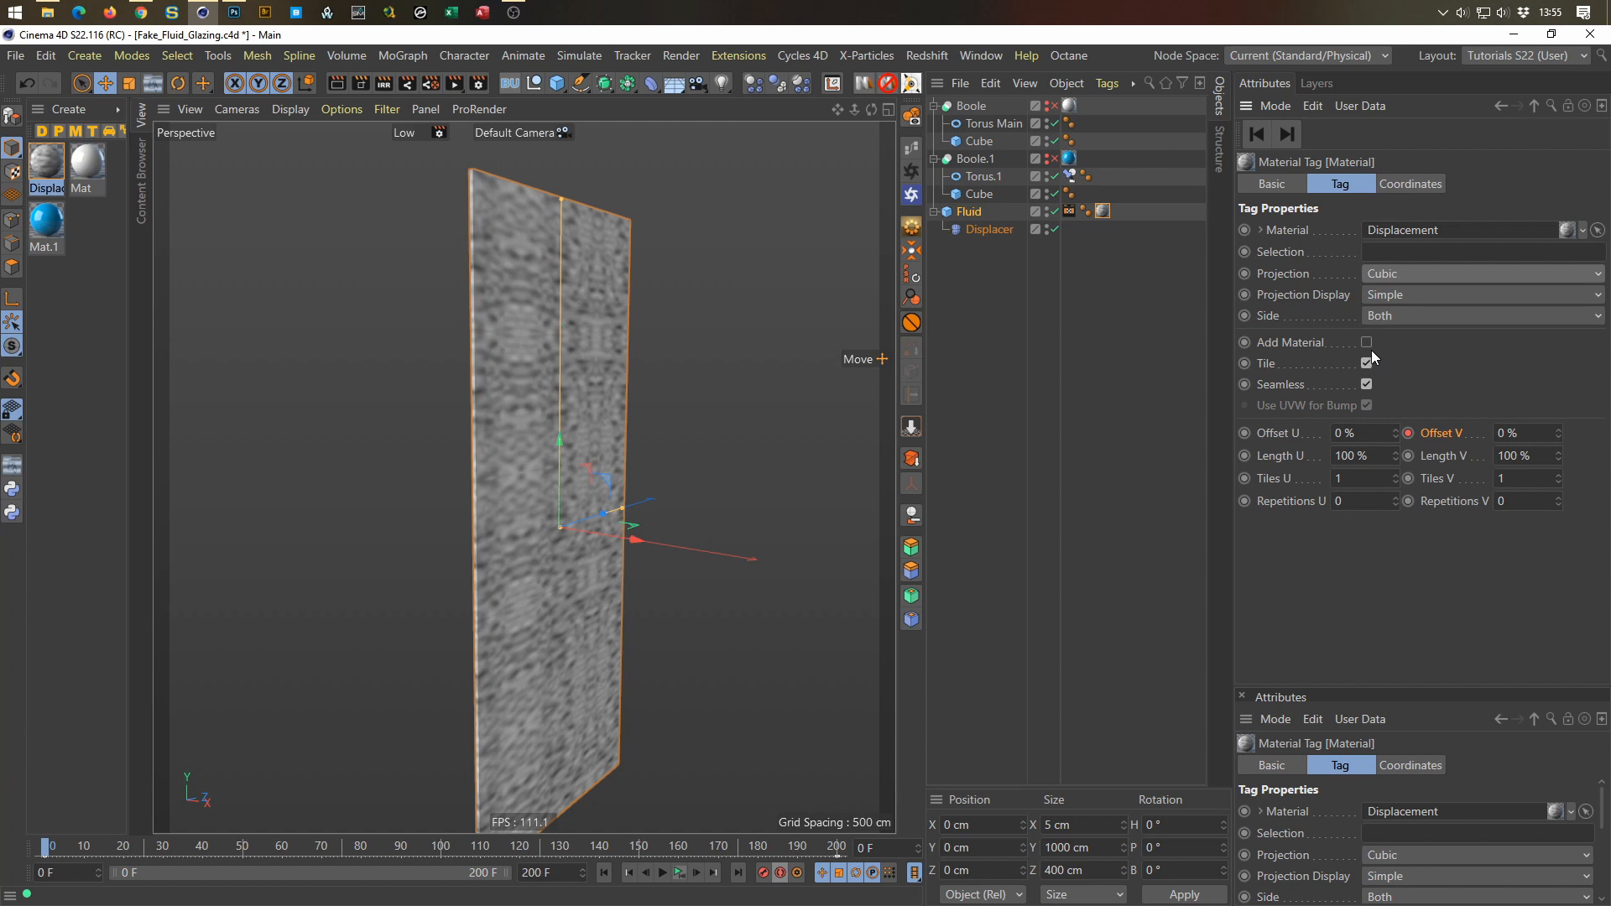
pyautogui.click(1381, 275)
pyautogui.click(1414, 431)
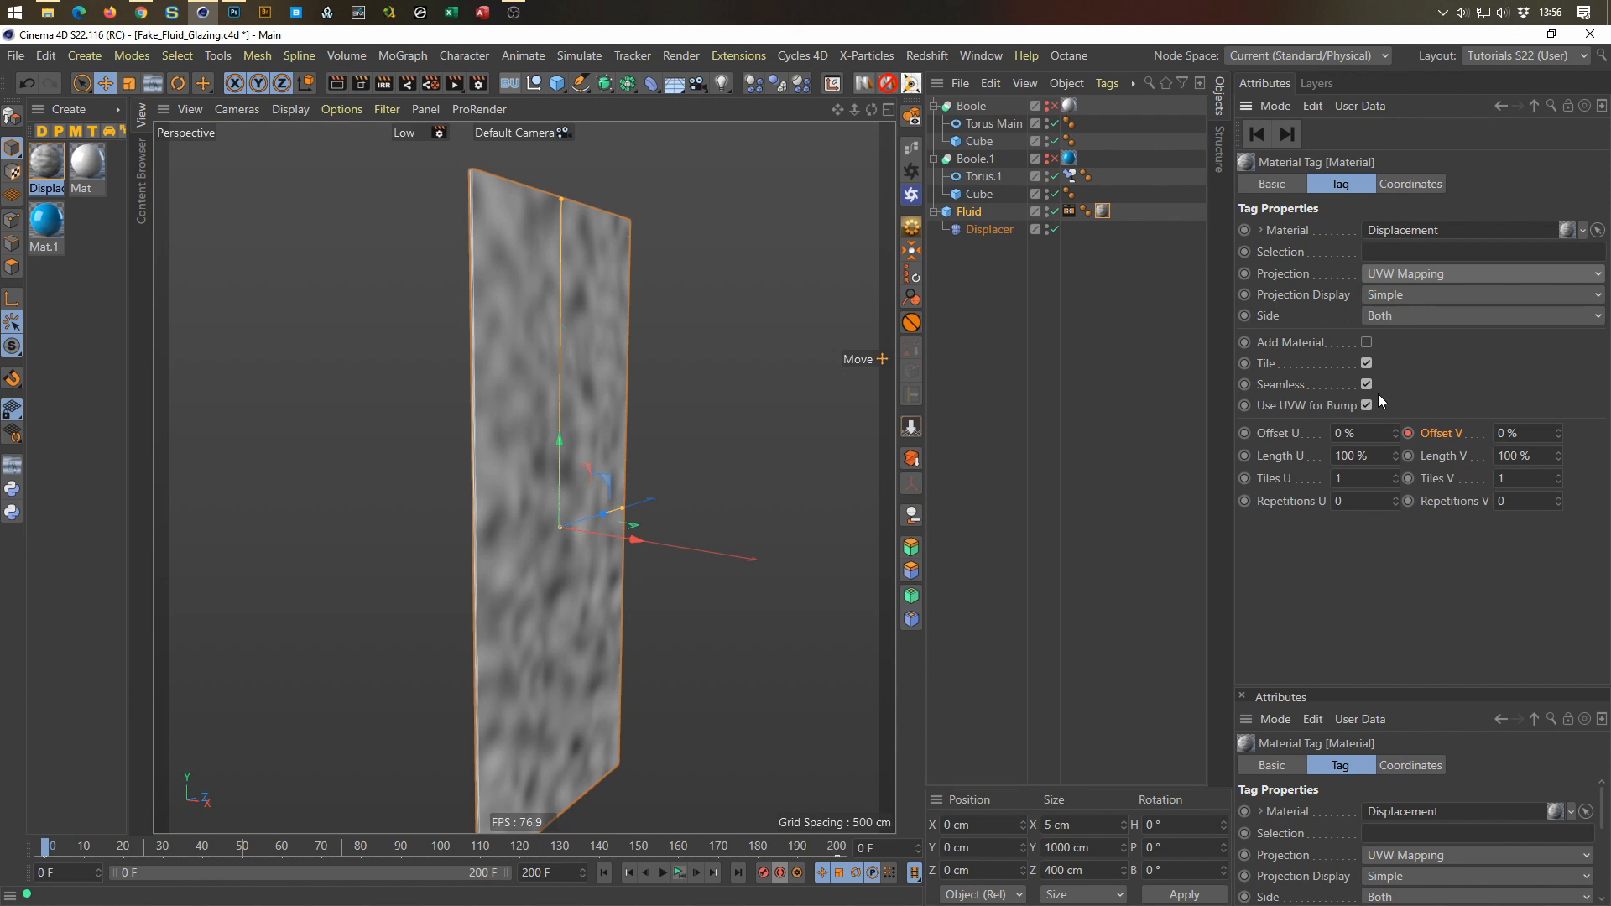
# Step: Shift the tag's Offset V in both directions to inspect how the texture tiles, resetting it to 0 % each time
pyautogui.moveTo(1557, 433); pyautogui.dragTo(1559, 327)
pyautogui.rightClick(1559, 435)
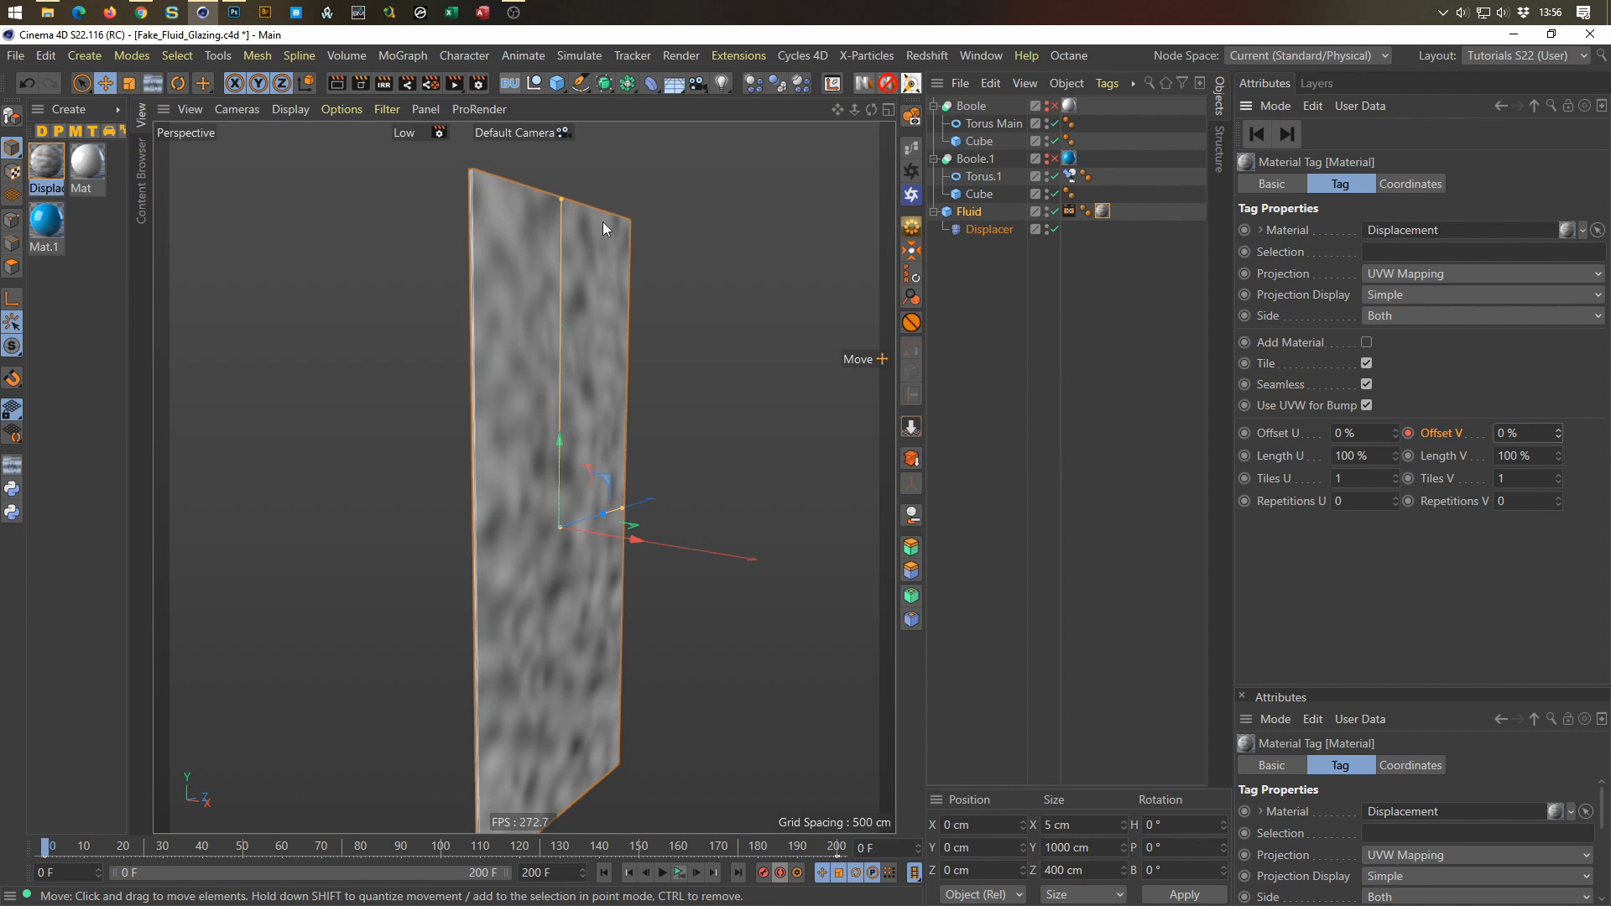
pyautogui.moveTo(1559, 433); pyautogui.dragTo(1586, 433)
pyautogui.rightClick(1560, 433)
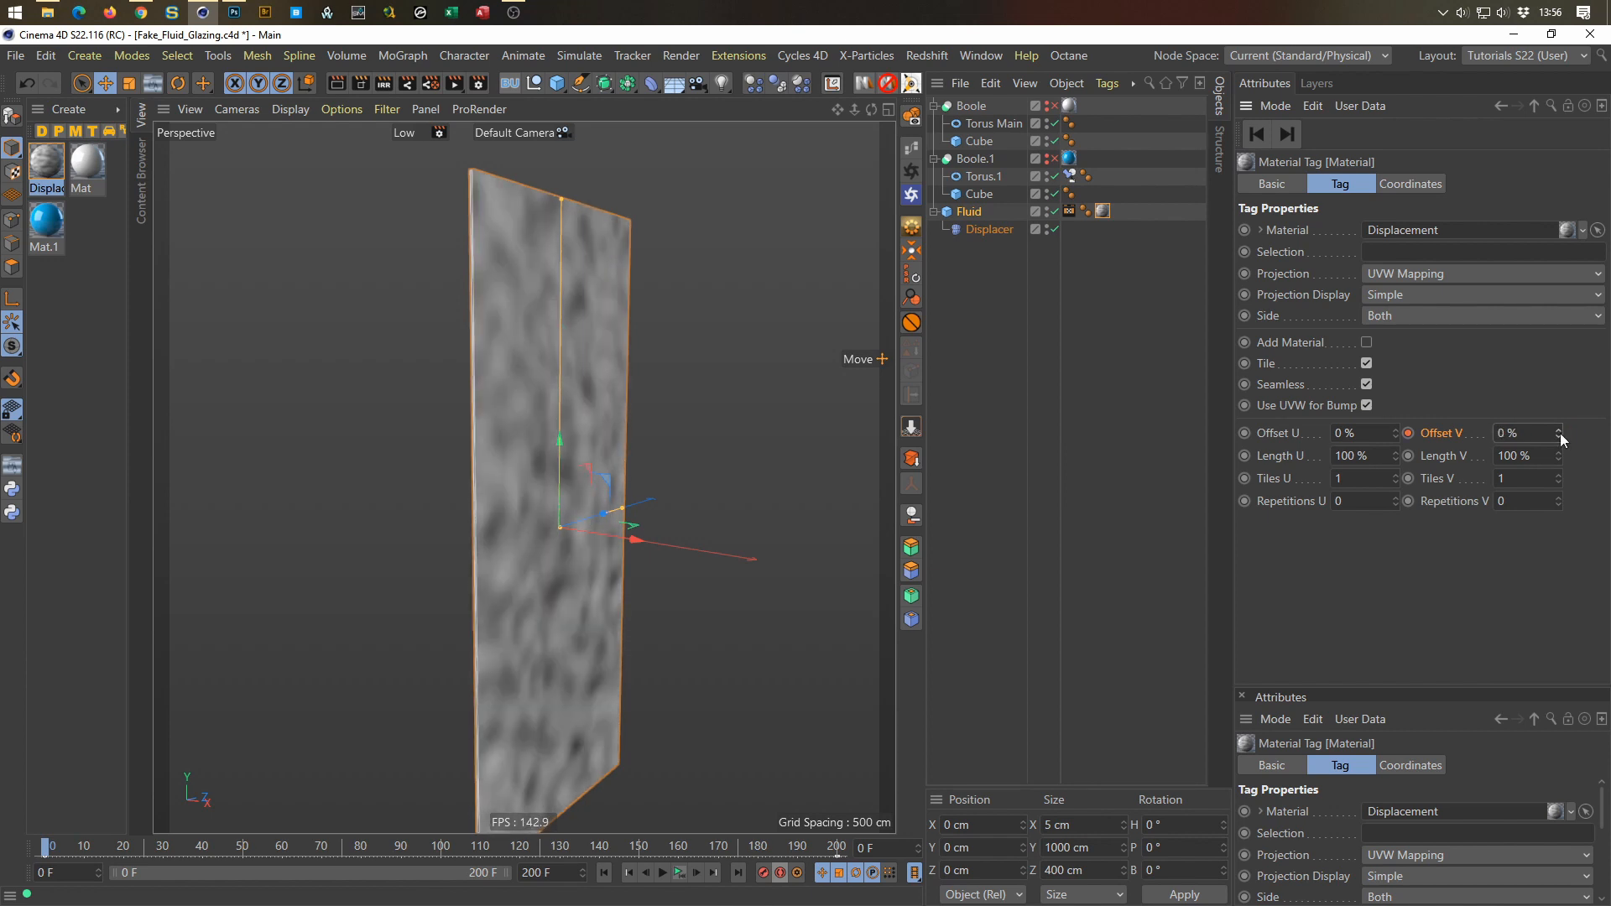
# Step: Turn off Seamless on the Displacement material tag, then test Offset V again and reset it to 0 %
pyautogui.click(1367, 384)
pyautogui.moveTo(1559, 434); pyautogui.dragTo(1558, 437)
pyautogui.rightClick(1559, 435)
# Step: Jump repeatedly between frame 0 and frame 200 to compare the texture's position at the start and end of the animation
pyautogui.write('200')
pyautogui.press('Return')
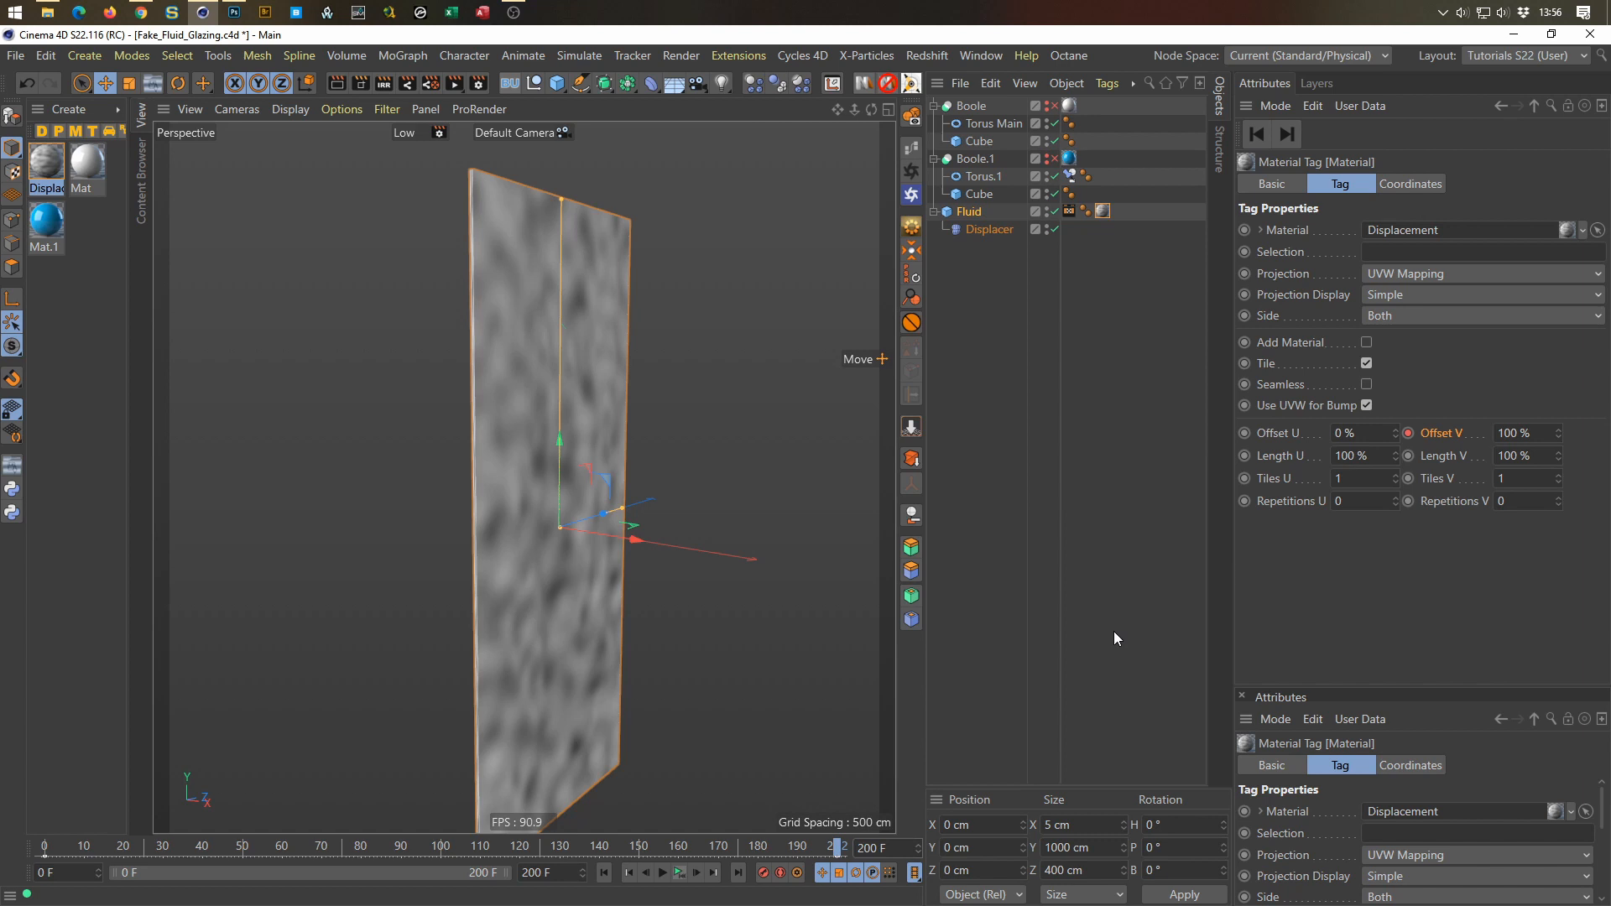
pyautogui.hotkey('shift', 'f')
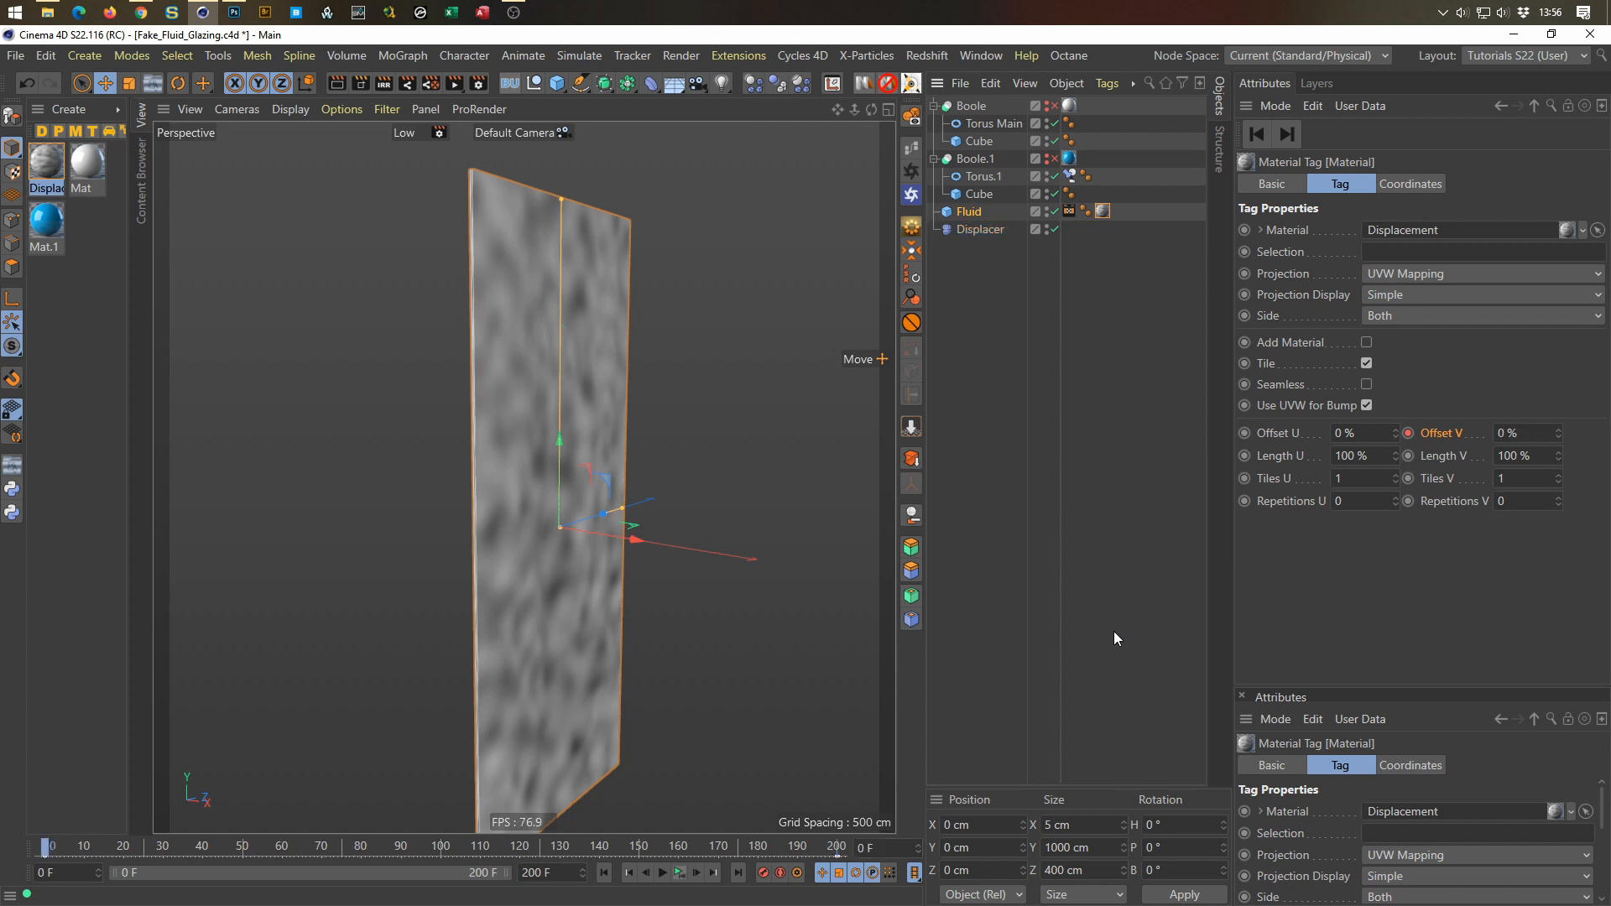
pyautogui.moveTo(881, 849); pyautogui.dragTo(804, 866)
pyautogui.write('200')
pyautogui.press('Return')
pyautogui.hotkey('shift', 'f')
pyautogui.click(1289, 137)
pyautogui.click(1258, 136)
# Step: Set the tag's Length U to 60 % and compare the texture at the first and last frames
pyautogui.moveTo(1396, 455); pyautogui.dragTo(1396, 489)
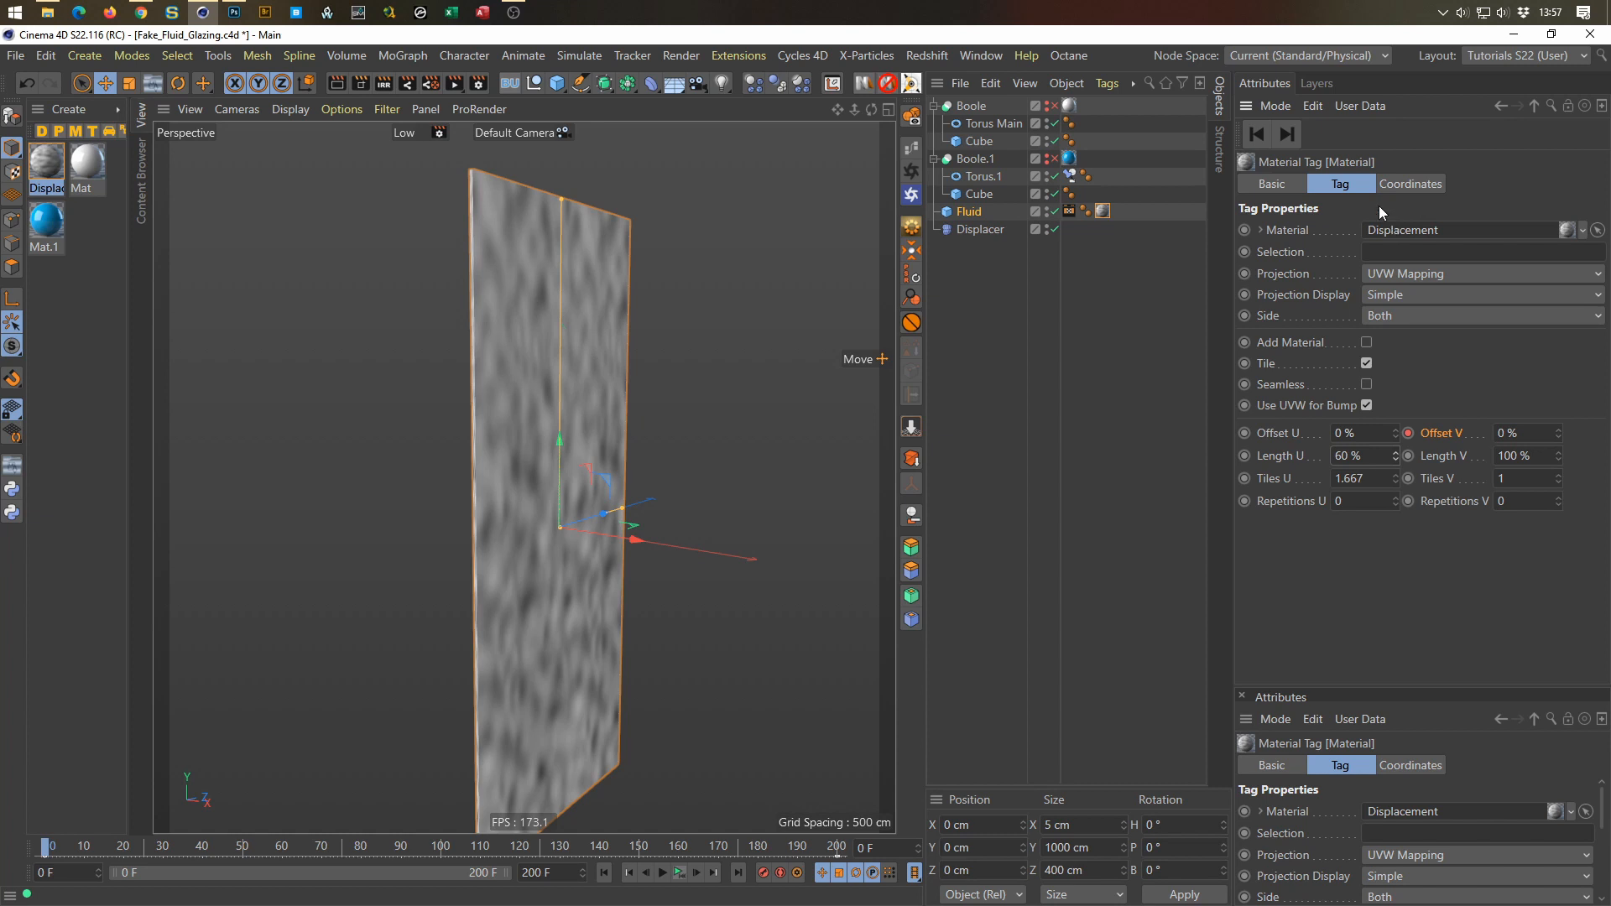
pyautogui.click(1293, 137)
pyautogui.click(1260, 138)
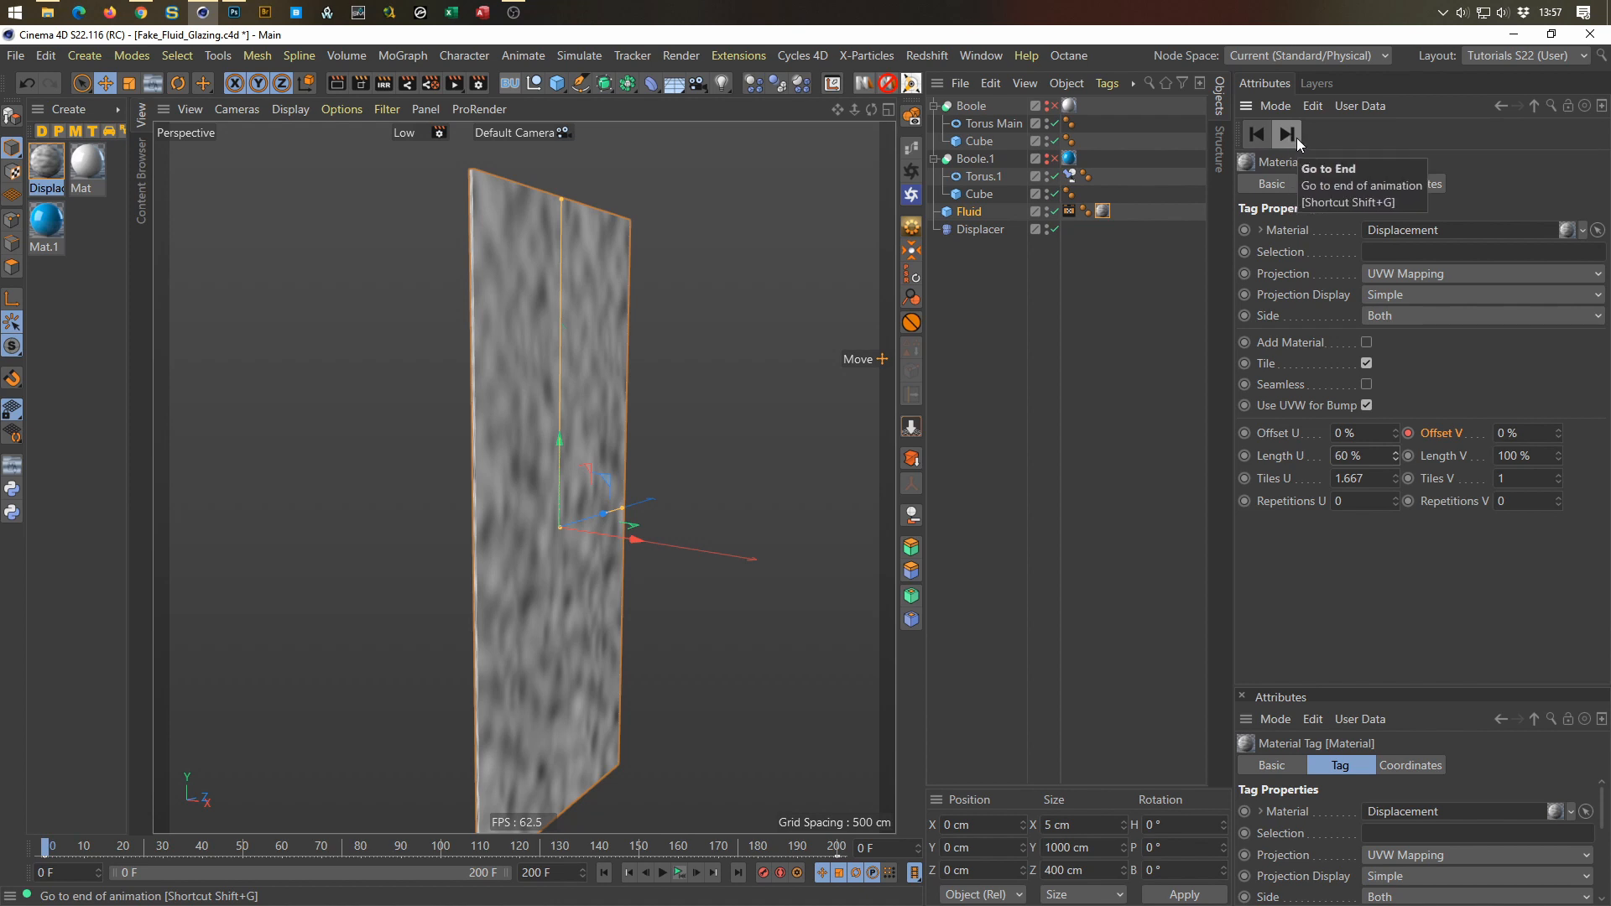
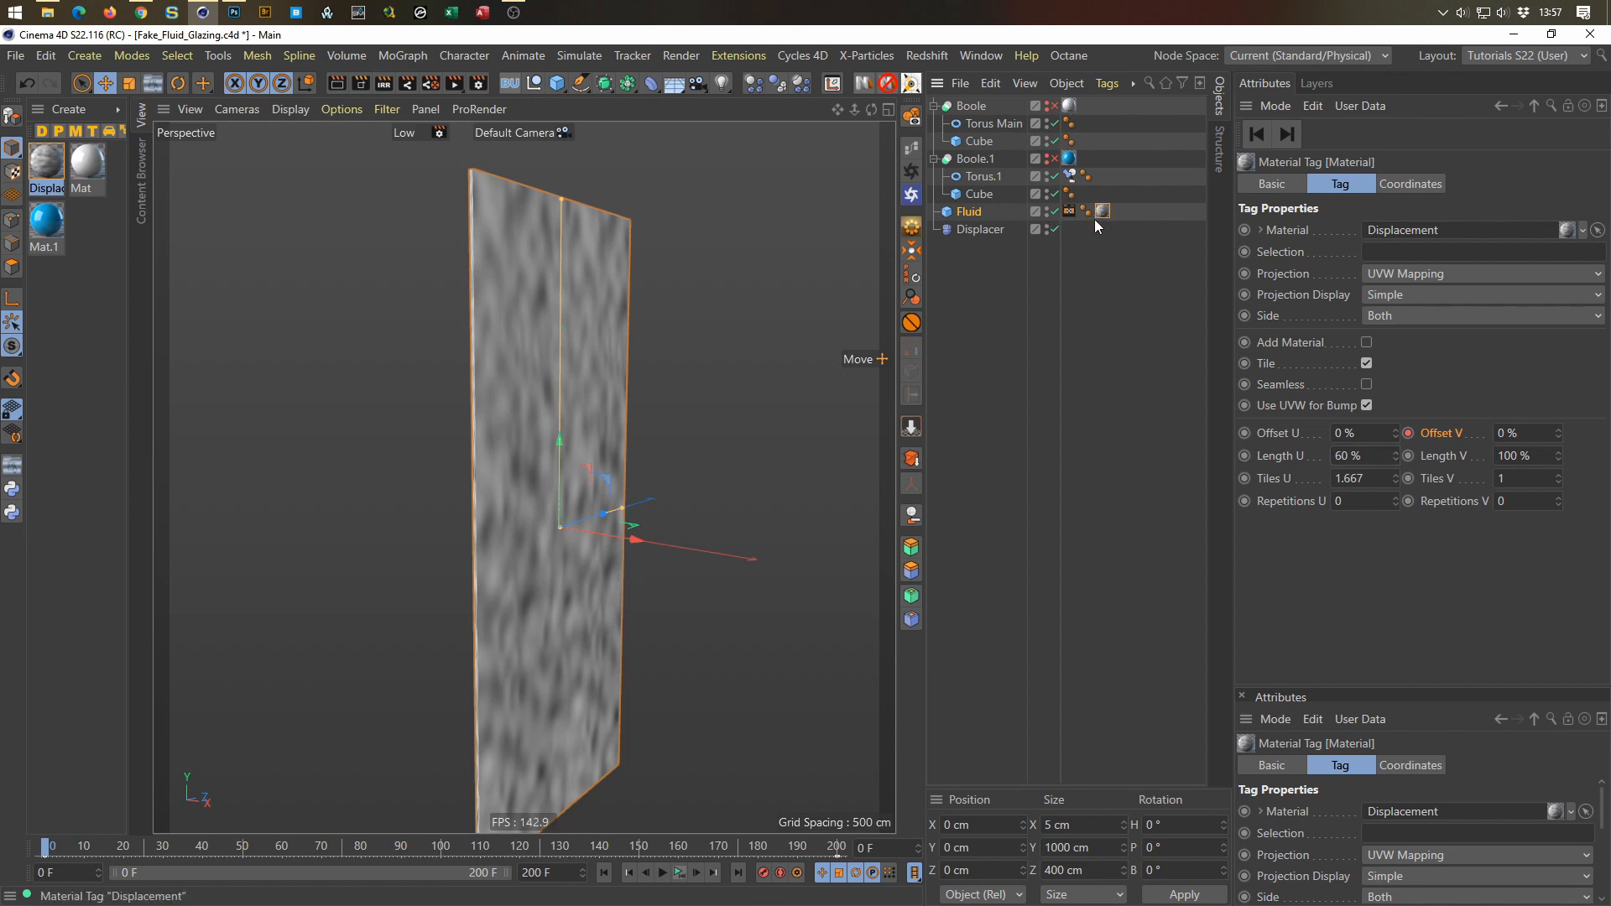
# Step: Restrict the Displacement material tag to a selection named 1
pyautogui.click(1391, 251)
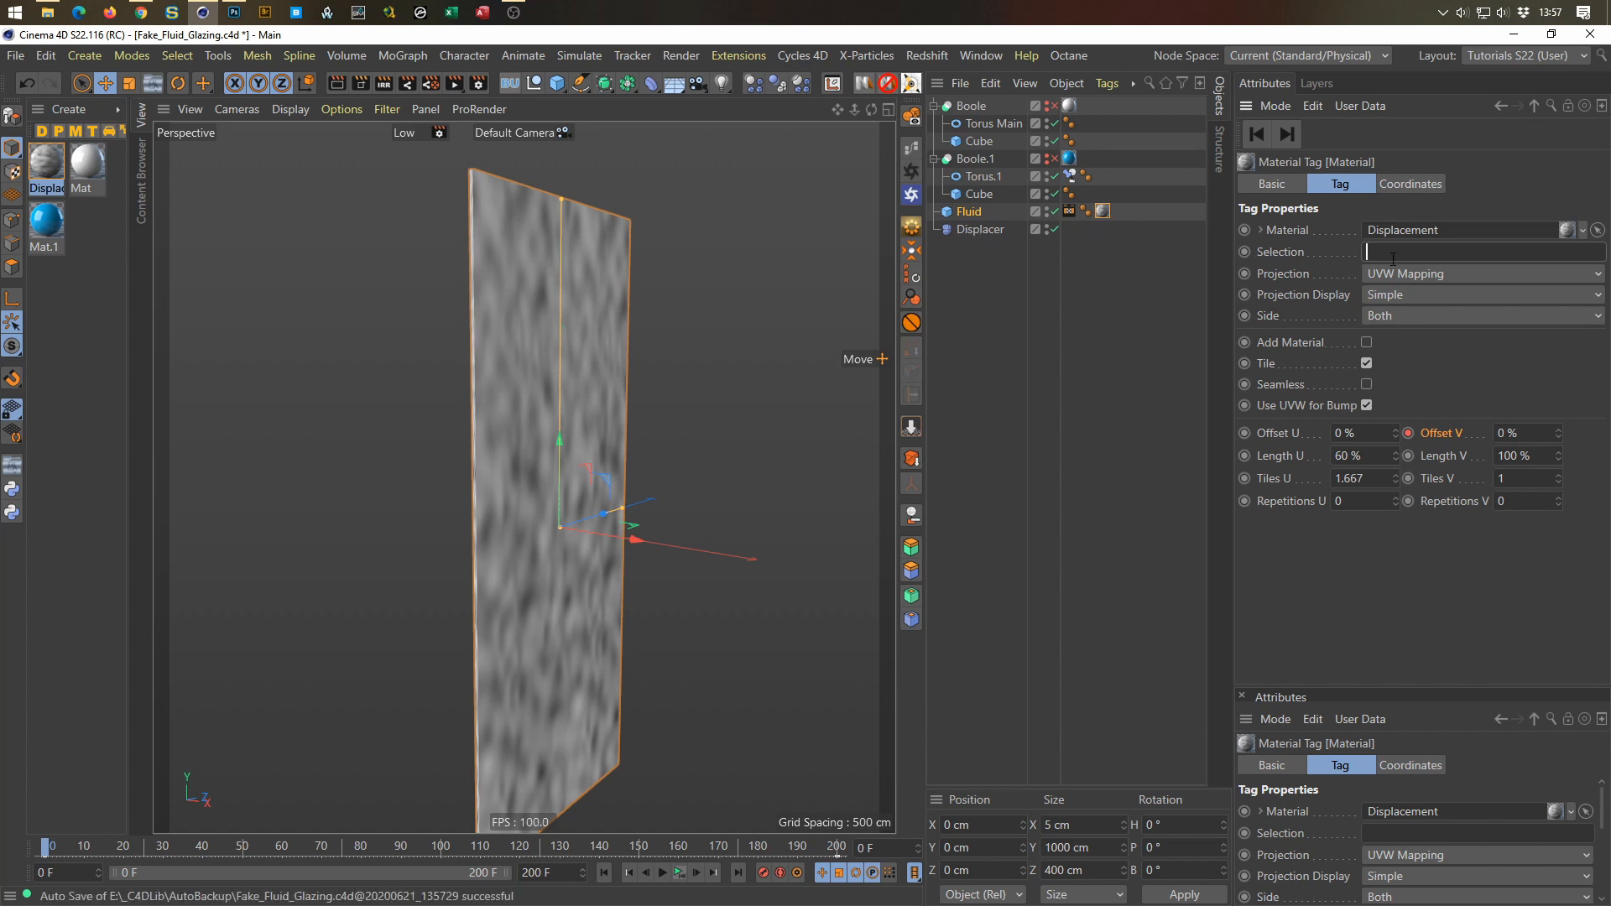
pyautogui.write('1')
pyautogui.press('Return')
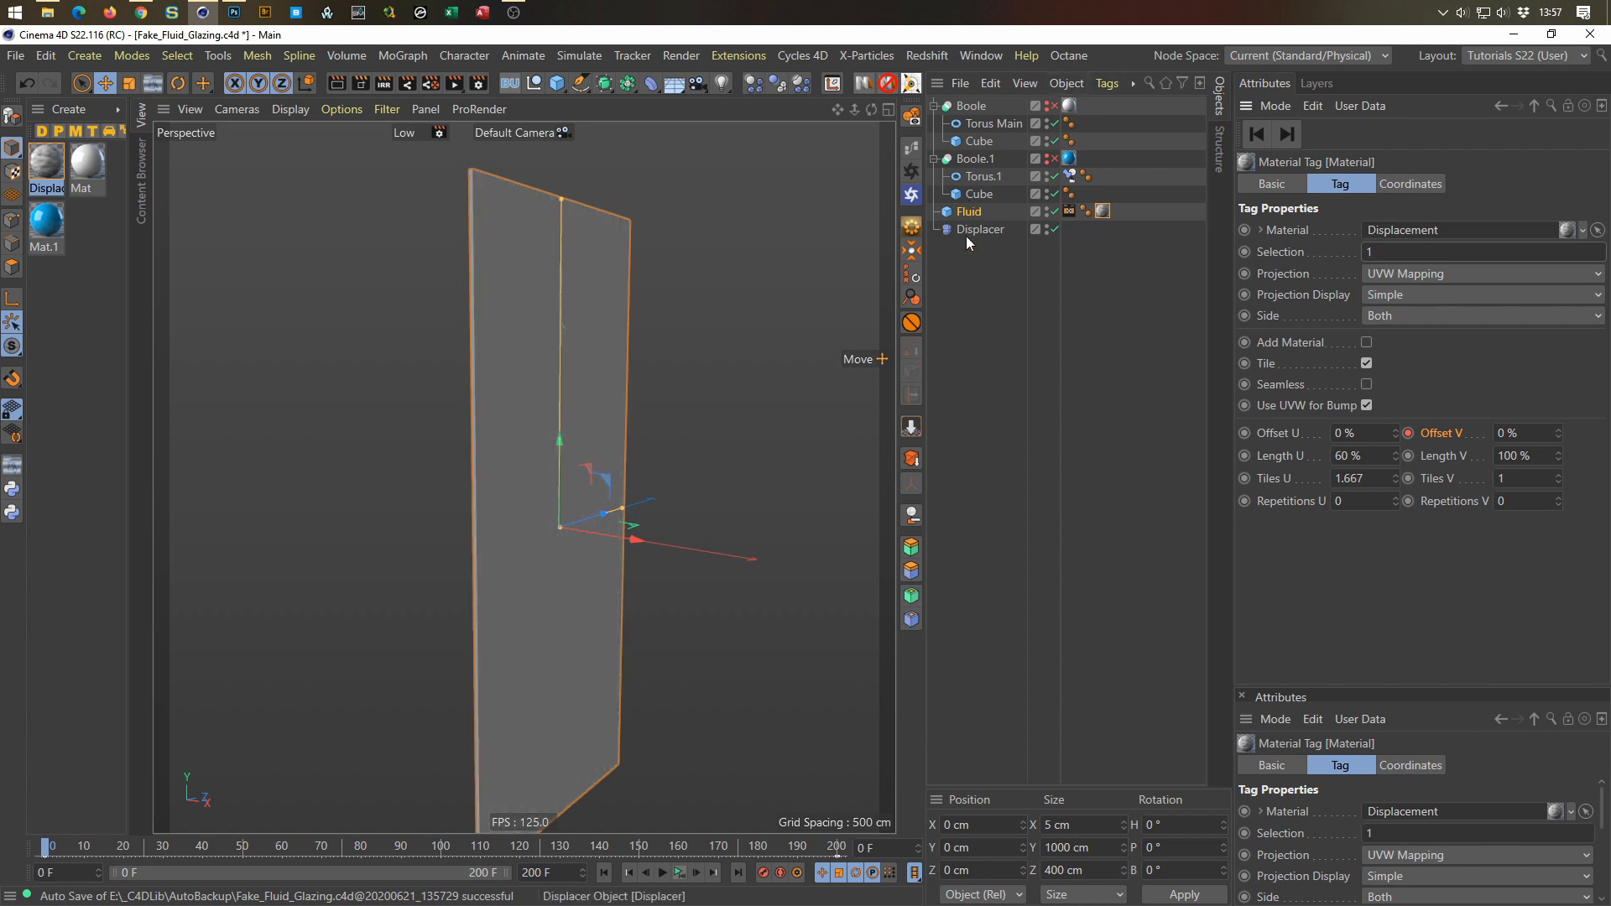
# Step: Make the Displacer a child of the Fluid cube
pyautogui.moveTo(965, 235); pyautogui.dragTo(963, 209)
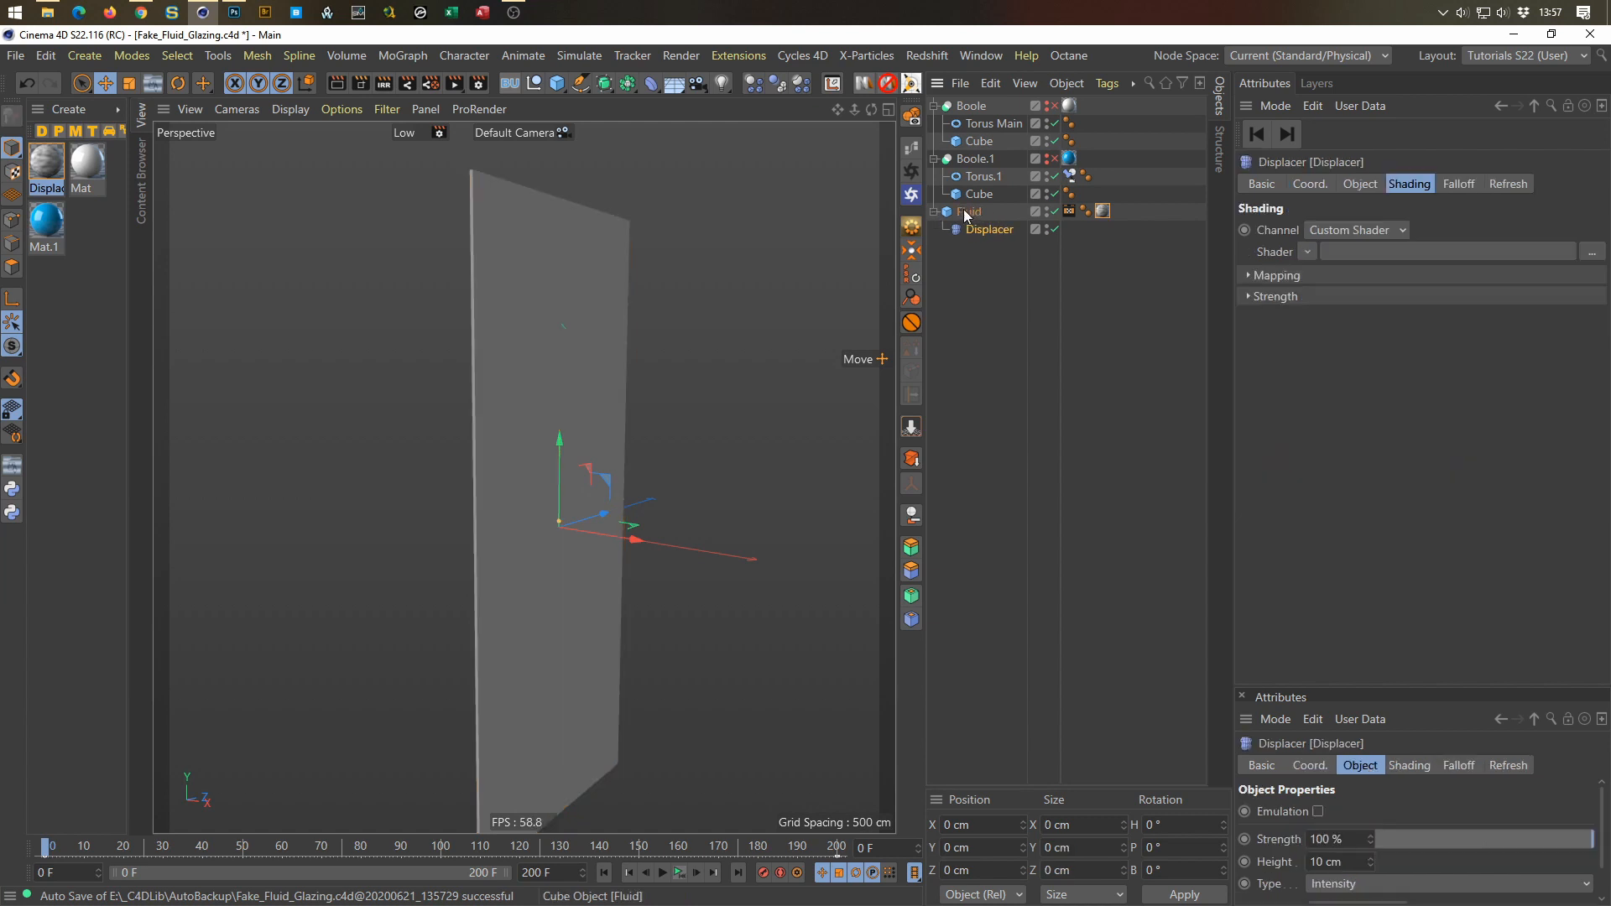
pyautogui.click(978, 258)
pyautogui.click(989, 228)
# Step: Set the Displacer's shading channel to Color, link it to the Fluid's Displacement material tag, and preview the animation
pyautogui.click(1336, 231)
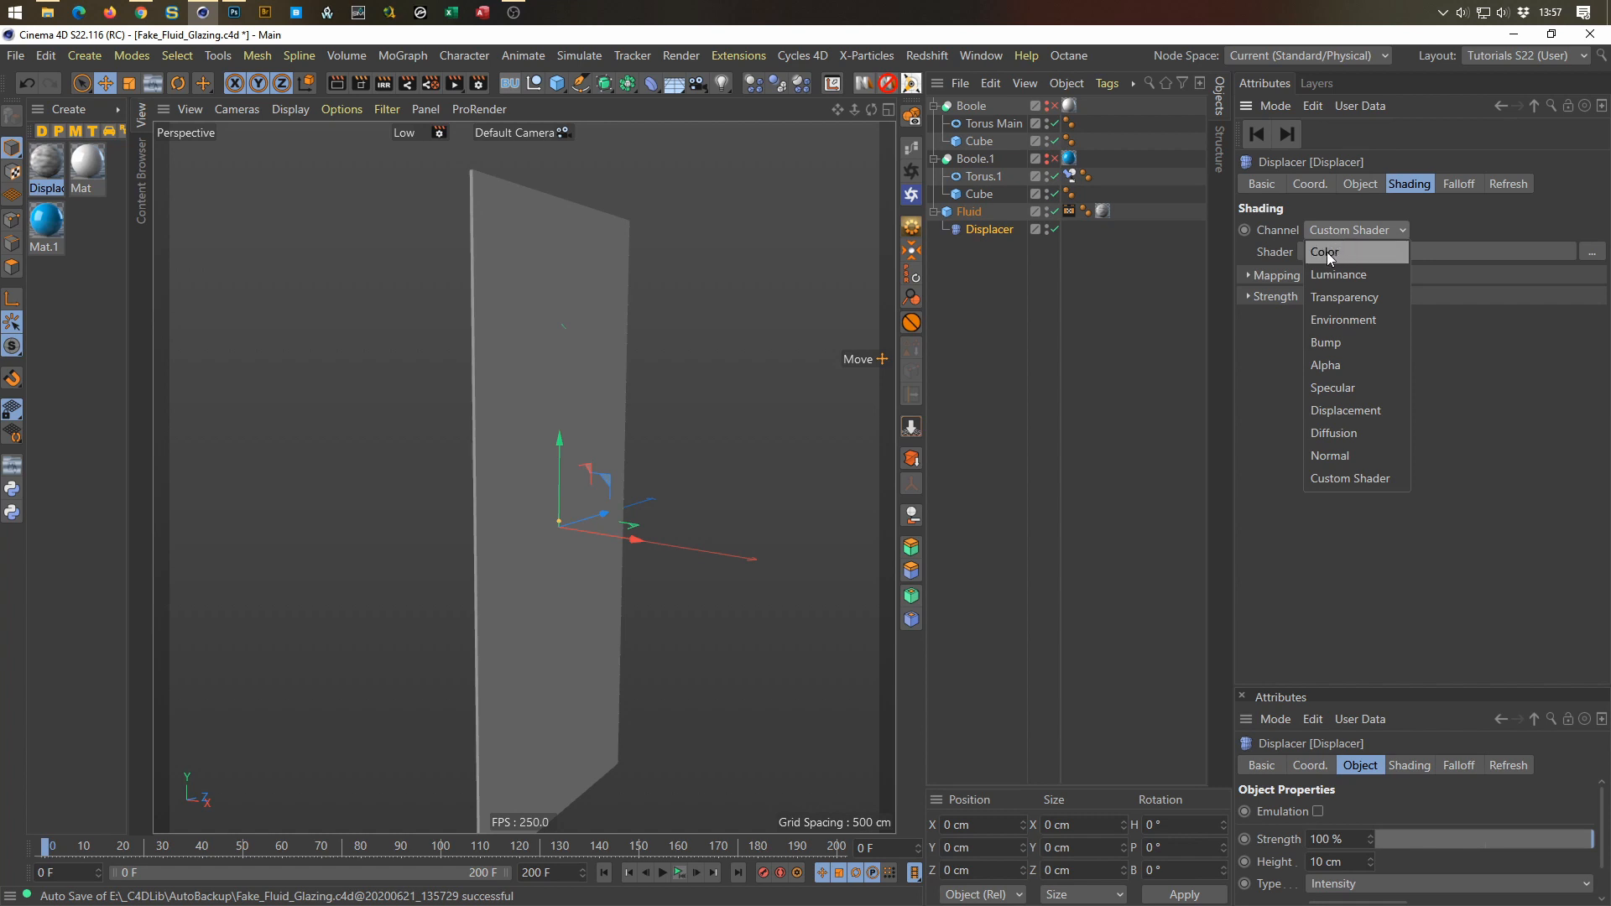
pyautogui.click(1327, 252)
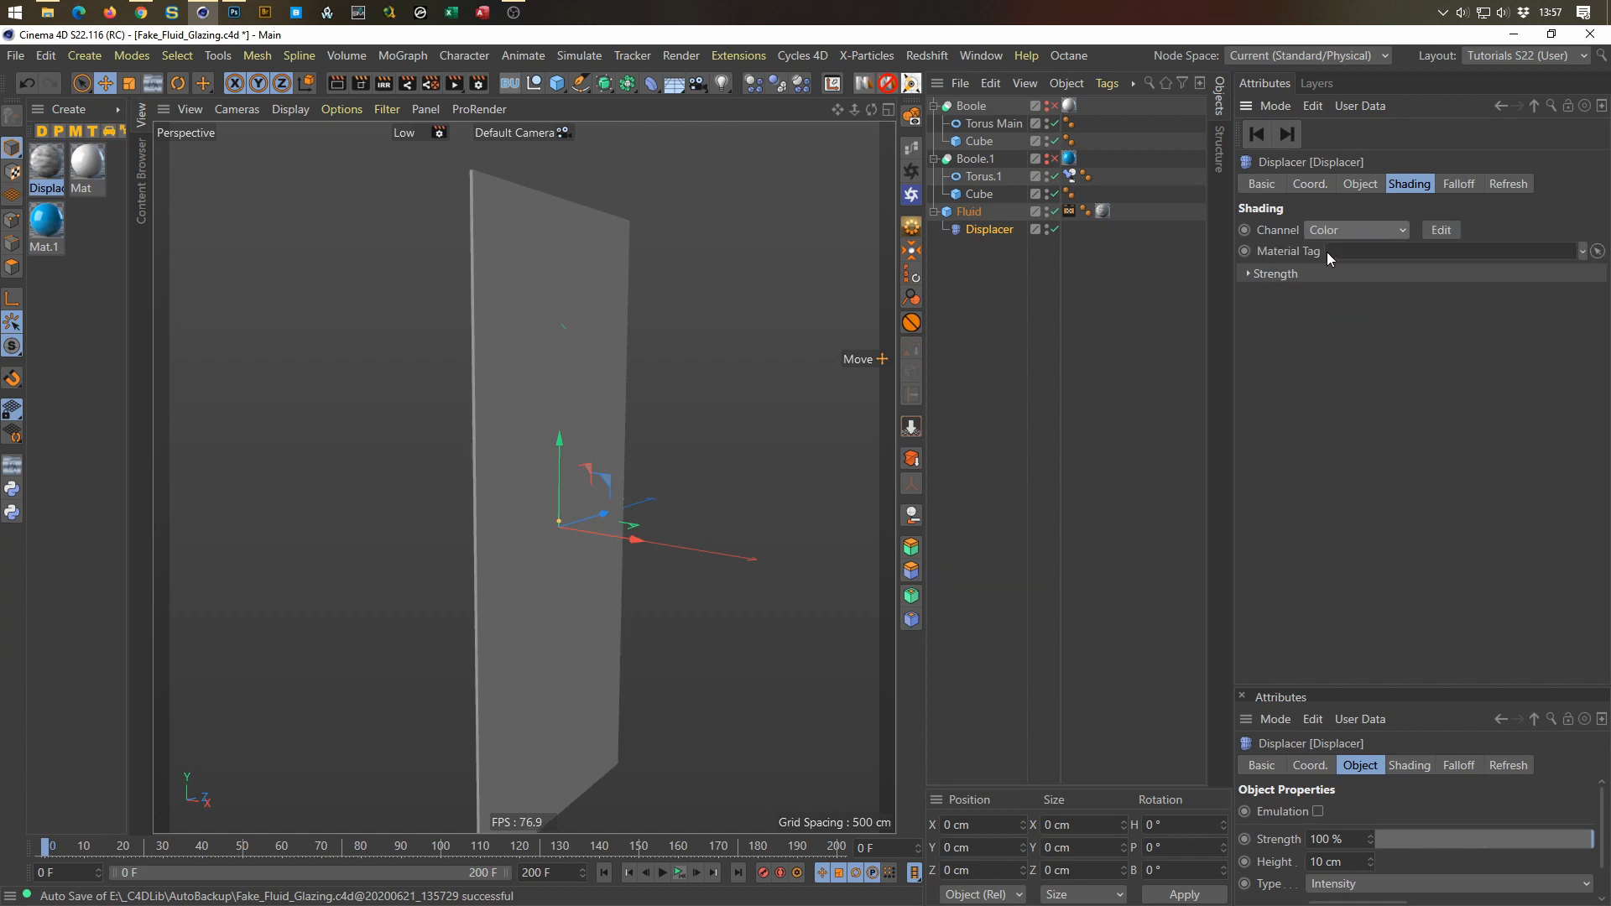
pyautogui.moveTo(1102, 218); pyautogui.dragTo(1334, 248)
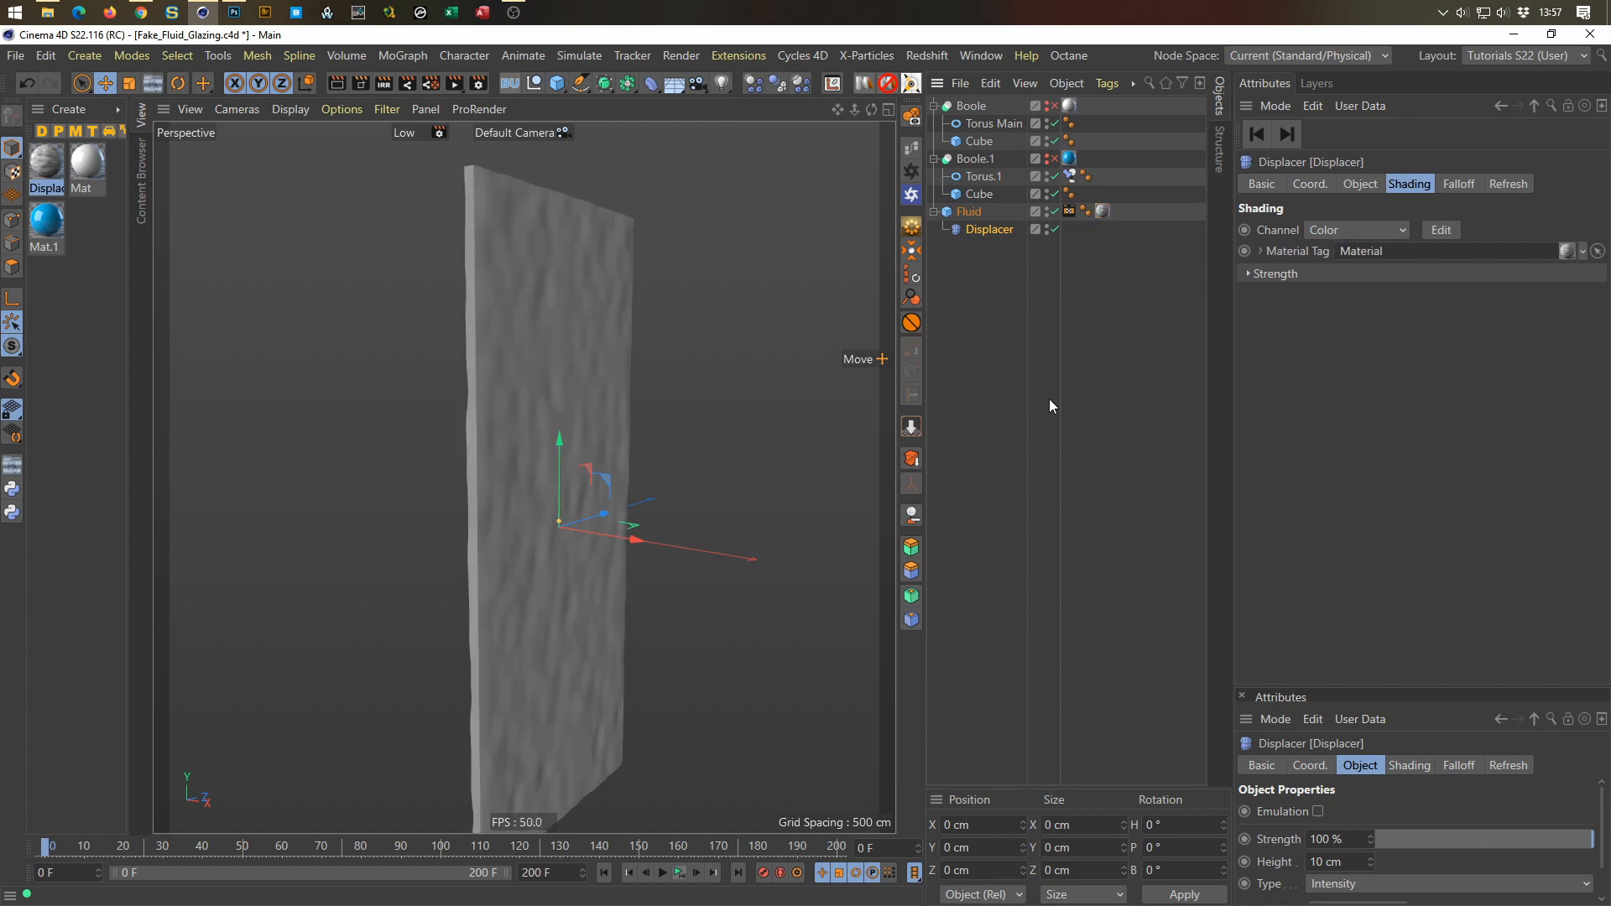
pyautogui.click(679, 873)
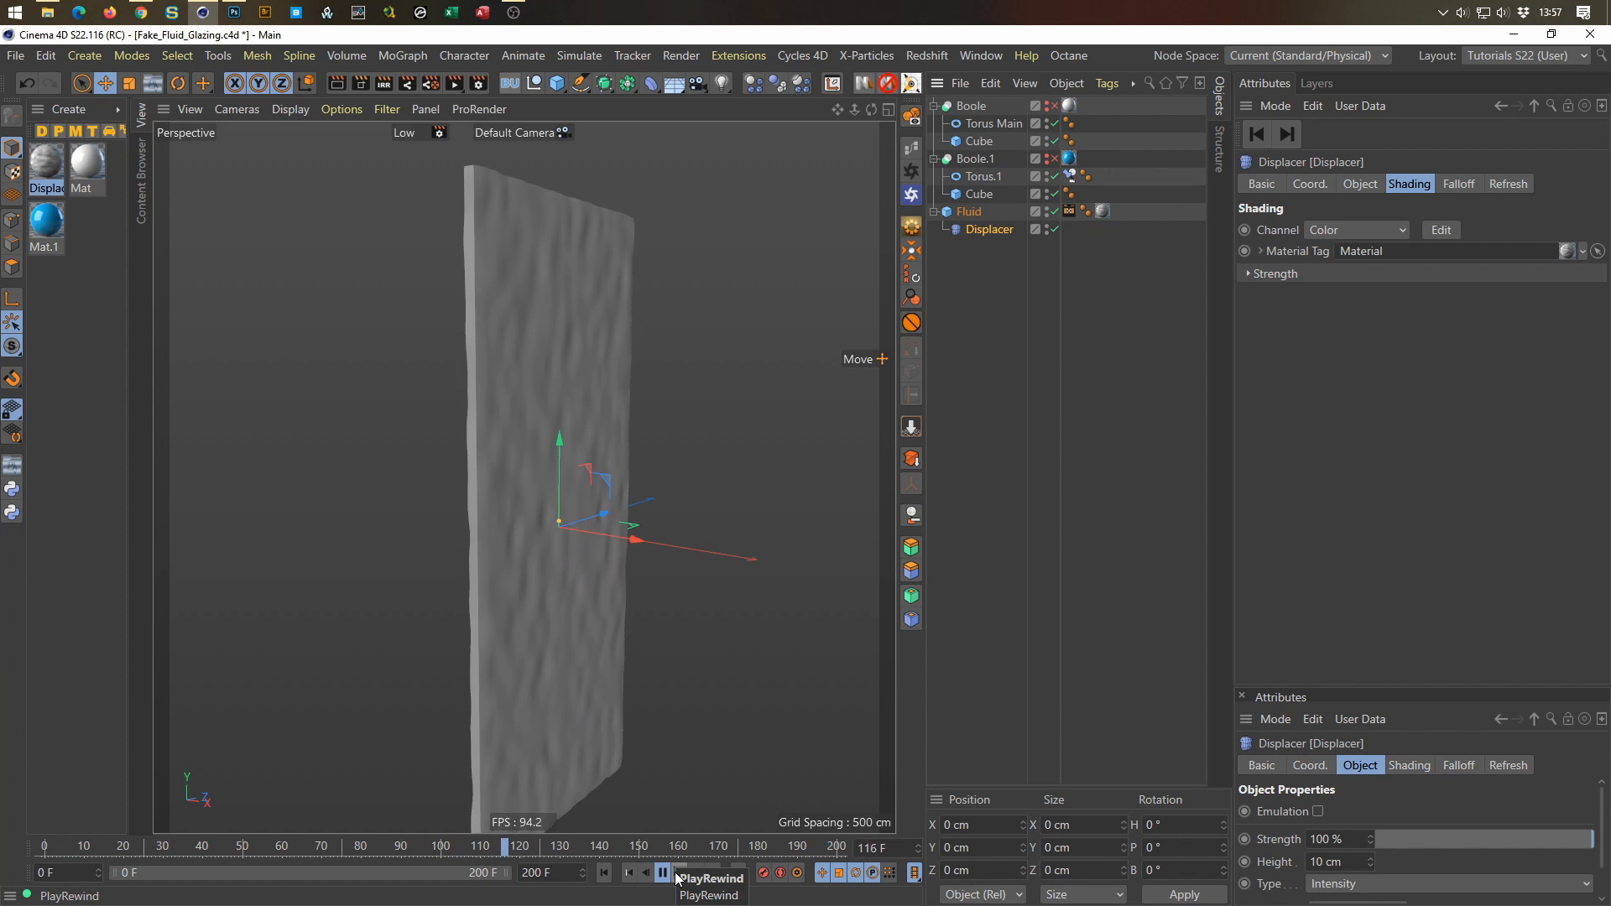
pyautogui.click(678, 877)
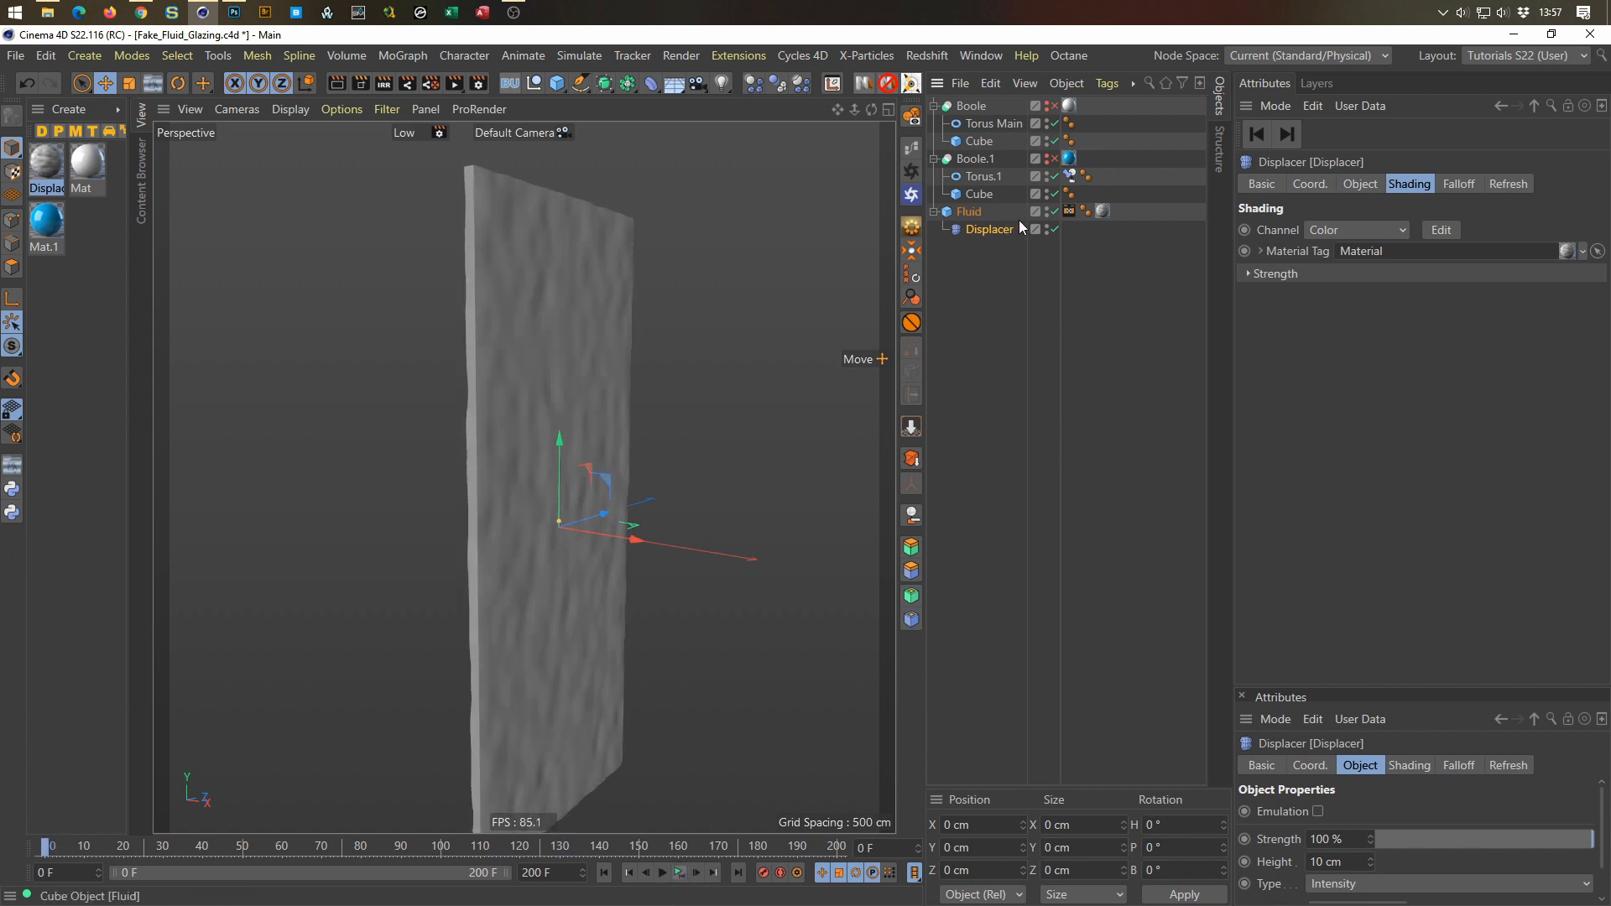
# Step: Reduce the Fluid cube's Size X, trying 3 cm before settling on 1 cm
pyautogui.click(966, 211)
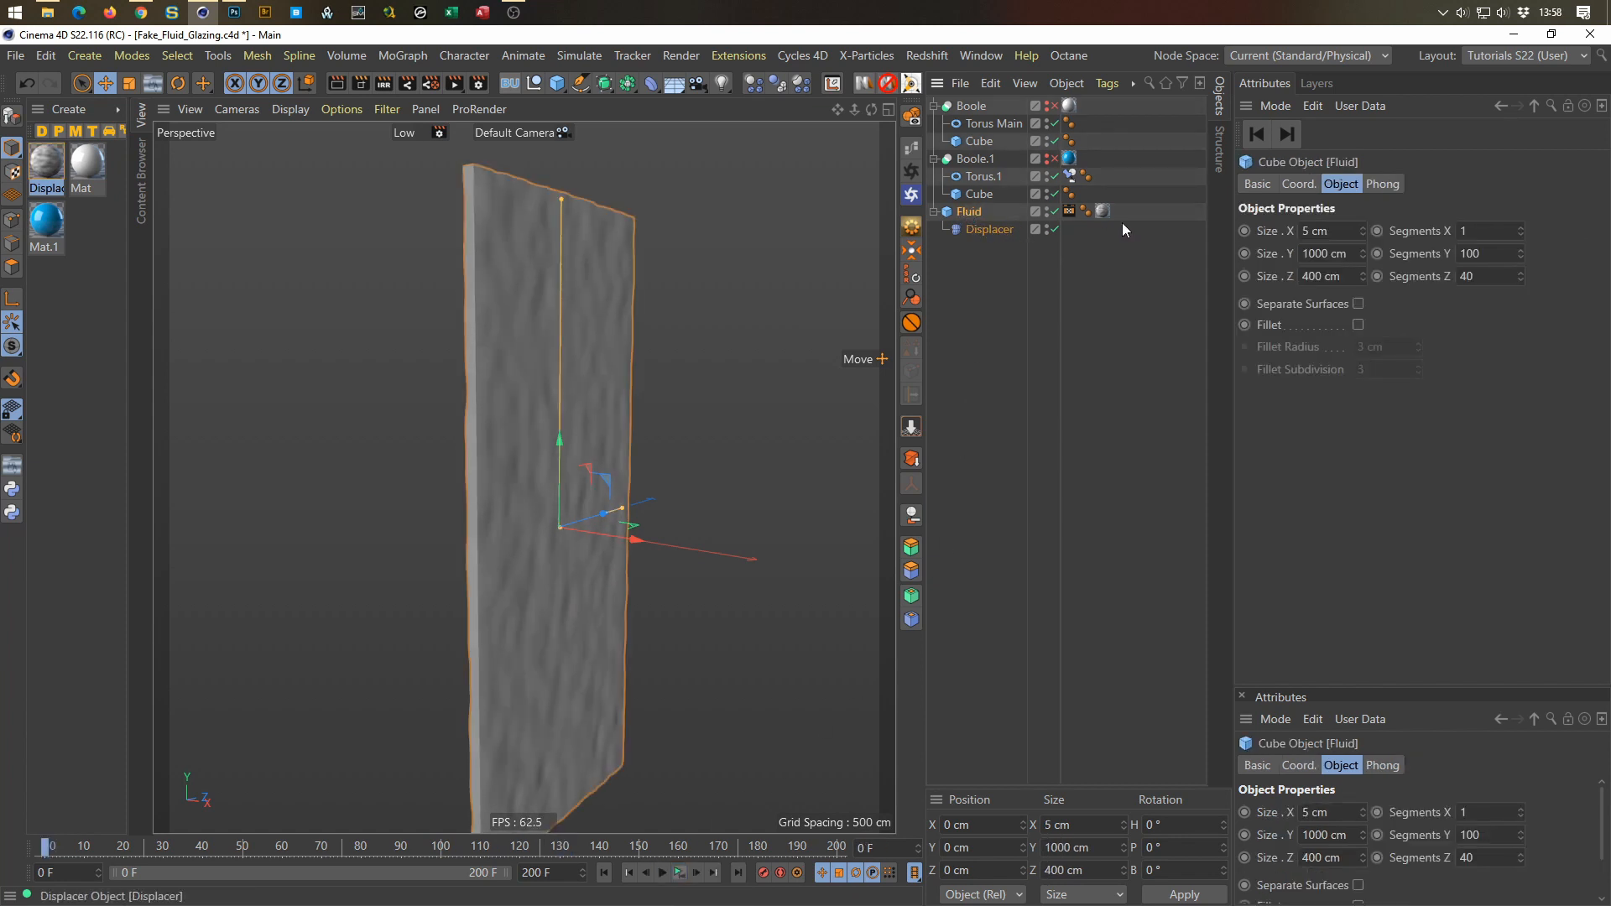
pyautogui.click(1338, 227)
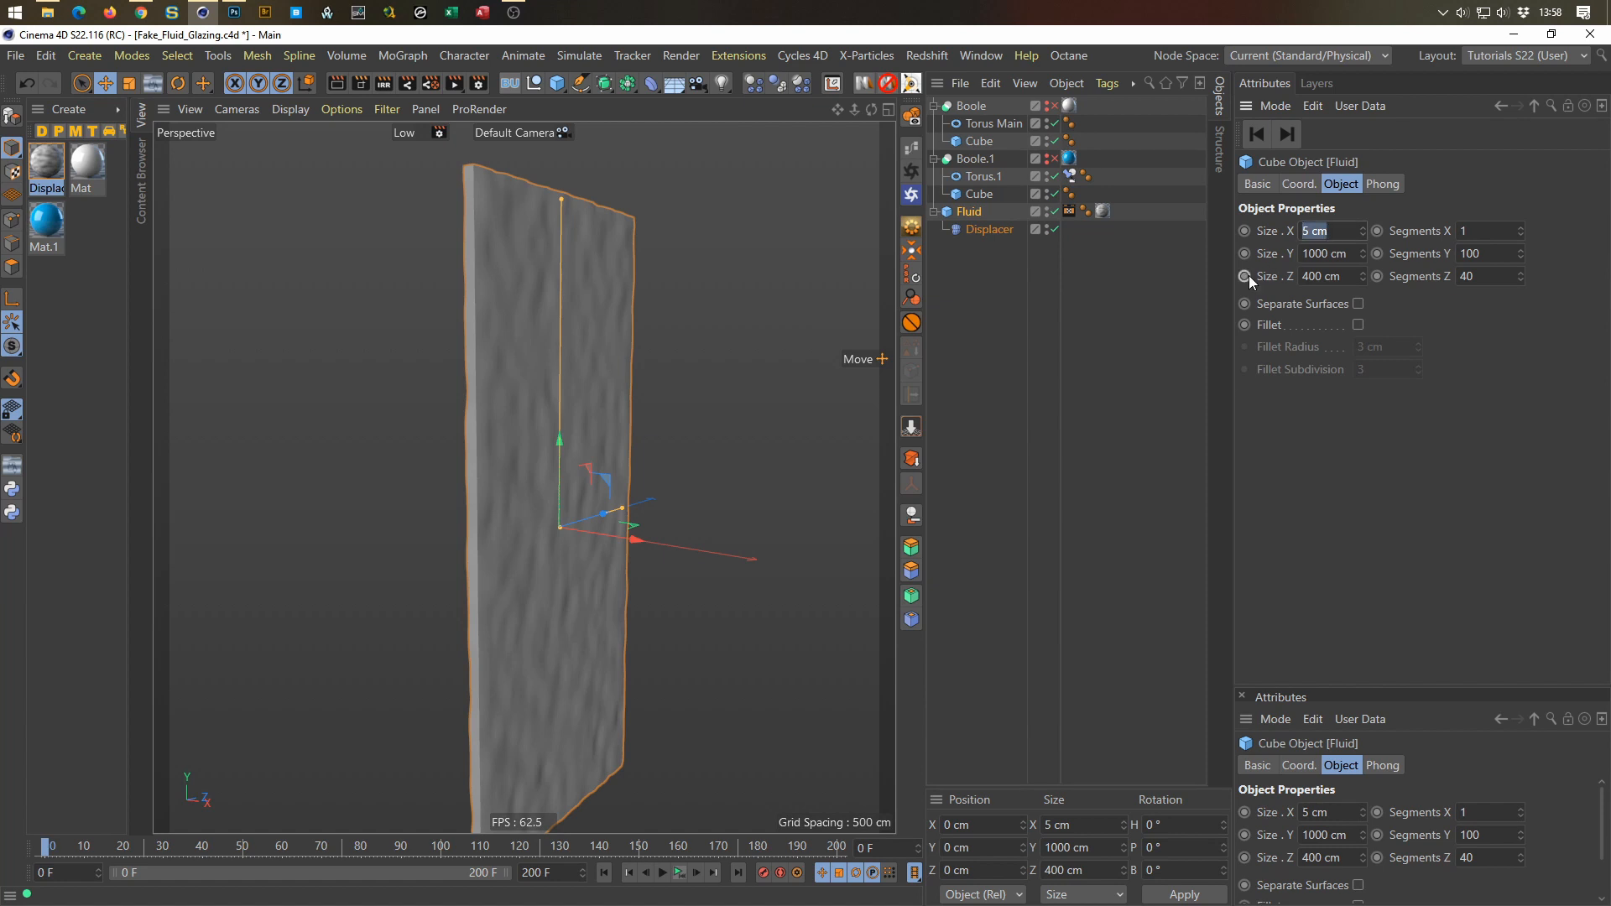
pyautogui.write('3')
pyautogui.press('Return')
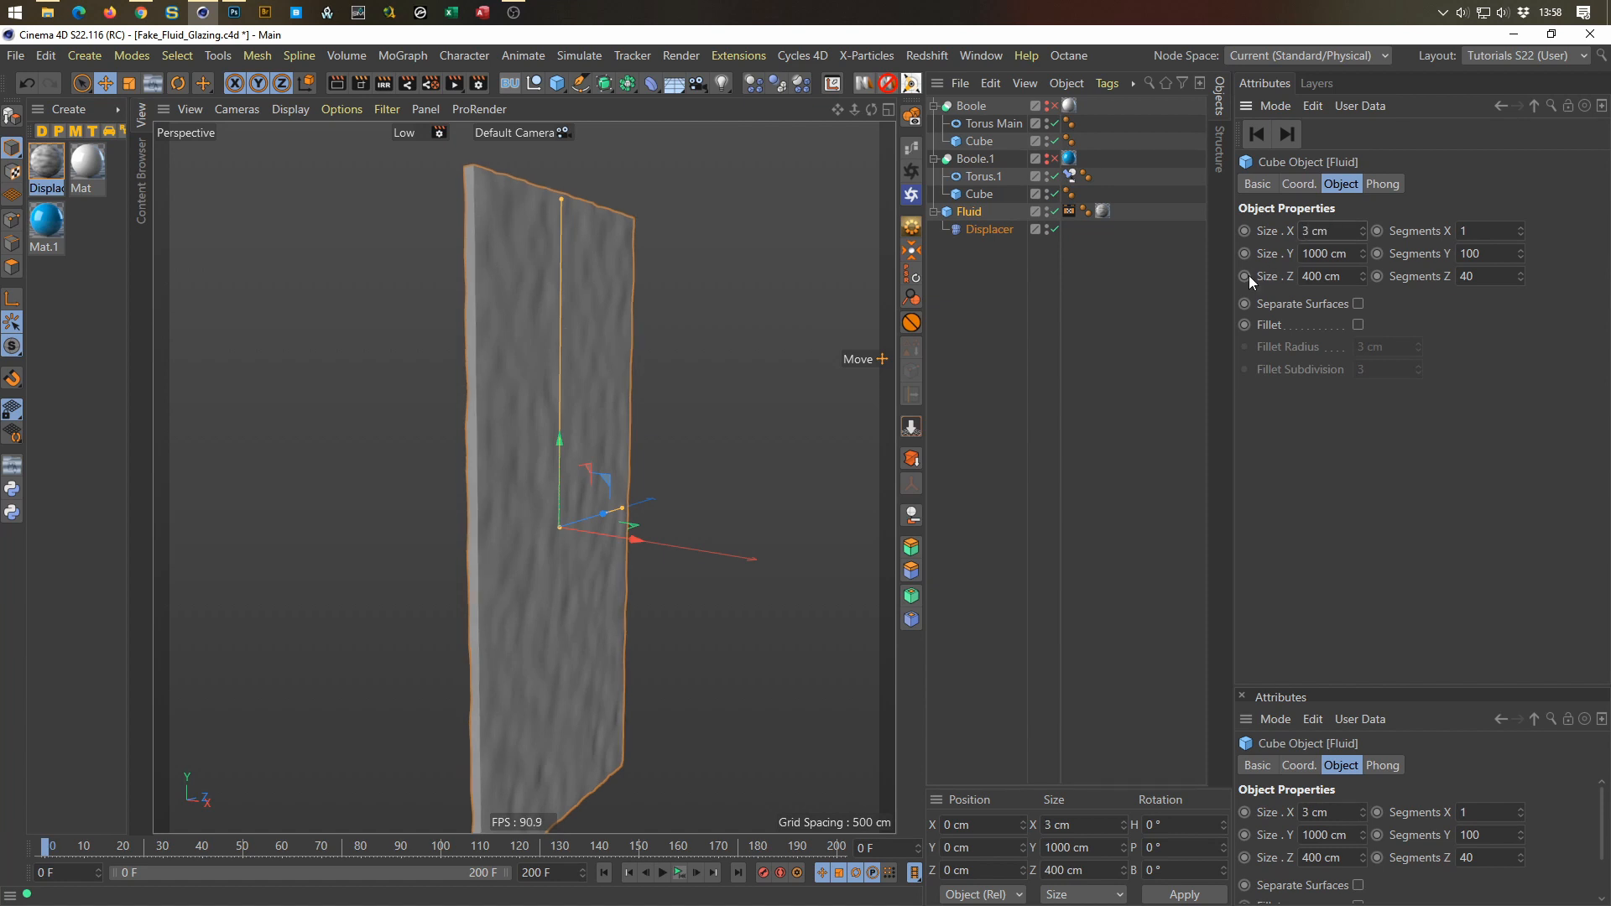
pyautogui.moveTo(1329, 229); pyautogui.dragTo(1256, 273)
pyautogui.write('1')
pyautogui.press('Return')
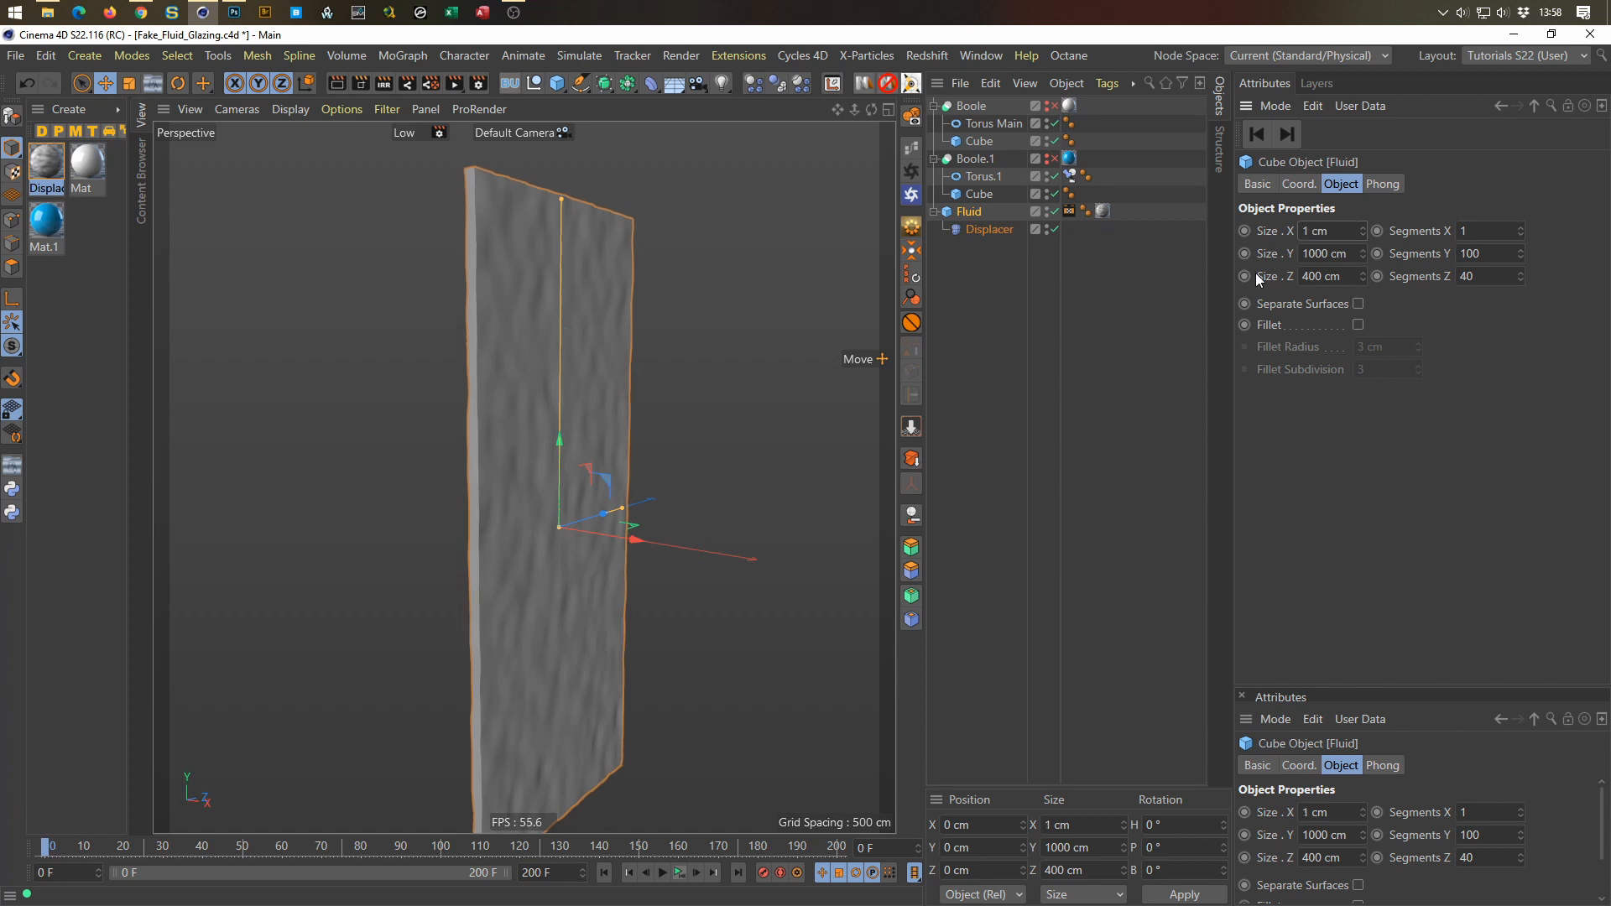
# Step: Lower the Displacer's Height to 8 cm and play the animation to check the moving surface
pyautogui.keyDown('alt'); pyautogui.moveTo(611, 235); pyautogui.dragTo(513, 246); pyautogui.keyUp('alt')
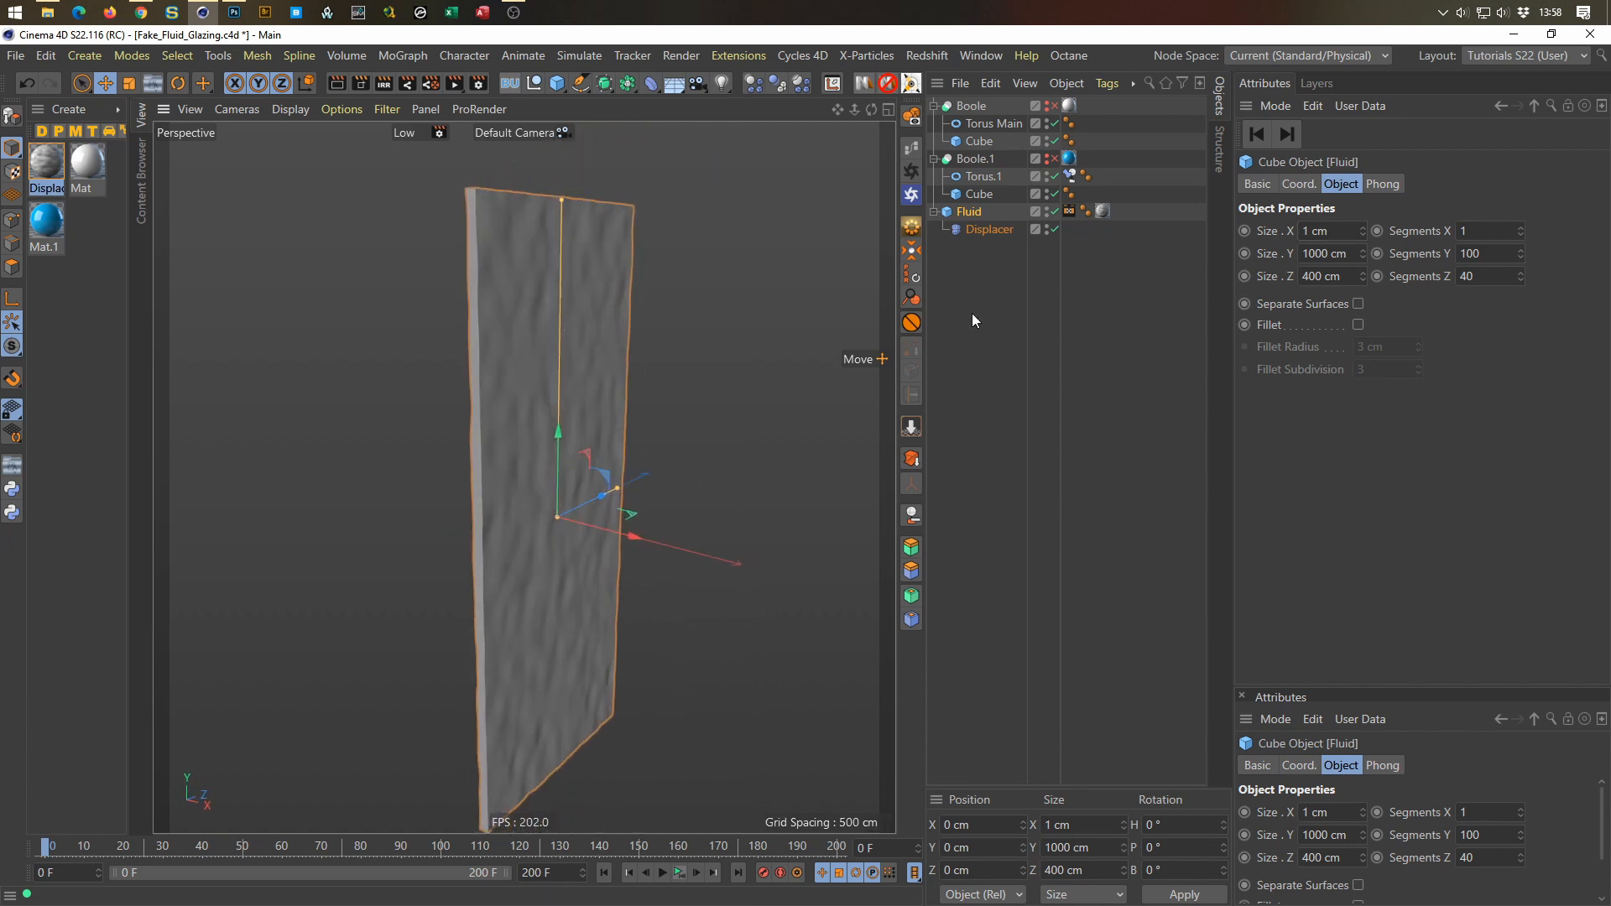
pyautogui.click(995, 228)
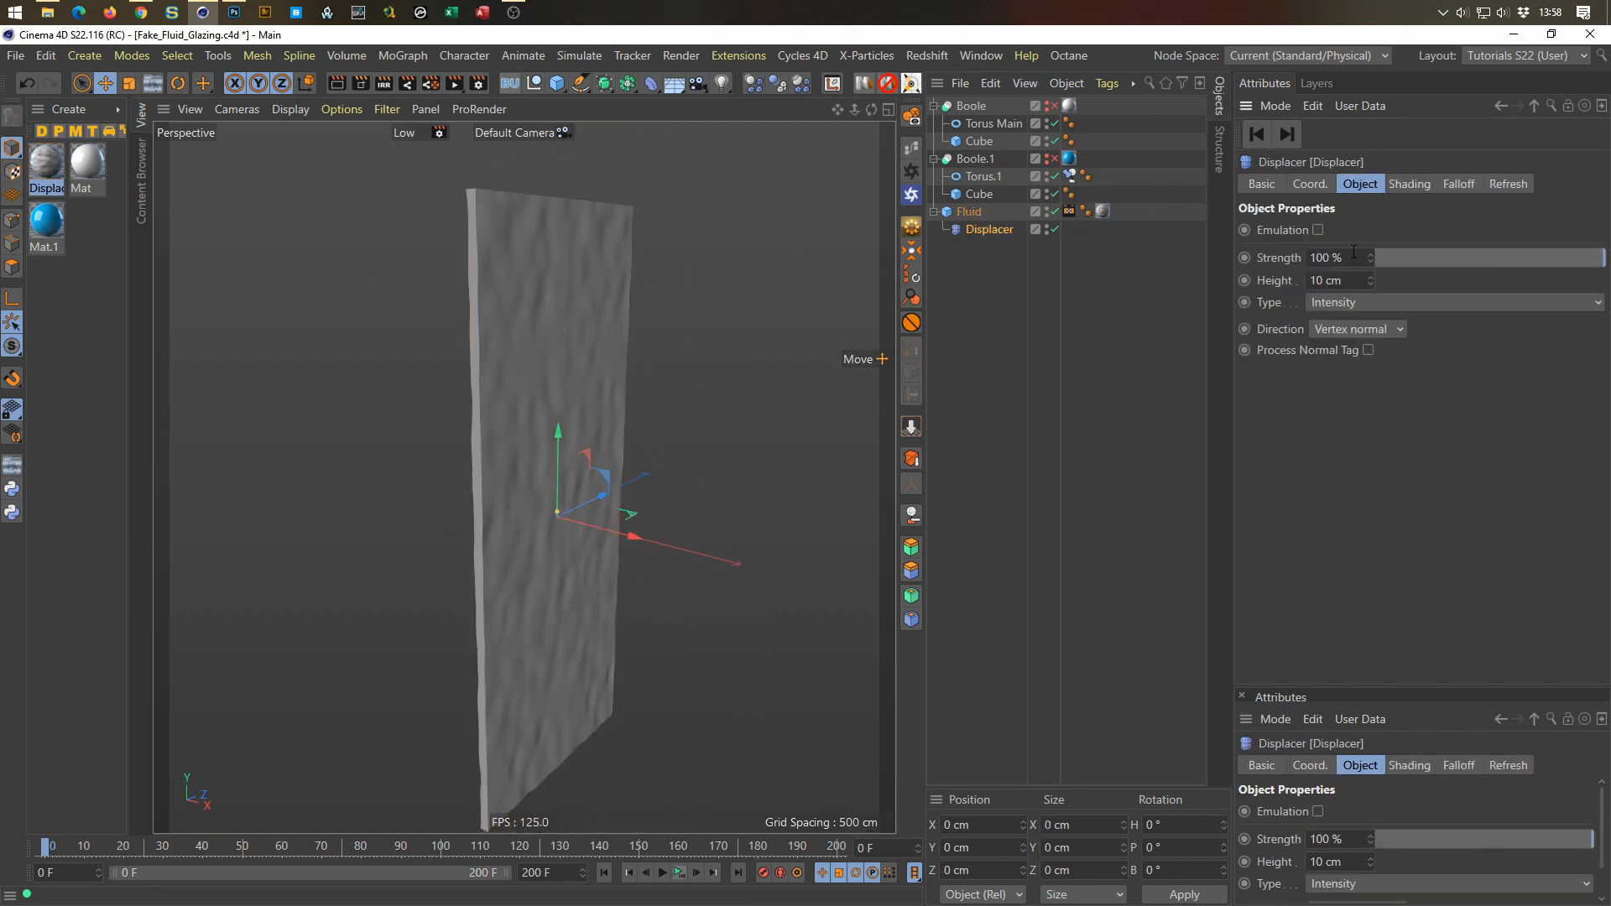
pyautogui.moveTo(1375, 280); pyautogui.dragTo(1374, 290)
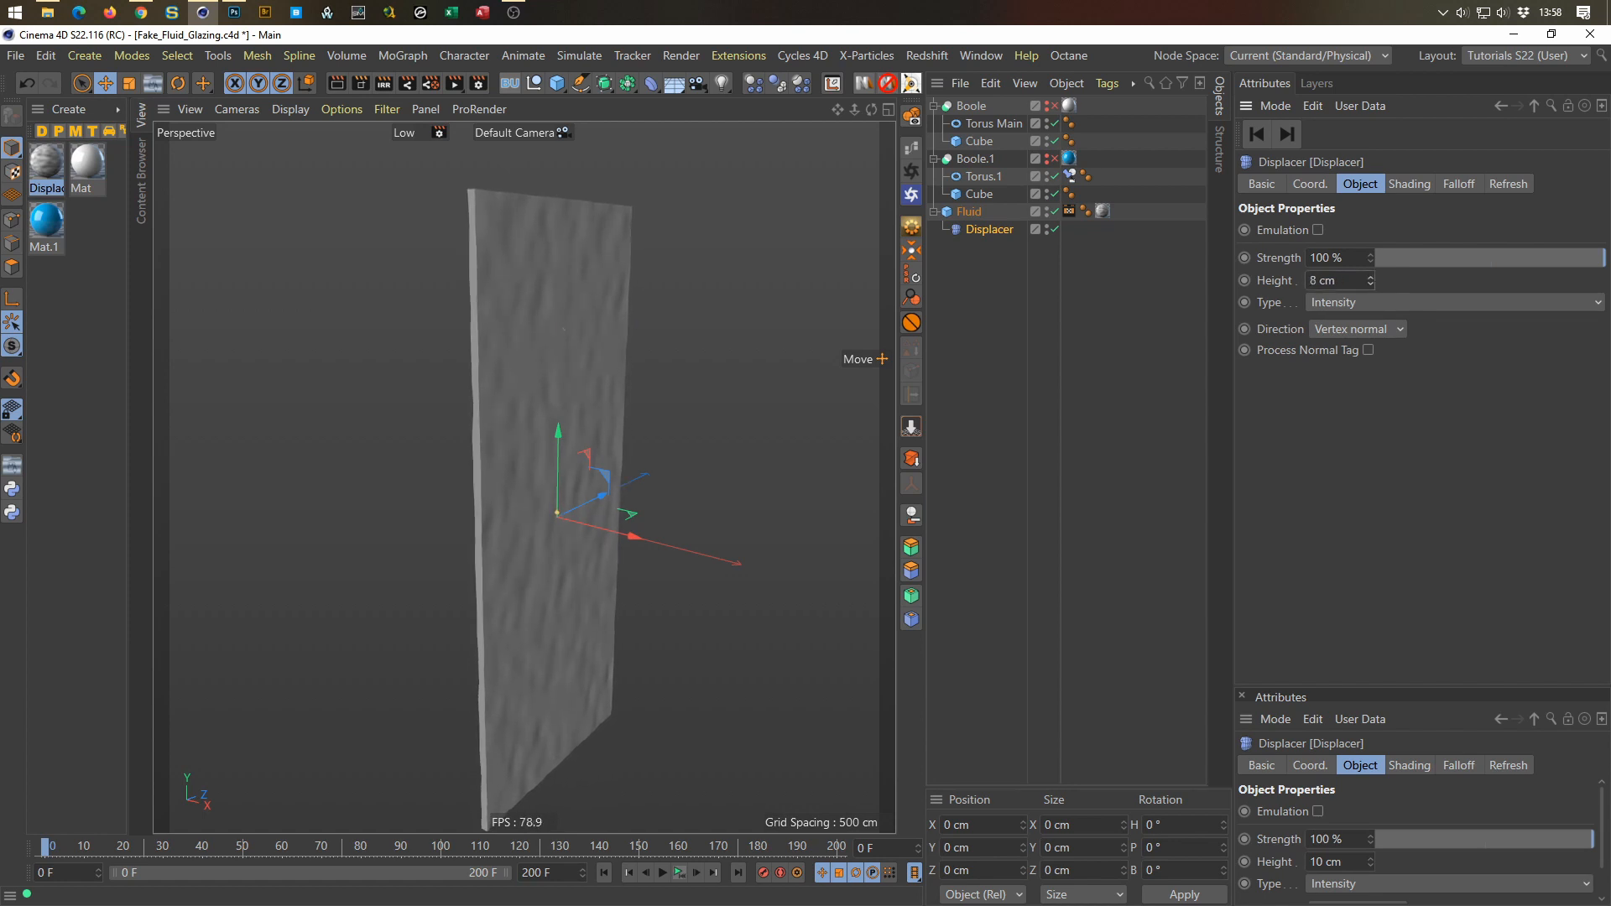
pyautogui.keyDown('alt'); pyautogui.moveTo(653, 449); pyautogui.dragTo(629, 454, button='right'); pyautogui.keyUp('alt')
pyautogui.keyDown('alt'); pyautogui.moveTo(627, 456); pyautogui.dragTo(601, 522); pyautogui.keyUp('alt')
pyautogui.keyDown('alt'); pyautogui.moveTo(601, 522); pyautogui.dragTo(660, 481, button='right'); pyautogui.keyUp('alt')
pyautogui.keyDown('alt'); pyautogui.moveTo(599, 487); pyautogui.dragTo(567, 506); pyautogui.keyUp('alt')
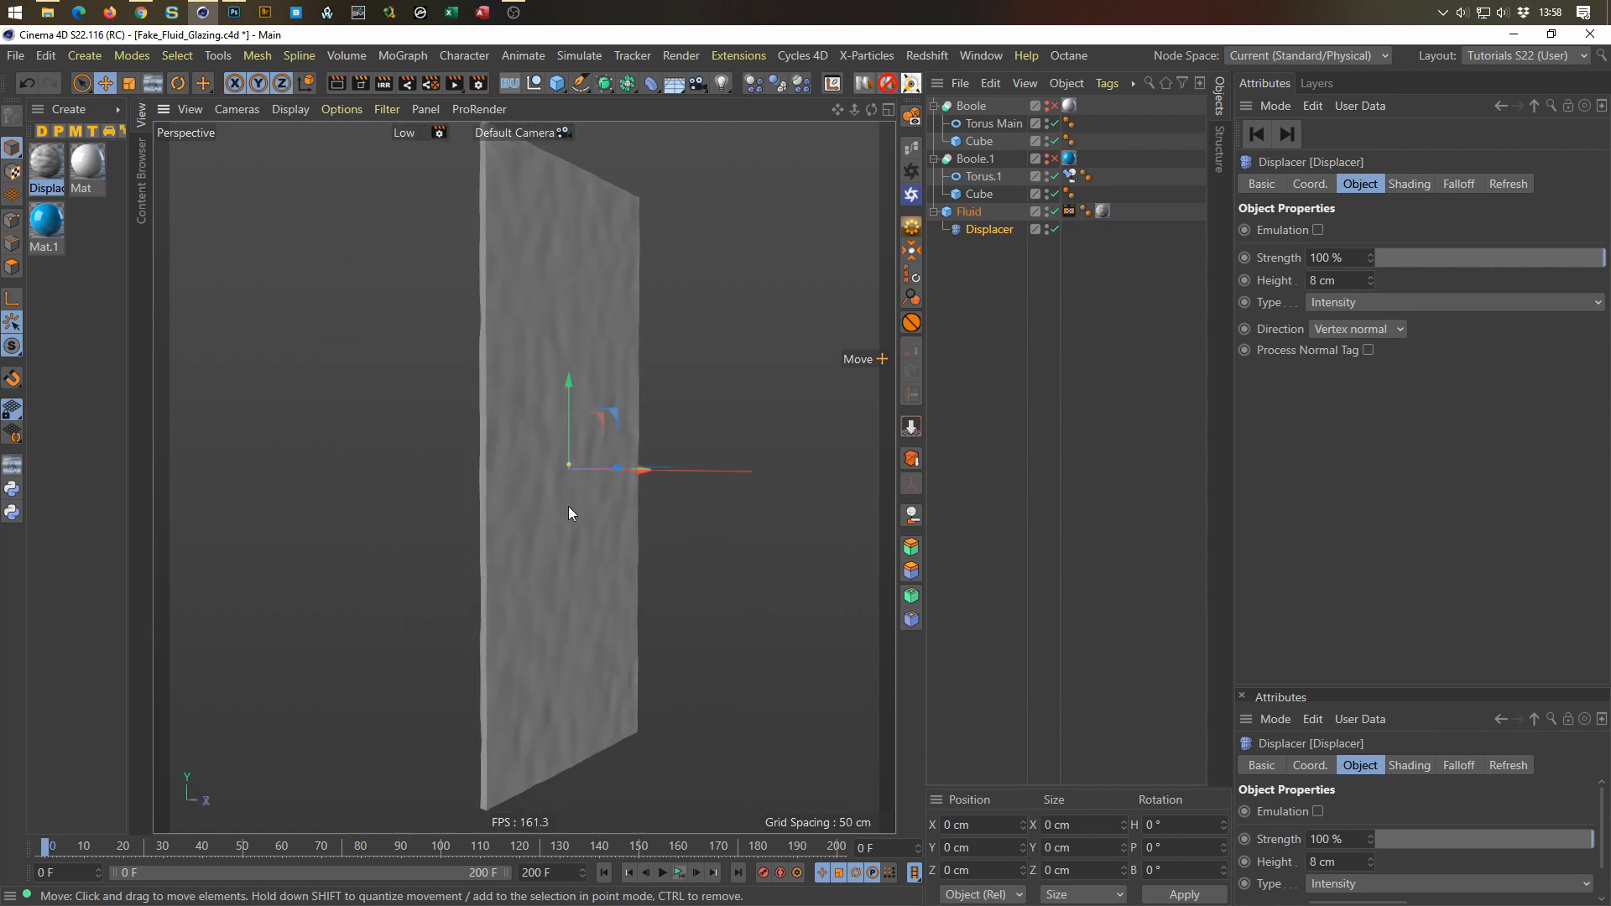
pyautogui.moveTo(607, 559)
pyautogui.keyDown('alt'); pyautogui.mouseDown()
pyautogui.moveTo(605, 593)
pyautogui.moveTo(573, 591)
pyautogui.moveTo(585, 580)
pyautogui.mouseUp(); pyautogui.keyUp('alt')
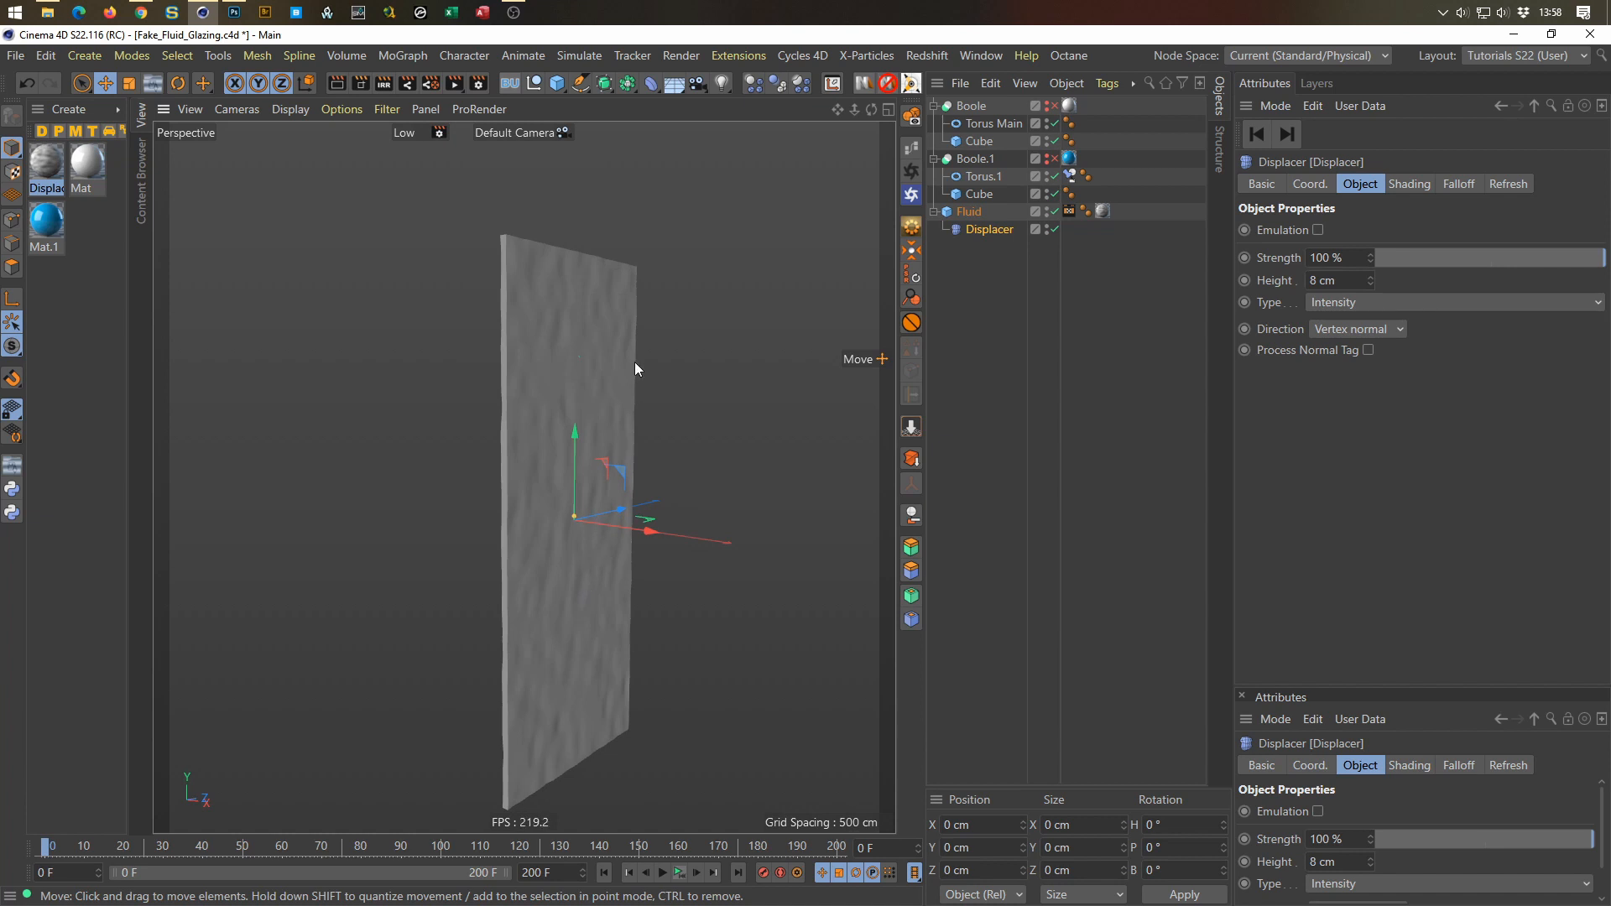
pyautogui.click(678, 874)
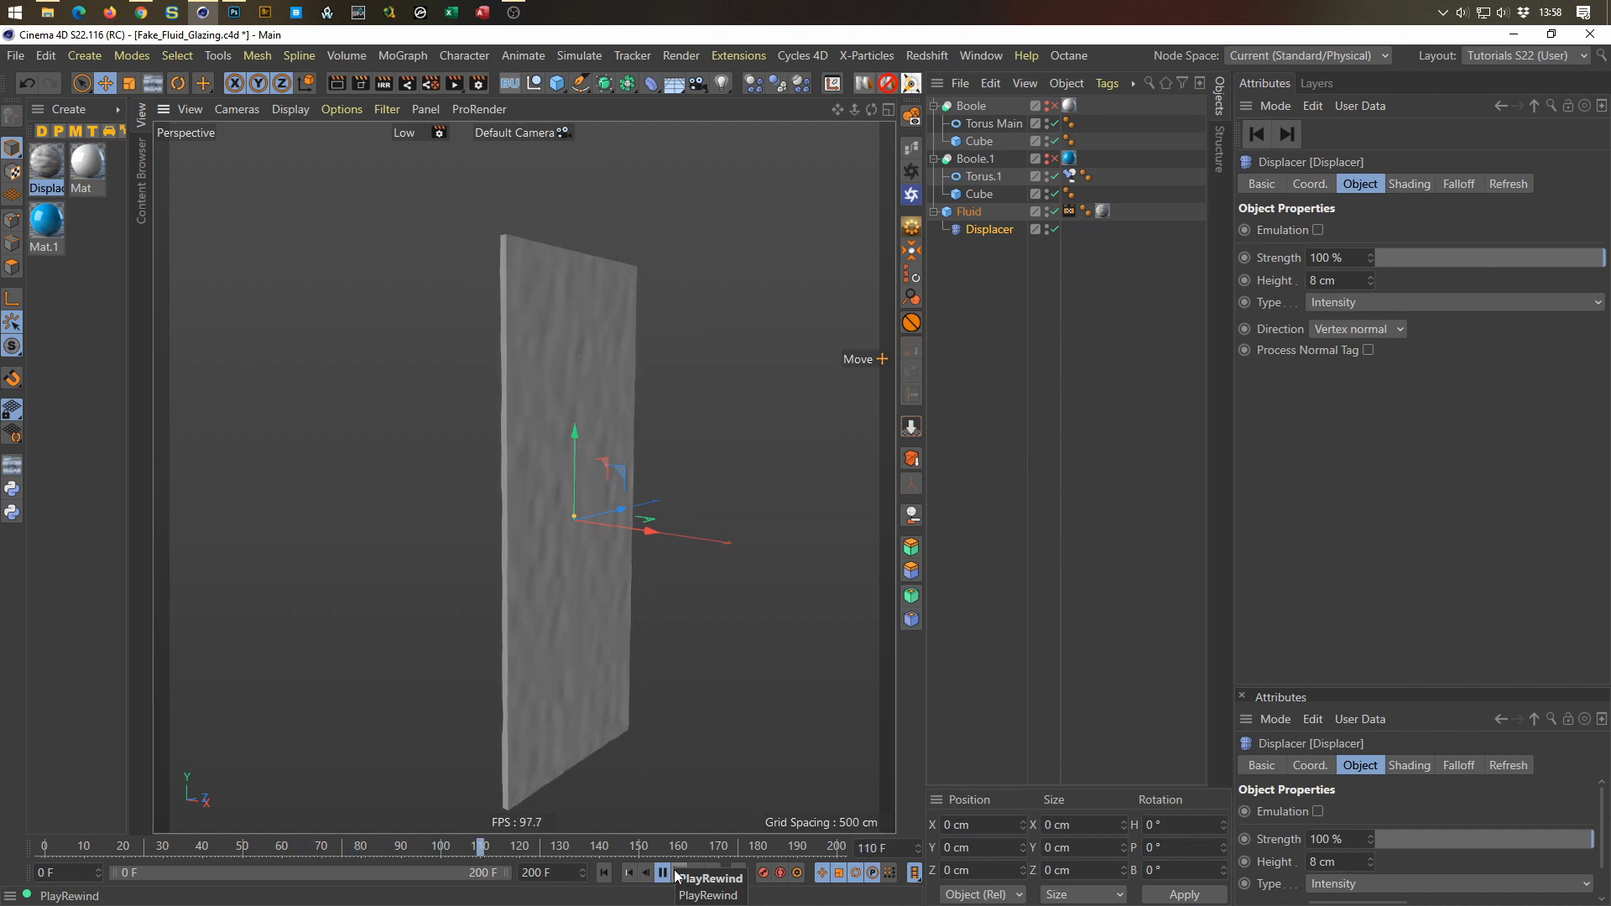
pyautogui.click(676, 872)
# Step: Enable the Boole and Boole.1 objects again and play the animation with the doughnut passing through the fluid
pyautogui.keyDown('alt'); pyautogui.moveTo(576, 596); pyautogui.dragTo(598, 575, button='right'); pyautogui.keyUp('alt')
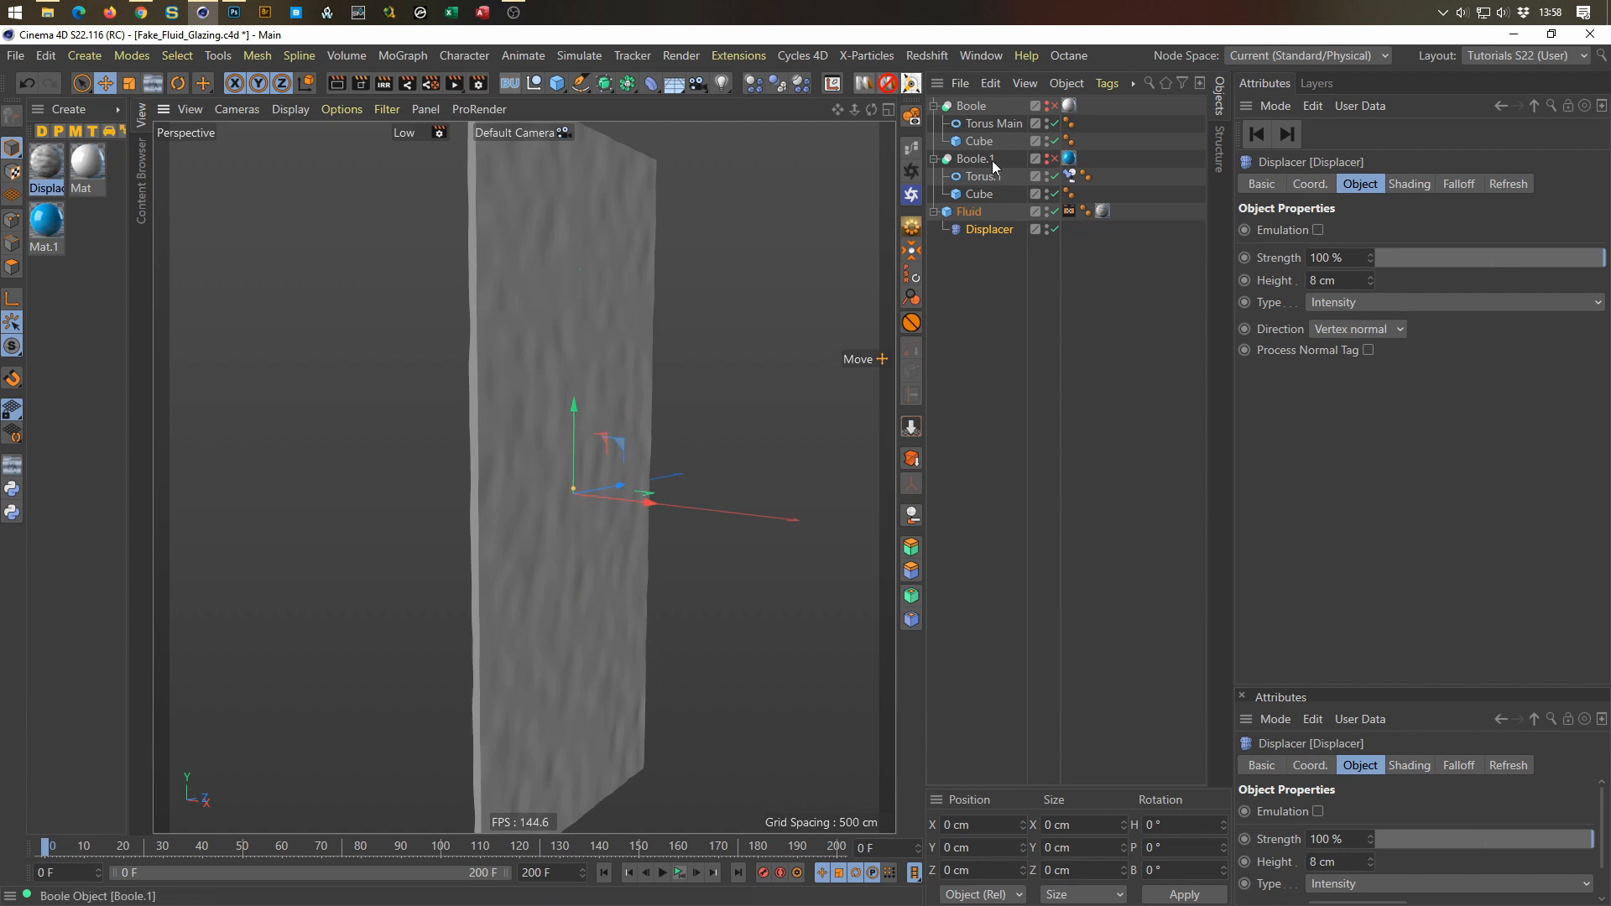
pyautogui.click(1054, 106)
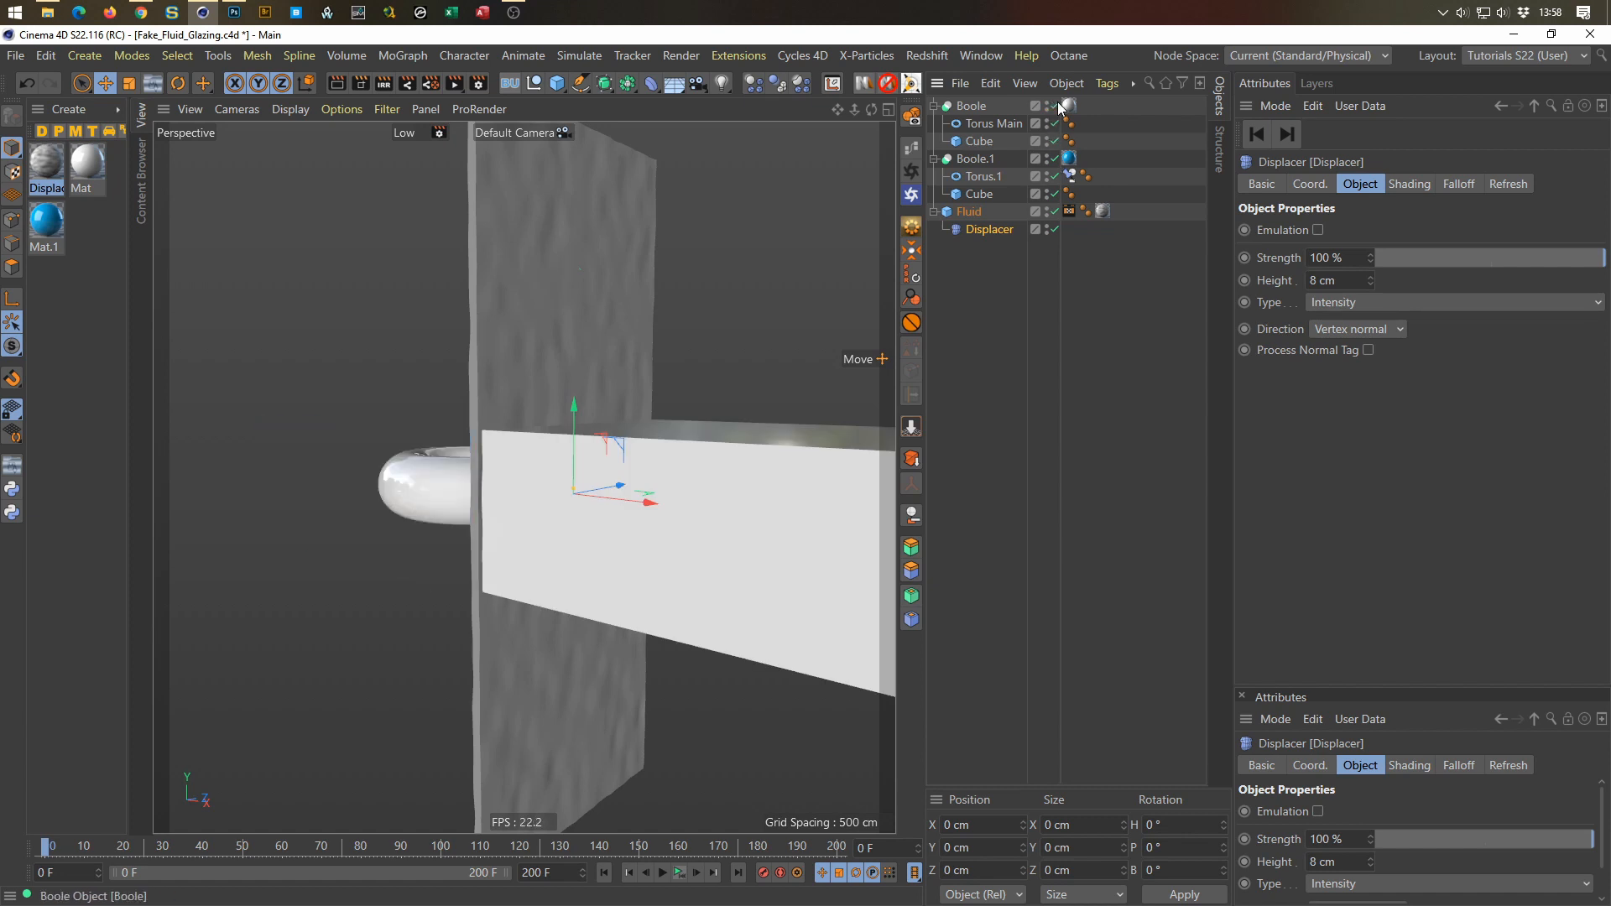
pyautogui.click(680, 874)
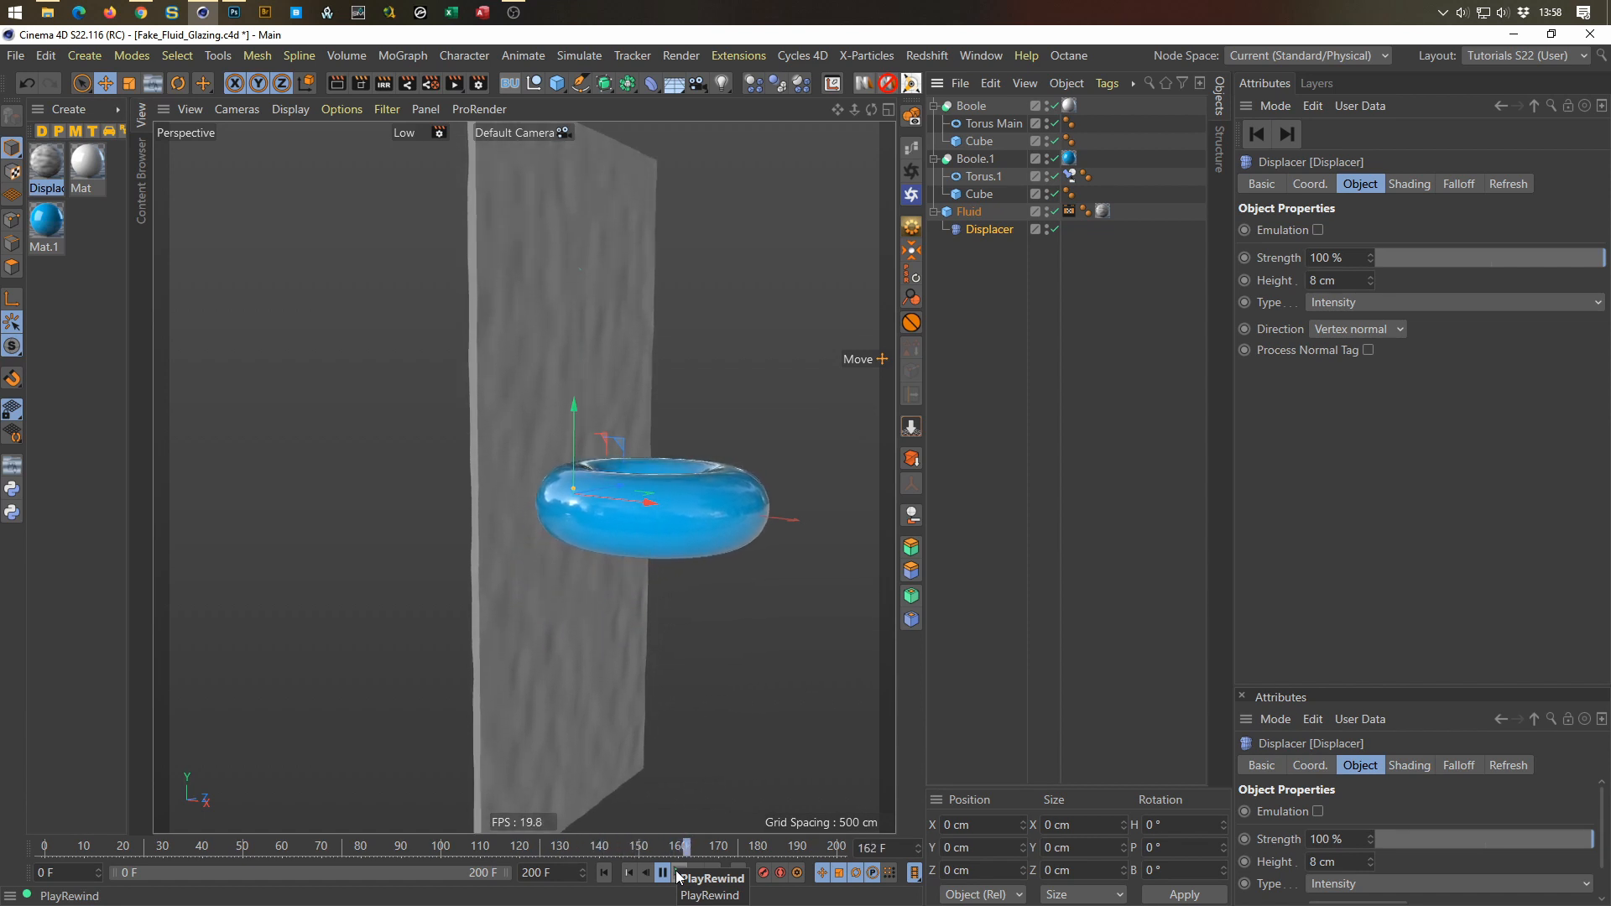
pyautogui.click(678, 873)
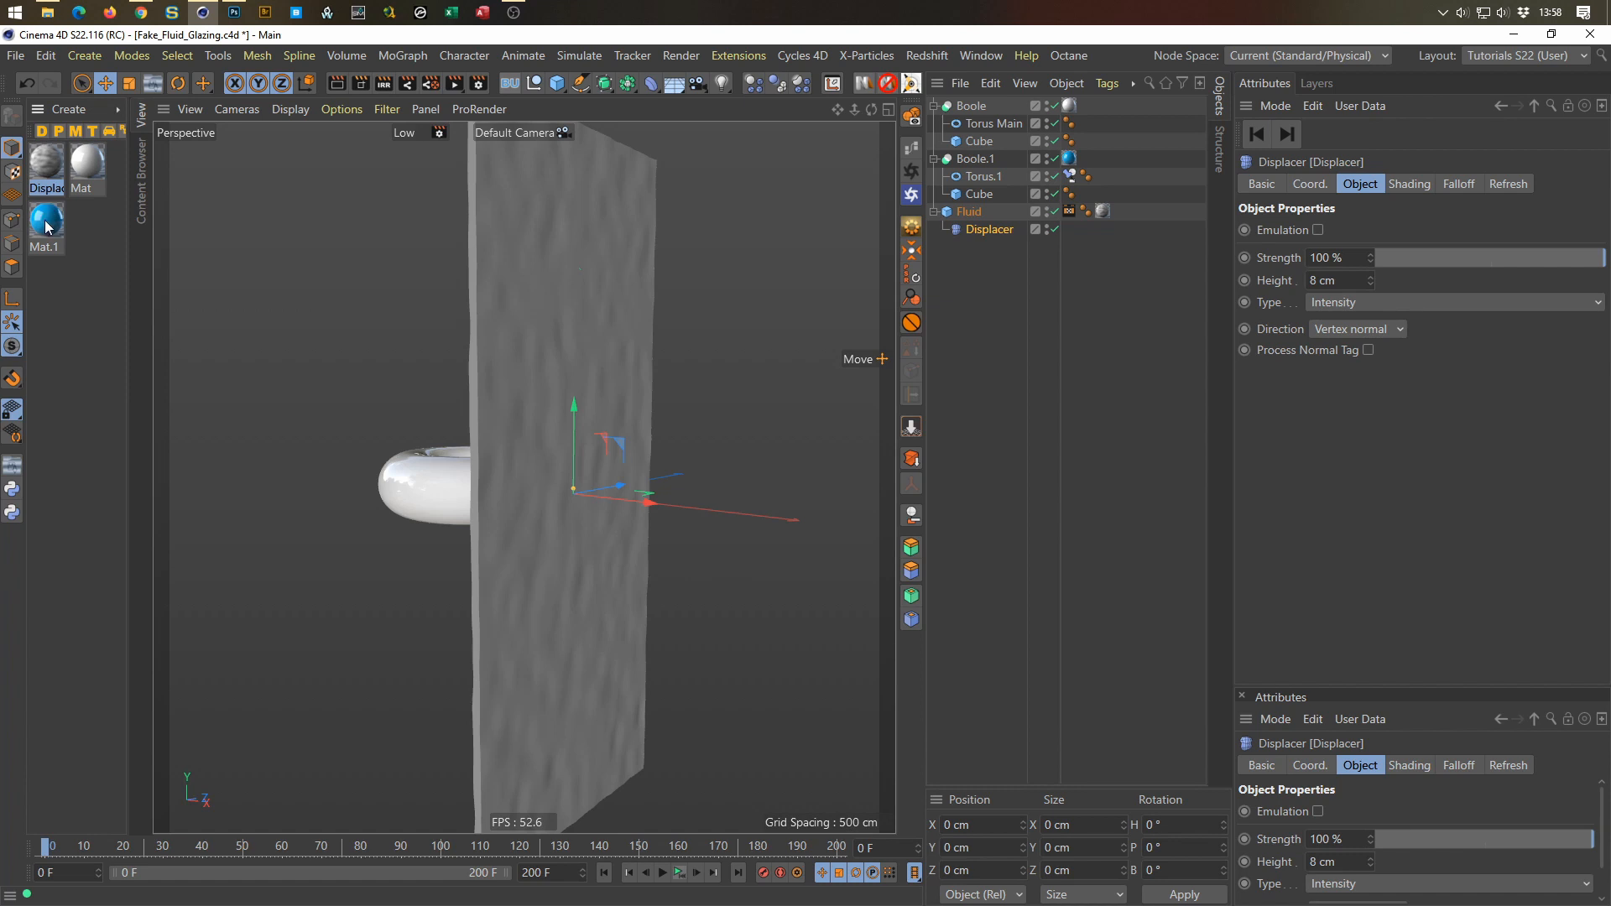
# Step: Apply the blue Mat.1 material to the Fluid cube and play the animation
pyautogui.moveTo(977, 215); pyautogui.dragTo(978, 215)
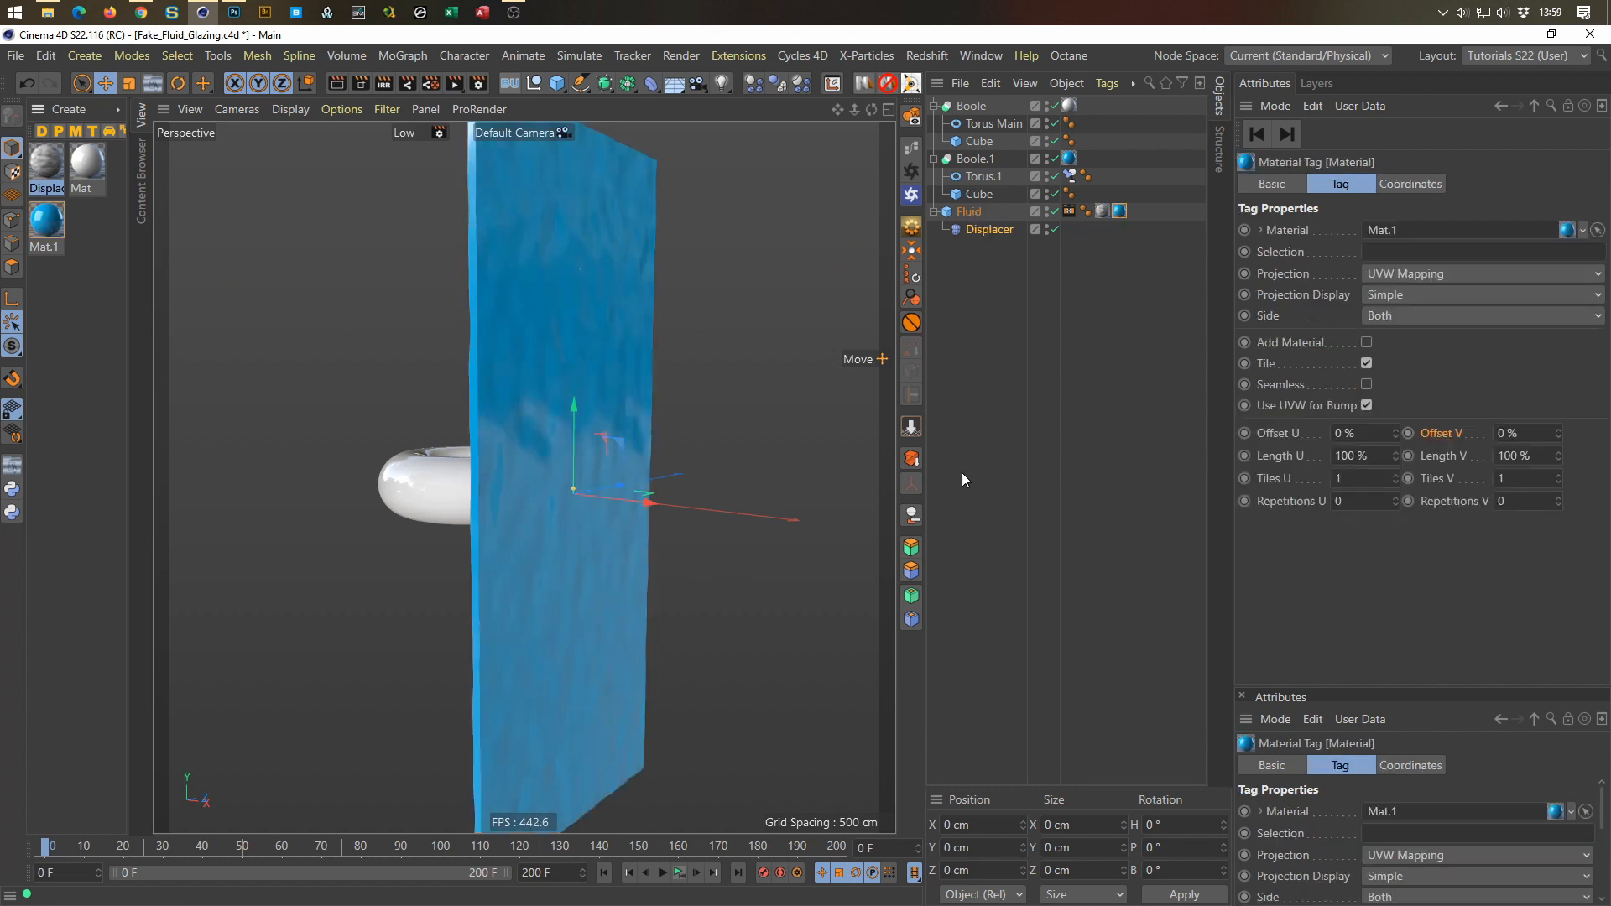
pyautogui.click(680, 873)
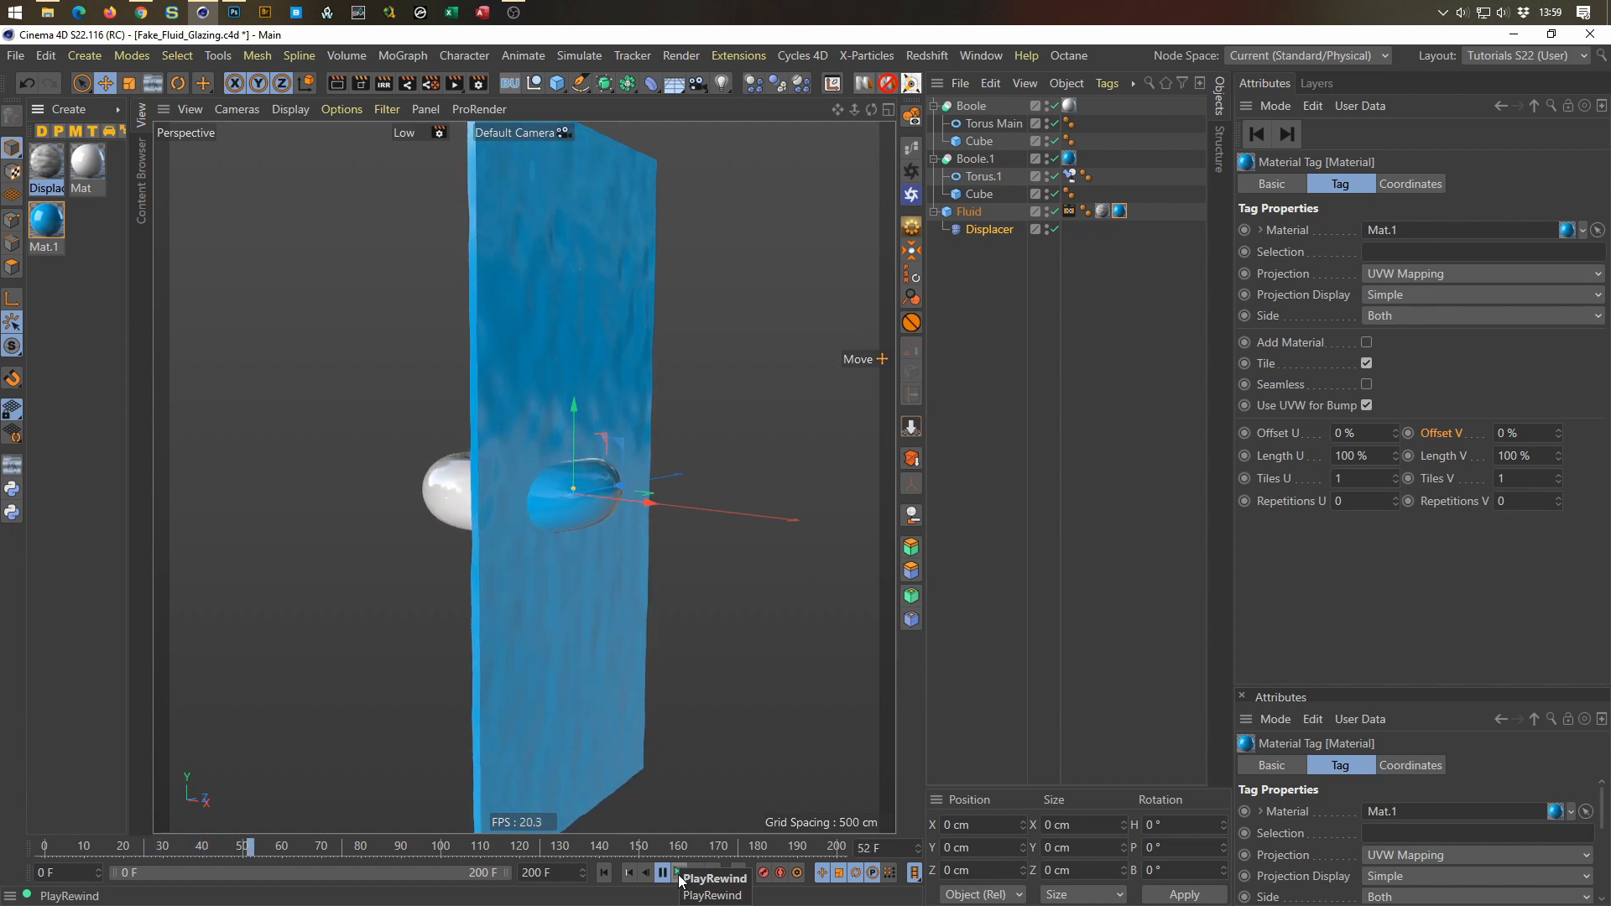
pyautogui.click(679, 873)
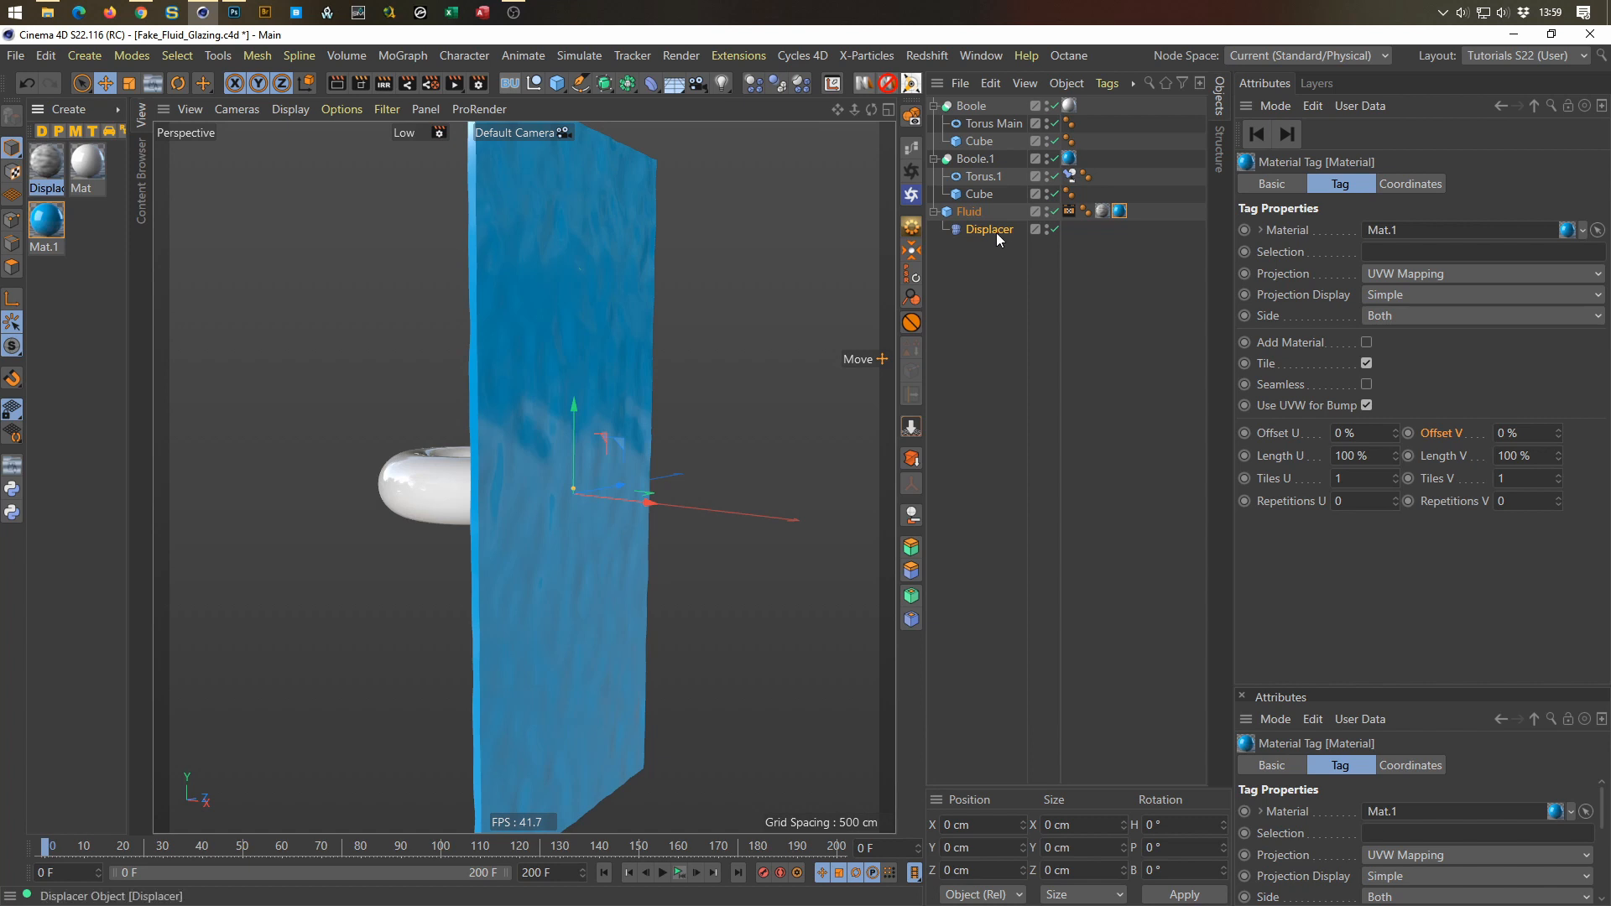
# Step: Collapse Boole.1 in the hierarchy and rename it Boole. Glazed
pyautogui.click(934, 158)
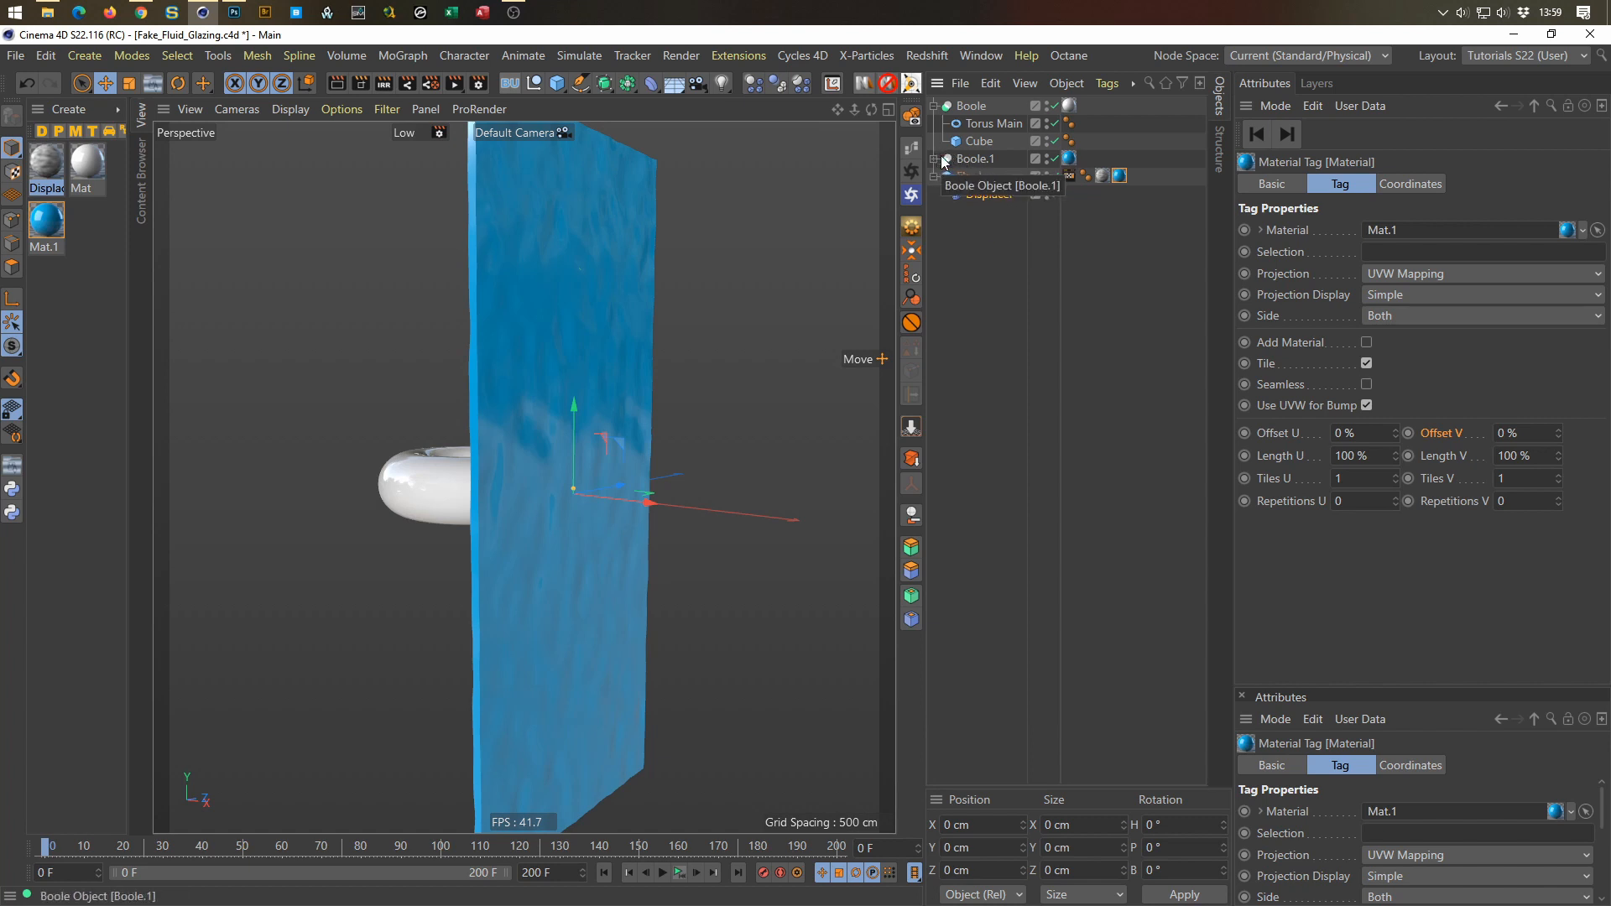
pyautogui.doubleClick(973, 160)
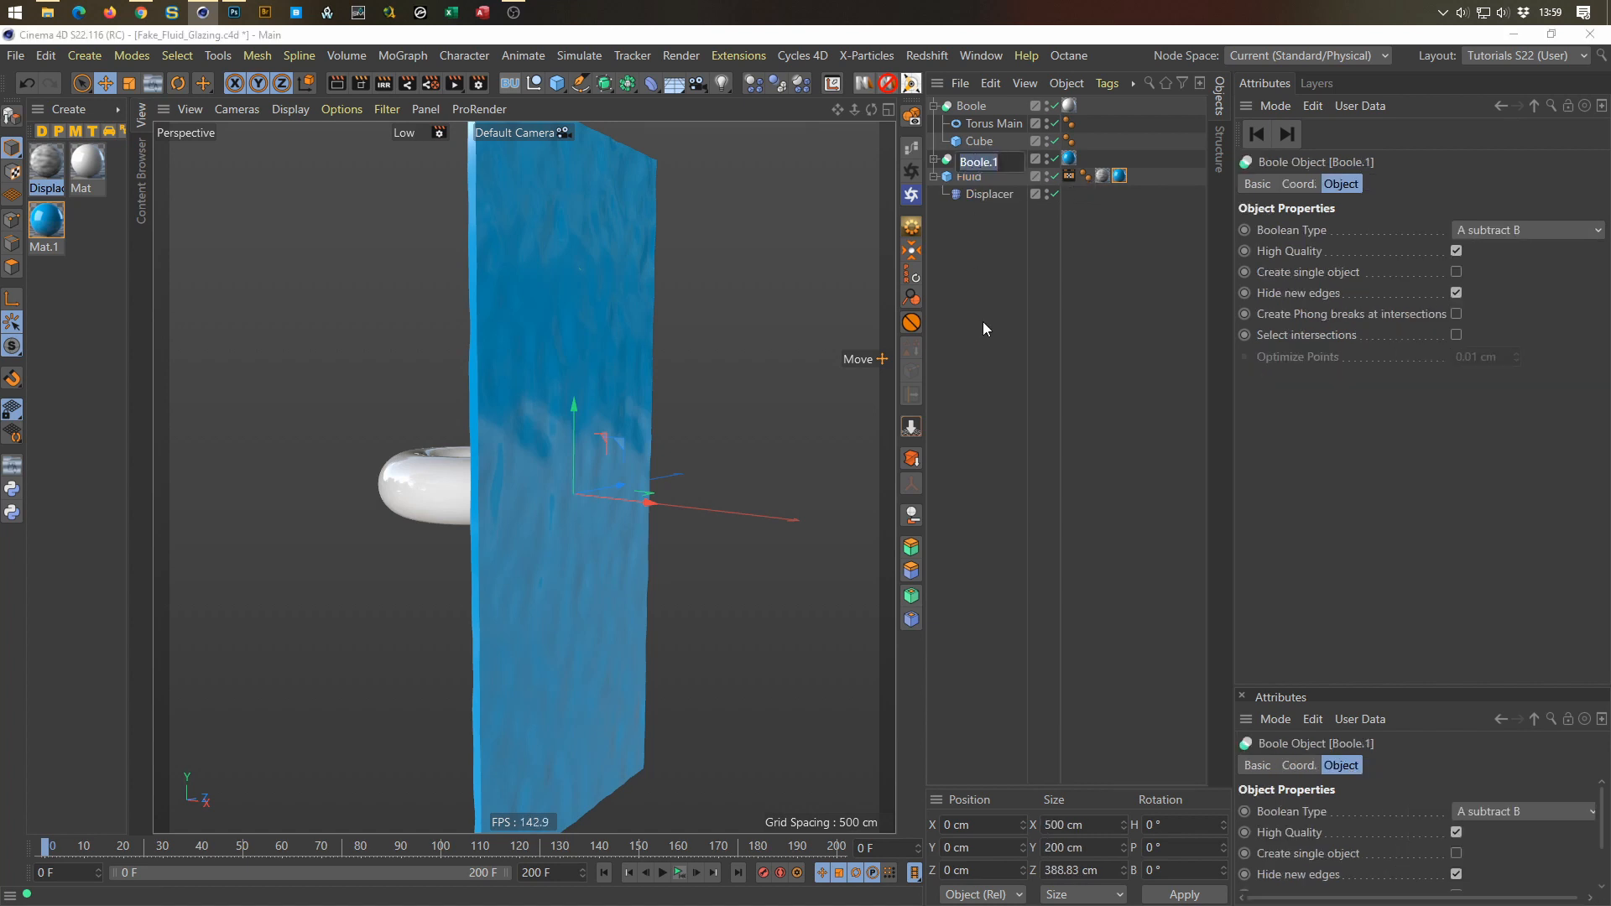
pyautogui.press('Right')
pyautogui.hotkey('shift', 'Left')
pyautogui.hotkey('shift', 'Left')
pyautogui.hotkey('shift', 'Right')
pyautogui.write('Glazed')
pyautogui.press('Return')
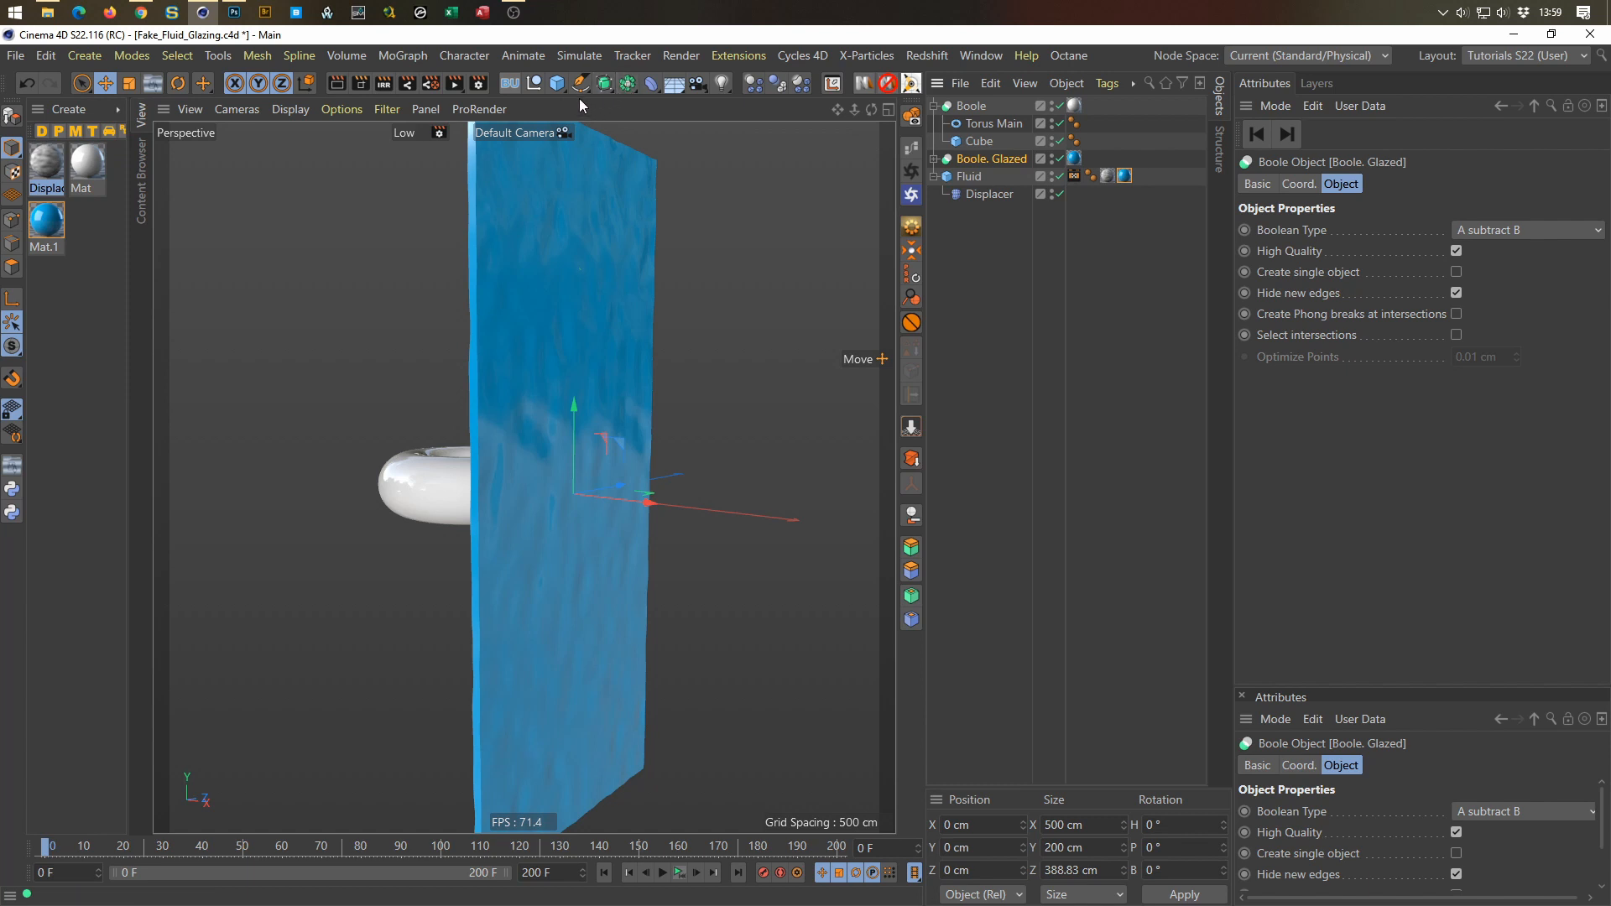
# Step: Add a Volume Builder nested inside a Volume Mesher, placed after the Fluid object in the hierarchy
pyautogui.click(347, 56)
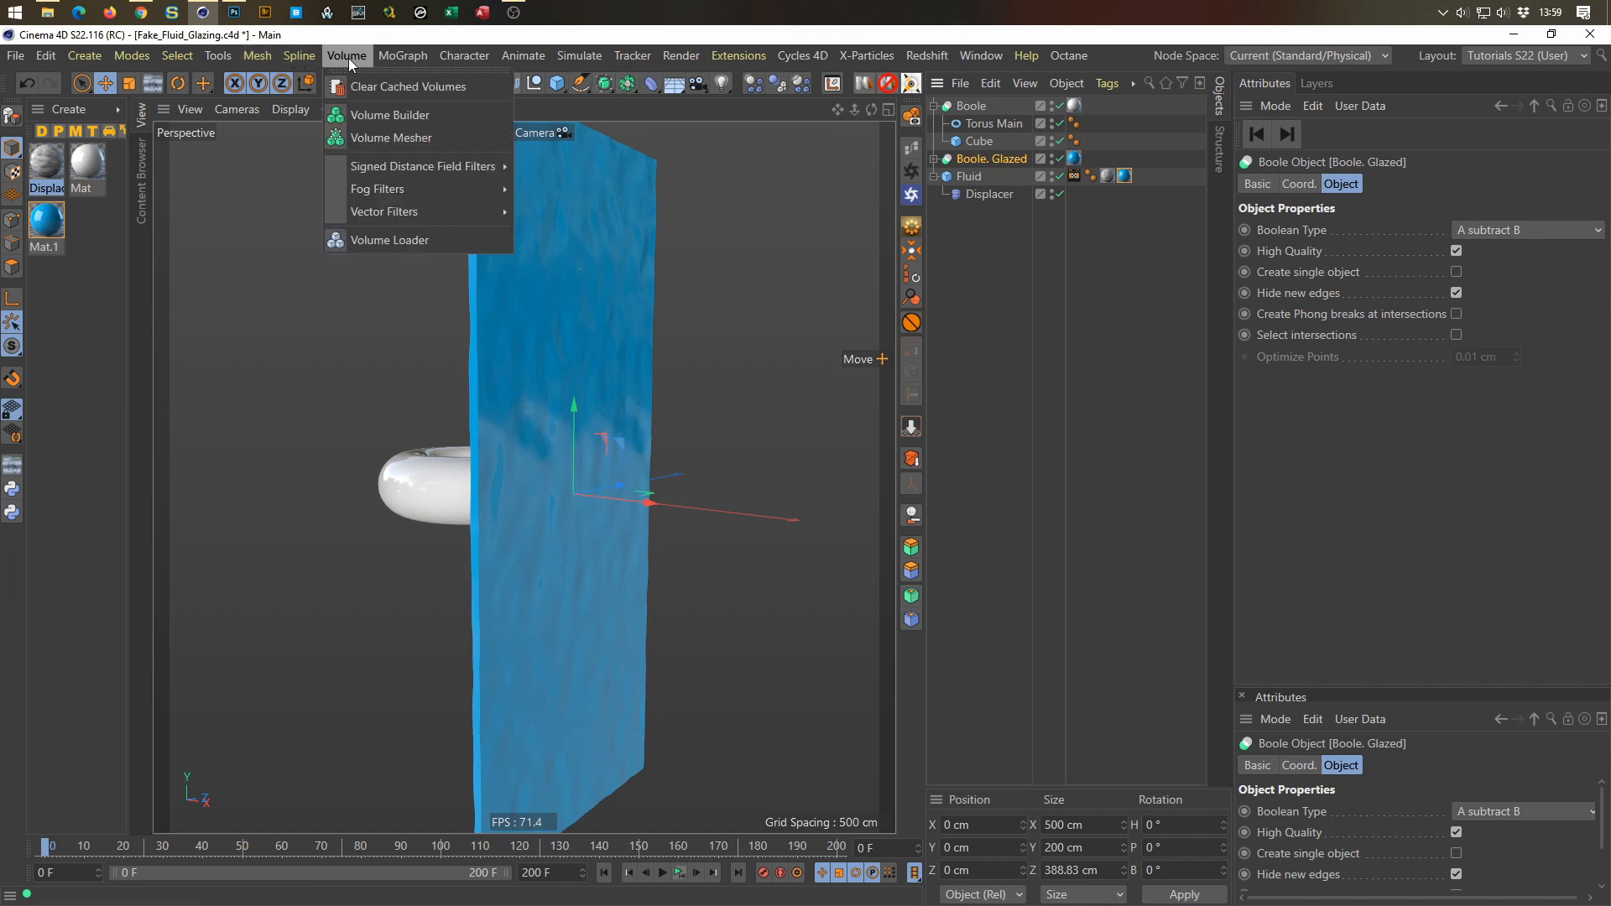
pyautogui.click(367, 113)
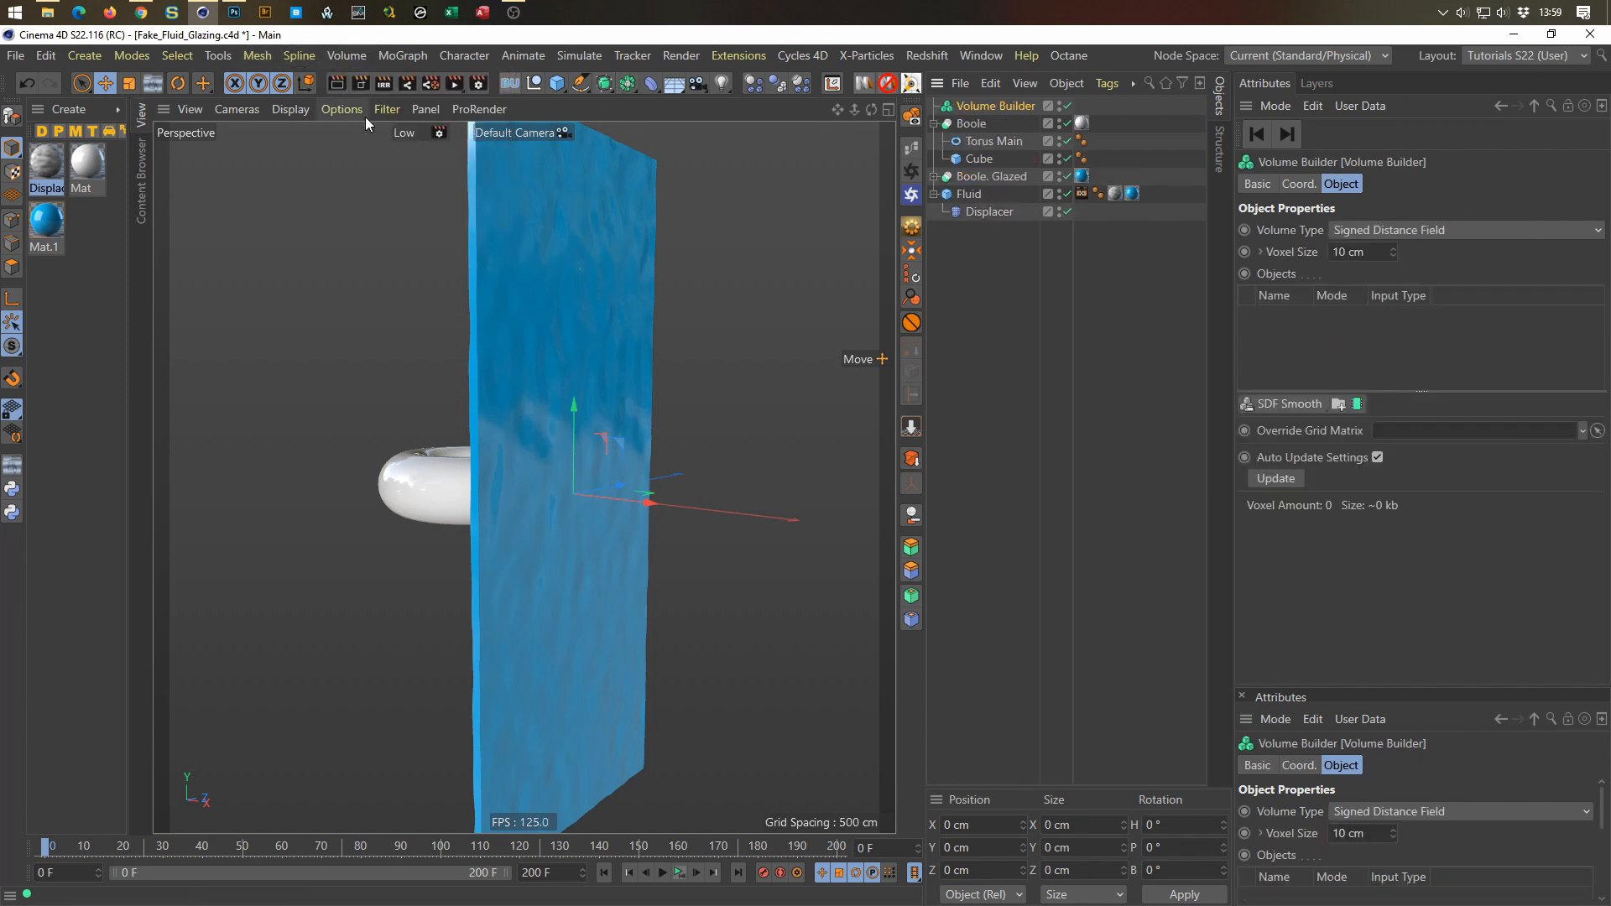
pyautogui.click(345, 54)
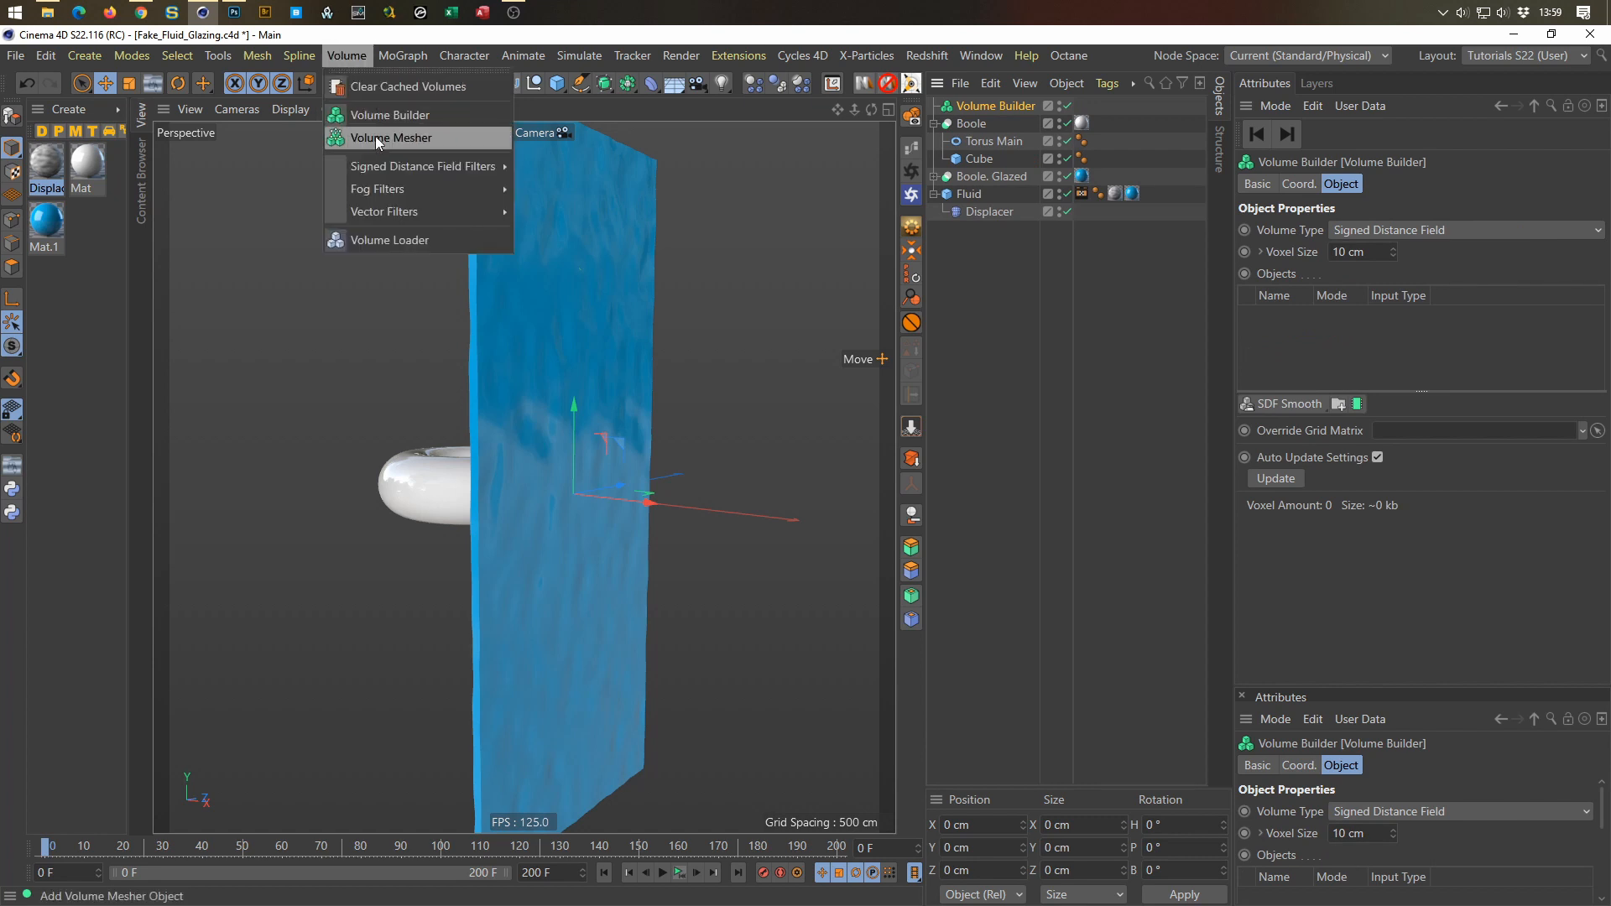
pyautogui.keyDown('alt'); pyautogui.click(375, 136); pyautogui.keyUp('alt')
pyautogui.moveTo(979, 239); pyautogui.dragTo(978, 243)
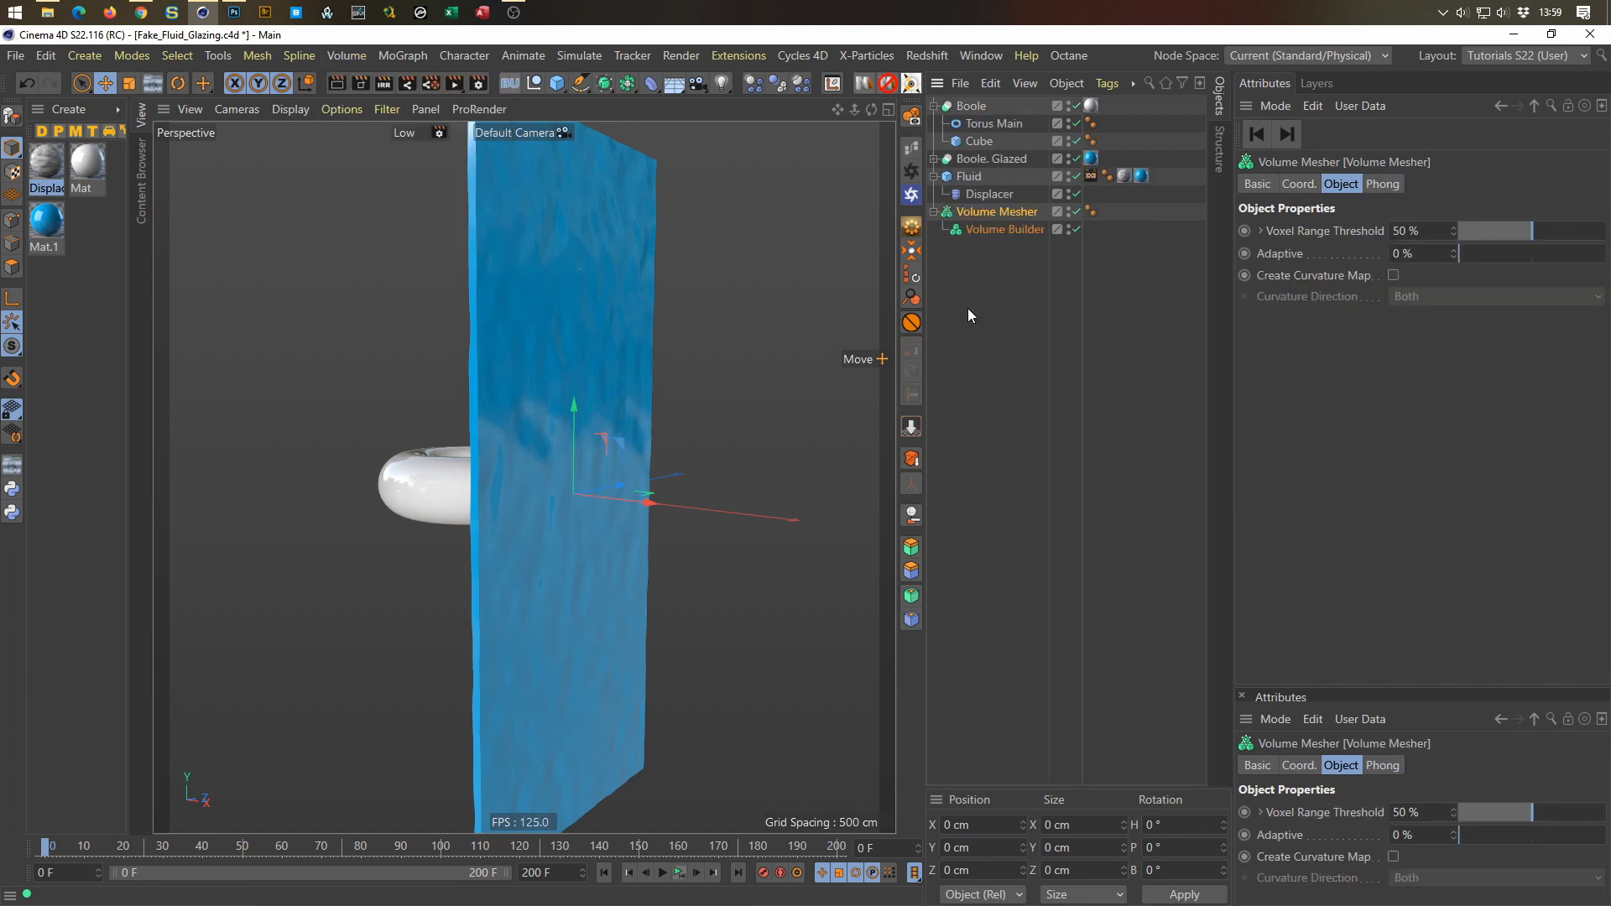
# Step: Make Boole. Glazed and Fluid children of the Volume Builder
pyautogui.click(934, 176)
pyautogui.click(964, 160)
pyautogui.keyDown('ctrl'); pyautogui.click(968, 177); pyautogui.keyUp('ctrl')
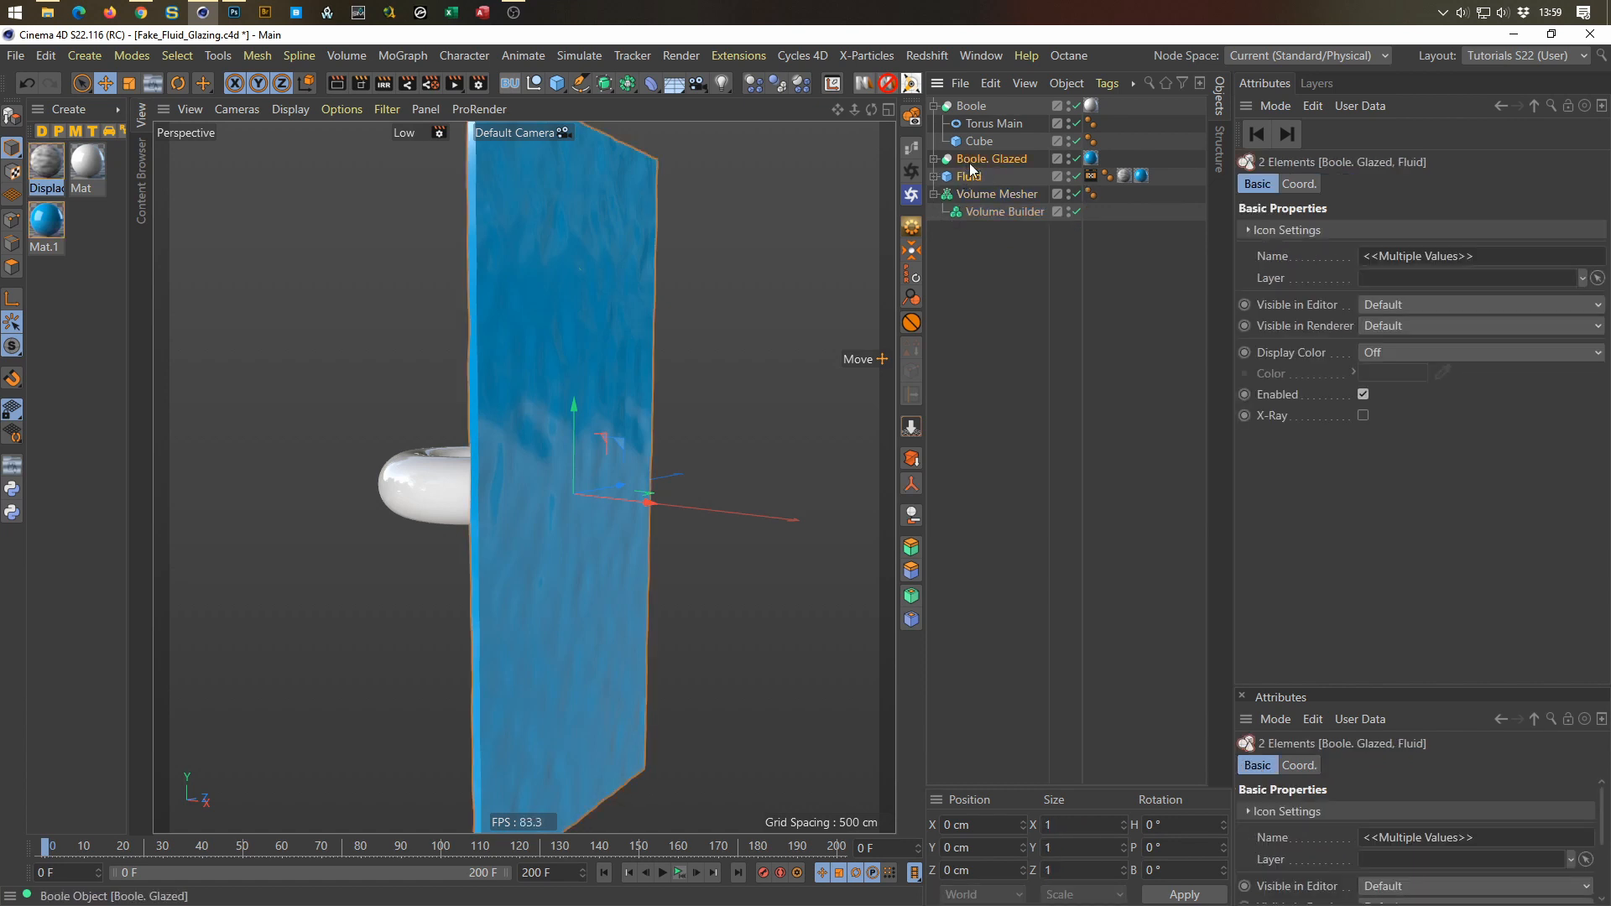
pyautogui.moveTo(974, 160); pyautogui.dragTo(996, 217)
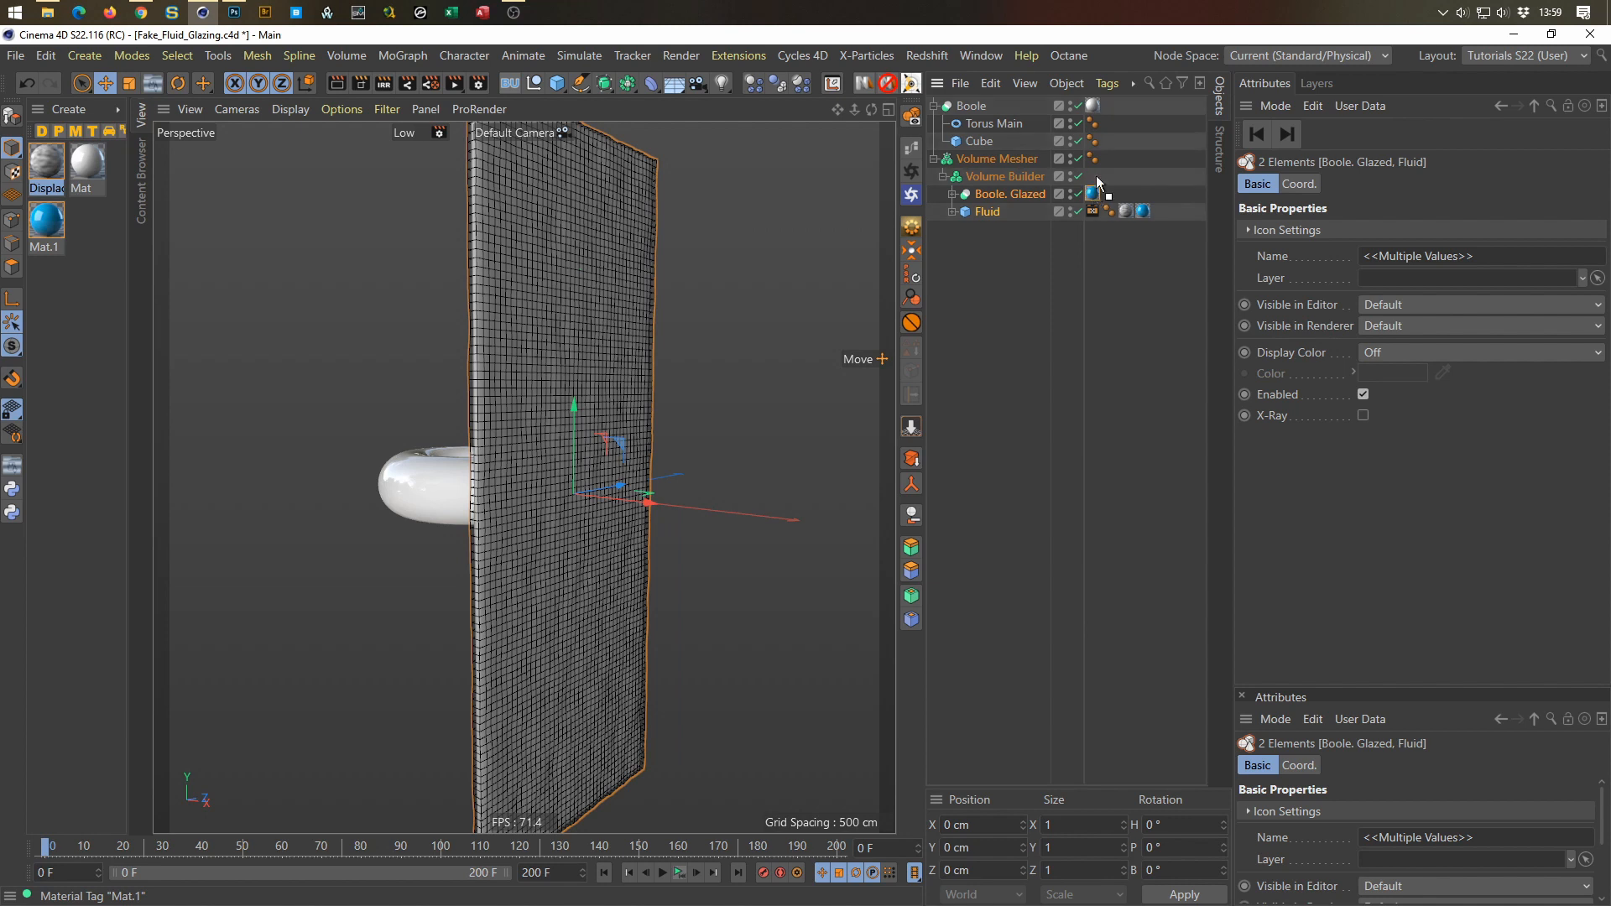
# Step: Move the Mat.1 tag from Boole. Glazed to the Volume Mesher and delete the Fluid's Mat.1 tag
pyautogui.moveTo(1097, 183); pyautogui.dragTo(1093, 177)
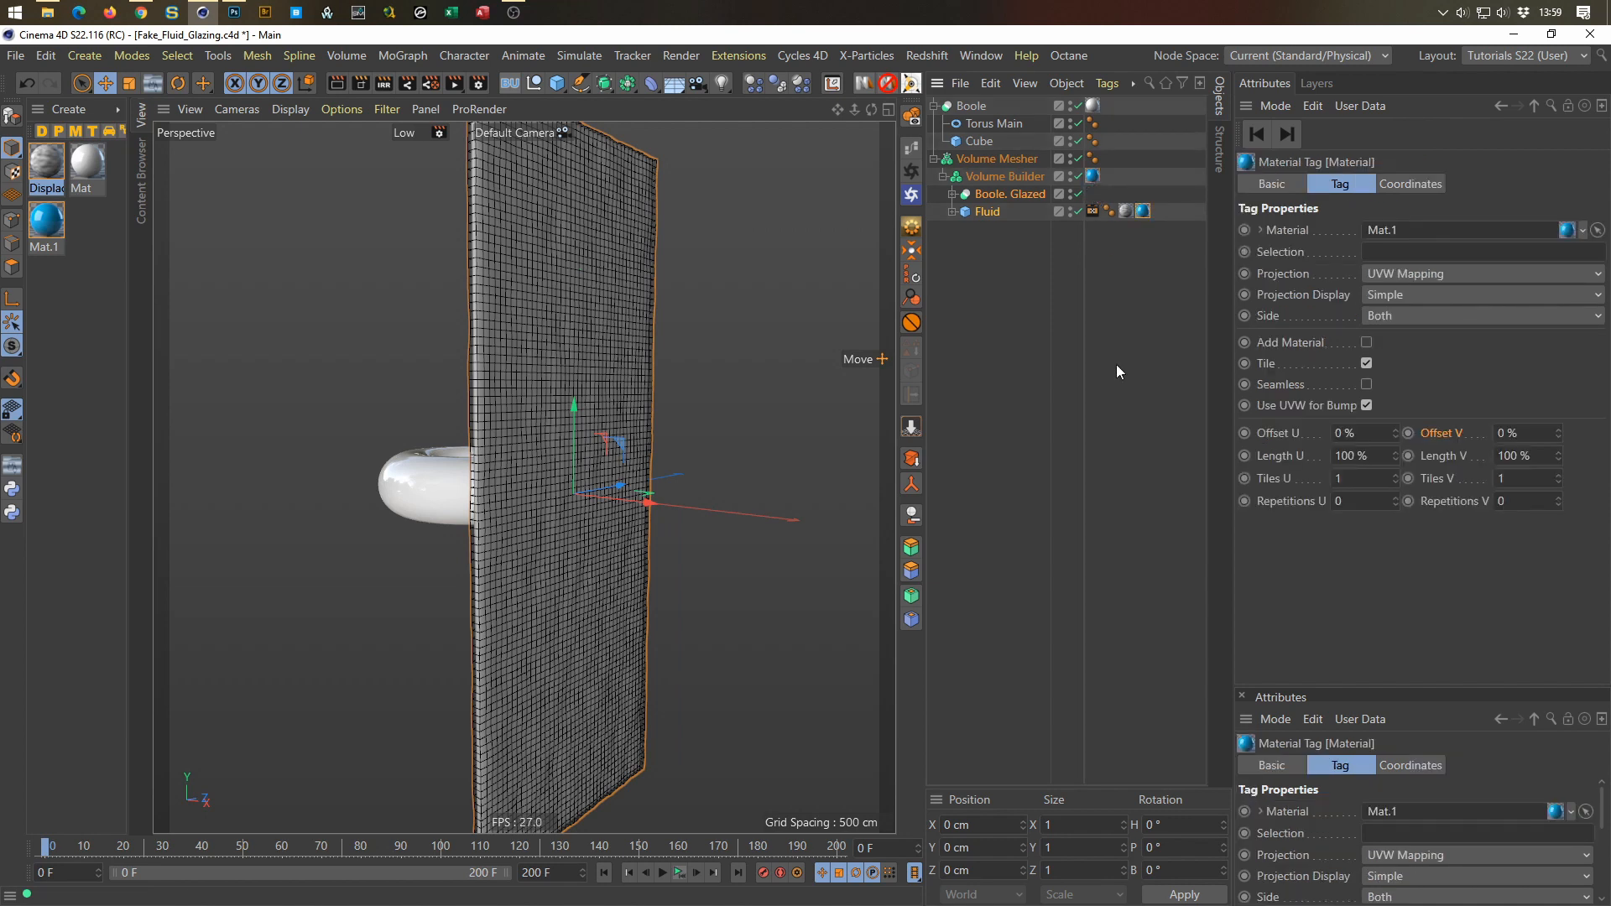
pyautogui.press('Delete')
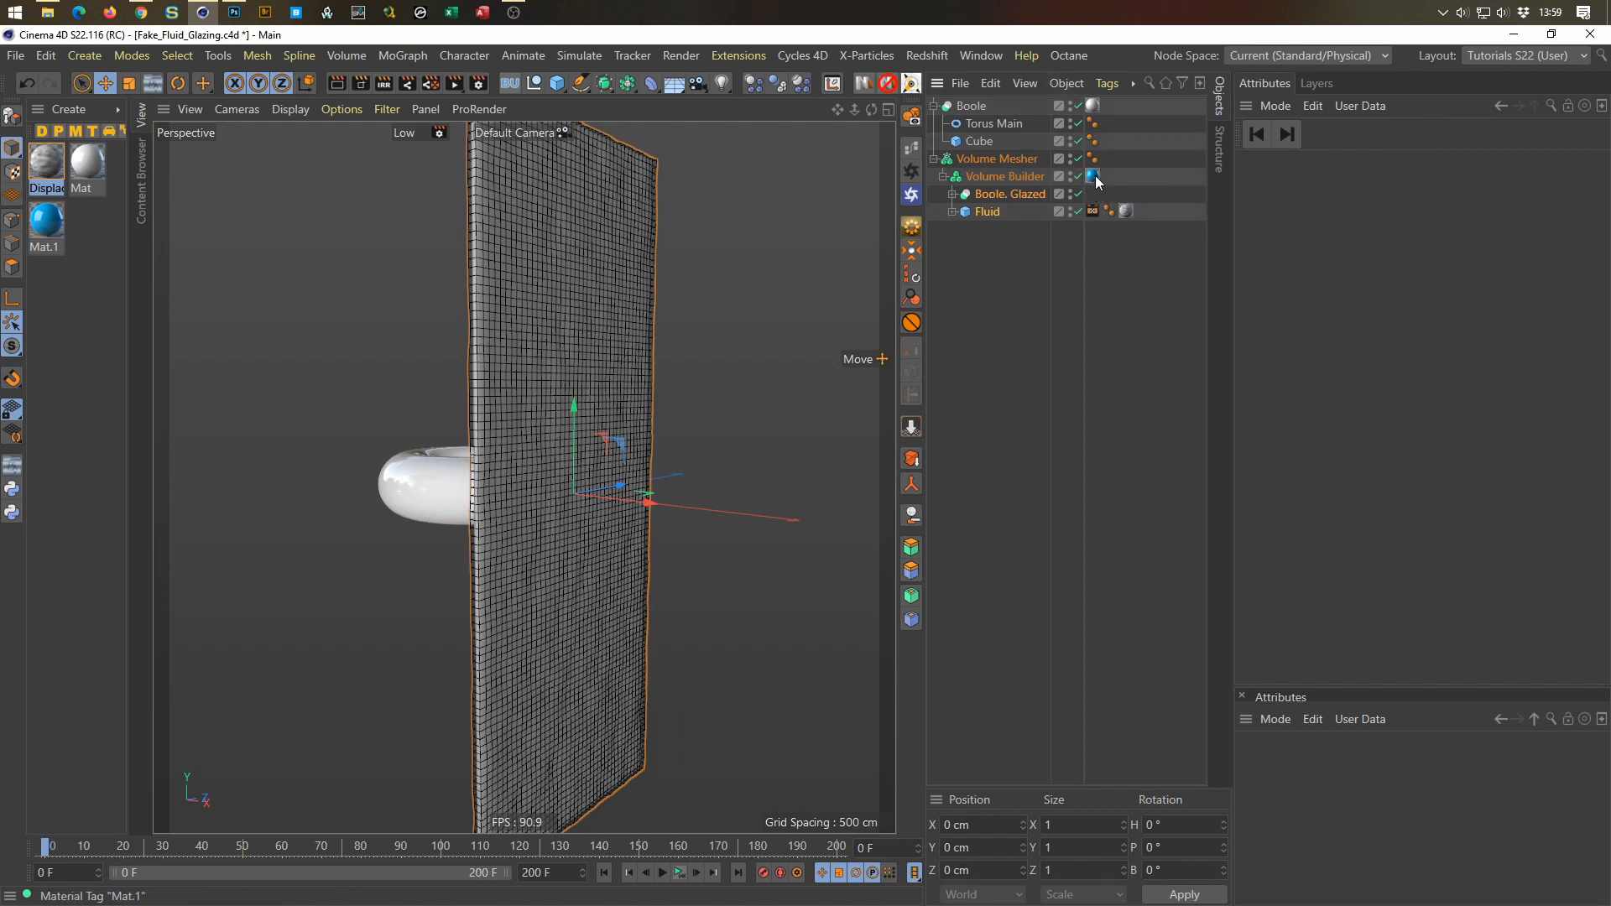
pyautogui.moveTo(1118, 166); pyautogui.dragTo(1112, 158)
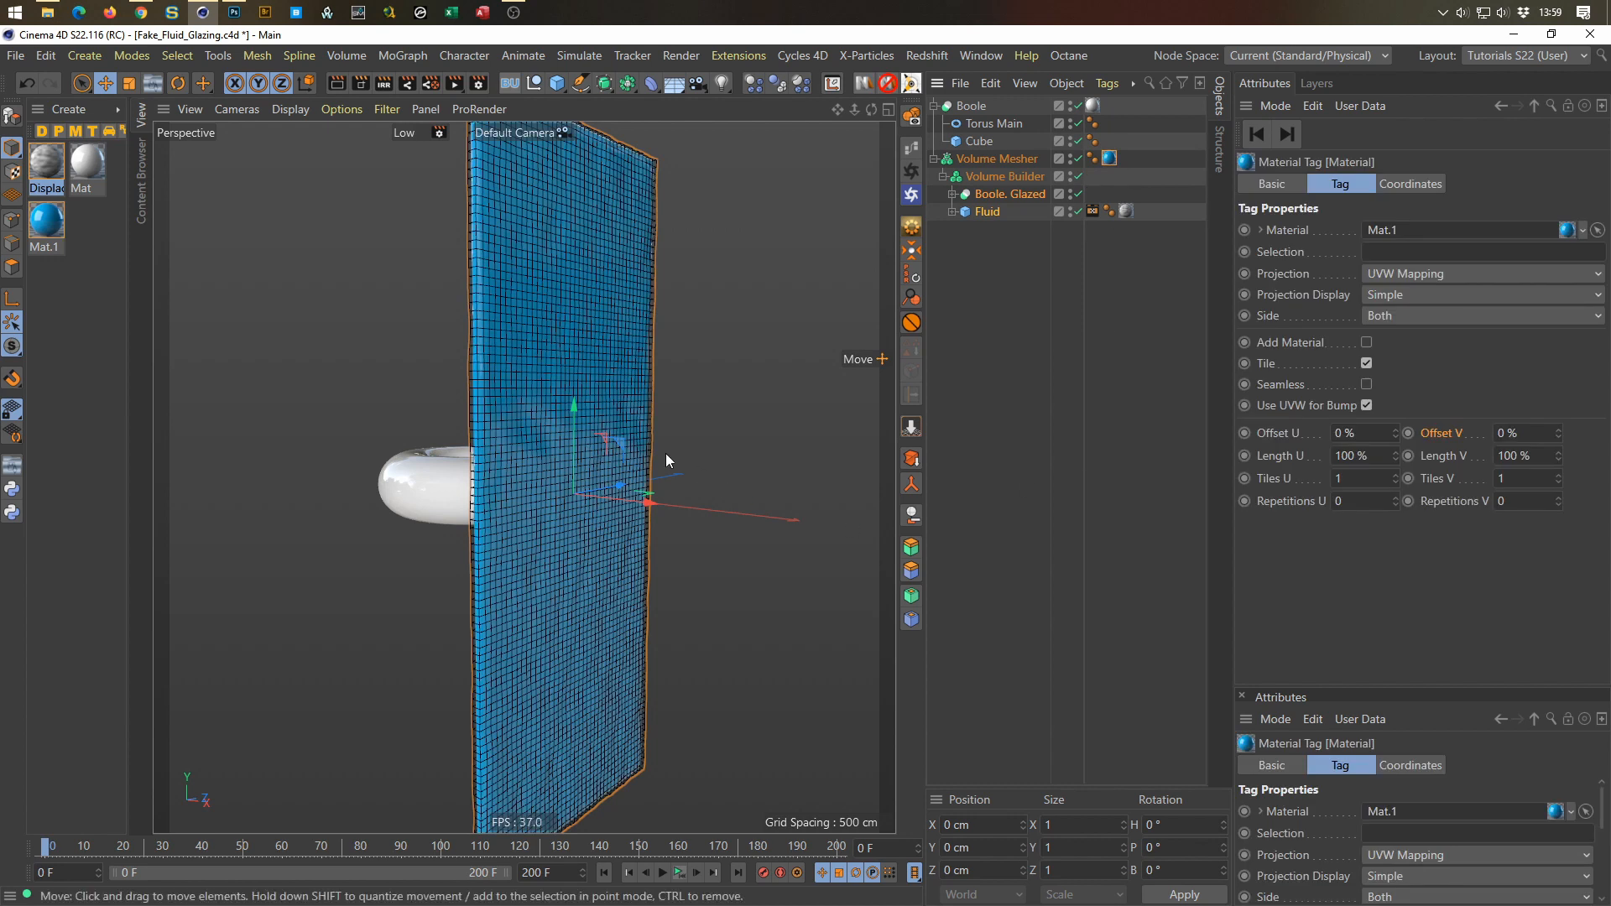
# Step: Switch the viewport display to Gouraud shading without wireframe lines and select the Volume Mesher
pyautogui.press('n')
pyautogui.press('a')
pyautogui.press('n')
pyautogui.press('Escape')
pyautogui.keyDown('alt'); pyautogui.moveTo(608, 394); pyautogui.dragTo(569, 416); pyautogui.keyUp('alt')
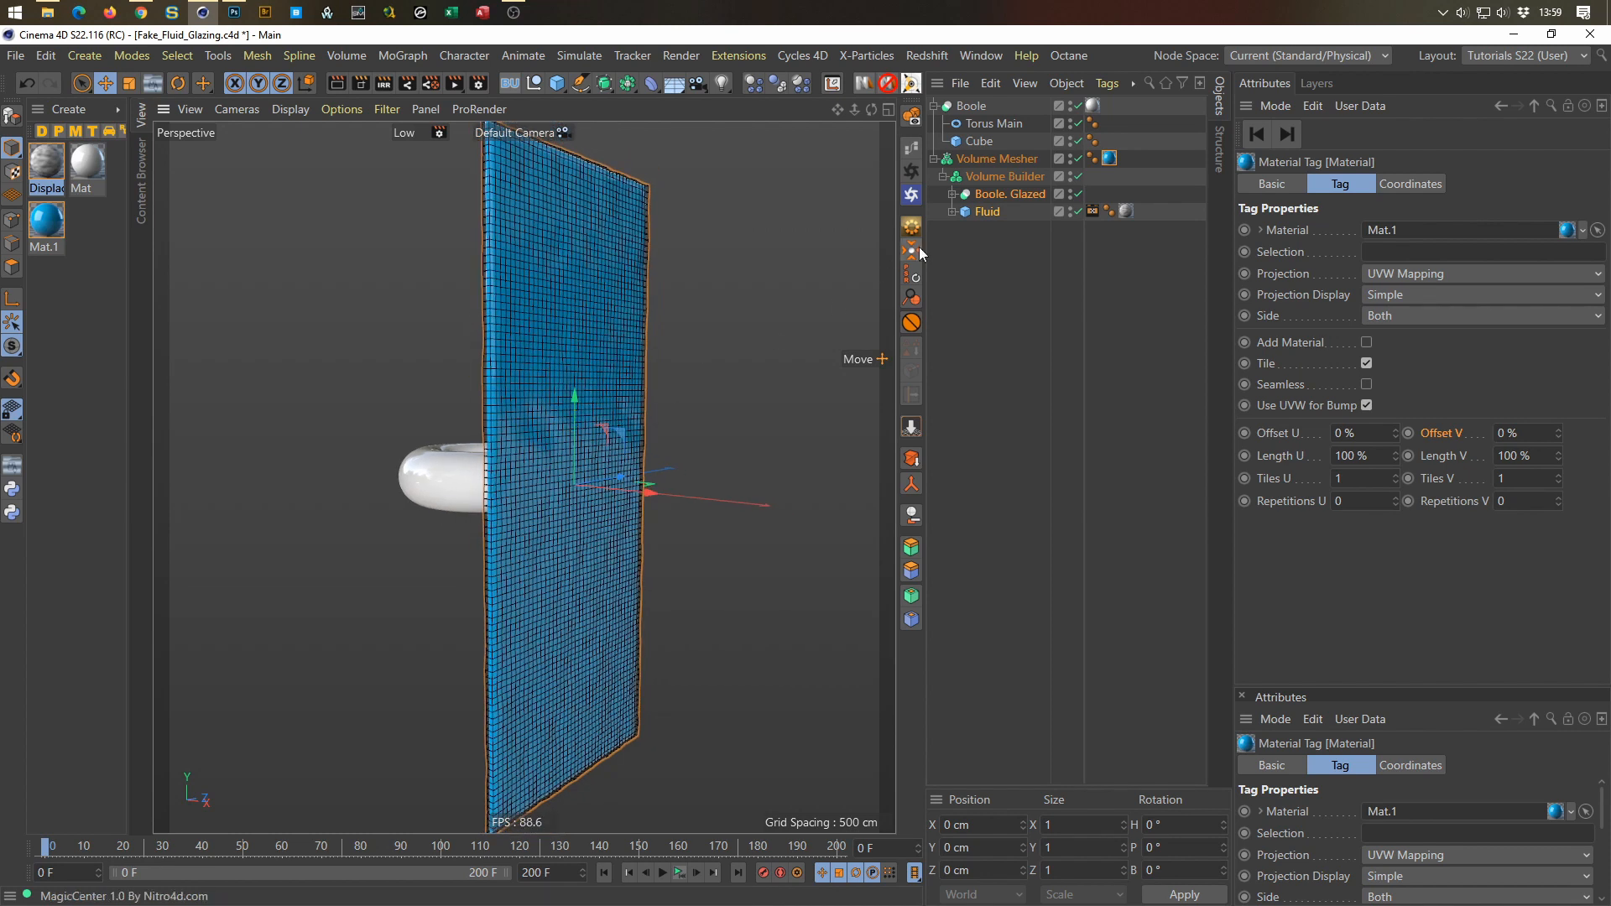
pyautogui.click(985, 250)
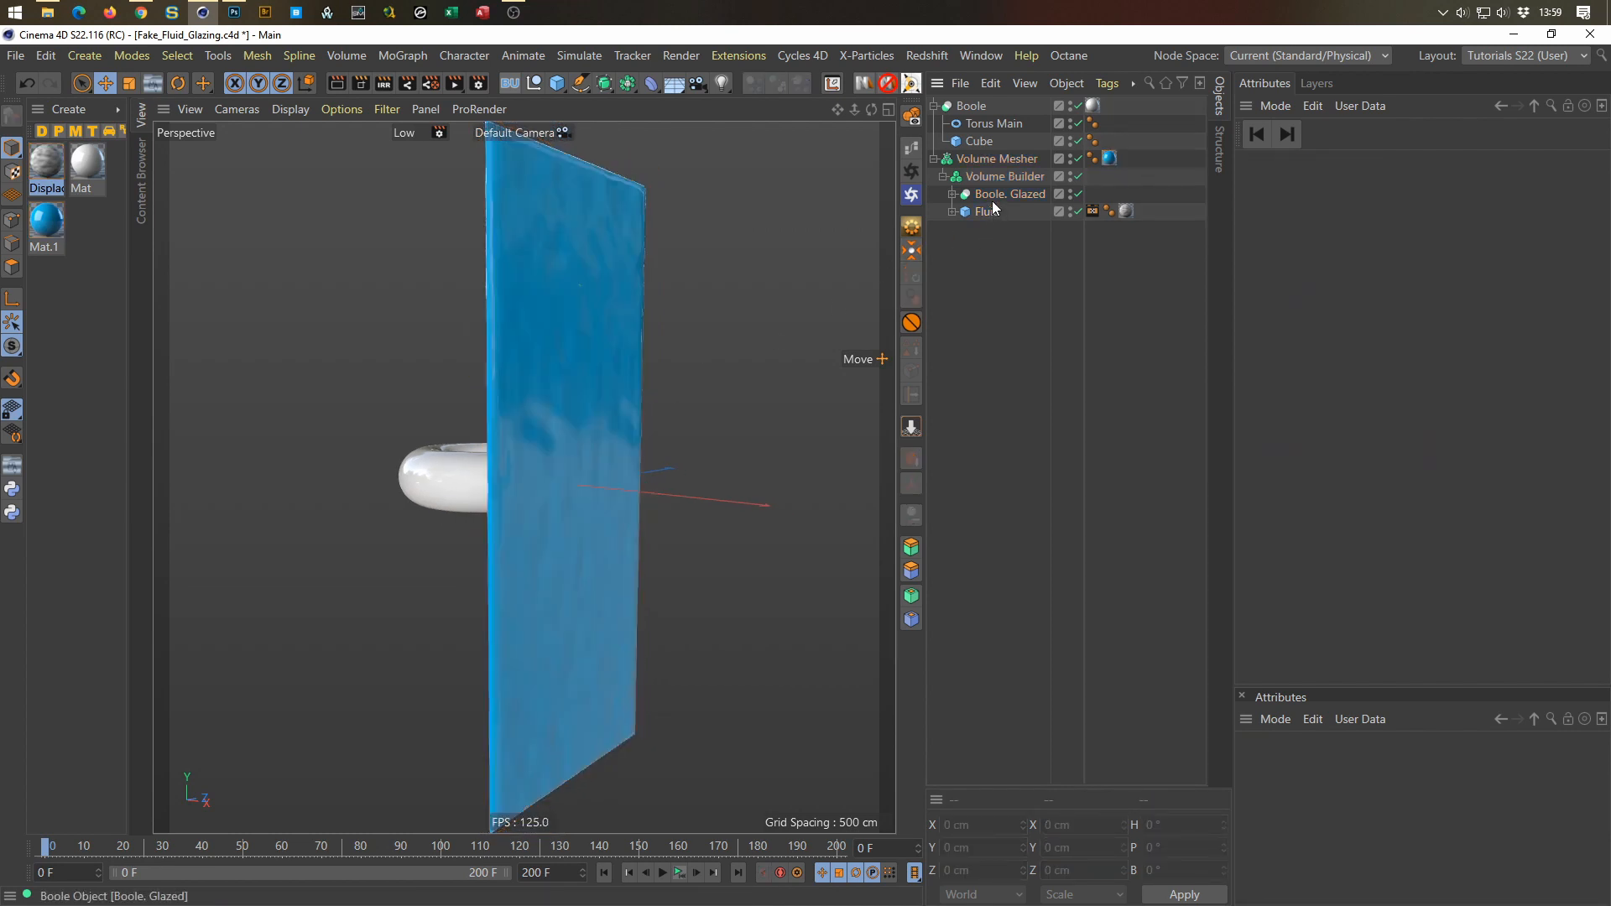
pyautogui.click(1000, 173)
pyautogui.click(999, 159)
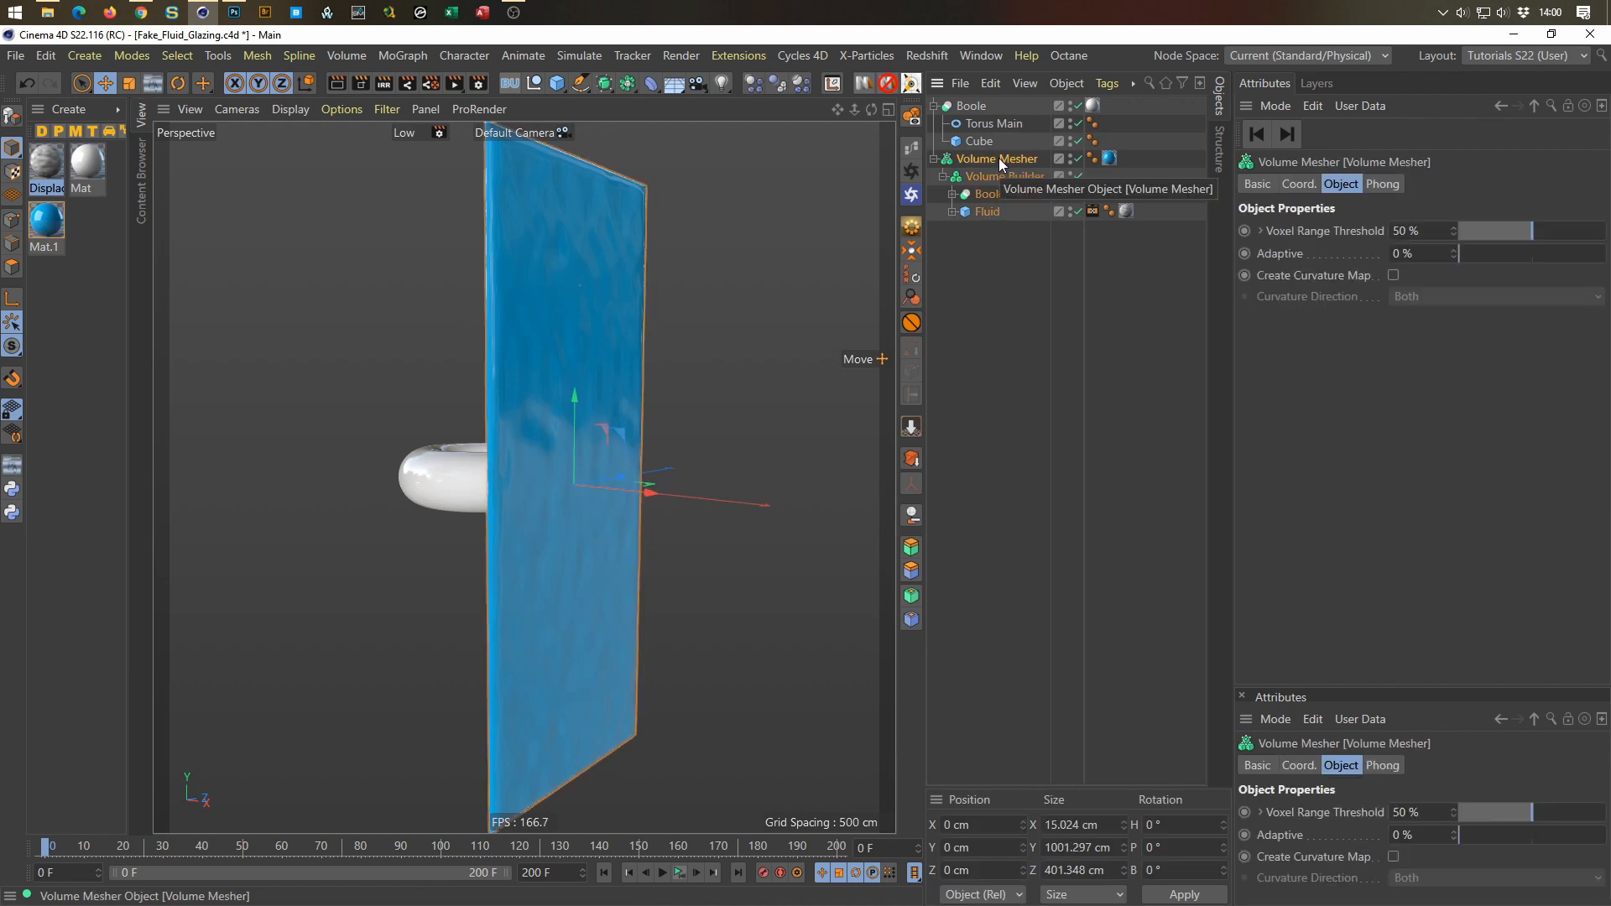
pyautogui.scroll(2, 616, 455)
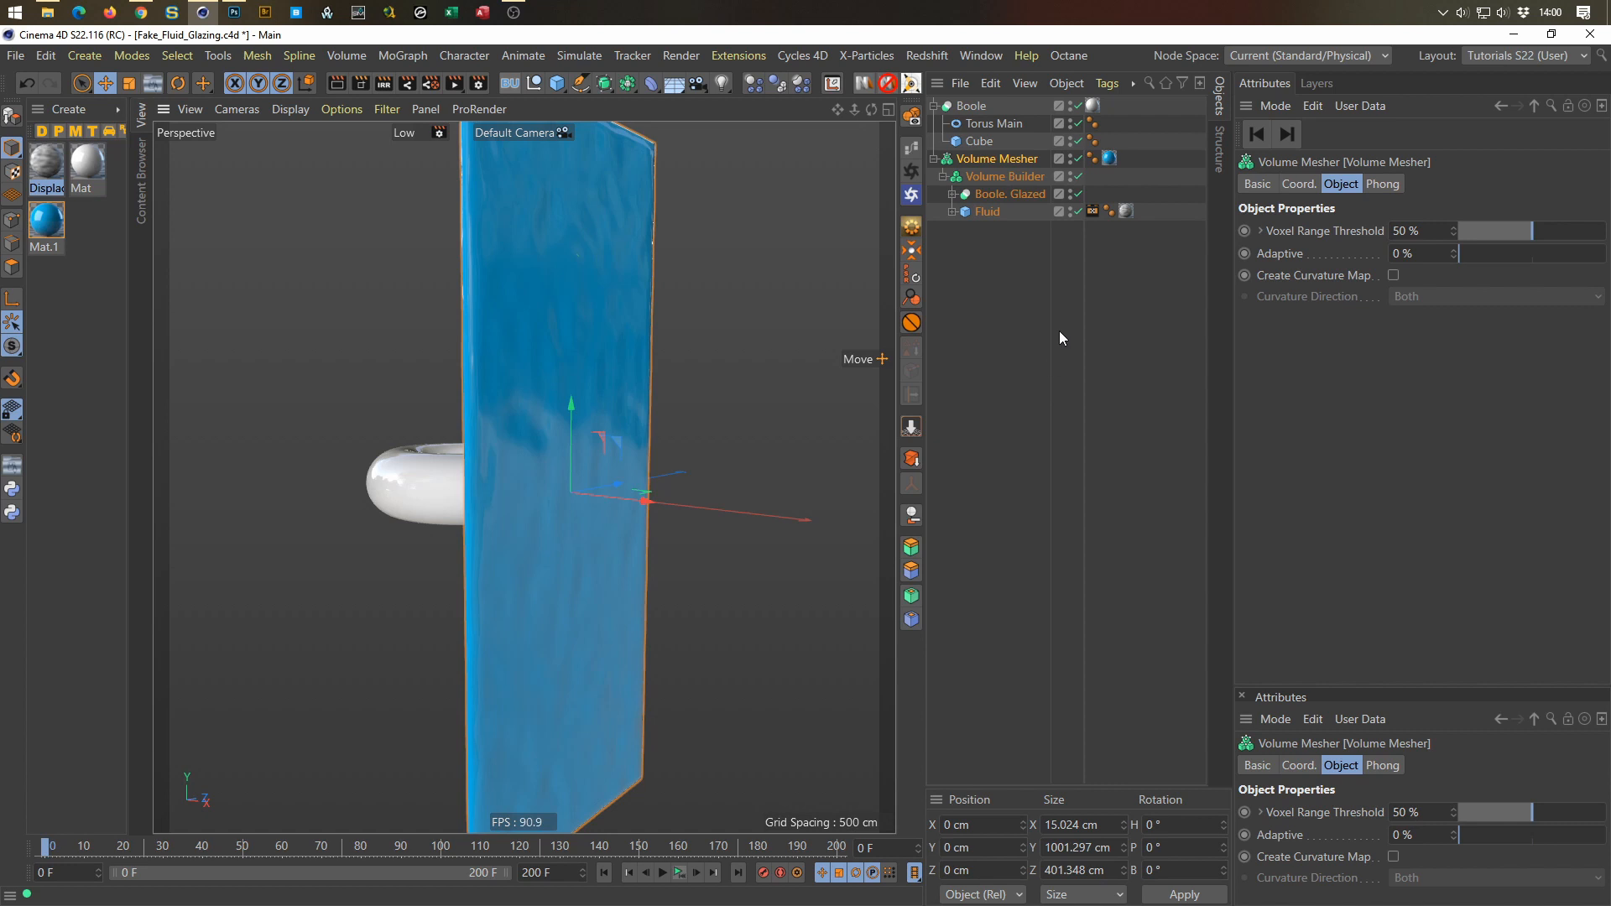
# Step: Set the Volume Builder's voxel size to 5 cm and play the animation from the start
pyautogui.click(1007, 176)
pyautogui.click(1386, 252)
pyautogui.write('5')
pyautogui.press('Return')
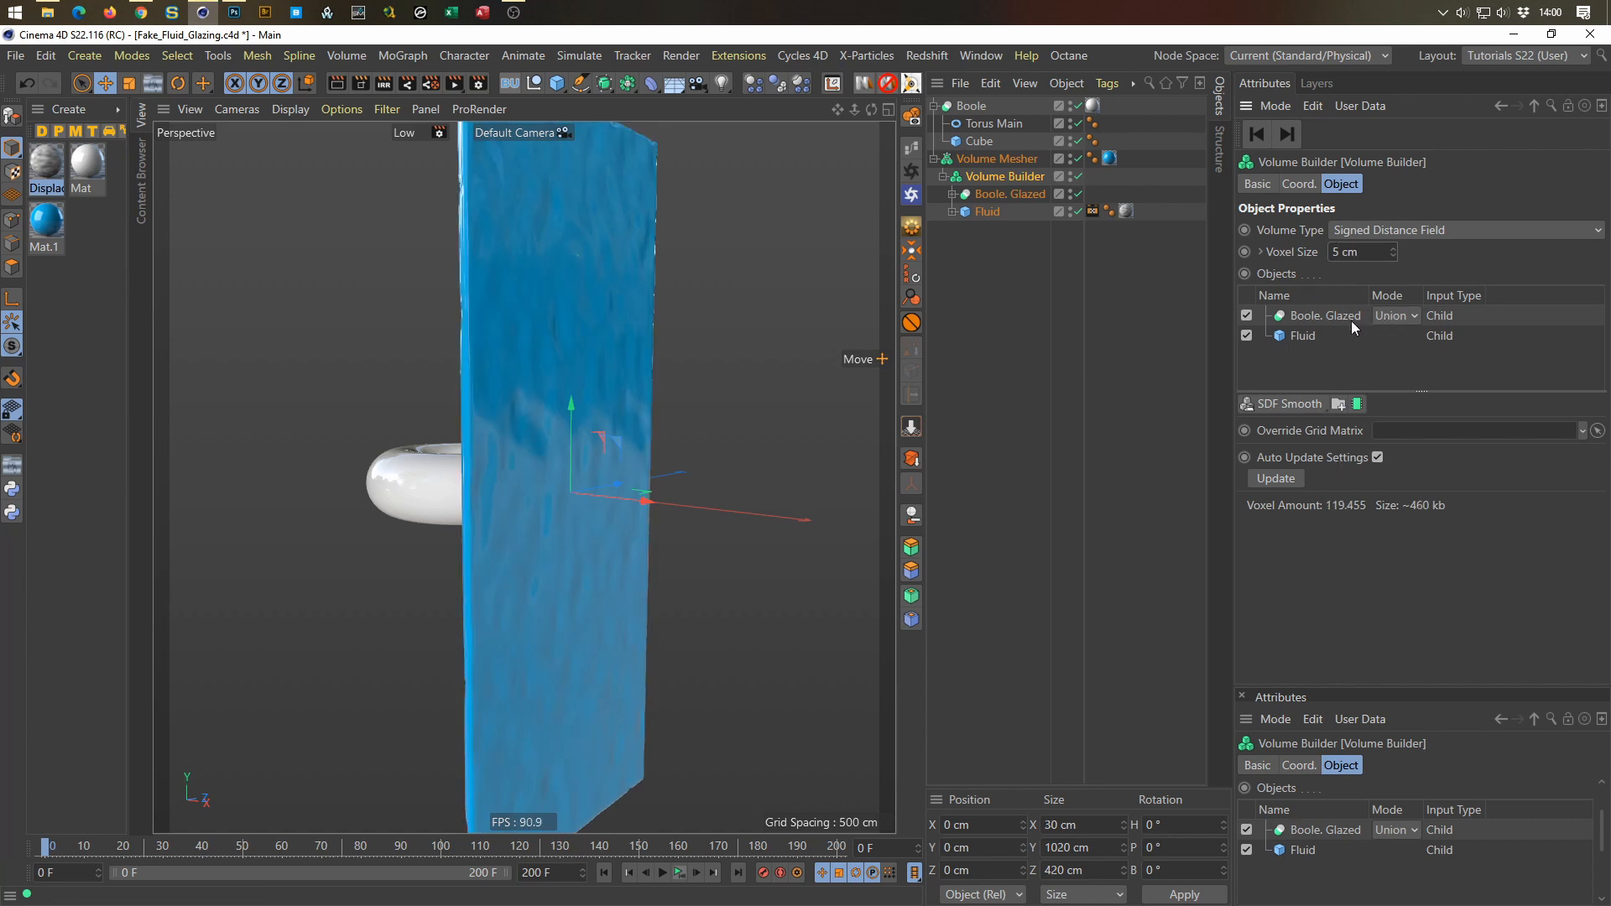
pyautogui.click(680, 875)
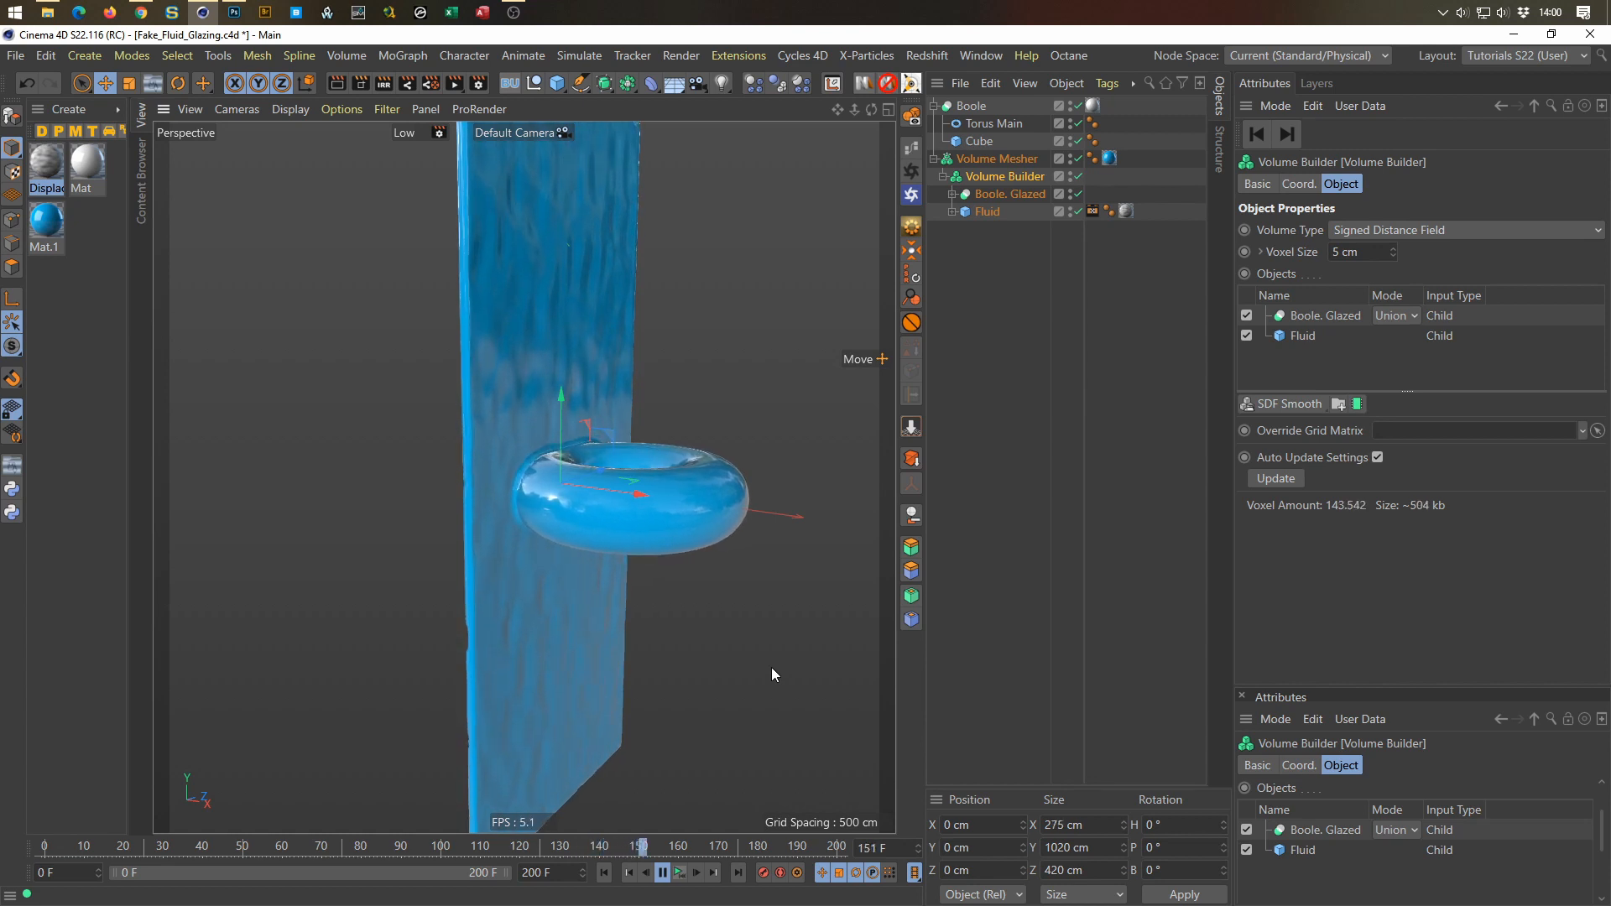
# Step: Set the Volume Builder's voxel size to 10 cm and replay the animation from the start
pyautogui.moveTo(1363, 253); pyautogui.dragTo(1186, 305)
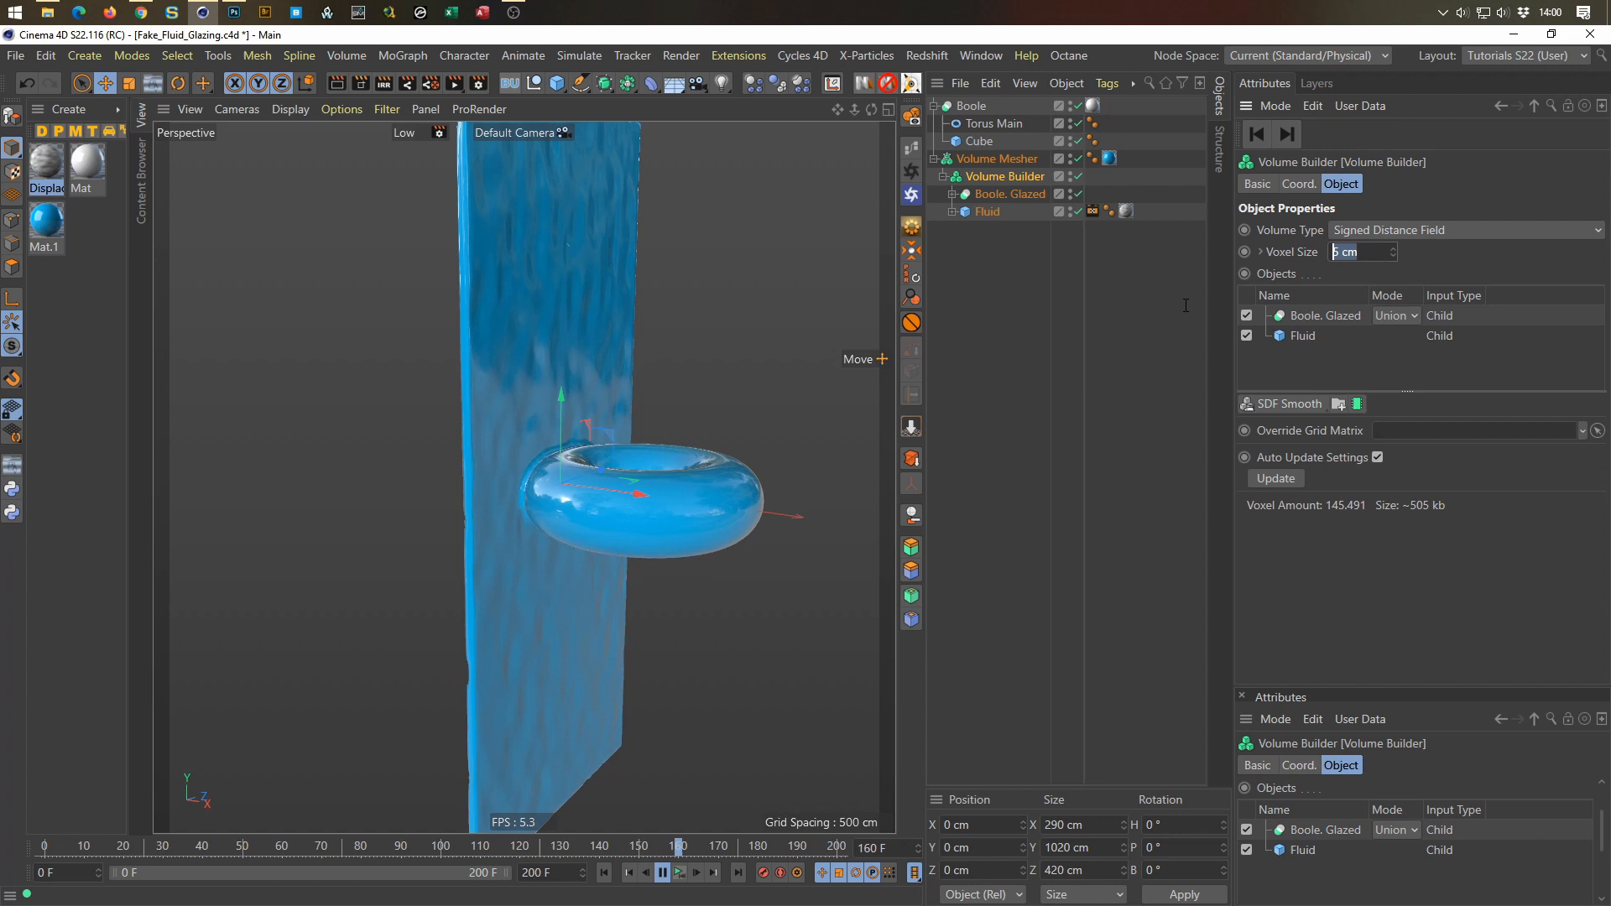
pyautogui.write('10')
pyautogui.press('Return')
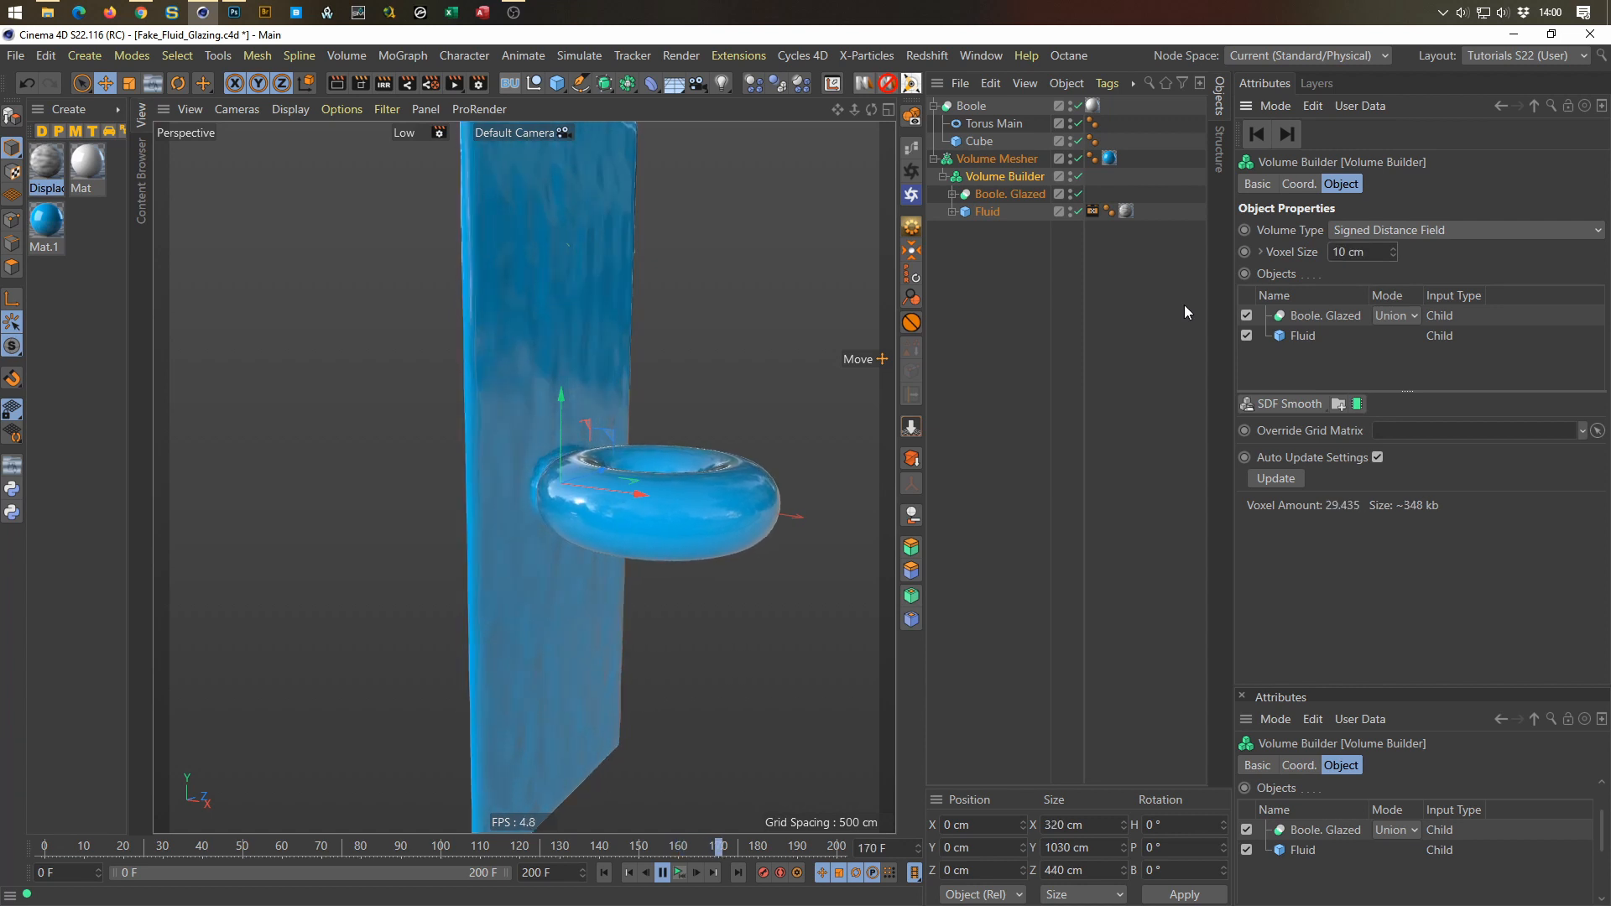
pyautogui.click(680, 874)
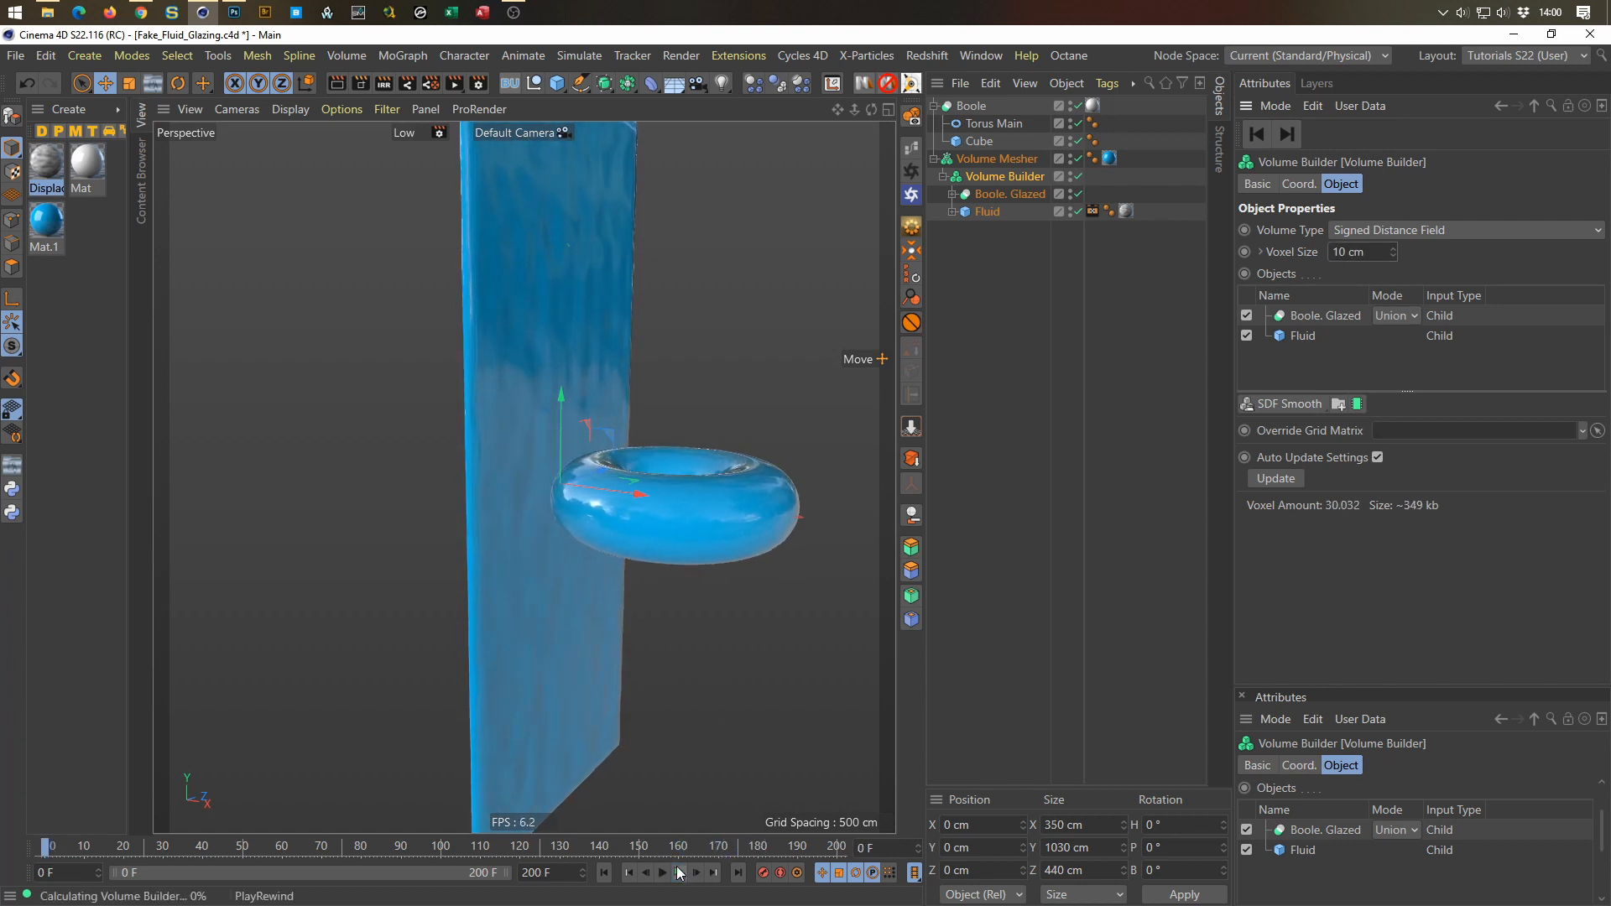
pyautogui.click(680, 874)
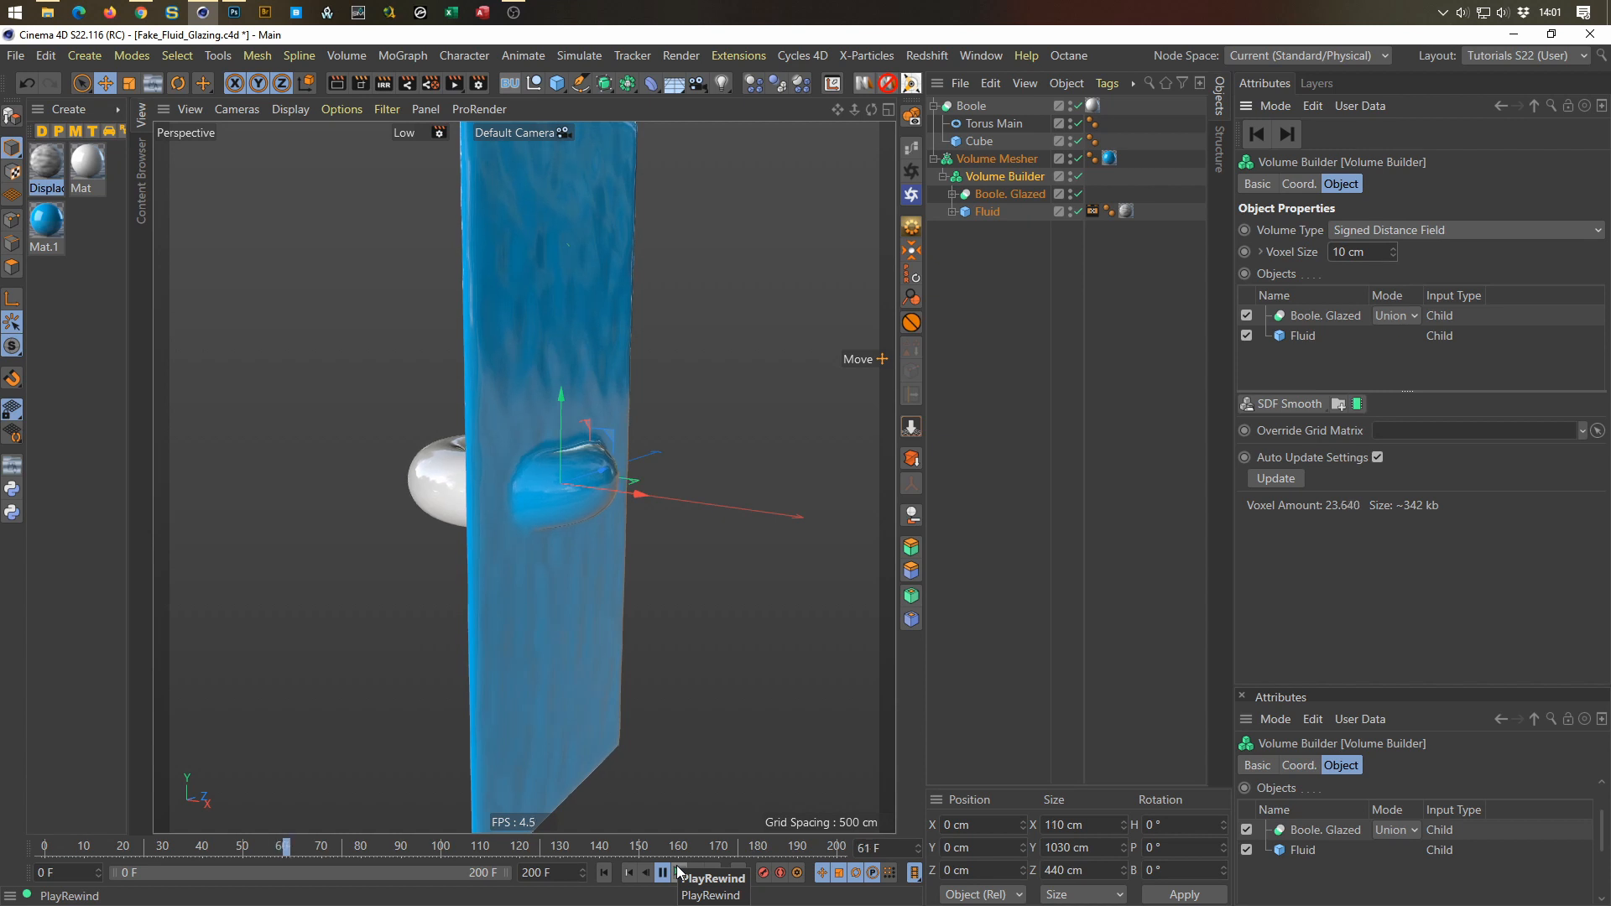
pyautogui.click(678, 873)
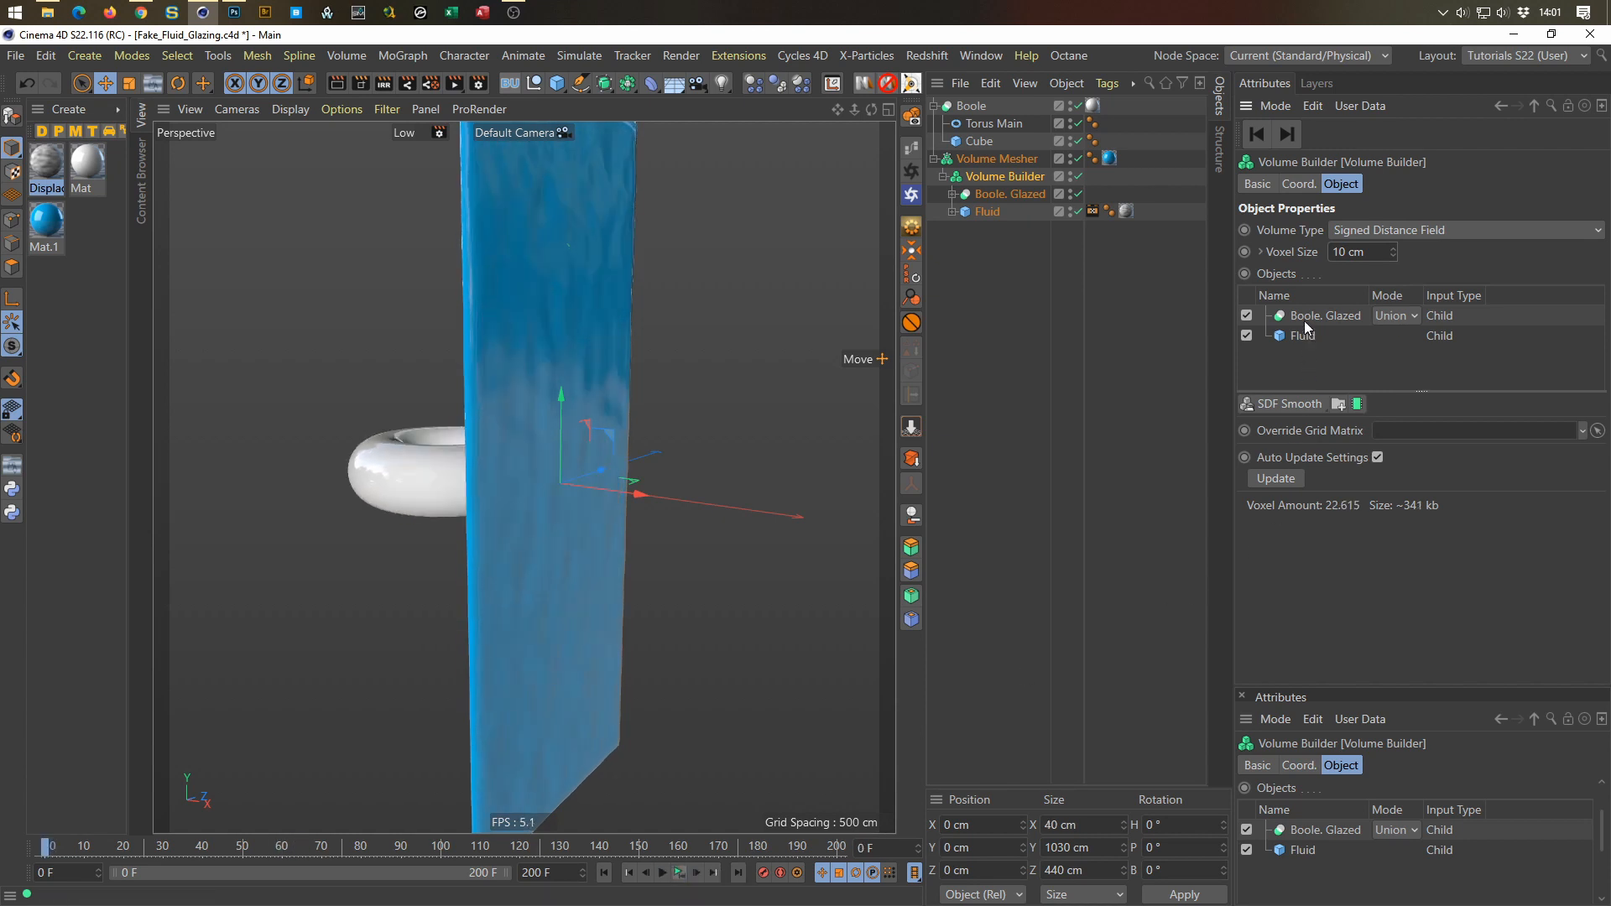
# Step: Put Boole. Glazed in a new Volume Builder folder with an SDF Dilate and Erode filter, 5 cm offset, above it, and preview the animation
pyautogui.click(1336, 316)
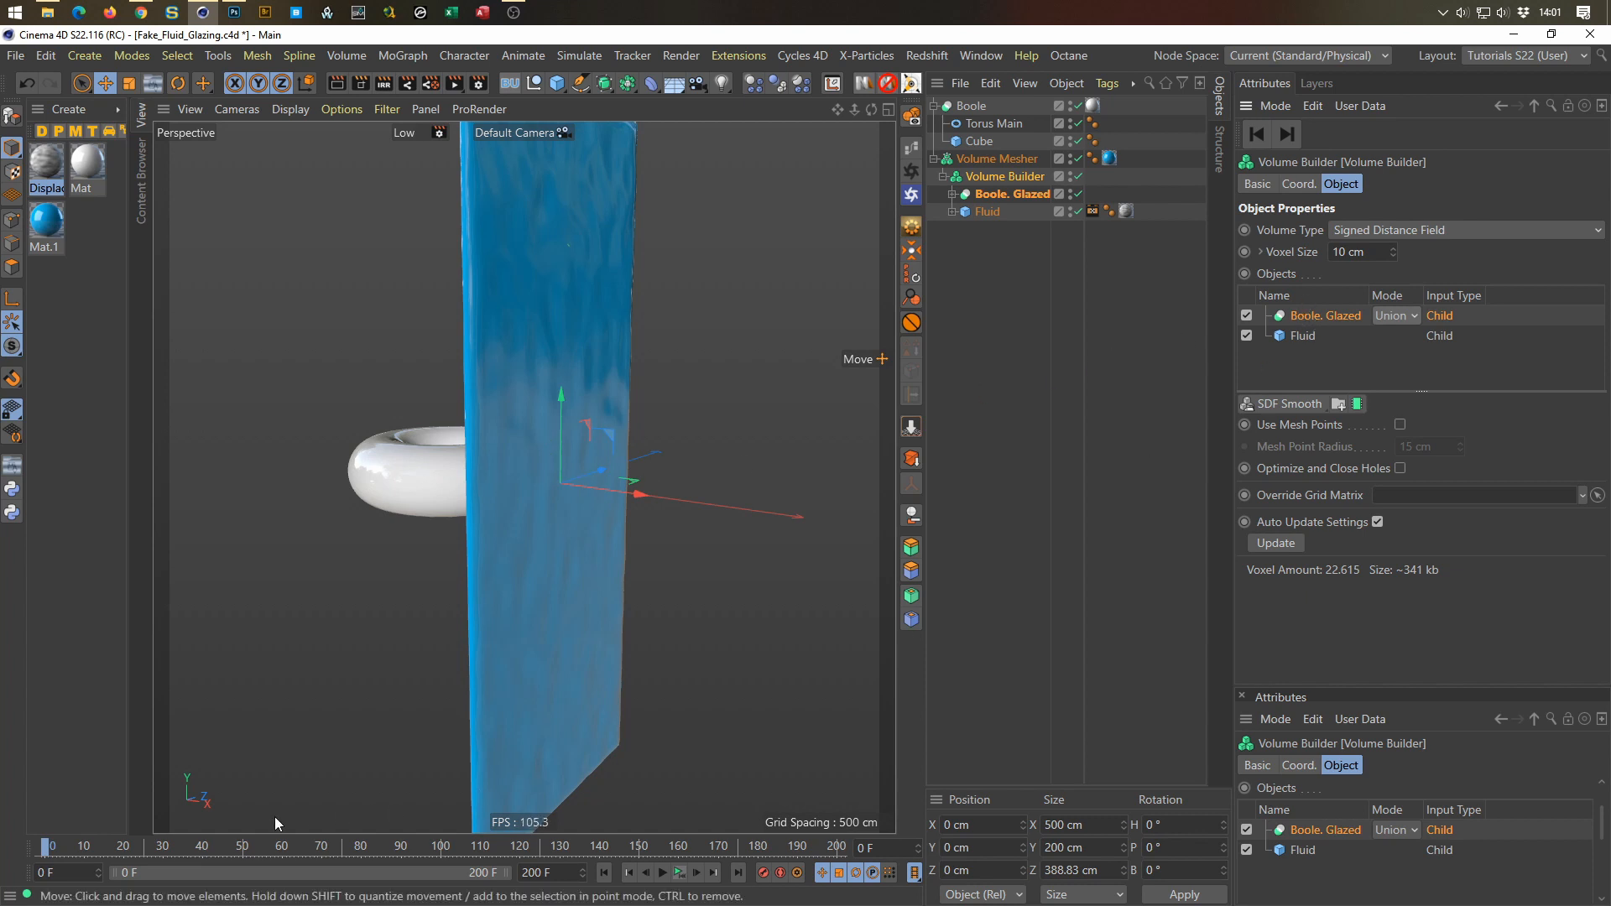
pyautogui.moveTo(45, 849); pyautogui.dragTo(326, 855)
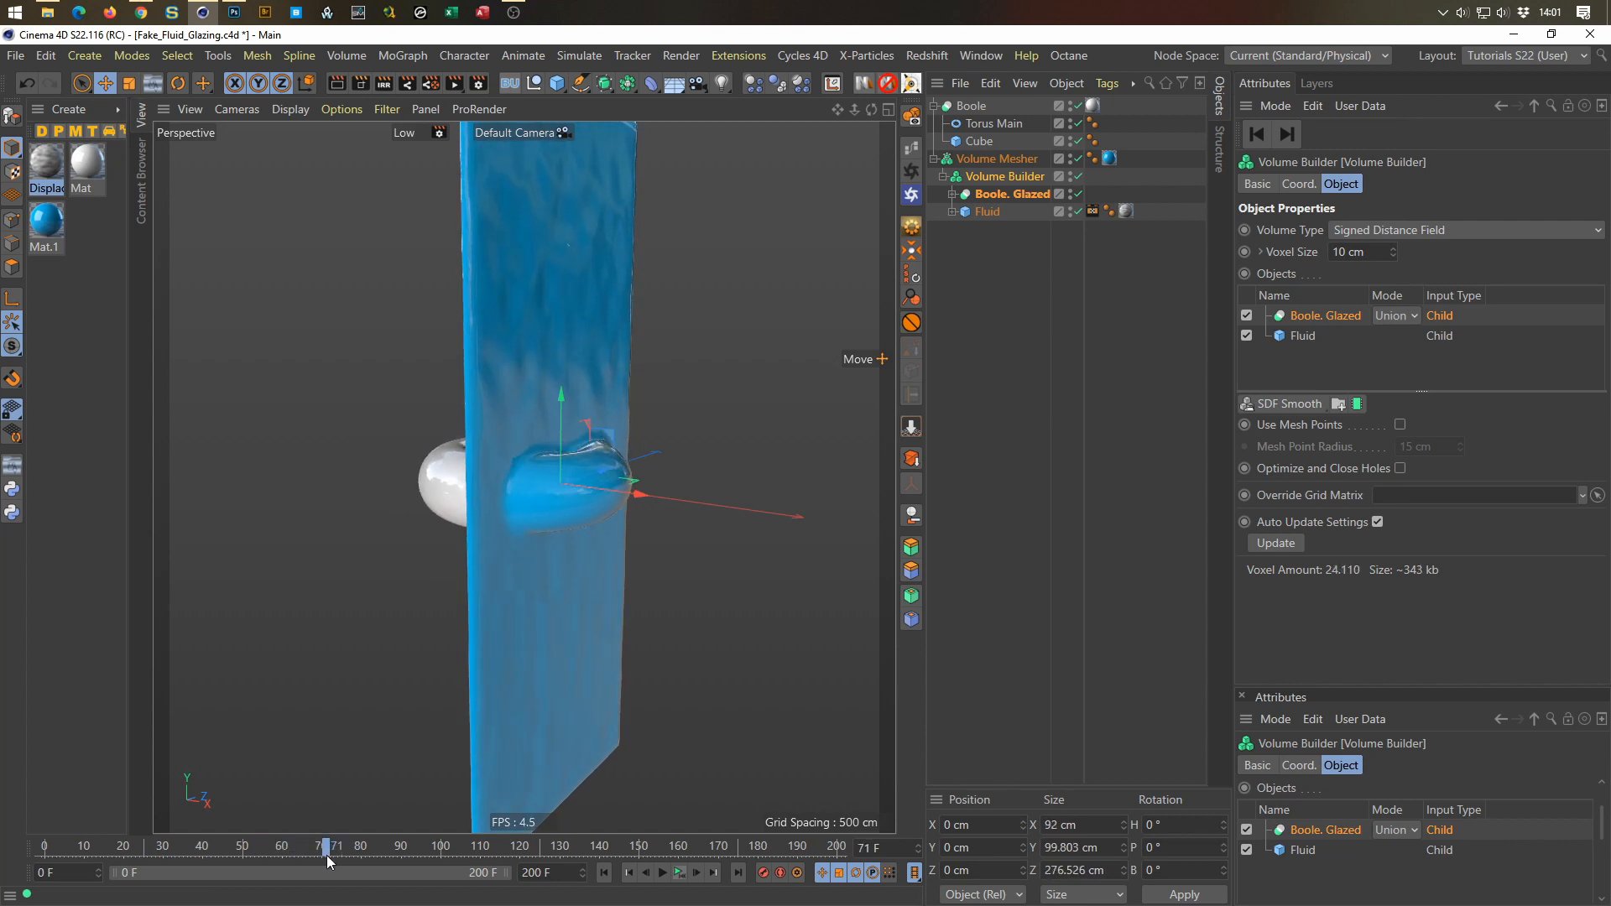
pyautogui.middleClick(445, 591)
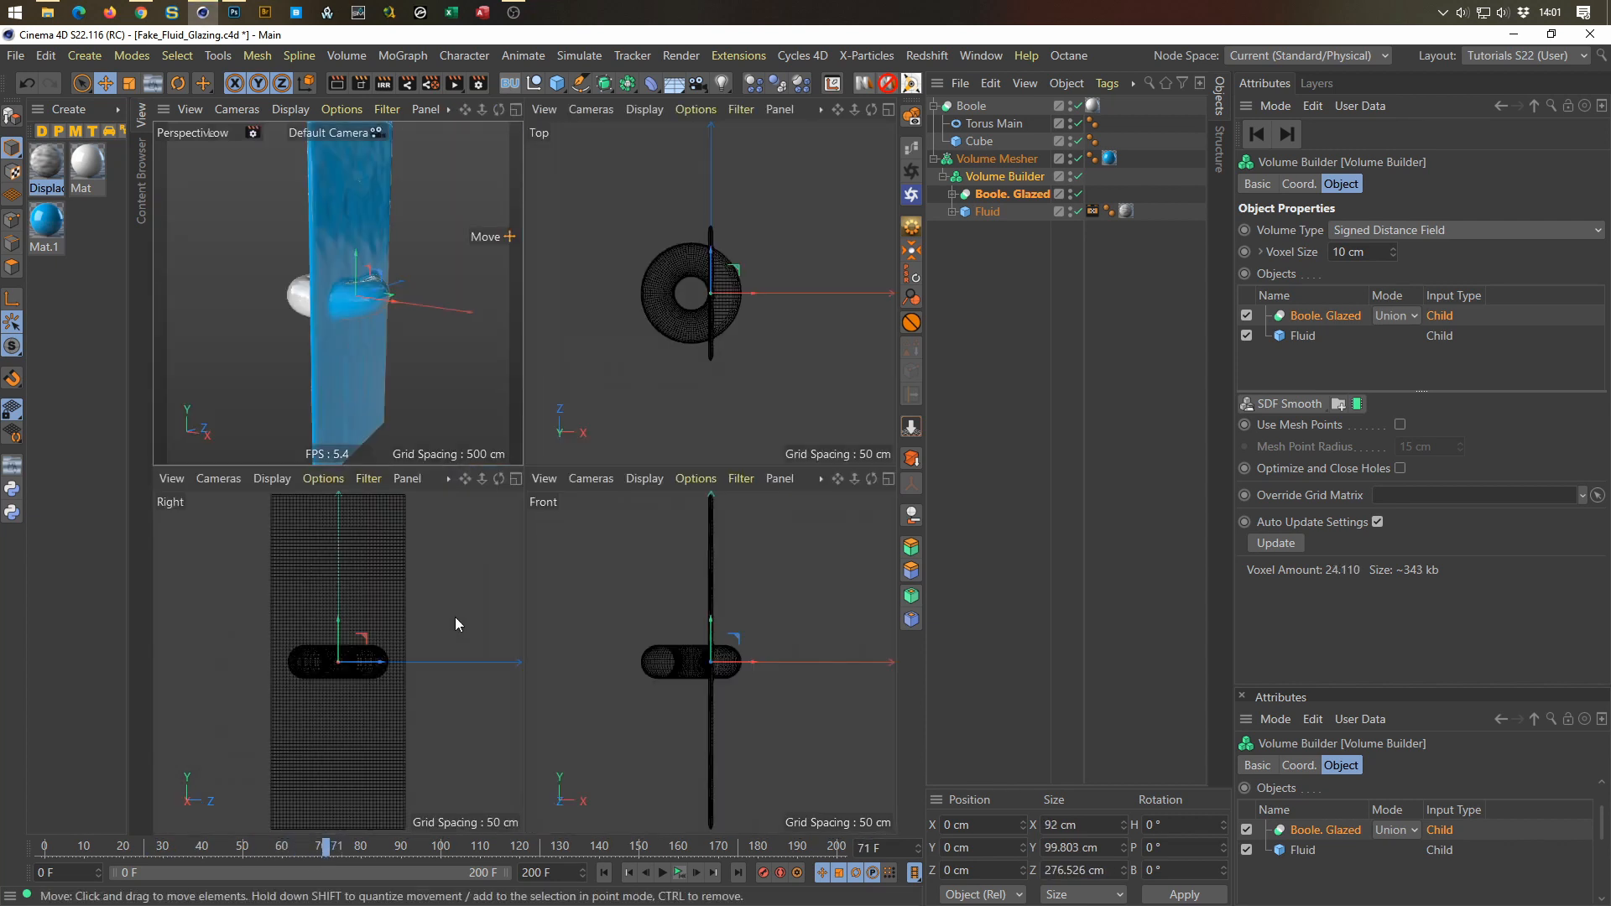
pyautogui.middleClick(365, 349)
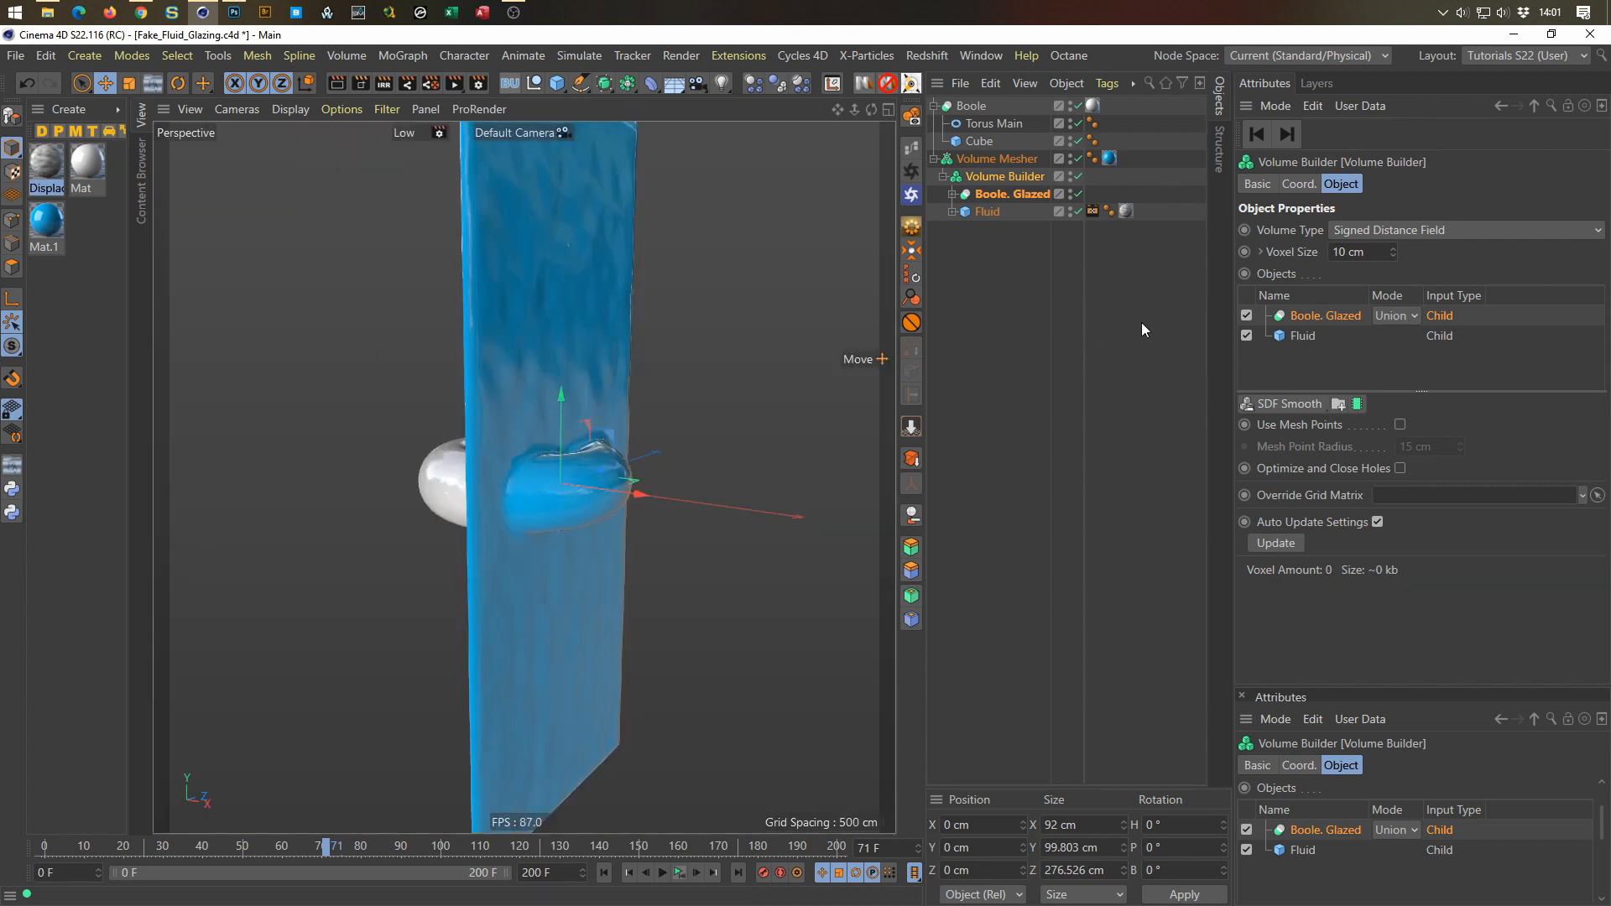
pyautogui.click(1339, 405)
pyautogui.moveTo(1301, 335); pyautogui.dragTo(1319, 315)
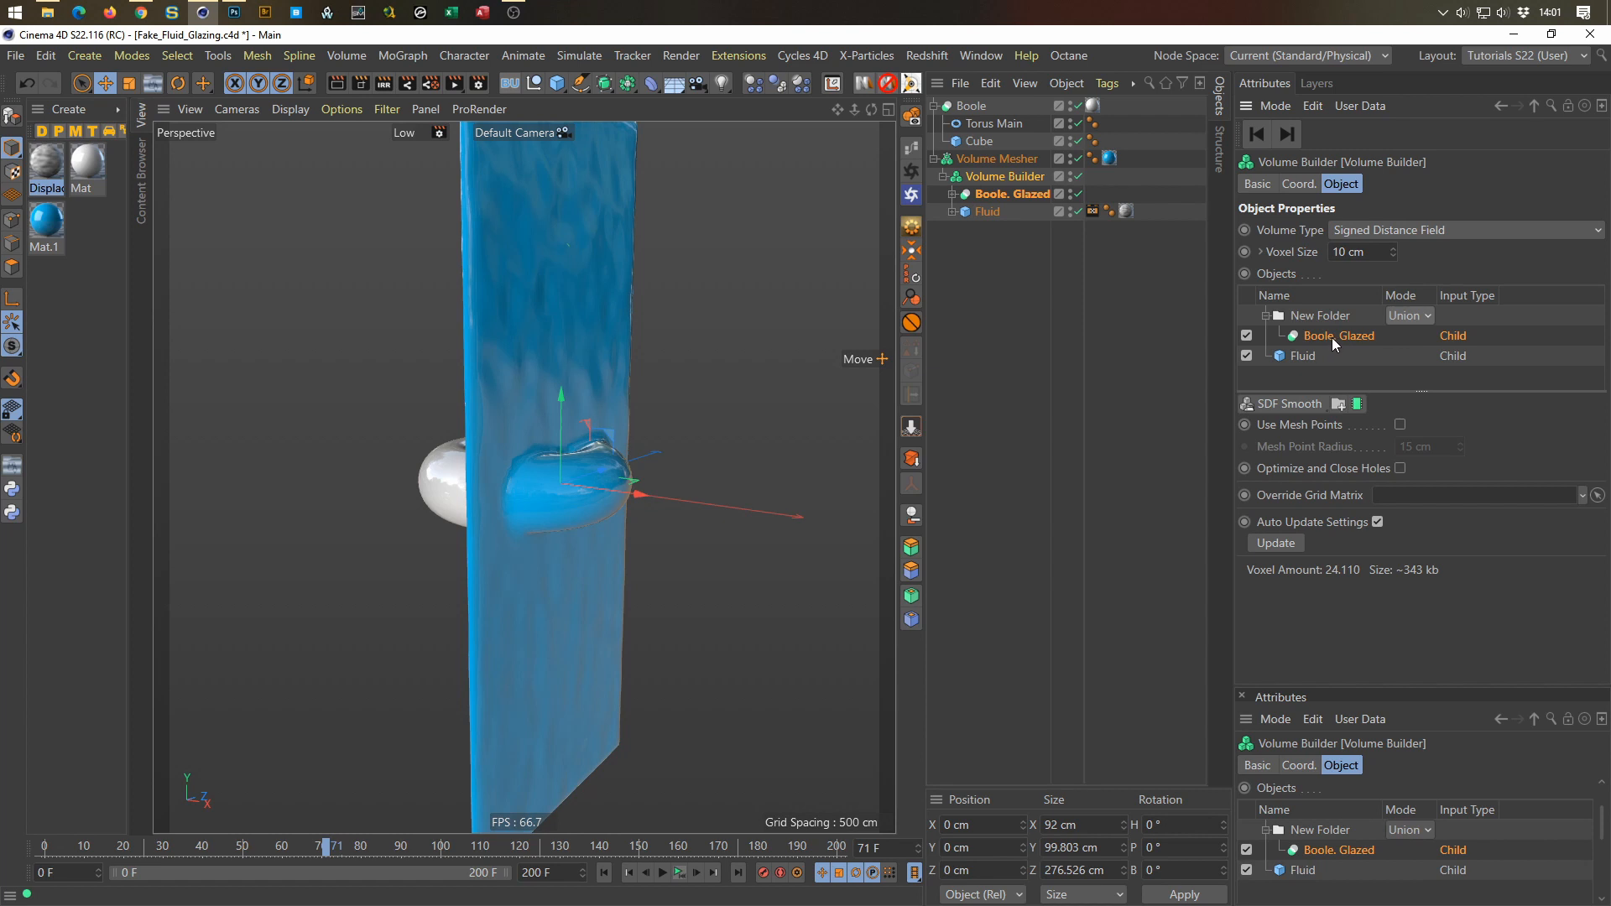
pyautogui.moveTo(1291, 404); pyautogui.dragTo(1288, 442)
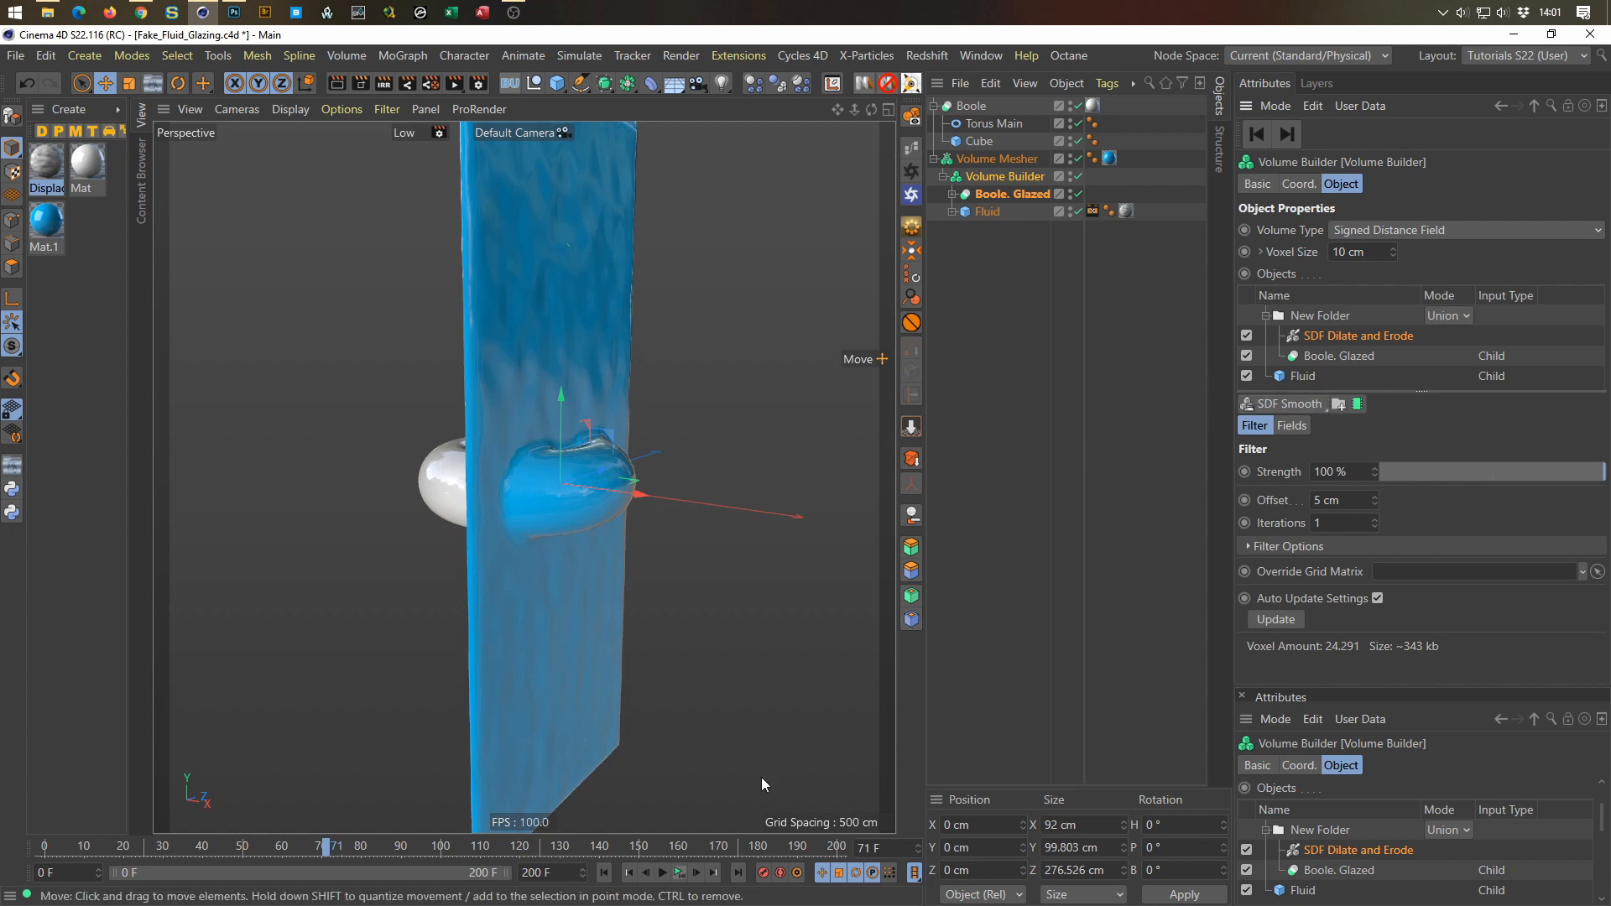
pyautogui.click(680, 873)
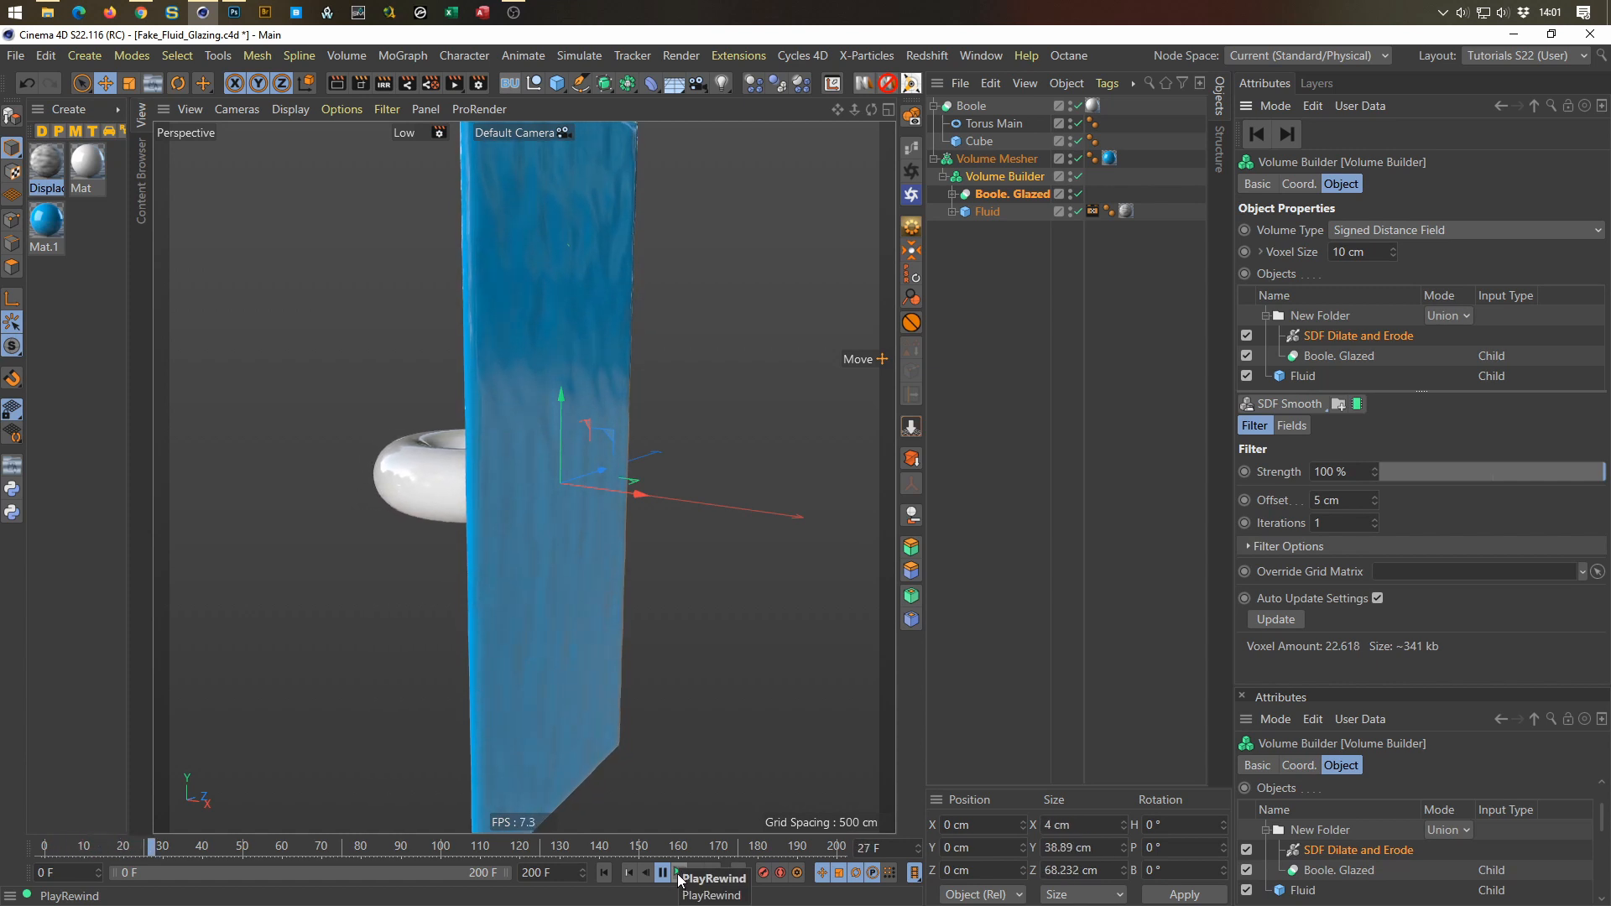
pyautogui.click(679, 874)
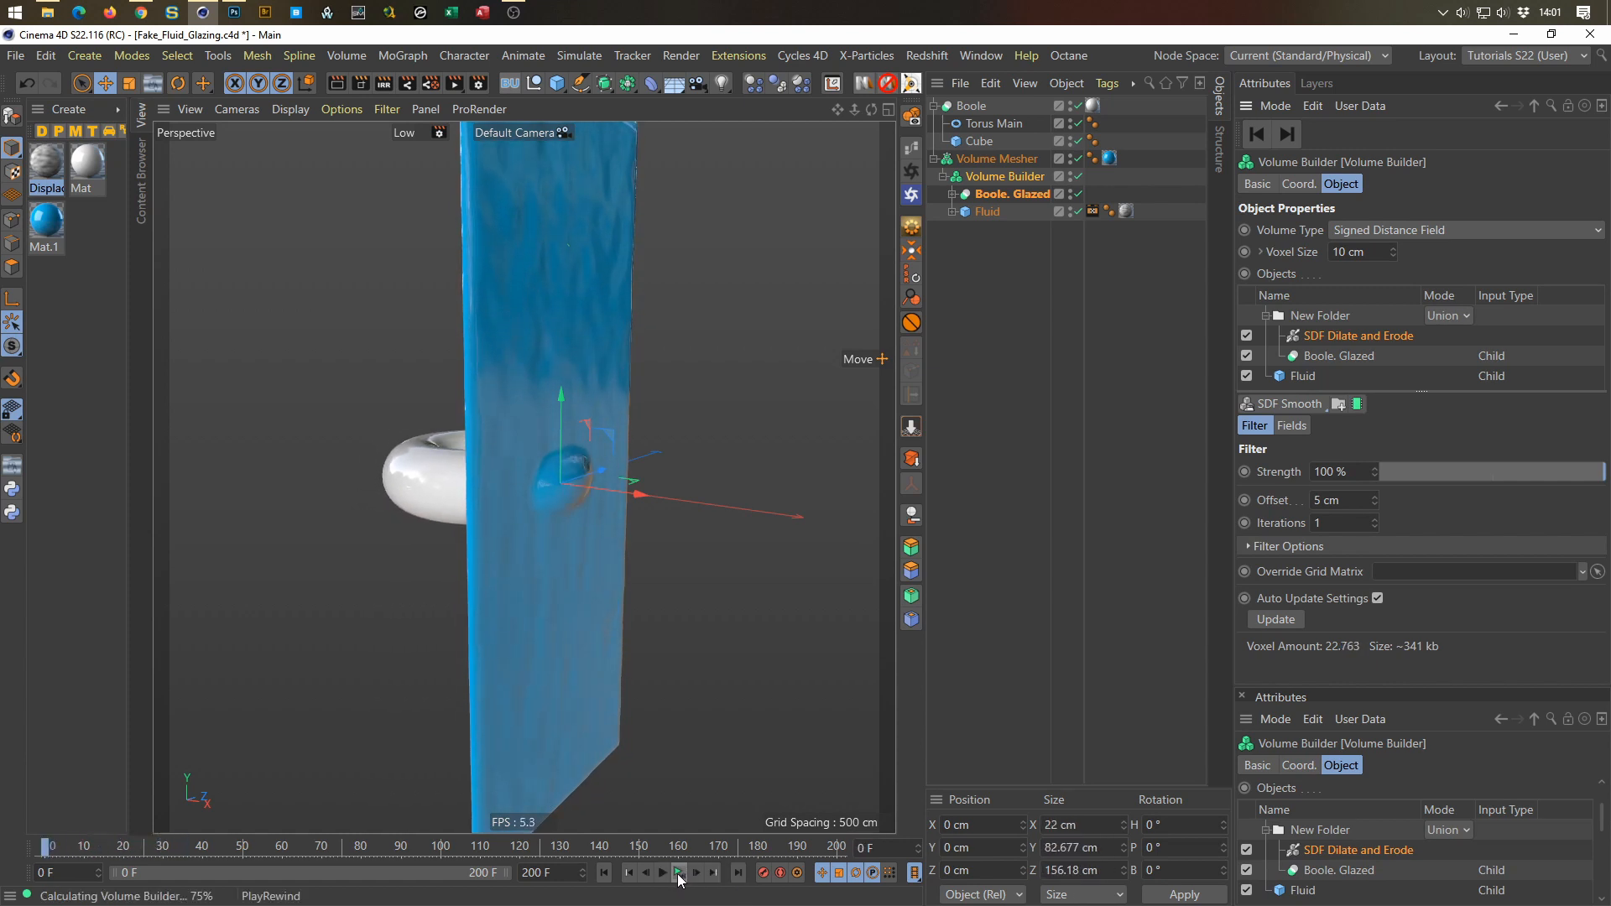
# Step: Go to frame 80, add an SDF Smooth filter above the Volume Builder's folder and set its voxel distance to 1
pyautogui.click(1313, 318)
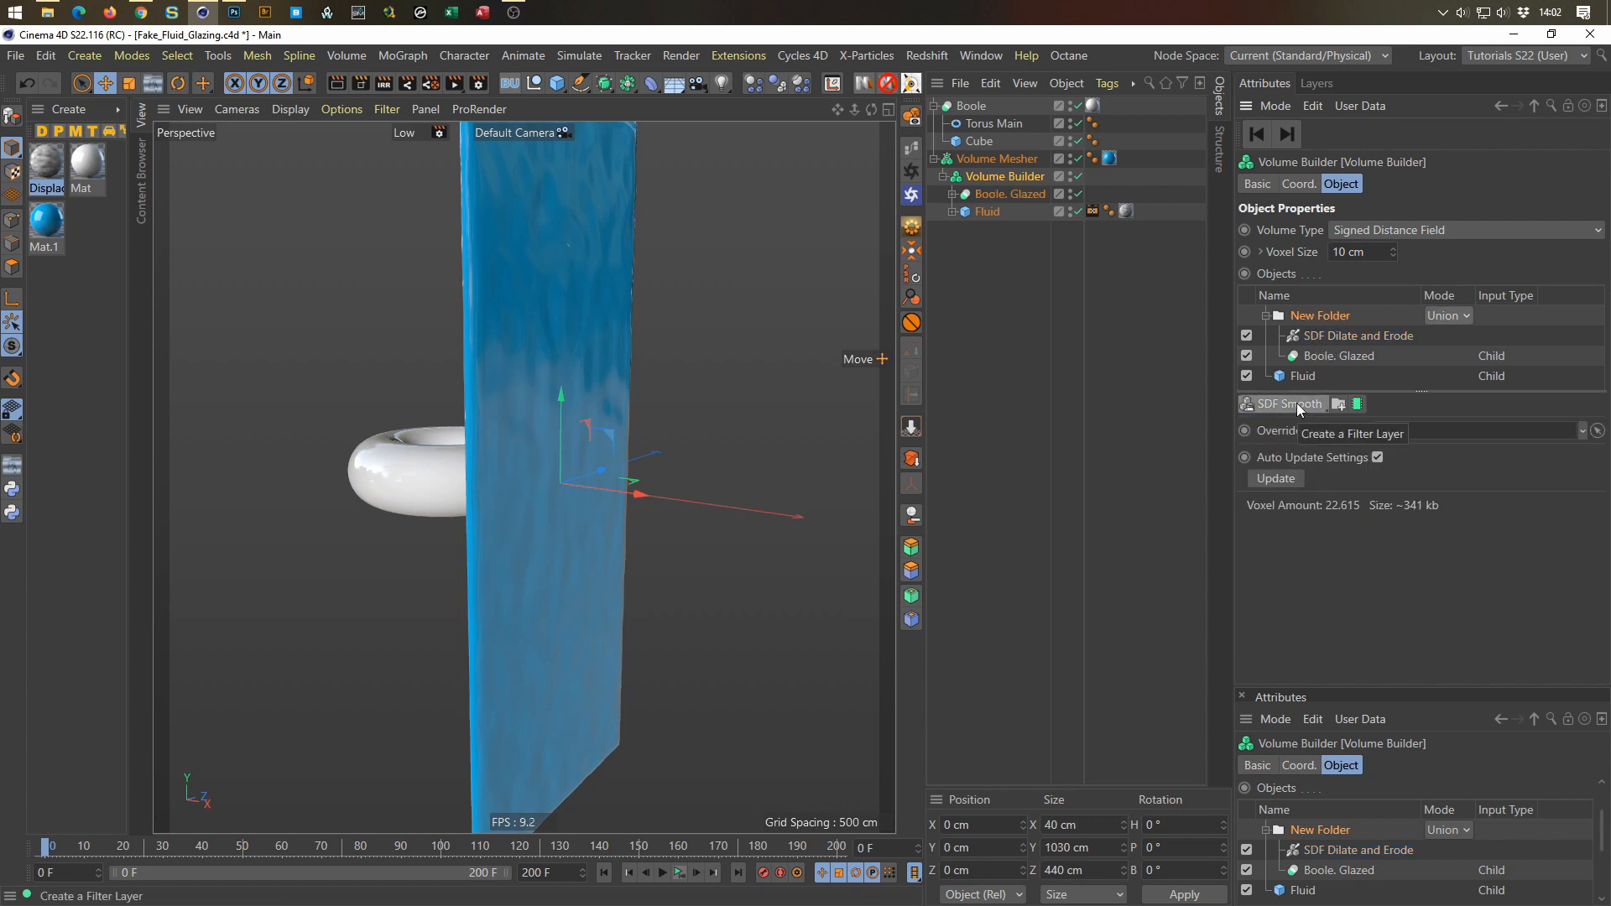
pyautogui.moveTo(63, 844); pyautogui.dragTo(363, 820)
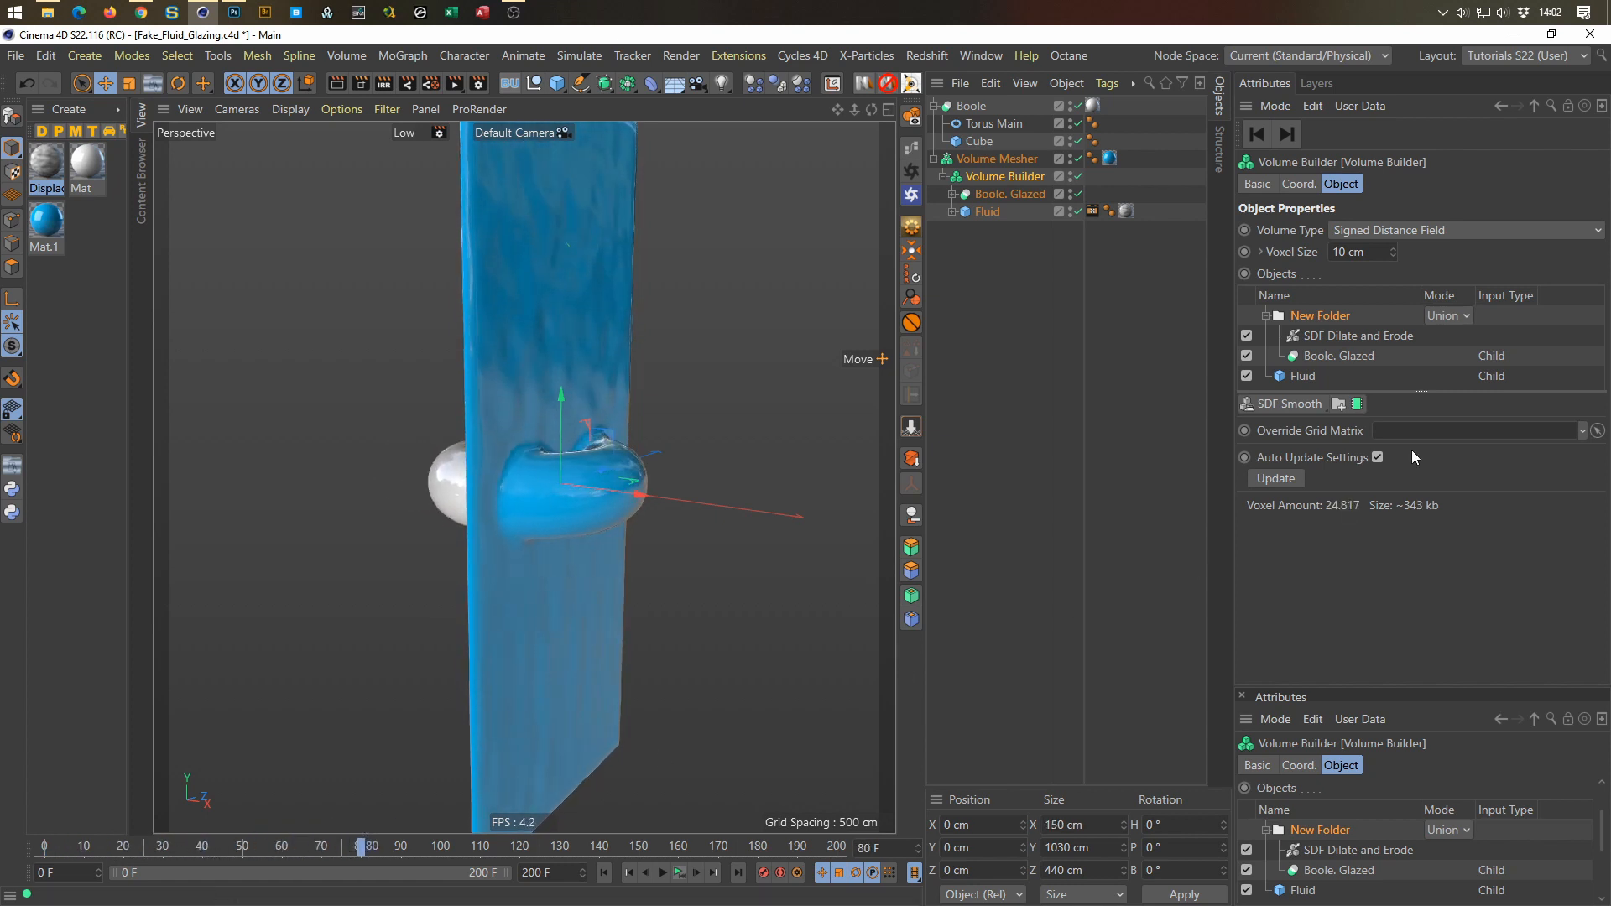
pyautogui.click(1292, 404)
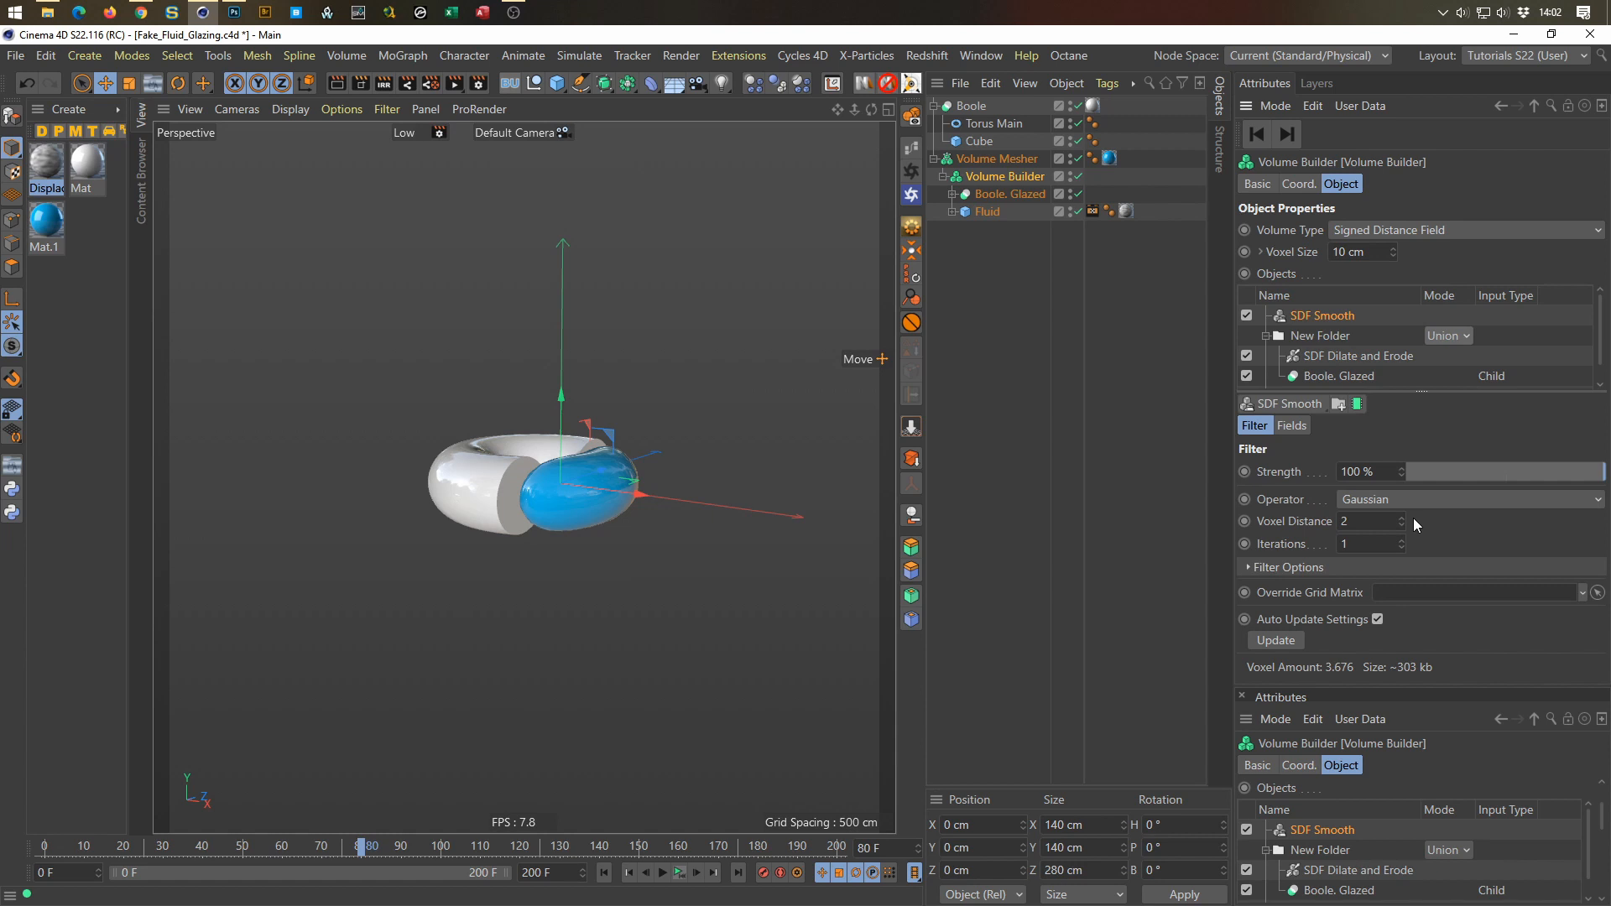
pyautogui.click(1376, 521)
pyautogui.write('1')
pyautogui.press('Return')
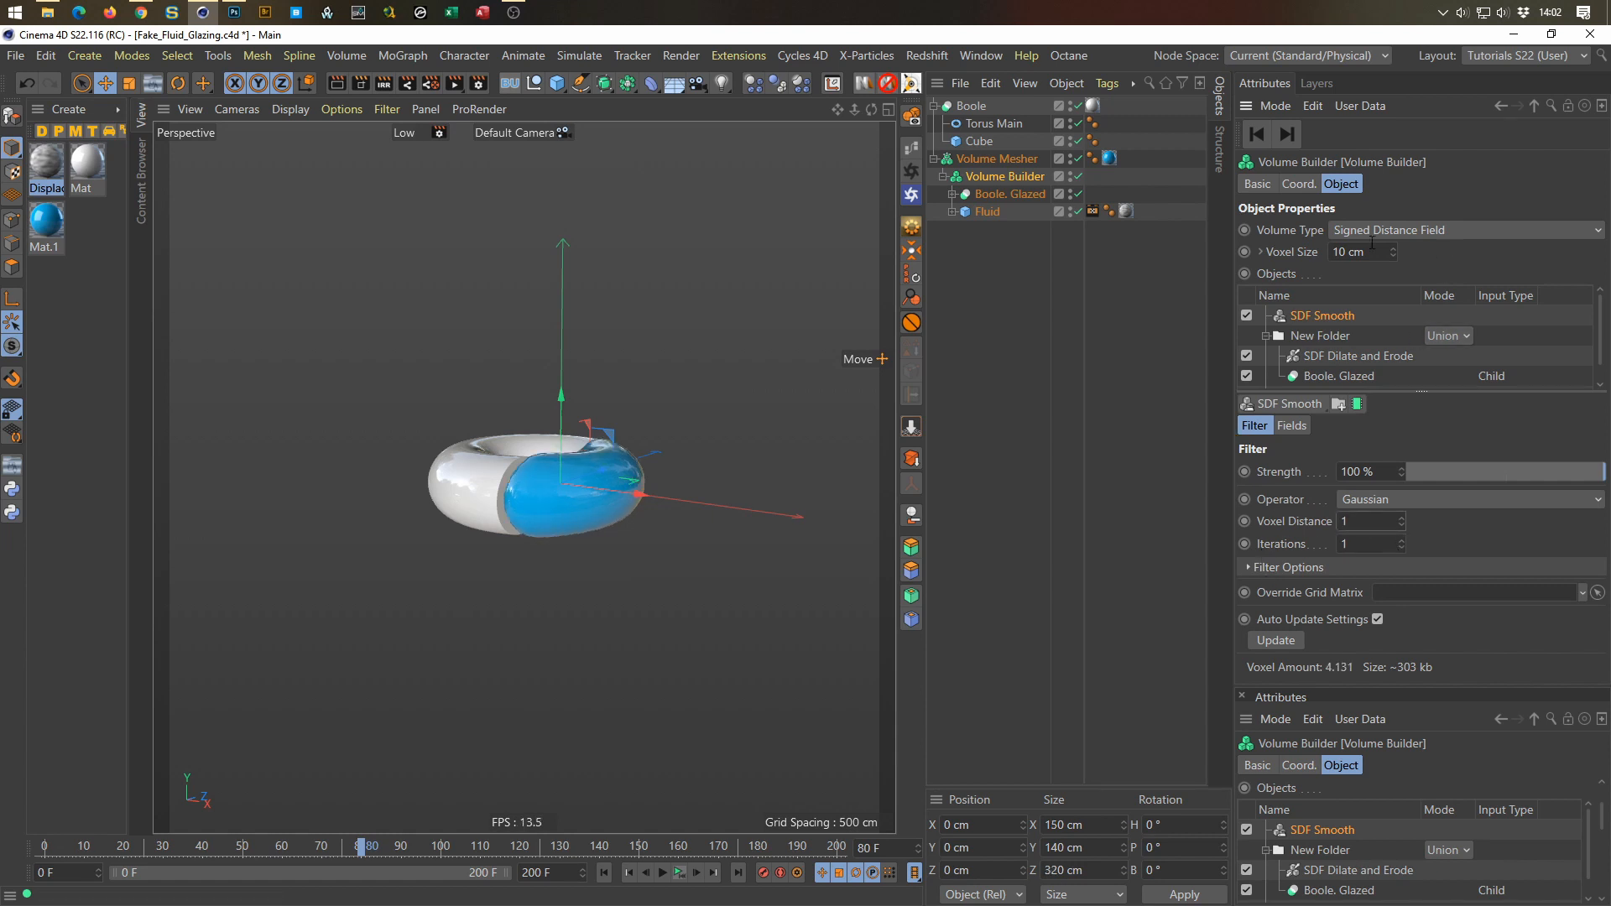
# Step: Set the Volume Builder's voxel size to 2 cm and the SDF Smooth filter's voxel distance to 2
pyautogui.click(1363, 250)
pyautogui.write('2')
pyautogui.press('Return')
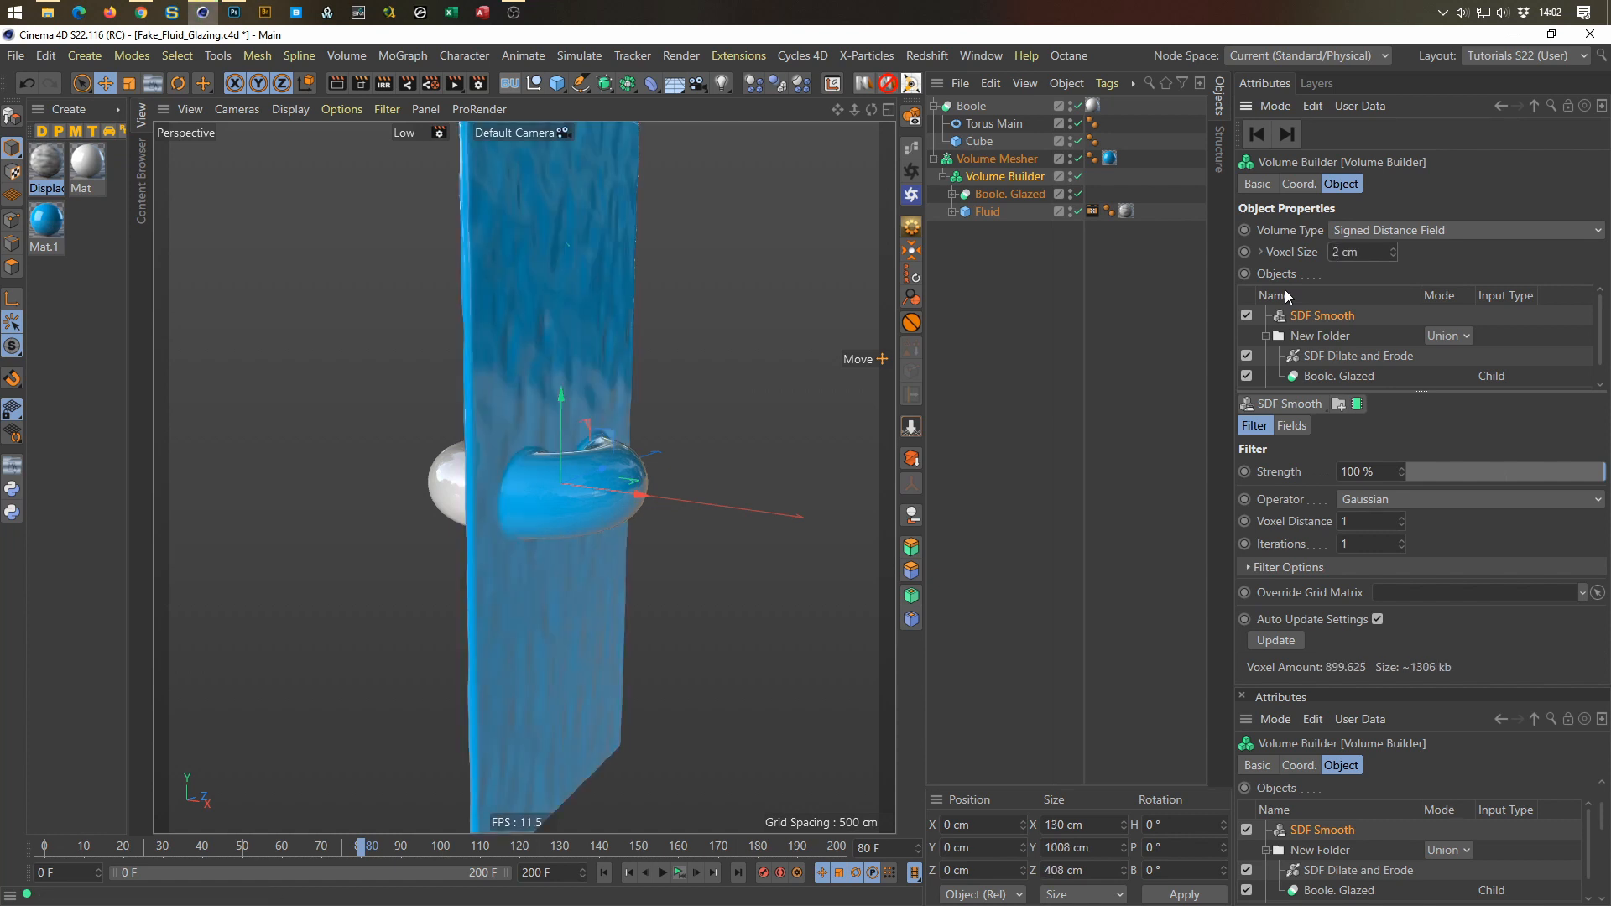
pyautogui.scroll(2, 554, 483)
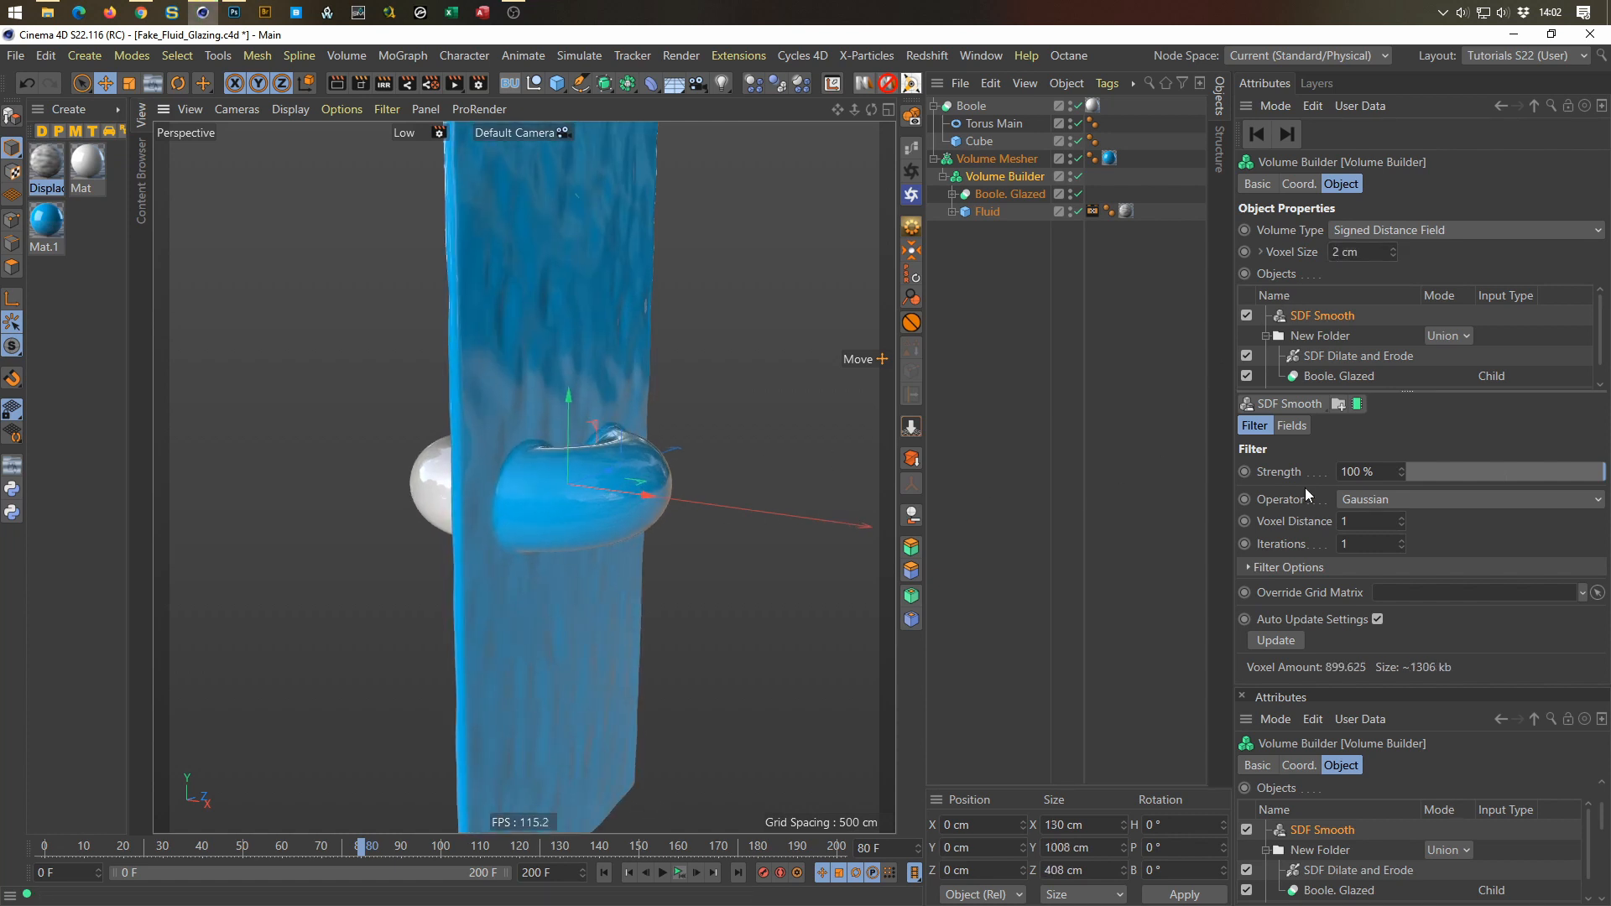
pyautogui.moveTo(1363, 521); pyautogui.dragTo(1177, 585)
pyautogui.write('2')
pyautogui.press('Return')
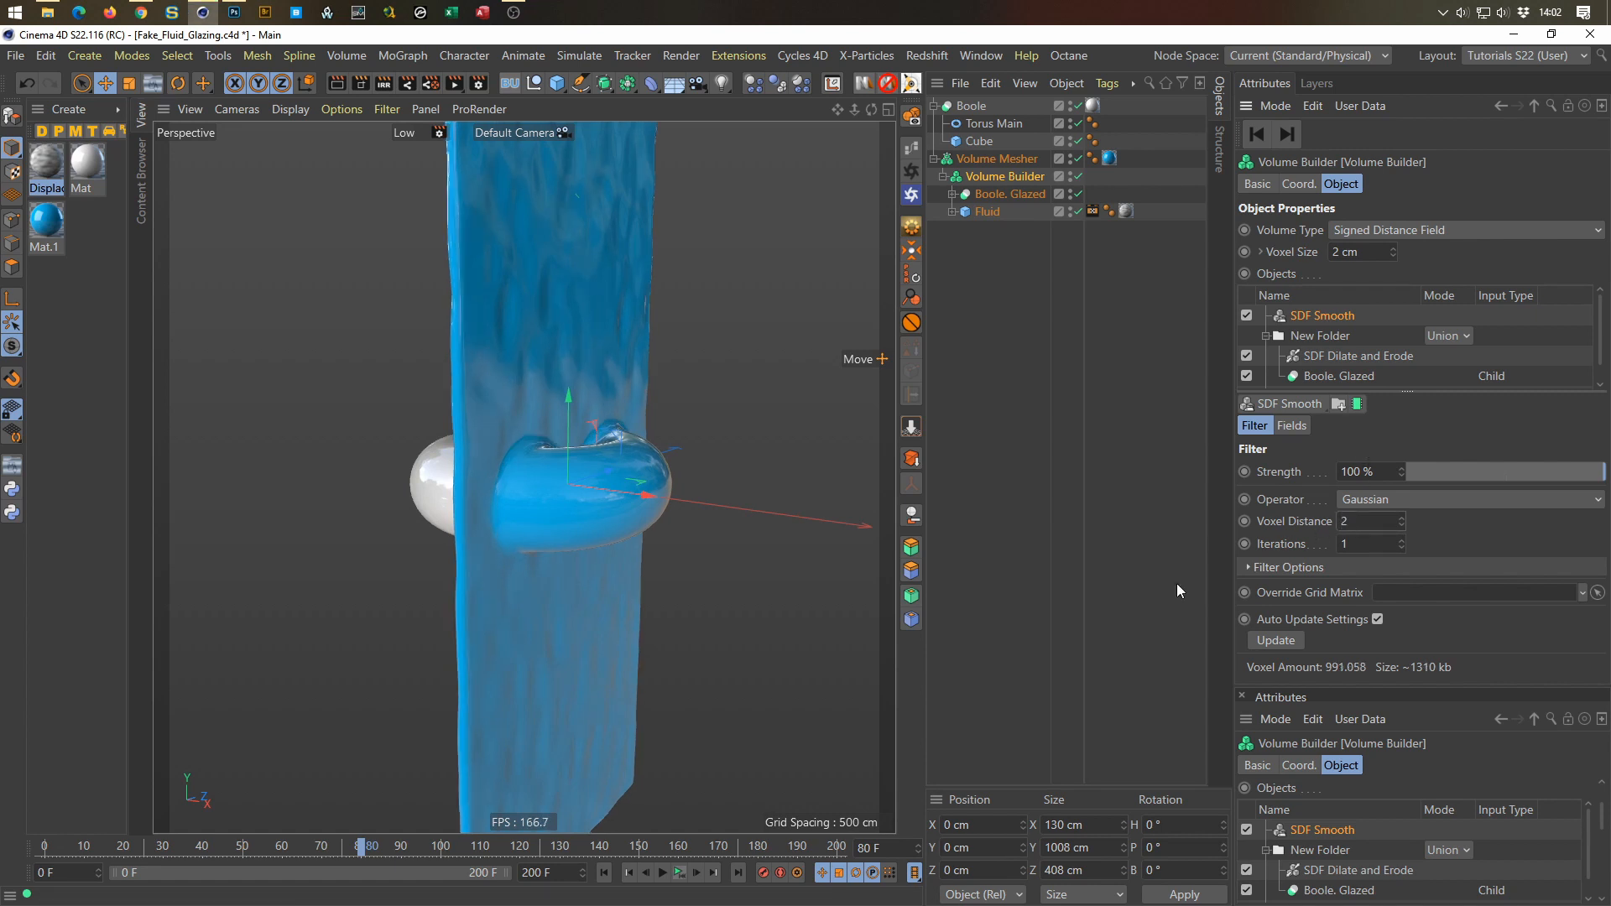
pyautogui.keyDown('alt'); pyautogui.moveTo(607, 487); pyautogui.dragTo(542, 485); pyautogui.keyUp('alt')
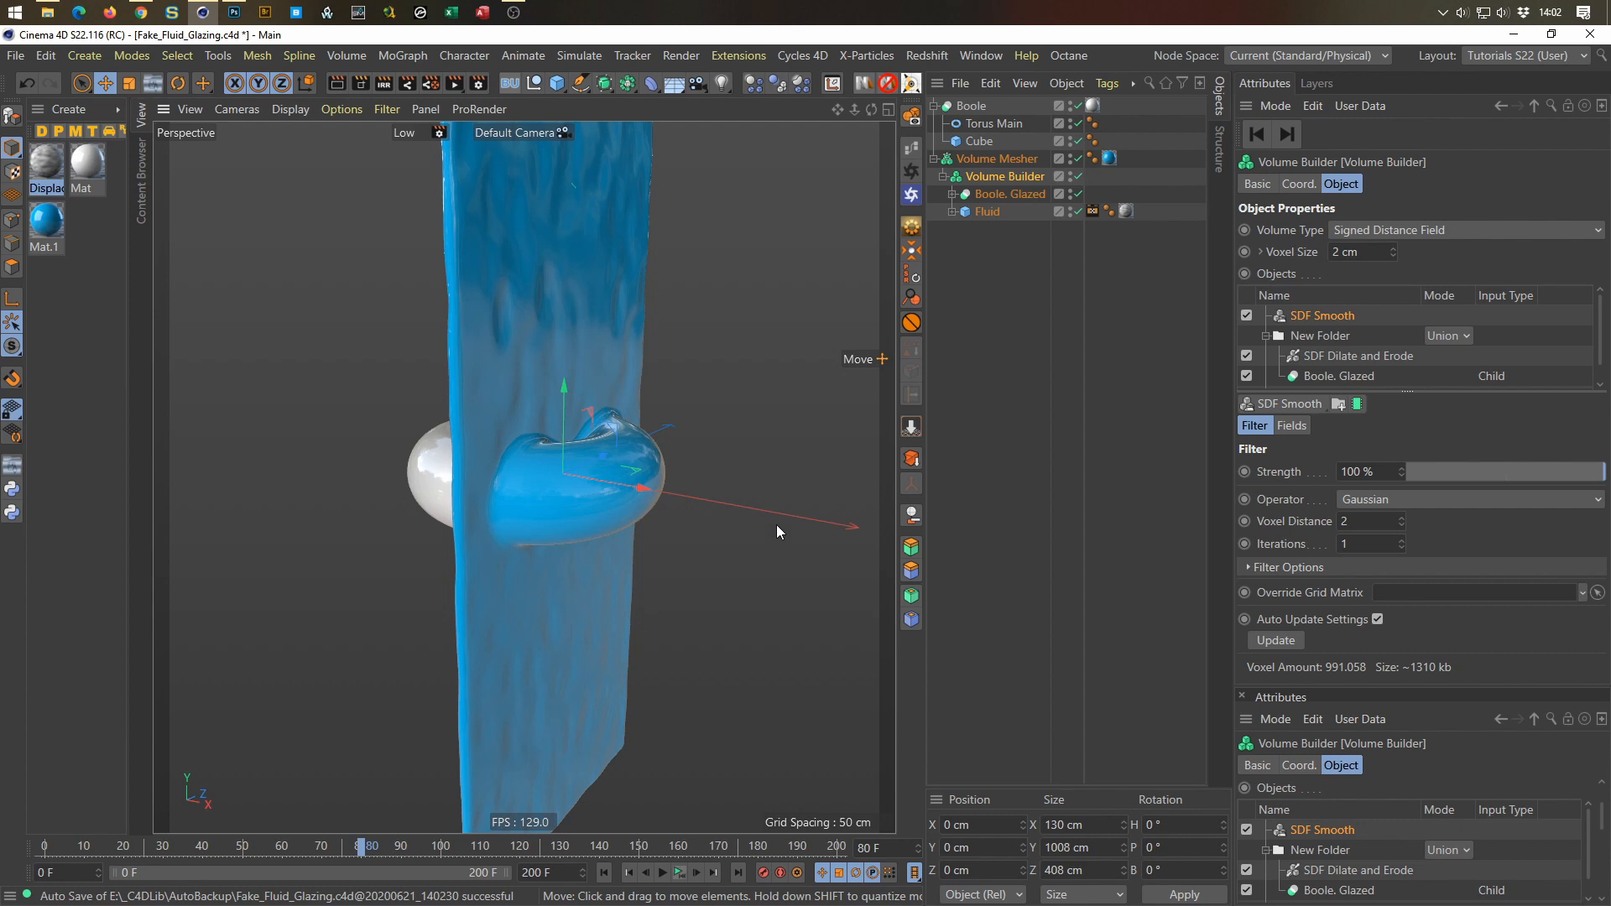
# Step: Return to frame 0 and disable the Volume Mesher and the Volume Builder
pyautogui.click(604, 873)
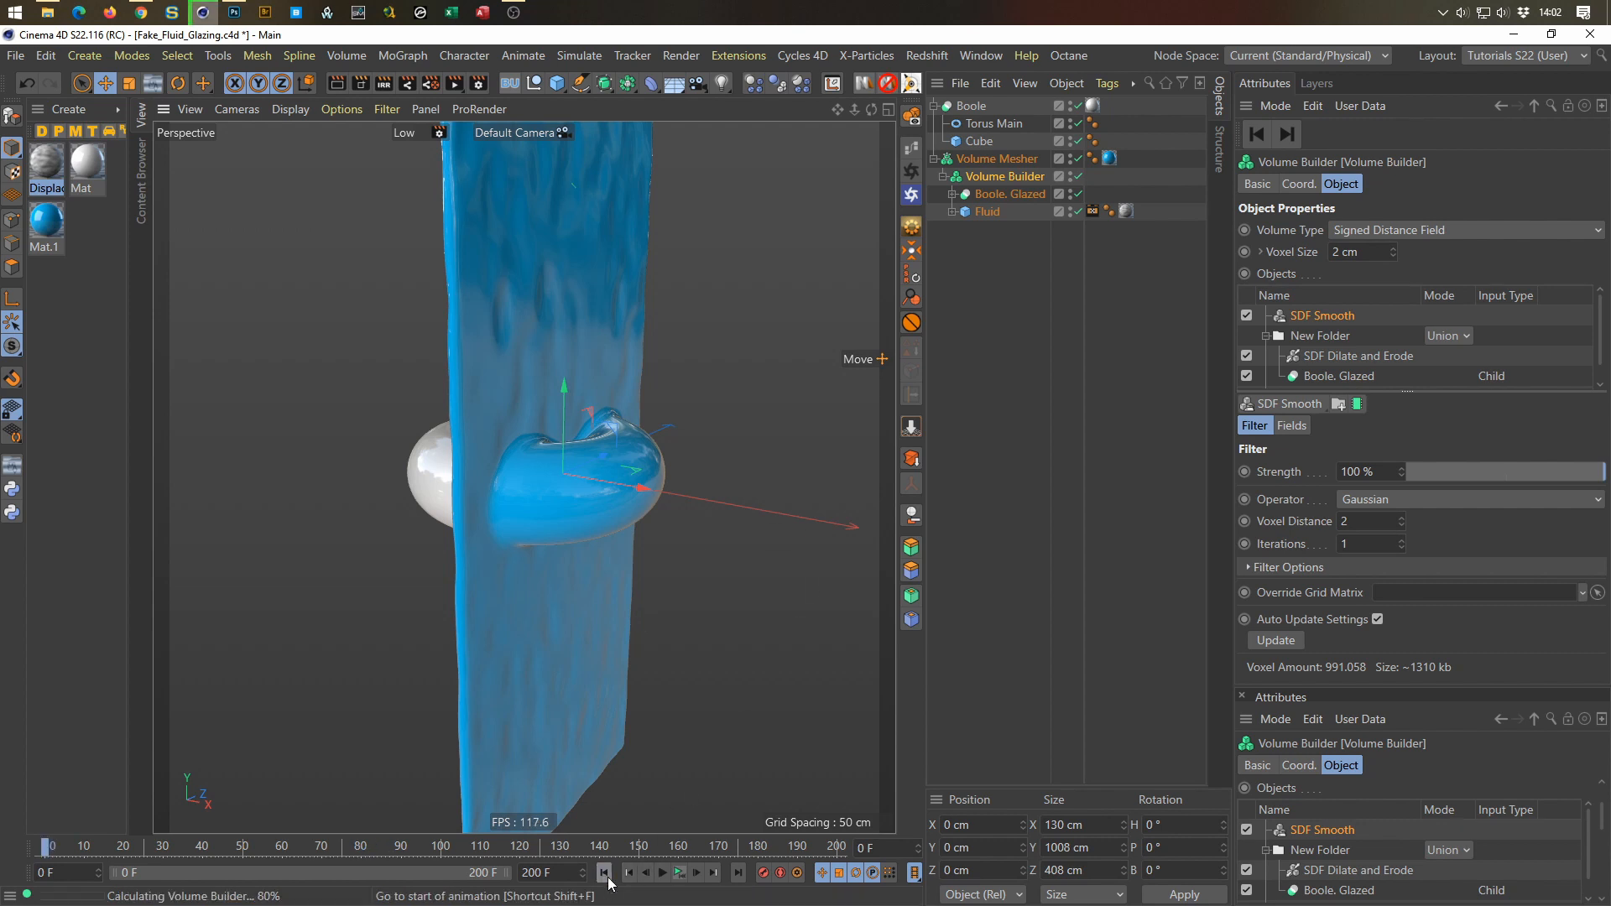
pyautogui.click(1075, 159)
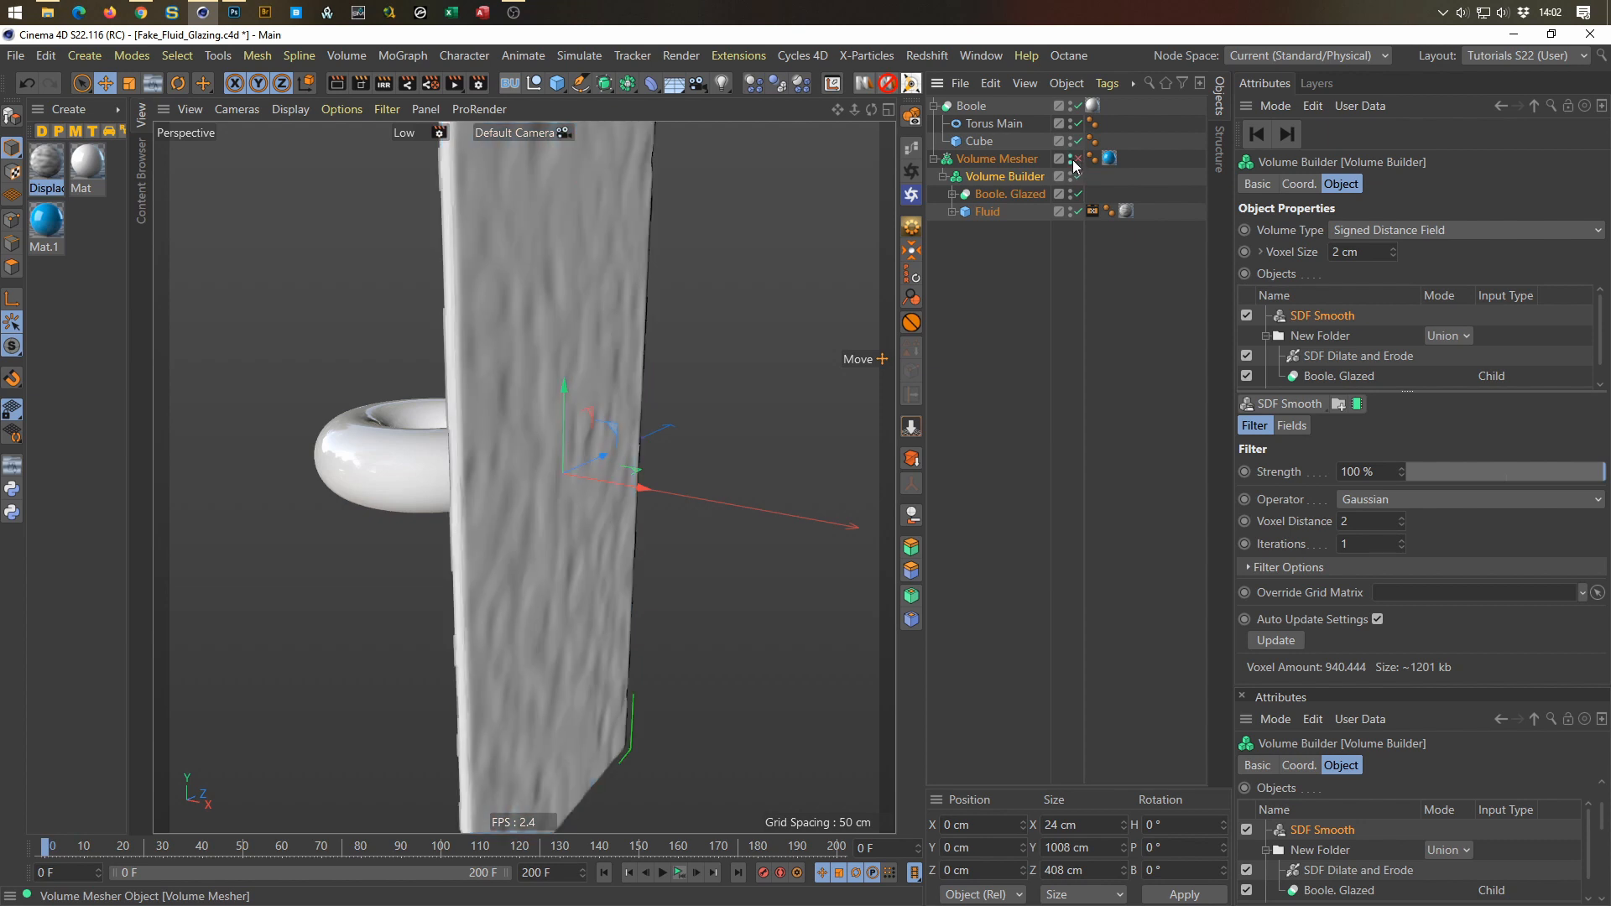
pyautogui.click(1077, 176)
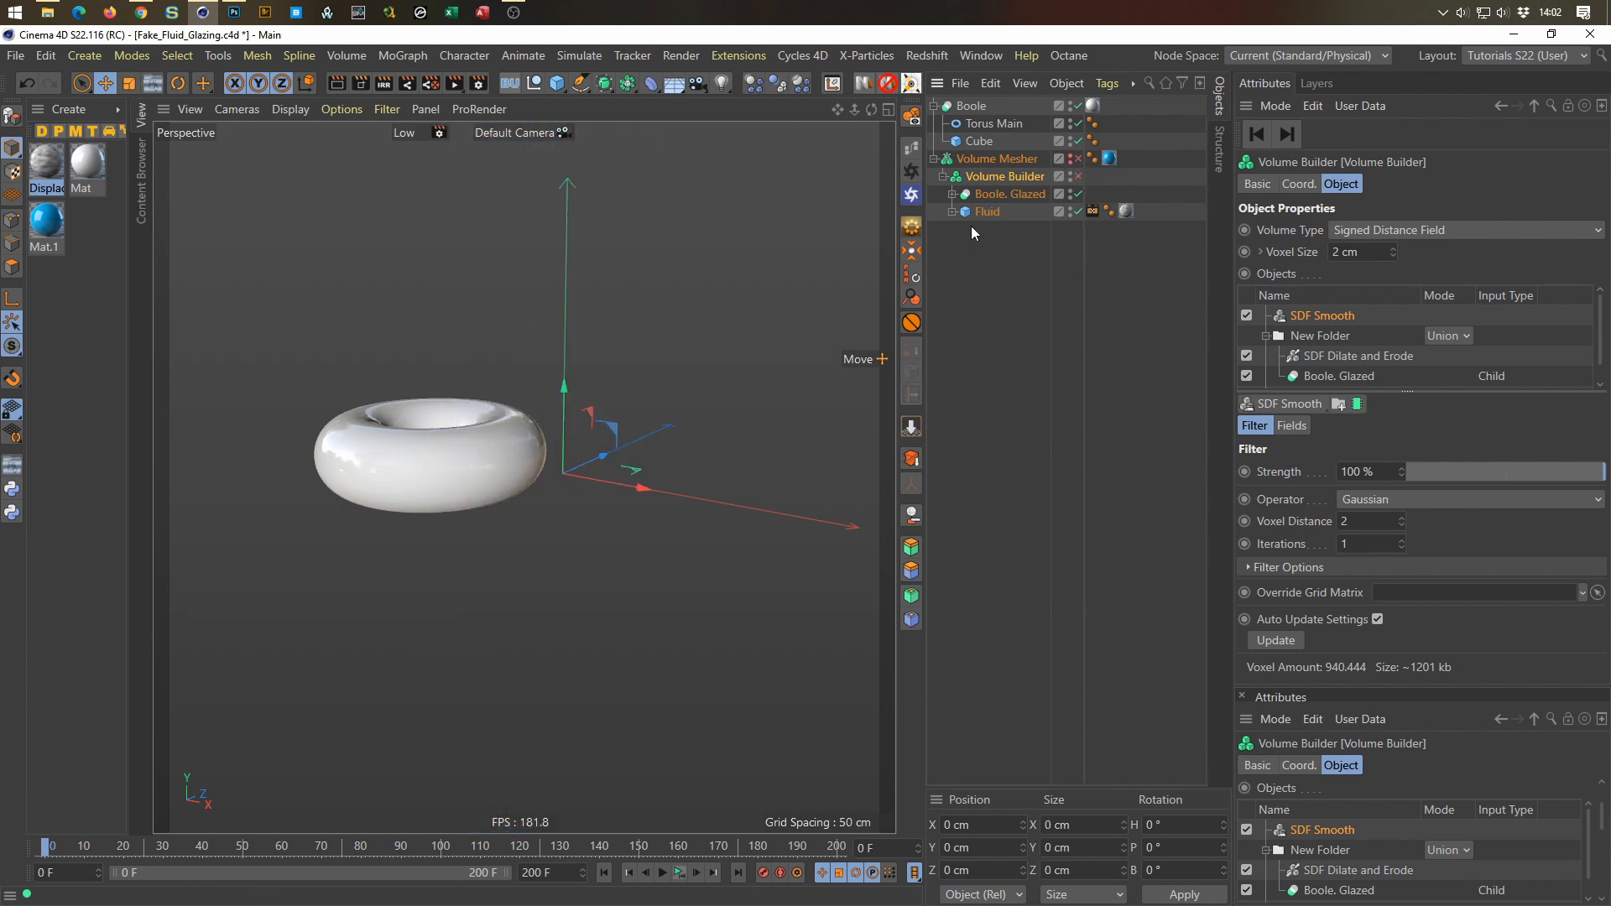
# Step: Duplicate Torus Main out of the Boole to the end of the hierarchy and lower the copy about 108 cm along Y
pyautogui.click(979, 122)
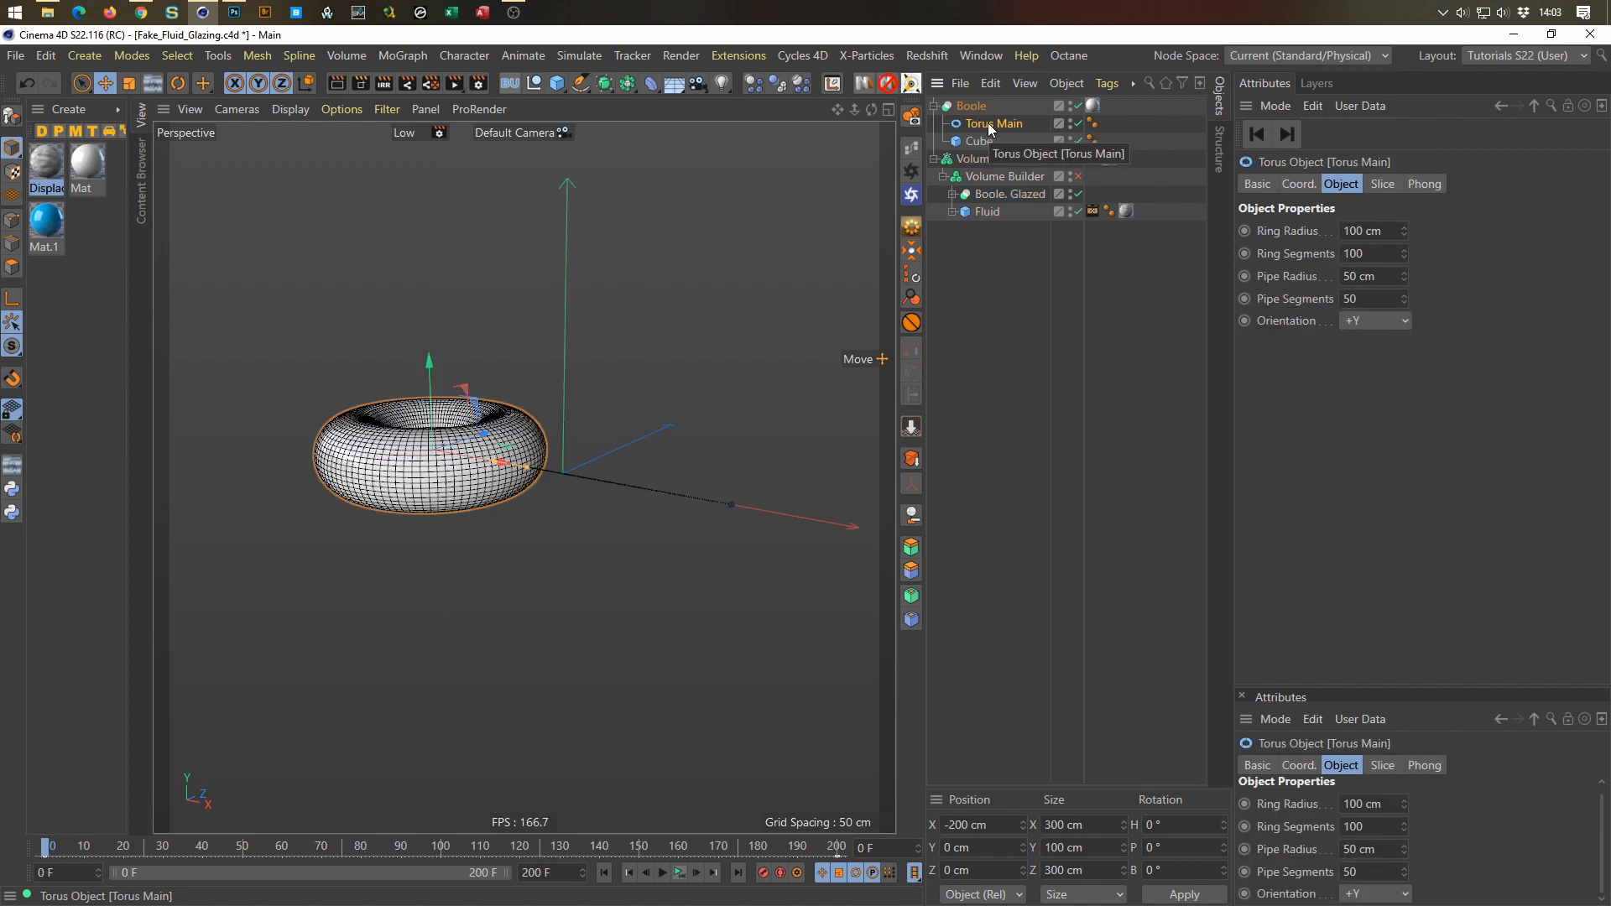
pyautogui.click(935, 107)
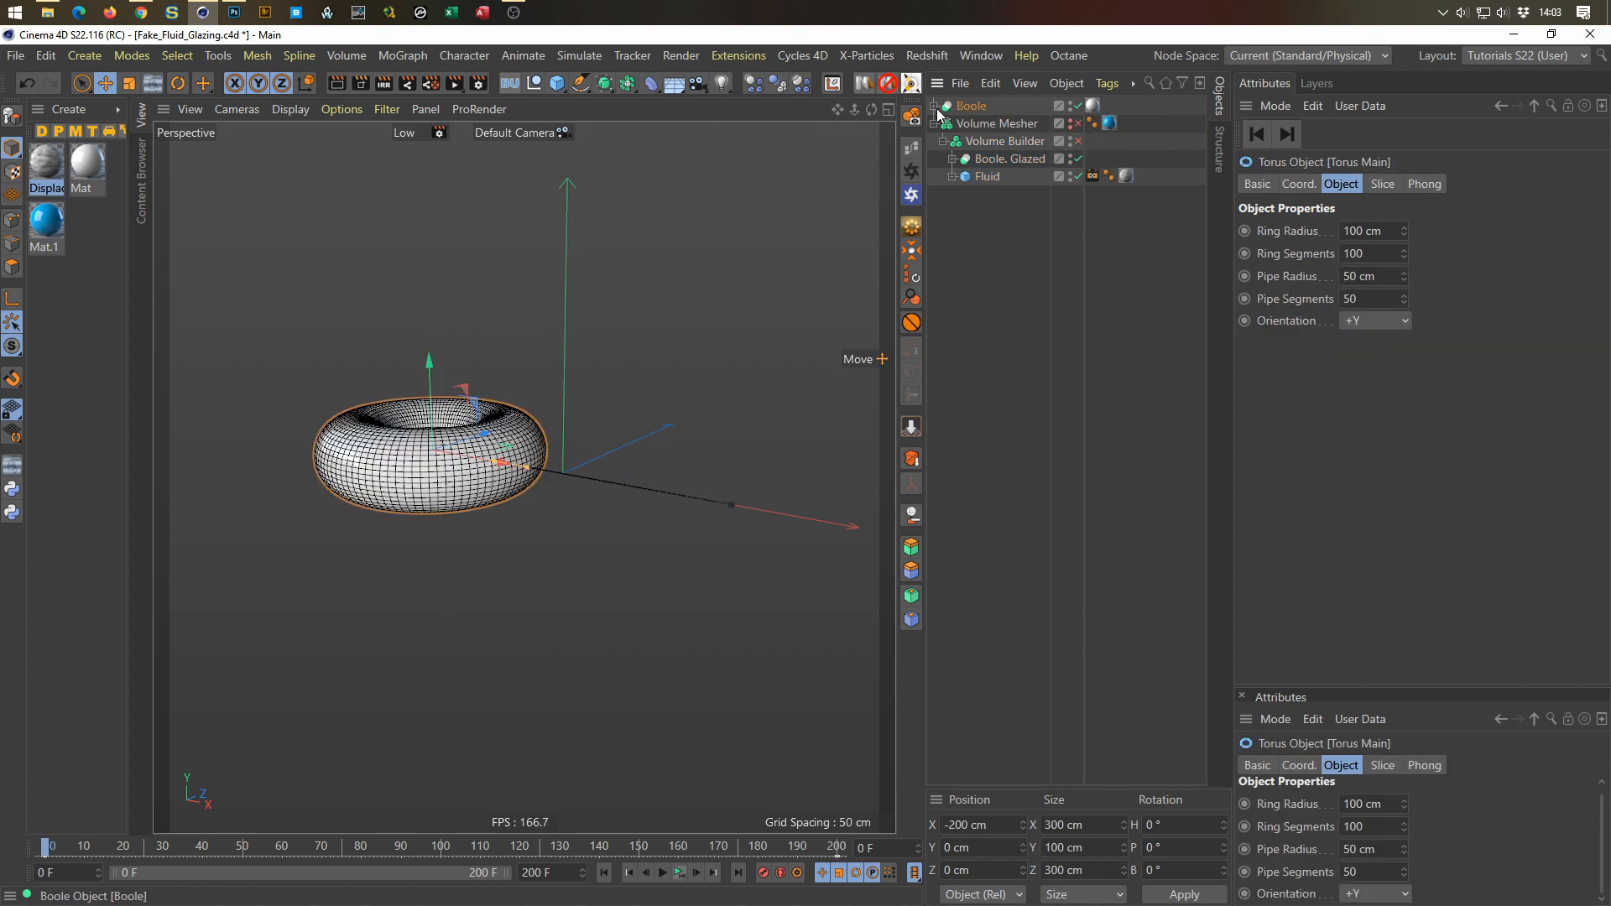
pyautogui.click(935, 108)
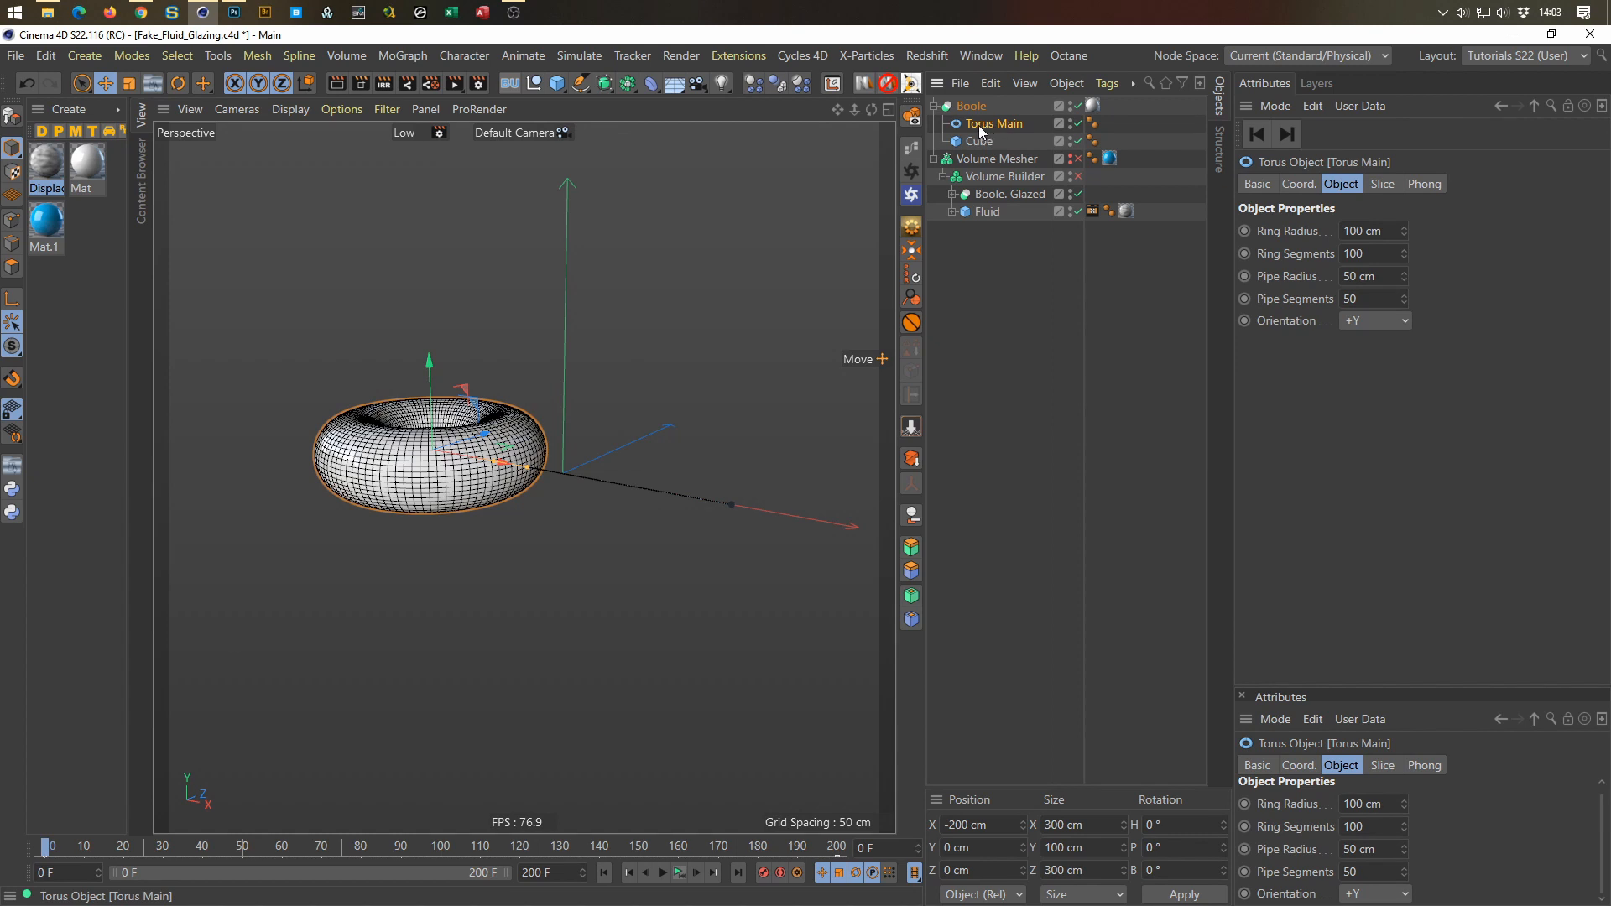
pyautogui.keyDown('ctrl'); pyautogui.moveTo(977, 299); pyautogui.dragTo(979, 300); pyautogui.keyUp('ctrl')
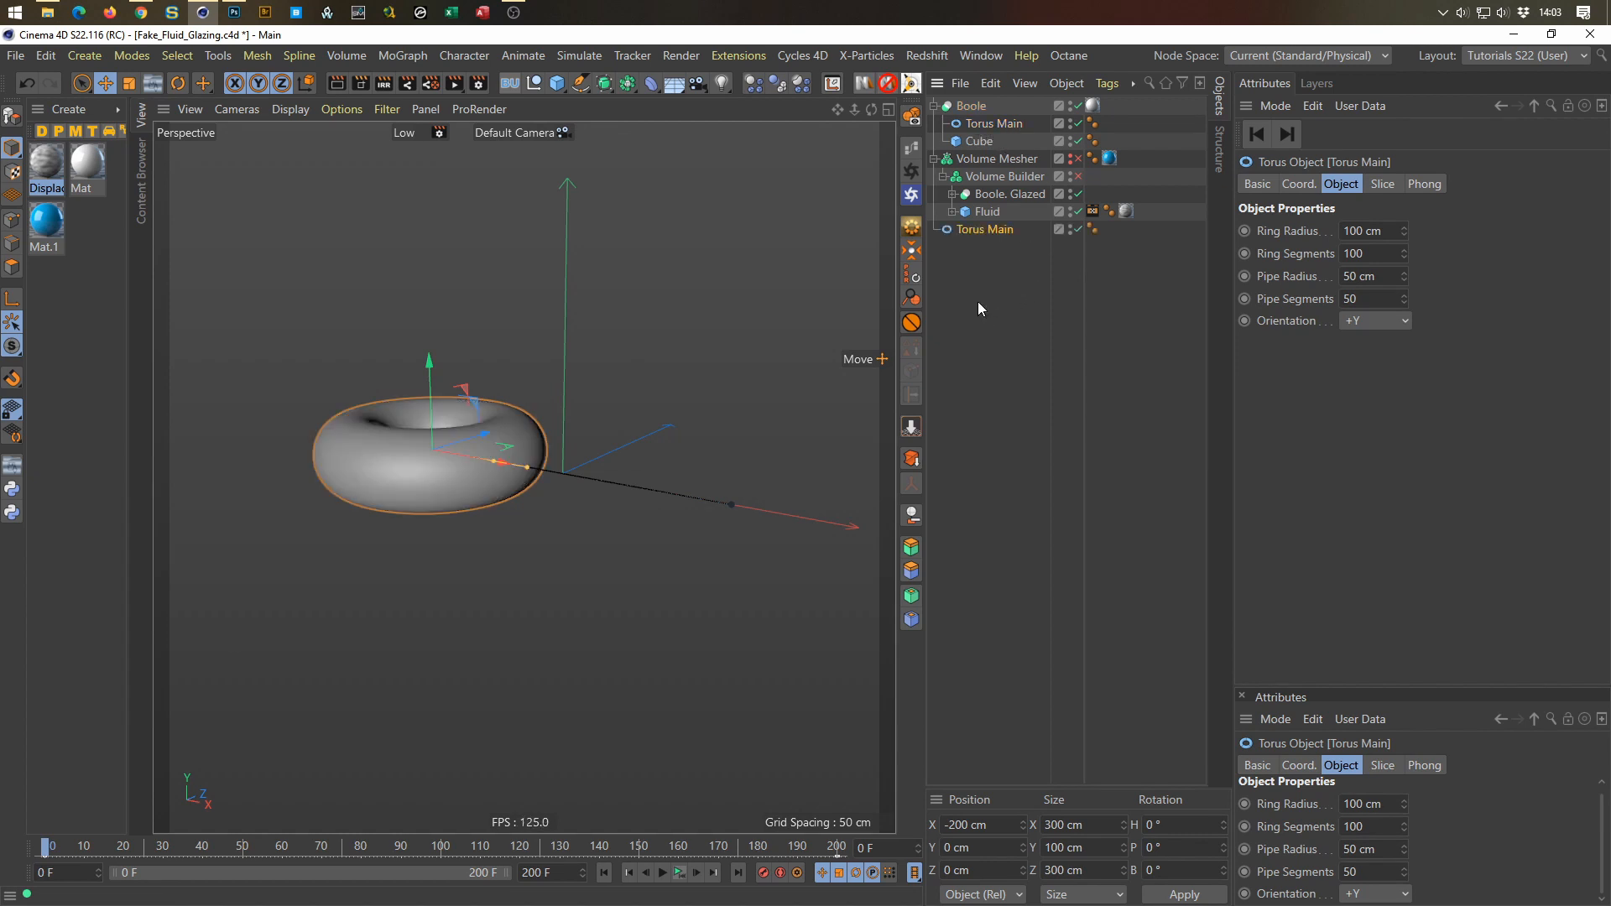
pyautogui.moveTo(431, 359); pyautogui.dragTo(419, 441)
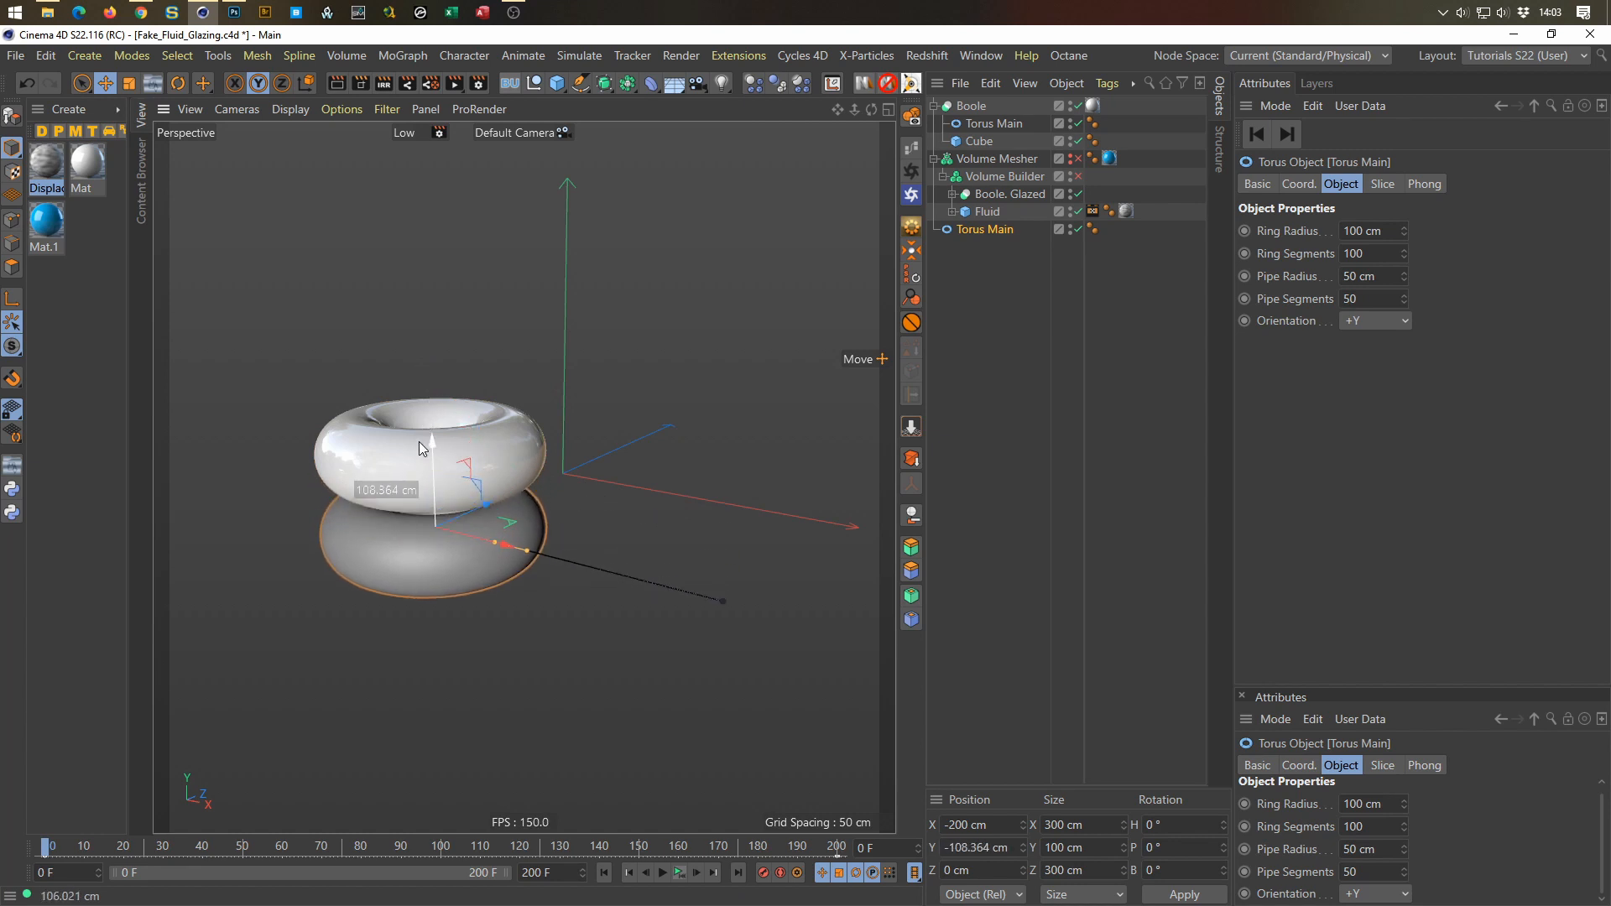
# Step: Make the lower Torus Main copy editable, stretch it along Y to about 259 cm, and lower it to Y about -178 cm
pyautogui.moveTo(420, 442); pyautogui.dragTo(419, 441)
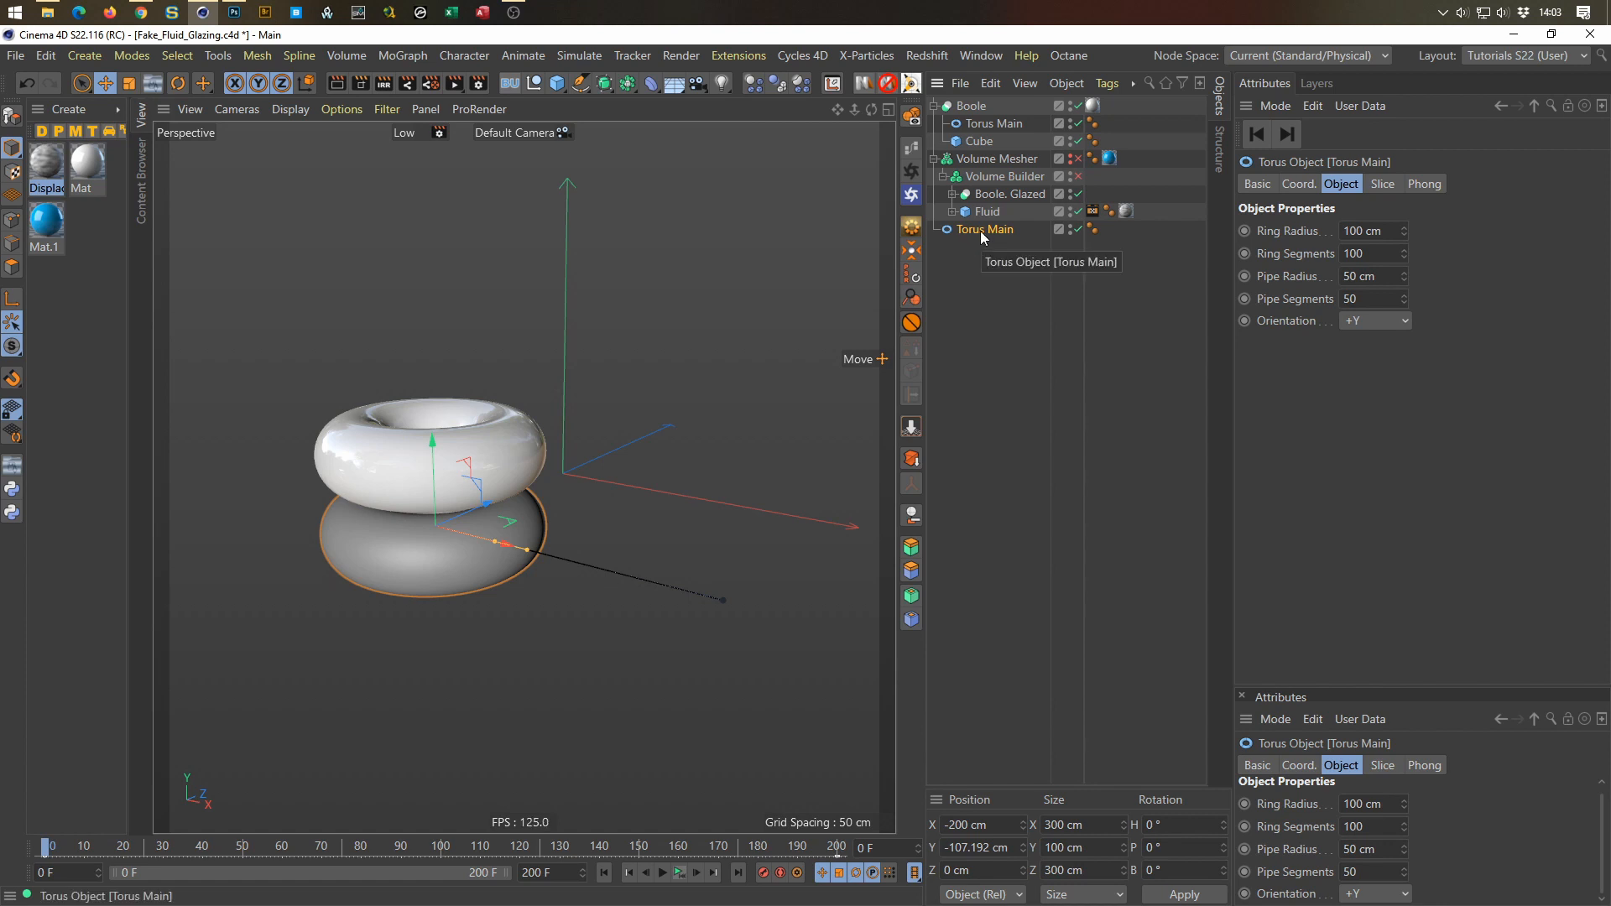
pyautogui.press('c')
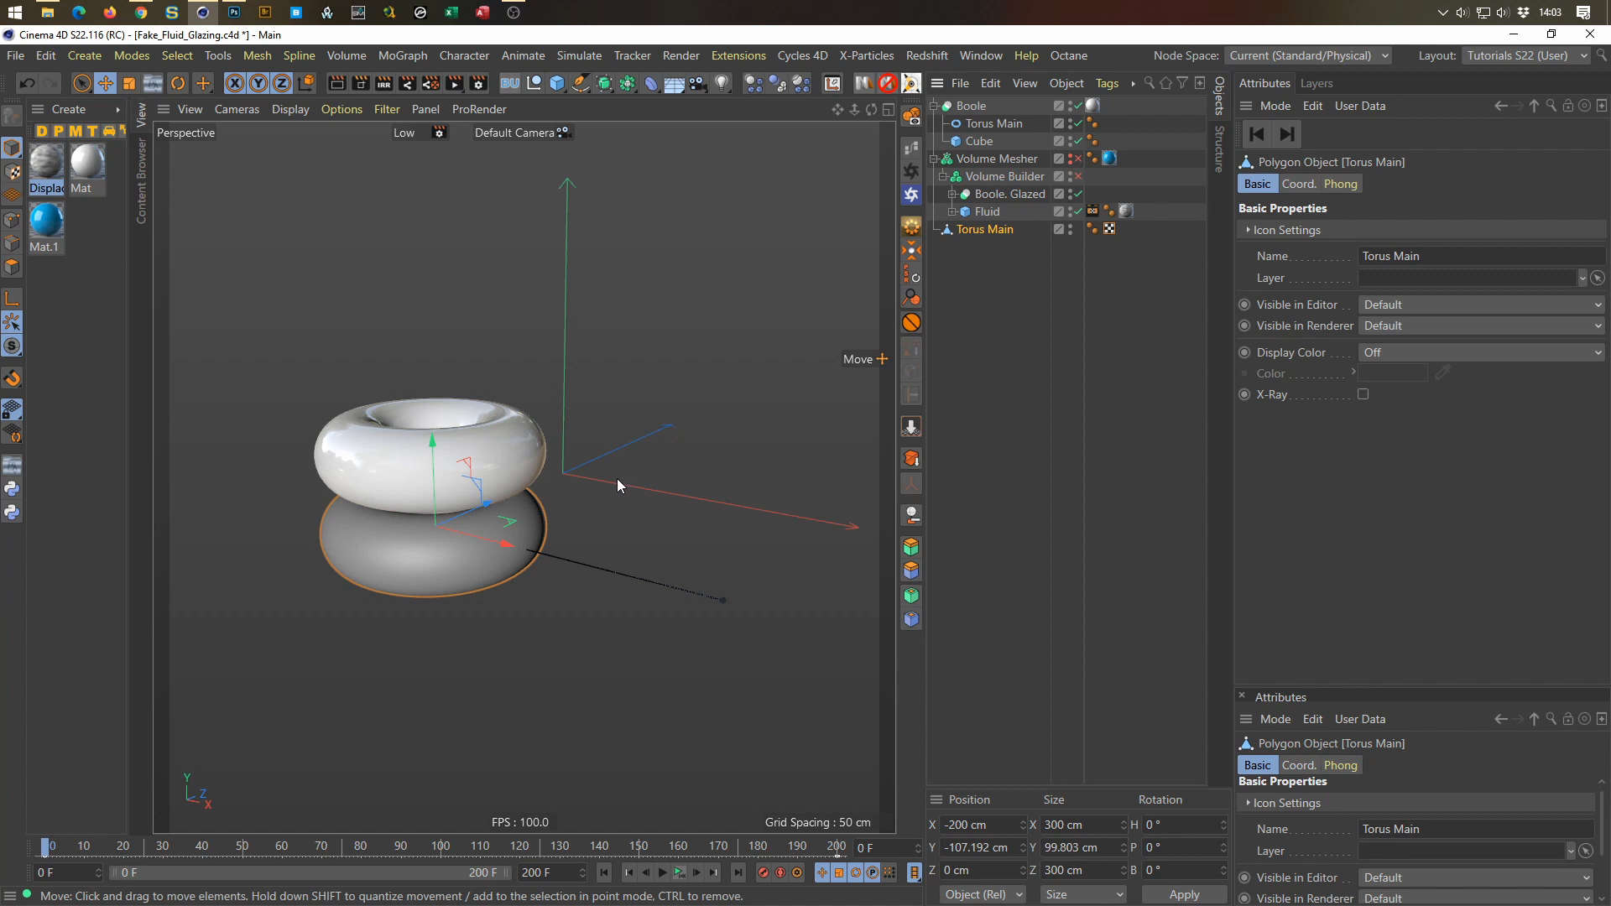
pyautogui.press('t')
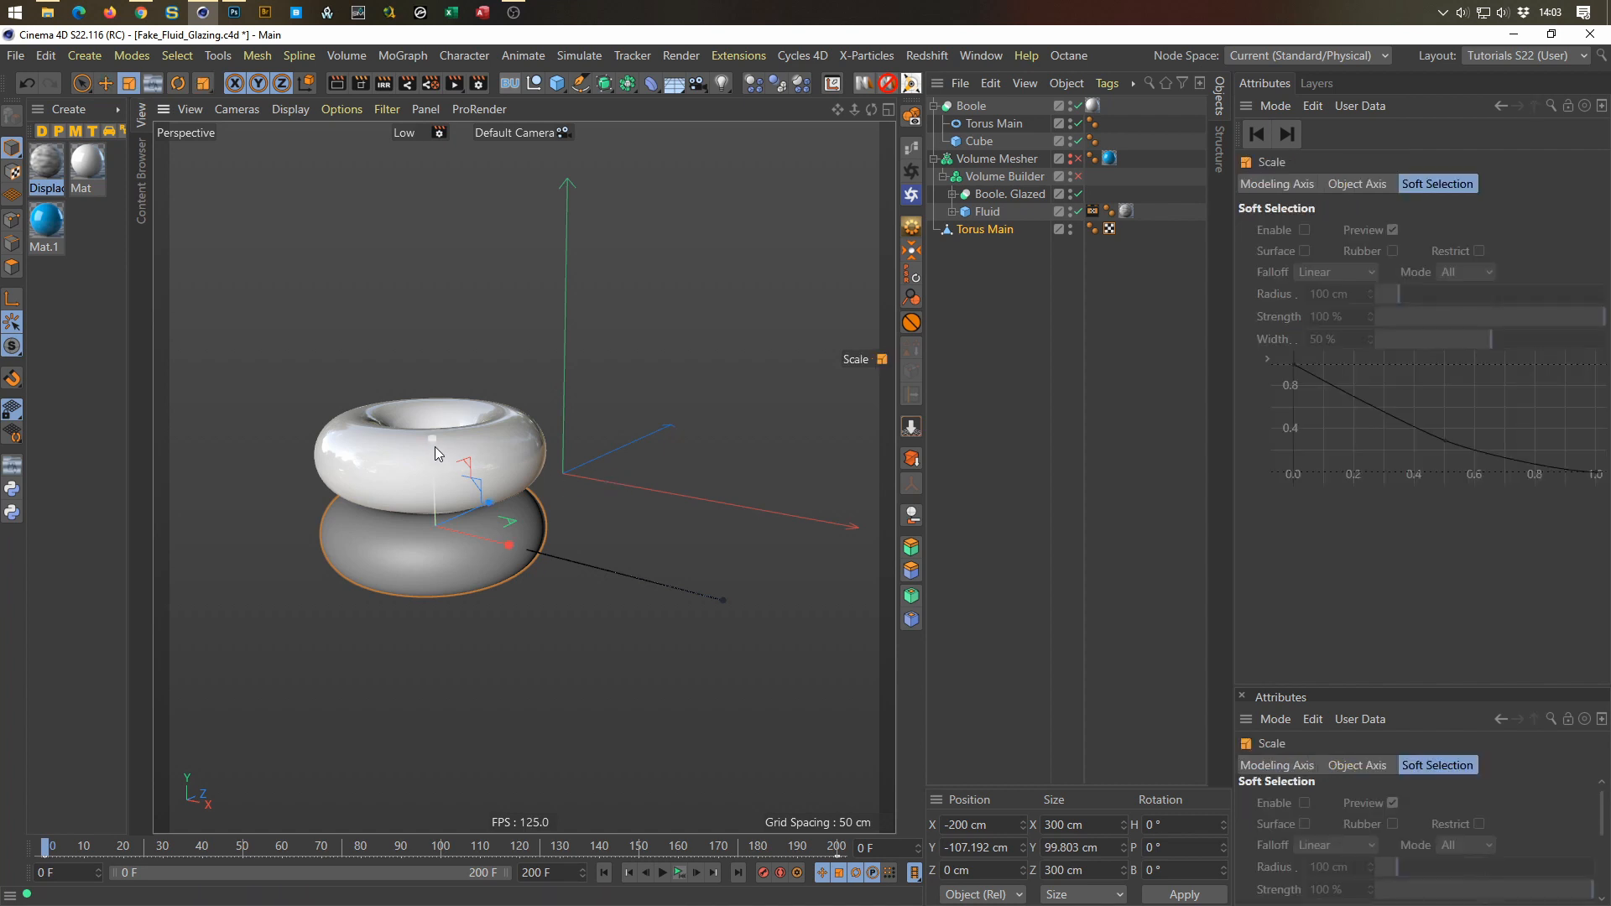
pyautogui.moveTo(431, 444); pyautogui.dragTo(460, 298)
pyautogui.press('e')
pyautogui.moveTo(433, 440); pyautogui.dragTo(451, 541)
pyautogui.keyDown('alt'); pyautogui.moveTo(451, 541); pyautogui.dragTo(456, 461); pyautogui.keyUp('alt')
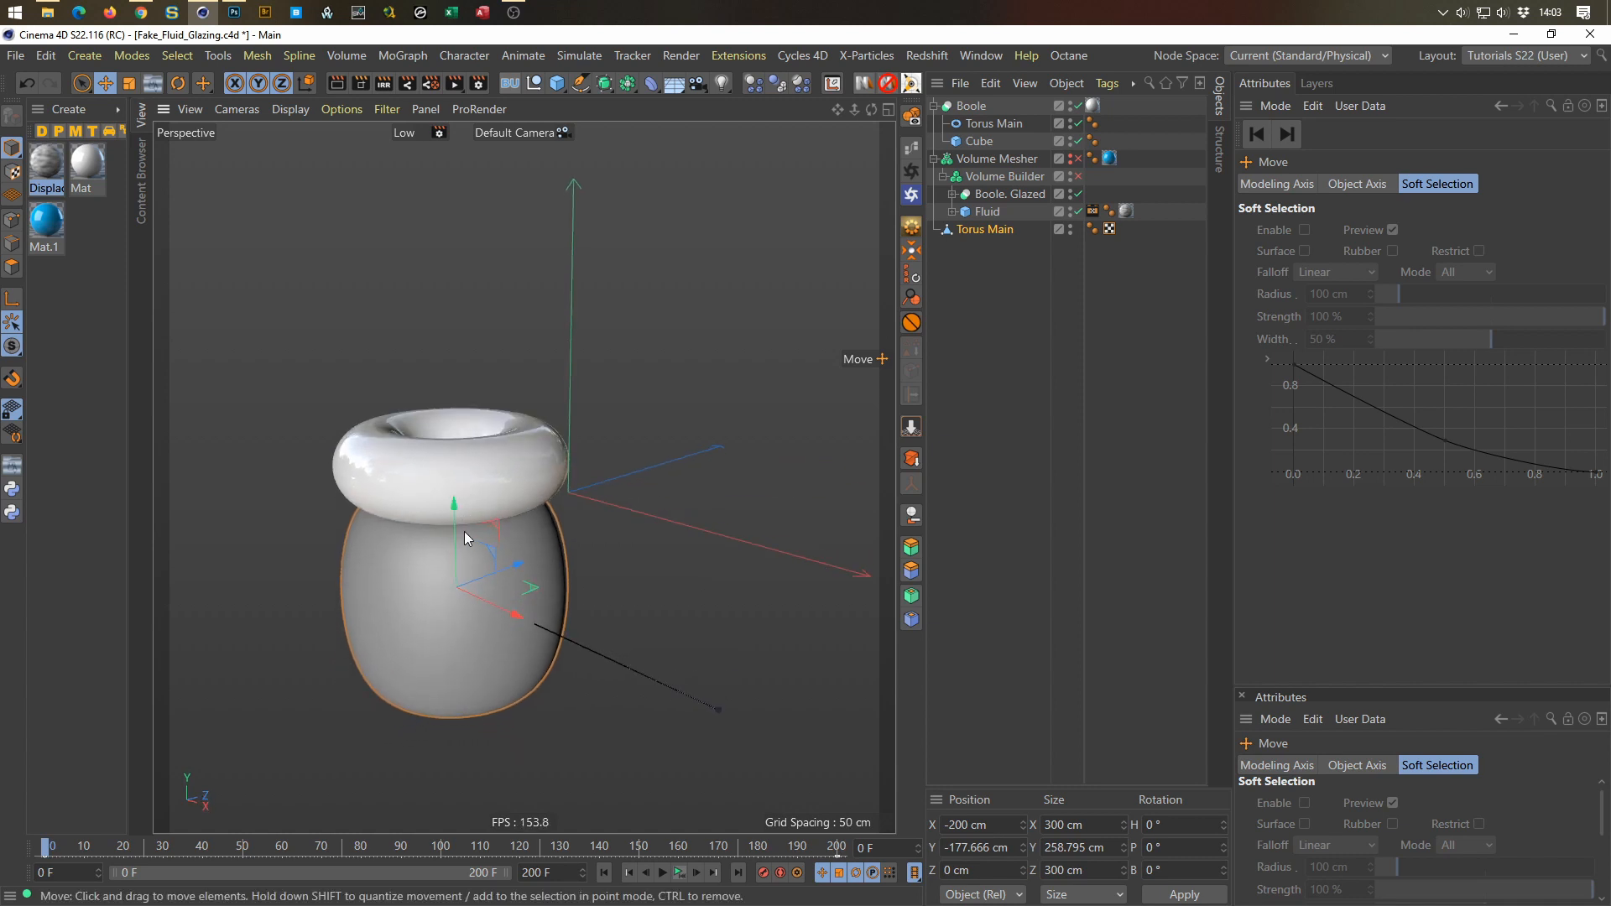
# Step: Add a Taper deformer as a child of the stretched Torus Main copy
pyautogui.click(976, 231)
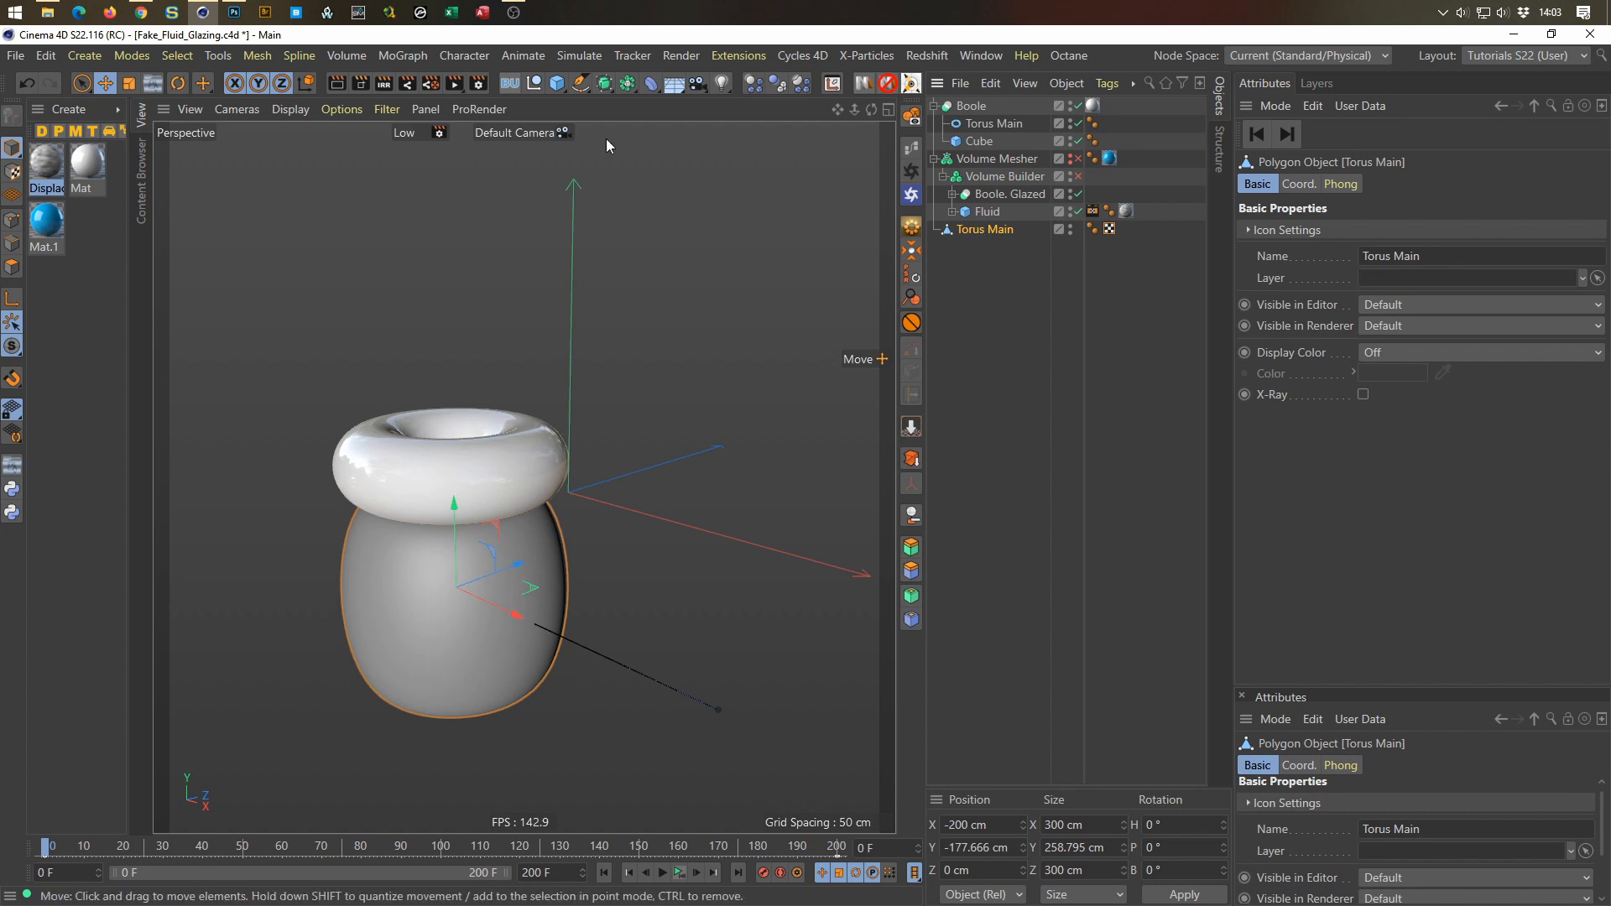
pyautogui.click(650, 83)
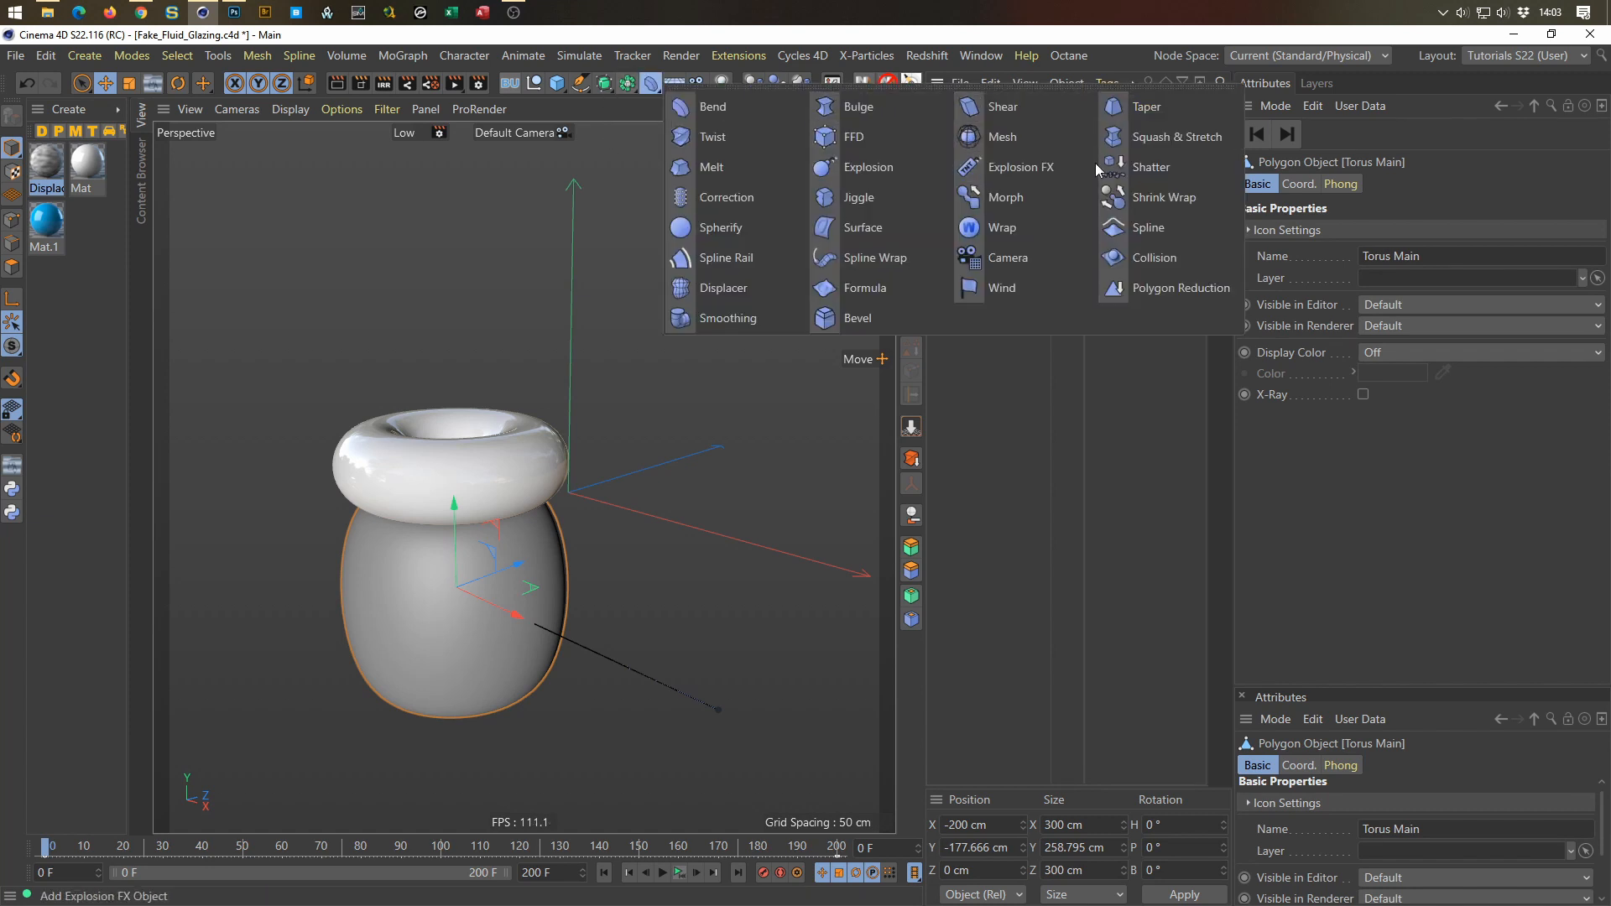
pyautogui.keyDown('shift'); pyautogui.click(1158, 104); pyautogui.keyUp('shift')
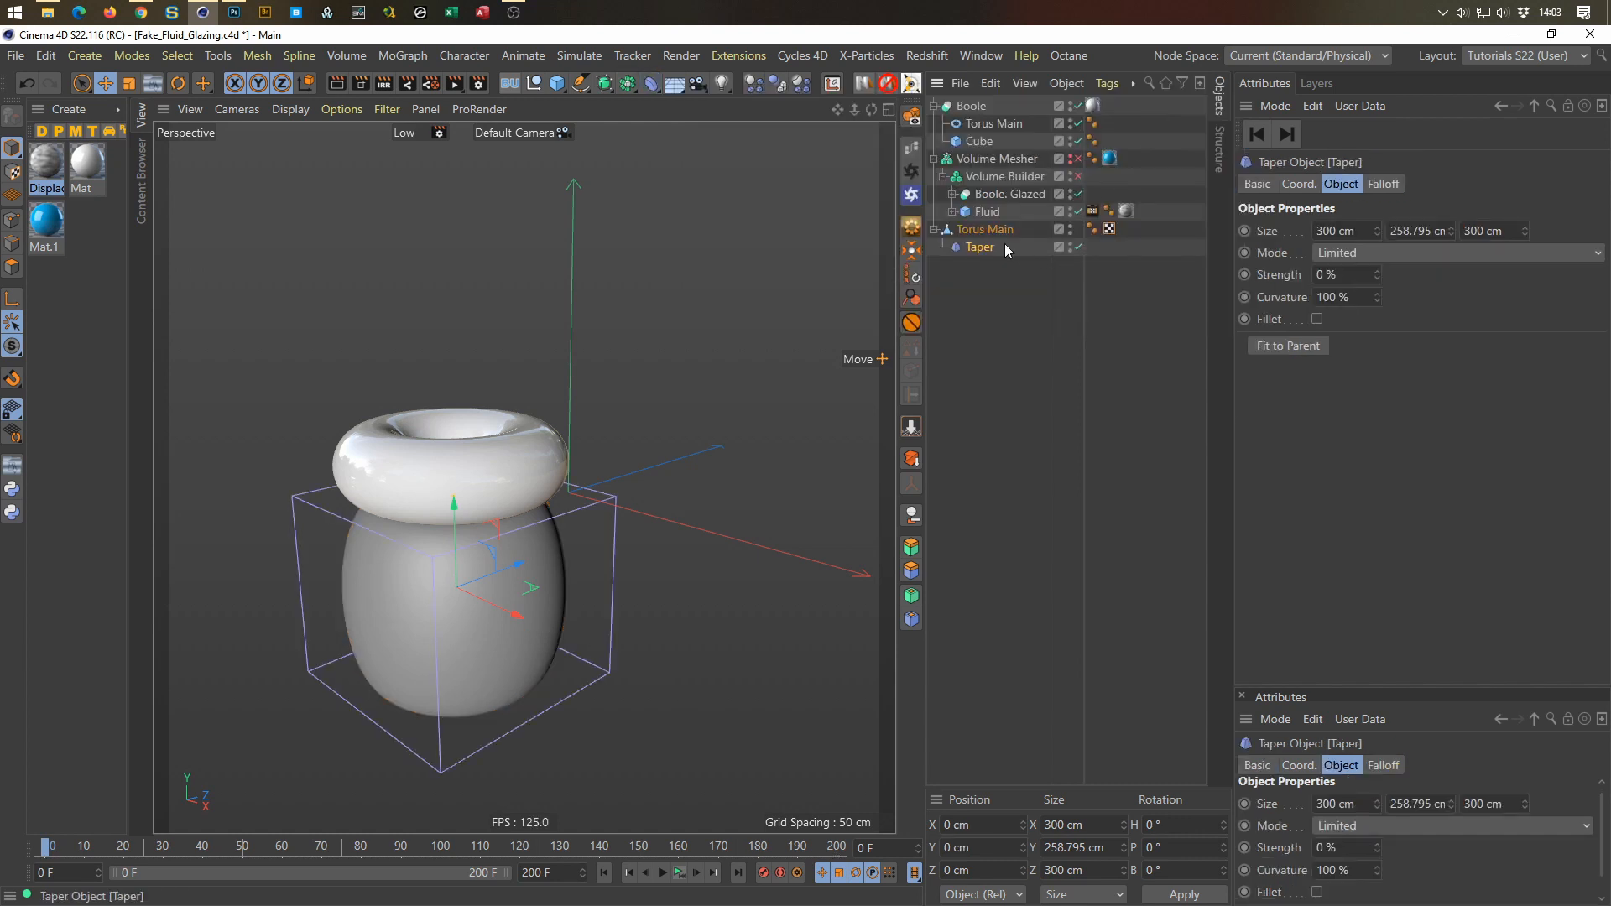
# Step: Rename the stretched Torus Main copy as Fluid Hole and save the project
pyautogui.doubleClick(981, 231)
pyautogui.write('Fluid H')
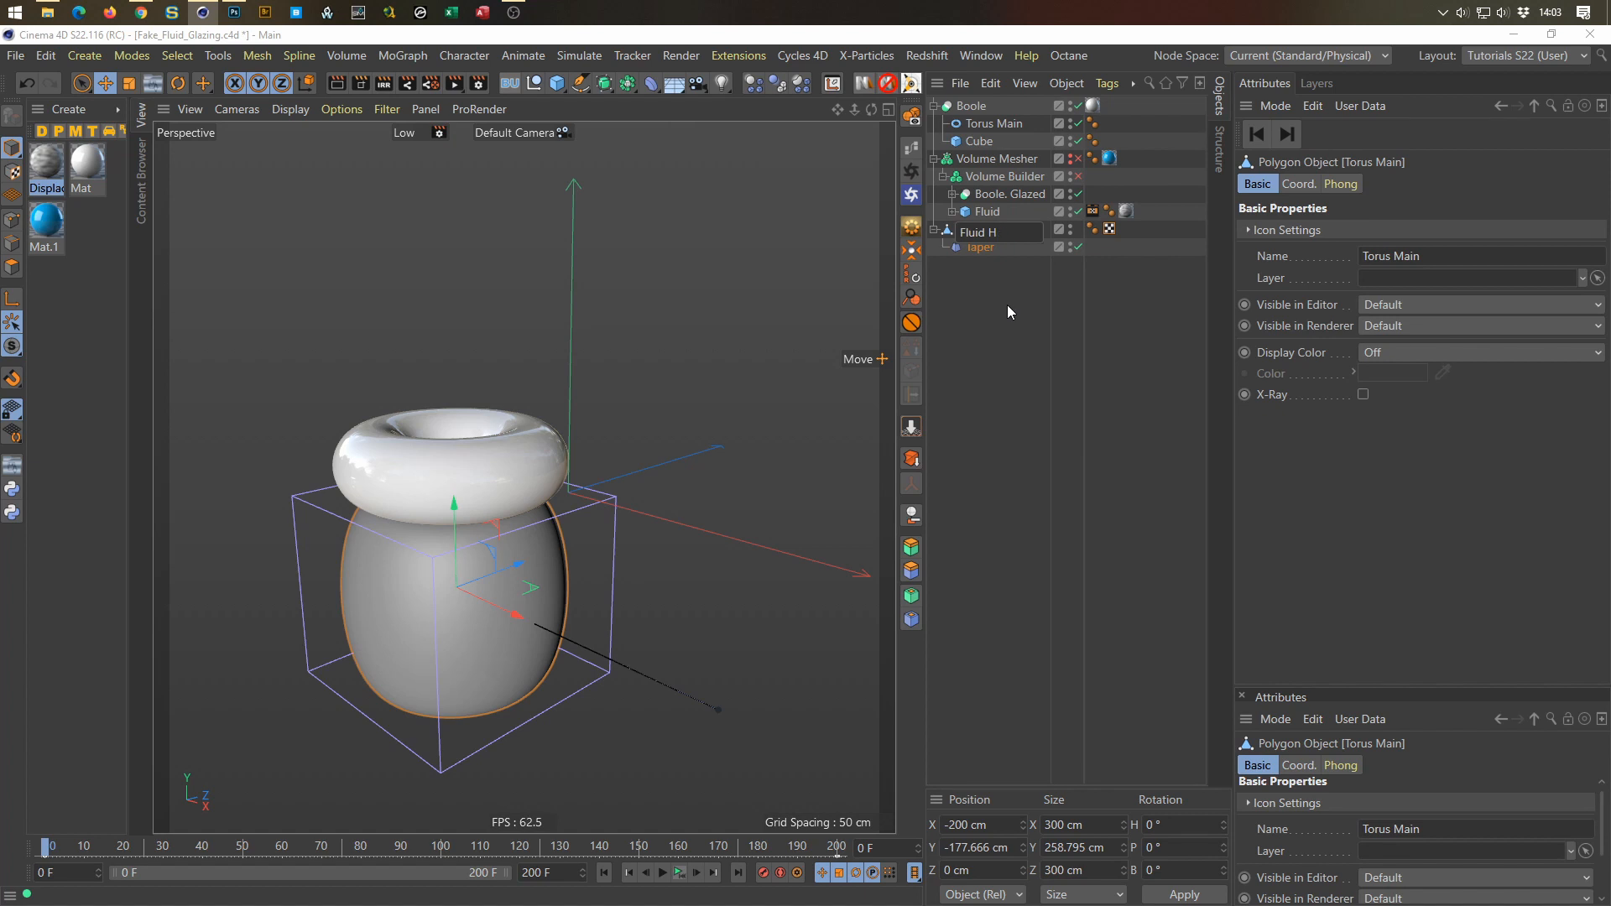
pyautogui.write('olde')
pyautogui.press('BackSpace')
pyautogui.press('BackSpace')
pyautogui.write('e')
pyautogui.press('Return')
pyautogui.hotkey('ctrl', 's')
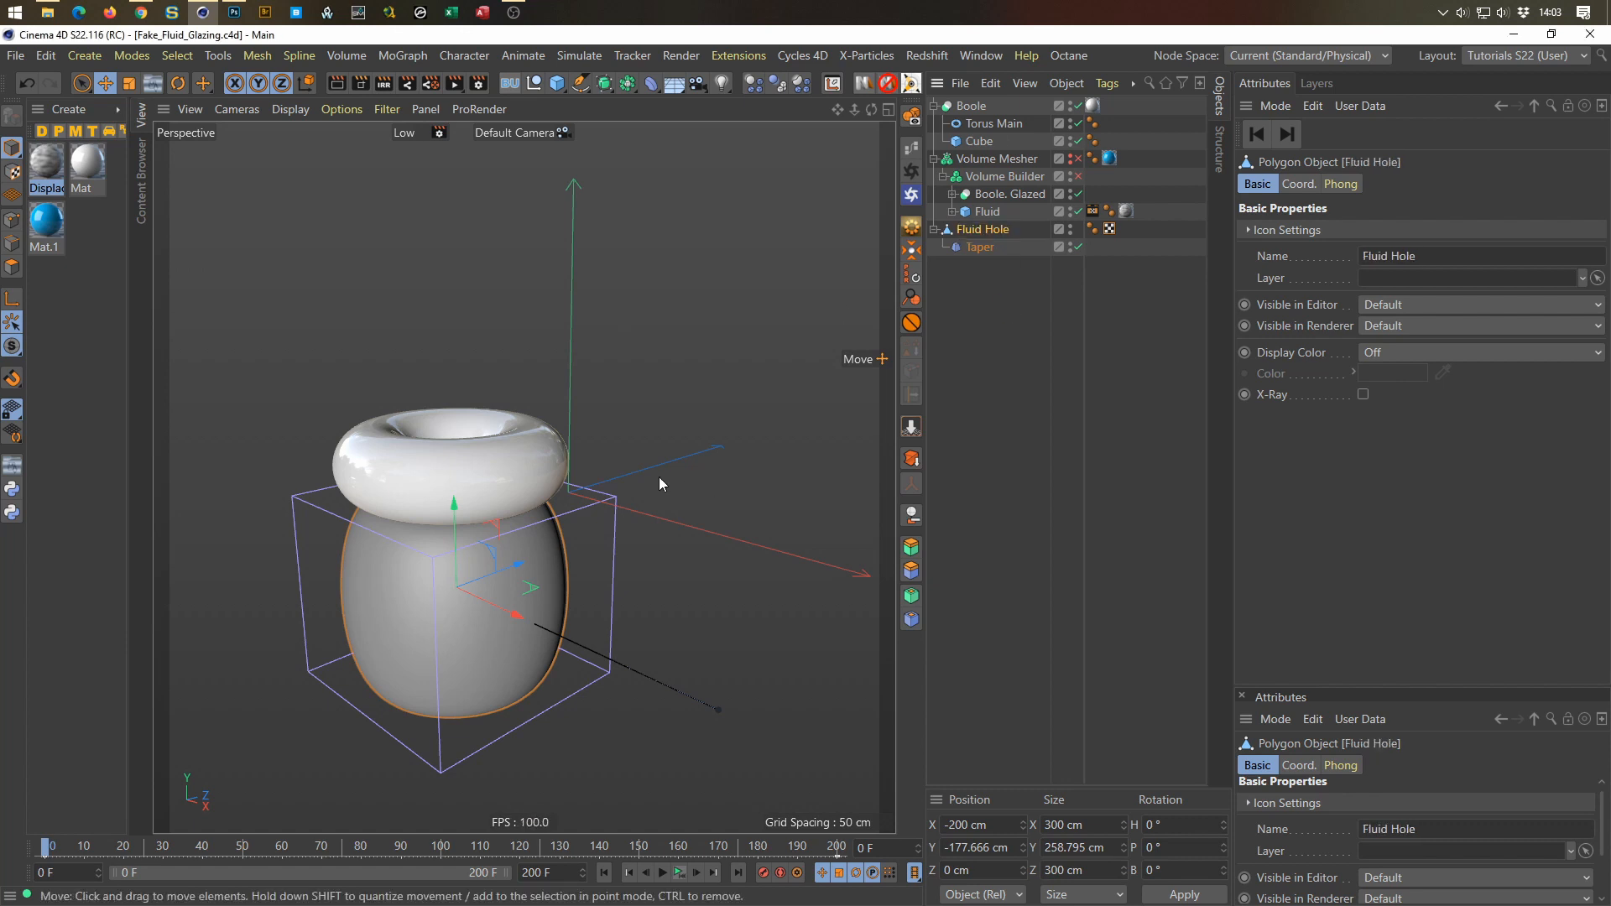
pyautogui.press('r')
pyautogui.moveTo(483, 556); pyautogui.dragTo(485, 622)
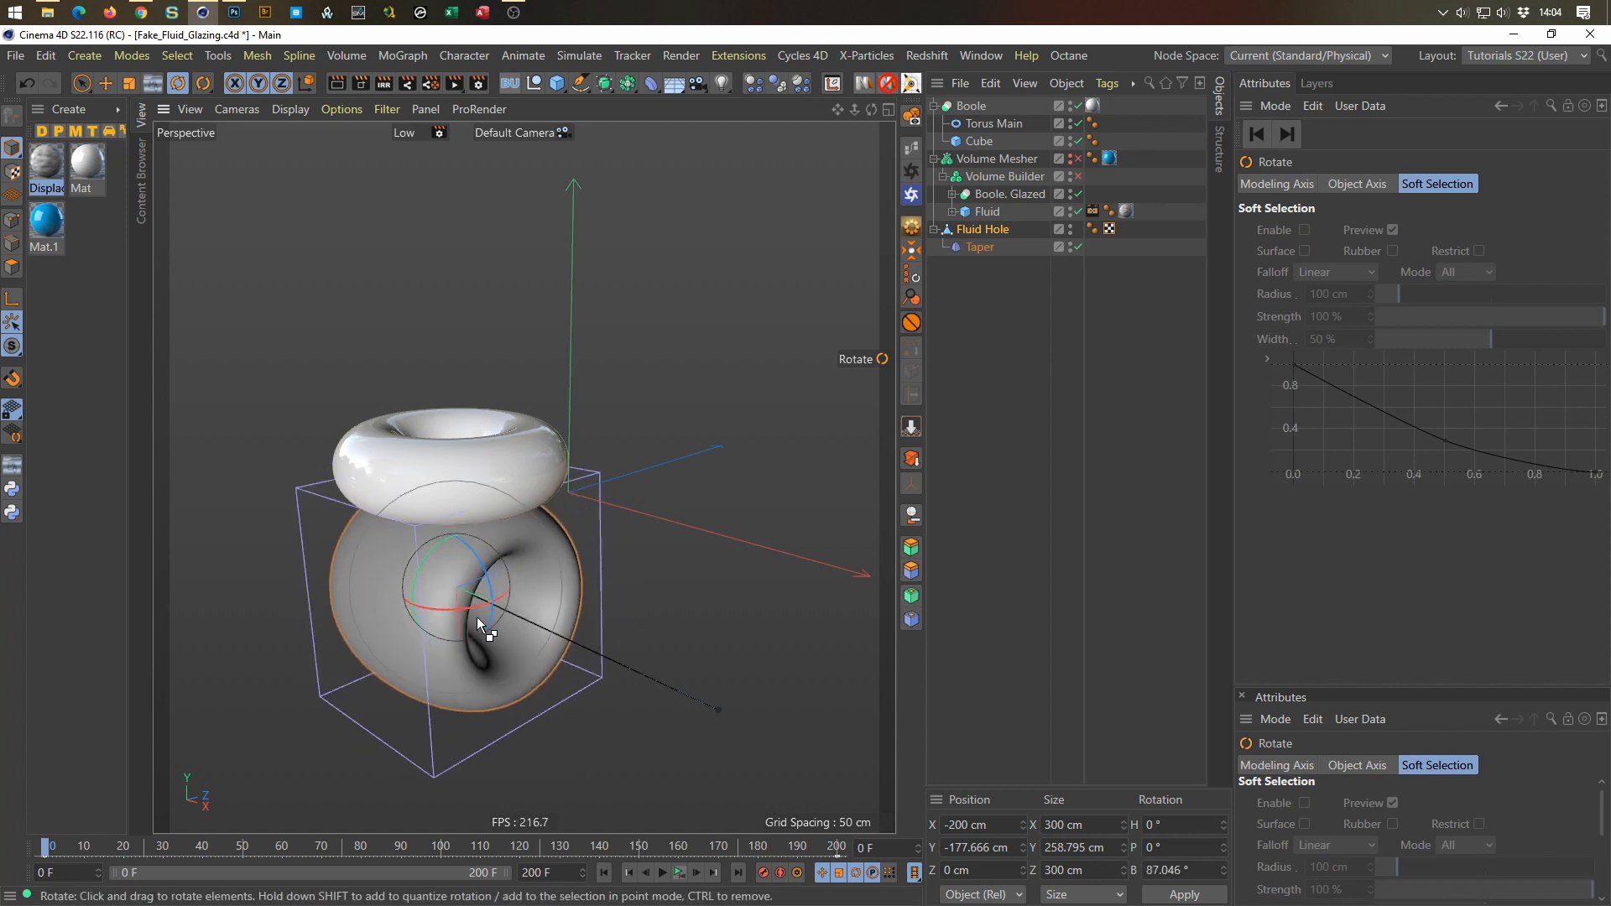
pyautogui.hotkey('ctrl', 'z')
# Step: Rotate the Taper deformer 180° in bank and set its strength to 51 %
pyautogui.click(965, 252)
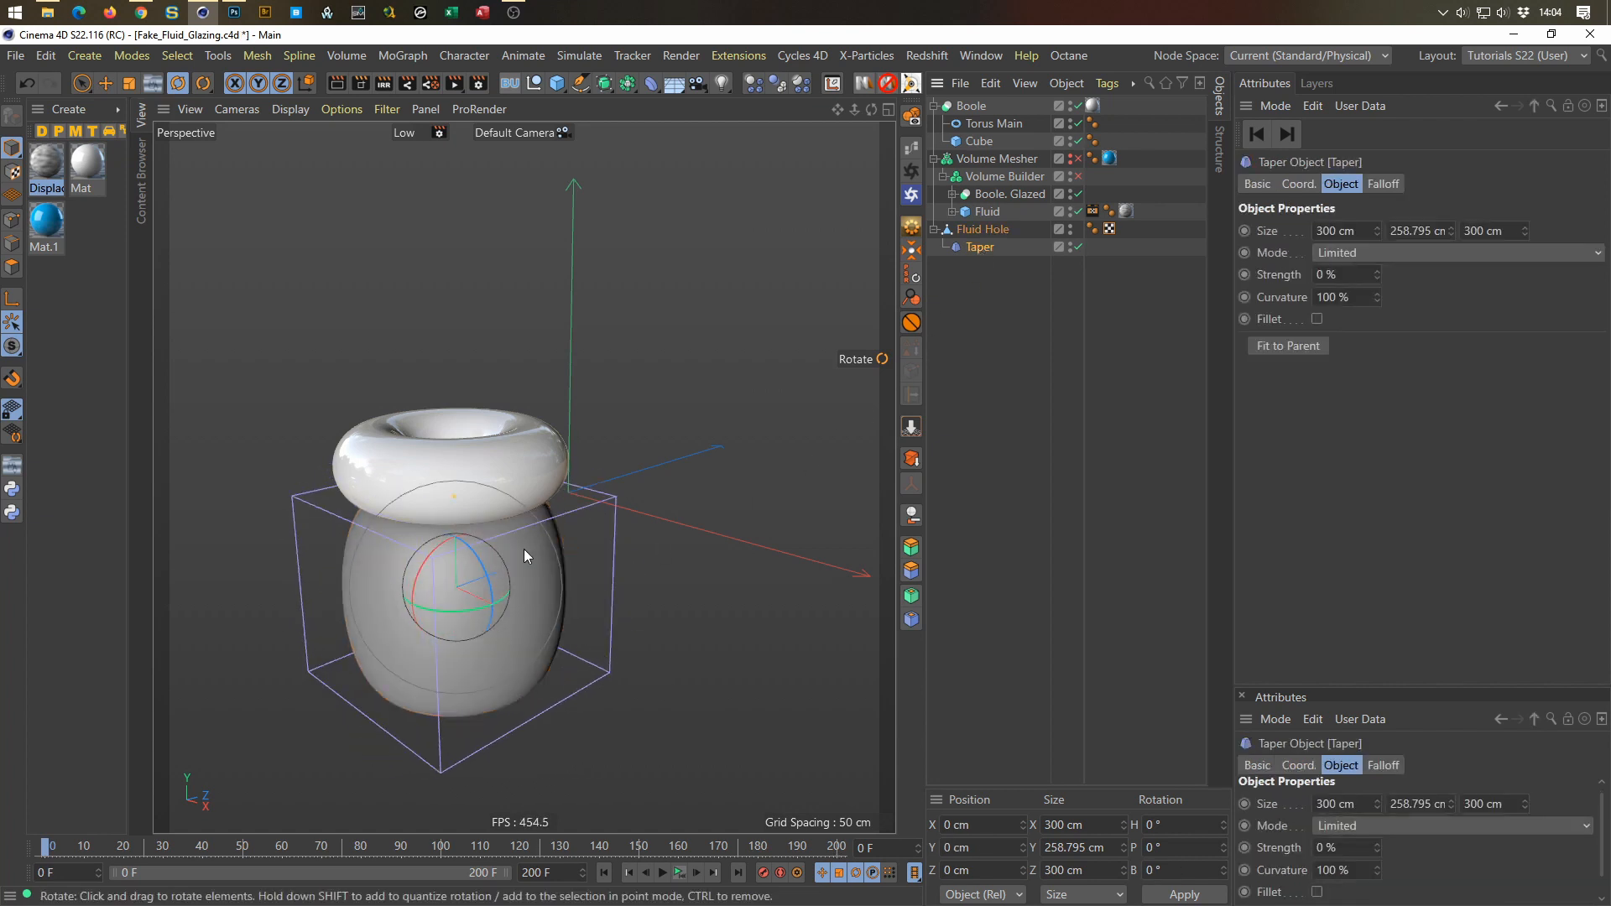
pyautogui.moveTo(494, 561); pyautogui.dragTo(422, 648)
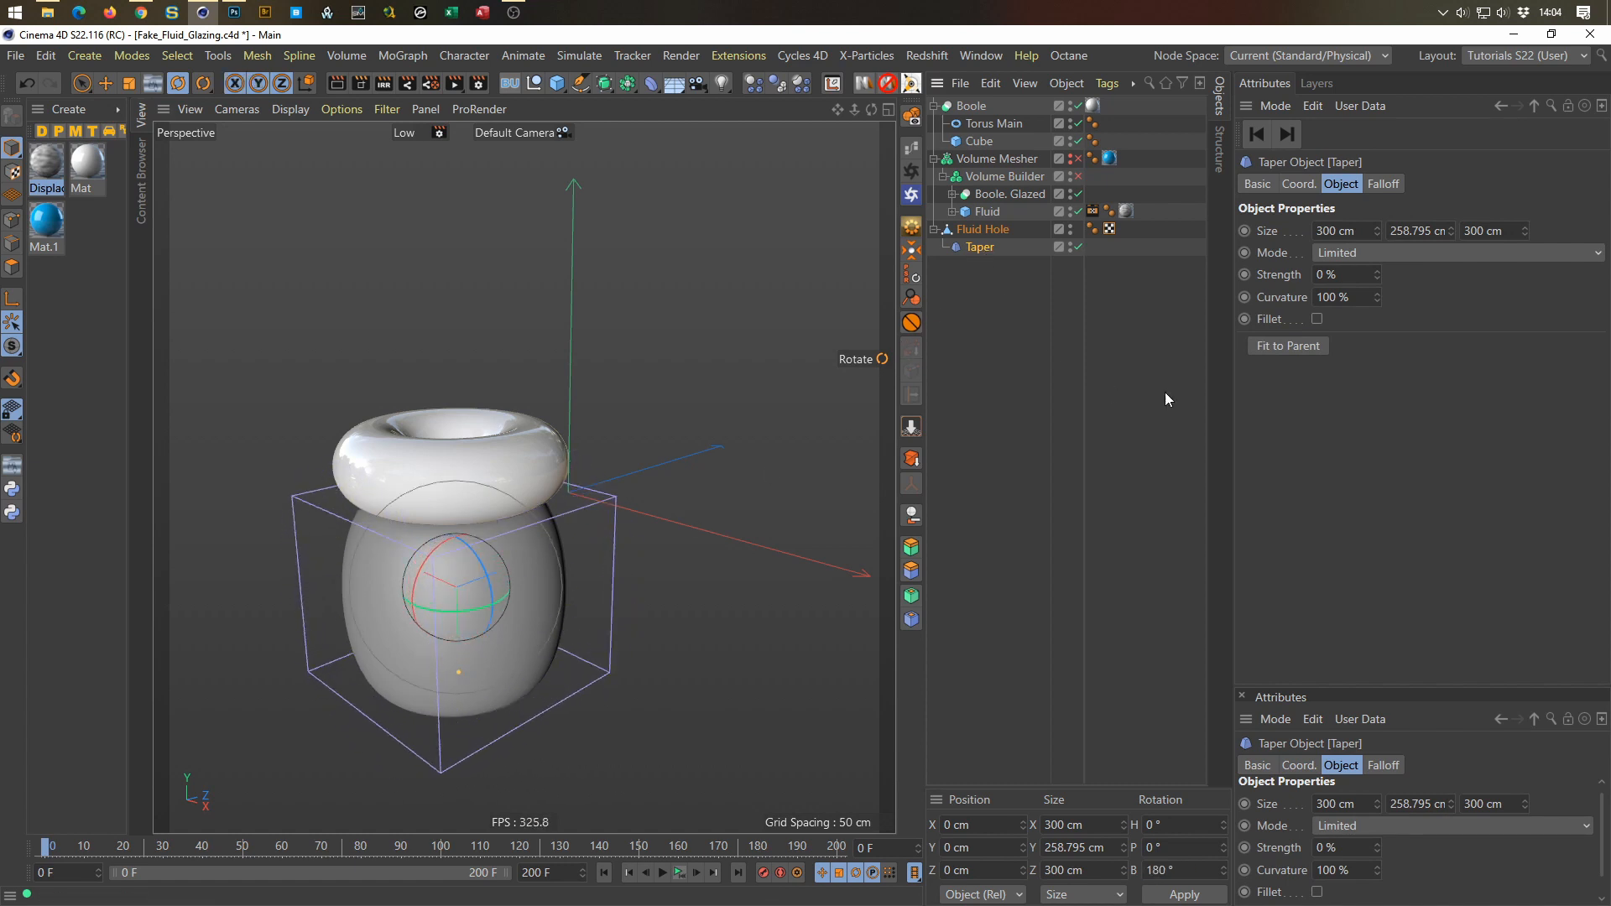
pyautogui.moveTo(1376, 275); pyautogui.dragTo(1422, 276)
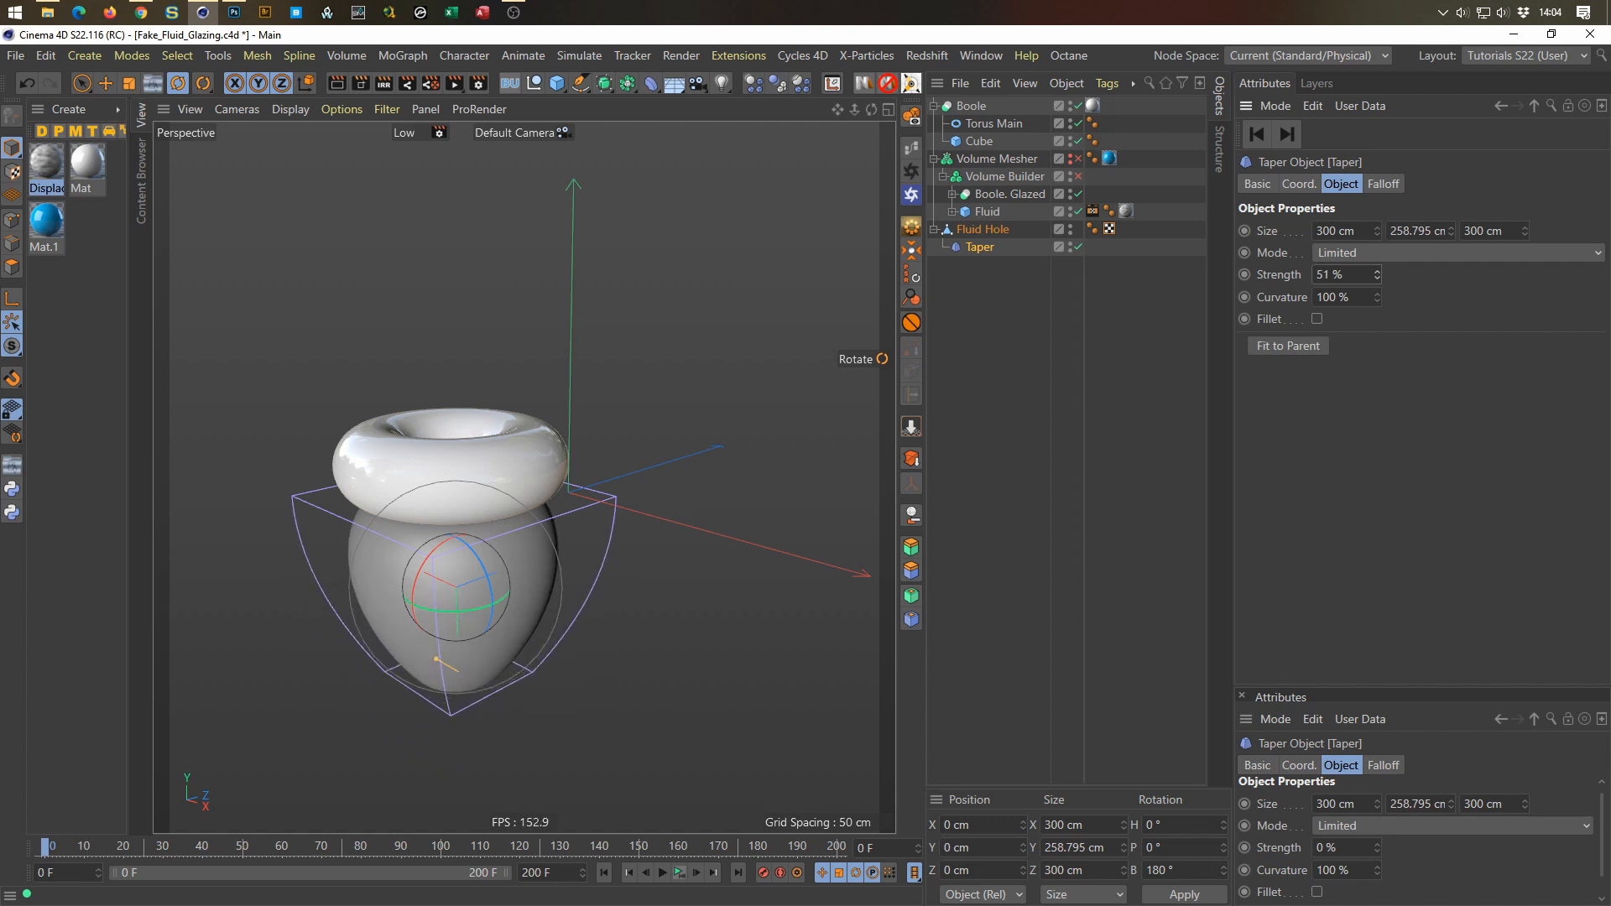
# Step: Scale Fluid Hole uniformly to about 266 cm wide and 230 cm high, then raise it to Y about -162 cm
pyautogui.click(982, 229)
pyautogui.press('t')
pyautogui.moveTo(751, 447); pyautogui.dragTo(693, 482)
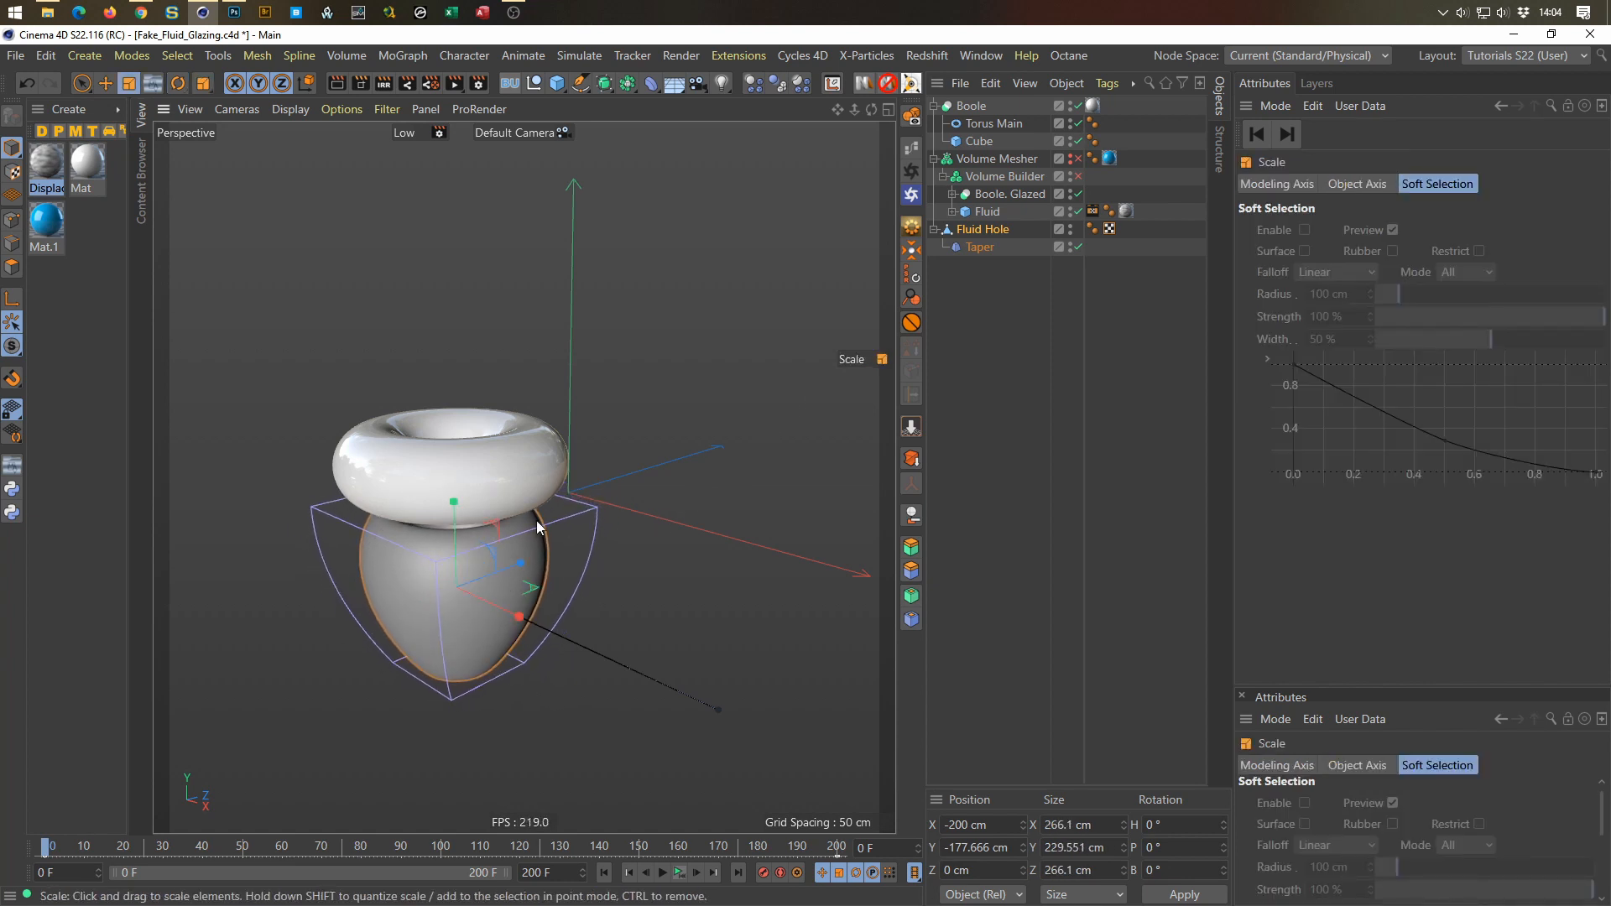
pyautogui.press('e')
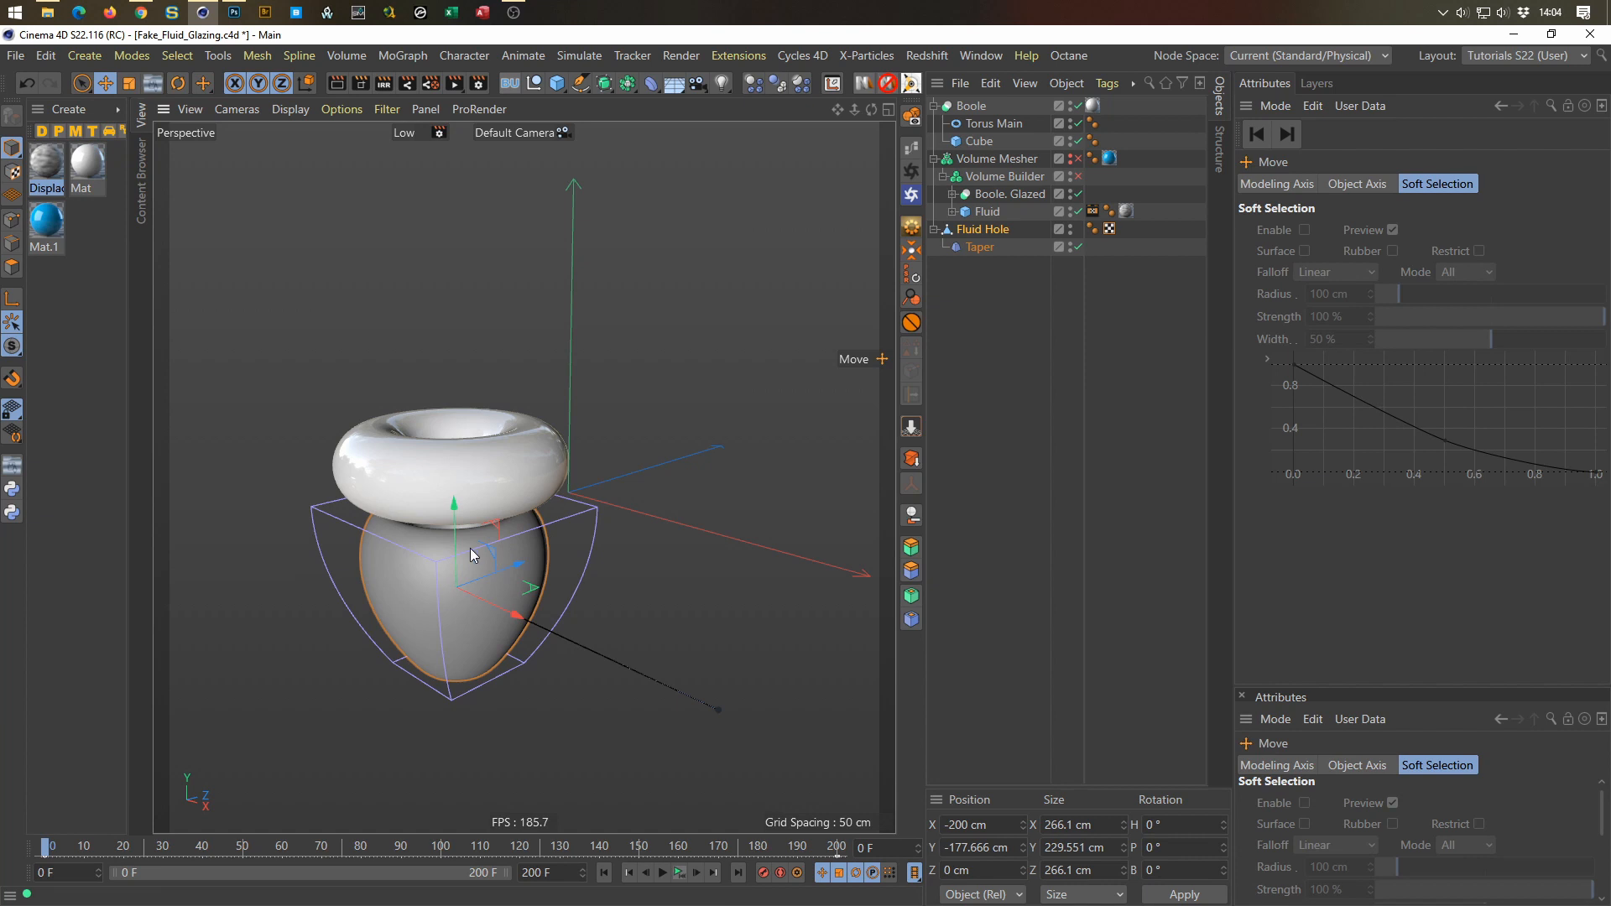
pyautogui.moveTo(455, 506); pyautogui.dragTo(456, 496)
# Step: Hide the Taper deformer and place Fluid Hole as the first child of the Volume Builder
pyautogui.click(1070, 245)
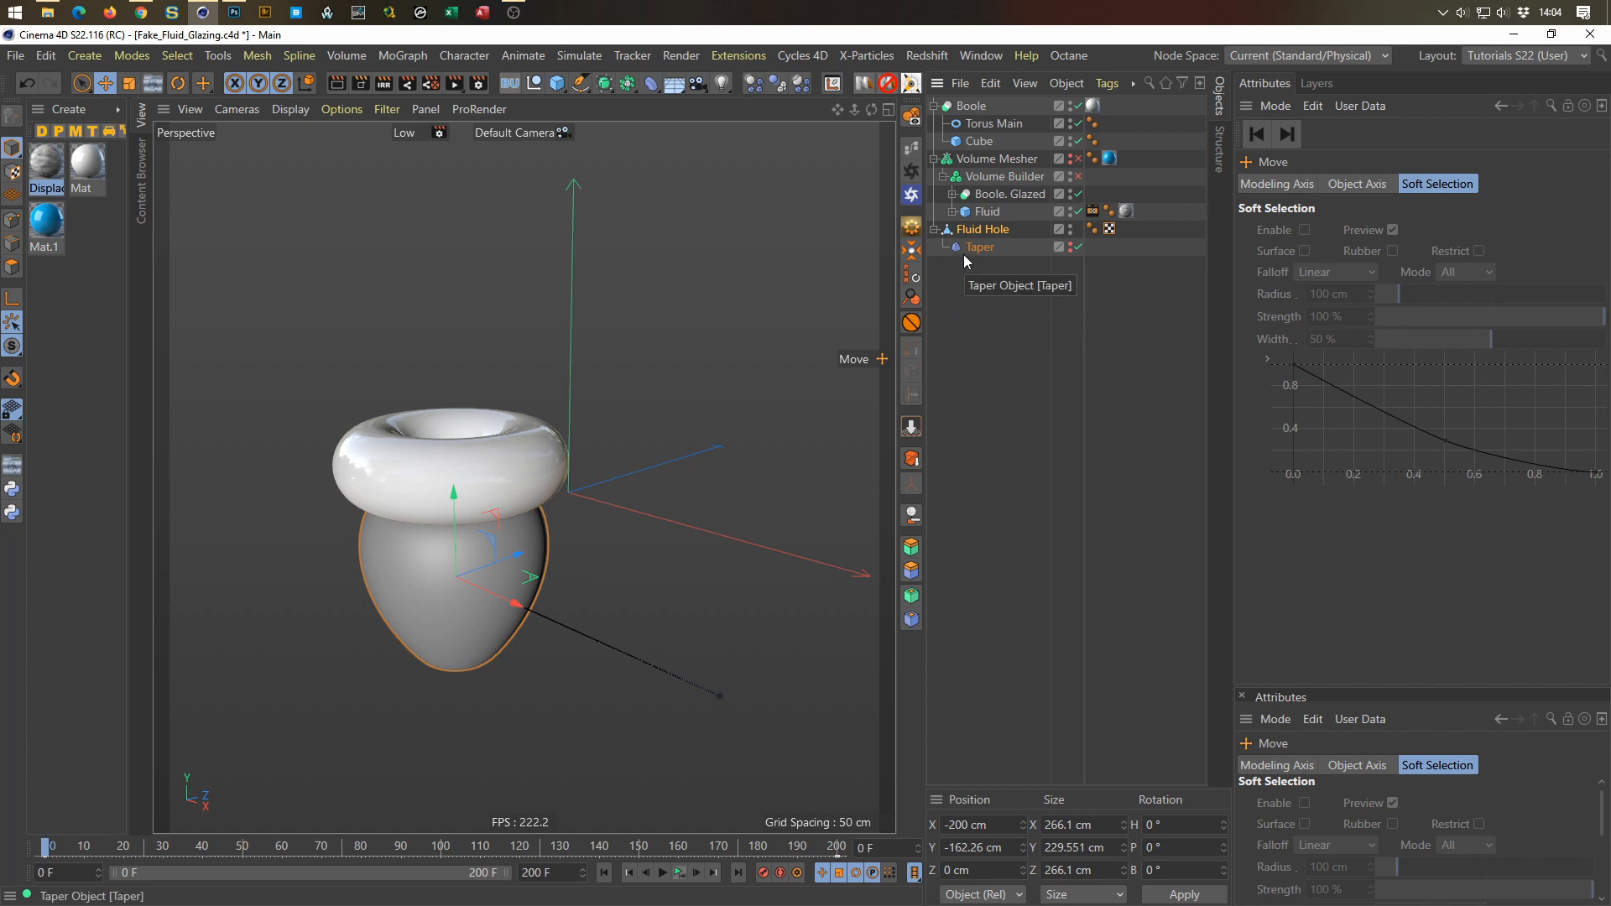
pyautogui.click(936, 229)
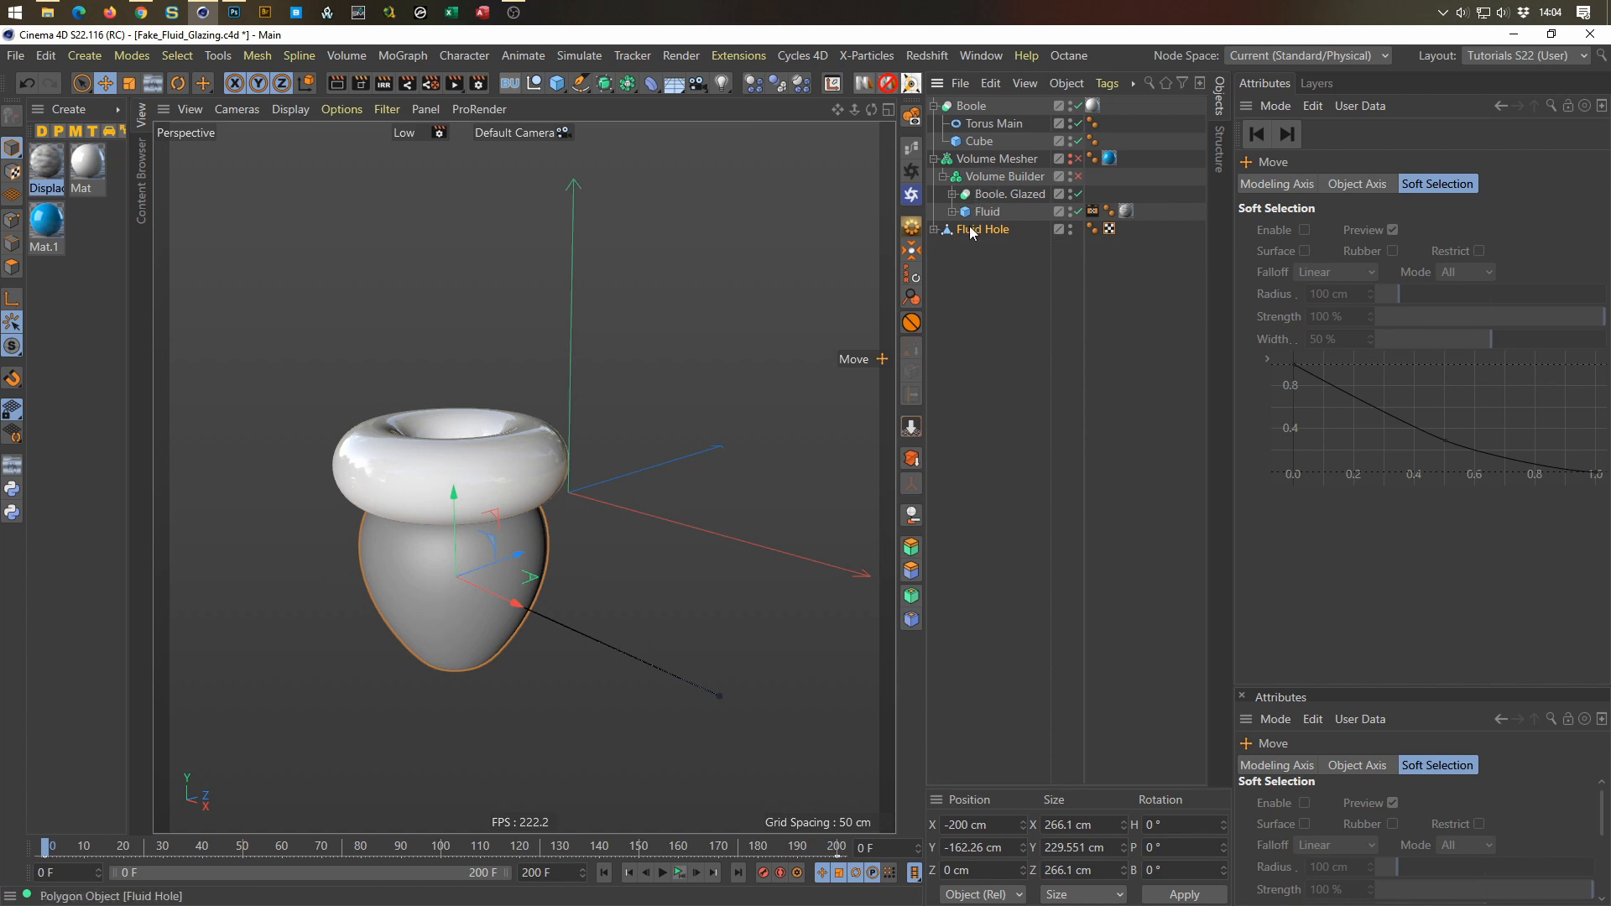
pyautogui.moveTo(984, 227); pyautogui.dragTo(1004, 187)
# Step: Move Fluid Hole below SDF Smooth in the Volume Builder's object list and set its mode to Subtract
pyautogui.click(1009, 176)
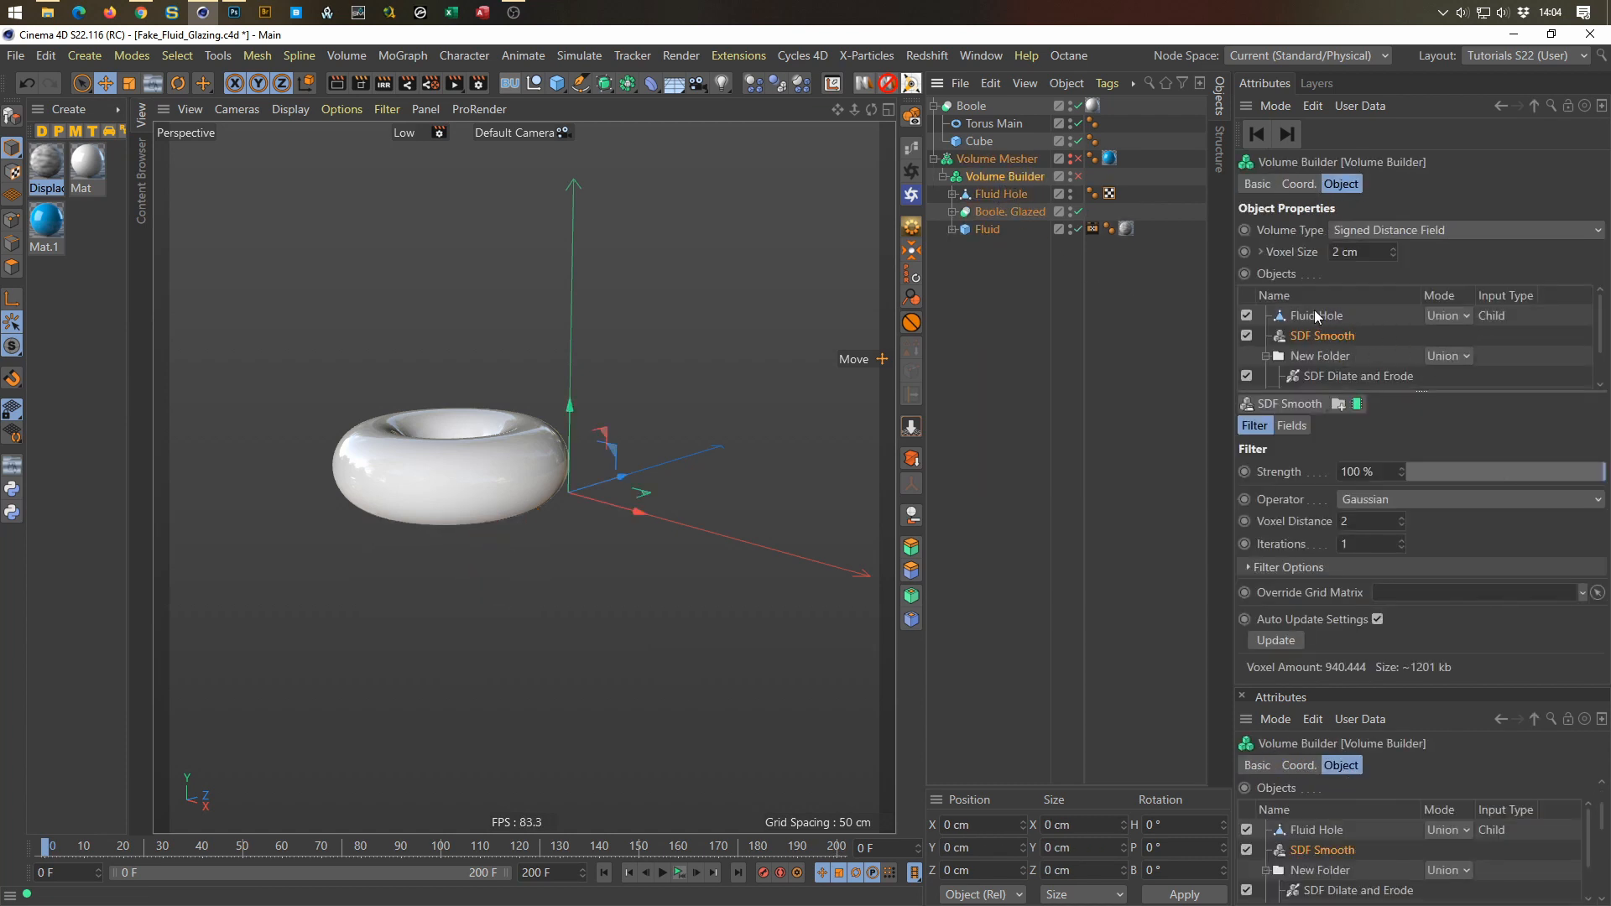
pyautogui.moveTo(1316, 315); pyautogui.dragTo(1319, 348)
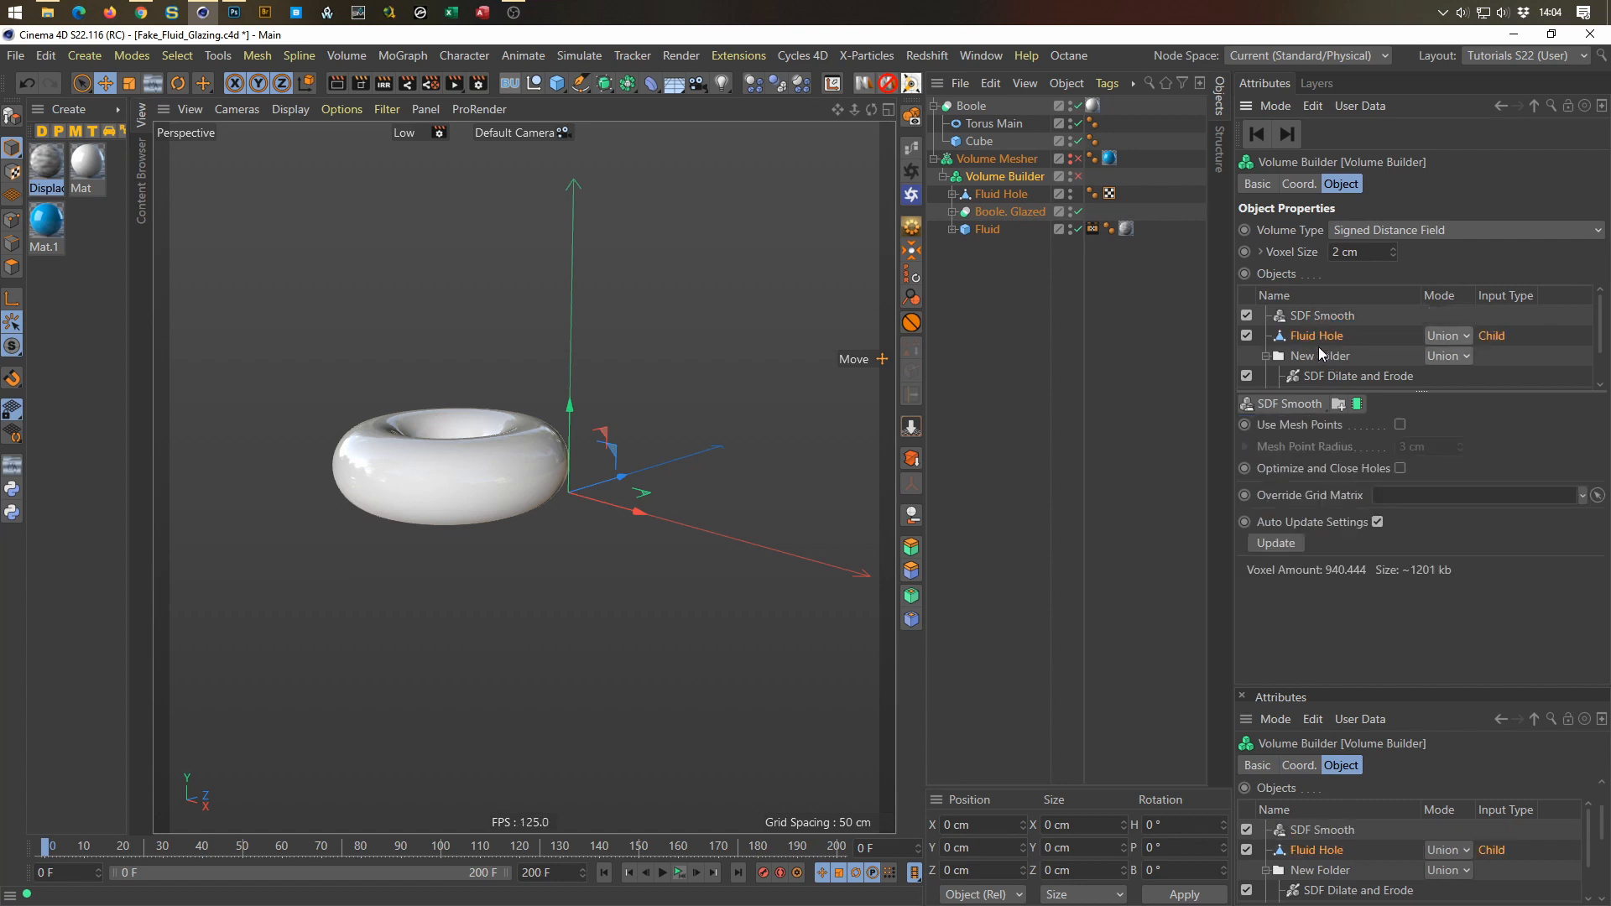
pyautogui.click(1449, 335)
pyautogui.click(1452, 382)
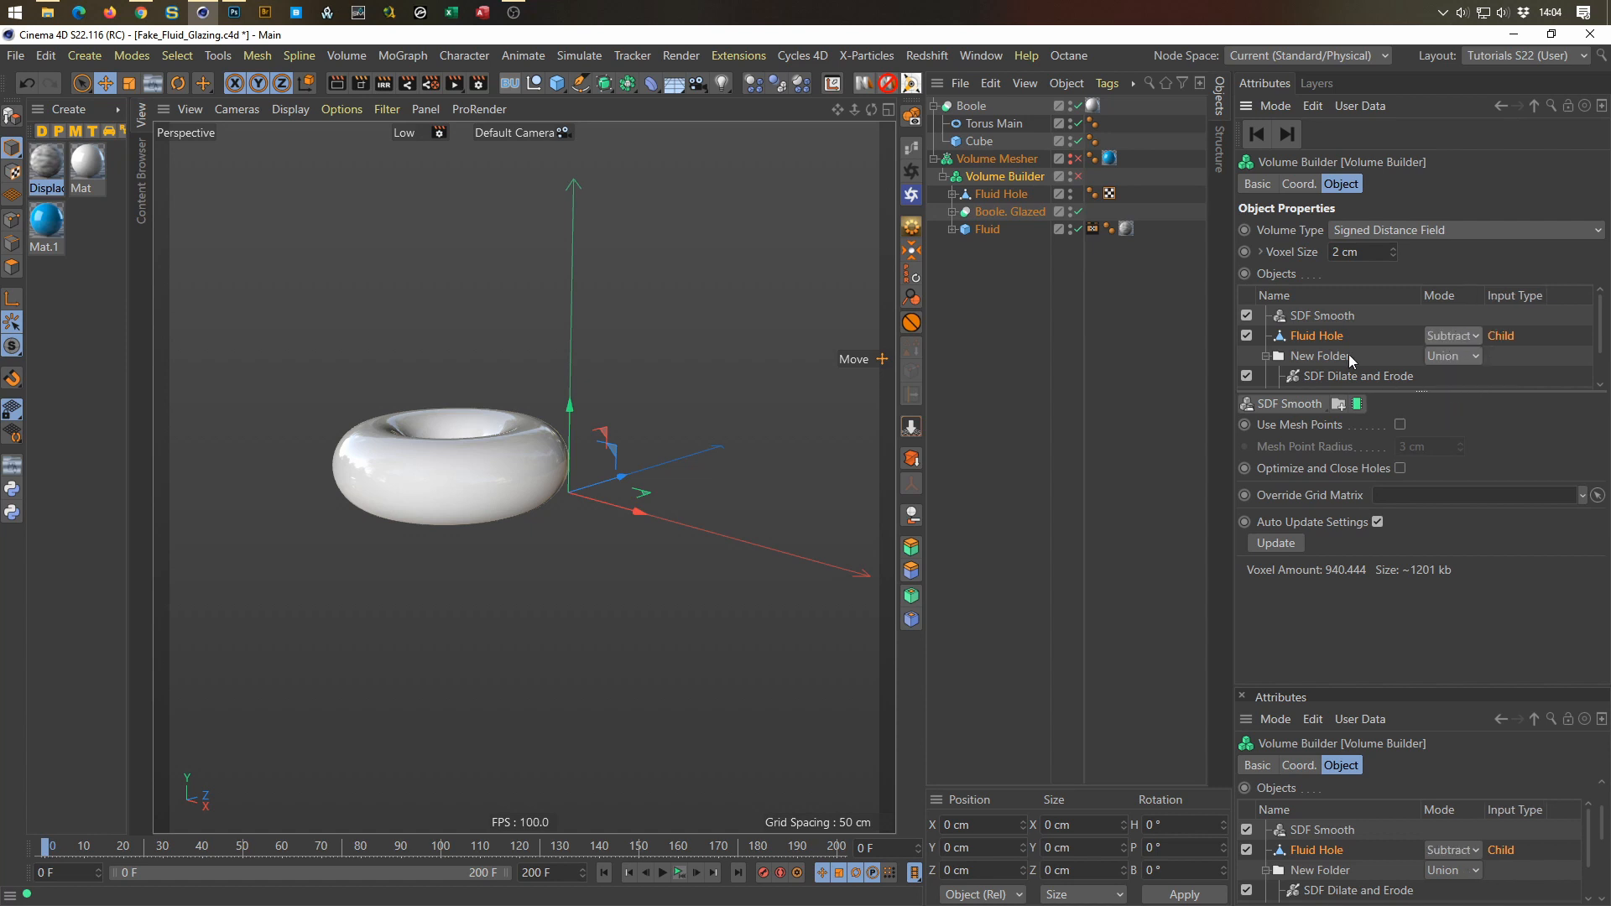
# Step: Enable the Volume Mesher and Volume Builder, preview the animation from frame 0, and disable both again
pyautogui.click(1077, 159)
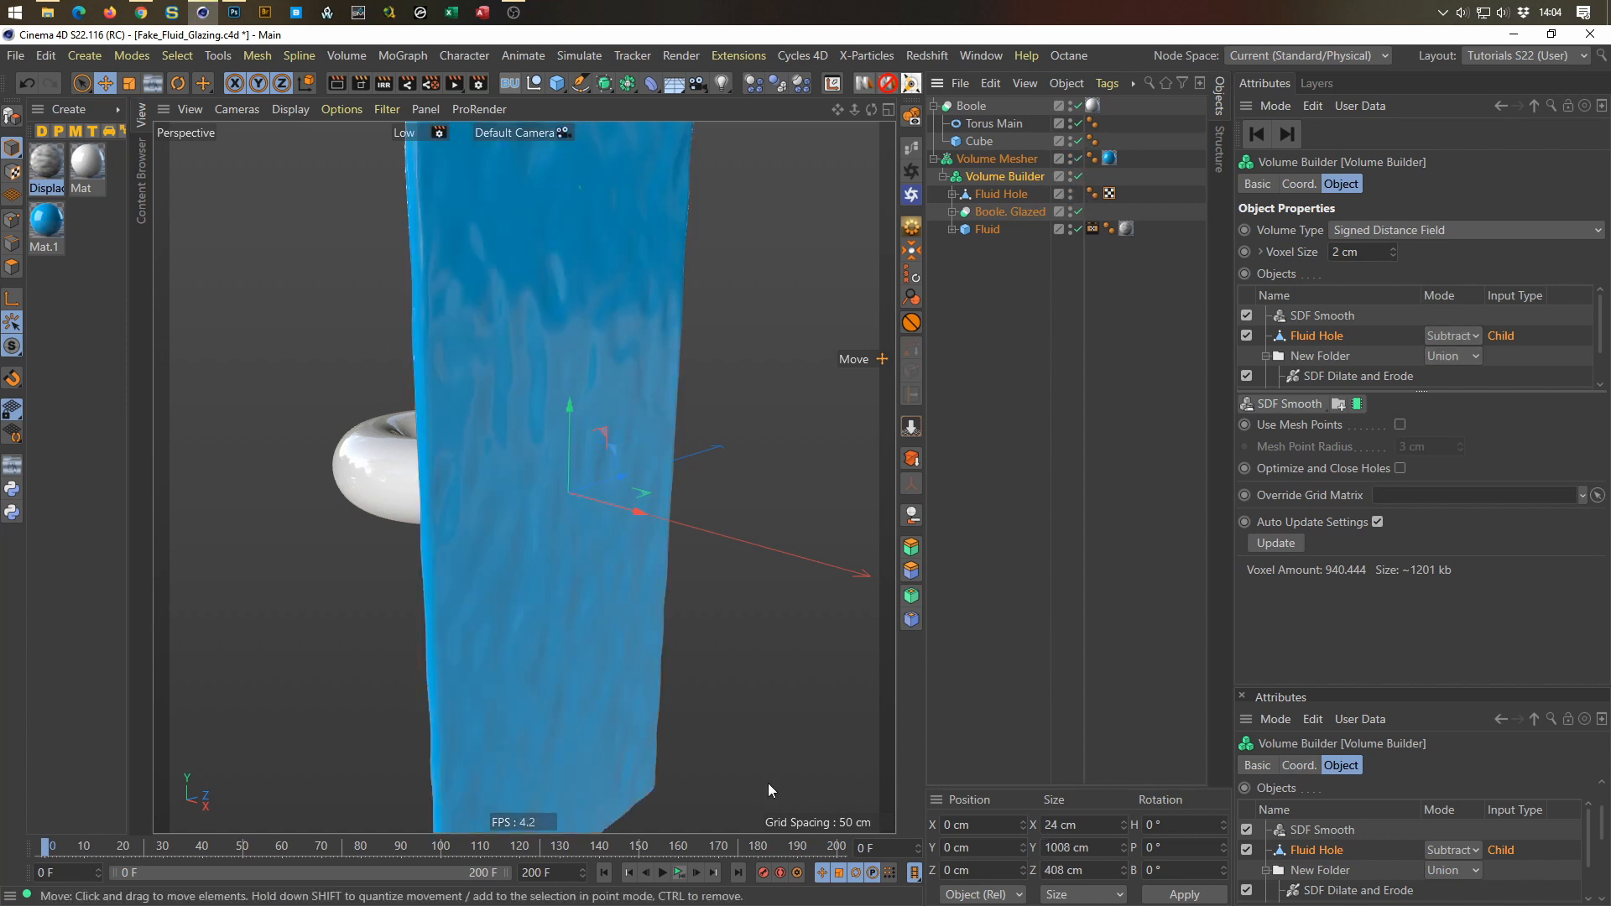
pyautogui.click(679, 872)
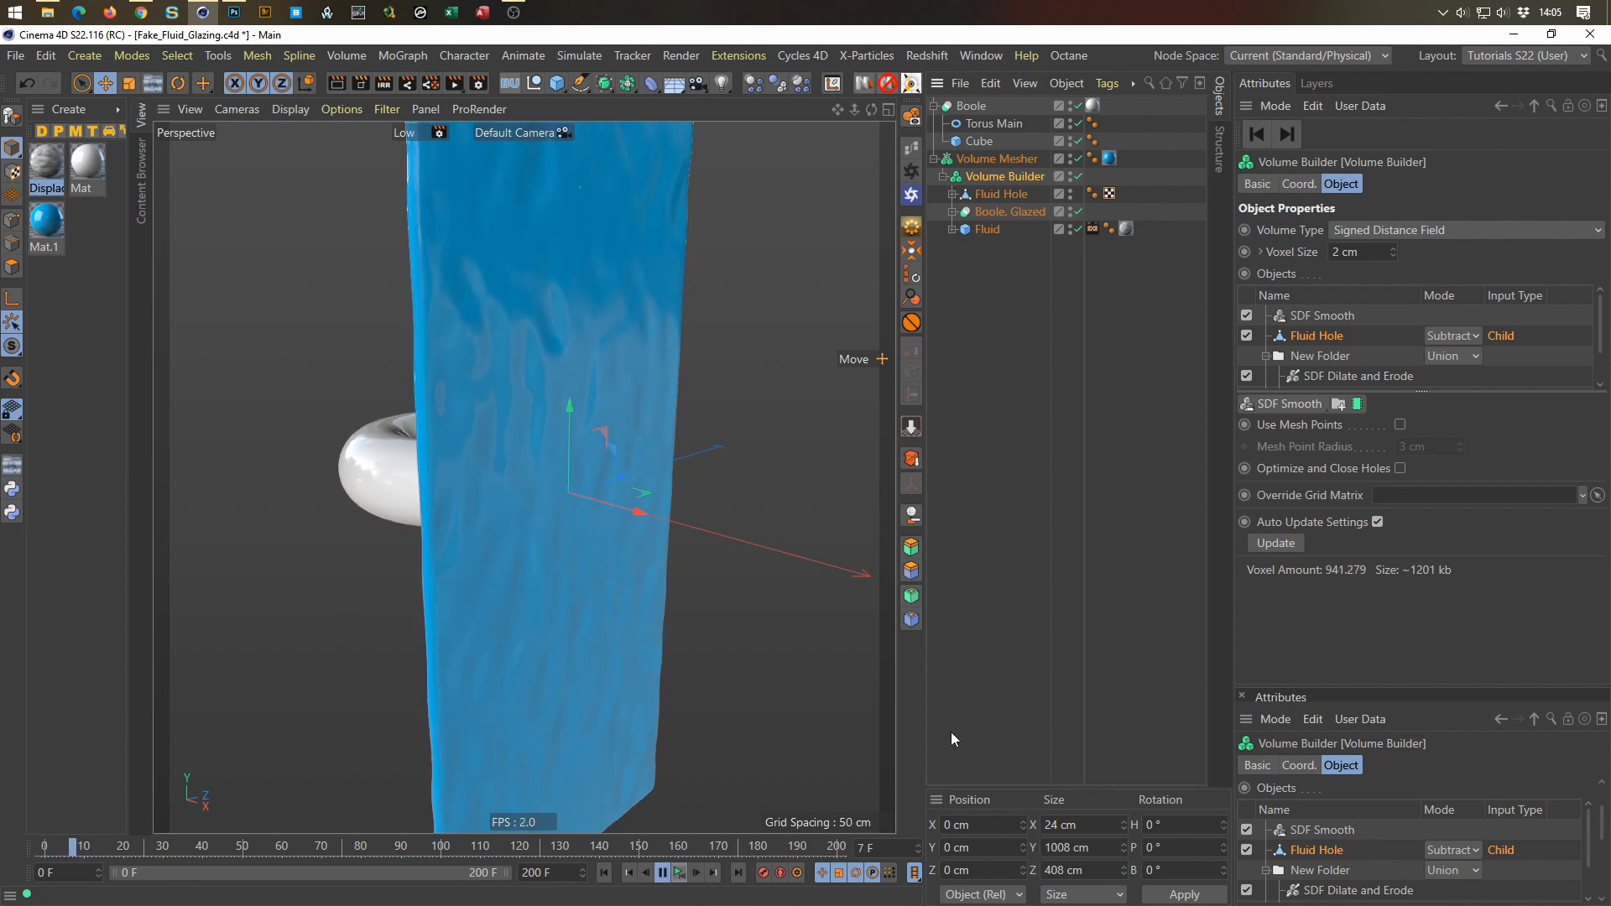
pyautogui.click(669, 875)
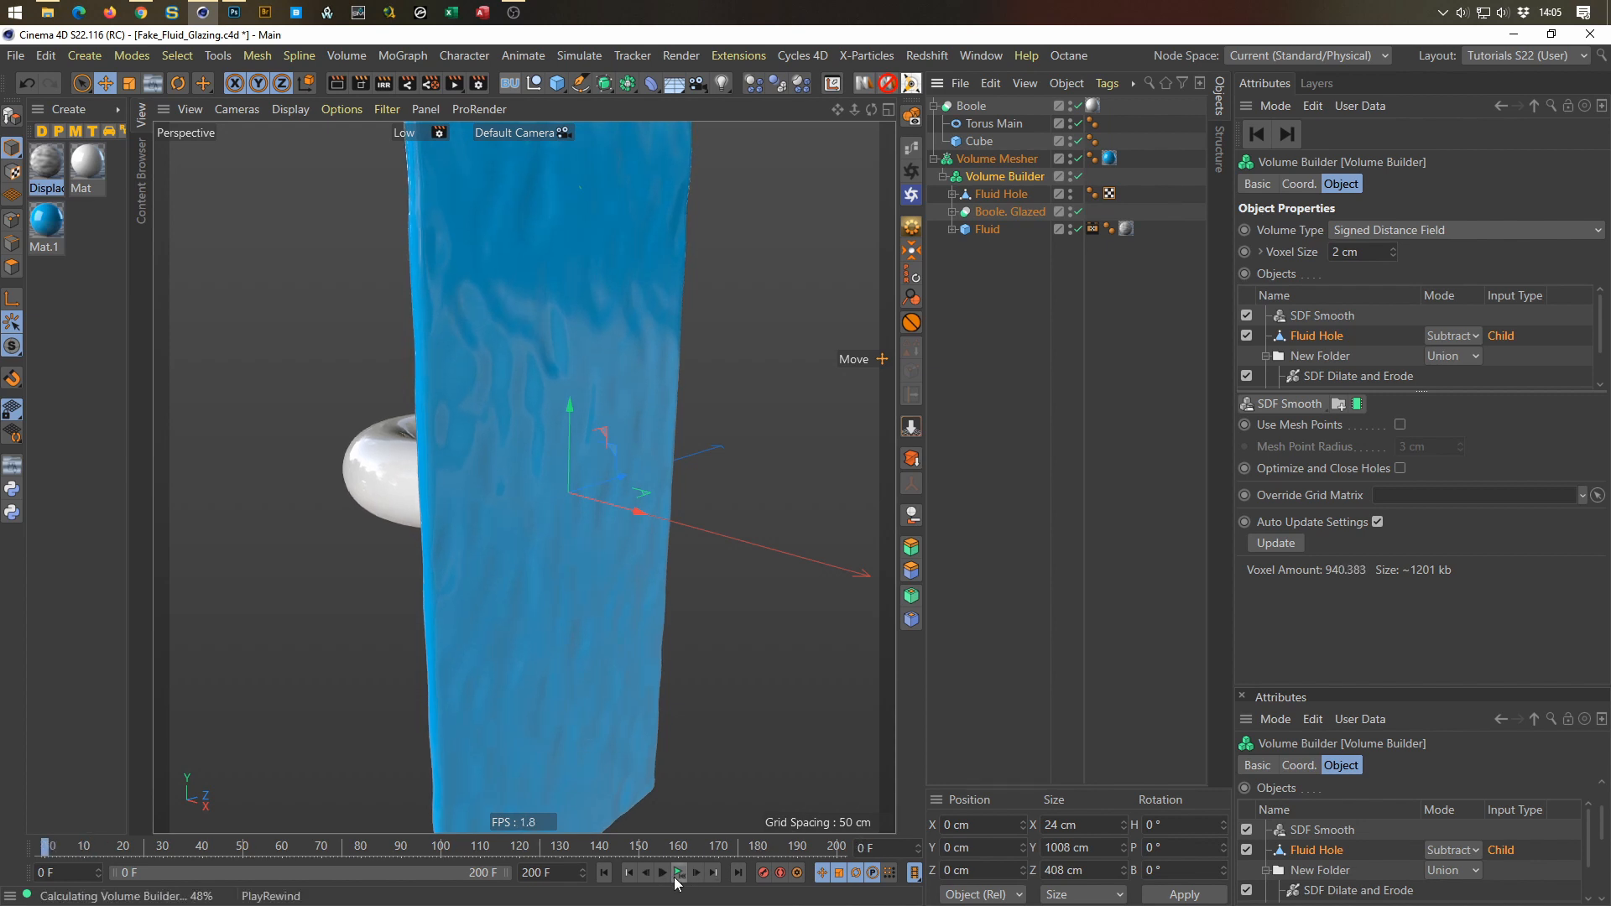
pyautogui.keyDown('alt'); pyautogui.click(1071, 178); pyautogui.keyUp('alt')
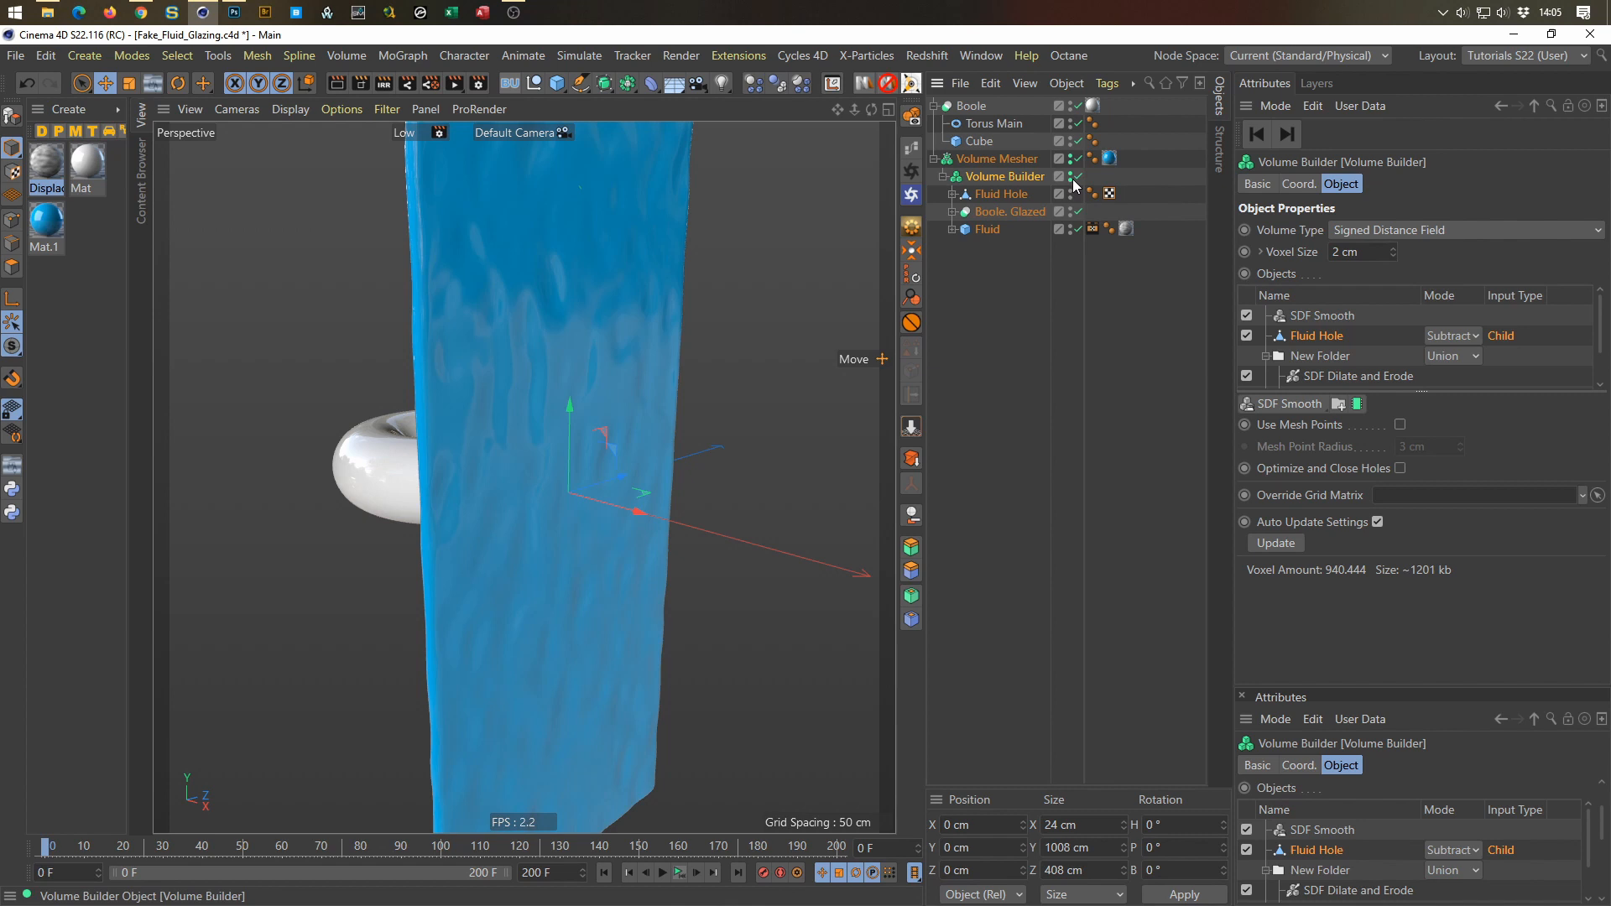
pyautogui.keyDown('alt'); pyautogui.doubleClick(1071, 164); pyautogui.keyUp('alt')
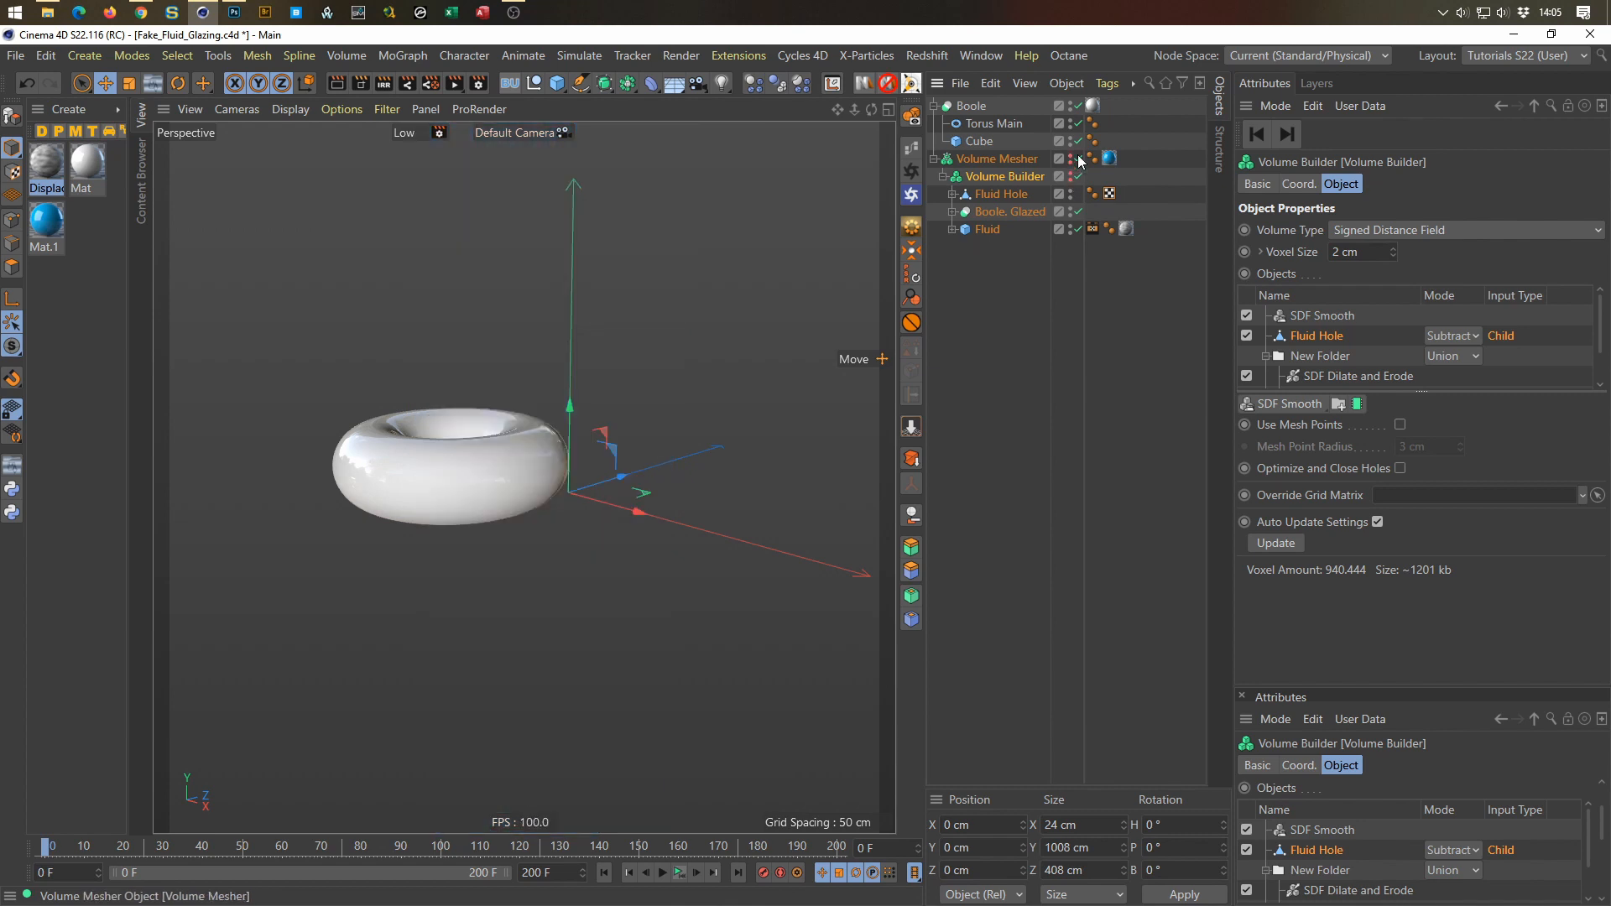
pyautogui.click(1078, 177)
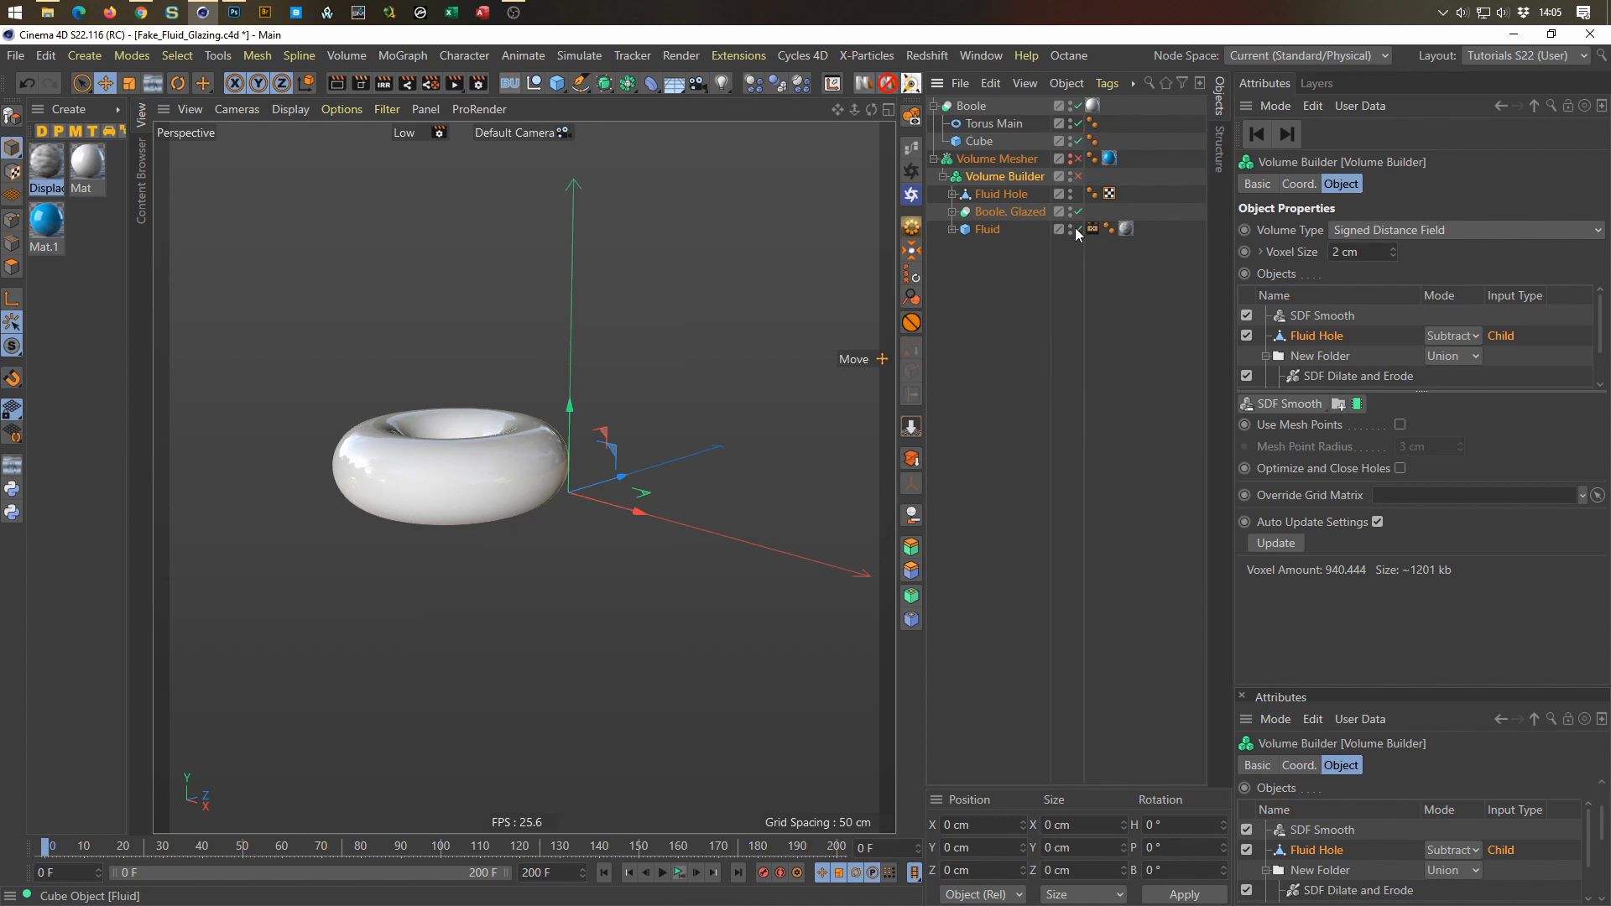
pyautogui.click(987, 229)
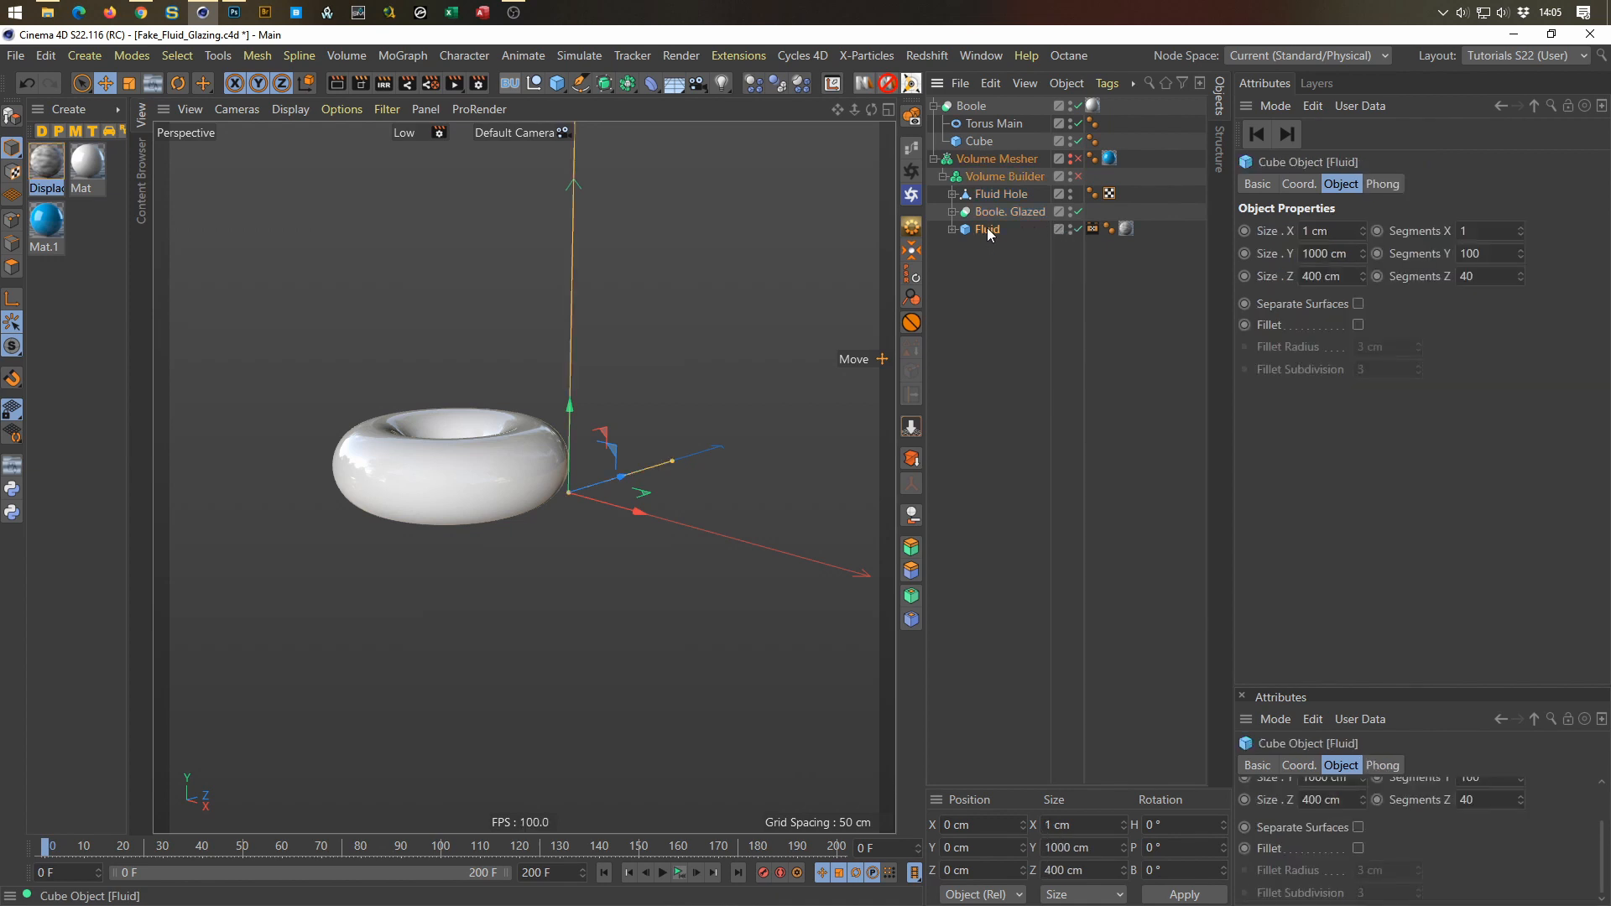
pyautogui.moveTo(986, 229); pyautogui.dragTo(979, 287)
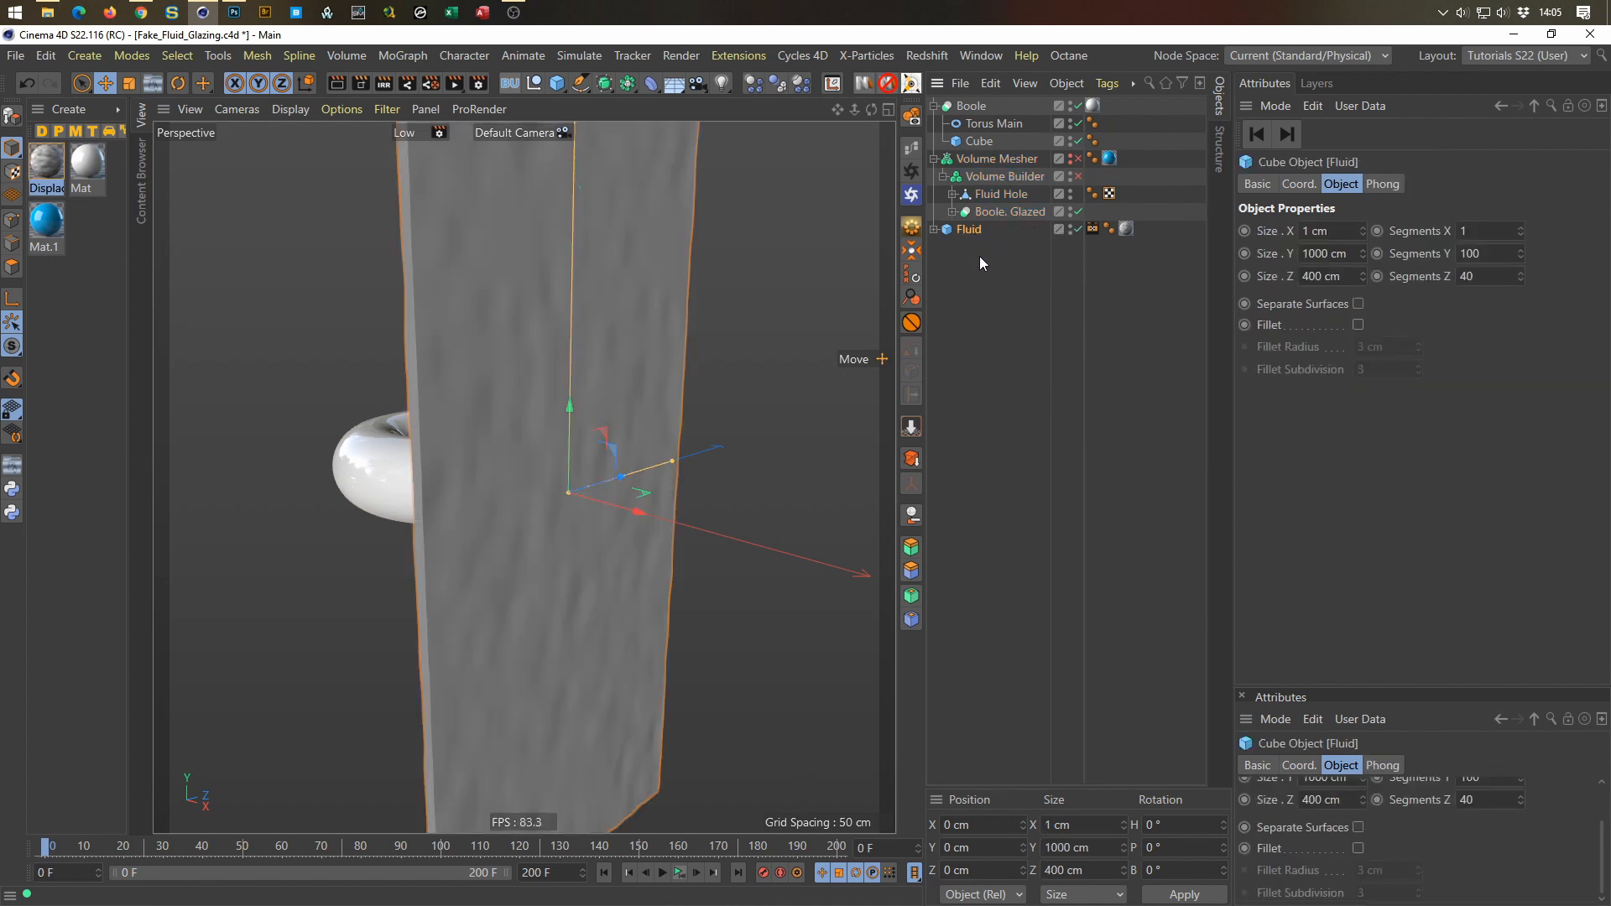
pyautogui.moveTo(977, 231); pyautogui.dragTo(994, 220)
# Step: Make Fluid Hole visible in editor and renderer and lower it to Y about -167 cm, just beneath the torus
pyautogui.click(988, 195)
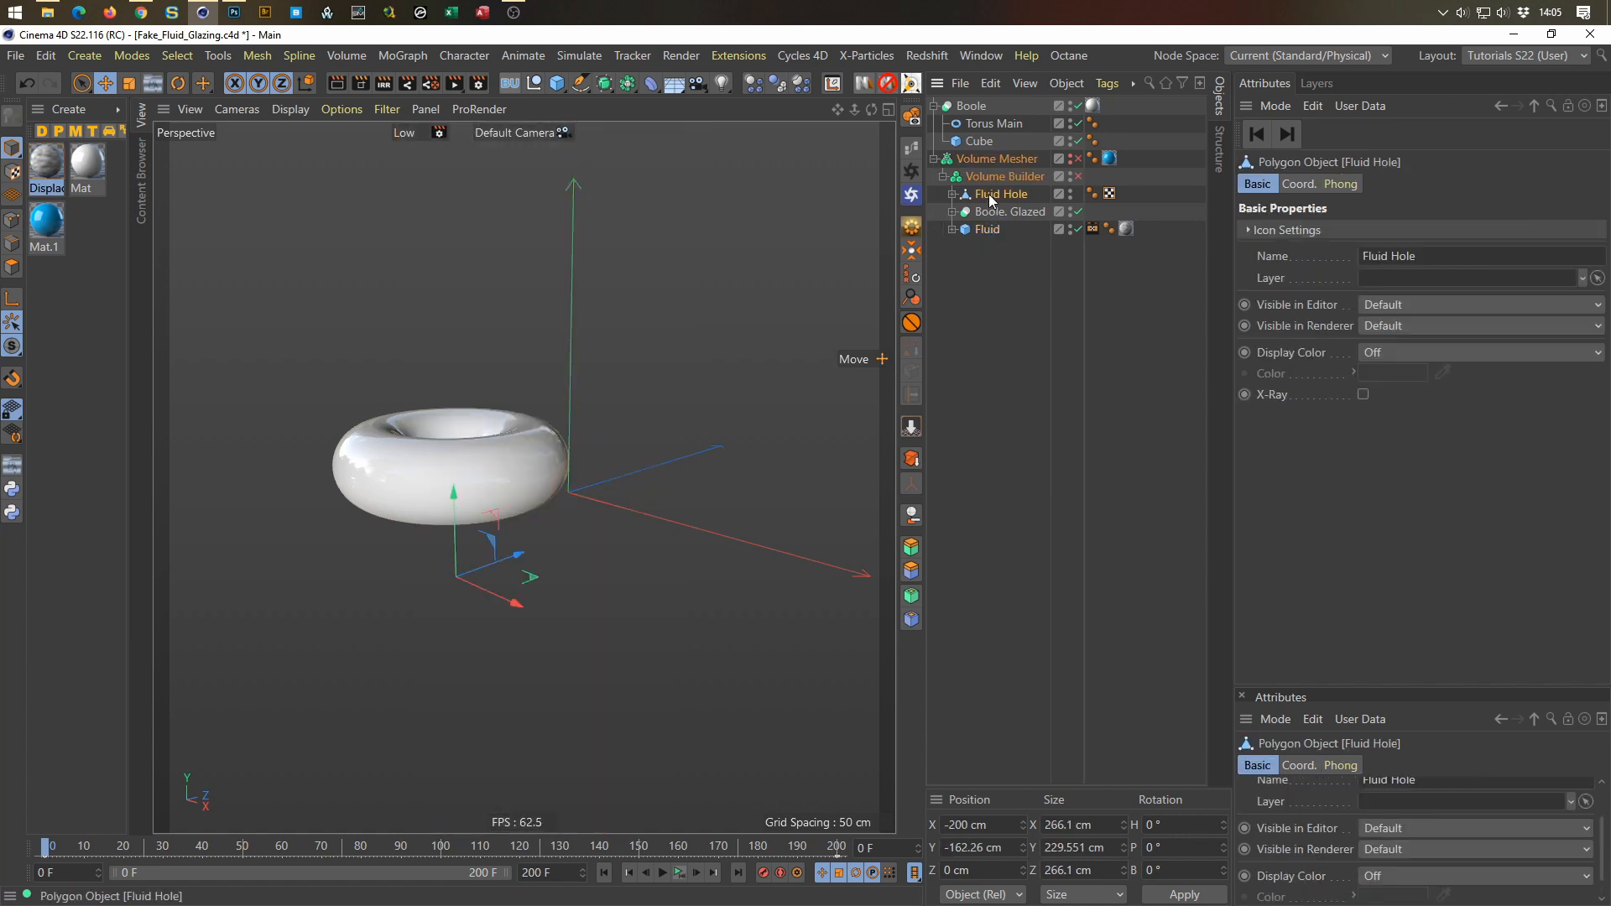
pyautogui.keyDown('alt'); pyautogui.click(1068, 199); pyautogui.keyUp('alt')
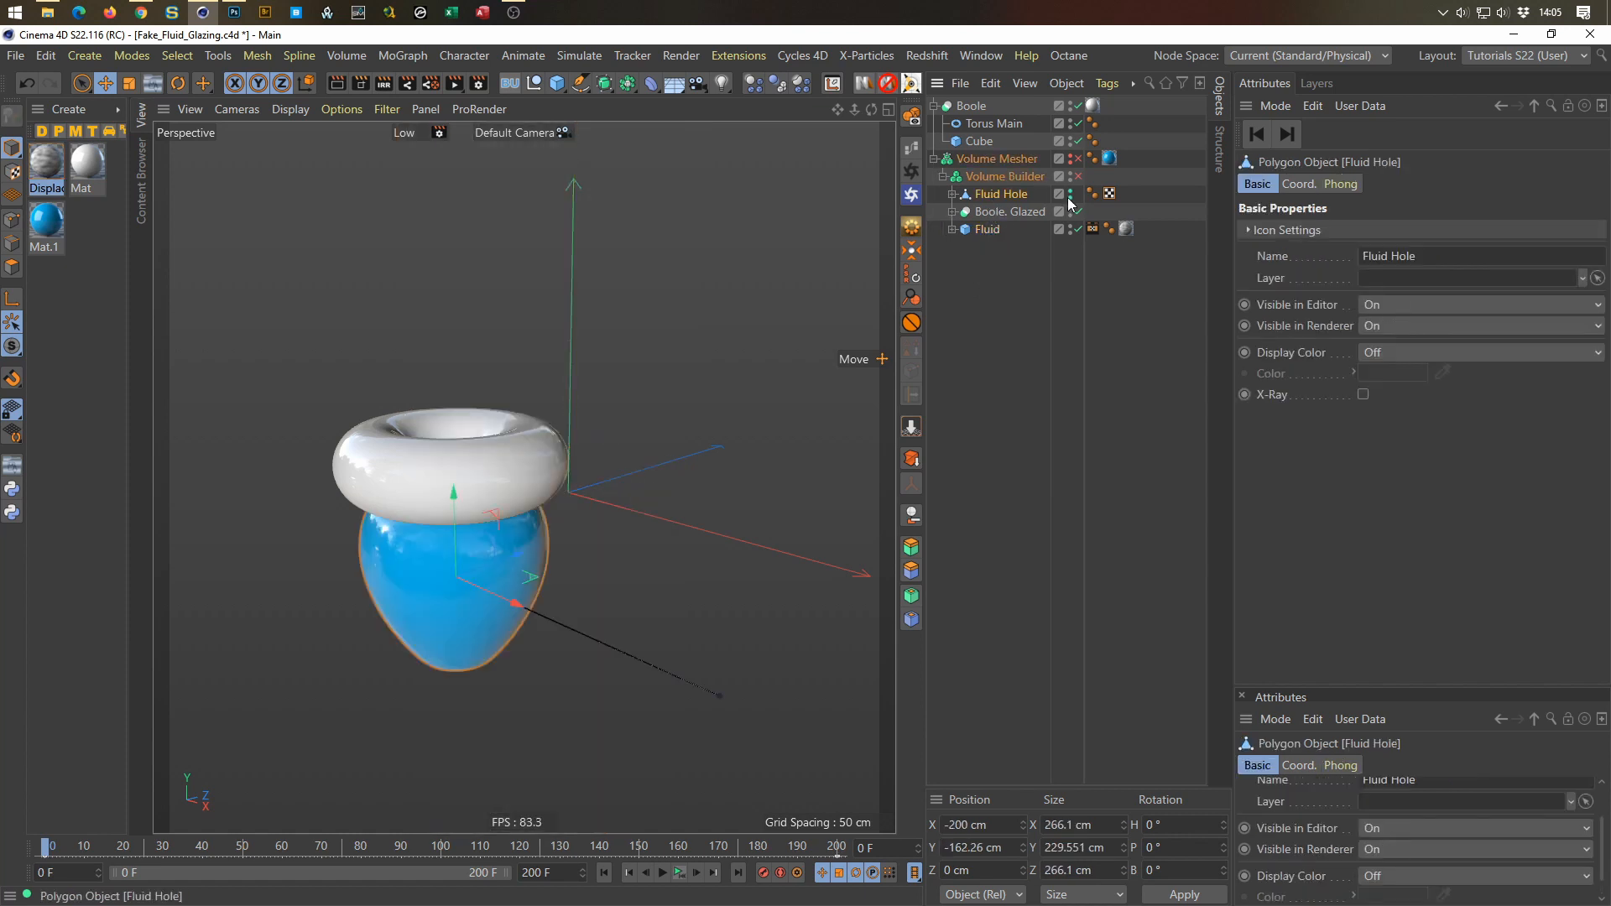
pyautogui.keyDown('alt'); pyautogui.moveTo(517, 508); pyautogui.dragTo(572, 471, button='middle'); pyautogui.keyUp('alt')
pyautogui.keyDown('alt'); pyautogui.moveTo(569, 484); pyautogui.dragTo(515, 515); pyautogui.keyUp('alt')
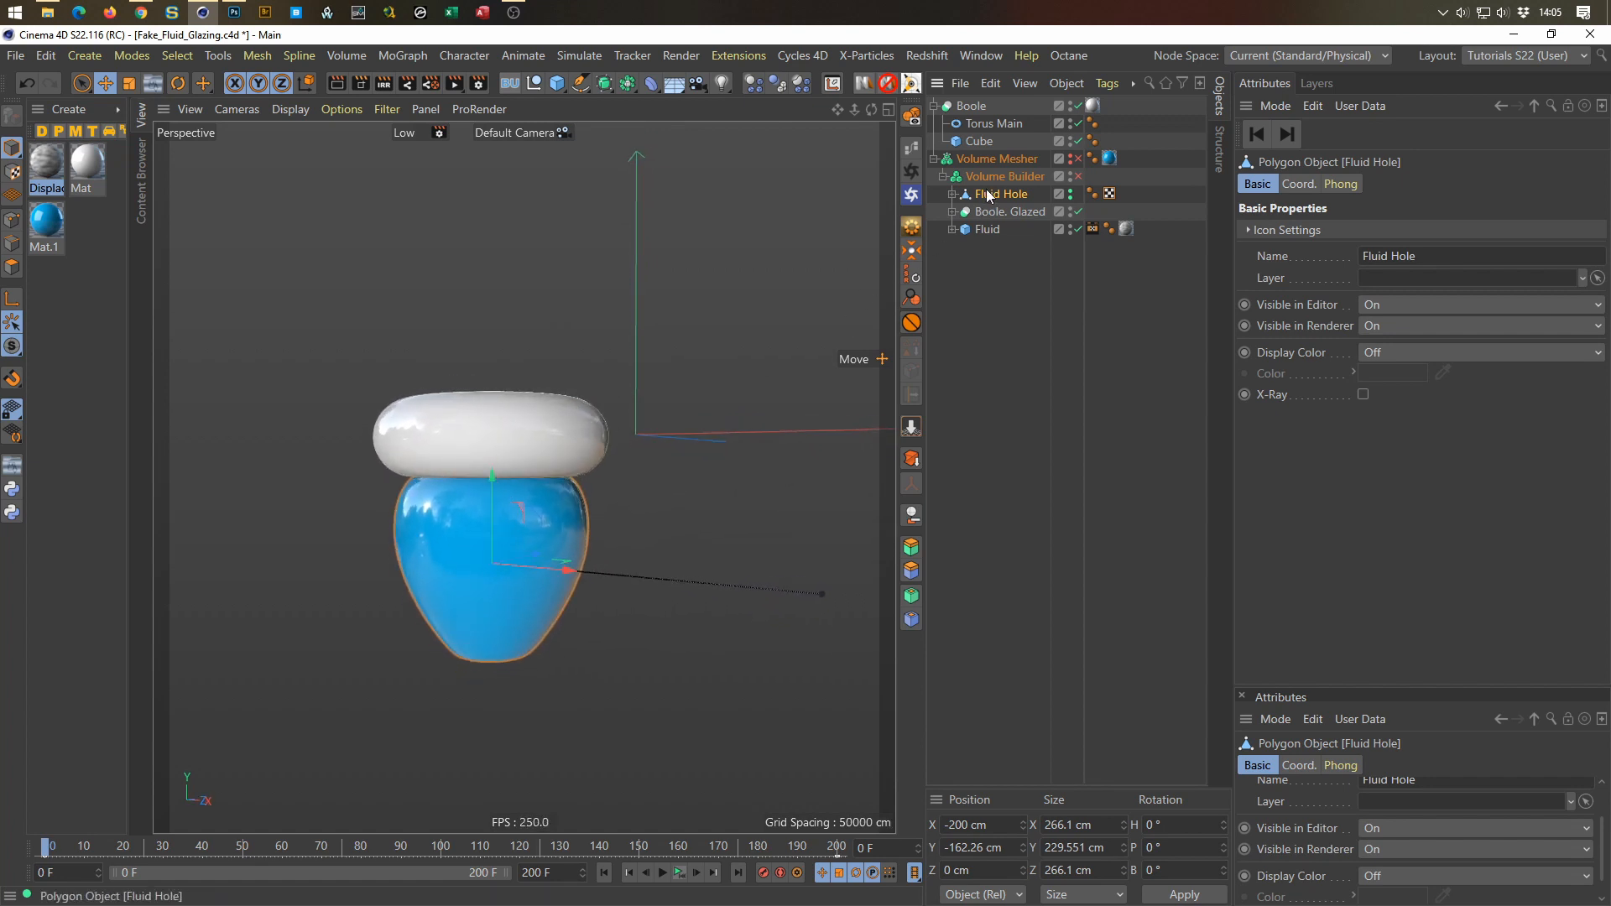
pyautogui.moveTo(491, 475); pyautogui.dragTo(495, 479)
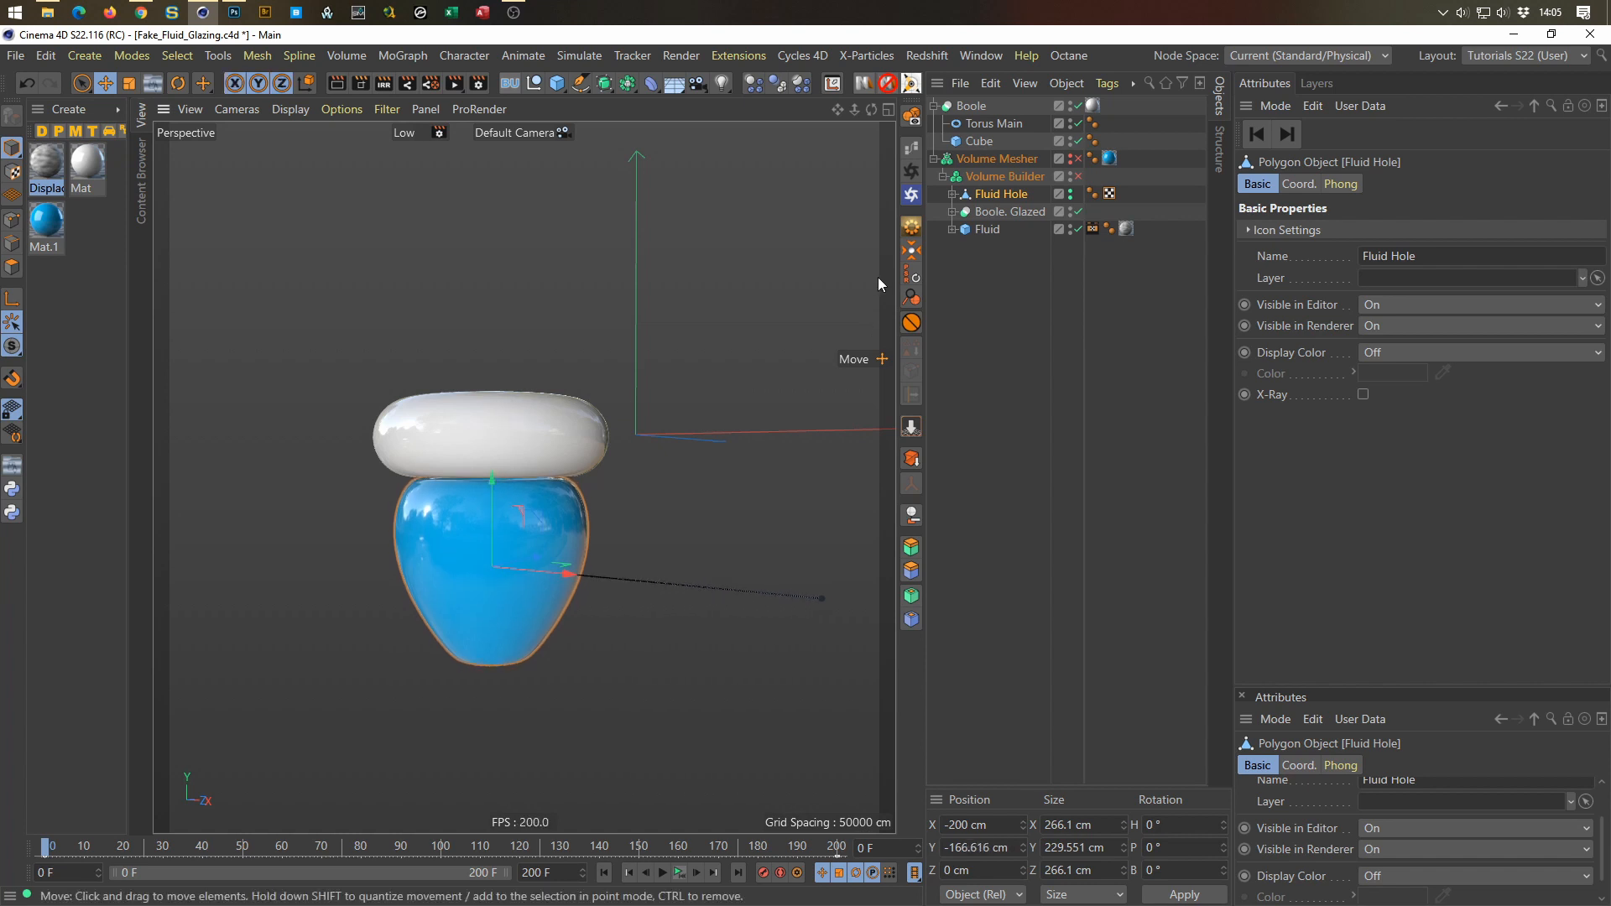
# Step: Copy the Constraint tag from Torus.1 inside Boole. Glazed onto Fluid Hole
pyautogui.click(952, 213)
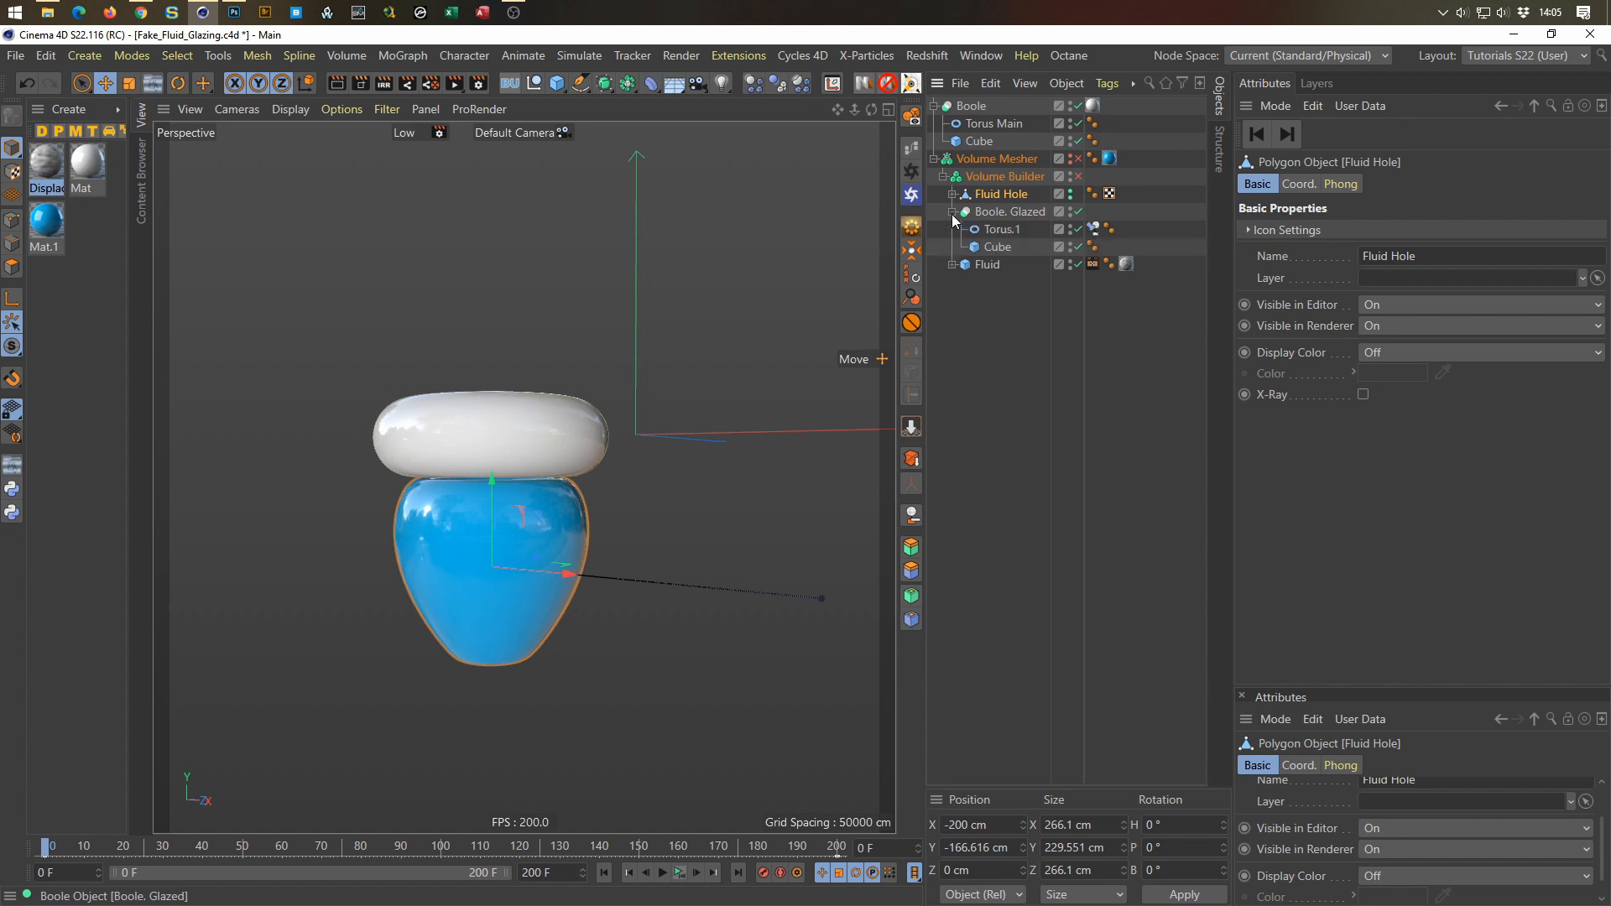
pyautogui.click(1094, 230)
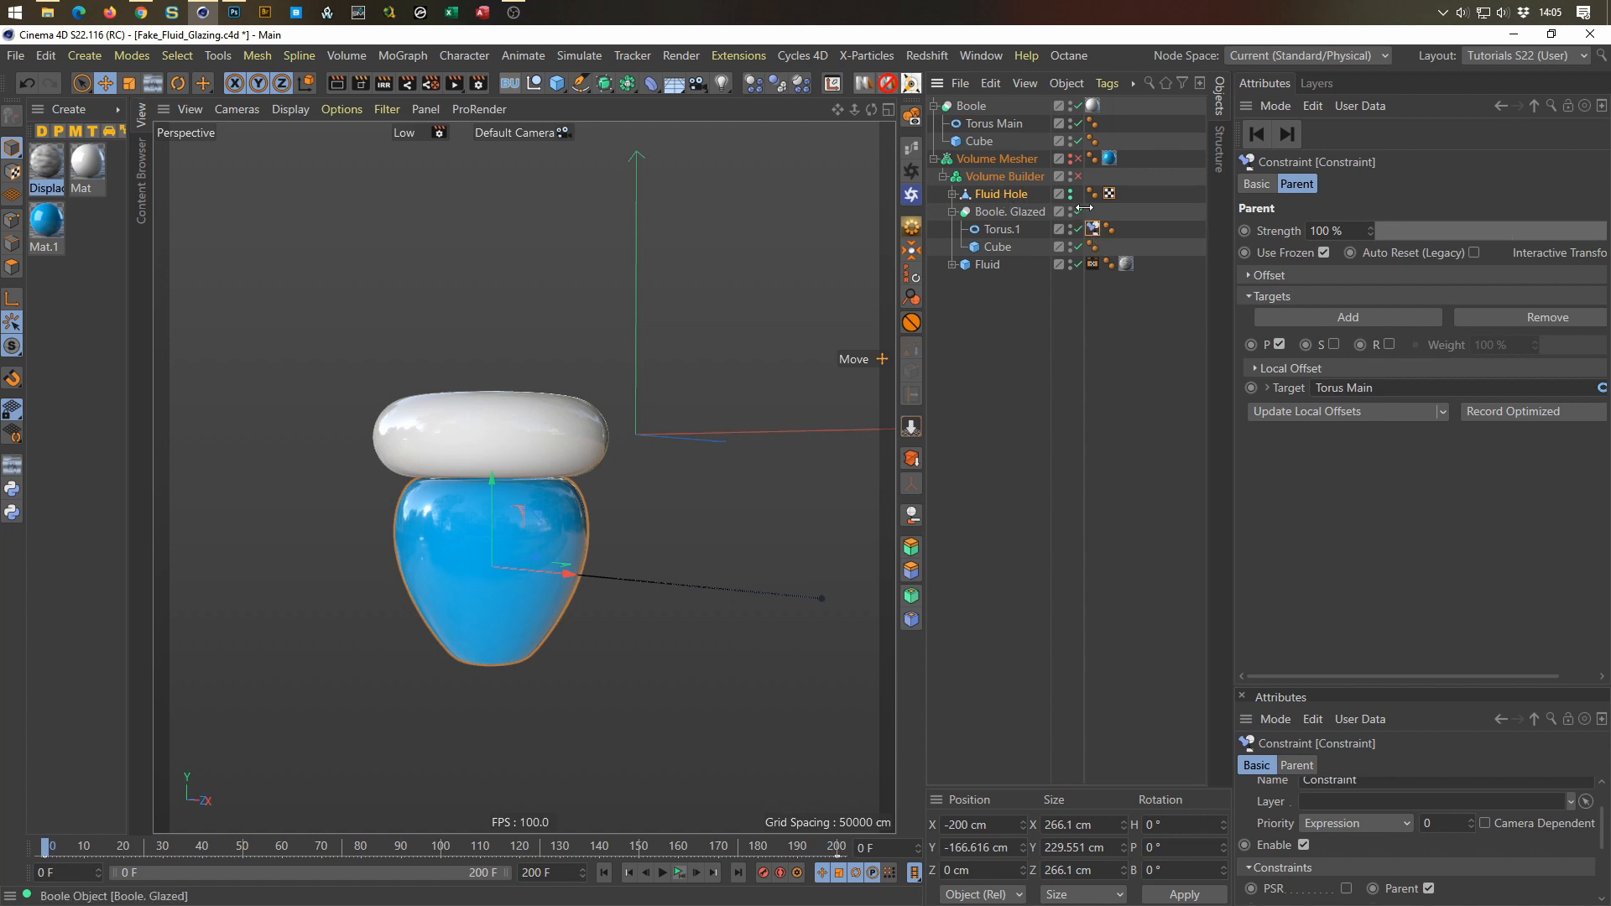
pyautogui.keyDown('ctrl'); pyautogui.moveTo(1093, 231); pyautogui.dragTo(1091, 194); pyautogui.keyUp('ctrl')
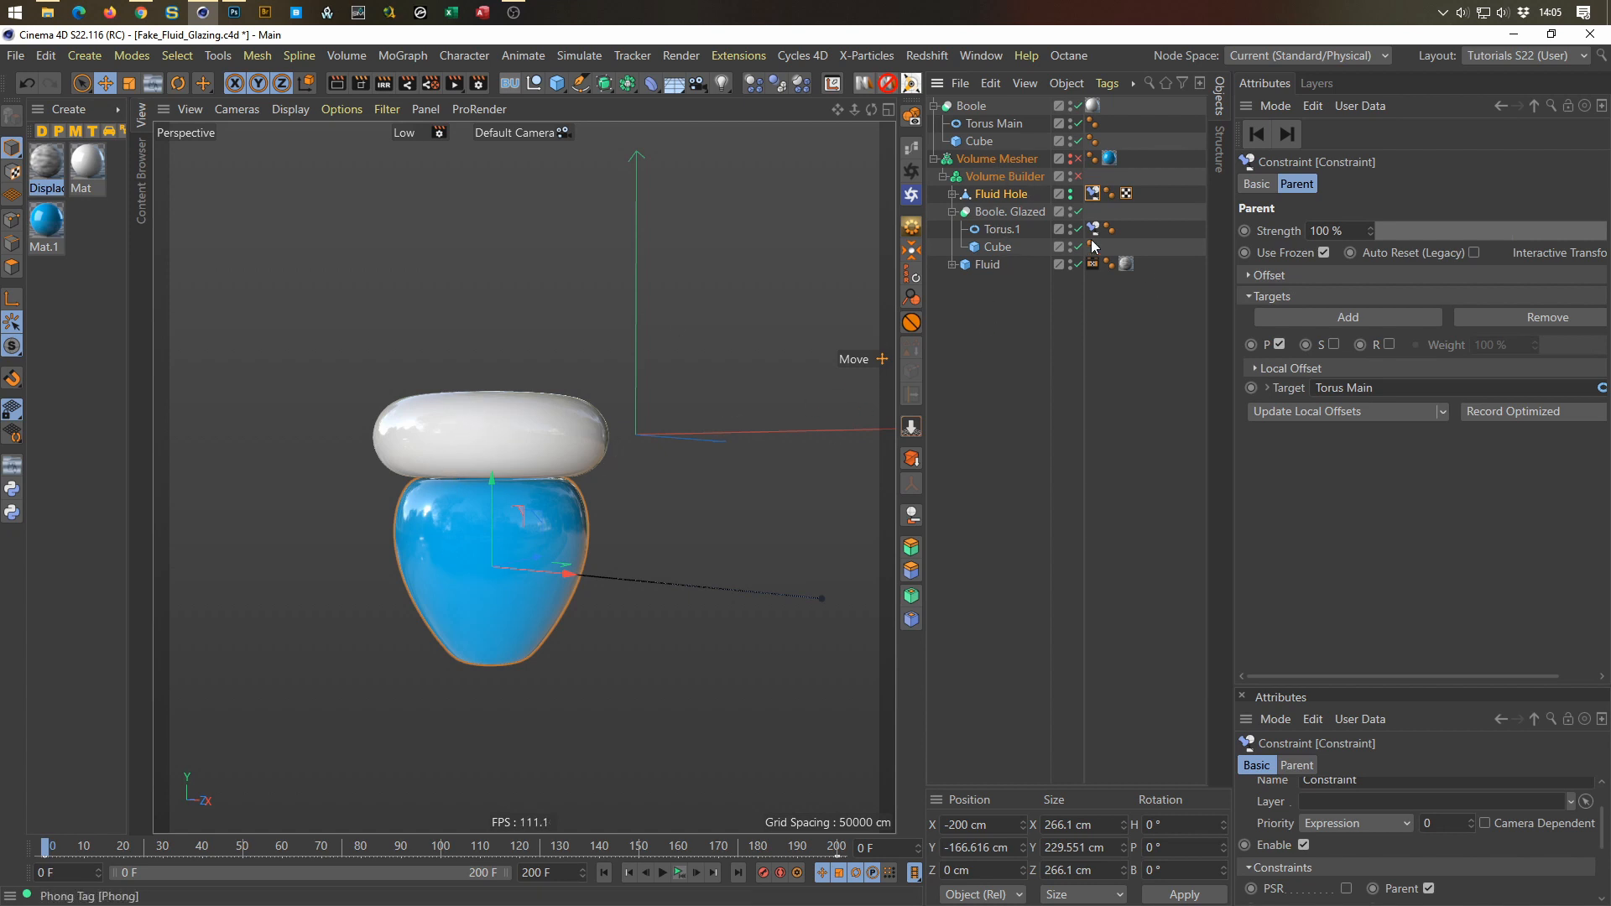
# Step: Hide Fluid Hole in editor and renderer and enable the Volume Builder and Volume Mesher
pyautogui.click(1071, 194)
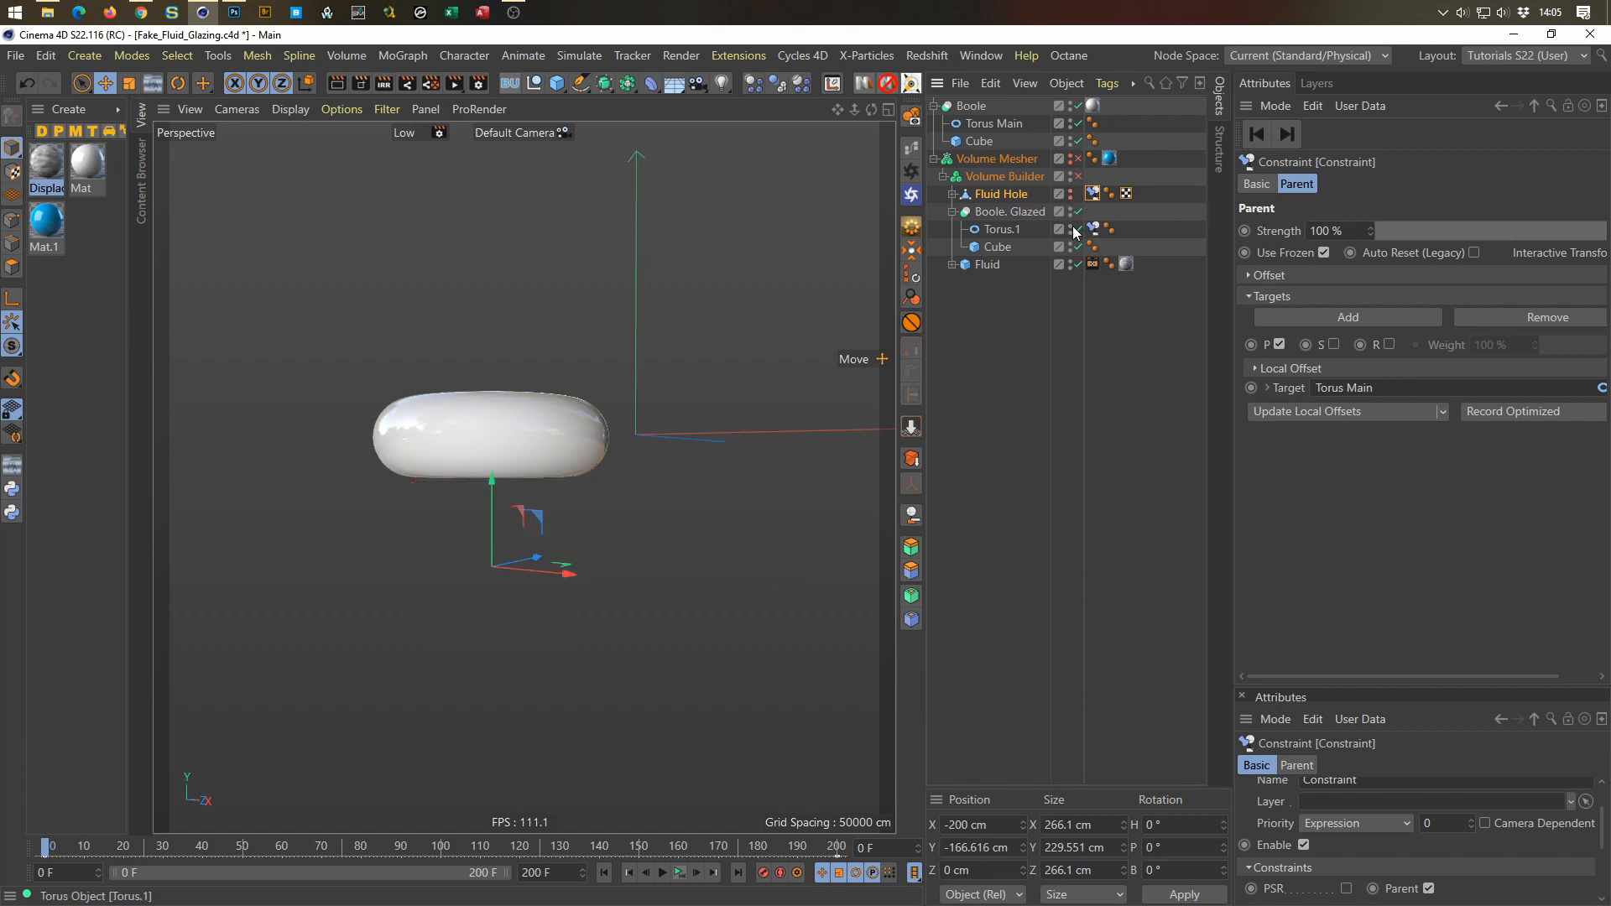
pyautogui.click(1079, 175)
pyautogui.click(1080, 158)
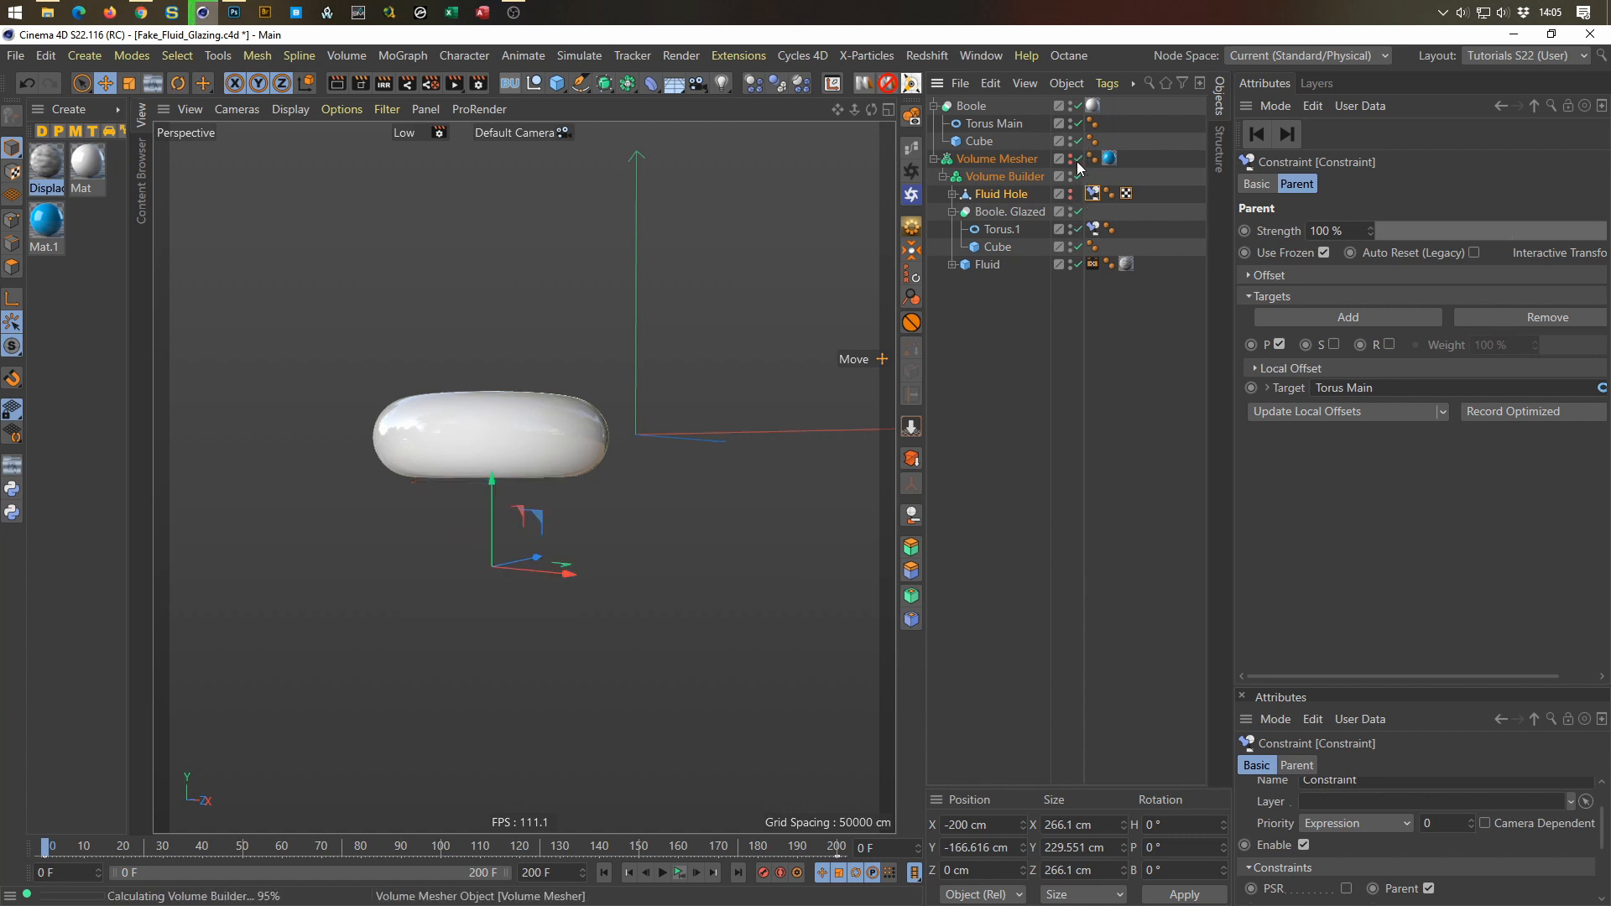
pyautogui.click(1071, 162)
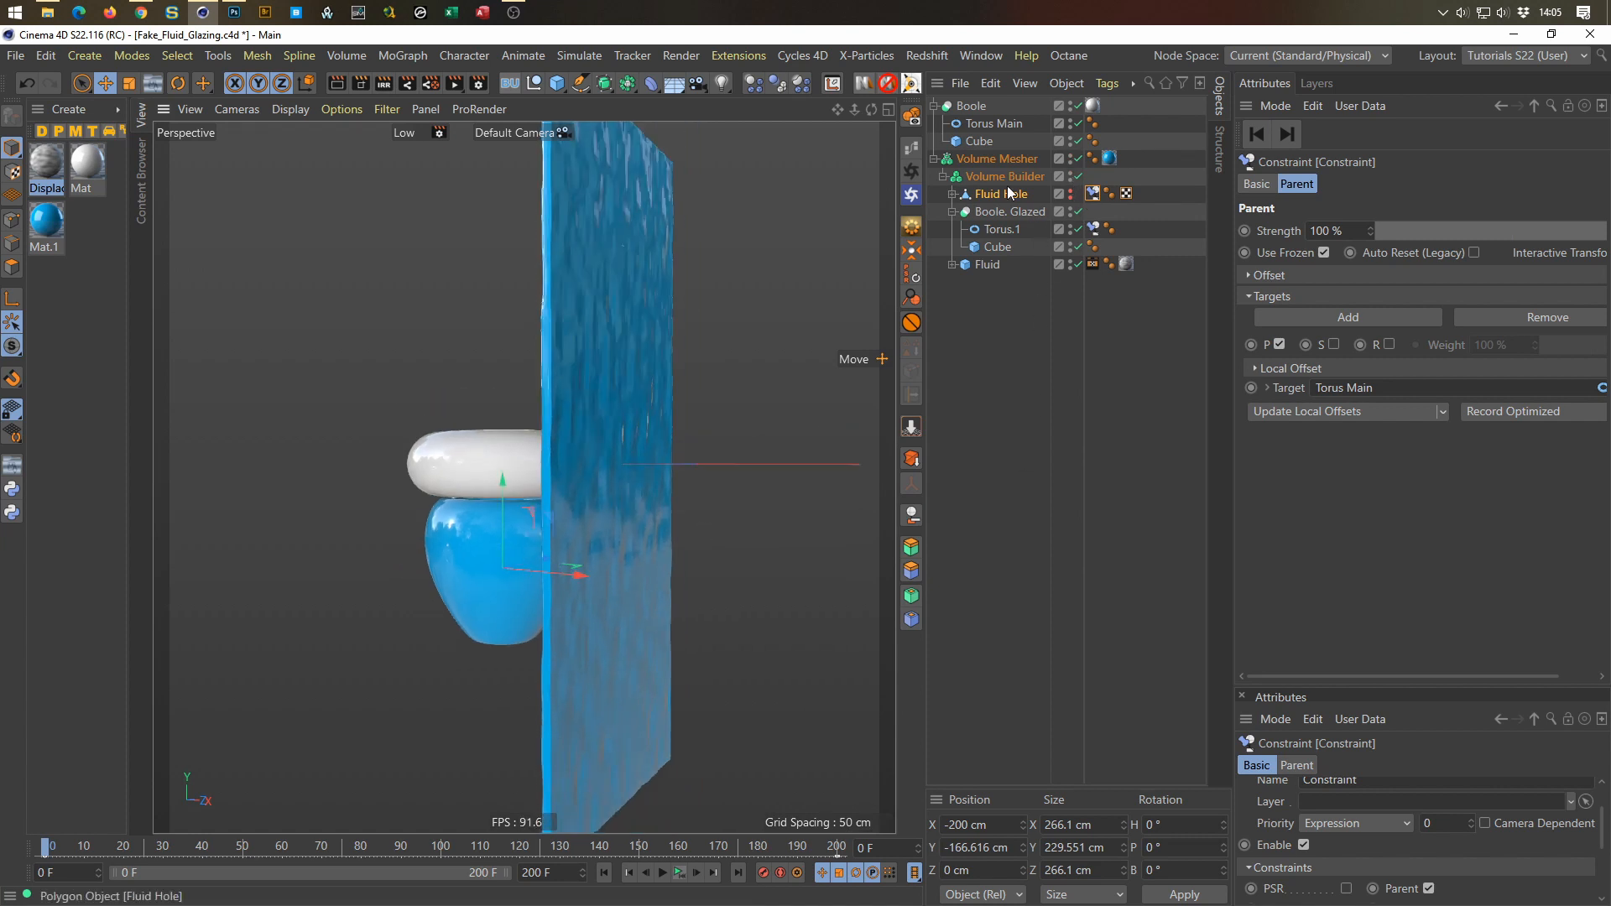
pyautogui.click(991, 356)
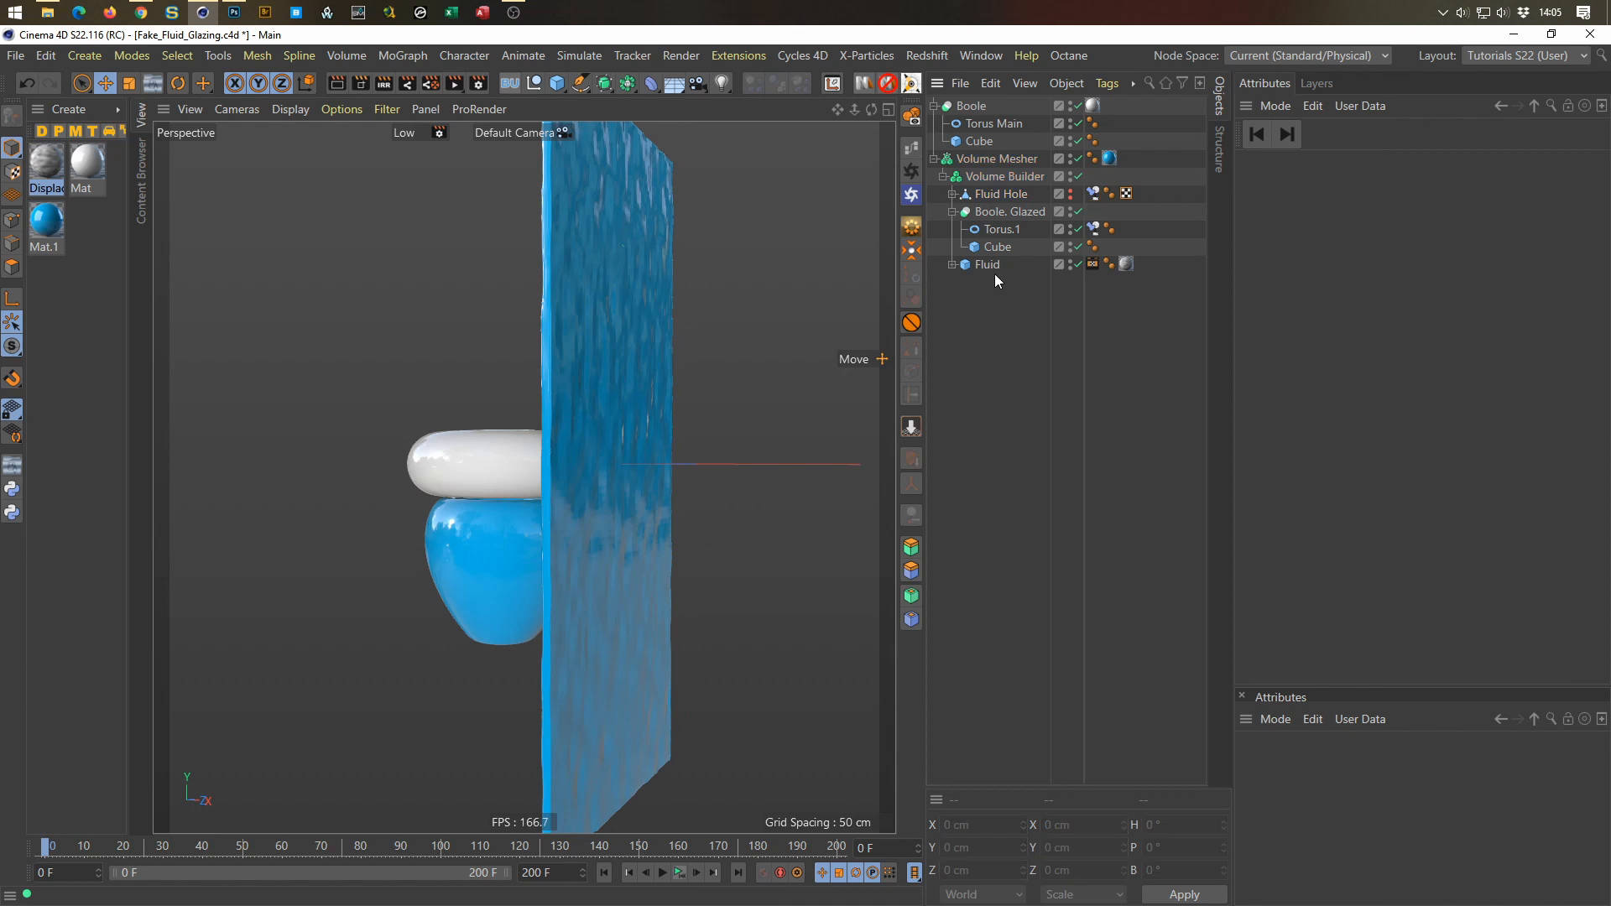
pyautogui.keyDown('alt'); pyautogui.moveTo(586, 441); pyautogui.dragTo(604, 411); pyautogui.keyUp('alt')
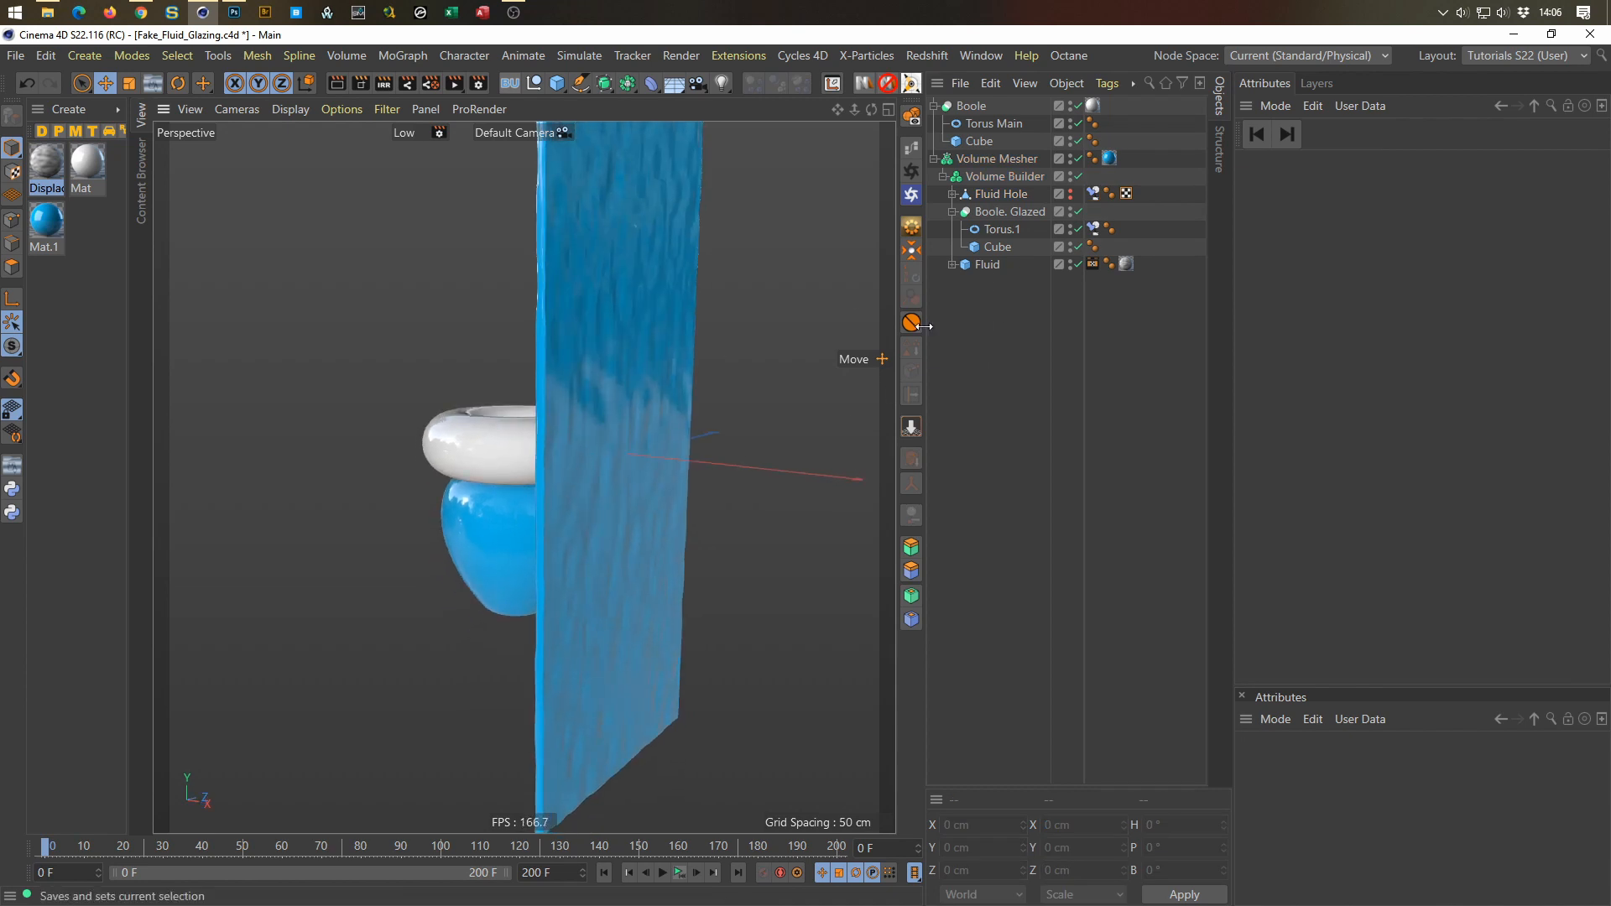
# Step: Try moving Fluid below SDF Smooth in the Volume Builder's object list with mode Subtract, and undo both changes
pyautogui.click(1010, 176)
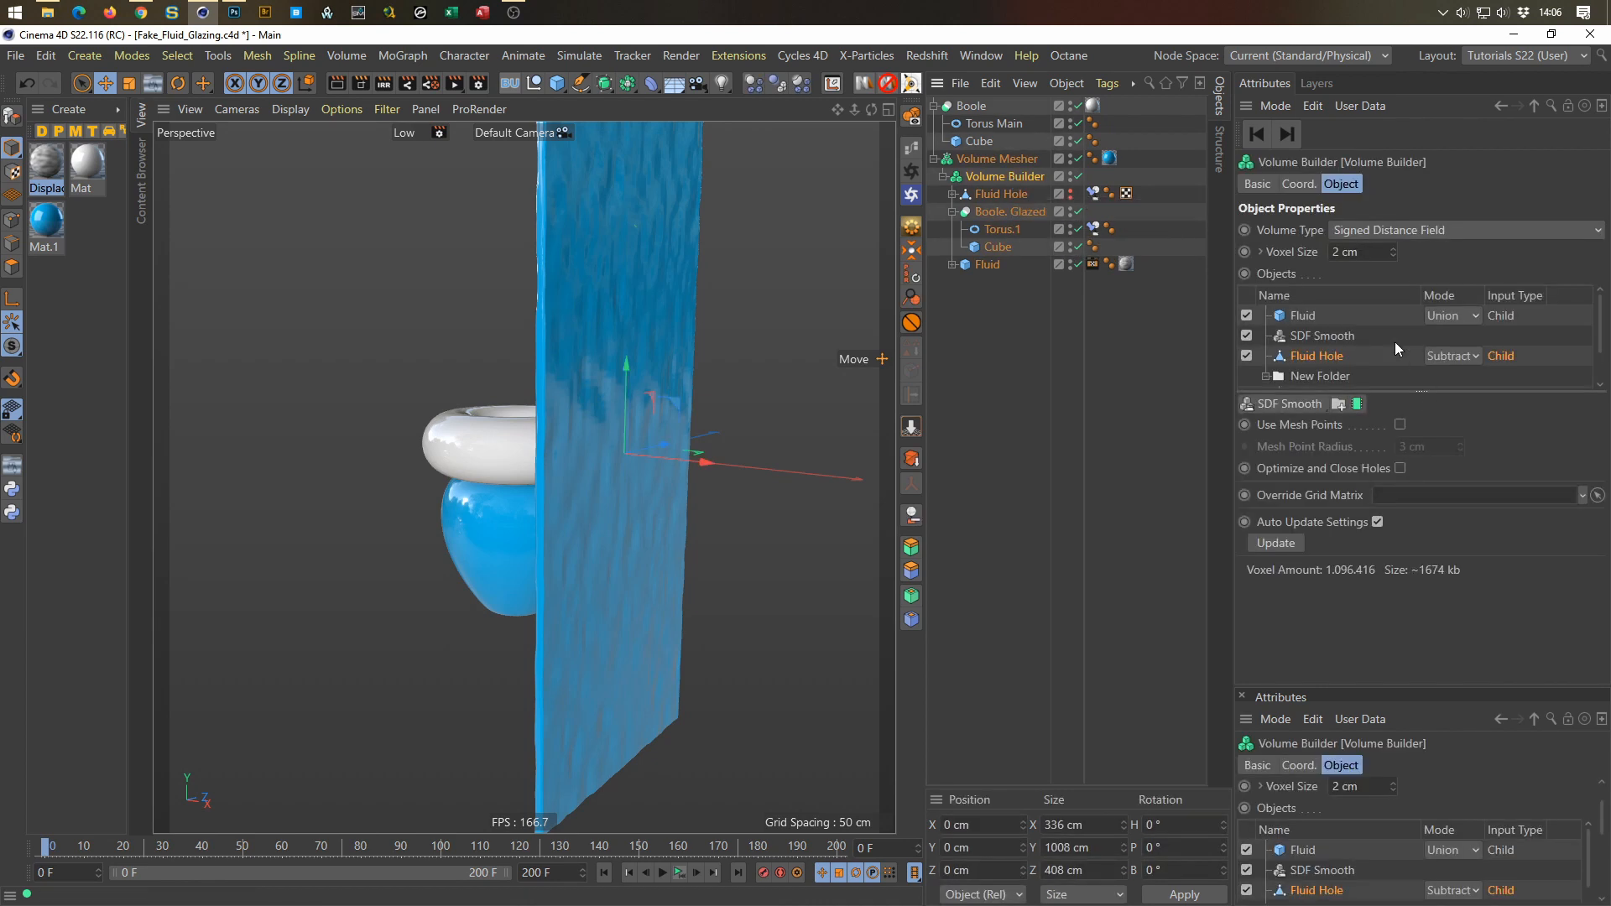
pyautogui.moveTo(1312, 317); pyautogui.dragTo(1311, 344)
pyautogui.click(1443, 340)
pyautogui.click(1442, 375)
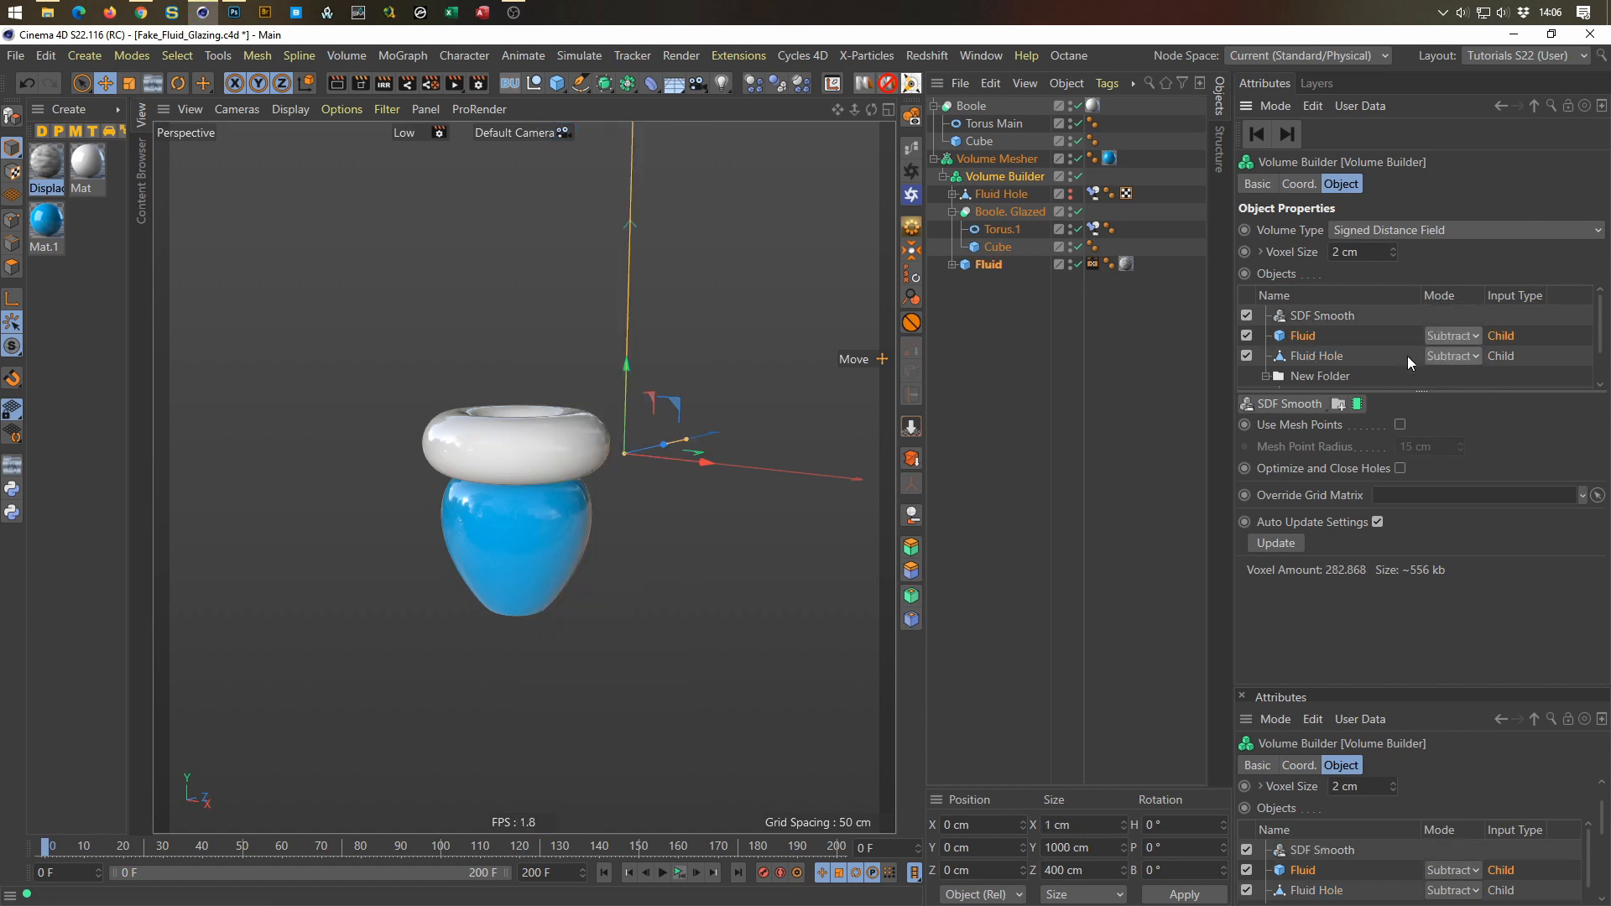
pyautogui.hotkey('ctrl', 'z')
pyautogui.hotkey('ctrl', 'z')
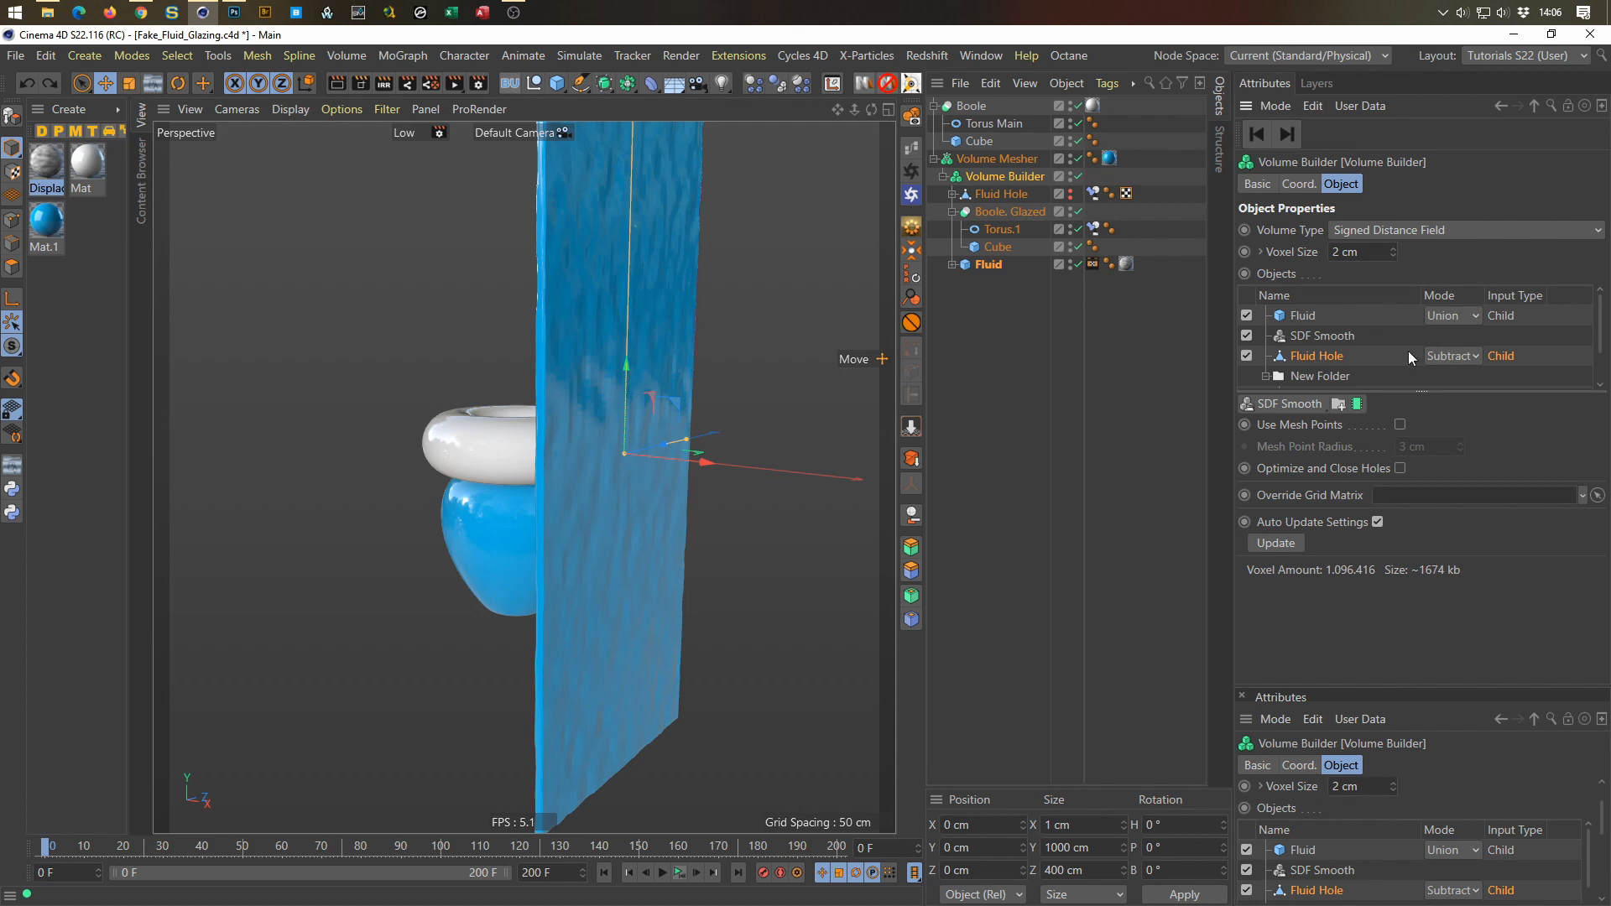
# Step: Move Fluid into New Folder below Boole. Glazed in the Volume Builder's object list
pyautogui.scroll(-2, 1566, 336)
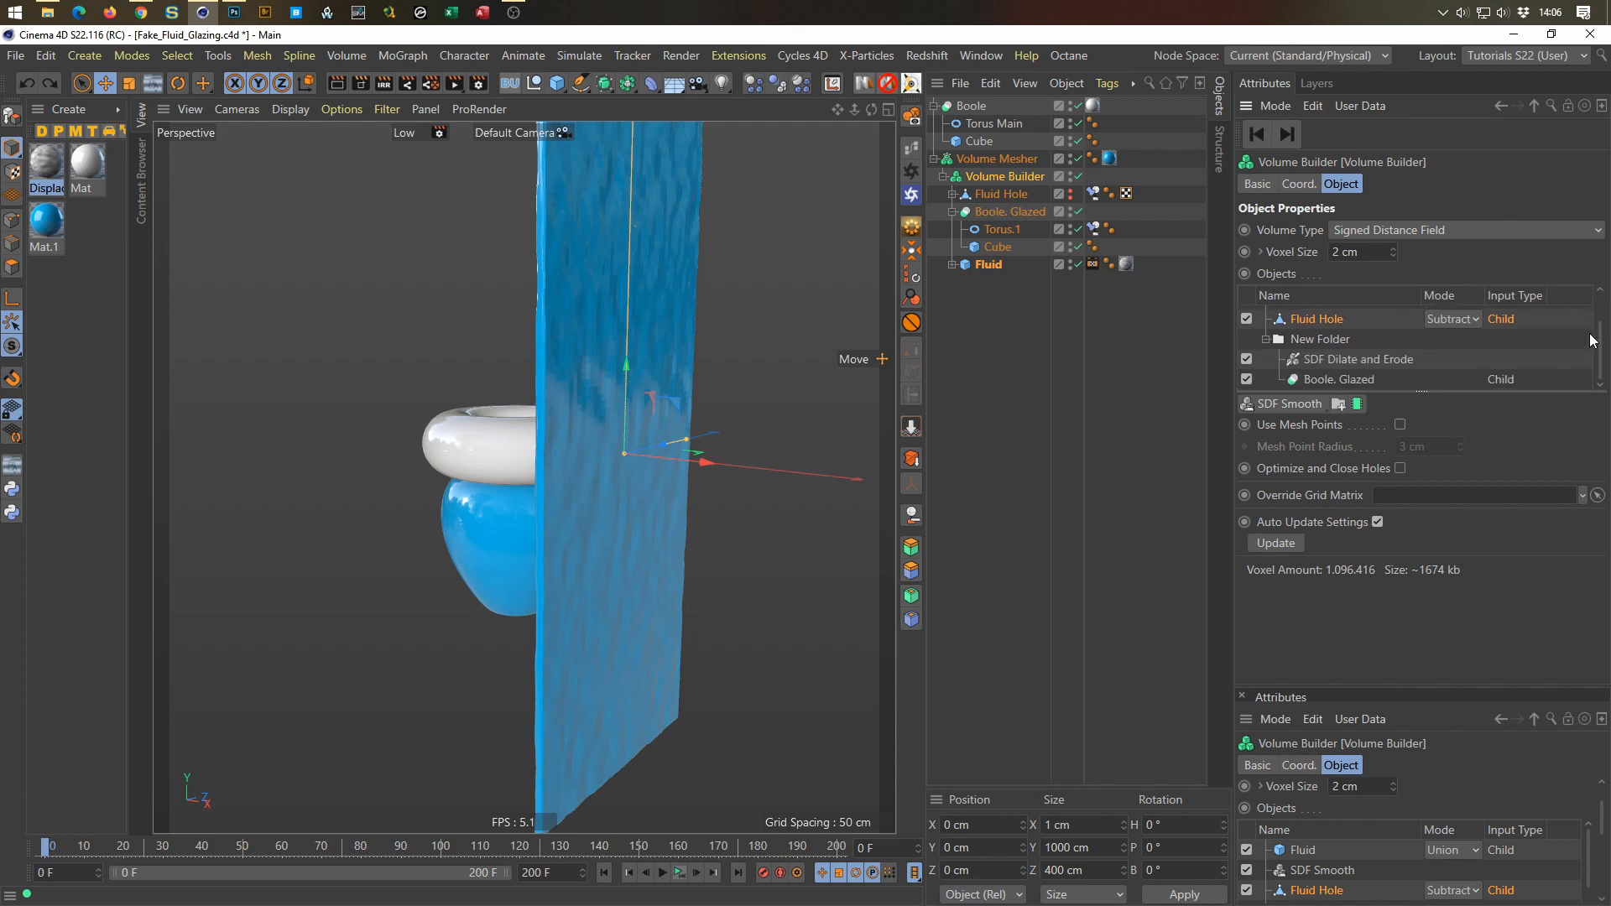
pyautogui.moveTo(1449, 394); pyautogui.dragTo(1450, 508)
pyautogui.moveTo(1306, 321); pyautogui.dragTo(1308, 428)
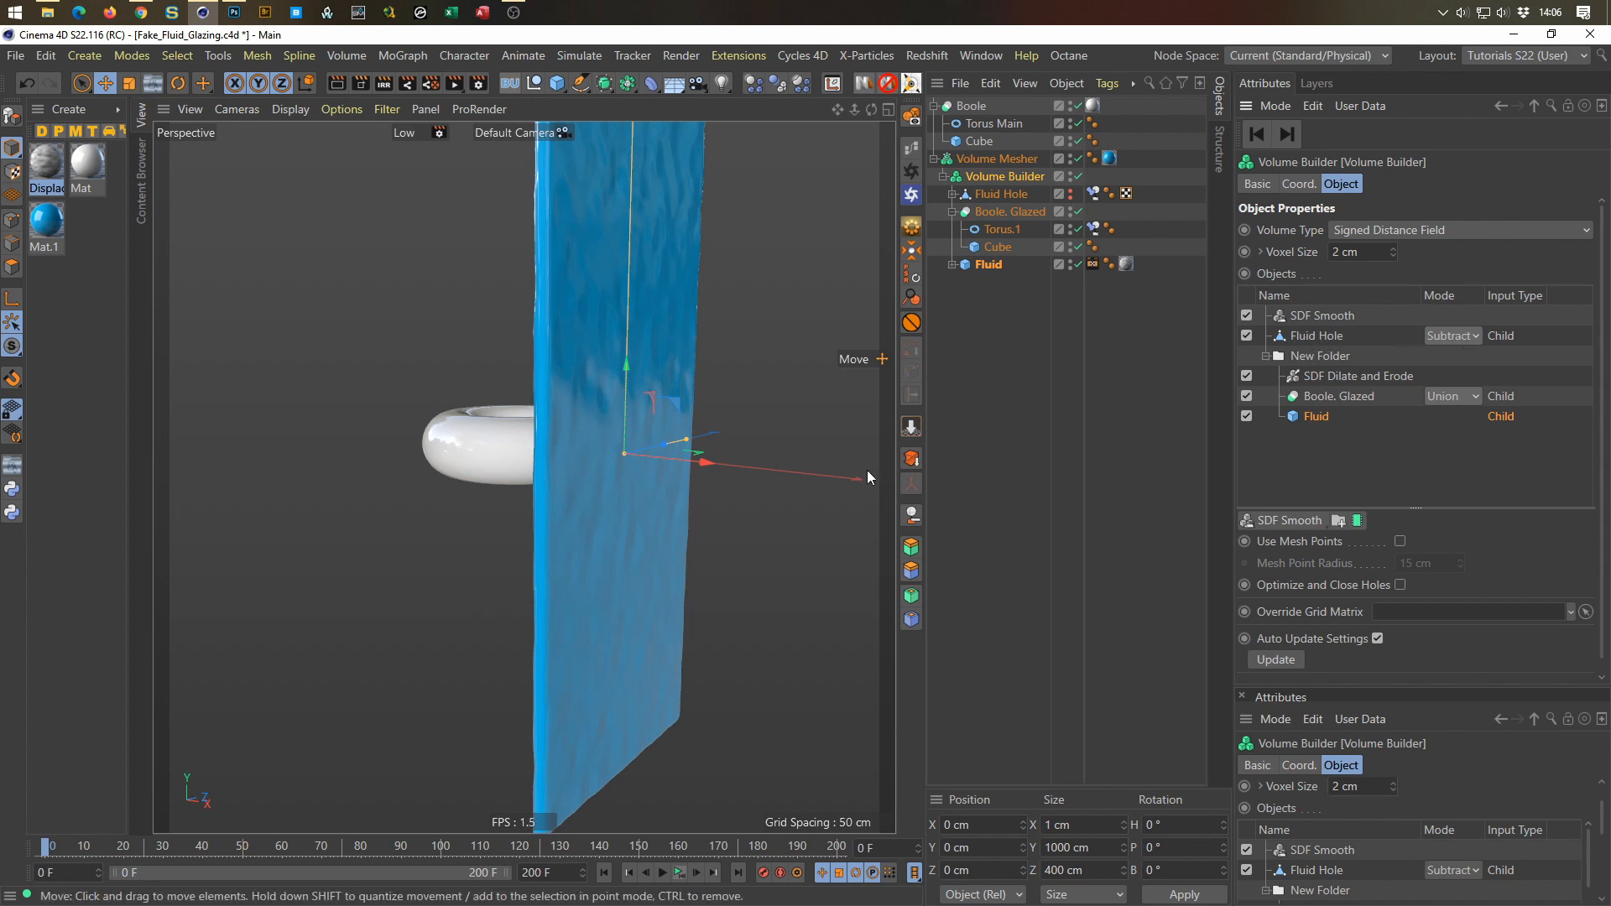
# Step: Preview the animation with the subtracted hole and return to frame 0
pyautogui.keyDown('alt'); pyautogui.moveTo(602, 477); pyautogui.dragTo(582, 421); pyautogui.keyUp('alt')
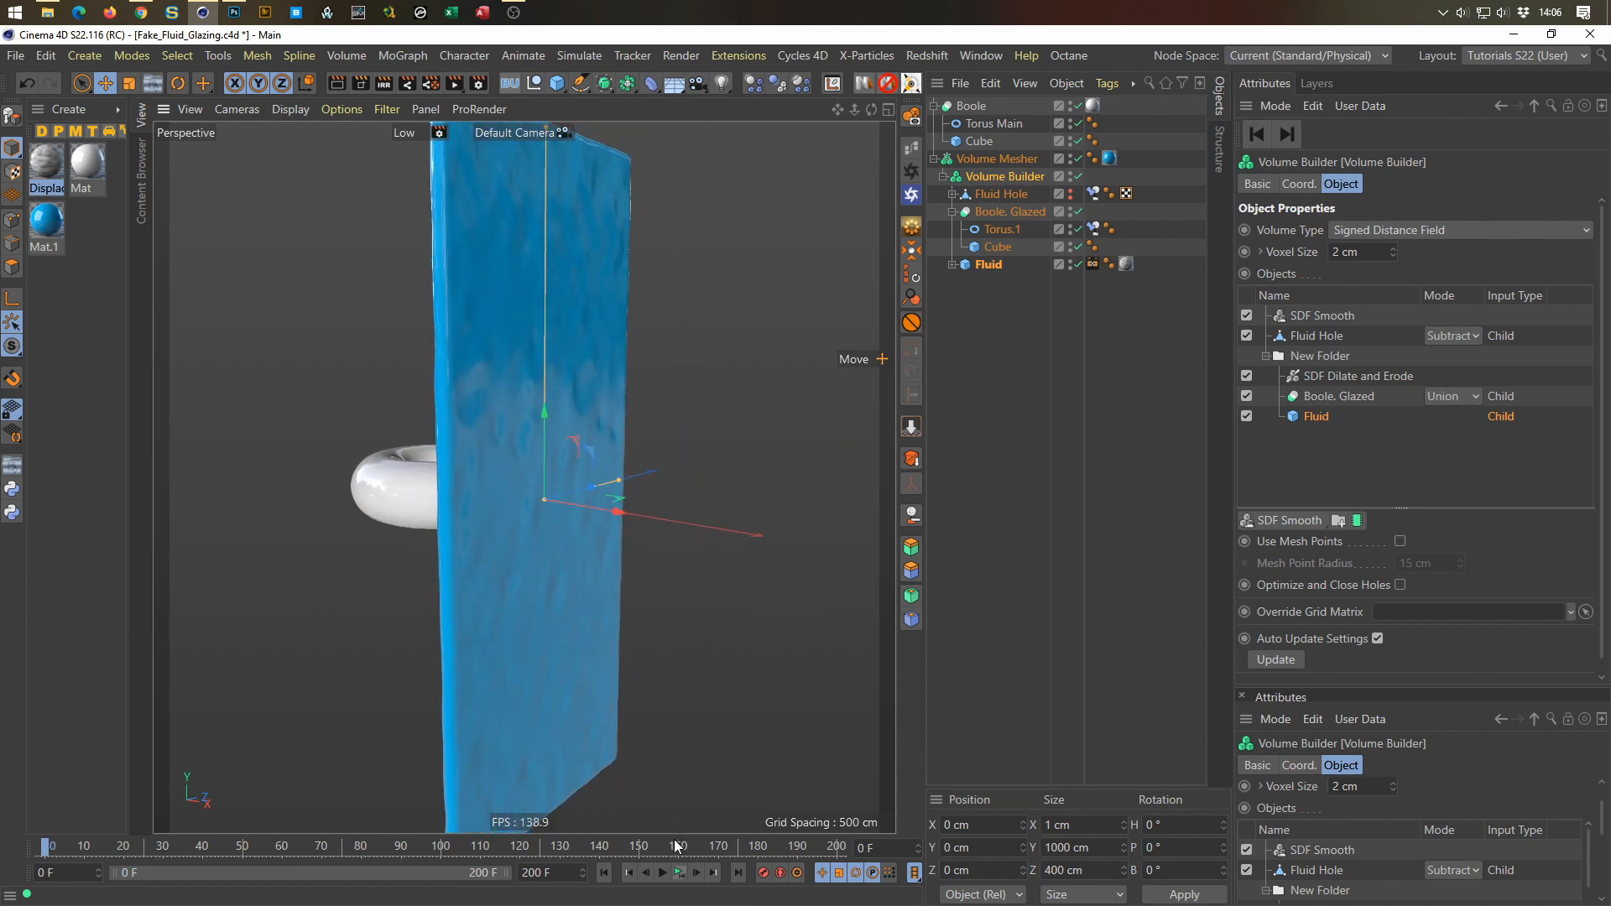
pyautogui.click(679, 873)
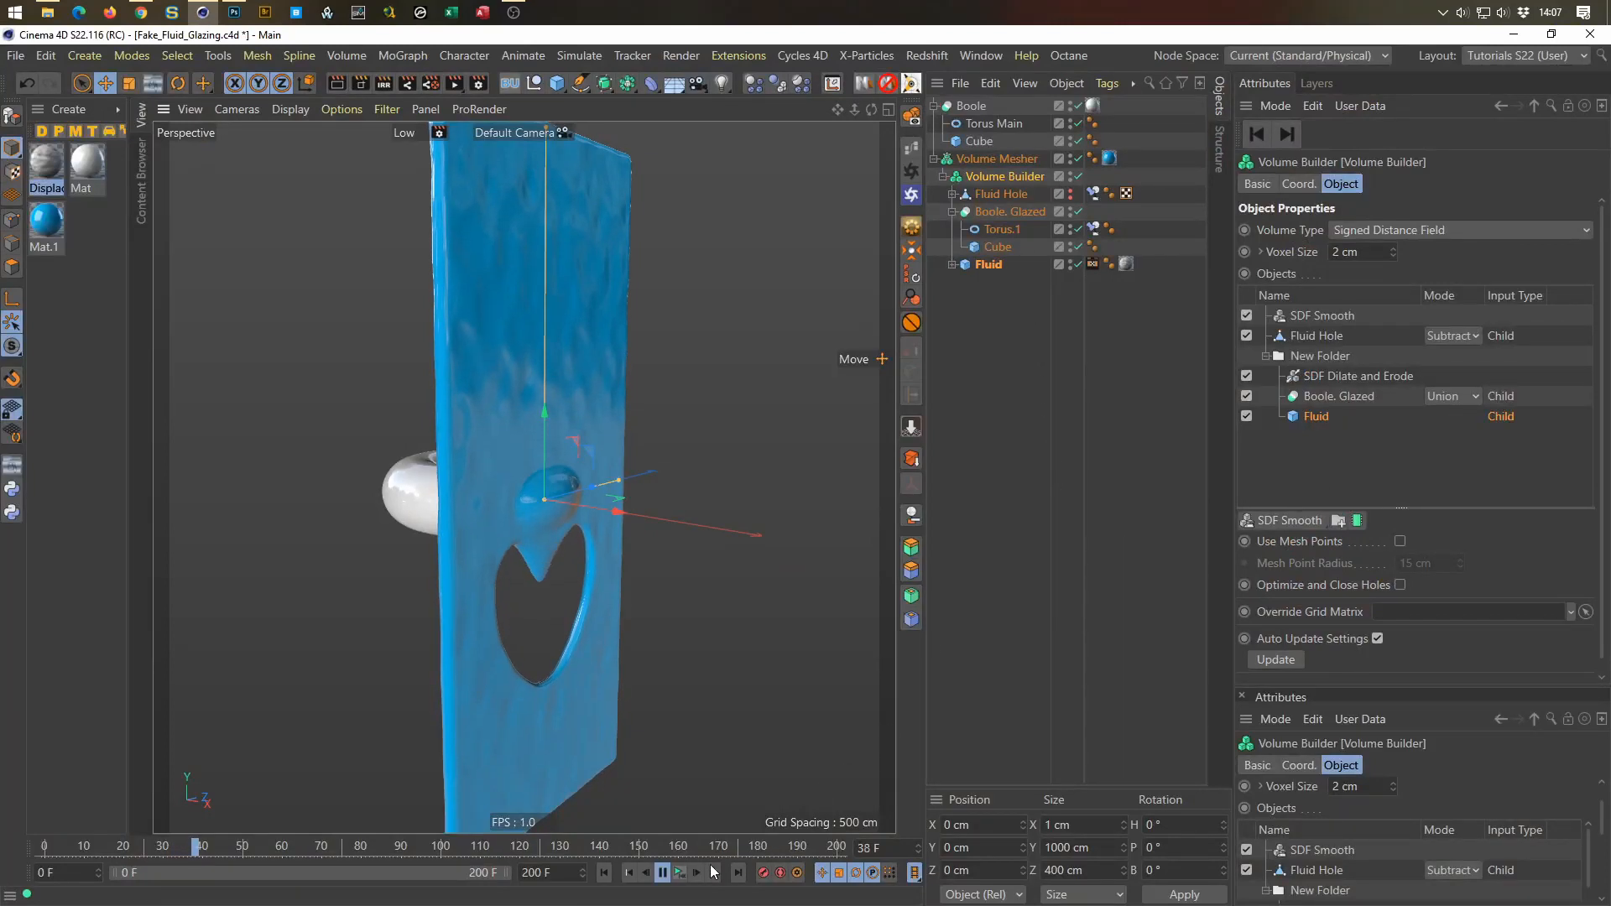
pyautogui.click(662, 874)
pyautogui.click(604, 873)
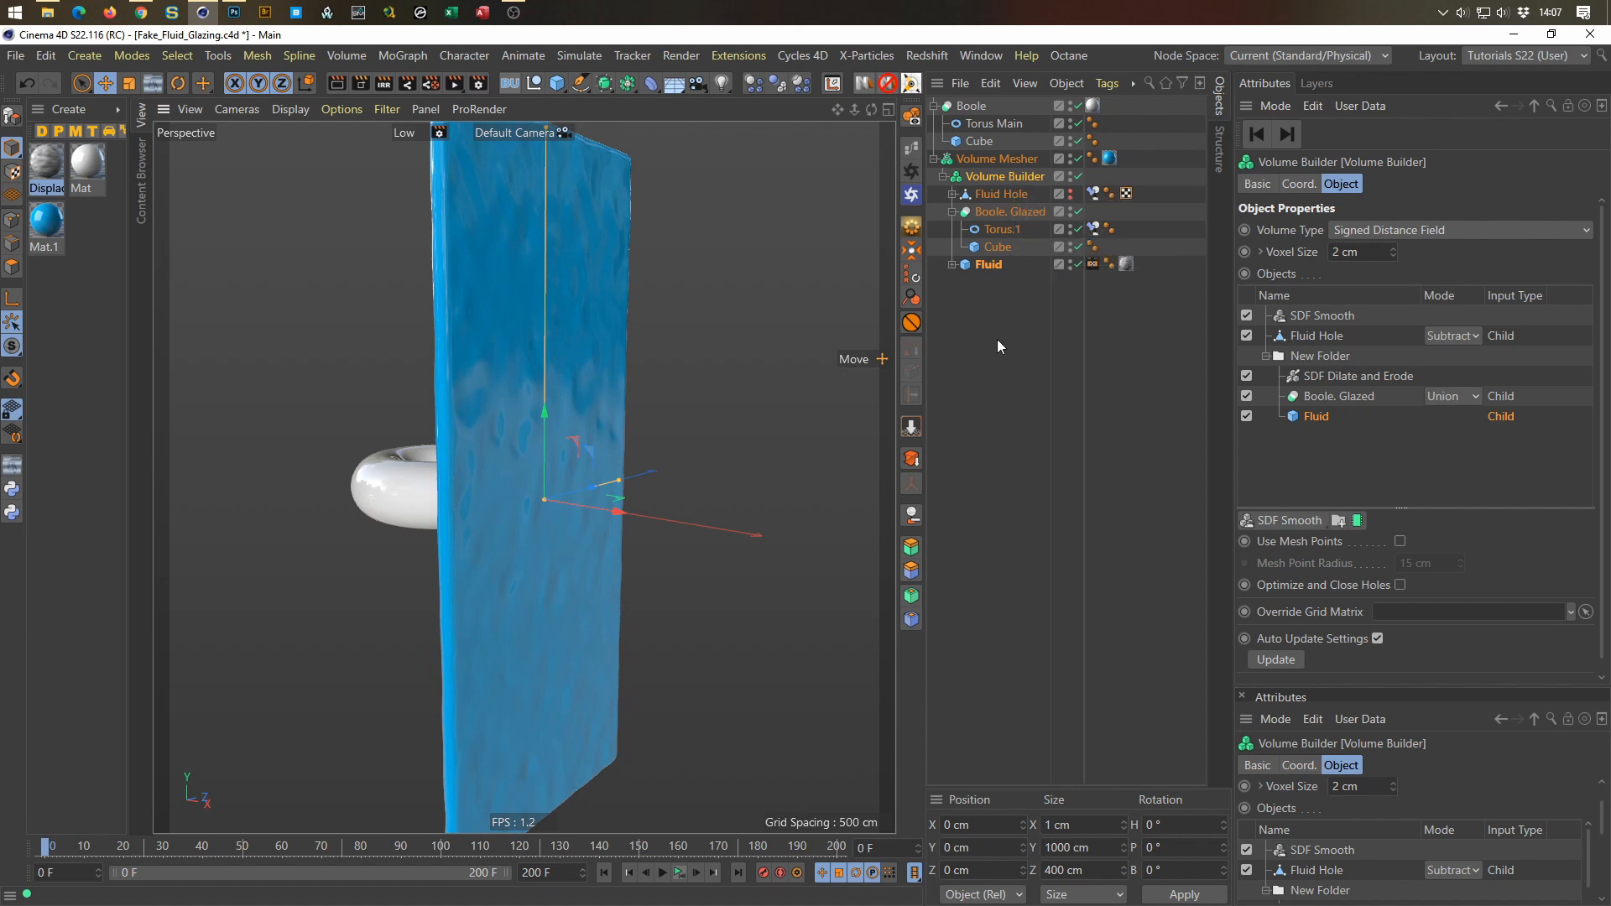
# Step: Reset Fluid Hole's editor and renderer visibility to Default and briefly play the animation from a side view
pyautogui.click(1014, 195)
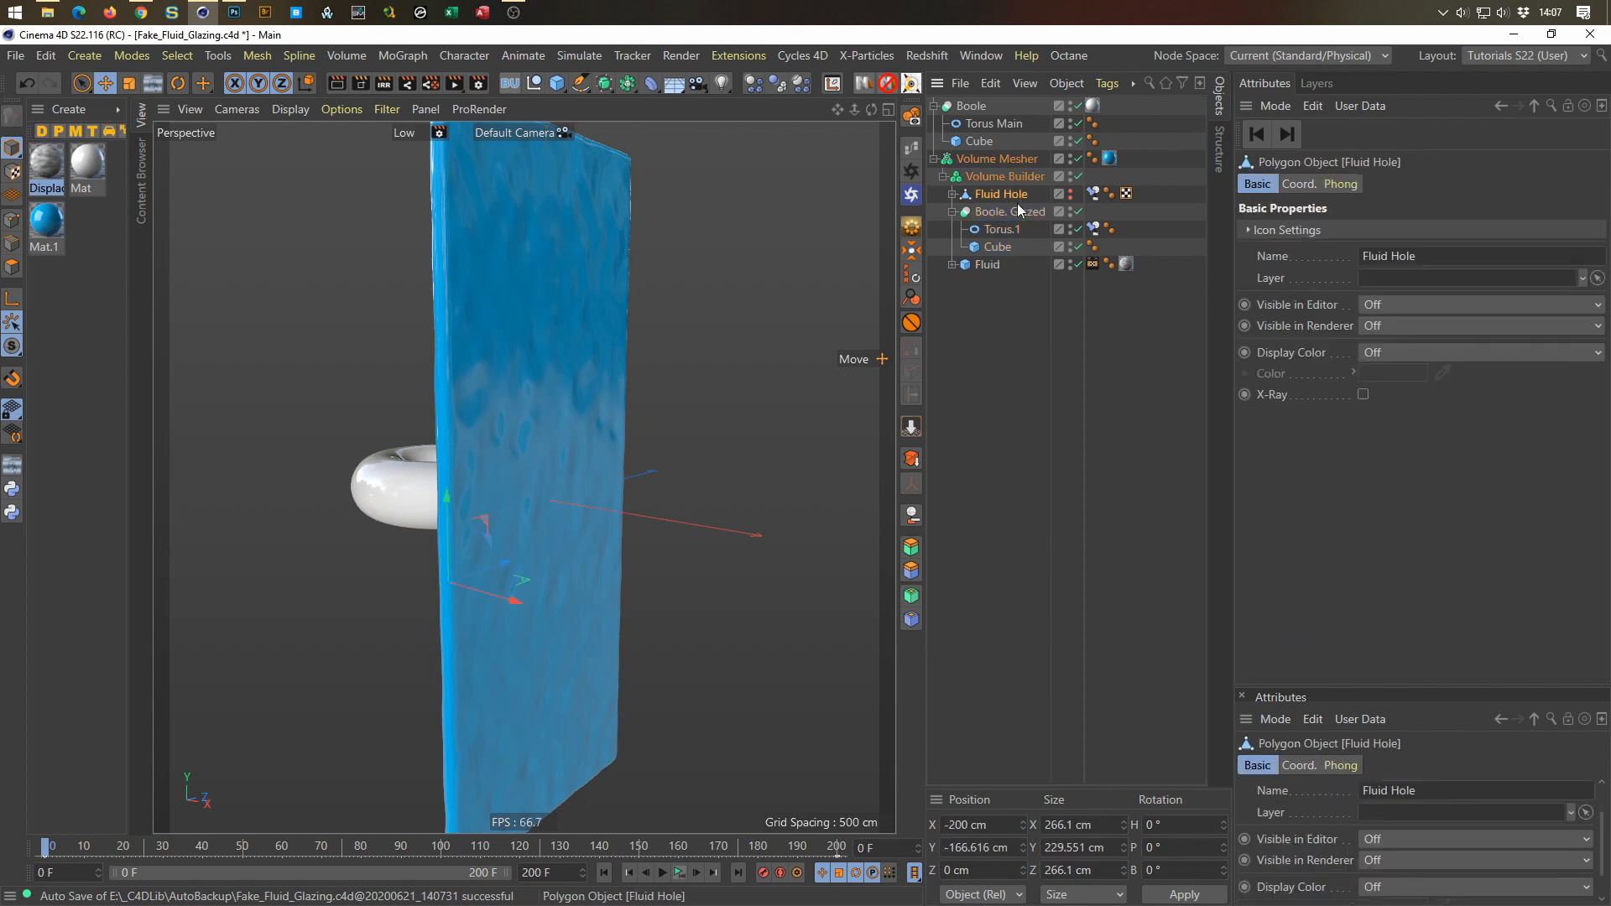
pyautogui.keyDown('ctrl'); pyautogui.click(1071, 196); pyautogui.keyUp('ctrl')
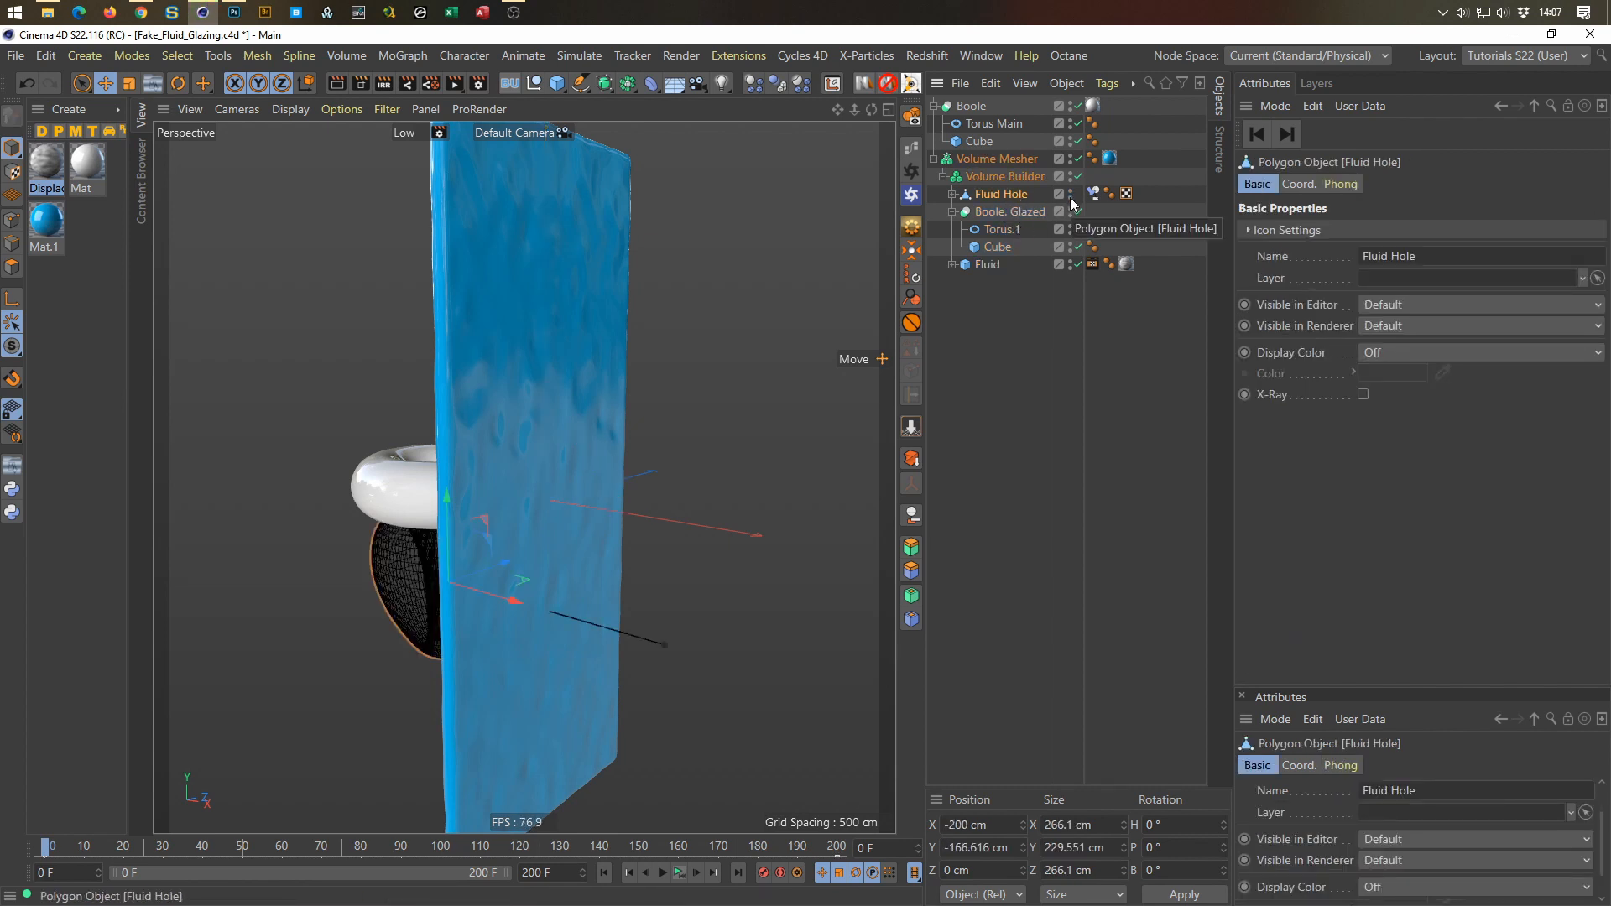
pyautogui.keyDown('alt'); pyautogui.moveTo(492, 517); pyautogui.dragTo(562, 527); pyautogui.keyUp('alt')
pyautogui.keyDown('alt'); pyautogui.moveTo(547, 572); pyautogui.dragTo(589, 560, button='right'); pyautogui.keyUp('alt')
pyautogui.moveTo(585, 604); pyautogui.dragTo(569, 599)
pyautogui.click(682, 876)
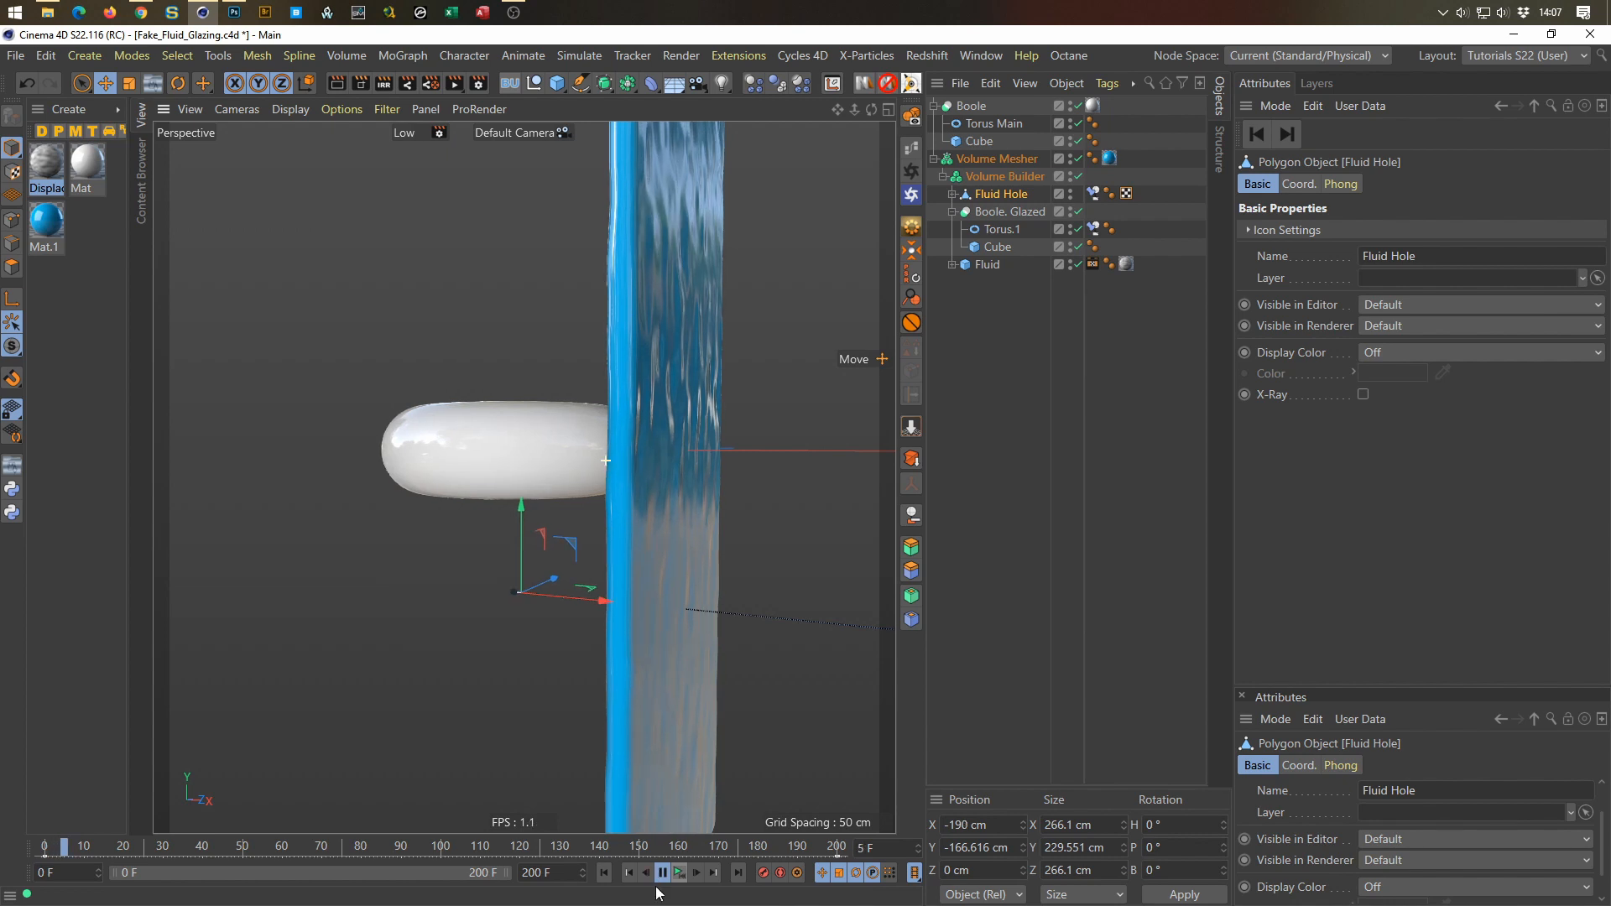
pyautogui.click(681, 873)
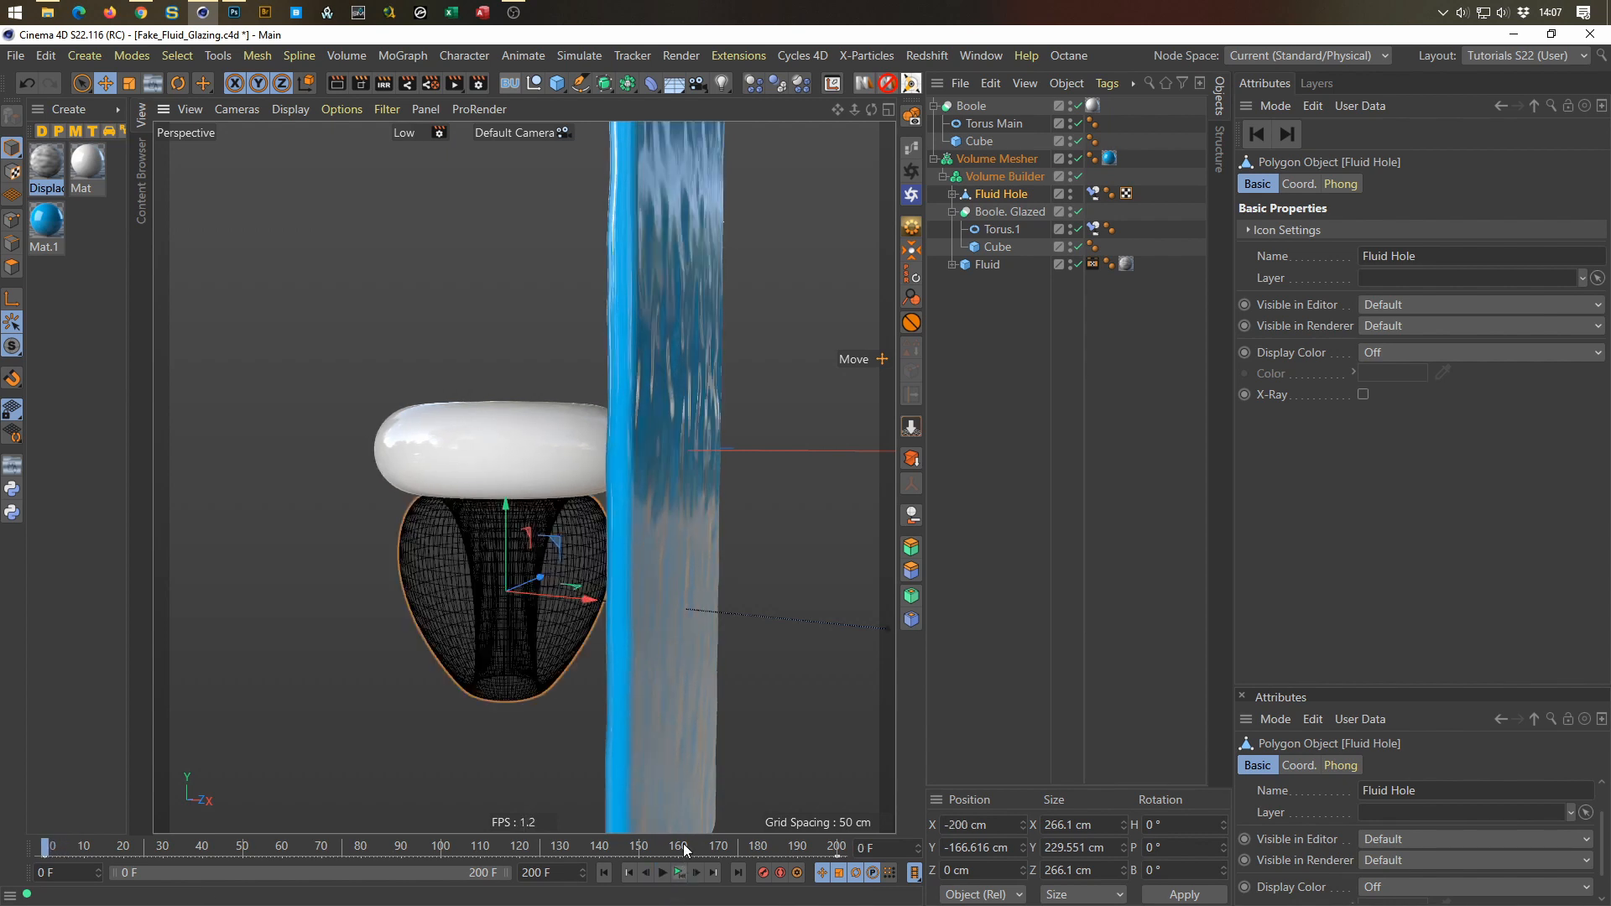
# Step: Activate the Viewport Render preset with the frame range set to All Frames, and hide the viewport's grid, axes and labels
pyautogui.keyDown('alt'); pyautogui.moveTo(648, 435); pyautogui.dragTo(686, 446); pyautogui.keyUp('alt')
pyautogui.click(840, 510)
pyautogui.keyDown('alt'); pyautogui.moveTo(688, 481); pyautogui.dragTo(554, 521, button='middle'); pyautogui.keyUp('alt')
pyautogui.keyDown('alt'); pyautogui.moveTo(554, 521); pyautogui.dragTo(555, 480); pyautogui.keyUp('alt')
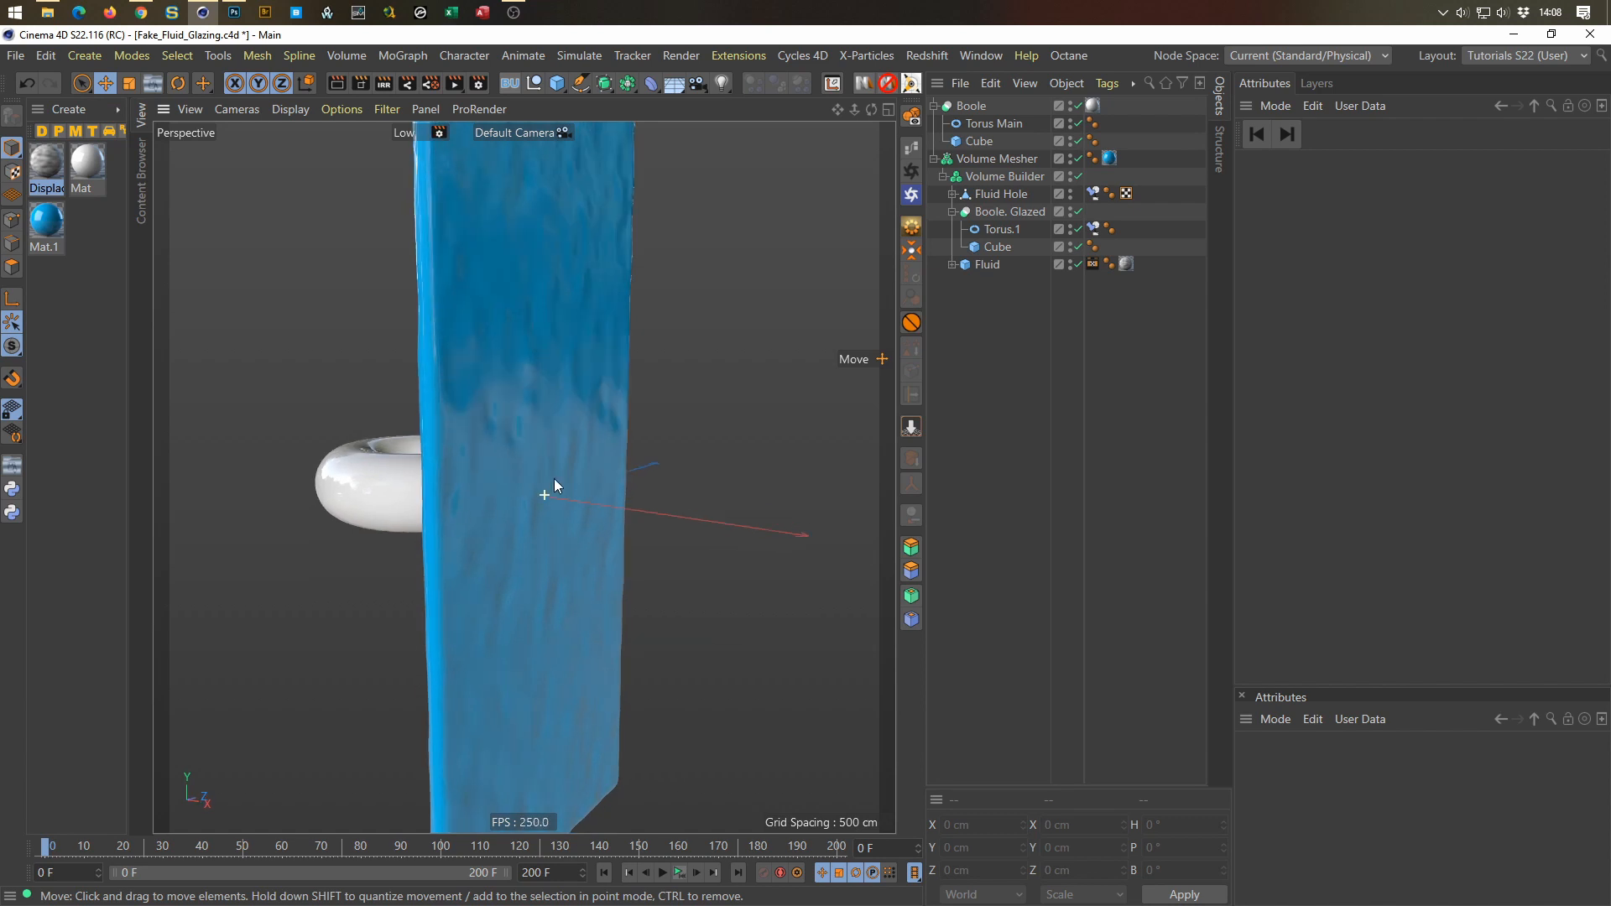
pyautogui.click(479, 84)
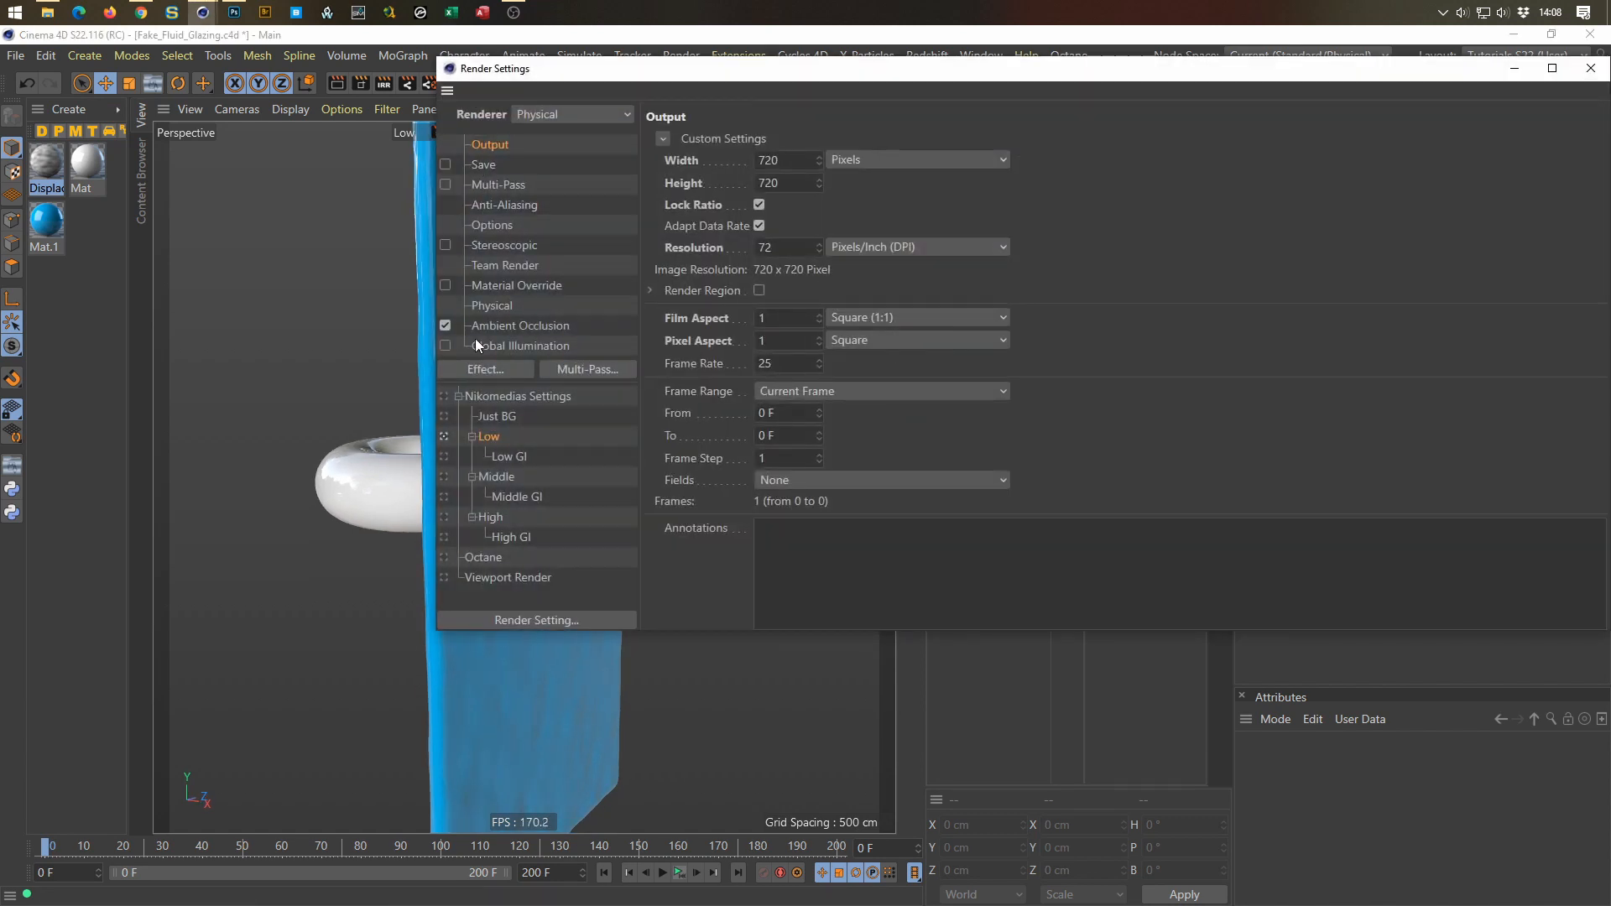
pyautogui.click(444, 577)
pyautogui.click(519, 186)
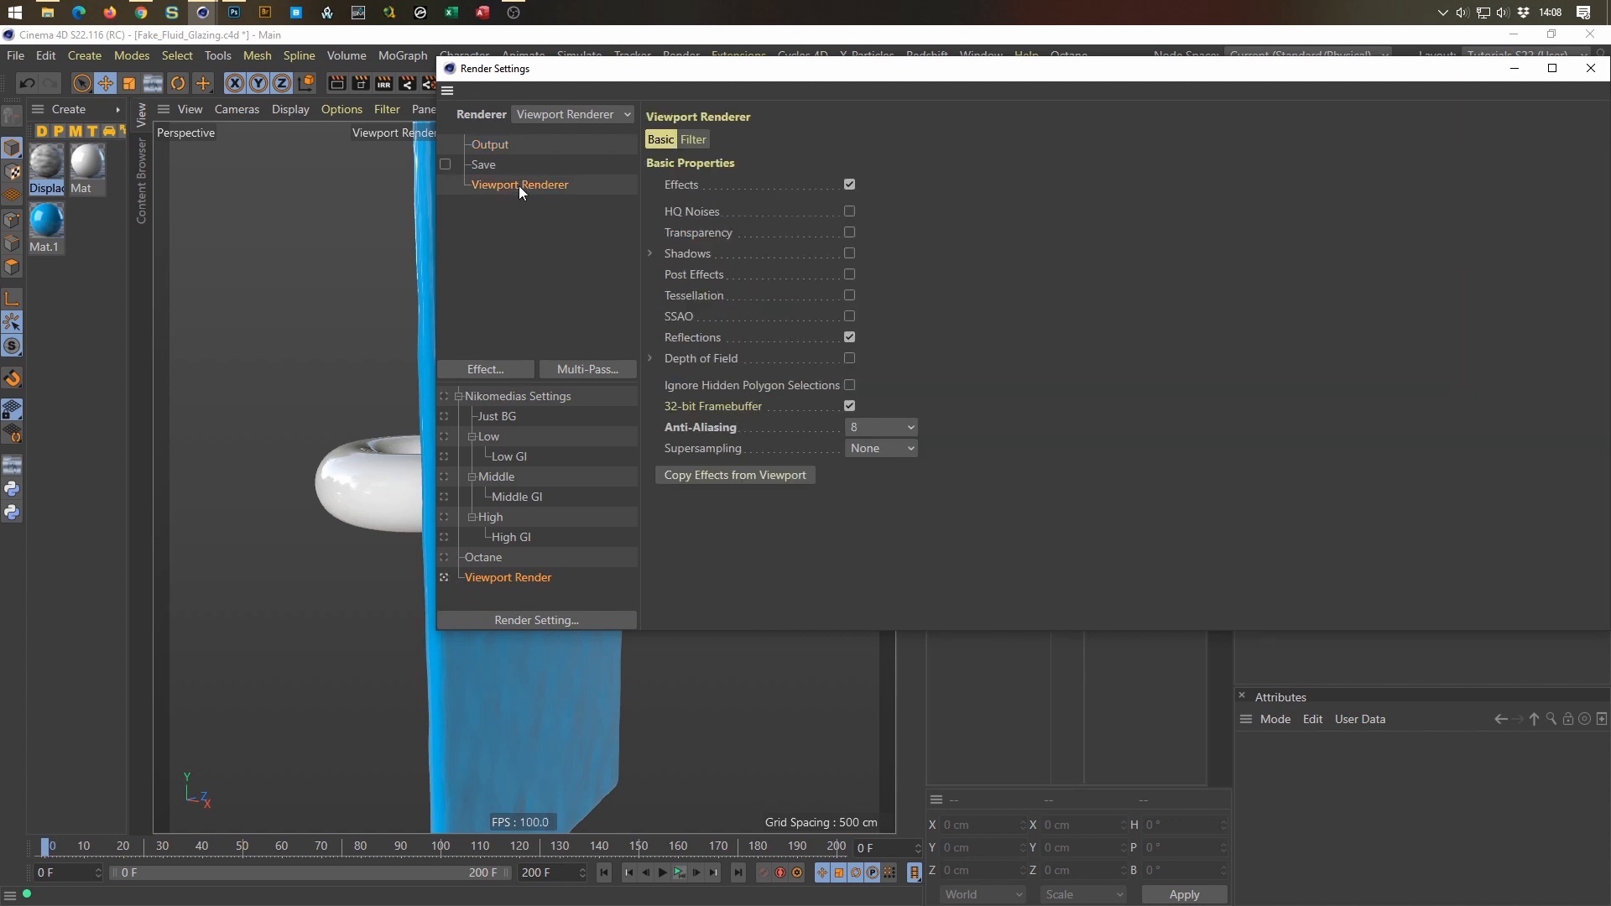
pyautogui.click(509, 149)
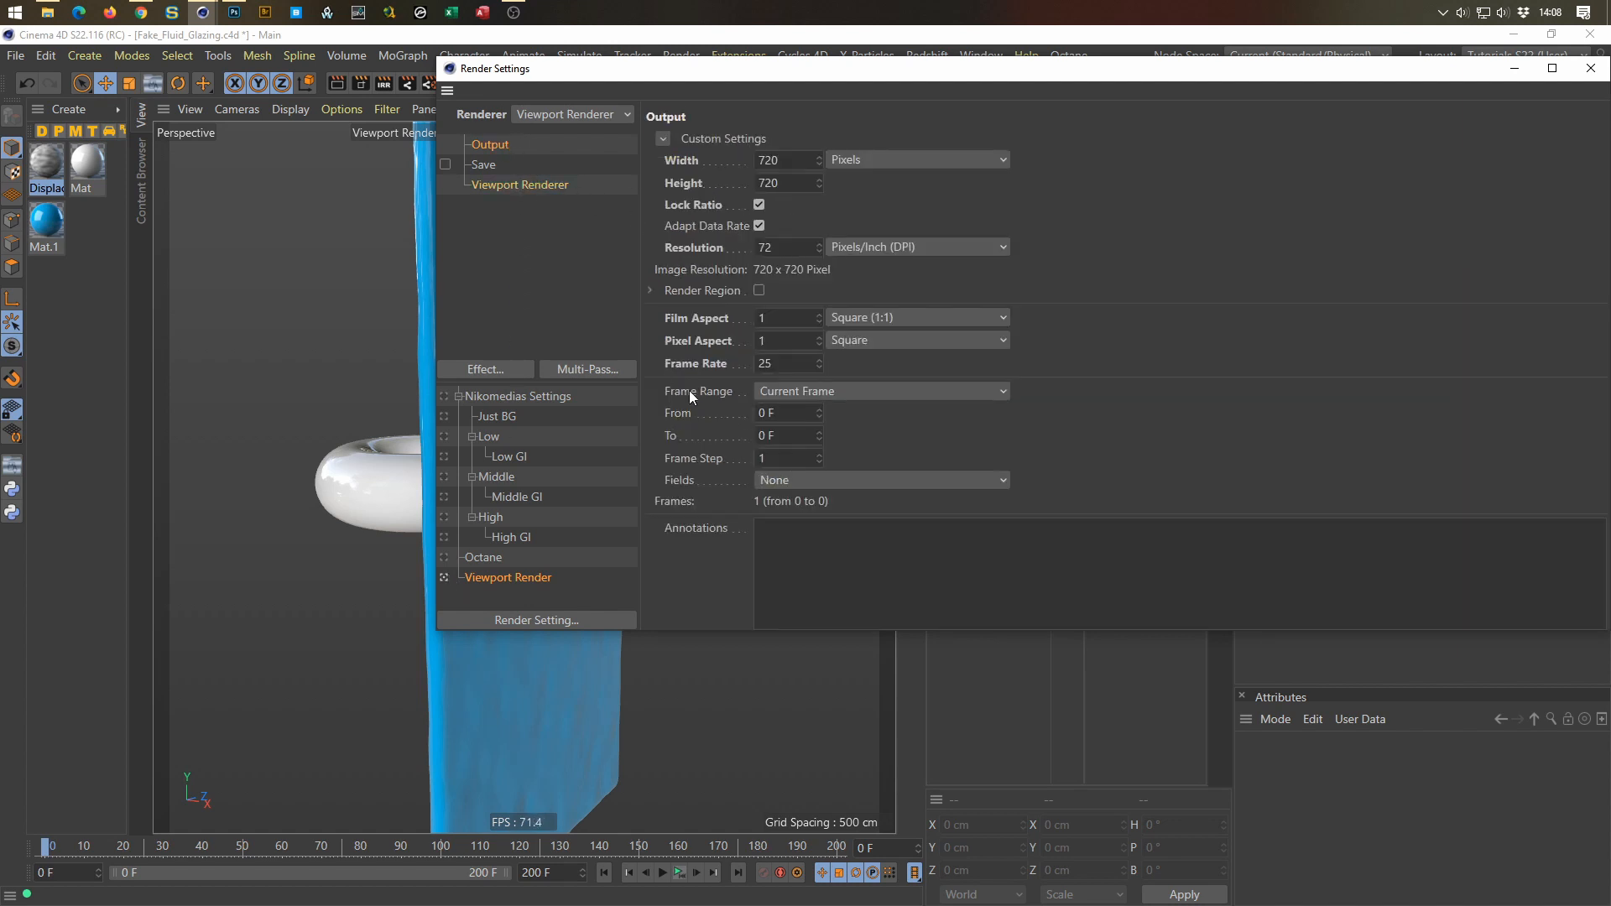
pyautogui.click(820, 392)
pyautogui.click(835, 454)
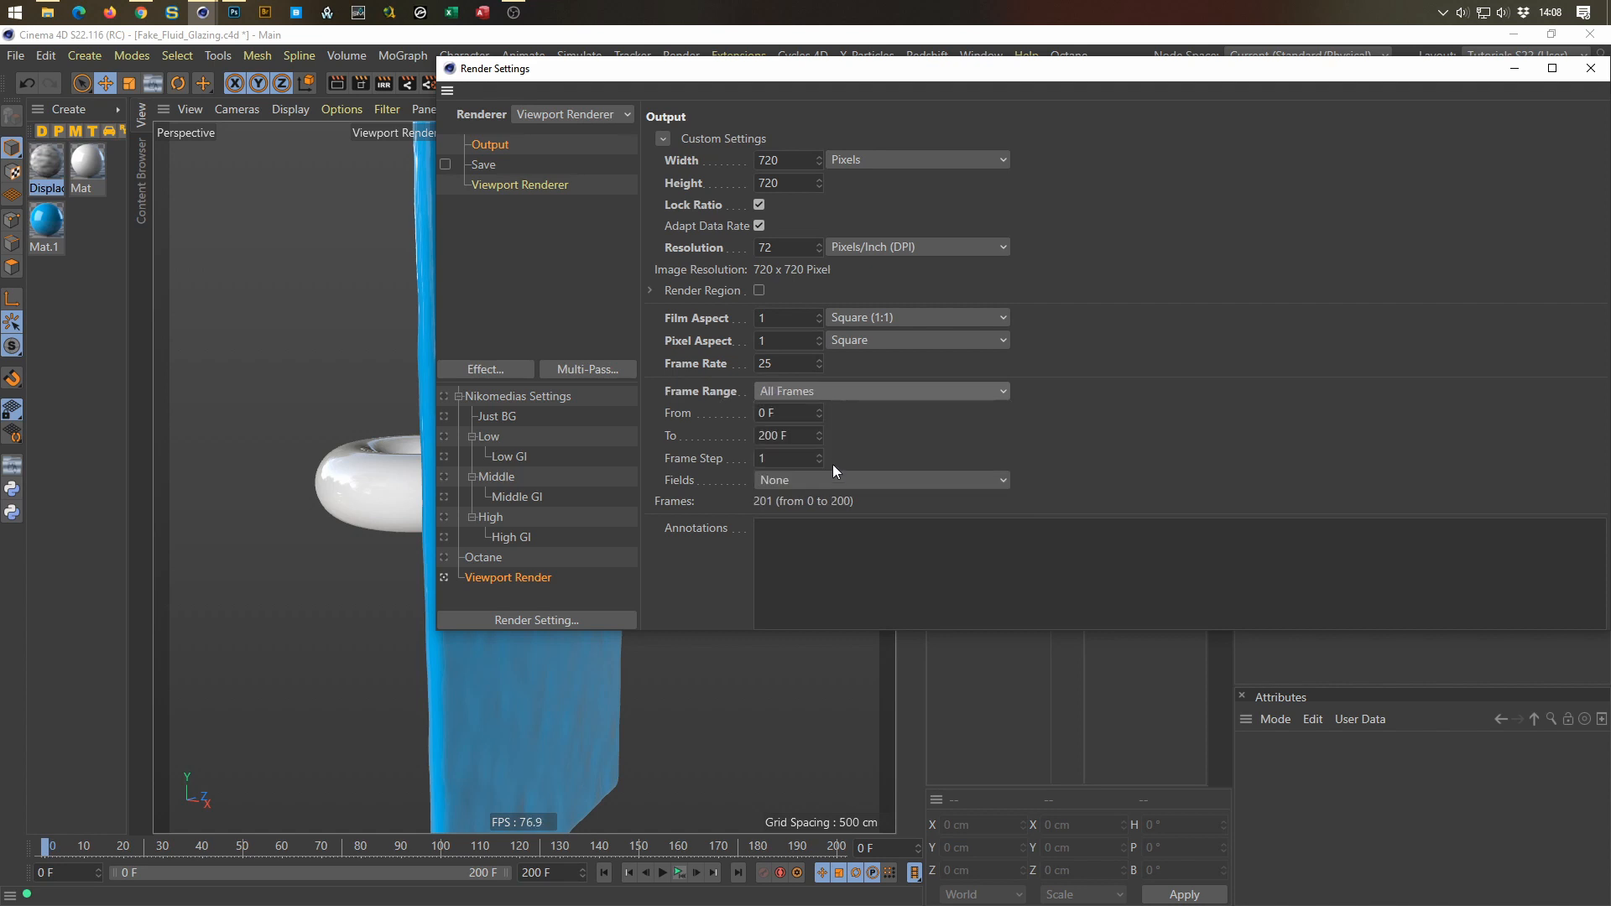
pyautogui.click(1590, 69)
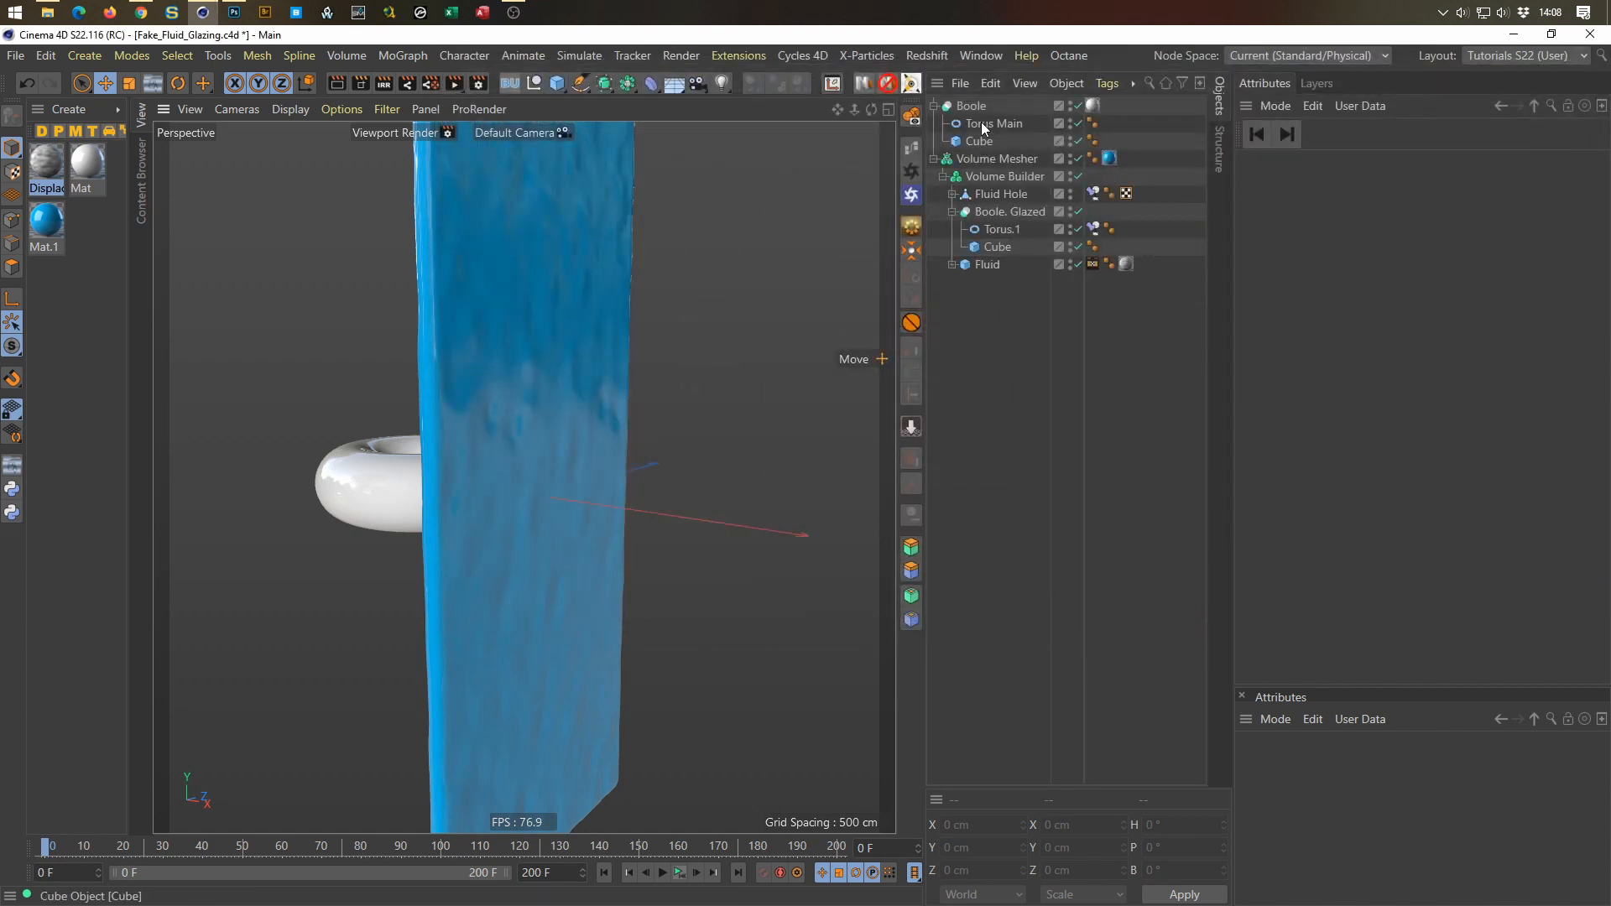
pyautogui.click(912, 116)
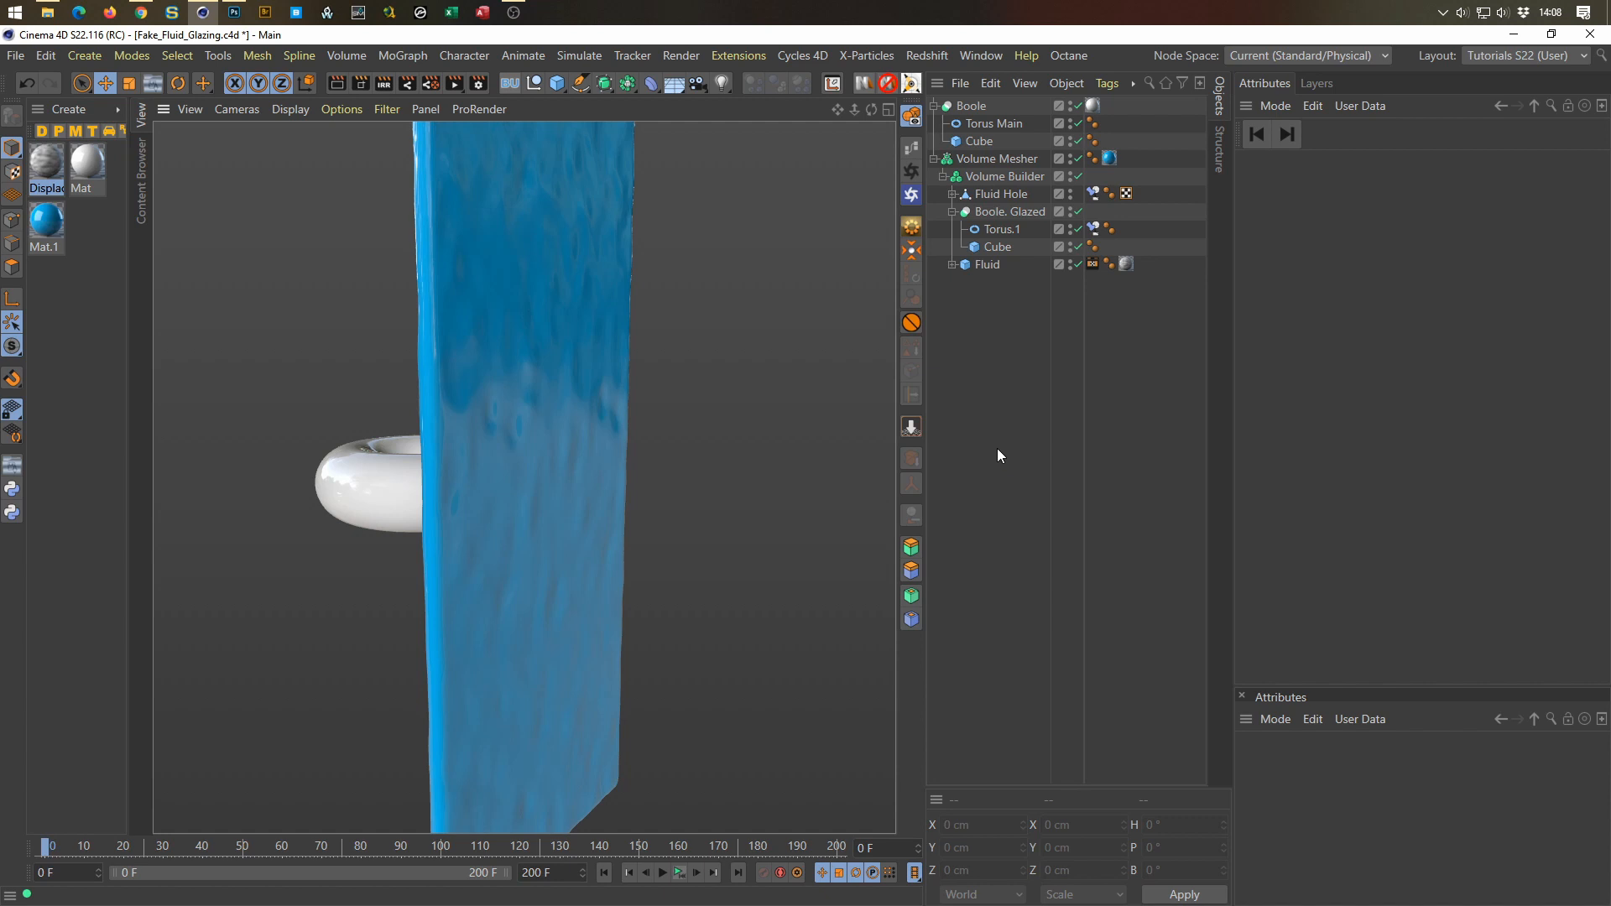
# Step: Review the Octane and Viewport Render presets in the render settings
pyautogui.click(477, 81)
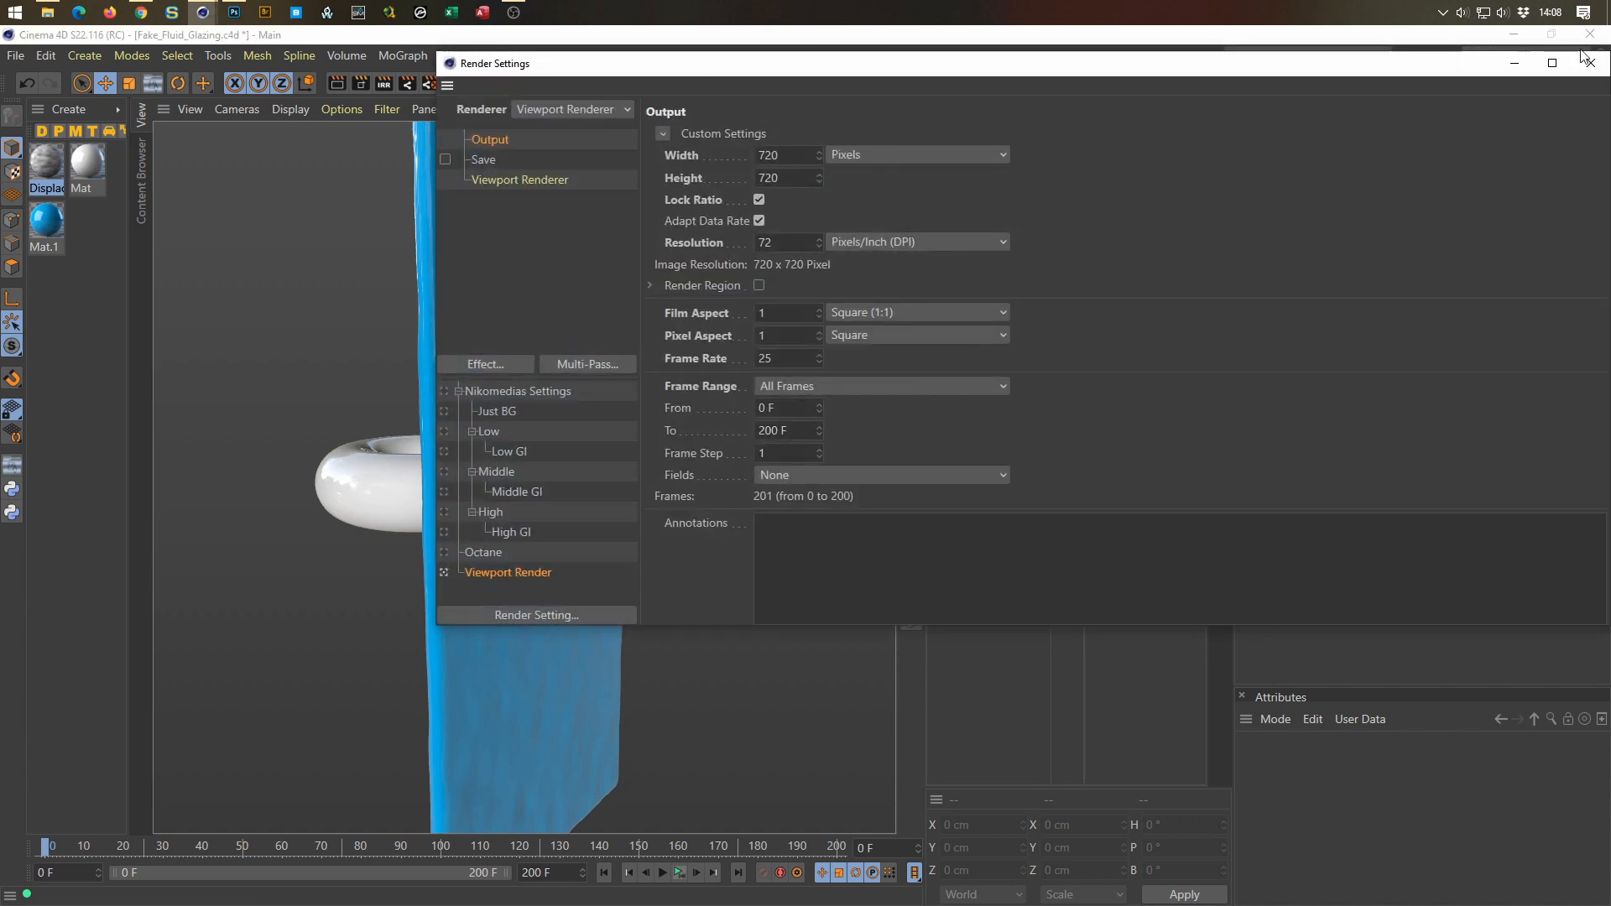
pyautogui.moveTo(440, 273); pyautogui.dragTo(851, 269)
pyautogui.moveTo(1064, 69); pyautogui.dragTo(619, 122)
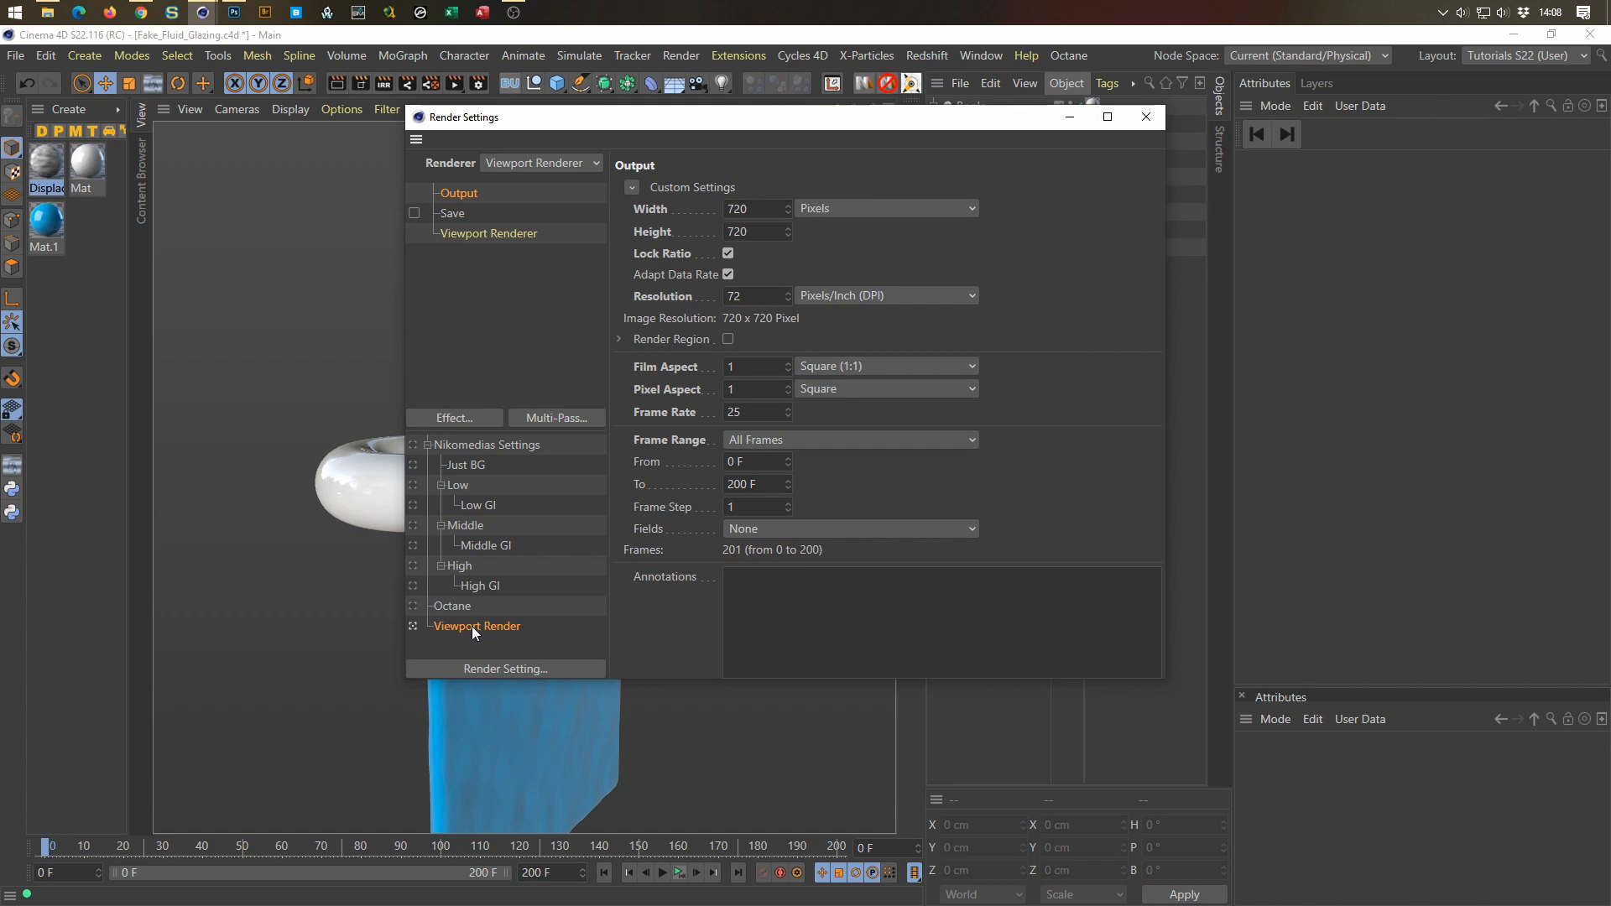
pyautogui.click(451, 605)
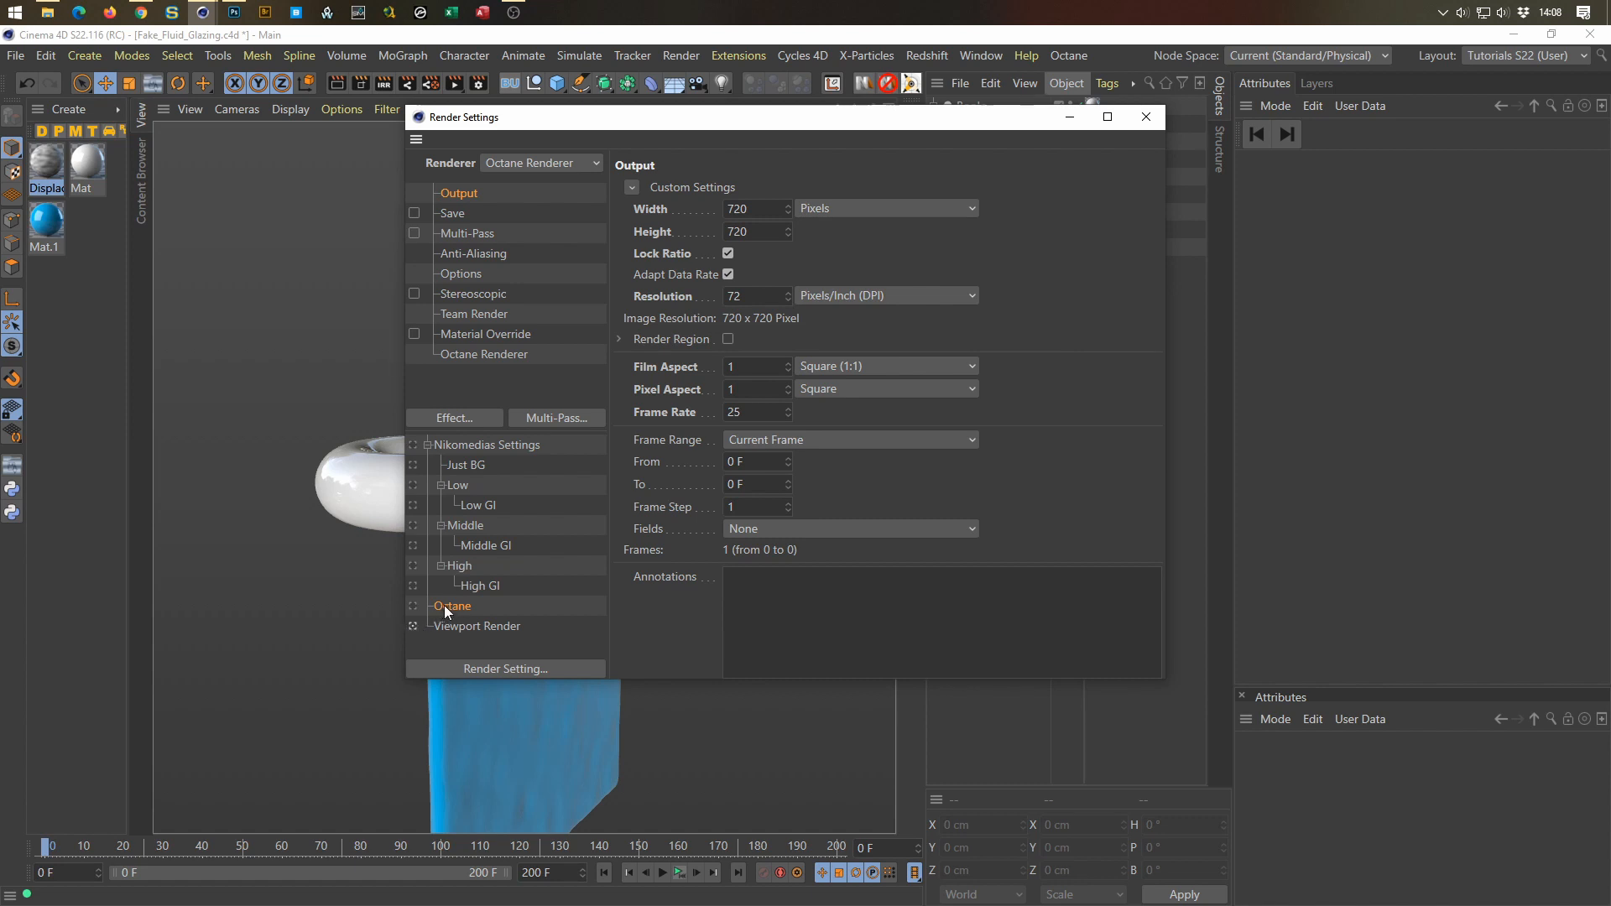
pyautogui.click(461, 626)
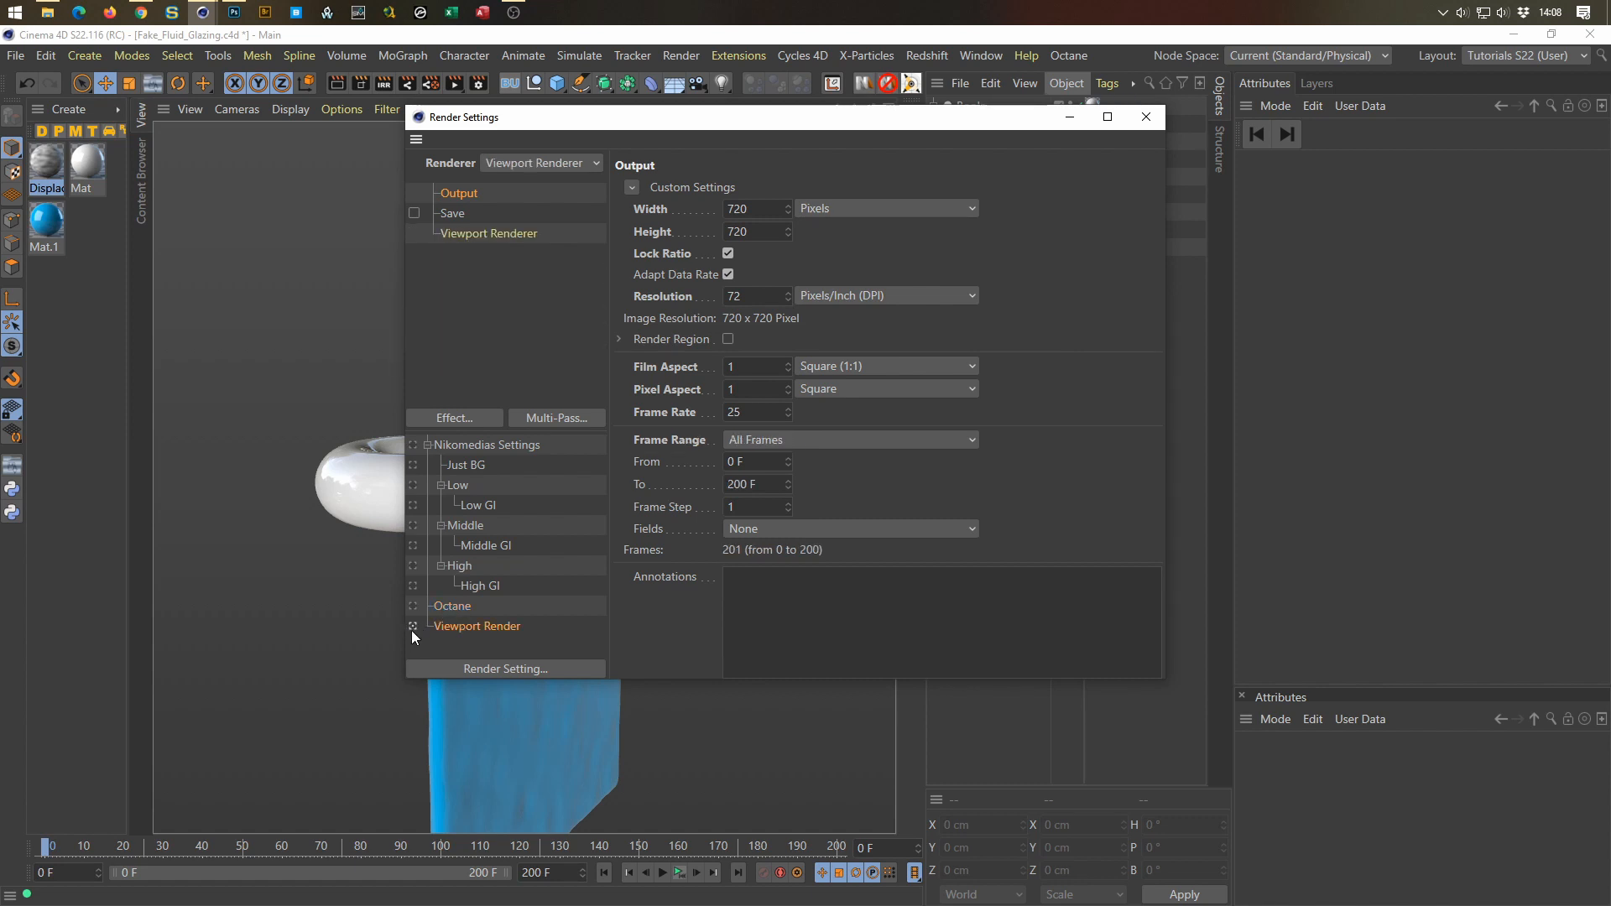
pyautogui.click(1146, 118)
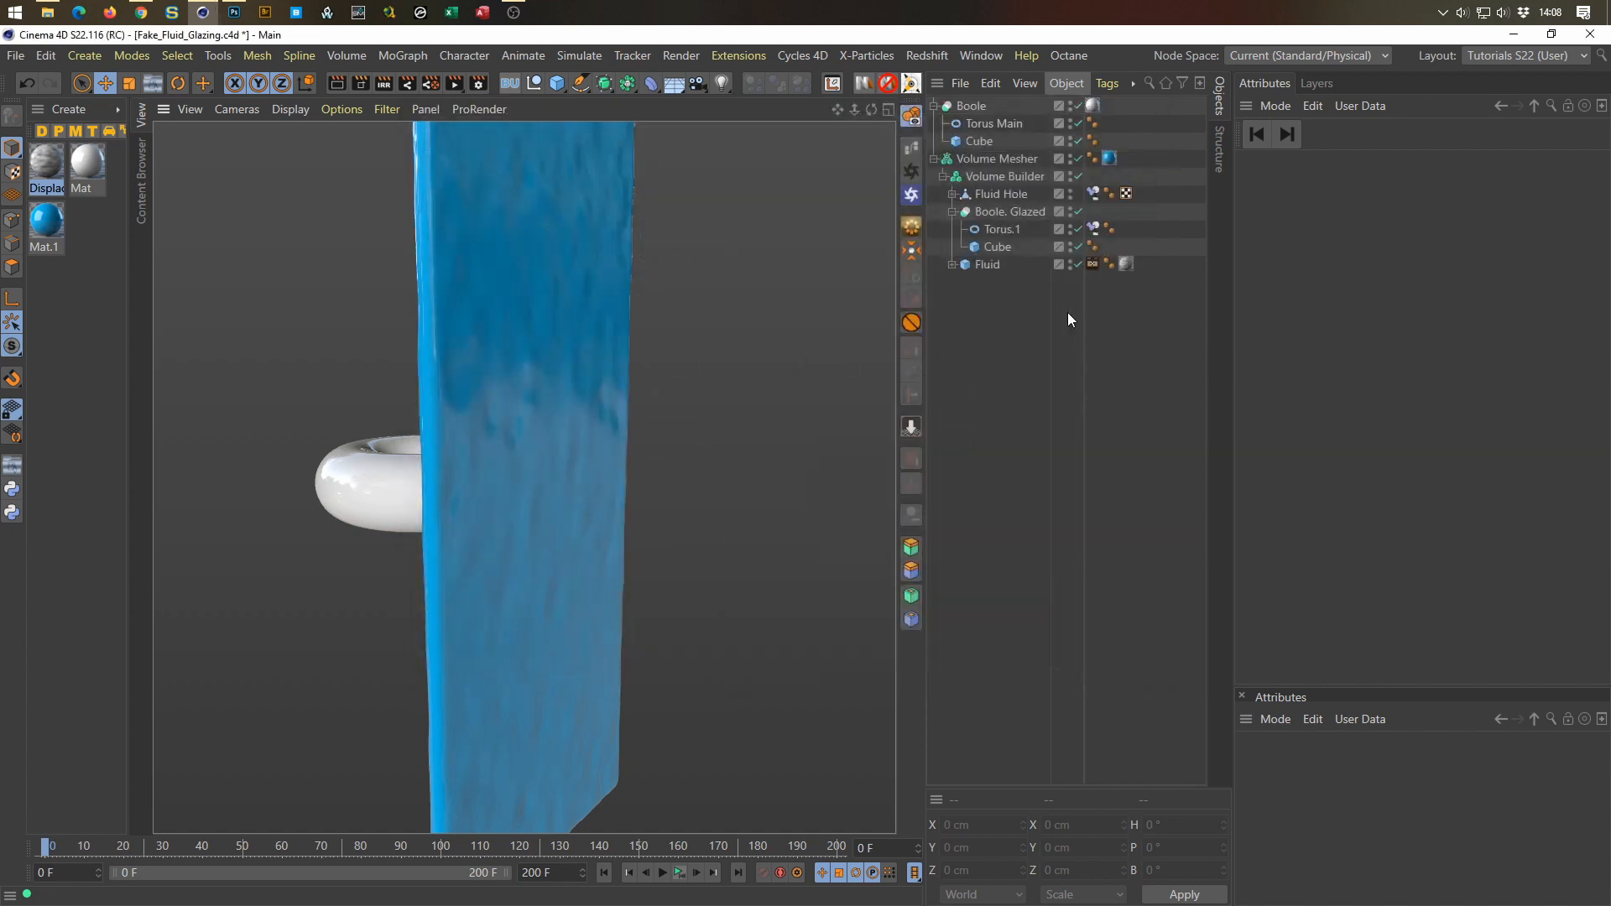
# Step: Render the animation to the Picture Viewer without saving, watch the frames, and close the viewer before it finishes
pyautogui.hotkey('shift', 'r')
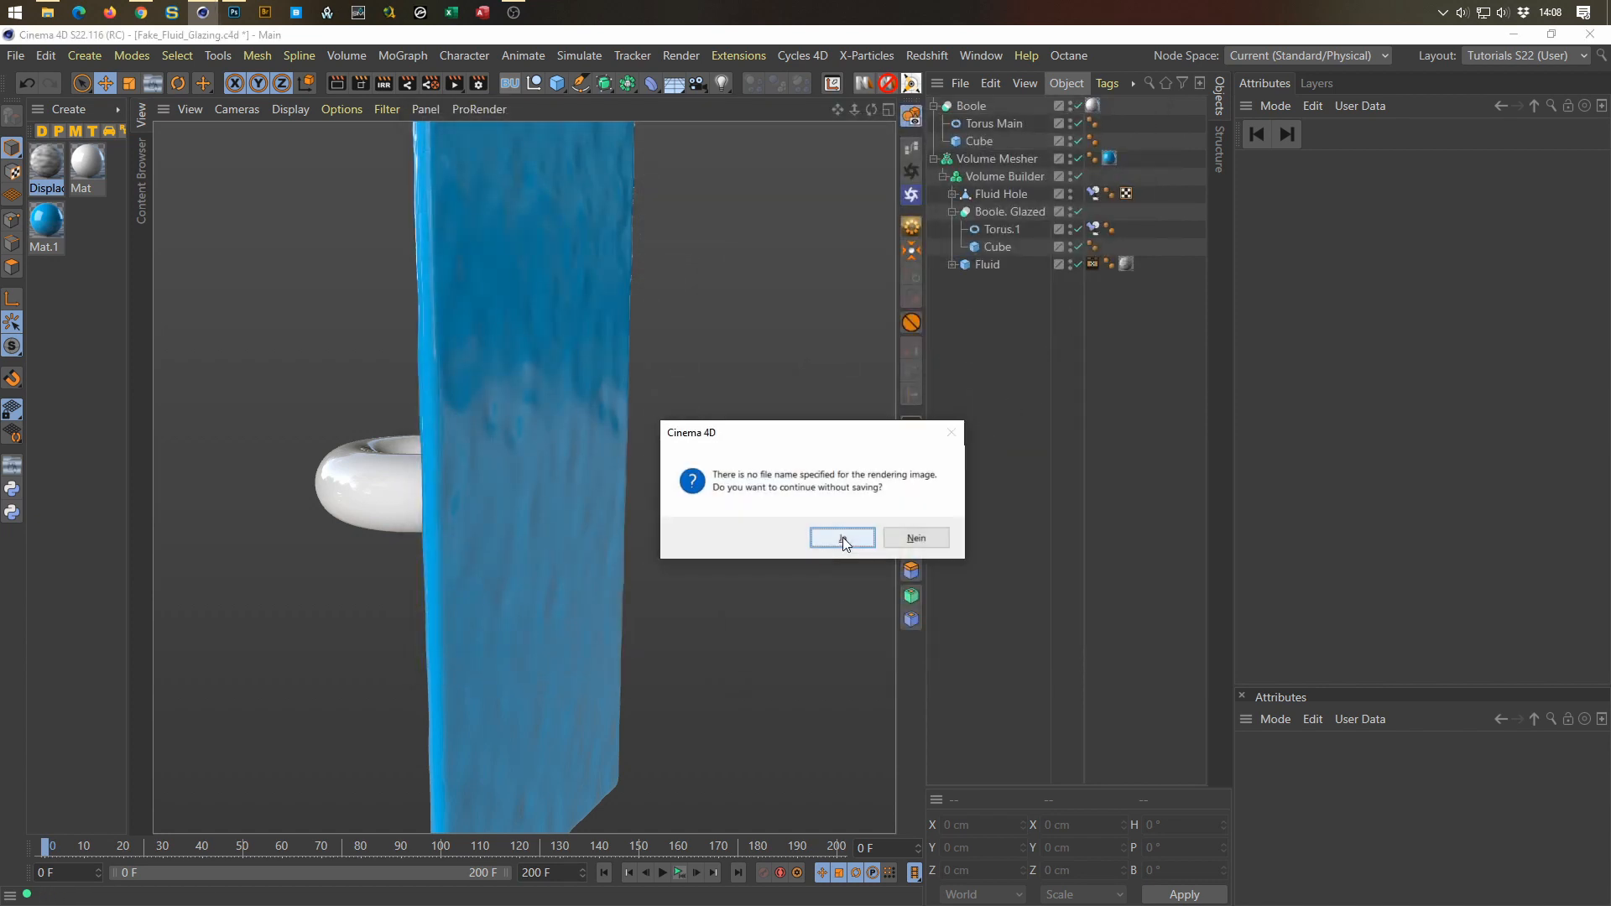
pyautogui.click(842, 537)
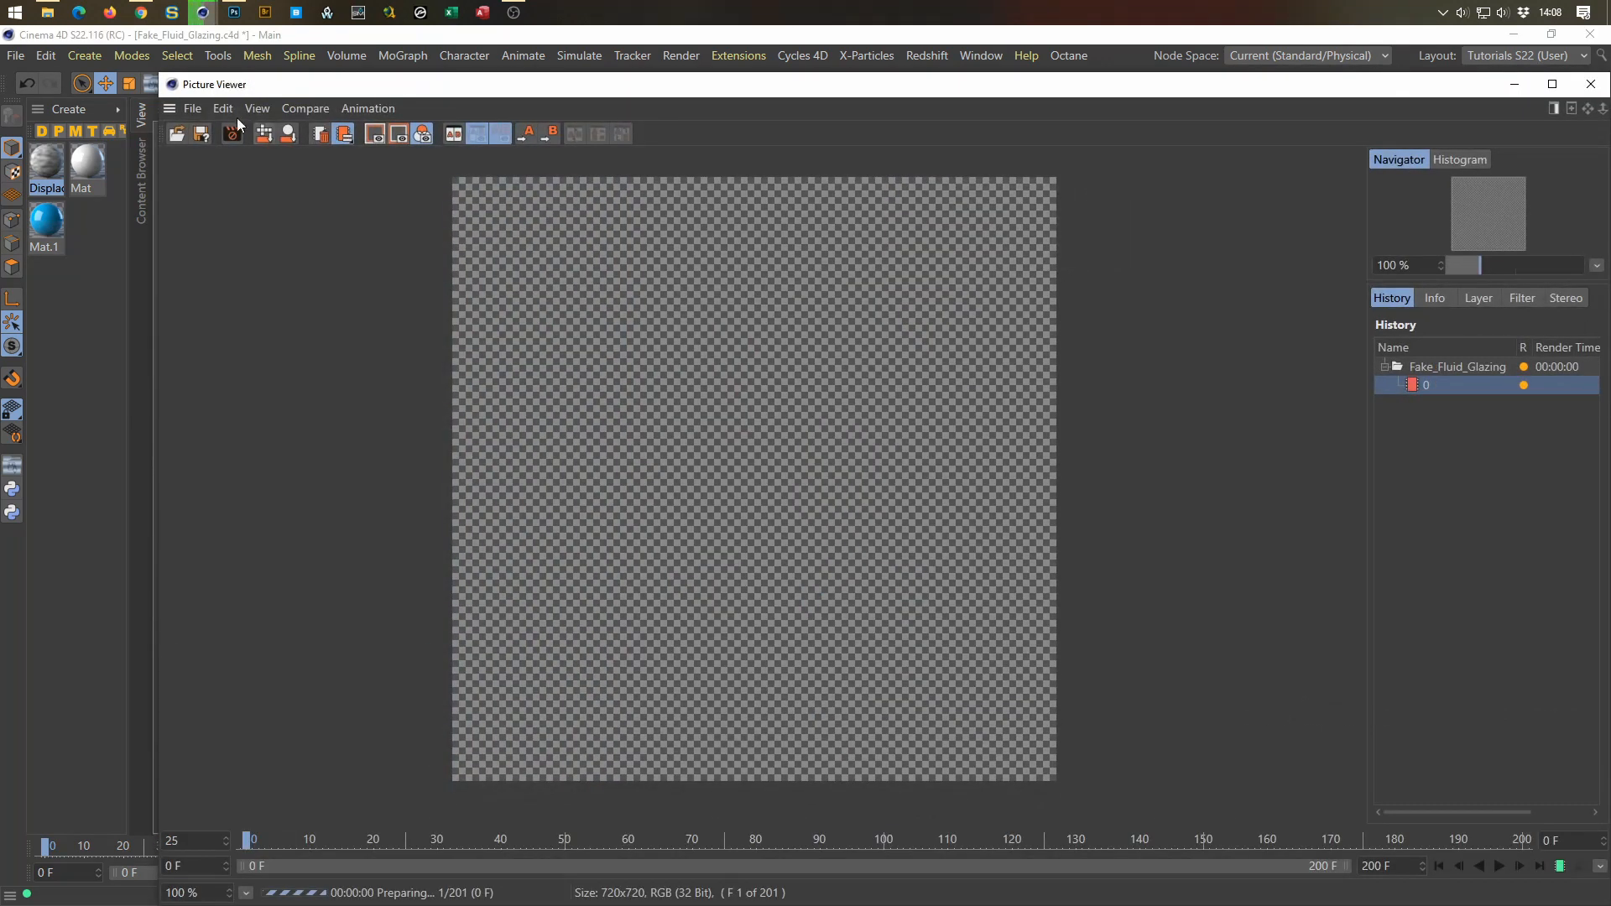
pyautogui.moveTo(160, 74); pyautogui.dragTo(700, 111)
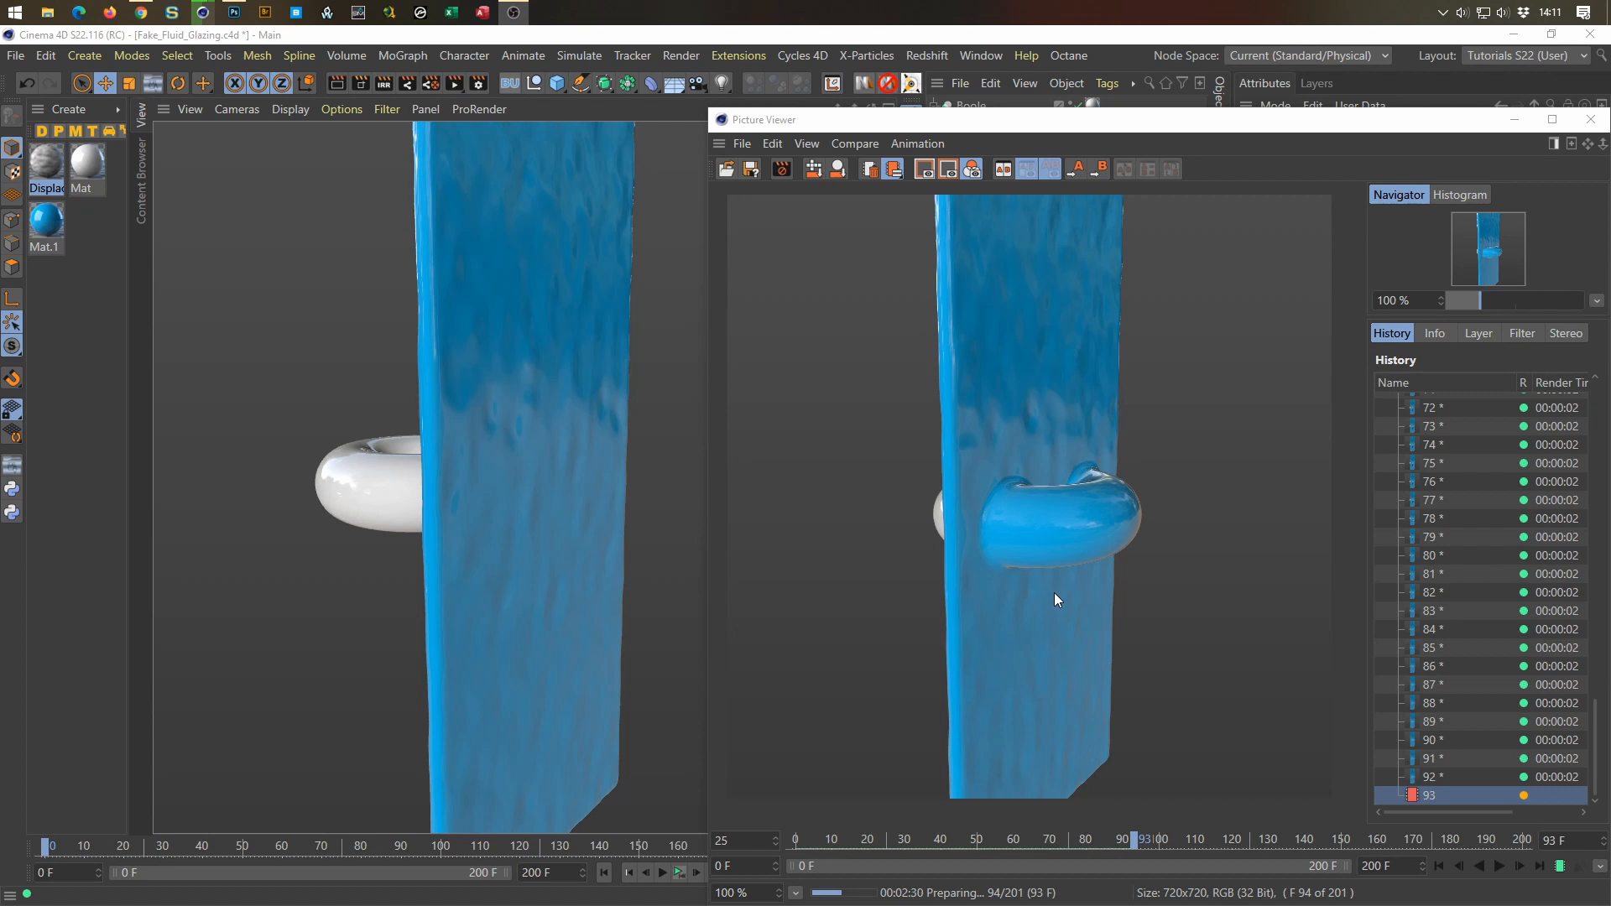
pyautogui.click(1592, 120)
pyautogui.click(878, 543)
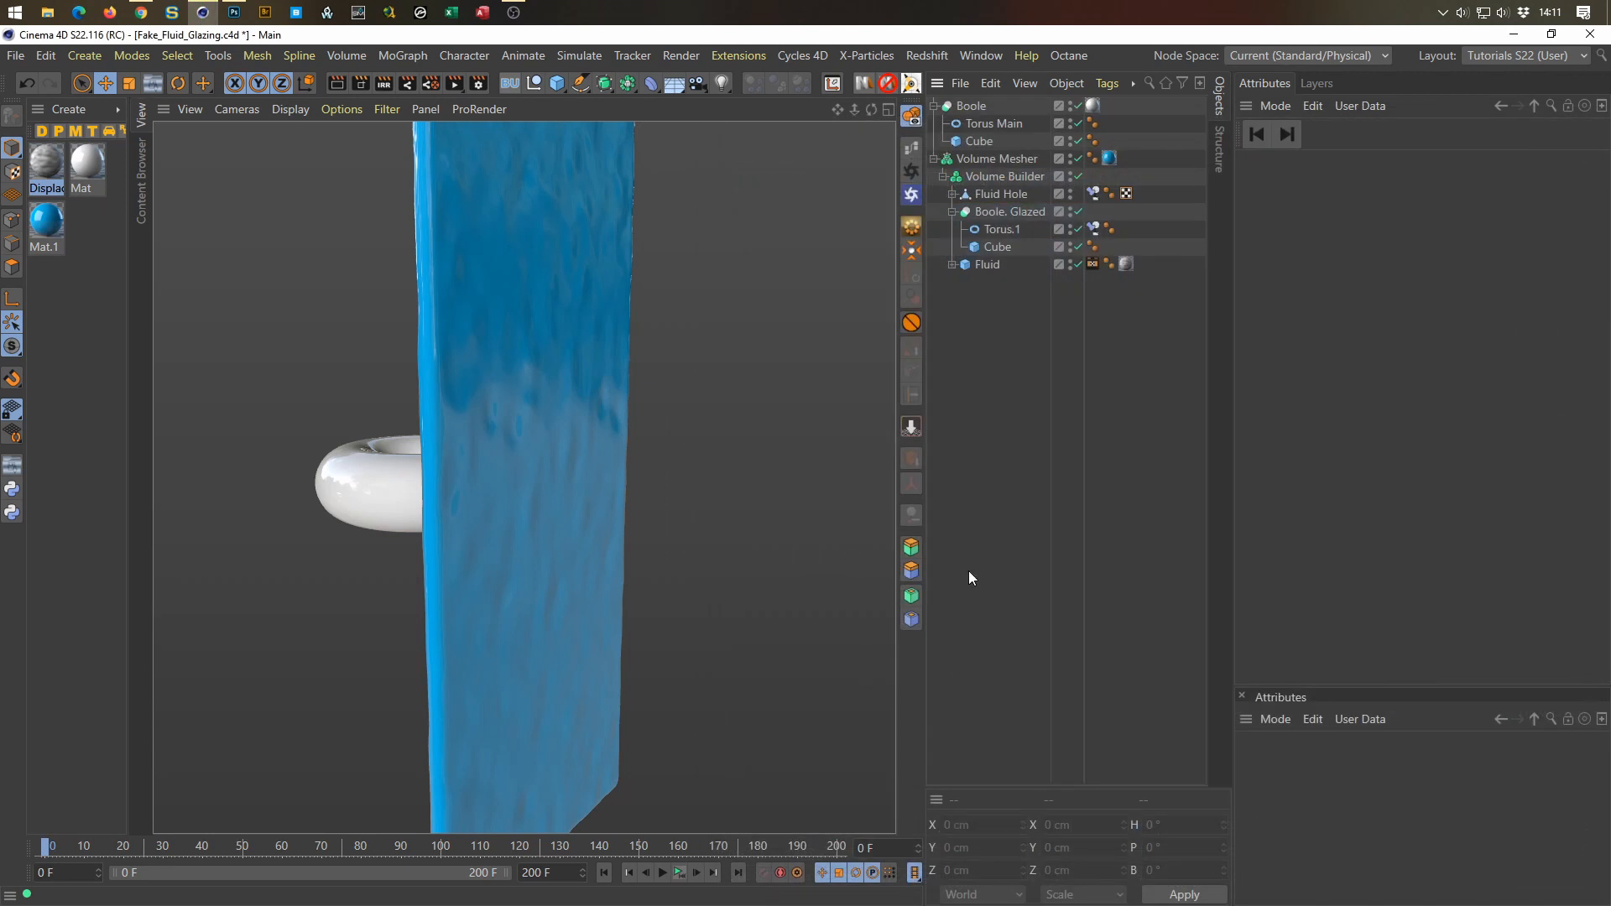
# Step: Isolate Fluid Hole by disabling and hiding the Volume Mesher and Volume Builder, turning its editor and renderer visibility on, and briefly play the animation
pyautogui.click(1017, 180)
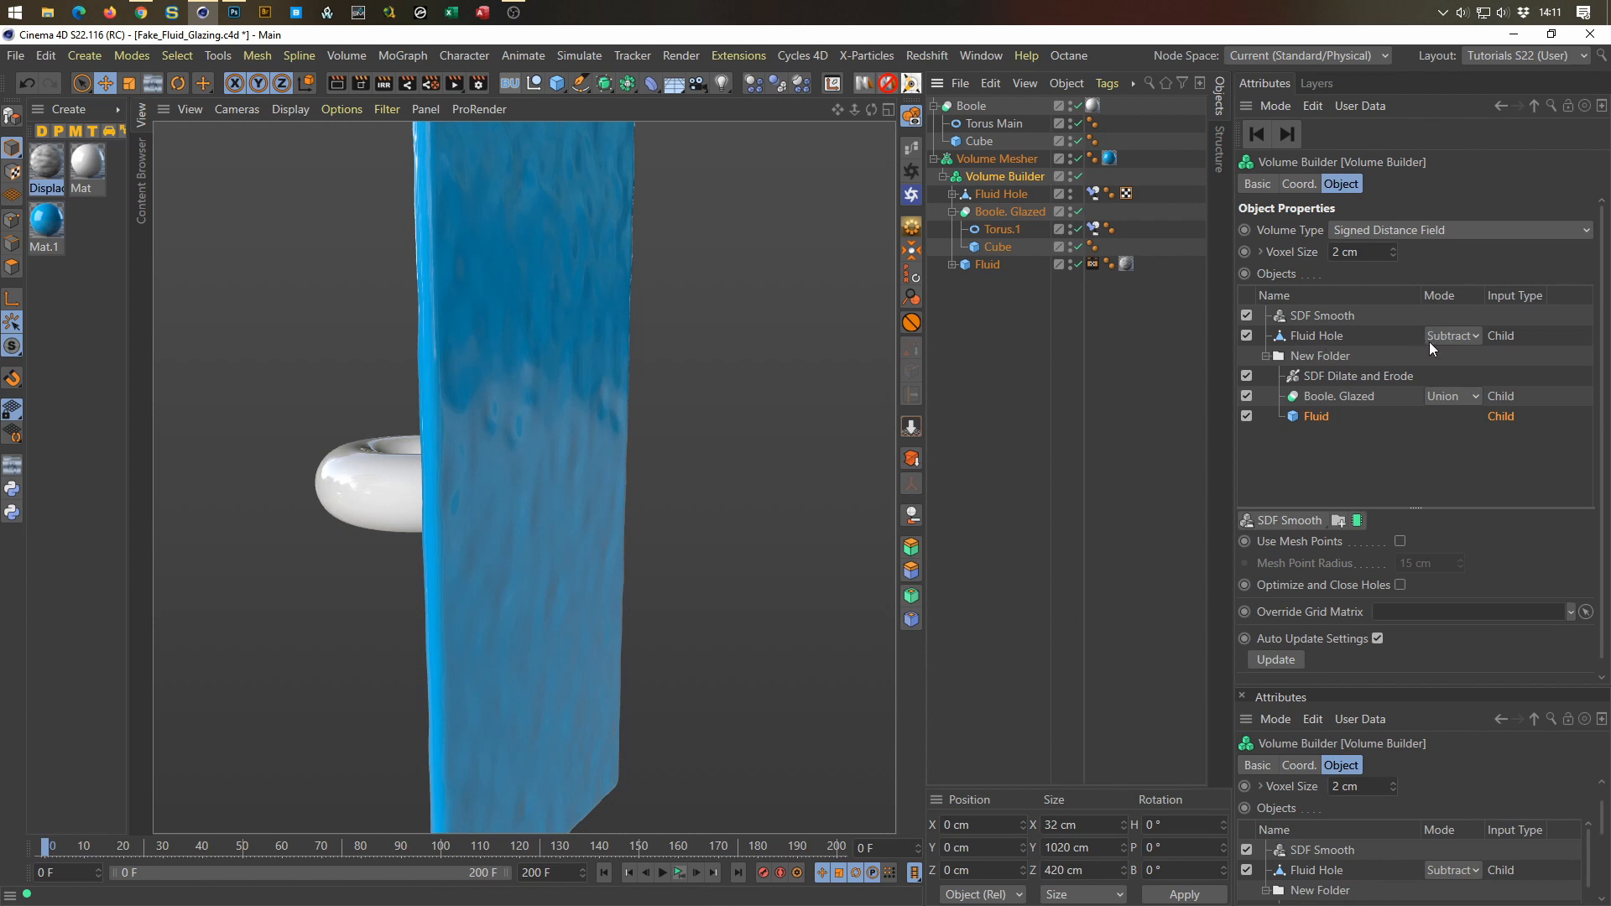
pyautogui.click(1008, 193)
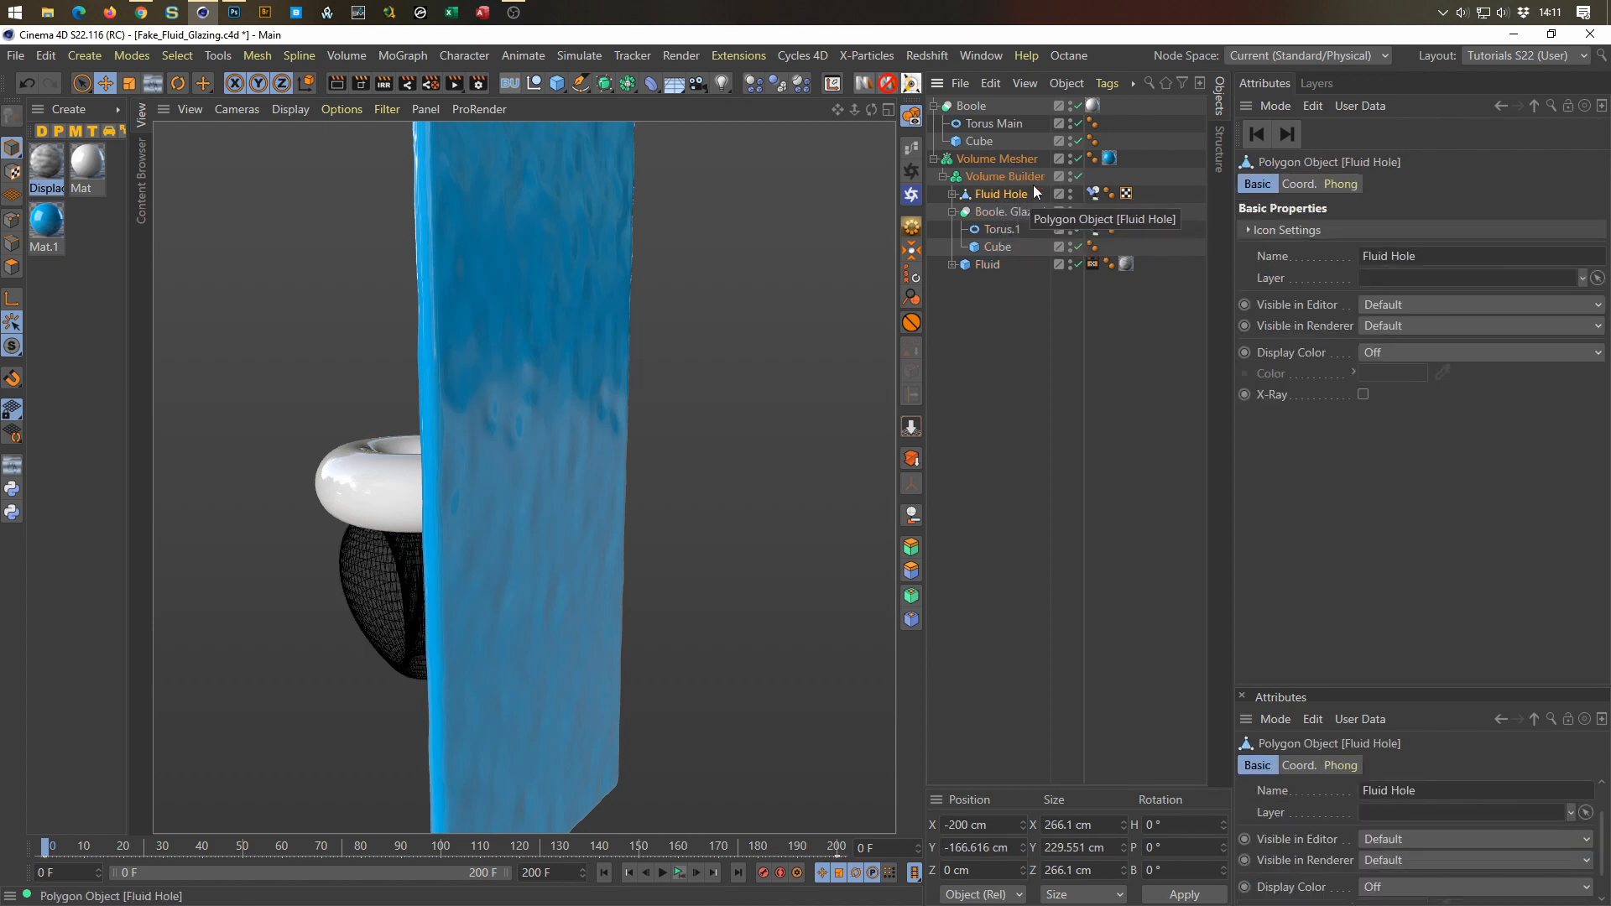
pyautogui.click(1076, 158)
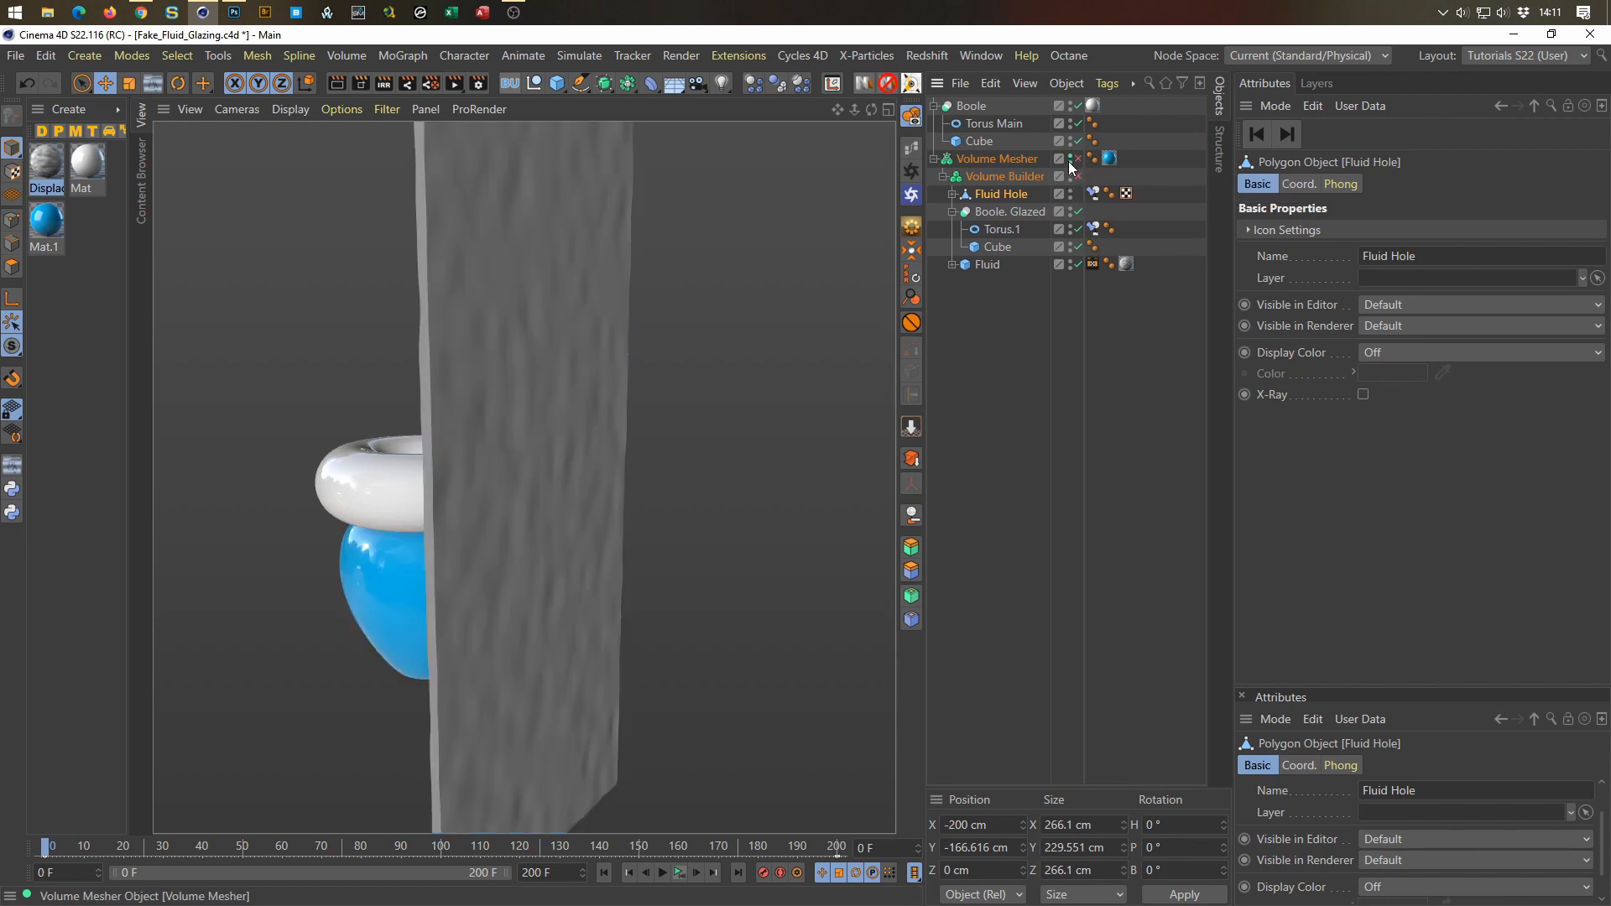
pyautogui.click(1071, 160)
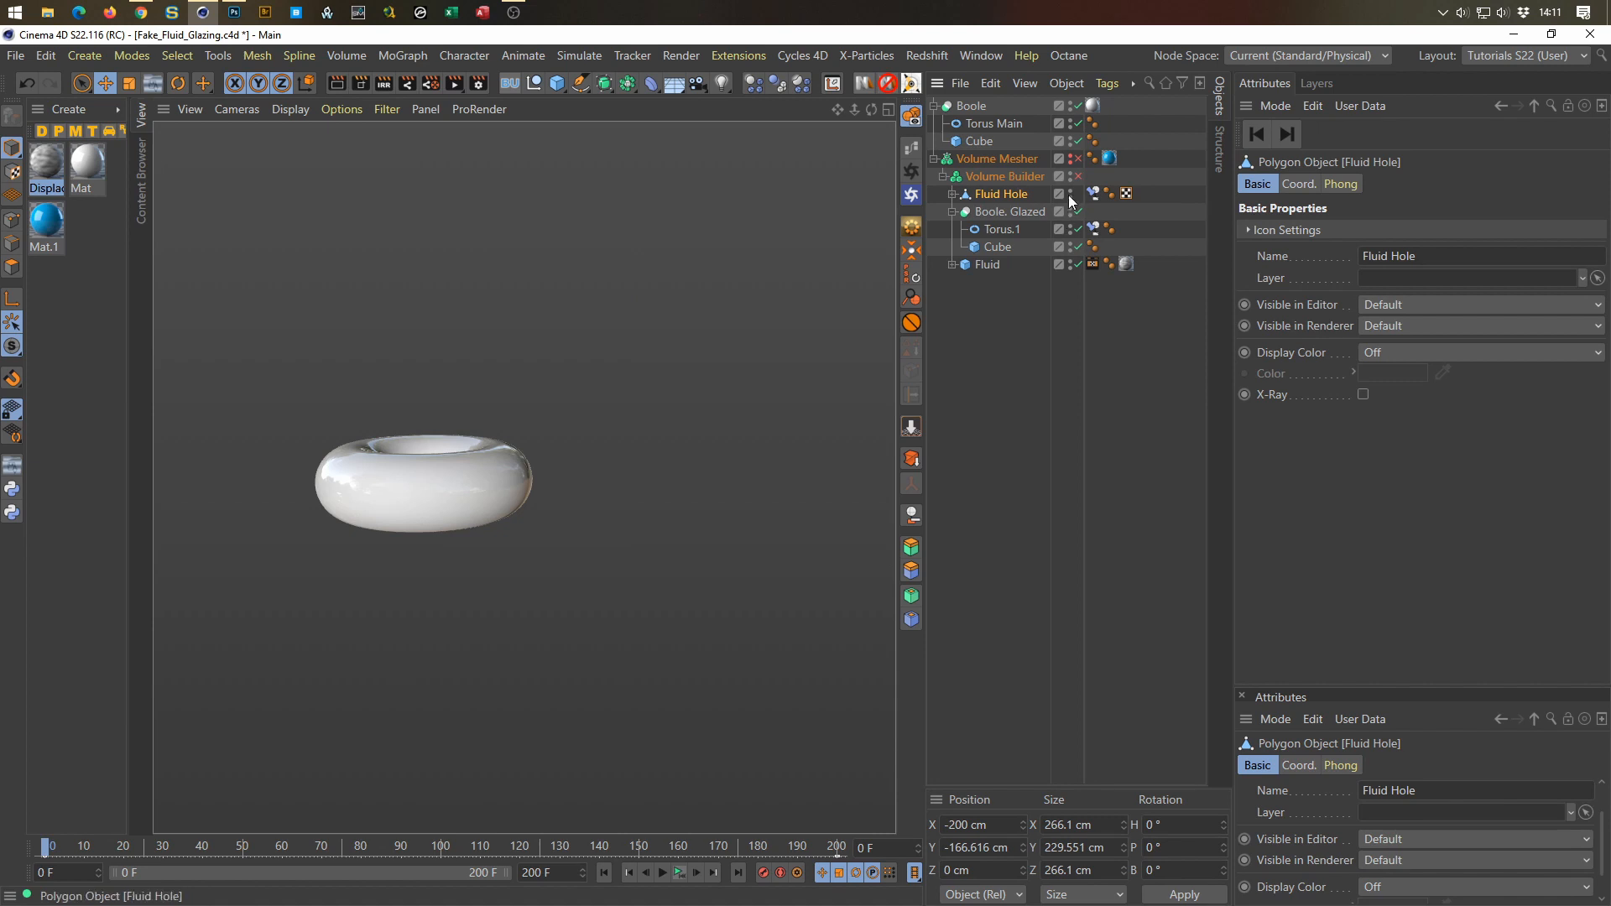
pyautogui.keyDown('ctrl'); pyautogui.click(1071, 194); pyautogui.keyUp('ctrl')
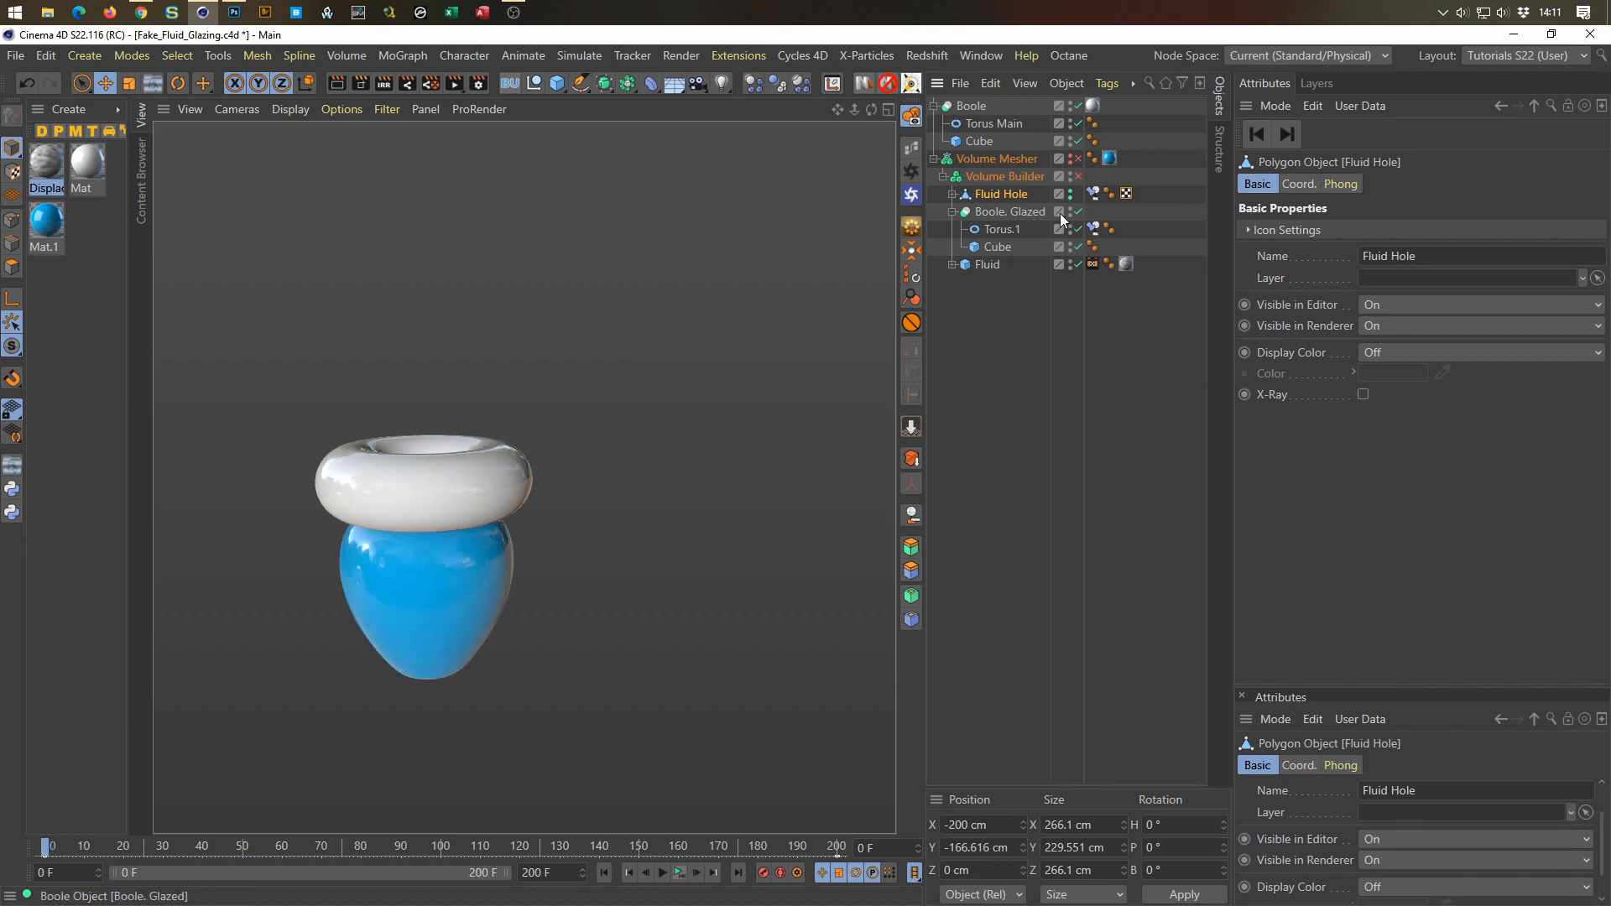
pyautogui.click(680, 873)
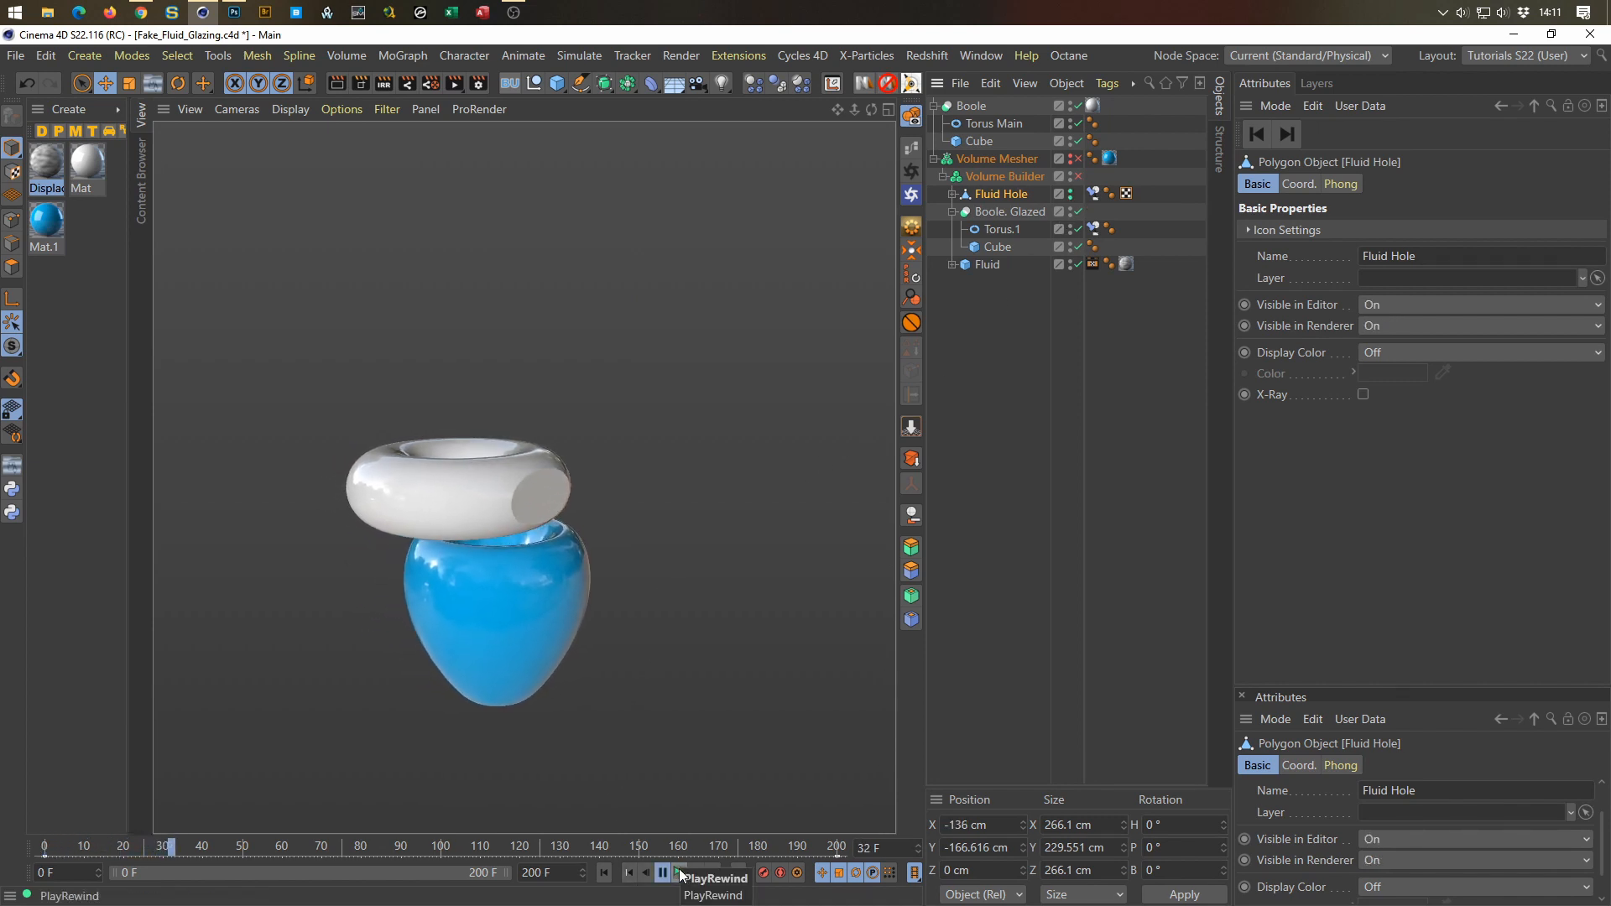
pyautogui.click(681, 875)
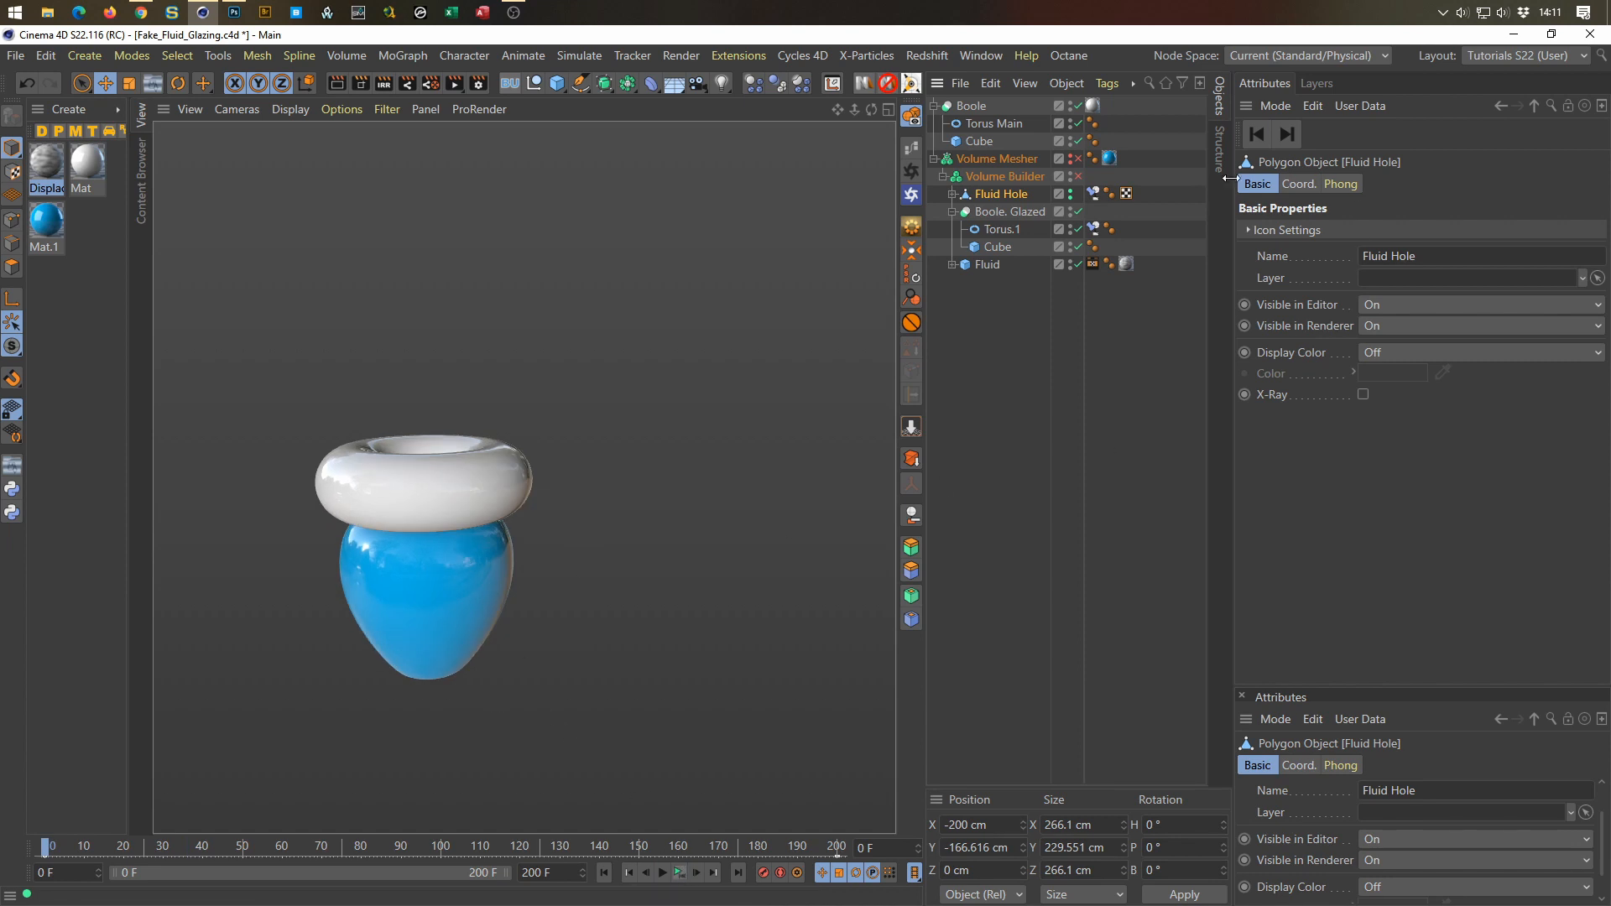
# Step: Turn off Use Frozen in Fluid Hole's Constraint tag and briefly play the animation to check its motion
pyautogui.click(1098, 193)
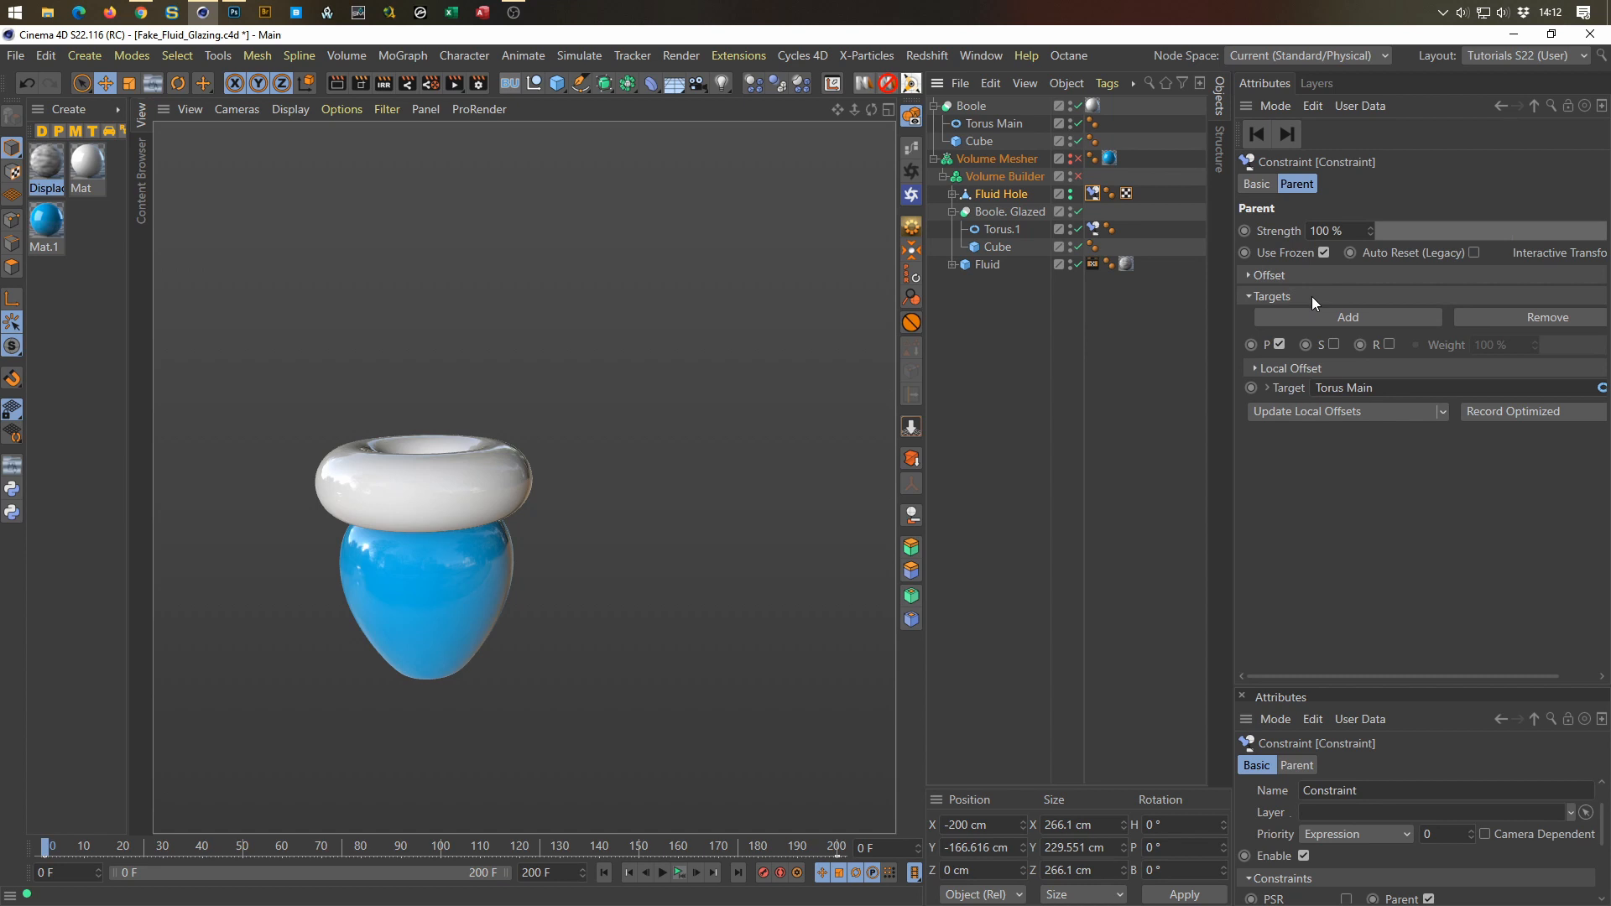
pyautogui.click(1324, 252)
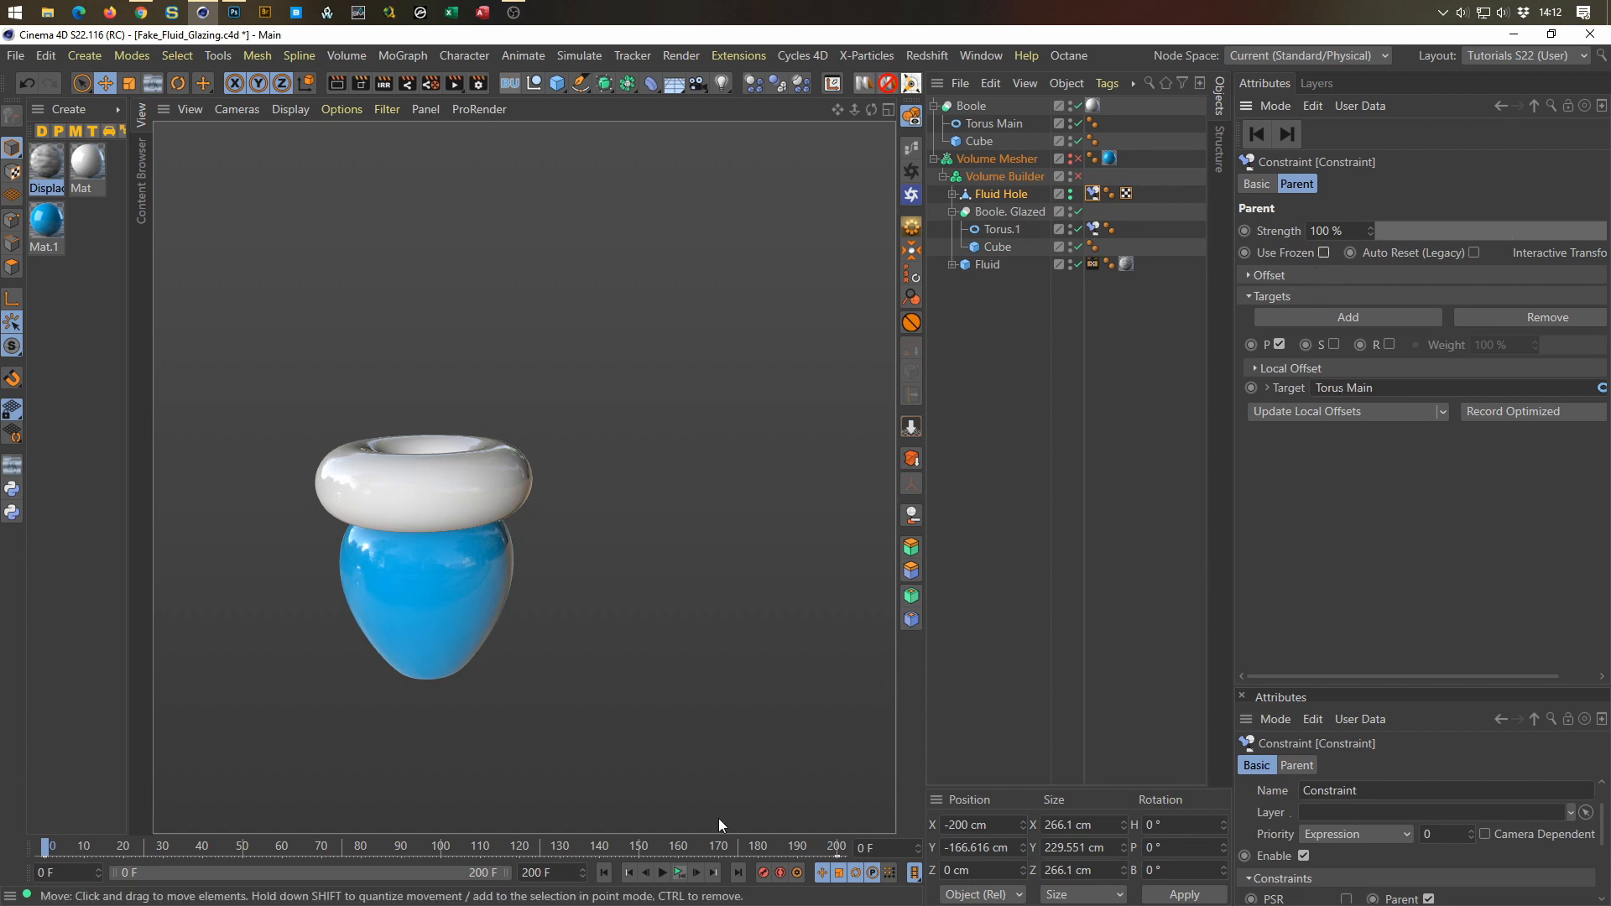
pyautogui.click(682, 876)
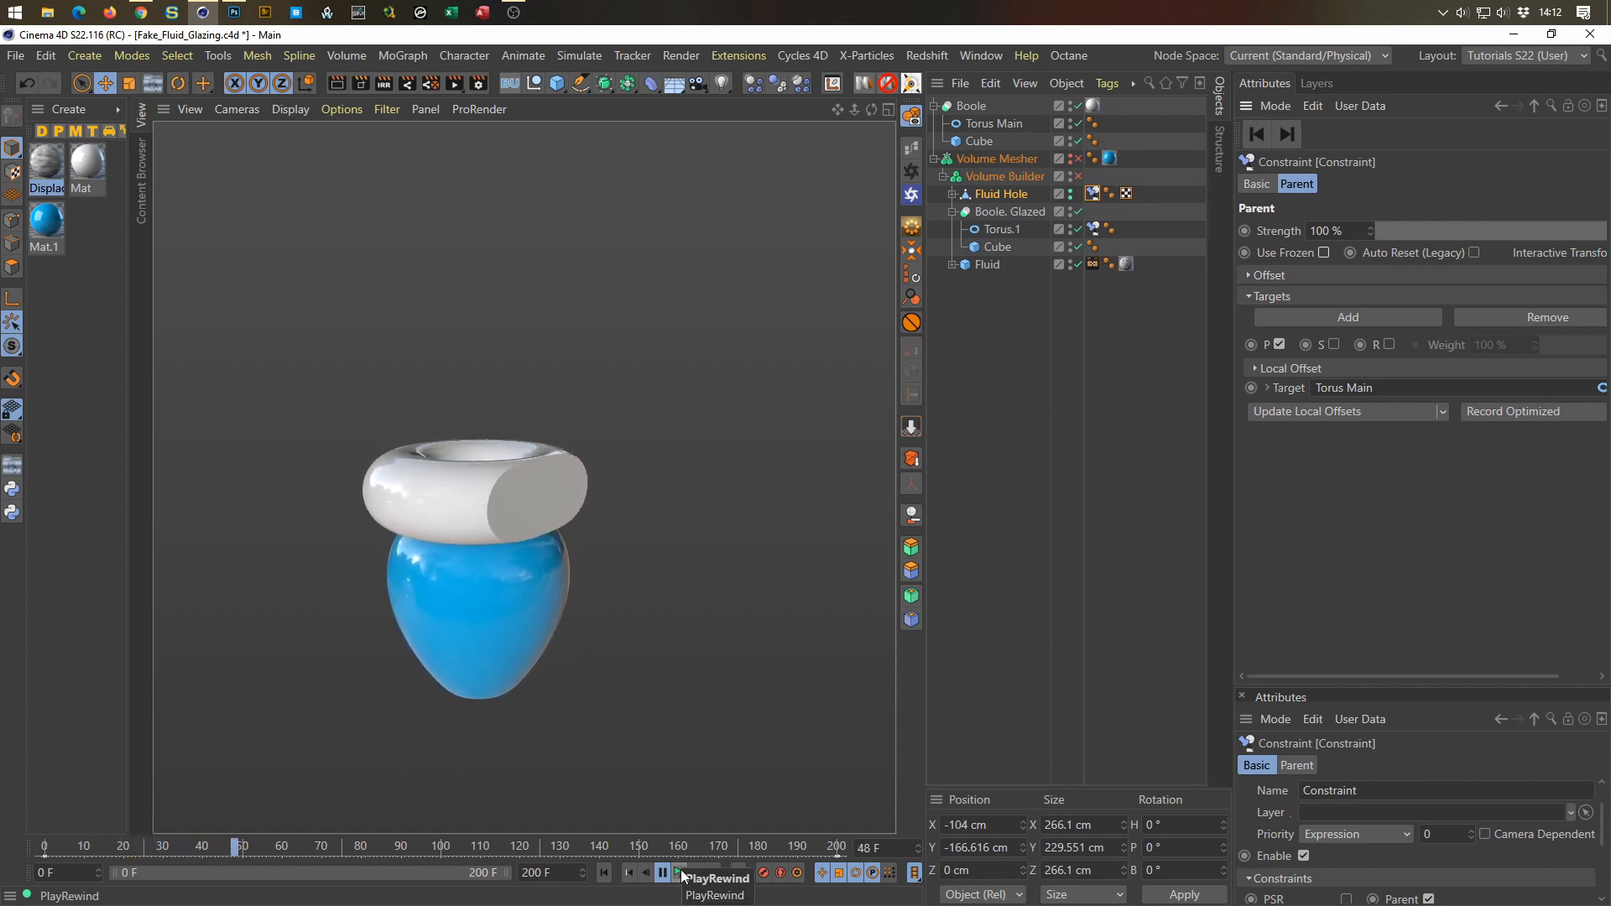
pyautogui.click(681, 876)
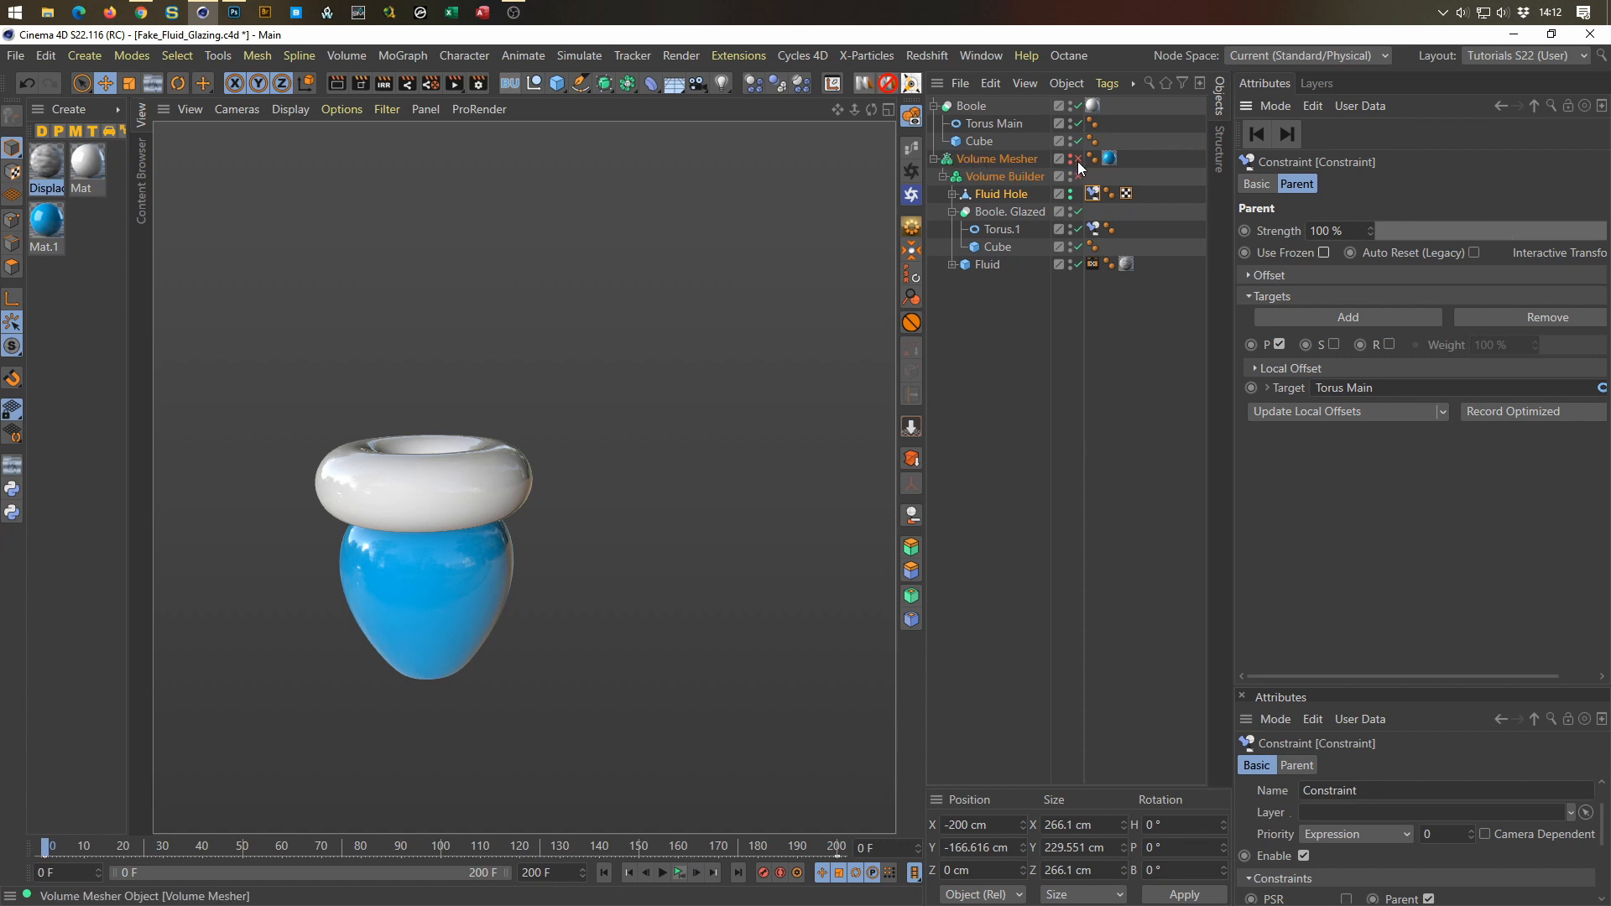
# Step: Re-enable the Volume Mesher and Volume Builder with Fluid Hole hidden in editor and renderer, and go to frame 50
pyautogui.keyDown('alt'); pyautogui.click(1071, 195); pyautogui.keyUp('alt')
pyautogui.moveTo(1079, 158); pyautogui.dragTo(1078, 175)
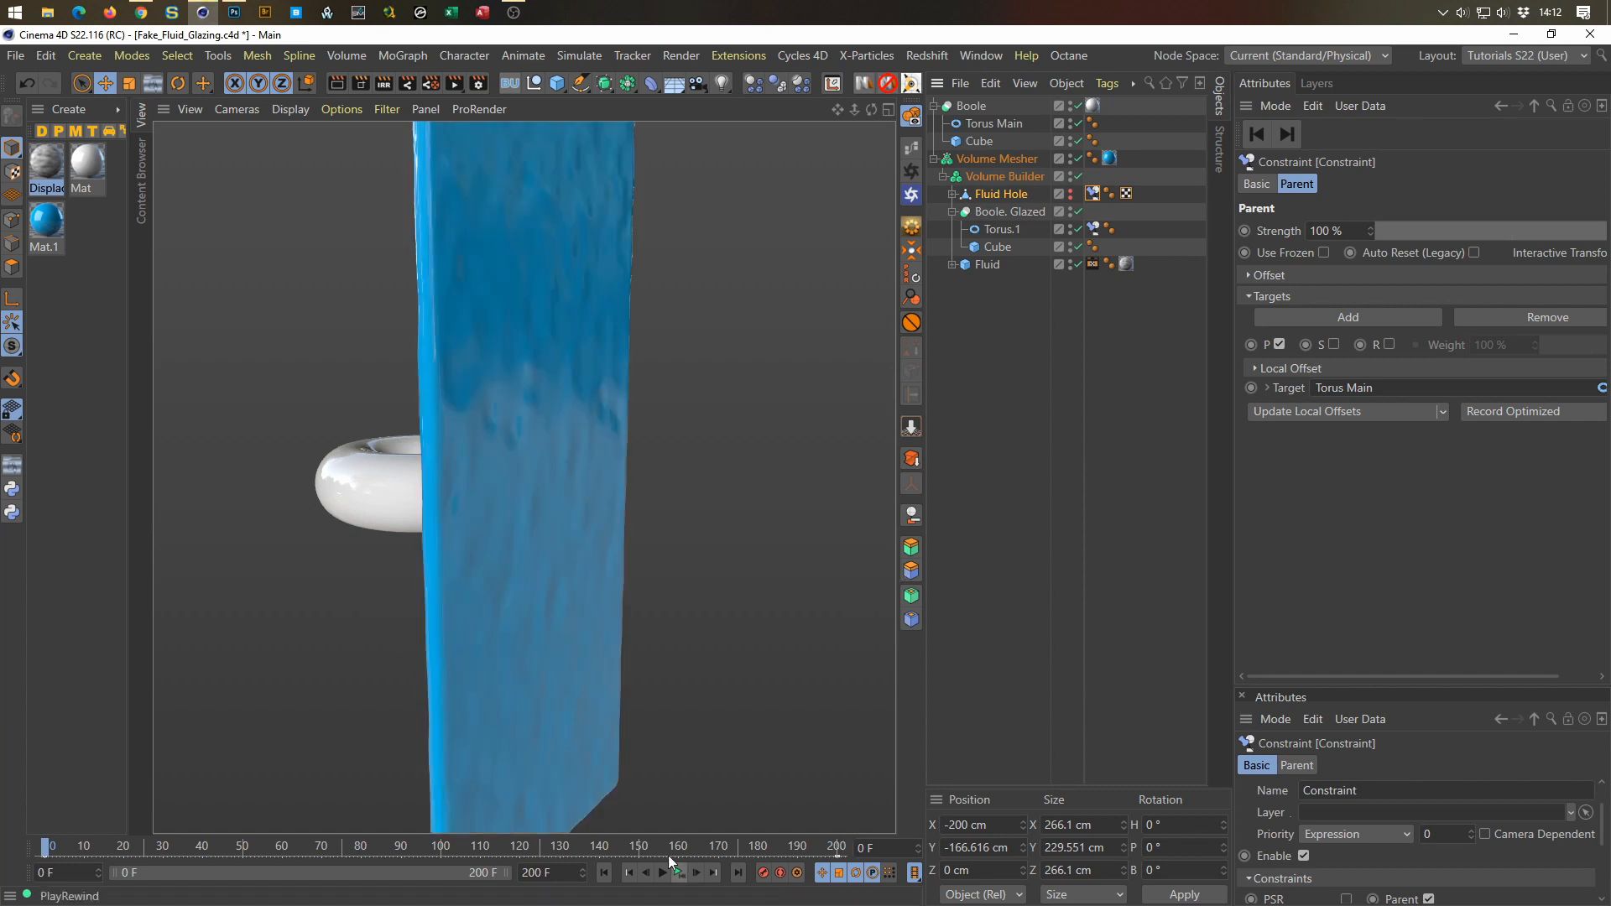
pyautogui.moveTo(890, 850); pyautogui.dragTo(819, 862)
pyautogui.write('50')
pyautogui.press('Return')
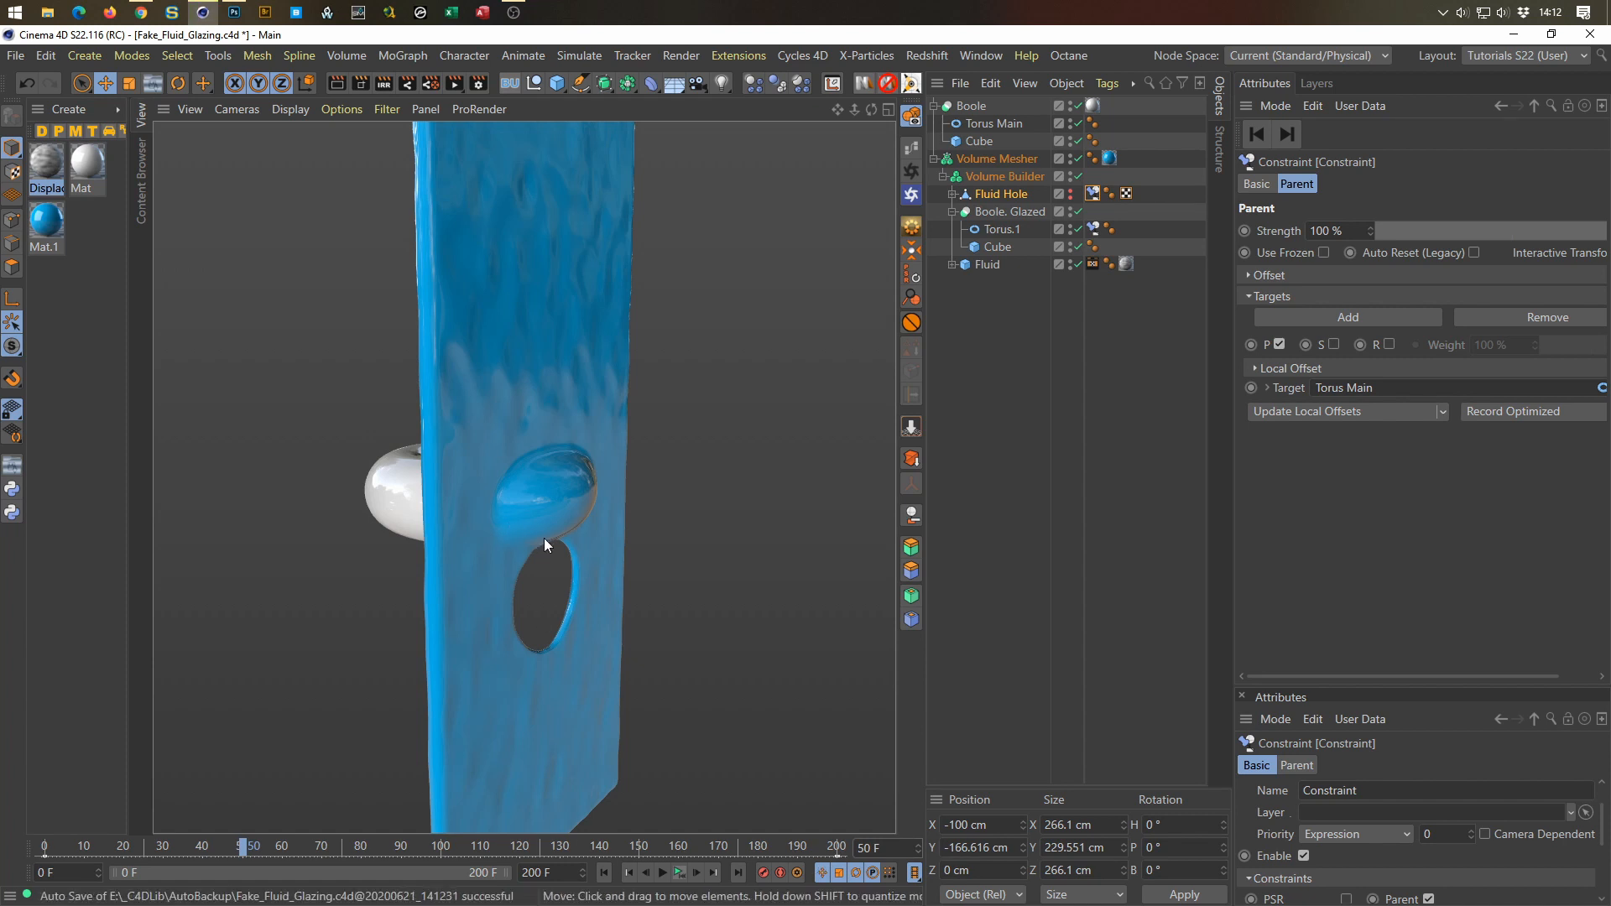
# Step: Inspect the torus pushing through the fluid wall at frame 70 and then at frame 80
pyautogui.doubleClick(871, 848)
pyautogui.write('70')
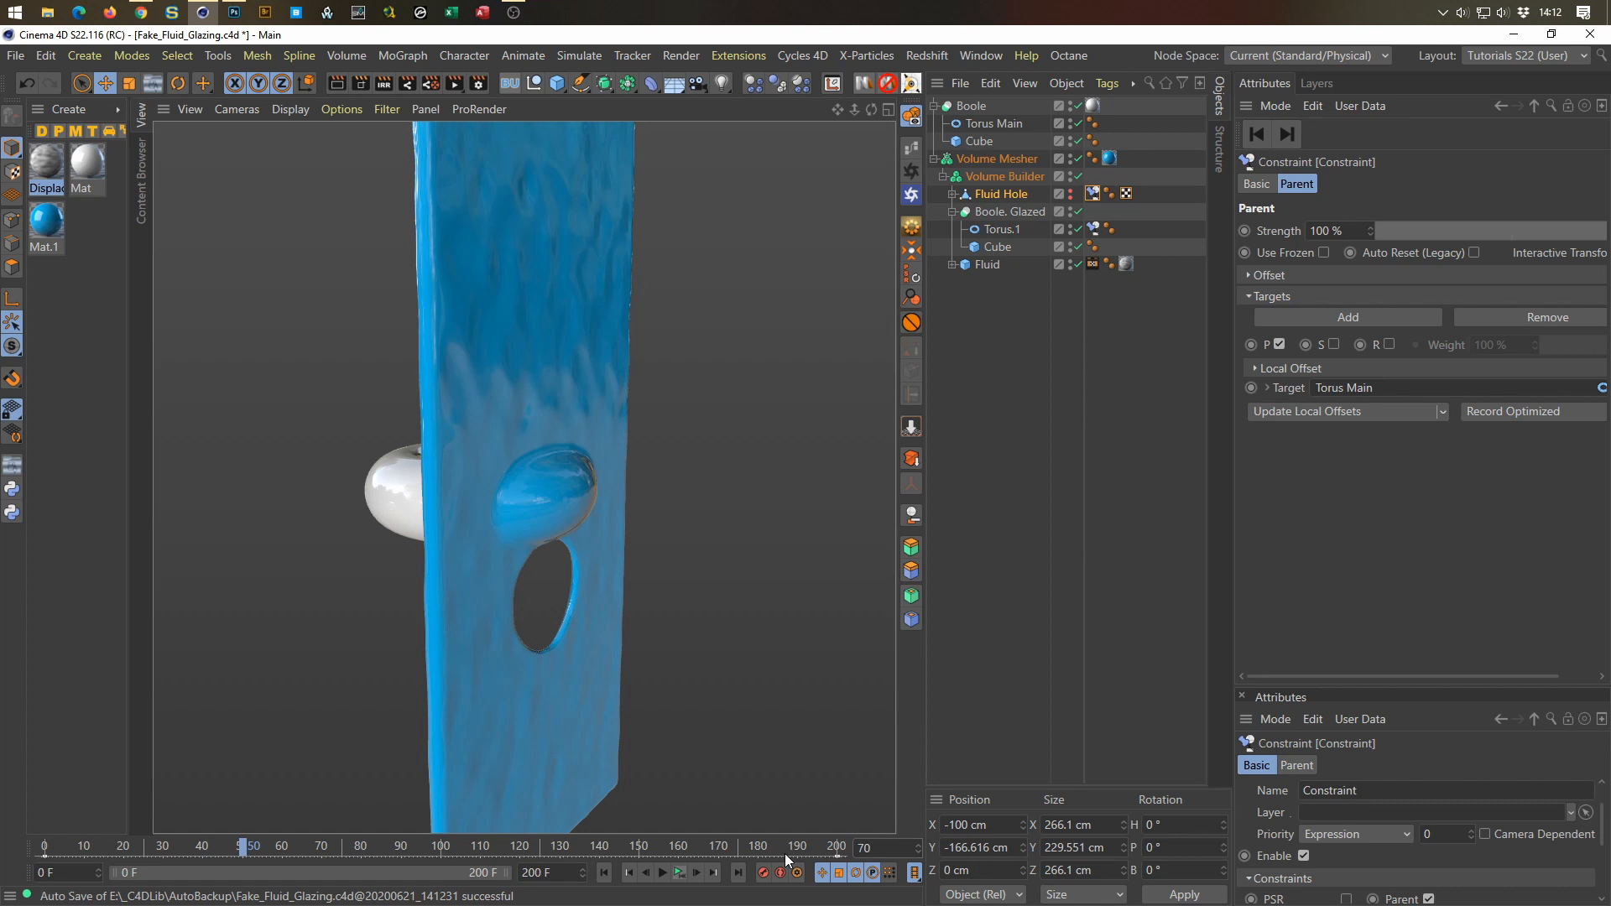
pyautogui.press('Return')
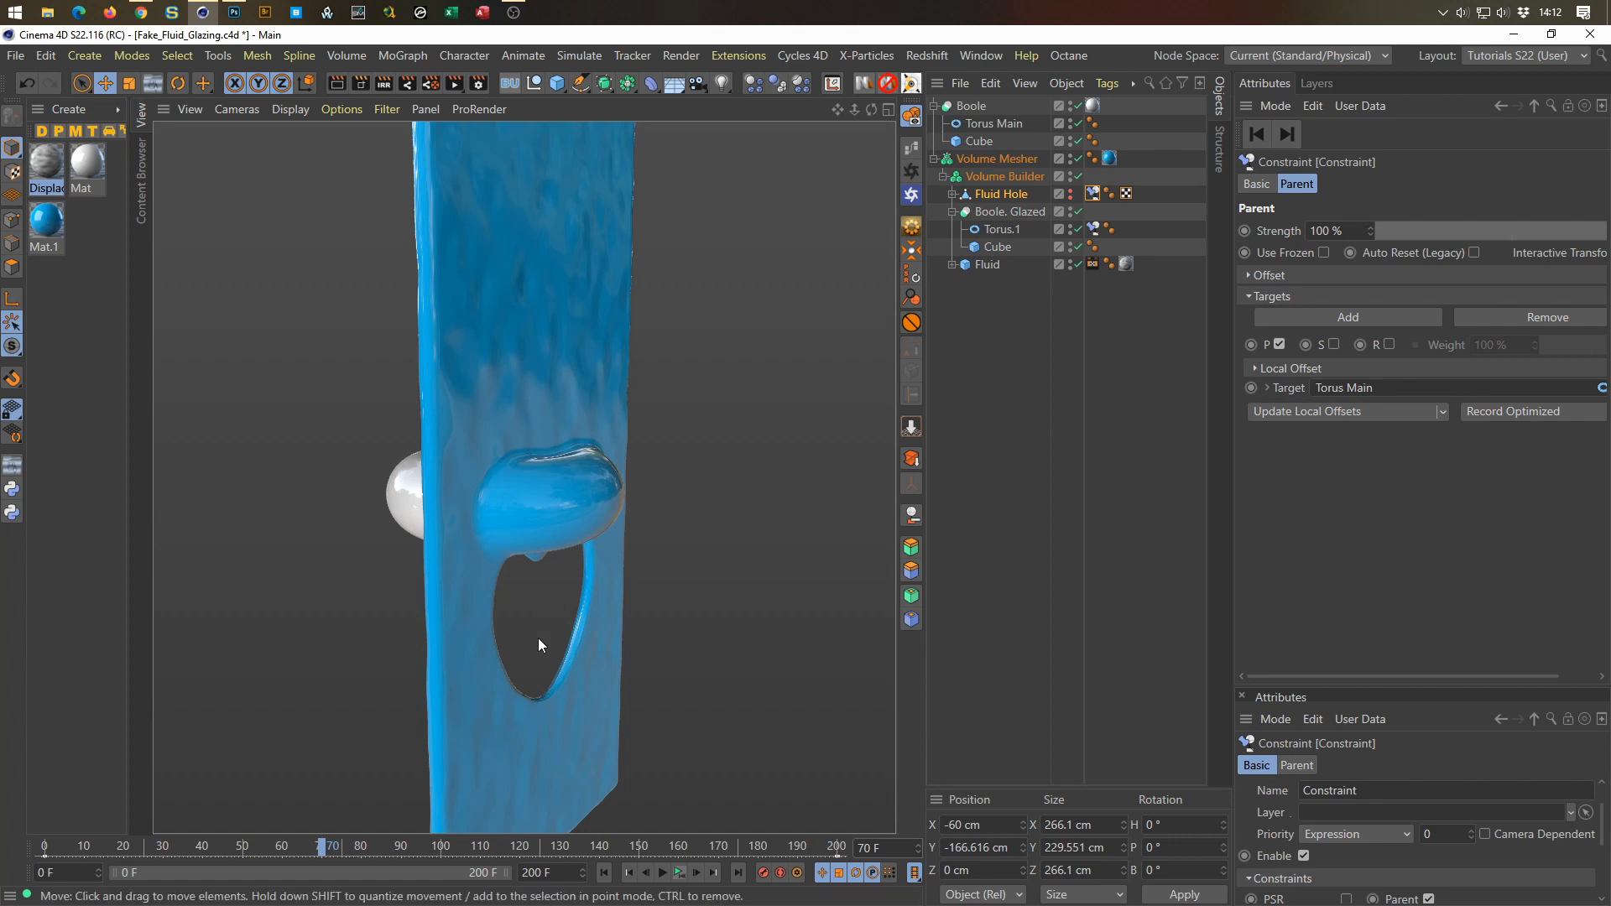
pyautogui.doubleClick(873, 847)
pyautogui.write('80')
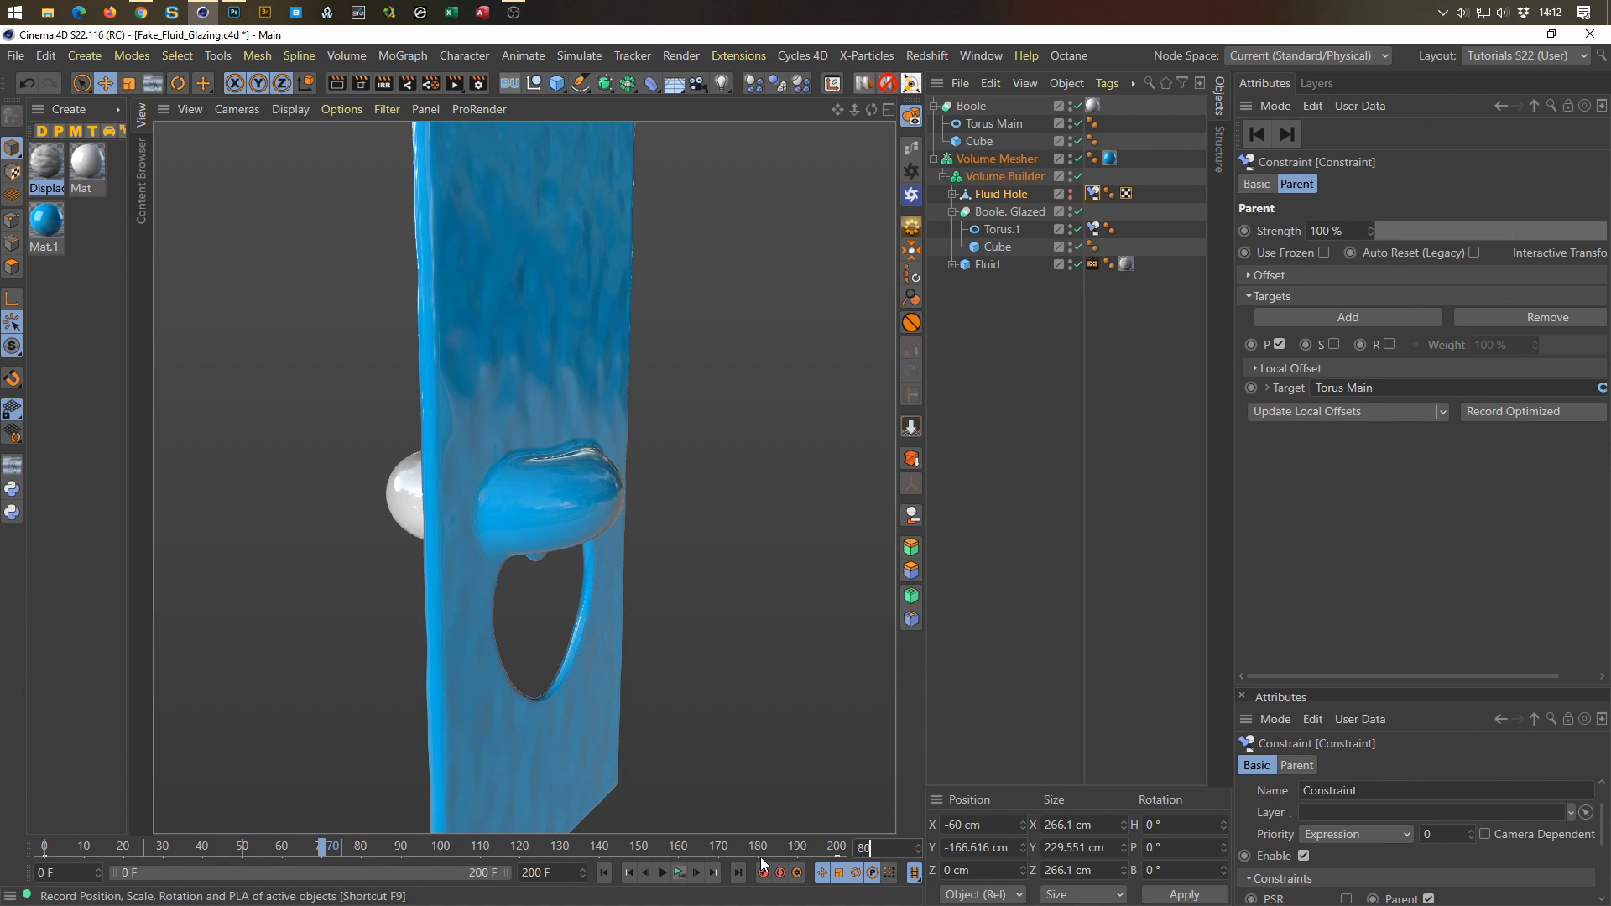
pyautogui.press('Return')
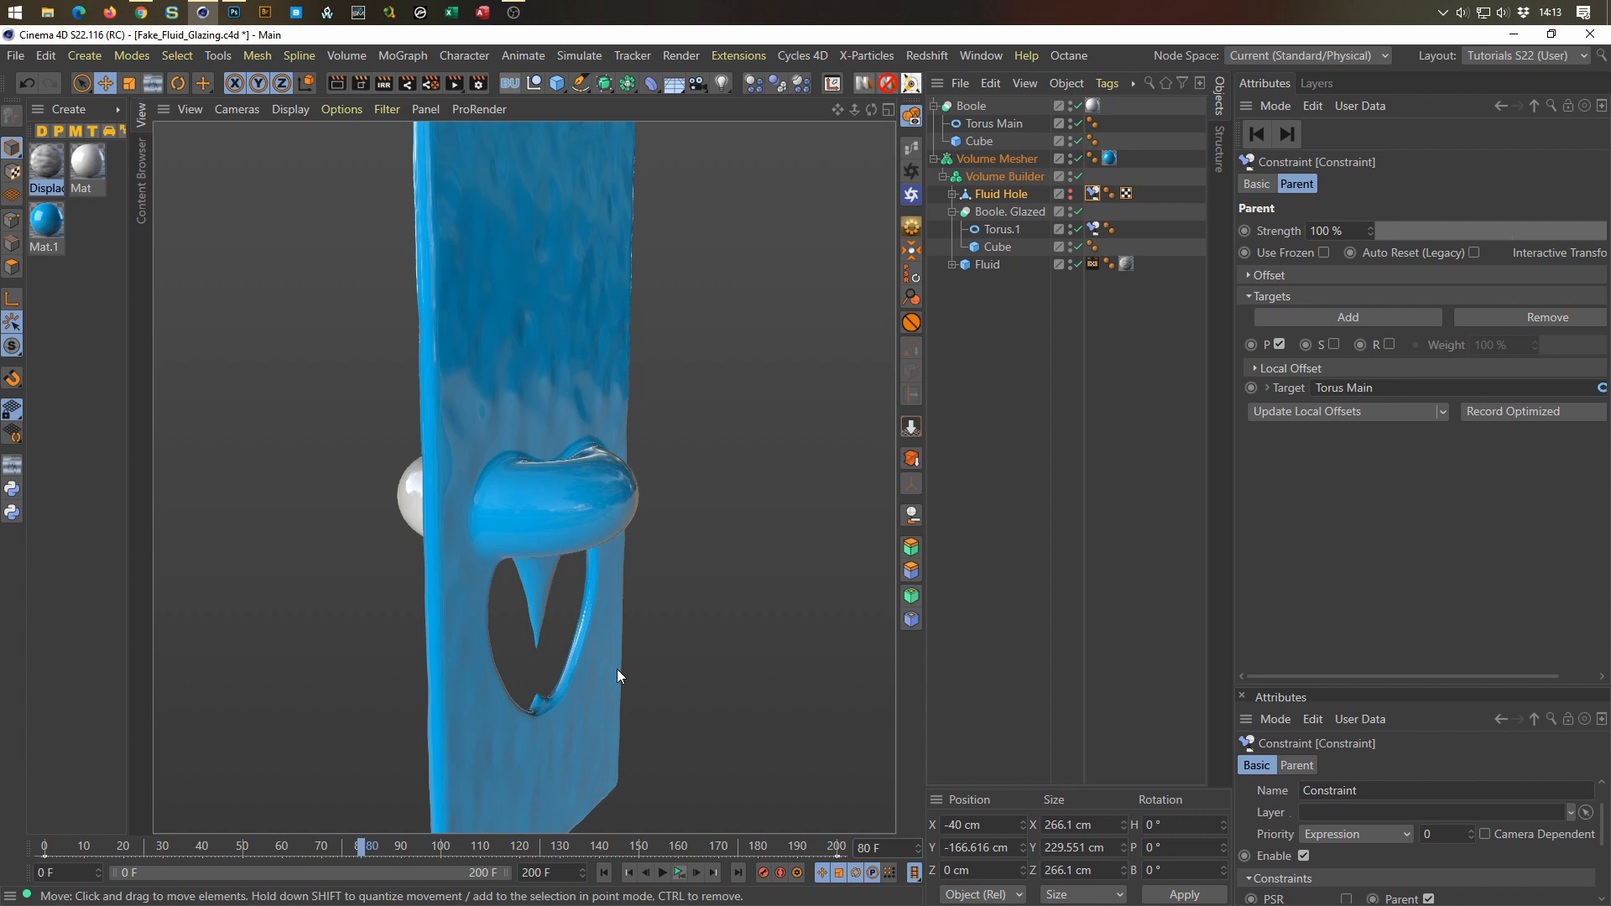
# Step: Set the voxel distance of the Volume Builder's SDF Smooth filter to 3
pyautogui.click(1013, 172)
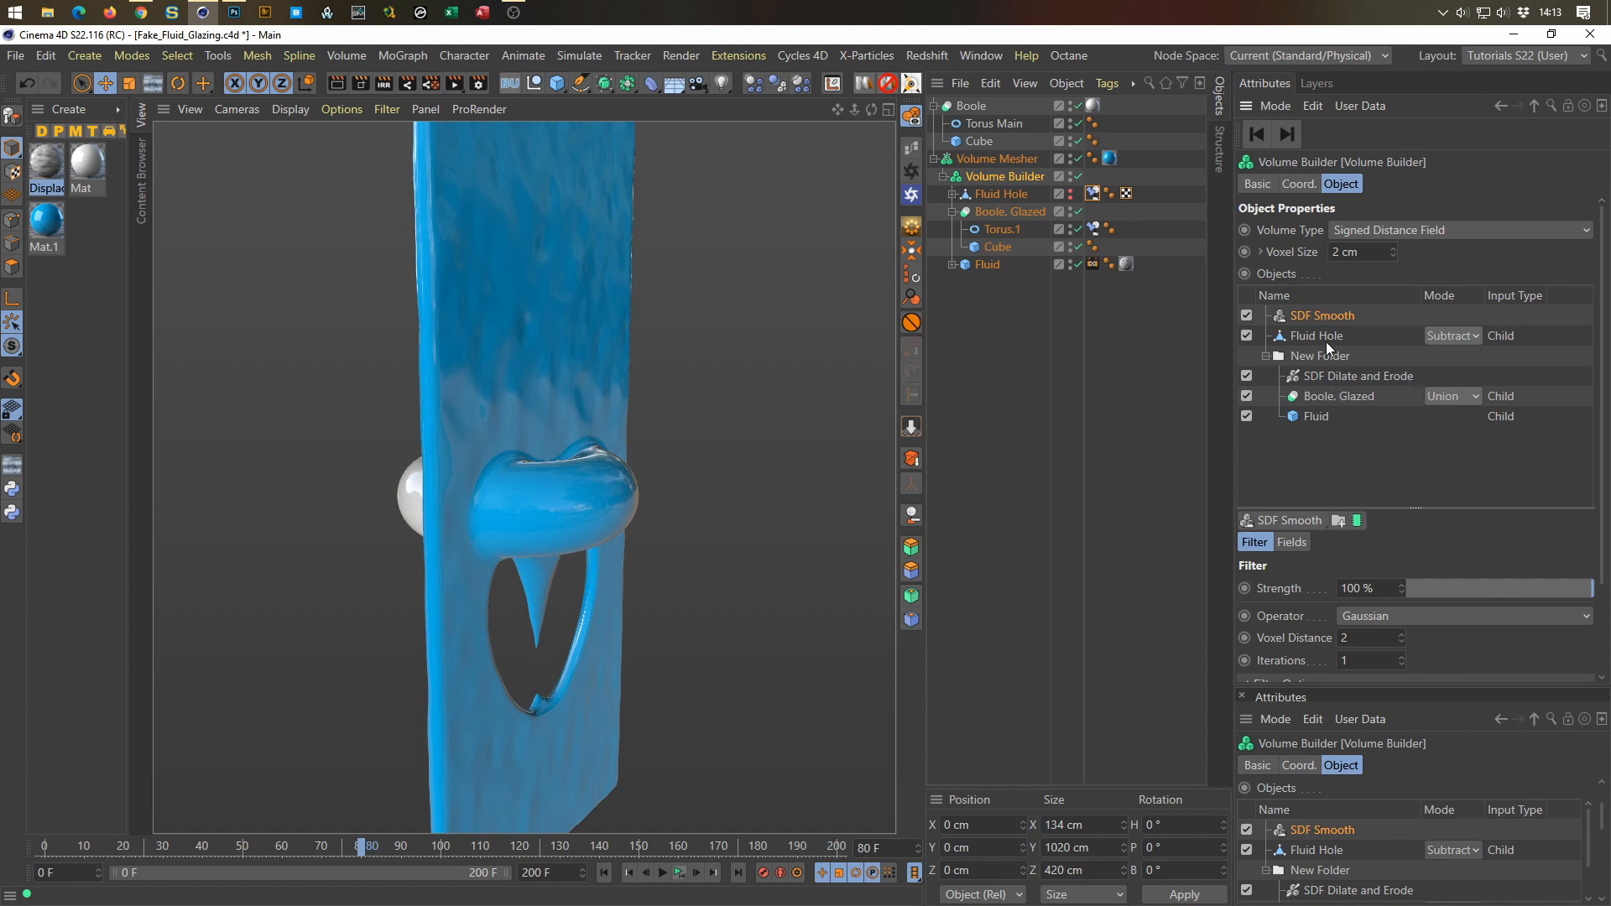
pyautogui.moveTo(1360, 639); pyautogui.dragTo(1306, 654)
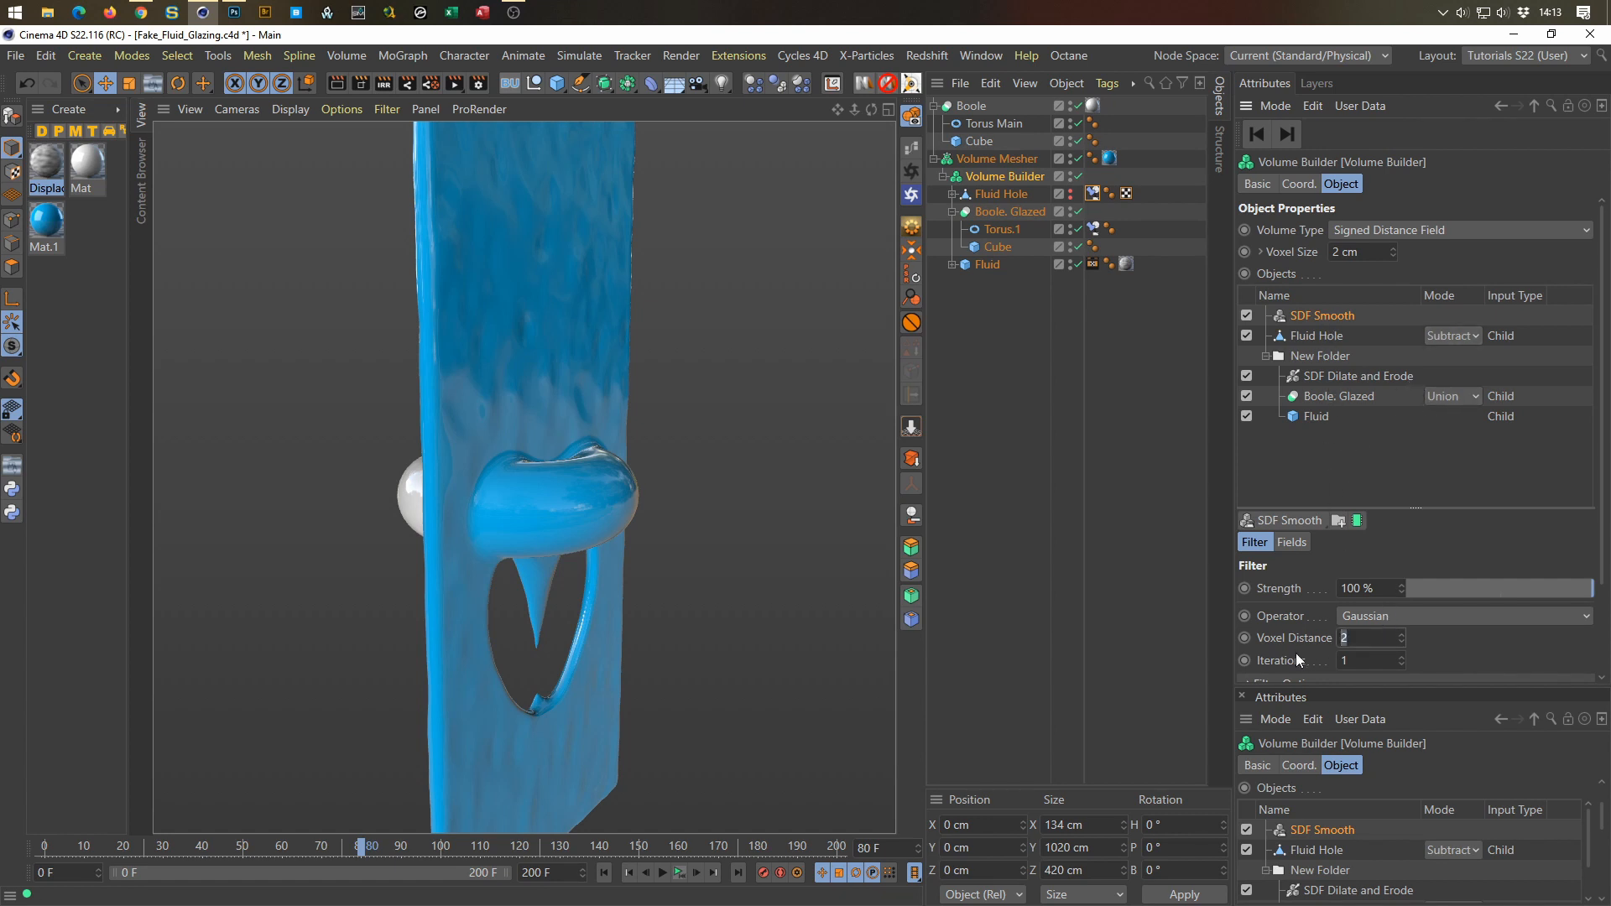
pyautogui.write('3')
pyautogui.press('Return')
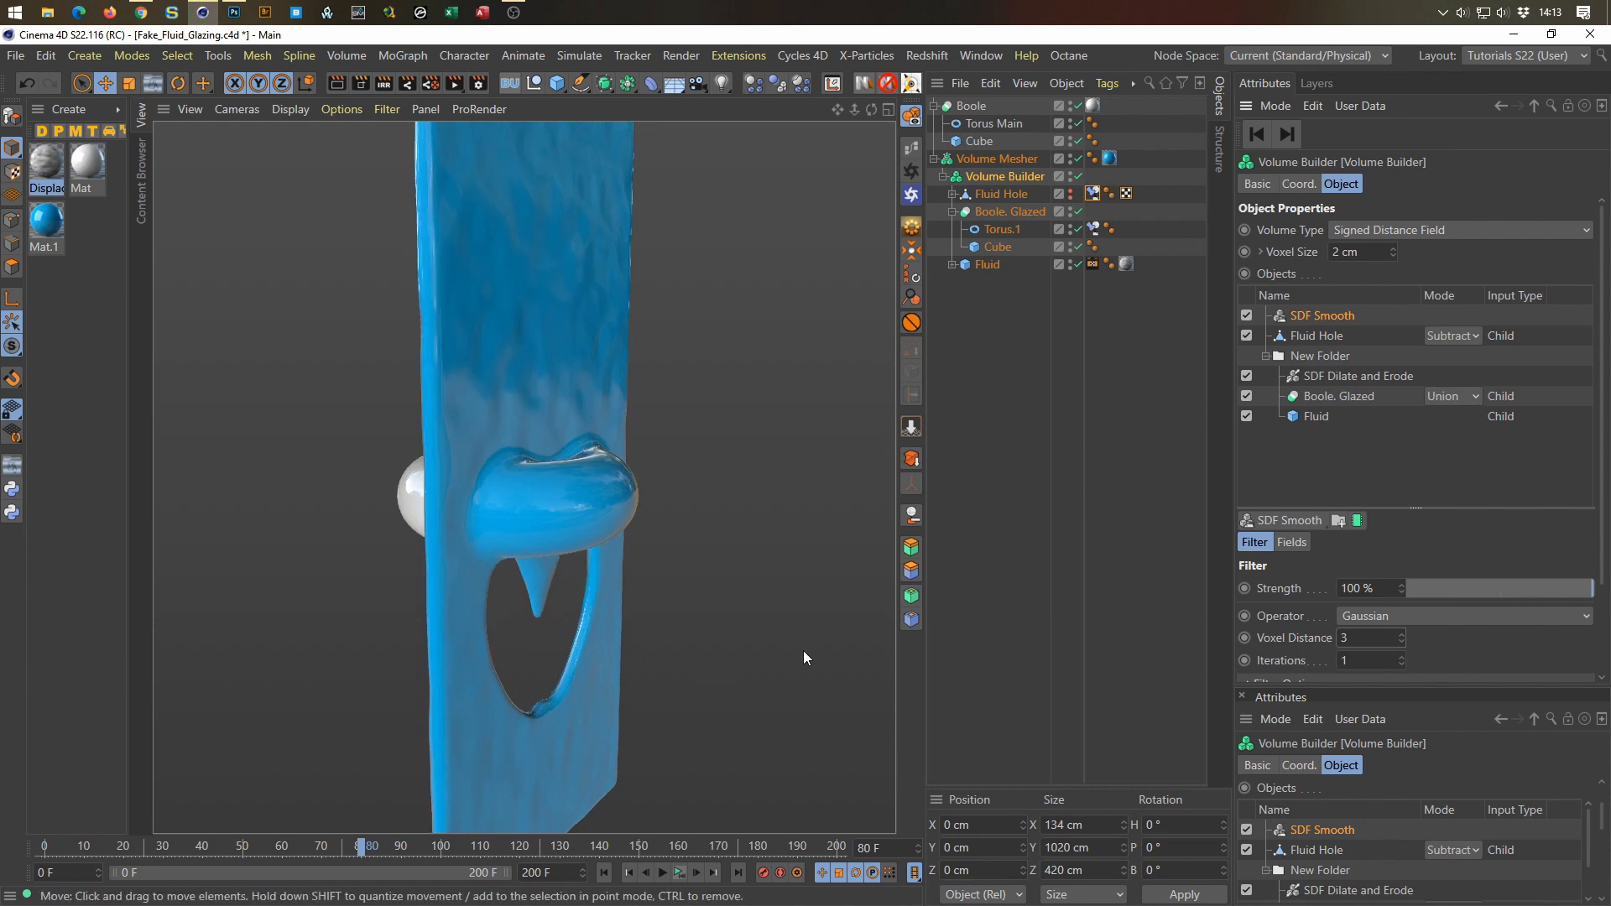
# Step: Add a Displacer deformer under the cube in Boole. Glazed and load a Noise shader into it
pyautogui.click(999, 247)
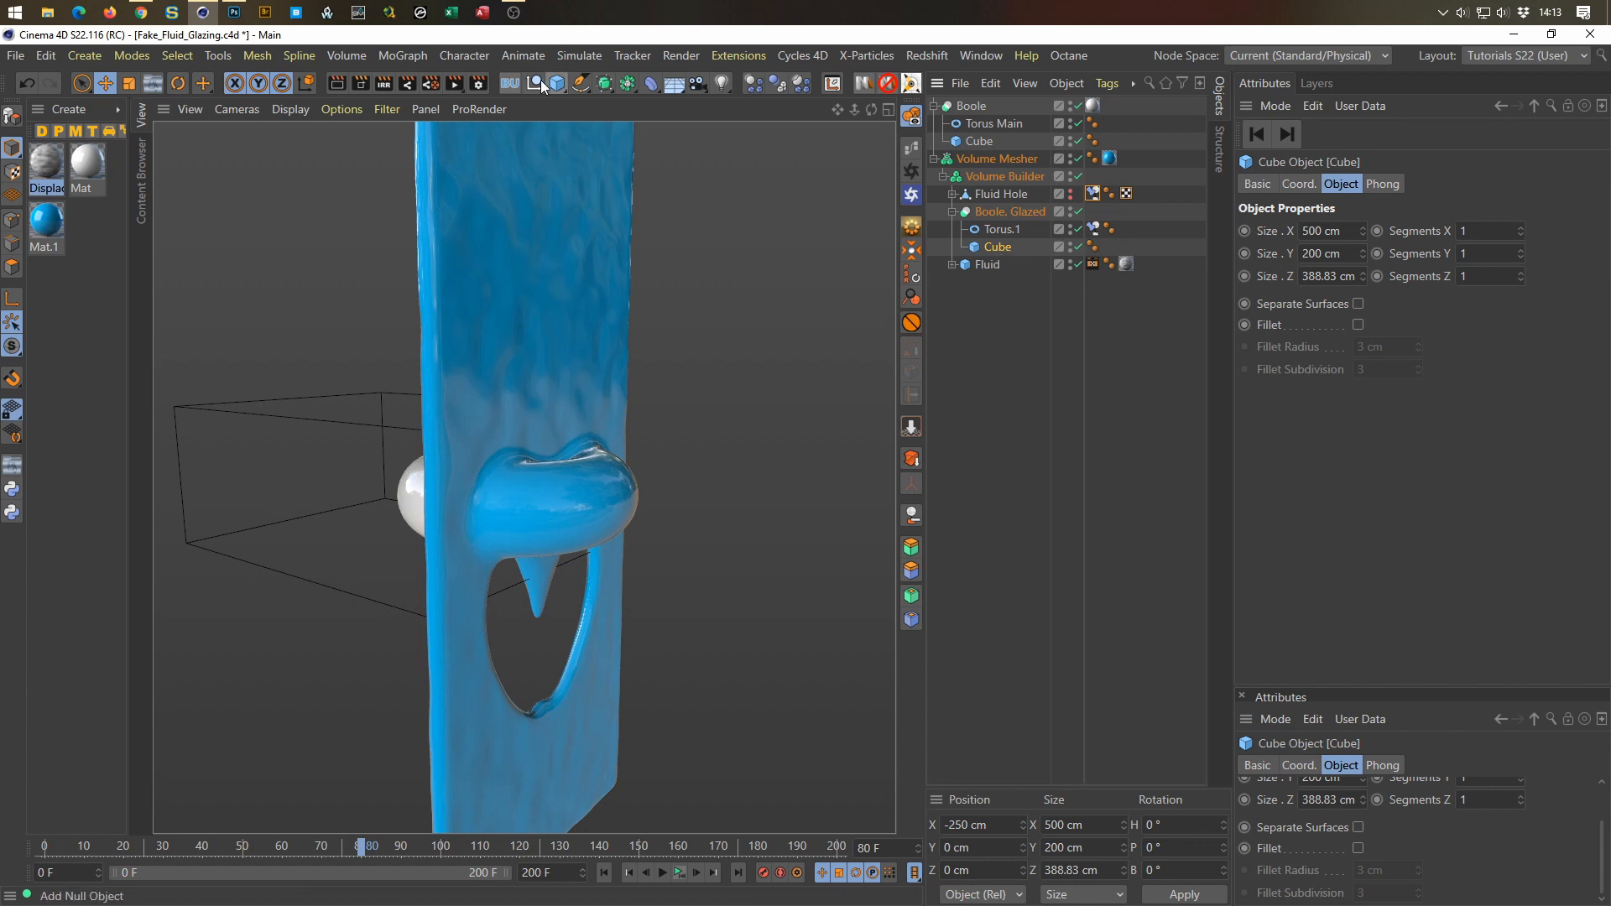
pyautogui.click(652, 84)
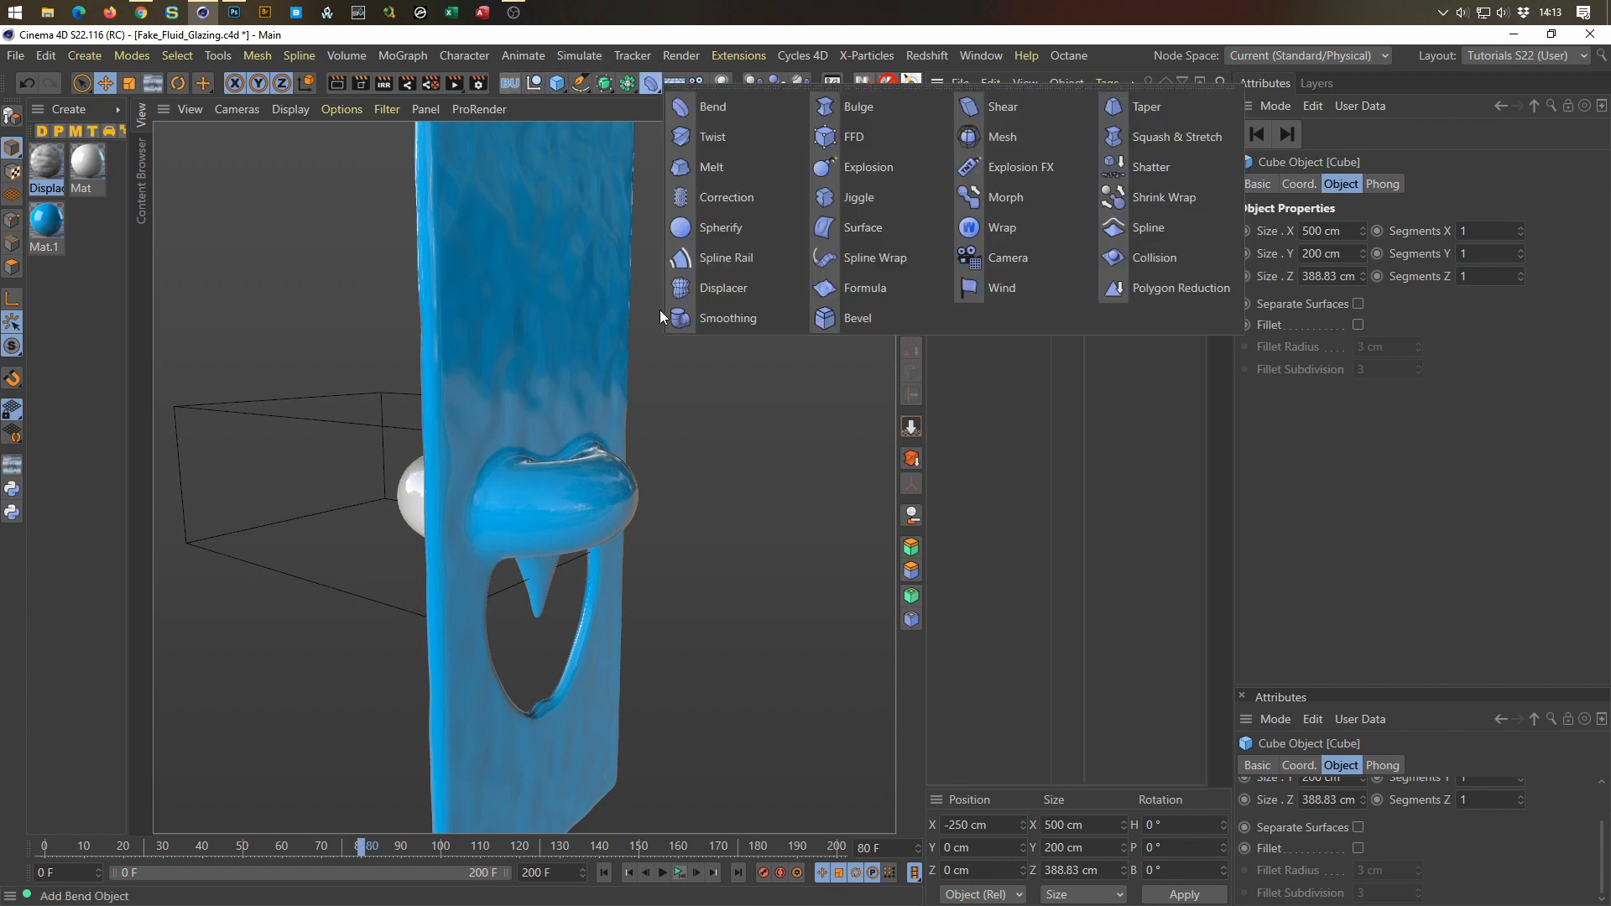
pyautogui.keyDown('shift'); pyautogui.click(723, 290); pyautogui.keyUp('shift')
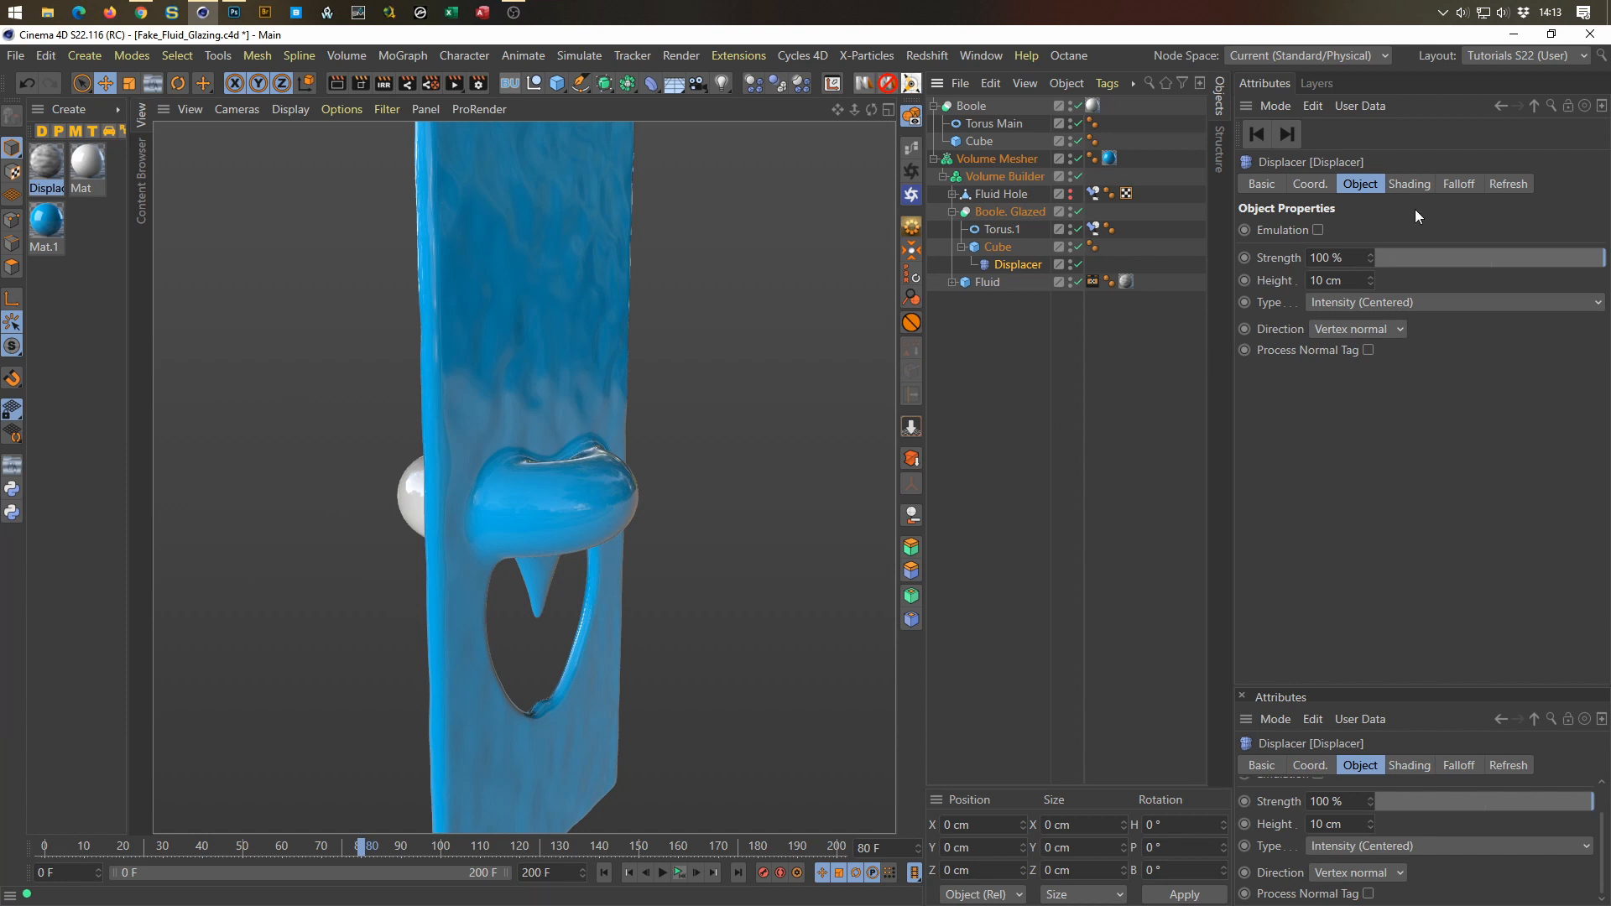
pyautogui.click(1411, 185)
pyautogui.click(1307, 253)
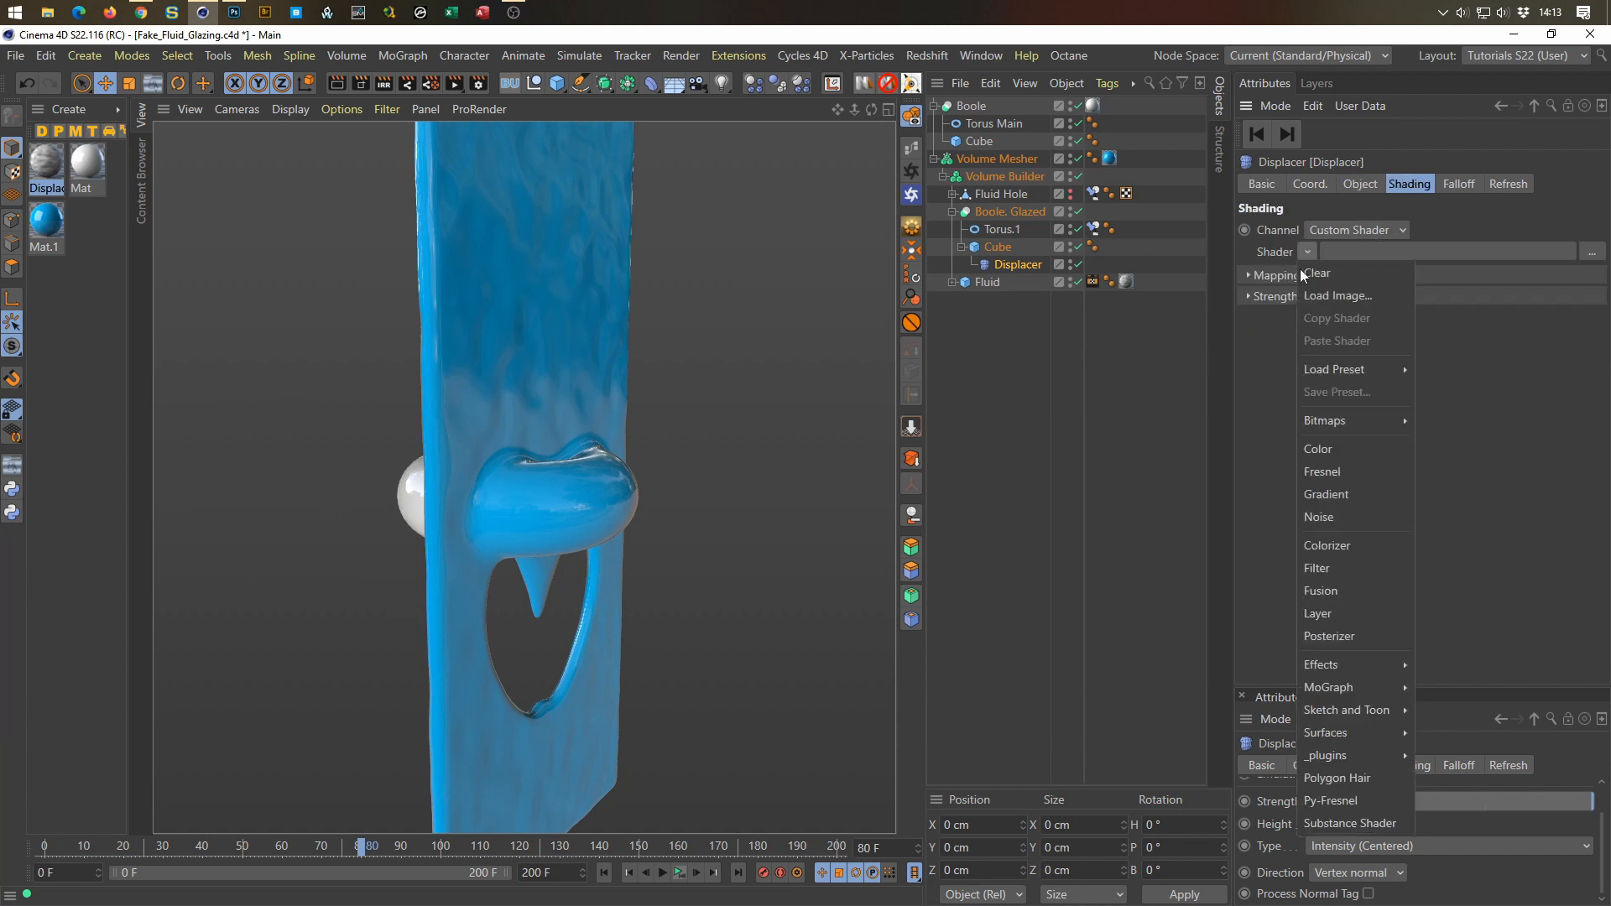
pyautogui.click(1324, 516)
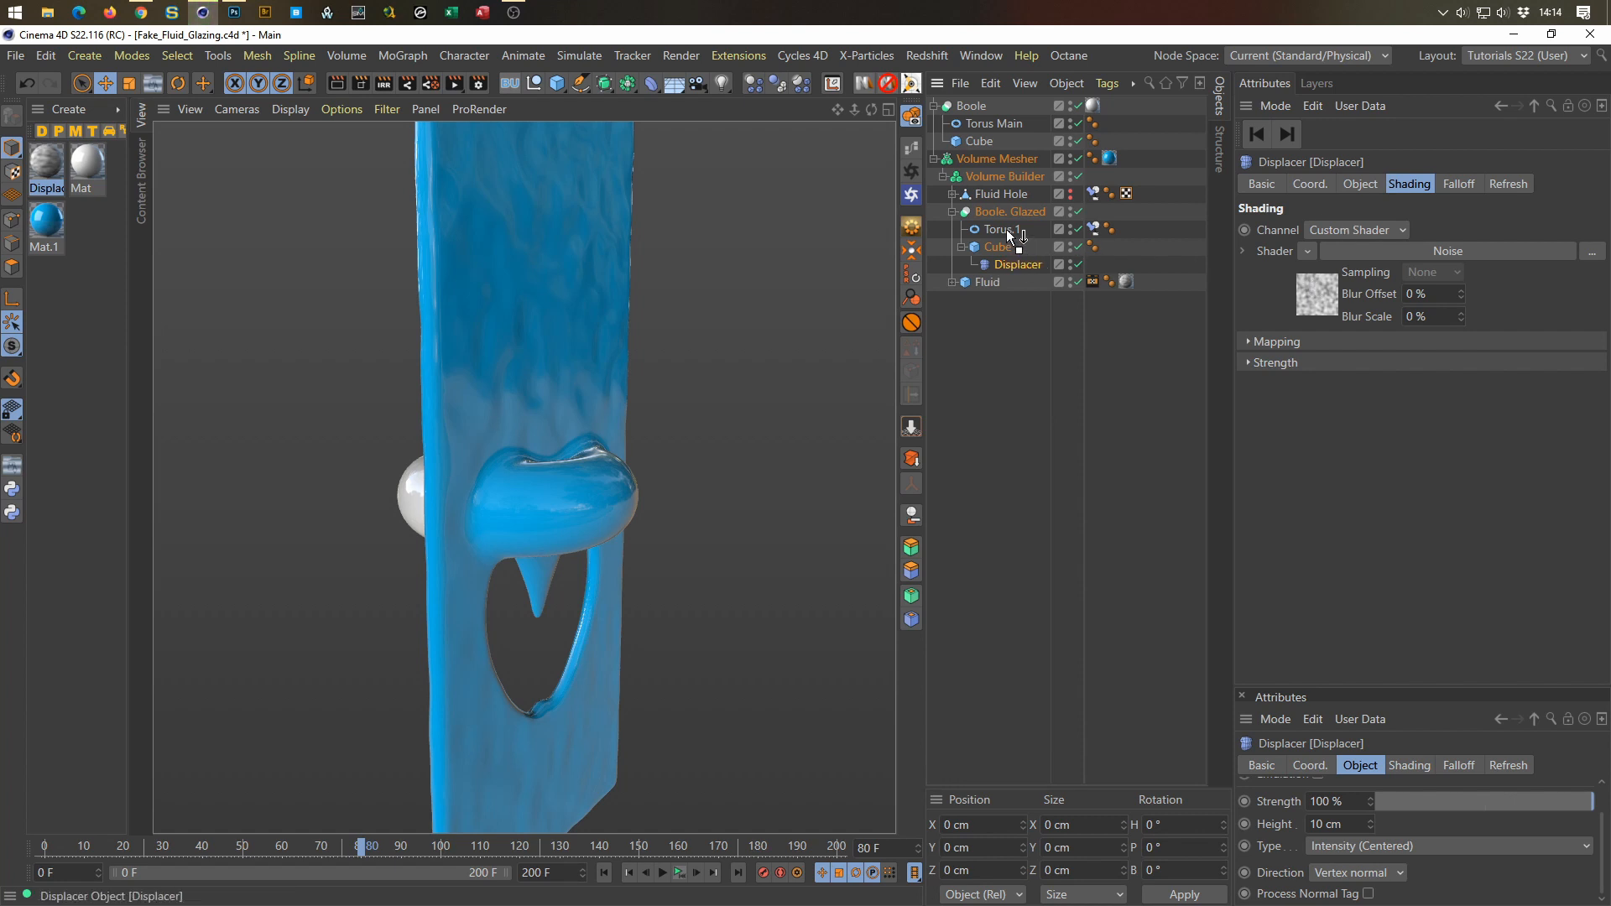
# Step: Make the Displacer a child of Torus.1 and set its height to 3 cm
pyautogui.moveTo(1007, 234); pyautogui.dragTo(1006, 230)
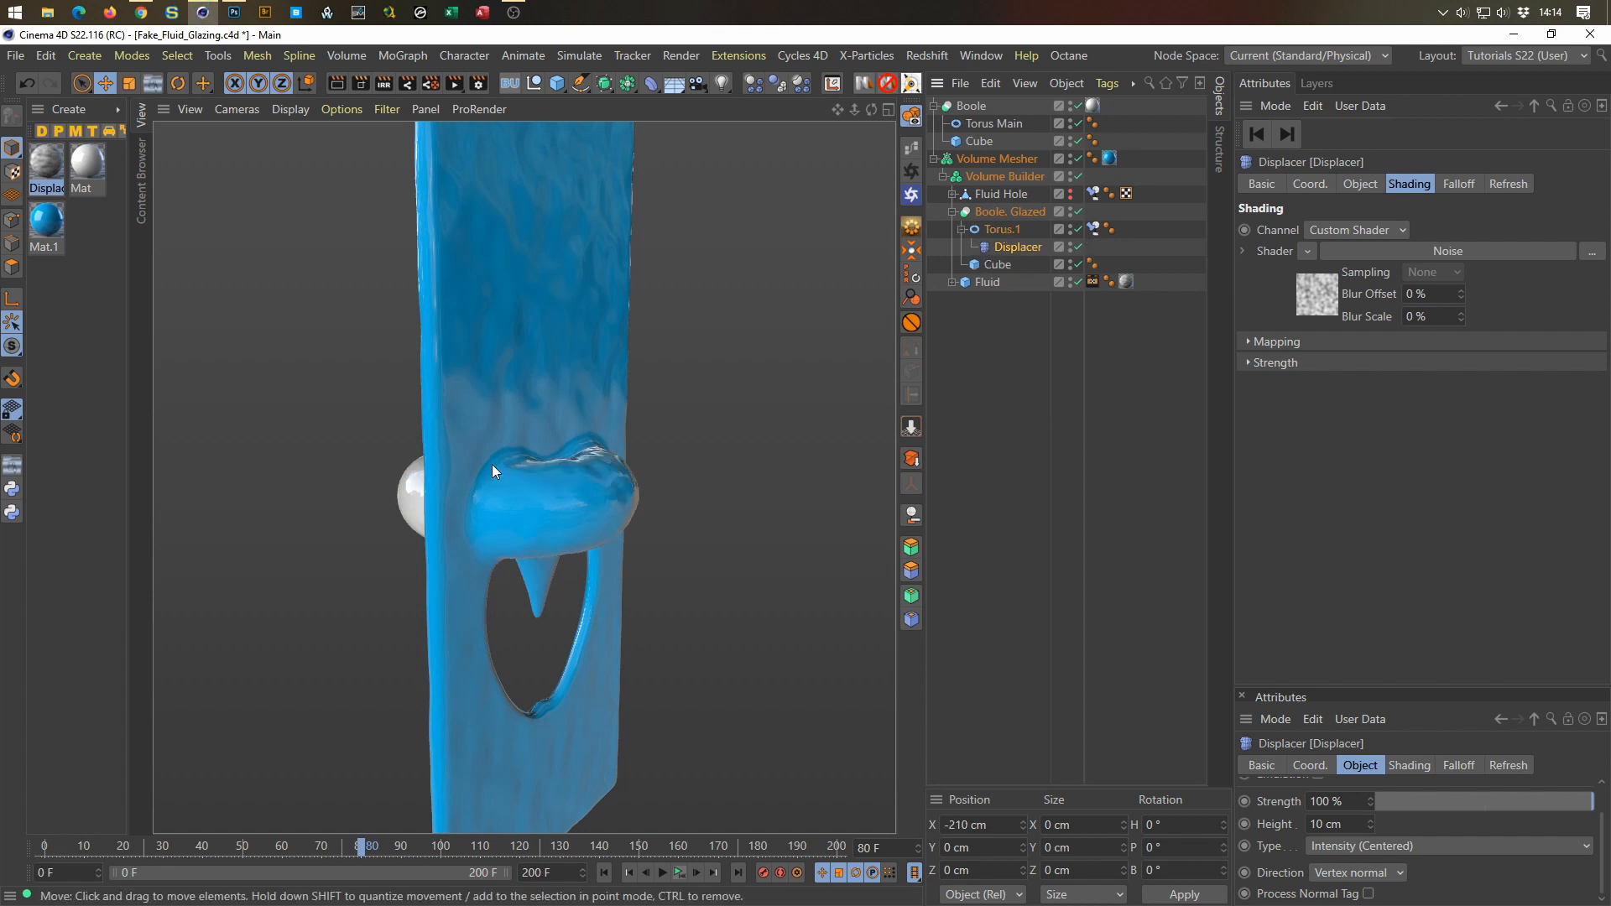
pyautogui.click(1361, 183)
pyautogui.click(1341, 280)
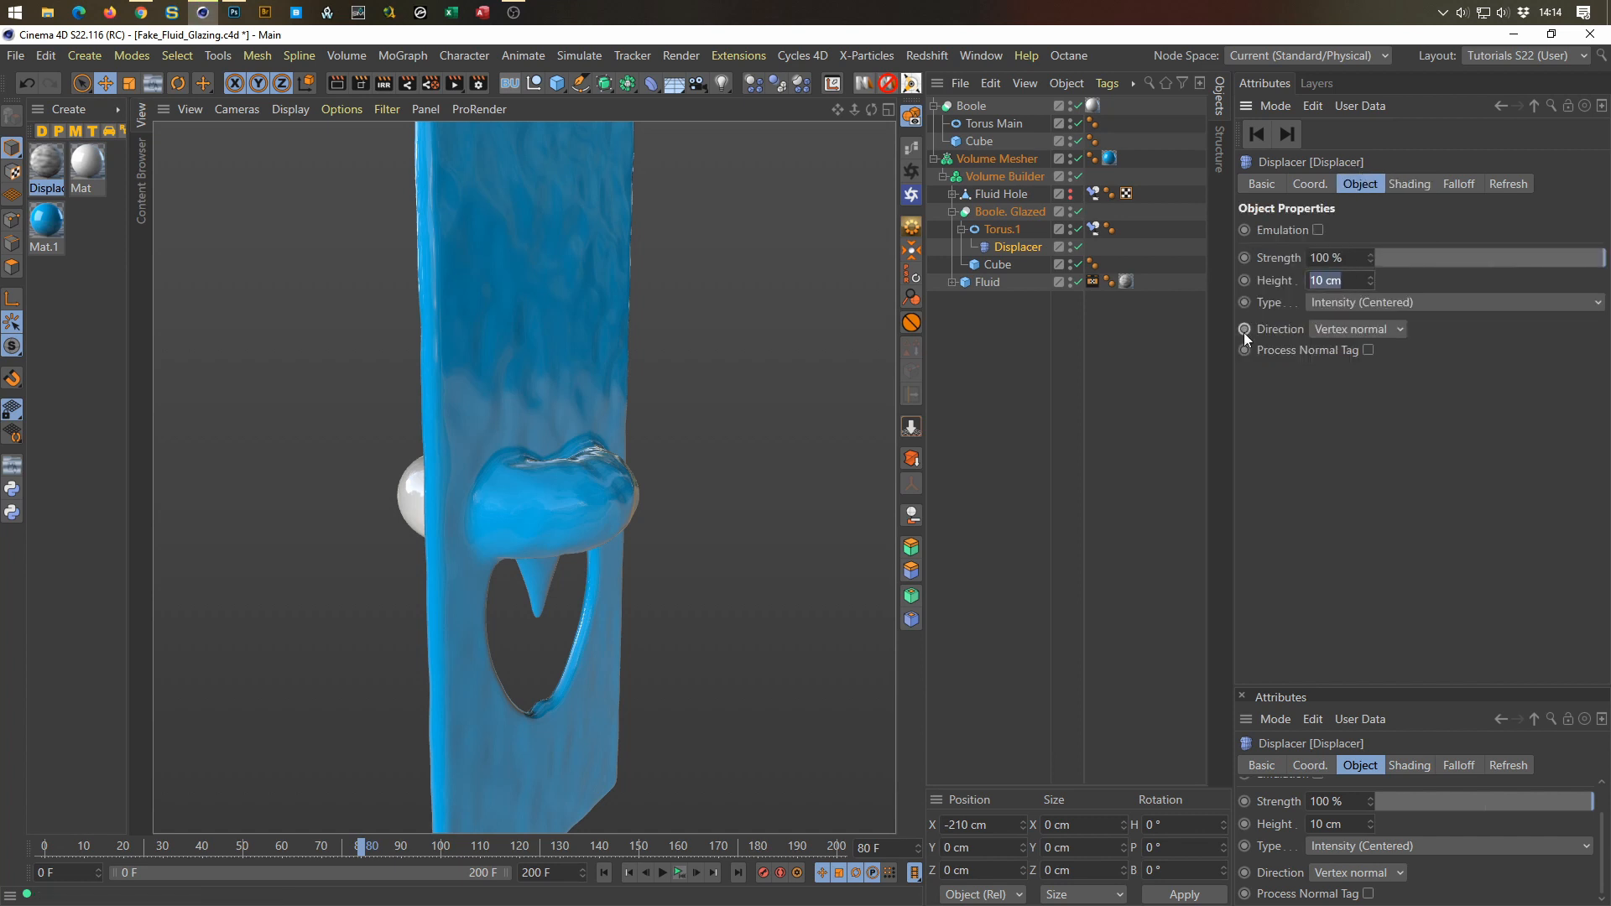
pyautogui.write('3')
pyautogui.press('Return')
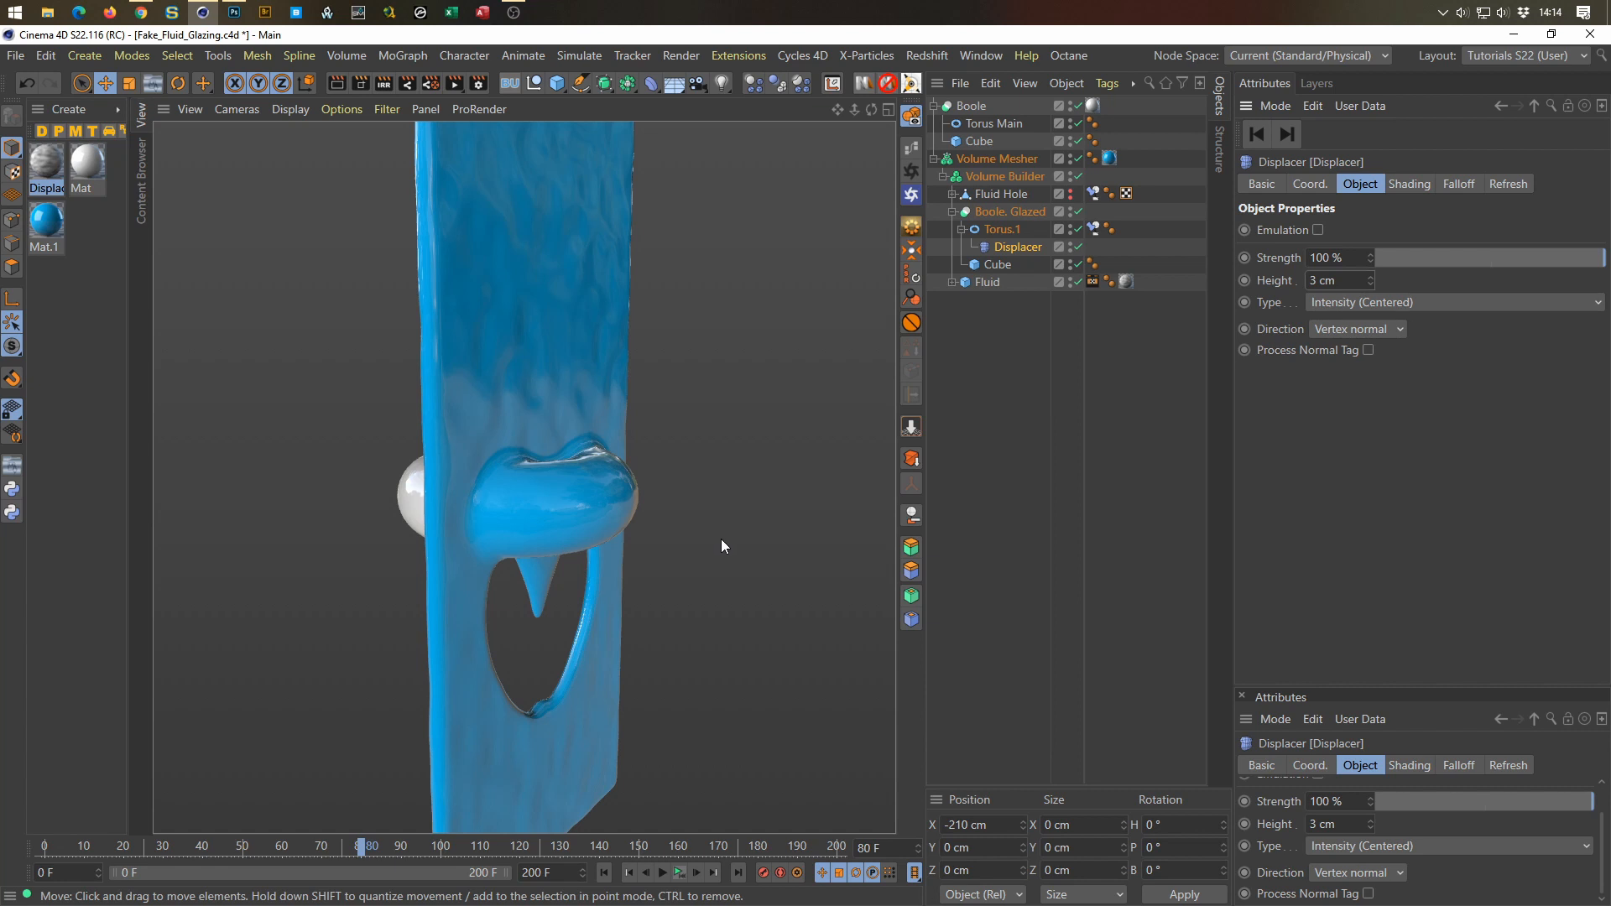
# Step: Render the animation from frame 0 to 200 in the Picture Viewer and play back the result
pyautogui.hotkey('shift', 'r')
pyautogui.click(843, 537)
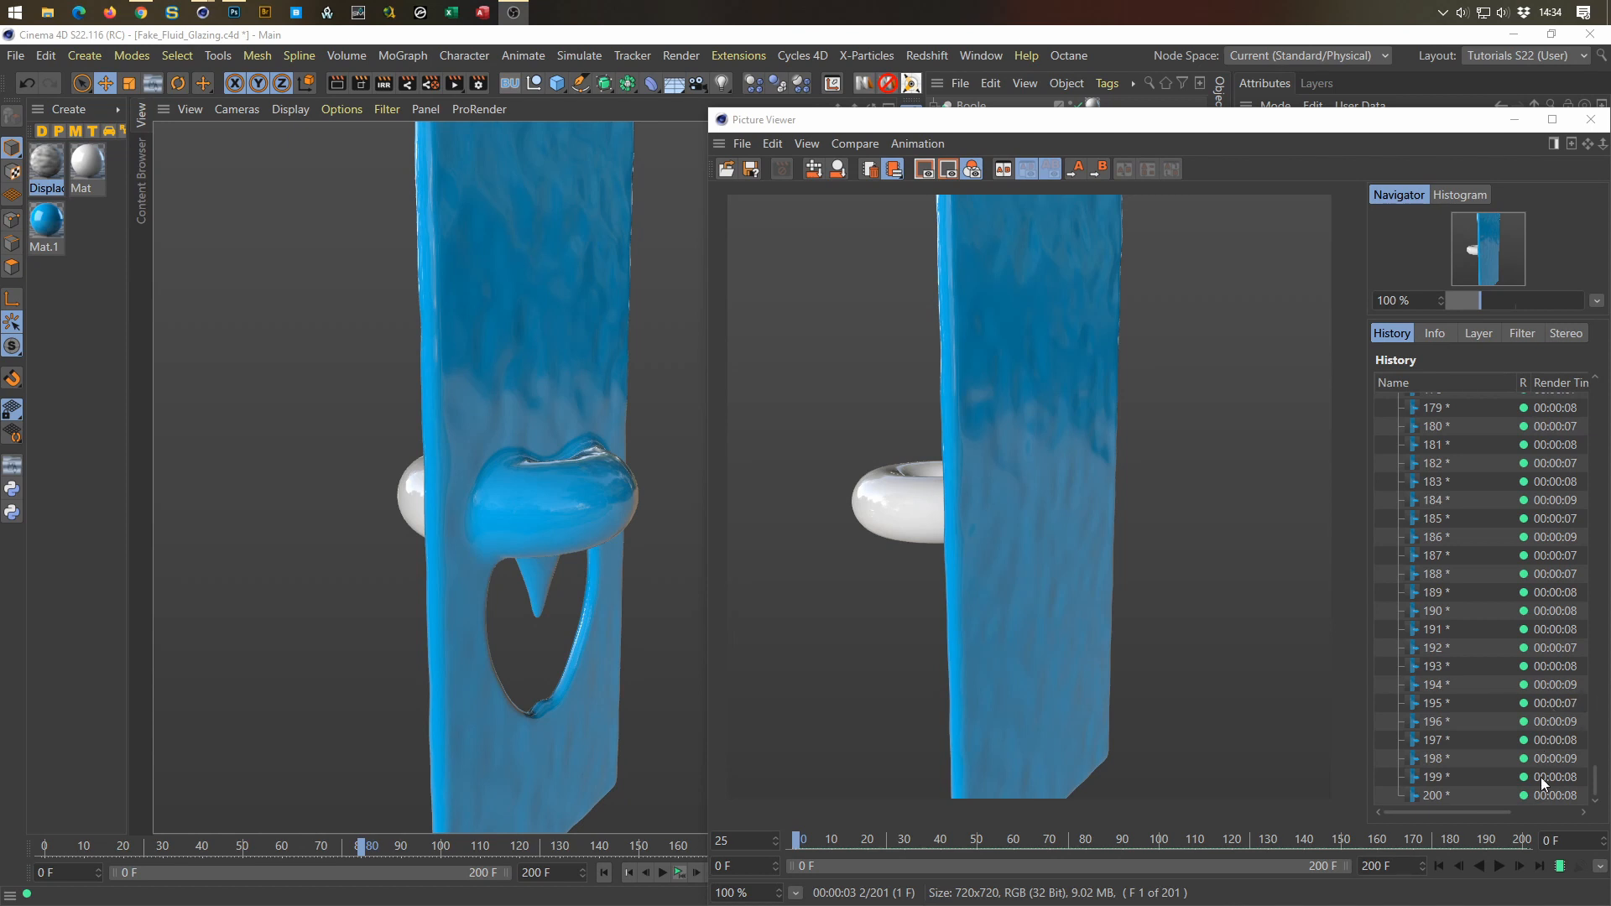
pyautogui.click(1501, 866)
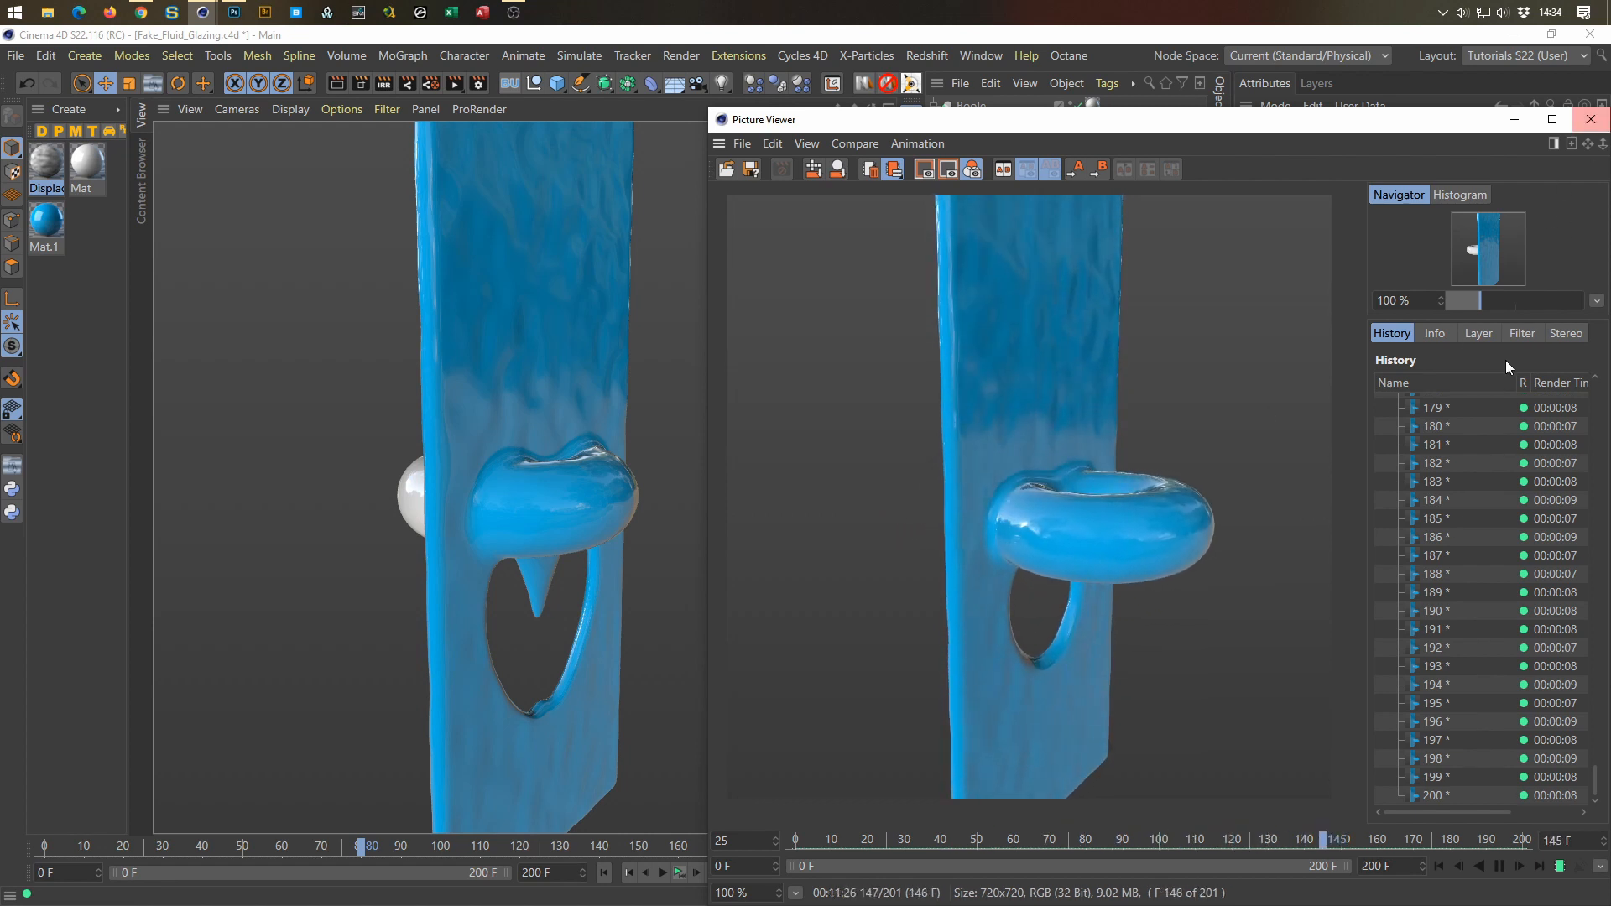
pyautogui.click(1591, 119)
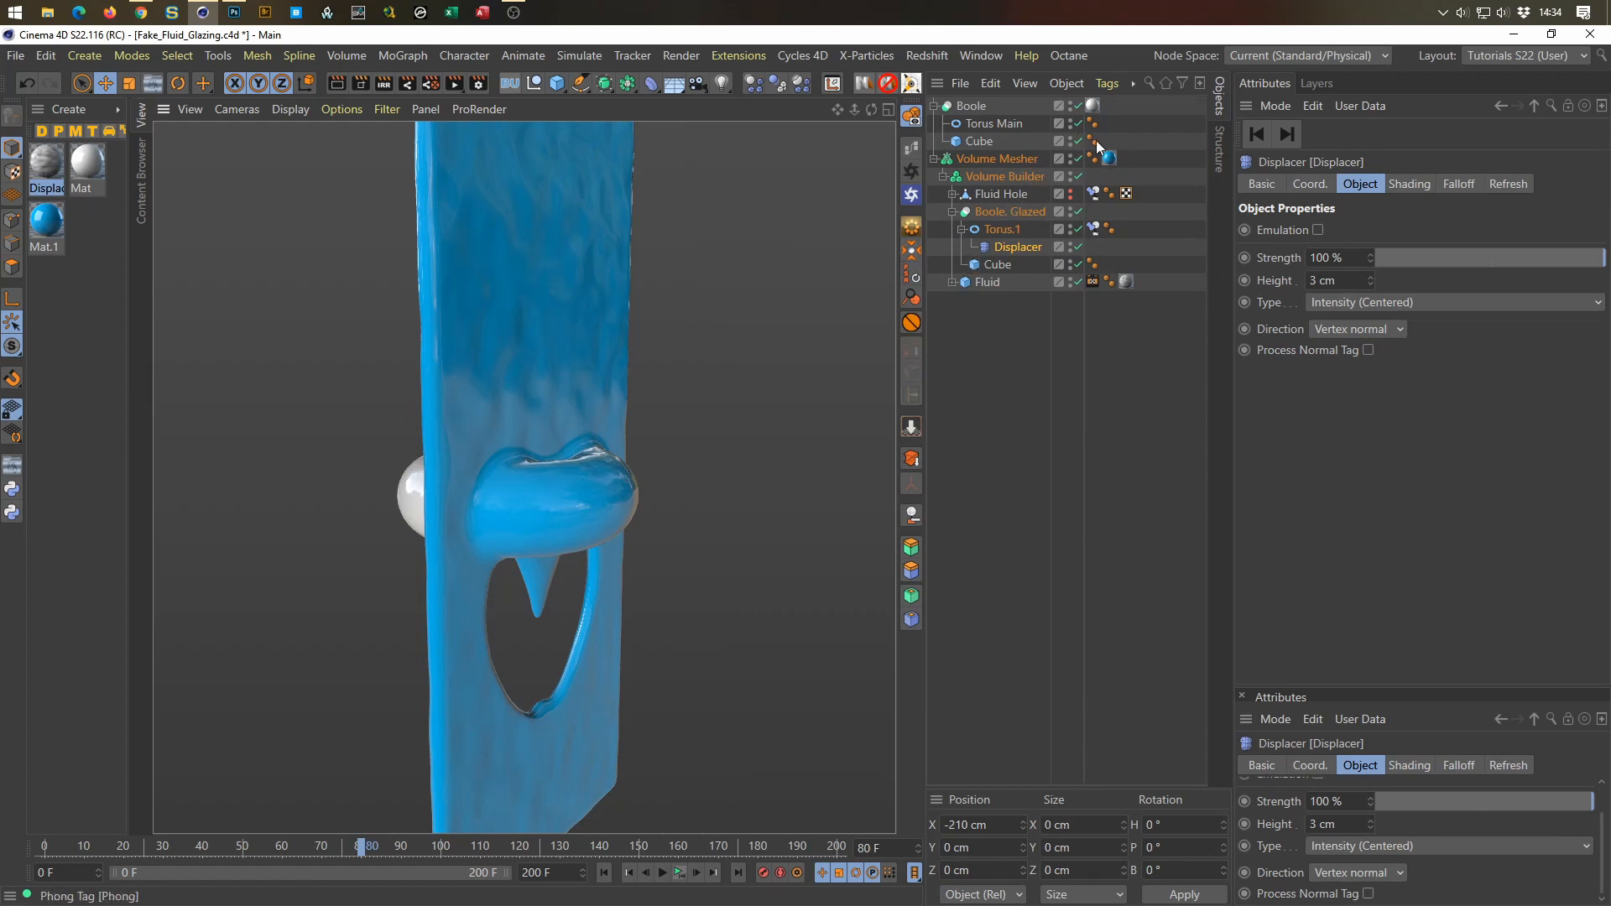
# Step: Open the Timeline for the Fluid's Displacement material tag and expand it to select the Offset V track
pyautogui.click(1125, 282)
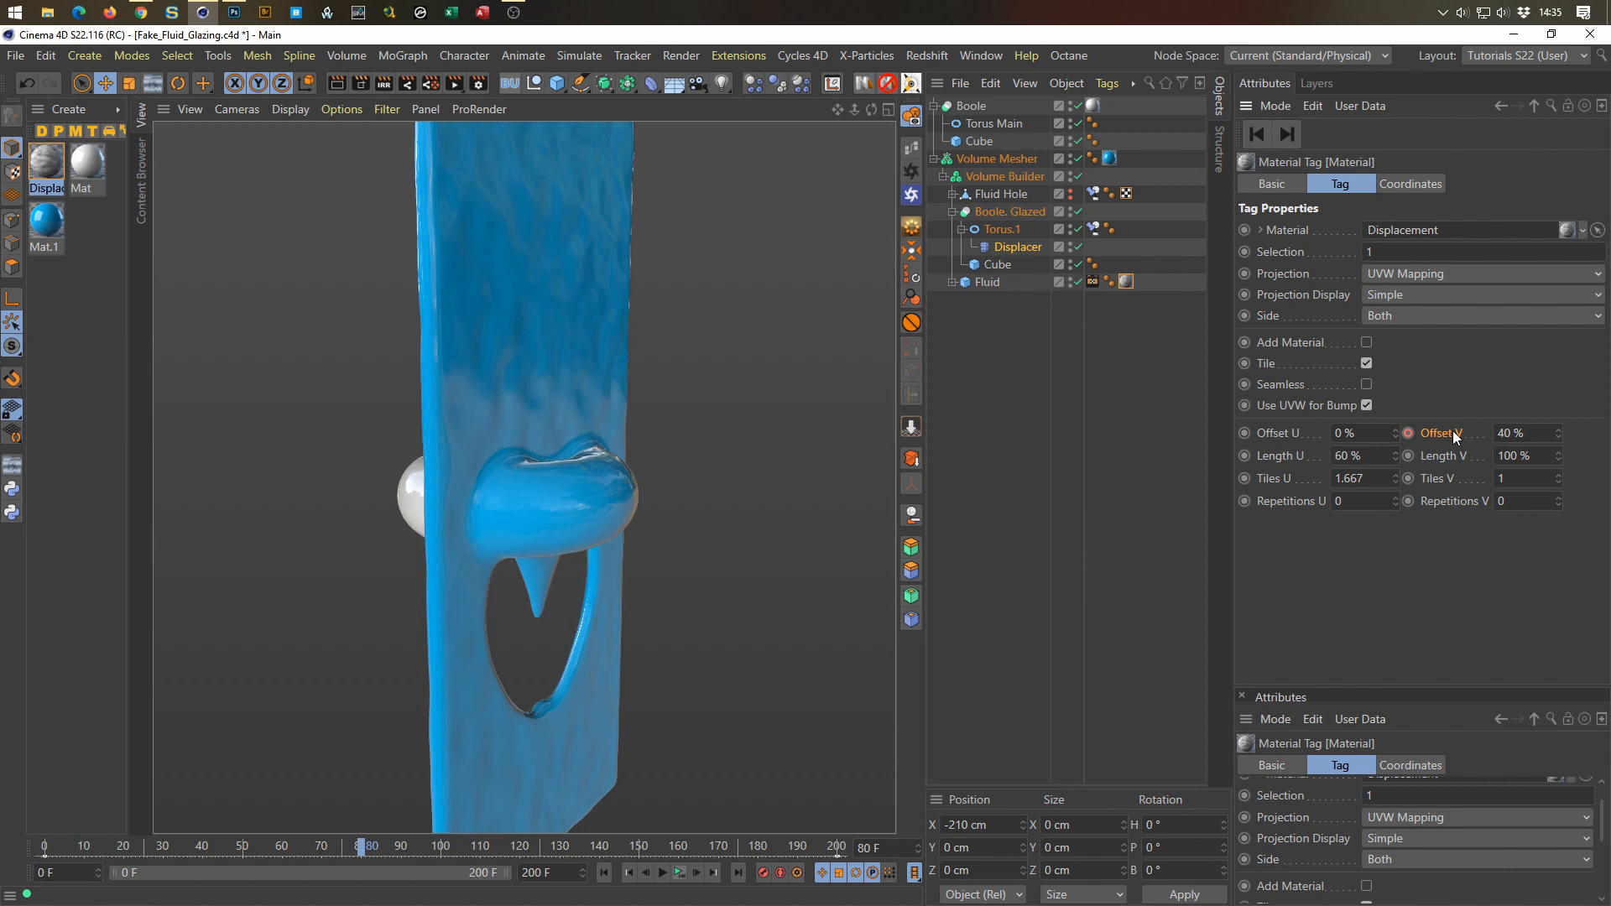
pyautogui.hotkey('shift', 'F3')
pyautogui.moveTo(1215, 434); pyautogui.dragTo(1092, 273)
pyautogui.scroll(-8, 1085, 395)
pyautogui.keyDown('alt'); pyautogui.moveTo(1086, 396); pyautogui.dragTo(610, 396, button='middle'); pyautogui.keyUp('alt')
pyautogui.keyDown('alt'); pyautogui.moveTo(1081, 396); pyautogui.dragTo(965, 396, button='right'); pyautogui.keyUp('alt')
pyautogui.keyDown('alt'); pyautogui.moveTo(1078, 395); pyautogui.dragTo(965, 395, button='middle'); pyautogui.keyUp('alt')
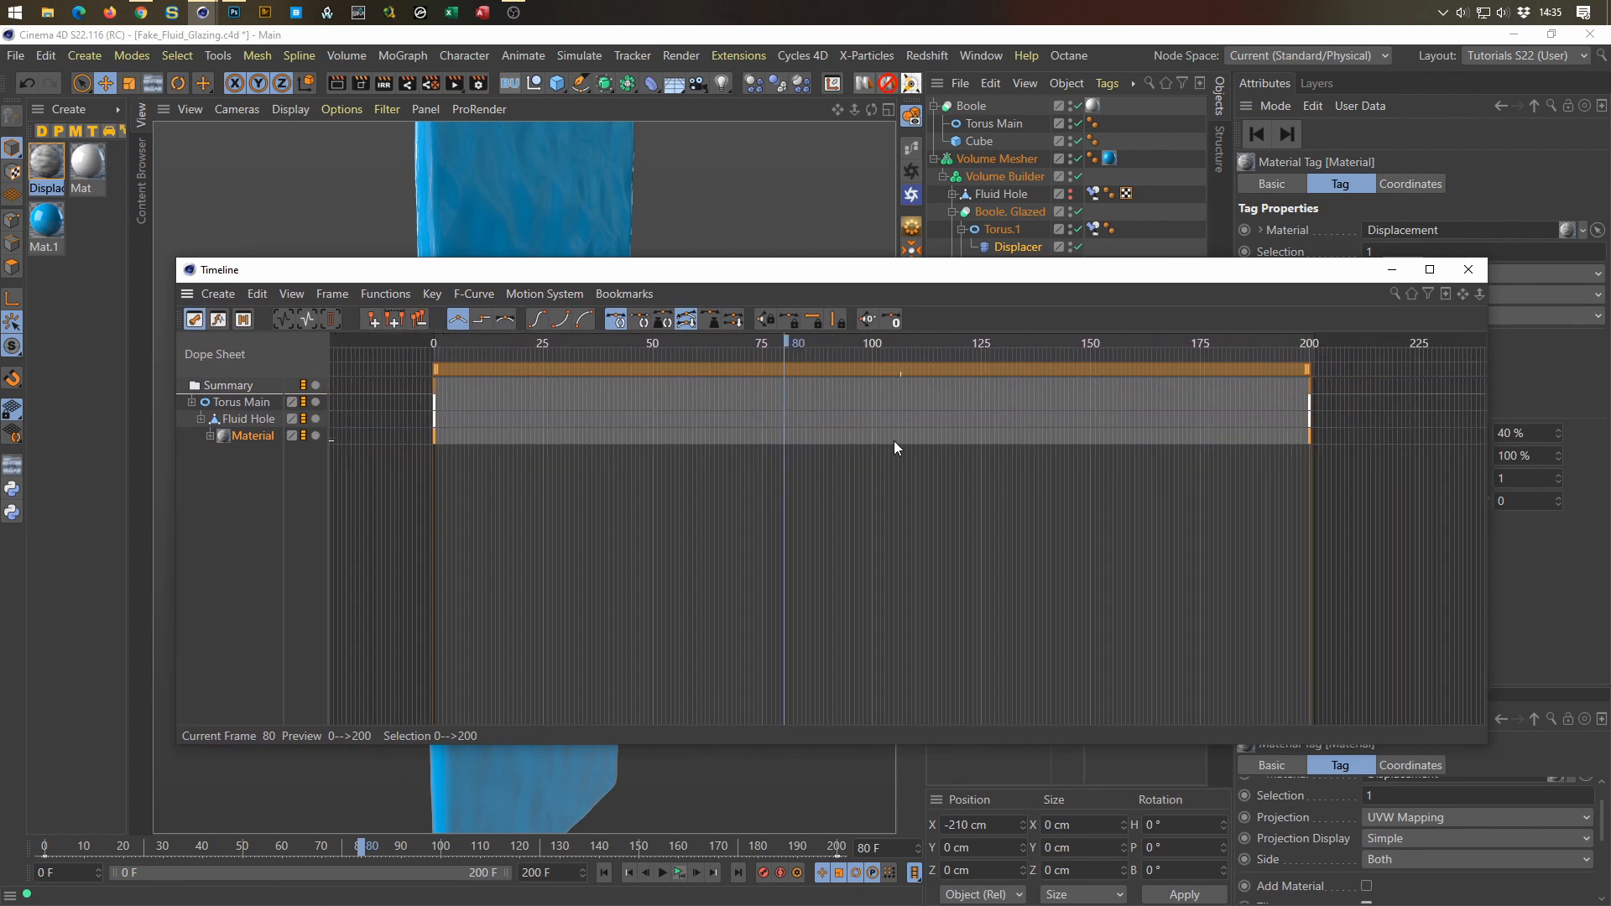
pyautogui.click(210, 437)
pyautogui.click(244, 453)
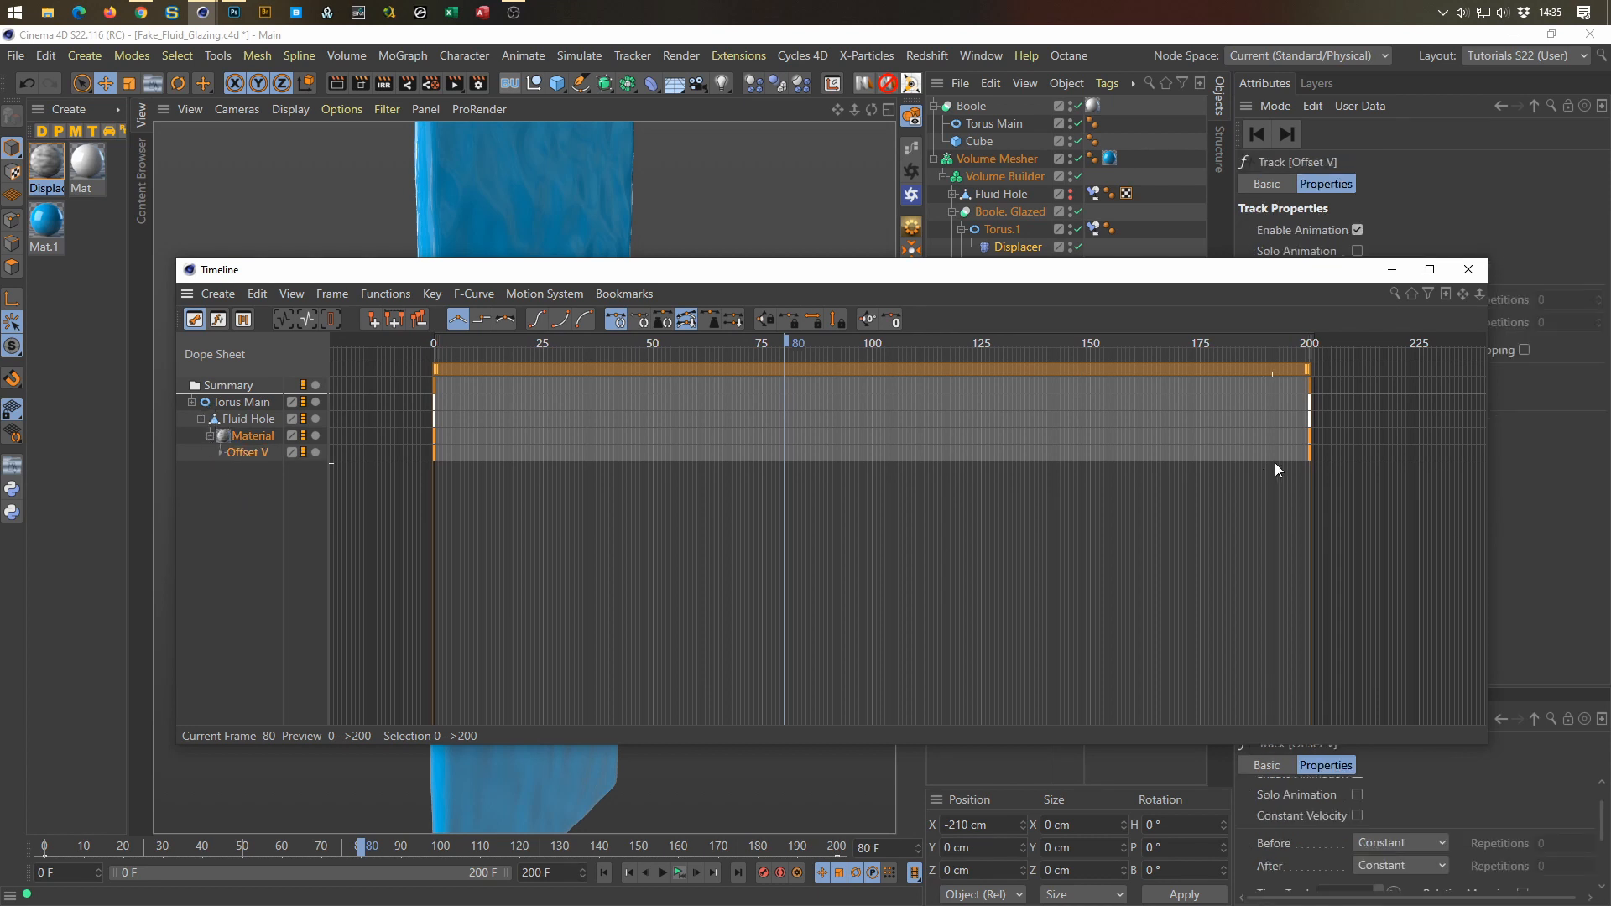
# Step: Set the value of the Offset V key at frame 200 to 200 % and save the project
pyautogui.moveTo(1288, 464); pyautogui.dragTo(1333, 442)
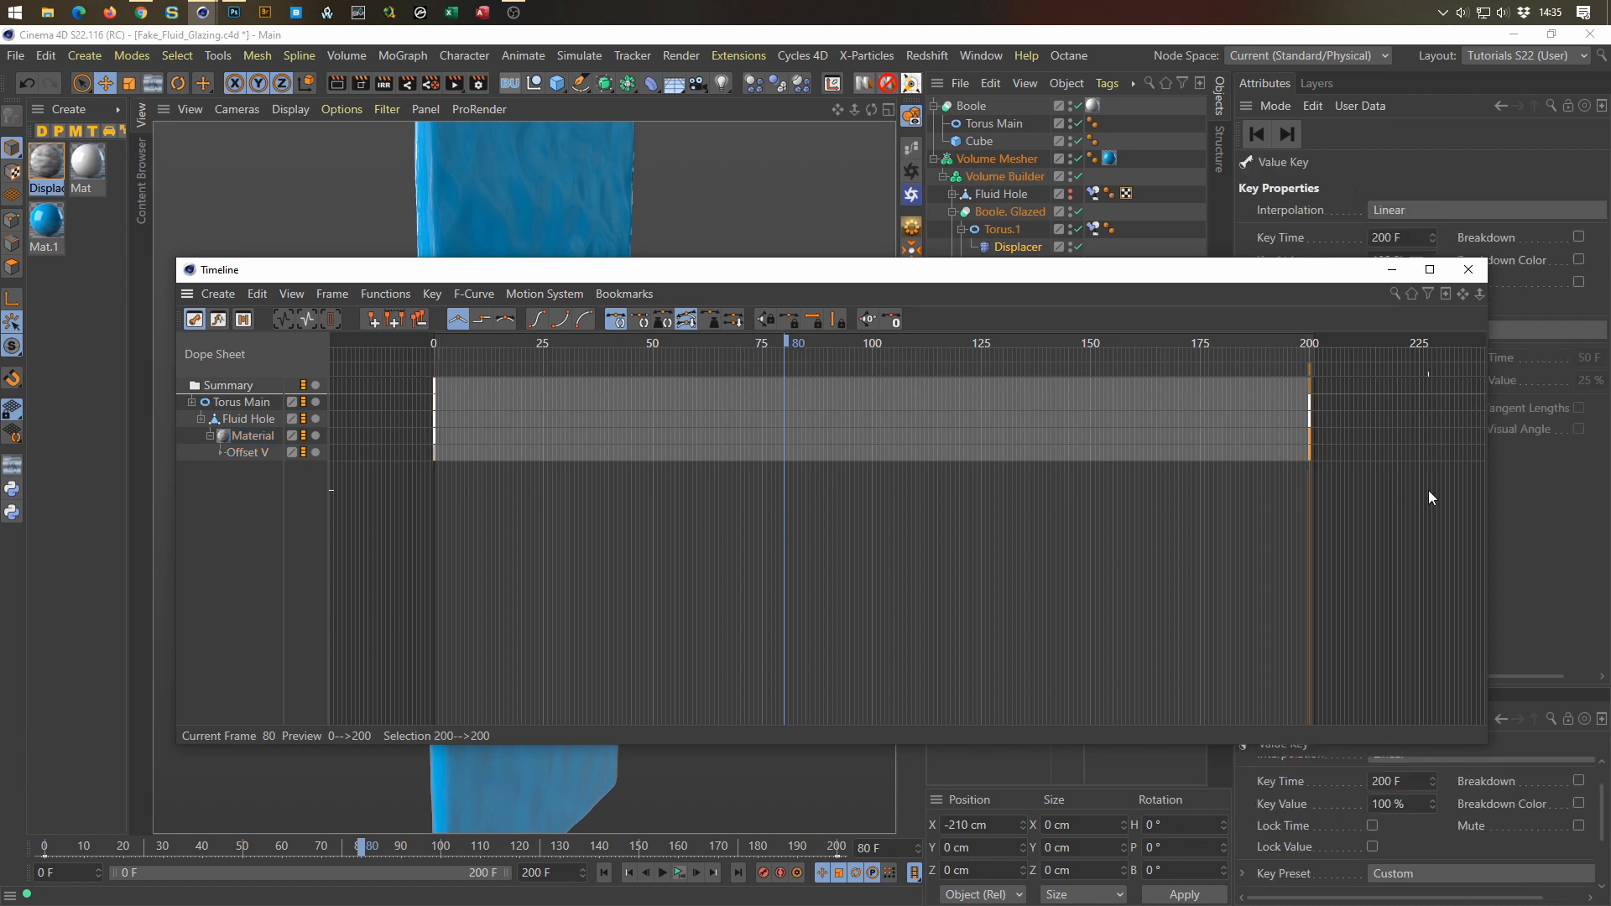
pyautogui.moveTo(1338, 270); pyautogui.dragTo(1310, 349)
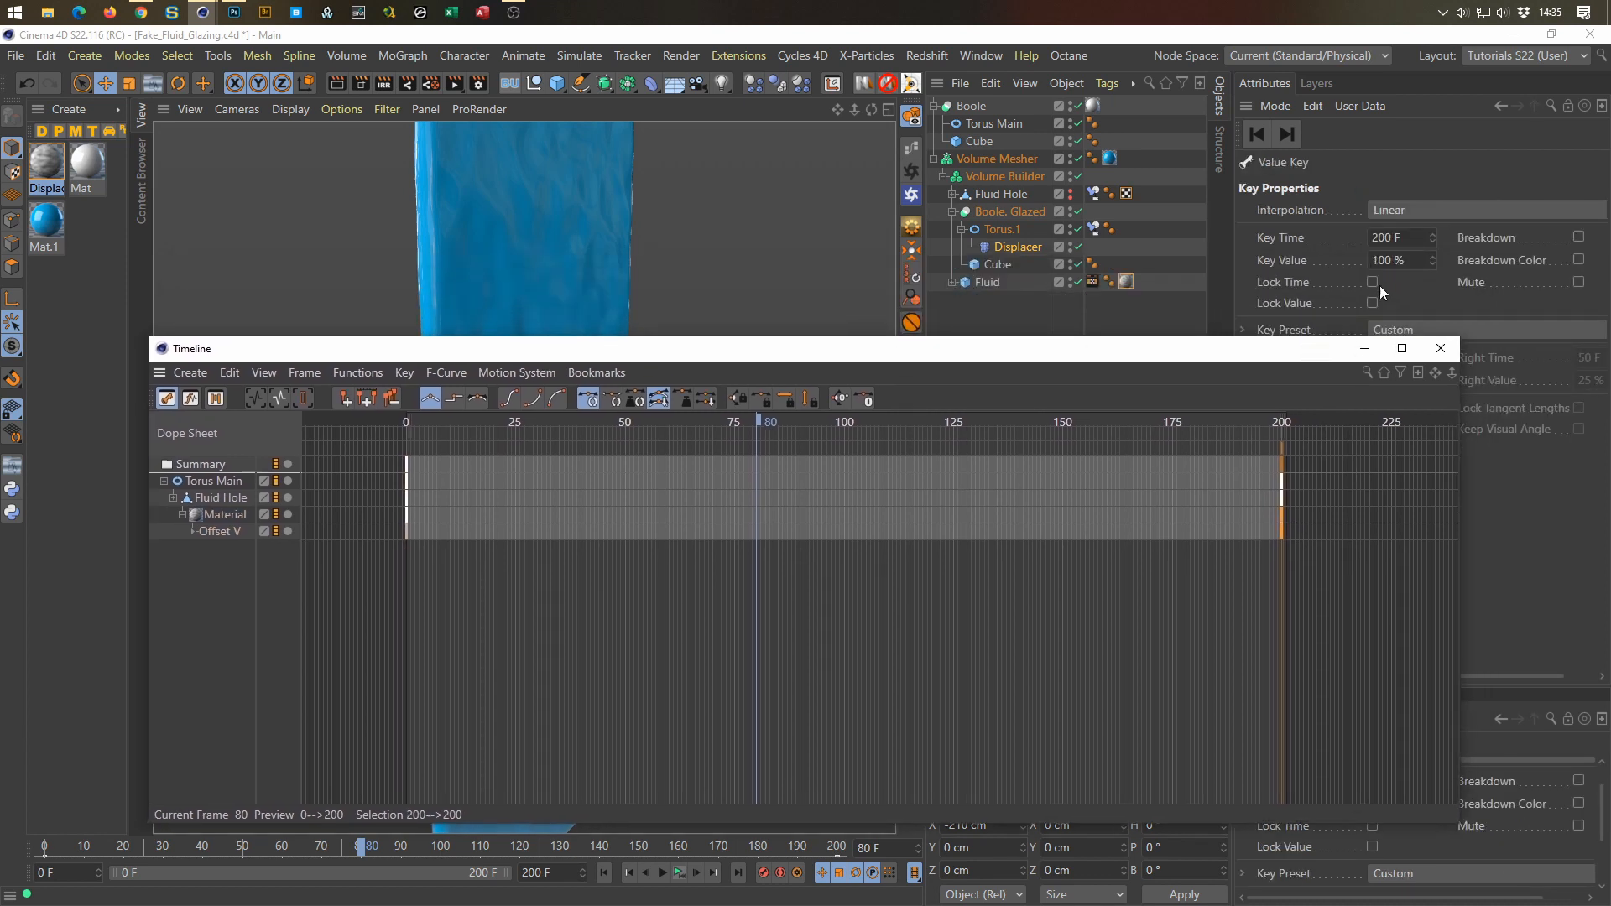
pyautogui.click(1420, 262)
pyautogui.write('200')
pyautogui.press('Return')
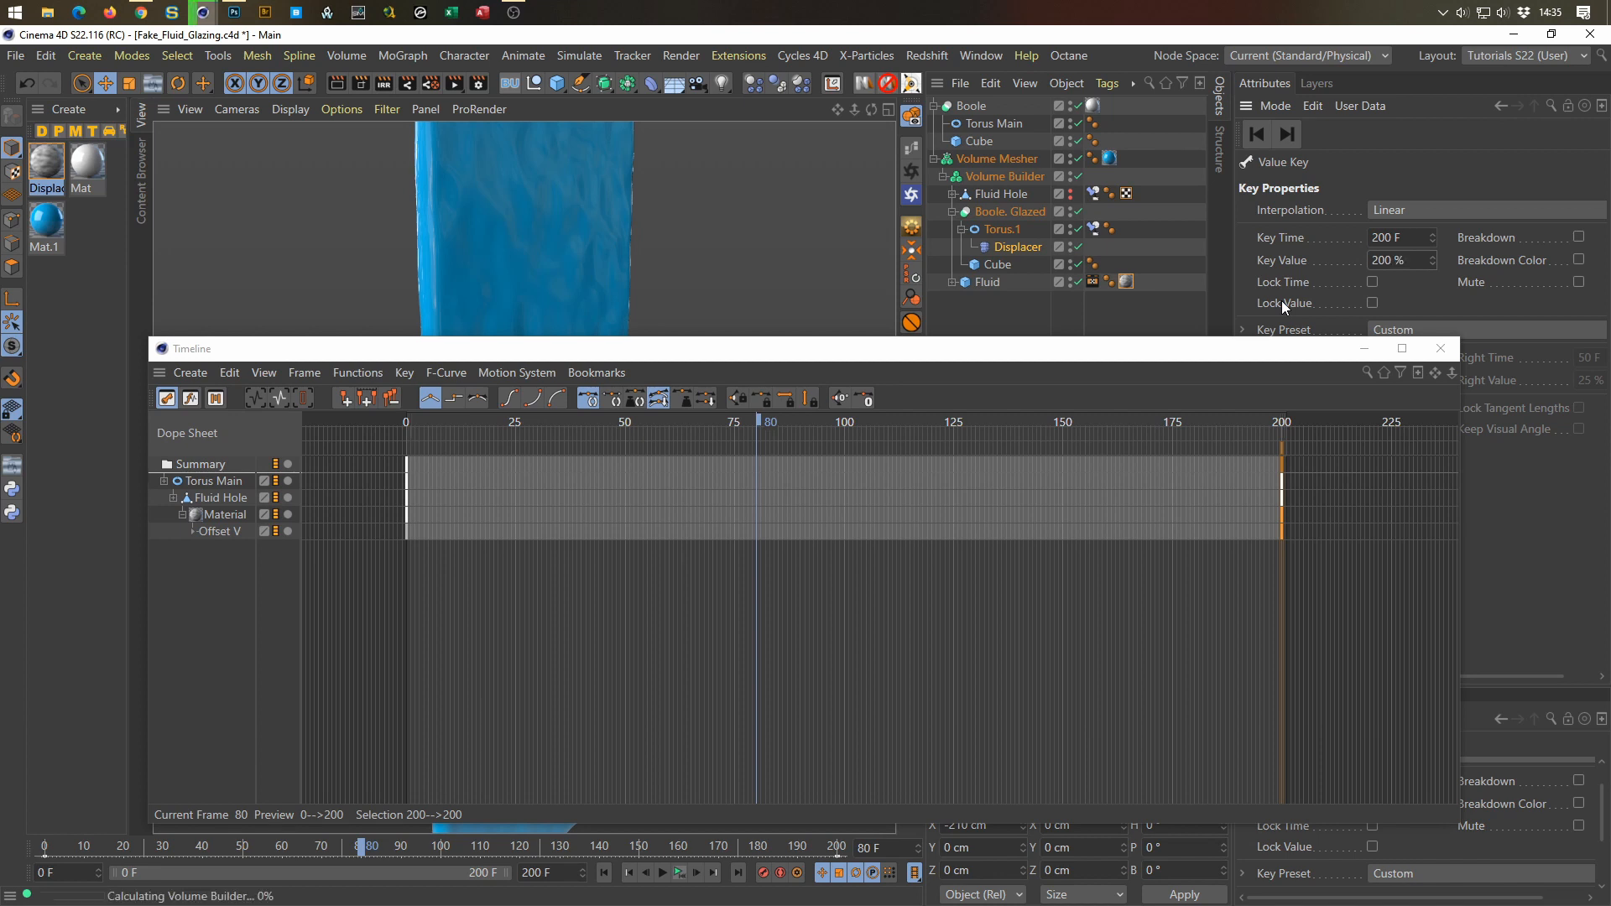
pyautogui.click(1440, 349)
pyautogui.hotkey('ctrl', 's')
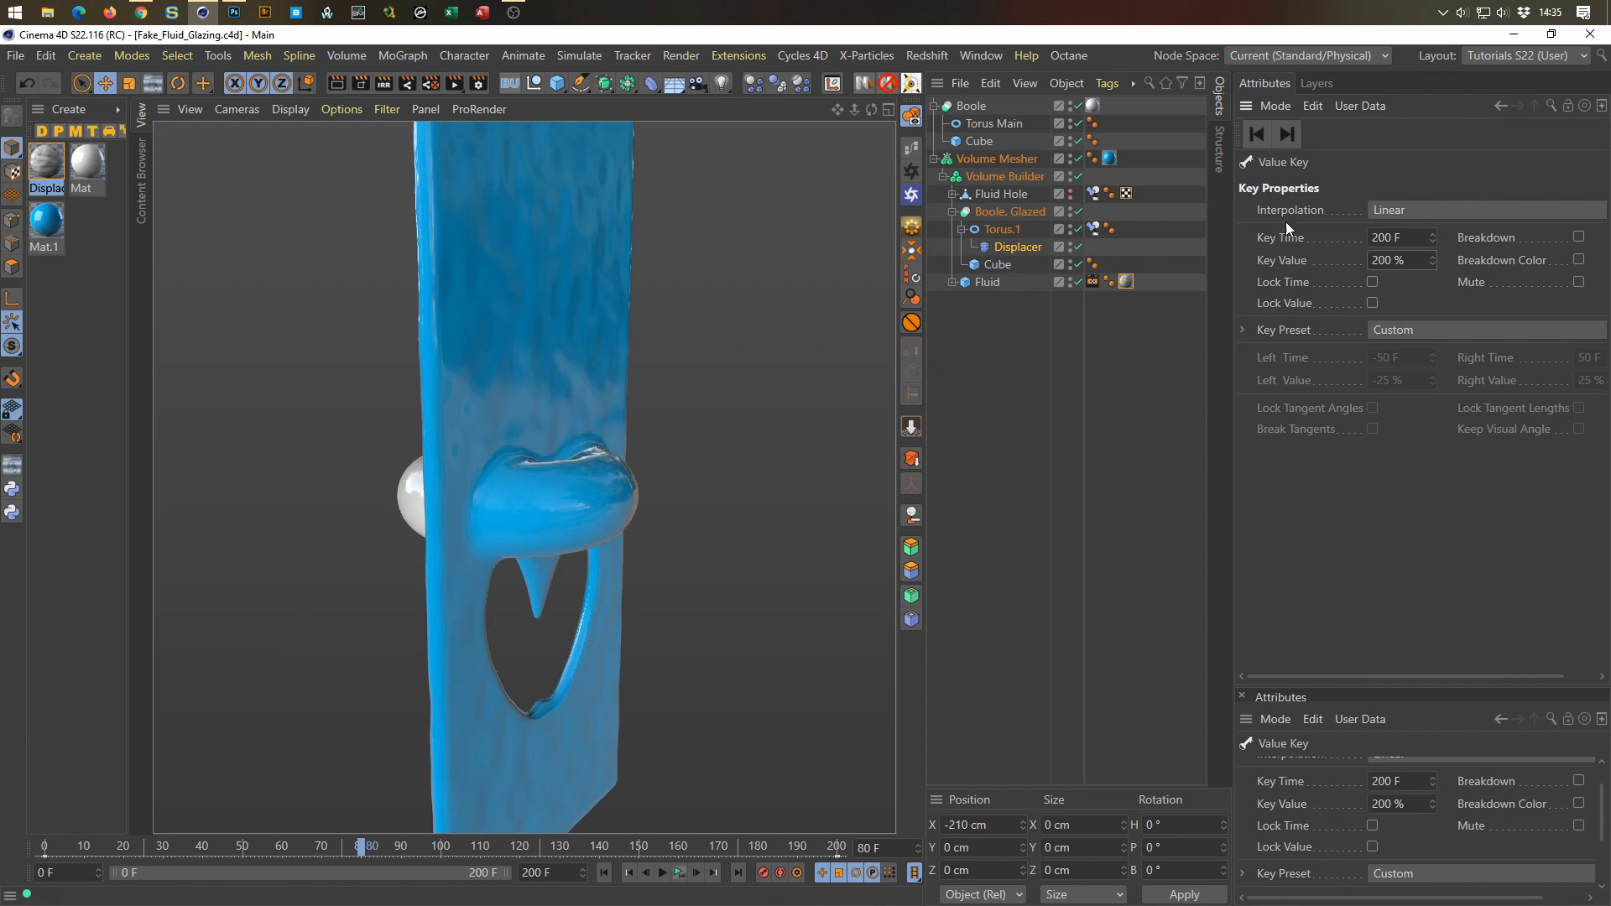
# Step: Set the Fluid cube's Y size to 1500 cm
pyautogui.click(1125, 281)
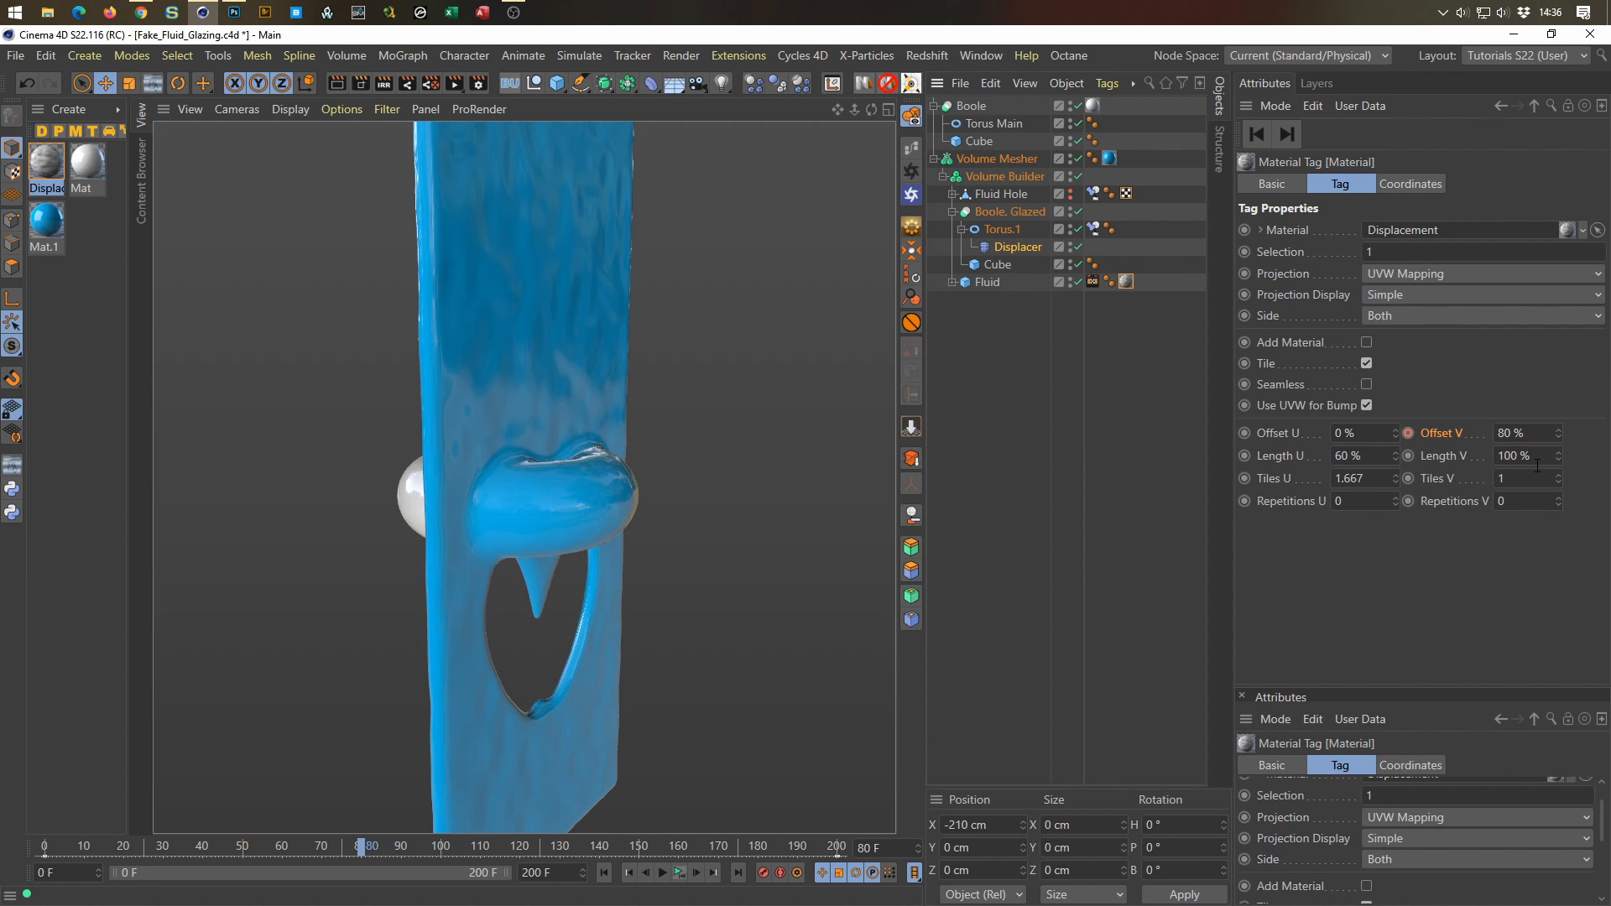
pyautogui.click(986, 282)
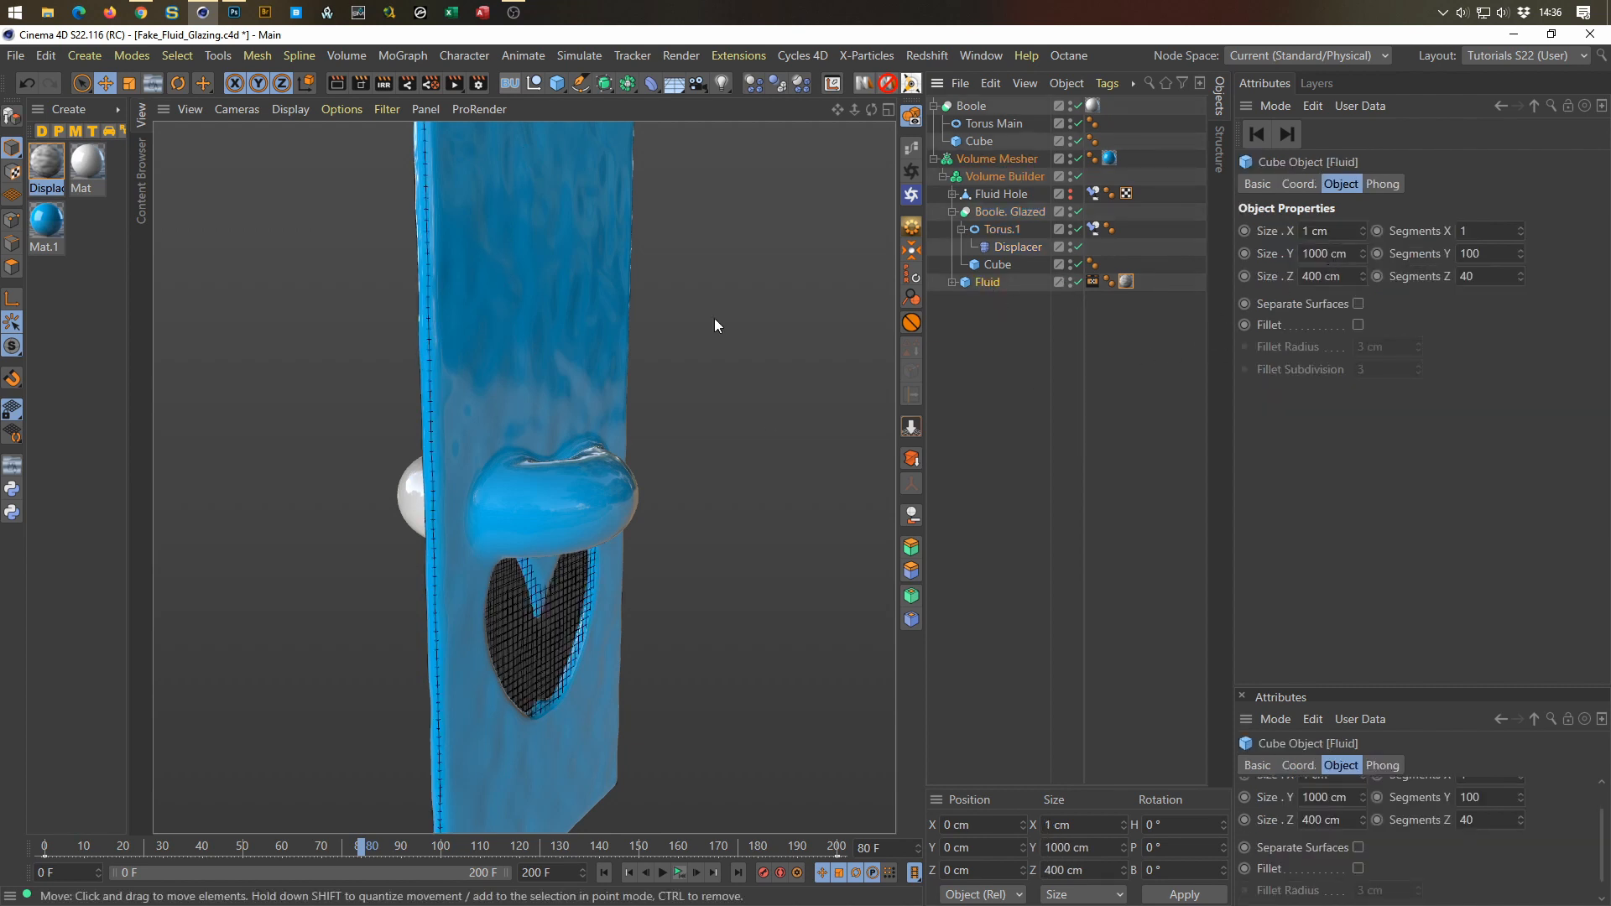
pyautogui.click(1126, 281)
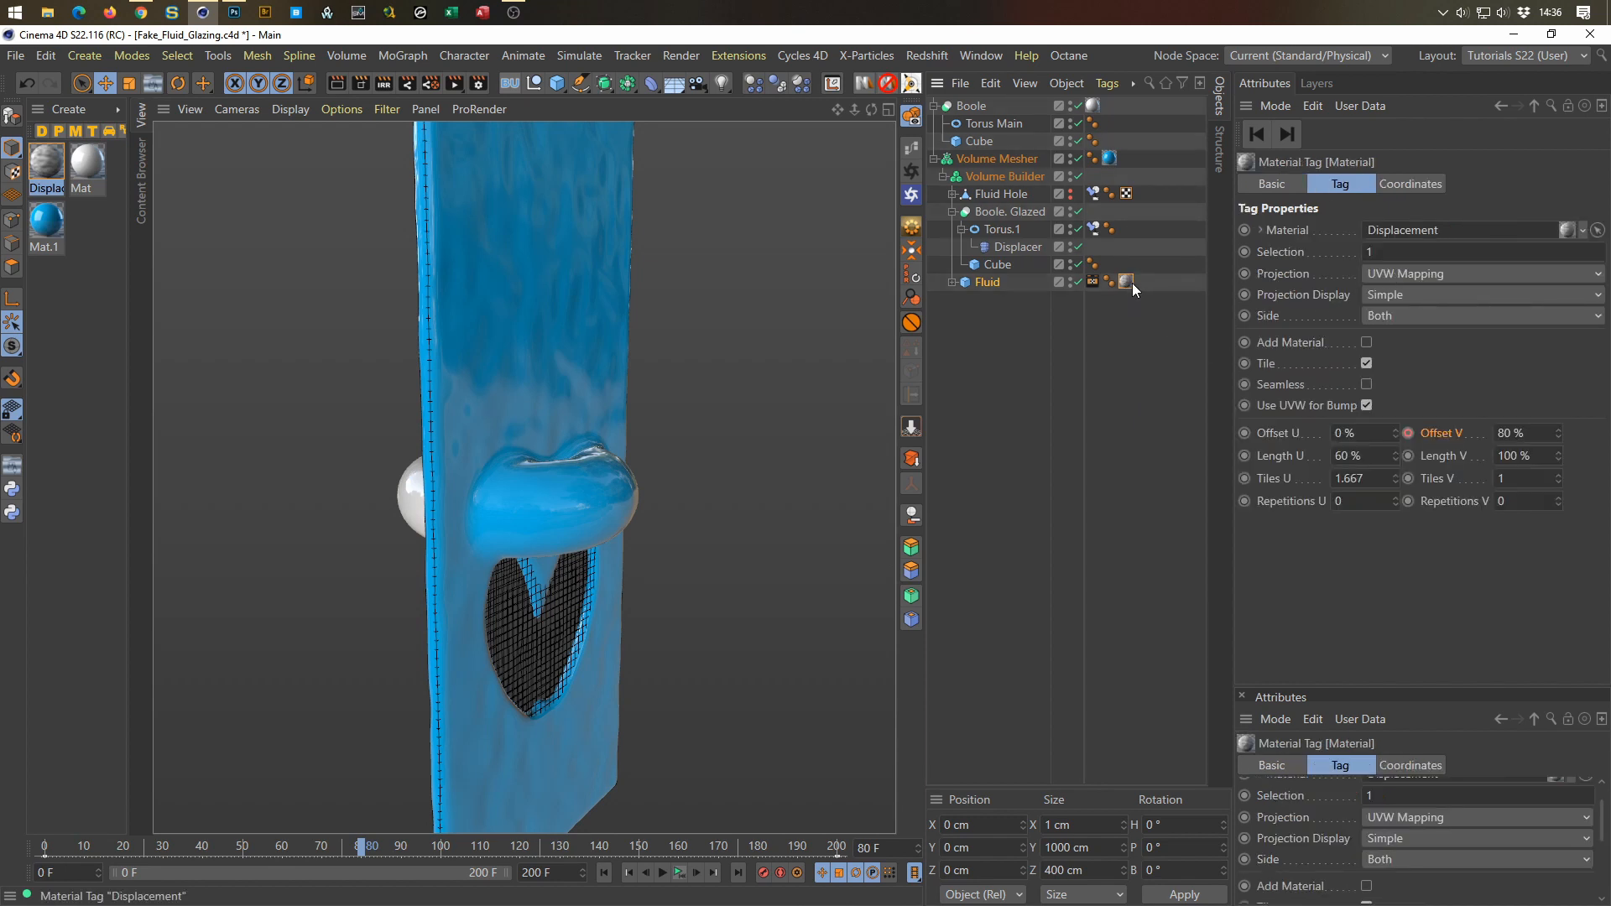
pyautogui.click(975, 283)
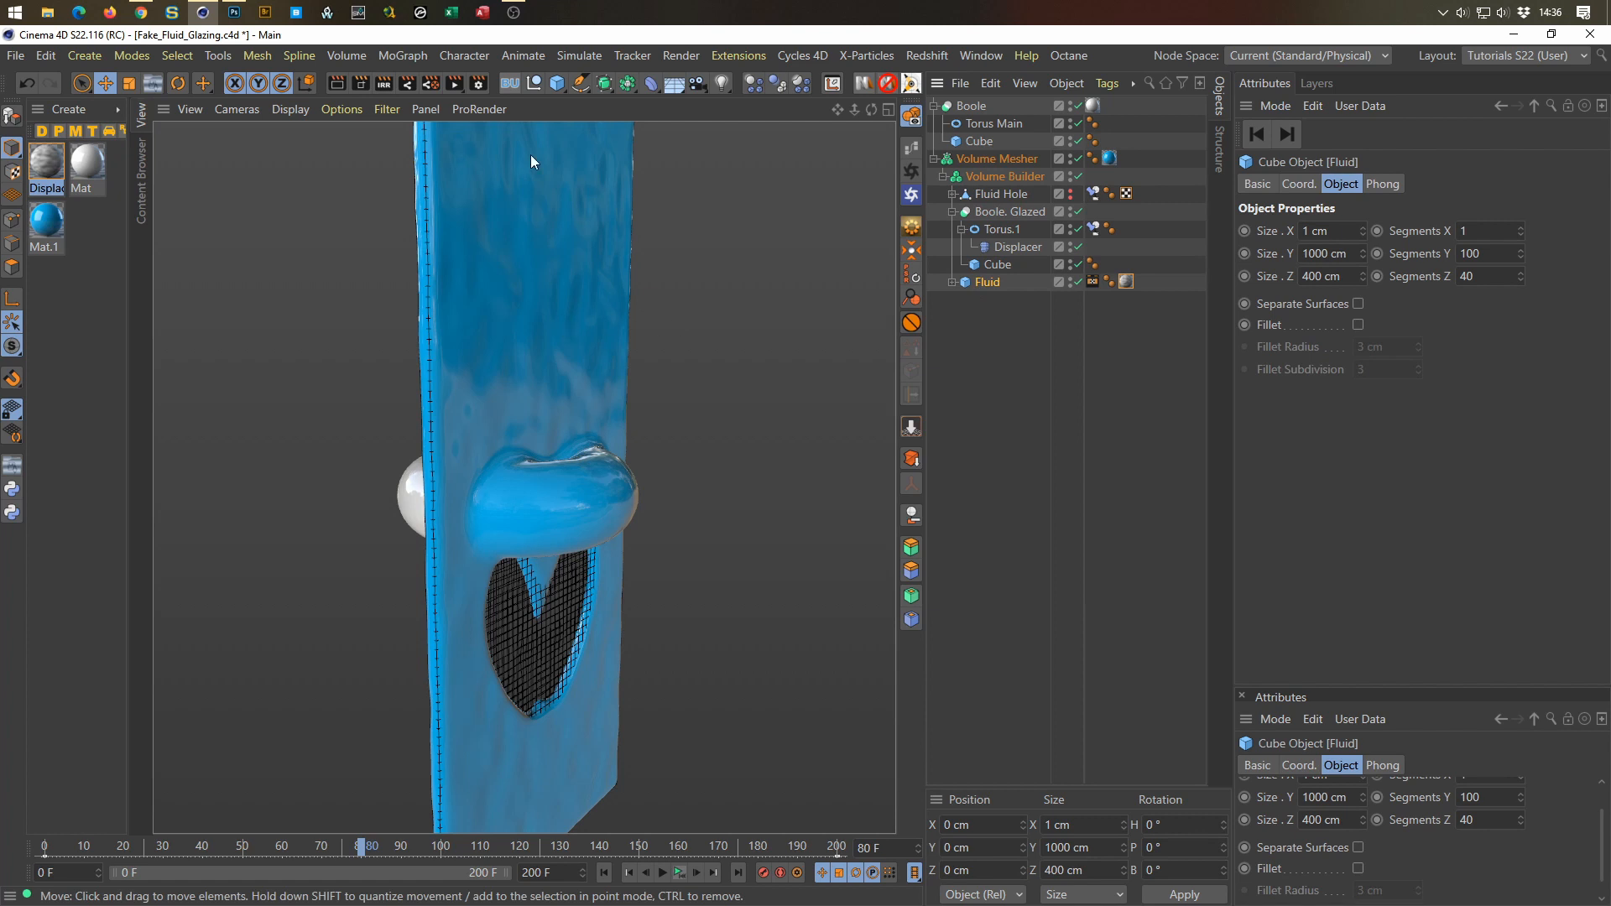
pyautogui.doubleClick(1330, 253)
pyautogui.write('1500')
pyautogui.press('Return')
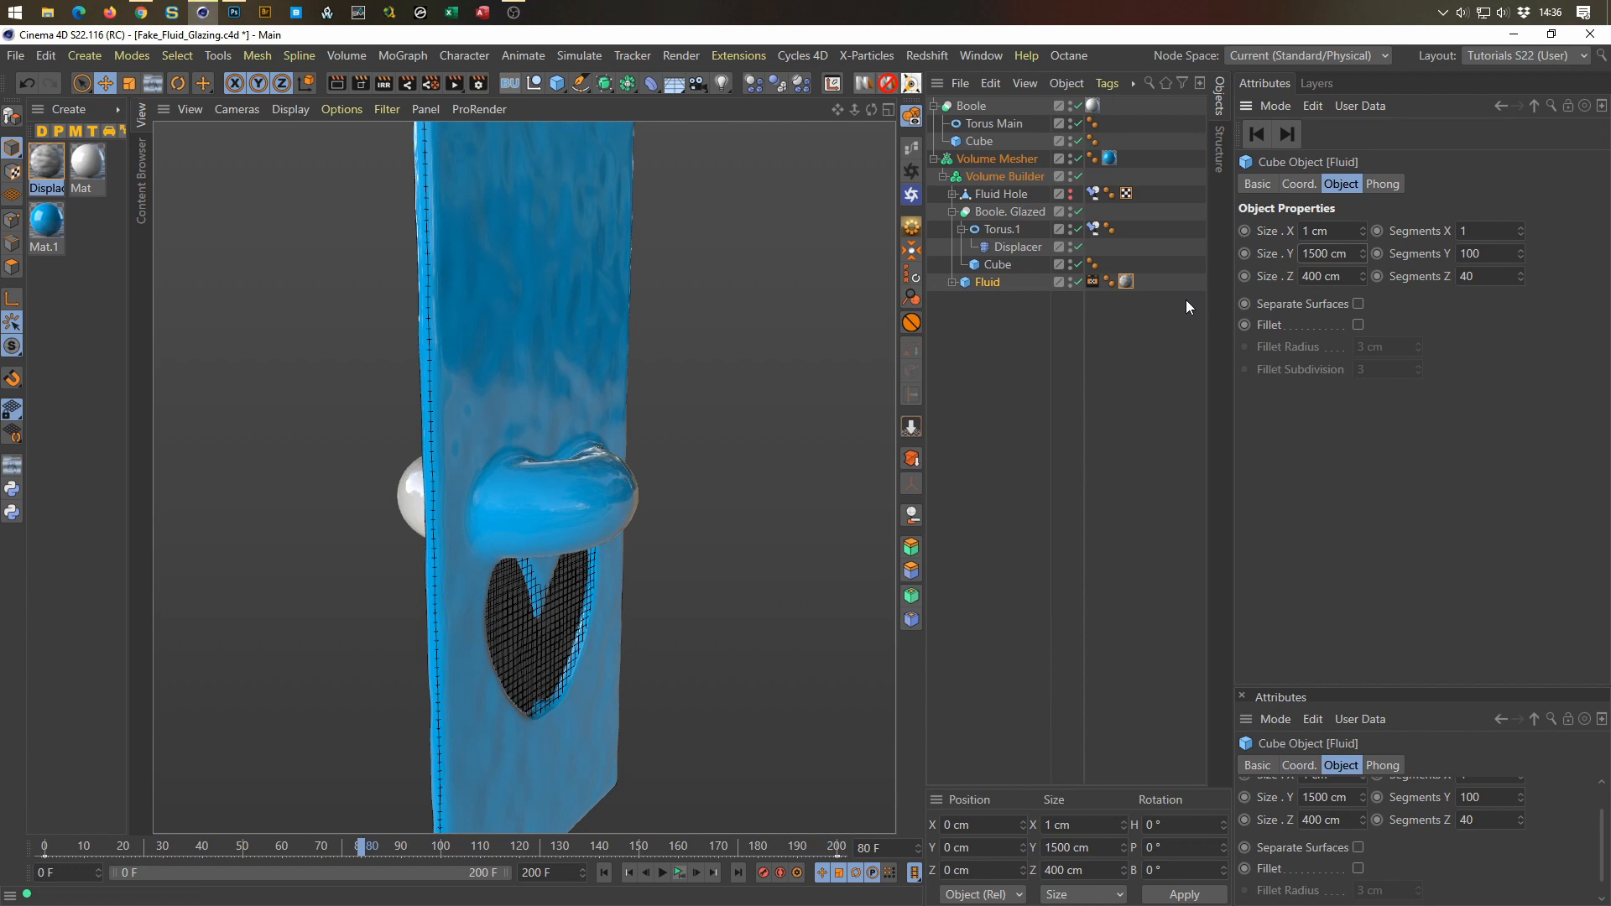
# Step: Return the animation to frame 0 and disable the Boole. Glazed and main Boole objects
pyautogui.click(883, 847)
pyautogui.write('0')
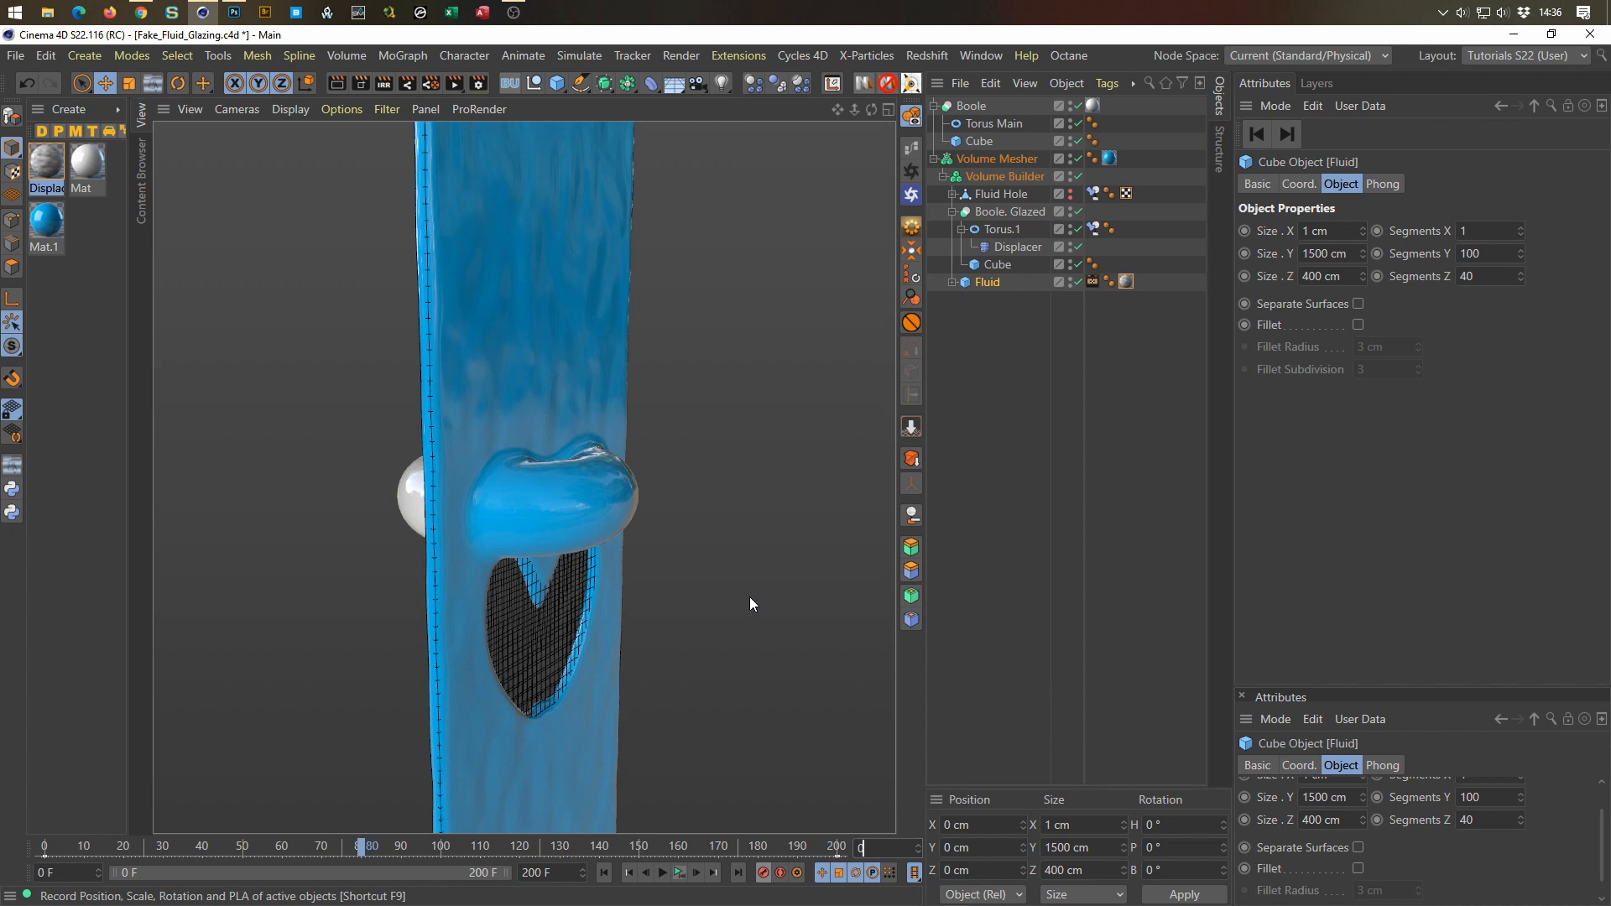
pyautogui.press('Return')
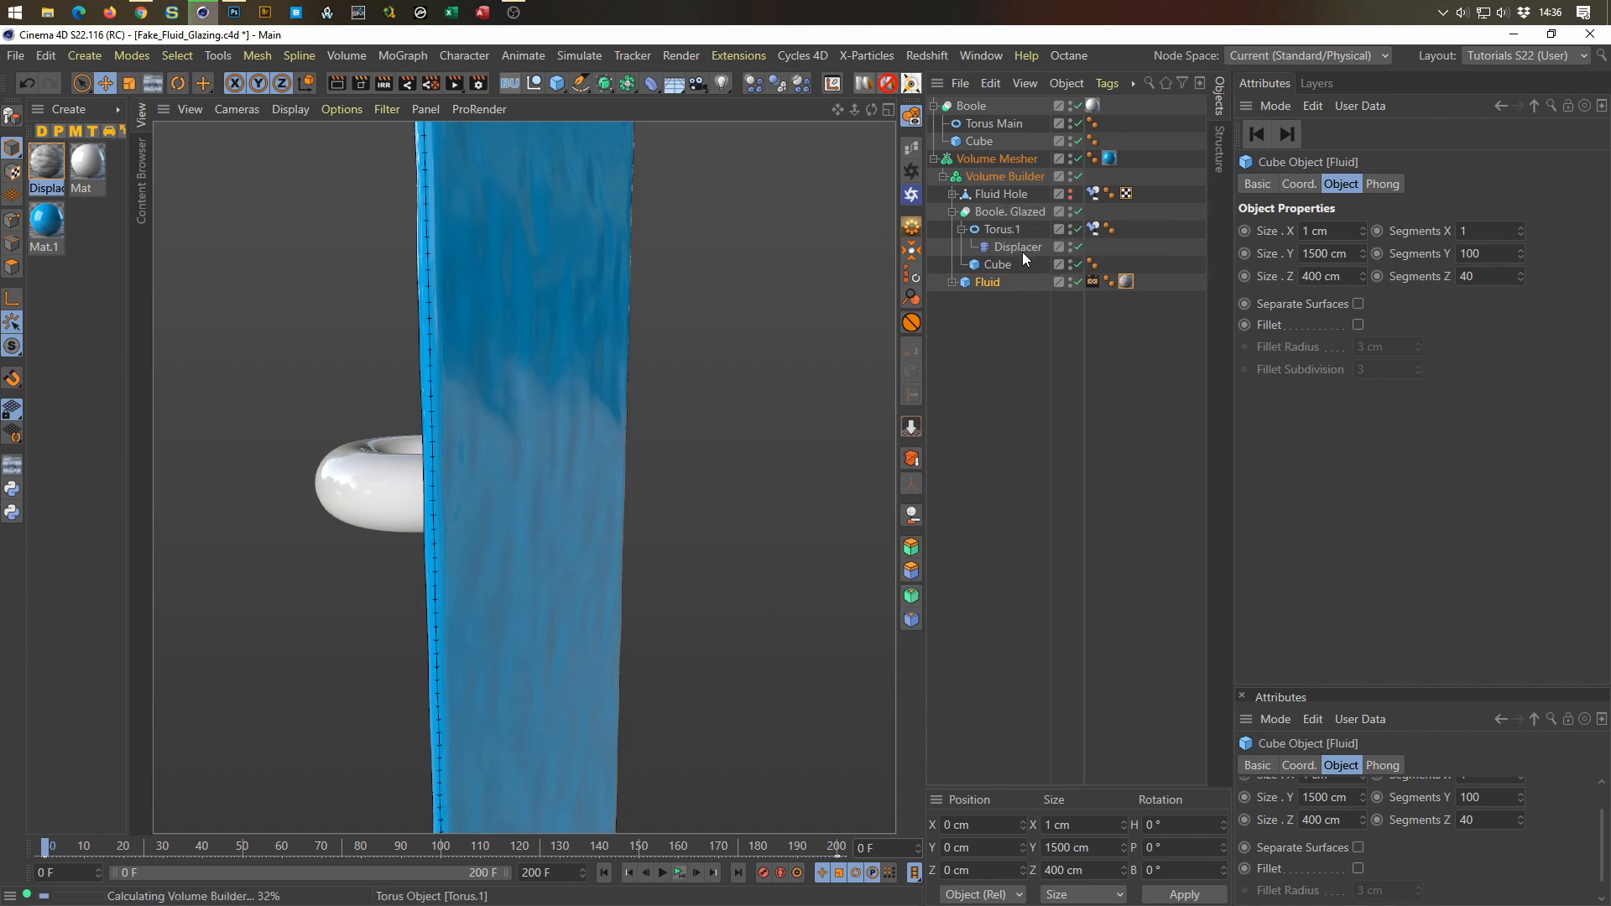
pyautogui.click(1078, 211)
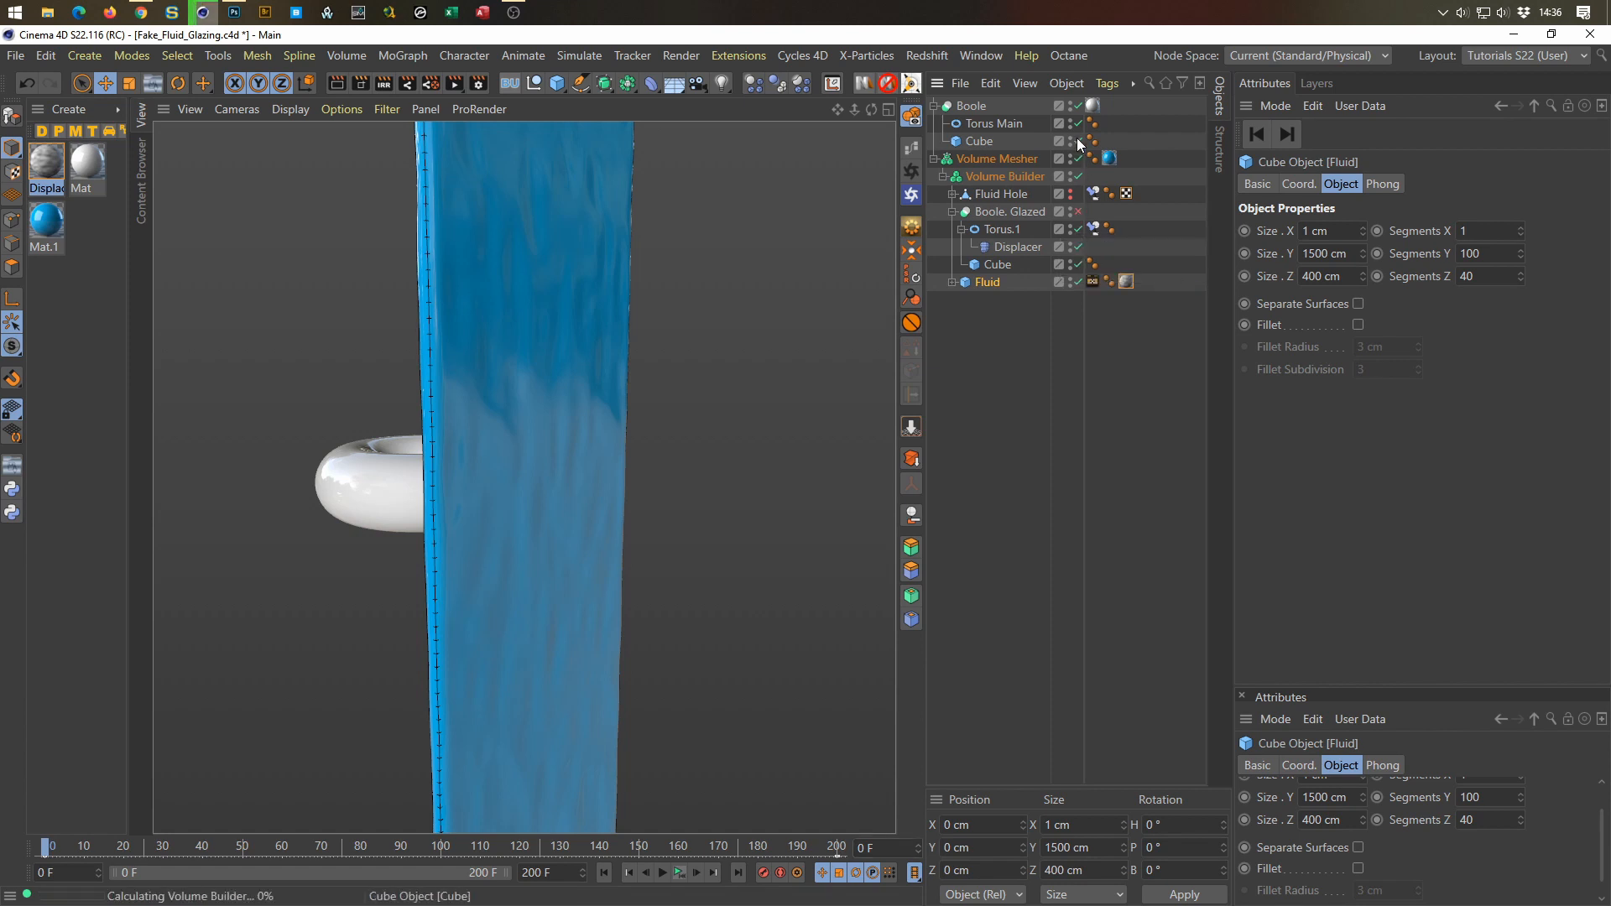
pyautogui.click(1078, 106)
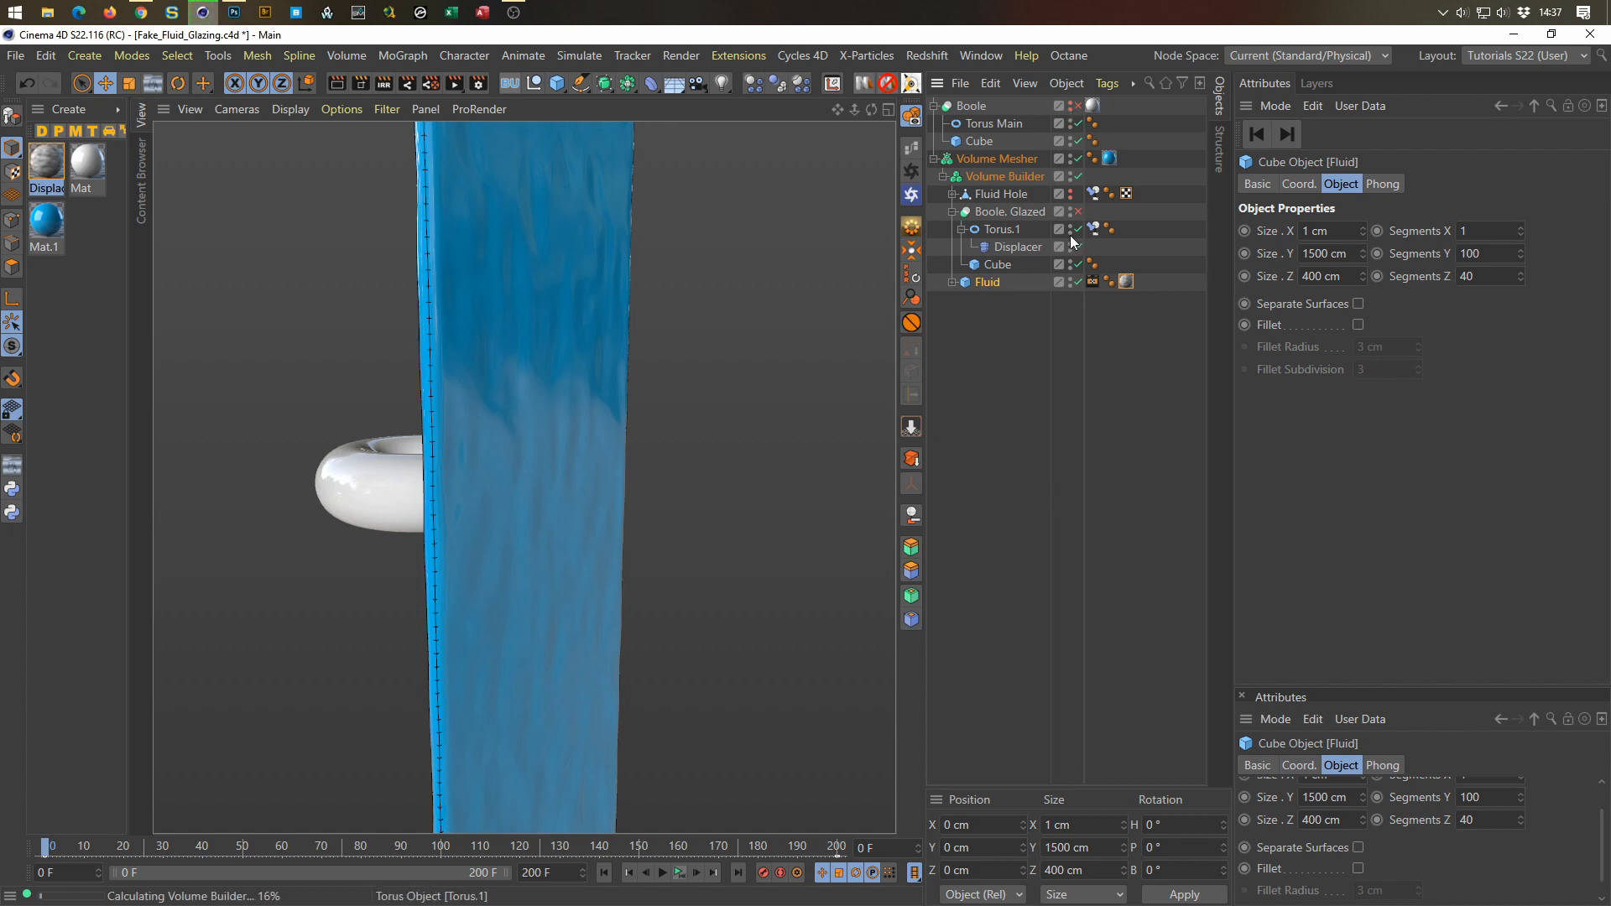
# Step: Exclude Boole. Glazed from the Volume Builder's objects, hide it in the viewport, and briefly test the playback
pyautogui.click(1032, 178)
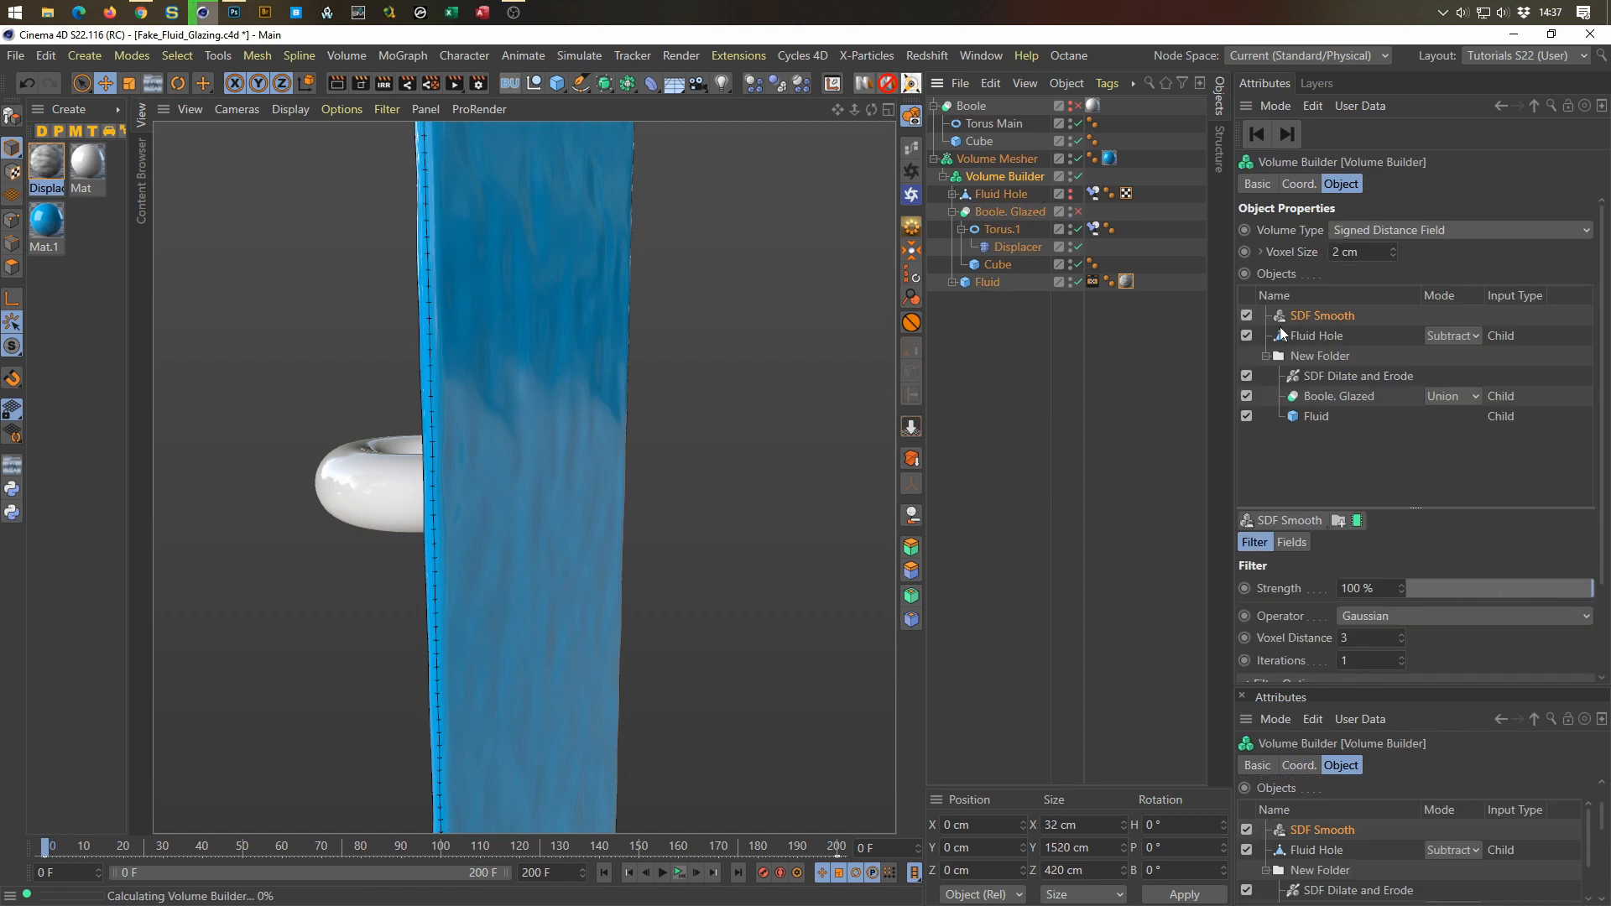
pyautogui.click(1247, 396)
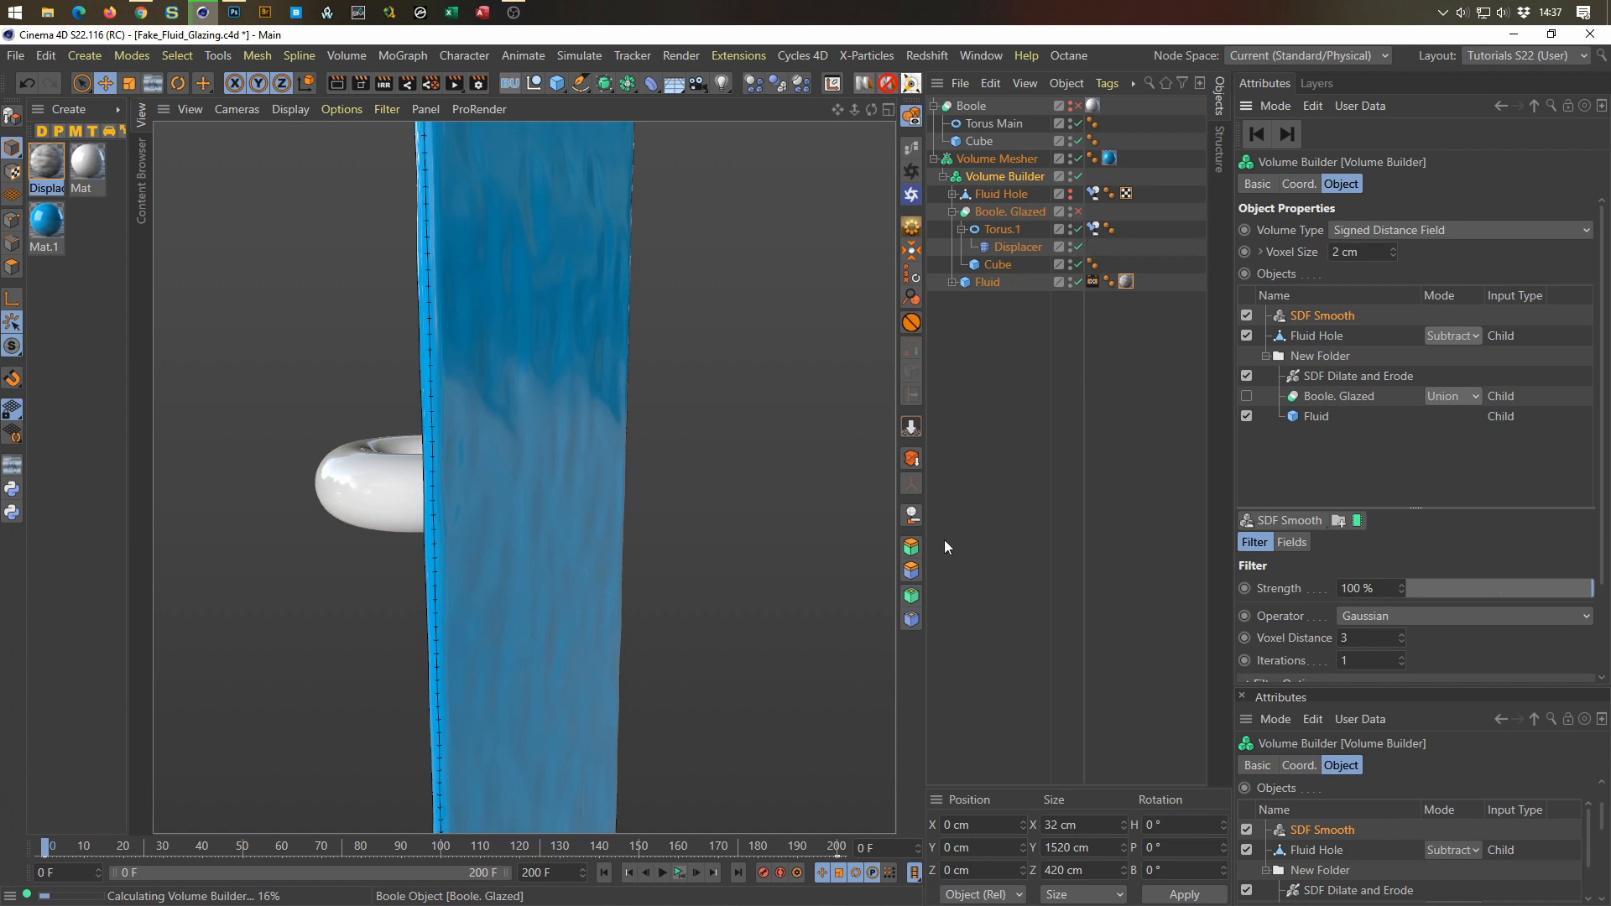
pyautogui.click(677, 873)
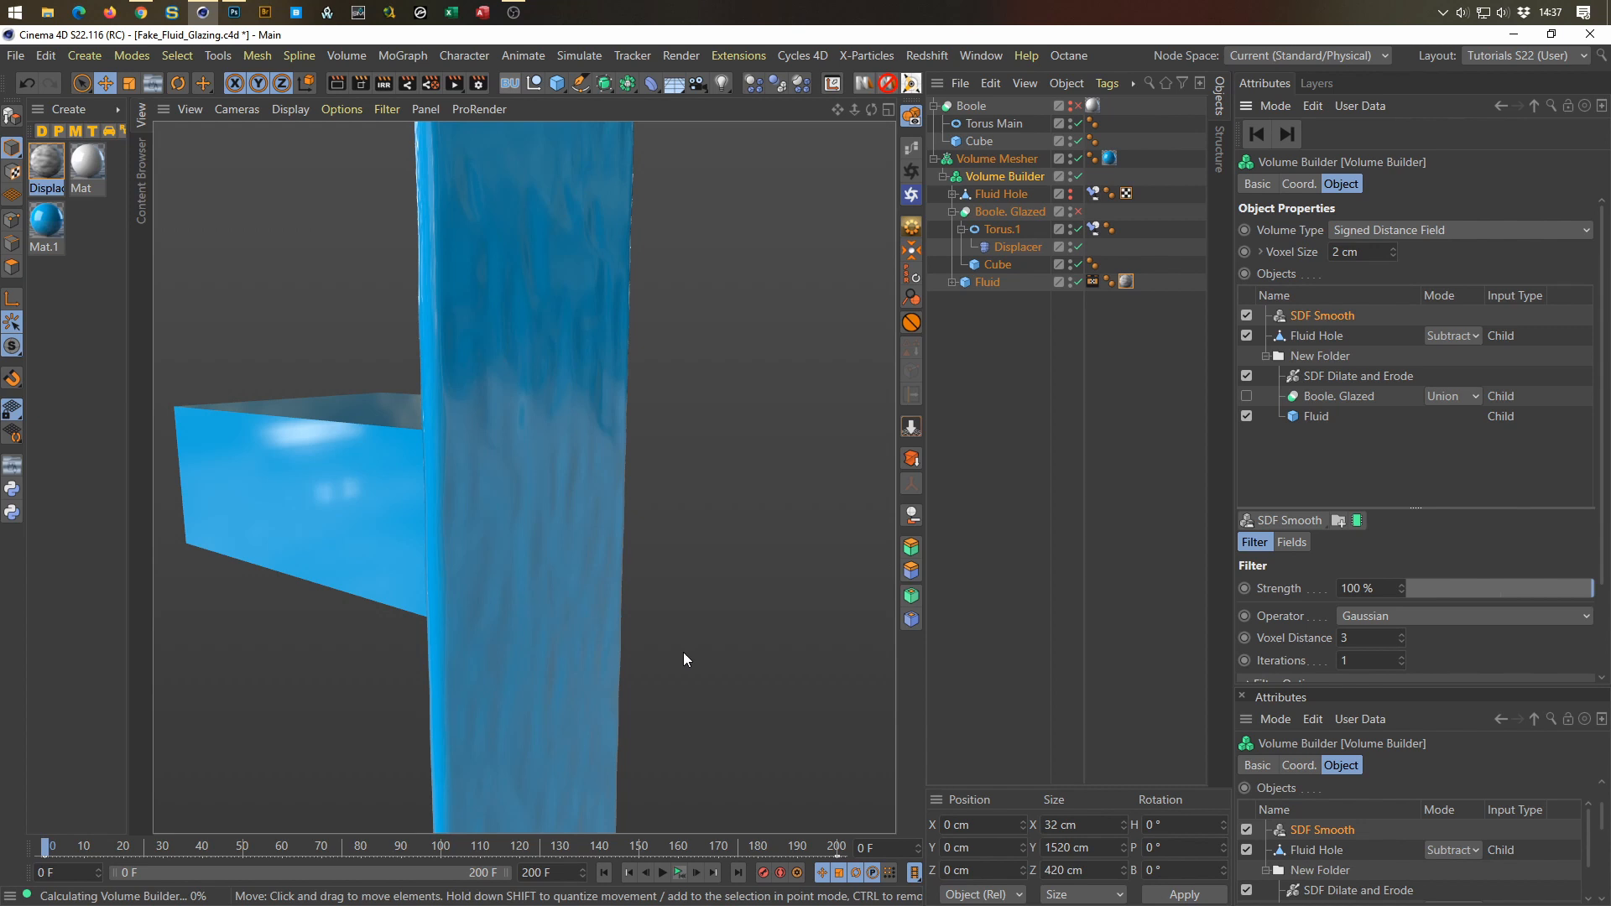
pyautogui.hotkey('ctrl', 'shift', 'Escape')
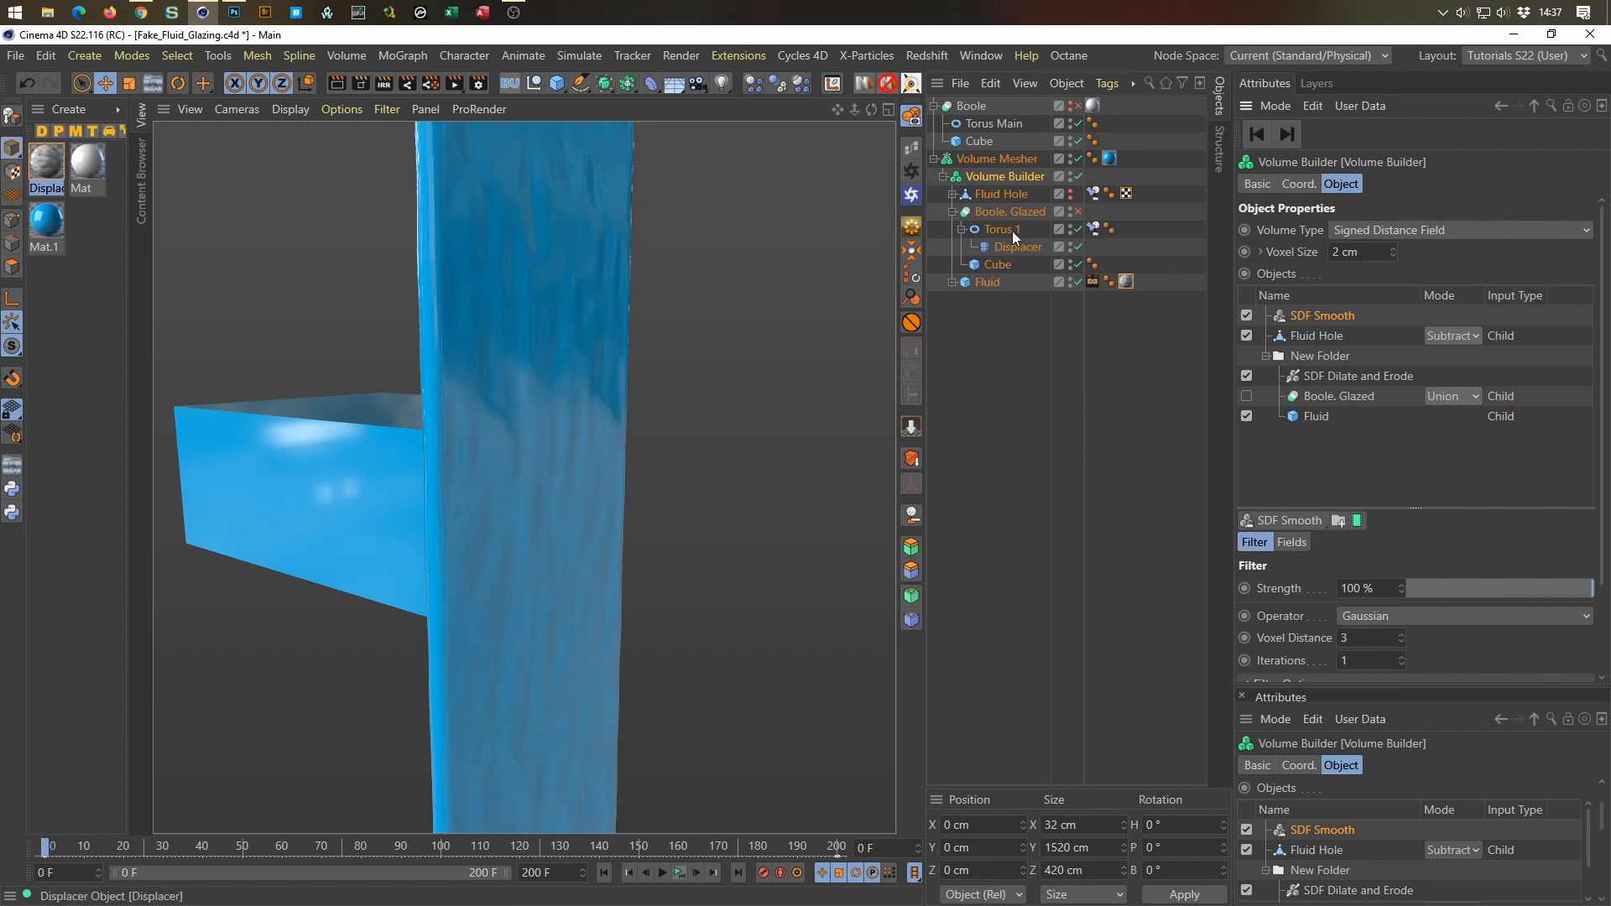
pyautogui.keyDown('alt'); pyautogui.doubleClick(1072, 215); pyautogui.keyUp('alt')
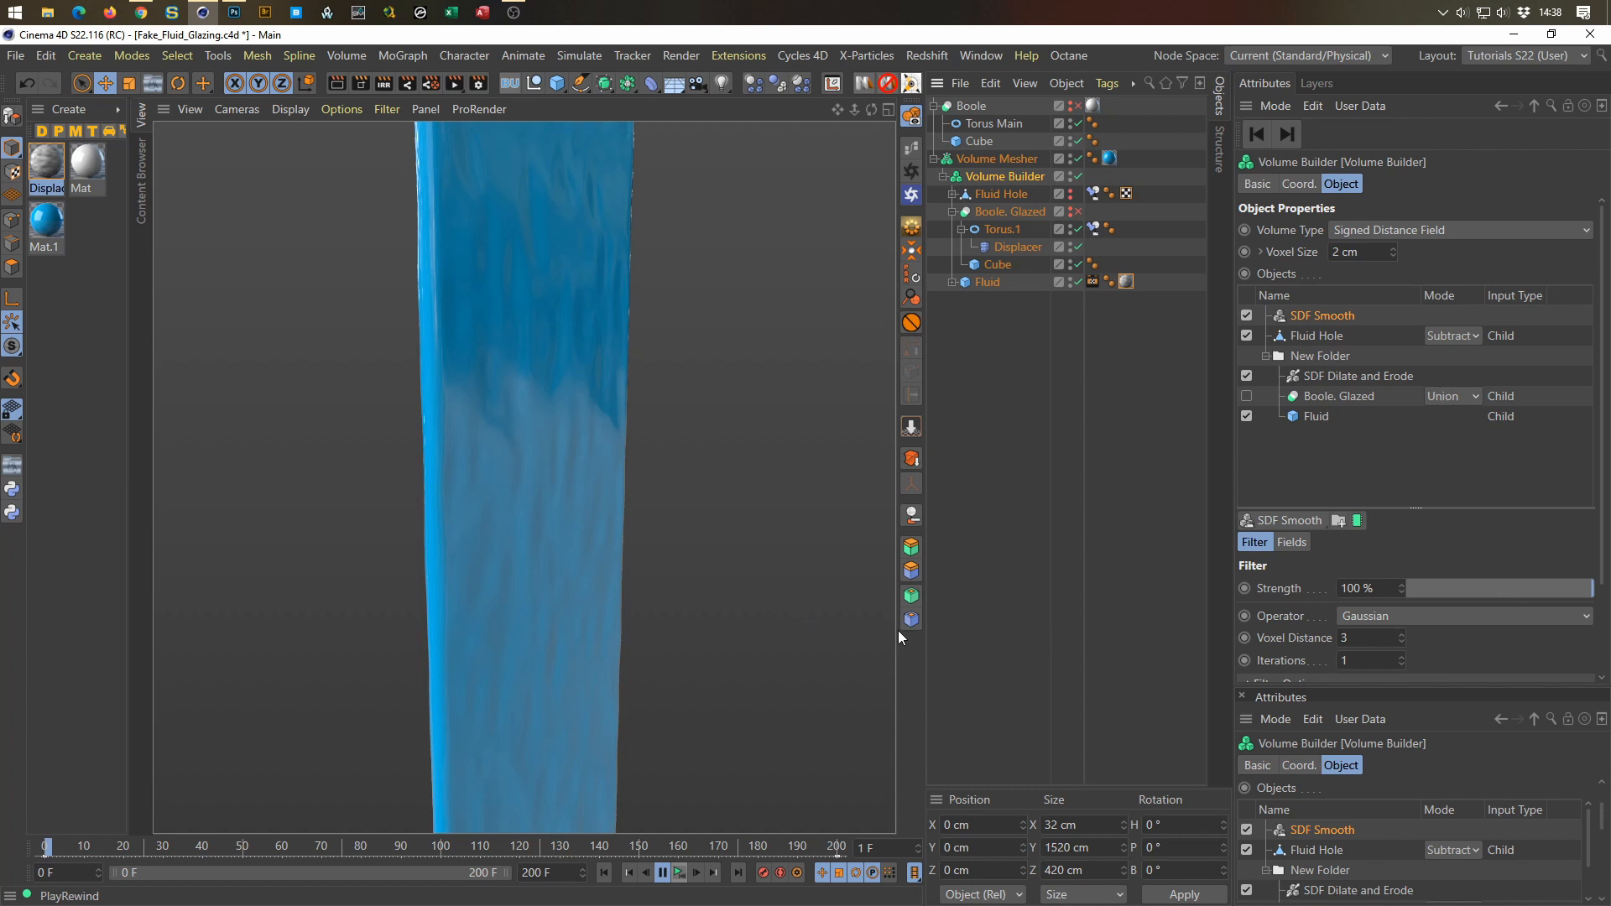
pyautogui.press('F8')
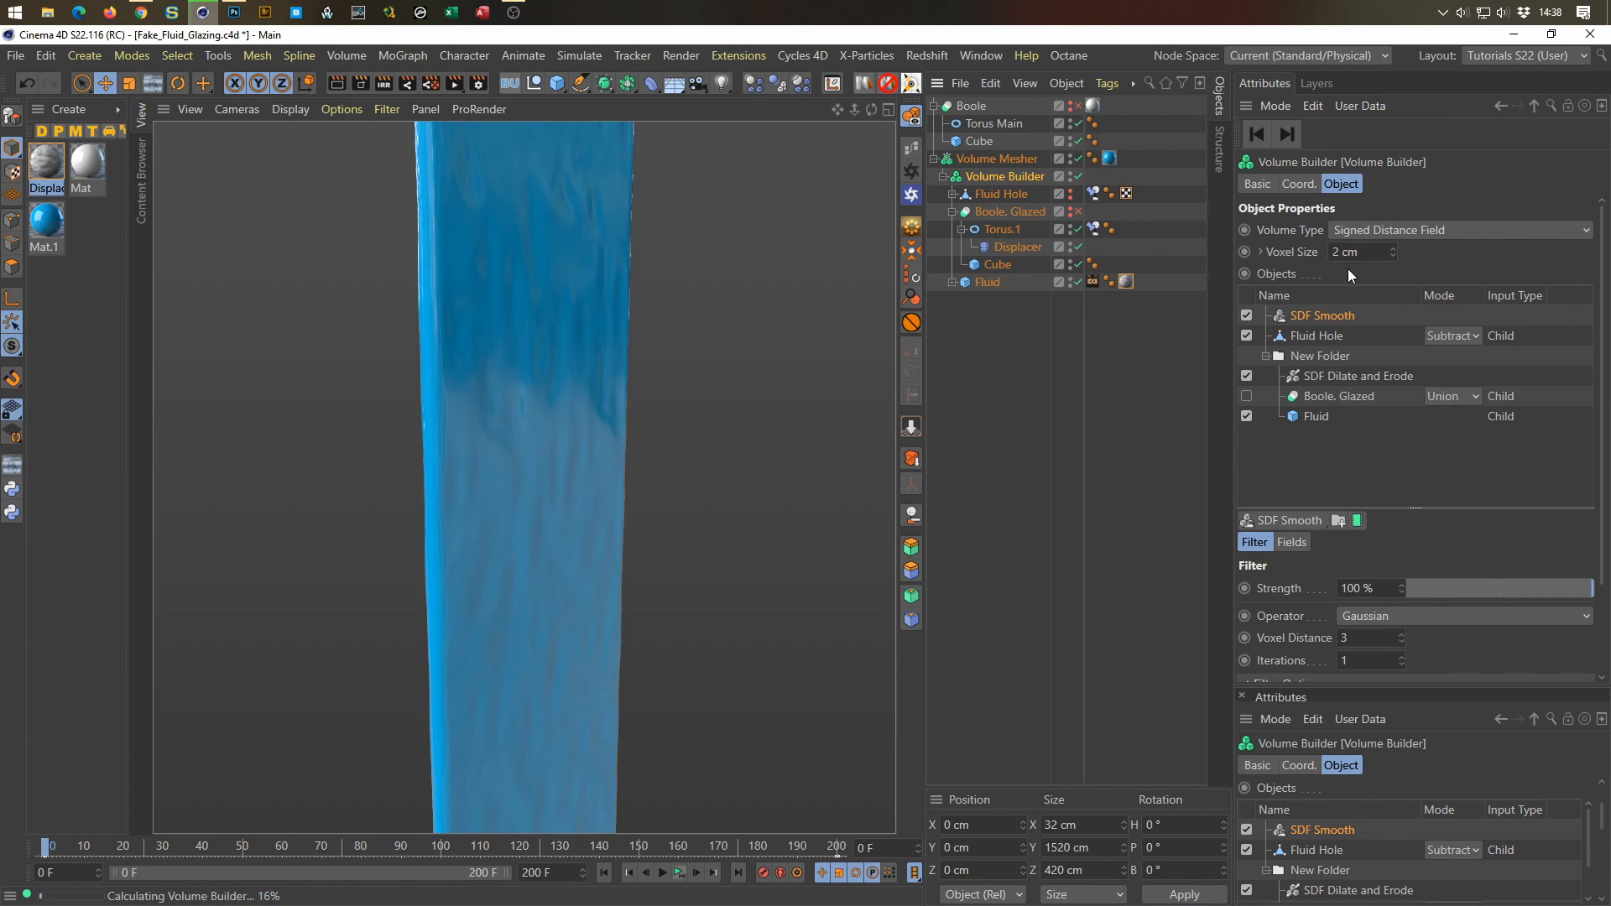
# Step: Try a Volume Builder voxel size of 10 cm, and reduce it to 5 cm
pyautogui.click(1368, 253)
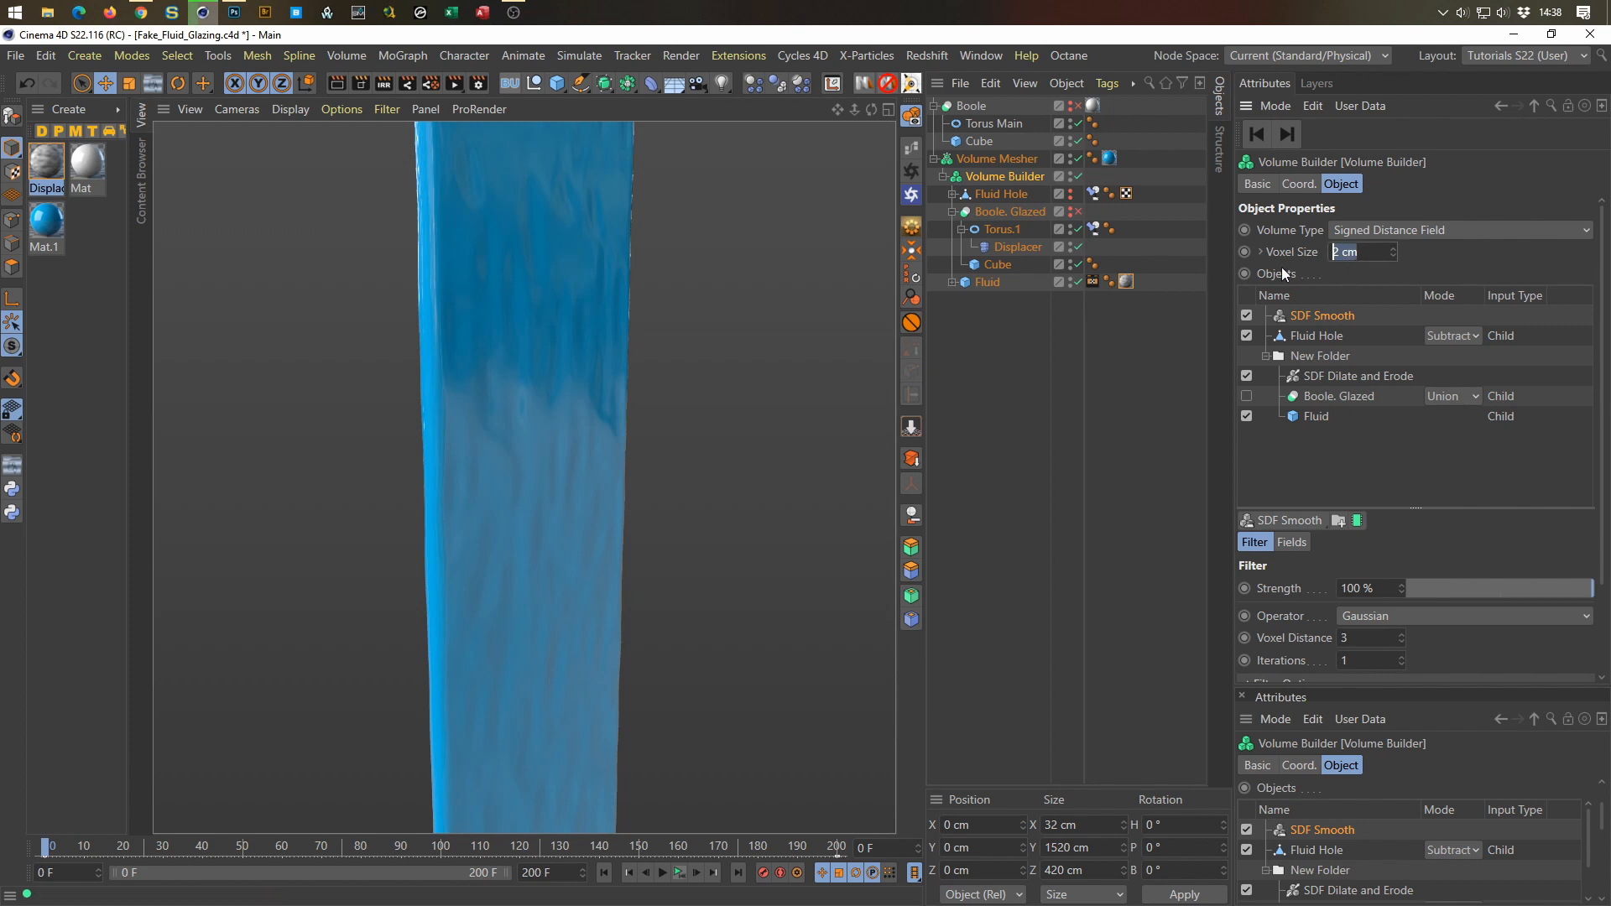
pyautogui.write('10')
pyautogui.press('Return')
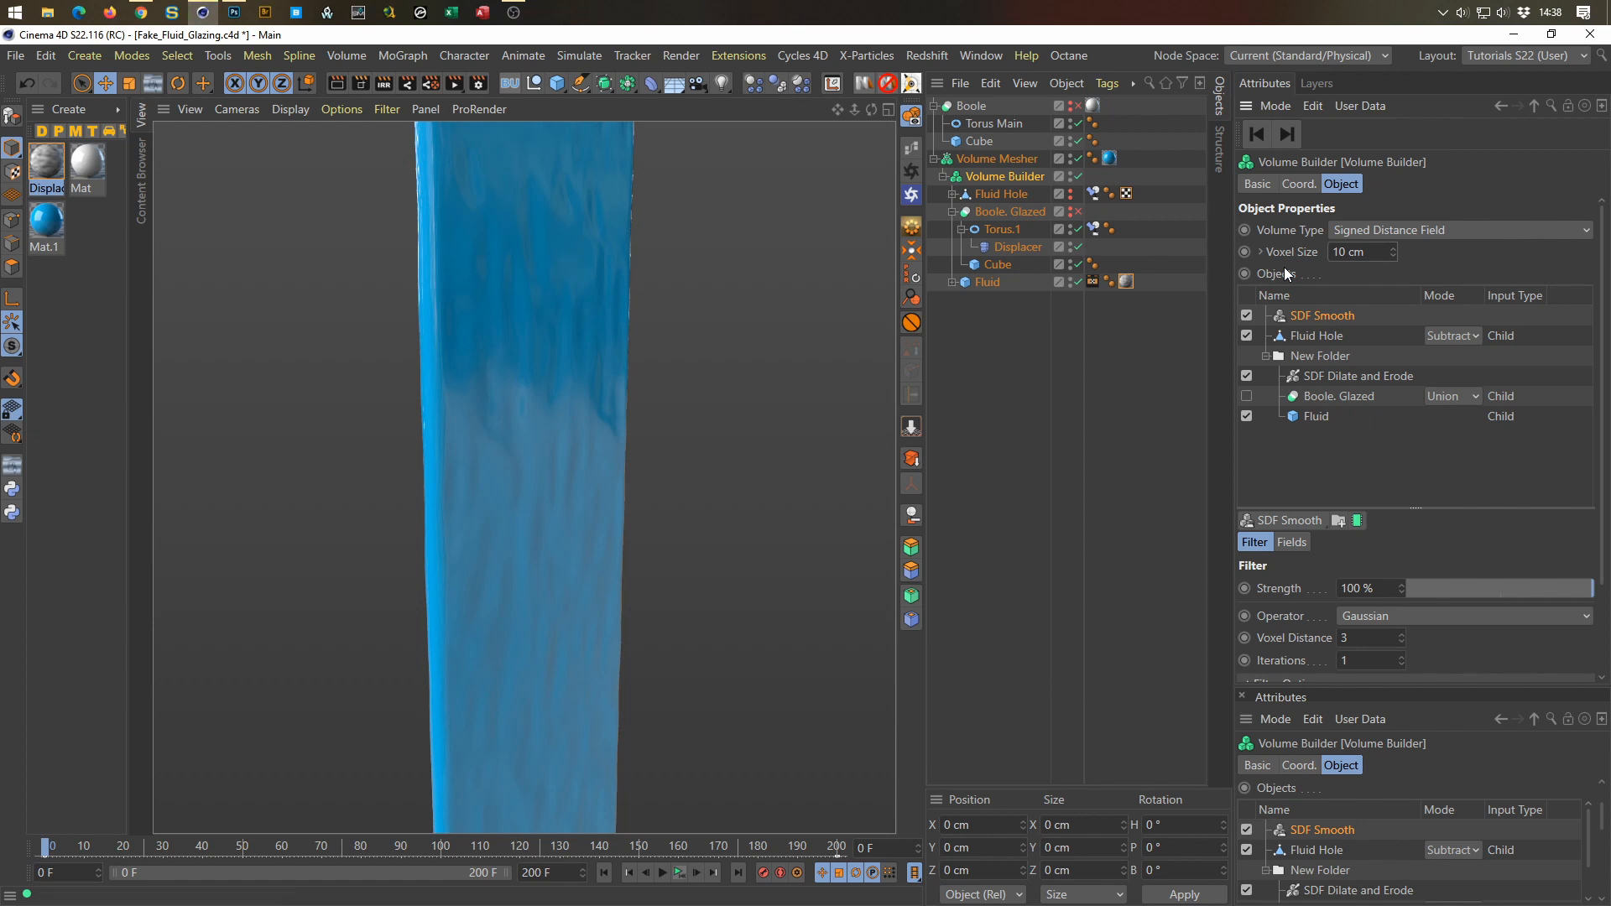
pyautogui.click(1370, 252)
pyautogui.write('5')
pyautogui.press('Return')
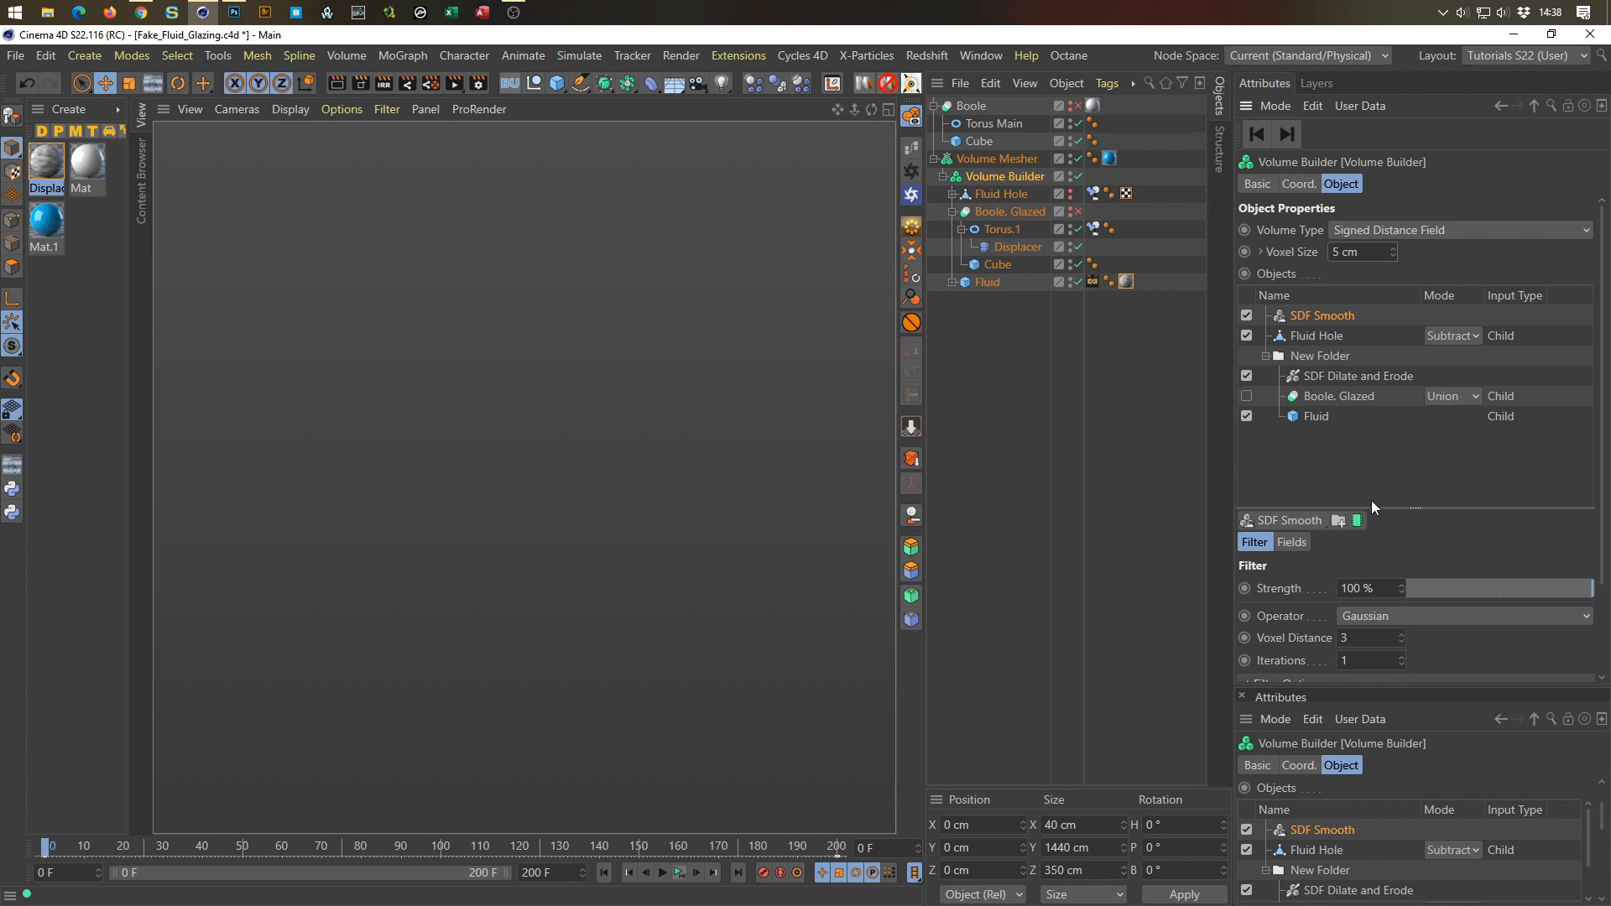
# Step: Try a voxel distance of 1 for the SDF Smooth filter and settle on 2
pyautogui.click(1372, 639)
pyautogui.write('1')
pyautogui.press('Return')
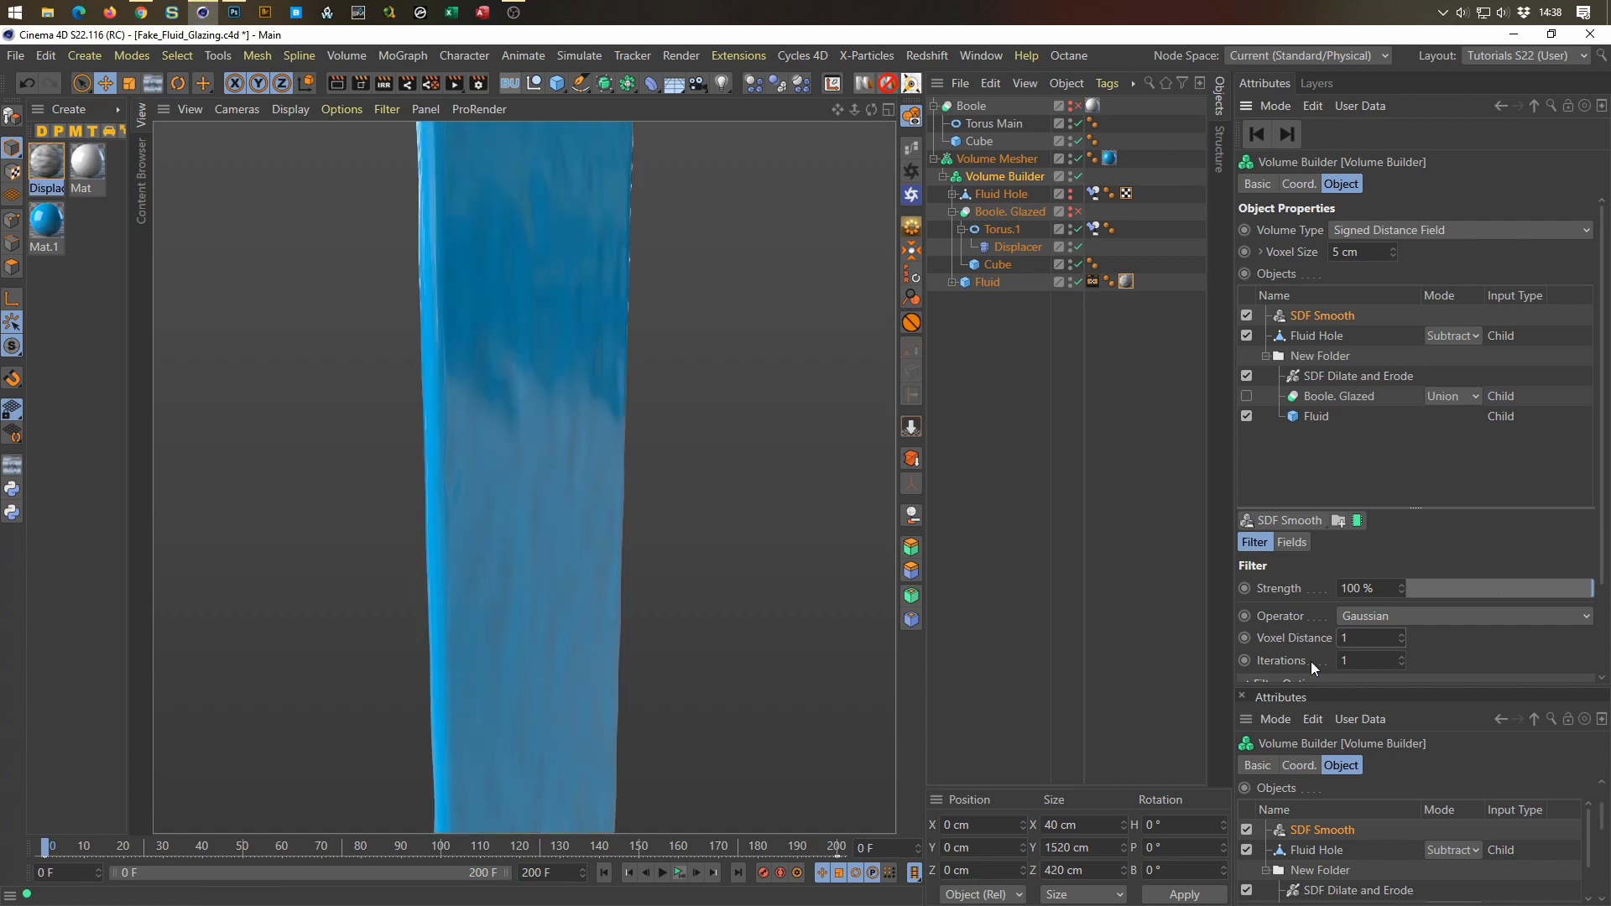
pyautogui.click(1361, 642)
pyautogui.write('2')
pyautogui.press('Return')
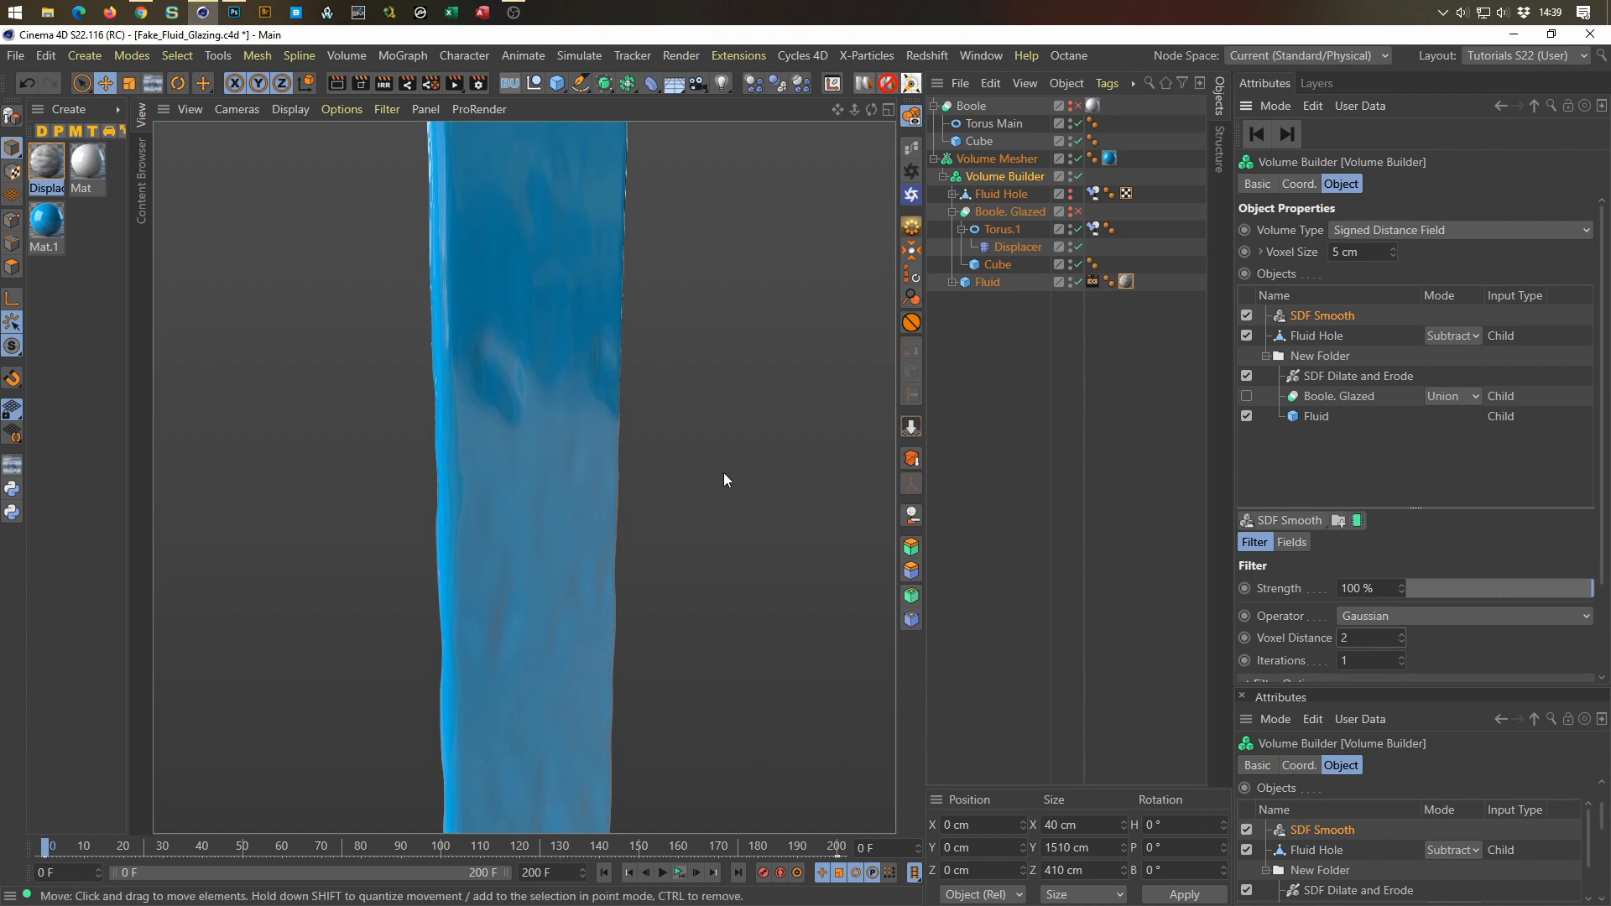
# Step: Preview the start of the animation, return to frame 0 and save the project
pyautogui.click(676, 876)
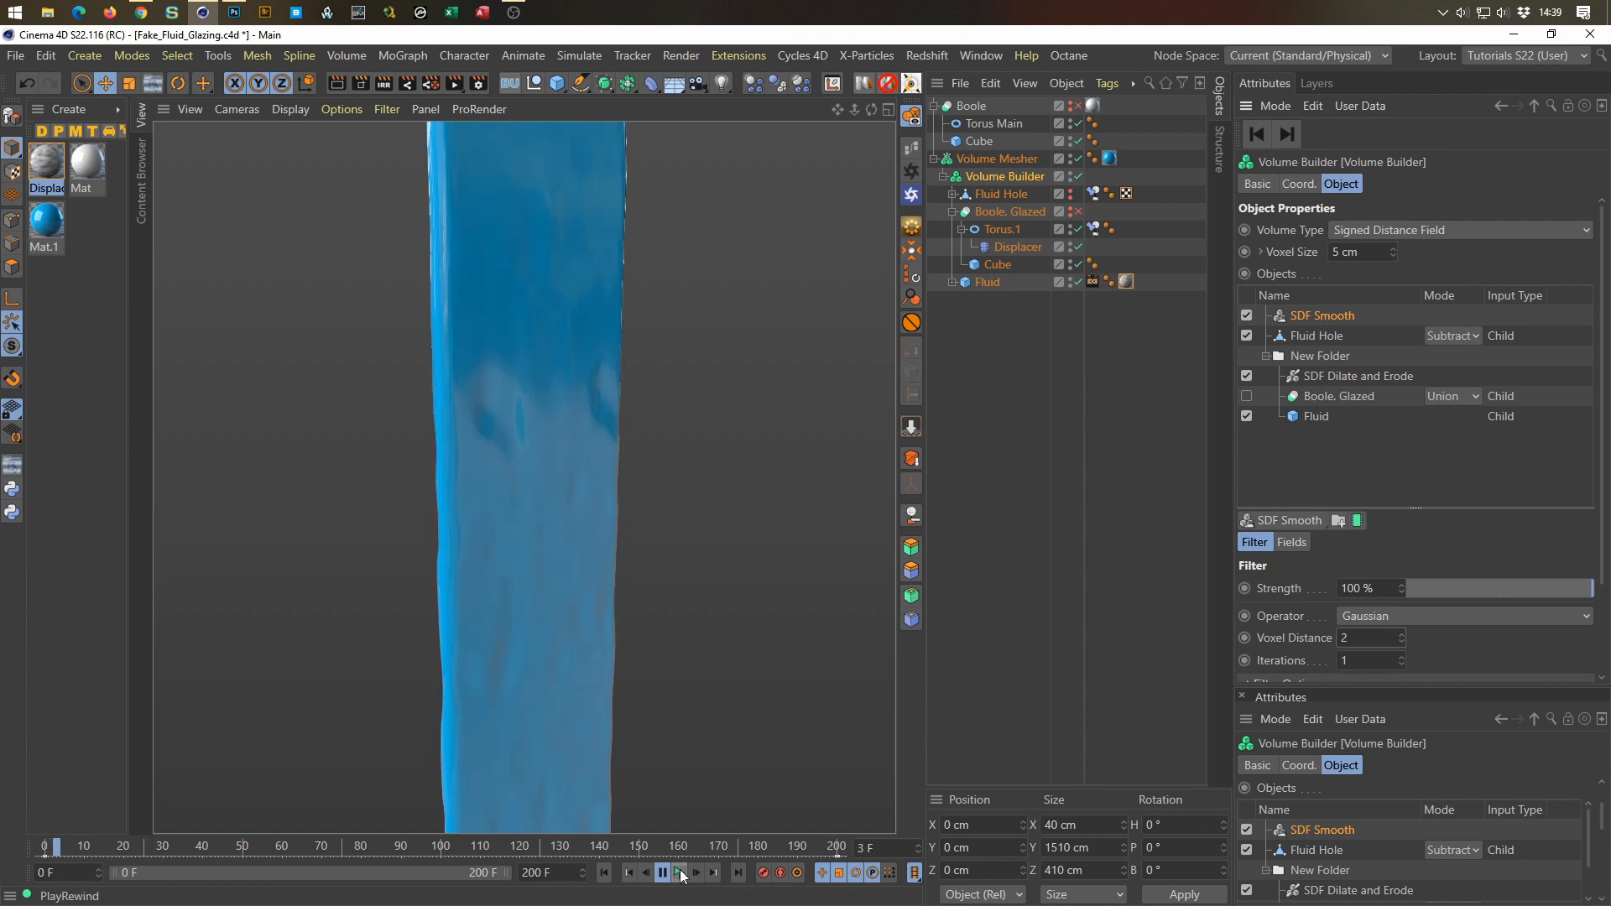
pyautogui.click(680, 873)
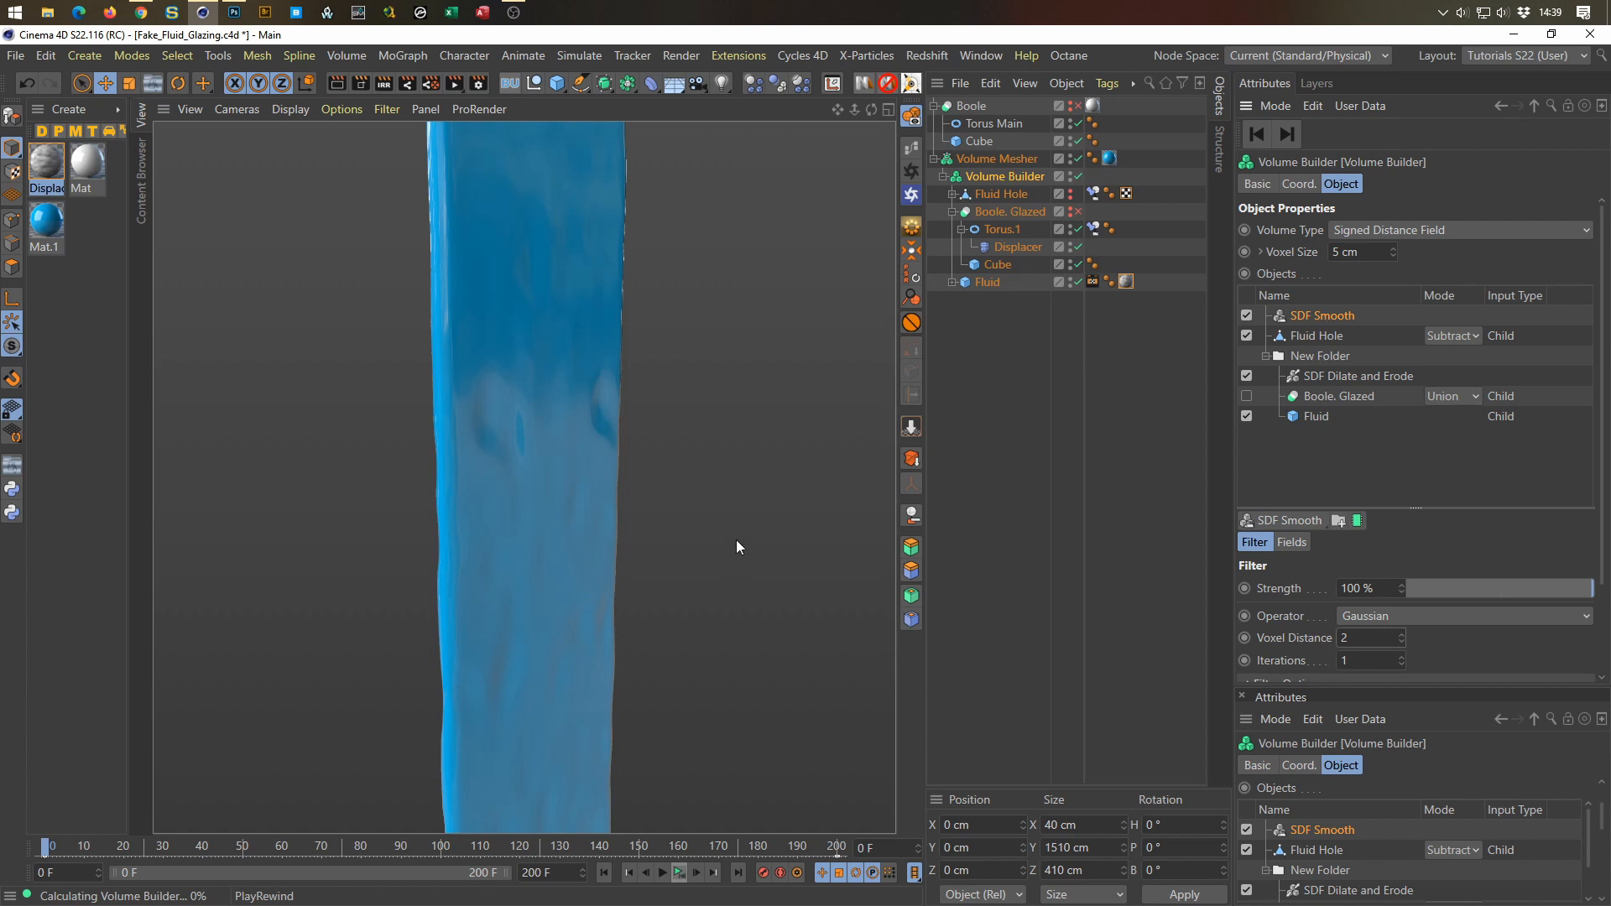
pyautogui.hotkey('ctrl', 's')
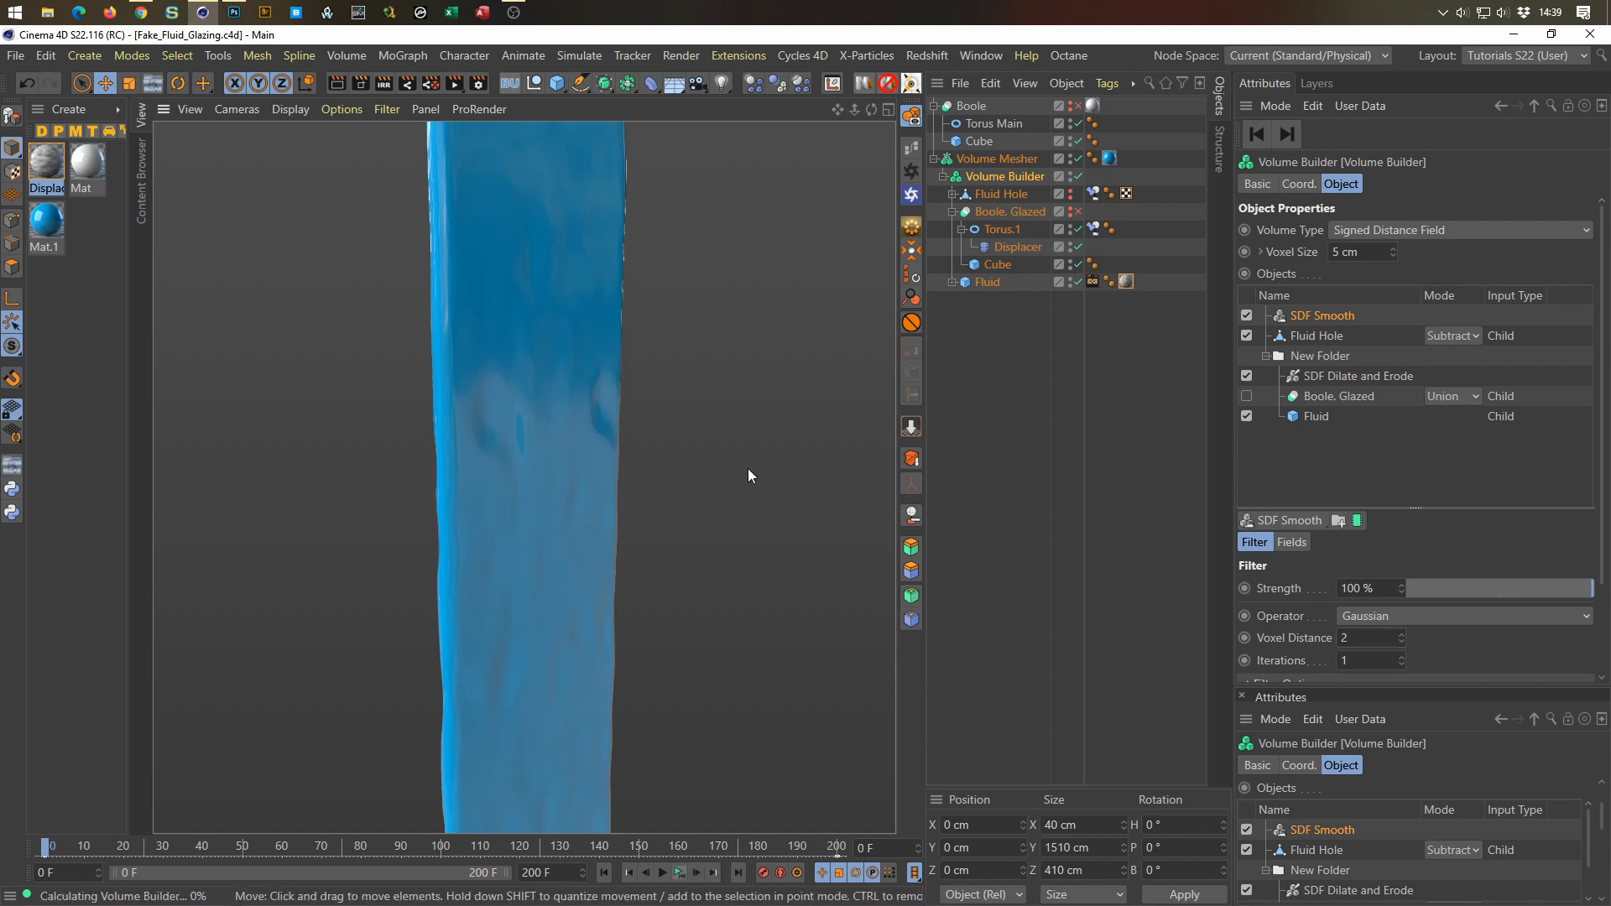
# Step: Create a new empty project and switch back to the recent project file Fake_Fluid_Glazing.c4d
pyautogui.hotkey('ctrl', 'n')
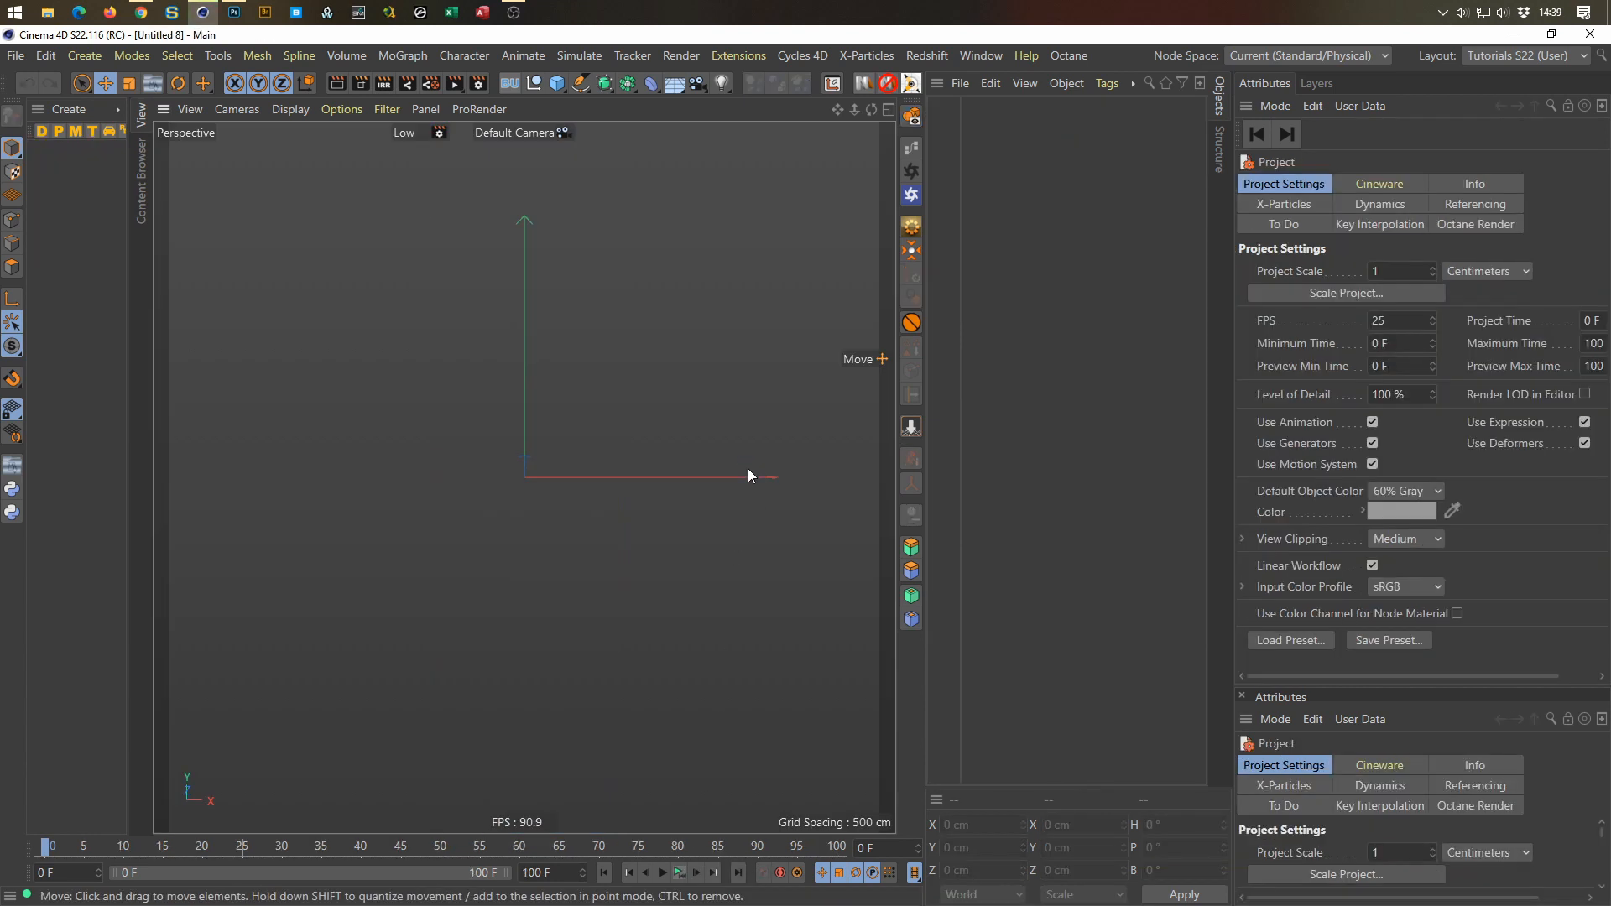
pyautogui.click(18, 64)
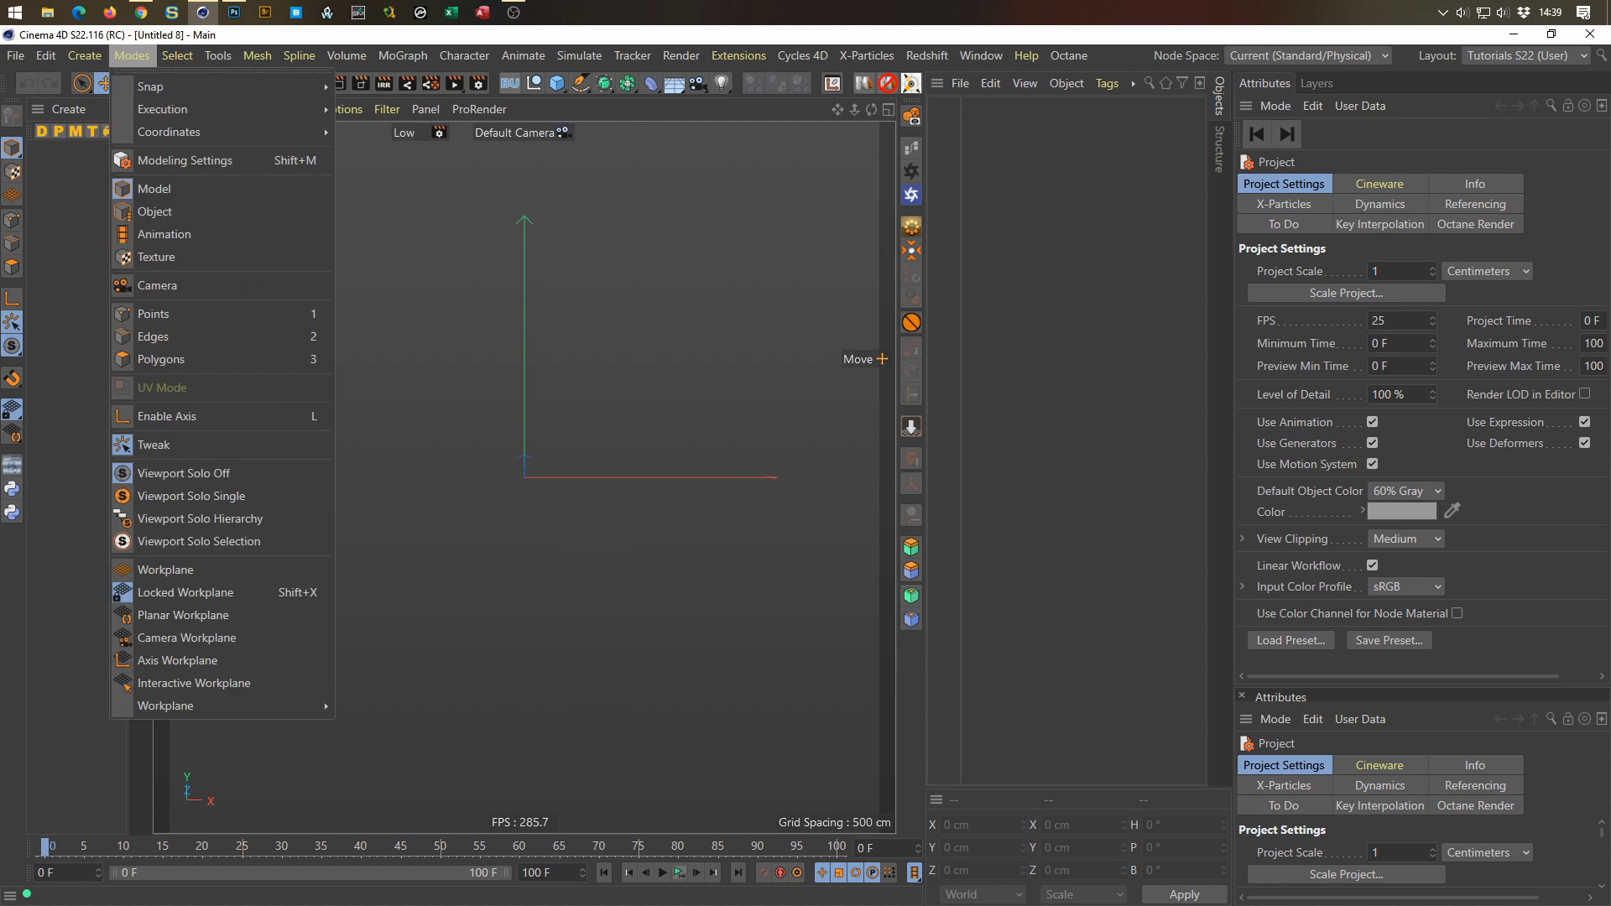
pyautogui.moveTo(134, 480)
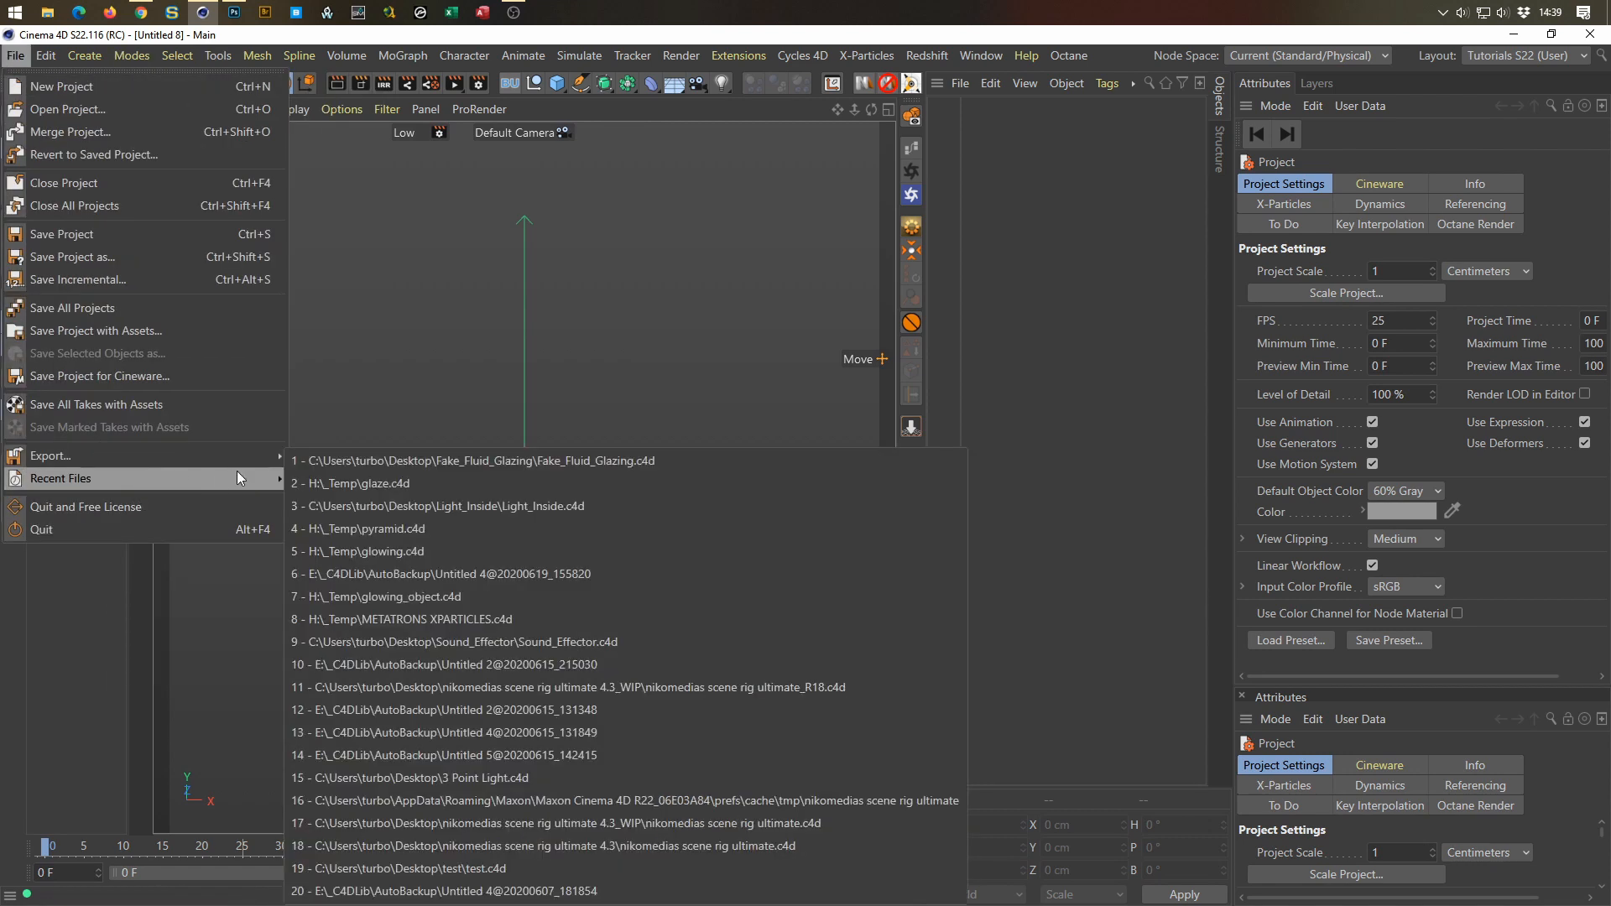
pyautogui.click(405, 464)
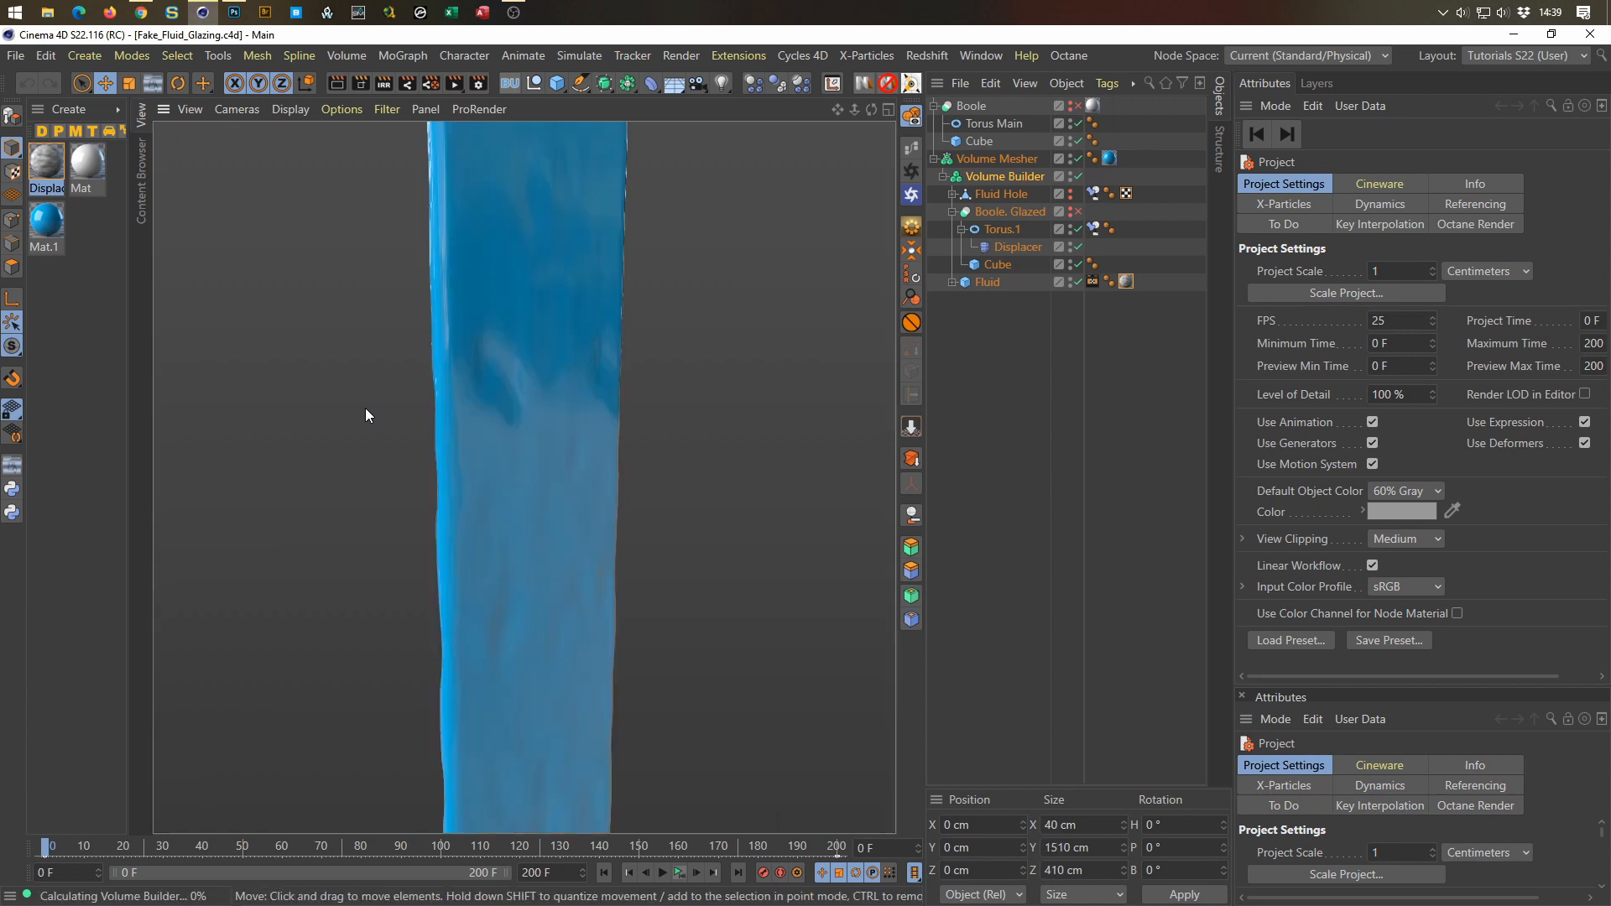
# Step: Disable the Volume Mesher and Volume Builder and play the animation of the plain displaced Fluid cube
pyautogui.click(682, 872)
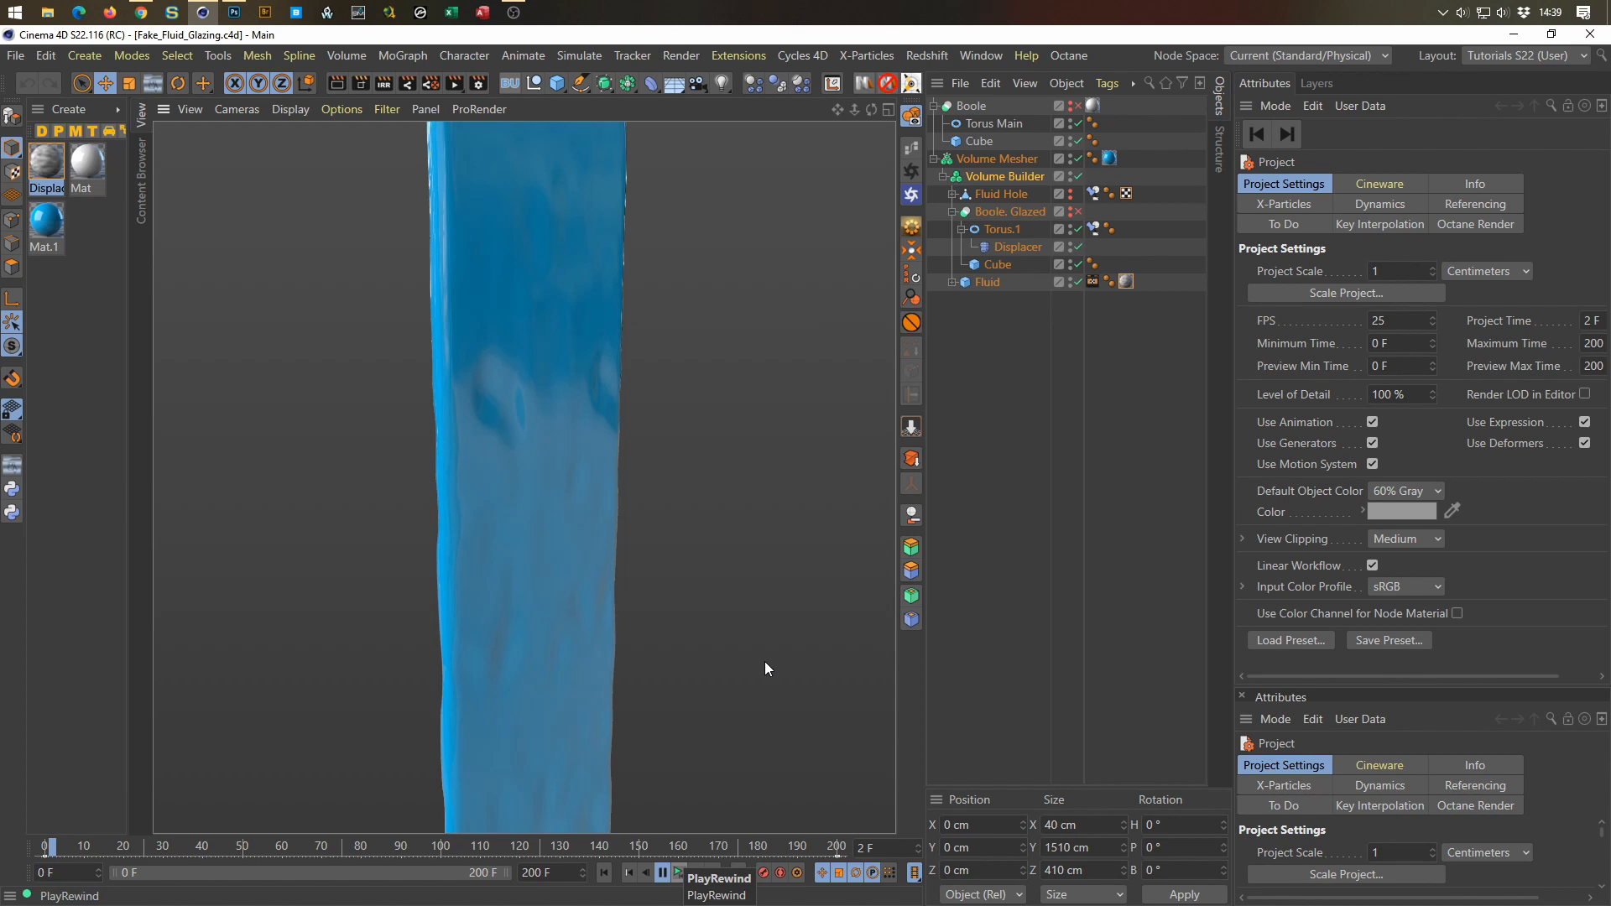
pyautogui.click(1077, 176)
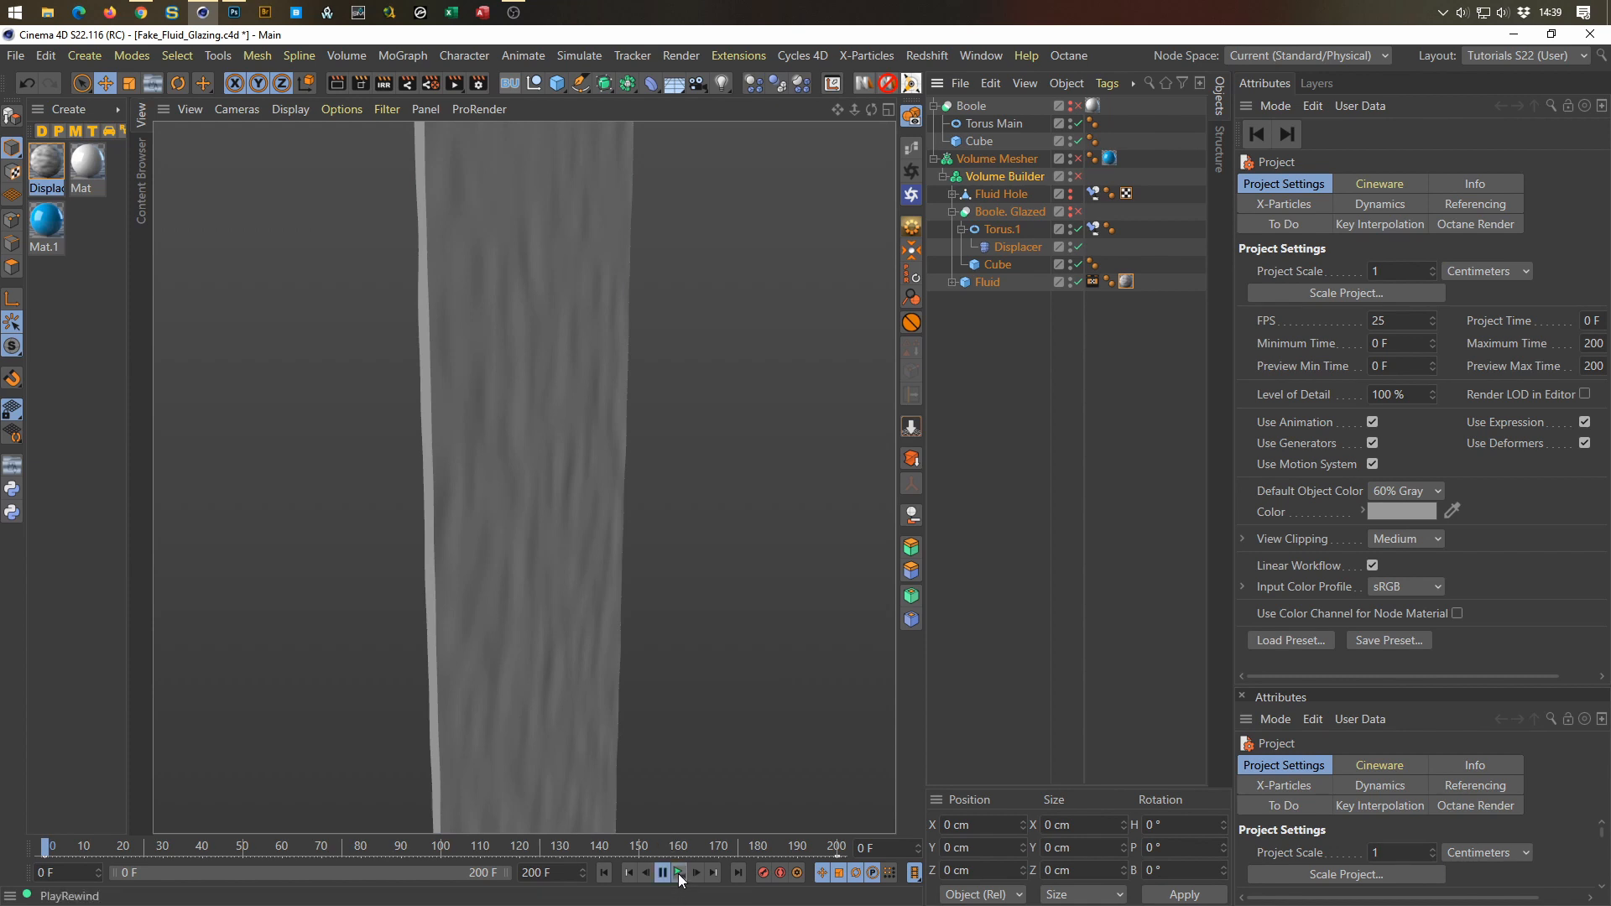
pyautogui.click(678, 874)
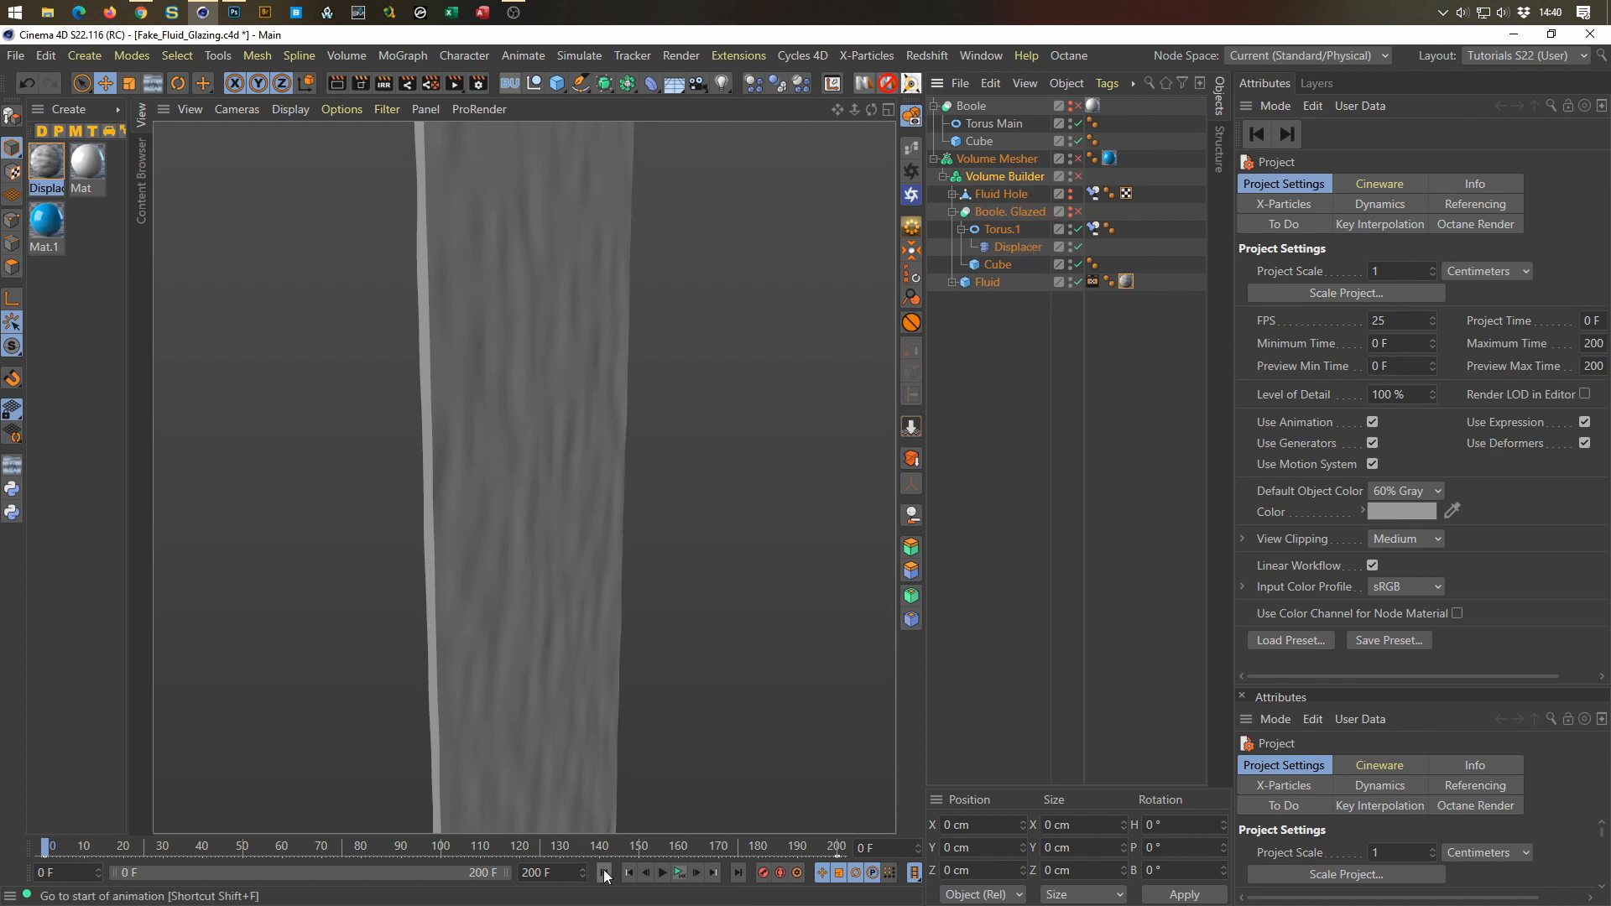
pyautogui.click(682, 872)
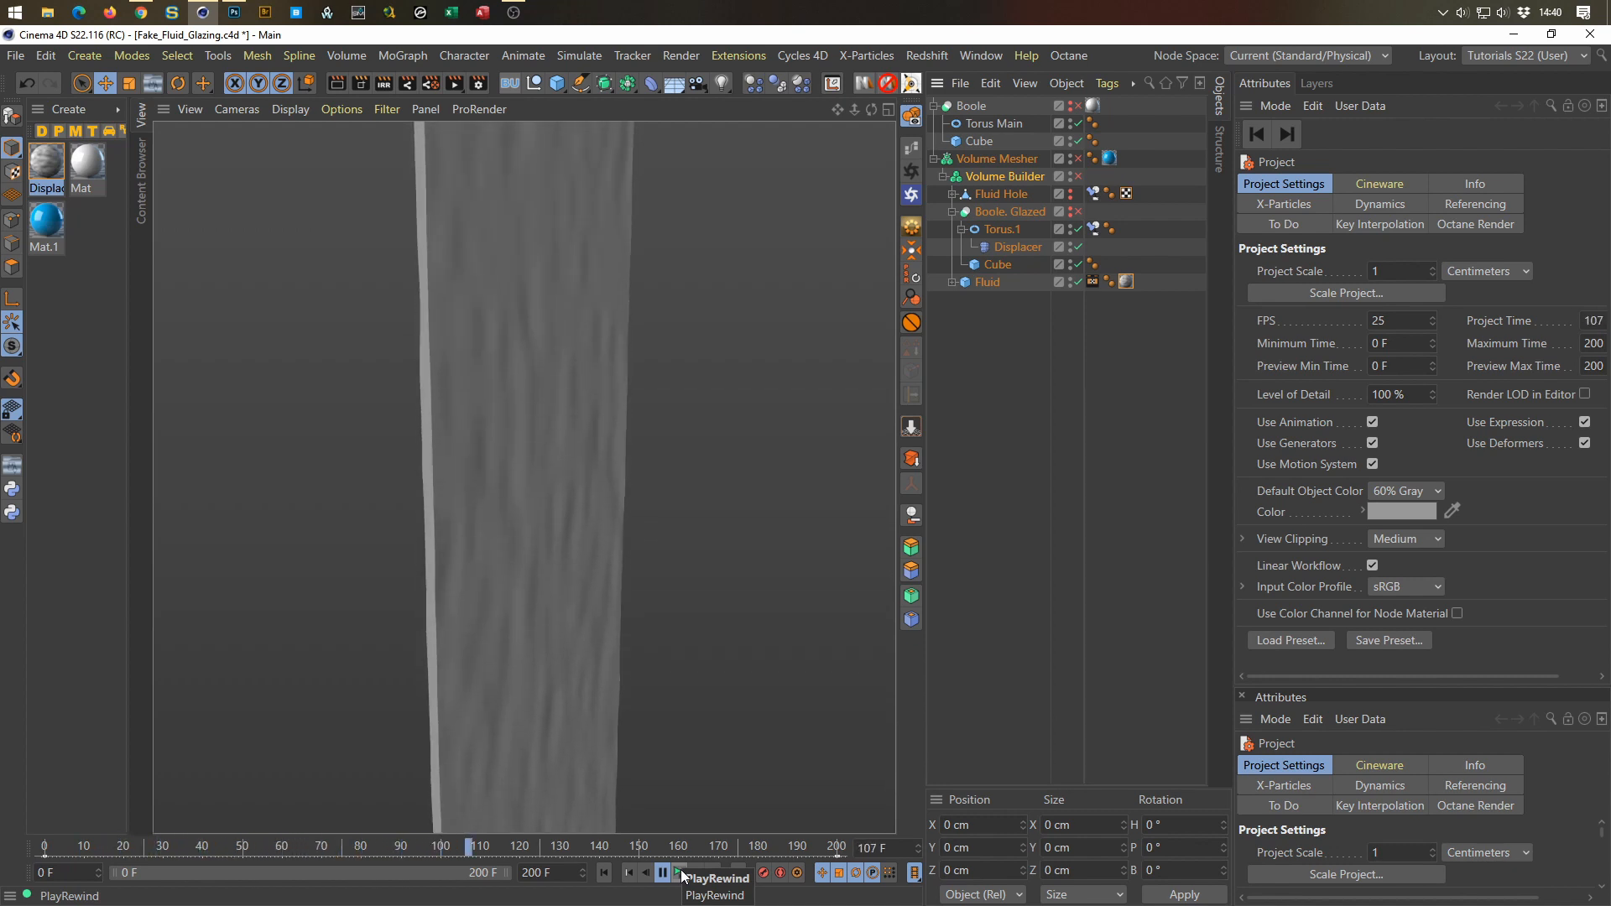
pyautogui.click(681, 873)
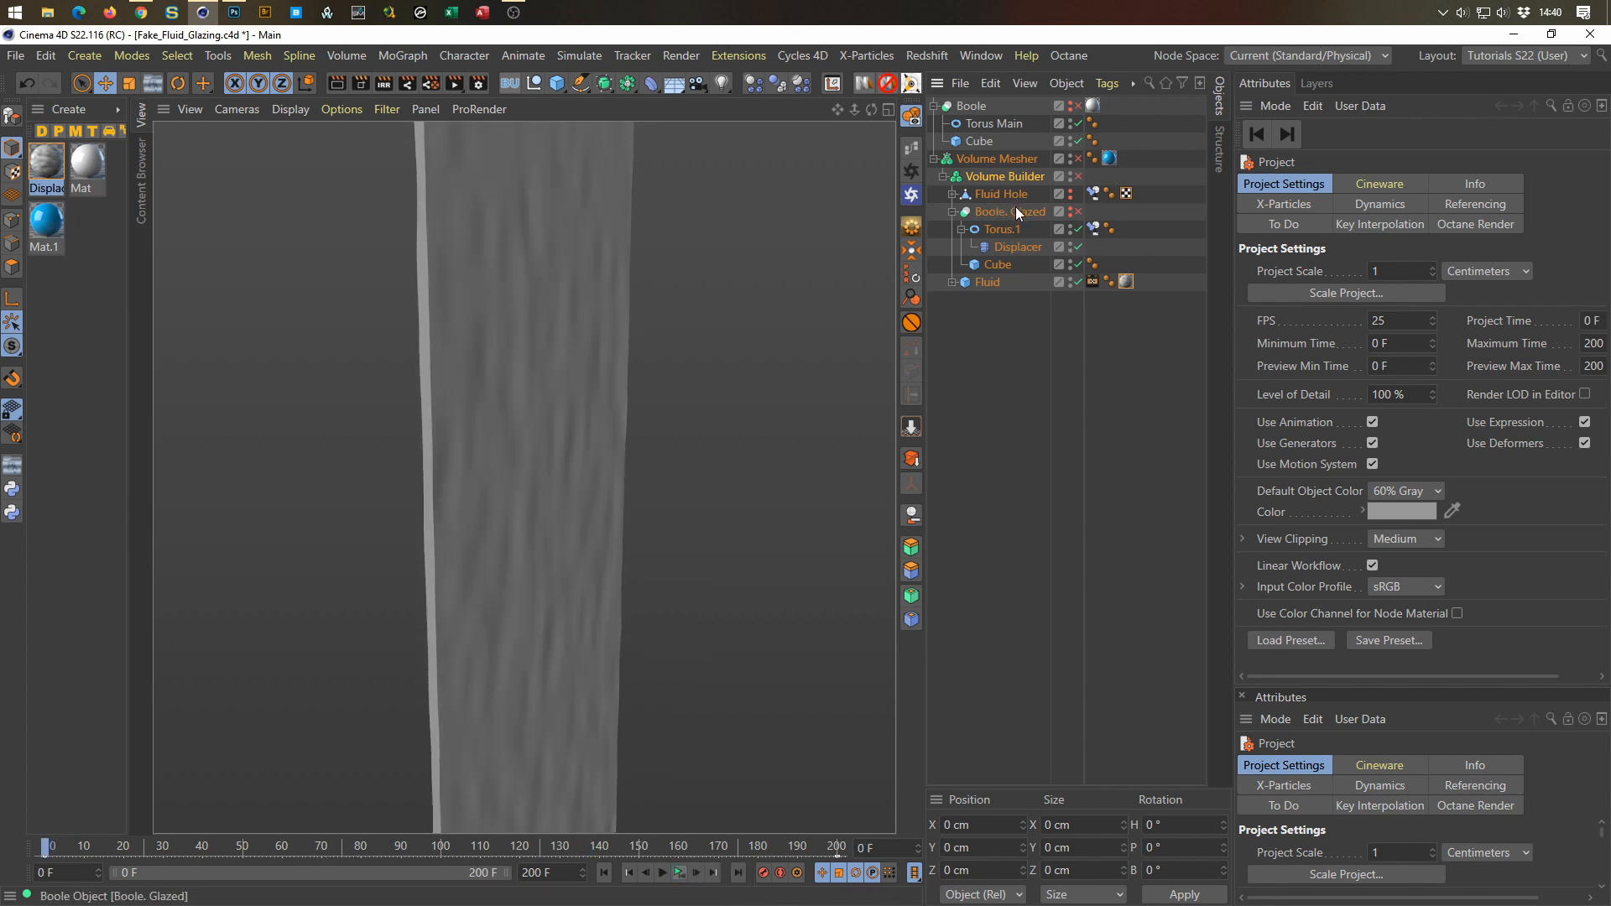
# Step: Set Length U of the Fluid's Displacement material tag to 100 %
pyautogui.click(1127, 281)
pyautogui.click(1377, 458)
pyautogui.write('100')
pyautogui.press('Return')
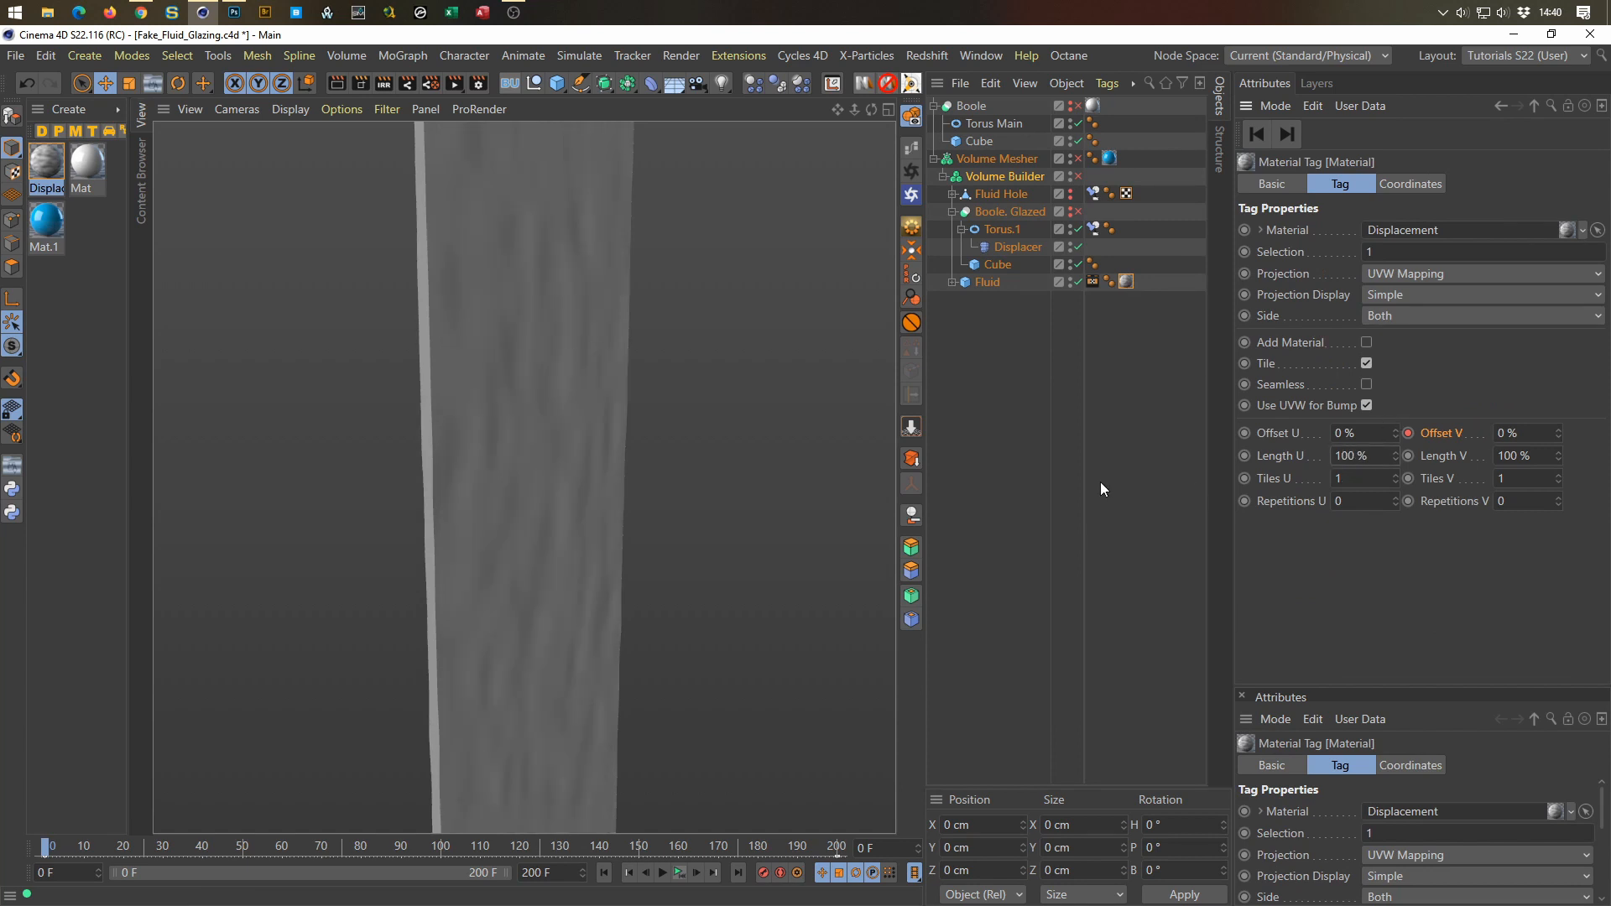
# Step: Set the Fluid cube's Y size to 2000 cm
pyautogui.click(998, 280)
pyautogui.click(1348, 254)
pyautogui.write('2000')
pyautogui.press('Return')
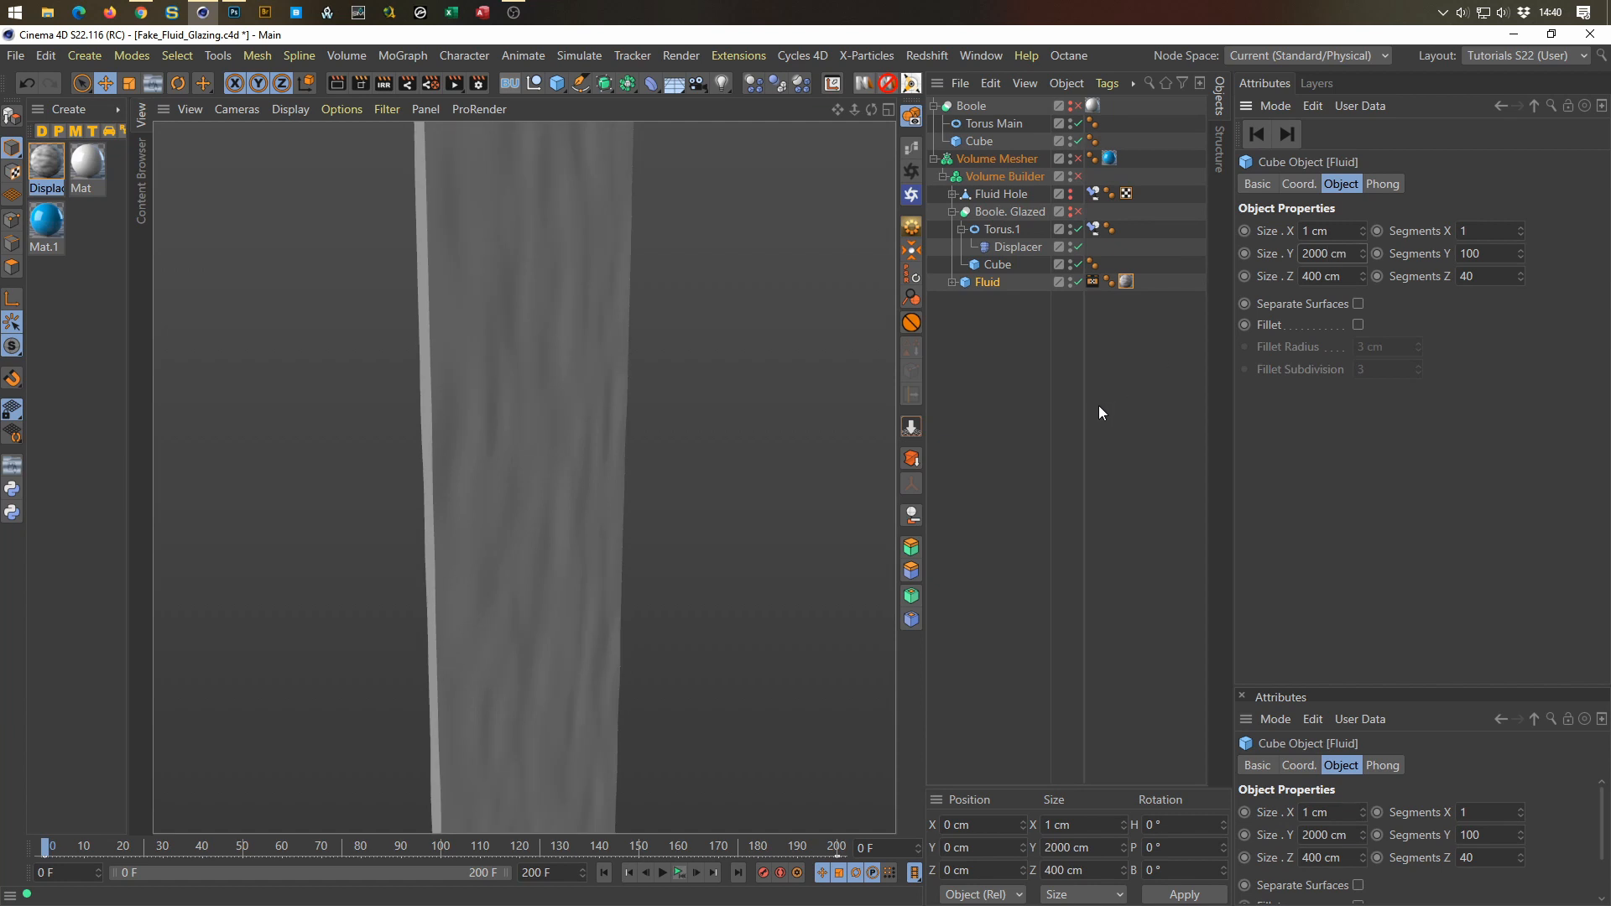
# Step: Set the Fluid's Displacer to the Intensity (Centered) type with a height of 15 cm
pyautogui.click(957, 284)
pyautogui.click(1005, 300)
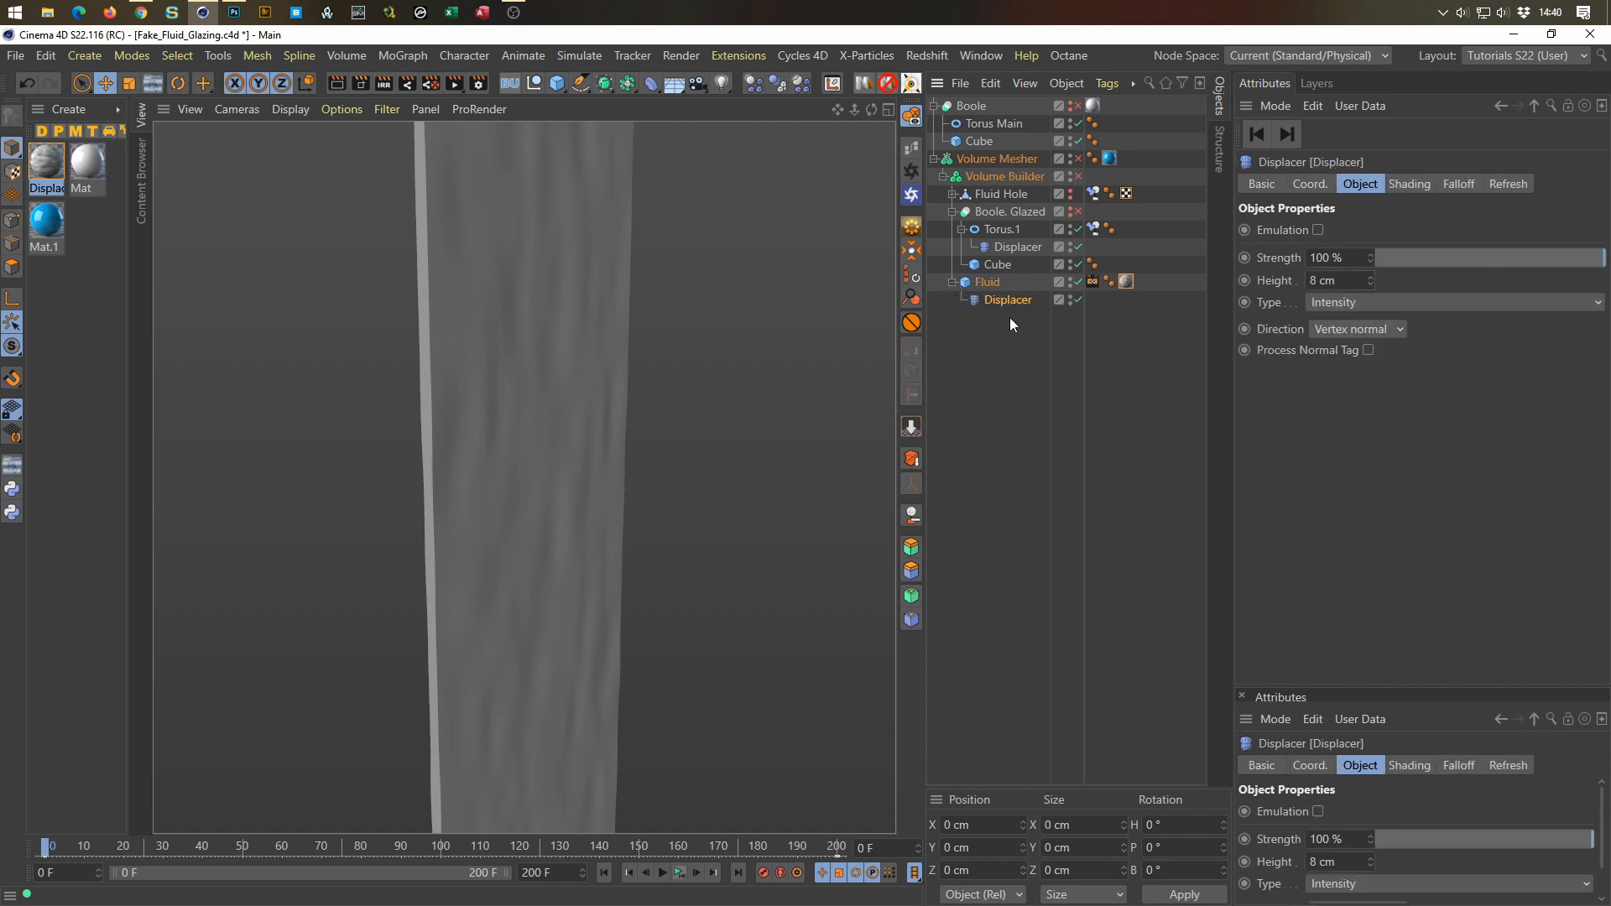
pyautogui.click(1370, 278)
pyautogui.moveTo(1368, 278); pyautogui.dragTo(1368, 279)
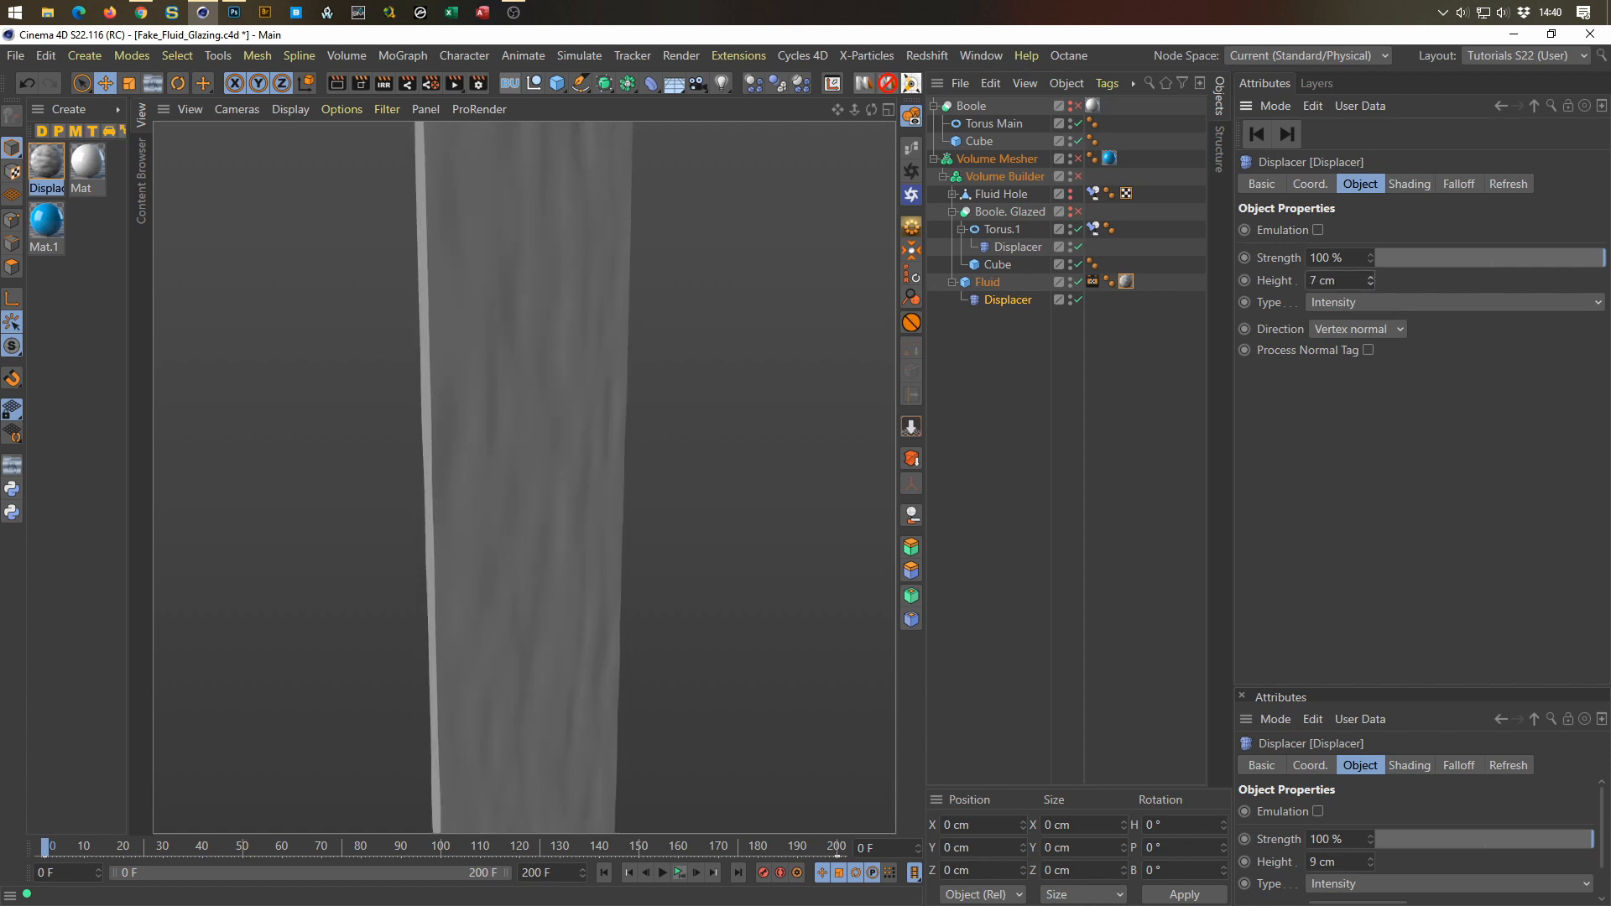
pyautogui.click(1366, 296)
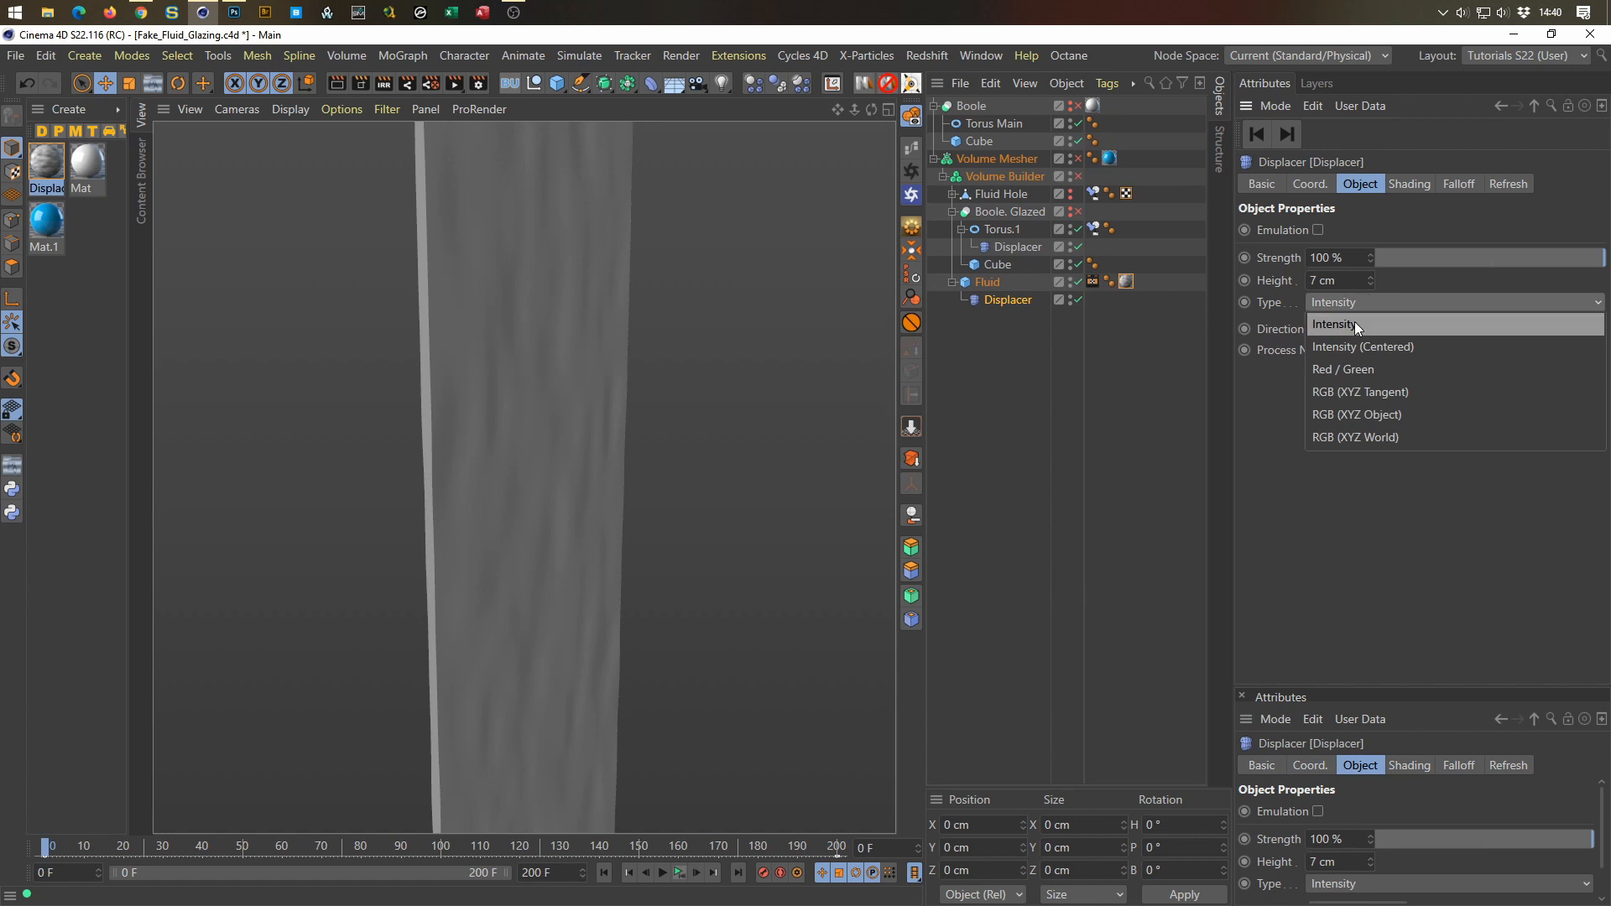
pyautogui.click(1353, 345)
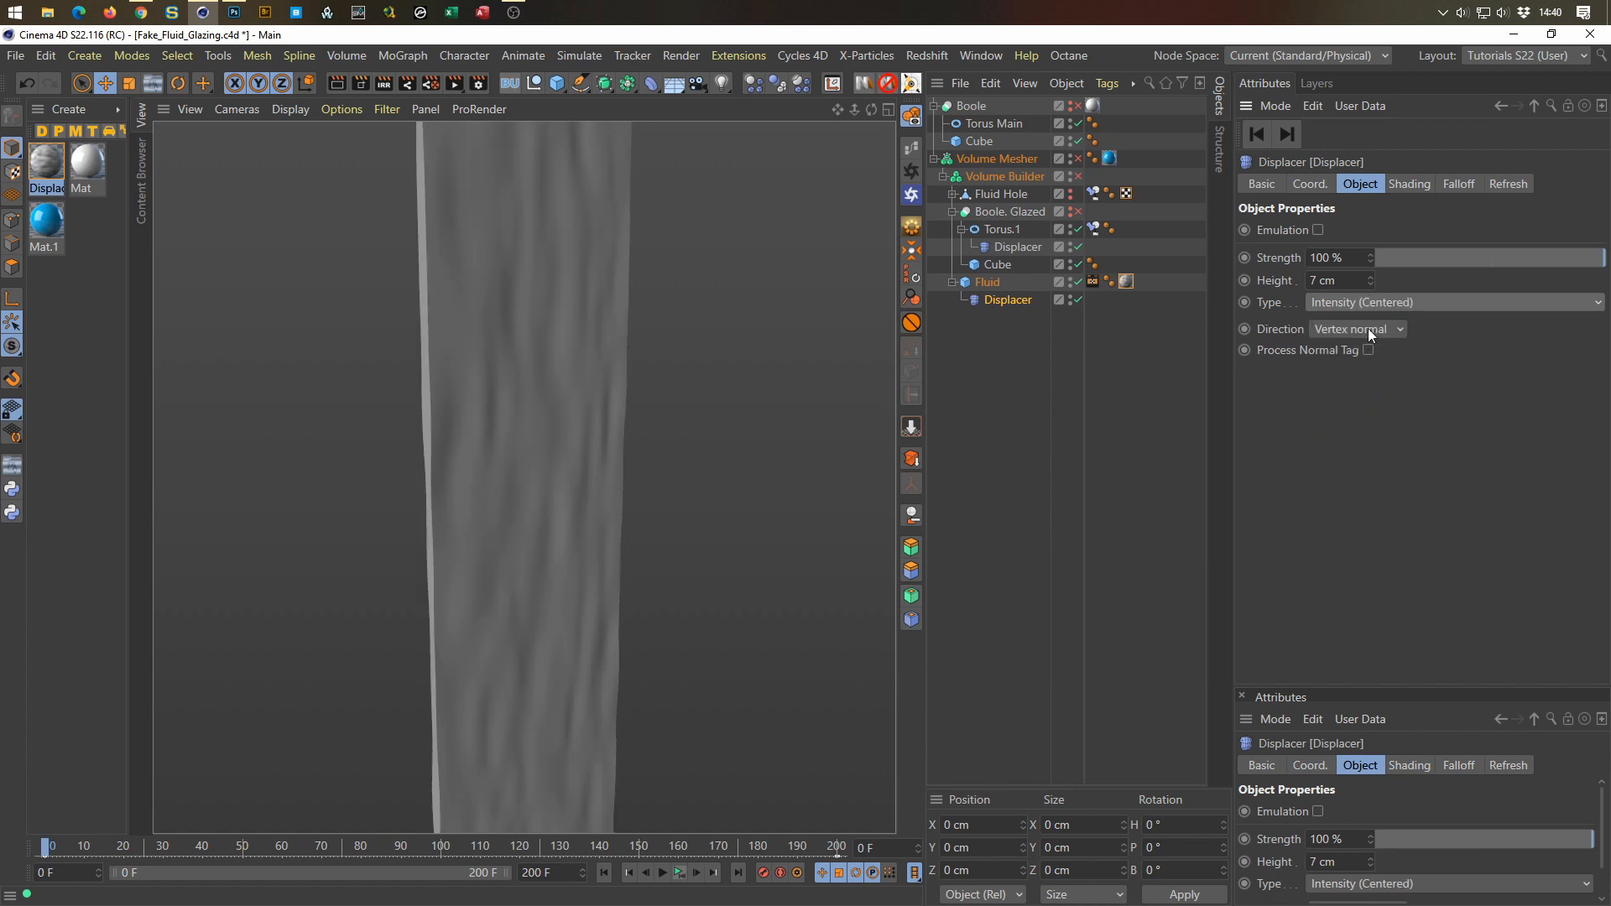
pyautogui.moveTo(1372, 275); pyautogui.dragTo(1370, 277)
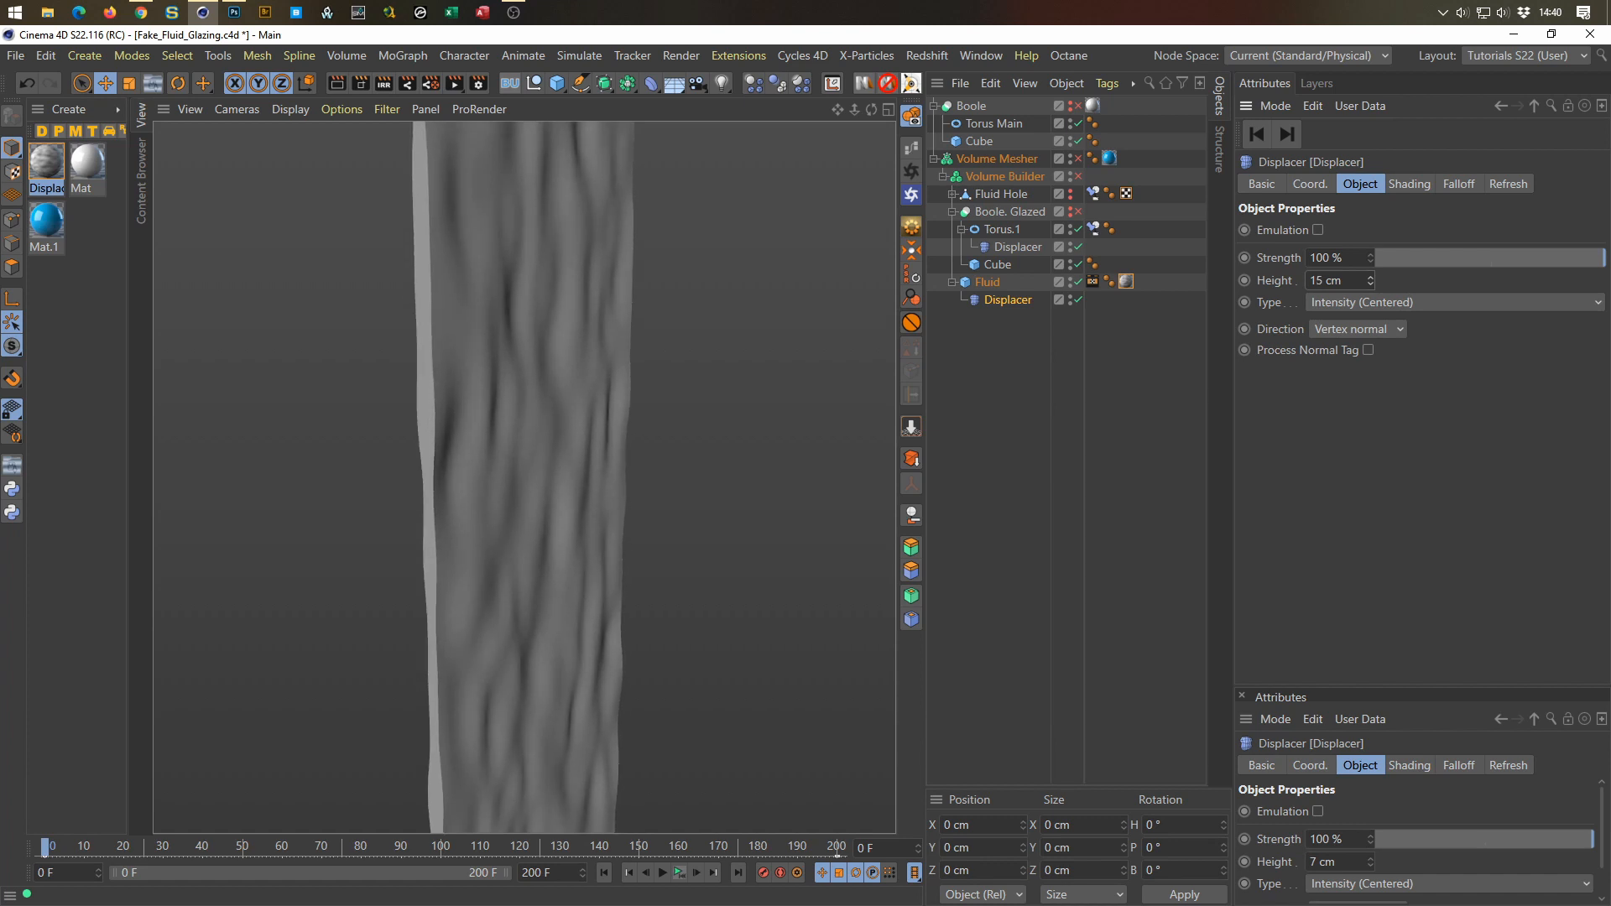
# Step: Re-enable the Volume Mesher and Volume Builder, and set the builder's voxel size to 2 cm
pyautogui.click(1079, 159)
pyautogui.click(1081, 177)
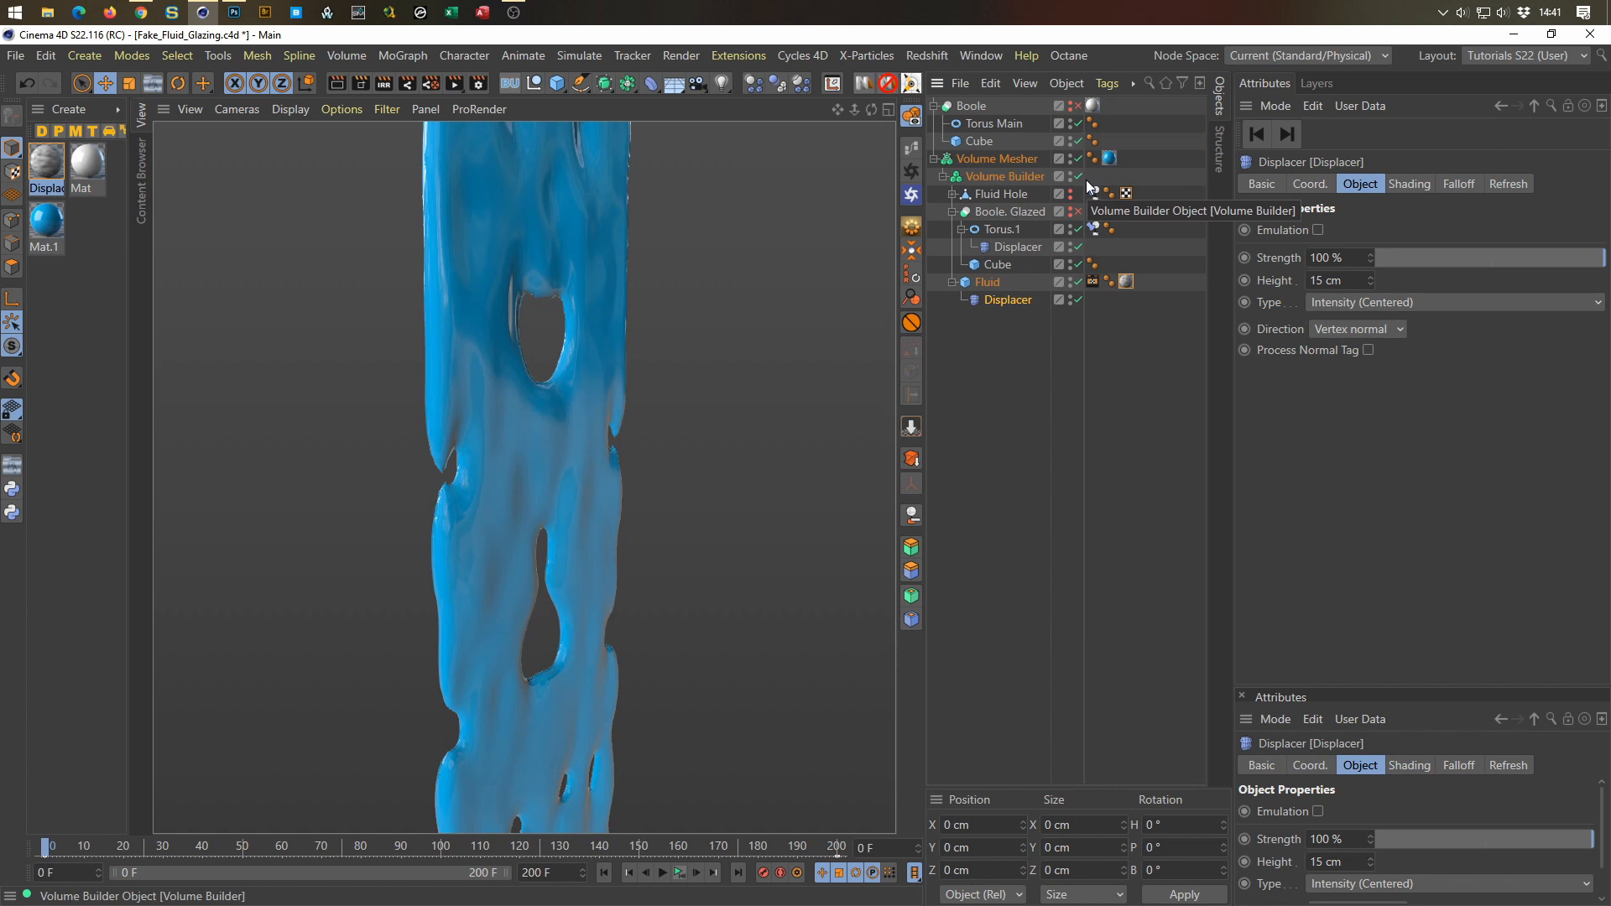
pyautogui.click(1028, 161)
pyautogui.click(1008, 176)
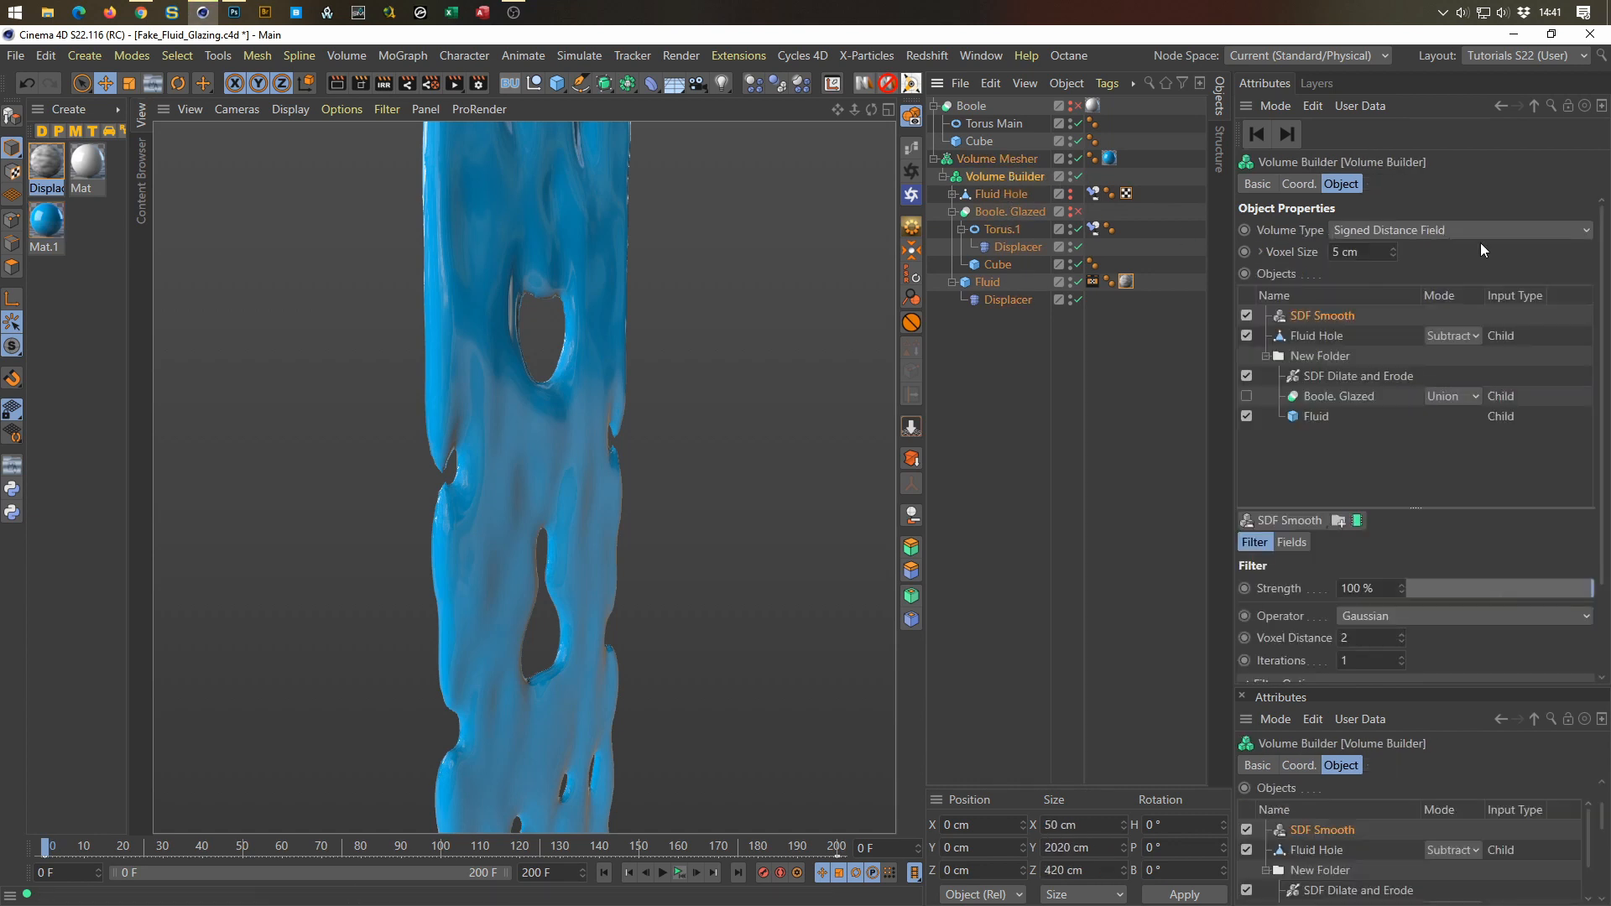
pyautogui.click(1369, 254)
pyautogui.write('2')
pyautogui.press('Return')
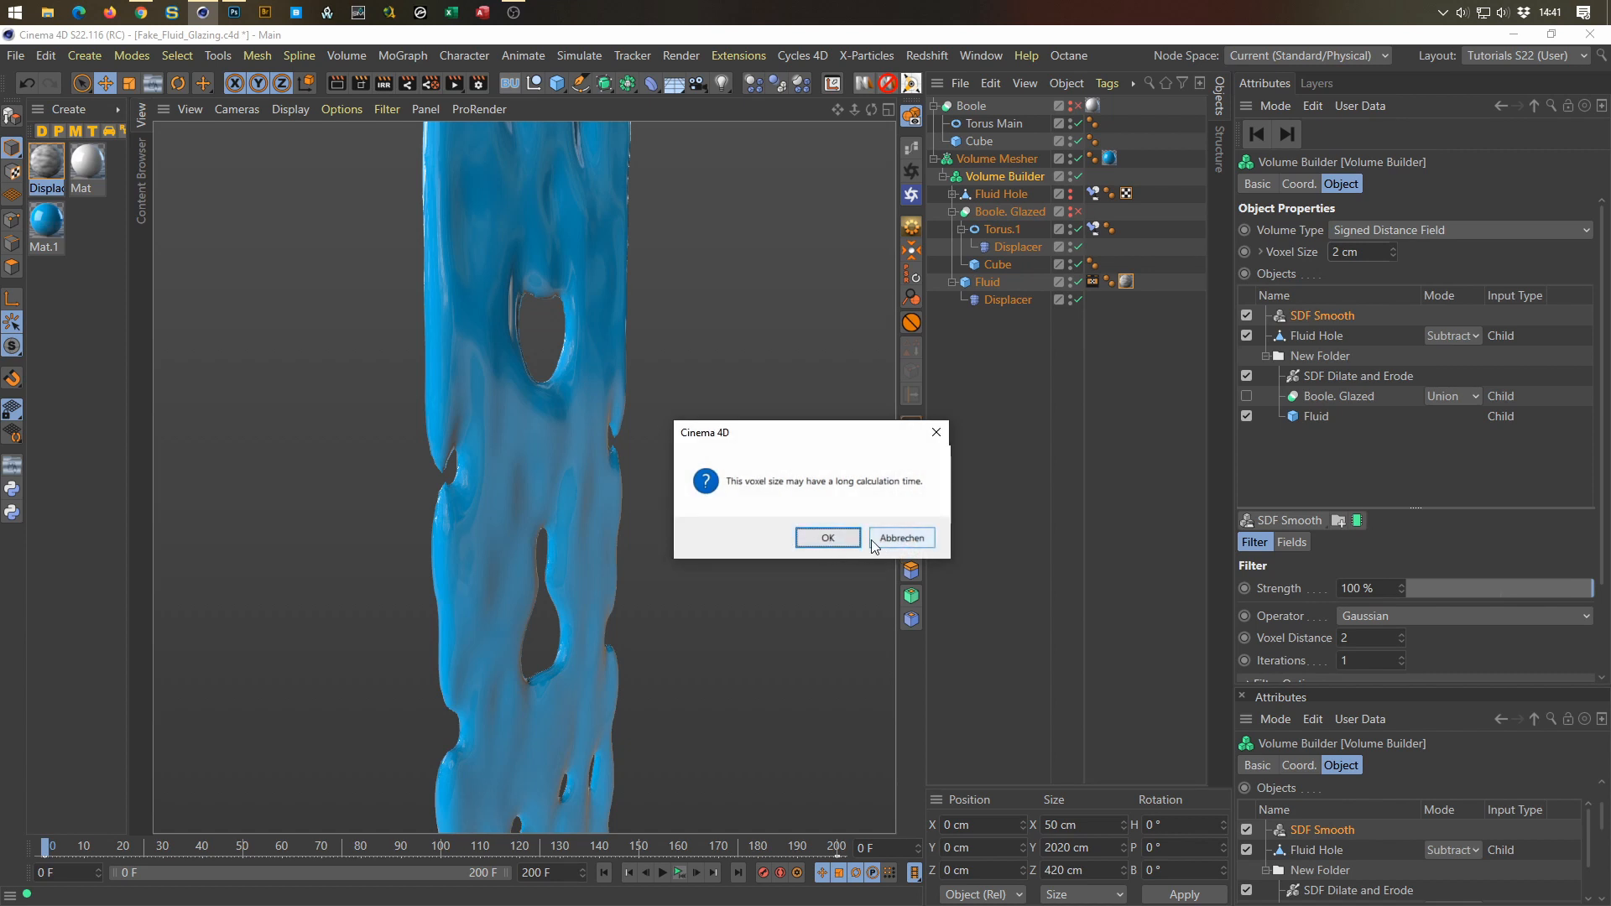
pyautogui.click(826, 538)
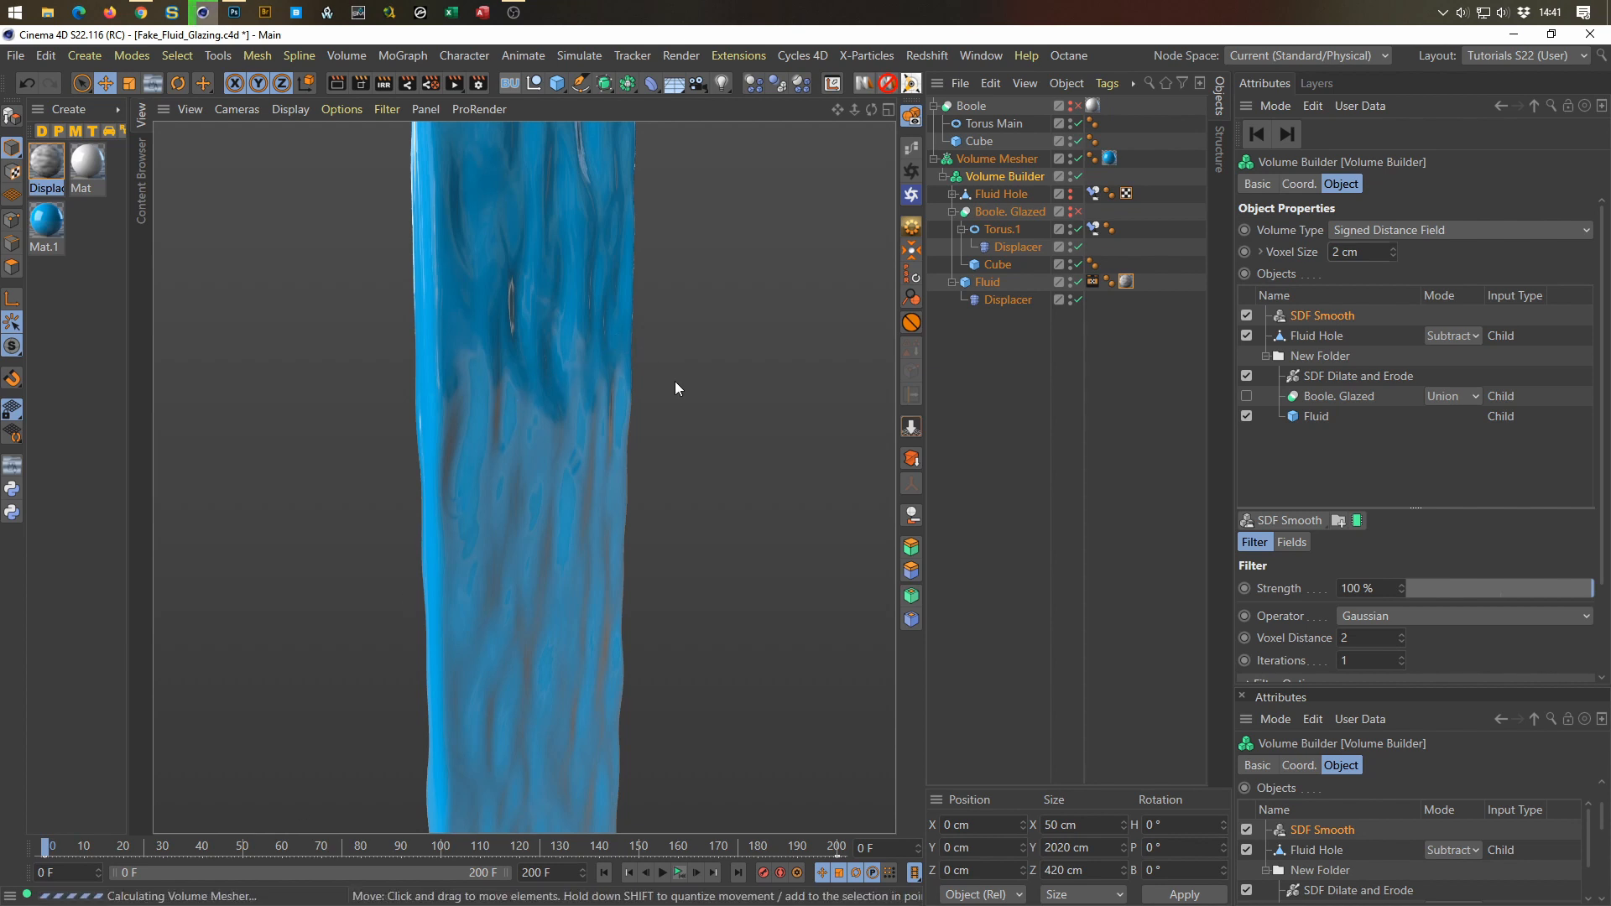
# Step: Set the Volume Builder's voxel size to 3 cm
pyautogui.click(1347, 252)
pyautogui.write('3')
pyautogui.press('Return')
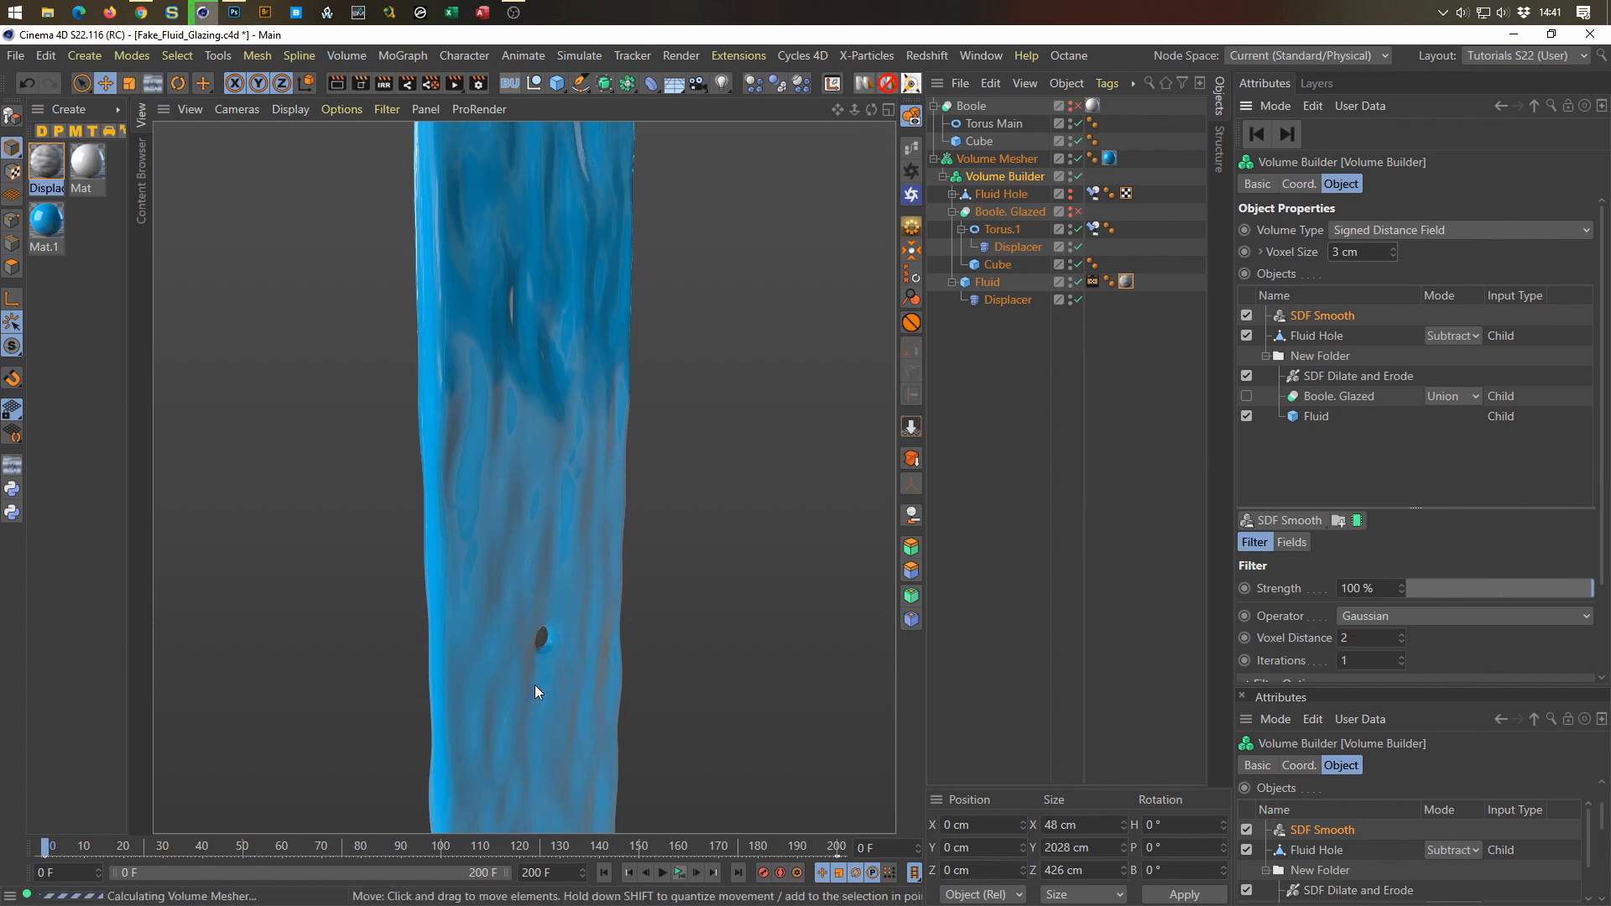
# Step: Set the height of the Displacer under the Fluid cube to 10 cm
pyautogui.click(677, 876)
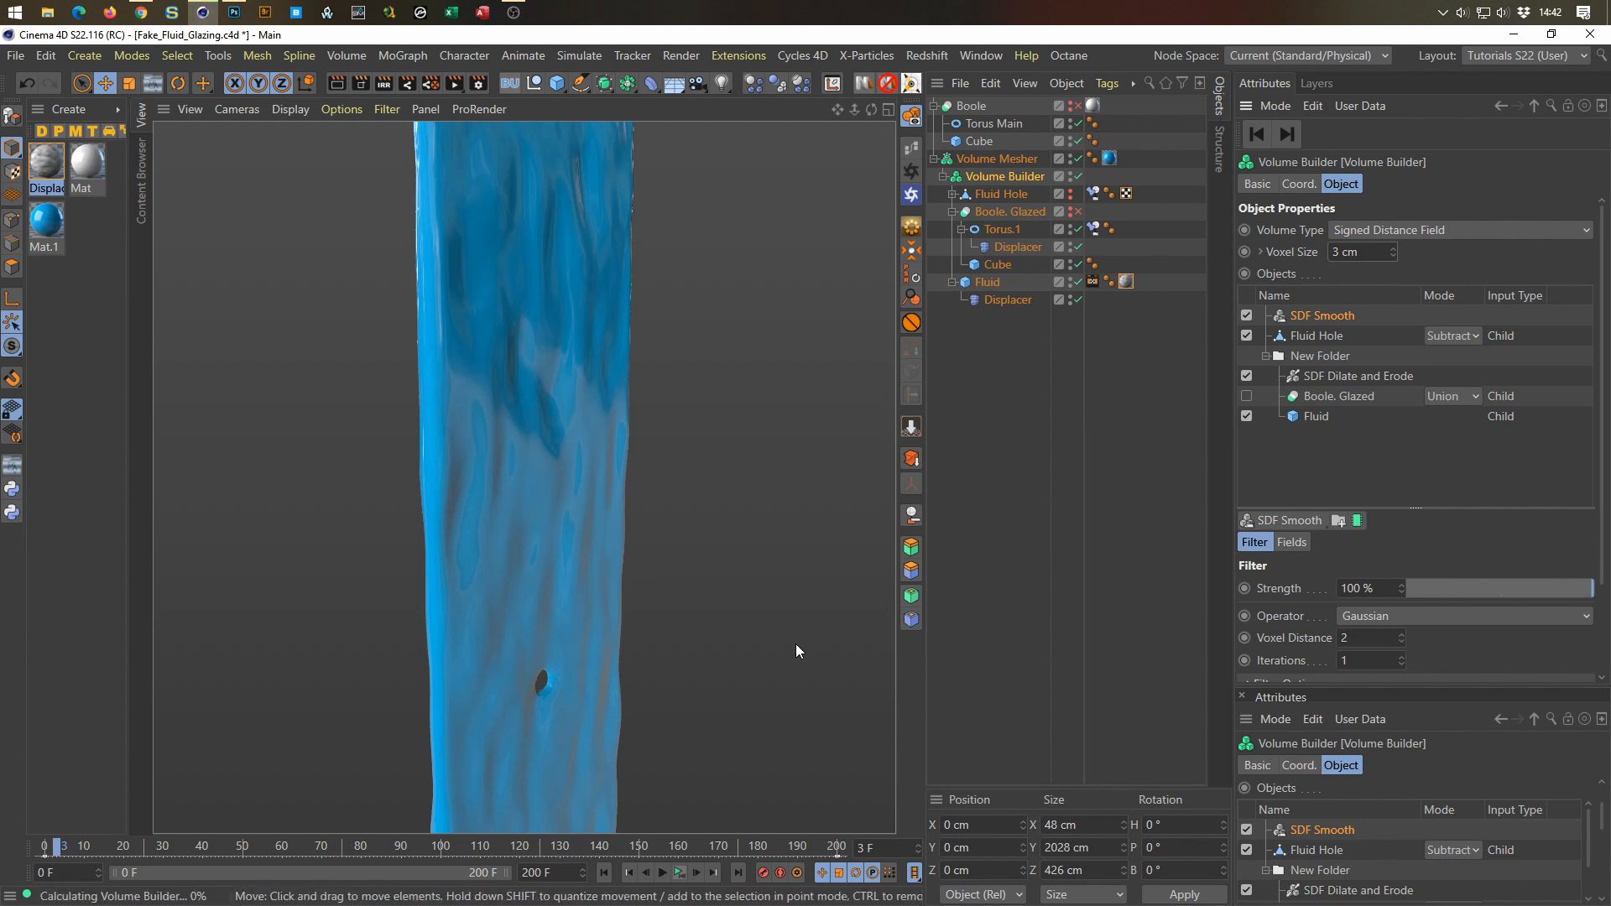
pyautogui.click(1010, 301)
pyautogui.click(1348, 282)
pyautogui.write('10')
pyautogui.press('Return')
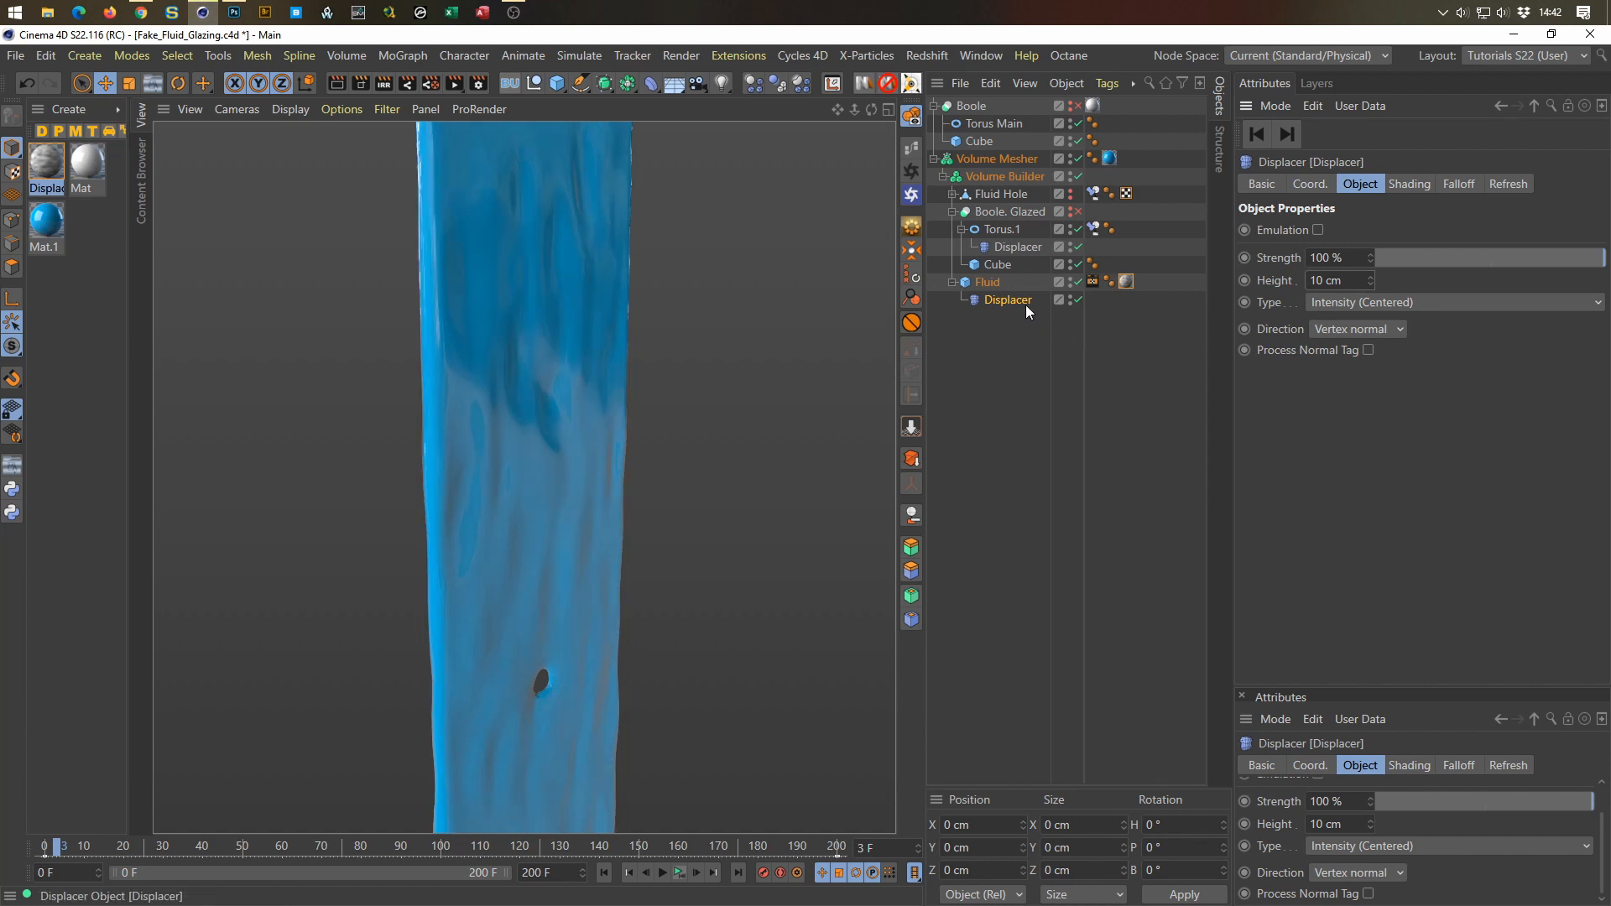
# Step: Set the Volume Builder's voxel size to 2.5 cm
pyautogui.click(1022, 176)
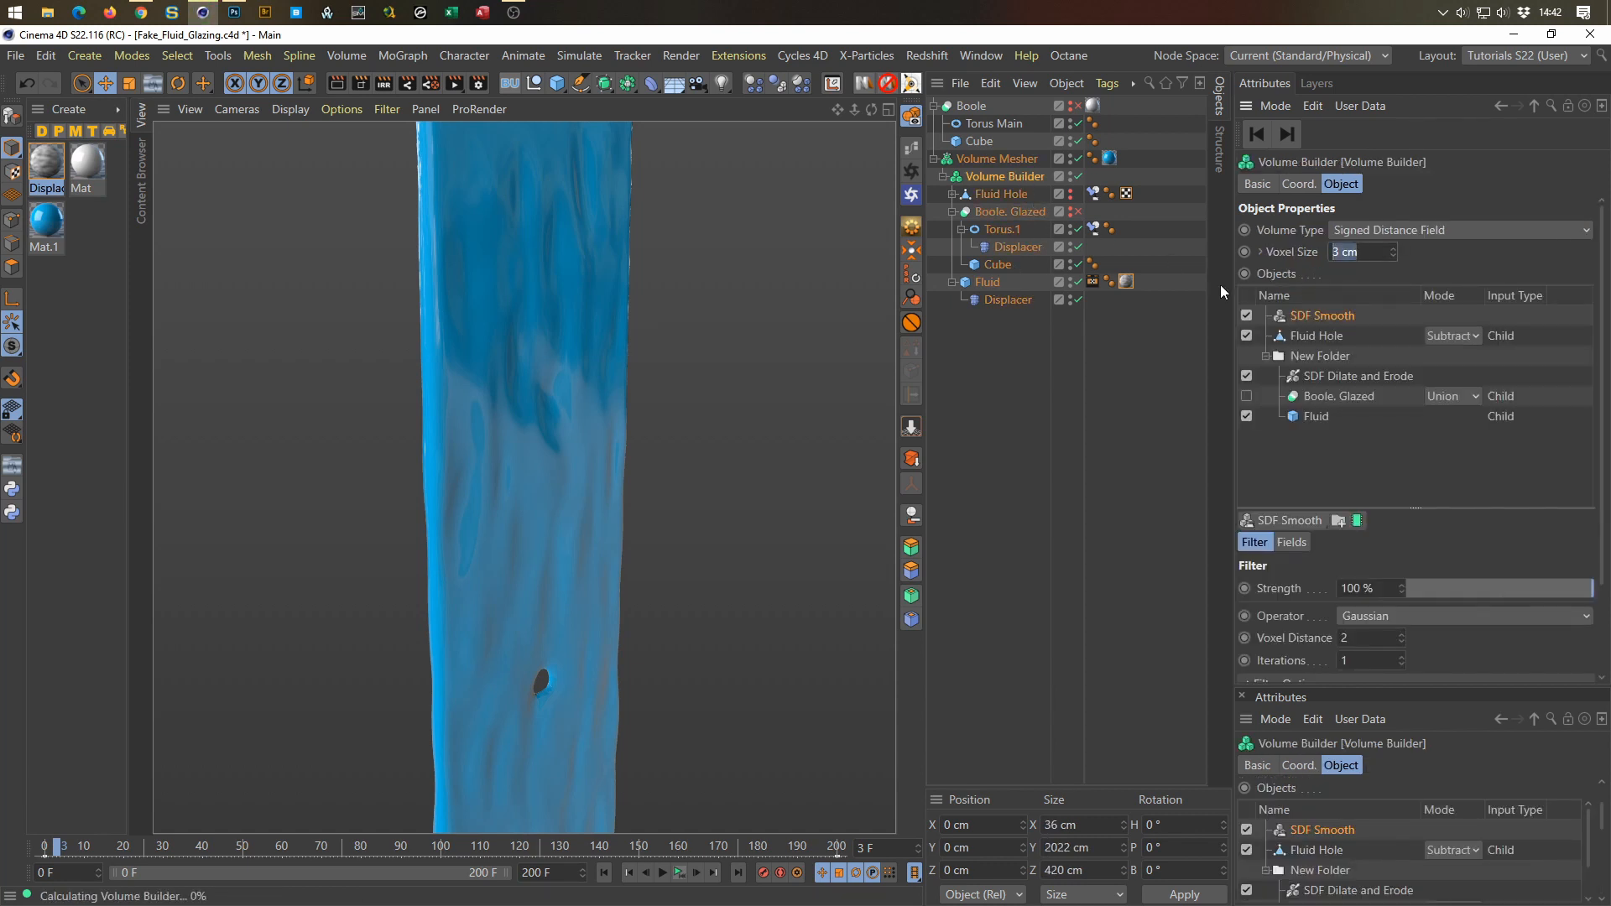
pyautogui.write('2.5')
pyautogui.press('Return')
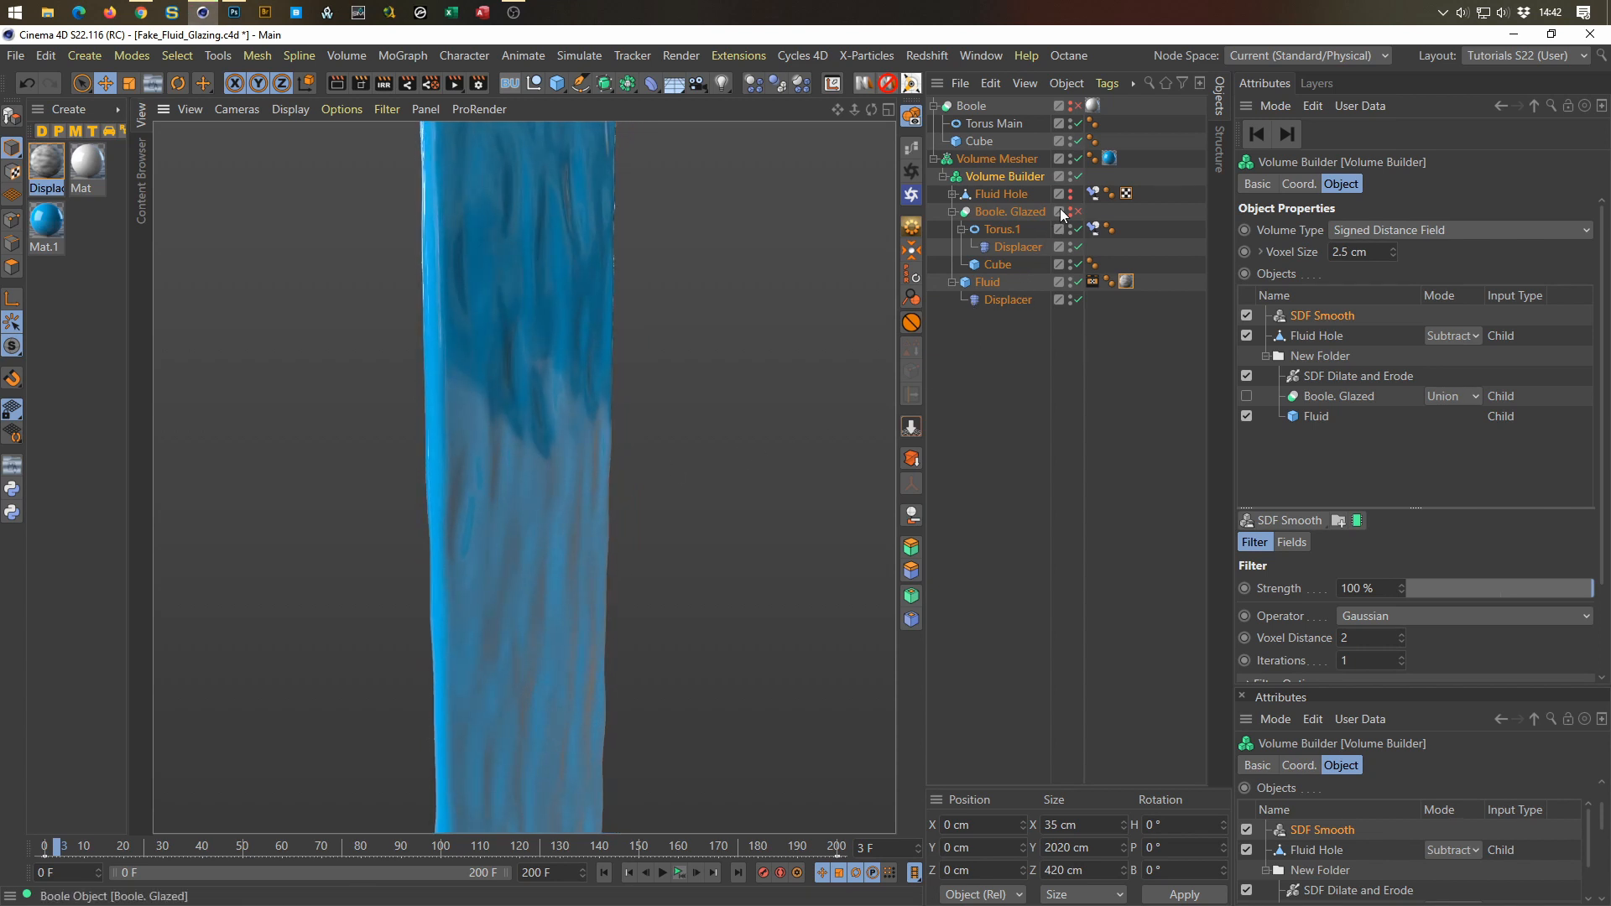
# Step: Enable the Boole. Glazed object and the Boole holding Torus Main, keeping the Volume Mesher and Volume Builder active
pyautogui.click(1078, 159)
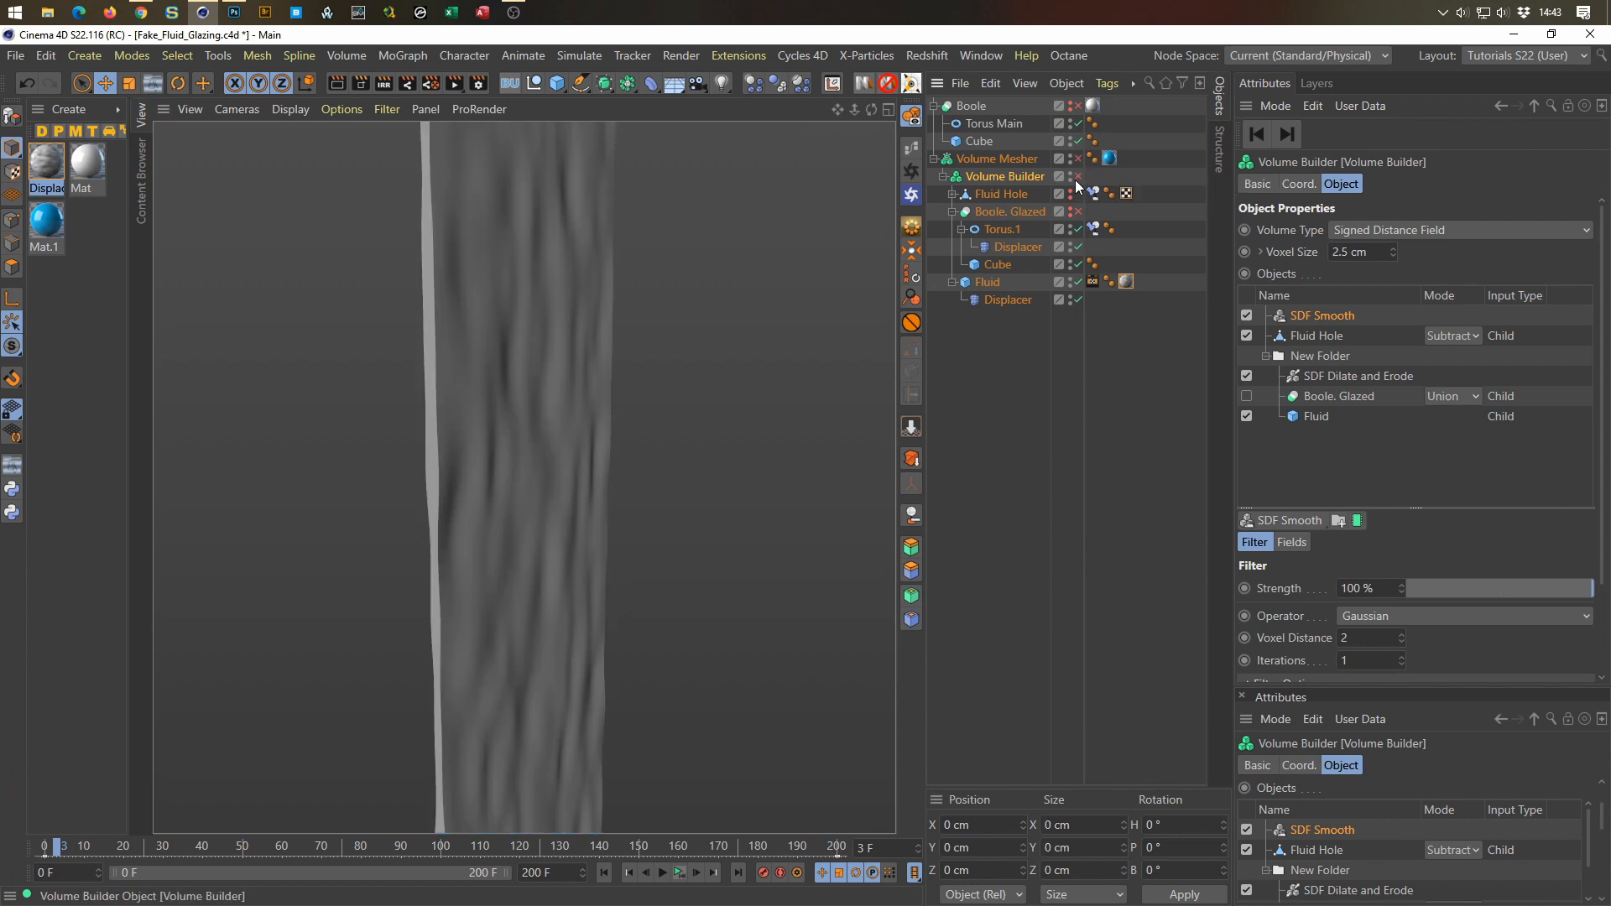
pyautogui.click(1078, 159)
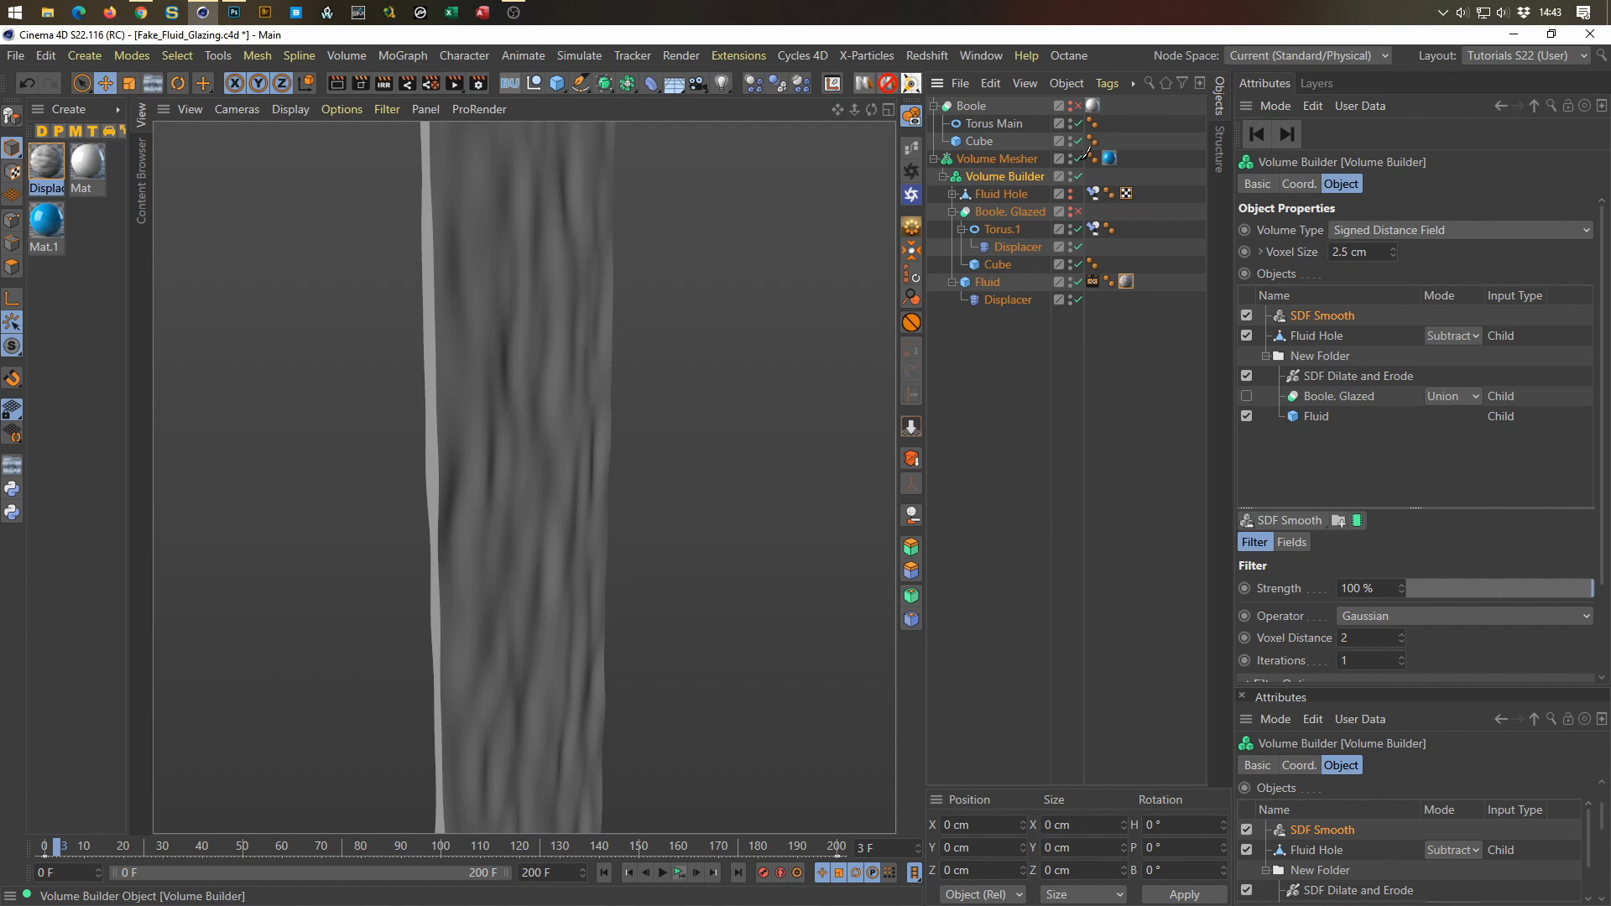
pyautogui.click(1074, 212)
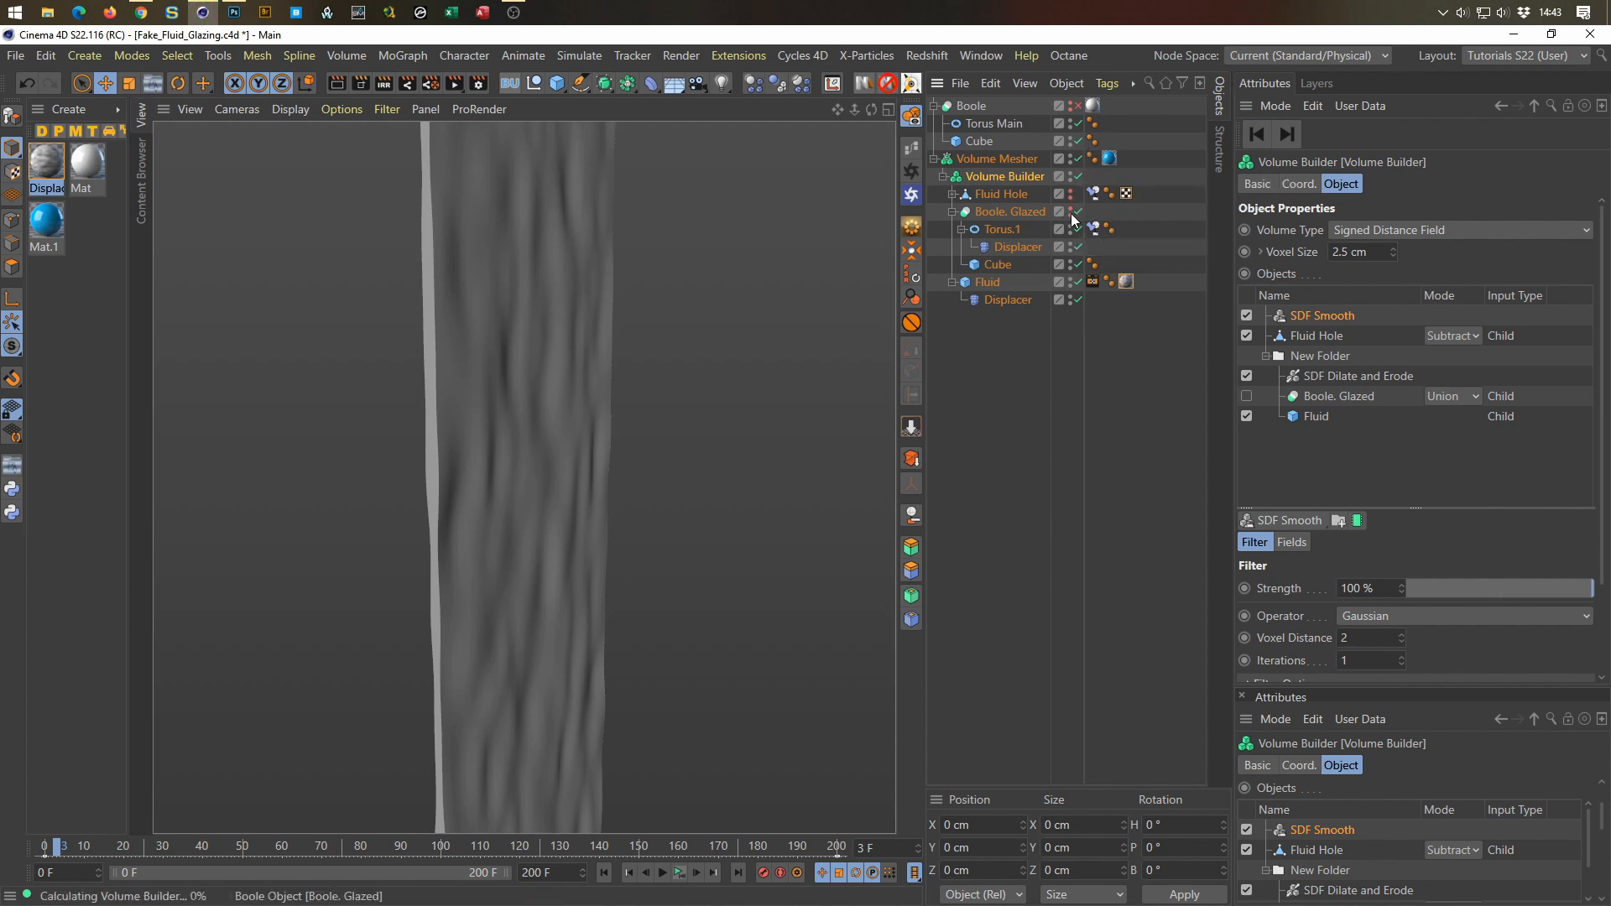
pyautogui.click(1080, 107)
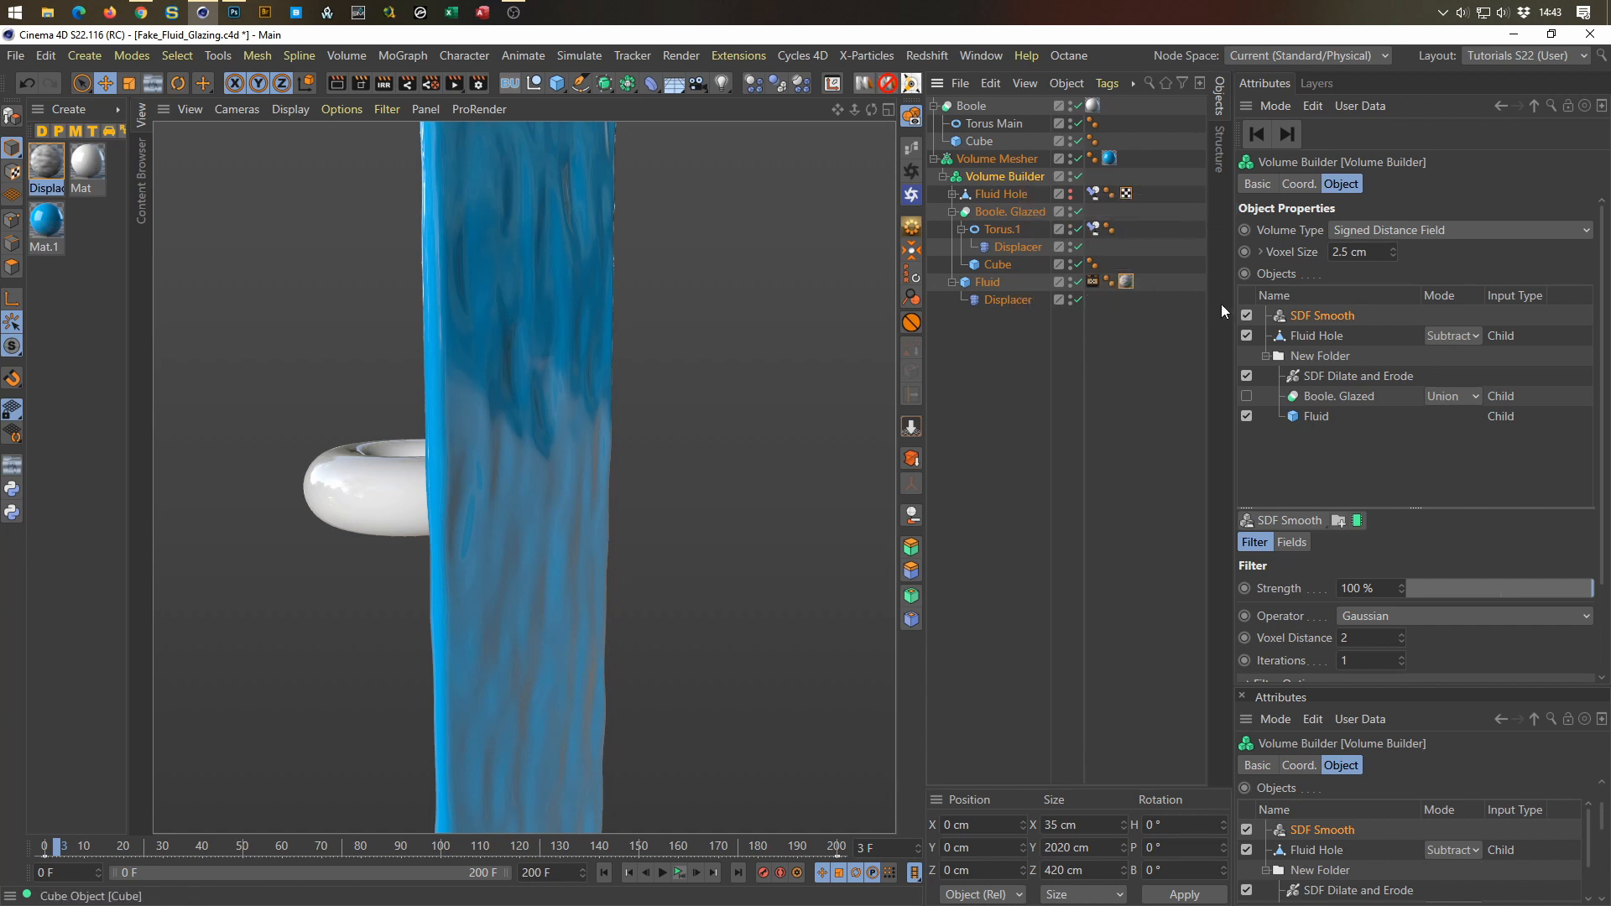
# Step: Add a cache layer on top of the Volume Builder's stack and cache the animation from frame 0 to 200
pyautogui.click(1357, 522)
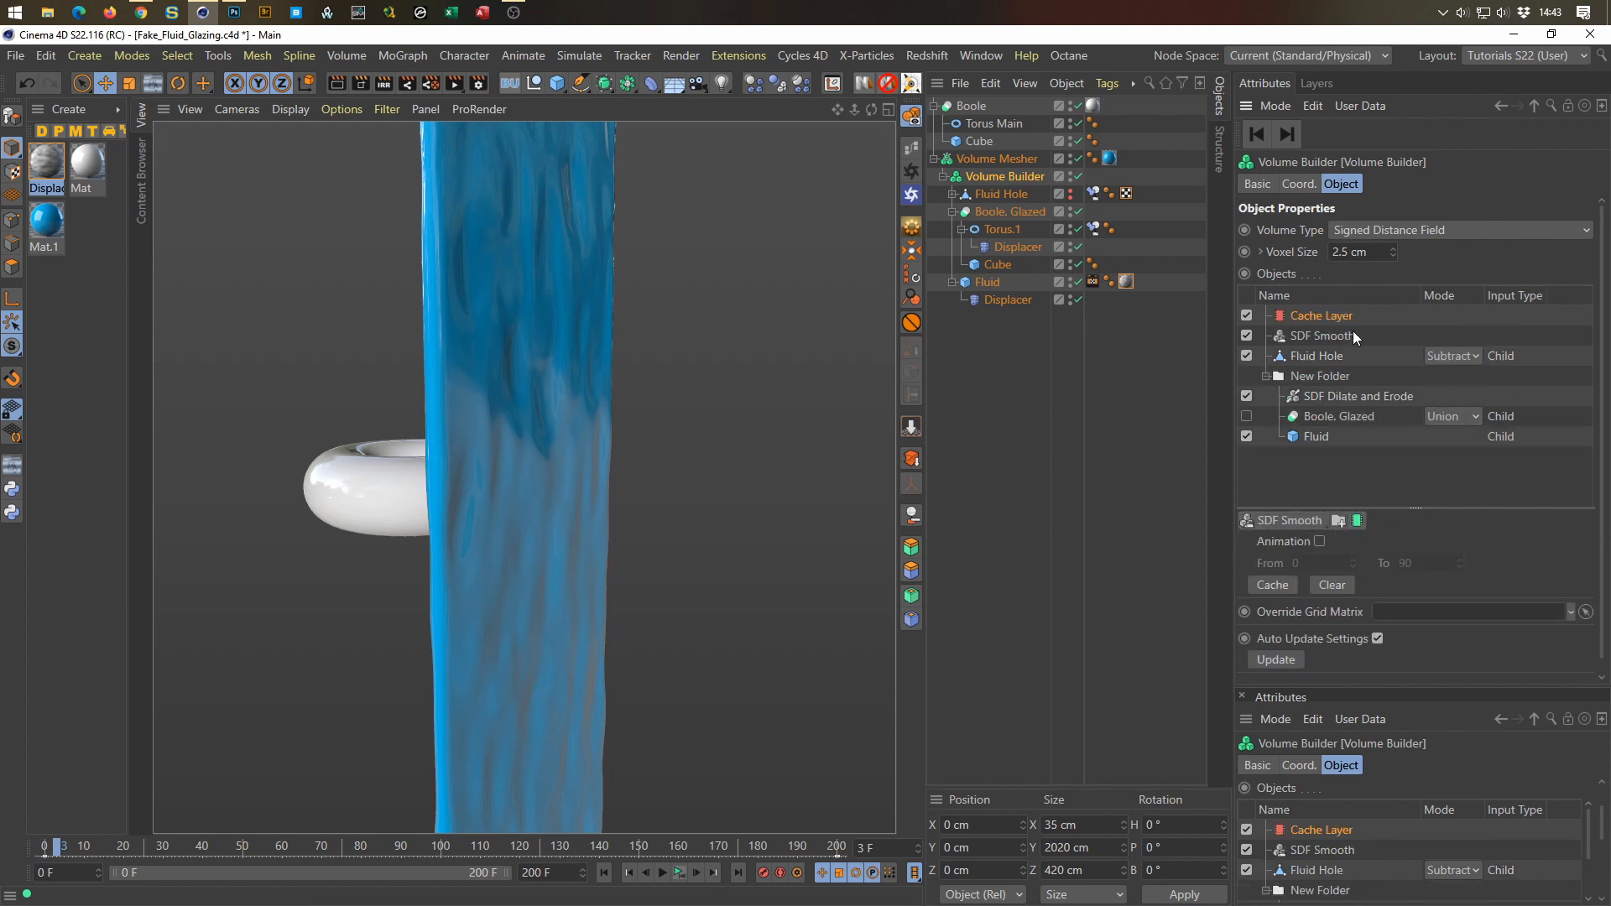
pyautogui.click(1320, 541)
pyautogui.click(1403, 563)
pyautogui.click(1284, 585)
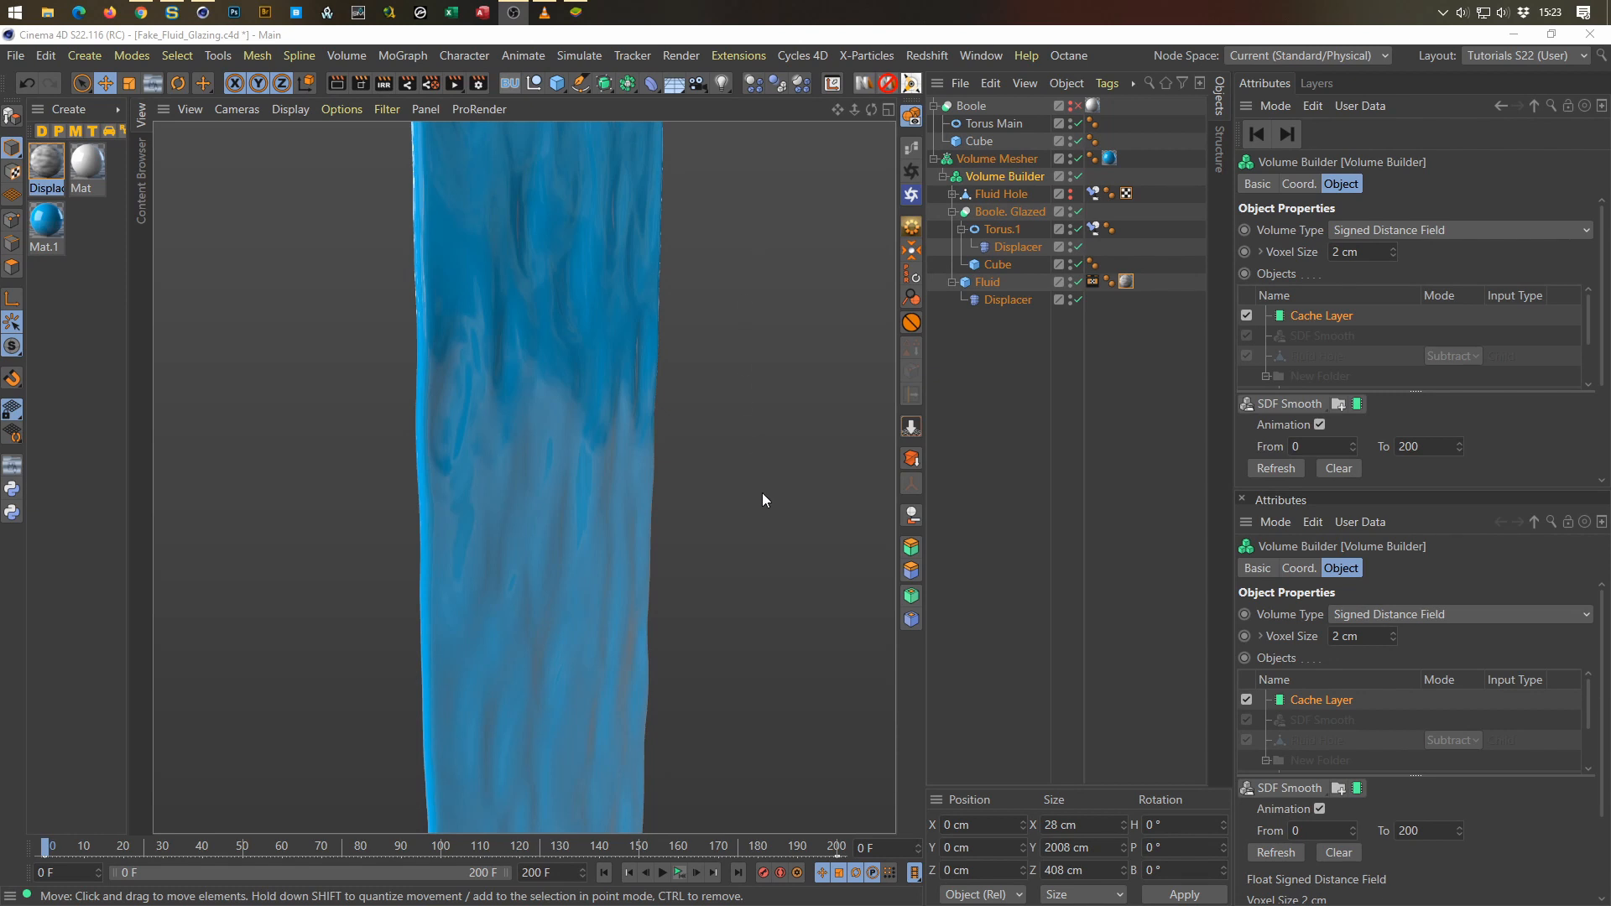
# Step: Examine the Volume Mesher's polygon density up close in shading with lines, and return to plain Gouraud shading
pyautogui.click(682, 873)
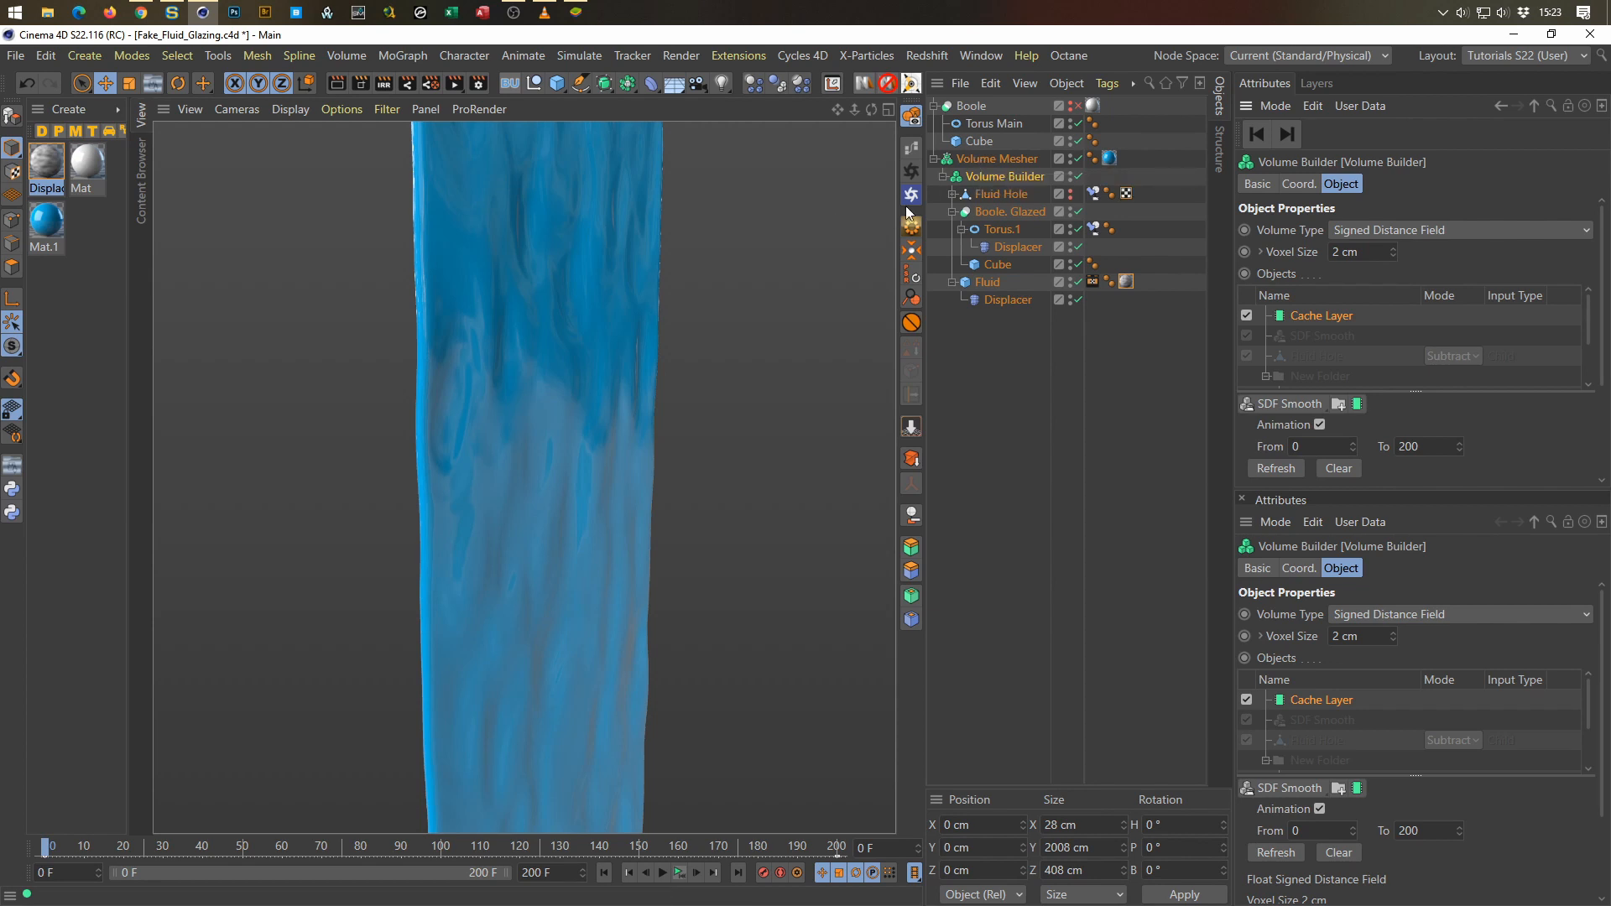
pyautogui.click(989, 159)
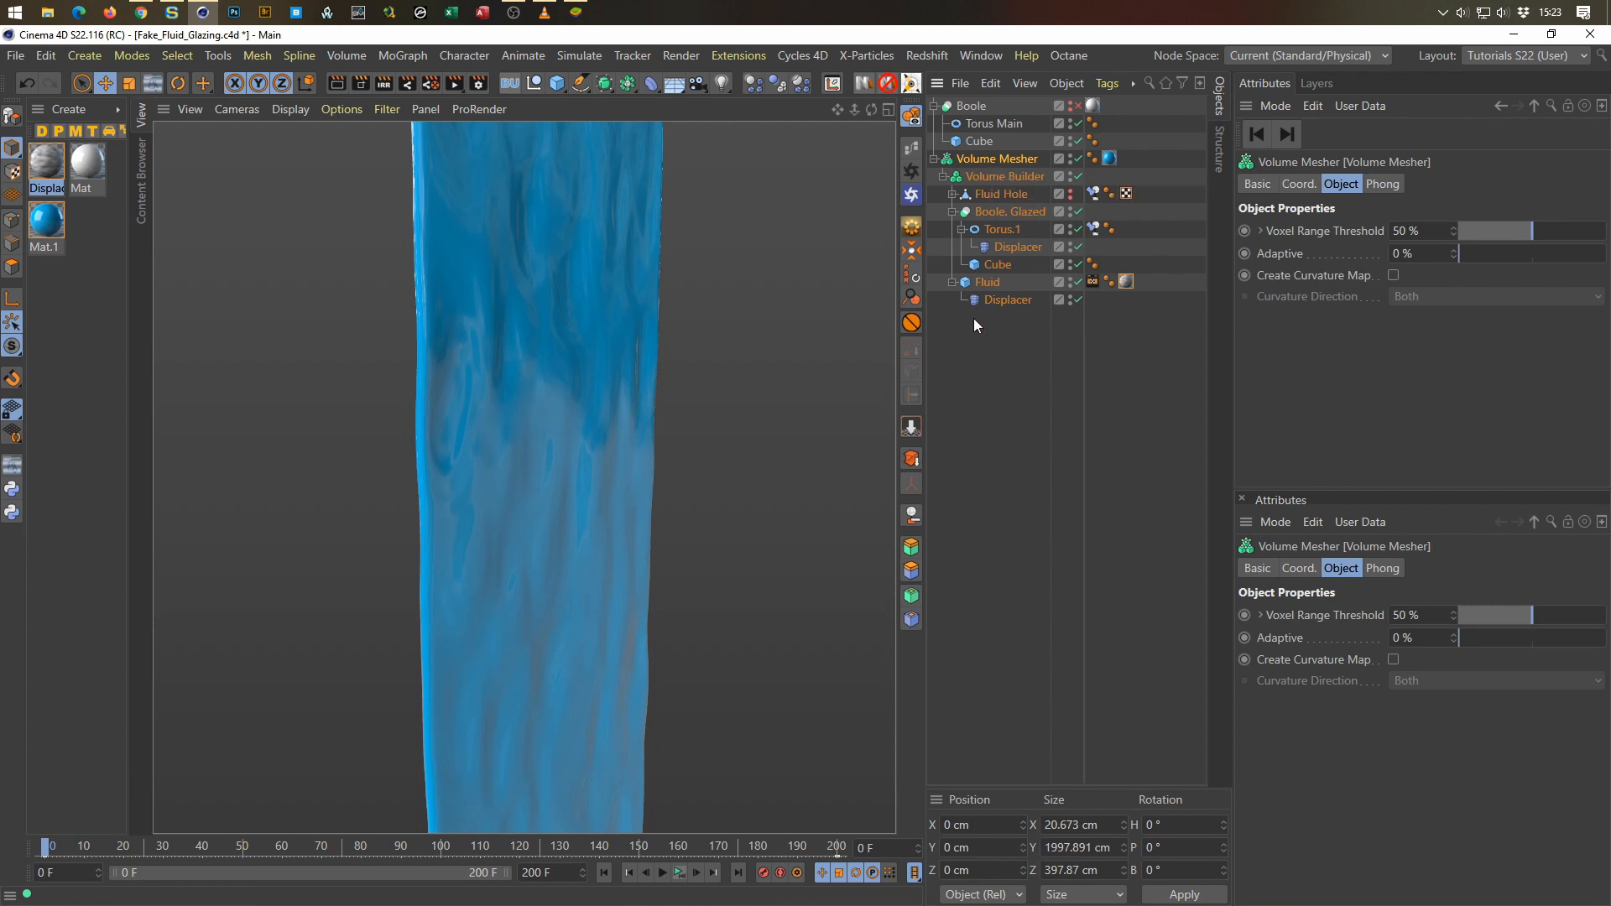
pyautogui.press('n')
pyautogui.press('b')
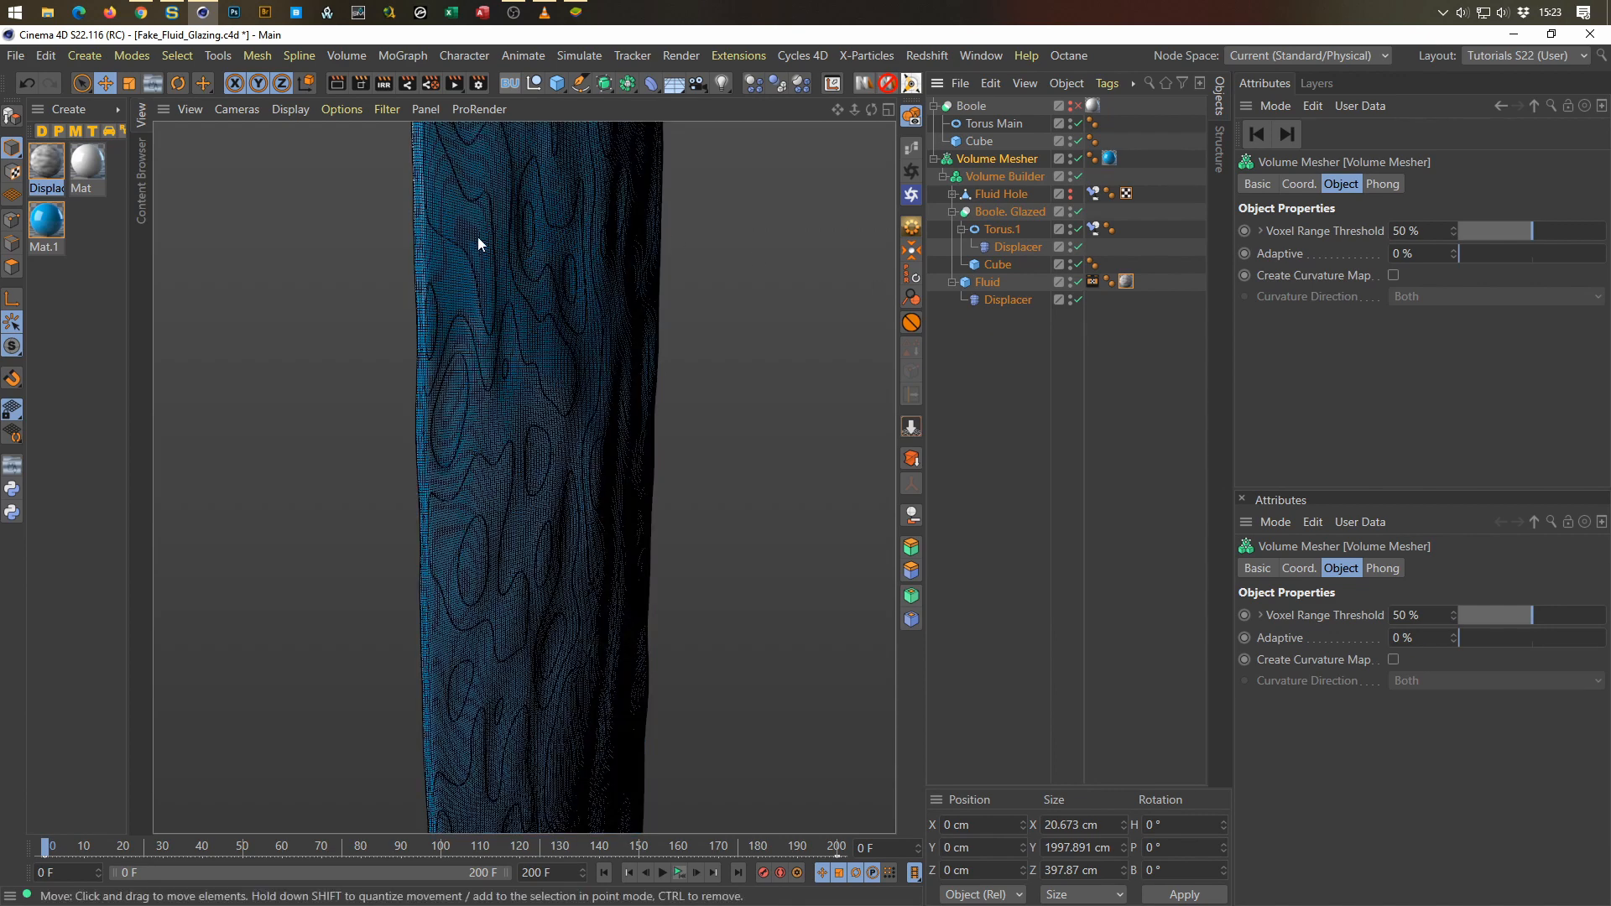
pyautogui.scroll(6, 476, 236)
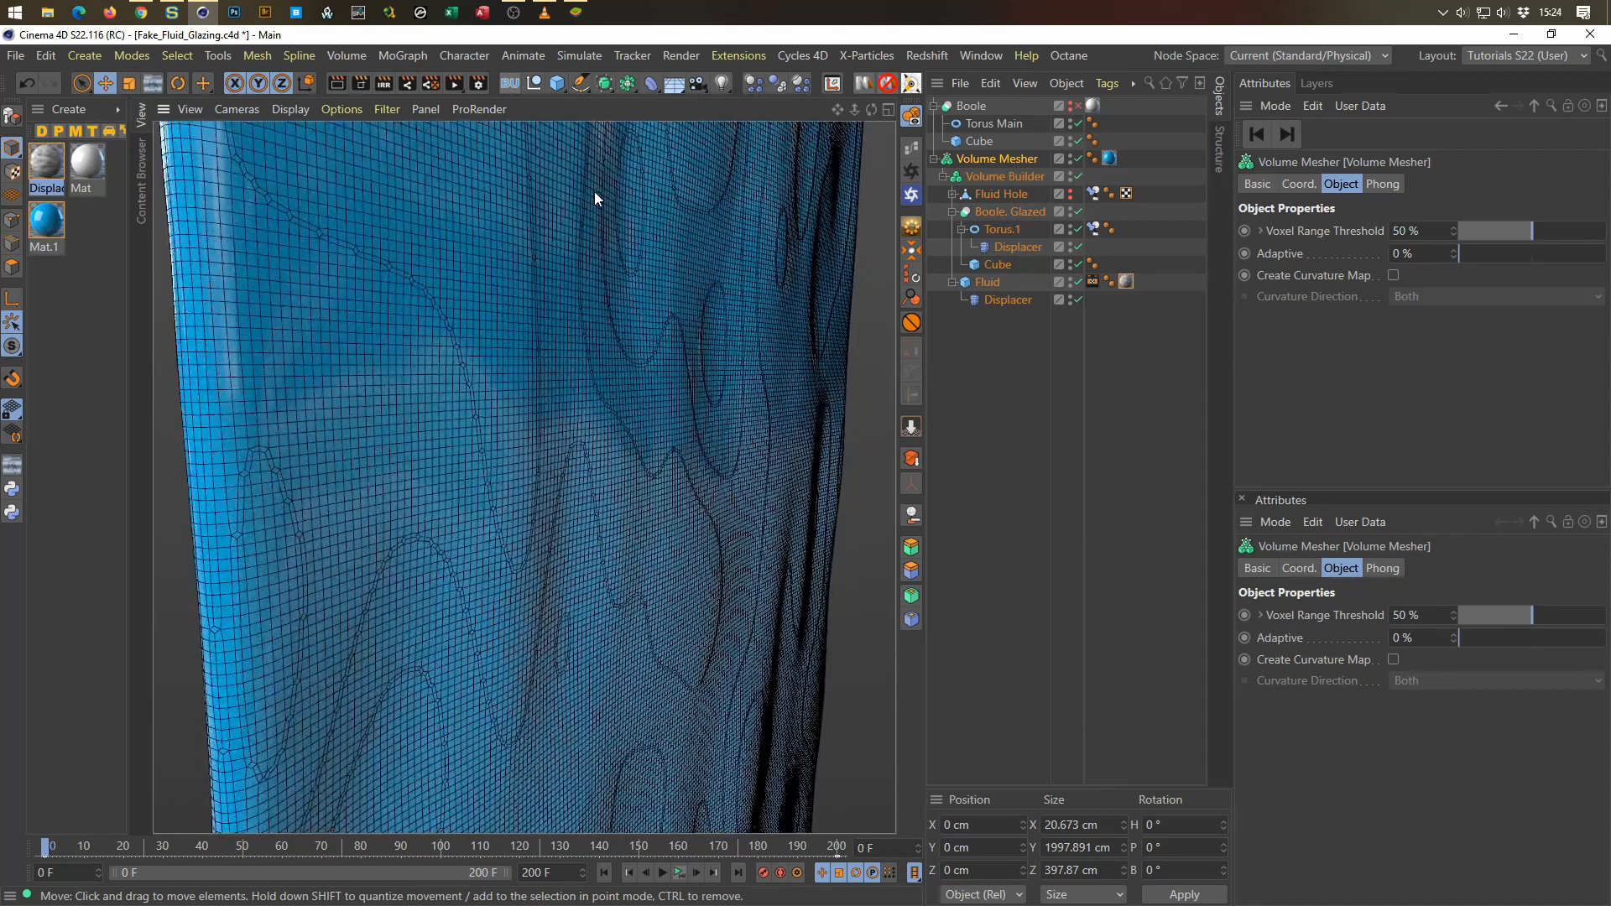
pyautogui.scroll(-6, 594, 199)
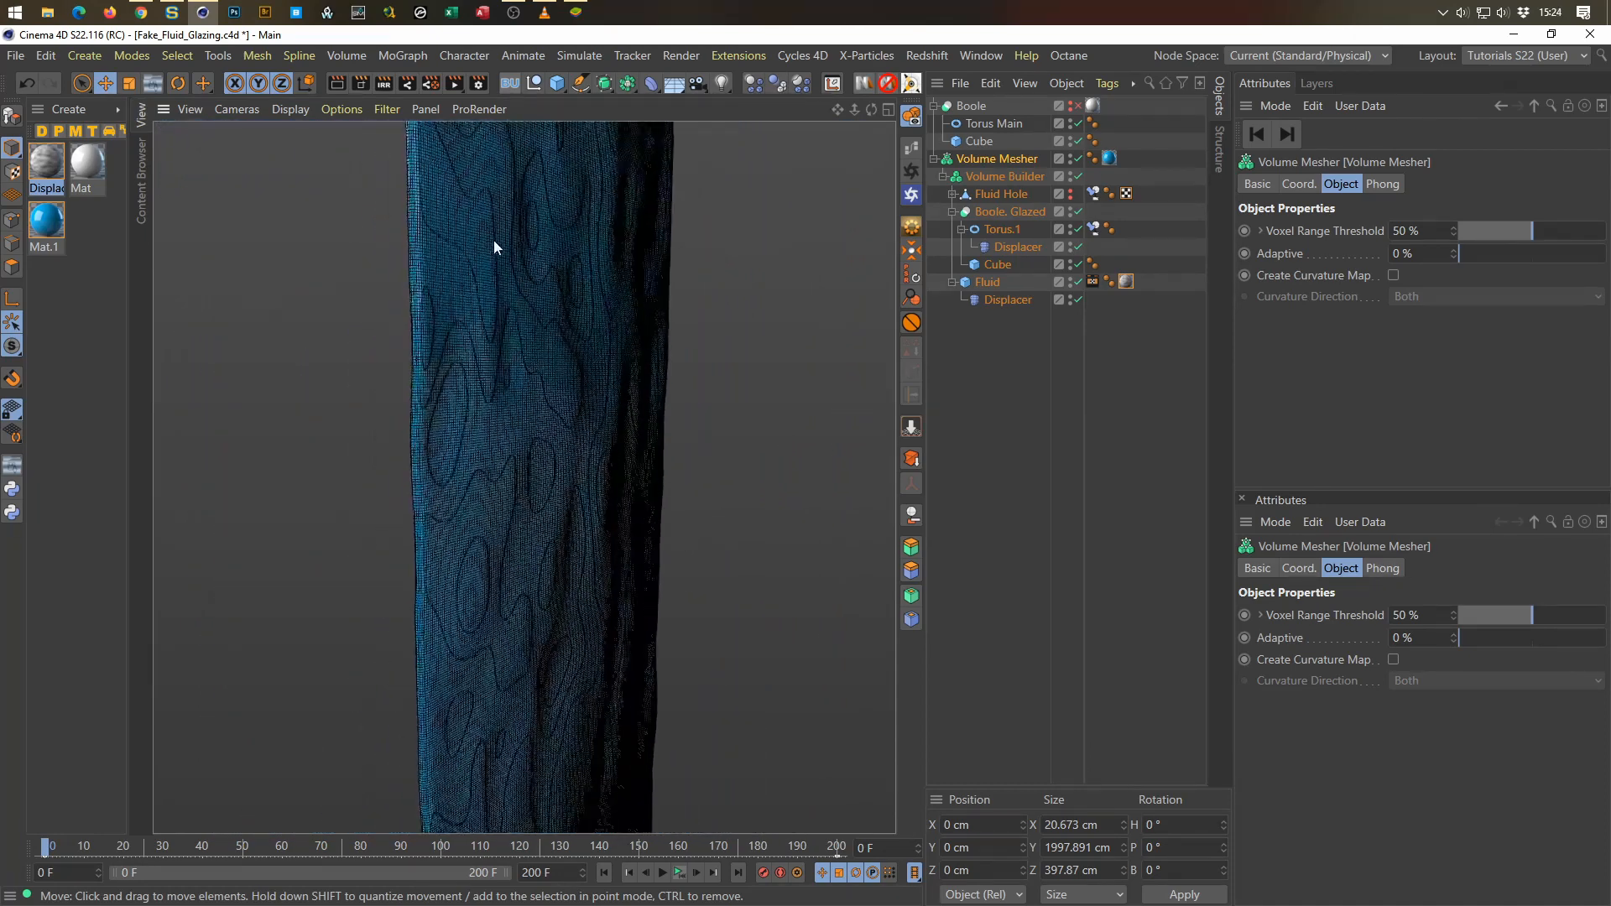
pyautogui.press('n')
pyautogui.press('a')
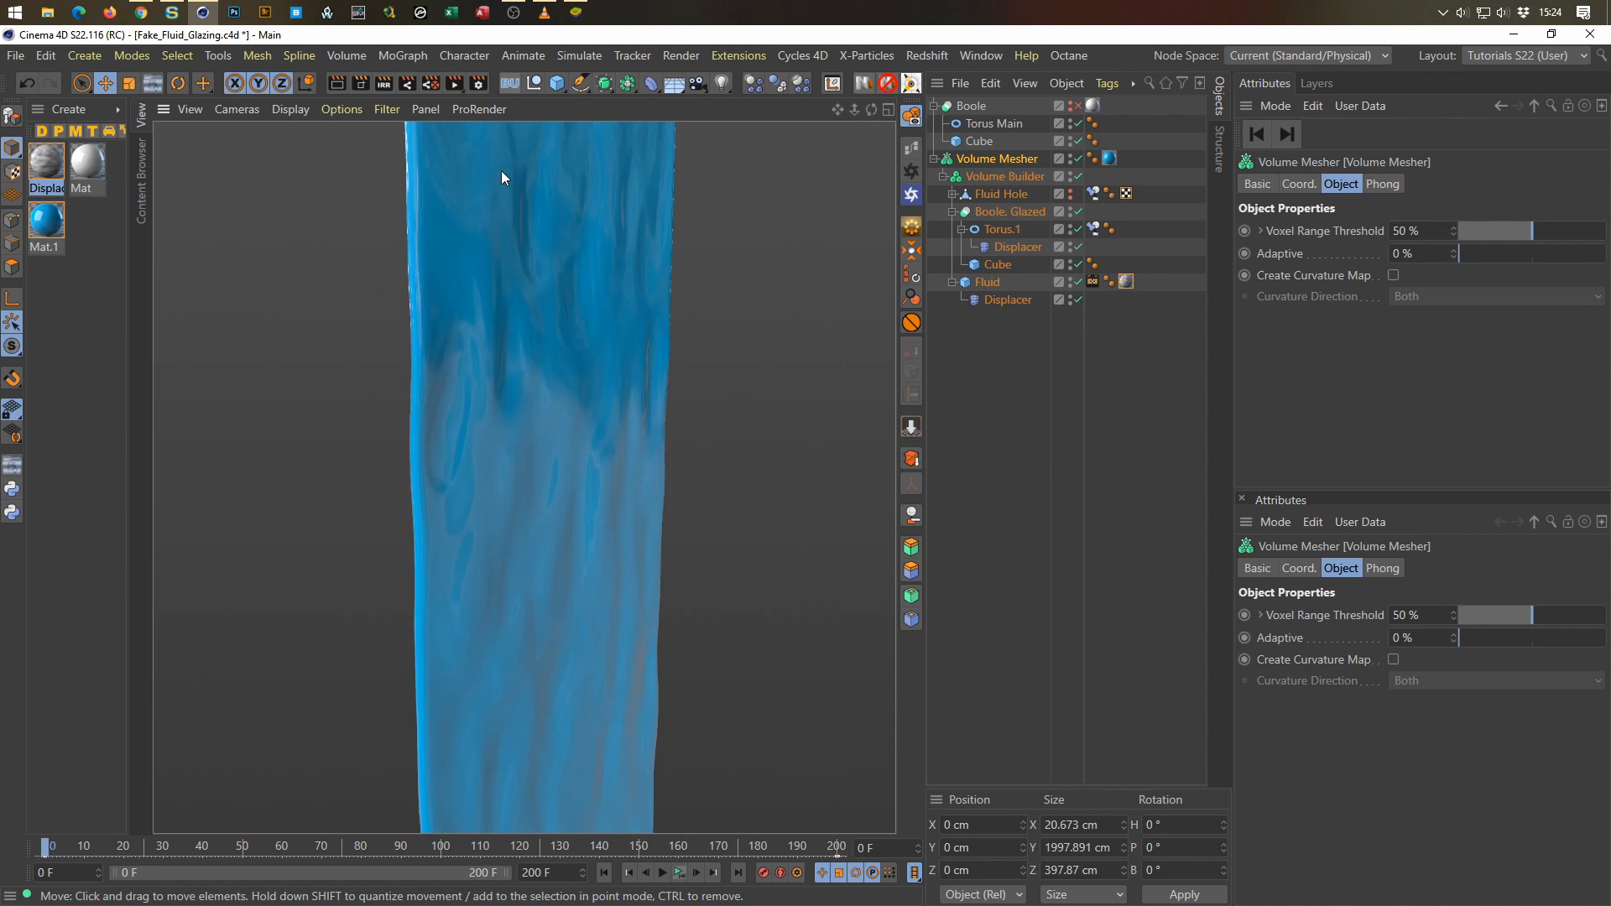
# Step: Re-enable the Boole that holds Torus Main while the cached Volume Builder is selected
pyautogui.keyDown('alt'); pyautogui.moveTo(412, 295); pyautogui.dragTo(525, 349); pyautogui.keyUp('alt')
pyautogui.click(1009, 172)
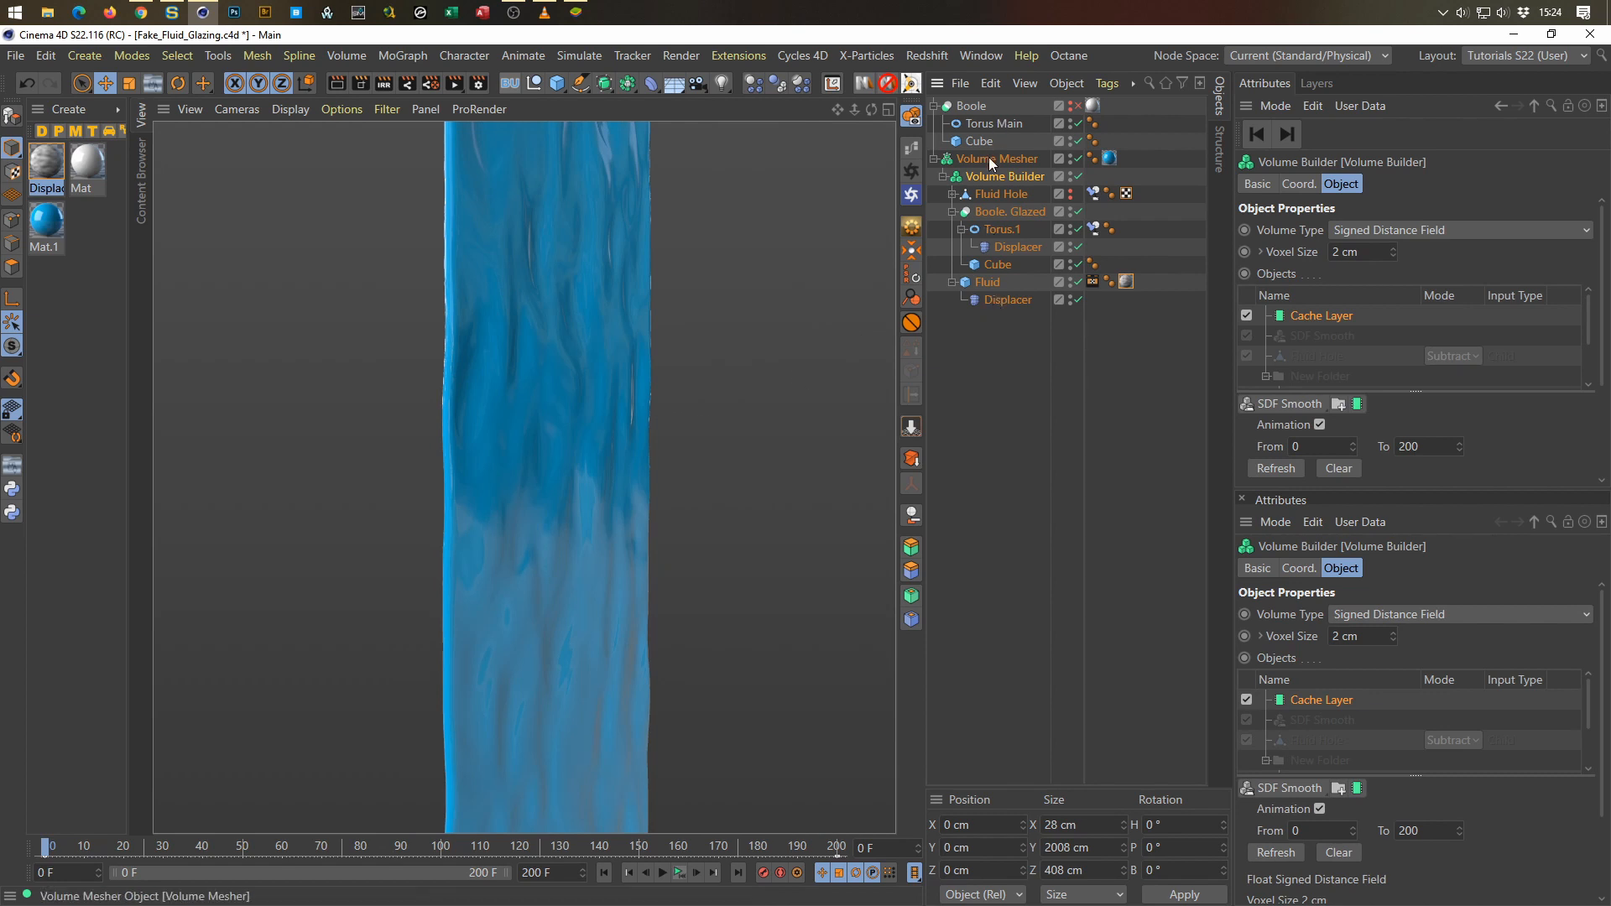
pyautogui.click(1076, 107)
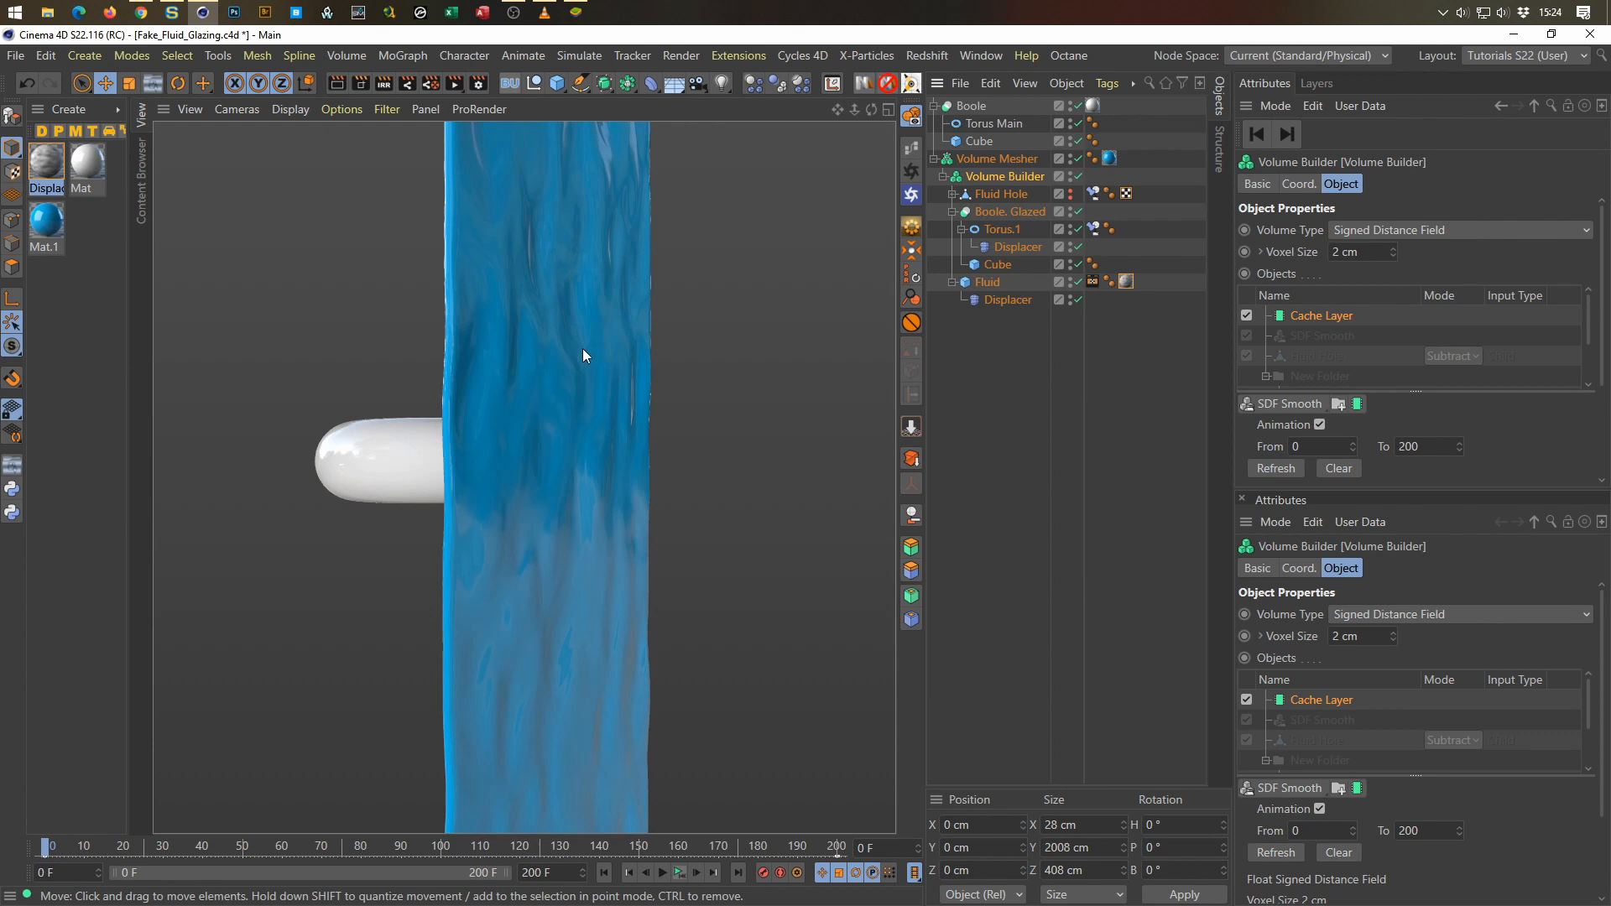
# Step: Render the animation to the Picture Viewer from a raised view of the torus, with the viewer window beside the viewport
pyautogui.keyDown('alt'); pyautogui.moveTo(490, 356); pyautogui.dragTo(488, 479); pyautogui.keyUp('alt')
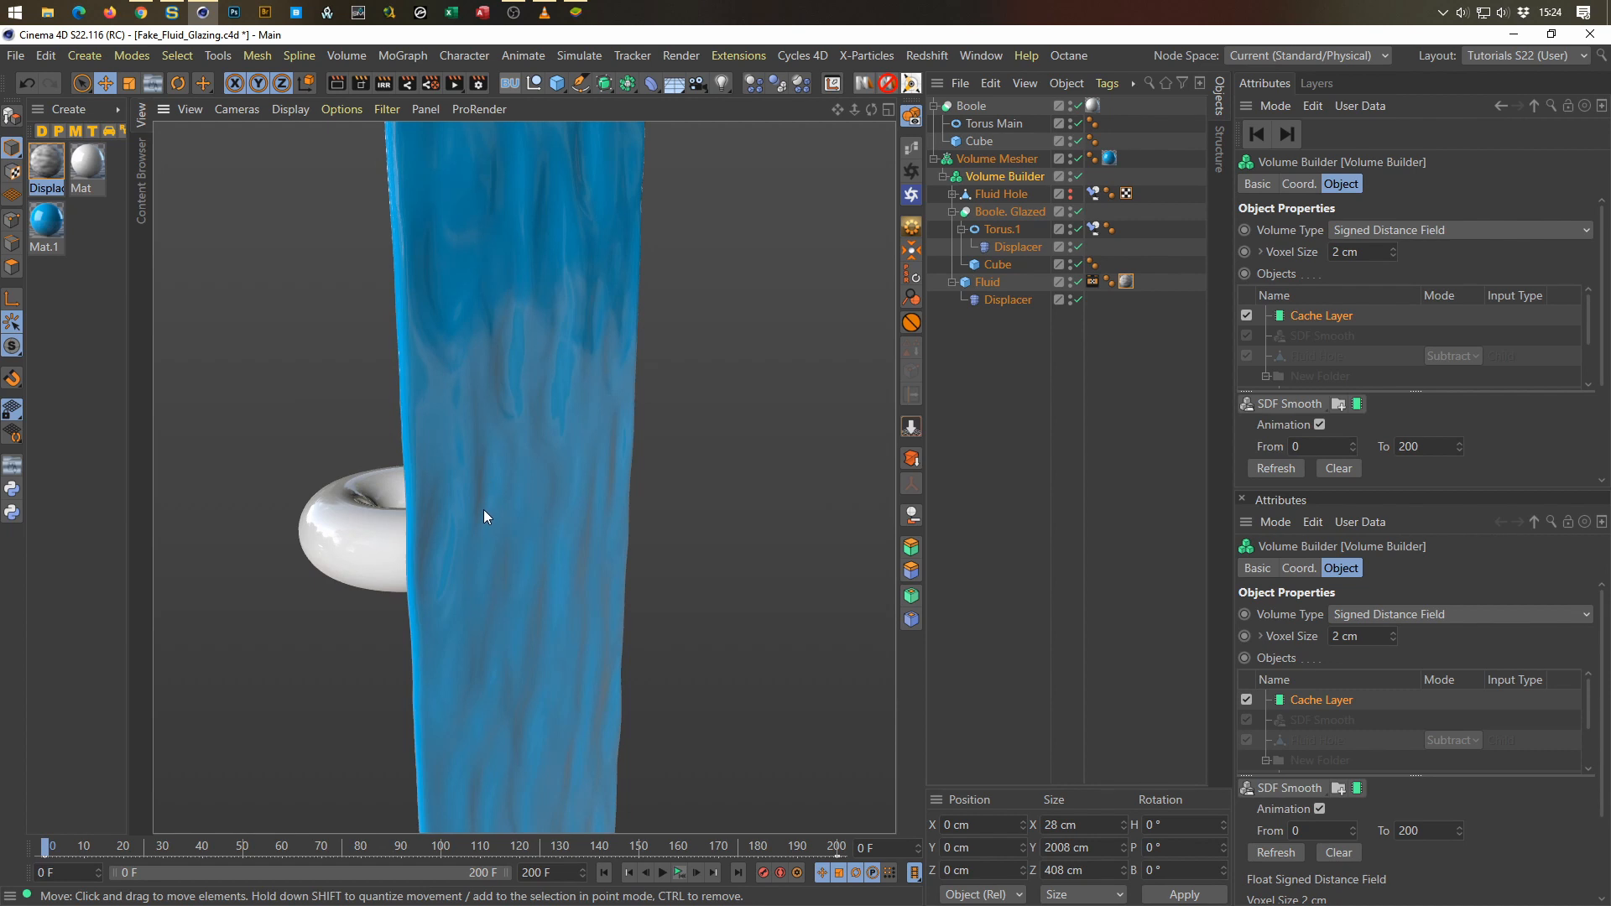
pyautogui.hotkey('shift', 'r')
pyautogui.click(841, 537)
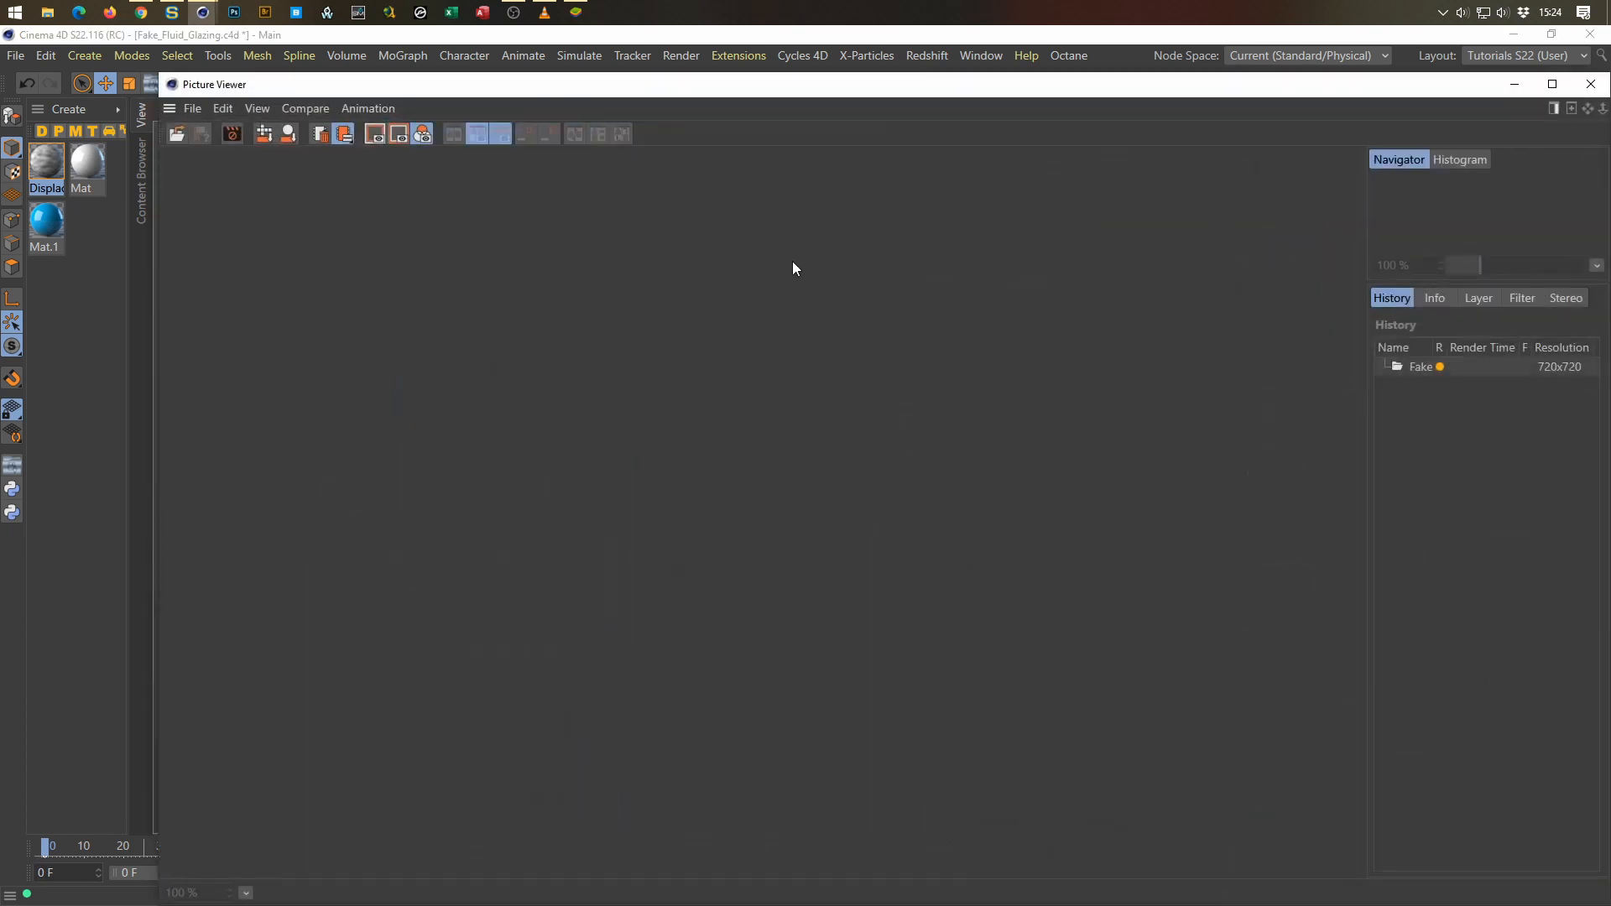
pyautogui.moveTo(159, 74); pyautogui.dragTo(710, 112)
pyautogui.moveTo(994, 135); pyautogui.dragTo(987, 83)
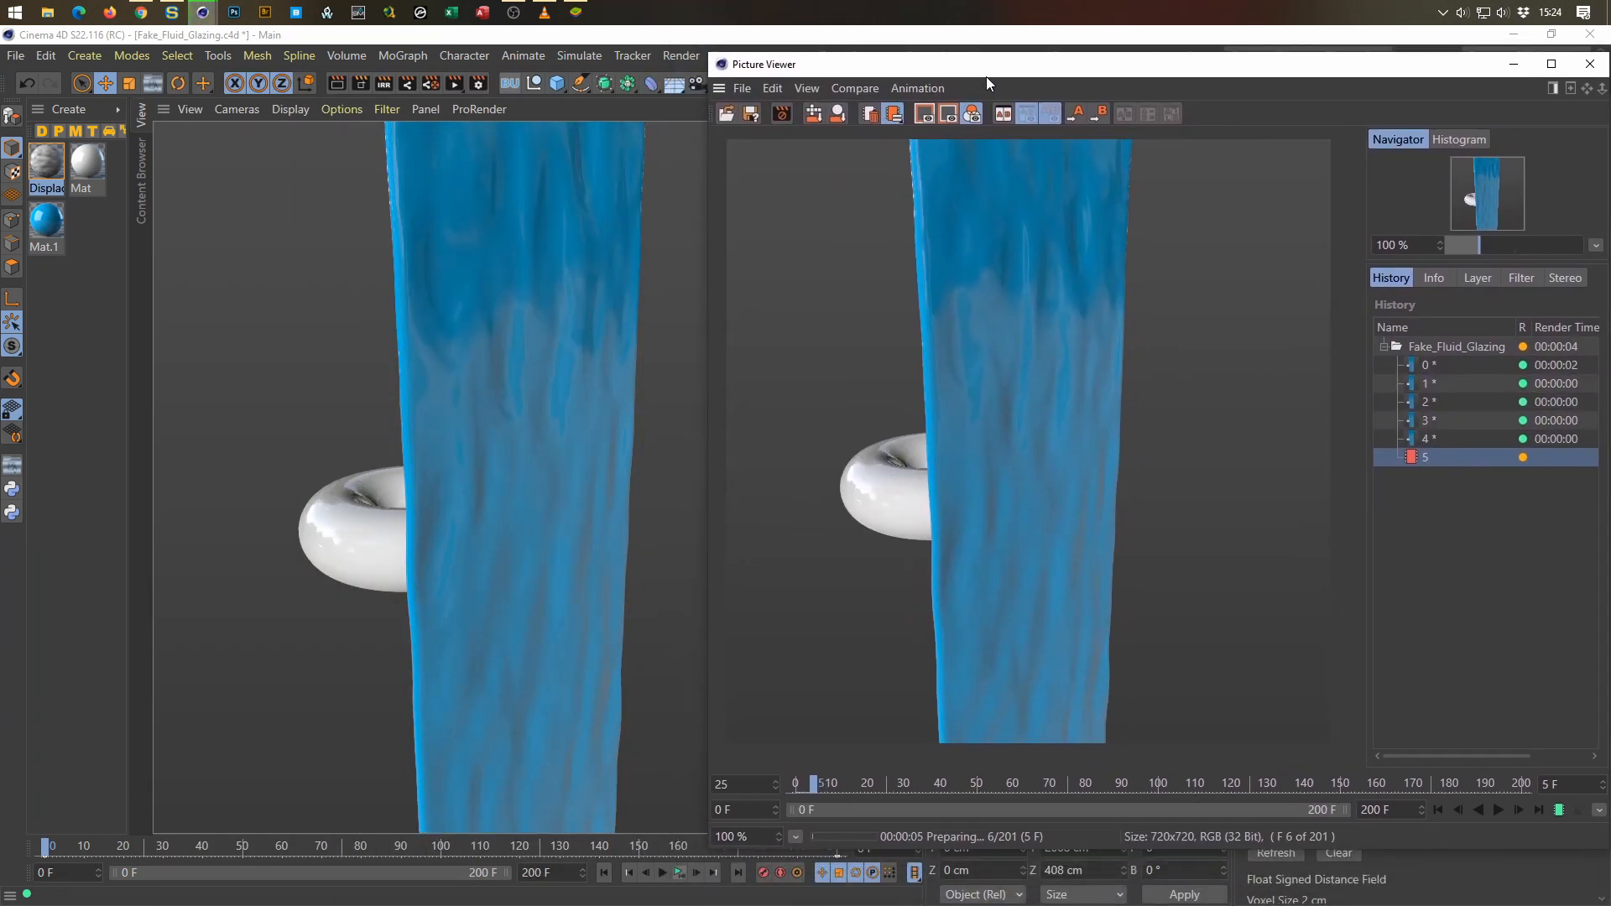
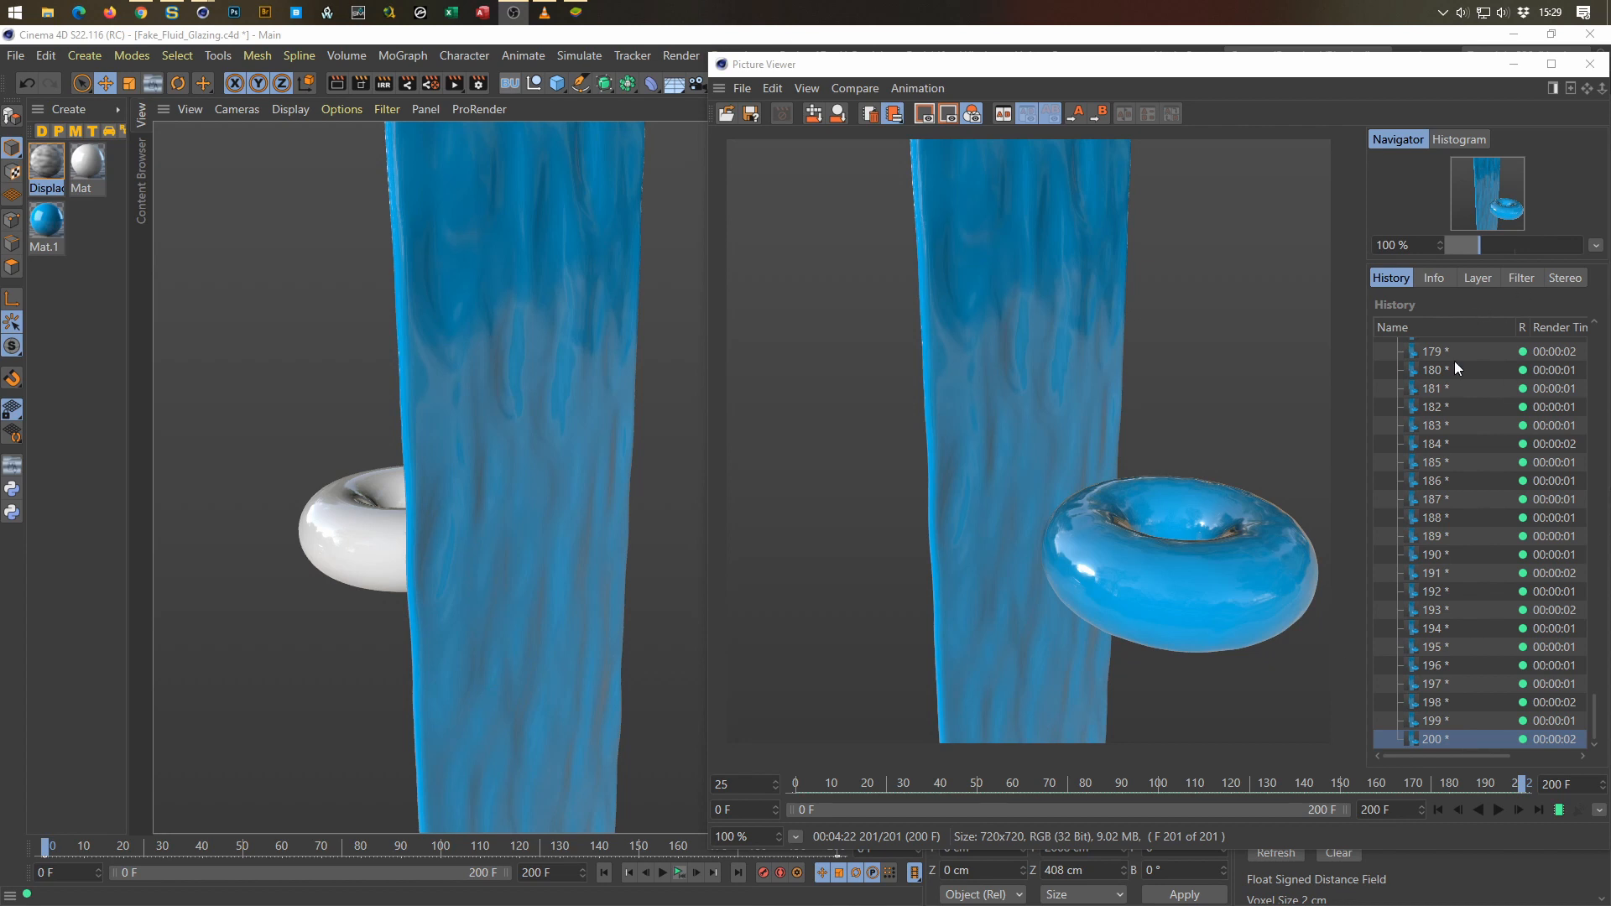
# Step: Play back the finished render in the Picture Viewer, stop it and close the viewer
pyautogui.click(1497, 809)
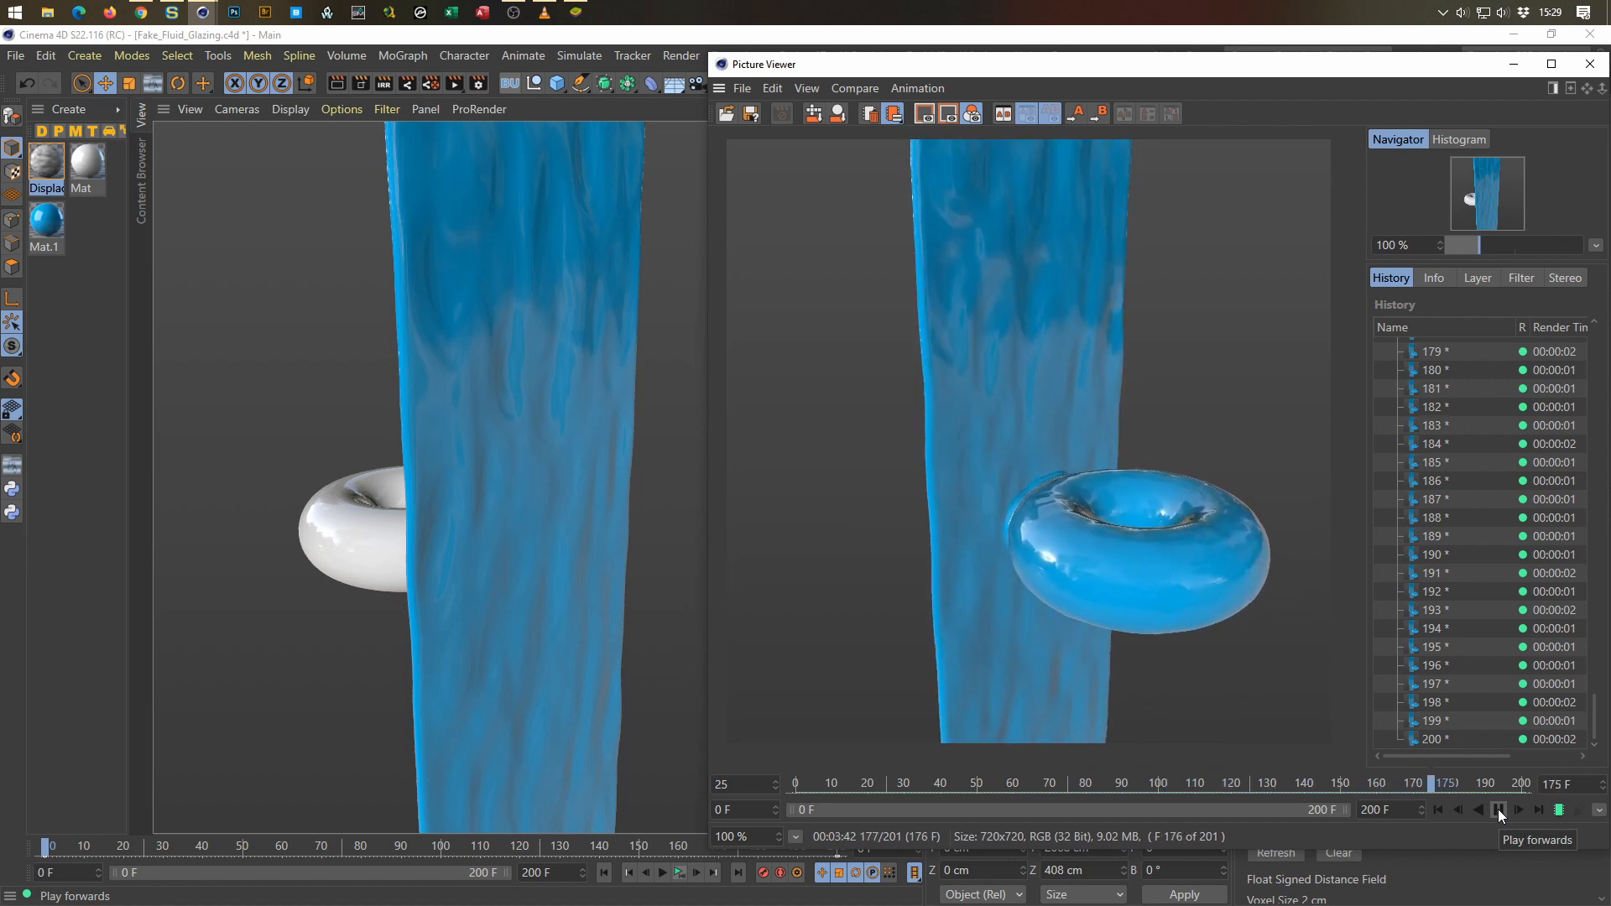
pyautogui.click(1497, 809)
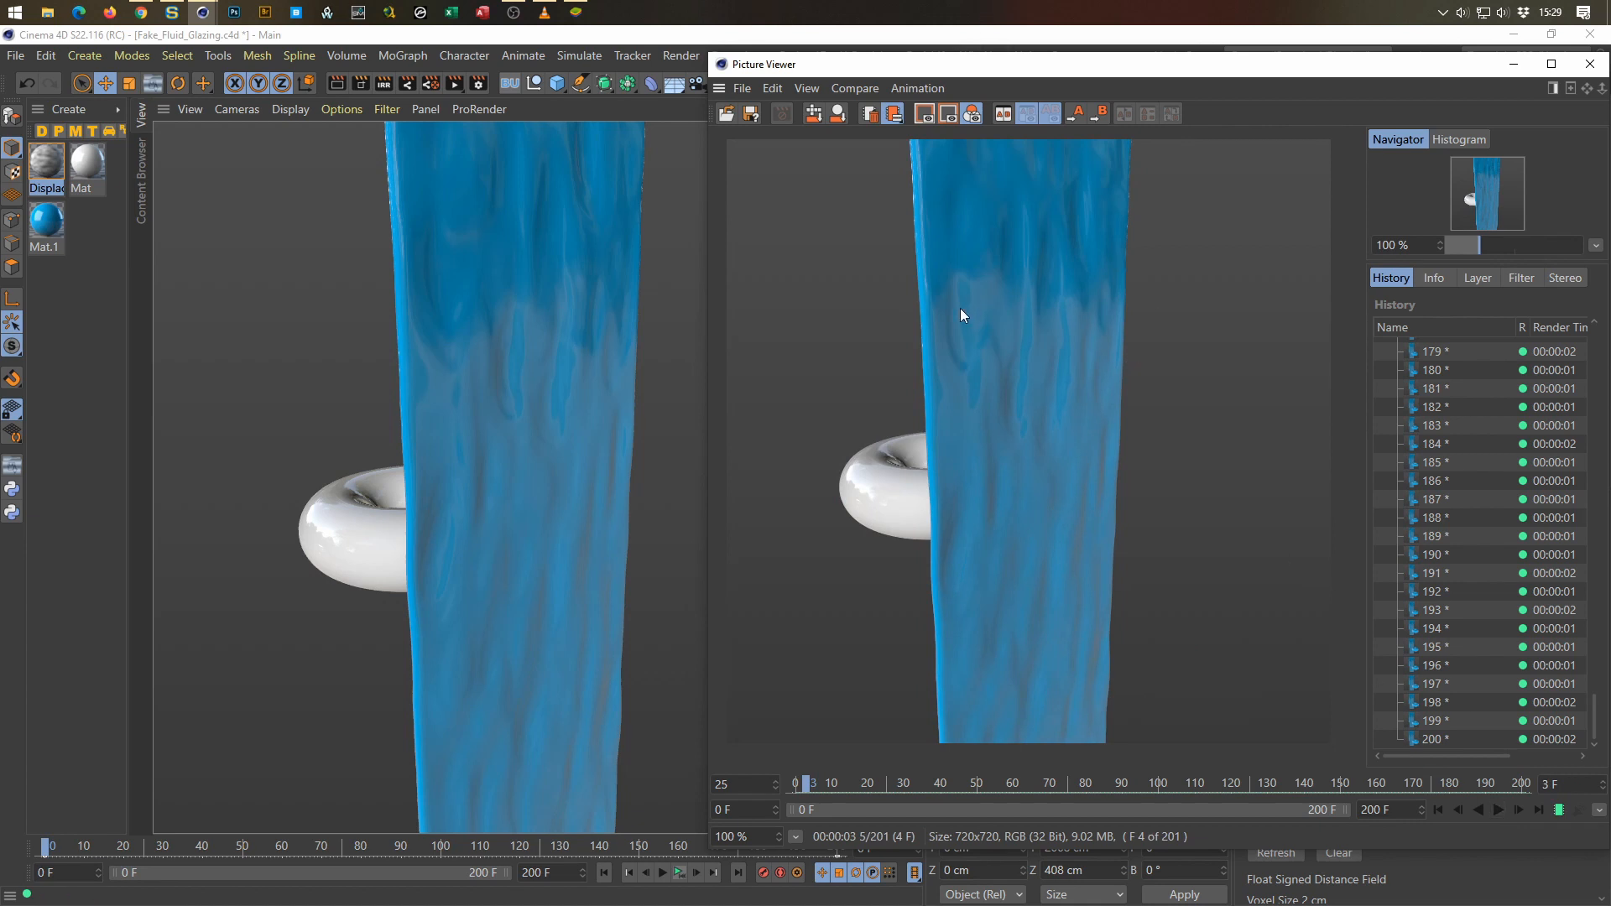
pyautogui.click(1591, 67)
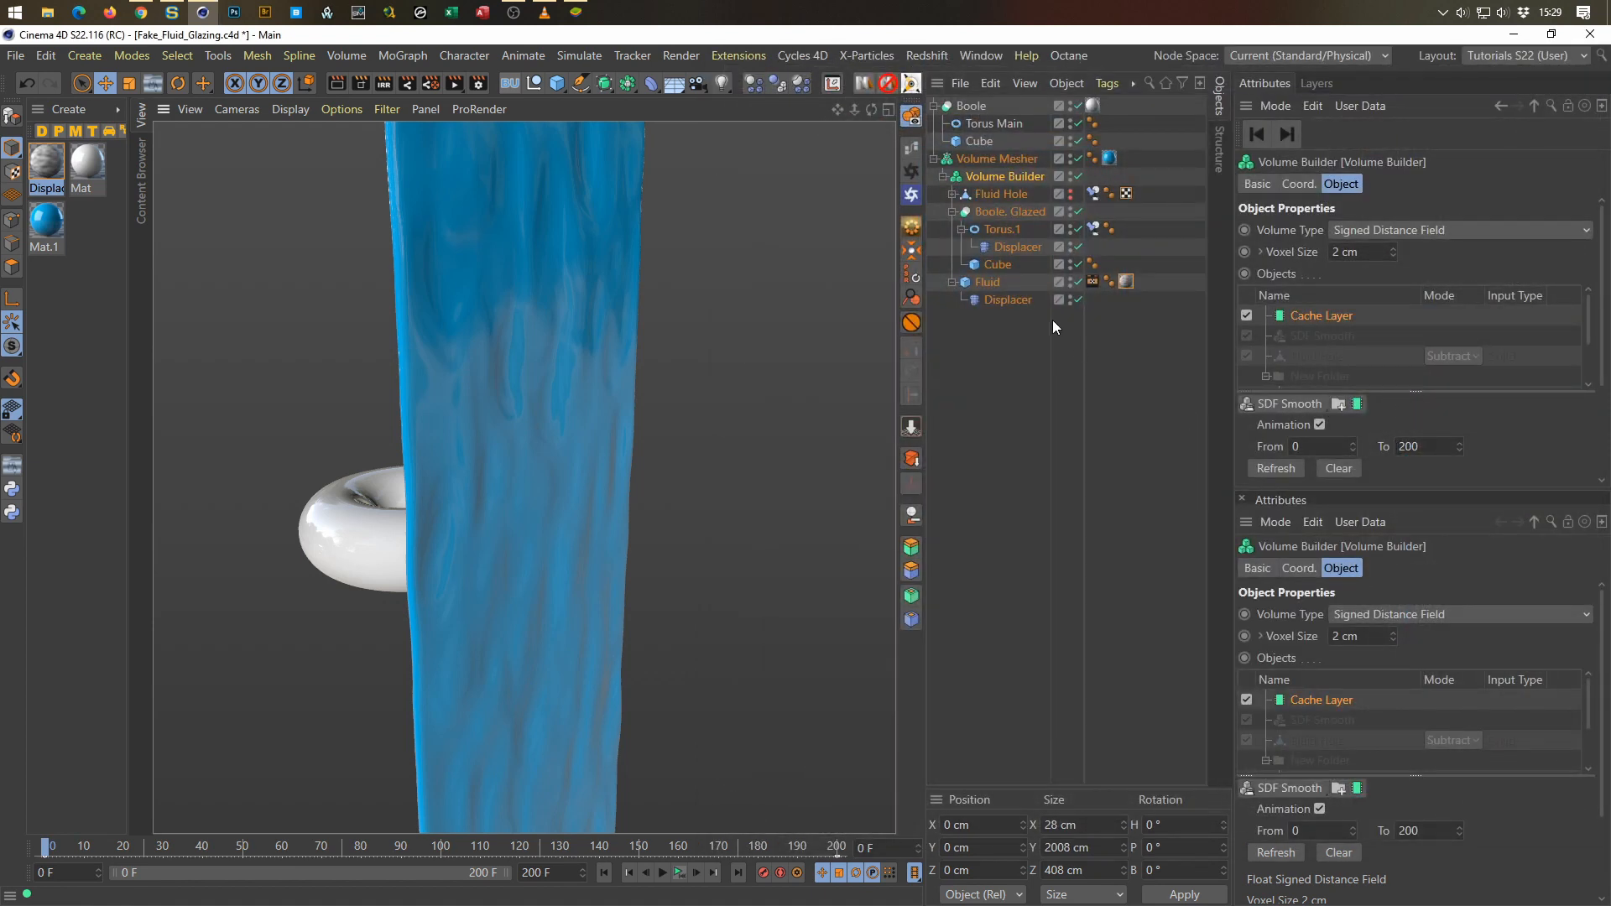
# Step: Review the Displacement material tag on the Fluid cube and replay the rendered animation in the Picture Viewer
pyautogui.click(1125, 281)
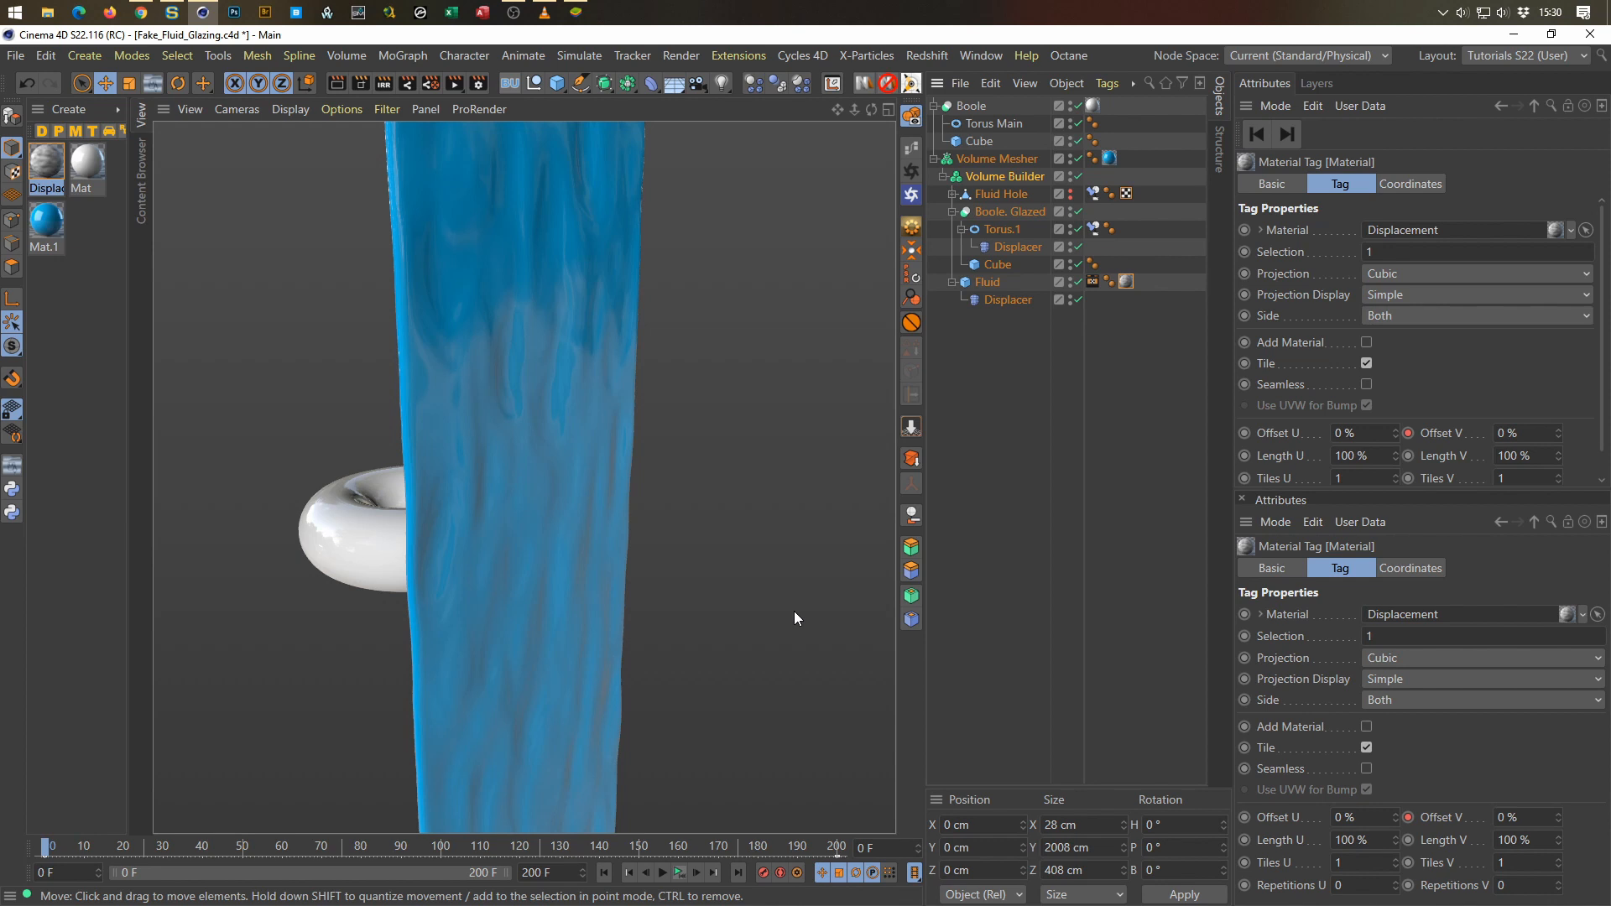
pyautogui.hotkey('shift', 'r')
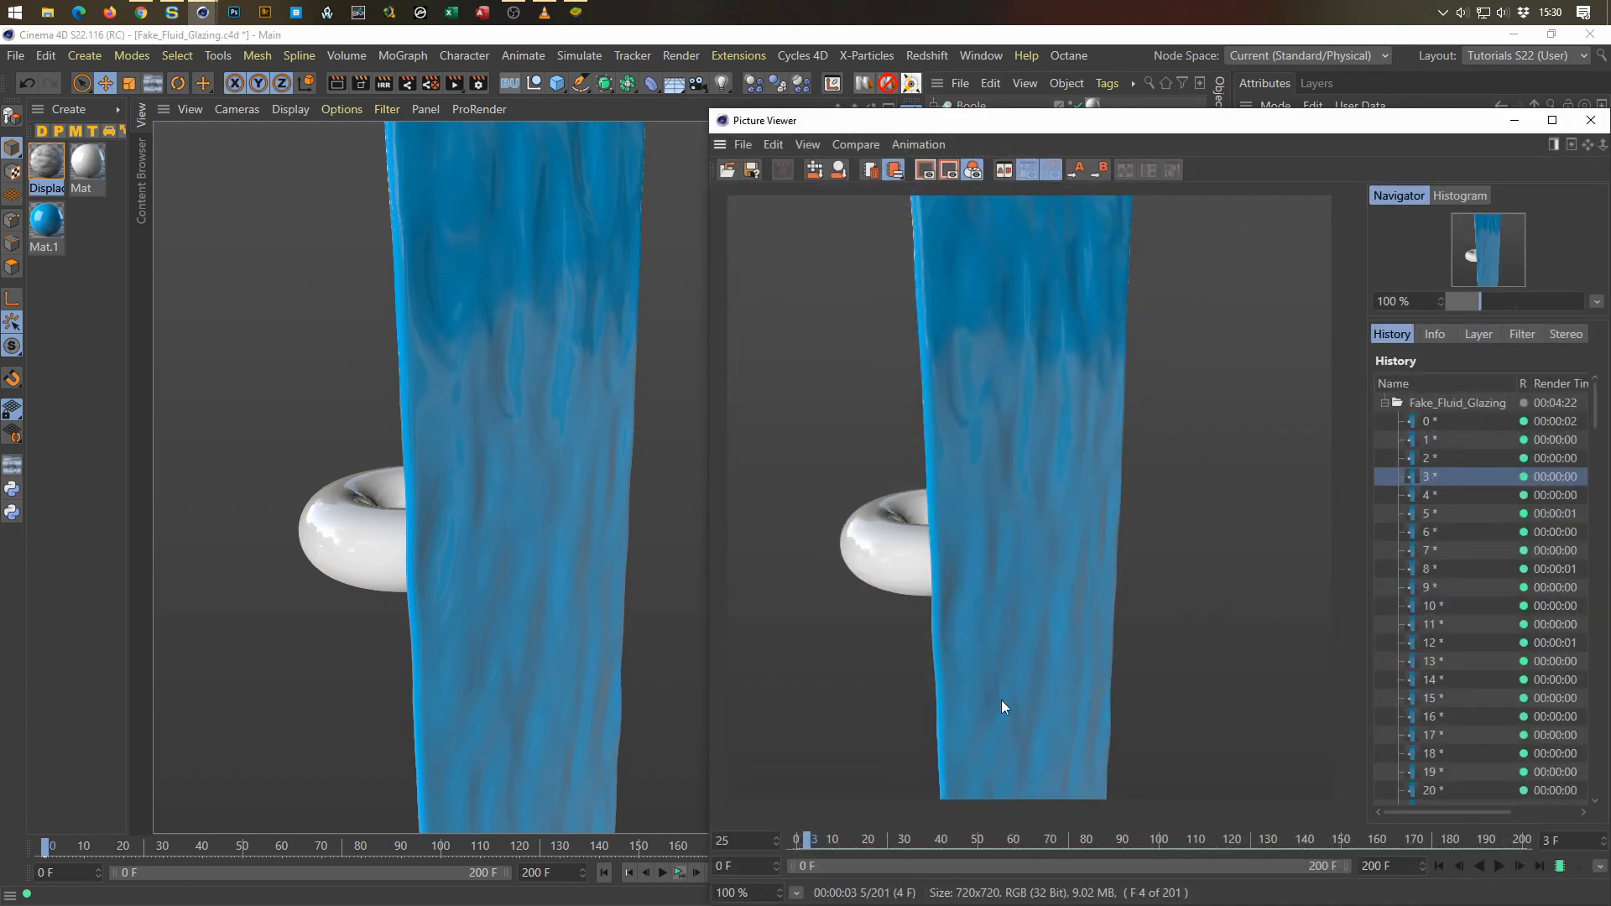
pyautogui.click(1498, 864)
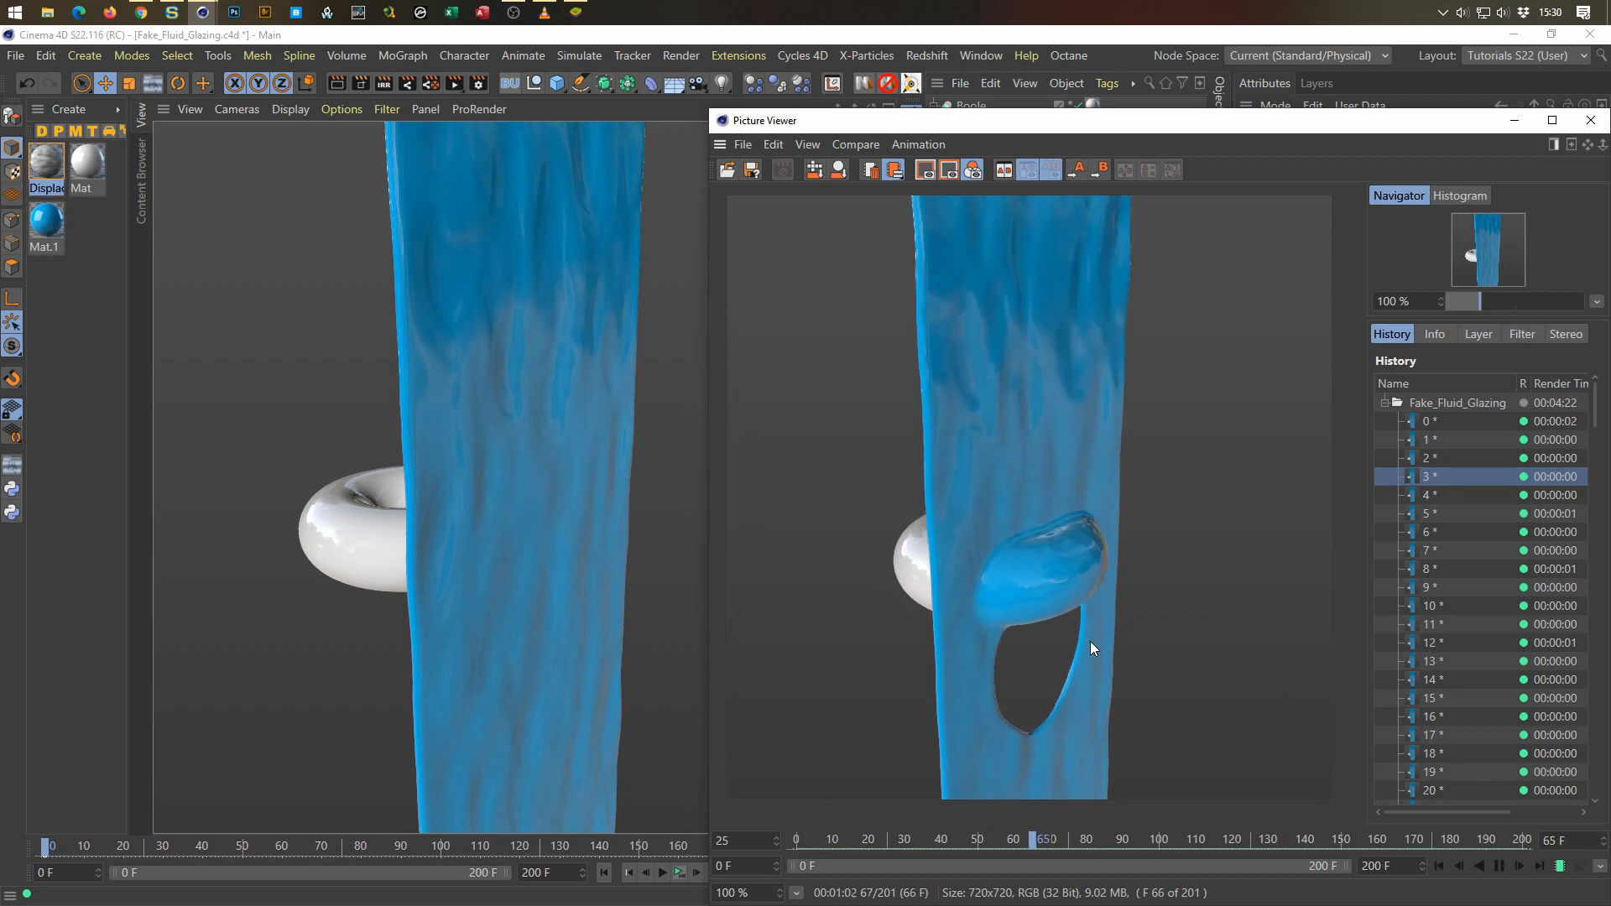
pyautogui.click(1593, 122)
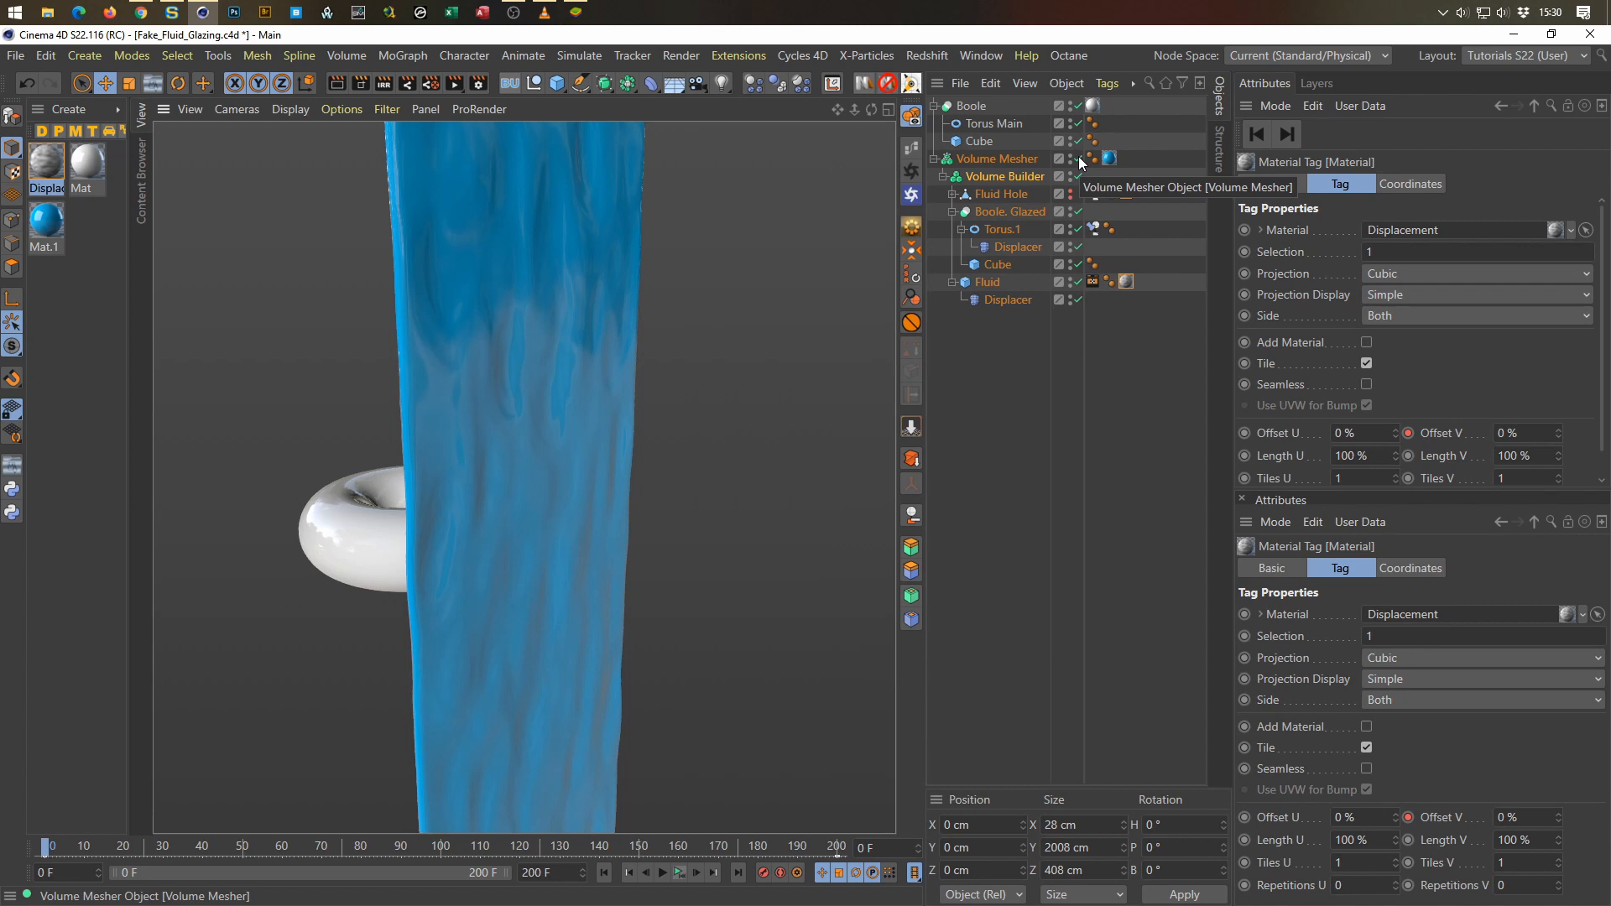
# Step: Disable the Volume Mesher and Volume Builder to show the plain displaced Fluid cube beside the torus
pyautogui.moveTo(1079, 158); pyautogui.dragTo(1077, 211)
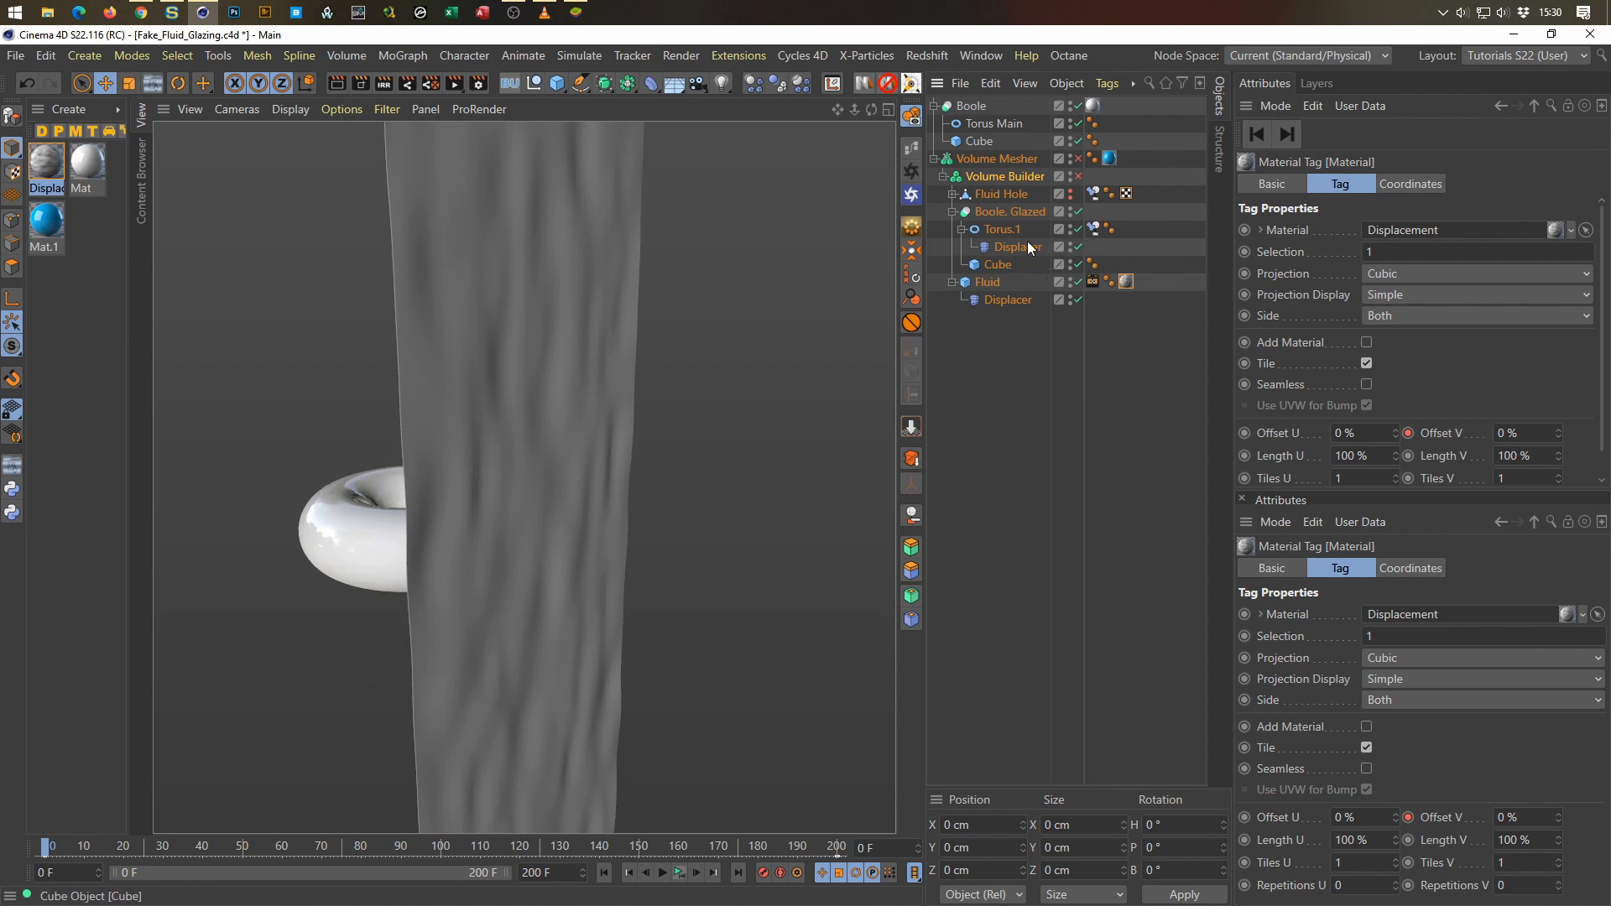
pyautogui.keyDown('alt'); pyautogui.moveTo(495, 505); pyautogui.dragTo(450, 531, button='right'); pyautogui.keyUp('alt')
pyautogui.keyDown('alt'); pyautogui.moveTo(450, 531); pyautogui.dragTo(433, 547); pyautogui.keyUp('alt')
pyautogui.keyDown('alt'); pyautogui.moveTo(433, 547); pyautogui.dragTo(489, 557, button='right'); pyautogui.keyUp('alt')
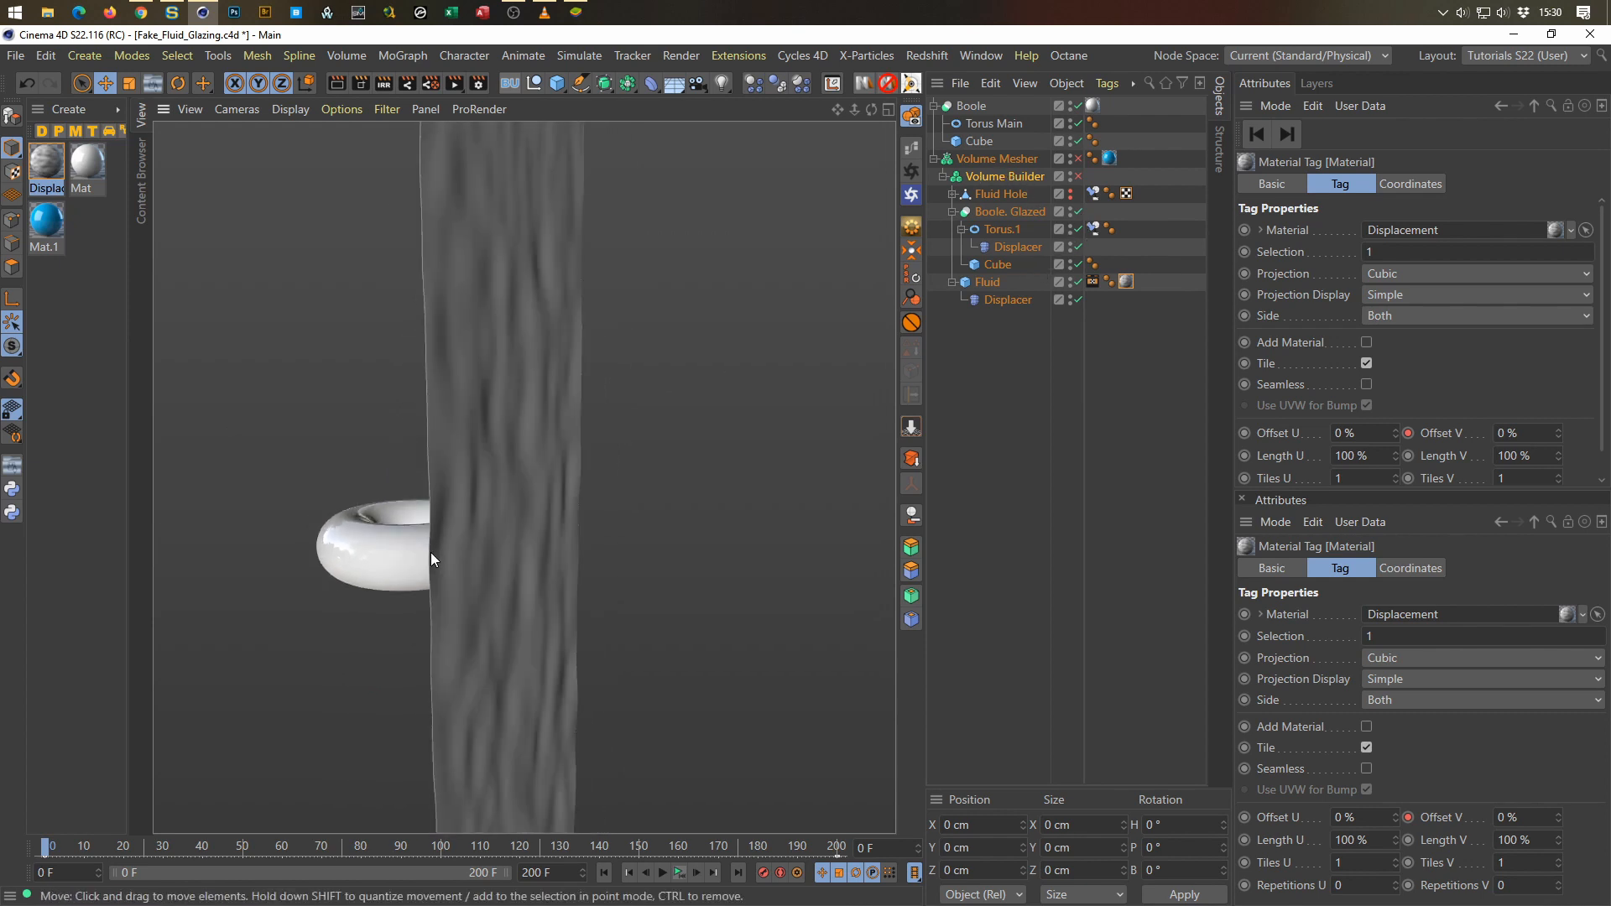
pyautogui.keyDown('alt'); pyautogui.moveTo(489, 557); pyautogui.dragTo(588, 529); pyautogui.keyUp('alt')
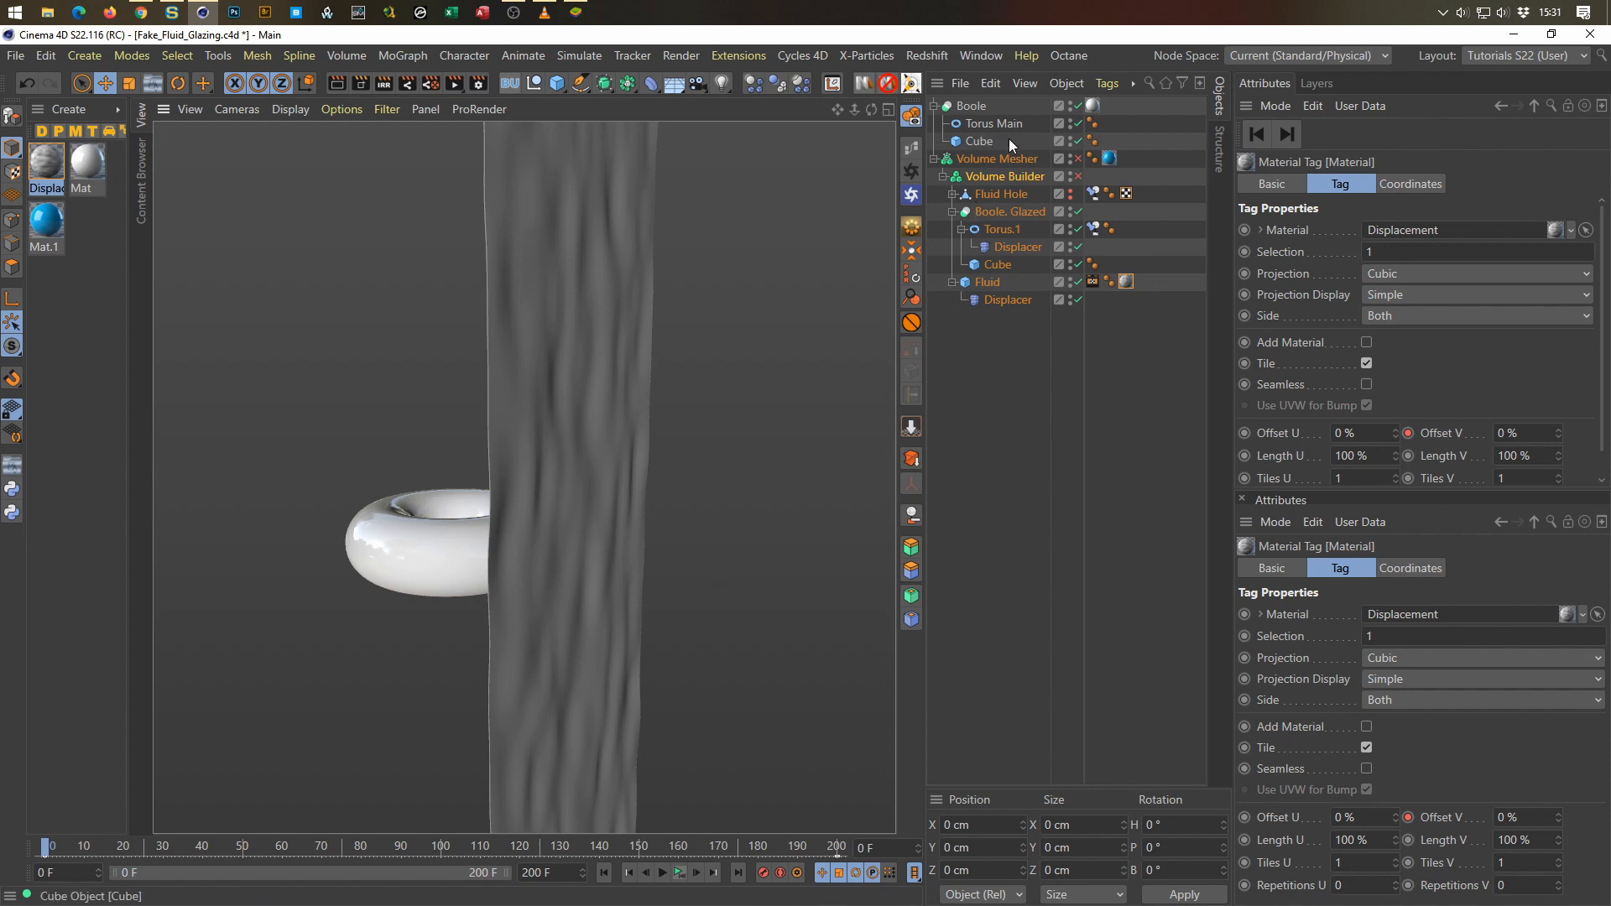
# Step: Collapse the top-level Boole and rename it Boole Main
pyautogui.click(935, 105)
pyautogui.click(971, 107)
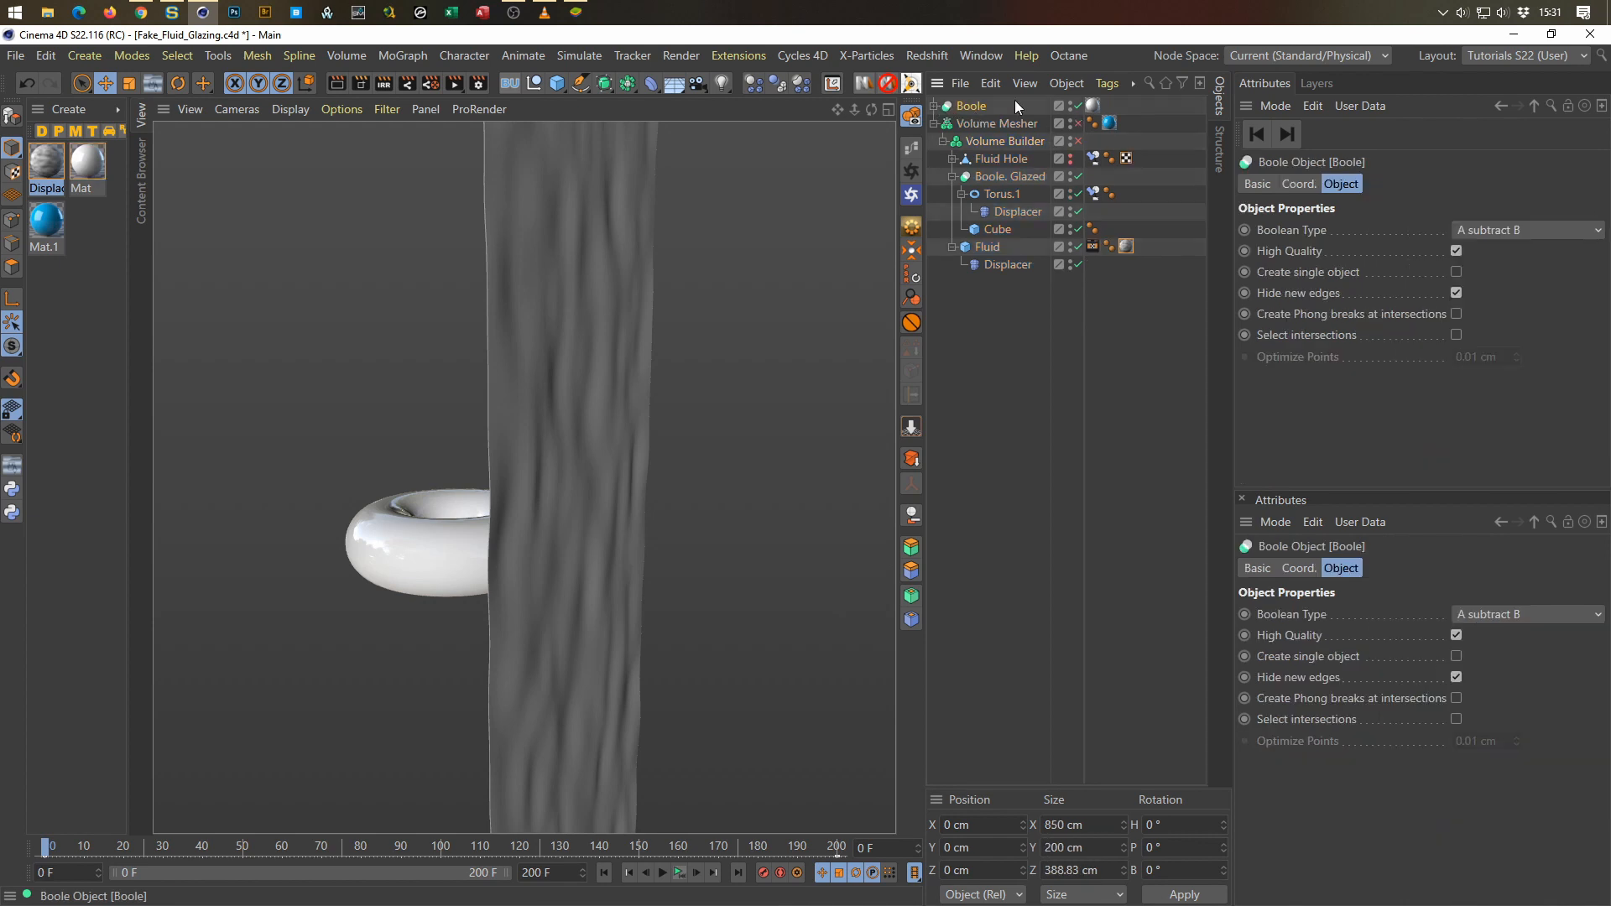
pyautogui.doubleClick(972, 108)
pyautogui.press('End')
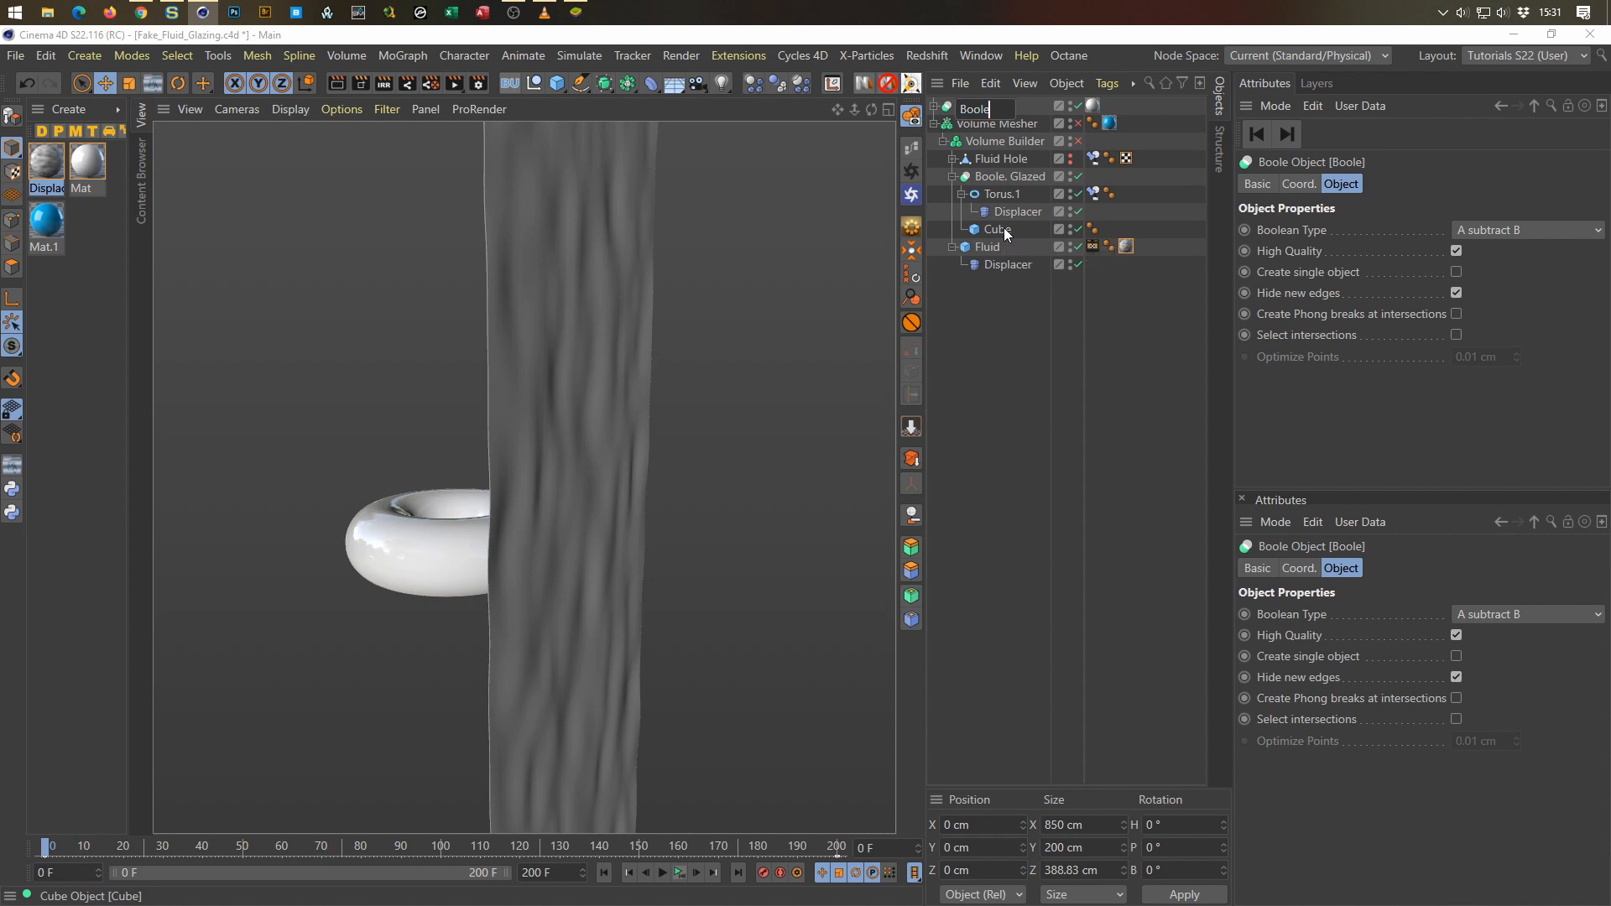
pyautogui.write('Main')
pyautogui.press('Return')
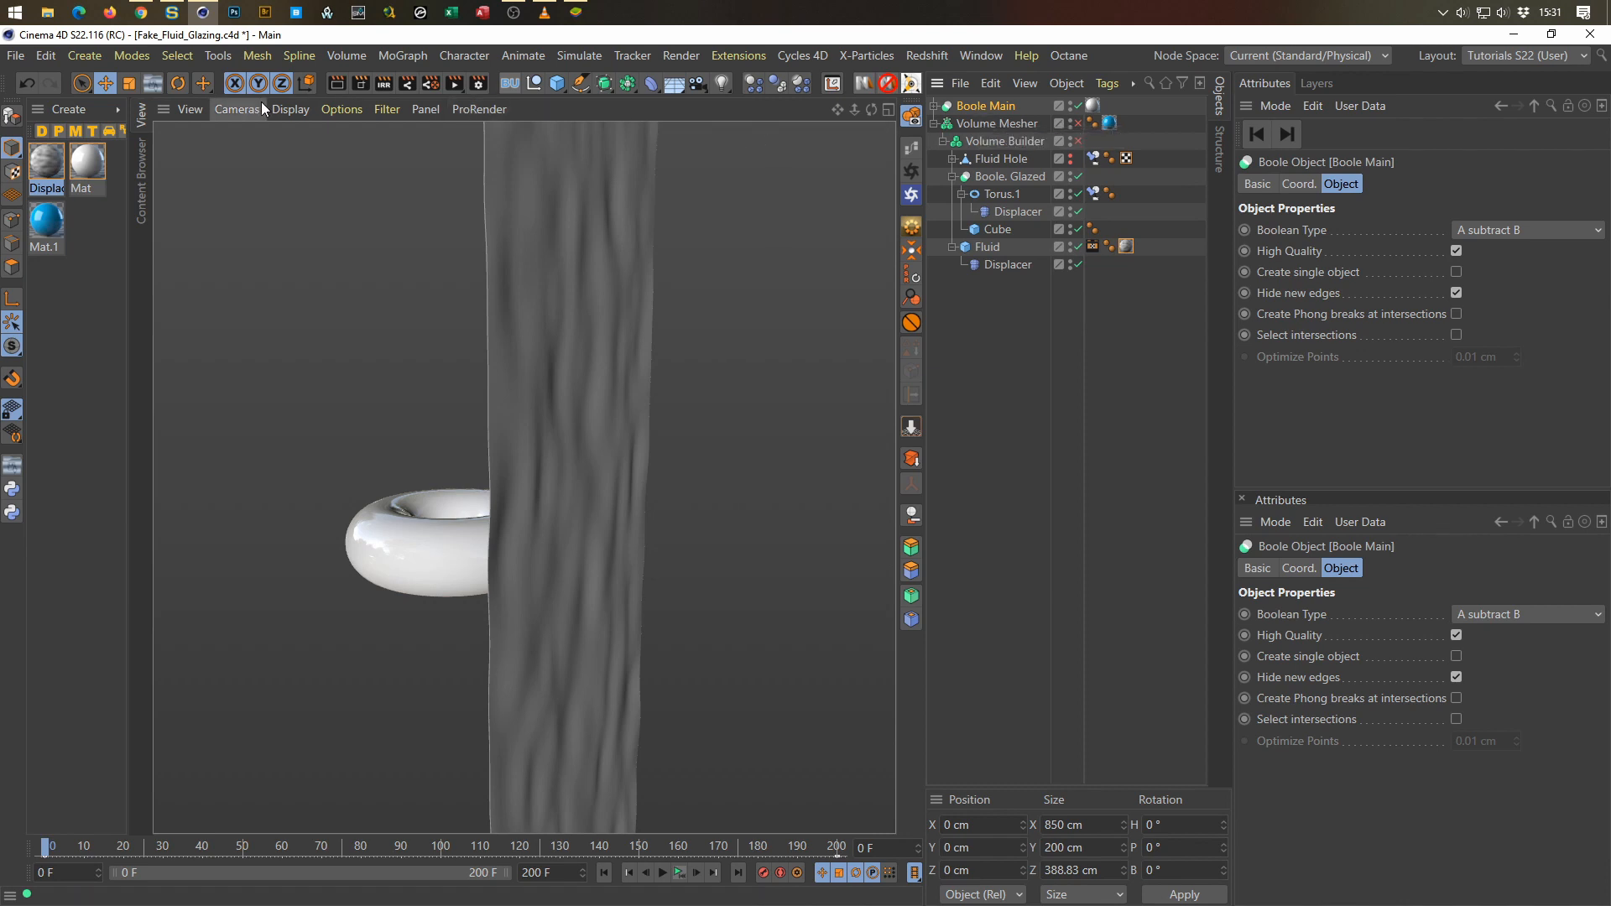
# Step: Create an instance of Boole Main and inspect the coordinates of the Torus Main inside Boole Main
pyautogui.moveTo(633, 79); pyautogui.dragTo(1010, 144)
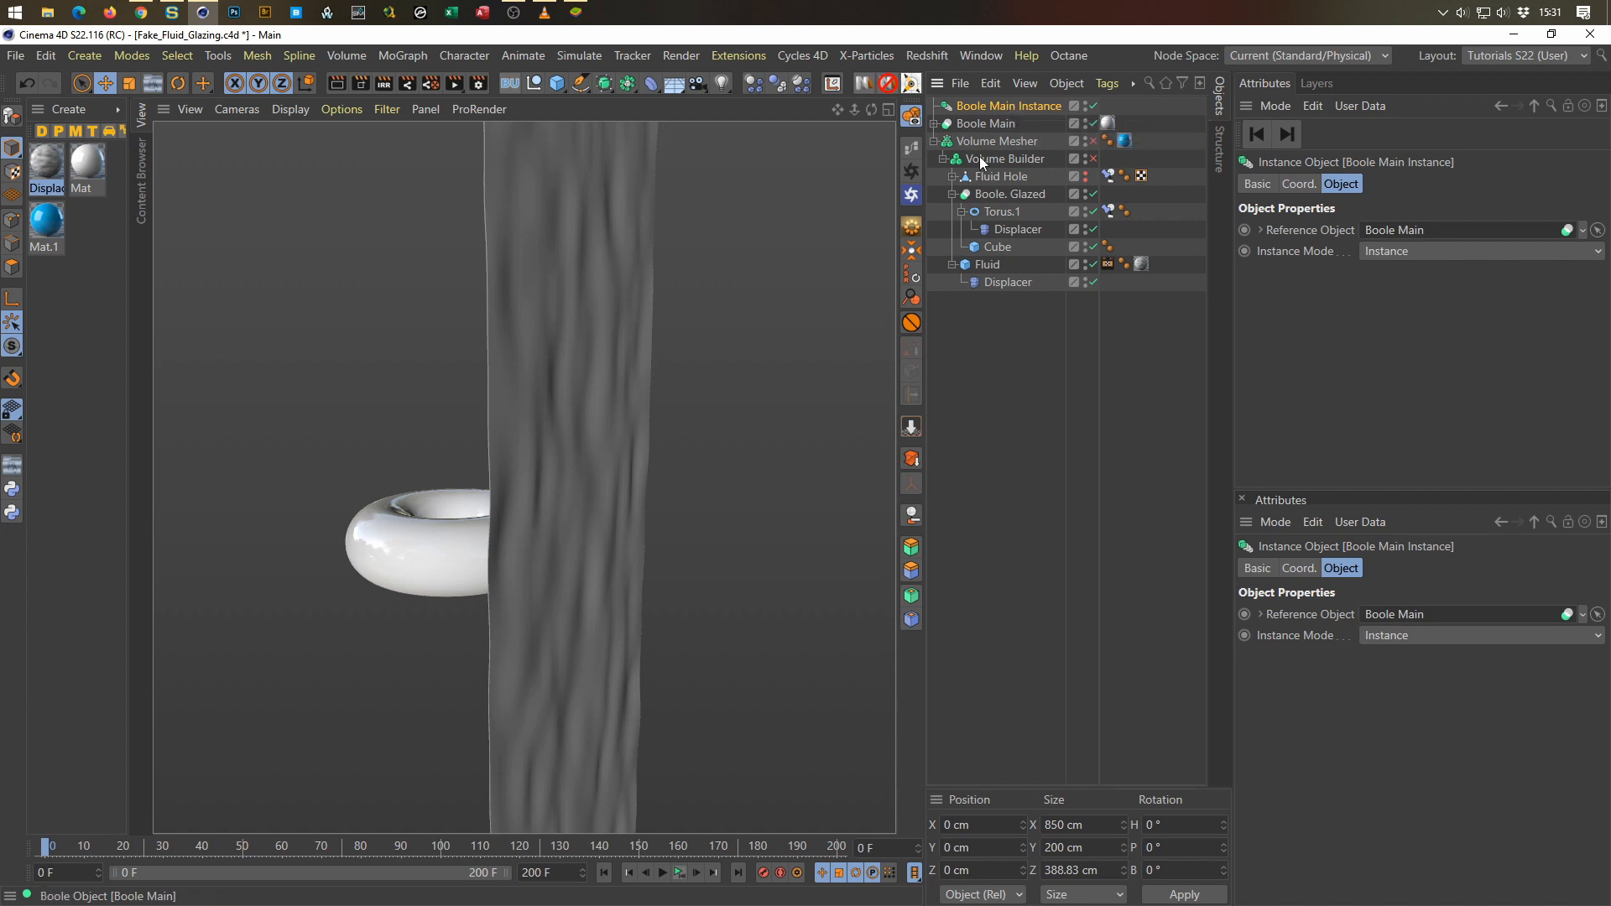
pyautogui.middleClick(651, 496)
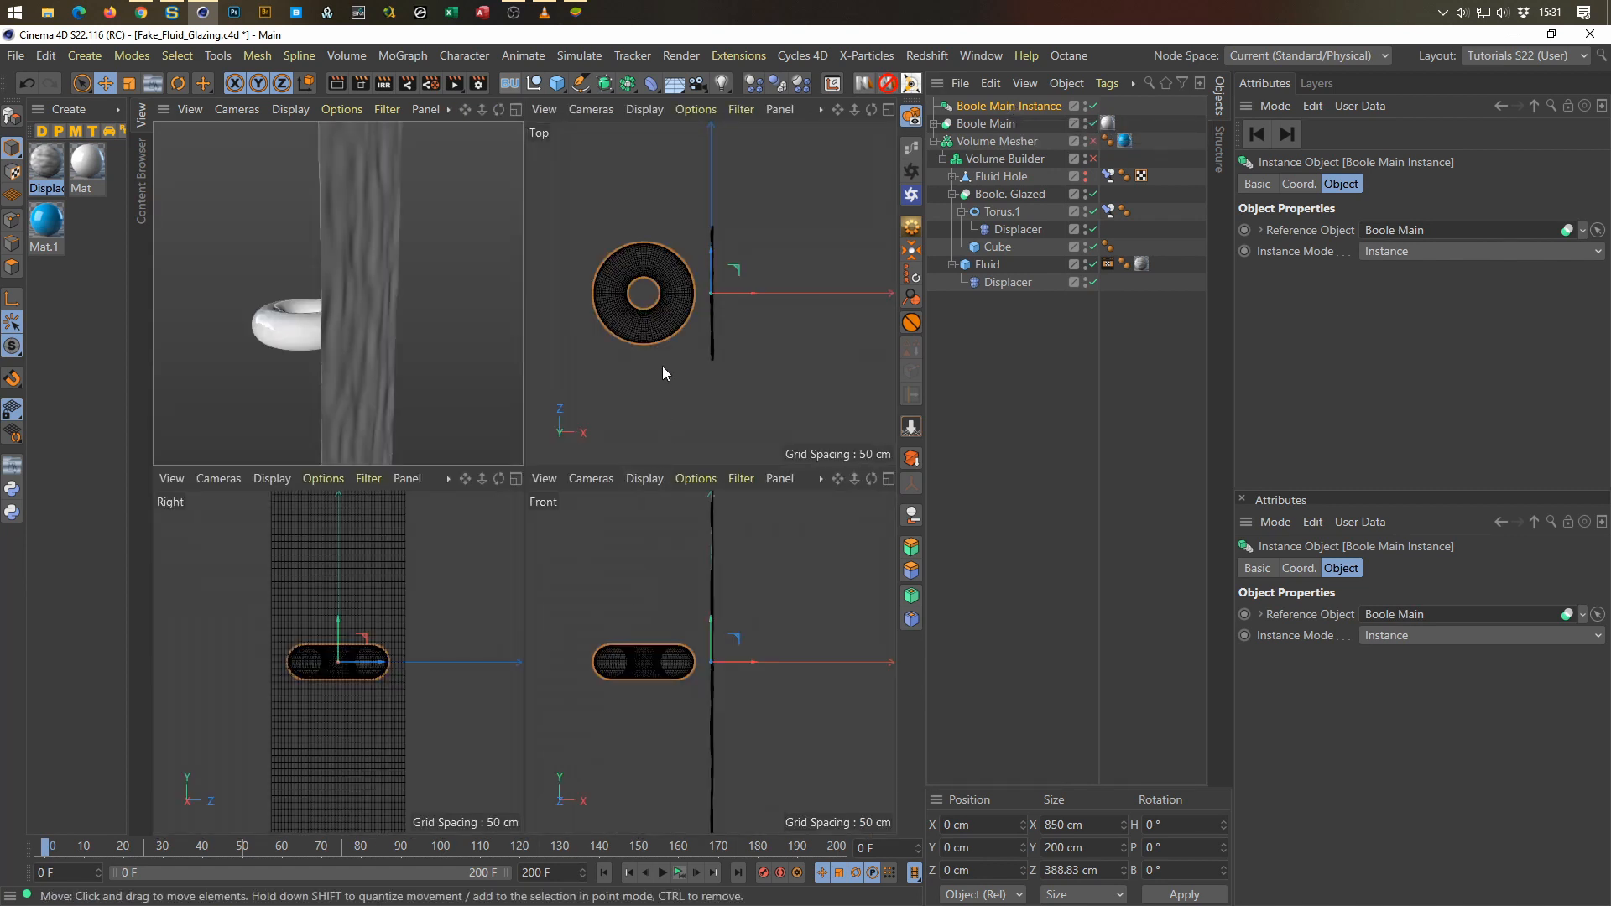
pyautogui.click(935, 124)
pyautogui.click(992, 143)
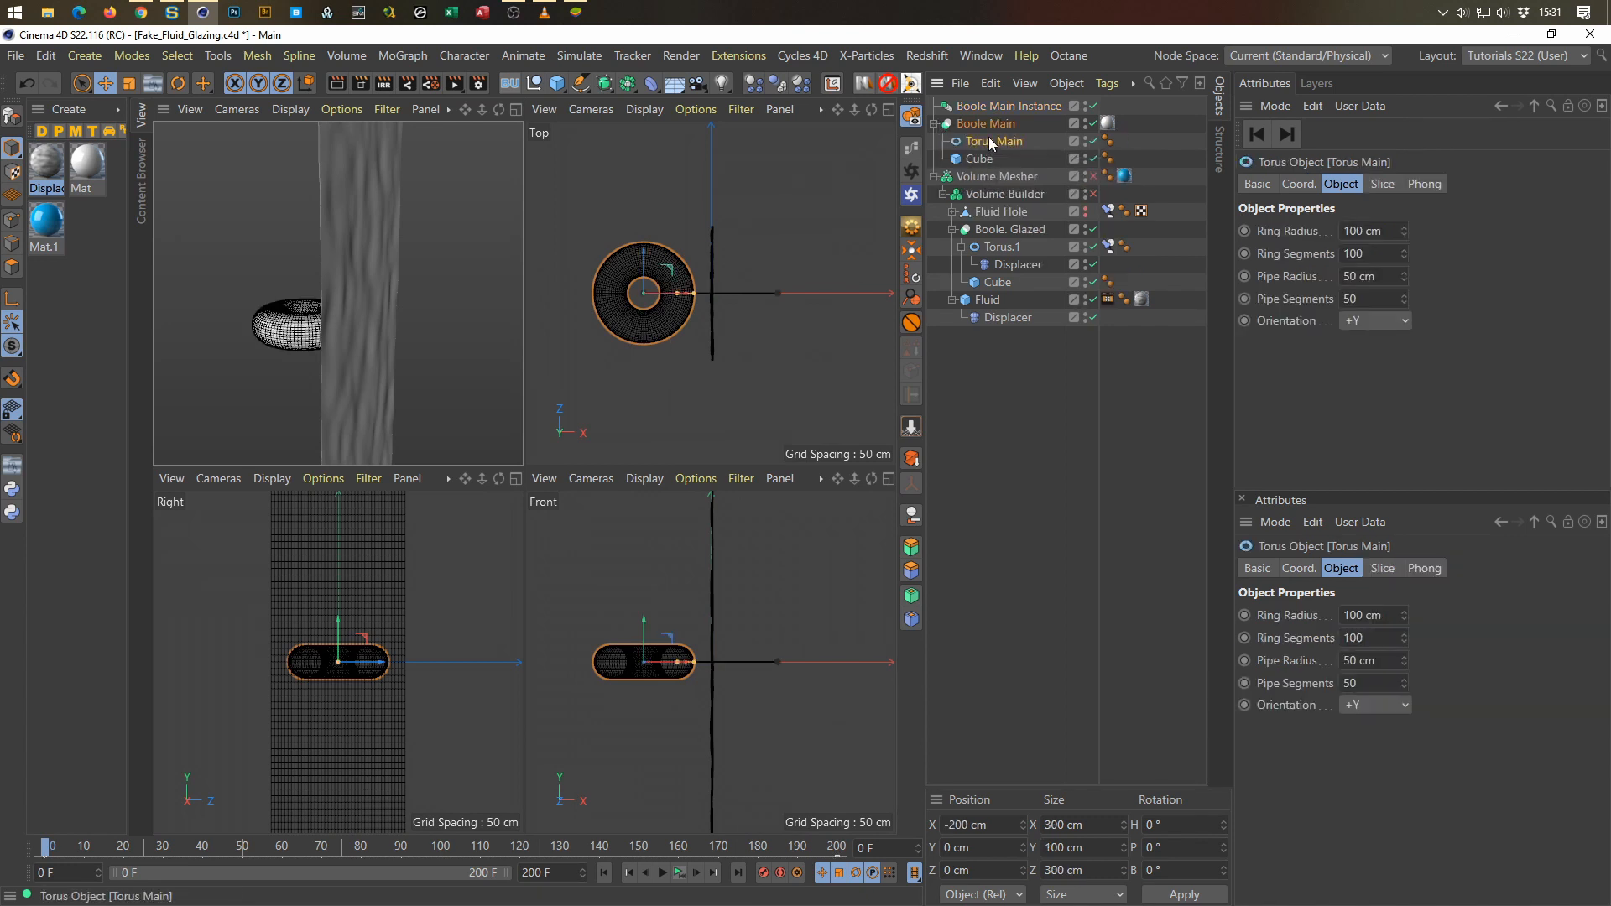
pyautogui.click(1305, 184)
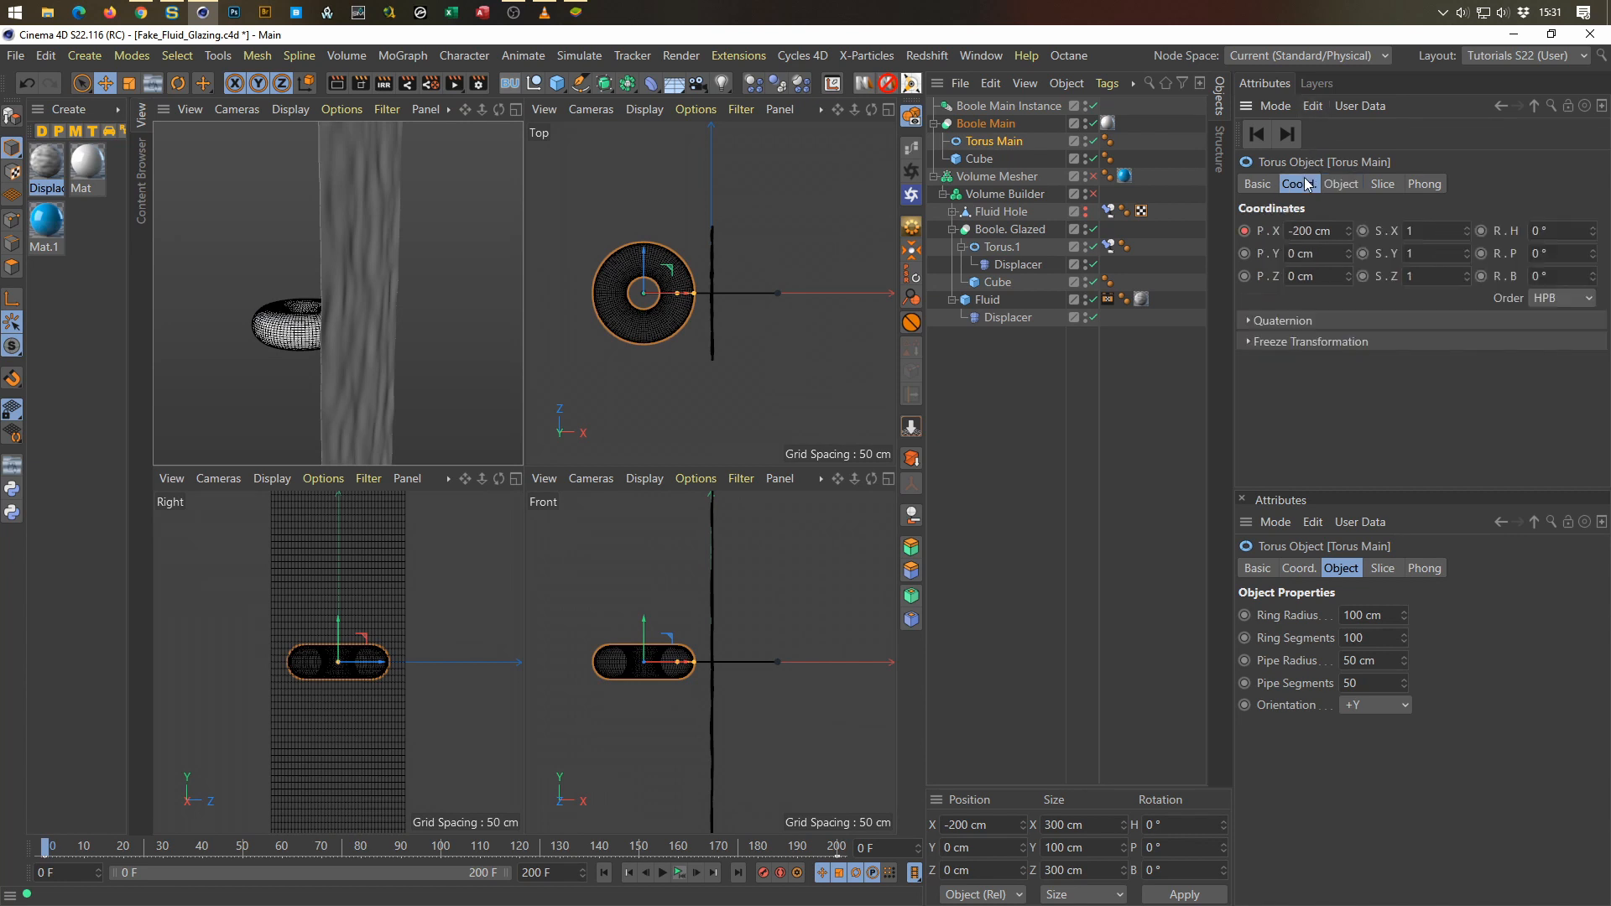
# Step: Move the Boole Main Instance along X to -400 cm in the front view and return to the perspective view
pyautogui.click(994, 106)
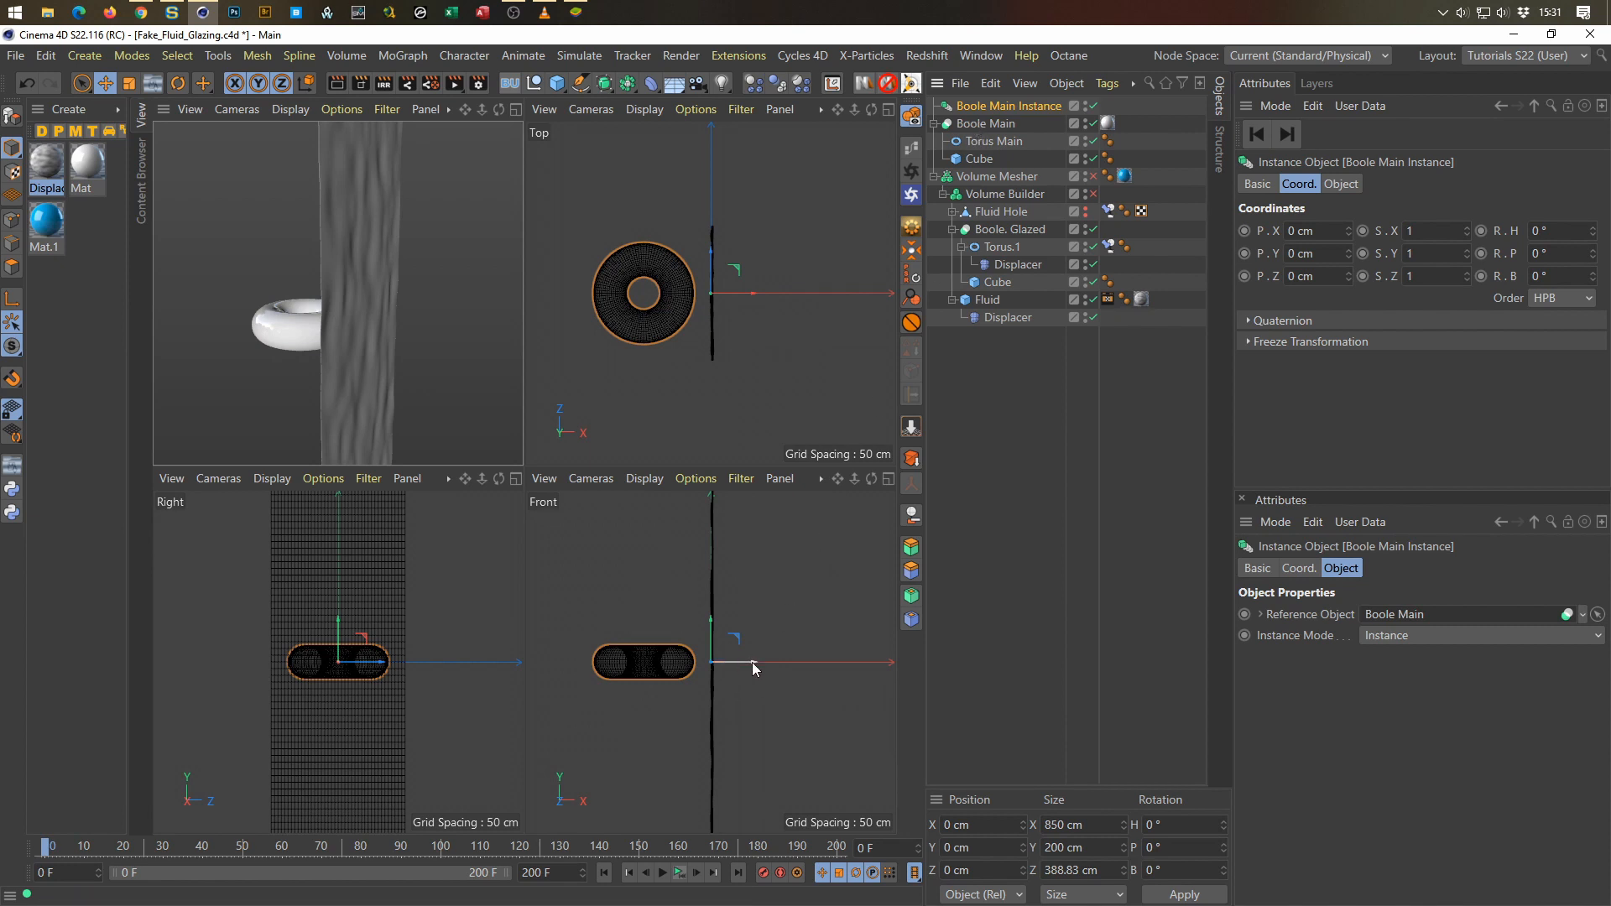
pyautogui.middleClick(688, 658)
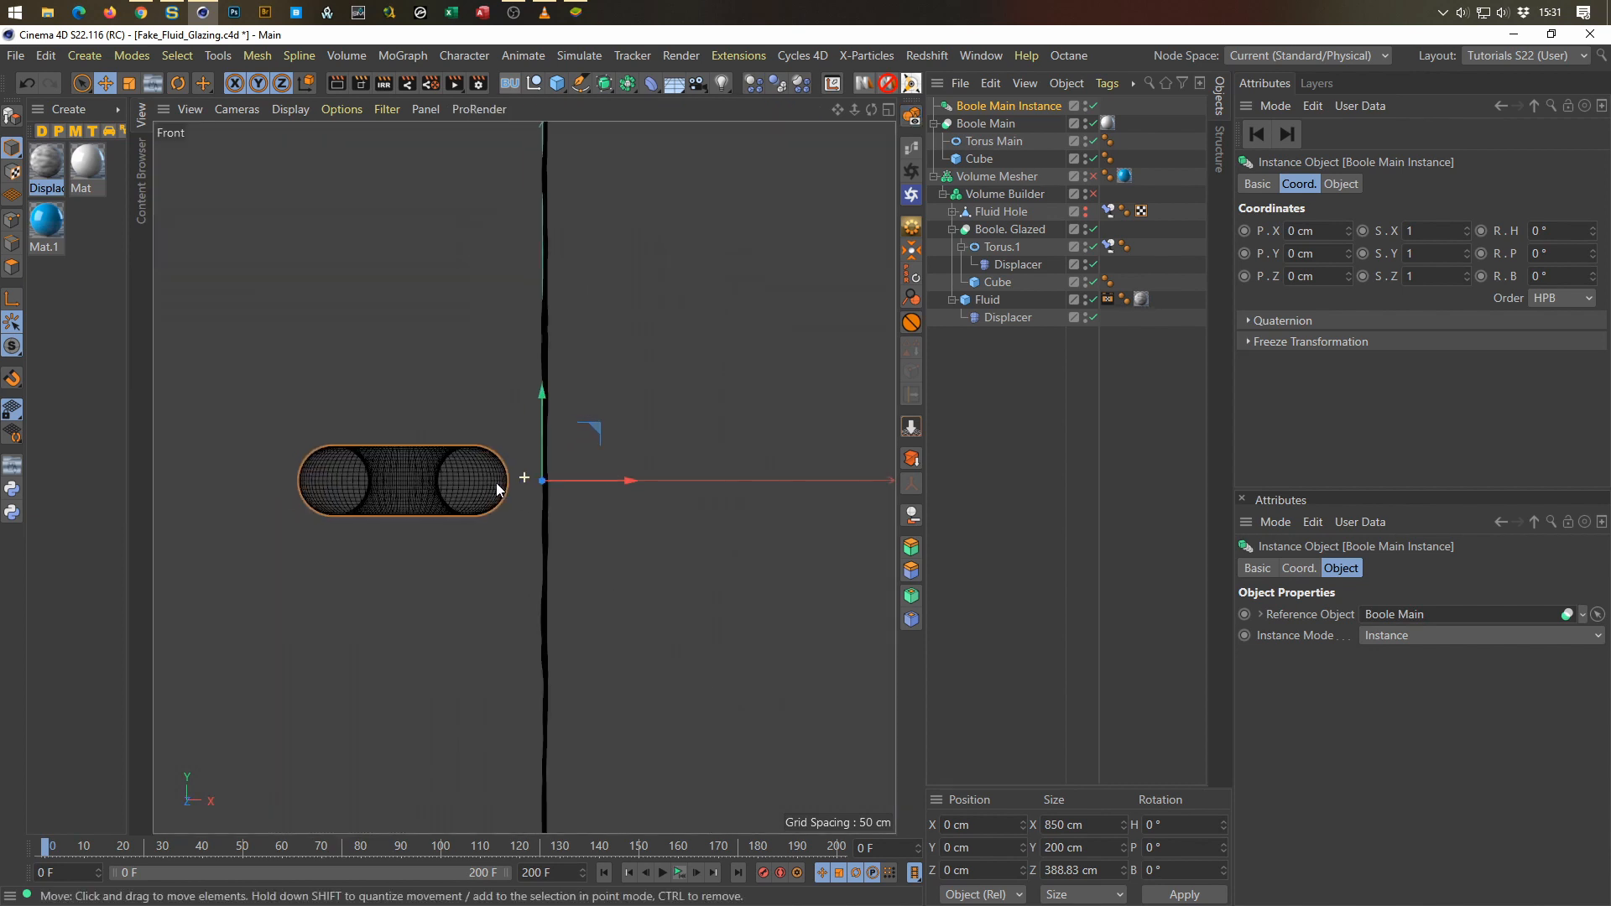
pyautogui.keyDown('alt'); pyautogui.moveTo(496, 481); pyautogui.dragTo(526, 492, button='middle'); pyautogui.keyUp('alt')
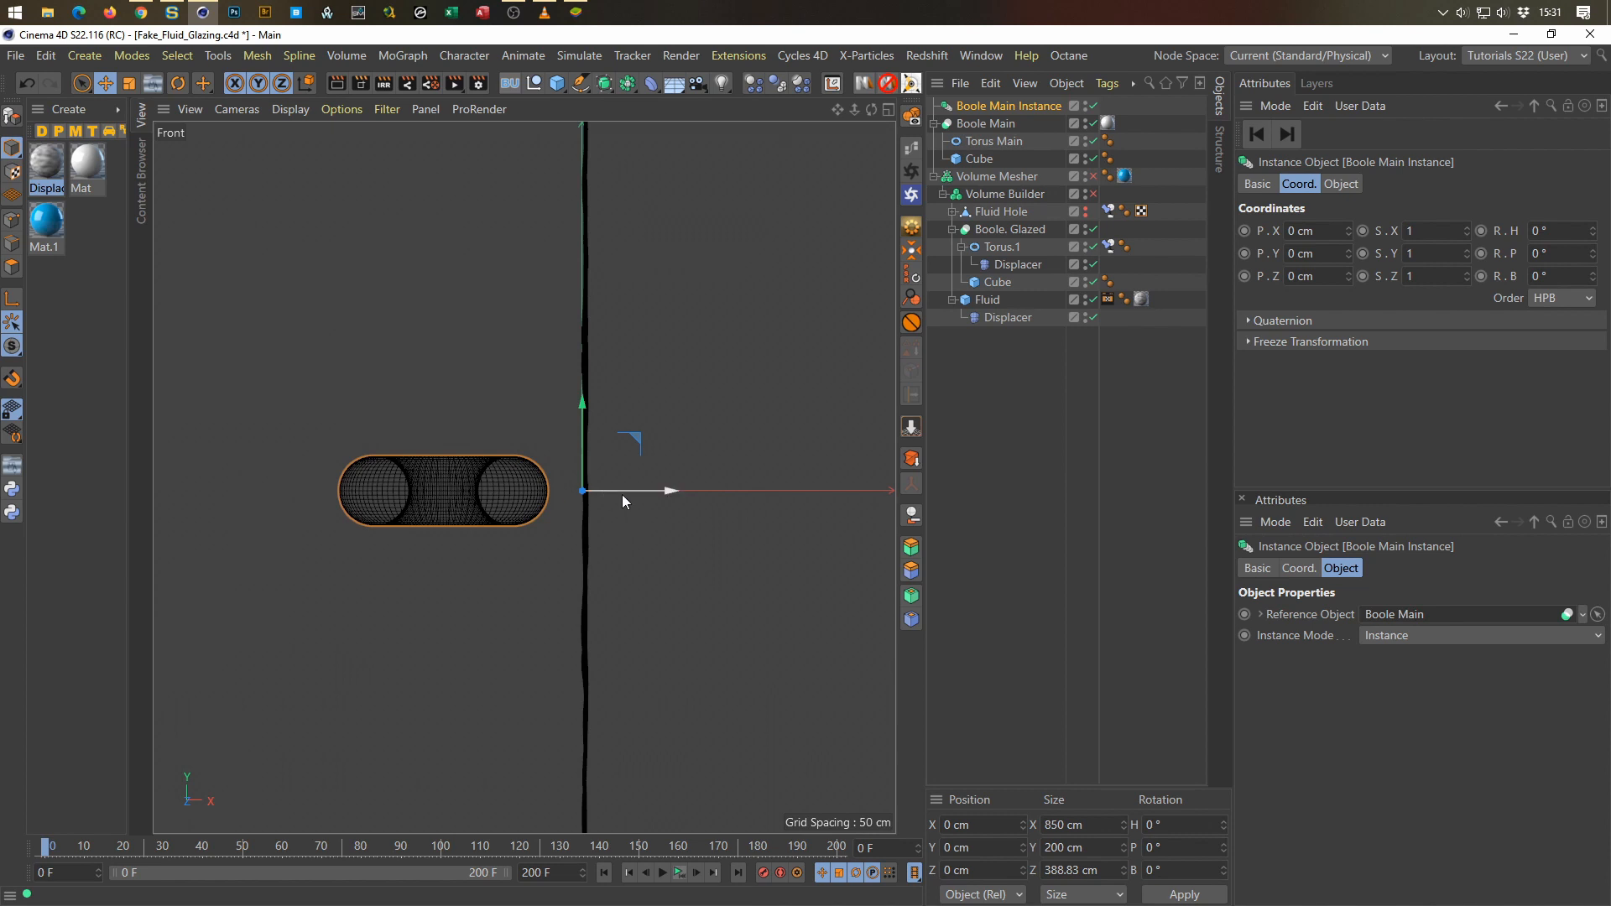
pyautogui.moveTo(675, 489); pyautogui.dragTo(395, 450)
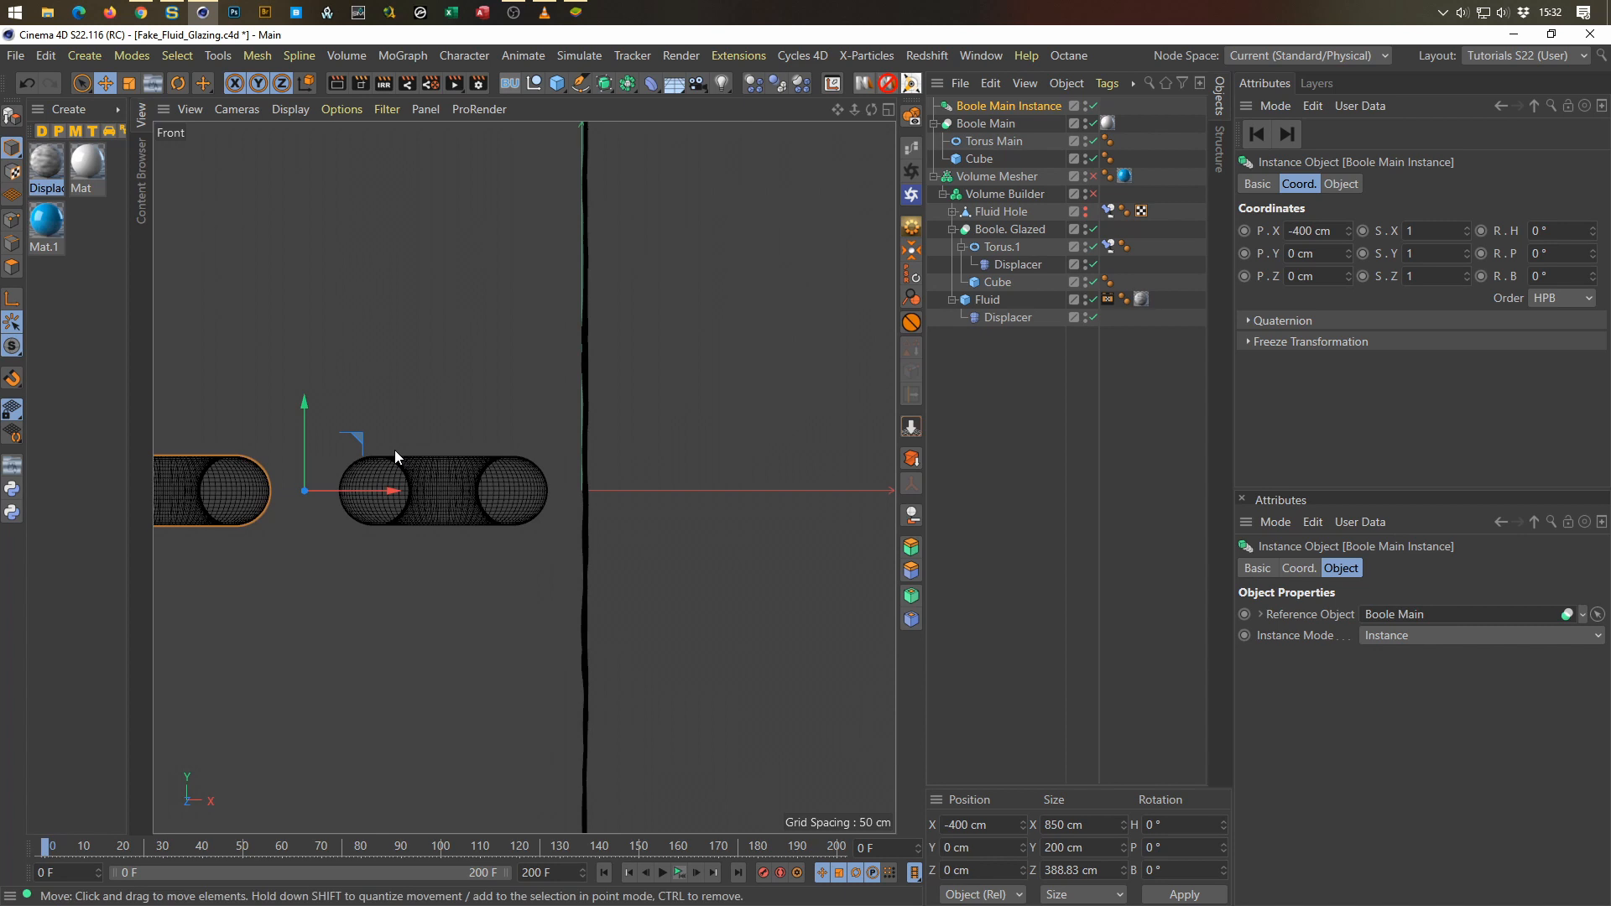
pyautogui.scroll(-2, 400, 495)
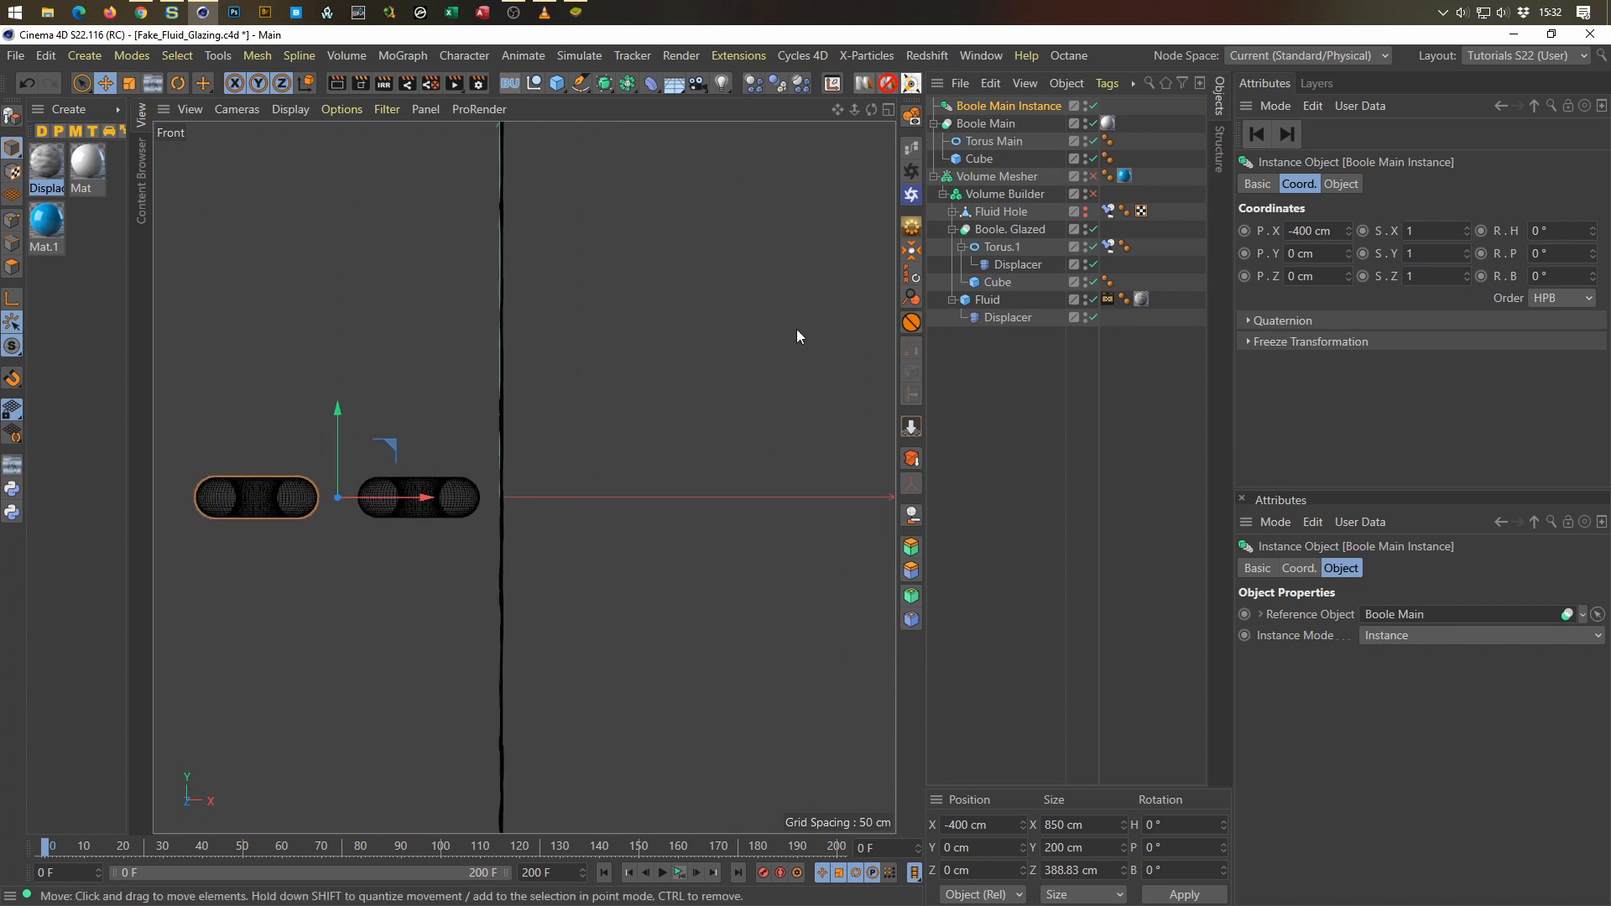
pyautogui.middleClick(713, 391)
pyautogui.middleClick(460, 362)
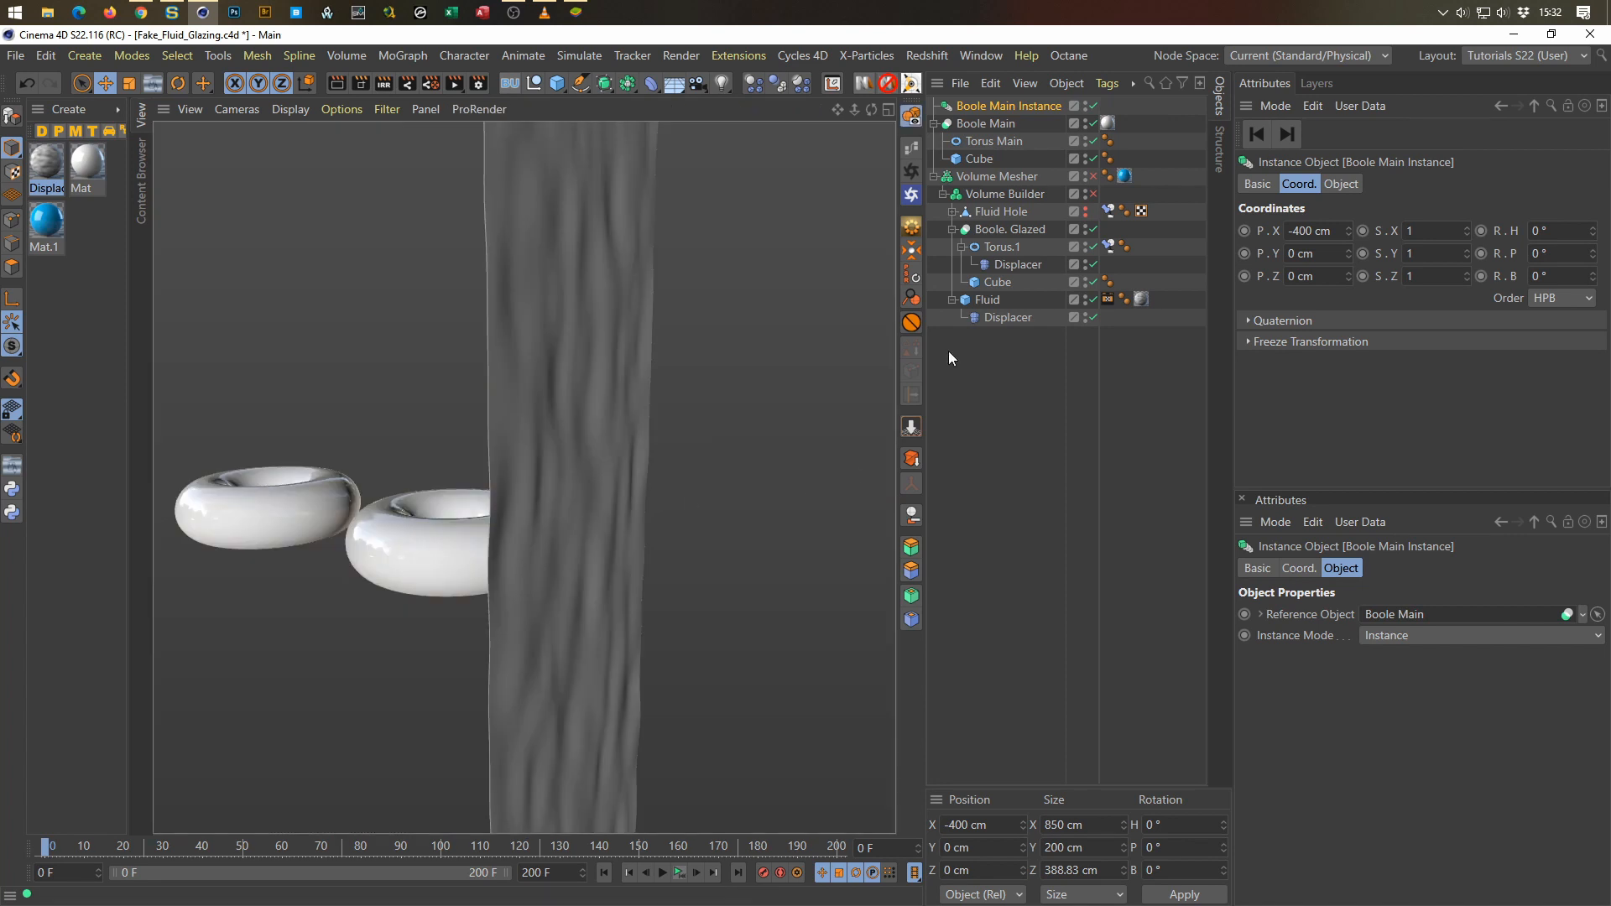
# Step: Switch Boole. Glazed off and back on, and delete the Boole Main Instance
pyautogui.click(1093, 193)
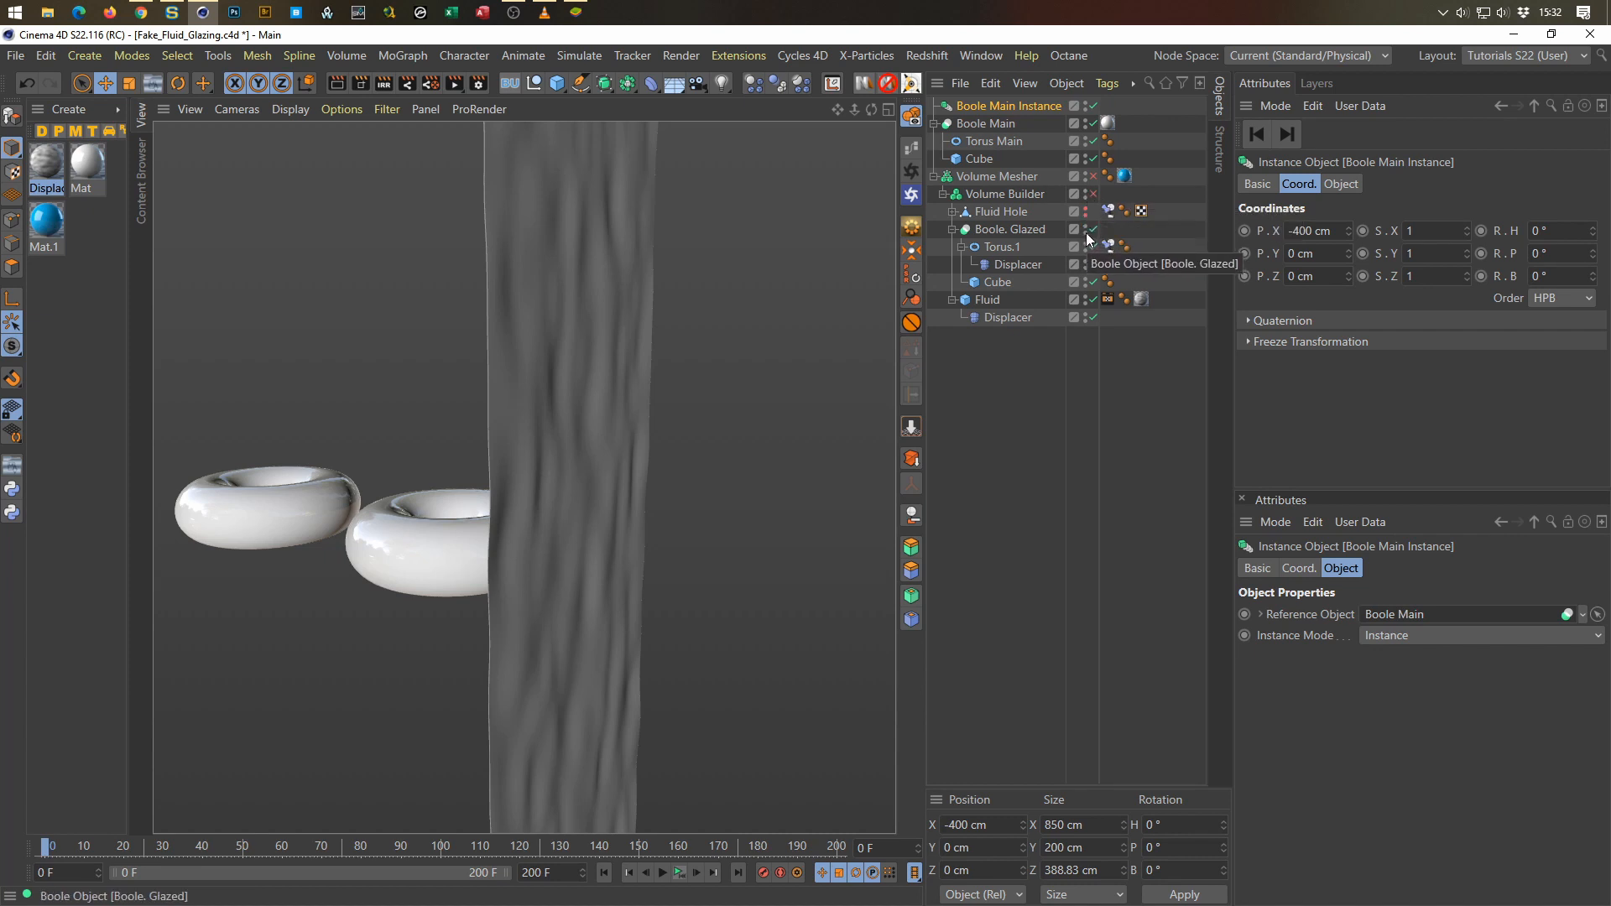
pyautogui.click(1092, 229)
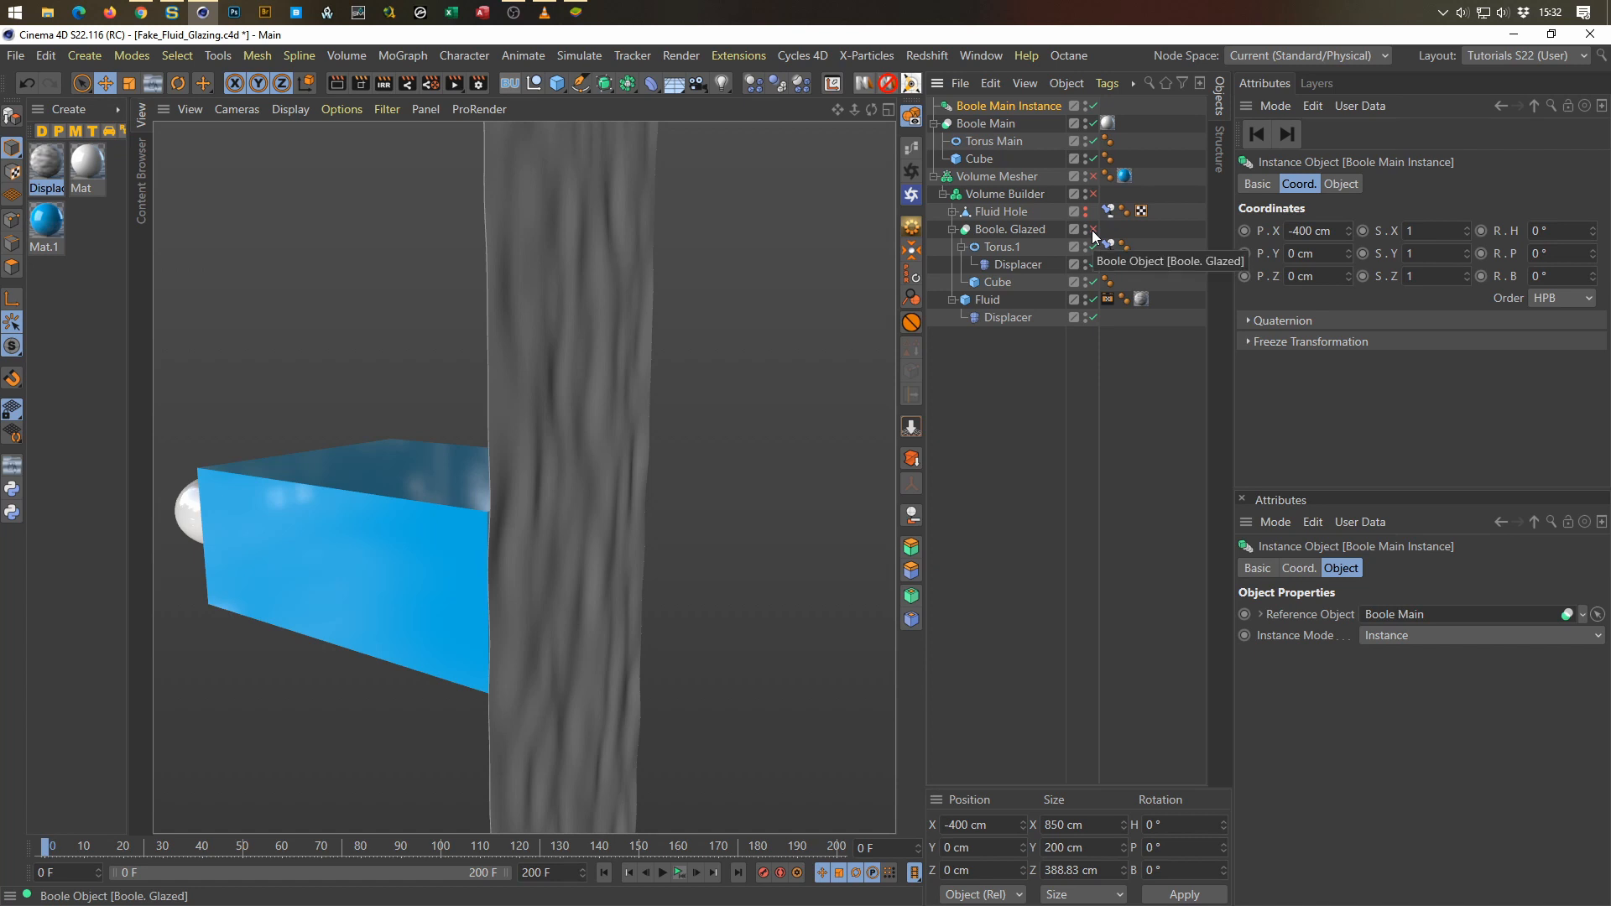
pyautogui.click(1092, 230)
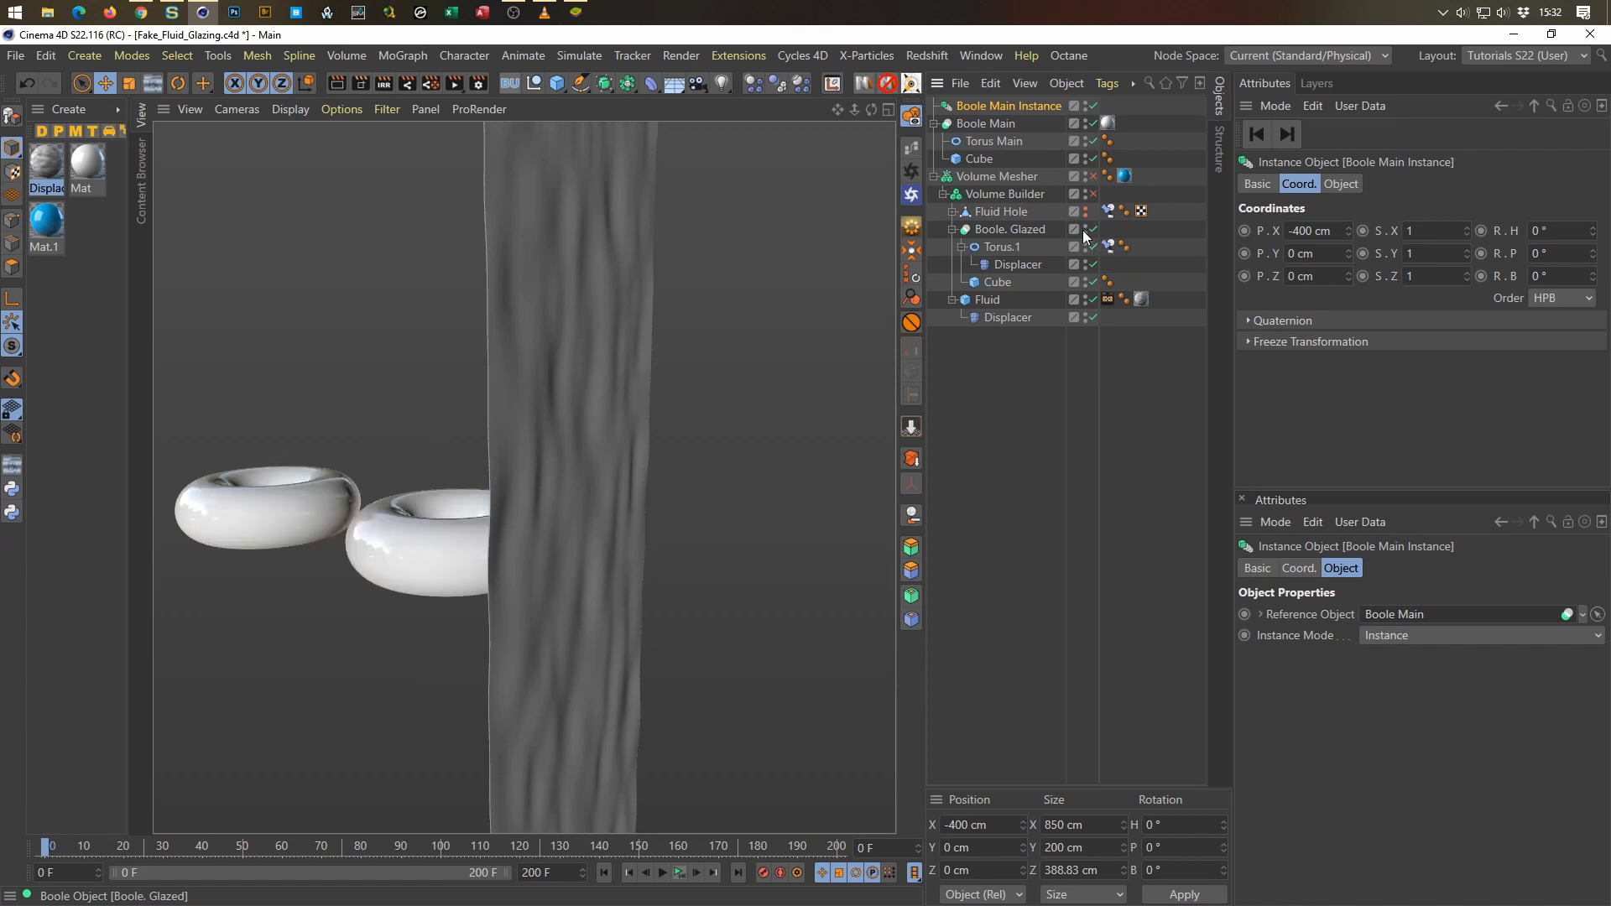
pyautogui.click(1002, 250)
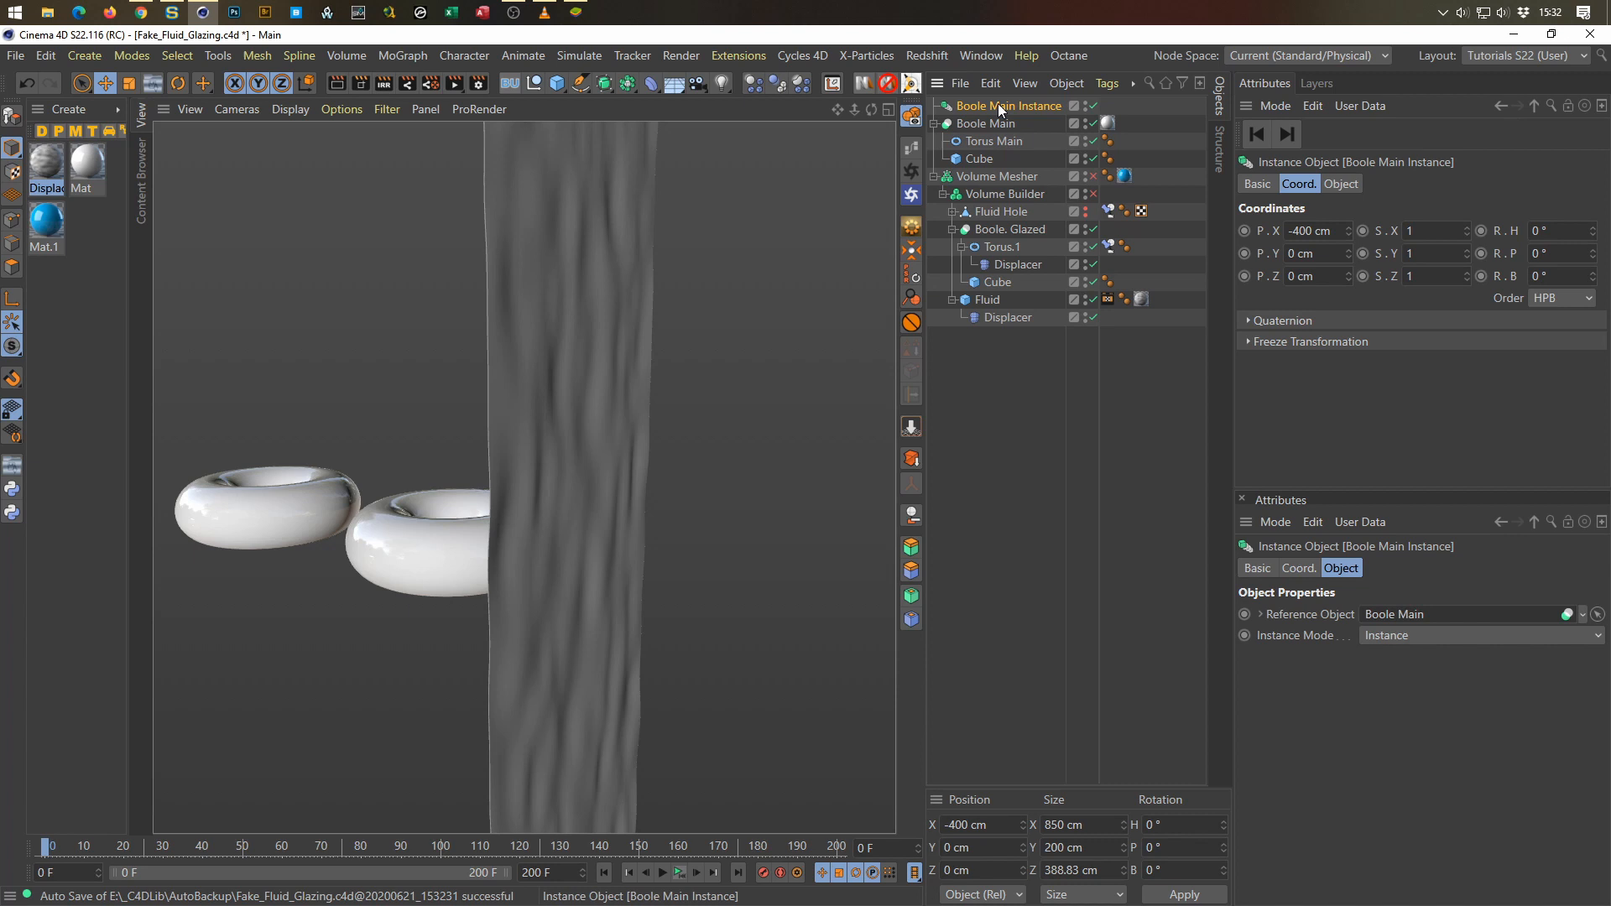
pyautogui.press('Delete')
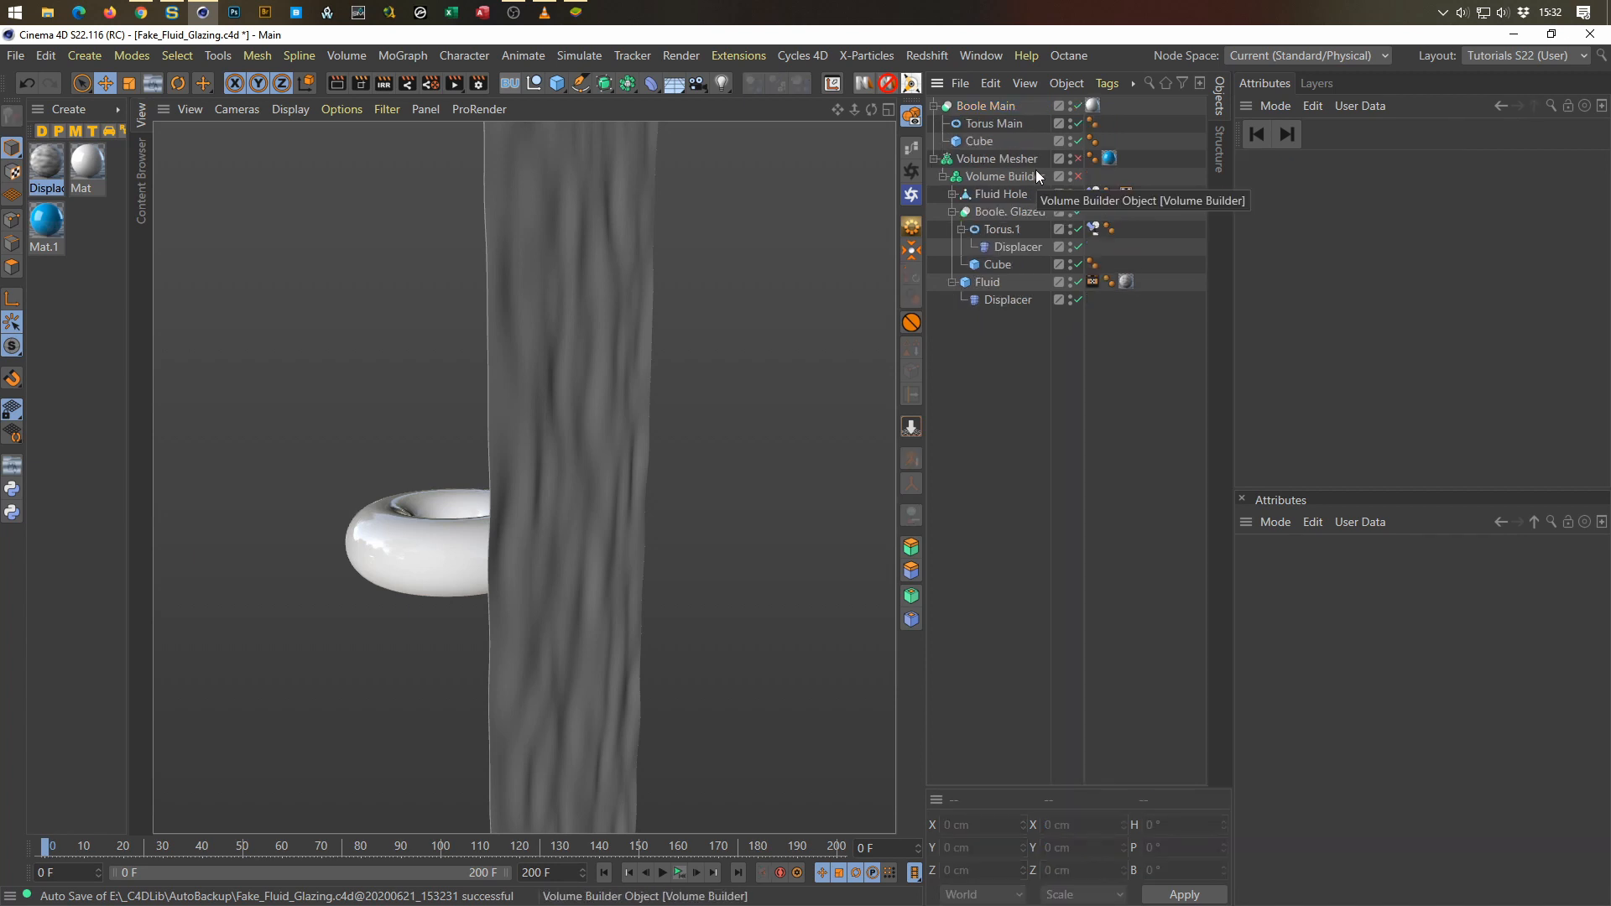
# Step: Copy Torus Main out of Boole Main to the top of the object hierarchy and collapse Boole Main
pyautogui.click(977, 123)
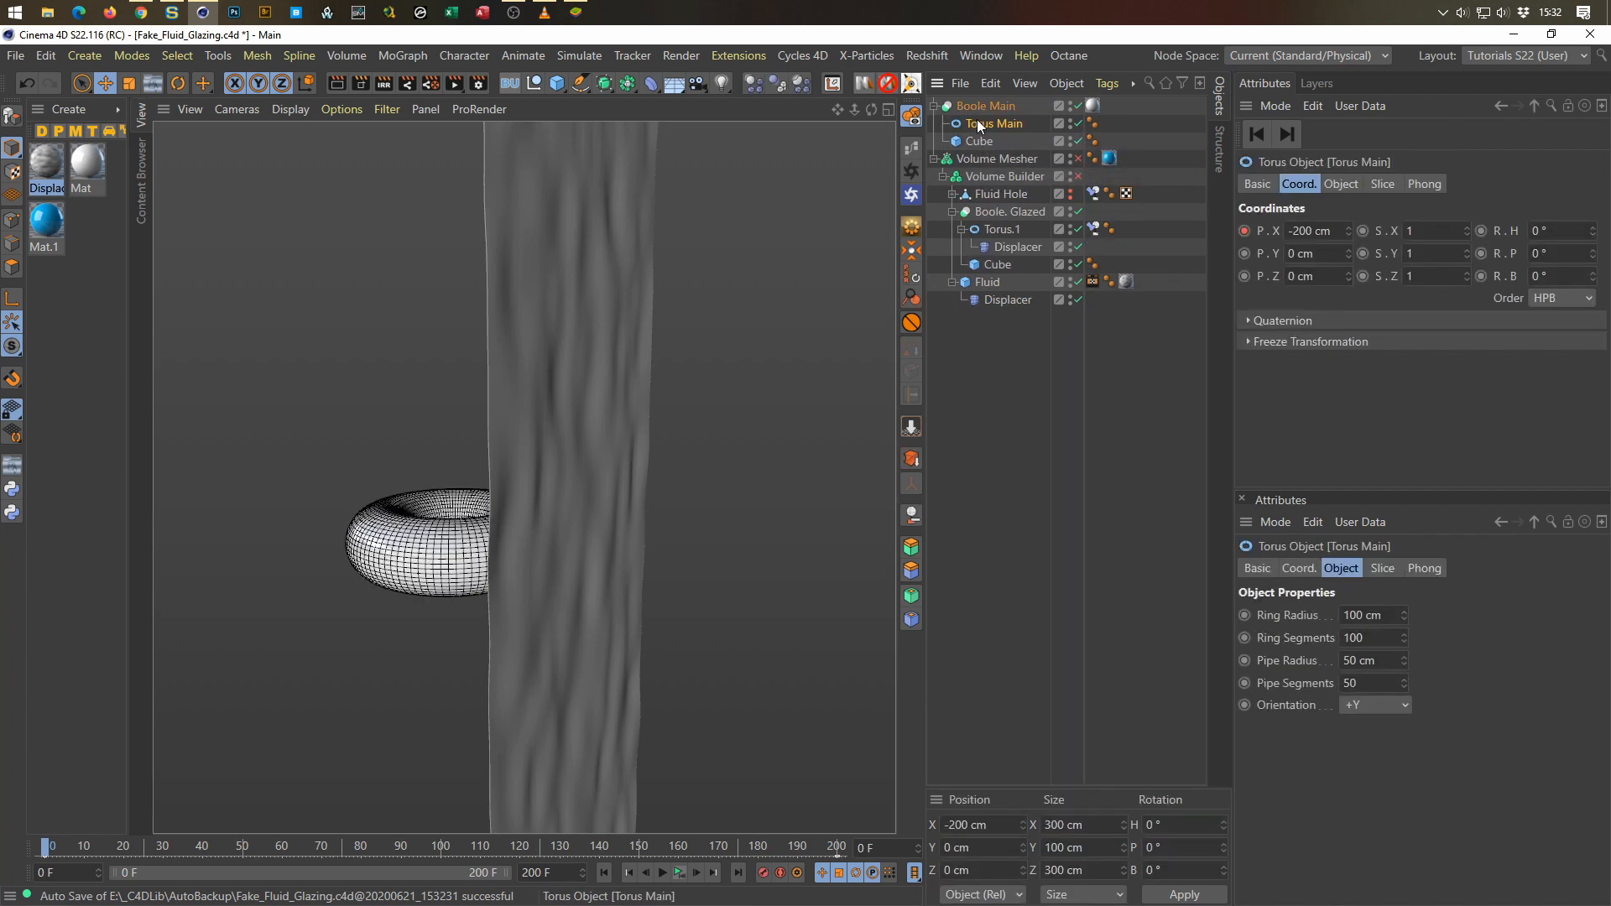
pyautogui.keyDown('ctrl'); pyautogui.moveTo(988, 105); pyautogui.dragTo(983, 99); pyautogui.keyUp('ctrl')
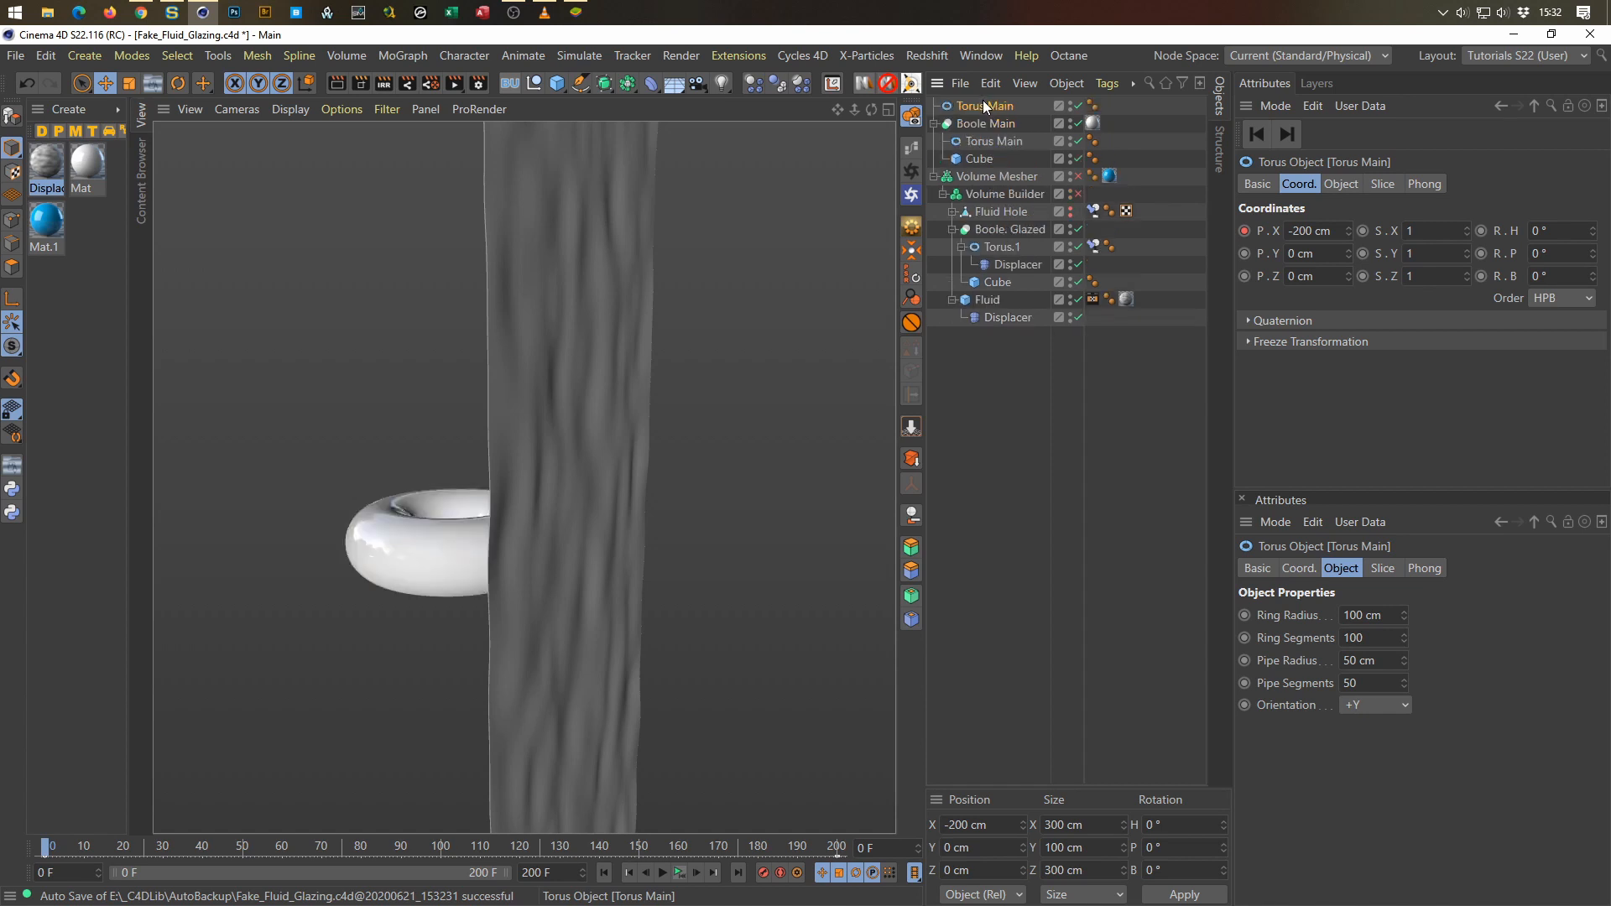
pyautogui.click(935, 124)
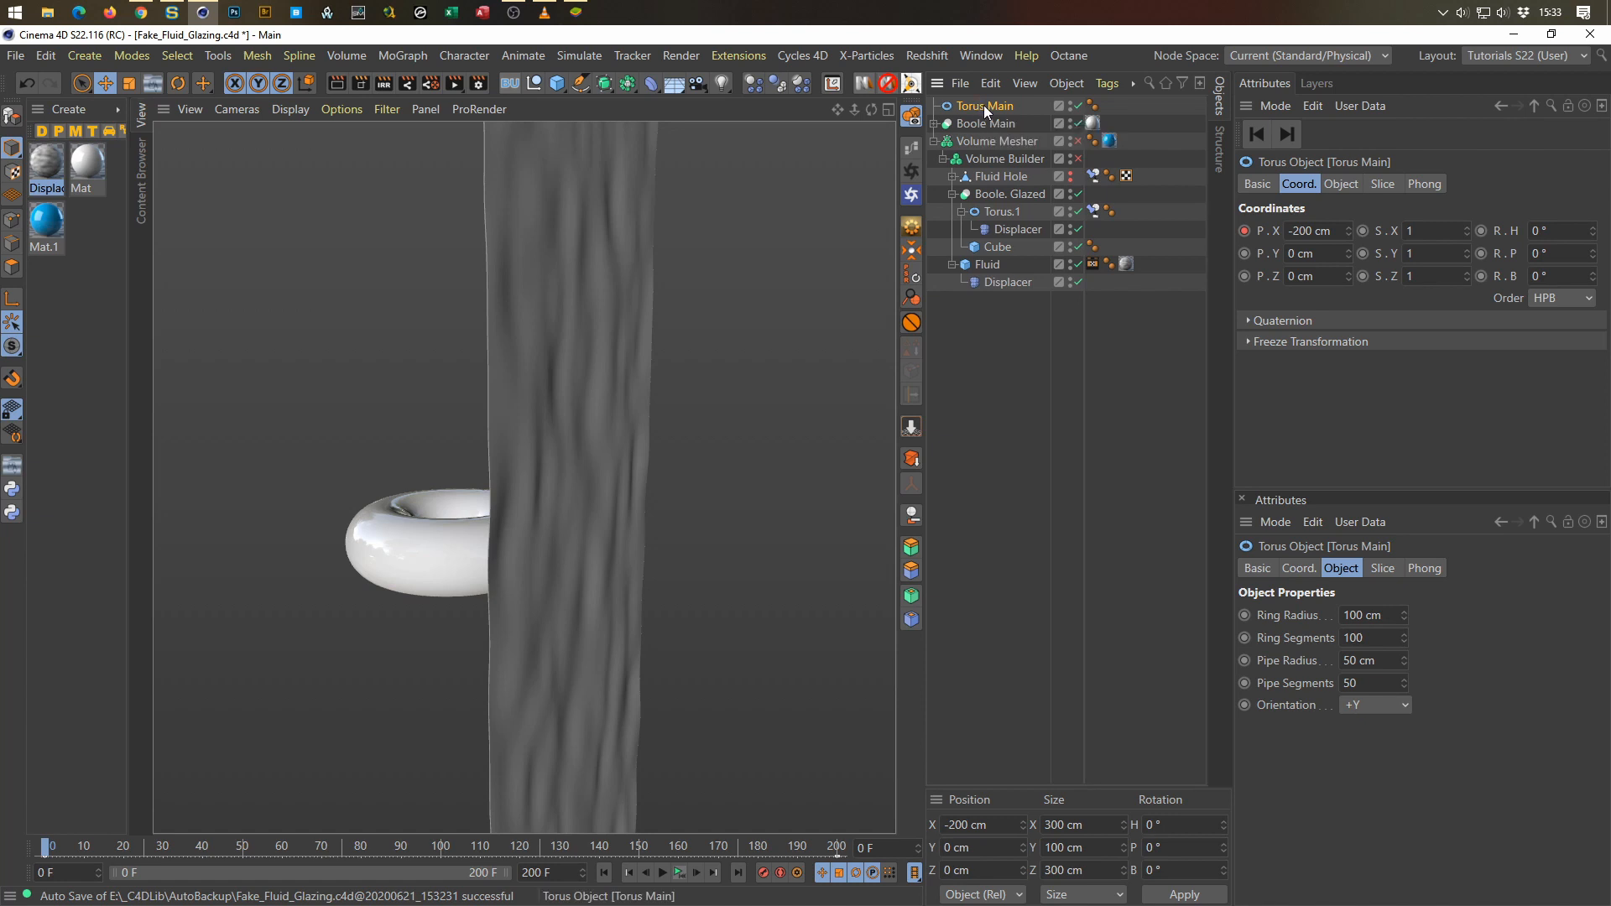
# Step: Move the copied Torus Main along X to -600 cm in the top view, behind the original torus
pyautogui.middleClick(681, 455)
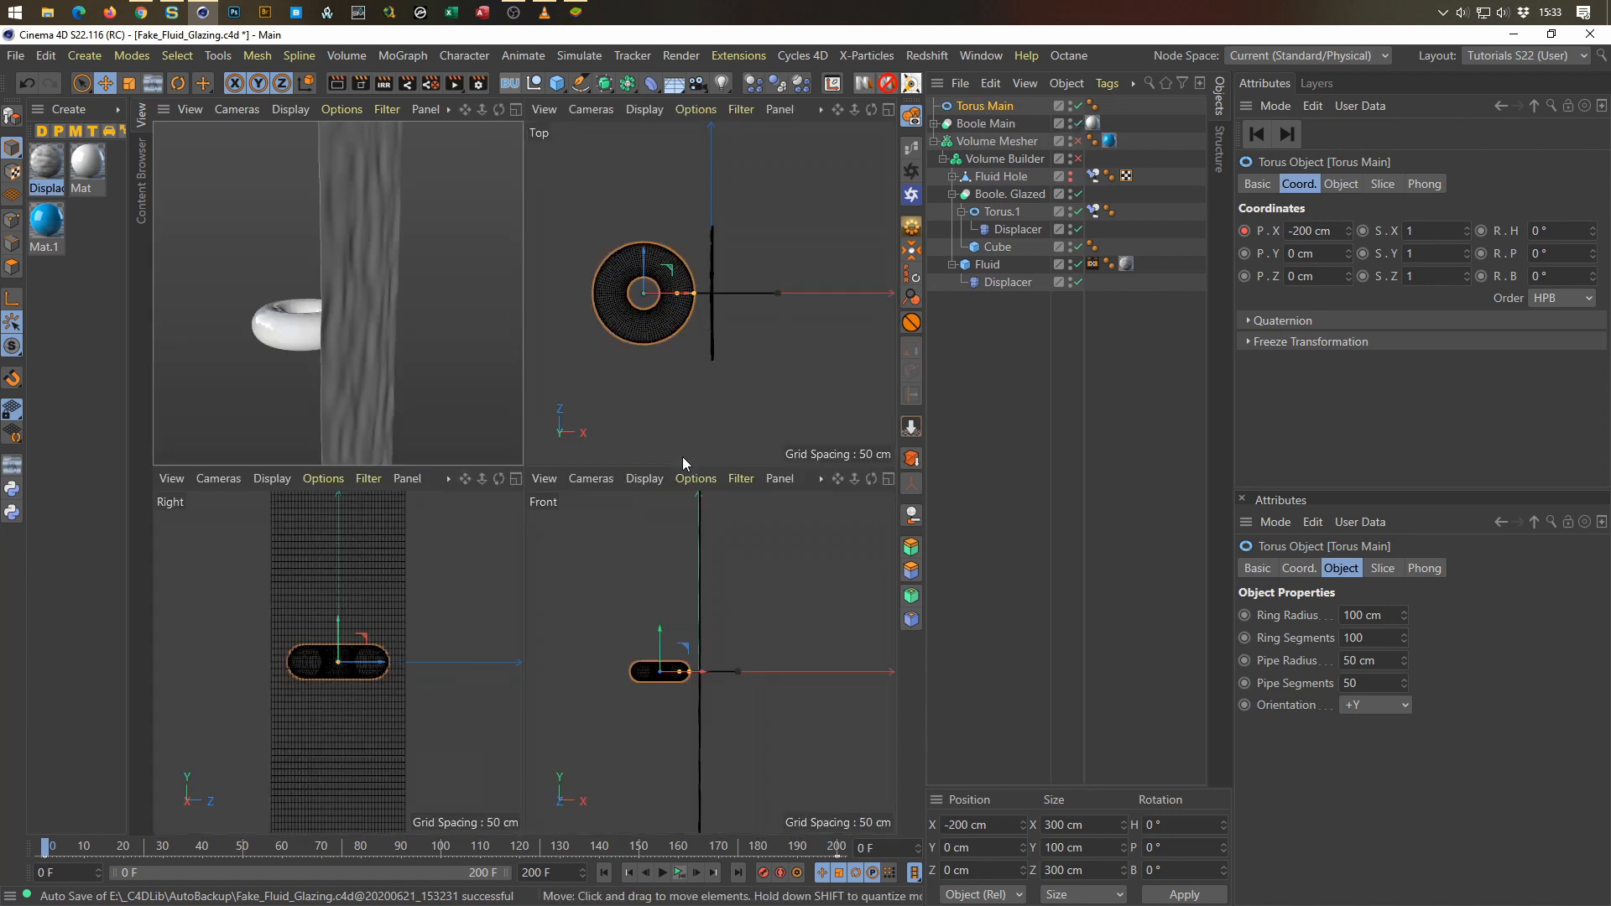
pyautogui.keyDown('alt'); pyautogui.moveTo(638, 323); pyautogui.dragTo(693, 336, button='middle'); pyautogui.keyUp('alt')
pyautogui.keyDown('alt'); pyautogui.moveTo(747, 313); pyautogui.dragTo(774, 316, button='right'); pyautogui.keyUp('alt')
pyautogui.keyDown('alt'); pyautogui.moveTo(773, 315); pyautogui.dragTo(807, 319, button='middle'); pyautogui.keyUp('alt')
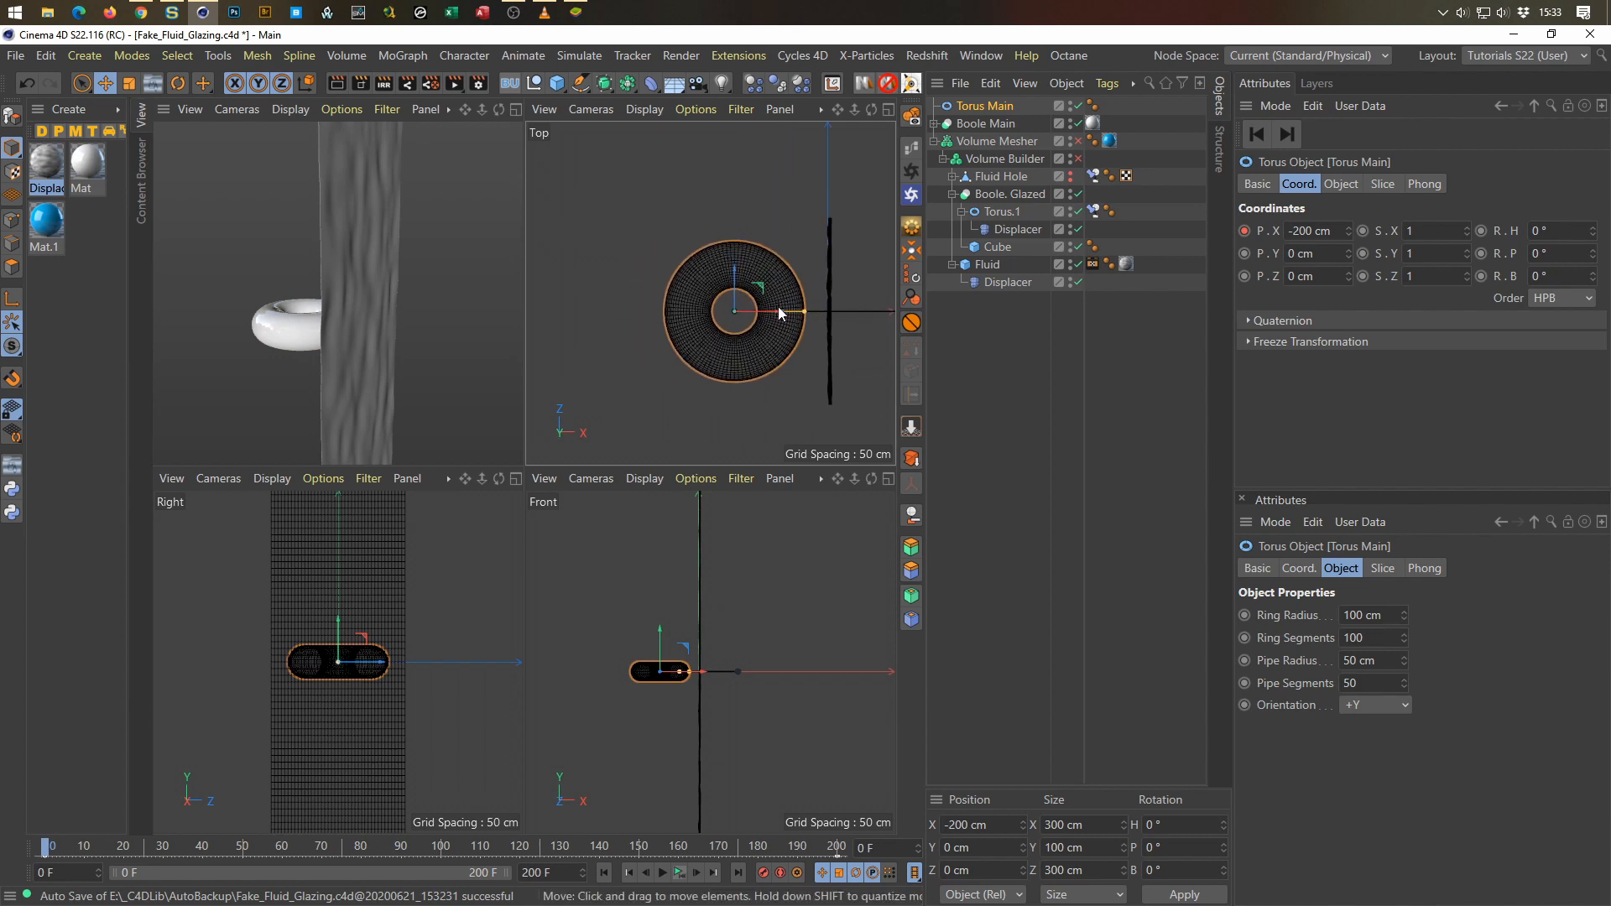
pyautogui.moveTo(774, 312); pyautogui.dragTo(770, 312)
pyautogui.hotkey('ctrl', 'z')
pyautogui.keyDown('alt'); pyautogui.moveTo(765, 308); pyautogui.dragTo(803, 305, button='right'); pyautogui.keyUp('alt')
pyautogui.moveTo(767, 314); pyautogui.dragTo(480, 313)
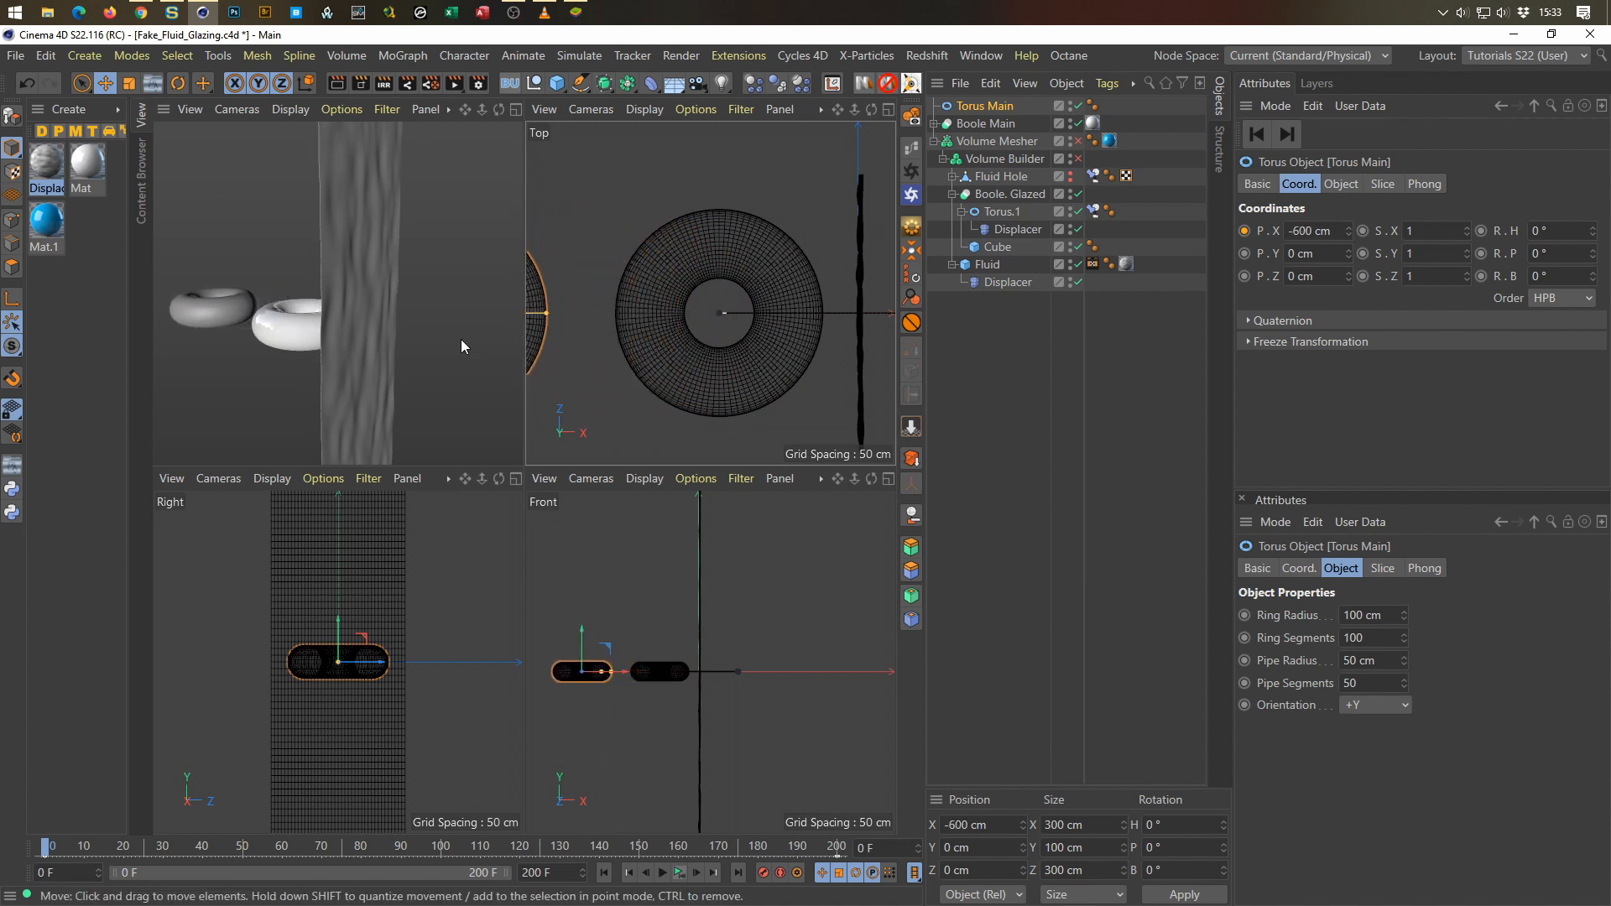
# Step: Copy Boole Main's Mat material tag and Fluid Hole's Constraint tag onto the copied Torus Main
pyautogui.moveTo(1093, 124)
pyautogui.mouseDown()
pyautogui.moveTo(1110, 108)
pyautogui.moveTo(1092, 127)
pyautogui.mouseUp()
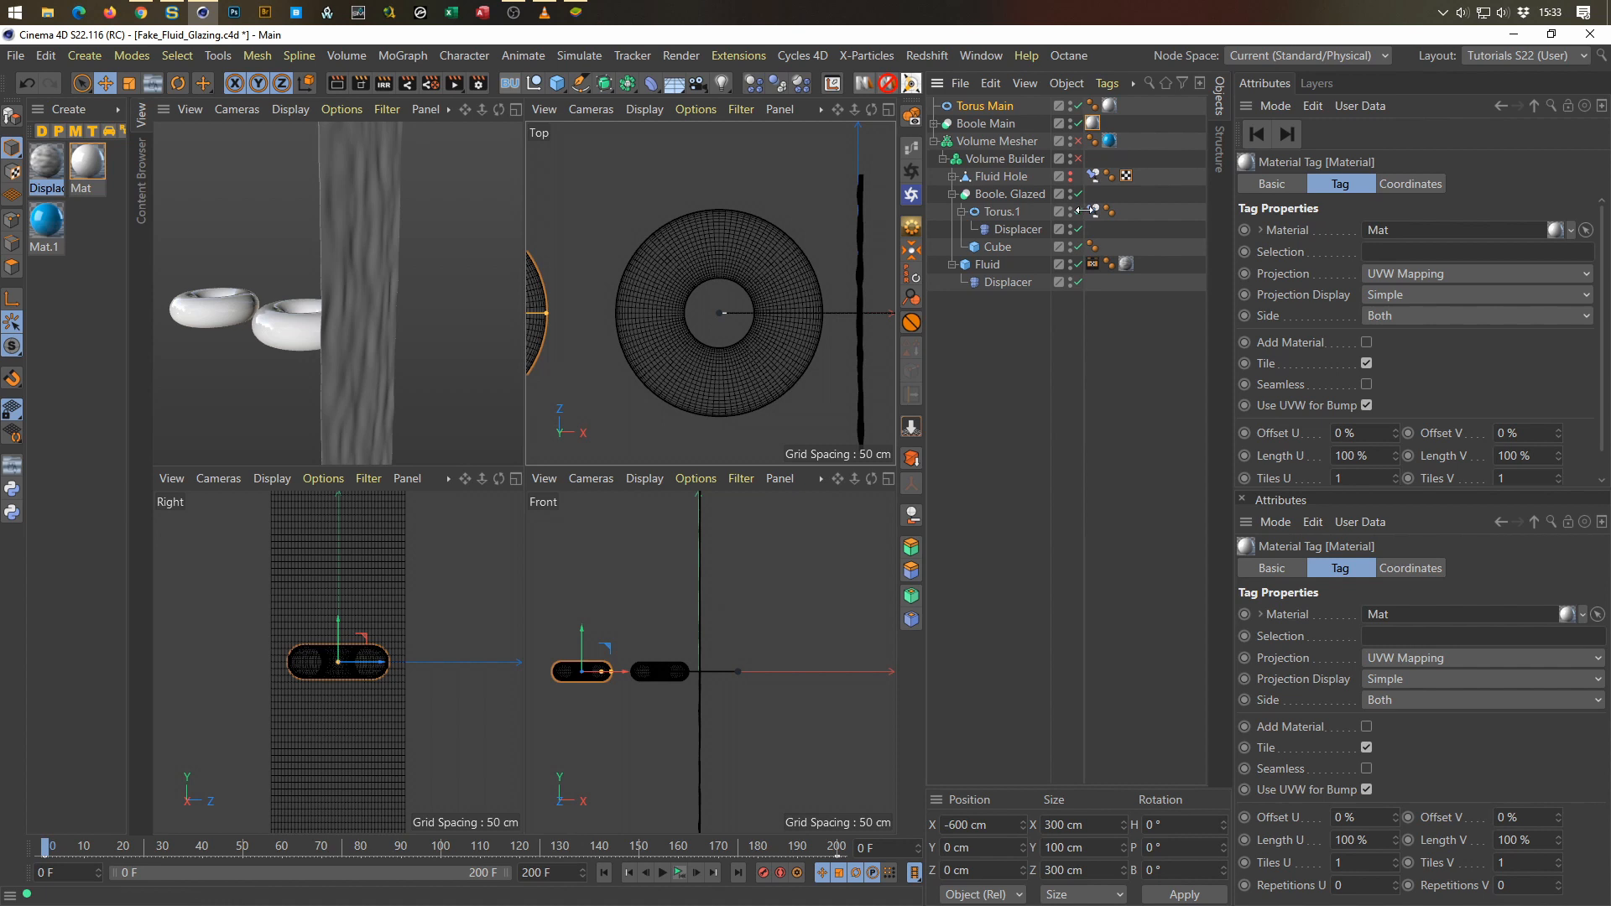
pyautogui.click(1093, 177)
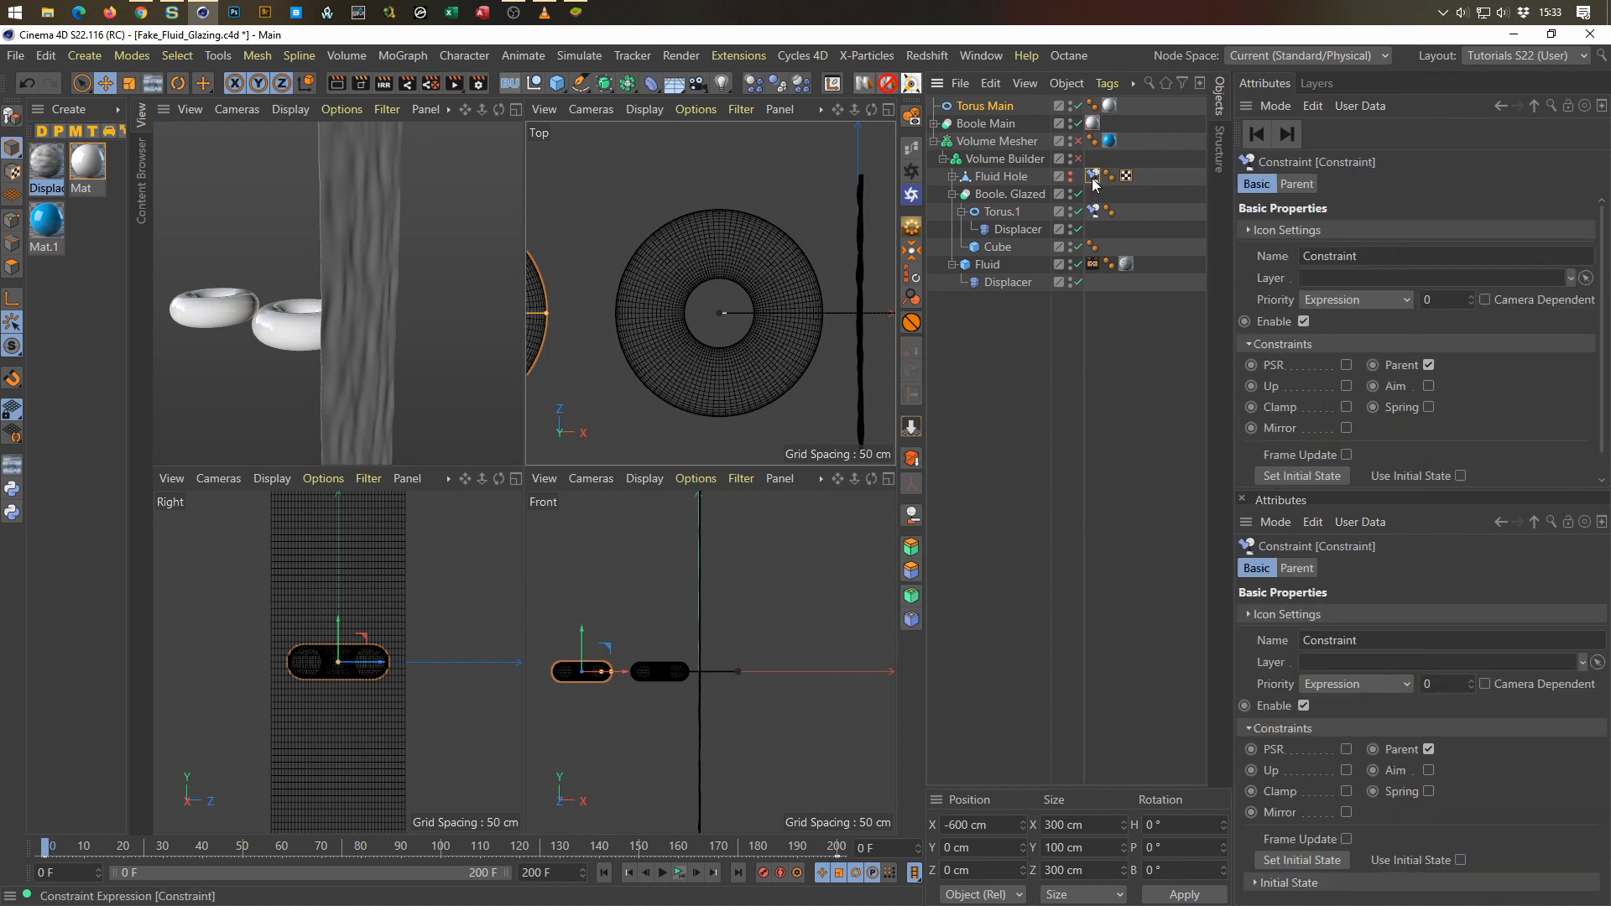
pyautogui.keyDown('ctrl'); pyautogui.moveTo(1094, 180); pyautogui.dragTo(1092, 106); pyautogui.keyUp('ctrl')
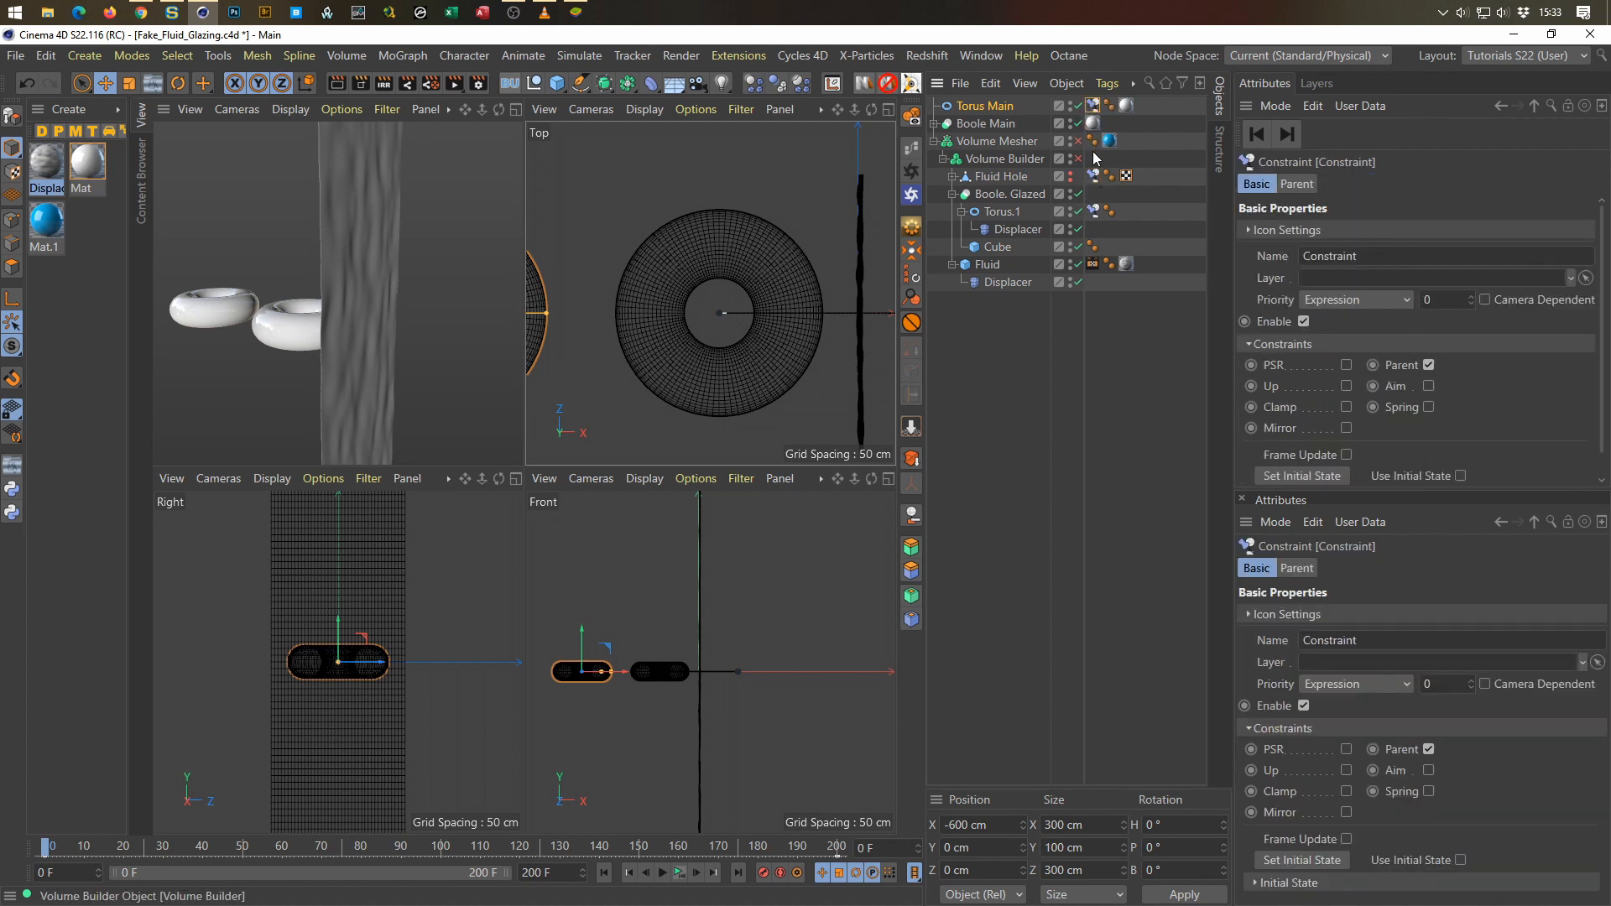
# Step: Play the animation in the perspective and top views to check that the copied torus follows the original
pyautogui.middleClick(392, 404)
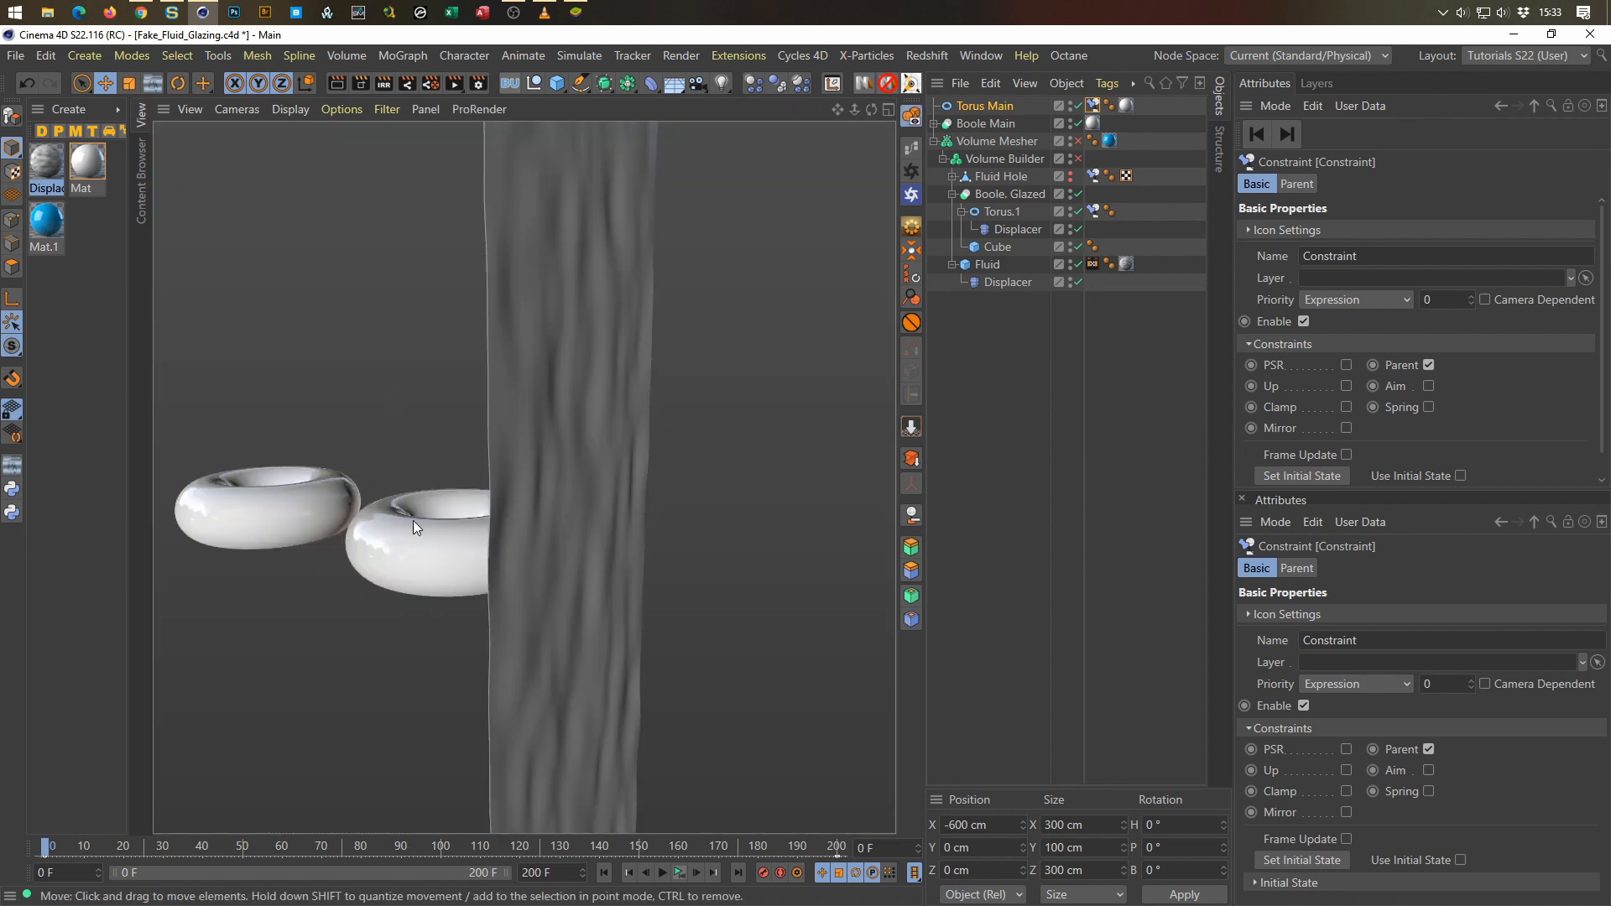
pyautogui.click(679, 873)
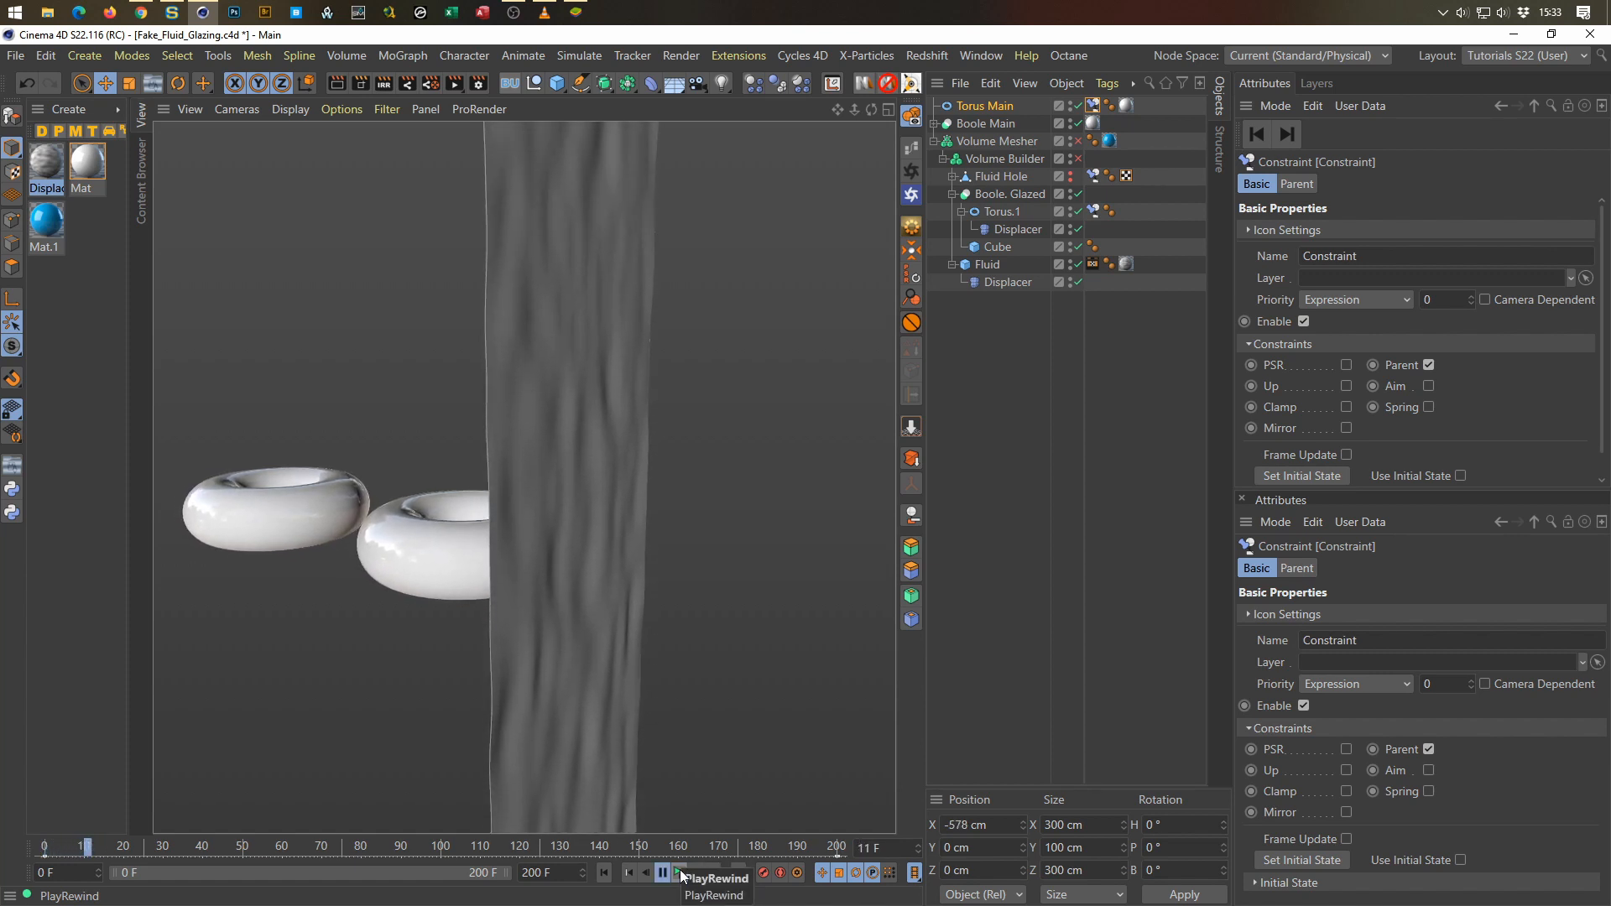
pyautogui.click(679, 873)
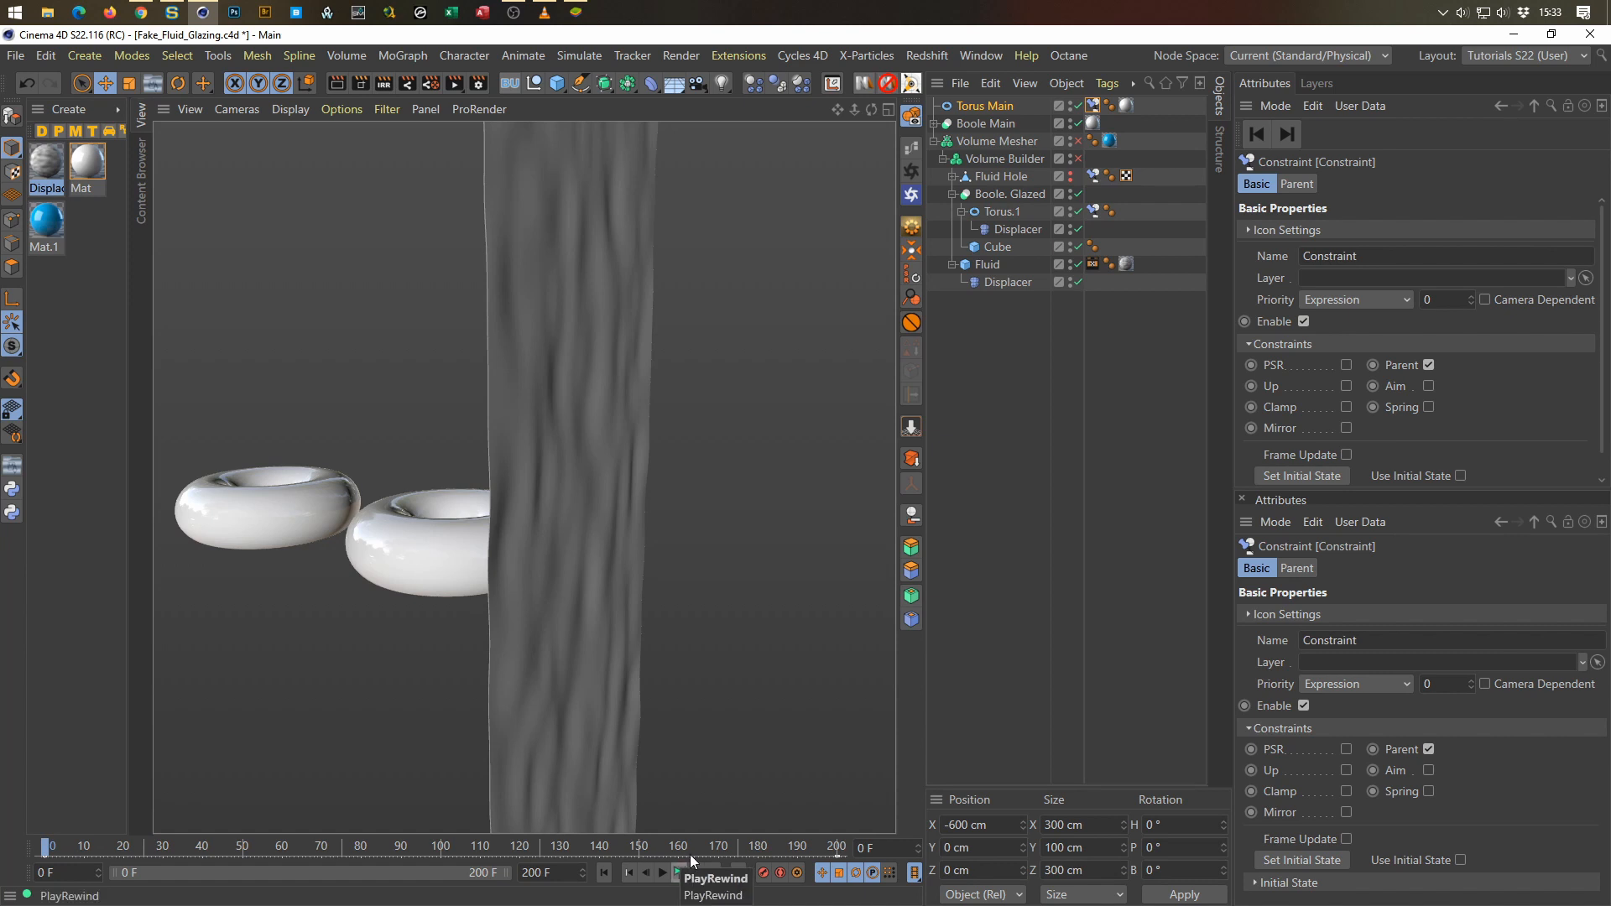
pyautogui.middleClick(809, 652)
pyautogui.middleClick(816, 367)
pyautogui.scroll(-5, 566, 436)
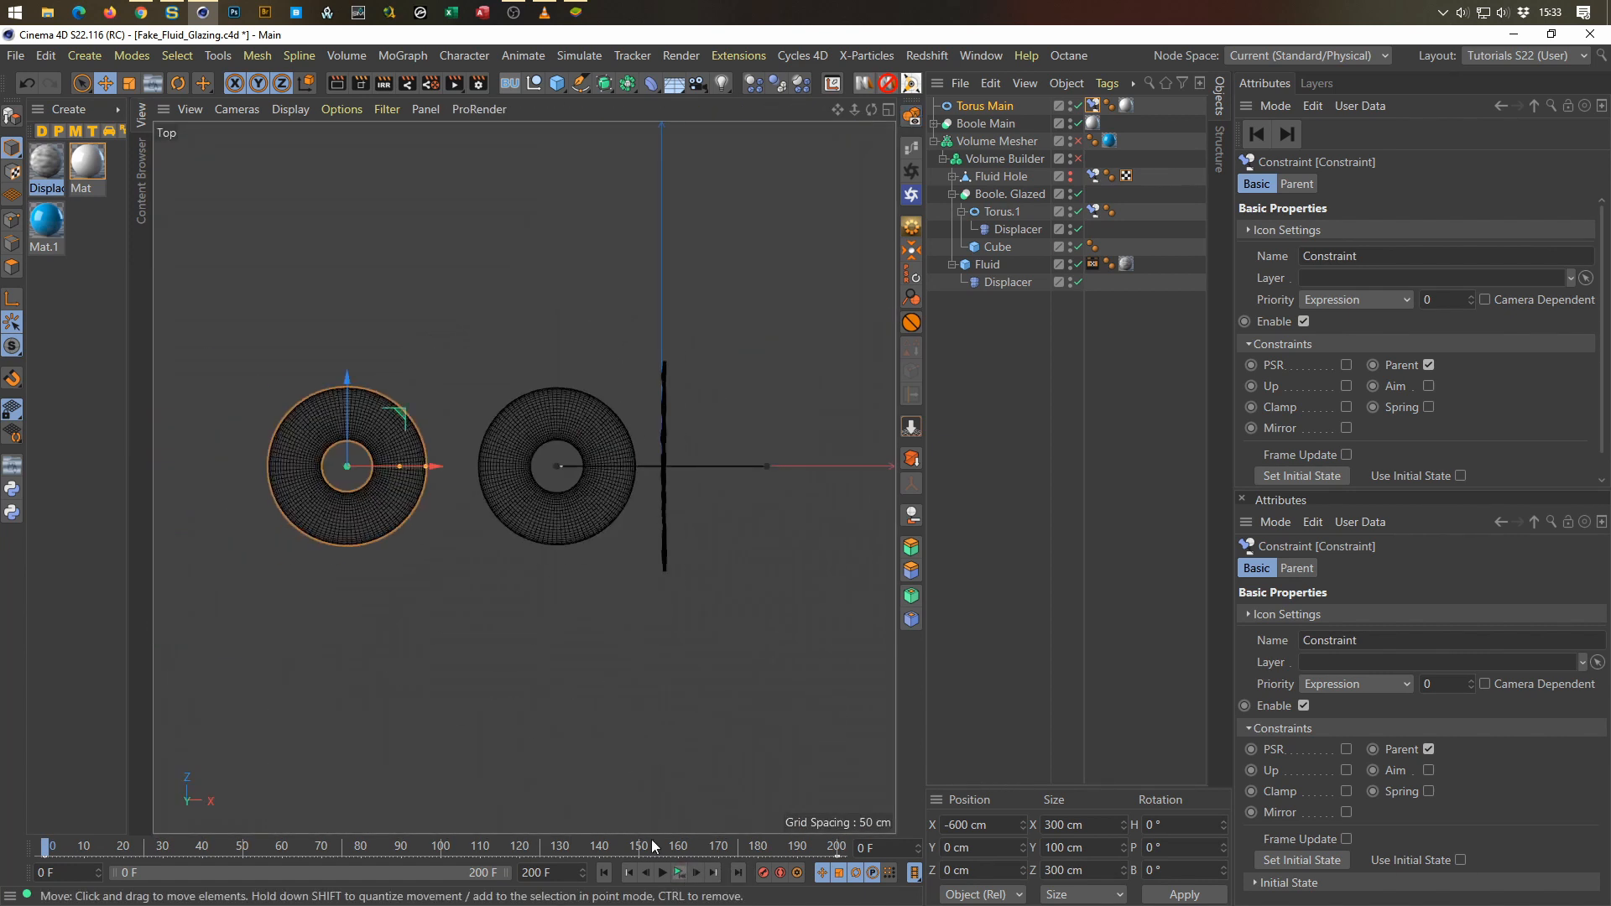
pyautogui.click(680, 873)
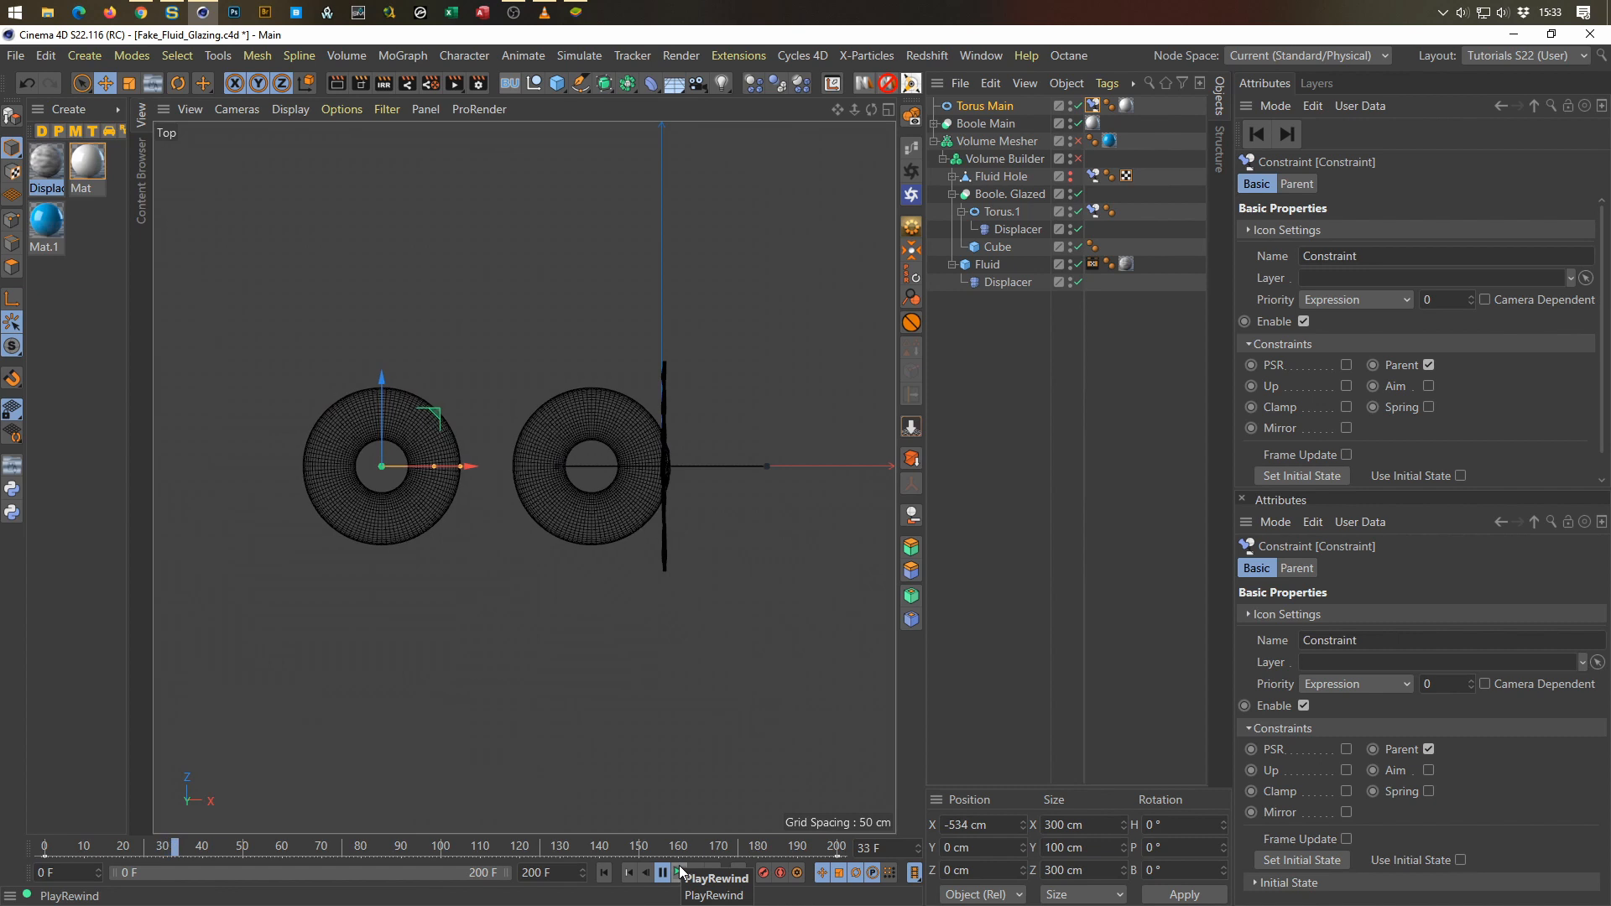
pyautogui.click(679, 873)
pyautogui.middleClick(475, 385)
pyautogui.middleClick(389, 356)
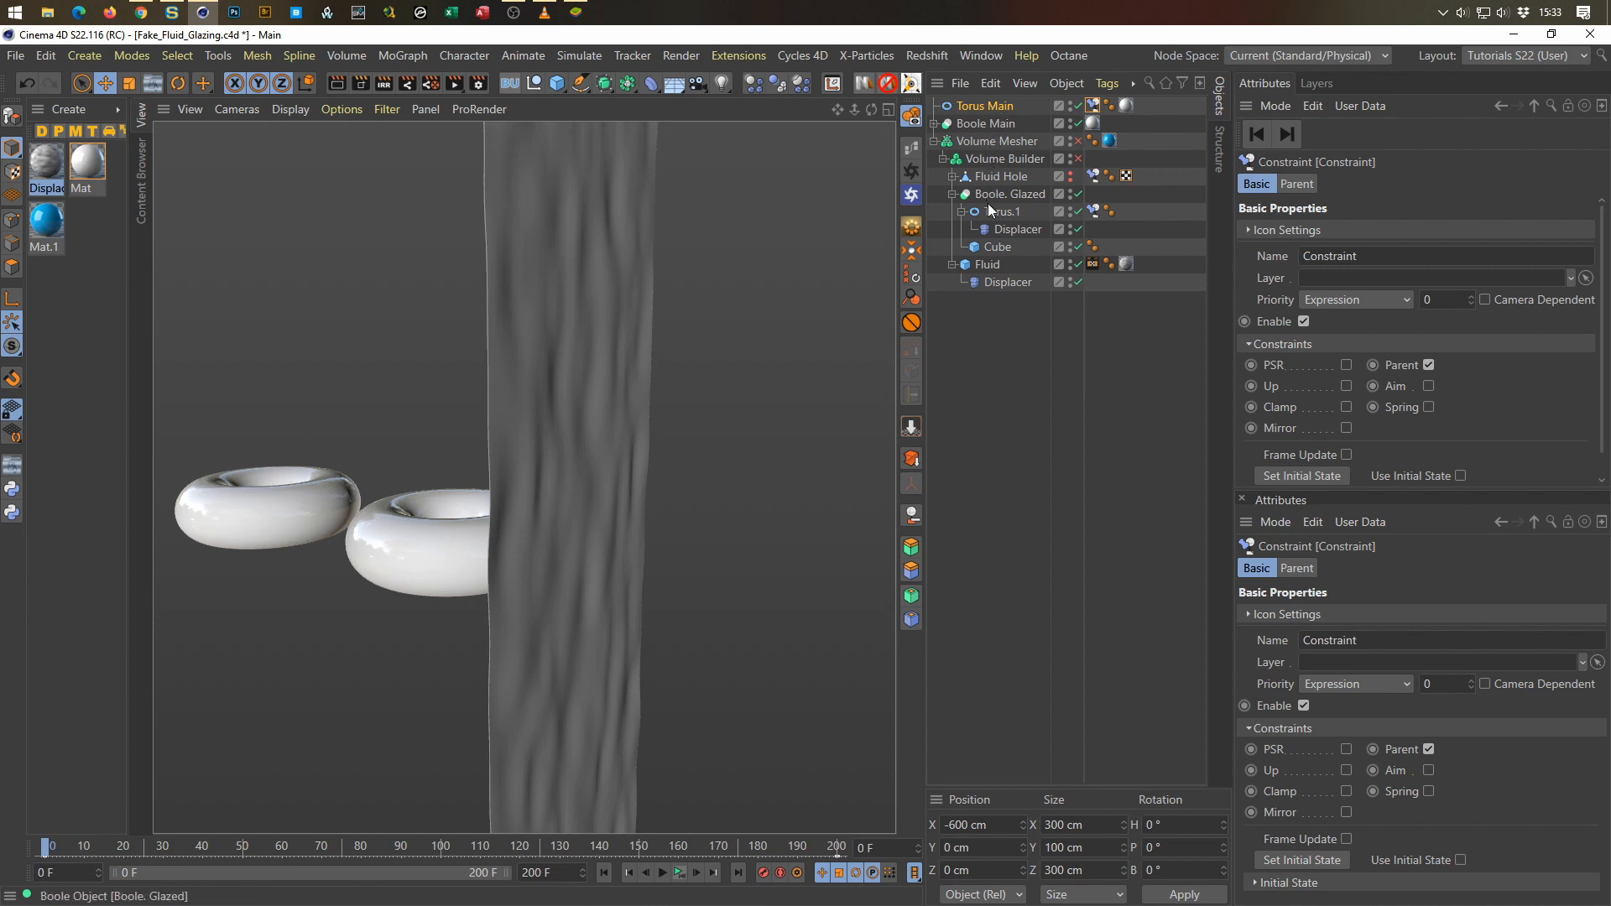
# Step: Copy Torus.1 out of Boole. Glazed to directly below Fluid Hole in the Volume Builder, and select Fluid Hole
pyautogui.click(962, 212)
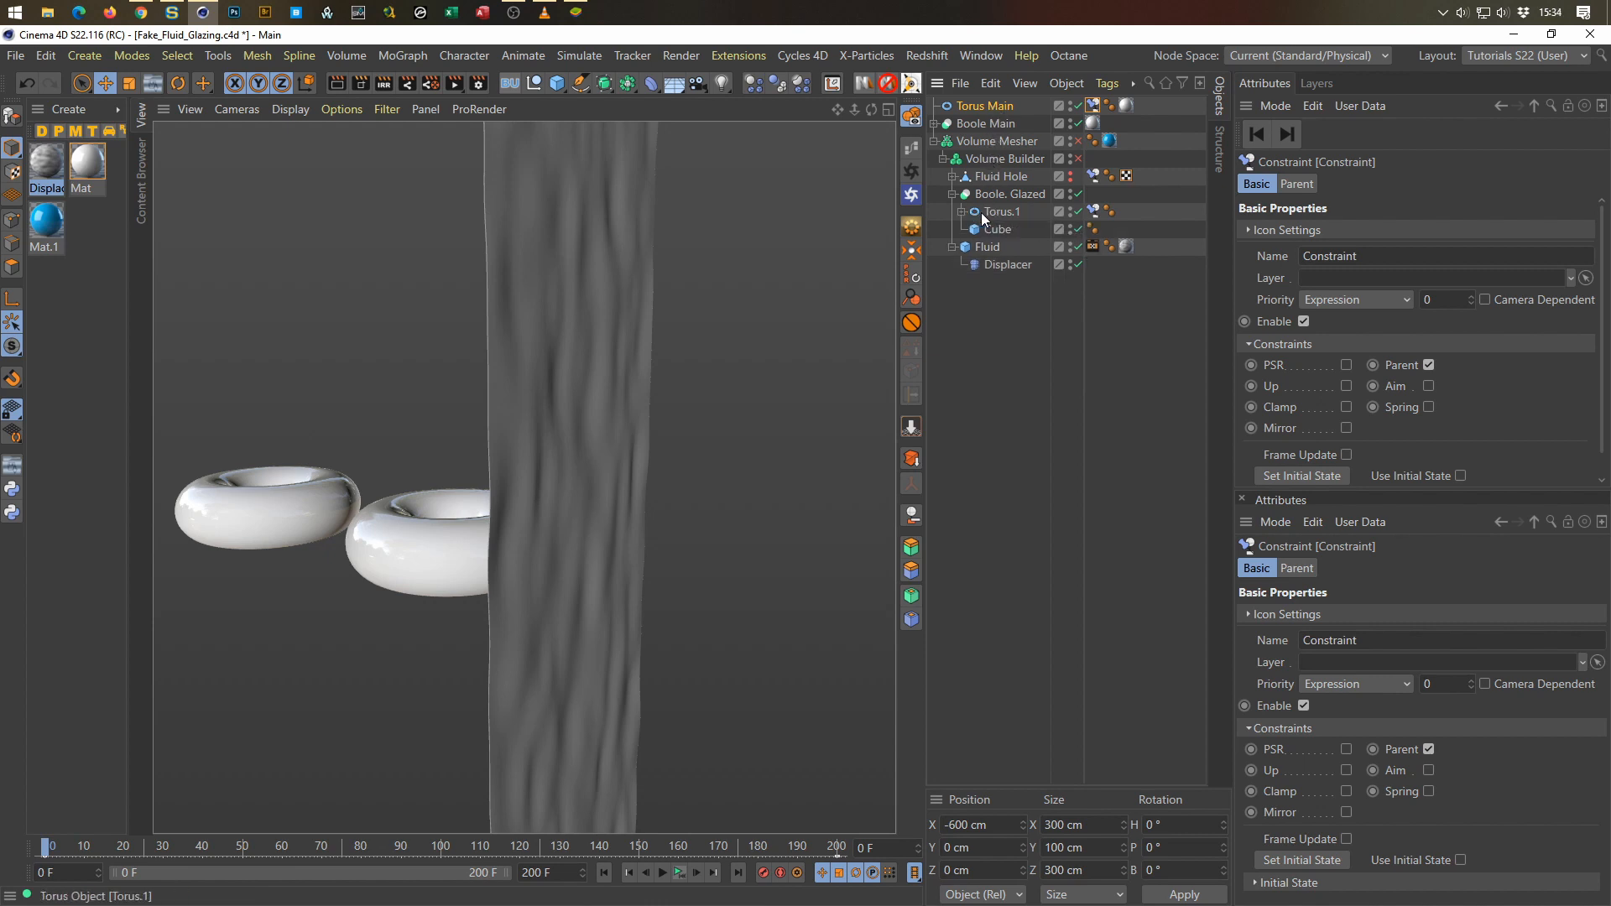
pyautogui.click(986, 212)
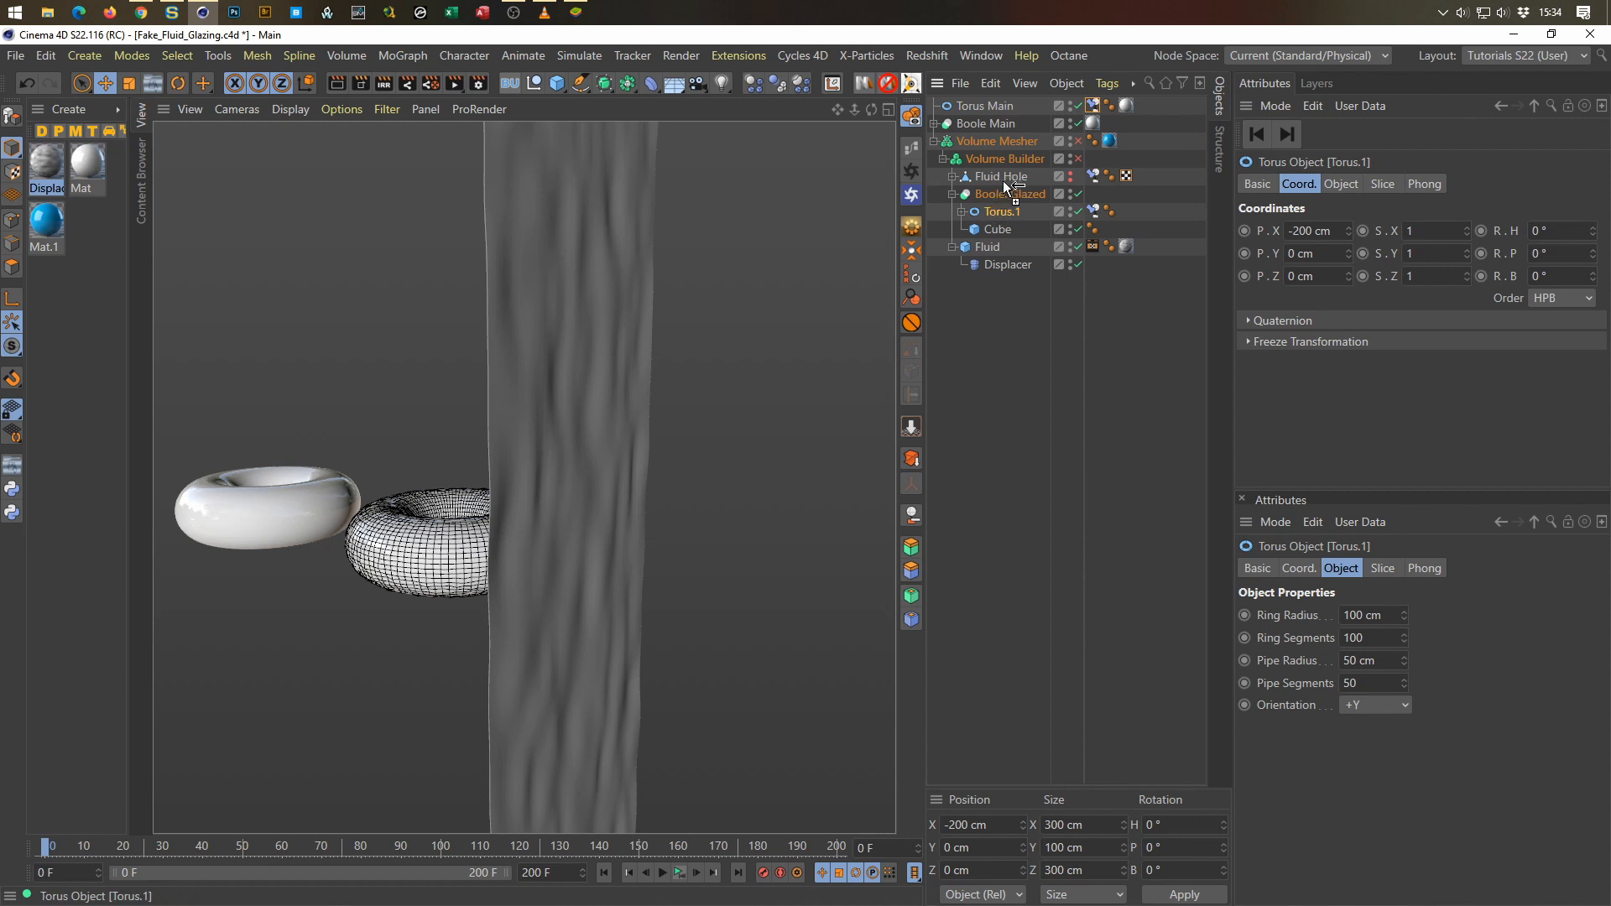
pyautogui.moveTo(996, 179); pyautogui.dragTo(995, 183)
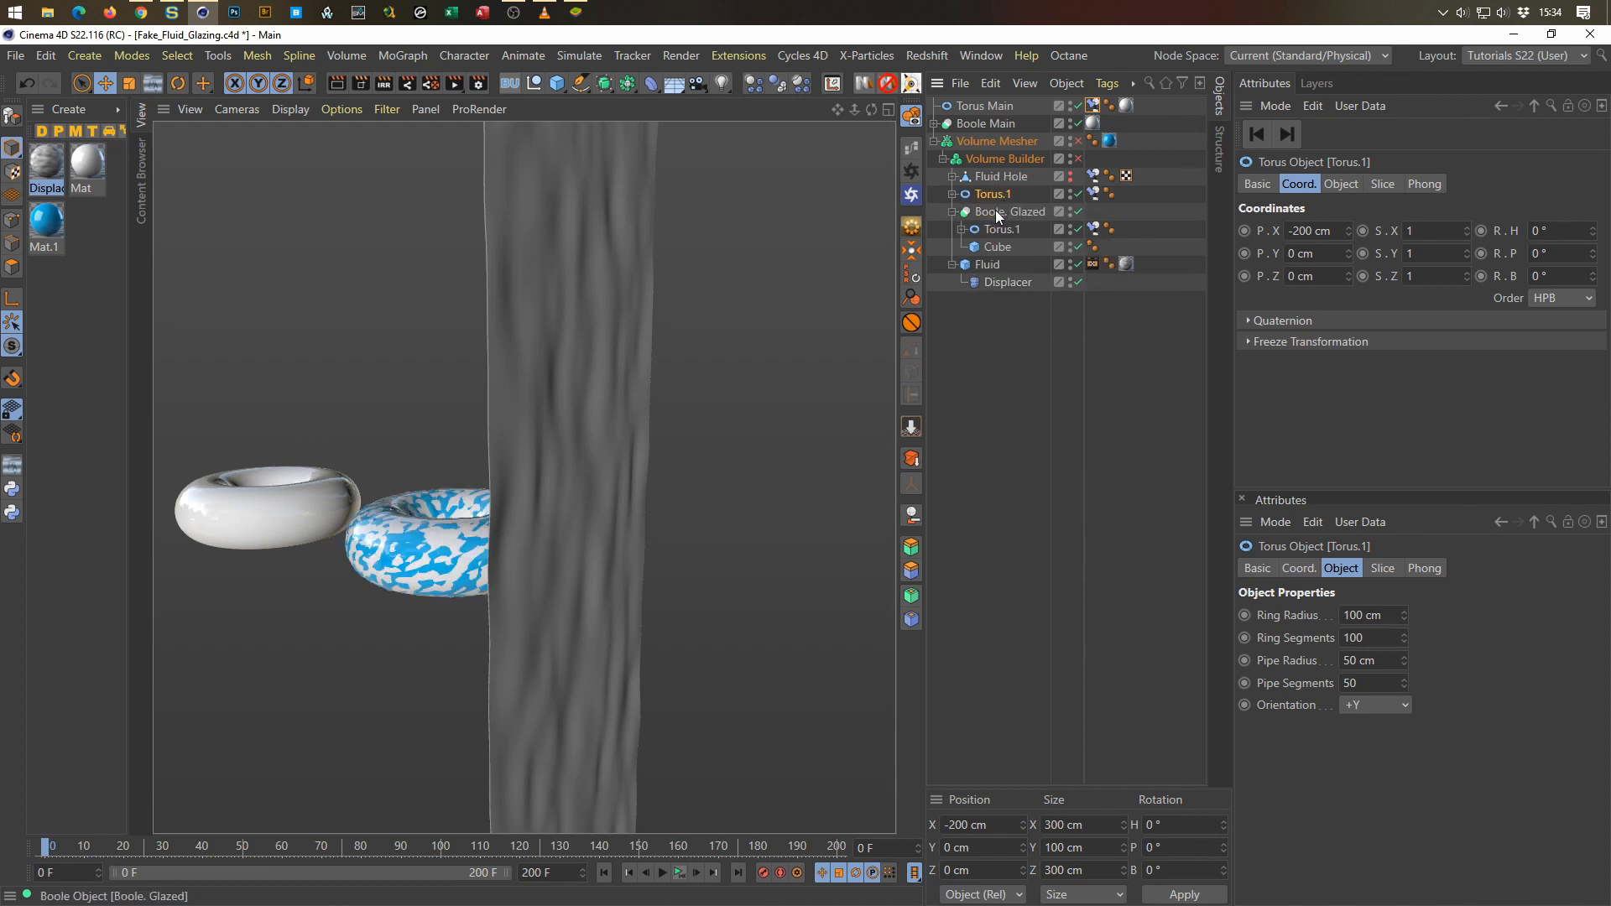
pyautogui.click(953, 214)
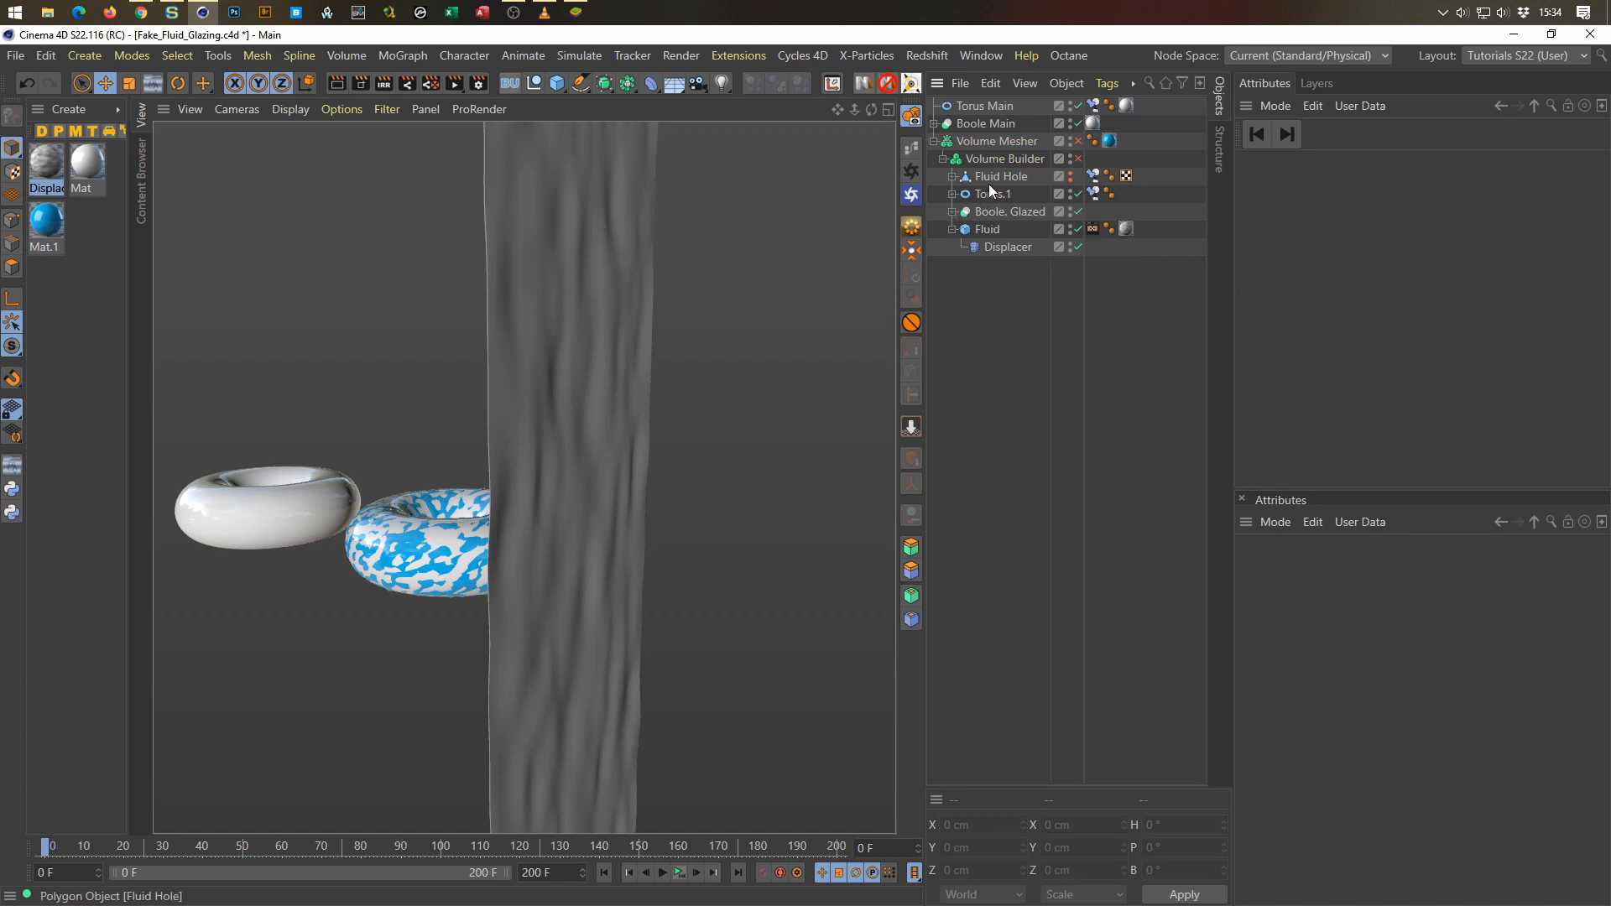
pyautogui.click(990, 183)
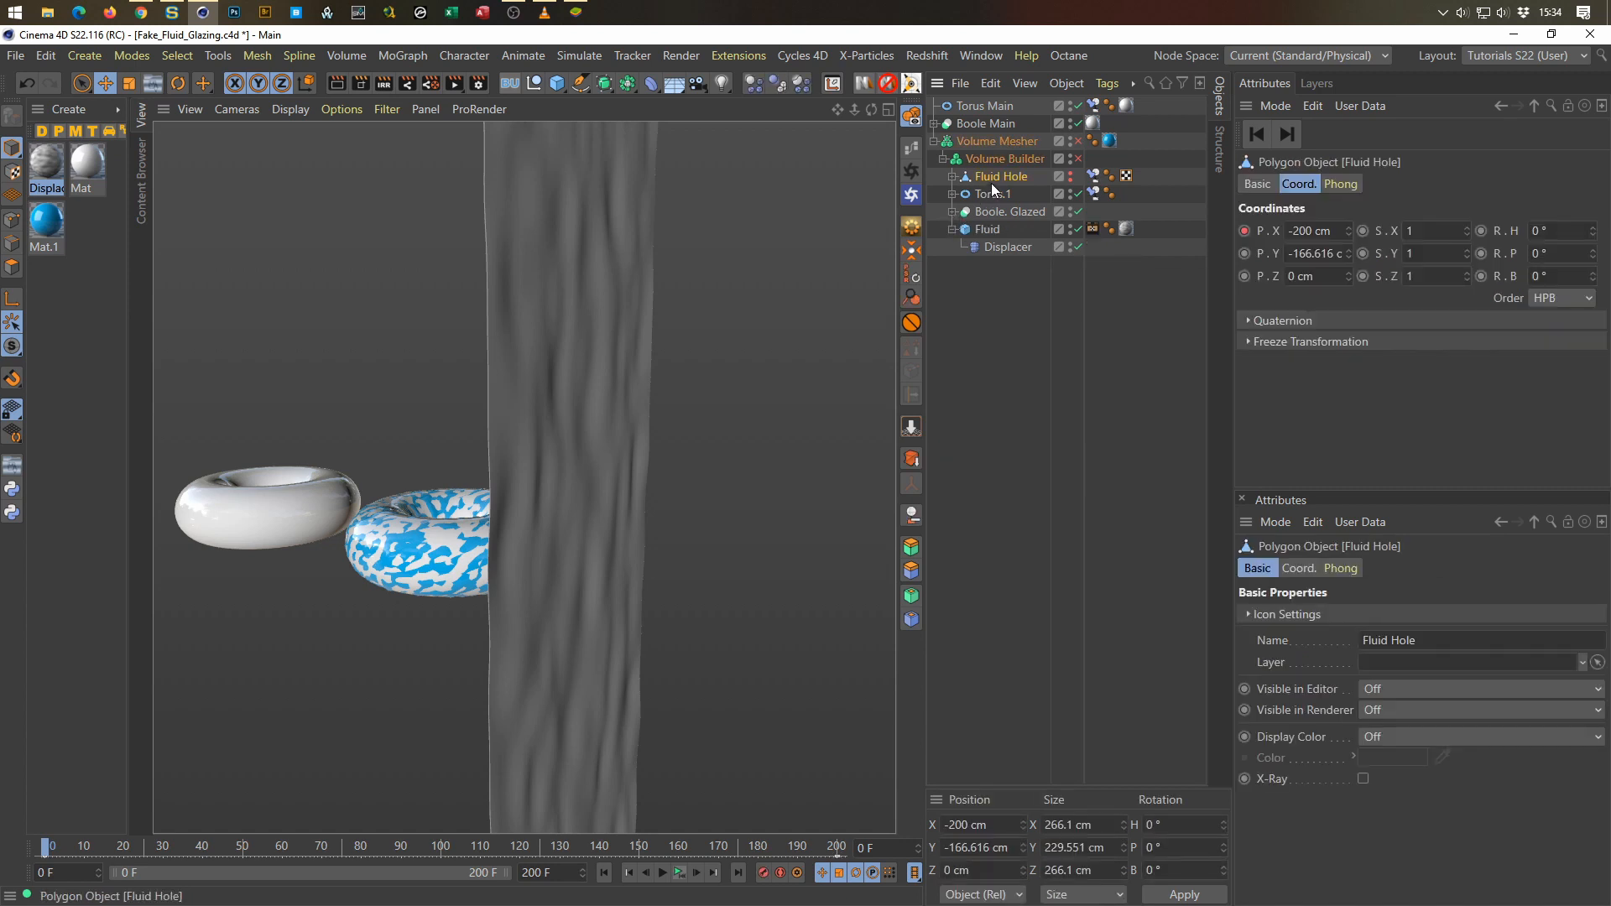
# Step: Delete the Cache Layer from the Volume Builder's object list
pyautogui.click(1028, 159)
pyautogui.click(1341, 183)
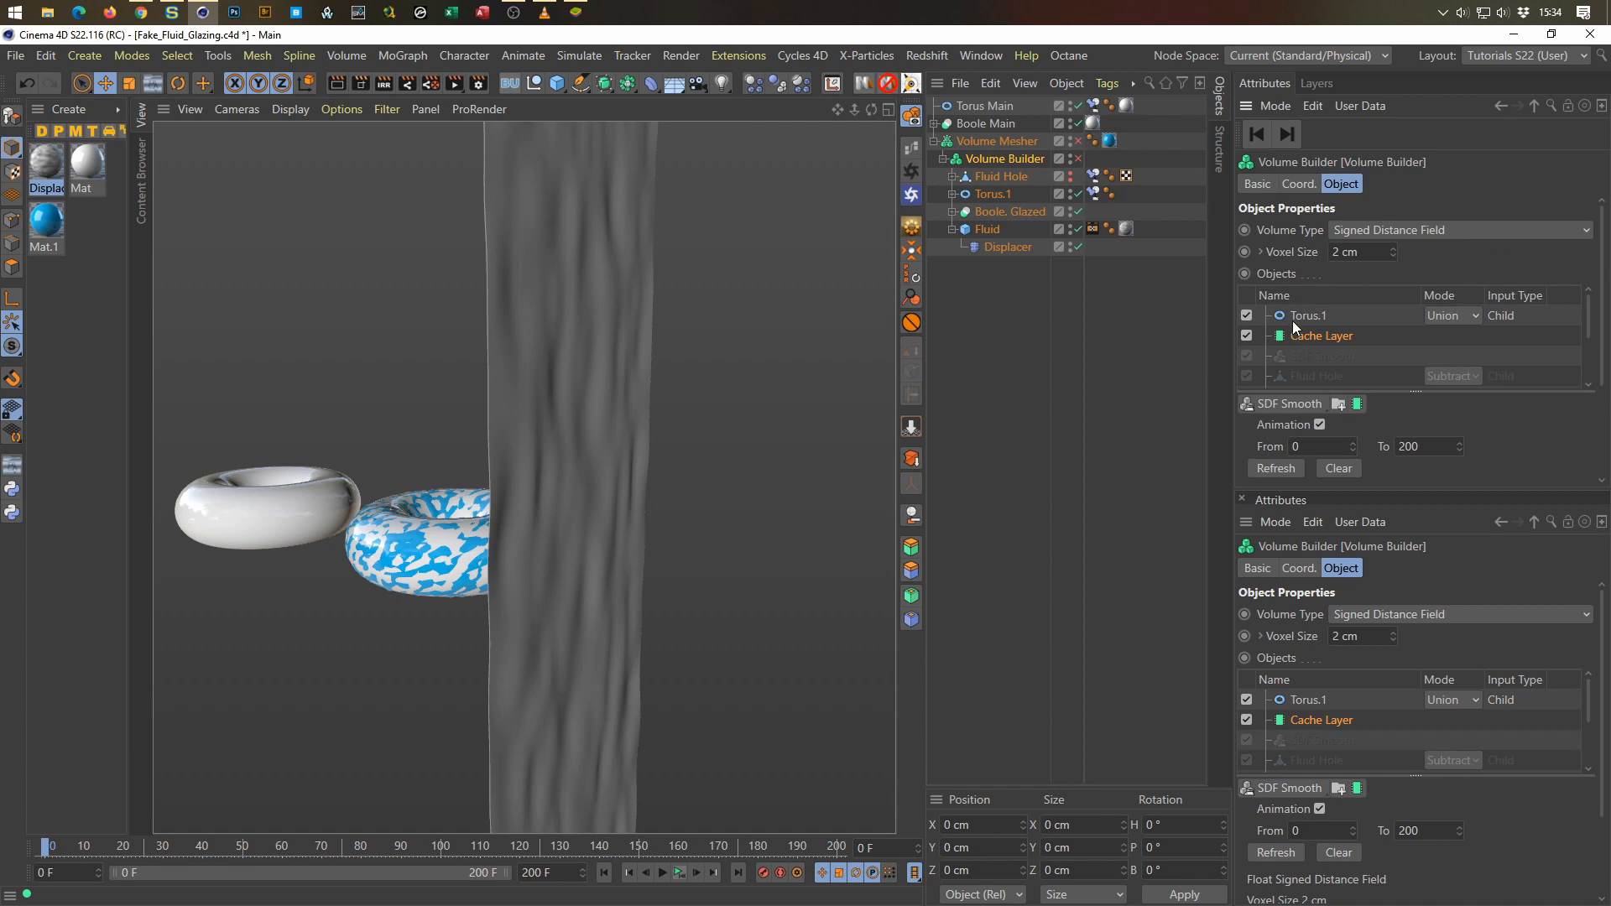
pyautogui.press('Delete')
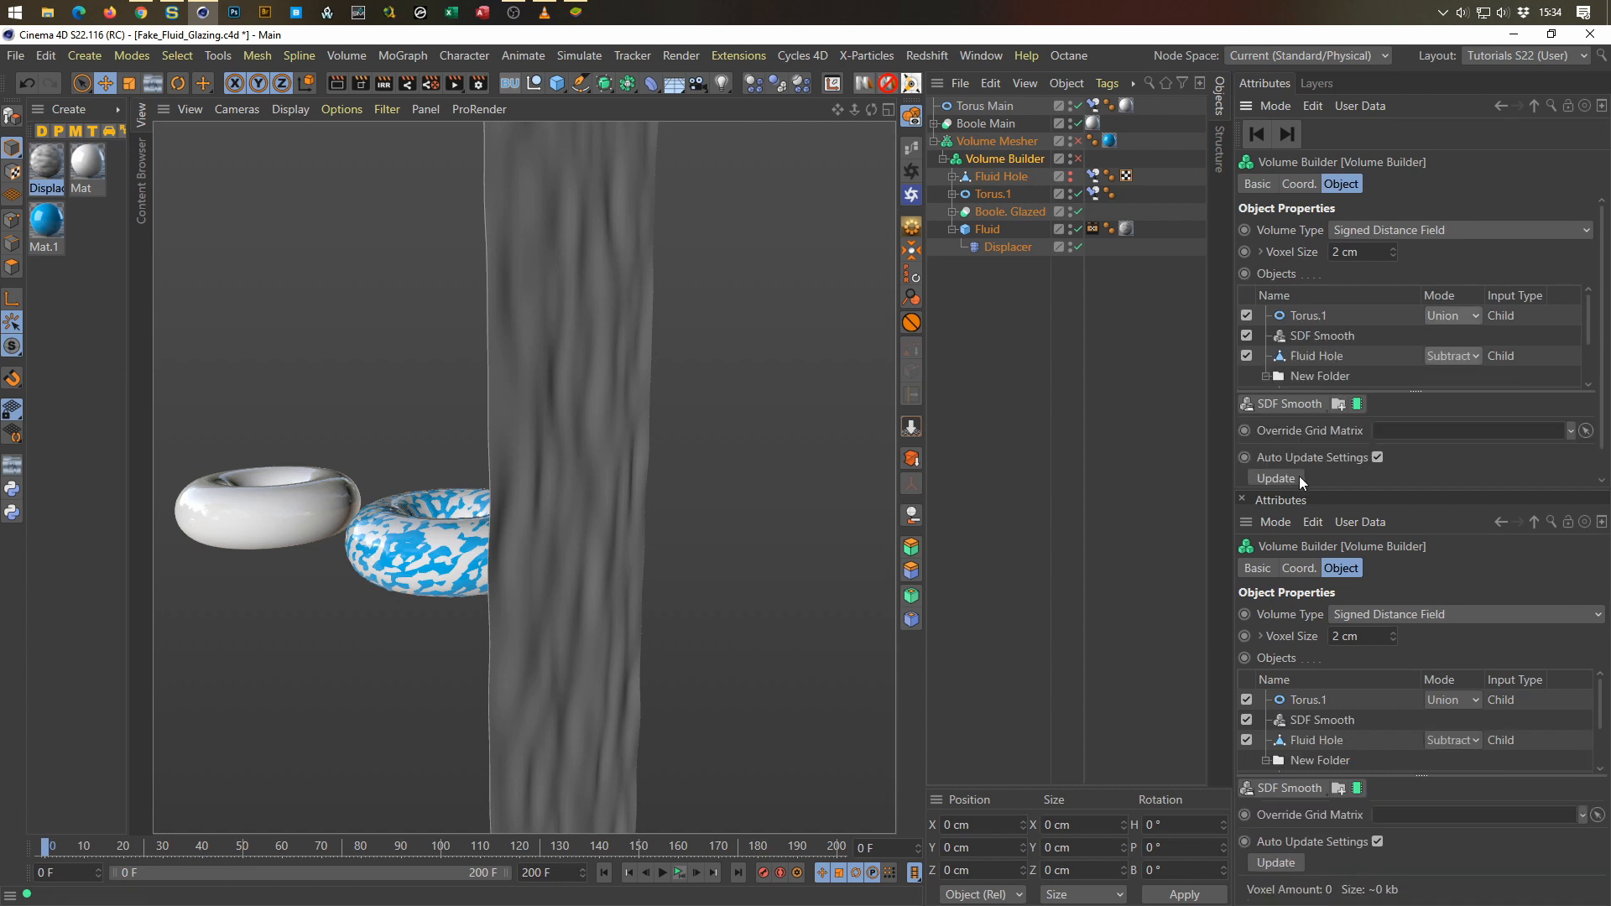
# Step: Enlarge the Volume Builder's object list and move Torus.1 into New Folder, between Boole. Glazed and Fluid
pyautogui.click(1307, 316)
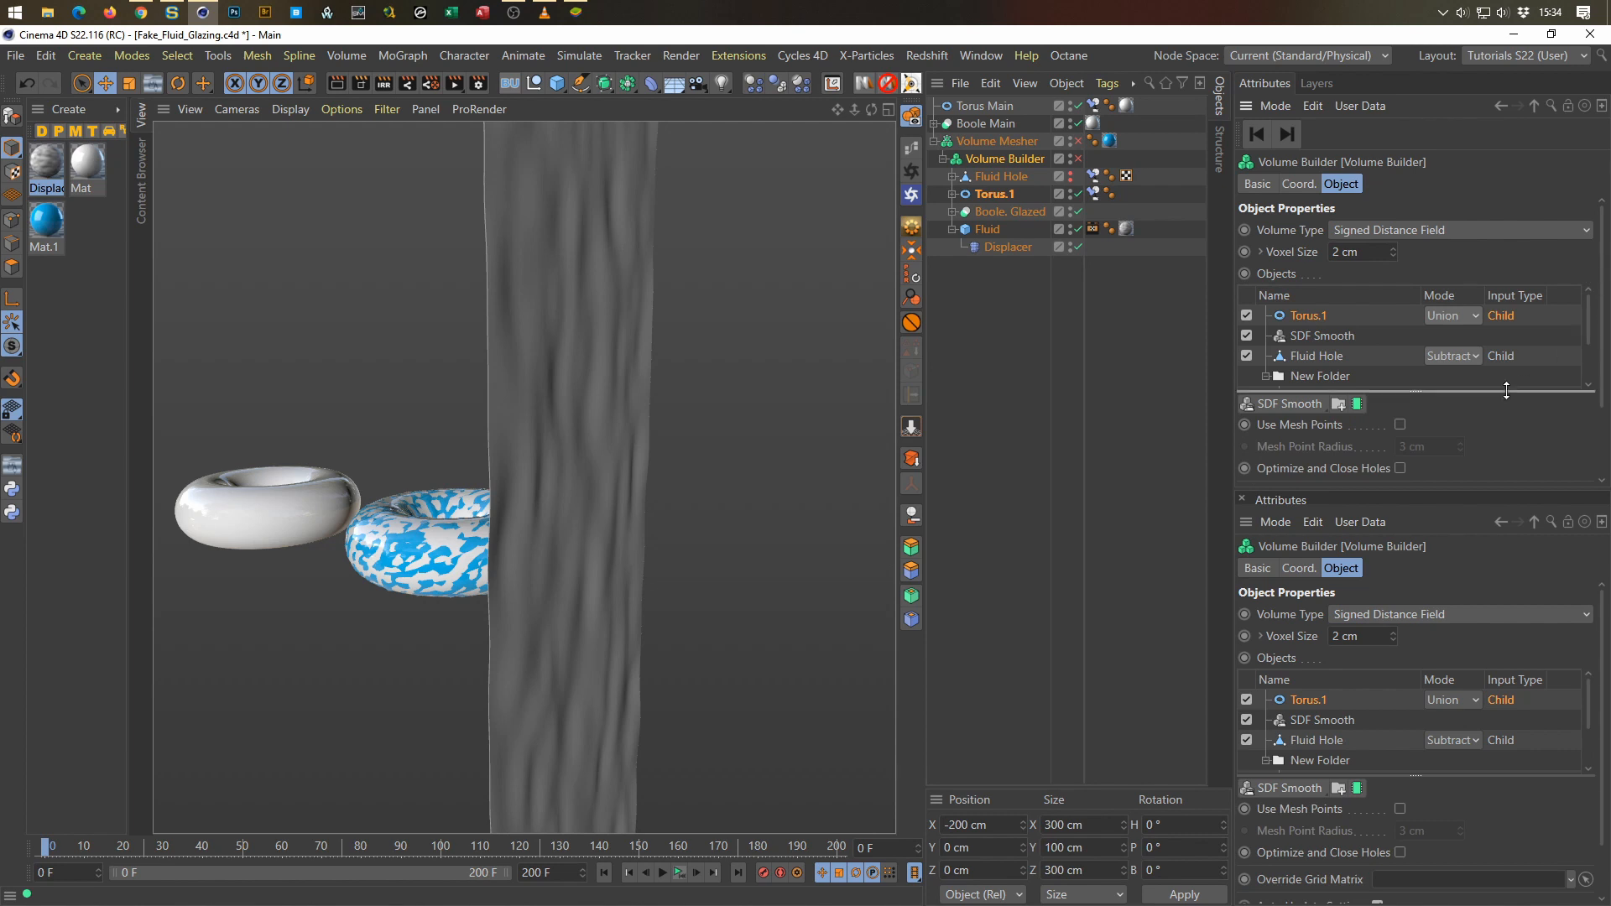
pyautogui.moveTo(1493, 395); pyautogui.dragTo(1475, 472)
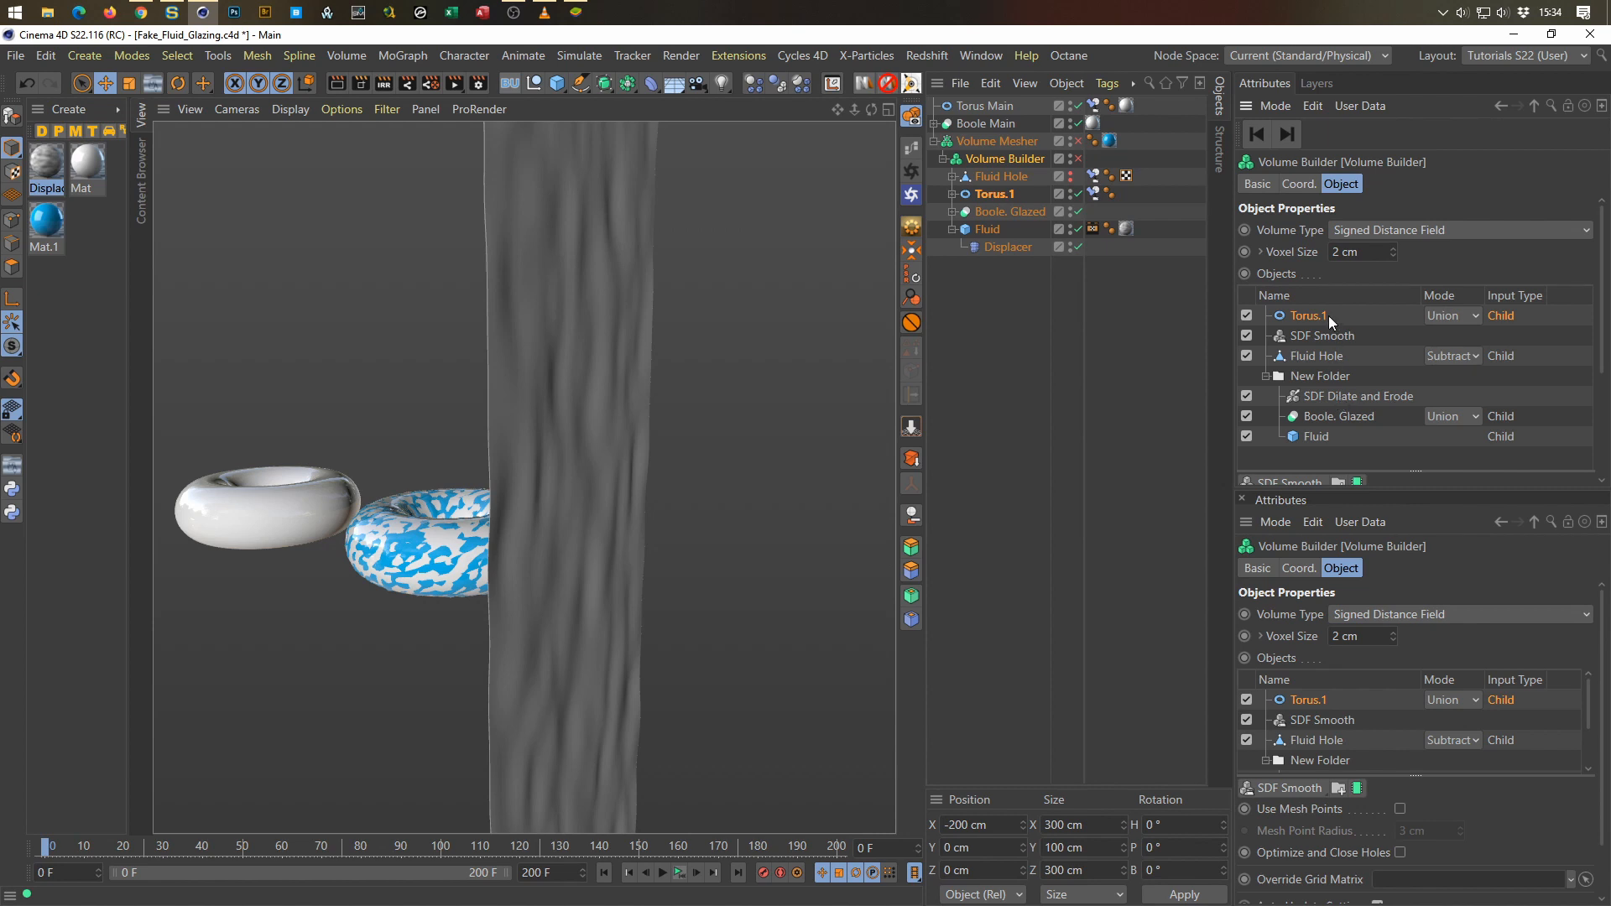
pyautogui.moveTo(1312, 314); pyautogui.dragTo(1335, 427)
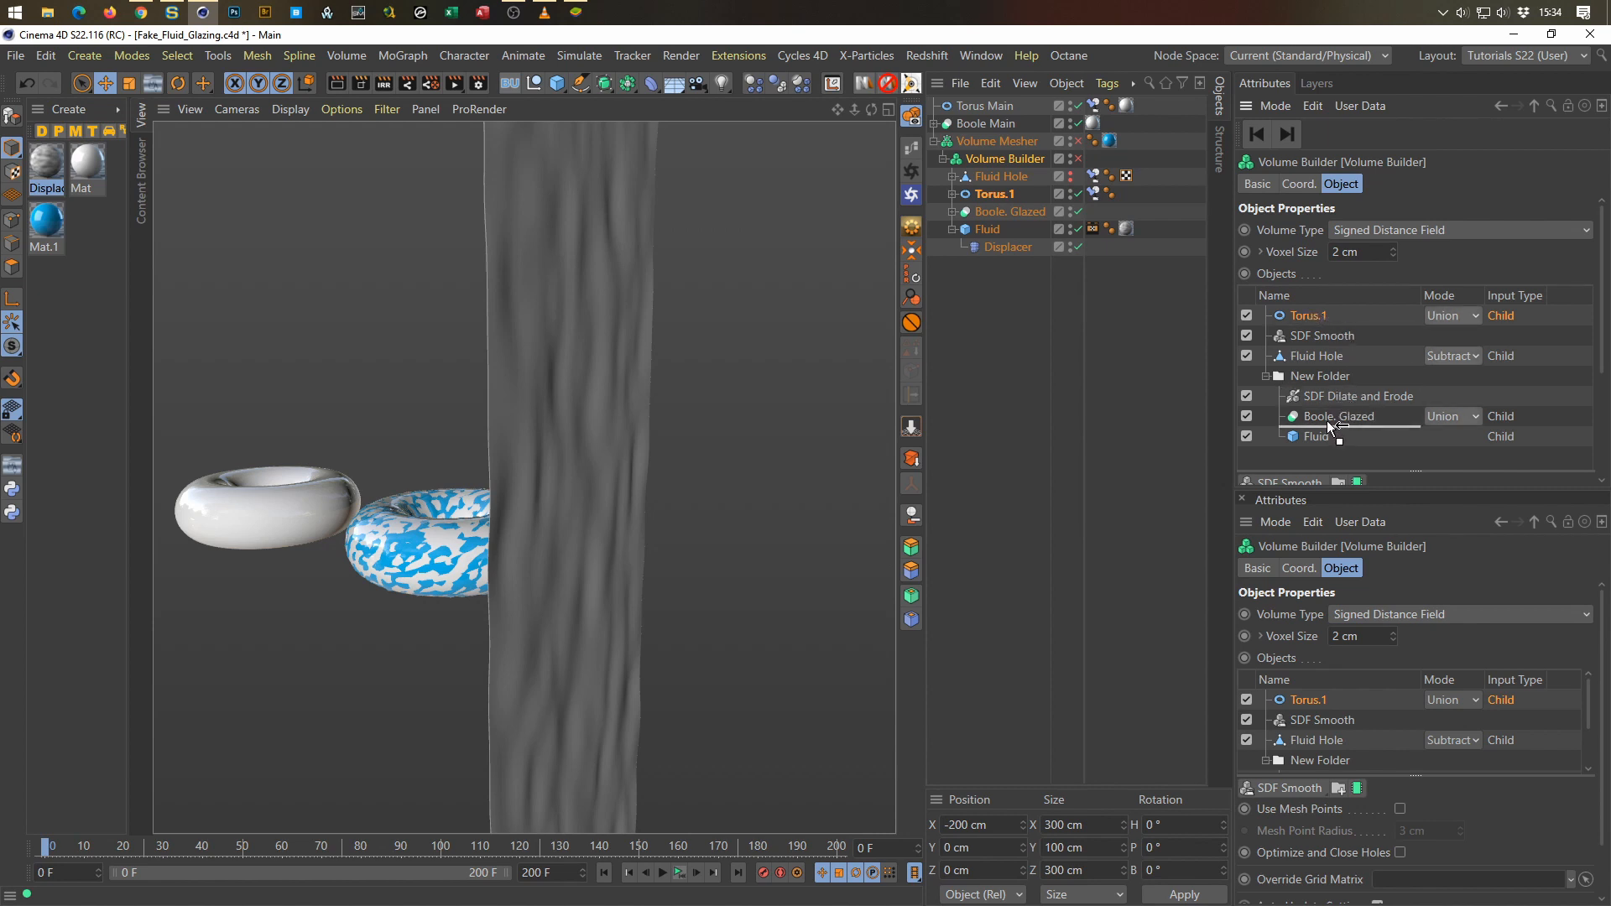
pyautogui.moveTo(1327, 420); pyautogui.dragTo(1327, 421)
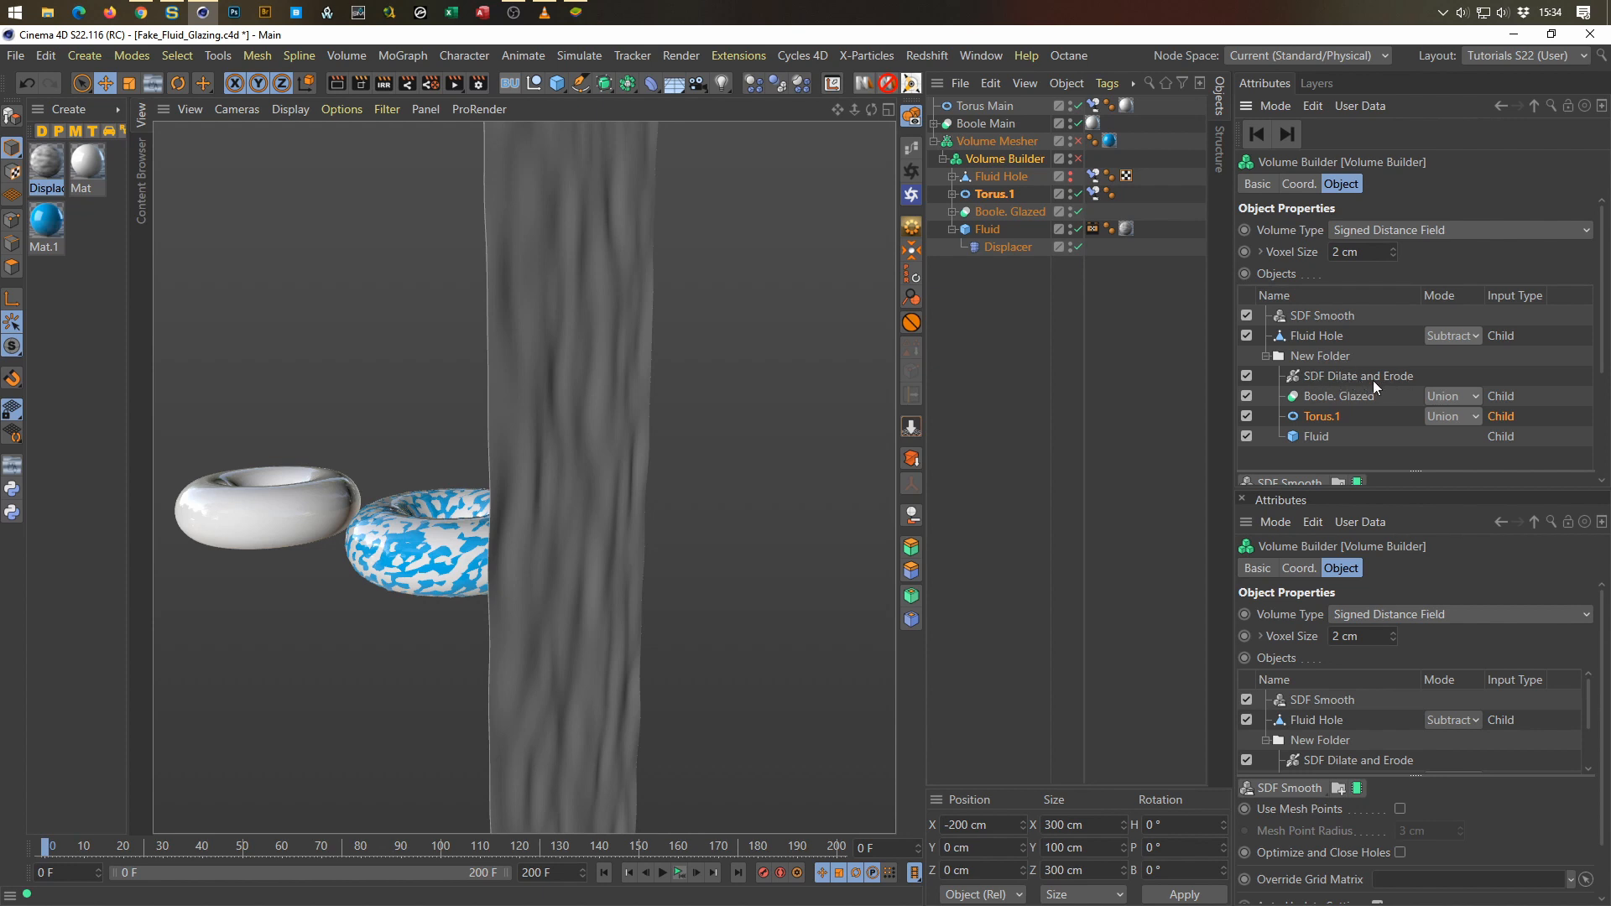
# Step: Move Torus.1 along X to 600 cm in the top view, beyond the far side of the fluid wall
pyautogui.click(989, 194)
pyautogui.middleClick(587, 515)
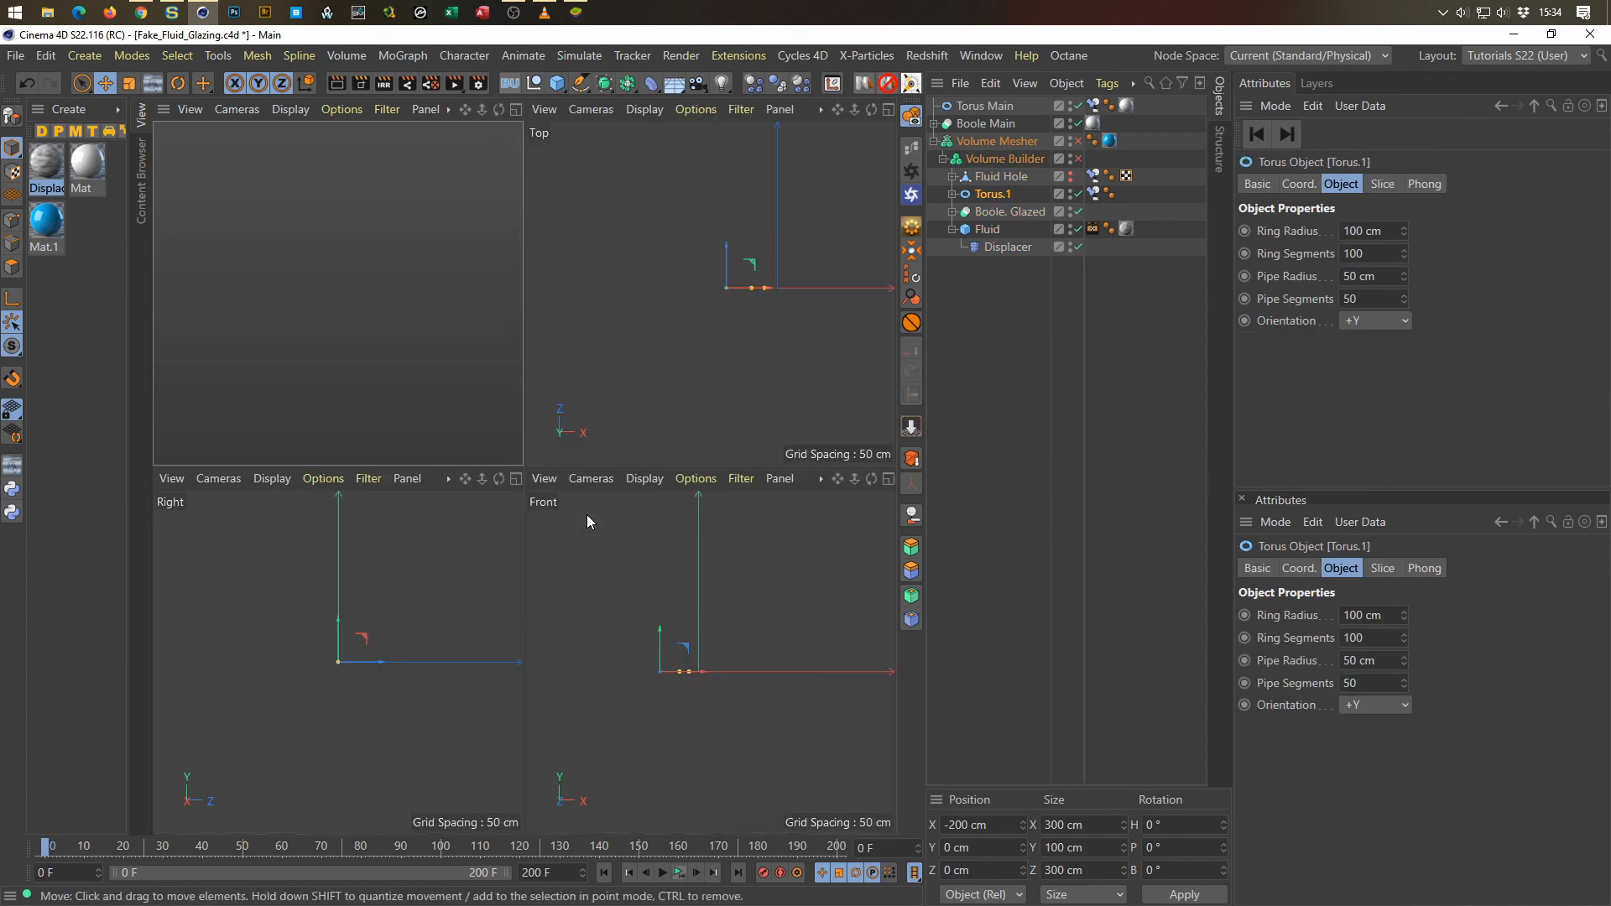
pyautogui.middleClick(733, 354)
pyautogui.keyDown('alt'); pyautogui.moveTo(561, 473); pyautogui.dragTo(344, 428, button='middle'); pyautogui.keyUp('alt')
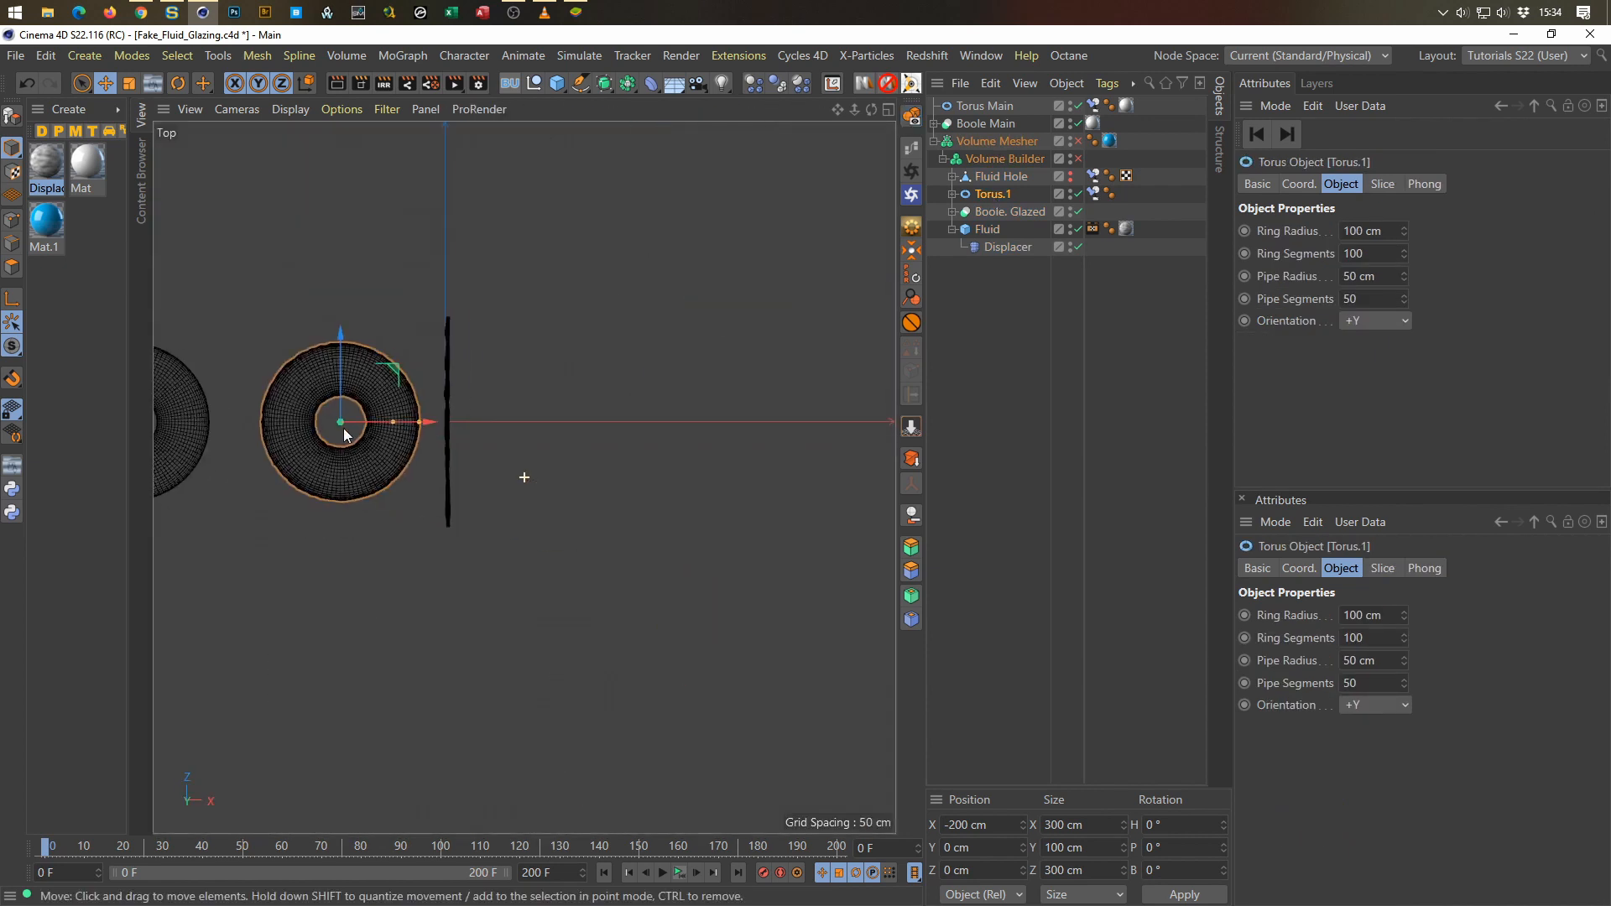
pyautogui.moveTo(432, 421); pyautogui.dragTo(851, 447)
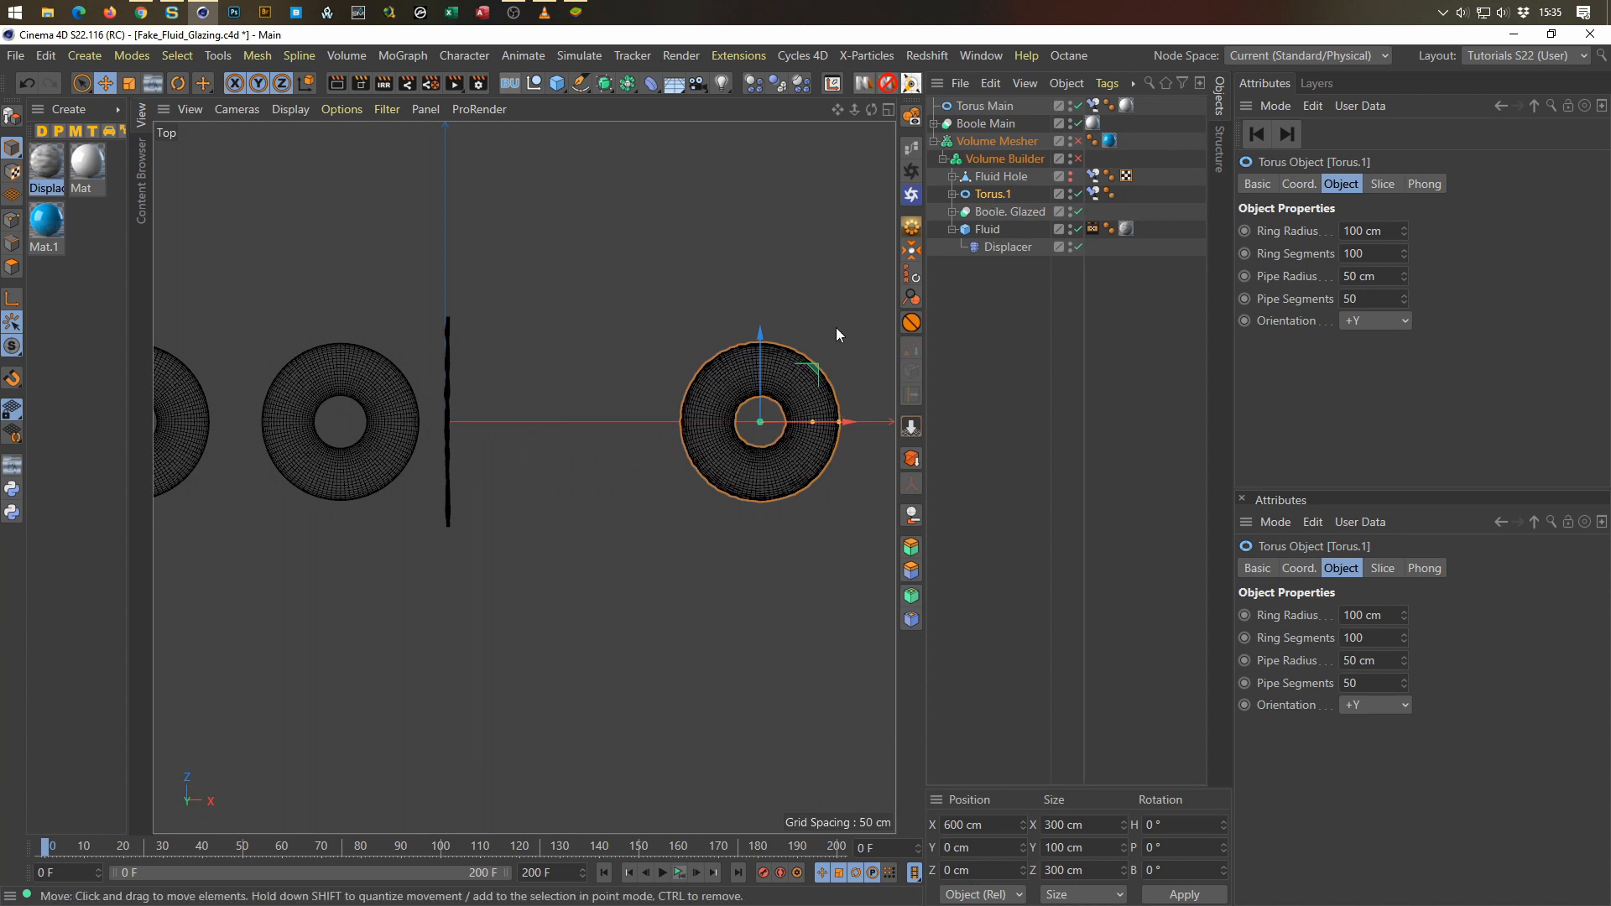
pyautogui.middleClick(784, 390)
pyautogui.middleClick(341, 288)
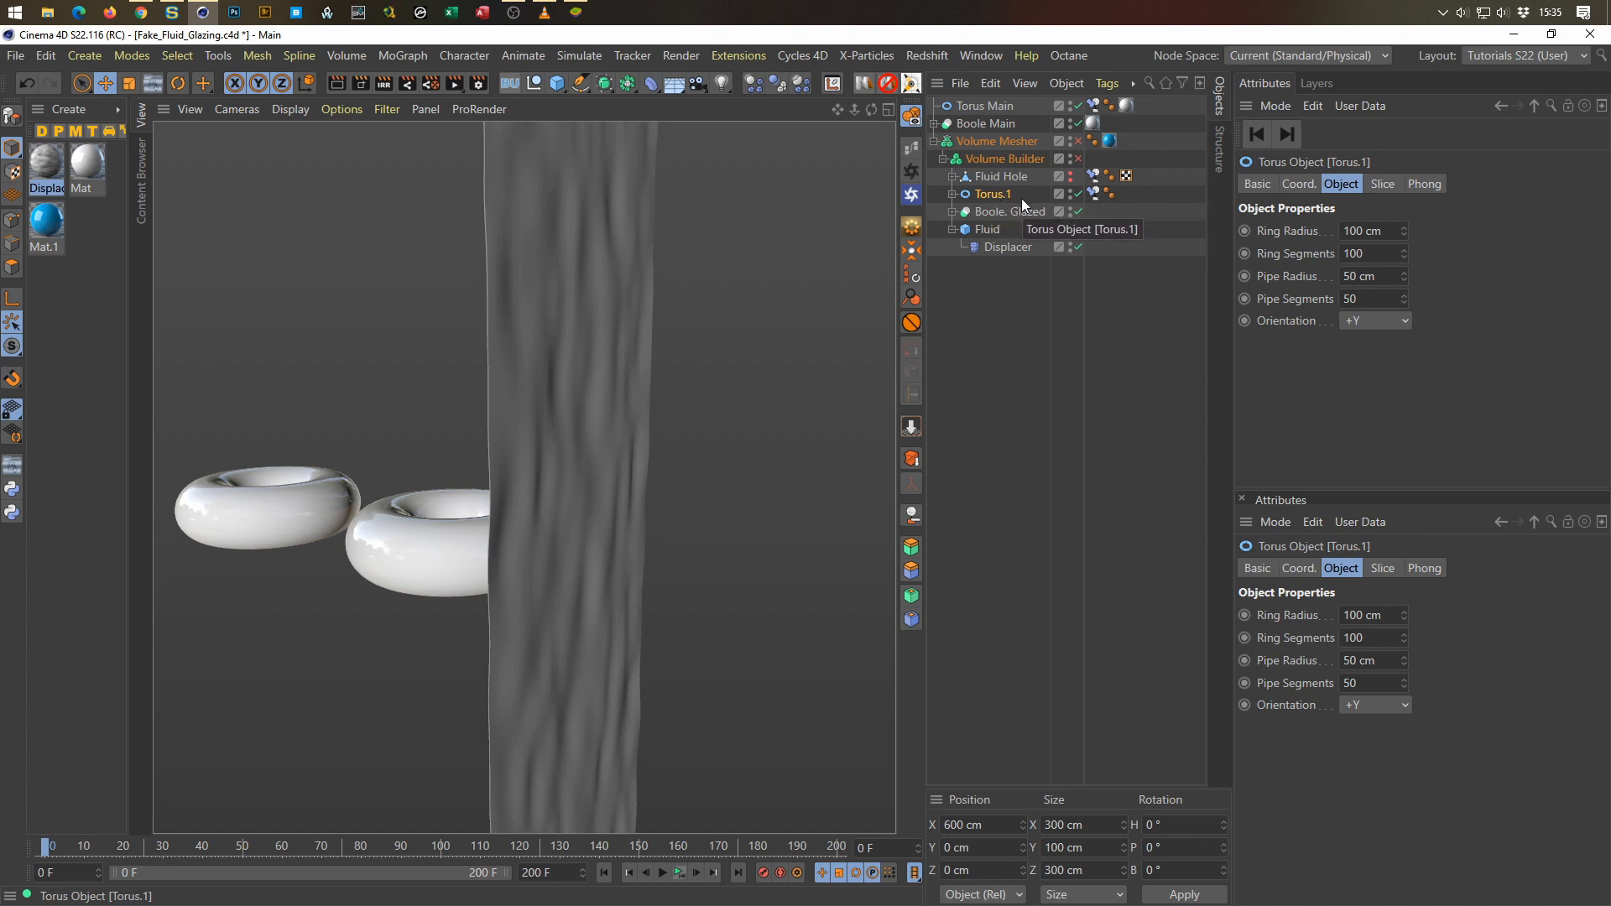
# Step: Temporarily enable the Volume Mesher and Volume Builder to examine the meshed fluid wall and the offset torus
pyautogui.click(1080, 158)
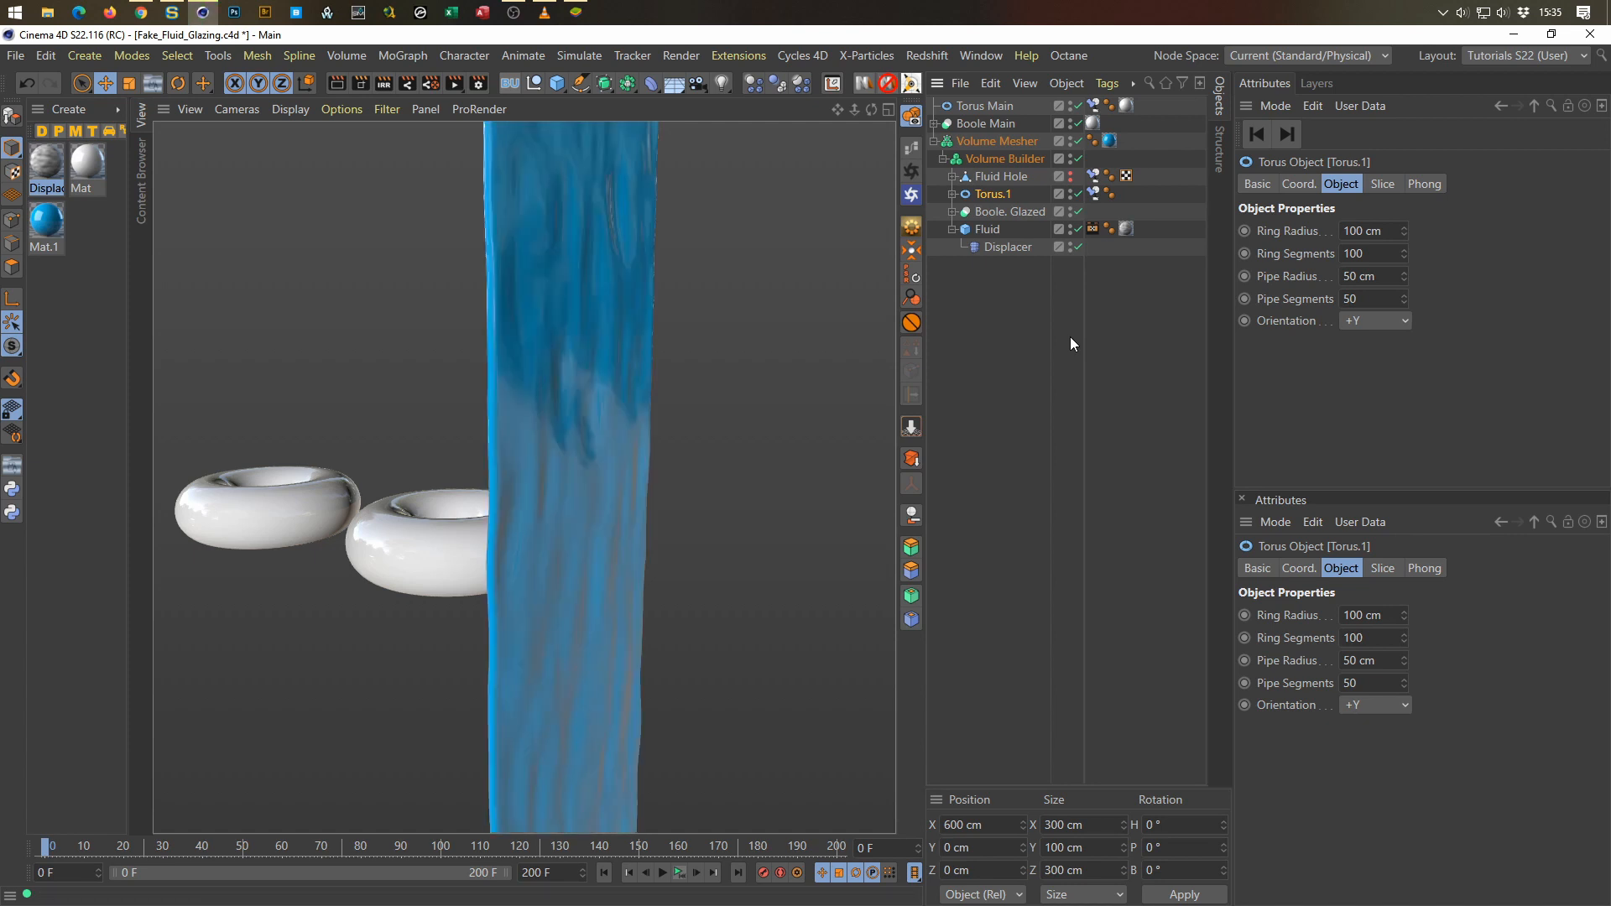
pyautogui.keyDown('alt'); pyautogui.moveTo(548, 543); pyautogui.dragTo(482, 556, button='right'); pyautogui.keyUp('alt')
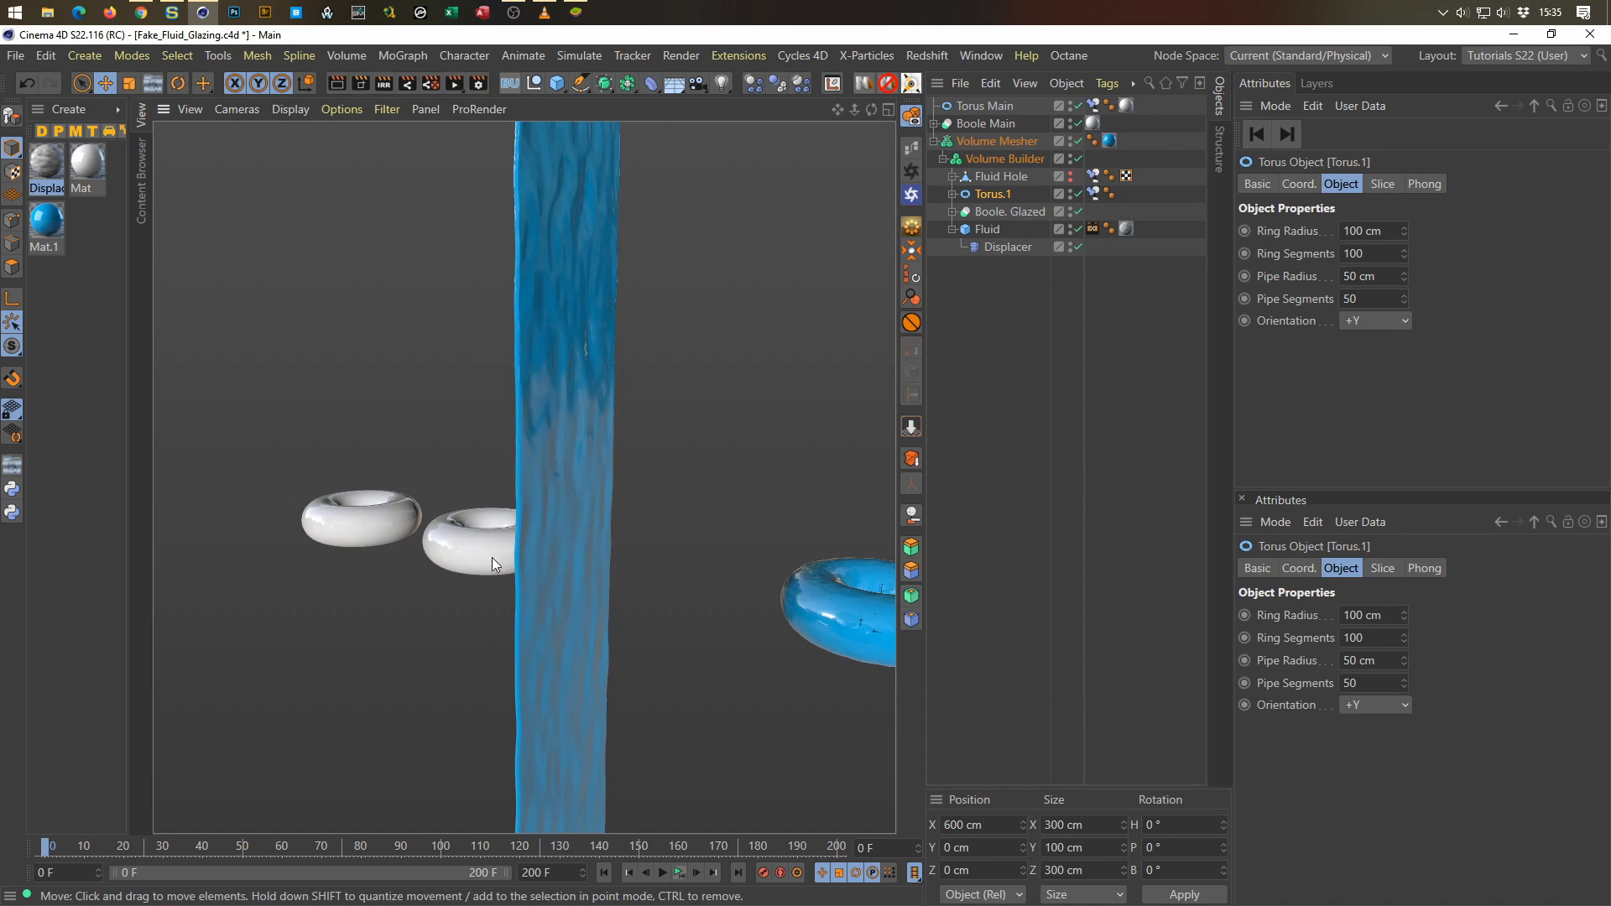
pyautogui.keyDown('alt'); pyautogui.moveTo(492, 557); pyautogui.dragTo(407, 549, button='middle'); pyautogui.keyUp('alt')
pyautogui.moveTo(654, 610)
pyautogui.keyDown('alt'); pyautogui.mouseDown(button='right')
pyautogui.moveTo(865, 597)
pyautogui.moveTo(650, 614)
pyautogui.mouseUp(button='right'); pyautogui.keyUp('alt')
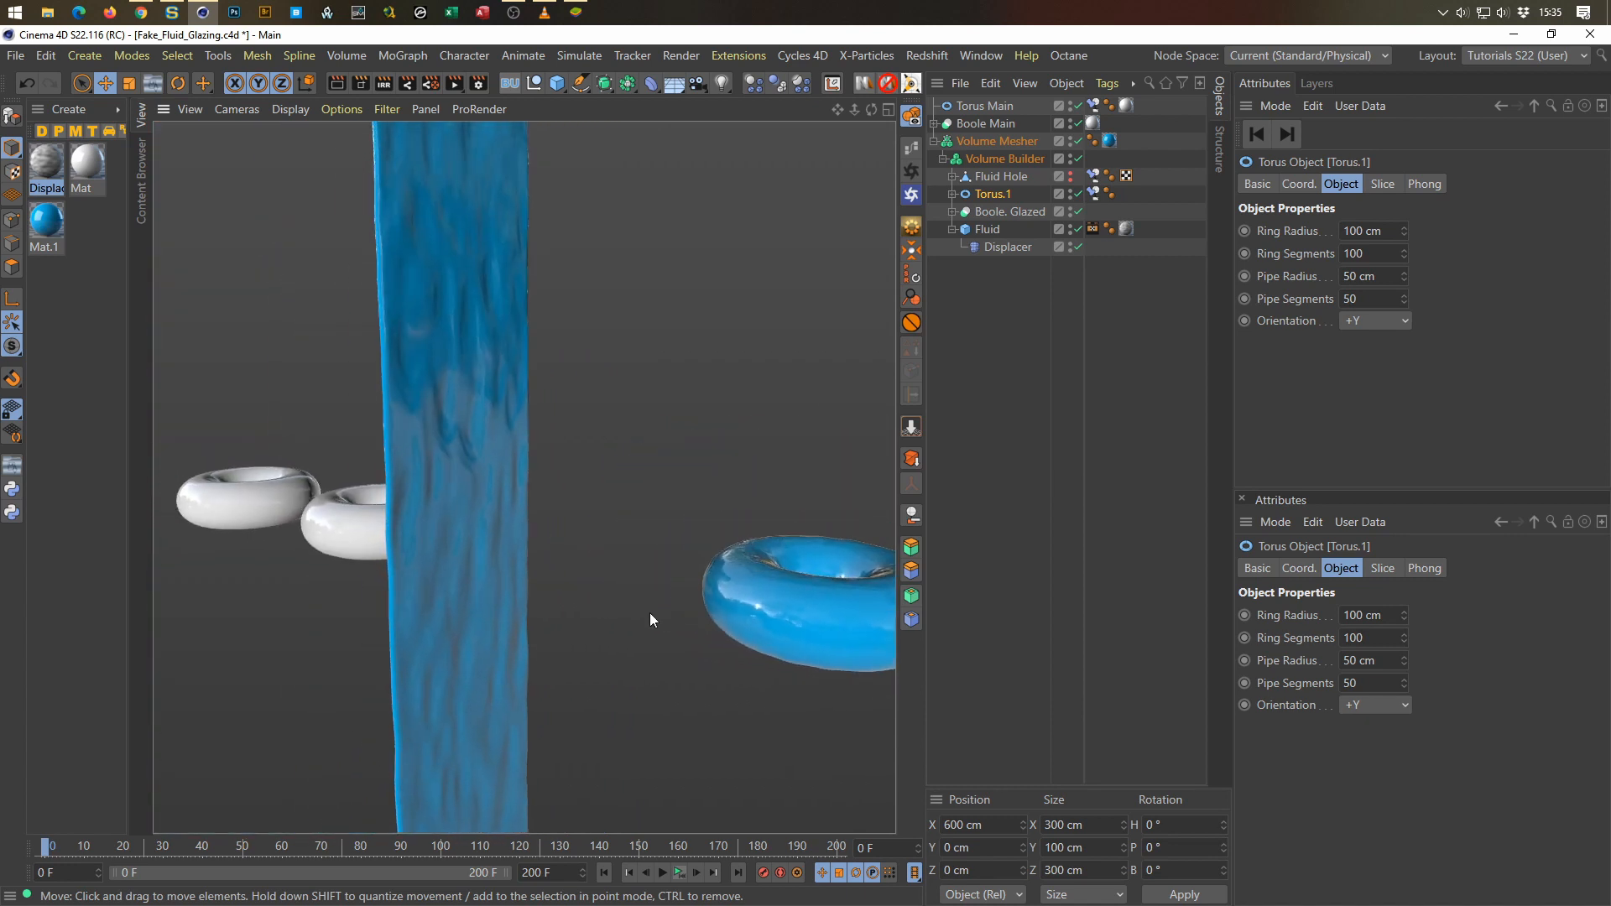
pyautogui.keyDown('alt'); pyautogui.moveTo(650, 612); pyautogui.dragTo(663, 616, button='middle'); pyautogui.keyUp('alt')
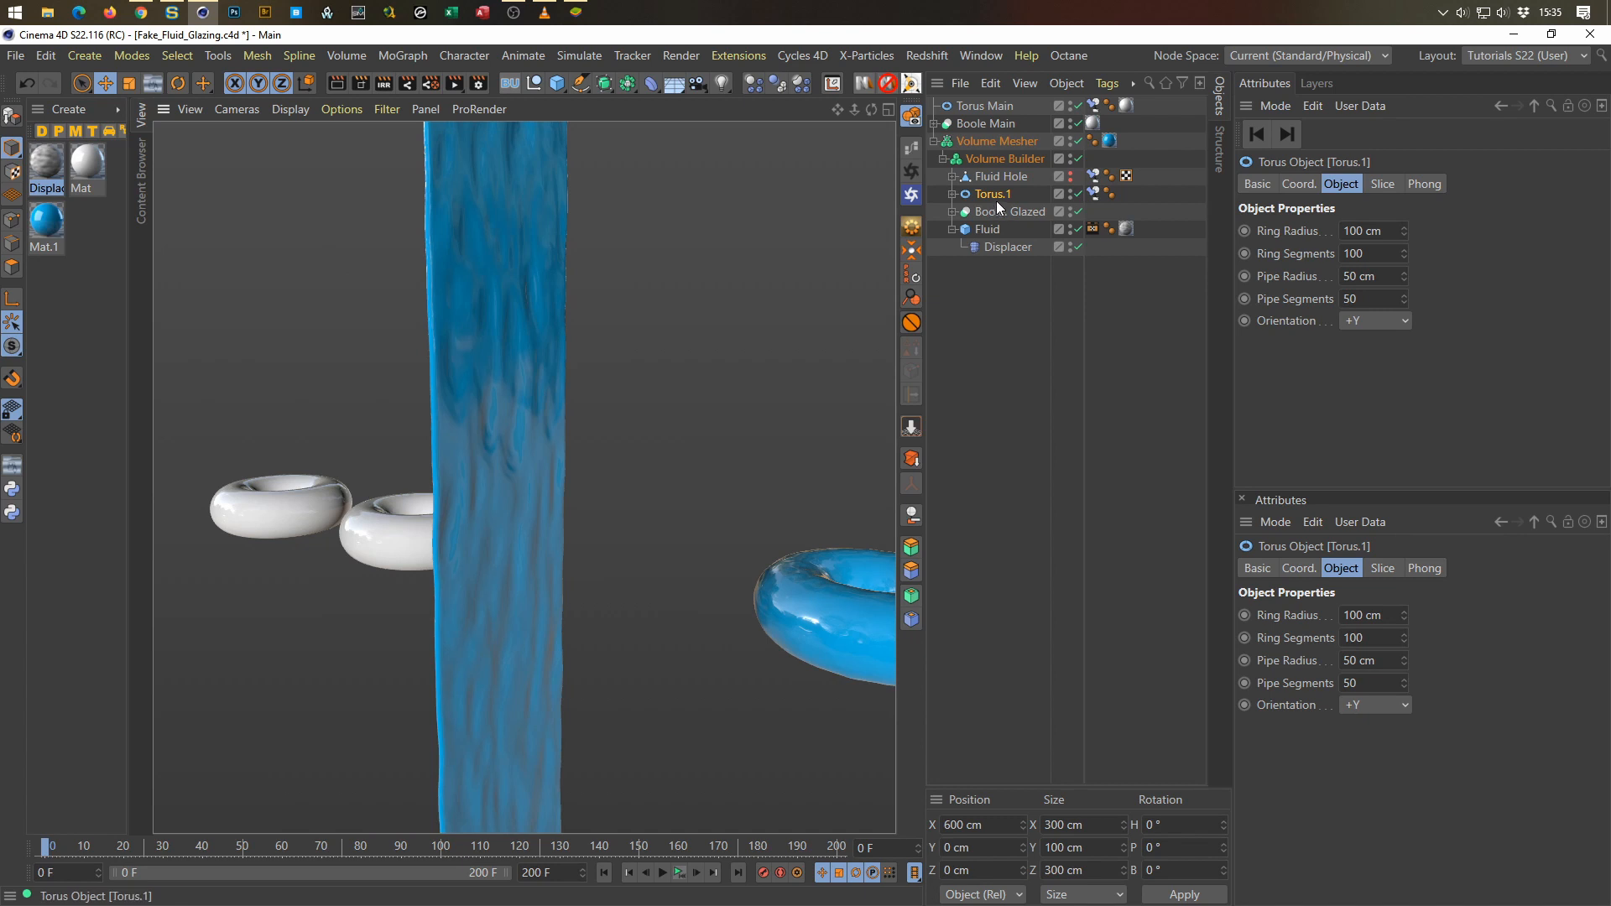
pyautogui.keyDown('alt'); pyautogui.moveTo(733, 501); pyautogui.dragTo(537, 484, button='middle'); pyautogui.keyUp('alt')
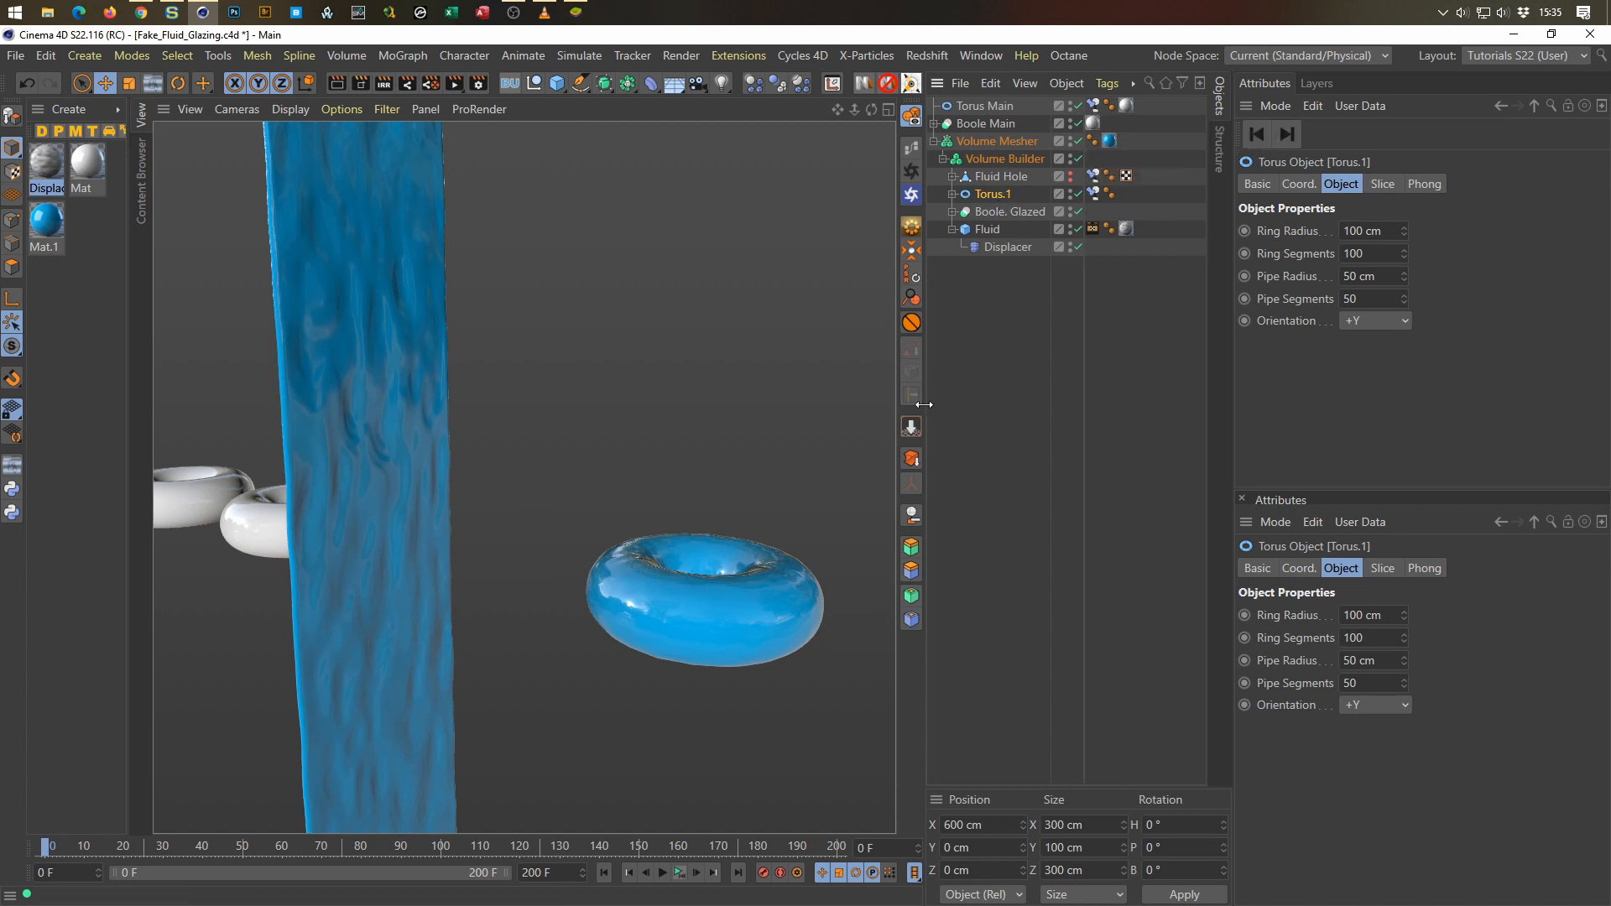
pyautogui.click(848, 600)
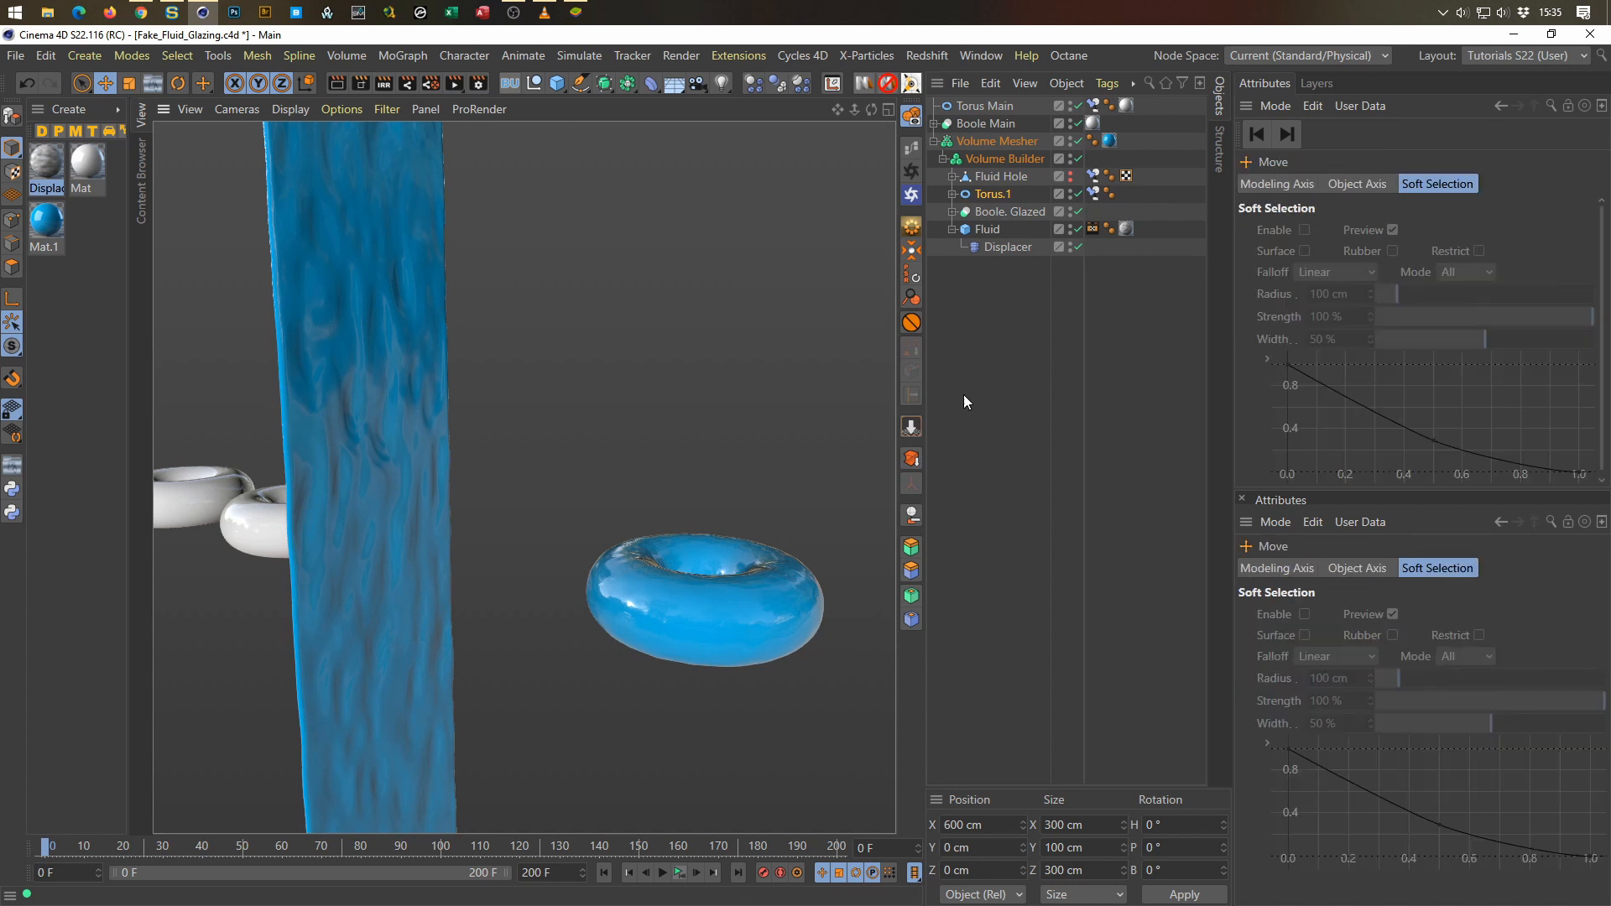
pyautogui.click(1078, 158)
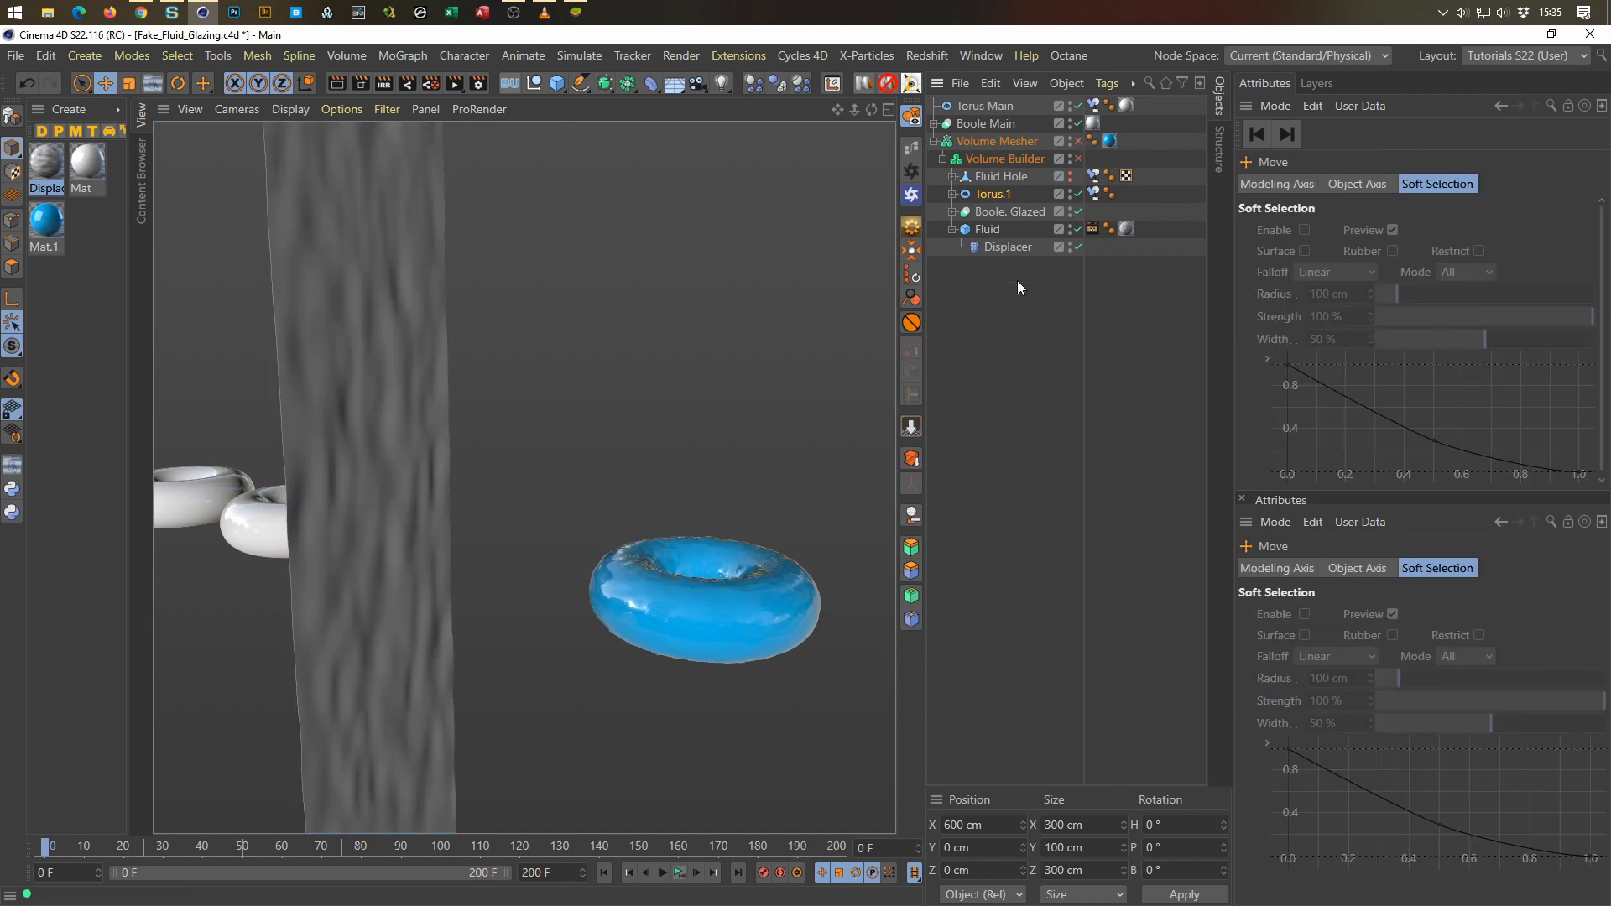
# Step: Move Torus.1 along X to 400 cm in the perspective view and play the animation to check its spacing
pyautogui.click(1000, 193)
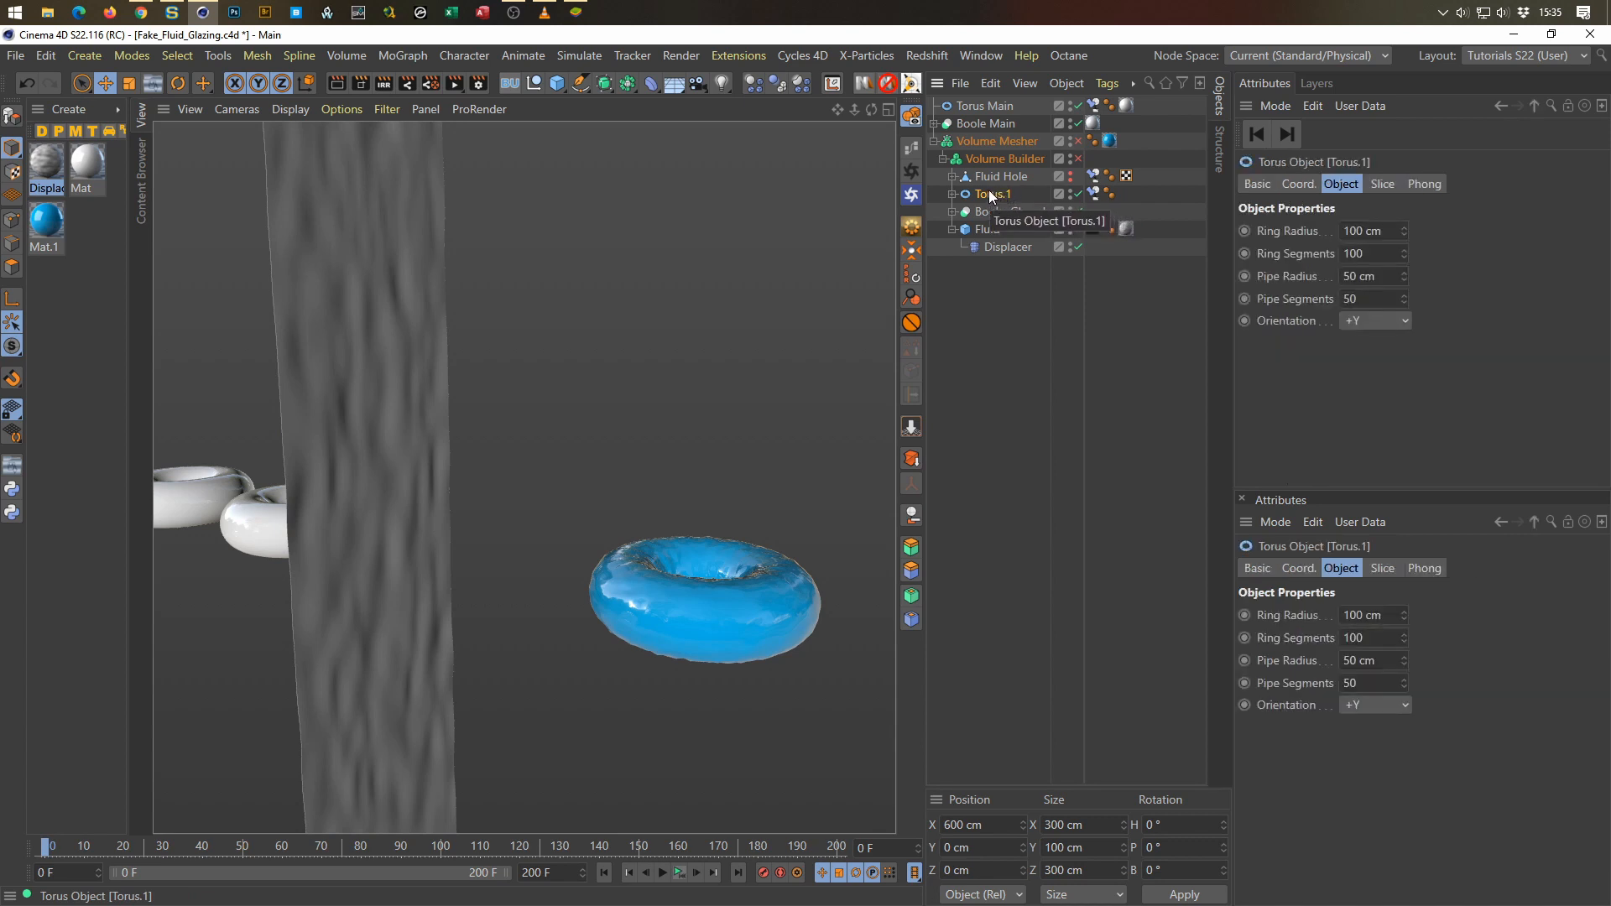
pyautogui.press('e')
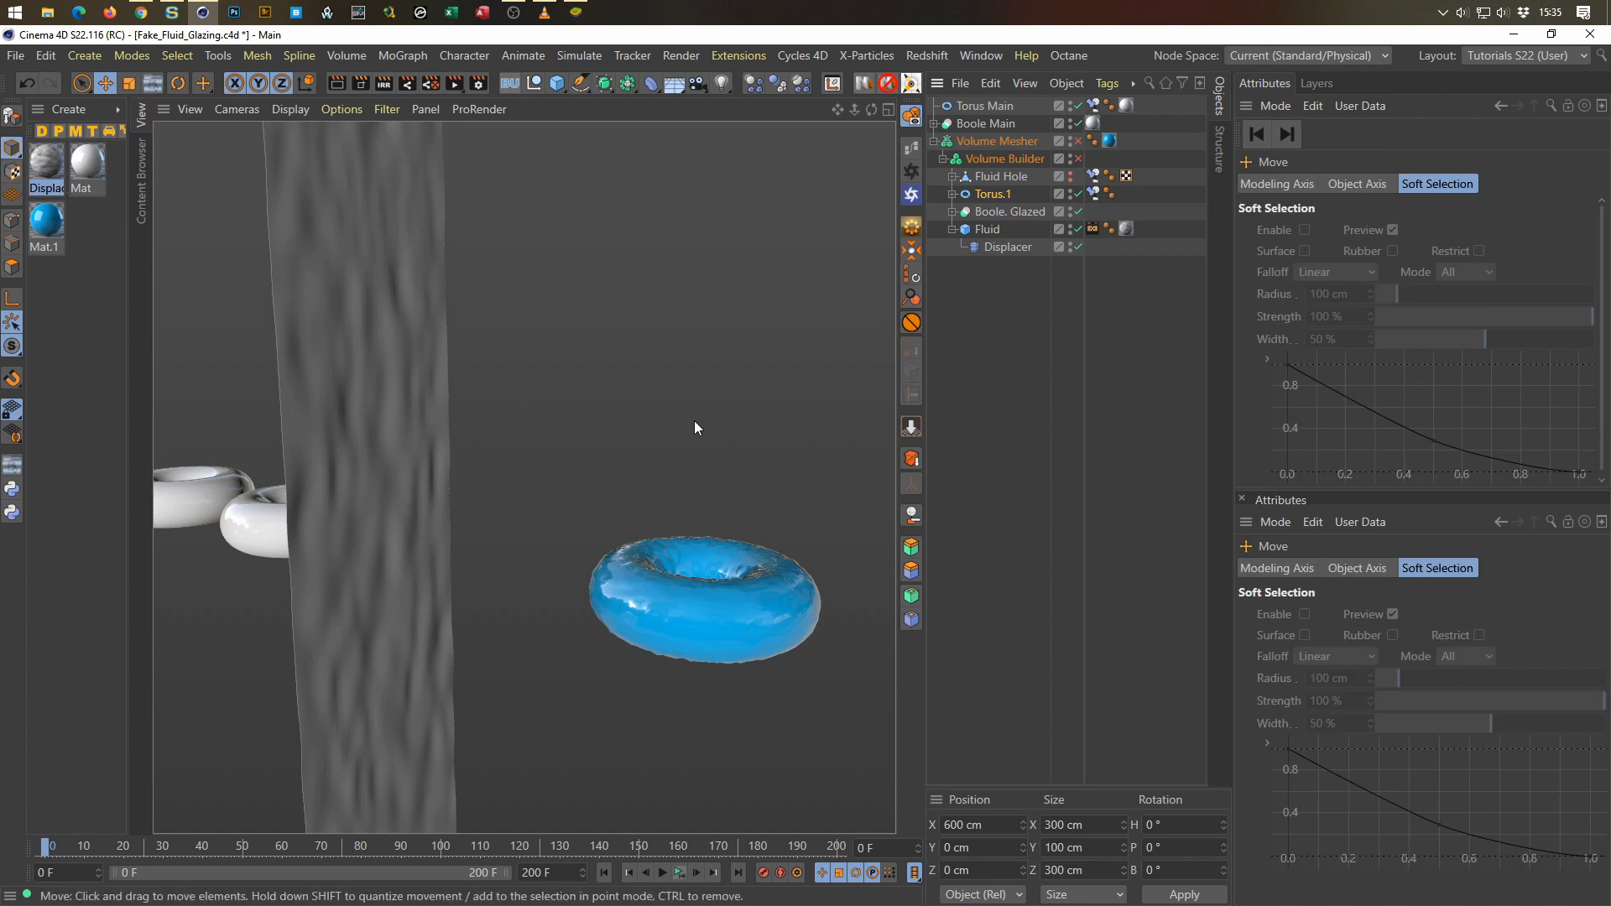
pyautogui.click(992, 194)
pyautogui.middleClick(733, 542)
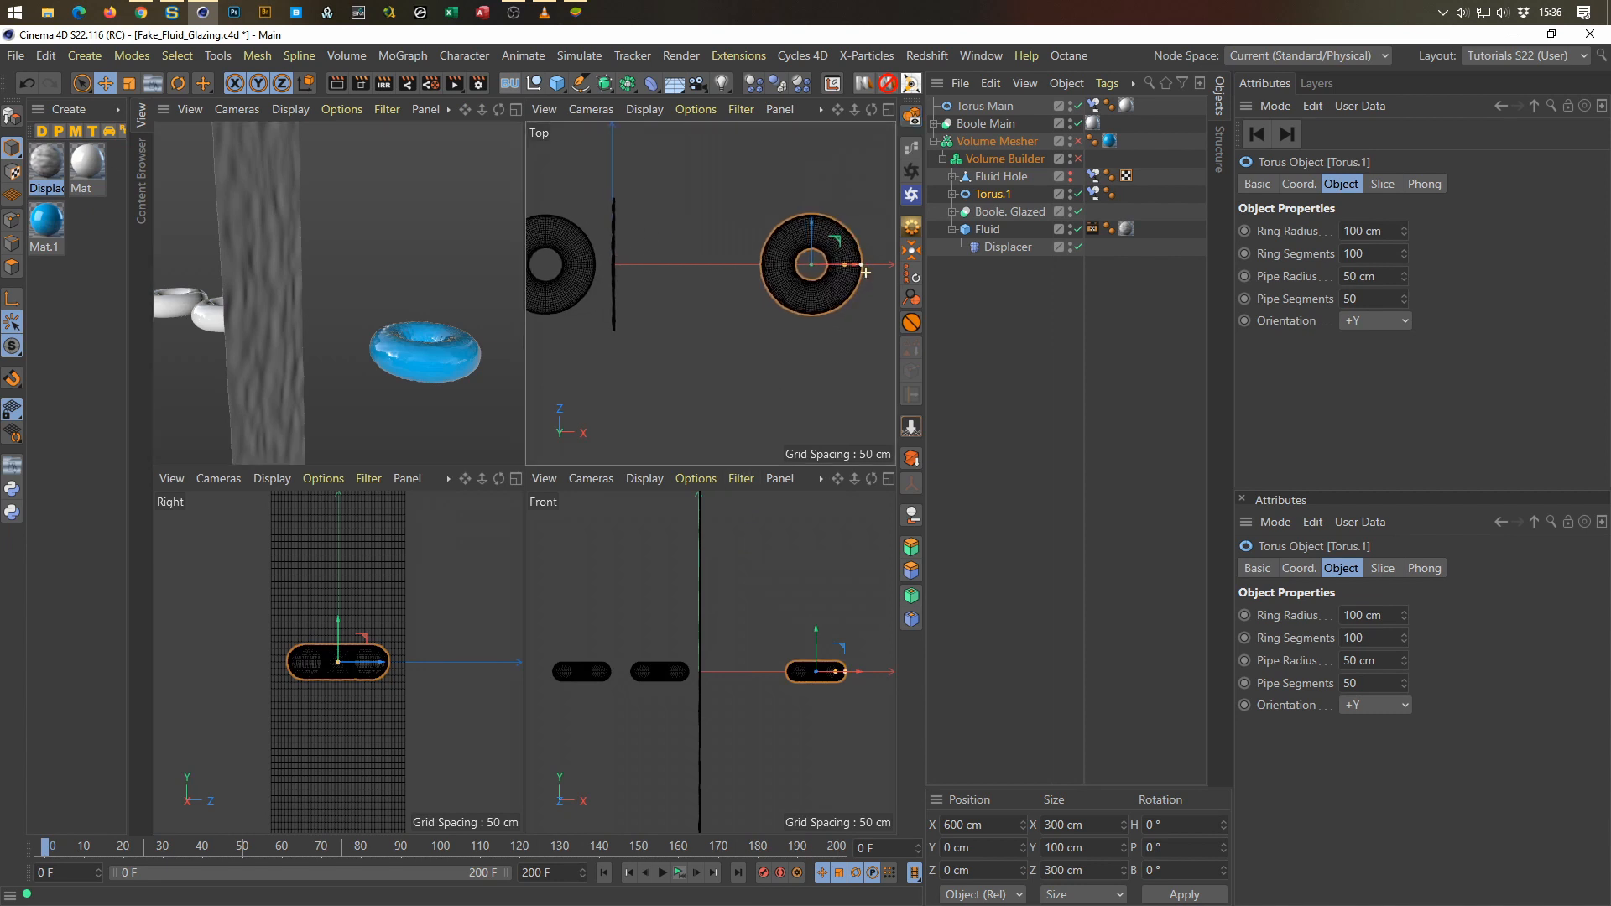
pyautogui.middleClick(386, 298)
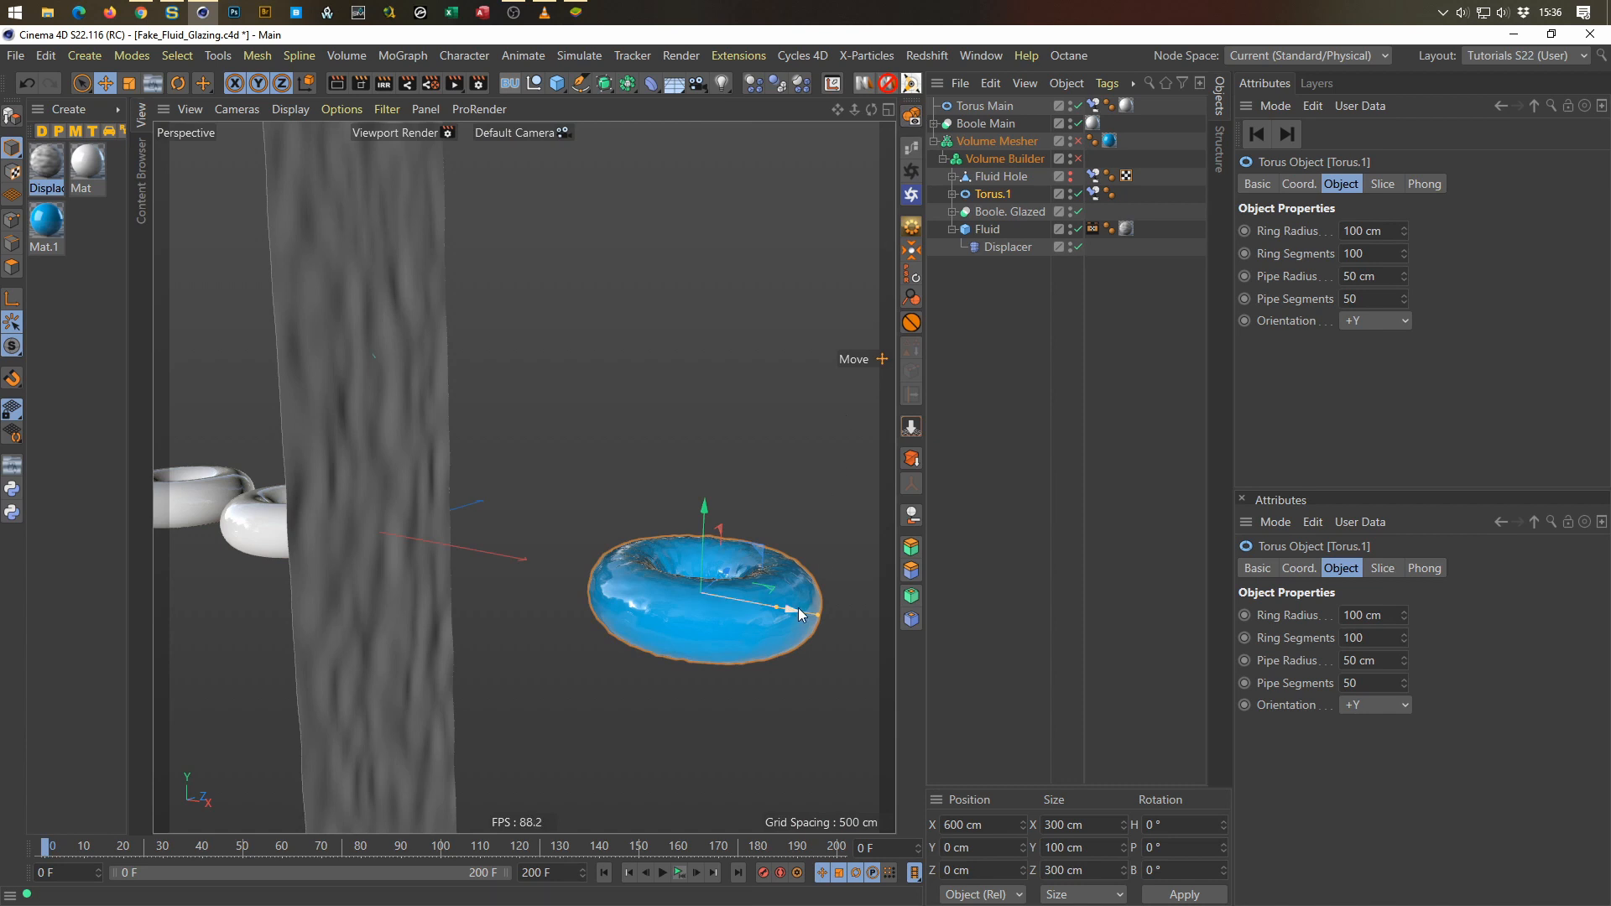
pyautogui.moveTo(797, 607); pyautogui.dragTo(656, 578)
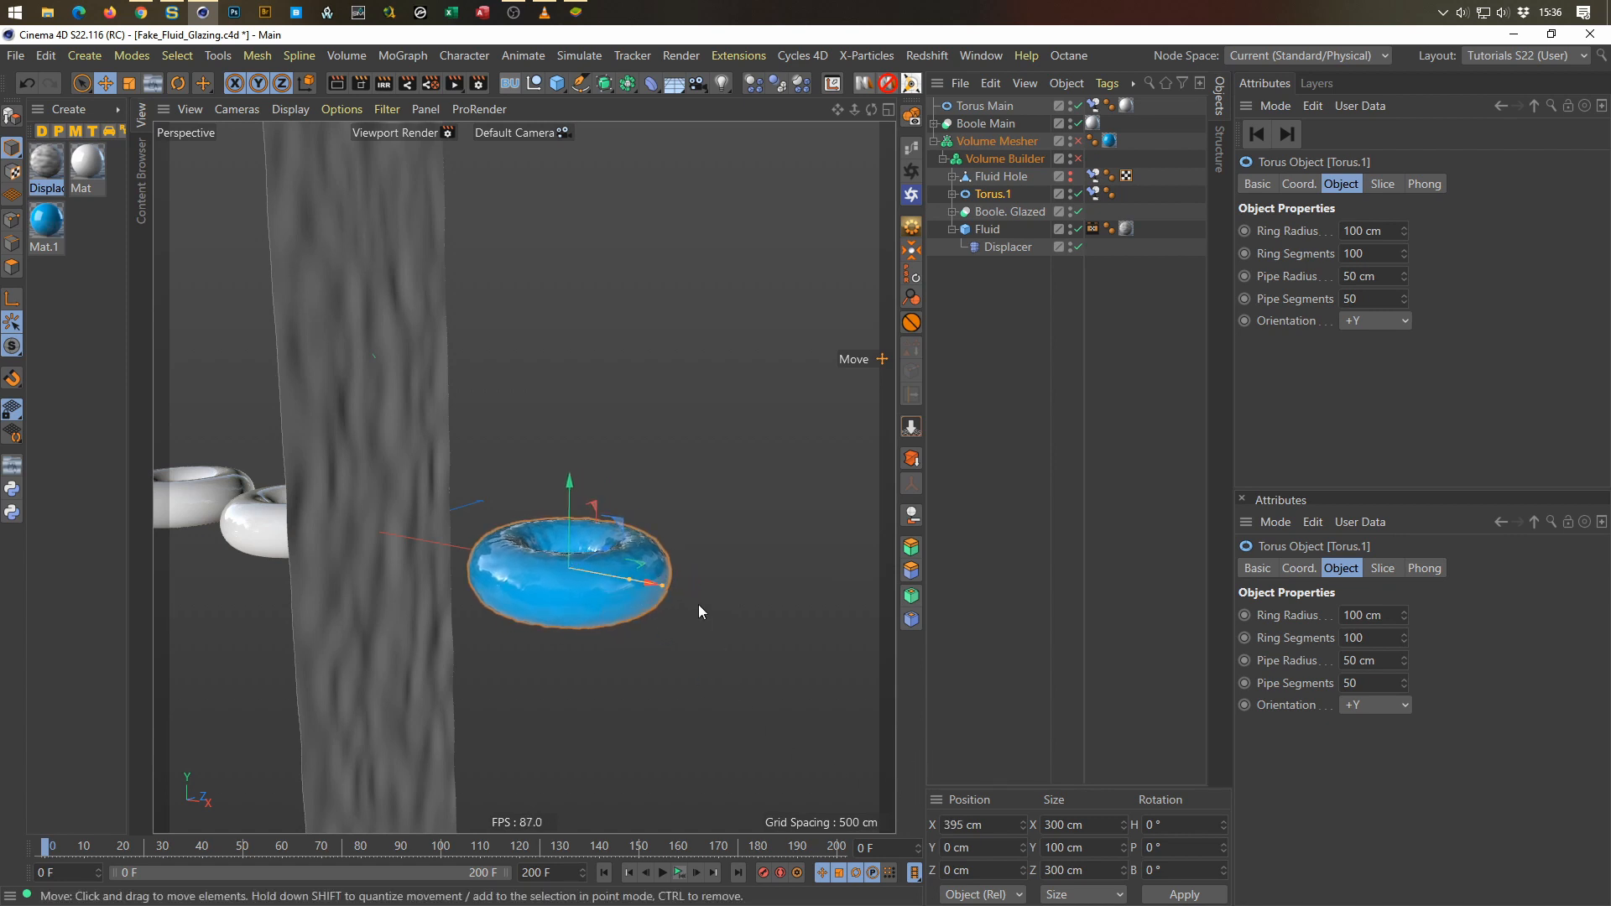
pyautogui.moveTo(646, 586); pyautogui.dragTo(648, 589)
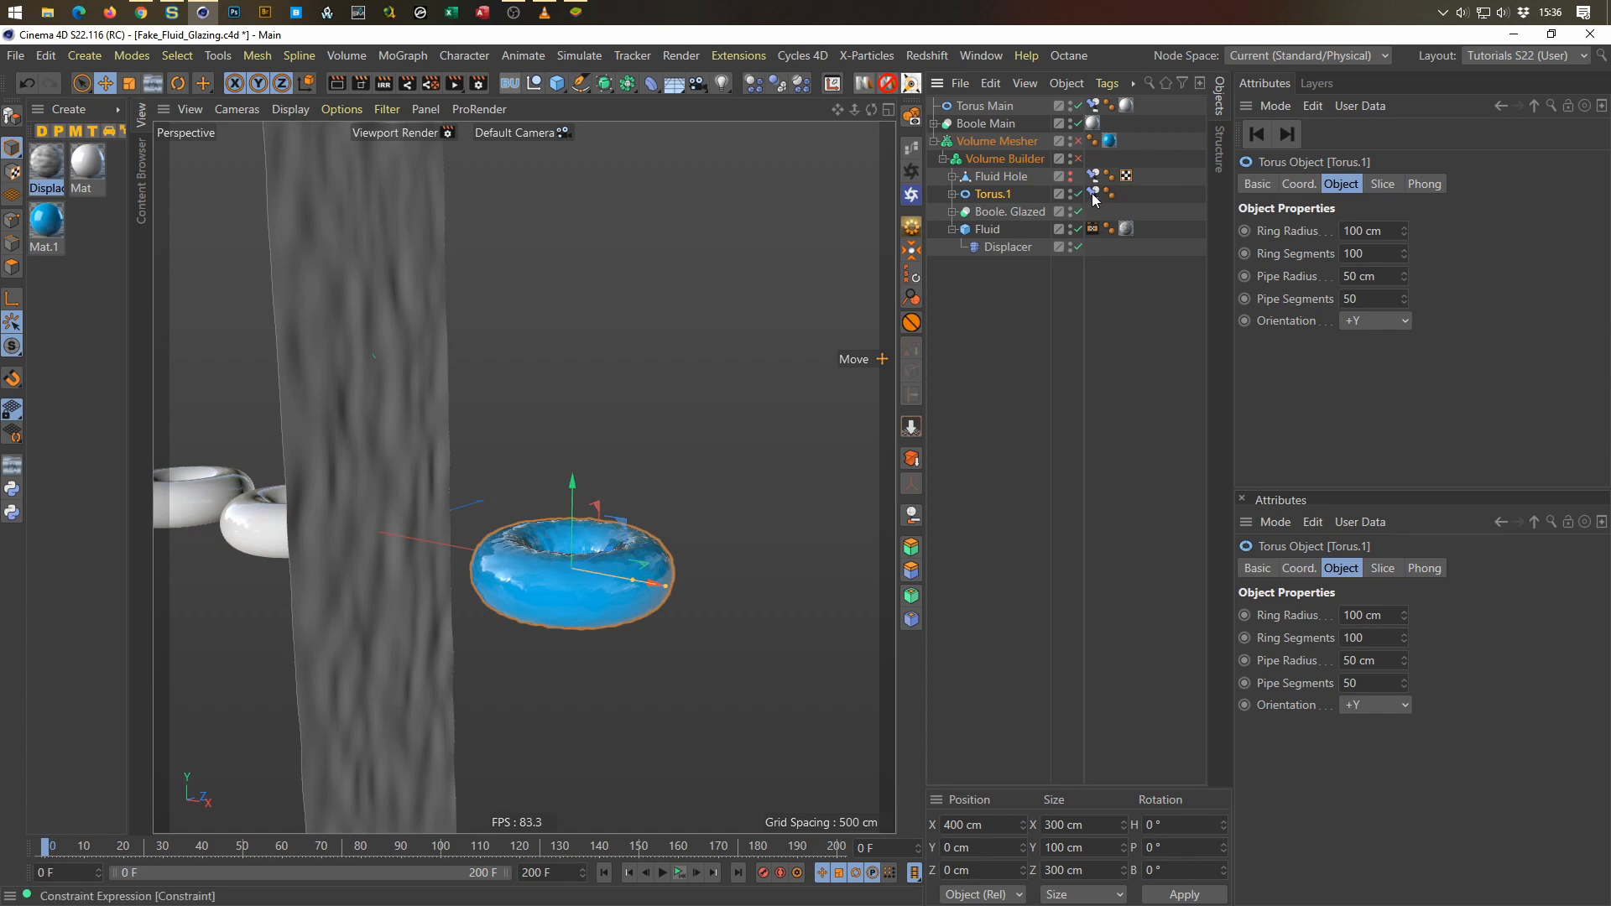
pyautogui.click(680, 873)
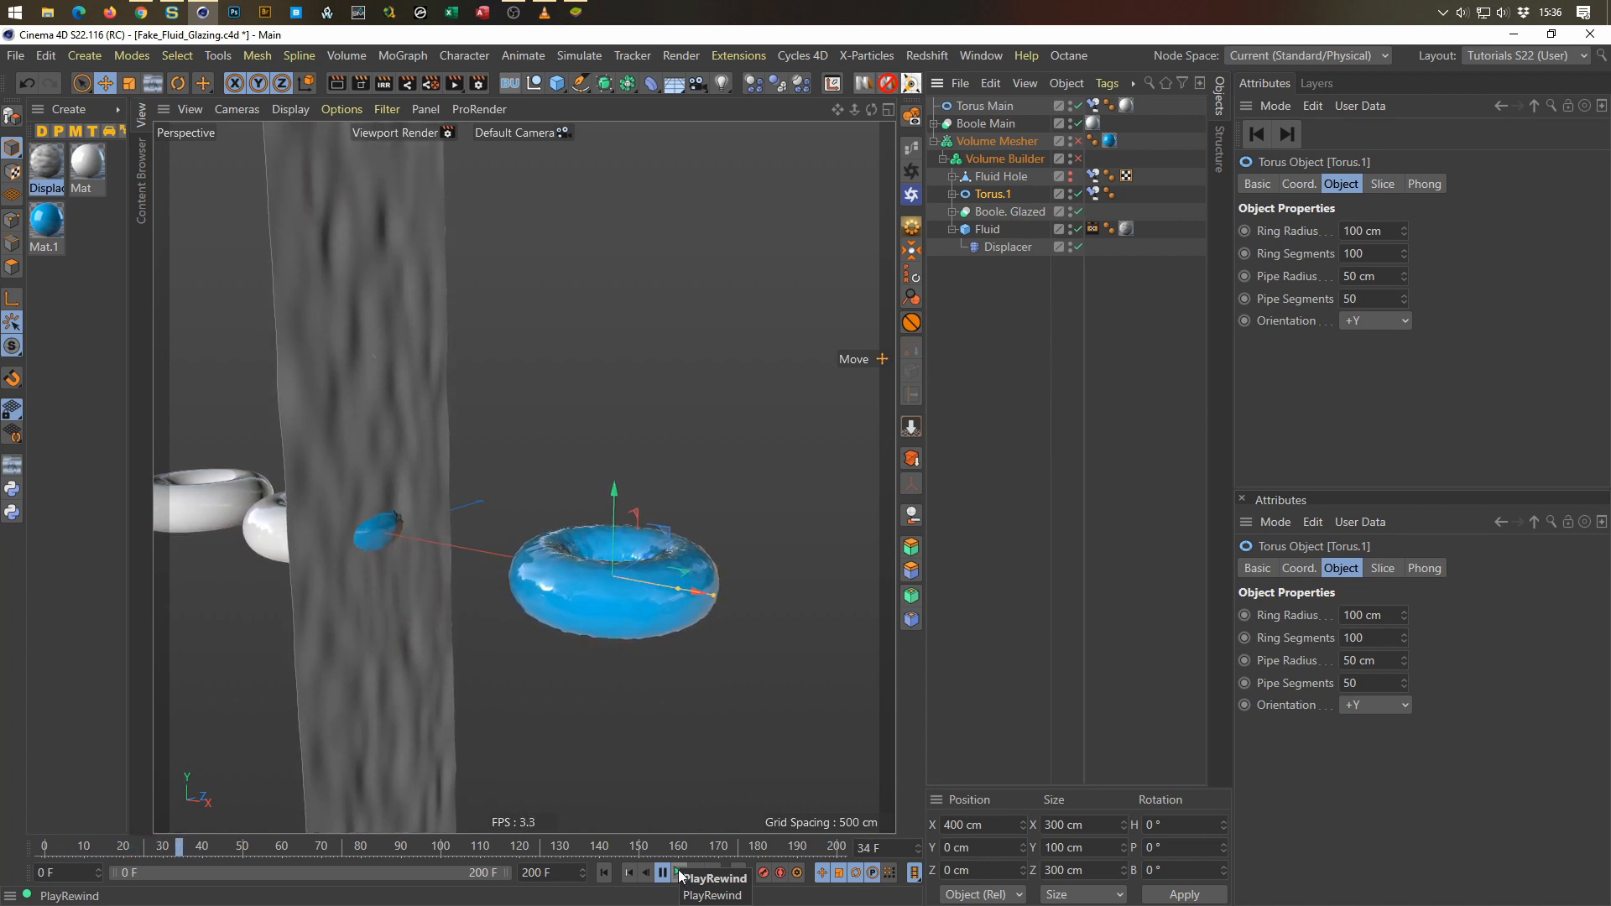
pyautogui.click(679, 873)
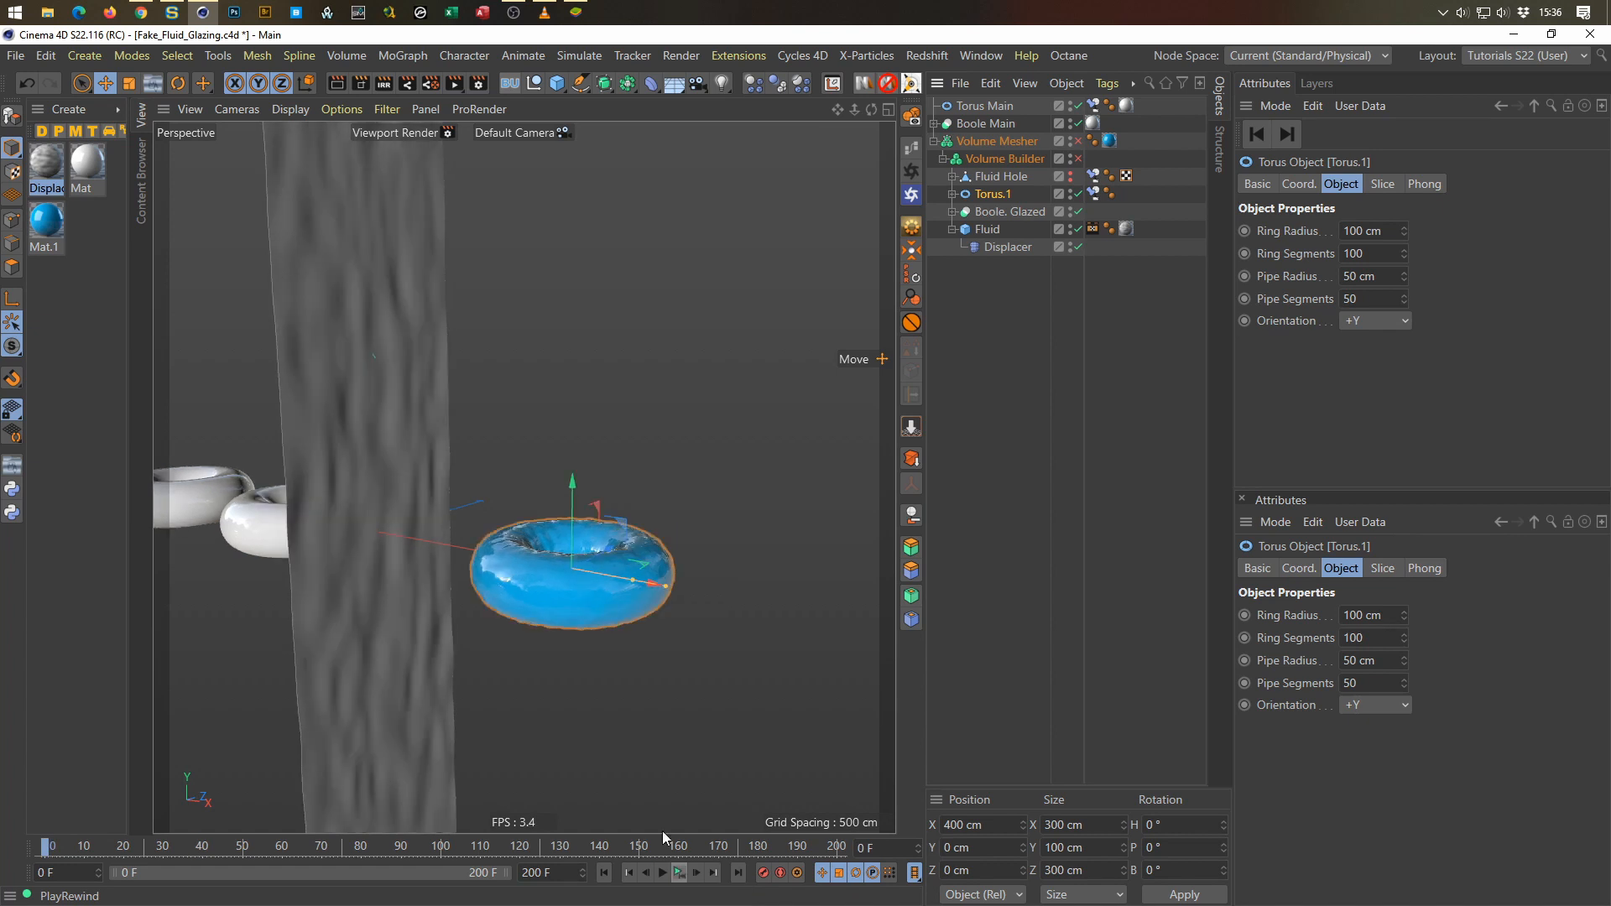
# Step: Set Torus.1's X position to 200 cm and play the animation to check its spacing from the emerging torus
pyautogui.keyDown('alt'); pyautogui.moveTo(325, 497); pyautogui.dragTo(546, 535, button='middle'); pyautogui.keyUp('alt')
pyautogui.keyDown('alt'); pyautogui.moveTo(547, 541); pyautogui.dragTo(465, 519); pyautogui.keyUp('alt')
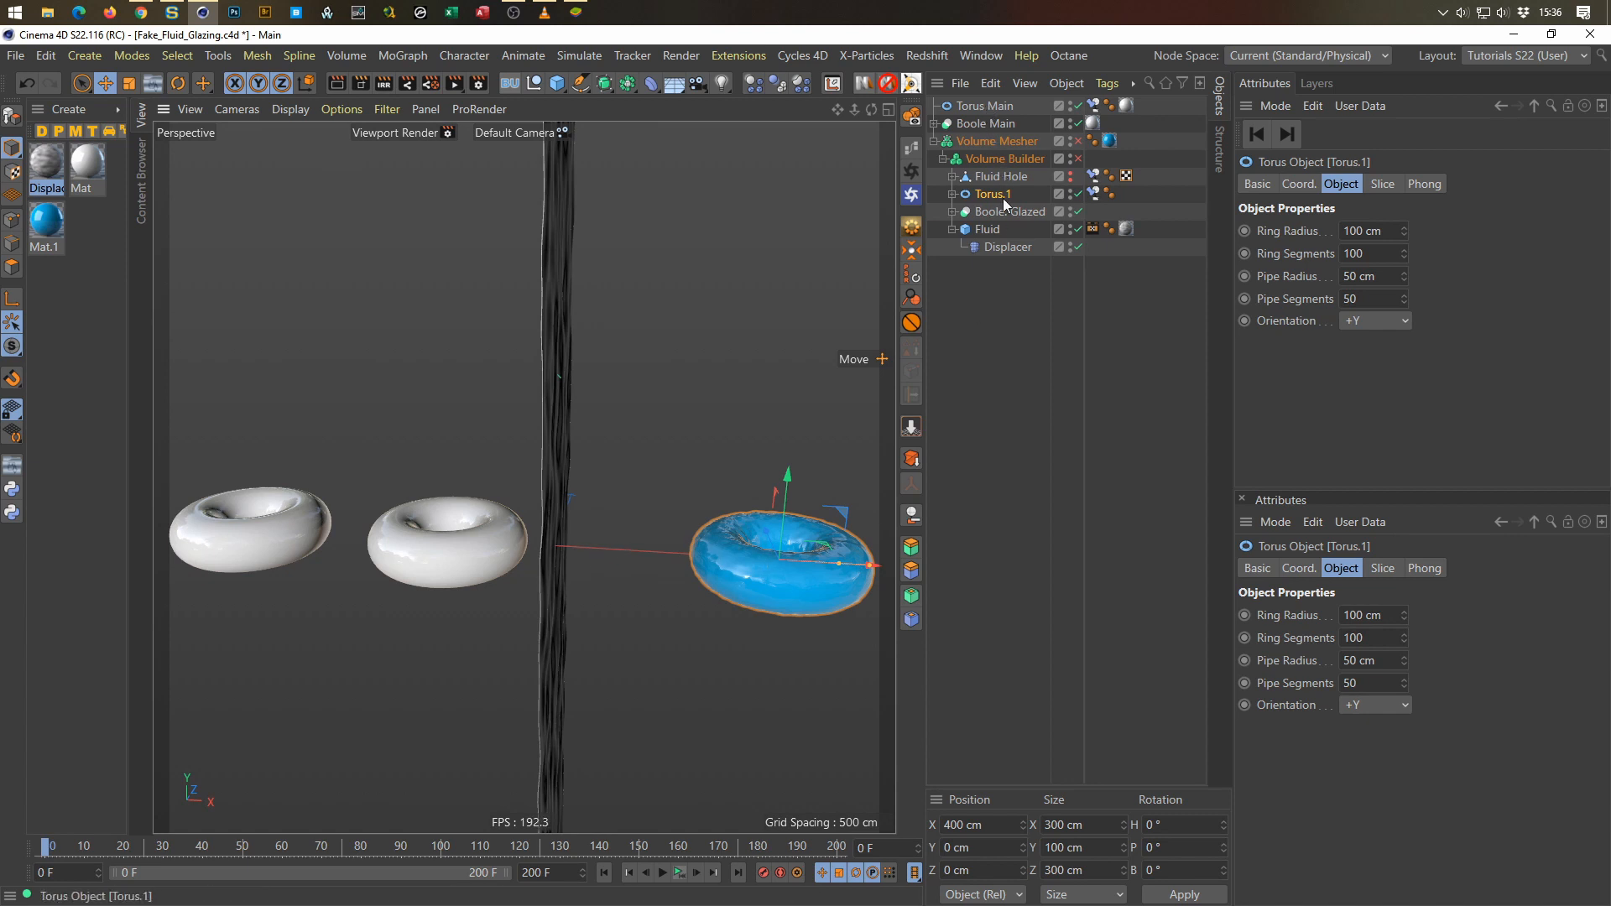
pyautogui.click(991, 824)
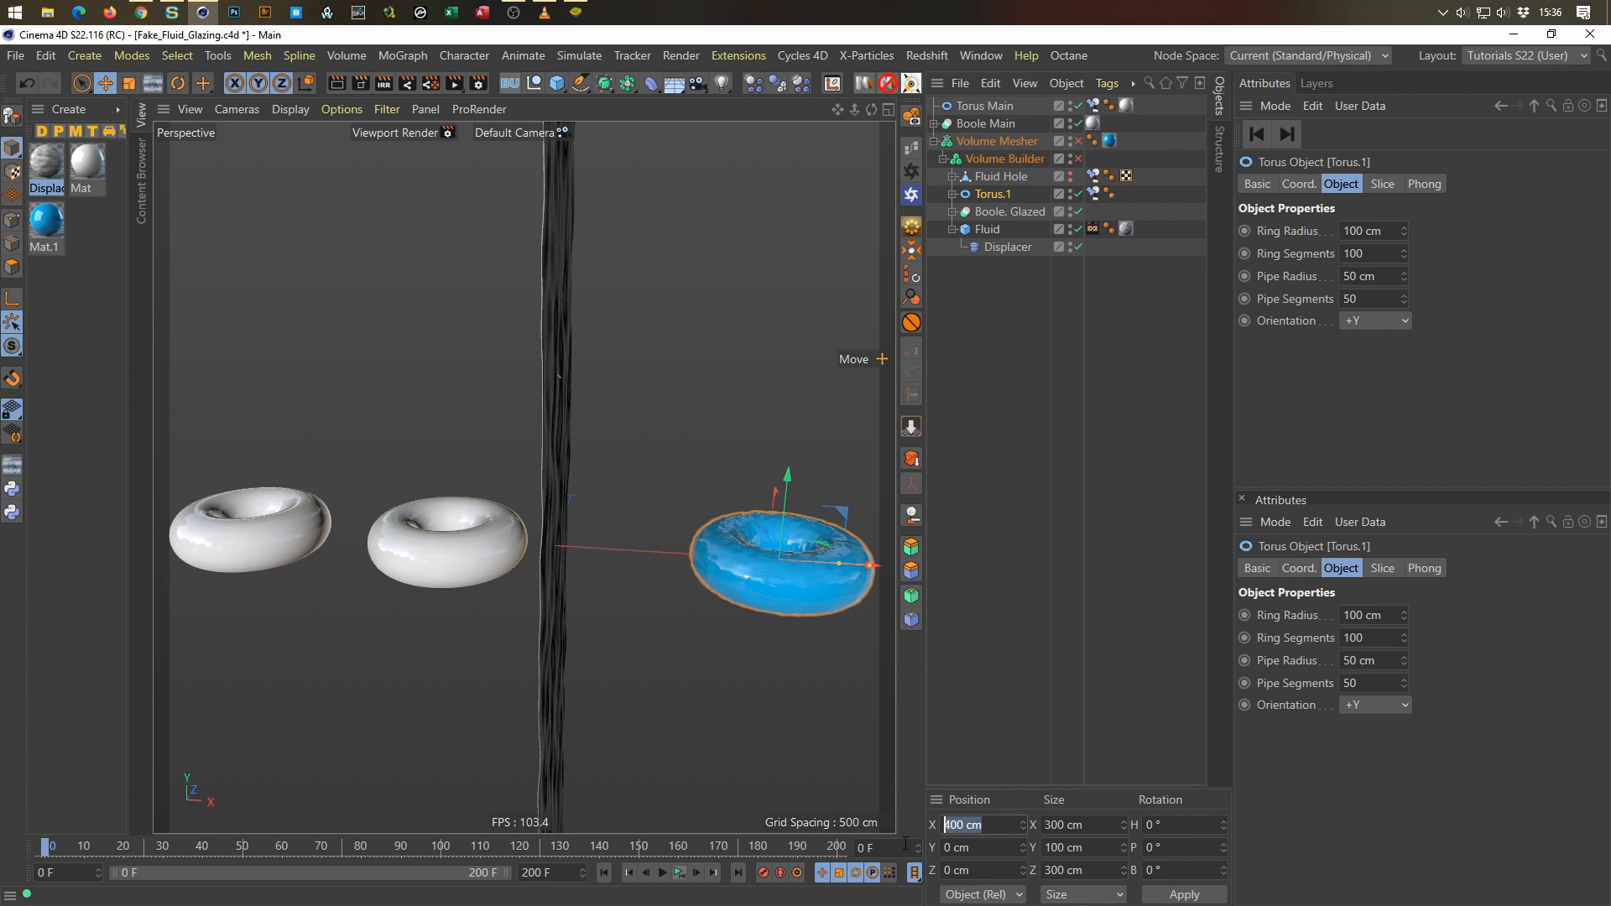
pyautogui.write('200')
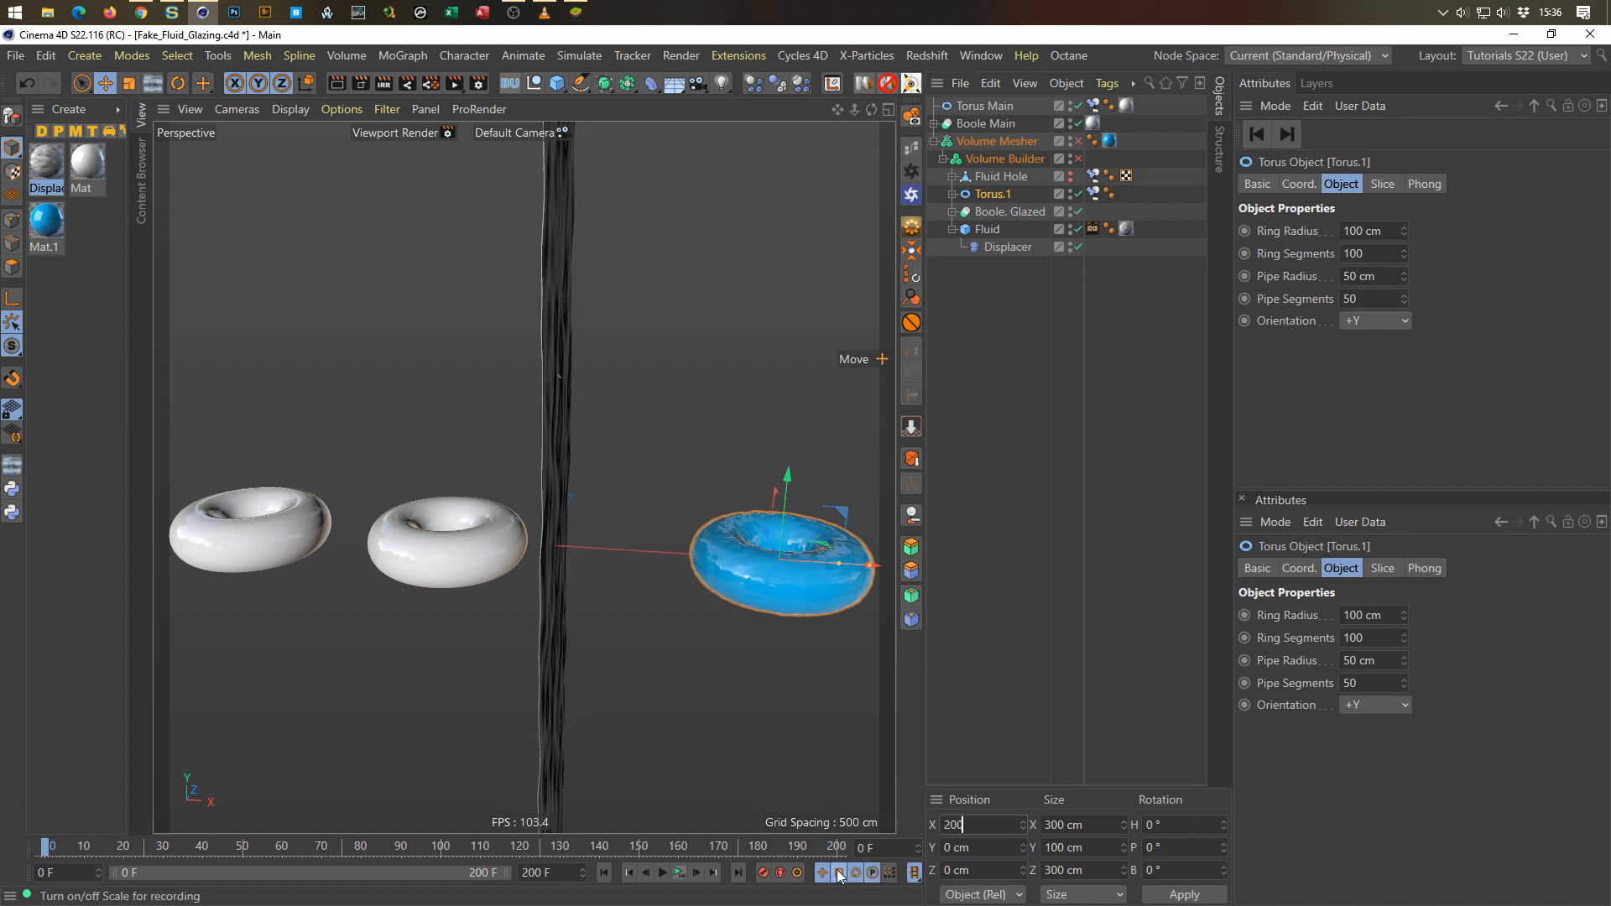
pyautogui.press('Return')
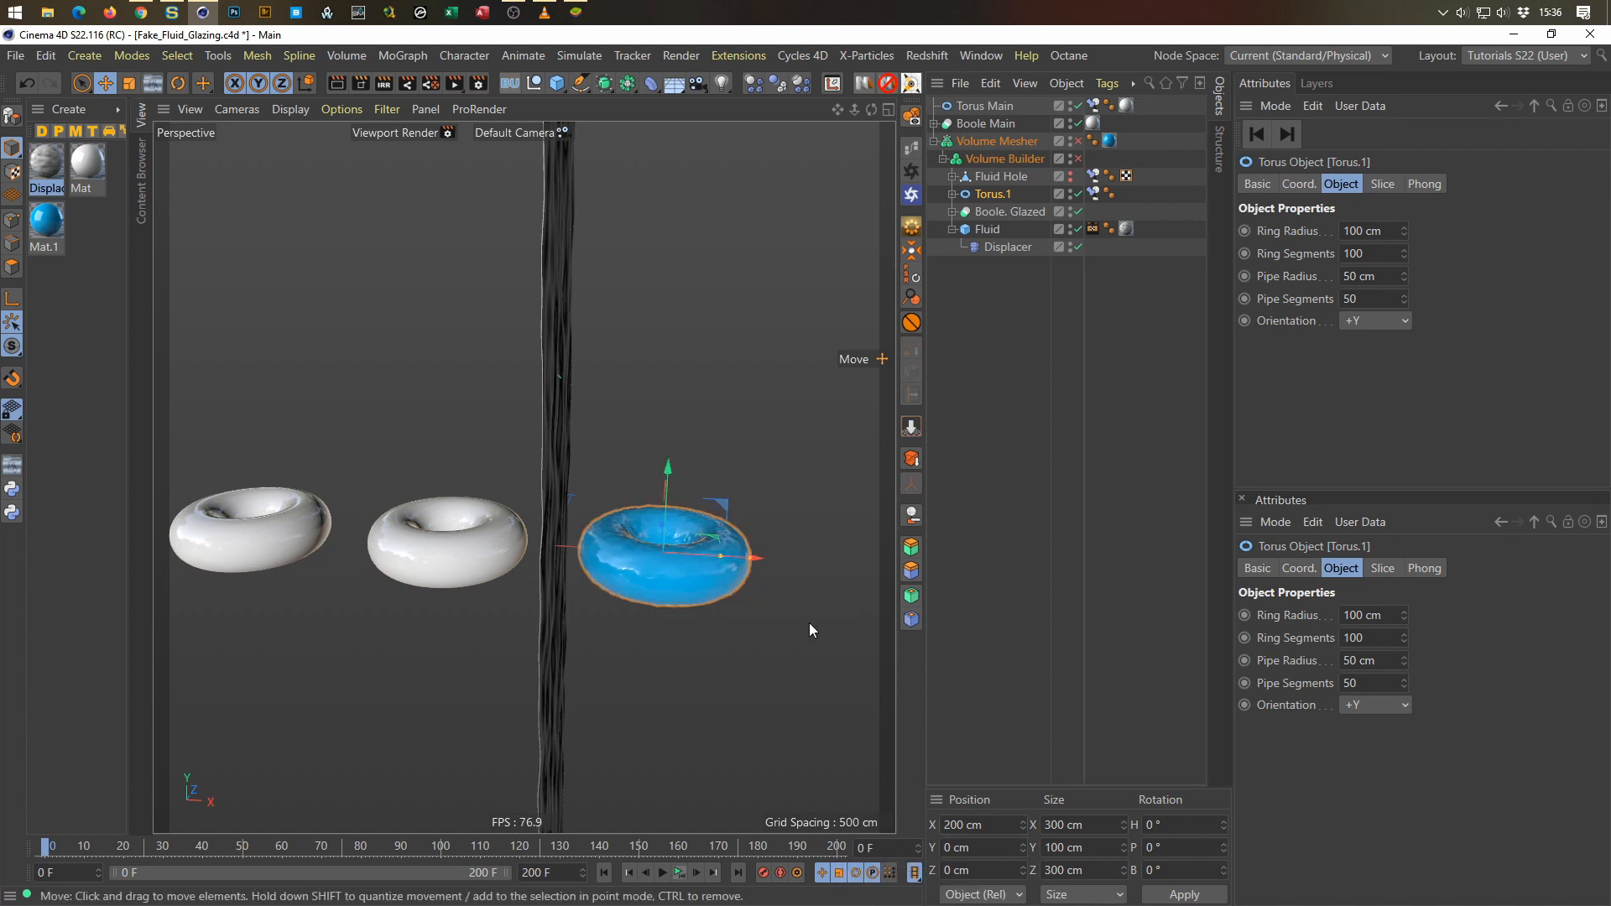
pyautogui.click(679, 873)
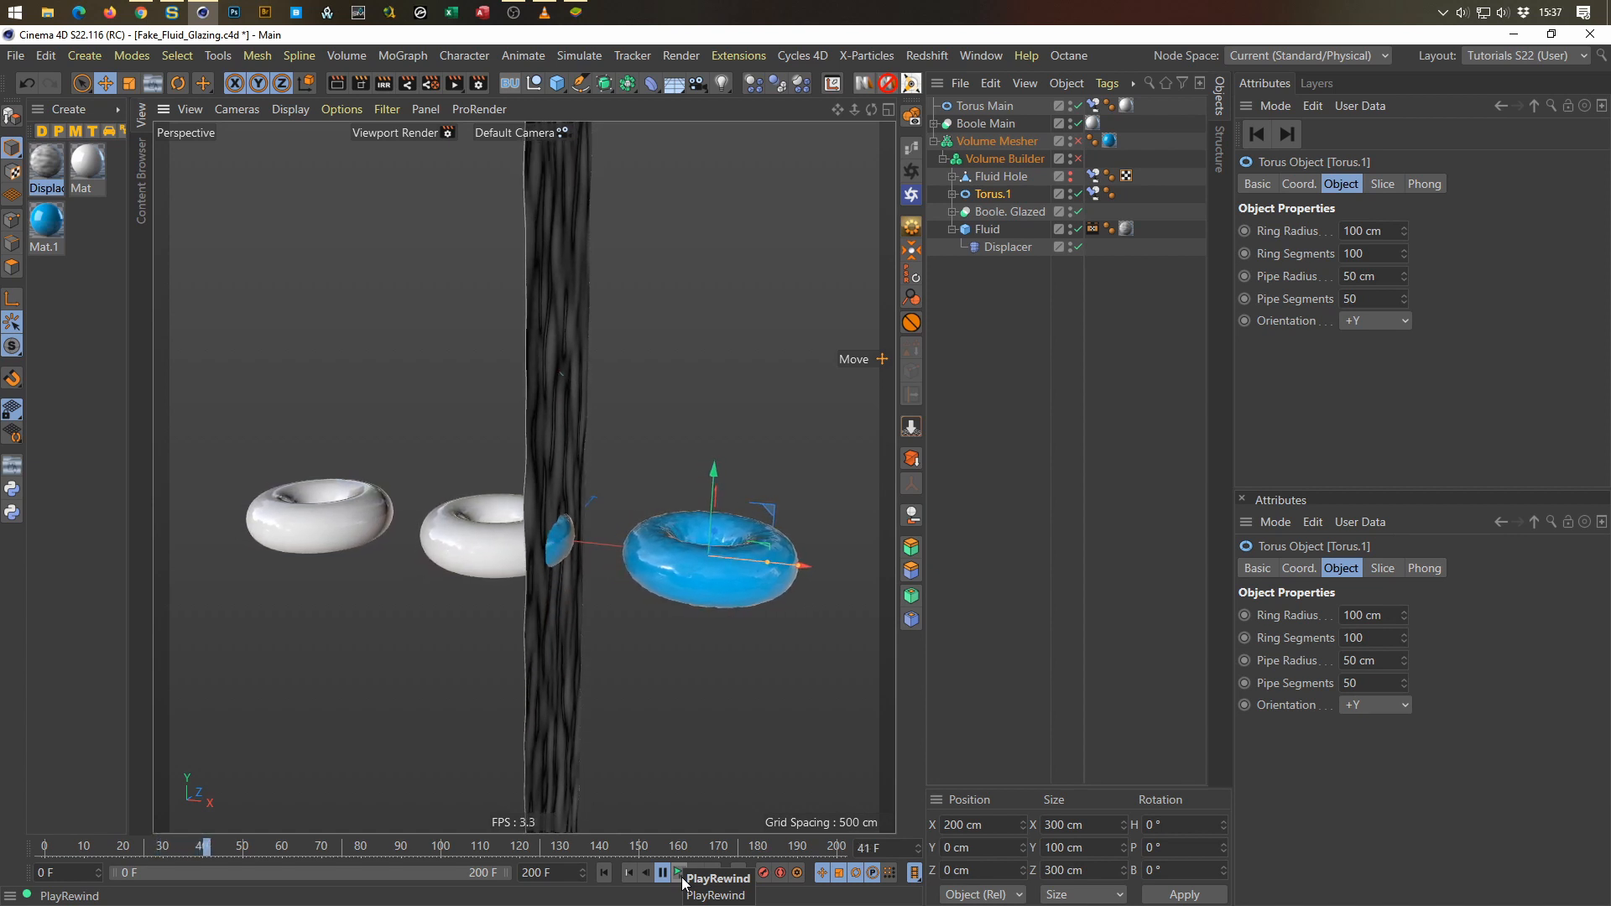
pyautogui.click(679, 874)
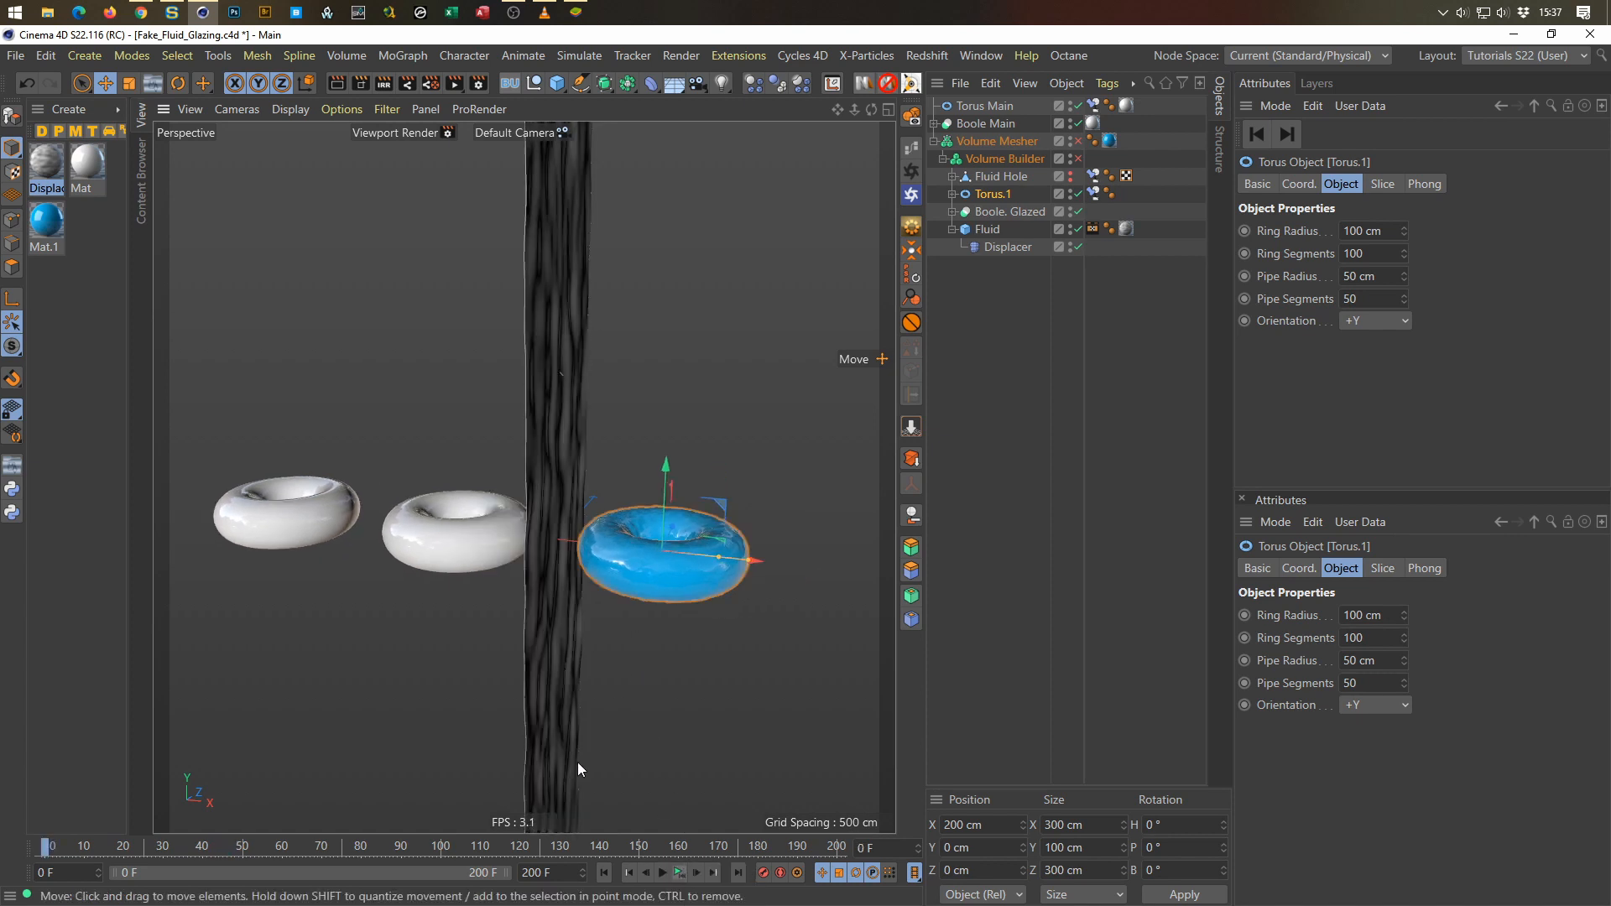
# Step: Go to frame 100 and add a camera from a close, angled view of the torus emerging from the fluid wall
pyautogui.moveTo(878, 848); pyautogui.dragTo(843, 852)
pyautogui.write('100')
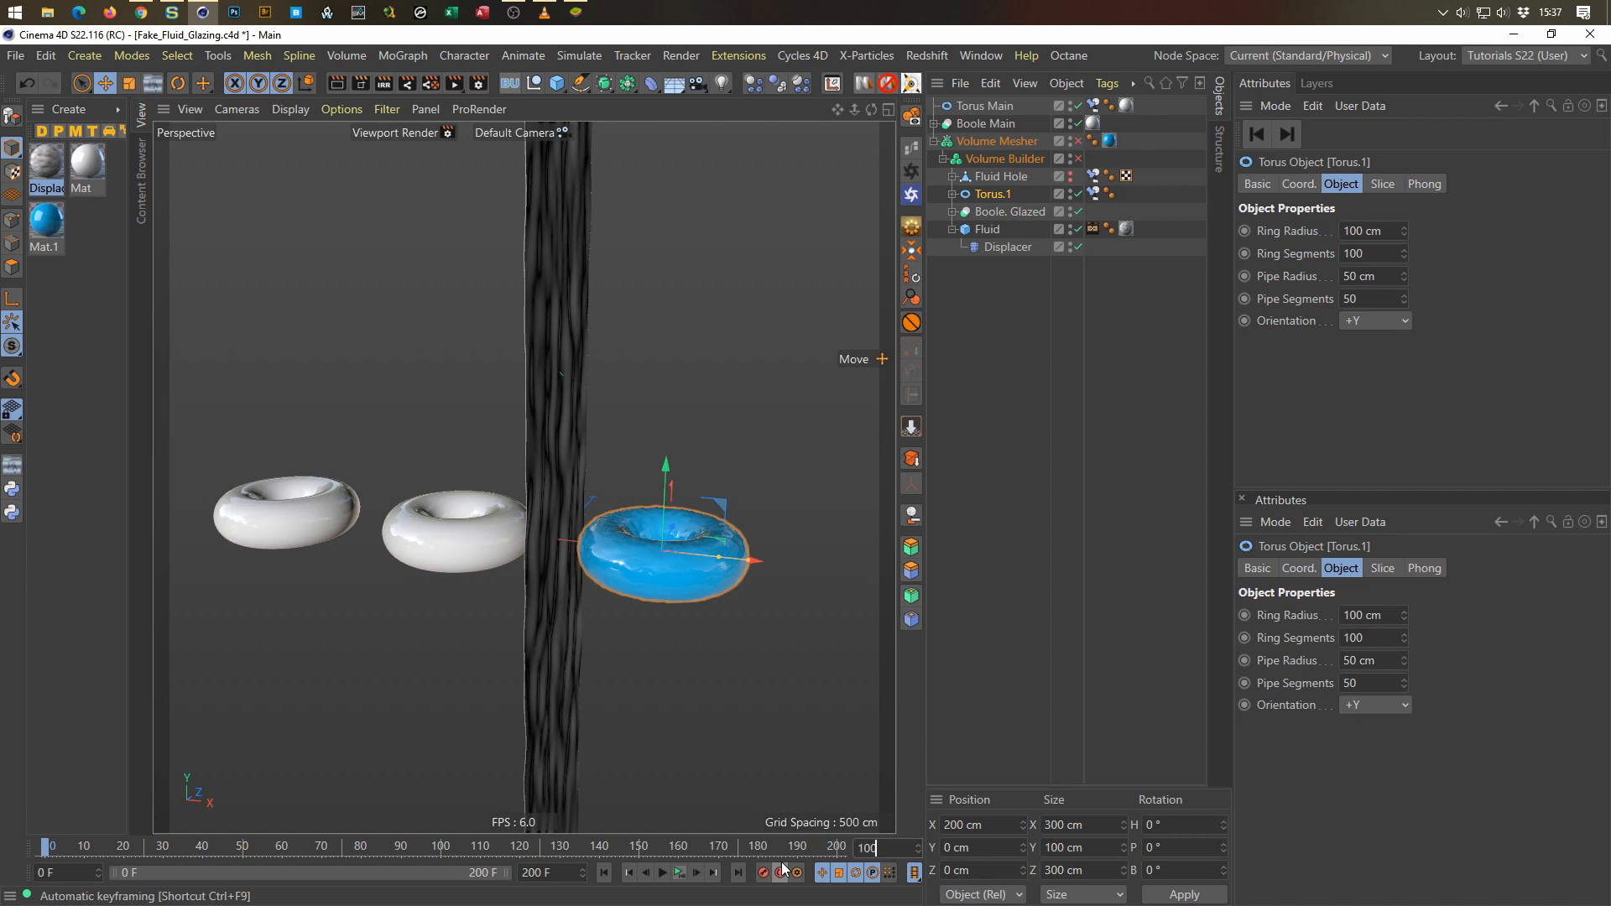
pyautogui.press('Return')
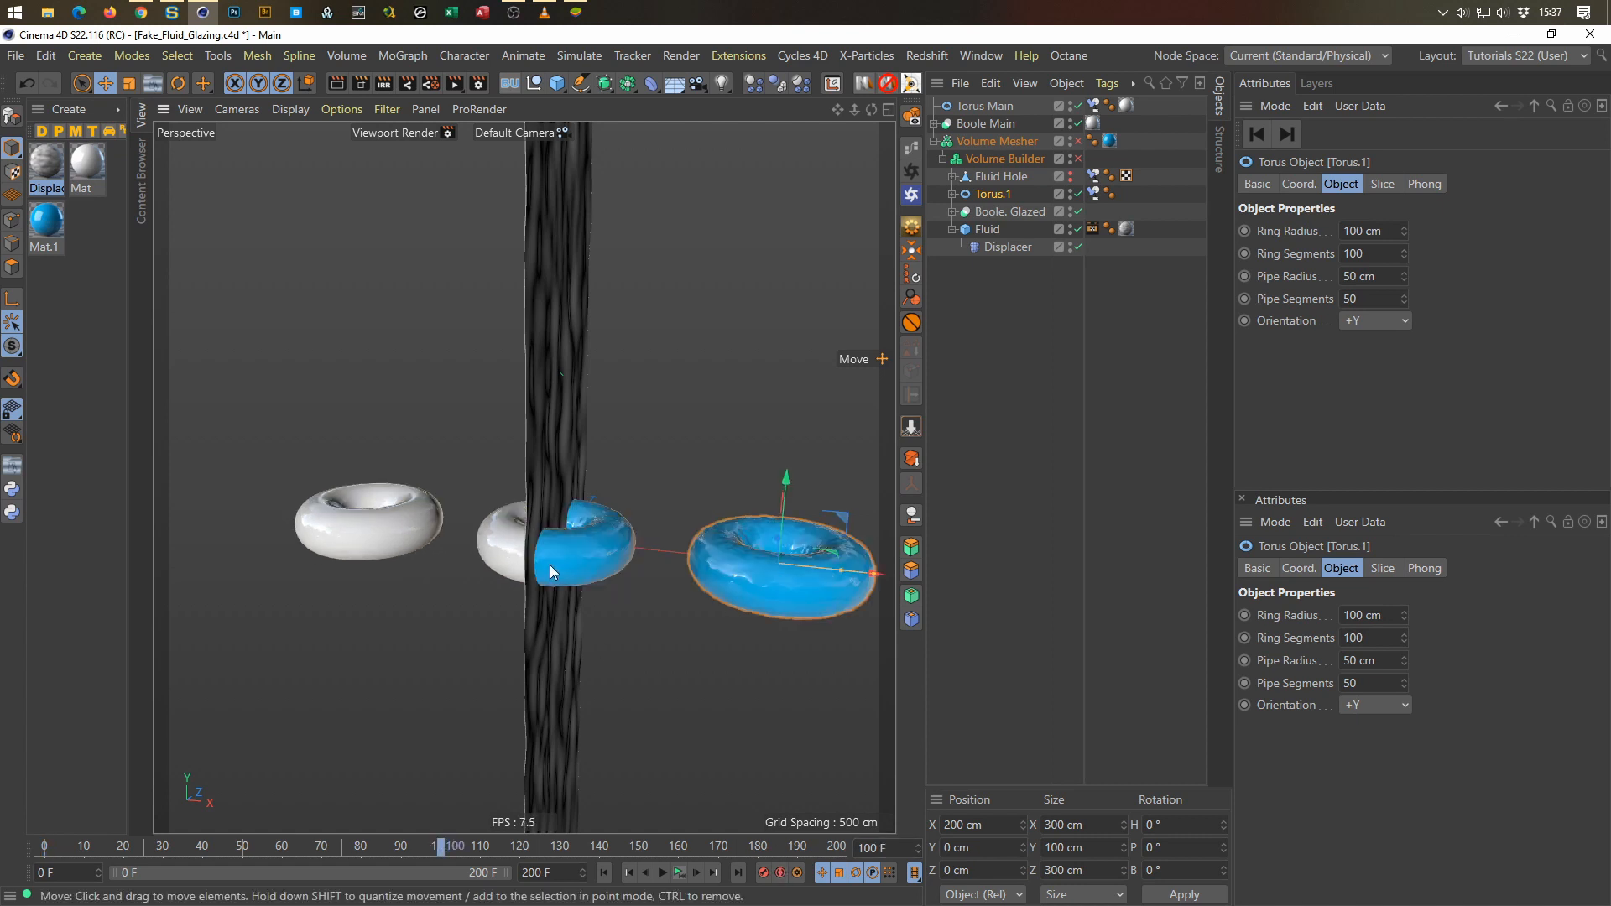
pyautogui.scroll(3, 618, 531)
pyautogui.keyDown('alt'); pyautogui.moveTo(618, 532); pyautogui.dragTo(461, 456); pyautogui.keyUp('alt')
pyautogui.scroll(-2, 445, 421)
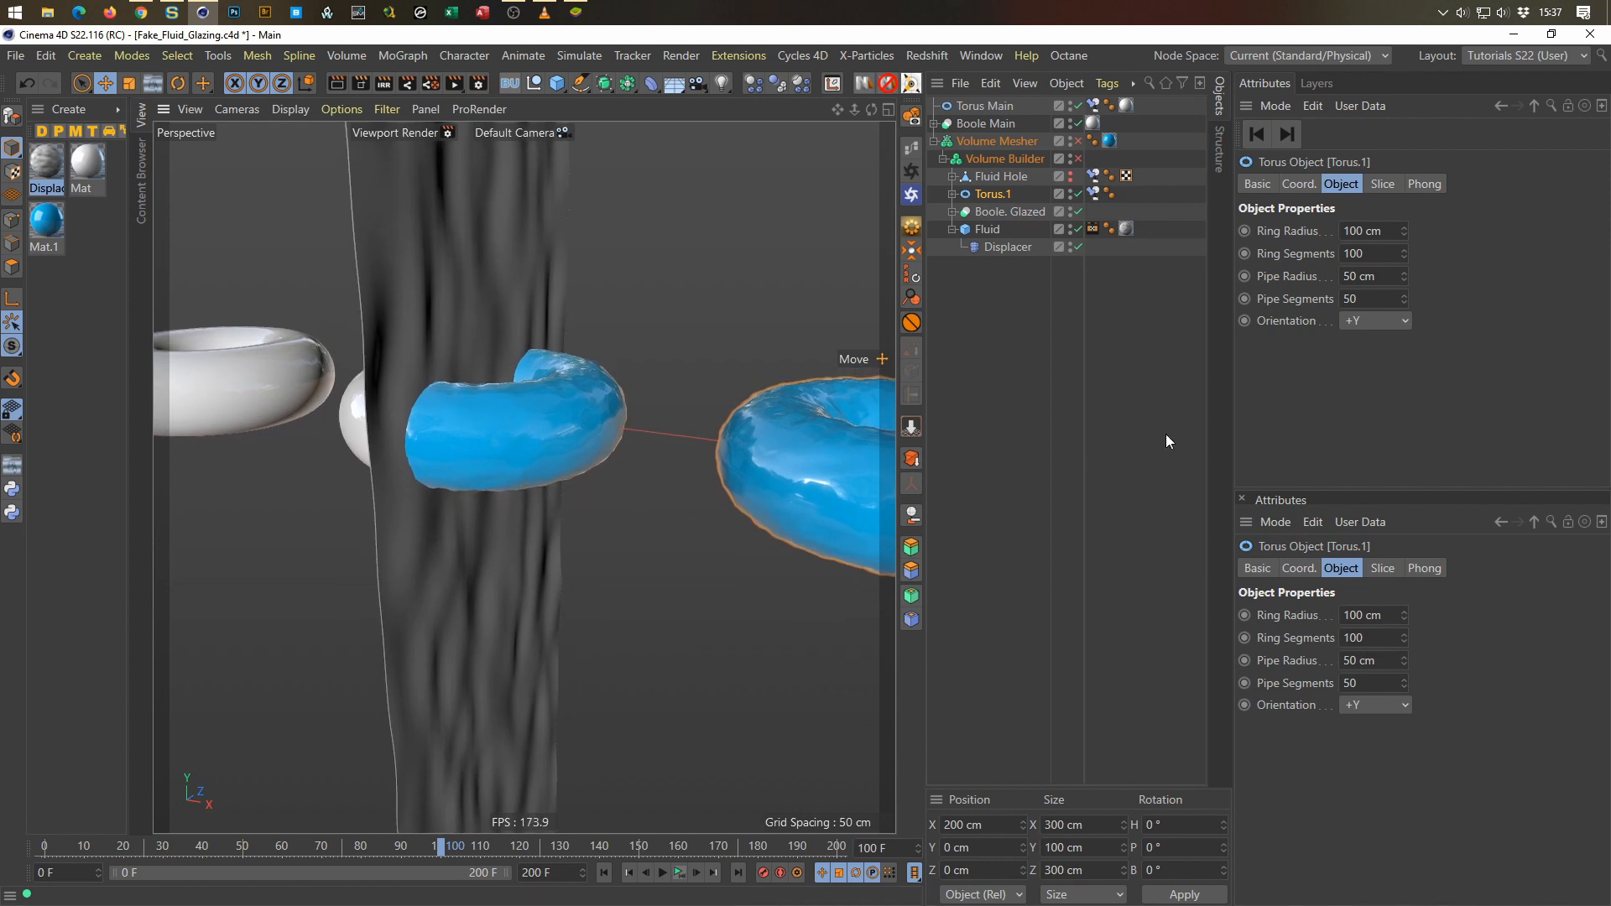
pyautogui.click(696, 83)
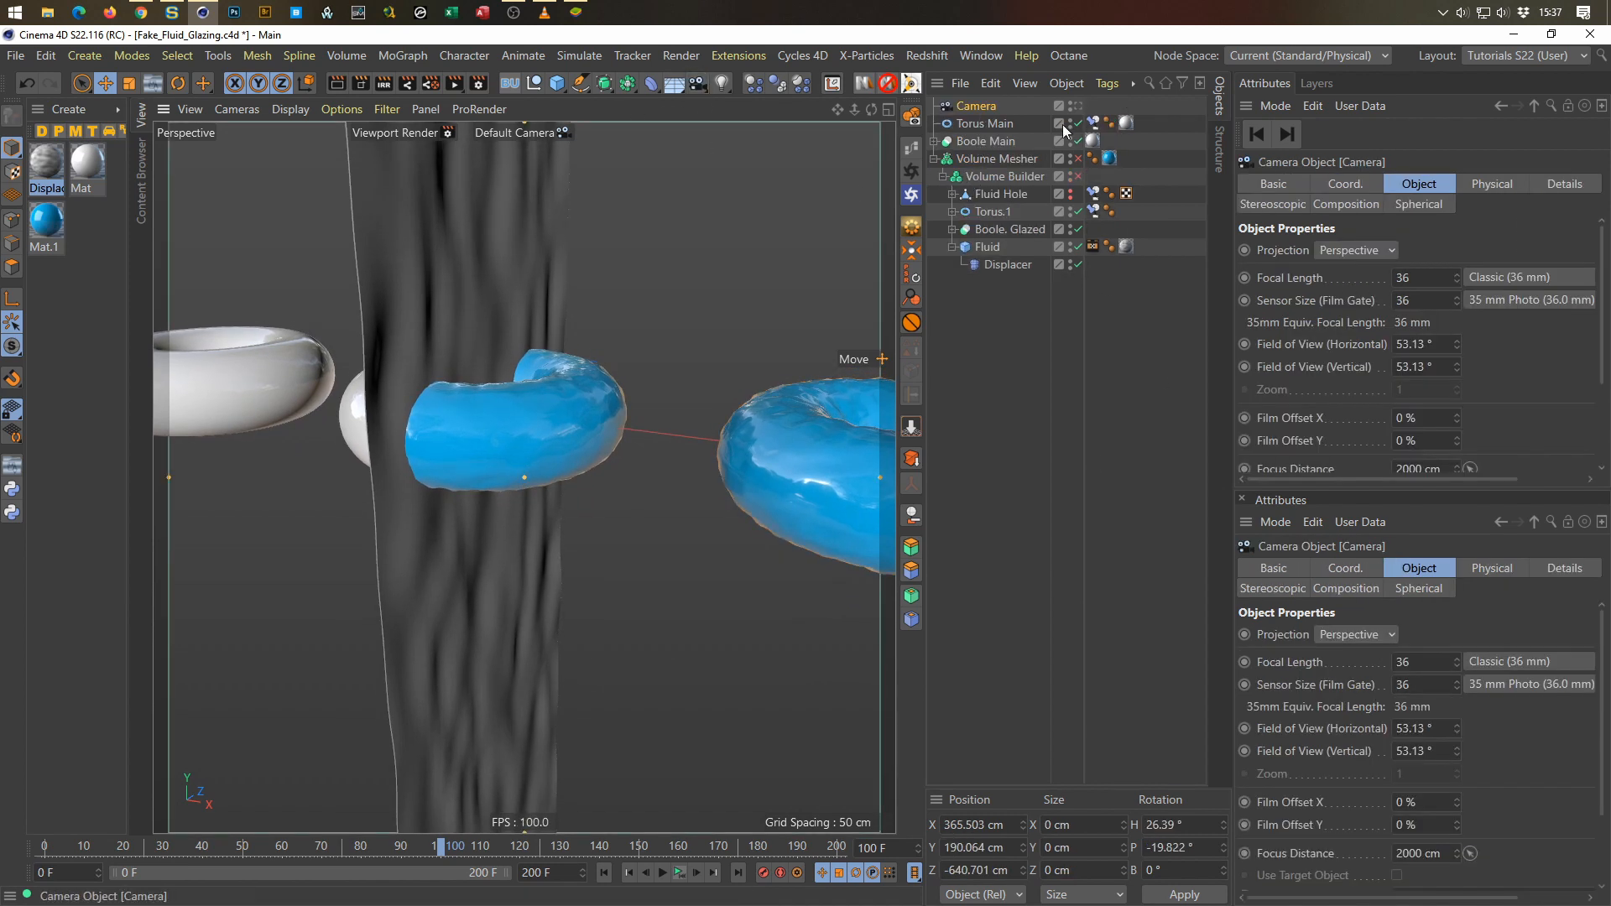
# Step: Look through the new Camera, set its focal length to 80 mm, reframe the tori and fluid wall, and save the scene
pyautogui.click(1077, 106)
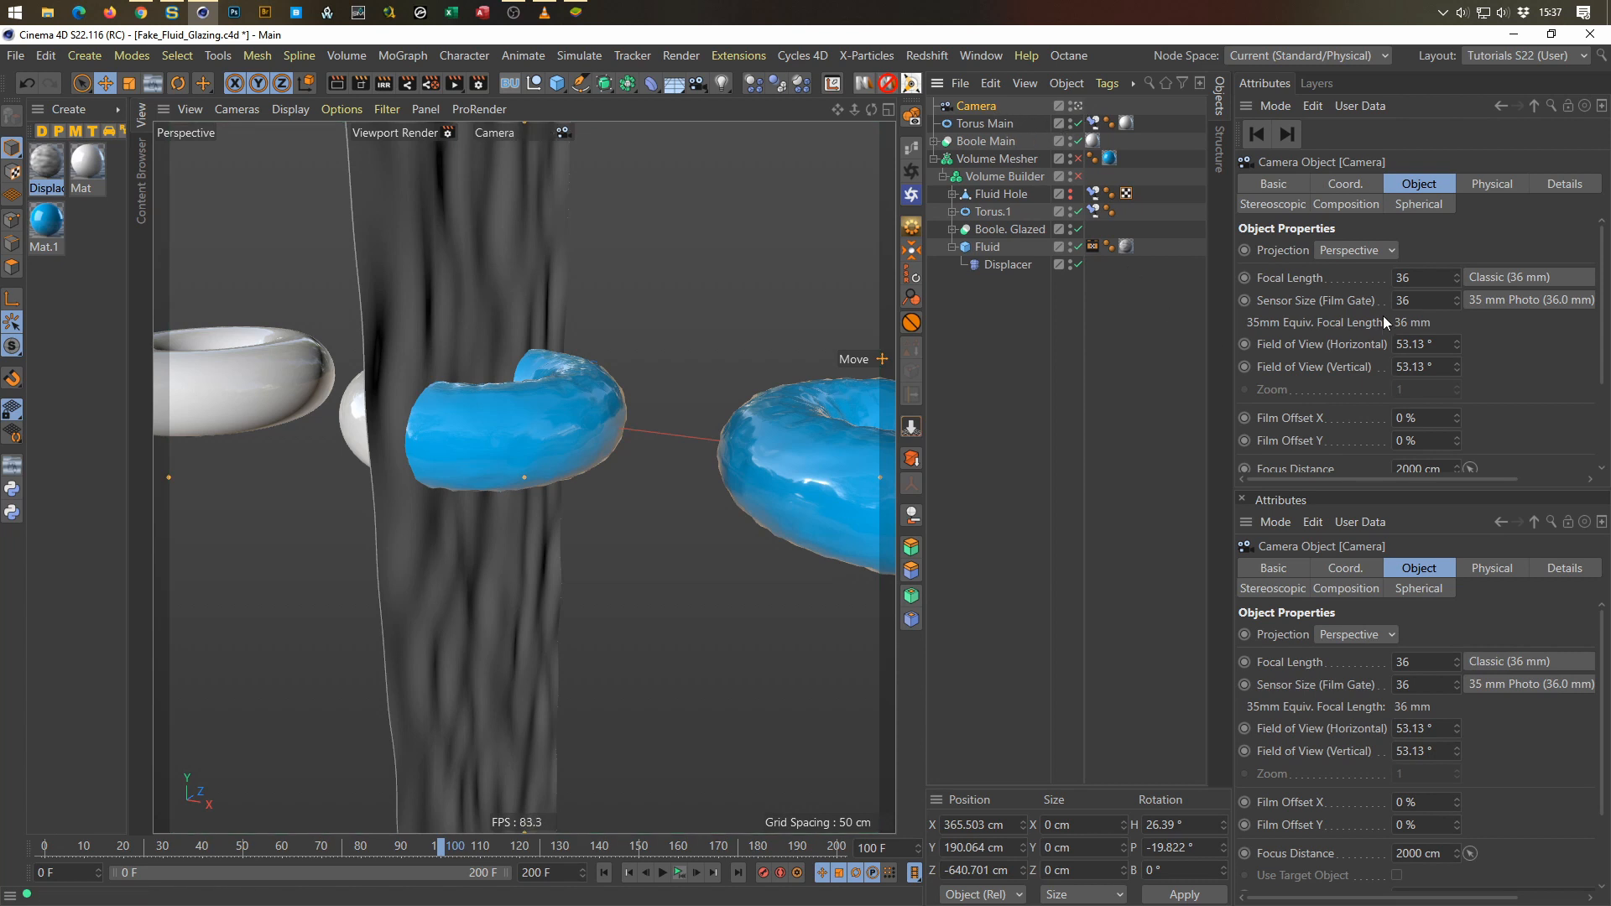
pyautogui.doubleClick(1417, 275)
pyautogui.write('80')
pyautogui.press('Return')
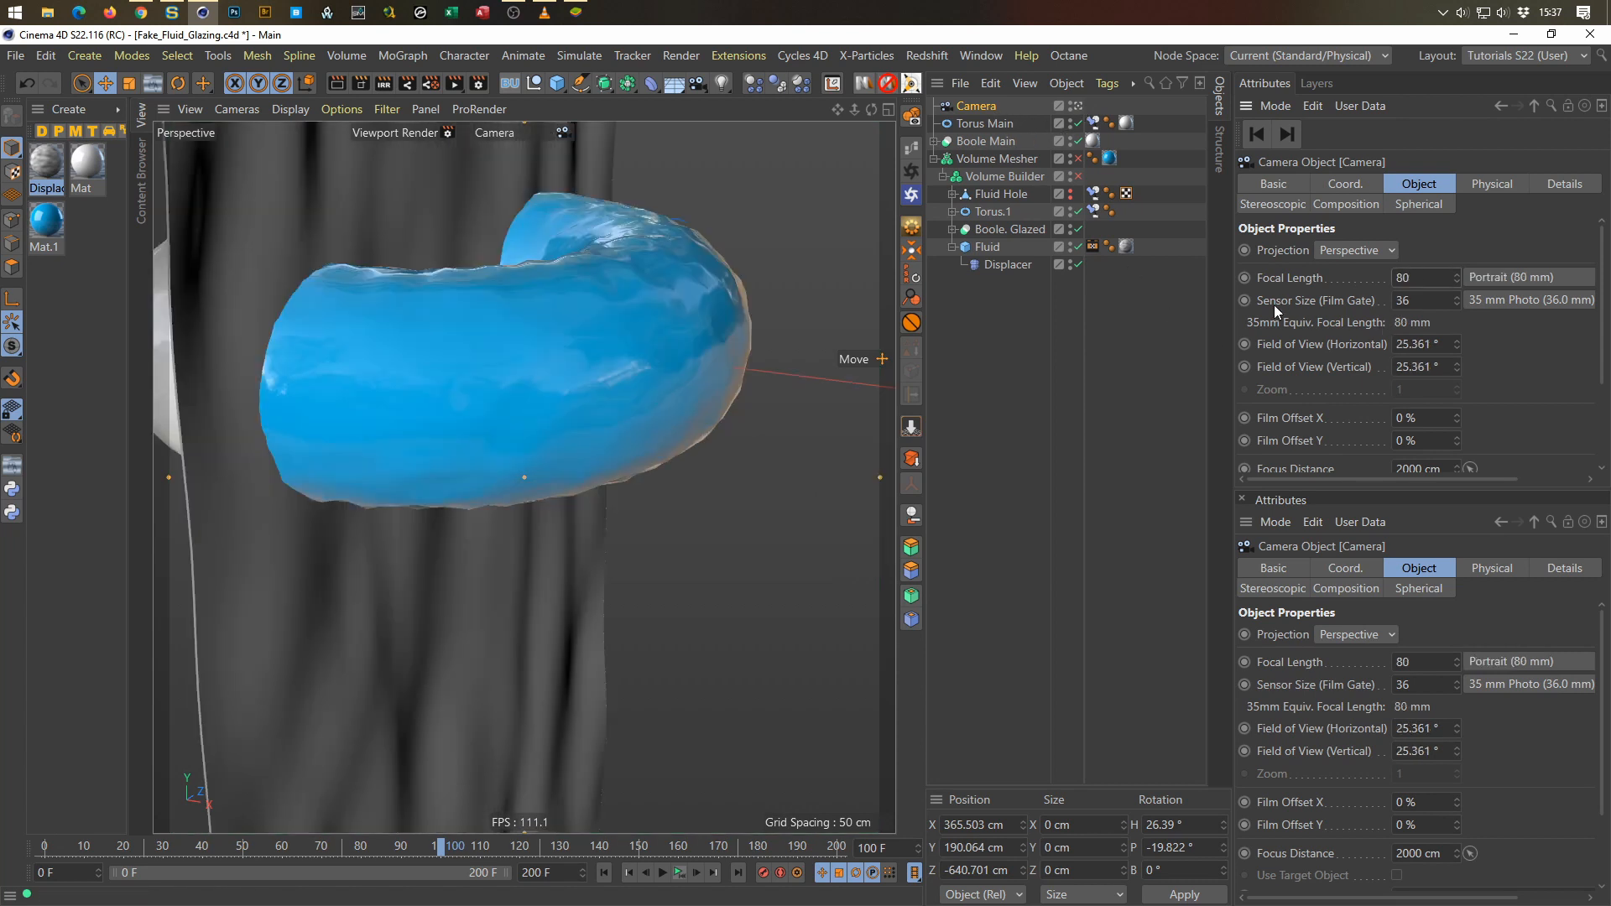
pyautogui.keyDown('alt'); pyautogui.moveTo(612, 435); pyautogui.dragTo(391, 486, button='right'); pyautogui.keyUp('alt')
pyautogui.keyDown('alt'); pyautogui.moveTo(391, 486); pyautogui.dragTo(385, 506, button='middle'); pyautogui.keyUp('alt')
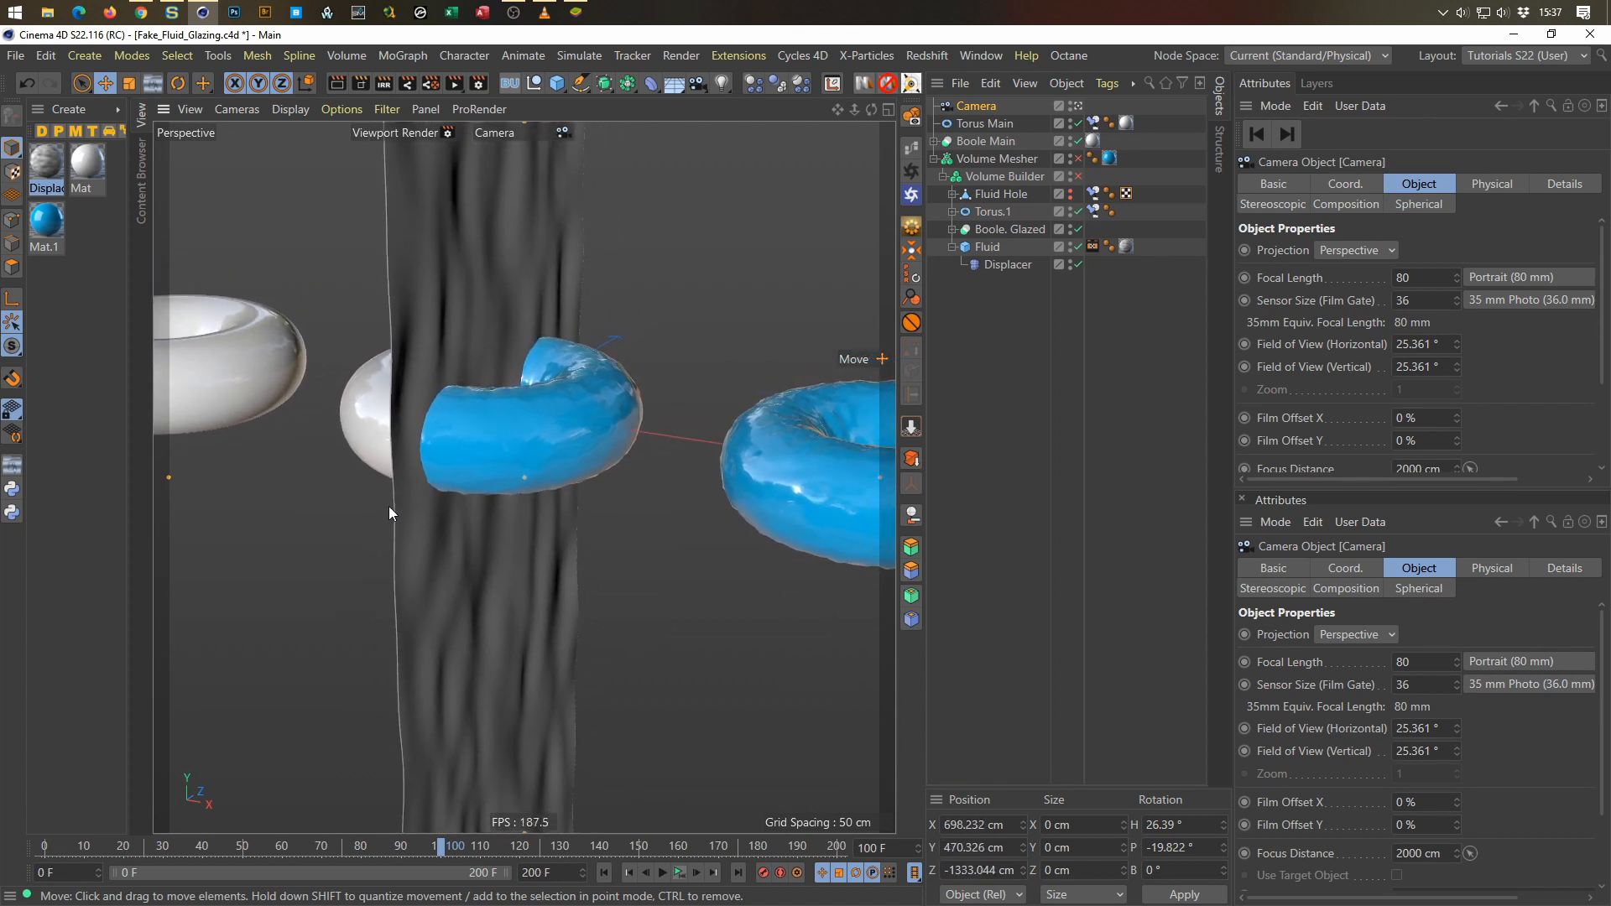
pyautogui.moveTo(389, 506)
pyautogui.keyDown('alt'); pyautogui.mouseDown(button='right')
pyautogui.moveTo(433, 501)
pyautogui.moveTo(419, 501)
pyautogui.mouseUp(button='right'); pyautogui.keyUp('alt')
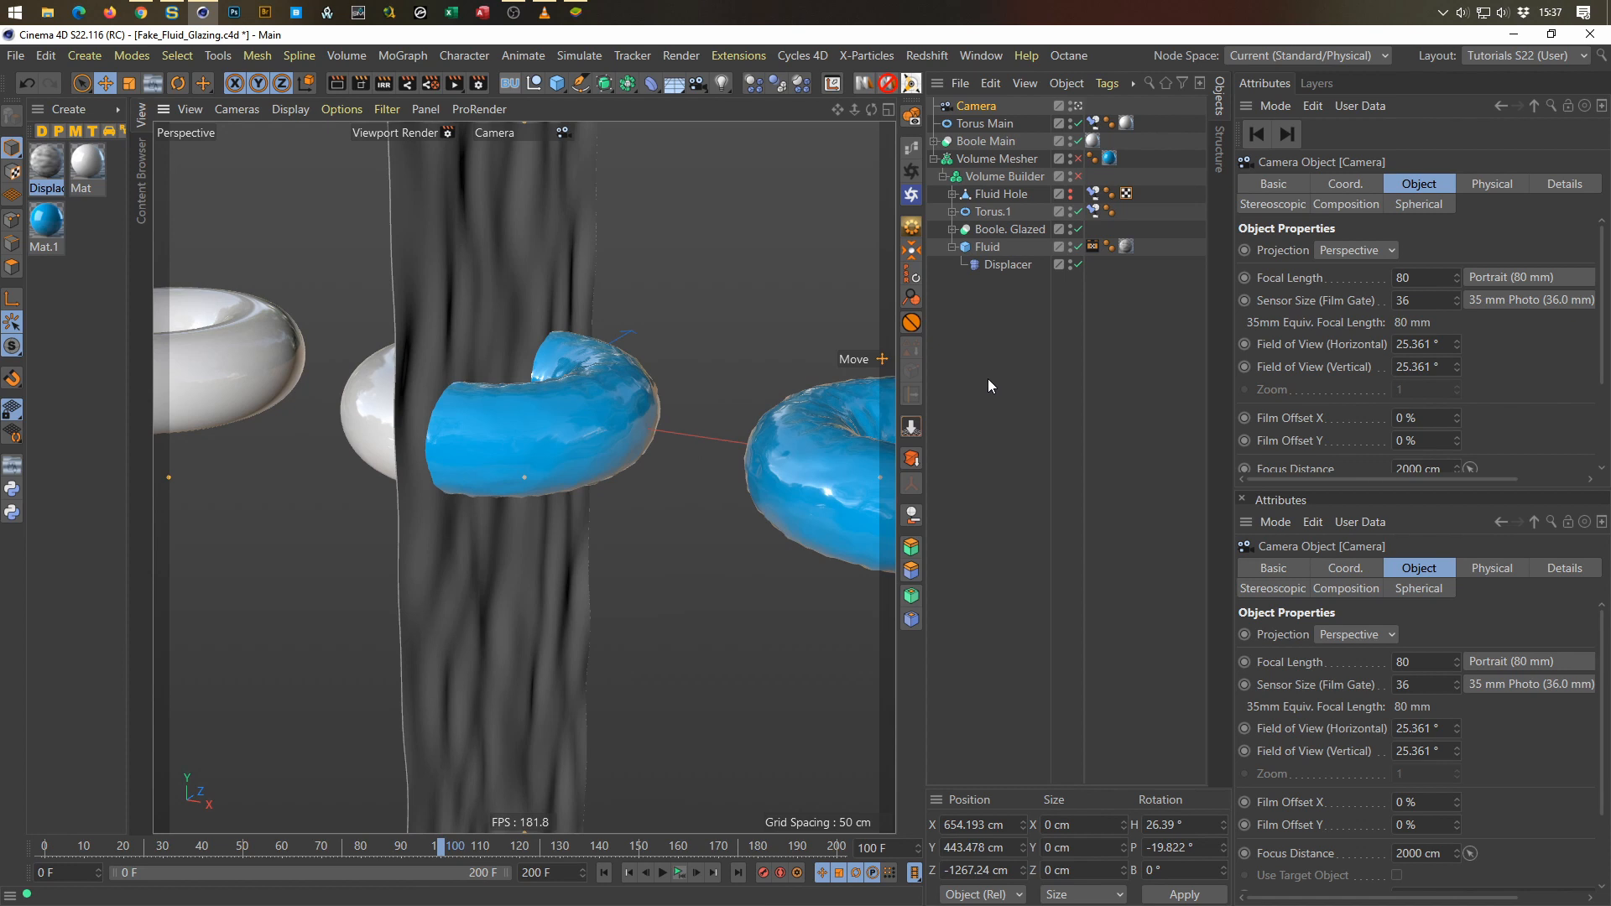
pyautogui.hotkey('ctrl', 's')
# Step: Check the composition at frames 0 and 200 and move the camera slightly closer to the tori and fluid wall
pyautogui.click(888, 847)
pyautogui.write('0')
pyautogui.press('Return')
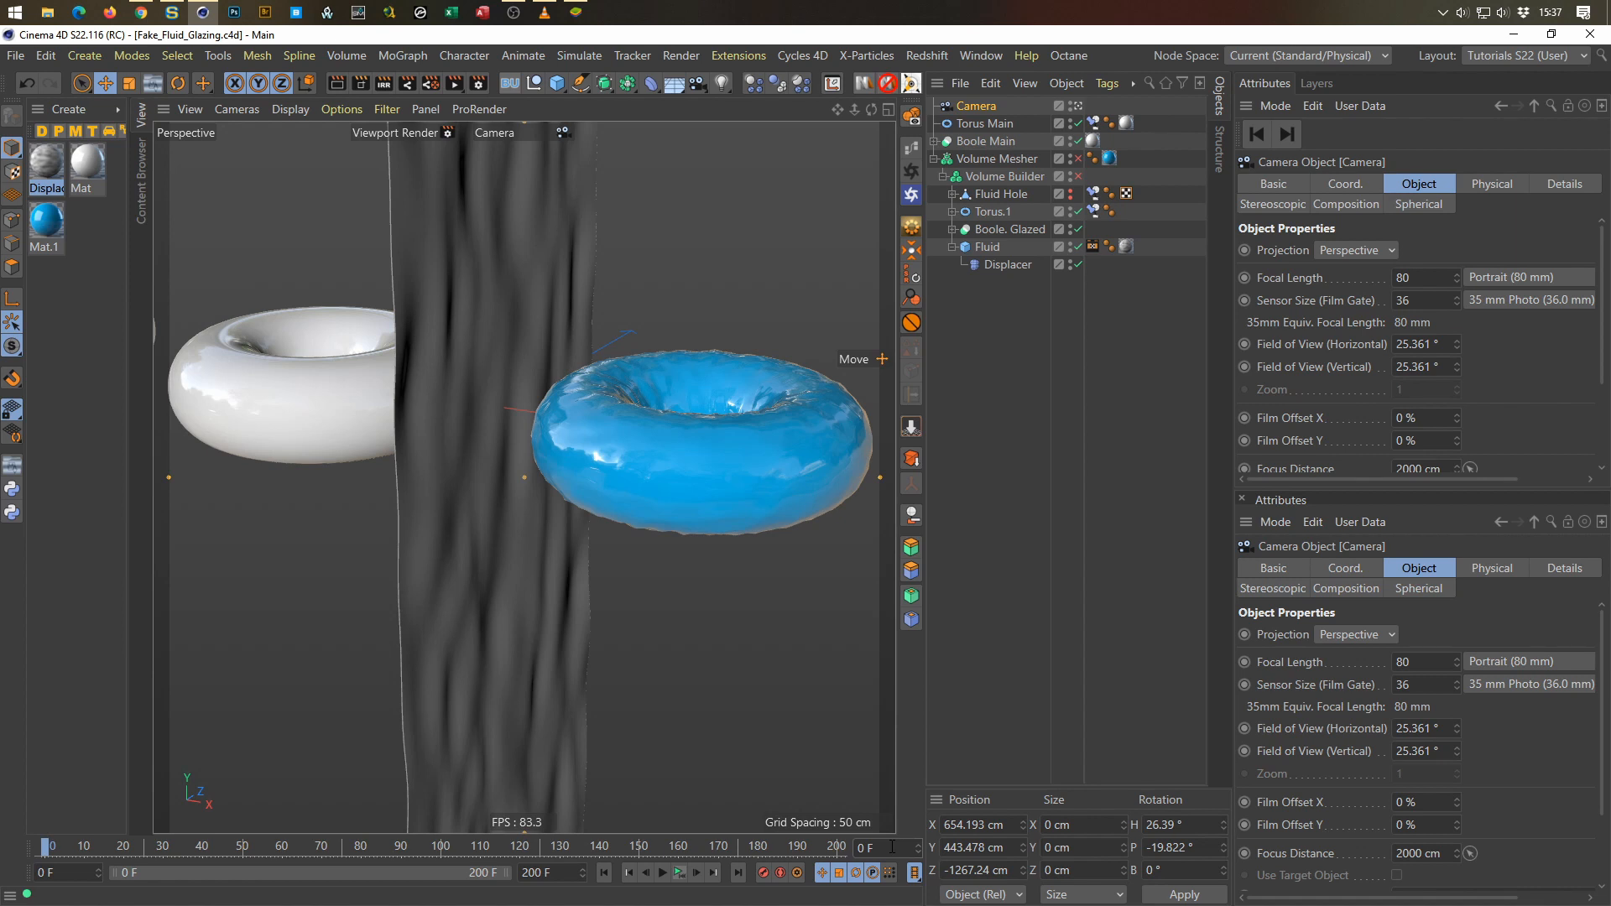
pyautogui.moveTo(892, 847); pyautogui.dragTo(836, 873)
pyautogui.write('200')
pyautogui.press('Return')
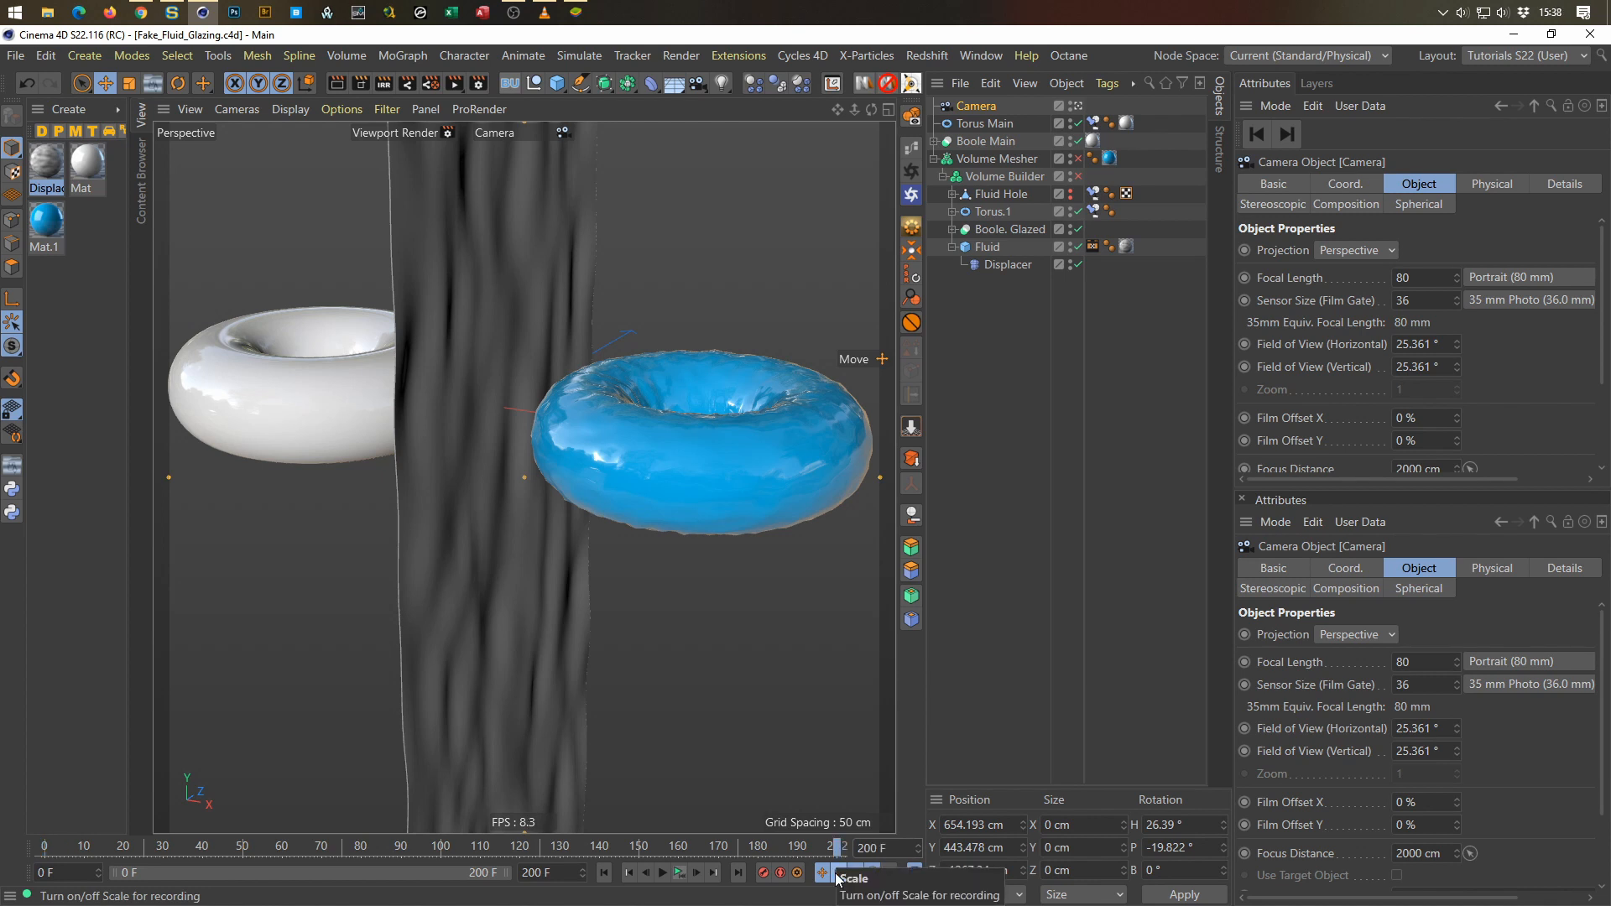
pyautogui.click(838, 874)
pyautogui.hotkey('shift', 'g')
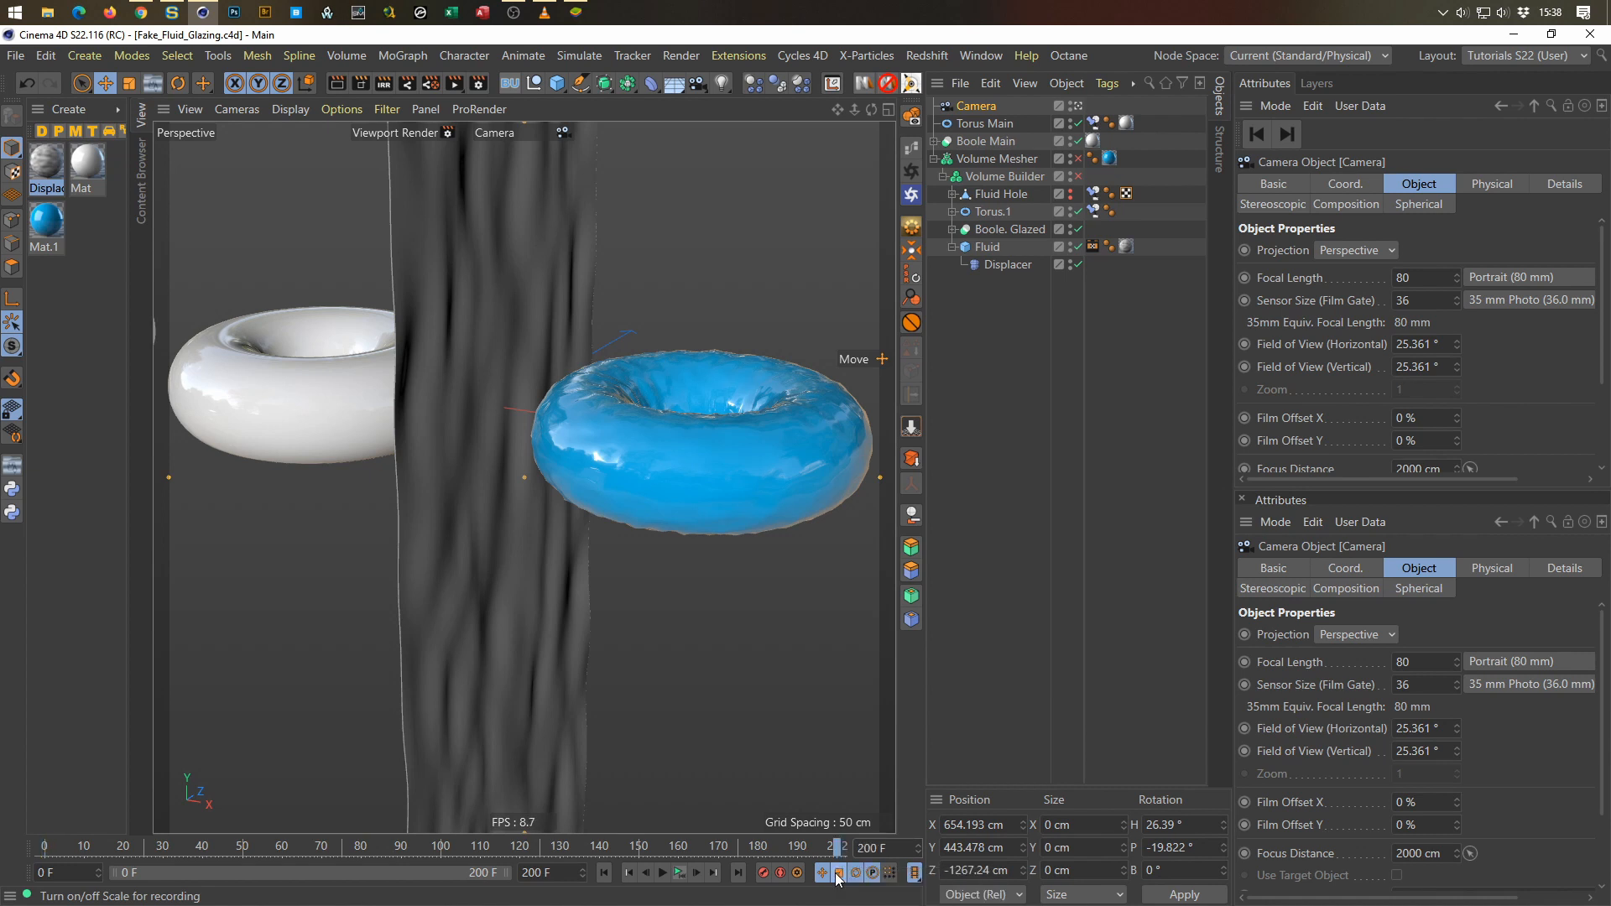
pyautogui.hotkey('shift', 'f')
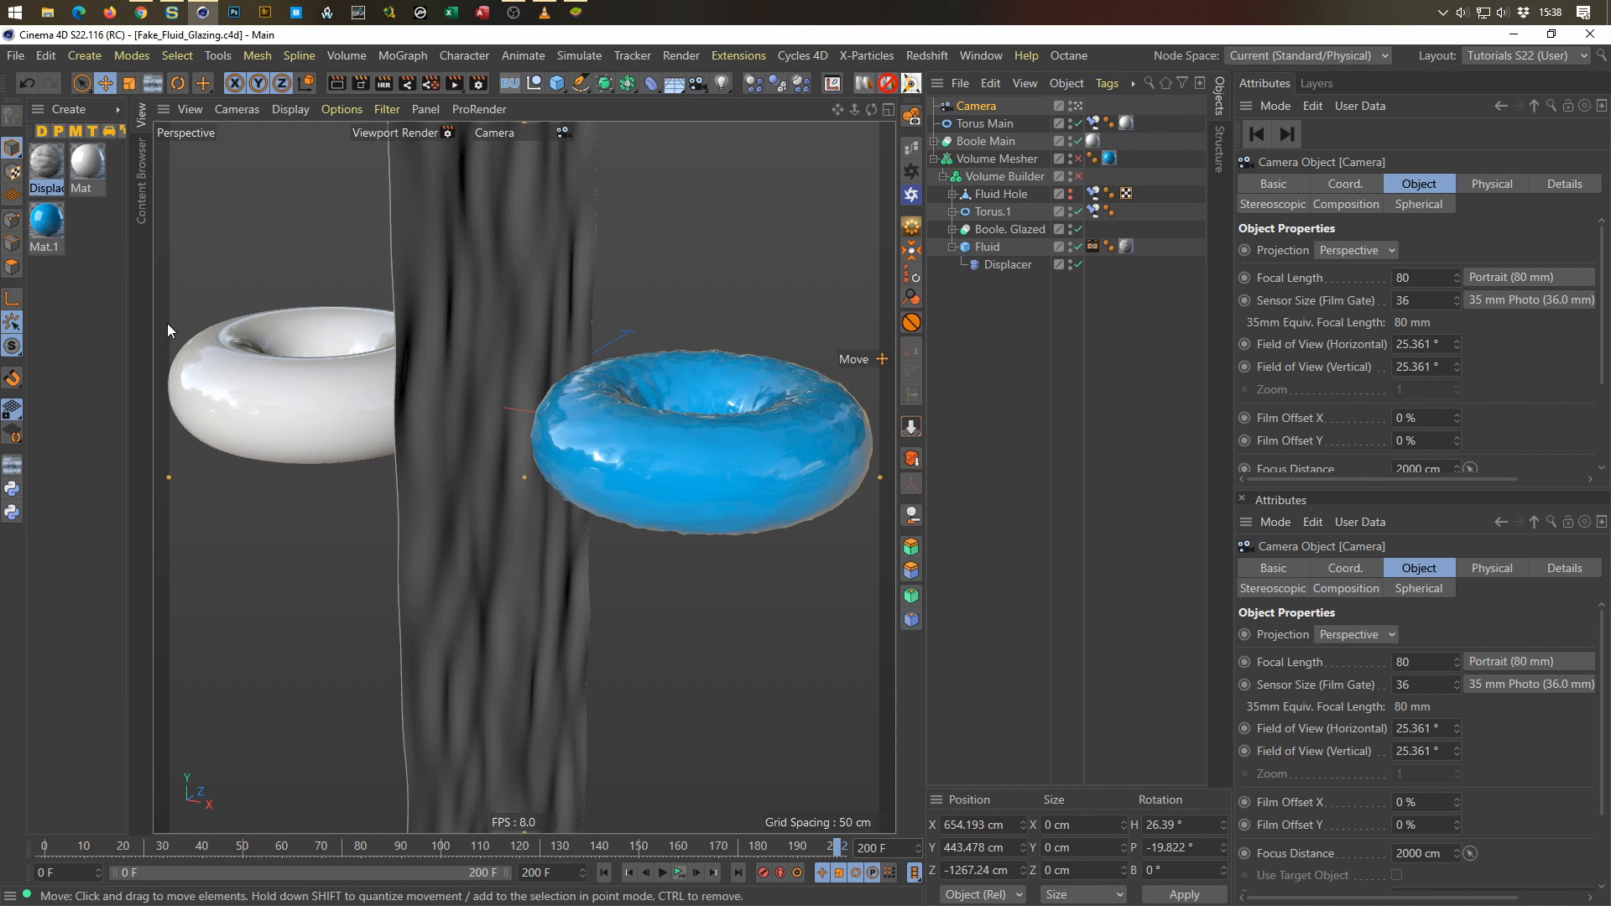
pyautogui.keyDown('alt'); pyautogui.moveTo(481, 447); pyautogui.dragTo(517, 453, button='right'); pyautogui.keyUp('alt')
pyautogui.keyDown('alt'); pyautogui.moveTo(517, 453); pyautogui.dragTo(527, 456, button='middle'); pyautogui.keyUp('alt')
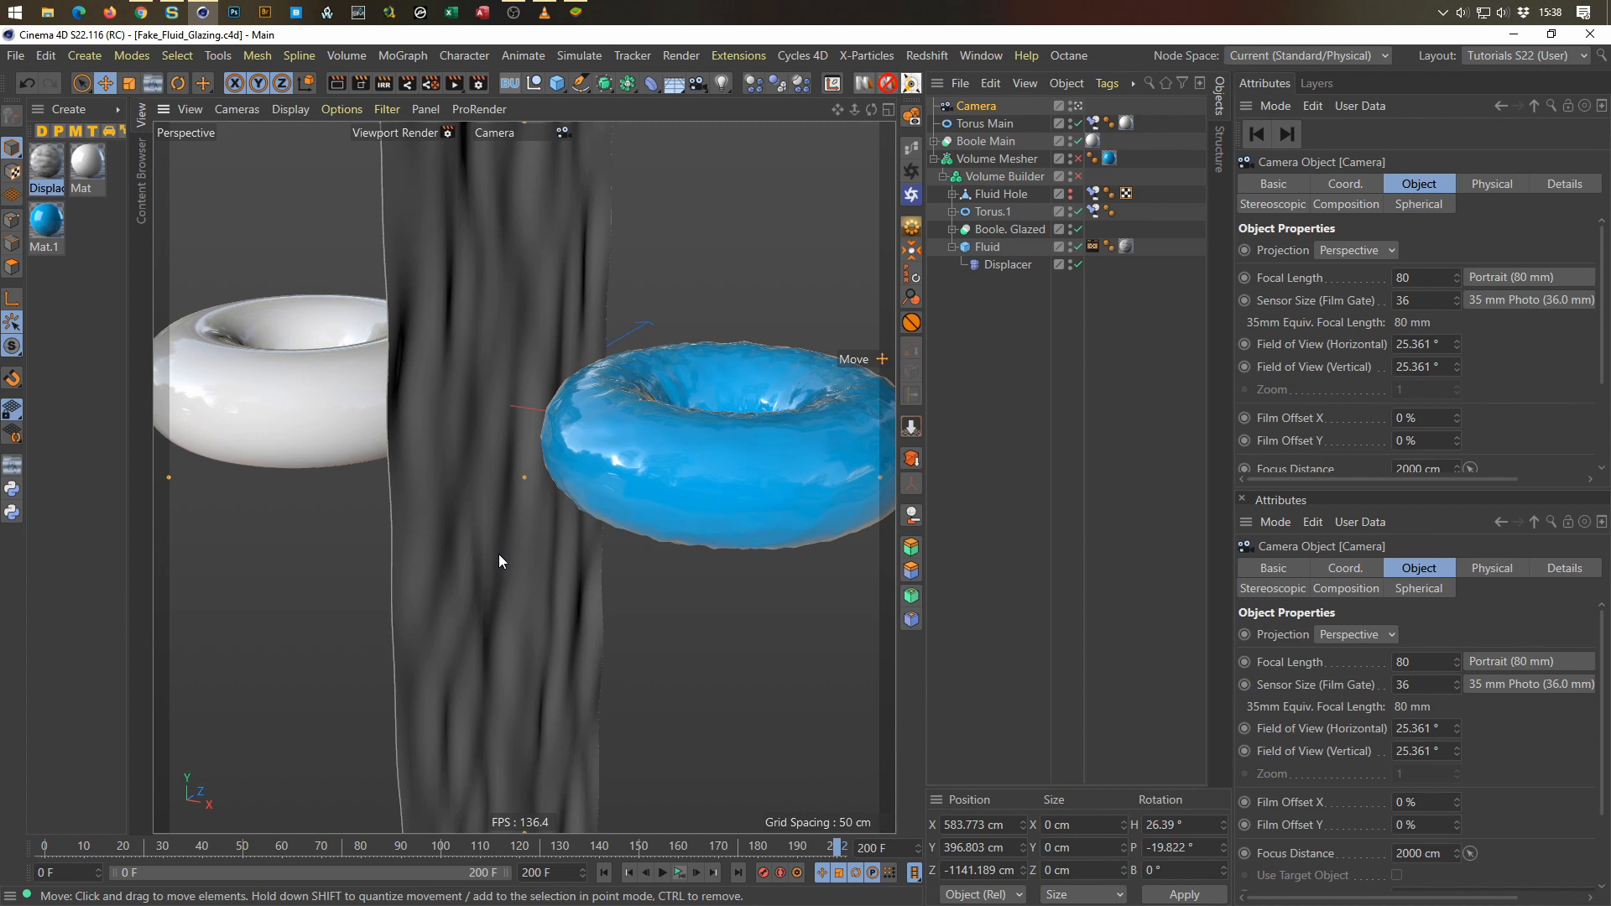
# Step: Set the end of the render frame range to frame 199 in the render settings
pyautogui.click(478, 83)
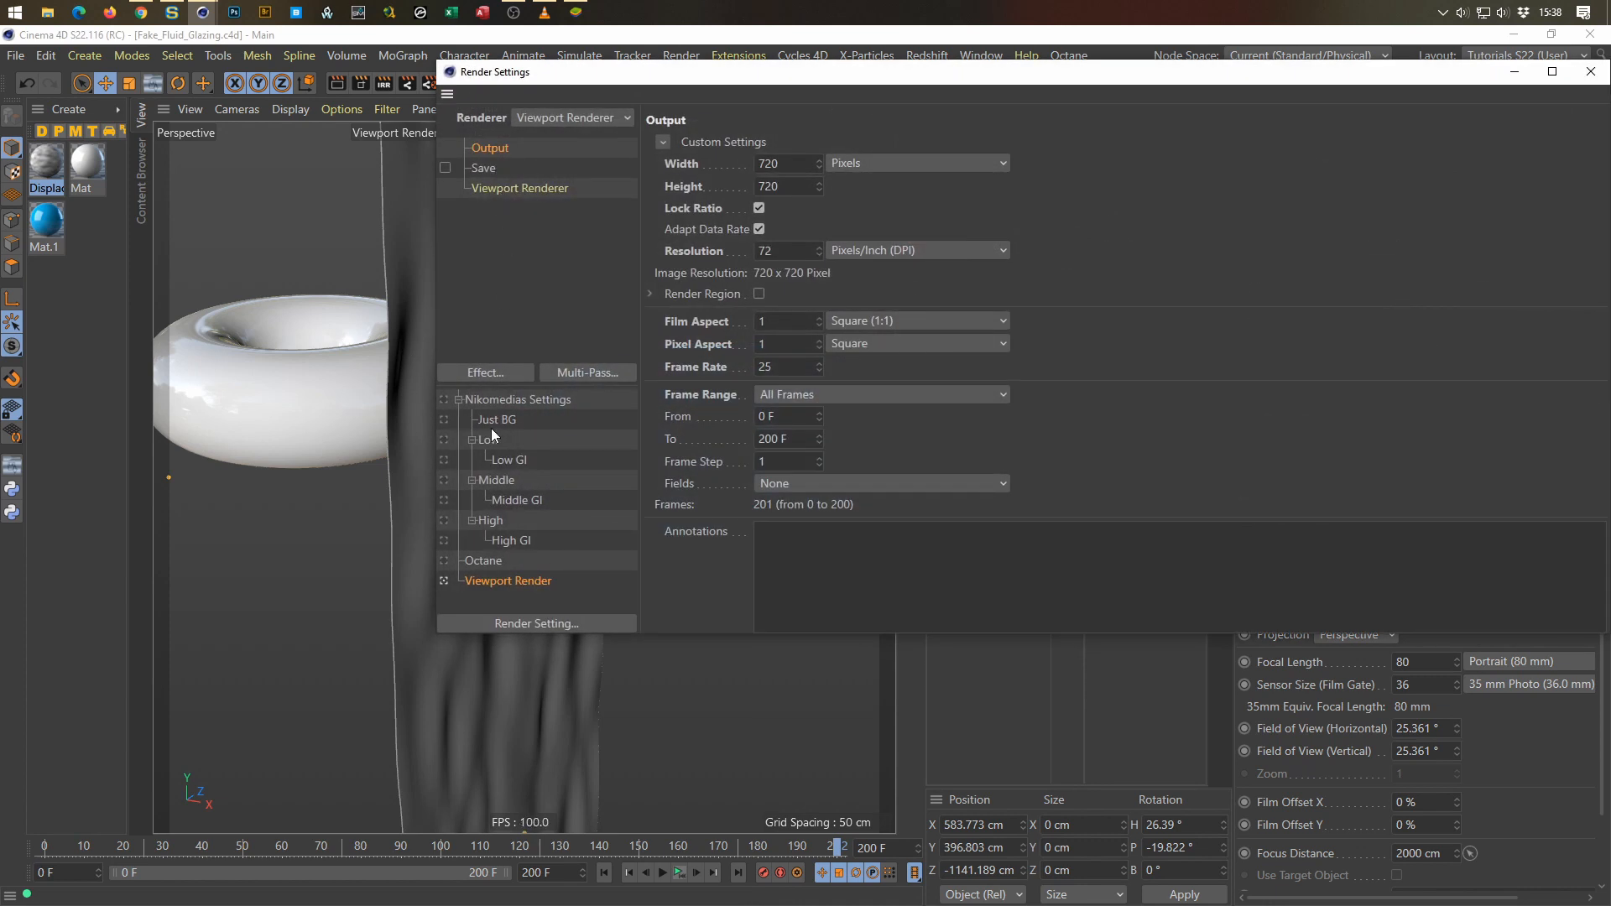
pyautogui.click(798, 437)
pyautogui.write('199')
pyautogui.press('Return')
pyautogui.moveTo(434, 332); pyautogui.dragTo(915, 361)
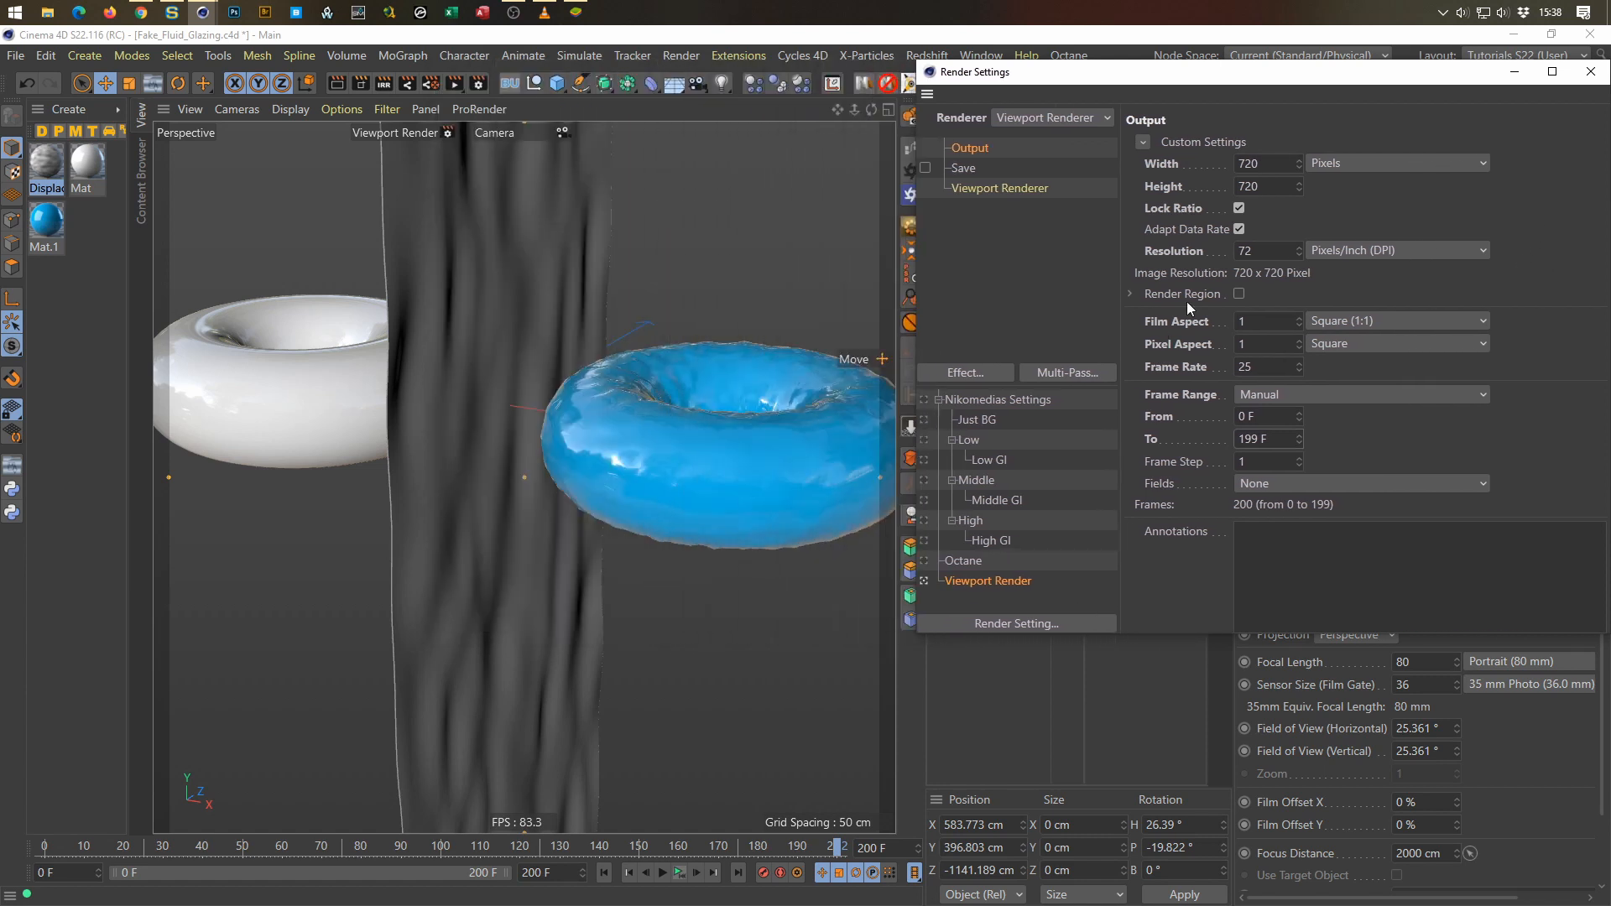
pyautogui.moveTo(1293, 77); pyautogui.dragTo(887, 147)
pyautogui.click(1184, 142)
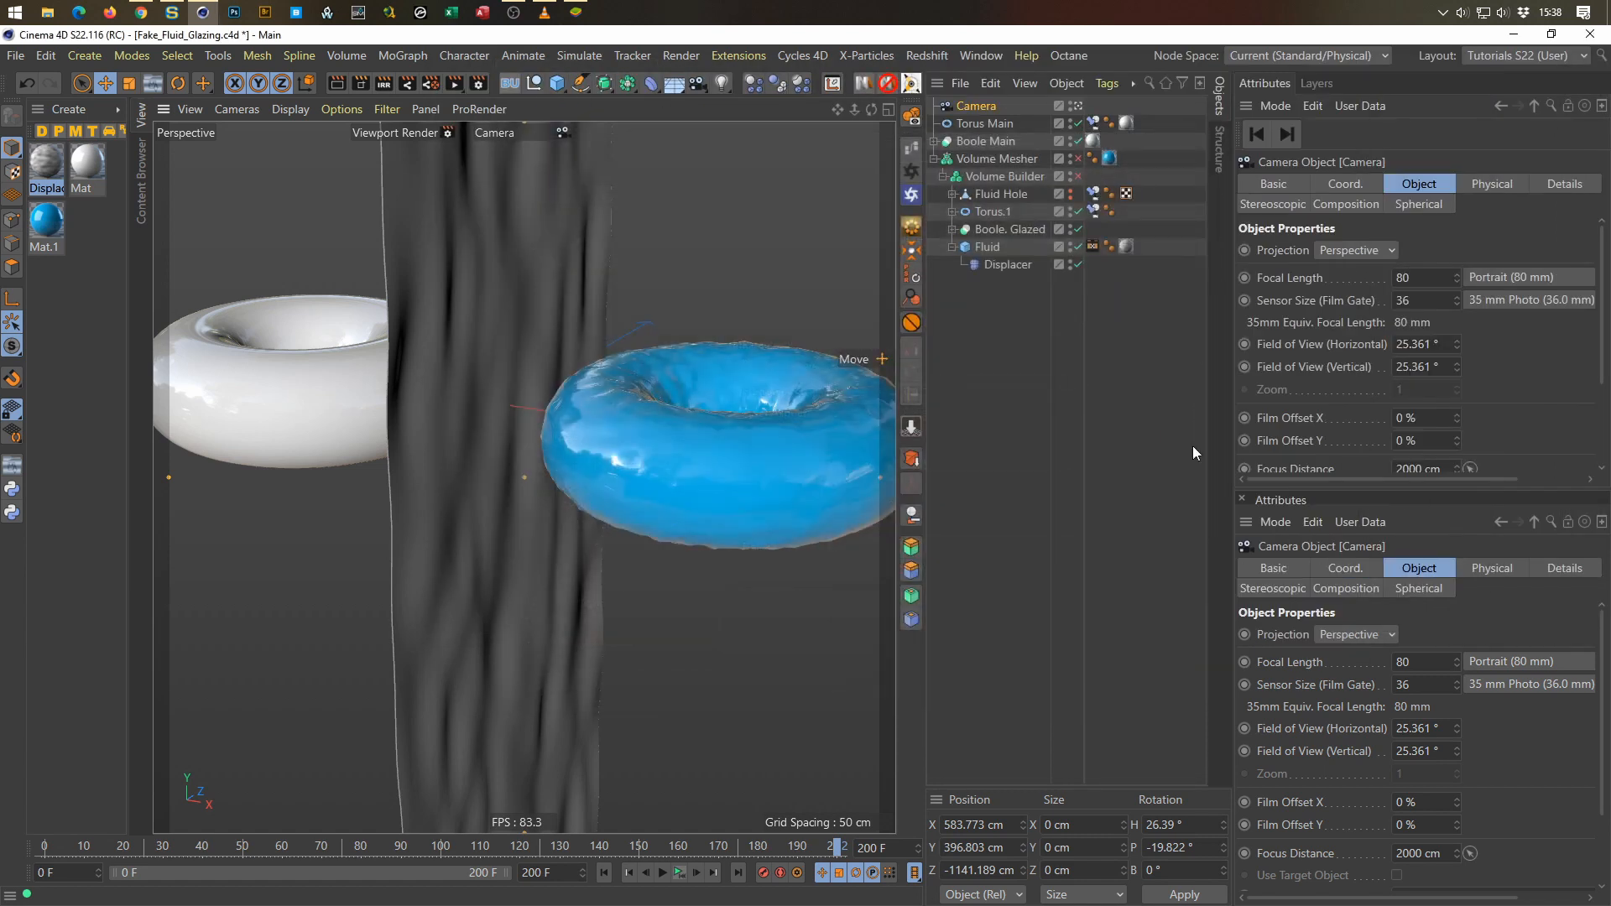
# Step: Render the animation to the Picture Viewer without saving a file and play back the rendered frames
pyautogui.hotkey('shift', 'r')
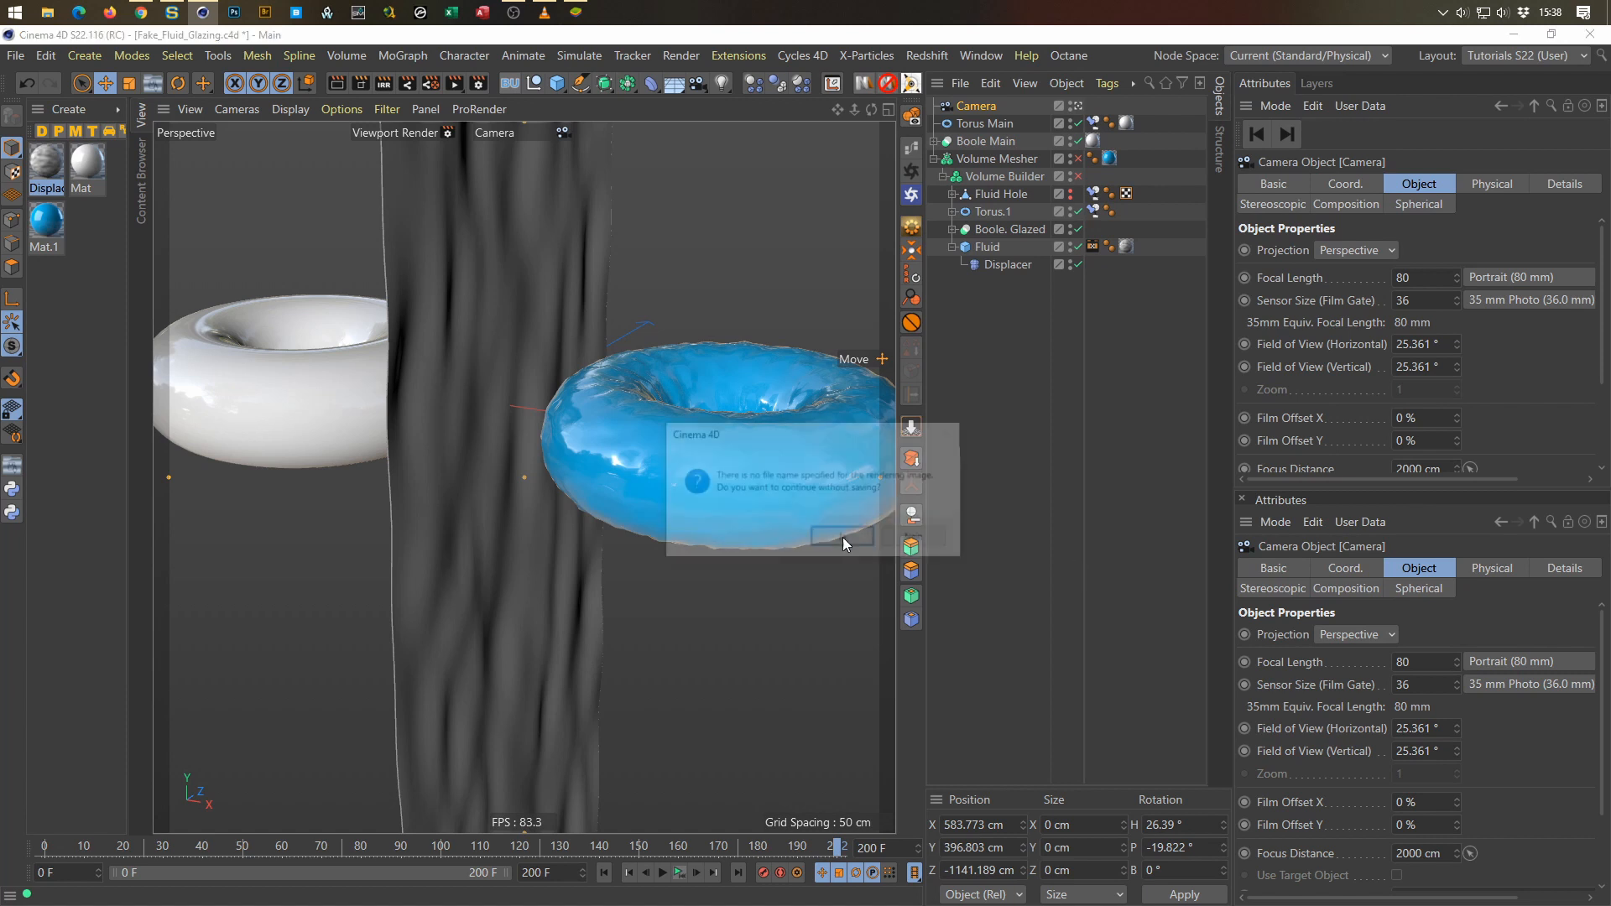
pyautogui.click(842, 537)
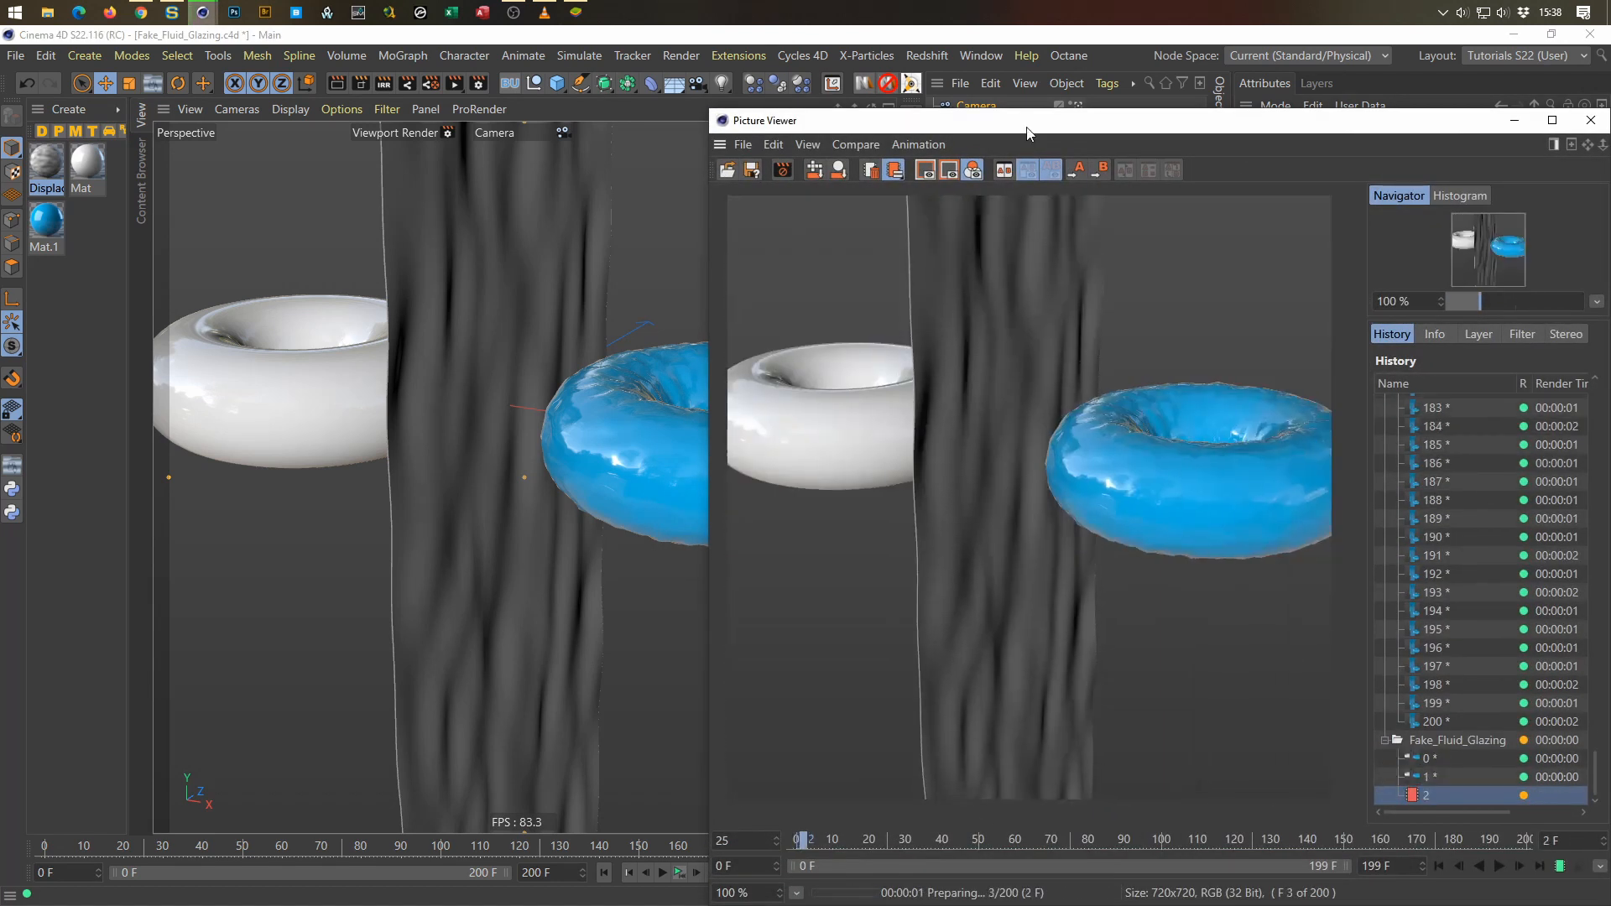
pyautogui.moveTo(1023, 124); pyautogui.dragTo(1024, 99)
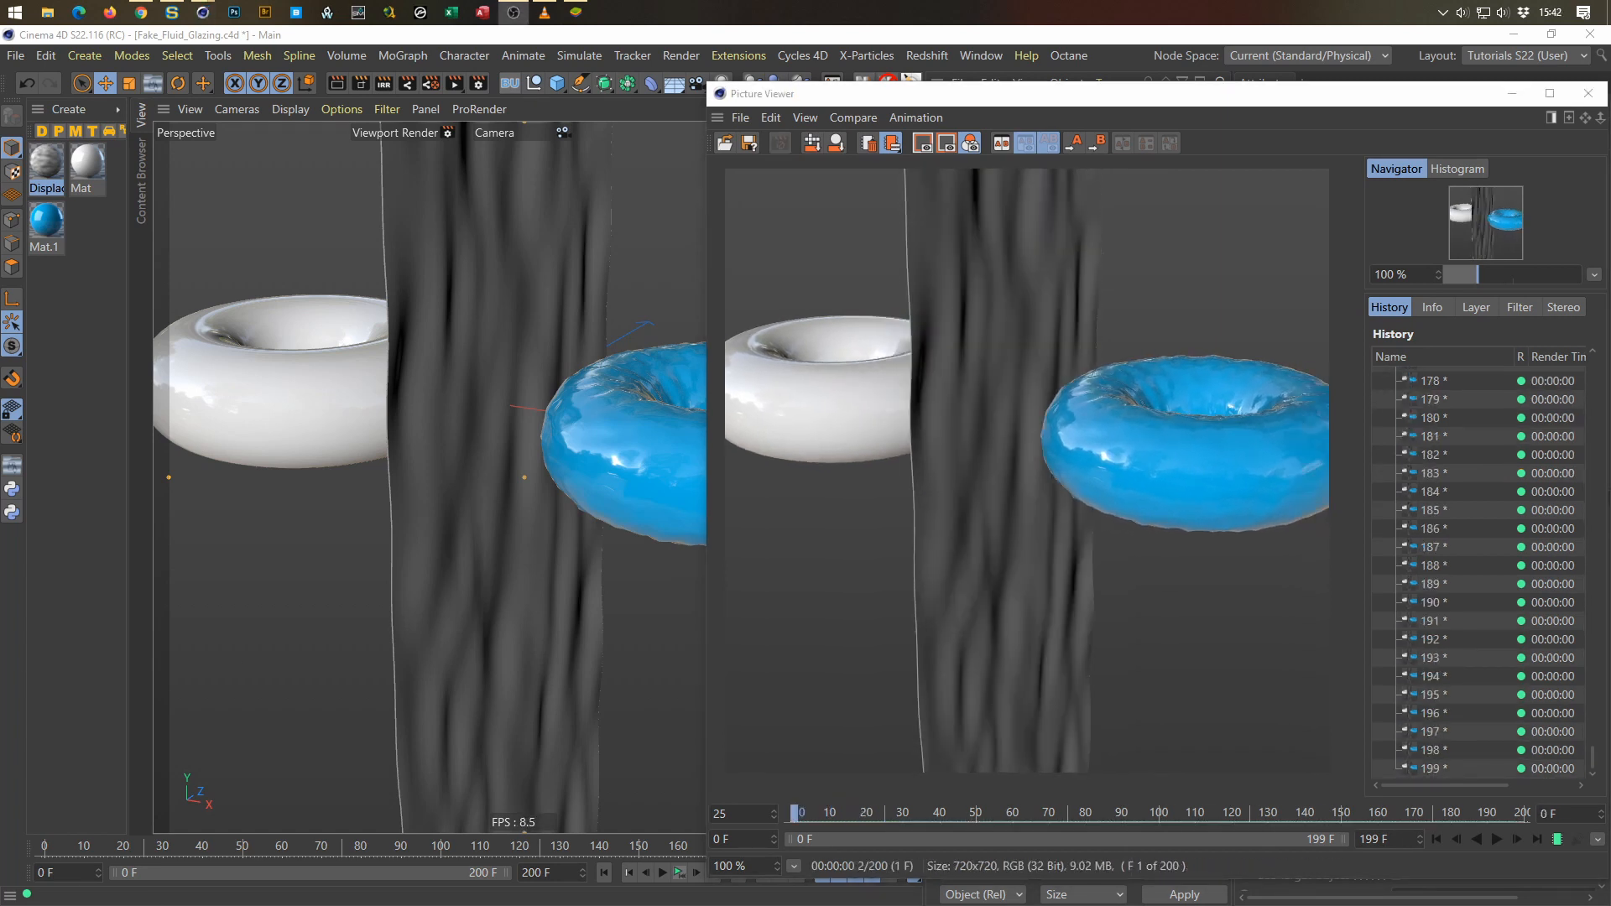
pyautogui.click(1495, 840)
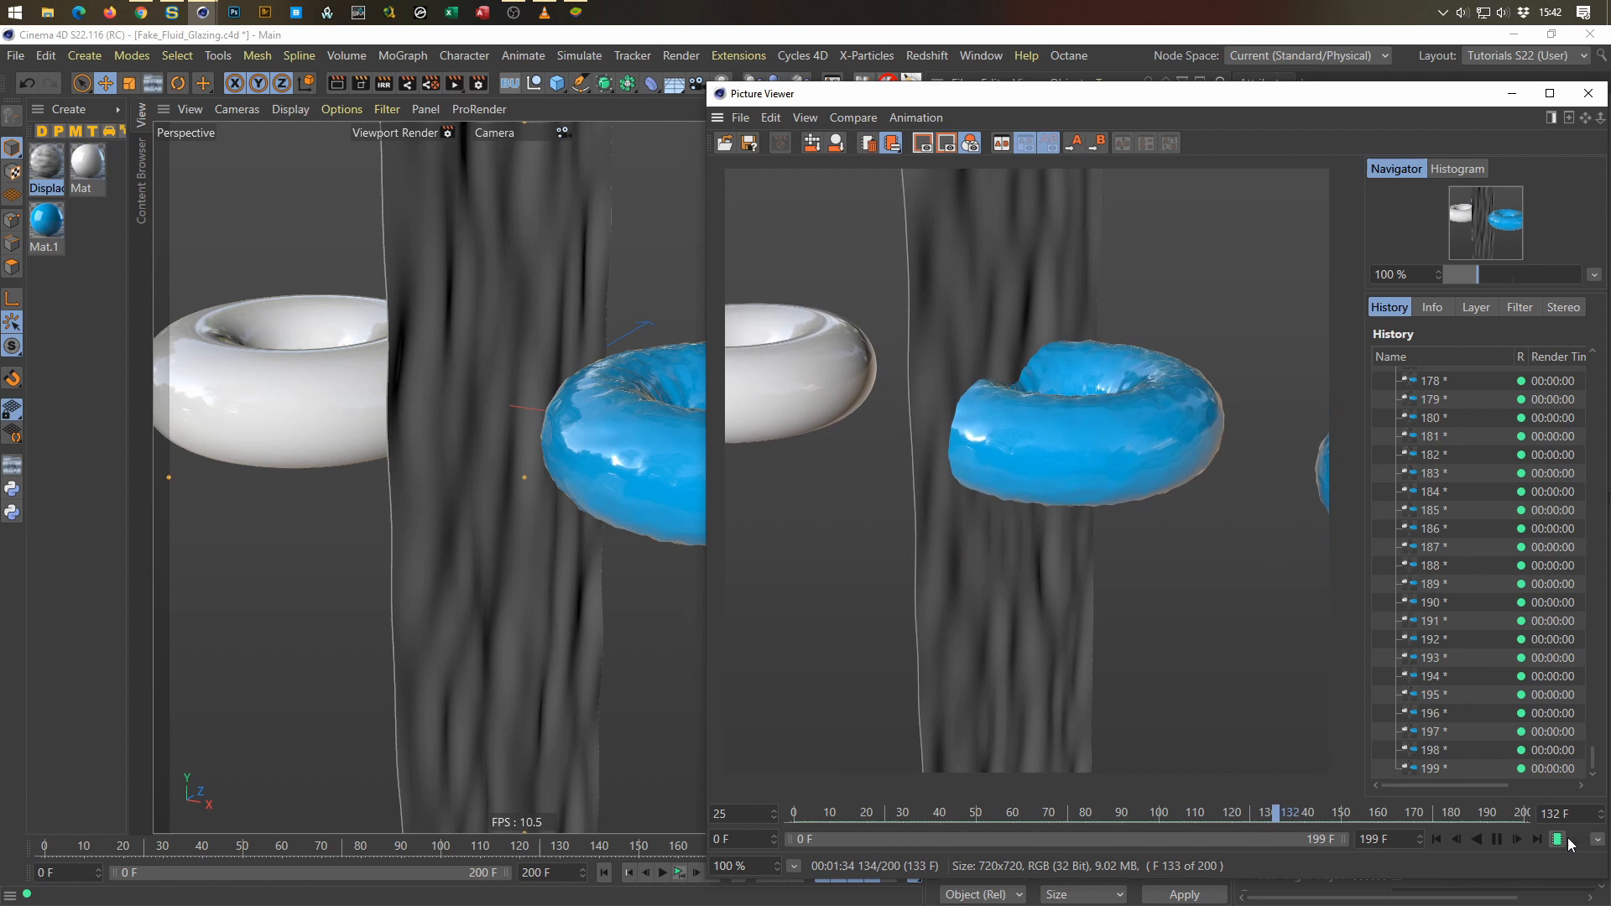
pyautogui.click(1499, 839)
# Step: Delete all rendered frames from the Picture Viewer history and close the viewer
pyautogui.click(1504, 693)
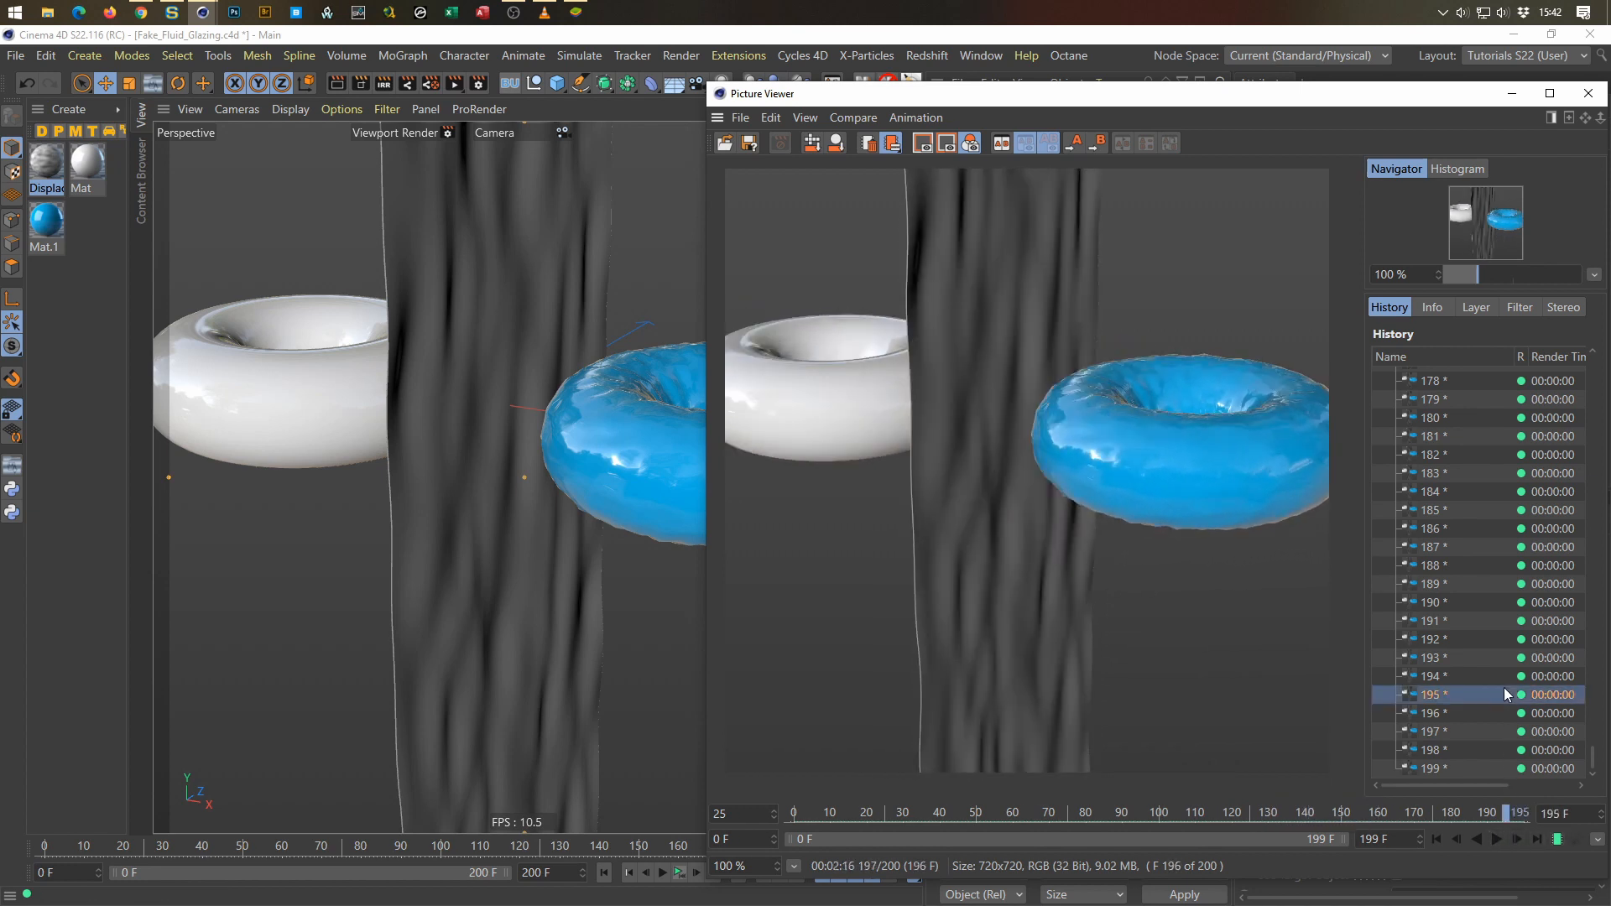
pyautogui.press('Delete')
pyautogui.click(786, 530)
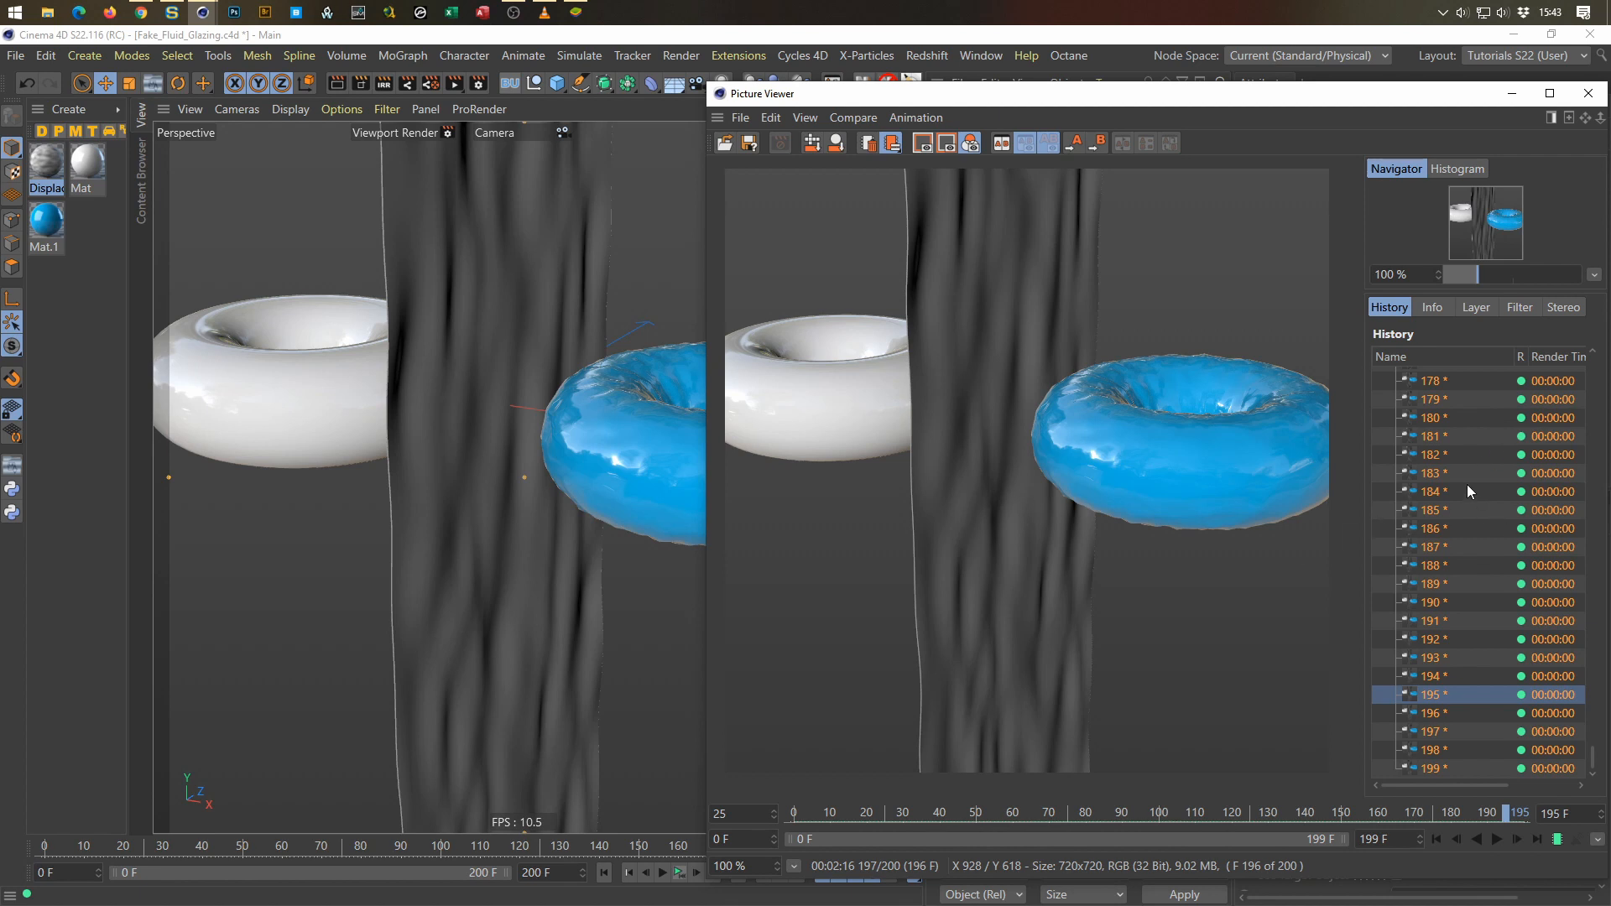
pyautogui.press('Delete')
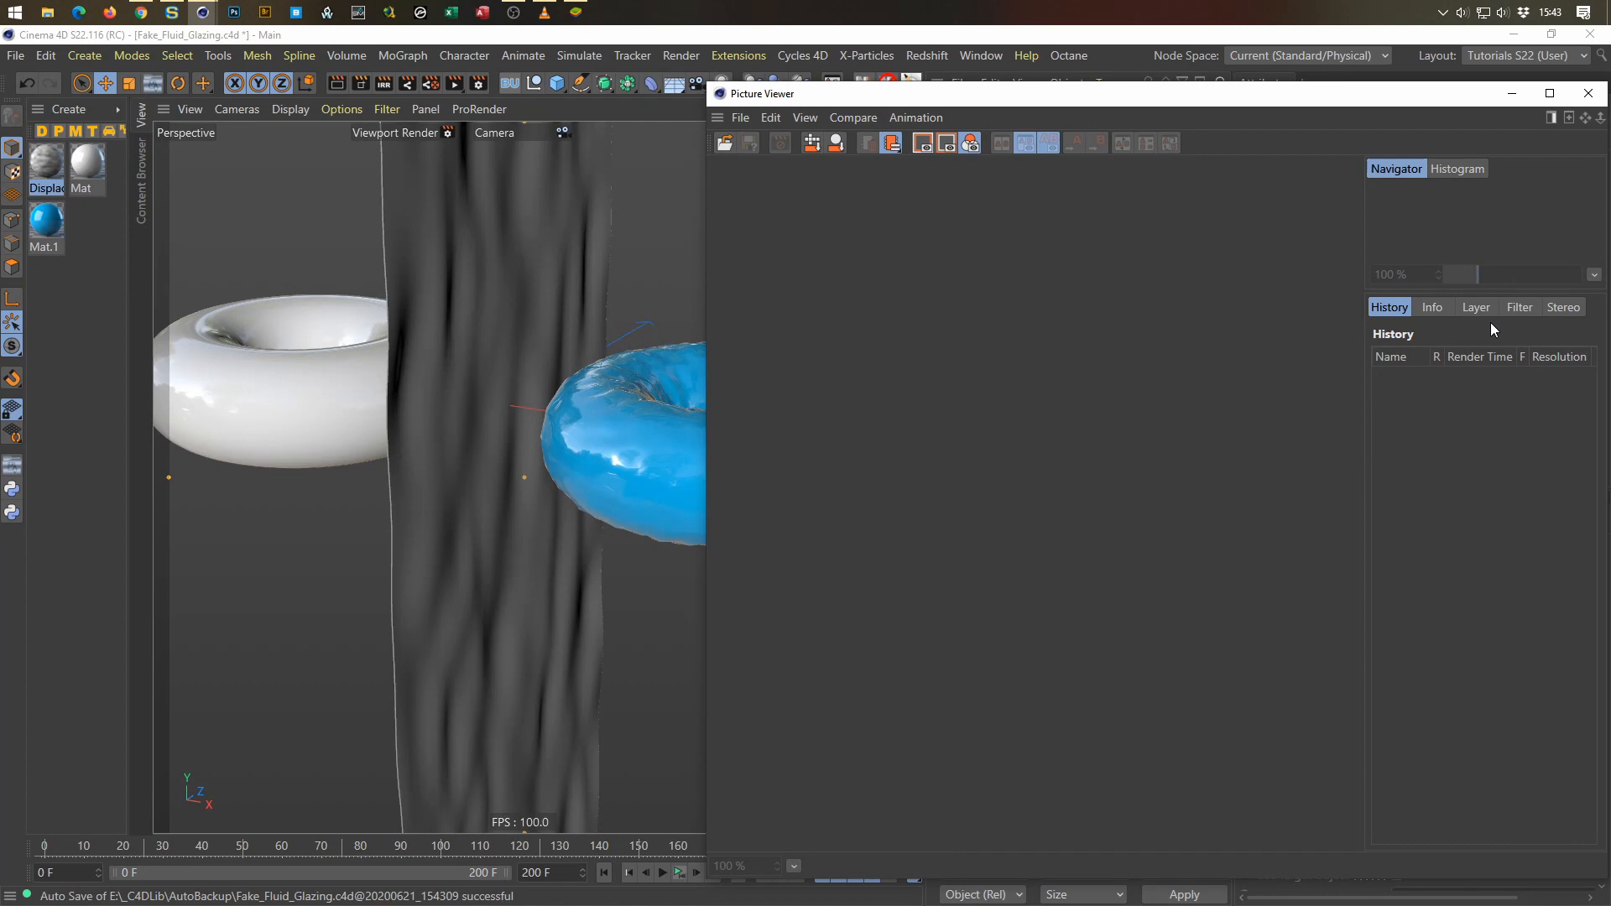
pyautogui.click(1589, 93)
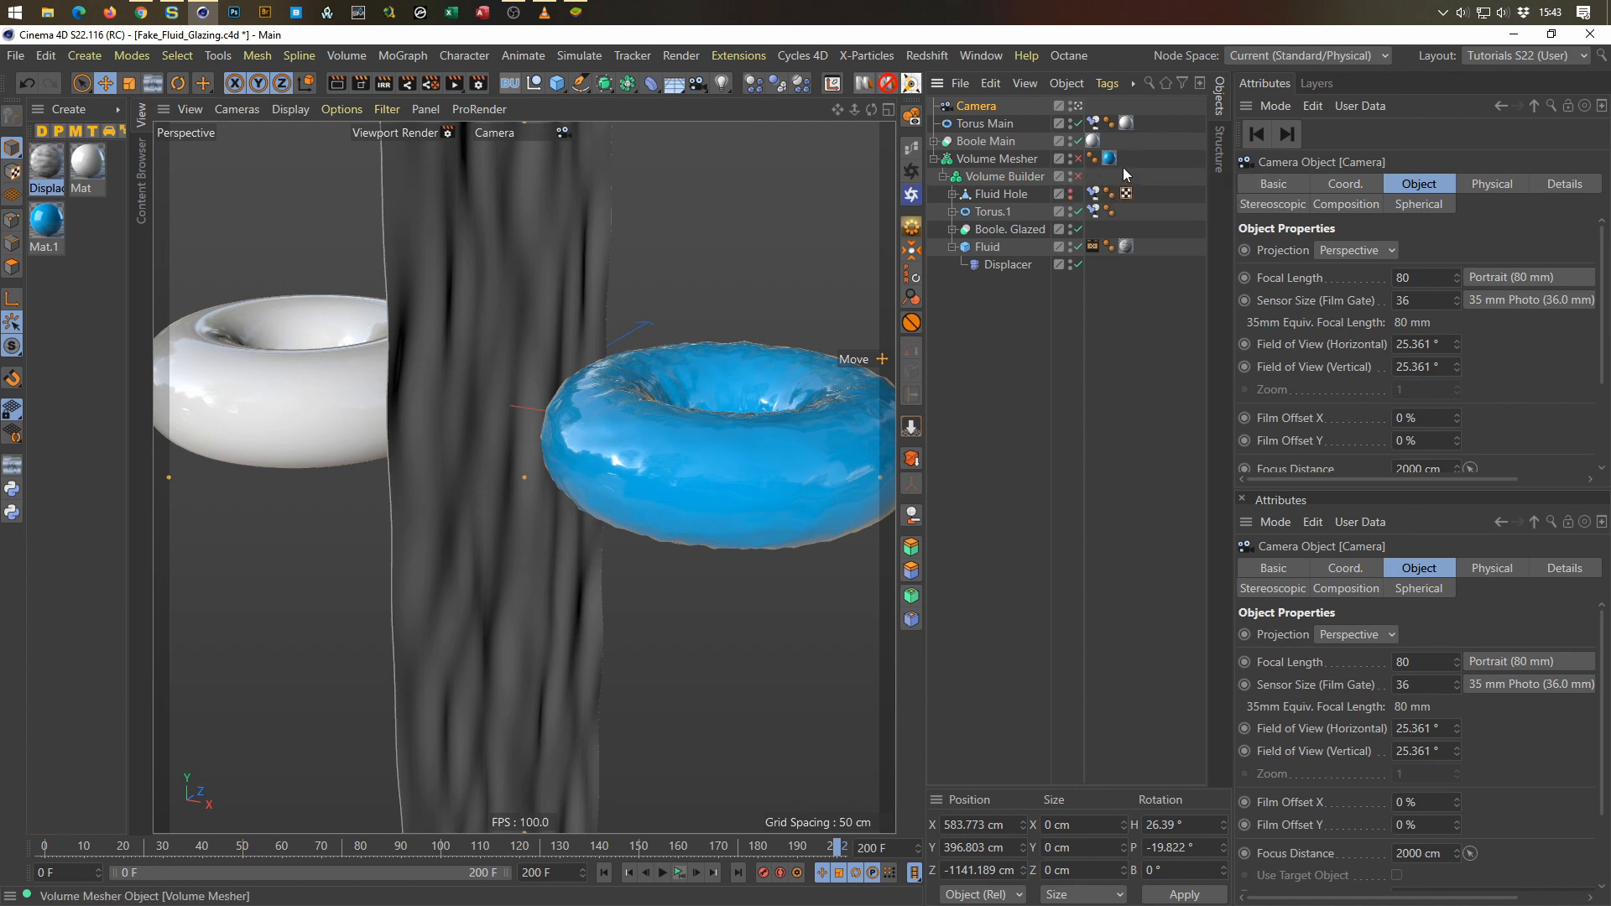
# Step: Enable the Volume Mesher and Volume Builder and try to bake the Volume Mesher as Alembic
pyautogui.click(1078, 158)
pyautogui.click(1078, 176)
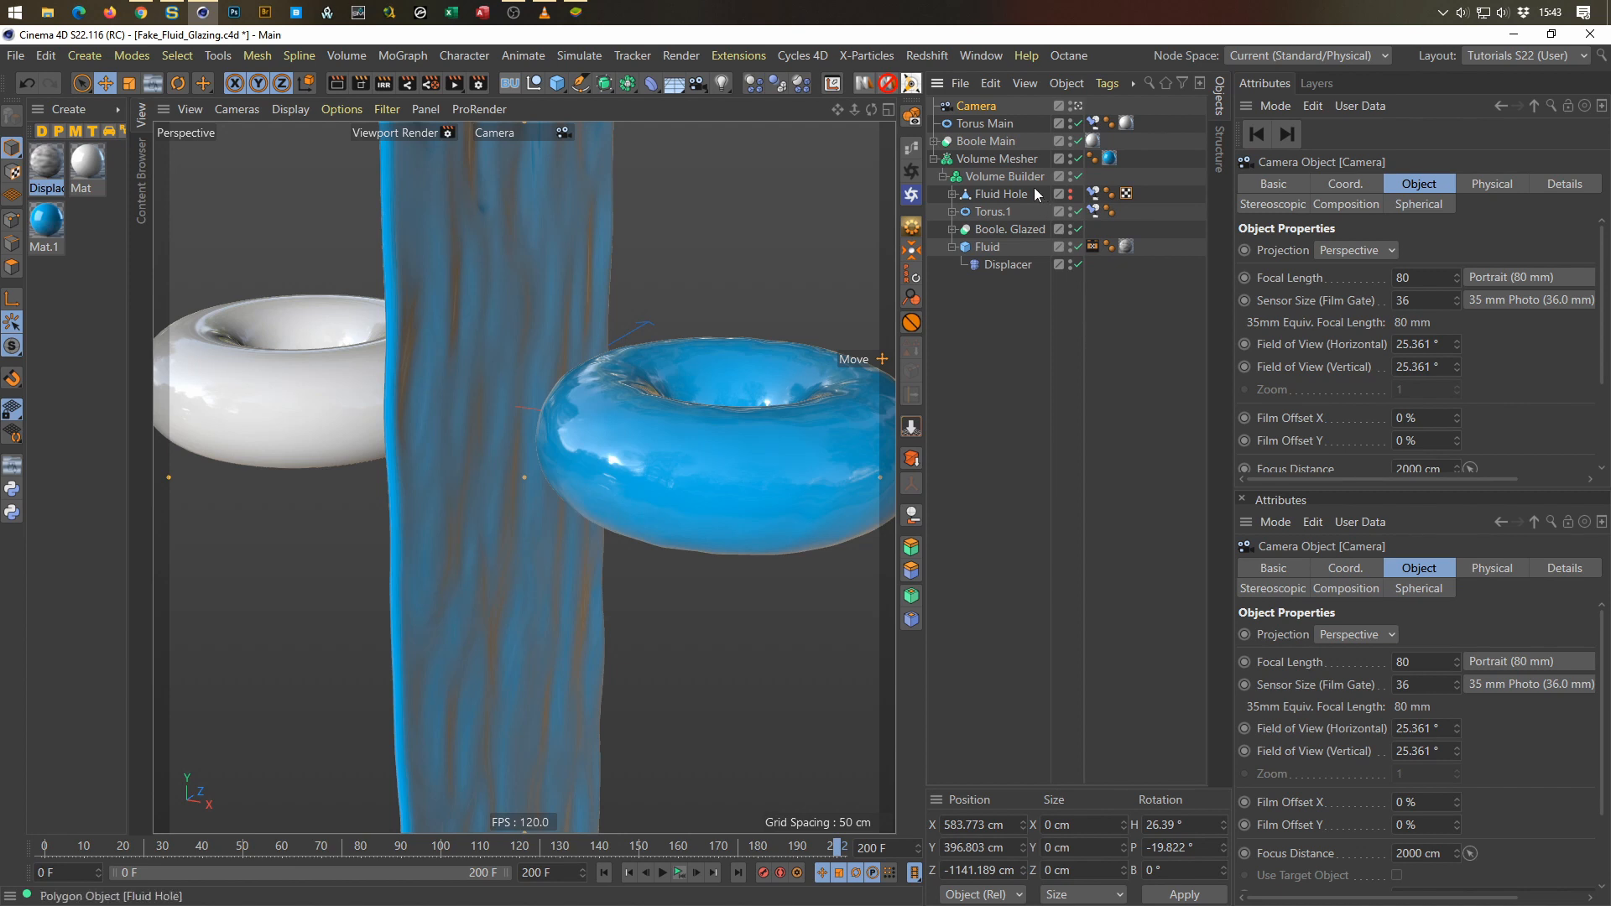
pyautogui.rightClick(1006, 156)
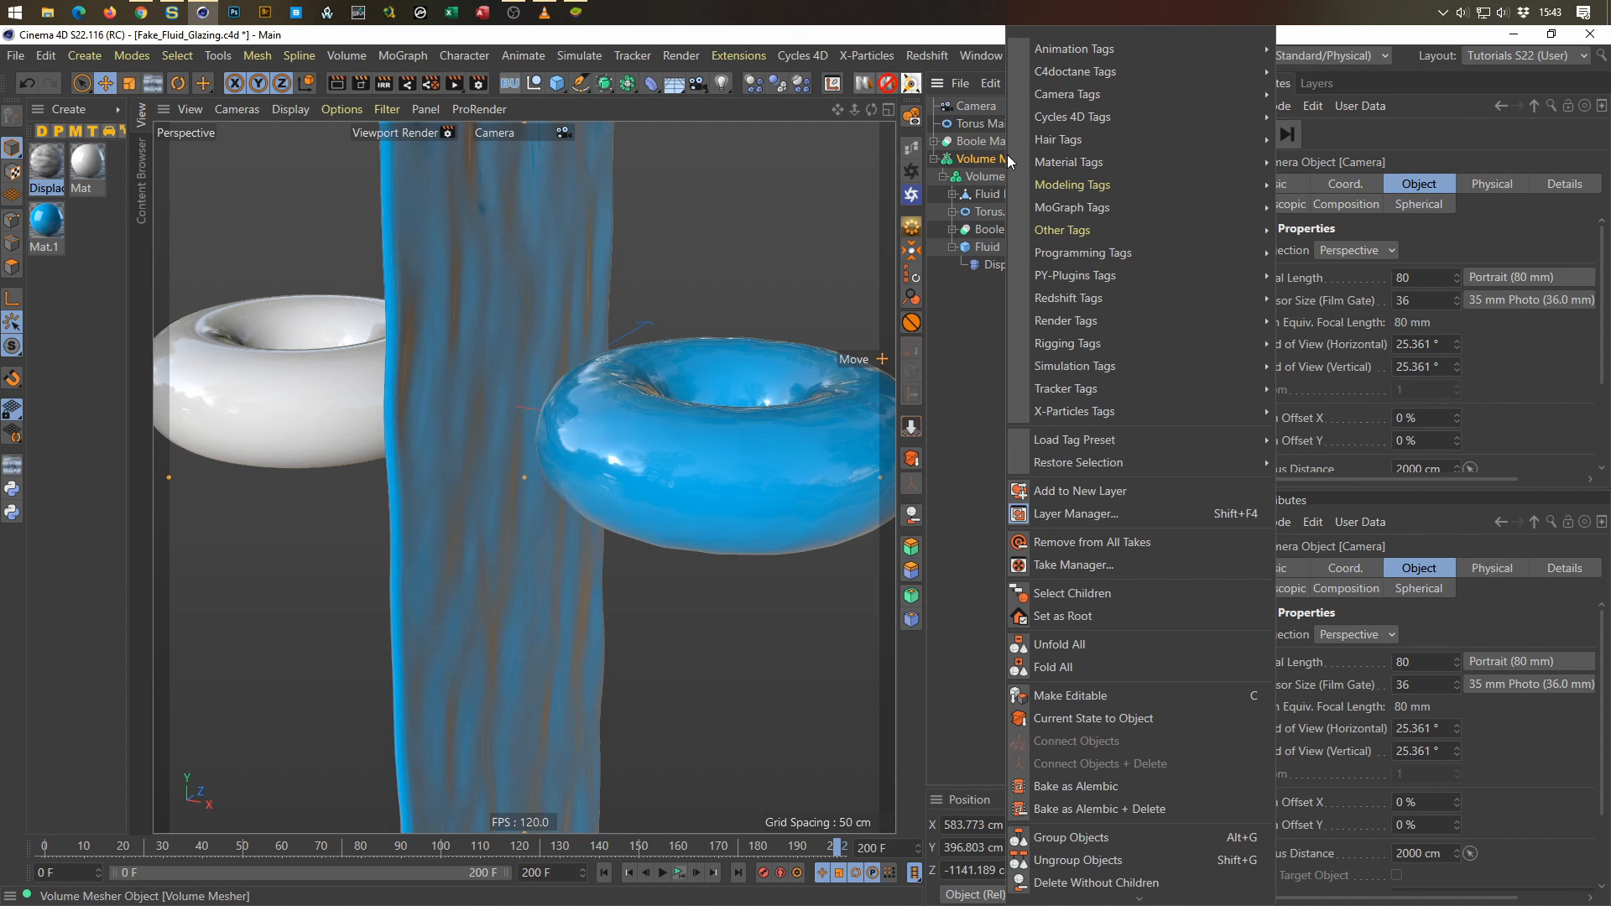
pyautogui.click(1101, 786)
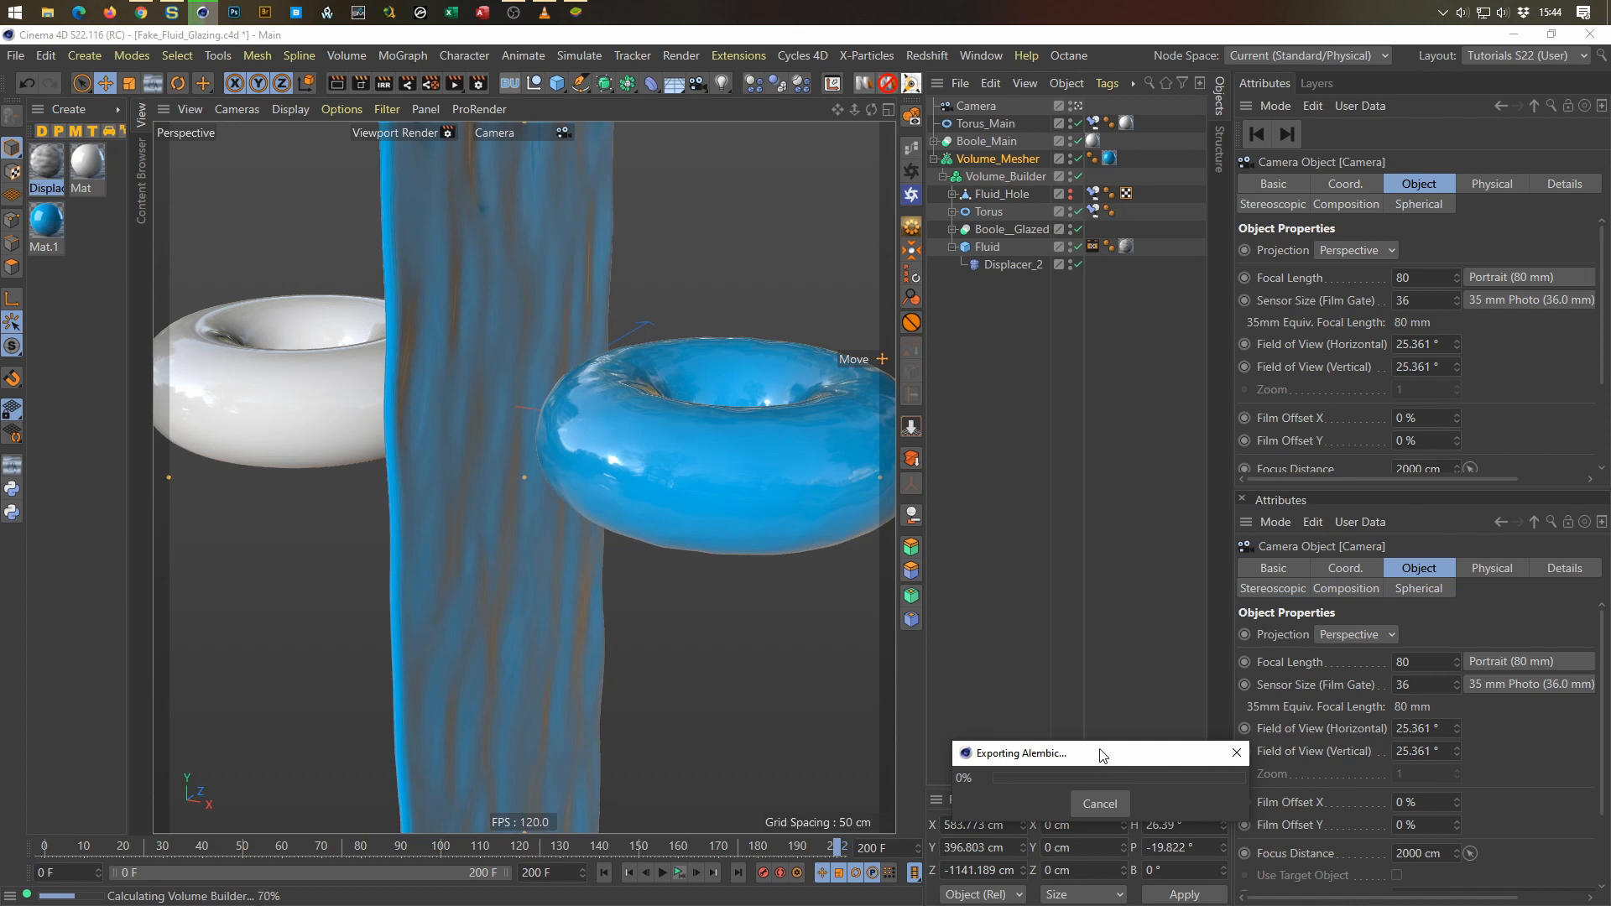
pyautogui.moveTo(1103, 755); pyautogui.dragTo(1315, 622)
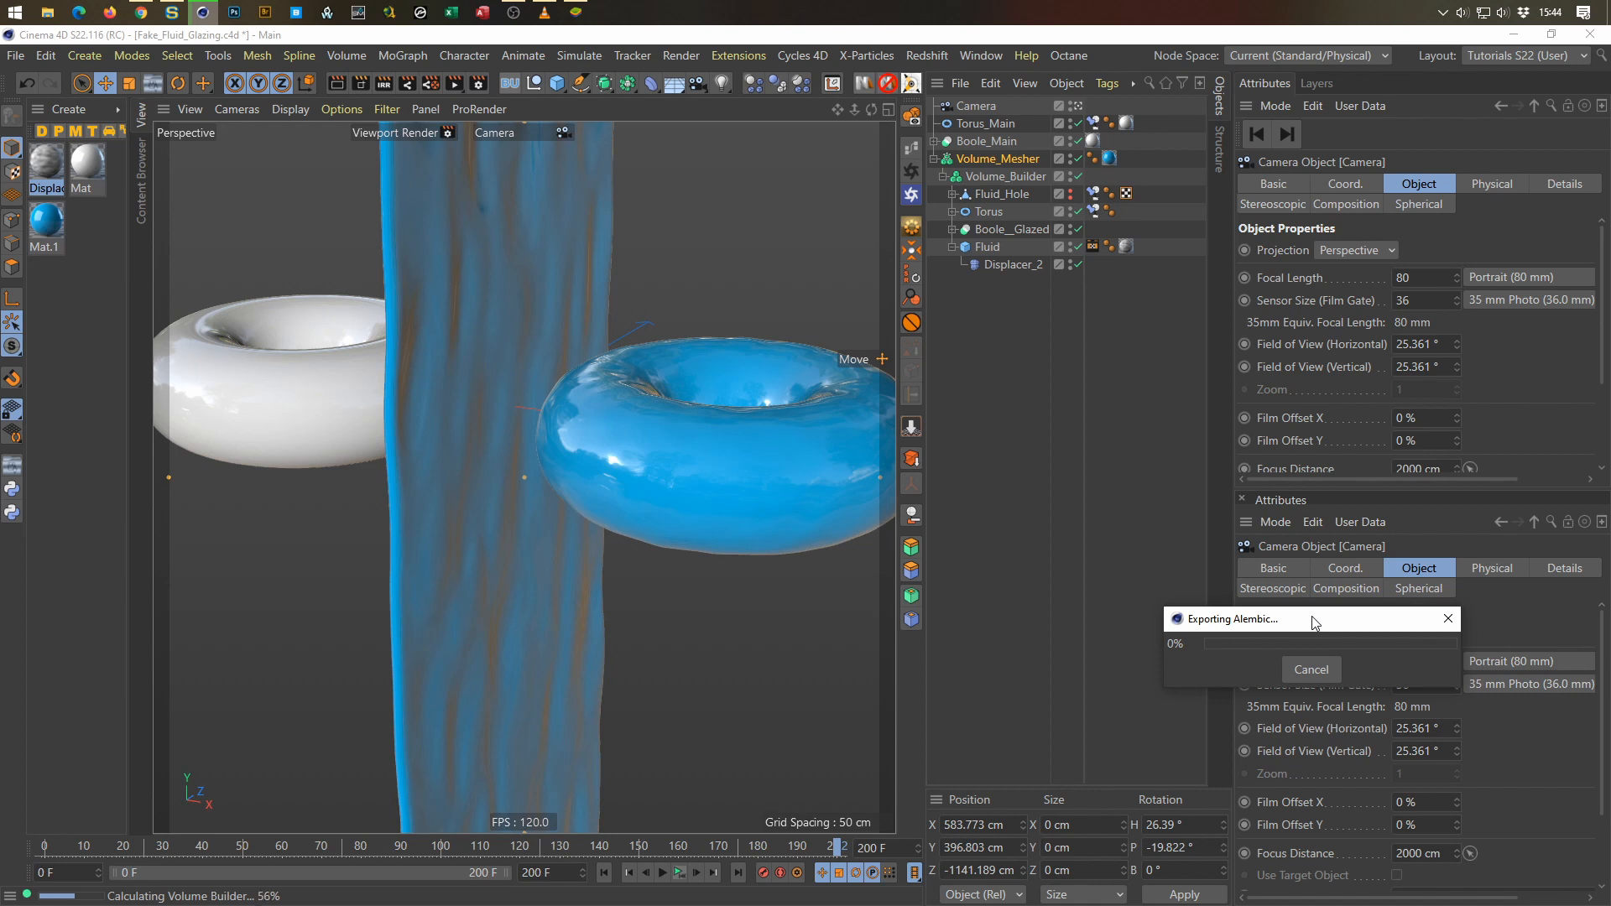
pyautogui.click(1310, 671)
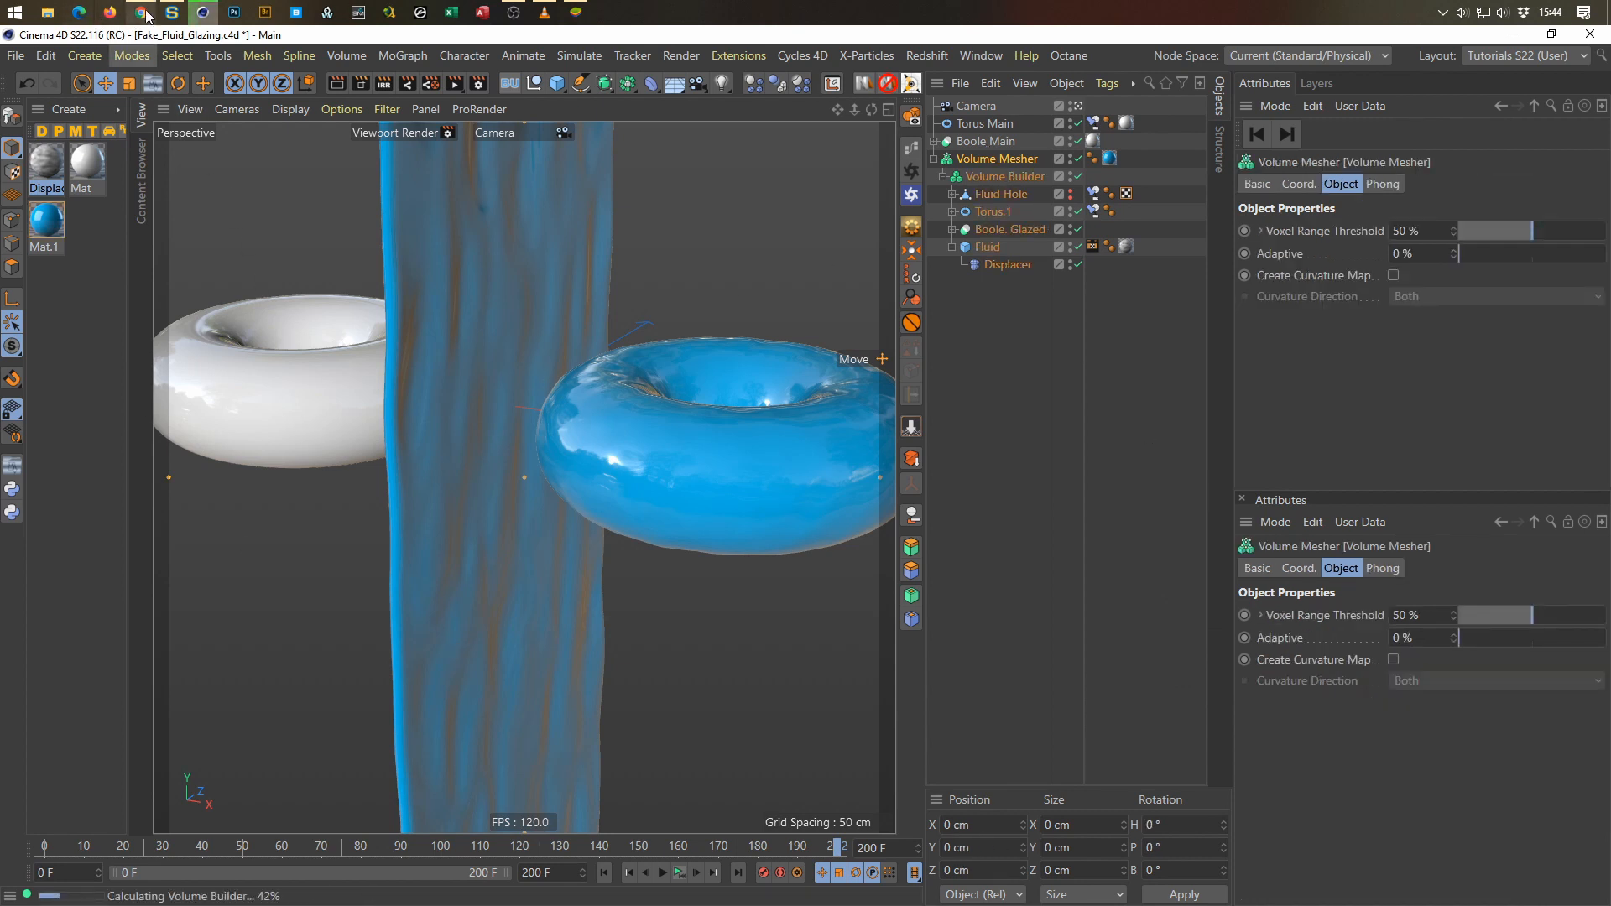
# Step: Switch to Chrome to view the golden glazing reference post on Instagram, and return to Cinema 4D
pyautogui.moveTo(147, 17)
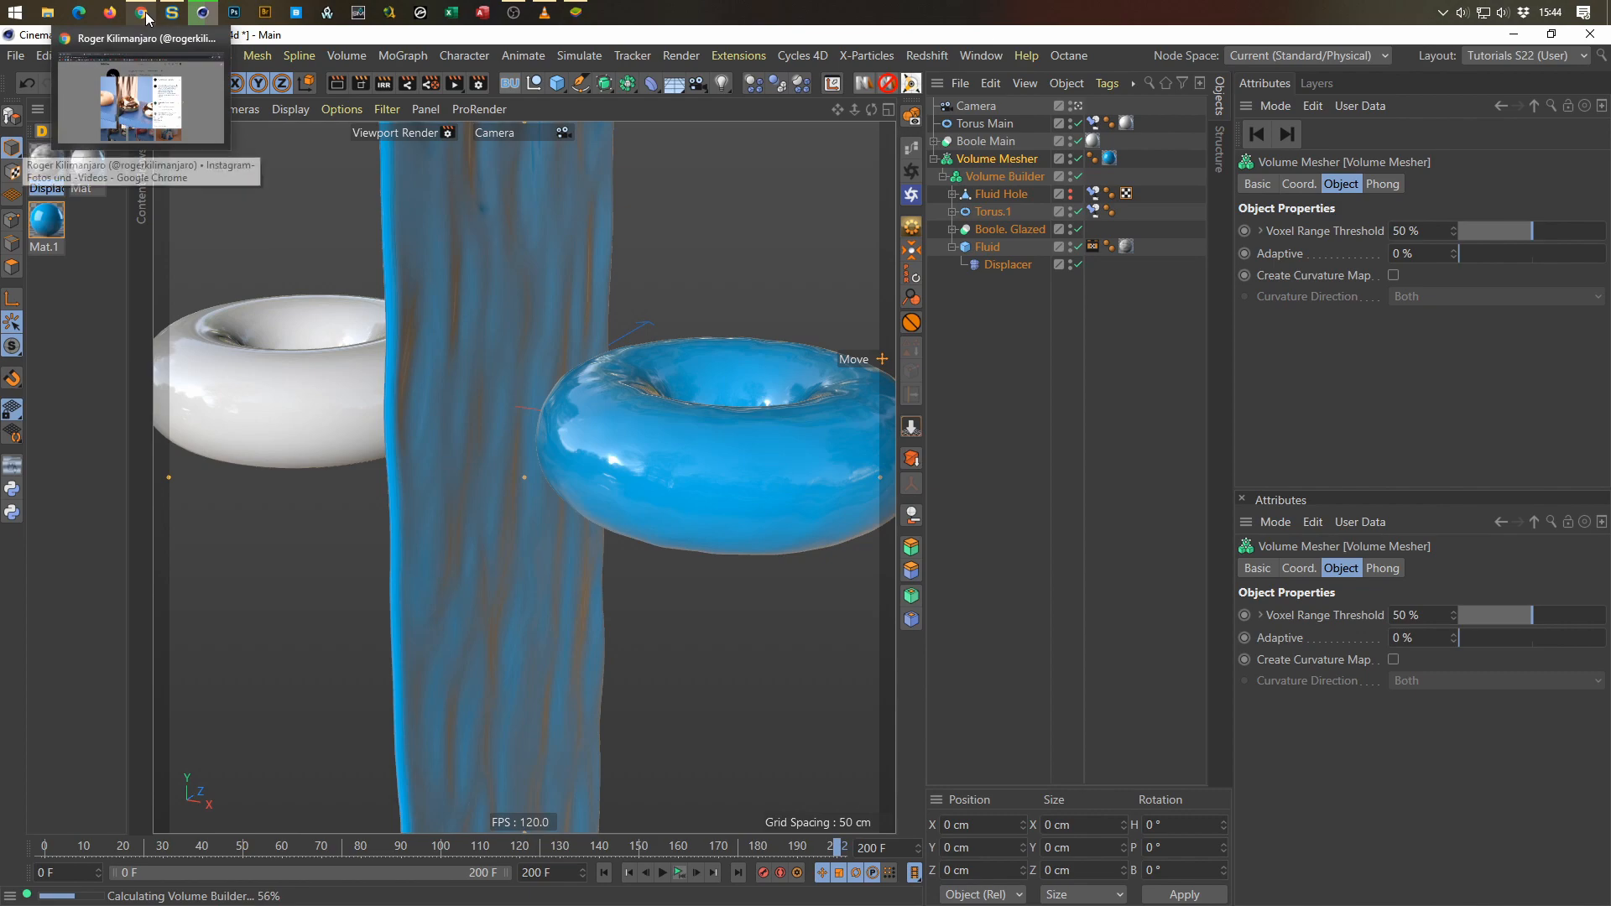
pyautogui.click(145, 15)
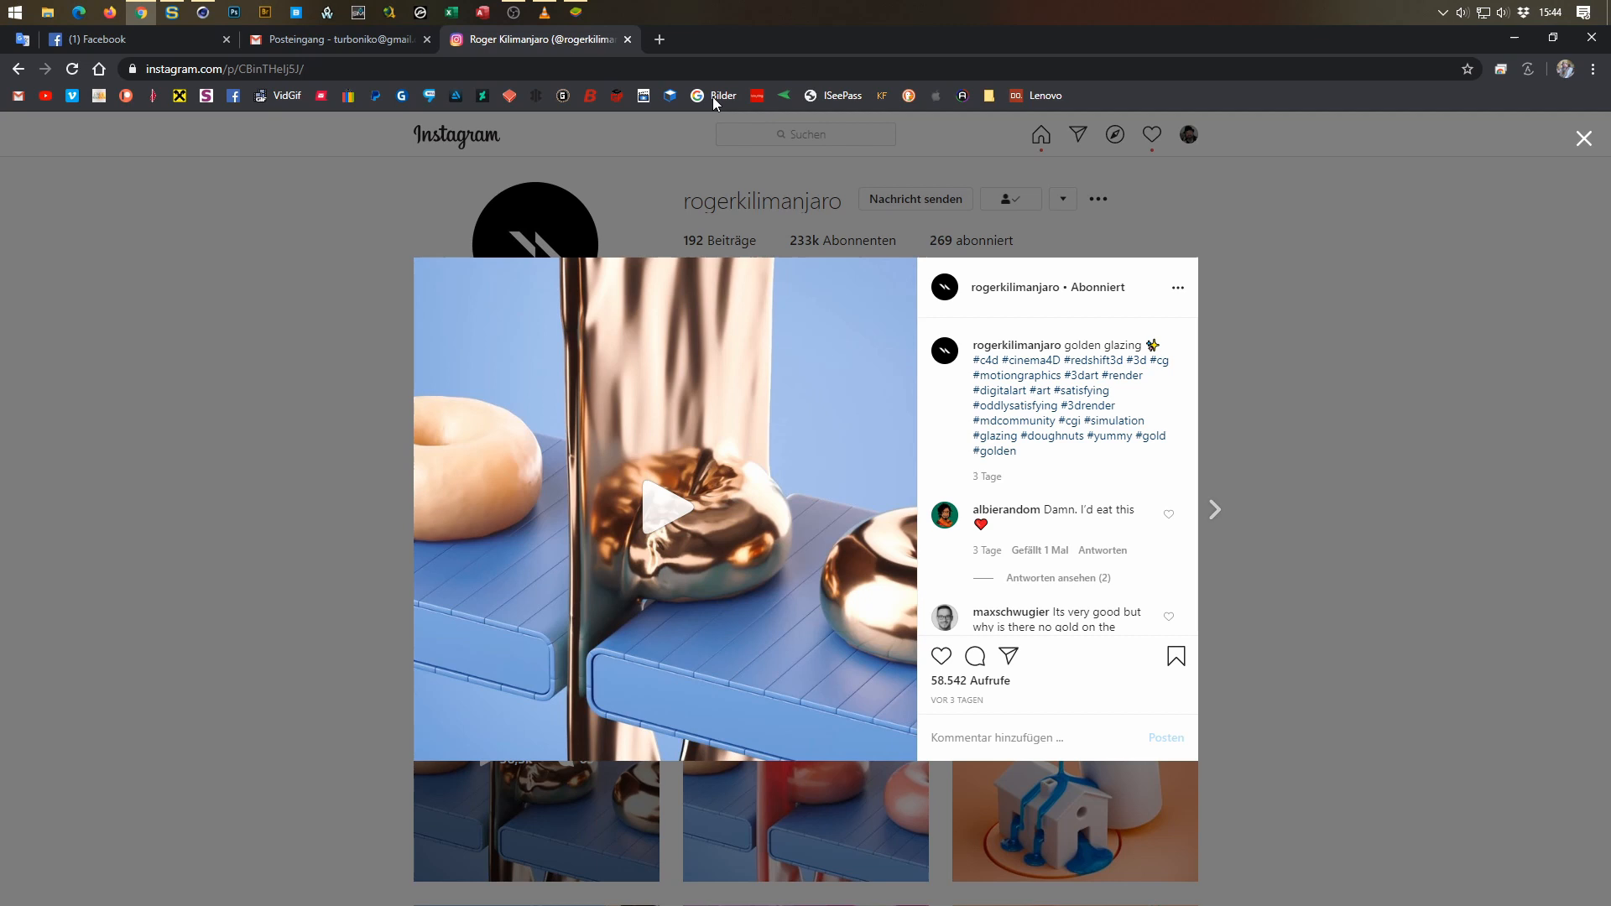
pyautogui.click(202, 12)
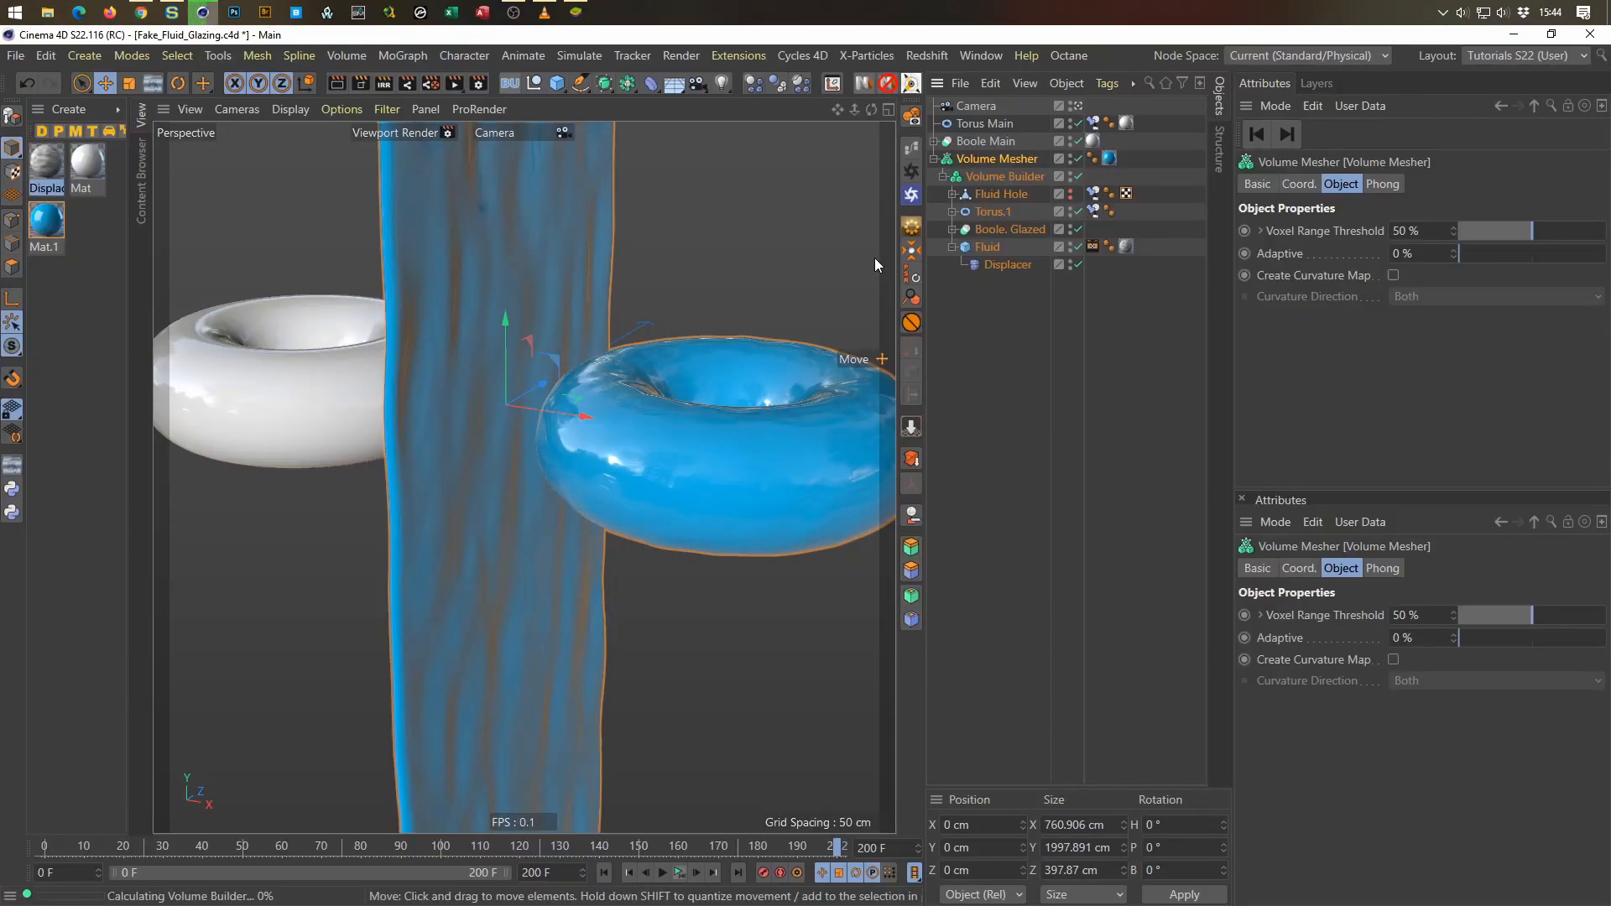
# Step: Disable the Volume Mesher and Volume Builder, and add a Protection tag to the Camera
pyautogui.click(1078, 159)
pyautogui.click(1078, 177)
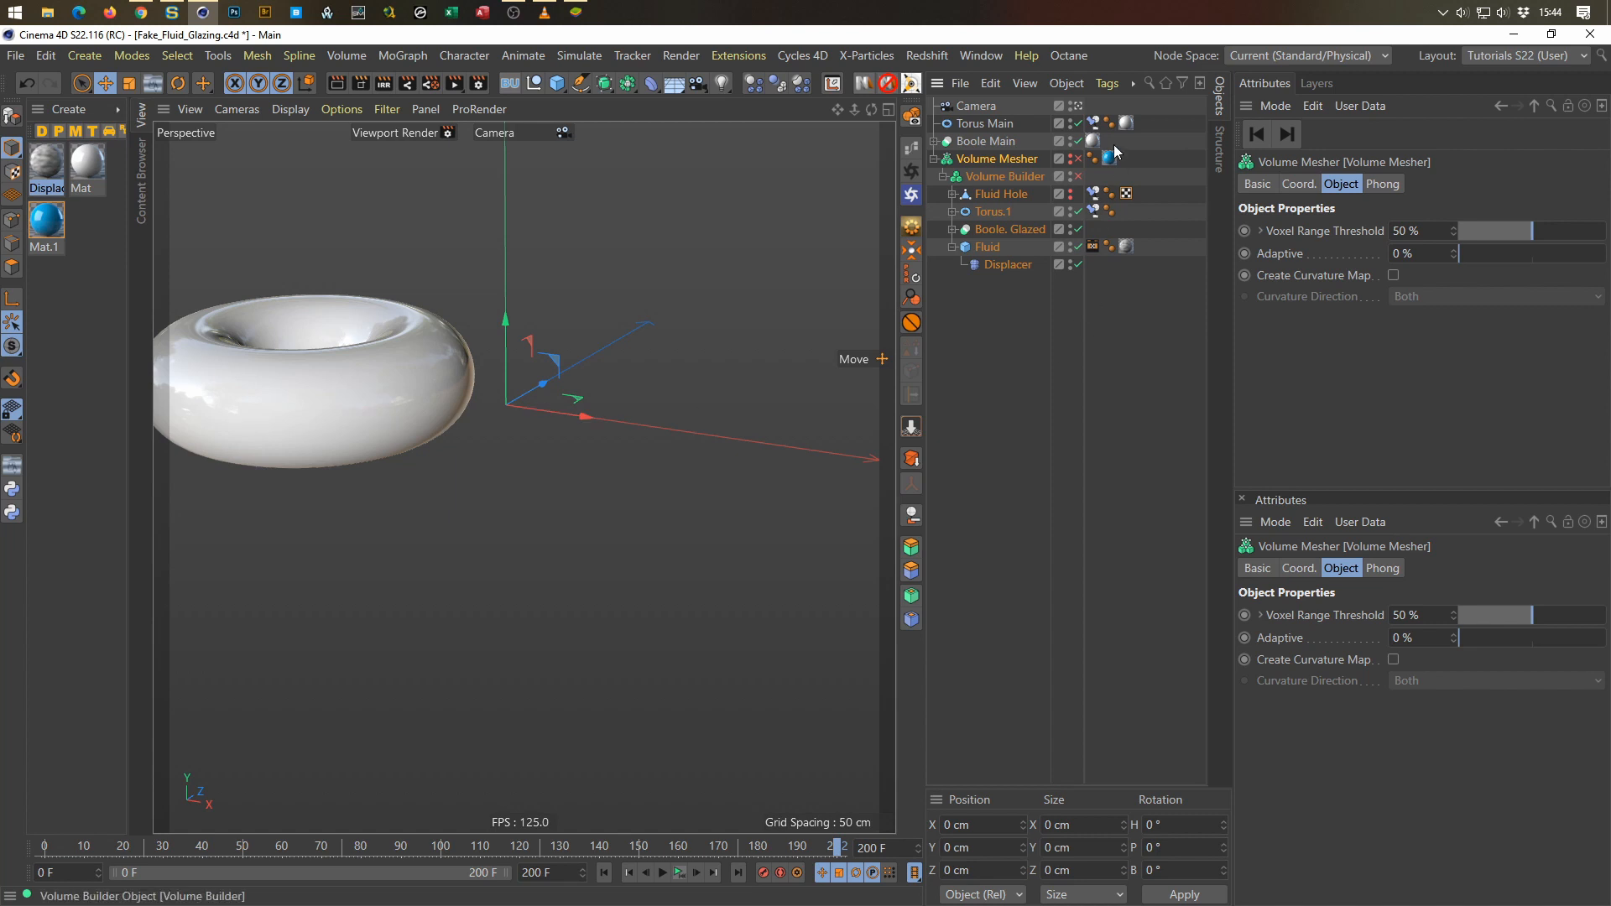
pyautogui.click(979, 104)
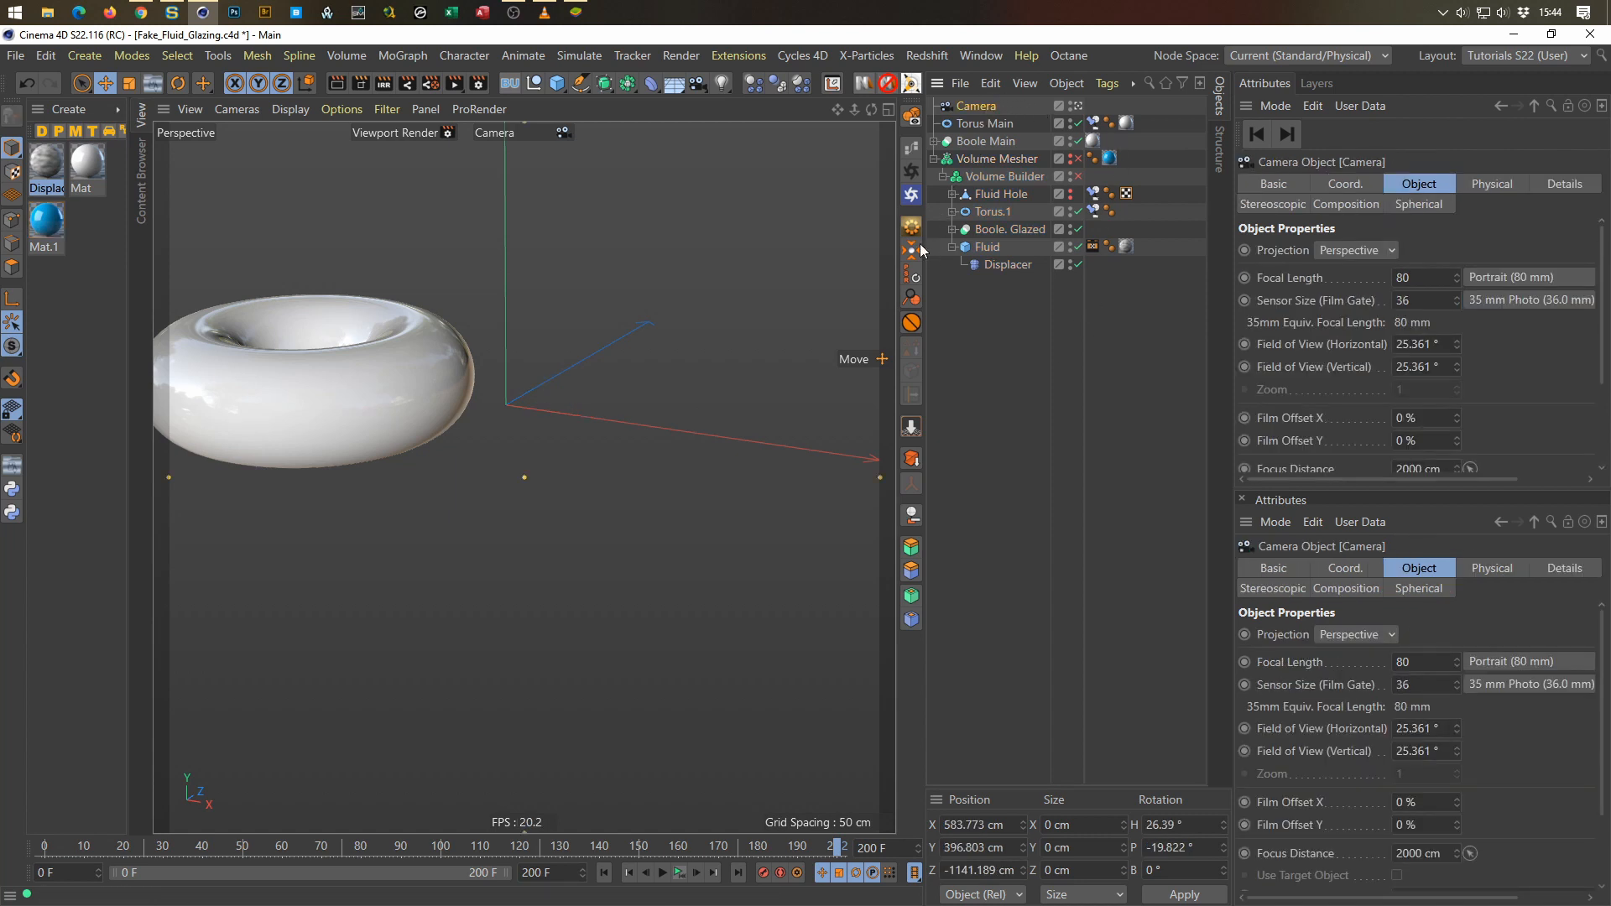
pyautogui.click(911, 322)
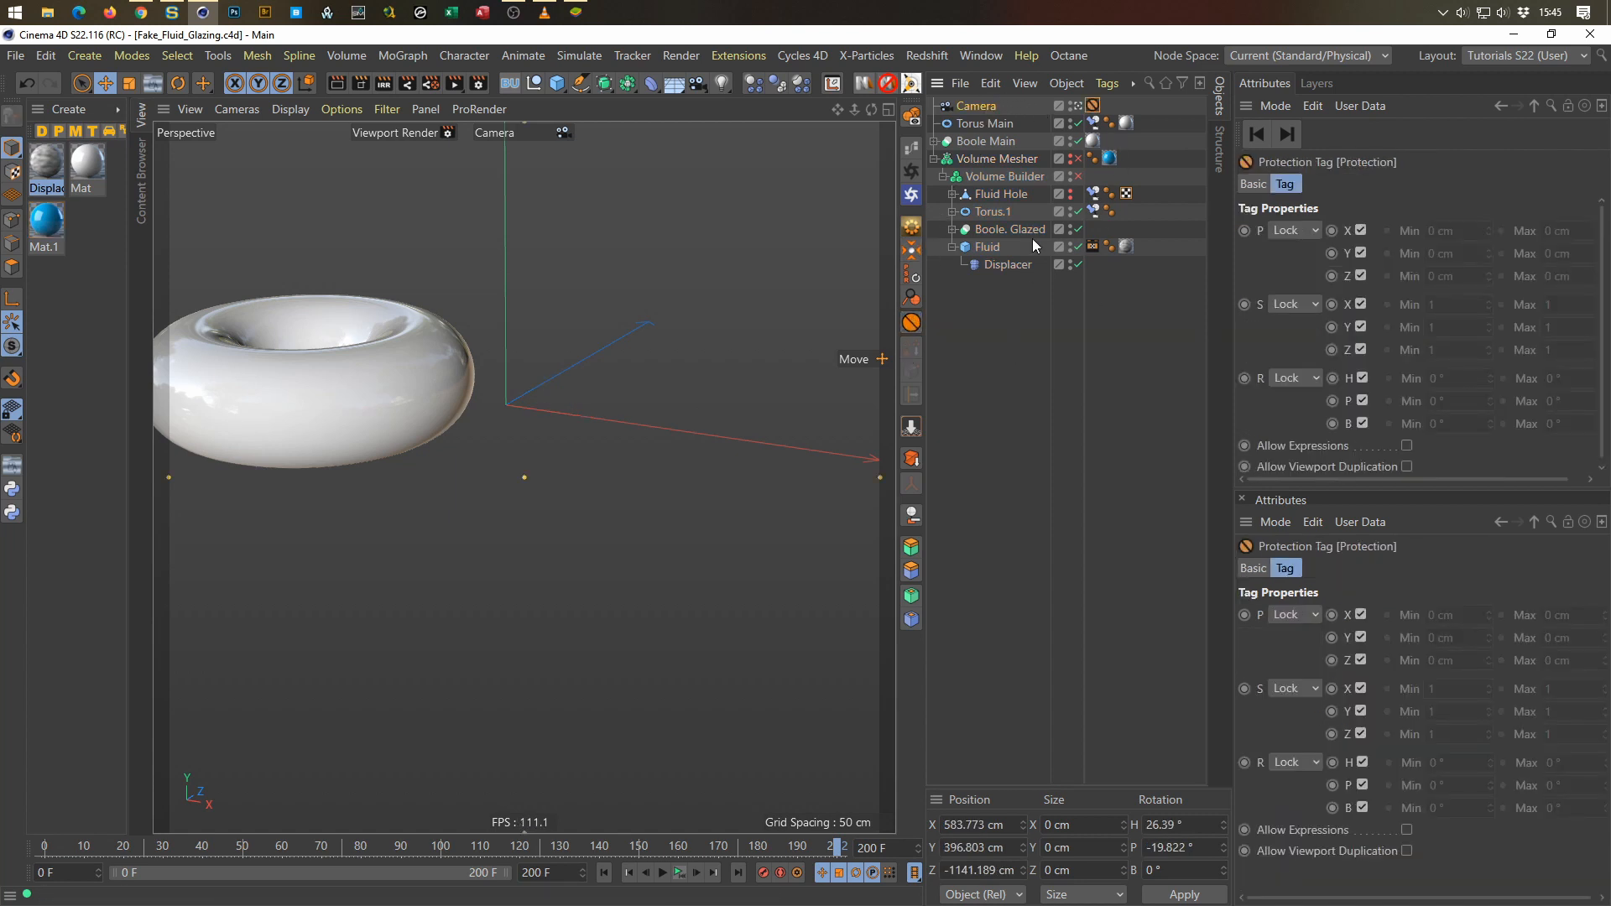
# Step: Switch to the default camera, hide the Camera object, and view the torus from farther away
pyautogui.click(1079, 106)
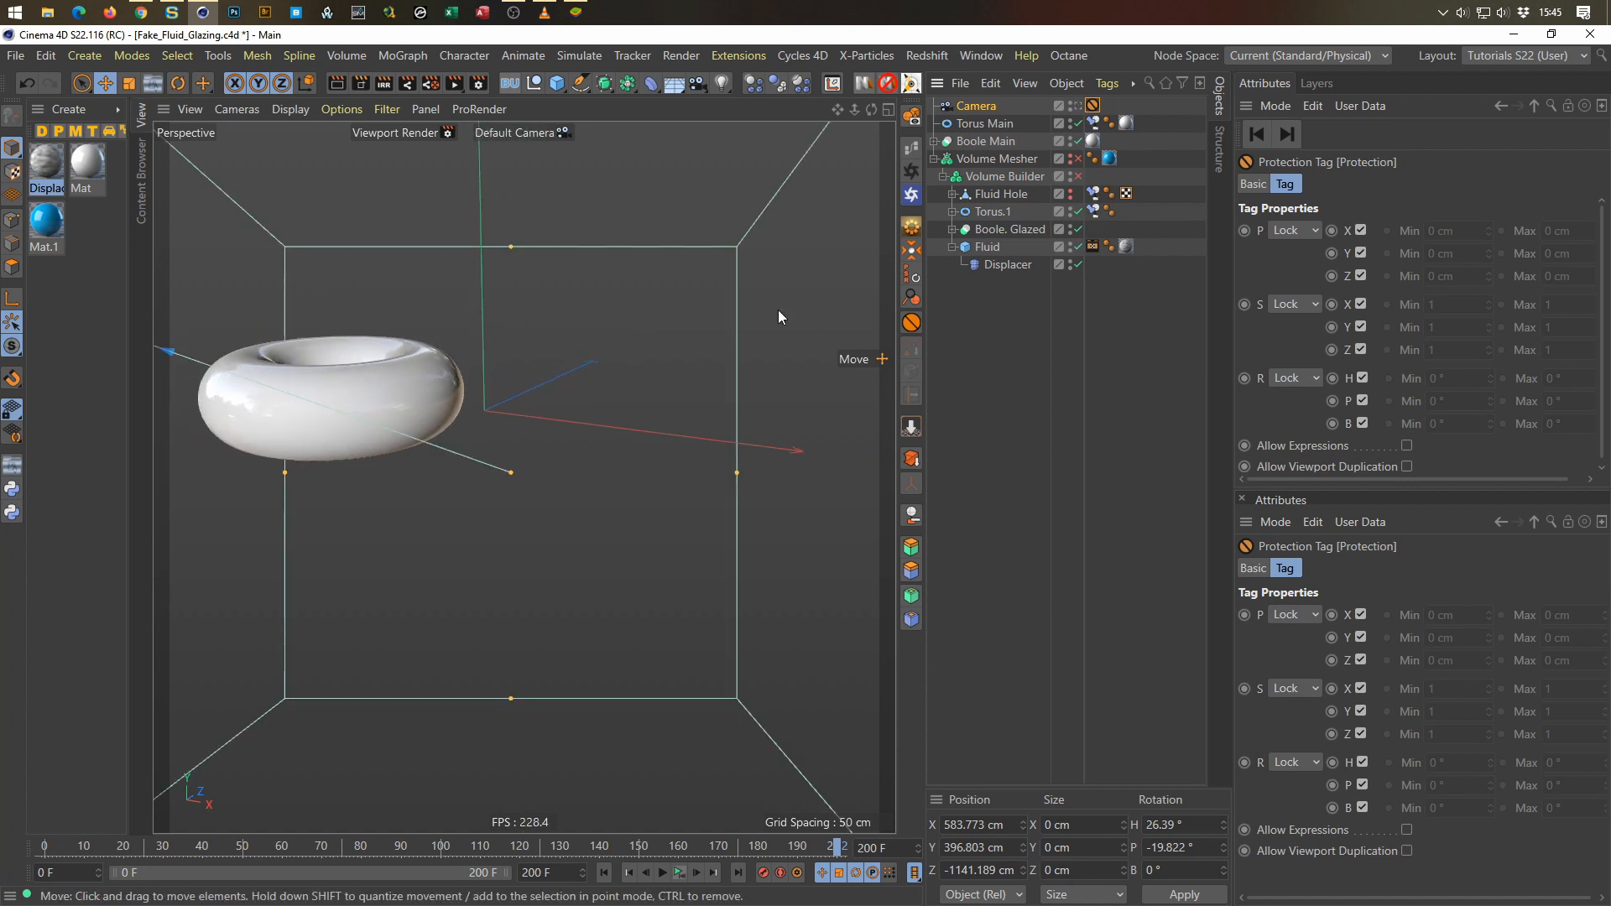
pyautogui.doubleClick(1071, 104)
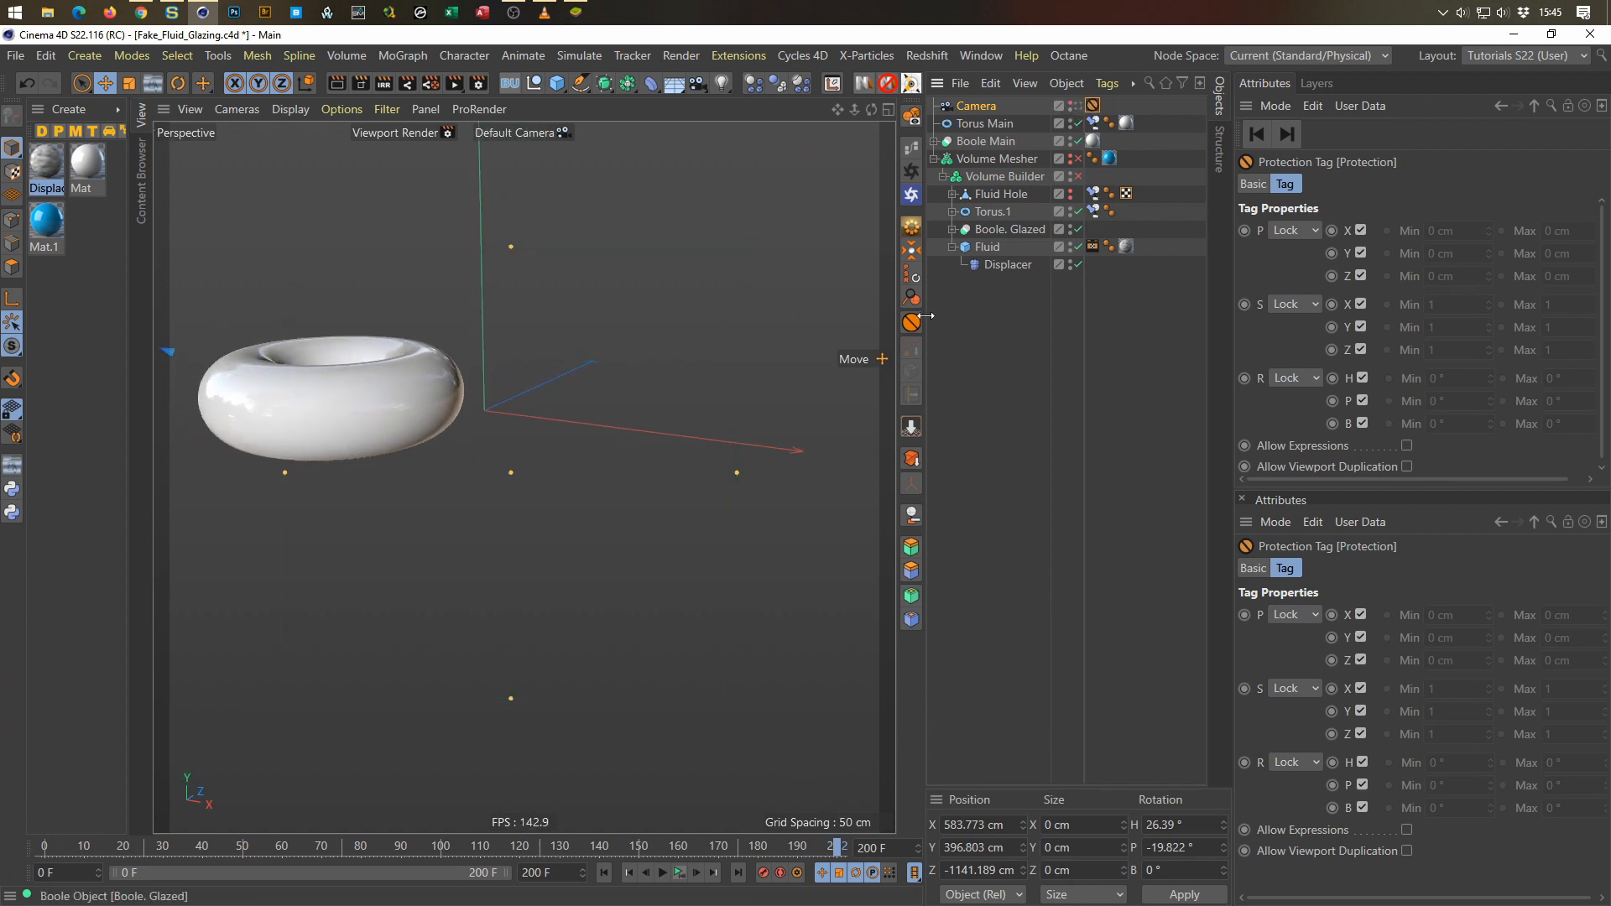
pyautogui.keyDown('alt'); pyautogui.moveTo(345, 403); pyautogui.dragTo(670, 550, button='middle'); pyautogui.keyUp('alt')
pyautogui.keyDown('alt'); pyautogui.moveTo(670, 551); pyautogui.dragTo(626, 541, button='right'); pyautogui.keyUp('alt')
pyautogui.keyDown('alt'); pyautogui.moveTo(626, 541); pyautogui.dragTo(481, 536); pyautogui.keyUp('alt')
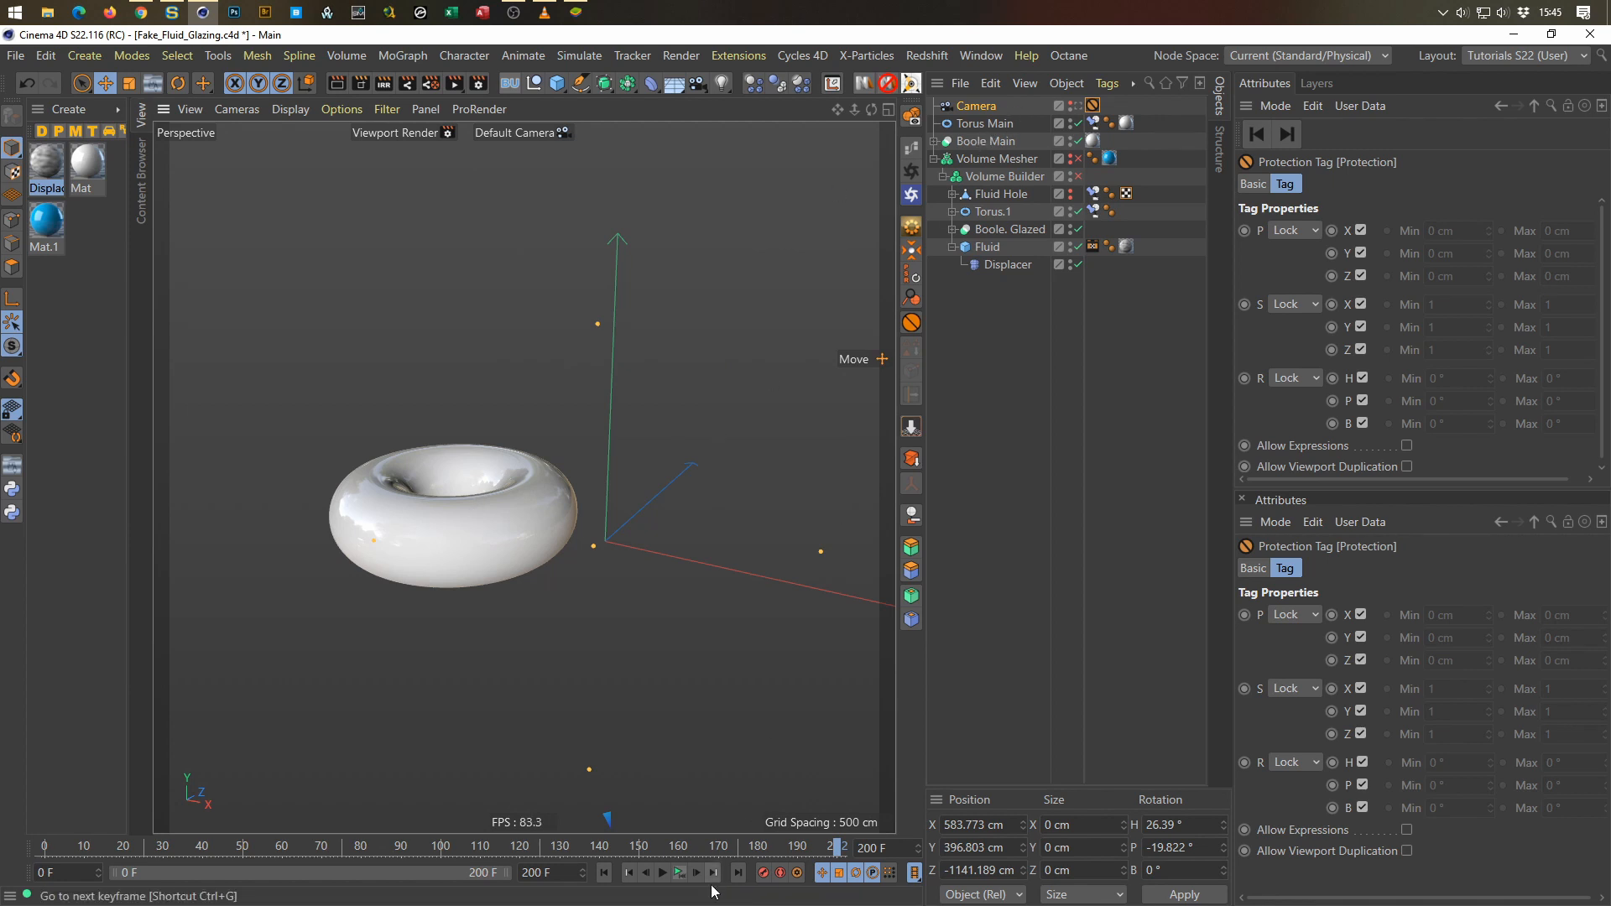
# Step: Play the animation to examine the white tori's movement with the Volume Mesher disabled
pyautogui.click(681, 873)
pyautogui.click(681, 873)
pyautogui.click(680, 873)
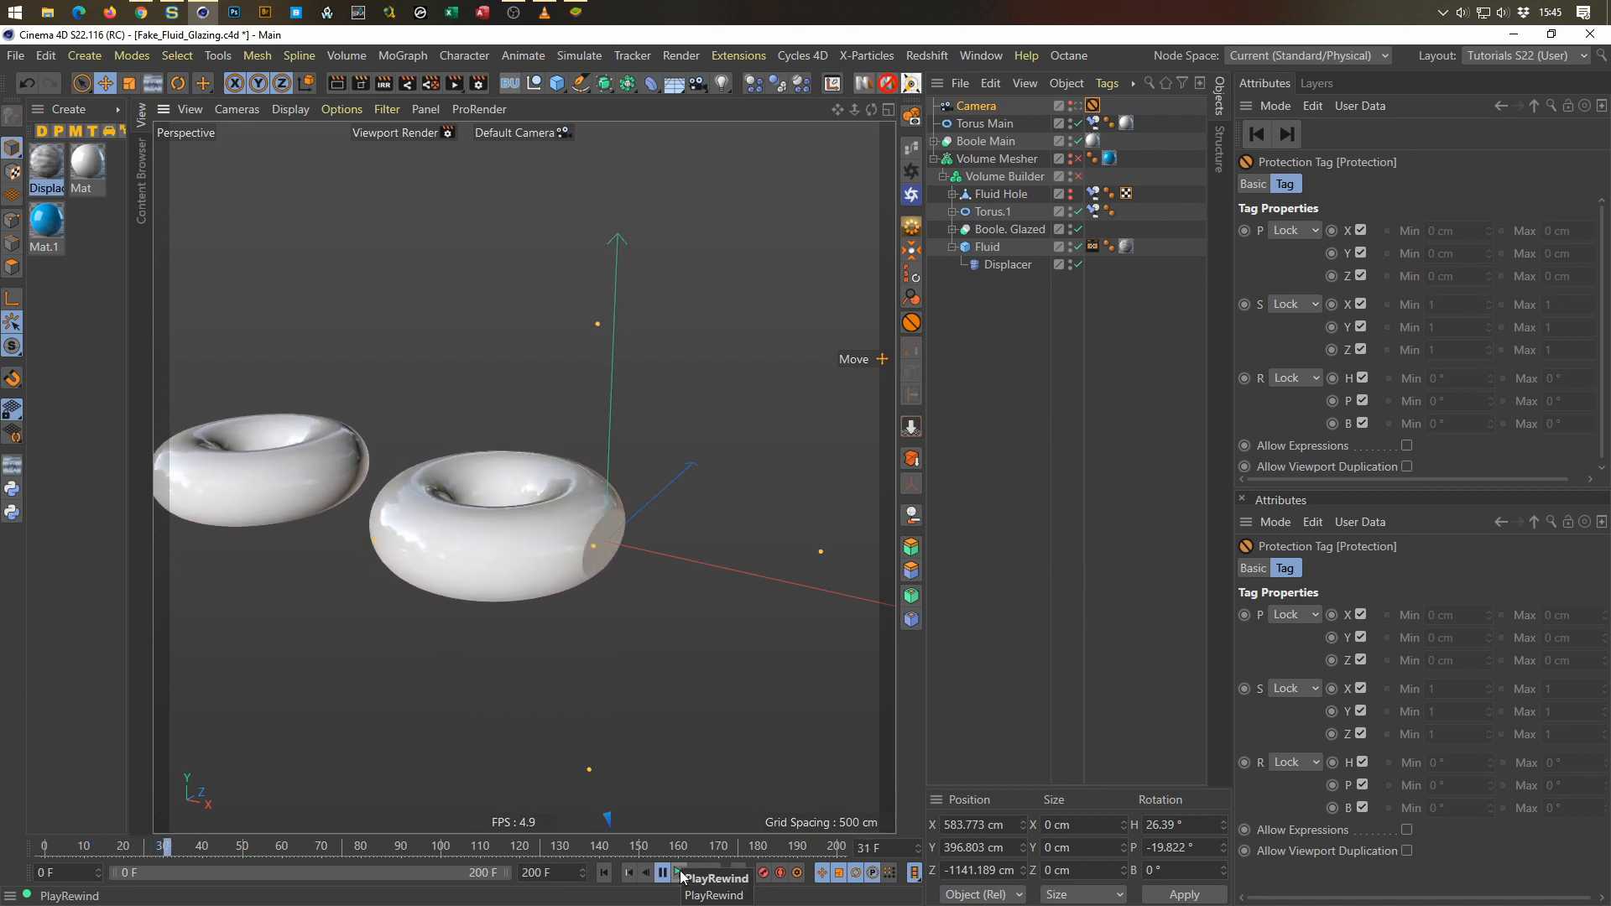
# Step: Stop the playback and disable the Boole Main object and the Cube inside it
pyautogui.click(681, 873)
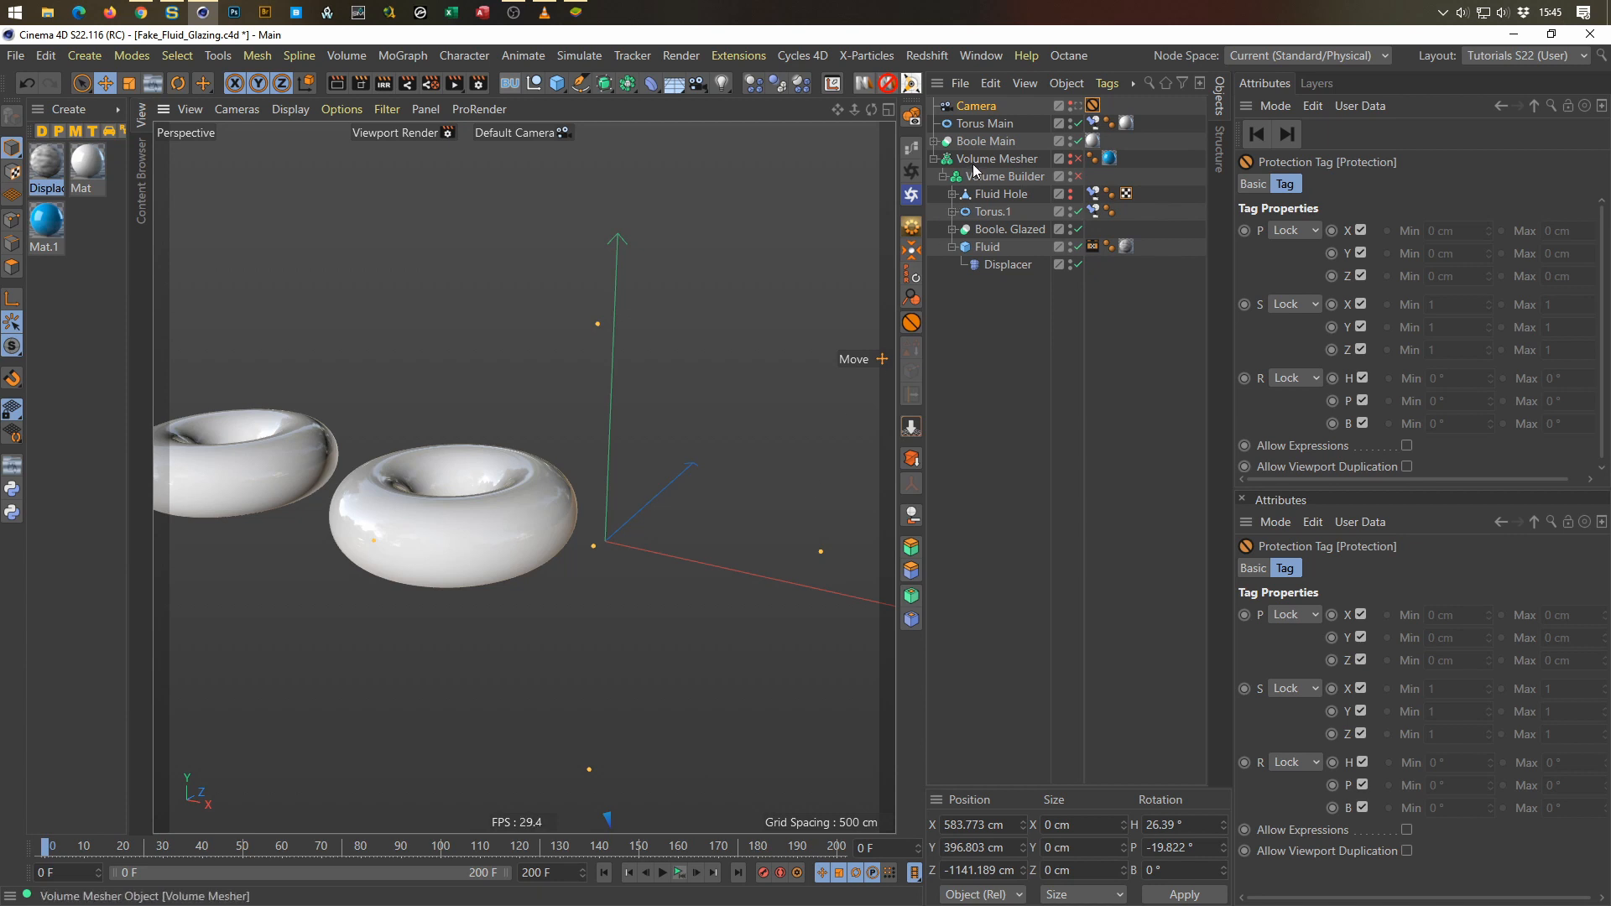
pyautogui.click(1078, 141)
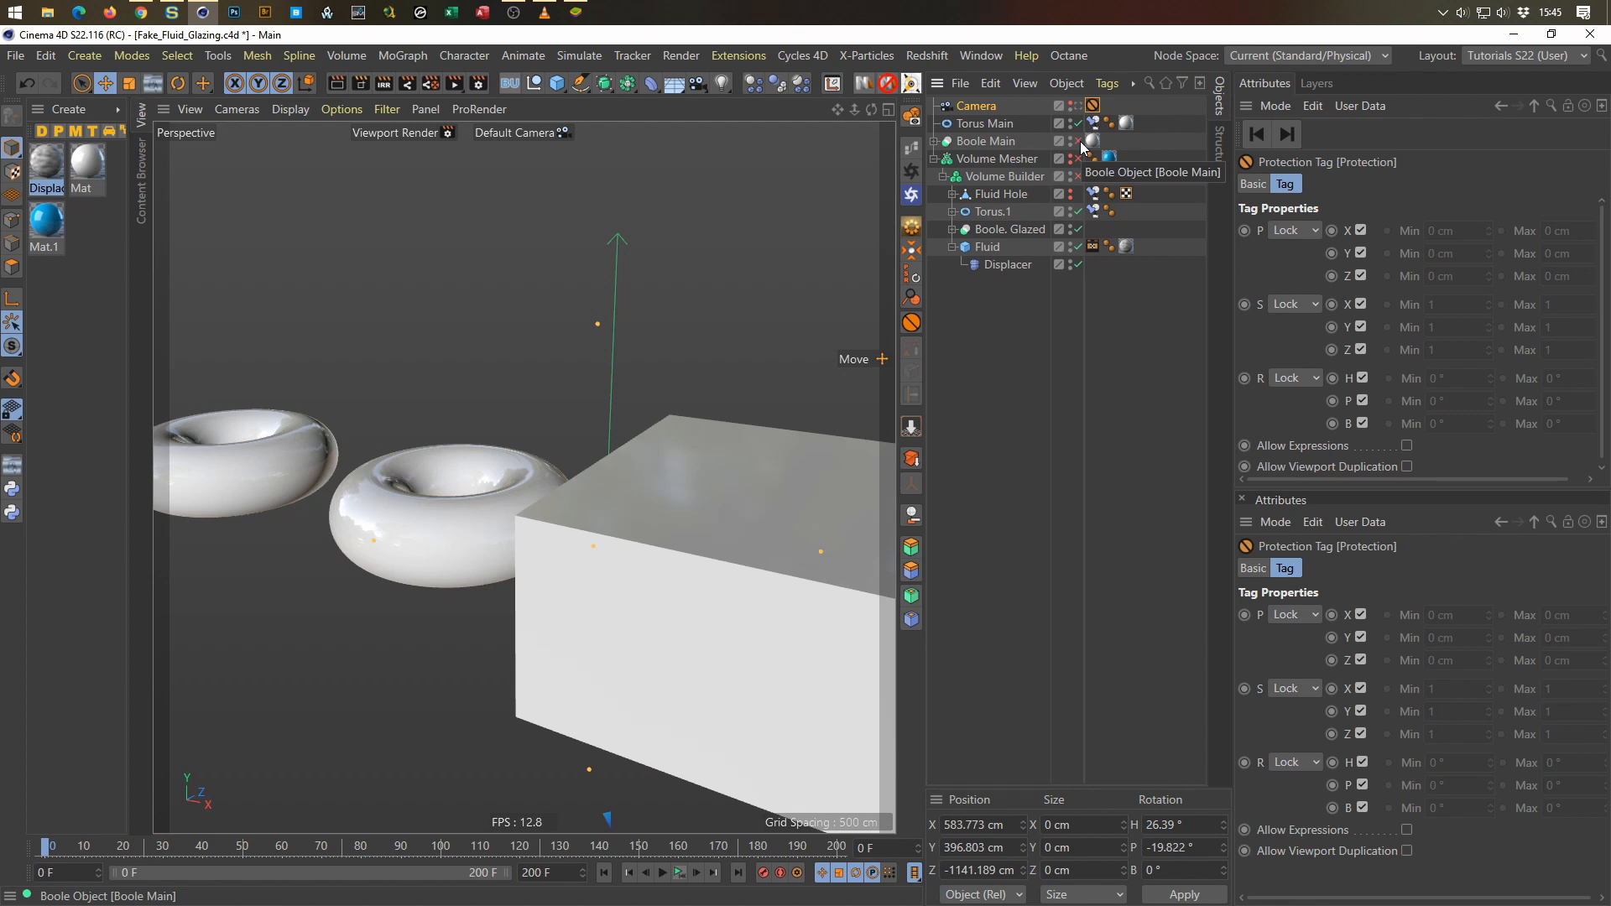
pyautogui.click(934, 141)
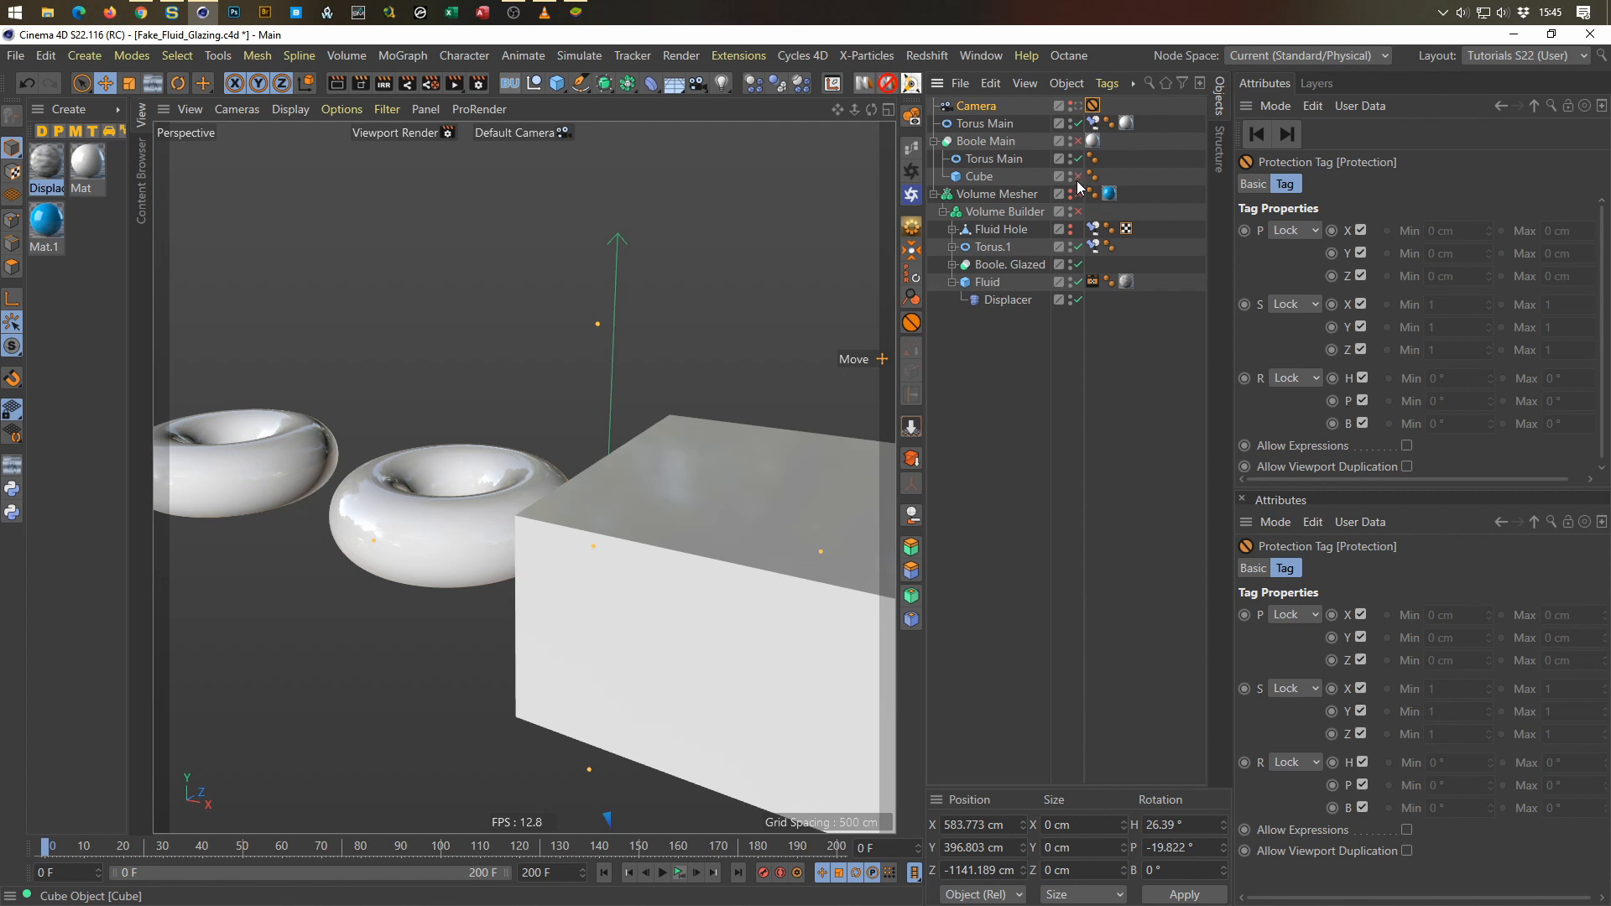
pyautogui.click(1078, 177)
# Step: Disable the Boole. Glazed object and play the animation to check how smoothly the tori move
pyautogui.click(680, 873)
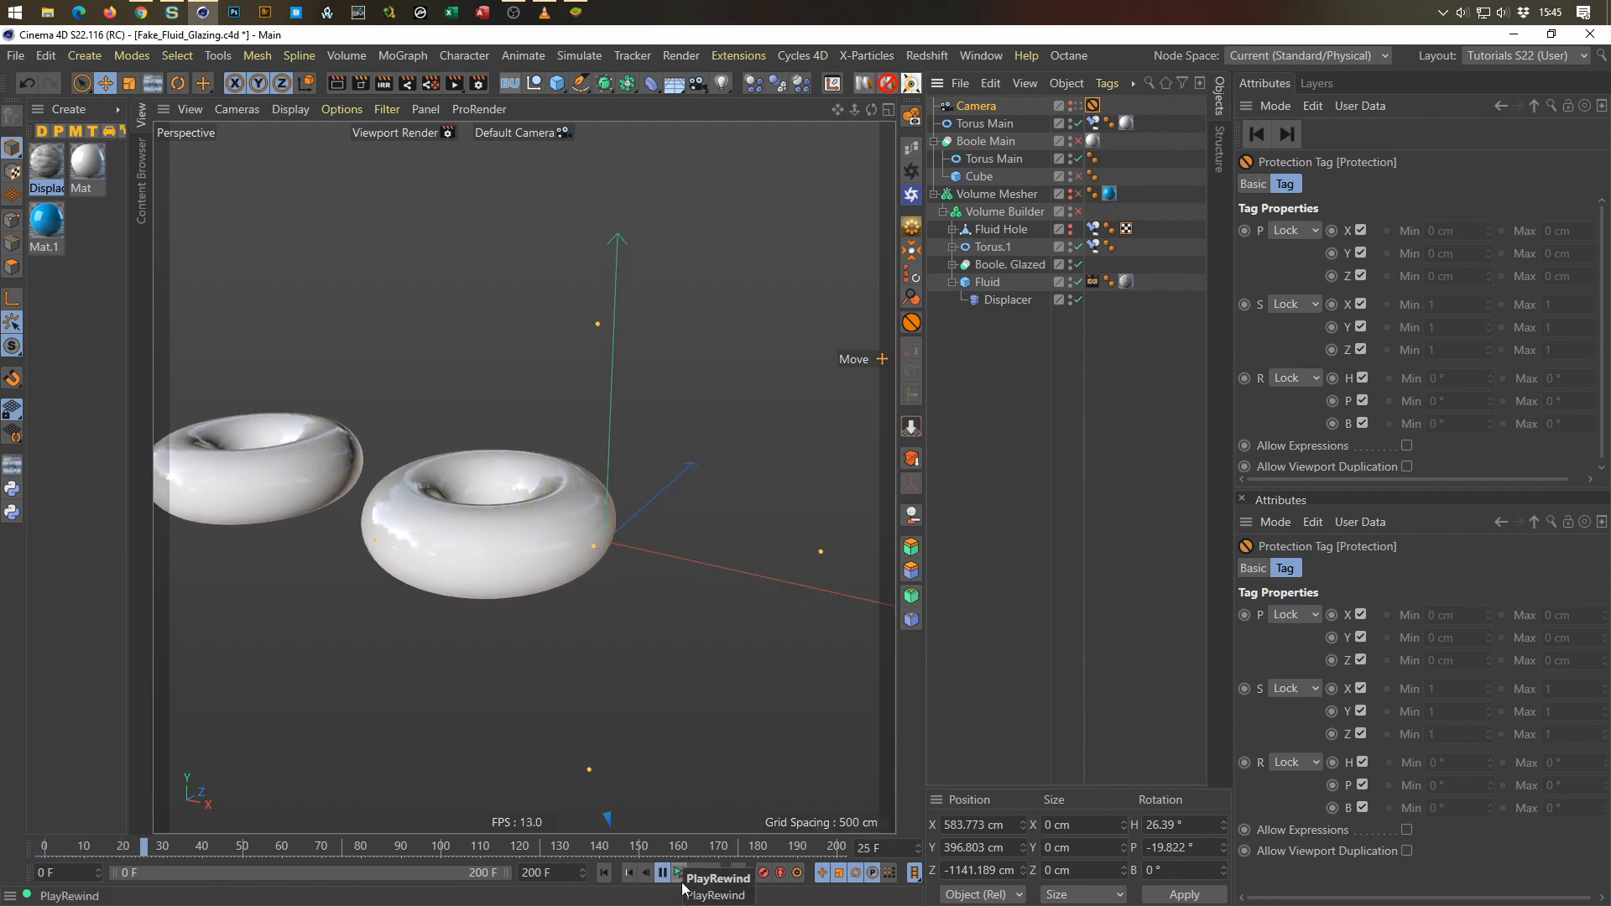
pyautogui.click(679, 873)
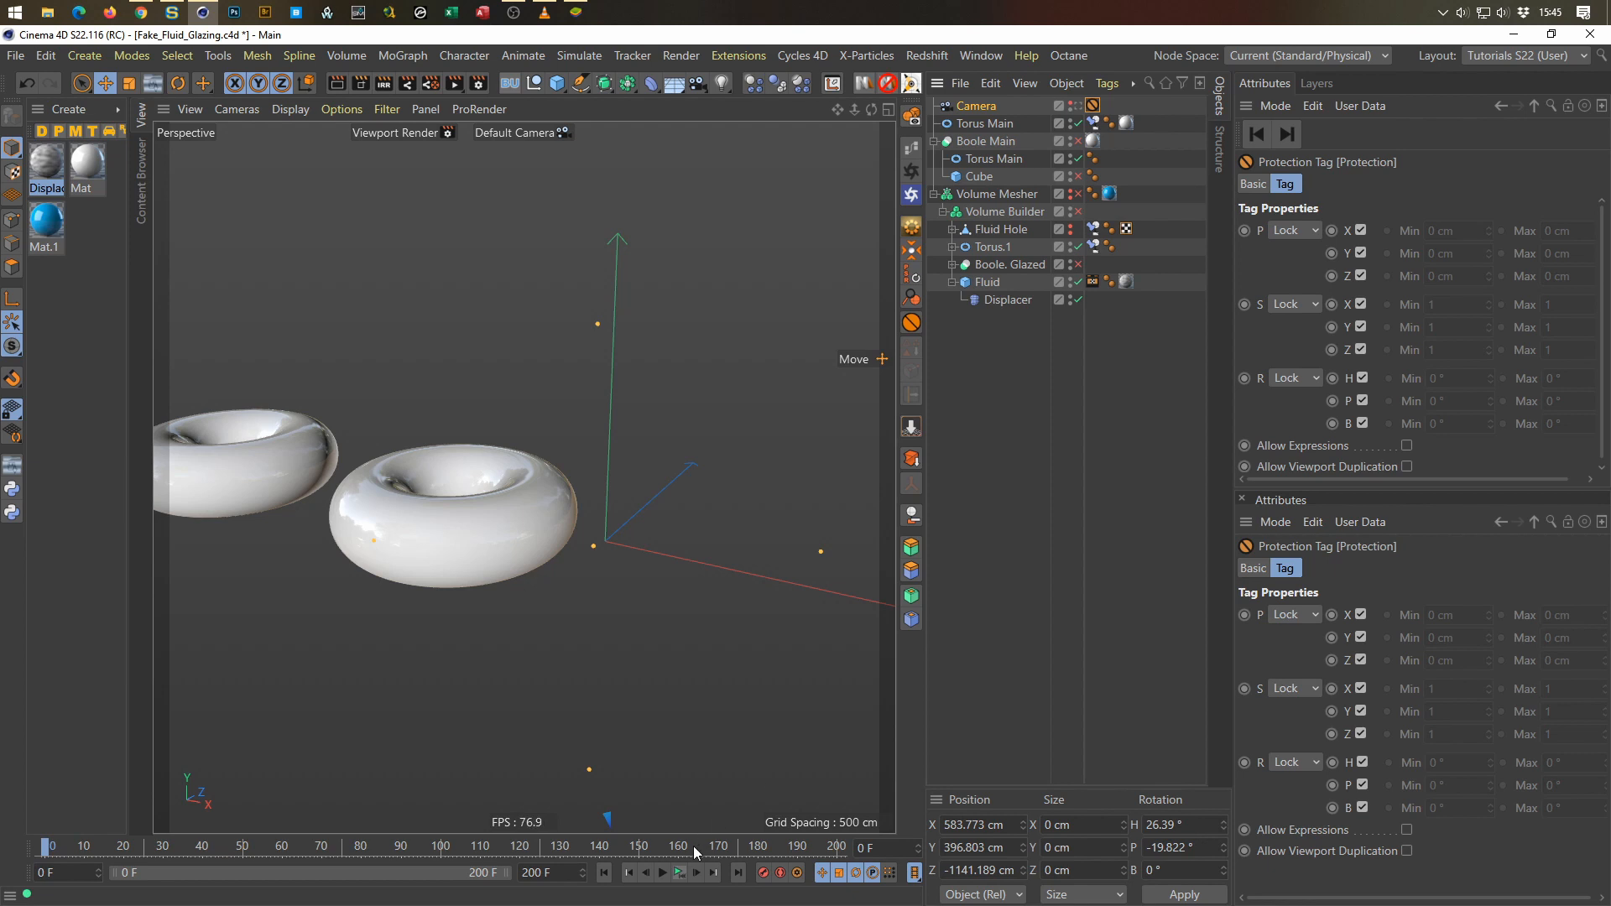
pyautogui.click(676, 873)
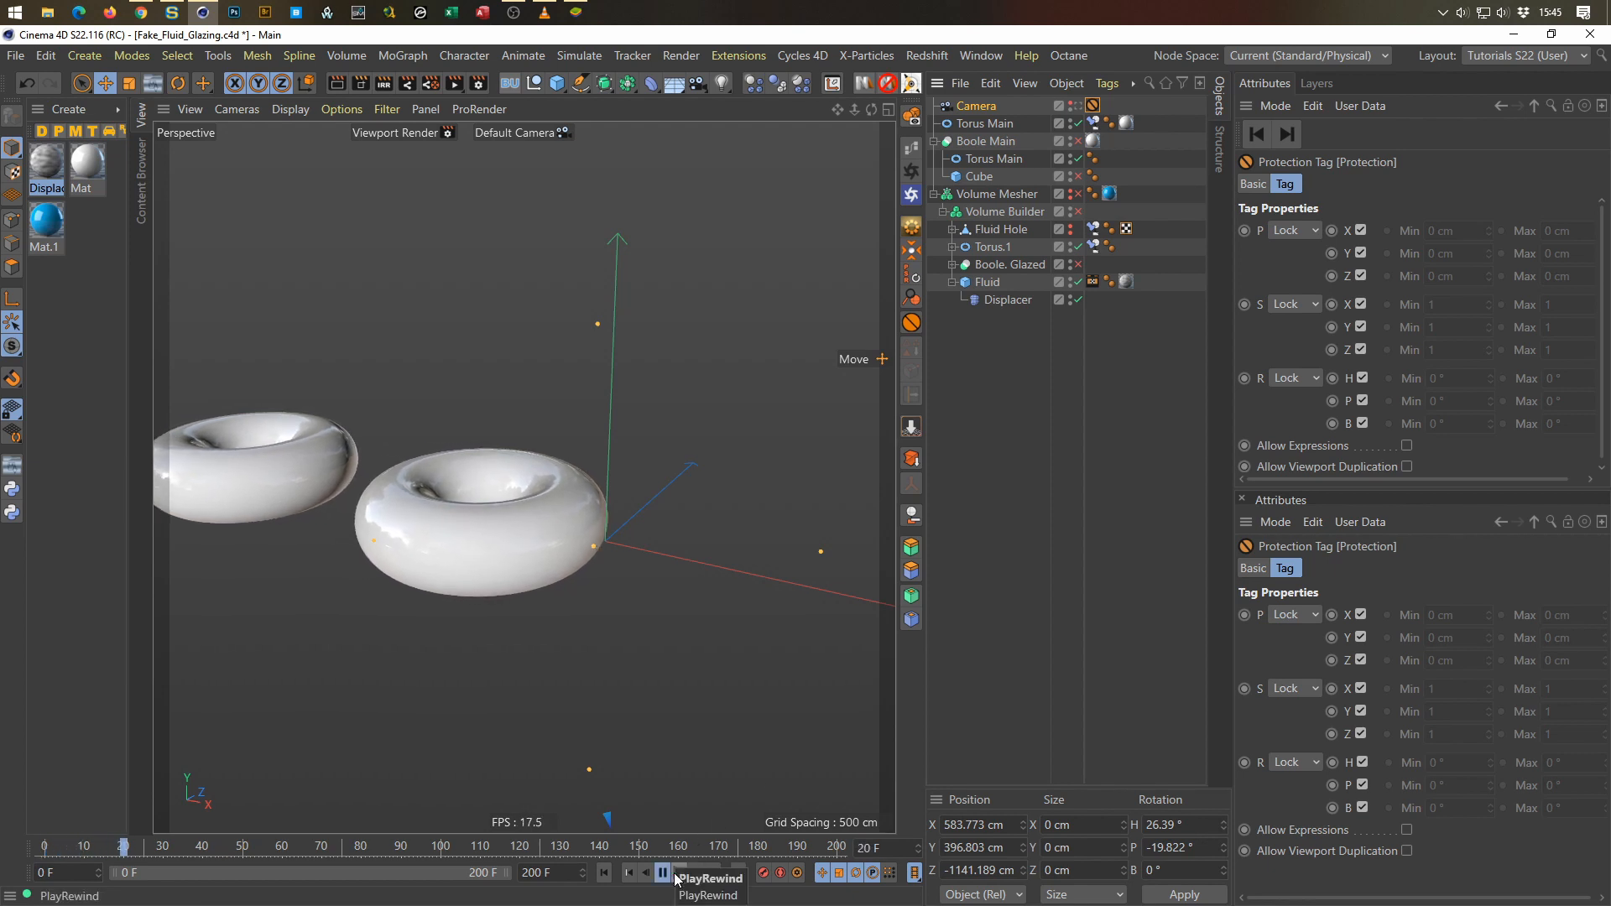
pyautogui.click(677, 874)
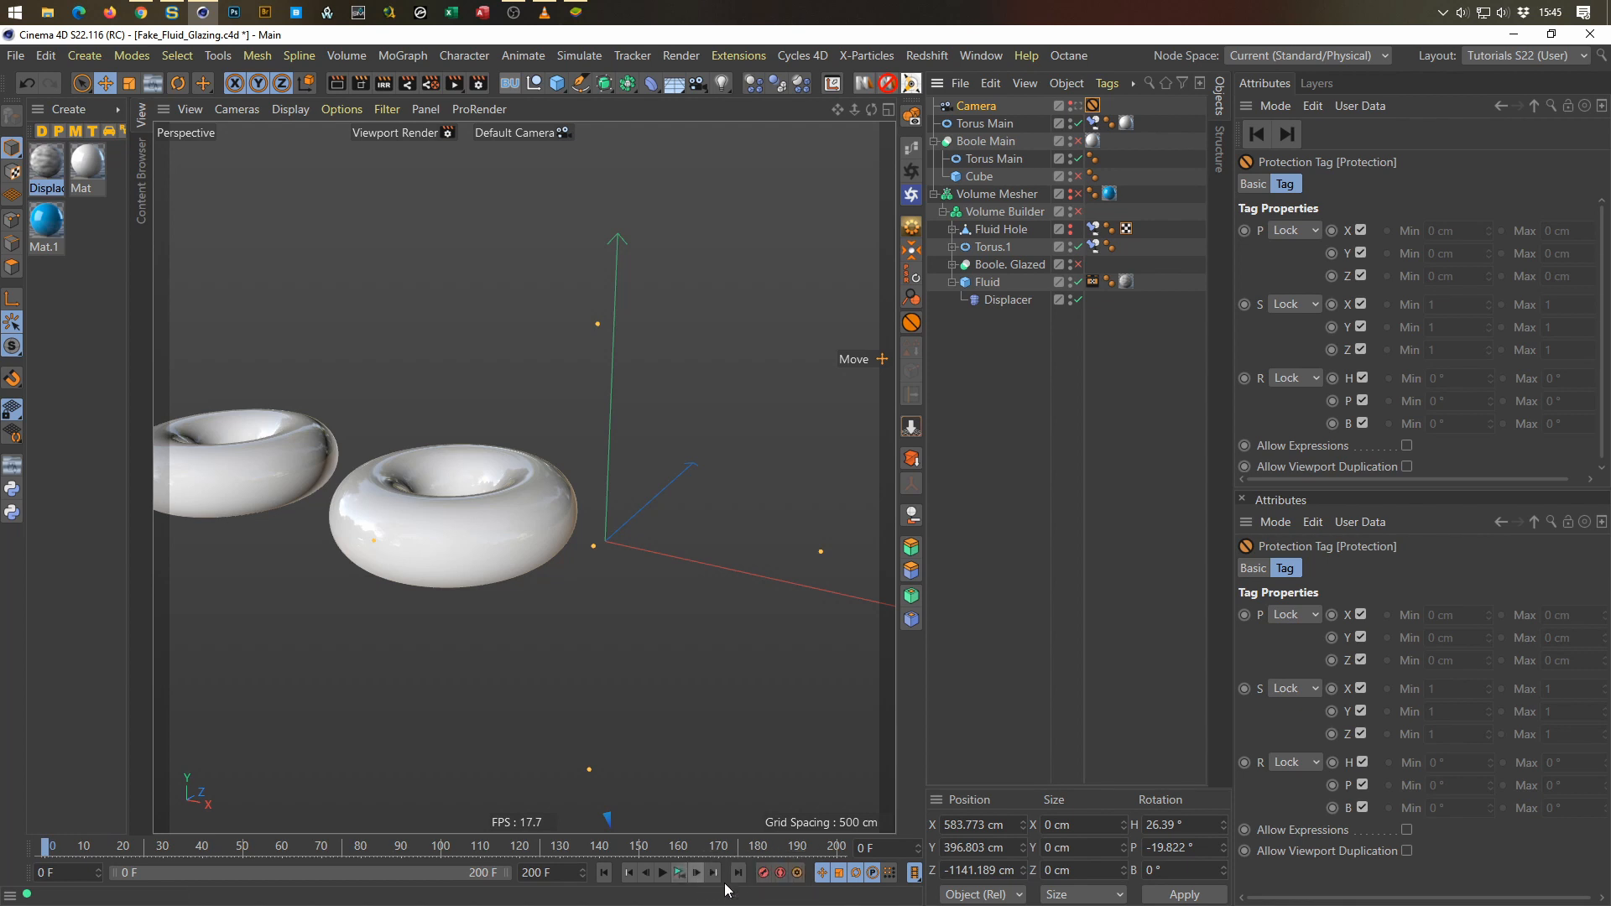
# Step: Add a Rectangle spline in the front view and place it below the two tori, at about X -392 cm, Y -254 cm
pyautogui.middleClick(660, 596)
pyautogui.middleClick(651, 677)
pyautogui.scroll(2, 567, 490)
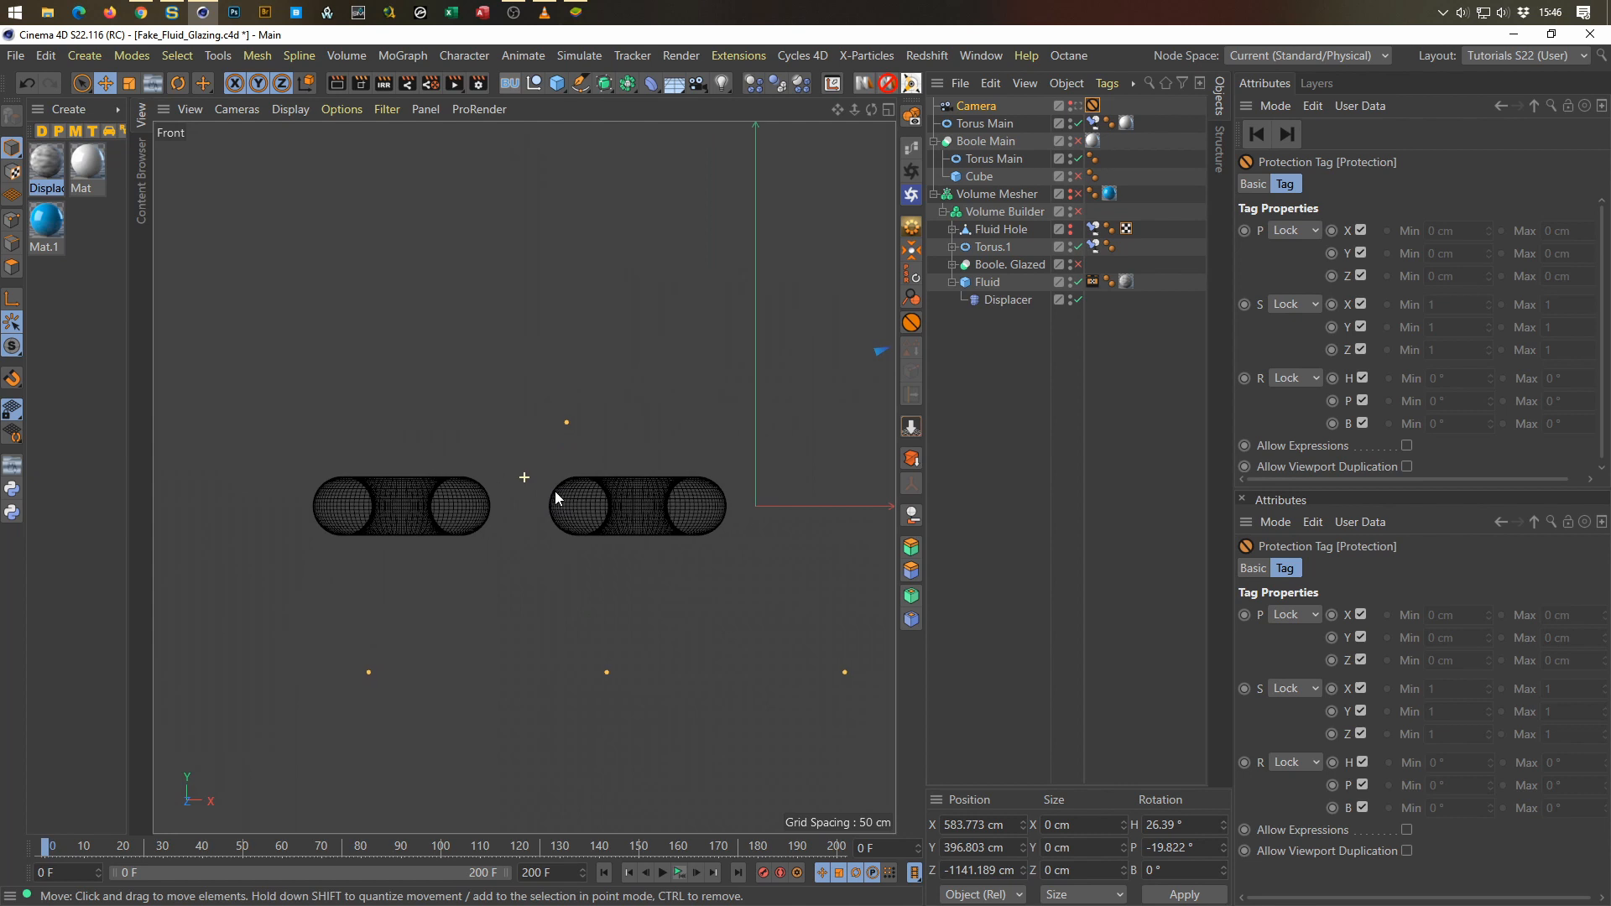
pyautogui.click(580, 82)
pyautogui.click(759, 228)
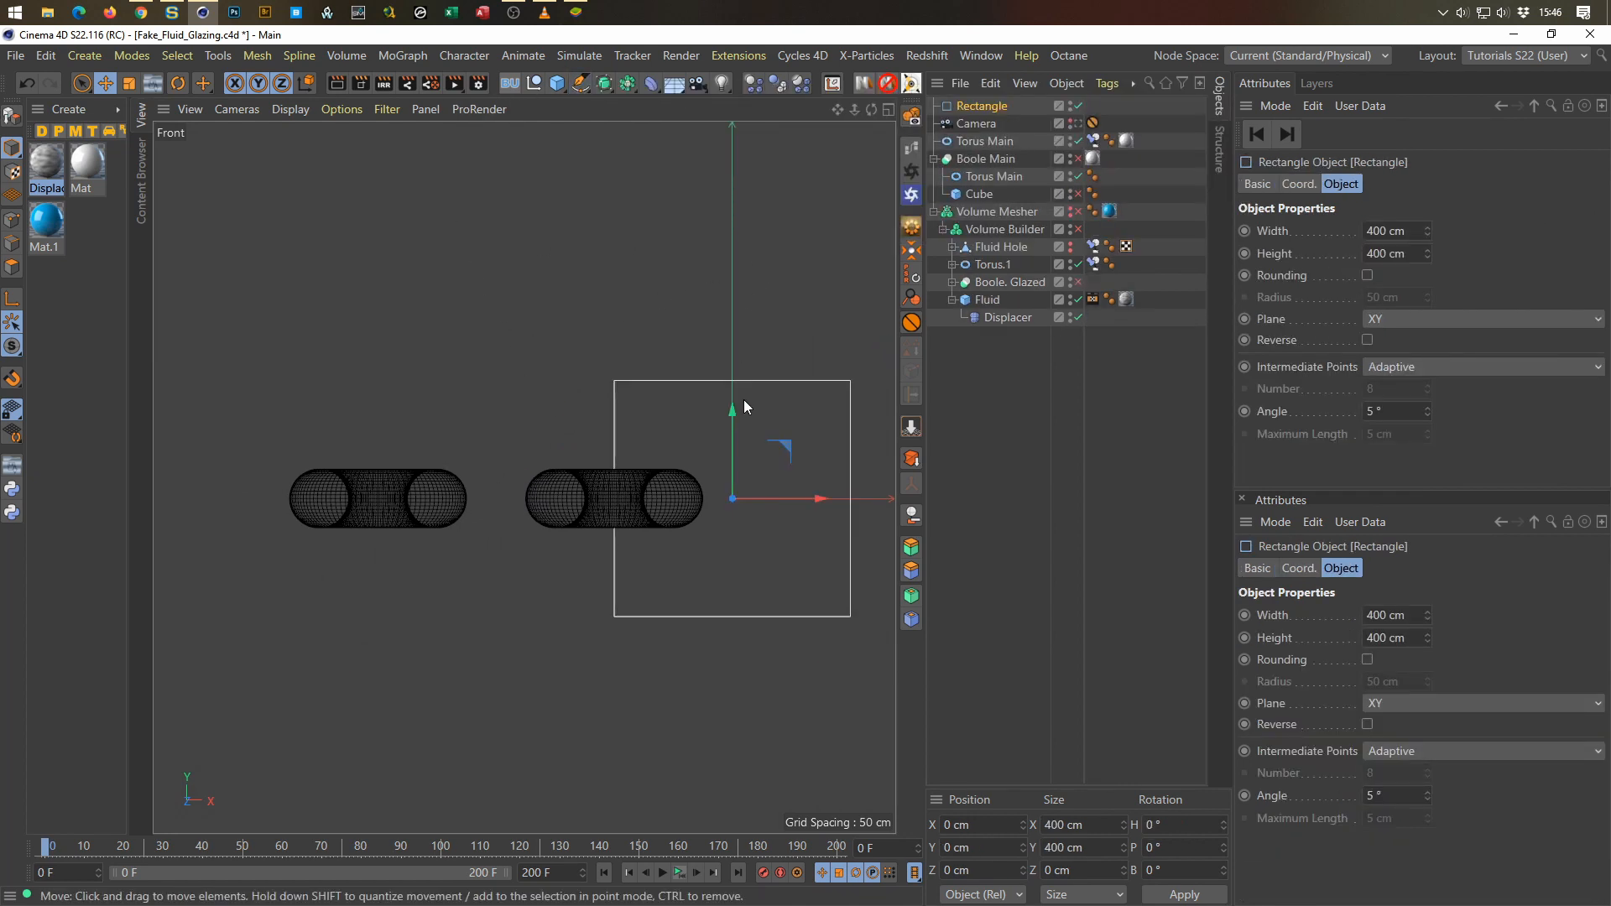
pyautogui.moveTo(787, 445); pyautogui.dragTo(559, 598)
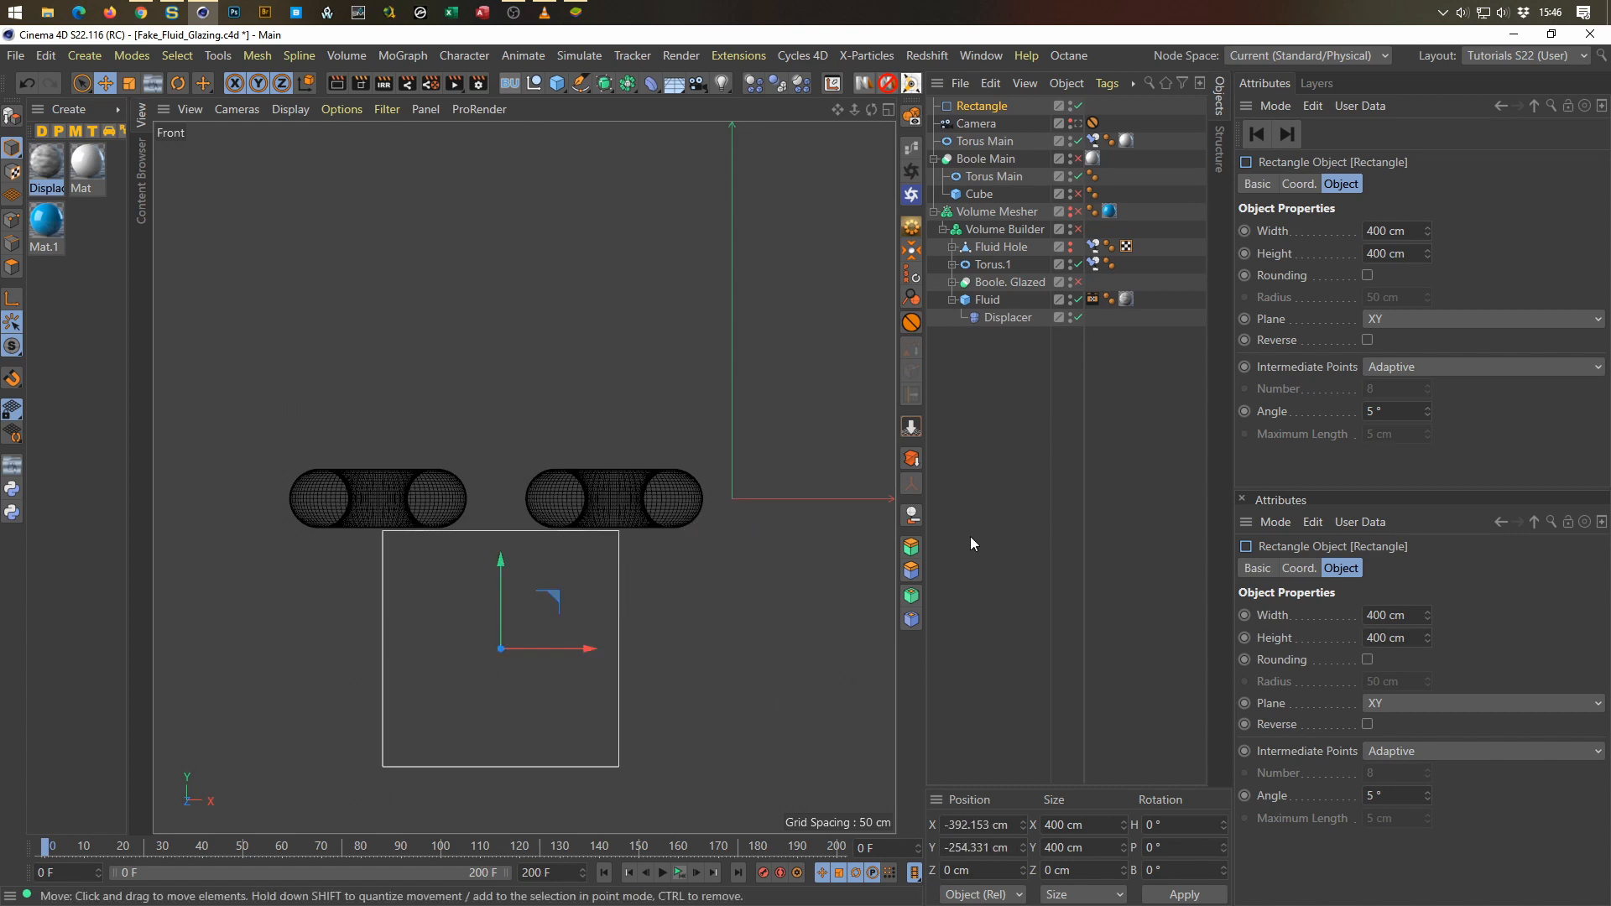
# Step: Set the rectangle's height to 100 cm and raise it to just beneath the tori, at about Y -104 cm
pyautogui.moveTo(1427, 256); pyautogui.dragTo(1377, 255)
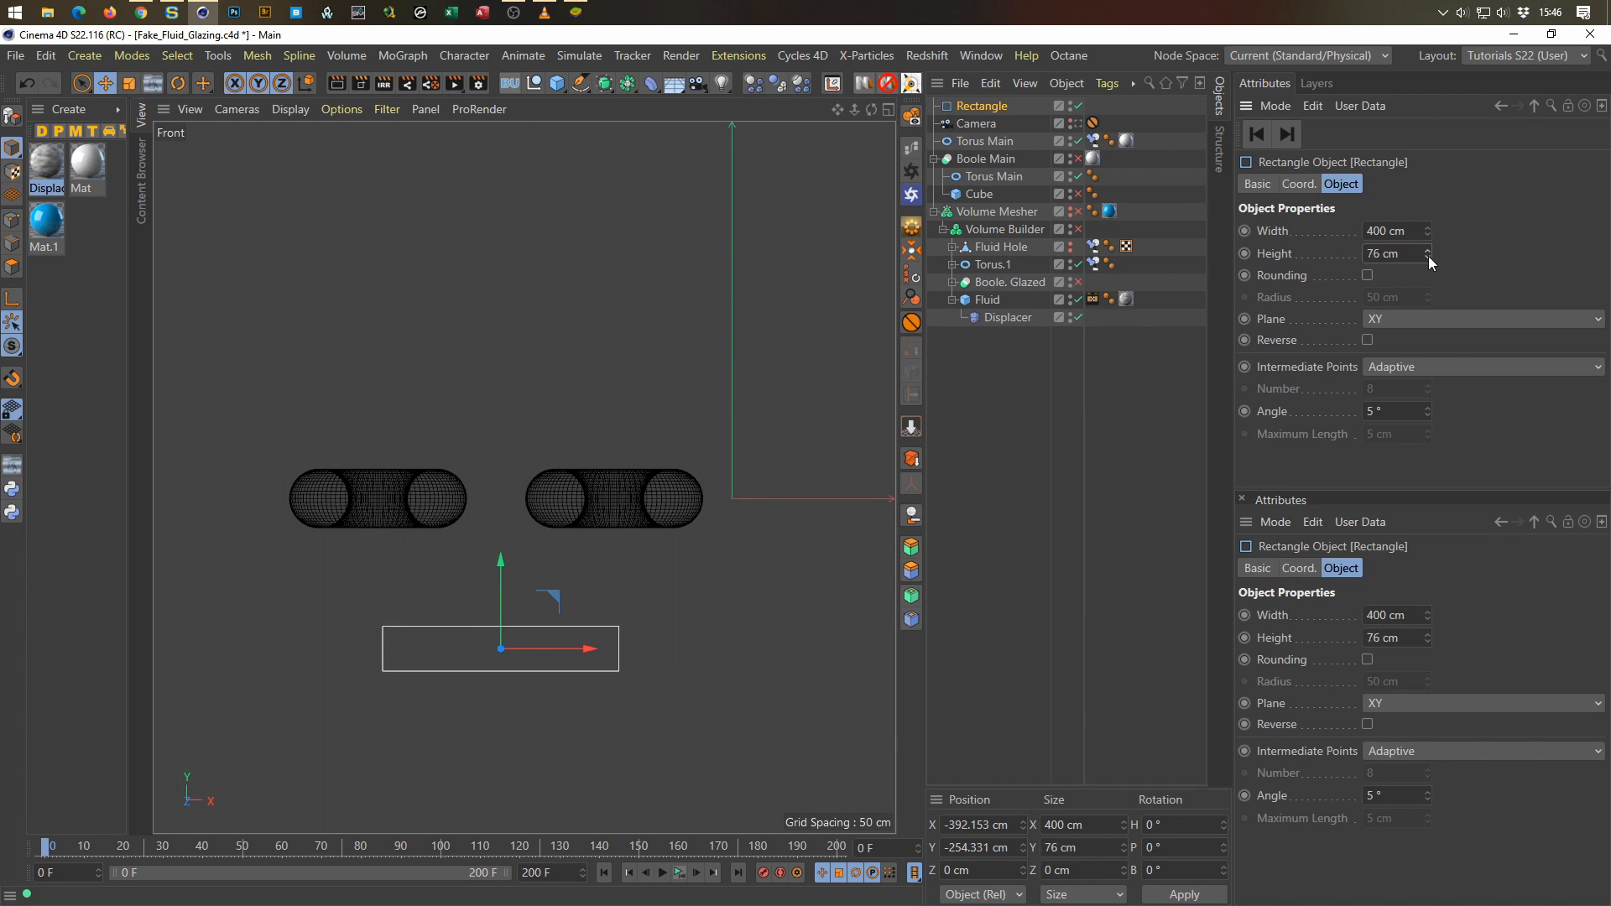
pyautogui.click(1385, 253)
pyautogui.write('80')
pyautogui.press('Return')
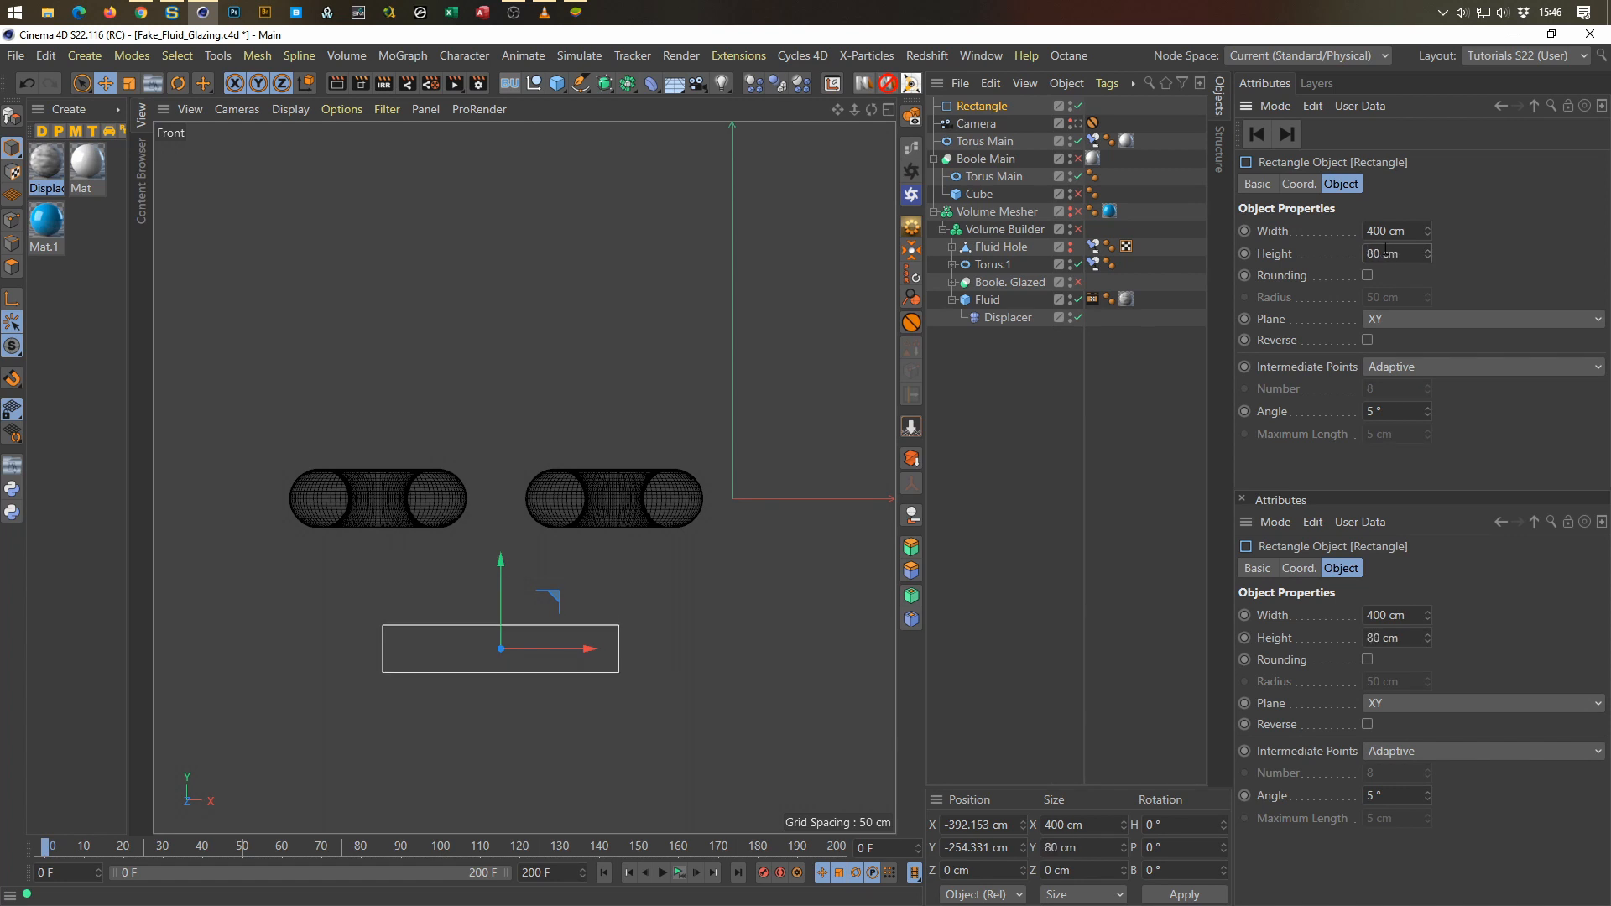
pyautogui.click(1393, 254)
pyautogui.write('100')
pyautogui.press('Return')
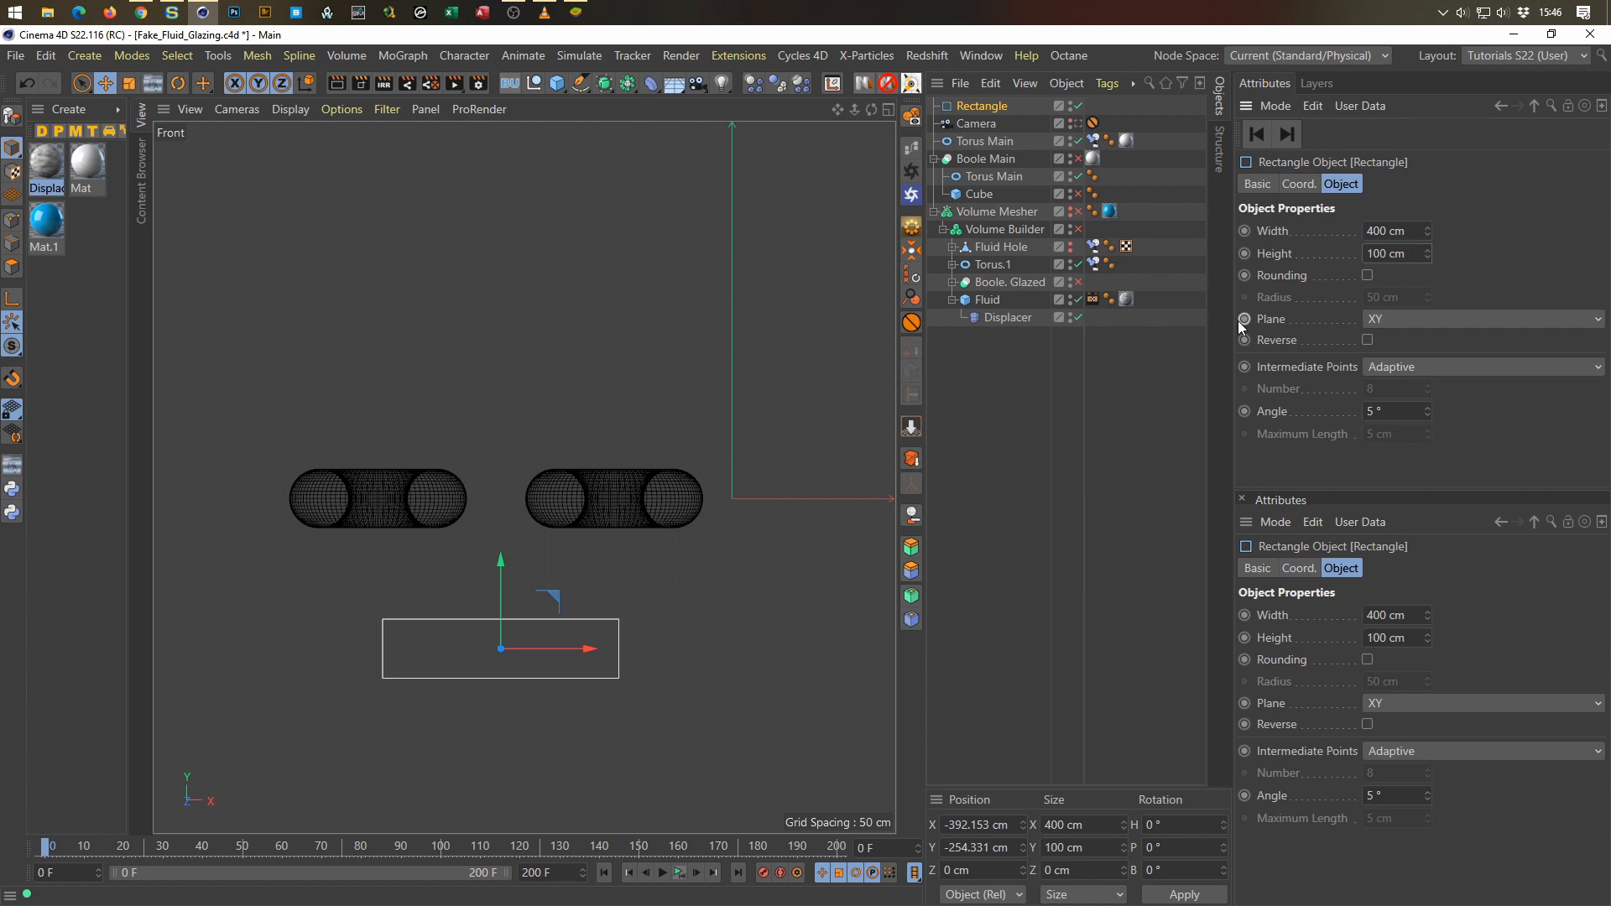
pyautogui.moveTo(501, 555); pyautogui.dragTo(522, 466)
# Step: Try a width of 500 cm for the rectangle, and settle on 700 cm
pyautogui.moveTo(1426, 232); pyautogui.dragTo(1533, 232)
pyautogui.moveTo(1408, 231); pyautogui.dragTo(1327, 255)
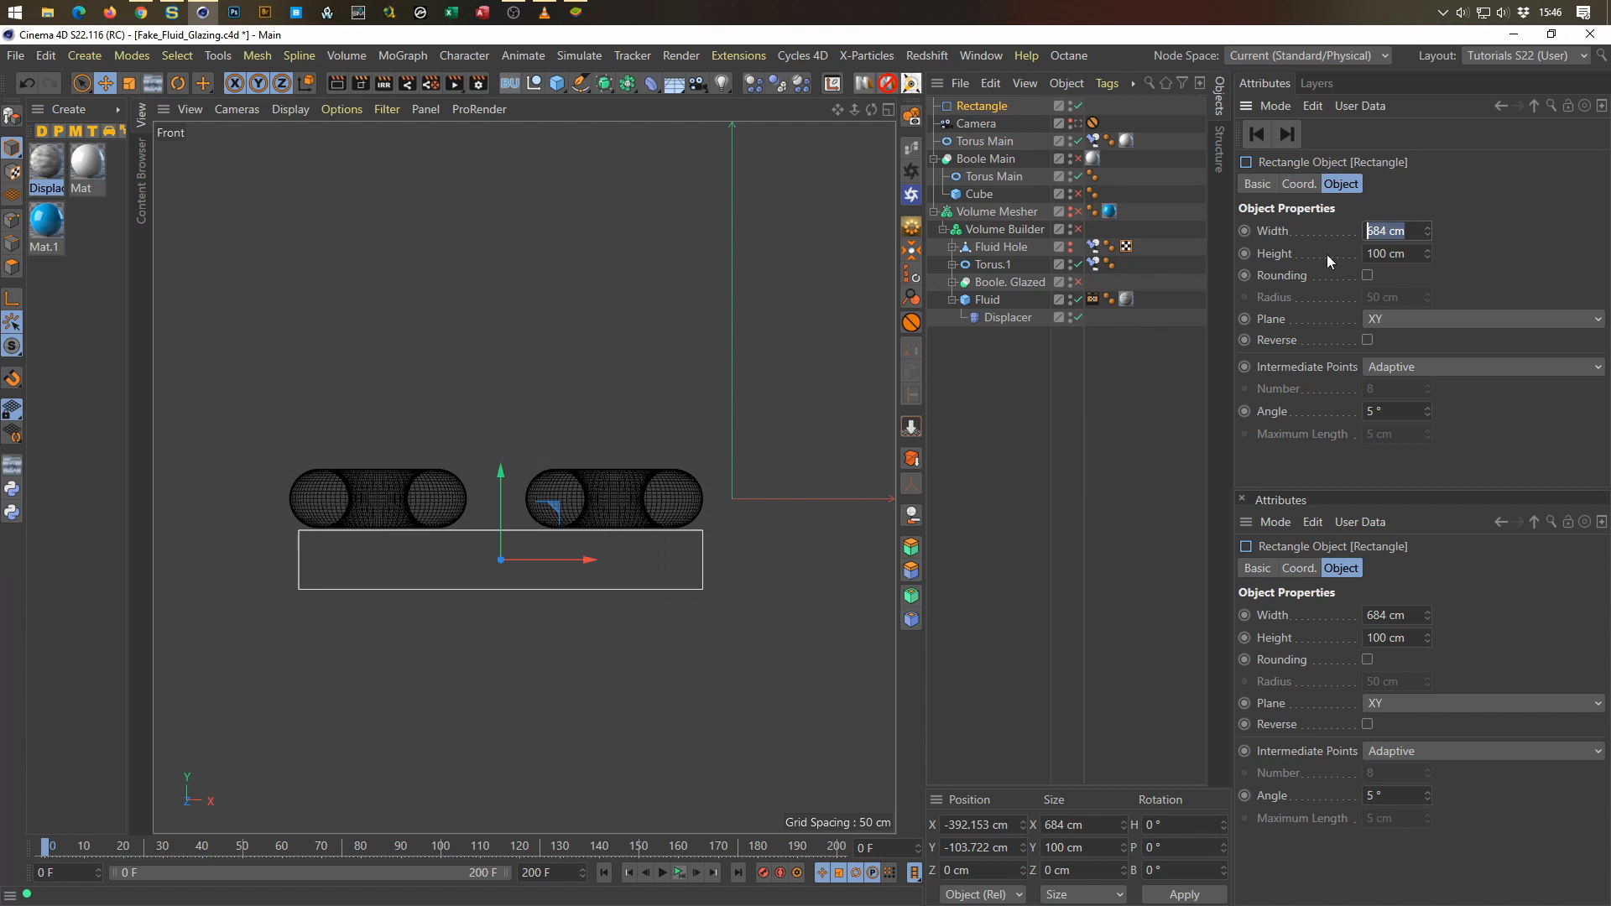
pyautogui.write('500')
pyautogui.press('Return')
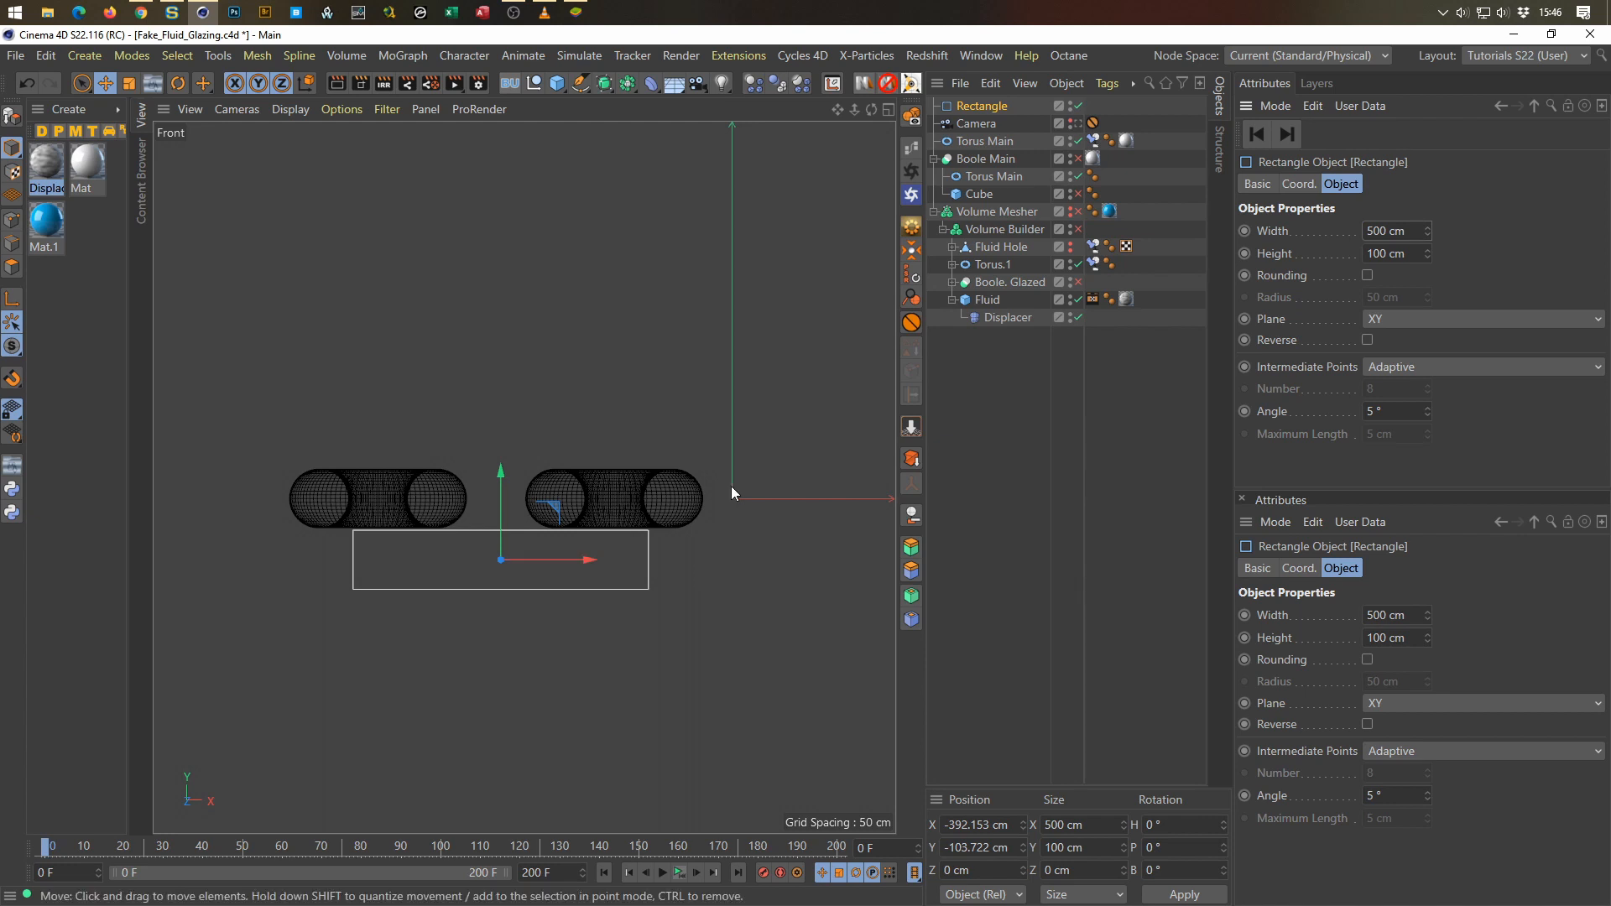
pyautogui.doubleClick(1385, 231)
pyautogui.write('700')
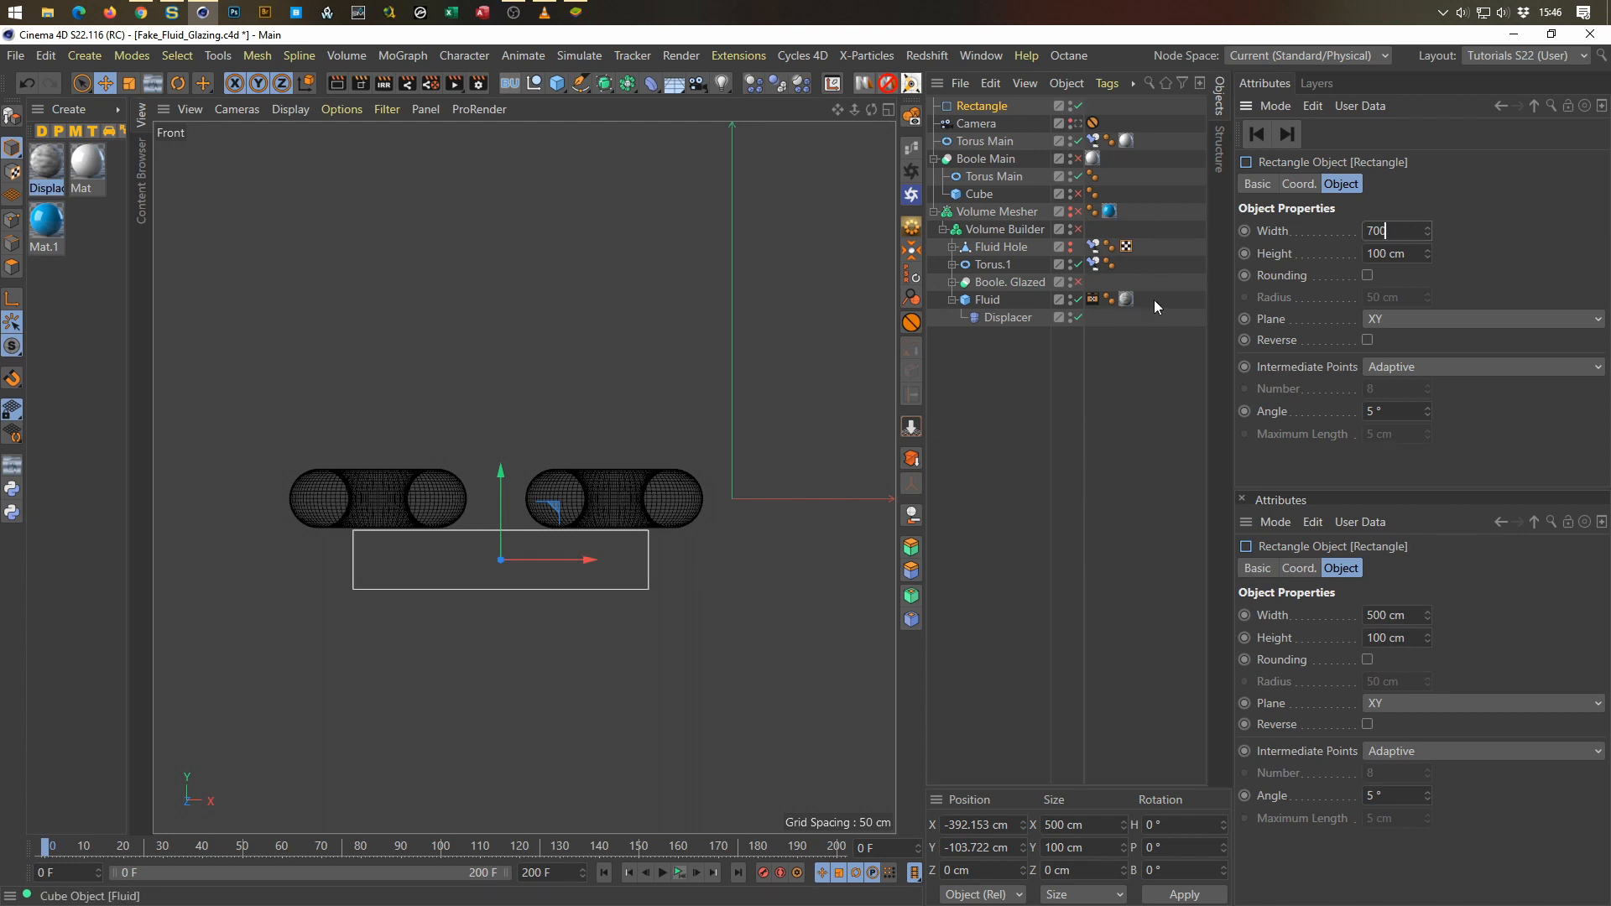
pyautogui.press('Return')
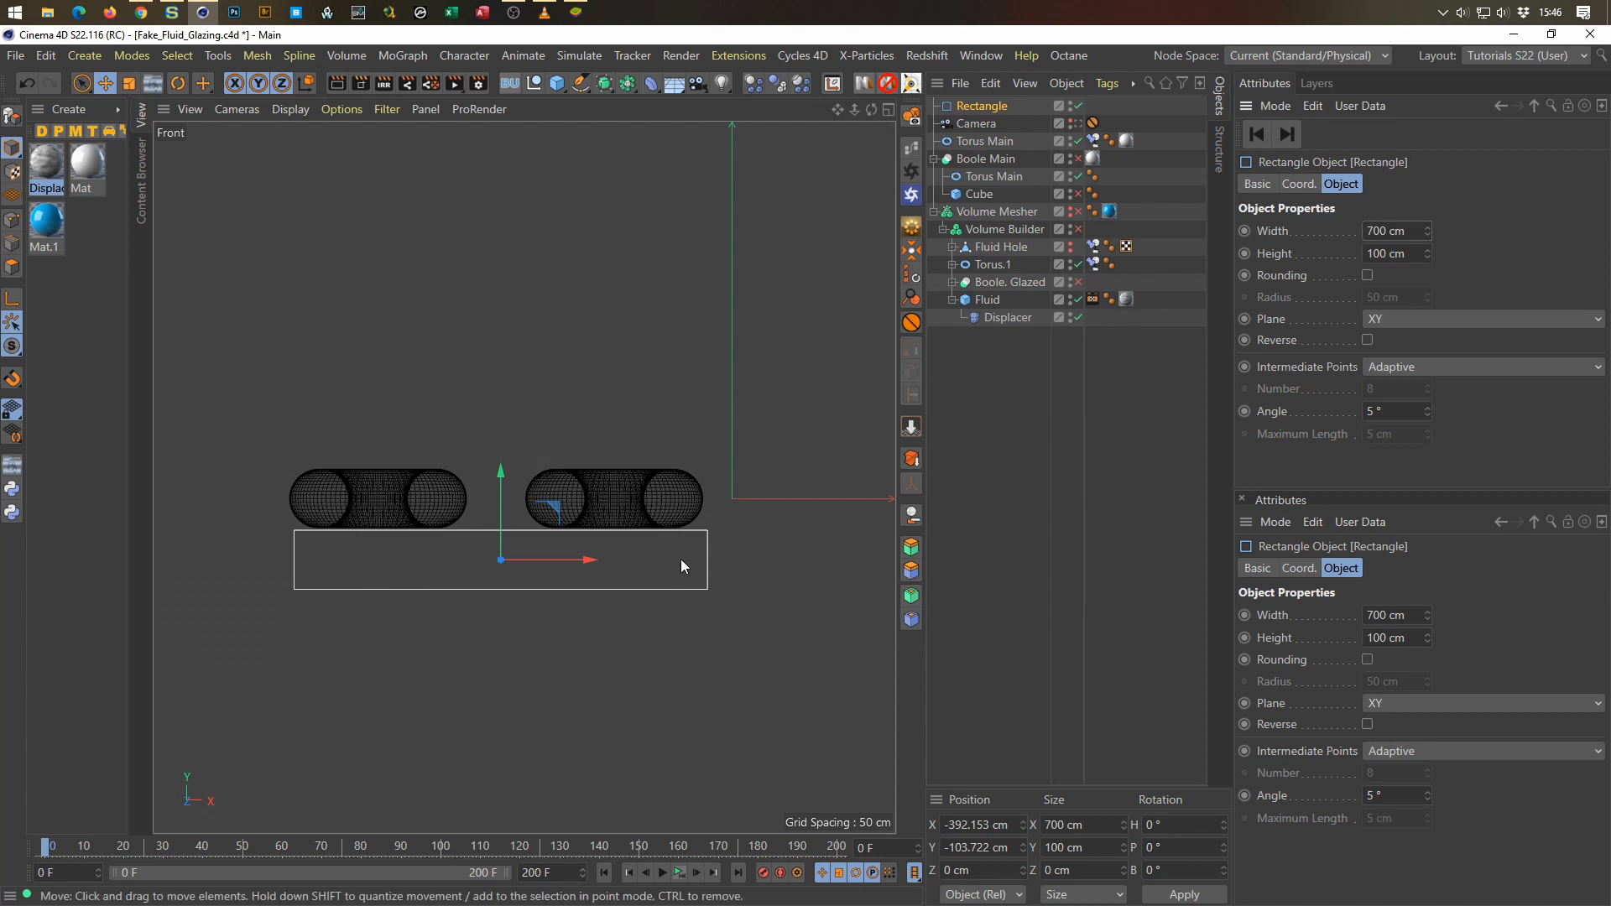
# Step: Set the rectangle's X position to -370 cm and save the project
pyautogui.click(1299, 183)
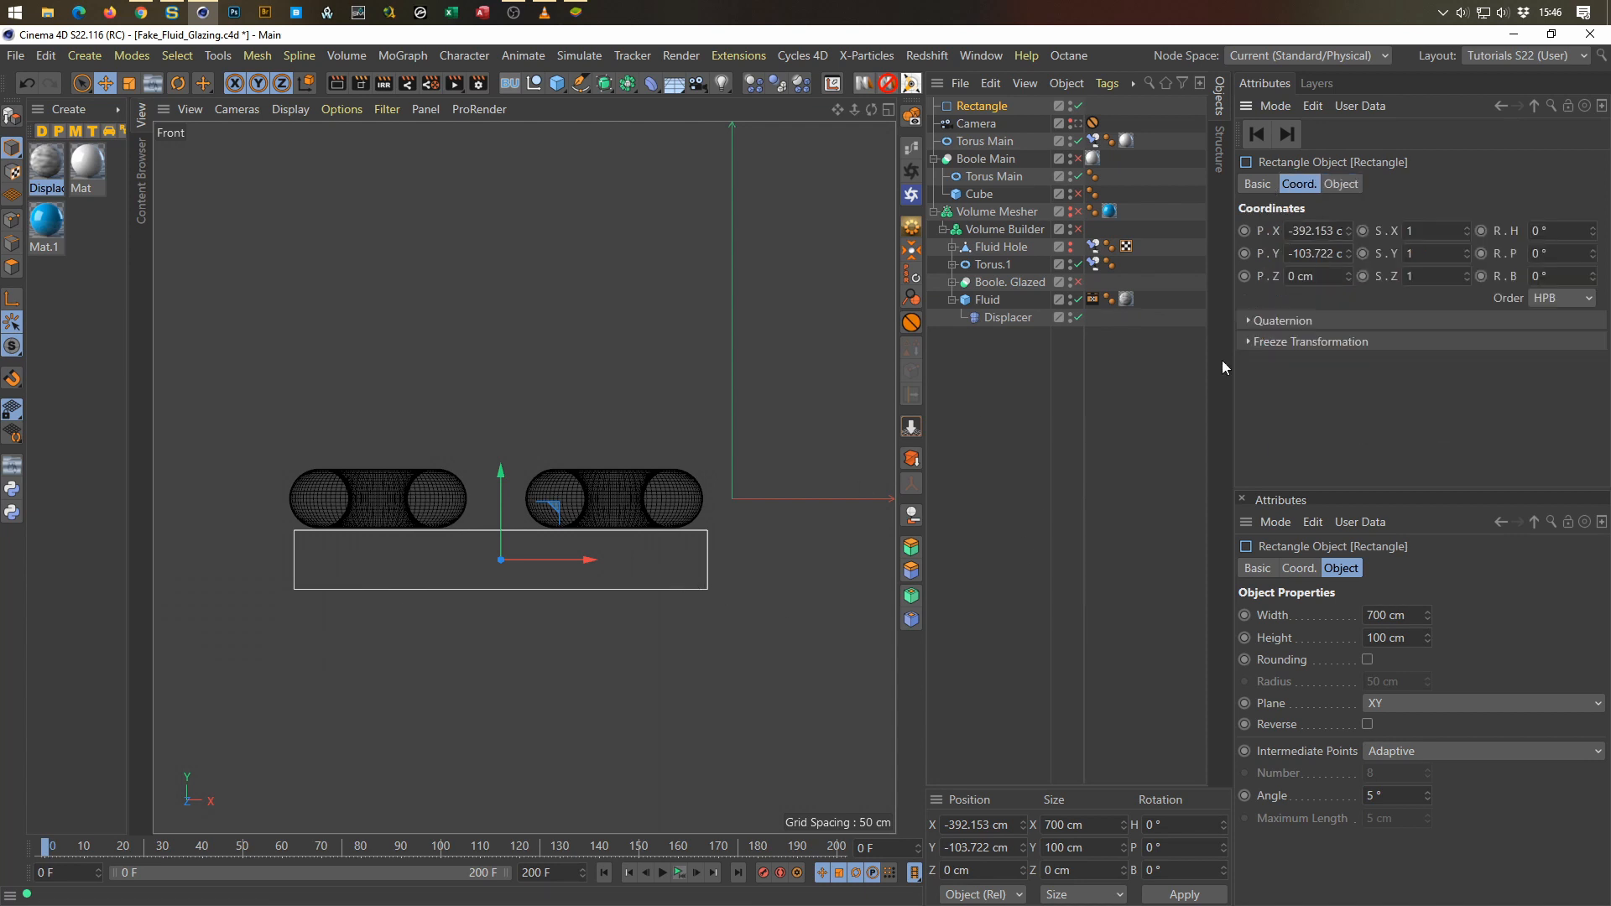
pyautogui.moveTo(587, 559); pyautogui.dragTo(604, 562)
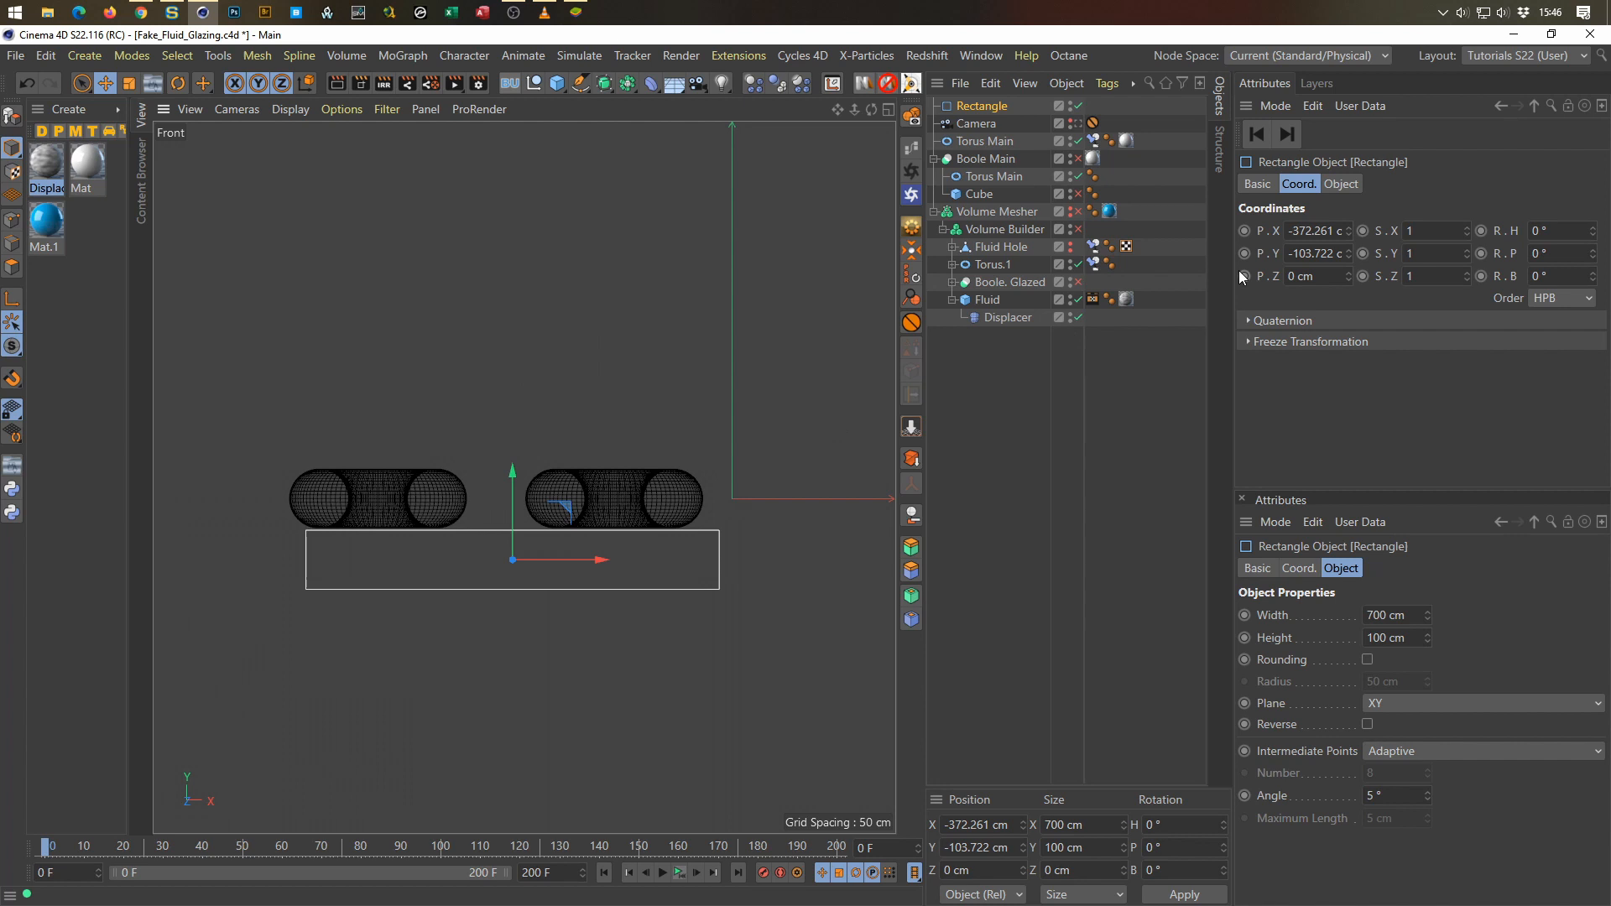
pyautogui.click(1323, 231)
pyautogui.press('BackSpace')
pyautogui.write('-370')
pyautogui.press('Return')
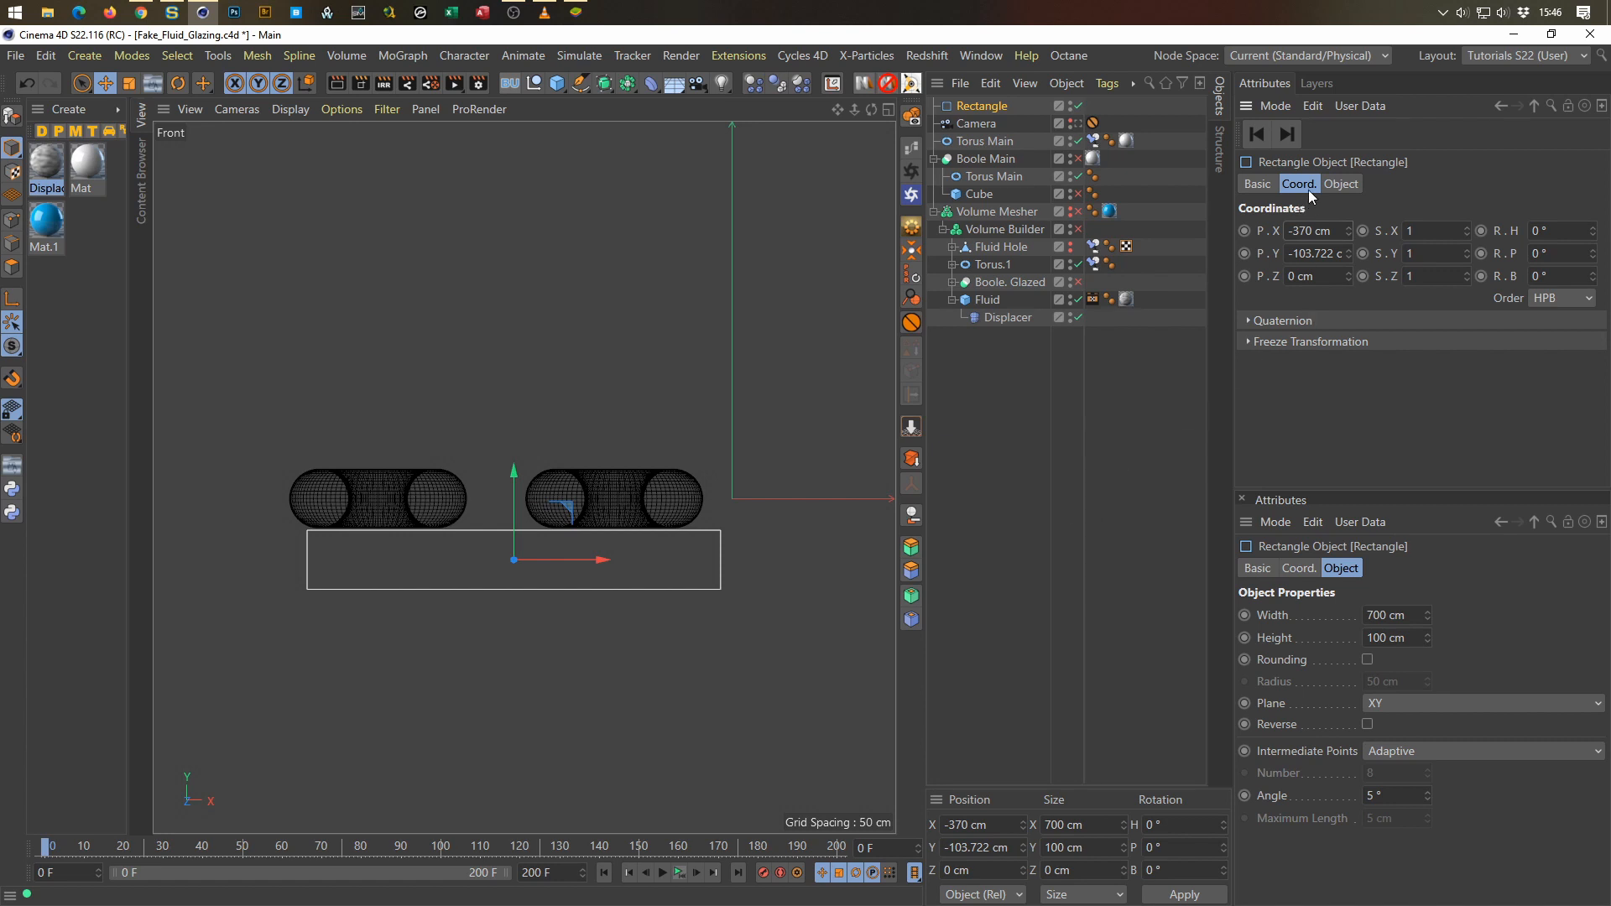
pyautogui.click(1341, 184)
pyautogui.hotkey('ctrl', 's')
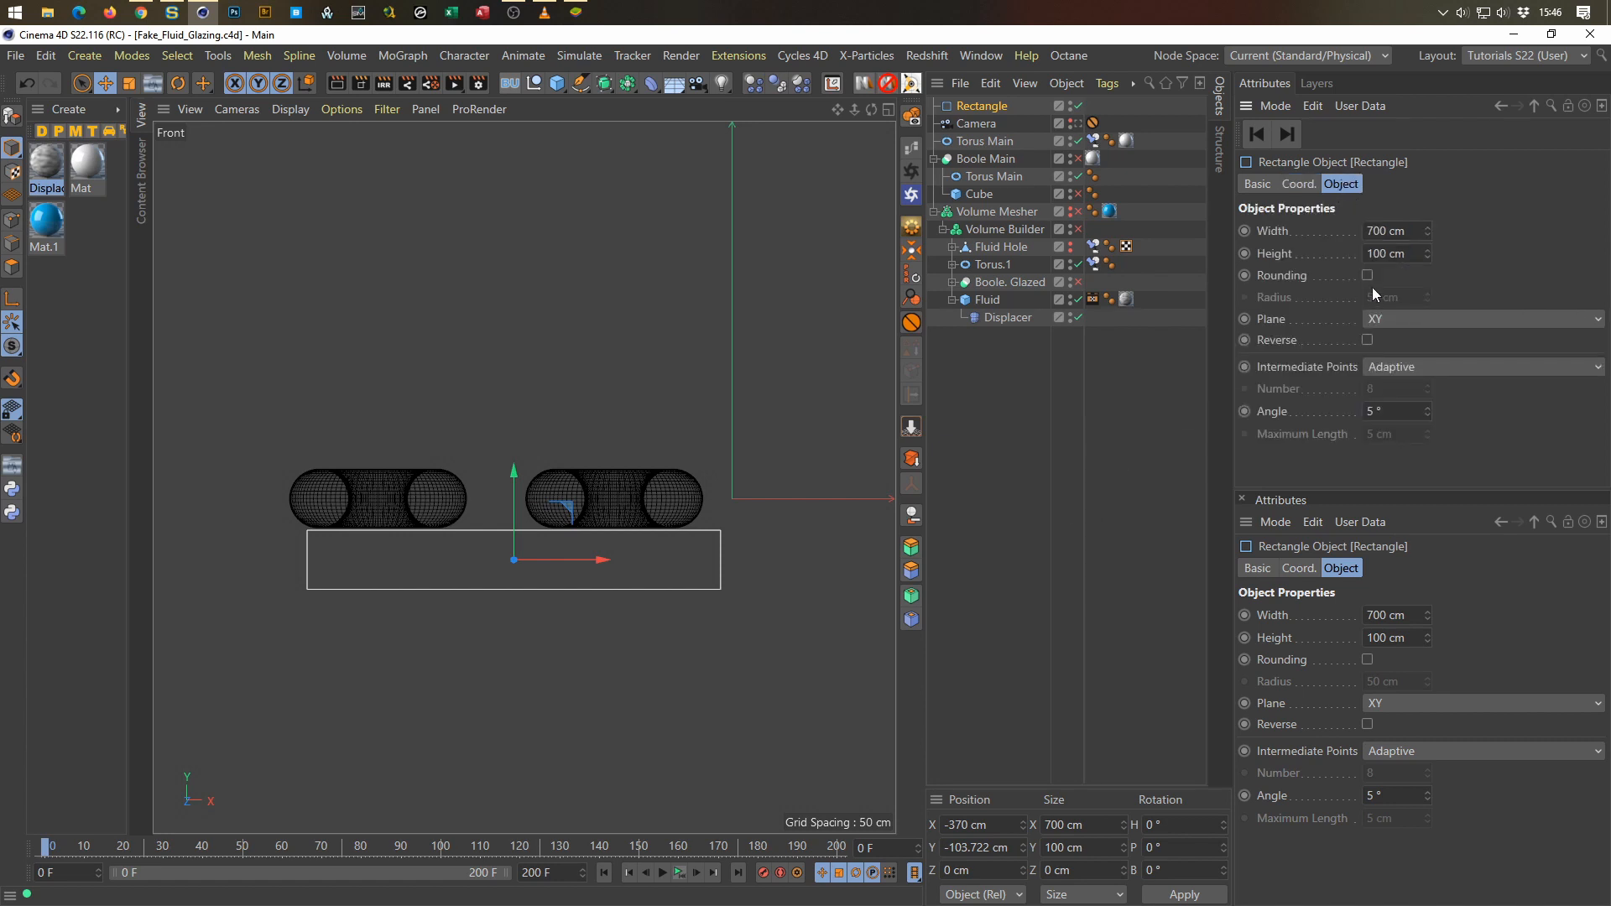
# Step: Enable Rounding on the rectangle and switch its intermediate points to Uniform
pyautogui.click(1369, 275)
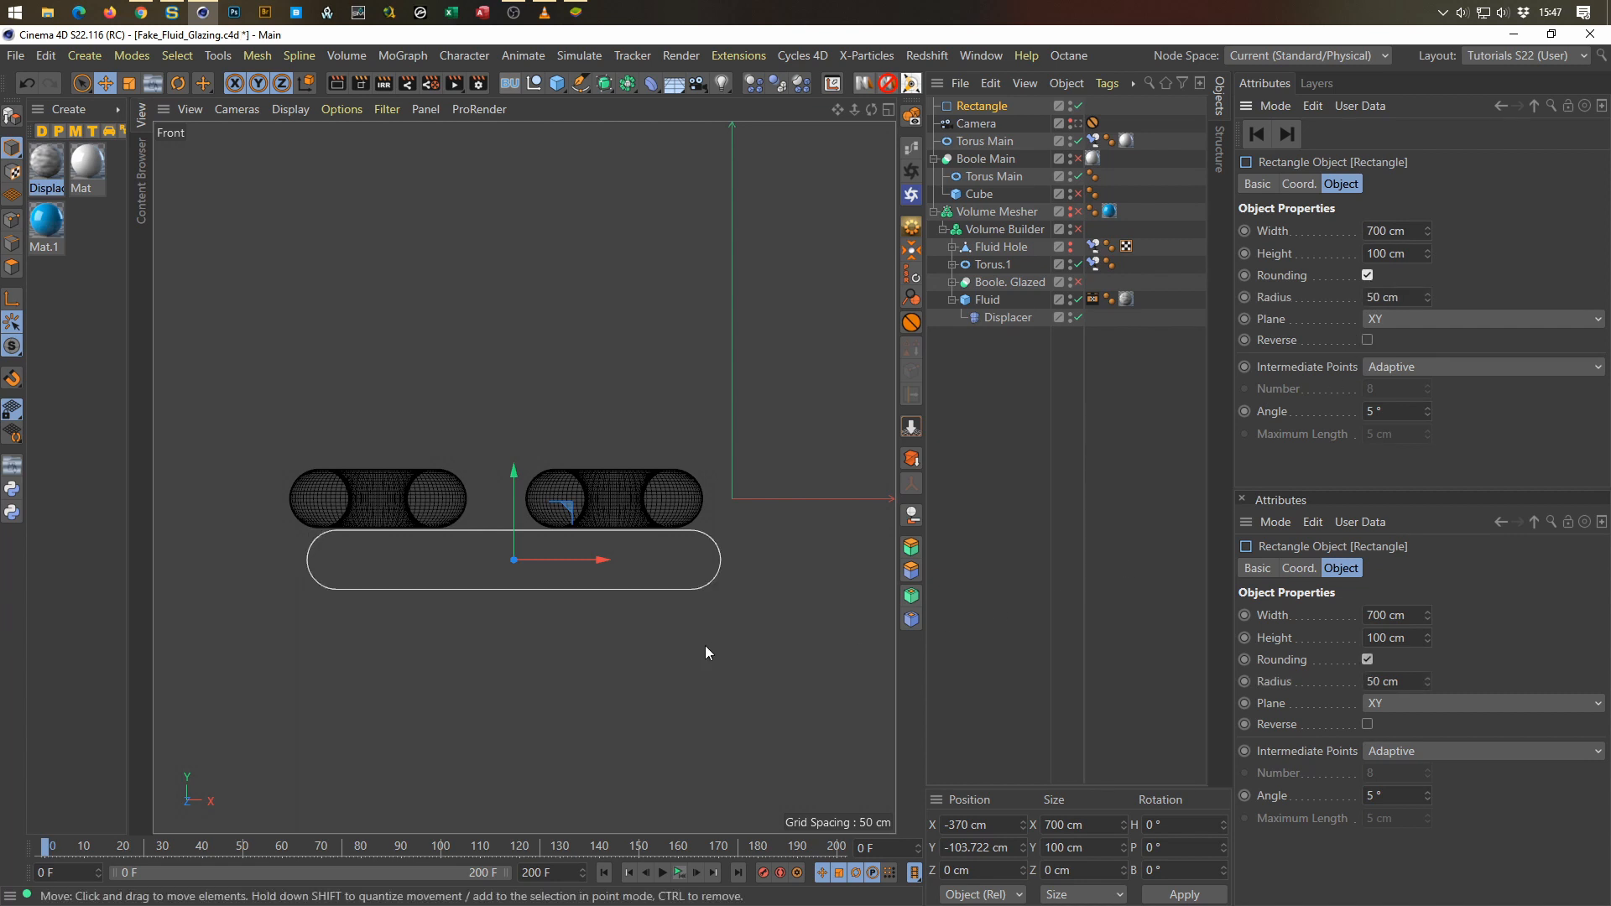
pyautogui.click(1393, 368)
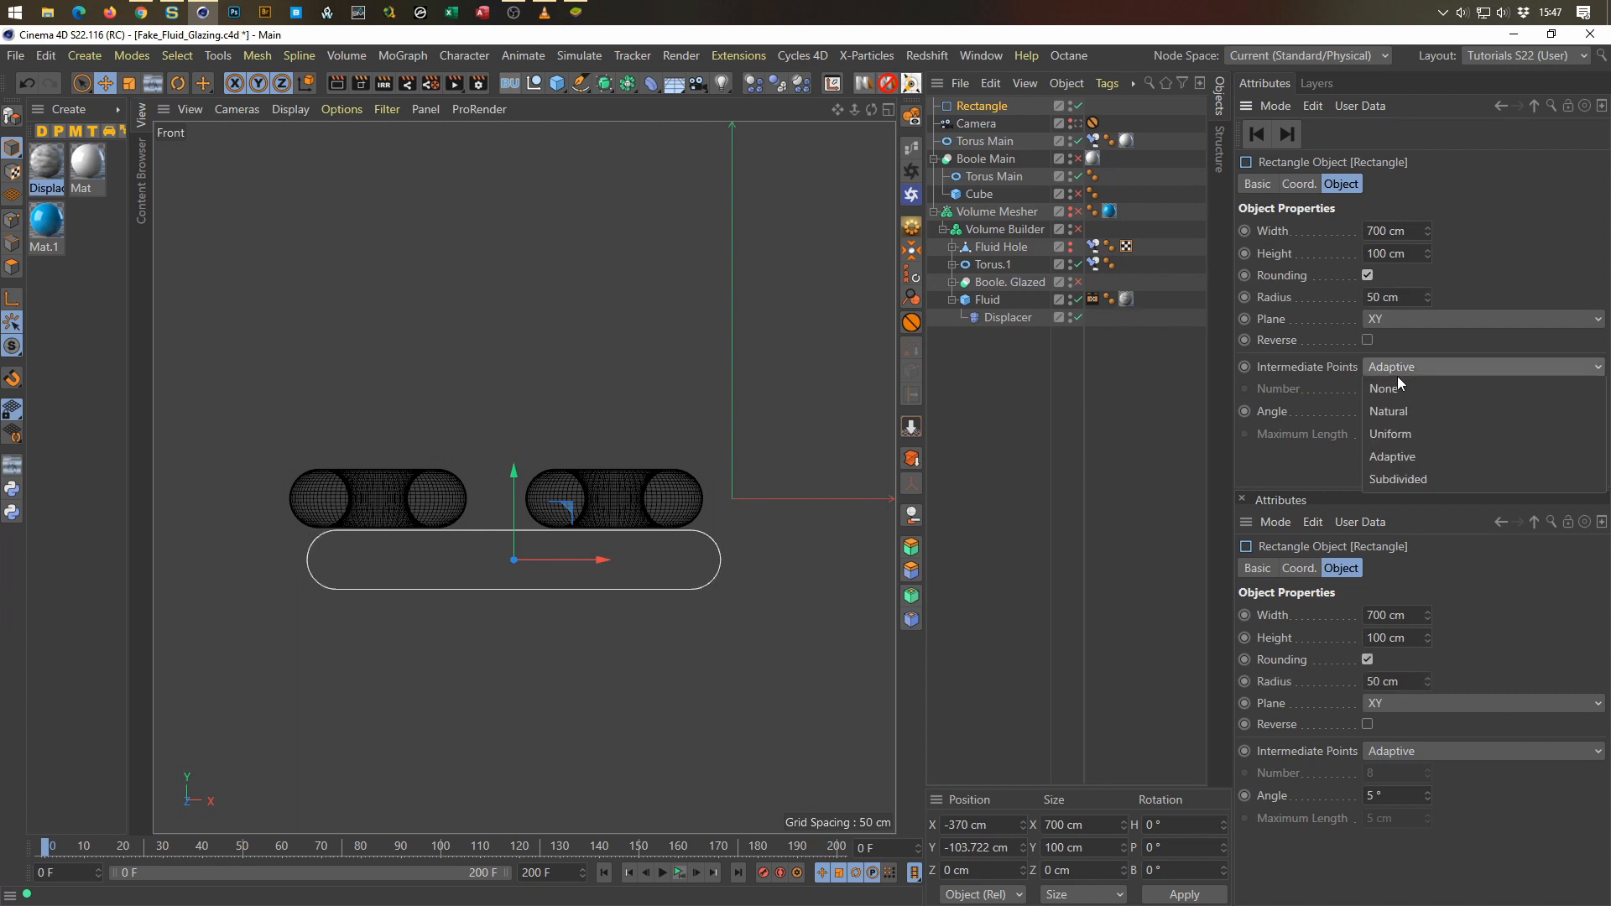
pyautogui.click(1400, 438)
pyautogui.scroll(5, 705, 522)
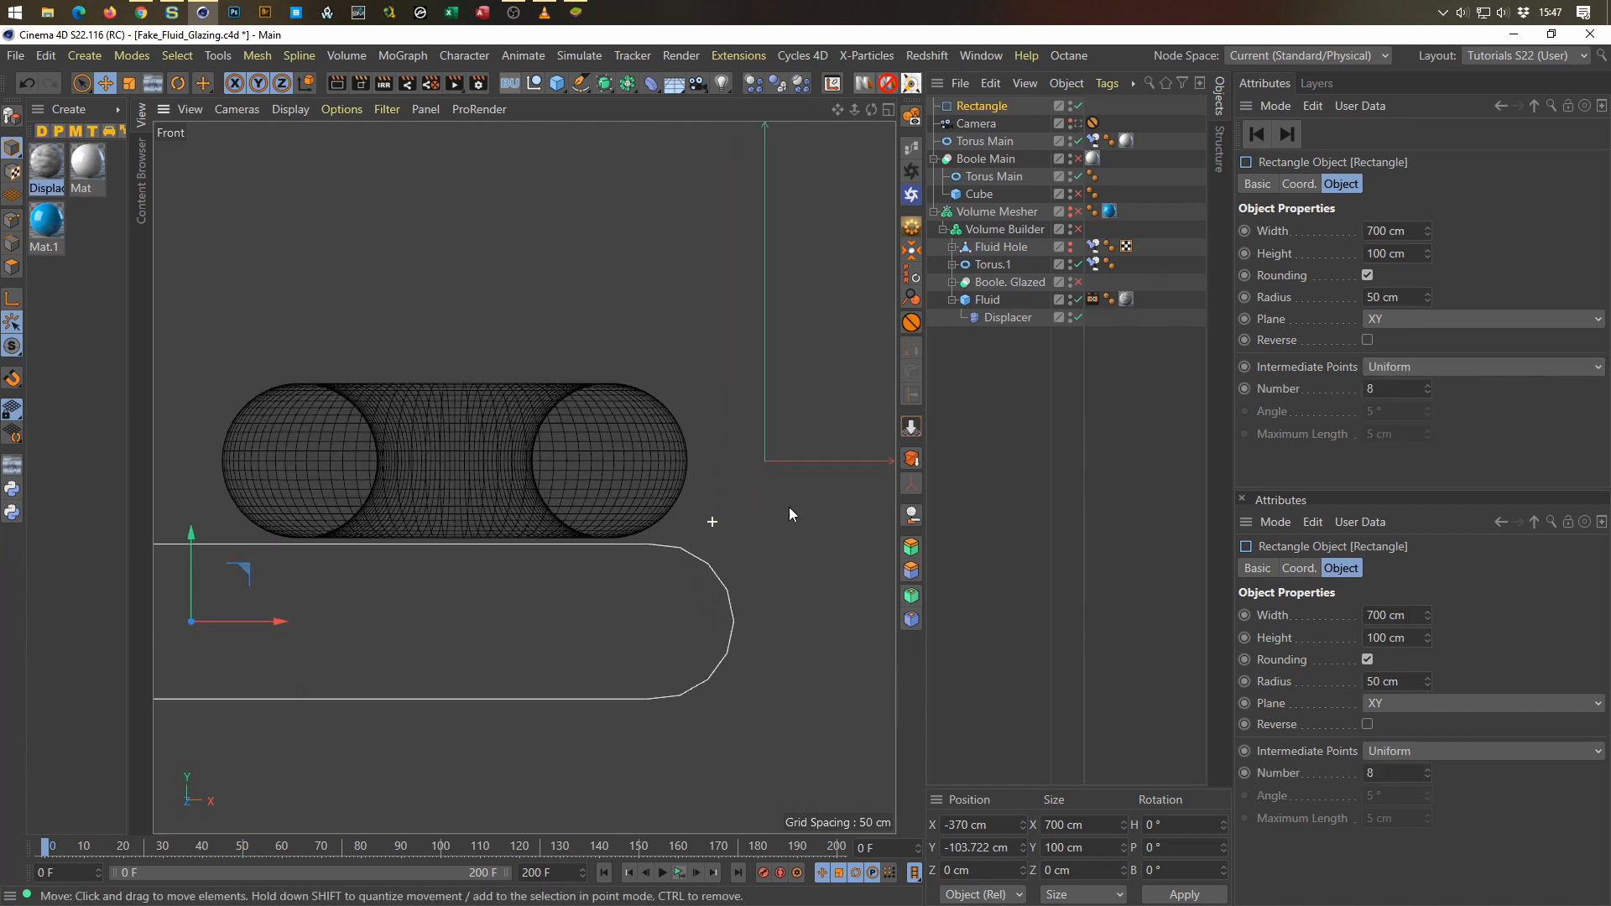
# Step: Set the number of the rectangle's intermediate points to 50 to smooth its rounded ends
pyautogui.click(1402, 386)
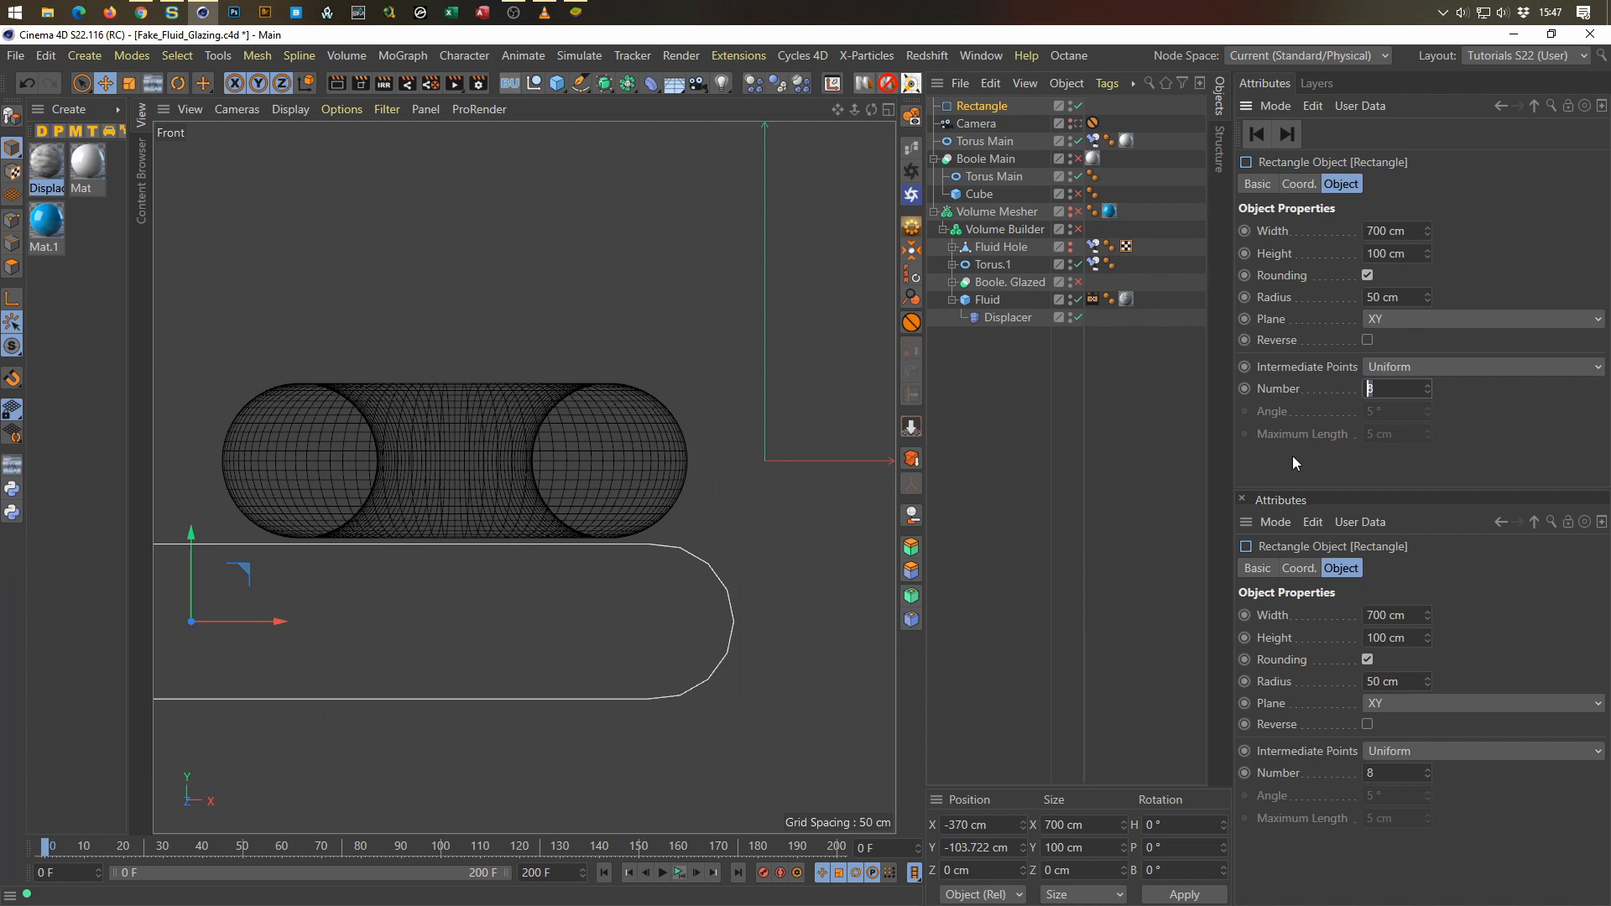
pyautogui.write('20')
pyautogui.press('Return')
pyautogui.click(1401, 386)
pyautogui.write('50')
pyautogui.press('Return')
# Step: Check the gap between the tori and the rectangle in the front view, and add a Cube in the perspective view
pyautogui.middleClick(656, 542)
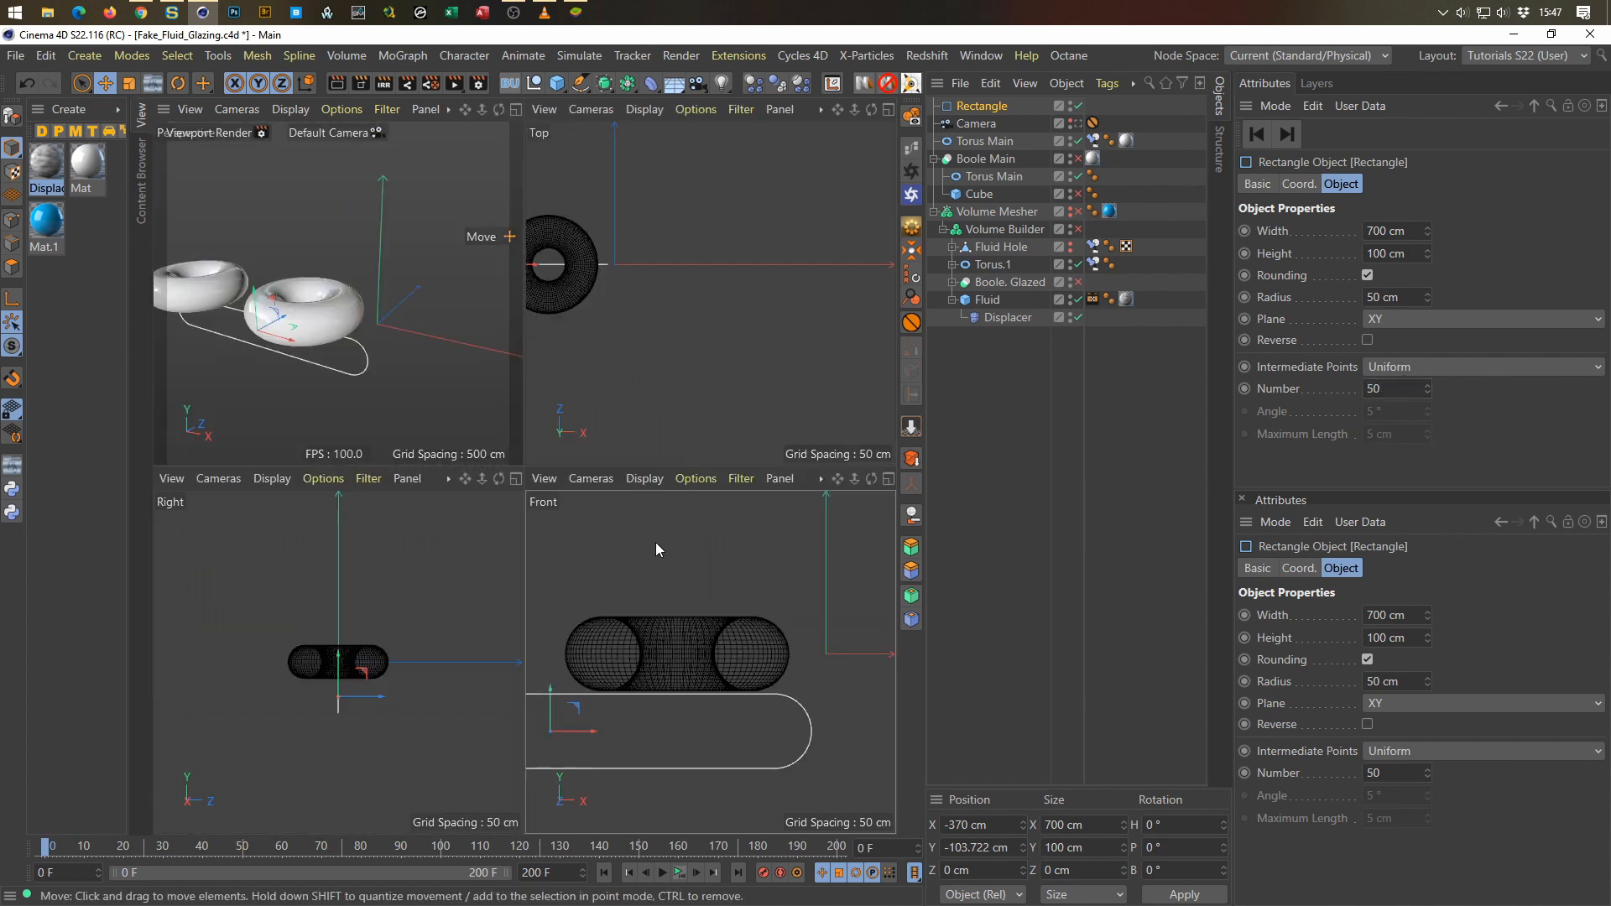
pyautogui.middleClick(657, 542)
pyautogui.scroll(4, 370, 598)
pyautogui.keyDown('alt'); pyautogui.moveTo(432, 579); pyautogui.dragTo(829, 663, button='middle'); pyautogui.keyUp('alt')
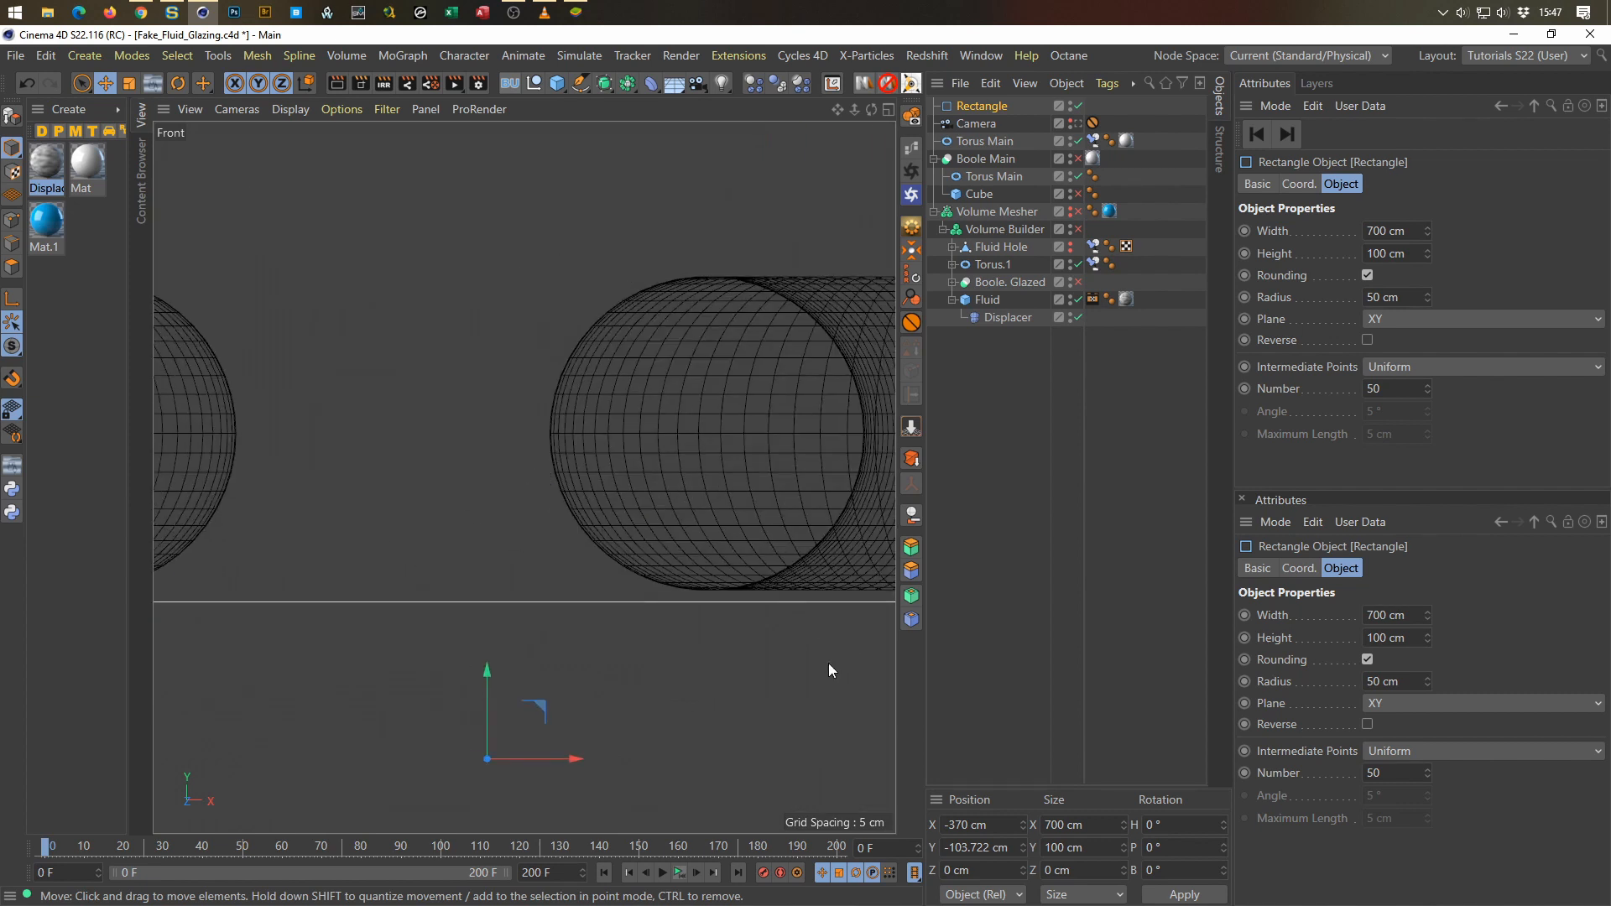
pyautogui.middleClick(651, 595)
pyautogui.middleClick(374, 360)
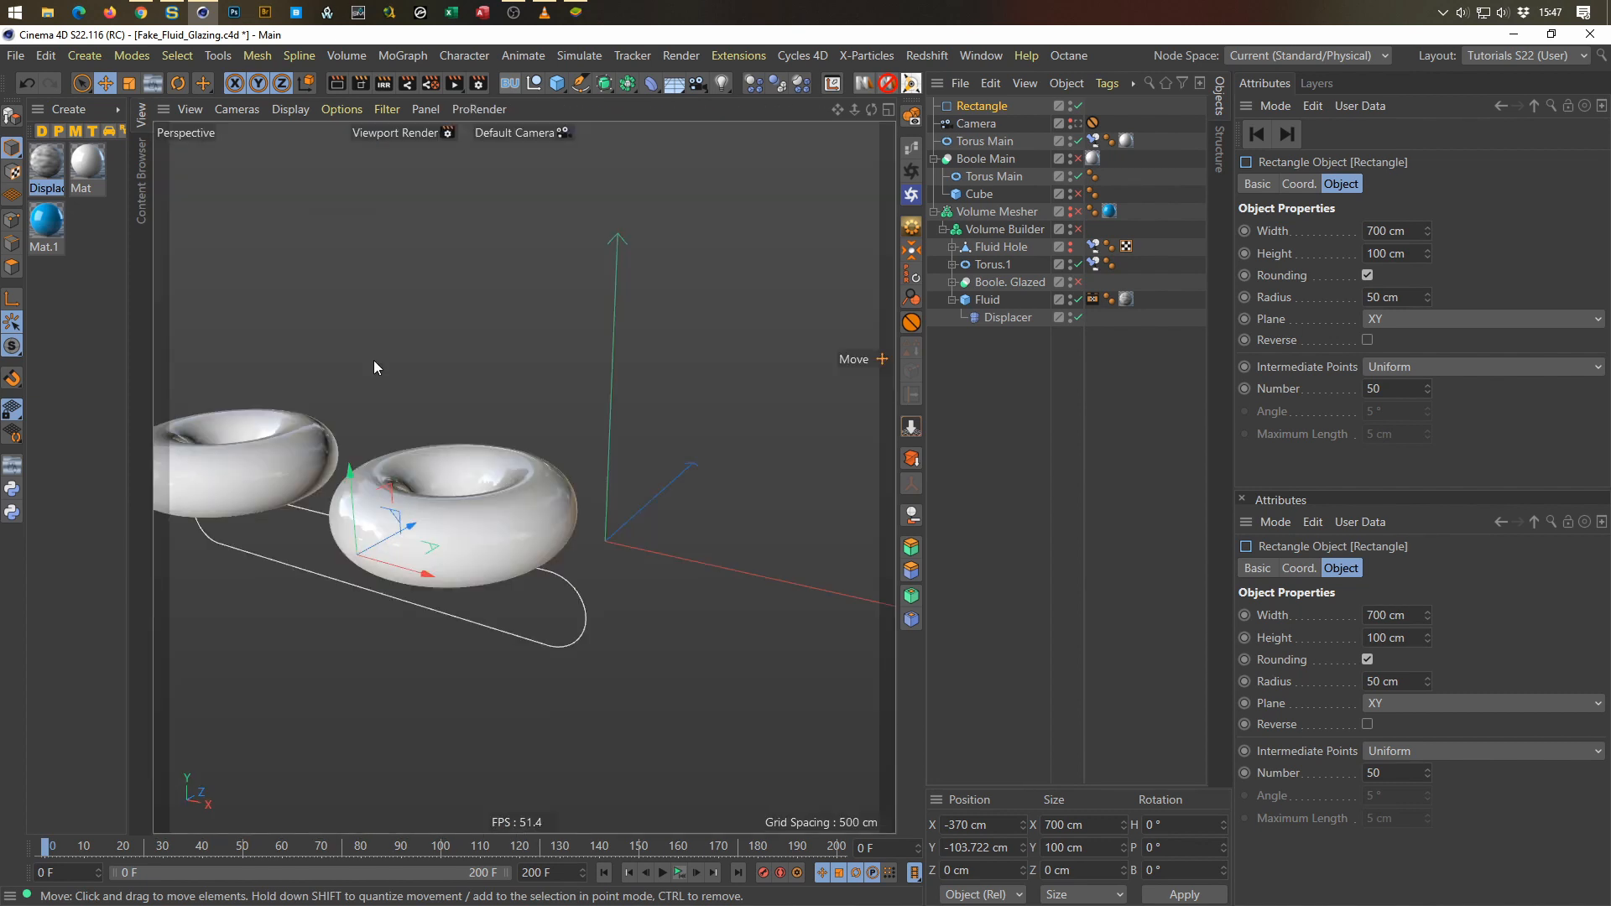
pyautogui.scroll(2, 456, 539)
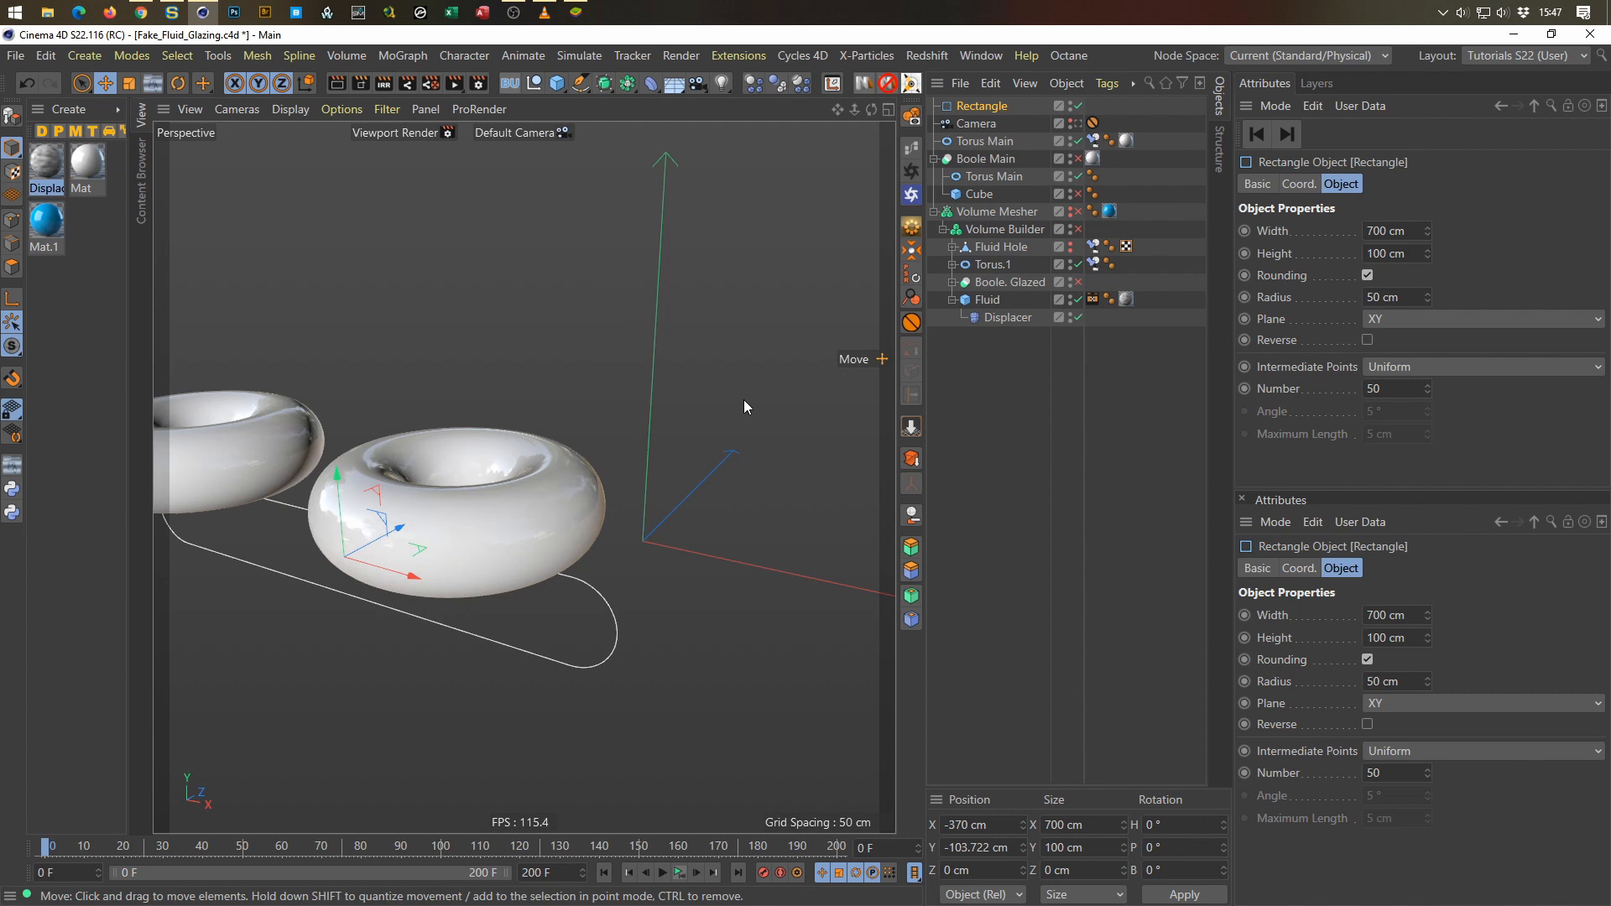
pyautogui.click(557, 84)
pyautogui.click(720, 107)
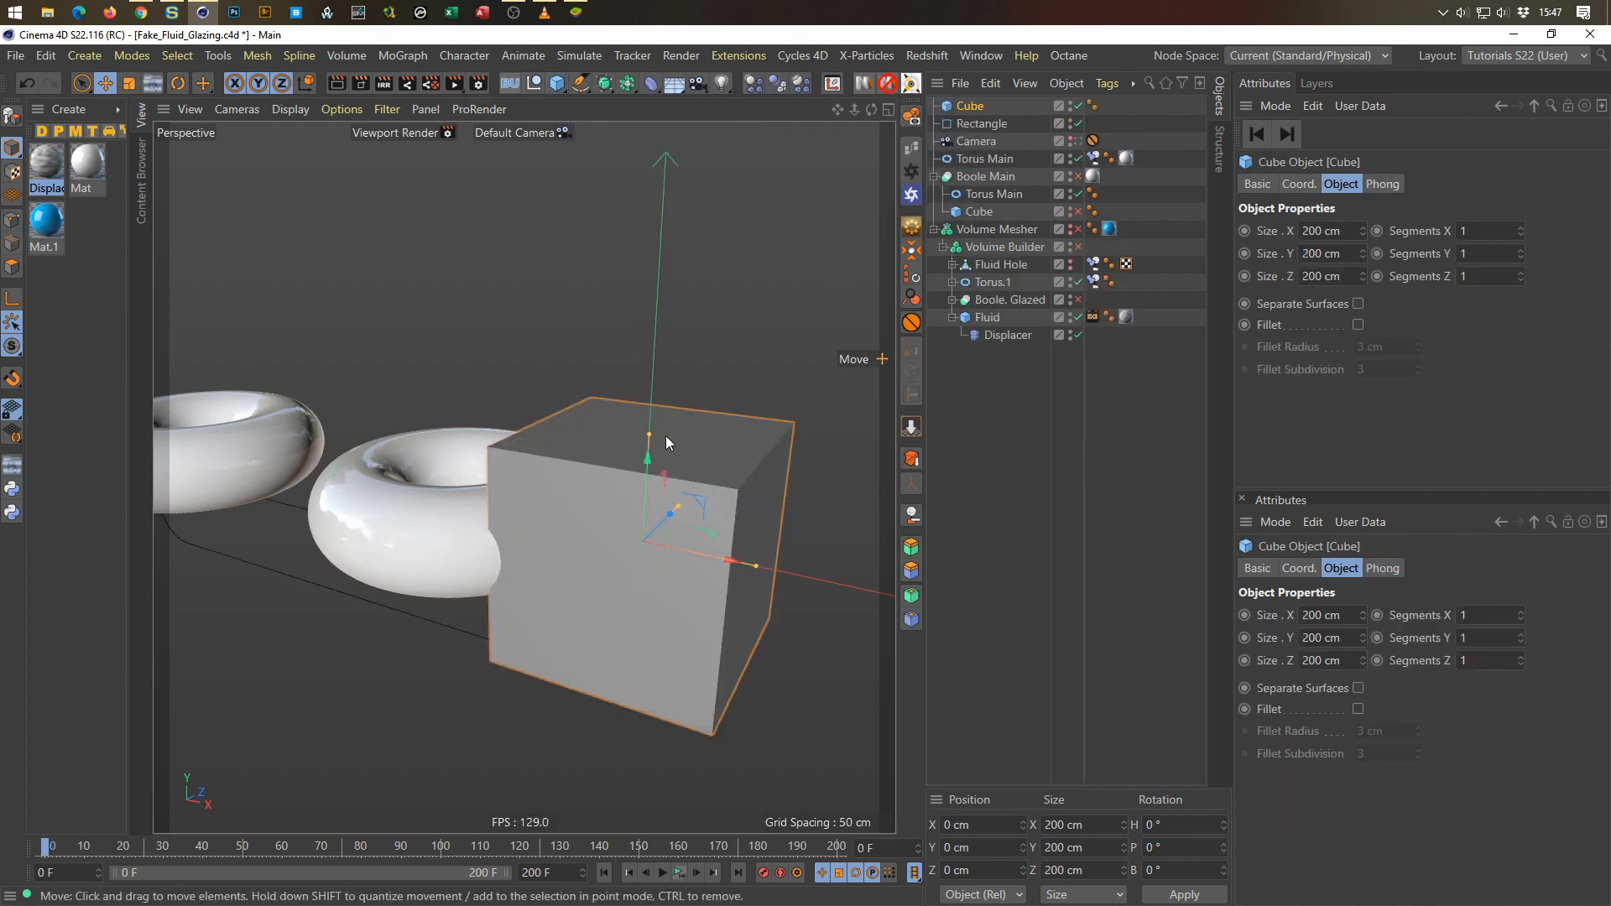
# Step: Flatten the new cube to 5 cm in Size Y and set its Size Z to 300 cm
pyautogui.moveTo(650, 449); pyautogui.dragTo(612, 537)
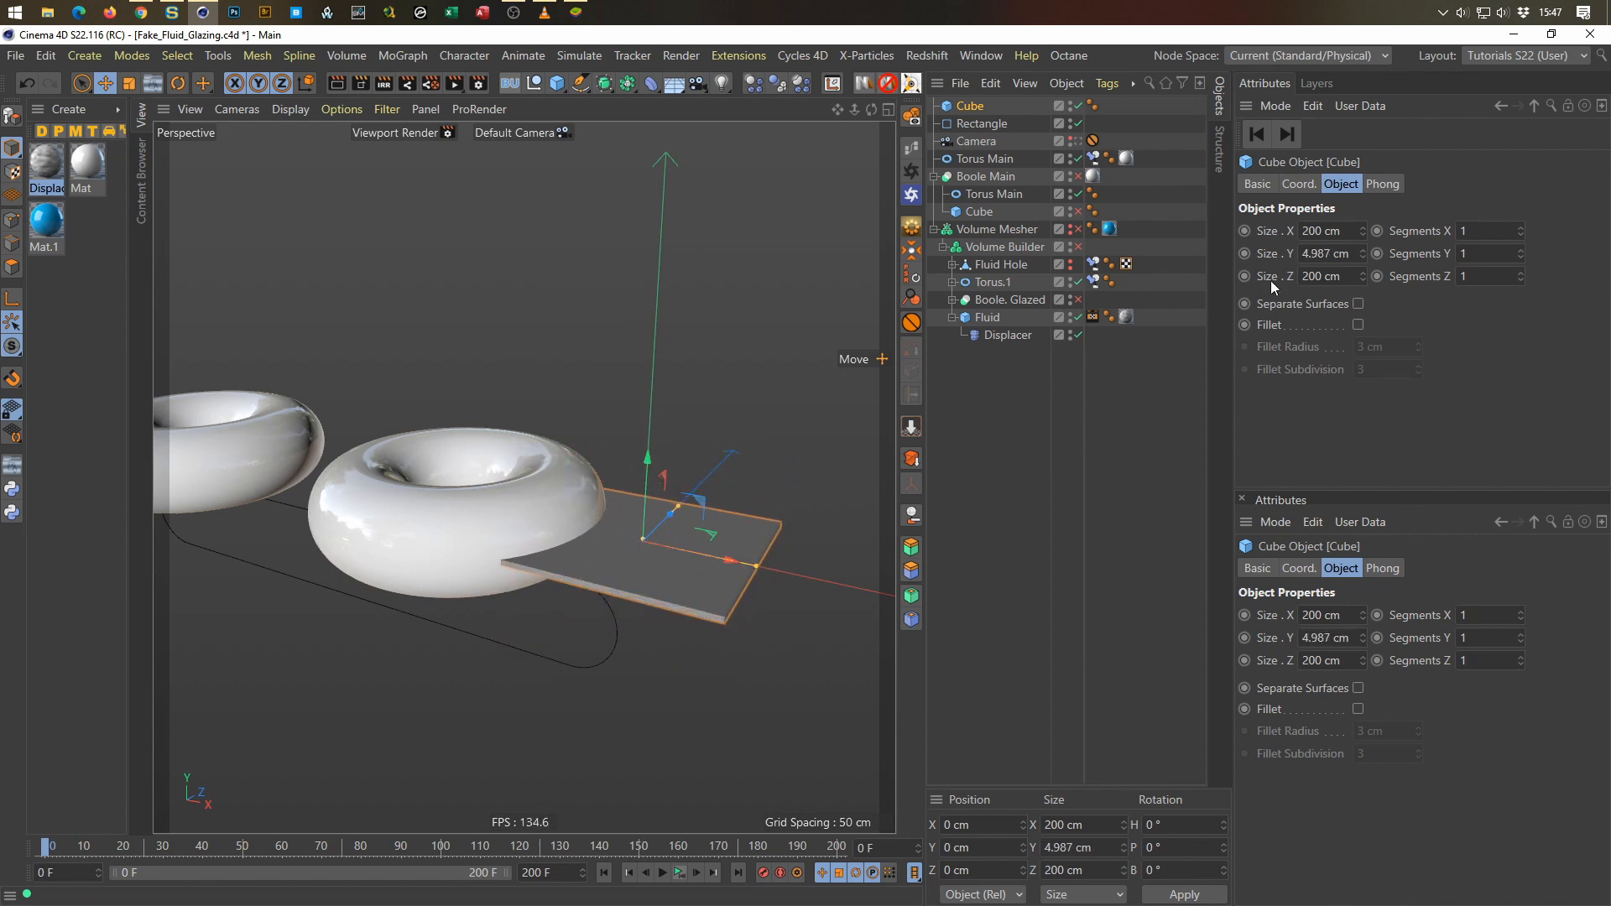
pyautogui.click(1323, 252)
pyautogui.write('5')
pyautogui.press('Return')
pyautogui.moveTo(682, 506); pyautogui.dragTo(706, 494)
pyautogui.doubleClick(1322, 278)
pyautogui.write('300')
pyautogui.press('Return')
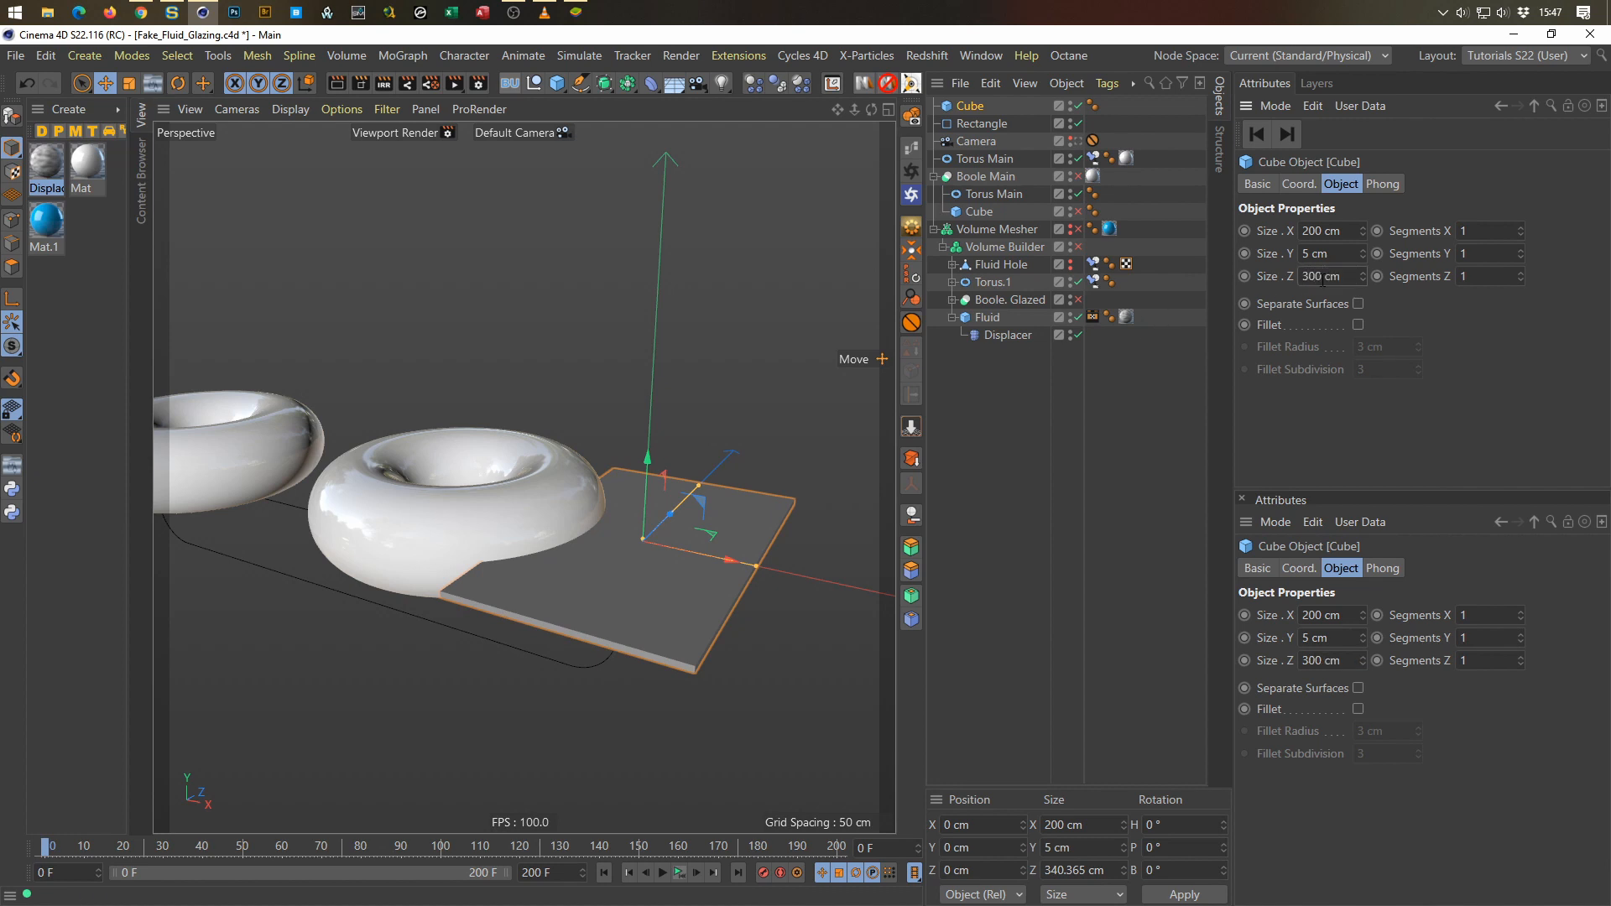
# Step: Compare the cube with the tori from above and narrow it to 20 cm in Size X to form a thin slat
pyautogui.moveTo(577, 471)
pyautogui.keyDown('alt'); pyautogui.mouseDown()
pyautogui.moveTo(647, 510)
pyautogui.moveTo(714, 511)
pyautogui.moveTo(595, 494)
pyautogui.mouseUp(); pyautogui.keyUp('alt')
pyautogui.middleClick(617, 464)
pyautogui.middleClick(611, 412)
pyautogui.keyDown('alt'); pyautogui.moveTo(266, 410); pyautogui.dragTo(591, 441, button='middle'); pyautogui.keyUp('alt')
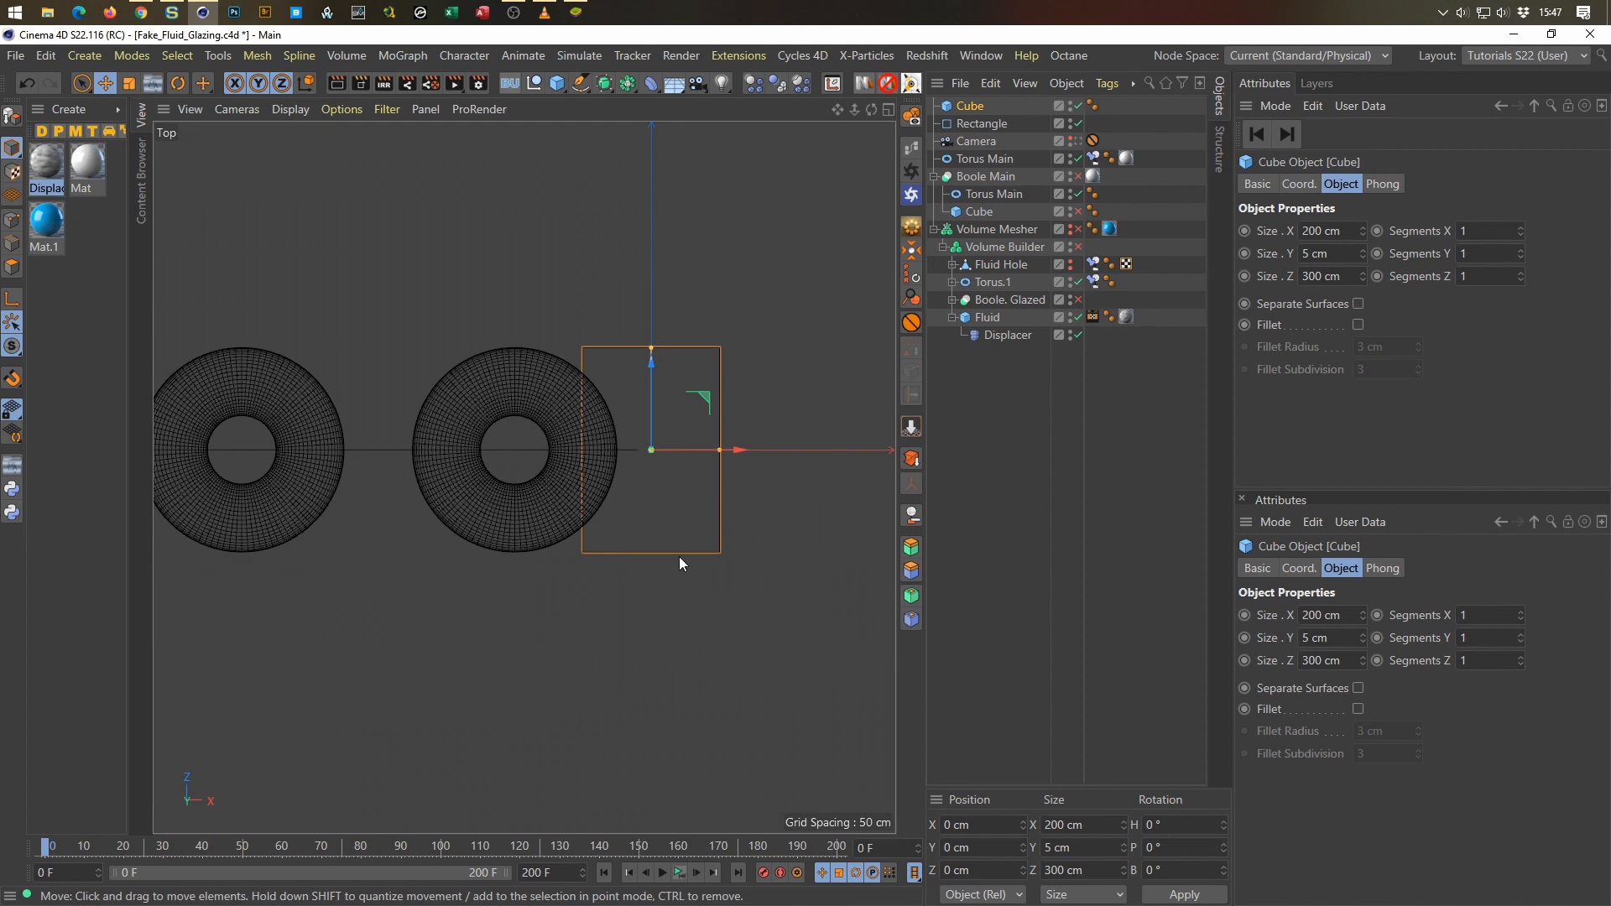
pyautogui.middleClick(702, 556)
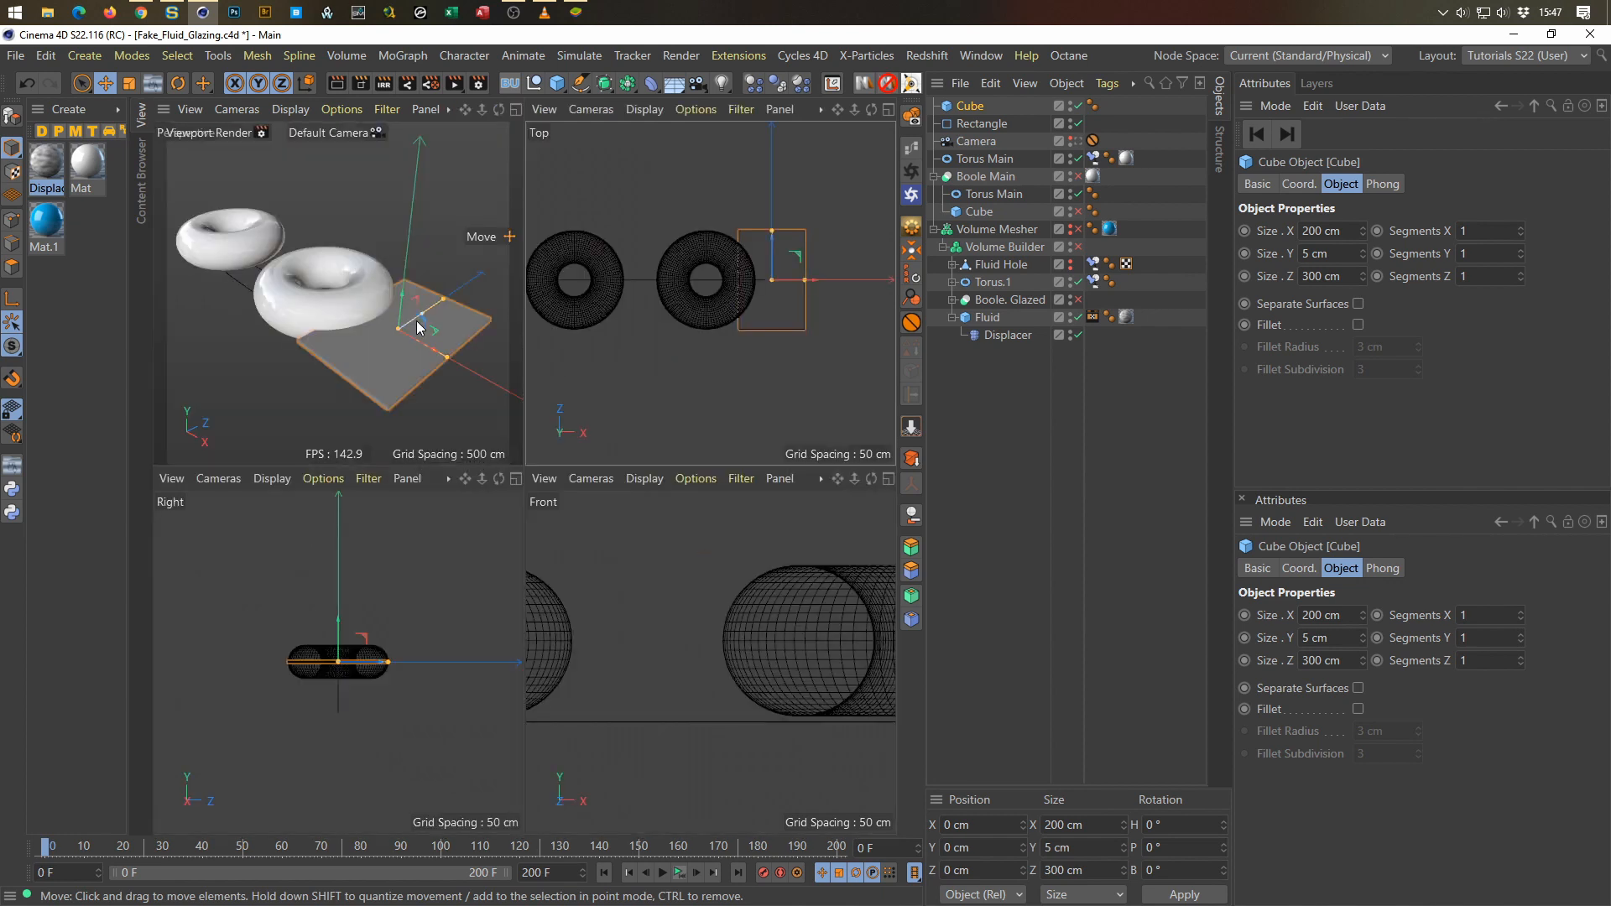
pyautogui.middleClick(417, 318)
pyautogui.moveTo(751, 609); pyautogui.dragTo(654, 570)
pyautogui.click(1307, 231)
pyautogui.write('20')
pyautogui.press('Return')
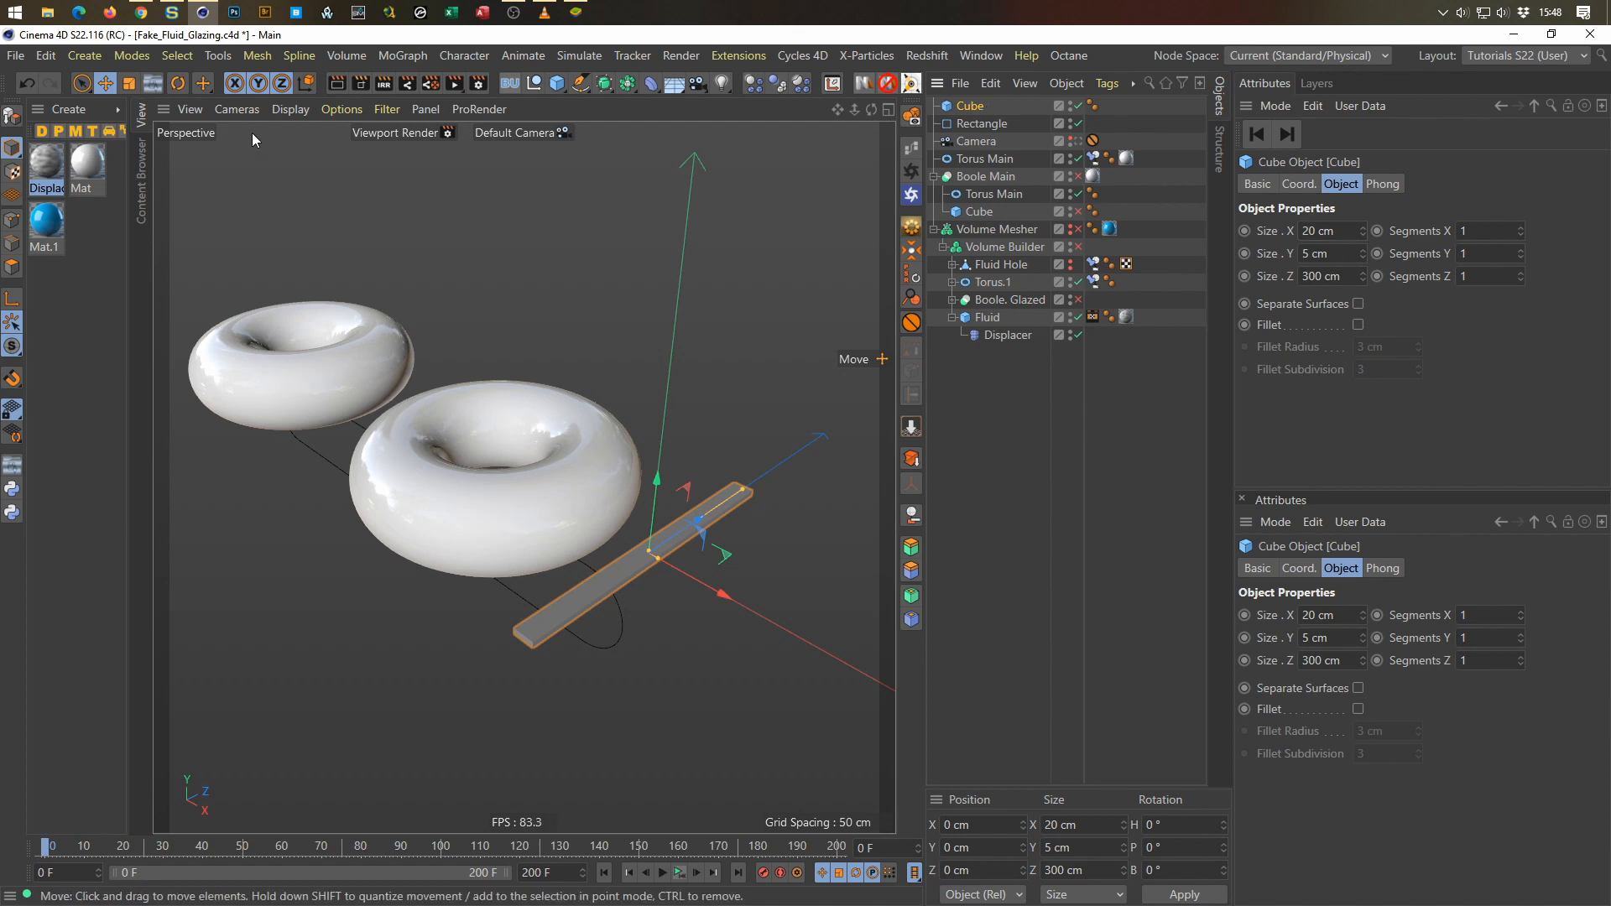
# Step: Add a MoGraph Cloner and make the slat cube its child
pyautogui.click(391, 60)
pyautogui.click(425, 117)
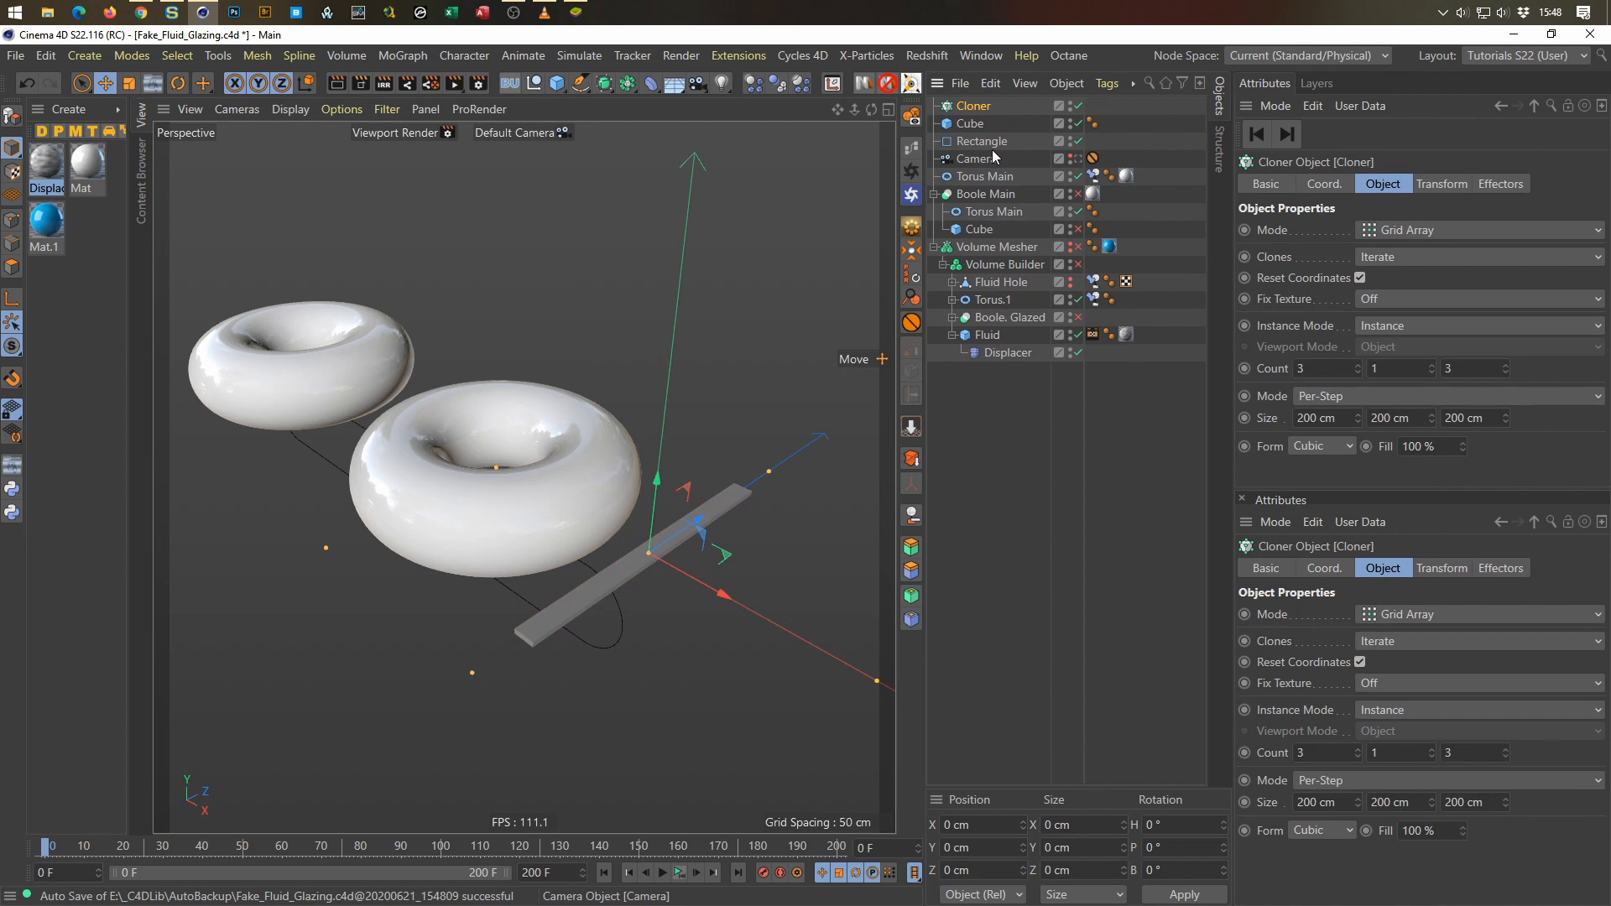
pyautogui.moveTo(978, 126); pyautogui.dragTo(980, 108)
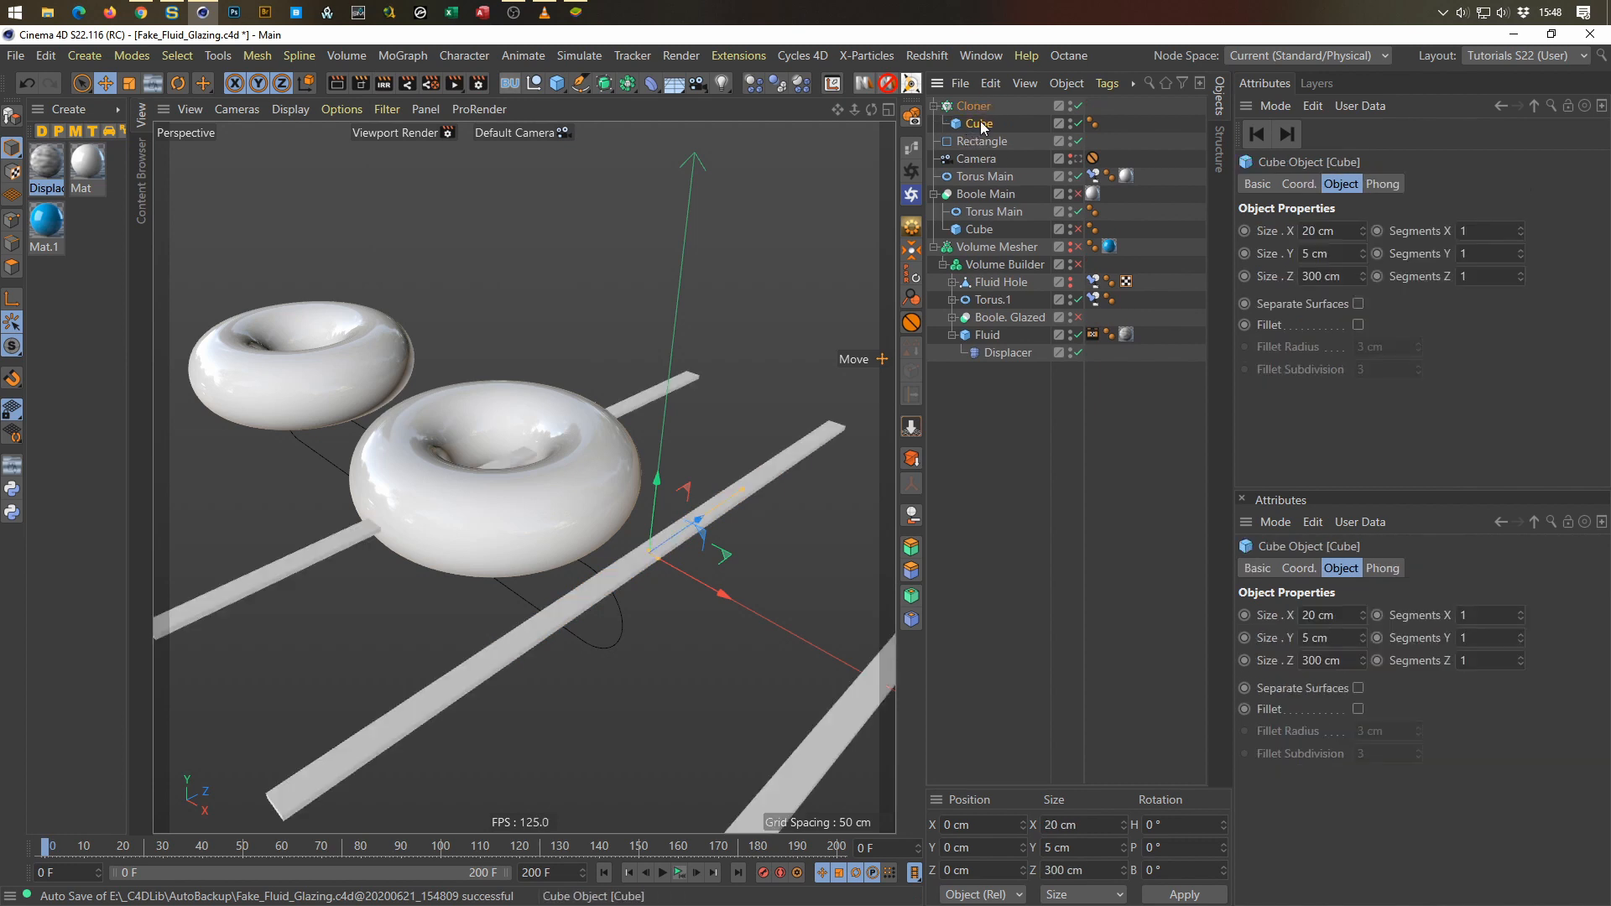
# Step: Set the Cloner's mode to Object and assign the Rectangle spline as the object to clone onto
pyautogui.click(988, 107)
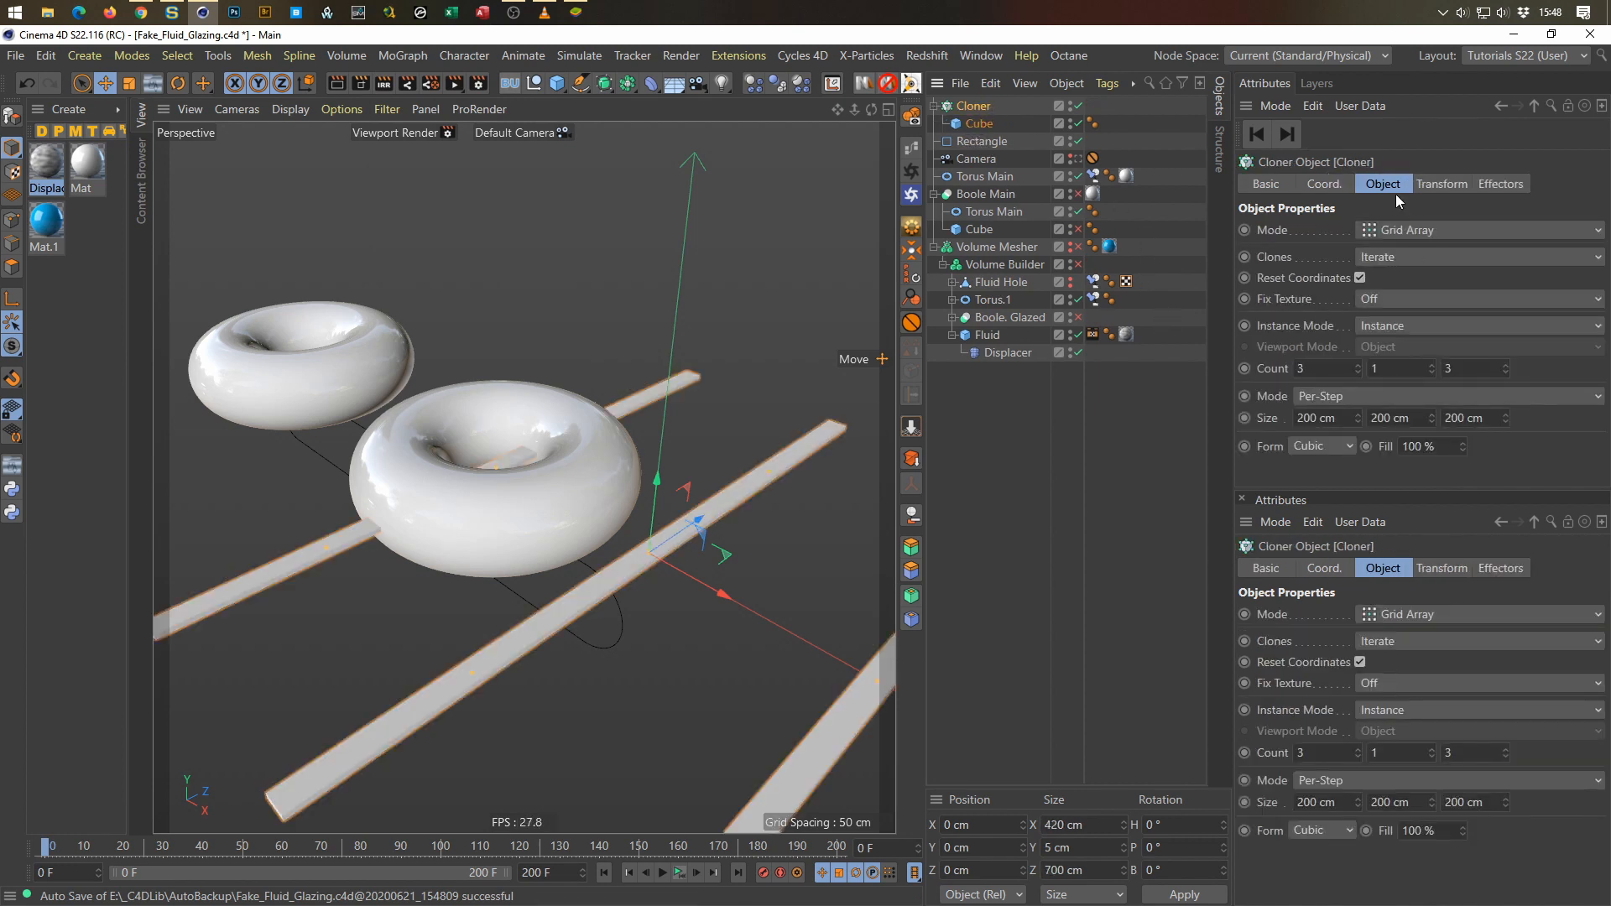
pyautogui.click(1396, 228)
pyautogui.click(1413, 250)
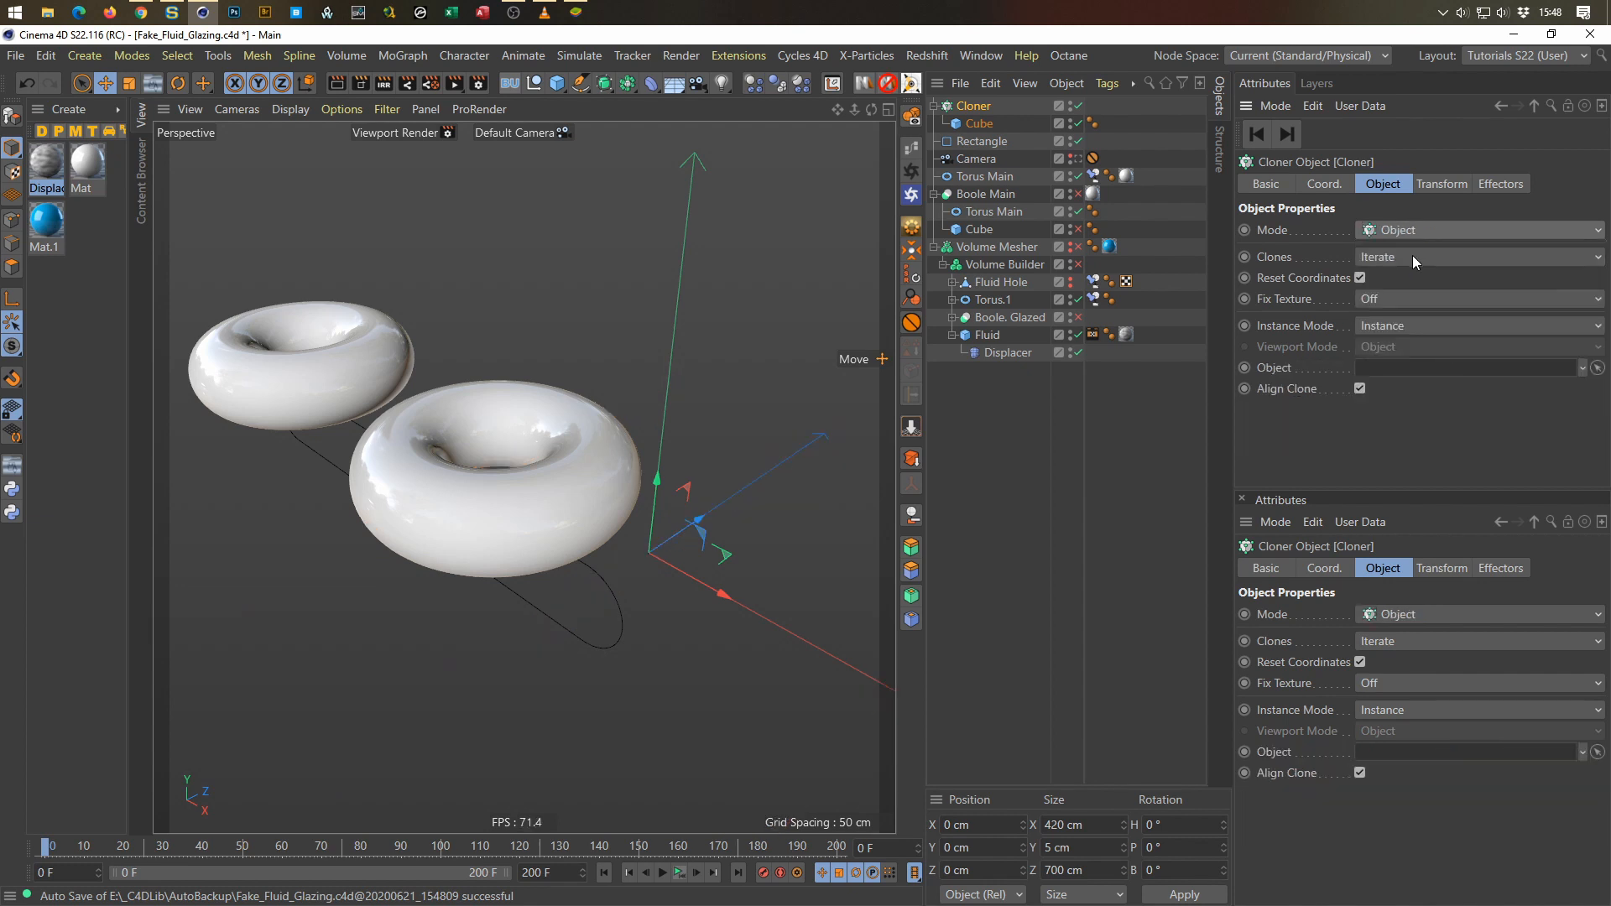
pyautogui.moveTo(995, 141); pyautogui.dragTo(1383, 378)
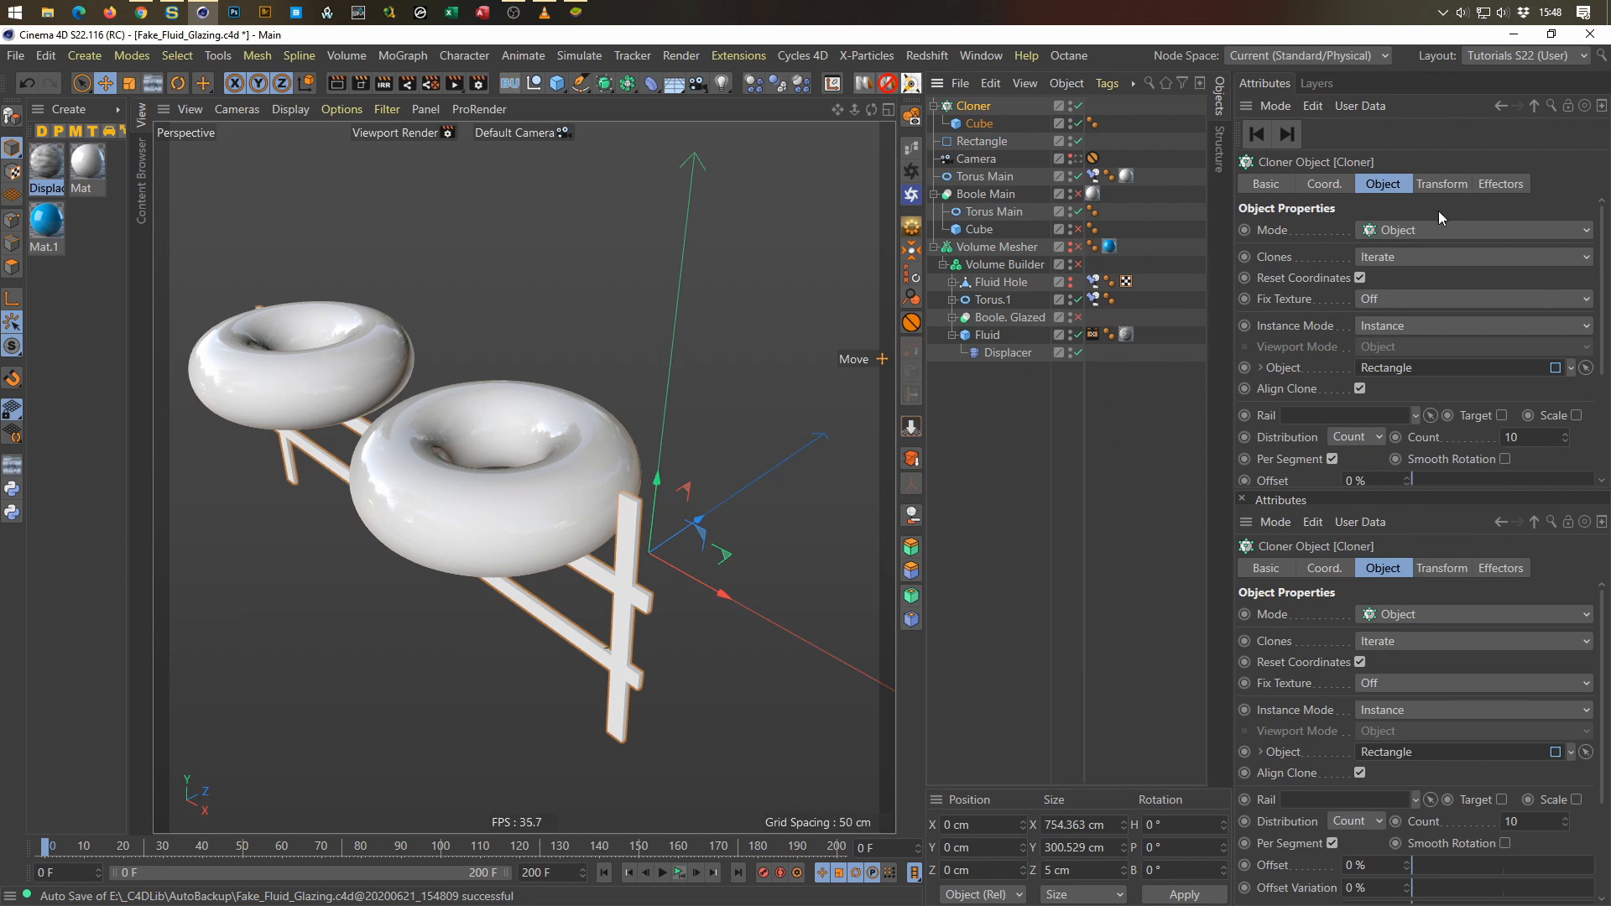
# Step: Turn the clones across the belt by setting the Cloner's transform rotation to 90° in both R.P and R.H
pyautogui.click(1446, 186)
pyautogui.moveTo(1582, 281)
pyautogui.mouseDown()
pyautogui.moveTo(1581, 245)
pyautogui.moveTo(1457, 299)
pyautogui.mouseUp()
pyautogui.write('90')
pyautogui.press('Return')
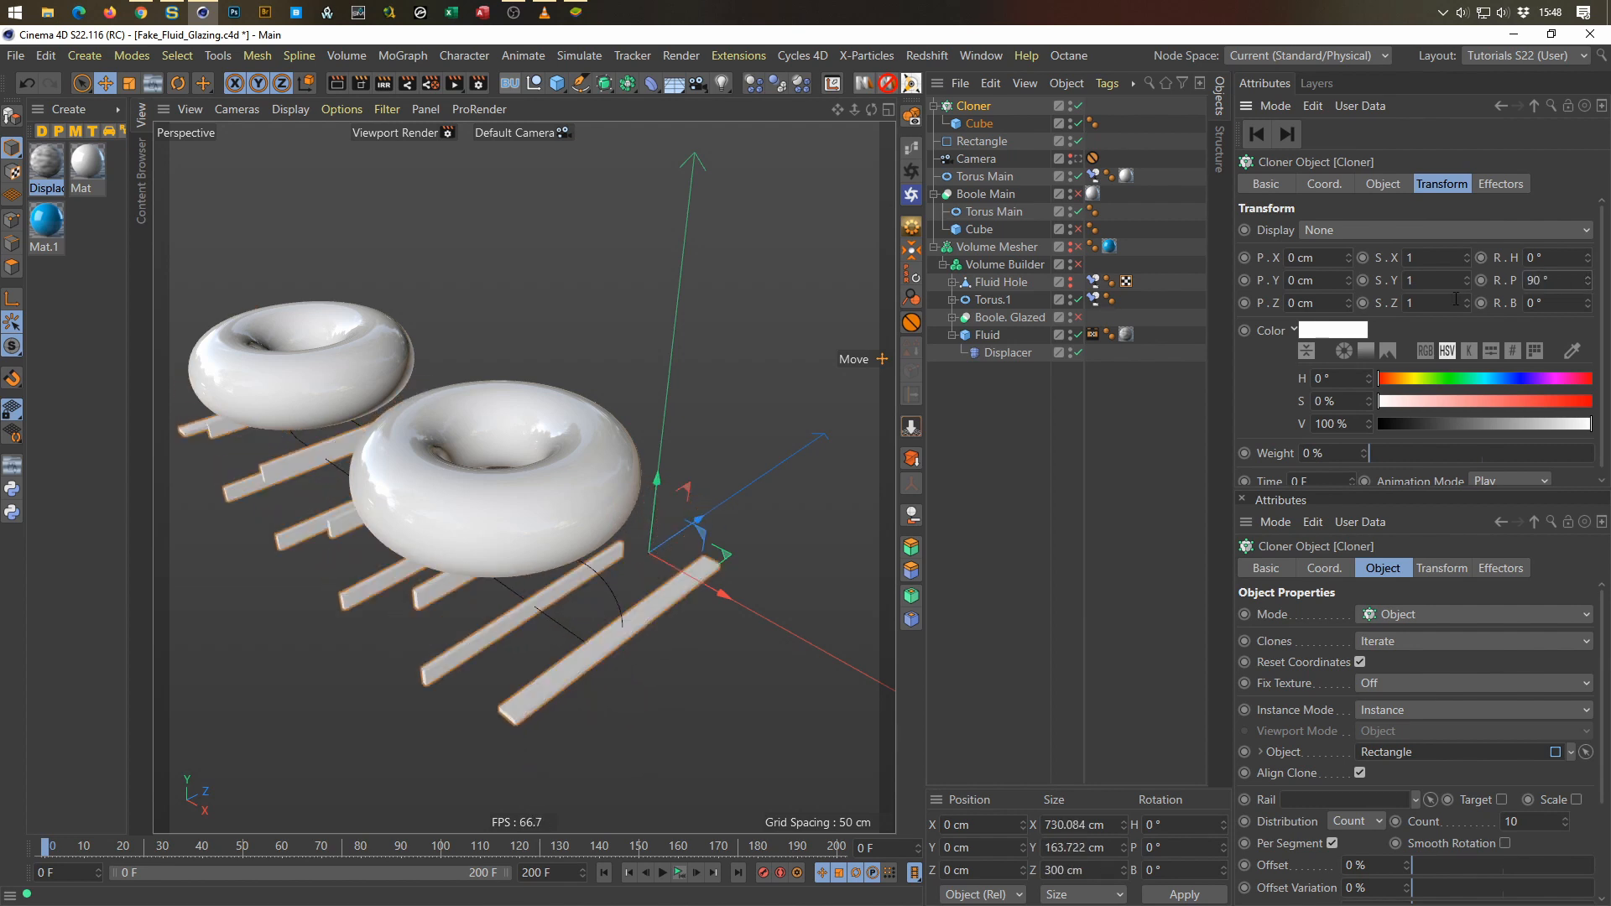
pyautogui.hotkey('shift', 'Tab')
pyautogui.write('90')
pyautogui.press('Return')
pyautogui.keyDown('alt'); pyautogui.moveTo(506, 520); pyautogui.dragTo(477, 581); pyautogui.keyUp('alt')
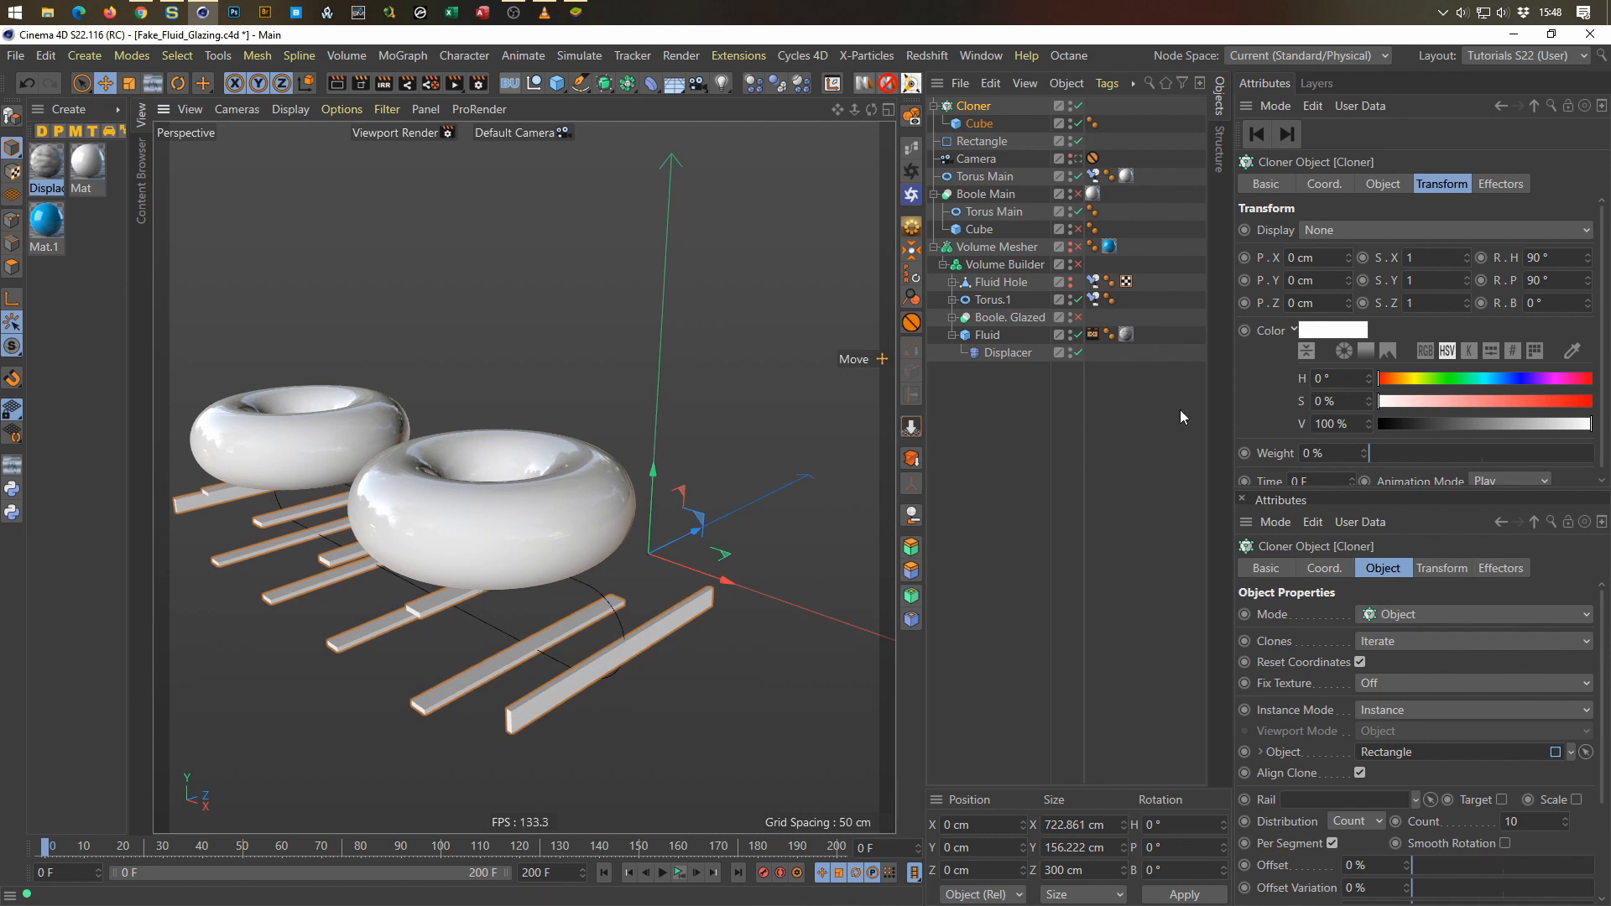
# Step: Raise the Cloner's count to 68, set its distribution to Even and enable Smooth Rotation
pyautogui.click(1382, 185)
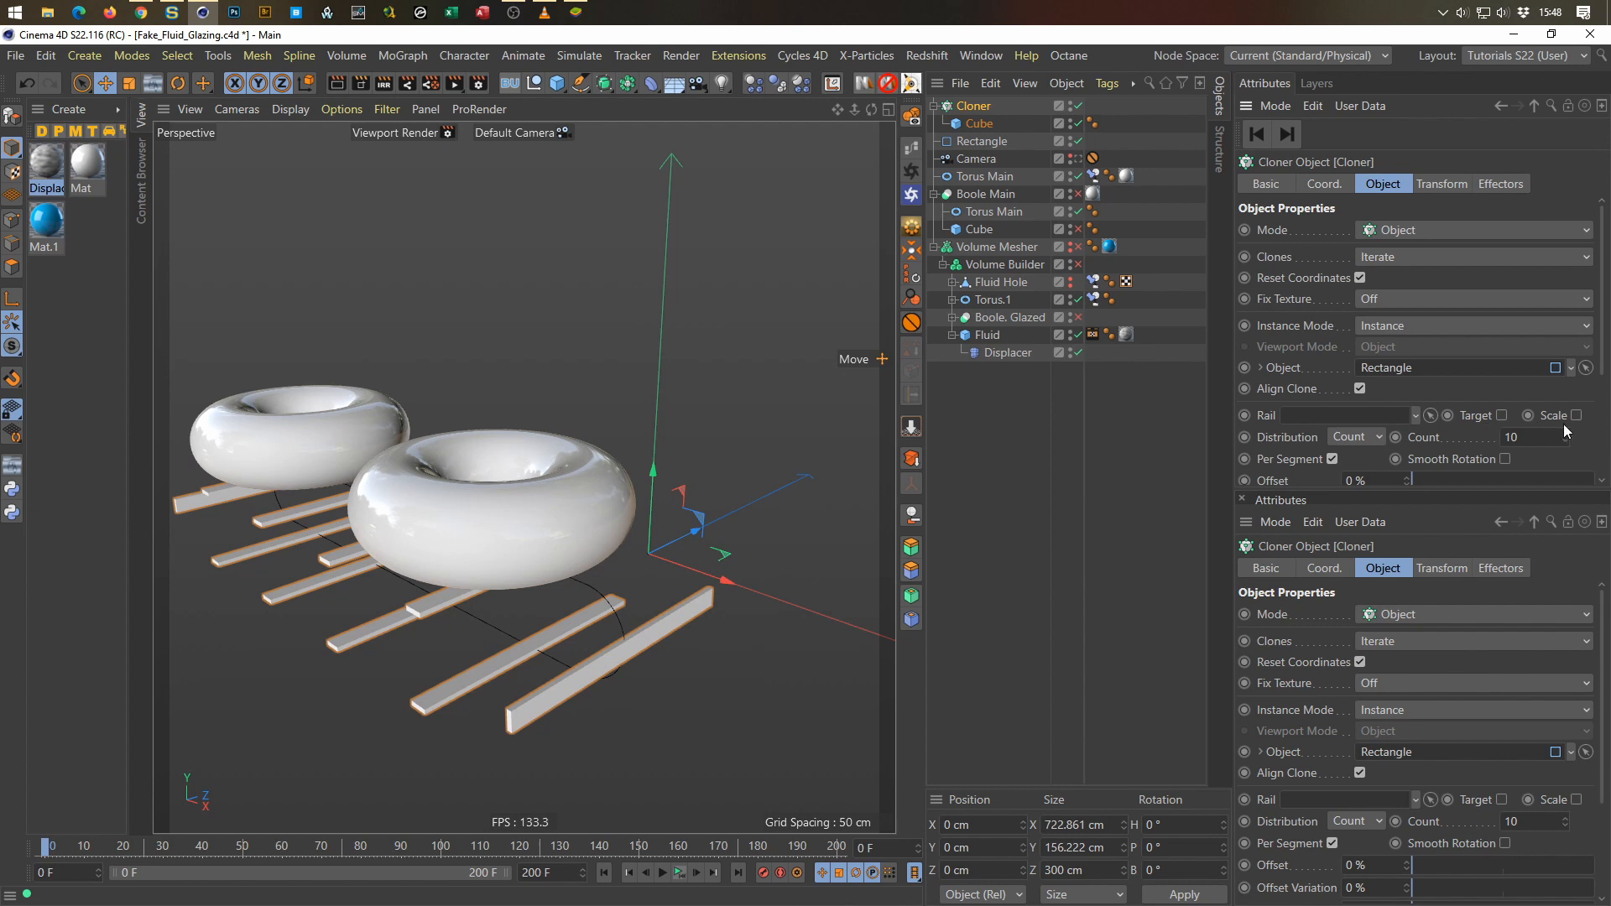
pyautogui.moveTo(1566, 437); pyautogui.dragTo(1566, 395)
pyautogui.click(1372, 443)
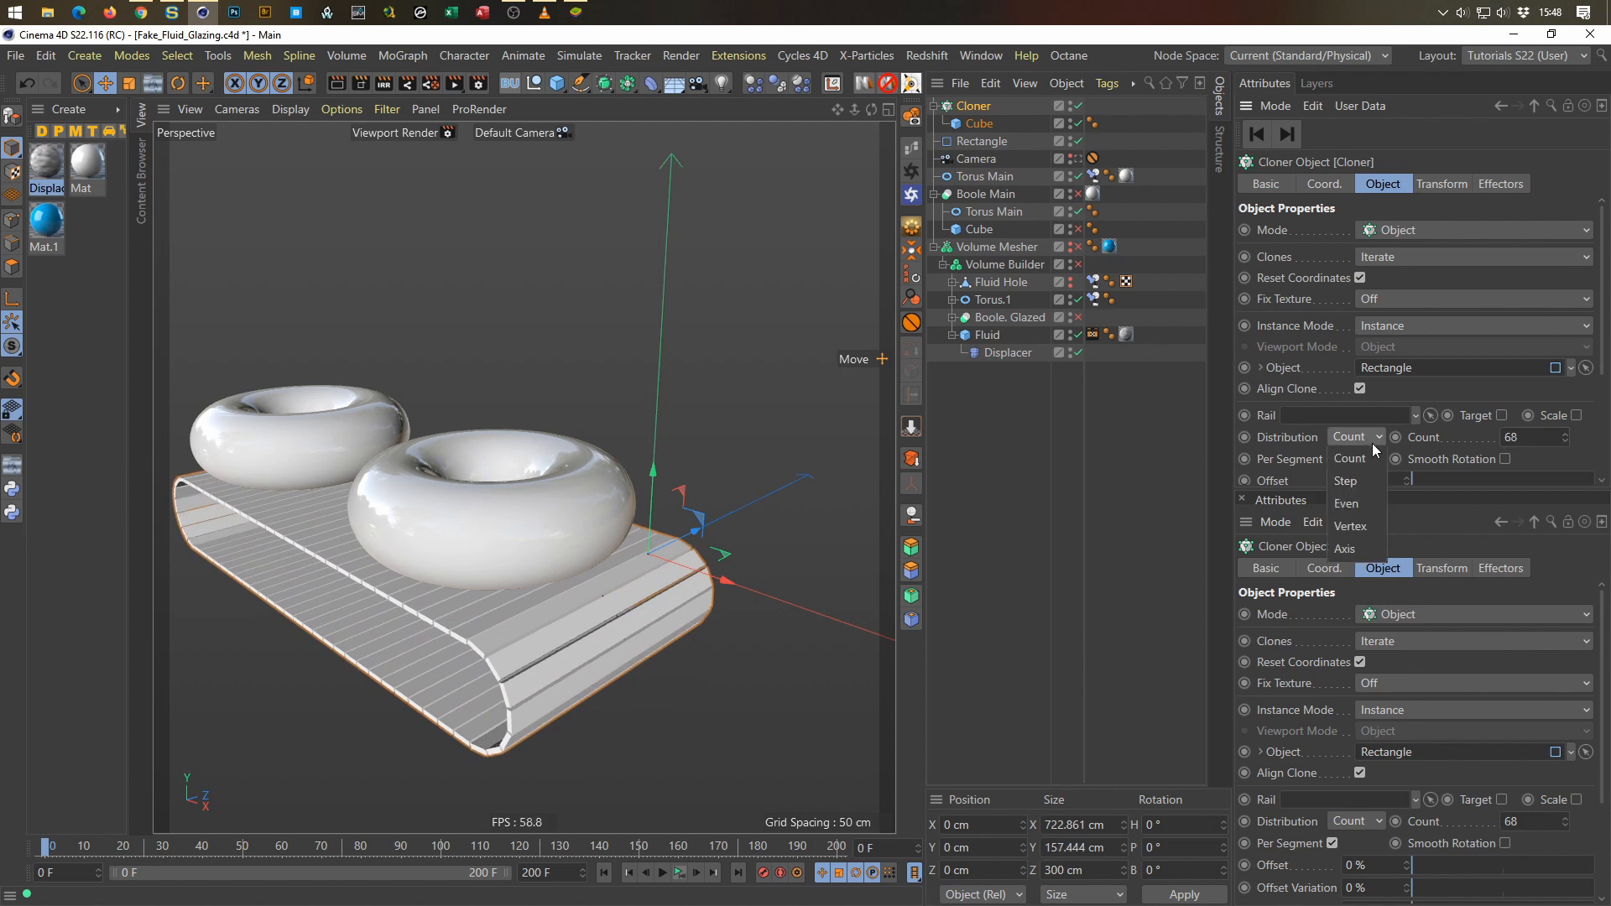
pyautogui.click(1366, 505)
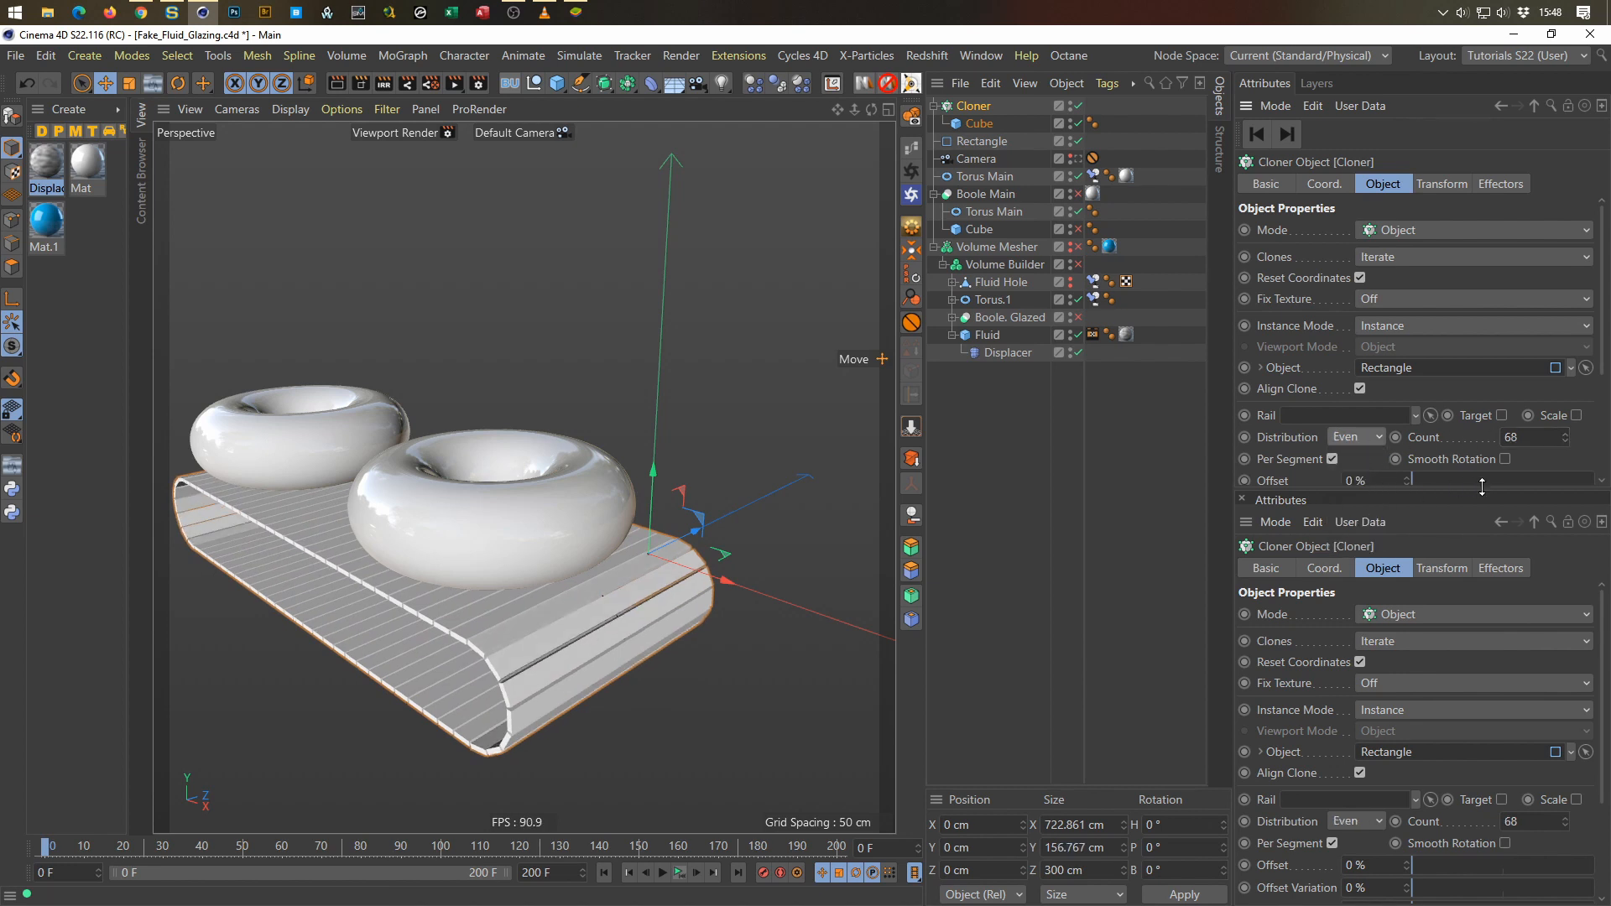
pyautogui.click(1505, 459)
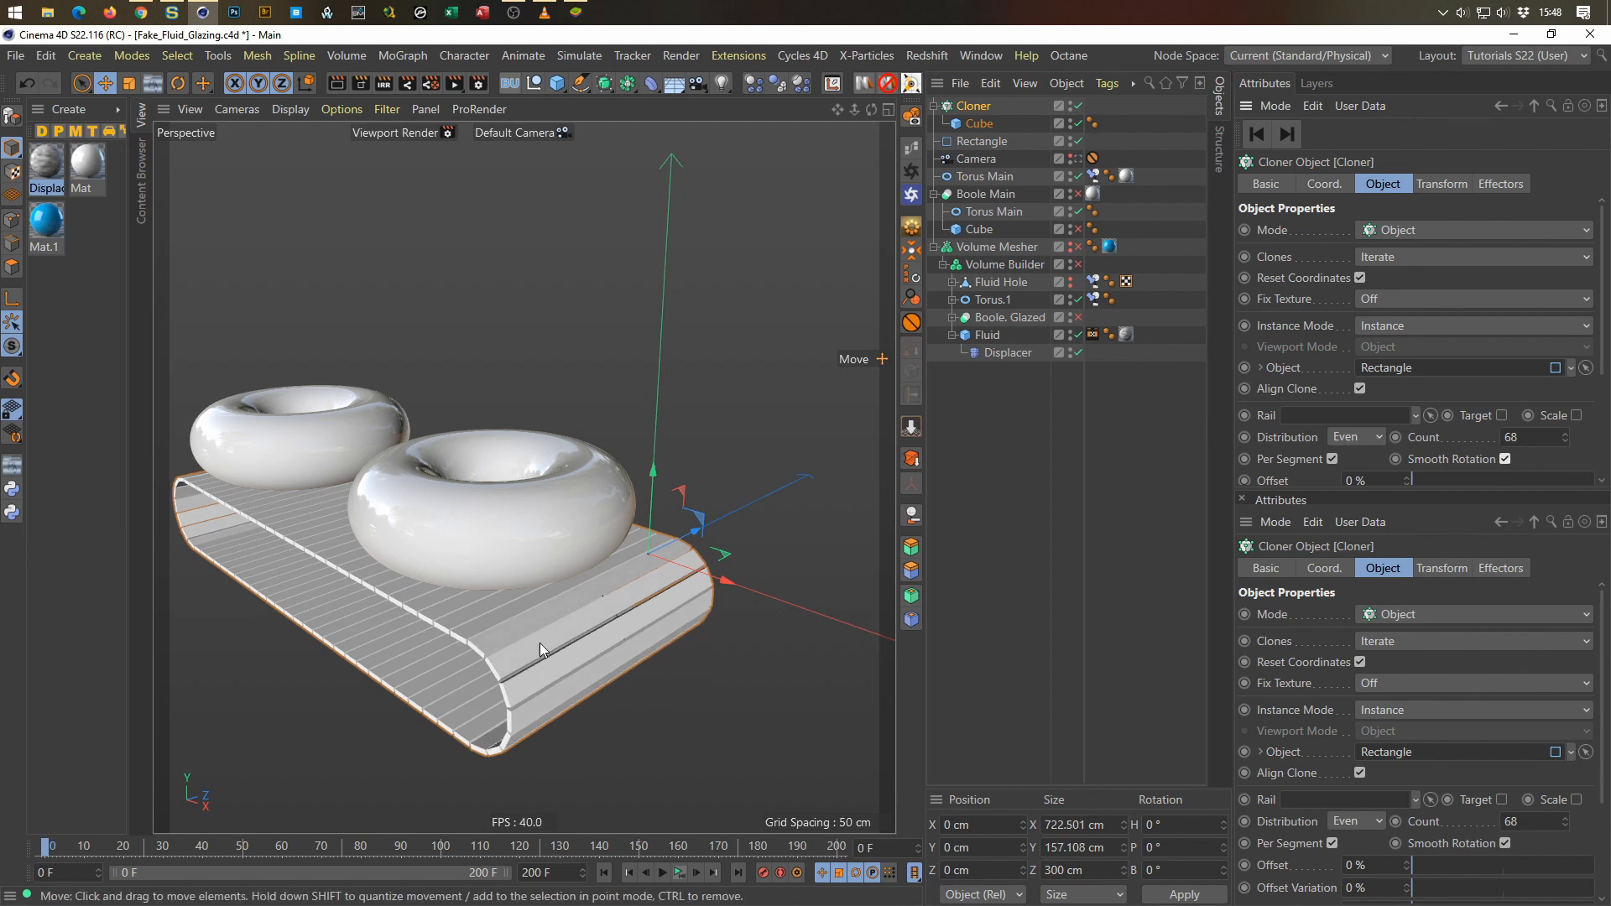
# Step: Inspect the slats at the belt's curved end, give the slat cube a 1 cm fillet and save the scene
pyautogui.scroll(5, 540, 643)
pyautogui.keyDown('alt'); pyautogui.moveTo(616, 606); pyautogui.dragTo(503, 656); pyautogui.keyUp('alt')
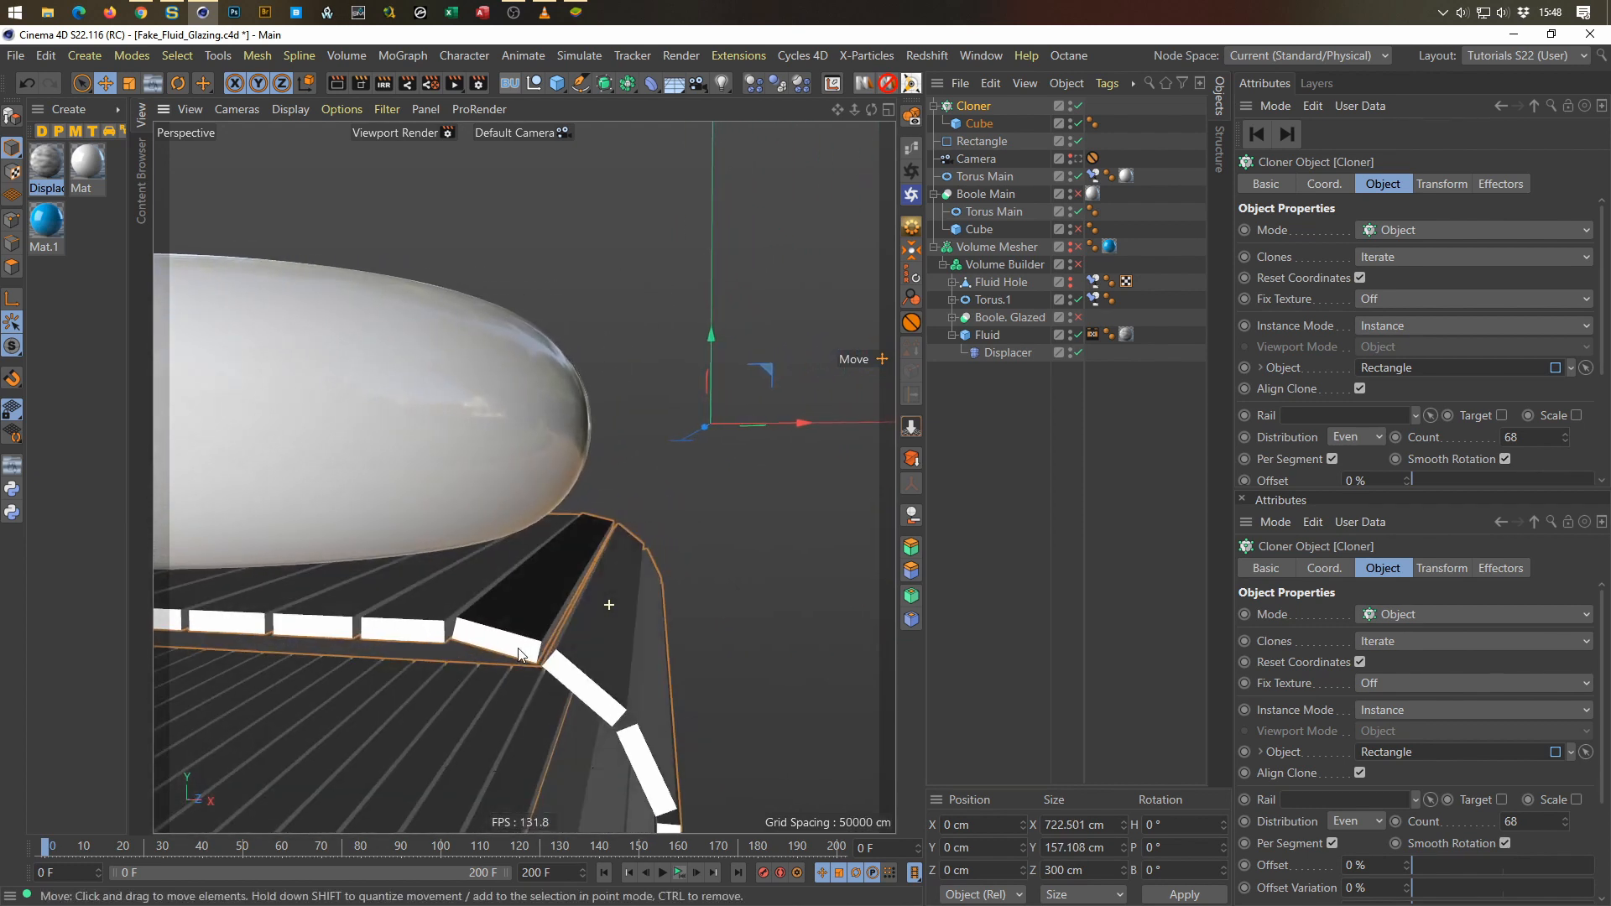
pyautogui.keyDown('alt'); pyautogui.moveTo(501, 657); pyautogui.dragTo(337, 725, button='right'); pyautogui.keyUp('alt')
pyautogui.keyDown('alt'); pyautogui.moveTo(399, 645); pyautogui.dragTo(502, 602); pyautogui.keyUp('alt')
pyautogui.scroll(1, 488, 623)
pyautogui.scroll(7, 542, 671)
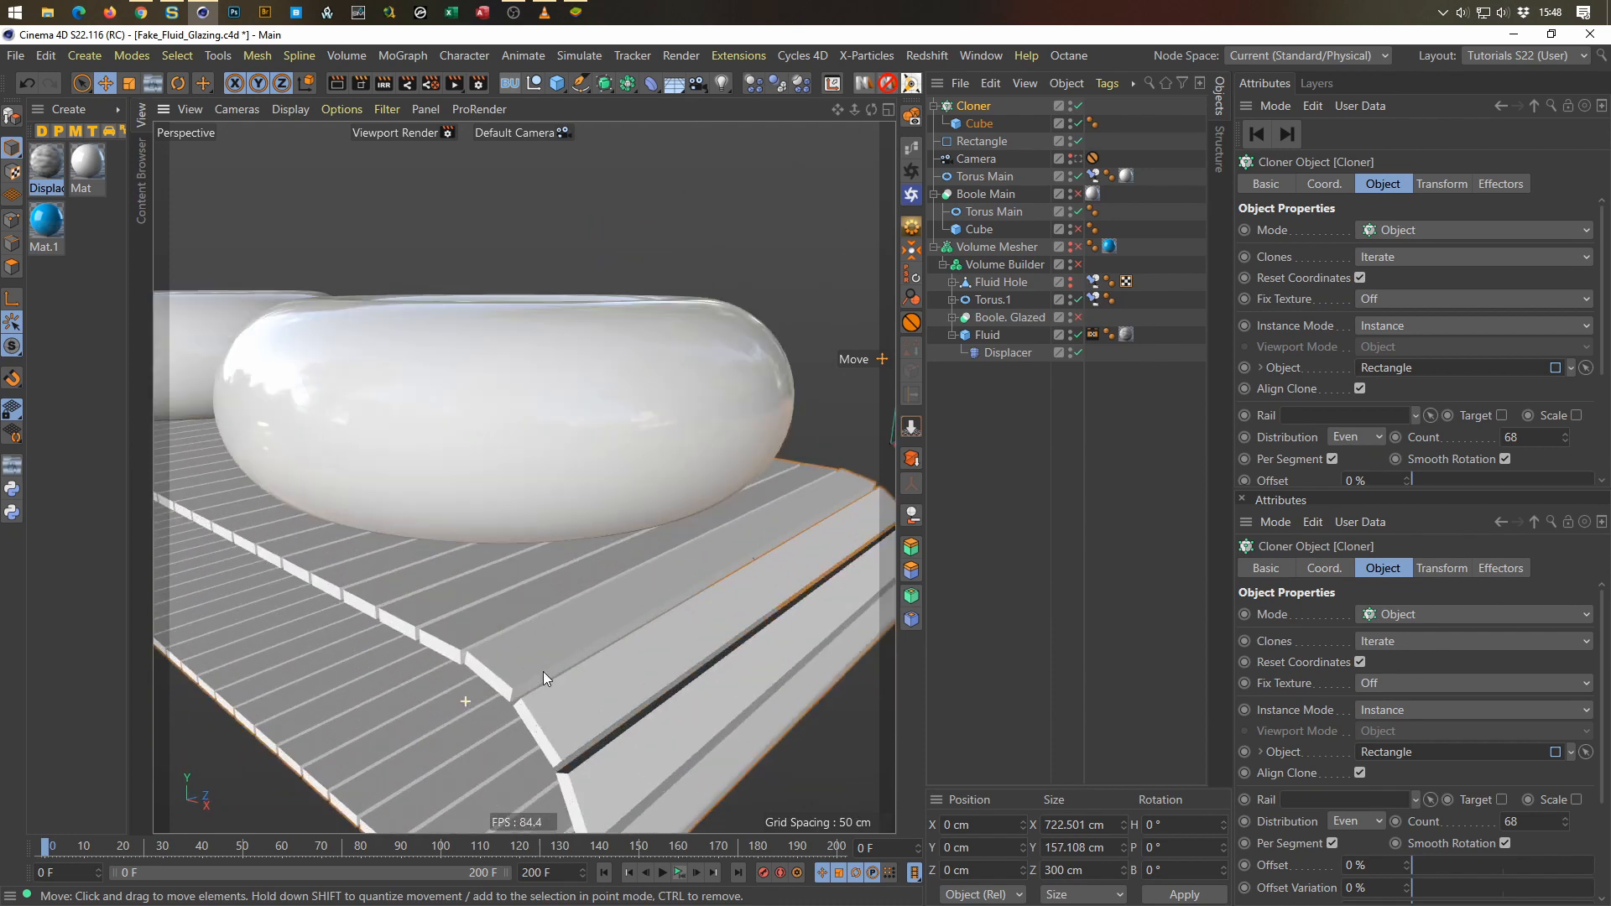
pyautogui.scroll(-7, 558, 653)
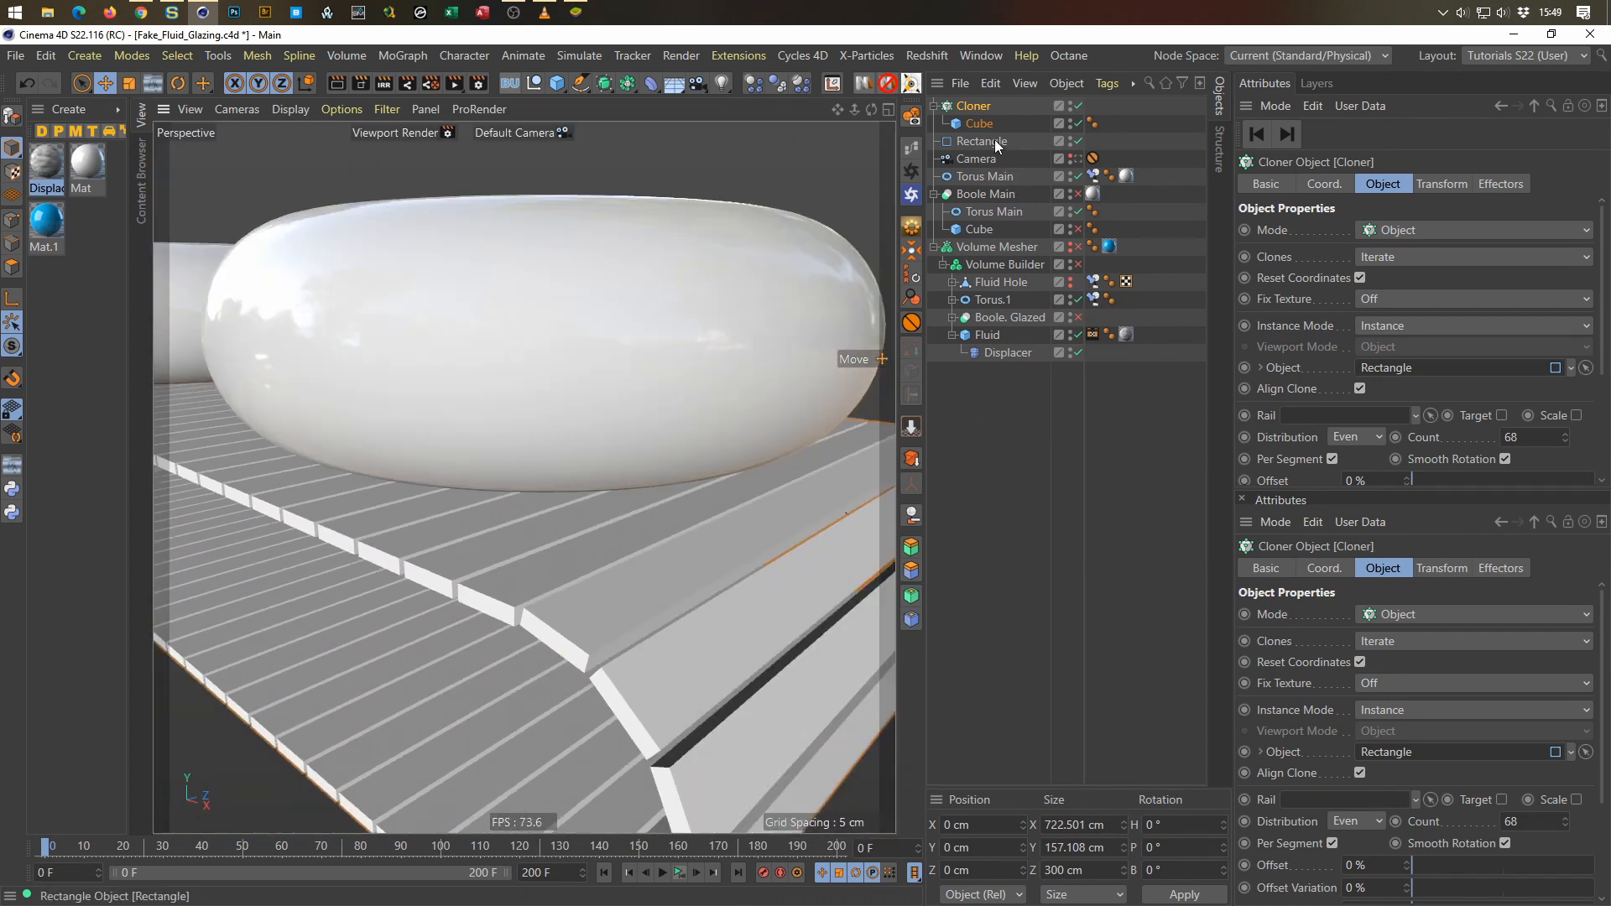
pyautogui.click(974, 124)
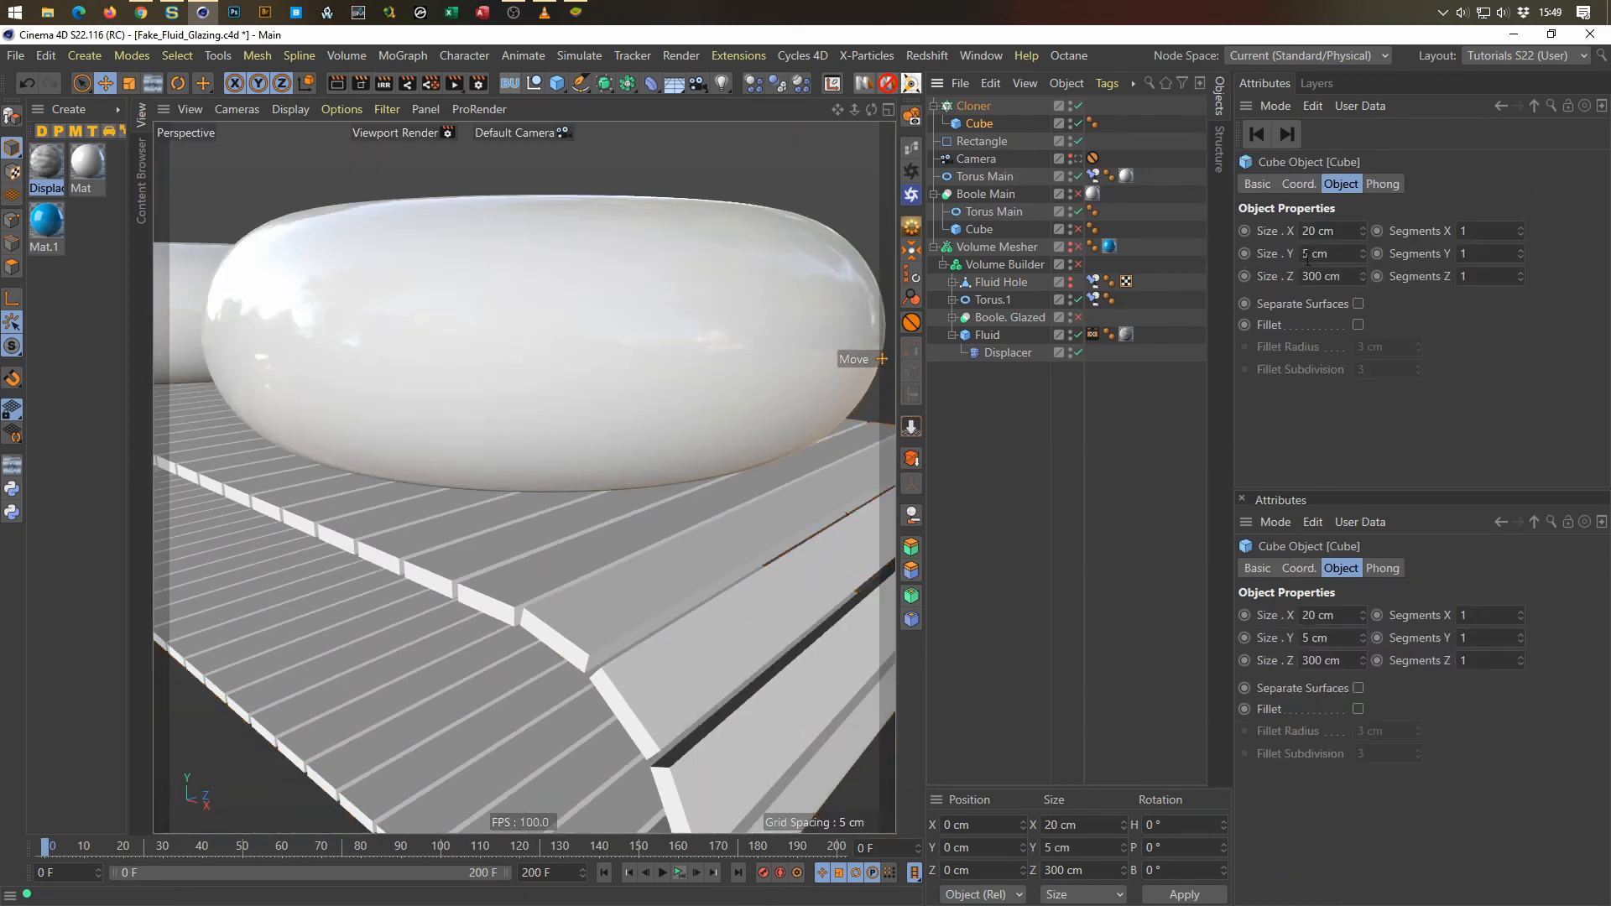
pyautogui.click(1358, 324)
pyautogui.click(1400, 344)
pyautogui.write('1')
pyautogui.press('Return')
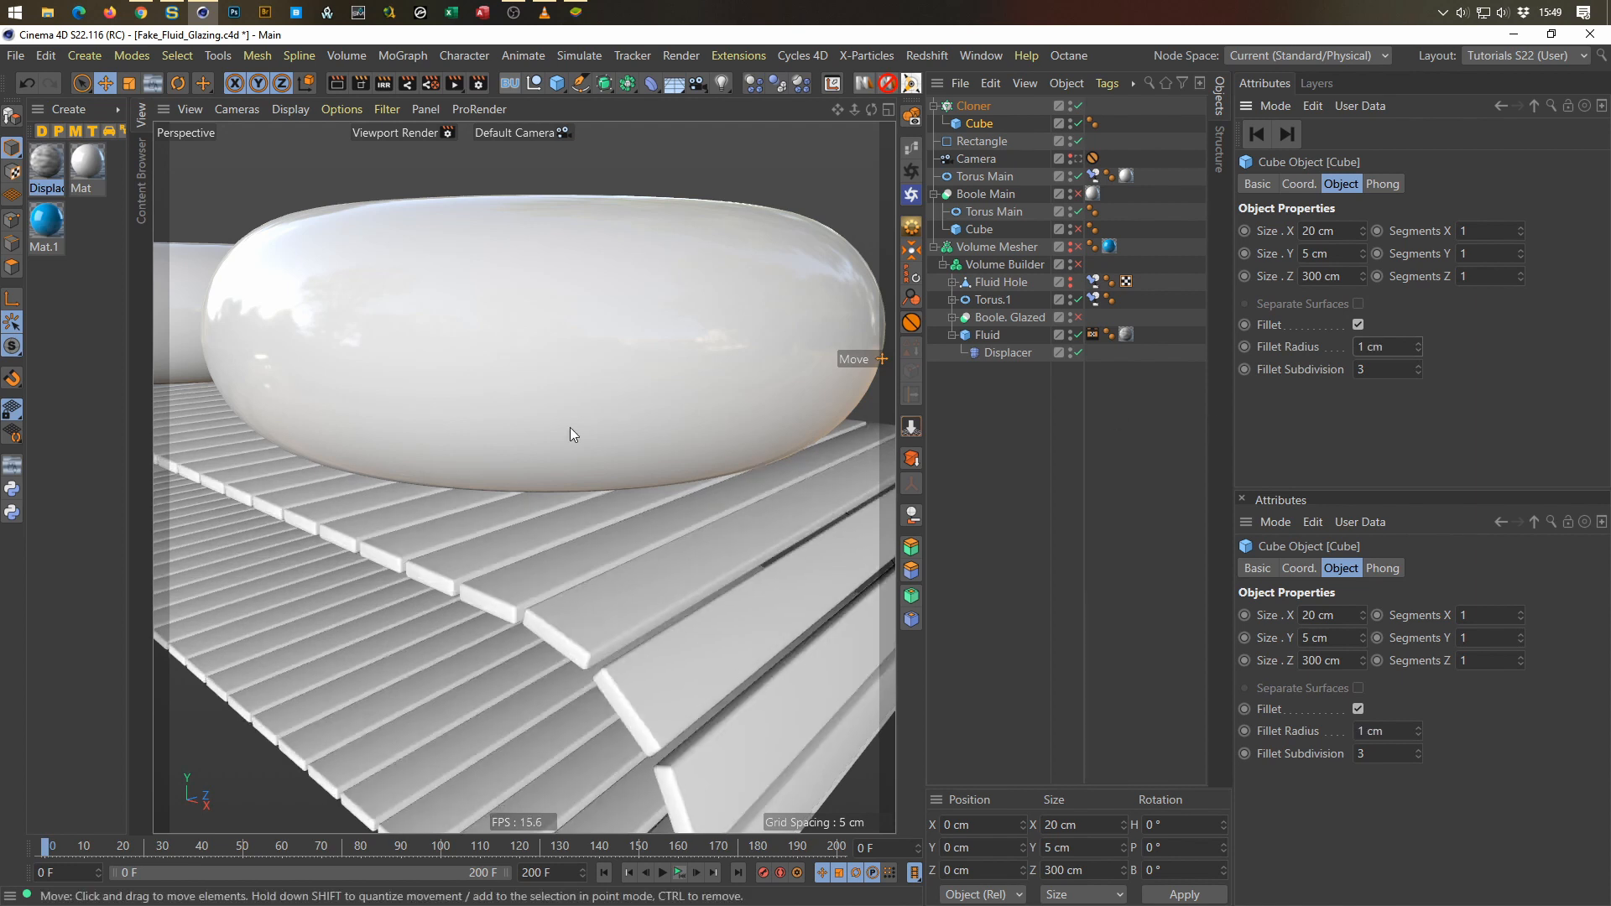
pyautogui.scroll(-10, 476, 506)
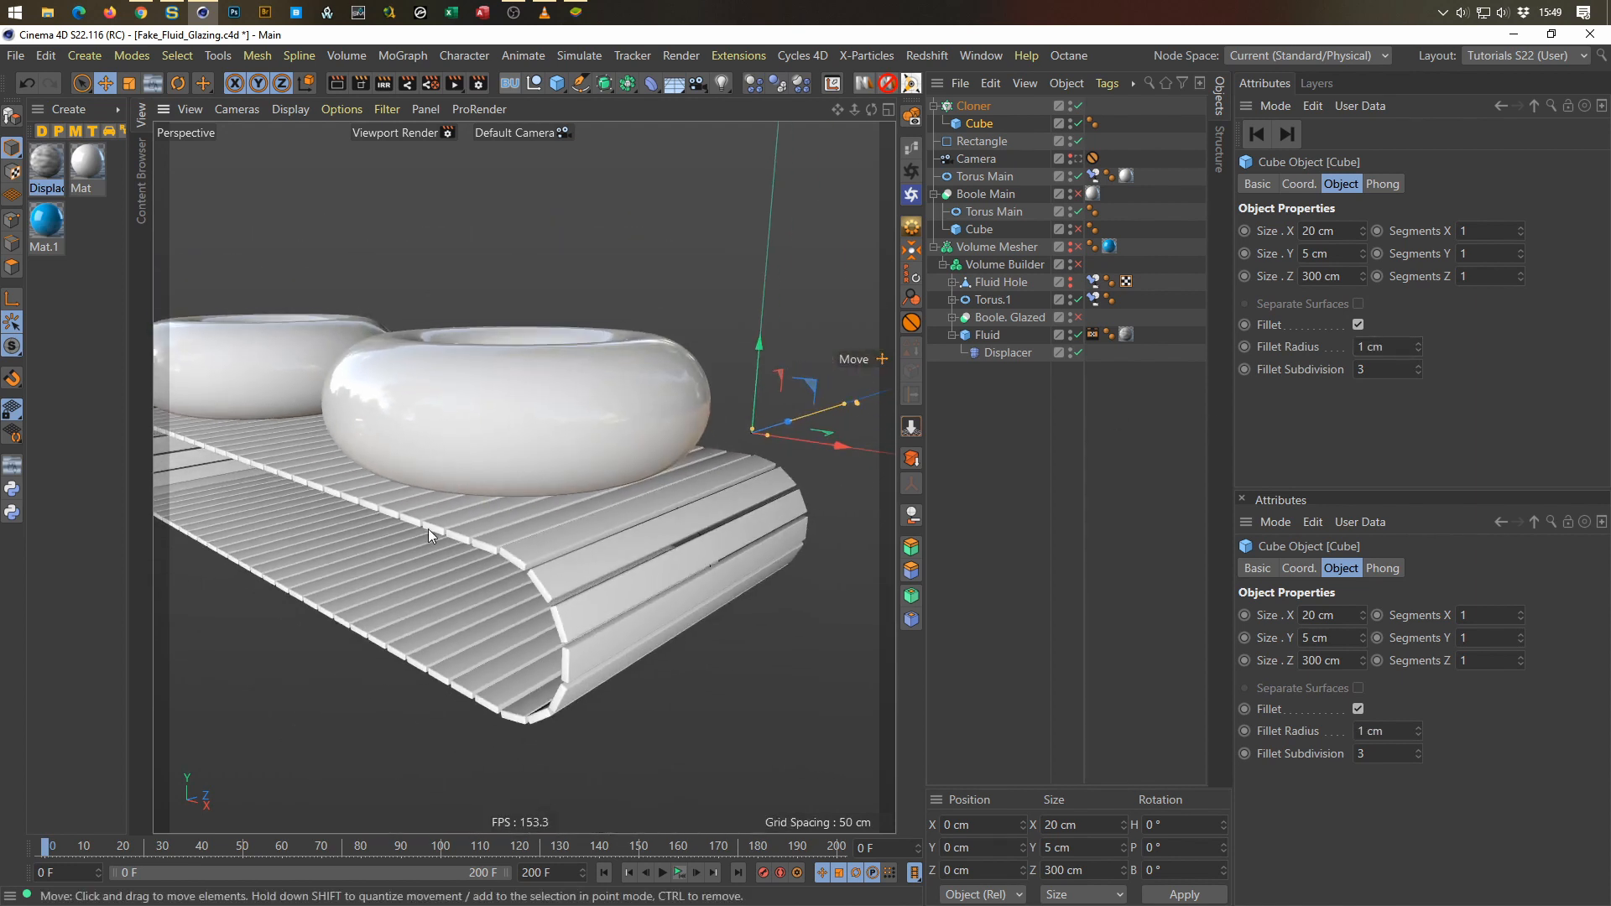
pyautogui.hotkey('ctrl', 's')
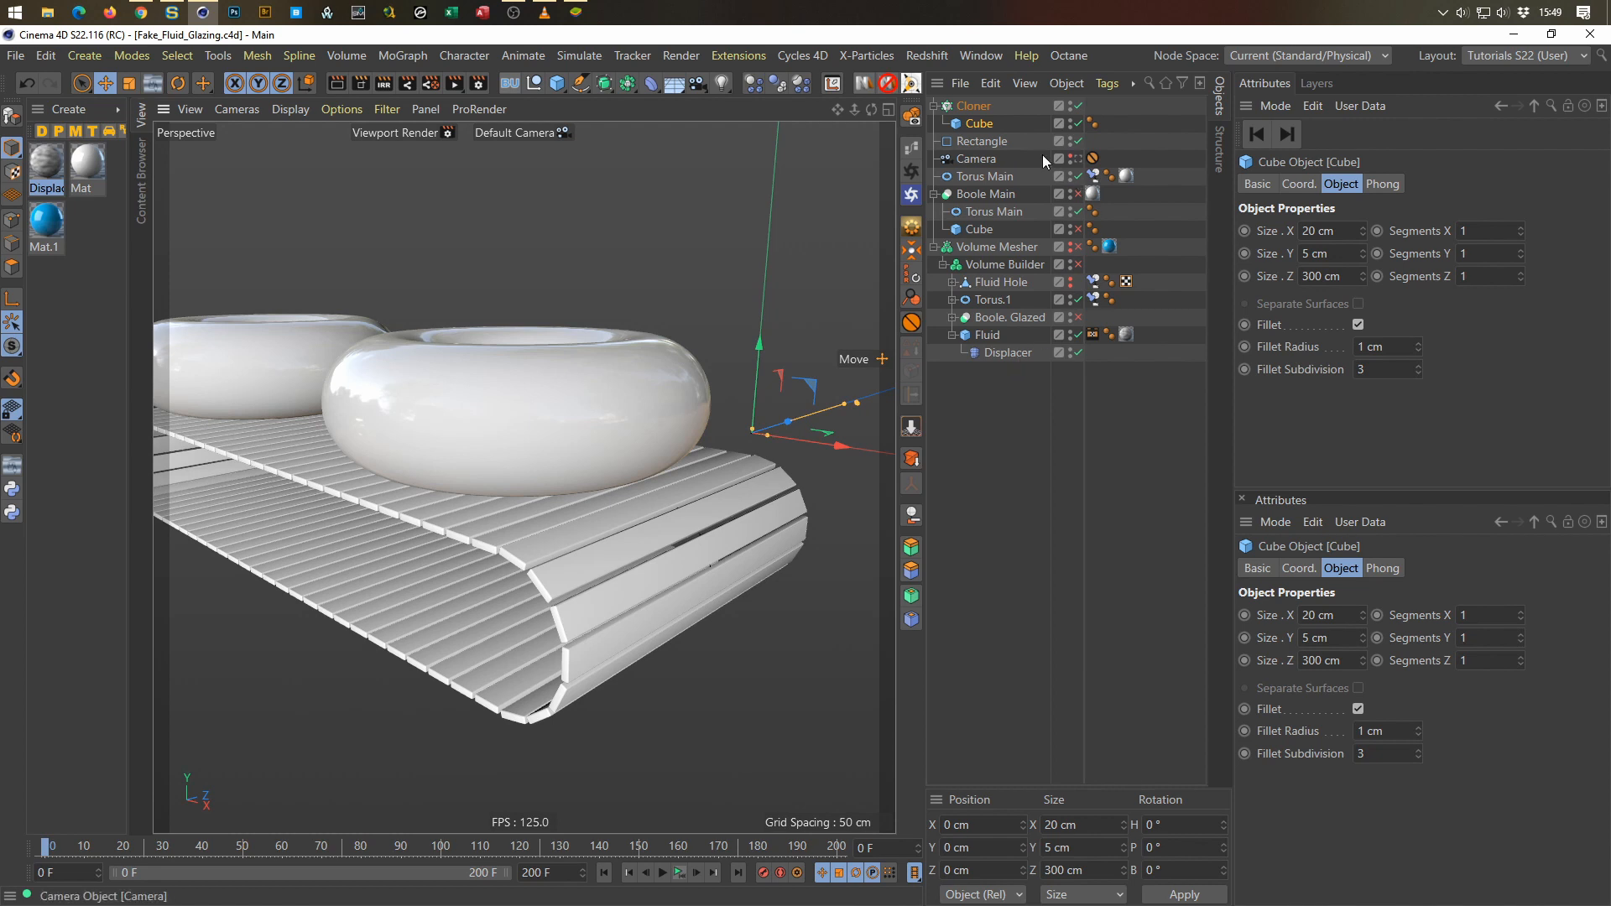
# Step: Test how the Cloner's Offset moves the slats, restore it to 0 %, and play back the tori's motion
pyautogui.click(980, 106)
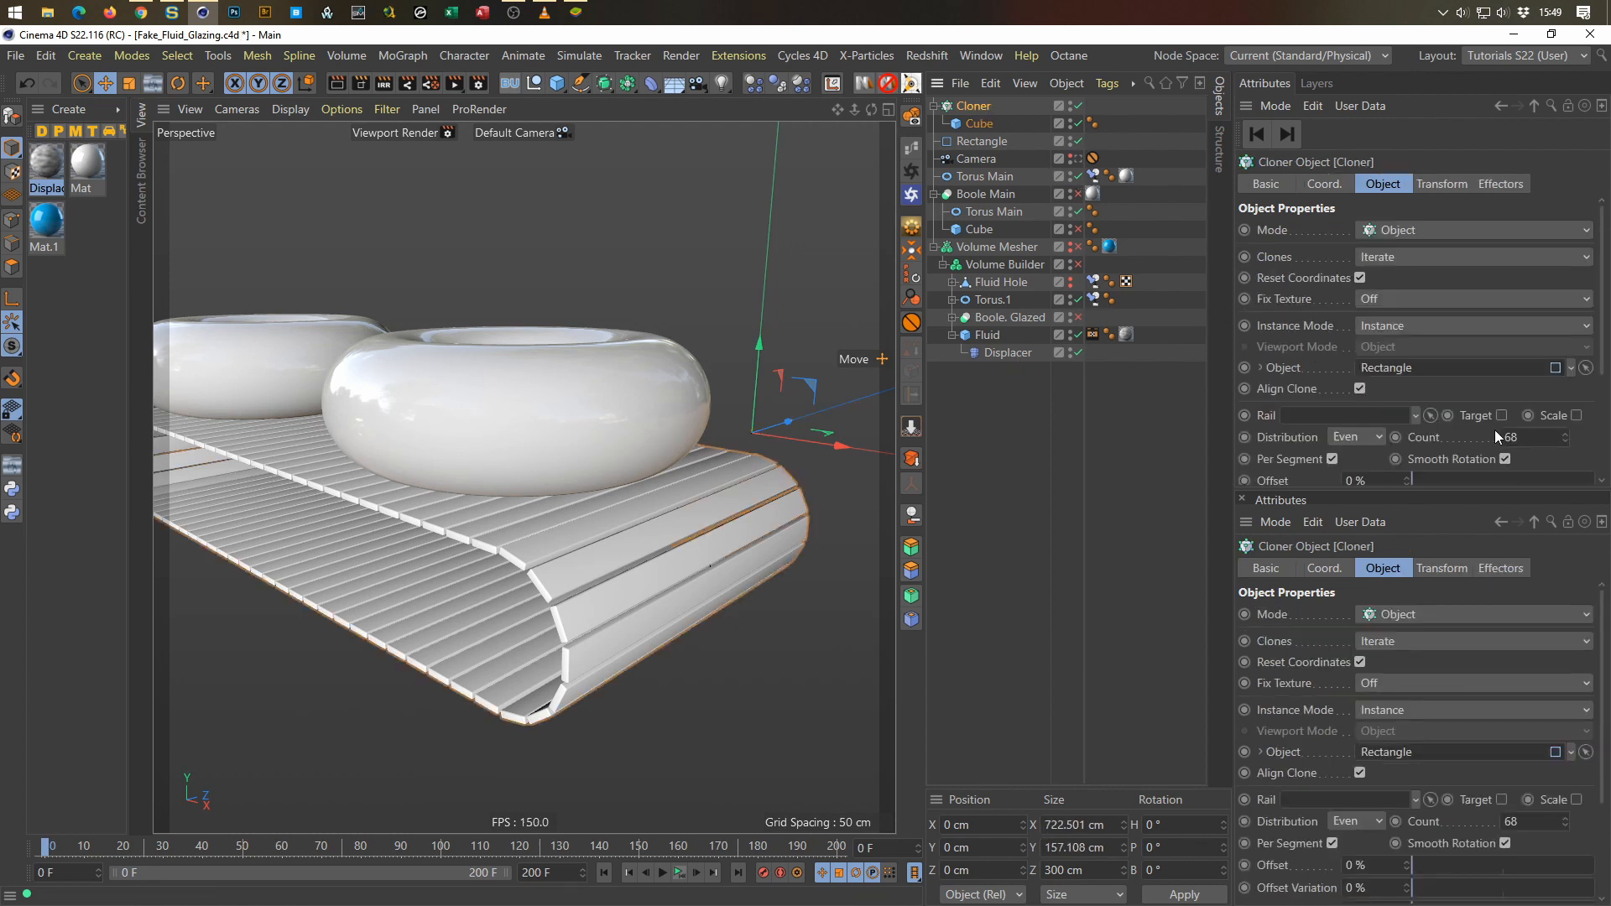
pyautogui.scroll(-3, 1425, 389)
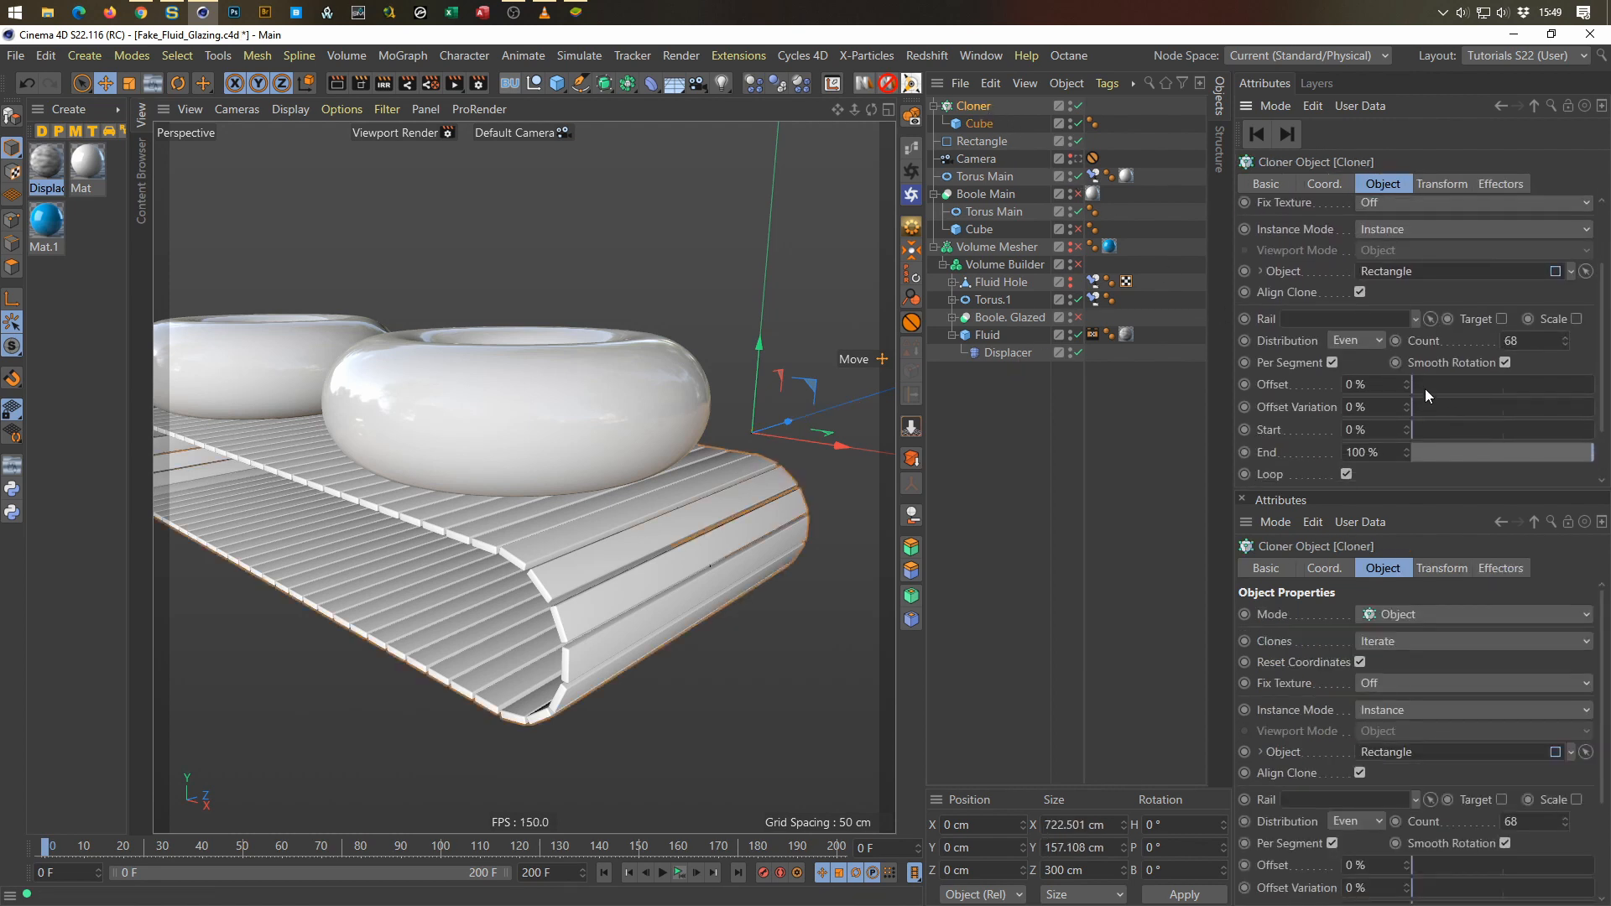
pyautogui.moveTo(1417, 381)
pyautogui.mouseDown()
pyautogui.moveTo(1483, 395)
pyautogui.moveTo(1411, 405)
pyautogui.mouseUp()
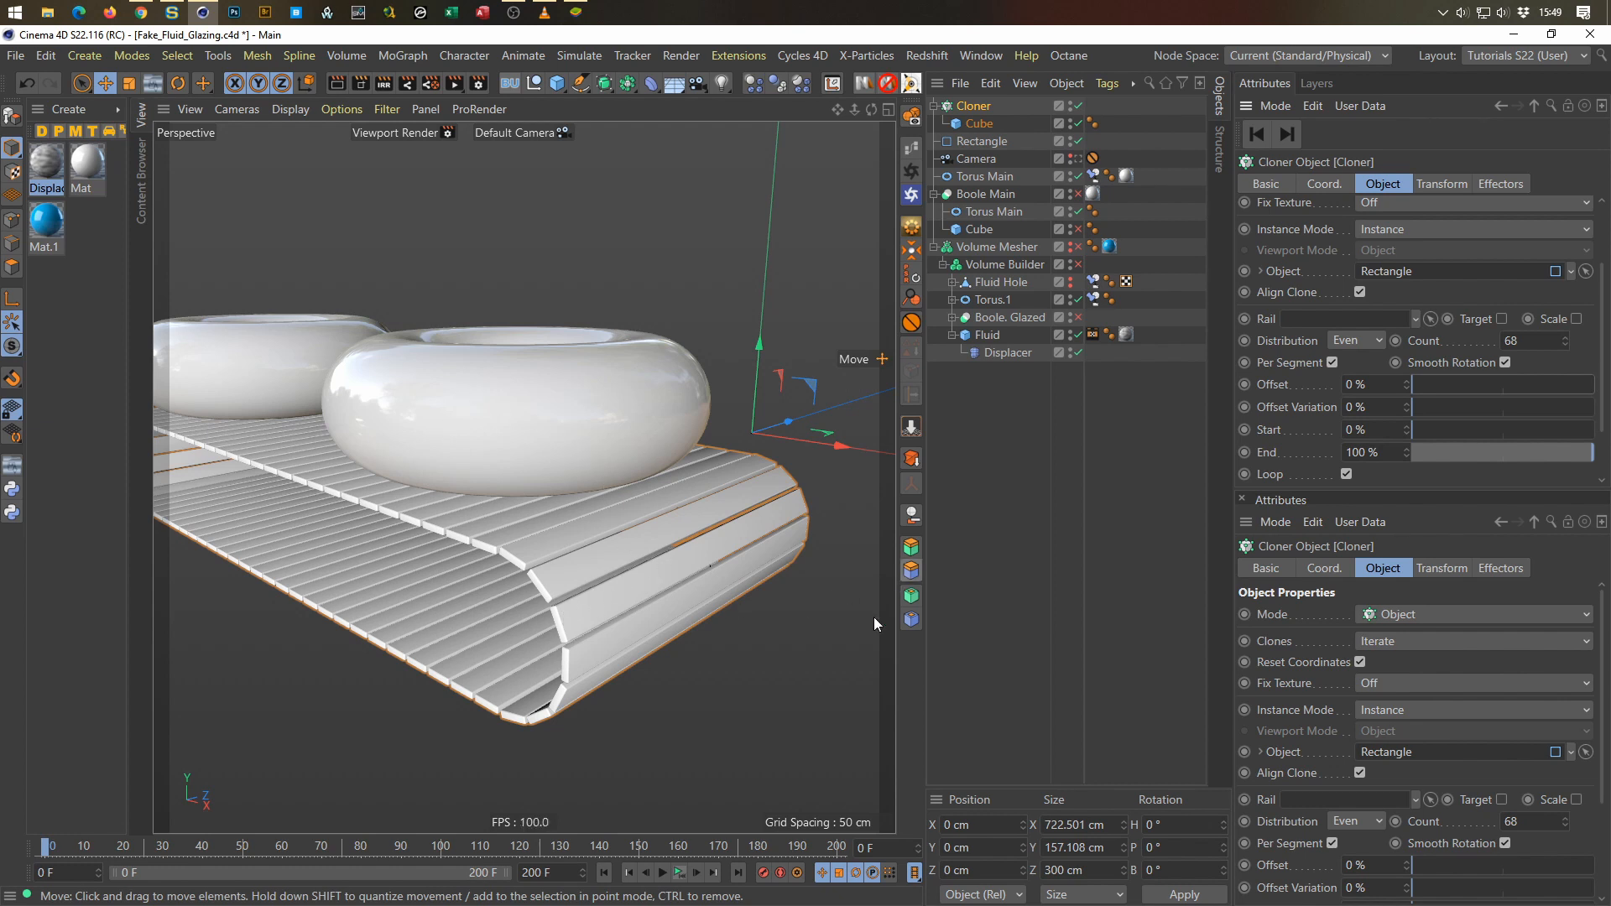
pyautogui.click(681, 875)
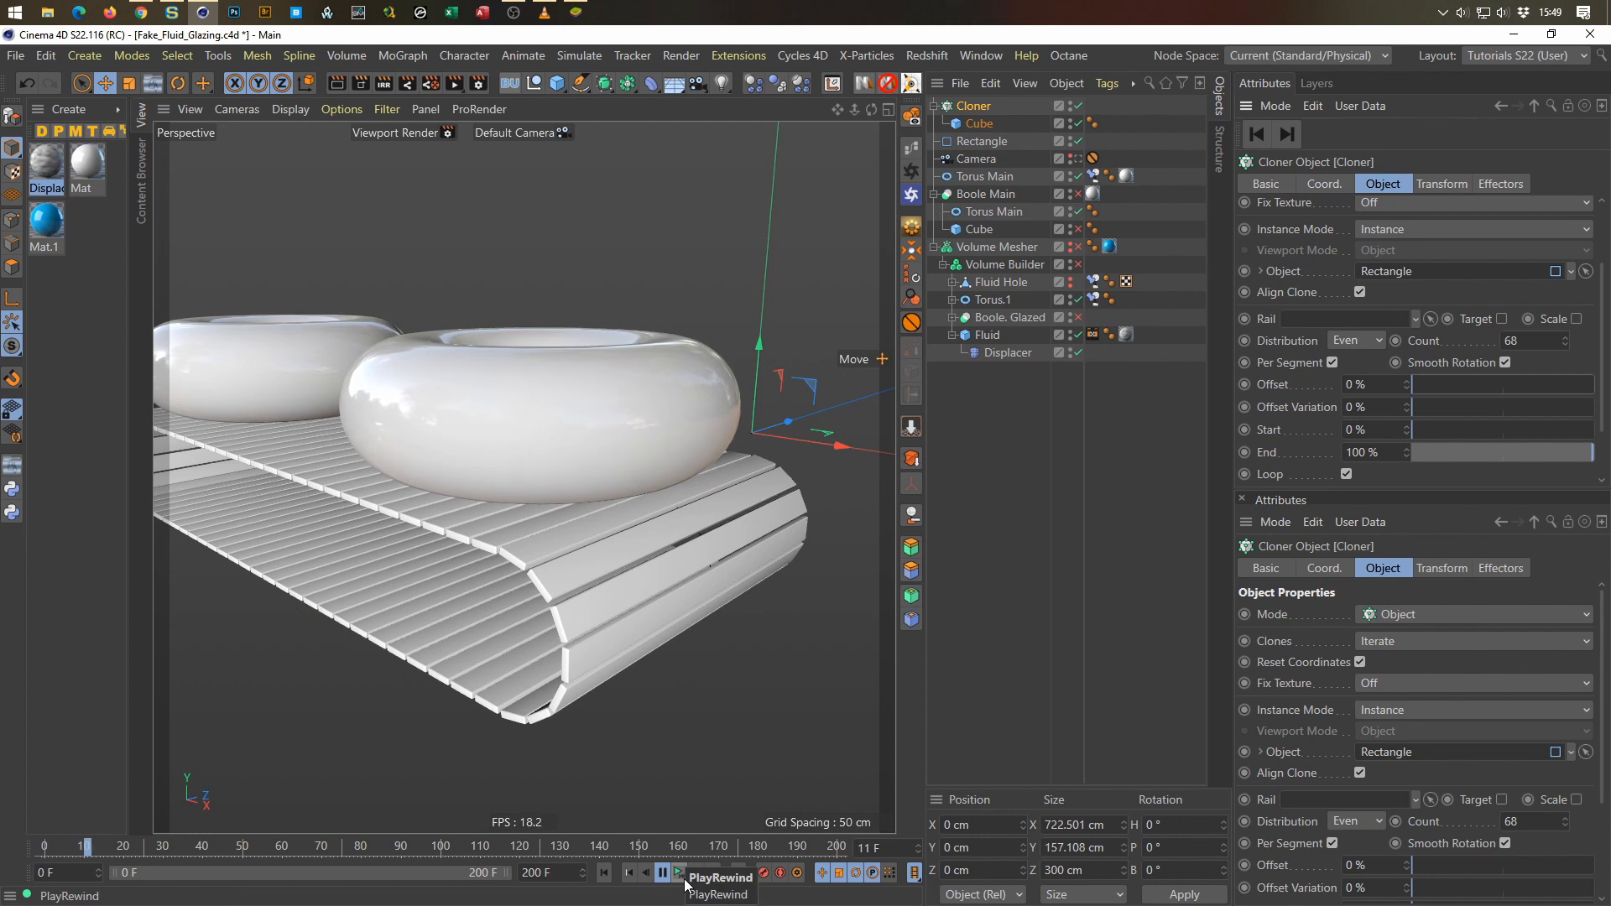
pyautogui.click(680, 873)
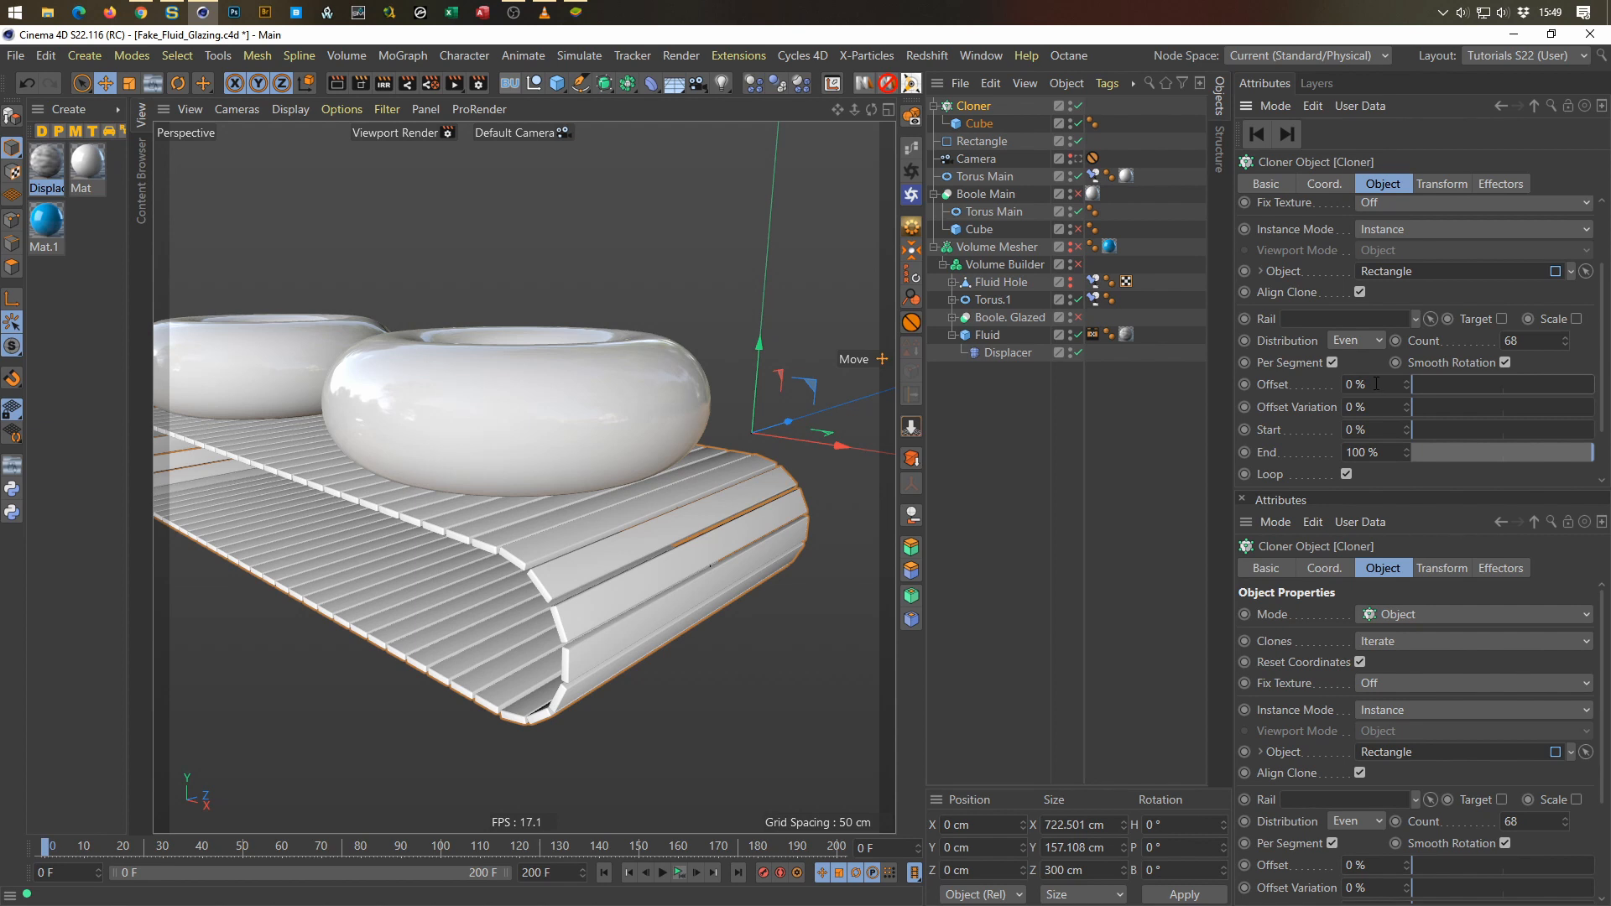
# Step: Animate the Cloner's Offset with a keyframe of 0 % at frame 0 and 100 % at frame 200
pyautogui.keyDown('ctrl'); pyautogui.click(1243, 385); pyautogui.keyUp('ctrl')
pyautogui.moveTo(887, 848); pyautogui.dragTo(773, 886)
pyautogui.write('200')
pyautogui.press('Return')
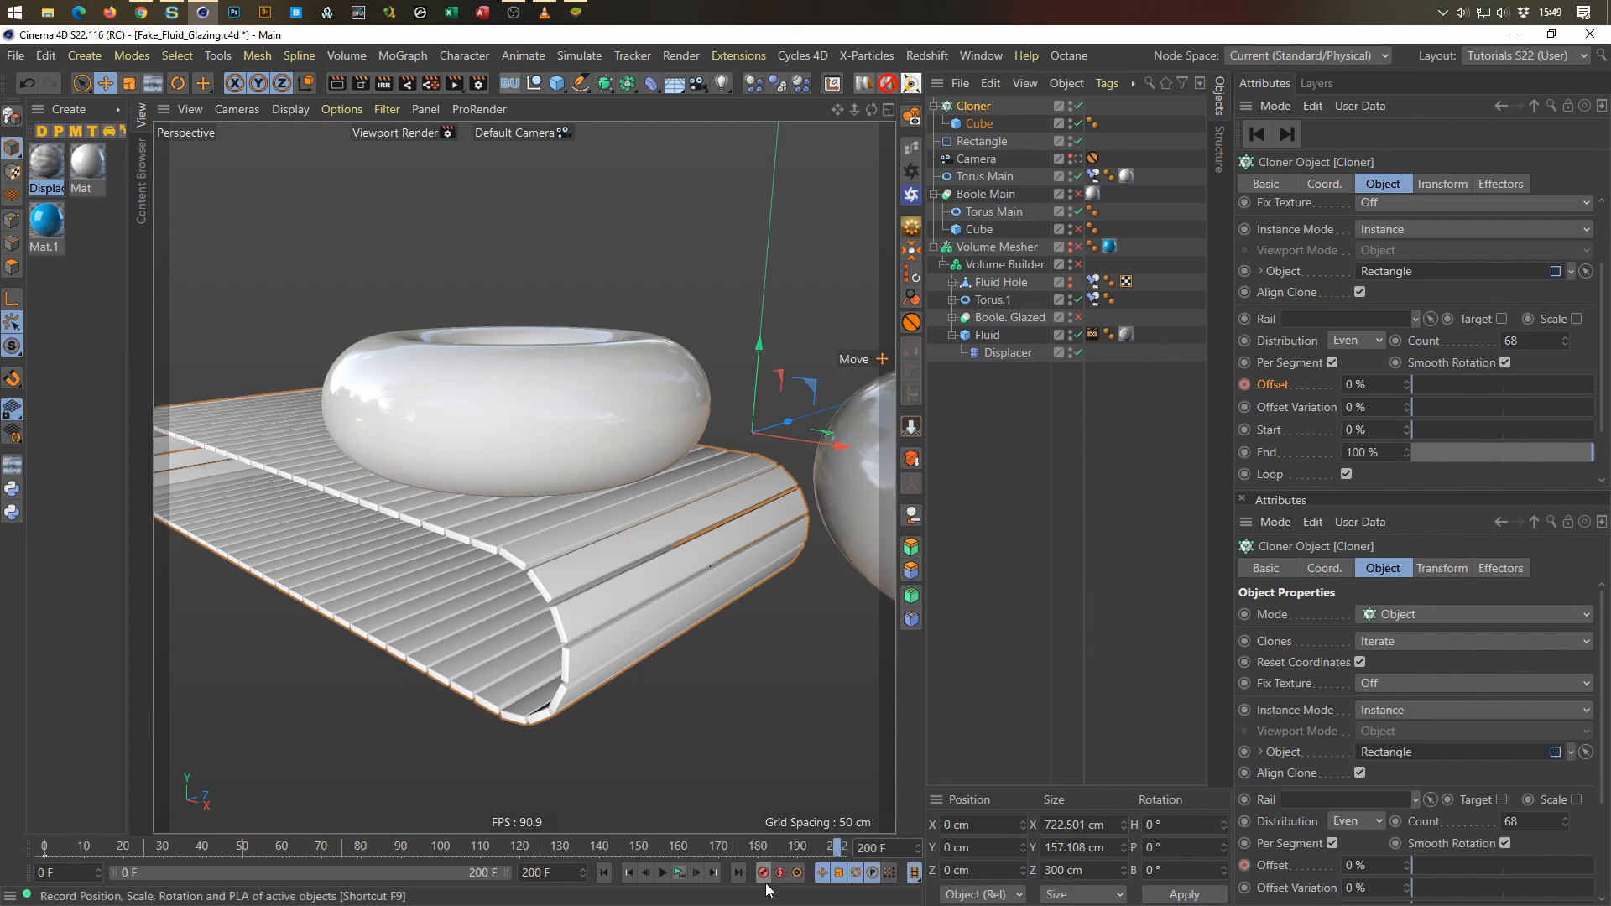
pyautogui.moveTo(1378, 385); pyautogui.dragTo(1255, 437)
pyautogui.write('100')
pyautogui.press('Return')
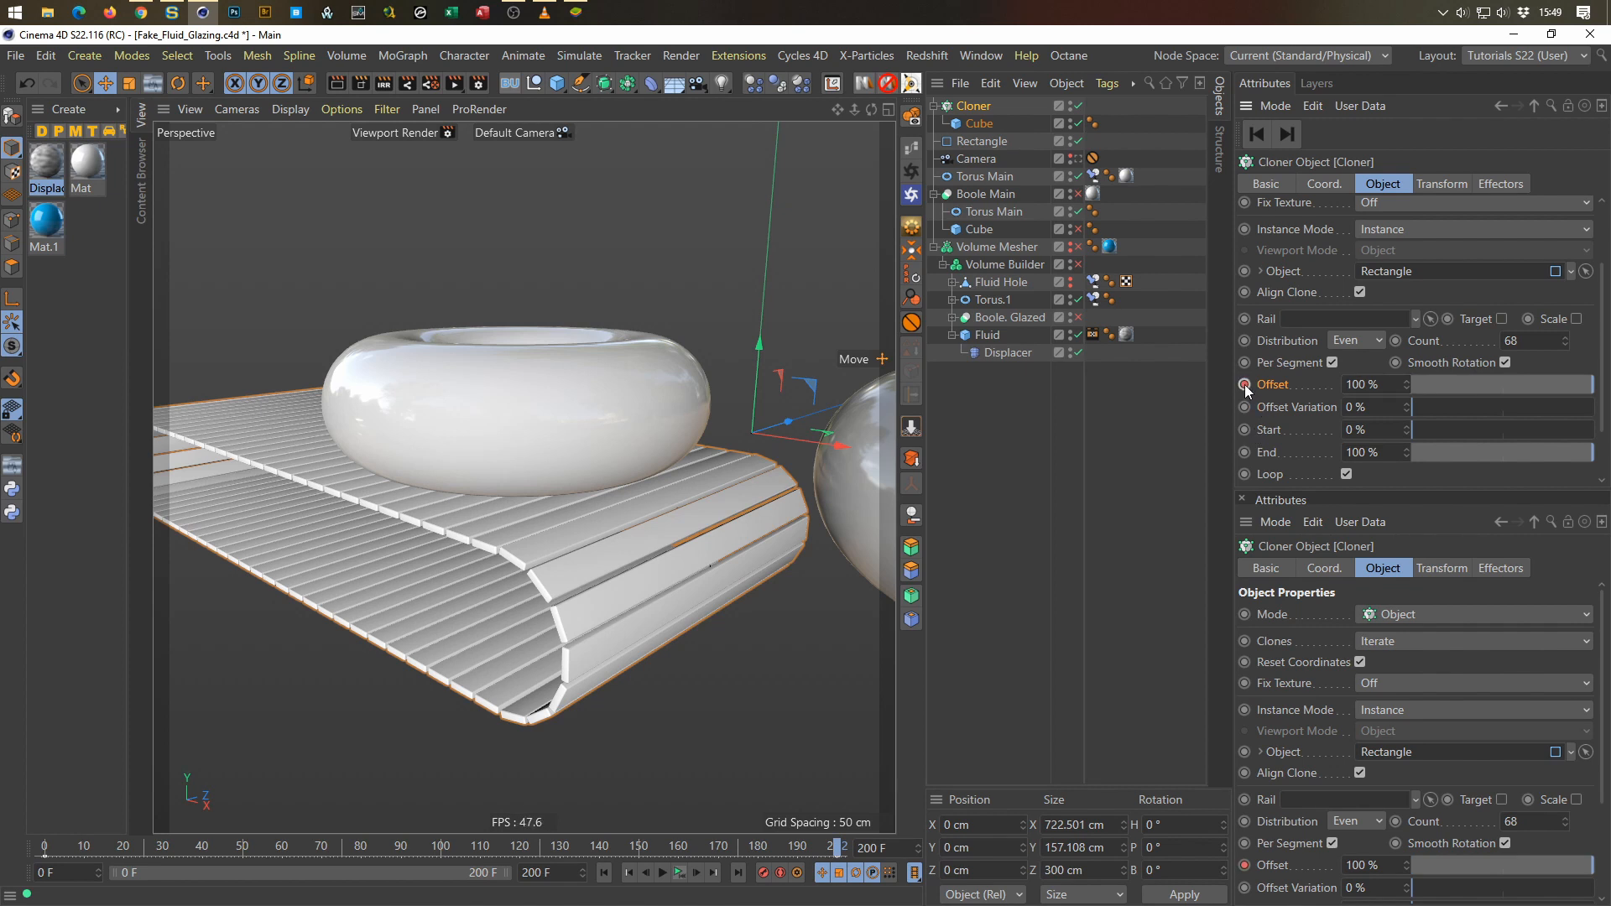
# Step: Check the belt's direction in playback, enable Reverse on the Rectangle spline and play the animation again
pyautogui.click(680, 873)
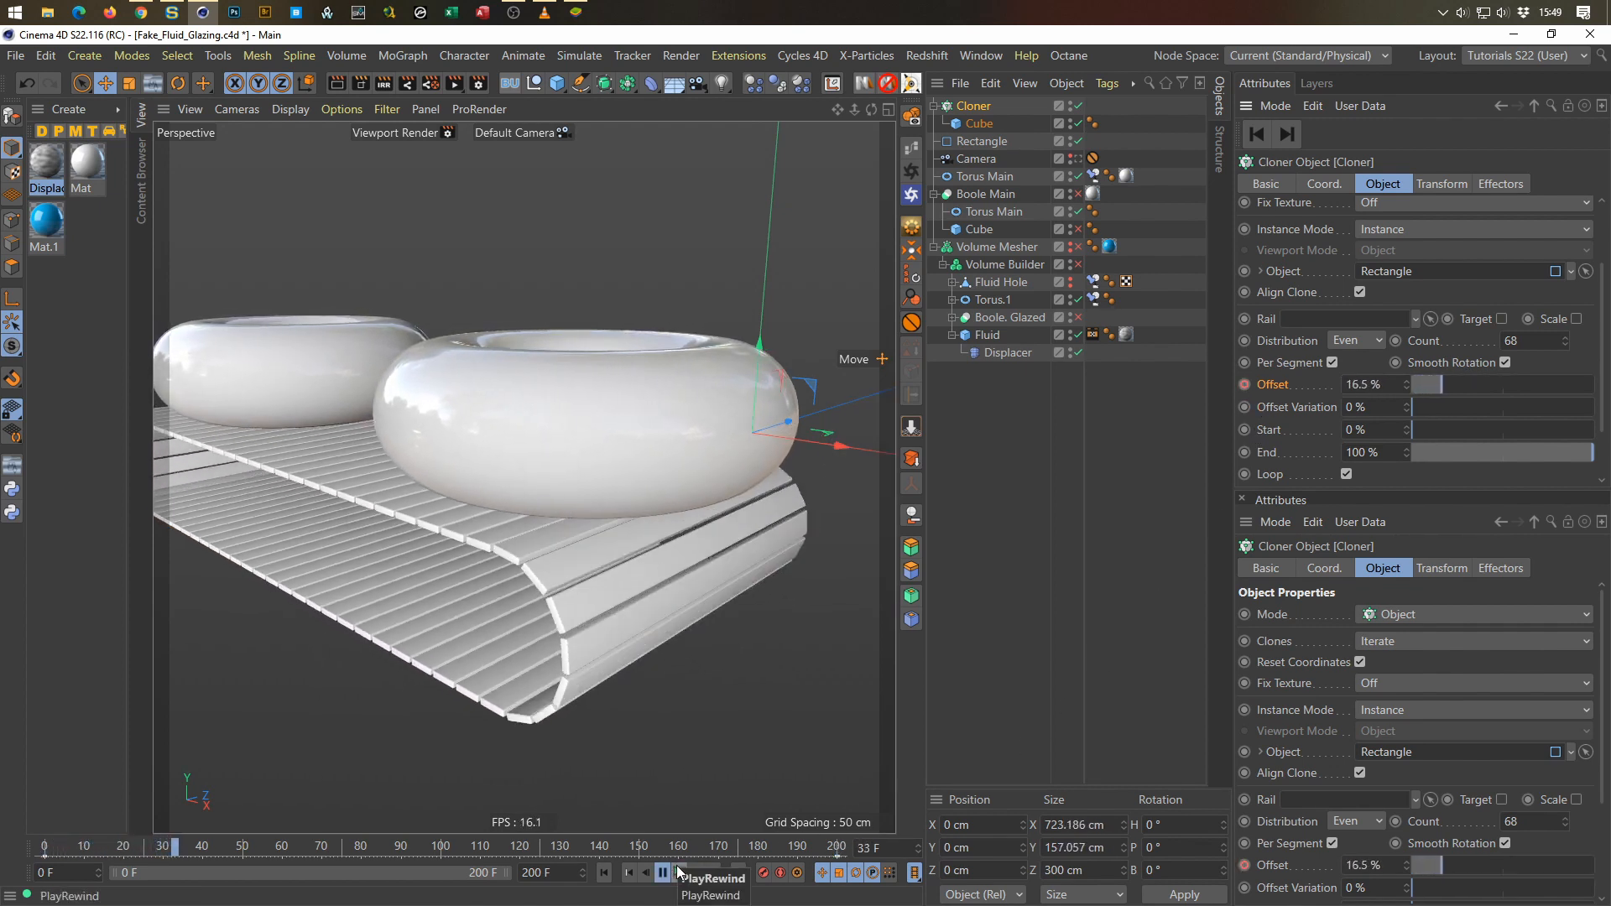
pyautogui.click(680, 873)
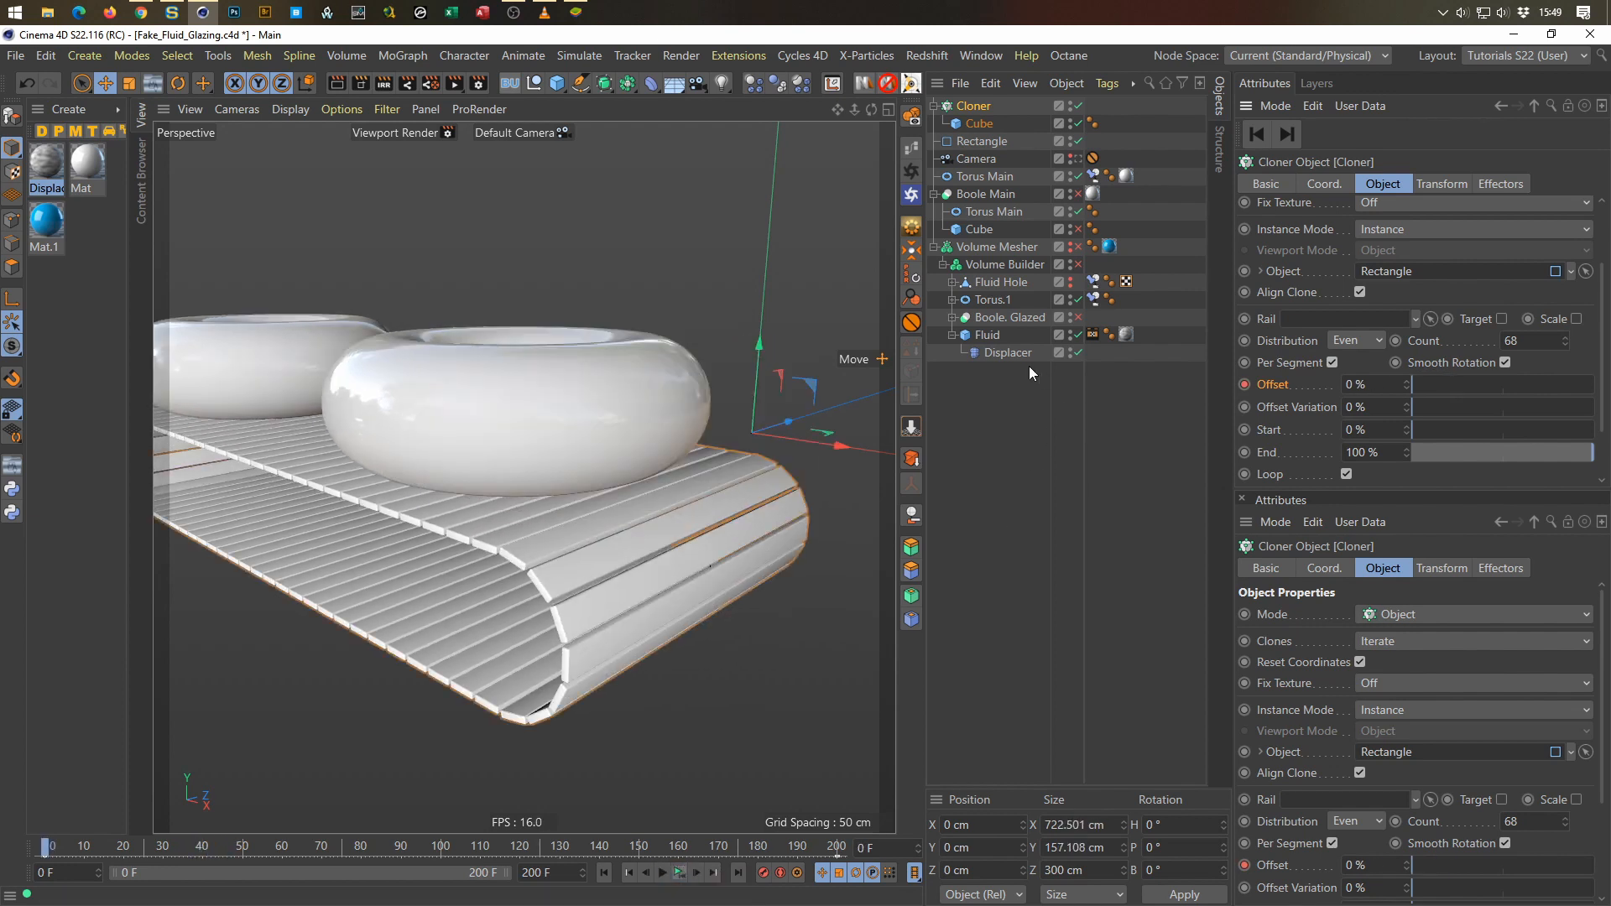
pyautogui.click(1000, 139)
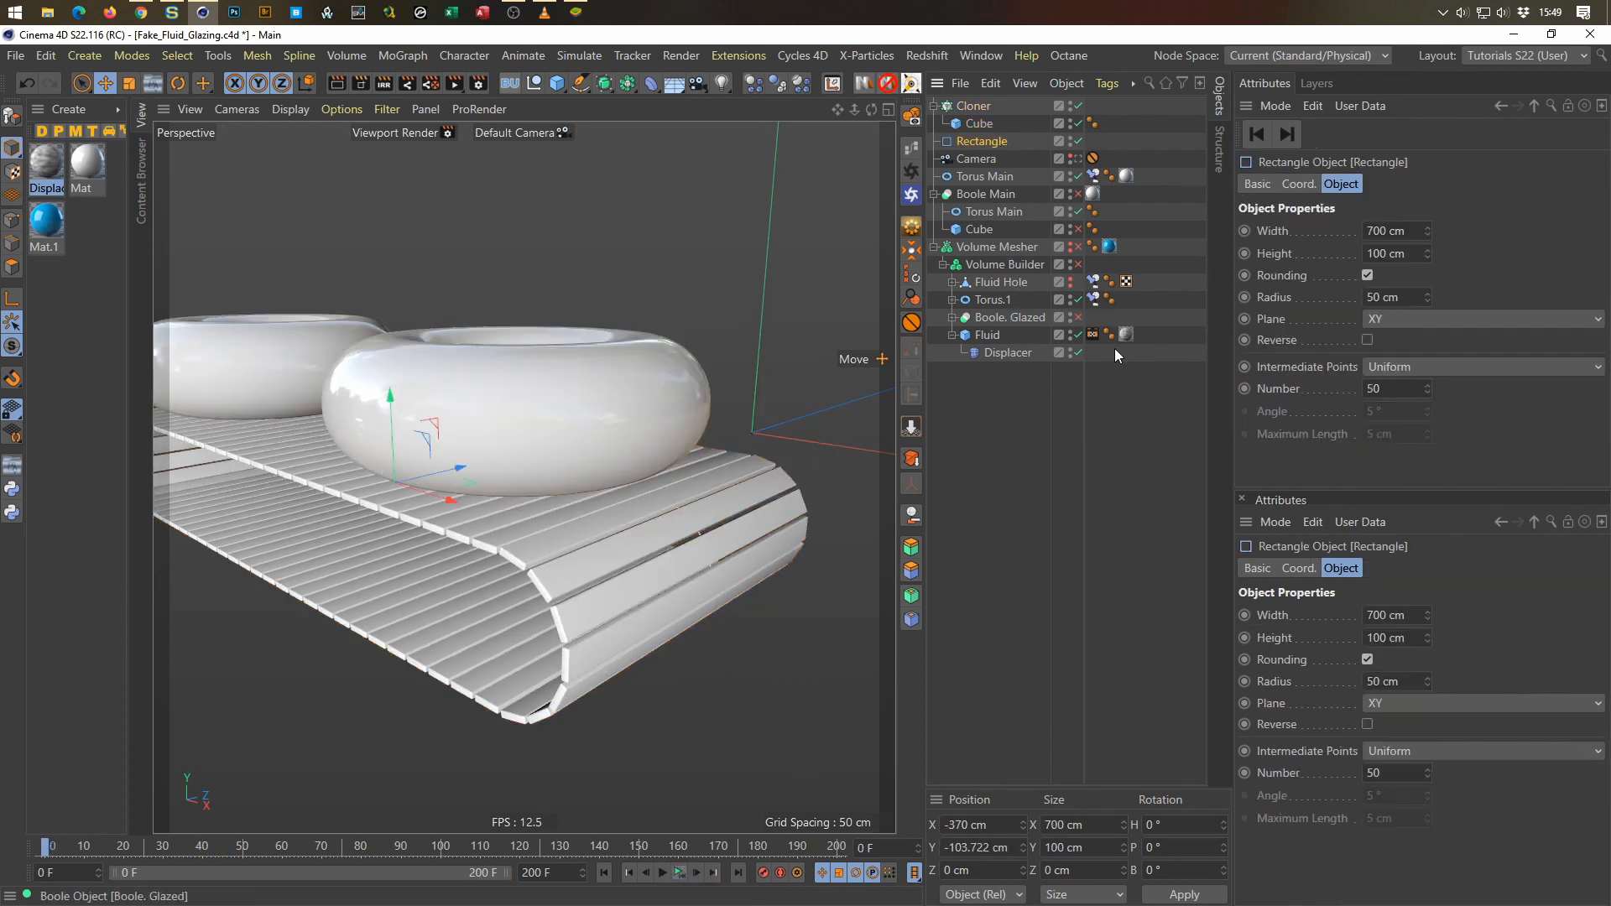
pyautogui.click(1368, 340)
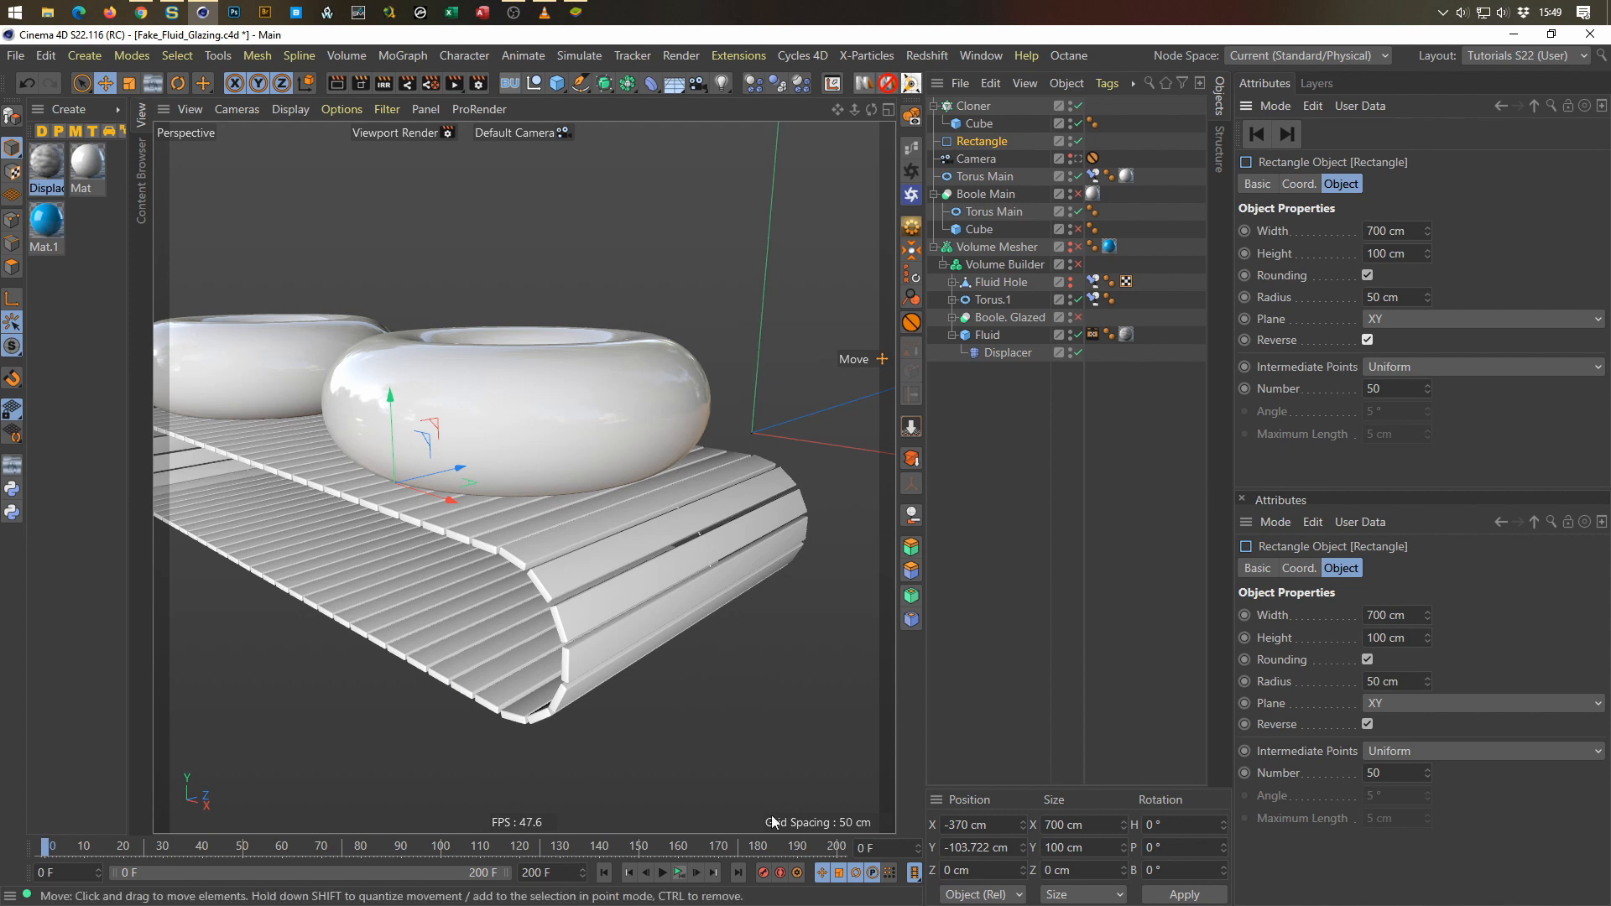
pyautogui.click(684, 872)
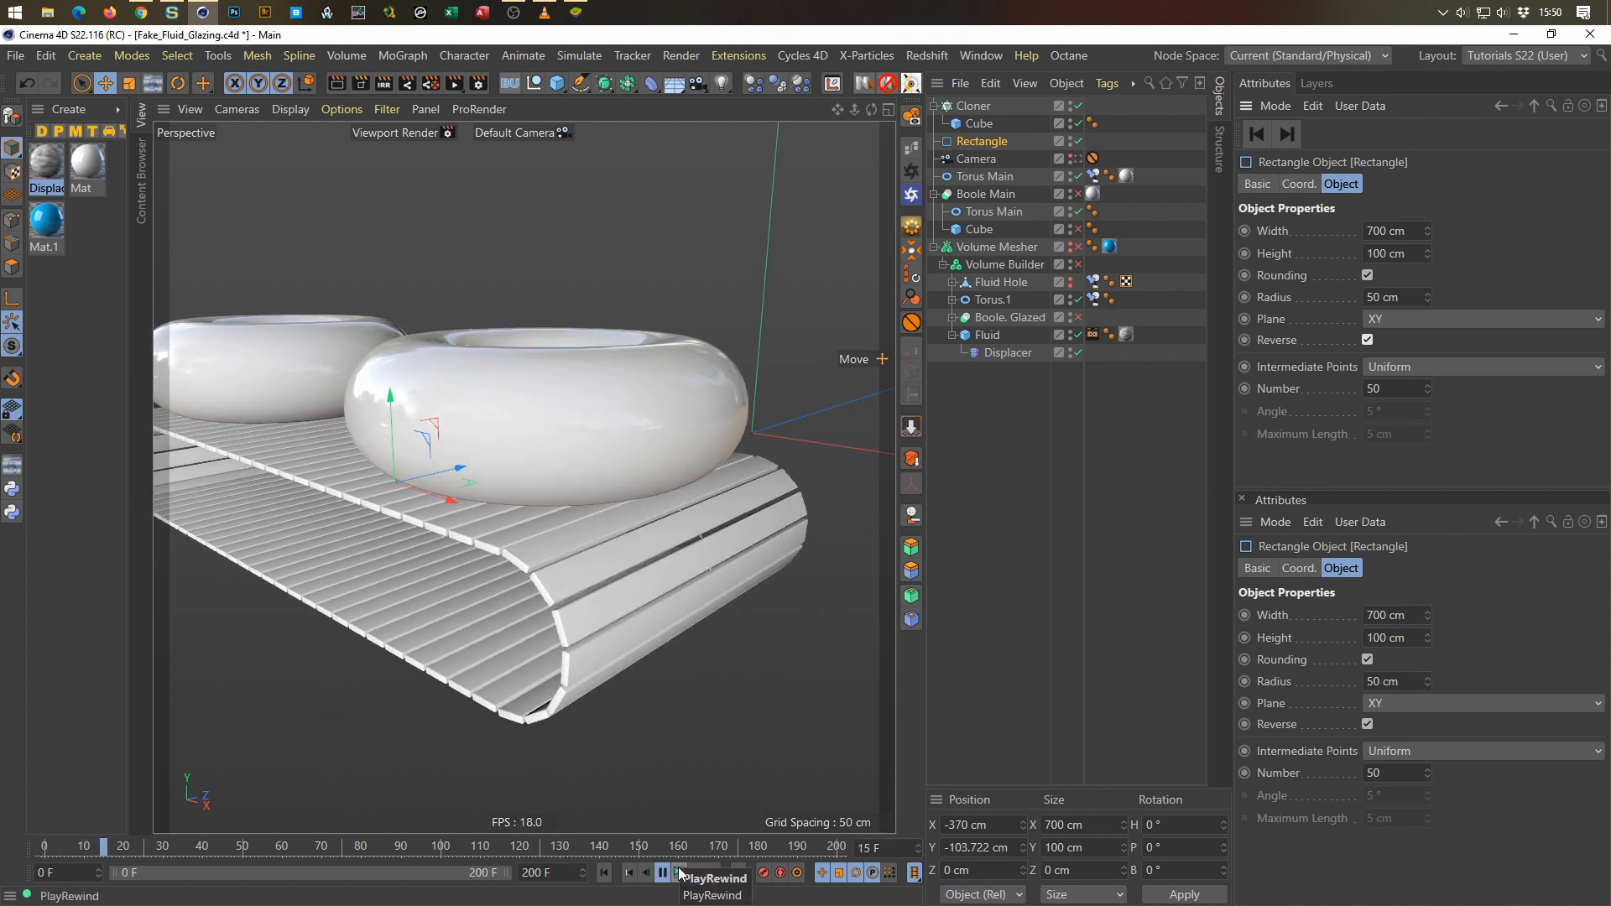
pyautogui.click(682, 872)
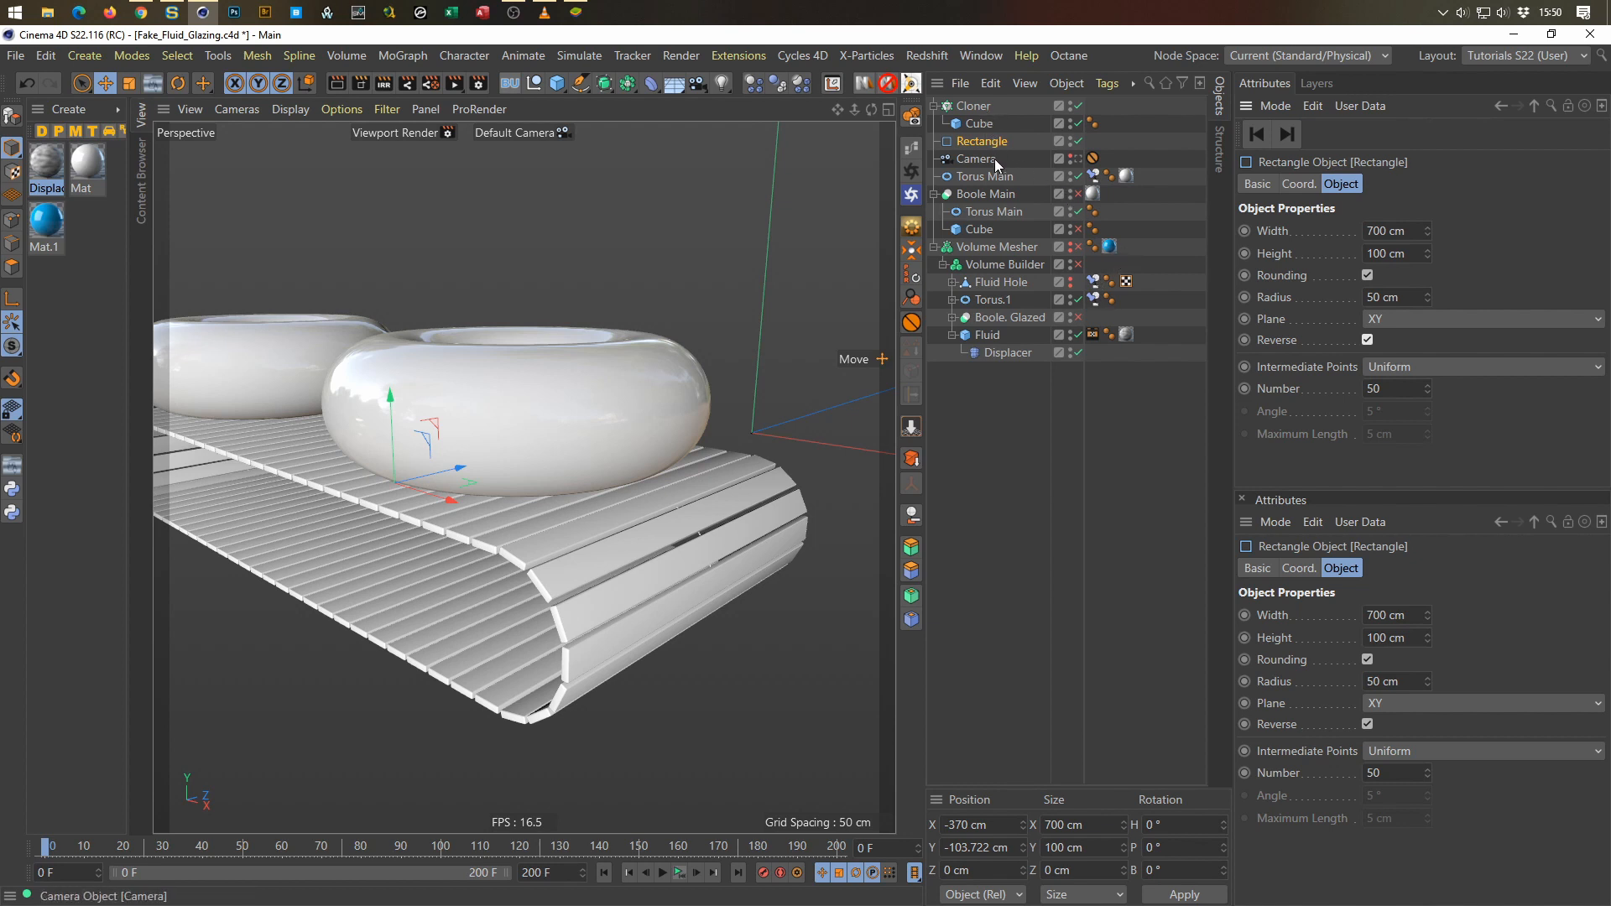
# Step: Select the Cloner's Offset keyframe at frame 200 in the Timeline and lock an Attributes panel on that key
pyautogui.click(981, 101)
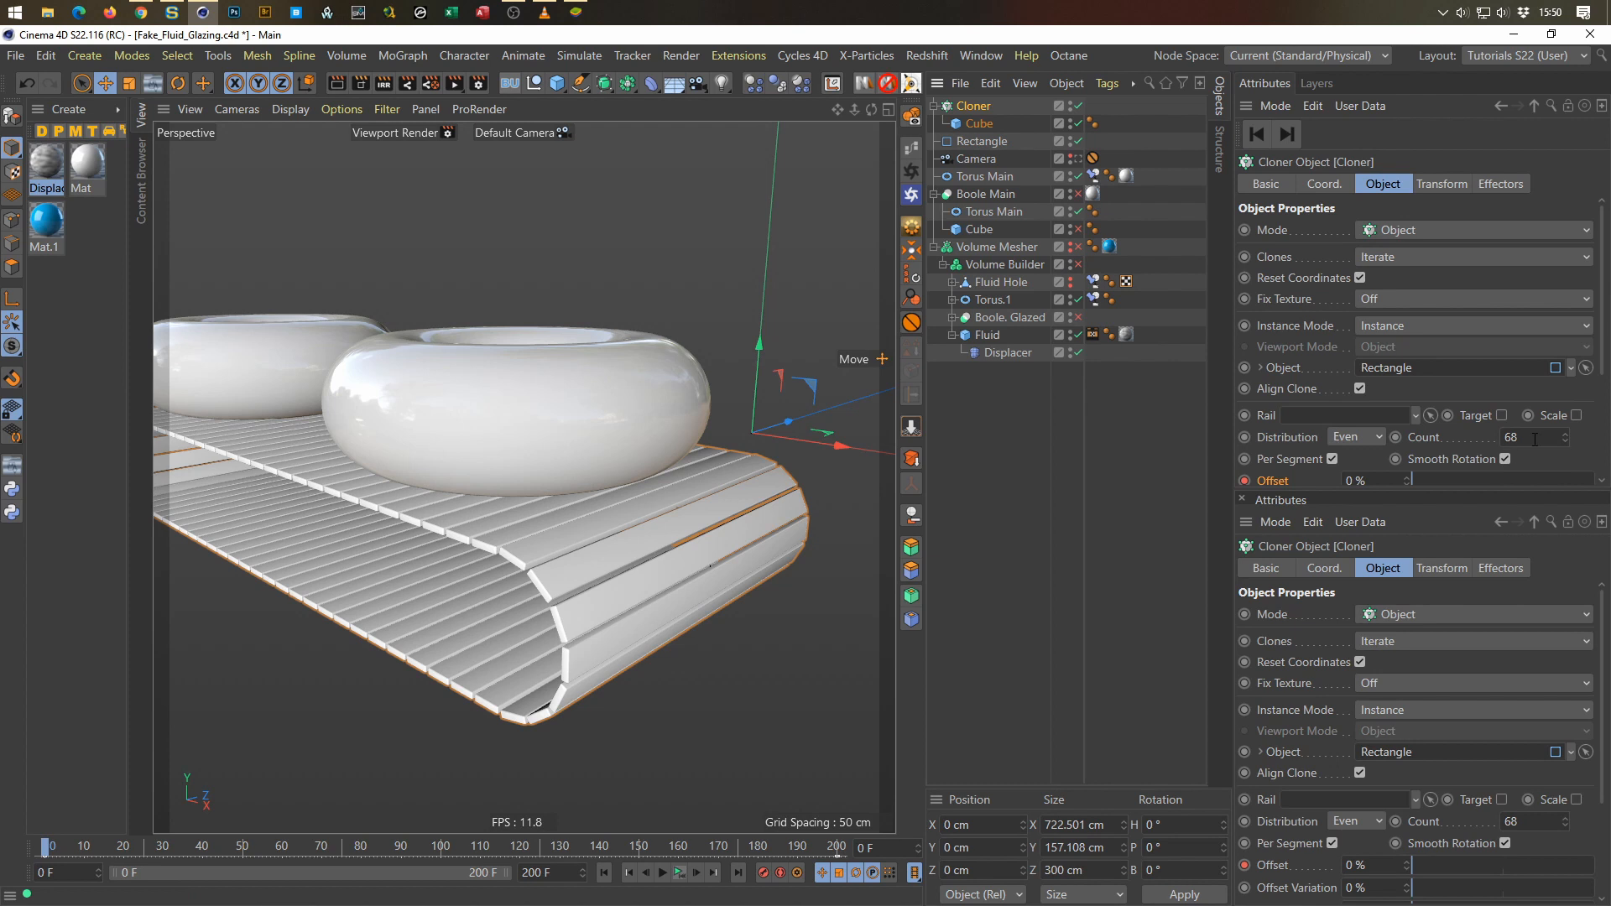
pyautogui.click(1435, 480)
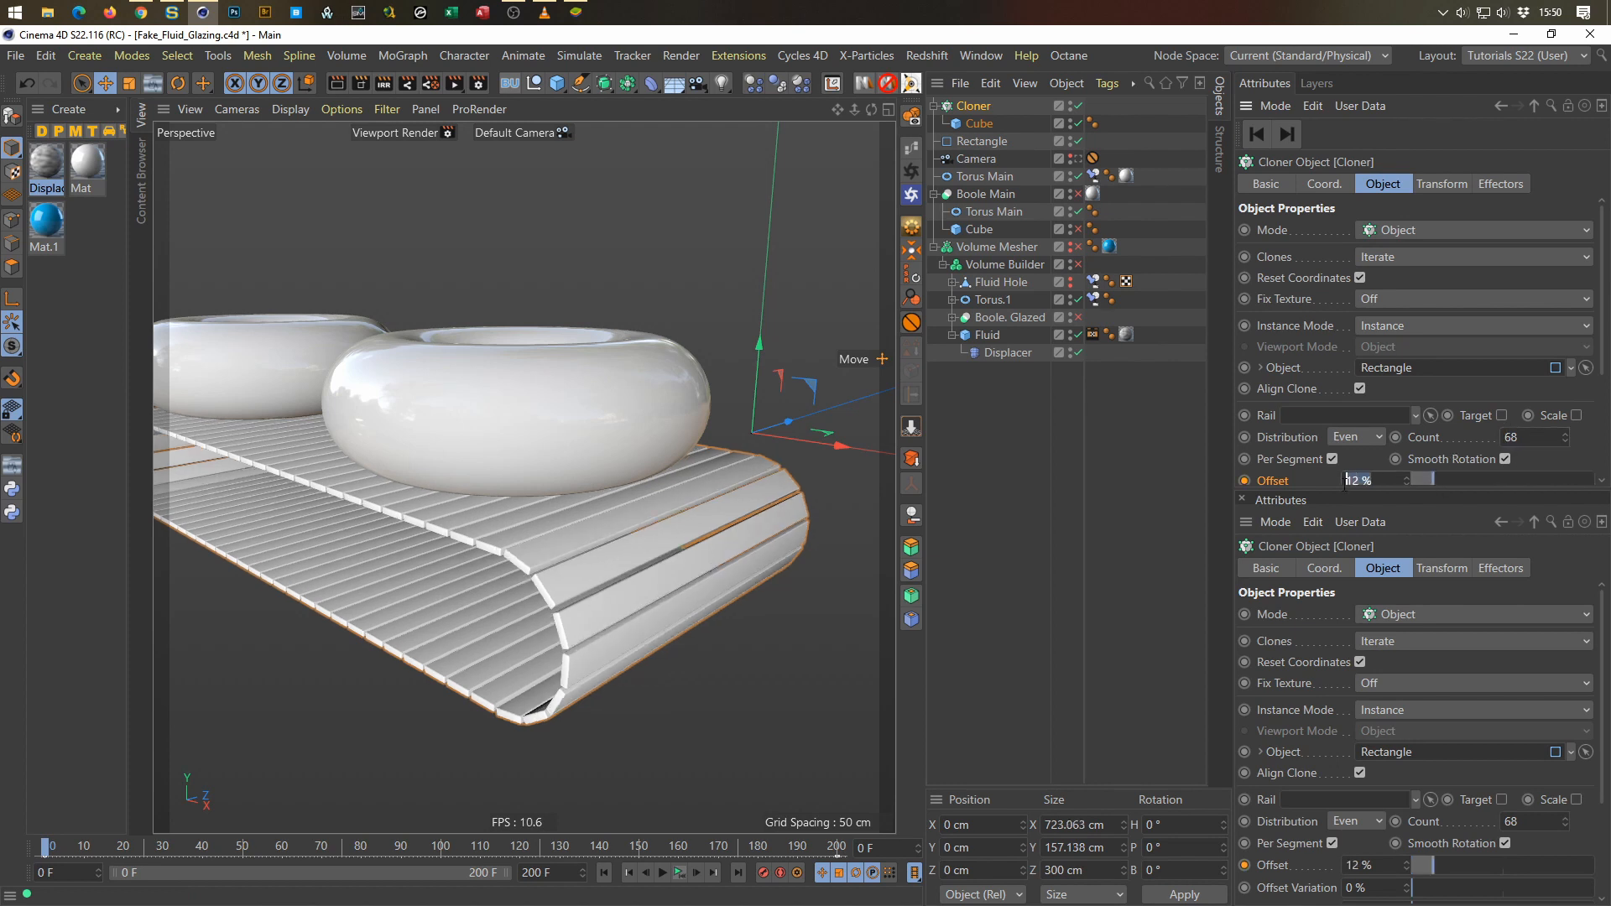
pyautogui.click(1271, 479)
pyautogui.hotkey('shift', 'F3')
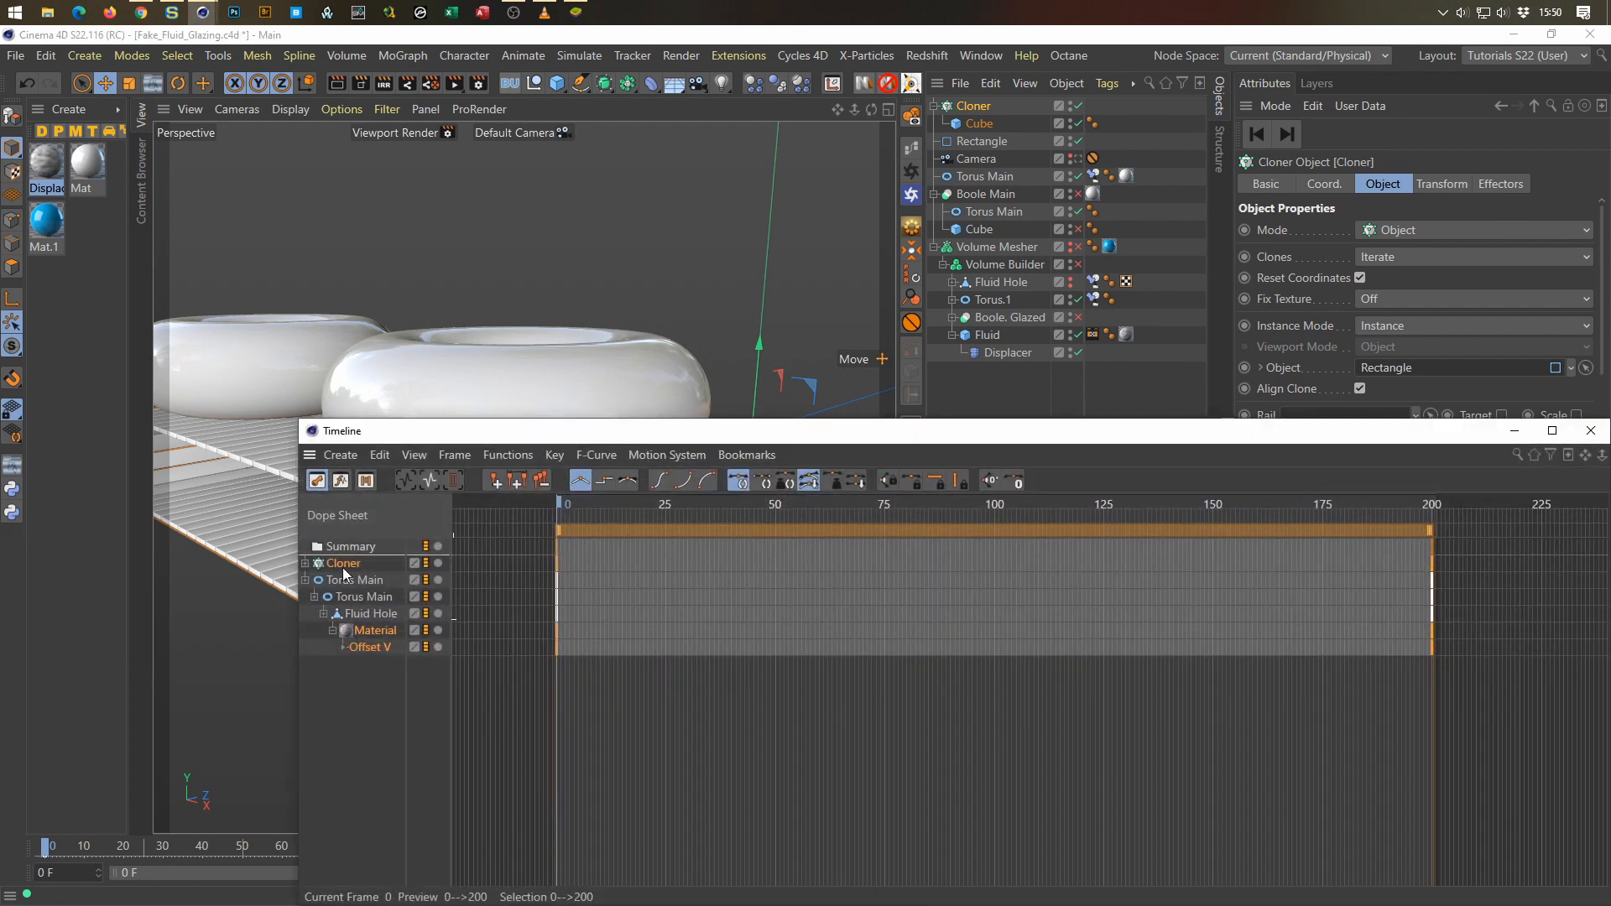
pyautogui.click(307, 563)
pyautogui.click(348, 582)
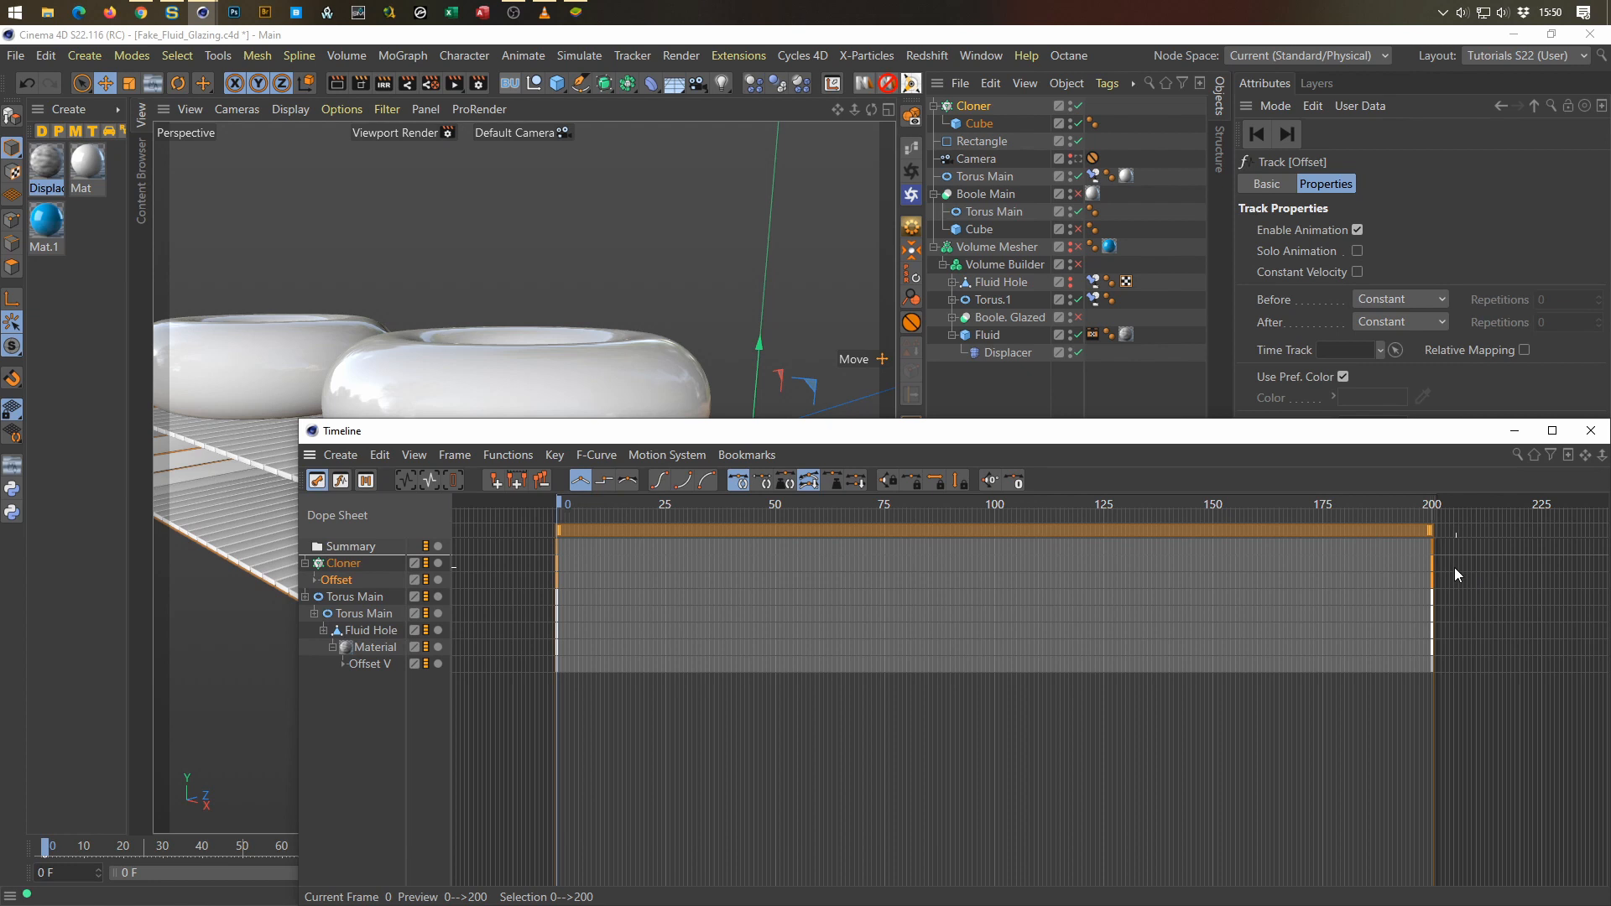
pyautogui.click(1417, 566)
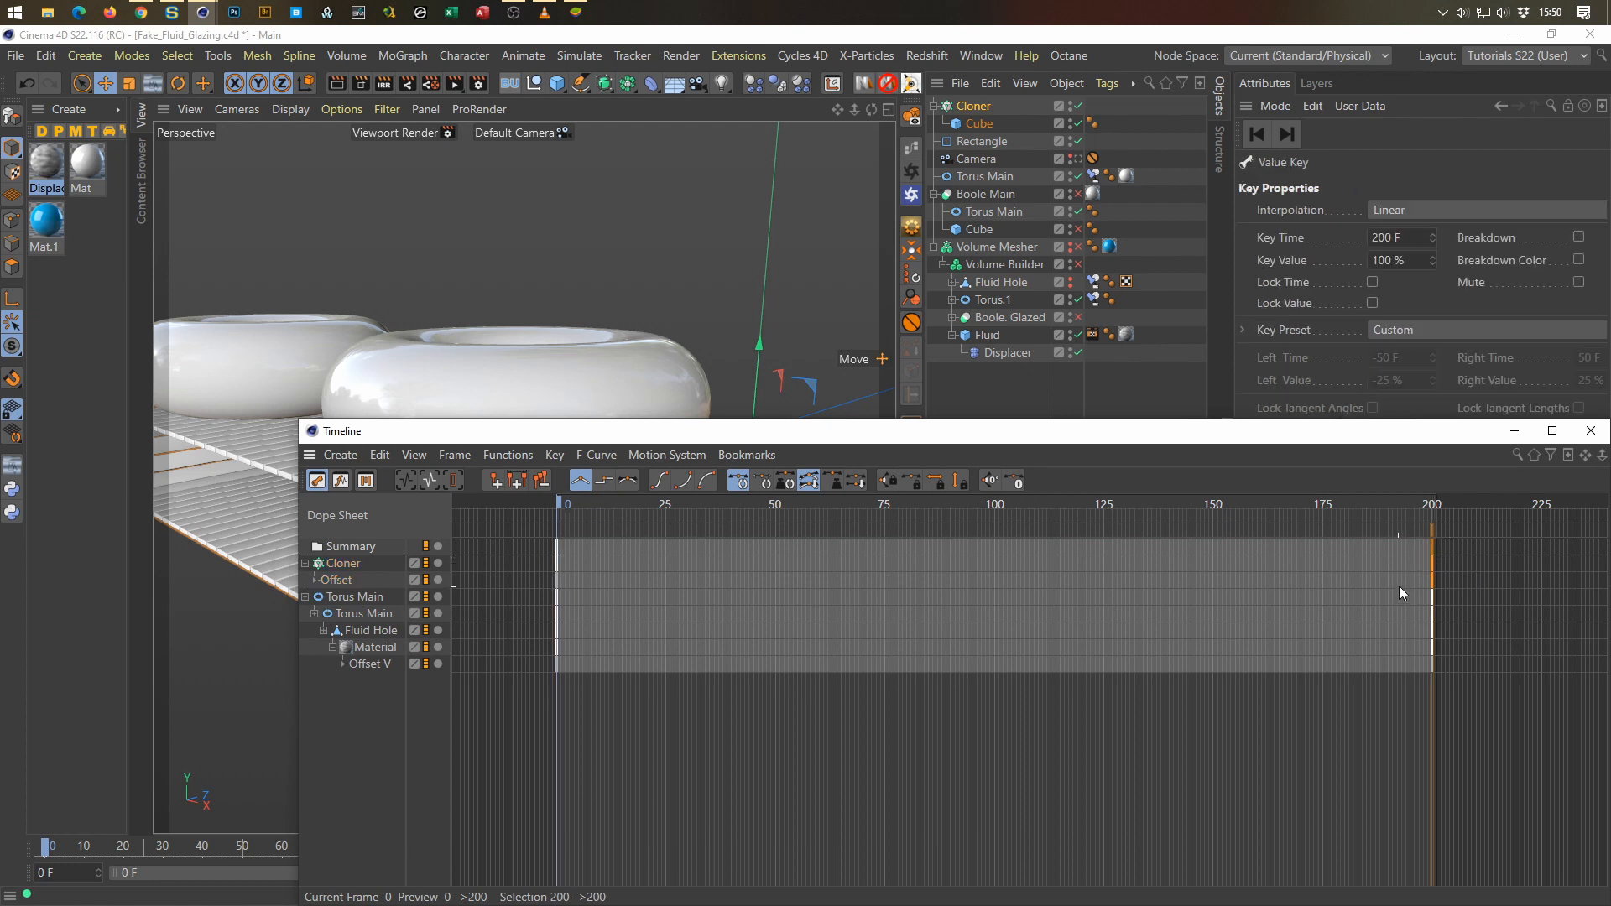
pyautogui.click(1590, 430)
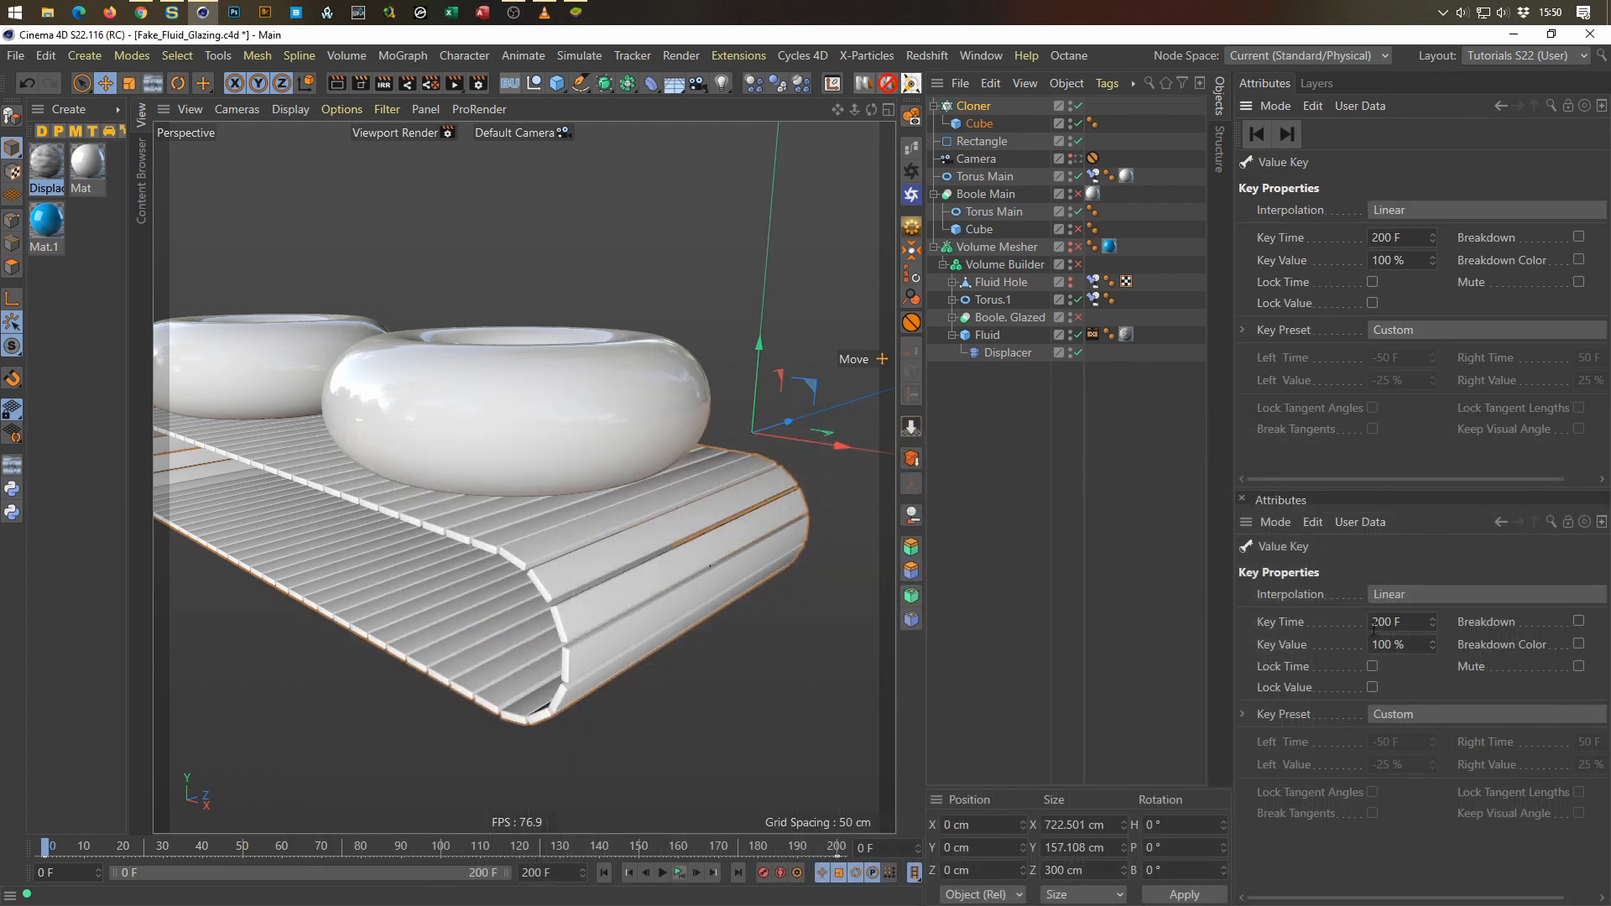
pyautogui.click(1566, 521)
# Step: Try a value of 50 % for the Cloner's Offset key at frame 200 and play back the animation
pyautogui.click(1418, 644)
pyautogui.write('50')
pyautogui.press('Return')
pyautogui.click(679, 873)
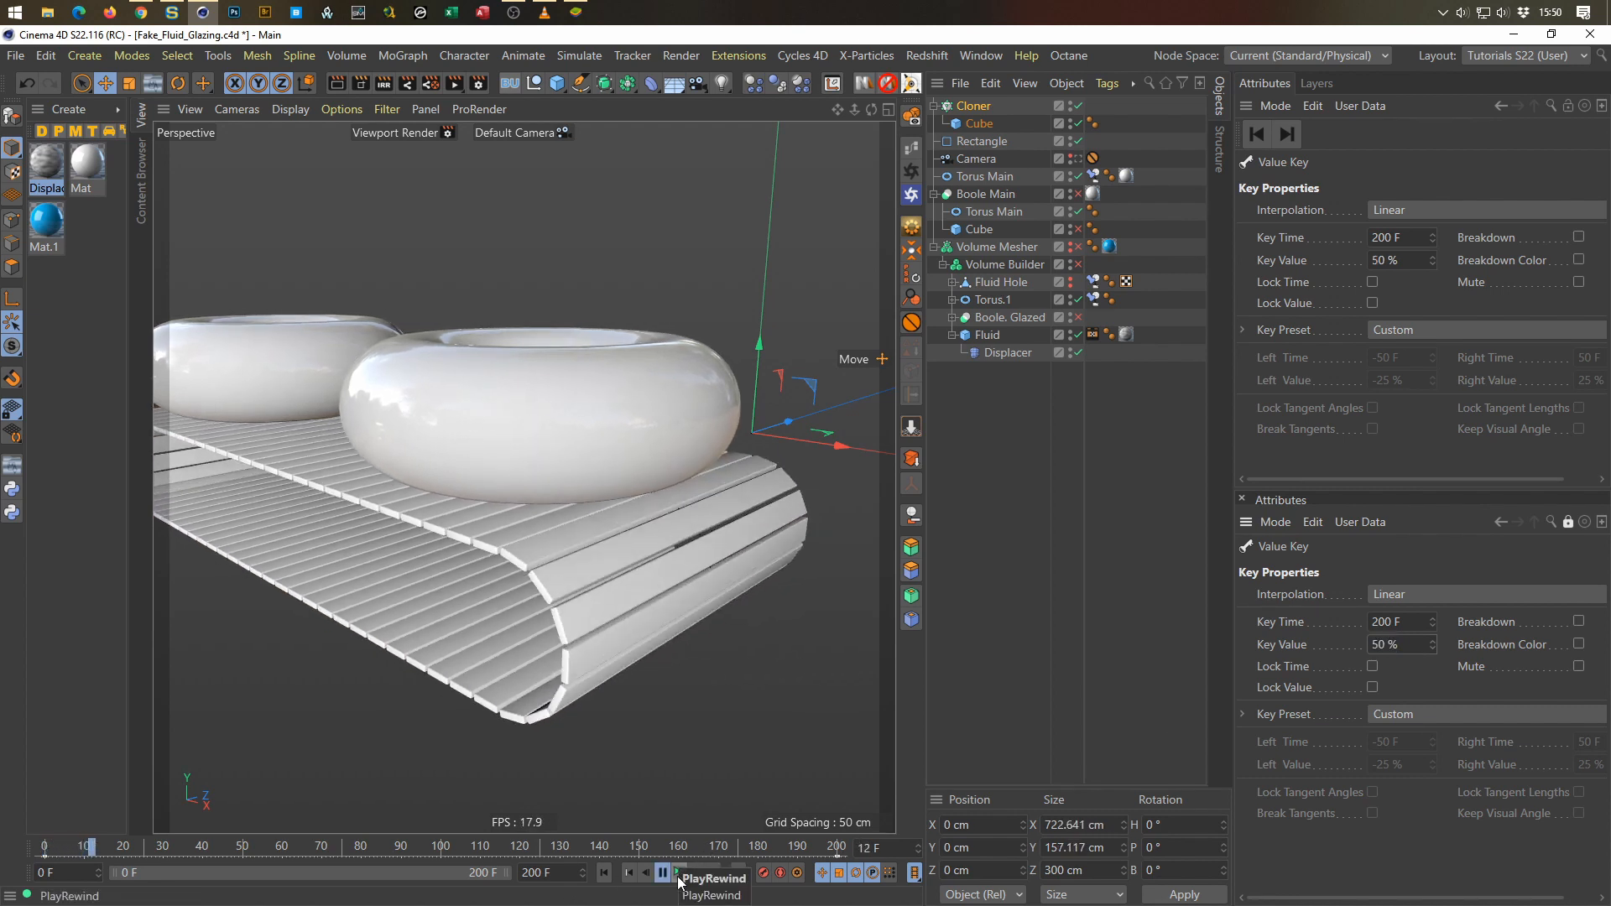
pyautogui.click(679, 872)
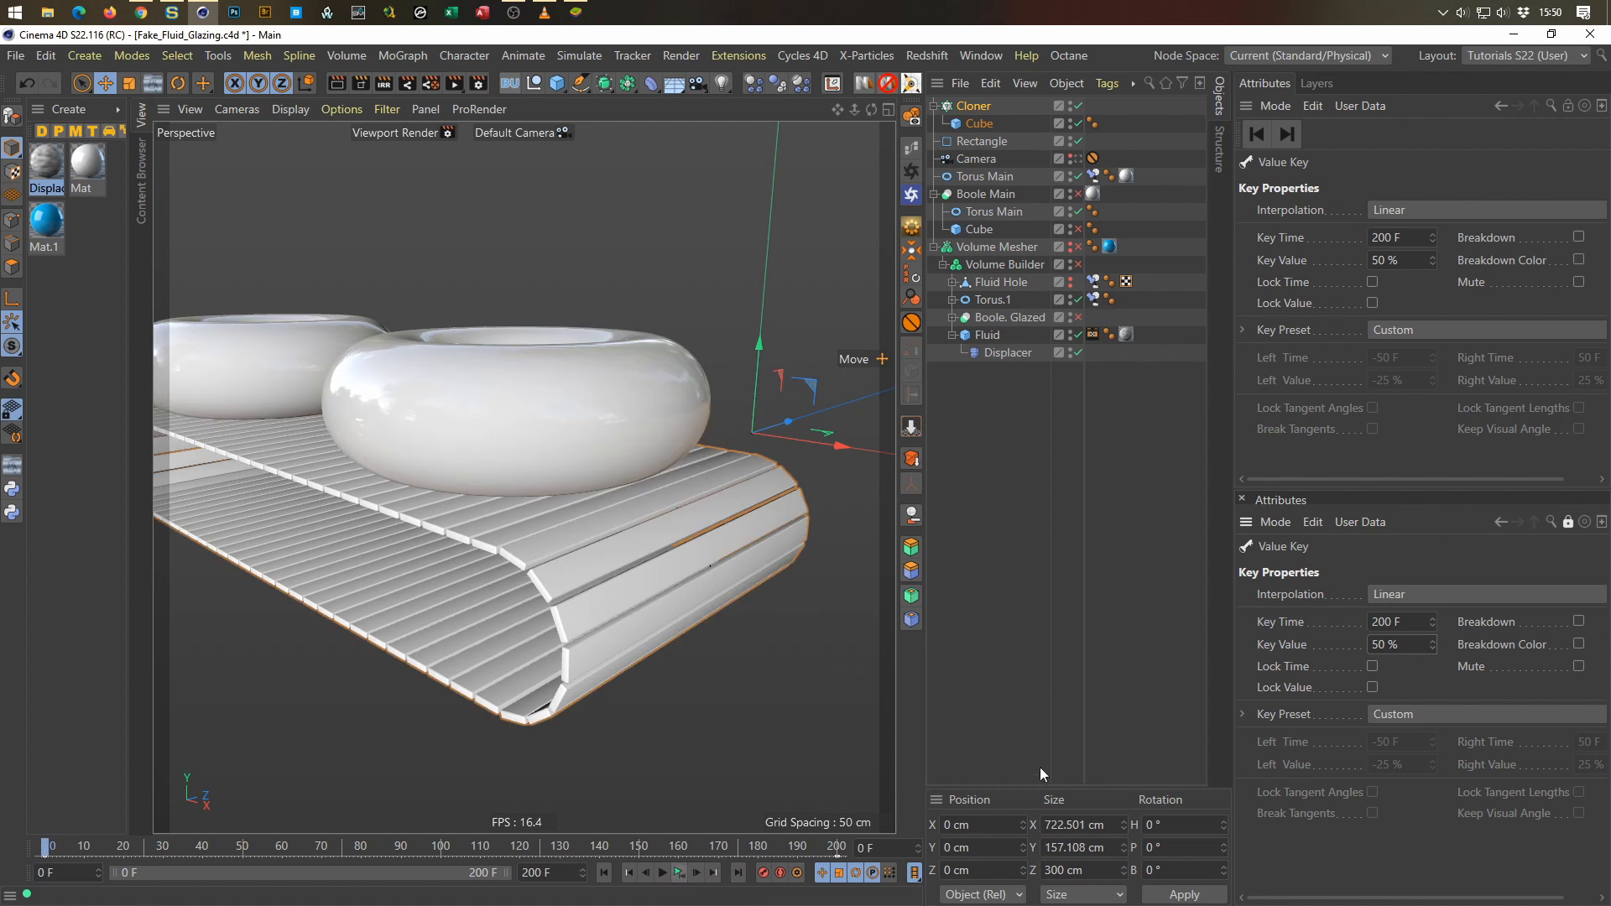
# Step: Set the Cloner's Offset key at frame 200 to 25 % and check the belt speed in playback
pyautogui.doubleClick(1389, 643)
pyautogui.write('25')
pyautogui.press('Return')
pyautogui.click(682, 875)
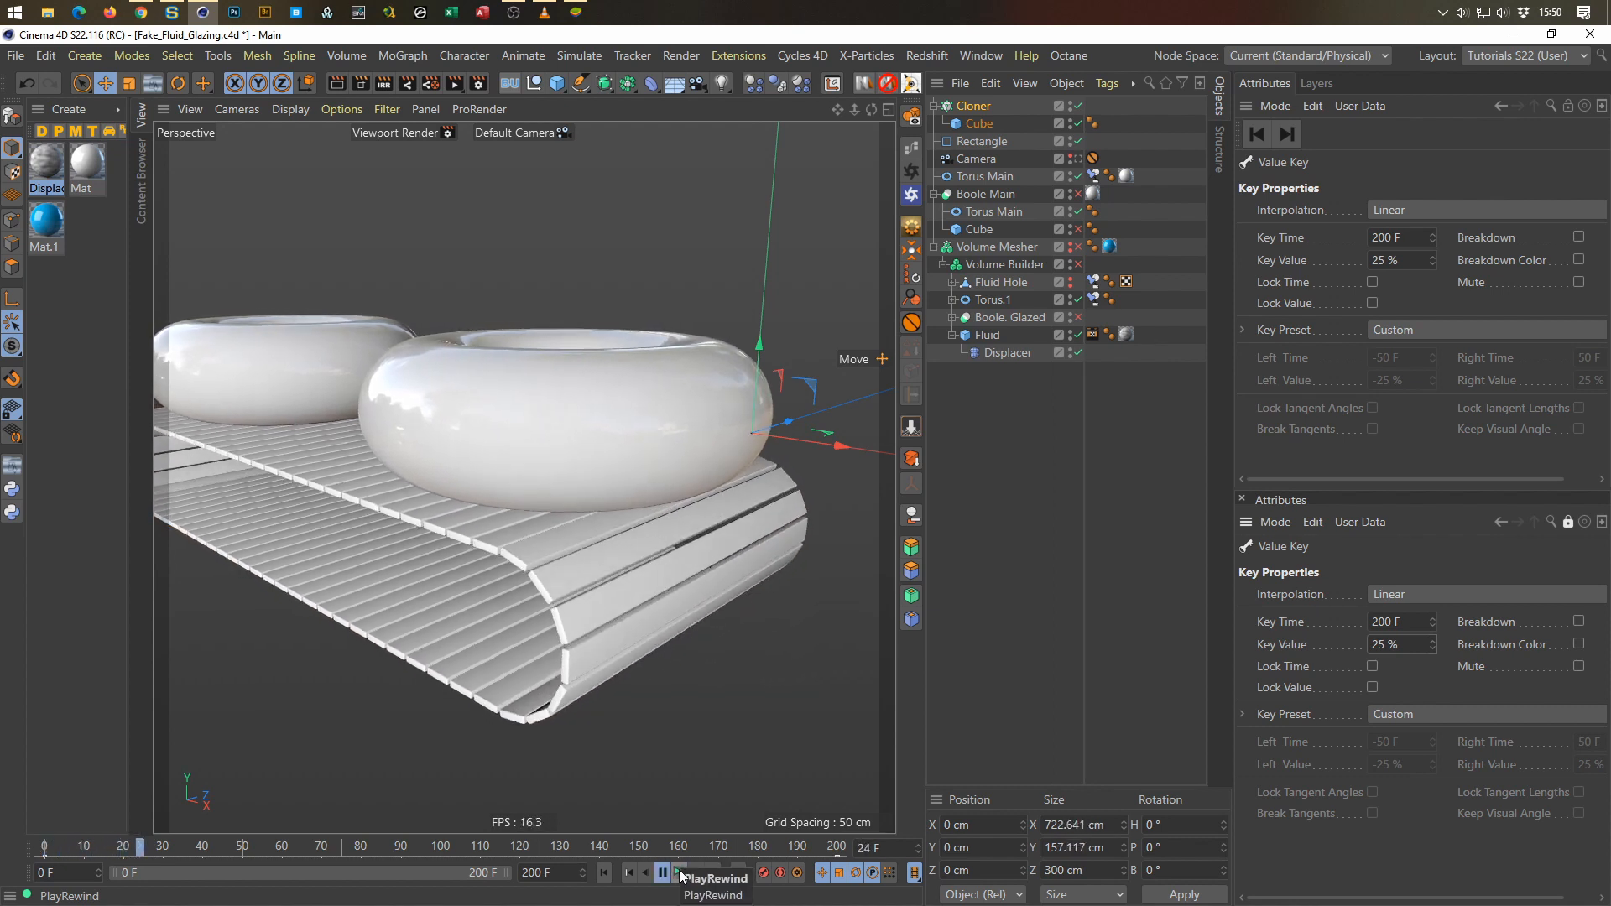
pyautogui.click(681, 875)
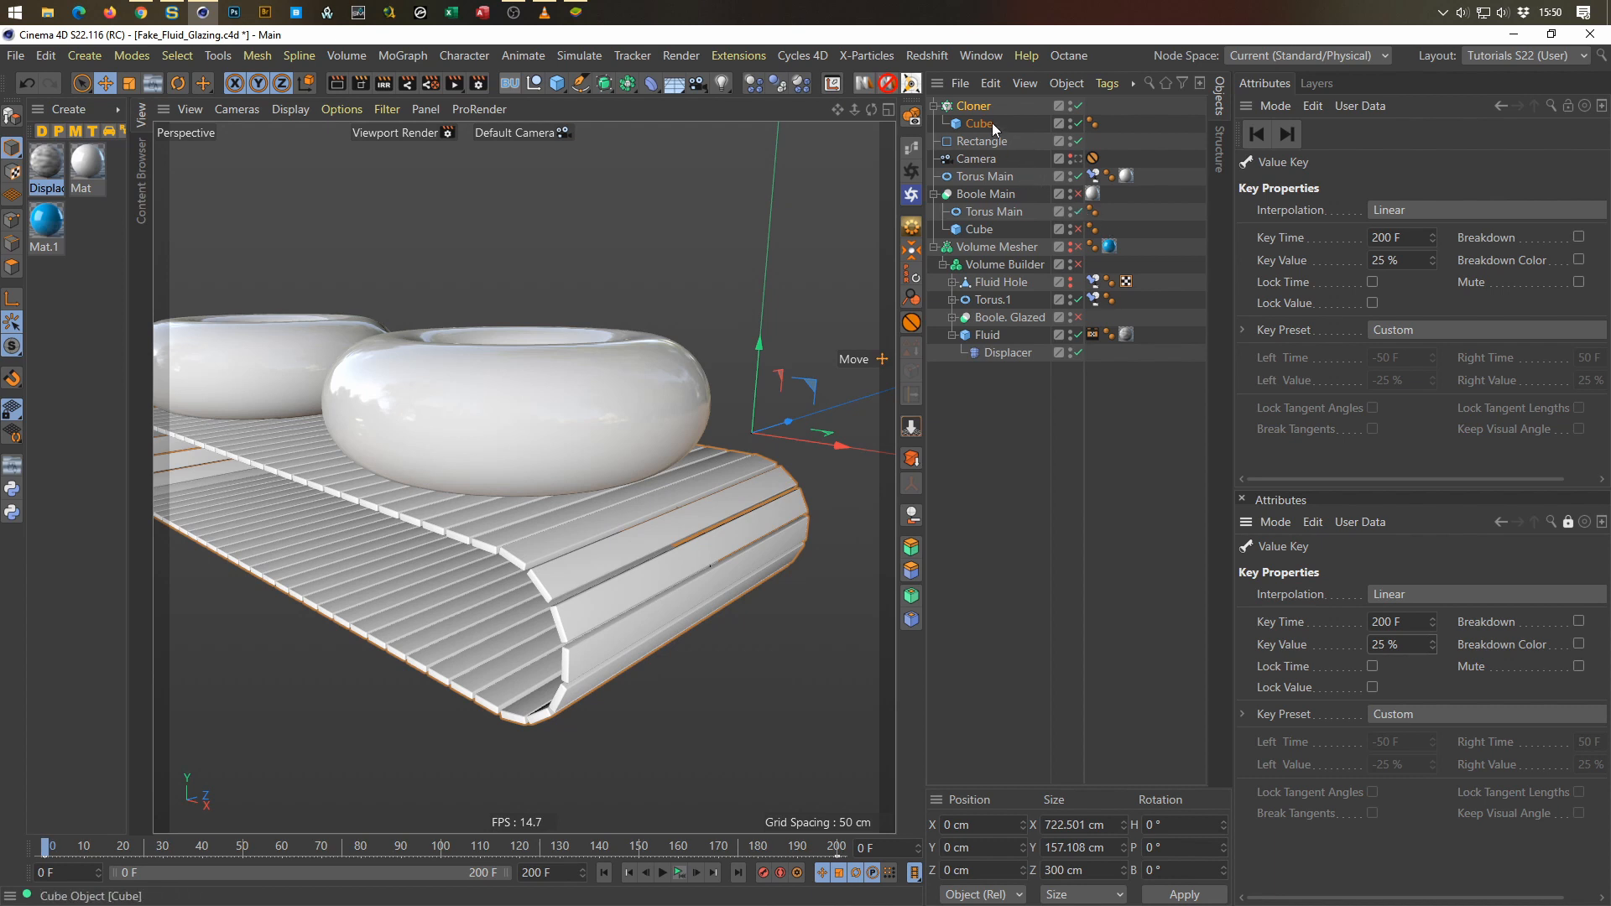
# Step: Hide the tori in the viewport so that only the conveyor belt is displayed
pyautogui.keyDown('alt'); pyautogui.click(1070, 176); pyautogui.keyUp('alt')
pyautogui.keyDown('alt'); pyautogui.click(1070, 176); pyautogui.keyUp('alt')
pyautogui.keyDown('alt'); pyautogui.click(1073, 193); pyautogui.keyUp('alt')
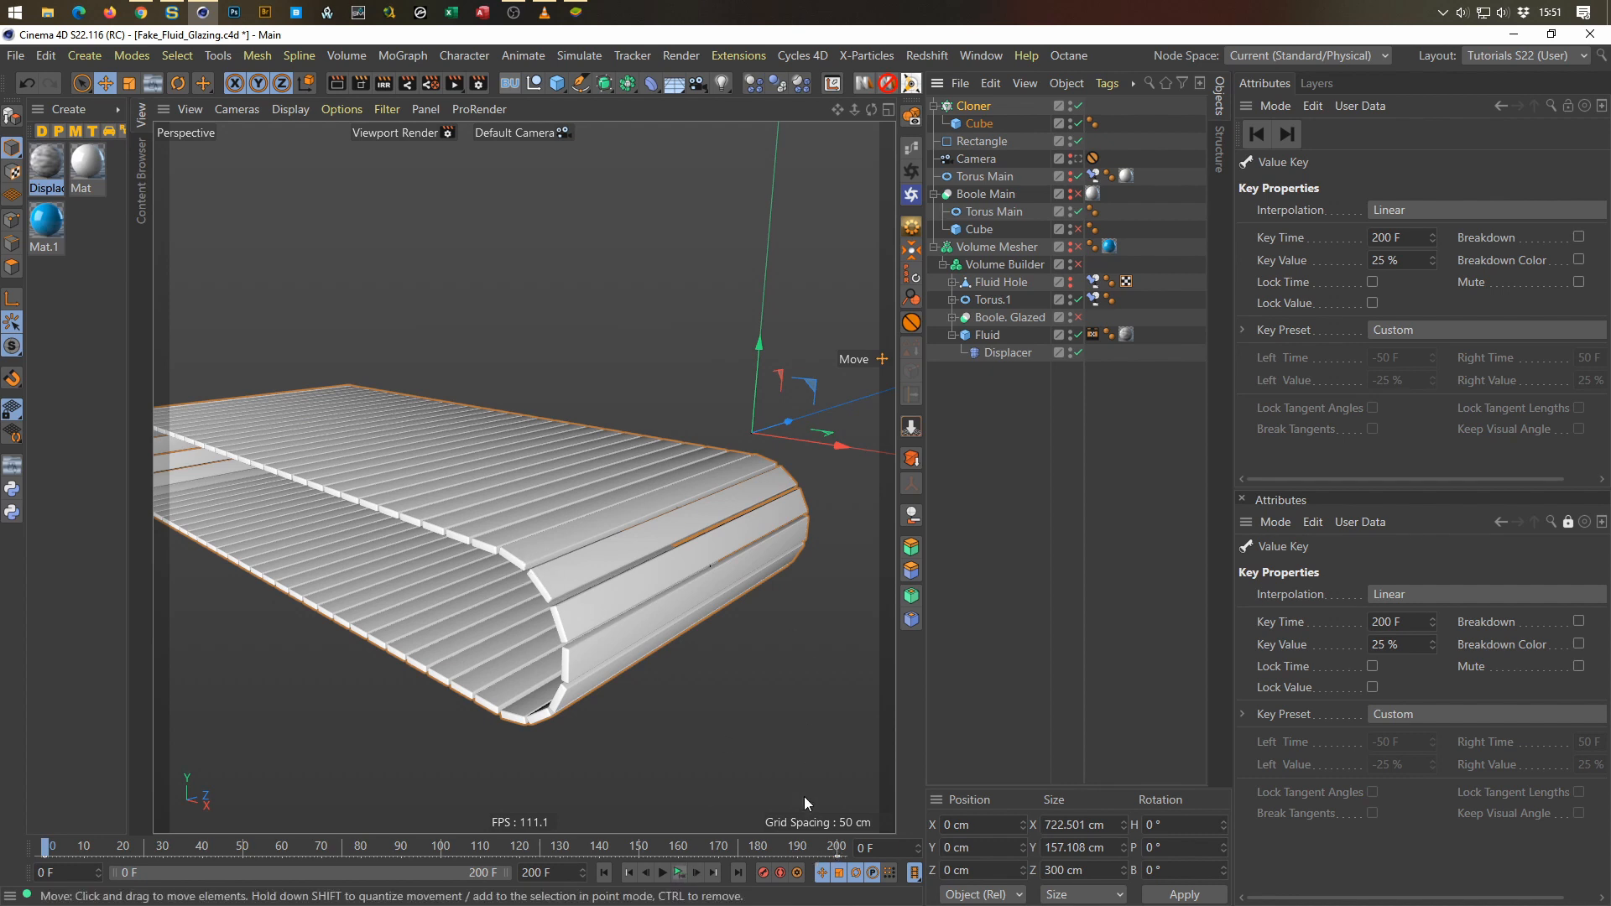
# Step: Compare the belt's slat positions at frames 0 and 200 to check the loop, and play the animation
pyautogui.click(879, 848)
pyautogui.write('200')
pyautogui.press('Return')
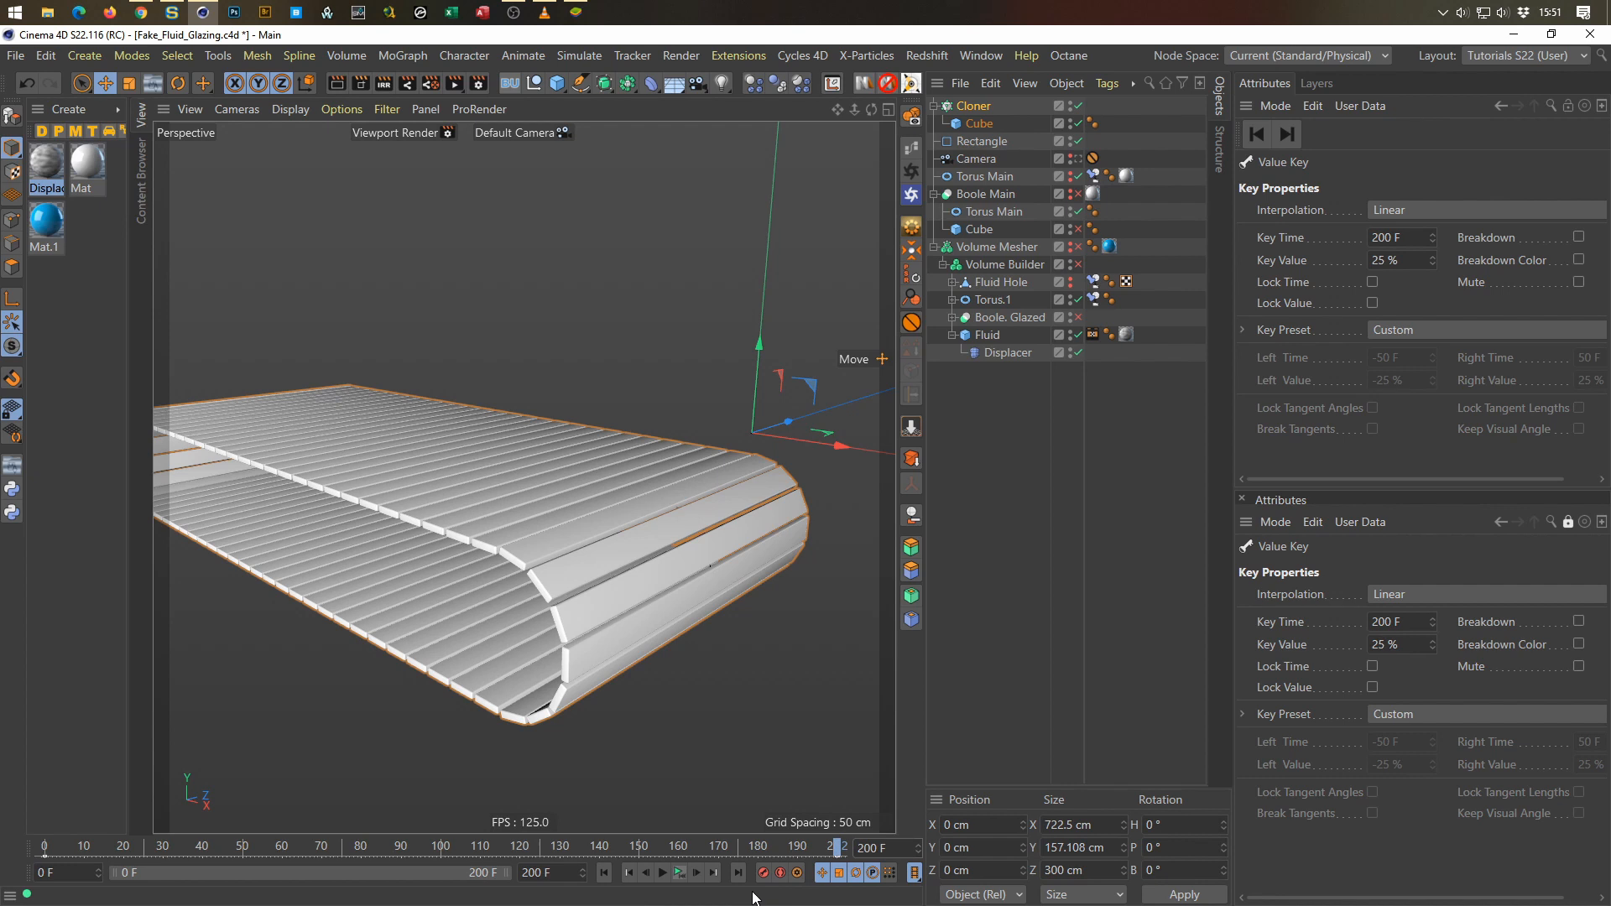
pyautogui.hotkey('shift', 'f')
pyautogui.hotkey('shift', 'g')
pyautogui.hotkey('shift', 'f')
pyautogui.hotkey('shift', 'g')
pyautogui.hotkey('shift', 'f')
pyautogui.hotkey('shift', 'g')
pyautogui.hotkey('shift', 'f')
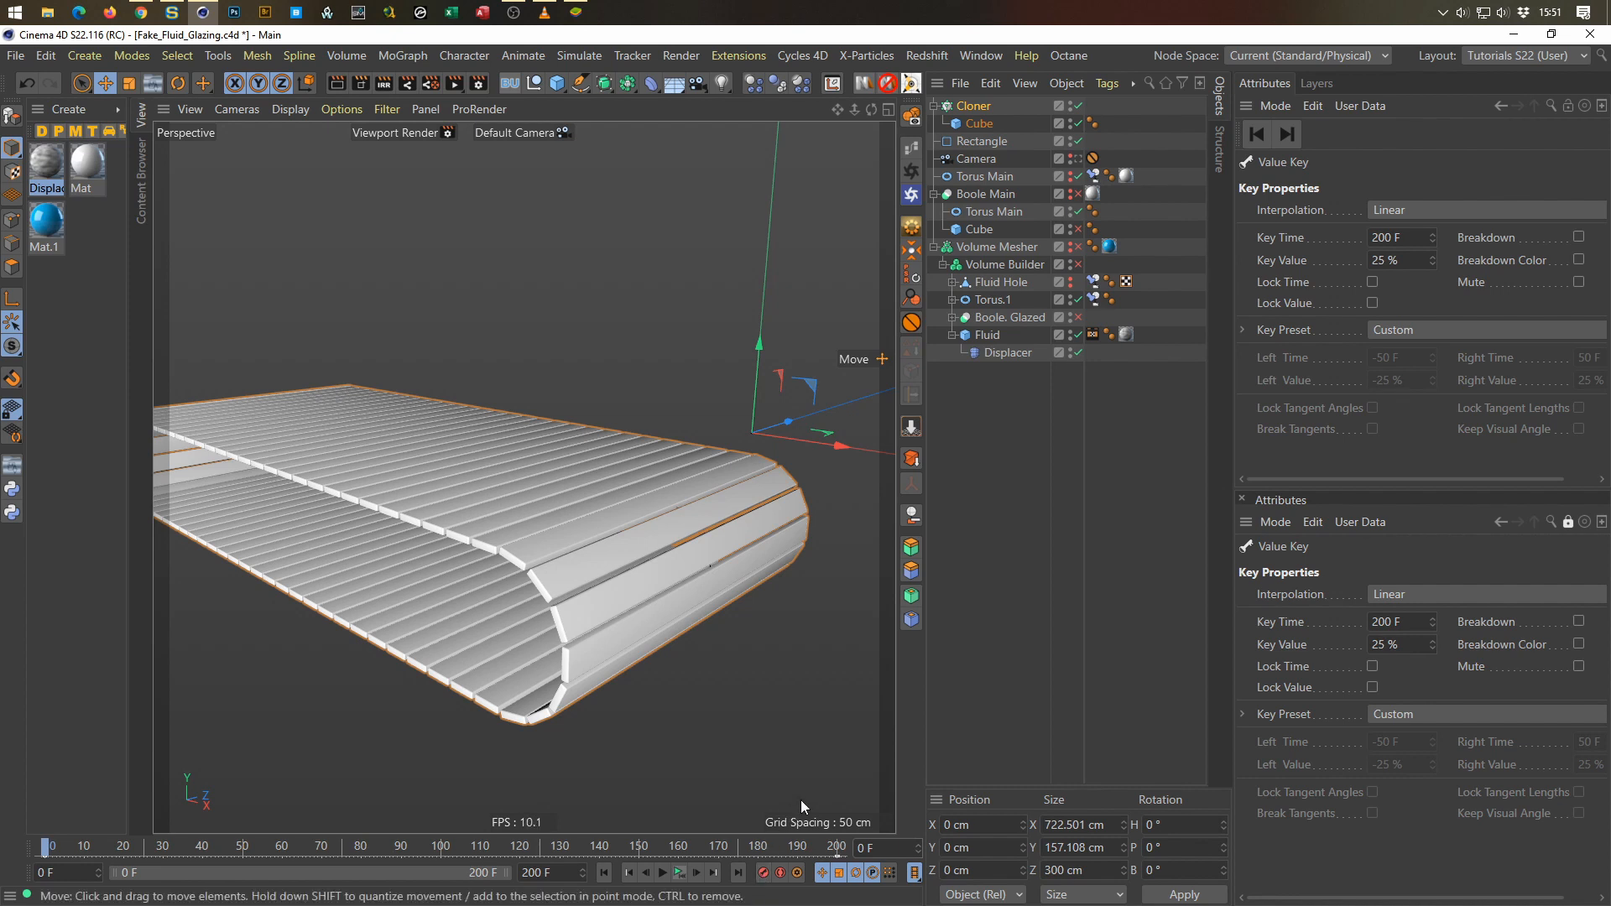
pyautogui.click(680, 874)
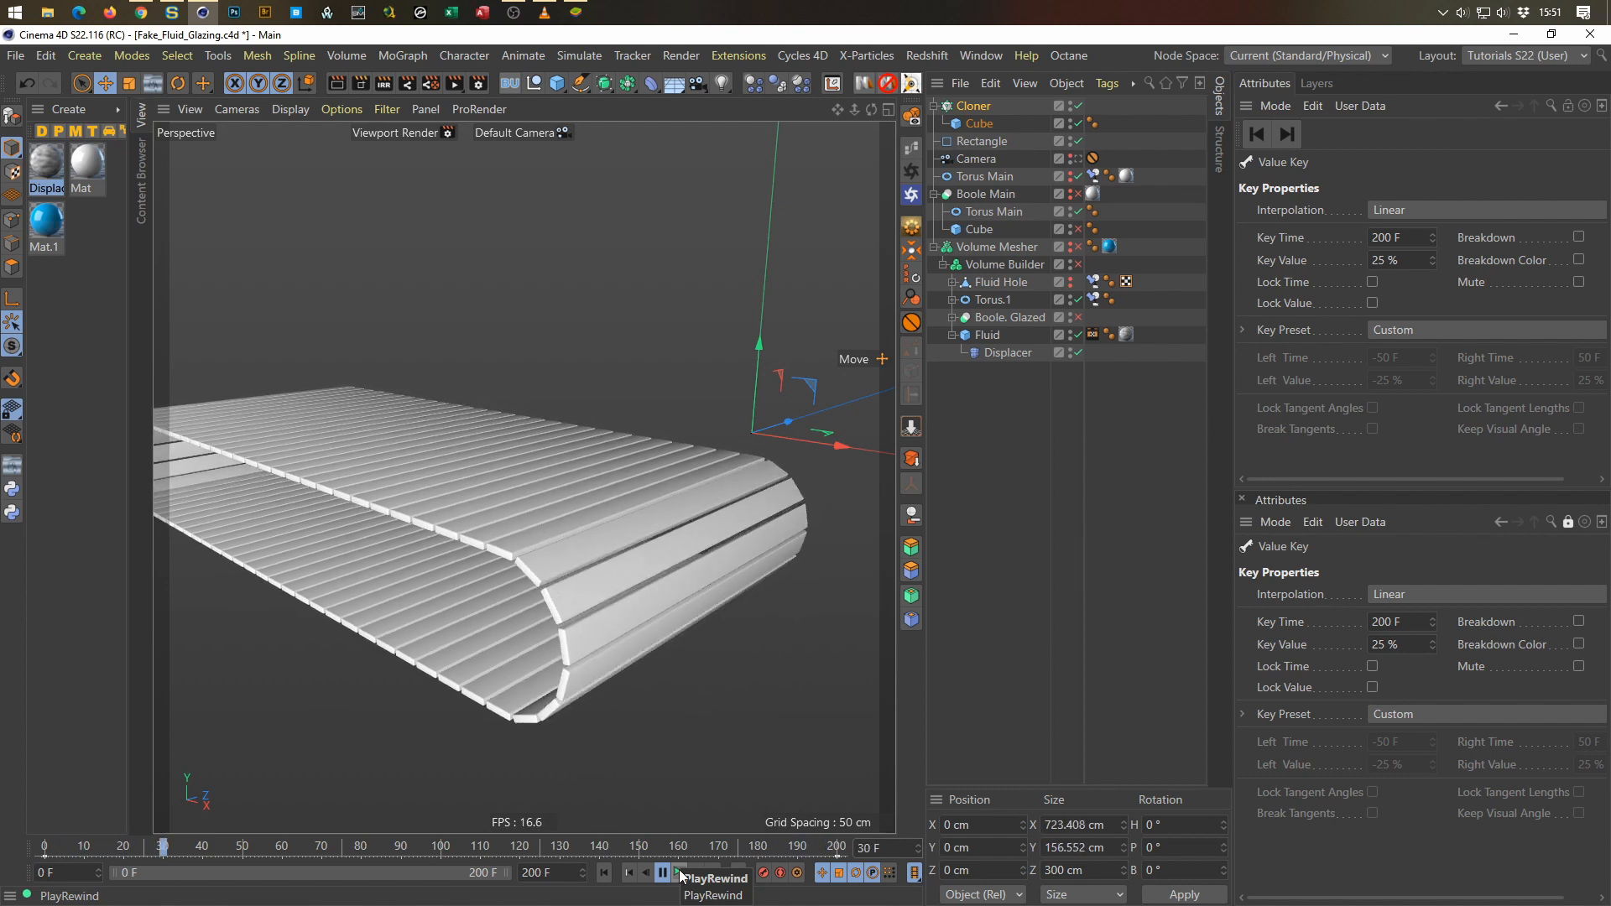
pyautogui.click(679, 873)
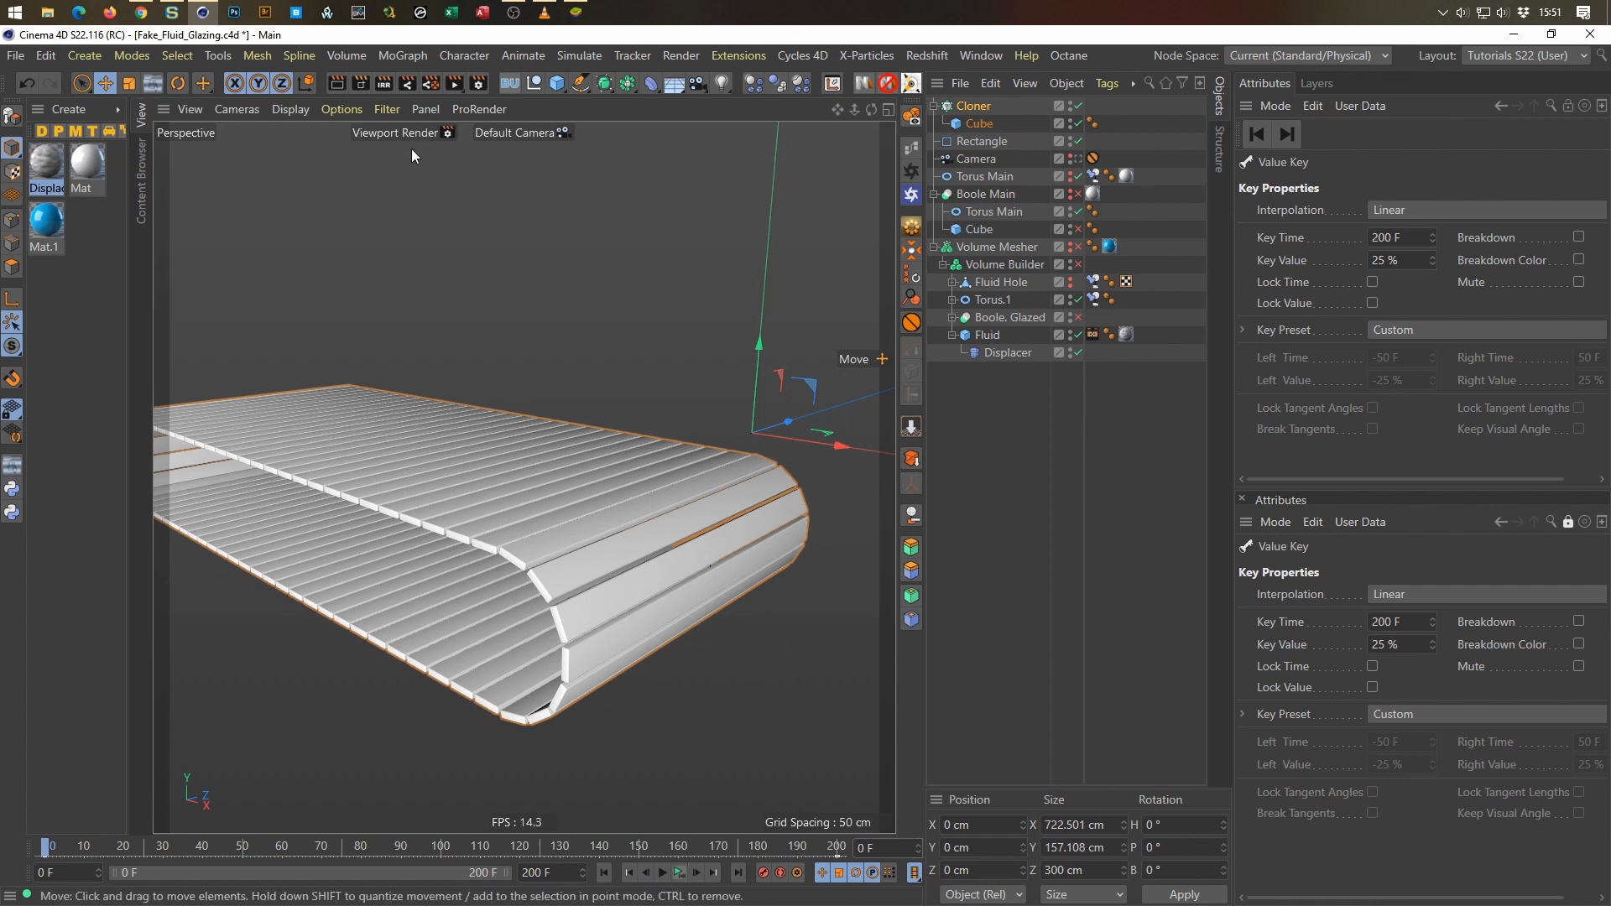
# Step: Render frames 0 to 199 with the Viewport Renderer to the Picture Viewer and play back the belt loop
pyautogui.click(475, 84)
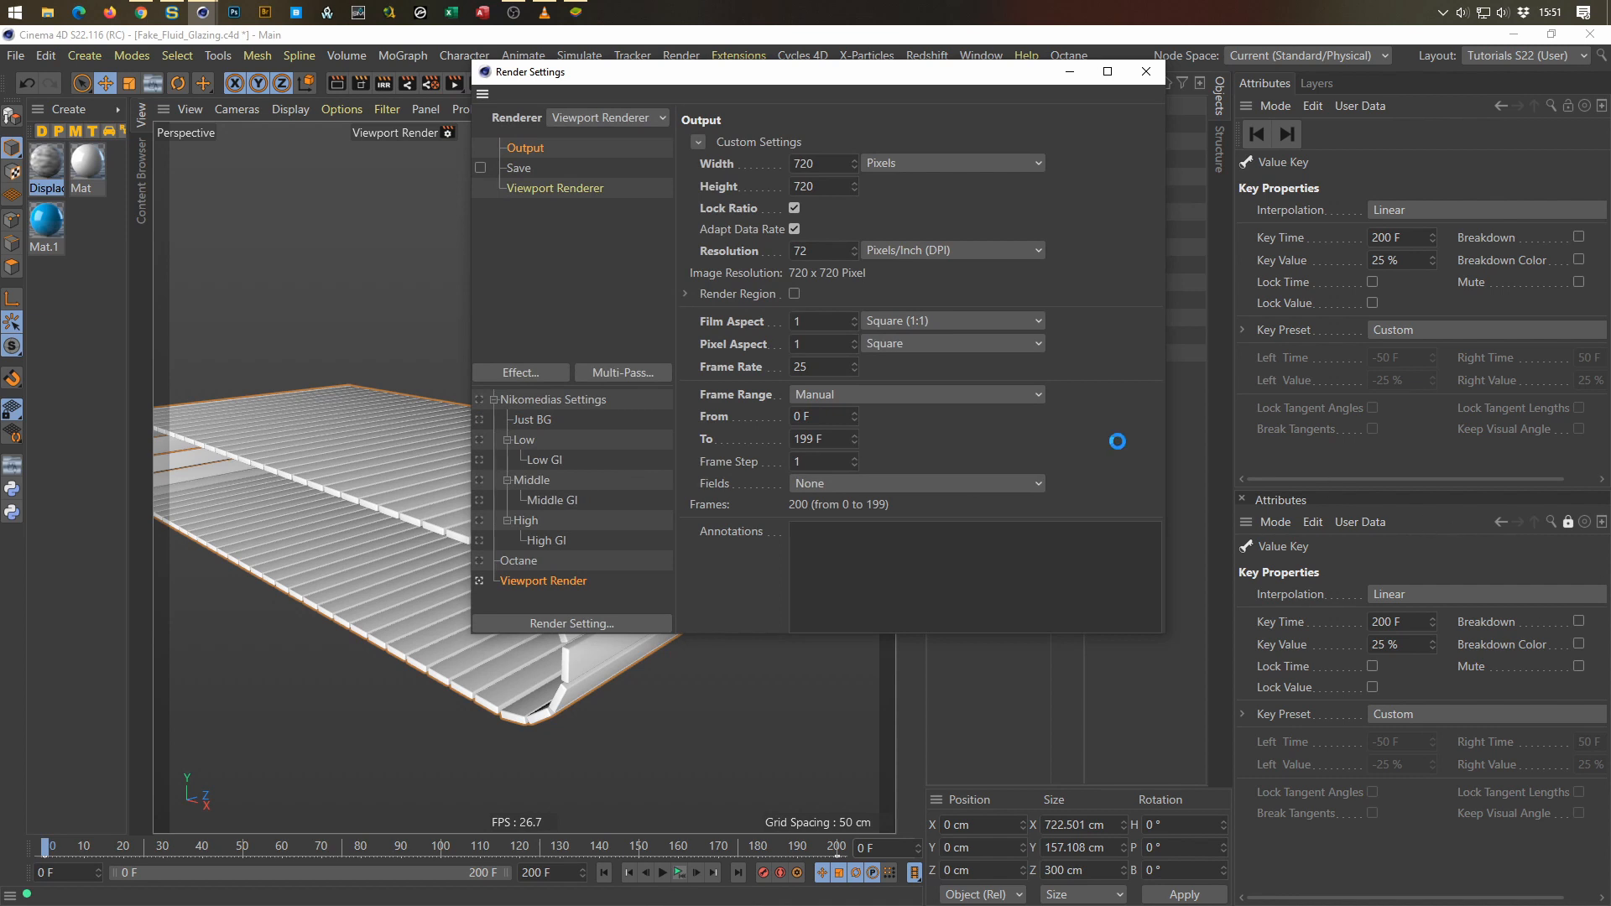
pyautogui.click(842, 537)
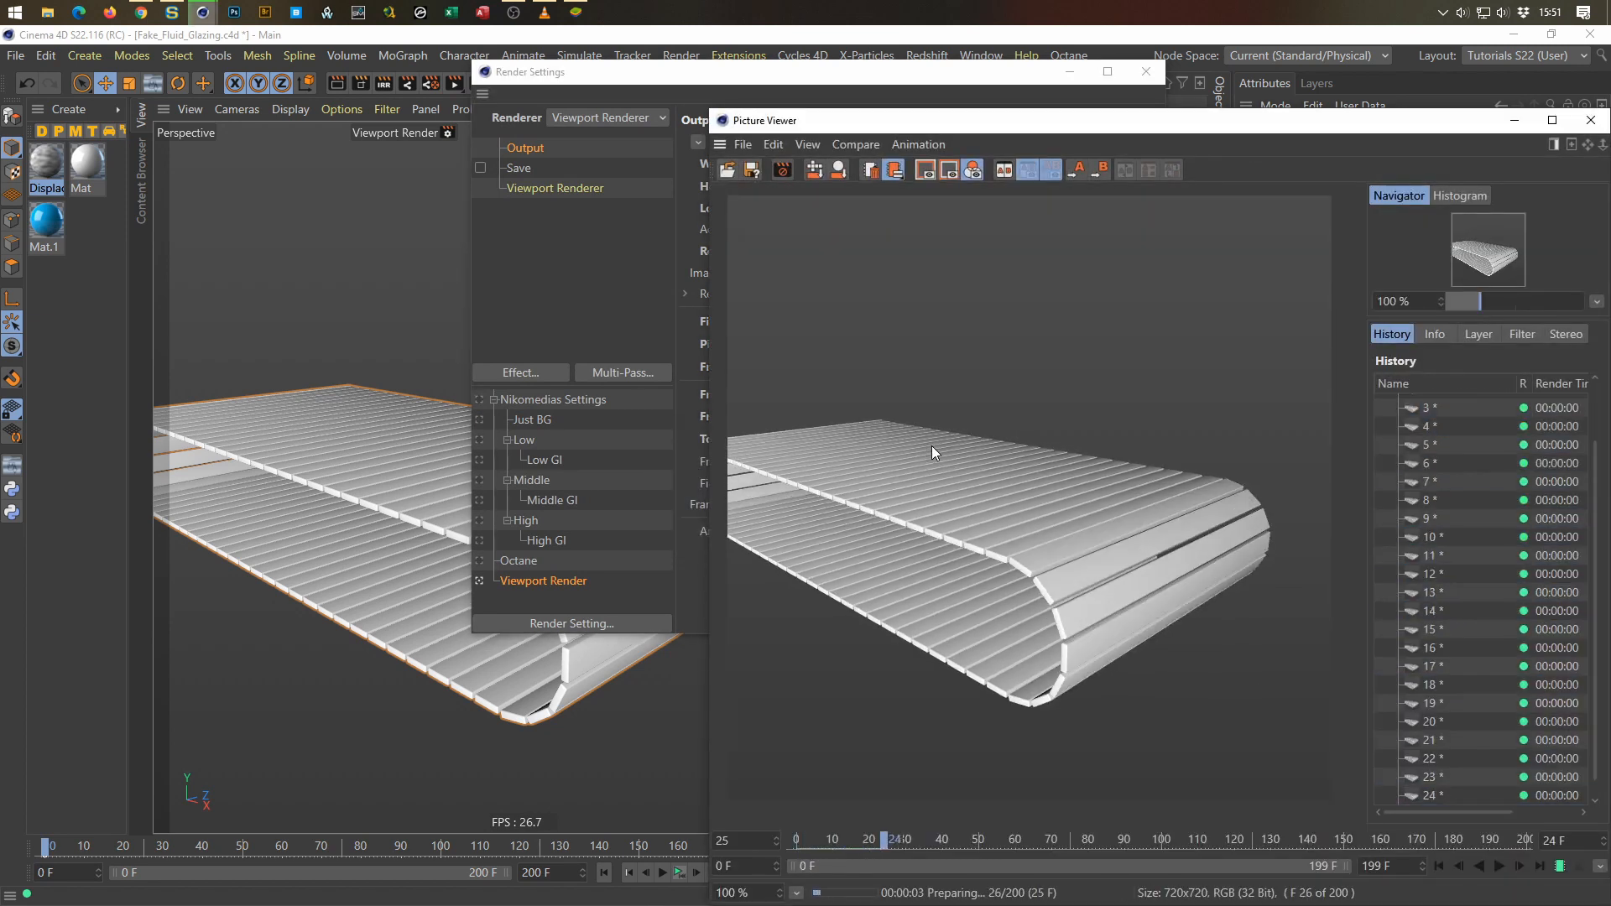
pyautogui.moveTo(941, 119); pyautogui.dragTo(888, 47)
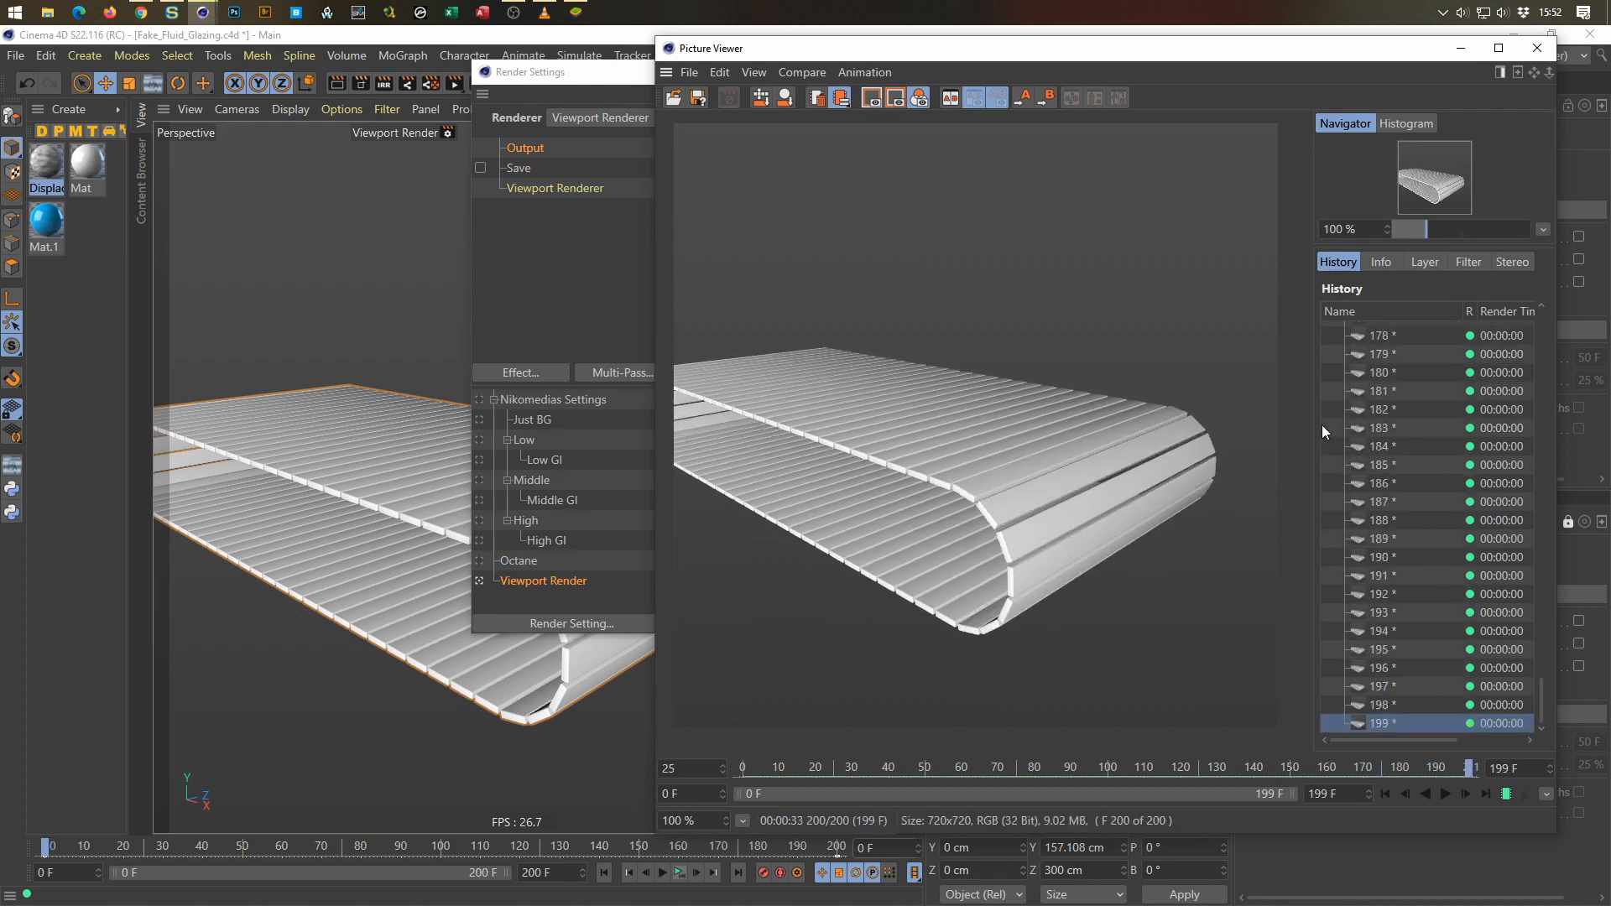
pyautogui.click(1446, 794)
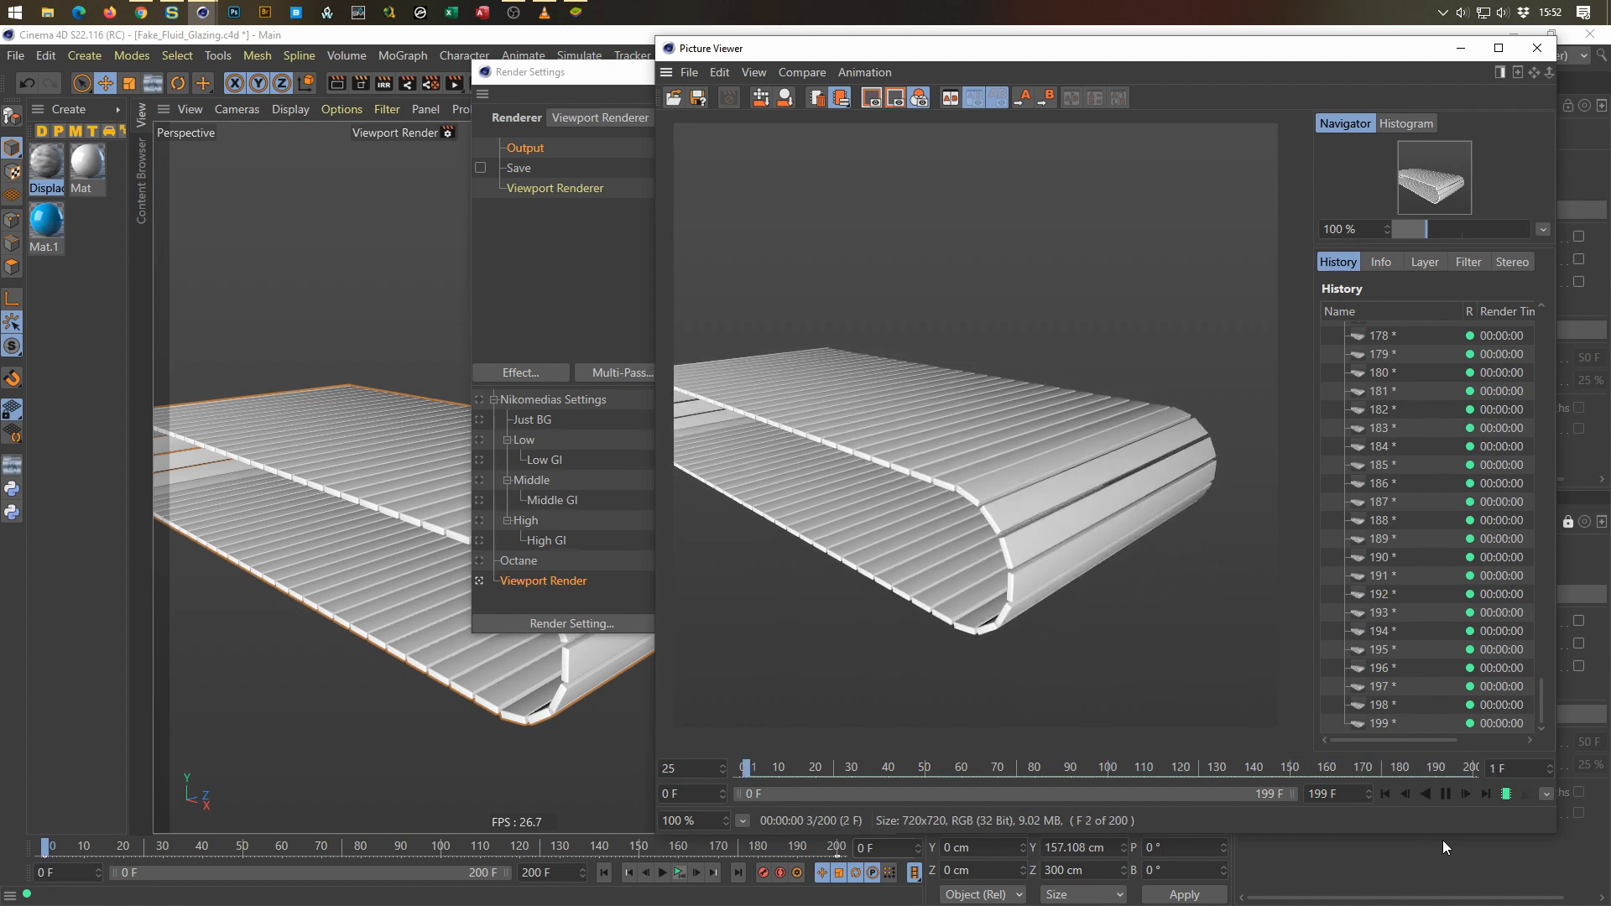
pyautogui.click(1446, 793)
# Step: Delete all the rendered frames from the Picture Viewer and close it together with the Render Settings
pyautogui.click(1436, 665)
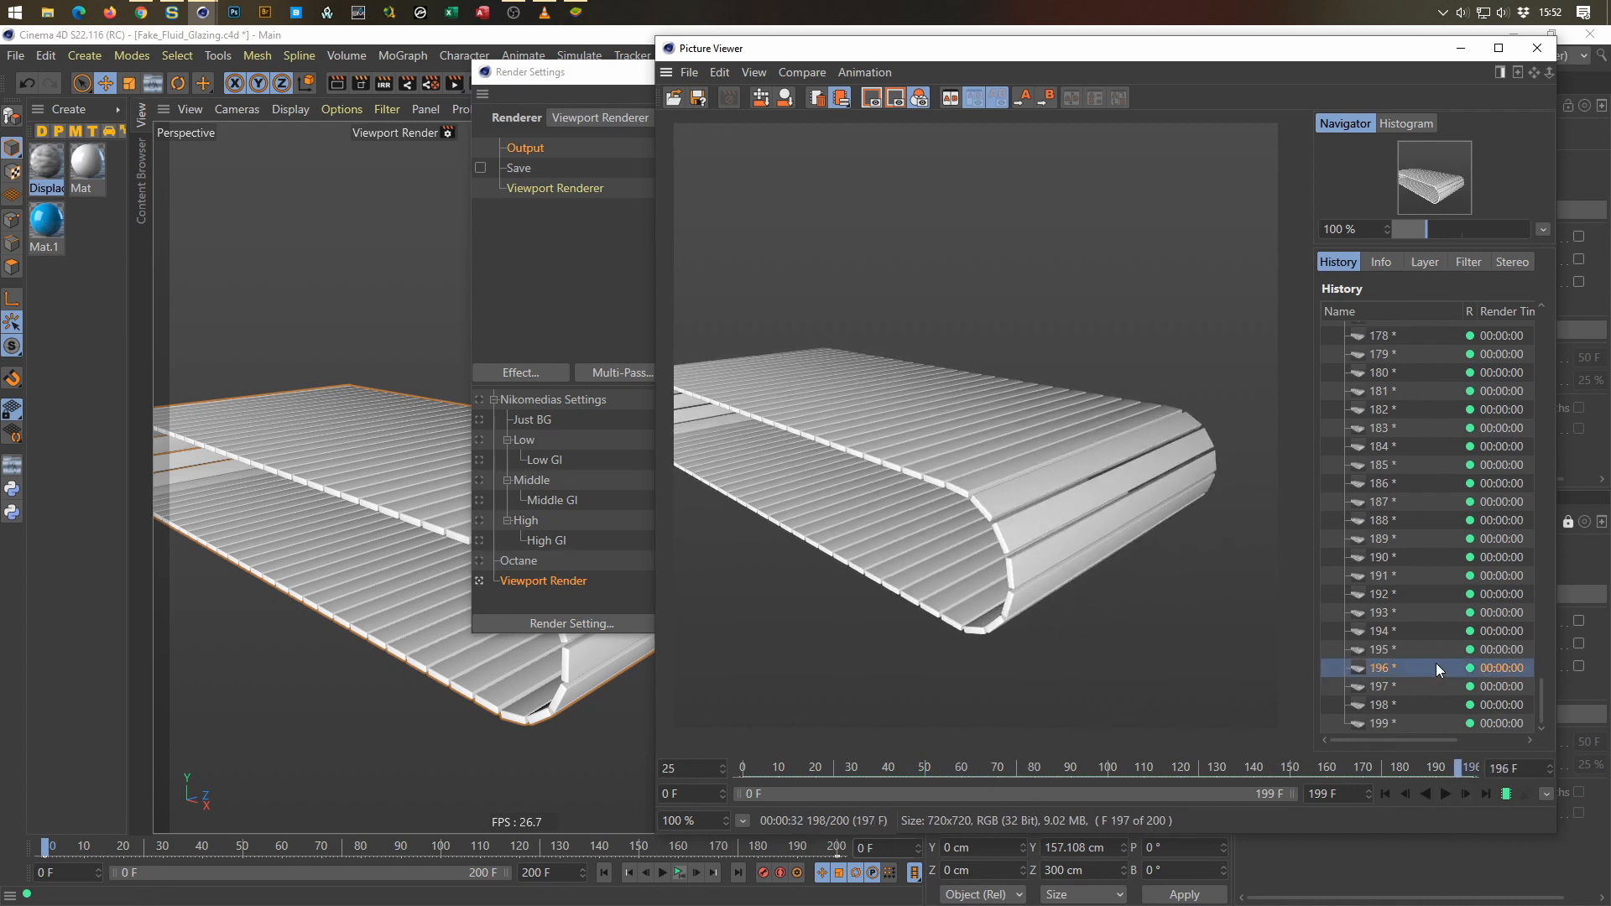
pyautogui.press('Delete')
pyautogui.click(785, 531)
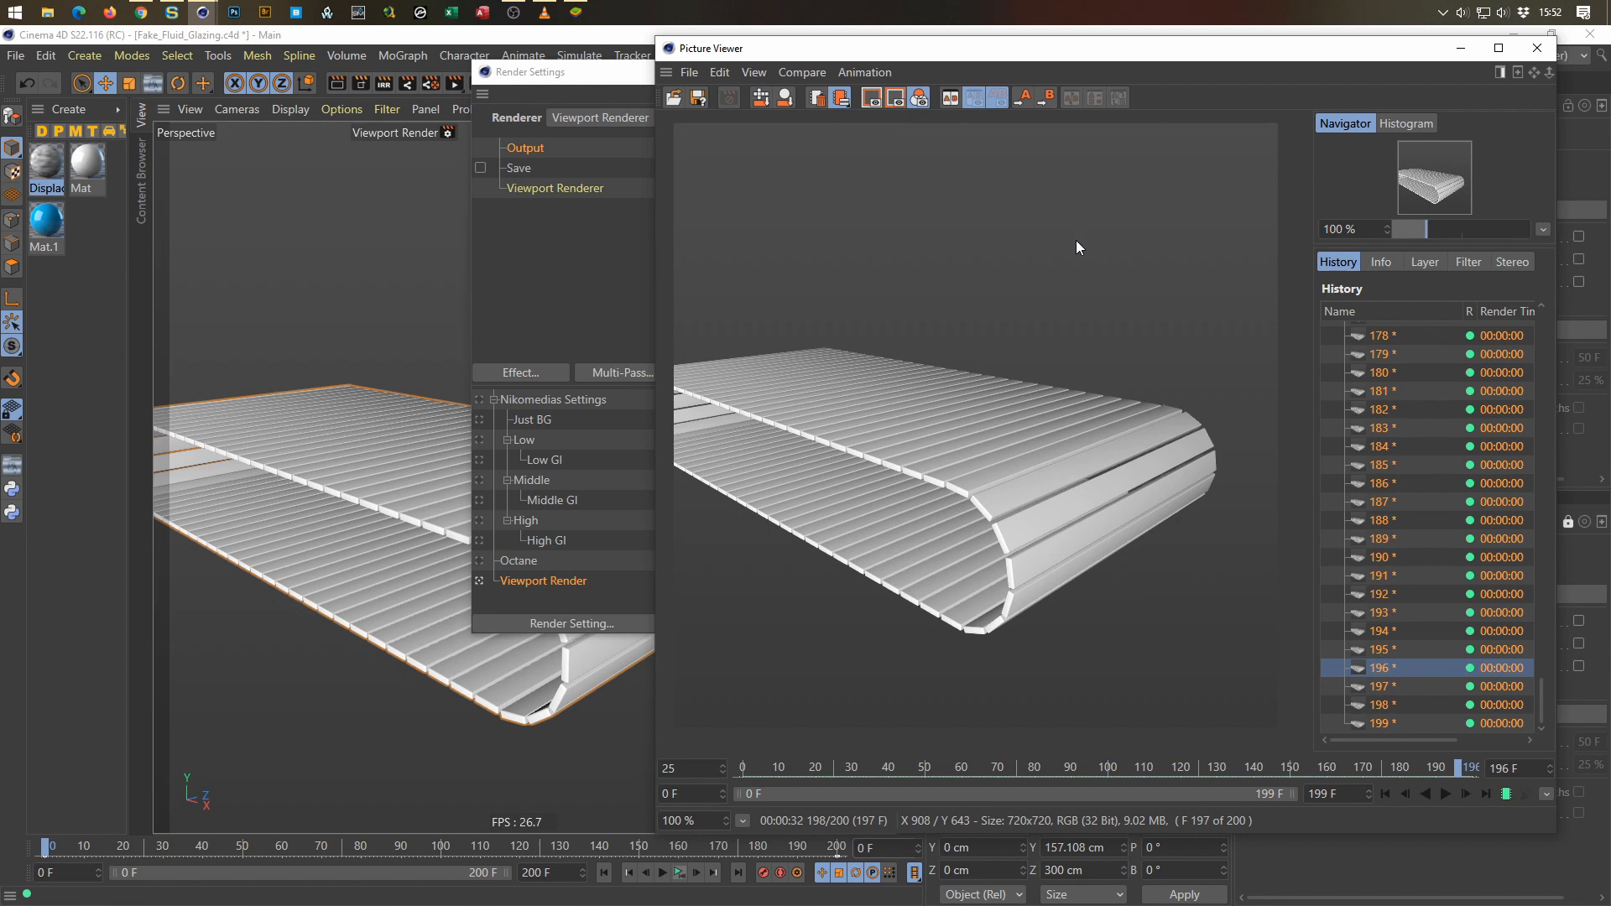
pyautogui.press('Delete')
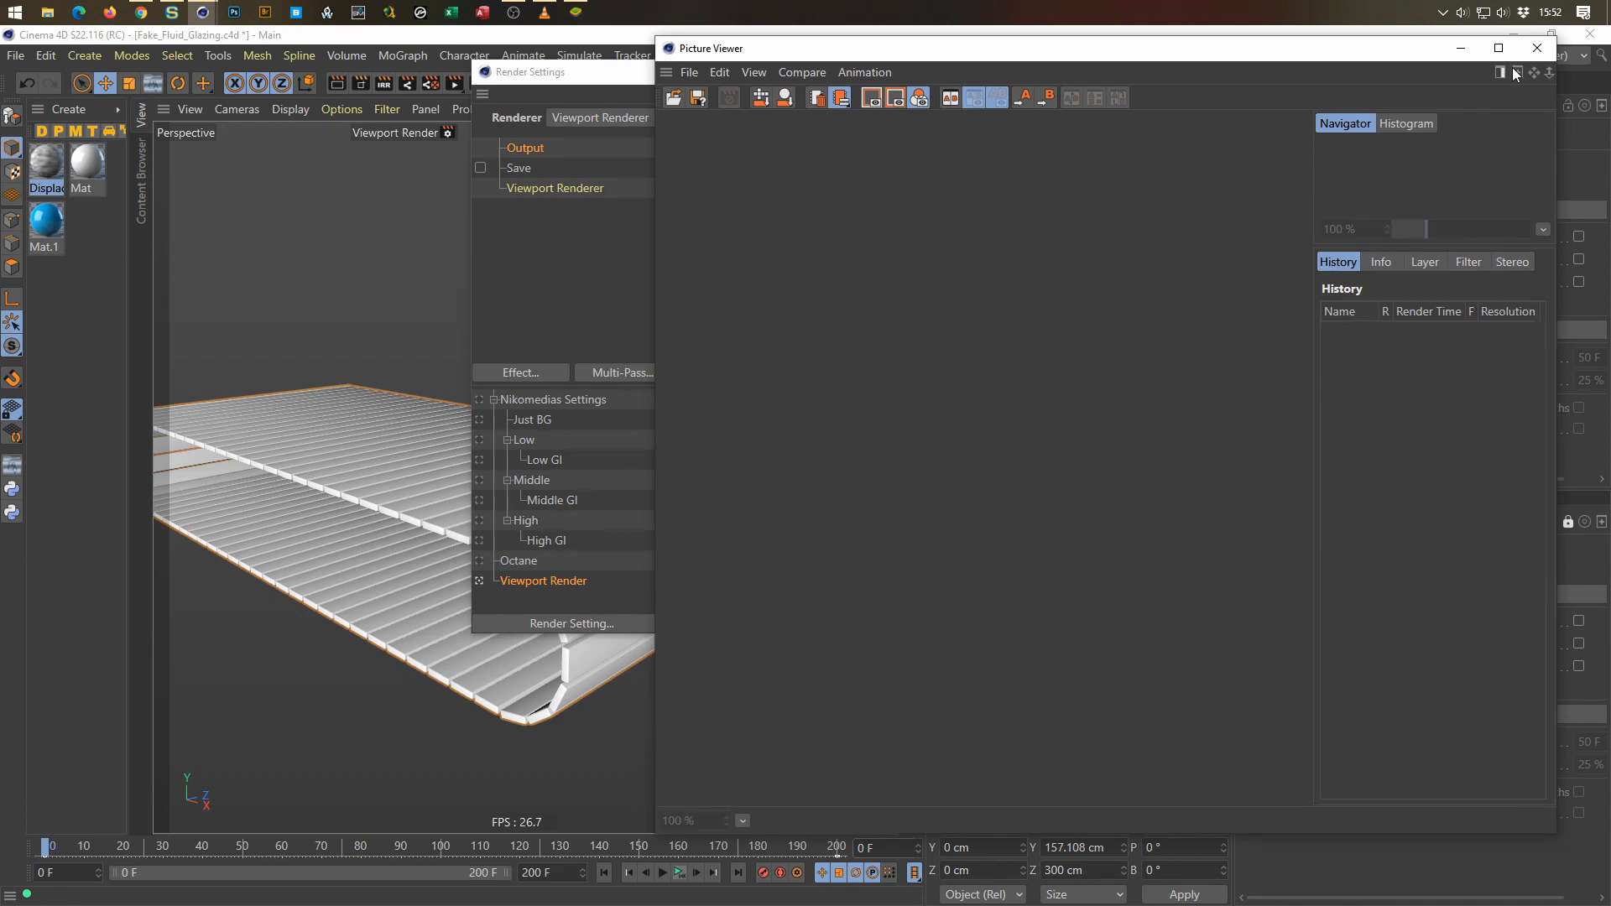
pyautogui.click(1537, 48)
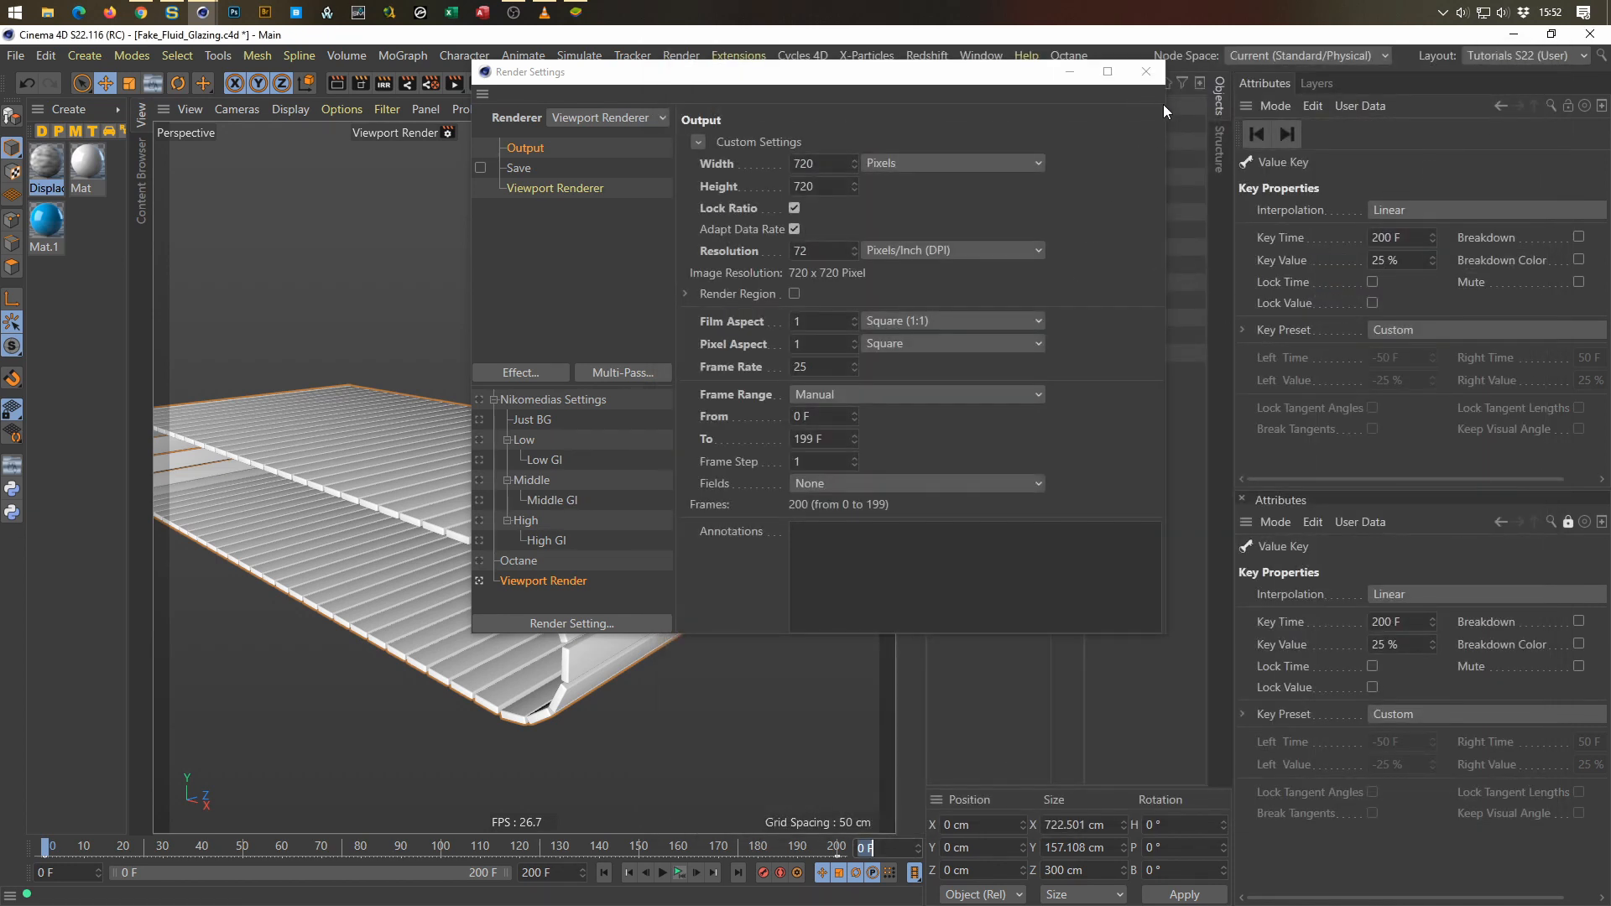
pyautogui.click(1147, 71)
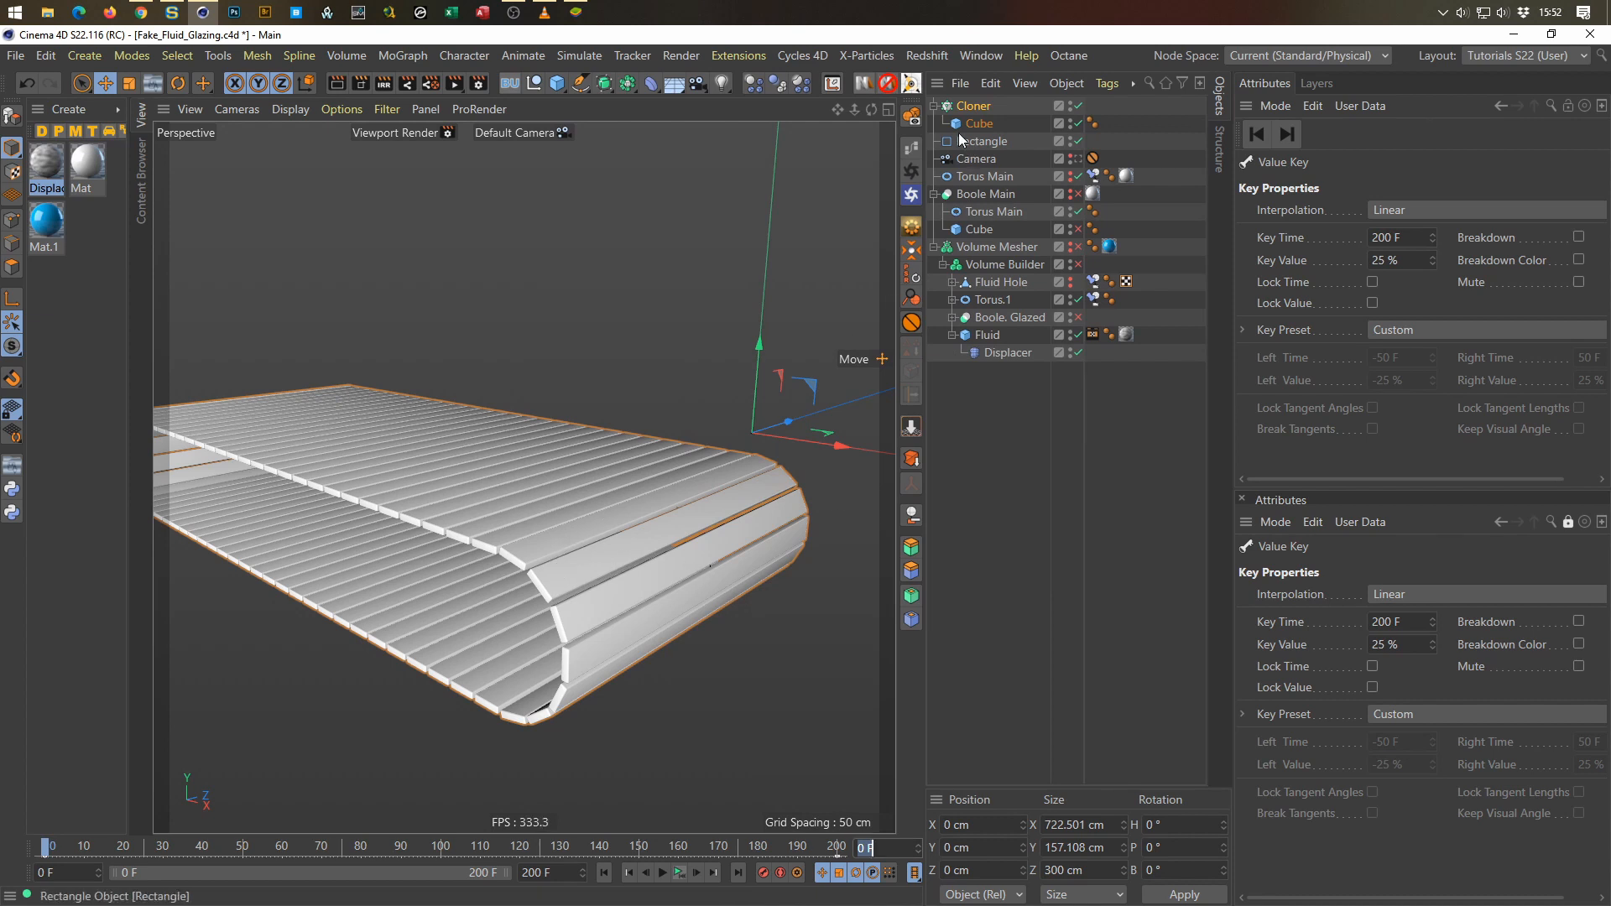
# Step: Duplicate the Rectangle spline outside the Cloner and place the copy inside an Extrude object
pyautogui.press('Delete')
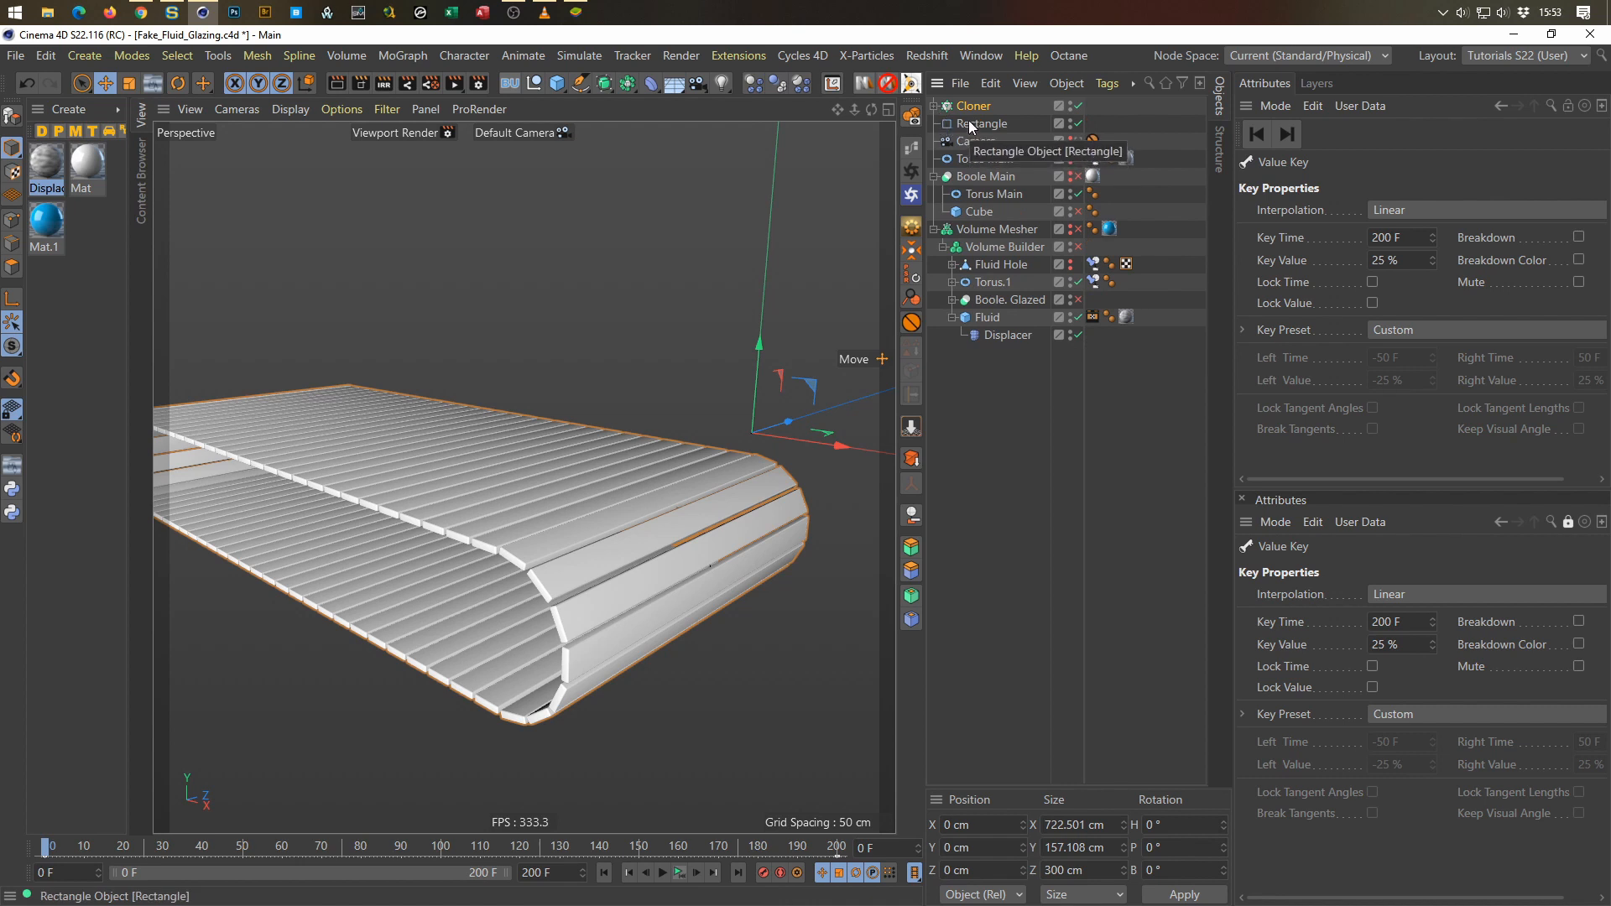
pyautogui.click(969, 125)
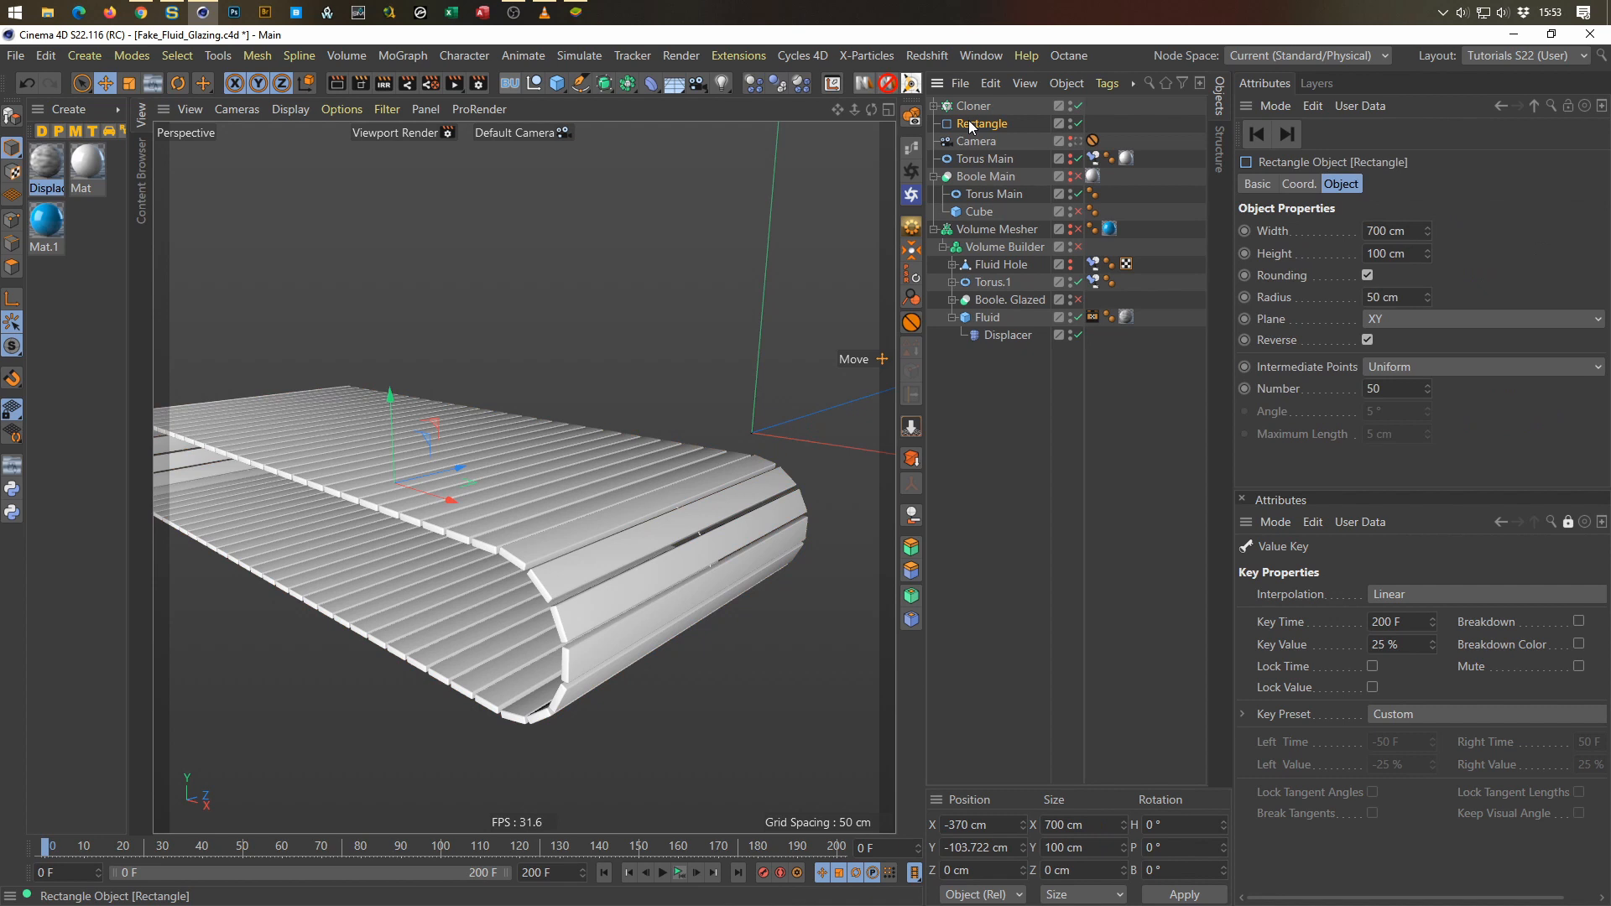
pyautogui.keyDown('ctrl'); pyautogui.moveTo(978, 126); pyautogui.dragTo(970, 141); pyautogui.keyUp('ctrl')
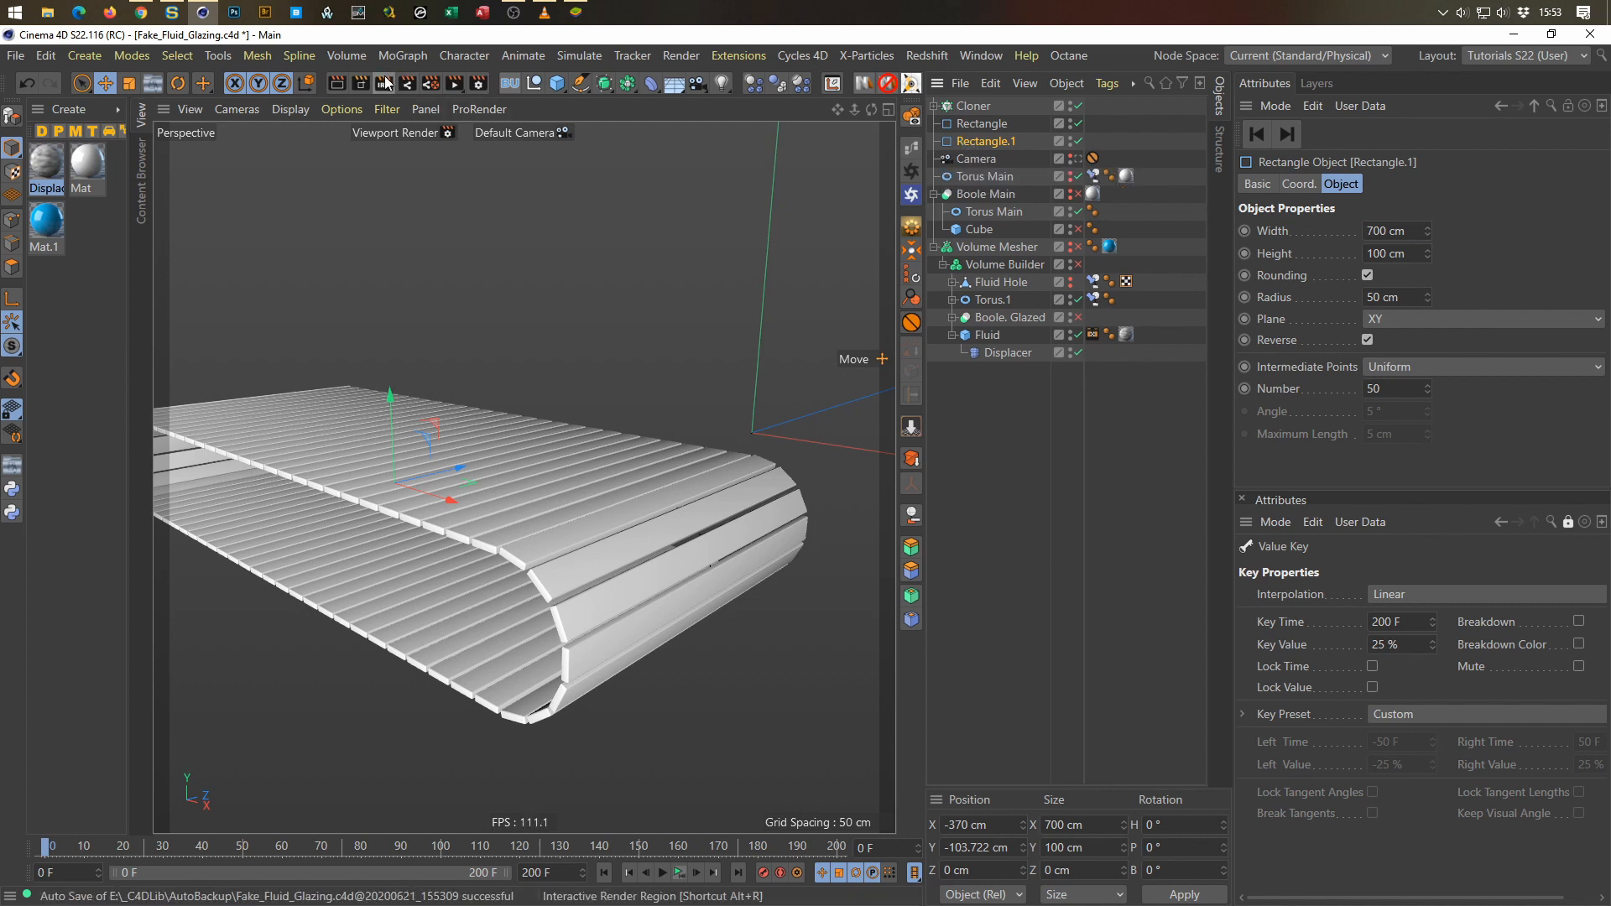
pyautogui.click(603, 87)
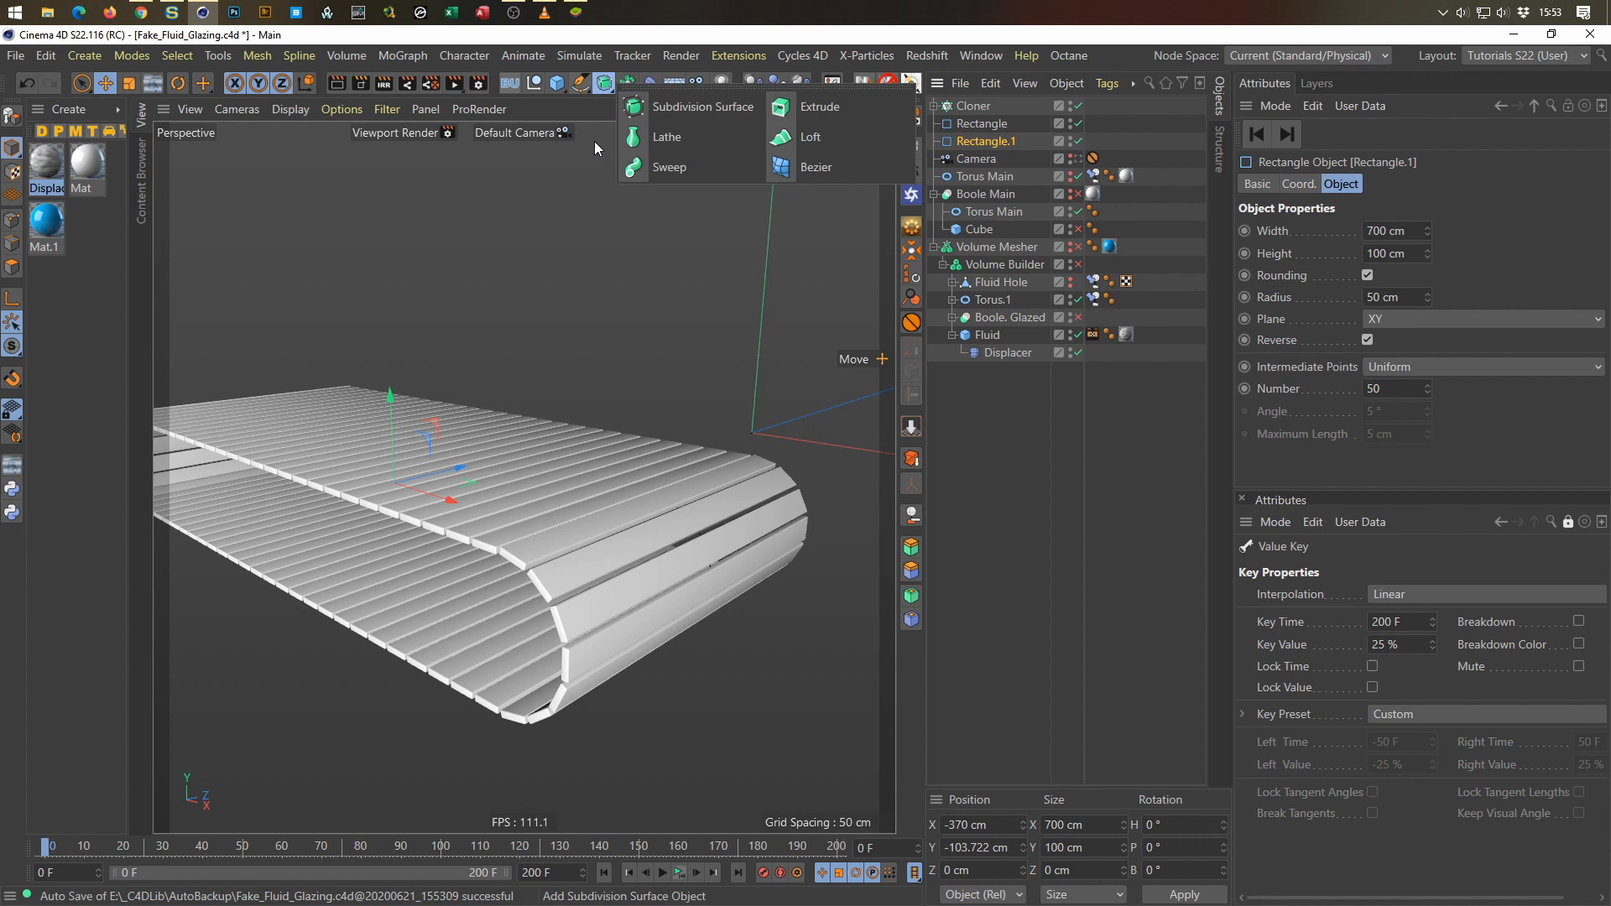
pyautogui.keyDown('alt'); pyautogui.click(812, 104); pyautogui.keyUp('alt')
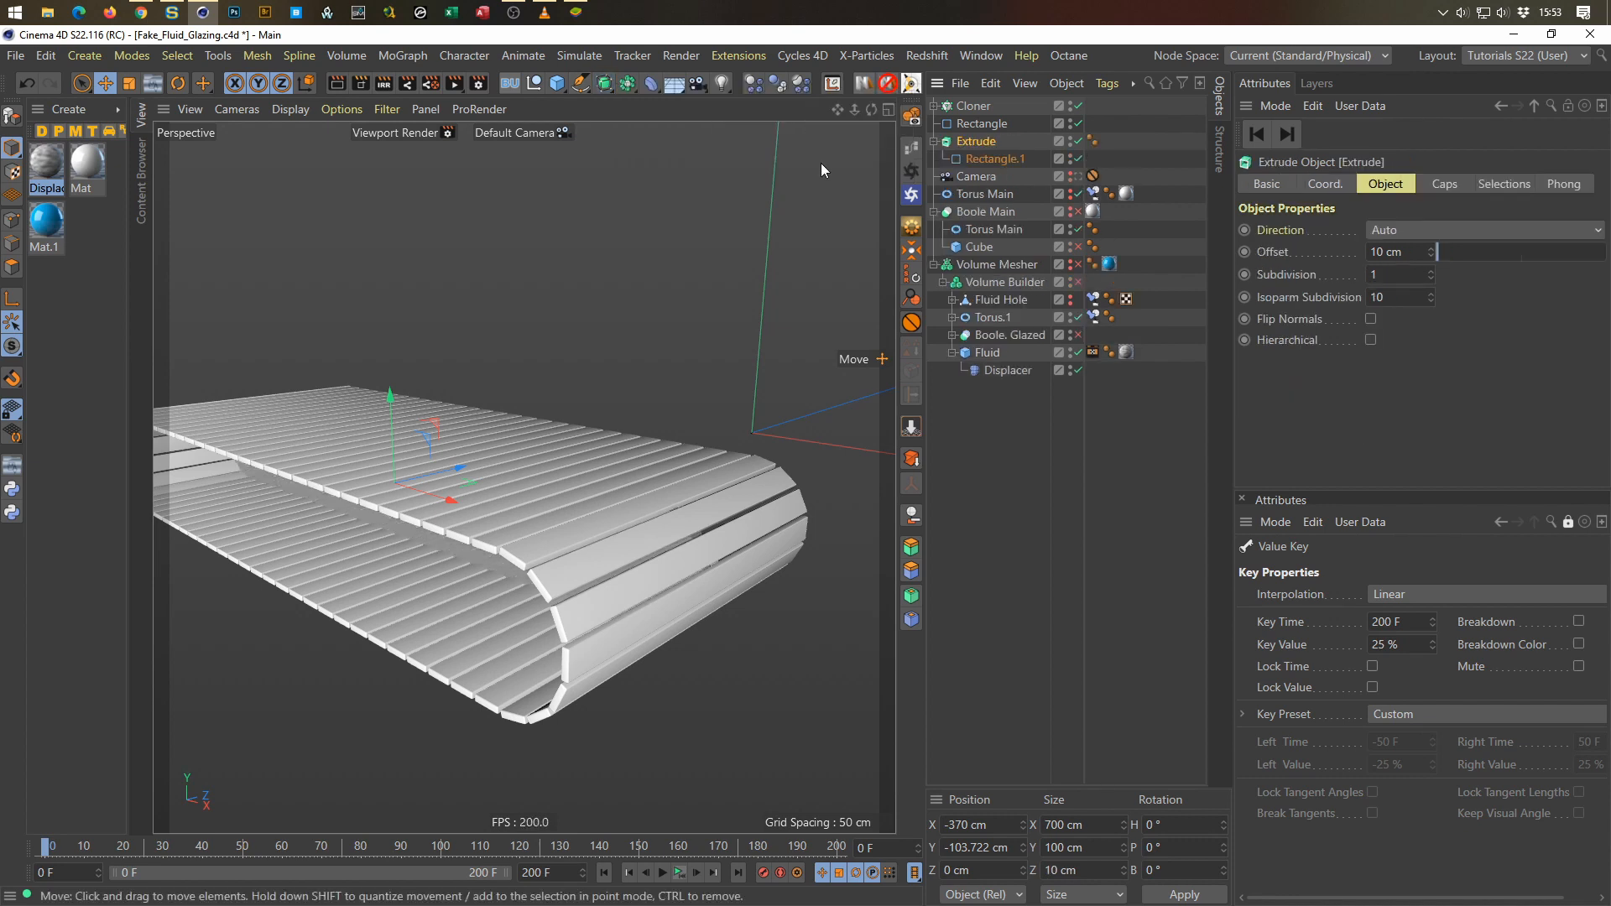
# Step: Check the slat cube's depth and set the Extrude's Offset to 300 cm to match it
pyautogui.click(935, 107)
pyautogui.click(973, 125)
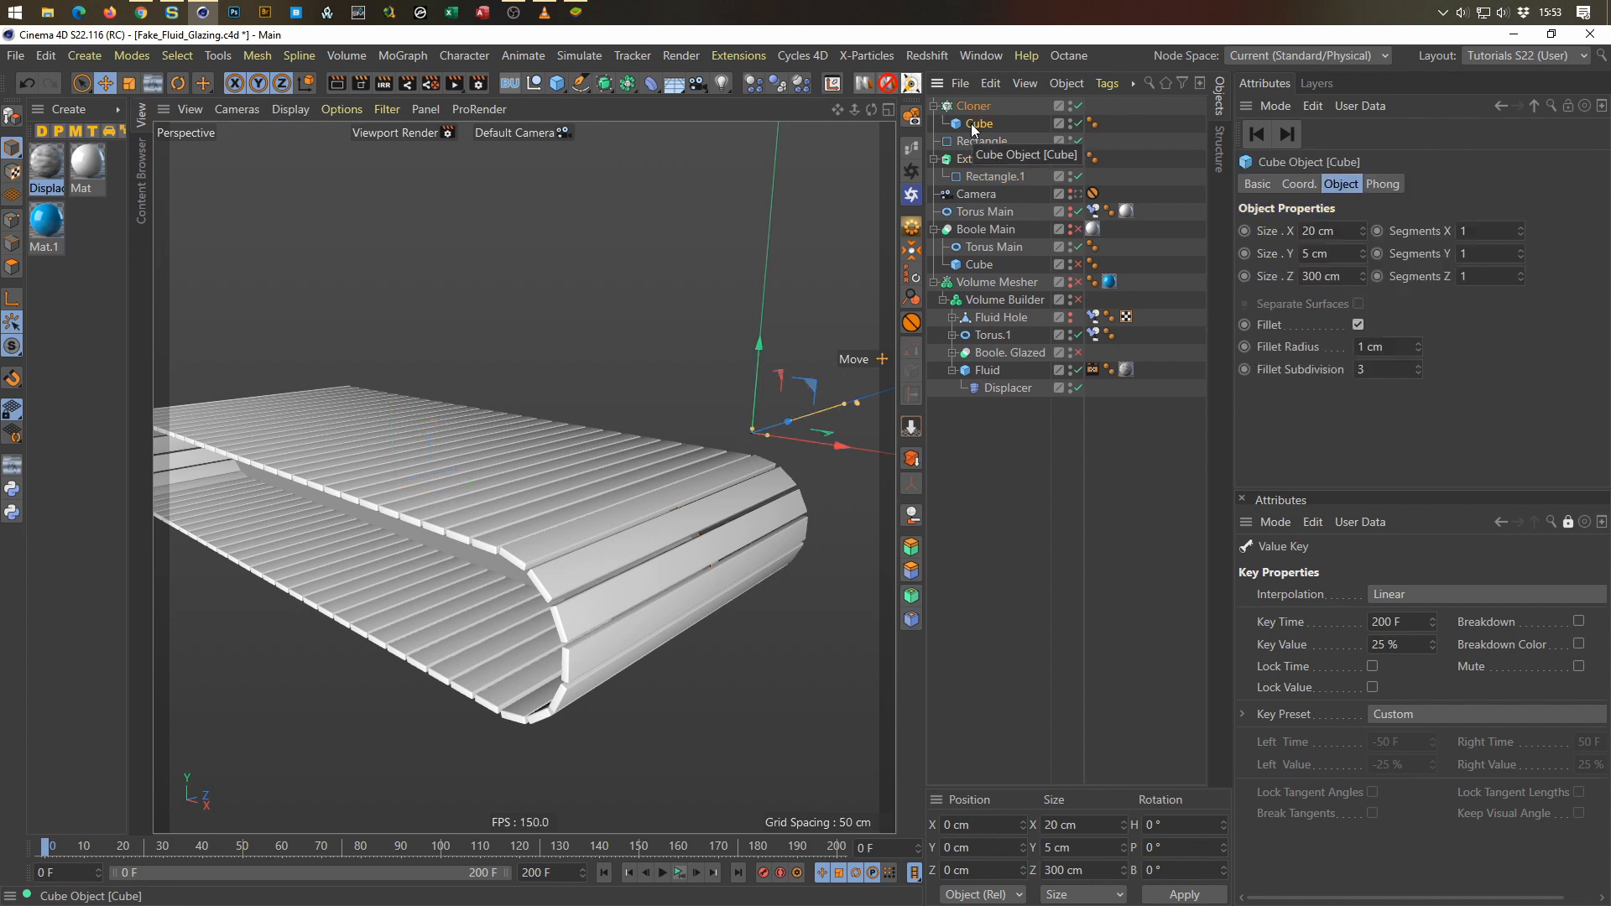
pyautogui.click(979, 160)
pyautogui.doubleClick(1408, 254)
pyautogui.write('300')
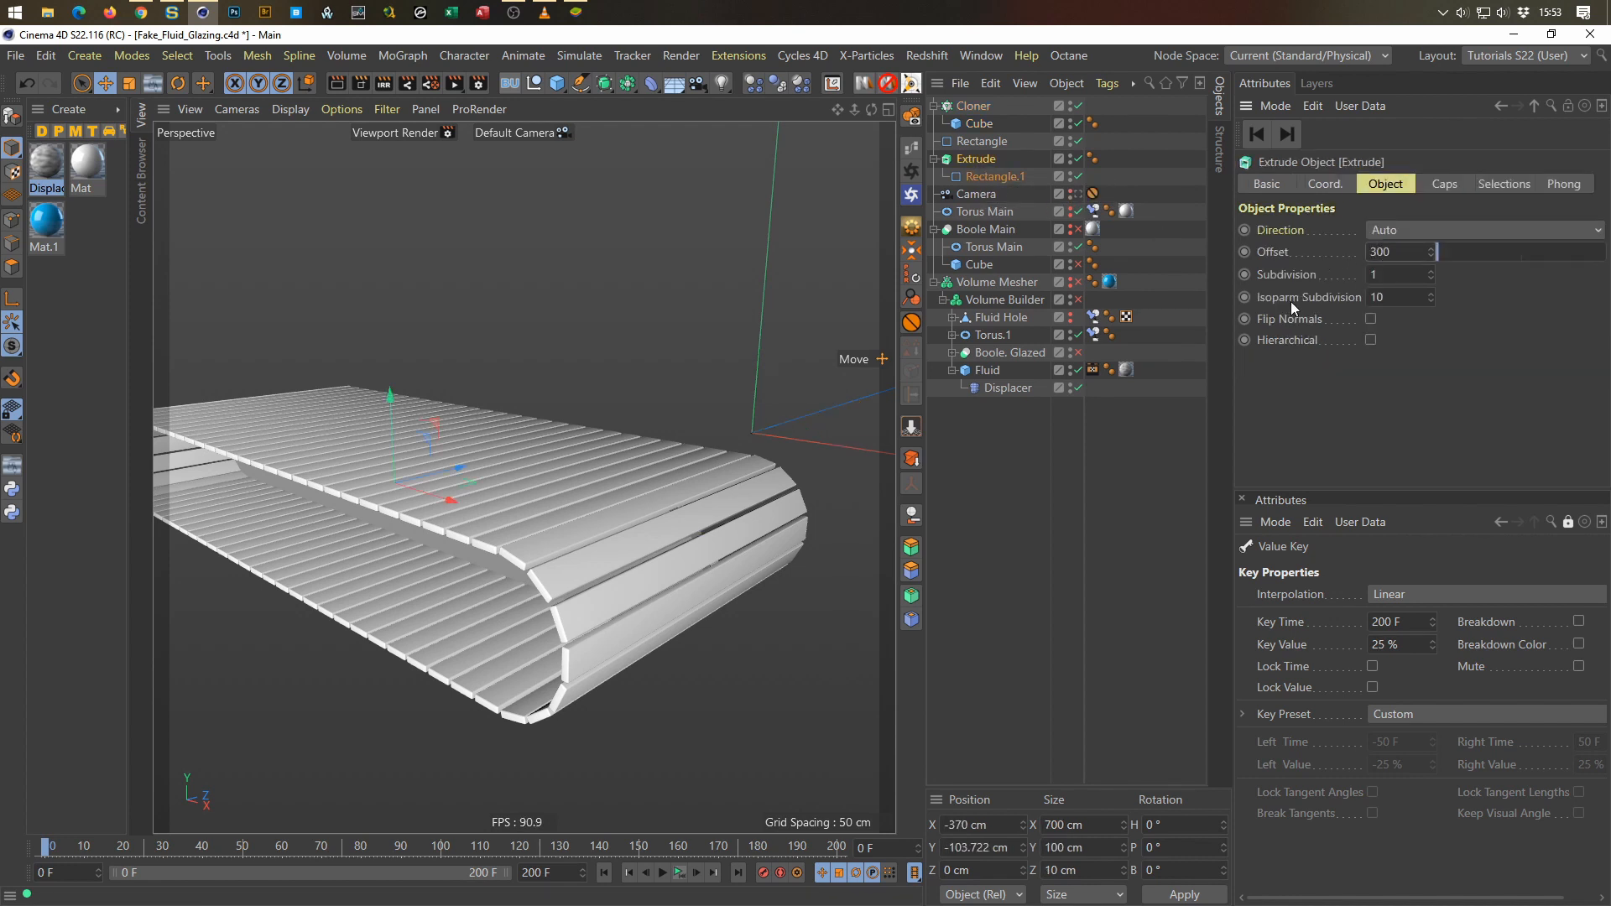
pyautogui.press('Return')
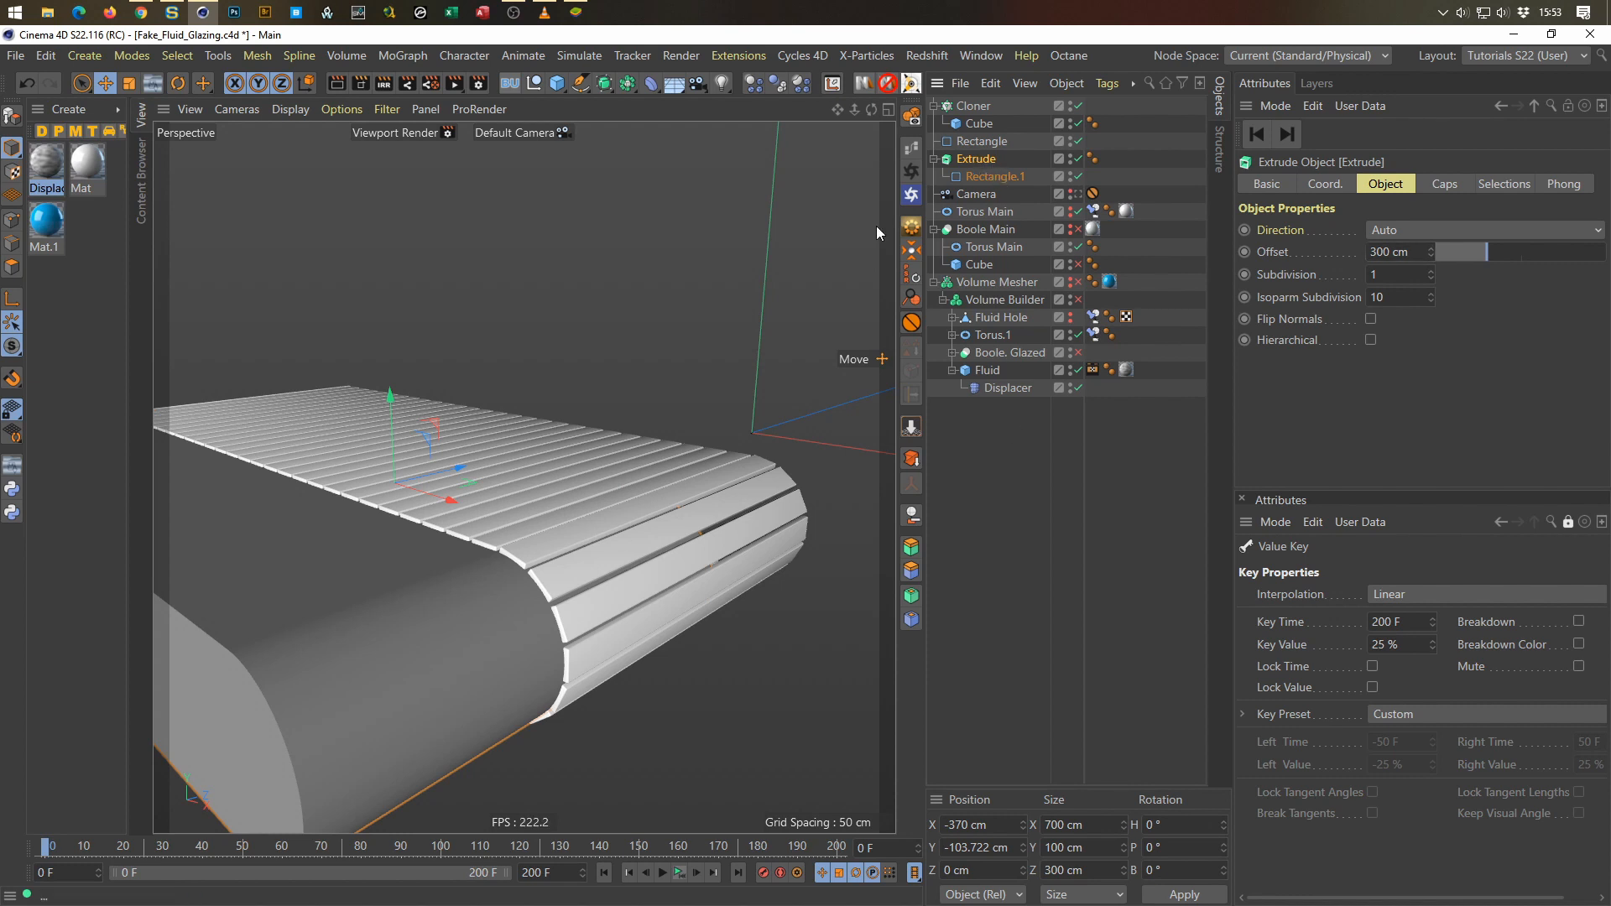
# Step: Try to set the Extrude's X position to -150 cm and undo the move
pyautogui.click(1005, 828)
pyautogui.press('BackSpace')
pyautogui.write('-150')
pyautogui.press('Return')
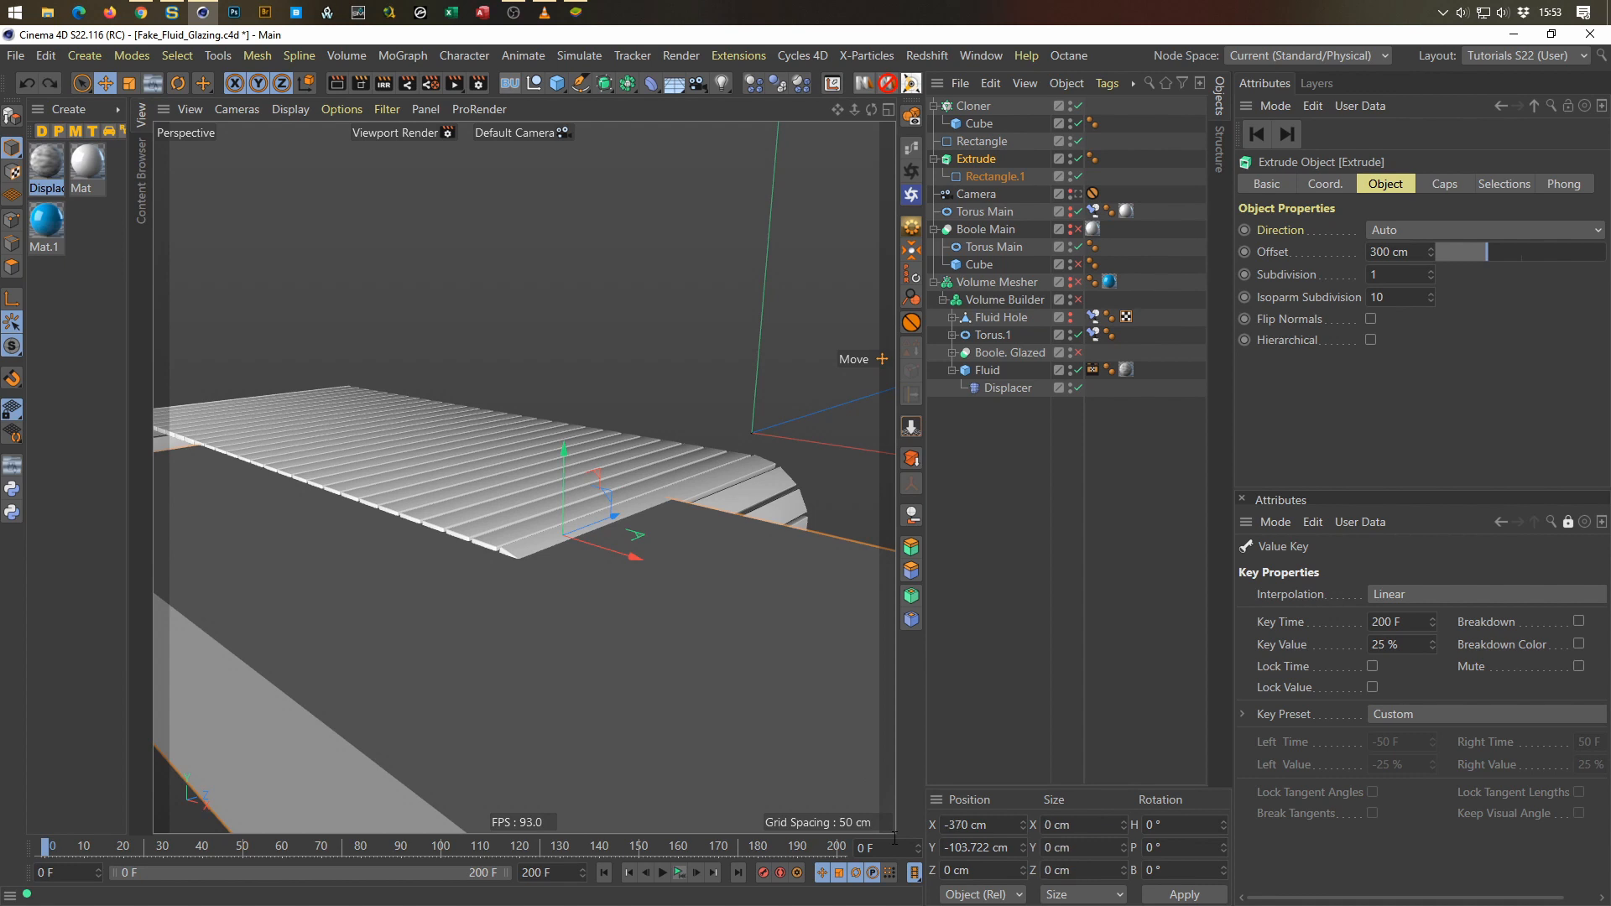
pyautogui.hotkey('ctrl', 'z')
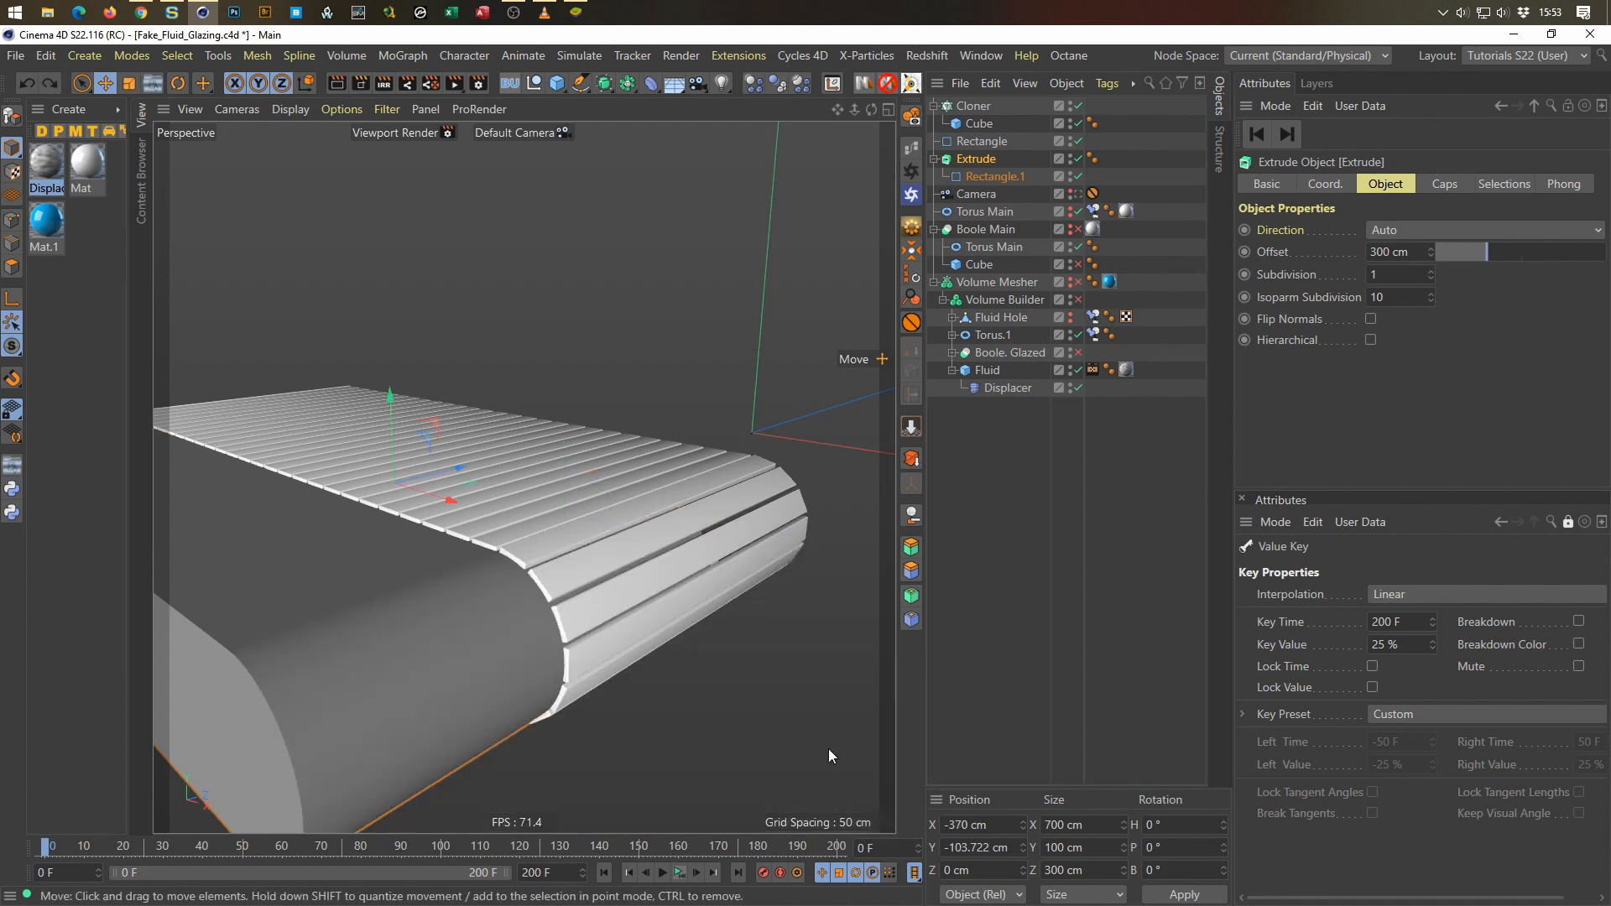
# Step: Try the Extrude at a Z position of -150 cm, checking it against the slats in the top view
pyautogui.middleClick(550, 487)
pyautogui.middleClick(670, 386)
pyautogui.scroll(2, 410, 517)
pyautogui.keyDown('alt'); pyautogui.moveTo(430, 518); pyautogui.dragTo(498, 542, button='middle'); pyautogui.keyUp('alt')
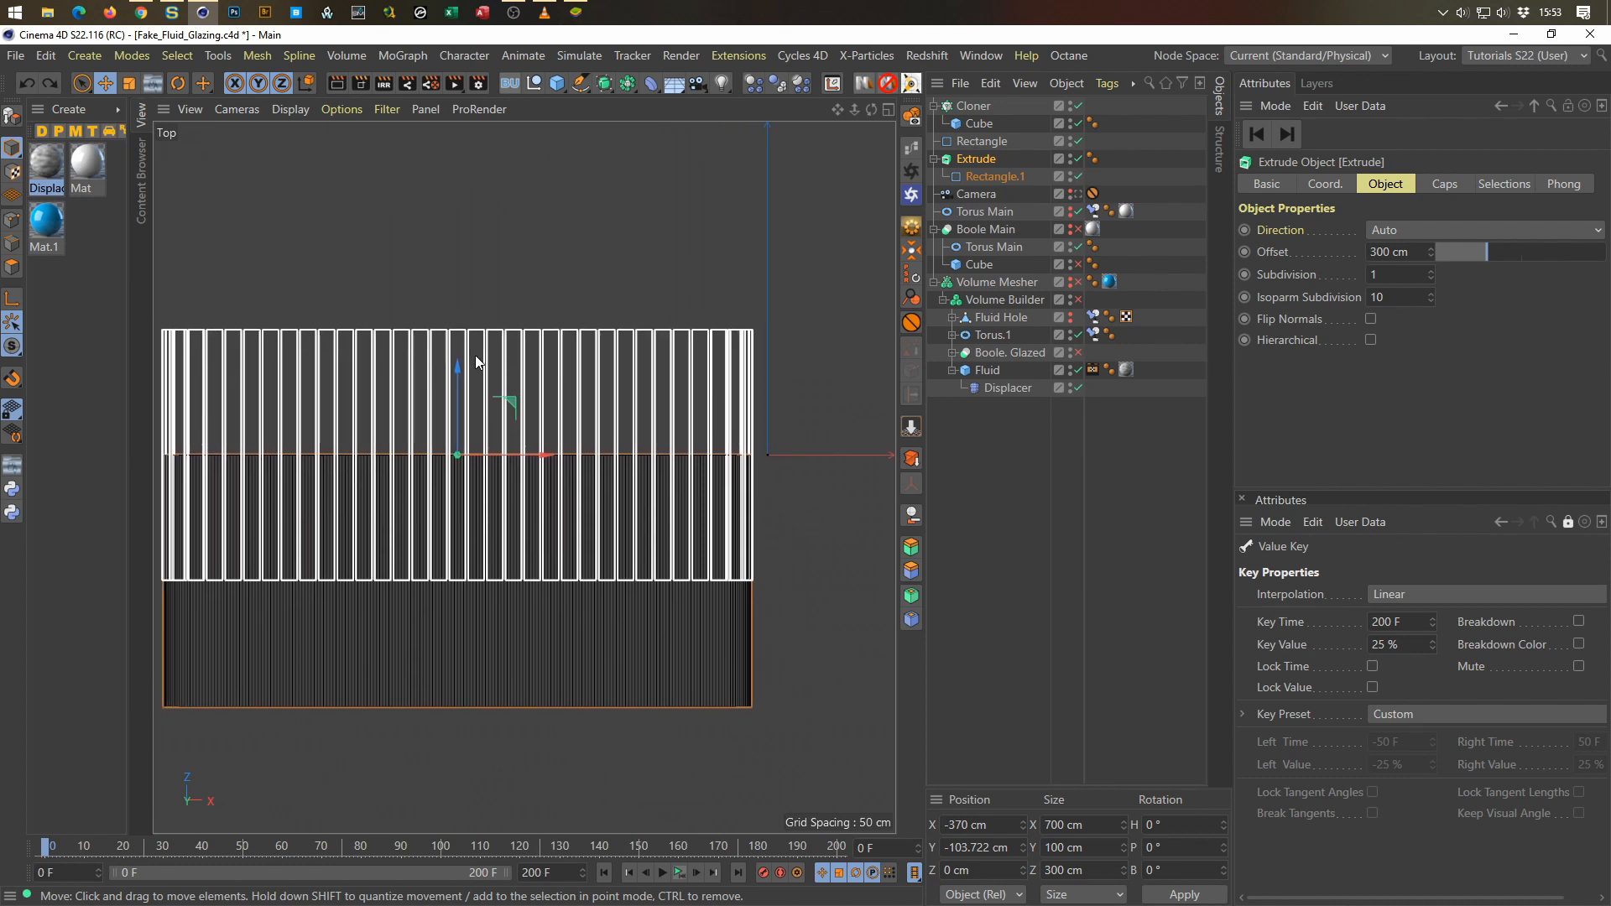
pyautogui.doubleClick(977, 870)
pyautogui.write('-150')
pyautogui.press('Return')
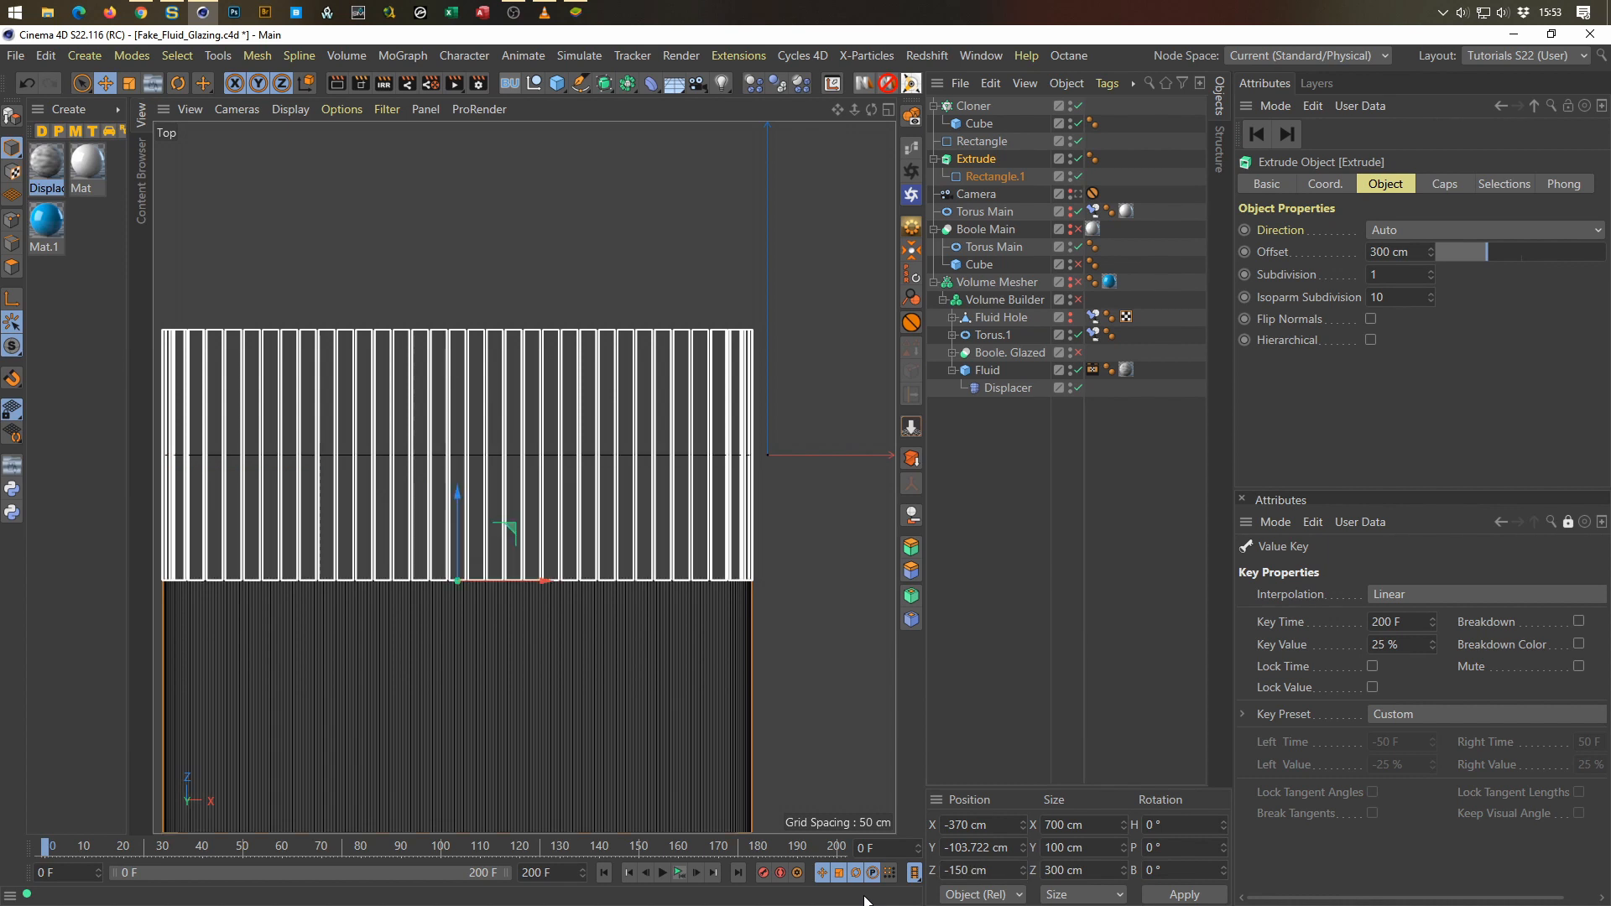
# Step: Set the Extrude's Z position to 150 cm to line it up with the slats and return to the perspective view
pyautogui.doubleClick(990, 870)
pyautogui.write('150')
pyautogui.press('Return')
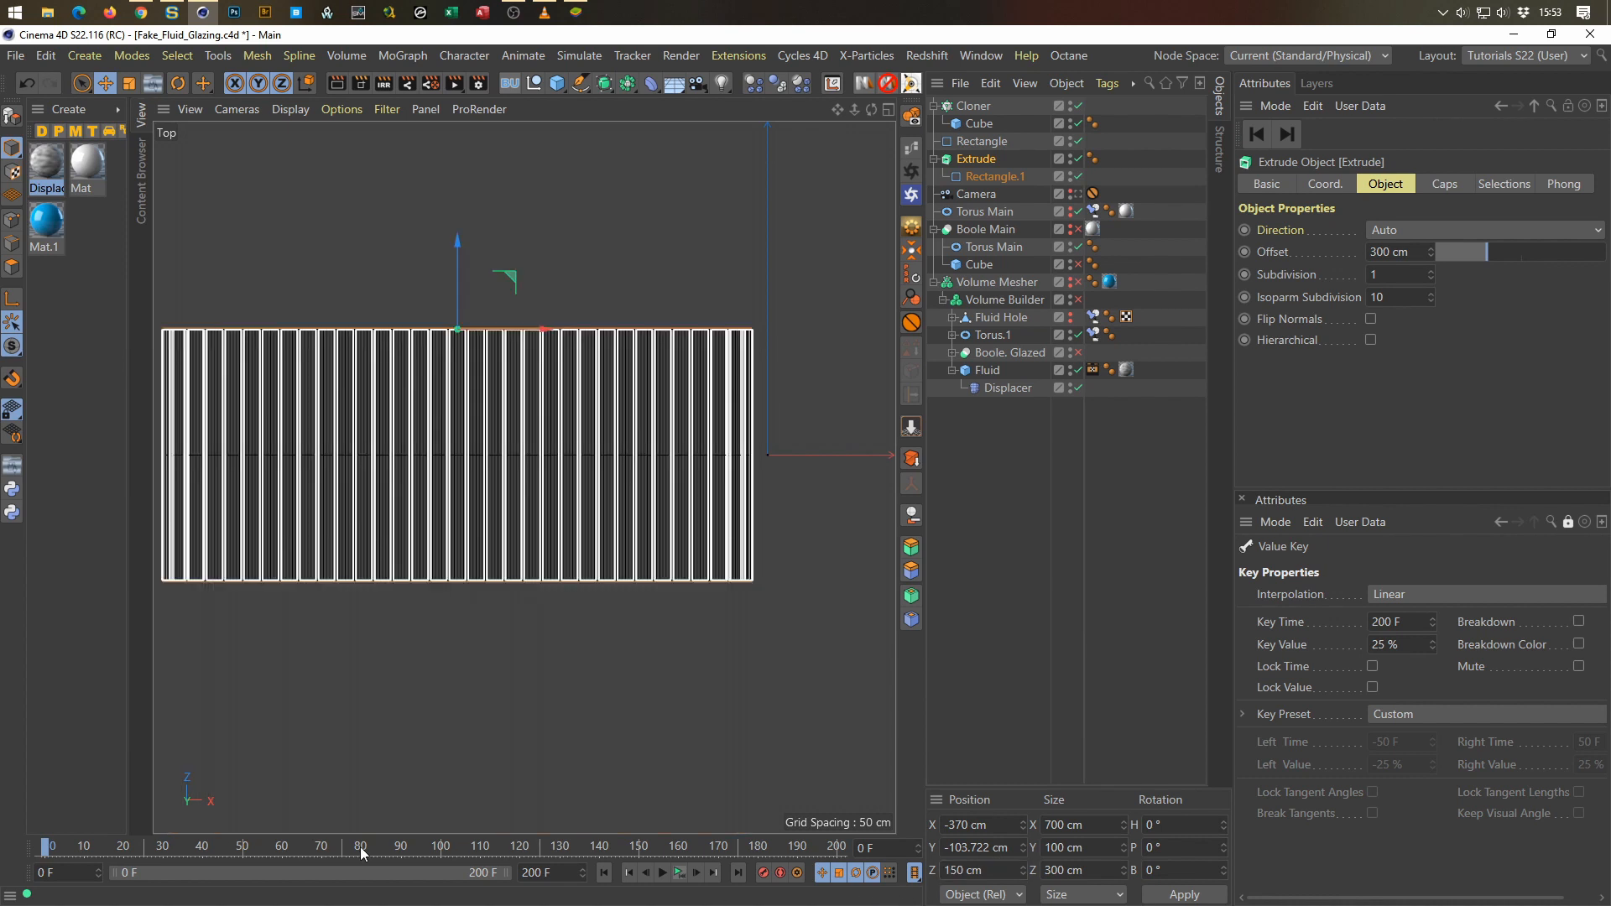
pyautogui.middleClick(476, 660)
pyautogui.middleClick(376, 366)
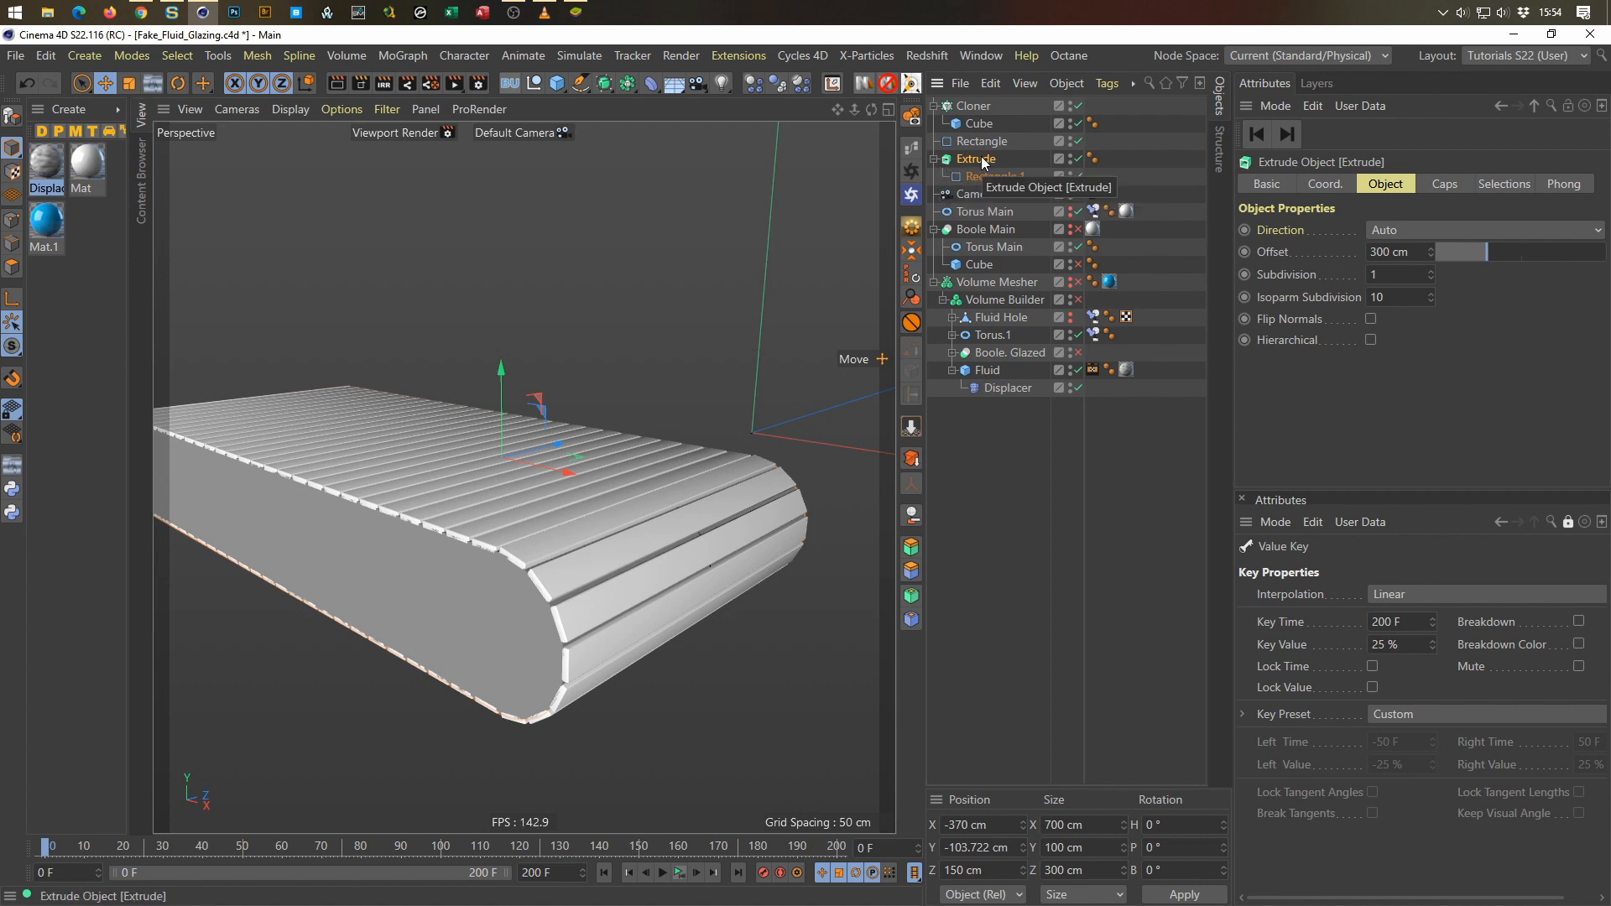
# Step: Convert the Extrude into a single polygon object and delete all of its selection tags
pyautogui.click(934, 159)
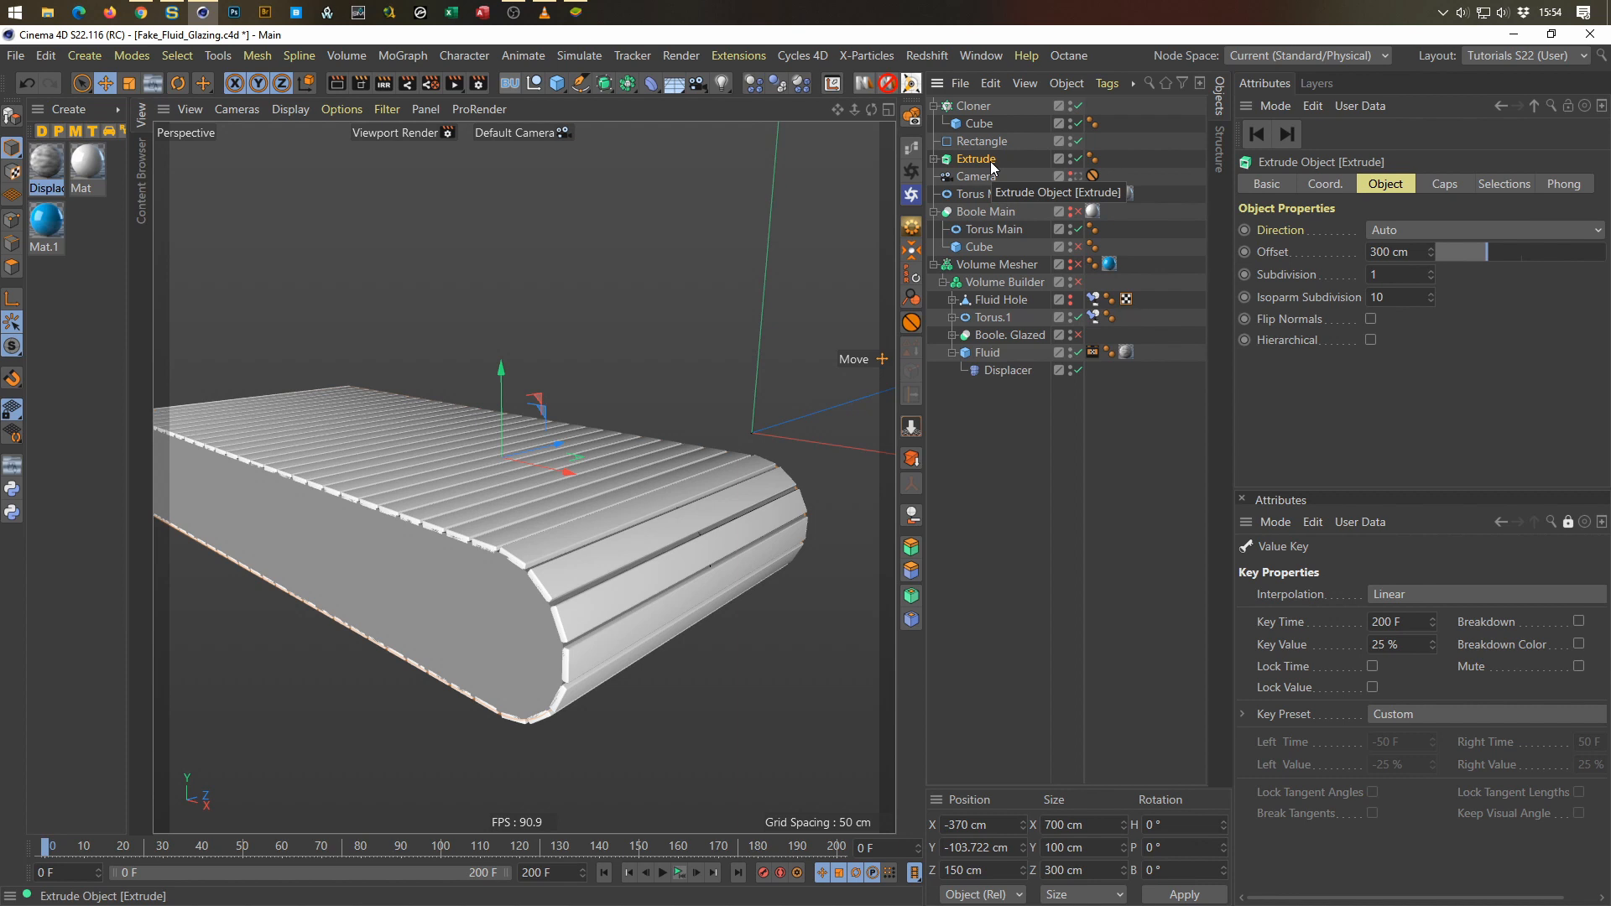
pyautogui.click(913, 228)
pyautogui.click(861, 532)
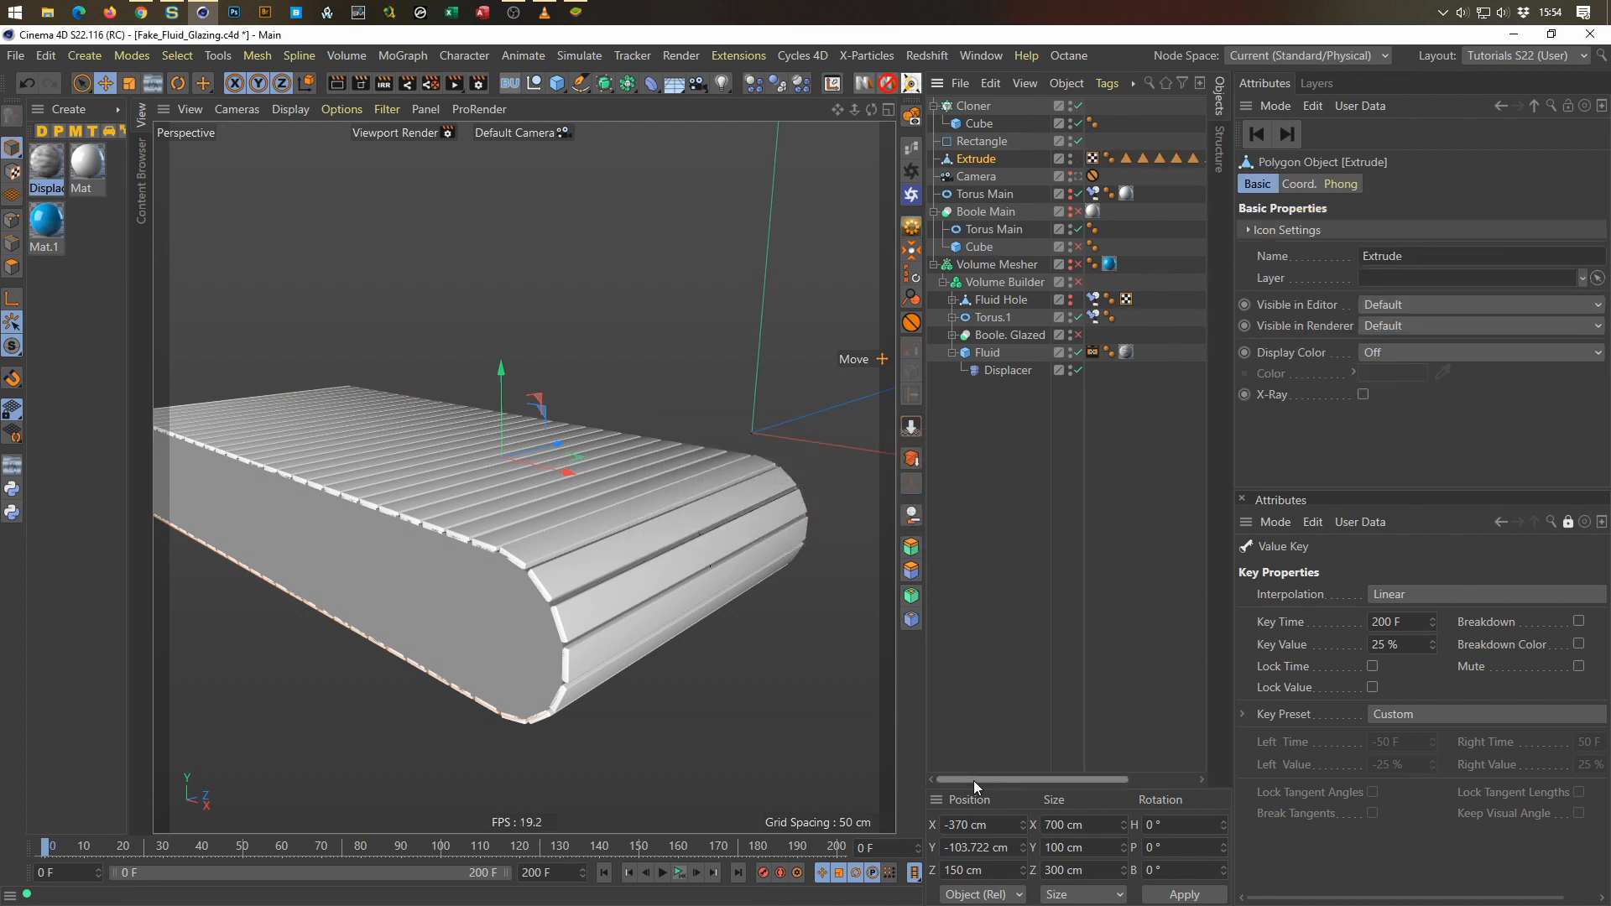
pyautogui.moveTo(974, 780); pyautogui.dragTo(1044, 782)
pyautogui.moveTo(1029, 148); pyautogui.dragTo(1201, 169)
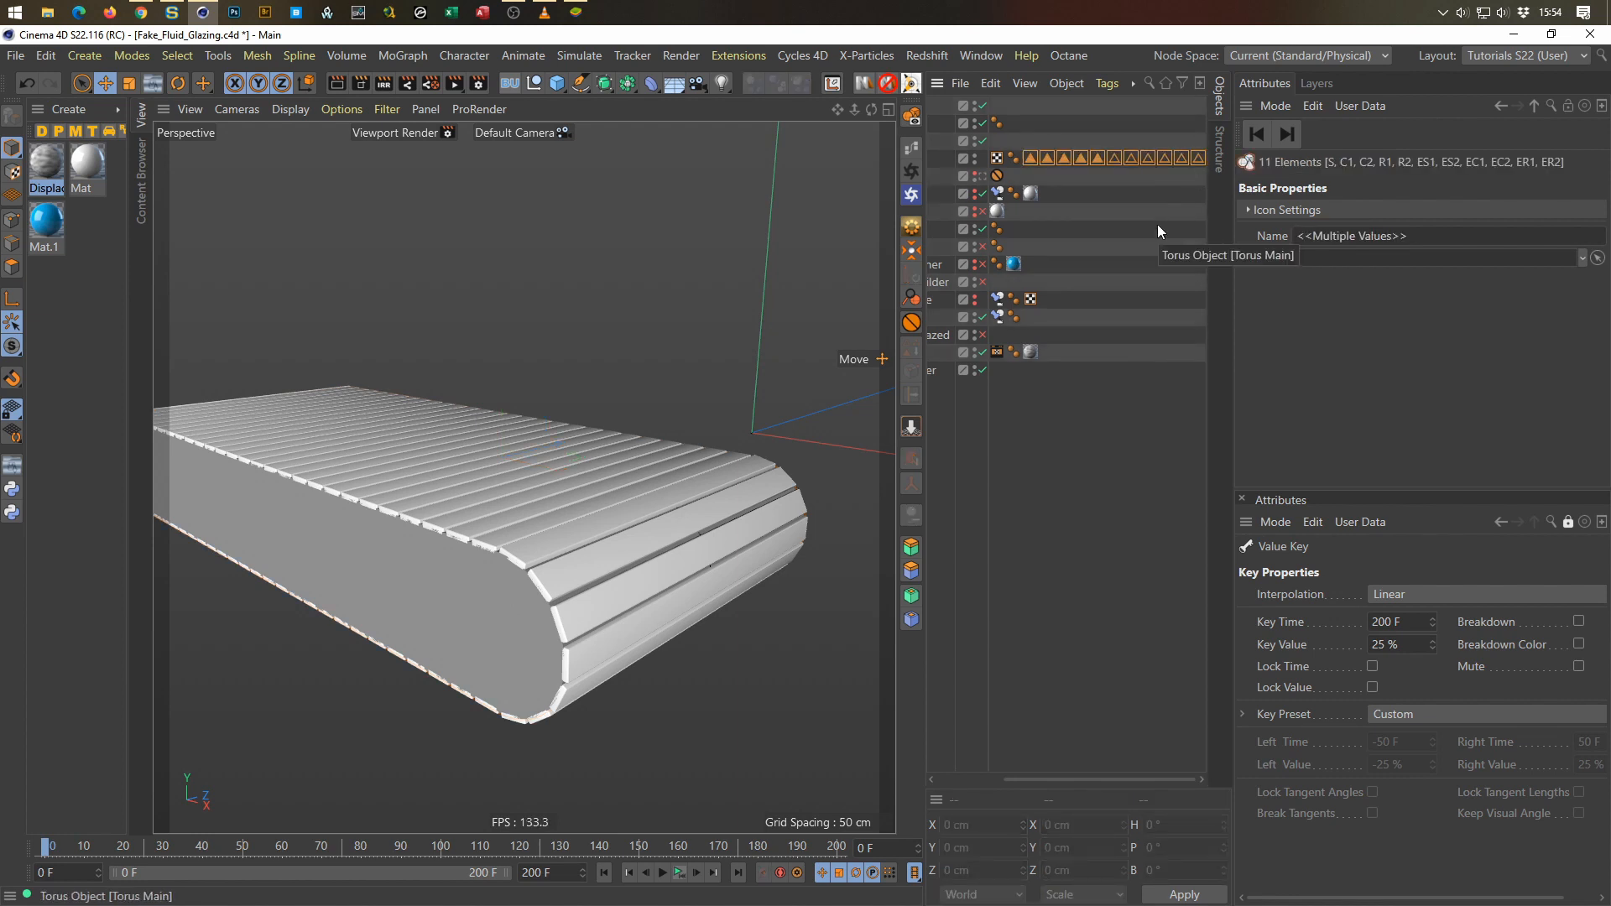
pyautogui.press('Delete')
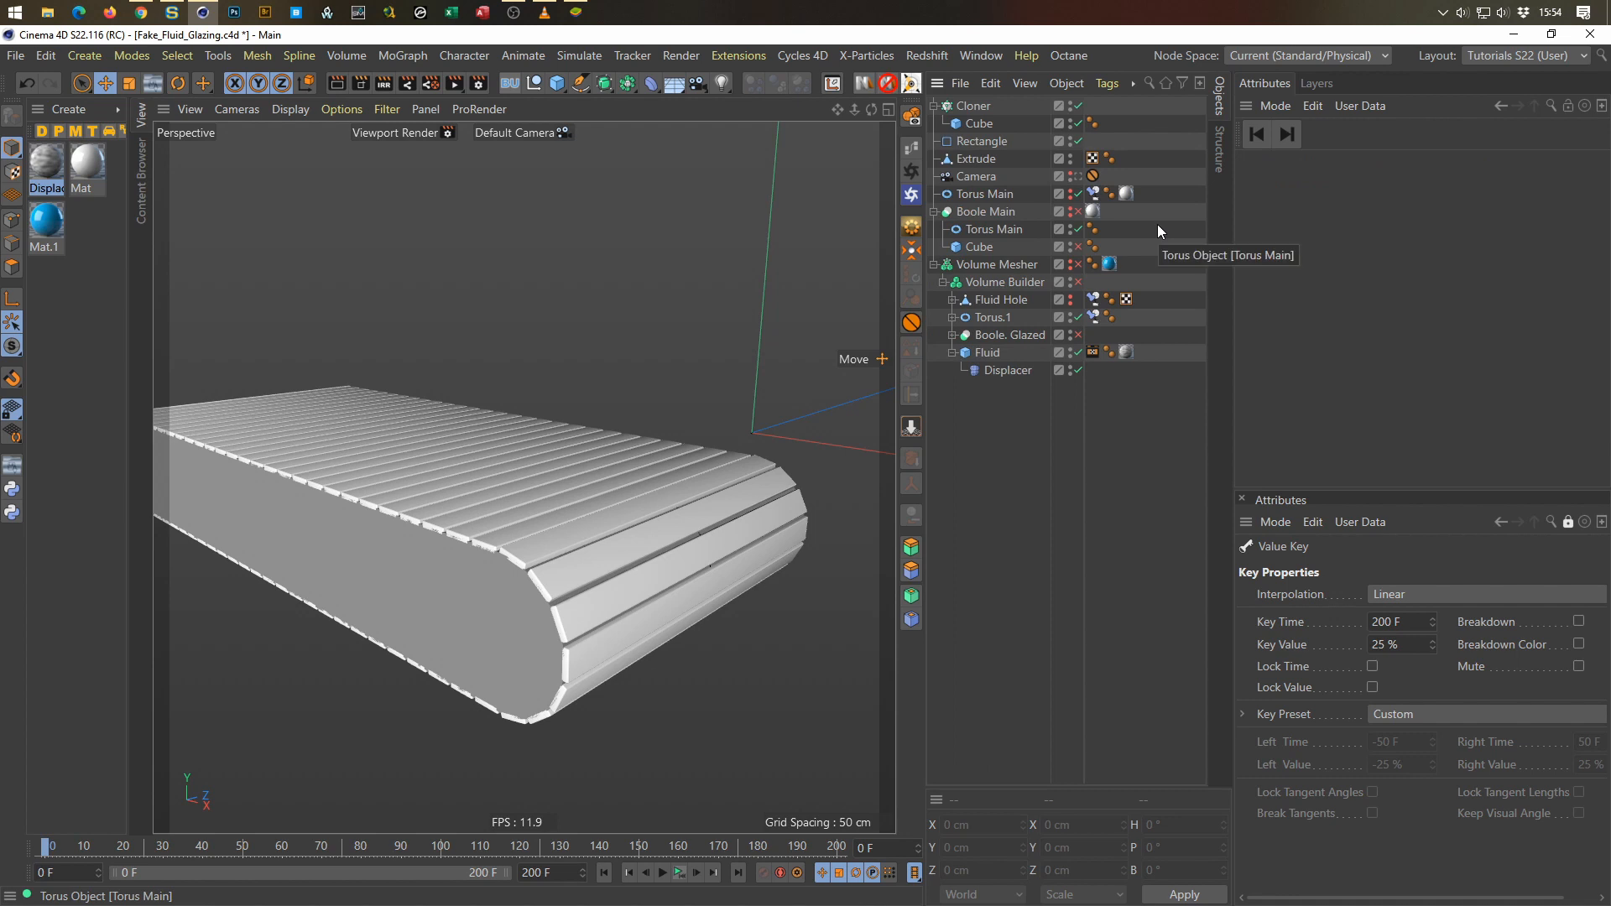
# Step: Select the cap polygons on both flat sides of the Extrude object in polygon mode
pyautogui.click(972, 159)
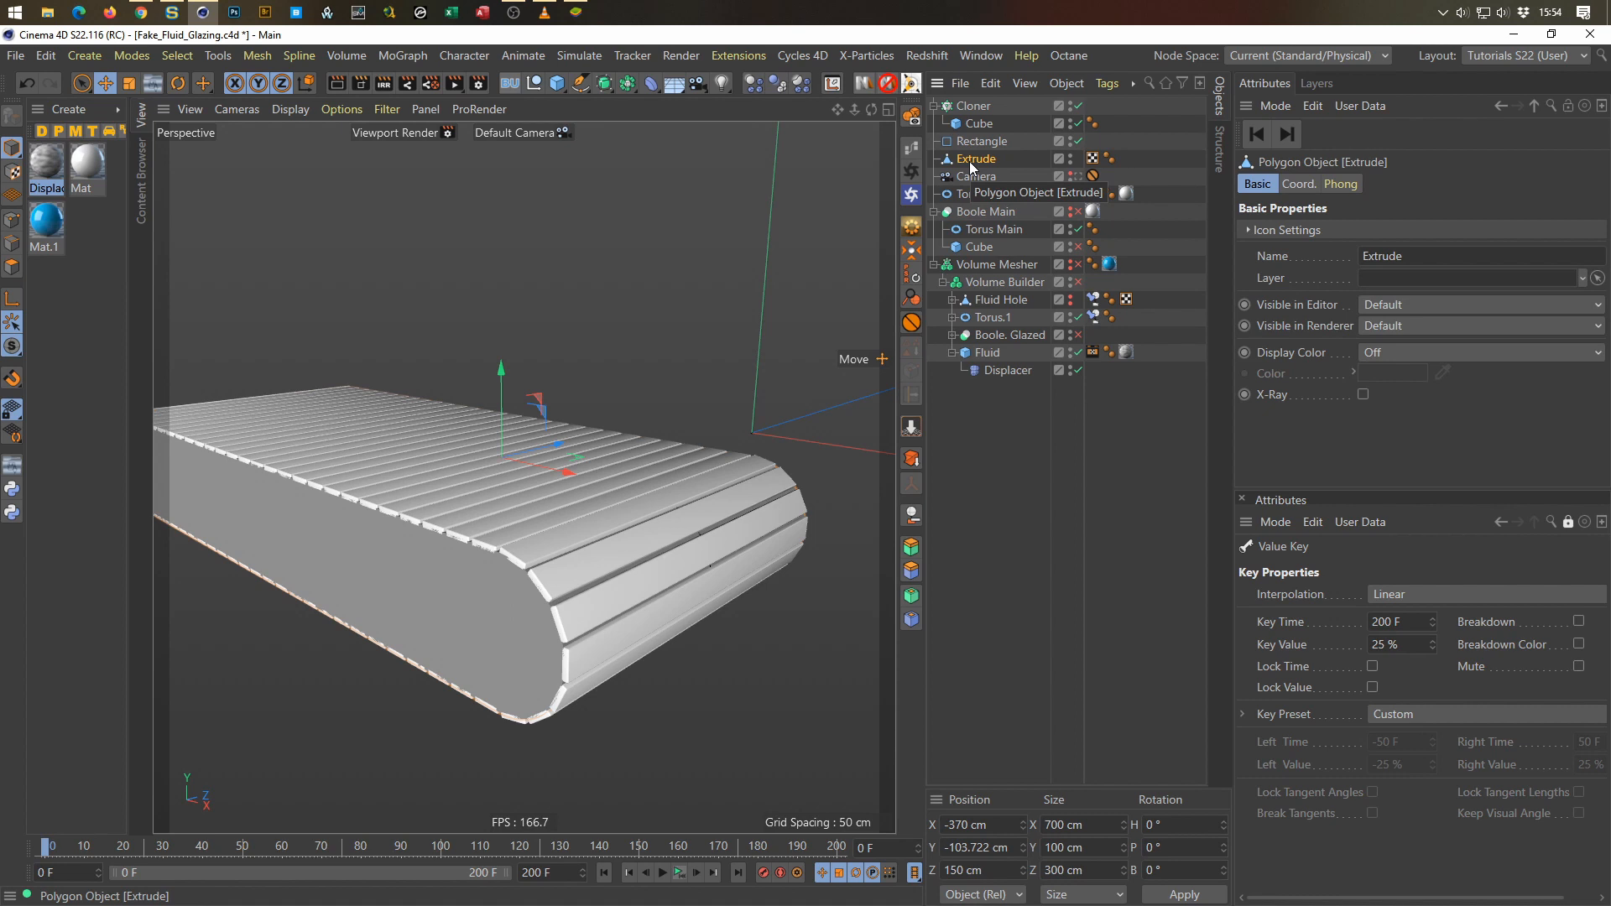
pyautogui.click(12, 267)
pyautogui.press('space')
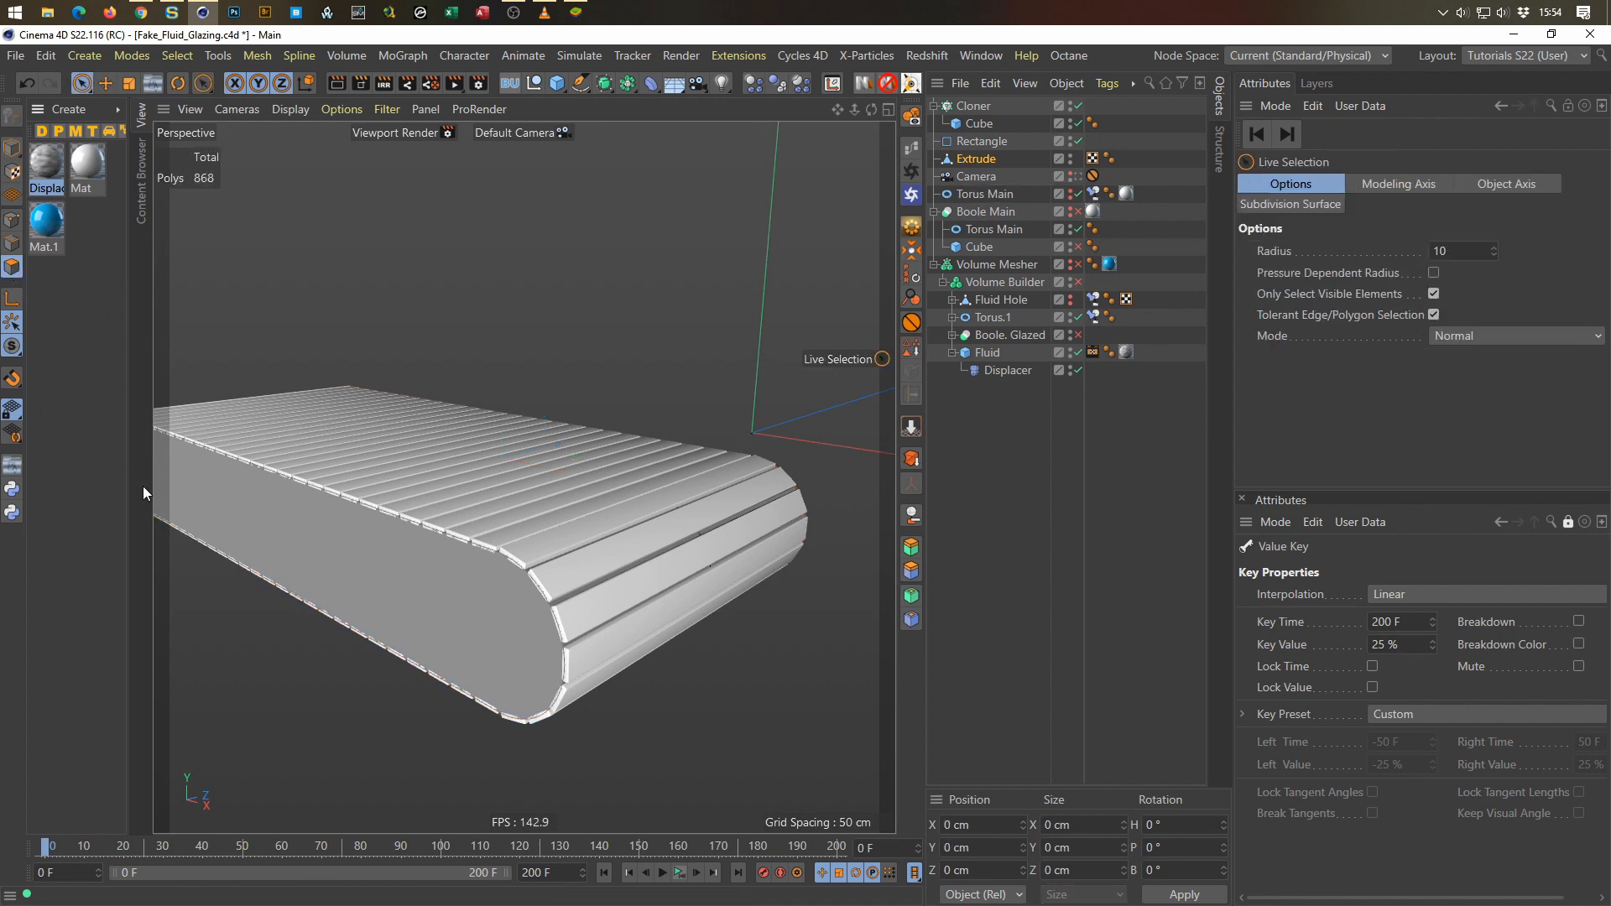
pyautogui.click(269, 525)
pyautogui.keyDown('alt'); pyautogui.moveTo(517, 497); pyautogui.dragTo(636, 529); pyautogui.keyUp('alt')
pyautogui.keyDown('shift'); pyautogui.click(634, 647); pyautogui.keyUp('shift')
pyautogui.keyDown('alt'); pyautogui.moveTo(634, 648); pyautogui.dragTo(552, 309); pyautogui.keyUp('alt')
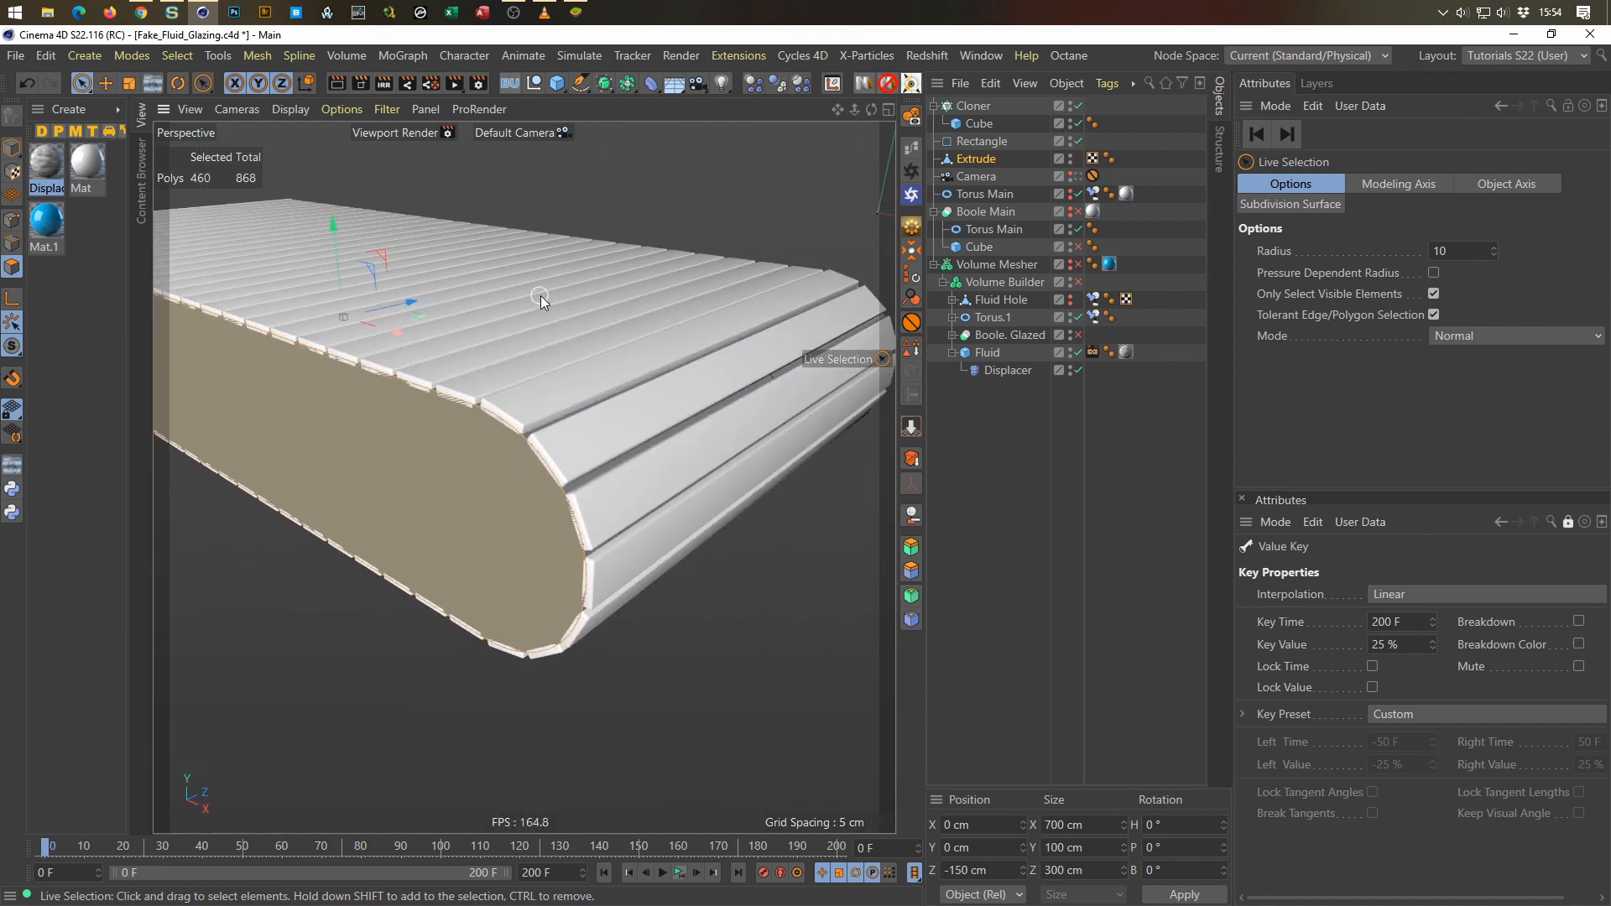
# Step: Extrude the two selected side caps outward with an Offset of 10 cm
pyautogui.press('d')
pyautogui.moveTo(586, 411); pyautogui.dragTo(634, 413)
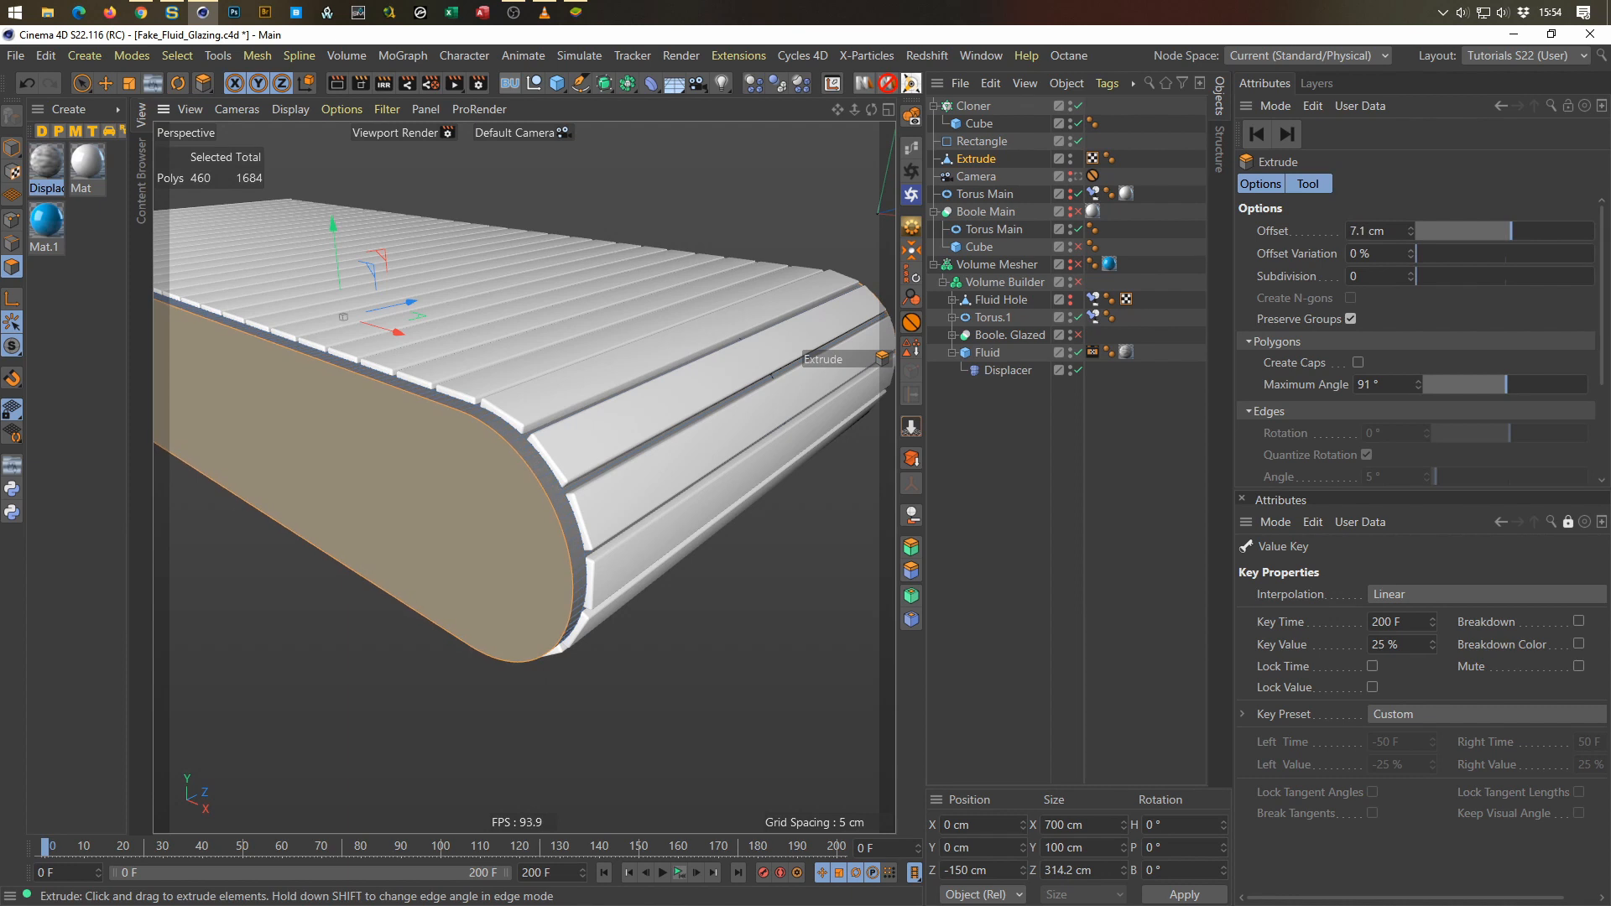
pyautogui.moveTo(634, 413); pyautogui.dragTo(675, 414)
pyautogui.doubleClick(1392, 235)
pyautogui.write('0')
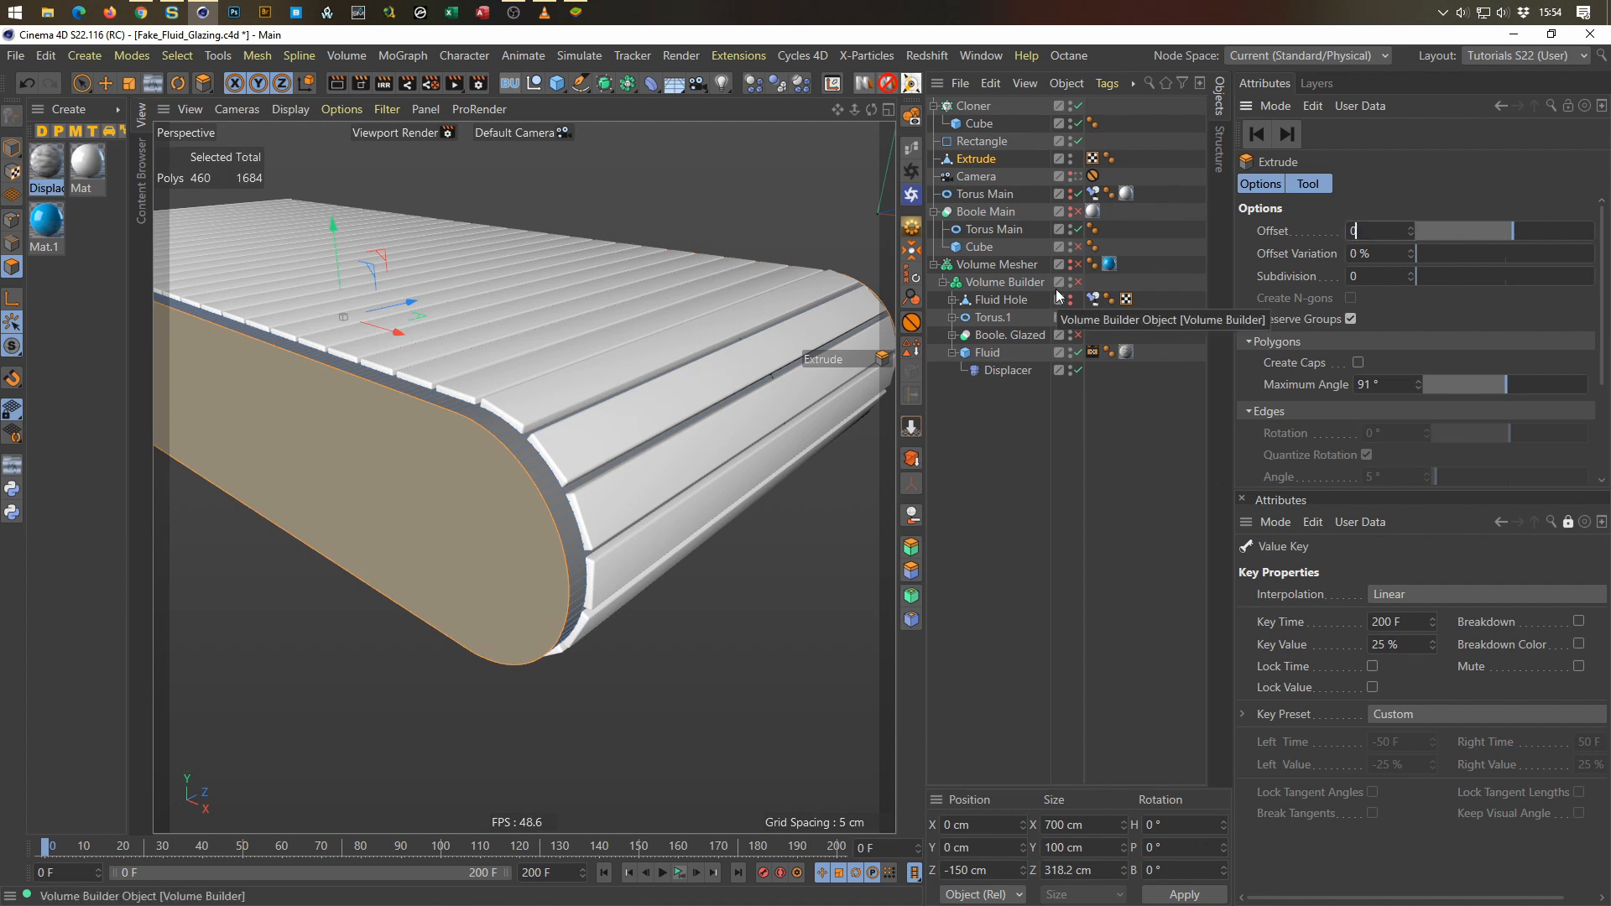
pyautogui.write('0')
pyautogui.press('Return')
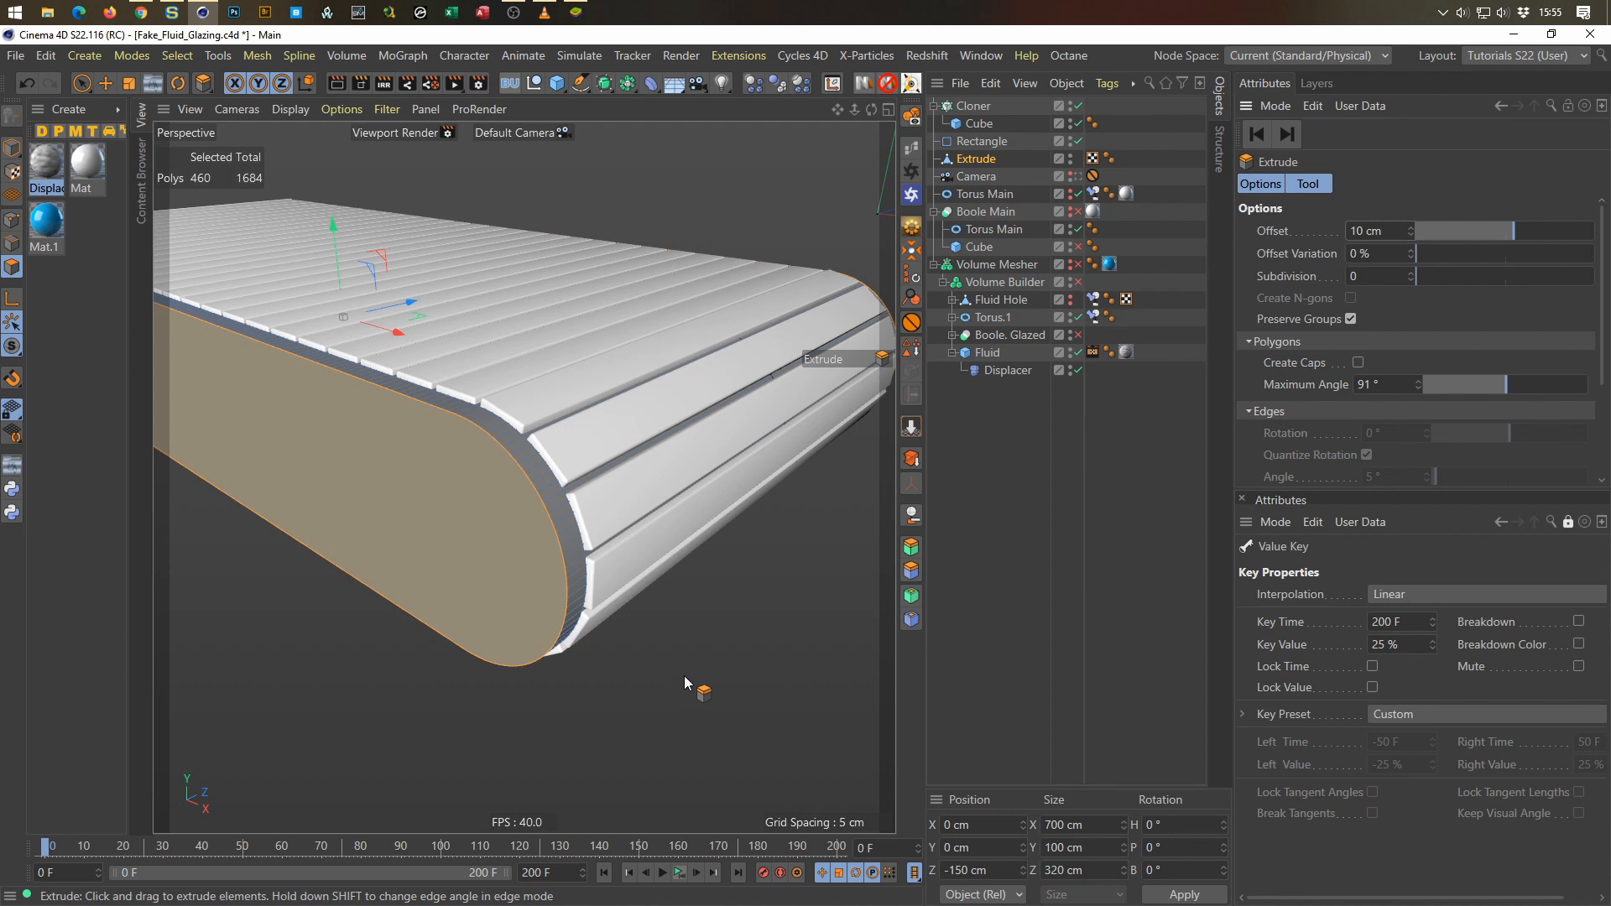
# Step: Loop-select the new rim polygons around both sides of the belt core
pyautogui.rightClick(685, 627)
pyautogui.click(684, 626)
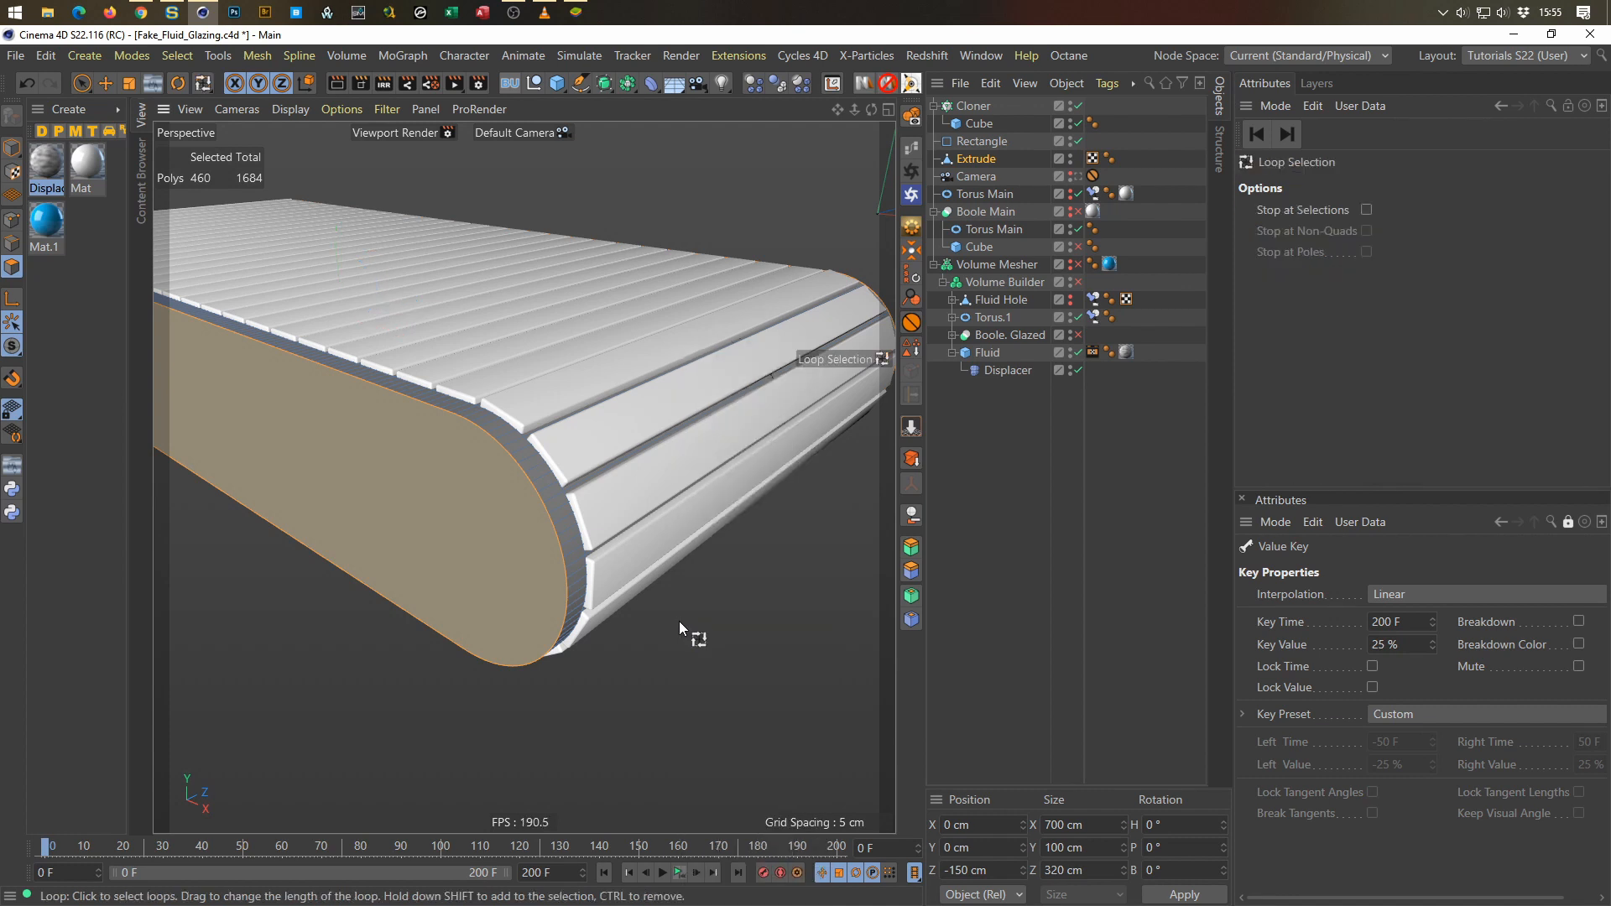
pyautogui.click(558, 509)
pyautogui.keyDown('alt'); pyautogui.moveTo(640, 457); pyautogui.dragTo(810, 452); pyautogui.keyUp('alt')
pyautogui.keyDown('shift'); pyautogui.click(808, 443); pyautogui.keyUp('shift')
pyautogui.keyDown('alt'); pyautogui.moveTo(533, 530); pyautogui.dragTo(573, 481); pyautogui.keyUp('alt')
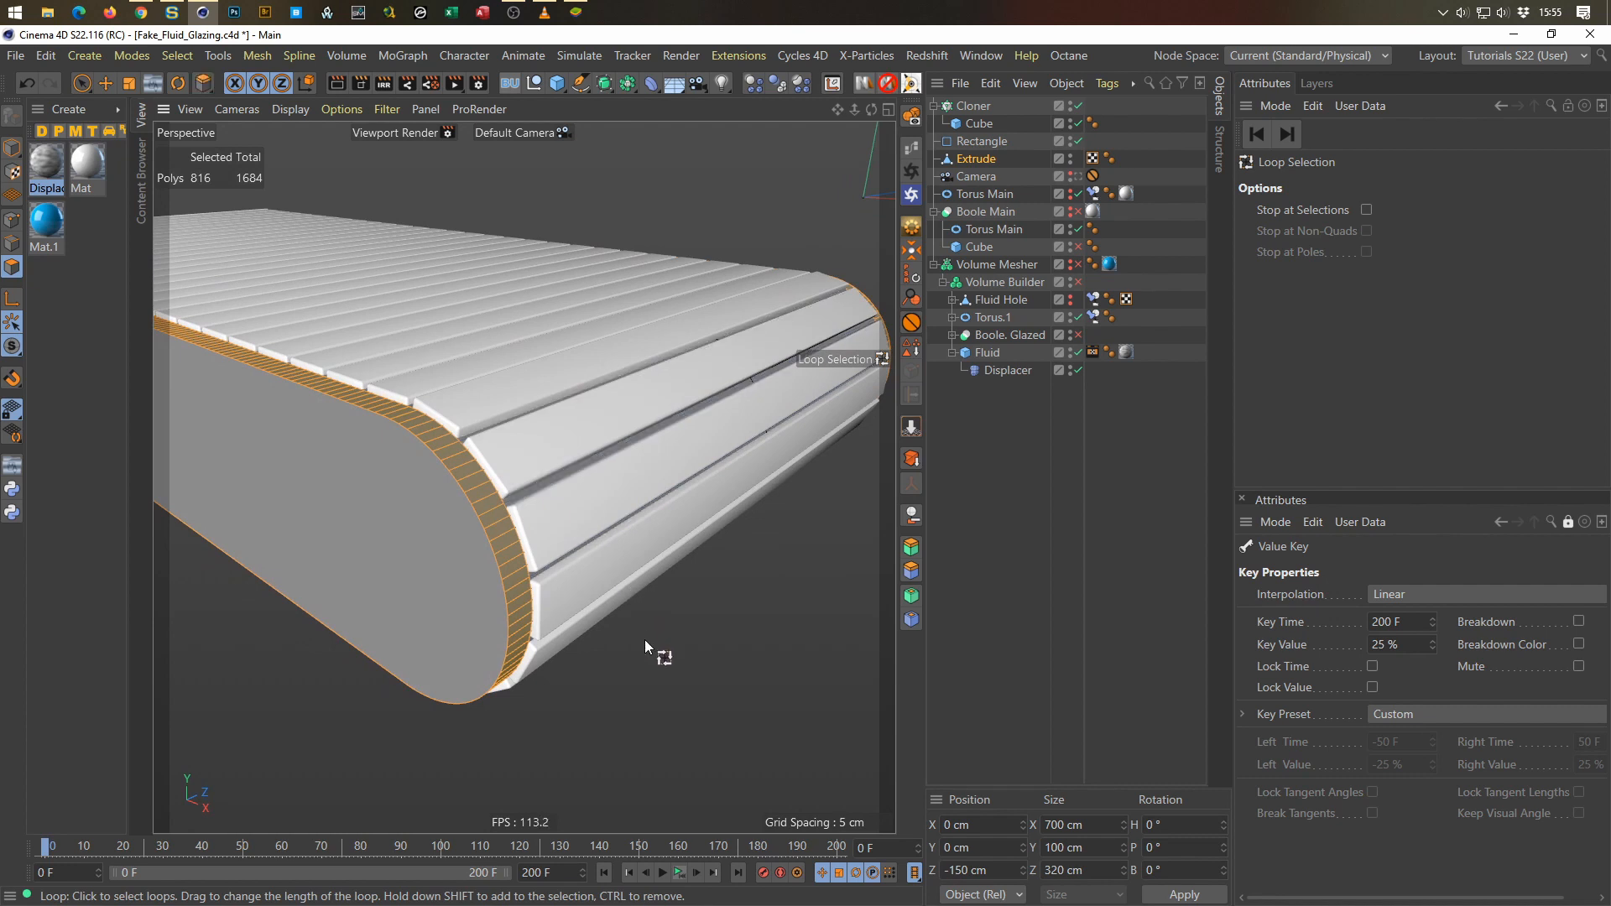
# Step: Extrude both rim loops outward by about 2.9 cm to form raised edges and return to model mode
pyautogui.press('d')
pyautogui.moveTo(652, 683); pyautogui.dragTo(695, 683)
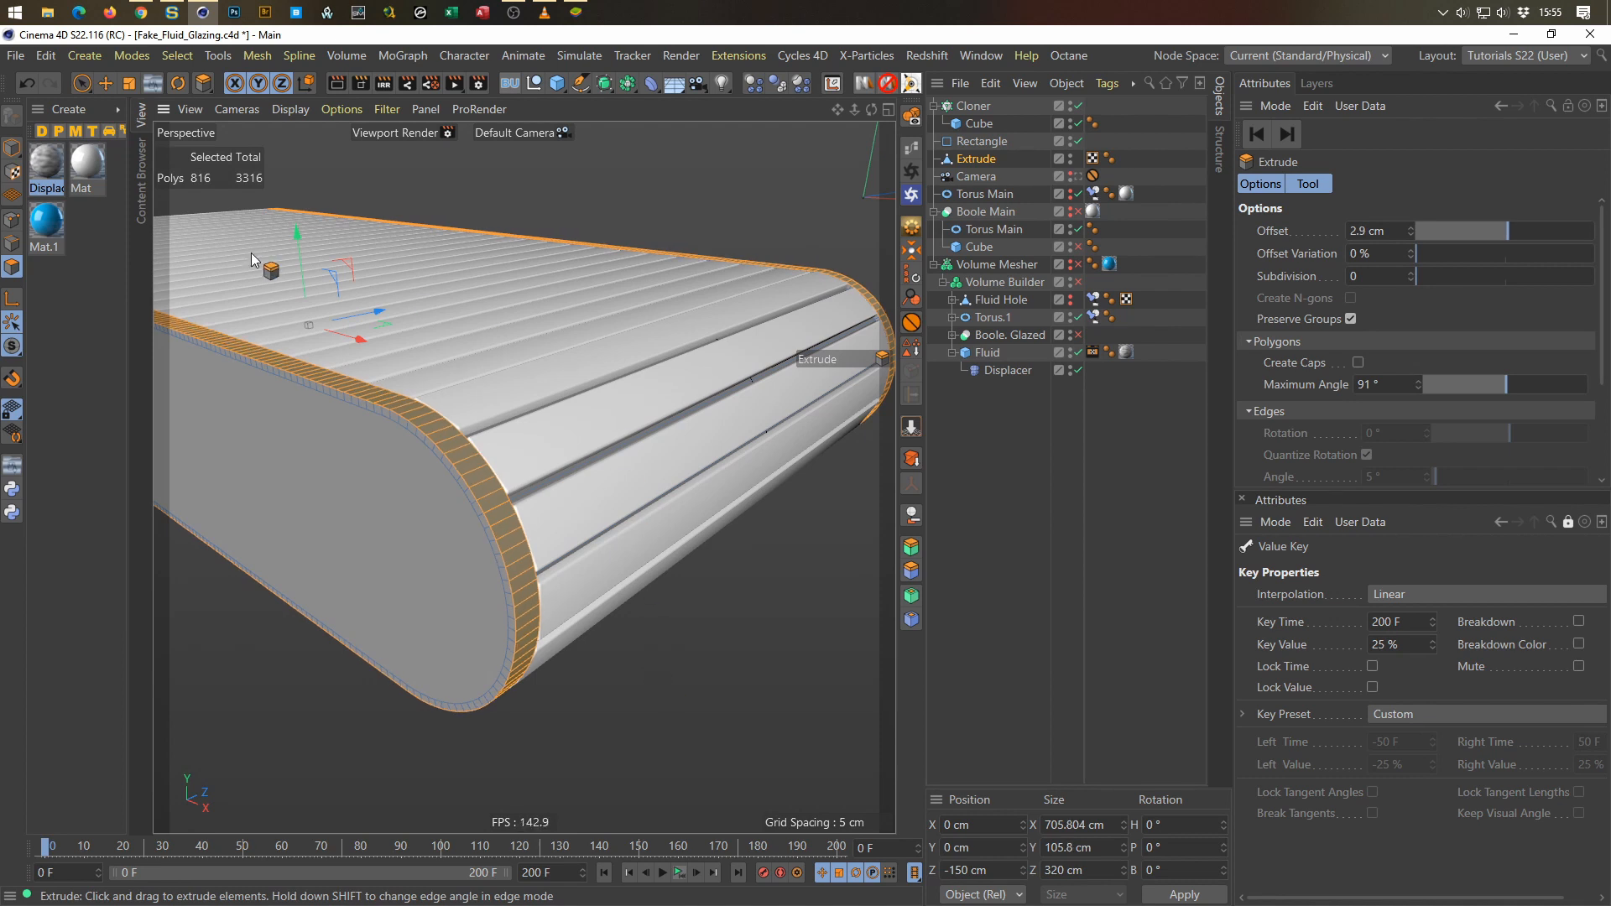
pyautogui.click(11, 147)
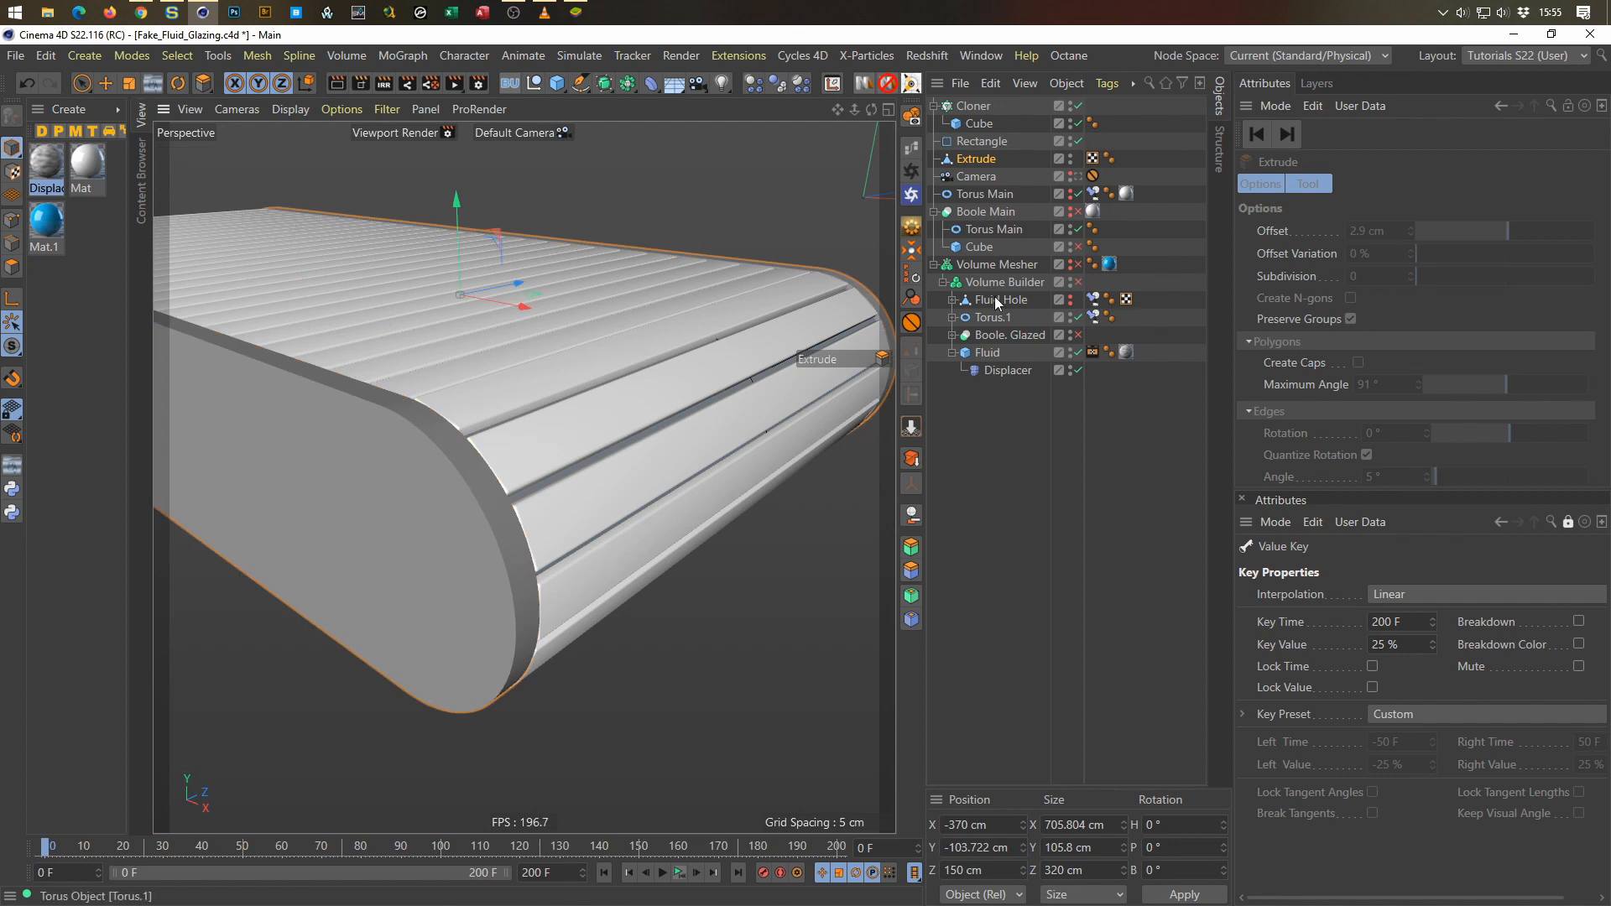
# Step: Add a Bevel deformer to the Extrude object with Subdivision 3 and check the object's Phong tag settings
pyautogui.click(979, 159)
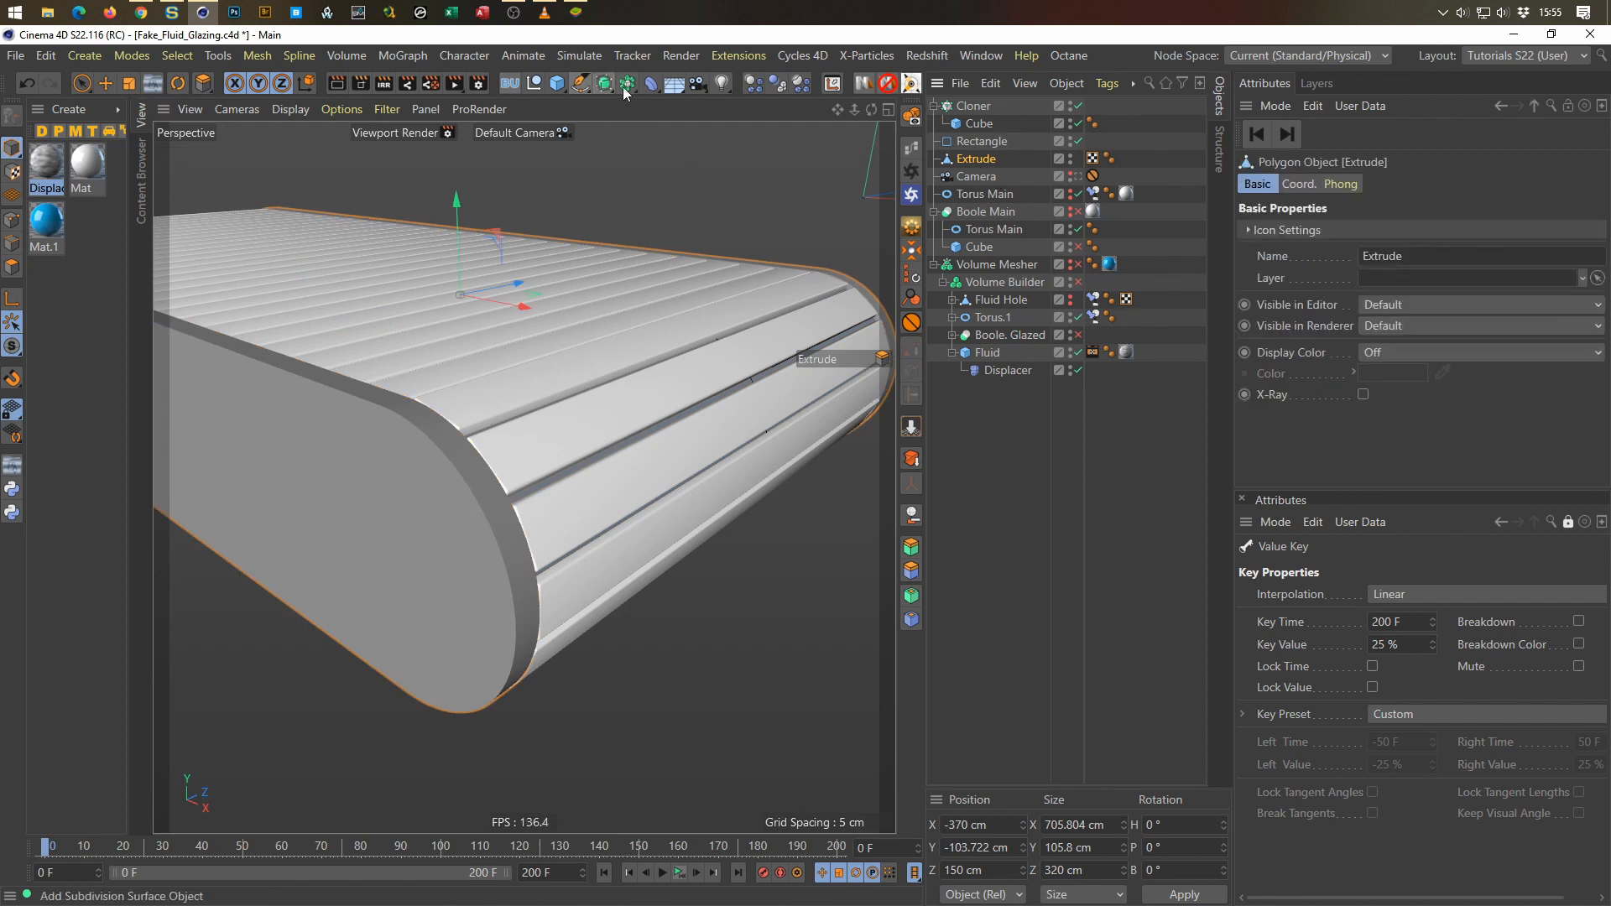
pyautogui.click(652, 82)
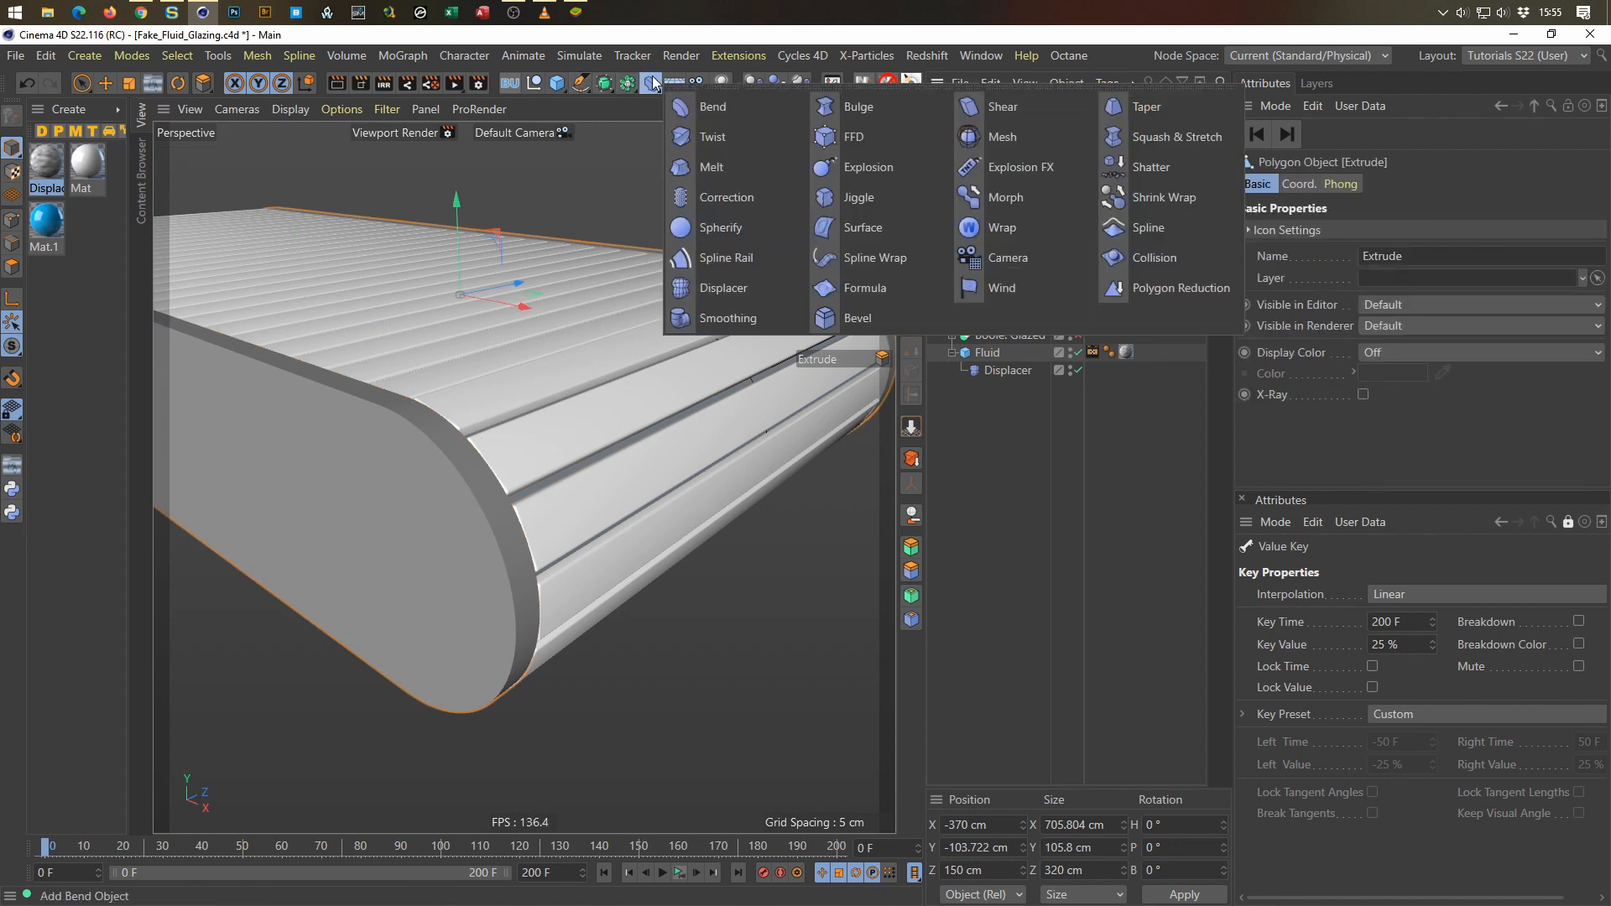
pyautogui.click(857, 320)
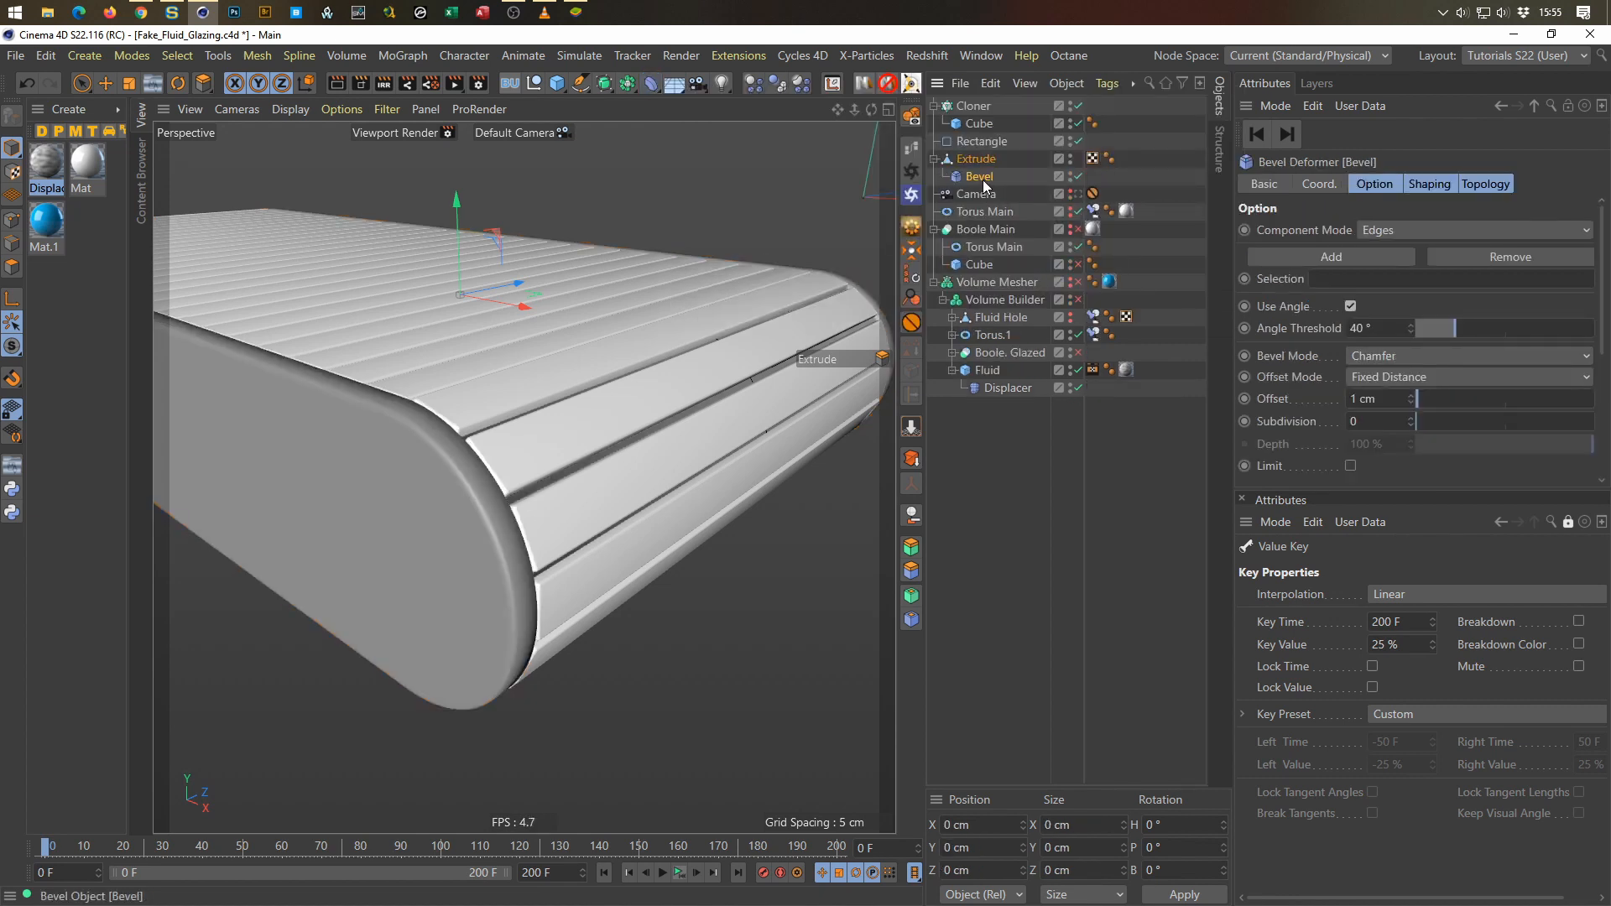
pyautogui.click(1386, 399)
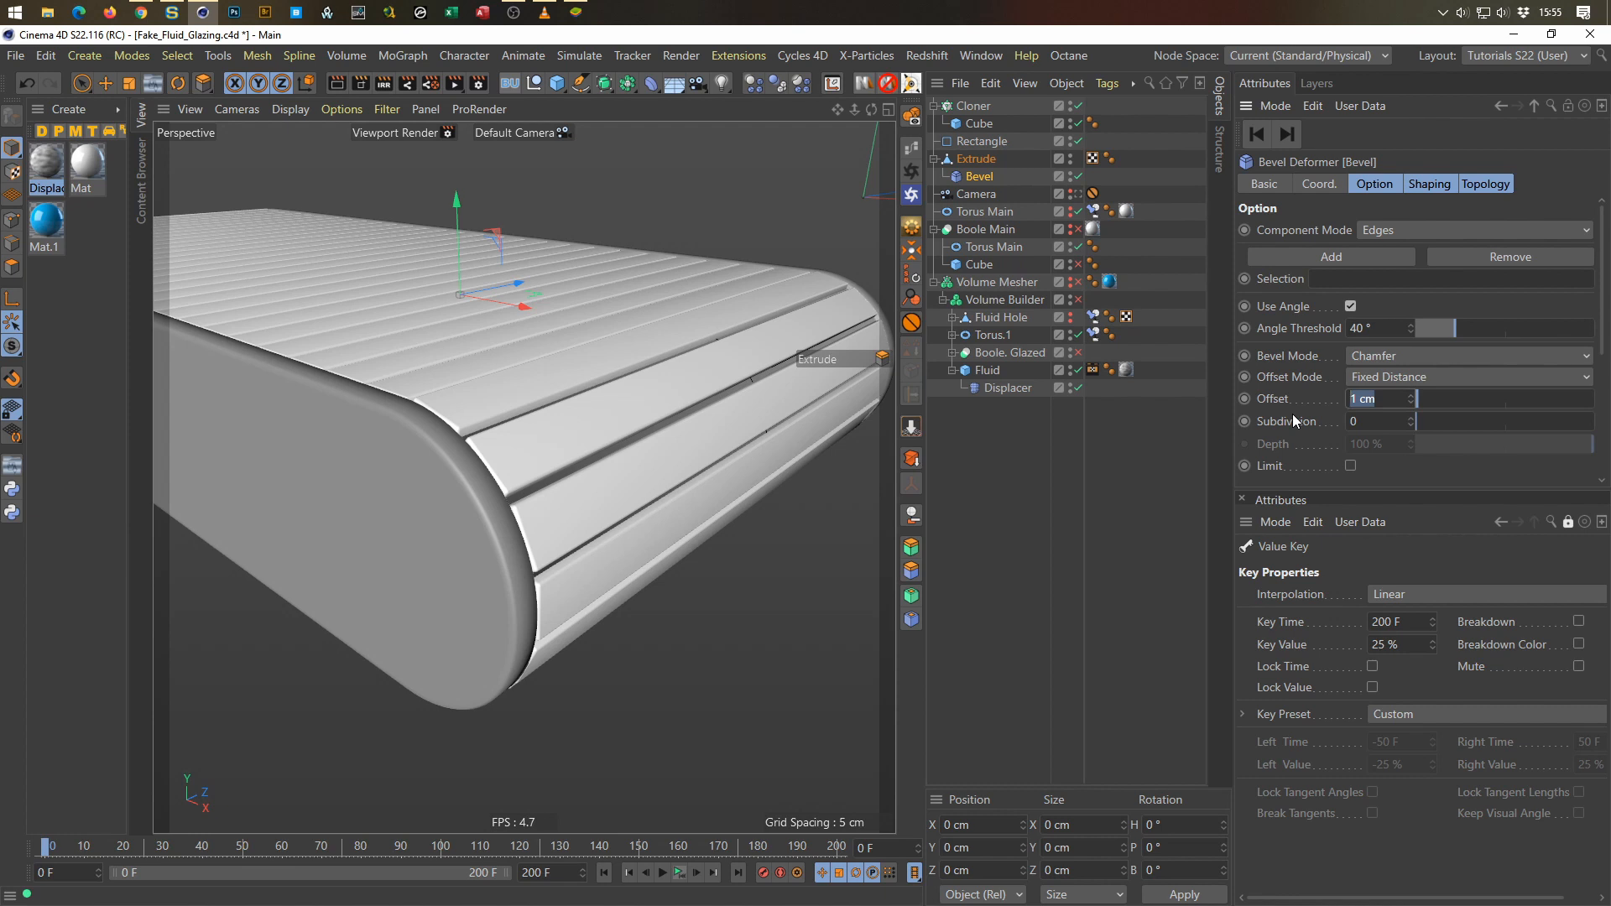
pyautogui.click(1363, 426)
pyautogui.write('3')
pyautogui.press('Return')
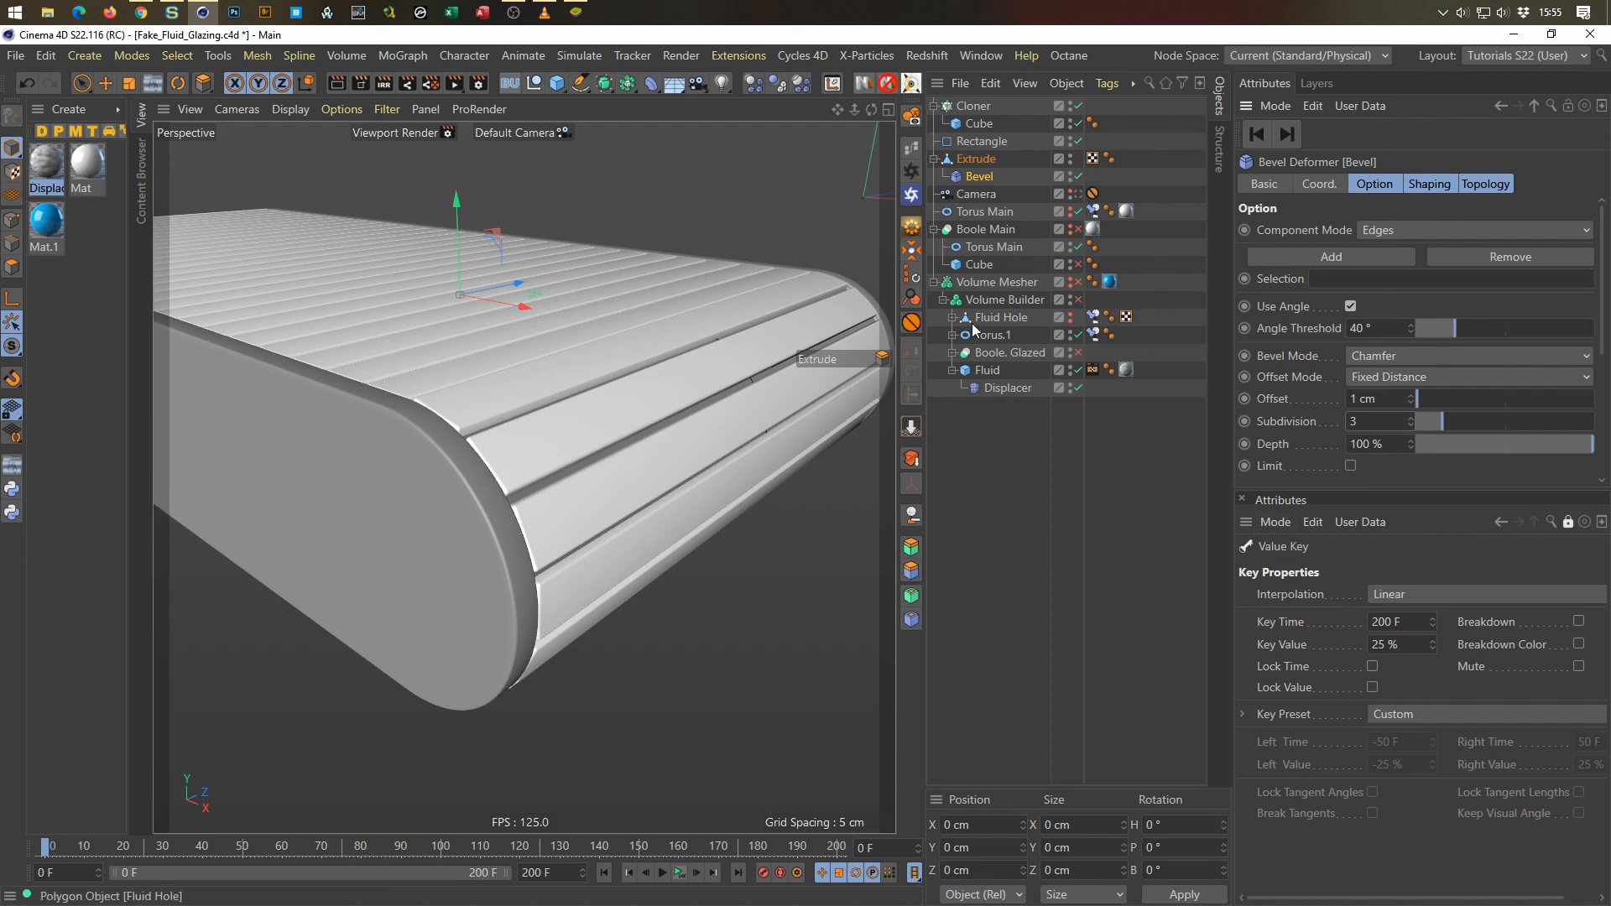
pyautogui.click(1109, 158)
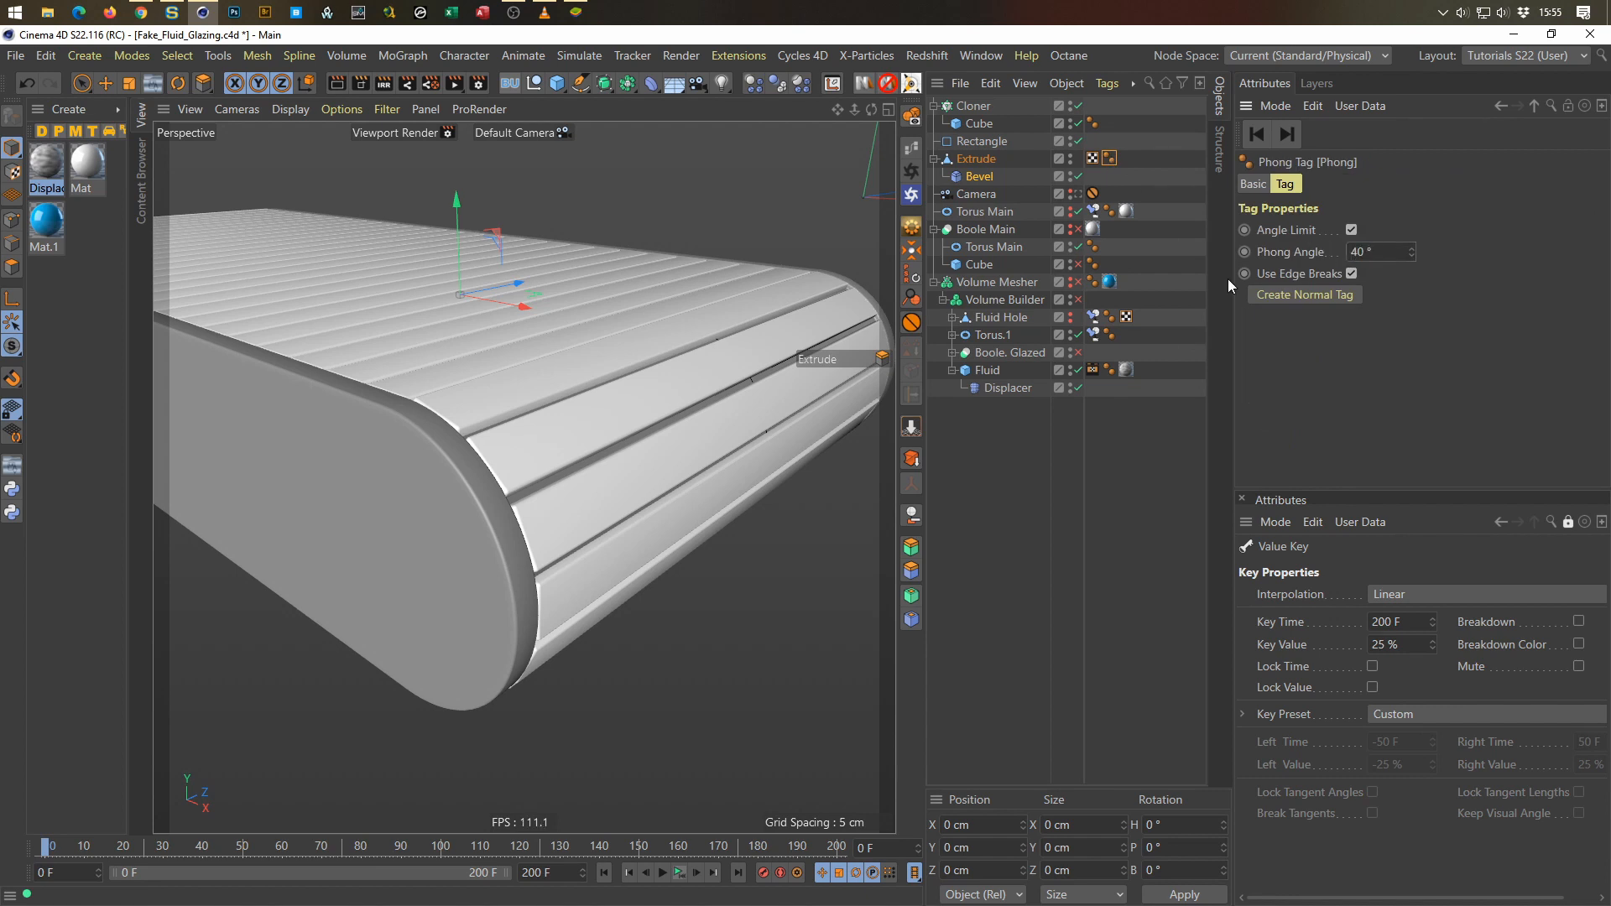
pyautogui.keyDown('alt'); pyautogui.moveTo(518, 428); pyautogui.dragTo(393, 464, button='right'); pyautogui.keyUp('alt')
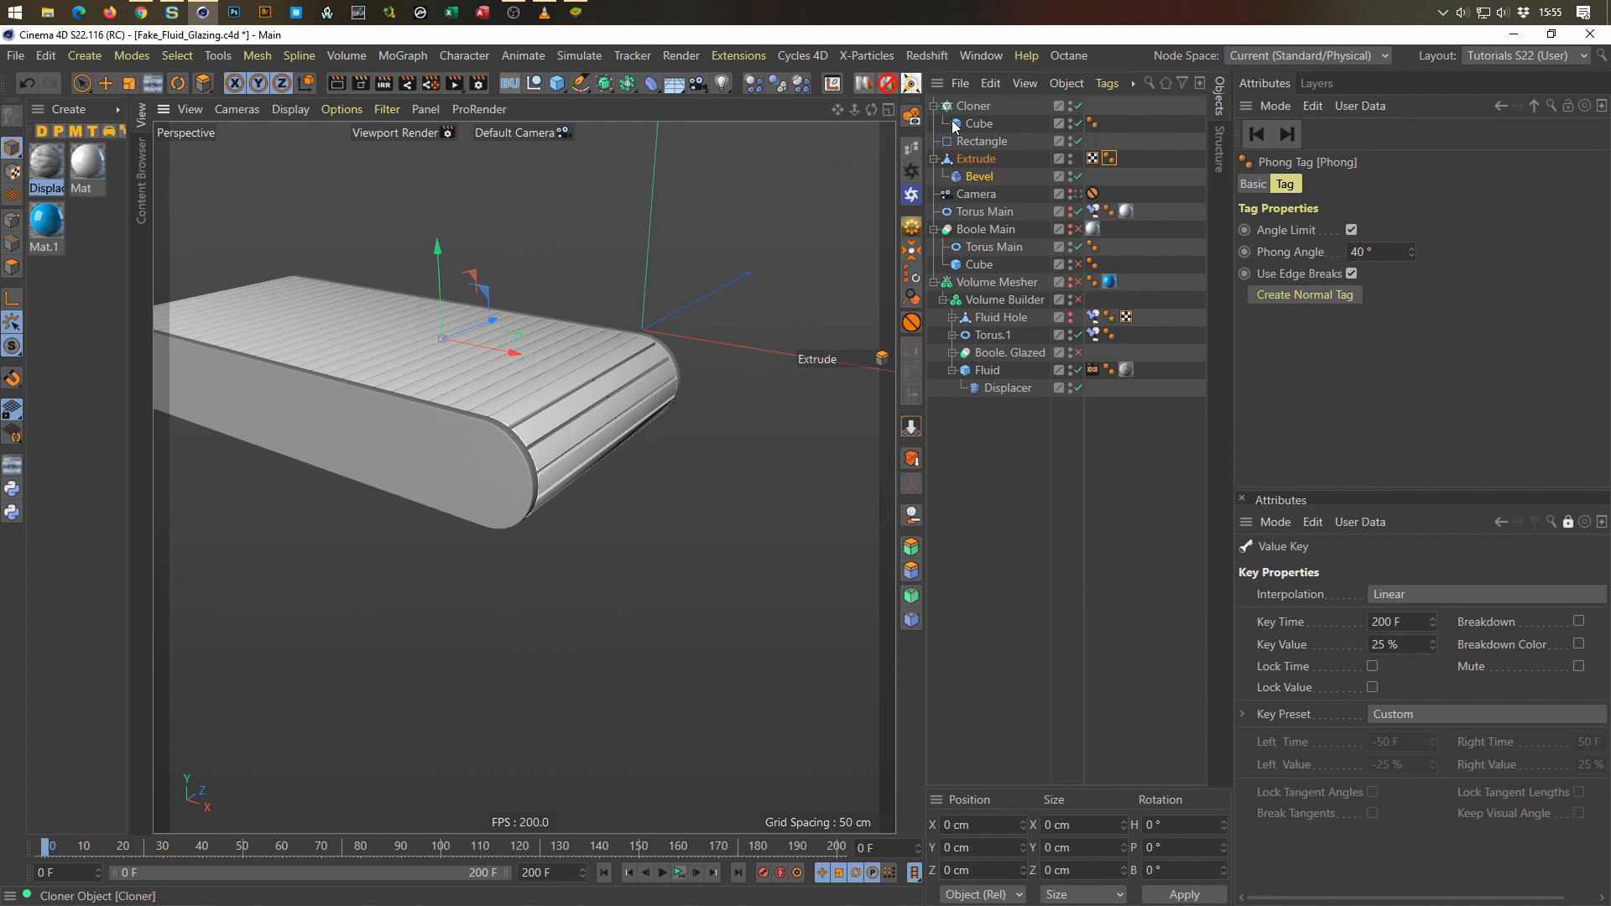
# Step: Group the Cloner and the Rectangle spline into a null and name it Belt
pyautogui.click(936, 158)
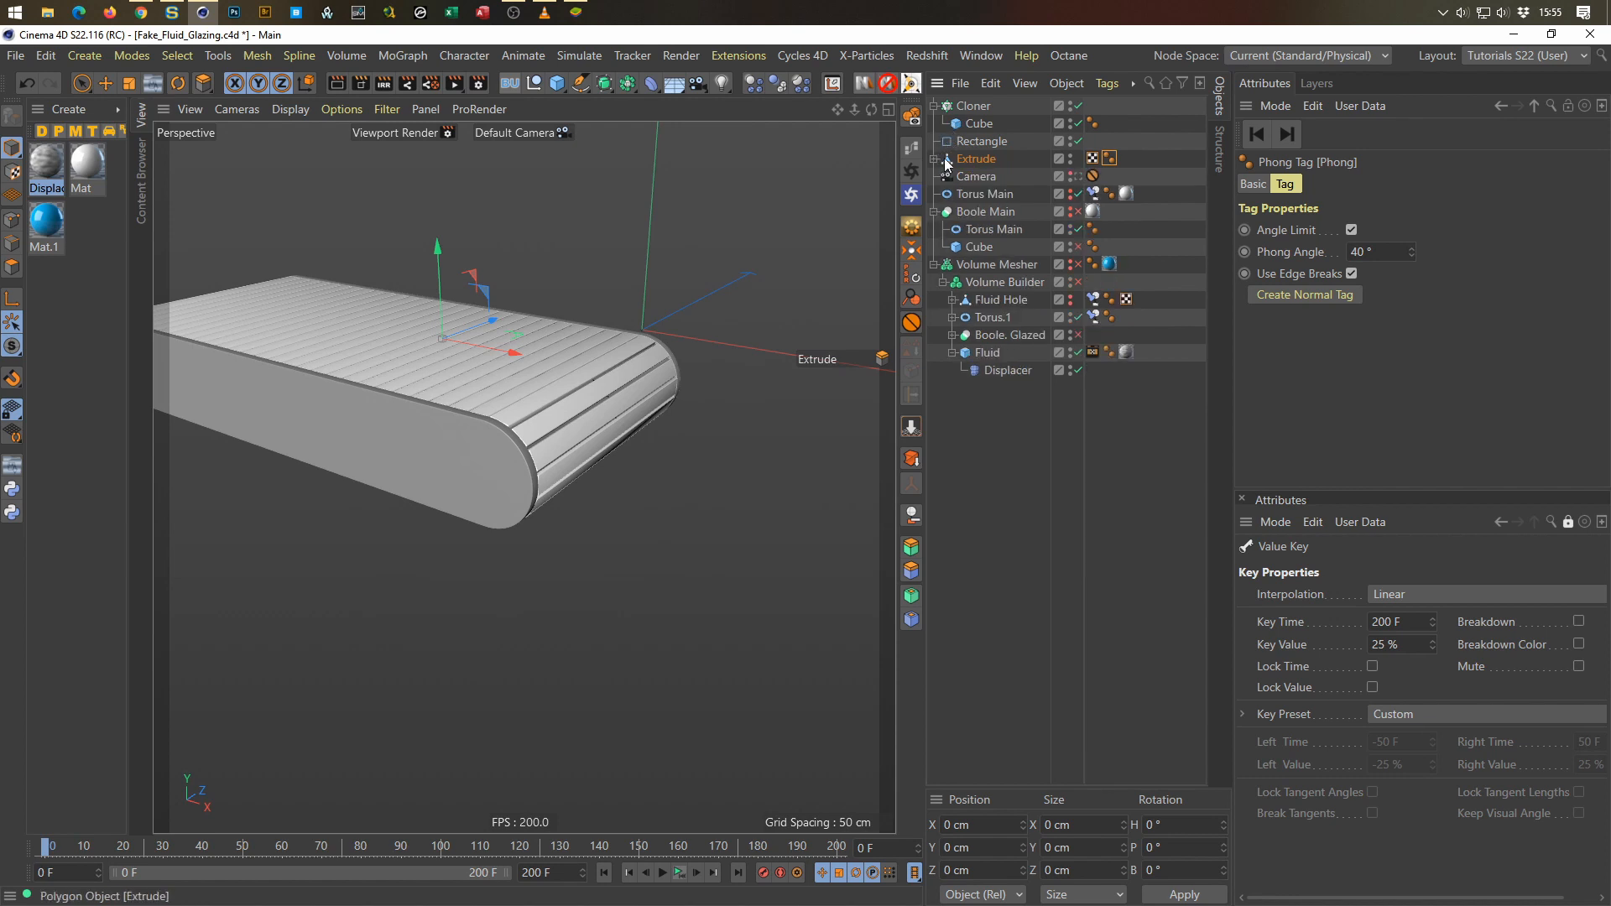
pyautogui.click(965, 160)
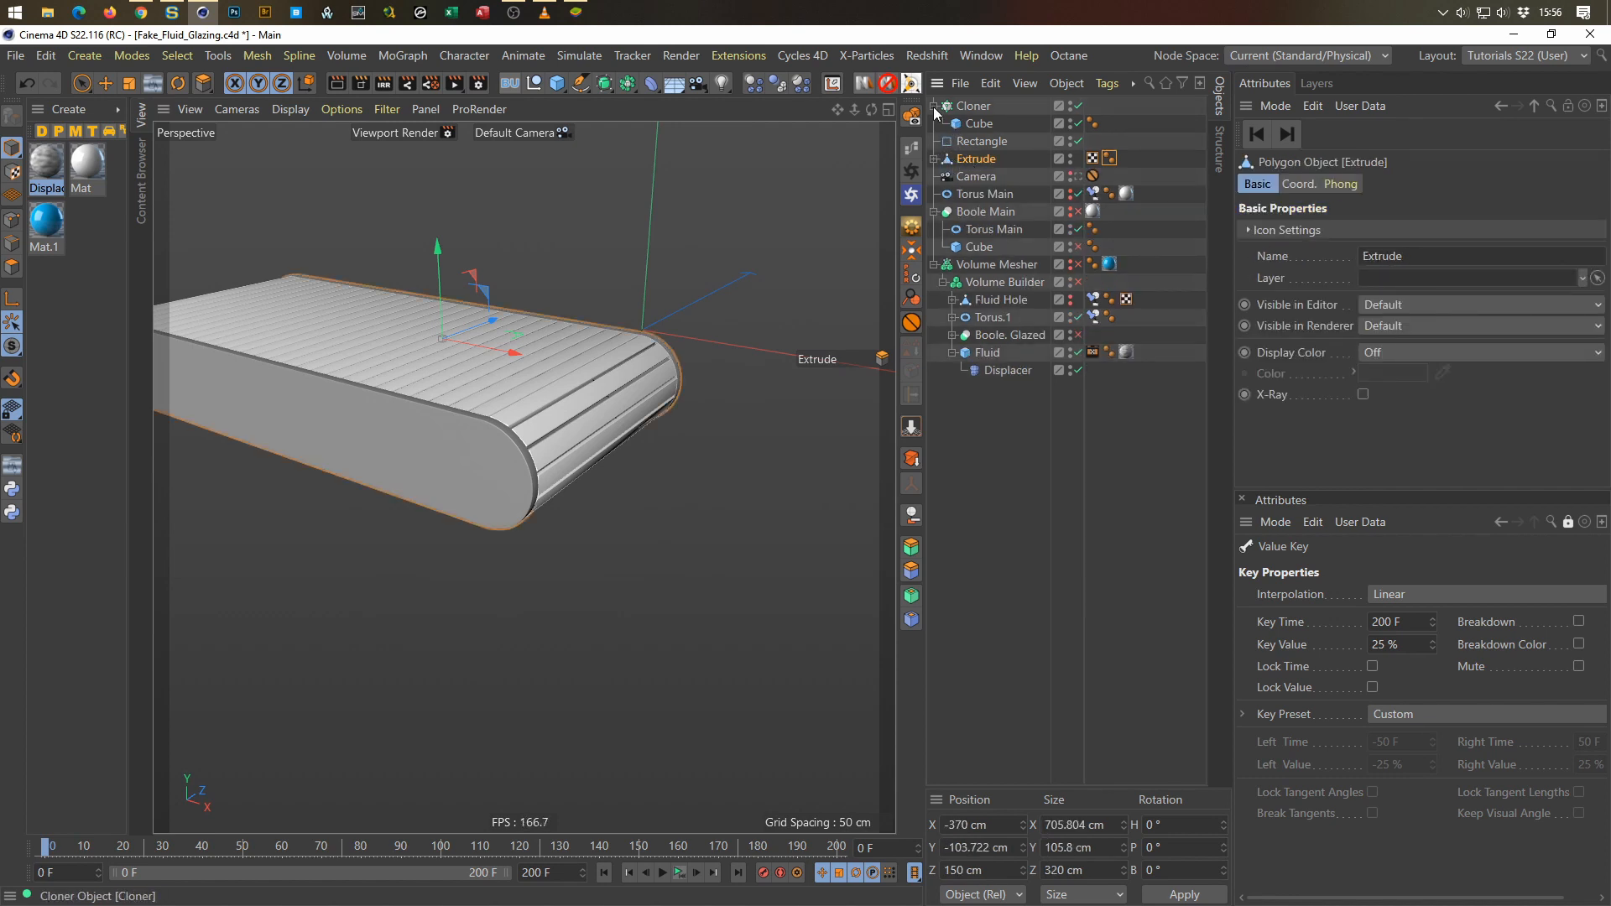
pyautogui.click(935, 107)
pyautogui.click(970, 123)
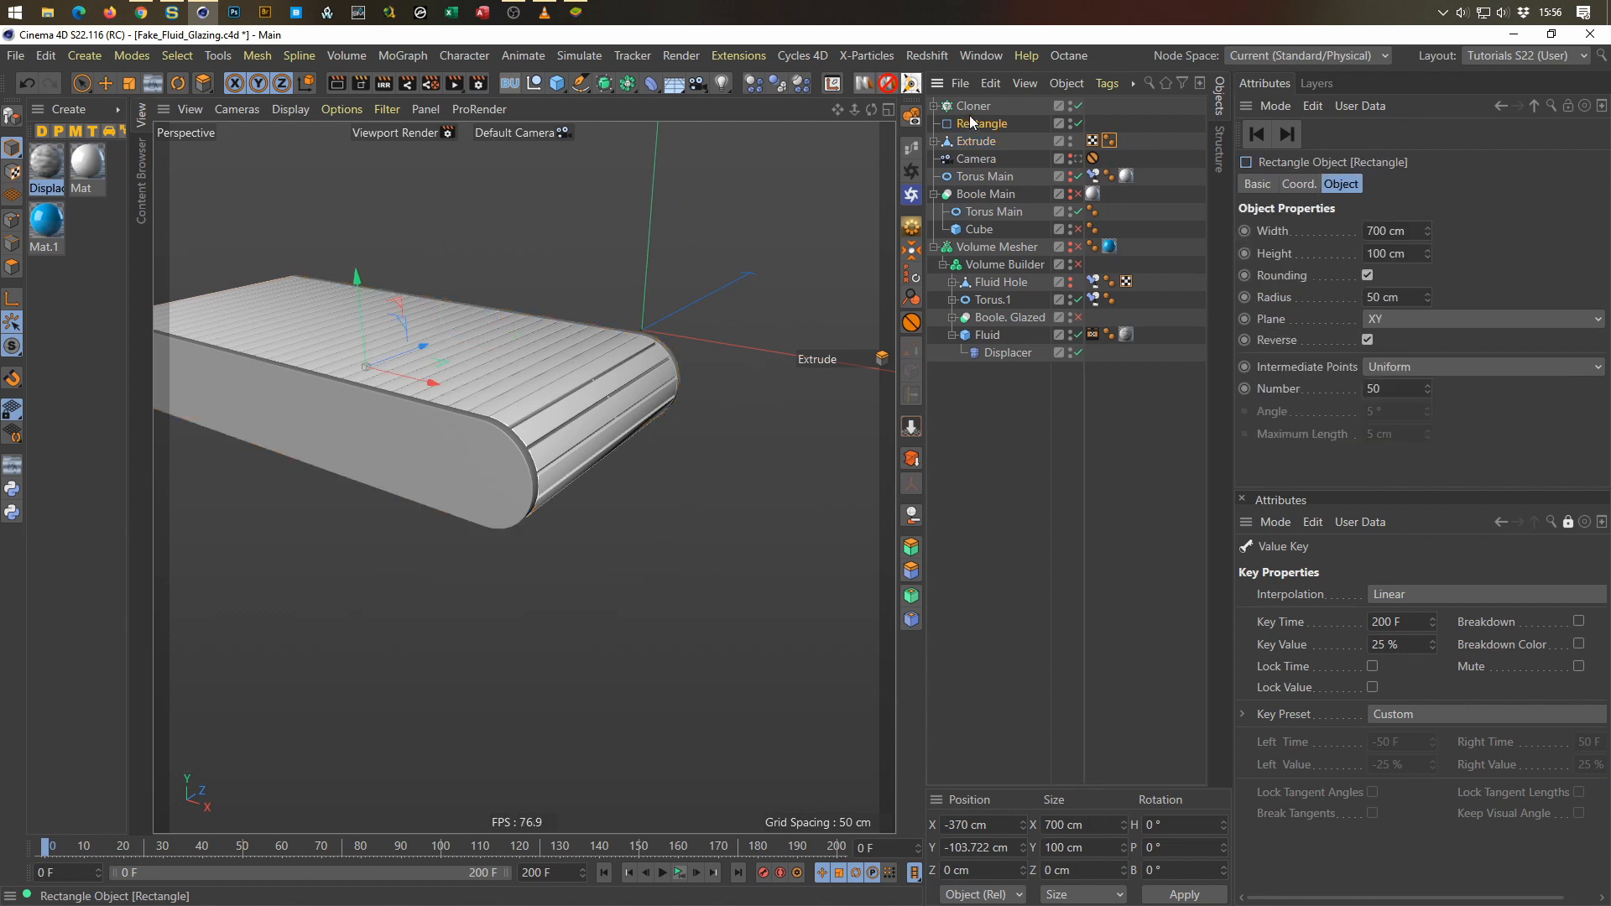
pyautogui.keyDown('ctrl'); pyautogui.click(966, 106); pyautogui.keyUp('ctrl')
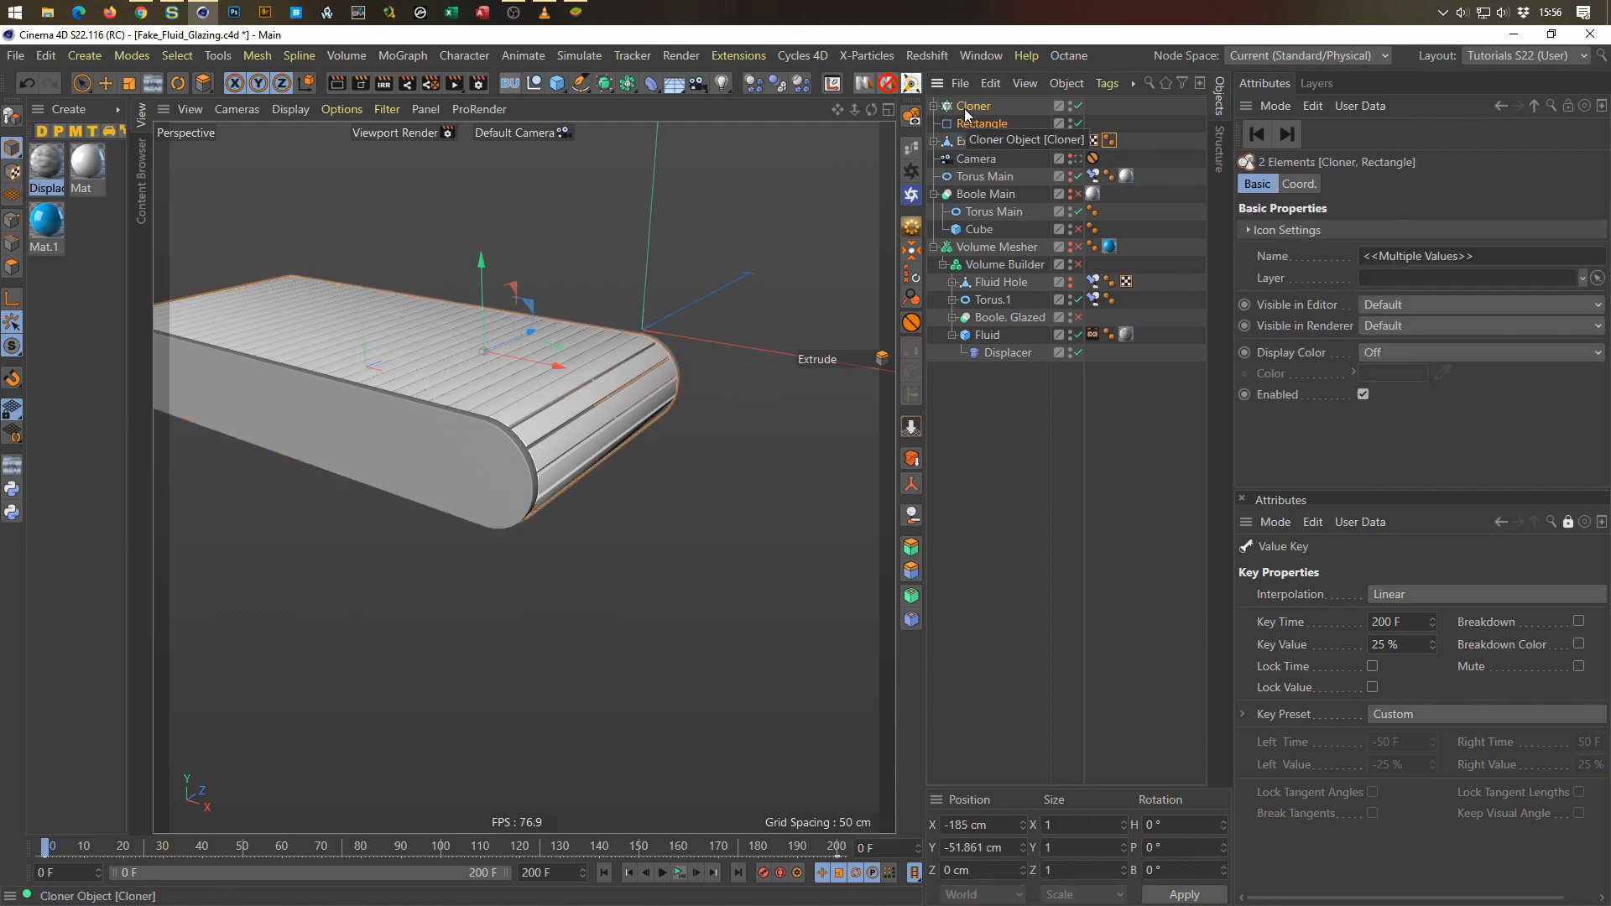
pyautogui.hotkey('alt', 'g')
pyautogui.doubleClick(970, 108)
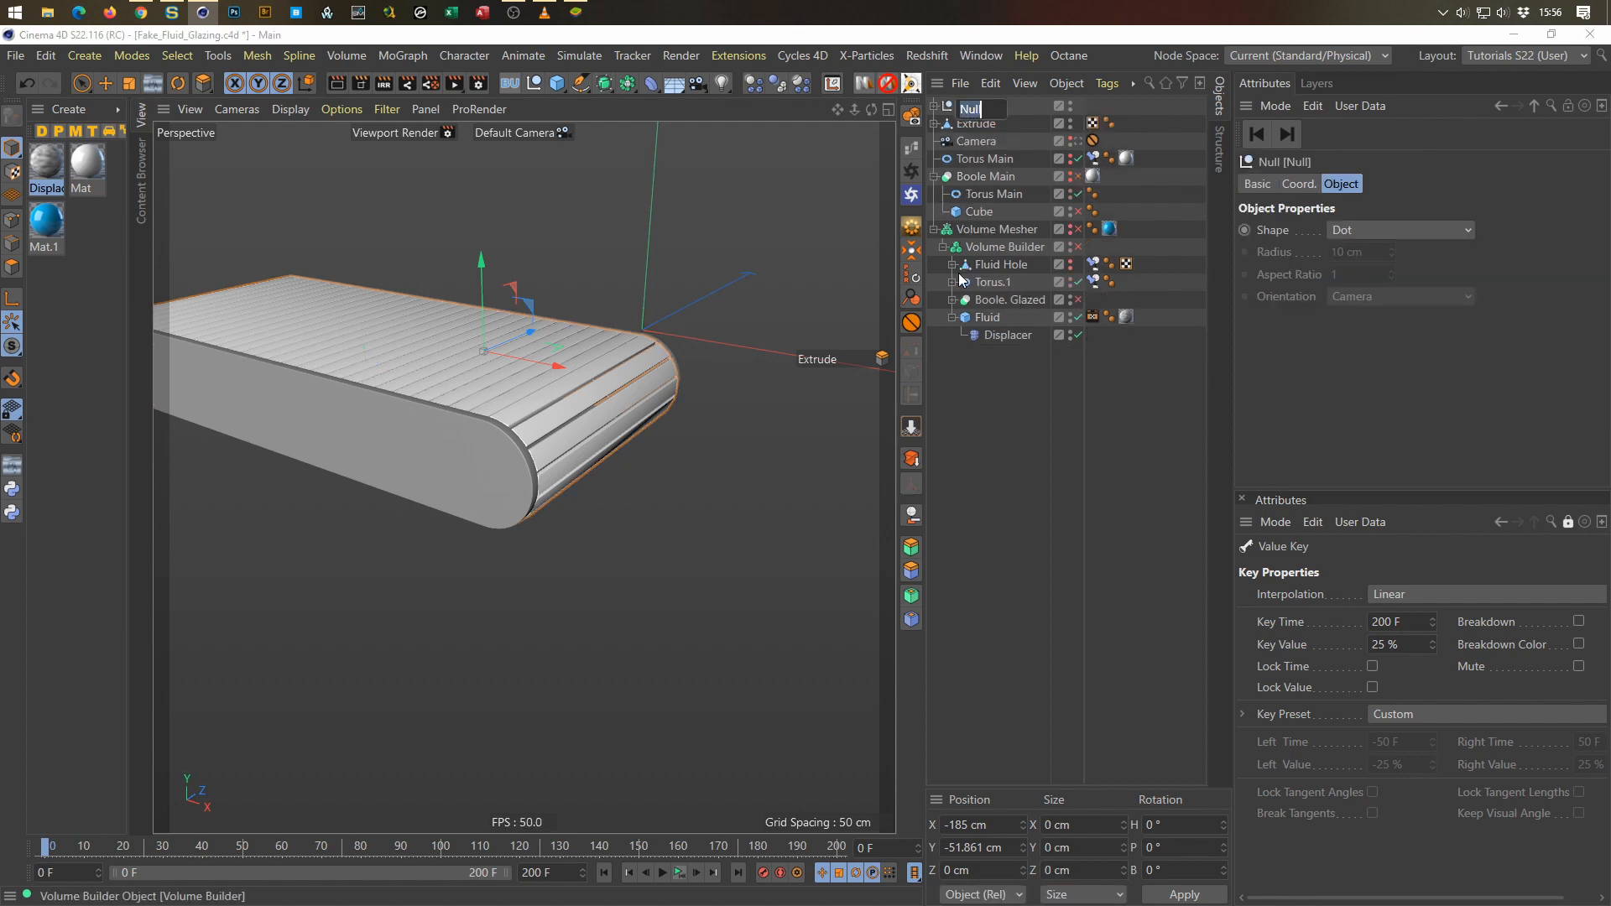
pyautogui.write('Belt')
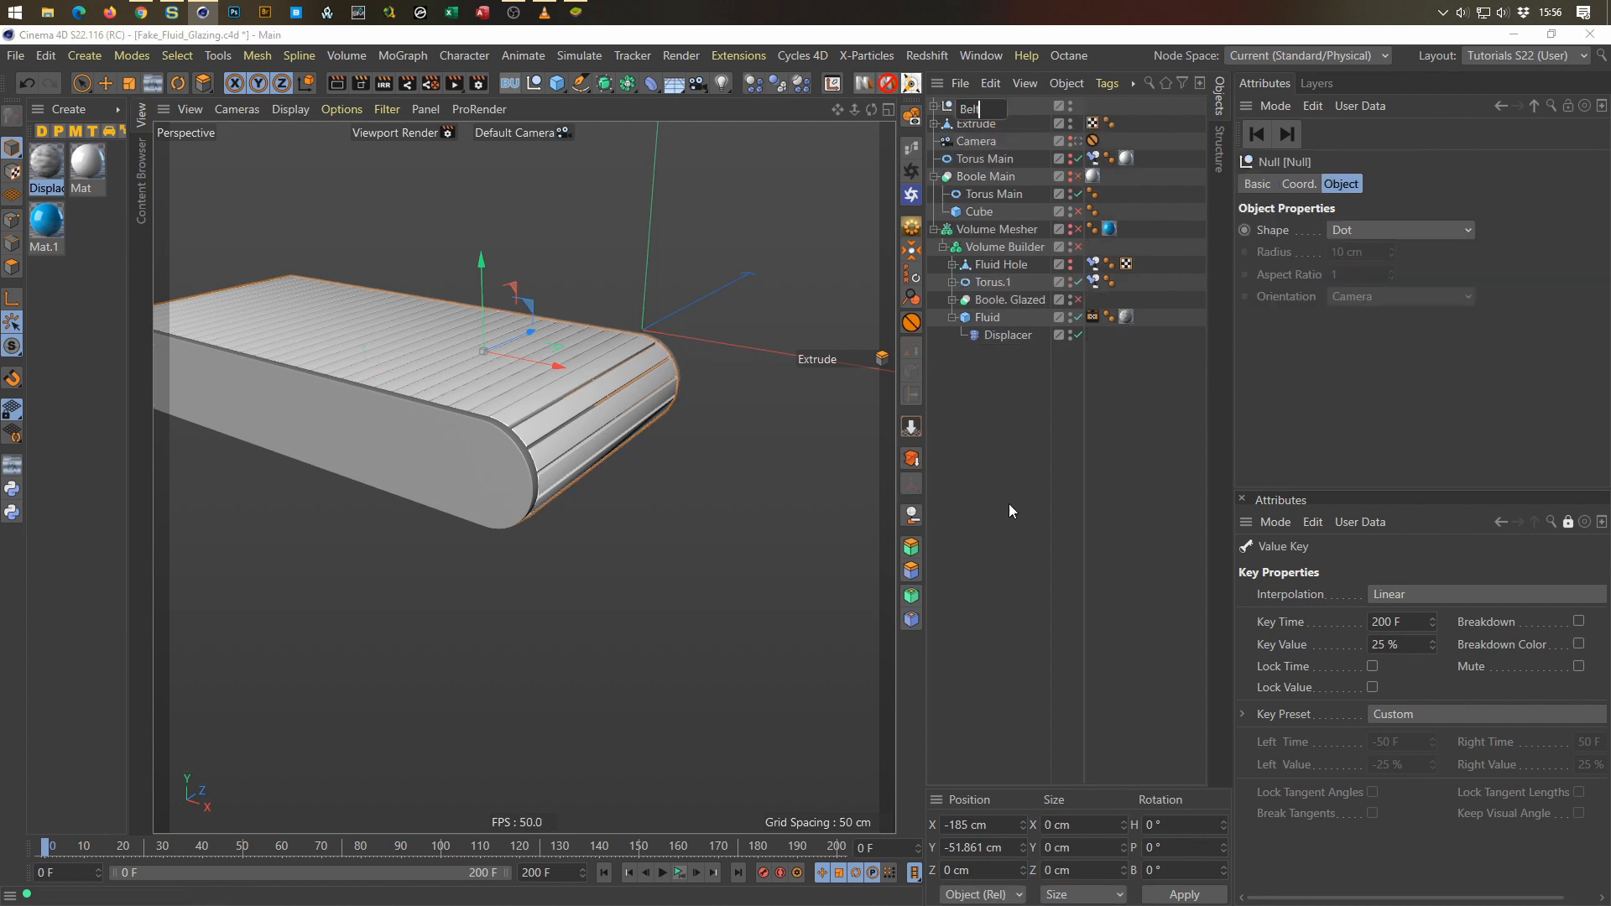
pyautogui.press('Return')
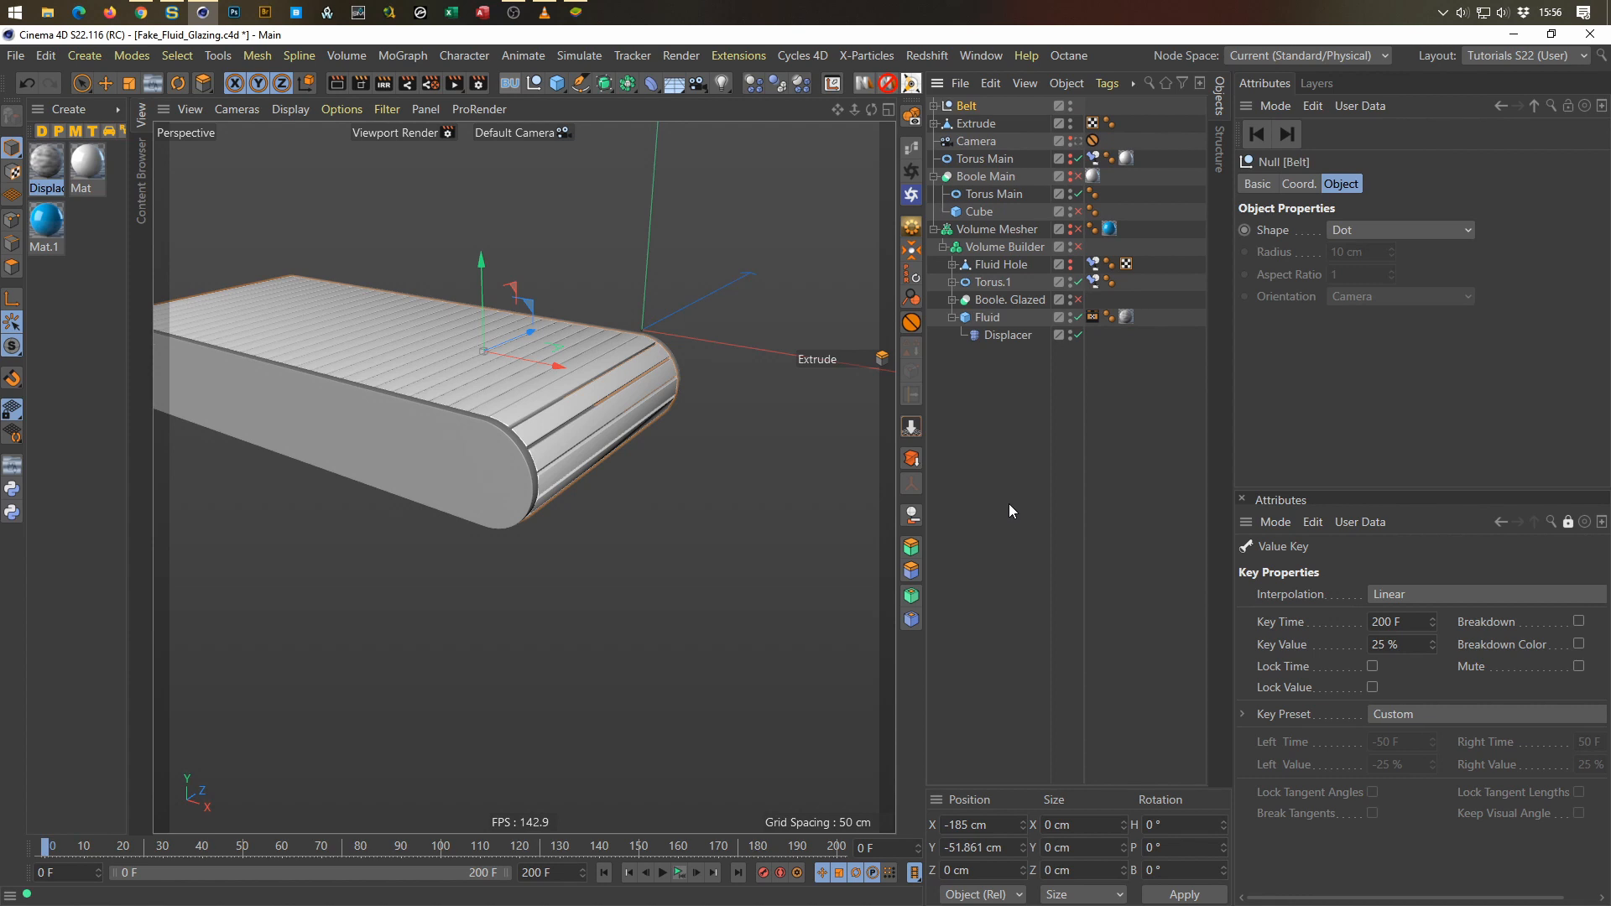
# Step: Move the Extrude object into the Belt null below the Rectangle spline
pyautogui.click(934, 106)
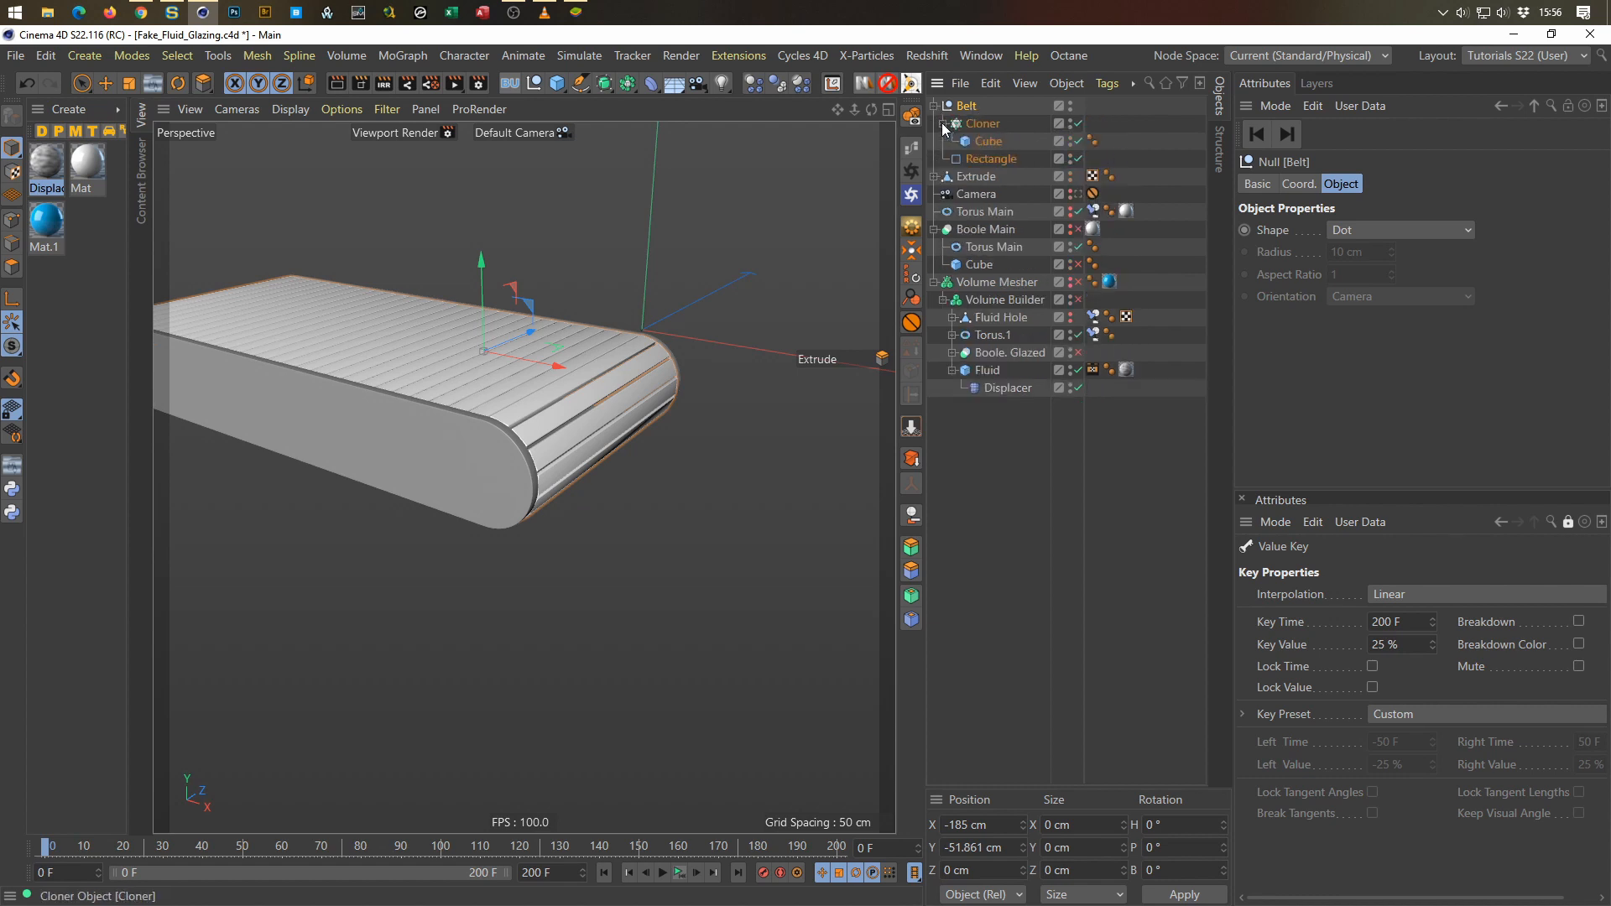
pyautogui.click(943, 124)
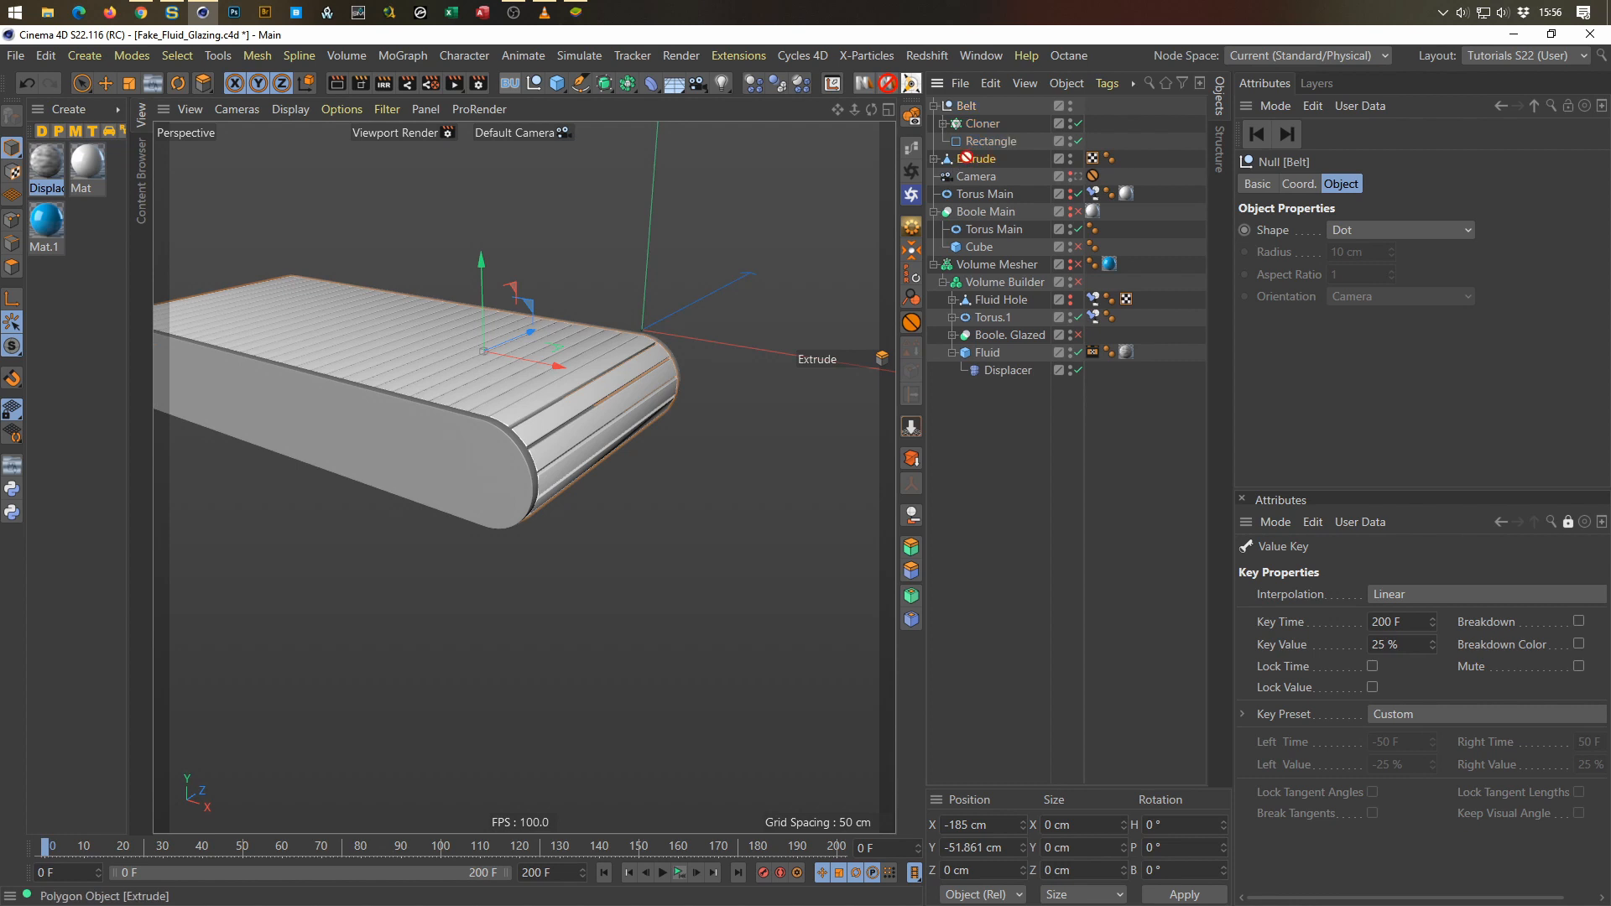
pyautogui.click(989, 159)
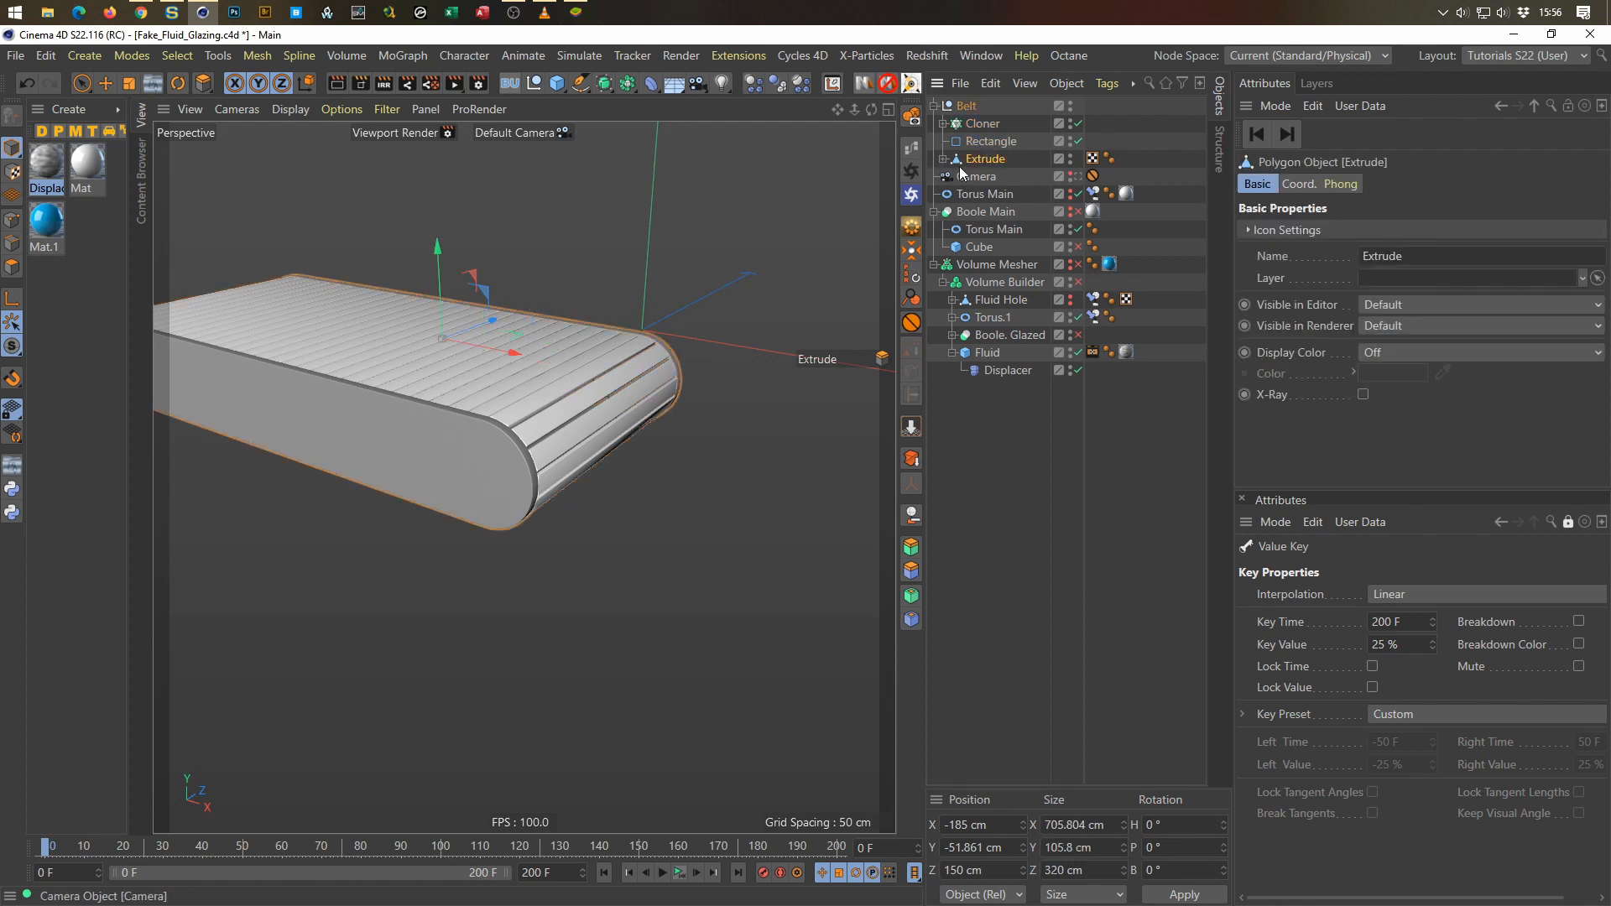
# Step: Collapse the Belt null and create an instance of it
pyautogui.click(934, 106)
pyautogui.click(962, 109)
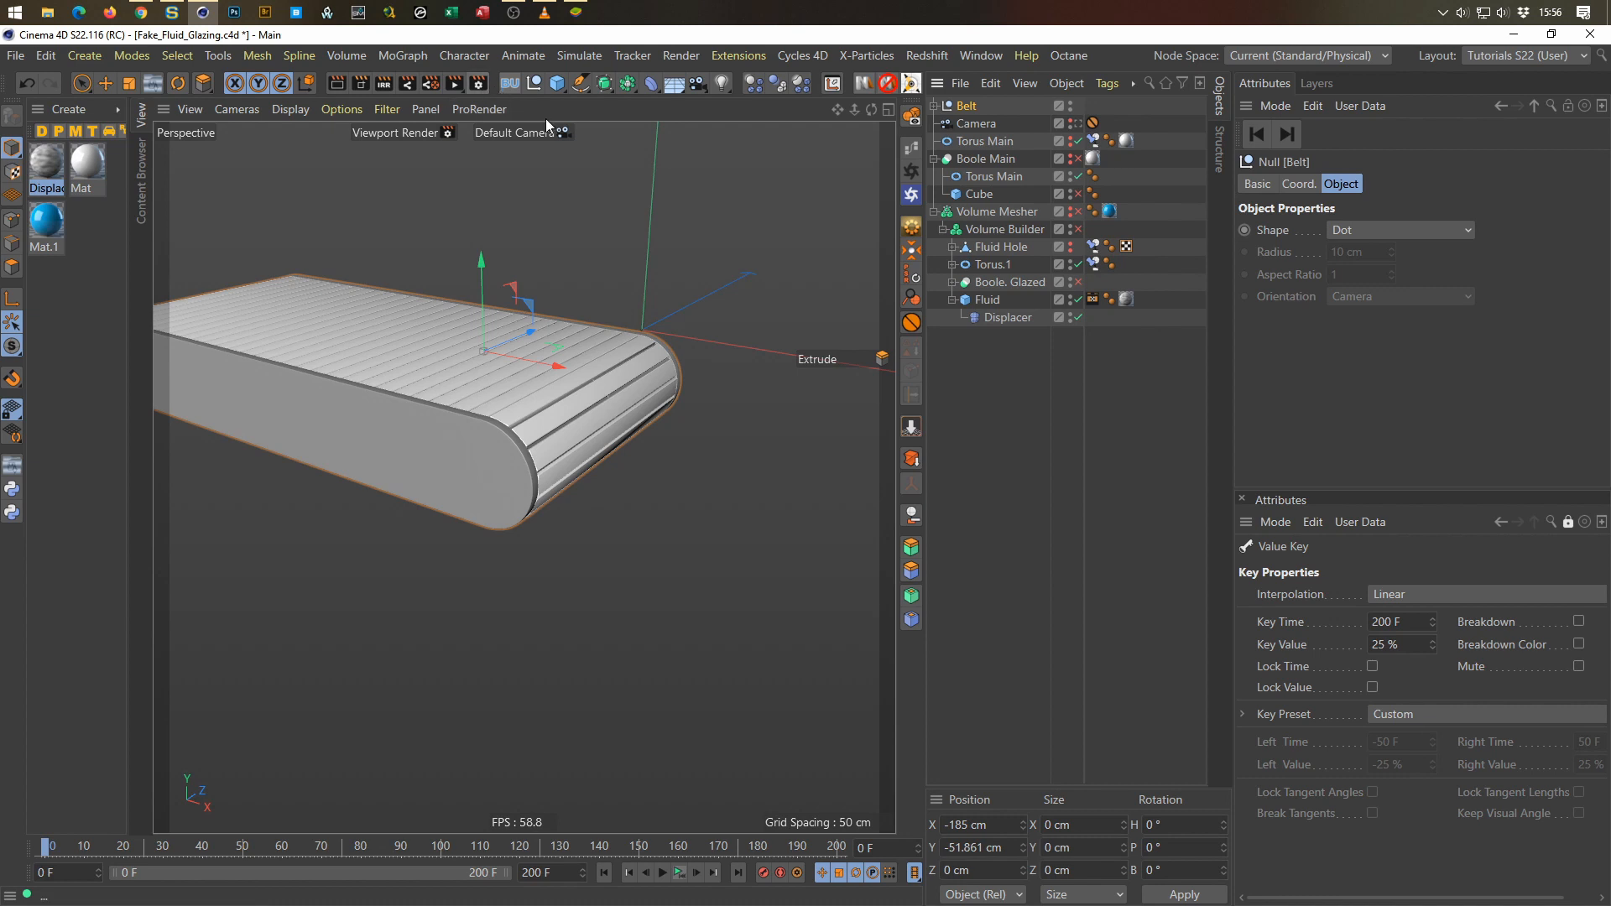
pyautogui.moveTo(628, 92); pyautogui.dragTo(965, 134)
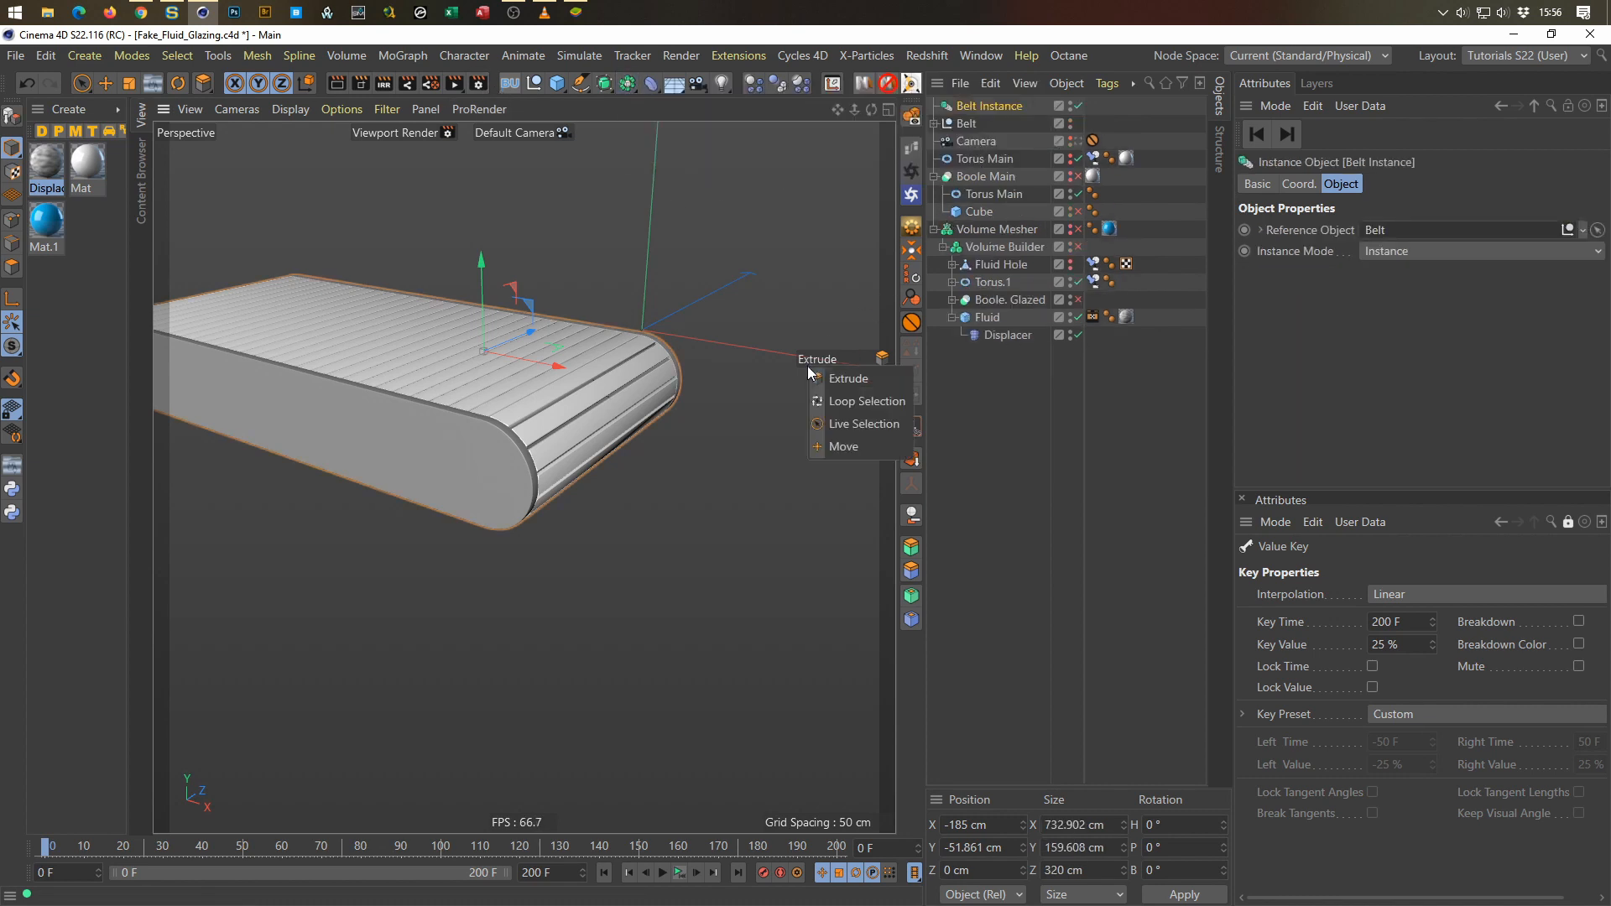
# Step: Show the Fluid object as a guide and move the Belt Instance about 749 cm along X, beyond the fluid curtain
pyautogui.middleClick(689, 448)
pyautogui.middleClick(670, 460)
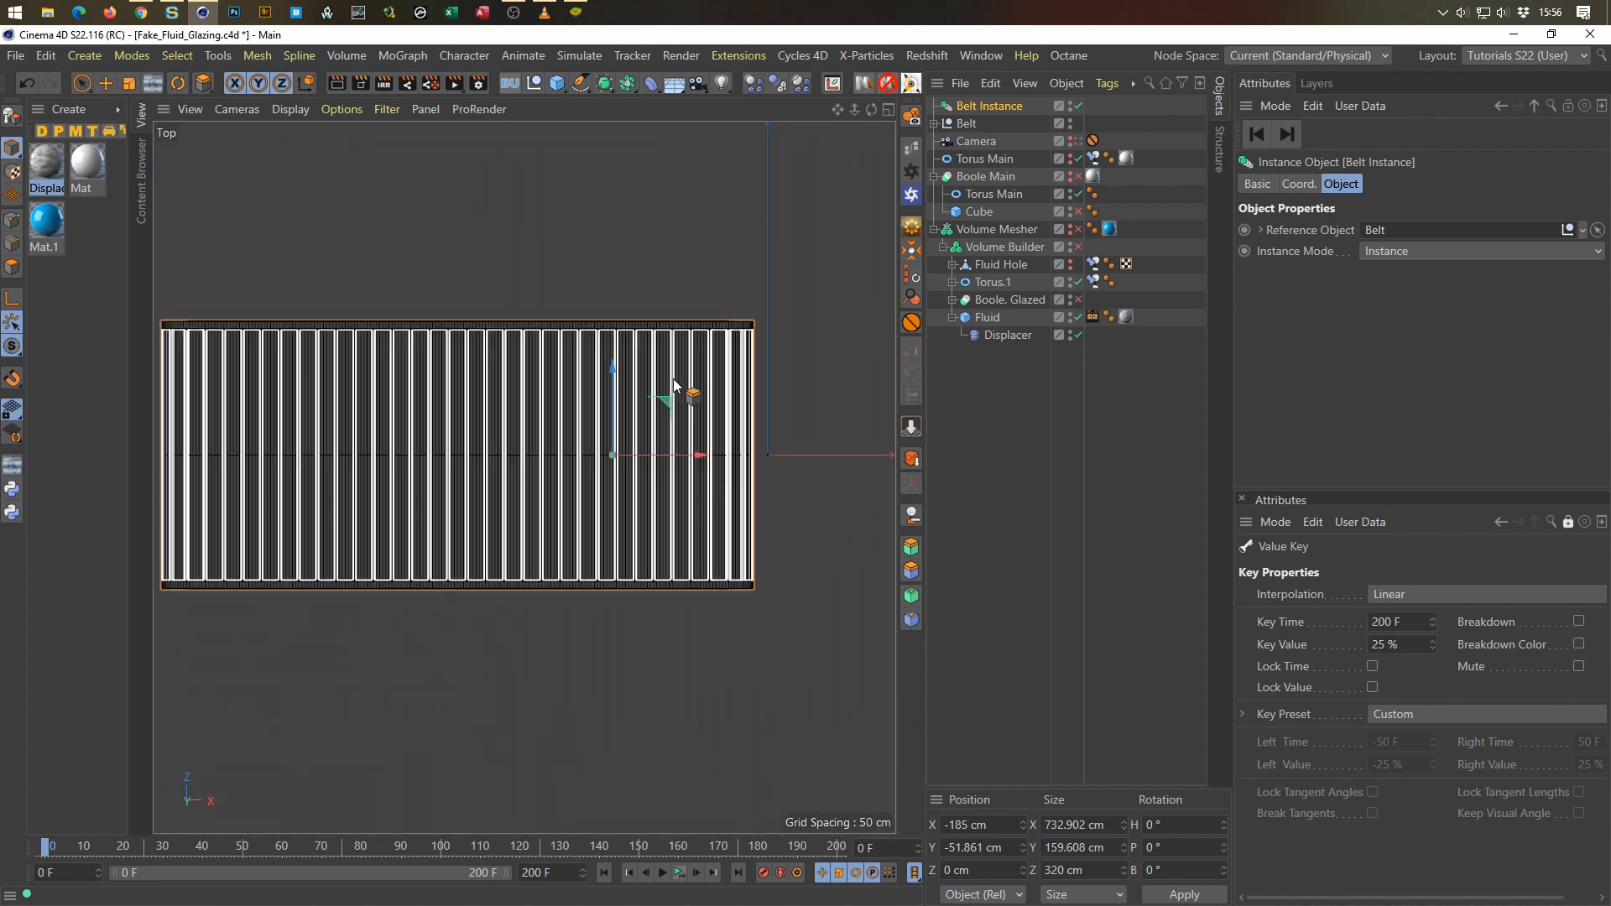
pyautogui.middleClick(671, 394)
pyautogui.middleClick(649, 579)
pyautogui.scroll(-5, 652, 609)
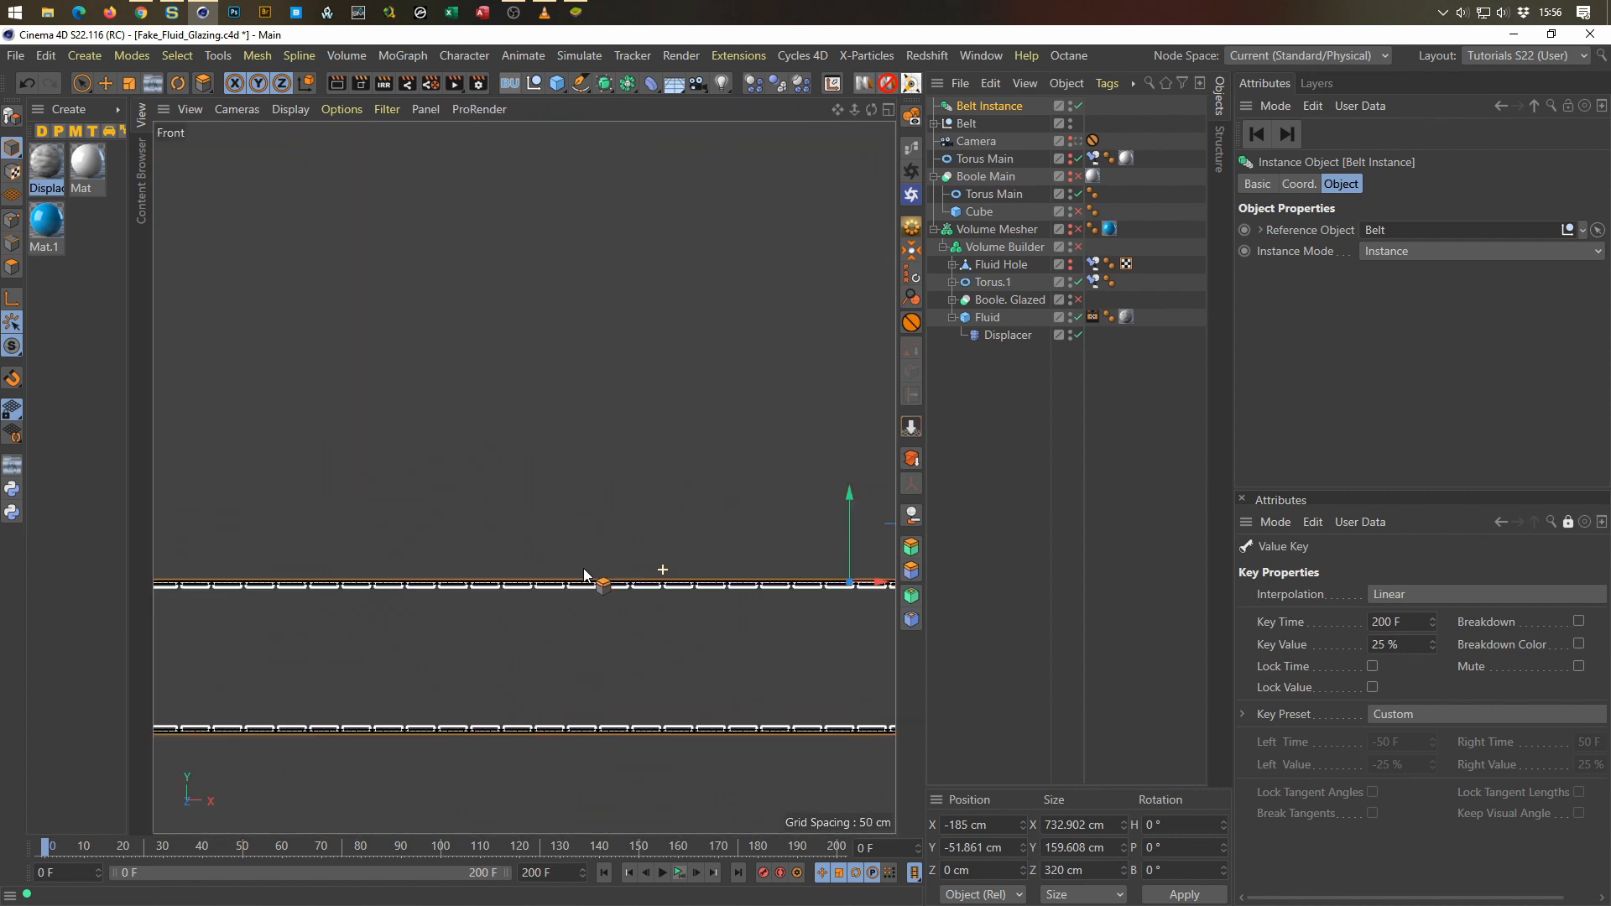
pyautogui.keyDown('alt'); pyautogui.moveTo(593, 557); pyautogui.dragTo(293, 487, button='middle'); pyautogui.keyUp('alt')
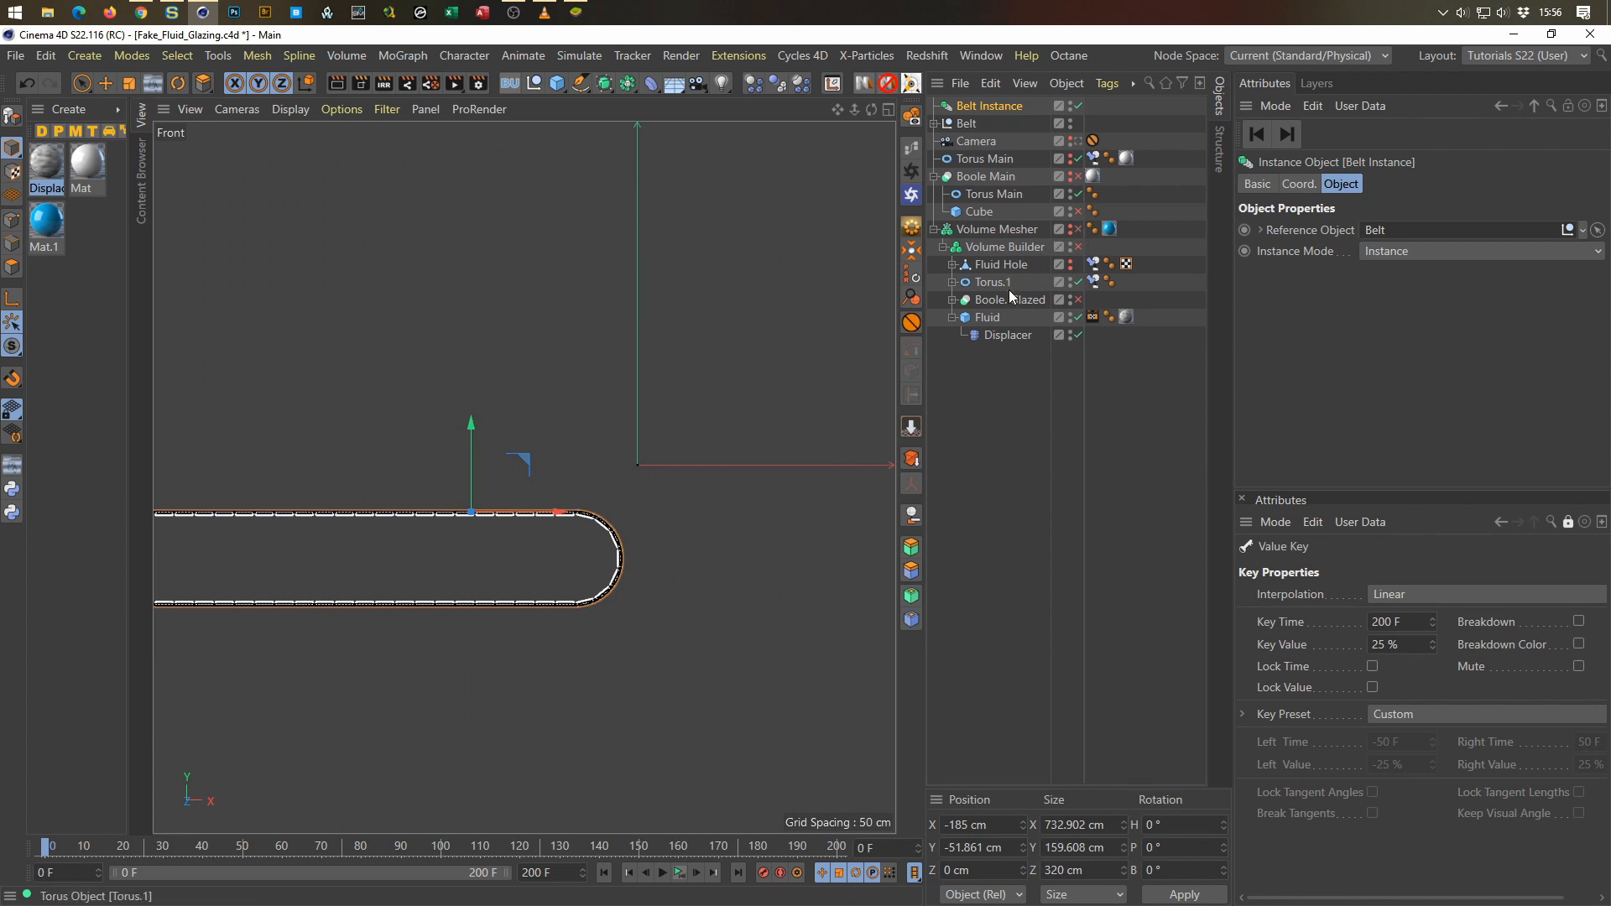
pyautogui.click(1076, 335)
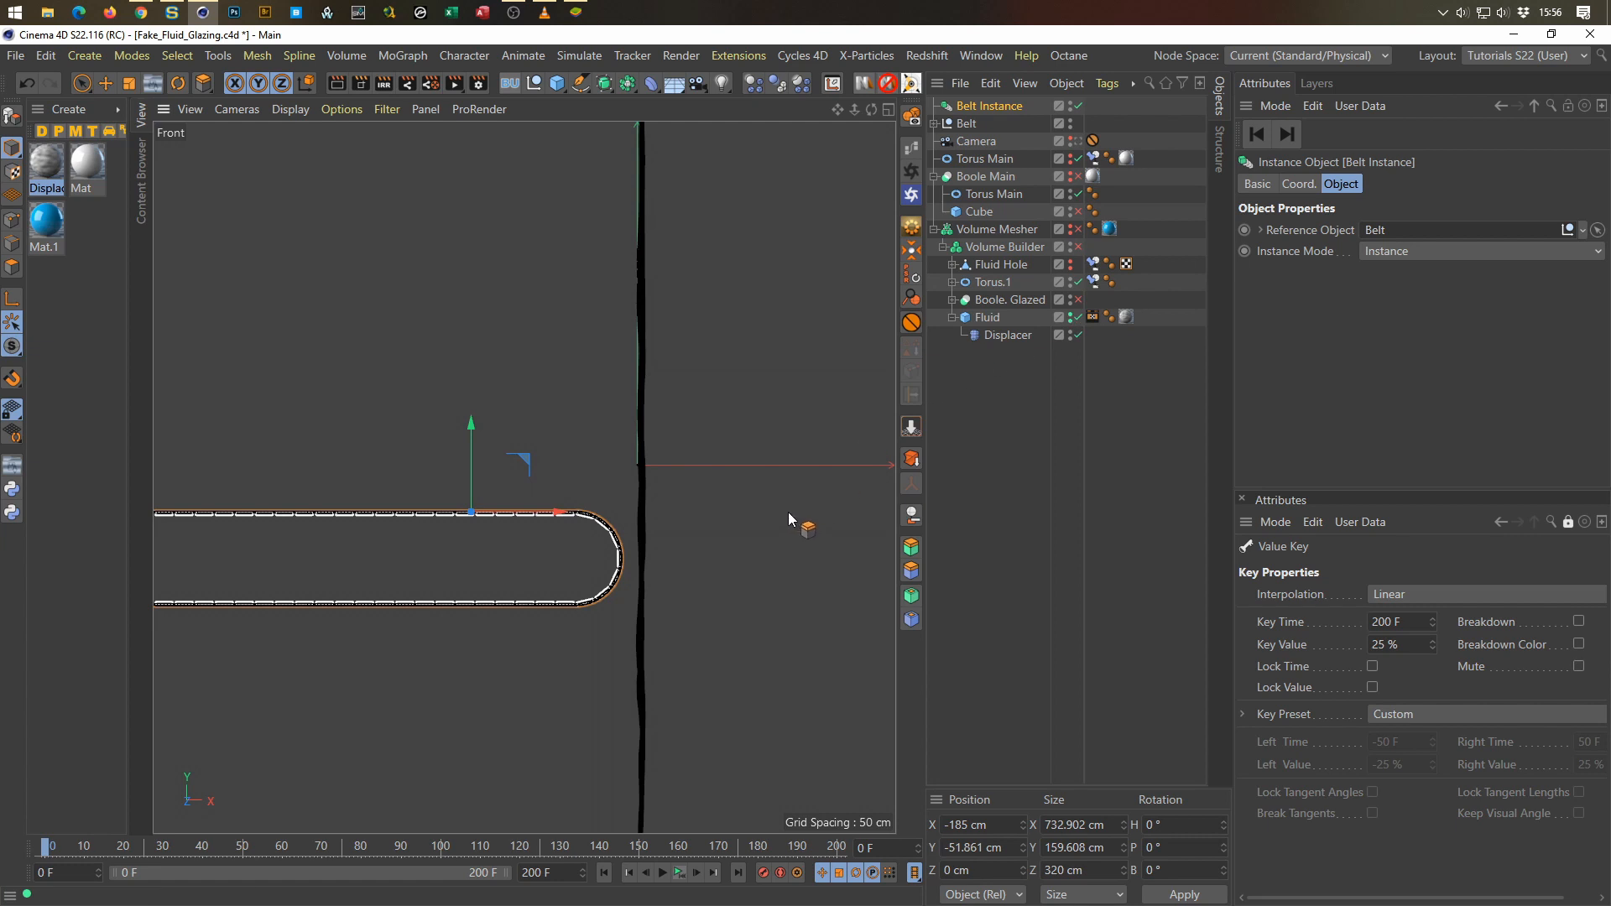
pyautogui.keyDown('alt'); pyautogui.moveTo(788, 512); pyautogui.dragTo(706, 495, button='middle'); pyautogui.keyUp('alt')
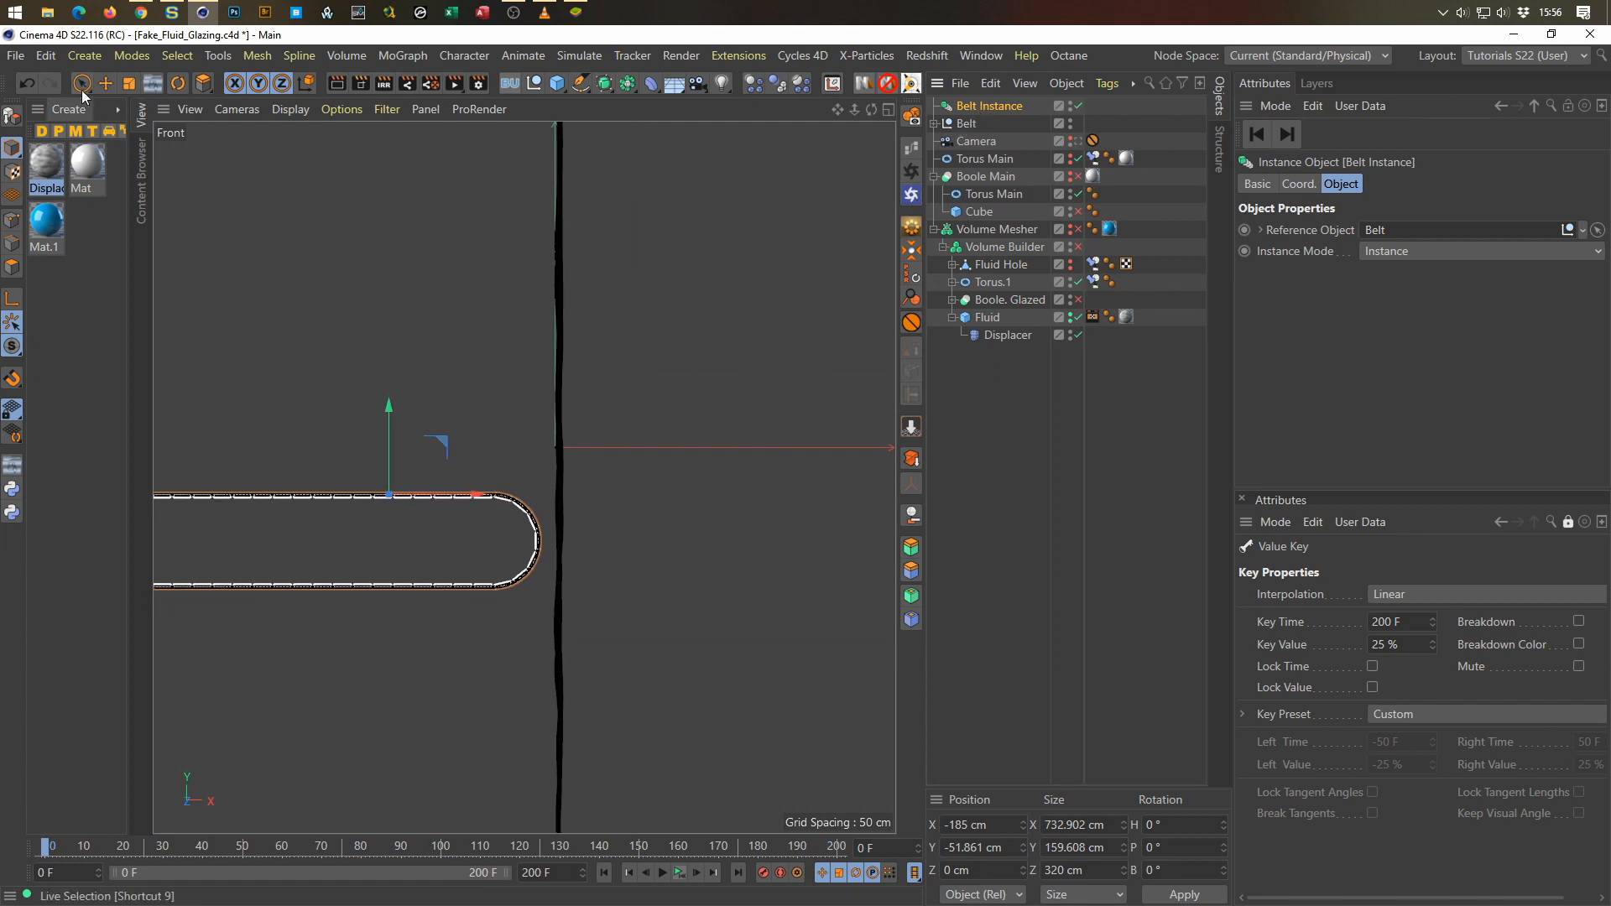
pyautogui.click(104, 83)
pyautogui.moveTo(475, 490); pyautogui.dragTo(913, 495)
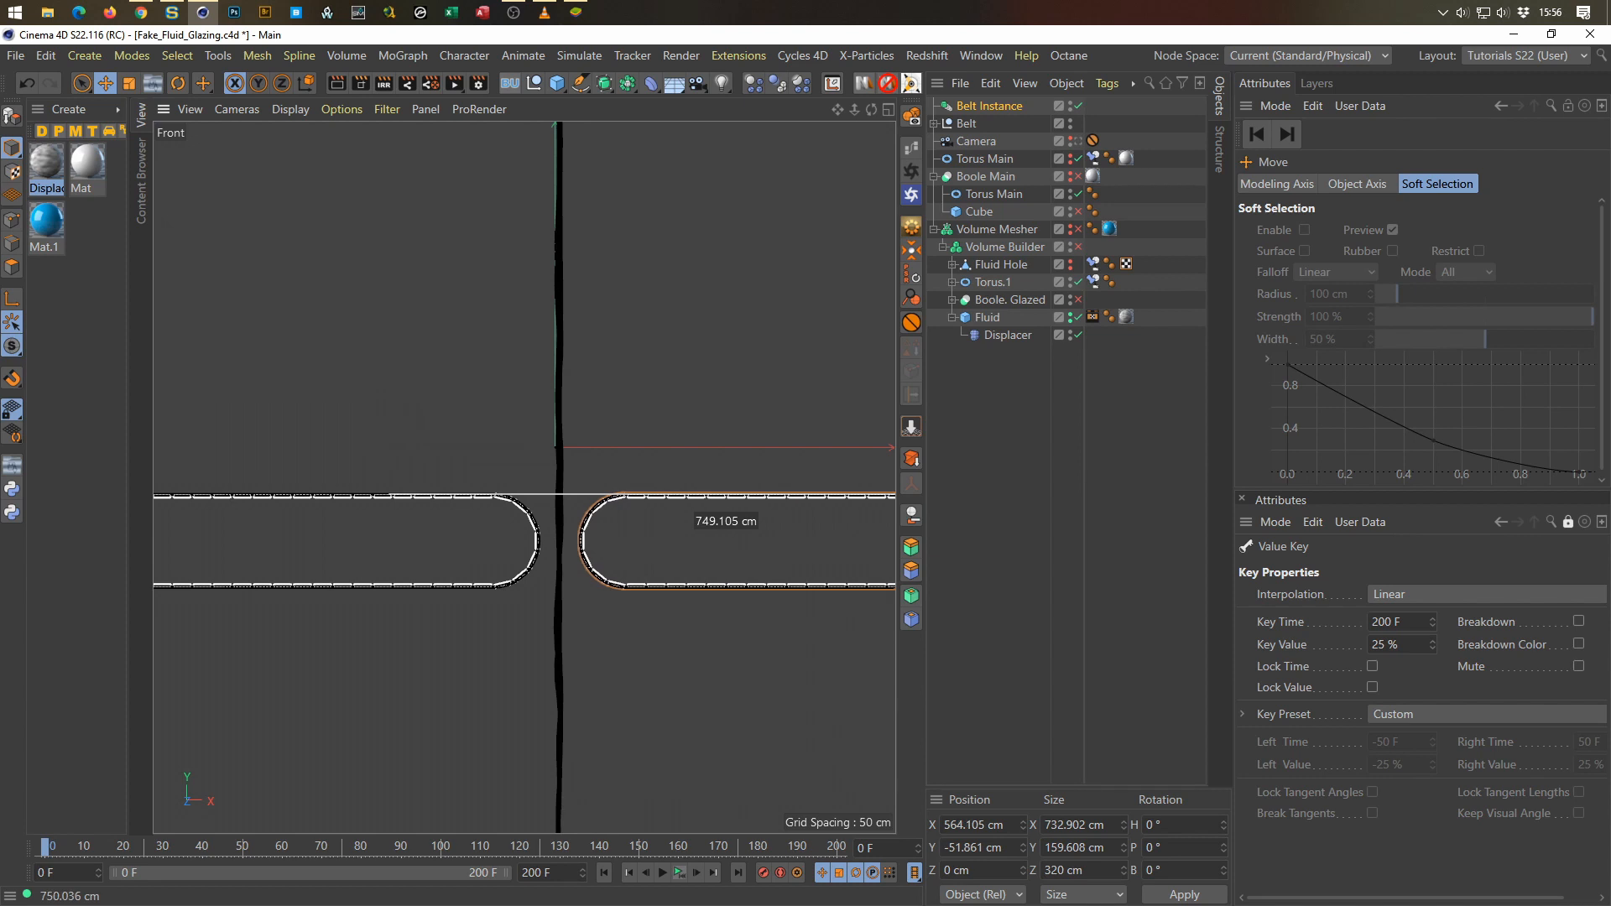
# Step: Hide the Fluid object and play the animation to check both conveyor belts in perspective, then rewind
pyautogui.middleClick(459, 490)
pyautogui.middleClick(433, 385)
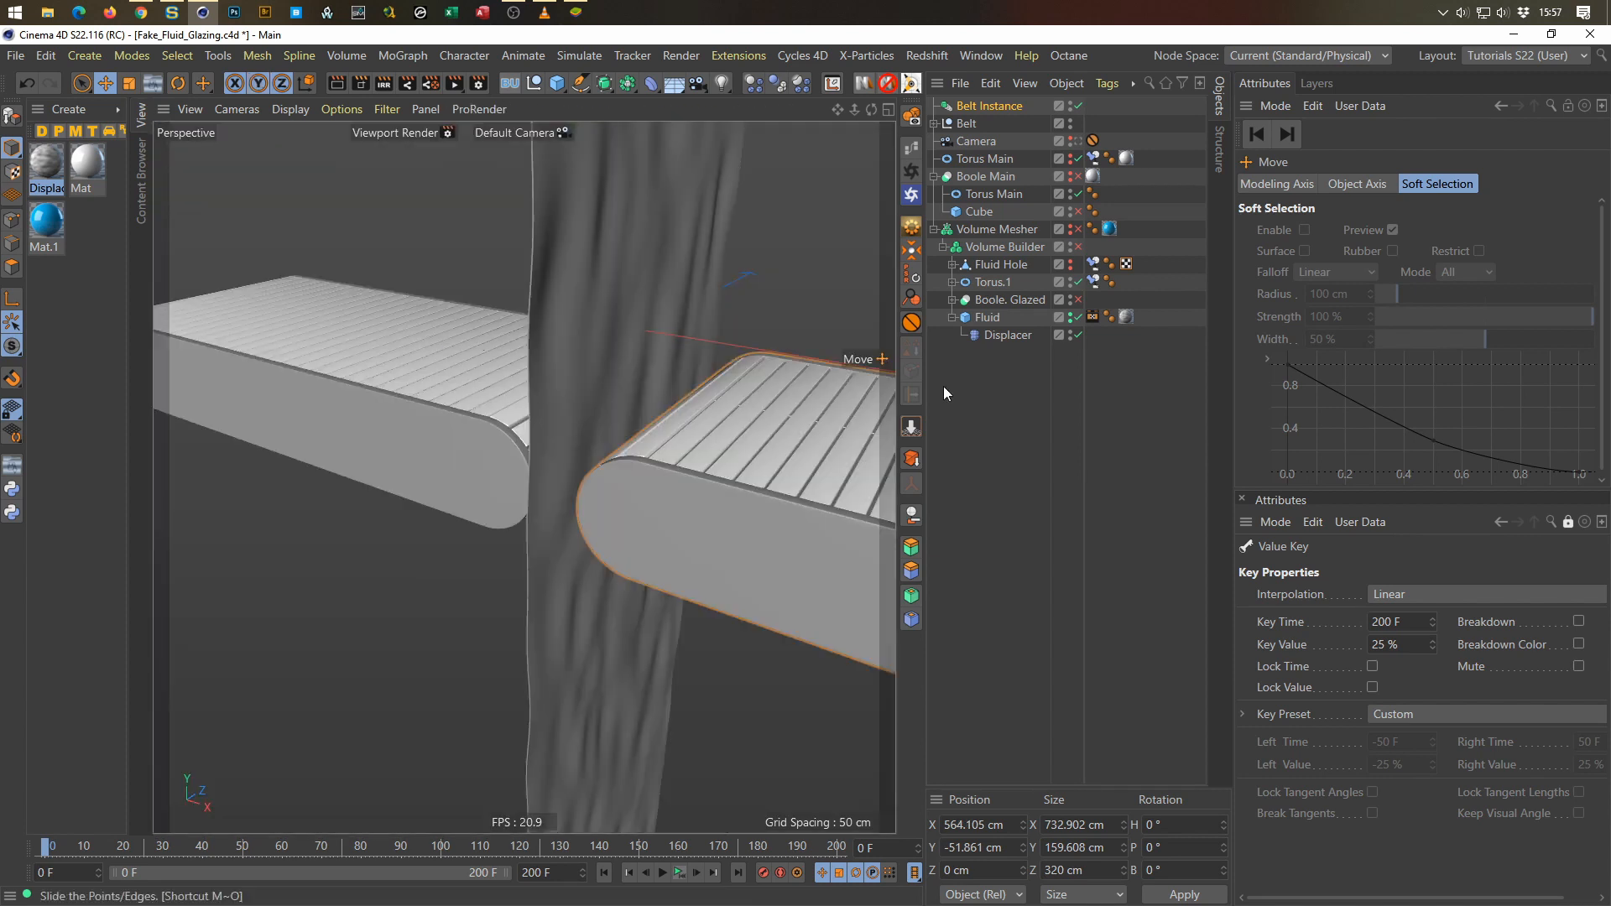
pyautogui.click(1071, 314)
pyautogui.keyDown('alt'); pyautogui.moveTo(589, 535); pyautogui.dragTo(451, 489, button='middle'); pyautogui.keyUp('alt')
pyautogui.click(681, 872)
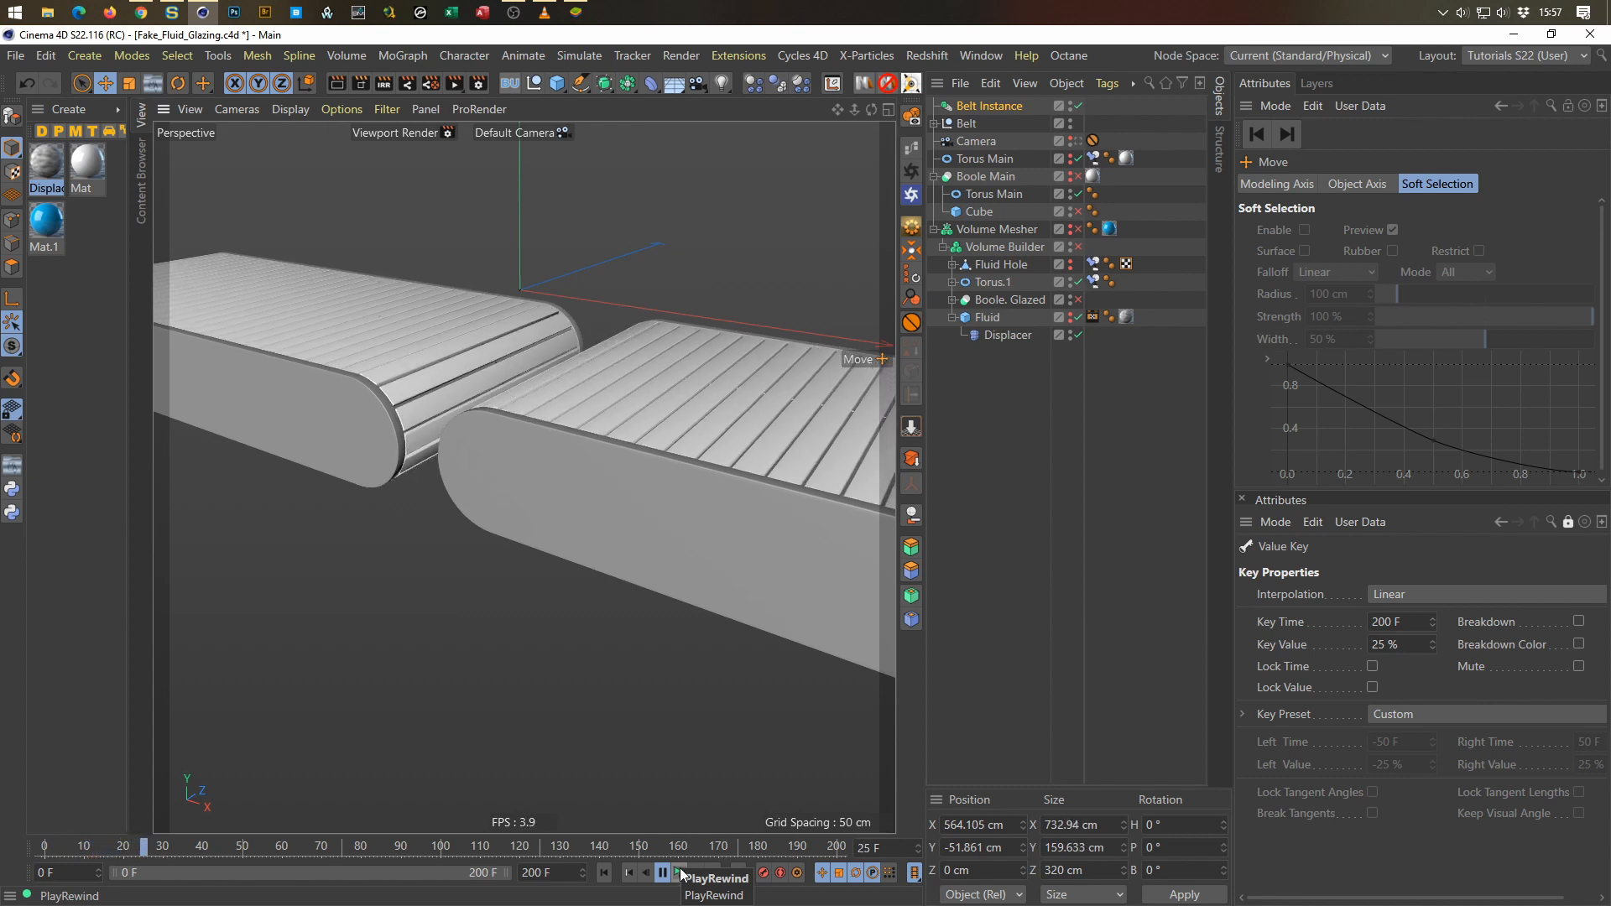
pyautogui.click(681, 875)
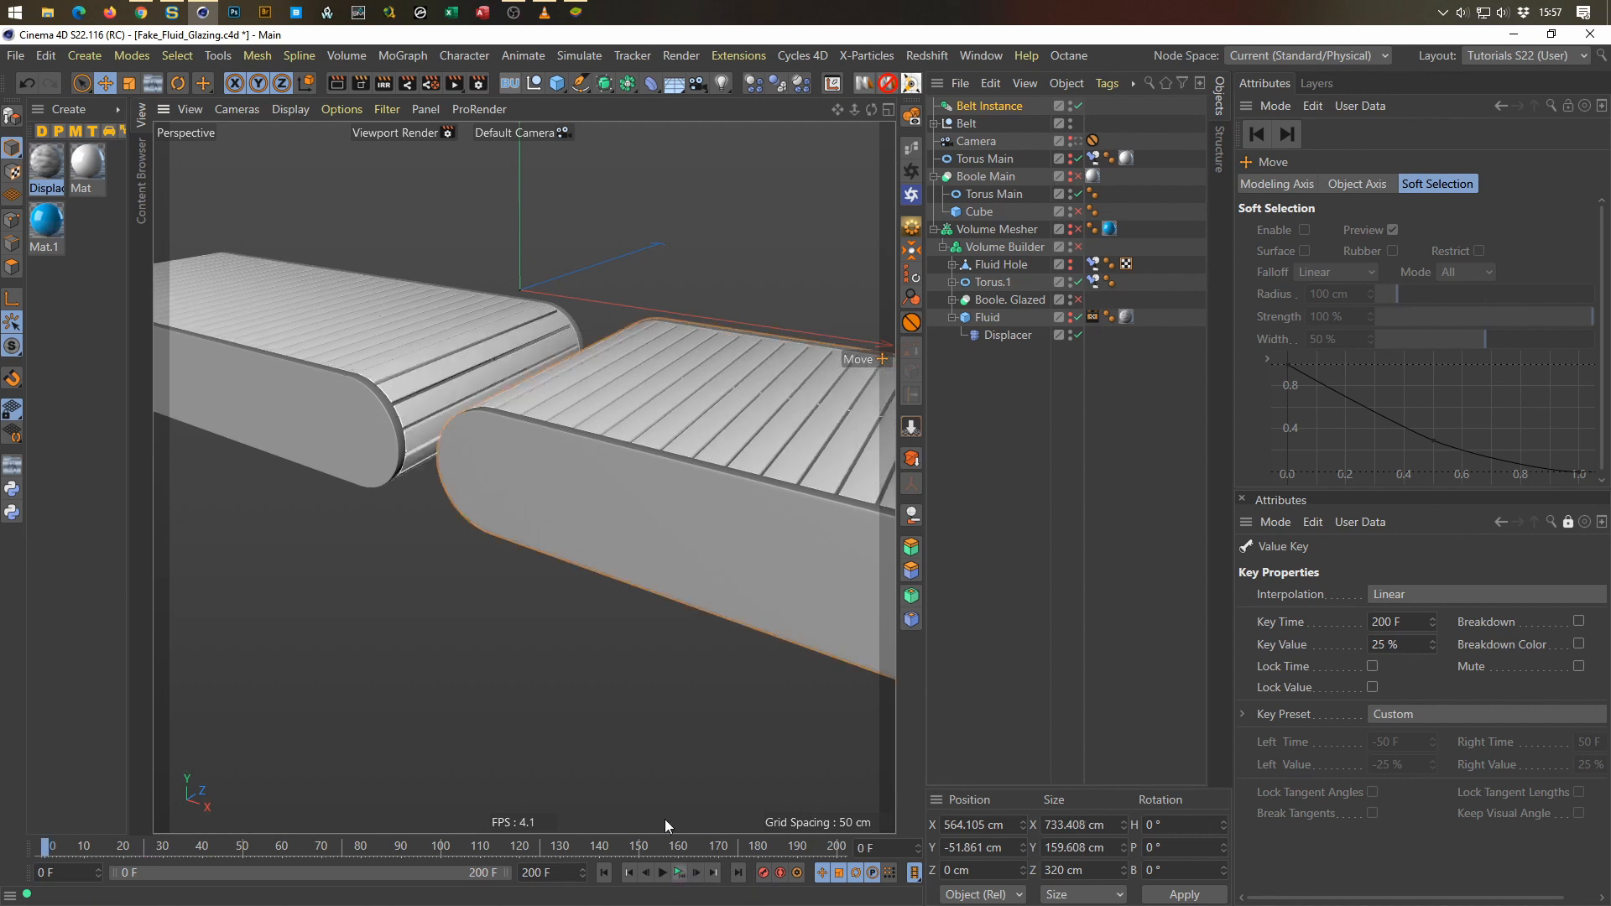
pyautogui.keyDown('alt'); pyautogui.moveTo(496, 457); pyautogui.dragTo(536, 576); pyautogui.keyUp('alt')
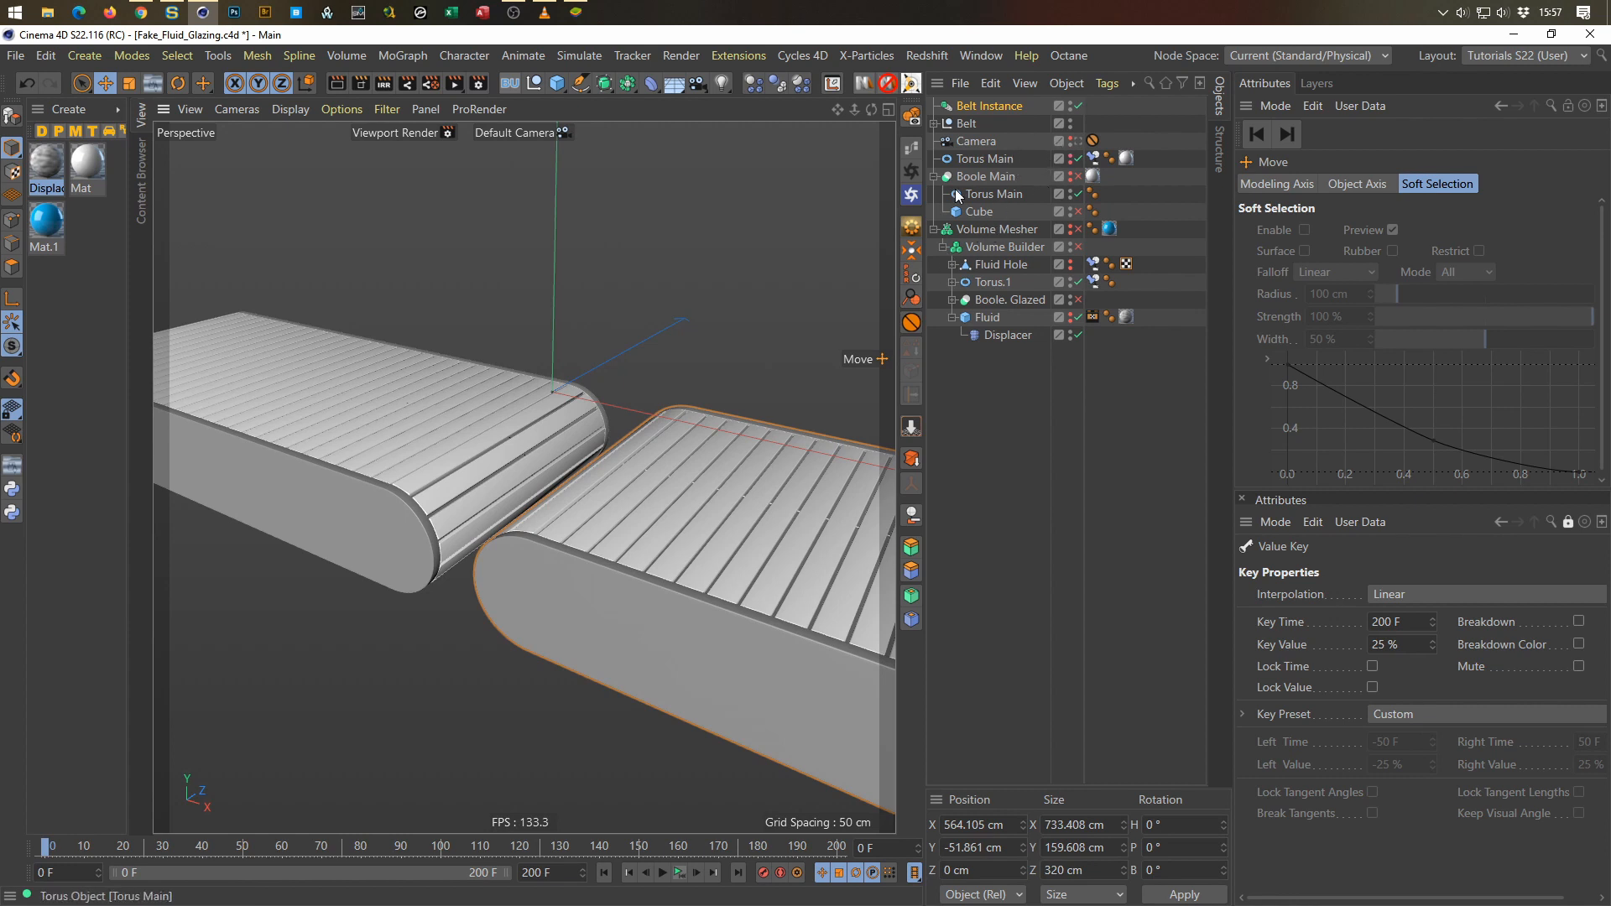
# Step: Enable the Boole Main object and keep its hierarchy collapsed
pyautogui.click(934, 176)
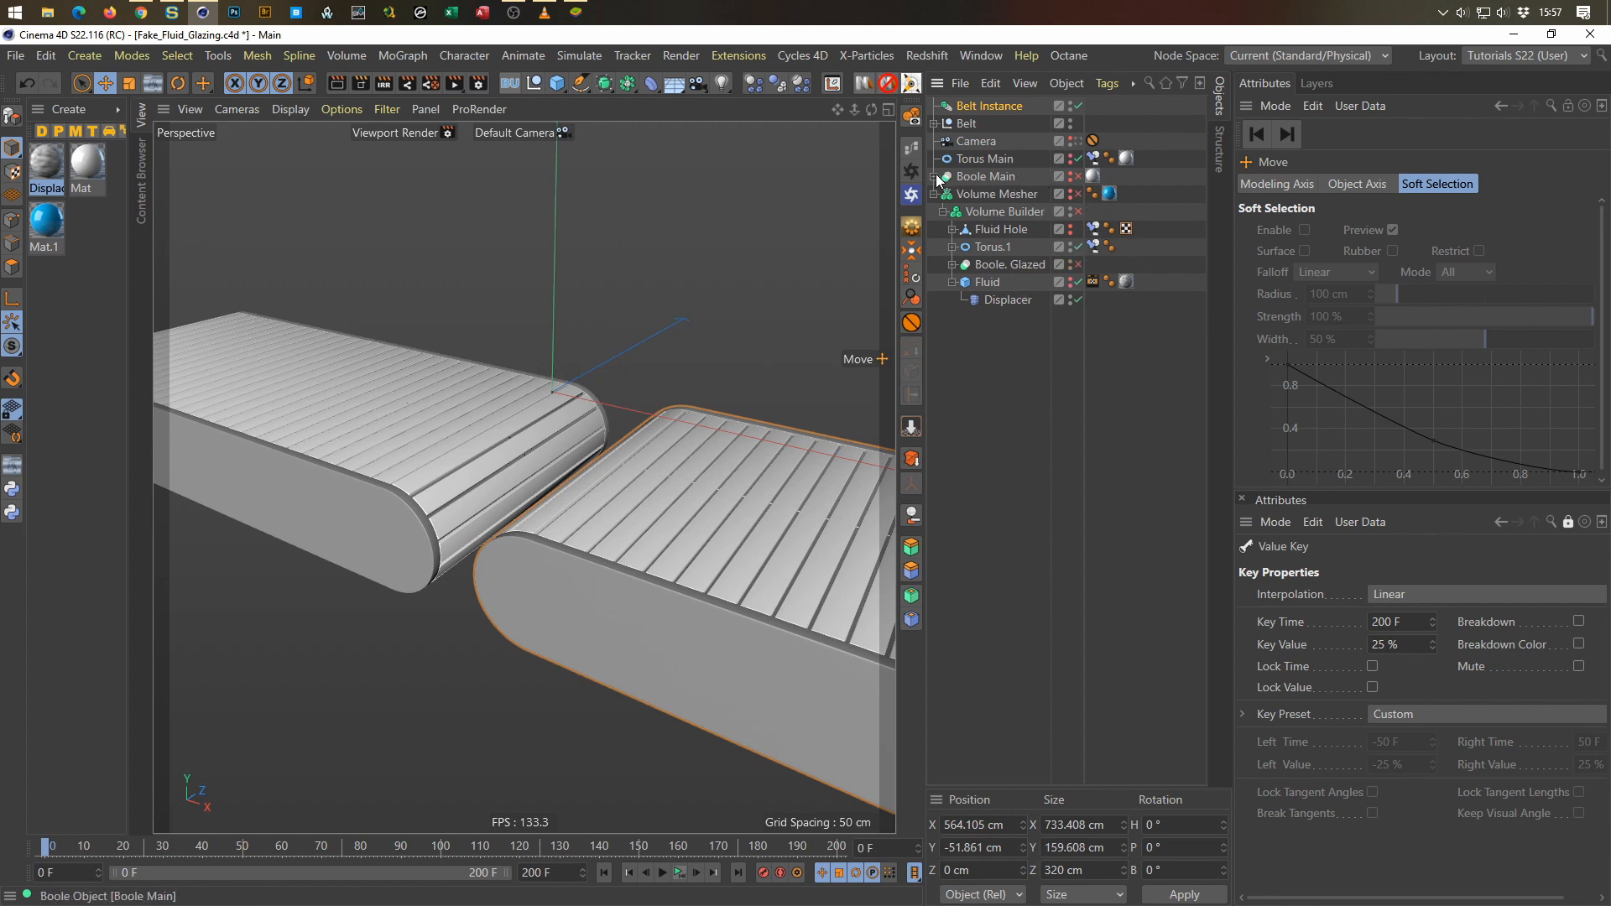
pyautogui.click(1077, 176)
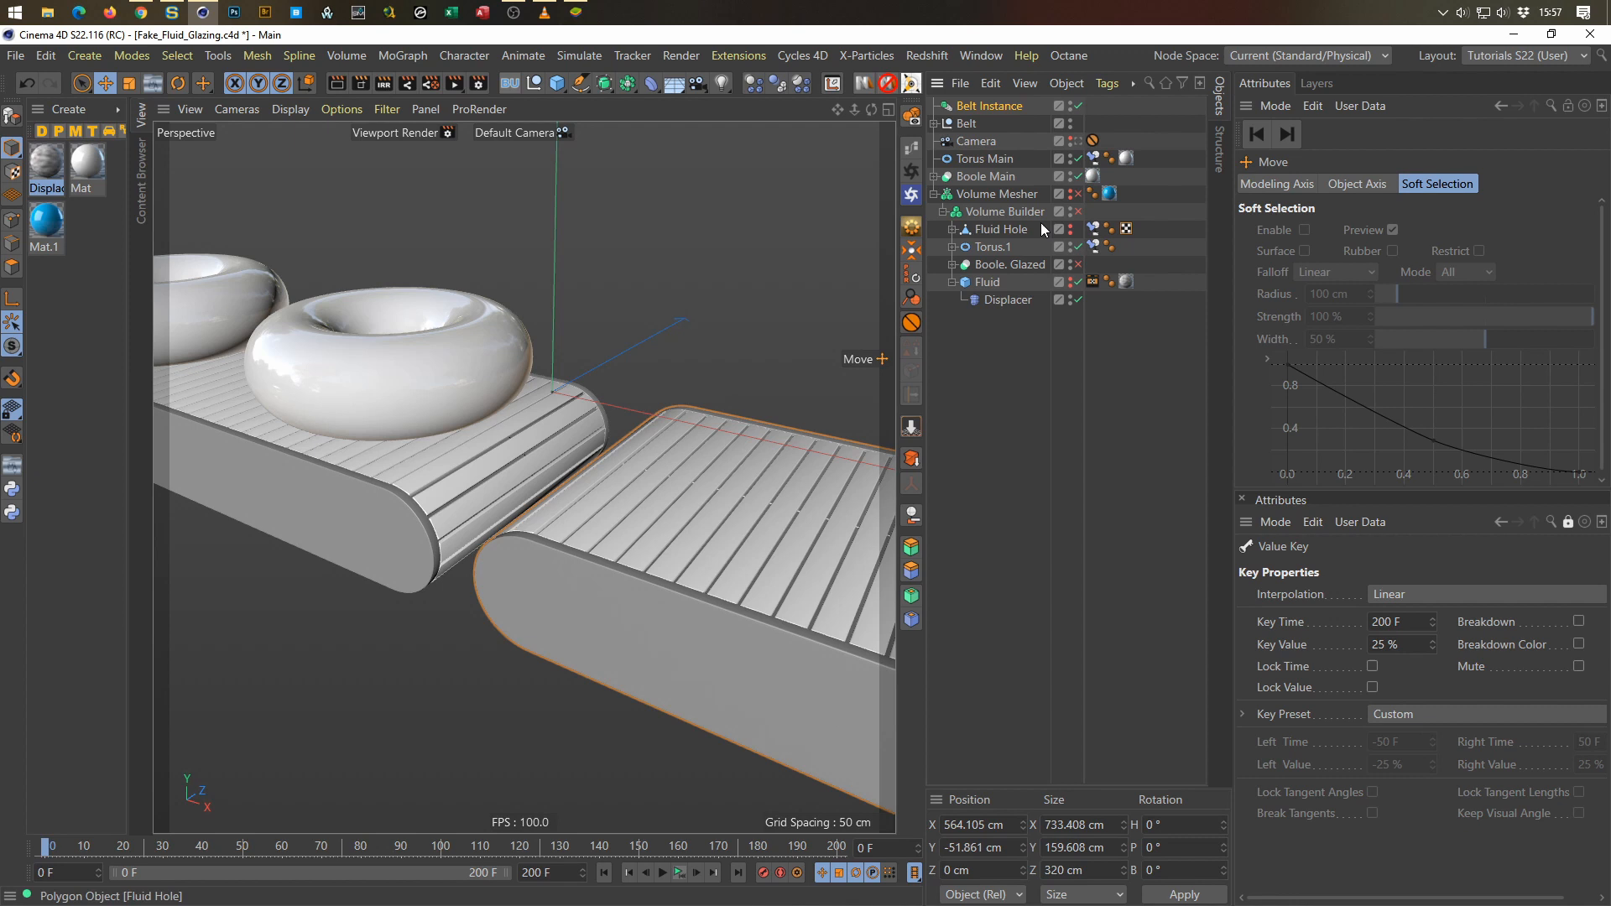
pyautogui.click(934, 176)
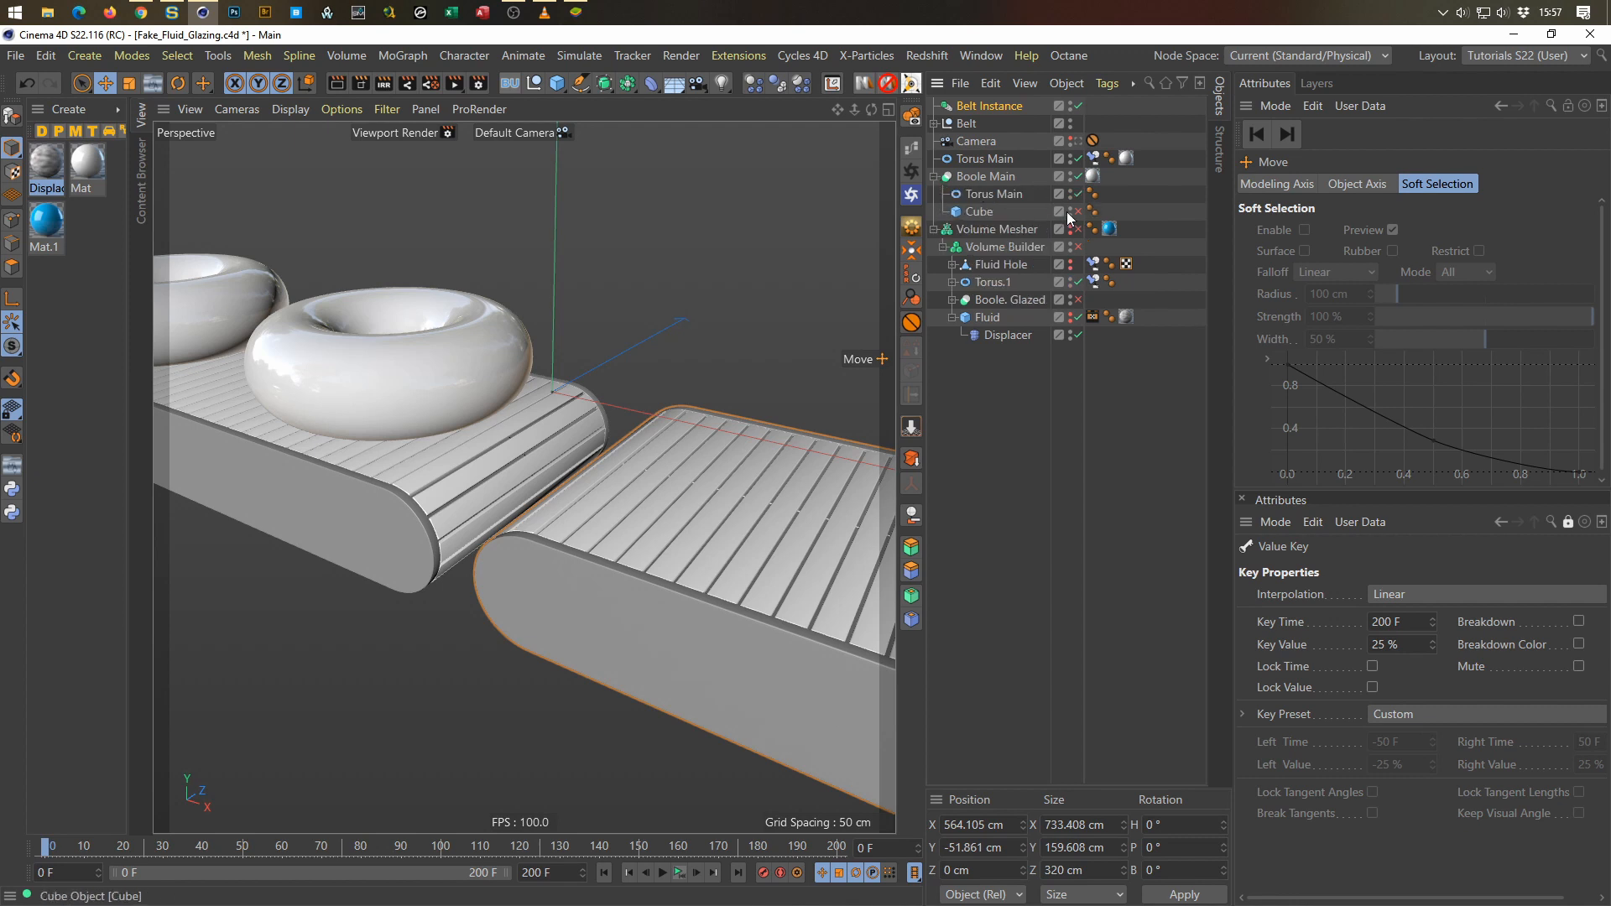
pyautogui.click(934, 176)
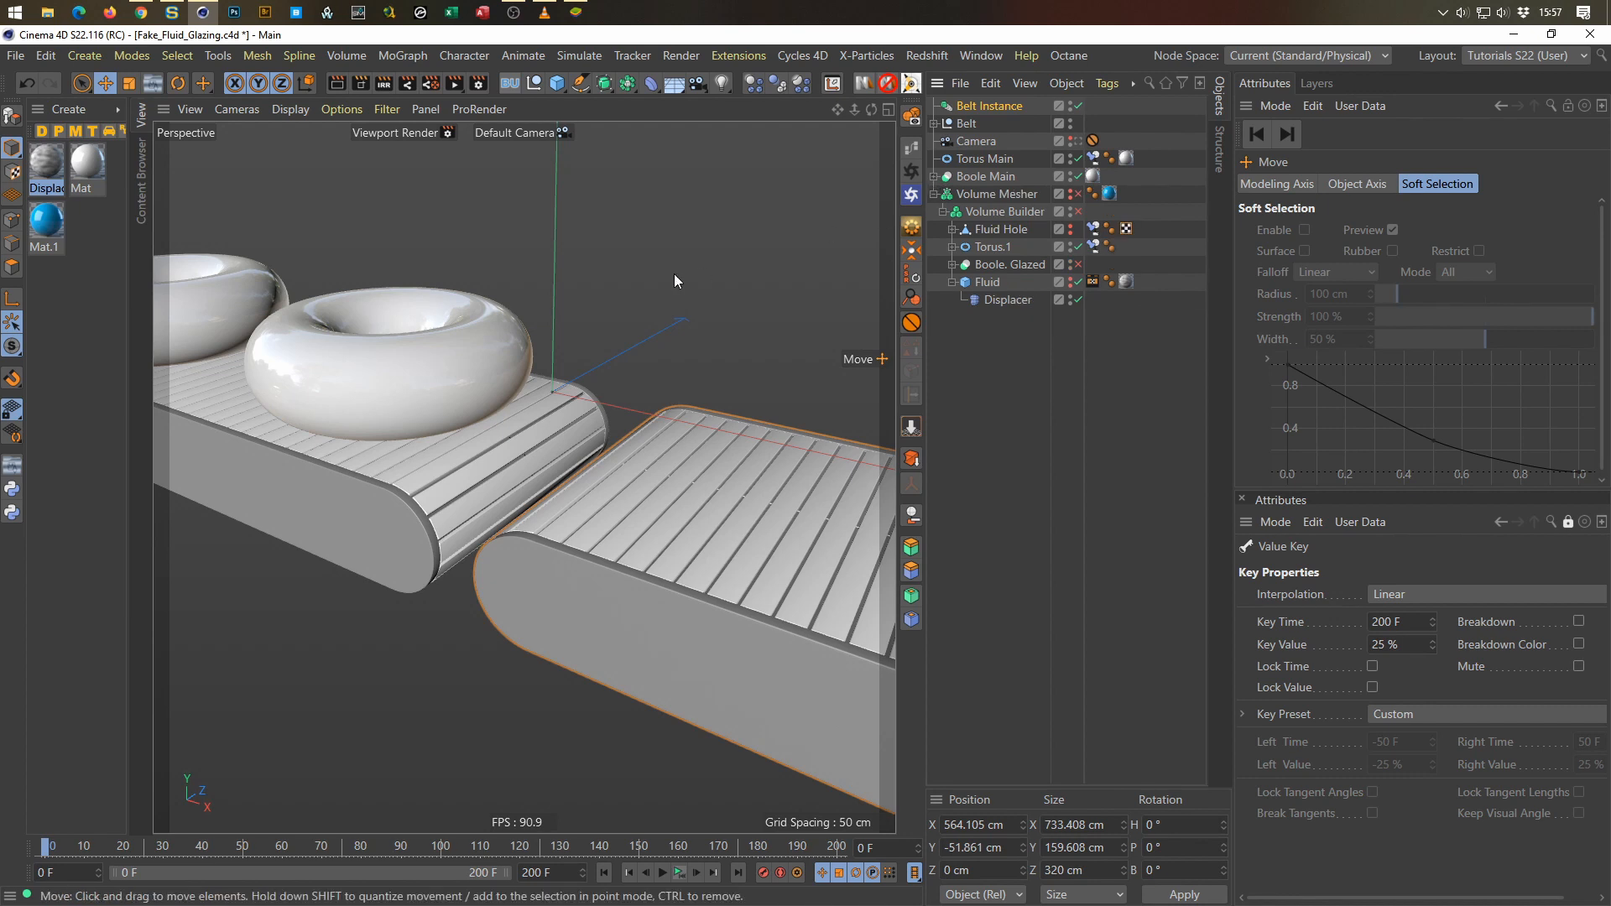
# Step: Set the Transform P.X of the Belt's Cloner to -1 cm to raise the slats, leaving P.Z at 0 cm
pyautogui.middleClick(369, 417)
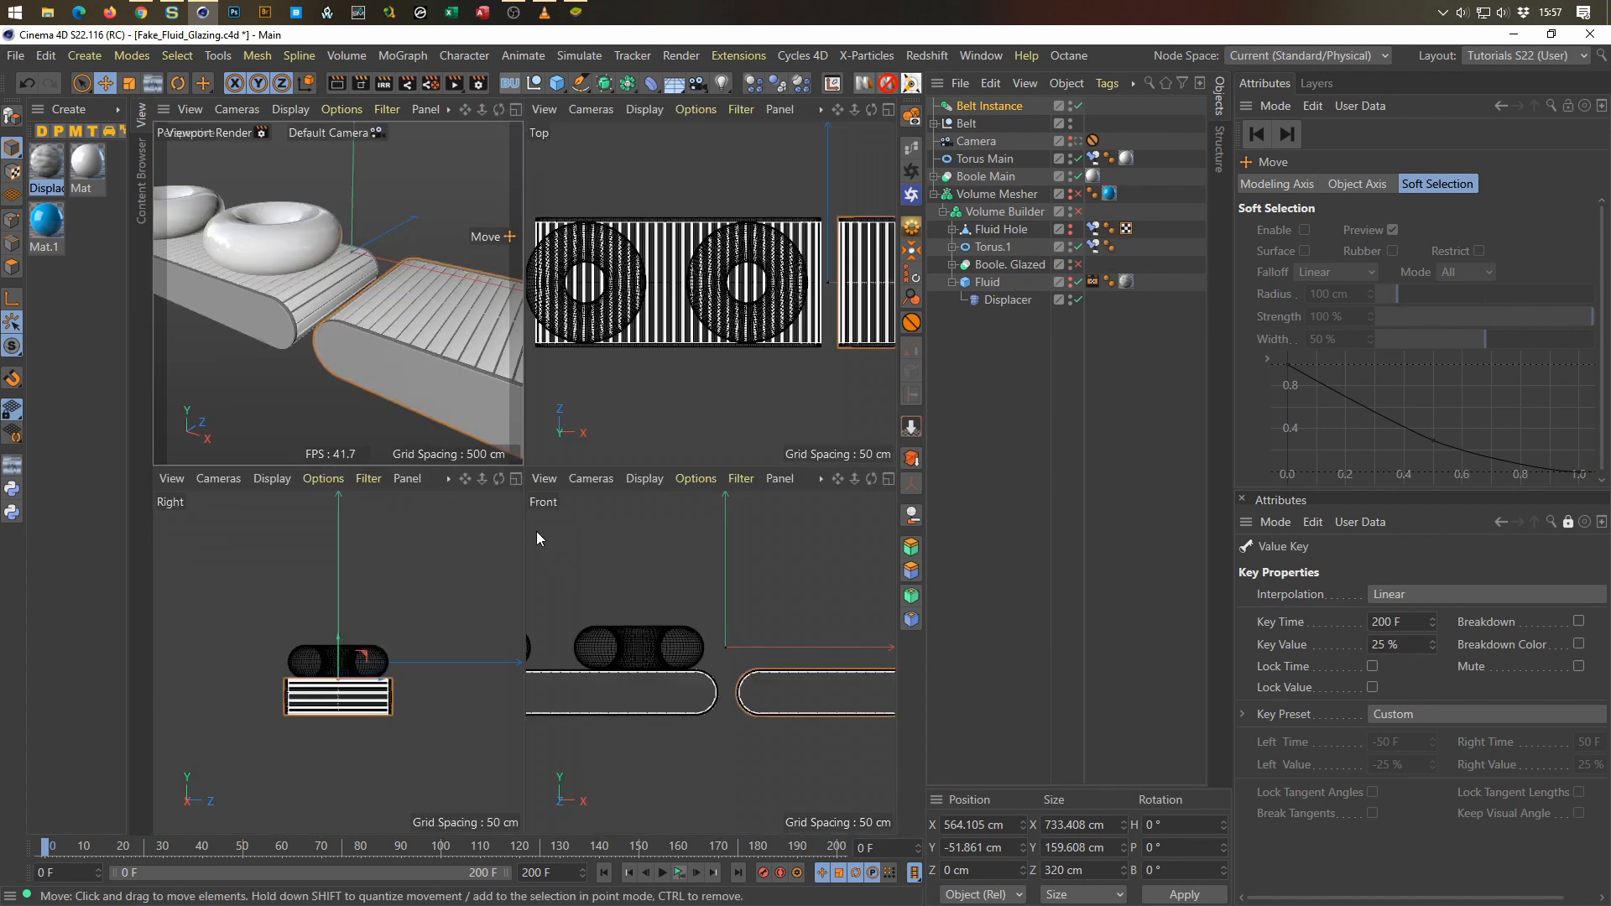
pyautogui.middleClick(591, 572)
pyautogui.keyDown('alt'); pyautogui.moveTo(410, 488); pyautogui.dragTo(525, 502, button='right'); pyautogui.keyUp('alt')
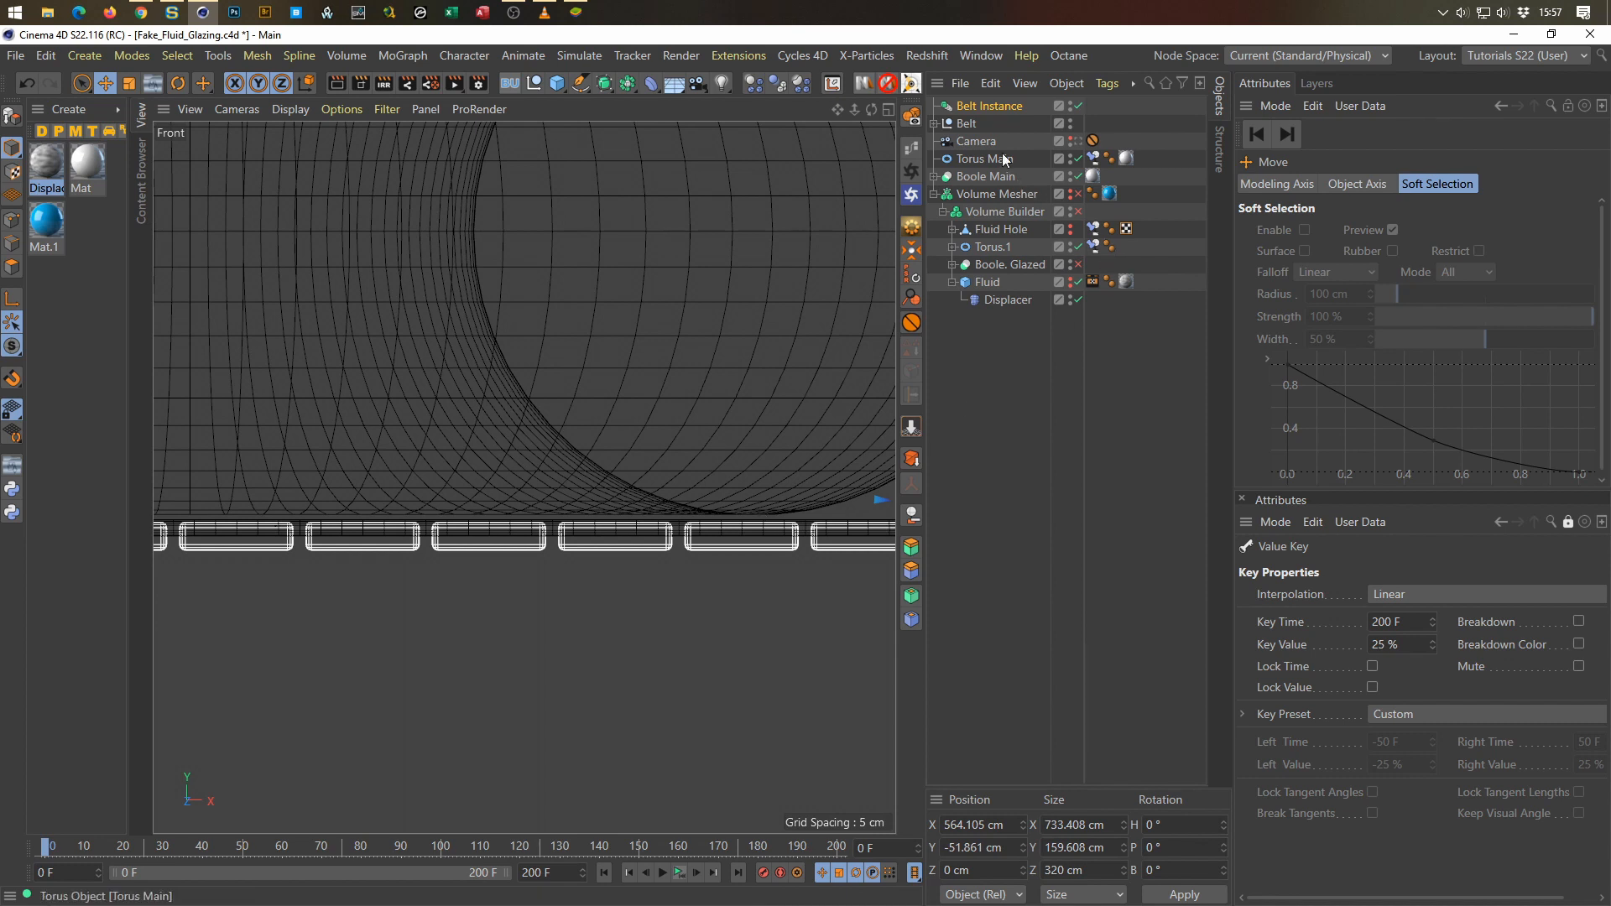
pyautogui.click(934, 123)
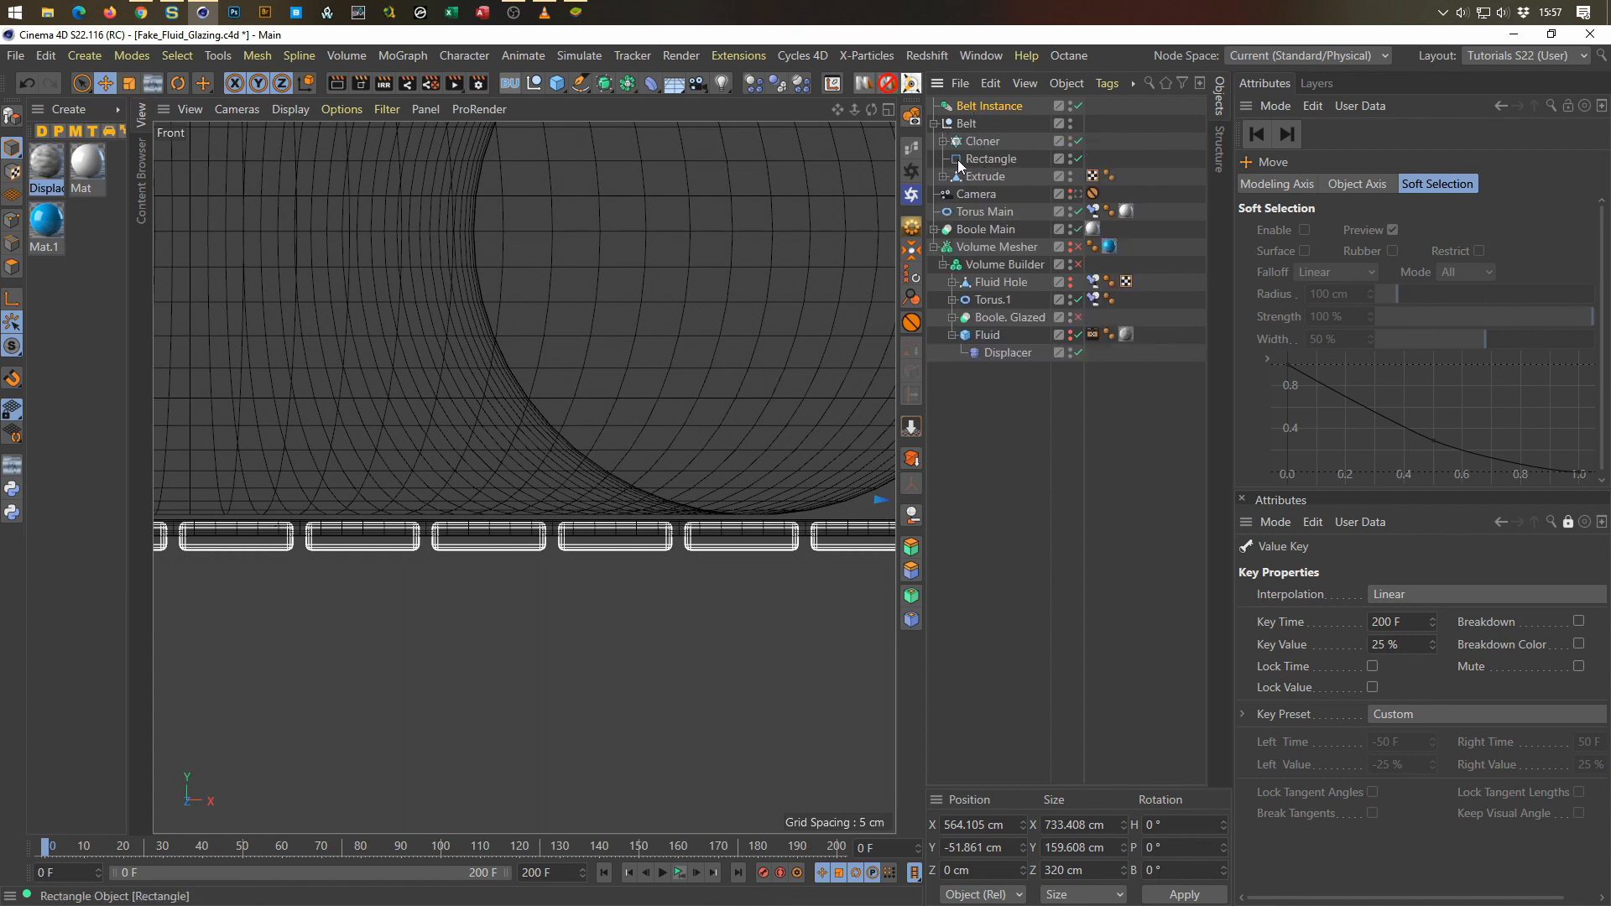
pyautogui.click(973, 141)
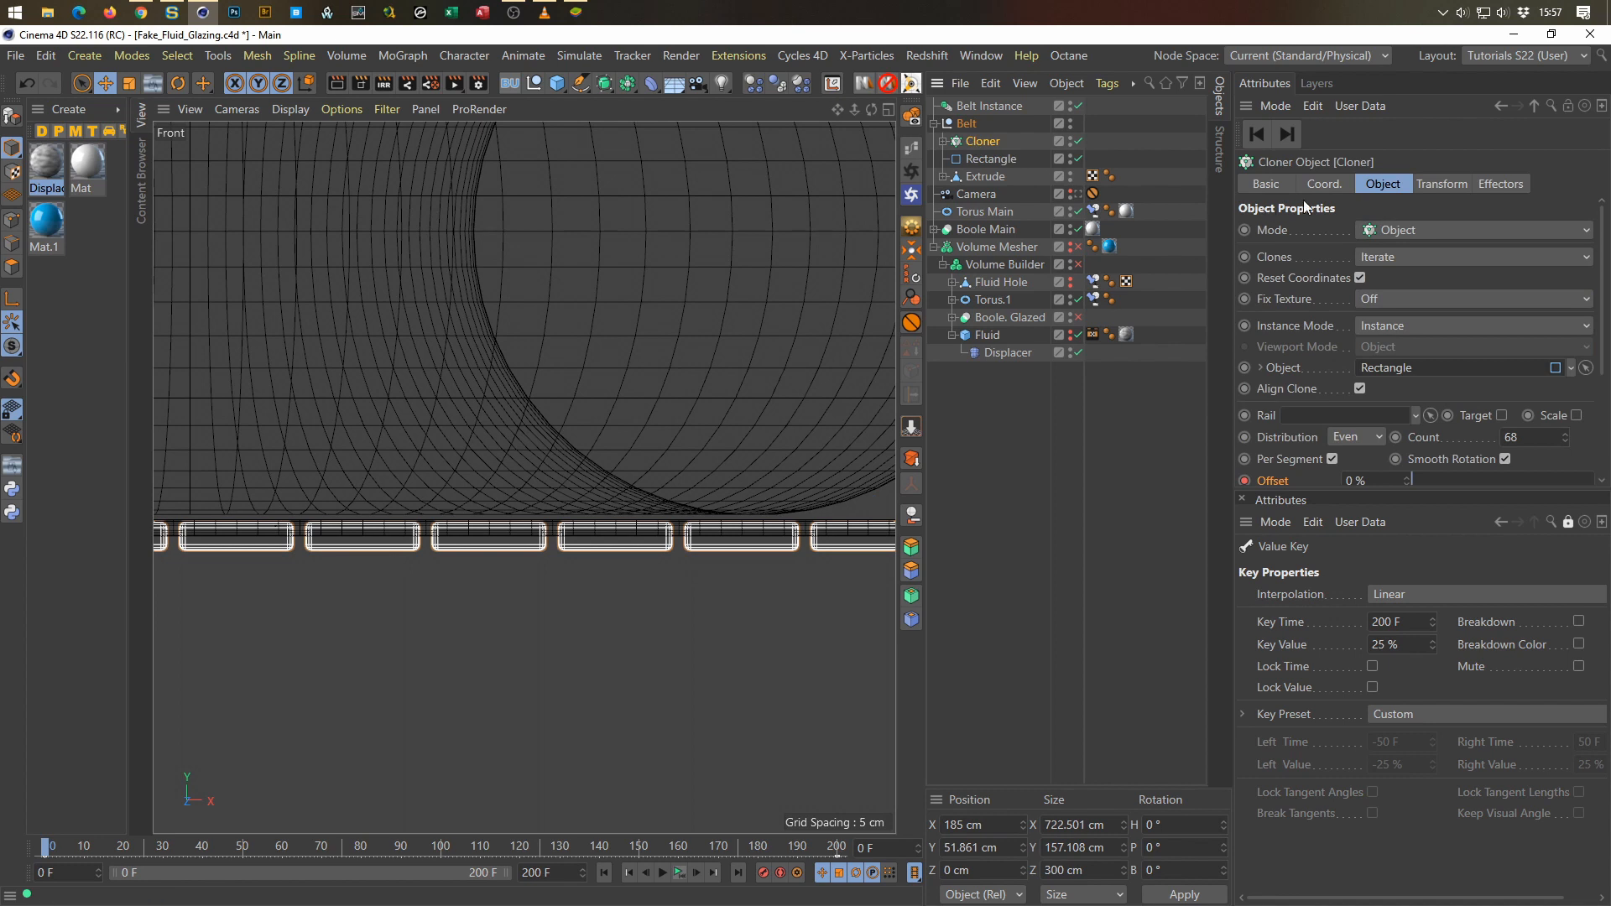
pyautogui.click(1431, 188)
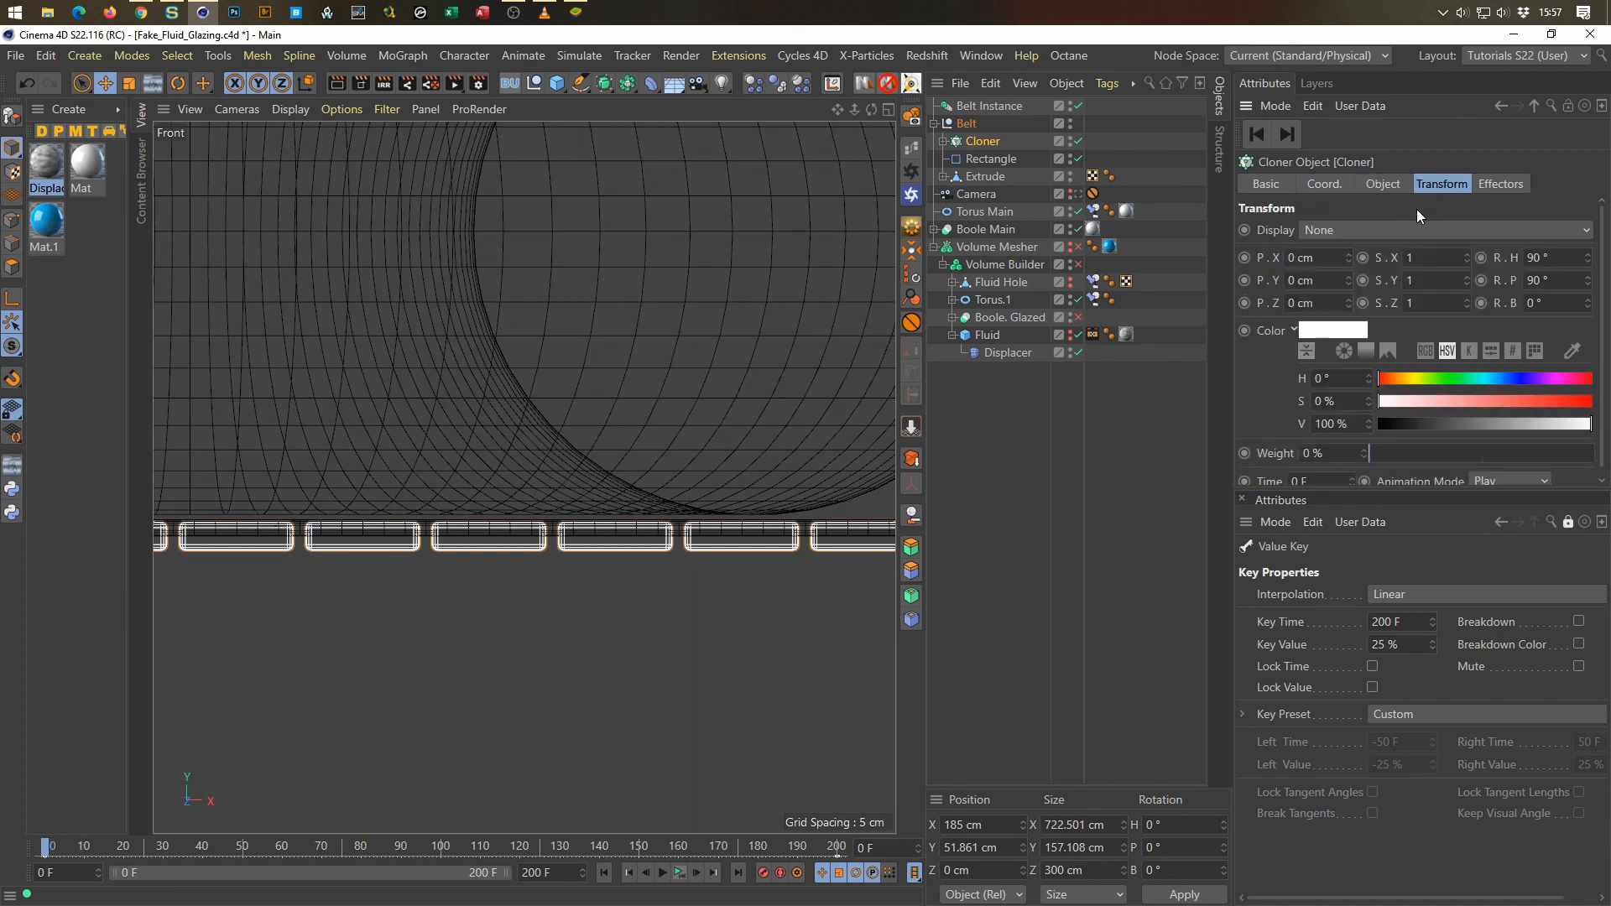
pyautogui.click(1347, 298)
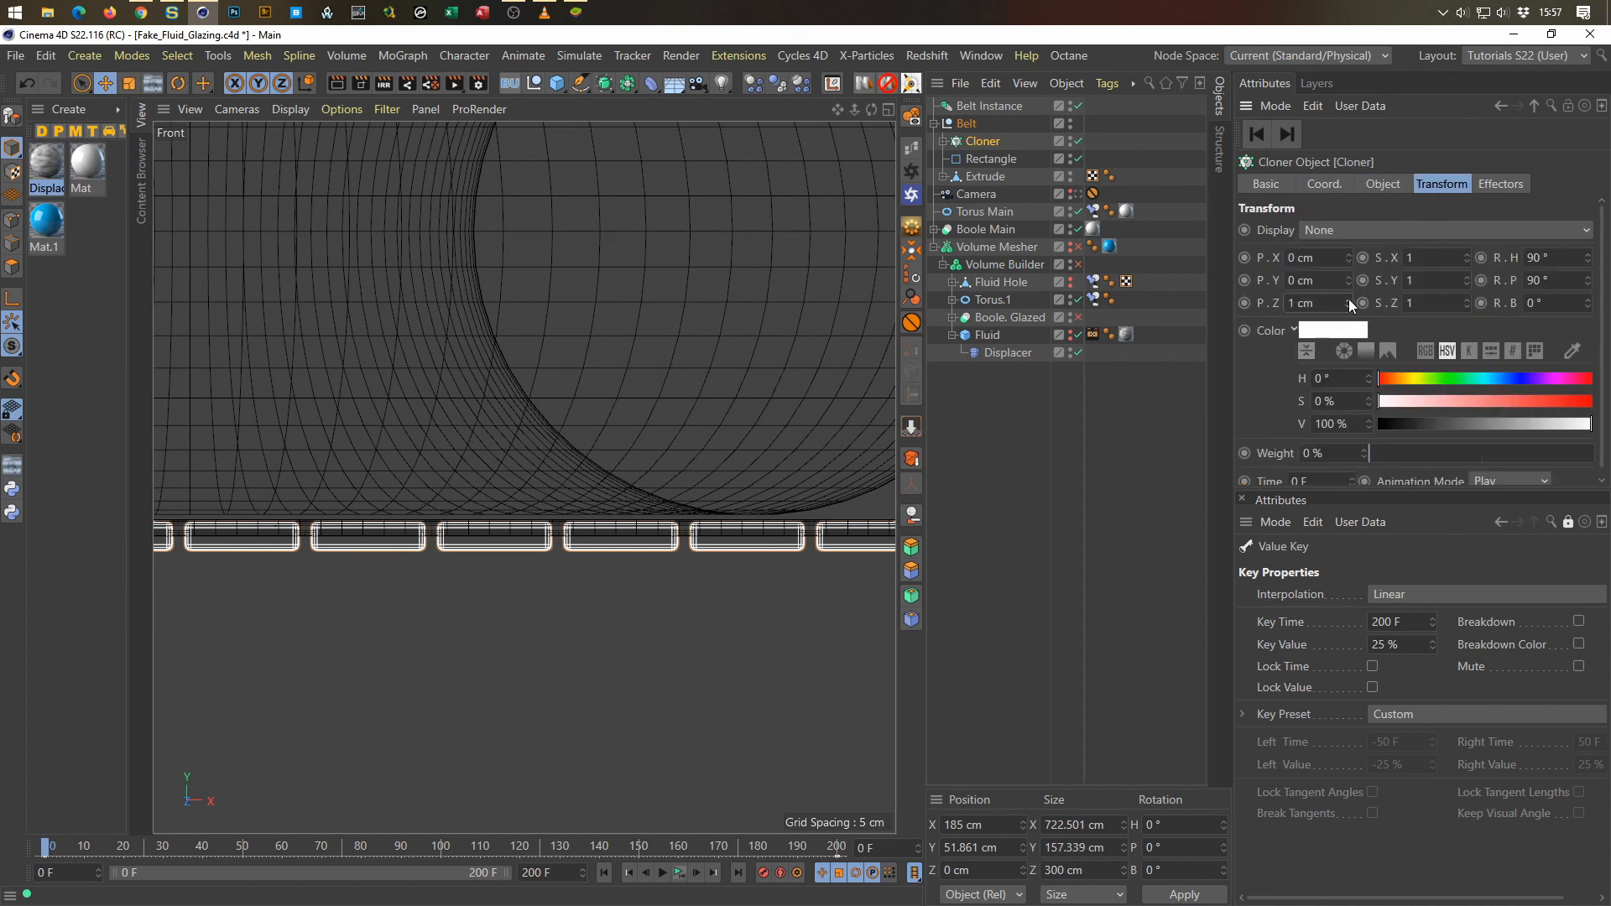
pyautogui.click(1348, 307)
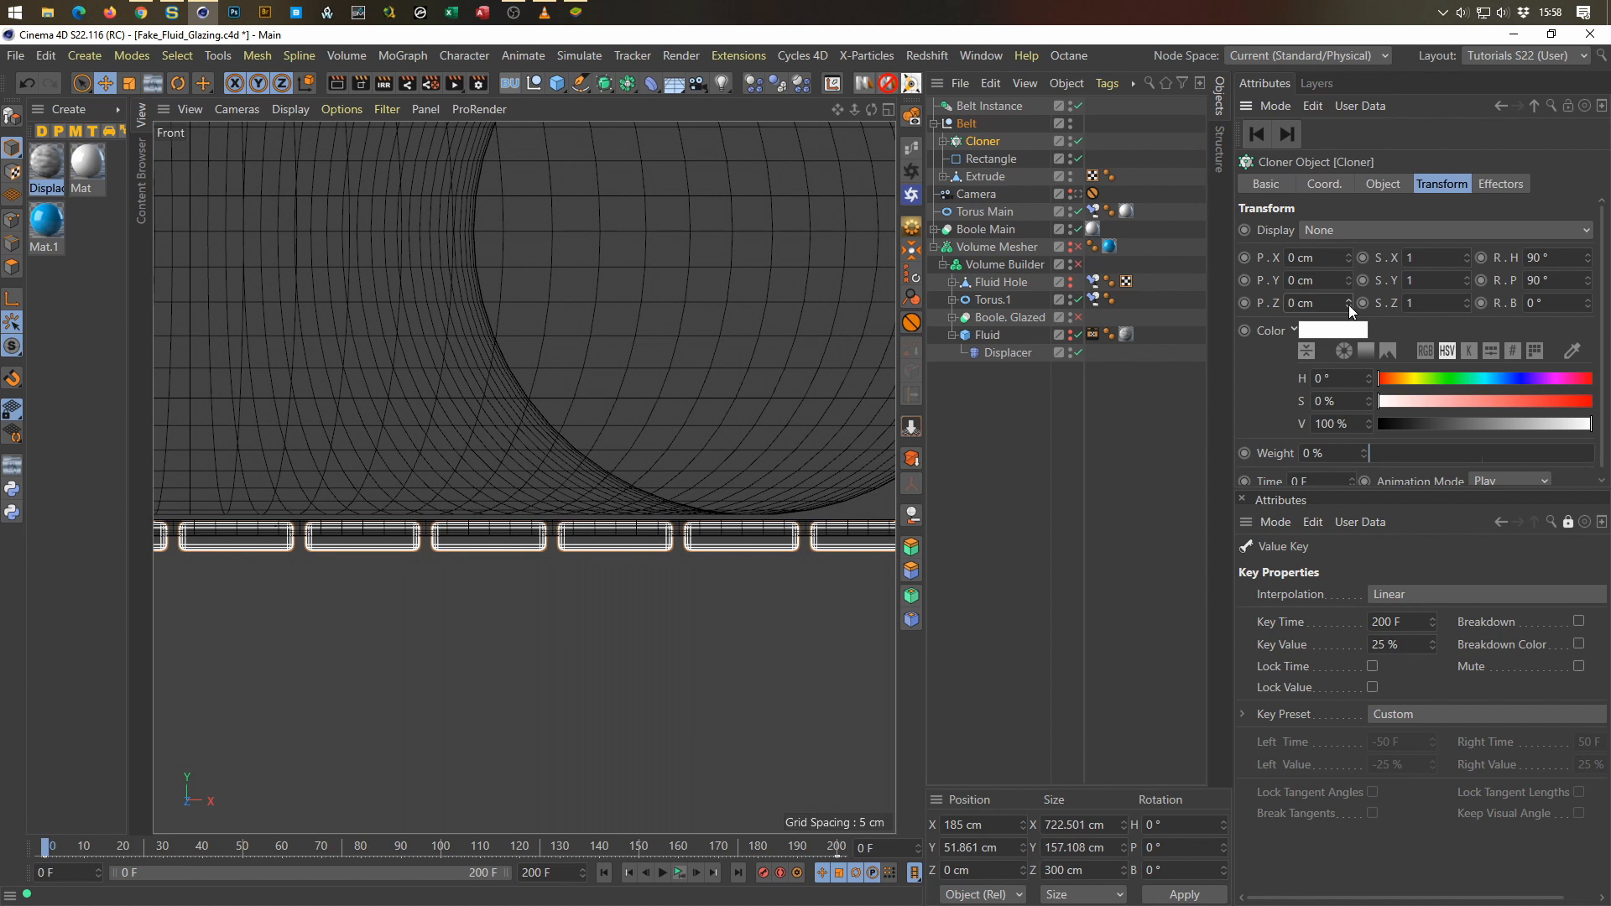
pyautogui.click(1349, 255)
pyautogui.click(1351, 261)
pyautogui.click(1351, 260)
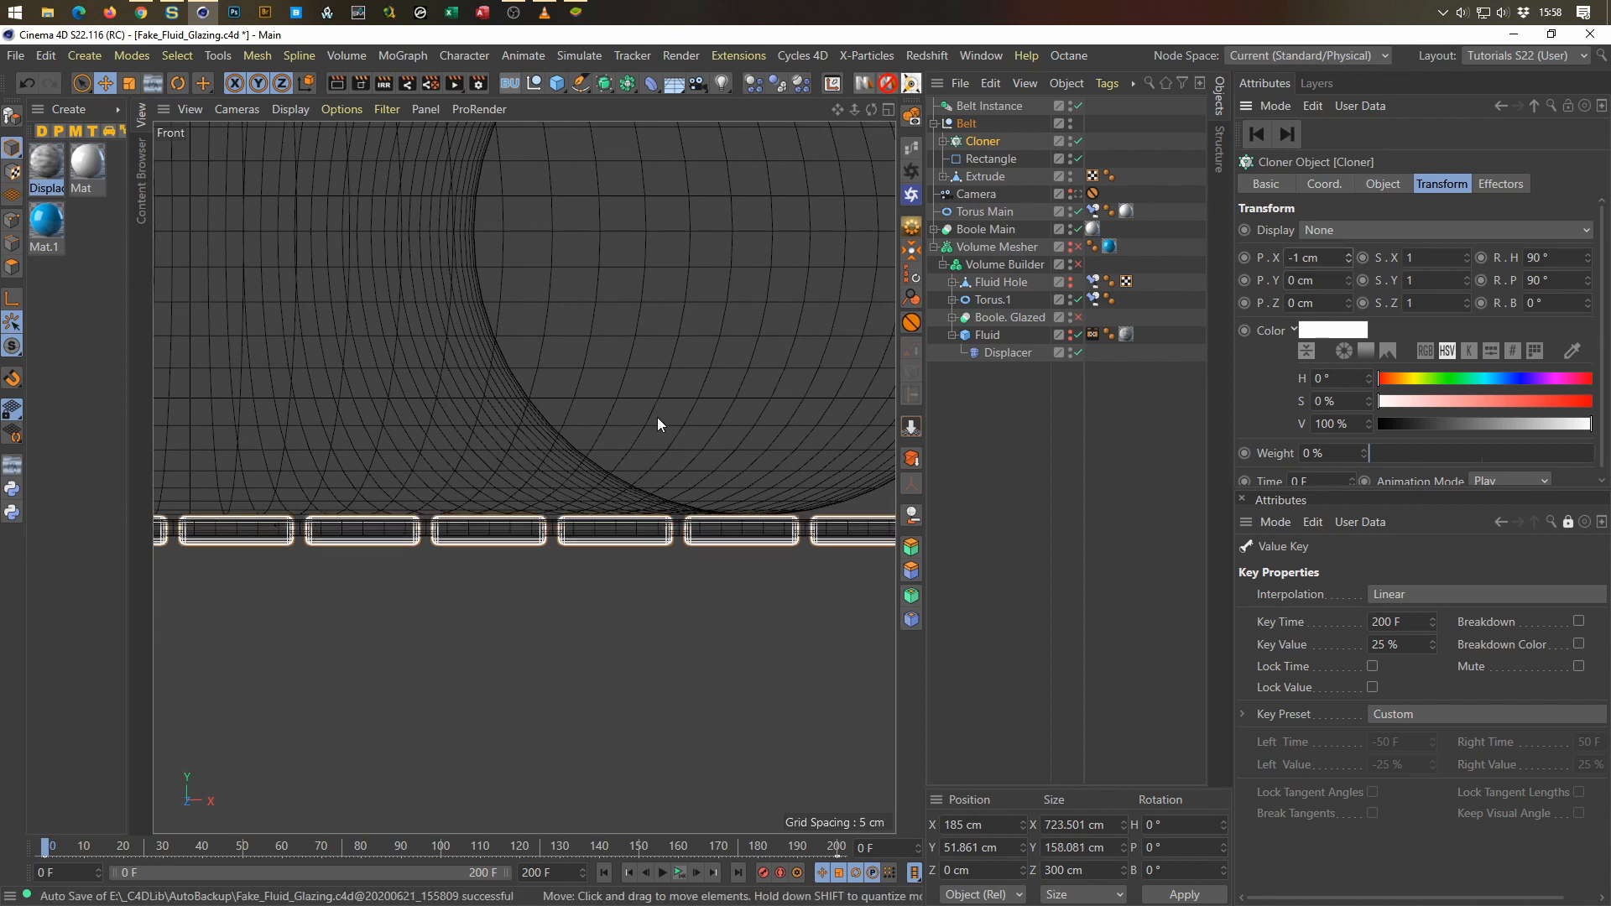
# Step: Inspect the raised slats and the tori on the belts in the perspective view and save the scene
pyautogui.middleClick(633, 420)
pyautogui.middleClick(399, 349)
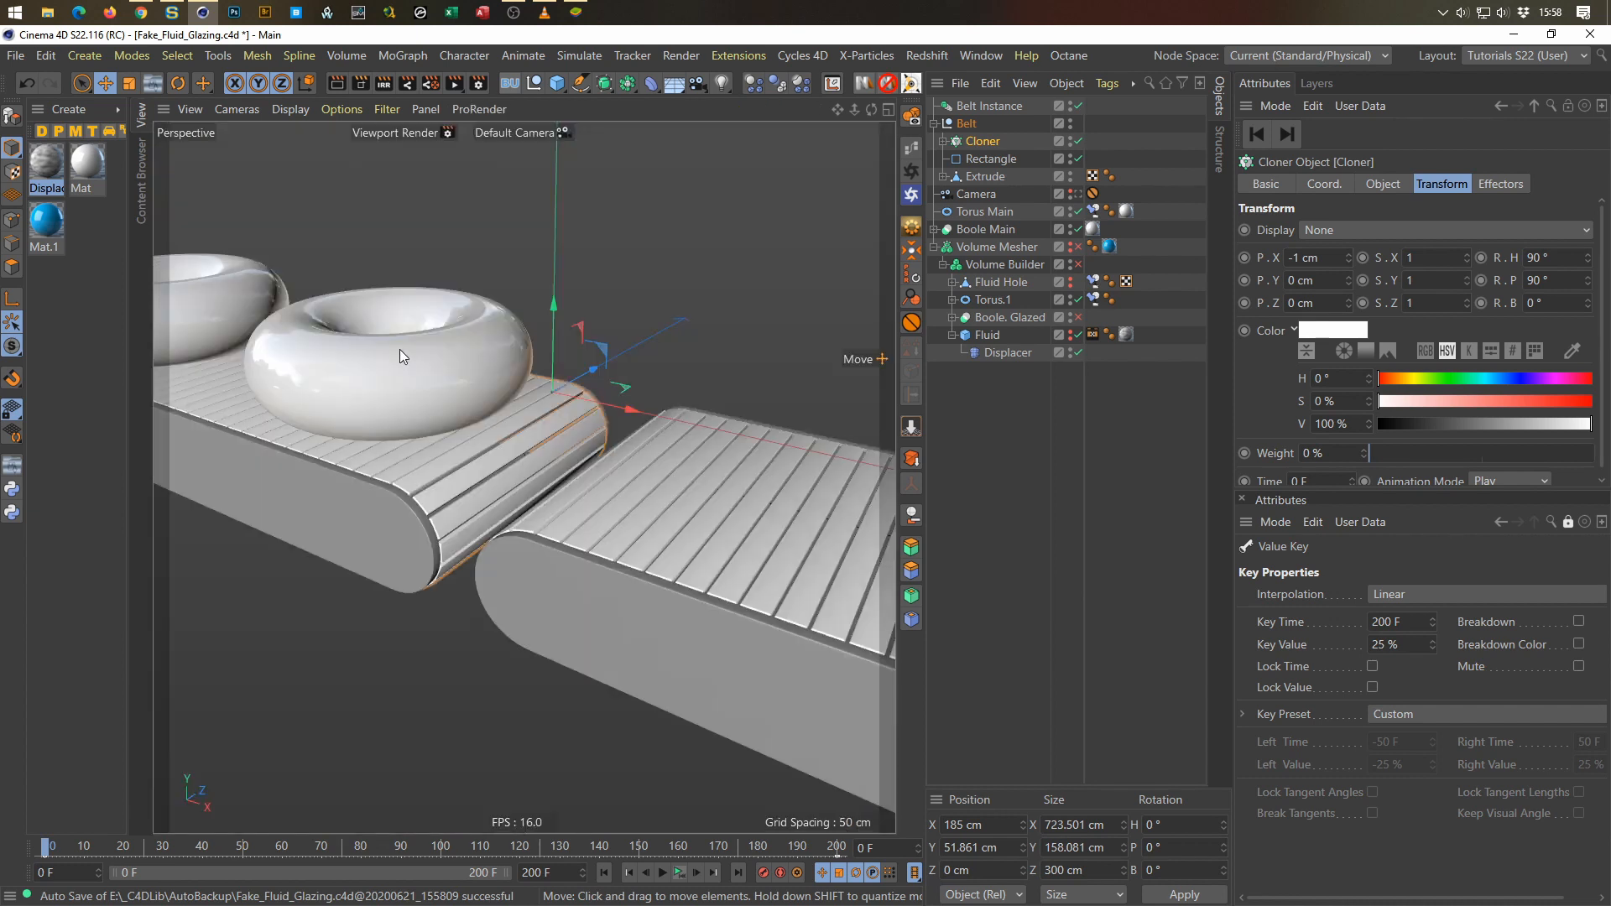
pyautogui.scroll(8, 495, 501)
pyautogui.keyDown('alt'); pyautogui.moveTo(485, 543); pyautogui.dragTo(458, 520); pyautogui.keyUp('alt')
pyautogui.keyDown('alt'); pyautogui.moveTo(458, 521); pyautogui.dragTo(316, 545, button='right'); pyautogui.keyUp('alt')
pyautogui.keyDown('alt'); pyautogui.moveTo(315, 545); pyautogui.dragTo(349, 555); pyautogui.keyUp('alt')
pyautogui.hotkey('ctrl', 's')
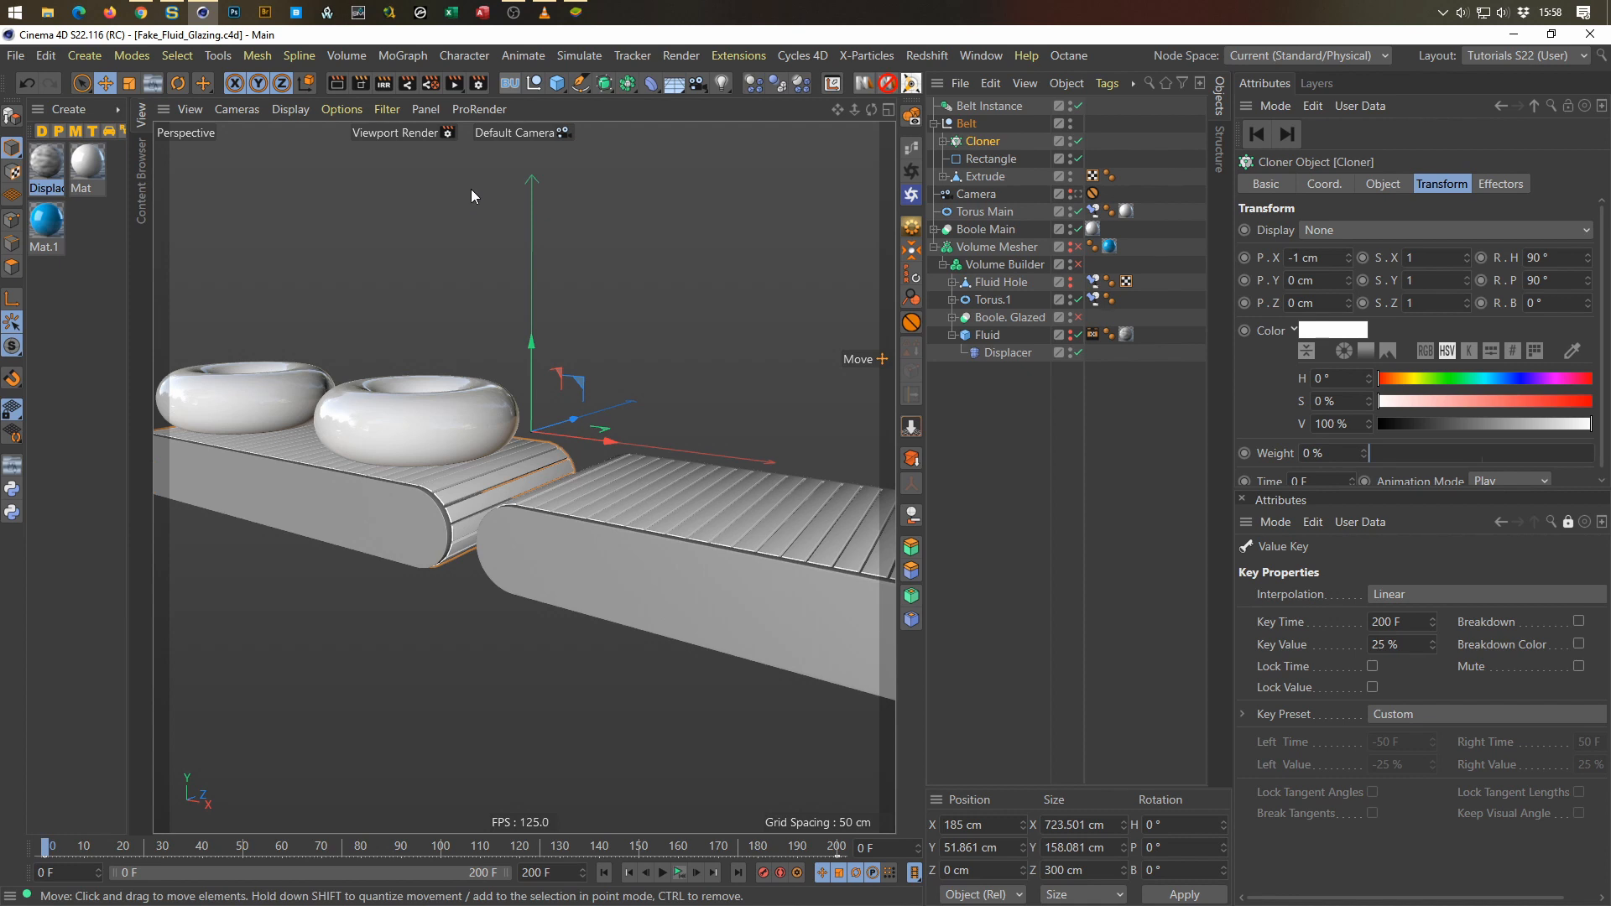
pyautogui.keyDown('alt'); pyautogui.moveTo(569, 500); pyautogui.dragTo(582, 480, button='right'); pyautogui.keyUp('alt')
pyautogui.keyDown('alt'); pyautogui.moveTo(583, 480); pyautogui.dragTo(542, 487, button='middle'); pyautogui.keyUp('alt')
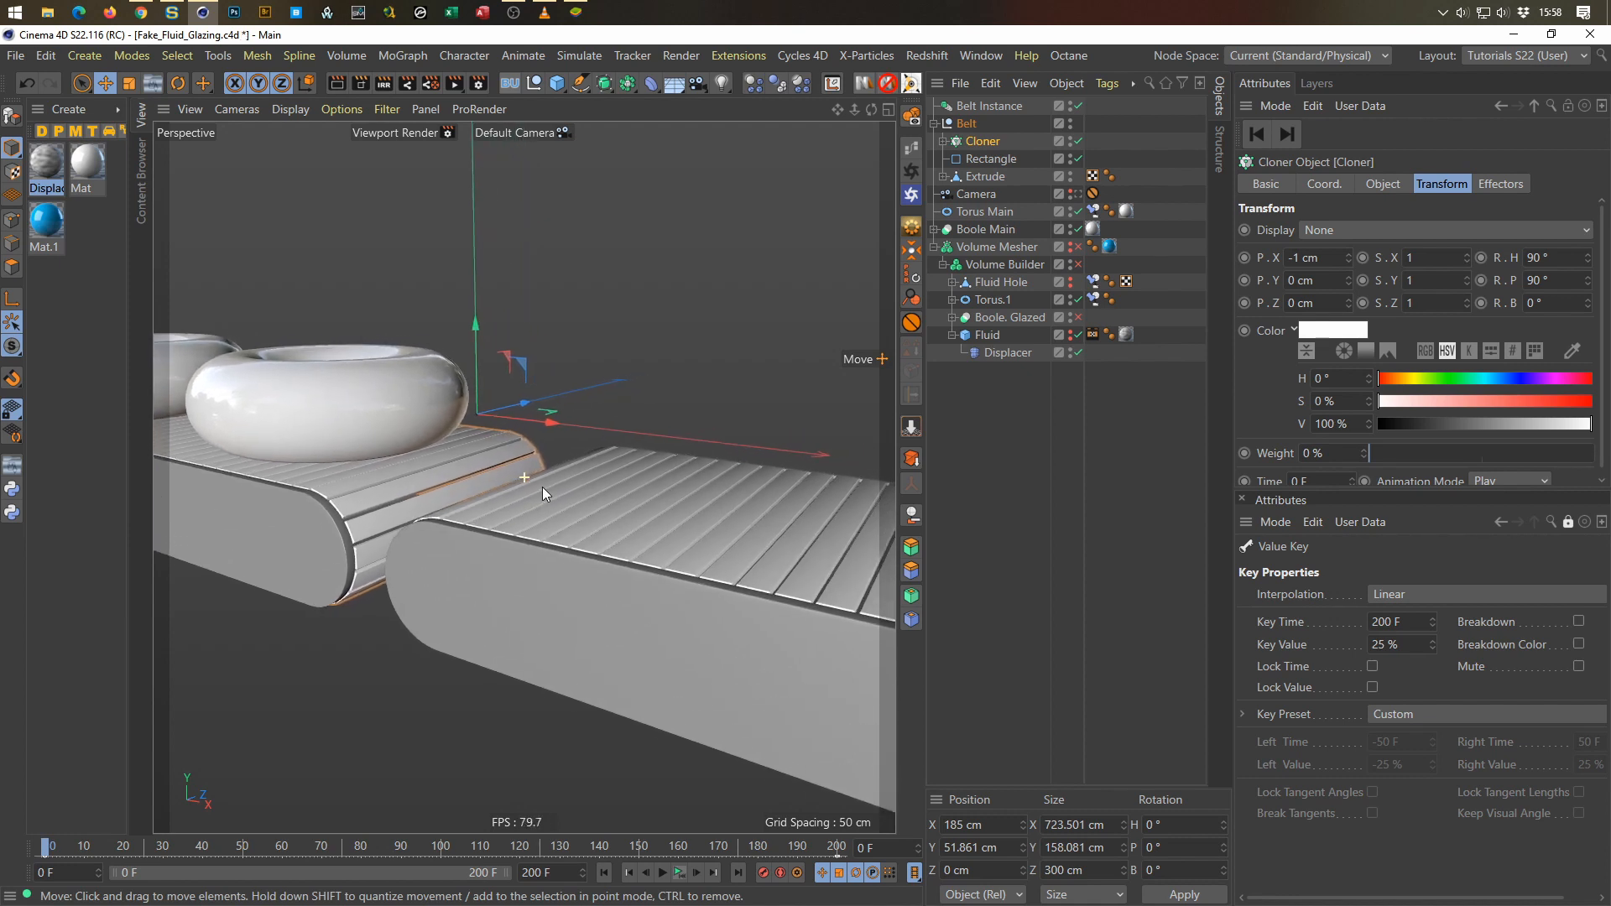
pyautogui.keyDown('alt'); pyautogui.moveTo(386, 445); pyautogui.dragTo(548, 517, button='middle'); pyautogui.keyUp('alt')
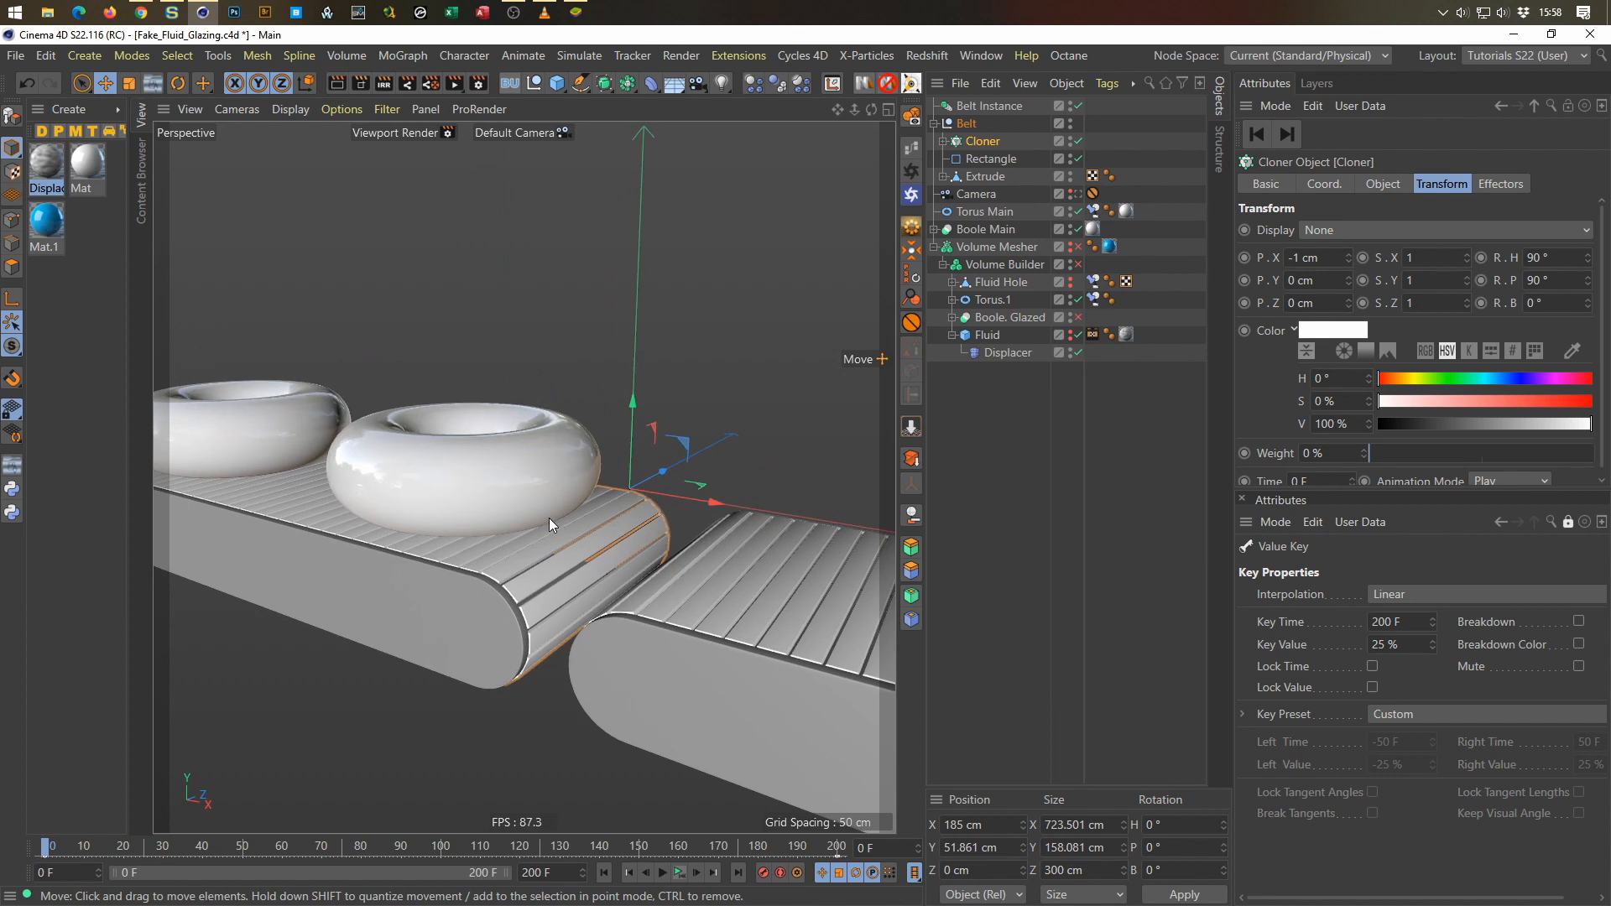
pyautogui.hotkey('ctrl', 's')
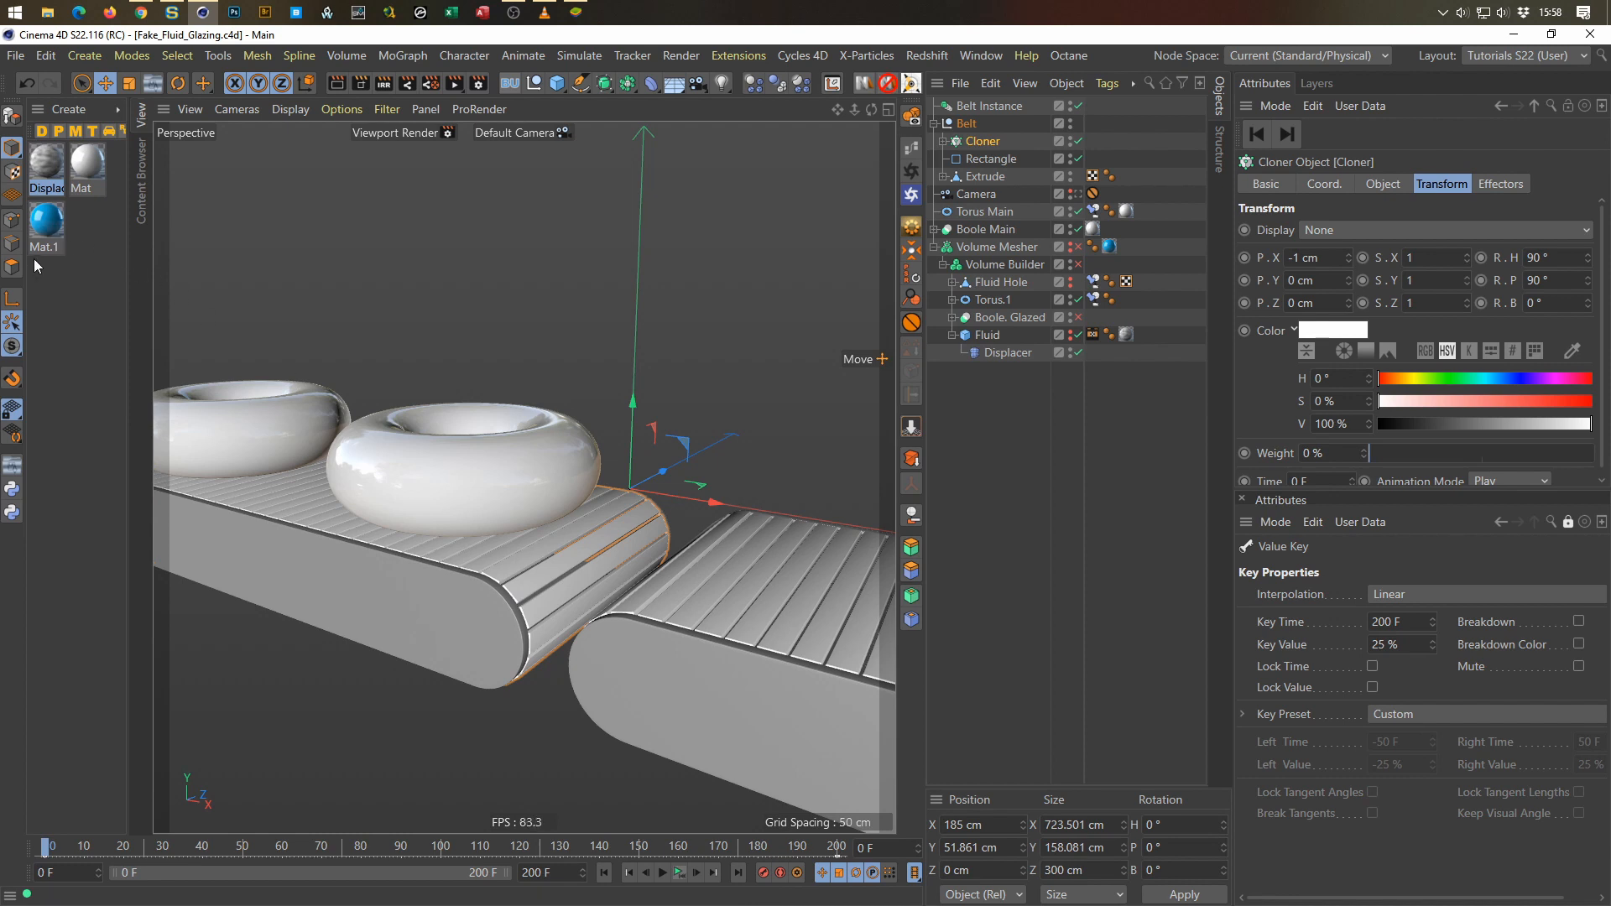
# Step: Delete the materials Mat and Mat.1, keeping only the displacement material, and save the scene
pyautogui.click(90, 165)
pyautogui.keyDown('shift'); pyautogui.click(53, 221); pyautogui.keyUp('shift')
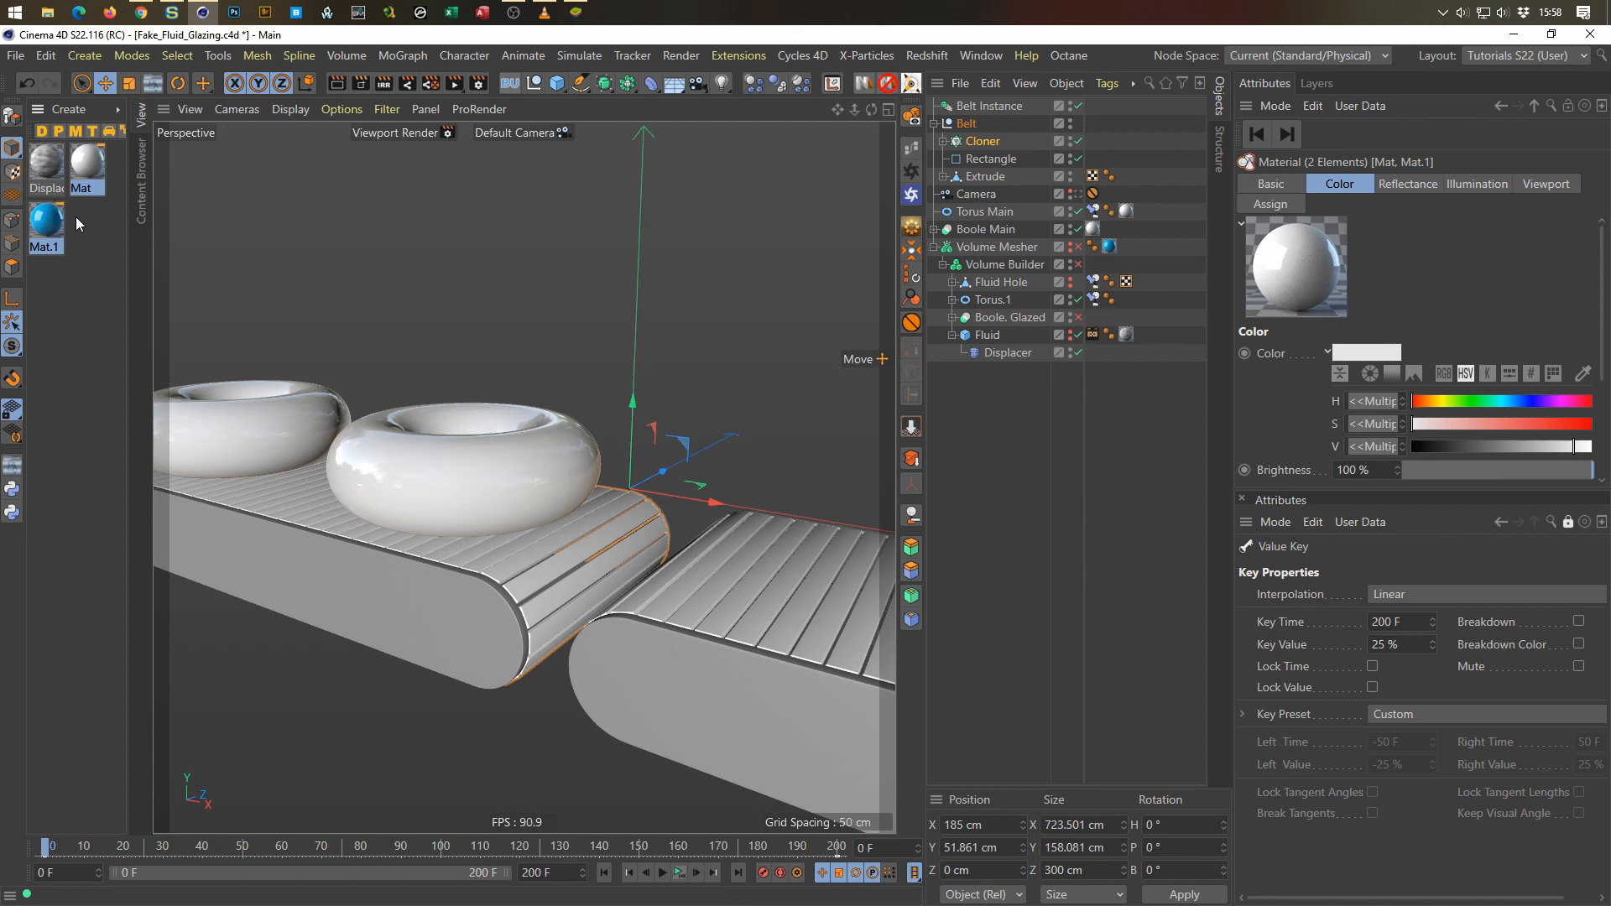
pyautogui.click(90, 188)
pyautogui.keyDown('shift'); pyautogui.click(46, 225); pyautogui.keyUp('shift')
pyautogui.press('Delete')
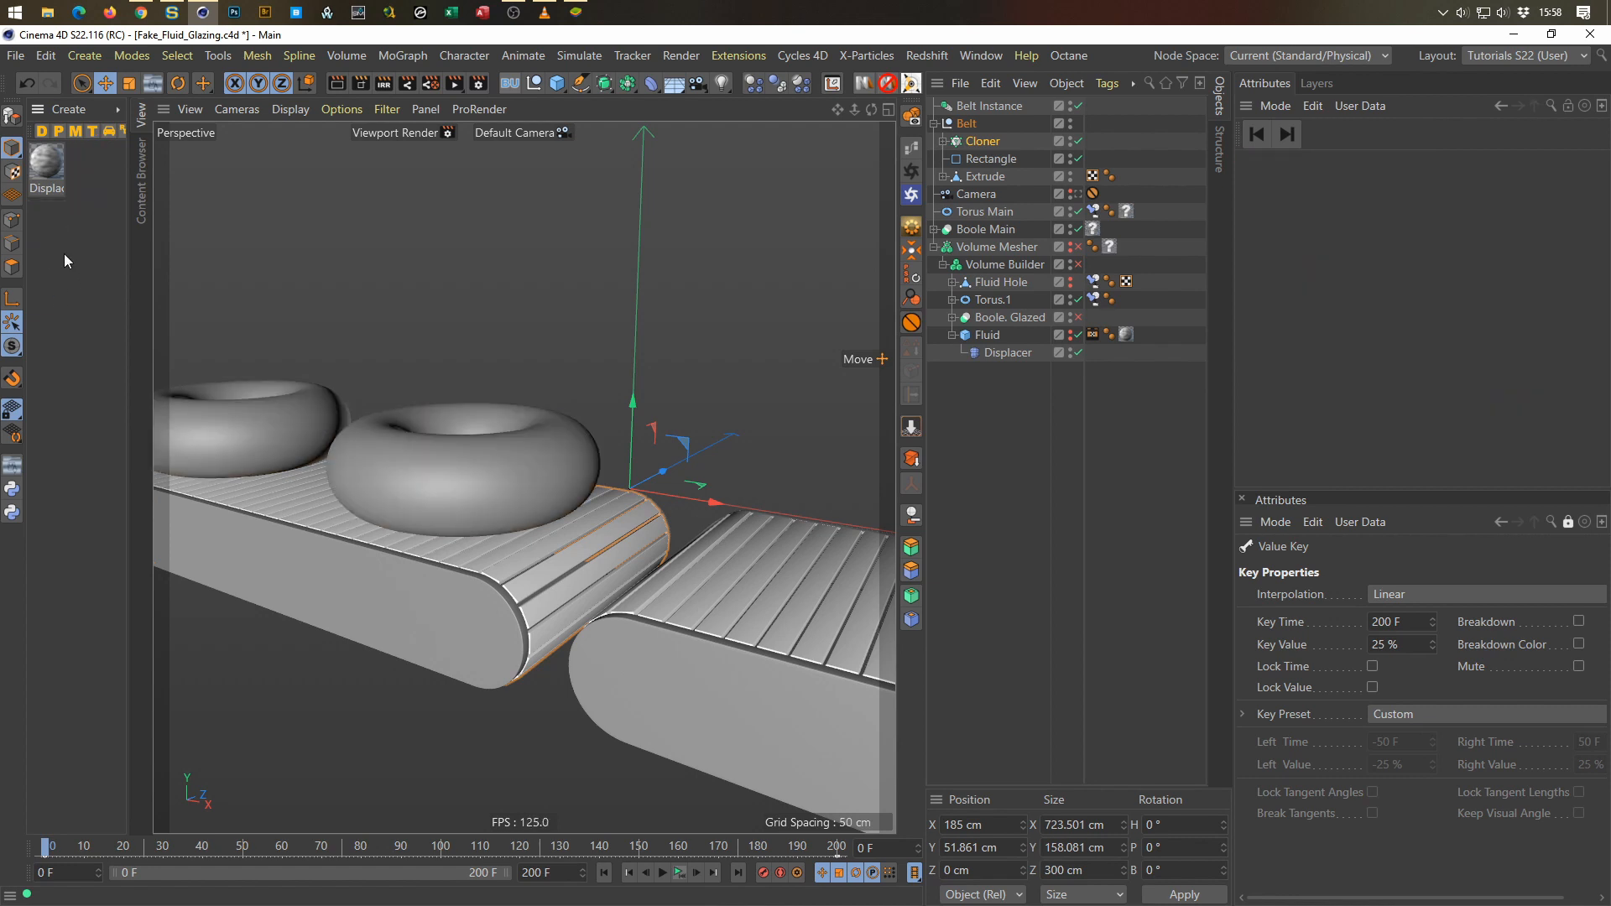
pyautogui.hotkey('ctrl', 's')
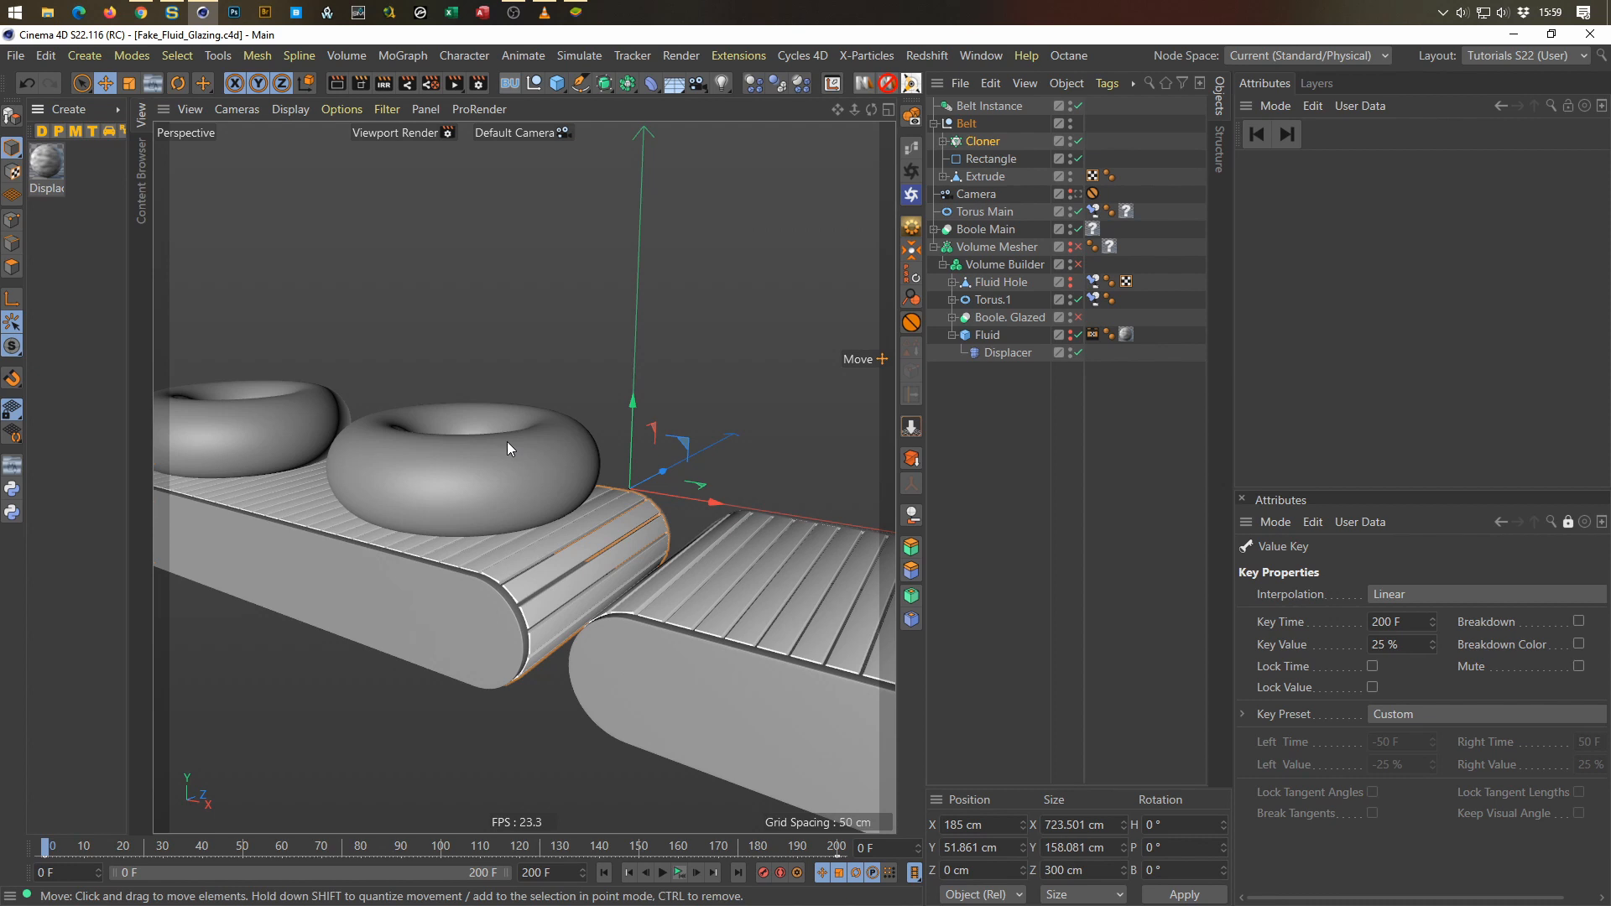
# Step: Create an Octane glossy material from the Octane render window and name it Rubber
pyautogui.keyDown('alt'); pyautogui.moveTo(490, 586); pyautogui.dragTo(417, 526); pyautogui.keyUp('alt')
pyautogui.keyDown('alt'); pyautogui.moveTo(391, 476); pyautogui.dragTo(504, 475); pyautogui.keyUp('alt')
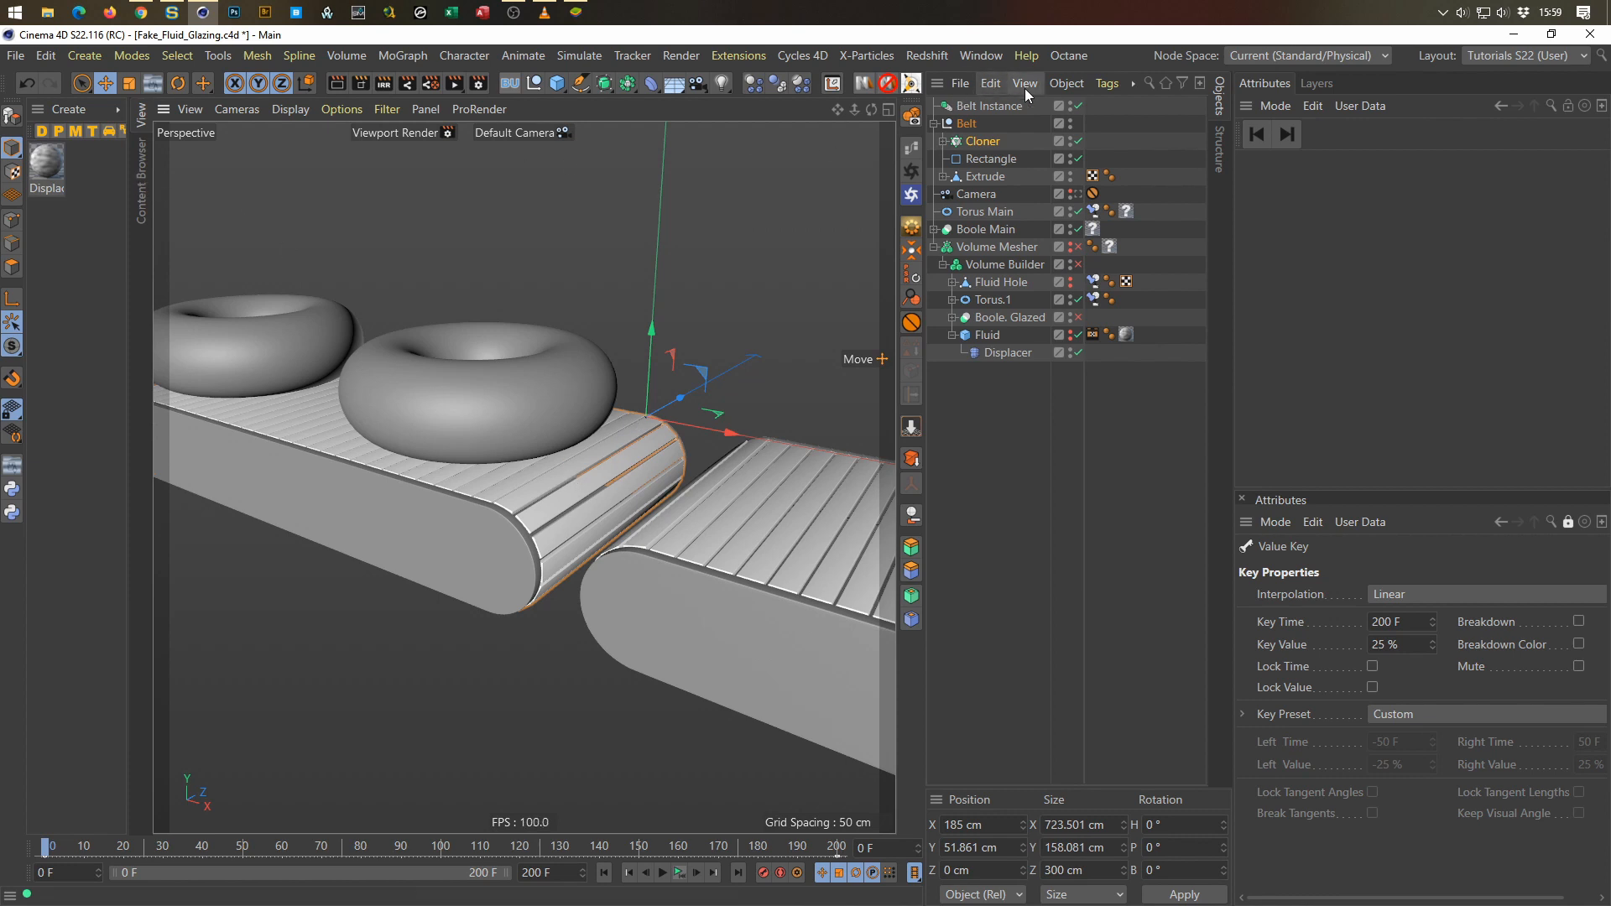
pyautogui.click(911, 196)
pyautogui.moveTo(663, 333); pyautogui.dragTo(362, 794)
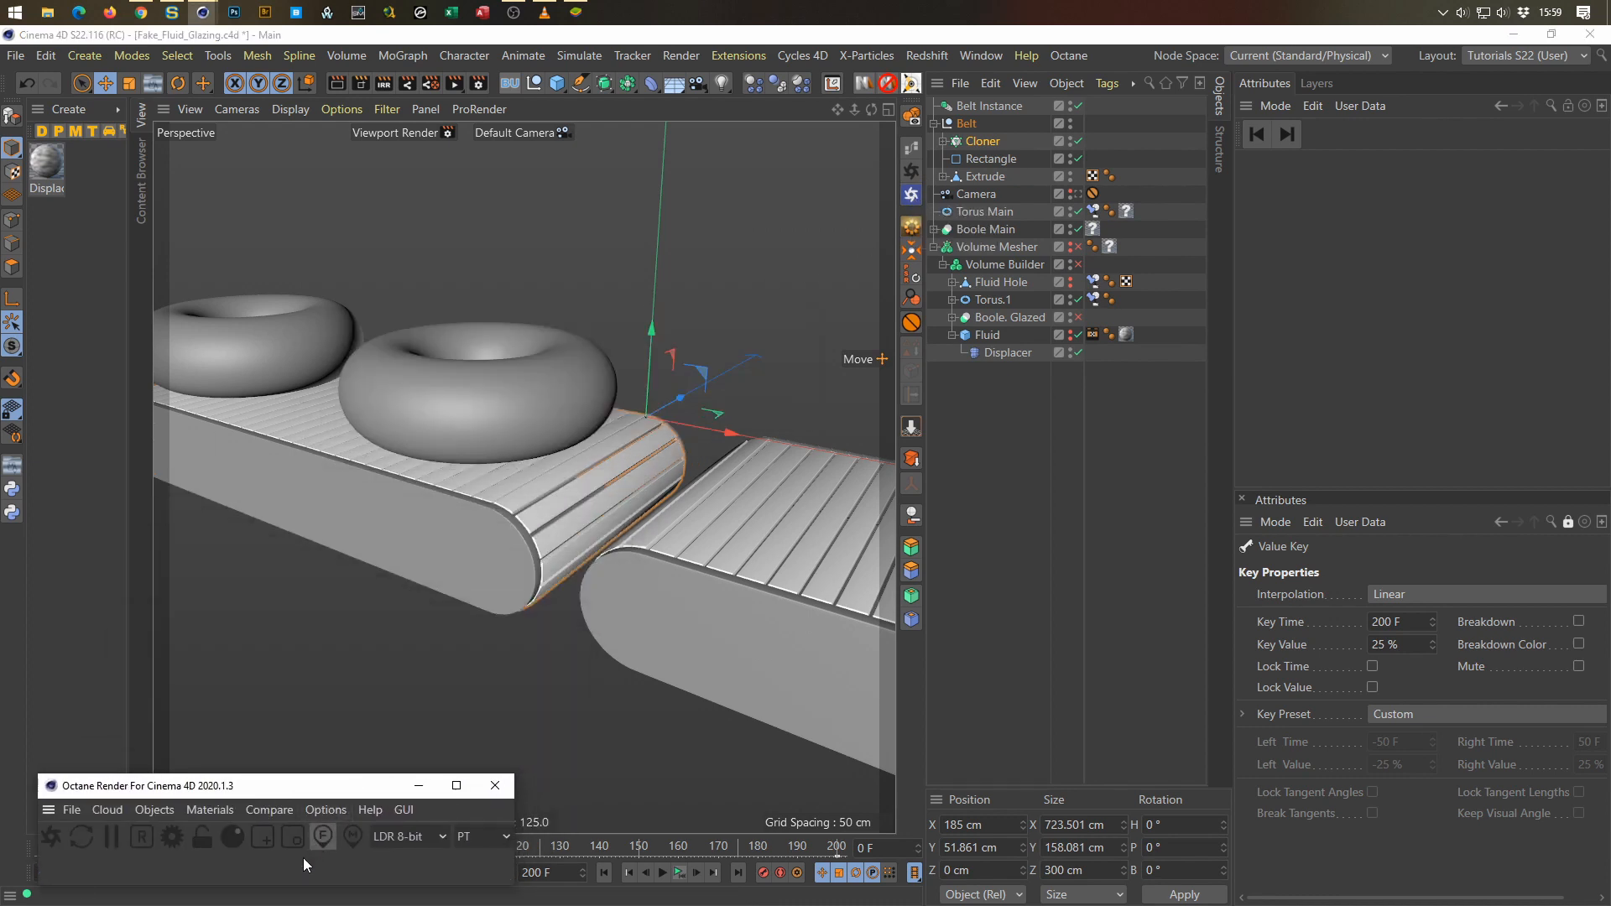
pyautogui.click(209, 812)
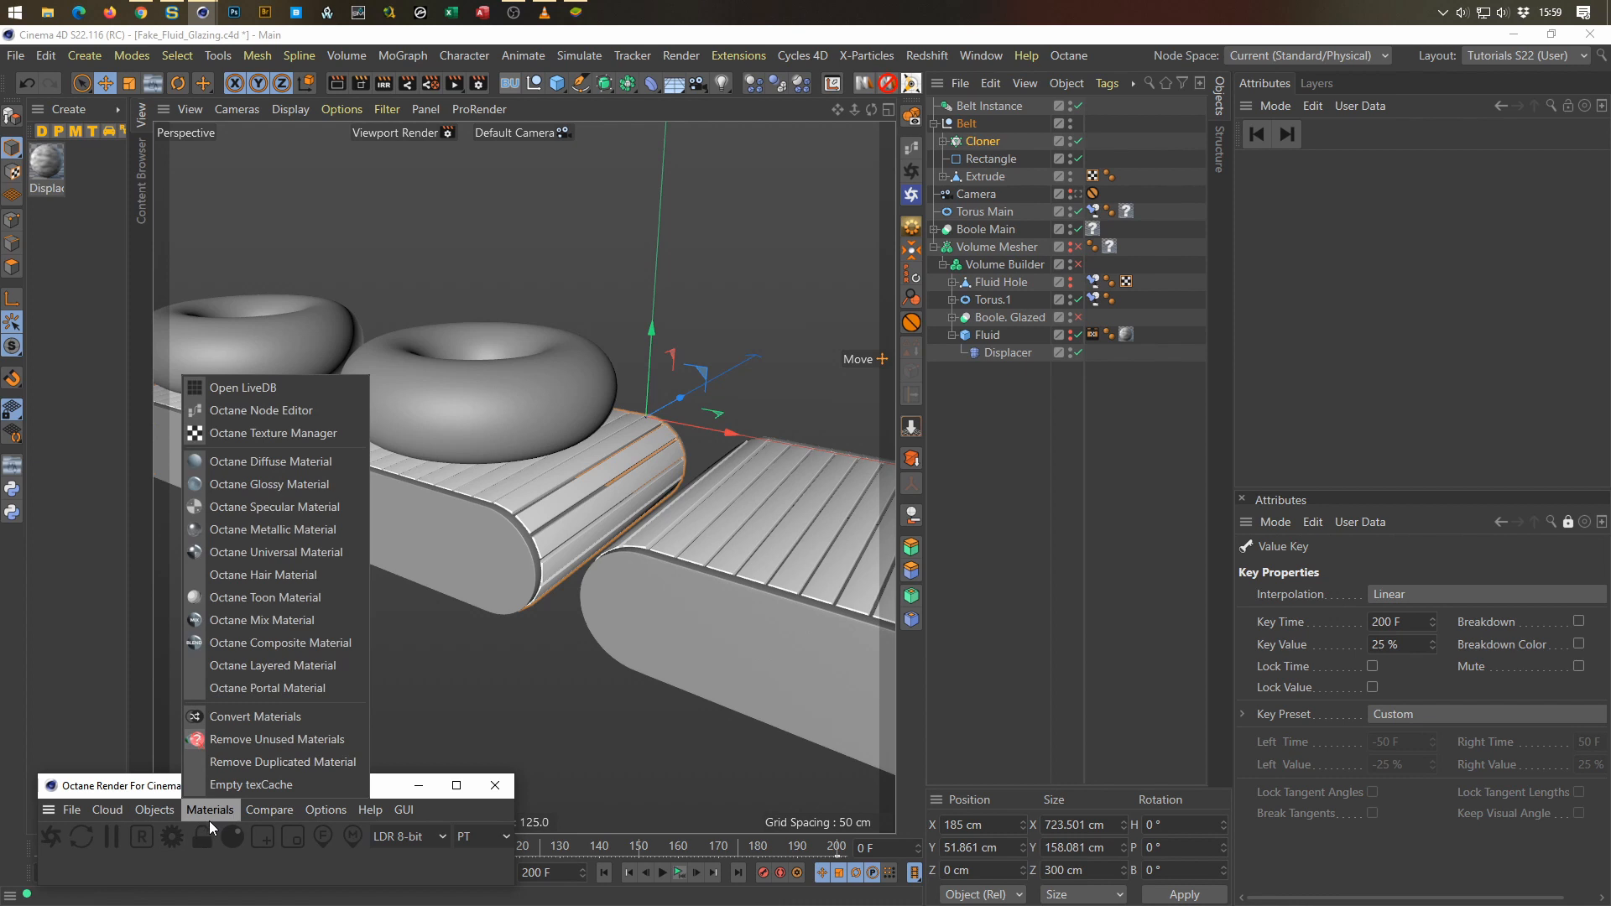
pyautogui.click(283, 483)
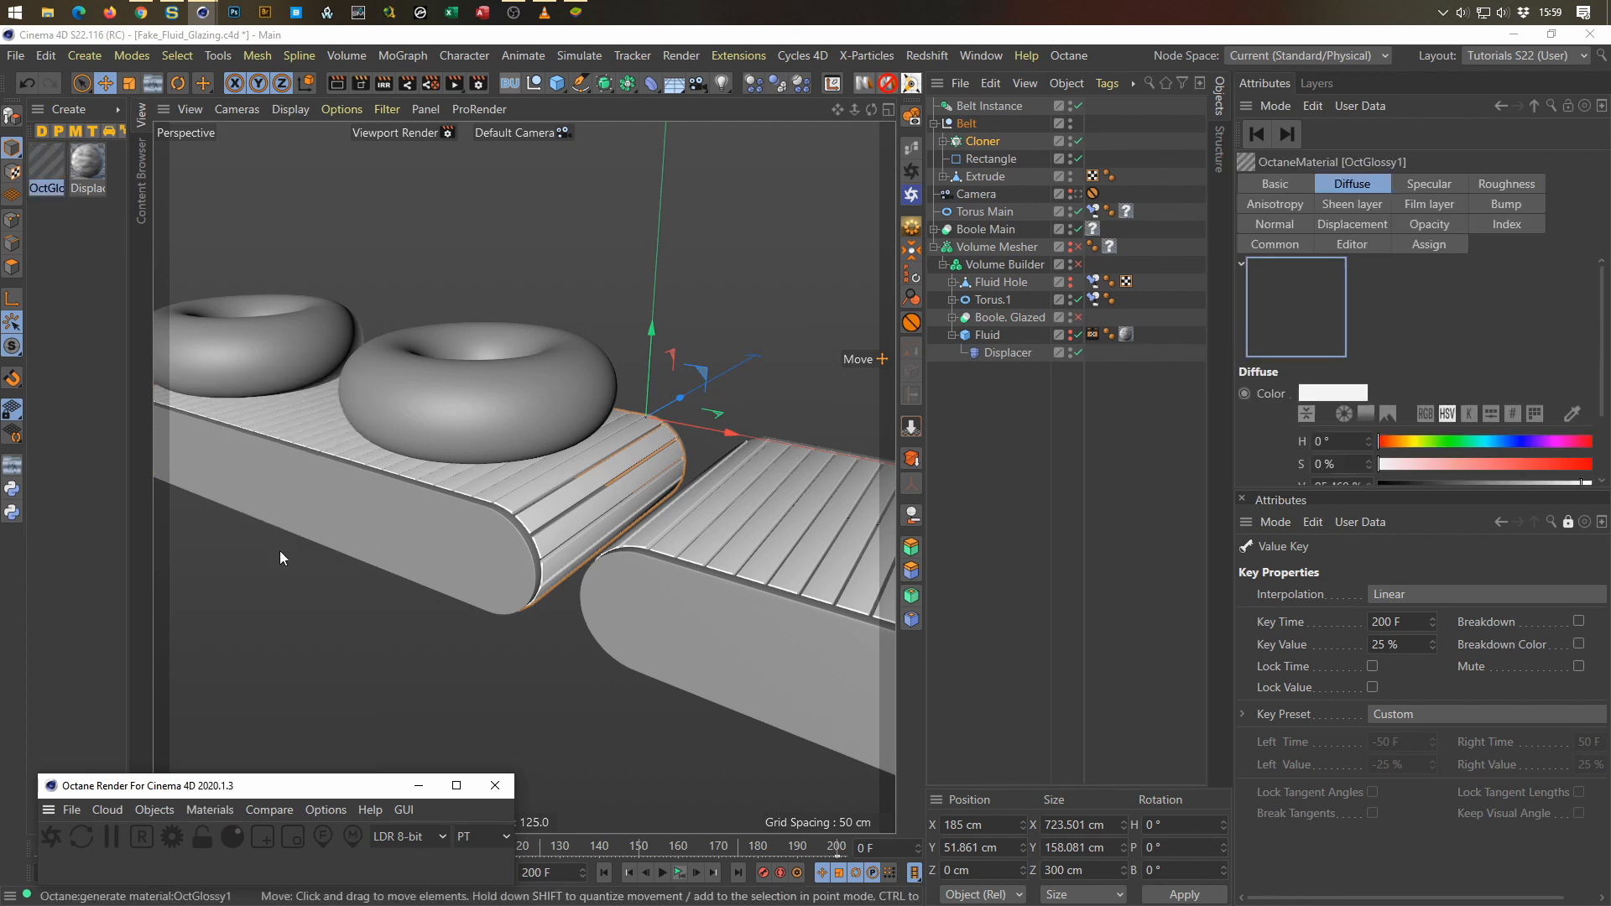
pyautogui.doubleClick(47, 187)
pyautogui.write('Rubber')
pyautogui.press('Return')
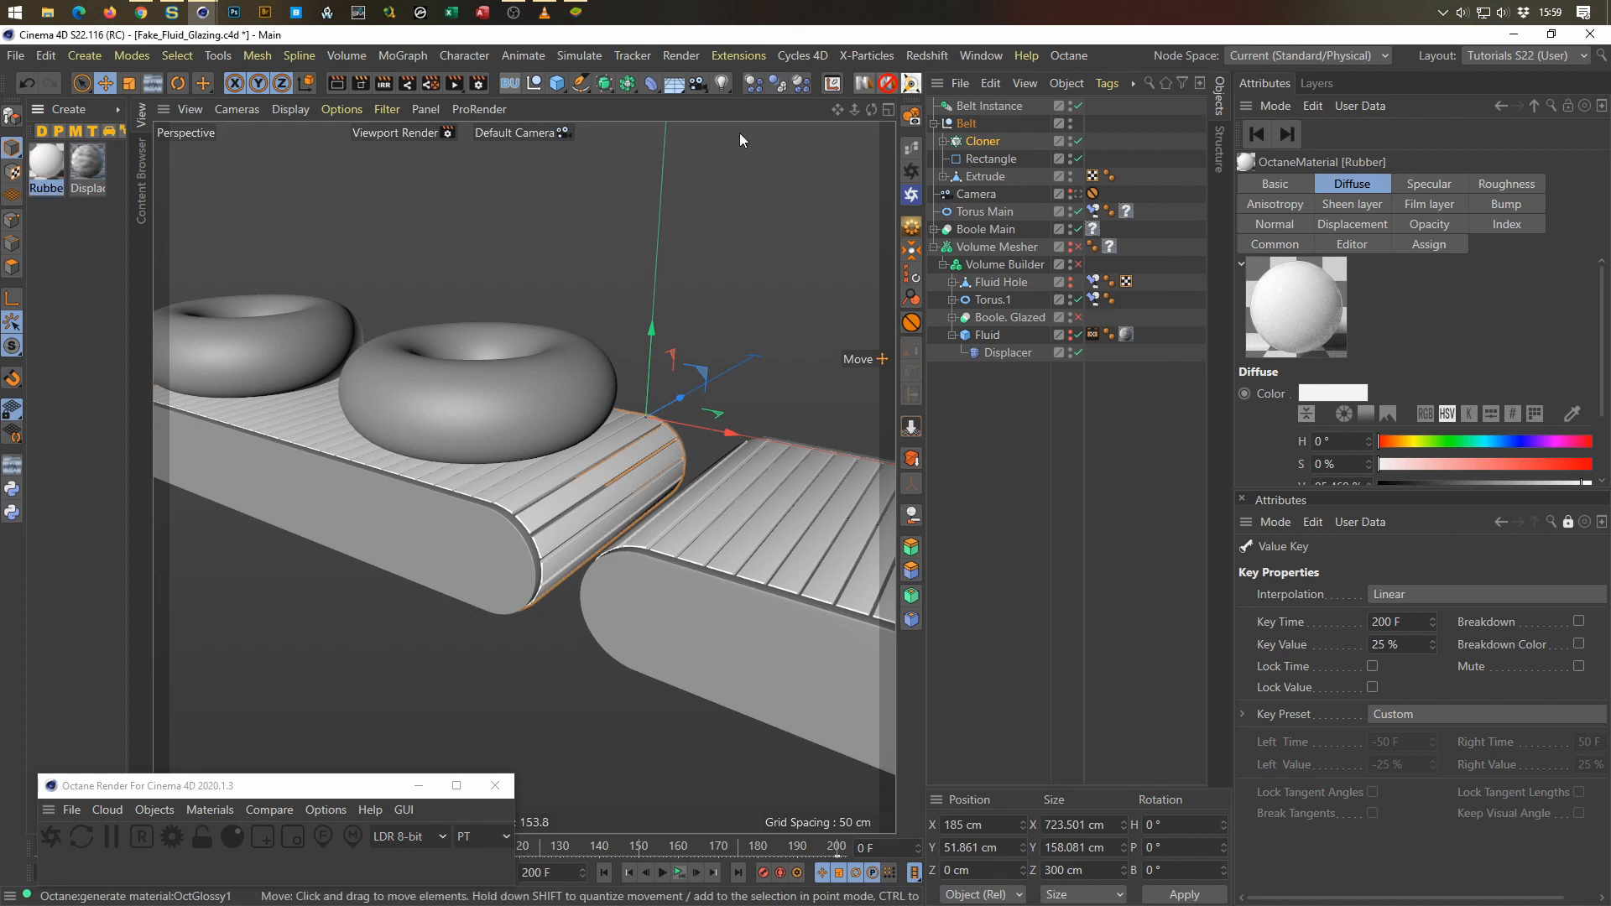
# Step: Open Rubber in the Octane Node Editor and feed its Diffuse from an RGB Spectrum node with V at 16%
pyautogui.click(911, 149)
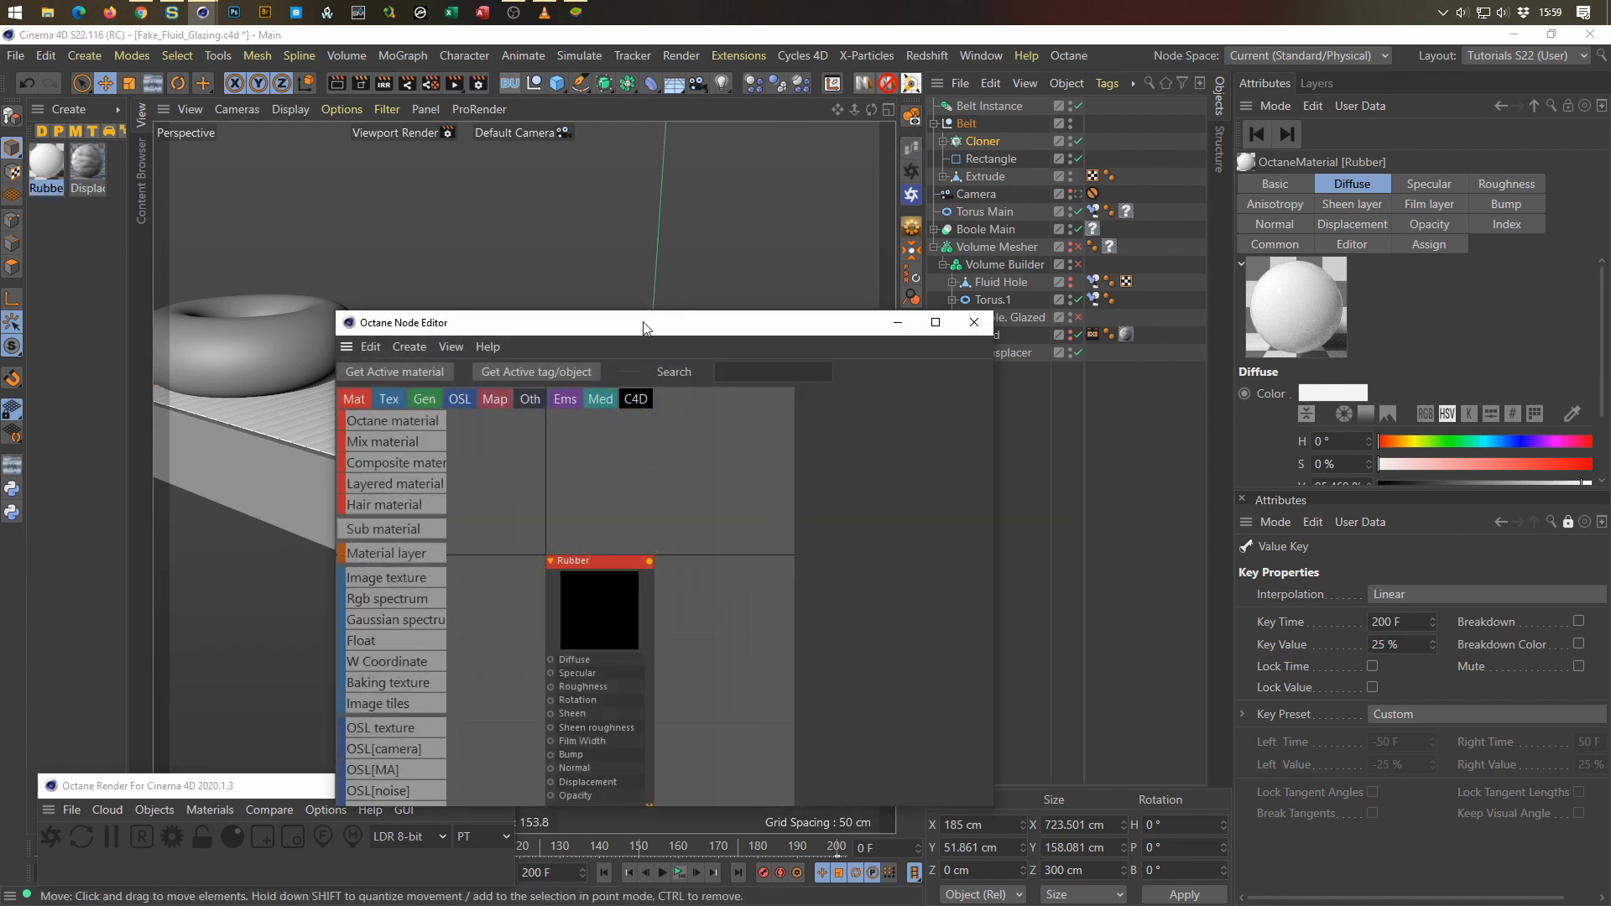
pyautogui.moveTo(646, 327); pyautogui.dragTo(416, 134)
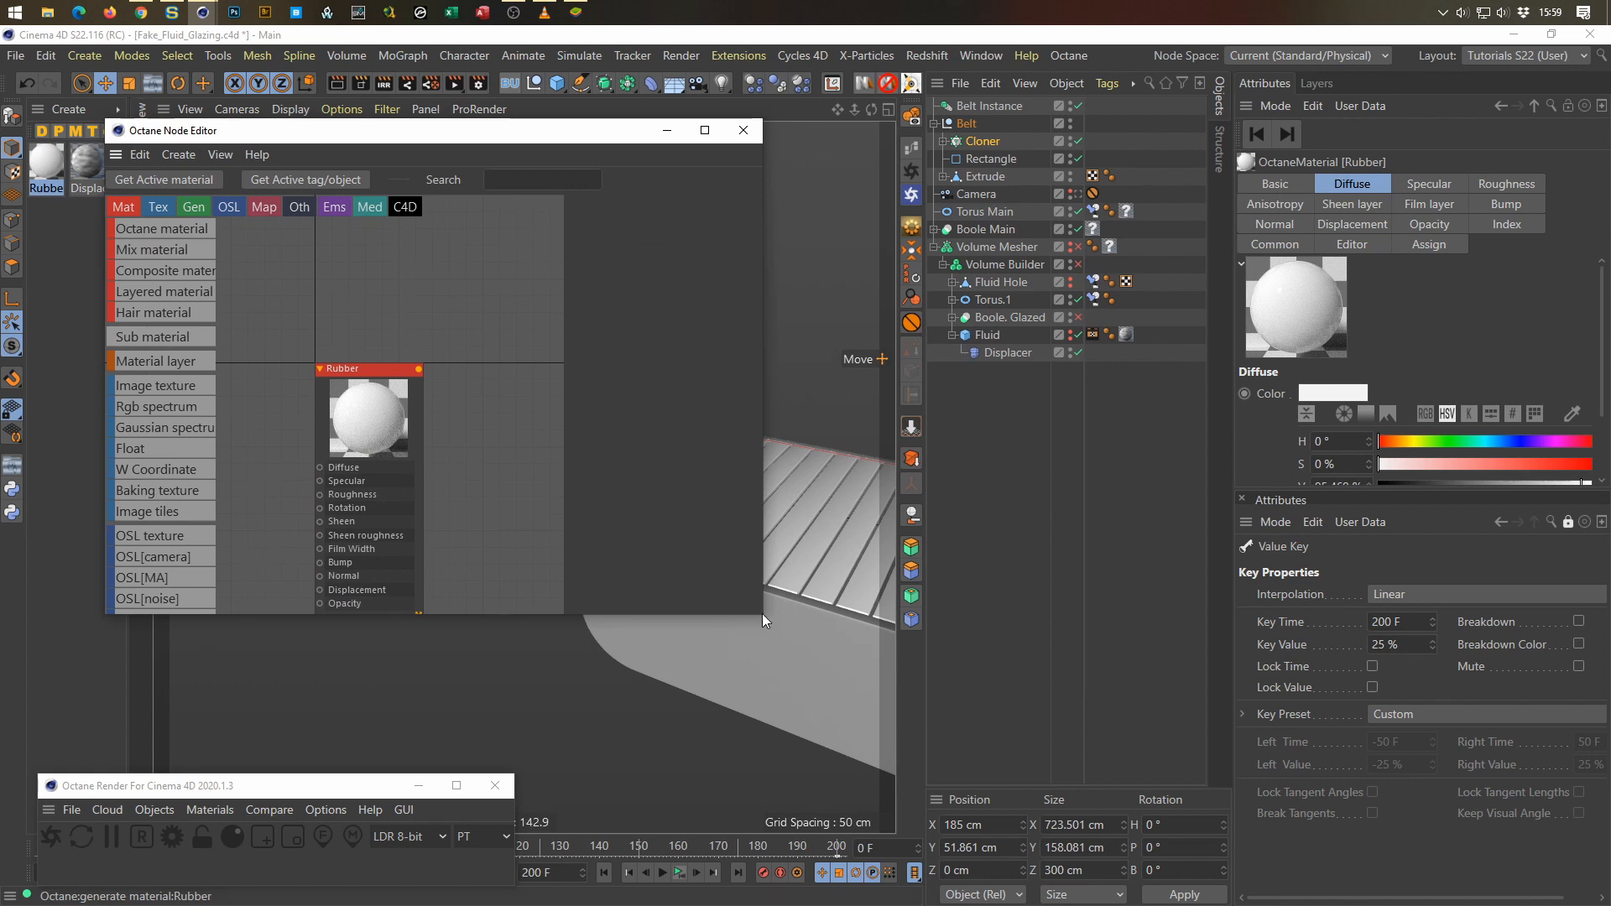
pyautogui.moveTo(762, 612); pyautogui.dragTo(895, 750)
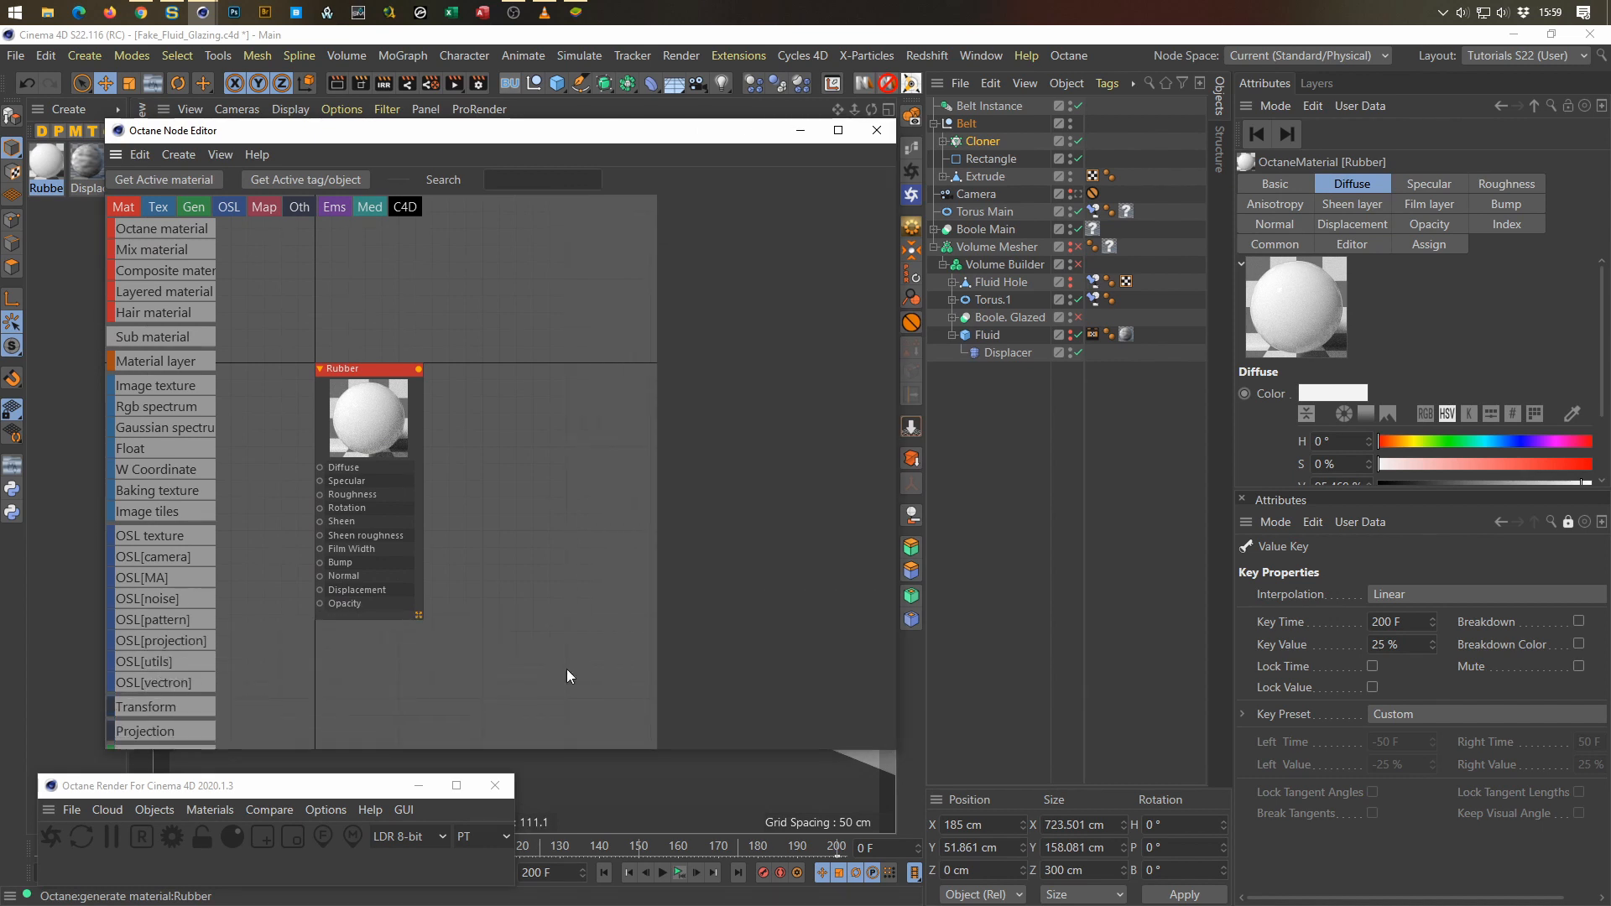
pyautogui.moveTo(346, 539); pyautogui.dragTo(550, 467)
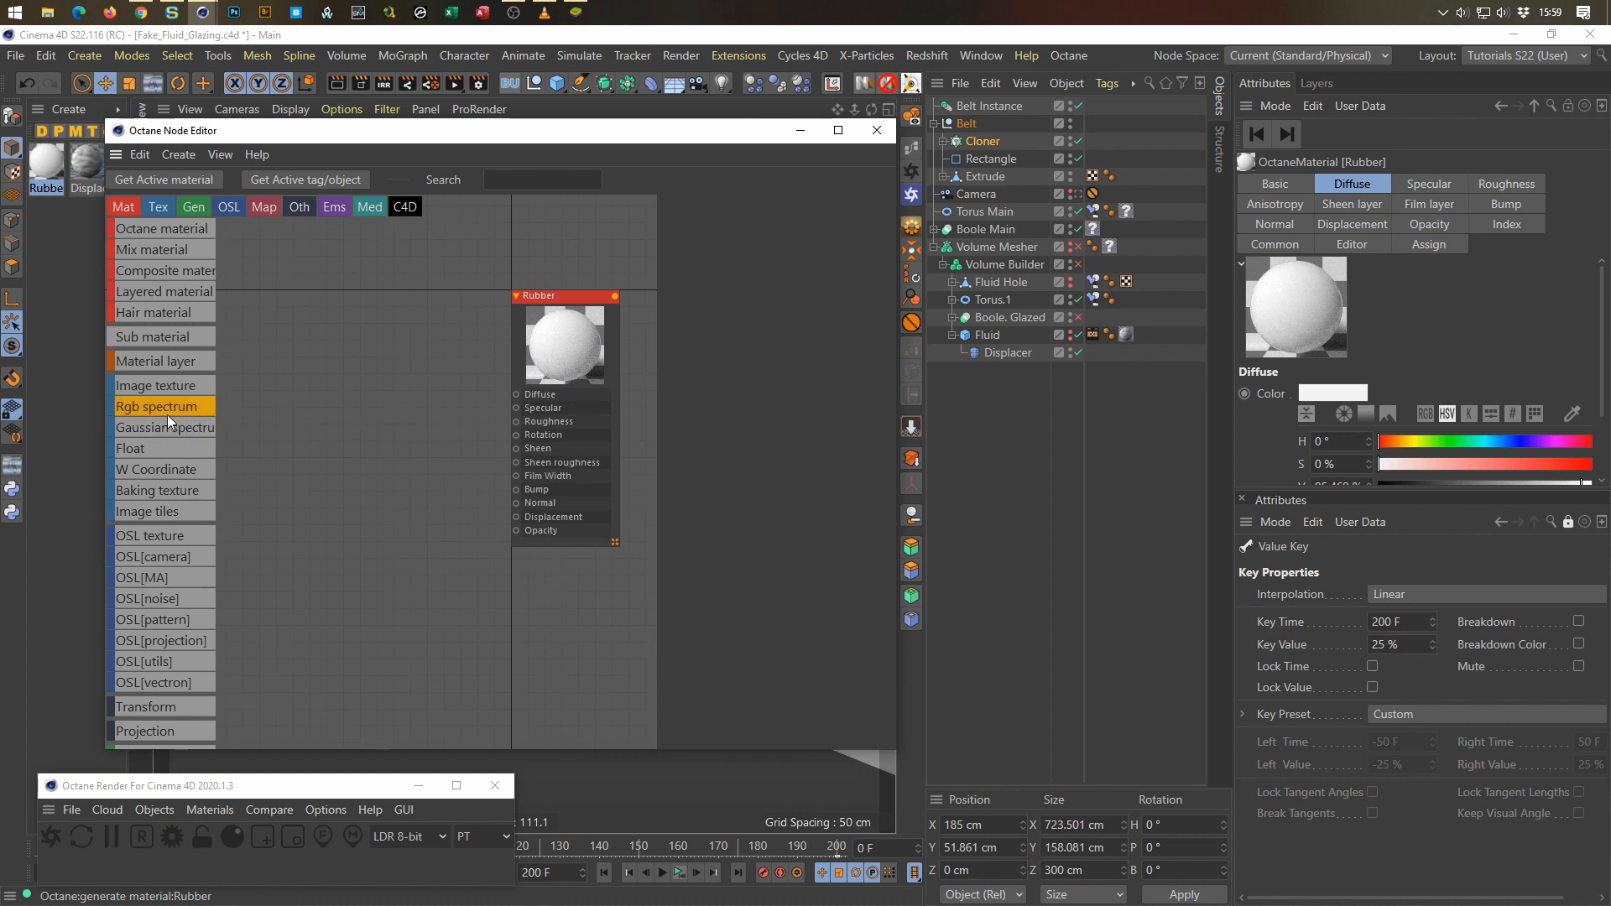
pyautogui.moveTo(365, 334); pyautogui.dragTo(515, 396)
pyautogui.moveTo(425, 370); pyautogui.dragTo(414, 367)
pyautogui.click(807, 349)
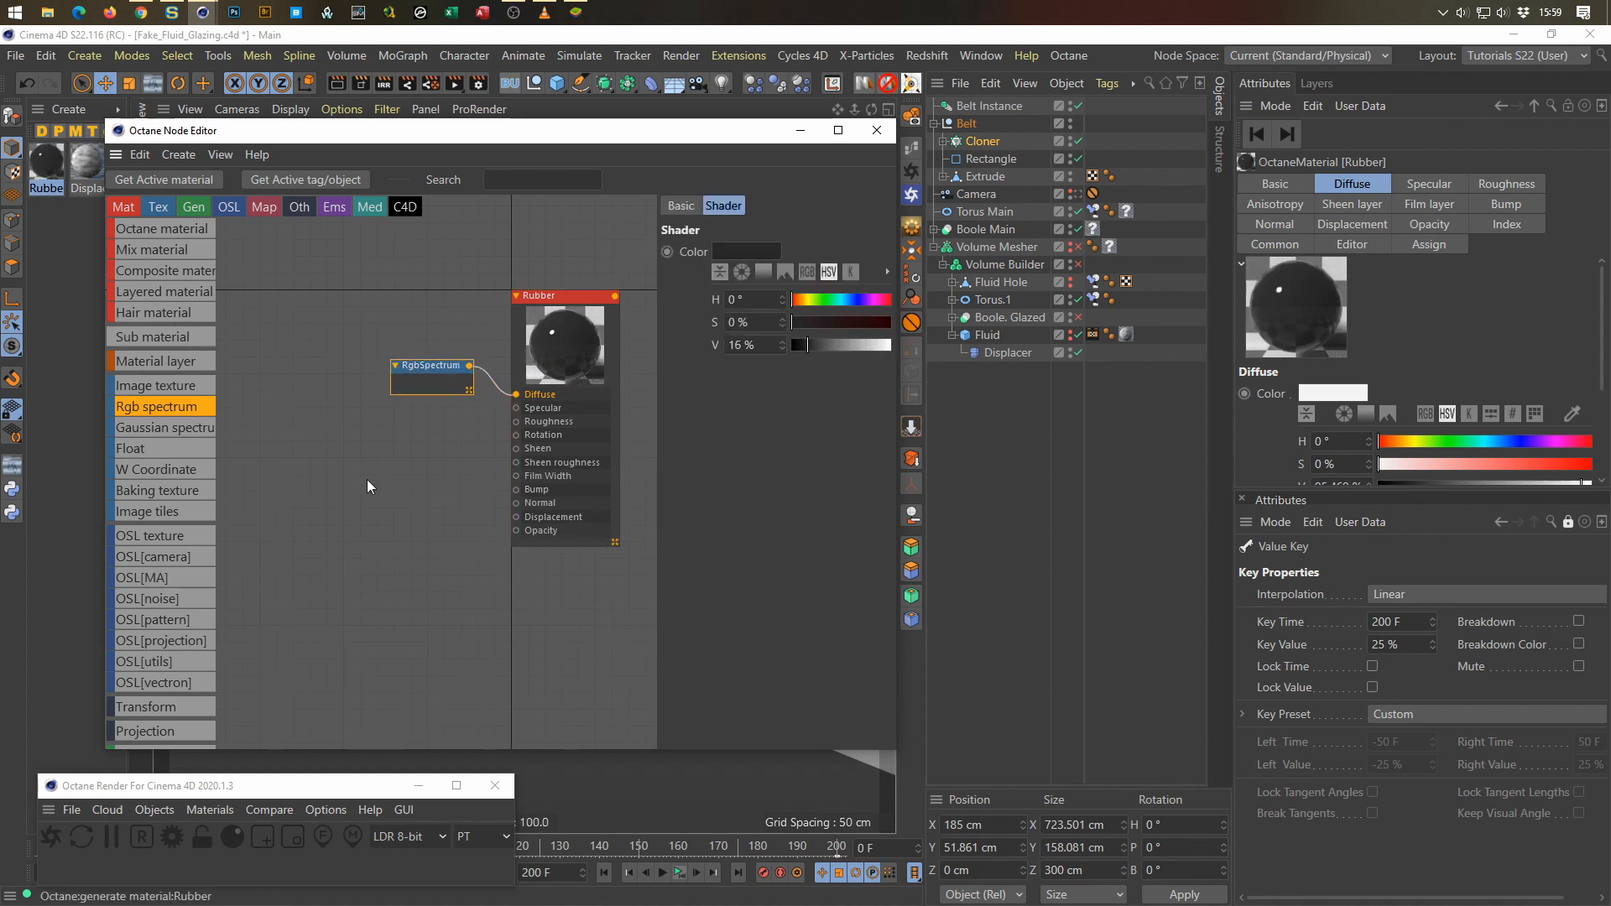
# Step: Feed the Rubber material's Roughness from a Float texture set to about 0.244
pyautogui.moveTo(518, 426); pyautogui.dragTo(428, 425)
pyautogui.click(551, 496)
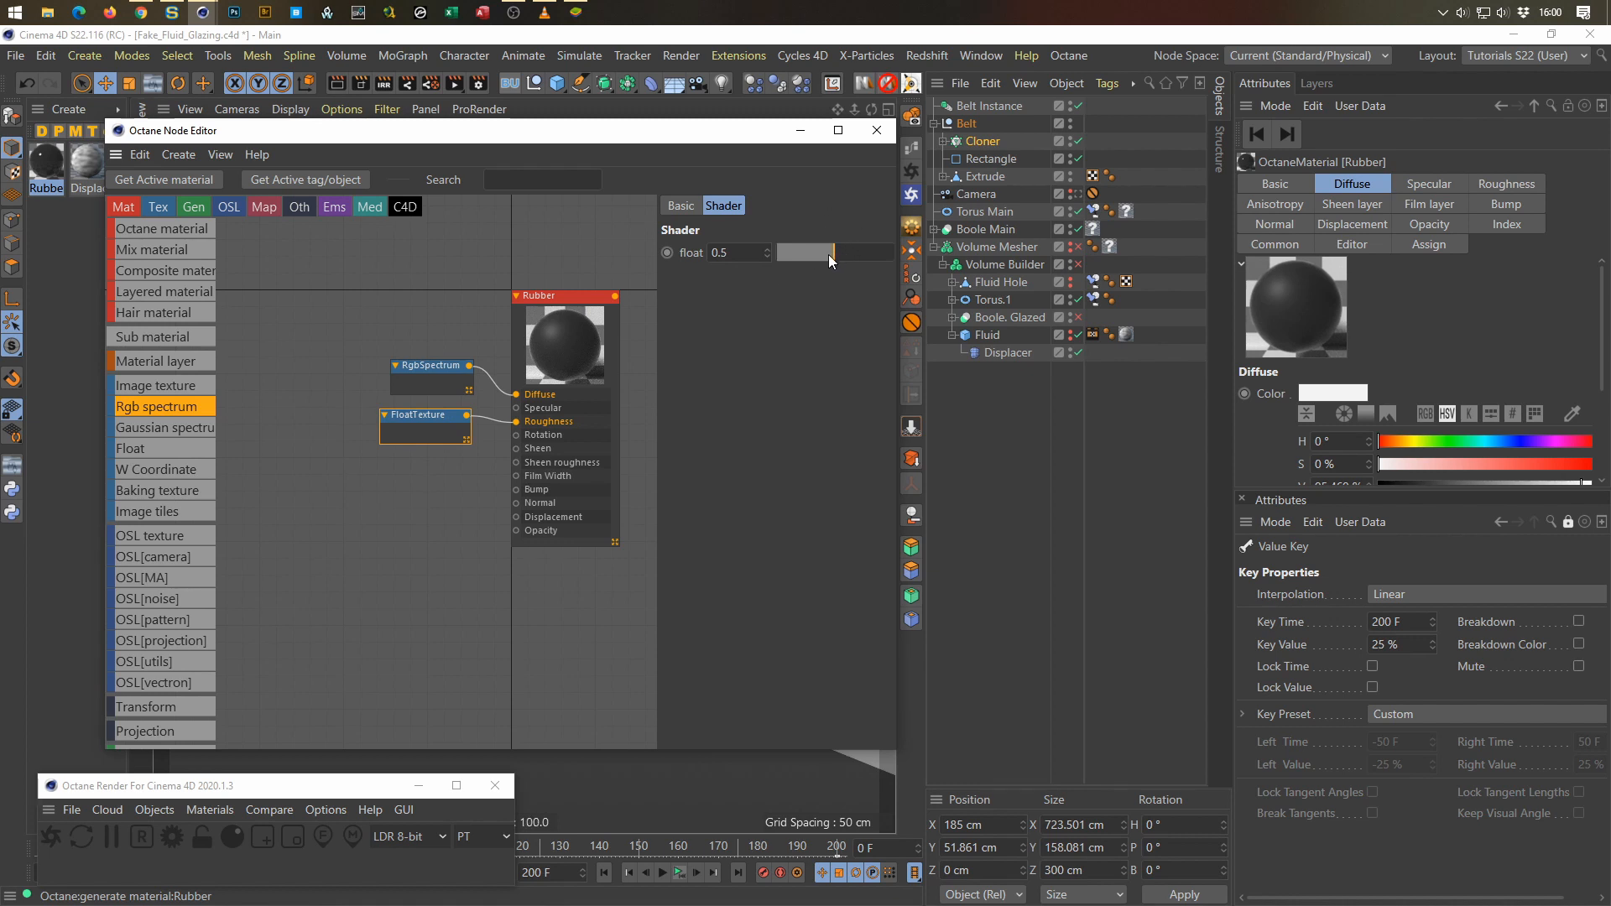
pyautogui.moveTo(828, 254); pyautogui.dragTo(804, 254)
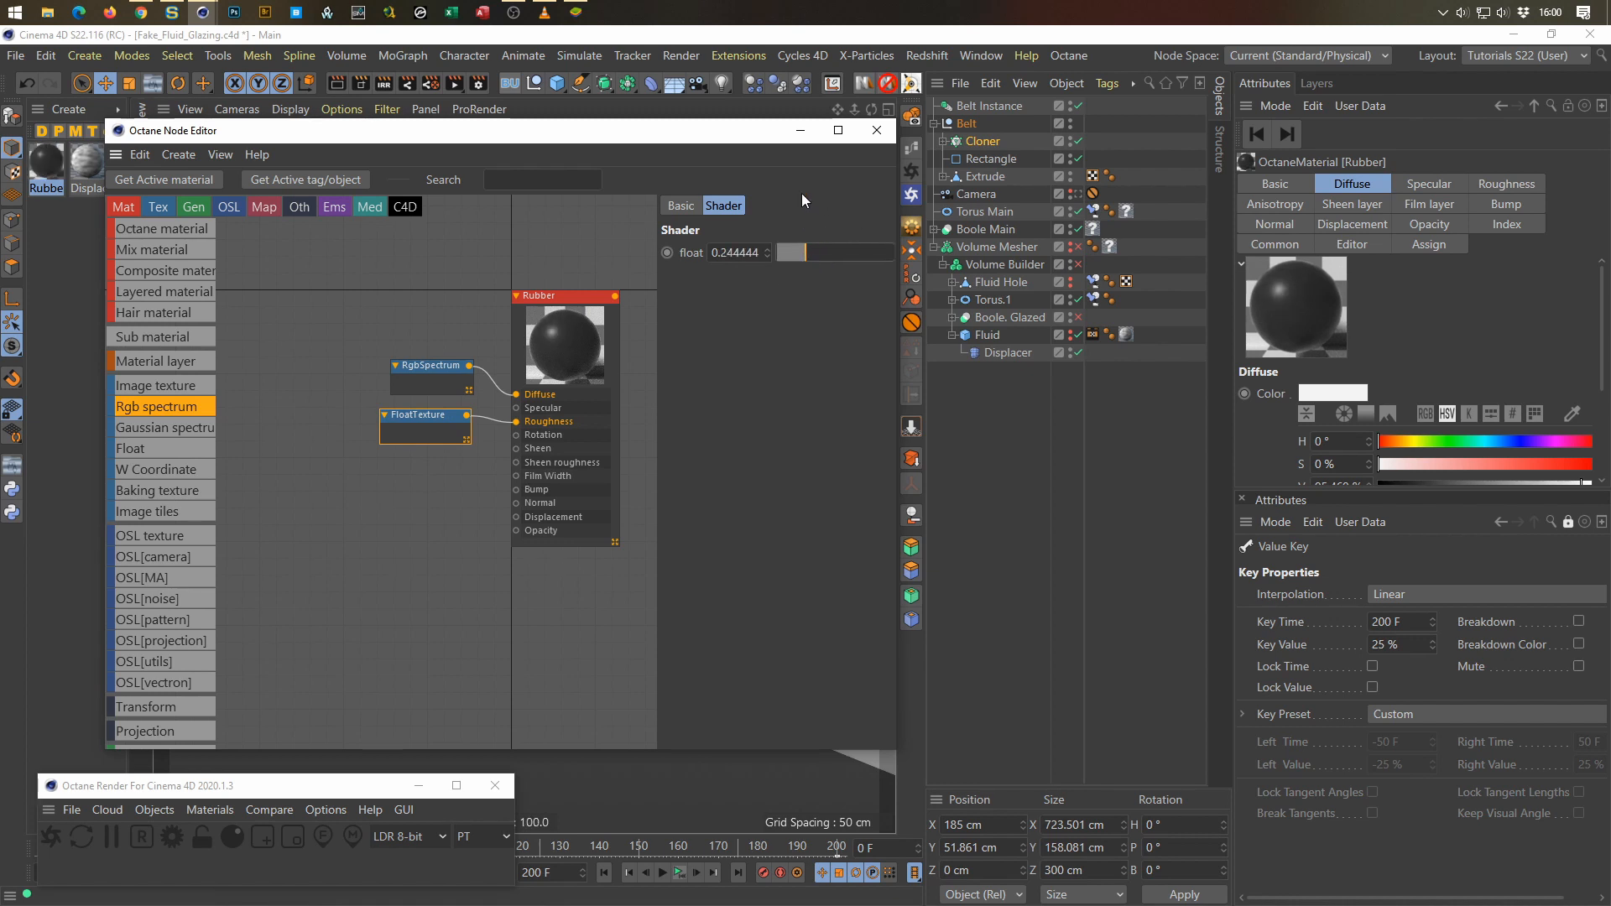
# Step: Assign the Rubber material to the Belt's Cloner, keeping the Node Editor clear of the viewport
pyautogui.moveTo(771, 137); pyautogui.dragTo(689, 700)
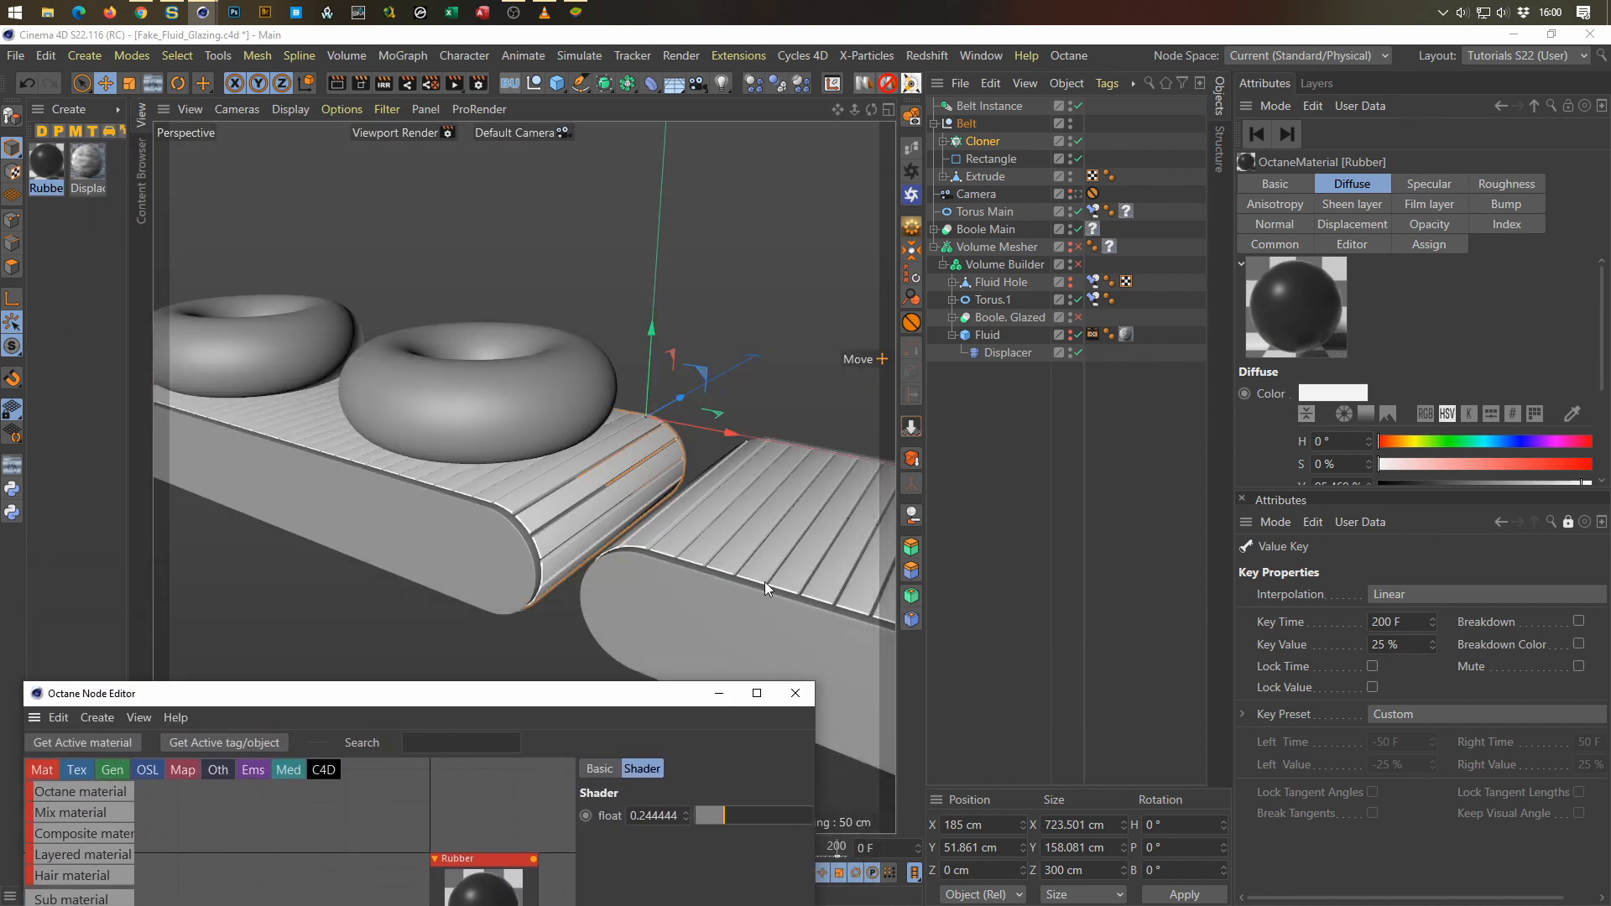
pyautogui.moveTo(55, 164); pyautogui.dragTo(1029, 203)
pyautogui.moveTo(996, 141); pyautogui.dragTo(989, 141)
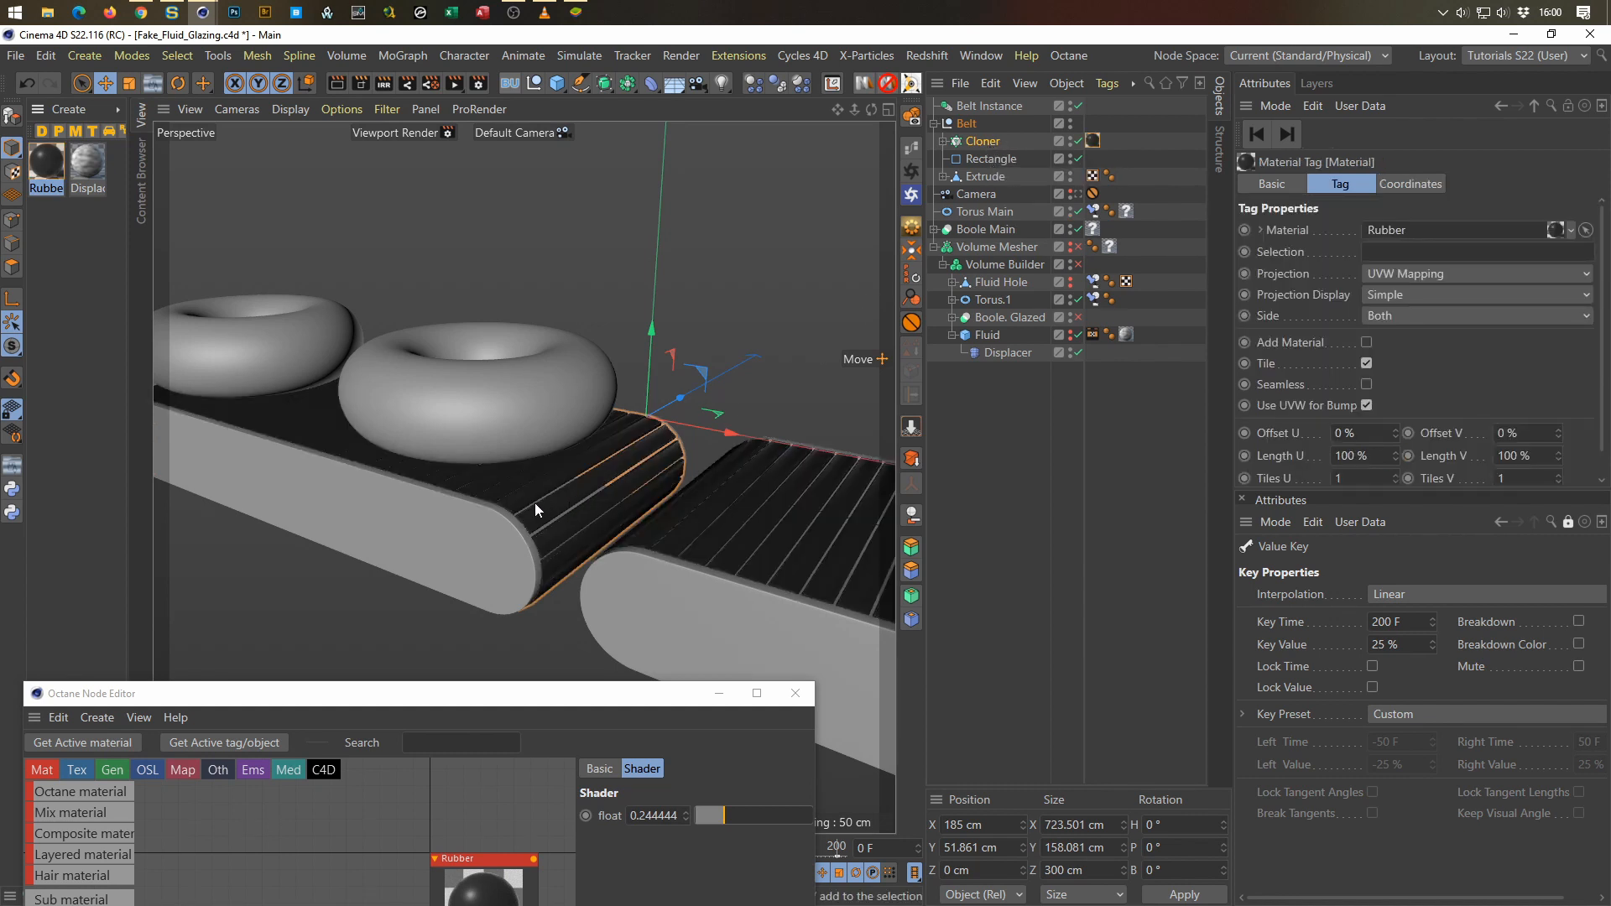
# Step: Save the scene and render a close-up of the rubber slats in the Octane Live Viewer, placed clear of the viewport
pyautogui.scroll(10, 536, 502)
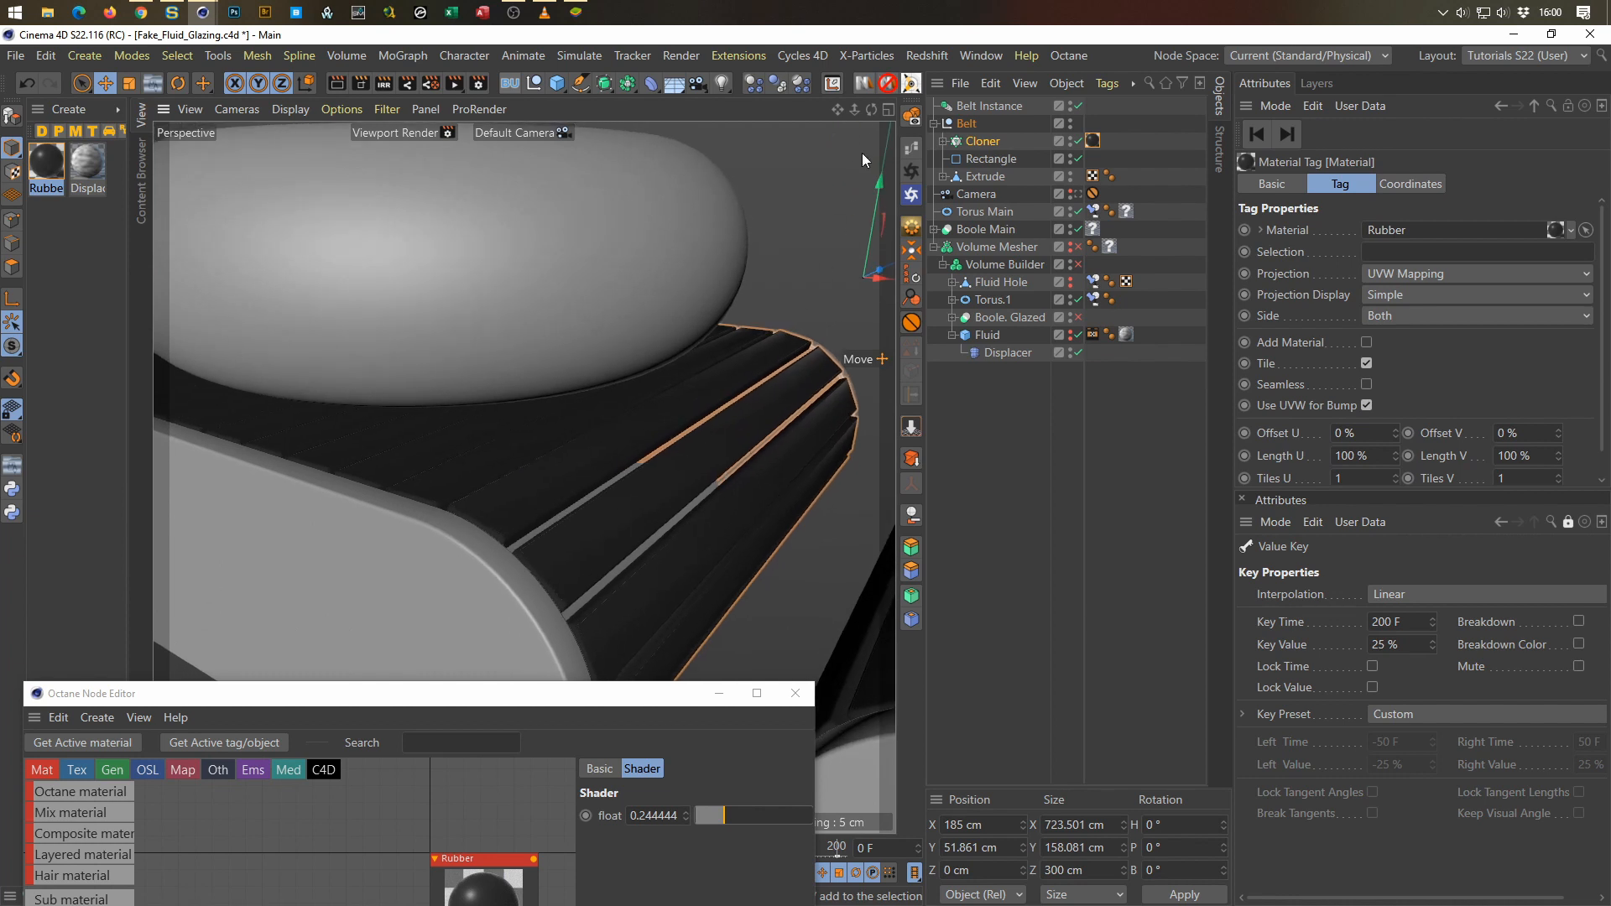
pyautogui.hotkey('ctrl', 's')
pyautogui.click(913, 173)
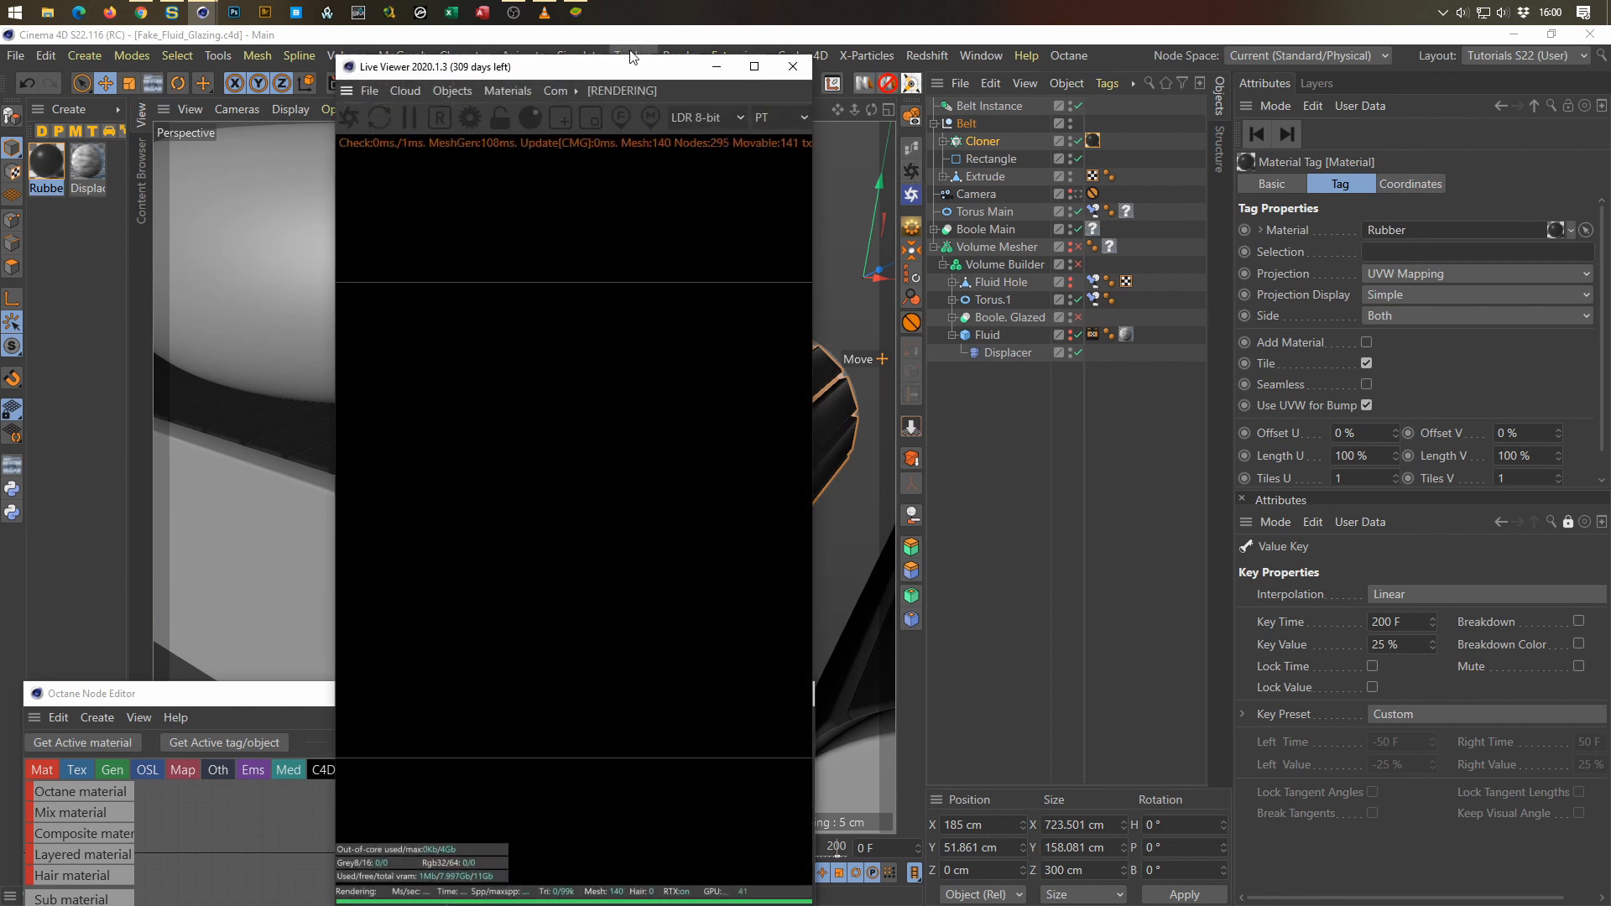
pyautogui.moveTo(631, 57); pyautogui.dragTo(1370, 276)
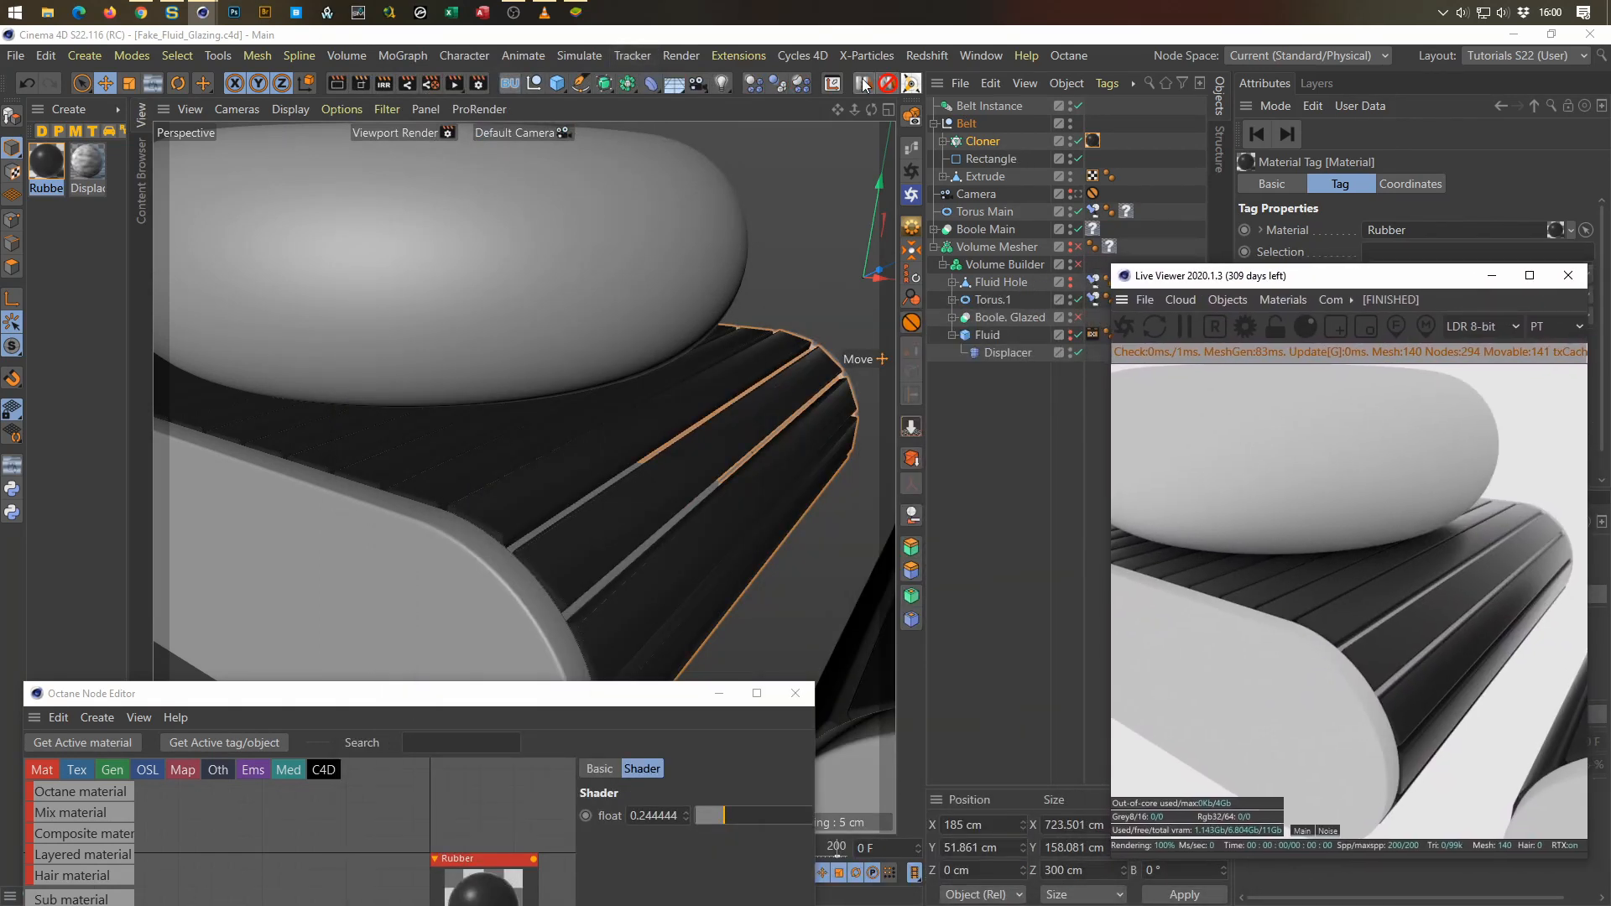
# Step: Add an Octane Rig Pro lighting rig to the scene and select it
pyautogui.moveTo(847, 82); pyautogui.dragTo(513, 99)
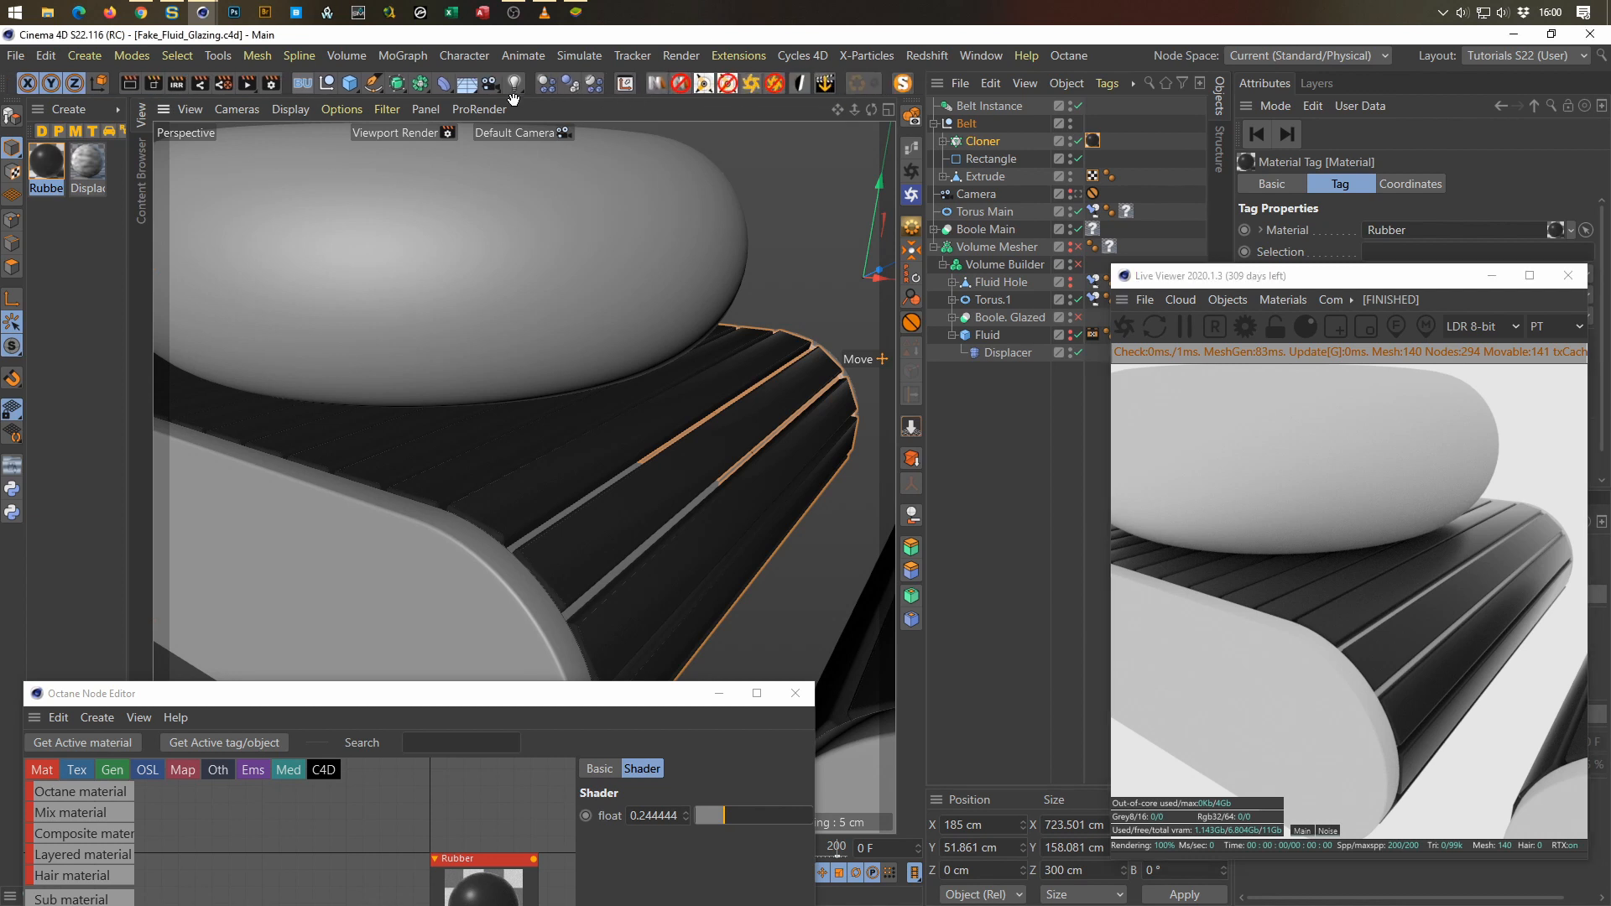
pyautogui.click(751, 87)
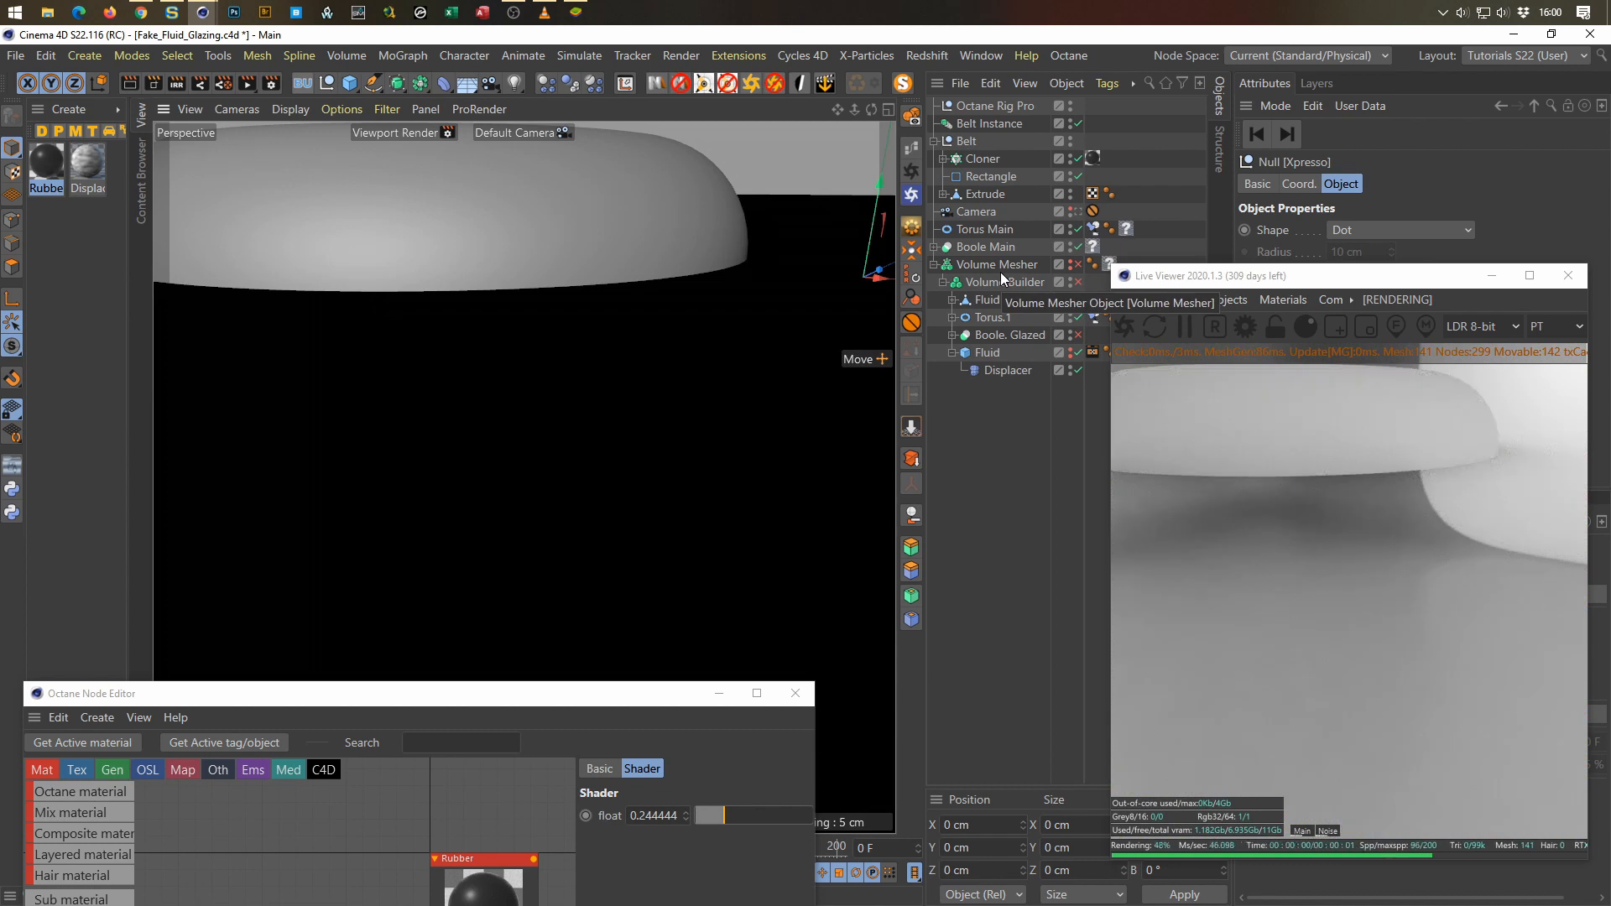
pyautogui.click(1000, 106)
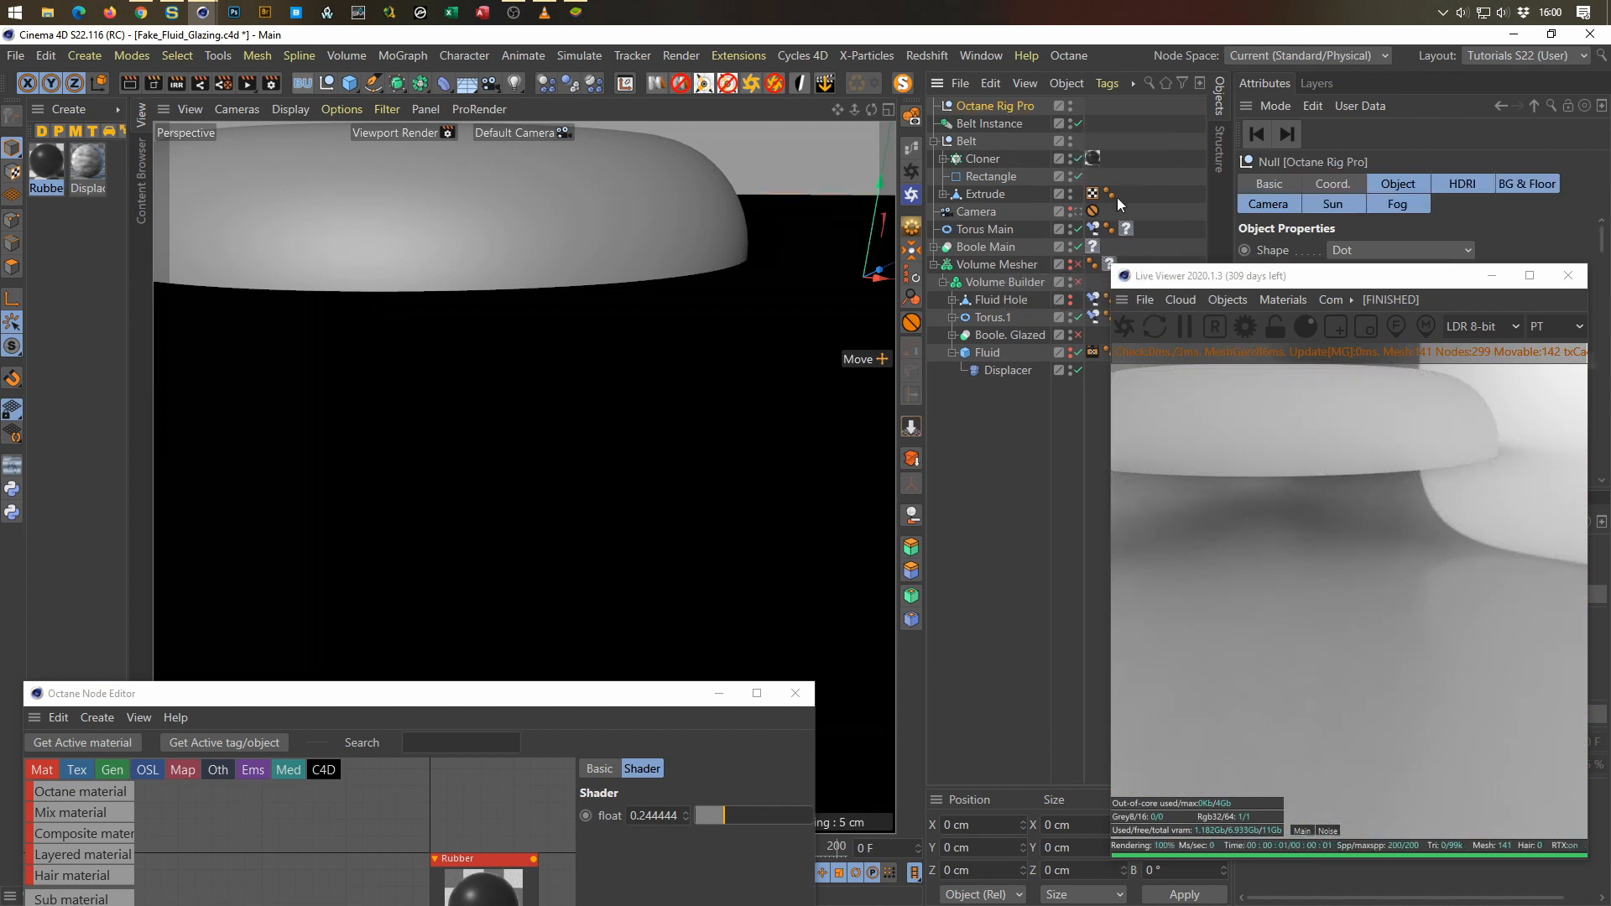
# Step: Turn off the Shadow Catcher floor in the Octane Rig Pro's background and floor settings
pyautogui.click(1495, 184)
pyautogui.moveTo(1384, 276); pyautogui.dragTo(940, 232)
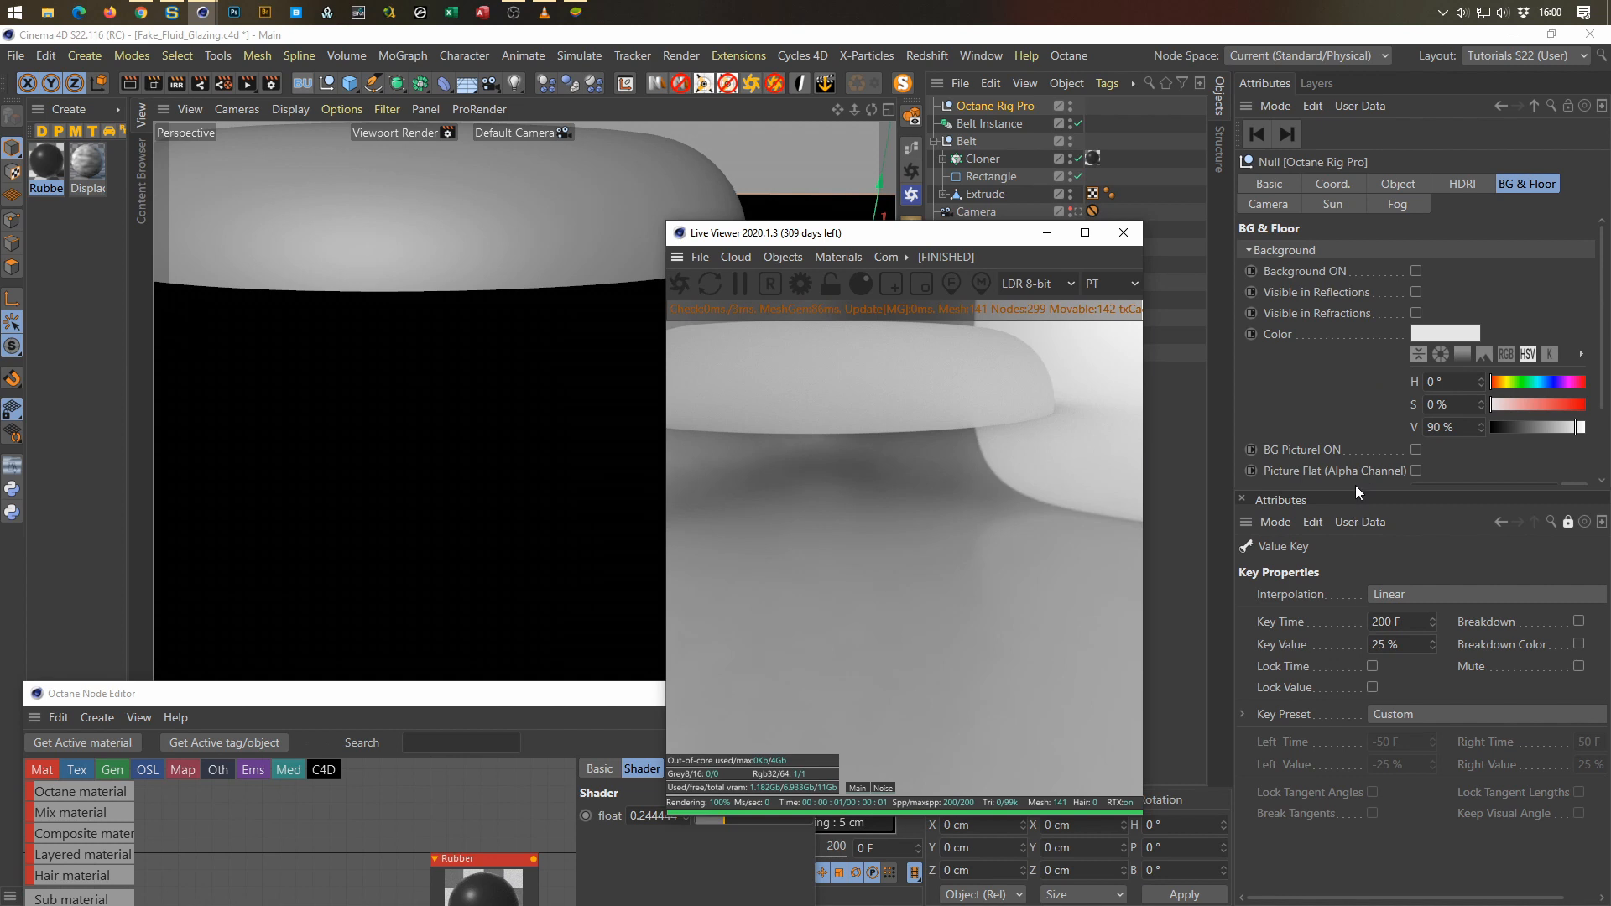
pyautogui.moveTo(1357, 486); pyautogui.dragTo(1379, 678)
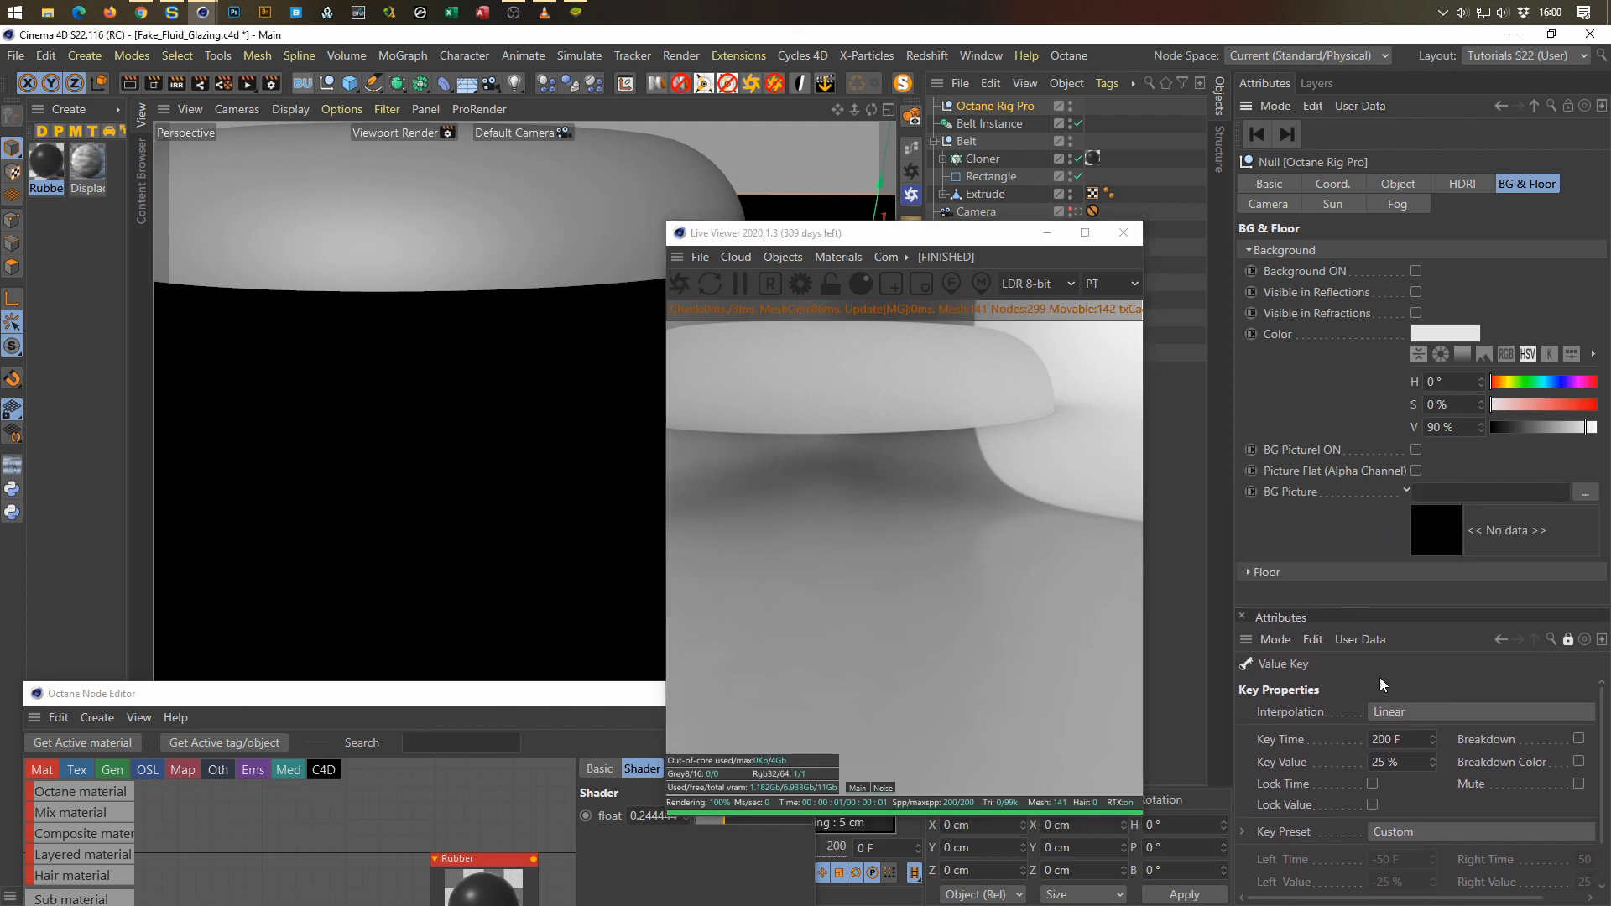
pyautogui.click(1381, 572)
pyautogui.scroll(-2, 1381, 572)
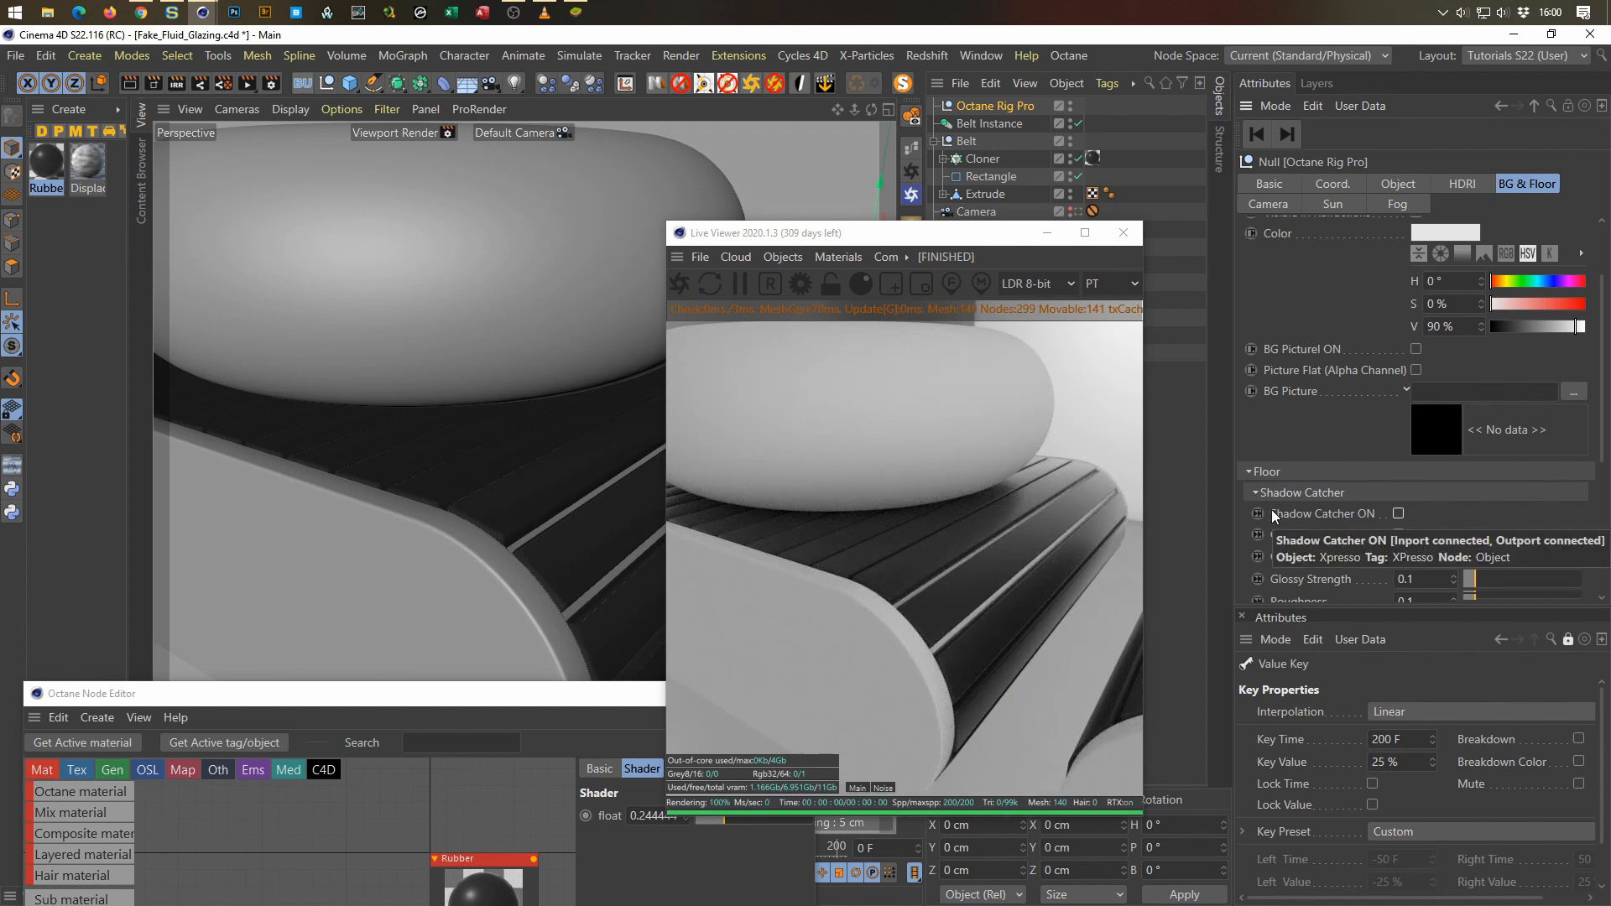
pyautogui.click(998, 235)
pyautogui.moveTo(999, 235); pyautogui.dragTo(936, 245)
# Step: Show the rig's HDRI picture settings and open the Indoor folder of the HDRI preset library in the Content Browser
pyautogui.click(1464, 184)
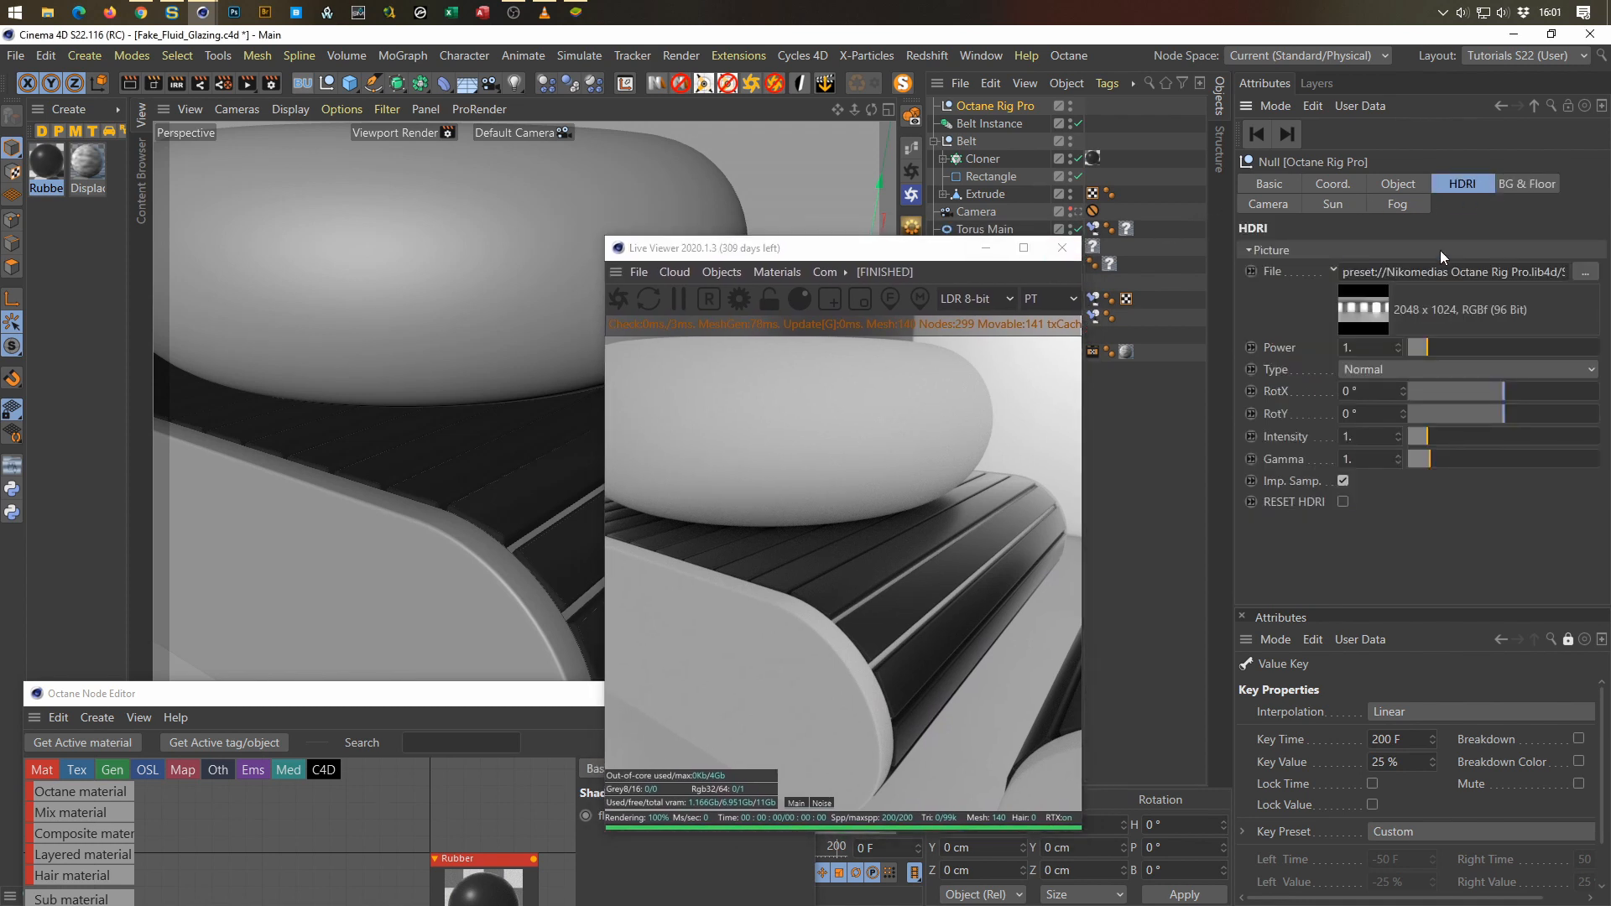
pyautogui.click(1440, 250)
pyautogui.hotkey('shift', 'F8')
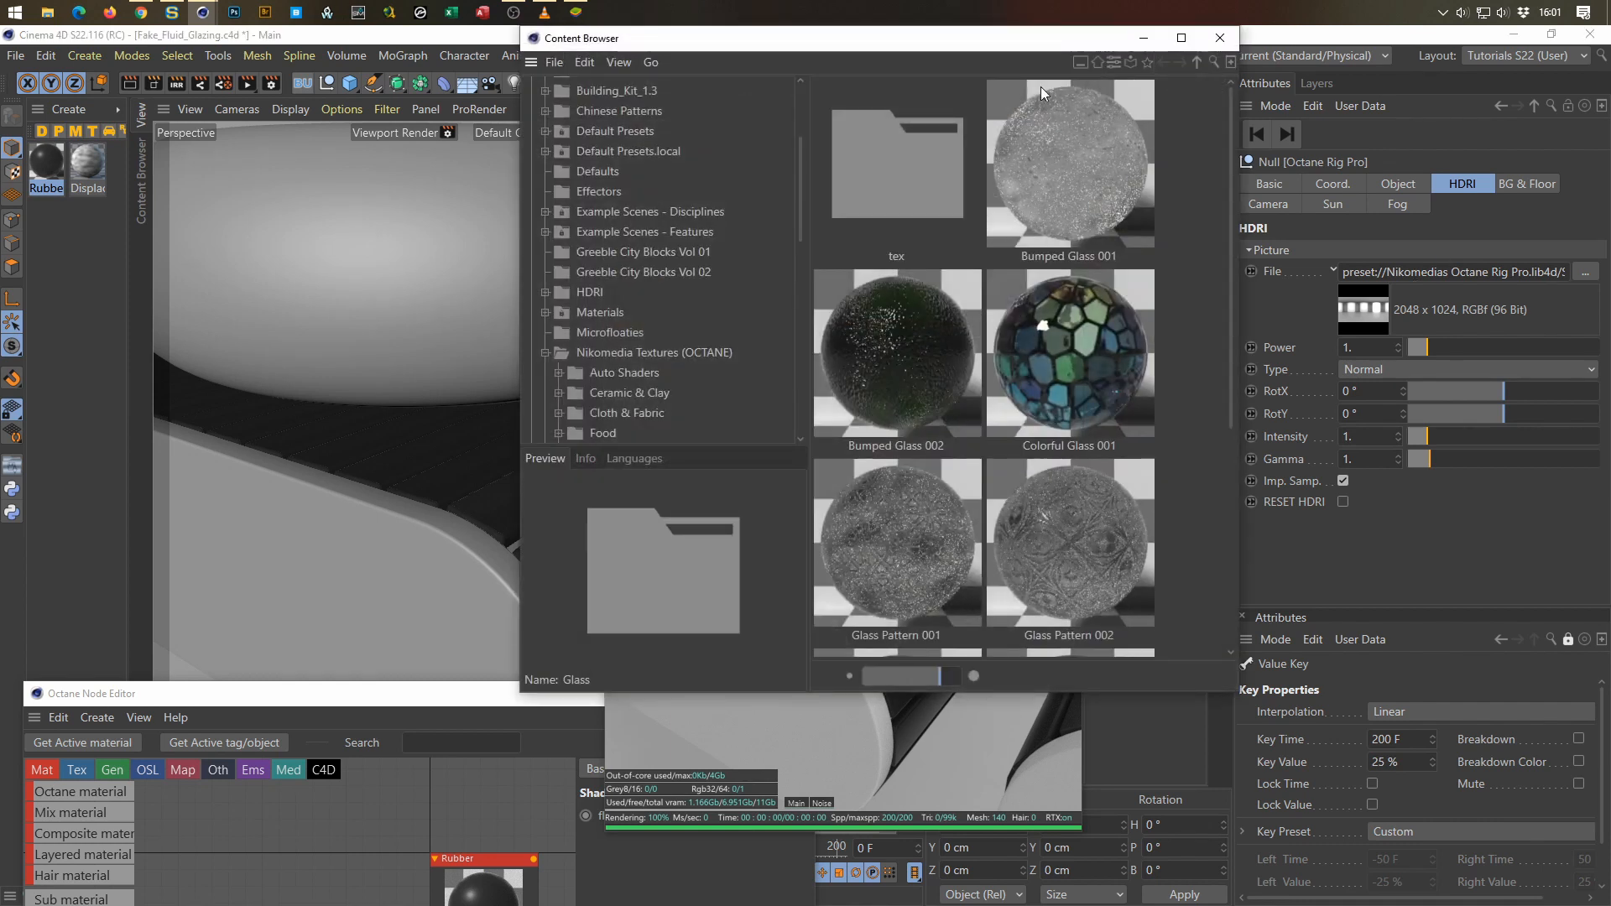
pyautogui.moveTo(951, 43); pyautogui.dragTo(565, 93)
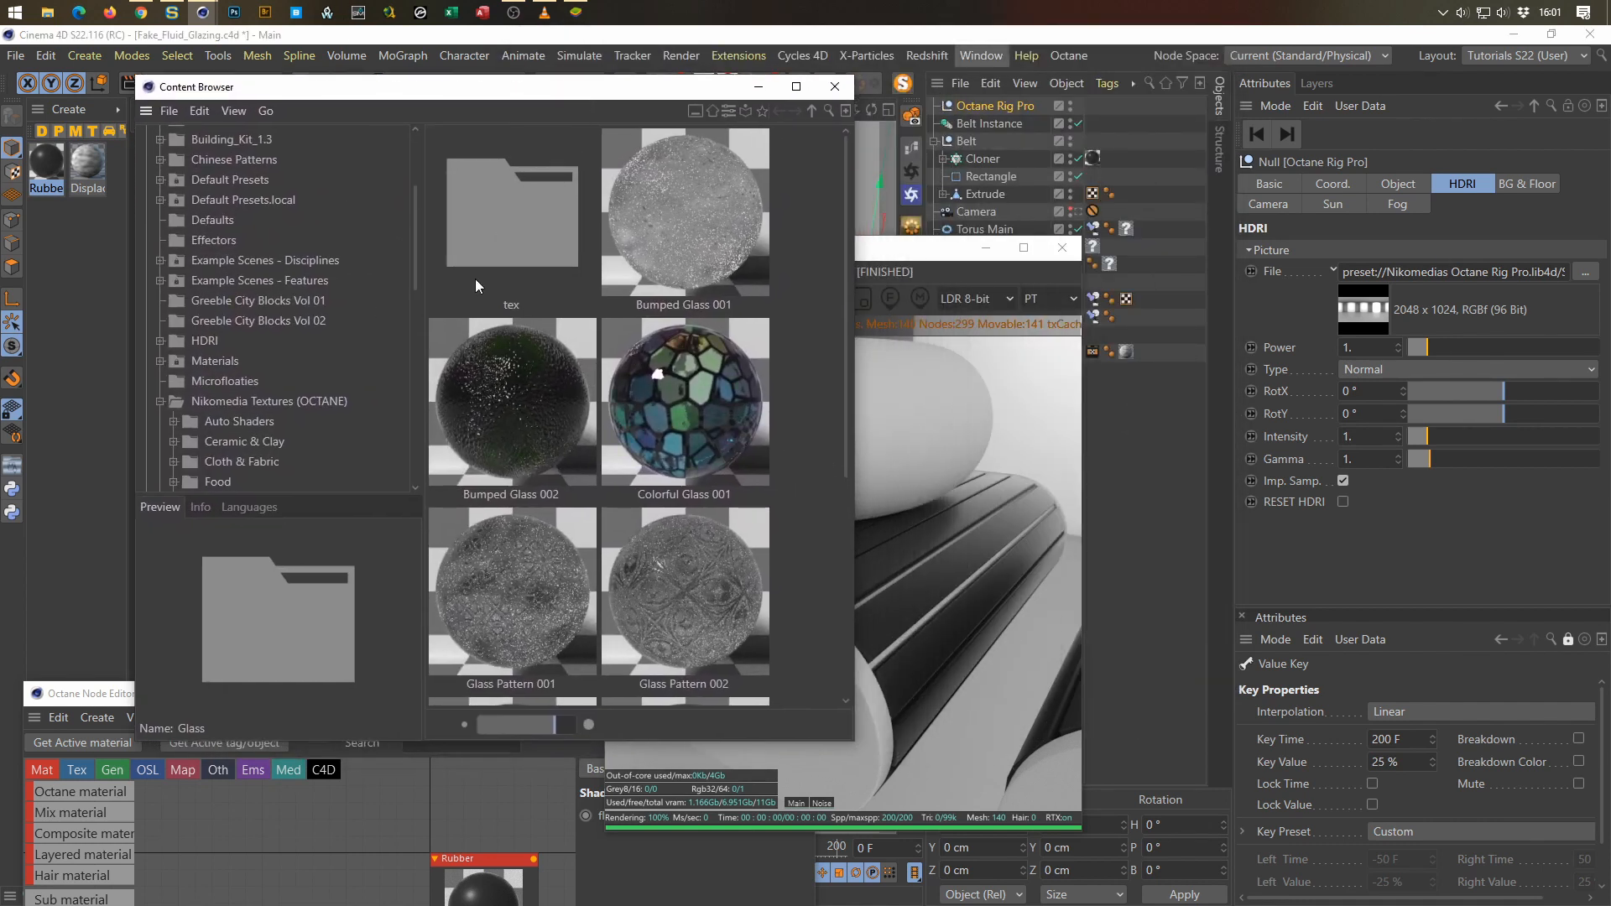
pyautogui.click(159, 403)
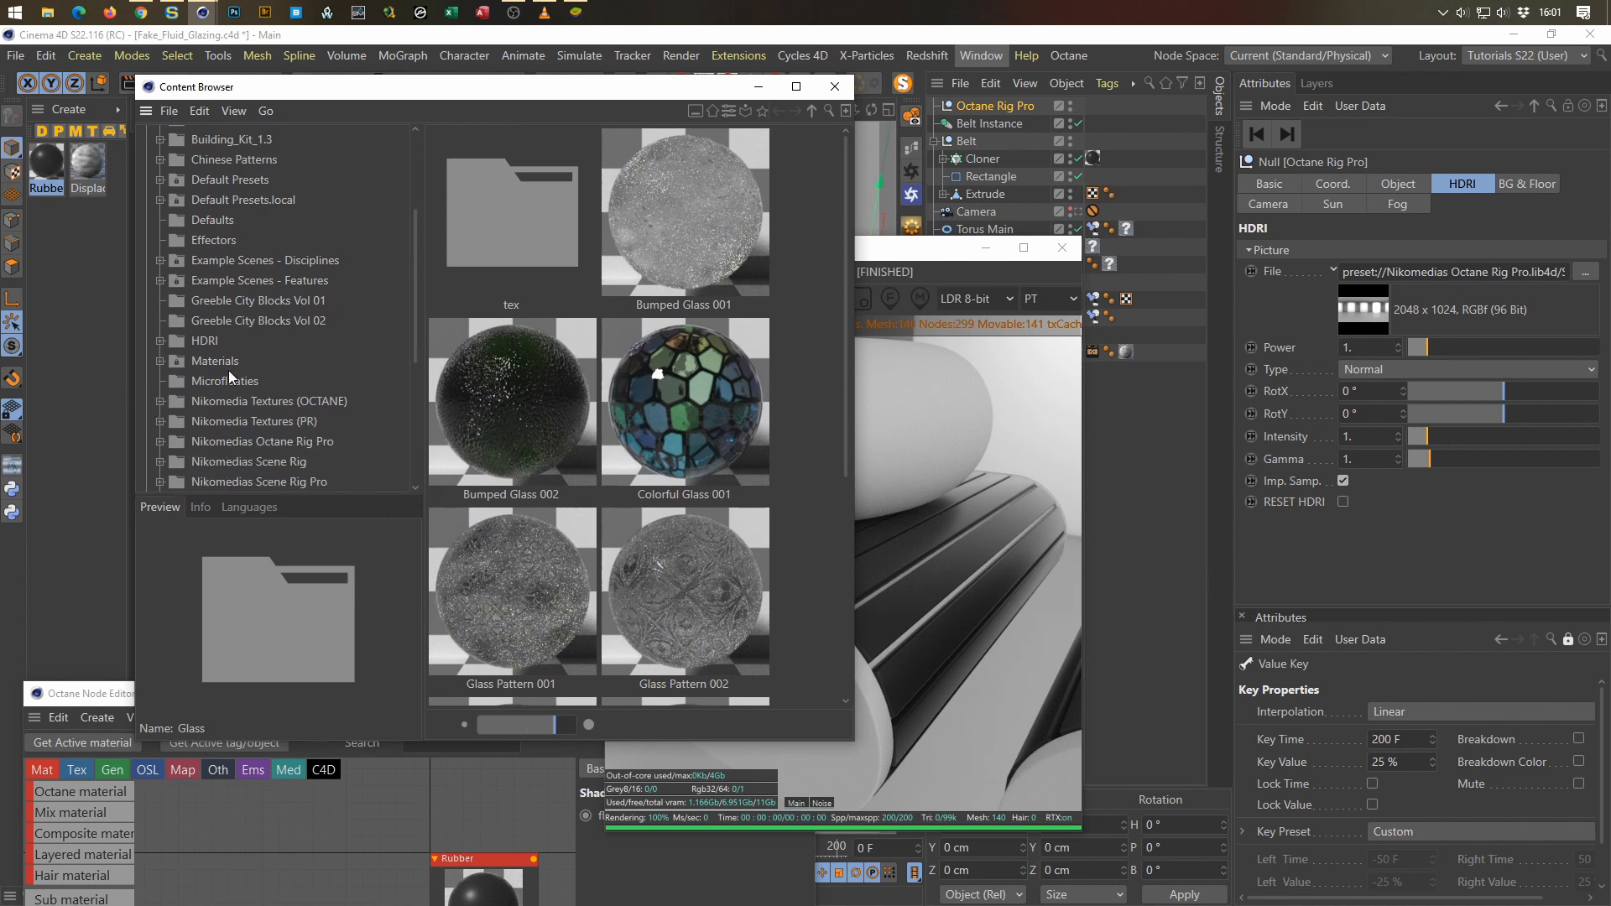
pyautogui.scroll(-3, 228, 370)
pyautogui.click(160, 241)
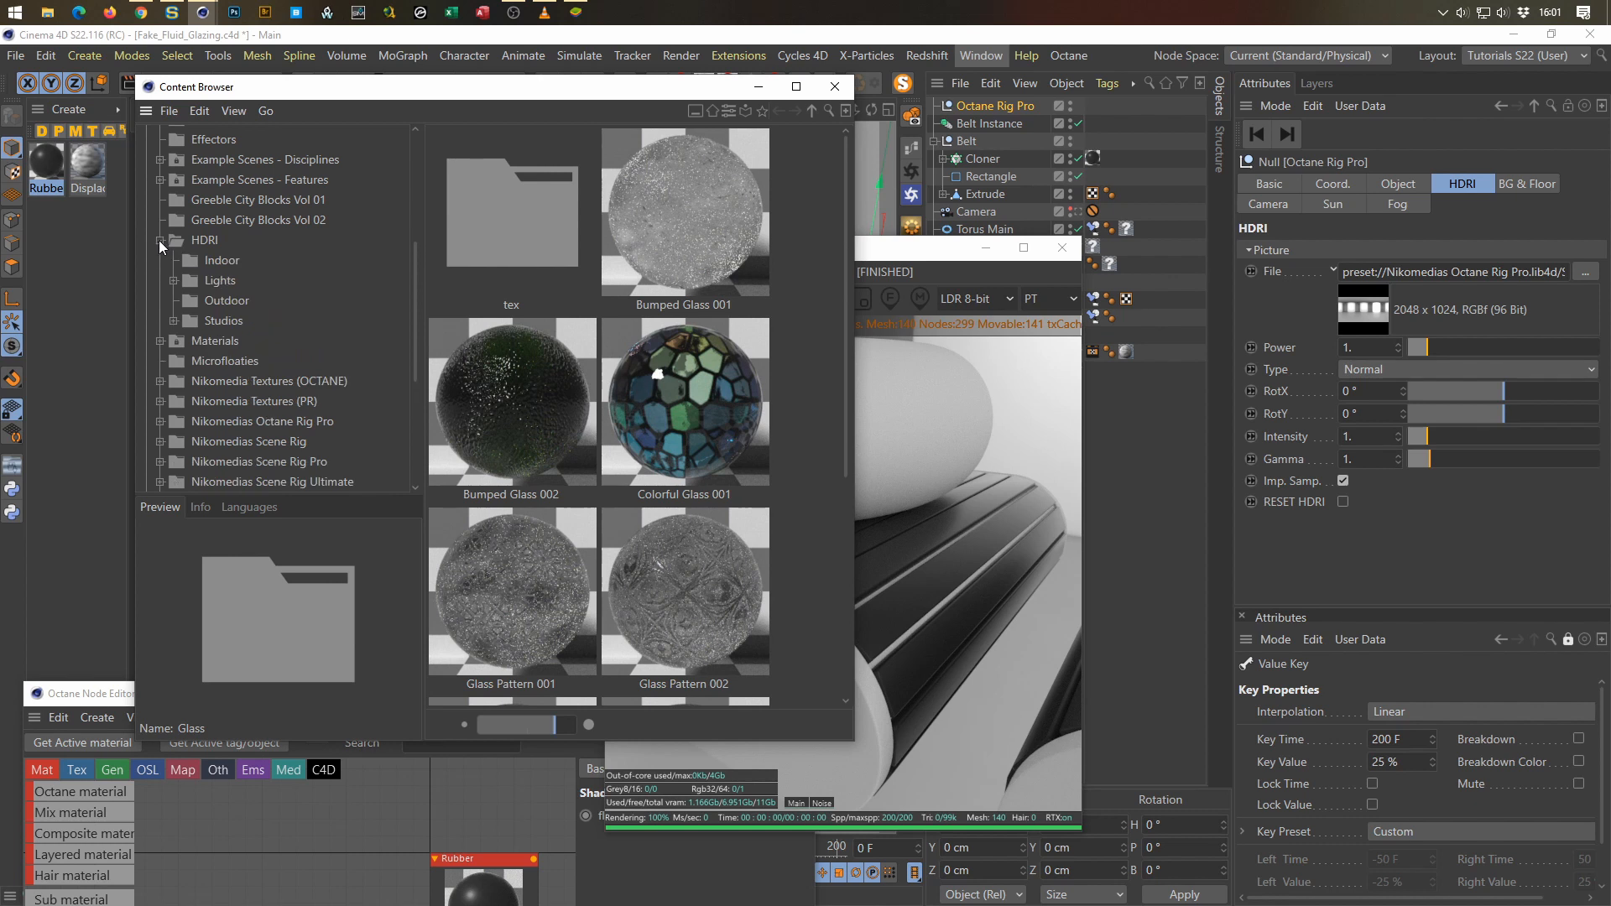
pyautogui.click(220, 262)
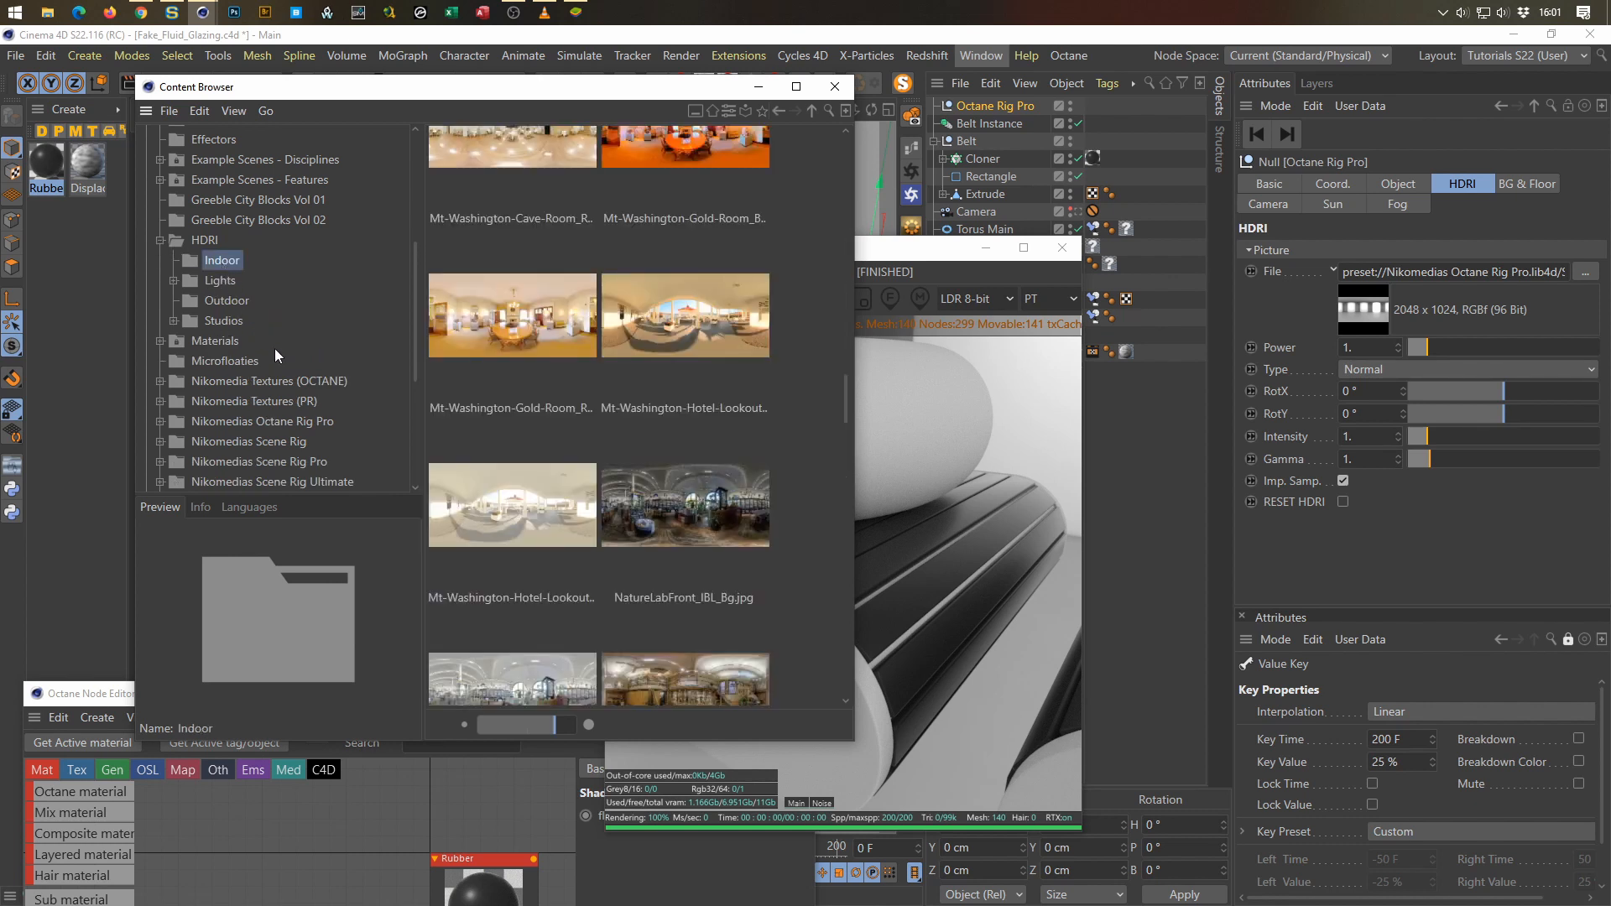
# Step: Assign autoshop_01_8k.hdr from the indoor HDRIs as the rig's HDRI picture
pyautogui.scroll(5, 633, 470)
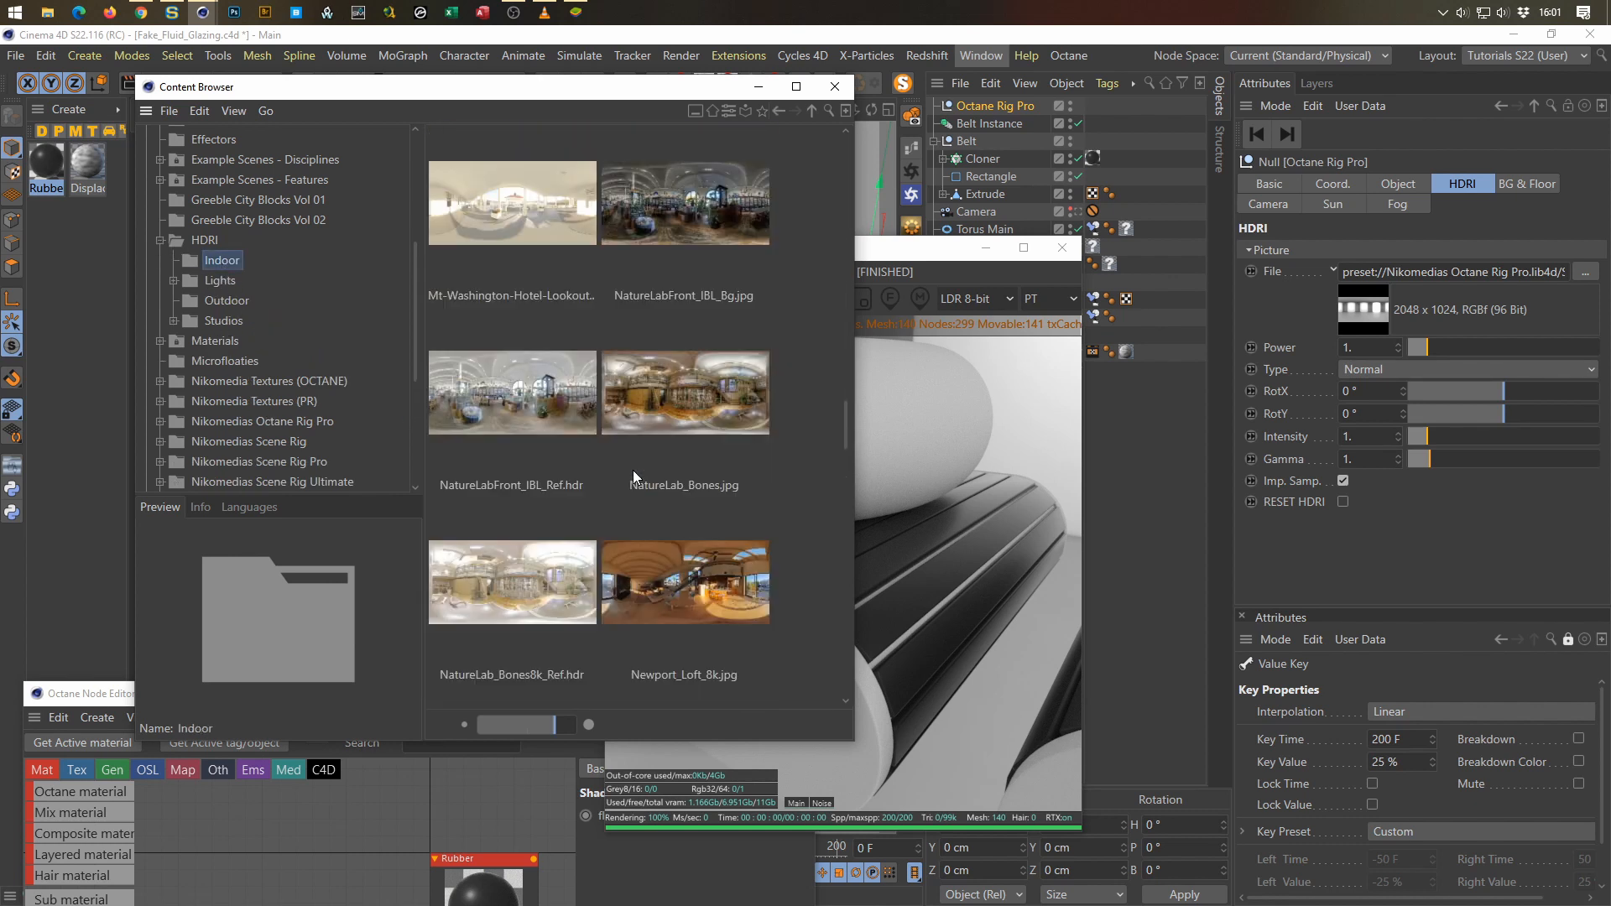
pyautogui.scroll(8, 633, 470)
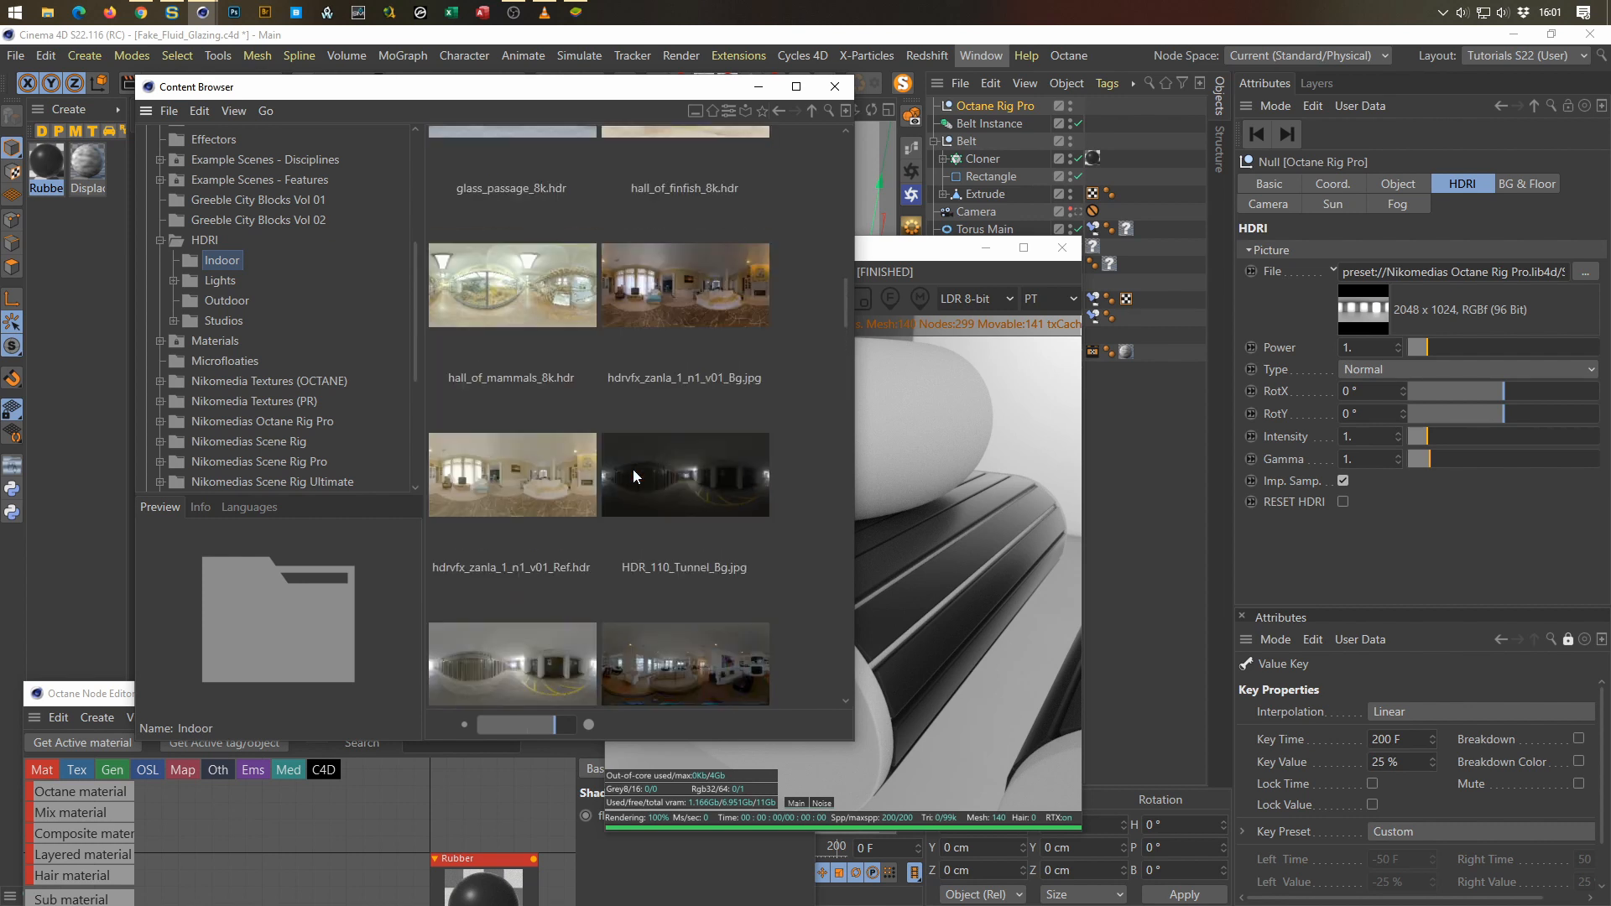
pyautogui.scroll(9, 633, 470)
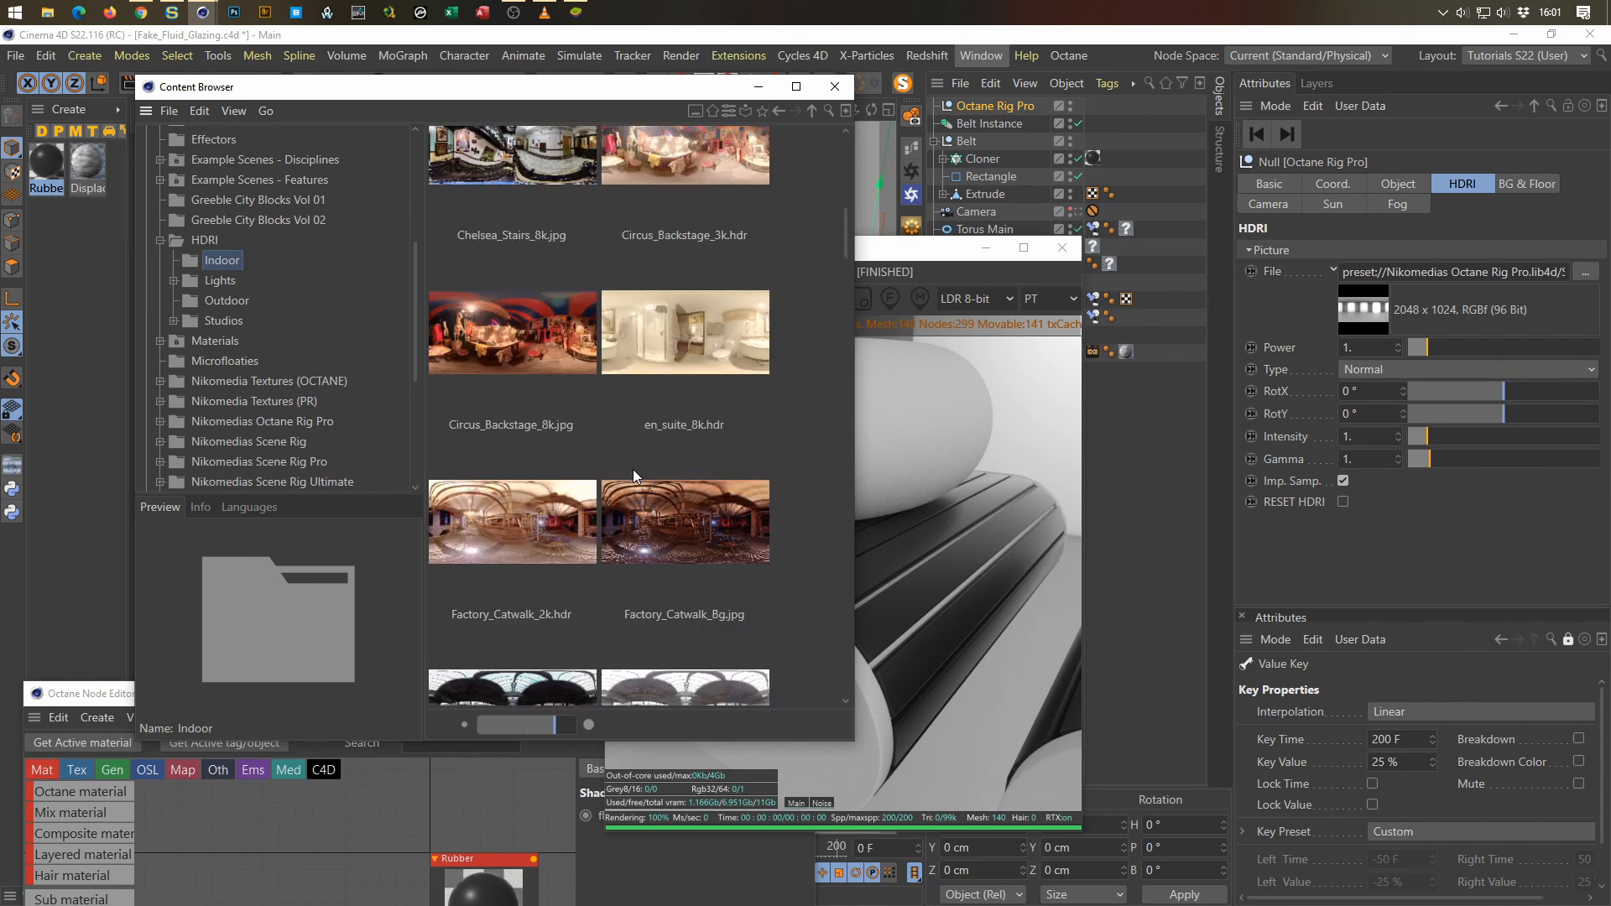
pyautogui.scroll(1, 633, 470)
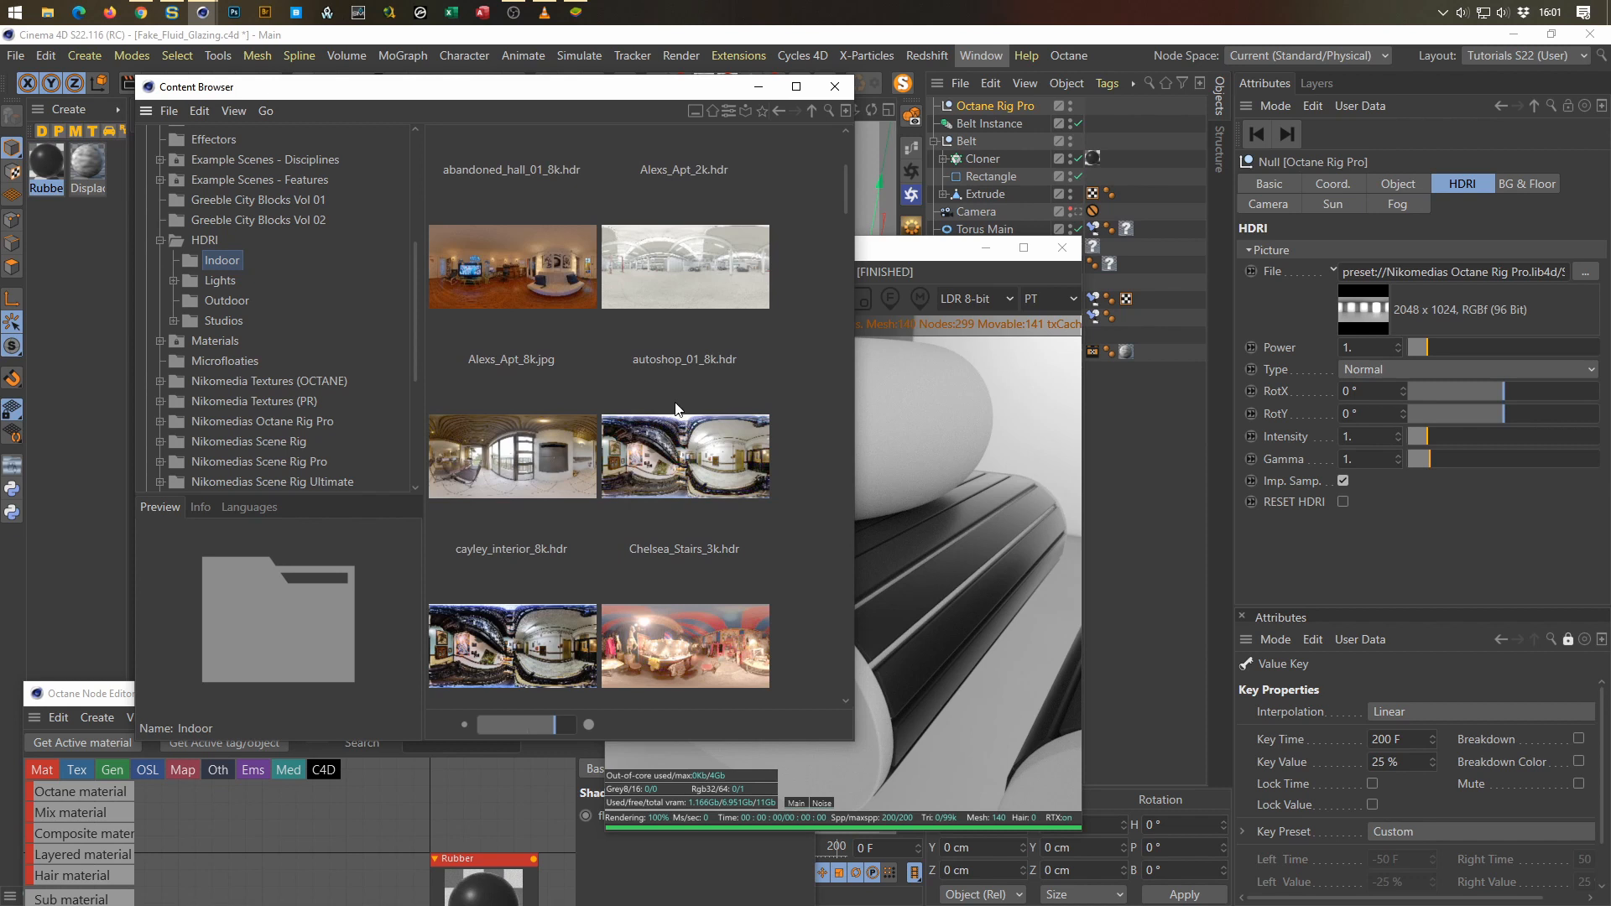
pyautogui.click(688, 314)
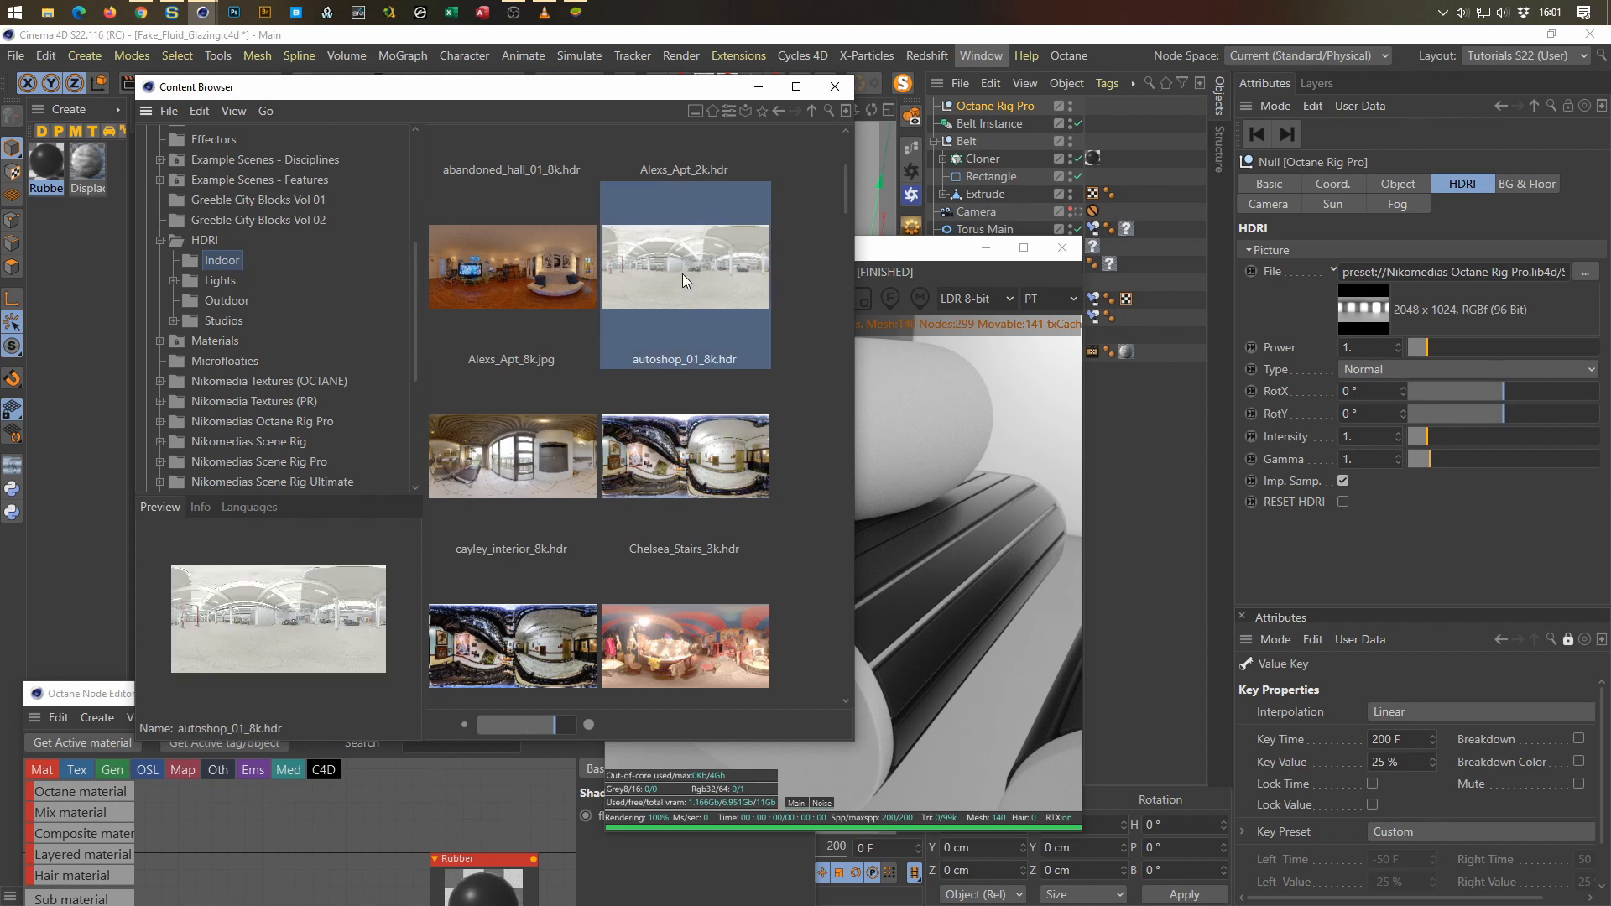
pyautogui.moveTo(1470, 279); pyautogui.dragTo(1452, 287)
pyautogui.click(898, 252)
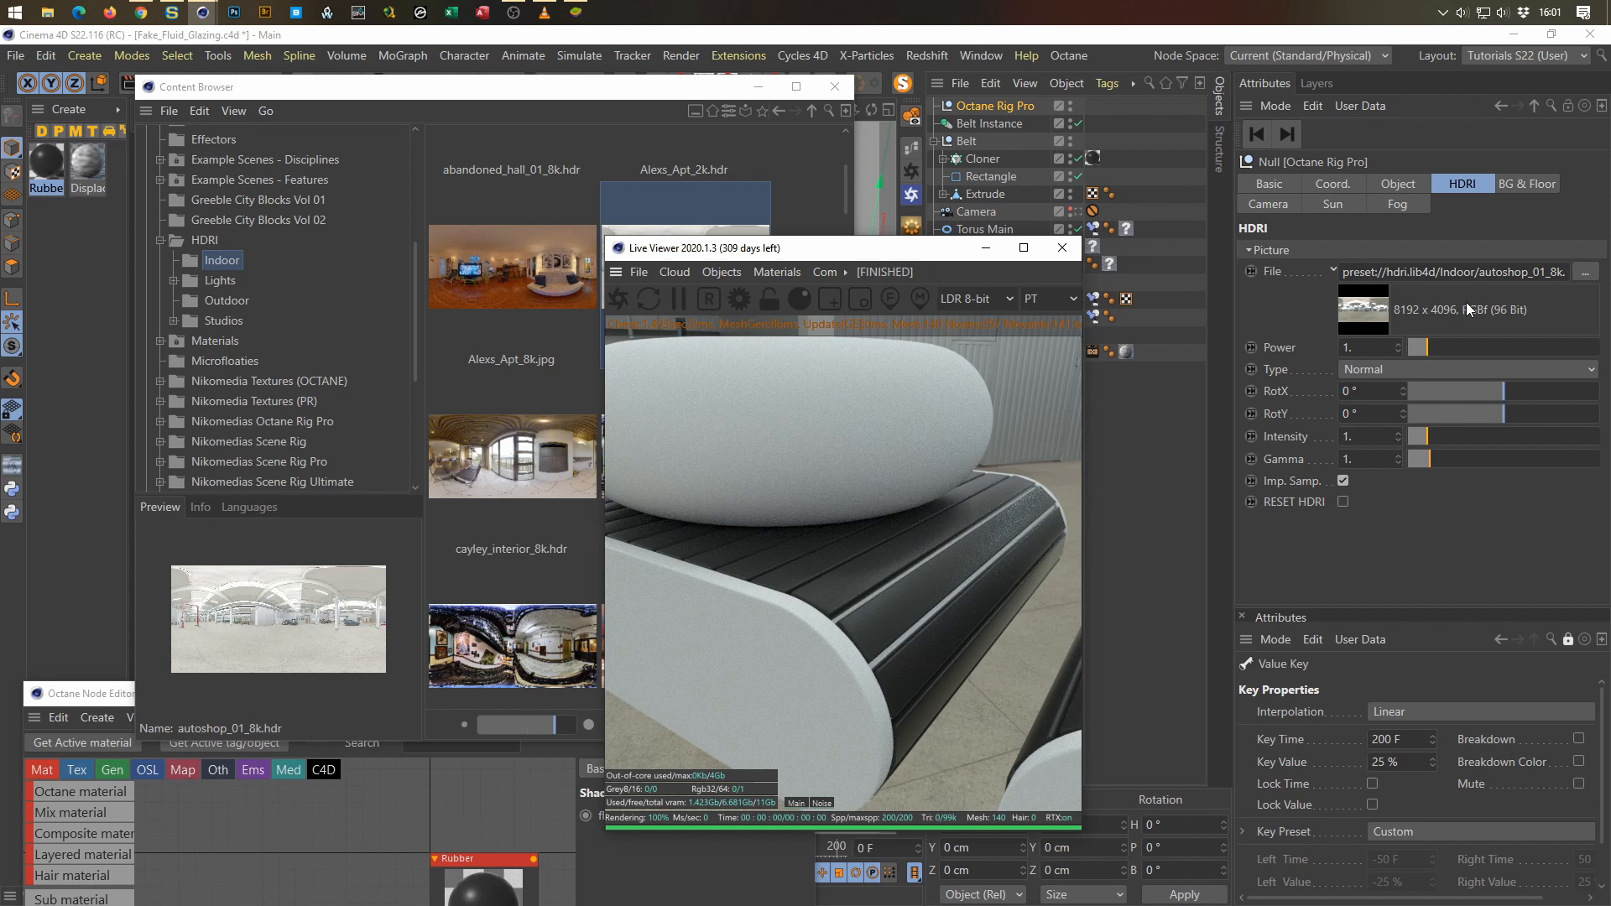
# Step: Switch the view to the scene's Camera object and set the HDRI's RotX to 110°
pyautogui.moveTo(1503, 388); pyautogui.dragTo(1538, 399)
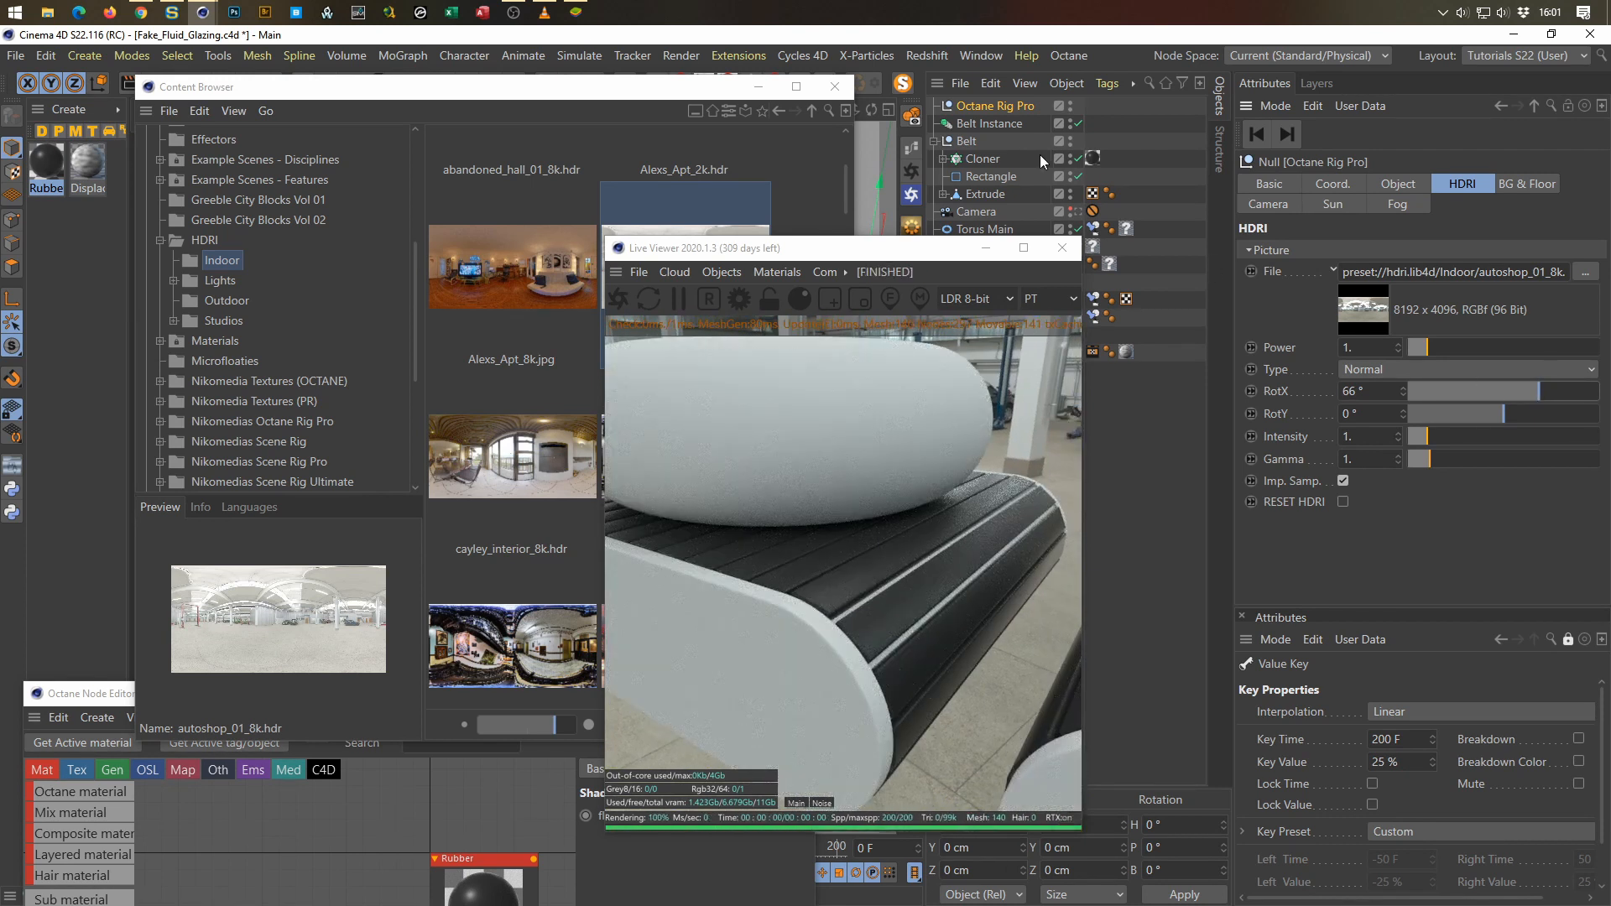
pyautogui.click(1077, 213)
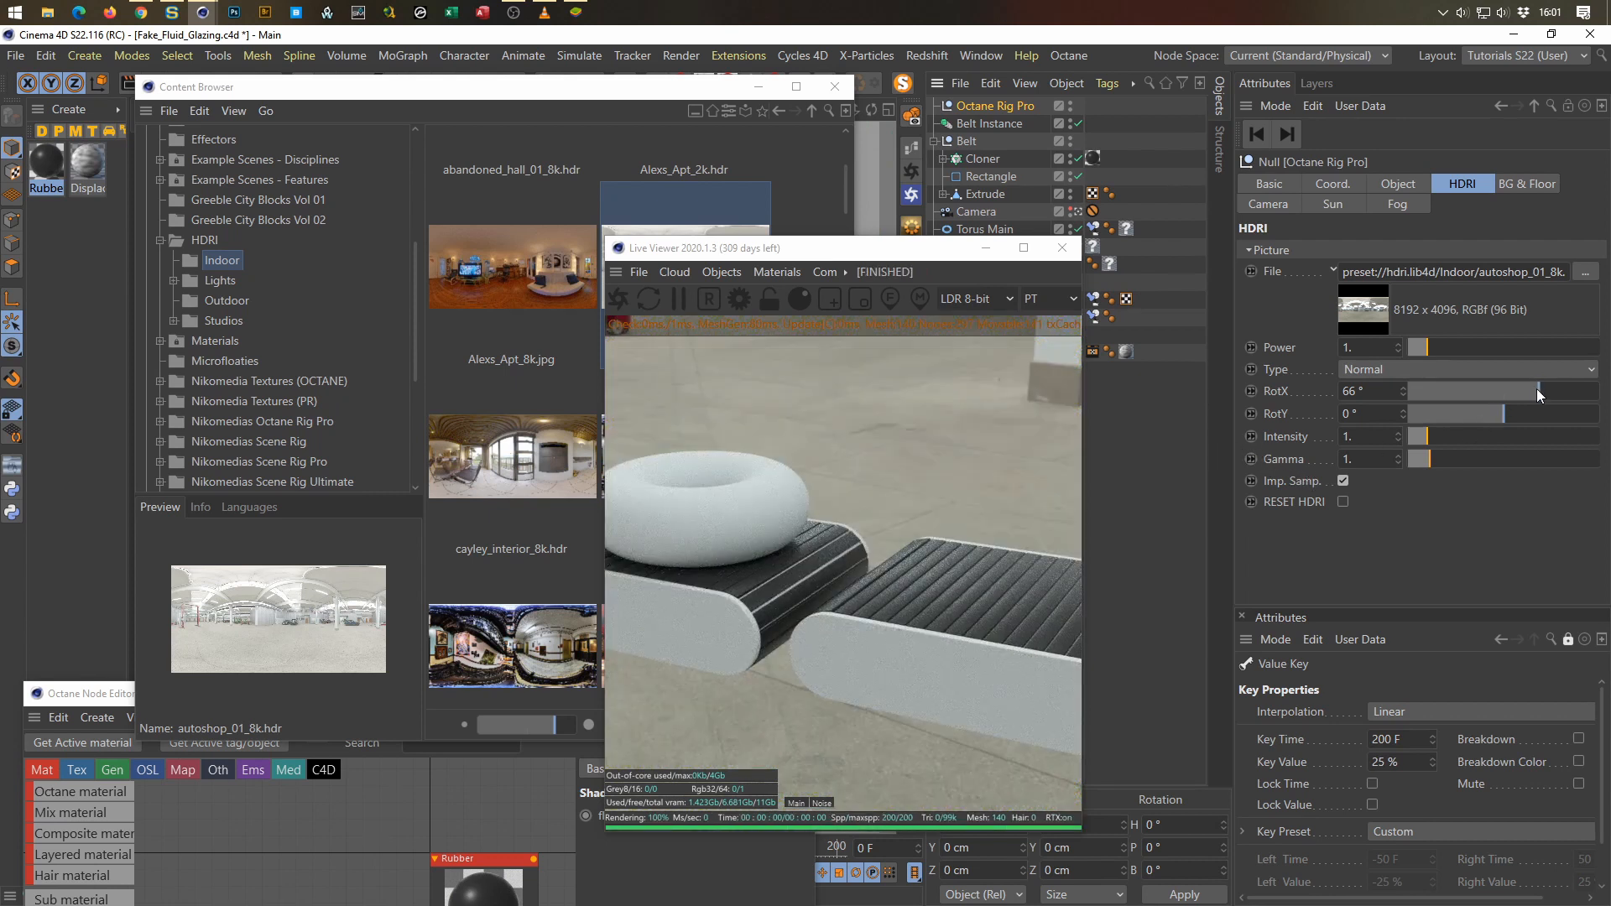
pyautogui.moveTo(1542, 389); pyautogui.dragTo(1563, 393)
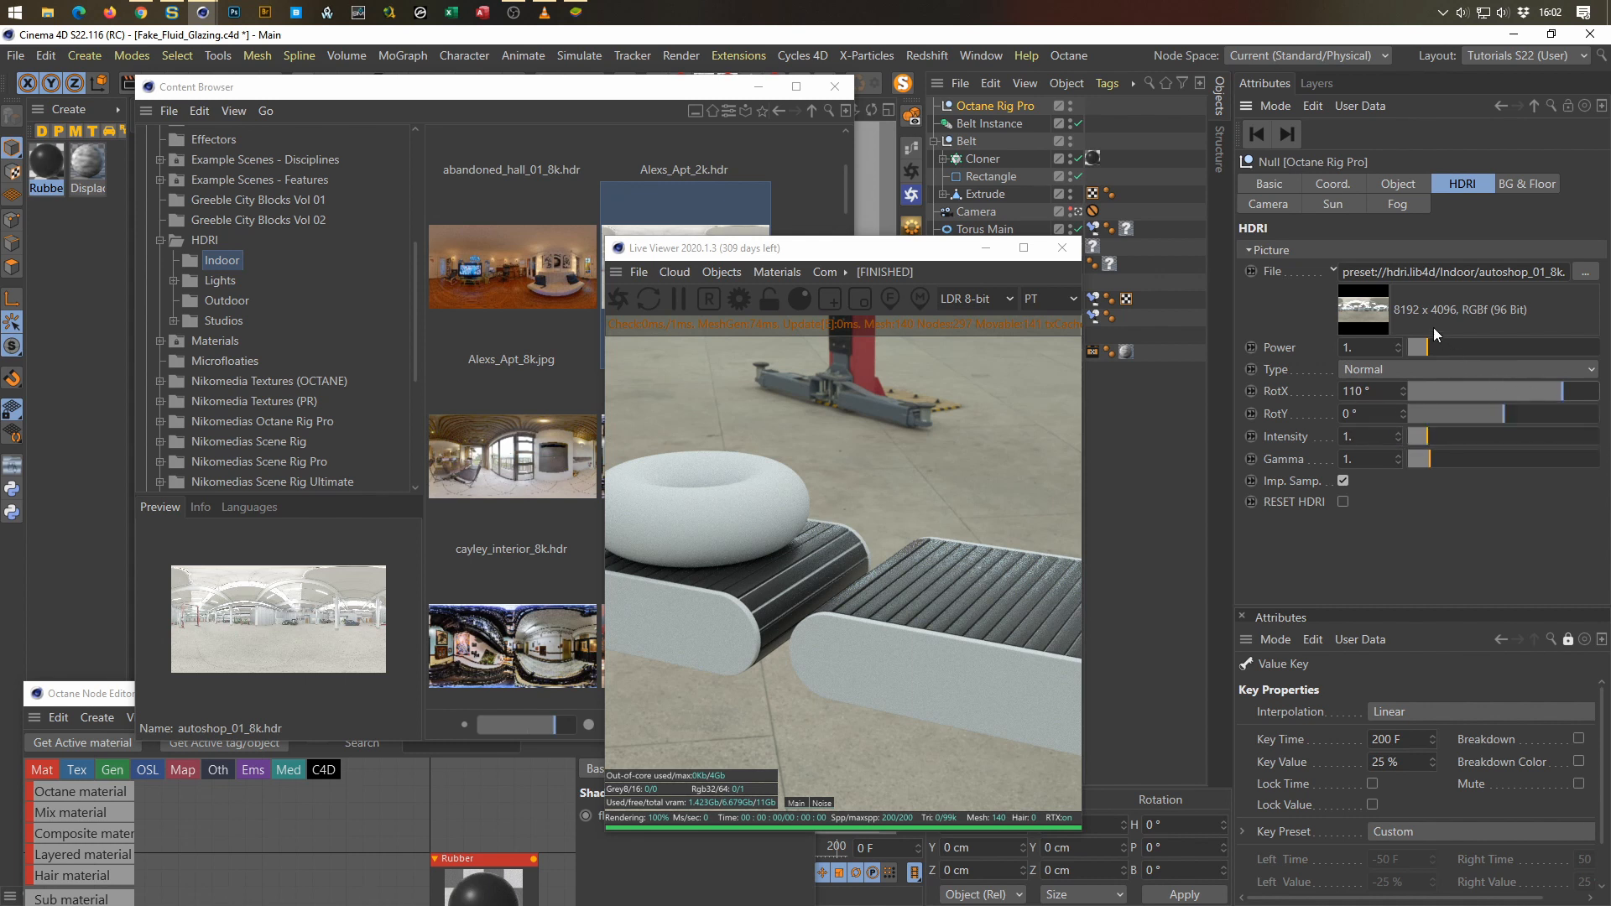
# Step: Enable the rig's background with hue 188° and saturation 56%, and save the scene
pyautogui.click(1517, 185)
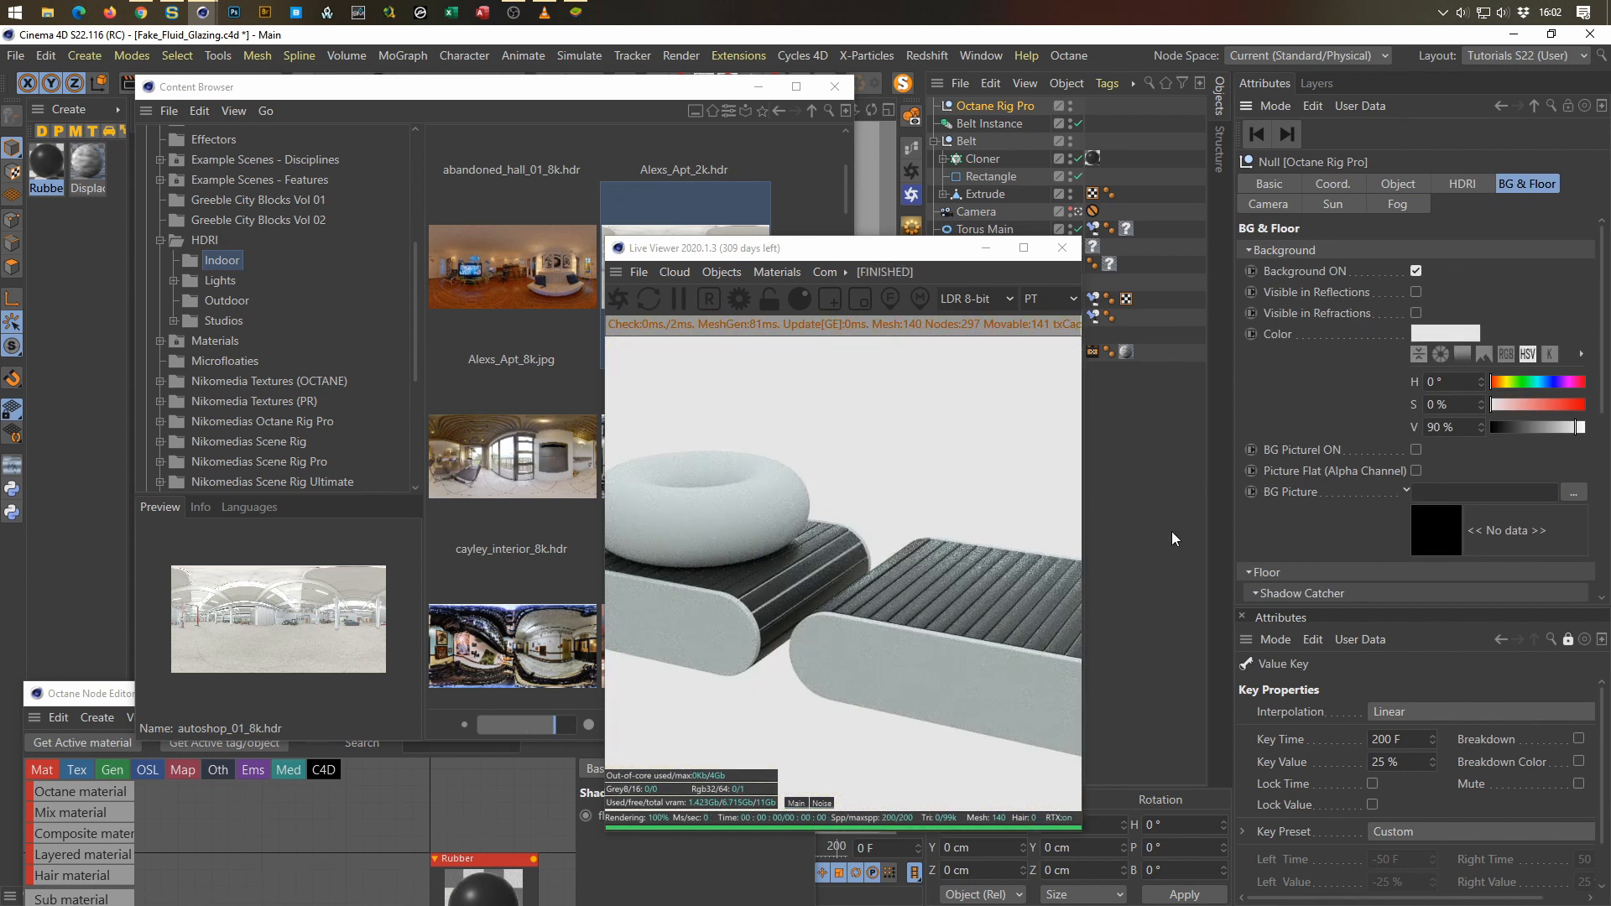
pyautogui.moveTo(876, 252); pyautogui.dragTo(1091, 275)
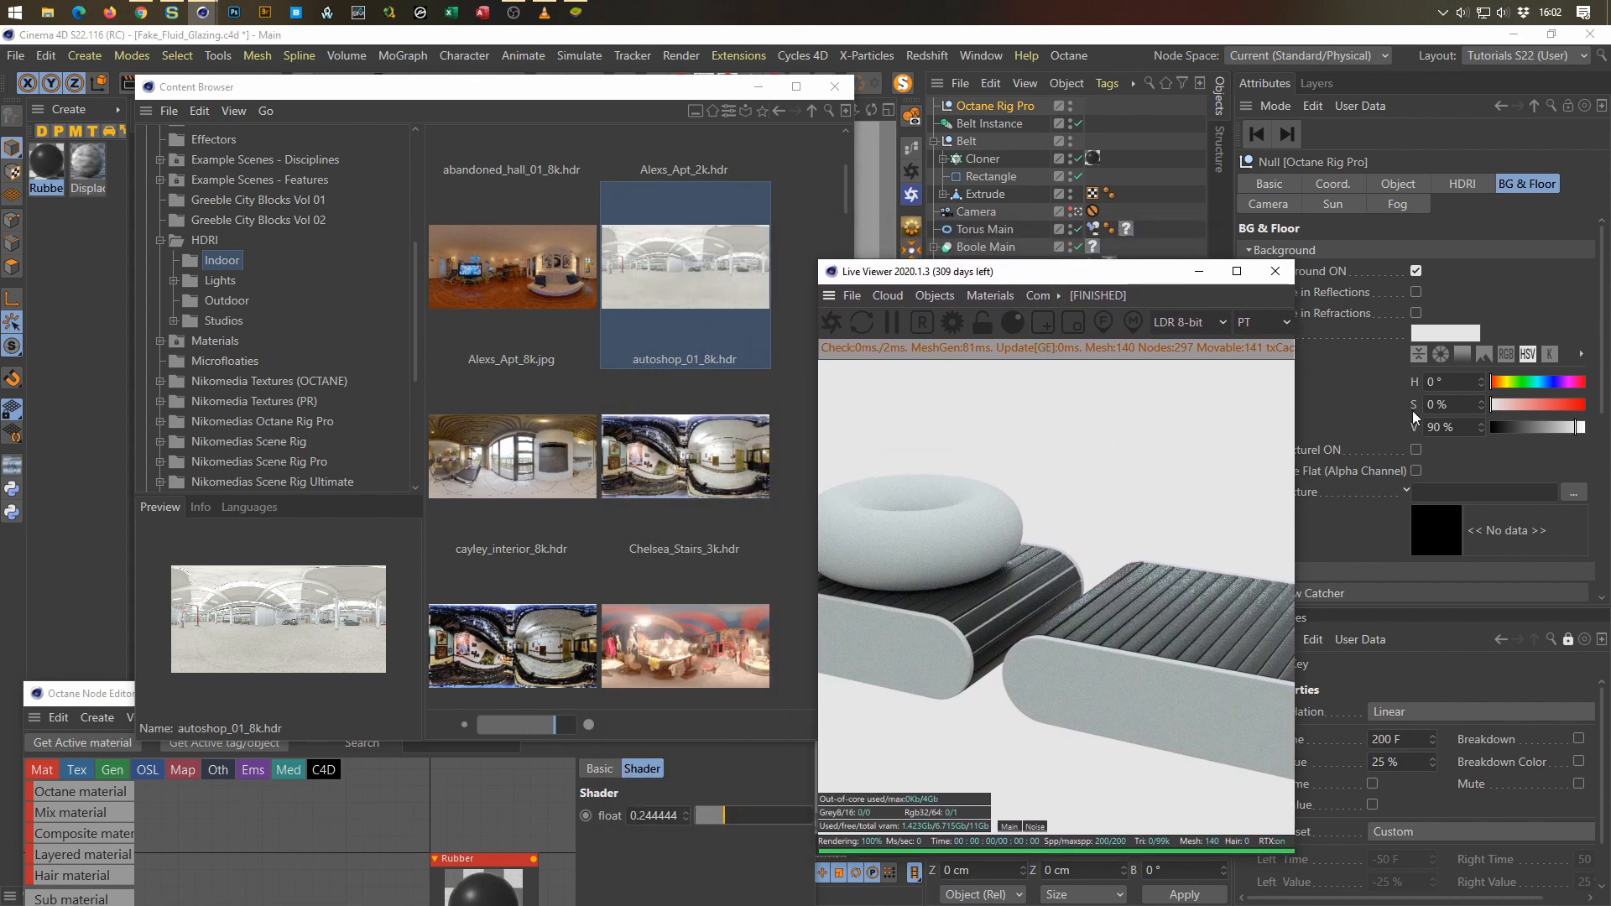
pyautogui.click(1538, 385)
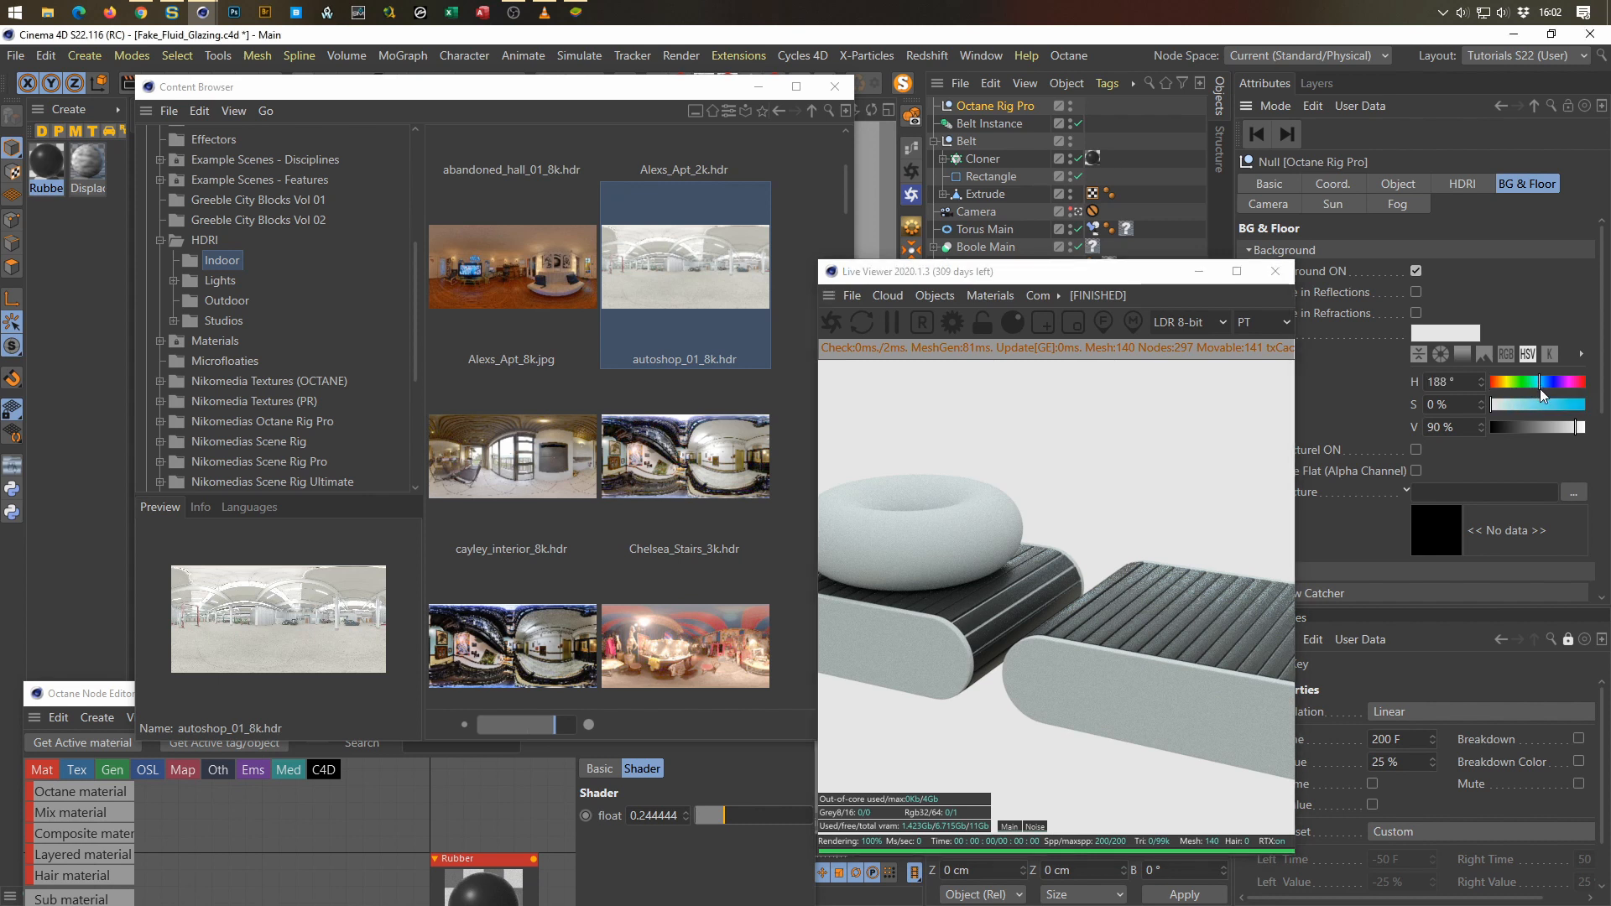
pyautogui.click(1543, 403)
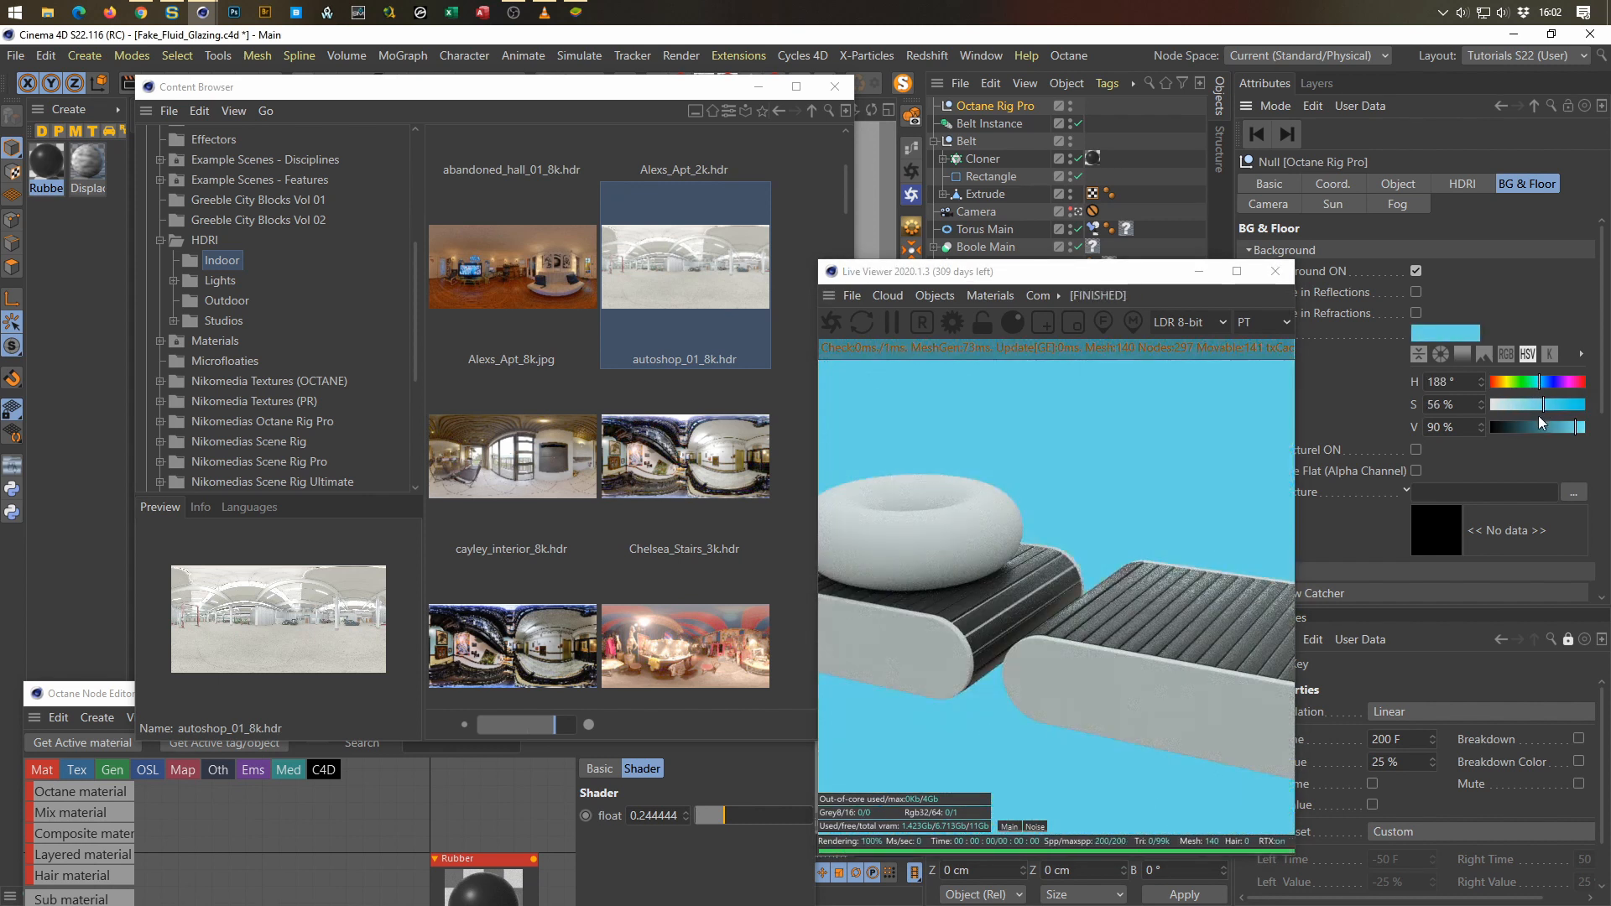
pyautogui.moveTo(1095, 278); pyautogui.dragTo(1217, 251)
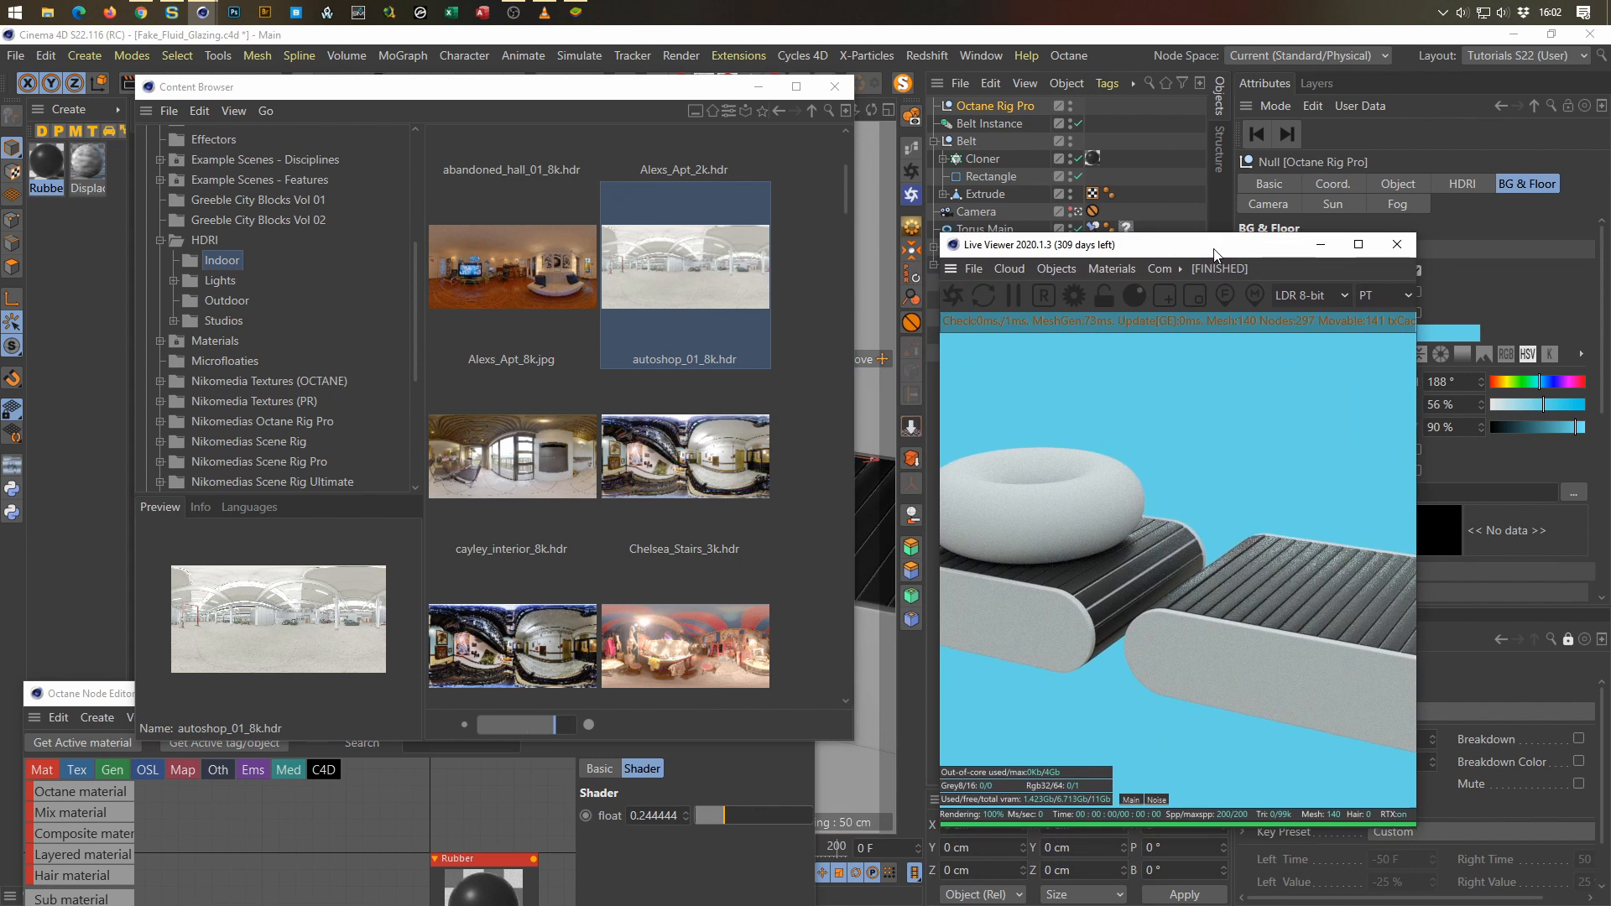
pyautogui.hotkey('ctrl', 's')
# Step: Close the Content Browser and create a new Octane material of type Metallic with the GGX BRDF model in the Node Editor
pyautogui.click(835, 87)
pyautogui.moveTo(435, 708); pyautogui.dragTo(527, 246)
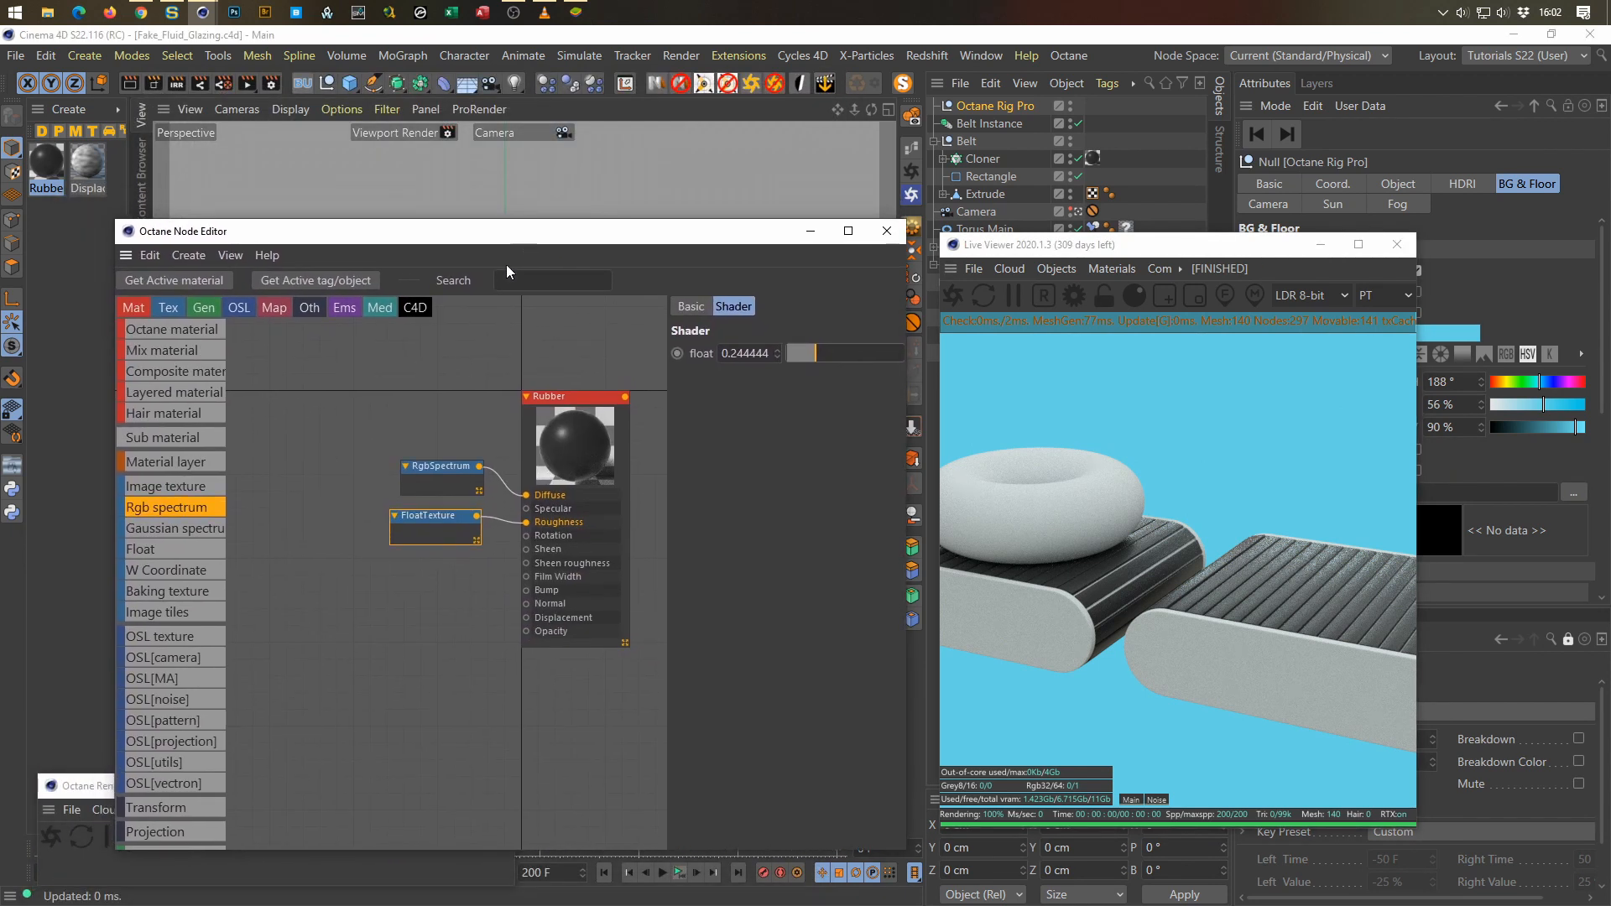
pyautogui.click(47, 340)
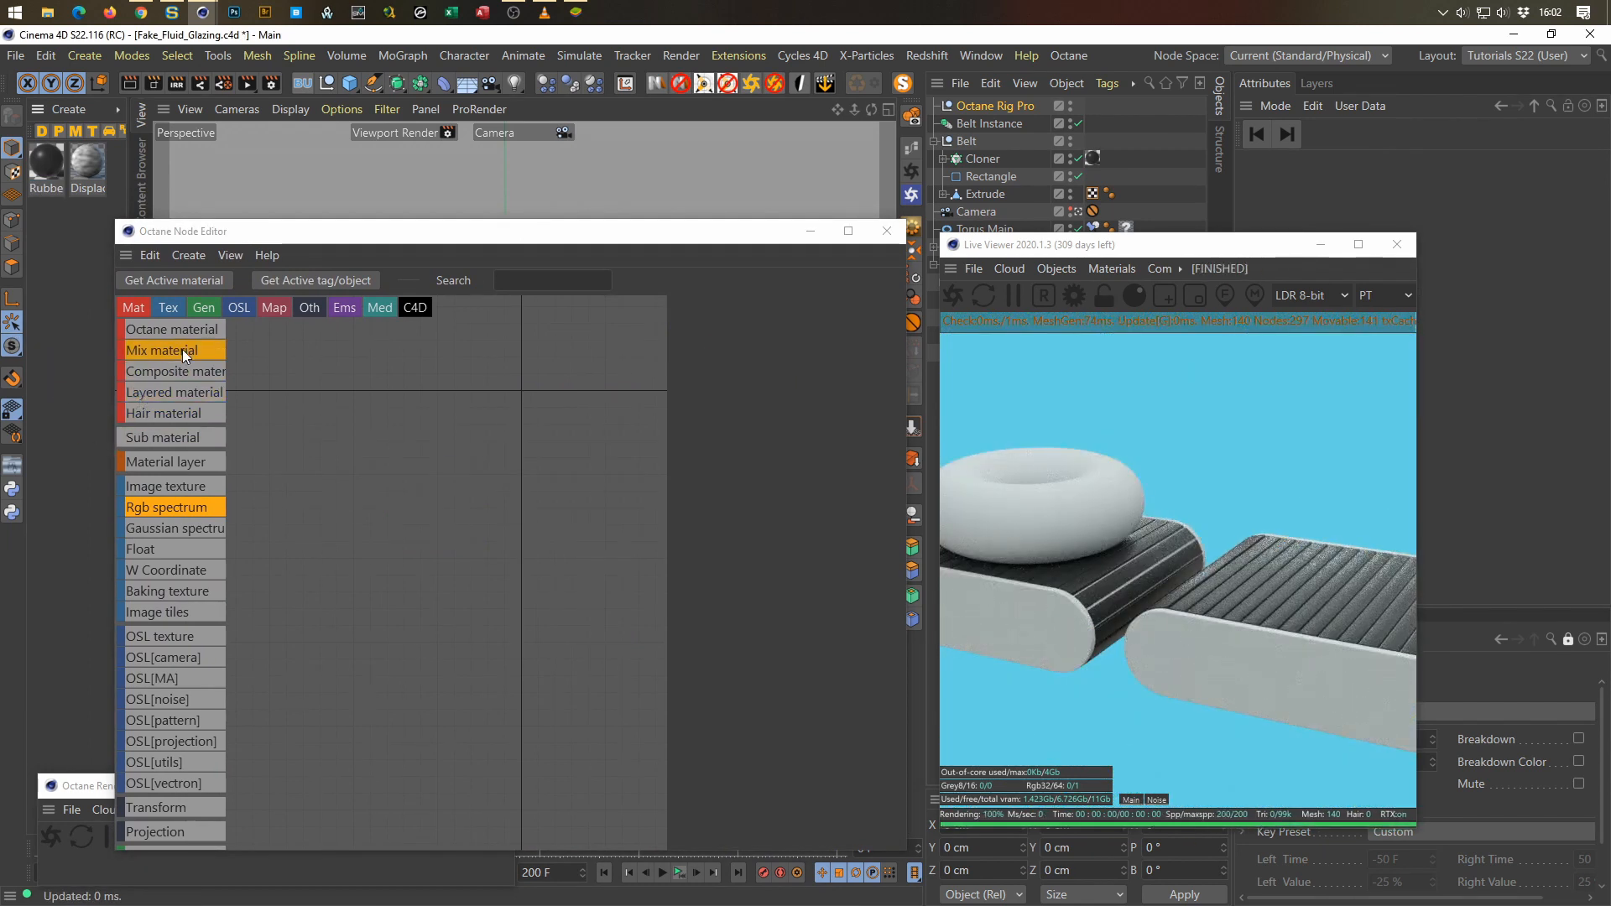
pyautogui.moveTo(178, 329); pyautogui.dragTo(595, 411)
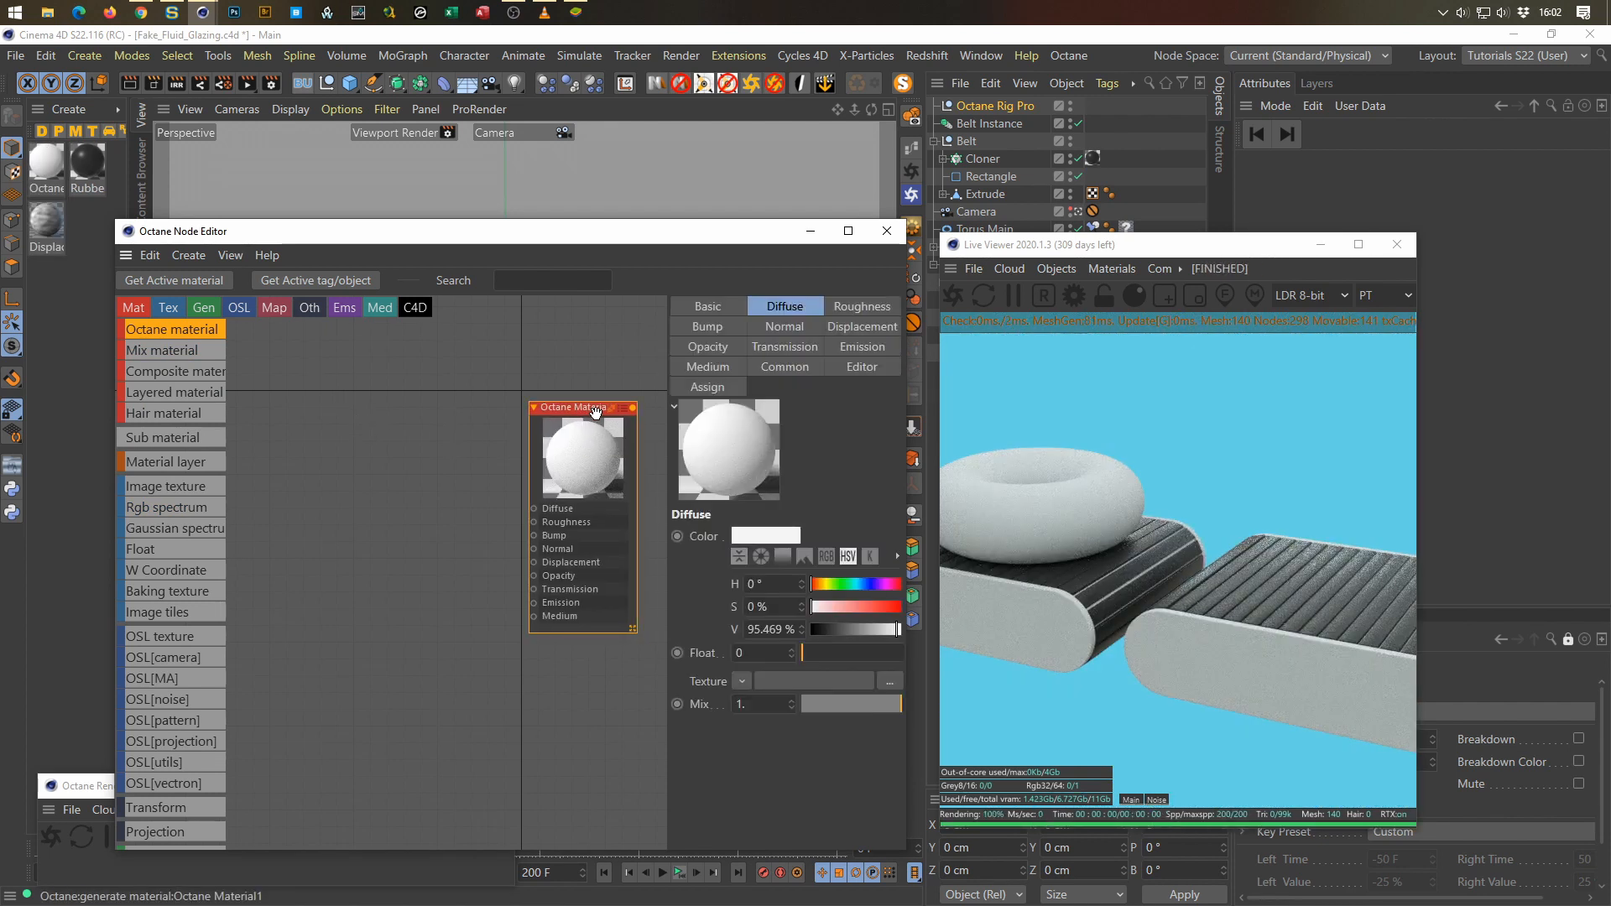
pyautogui.click(714, 309)
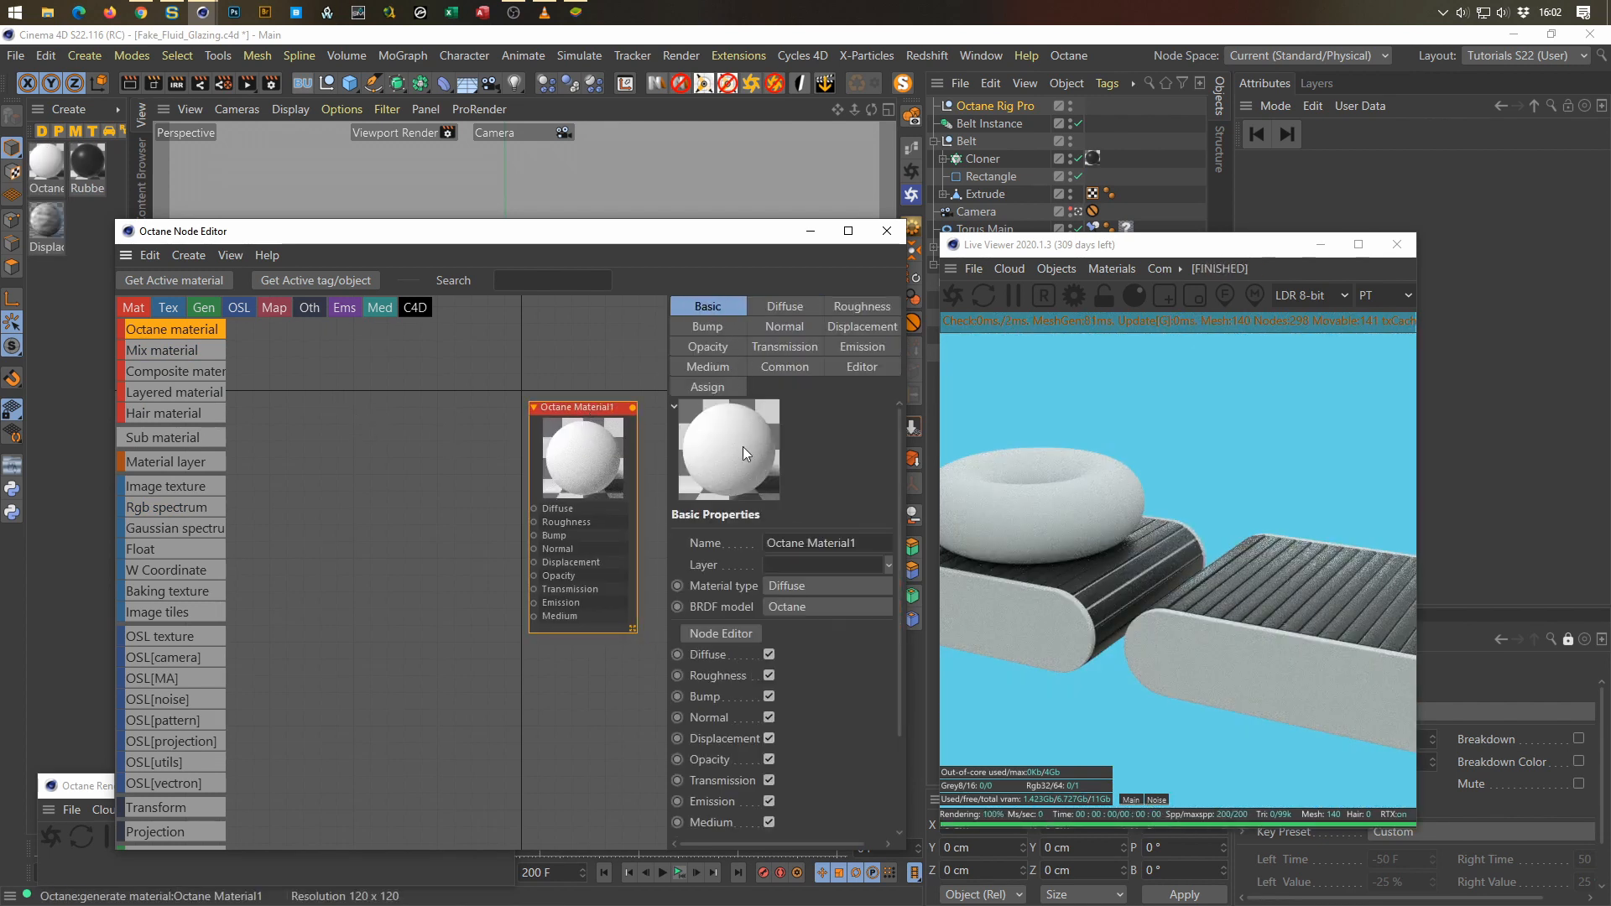
pyautogui.click(799, 607)
pyautogui.click(804, 673)
pyautogui.click(822, 585)
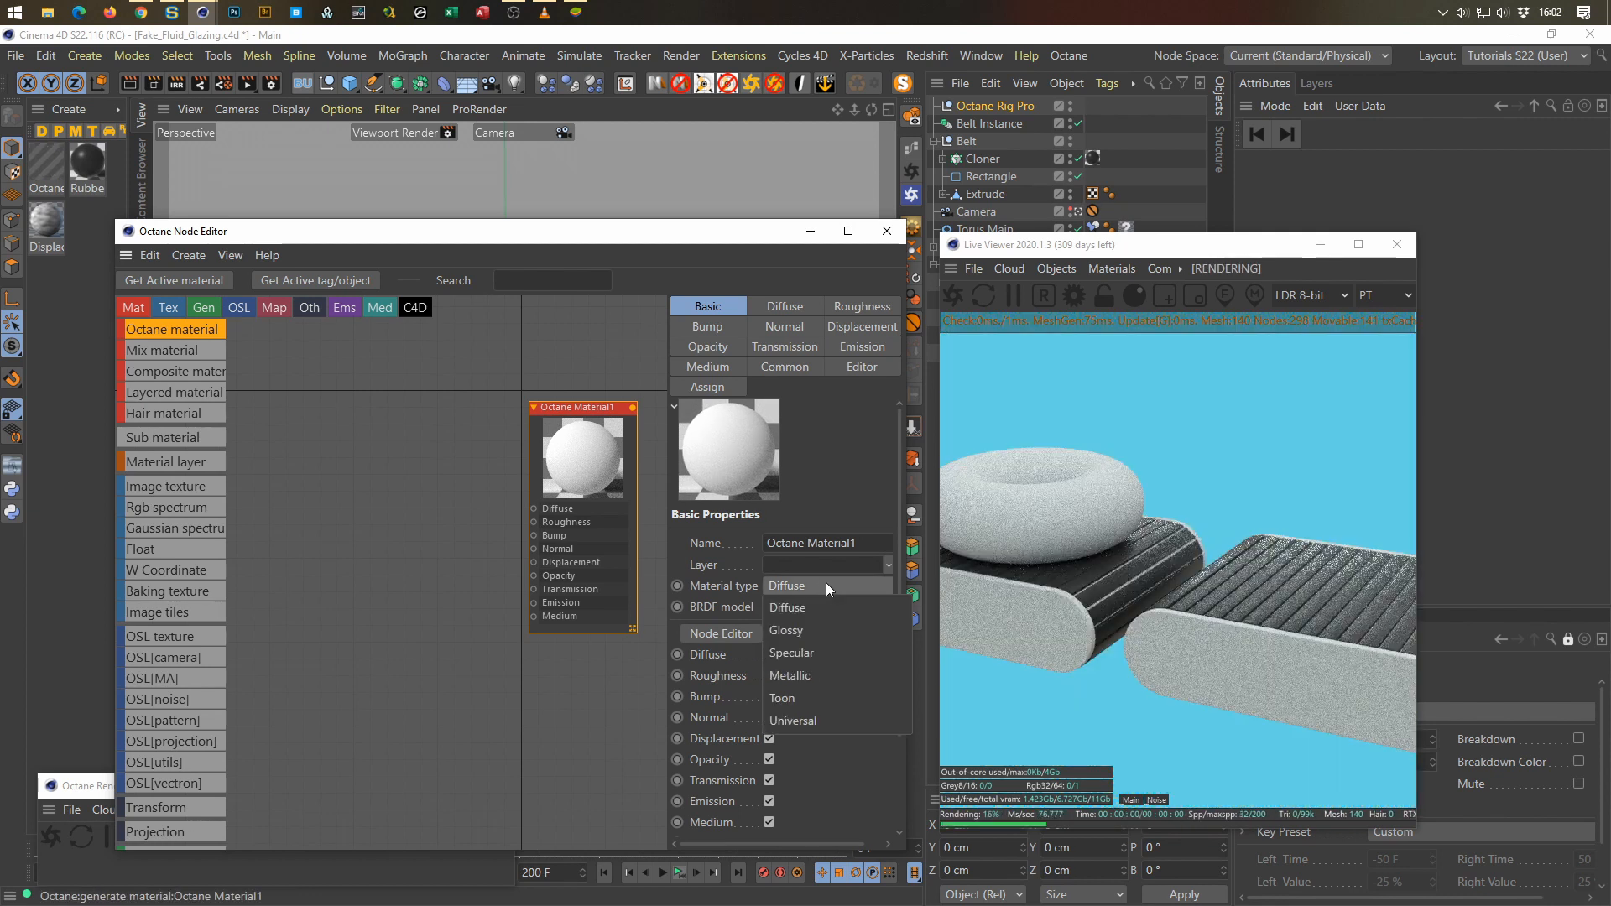
pyautogui.click(824, 675)
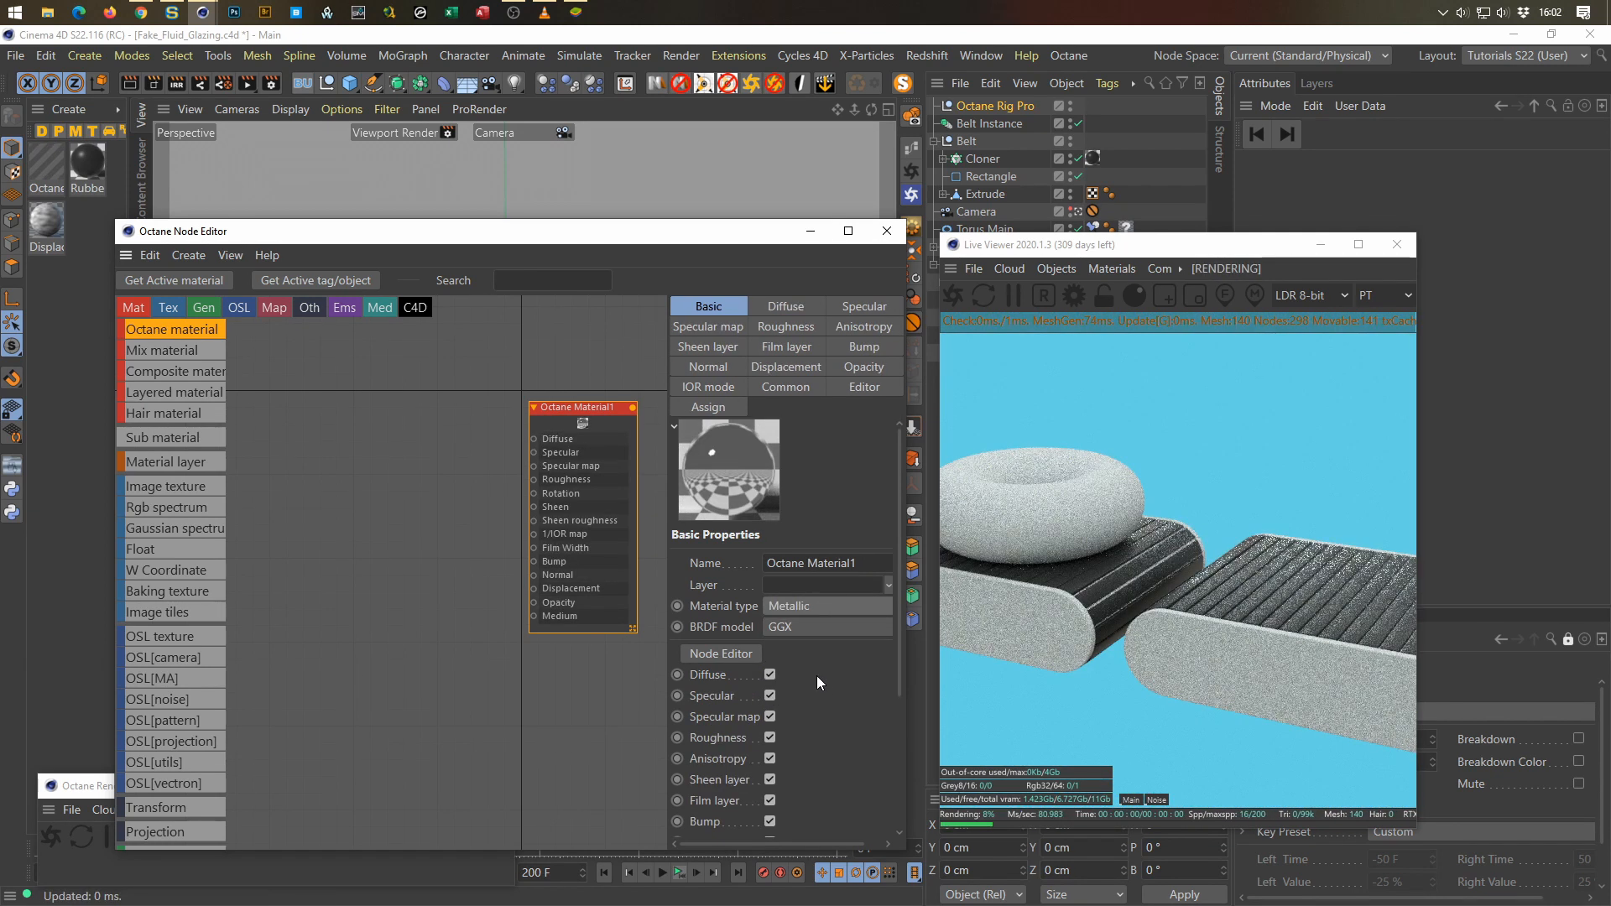
# Step: Connect a Float texture to the metallic material's Roughness and set its value to about 0.1185
pyautogui.moveTo(533, 480); pyautogui.dragTo(492, 484)
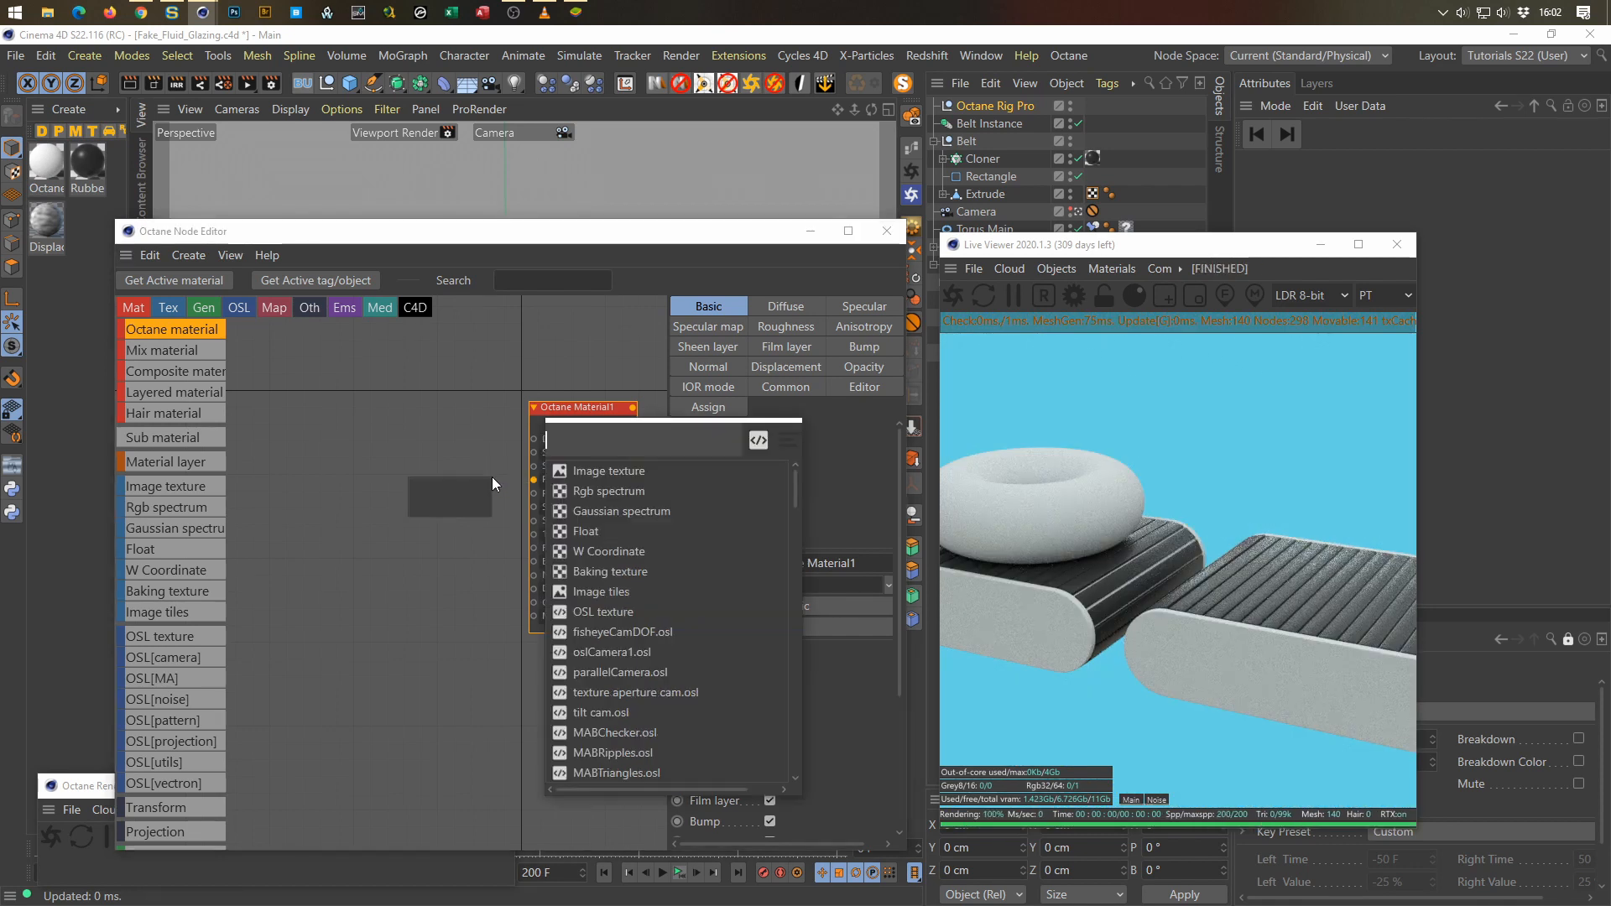
pyautogui.click(567, 533)
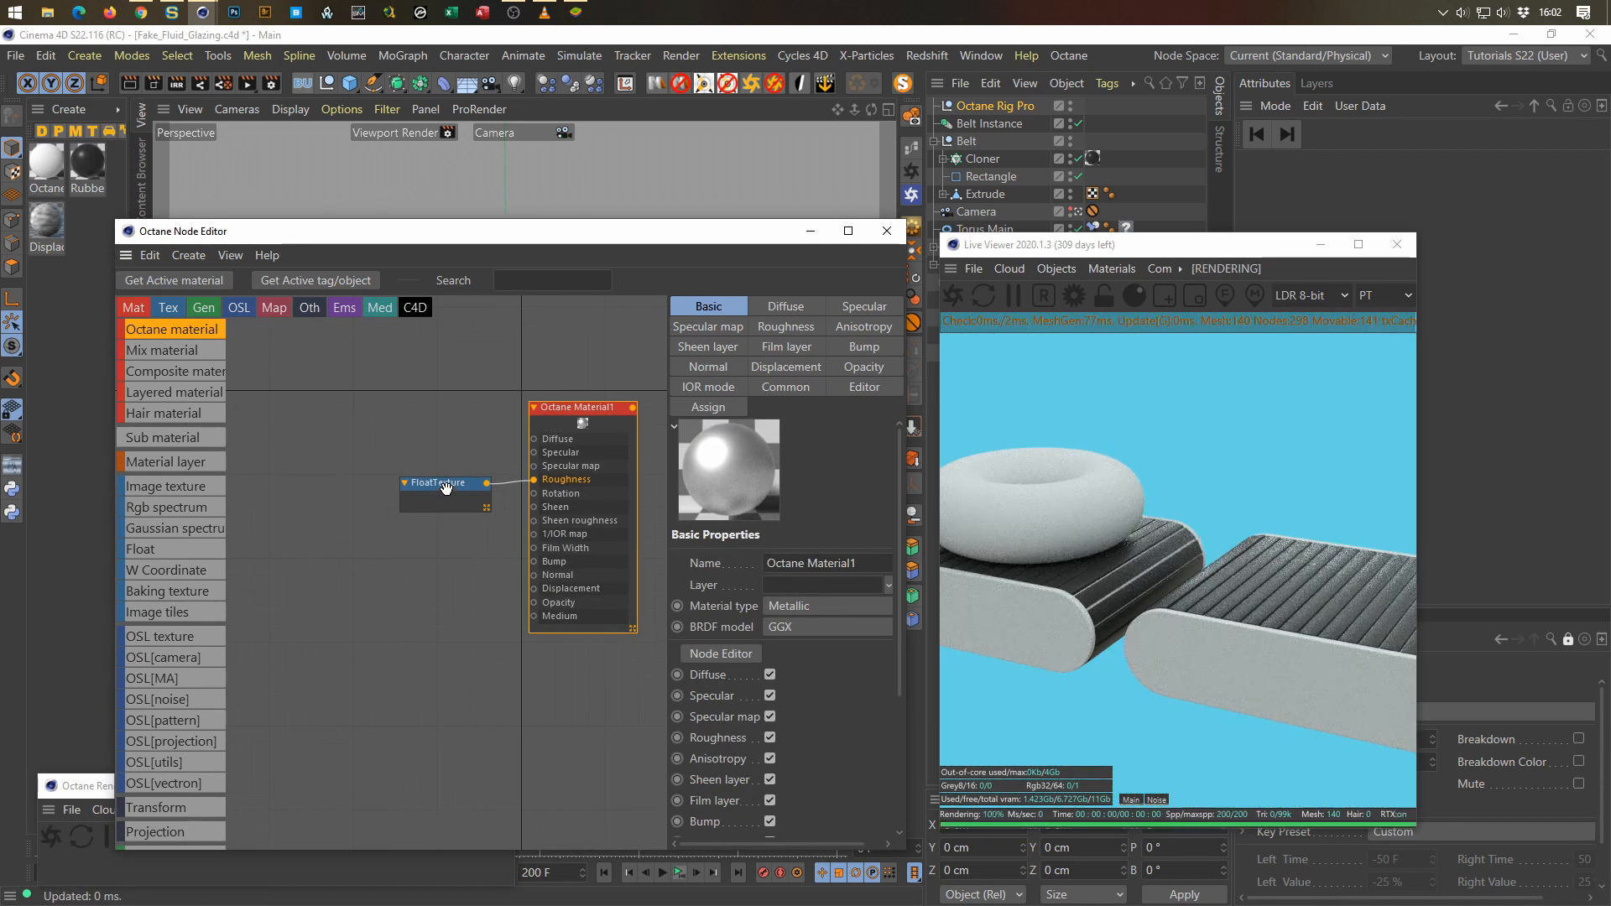
pyautogui.moveTo(445, 486); pyautogui.dragTo(451, 470)
pyautogui.moveTo(834, 369); pyautogui.dragTo(801, 354)
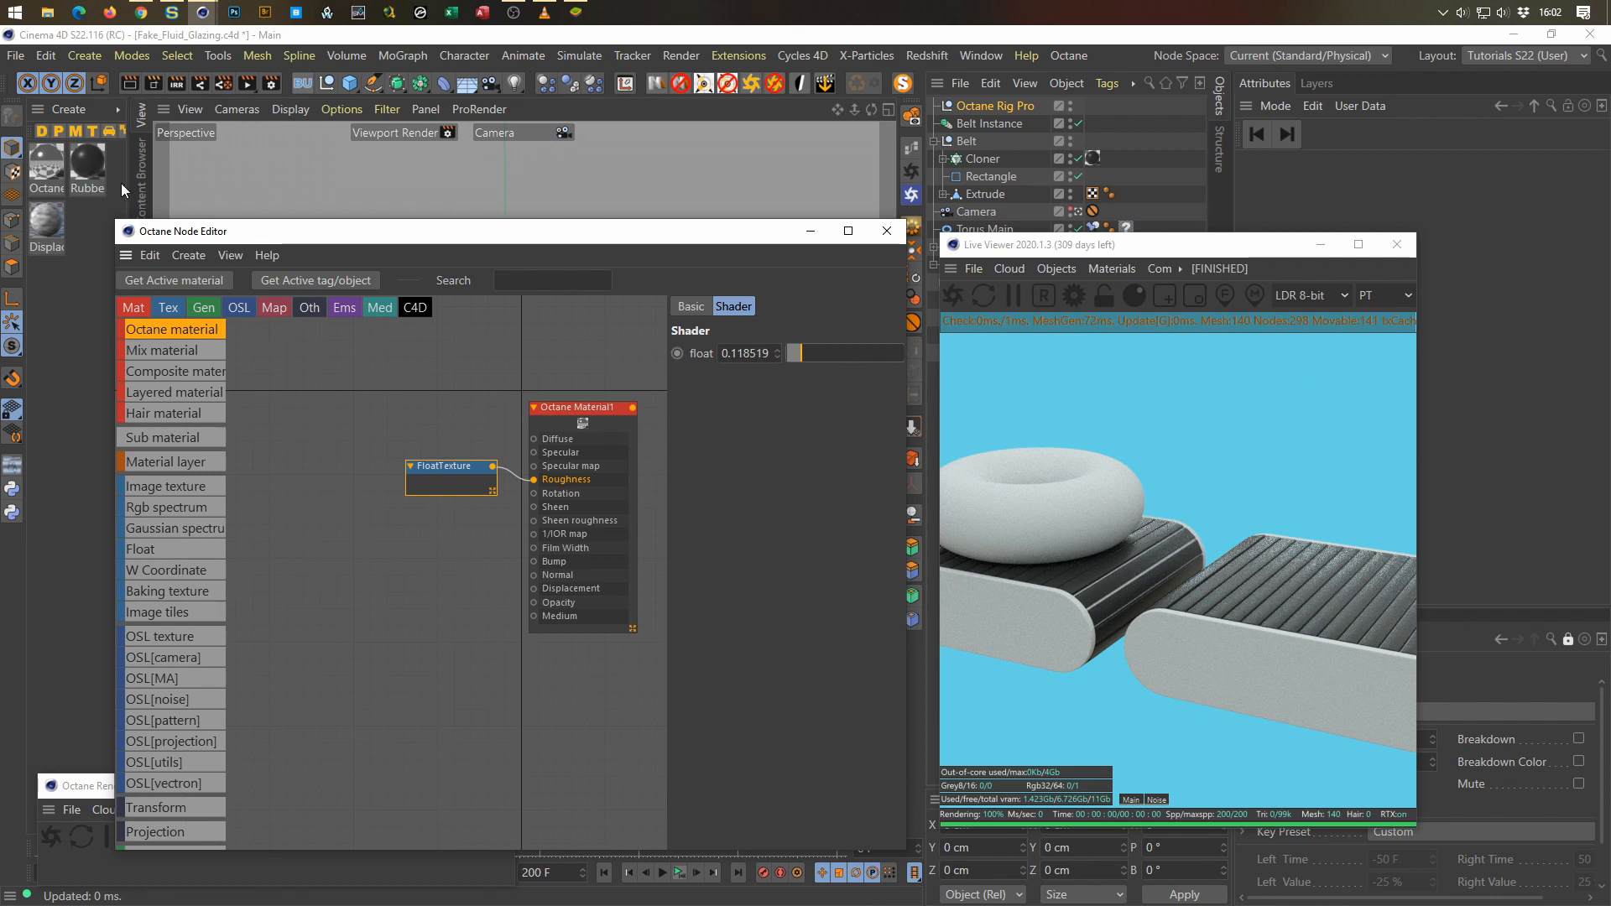
# Step: Assign the metallic Octane Material1 to the belt's Extrude object and close the Node Editor
pyautogui.click(45, 174)
pyautogui.moveTo(44, 175); pyautogui.dragTo(996, 194)
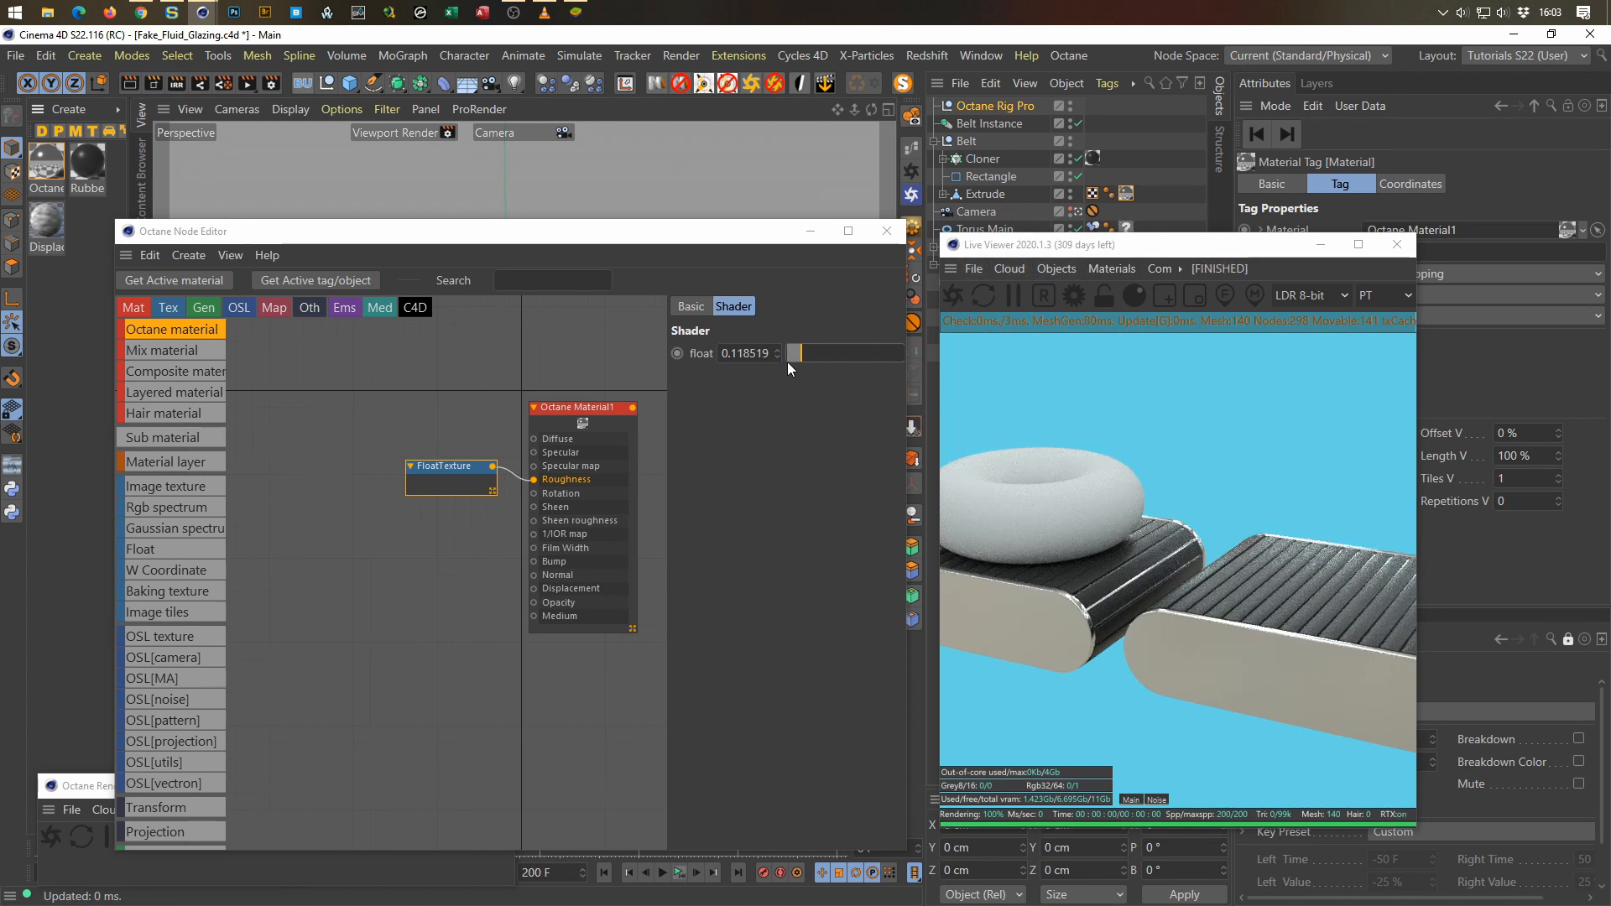
pyautogui.click(888, 232)
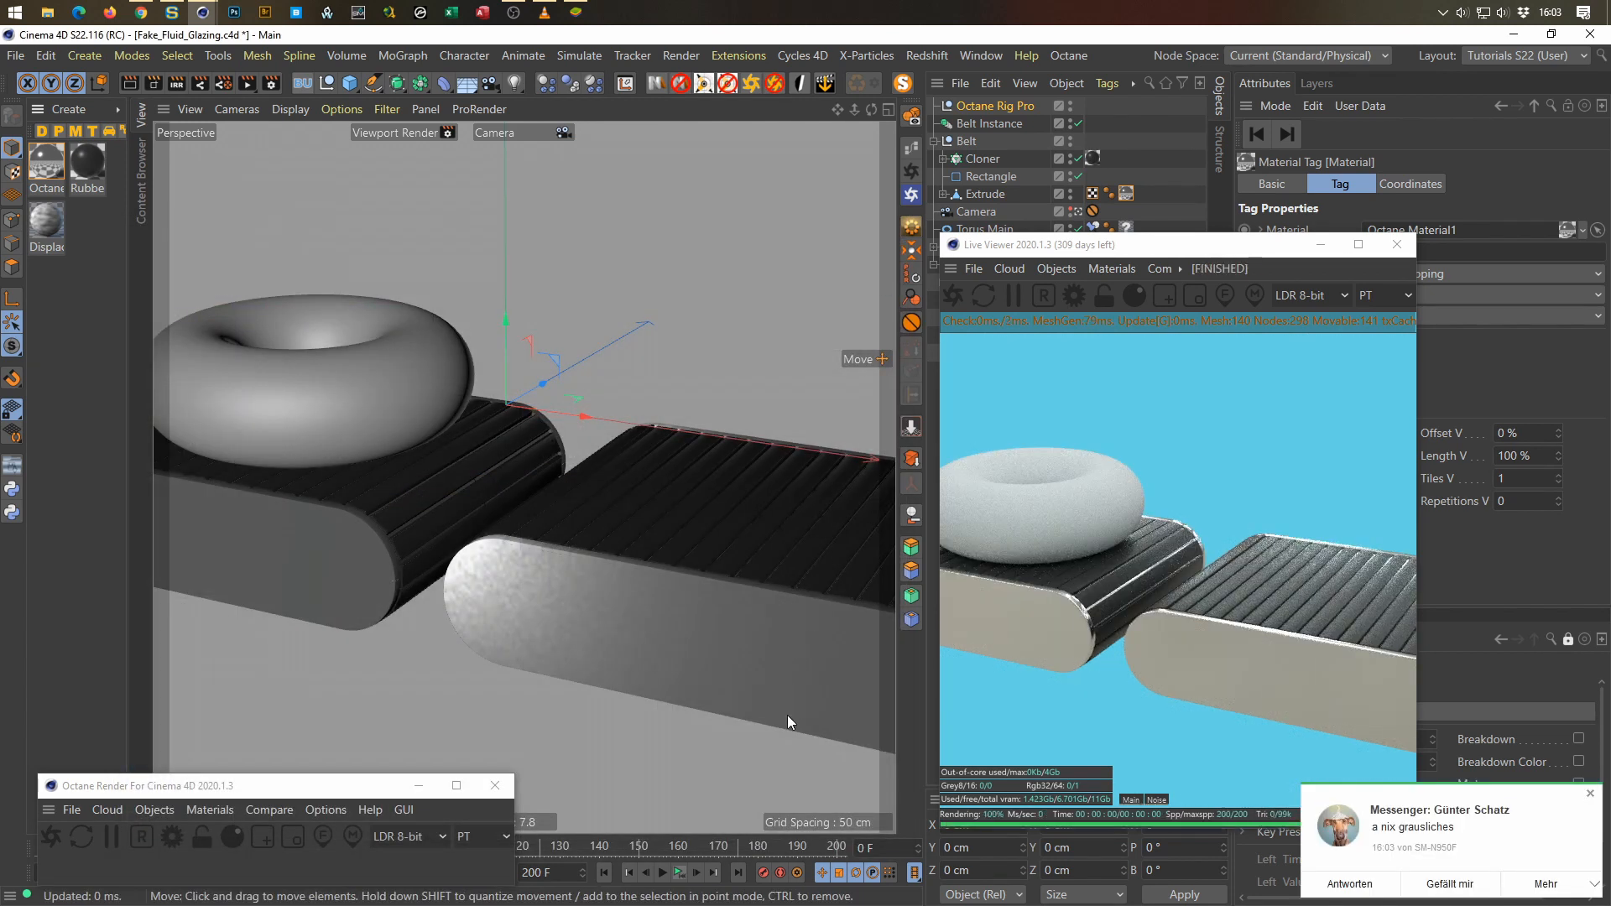
pyautogui.click(1591, 794)
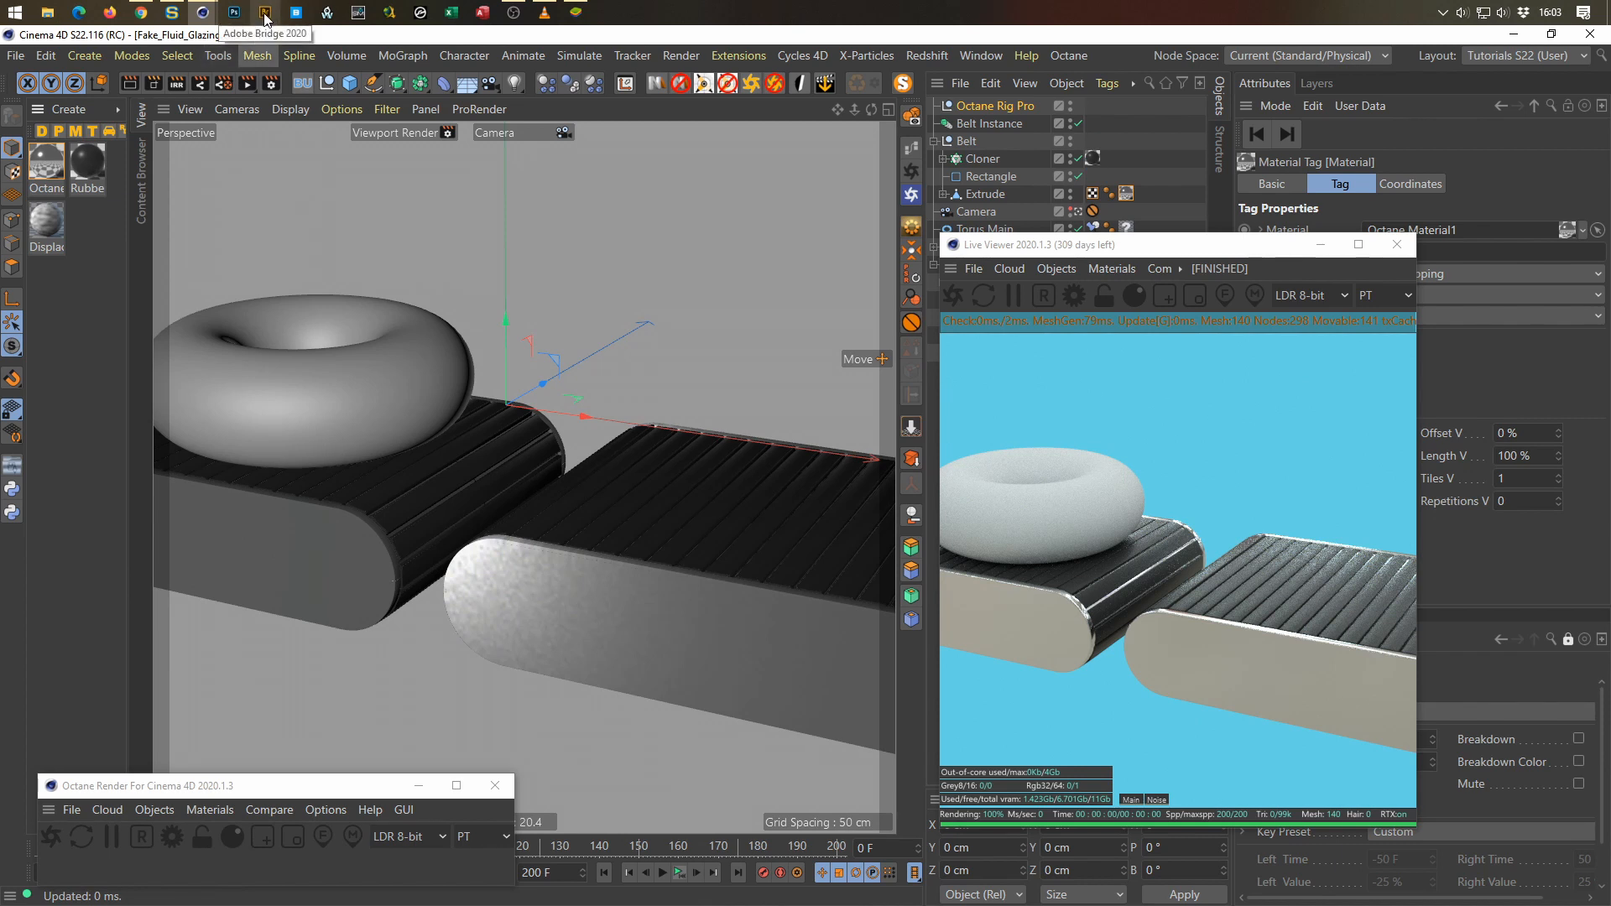
# Step: Open the Auto Saves file browser at E:\Textures\Dirt & Scratch, enlarge the thumbnails and look through the dirt and scratch textures
pyautogui.click(17, 492)
pyautogui.moveTo(412, 298); pyautogui.dragTo(509, 175)
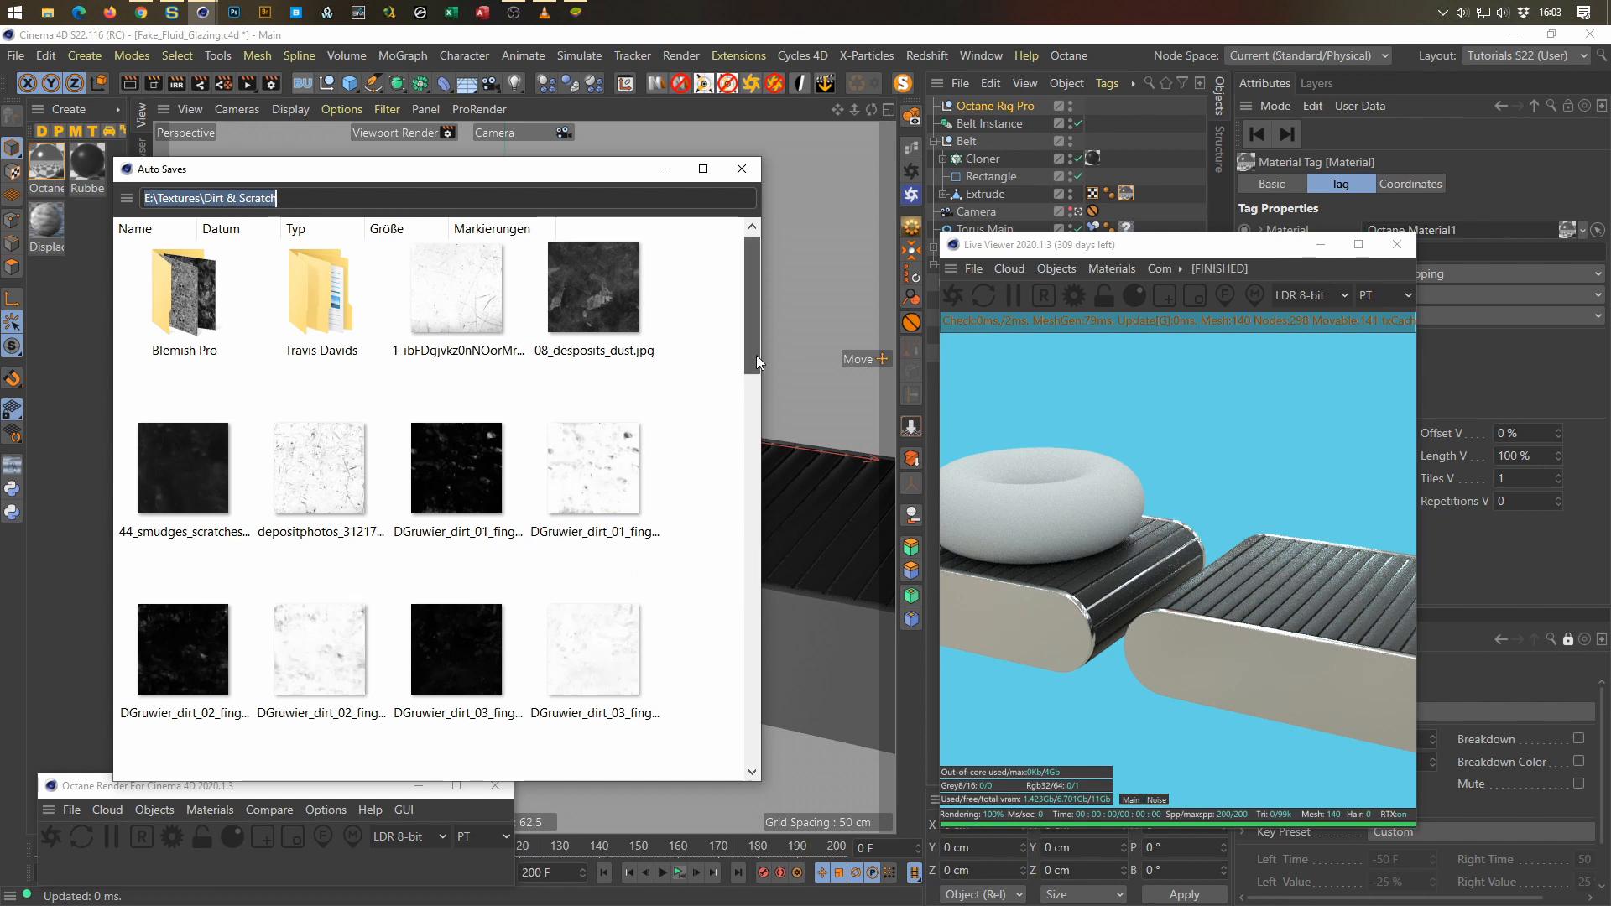
pyautogui.moveTo(757, 359); pyautogui.dragTo(747, 404)
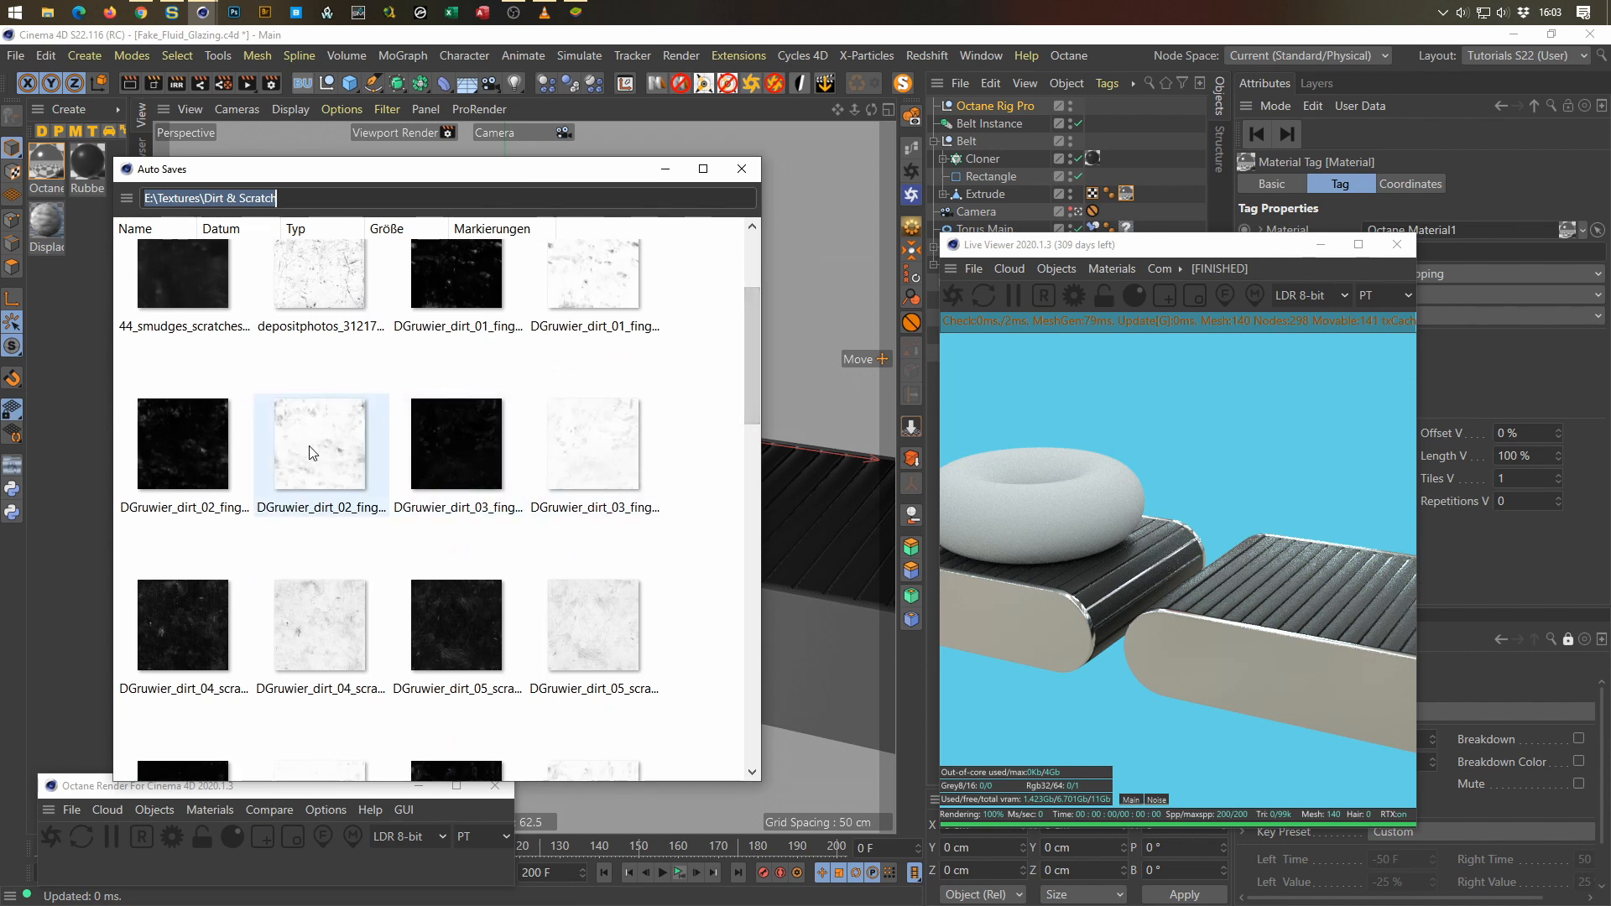
pyautogui.scroll(3, 309, 445)
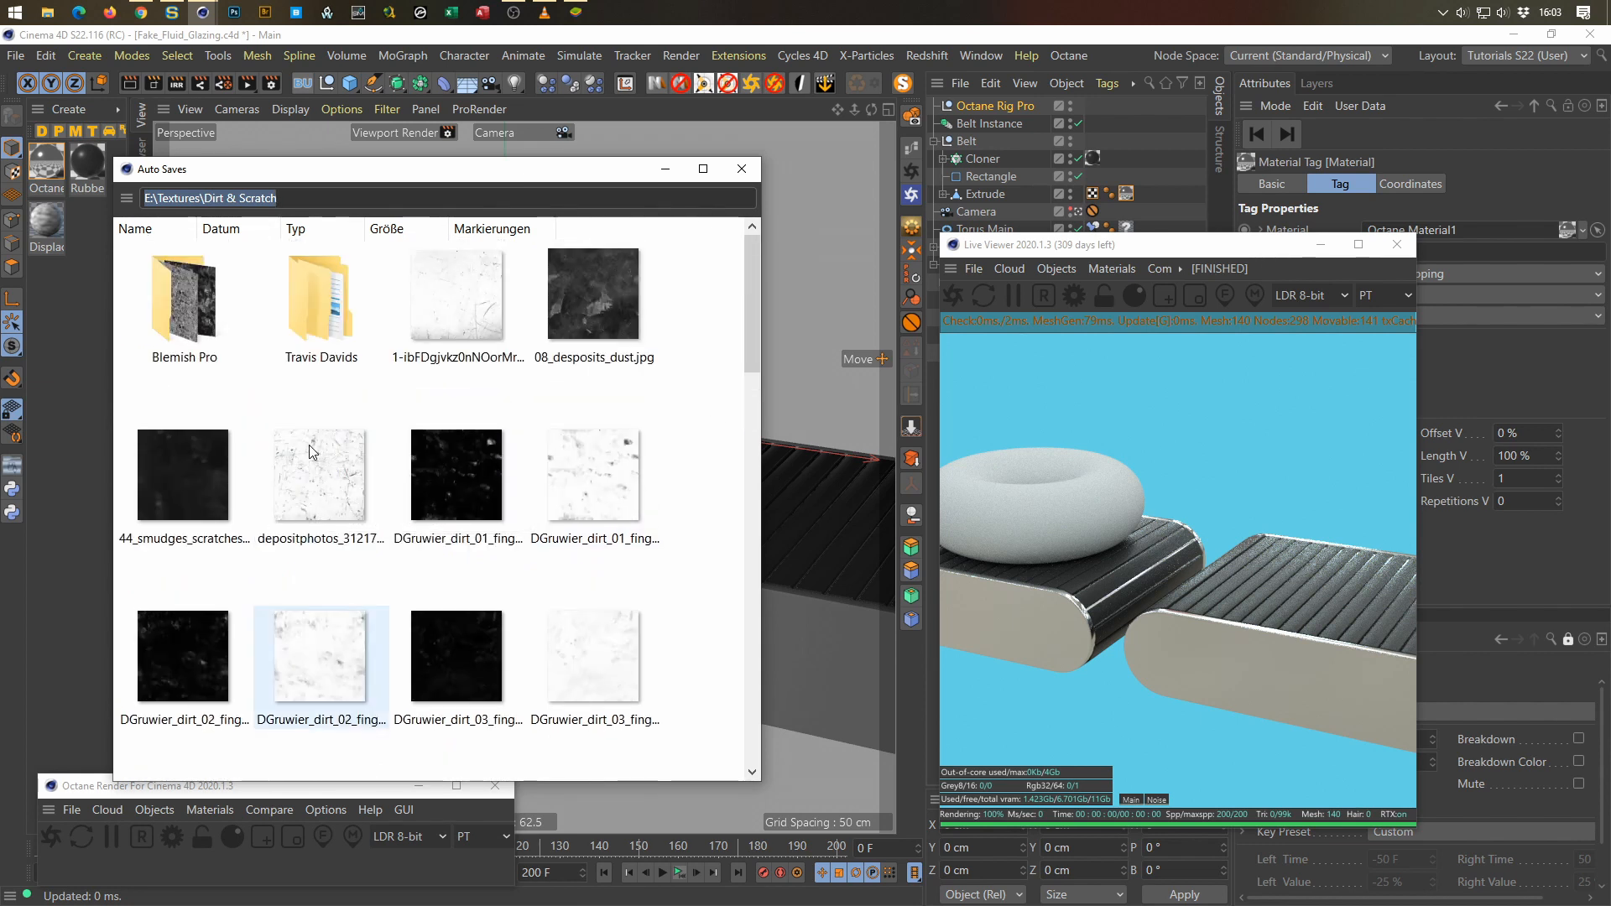
pyautogui.scroll(-3, 308, 445)
pyautogui.scroll(3, 309, 444)
pyautogui.scroll(-3, 309, 445)
pyautogui.keyDown('ctrl'); pyautogui.scroll(2, 309, 444); pyautogui.keyUp('ctrl')
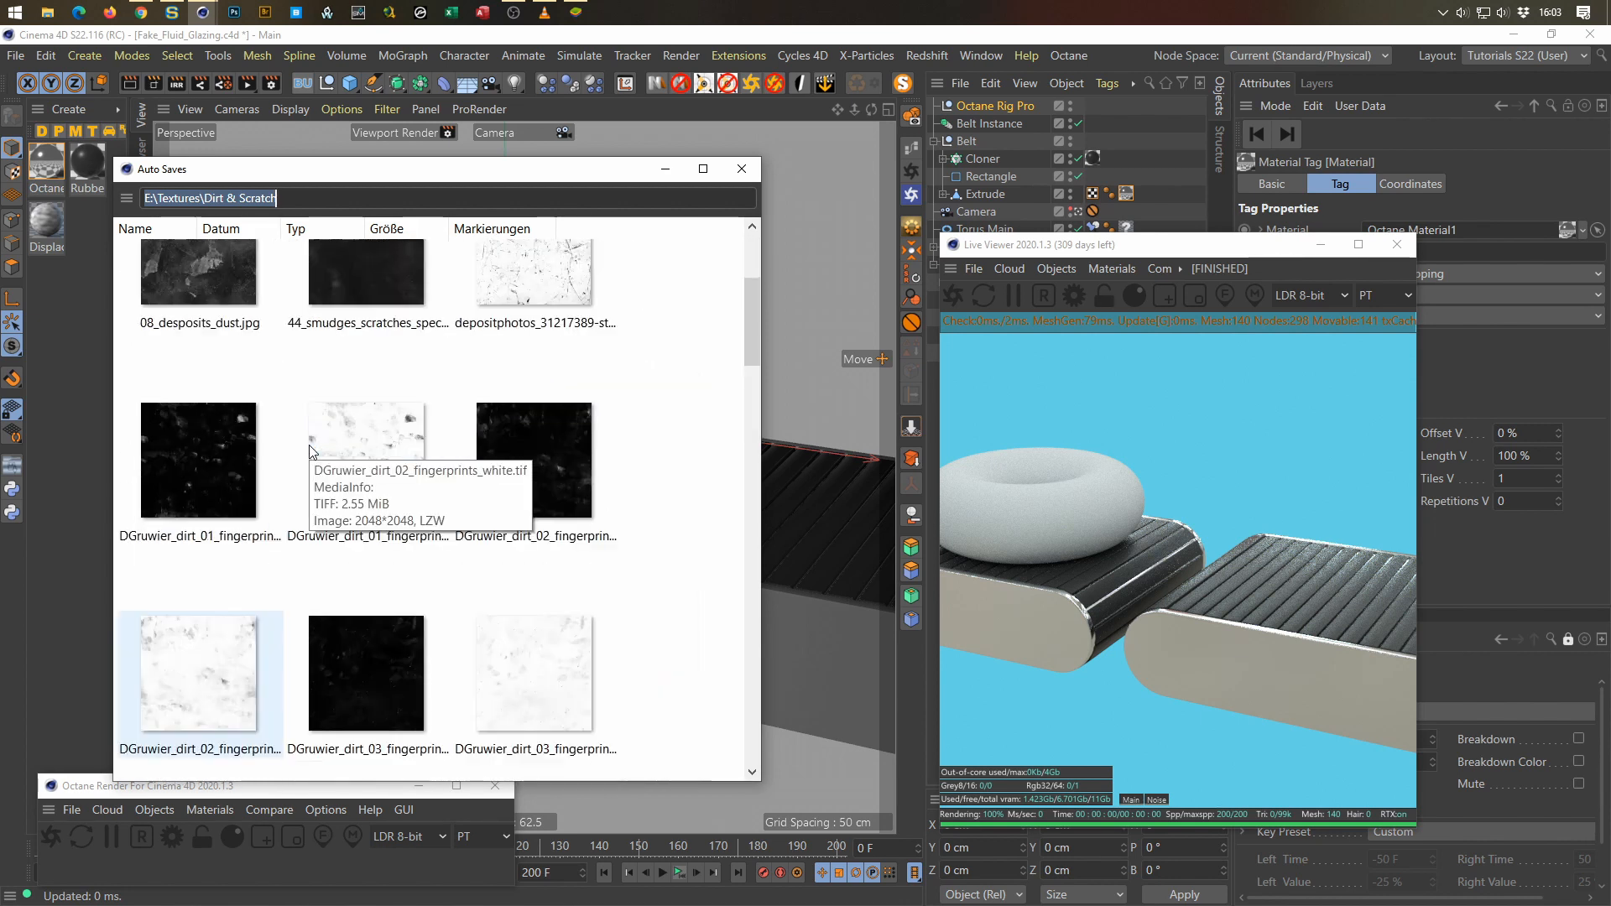
pyautogui.keyDown('ctrl'); pyautogui.scroll(2, 309, 450); pyautogui.keyUp('ctrl')
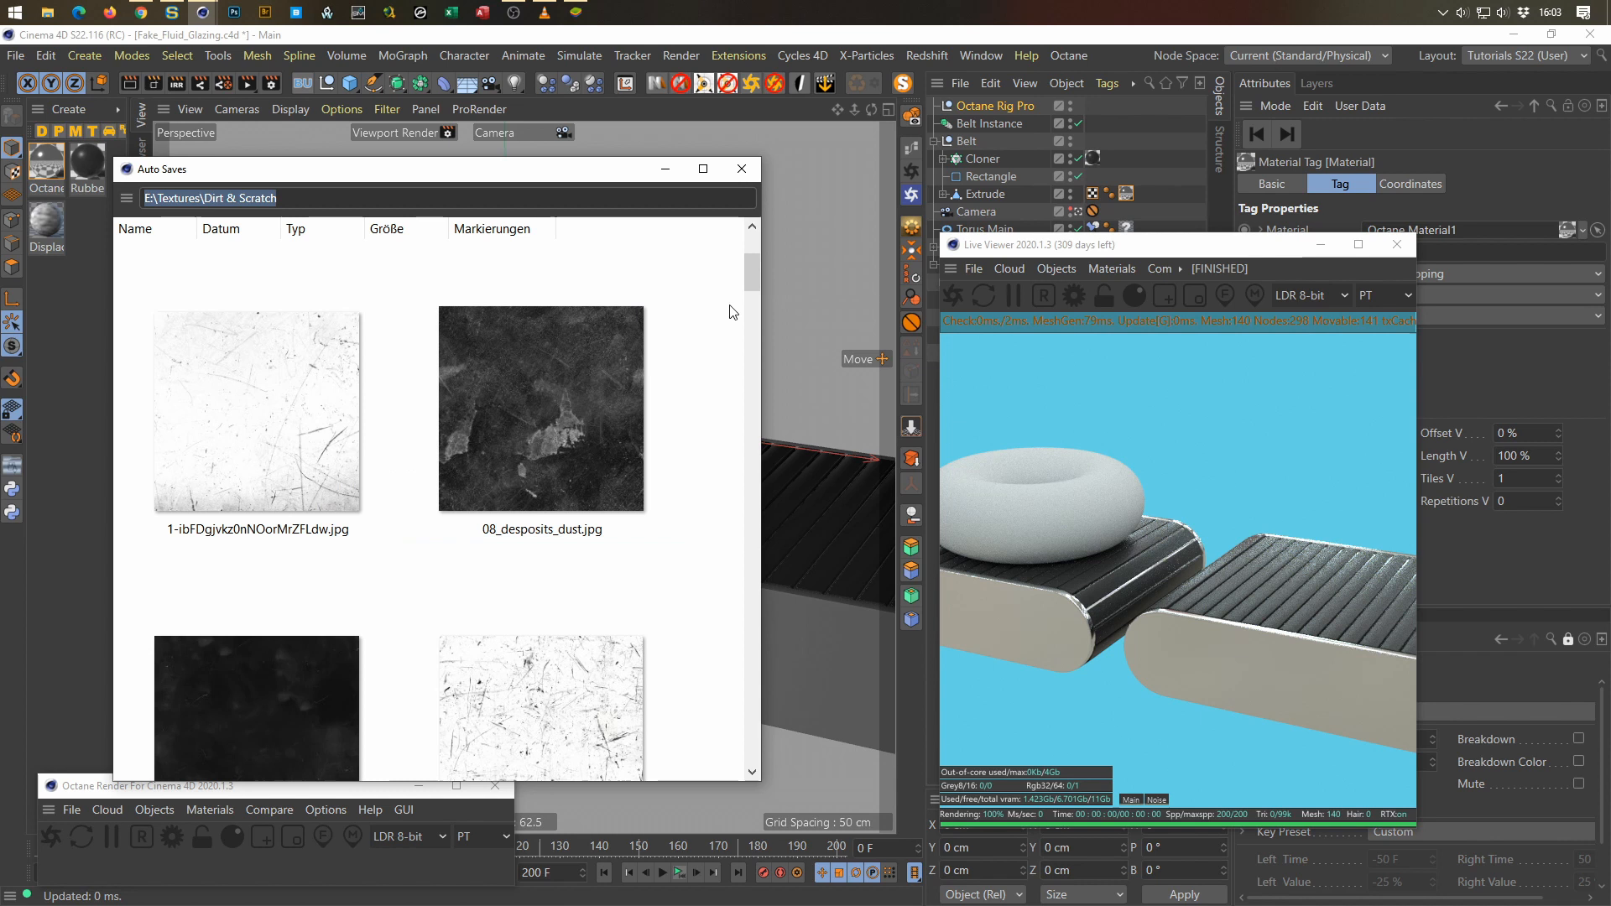
pyautogui.moveTo(748, 274); pyautogui.dragTo(747, 290)
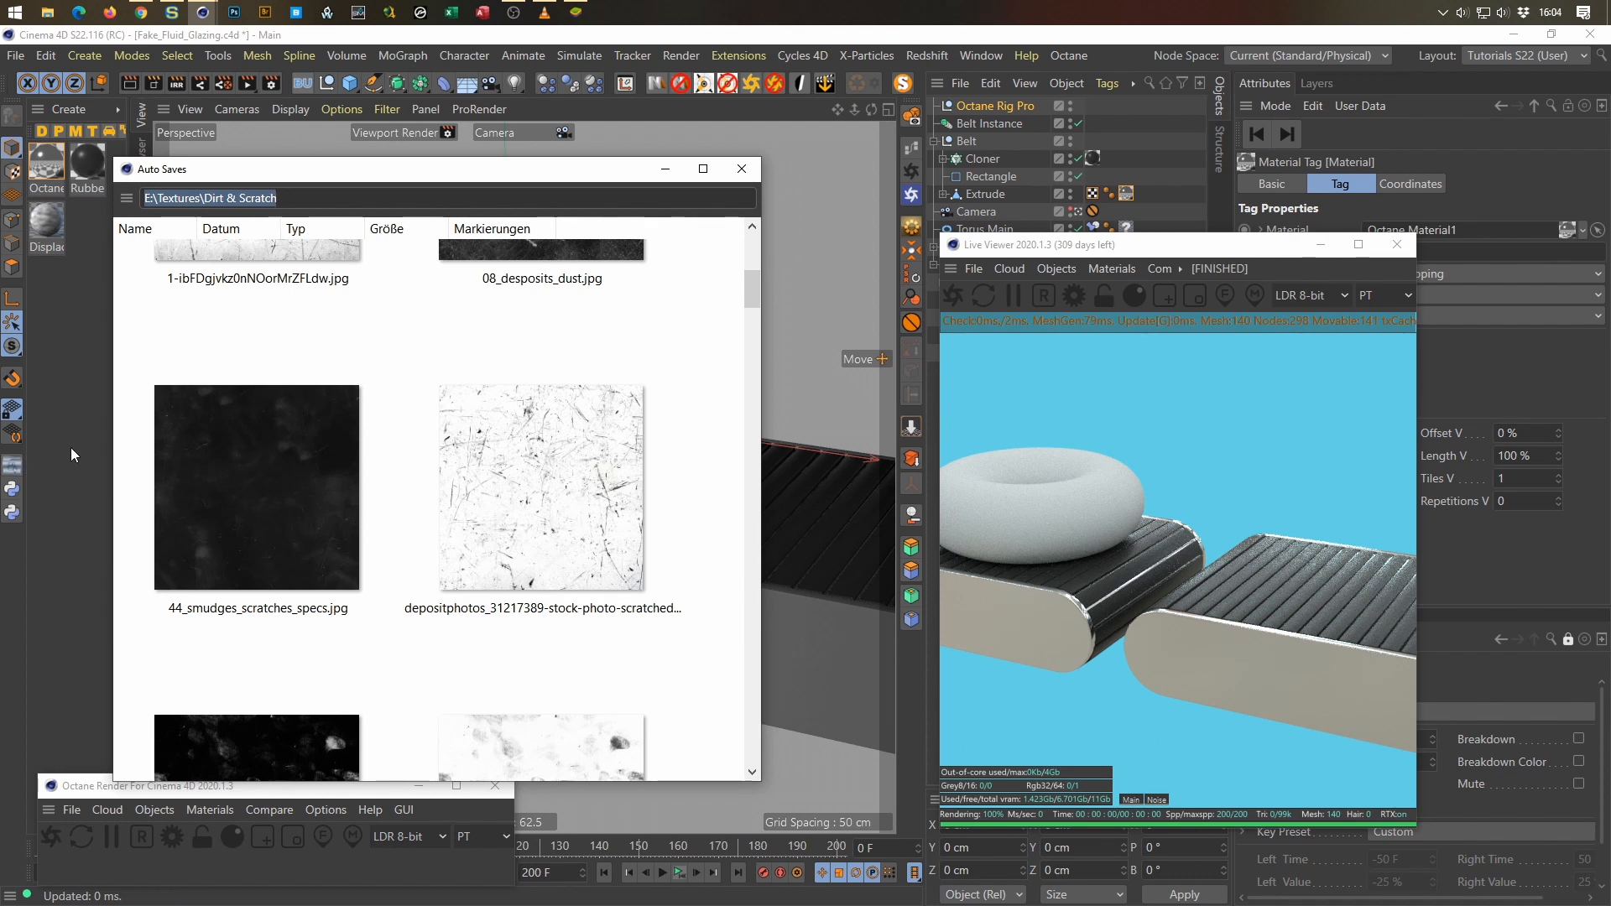
# Step: View the code of the AutoSaves script in the Script Manager and close it again
pyautogui.rightClick(17, 467)
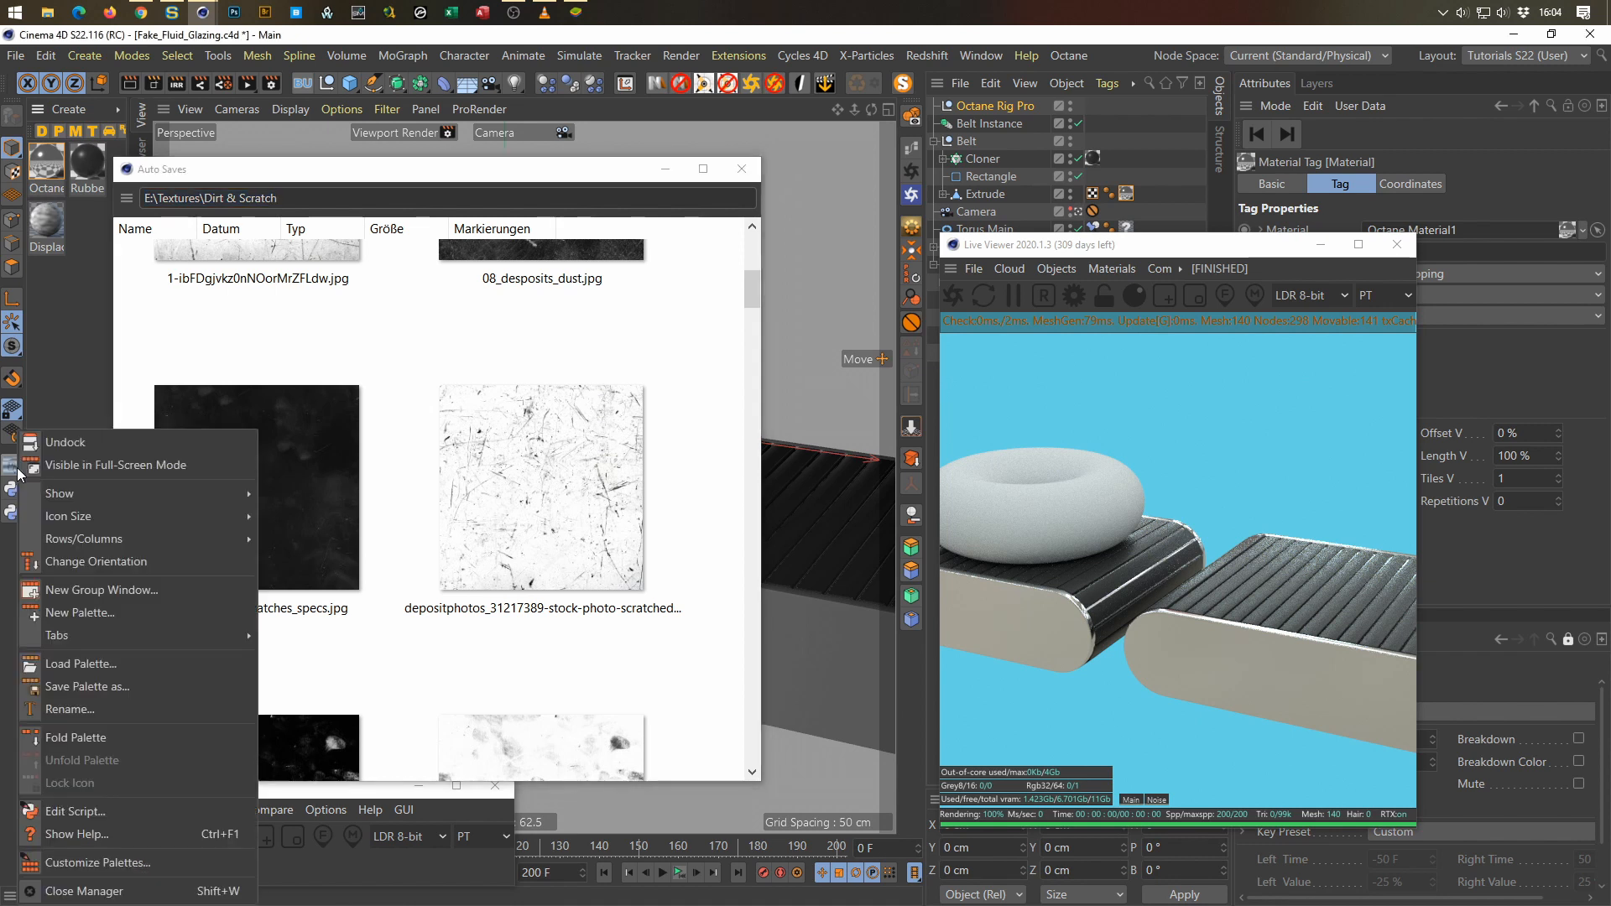
pyautogui.click(78, 815)
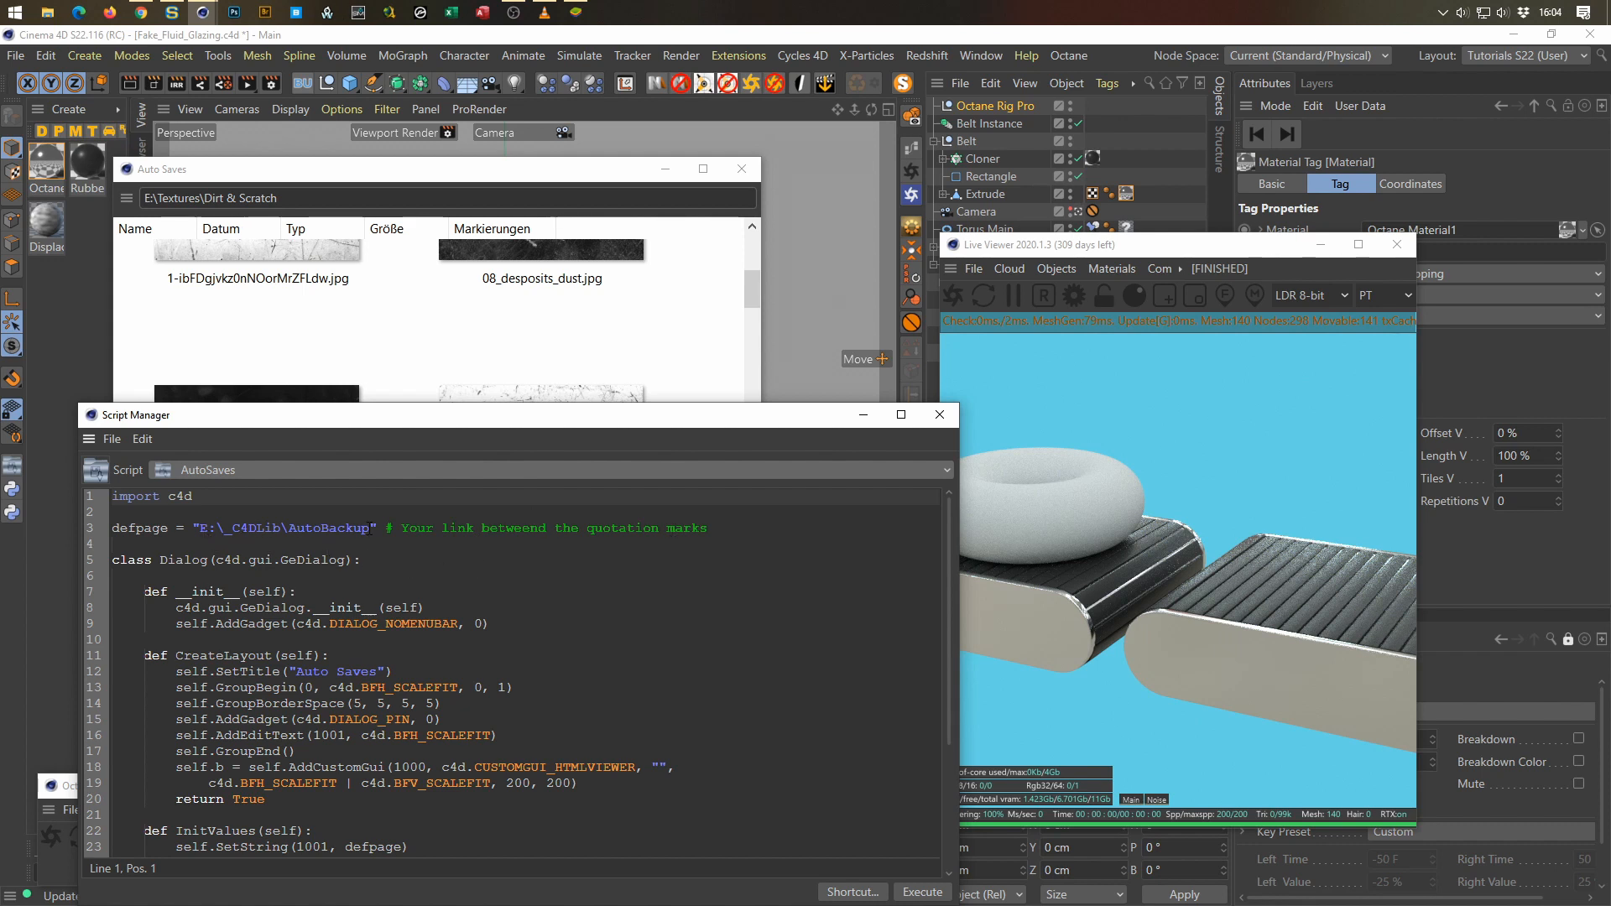
pyautogui.click(939, 415)
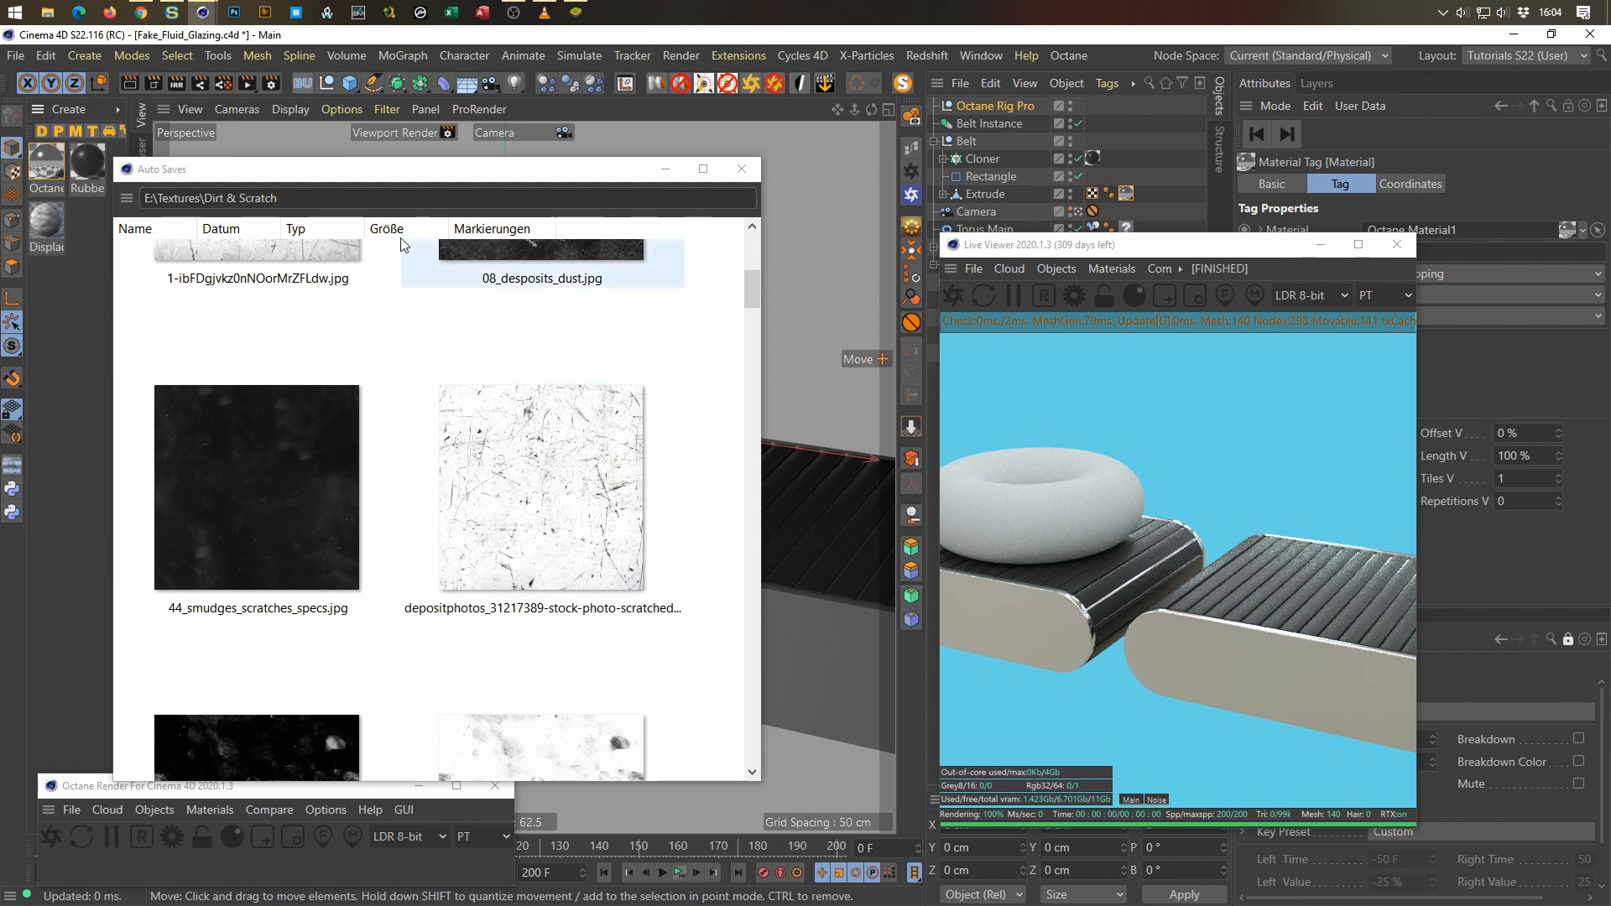
# Step: Select depositphotos_31217389-stock-photo-scratched-texture.jpg in the file browser and move the browser window out of the way
pyautogui.click(617, 551)
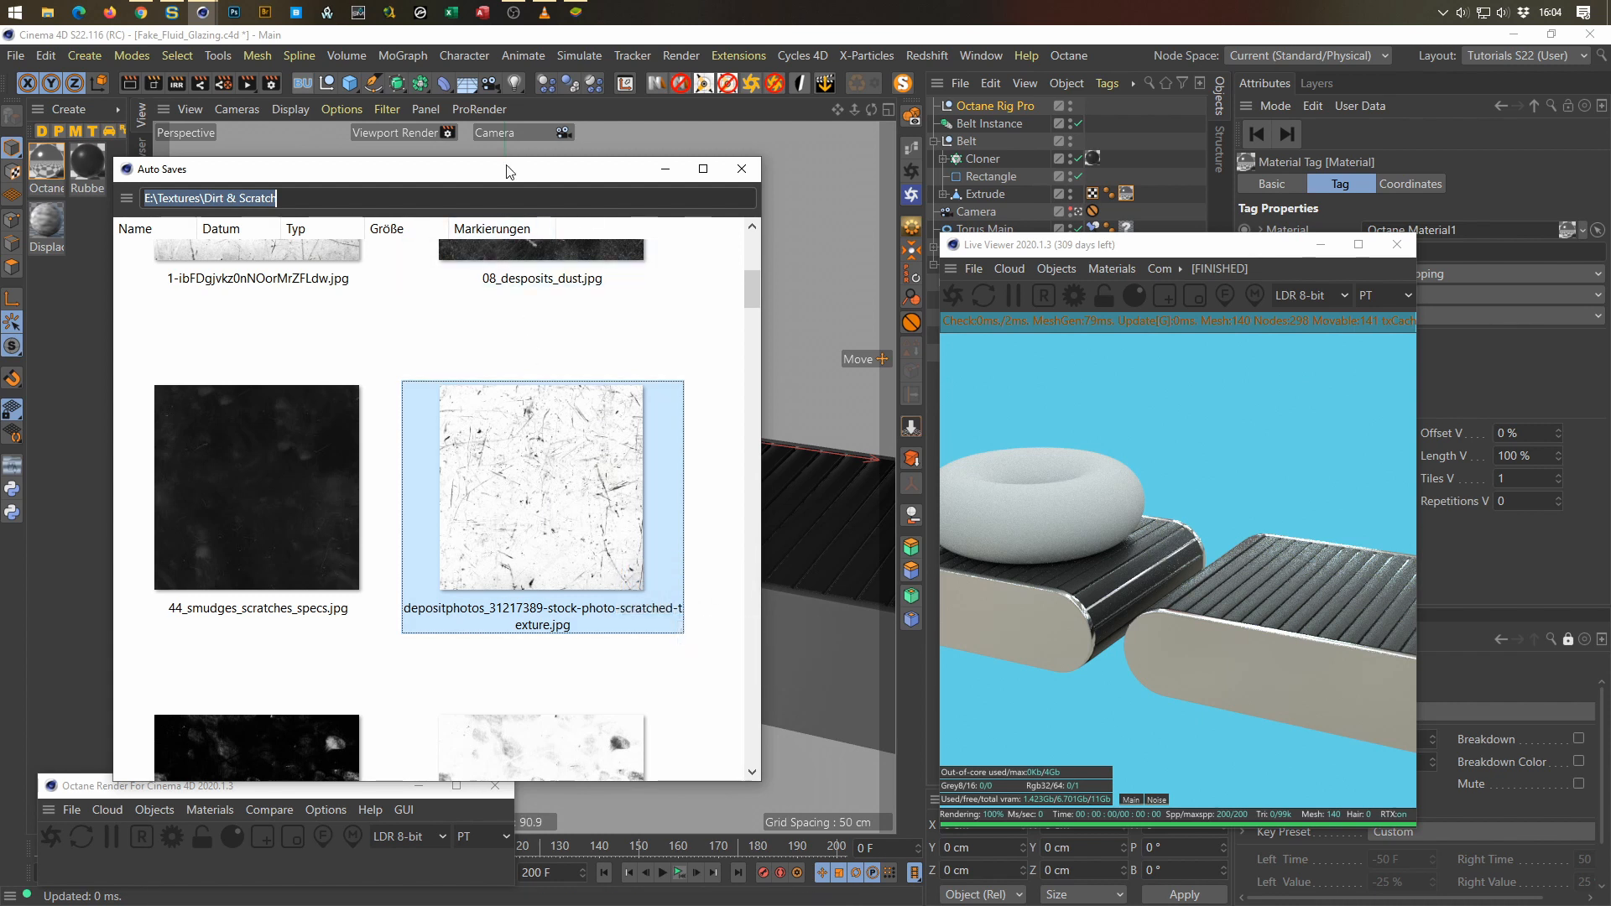
pyautogui.moveTo(509, 170); pyautogui.dragTo(550, 169)
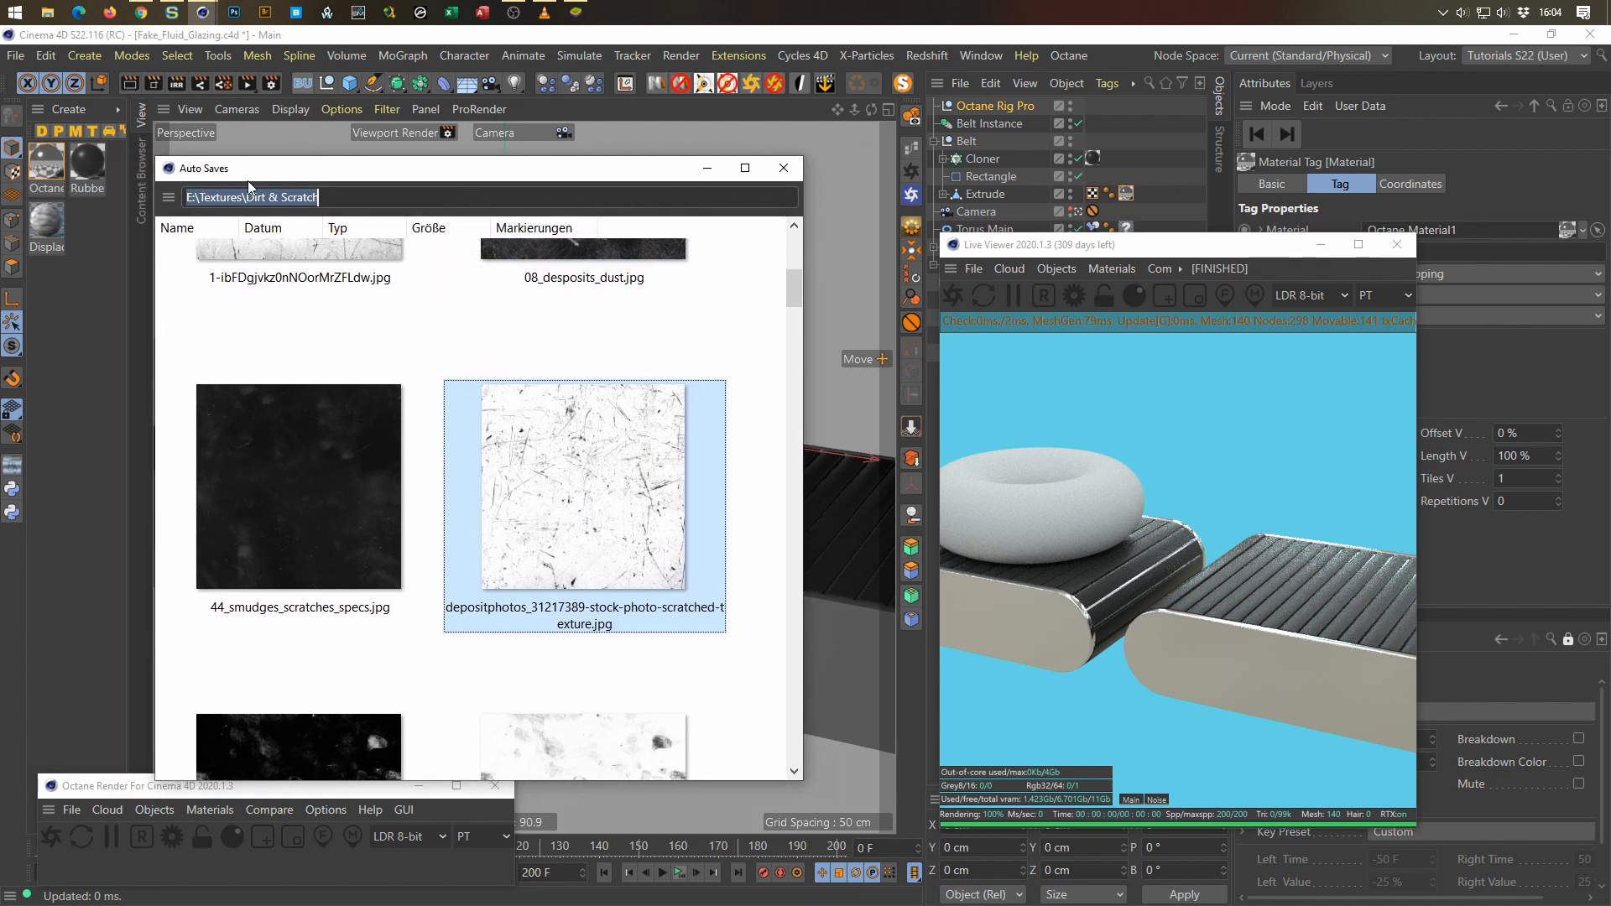
pyautogui.moveTo(422, 174); pyautogui.dragTo(0, 176)
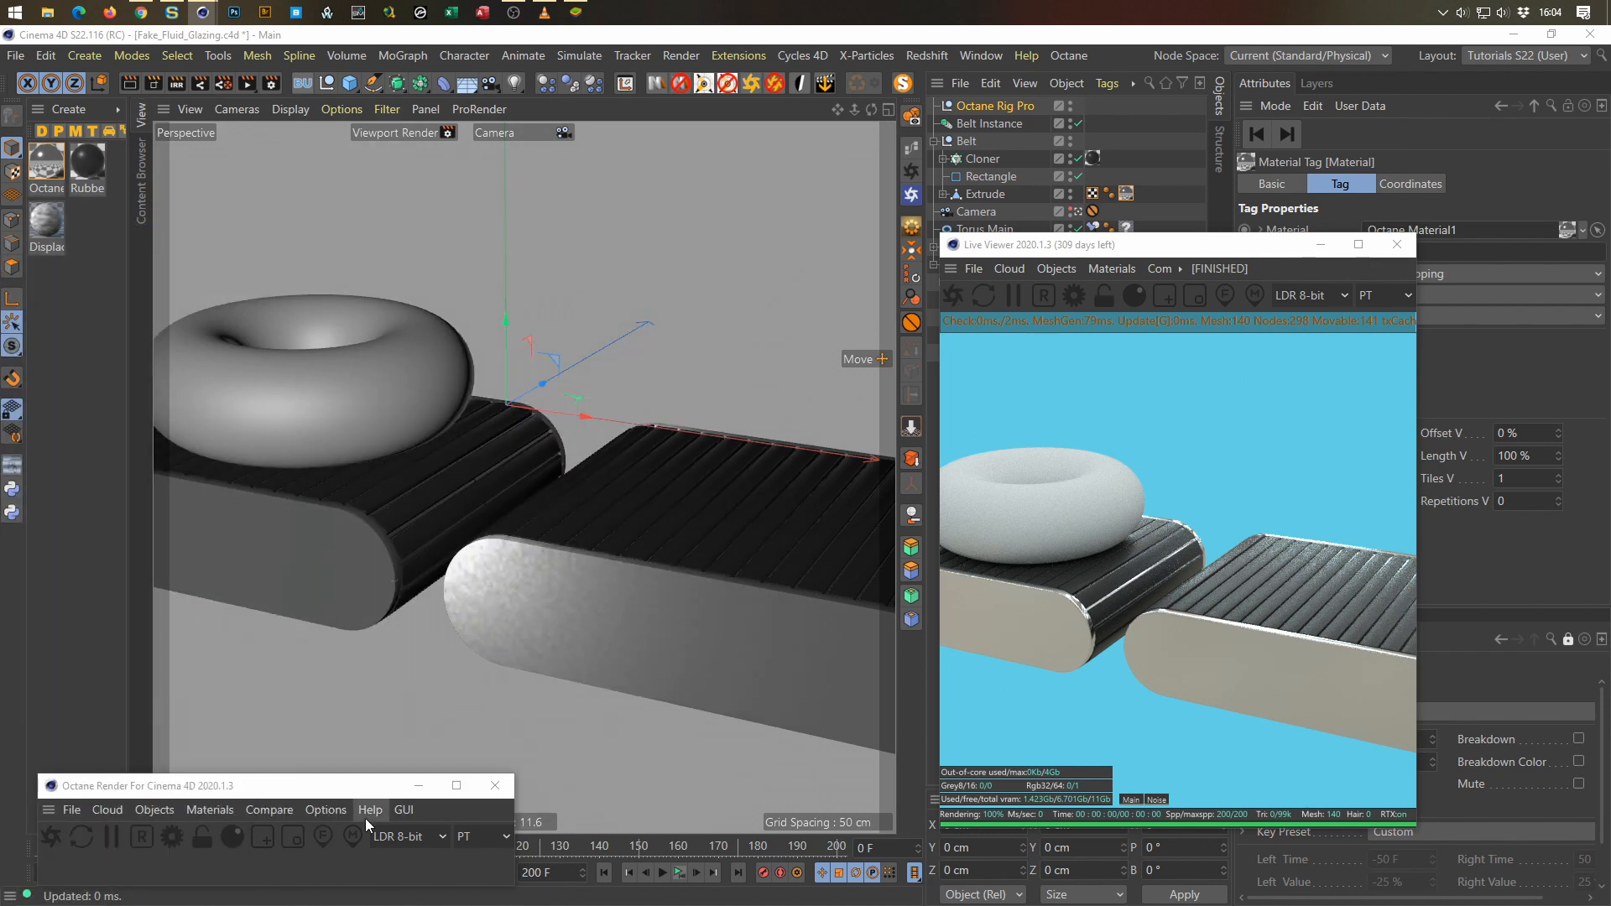
# Step: Open Octane Material1 in the Node Editor and move its FloatTexture node farther from the material node
pyautogui.click(48, 163)
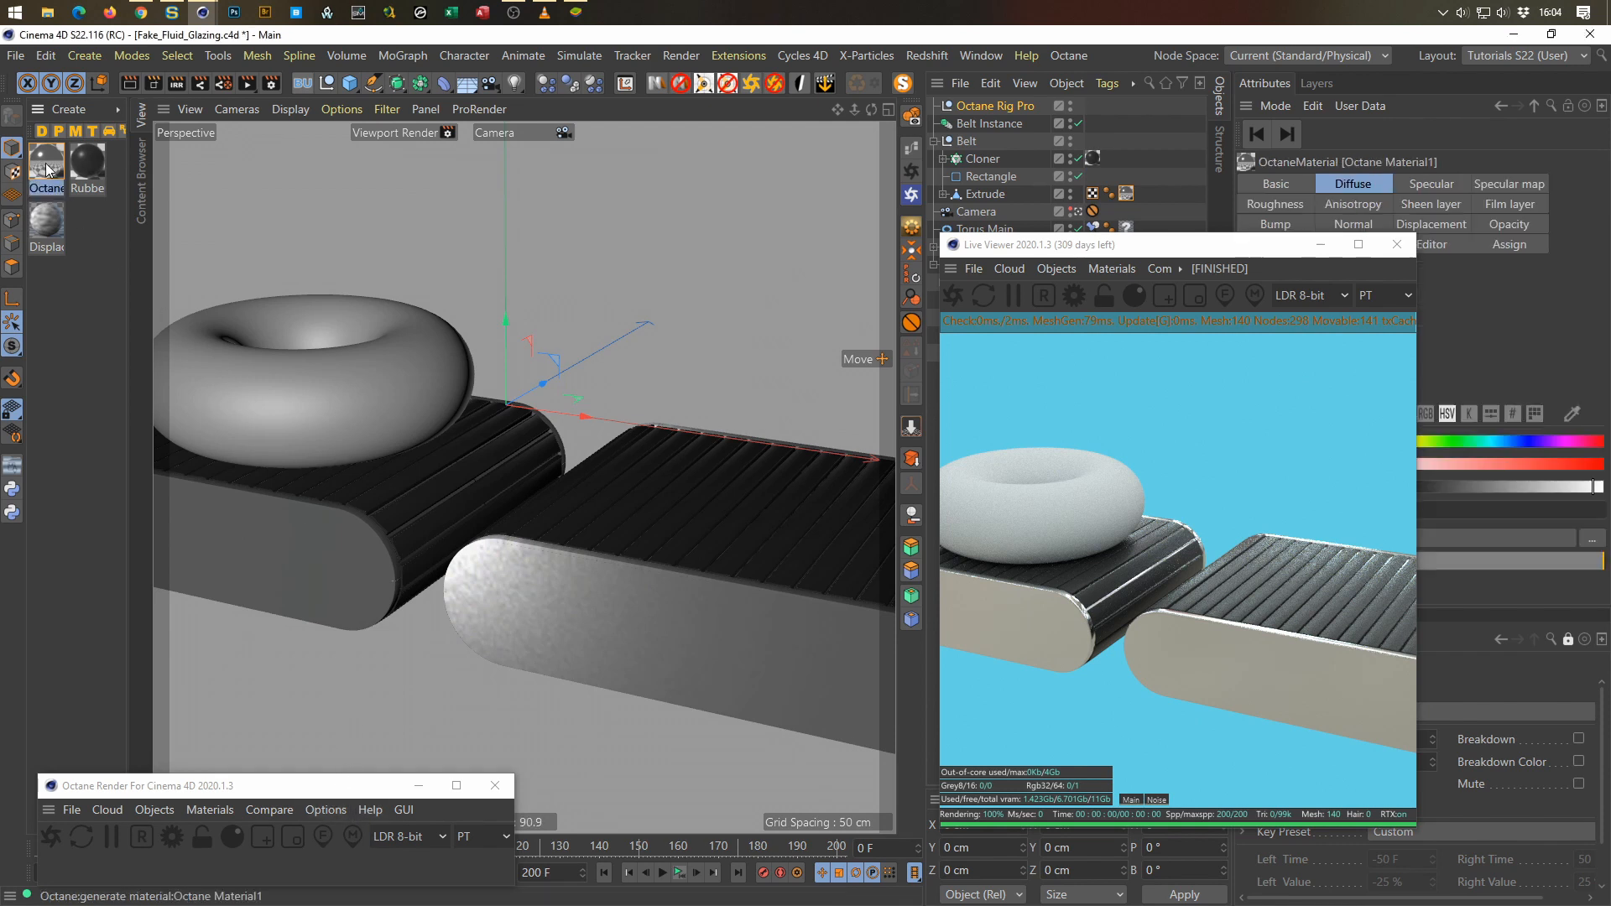
pyautogui.click(913, 151)
pyautogui.moveTo(725, 286); pyautogui.dragTo(447, 182)
pyautogui.moveTo(406, 420); pyautogui.dragTo(332, 379)
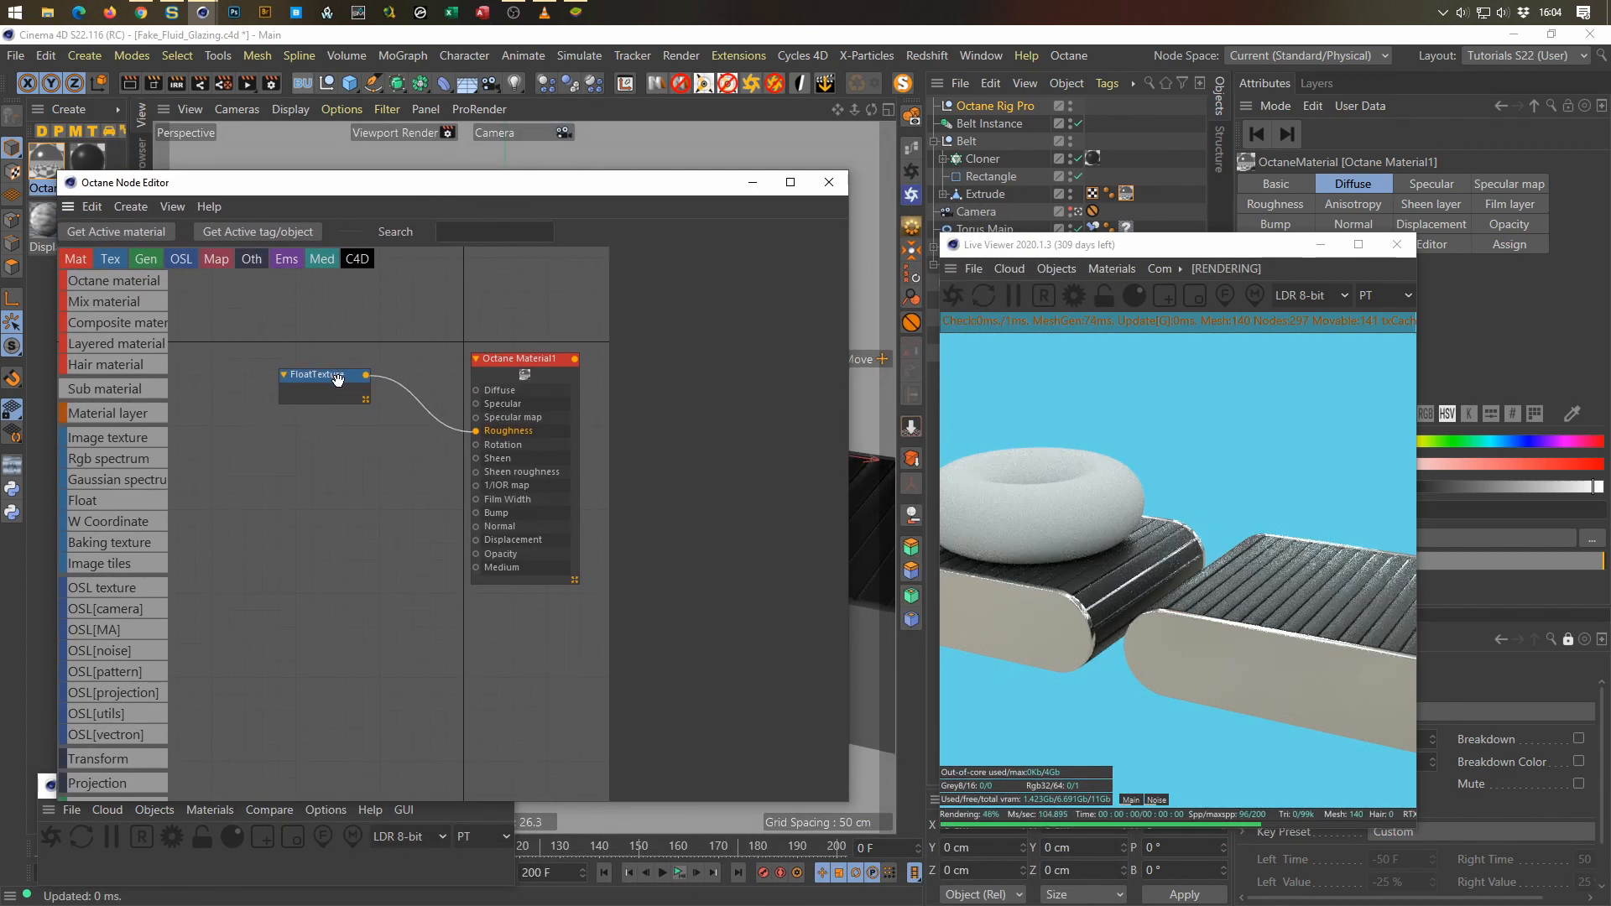
pyautogui.rightClick(411, 398)
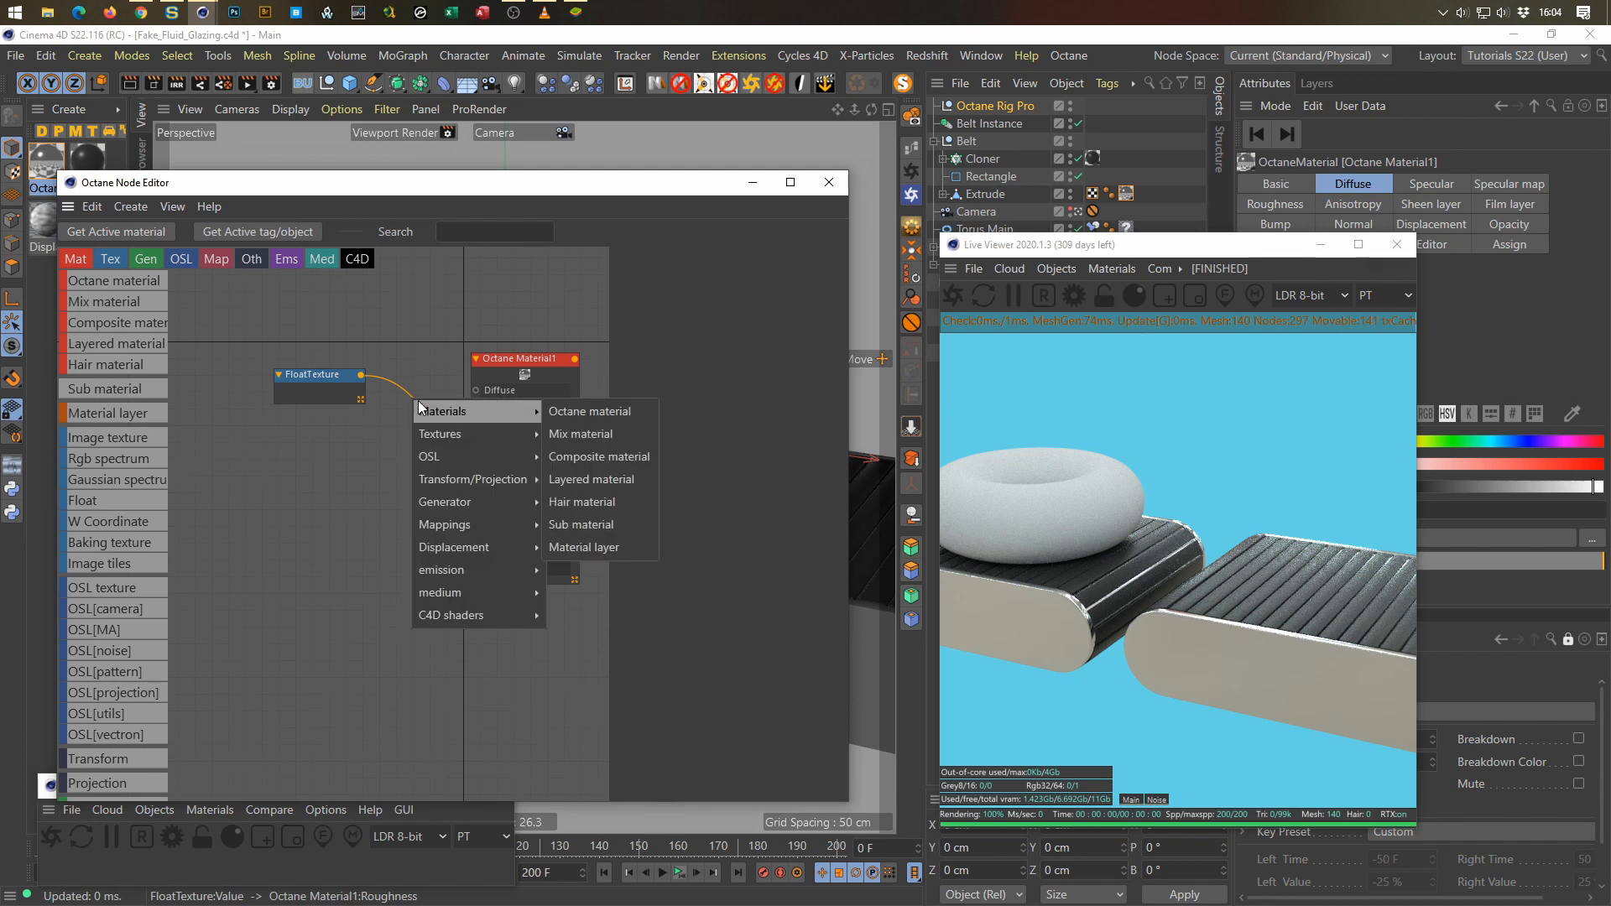
pyautogui.click(409, 401)
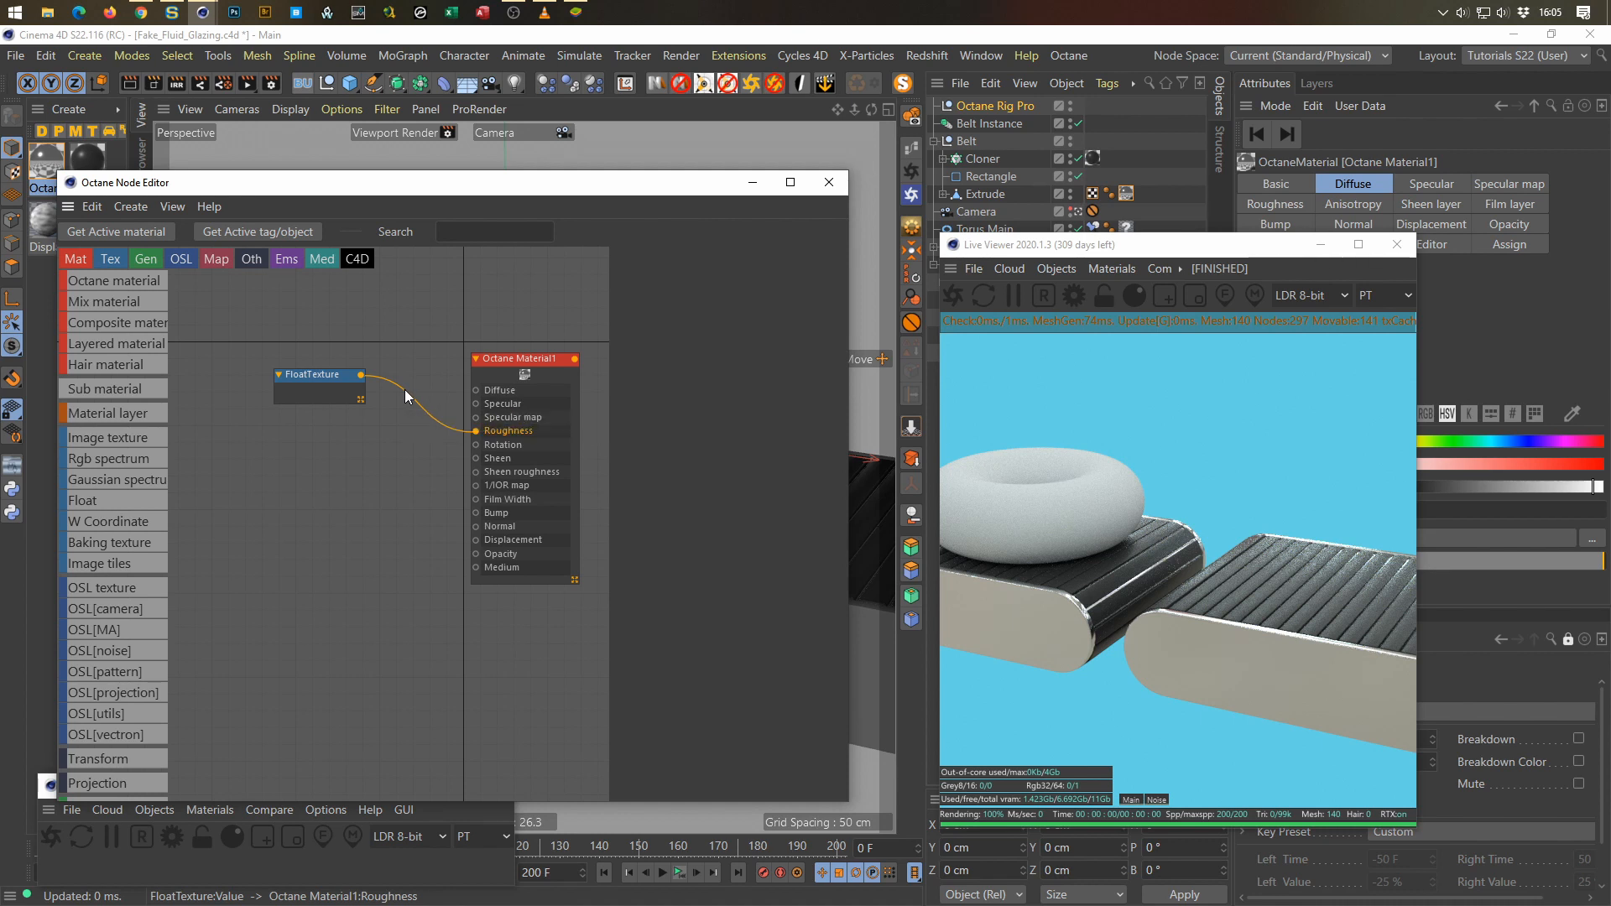
pyautogui.rightClick(405, 389)
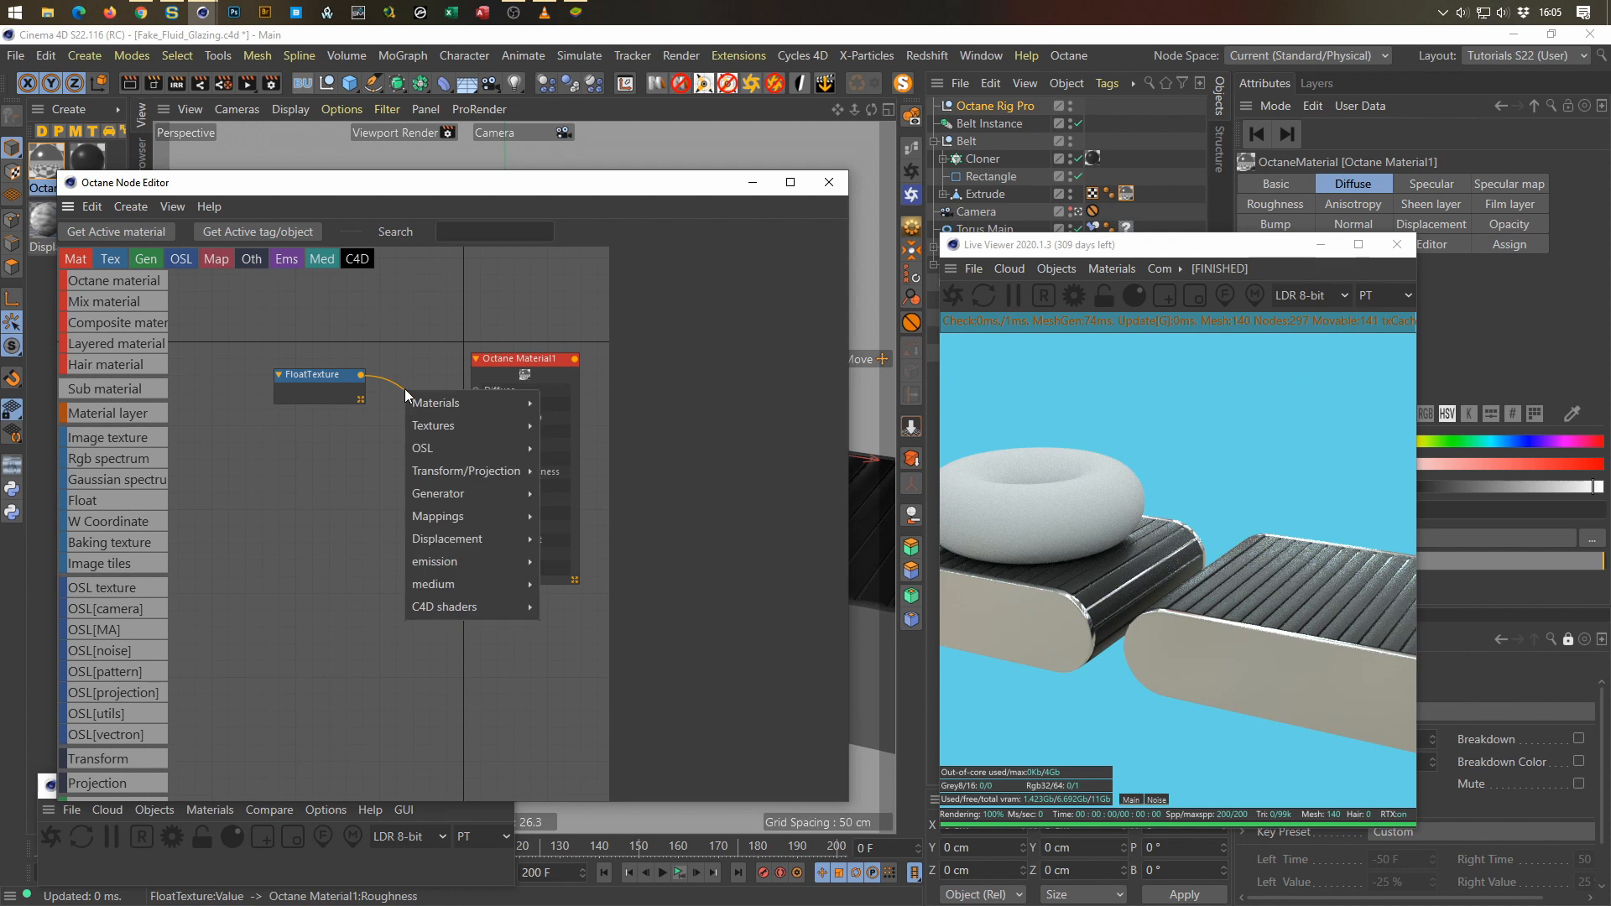
pyautogui.click(389, 406)
pyautogui.moveTo(391, 410); pyautogui.dragTo(419, 390)
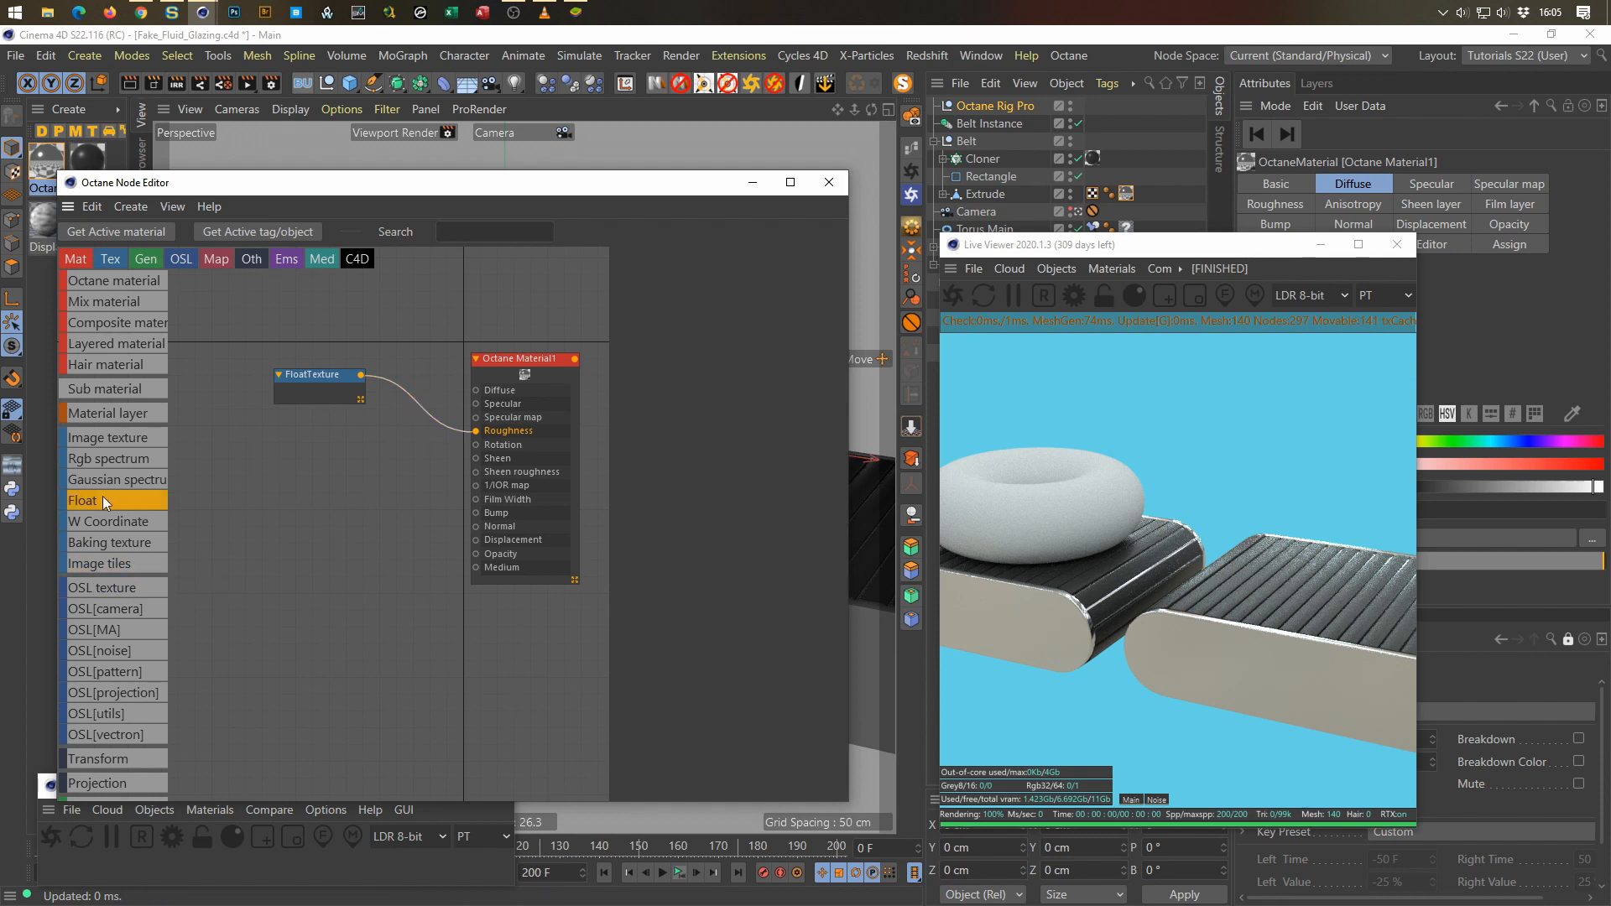
# Step: Insert an Add node between the FloatTexture and the Roughness input of Octane Material1
pyautogui.scroll(-5, 104, 501)
pyautogui.scroll(-8, 105, 500)
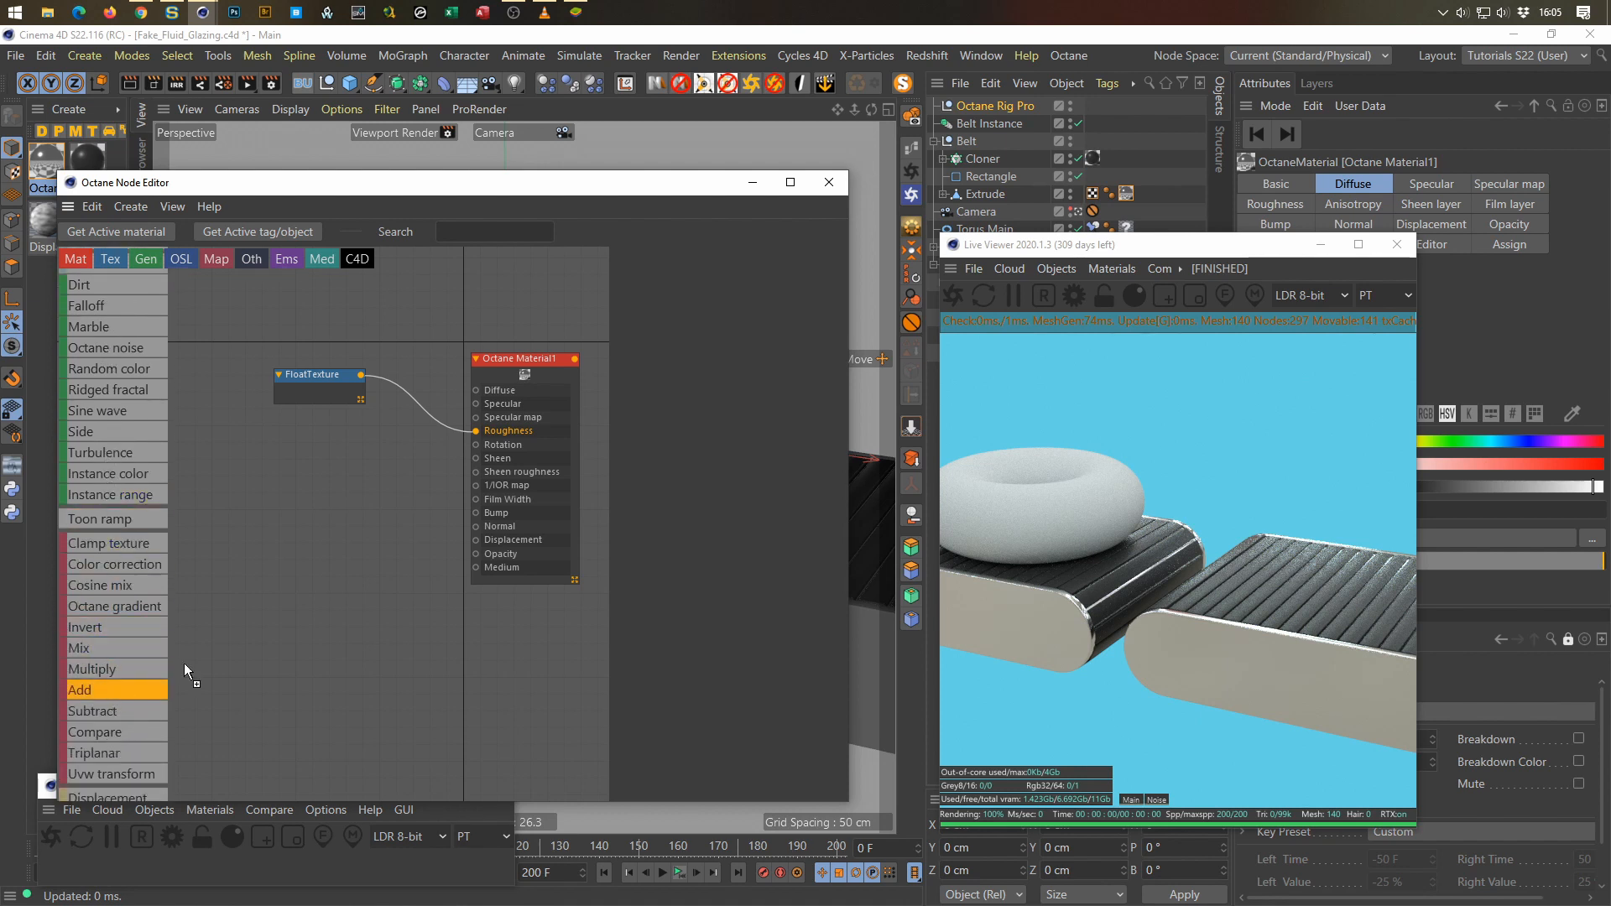
pyautogui.moveTo(399, 391); pyautogui.dragTo(253, 360)
pyautogui.moveTo(403, 407); pyautogui.dragTo(381, 351)
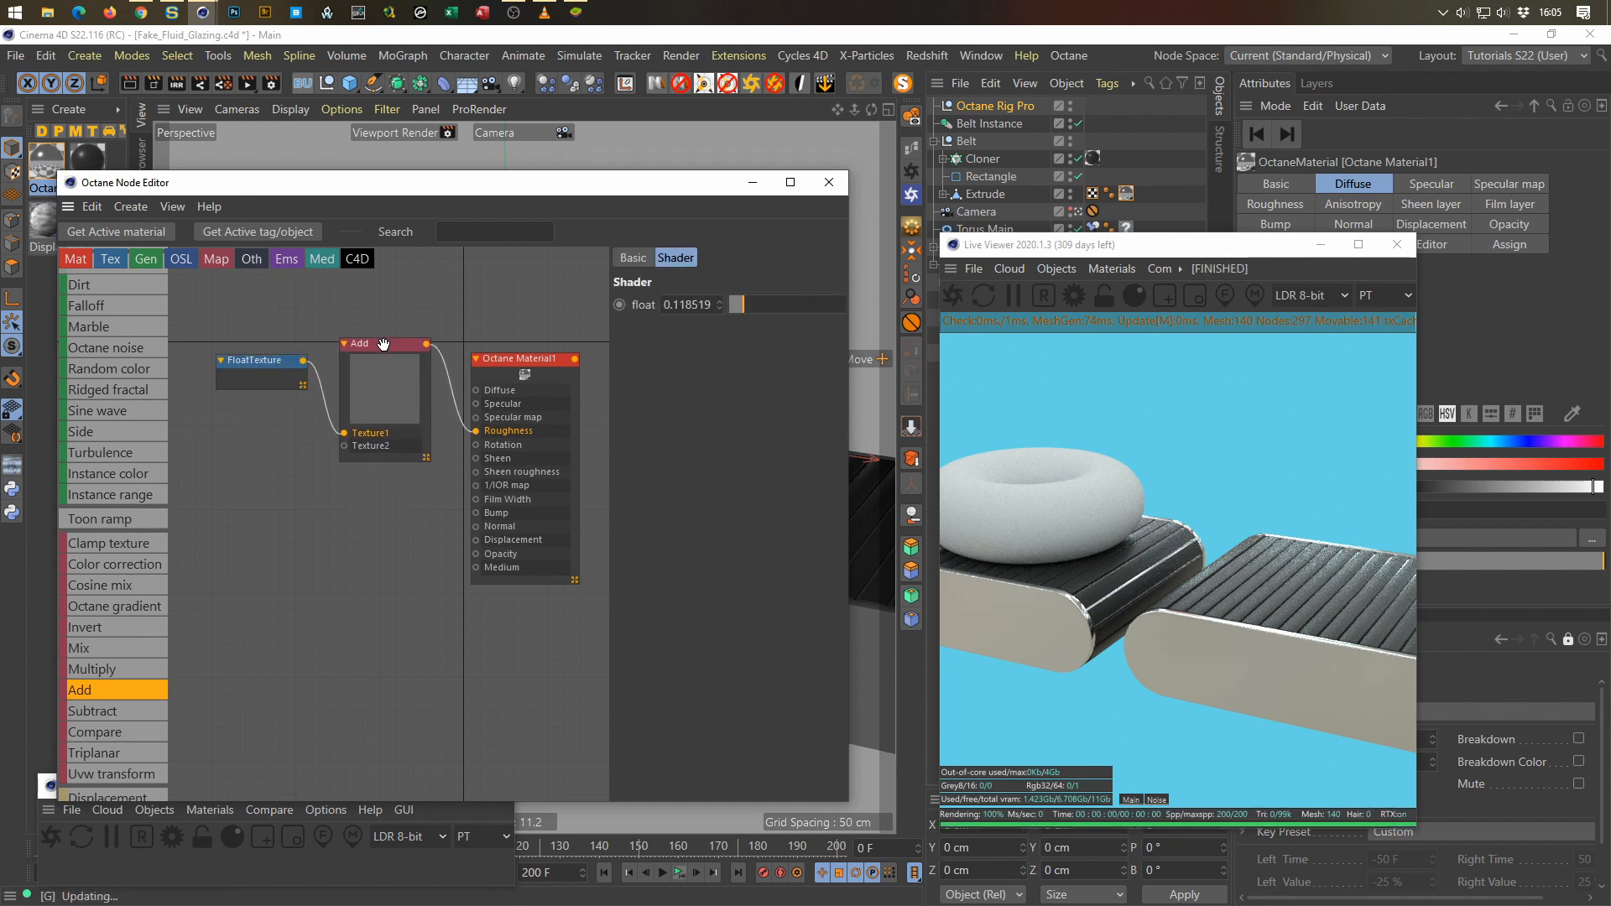
# Step: Load the scratched-texture JPG as an ImageTexture into the Add node's Texture2 and spread out the nodes
pyautogui.moveTo(269, 771); pyautogui.dragTo(343, 445)
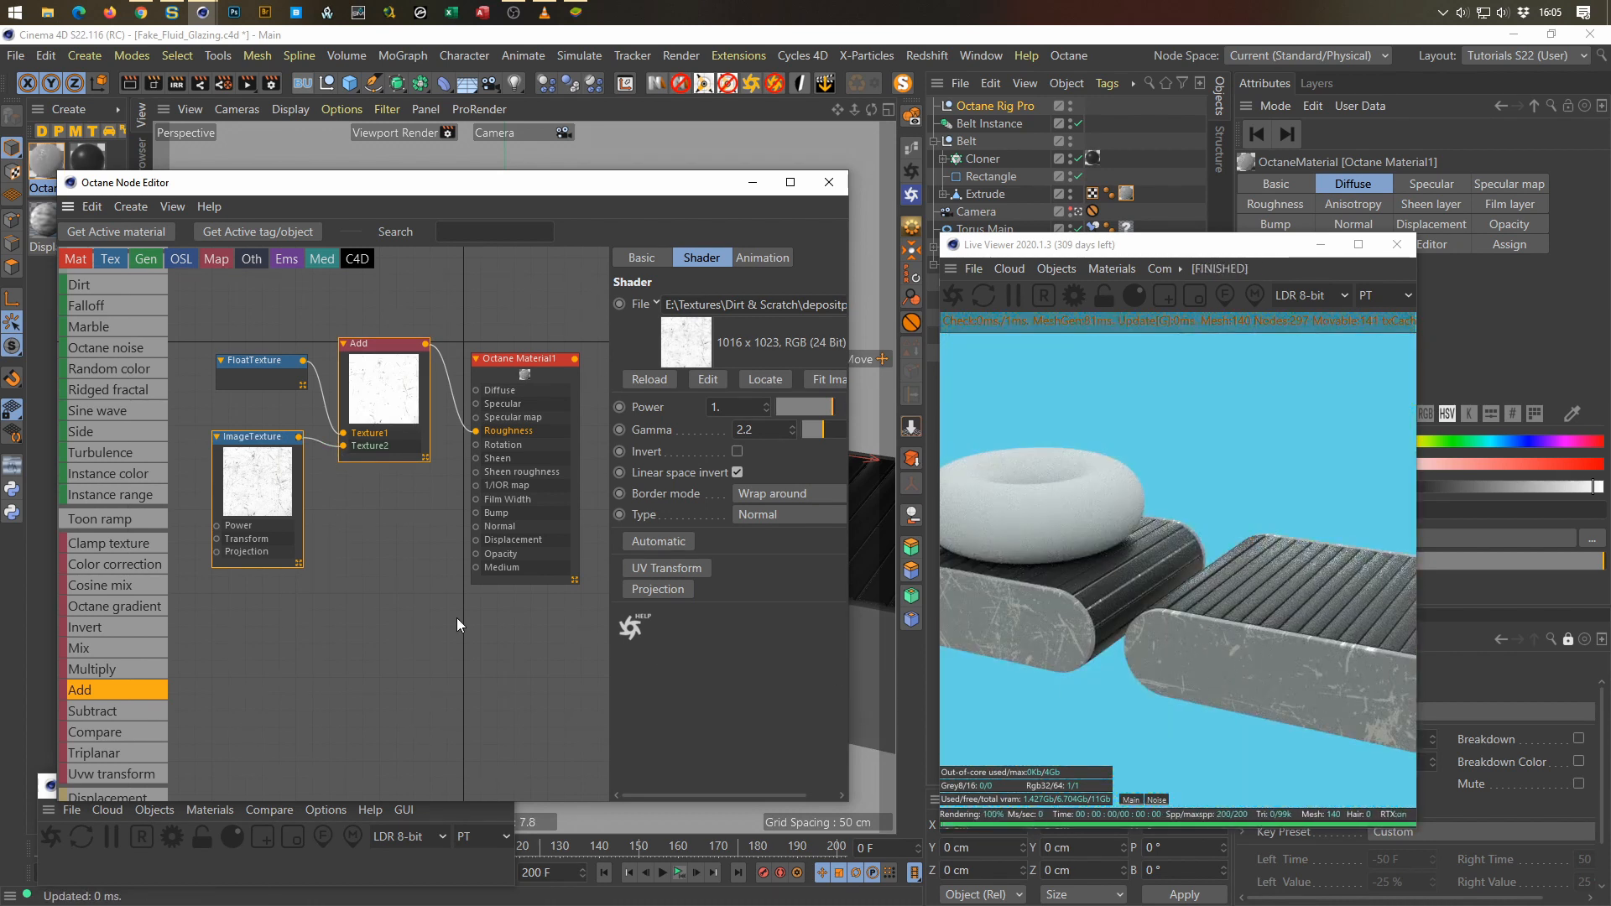
pyautogui.moveTo(280, 438); pyautogui.dragTo(242, 436)
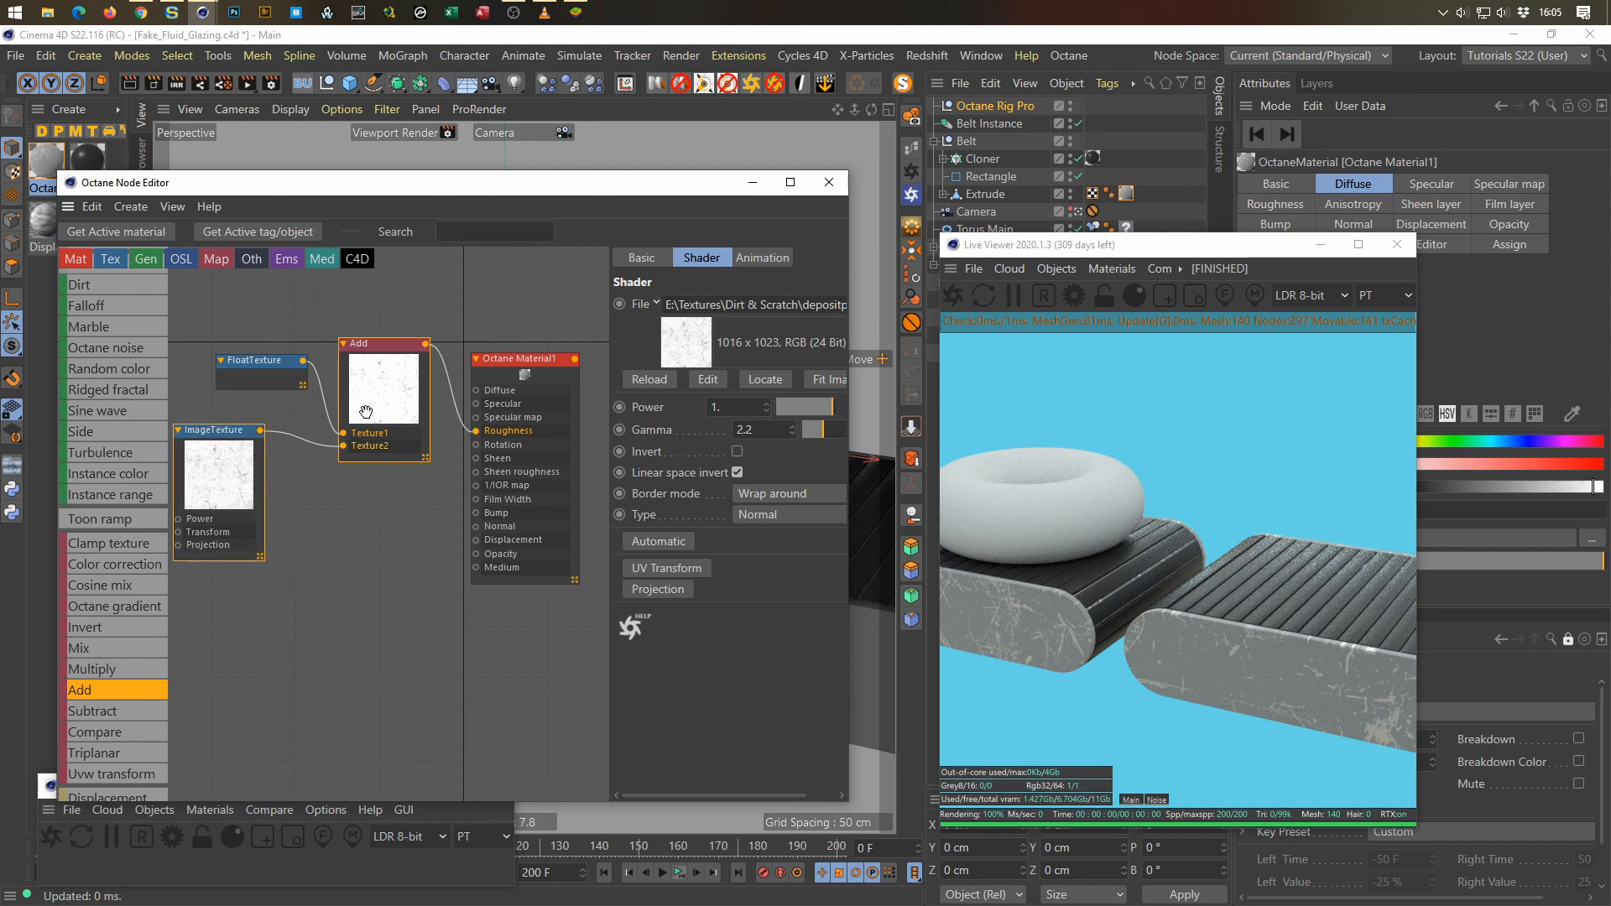
pyautogui.moveTo(518, 358); pyautogui.dragTo(529, 268)
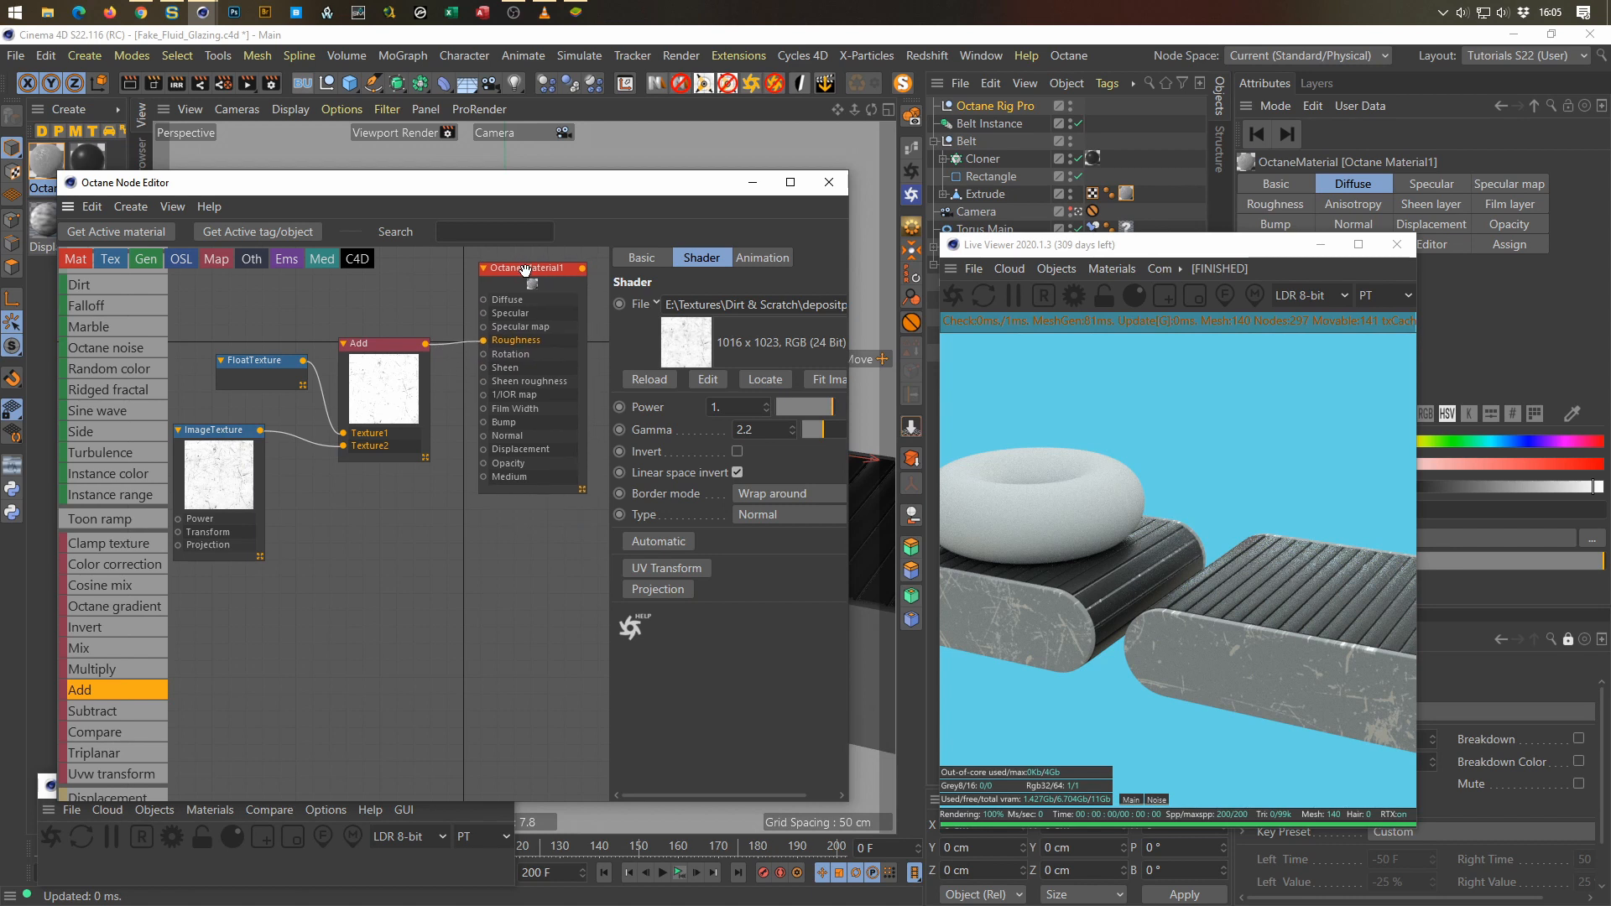
pyautogui.moveTo(384, 348); pyautogui.dragTo(389, 325)
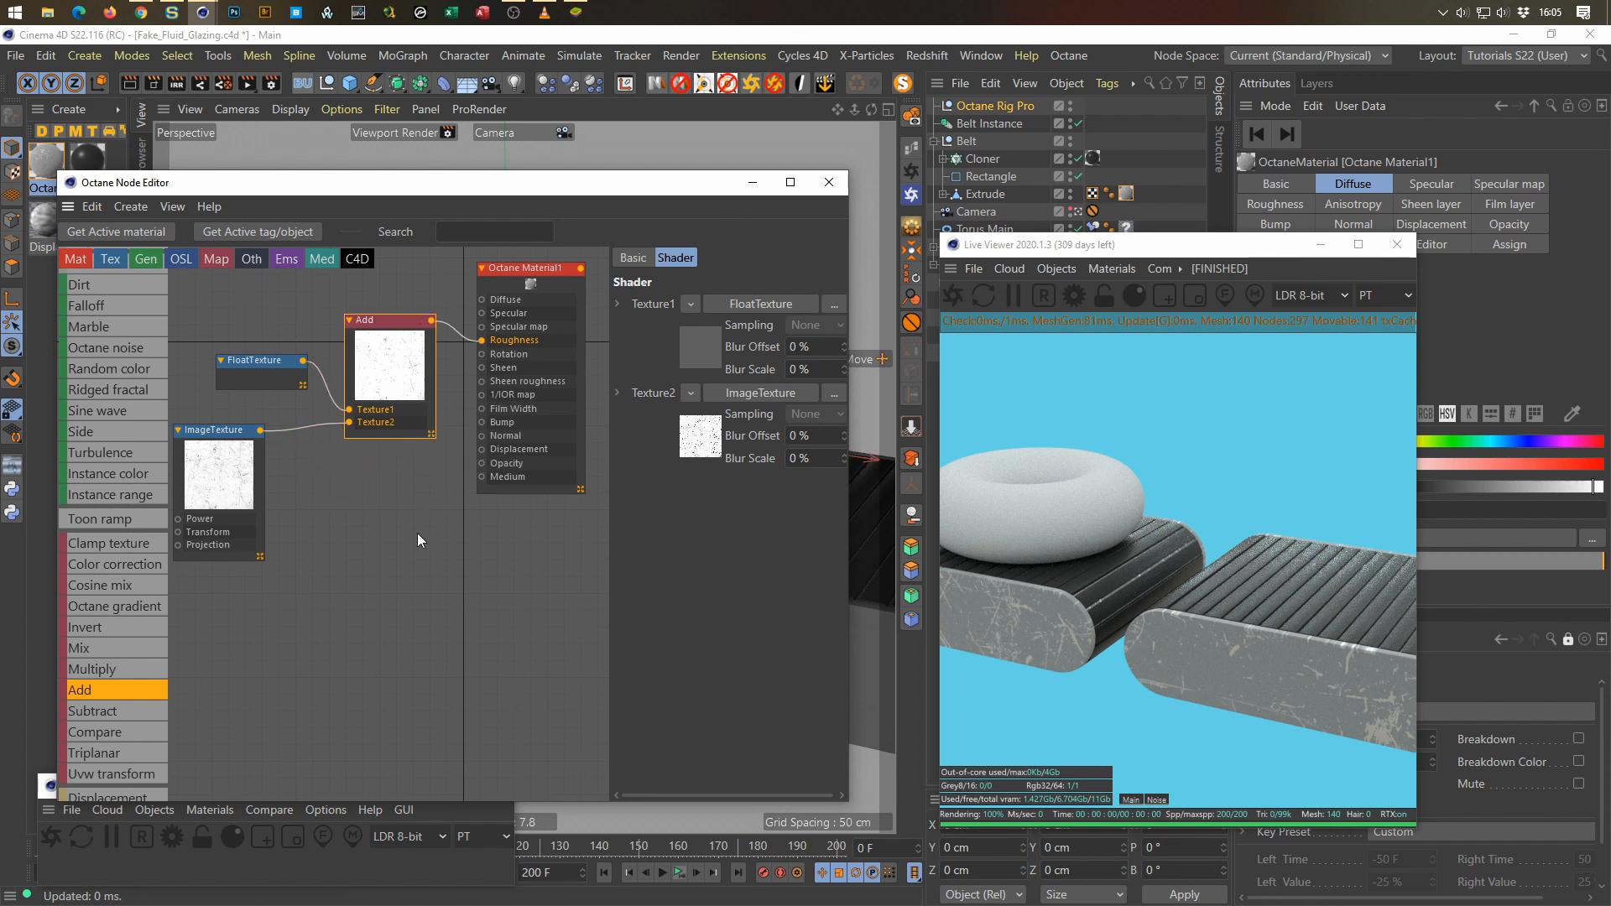
# Step: Replace the Add node with a Multiply node before Roughness and connect the ImageTexture to its Texture2 input
pyautogui.press('Delete')
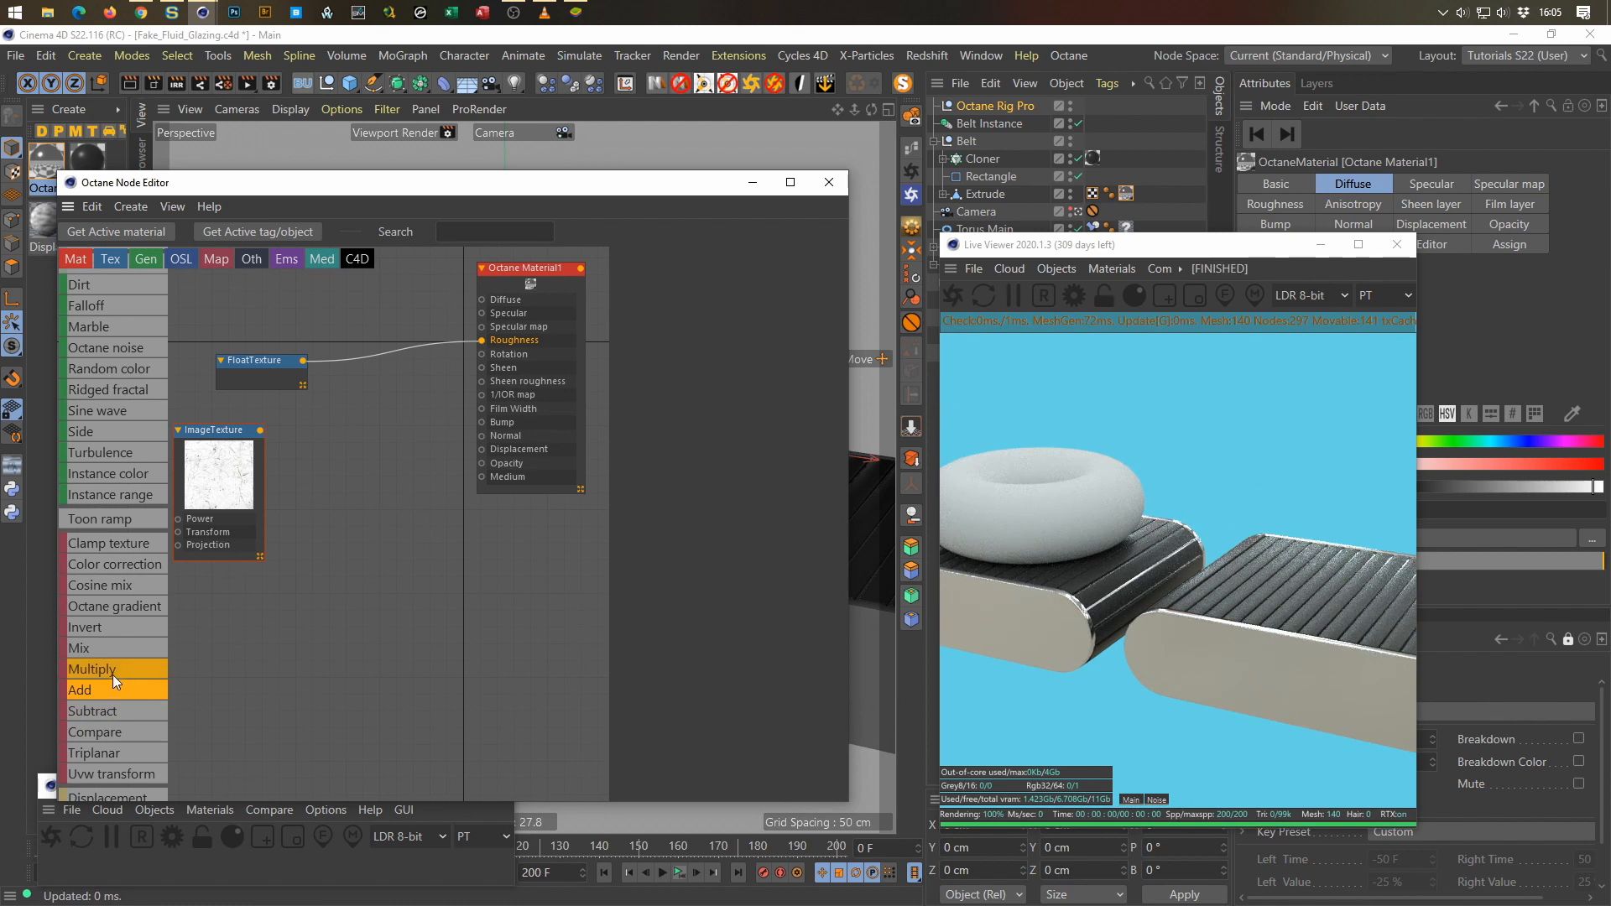
pyautogui.moveTo(373, 351); pyautogui.dragTo(381, 350)
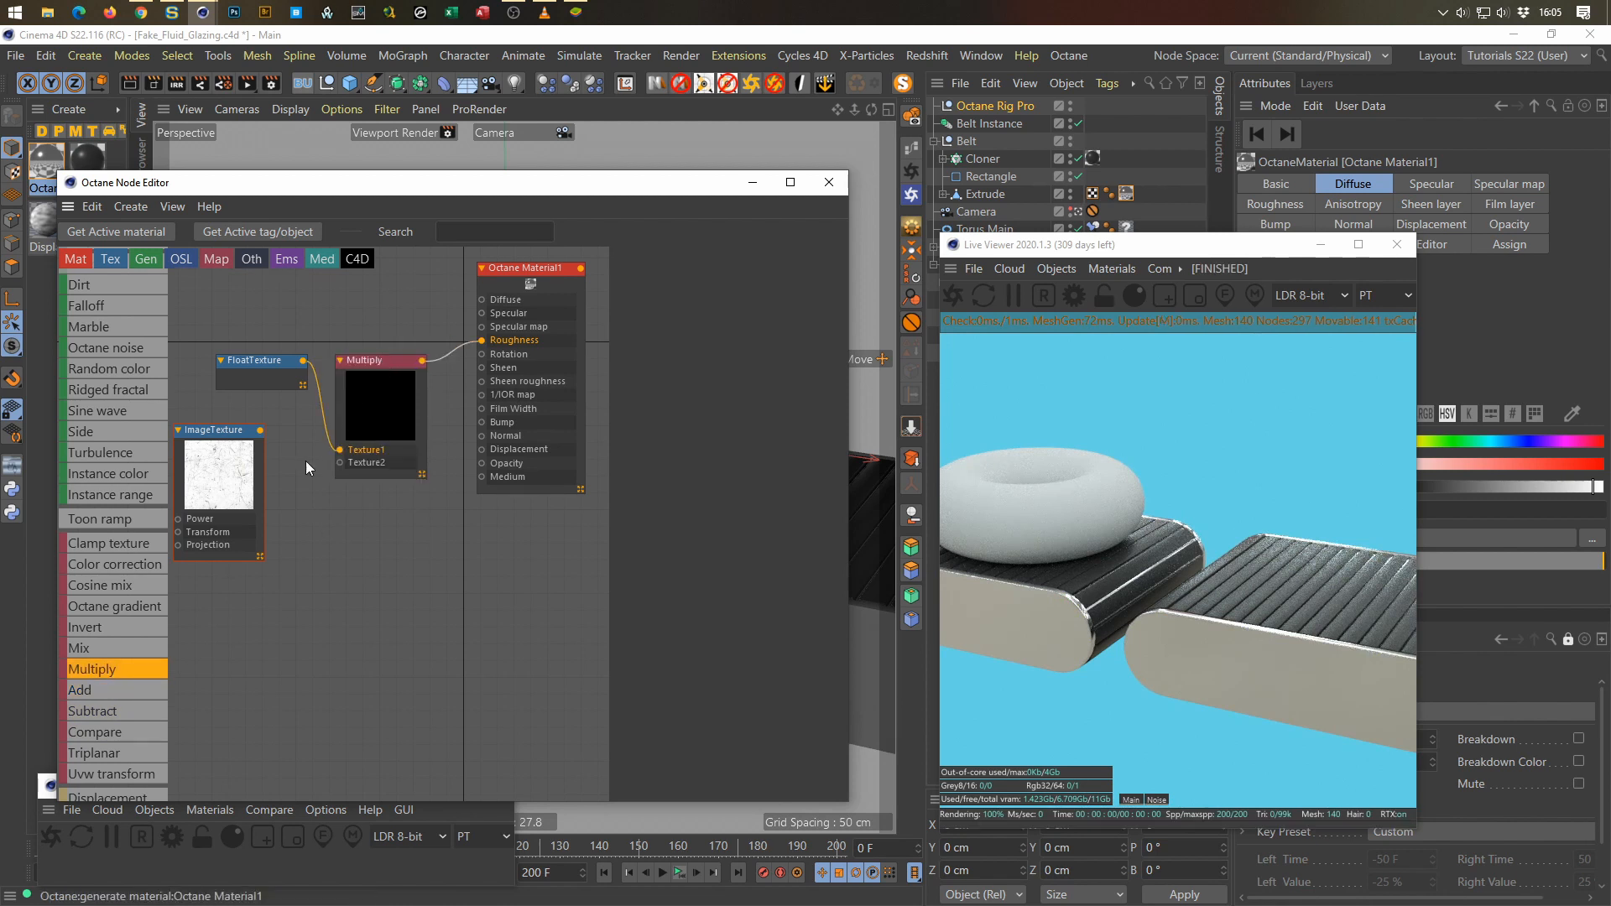
pyautogui.moveTo(260, 432); pyautogui.dragTo(340, 462)
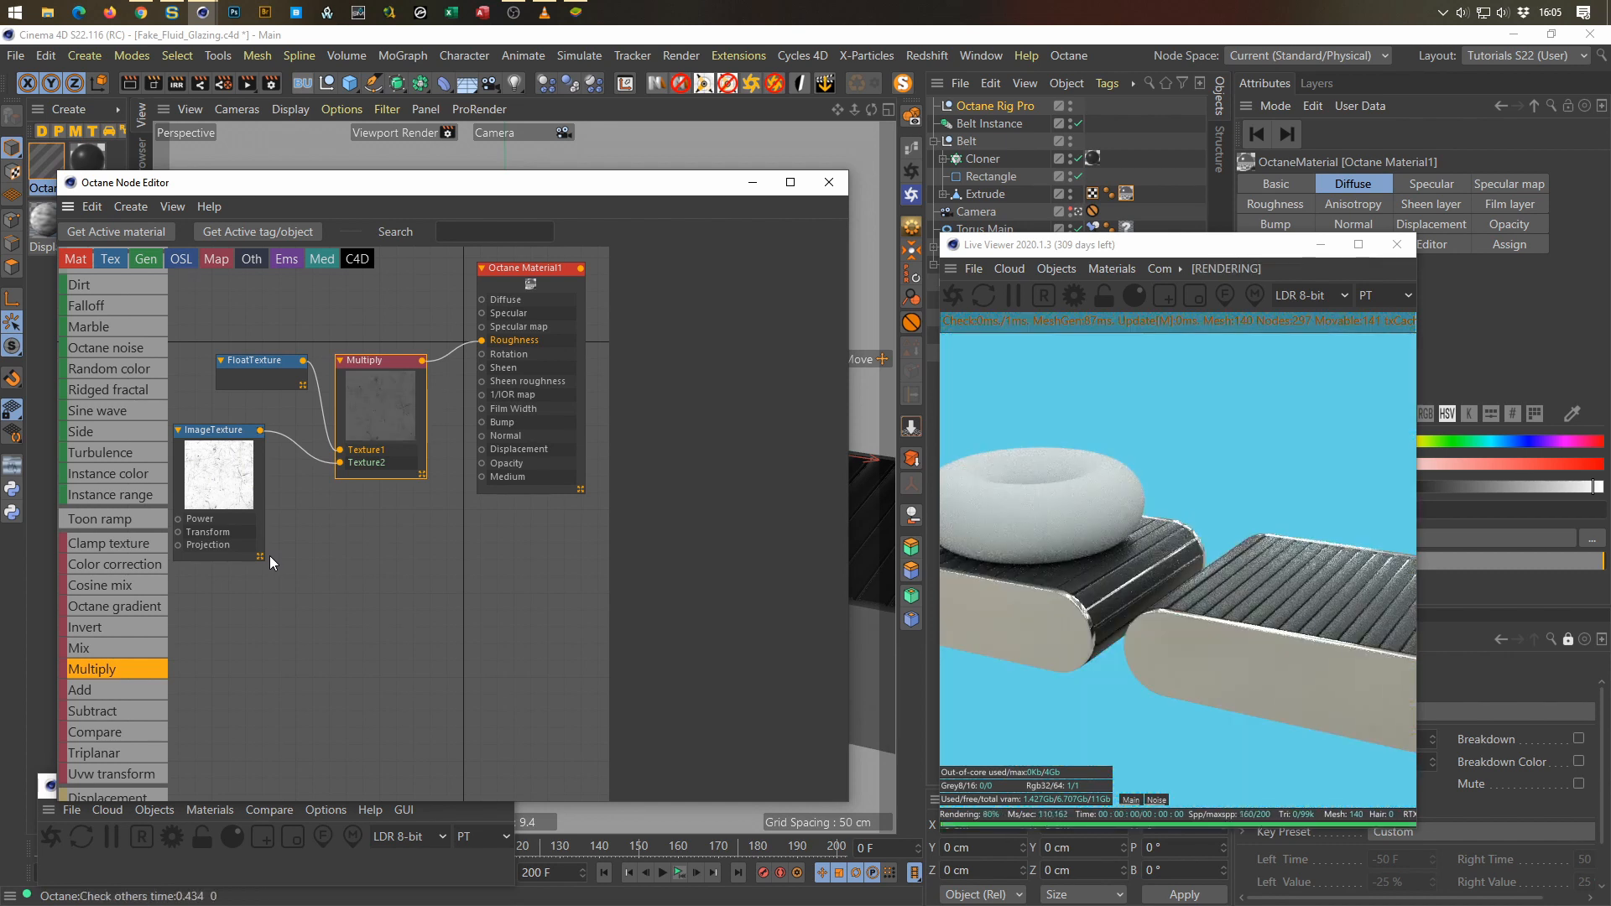
# Step: Leave the scene camera for a close view of the belt's end and set the scratch ImageTexture's Gamma to 1
pyautogui.click(1078, 211)
pyautogui.moveTo(1107, 716); pyautogui.dragTo(1194, 639)
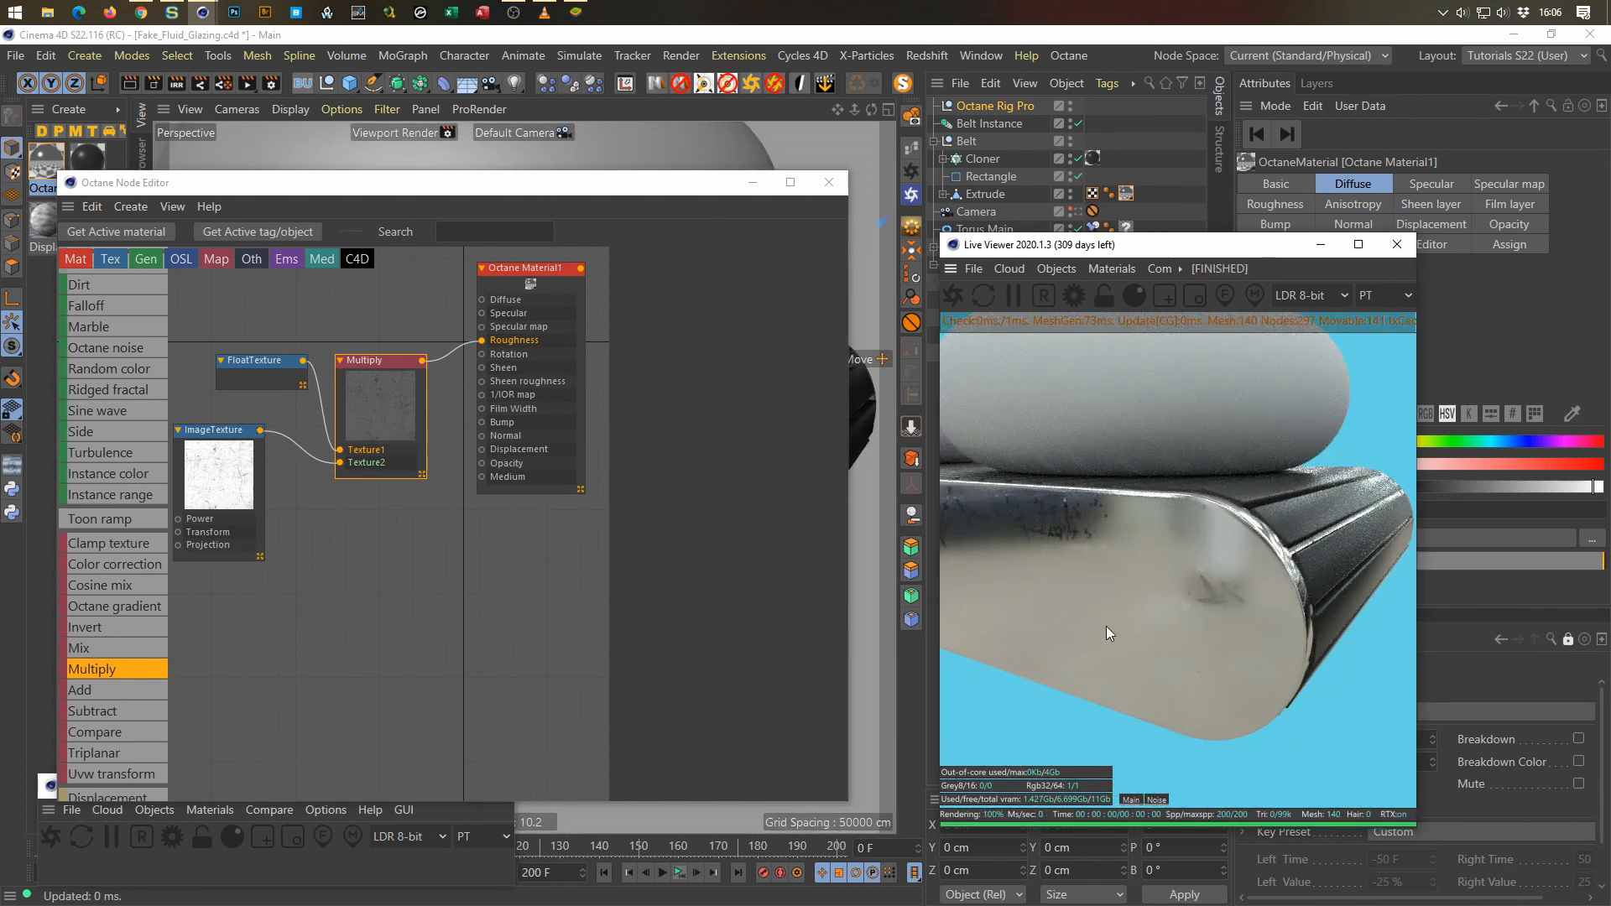
pyautogui.click(210, 435)
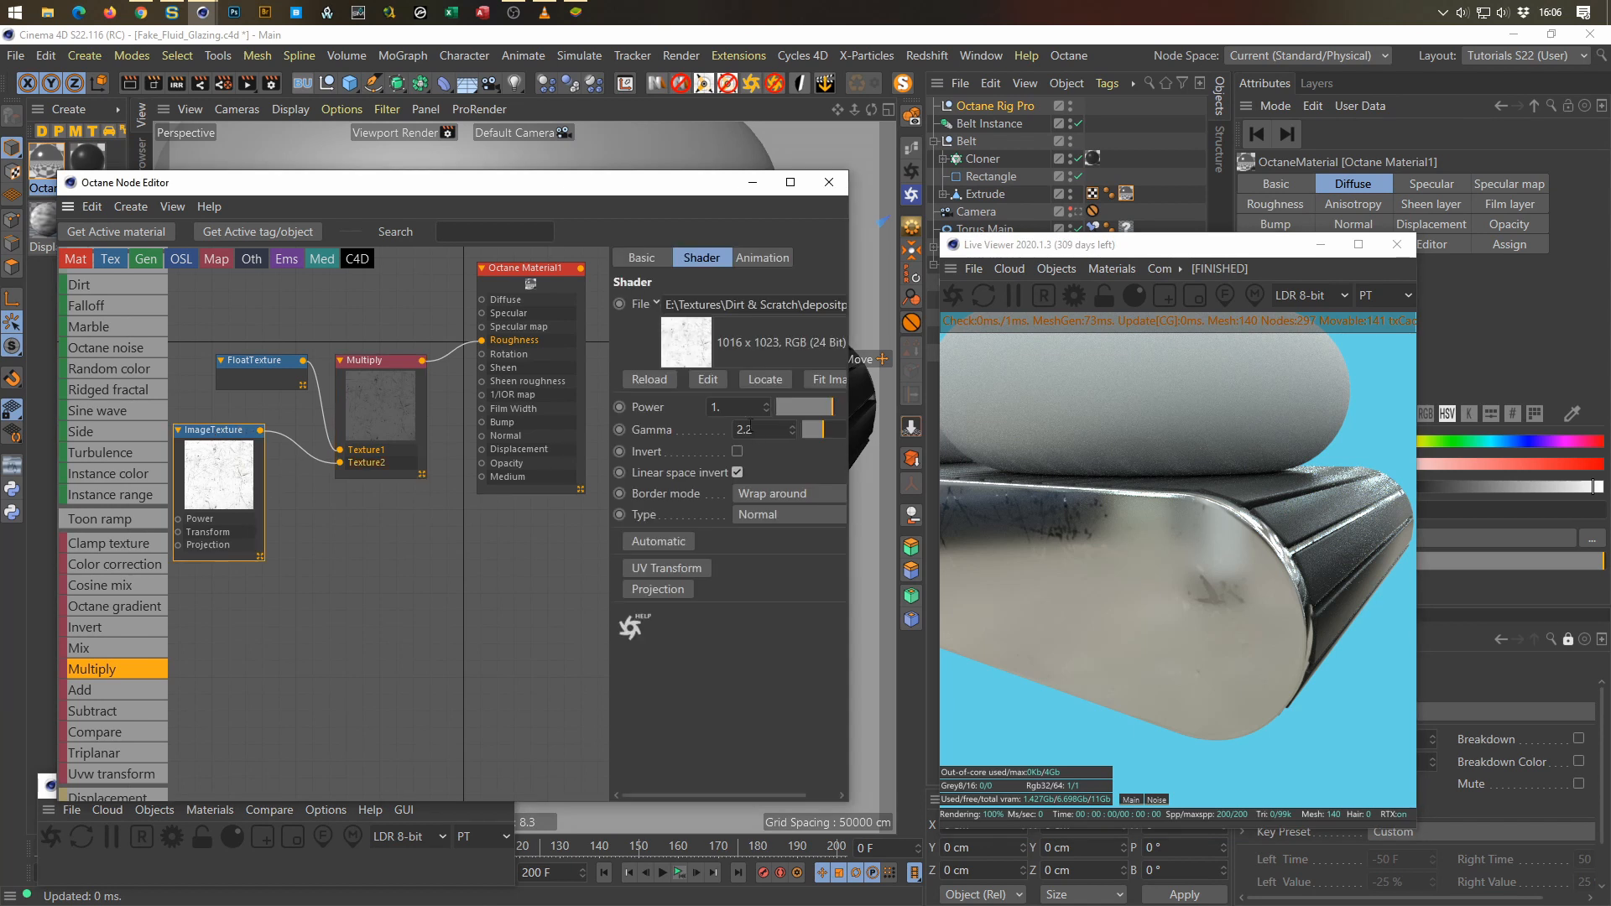
pyautogui.write('1')
pyautogui.press('Return')
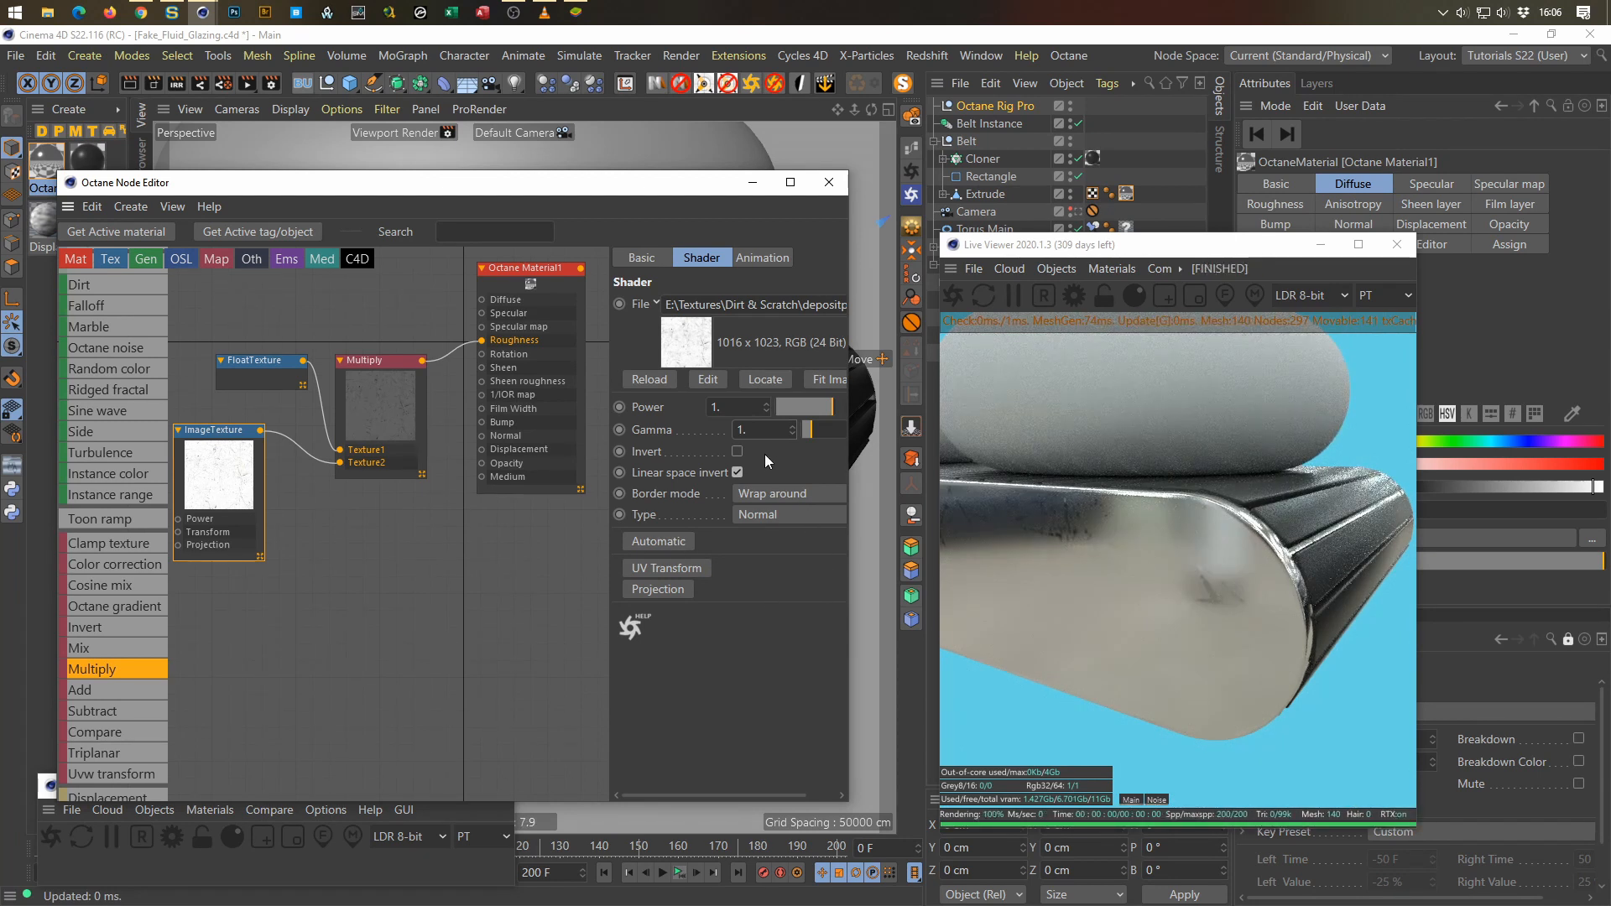
# Step: Set the scratch ImageTexture's Gamma to 3
pyautogui.write('3')
pyautogui.press('Return')
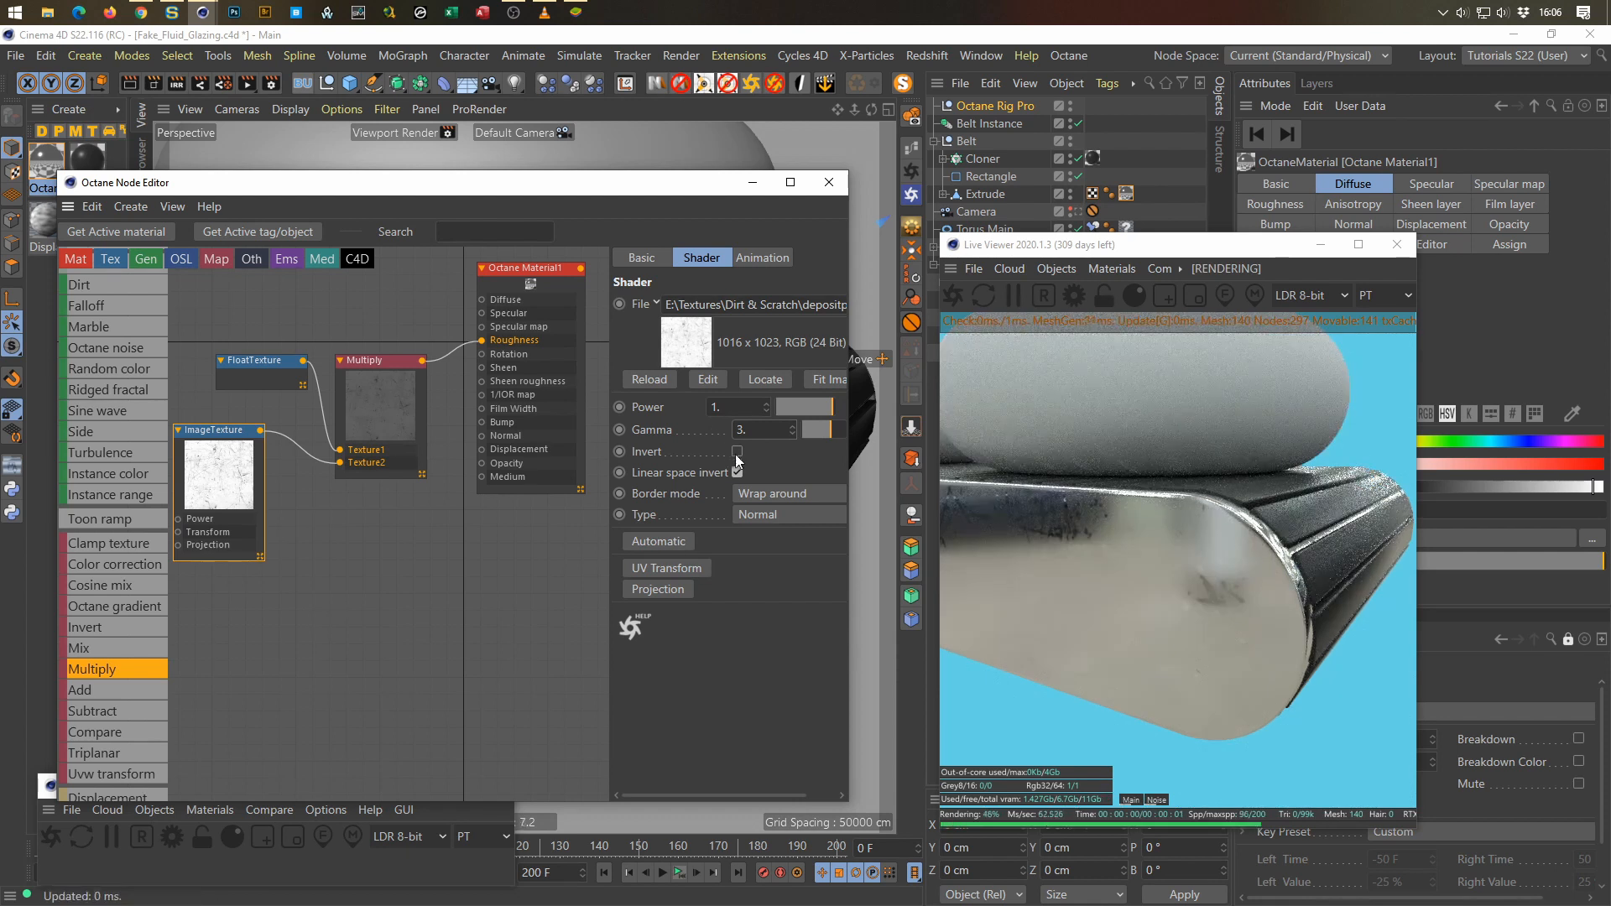
pyautogui.moveTo(383, 473); pyautogui.dragTo(442, 485, button='middle')
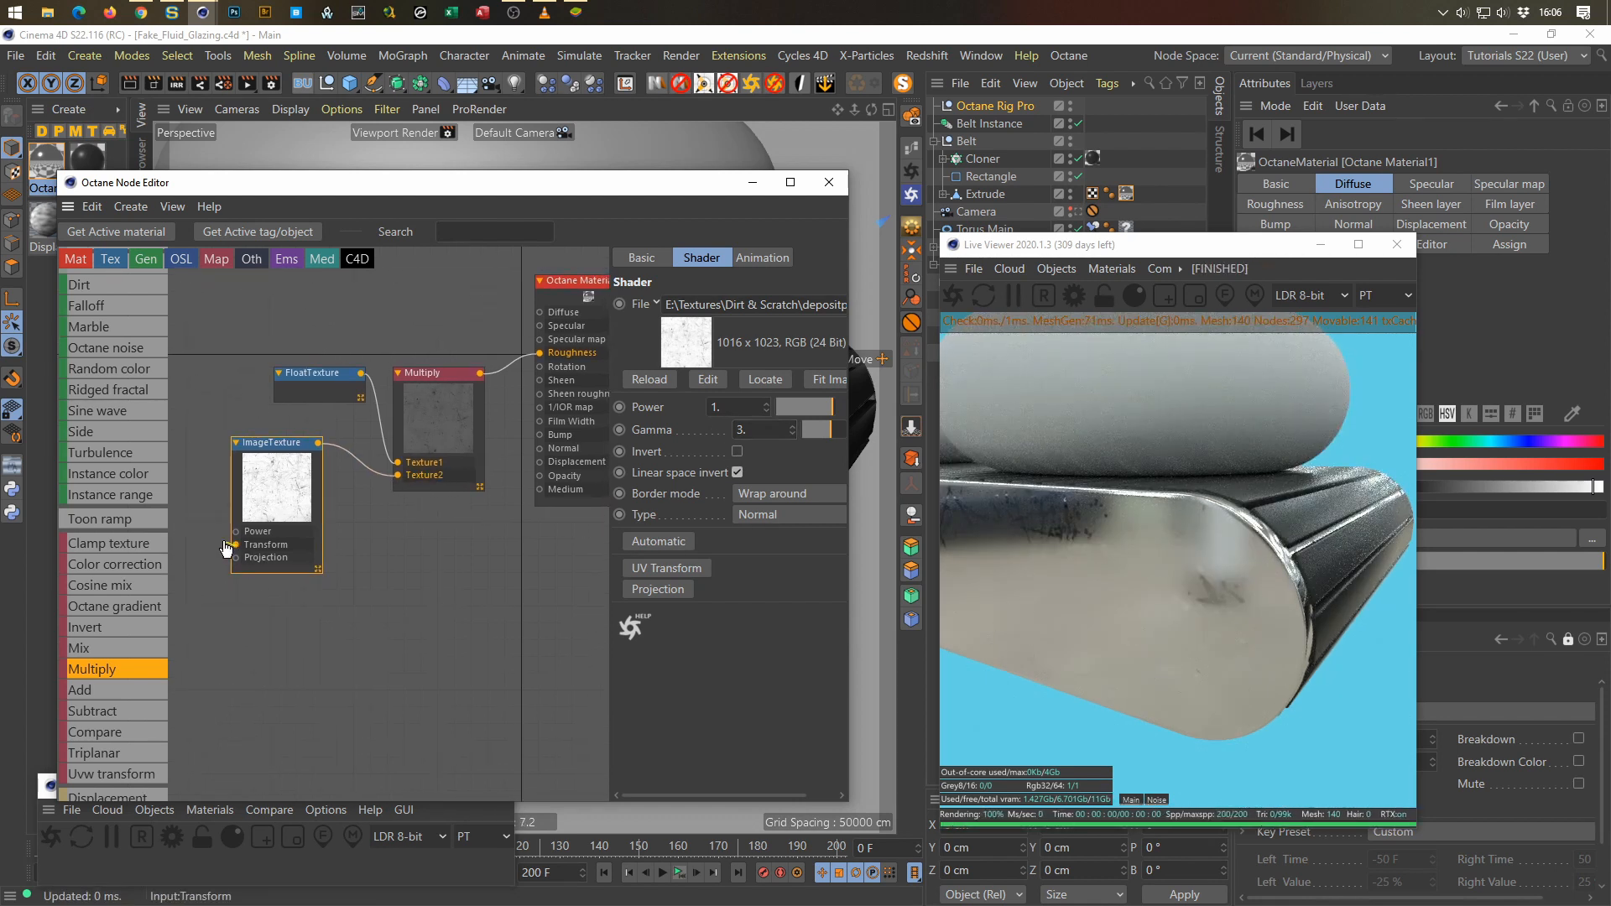
# Step: Add a Transform node to the scratch ImageTexture's Transform input and scale it uniformly to about 0.13
pyautogui.moveTo(225, 547); pyautogui.dragTo(206, 525)
pyautogui.click(279, 522)
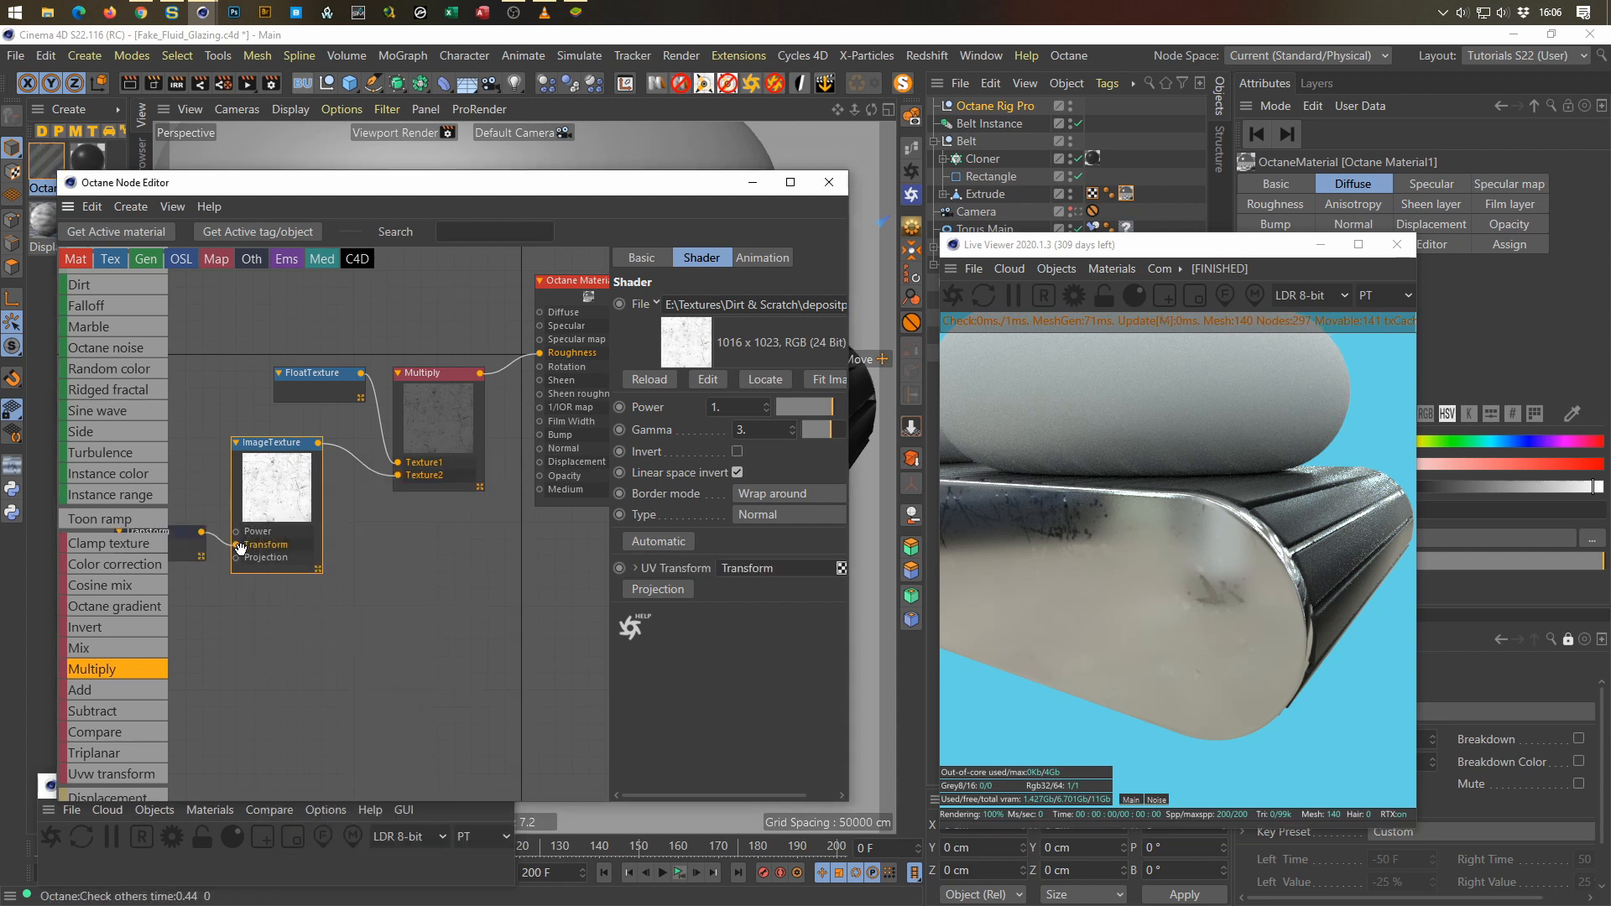
pyautogui.click(186, 545)
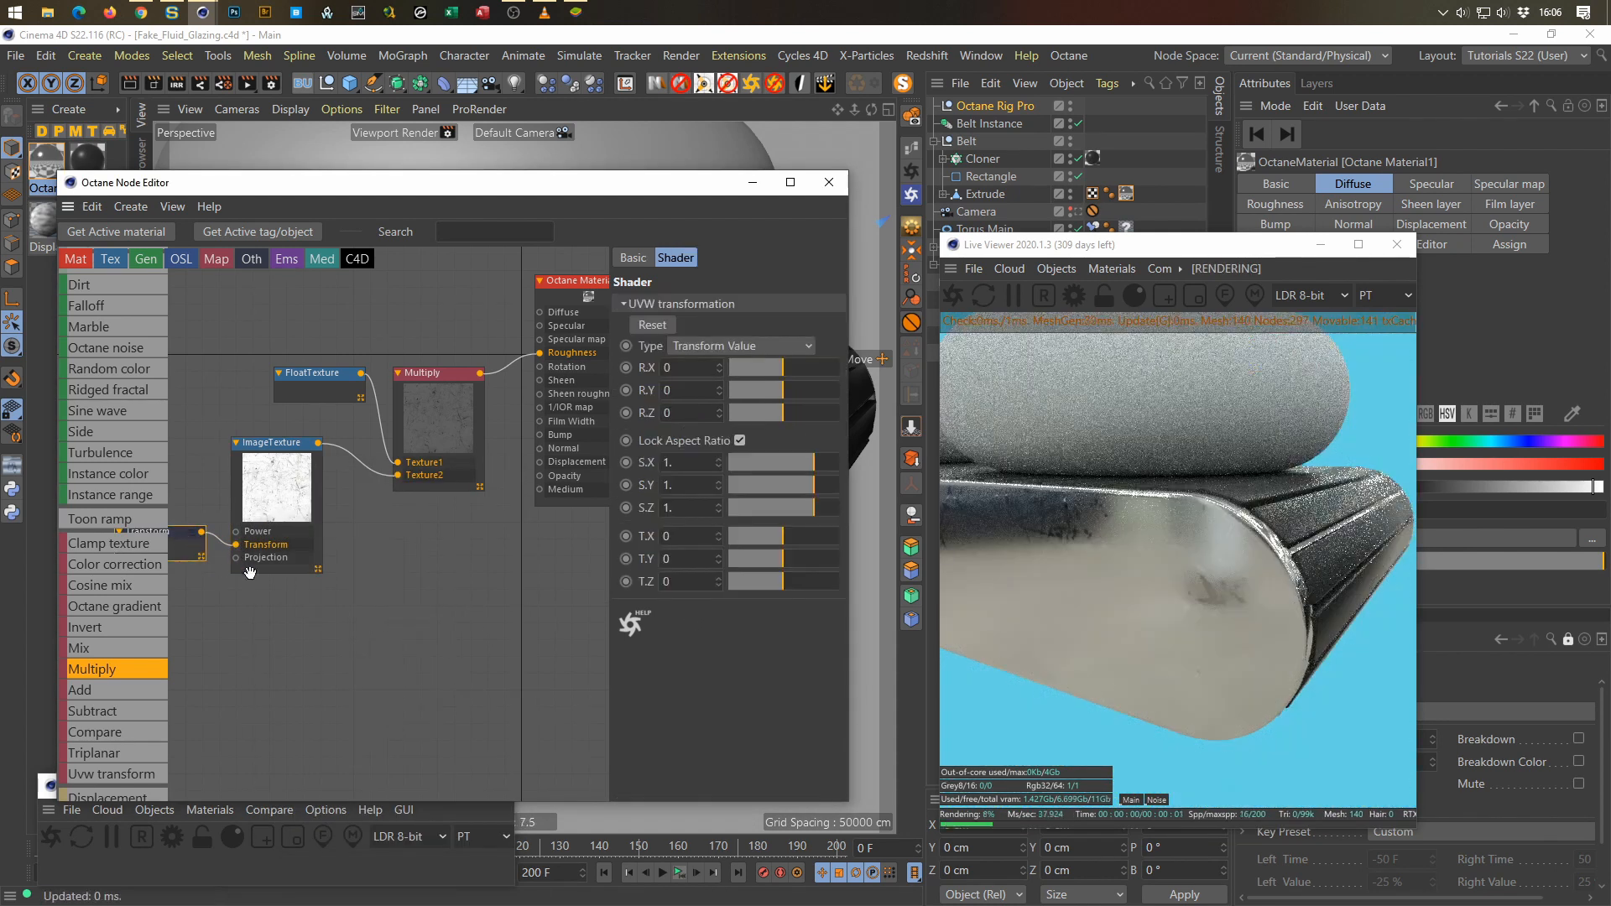
pyautogui.moveTo(812, 460); pyautogui.dragTo(785, 462)
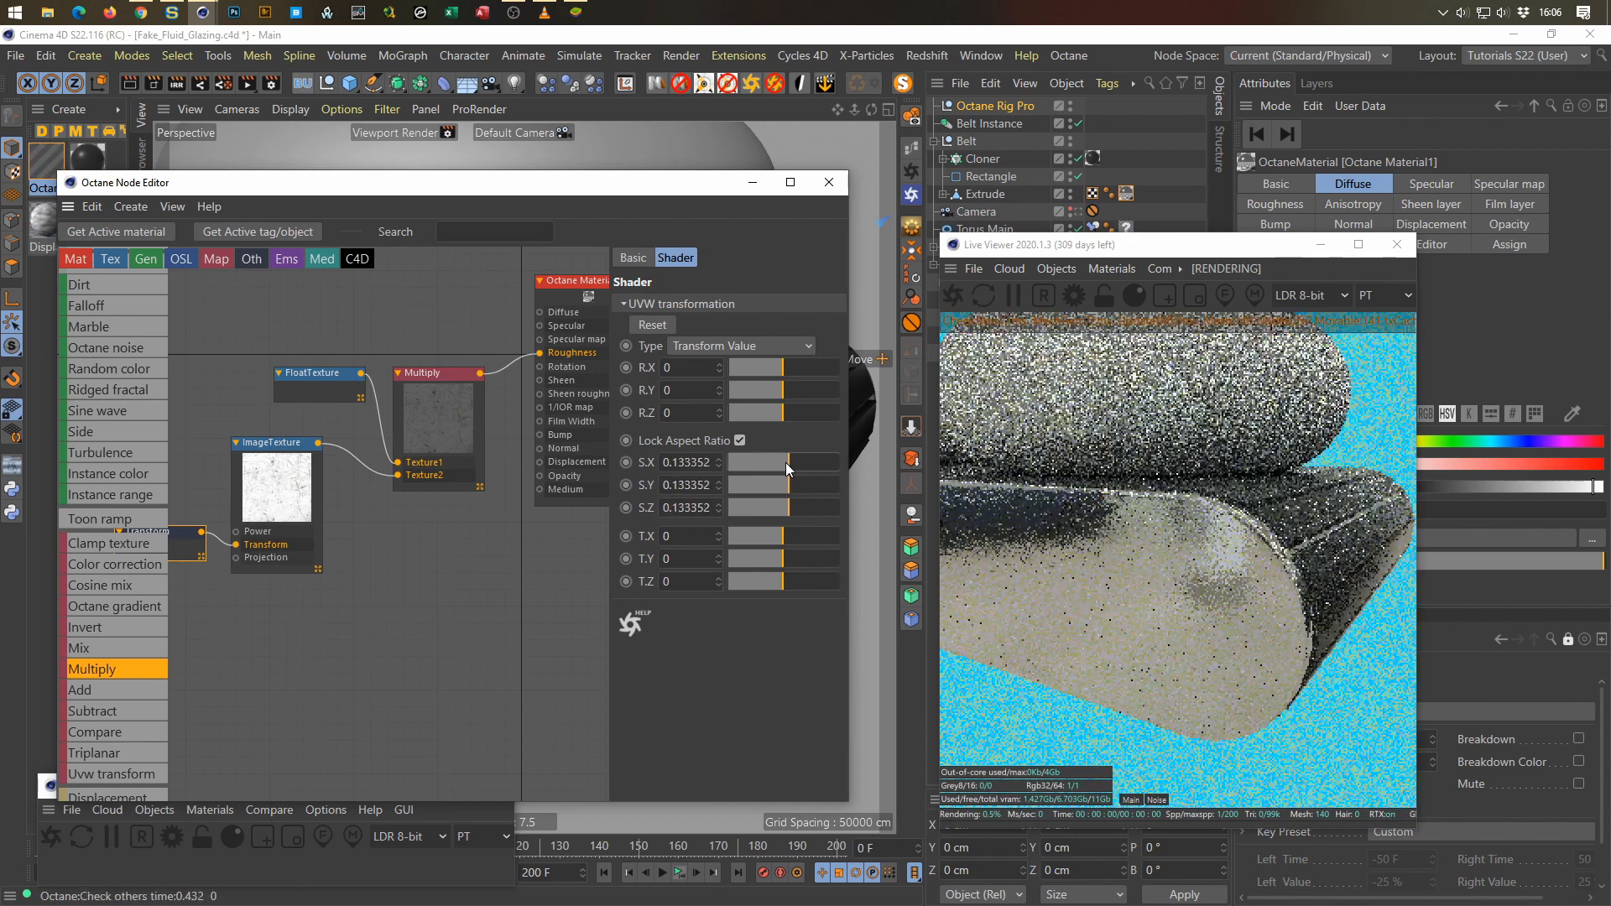
# Step: Set the projection of the Extrude's Octane Material1 tag to Cubic
pyautogui.click(1126, 194)
pyautogui.moveTo(1215, 246); pyautogui.dragTo(1096, 218)
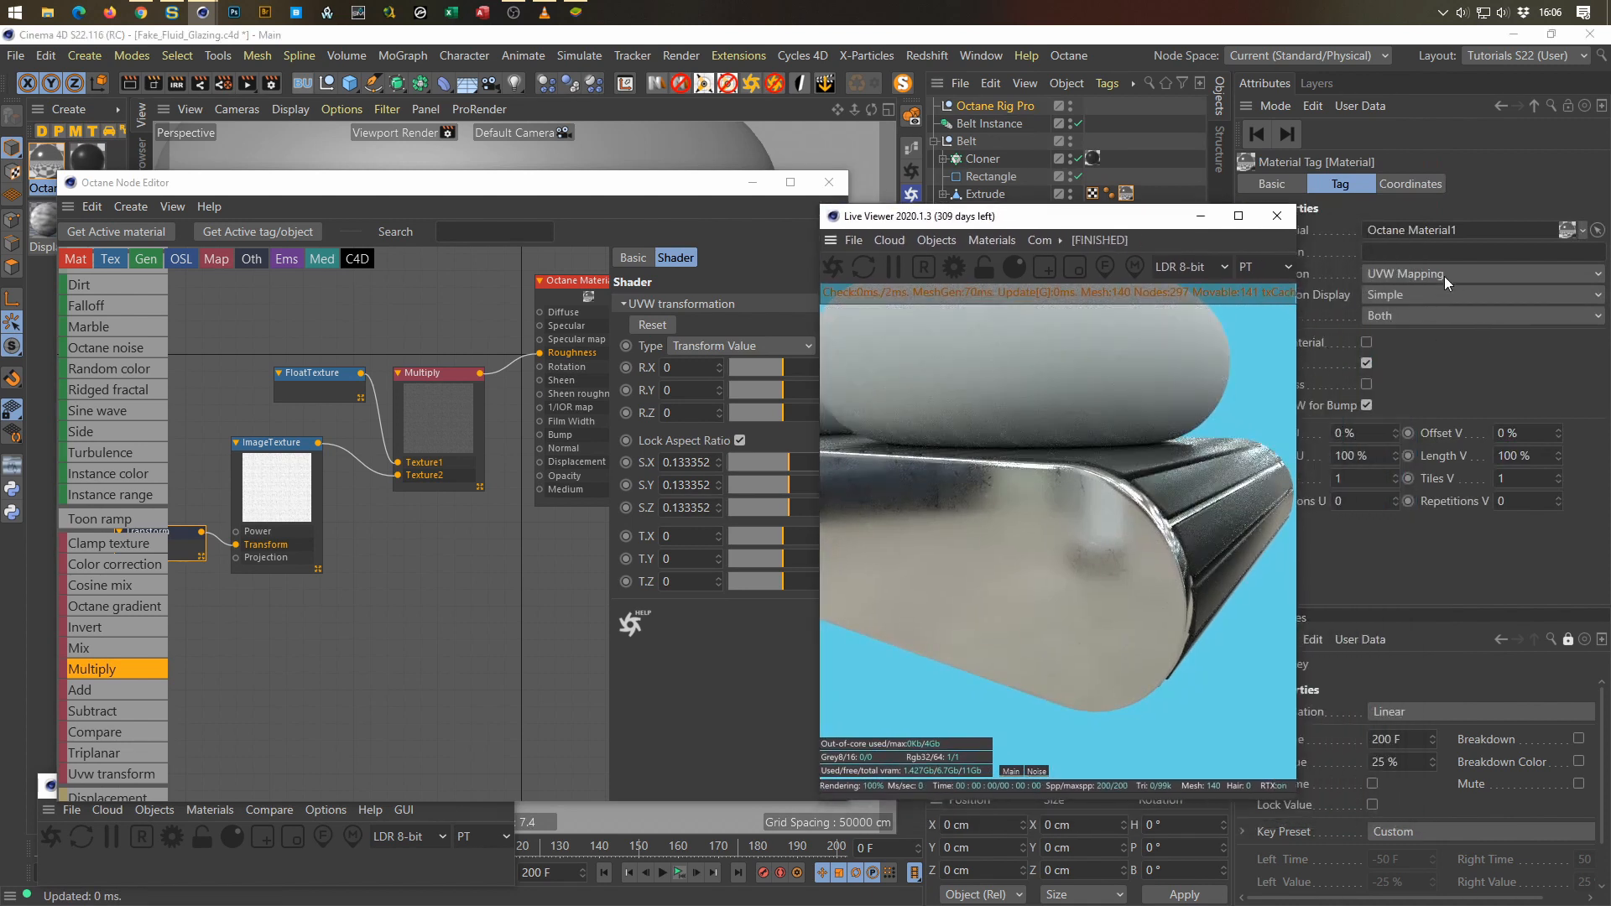
pyautogui.click(1443, 275)
pyautogui.click(1461, 359)
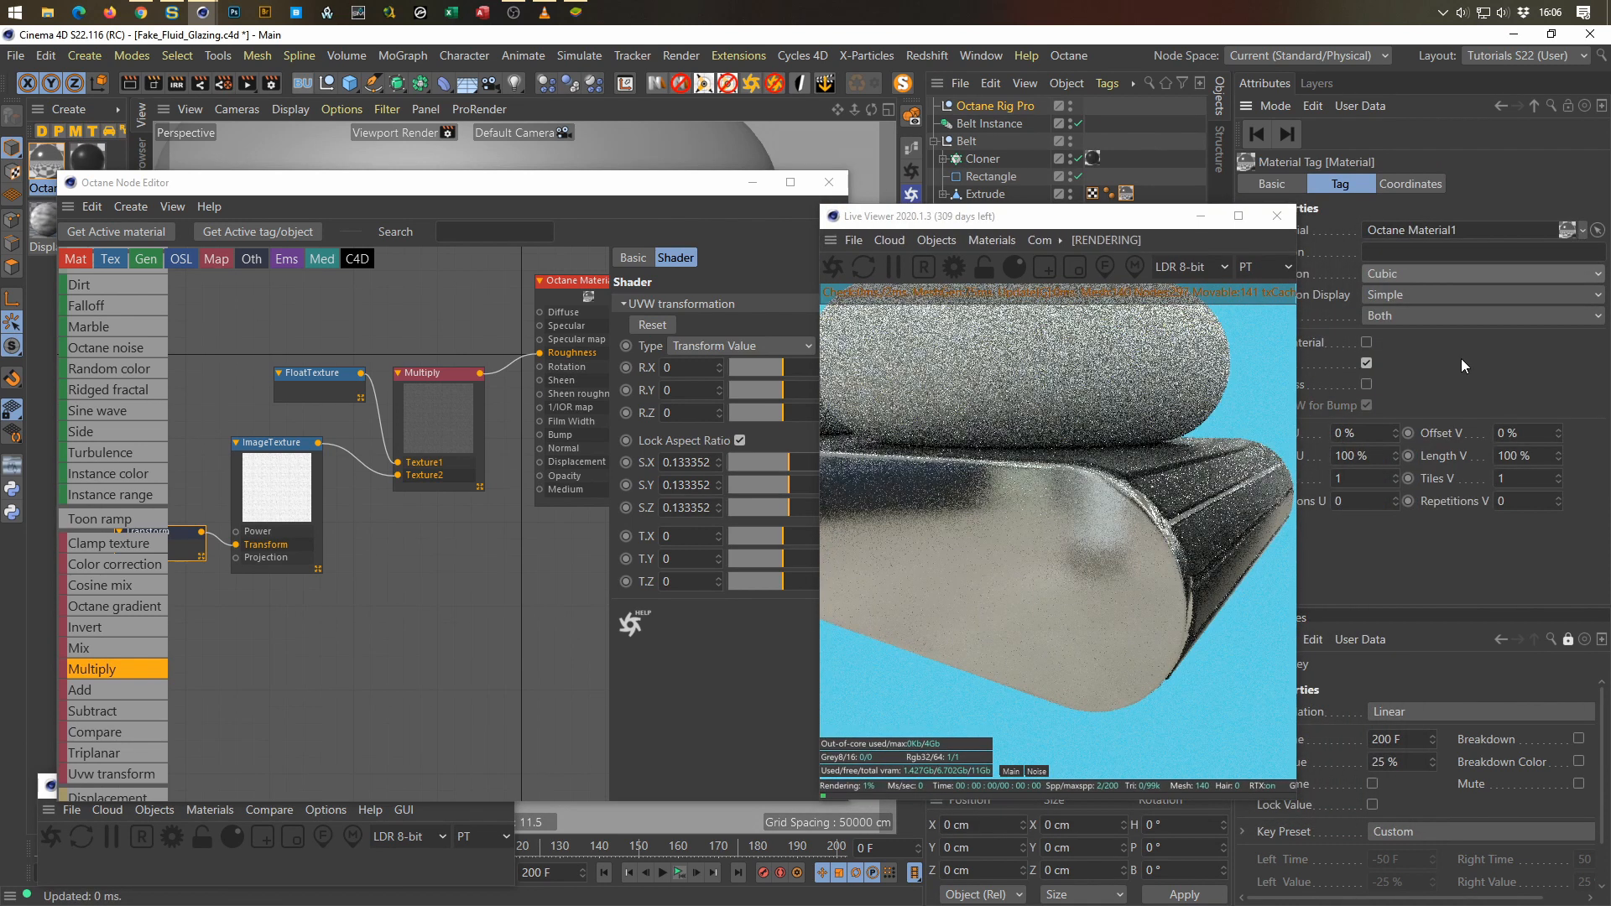
# Step: Fit the Extrude's material tag to the object, excluding sub-objects
pyautogui.moveTo(1103, 229); pyautogui.dragTo(1278, 327)
pyautogui.rightClick(1124, 193)
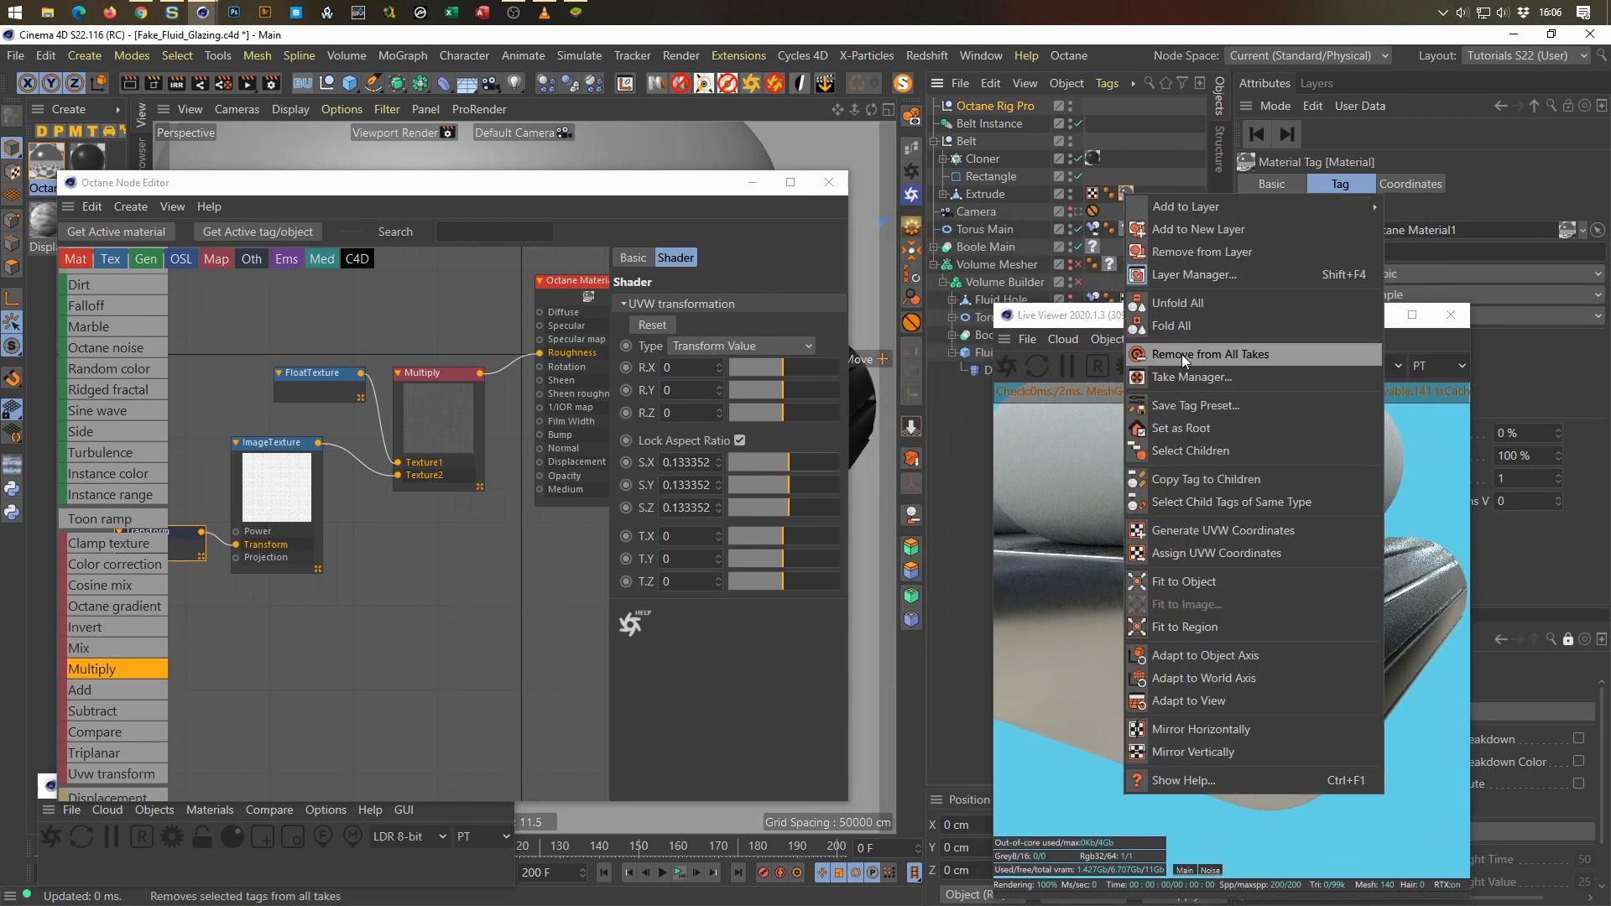
pyautogui.click(1183, 581)
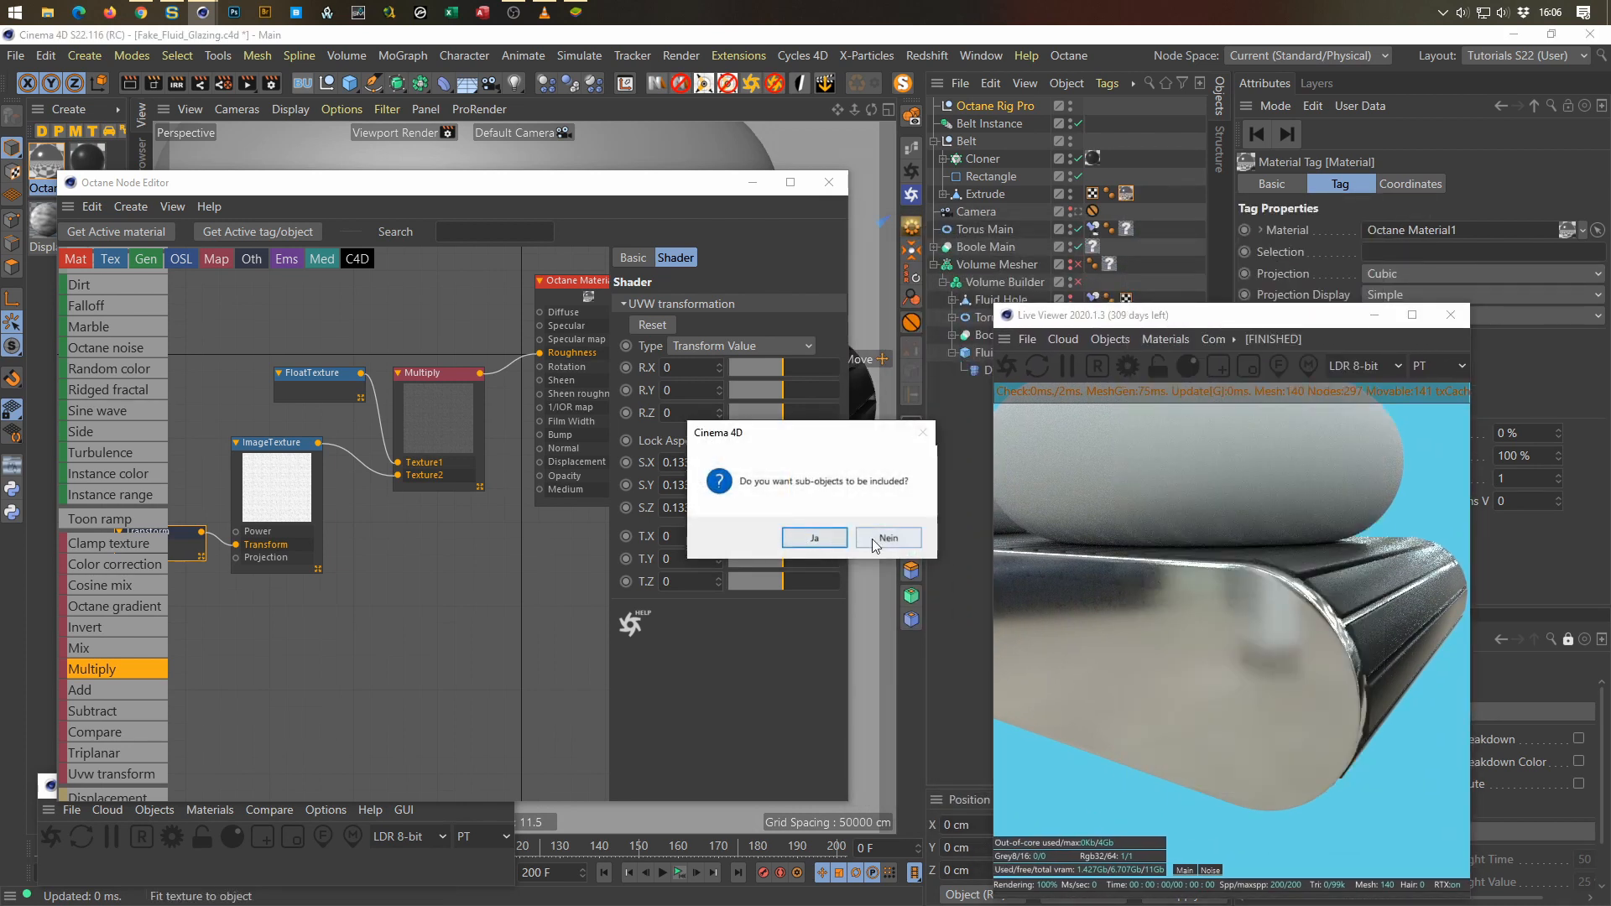
pyautogui.click(873, 540)
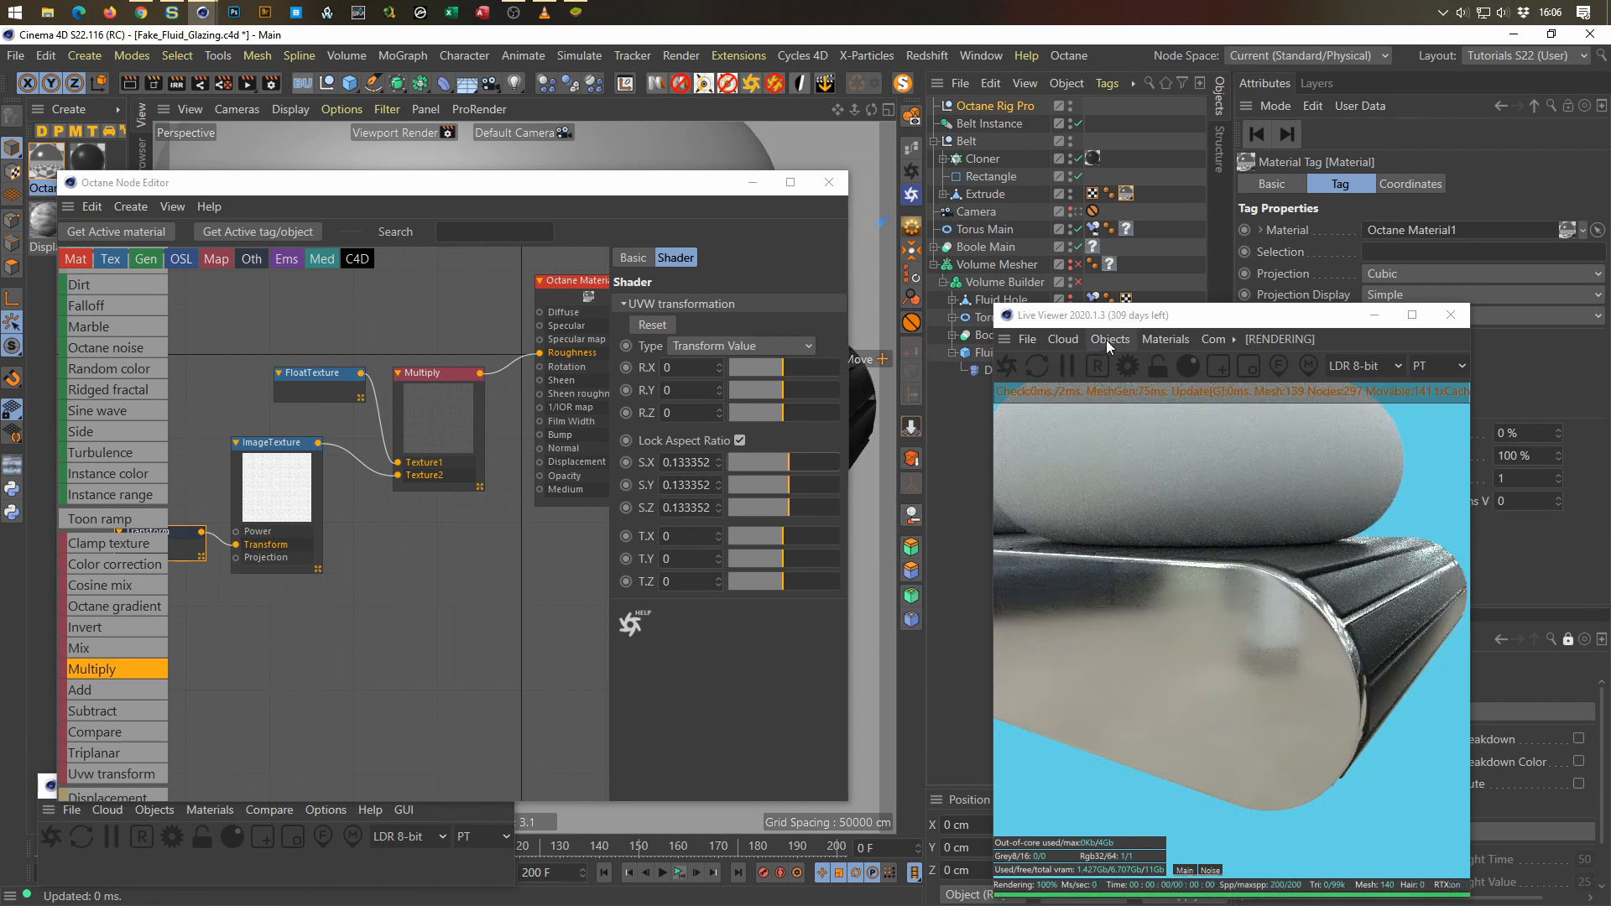
# Step: Make the material tag's projection size uniform at 52.902 cm in X, Y and Z
pyautogui.moveTo(1180, 313); pyautogui.dragTo(731, 254)
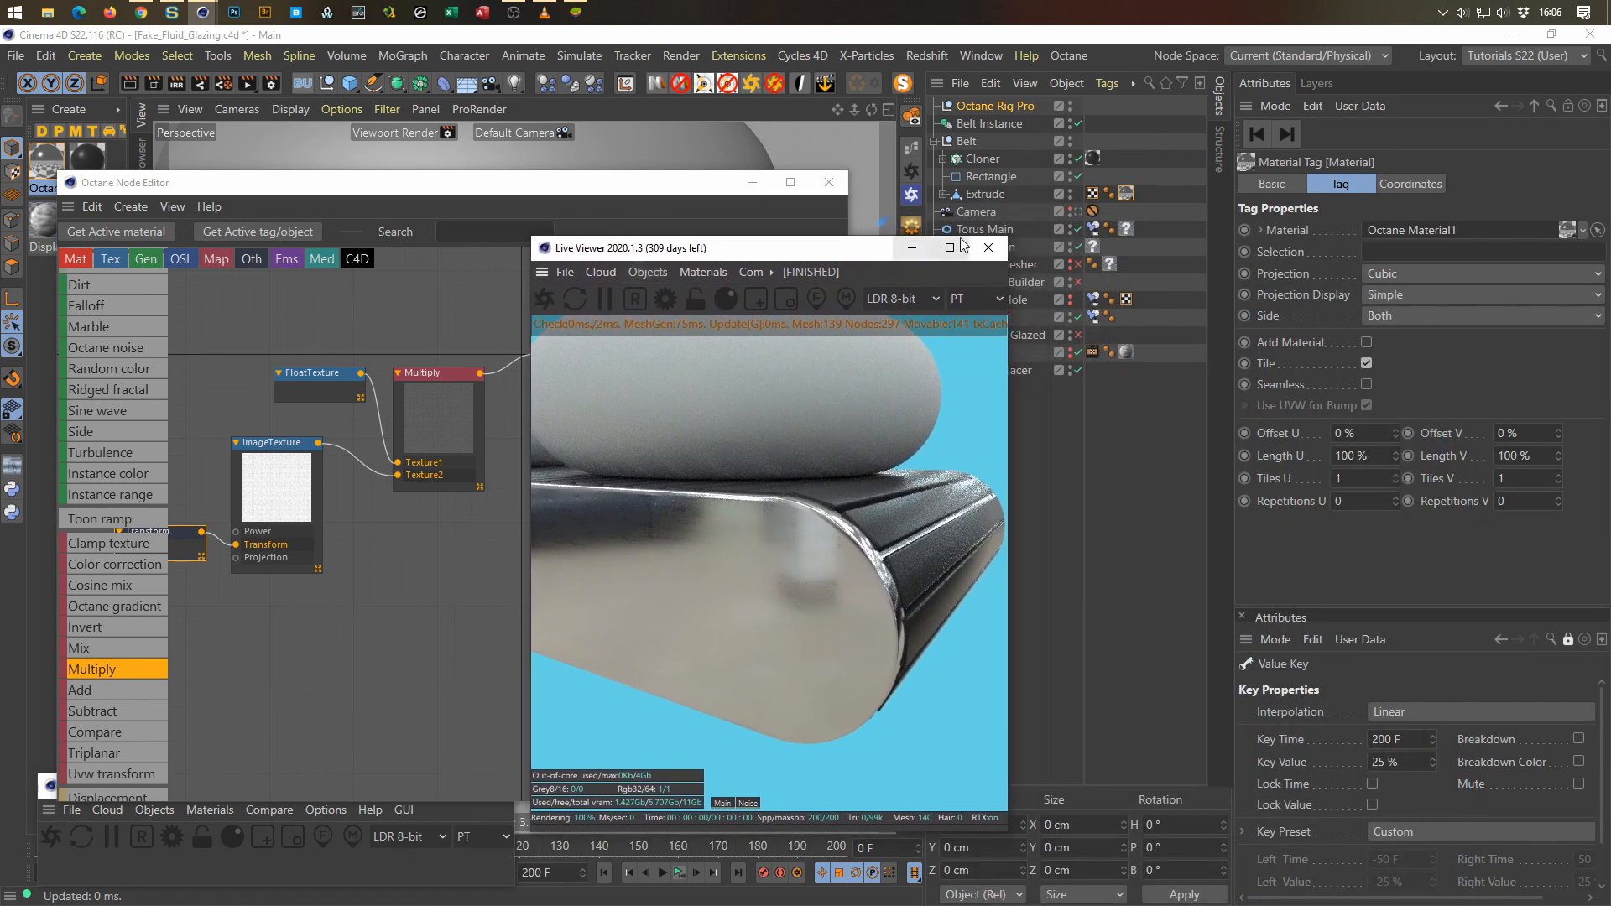
pyautogui.click(1406, 186)
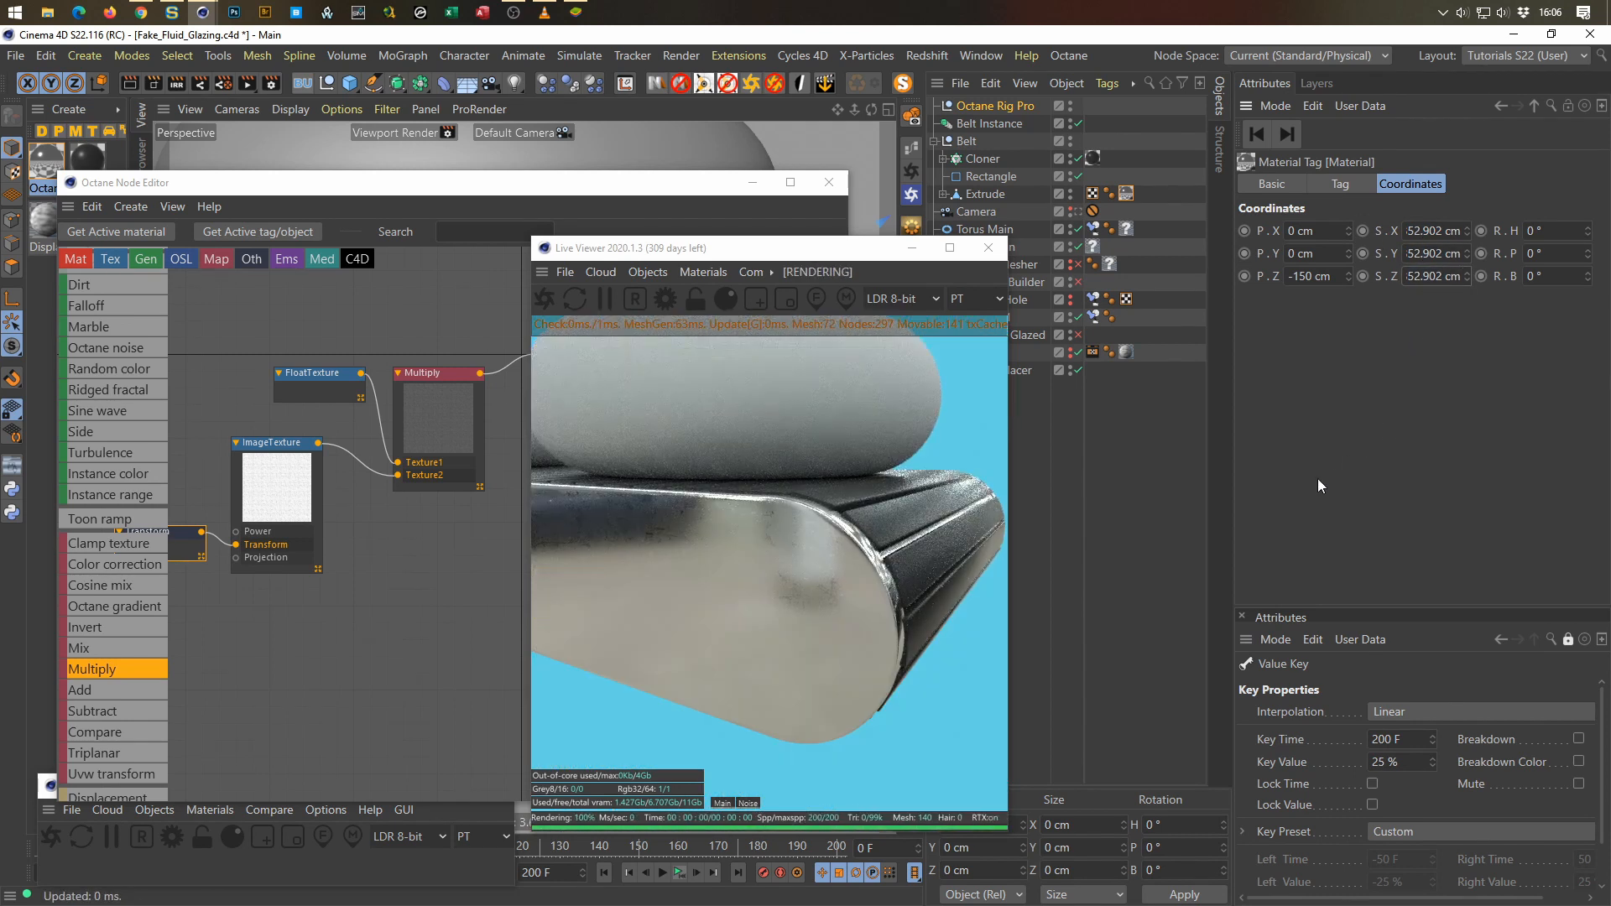
pyautogui.moveTo(803, 267); pyautogui.dragTo(1249, 210)
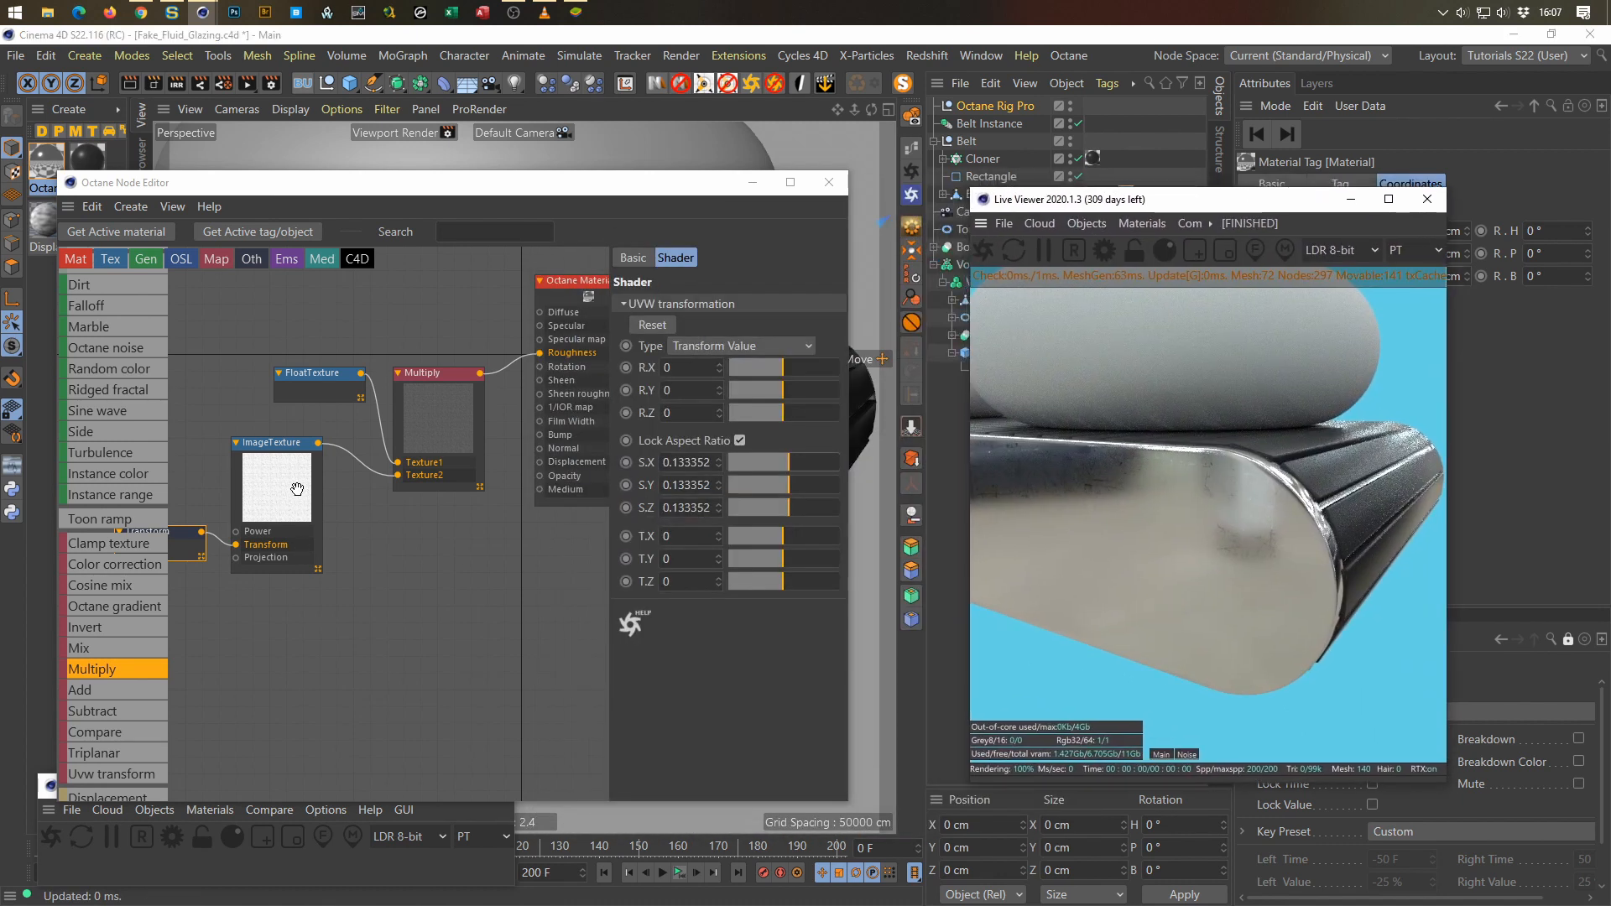
# Step: Set the scratch texture's Transform scale to about 0.42 with the aspect ratio locked
pyautogui.click(269, 445)
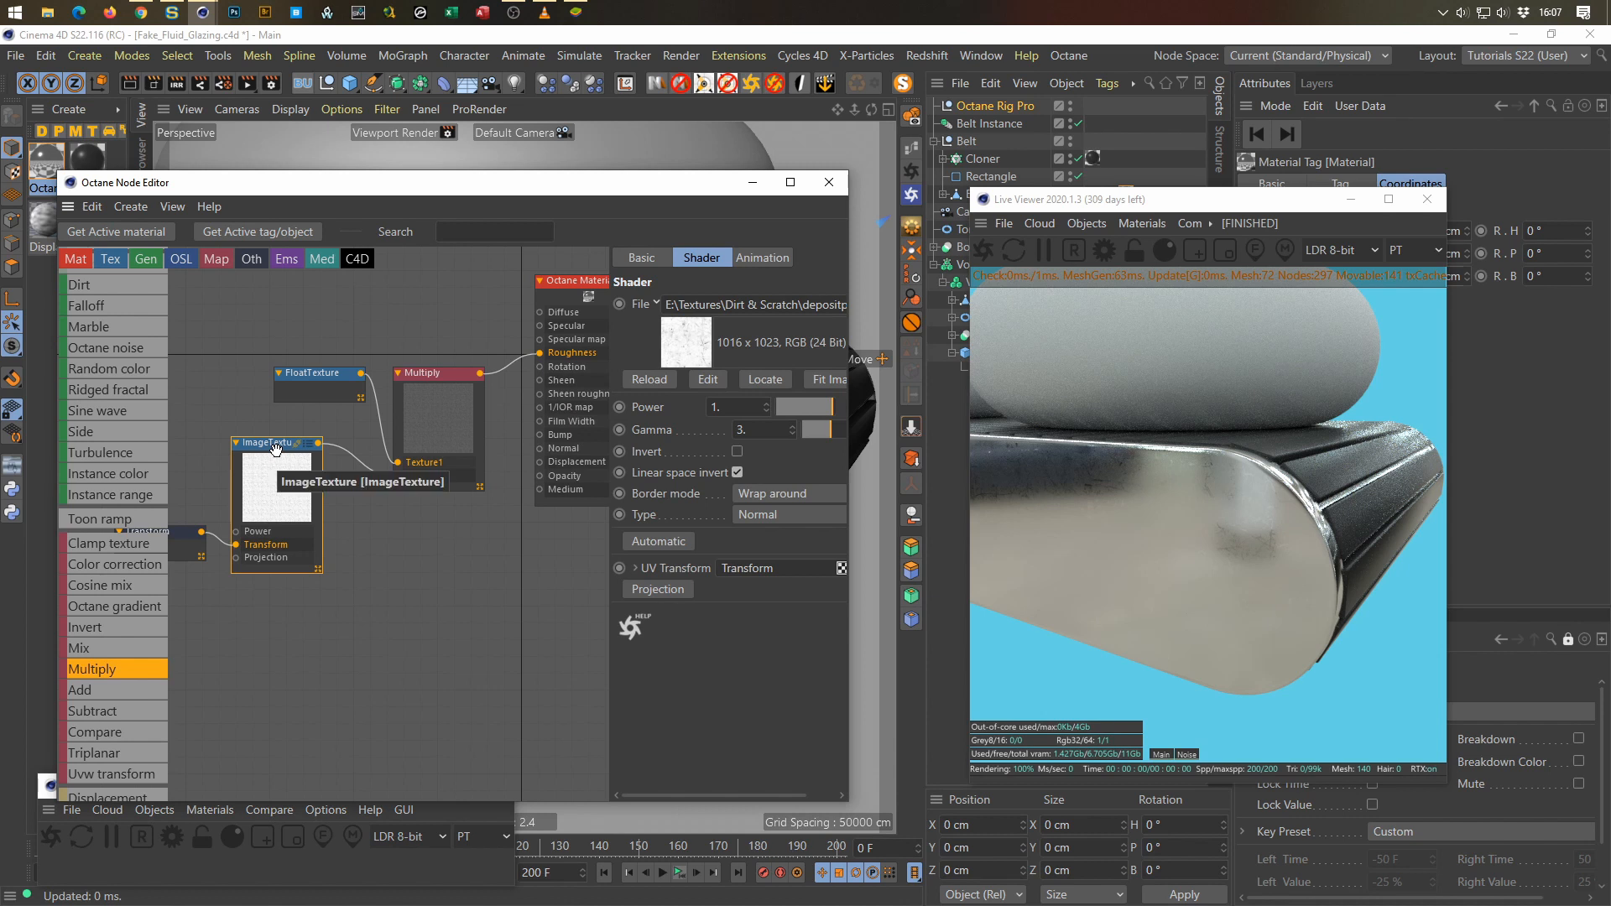
pyautogui.click(186, 545)
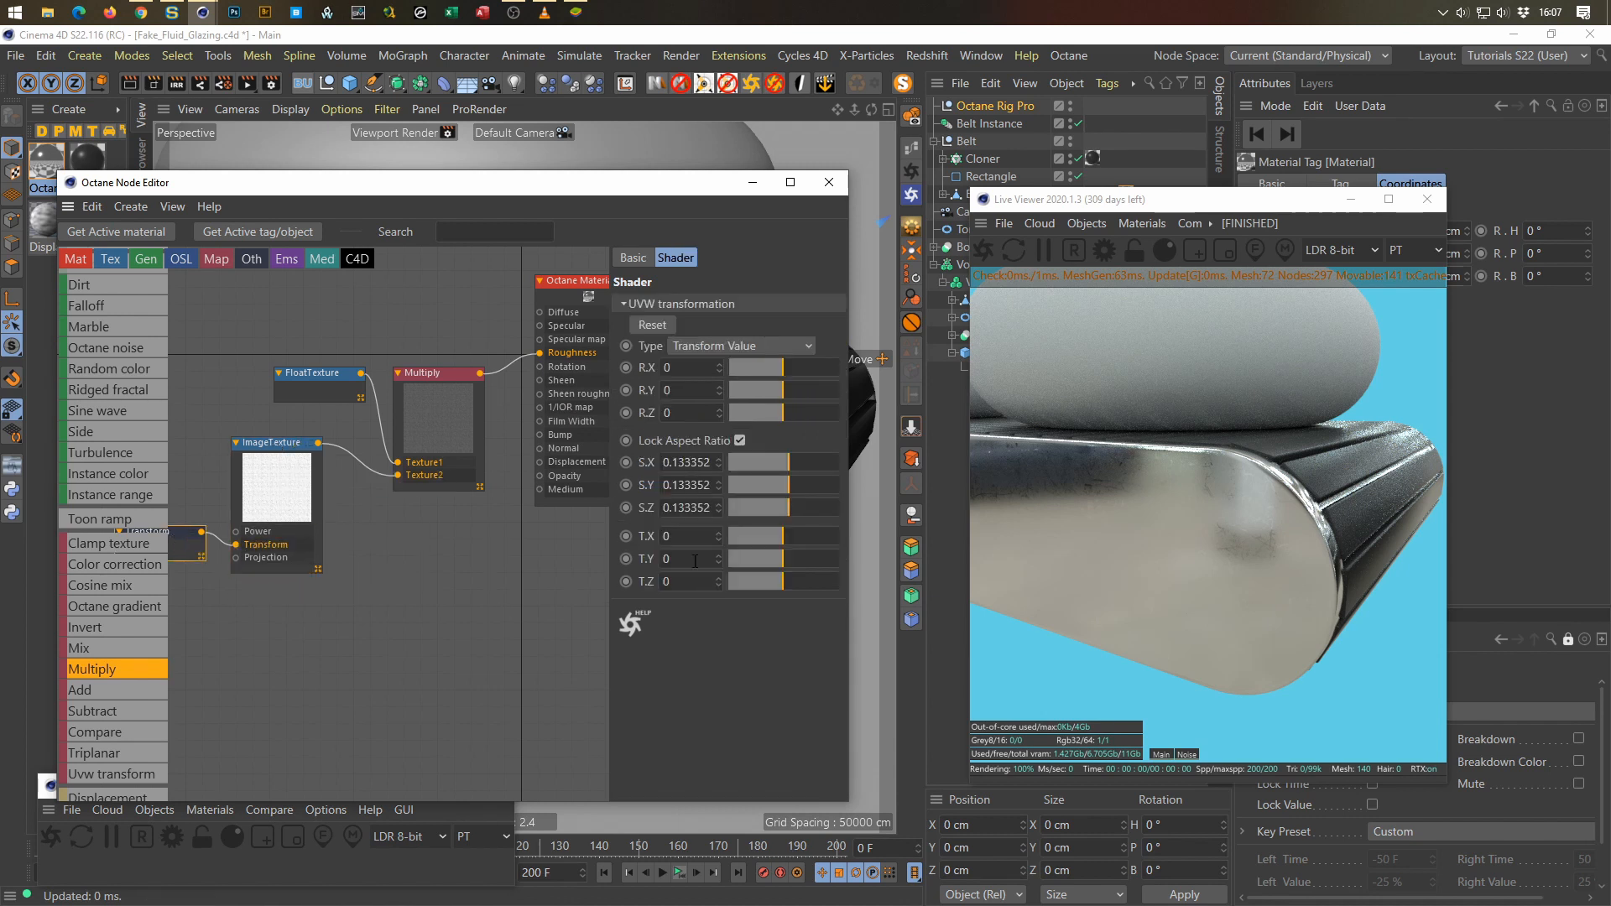
pyautogui.moveTo(788, 463); pyautogui.dragTo(799, 463)
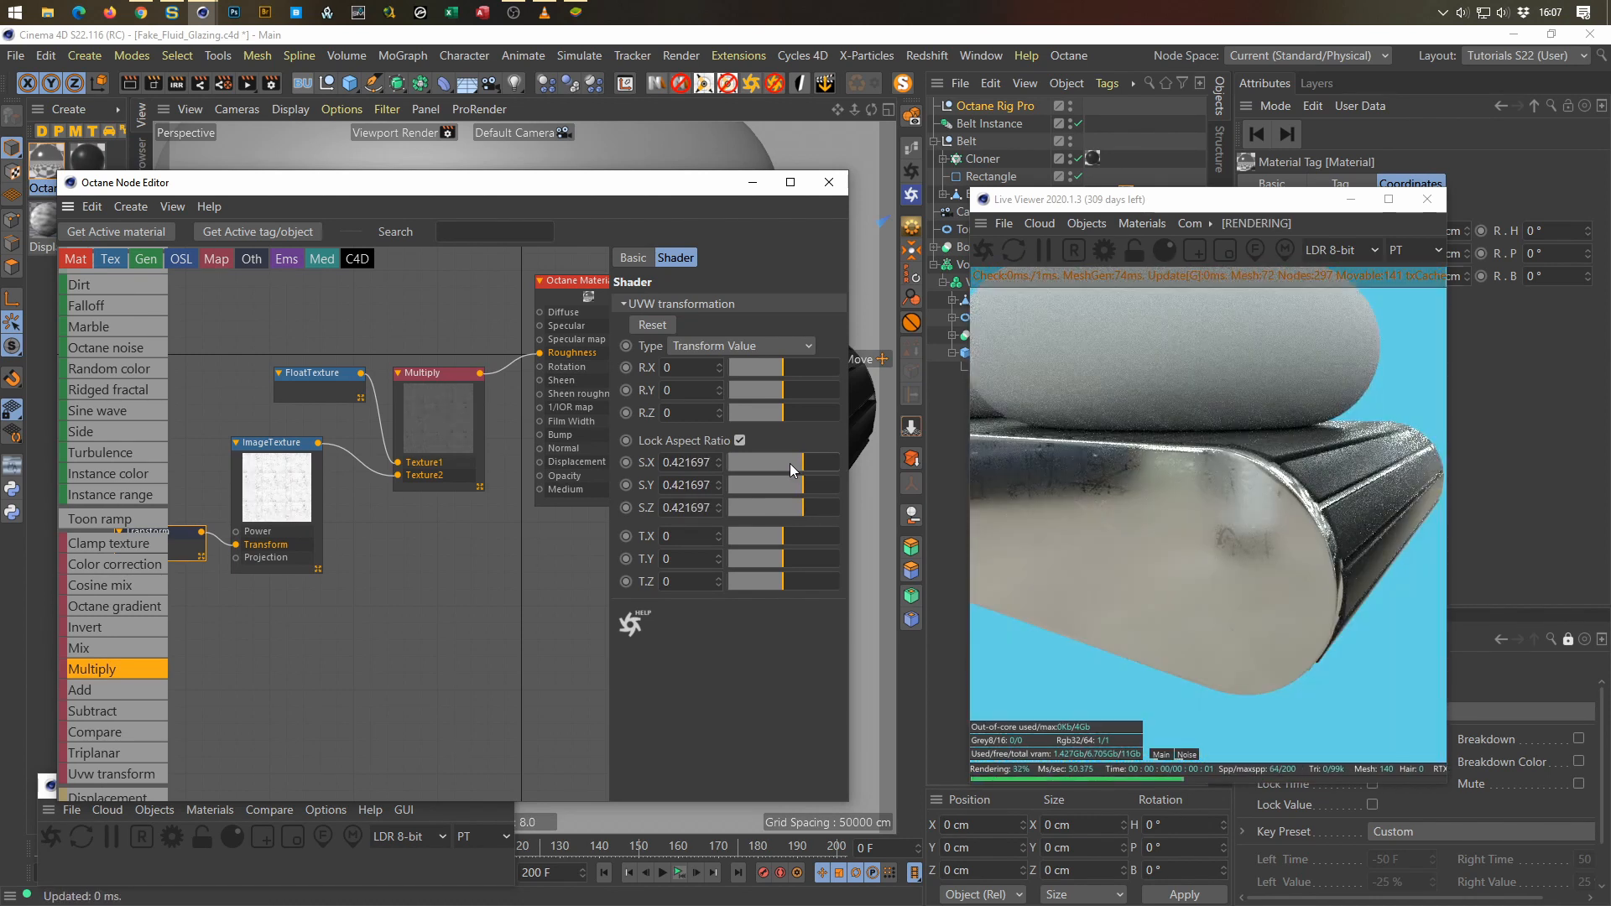
# Step: Try a Gamma of 5 on the scratch ImageTexture, and settle on 2.2
pyautogui.click(270, 452)
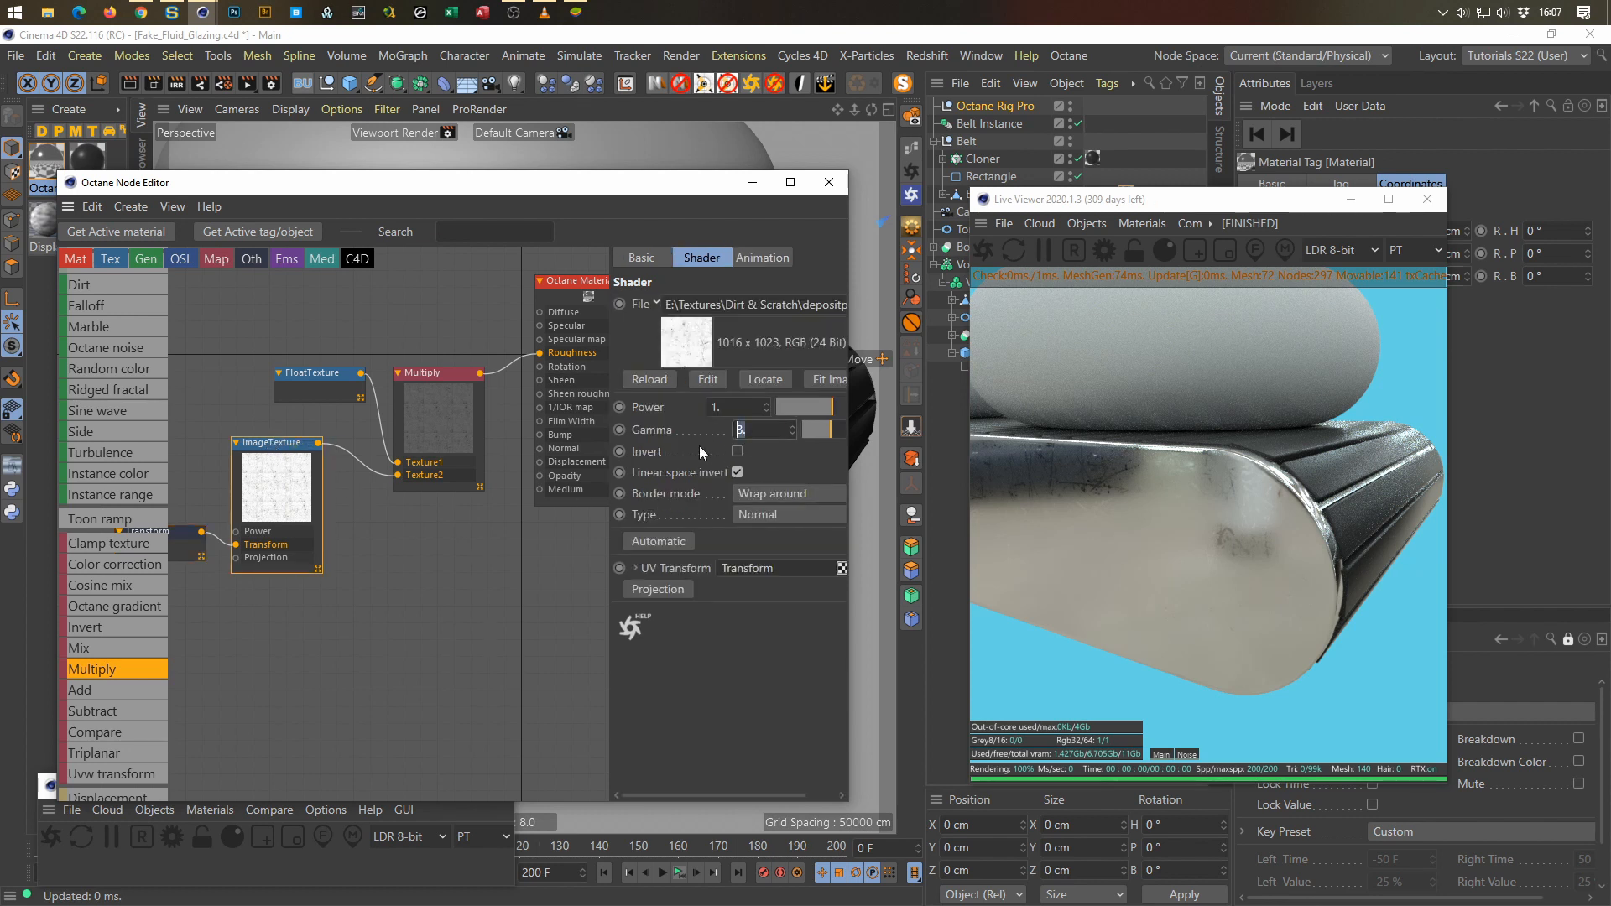
pyautogui.write('5')
pyautogui.press('Return')
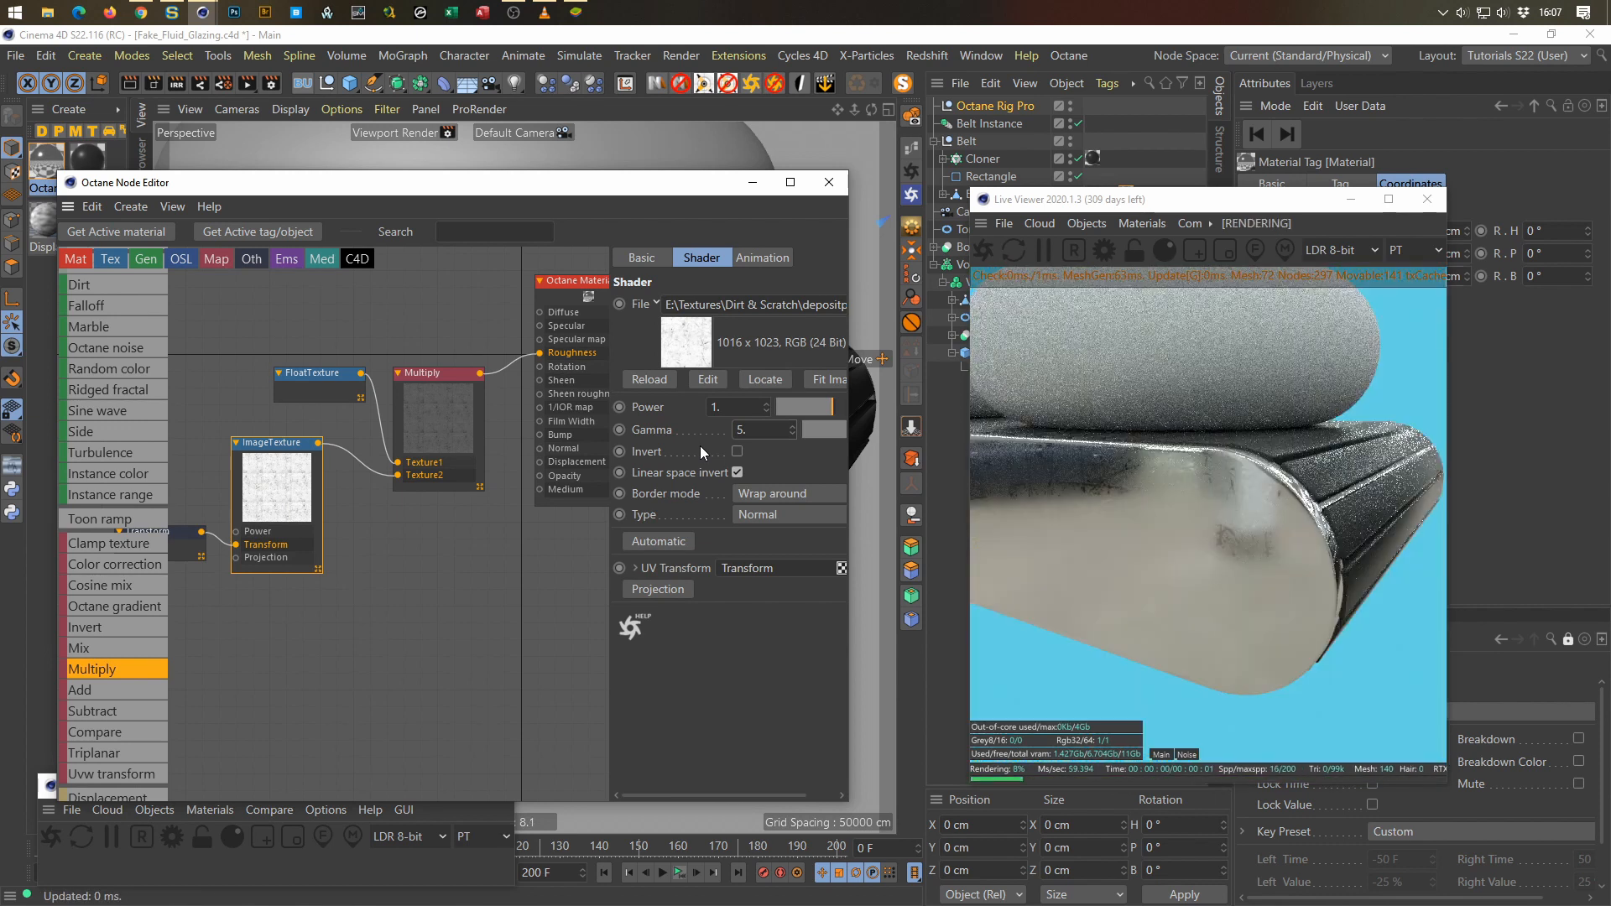
pyautogui.moveTo(768, 426); pyautogui.dragTo(728, 443)
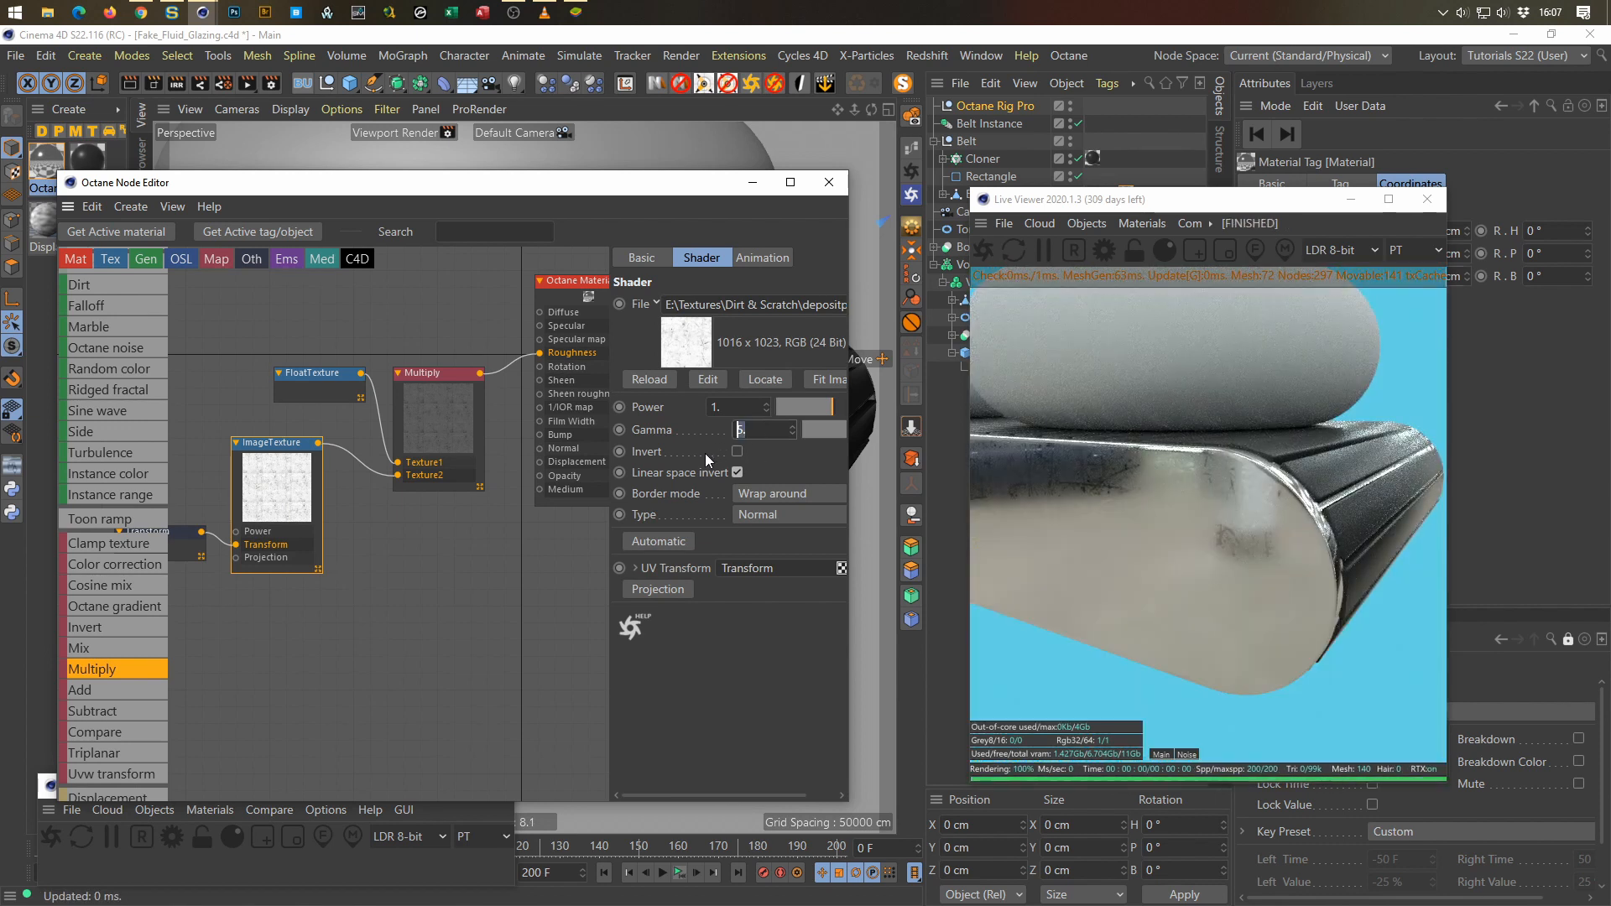
pyautogui.press('Return')
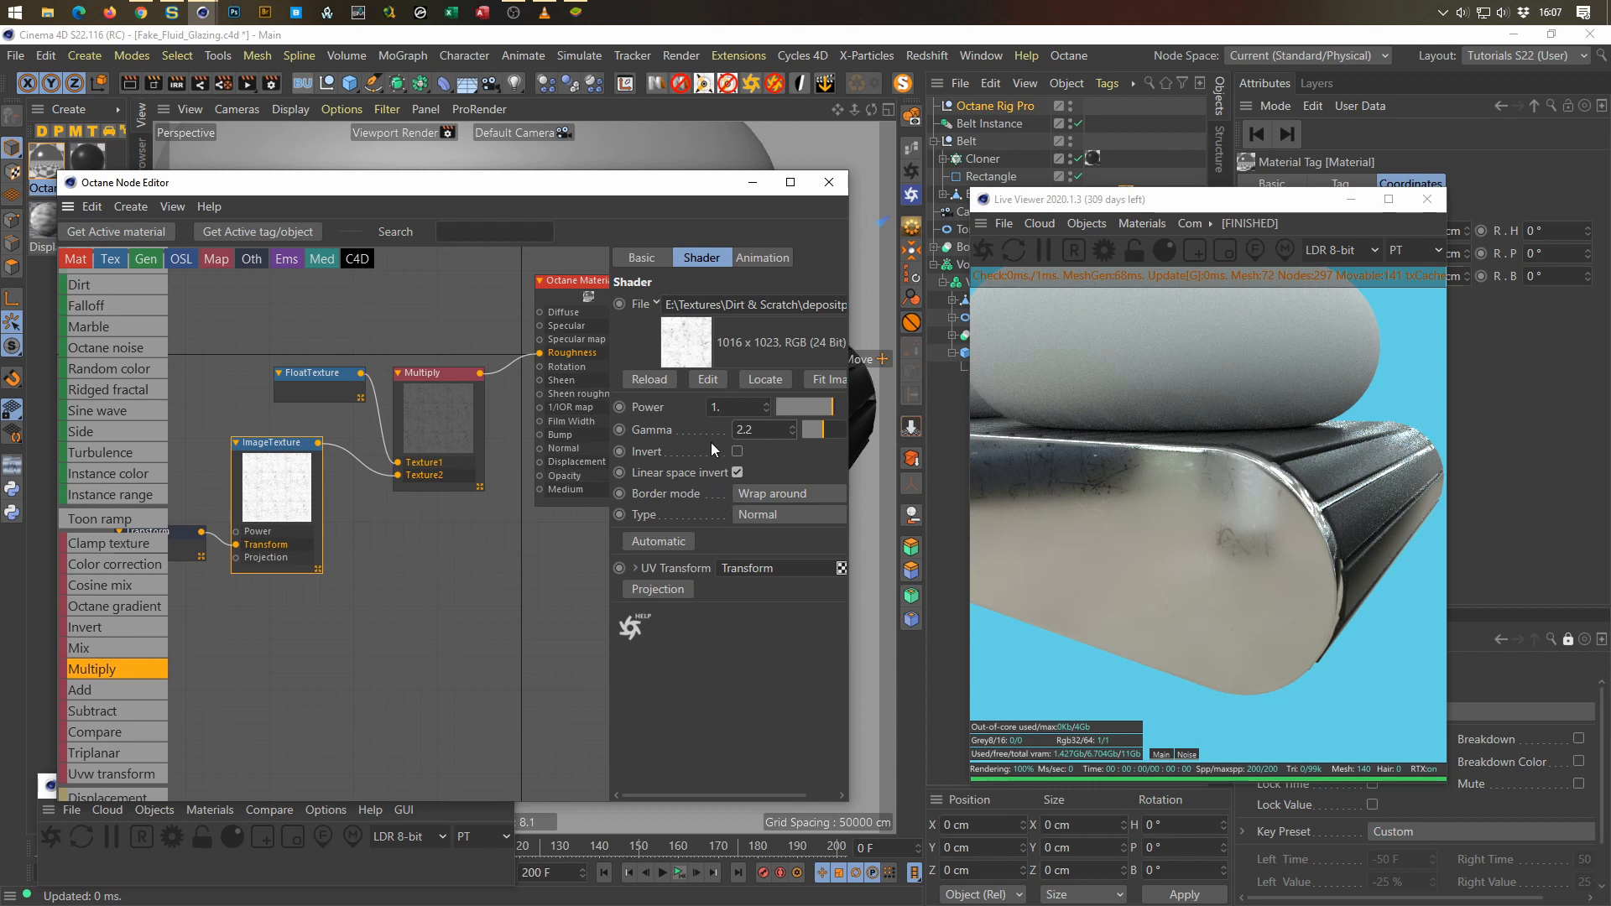
# Step: Set the scratch ImageTexture's Type to Float, leaving the border mode at Wrap around
pyautogui.doubleClick(271, 449)
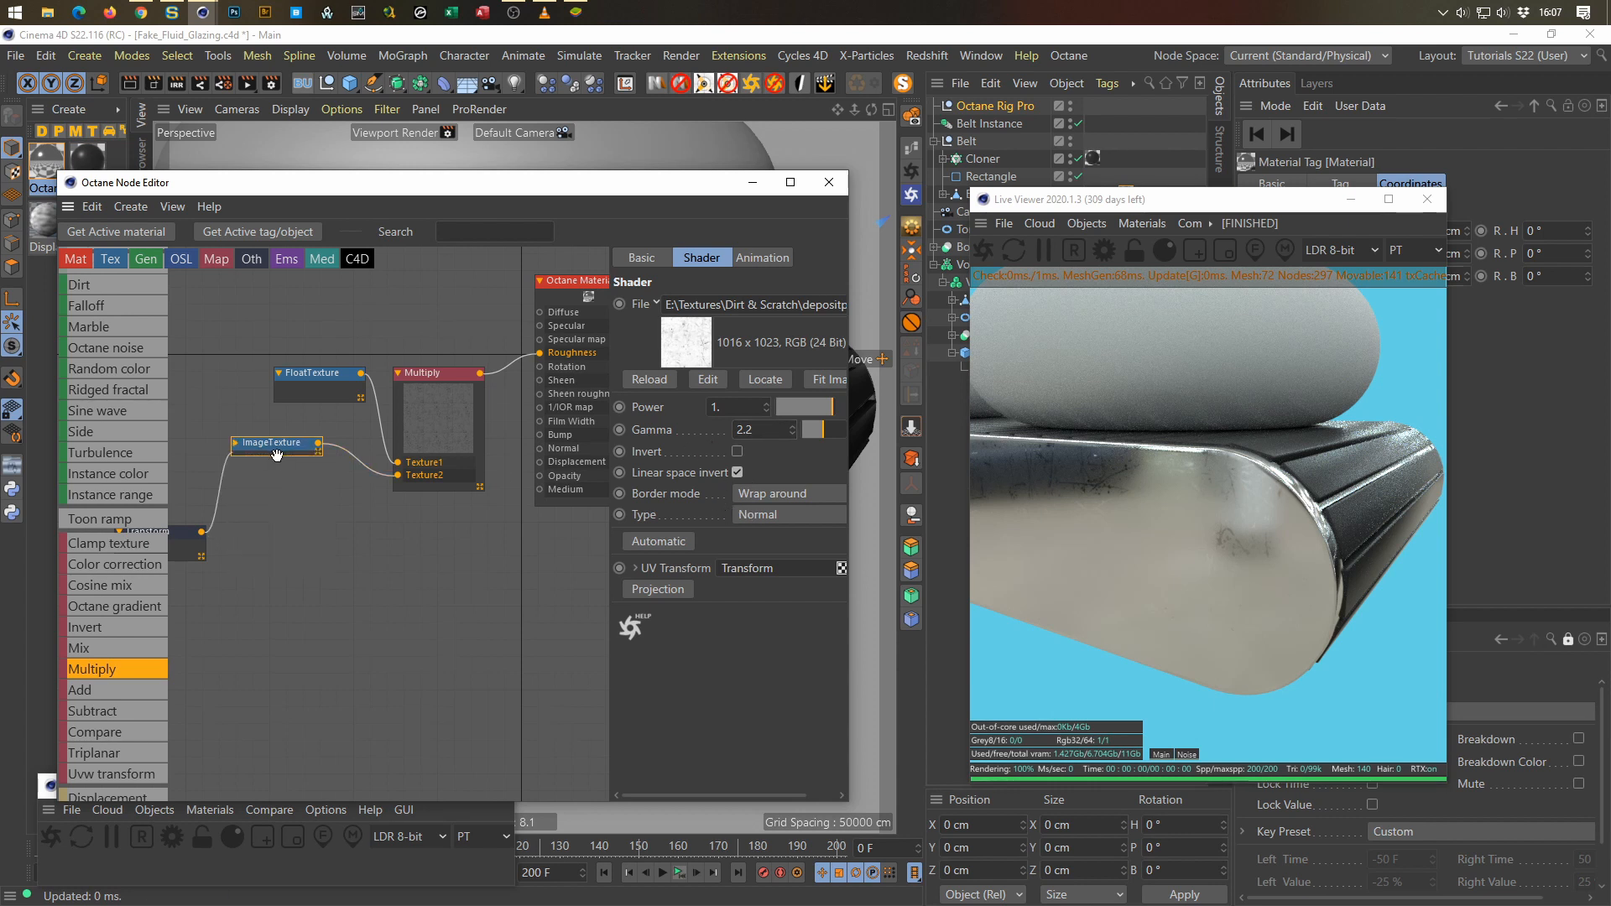
pyautogui.doubleClick(274, 448)
pyautogui.click(735, 495)
pyautogui.click(786, 486)
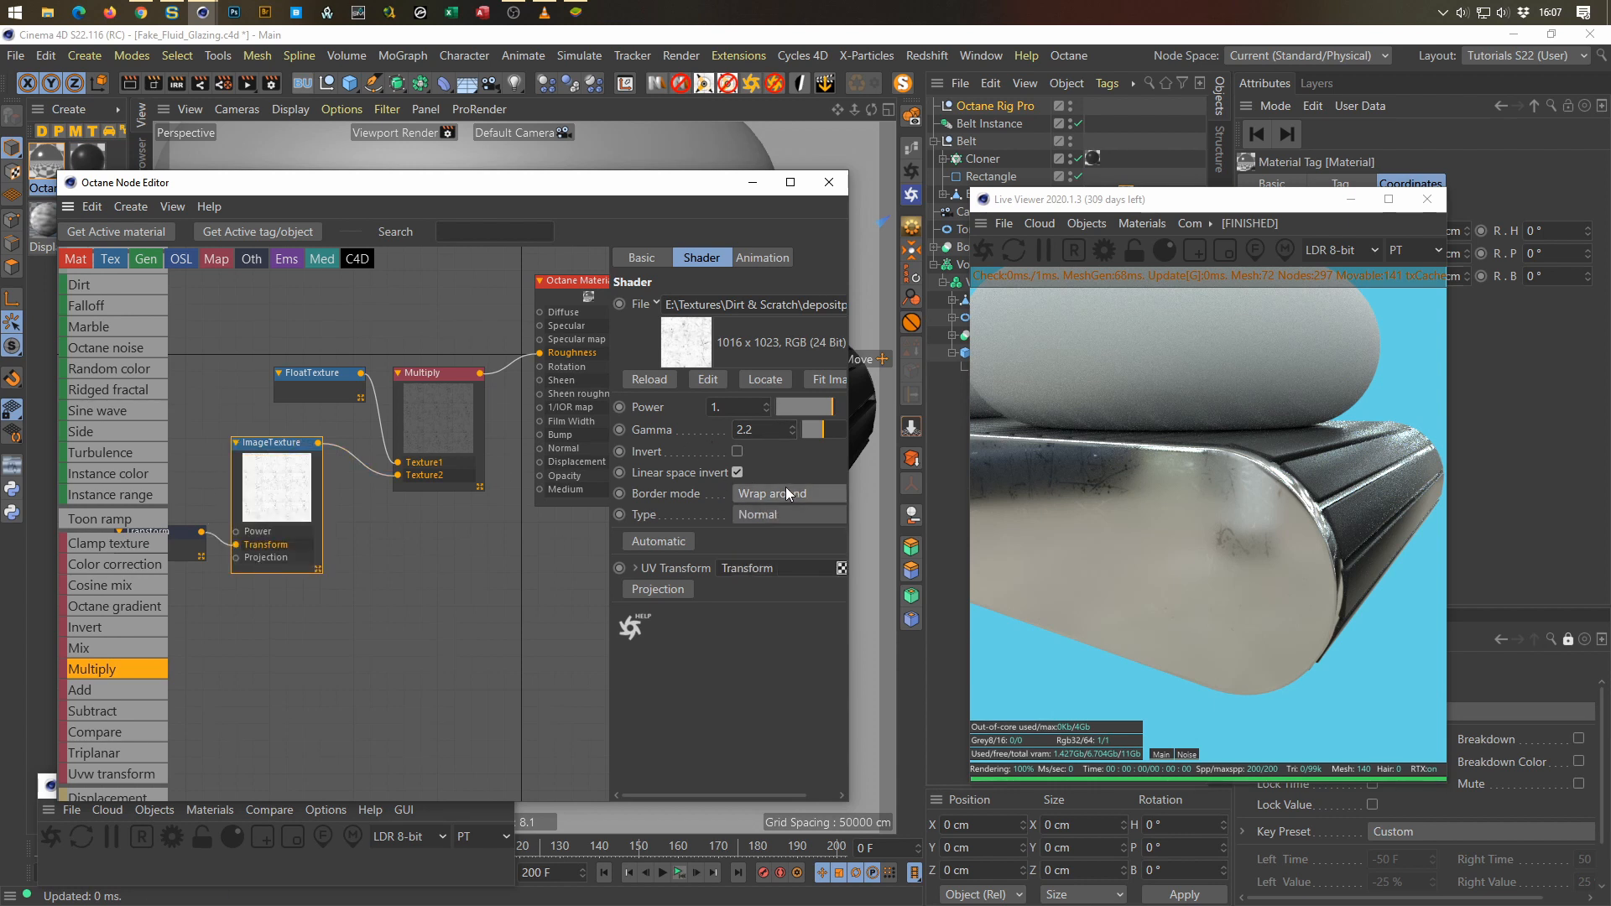
pyautogui.click(763, 517)
pyautogui.click(783, 551)
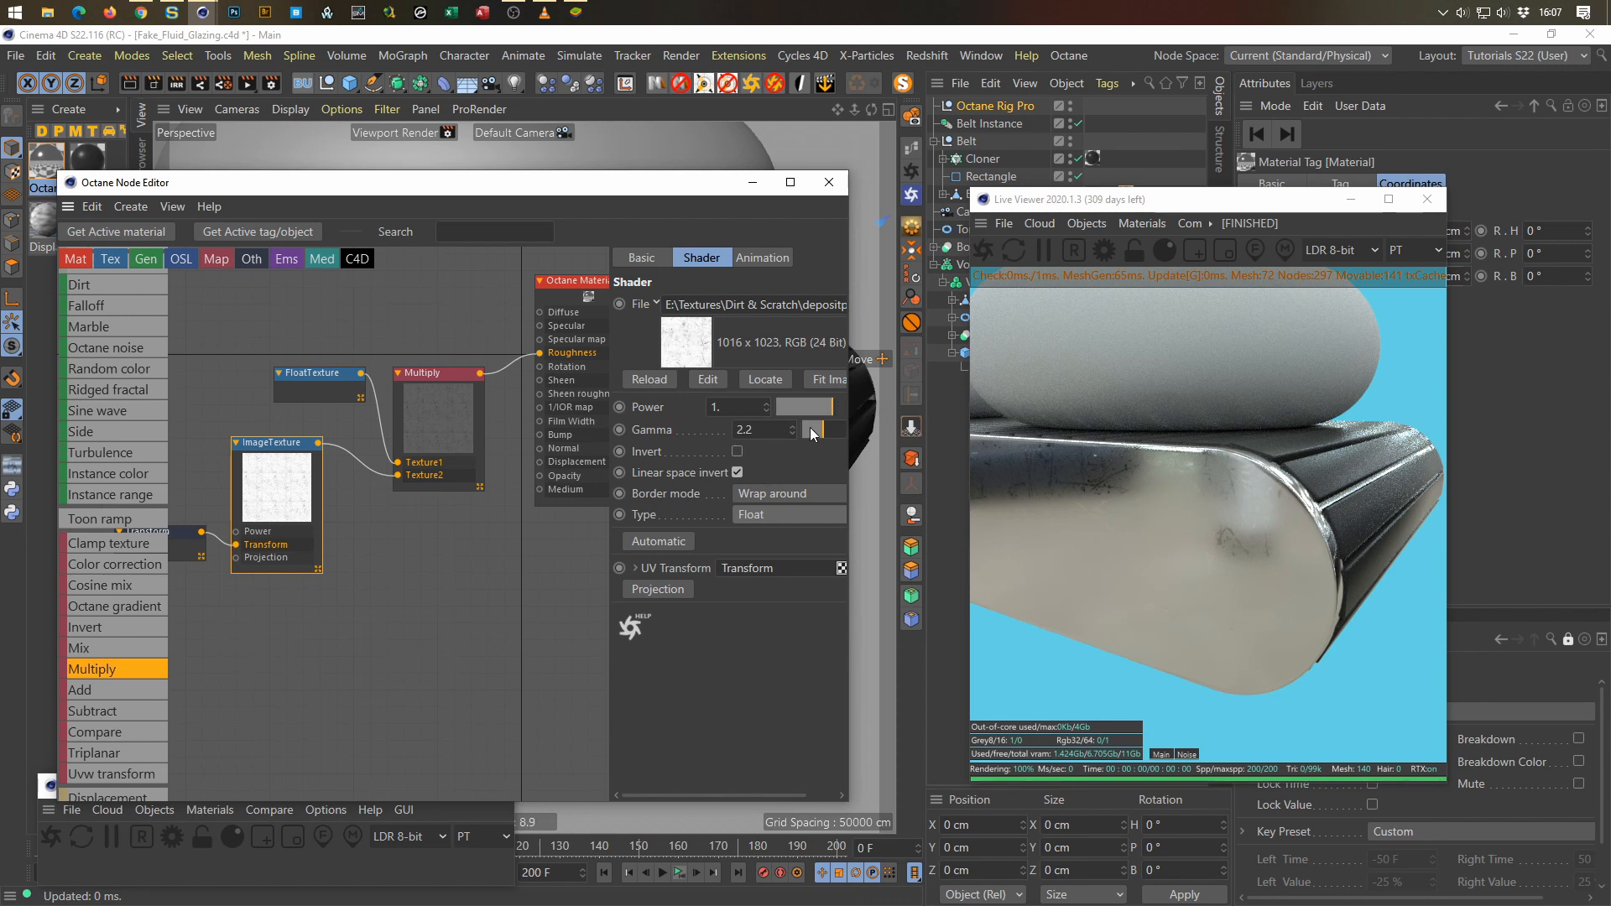
# Step: Try Invert on the scratch ImageTexture, turn it back off, and inspect both belts from farther away
pyautogui.click(737, 452)
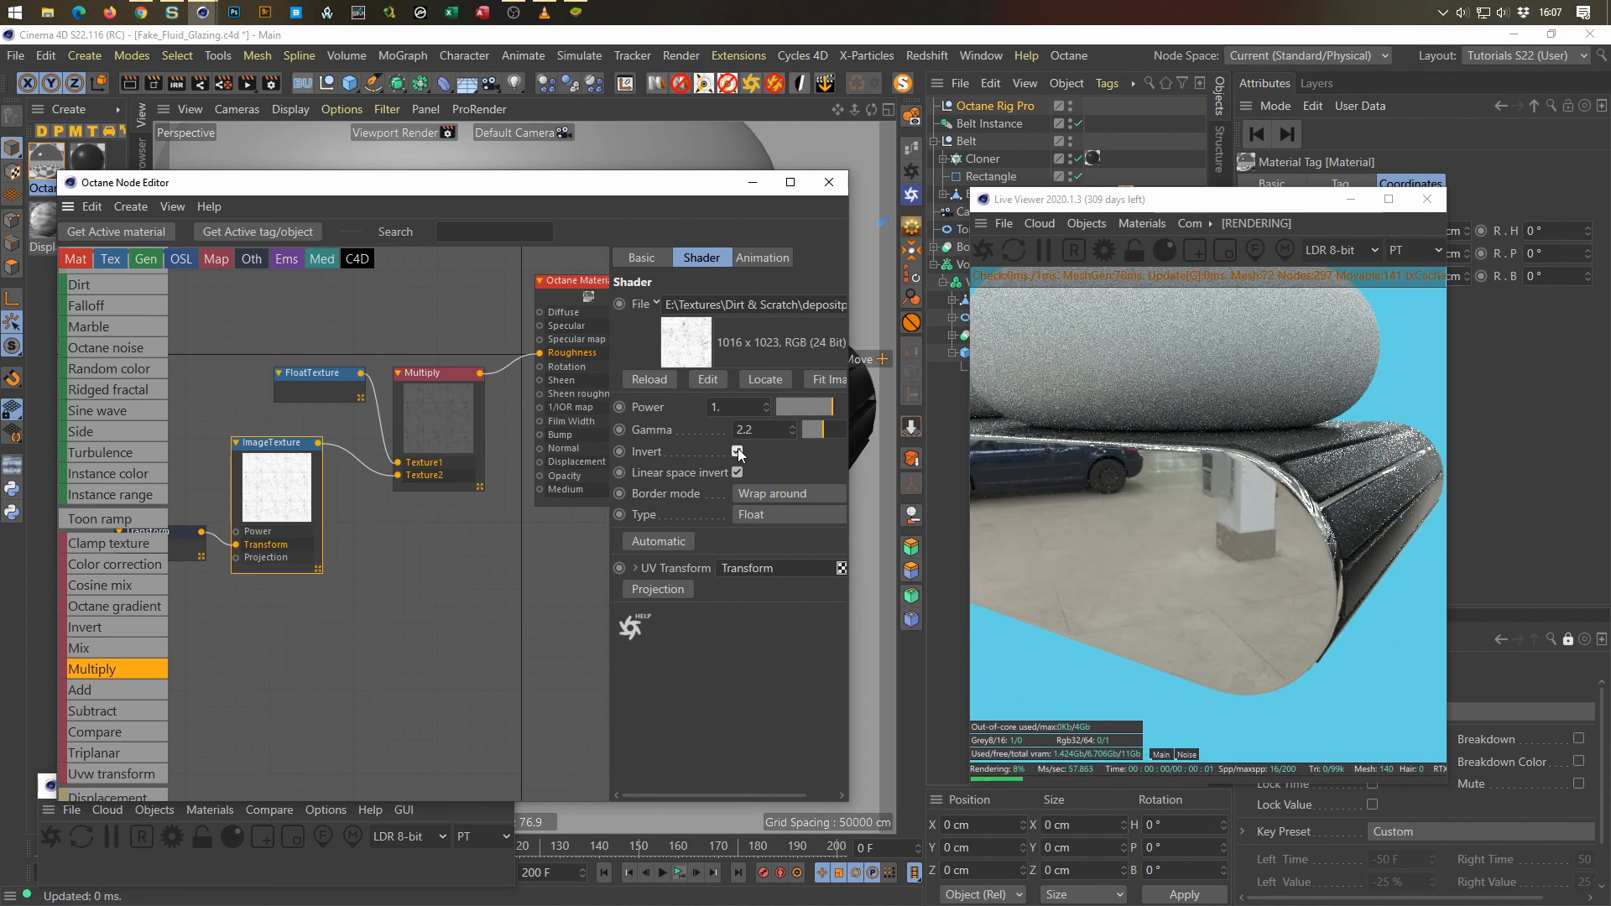
pyautogui.click(737, 451)
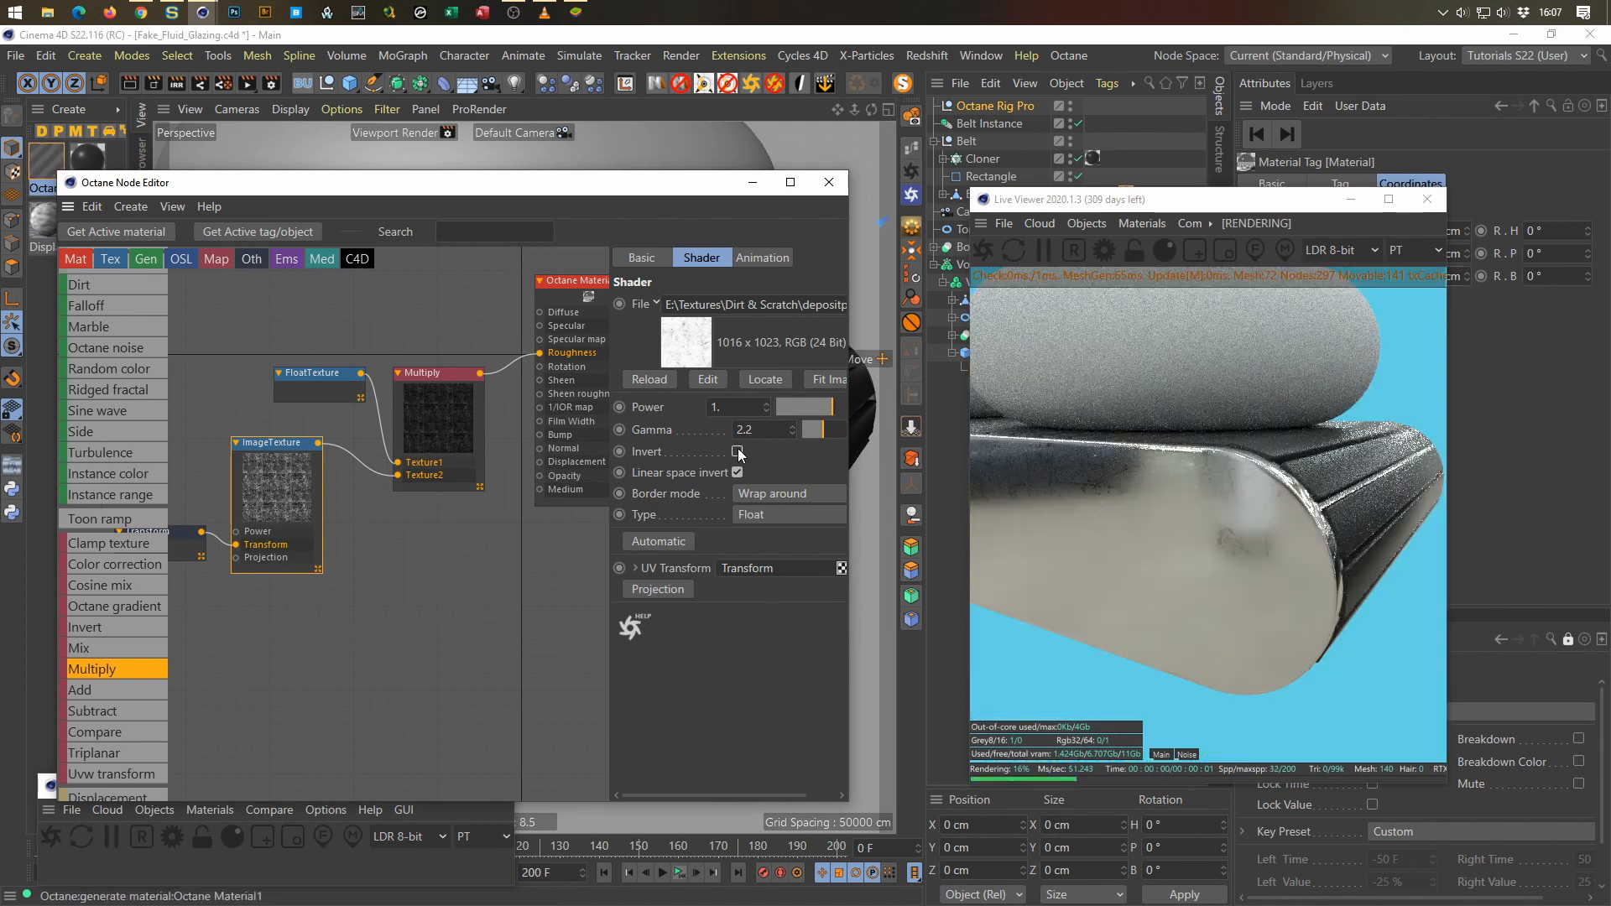
pyautogui.keyDown('alt'); pyautogui.moveTo(1198, 599); pyautogui.dragTo(996, 611, button='right'); pyautogui.keyUp('alt')
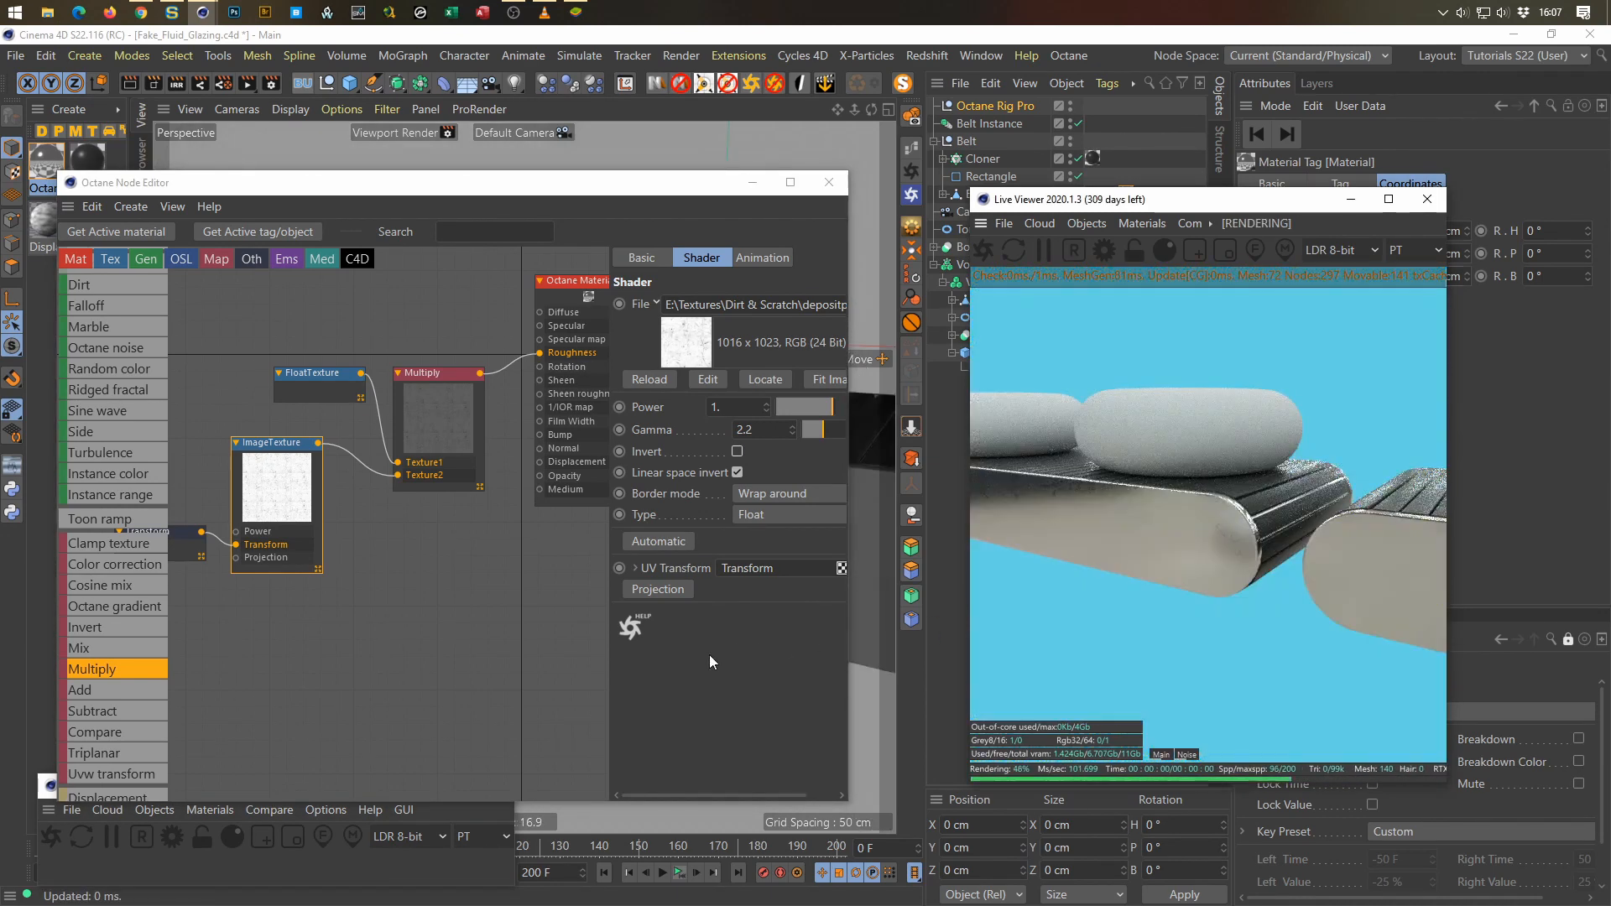
pyautogui.keyDown('alt'); pyautogui.moveTo(1140, 537); pyautogui.dragTo(1211, 537); pyautogui.keyUp('alt')
pyautogui.scroll(3, 1214, 542)
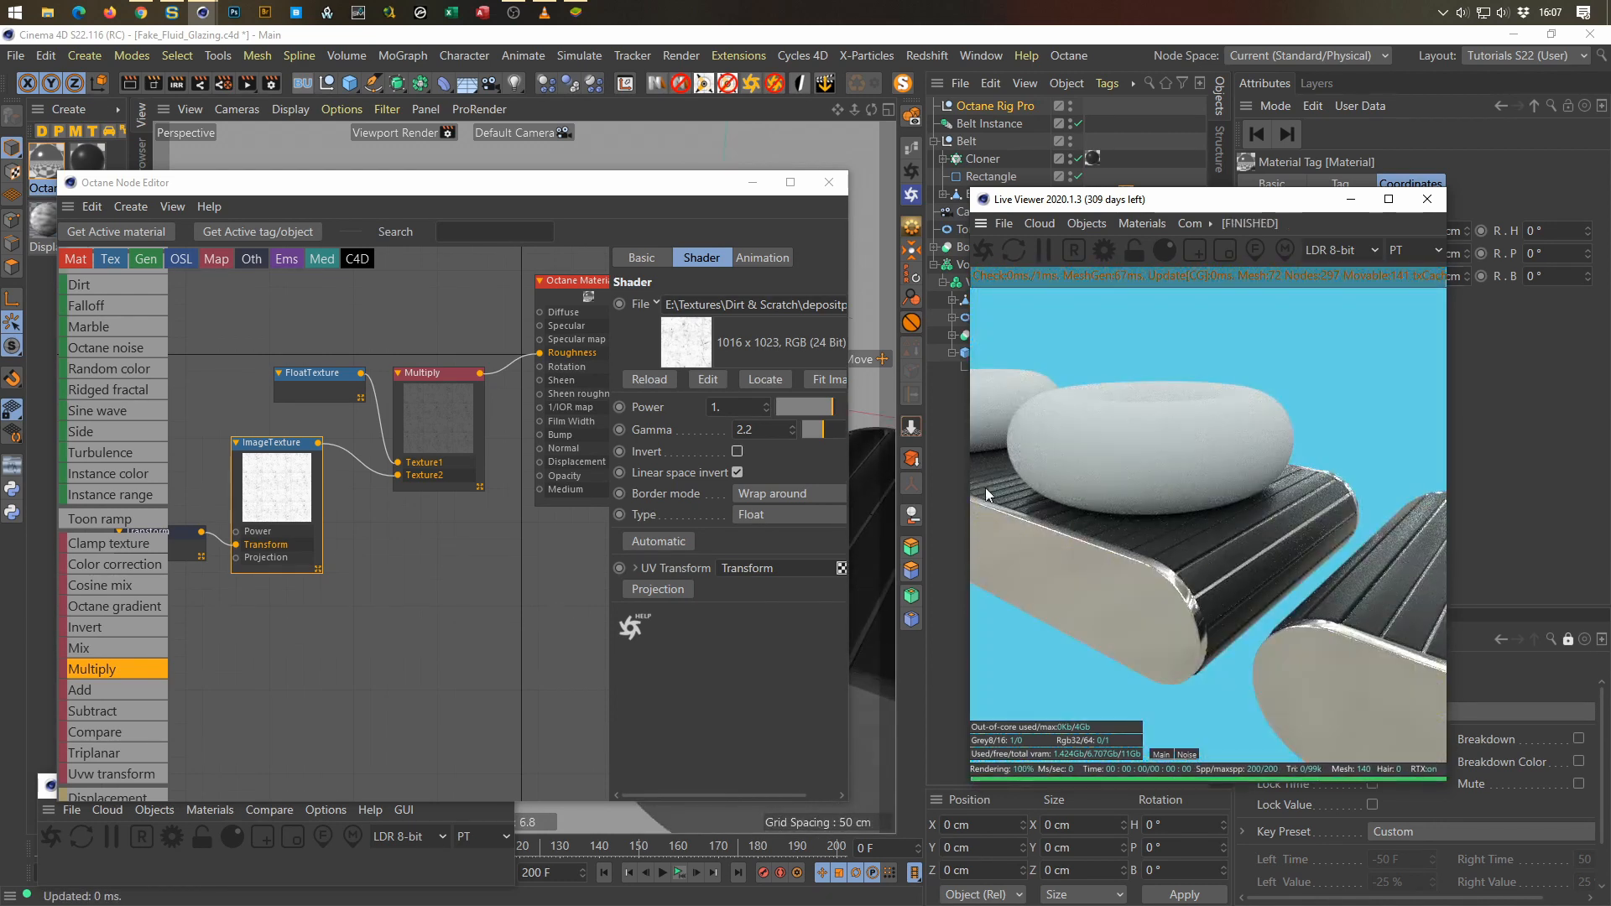
# Step: Close the metal material's node graph and open the Rubber material in the Node Editor
pyautogui.click(829, 183)
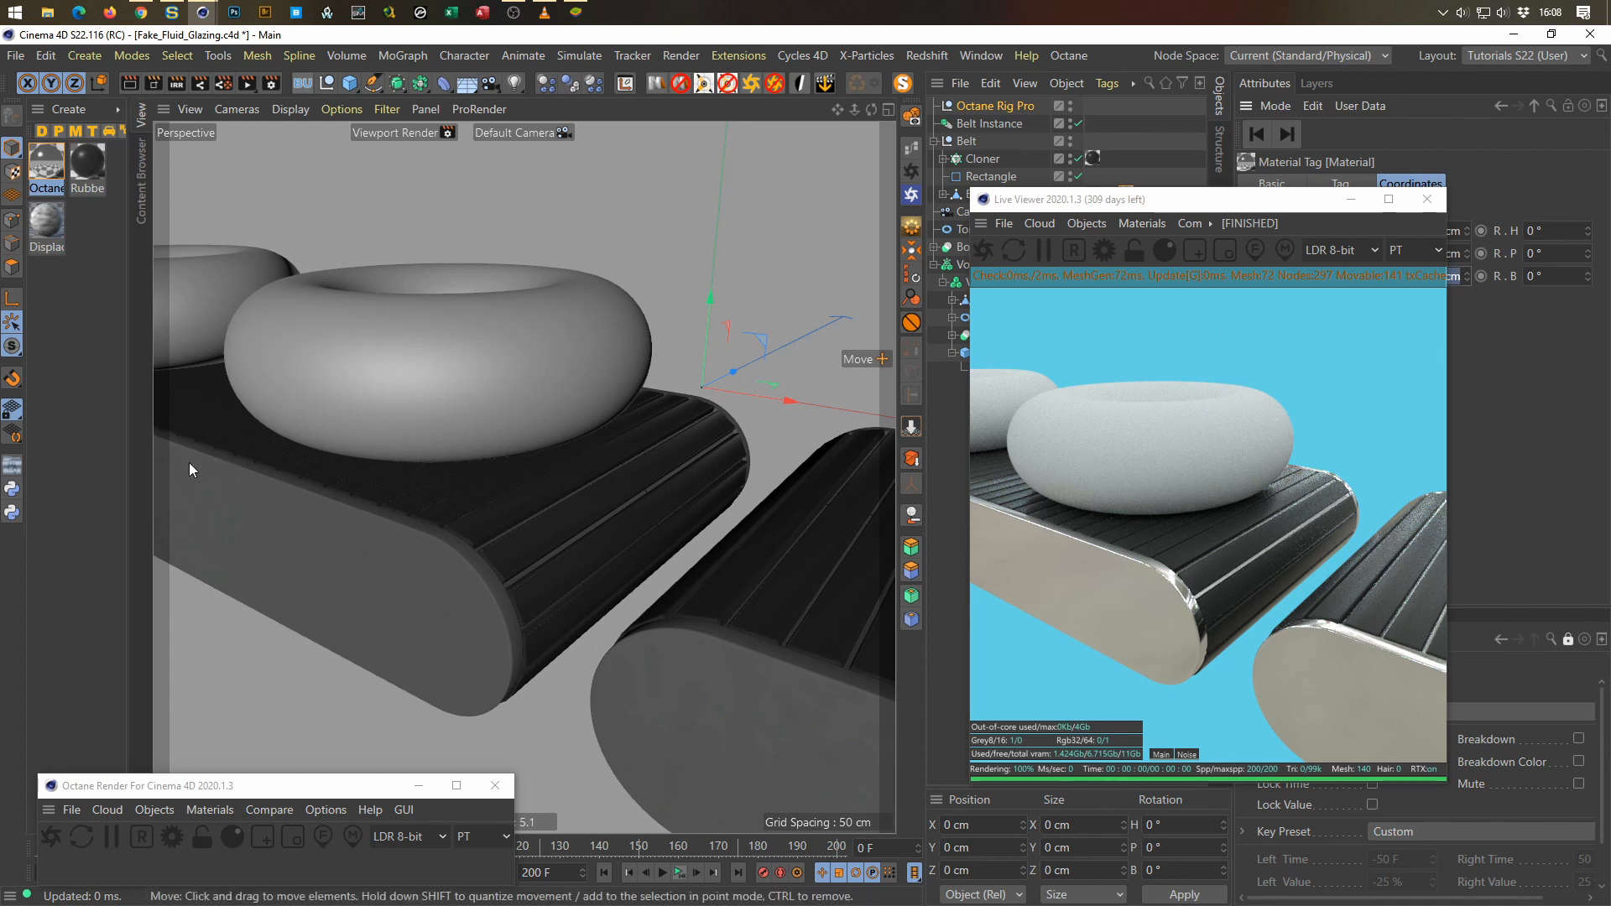
pyautogui.click(92, 164)
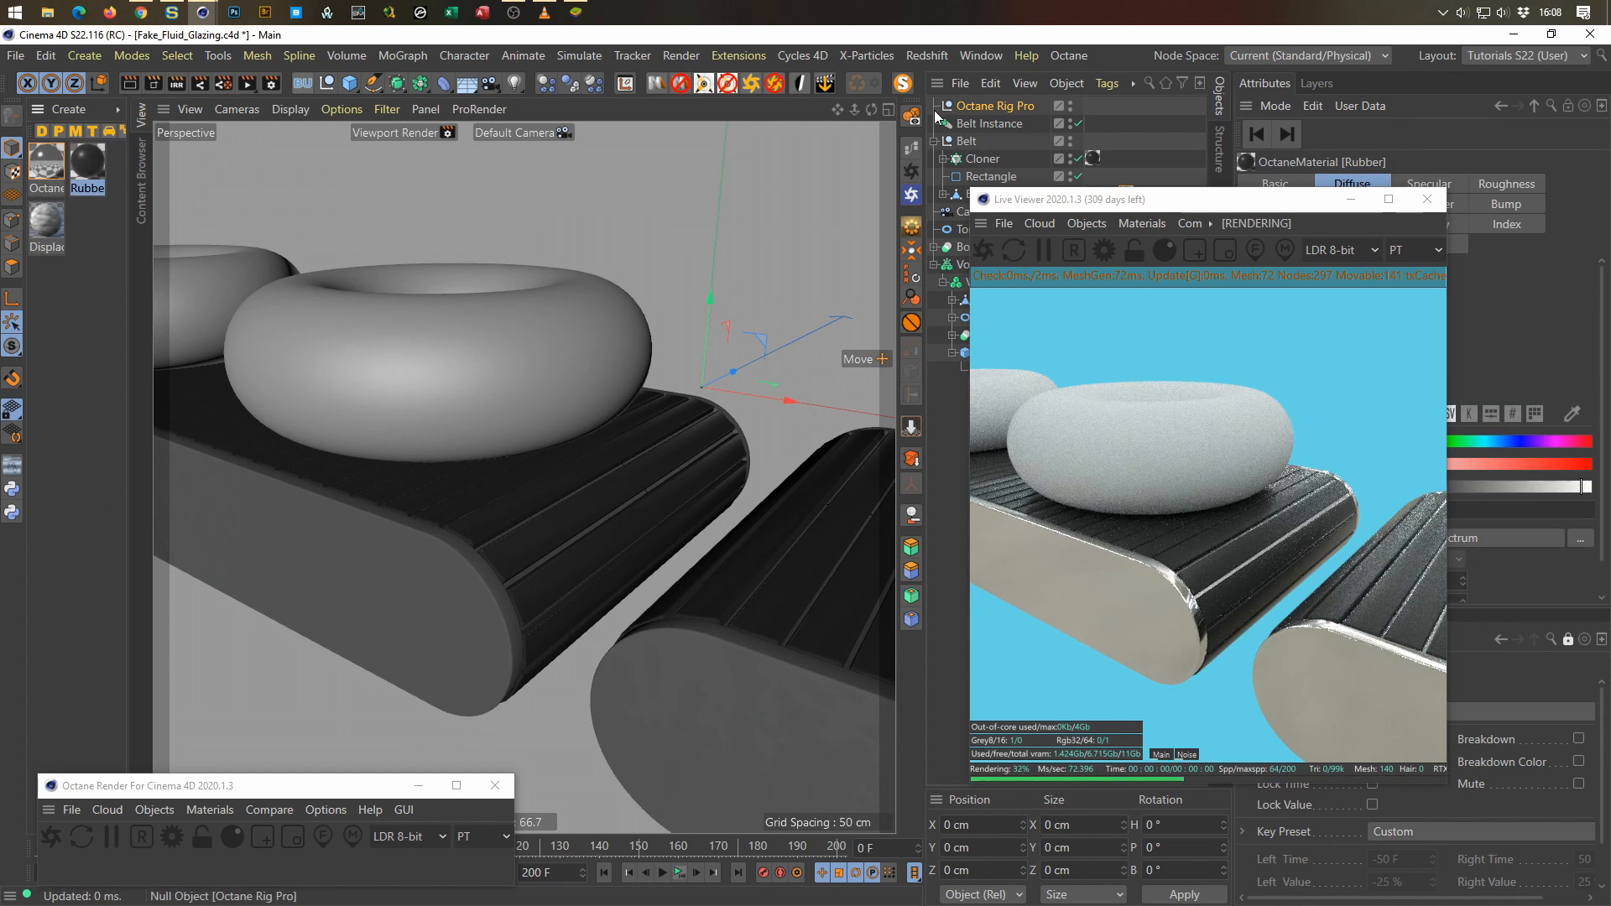
pyautogui.click(913, 151)
pyautogui.moveTo(647, 293); pyautogui.dragTo(348, 144)
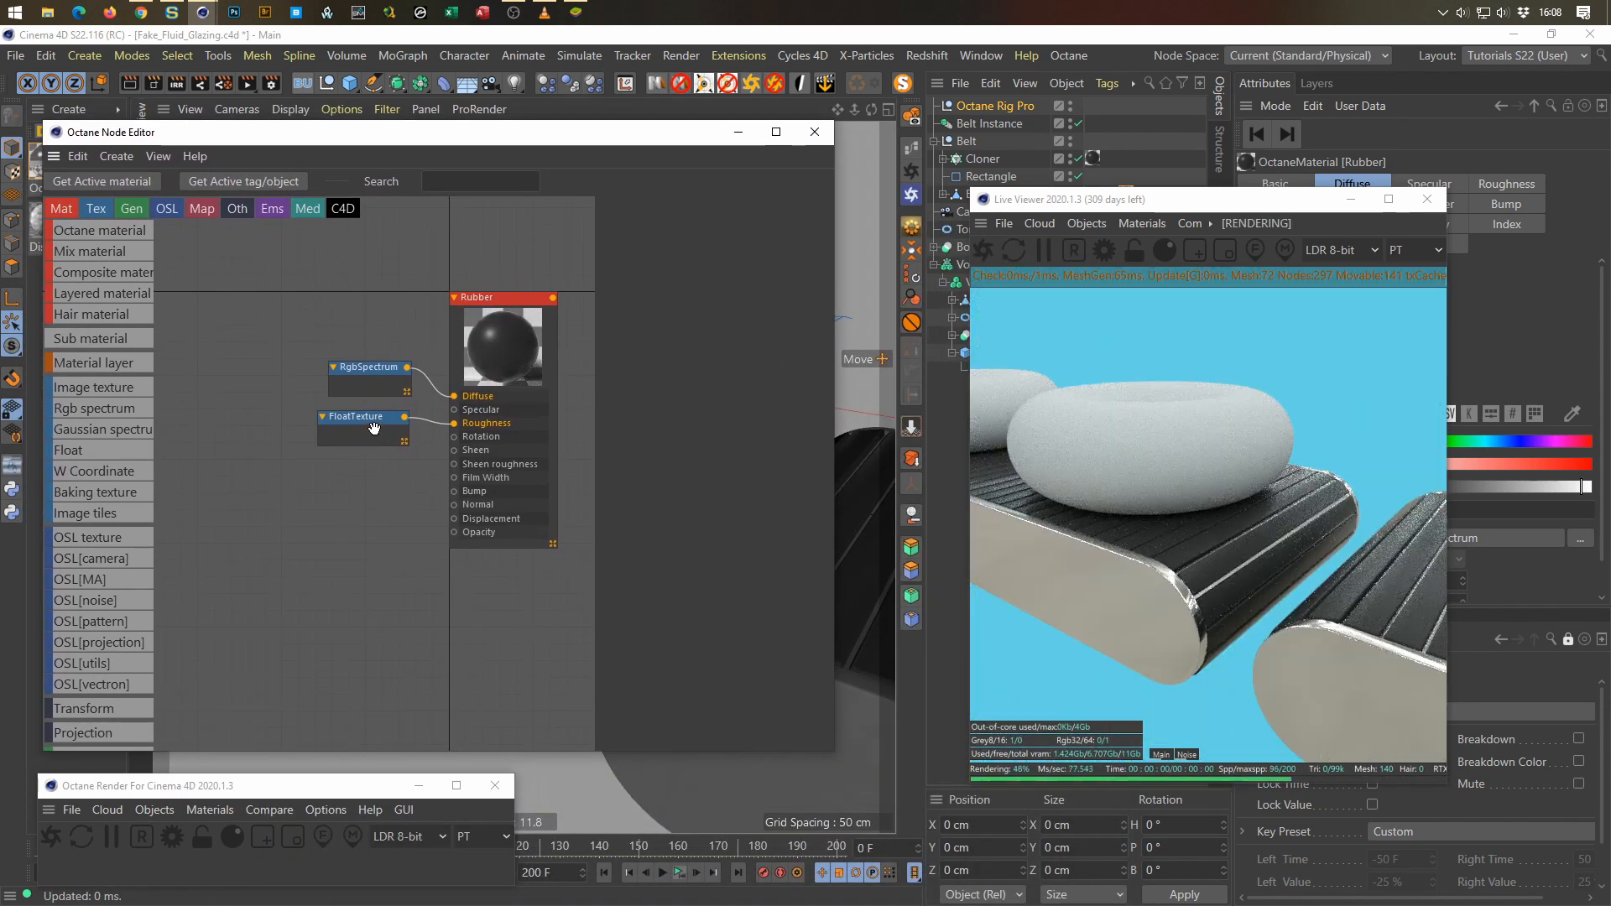
# Step: Move the FloatTexture node aside and disconnect it from the Rubber material's Roughness
pyautogui.moveTo(359, 417); pyautogui.dragTo(255, 391)
pyautogui.click(455, 425)
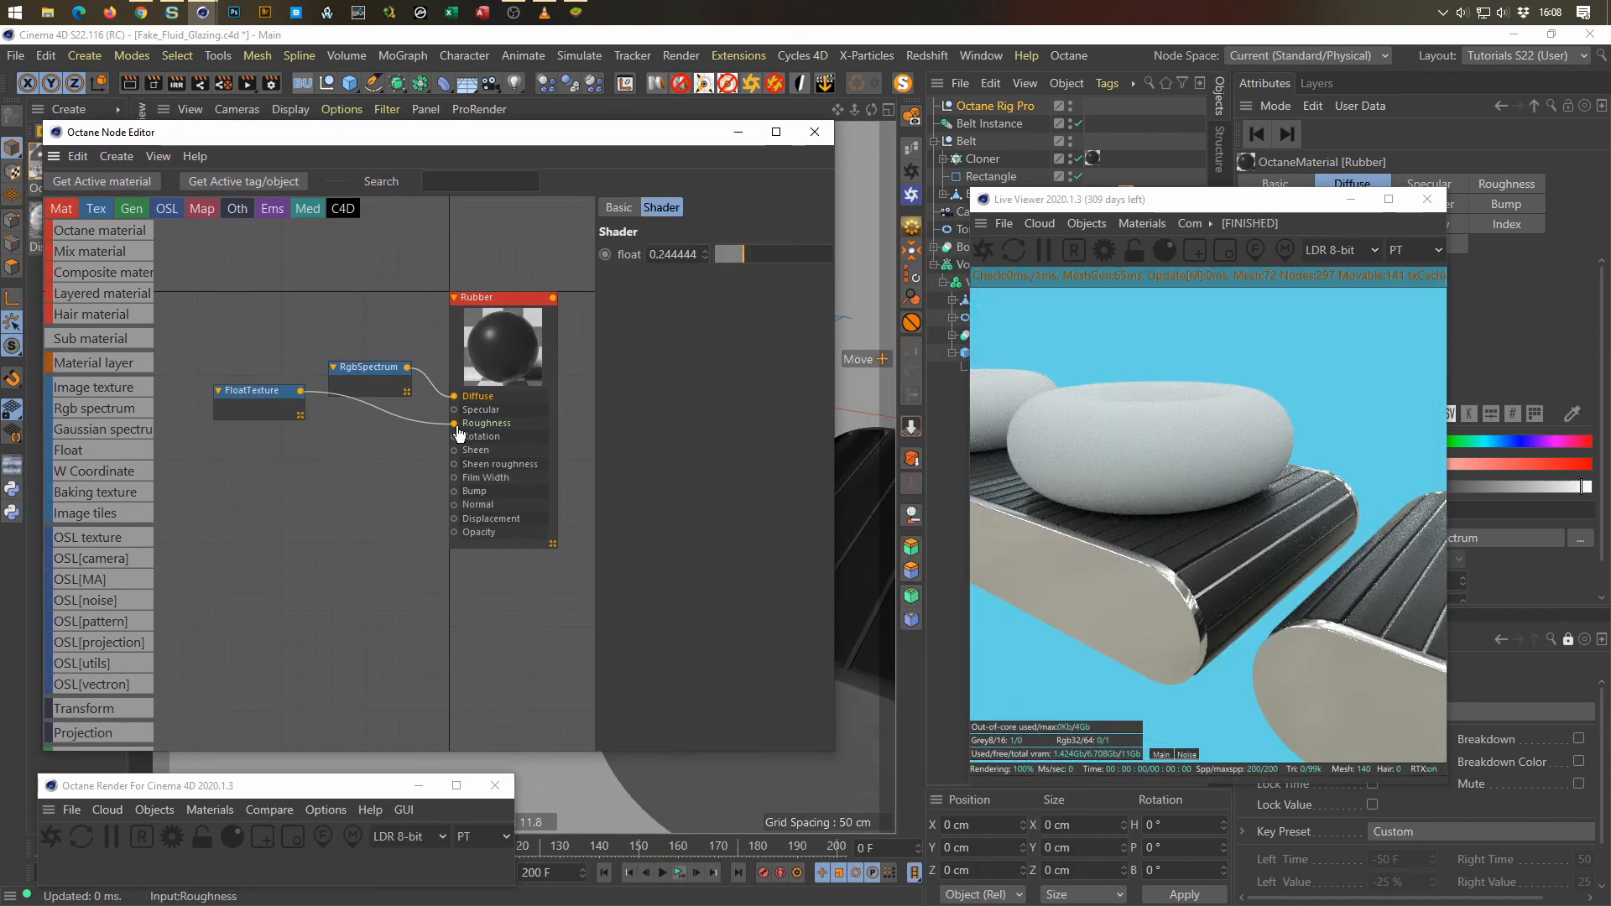
pyautogui.click(425, 423)
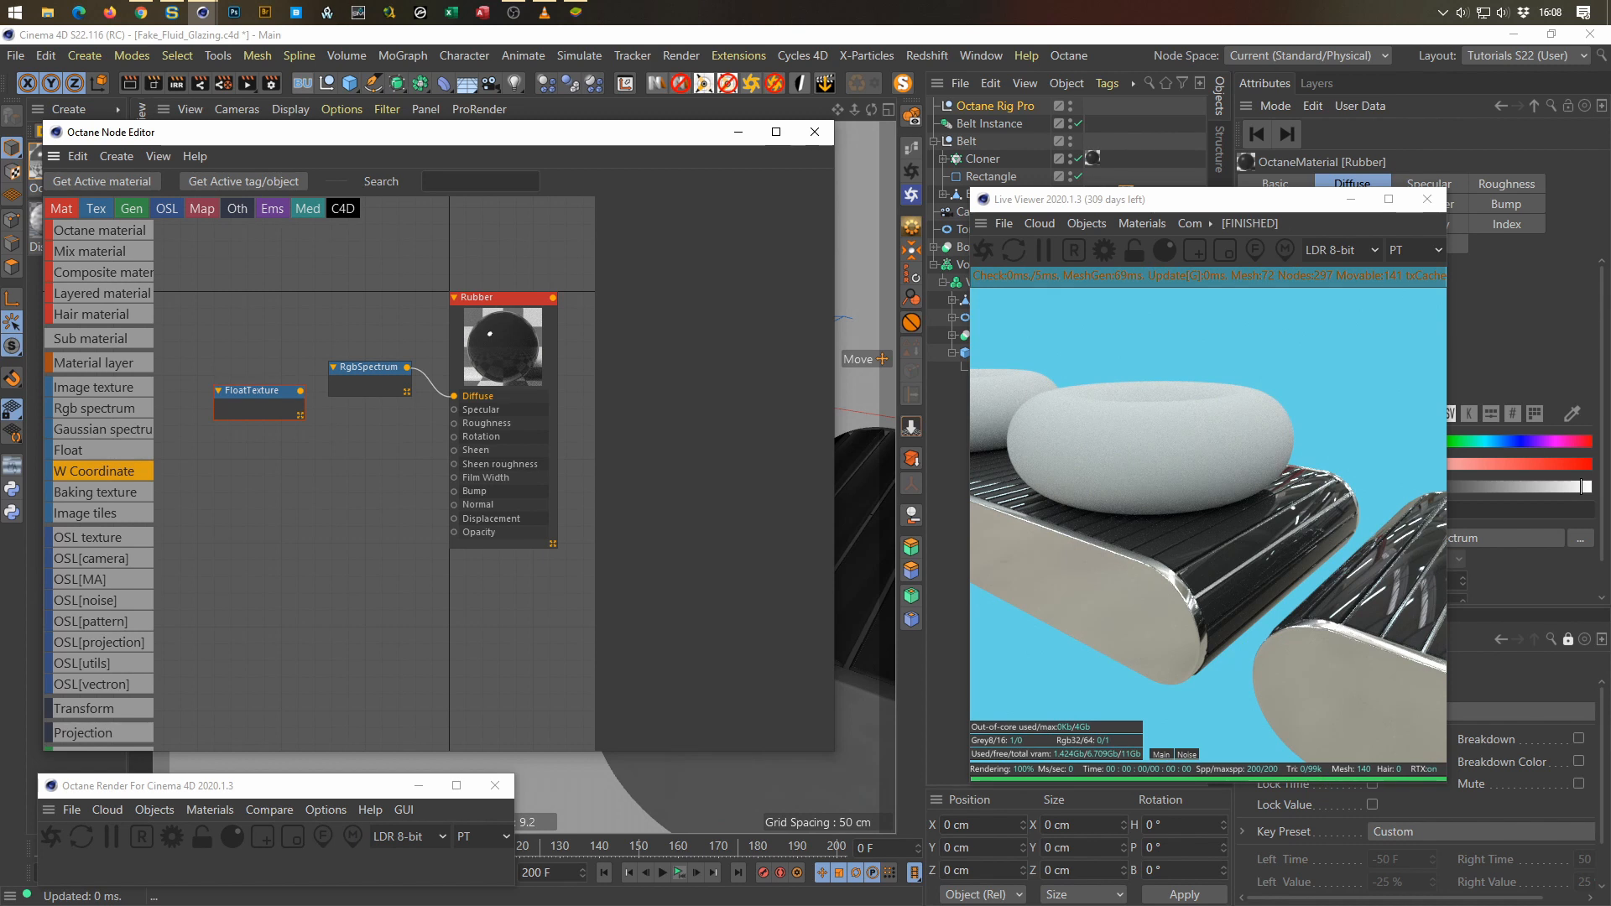
# Step: Load the grayscale 44_smuc… image from the Dirt & Scratch folder as an ImageTexture into the Rubber's Roughness, placing the node beside the material
pyautogui.moveTo(0, 905); pyautogui.dragTo(423, 501)
pyautogui.moveTo(452, 434); pyautogui.dragTo(455, 424)
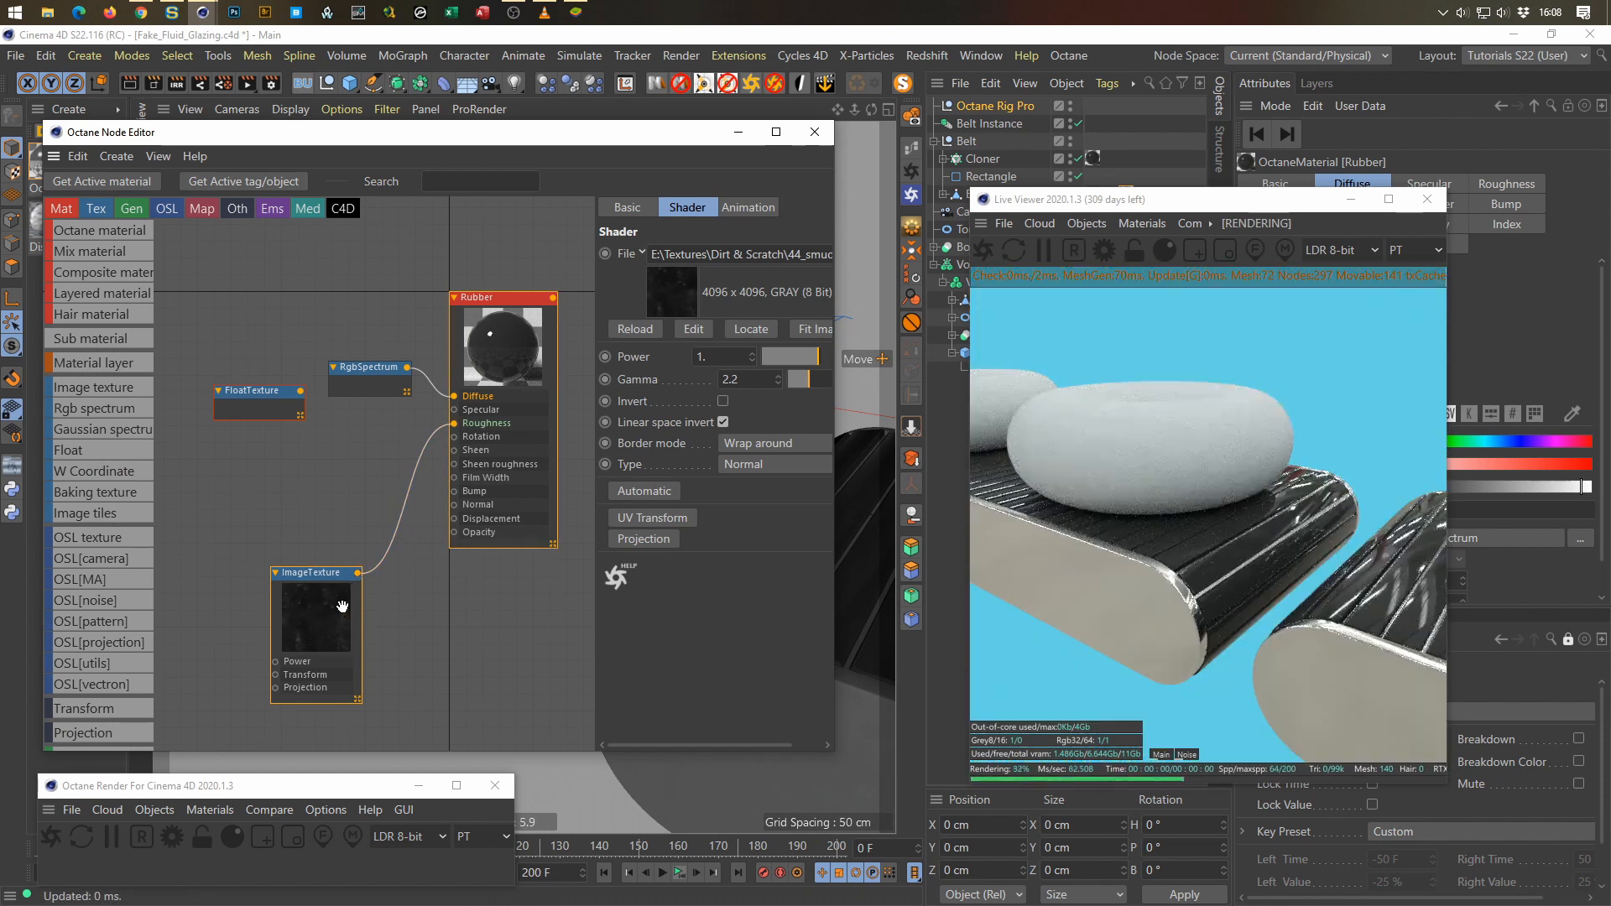
pyautogui.moveTo(316, 576); pyautogui.dragTo(346, 451)
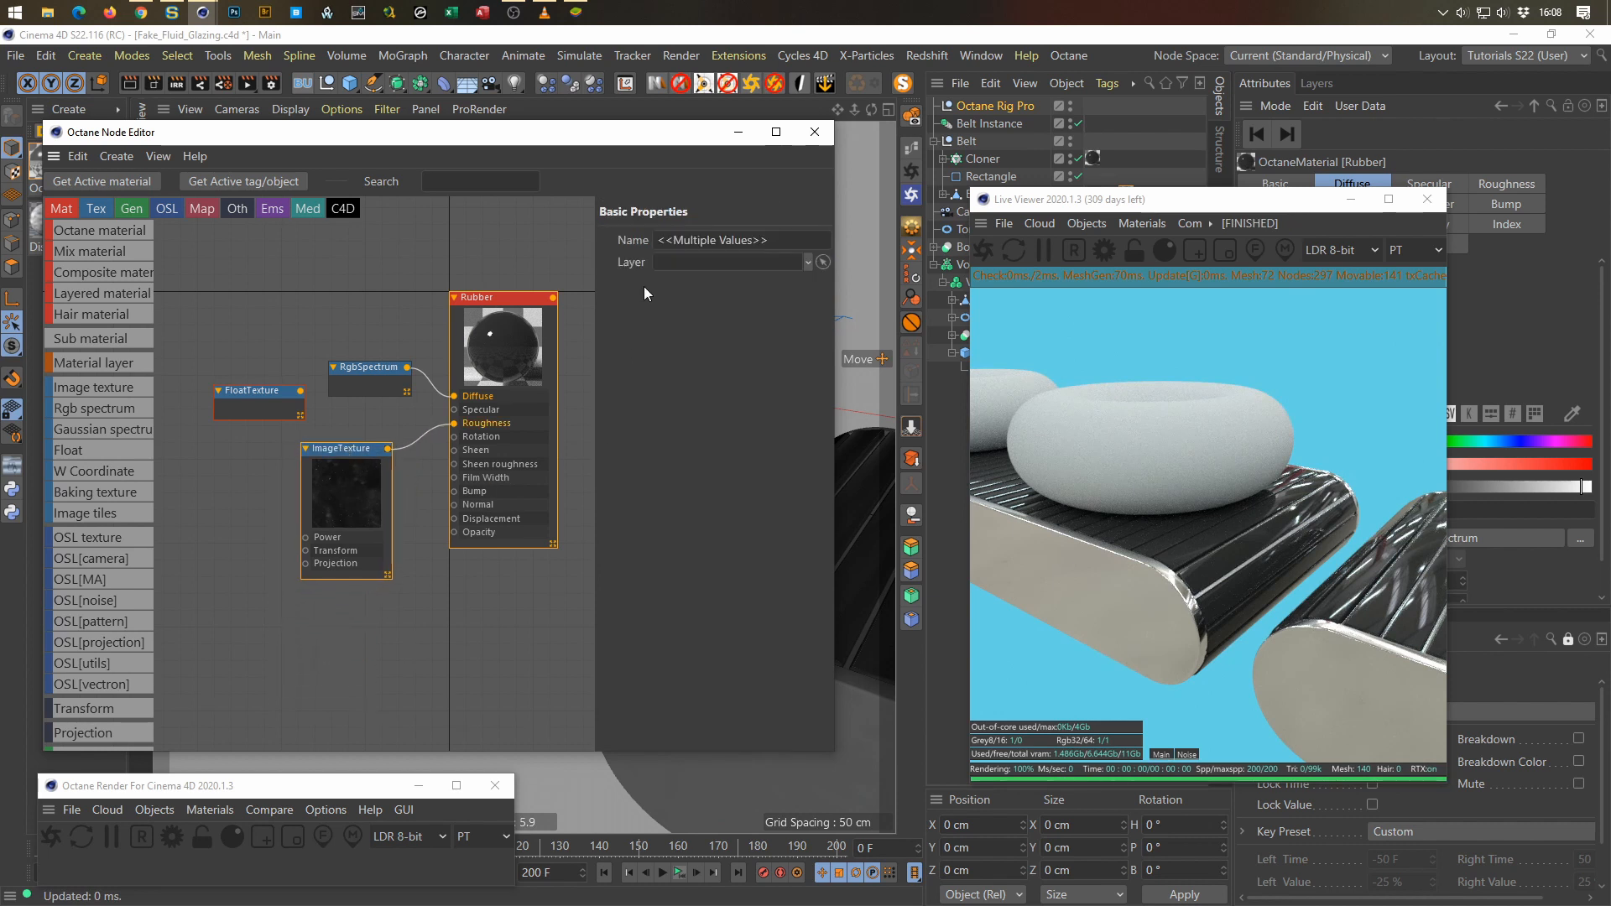
# Step: Invert the Rubber's roughness ImageTexture and inspect the belt slats up close
pyautogui.click(360, 420)
pyautogui.click(341, 446)
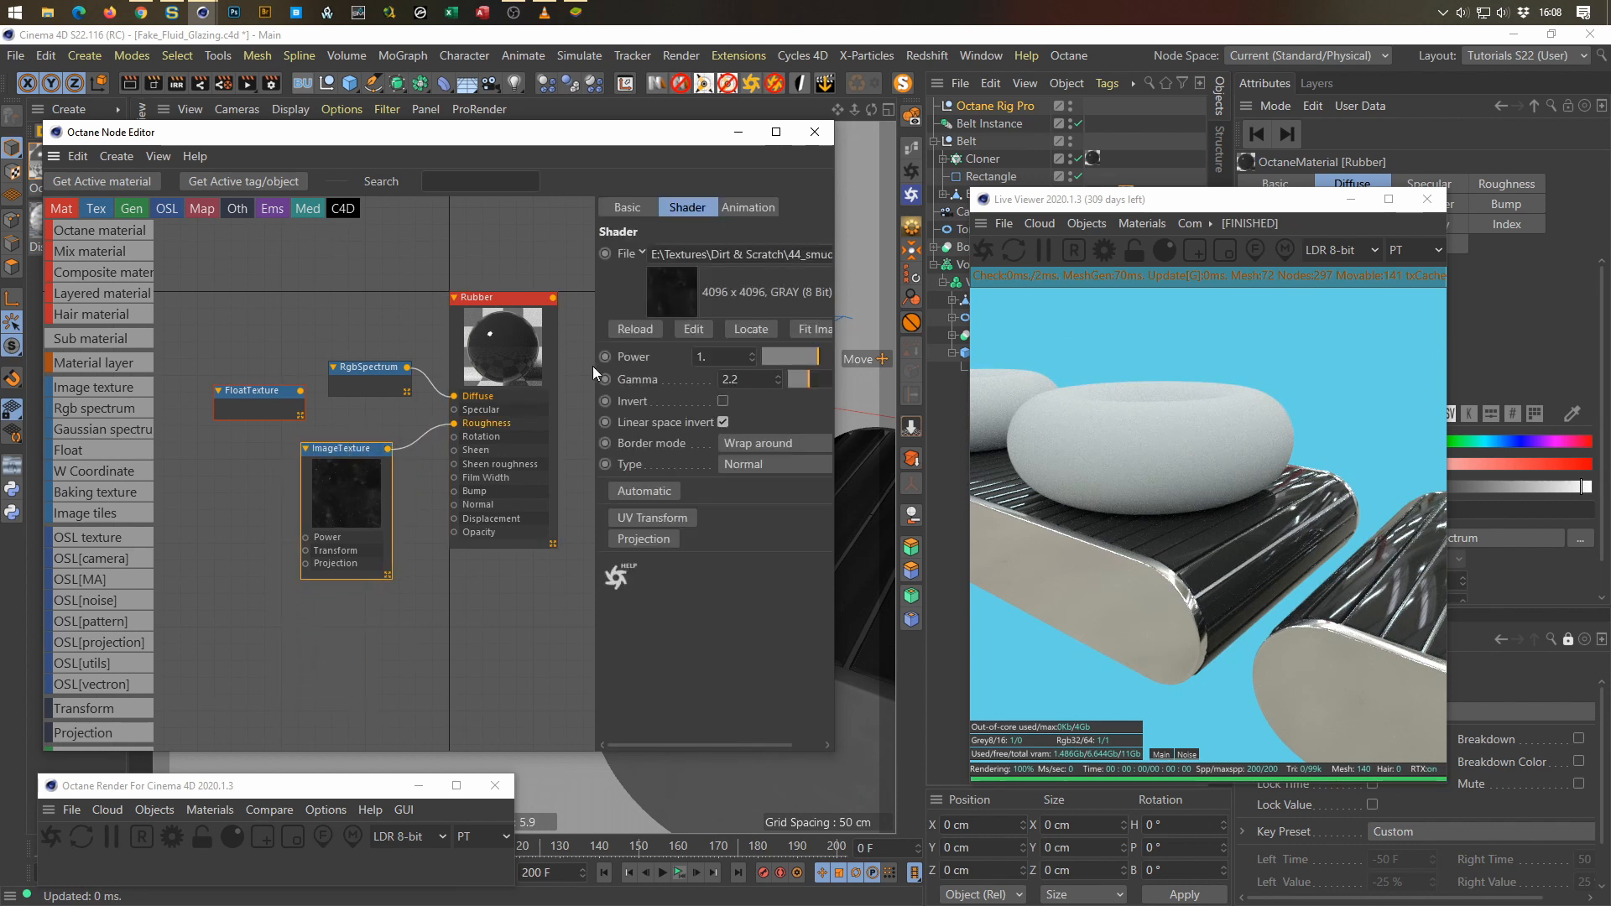
pyautogui.click(723, 401)
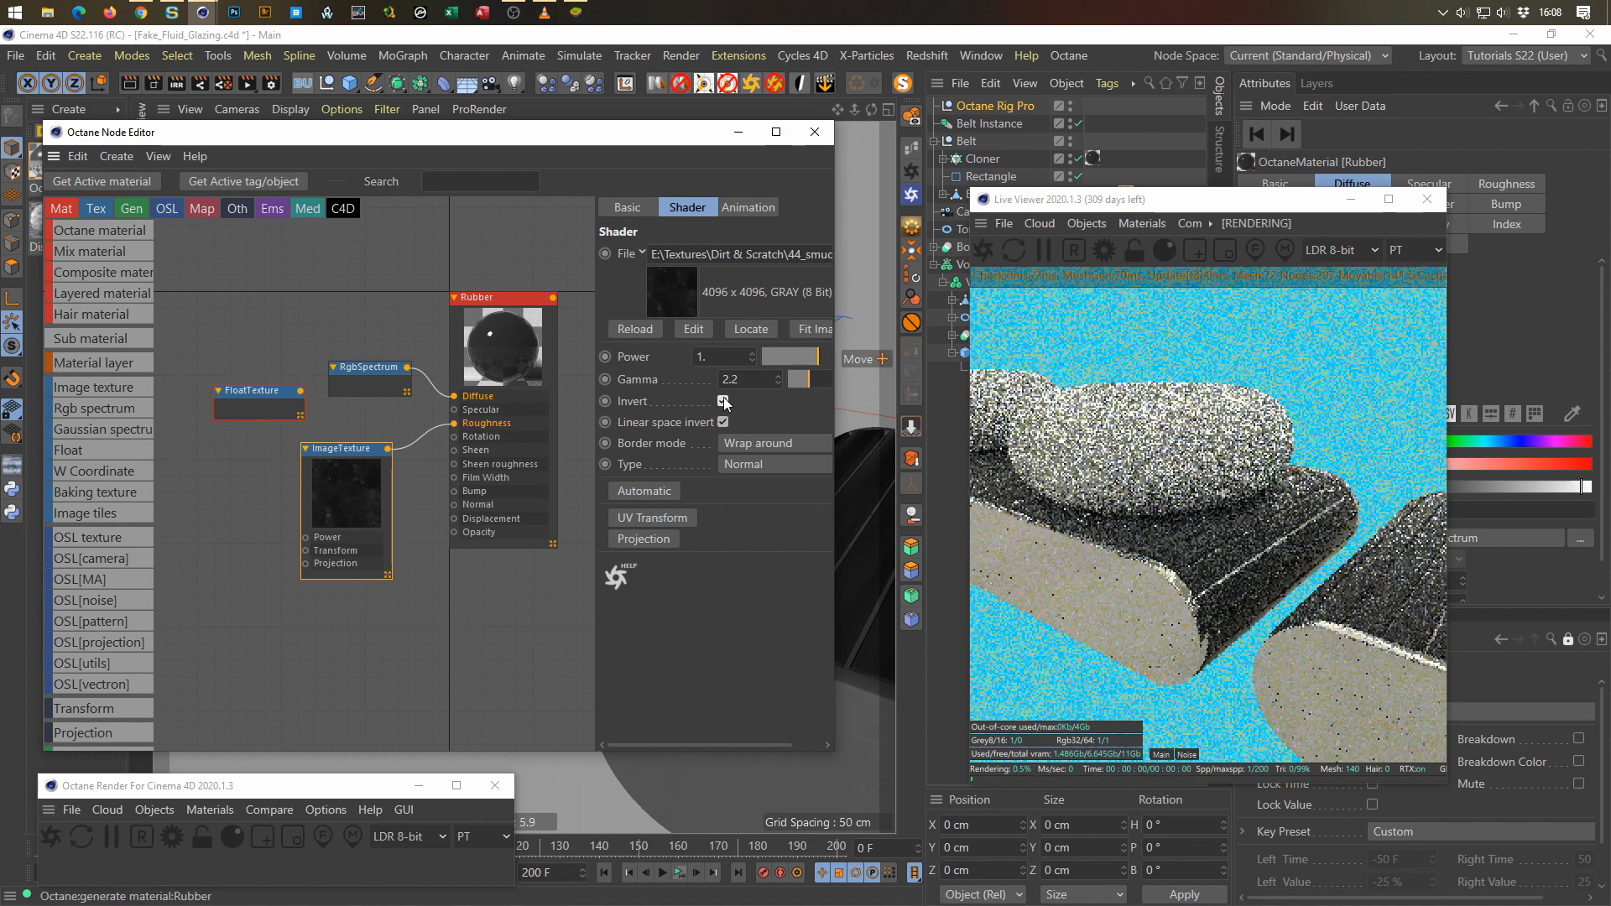
pyautogui.keyDown('alt'); pyautogui.moveTo(1191, 535); pyautogui.dragTo(1408, 481, button='right'); pyautogui.keyUp('alt')
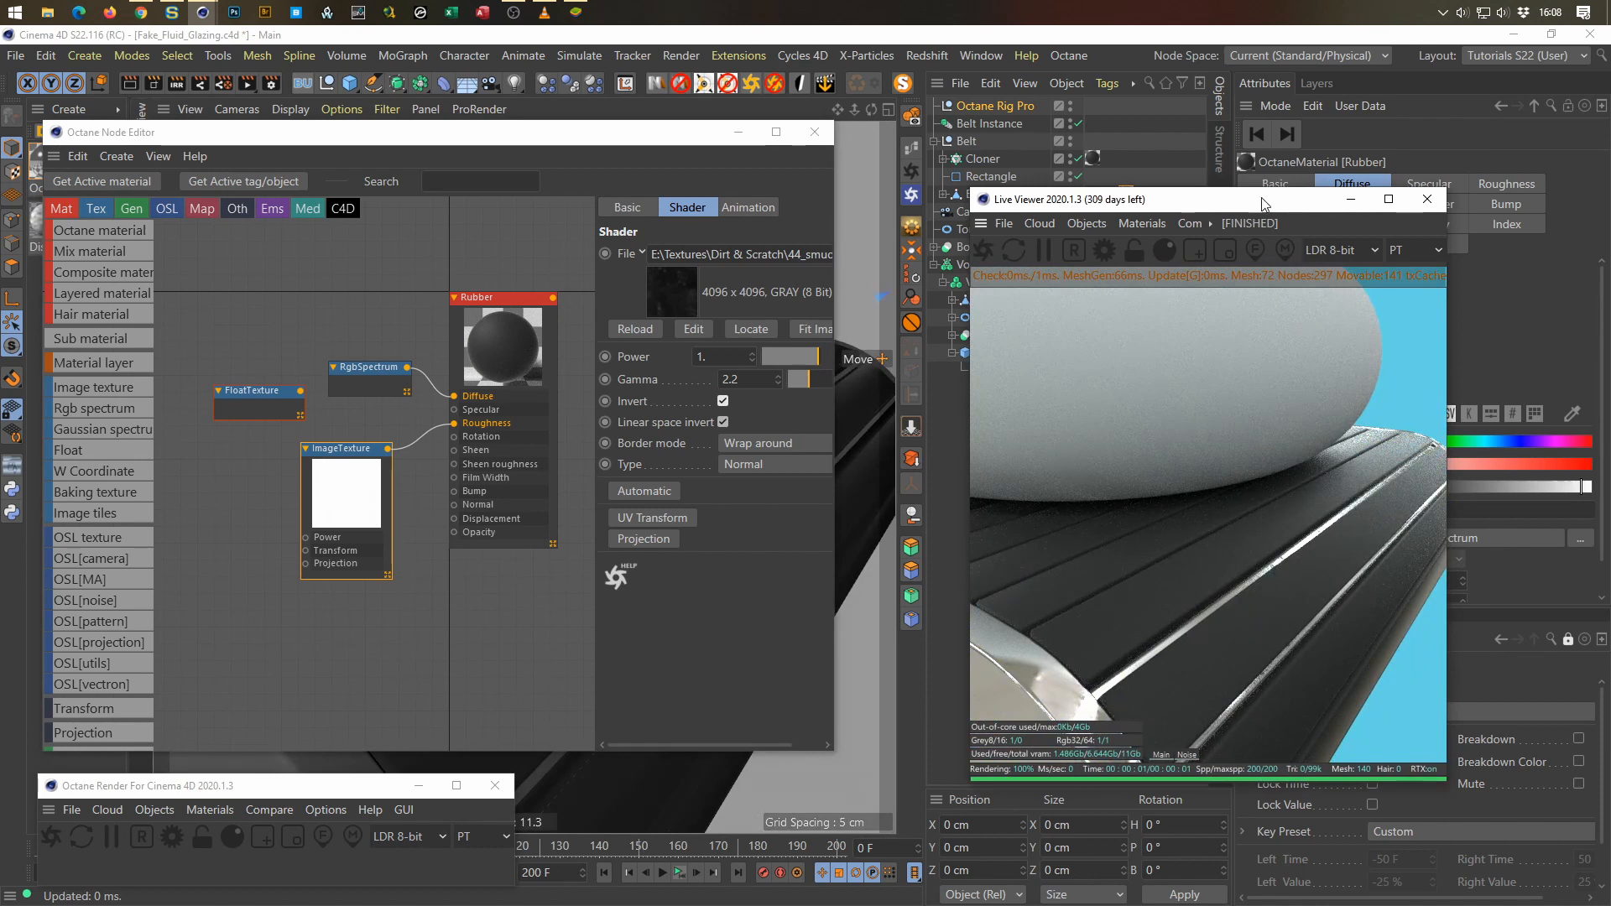
# Step: Set the projection of the Cloner's Rubber material tag to Cubic
pyautogui.moveTo(1264, 204); pyautogui.dragTo(876, 282)
pyautogui.click(1093, 160)
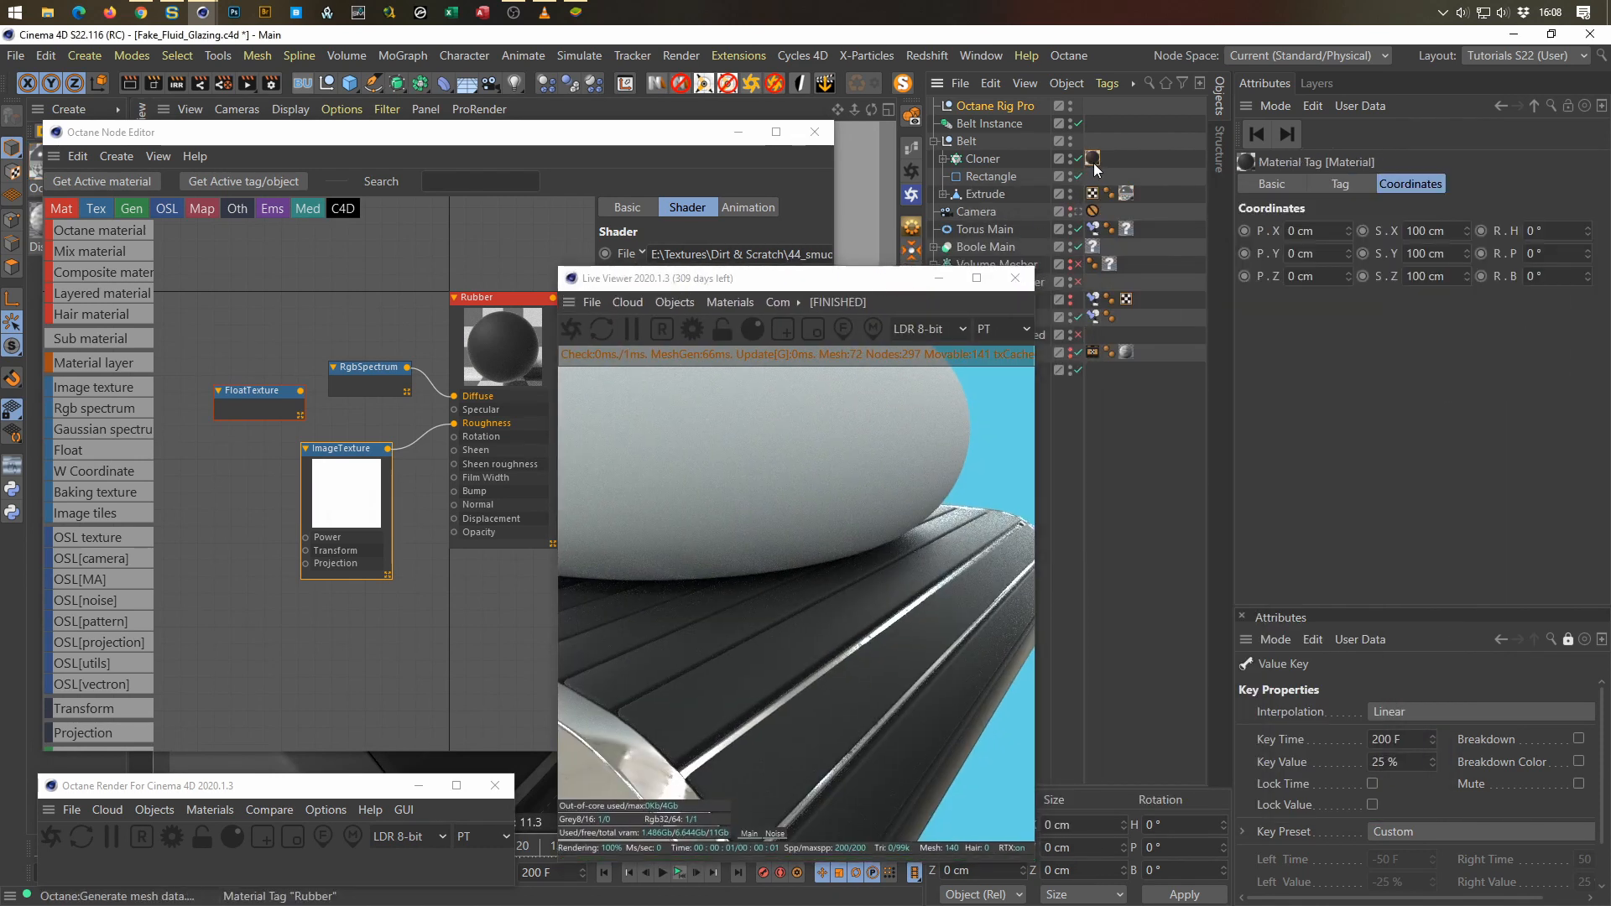
pyautogui.click(1348, 188)
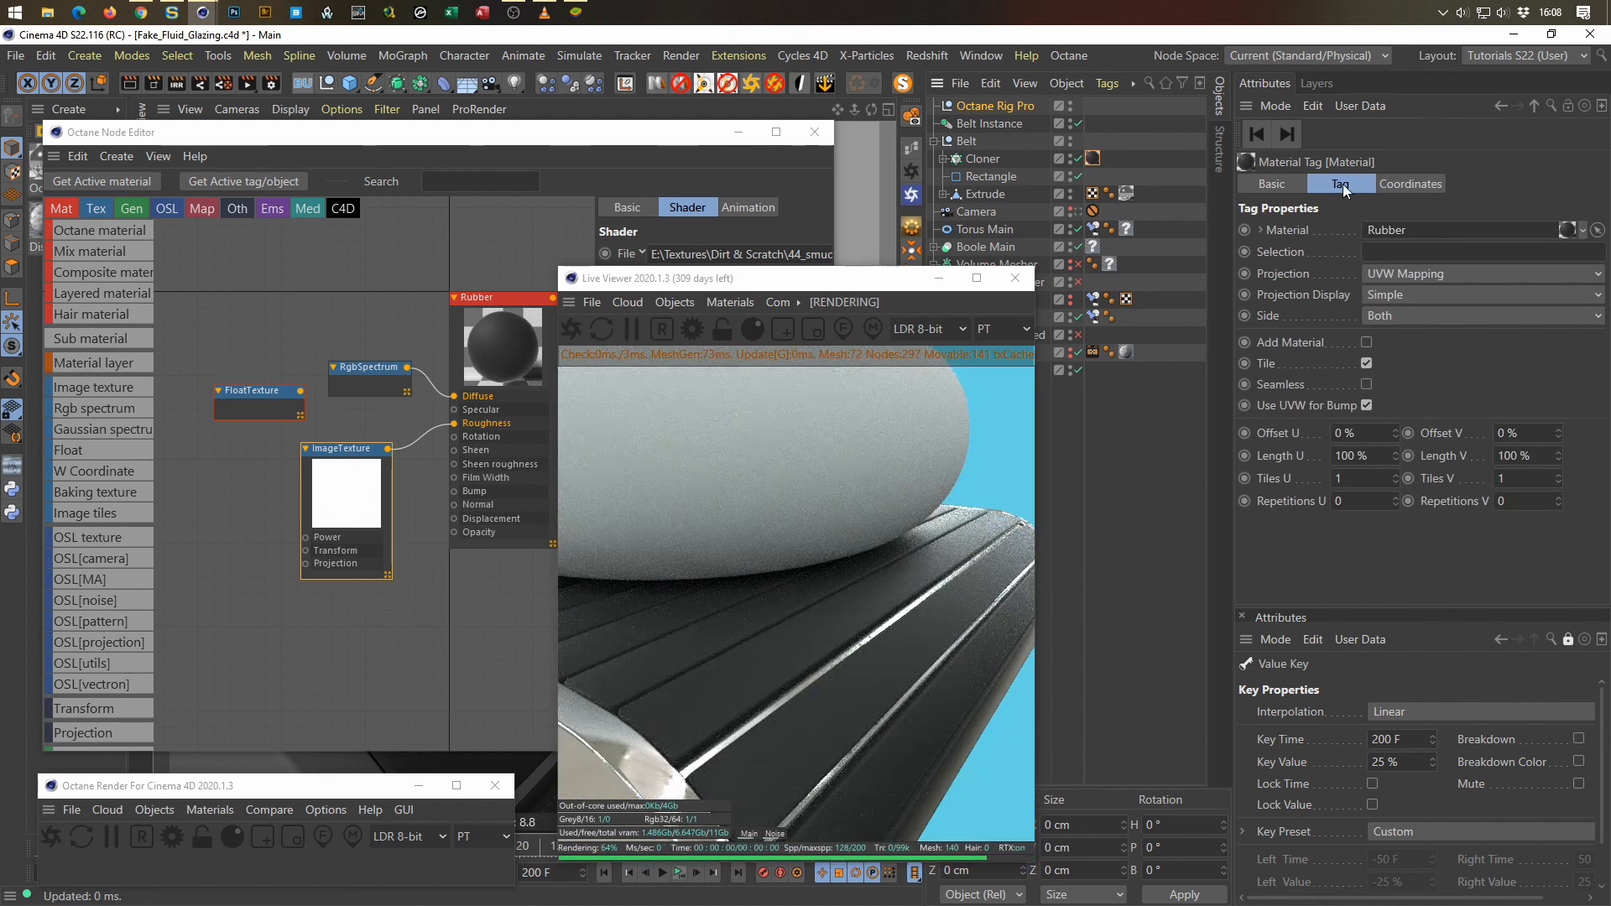
pyautogui.click(1443, 273)
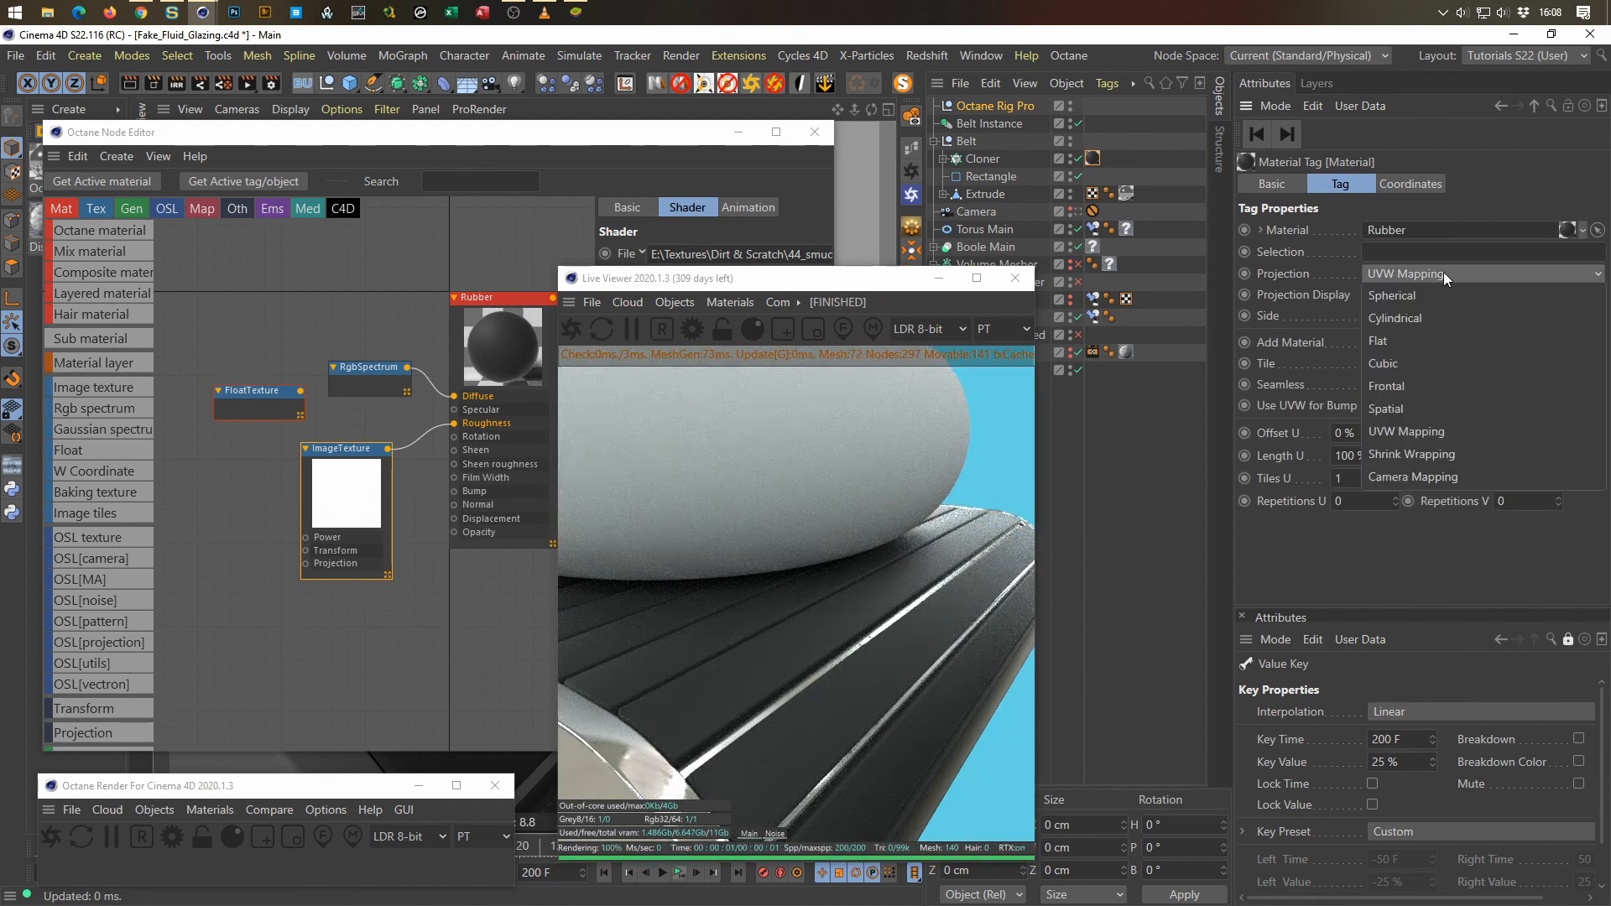
pyautogui.click(1431, 361)
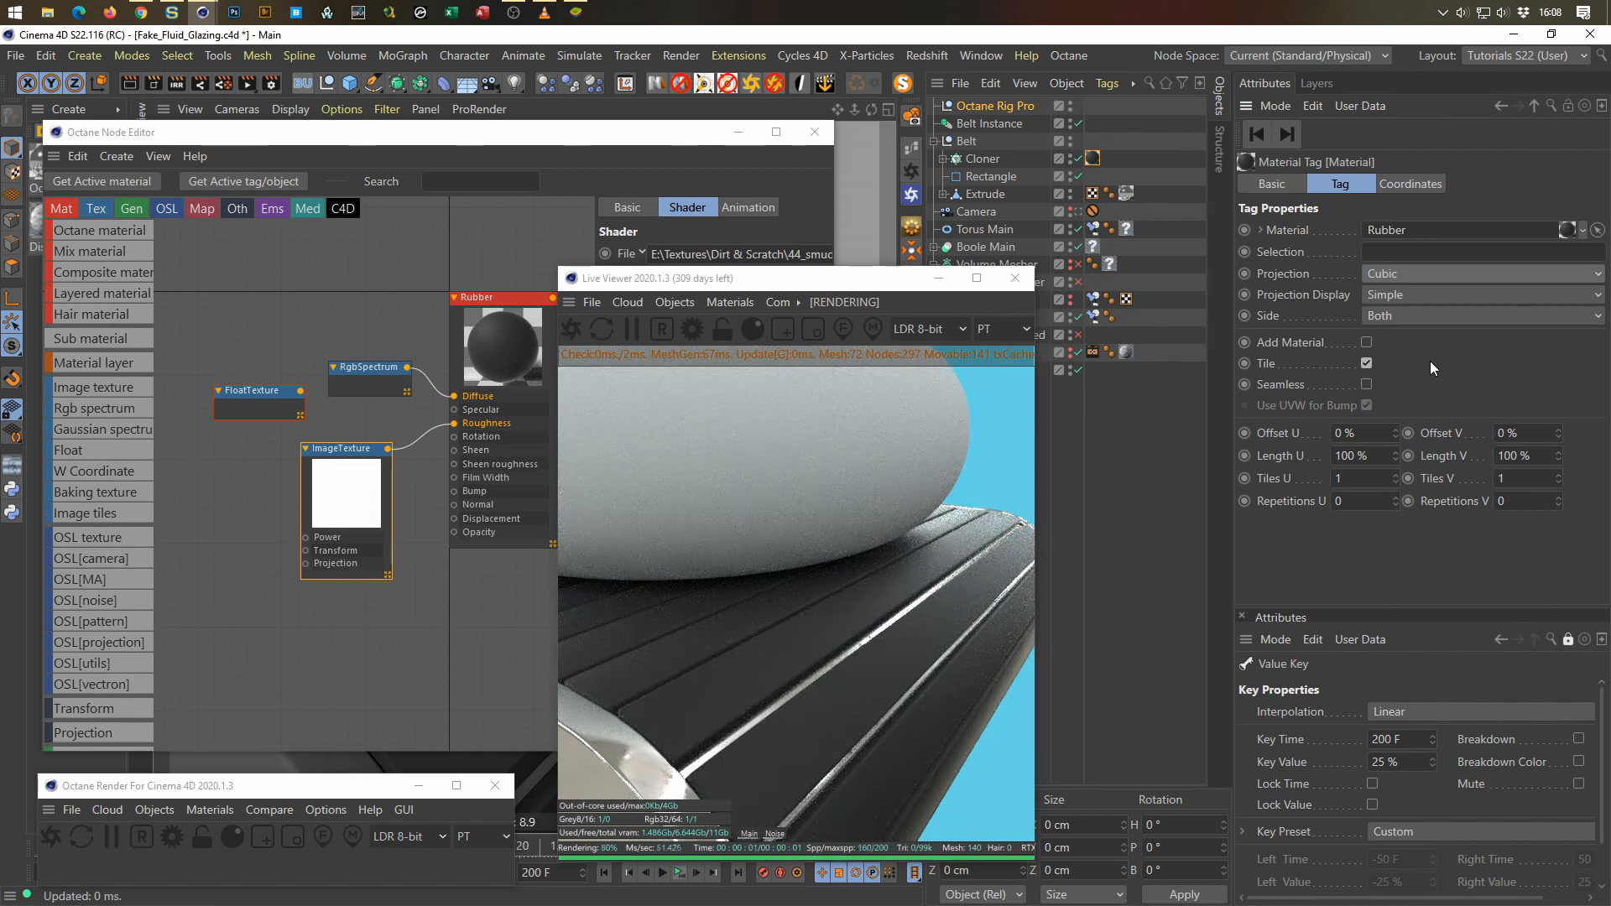
# Step: Fit the Rubber tag's cubic projection to the object with sub-objects included, and uncover the roughness texture's settings
pyautogui.rightClick(1094, 159)
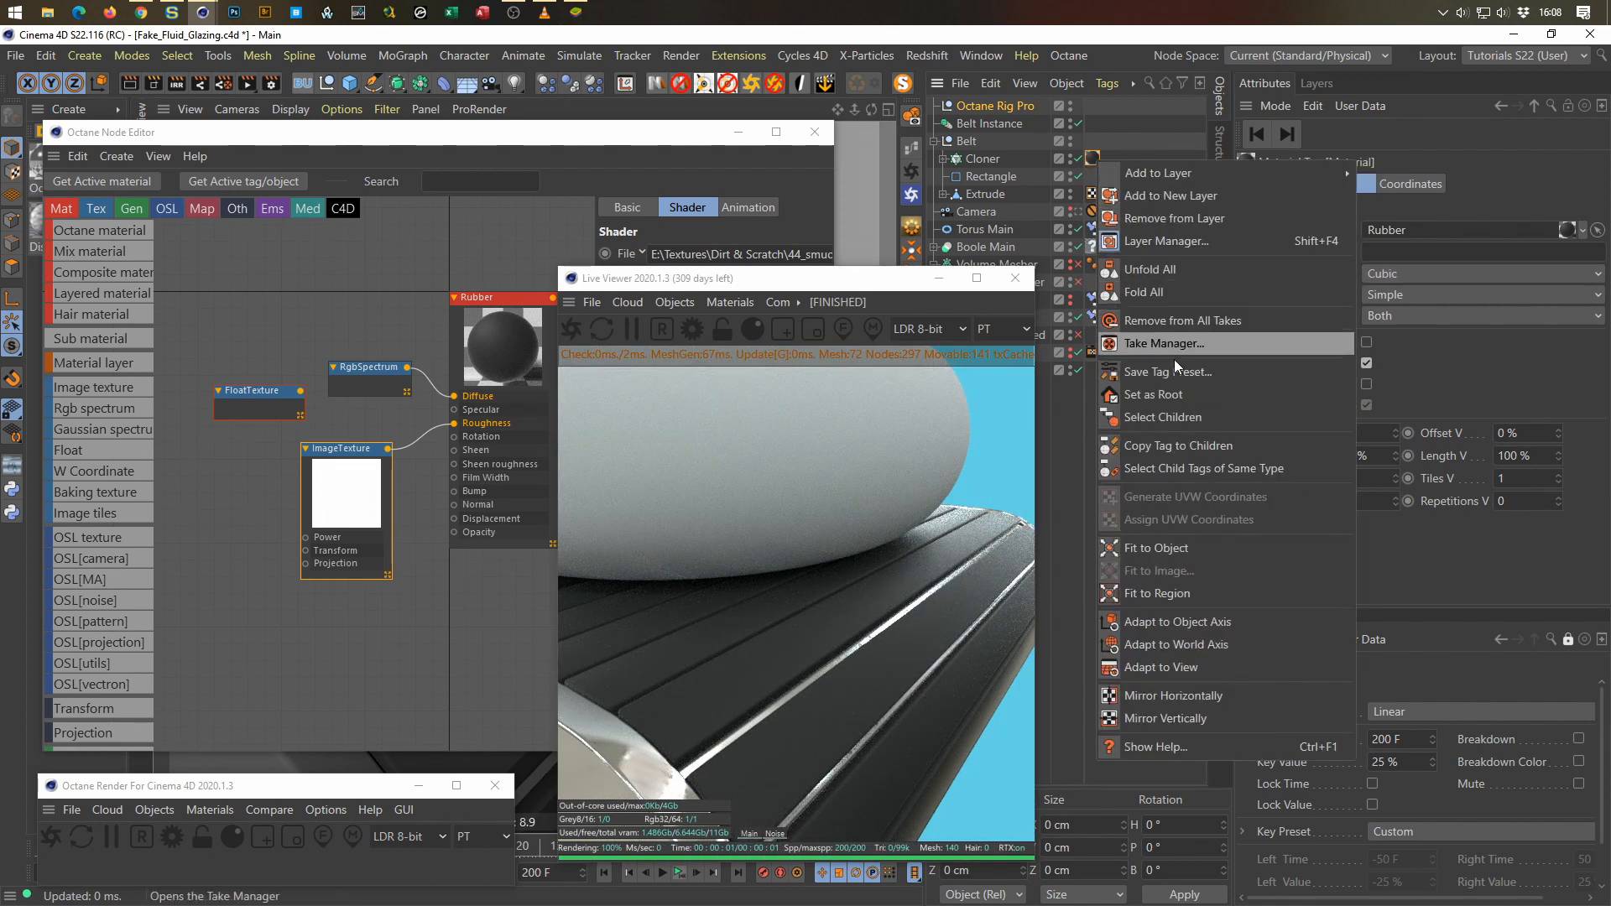
pyautogui.click(1176, 544)
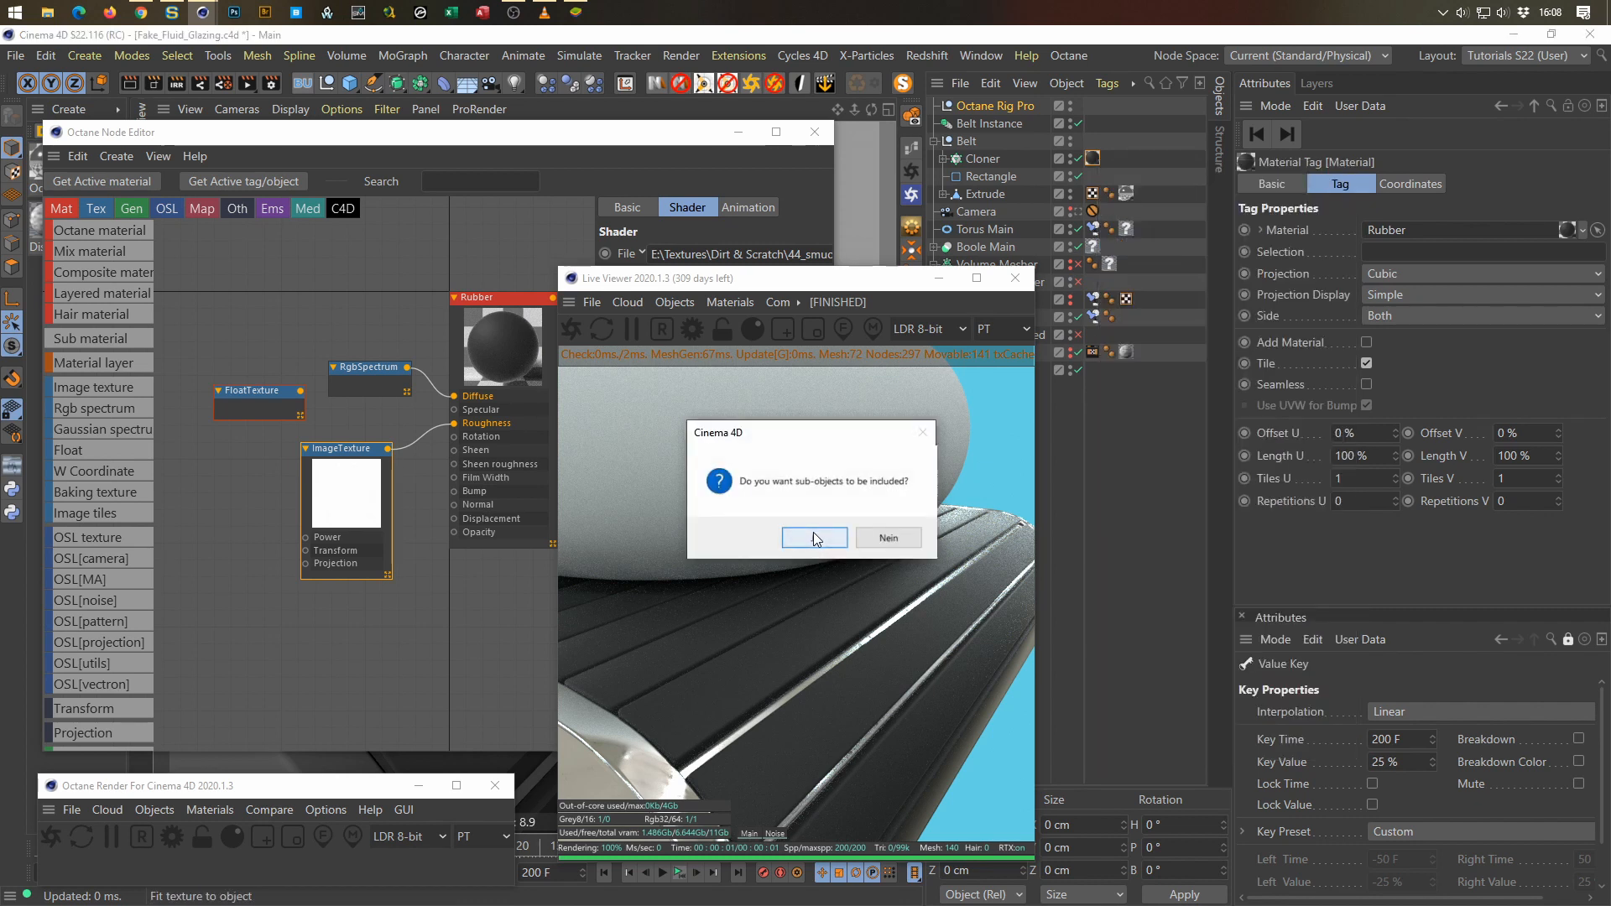
pyautogui.click(813, 537)
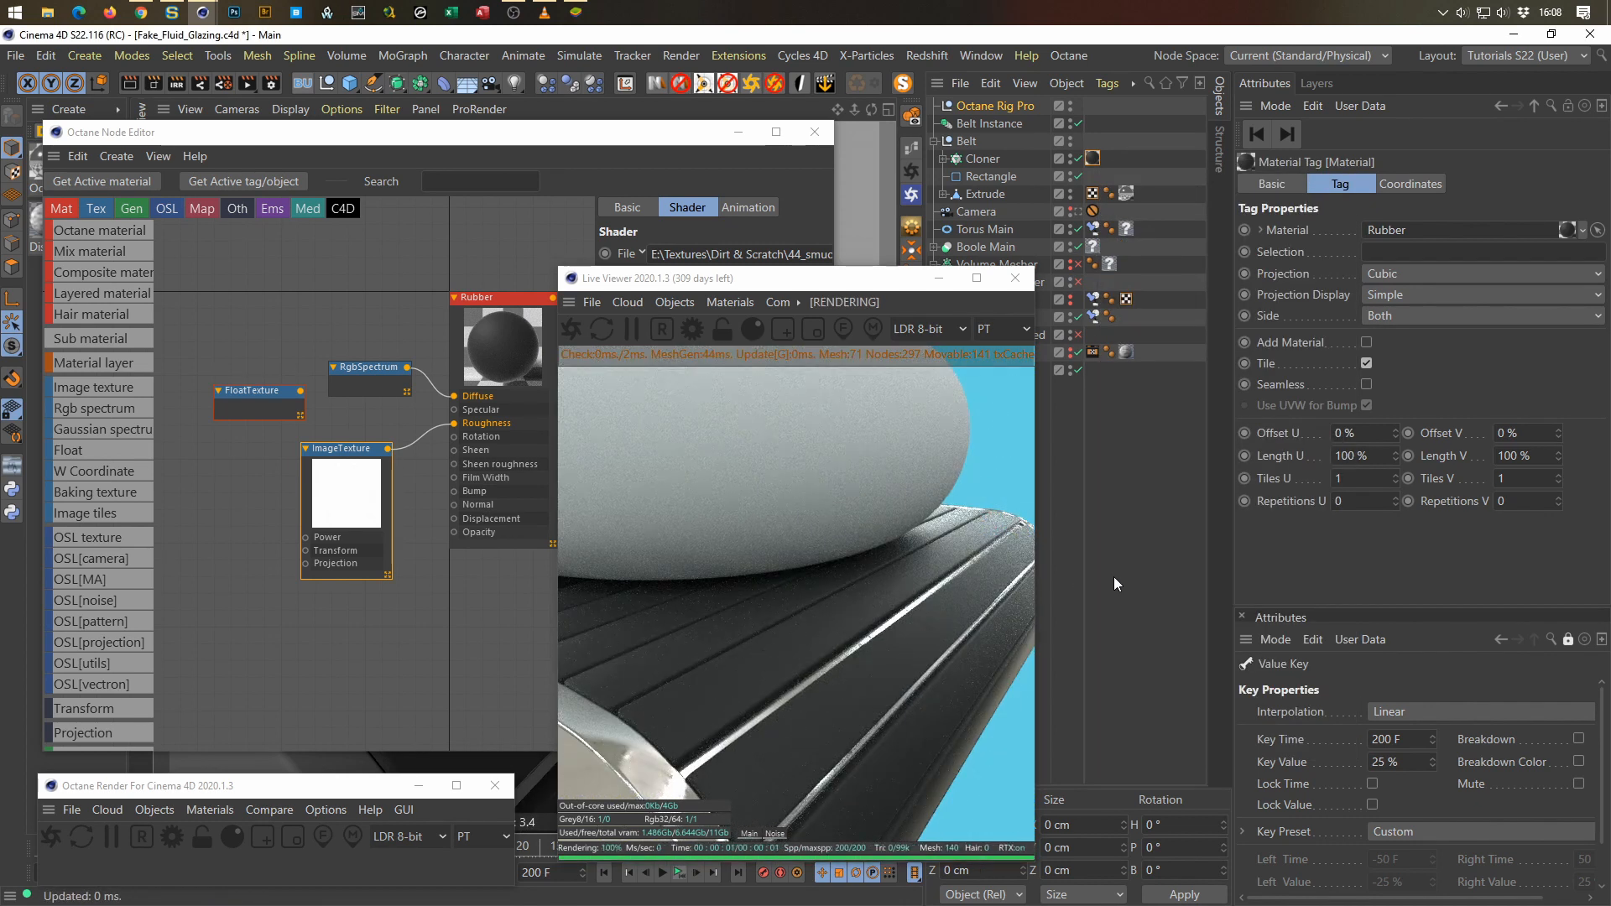
pyautogui.moveTo(893, 290); pyautogui.dragTo(984, 286)
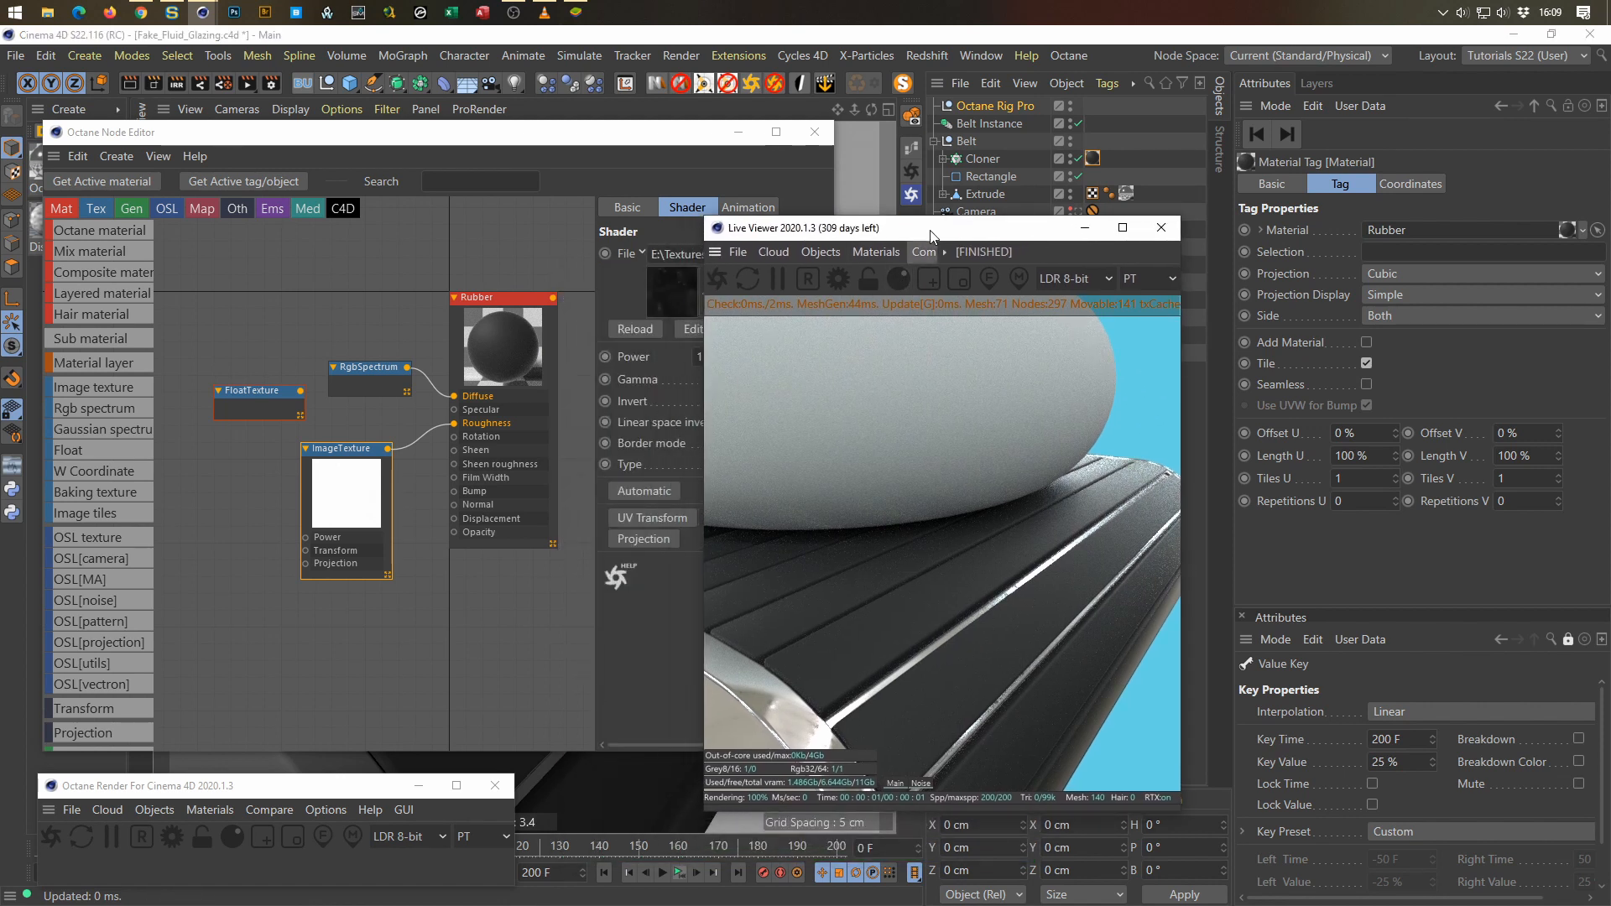
pyautogui.moveTo(931, 234); pyautogui.dragTo(1122, 245)
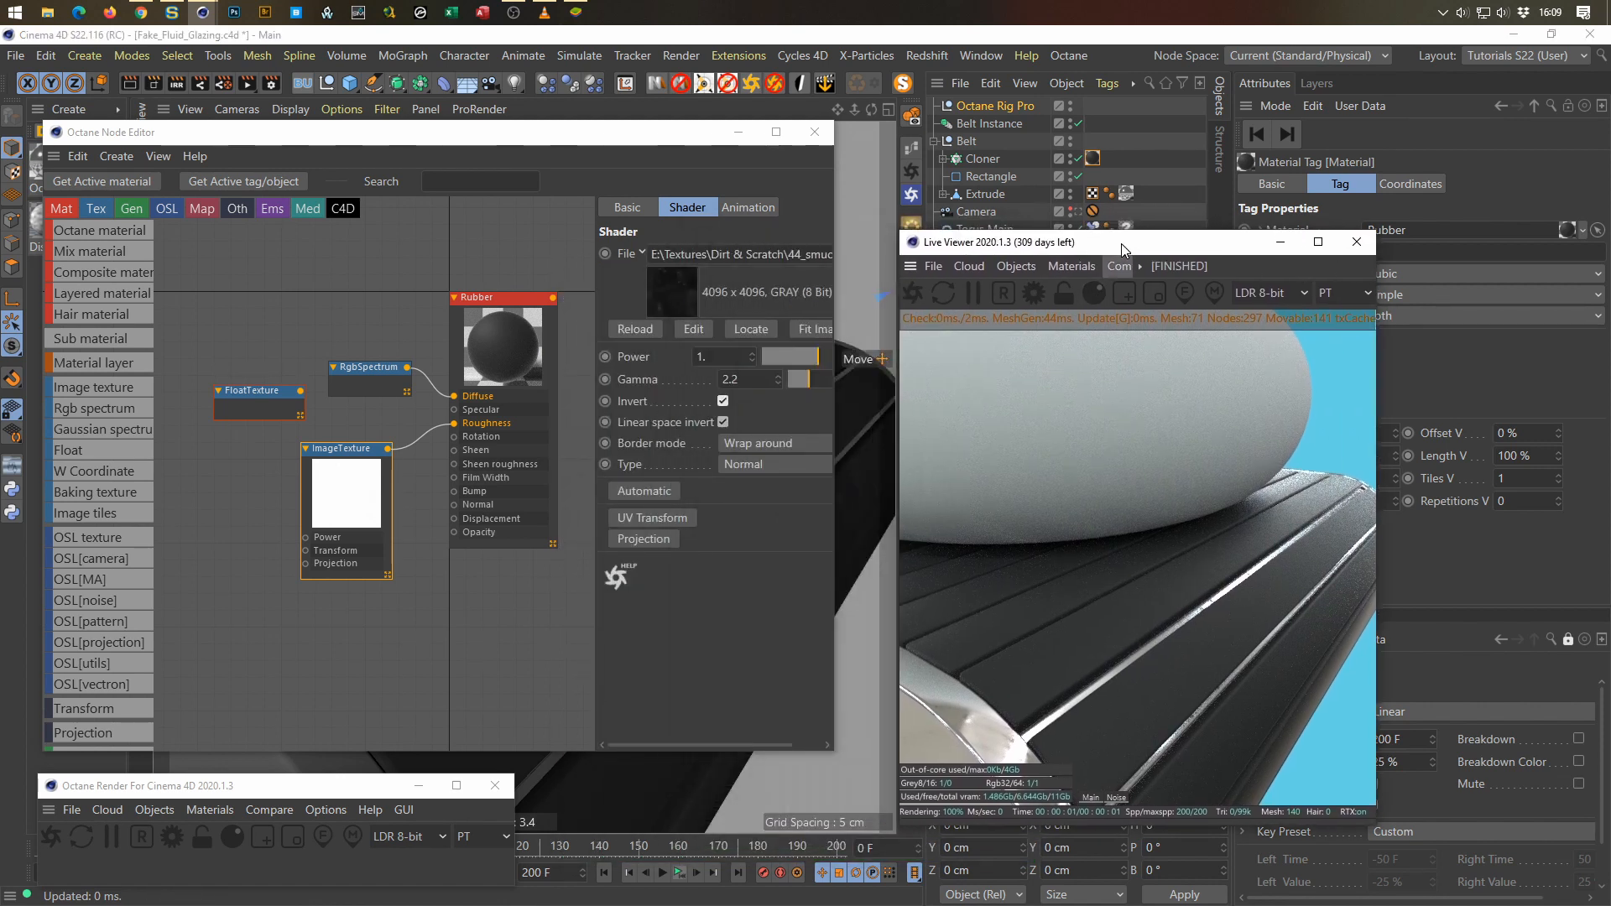
# Step: Compare the Rubber's roughness texture with Invert off and on, and try a gamma of 1
pyautogui.click(722, 403)
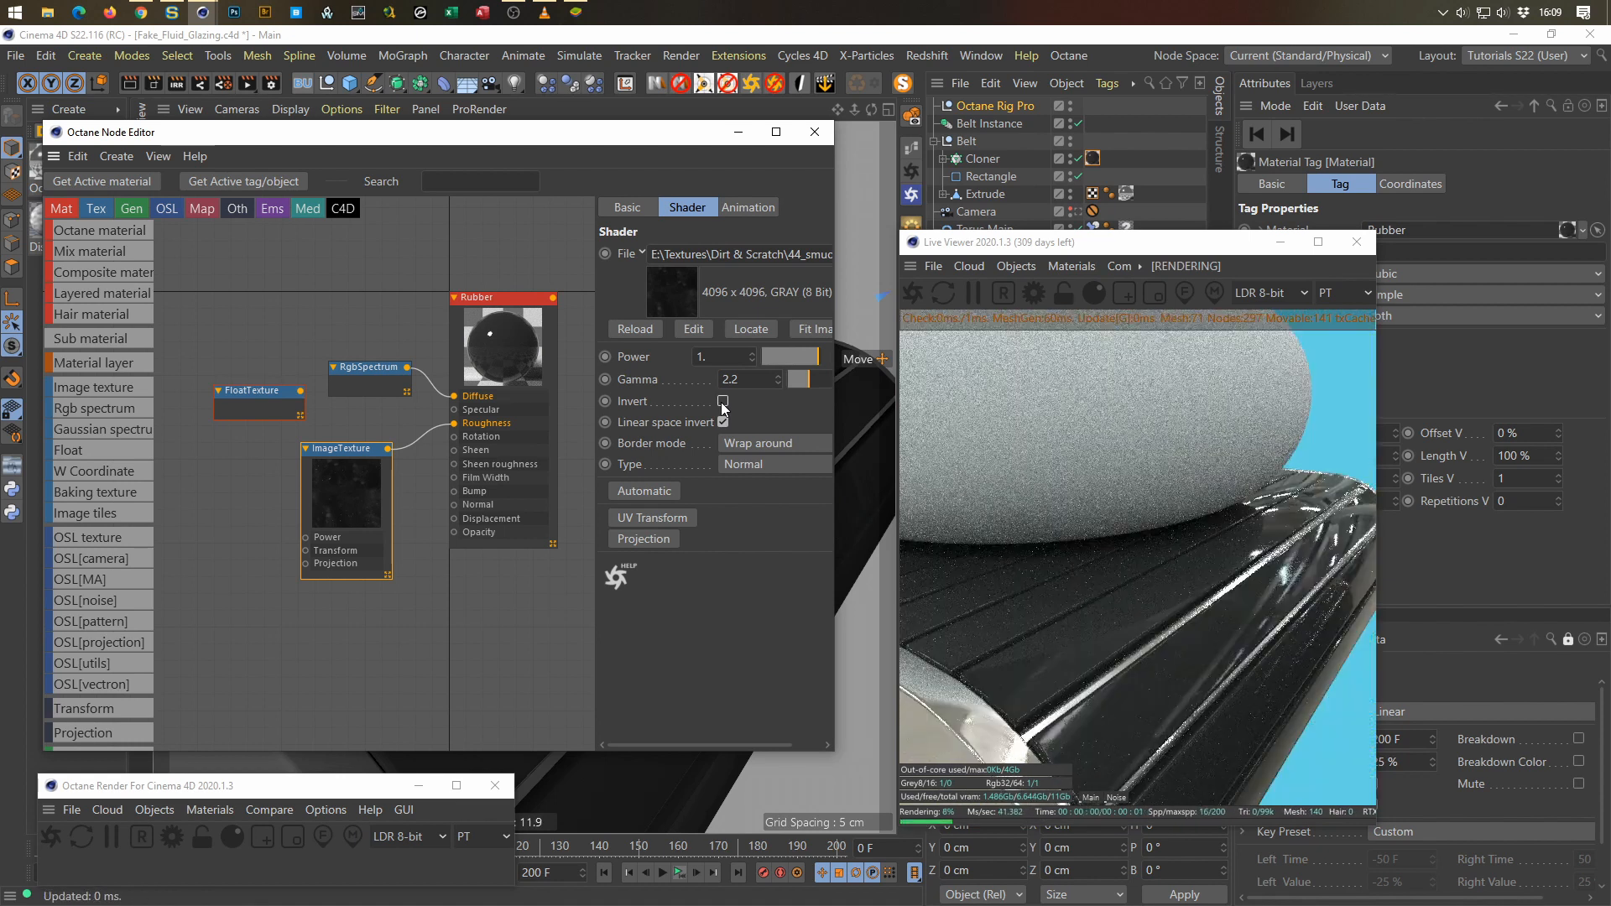
pyautogui.click(722, 401)
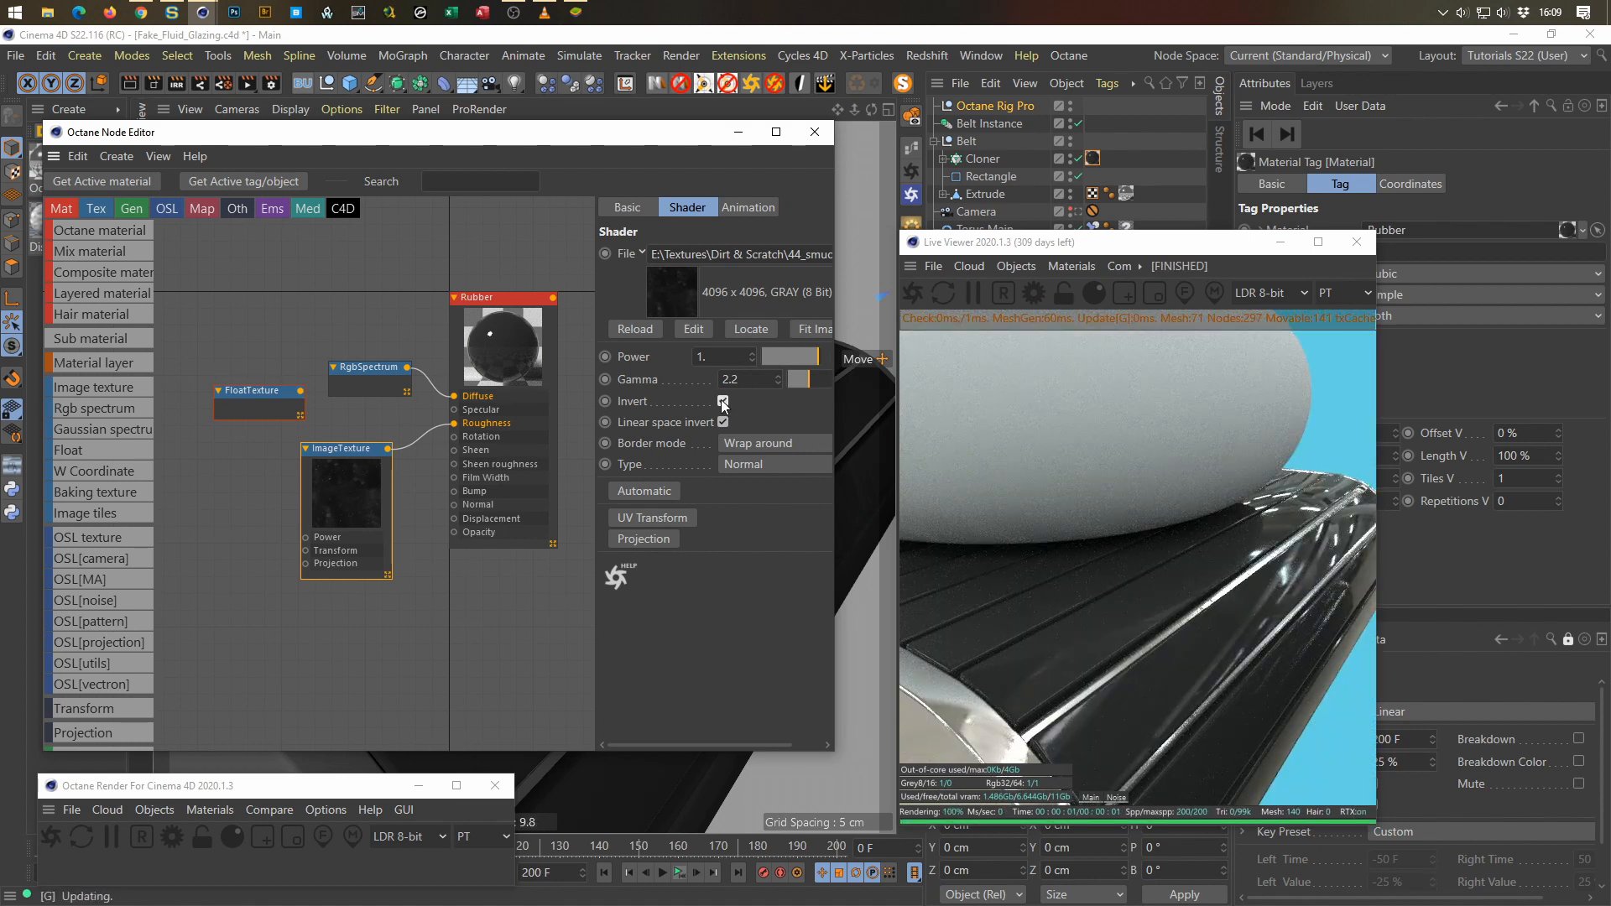
pyautogui.moveTo(767, 382); pyautogui.dragTo(629, 402)
pyautogui.write('1')
pyautogui.press('Return')
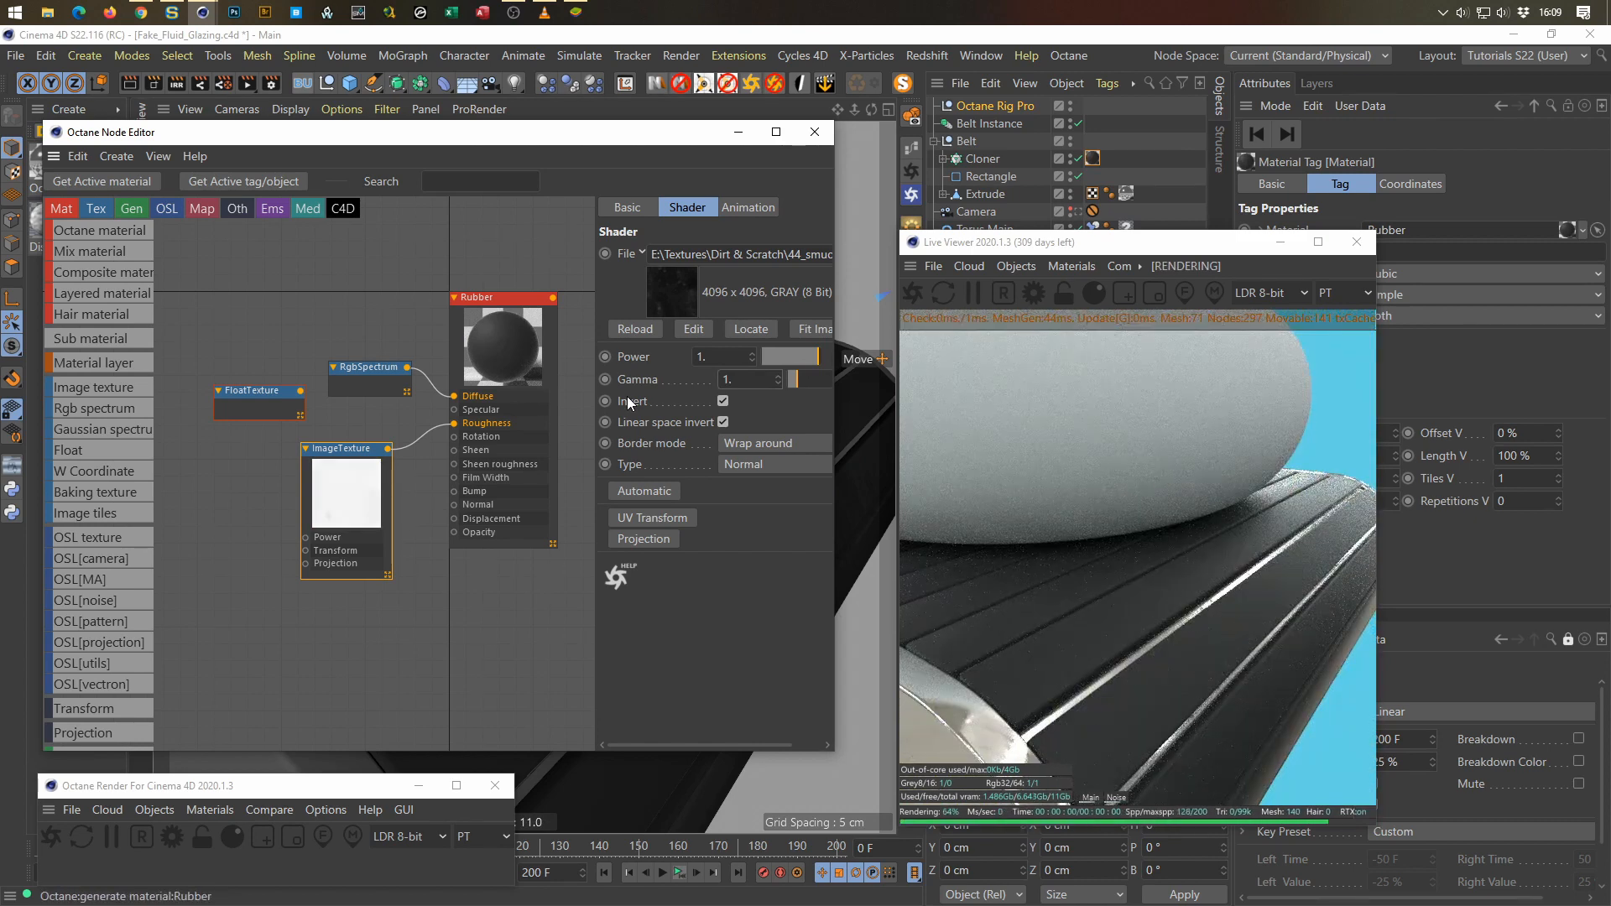
# Step: Try a gamma of 5 on the roughness texture and restore it to 2.2
pyautogui.click(720, 418)
pyautogui.click(720, 419)
pyautogui.moveTo(737, 379); pyautogui.dragTo(649, 374)
pyautogui.write('5')
pyautogui.press('Return')
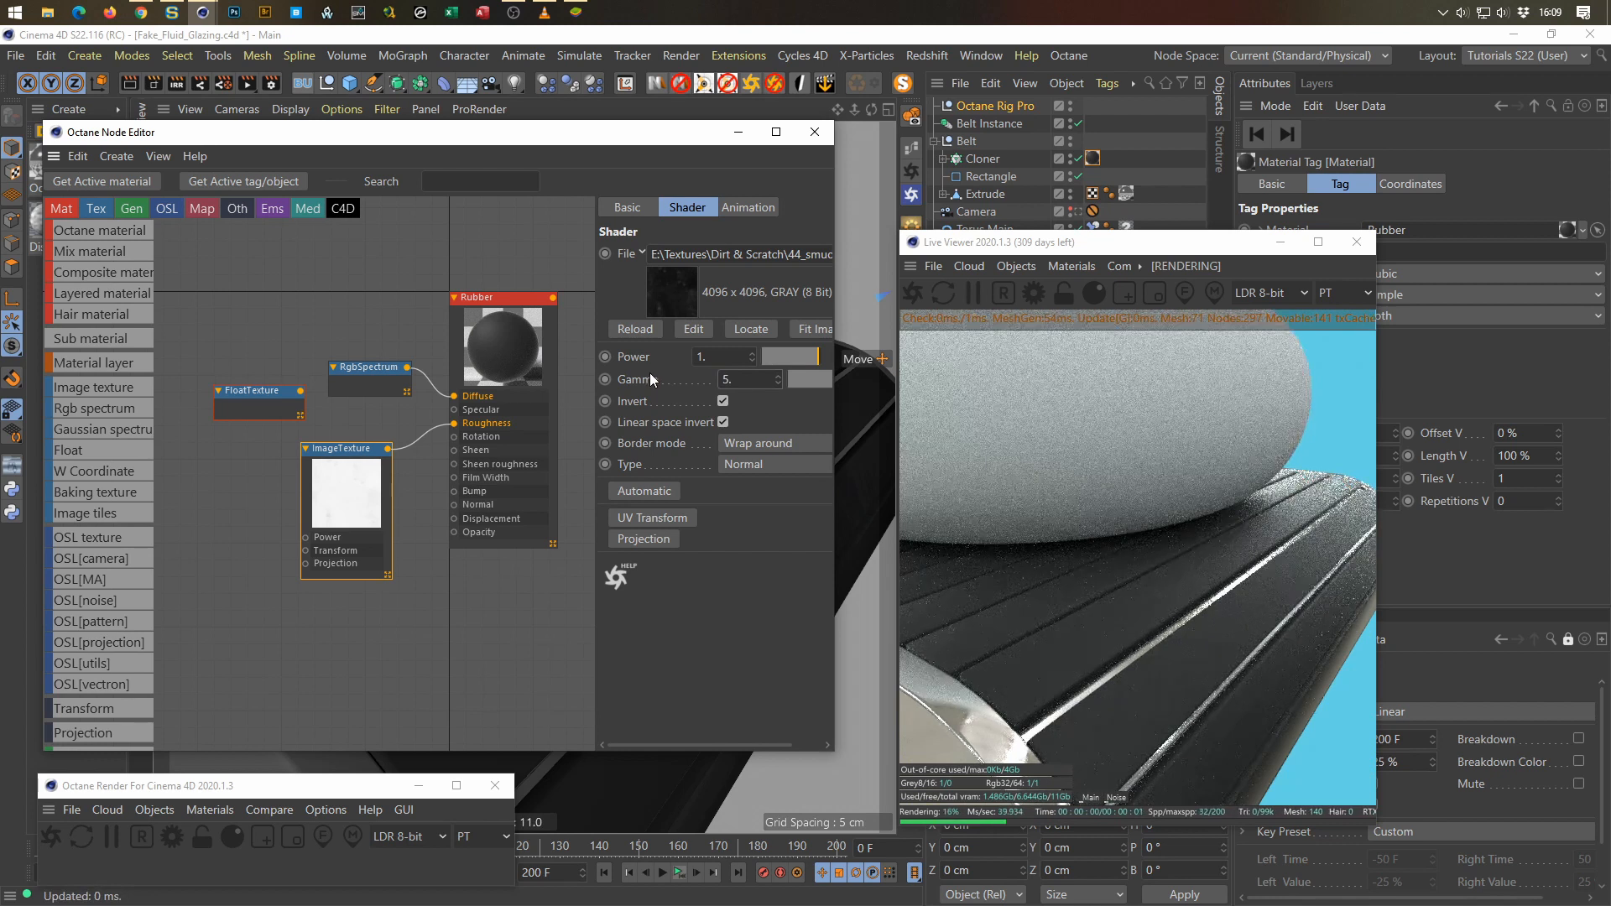
pyautogui.click(722, 358)
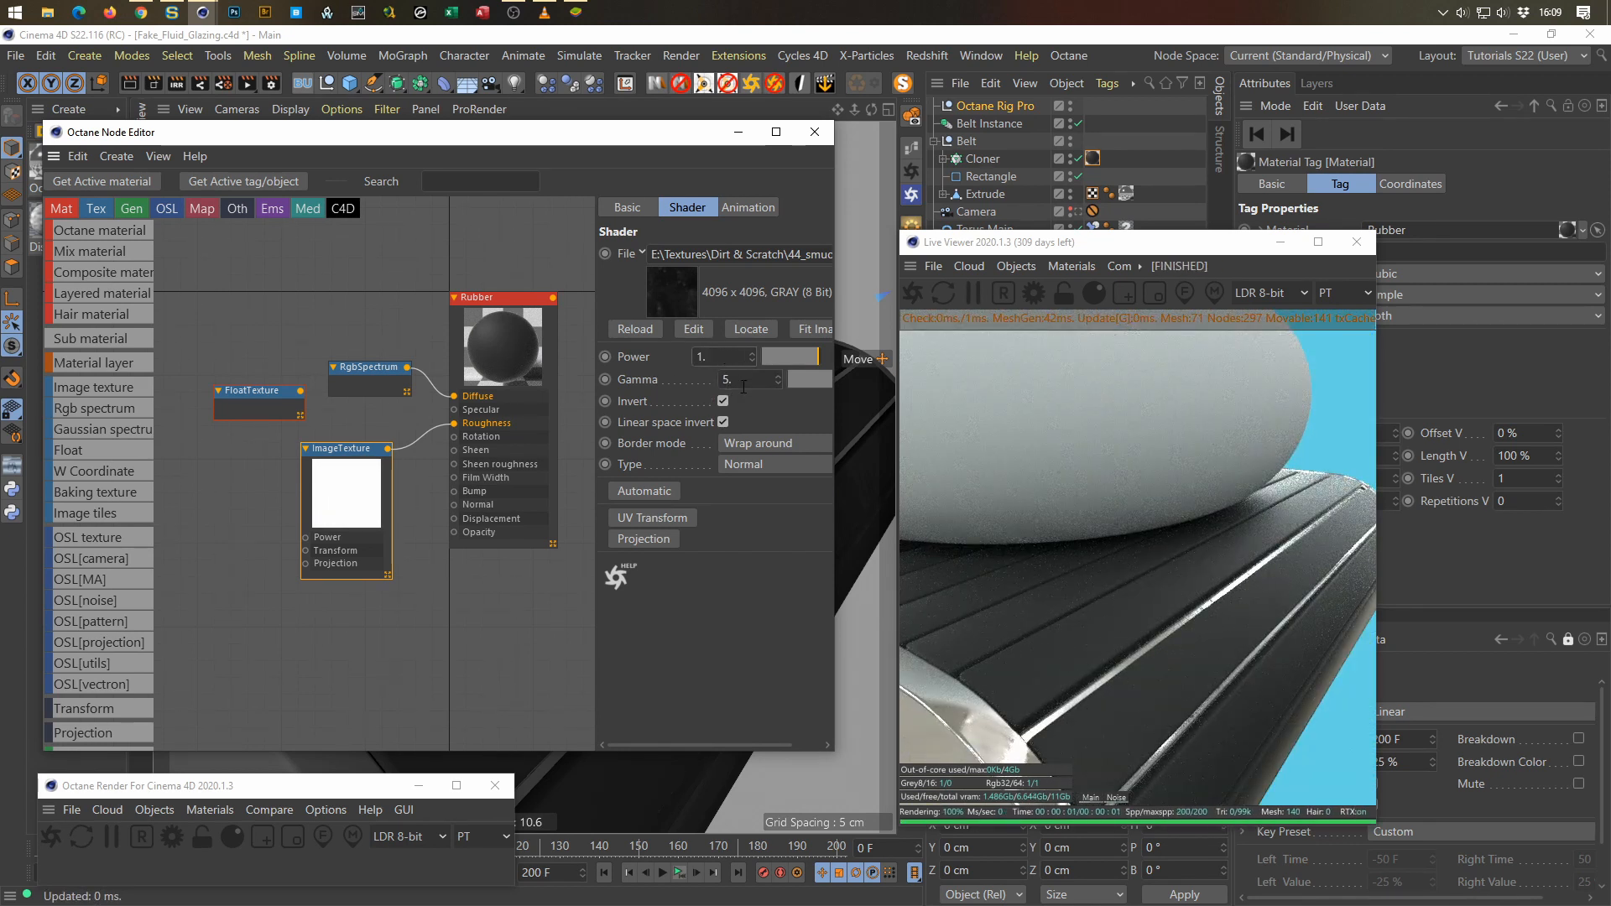
pyautogui.write('2.2')
pyautogui.press('Return')
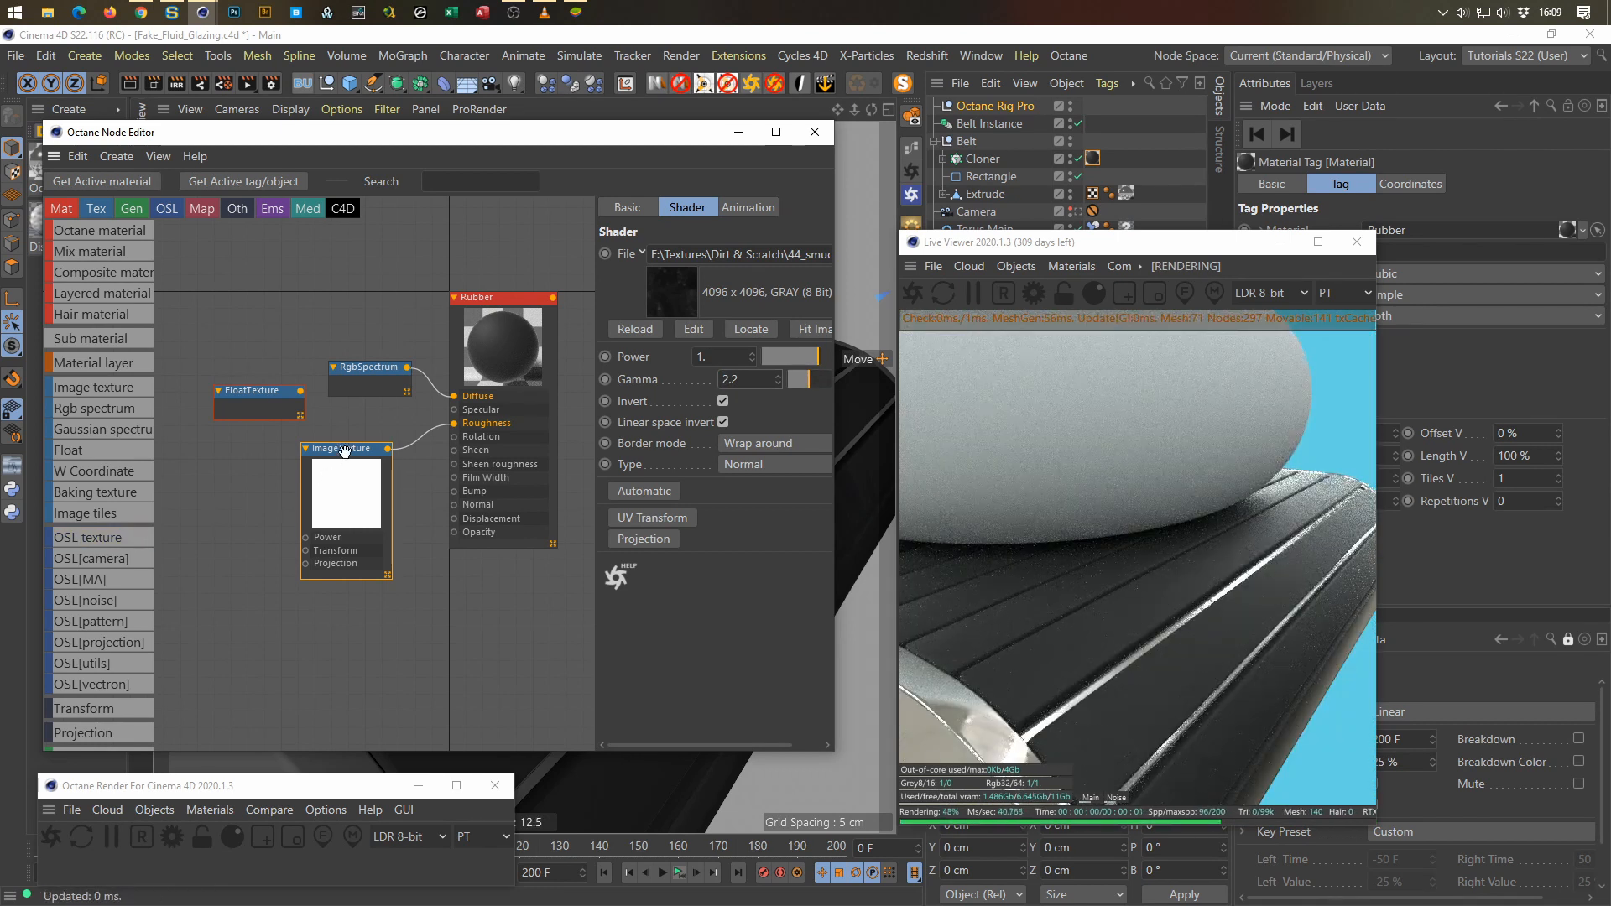
# Step: Add a Transform node to the roughness ImageTexture's Transform input and scale it uniformly to about 0.52
pyautogui.moveTo(305, 550); pyautogui.dragTo(257, 546)
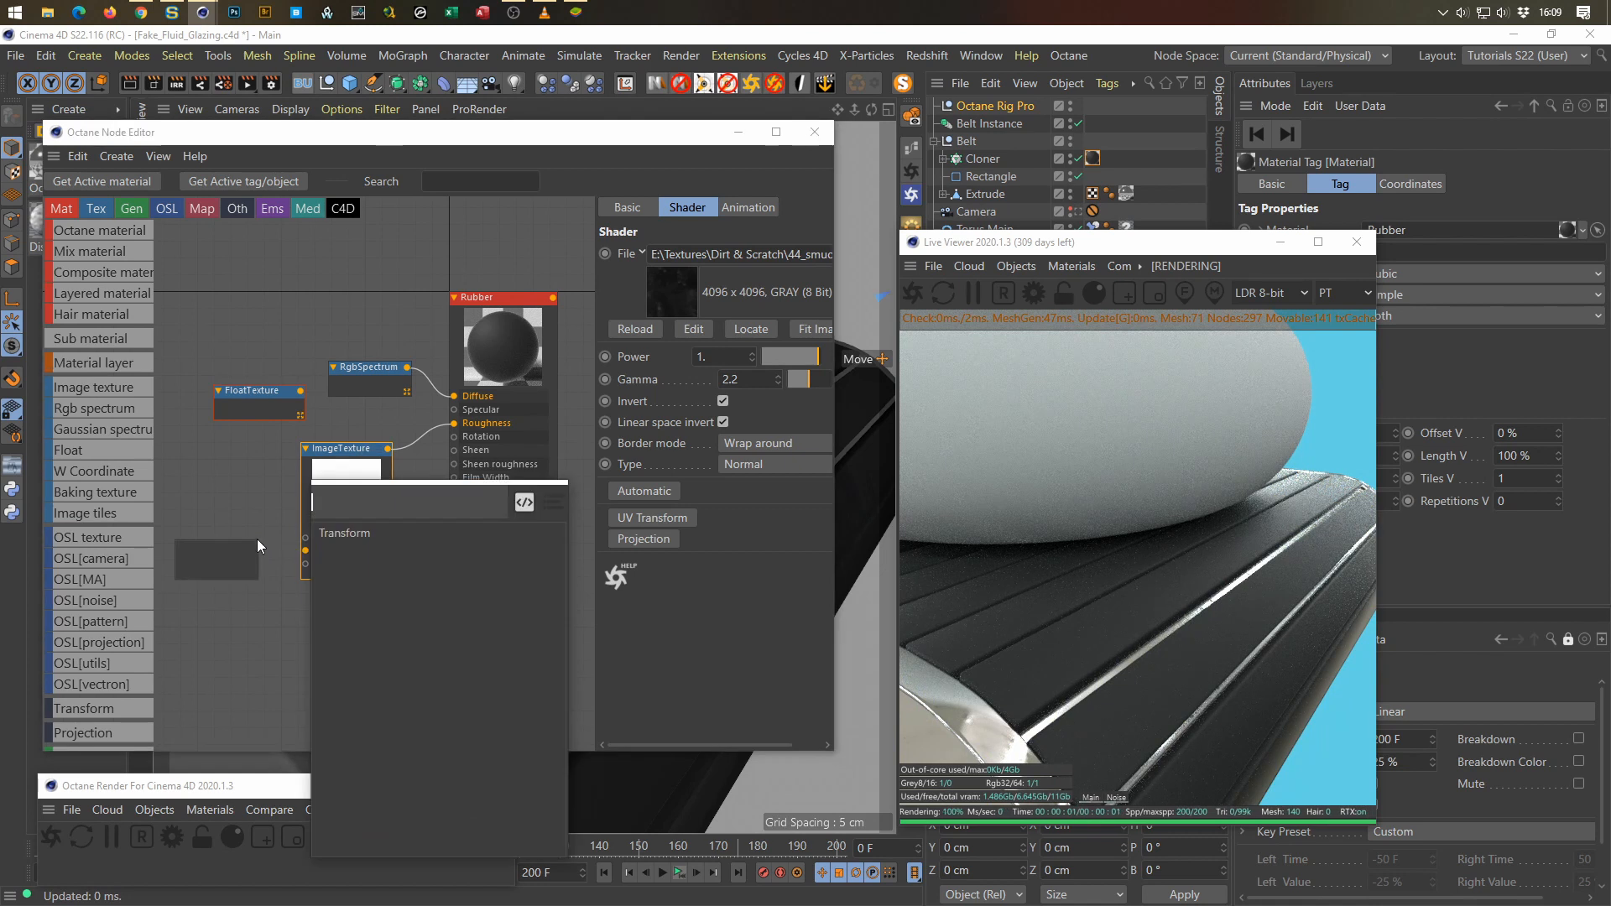
pyautogui.click(340, 535)
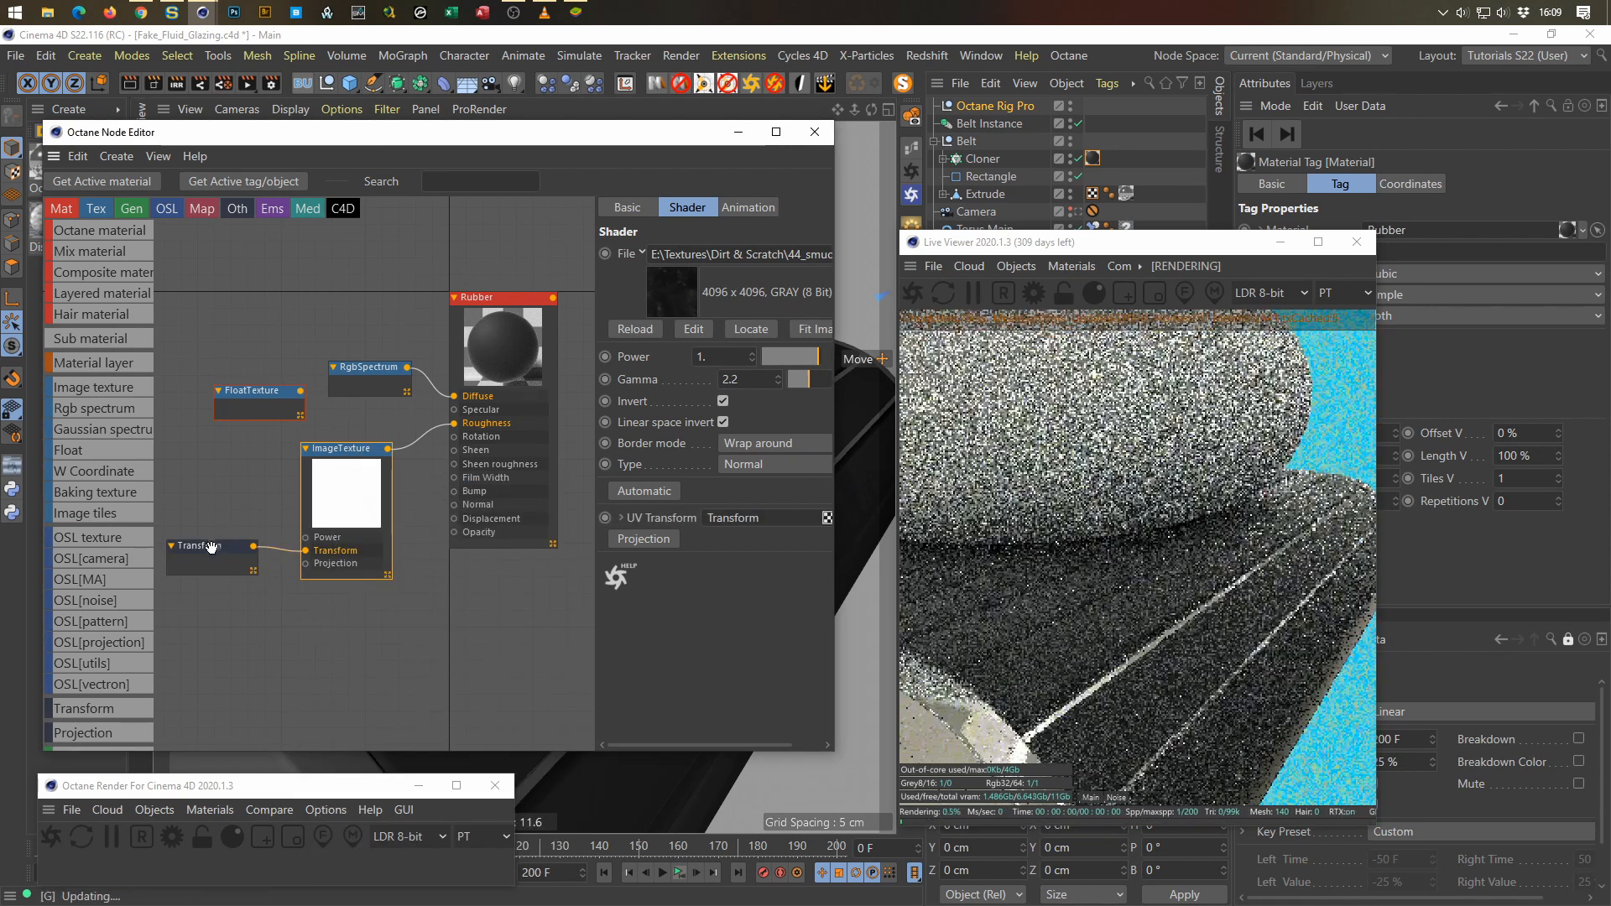
pyautogui.click(211, 546)
pyautogui.moveTo(803, 413); pyautogui.dragTo(787, 415)
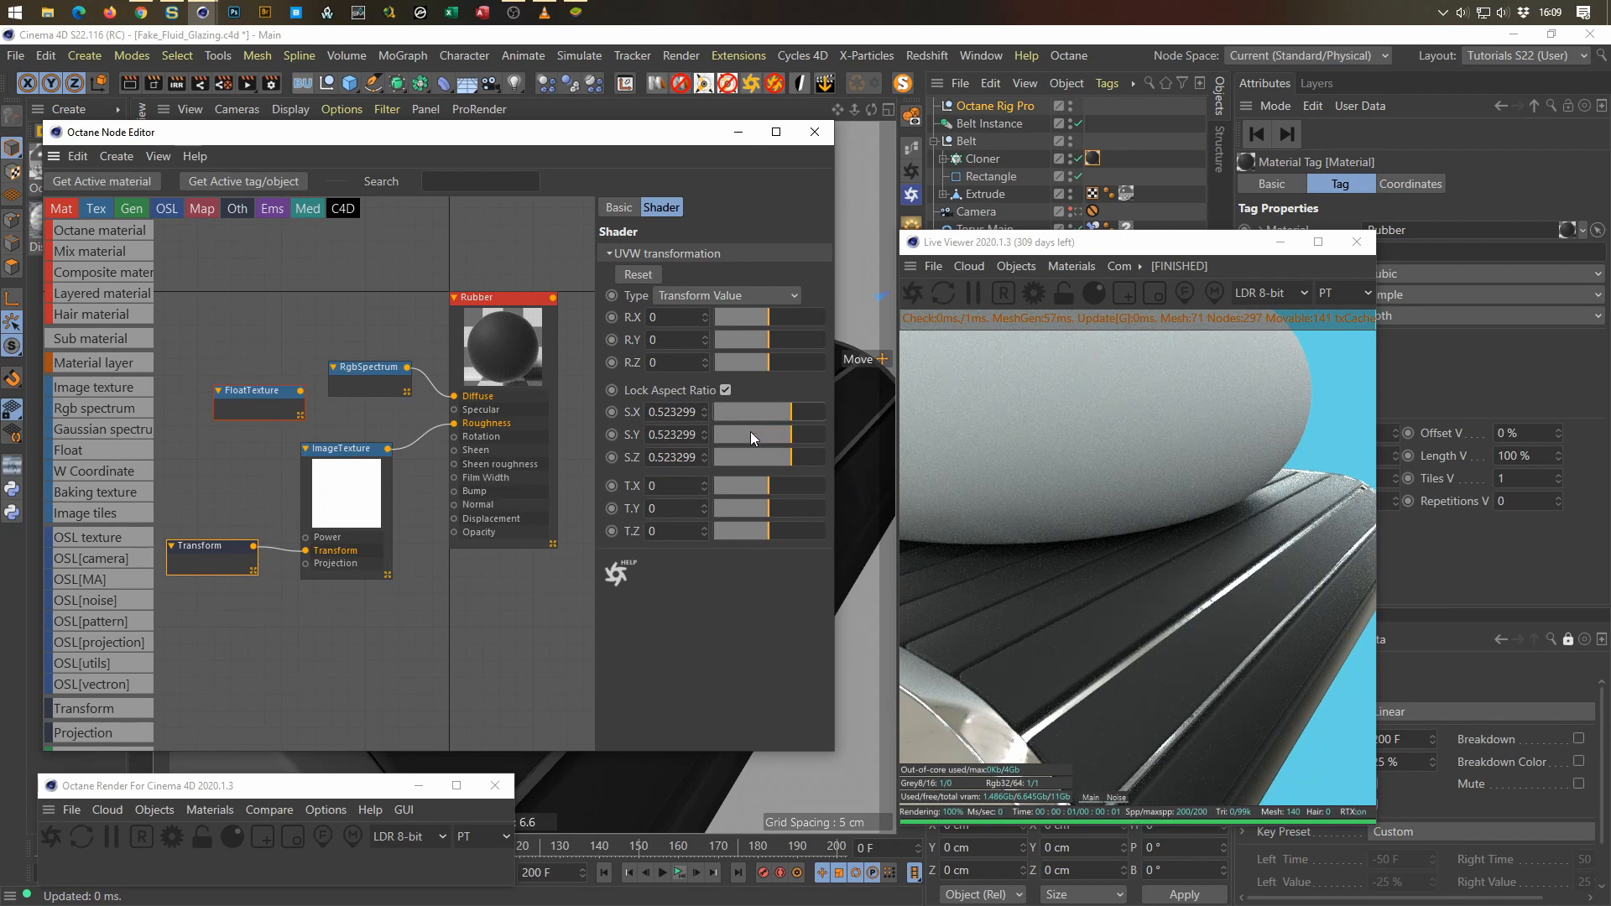
# Step: Replace the roughness image with the DGruwier_dirt_01_fingerprints_whit… texture and copy it to the project location
pyautogui.click(344, 449)
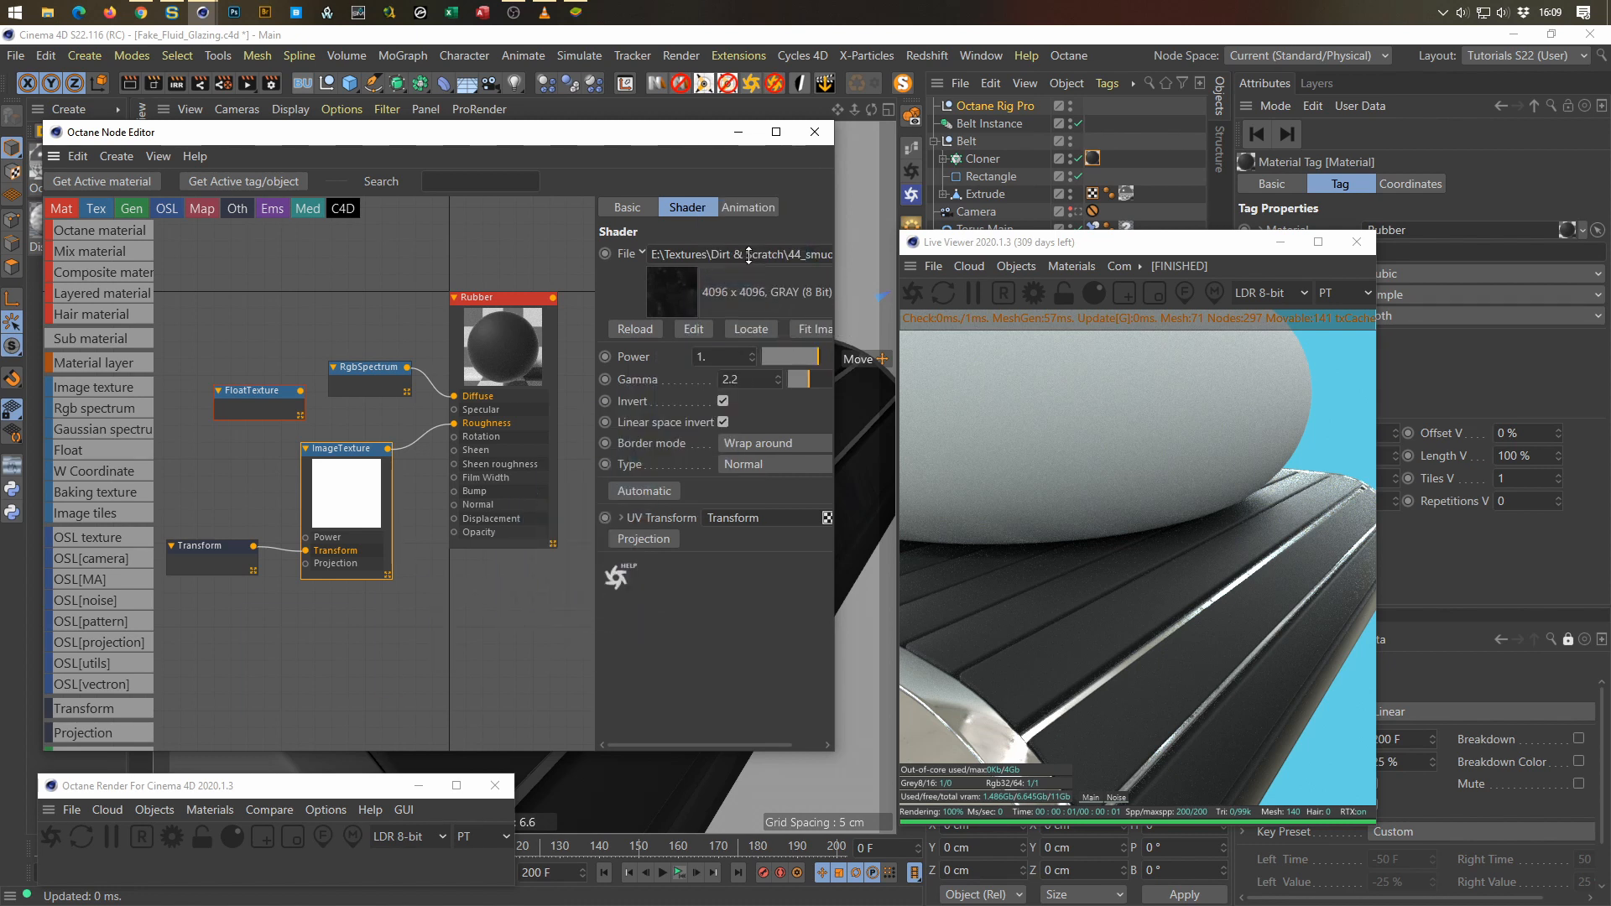
pyautogui.moveTo(749, 255); pyautogui.dragTo(749, 255)
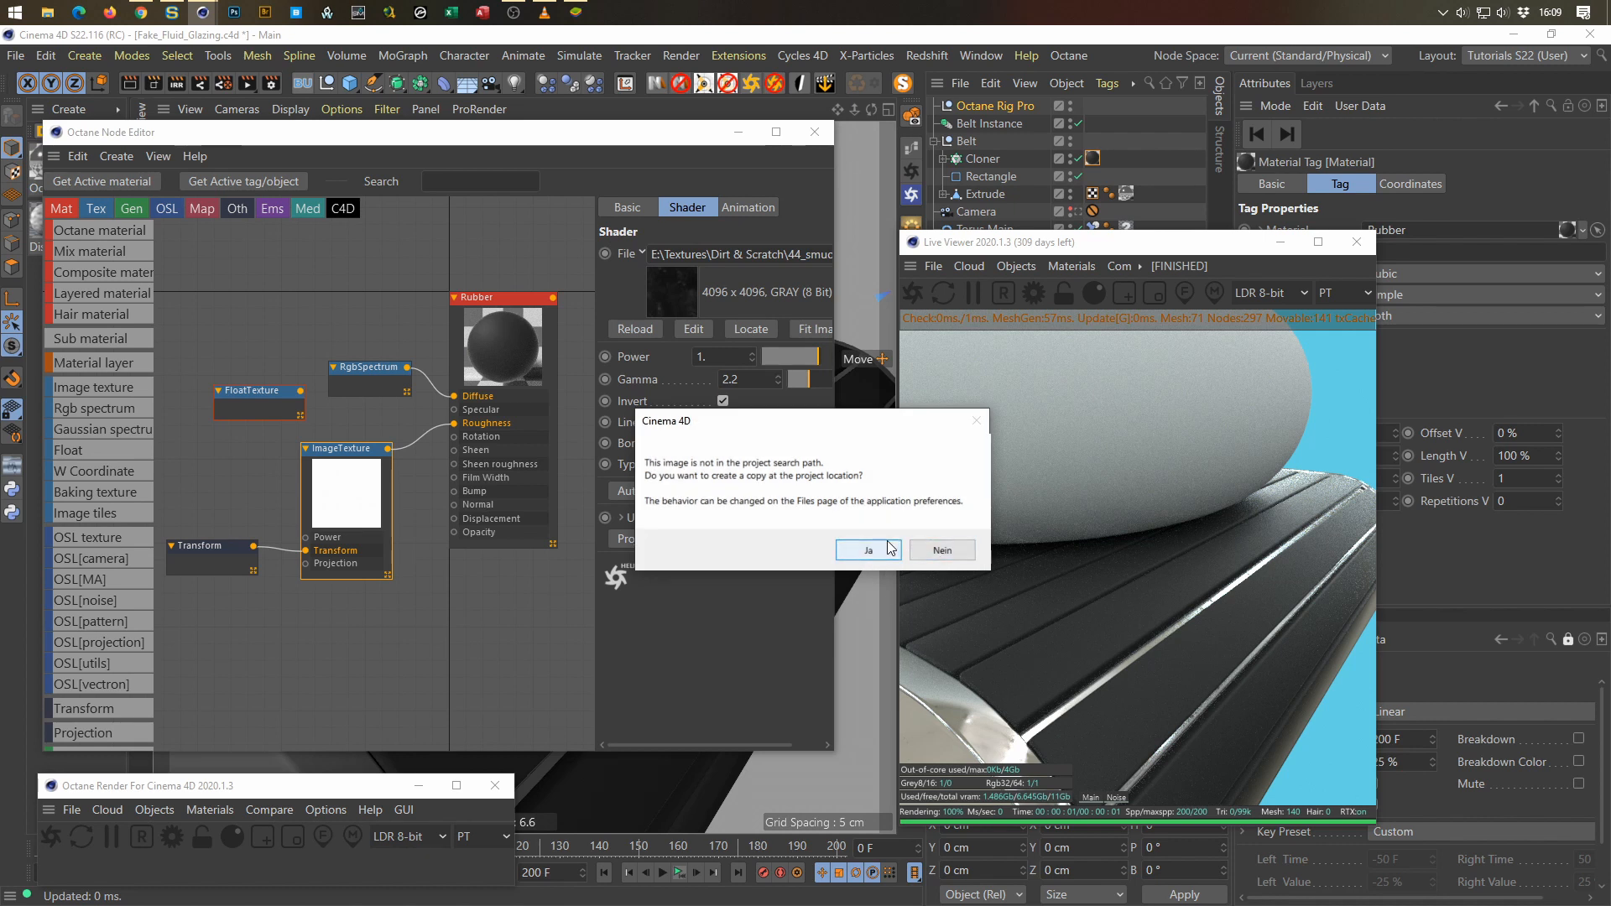
pyautogui.click(890, 549)
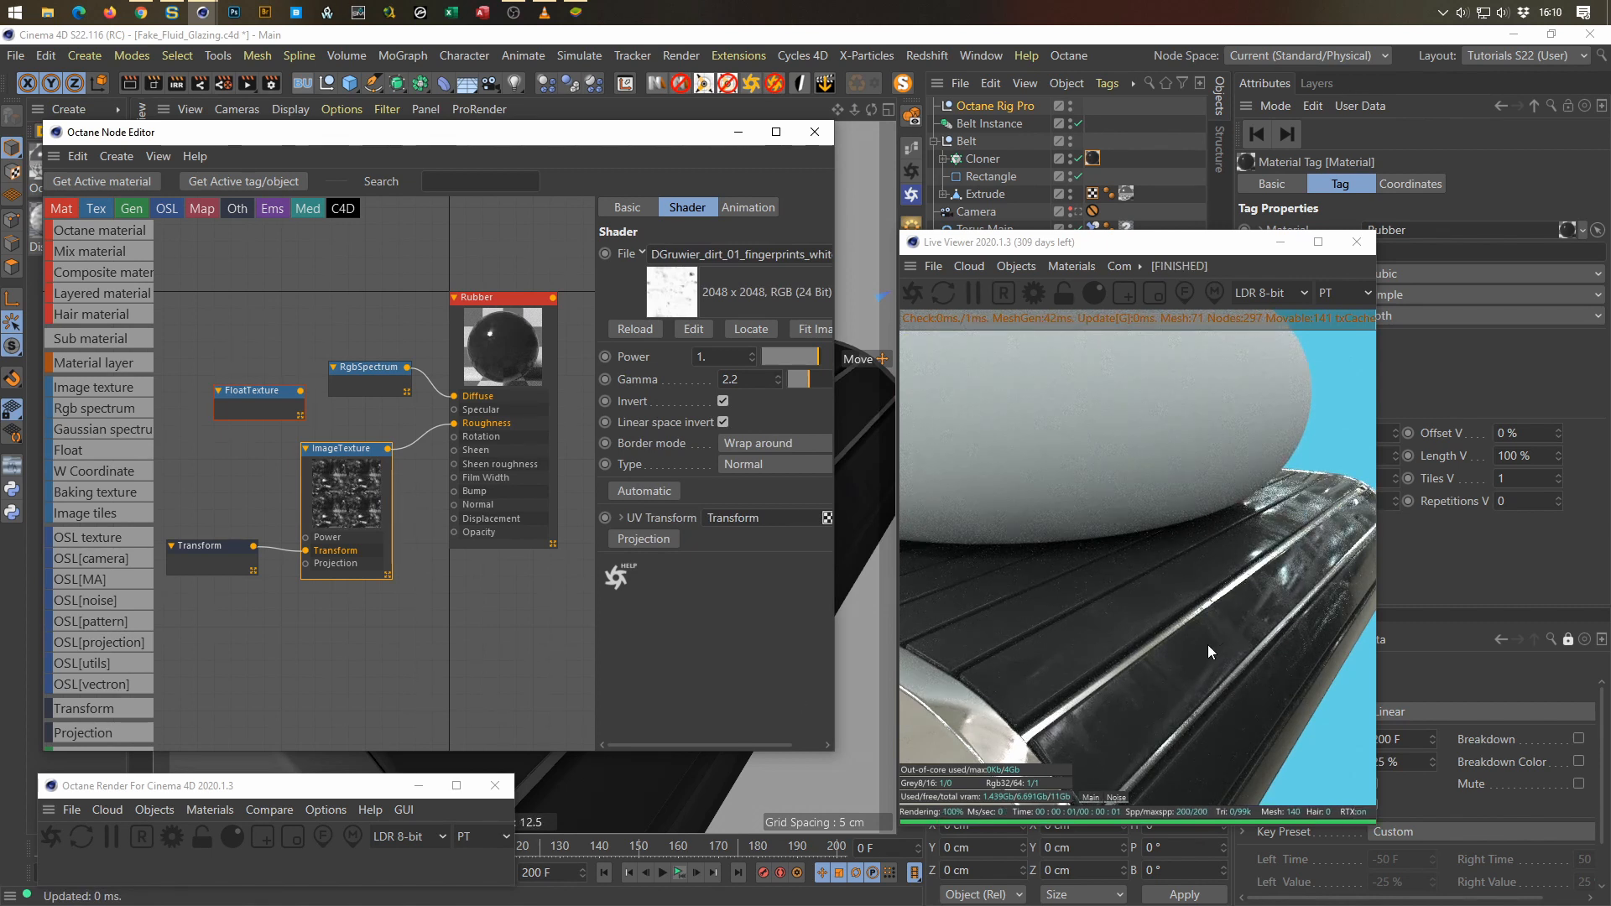
# Step: Turn off Invert for the fingerprints texture, try a gamma of 1, and set the gamma to 5
pyautogui.click(724, 401)
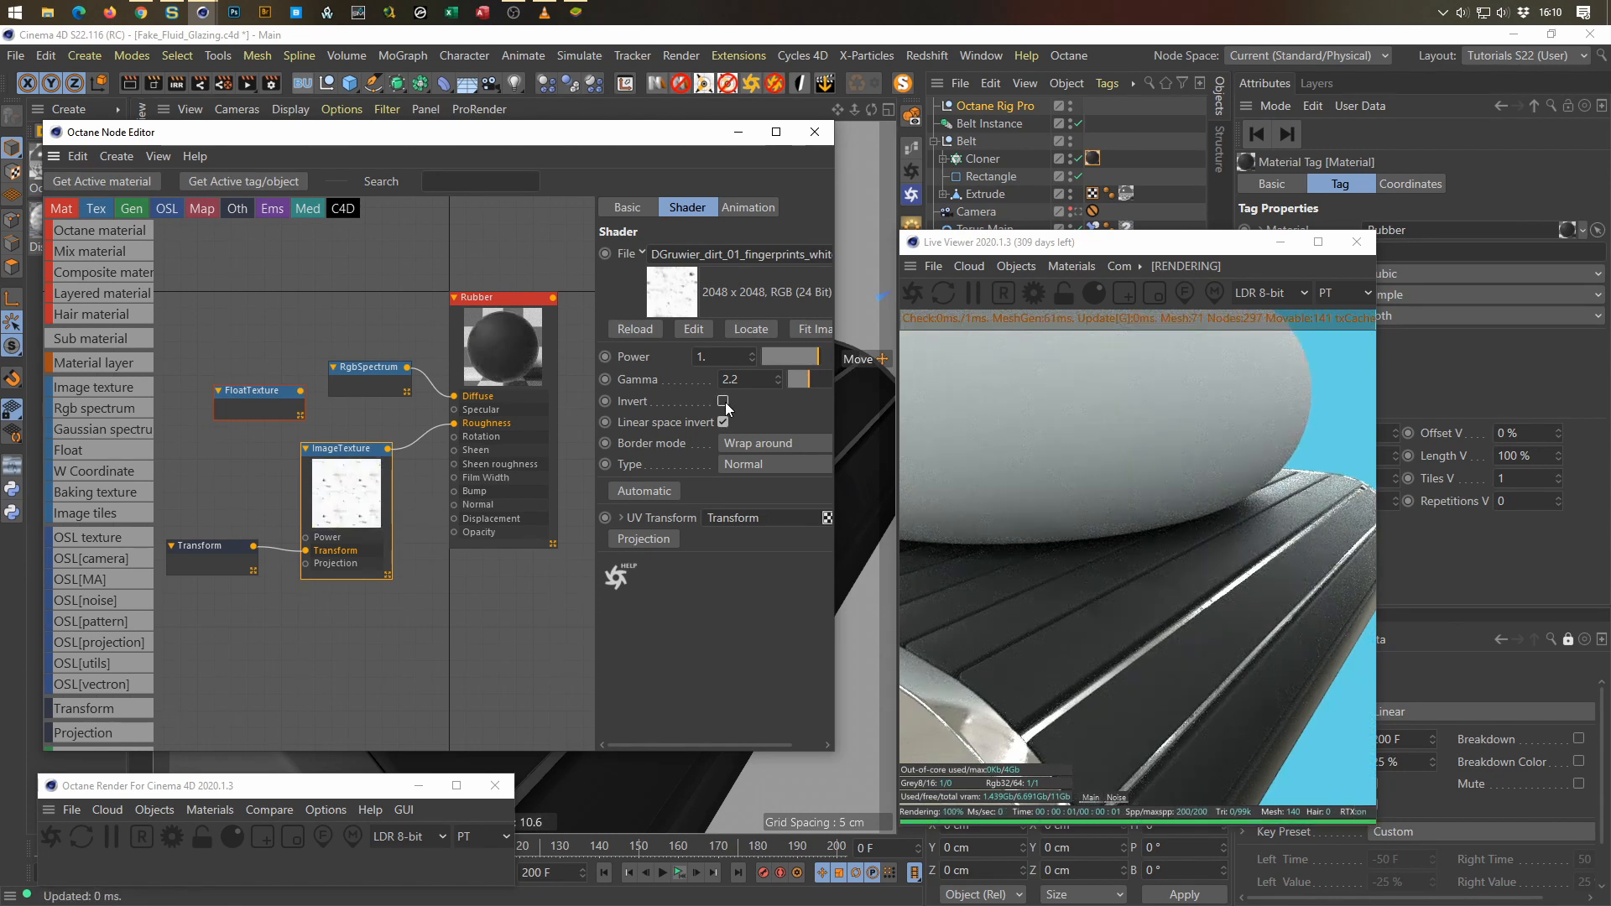
pyautogui.click(748, 383)
pyautogui.write('1')
pyautogui.press('Return')
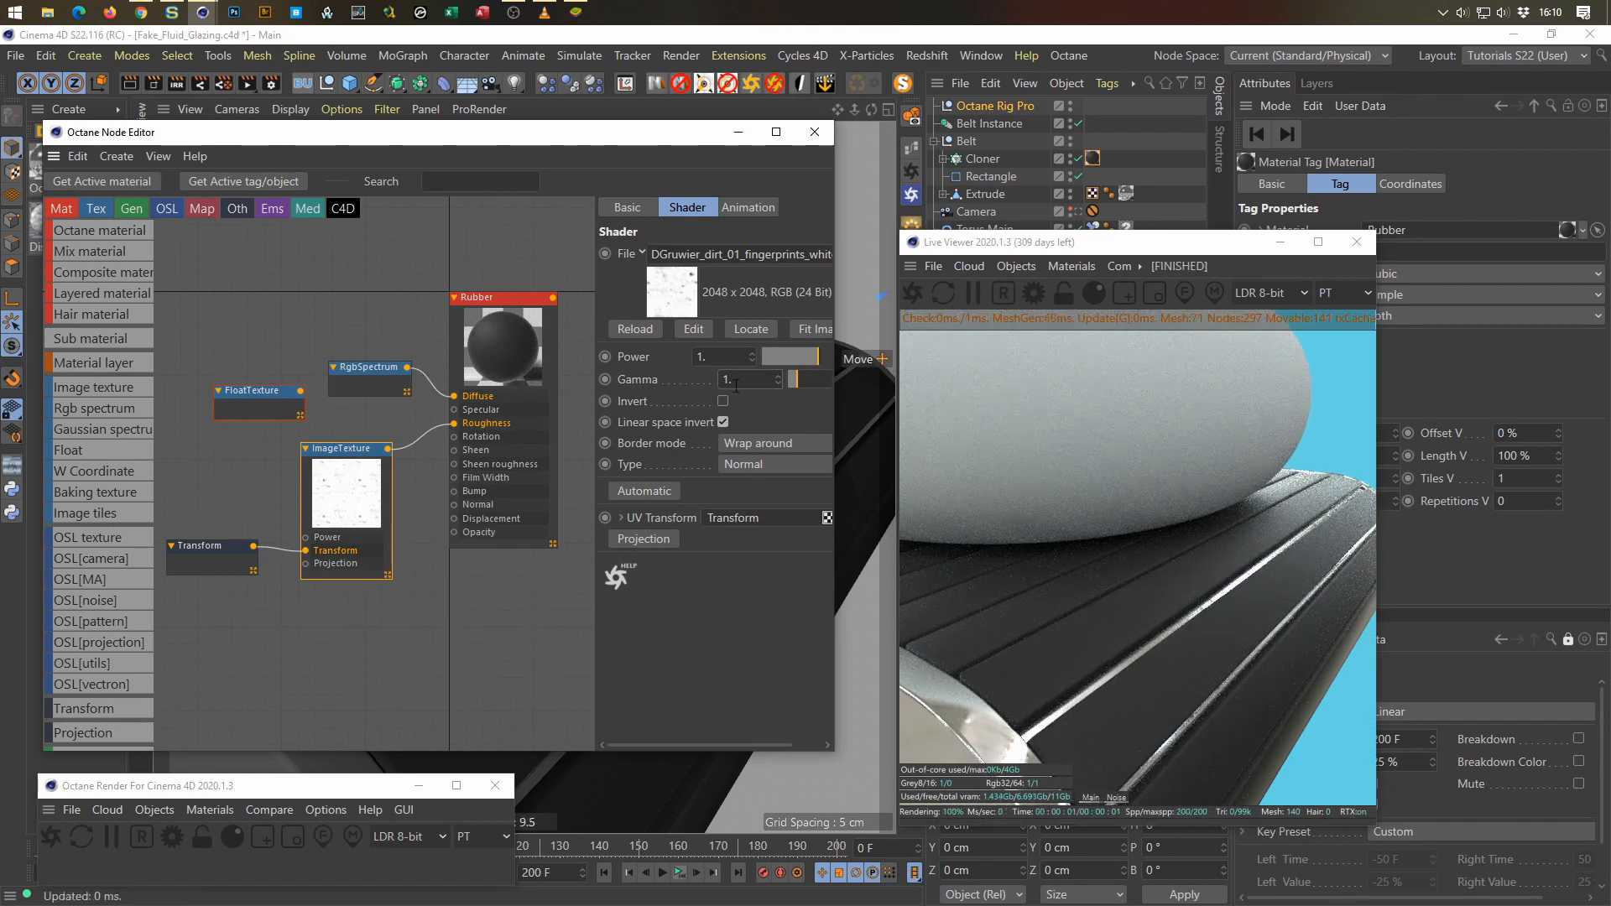
pyautogui.write('5')
pyautogui.press('Return')
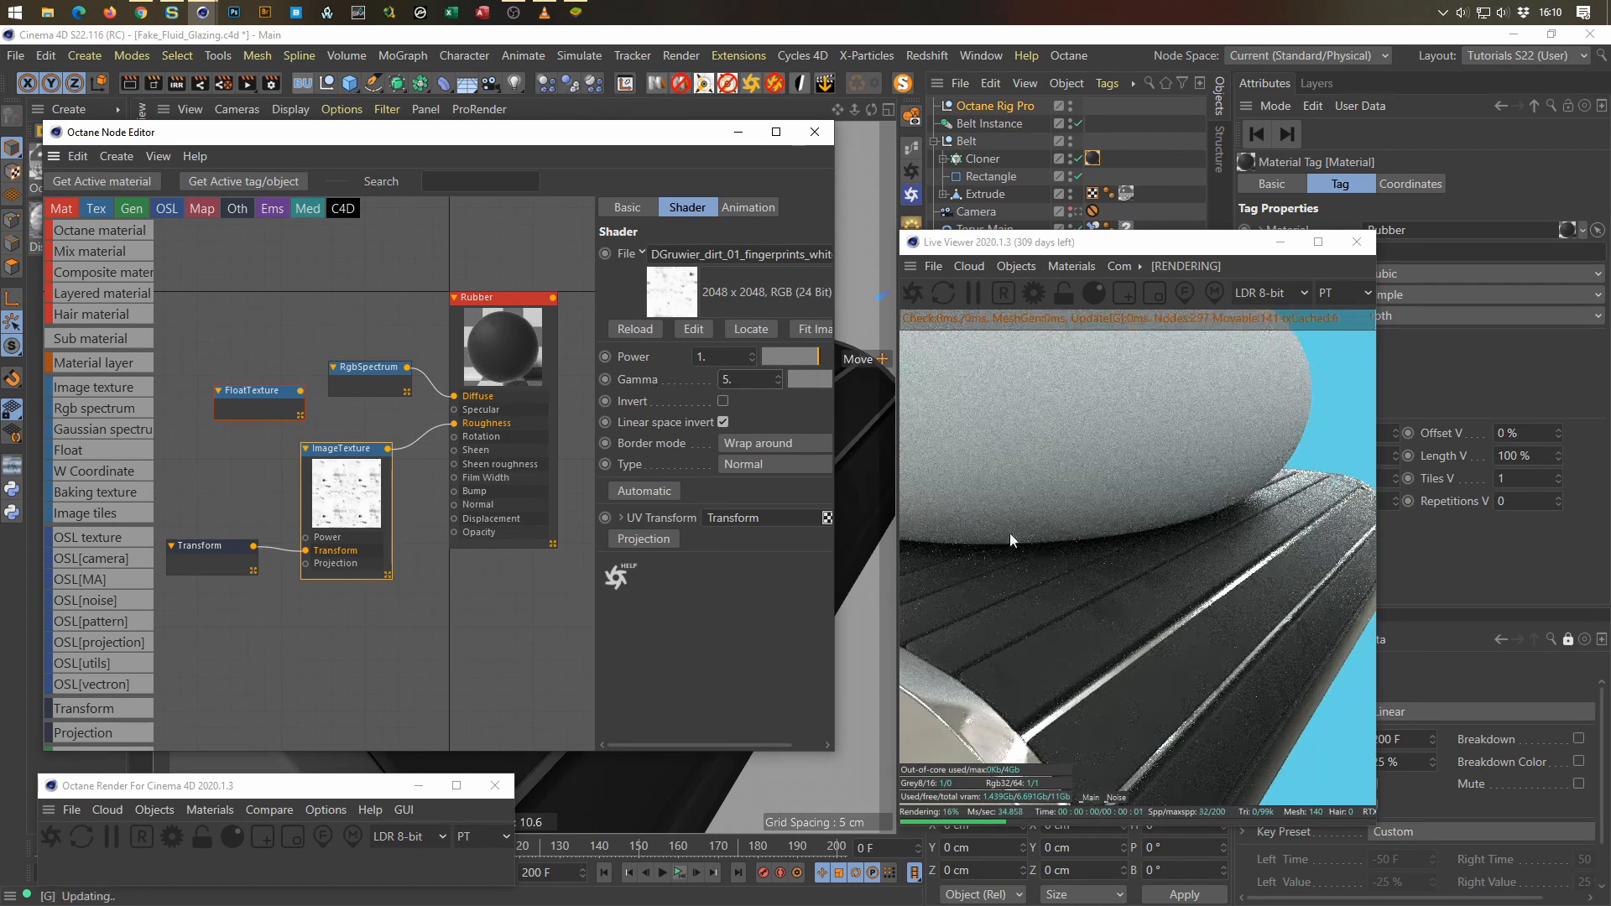
# Step: Adjust the roughness Transform node's uniform scale, trying about 0.93 and settling on about 0.25
pyautogui.click(208, 547)
pyautogui.click(798, 409)
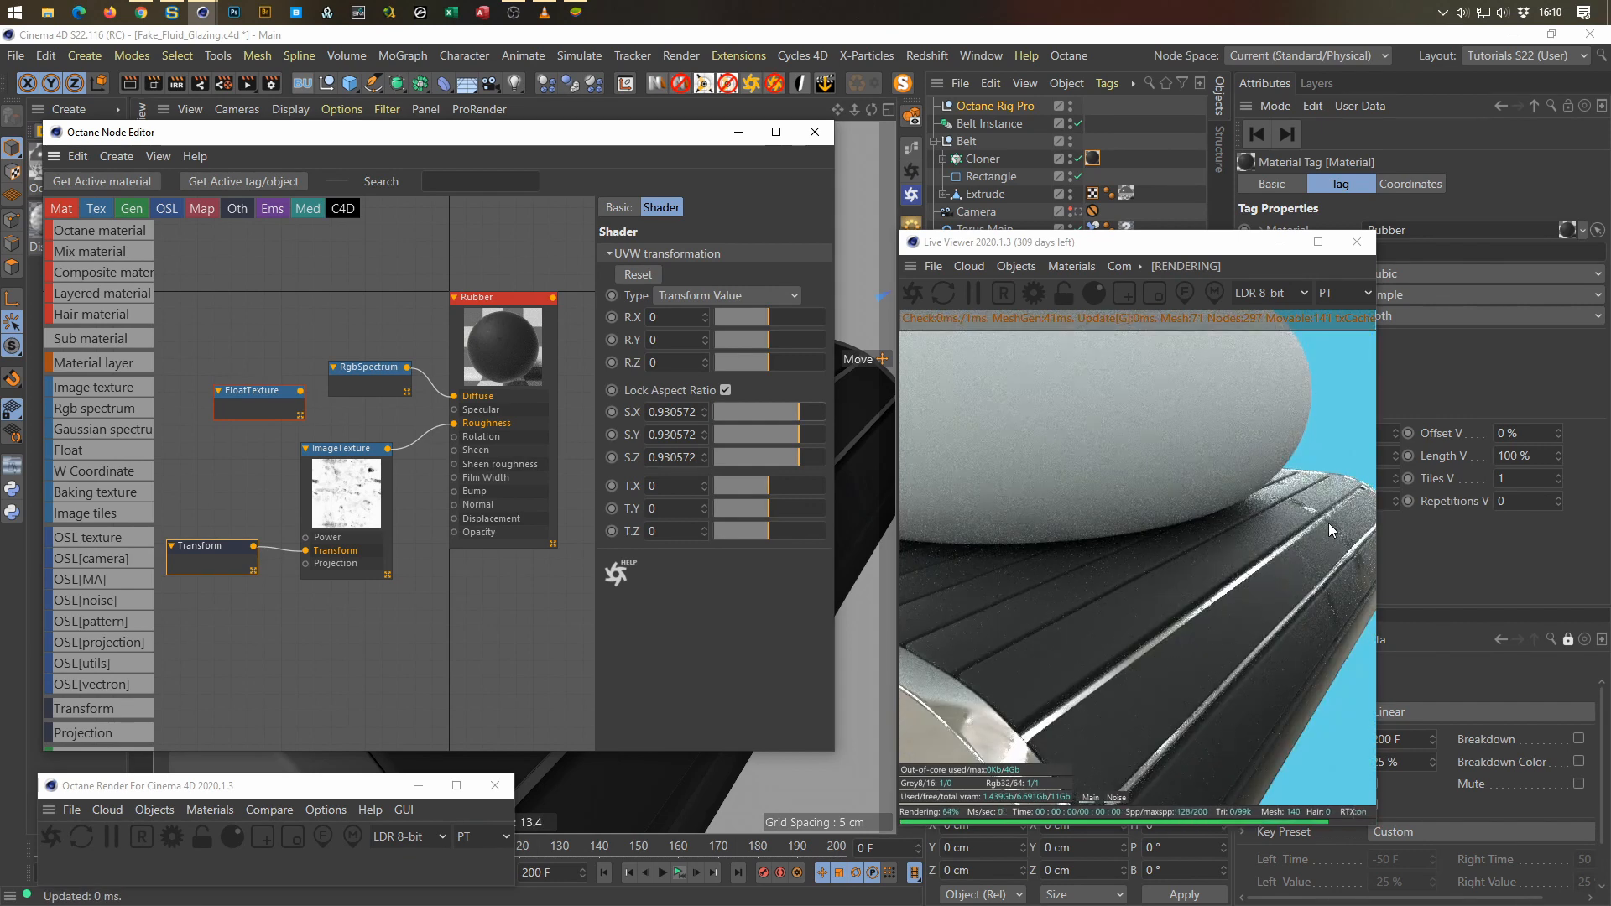
pyautogui.moveTo(794, 417); pyautogui.dragTo(779, 416)
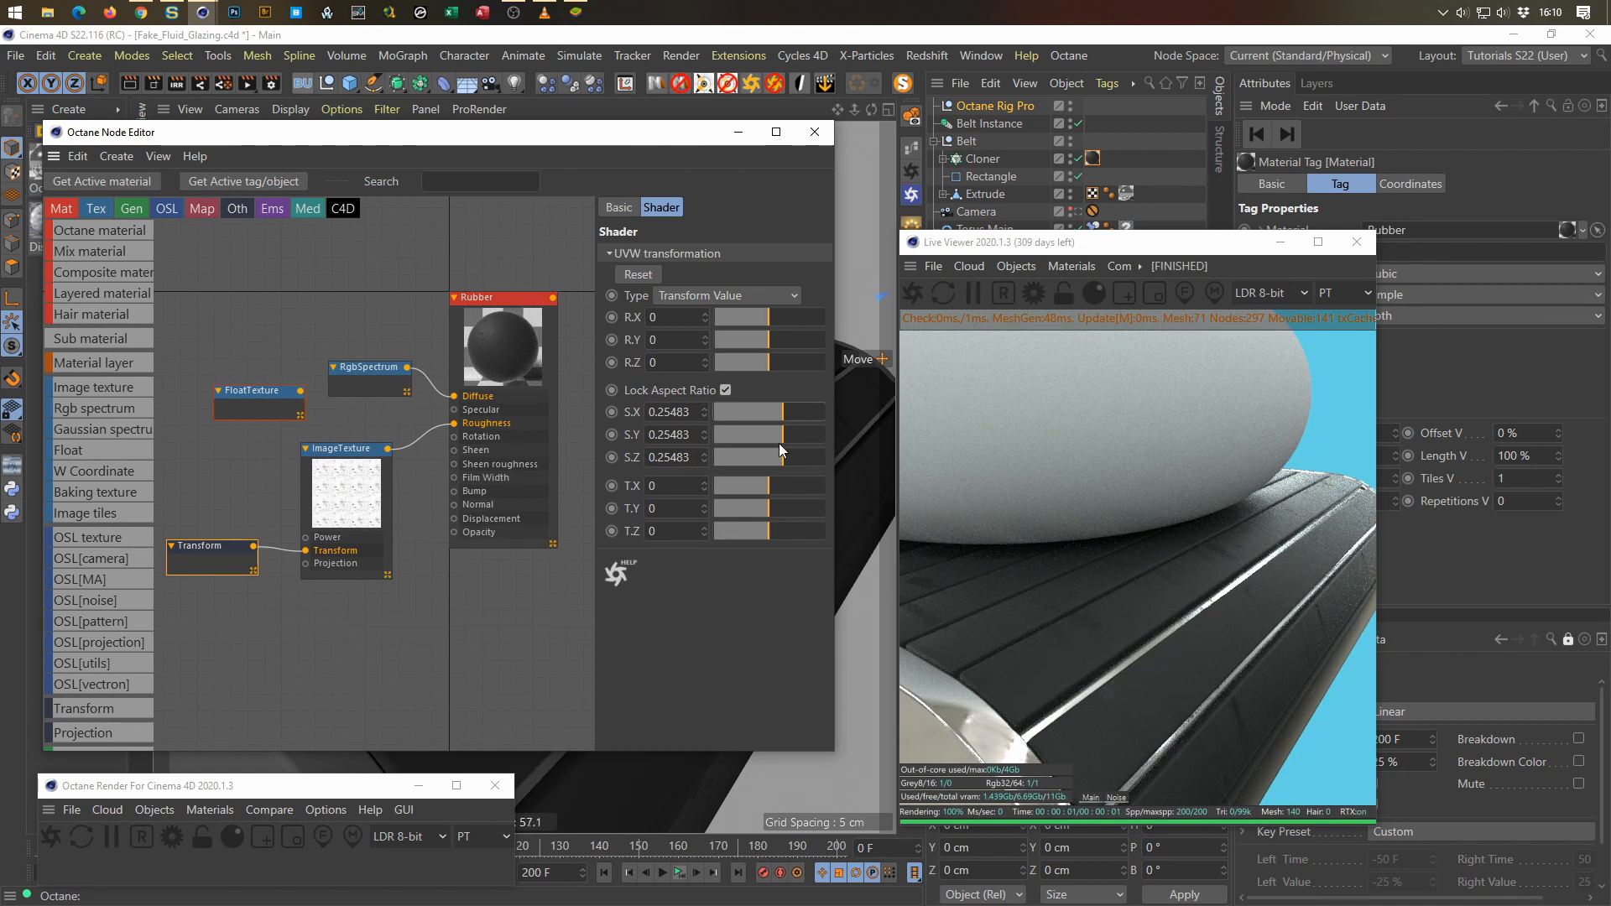
# Step: Unlock the Transform node's aspect ratio, try a larger Z scale, and set S.Z to about 0.27
pyautogui.click(727, 391)
pyautogui.moveTo(788, 454); pyautogui.dragTo(797, 457)
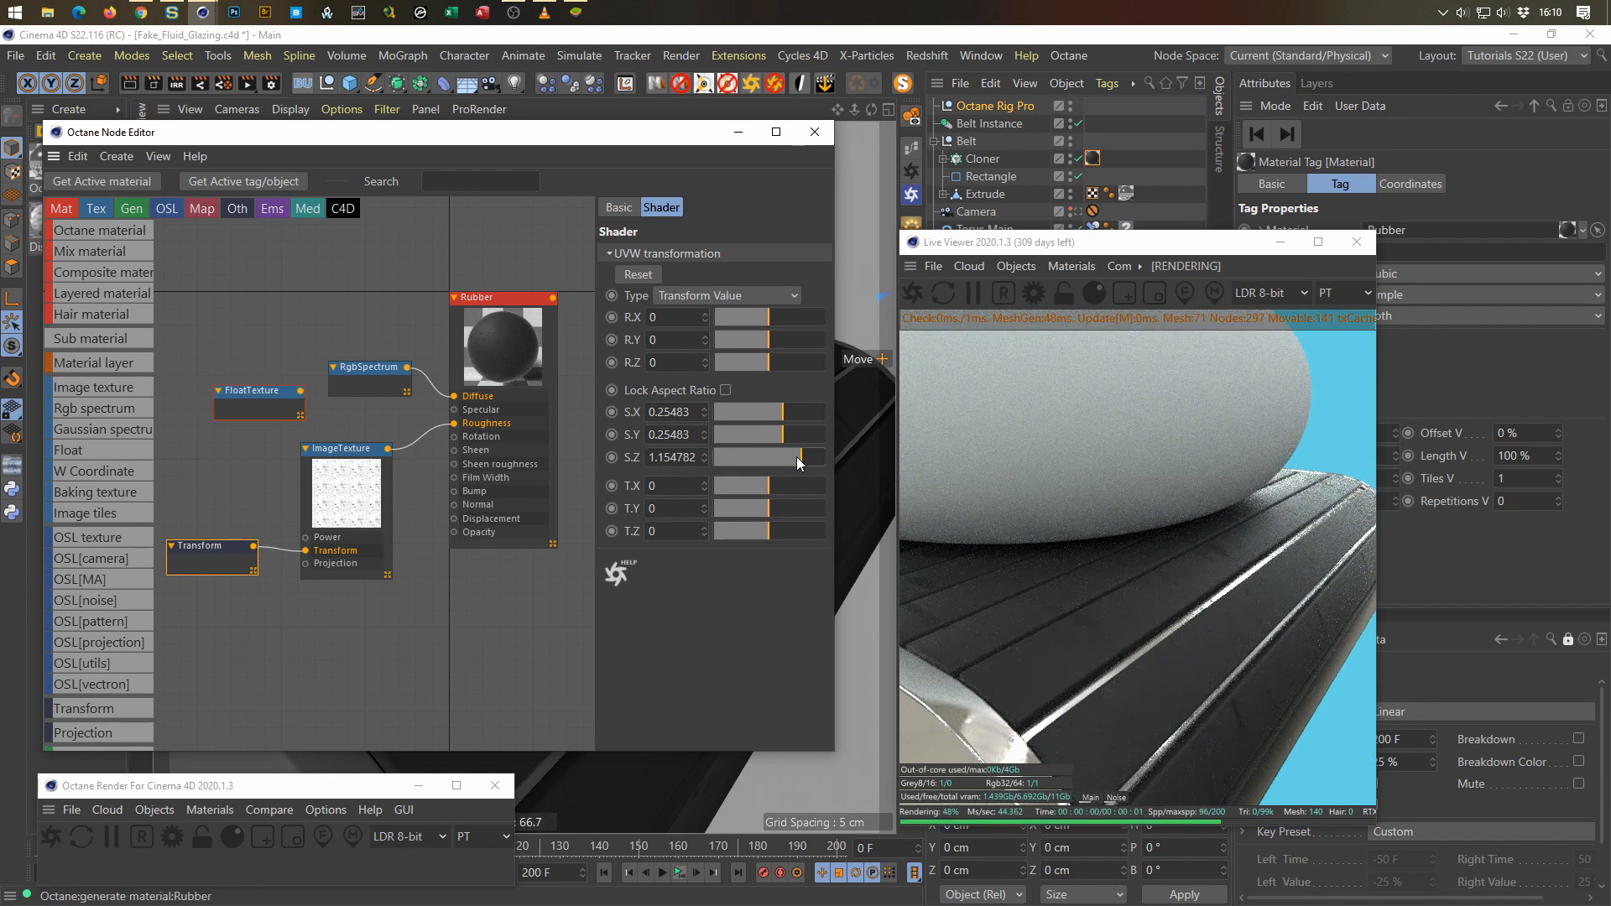
pyautogui.moveTo(794, 457); pyautogui.dragTo(778, 453)
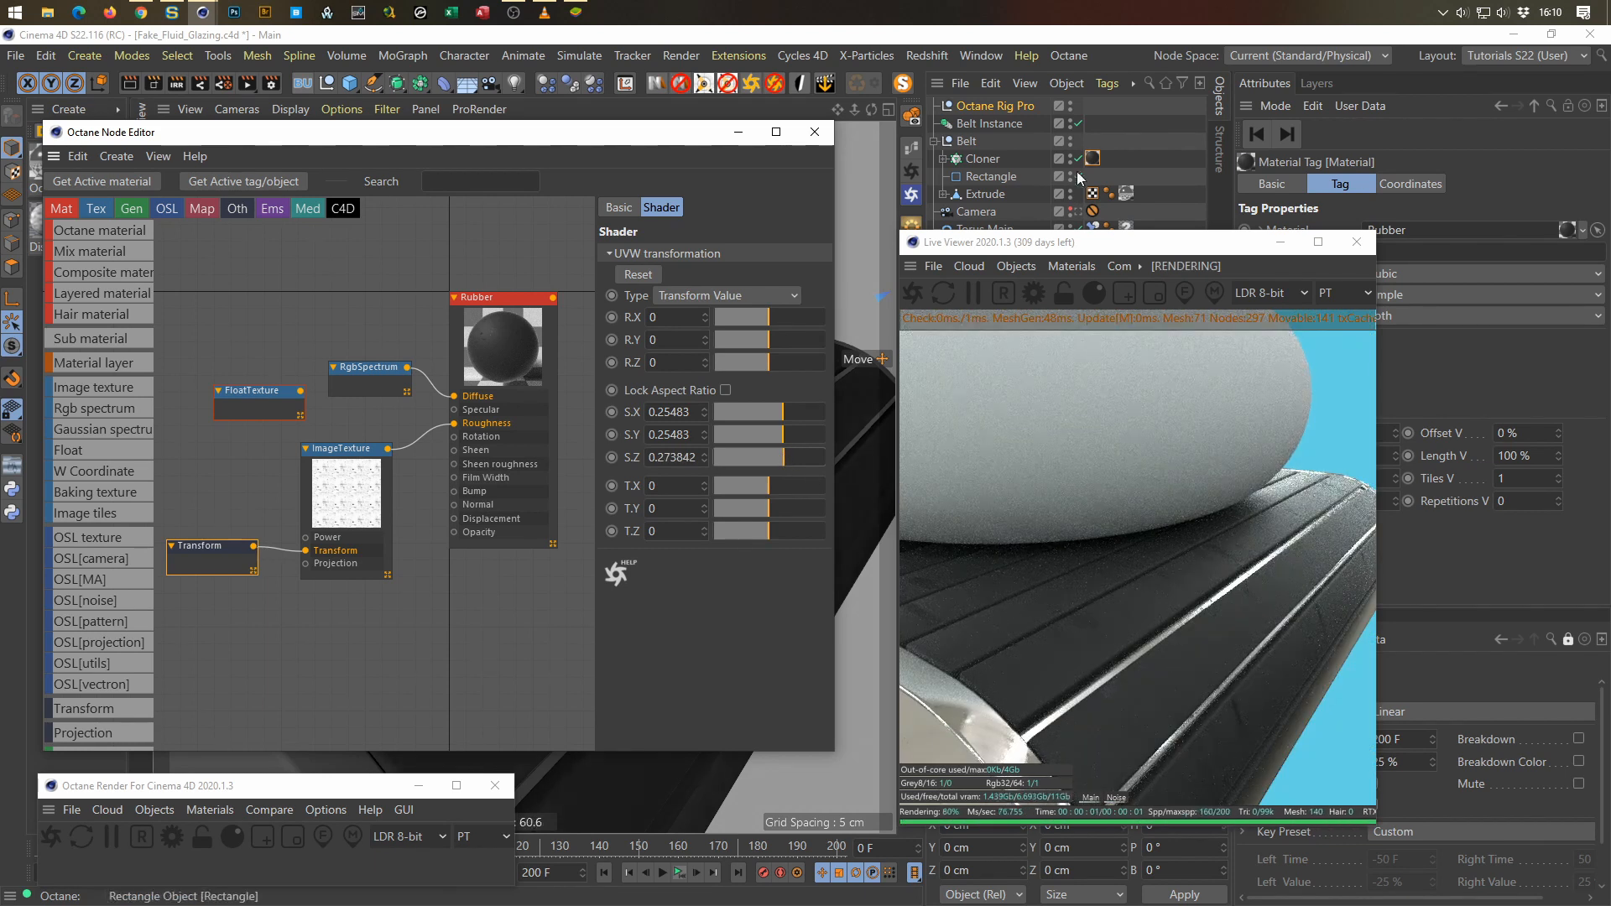
# Step: View both belts from farther away and refit the Cloner's Rubber tag to the object with sub-objects included
pyautogui.click(1077, 213)
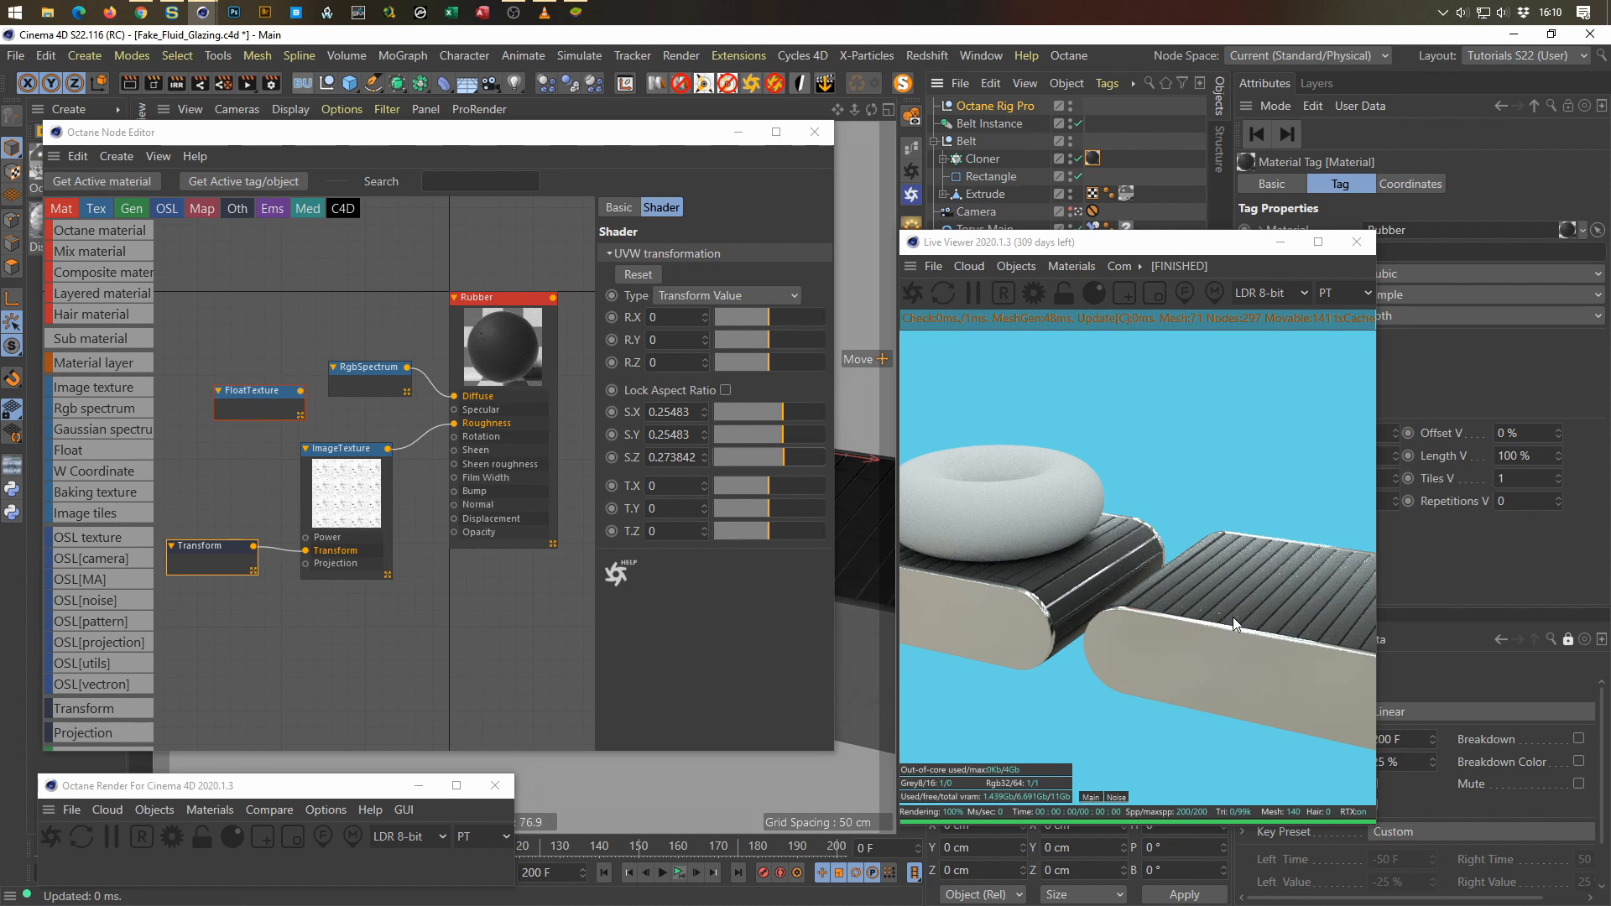
pyautogui.moveTo(1100, 243); pyautogui.dragTo(652, 225)
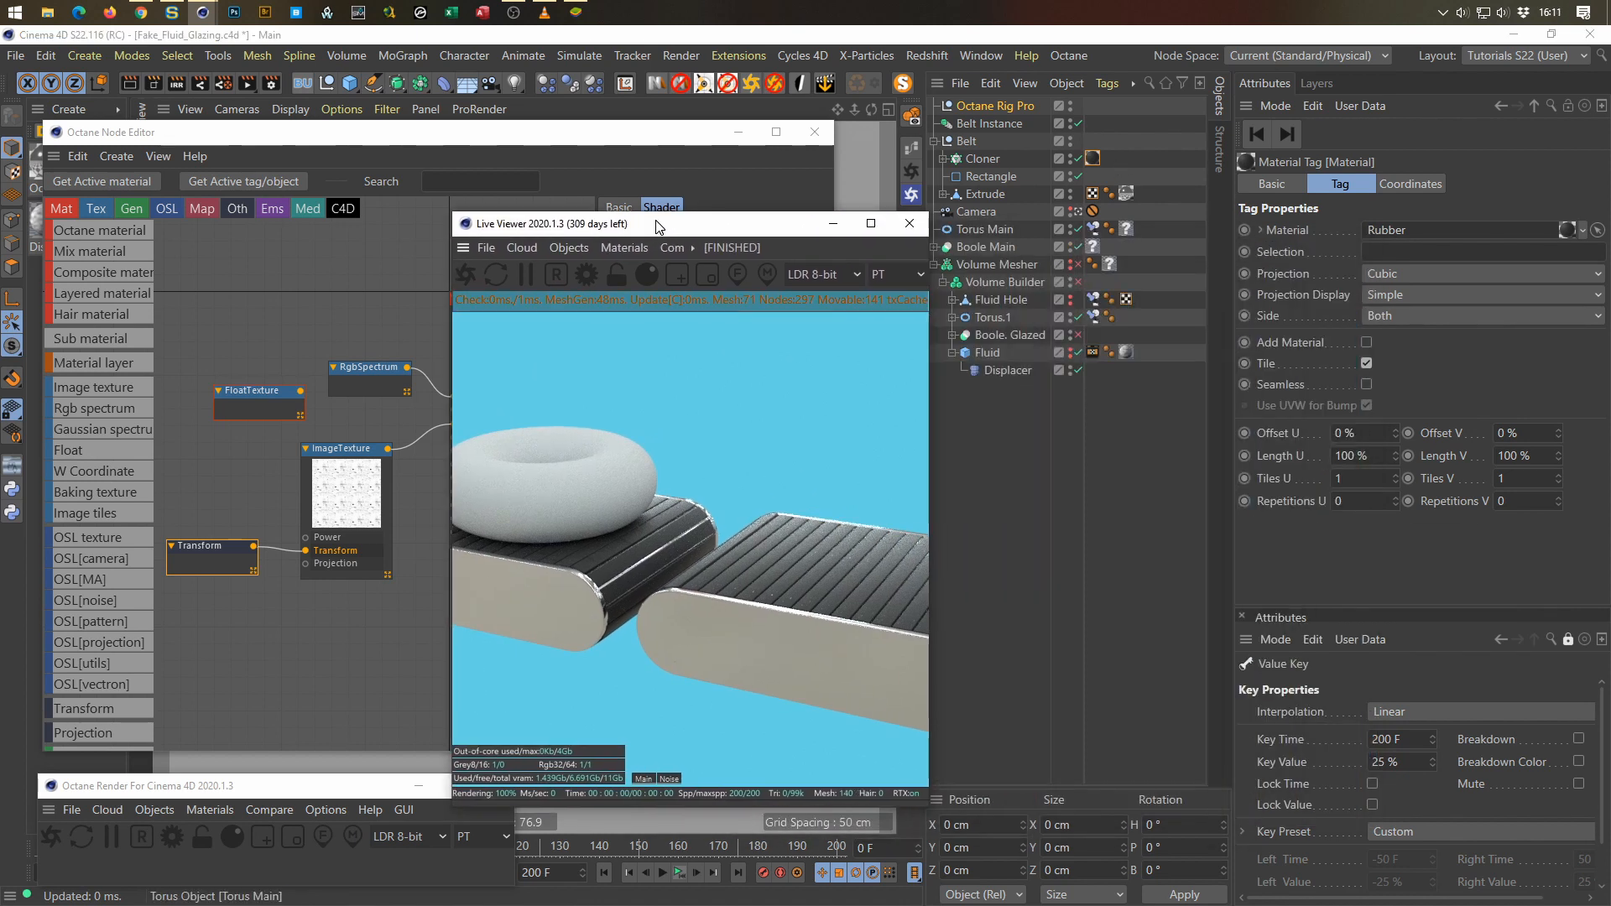
pyautogui.click(943, 159)
pyautogui.click(942, 159)
pyautogui.click(1091, 158)
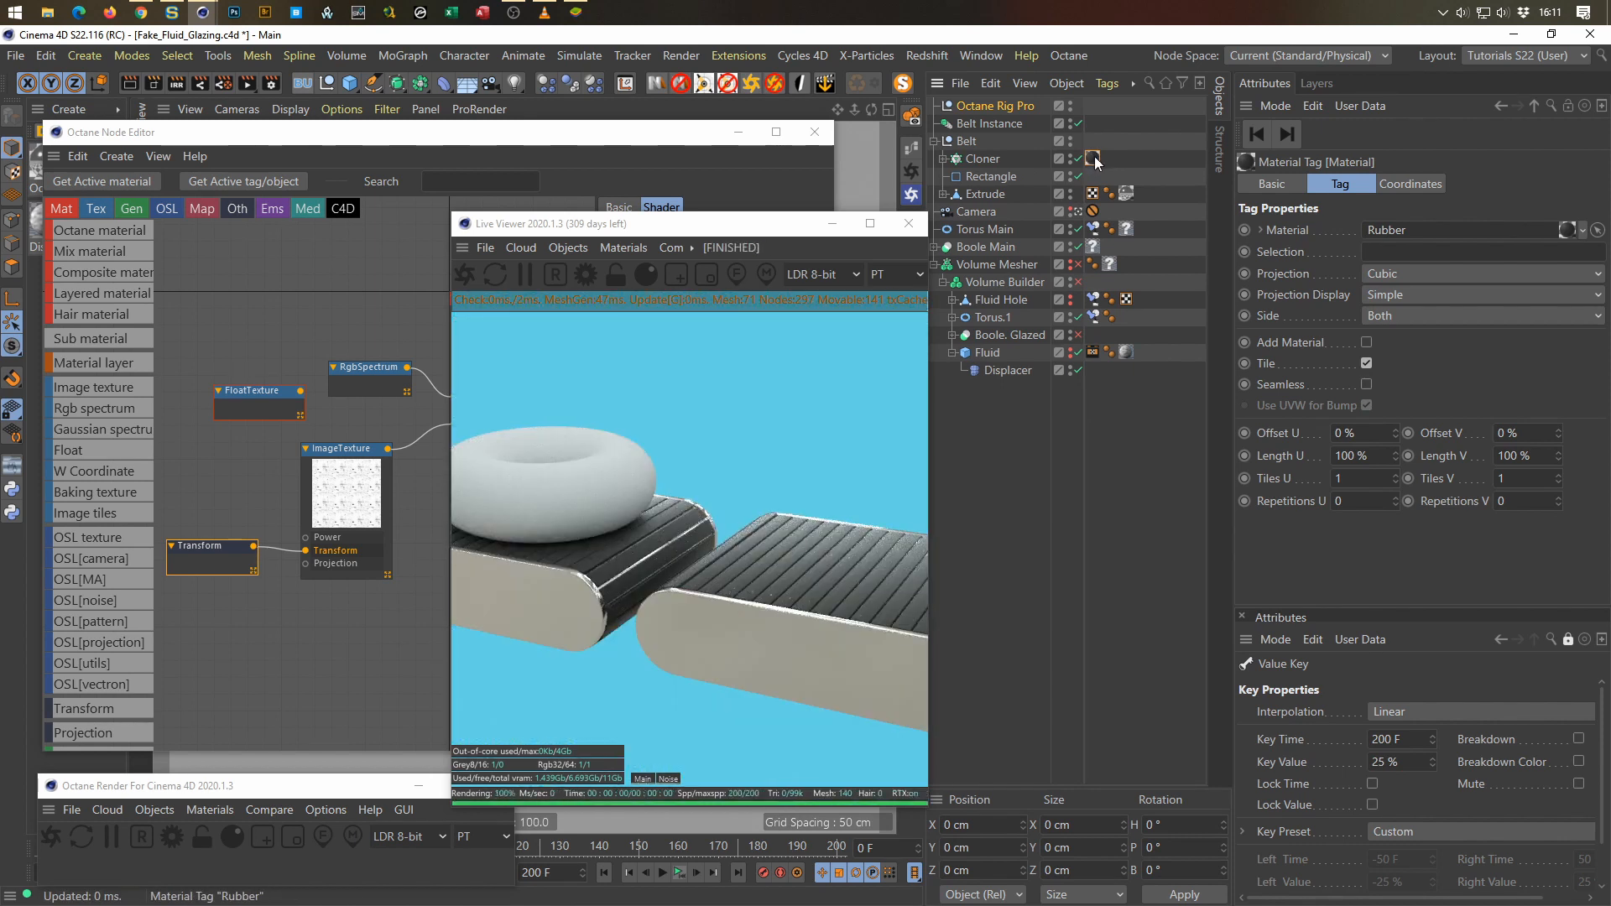
pyautogui.rightClick(1094, 156)
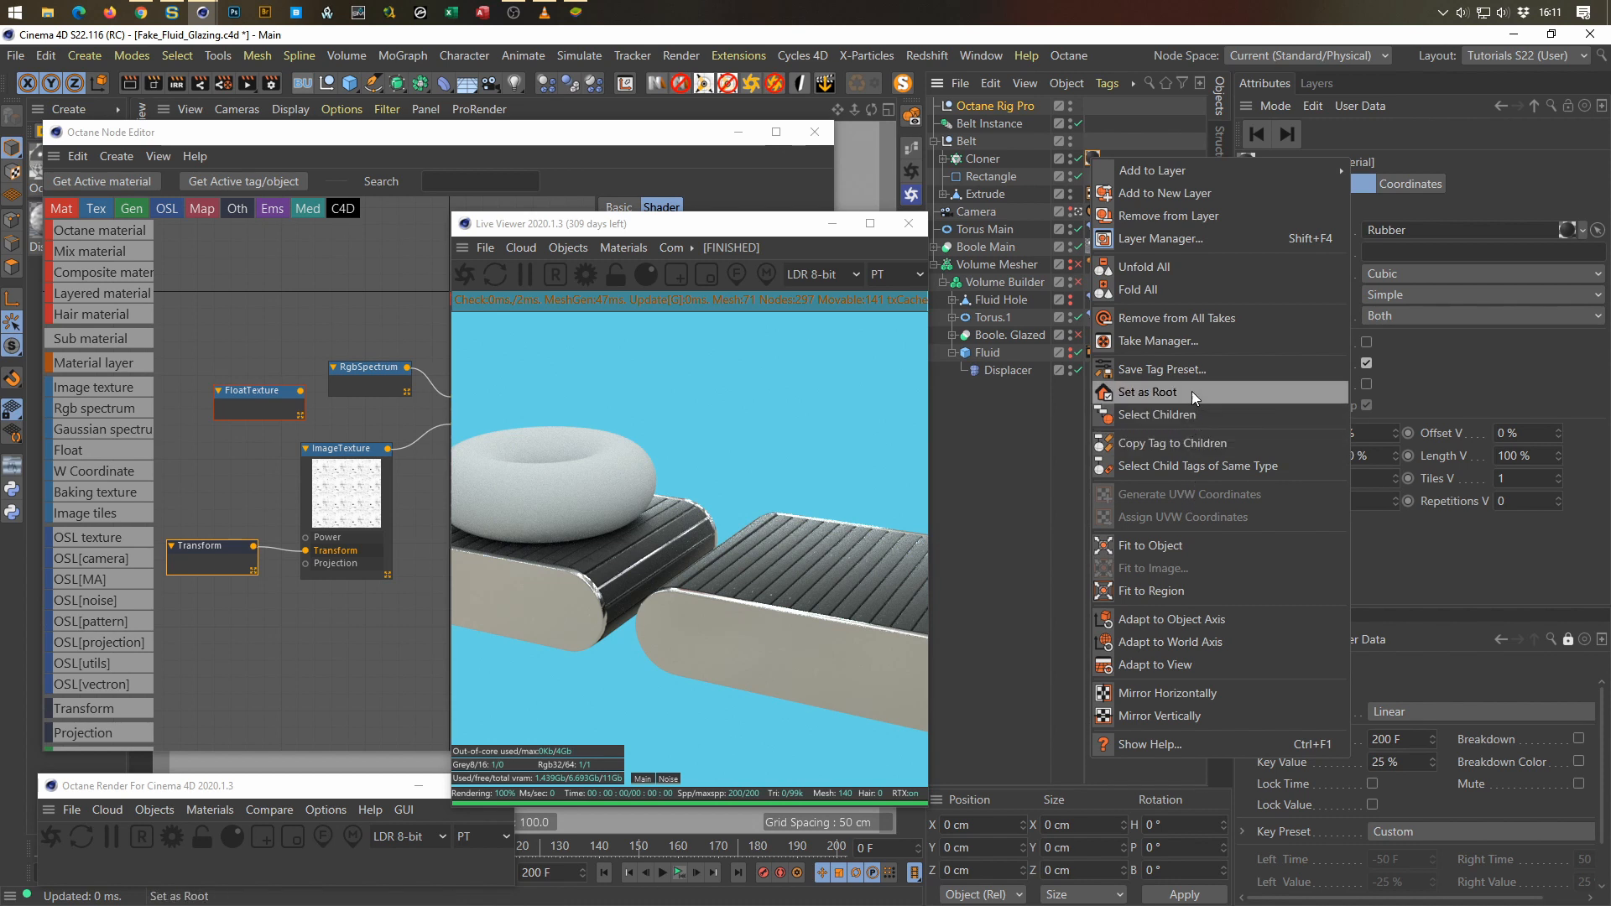
pyautogui.click(1193, 547)
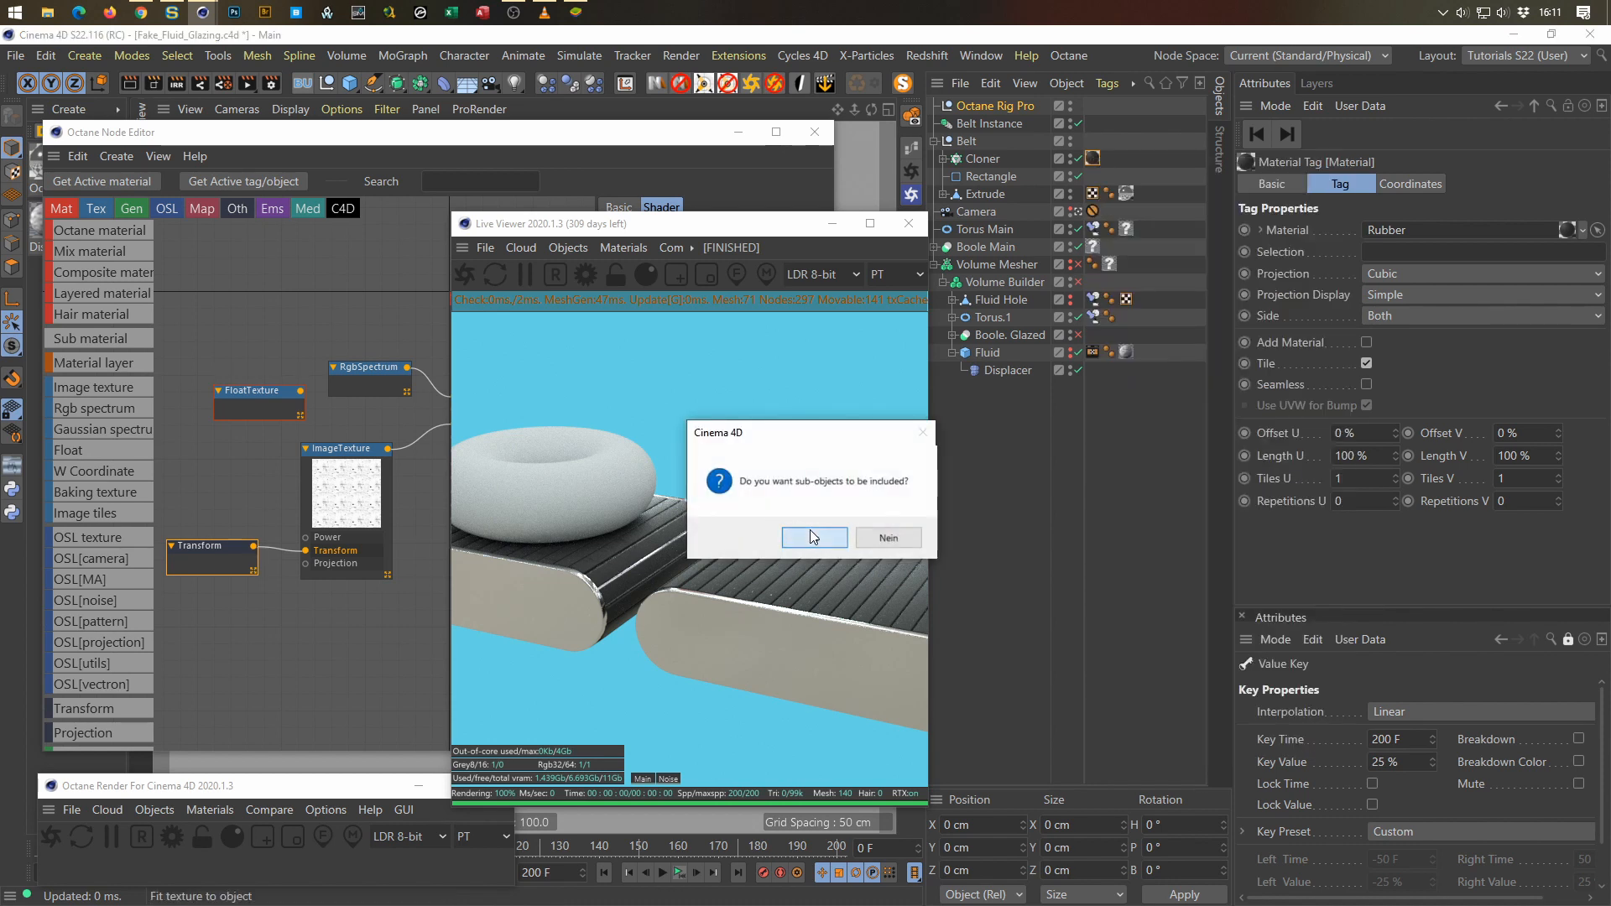
pyautogui.click(809, 537)
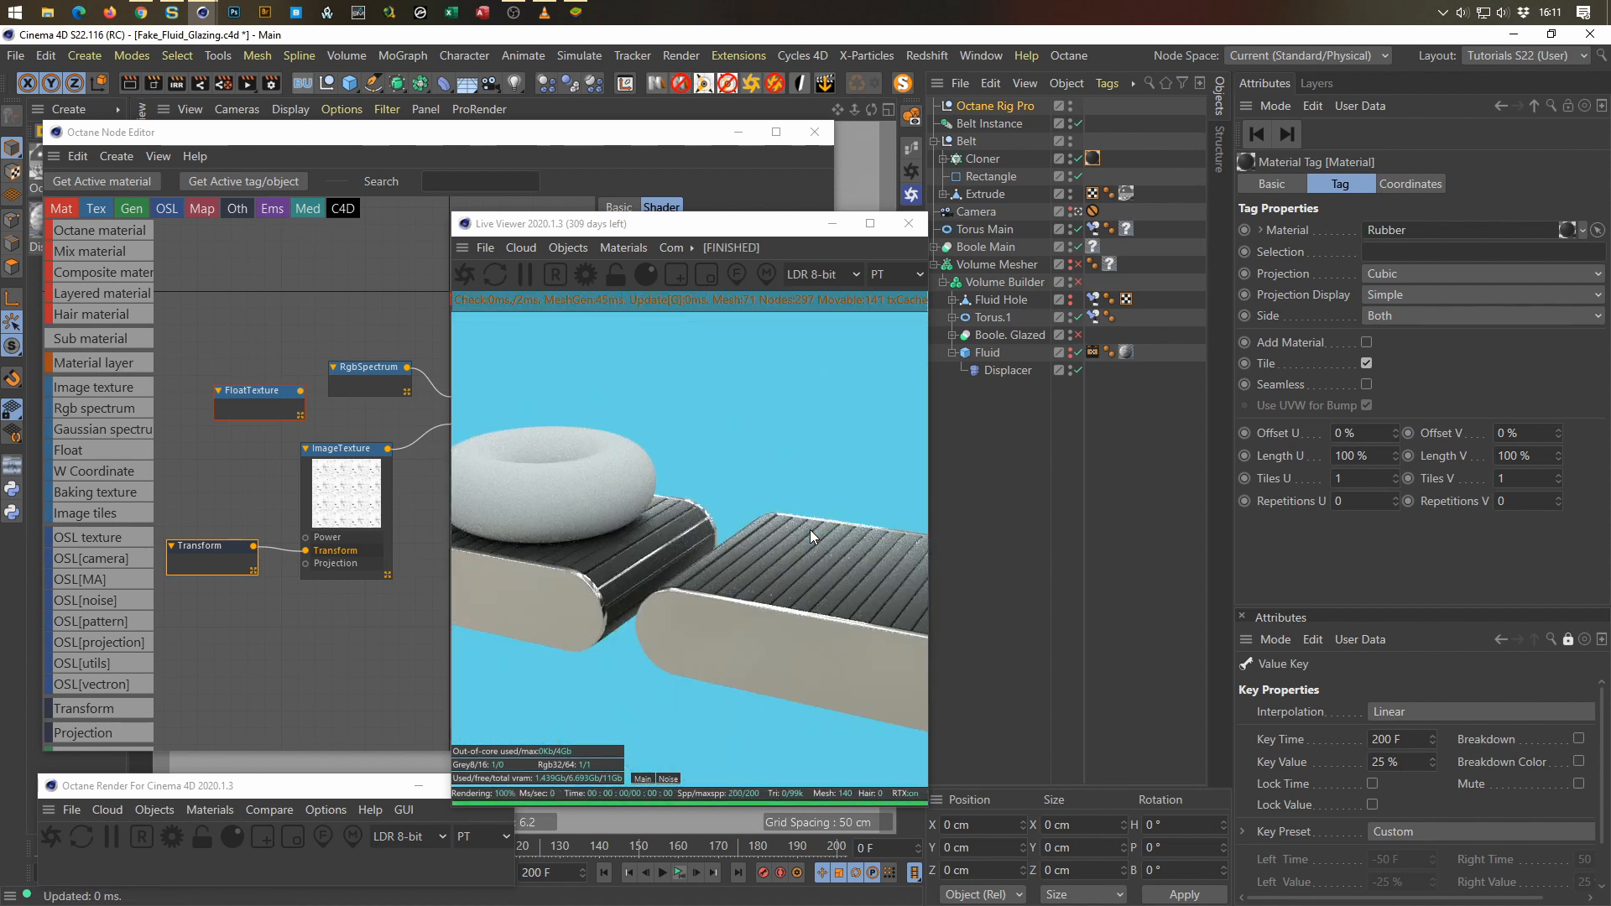
pyautogui.moveTo(753, 229); pyautogui.dragTo(846, 229)
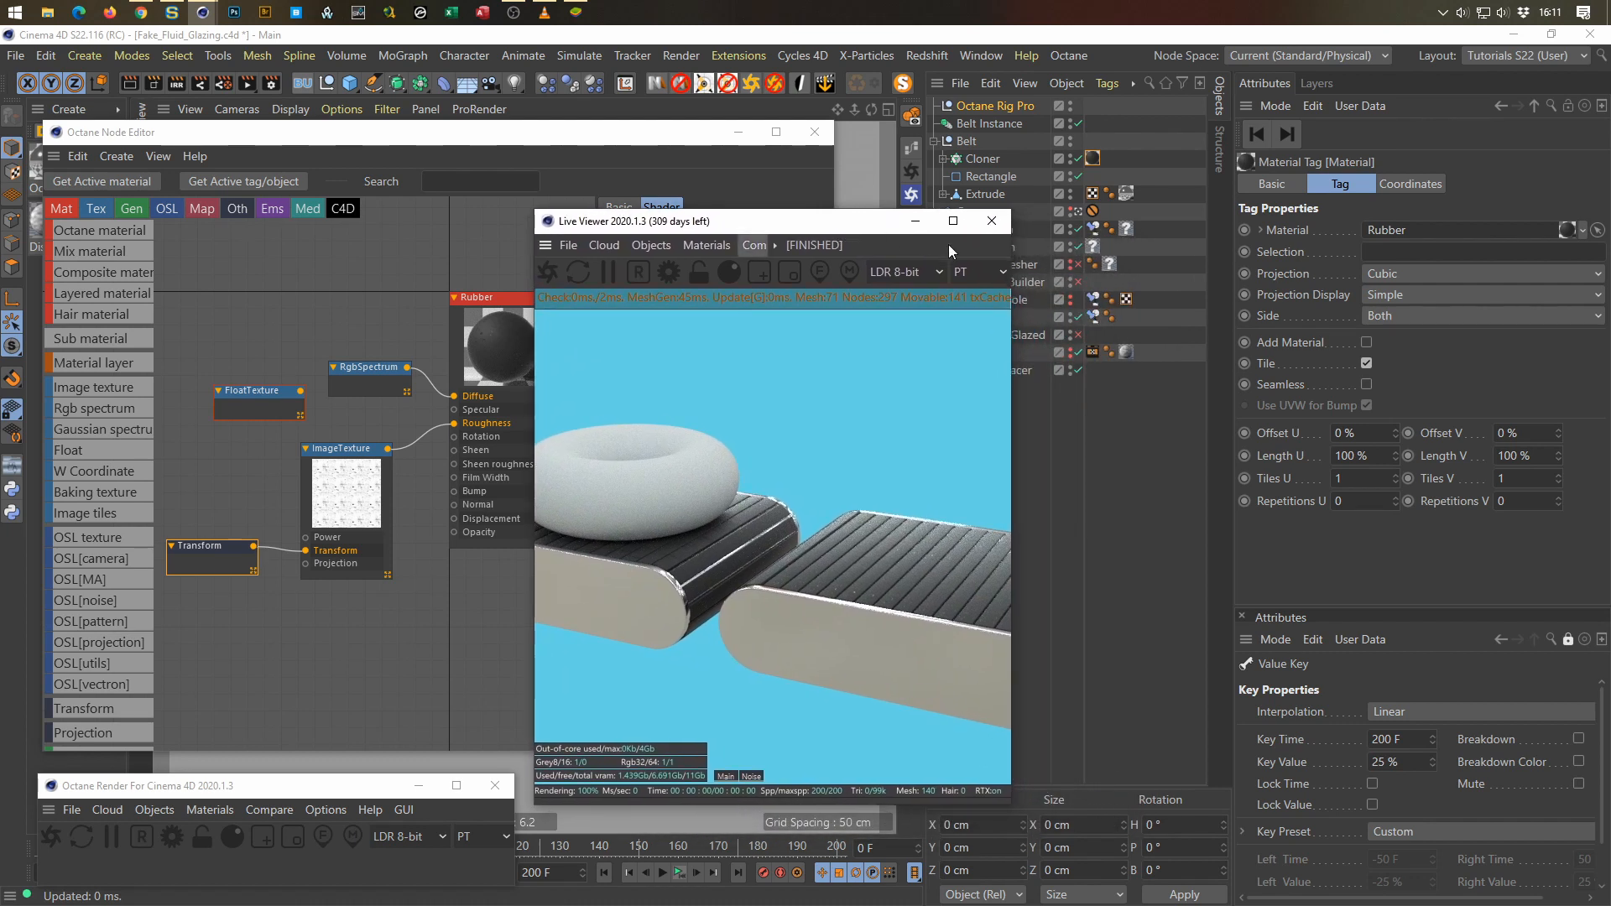
# Step: Lock the roughness Transform node's aspect ratio and scale it up to about 1.07 in X and Y and 1.15 in Z
pyautogui.click(1092, 160)
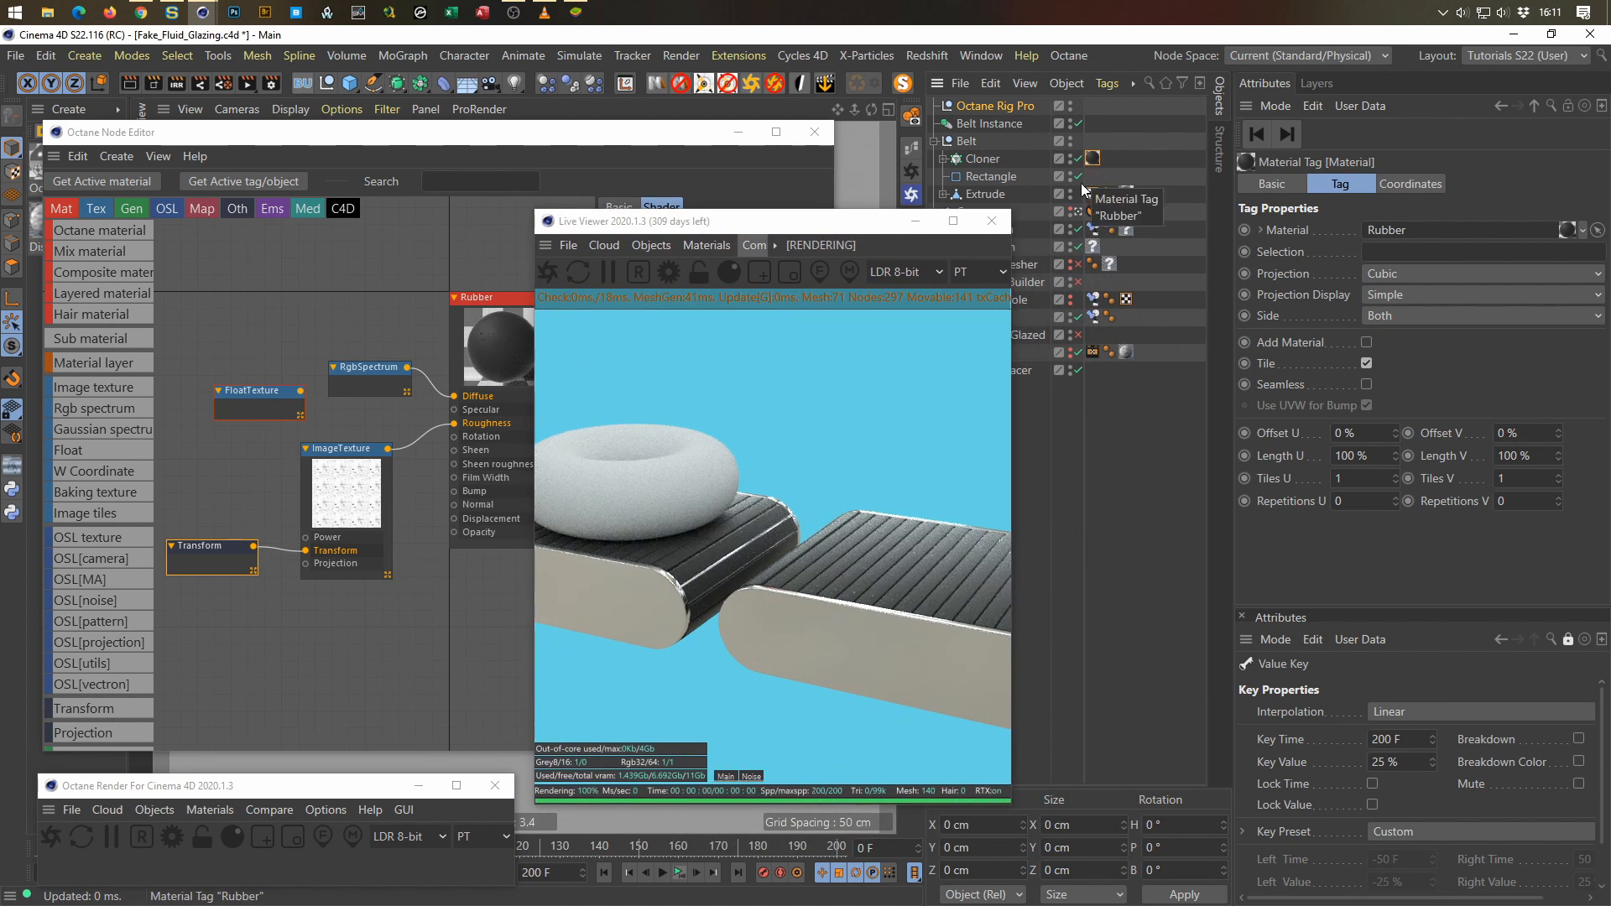
pyautogui.moveTo(873, 221); pyautogui.dragTo(1113, 215)
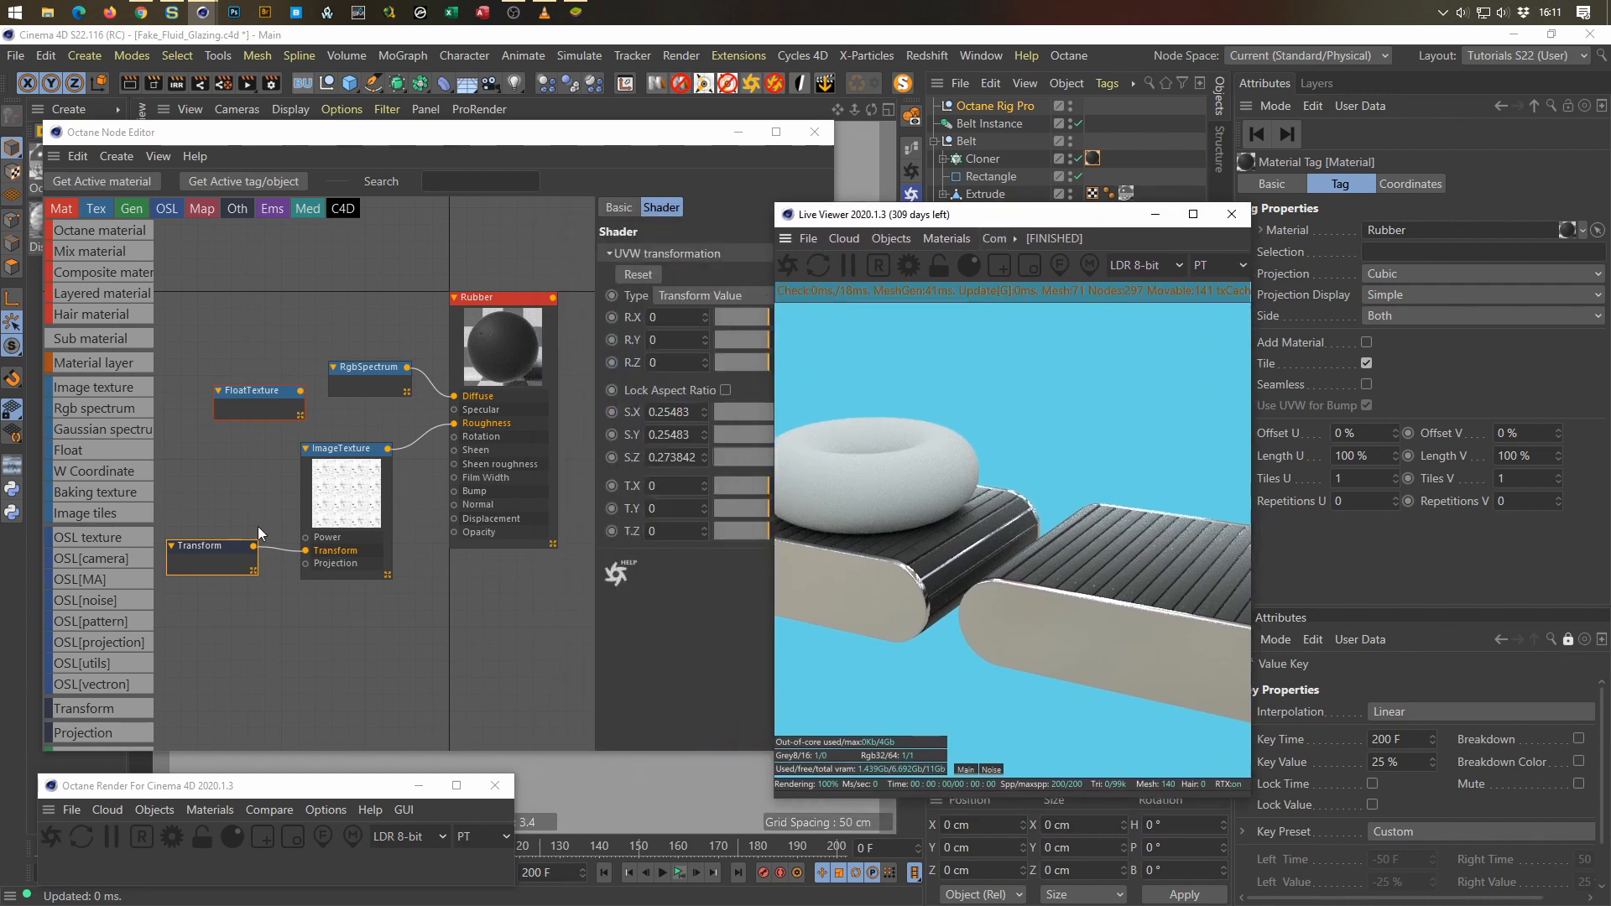
pyautogui.click(191, 550)
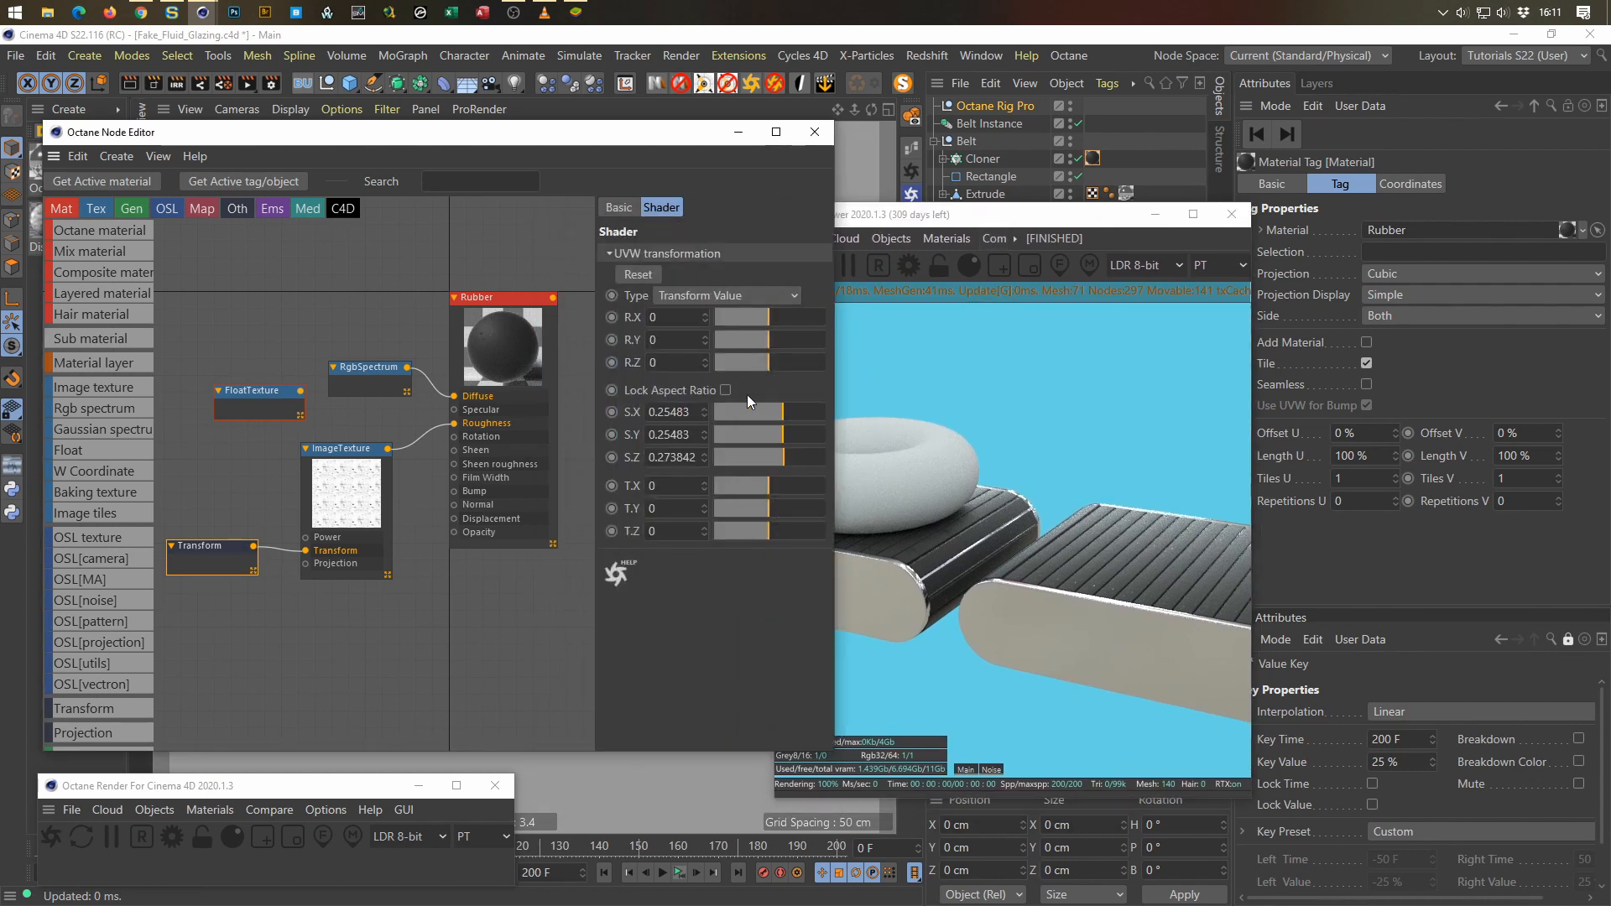
pyautogui.moveTo(779, 411); pyautogui.dragTo(795, 410)
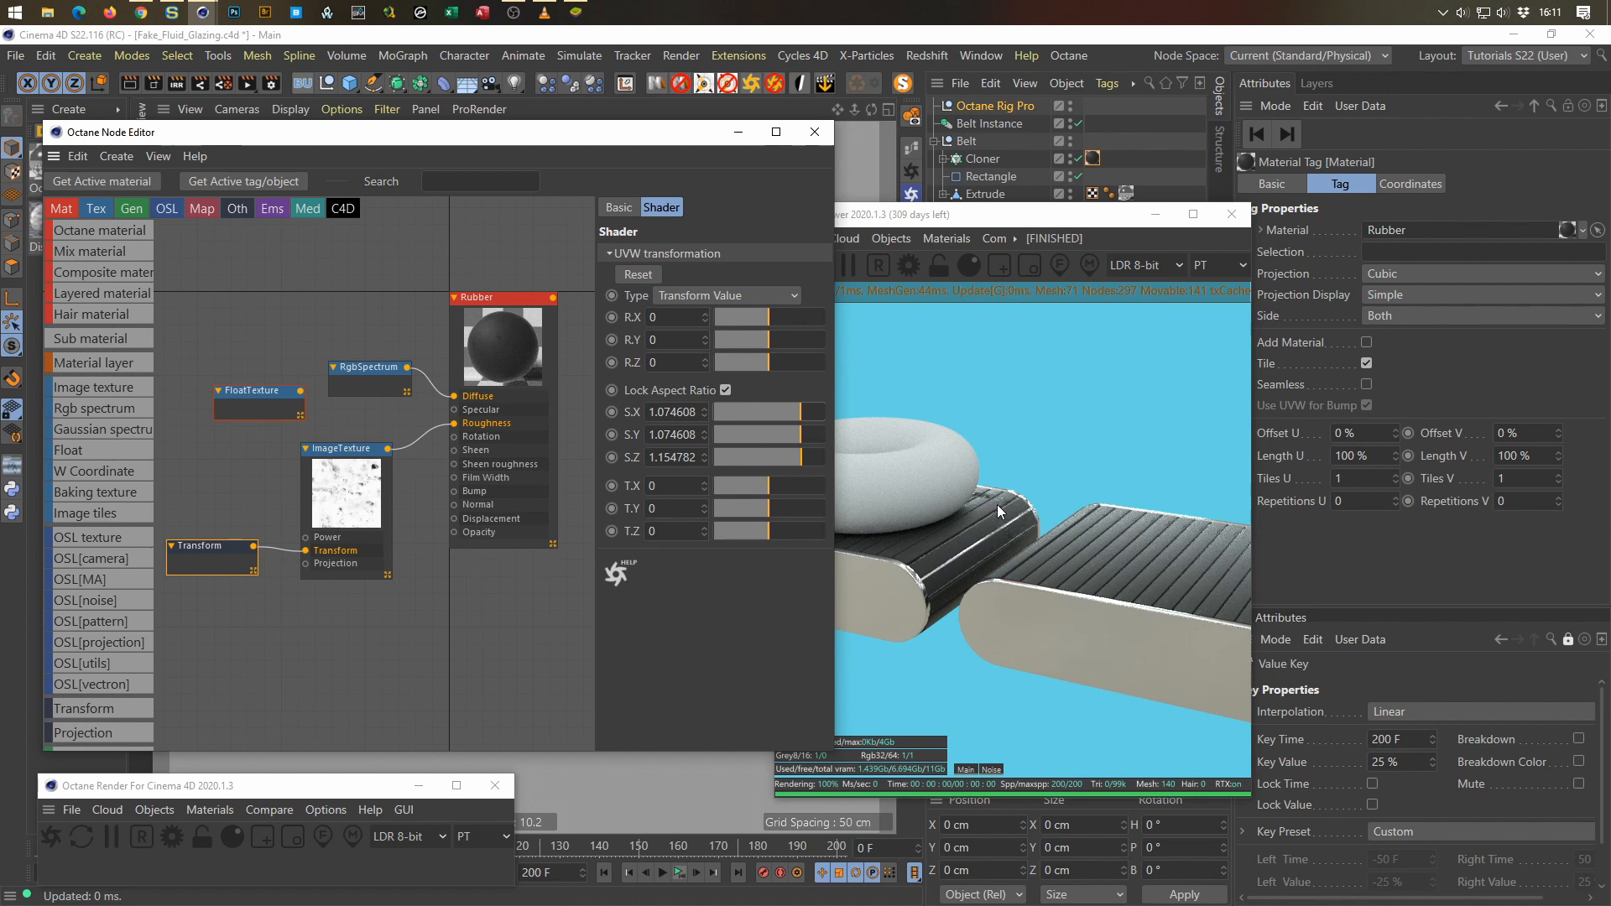
pyautogui.moveTo(1036, 222); pyautogui.dragTo(1187, 231)
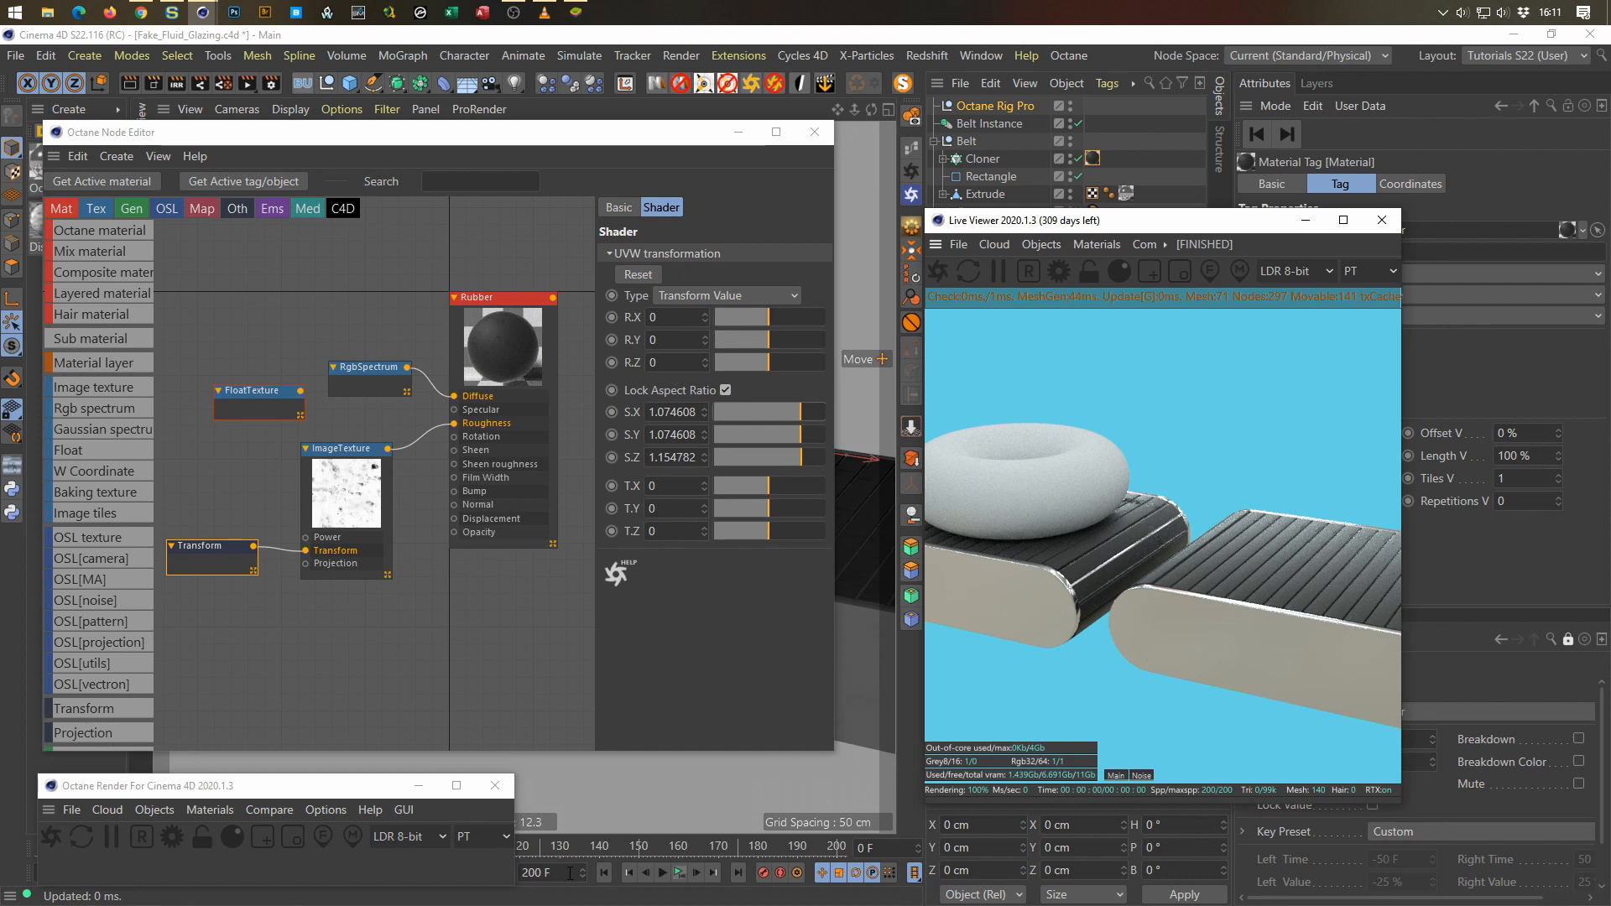
# Step: Play the animation briefly to check the enlarged fingerprint texture on the moving belt slats
pyautogui.click(680, 873)
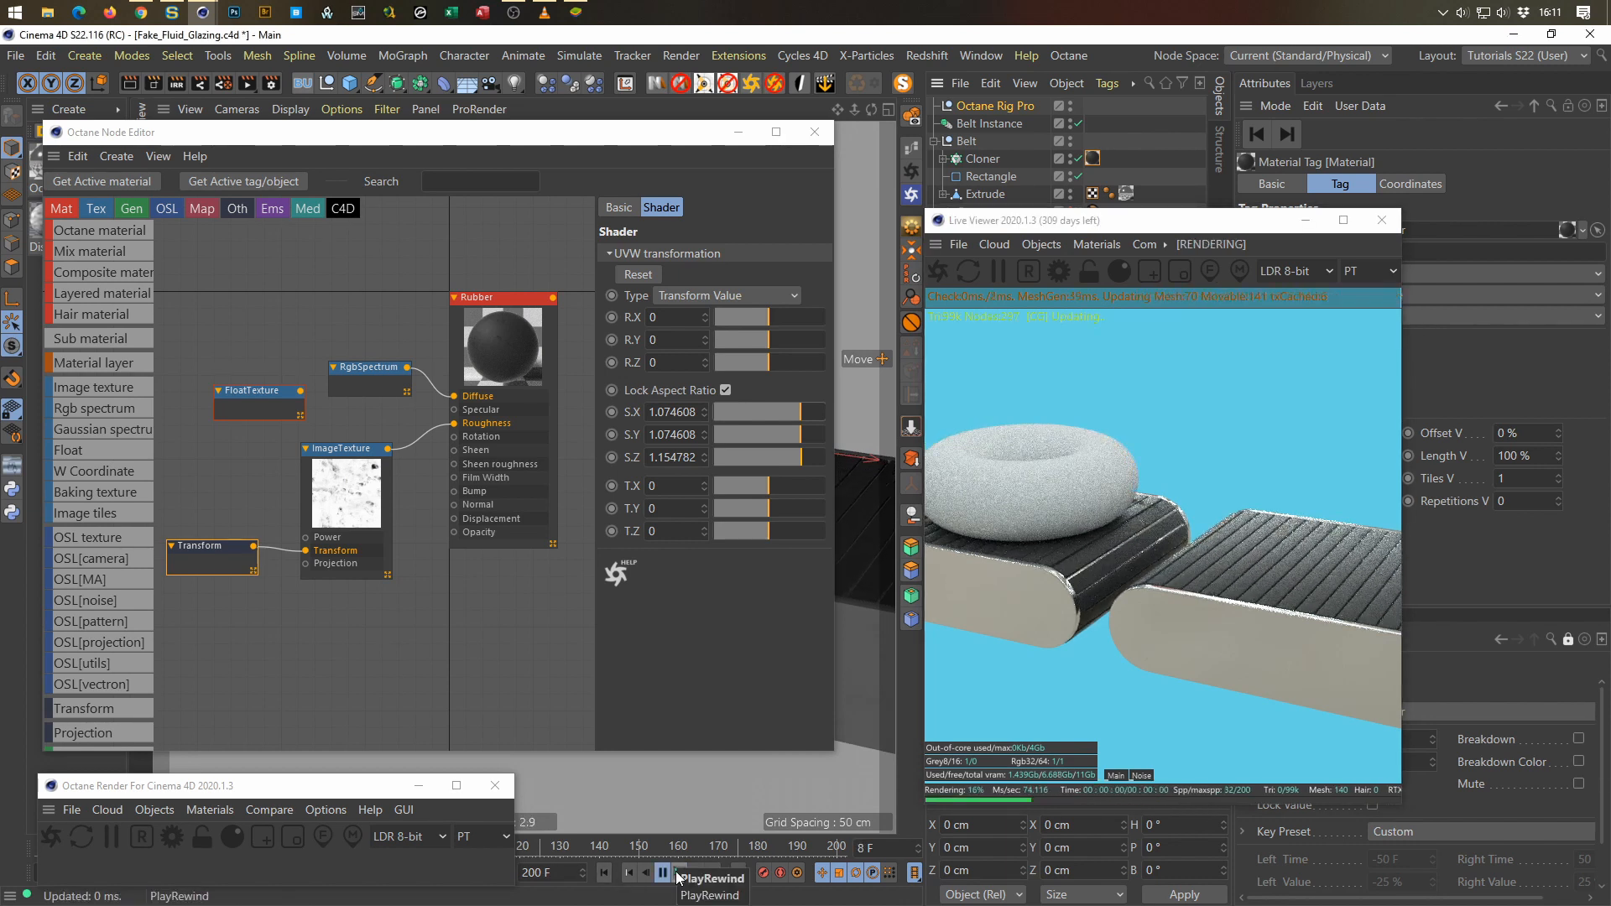
pyautogui.click(678, 873)
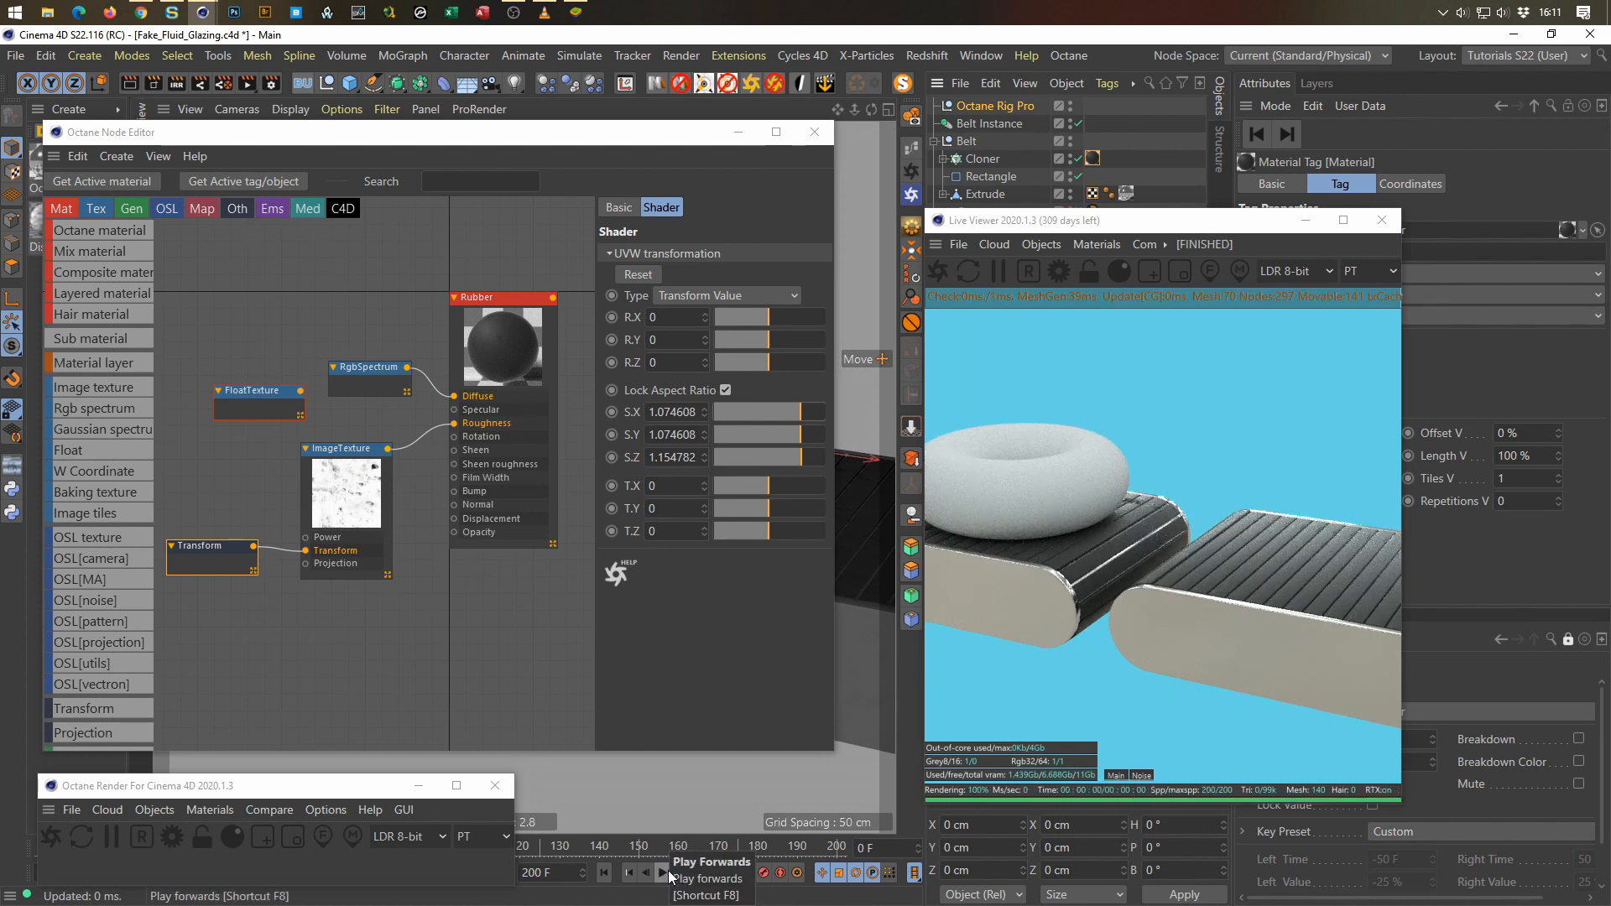
pyautogui.moveTo(1253, 227); pyautogui.dragTo(688, 229)
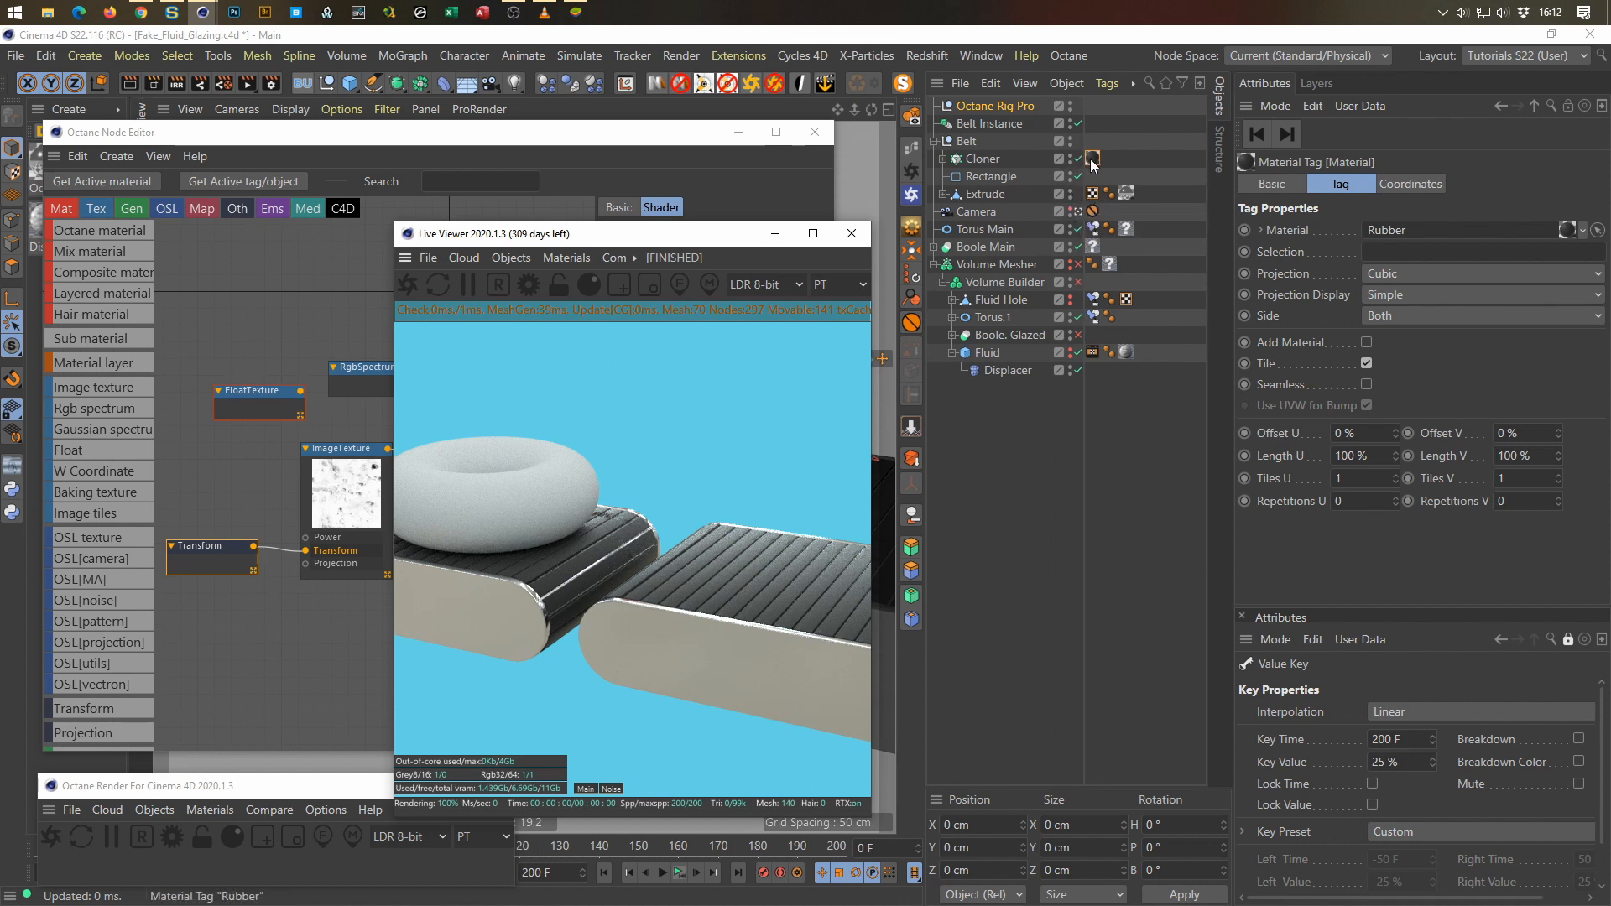
# Step: Try UVW Mapping projection on the Cloner's Rubber tag, inspect the slats up close, and return the projection to Cubic
pyautogui.click(1393, 273)
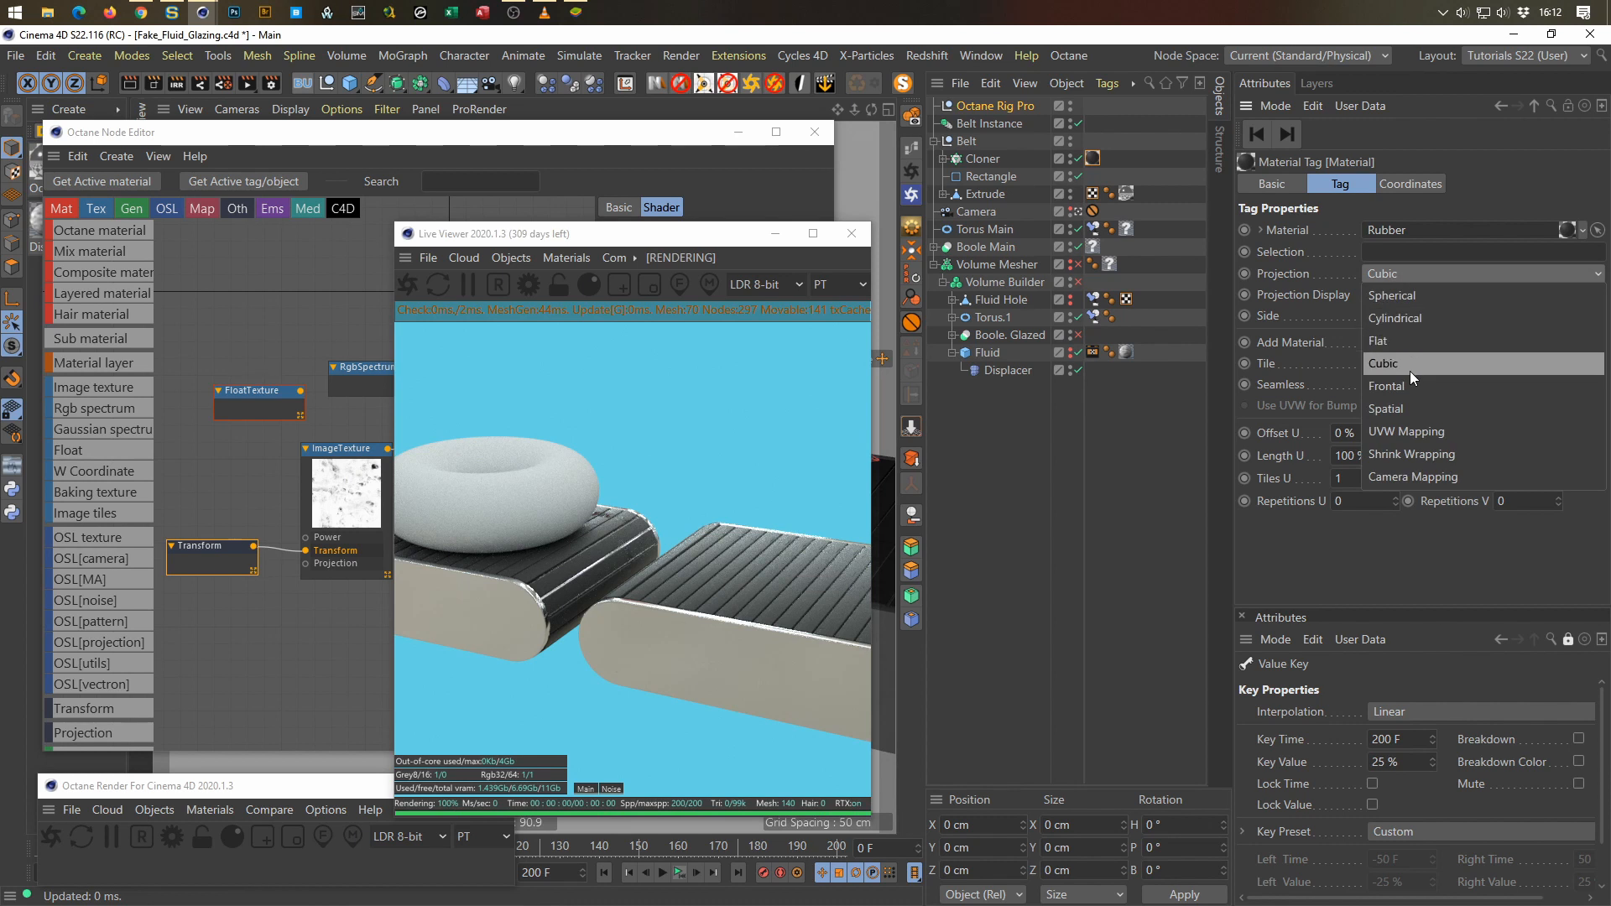
pyautogui.click(1423, 430)
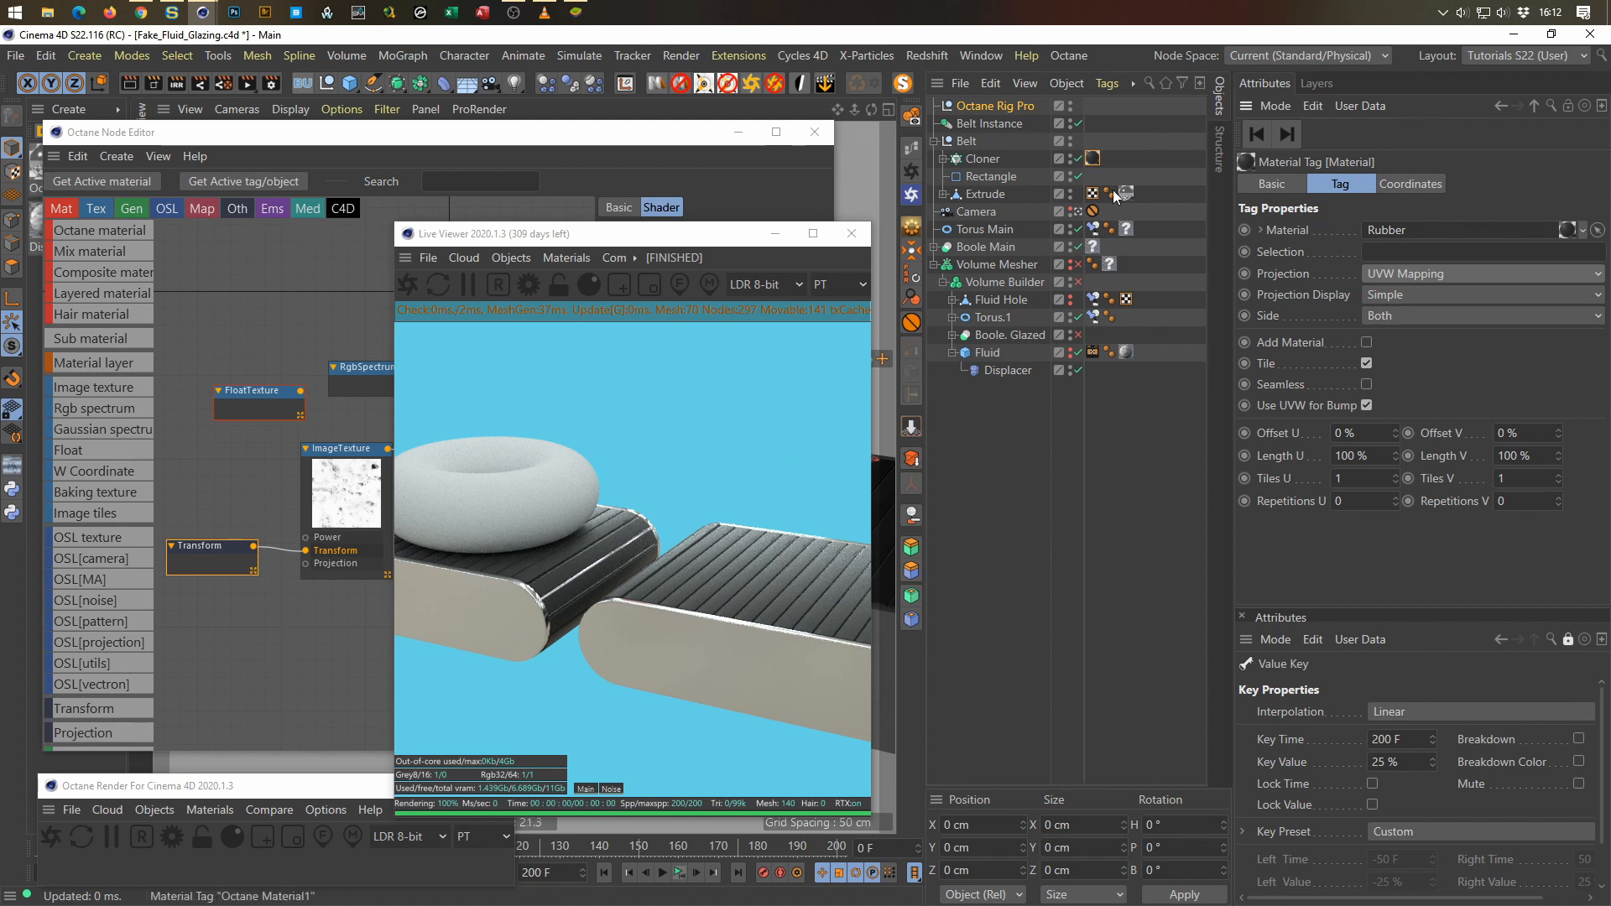
pyautogui.click(1079, 212)
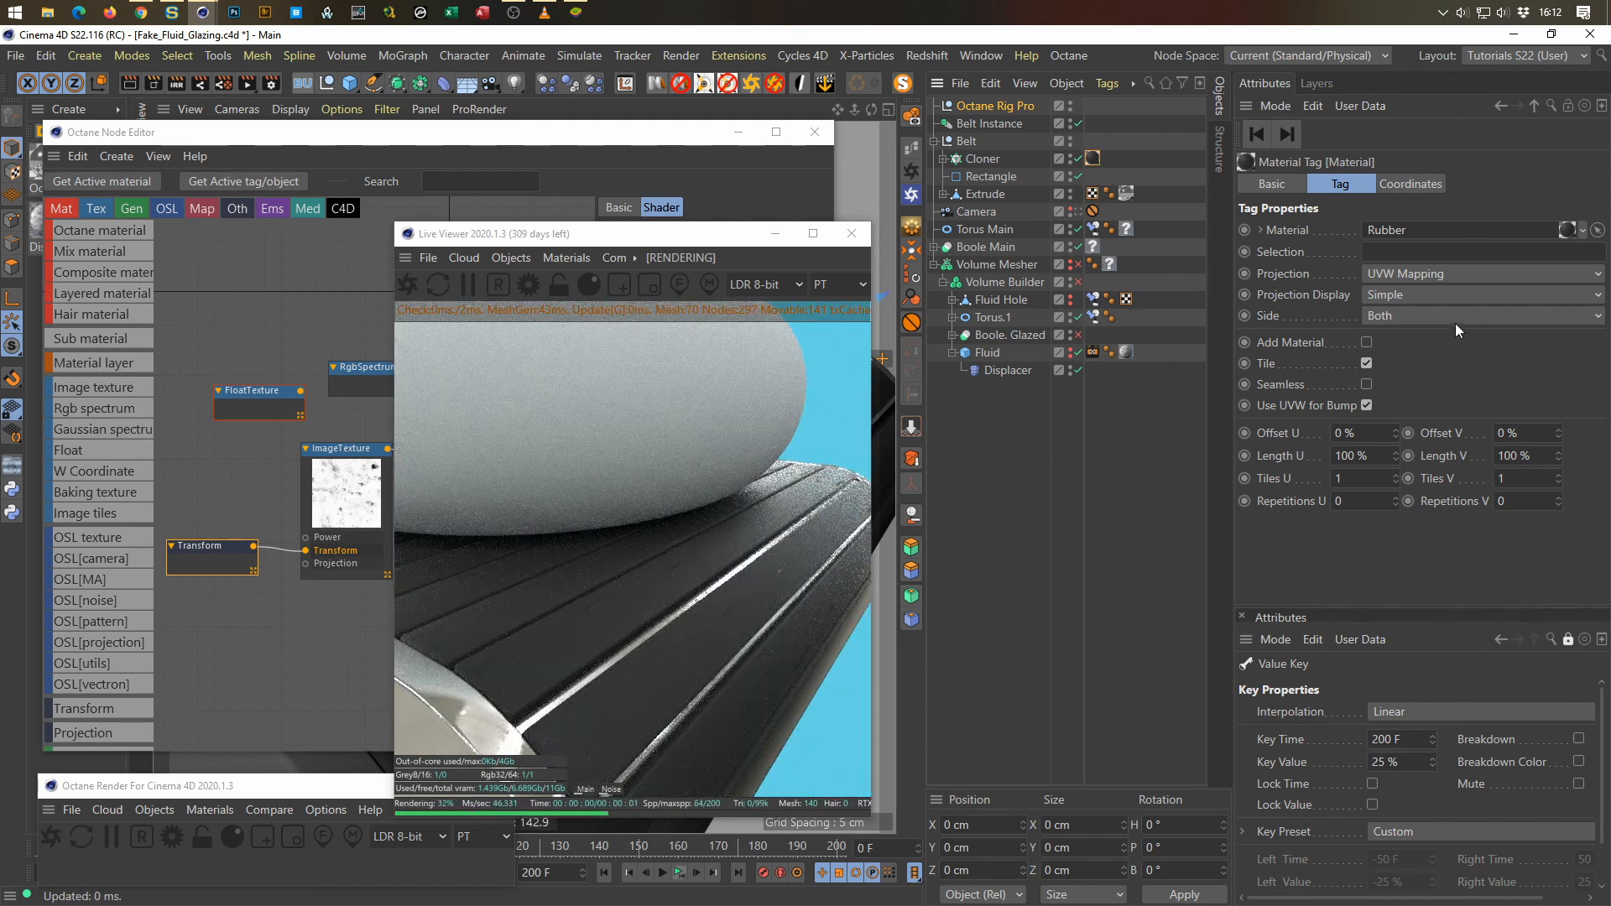
pyautogui.click(1414, 273)
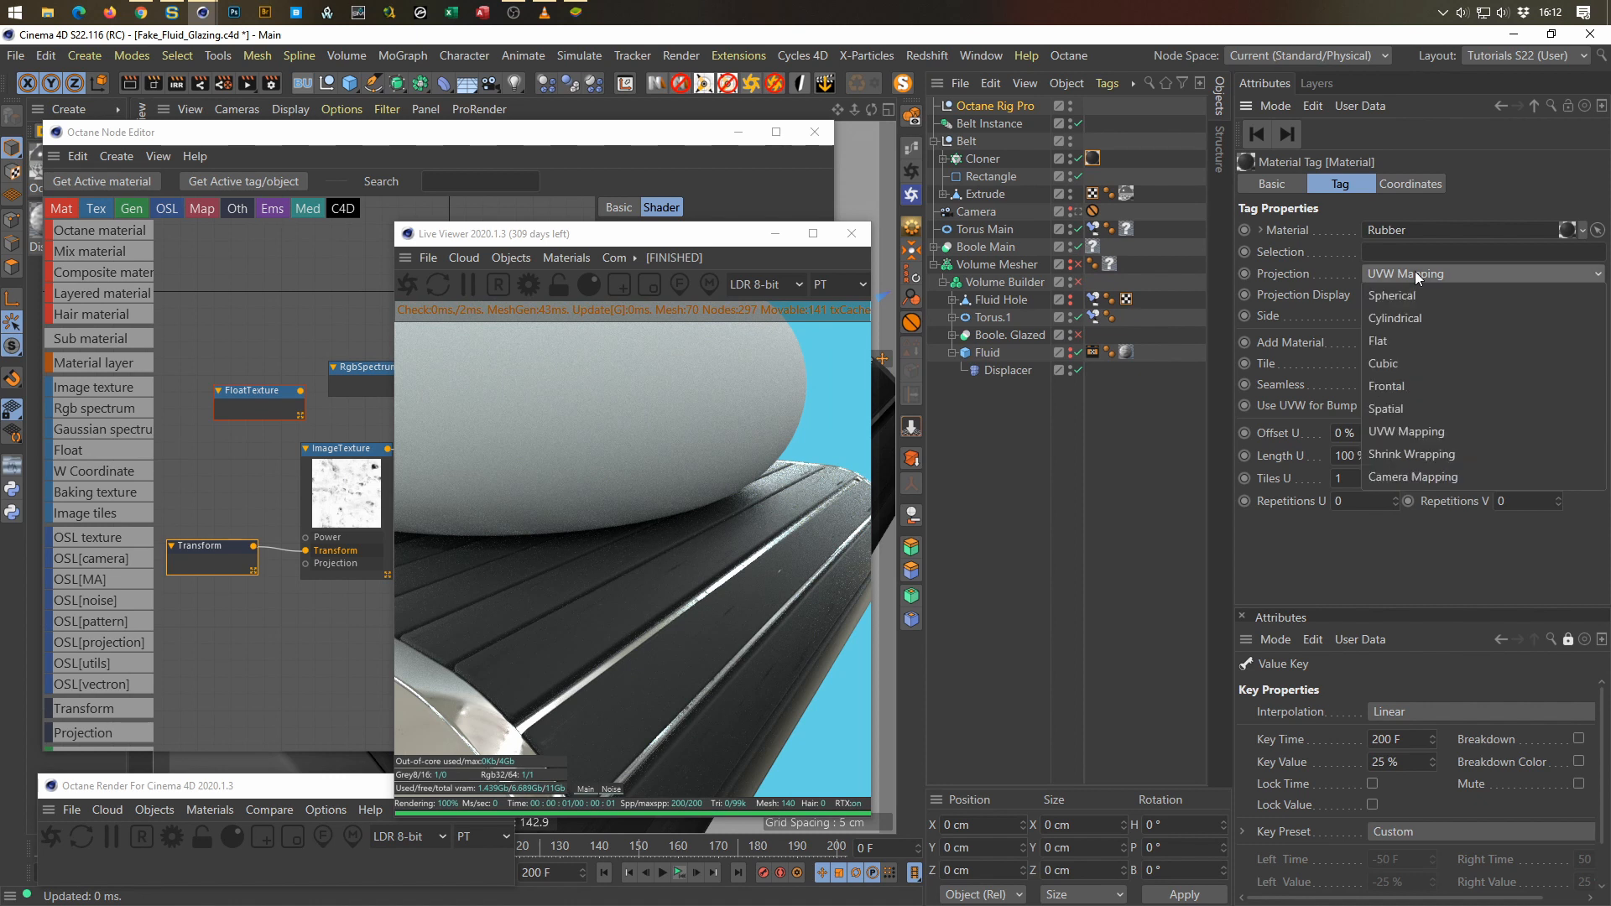
pyautogui.click(1422, 364)
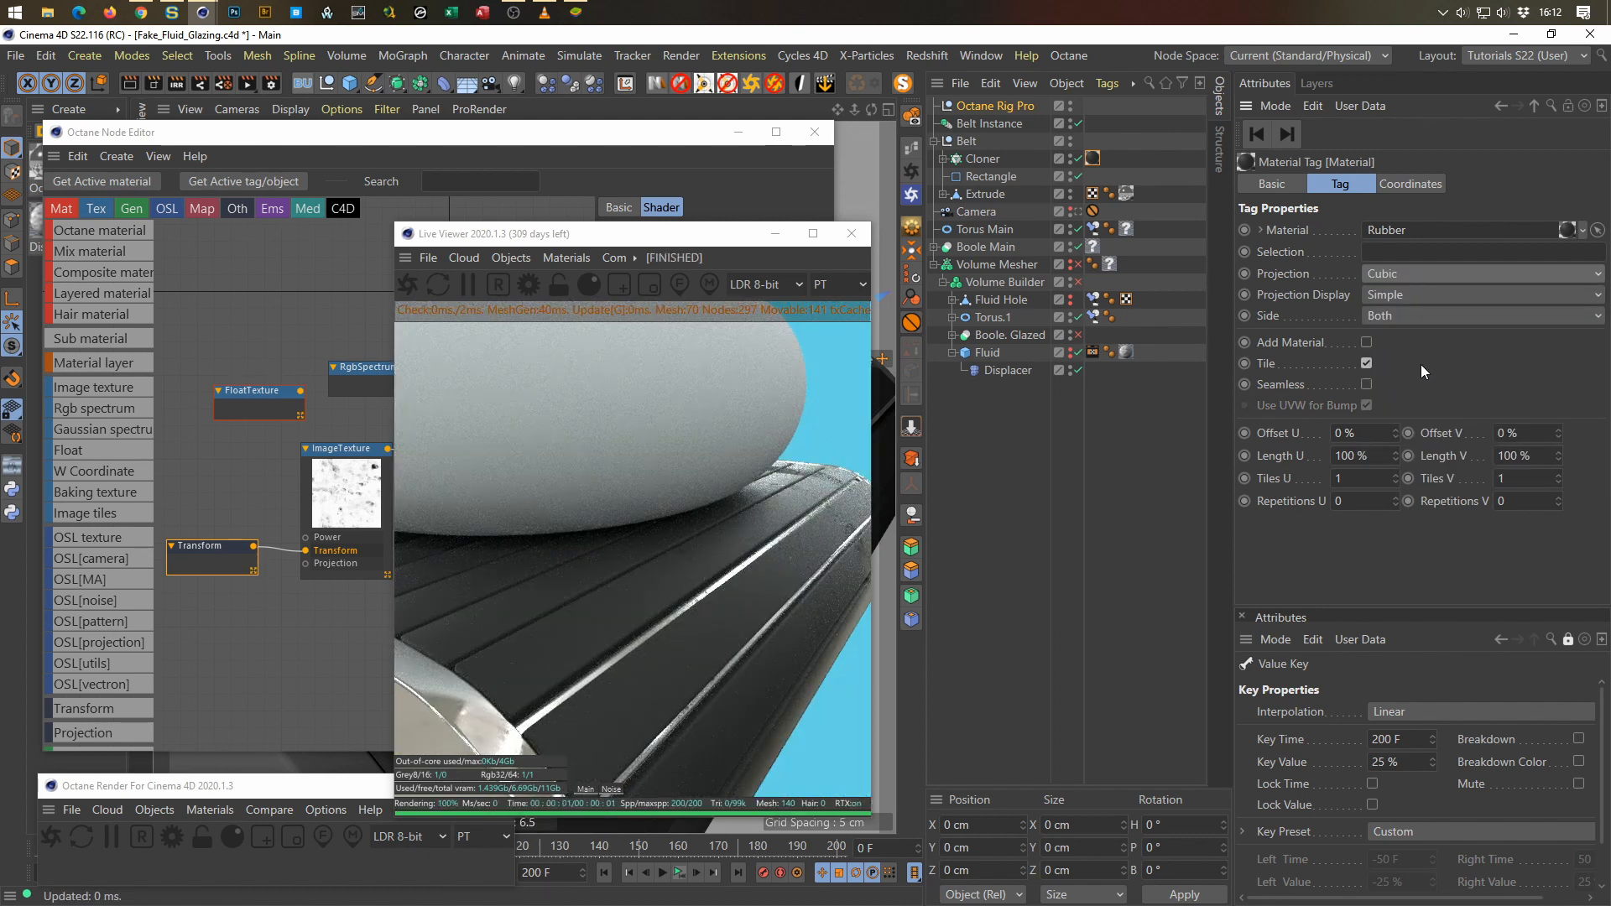
# Step: Play the animation from close views of the belt and its rounded end to examine how the fingerprints behave as the slats move
pyautogui.click(682, 871)
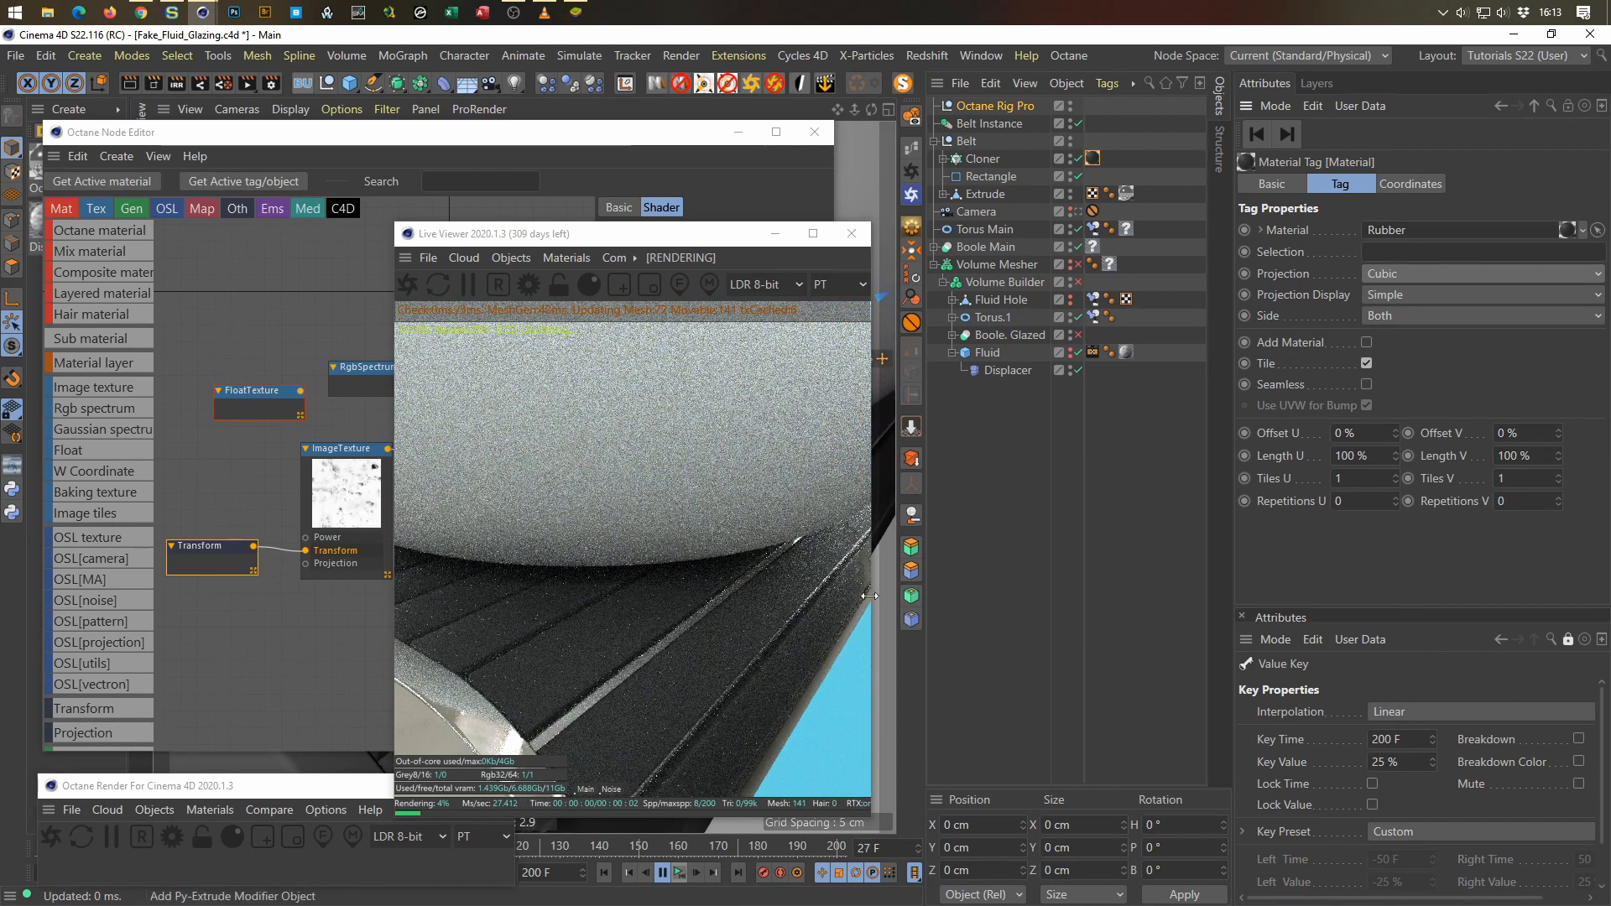
pyautogui.click(664, 878)
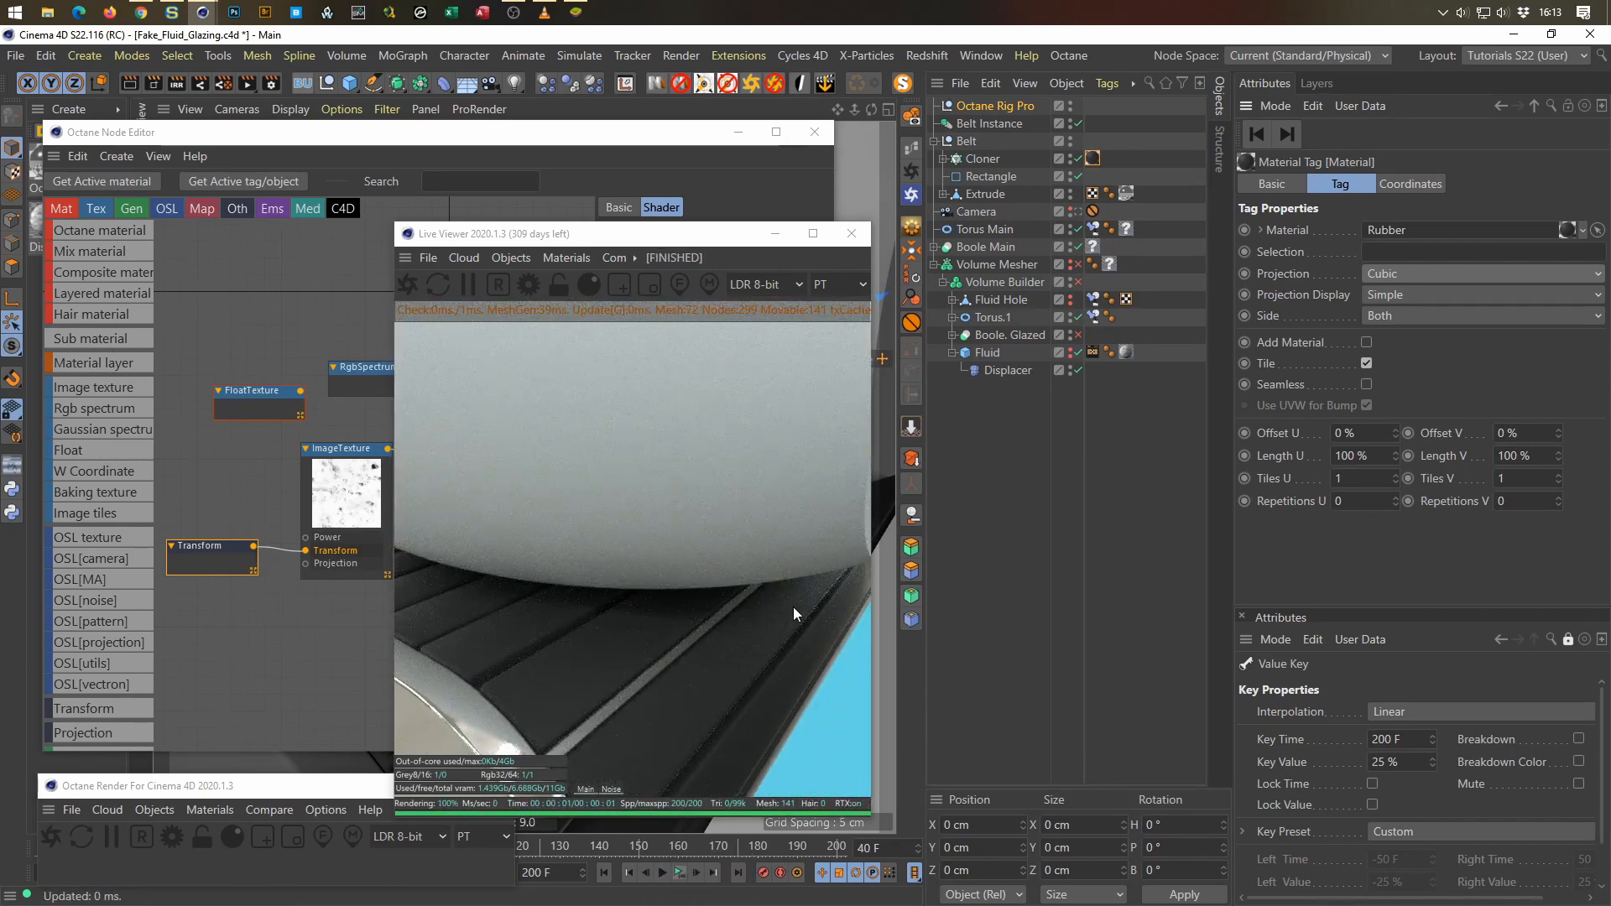
pyautogui.scroll(-6, 758, 515)
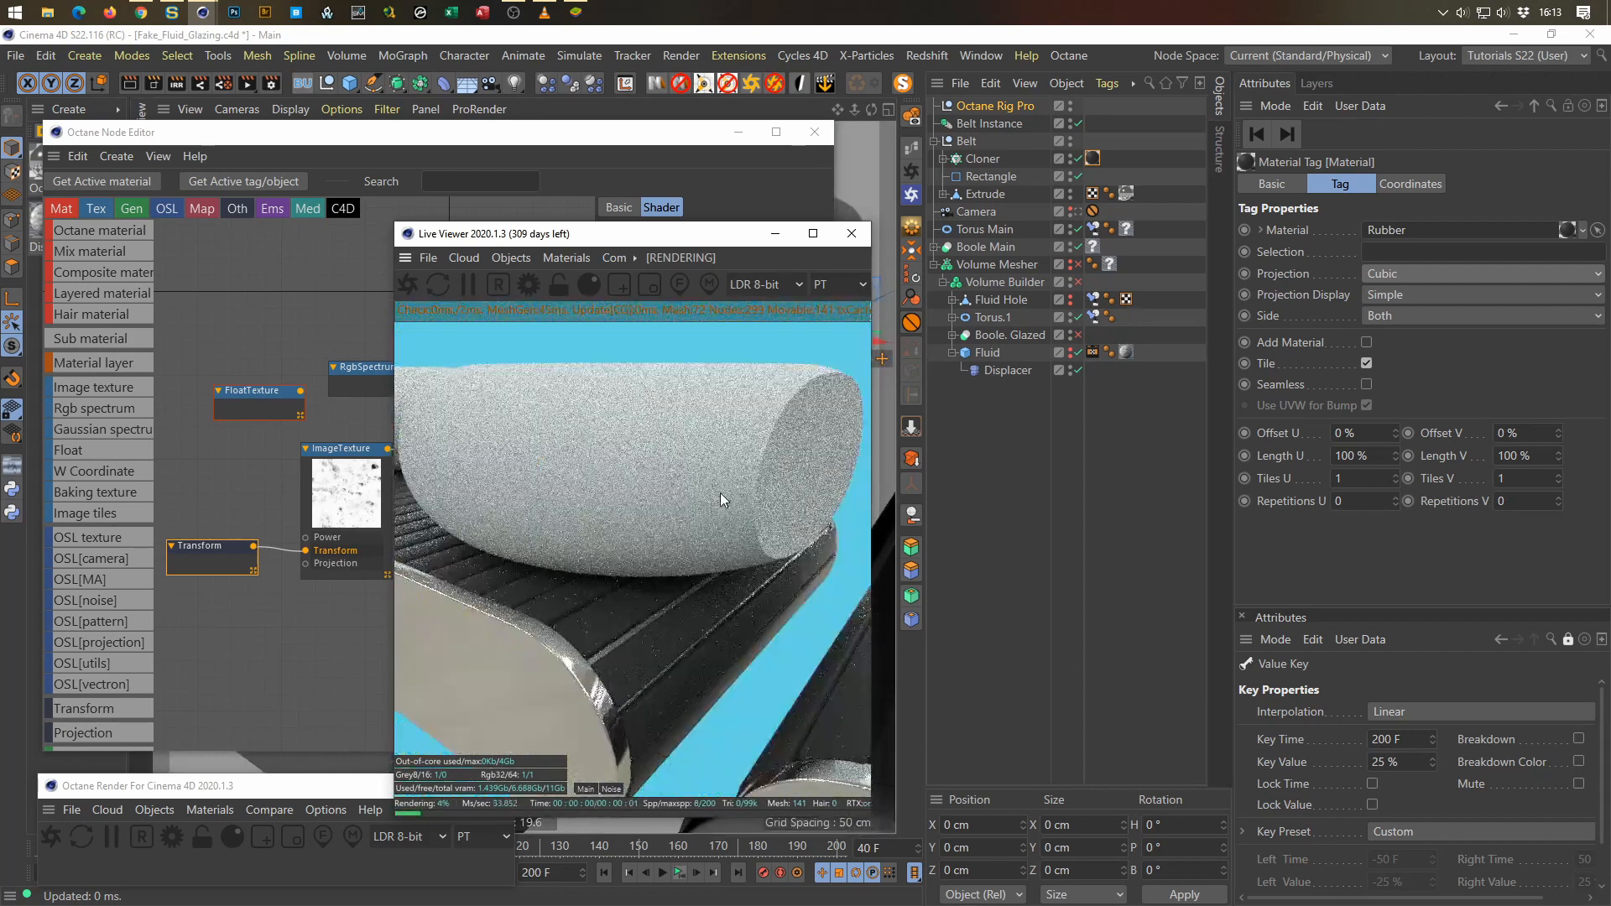
pyautogui.moveTo(720, 500); pyautogui.dragTo(360, 524)
pyautogui.scroll(3, 814, 577)
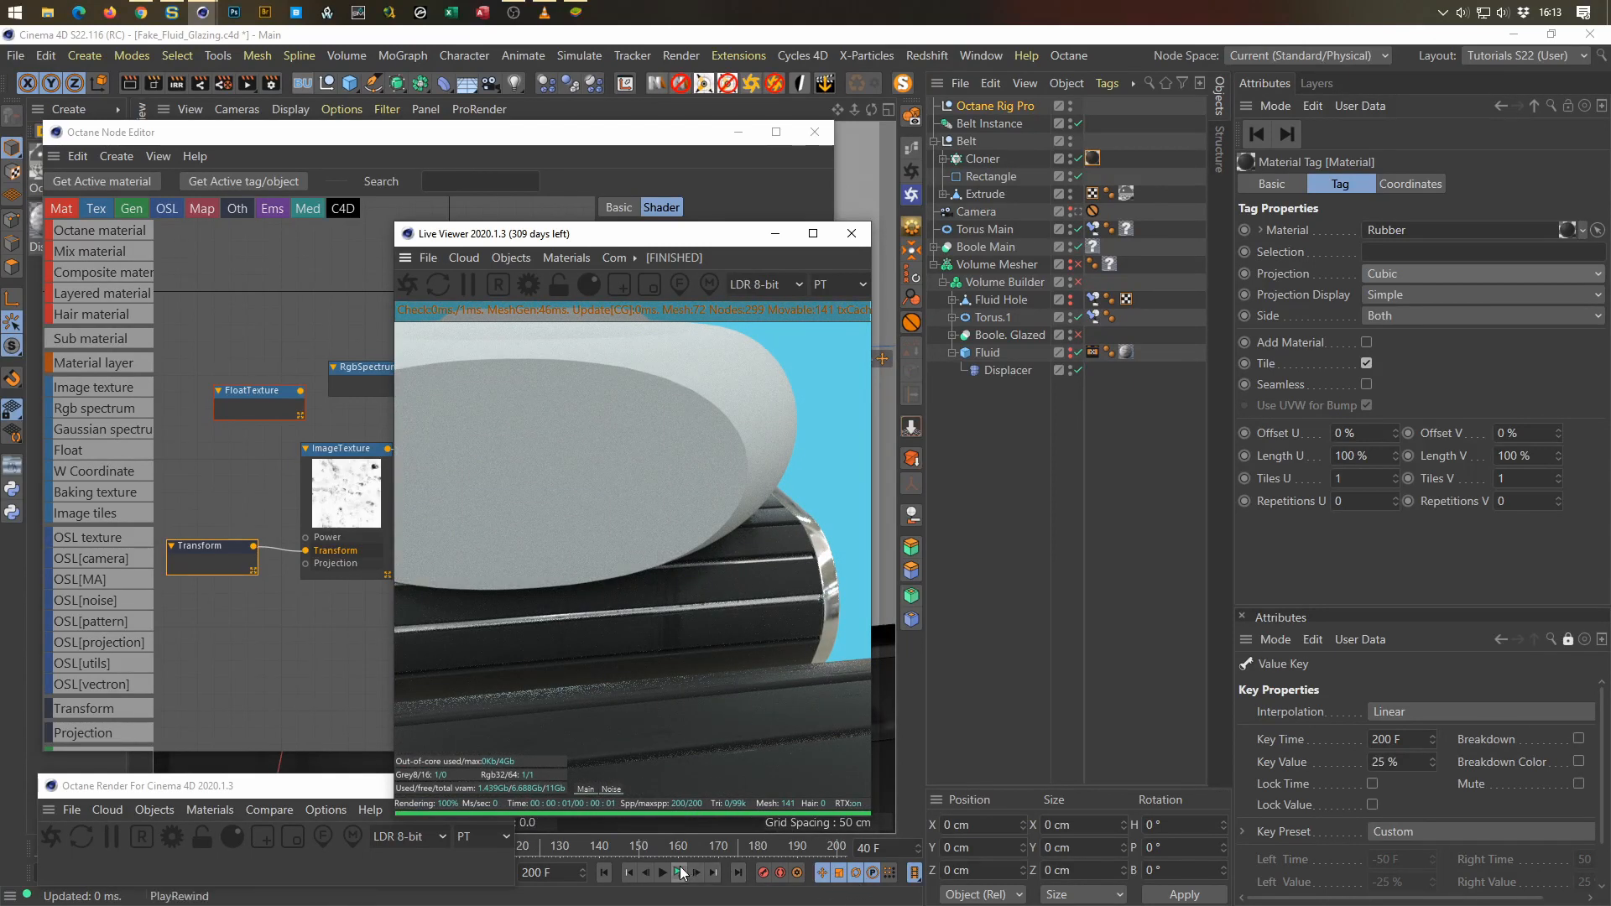
pyautogui.click(682, 873)
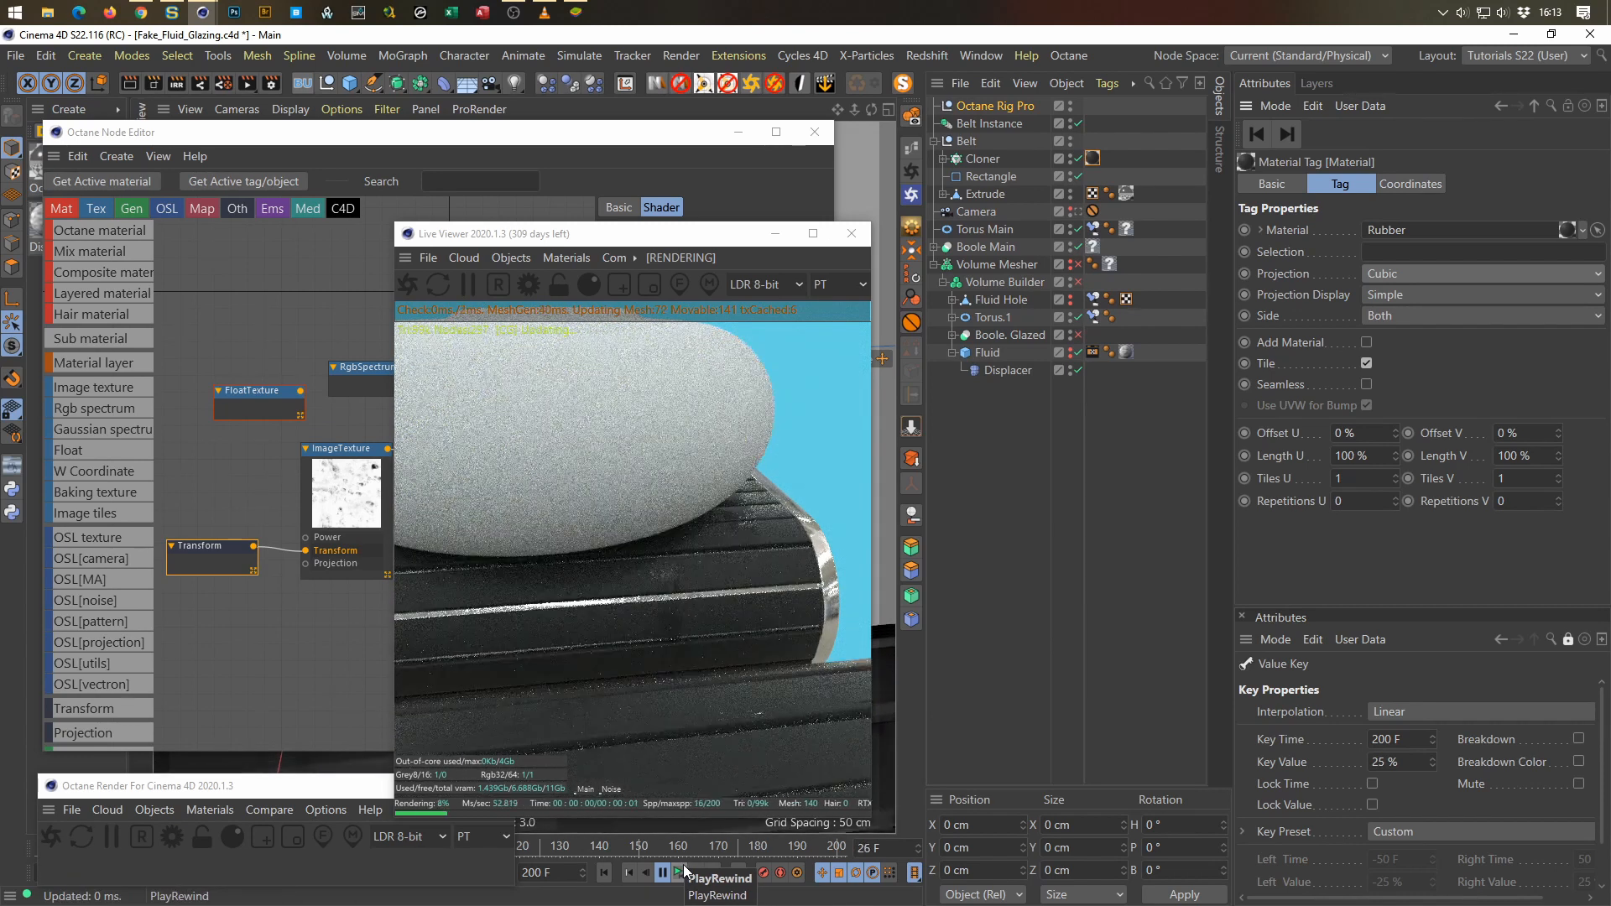
pyautogui.click(683, 865)
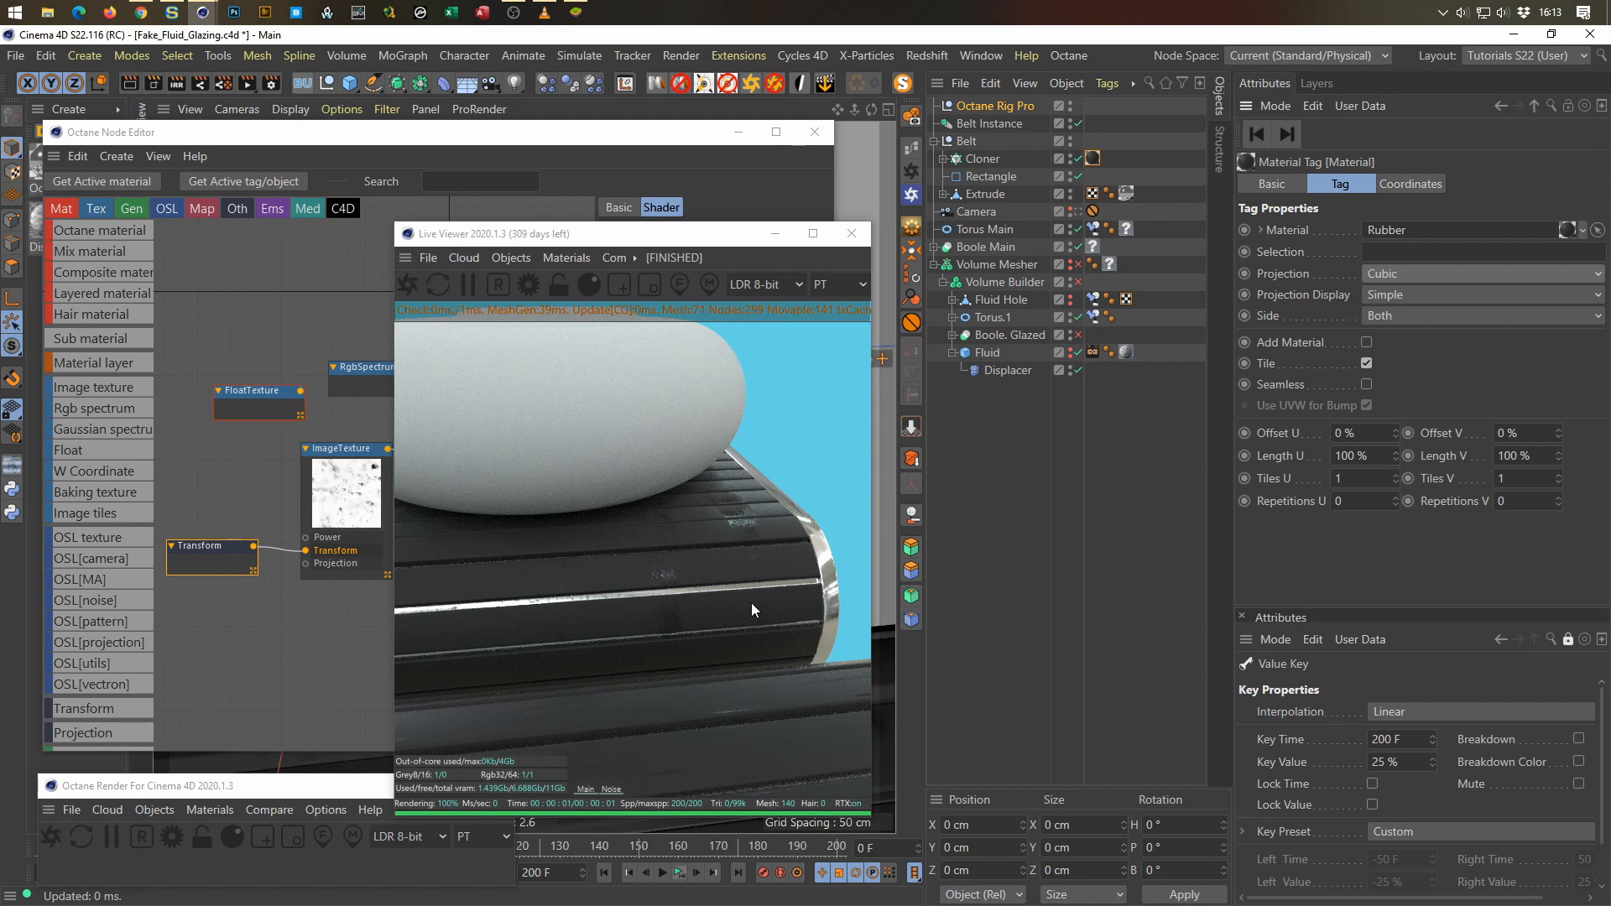
# Step: Try a Pin Material tag on the Cloner, test it by playing the animation, and delete the tag
pyautogui.click(943, 159)
pyautogui.click(991, 160)
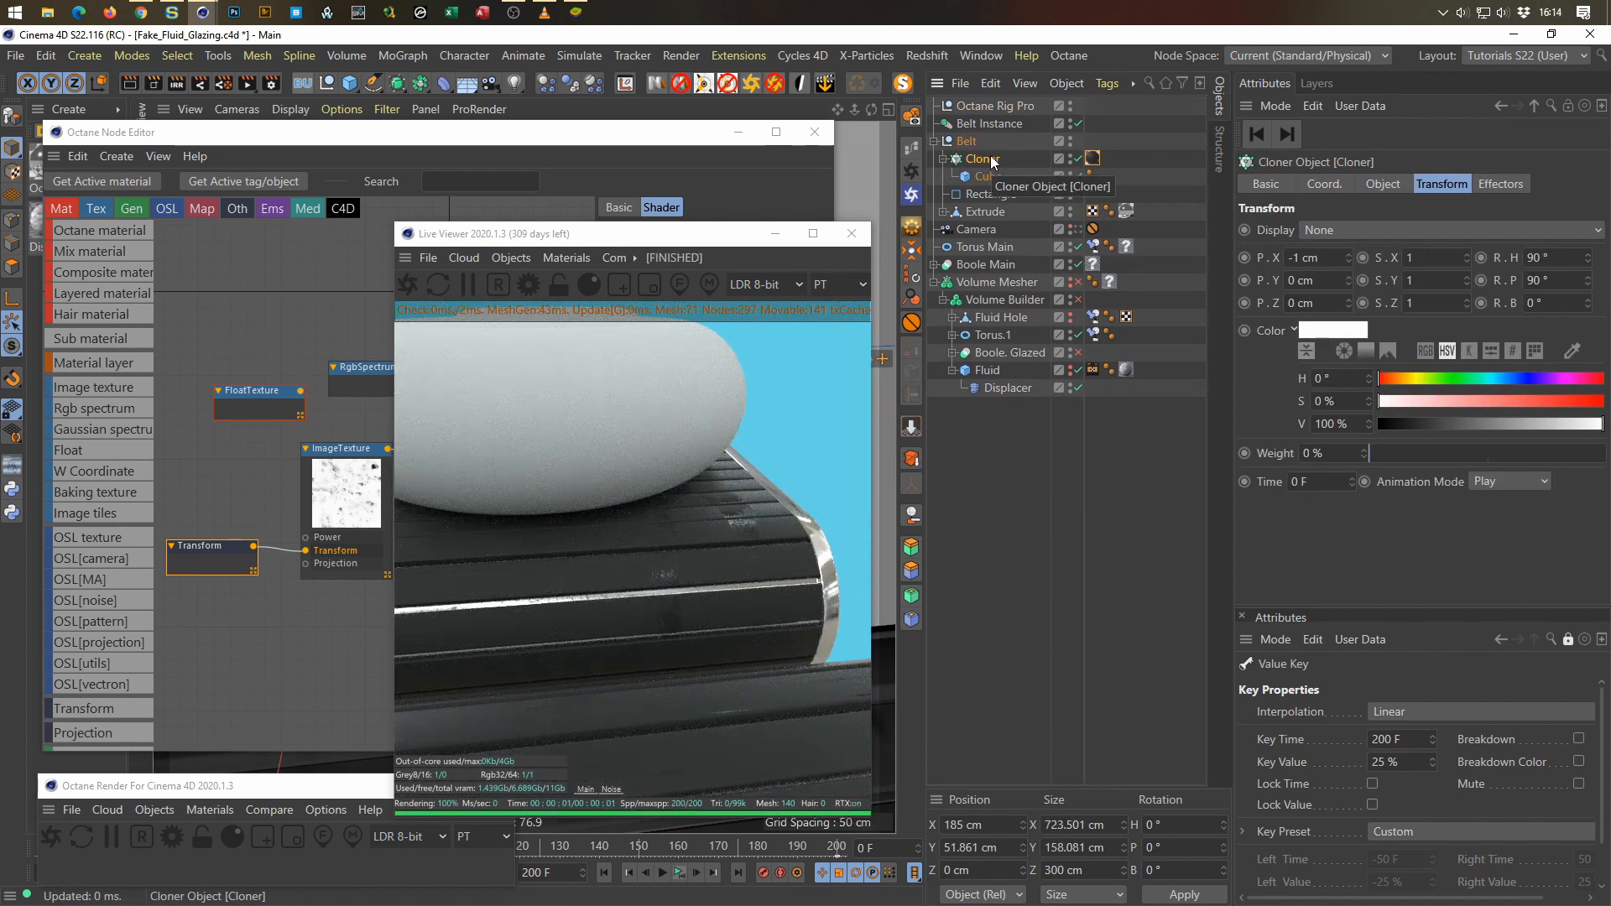
pyautogui.rightClick(991, 160)
pyautogui.moveTo(1087, 163)
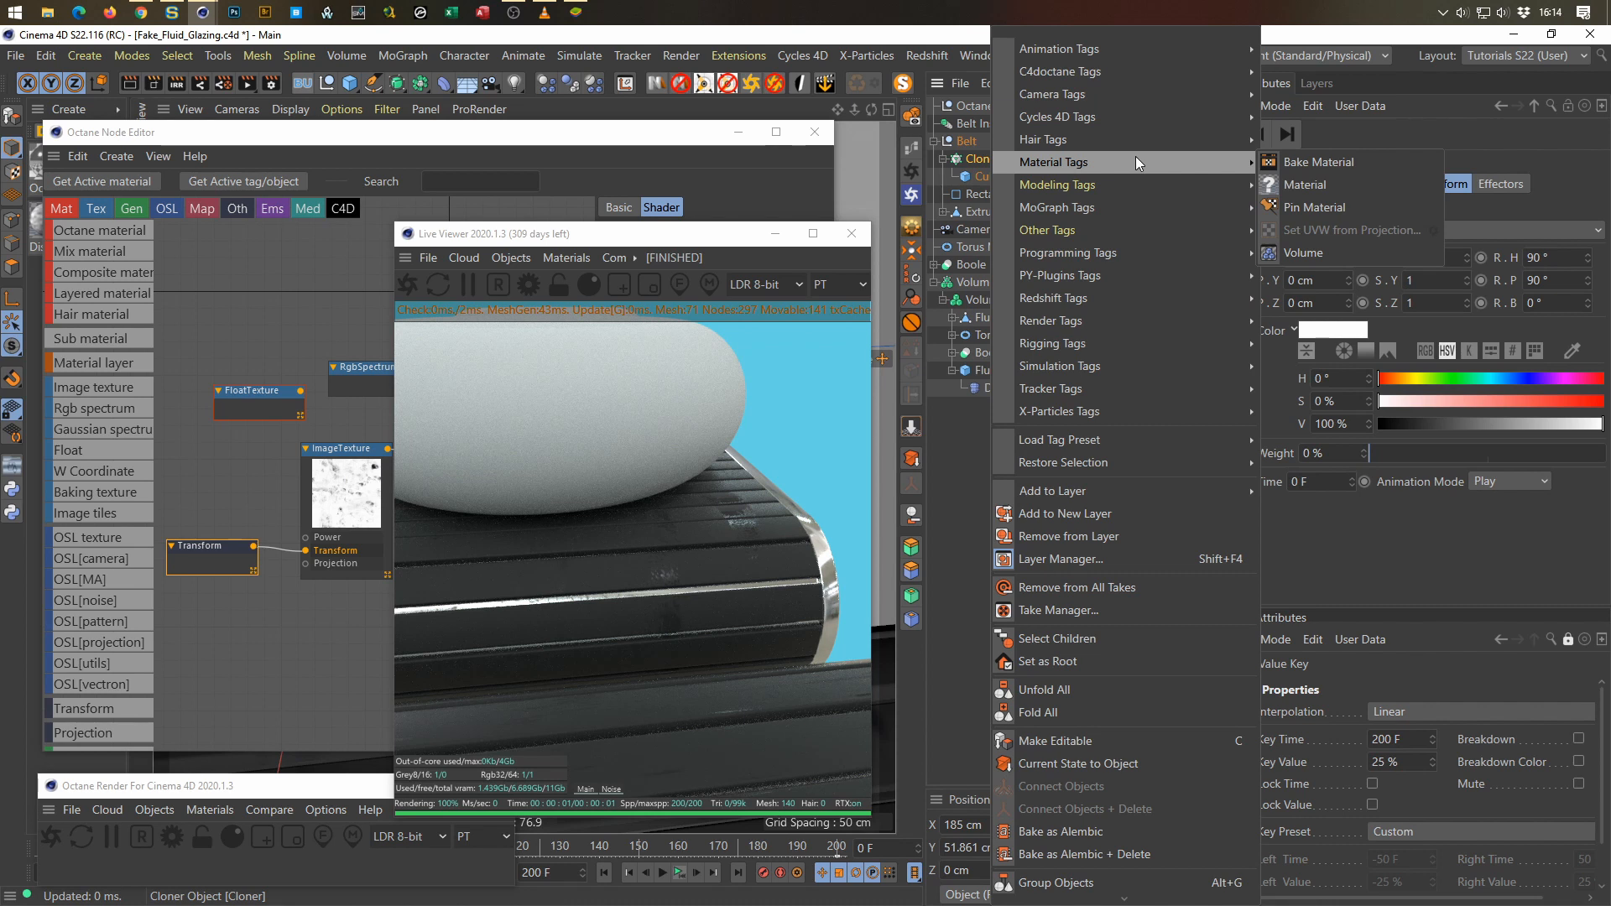
pyautogui.click(1324, 207)
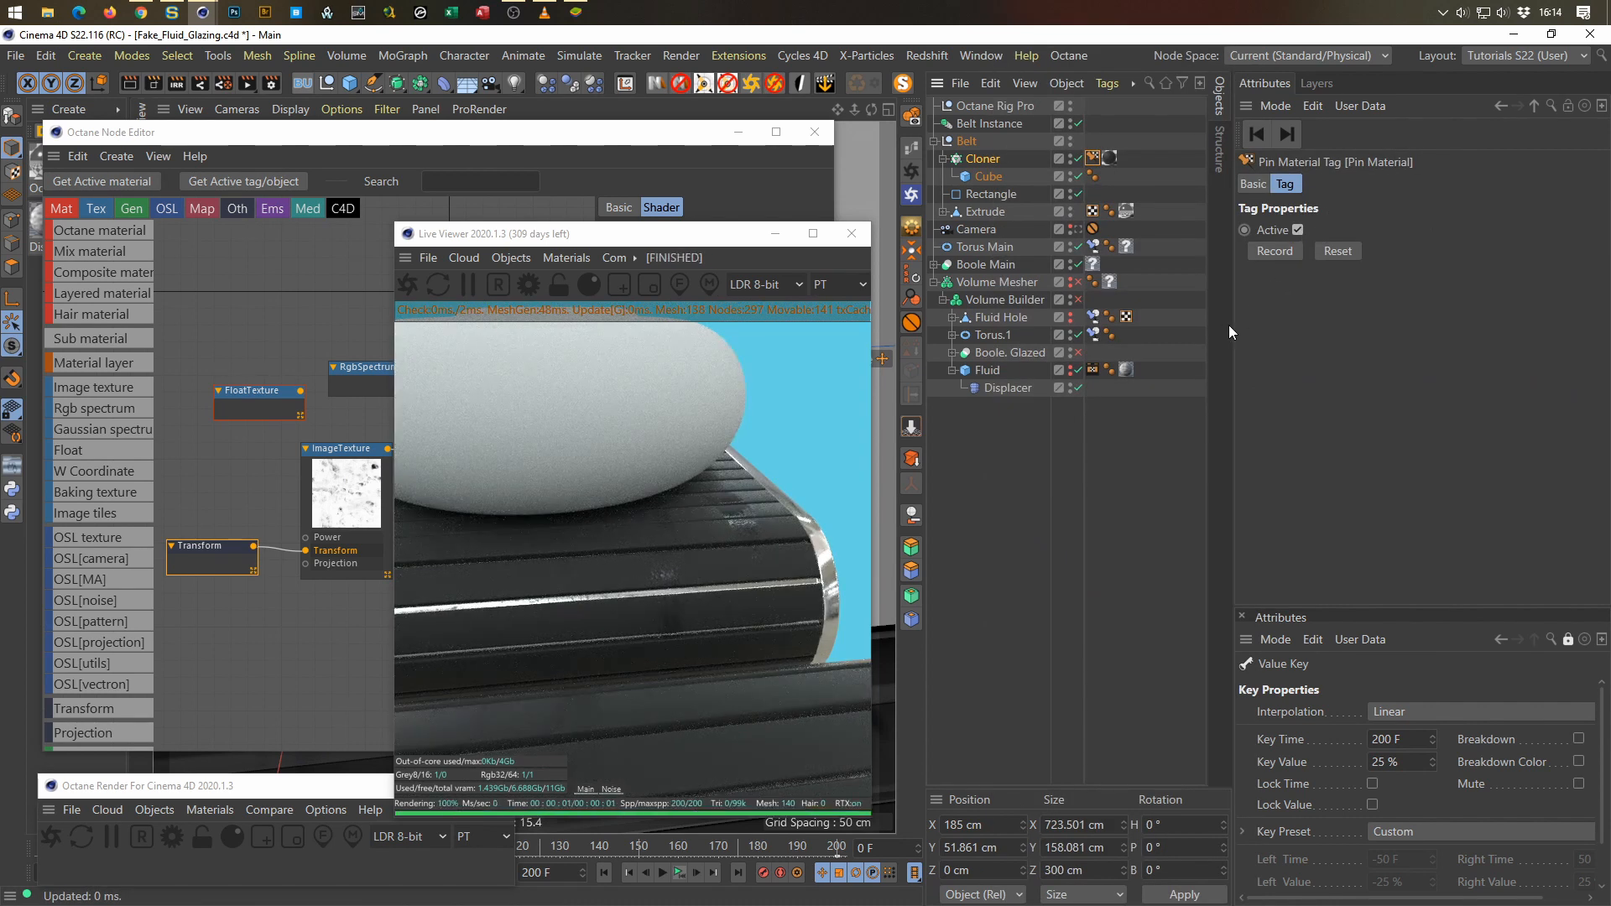
pyautogui.click(680, 873)
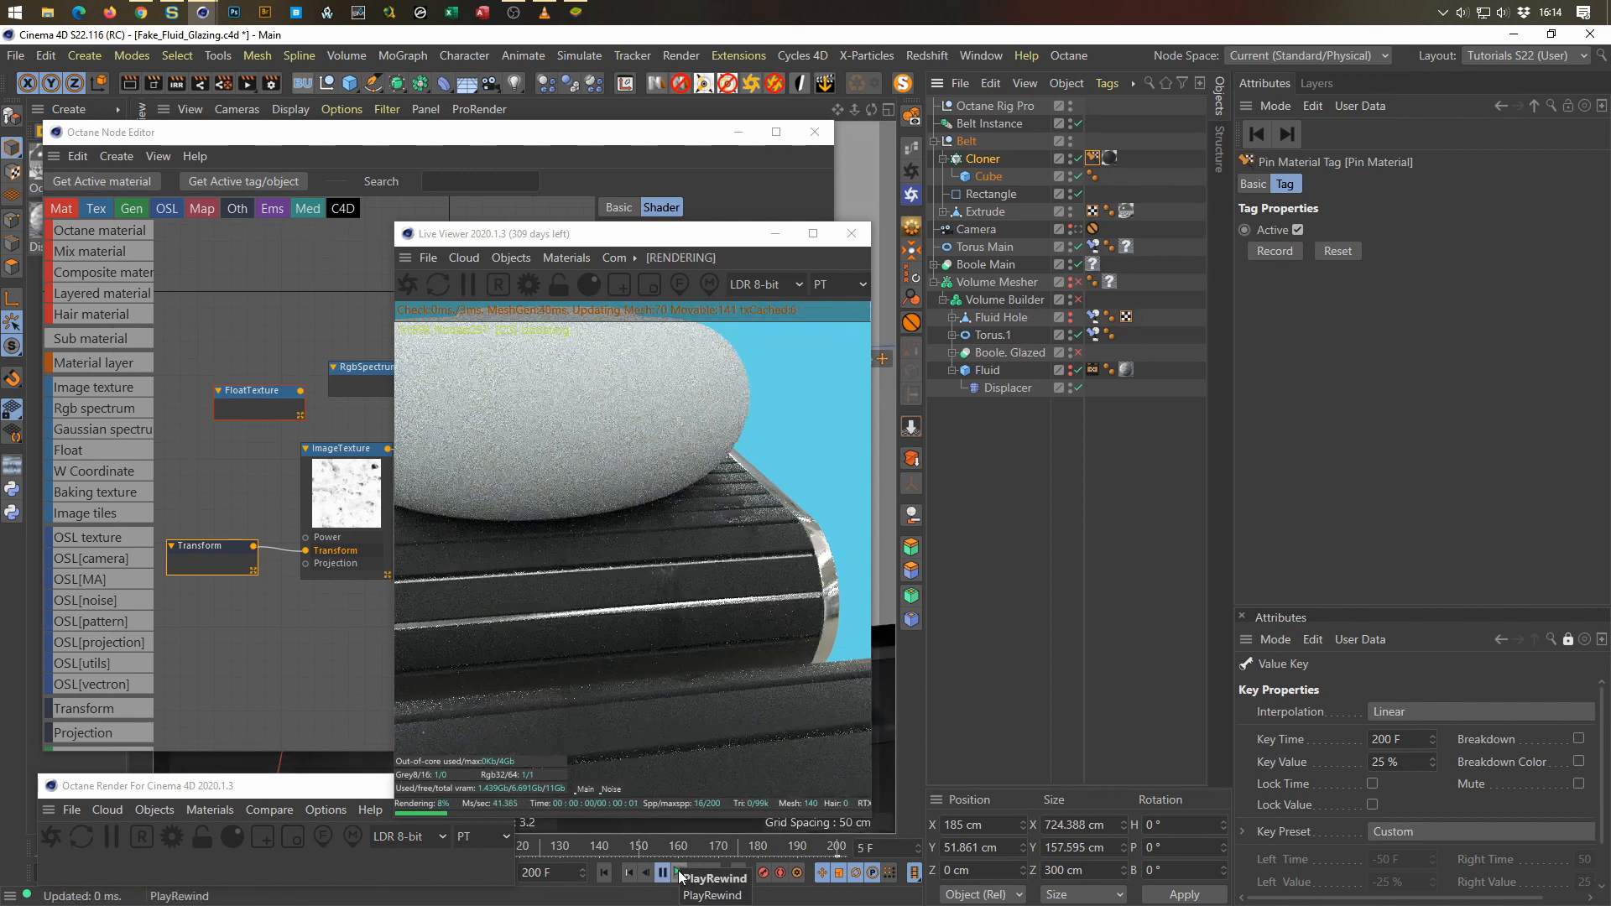
pyautogui.click(678, 869)
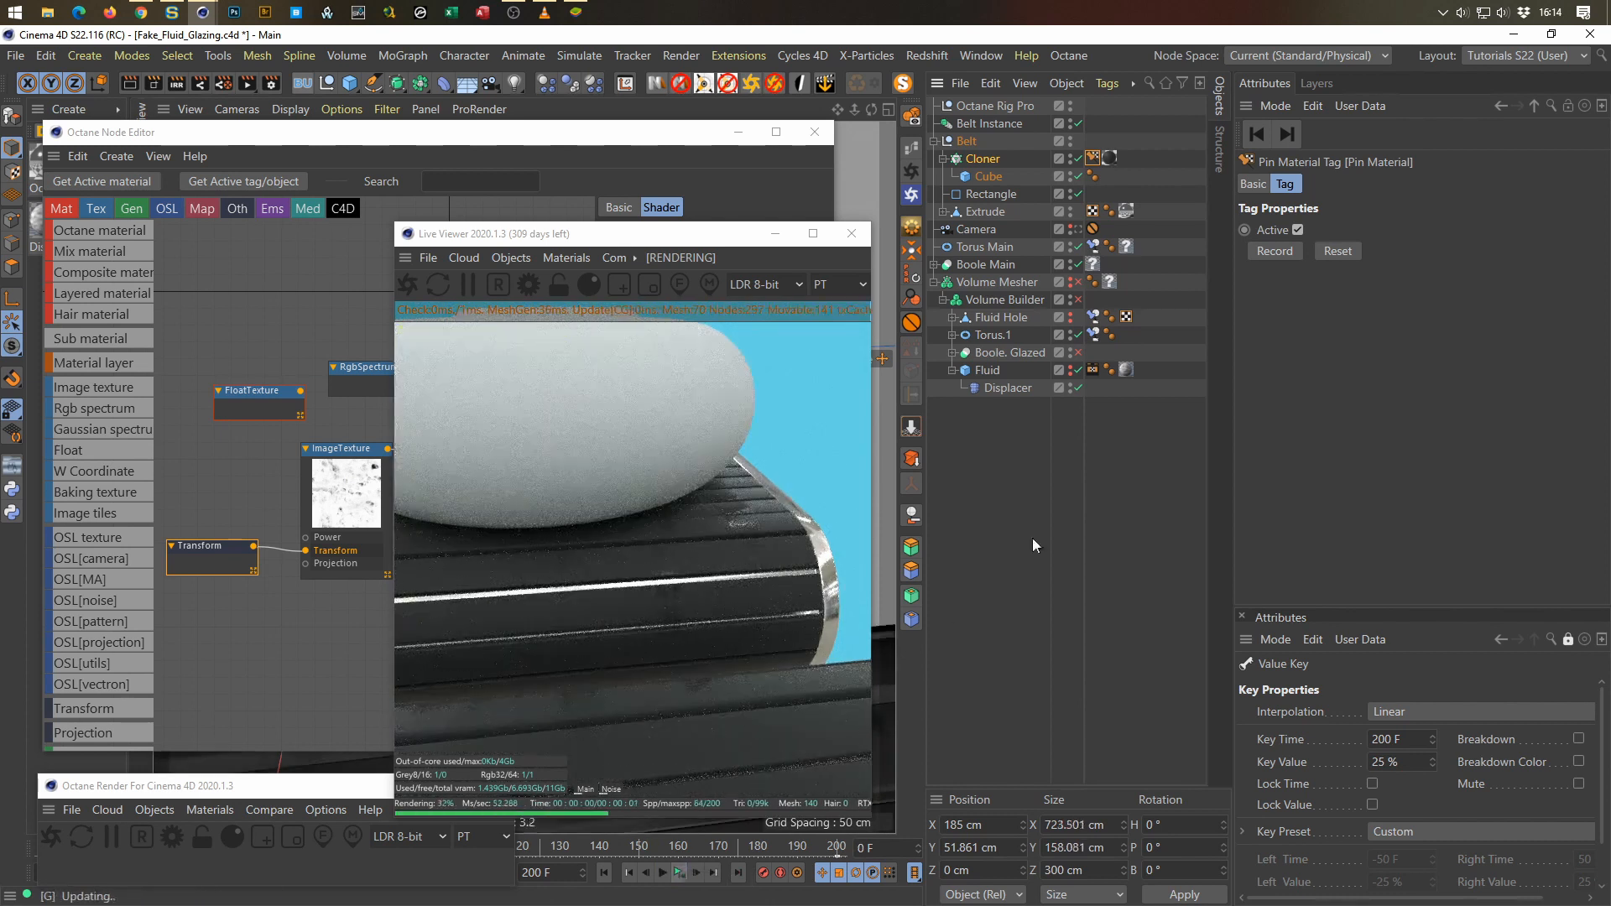
pyautogui.press('Delete')
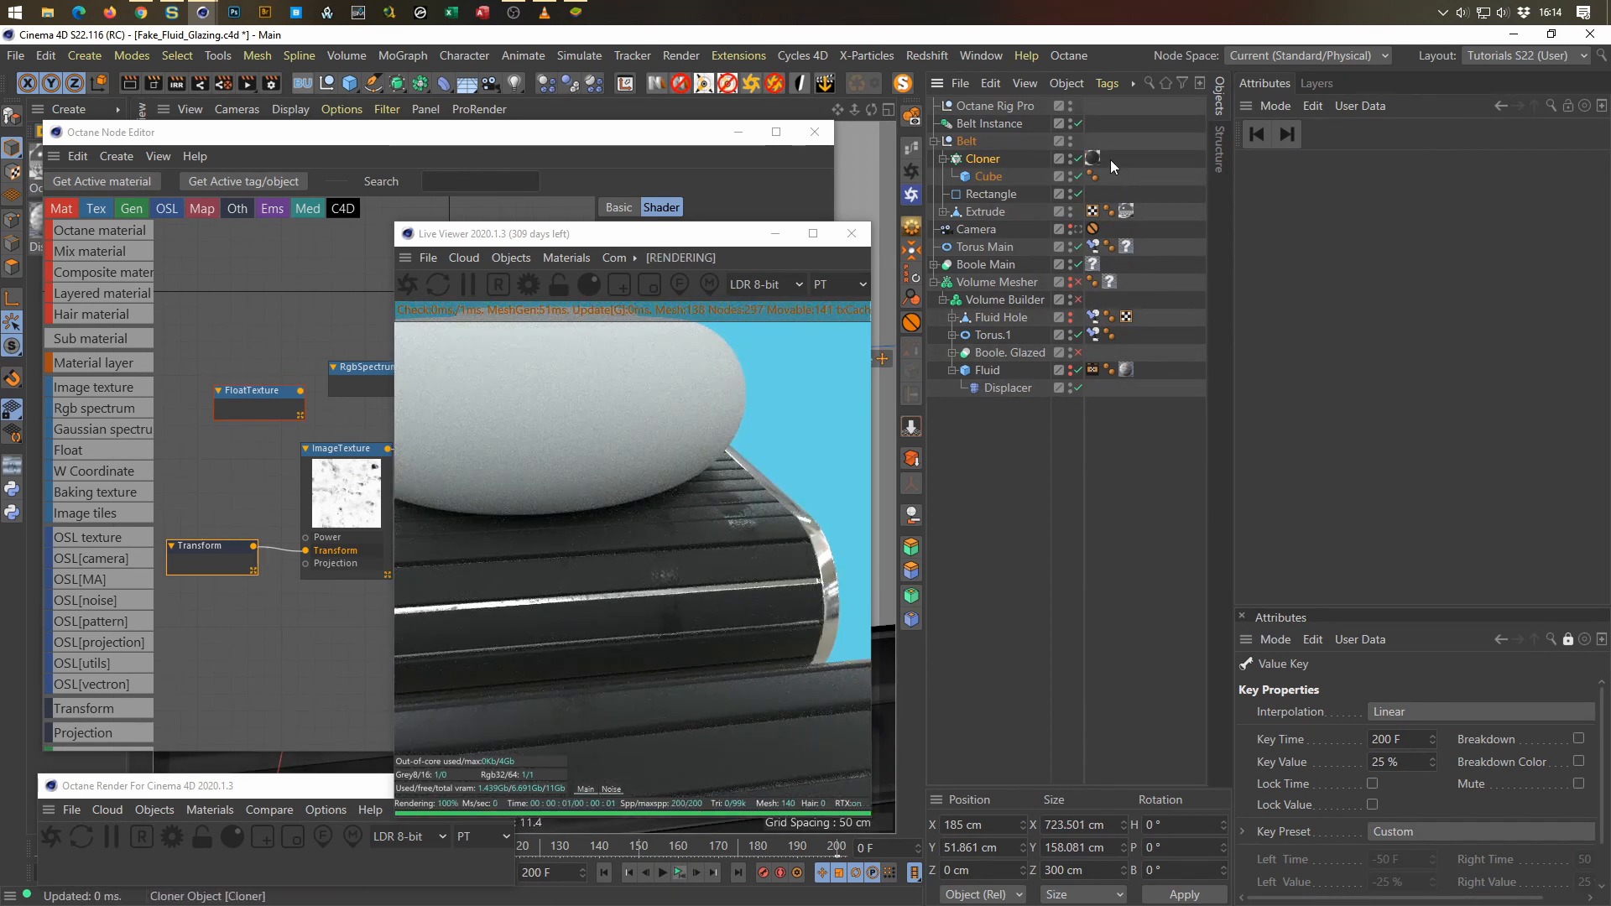
# Step: Try the Rubber tag on the Cube inside the Cloner during playback, and return the tag to the Cloner
pyautogui.moveTo(1091, 157)
pyautogui.mouseDown()
pyautogui.moveTo(1113, 163)
pyautogui.moveTo(1103, 193)
pyautogui.moveTo(1125, 162)
pyautogui.moveTo(1111, 181)
pyautogui.mouseUp()
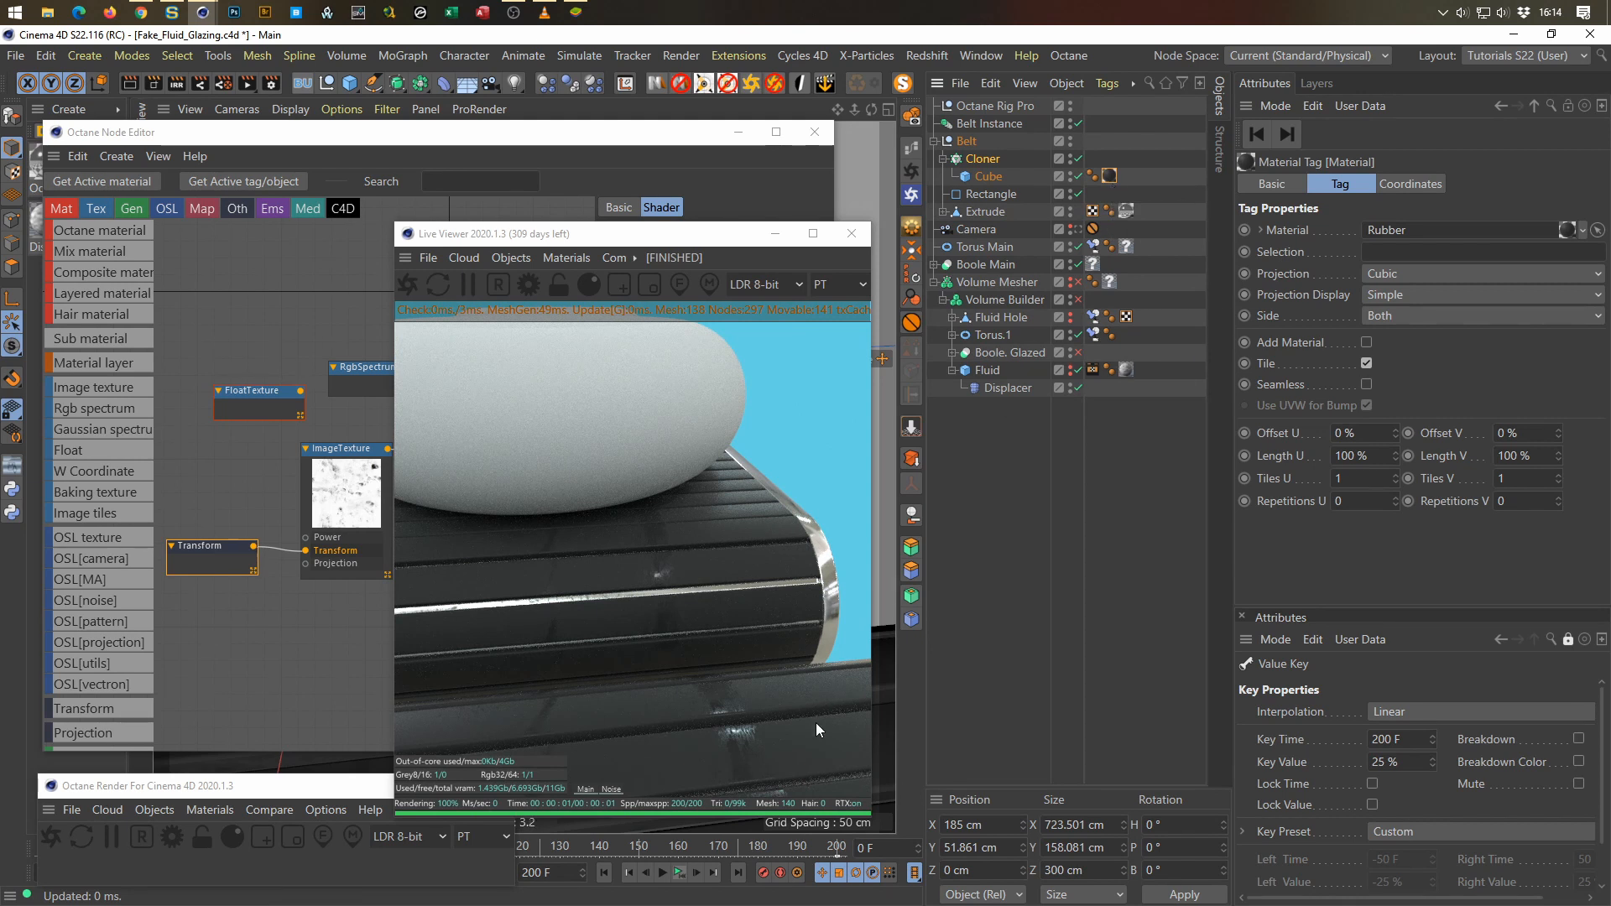
pyautogui.click(680, 873)
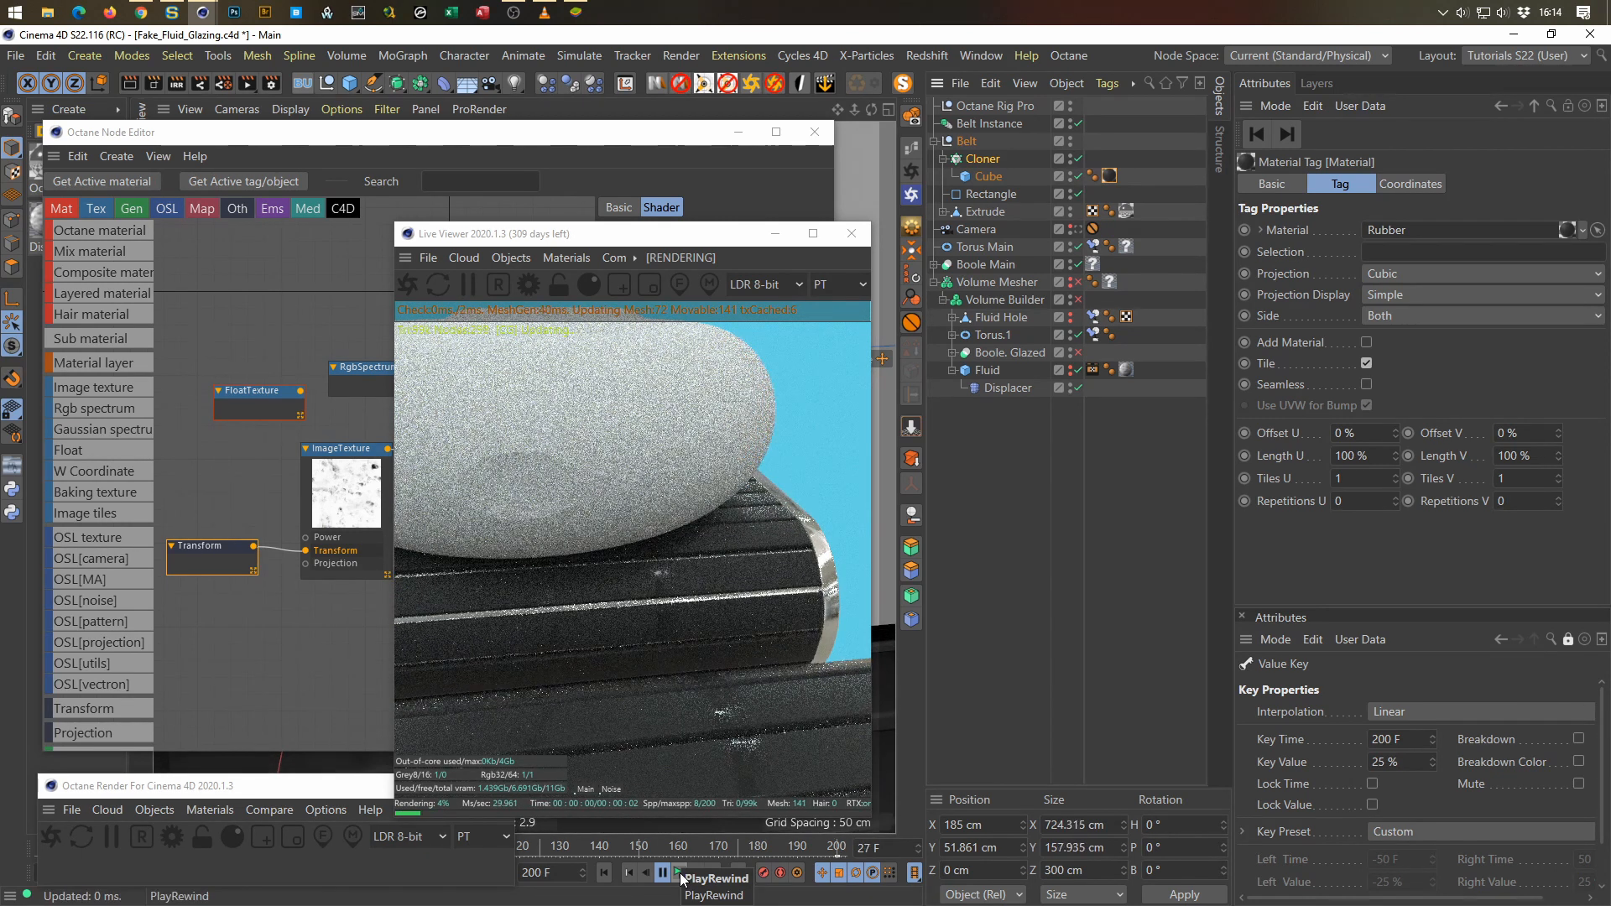
pyautogui.click(680, 874)
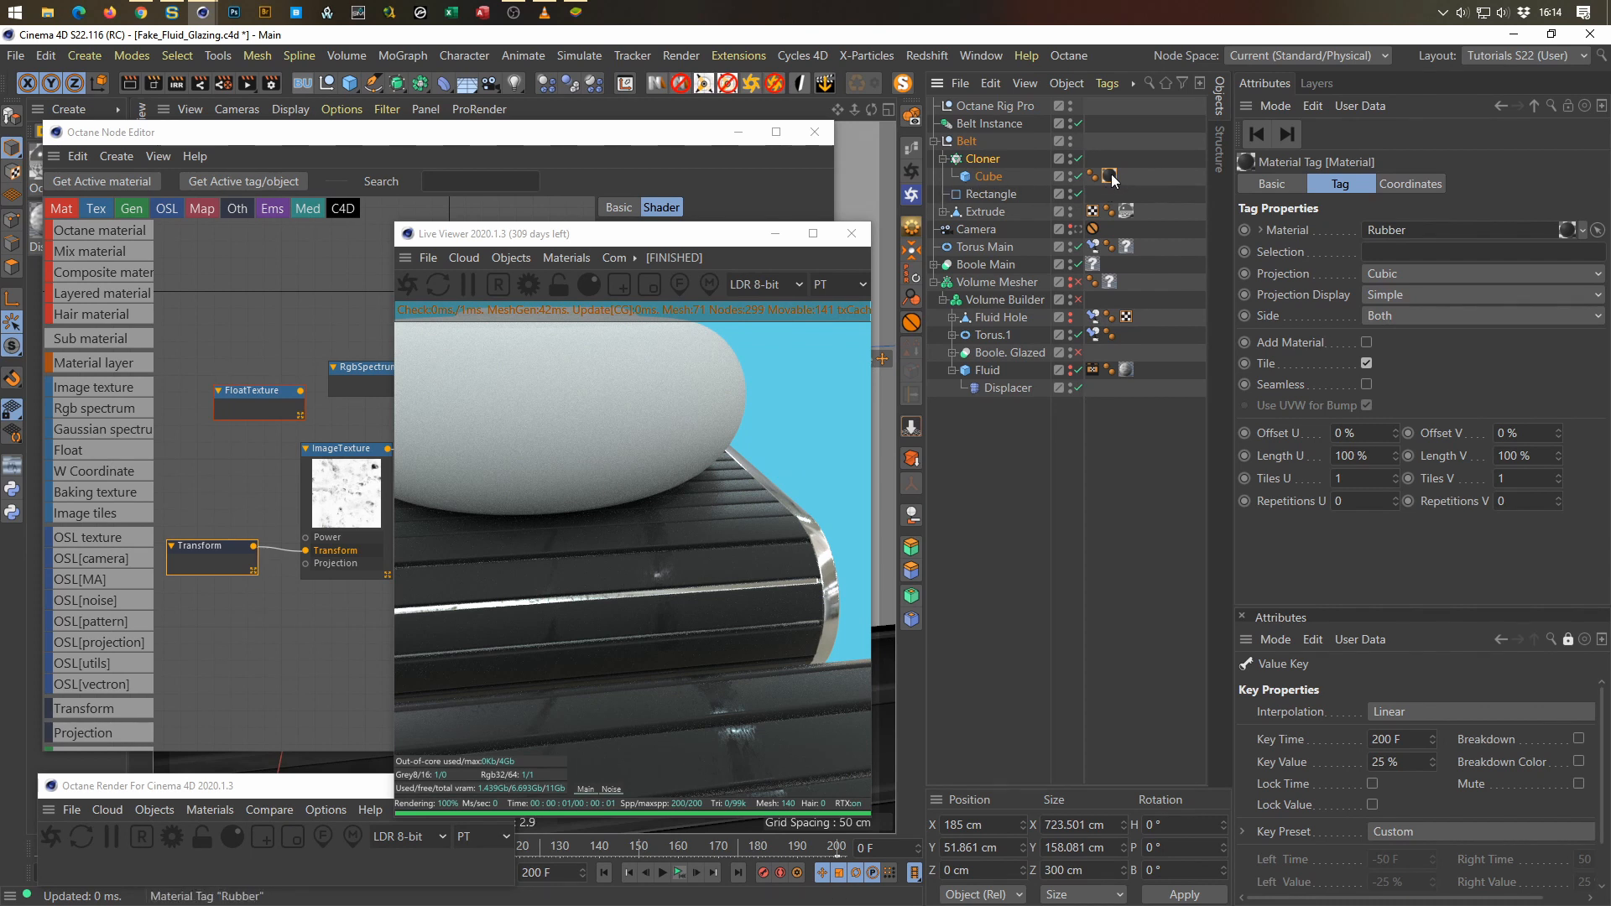
pyautogui.moveTo(1112, 174); pyautogui.dragTo(1094, 161)
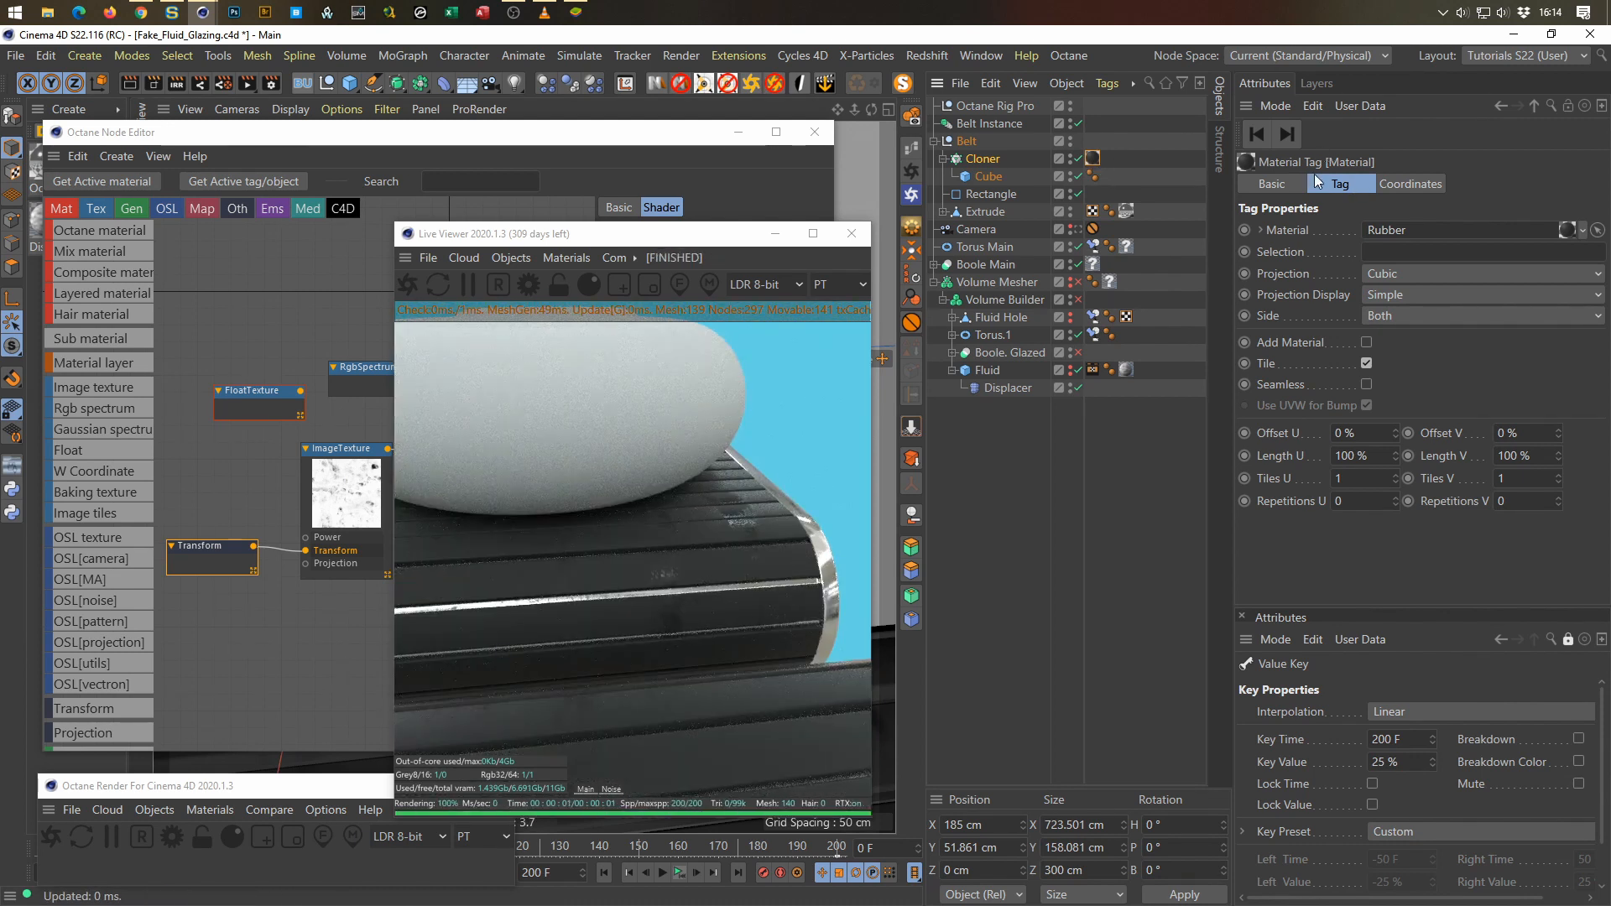
# Step: Match the Rubber tag's S.Y and S.Z coordinates to S.X at 353.5 cm and play the animation to check the texture
pyautogui.click(1420, 184)
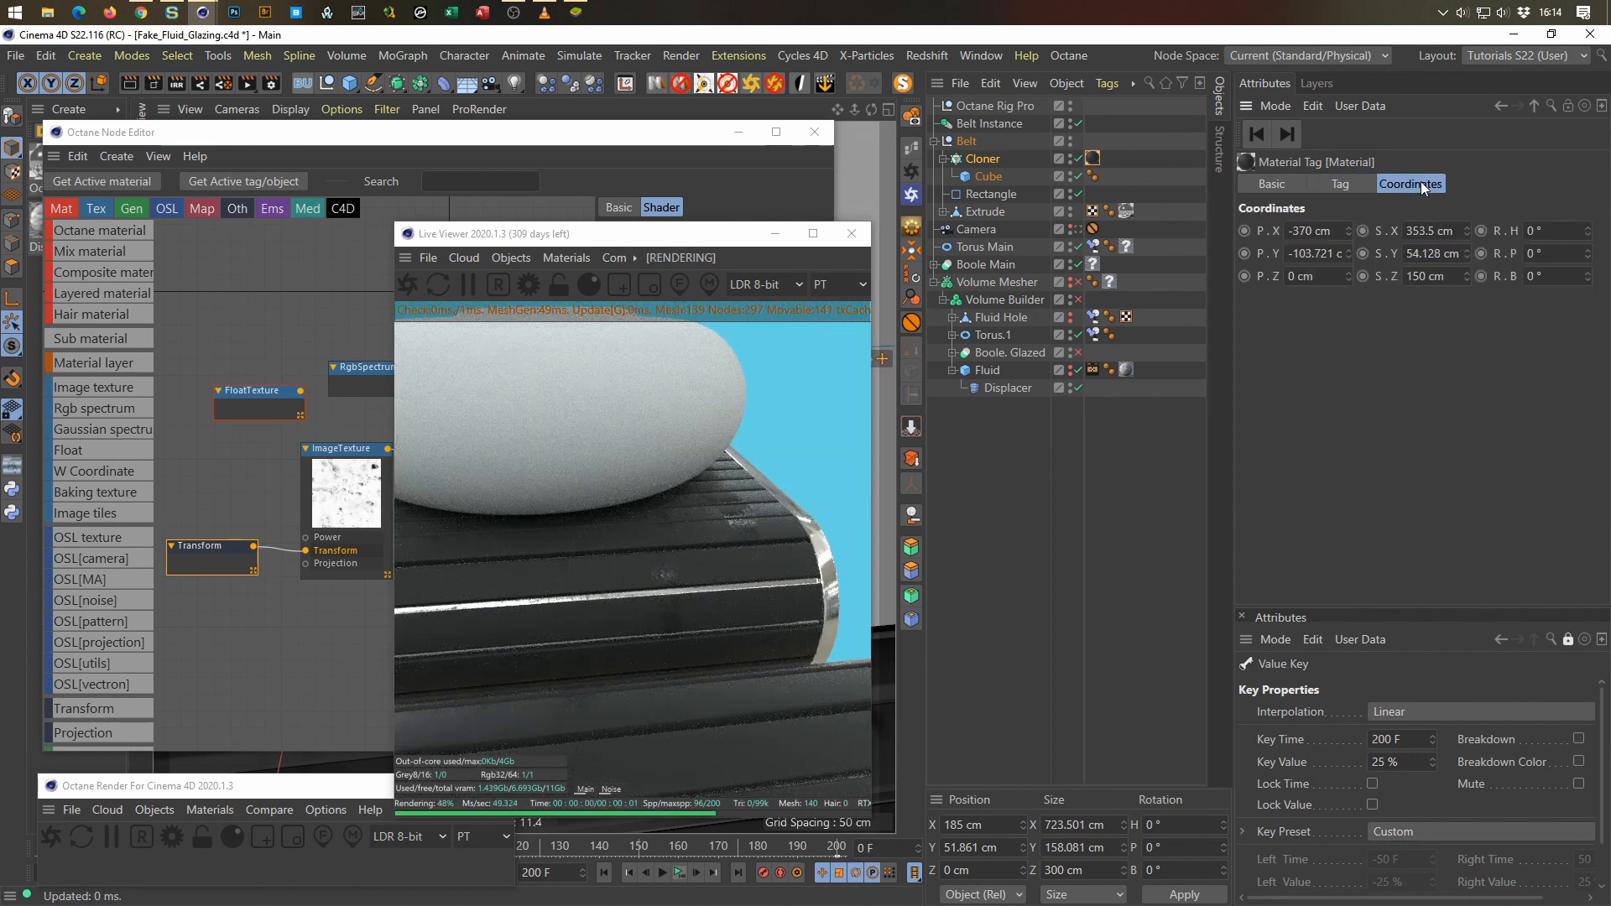
pyautogui.click(1351, 187)
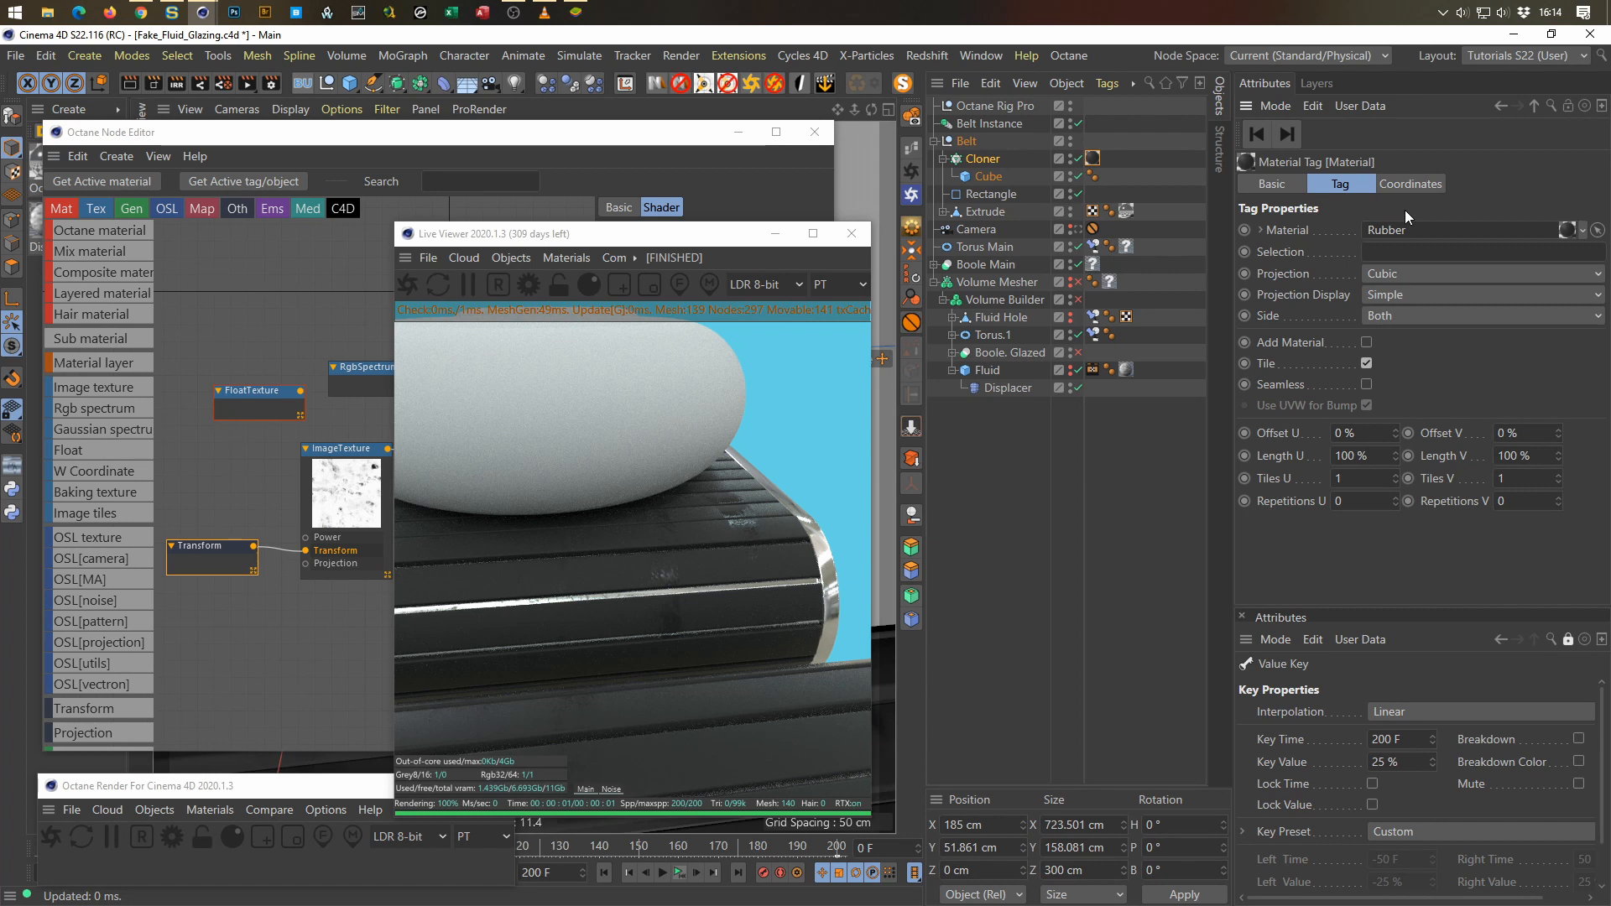
pyautogui.click(1427, 184)
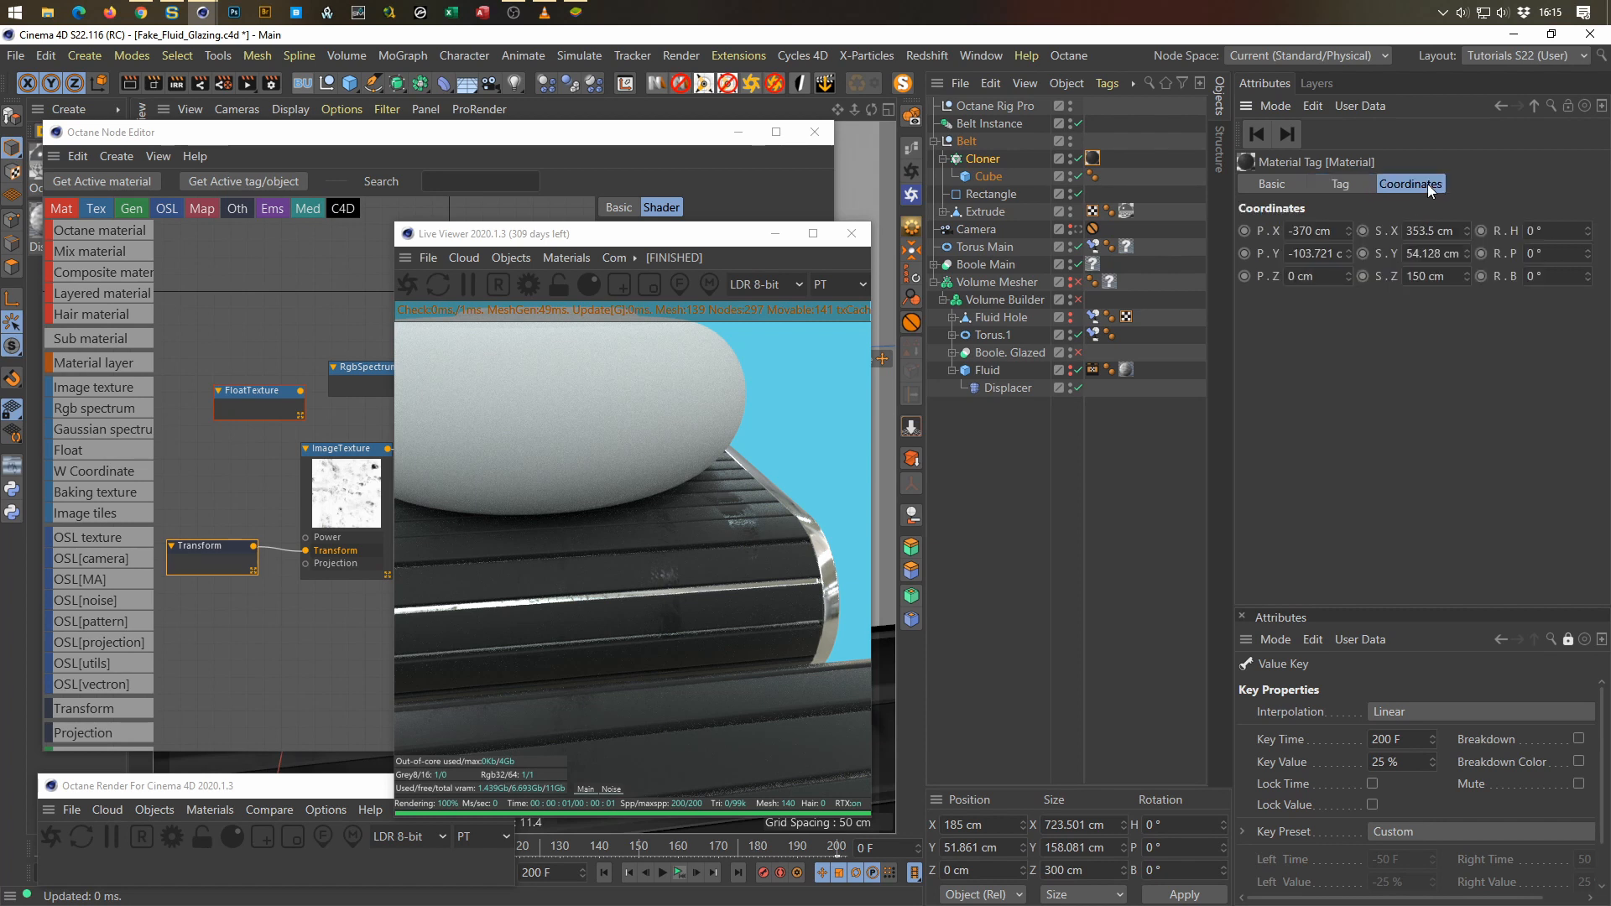
pyautogui.click(1429, 234)
pyautogui.hotkey('ctrl', 'c')
pyautogui.doubleClick(1434, 262)
pyautogui.hotkey('ctrl', 'v')
pyautogui.doubleClick(1423, 281)
pyautogui.hotkey('ctrl', 'v')
pyautogui.press('Return')
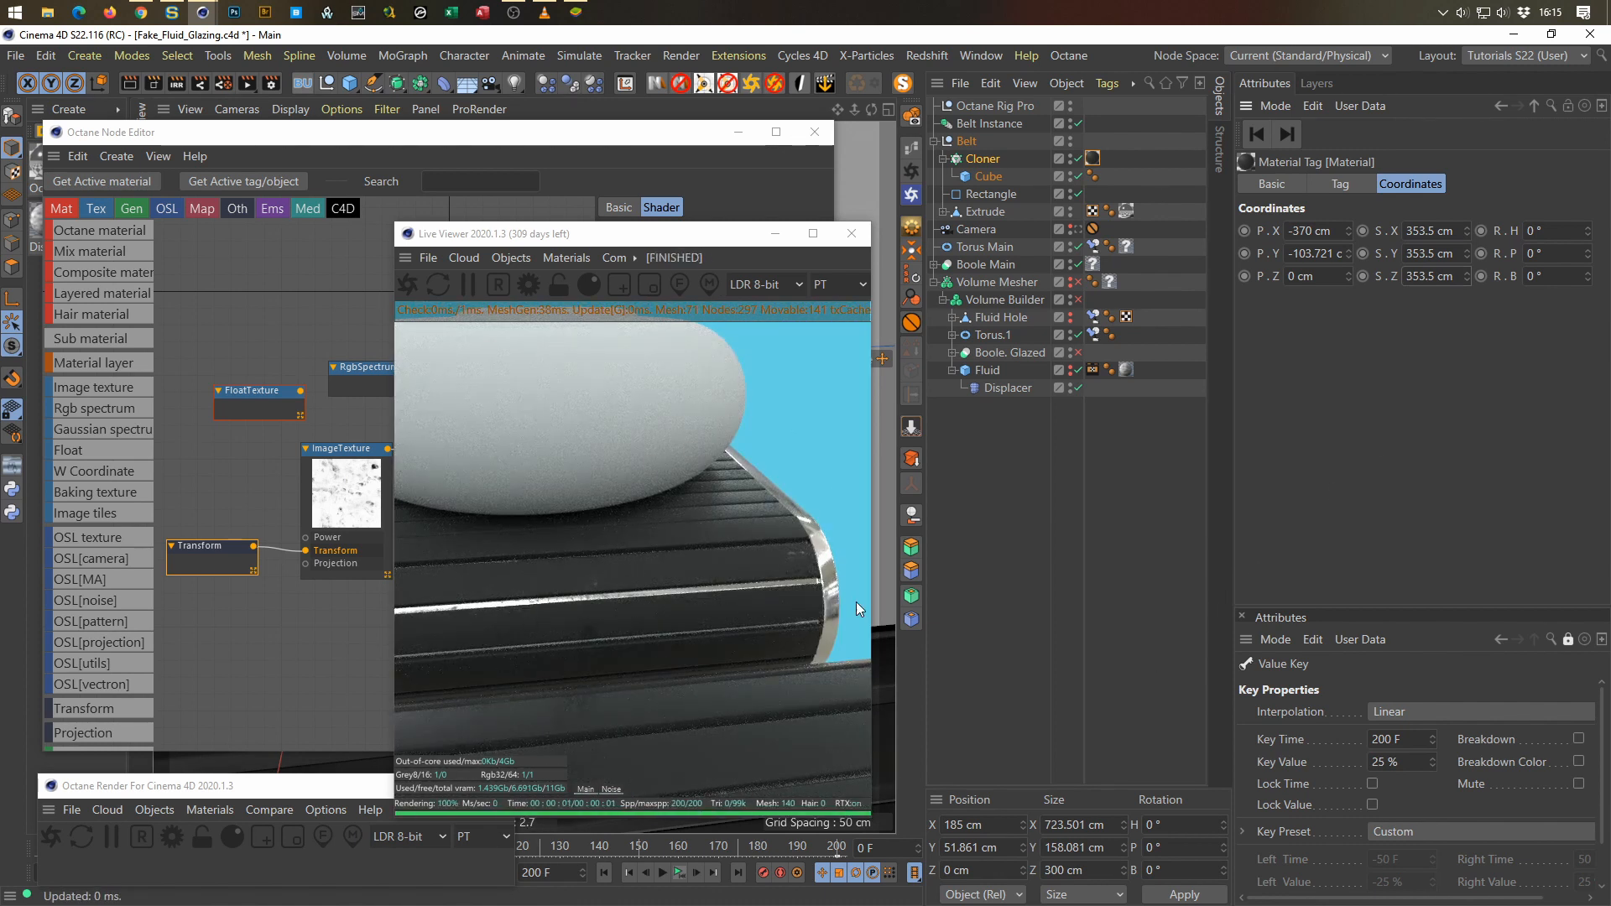
pyautogui.click(680, 873)
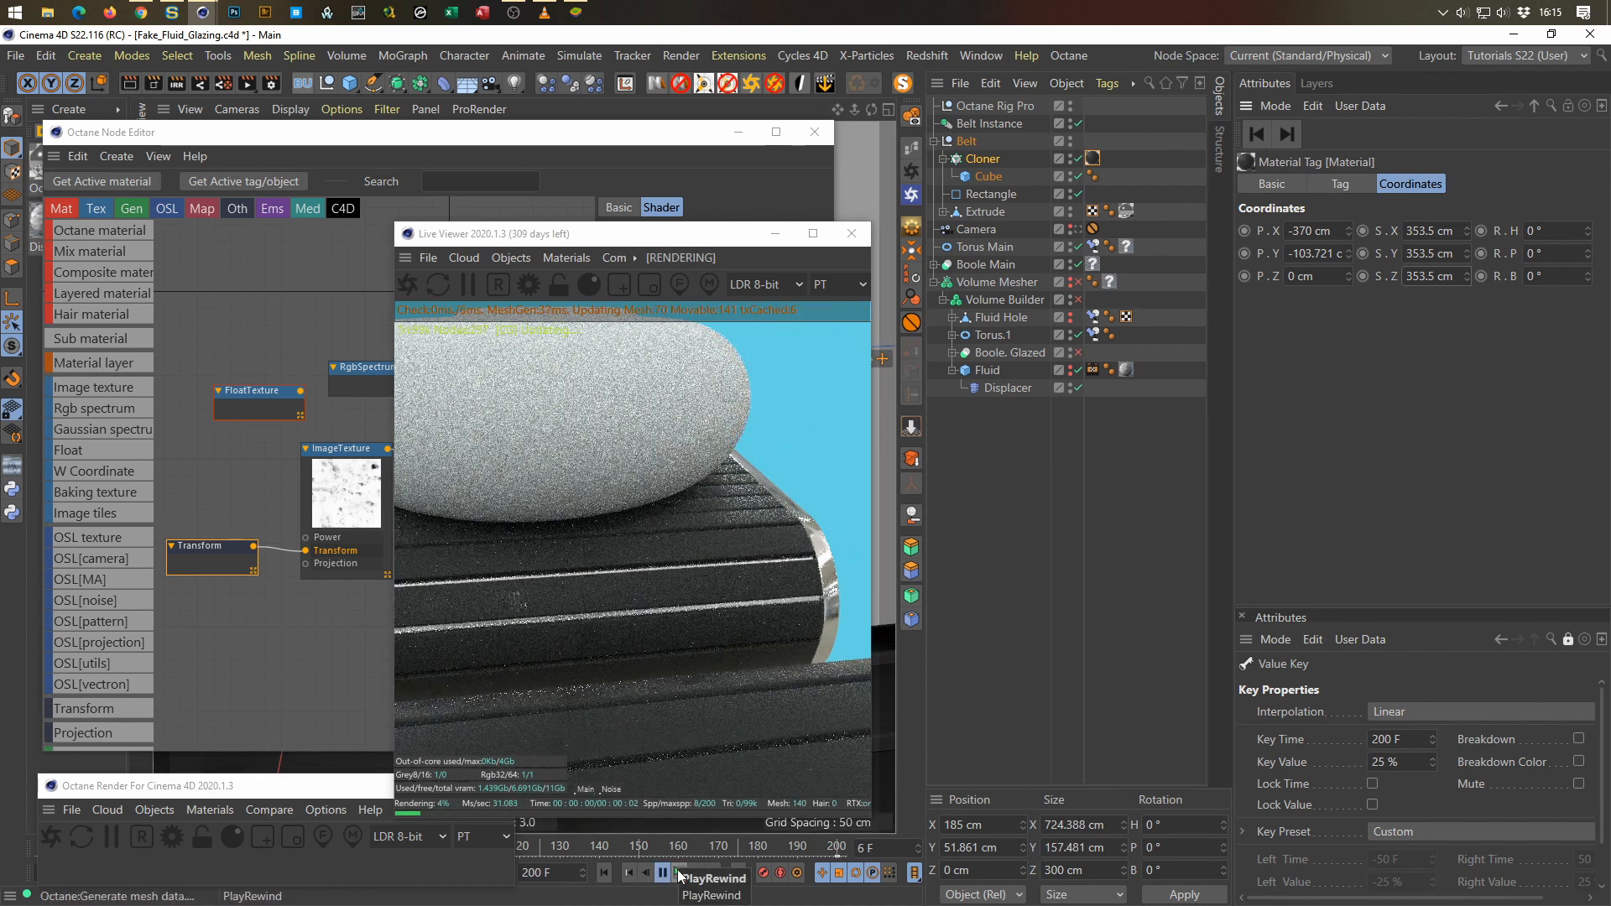
pyautogui.click(679, 875)
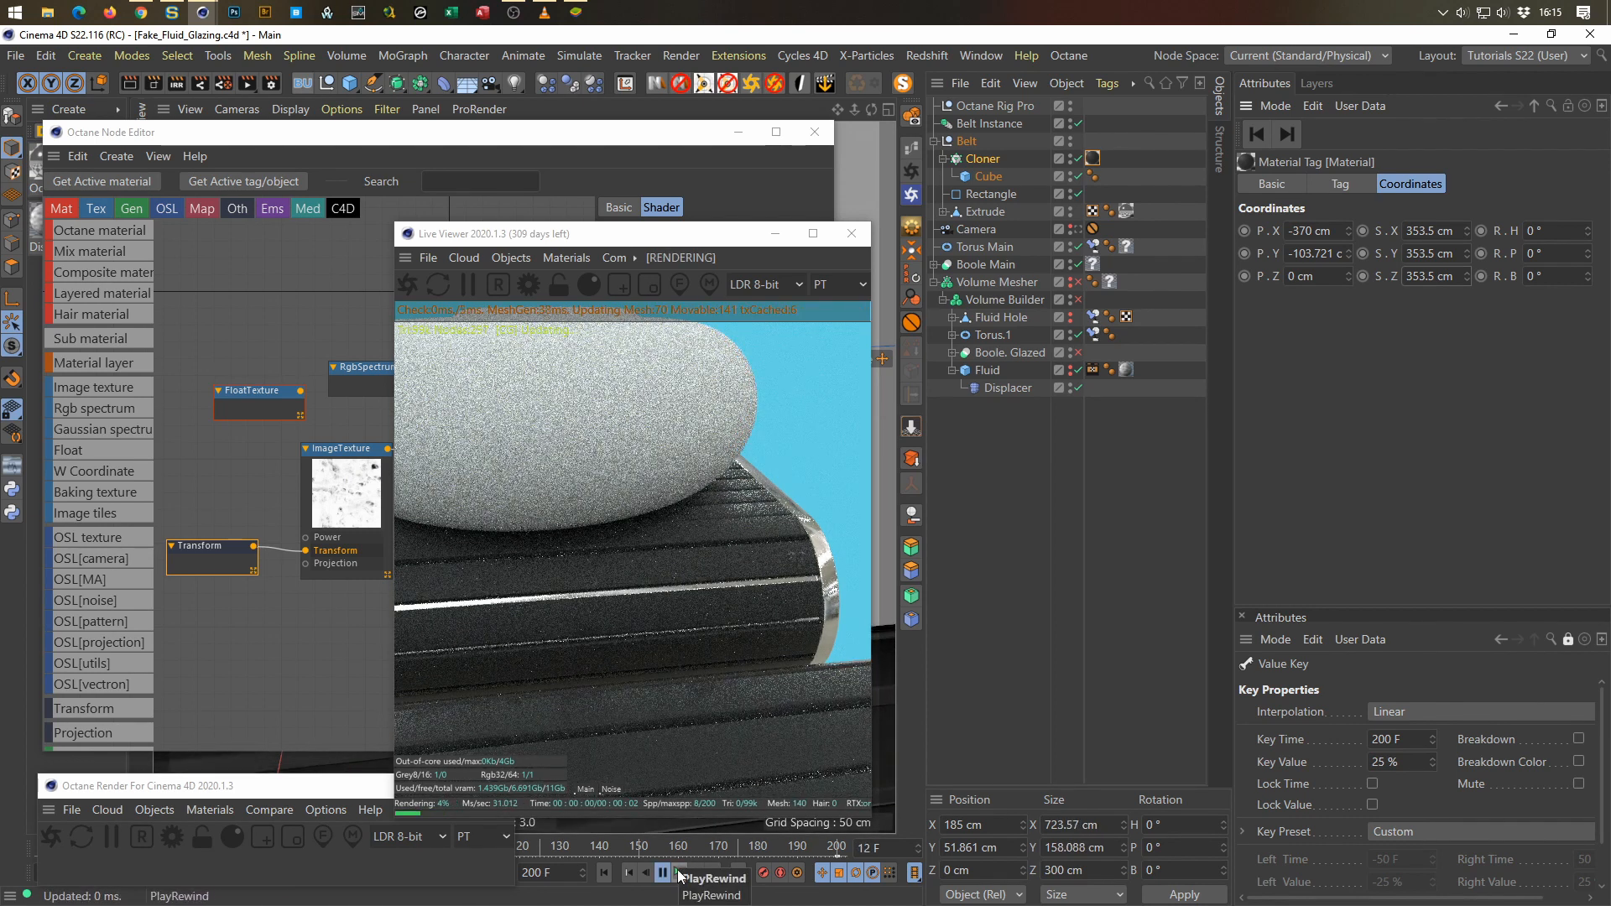
# Step: Save the scene, then try a Connect object around the Cloner with the Rubber tag on it during playback
pyautogui.hotkey('ctrl', 's')
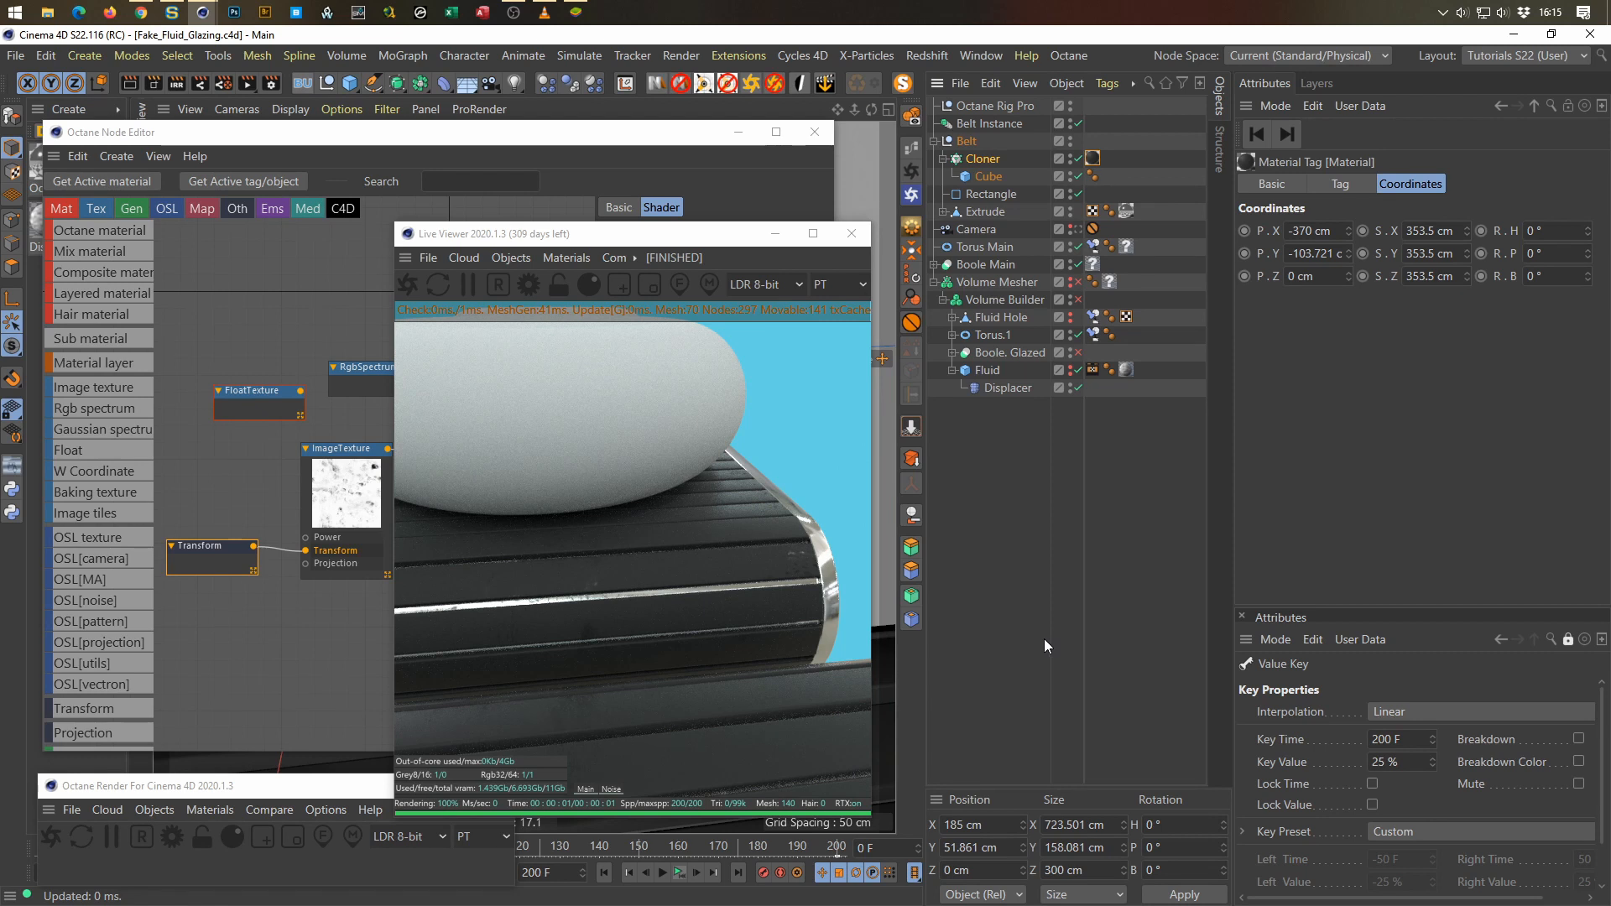
pyautogui.click(980, 156)
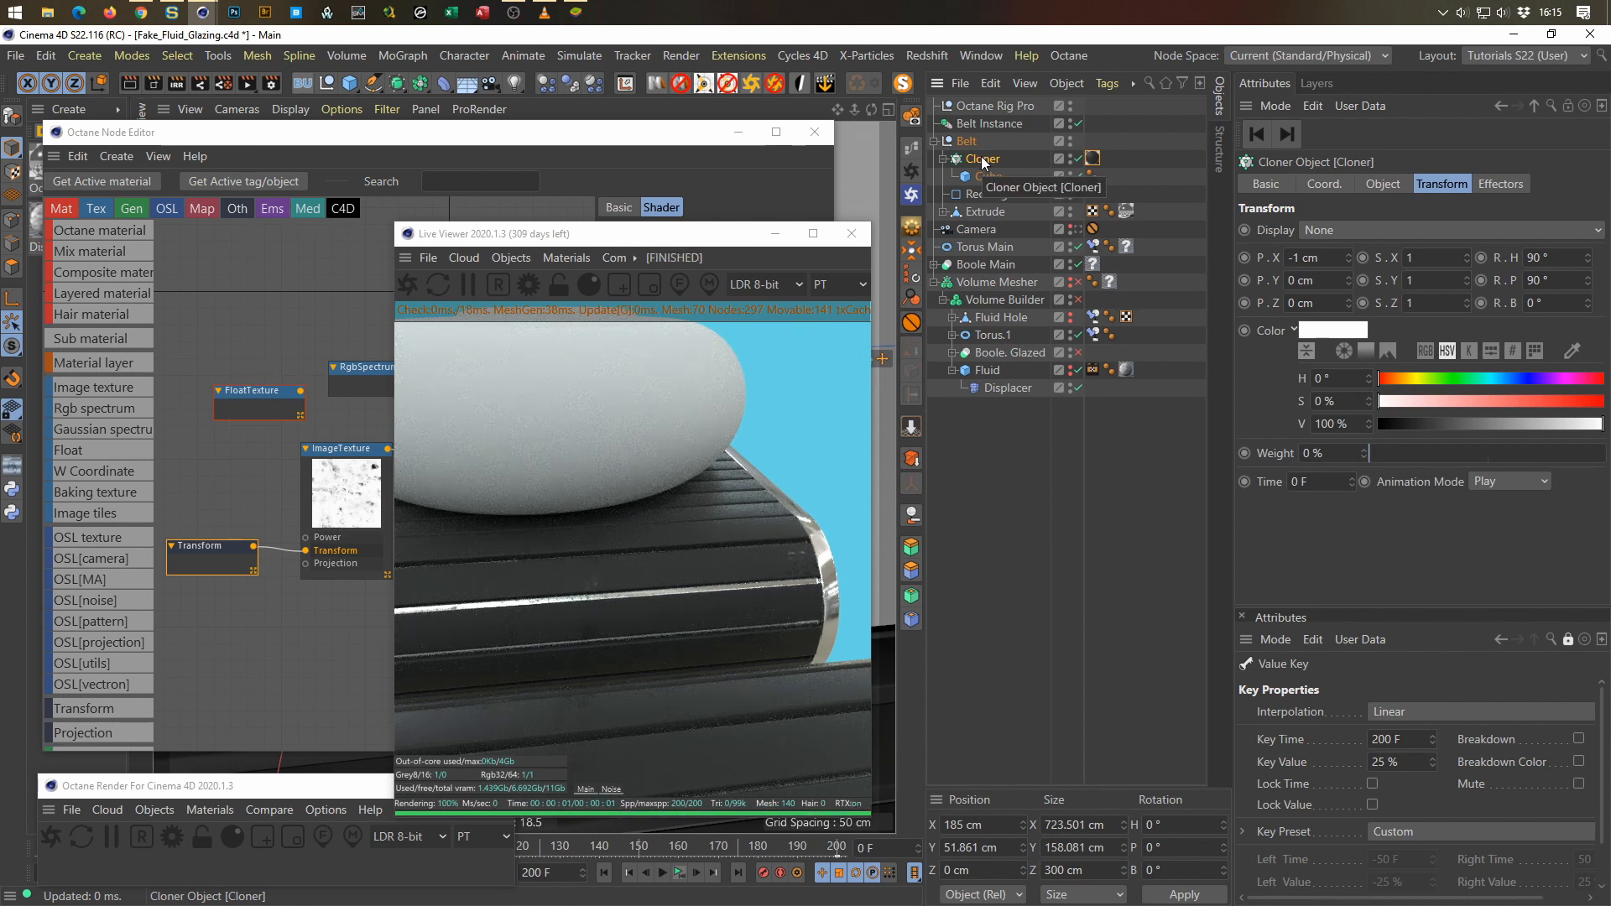
pyautogui.click(415, 89)
pyautogui.keyDown('alt'); pyautogui.click(638, 136); pyautogui.keyUp('alt')
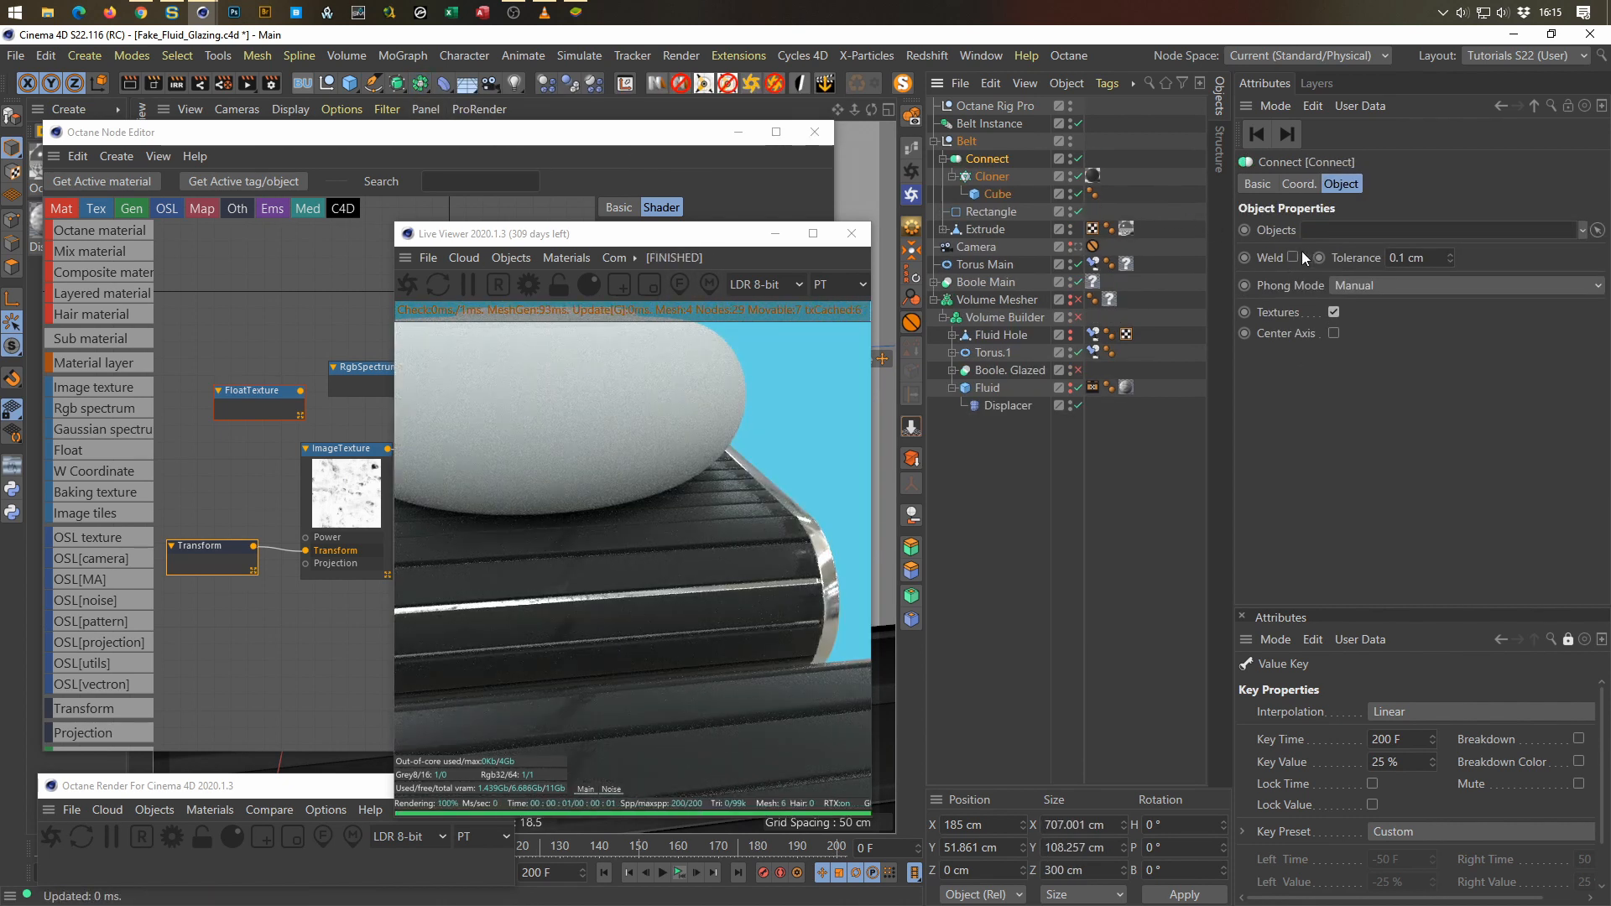
pyautogui.moveTo(1092, 175); pyautogui.dragTo(1093, 162)
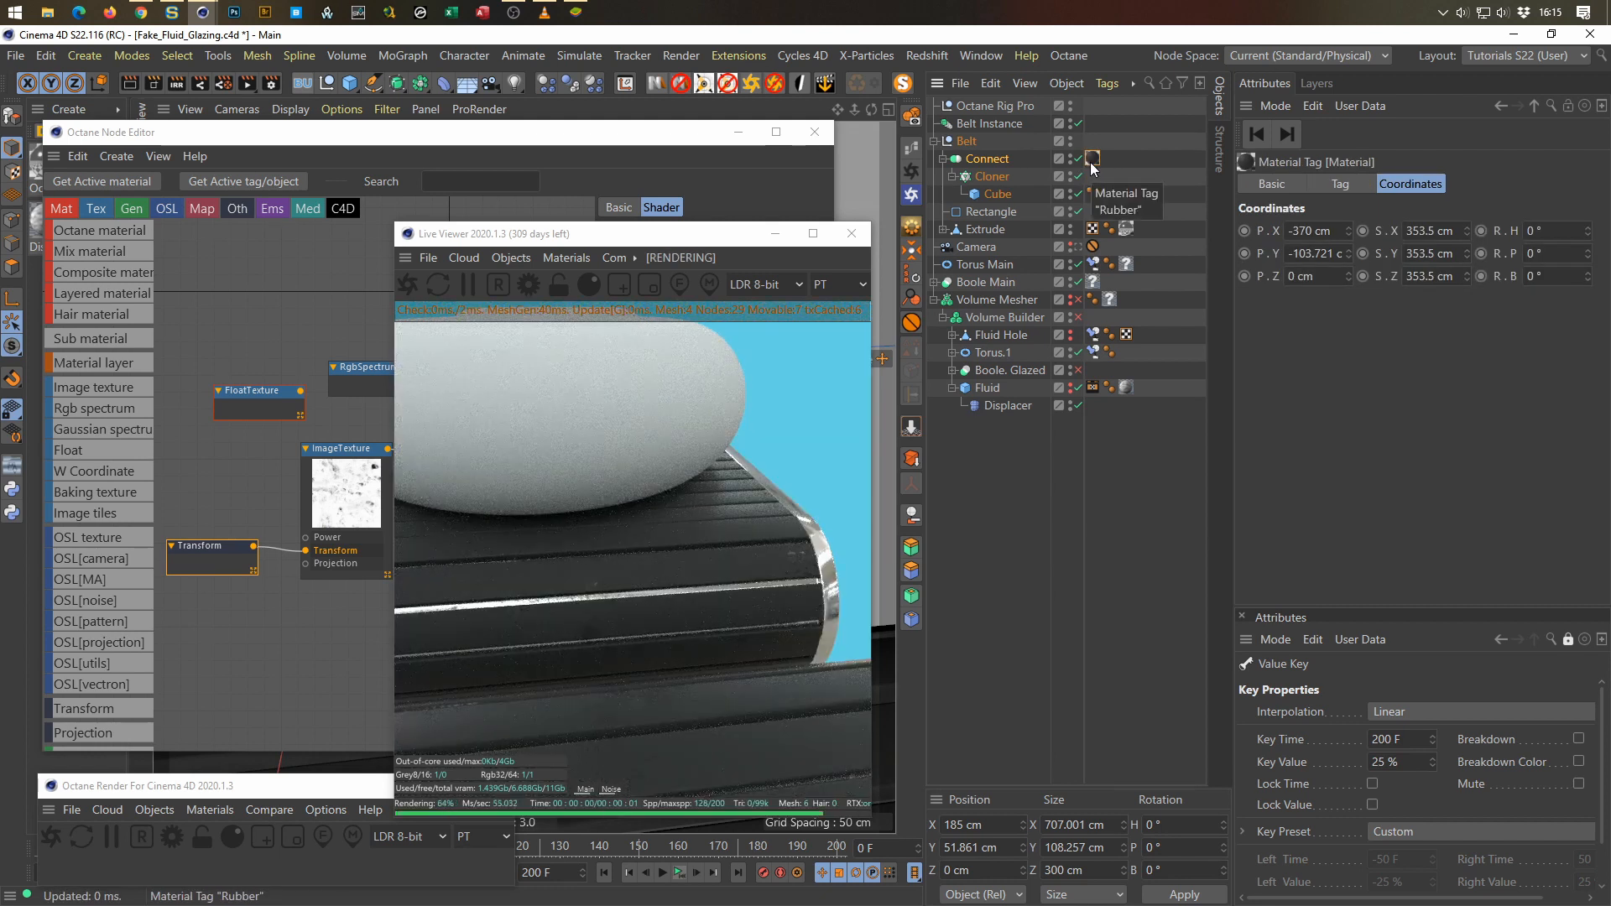
pyautogui.click(679, 872)
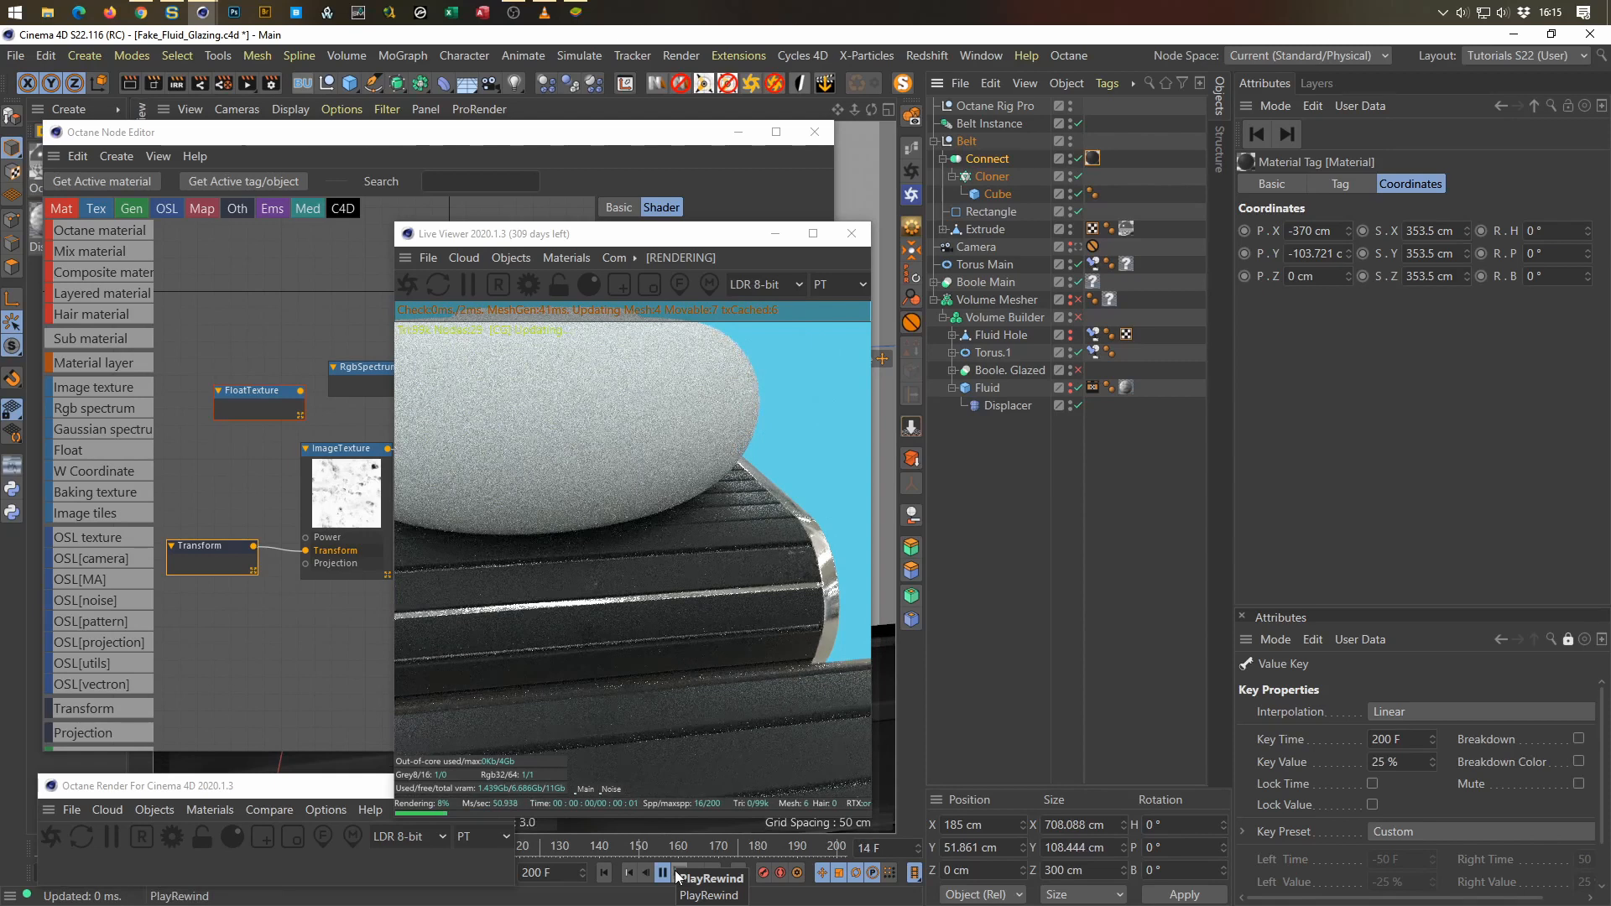
pyautogui.click(678, 876)
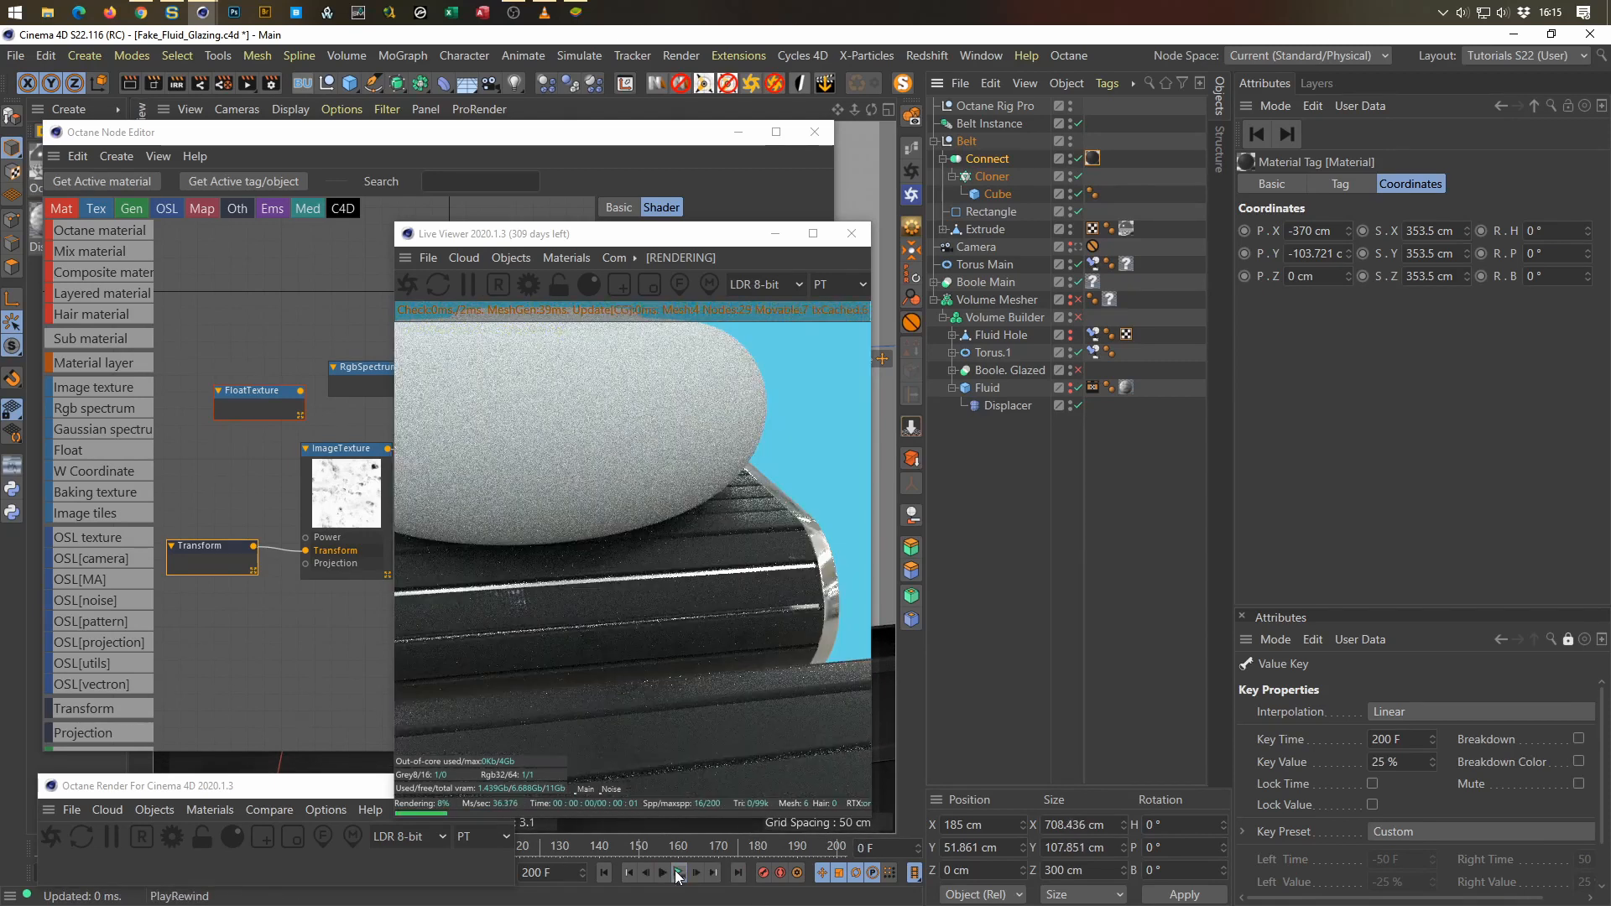
# Step: Return the Rubber tag to the Cloner, delete the Connect object and save the scene
pyautogui.moveTo(1098, 188); pyautogui.dragTo(1092, 177)
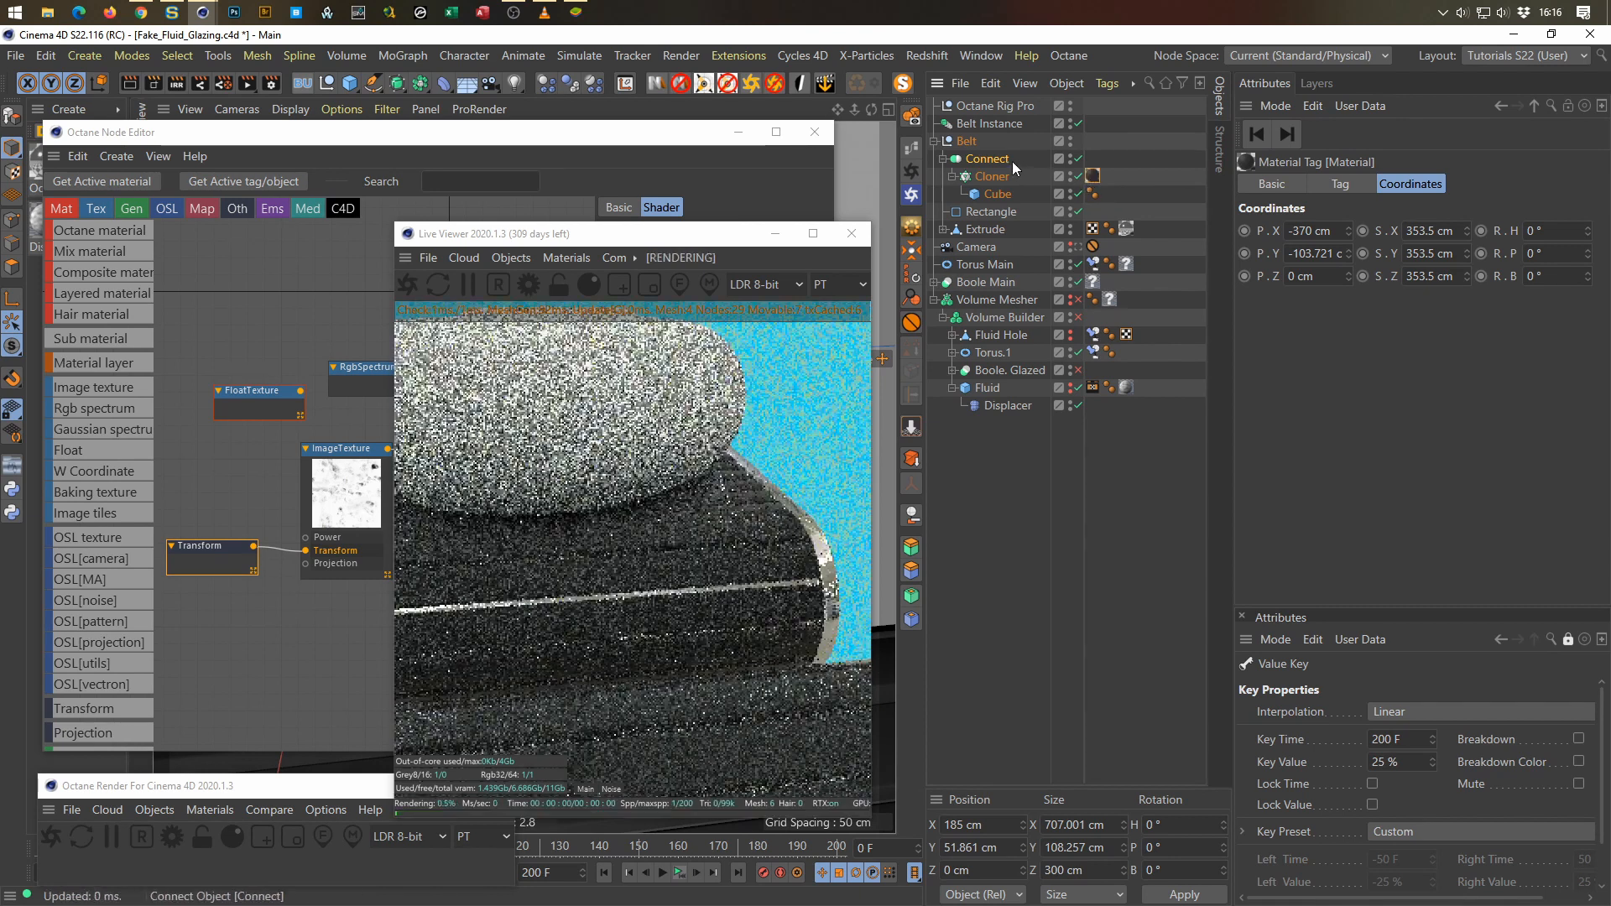
pyautogui.click(984, 156)
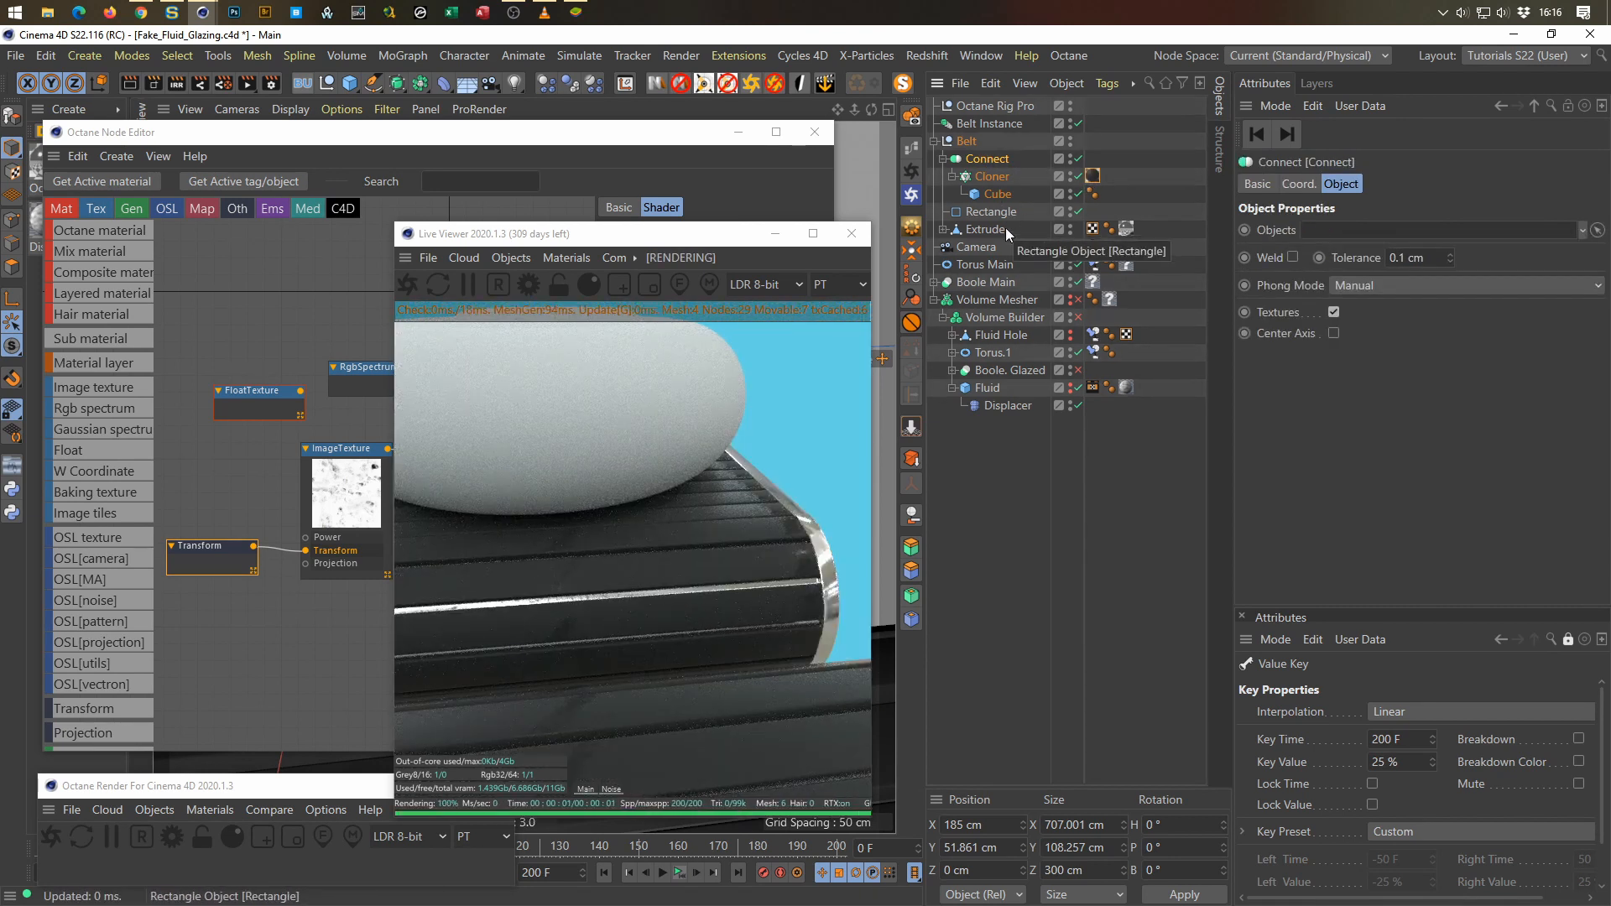
pyautogui.press('Delete')
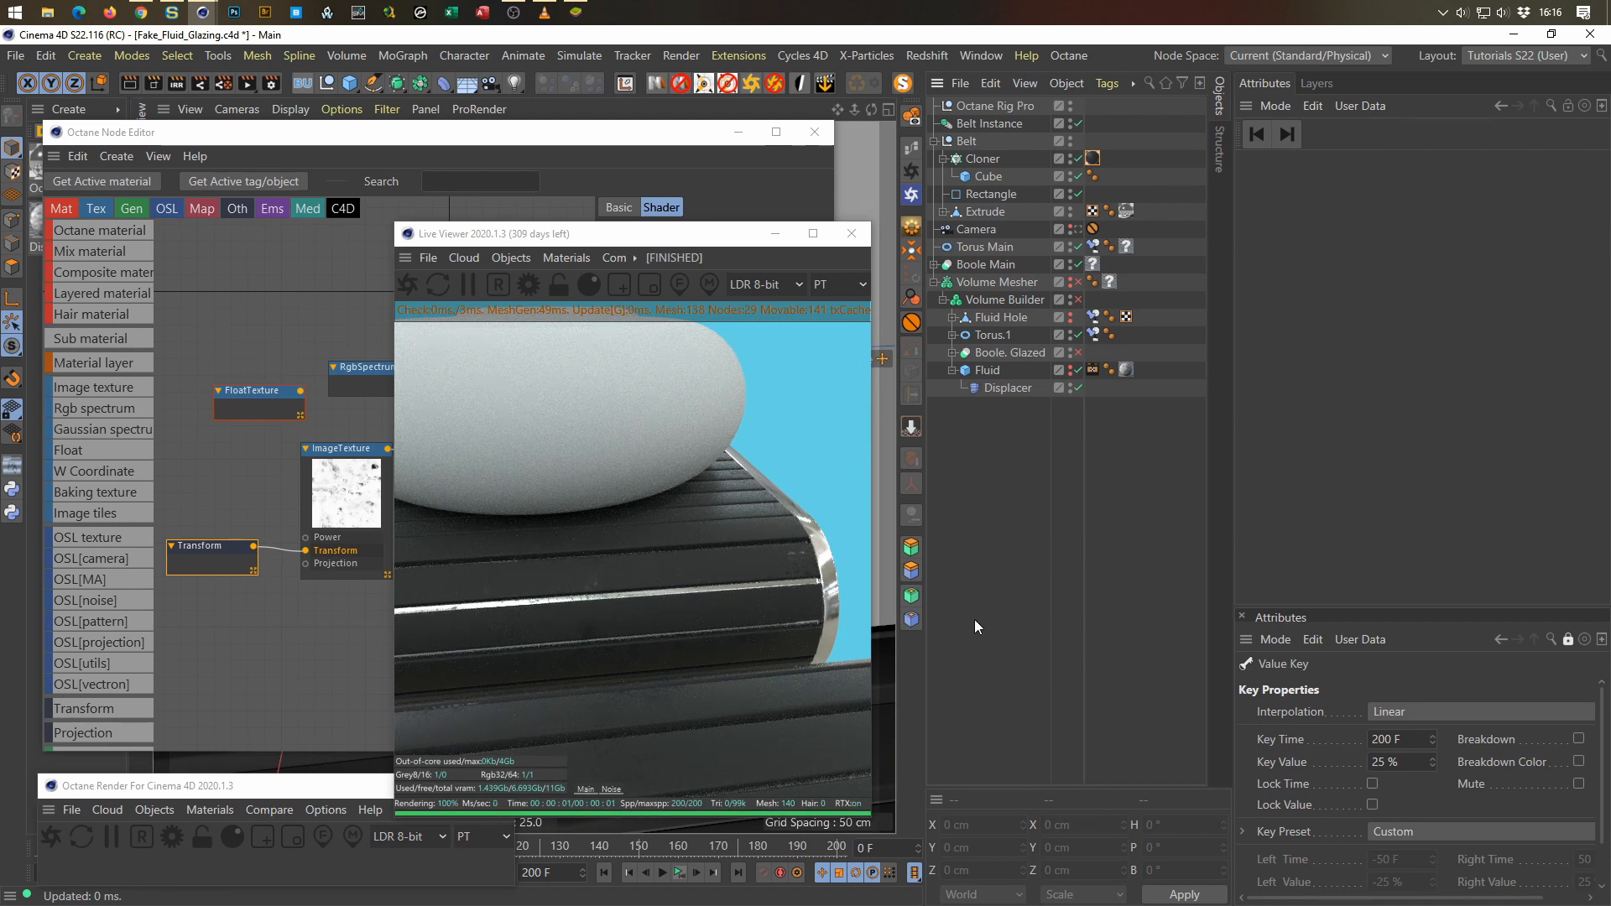
pyautogui.hotkey('ctrl', 's')
# Step: Disconnect the fingerprint ImageTexture from the Rubber material's Roughness input and move the node out of the way
pyautogui.moveTo(717, 238); pyautogui.dragTo(1068, 282)
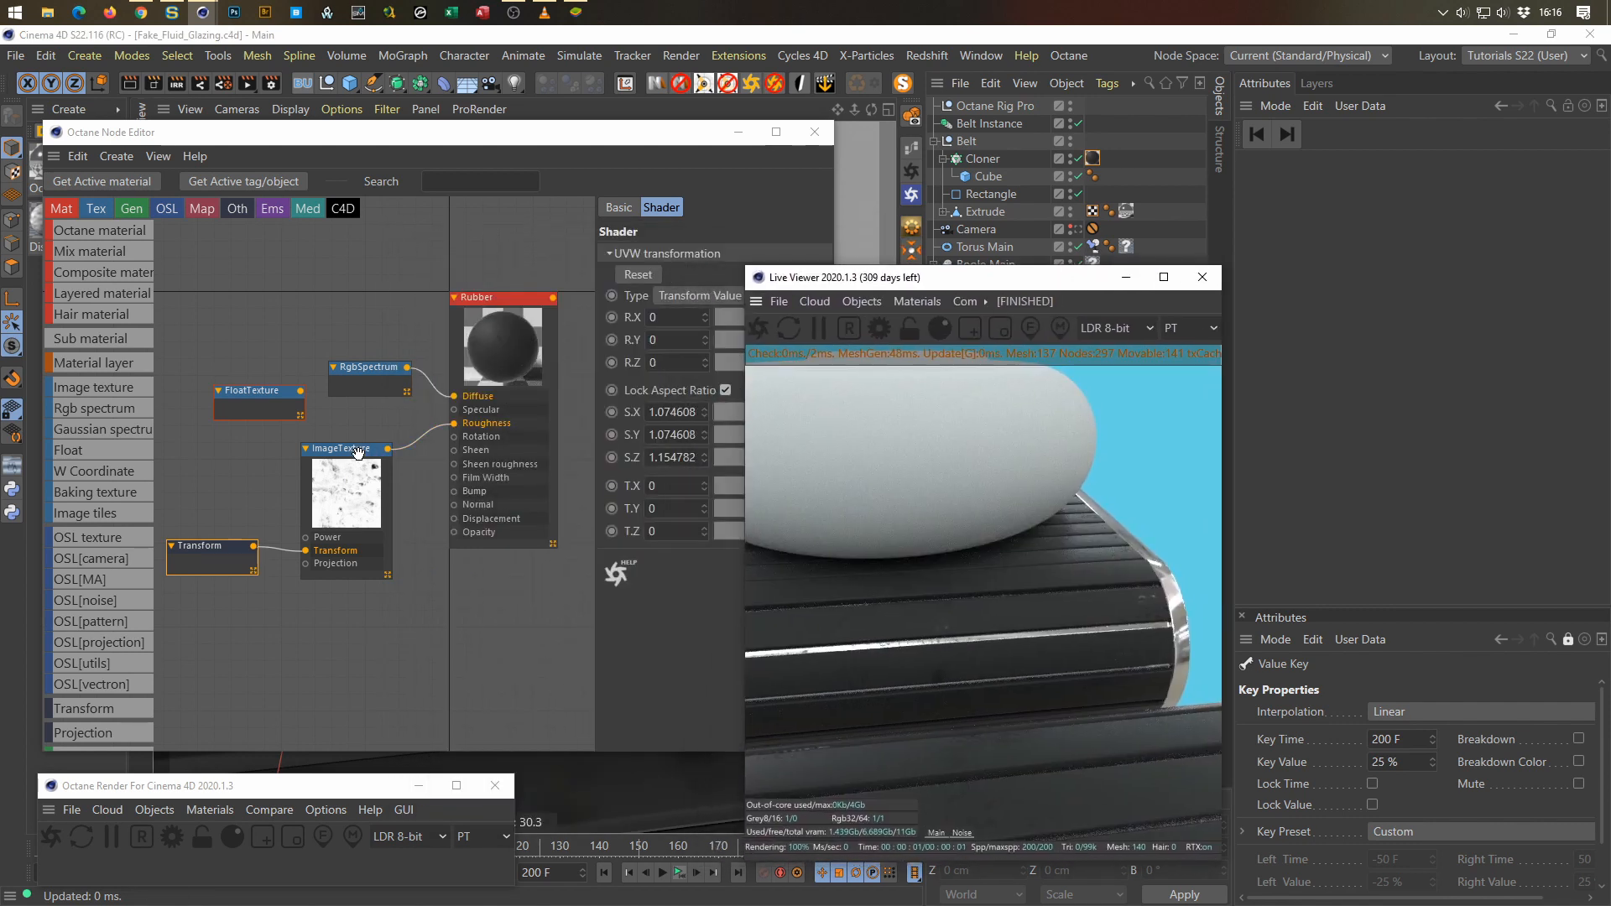
pyautogui.moveTo(358, 452); pyautogui.dragTo(354, 449)
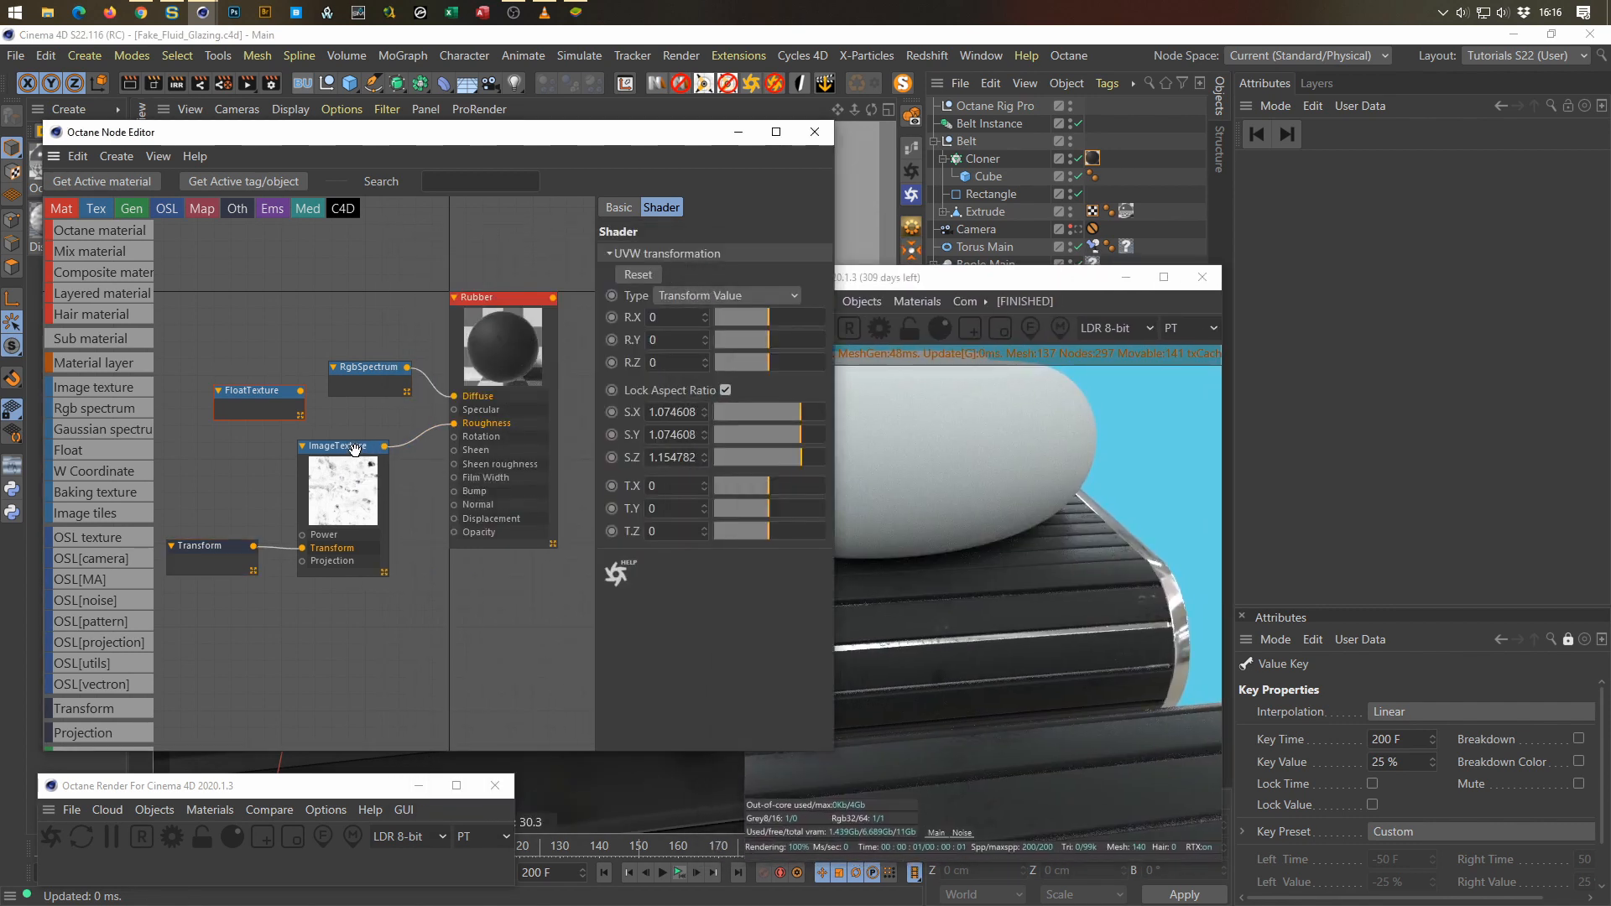
pyautogui.click(354, 449)
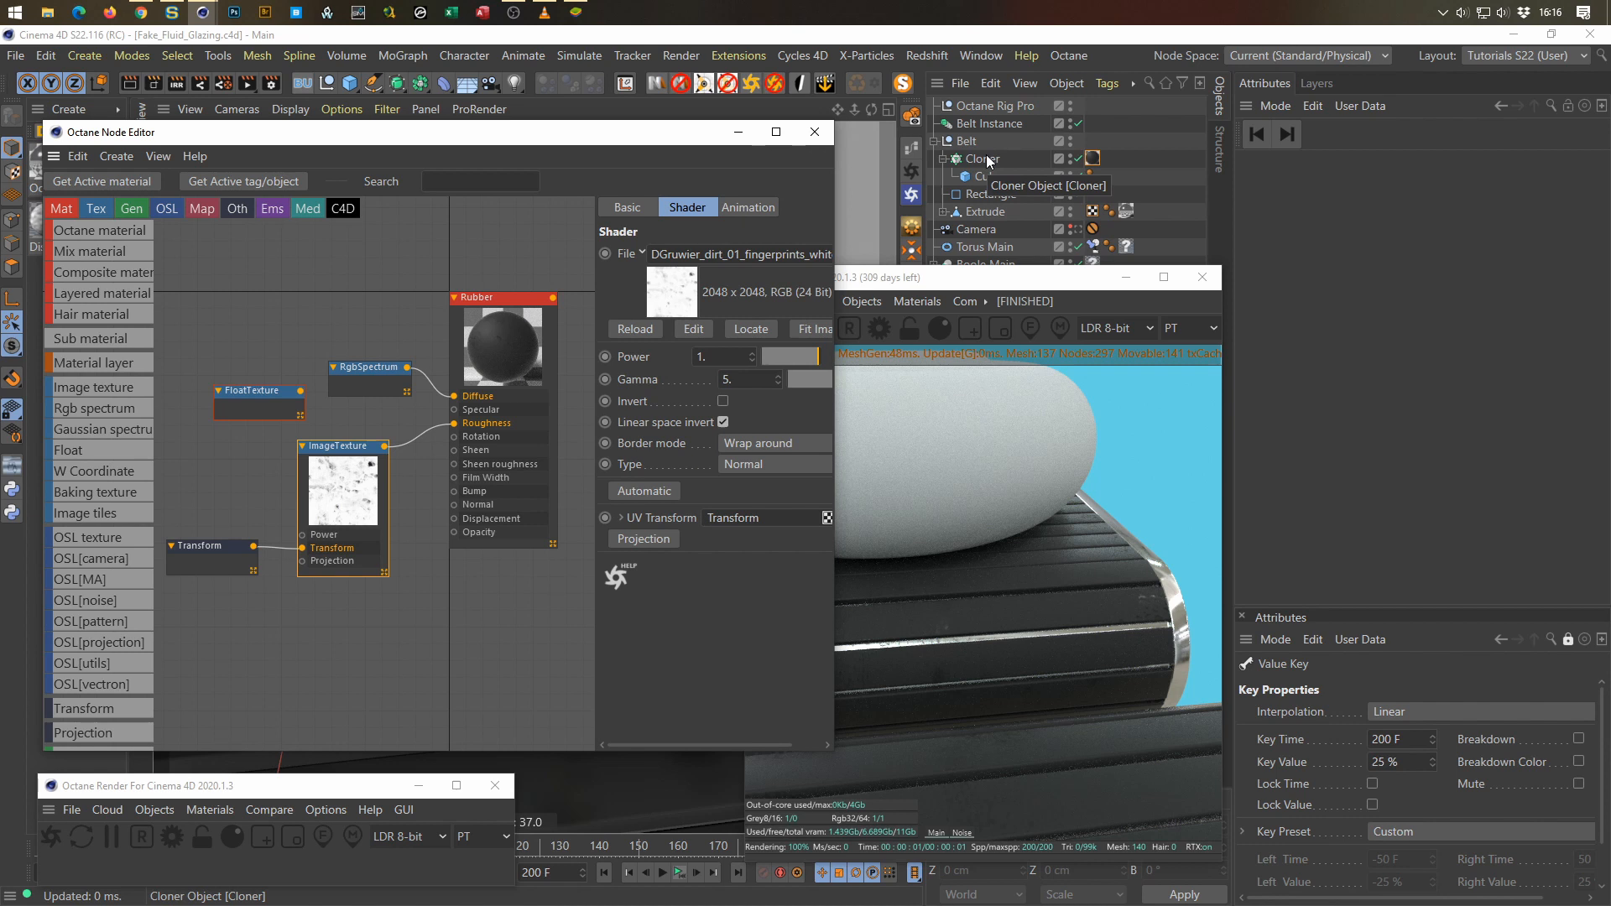
pyautogui.moveTo(454, 424); pyautogui.dragTo(413, 501)
pyautogui.moveTo(353, 447); pyautogui.dragTo(324, 594)
# Step: Add a Noise shader to the Rubber material's Roughness input and show its settings
pyautogui.click(455, 424)
pyautogui.moveTo(457, 426); pyautogui.dragTo(415, 507)
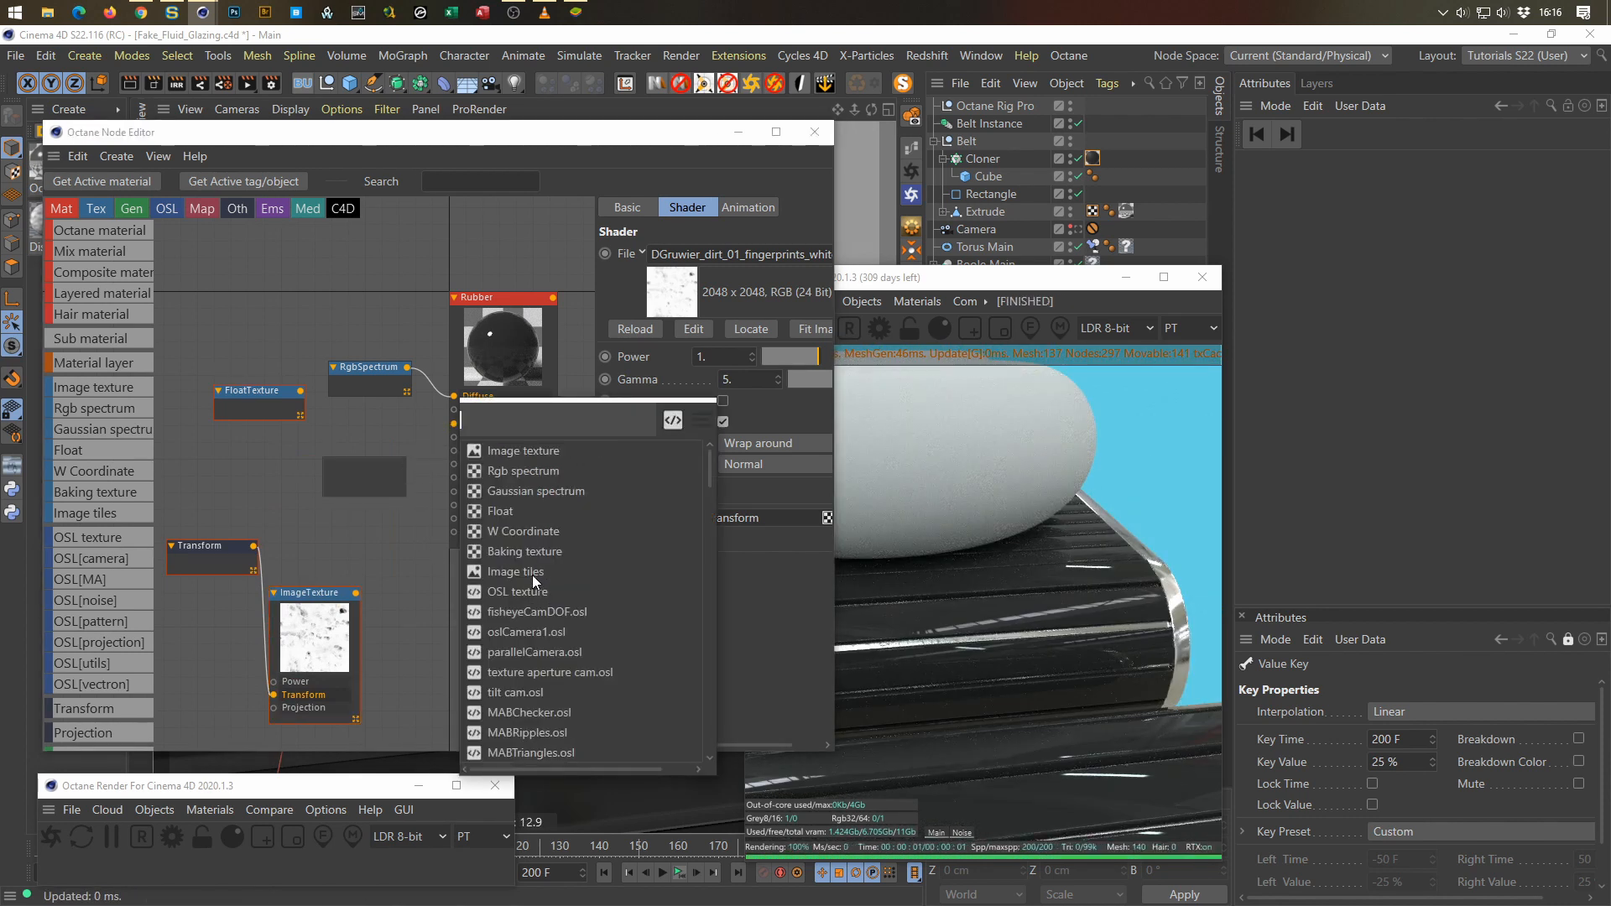
pyautogui.scroll(-6, 574, 521)
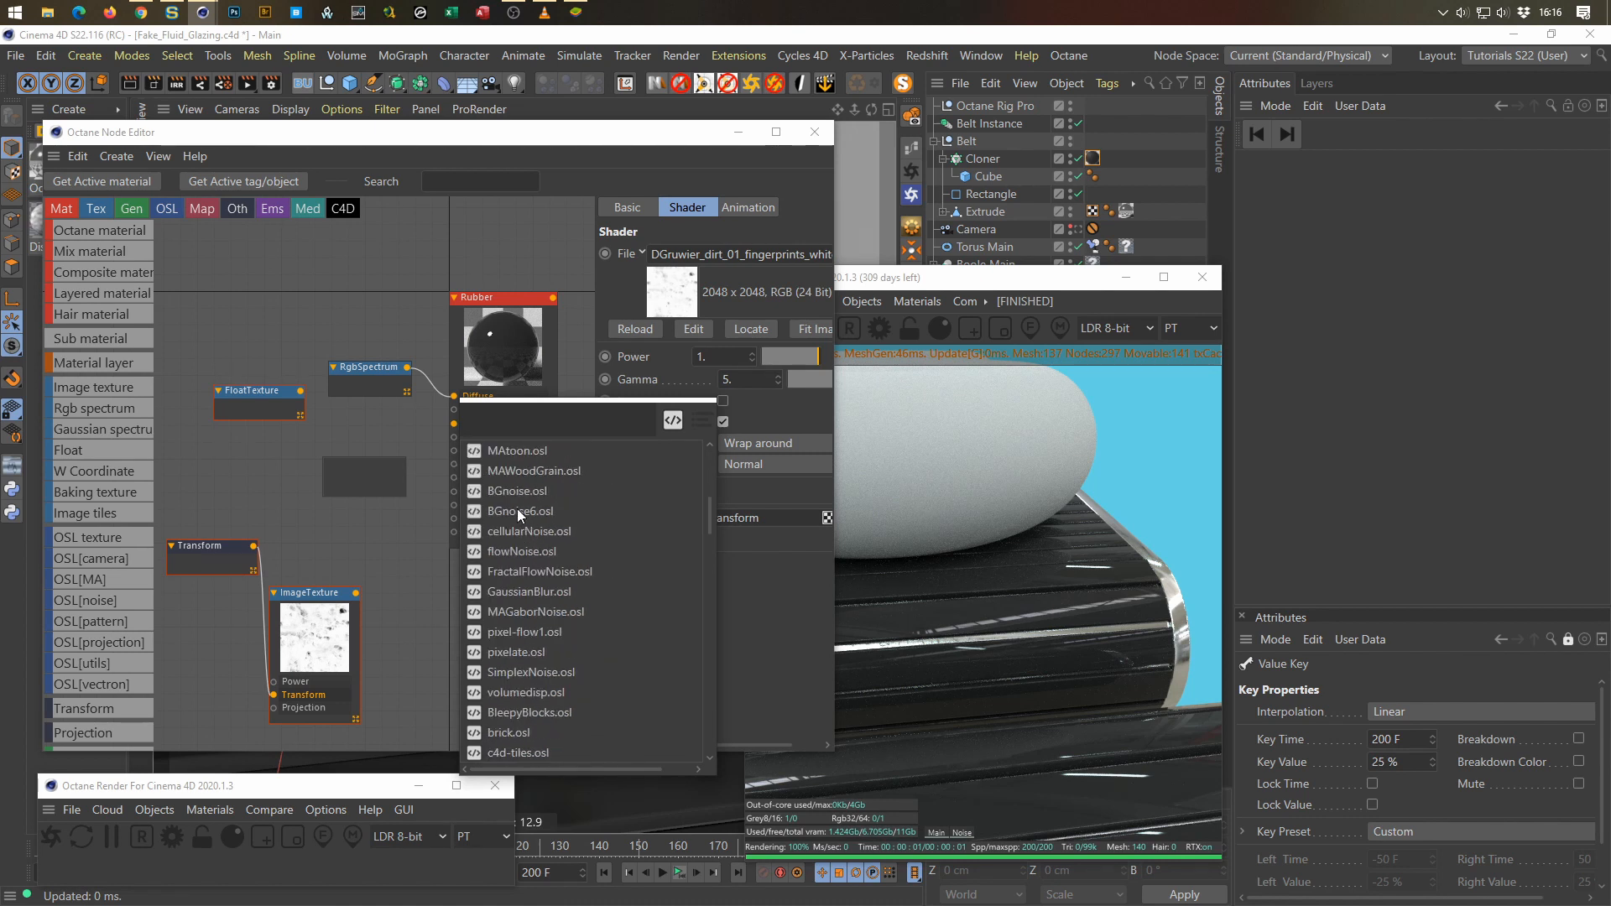
pyautogui.scroll(-10, 589, 496)
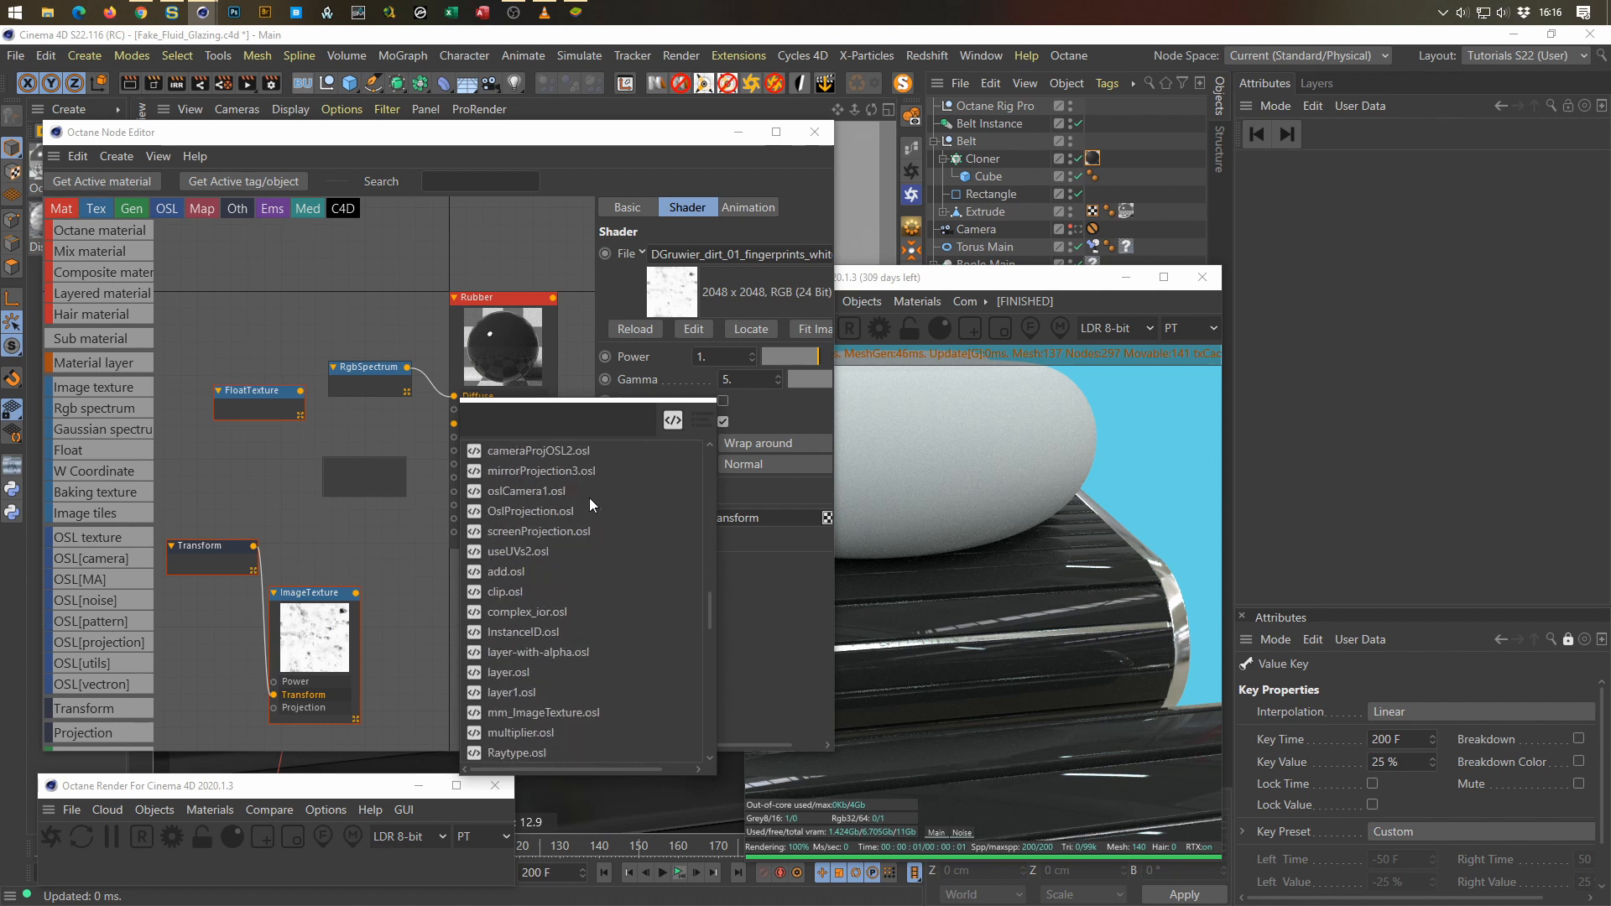
pyautogui.scroll(-10, 590, 501)
pyautogui.scroll(-7, 590, 501)
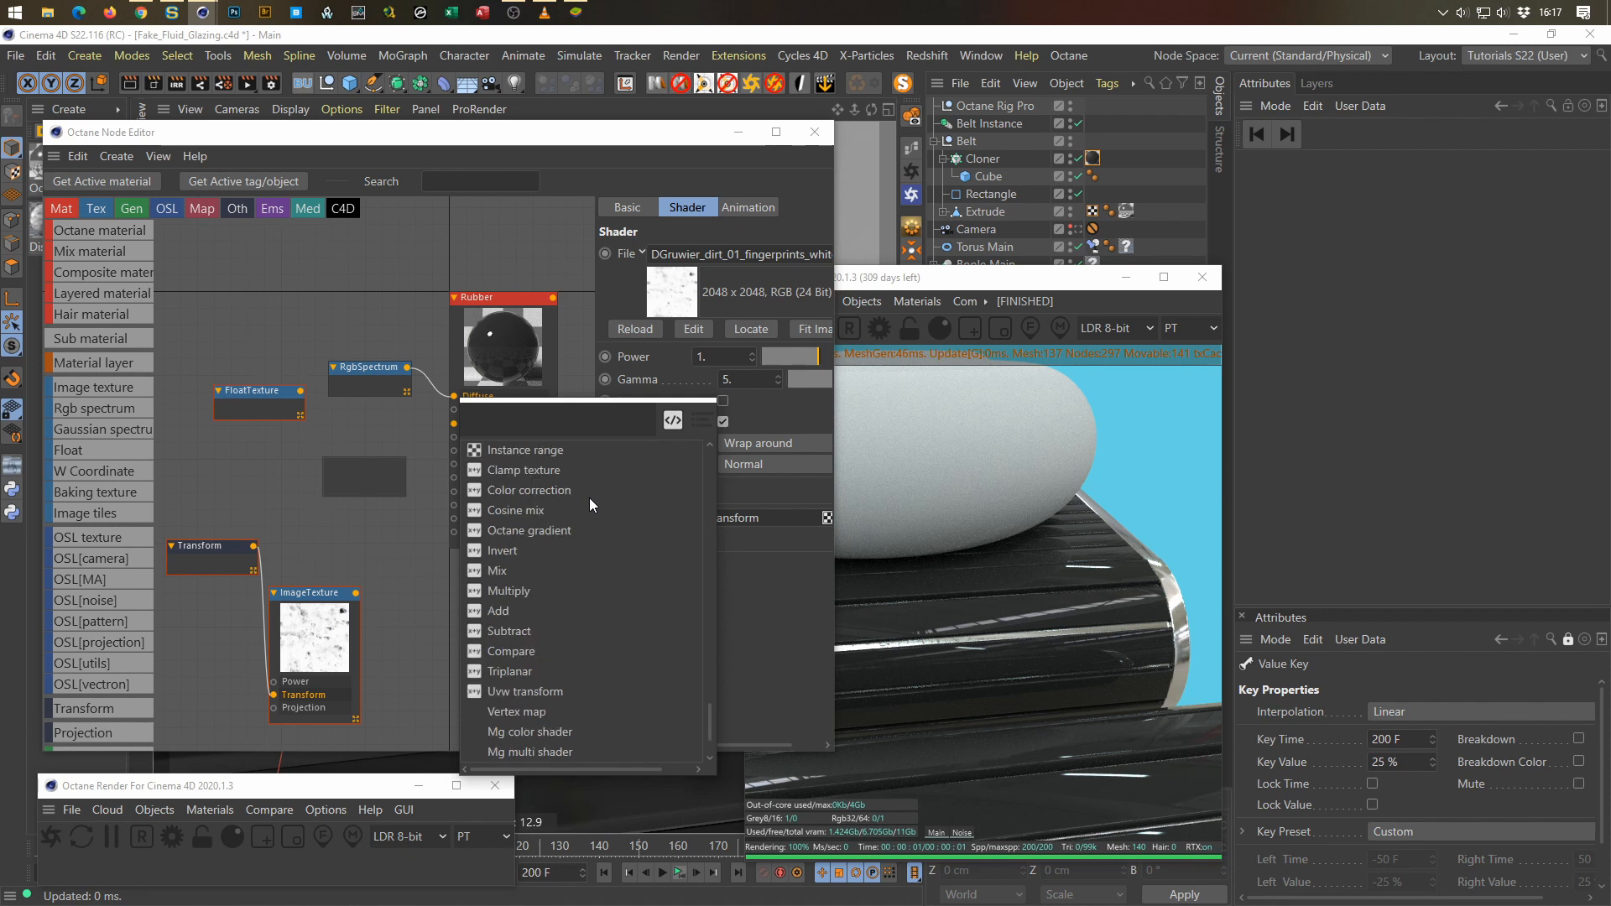
pyautogui.scroll(-2, 589, 497)
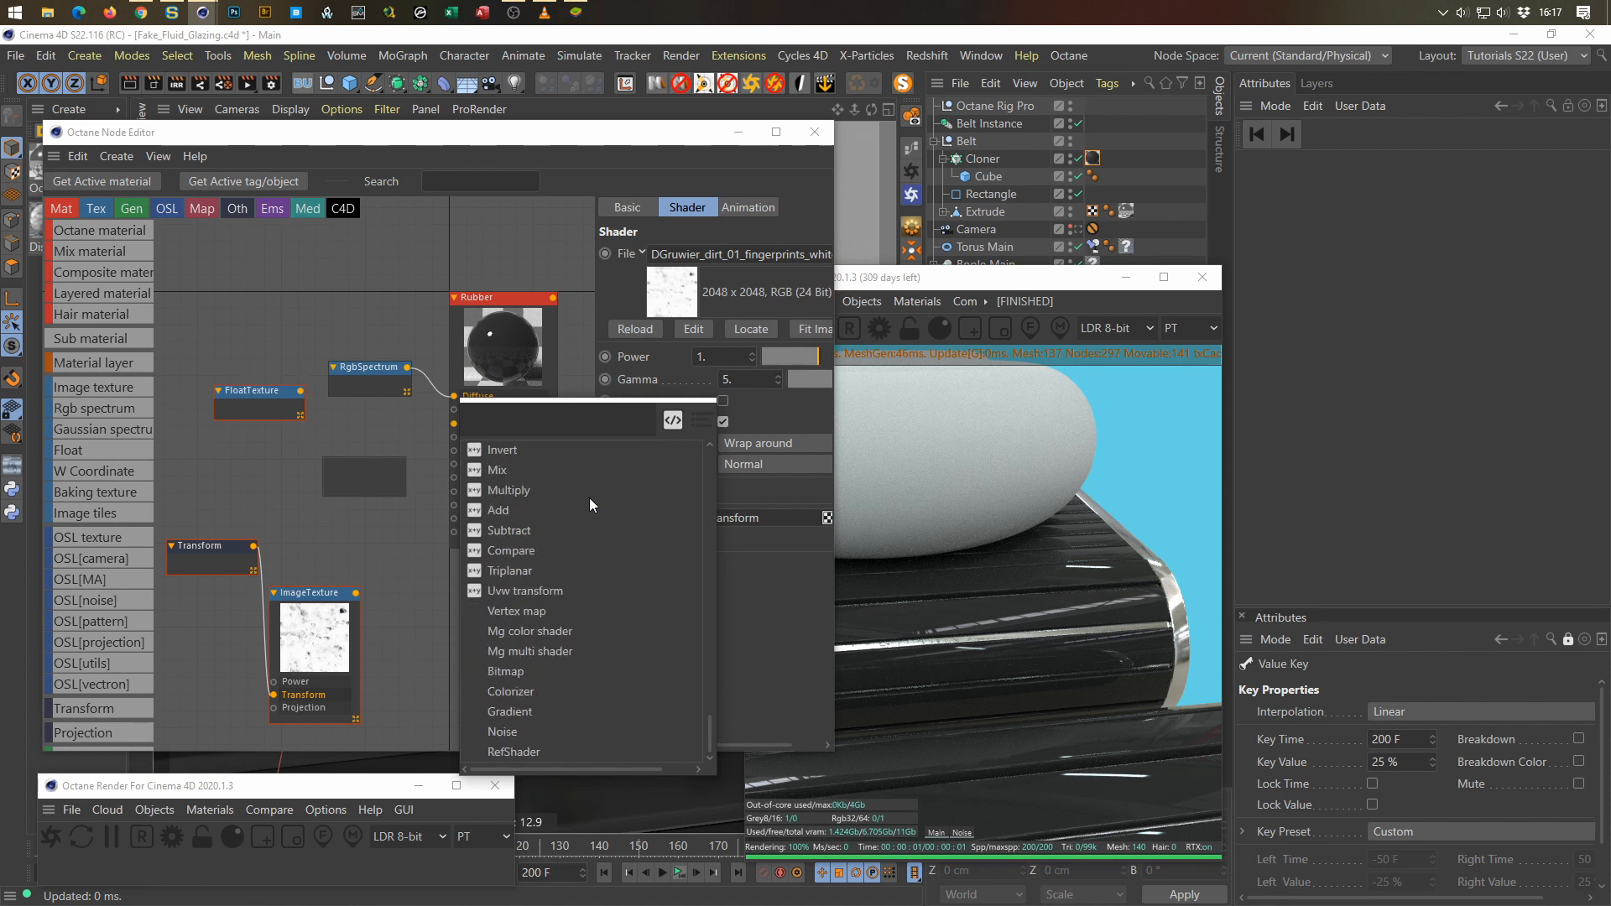
pyautogui.click(506, 735)
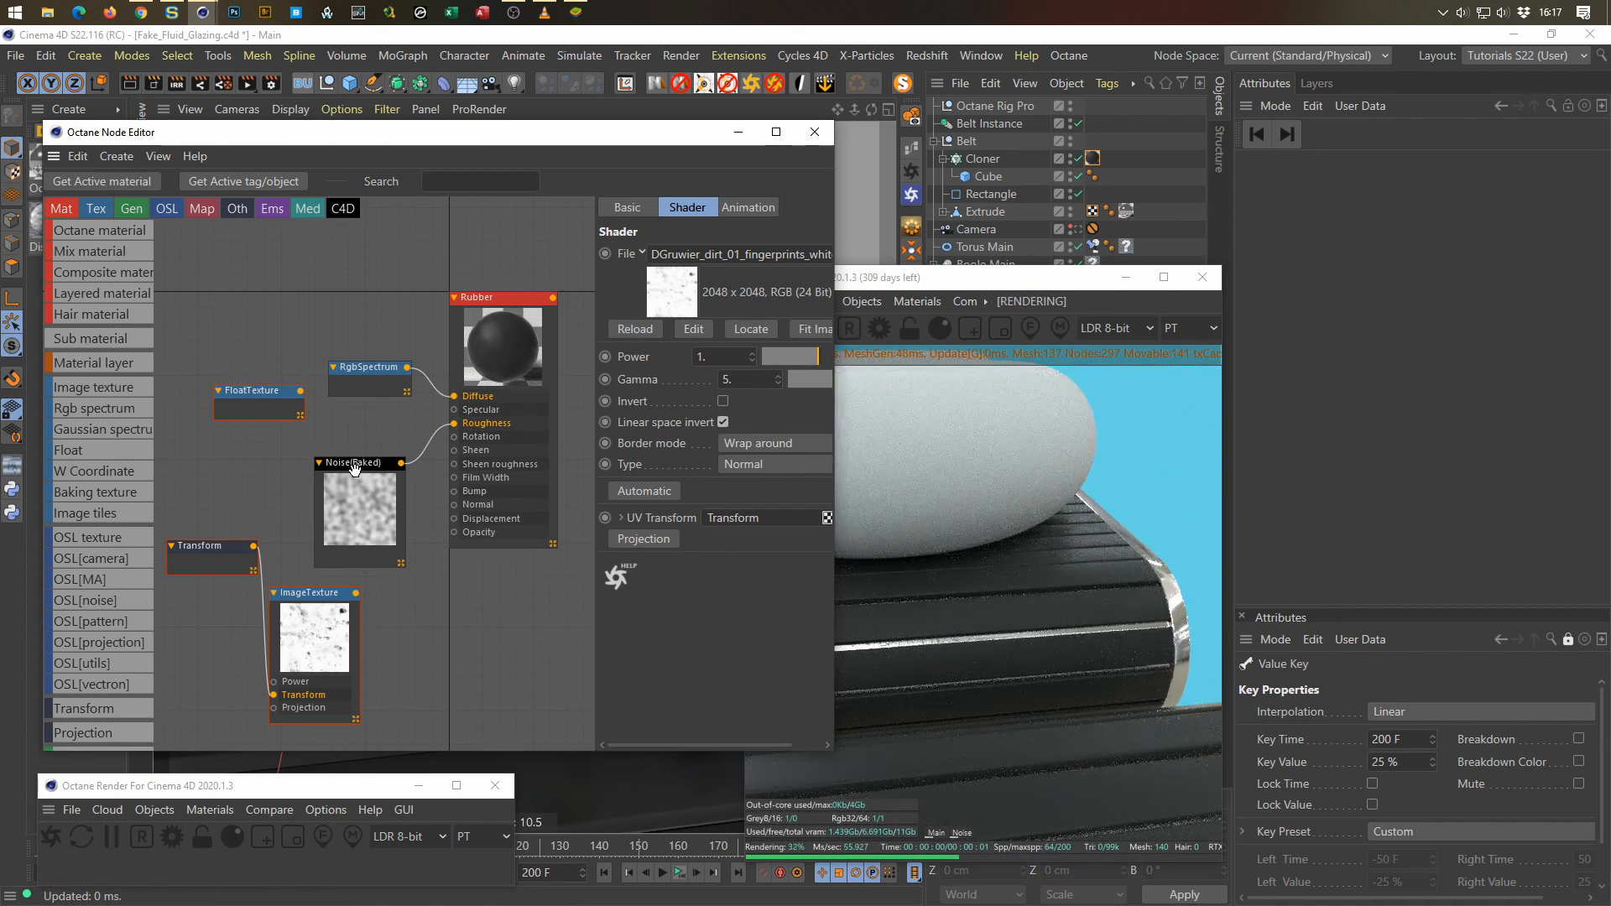
pyautogui.moveTo(354, 469); pyautogui.dragTo(351, 437)
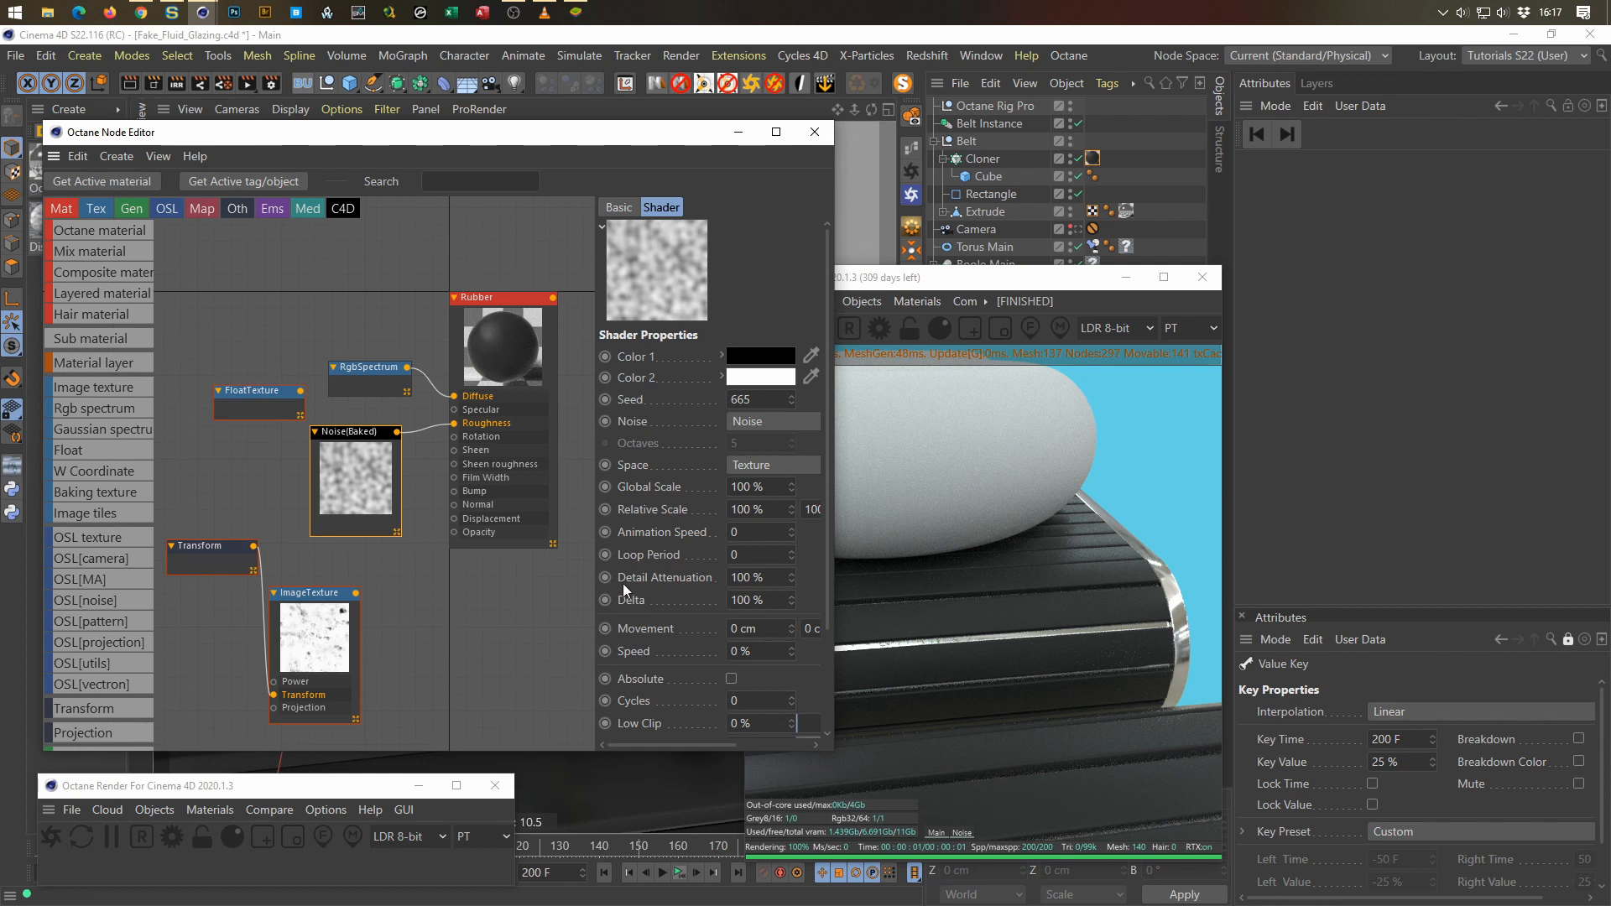
# Step: Widen the Noise shader's settings area and raise the noise Contrast to 67%
pyautogui.moveTo(593, 570); pyautogui.dragTo(446, 577)
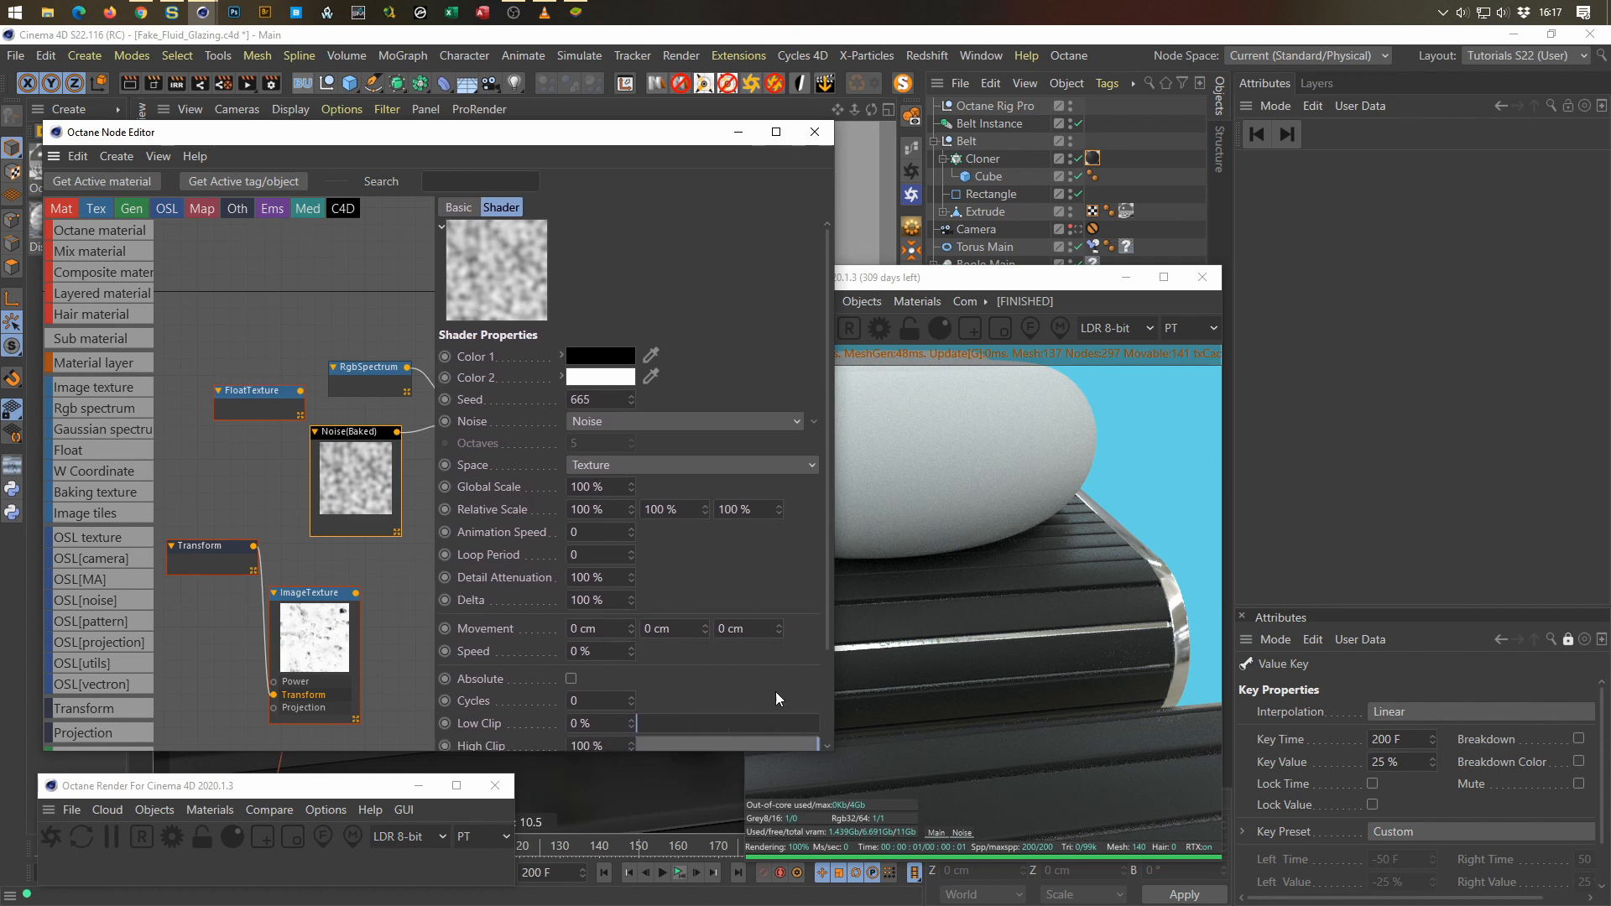
pyautogui.scroll(-3, 776, 691)
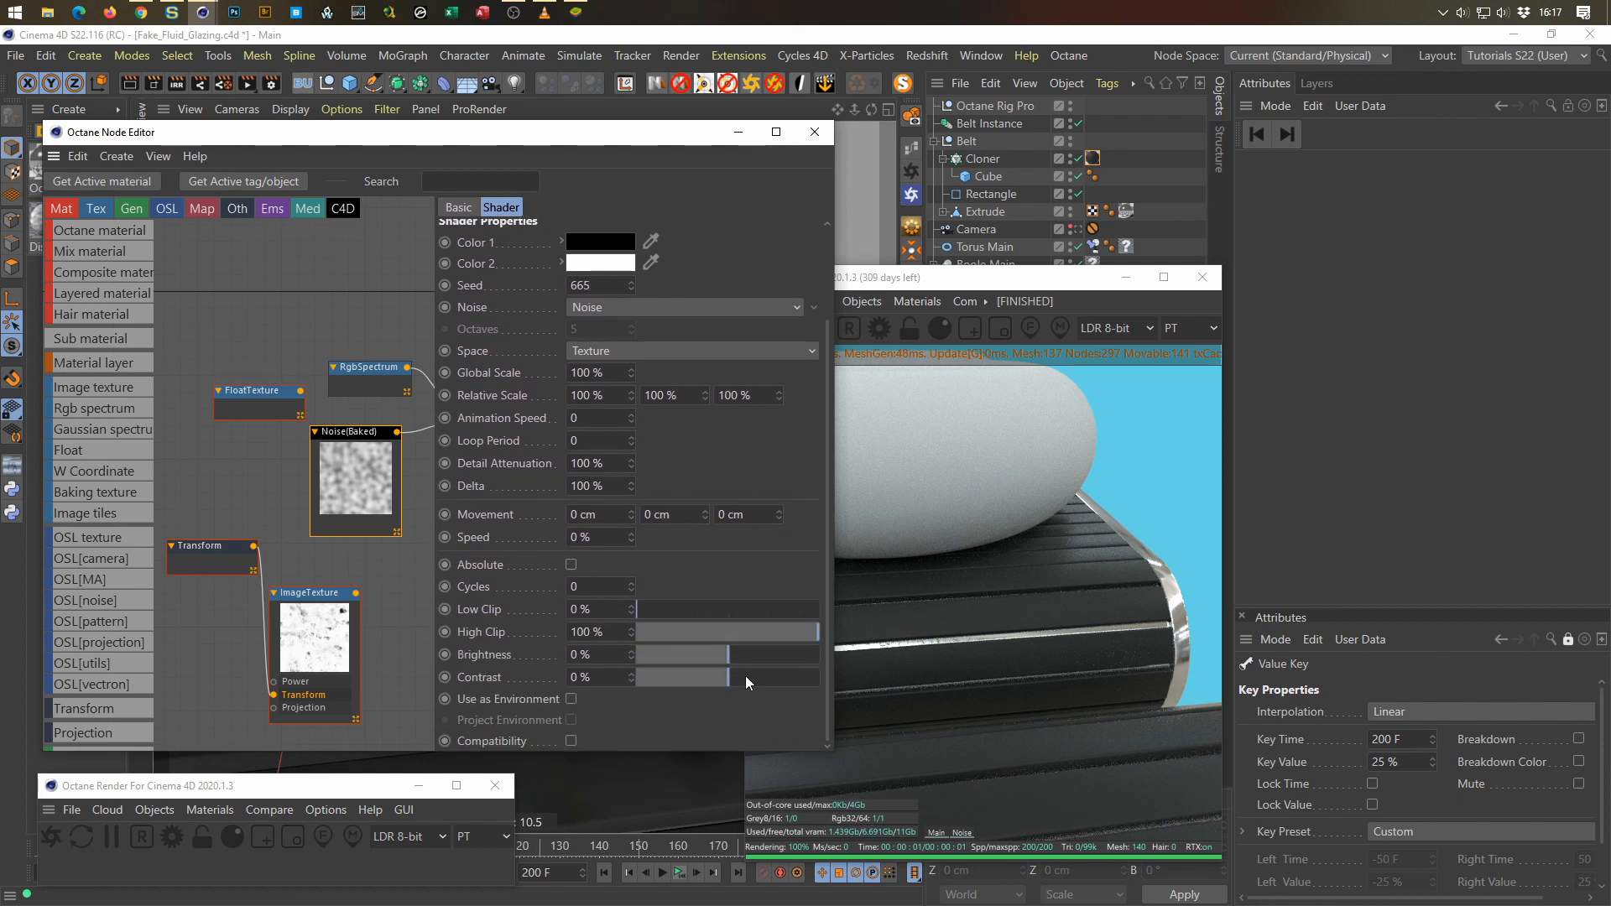
pyautogui.moveTo(788, 673); pyautogui.dragTo(788, 679)
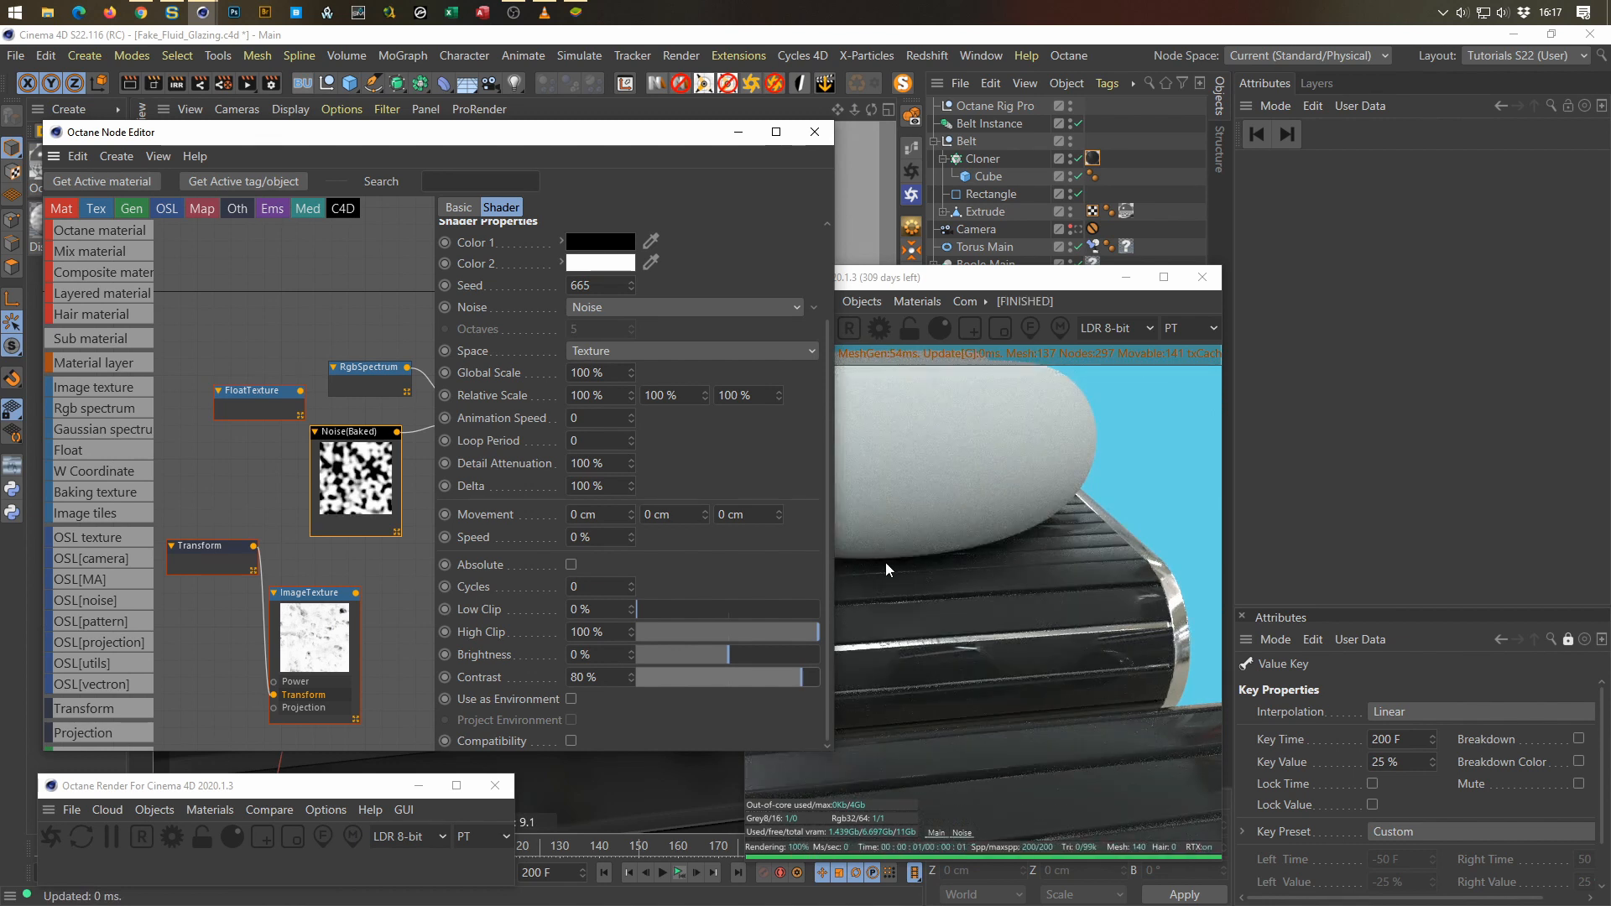
pyautogui.click(774, 677)
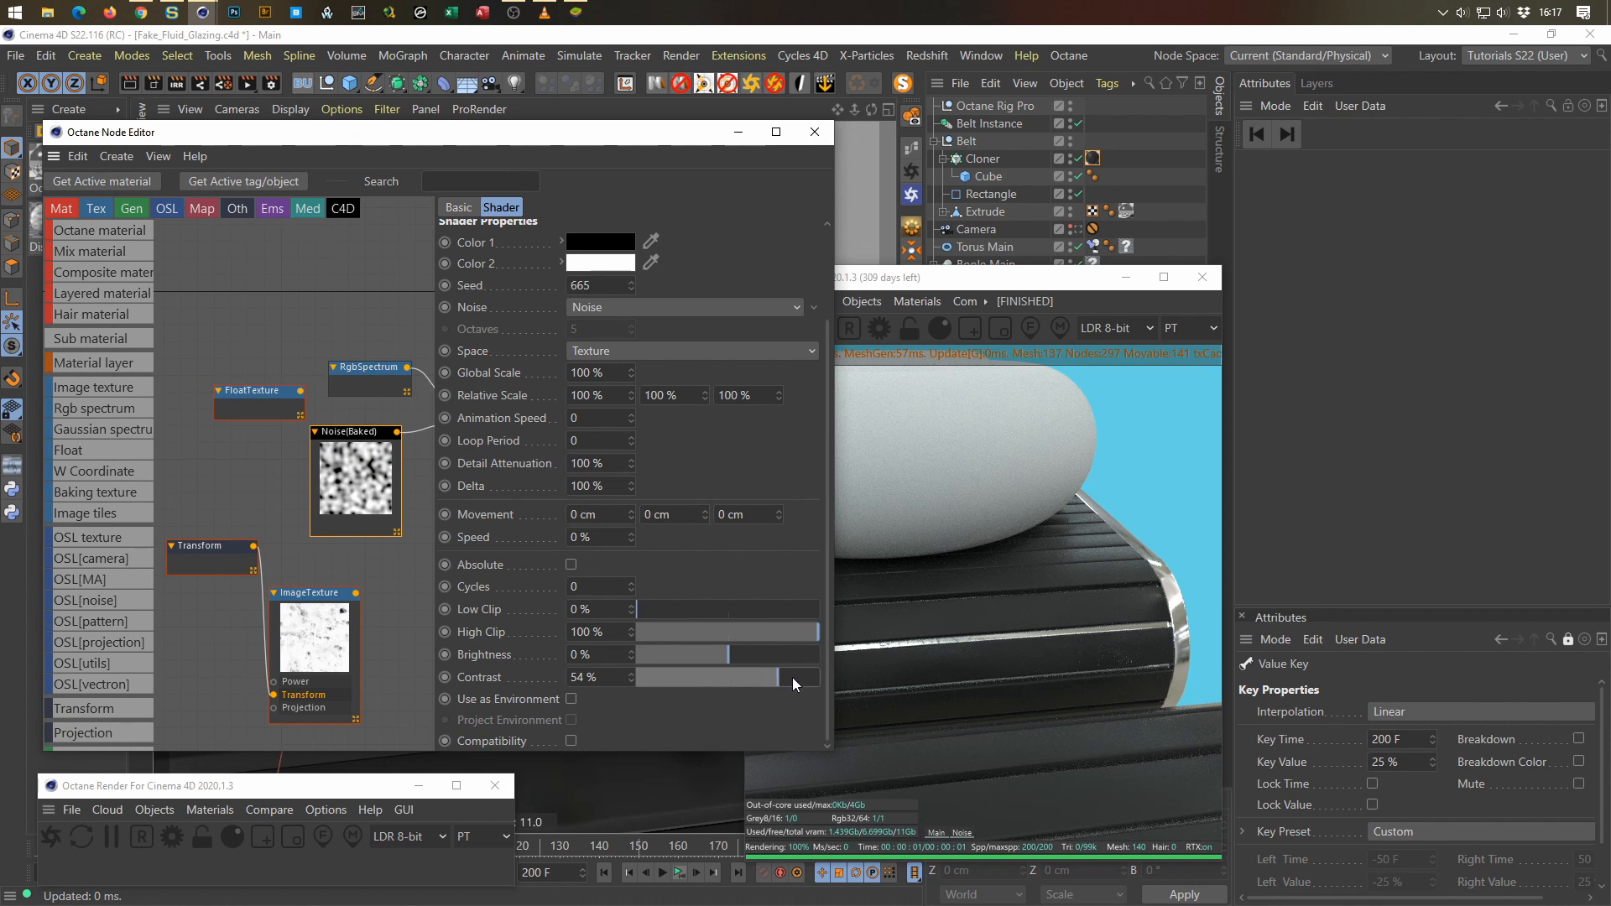
pyautogui.click(792, 677)
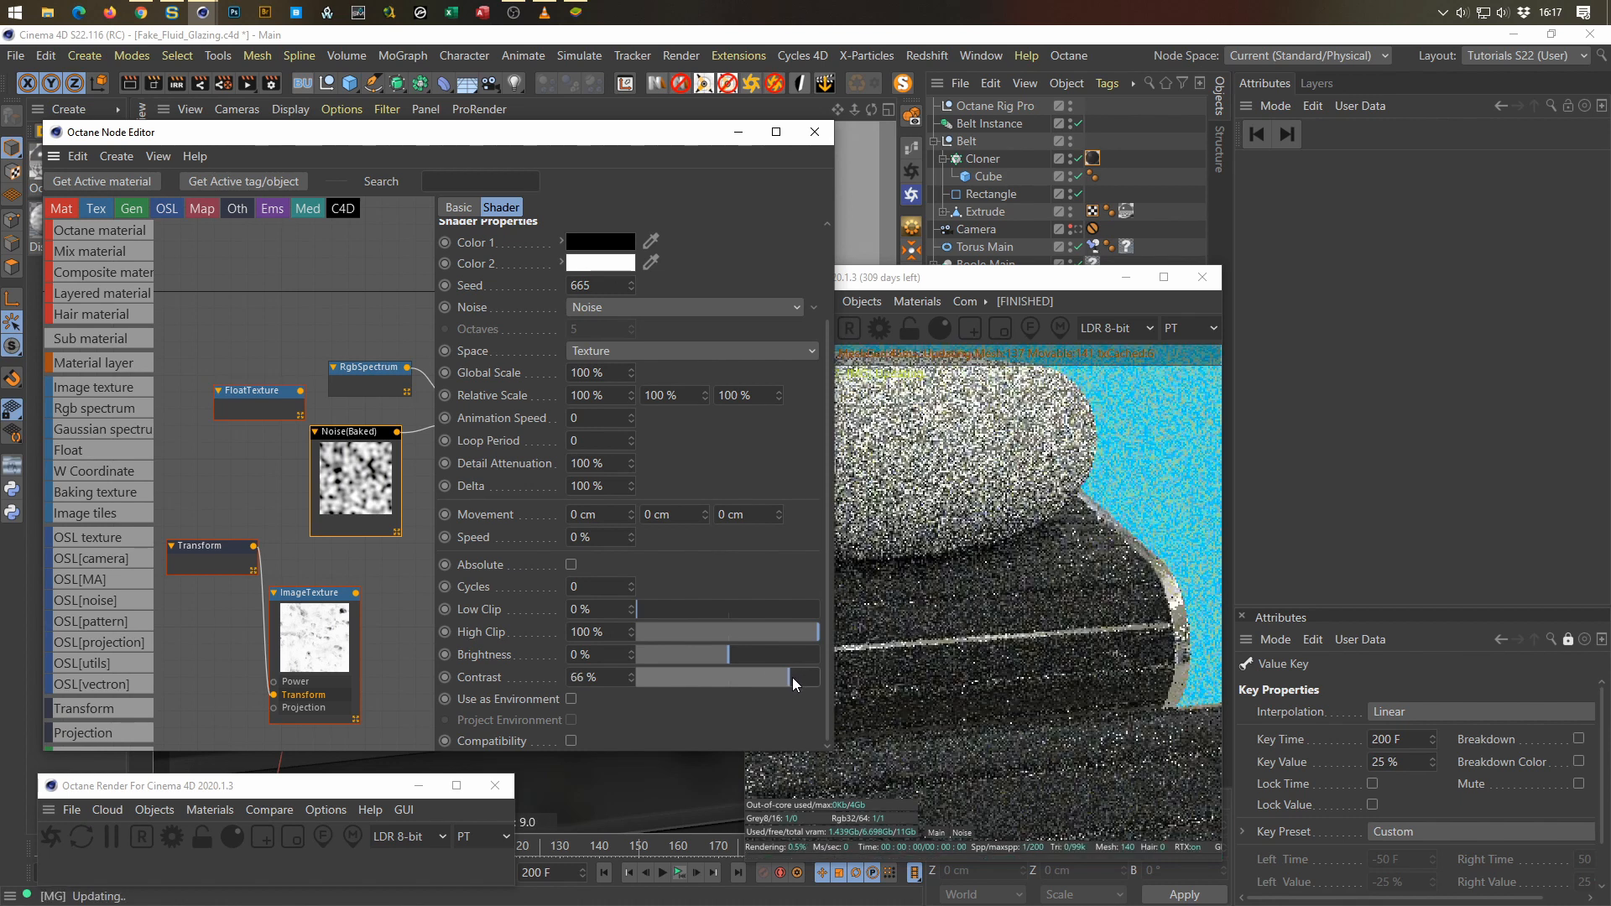
pyautogui.click(792, 677)
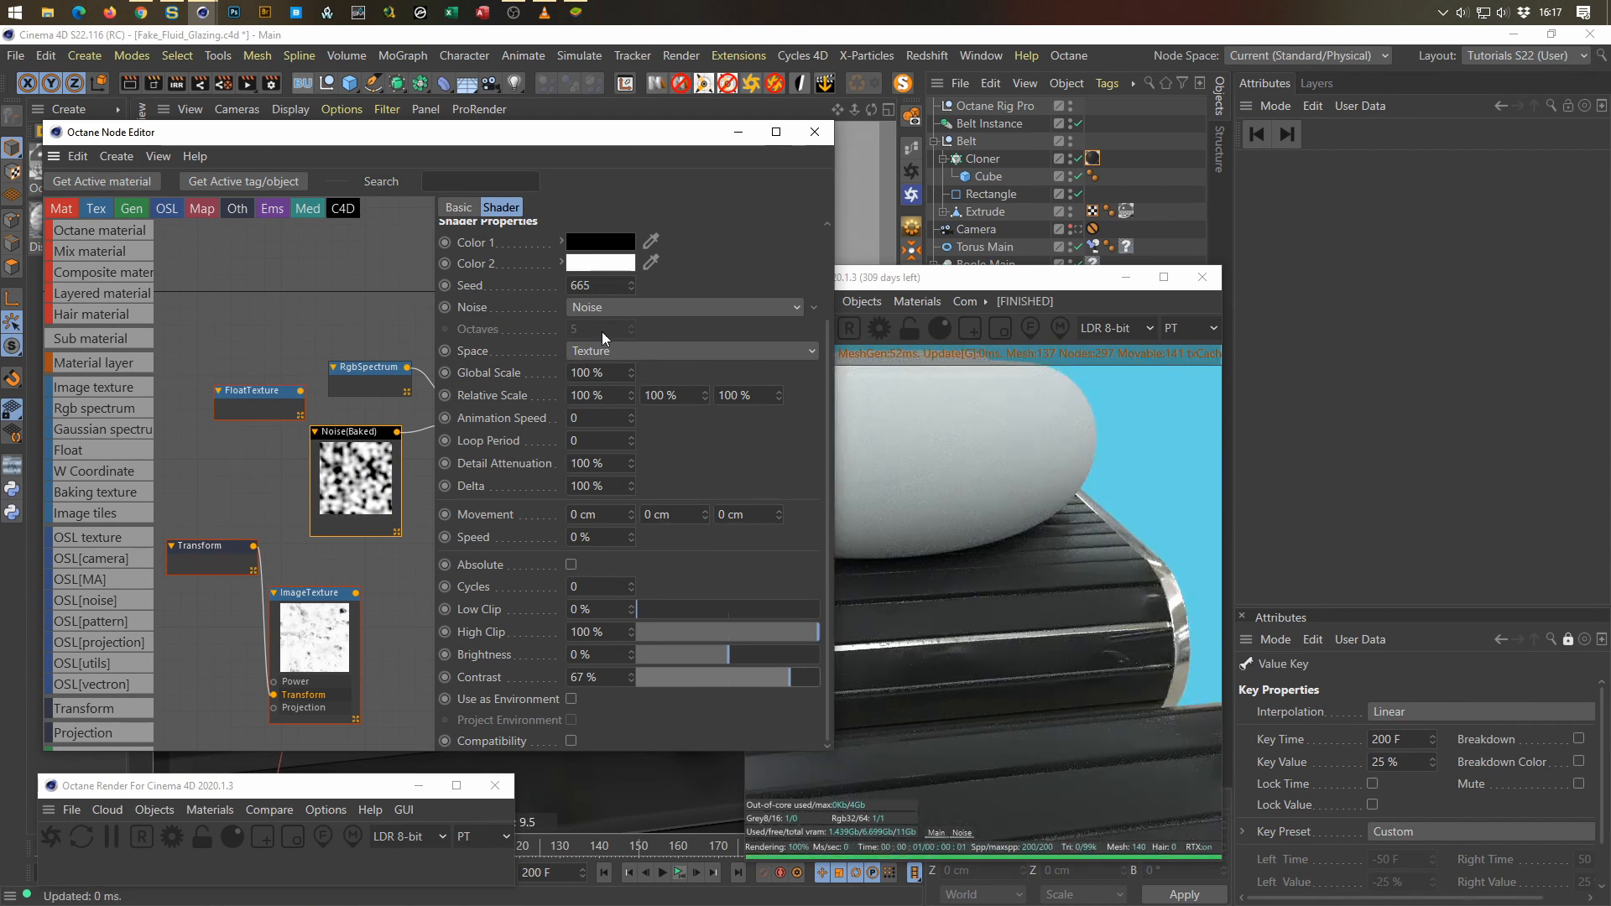
# Step: Set the Noise shader's Global Scale to 25% and play the animation to check the pattern on the slats
pyautogui.click(597, 373)
pyautogui.write('25')
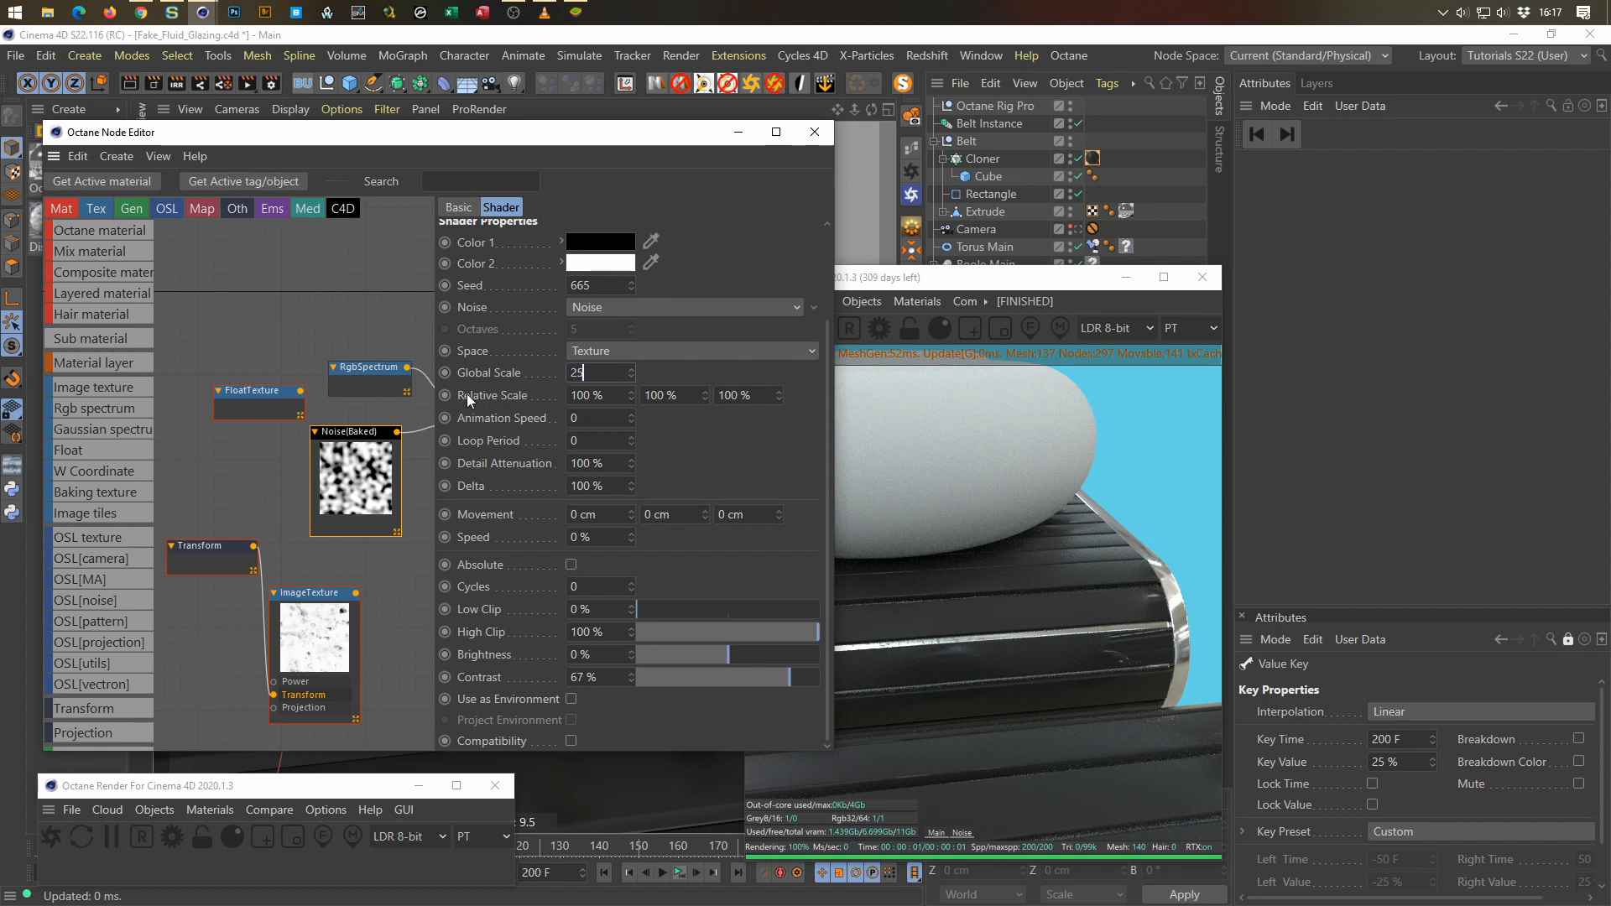
pyautogui.press('Return')
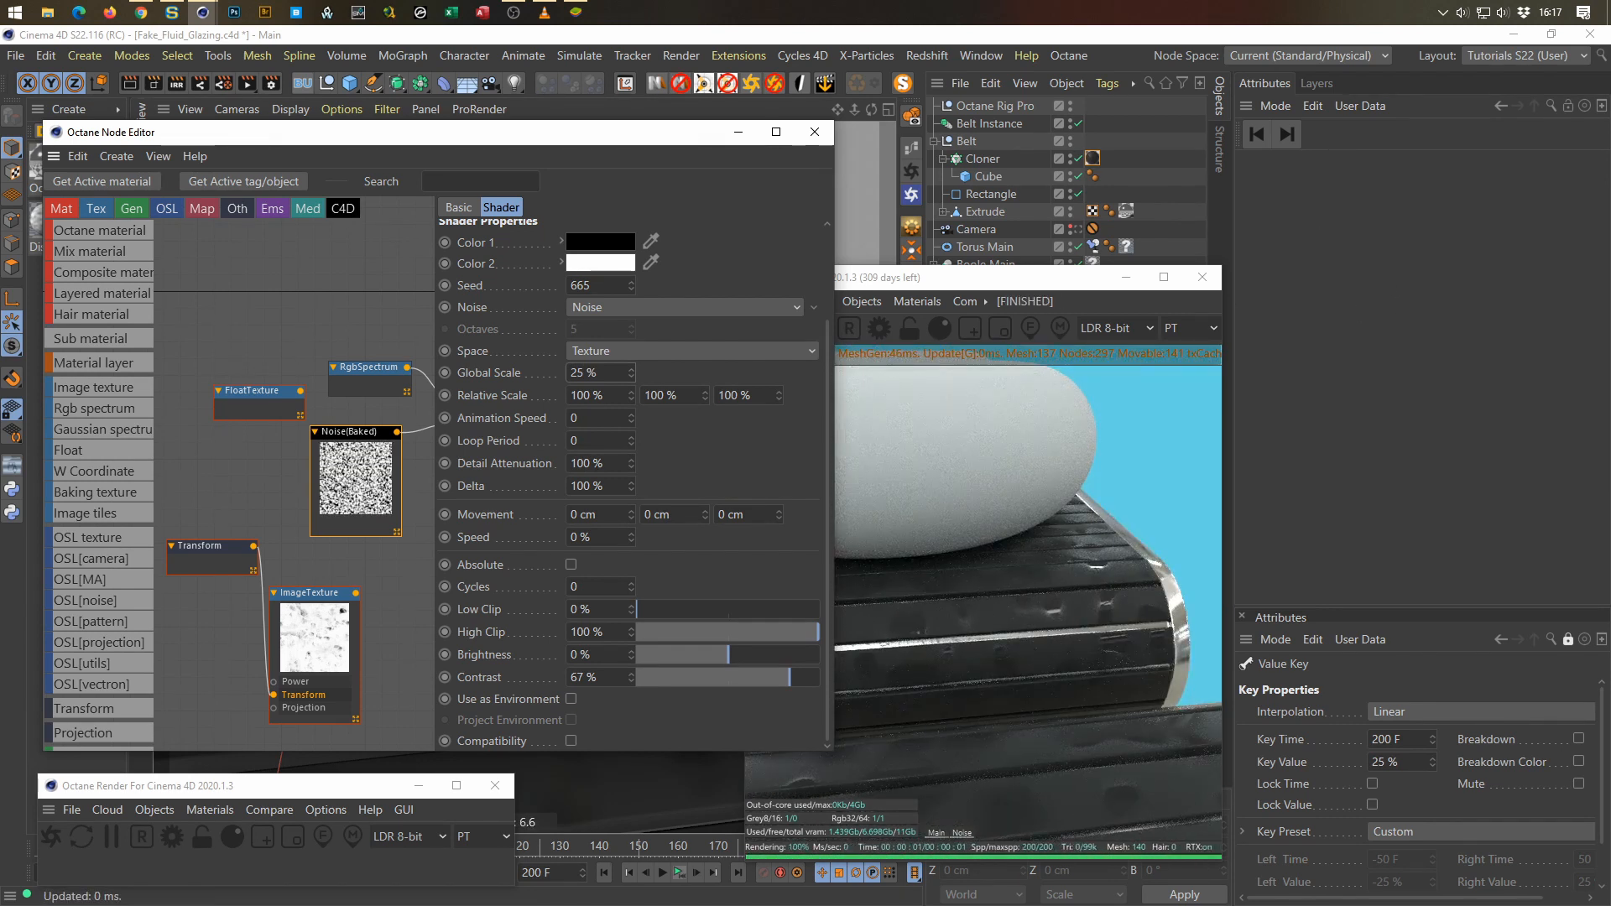
pyautogui.click(678, 873)
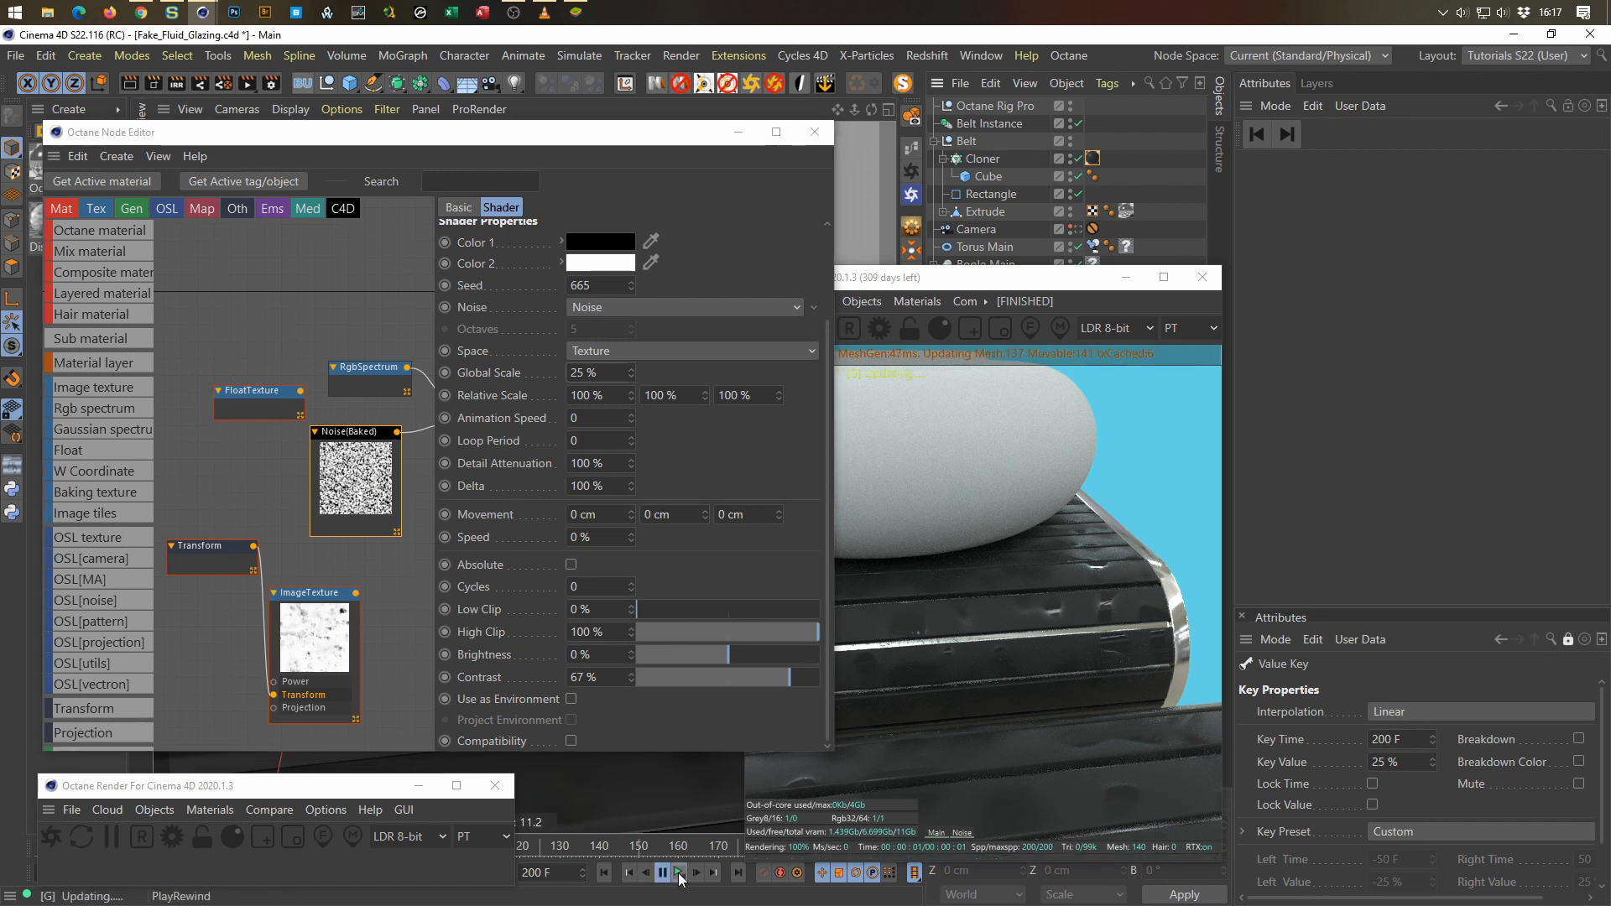
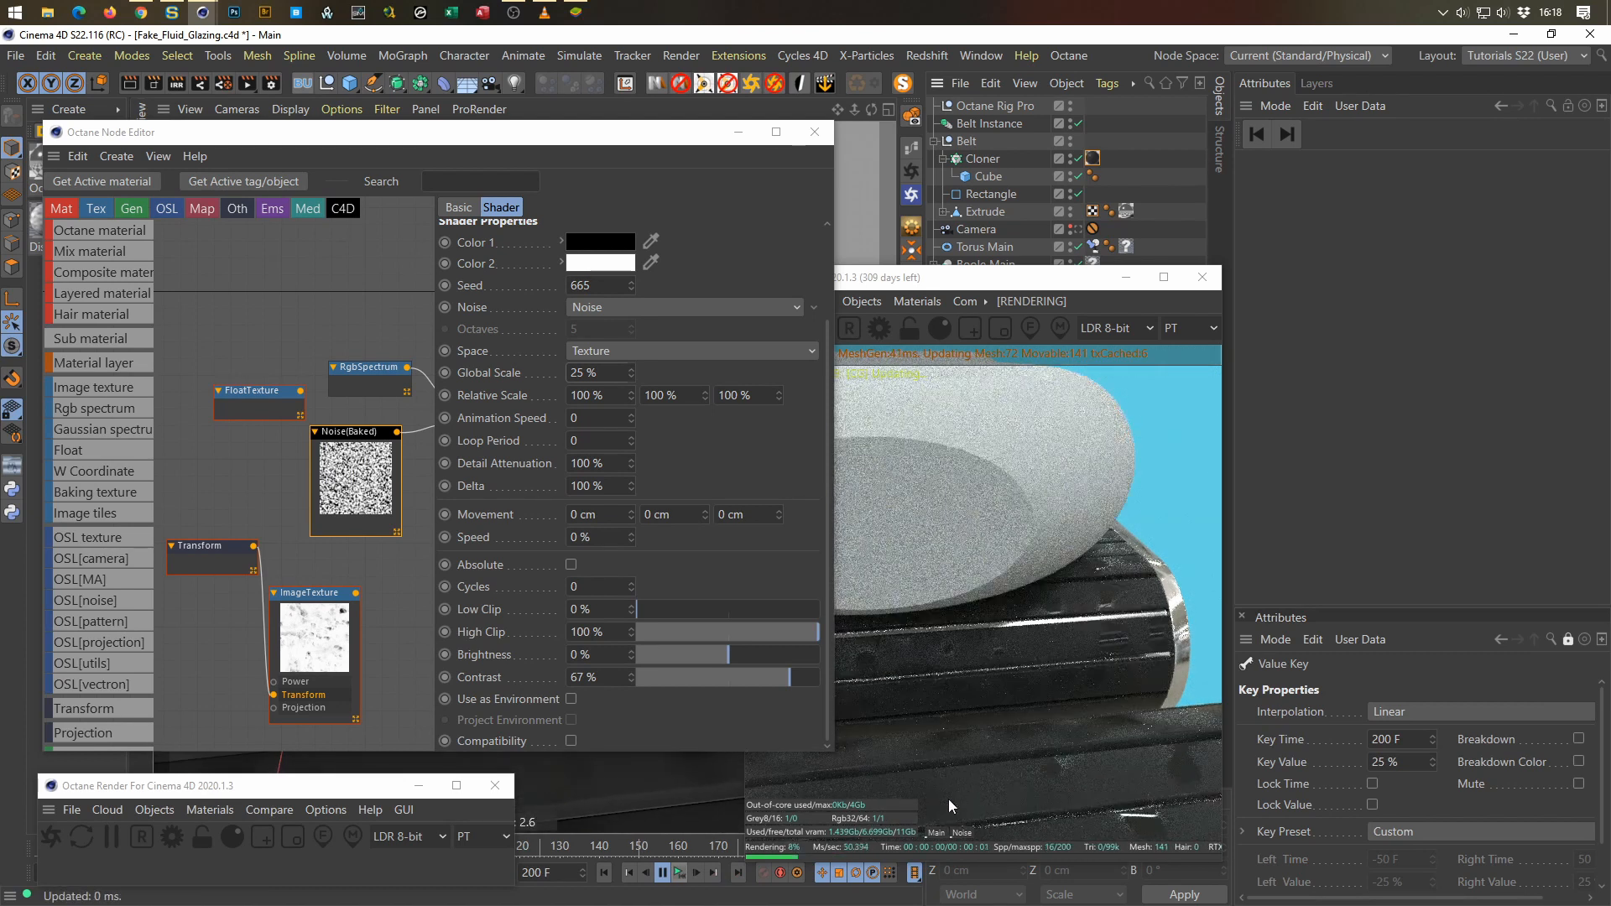
pyautogui.click(678, 876)
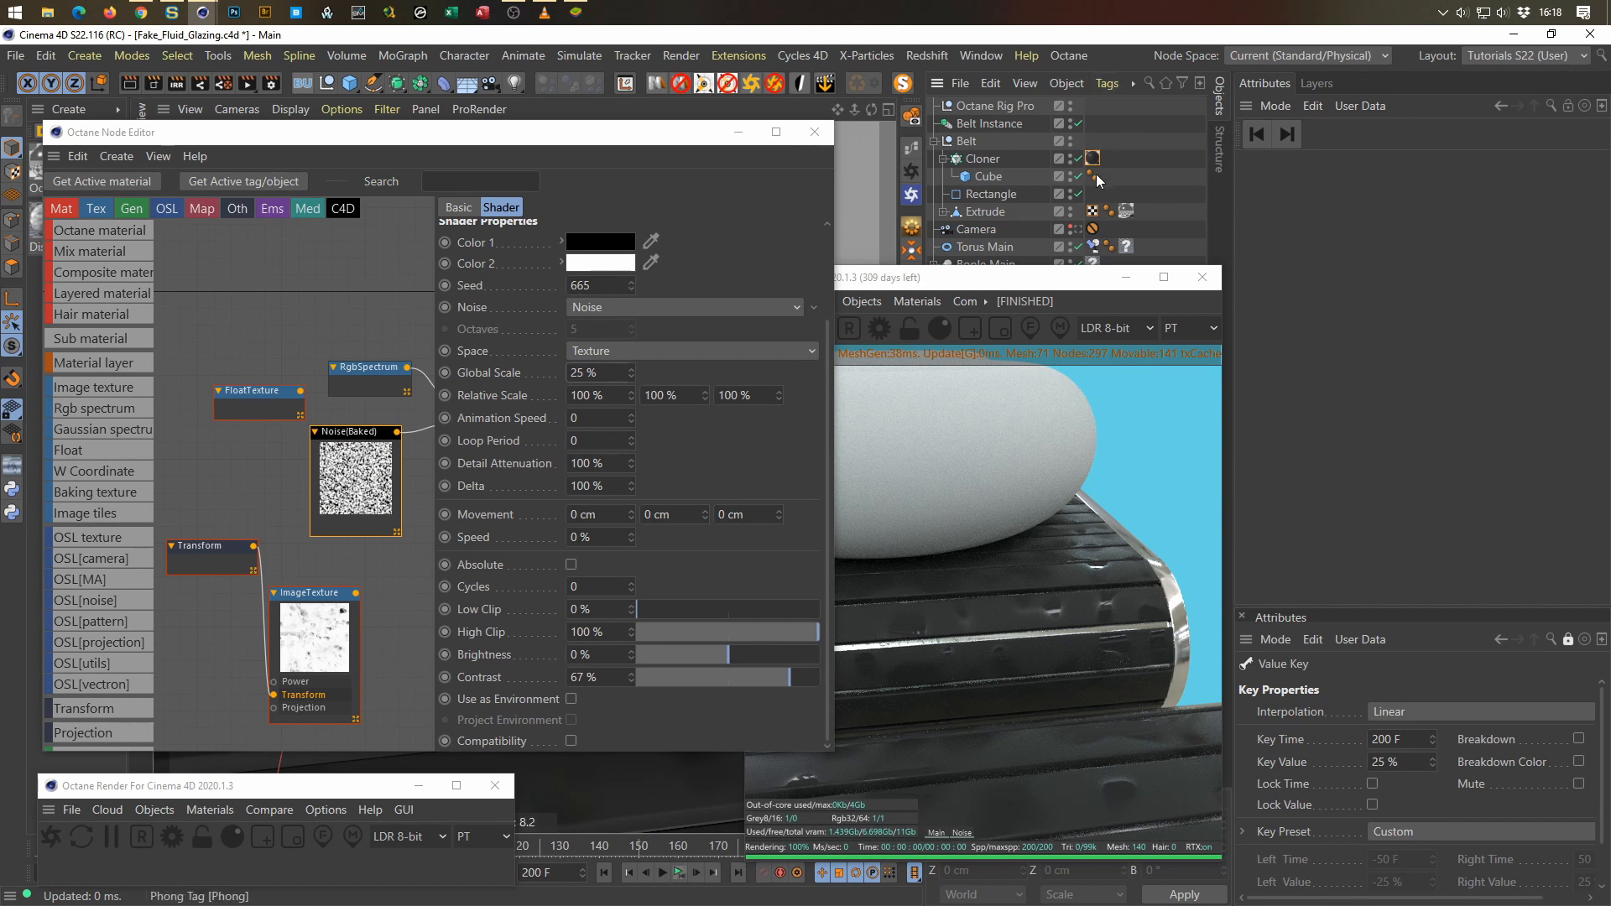
# Step: Move the Rubber material tag from the Cloner to the Cube and review its projection and coordinates
pyautogui.moveTo(1091, 162); pyautogui.dragTo(1110, 175)
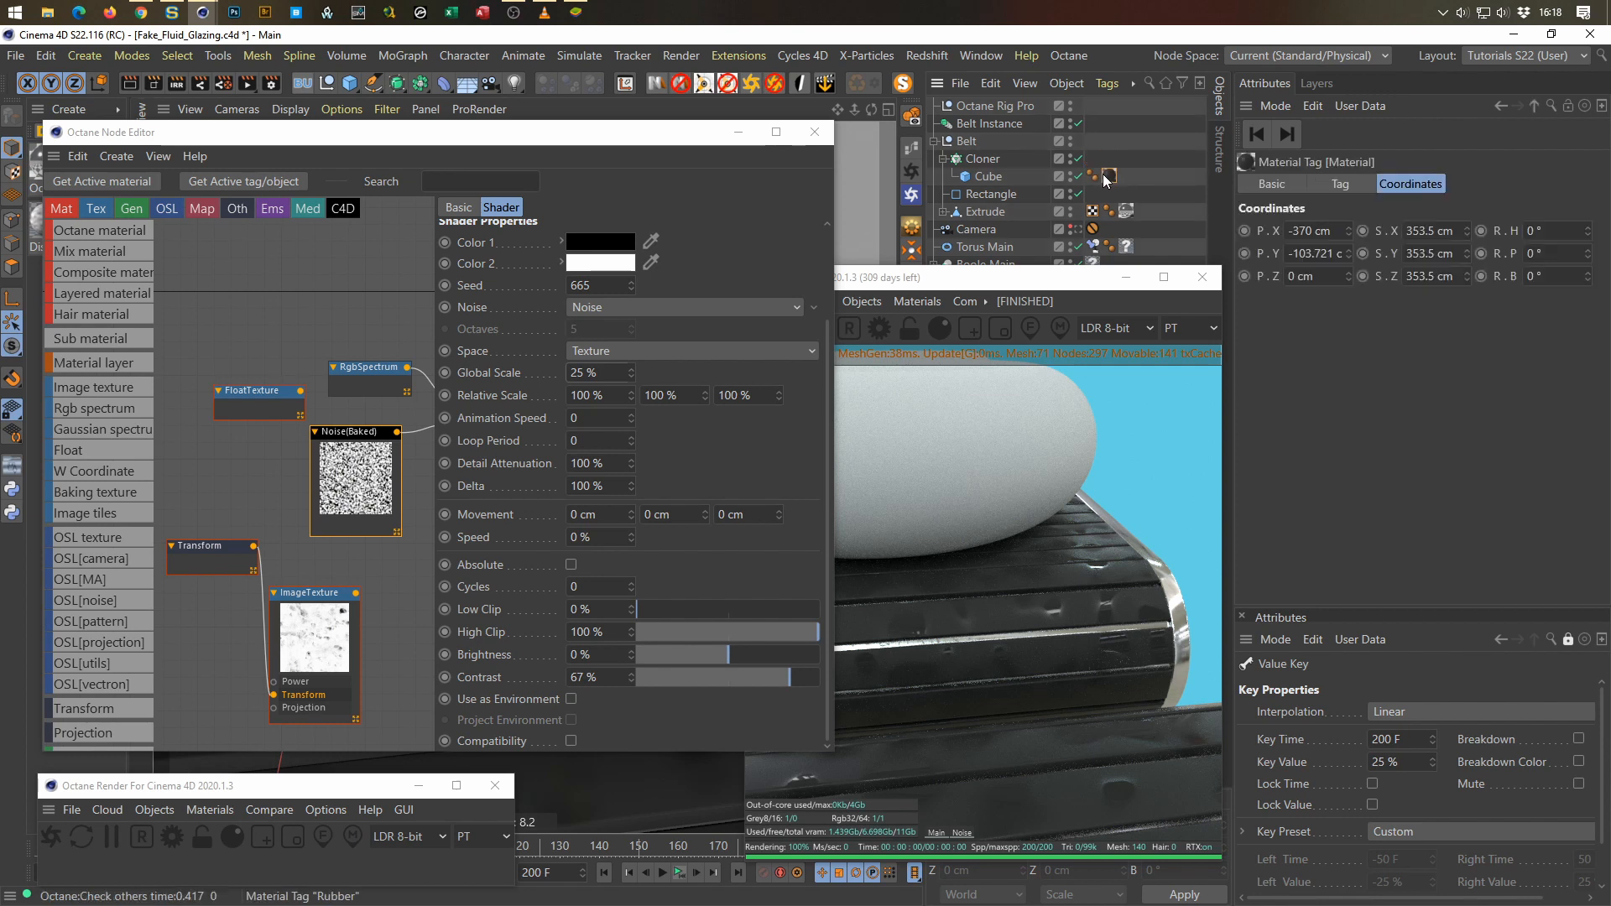
pyautogui.click(1353, 185)
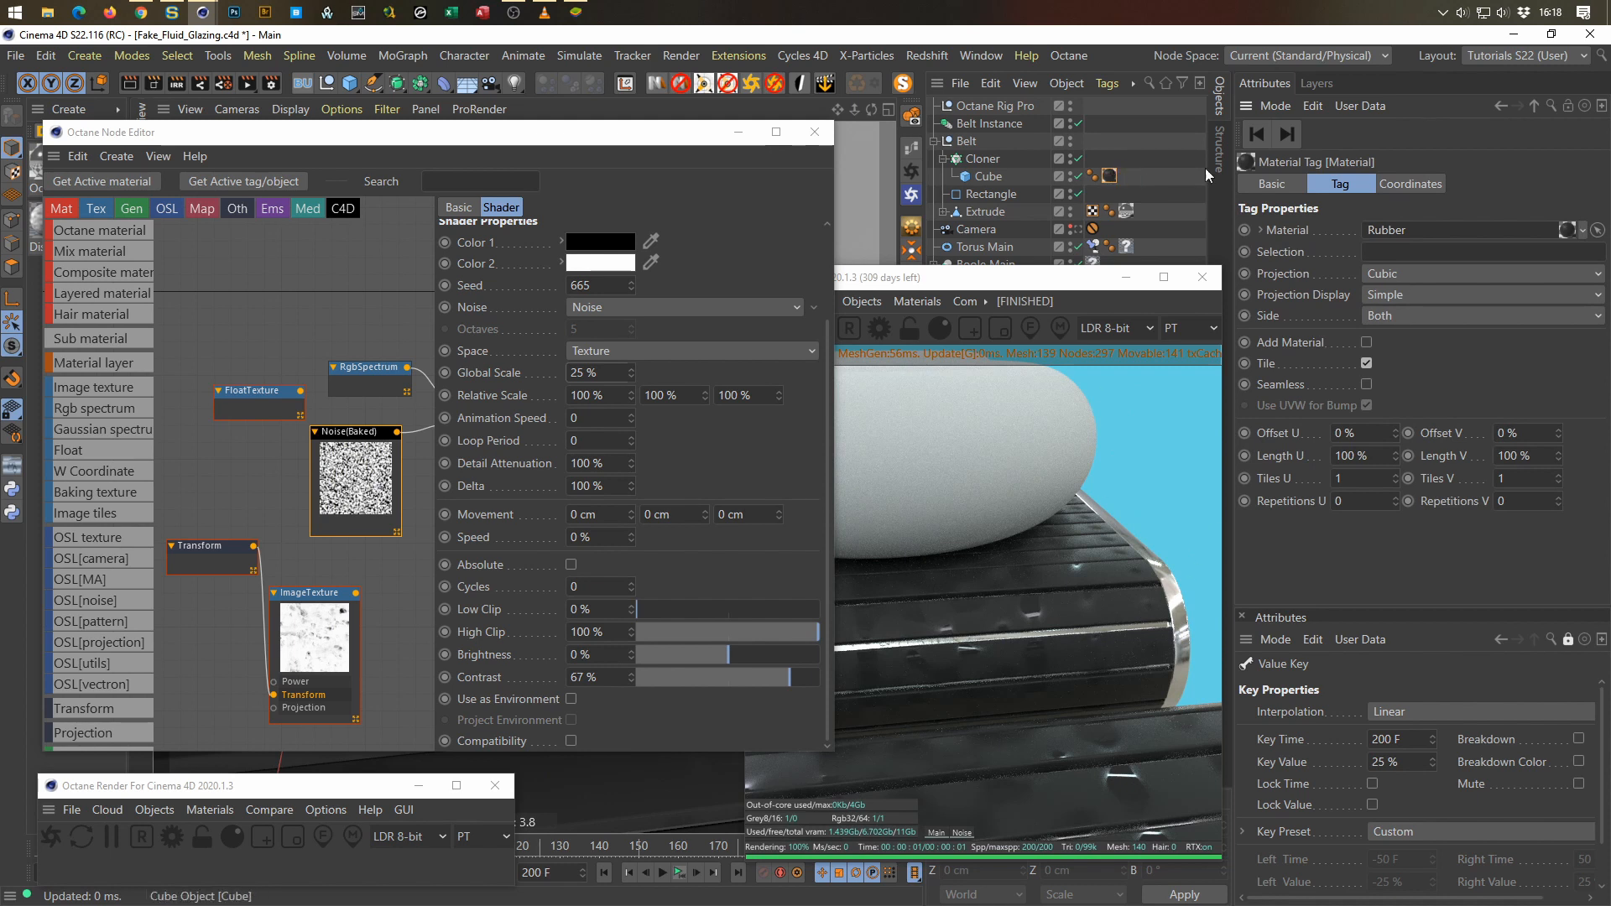
pyautogui.click(1392, 182)
pyautogui.click(1352, 183)
# Step: Set the Noise shader's Space to Object and play the animation to check the roughness on the moving slats
pyautogui.click(654, 349)
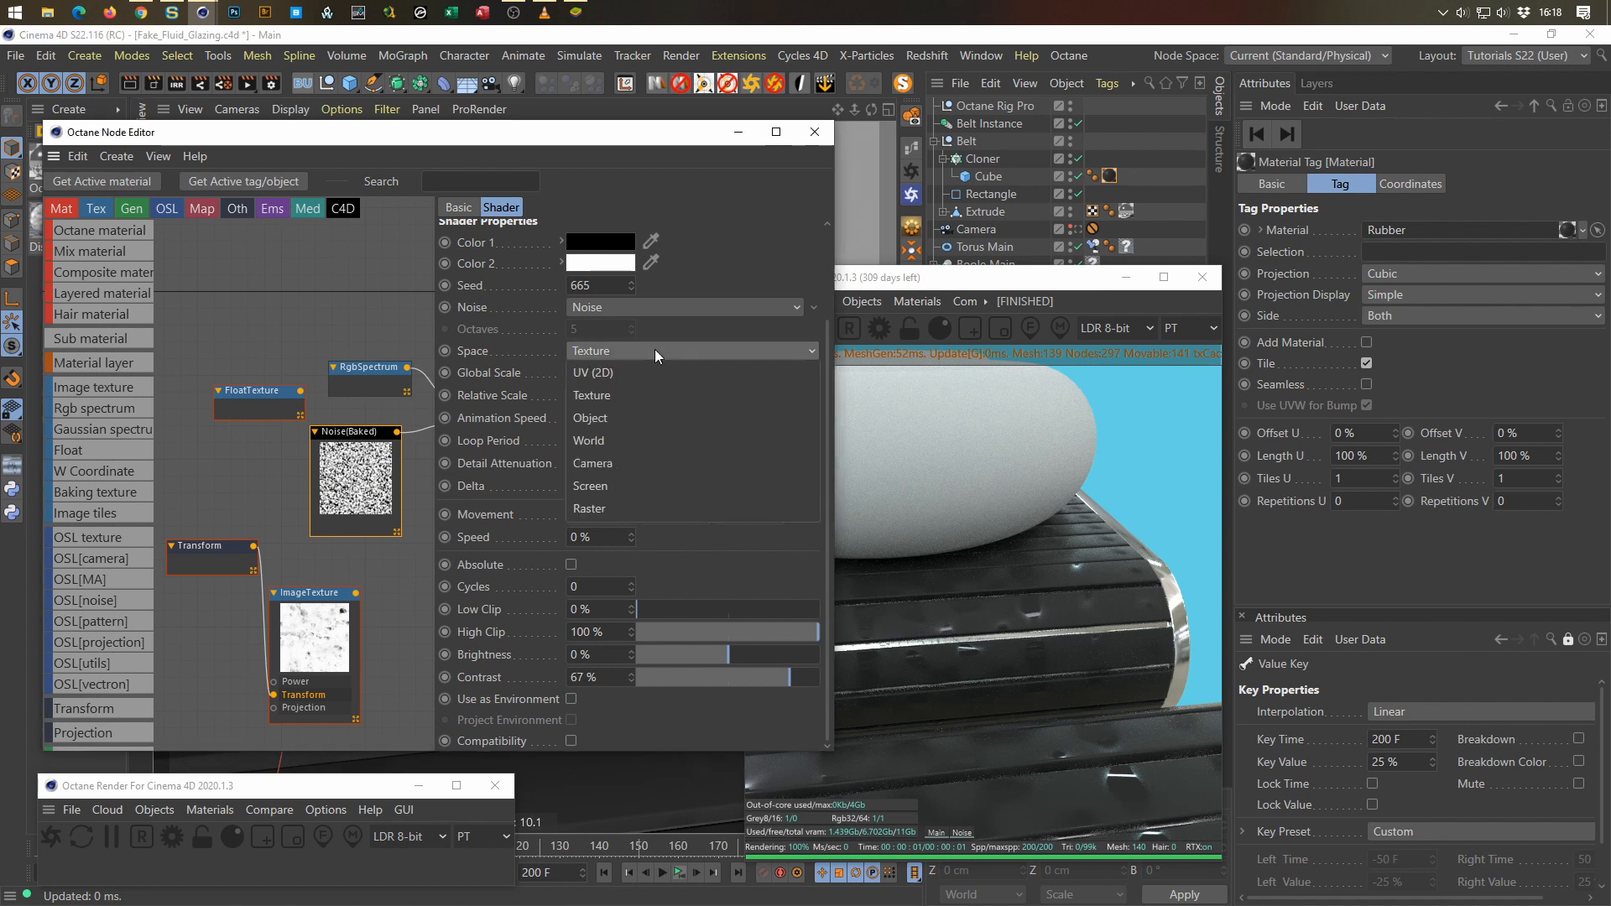
pyautogui.click(653, 413)
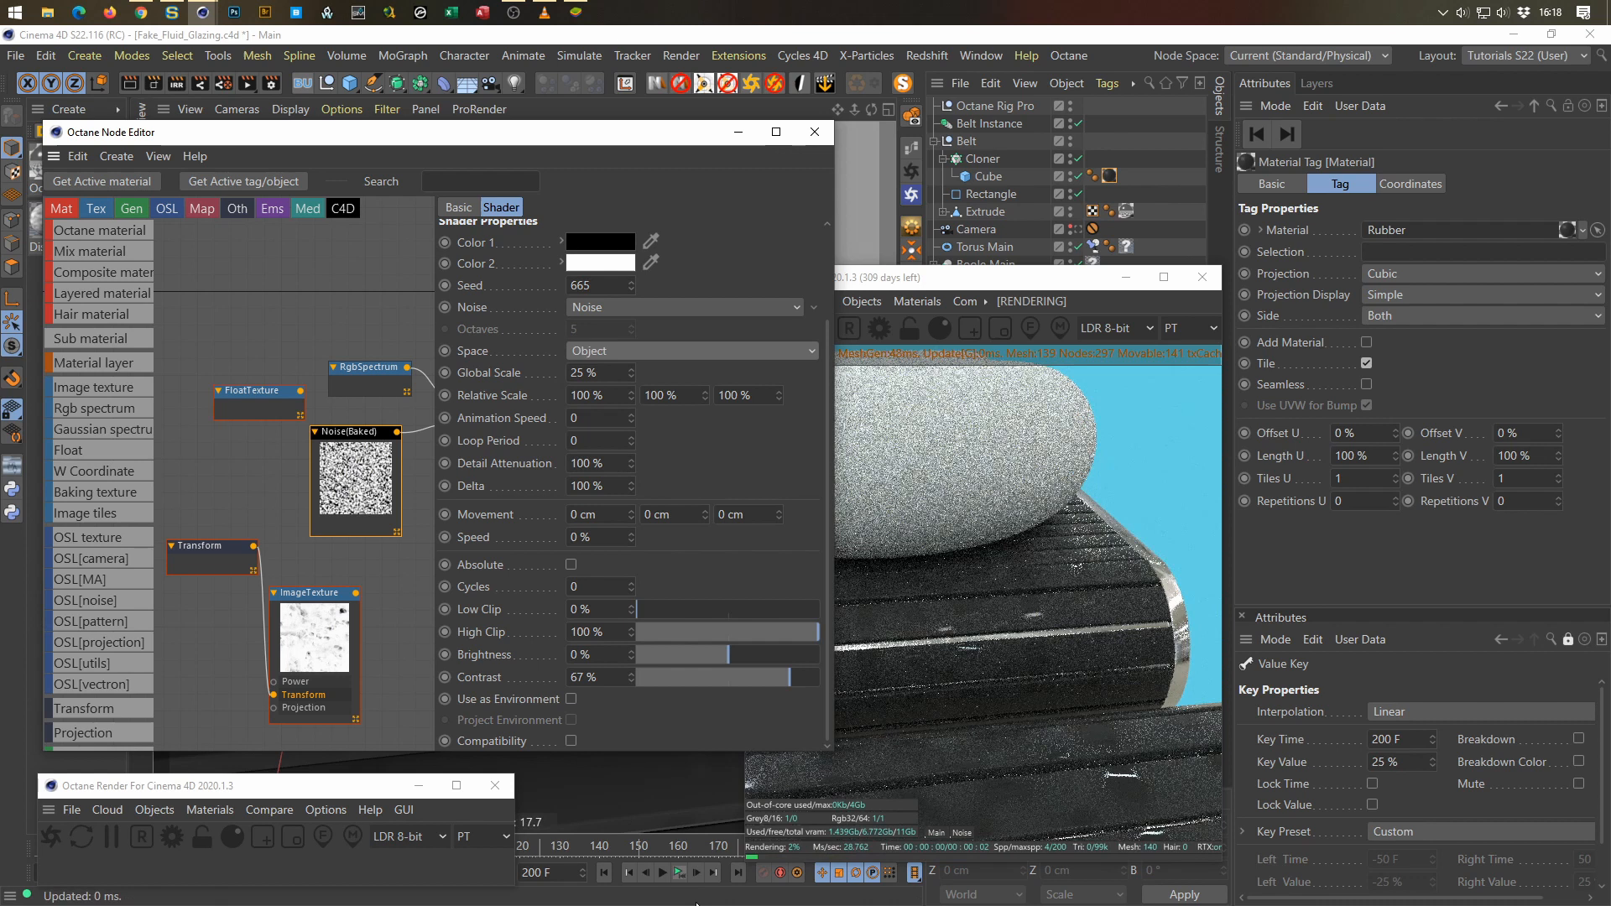
pyautogui.click(679, 875)
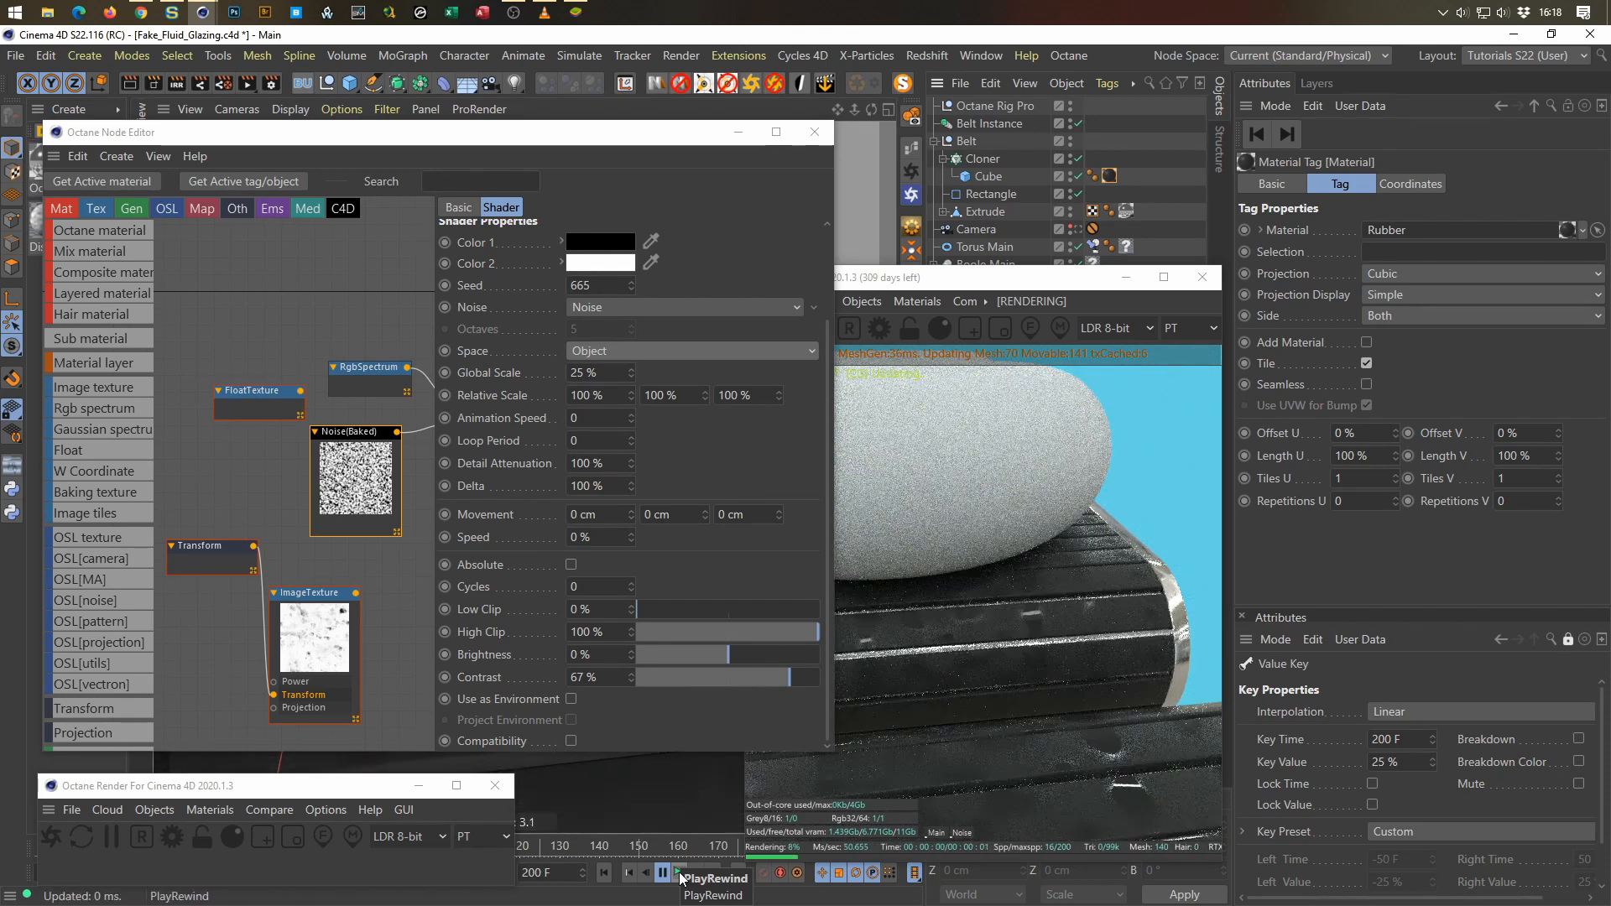
# Step: Set the Rubber material tag's projection to UVW Mapping and play the animation to check the roughness on the moving slats
pyautogui.click(680, 877)
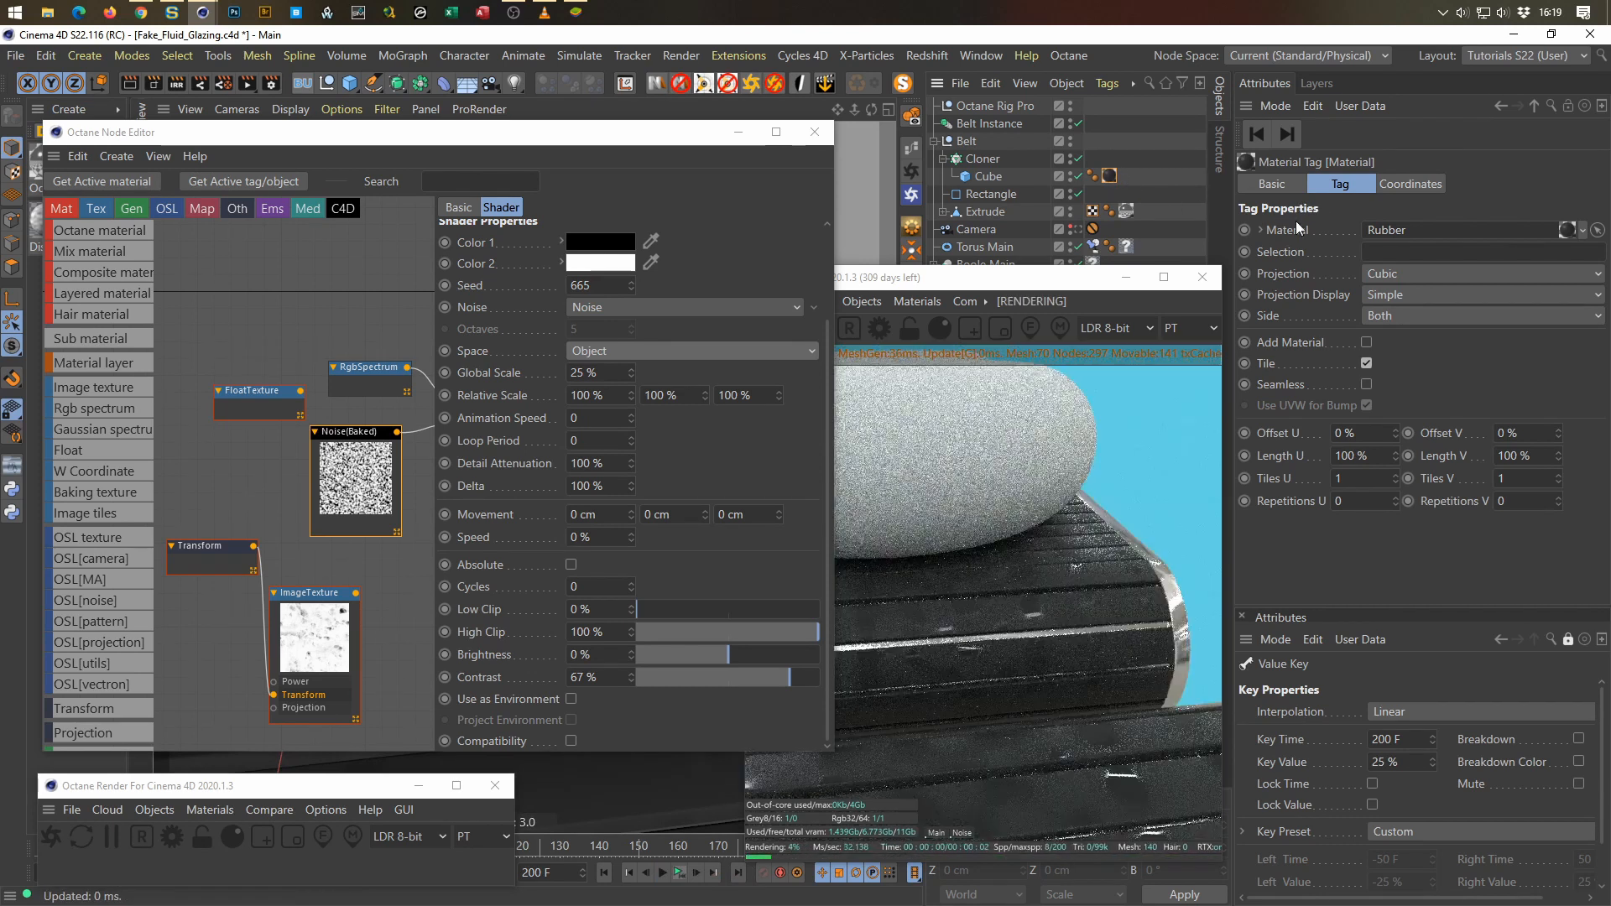
pyautogui.click(1412, 277)
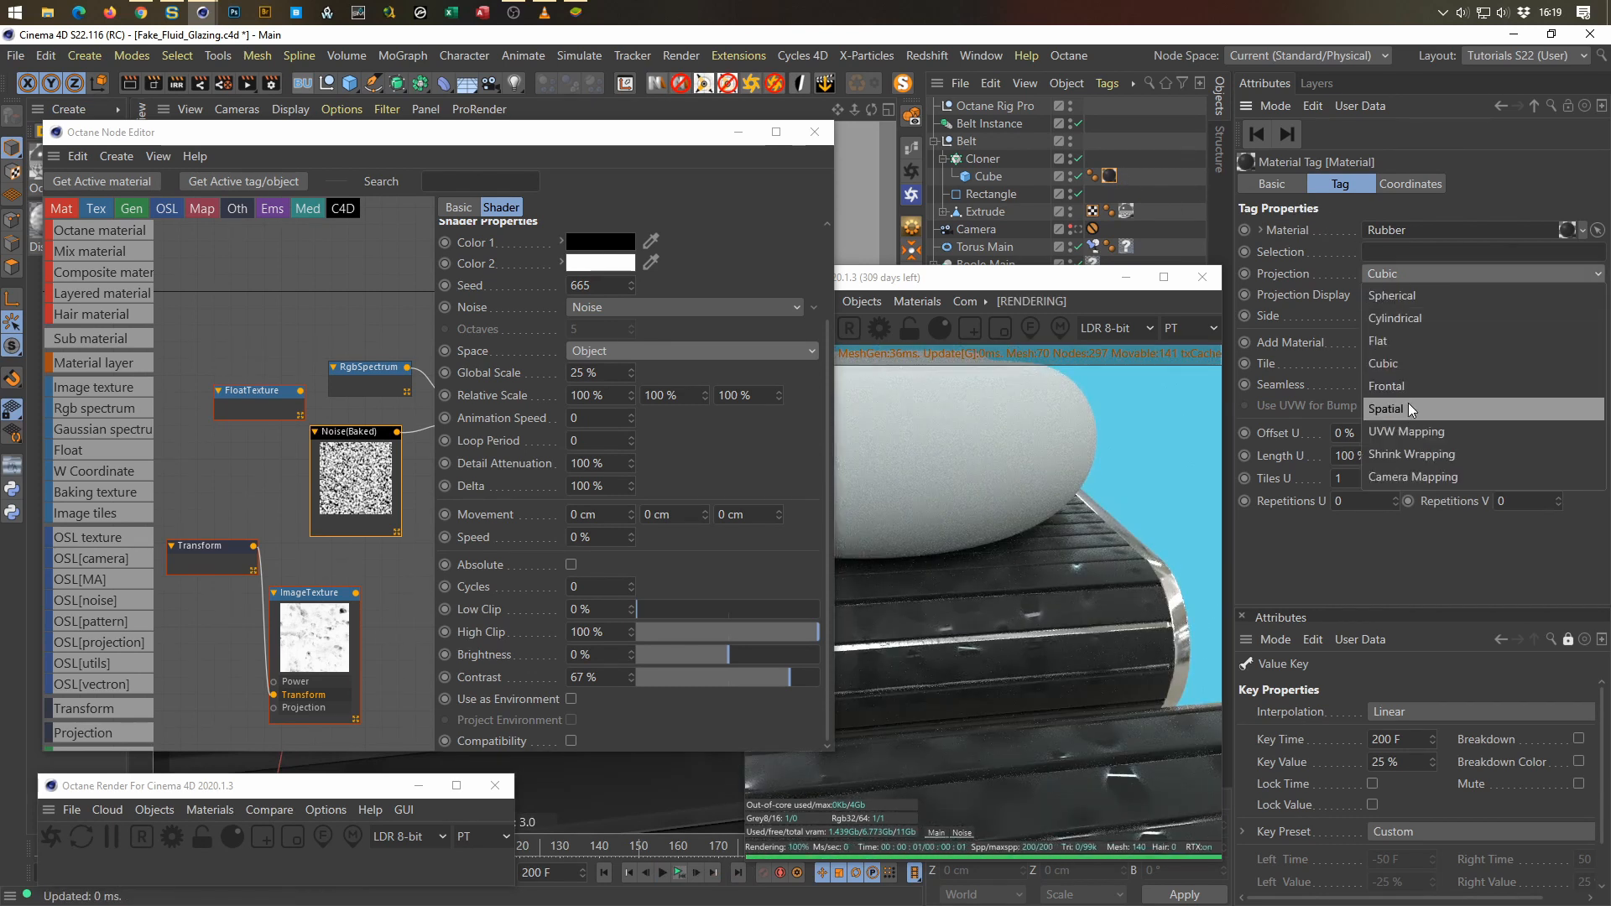
pyautogui.click(1403, 433)
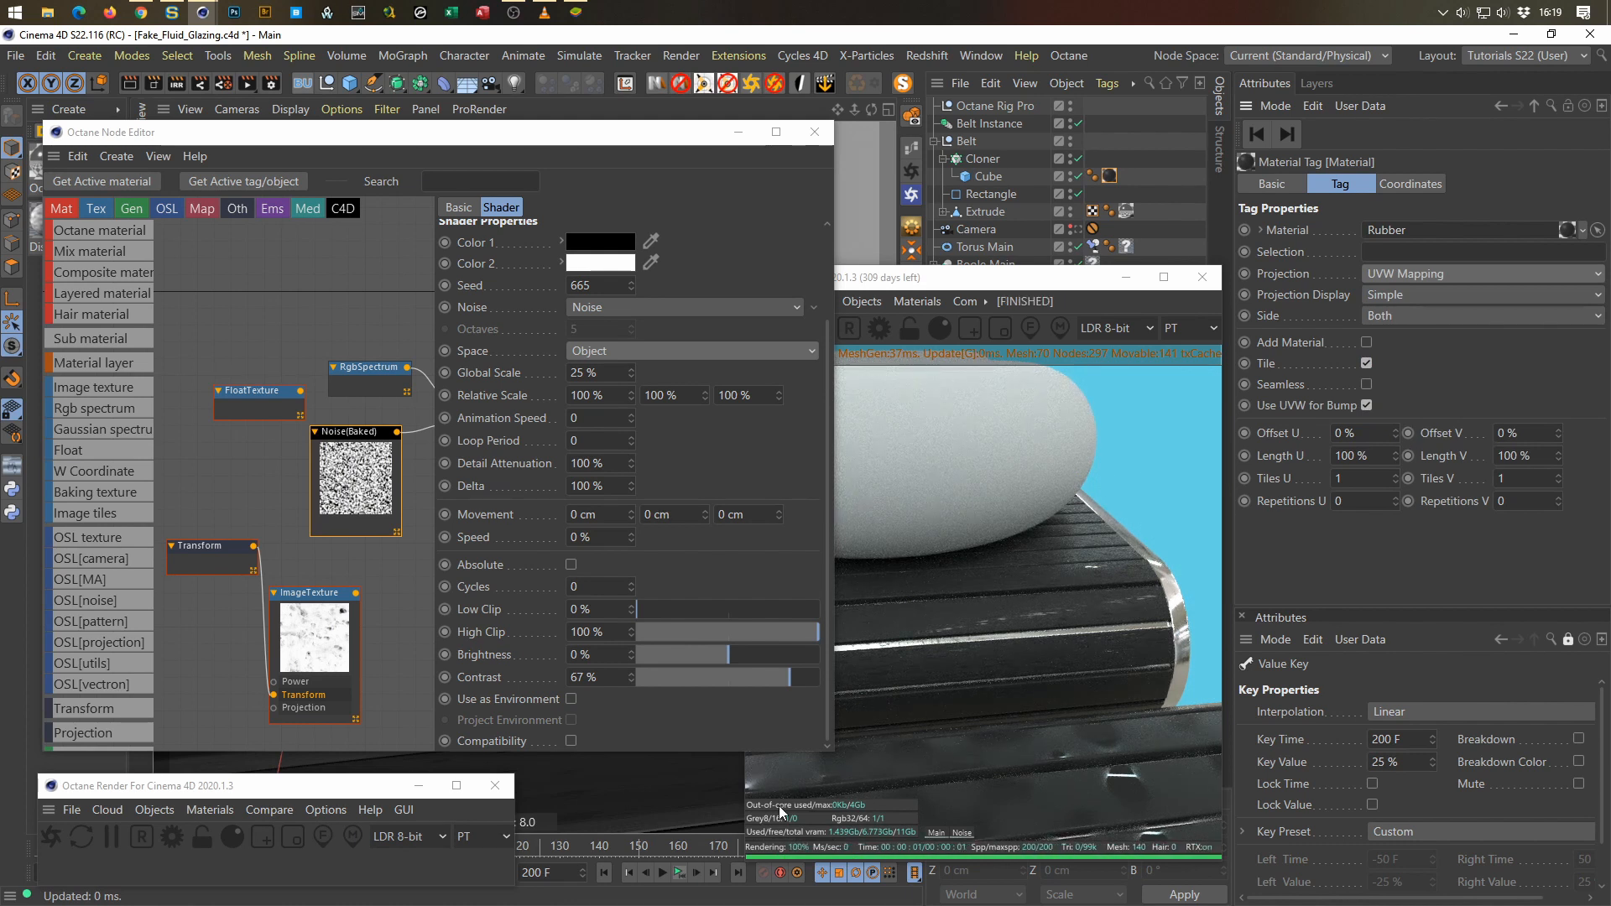
pyautogui.click(682, 869)
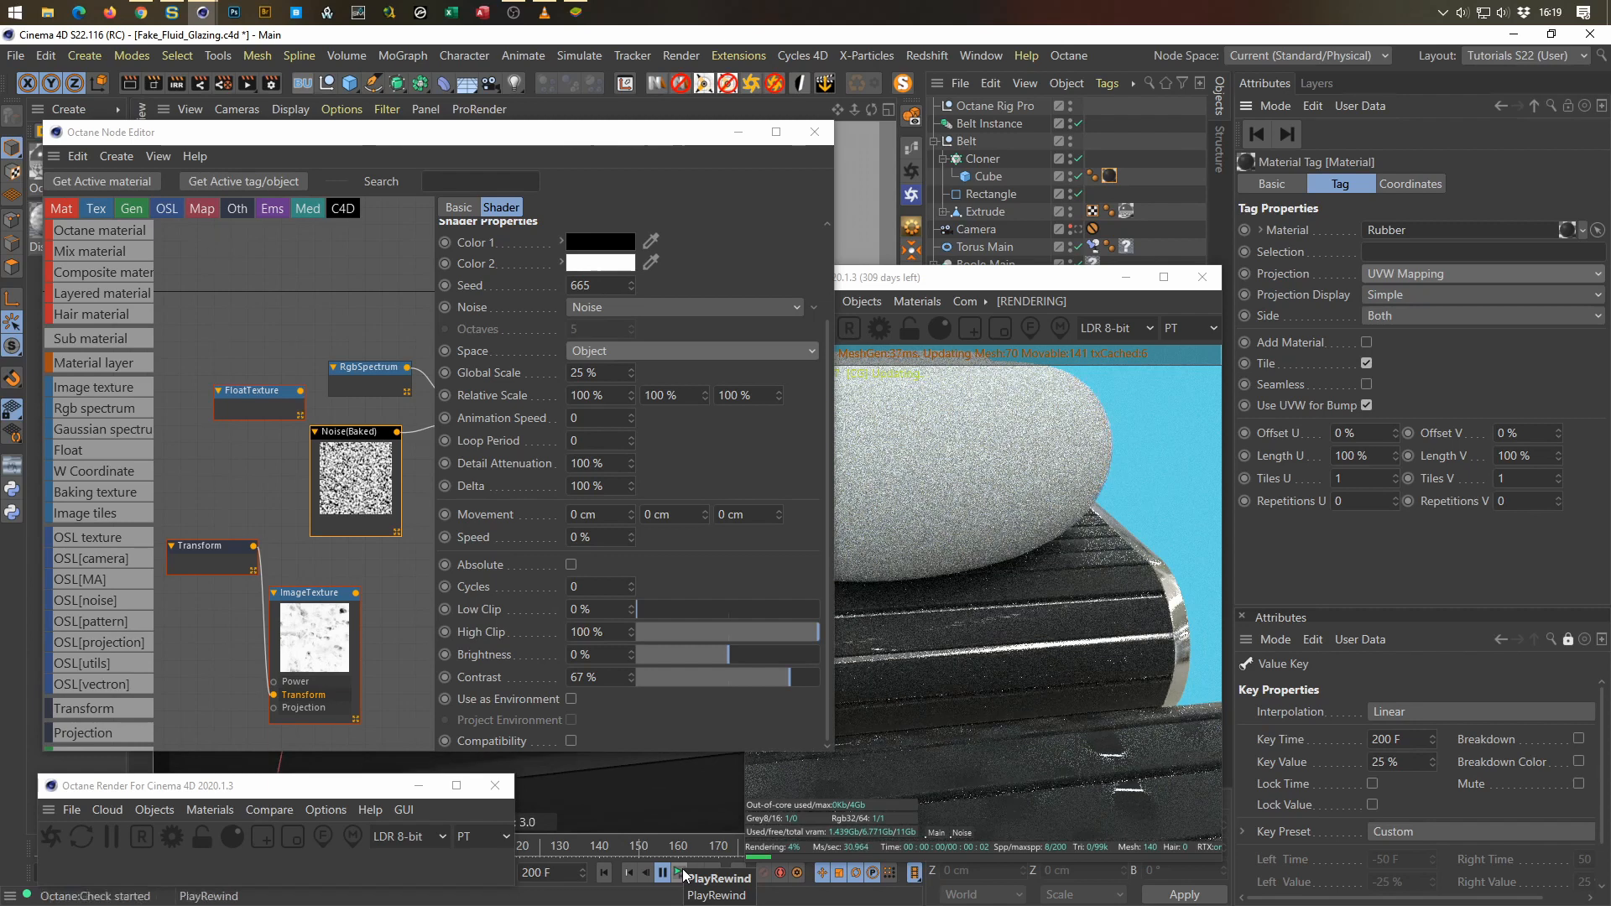
pyautogui.click(683, 871)
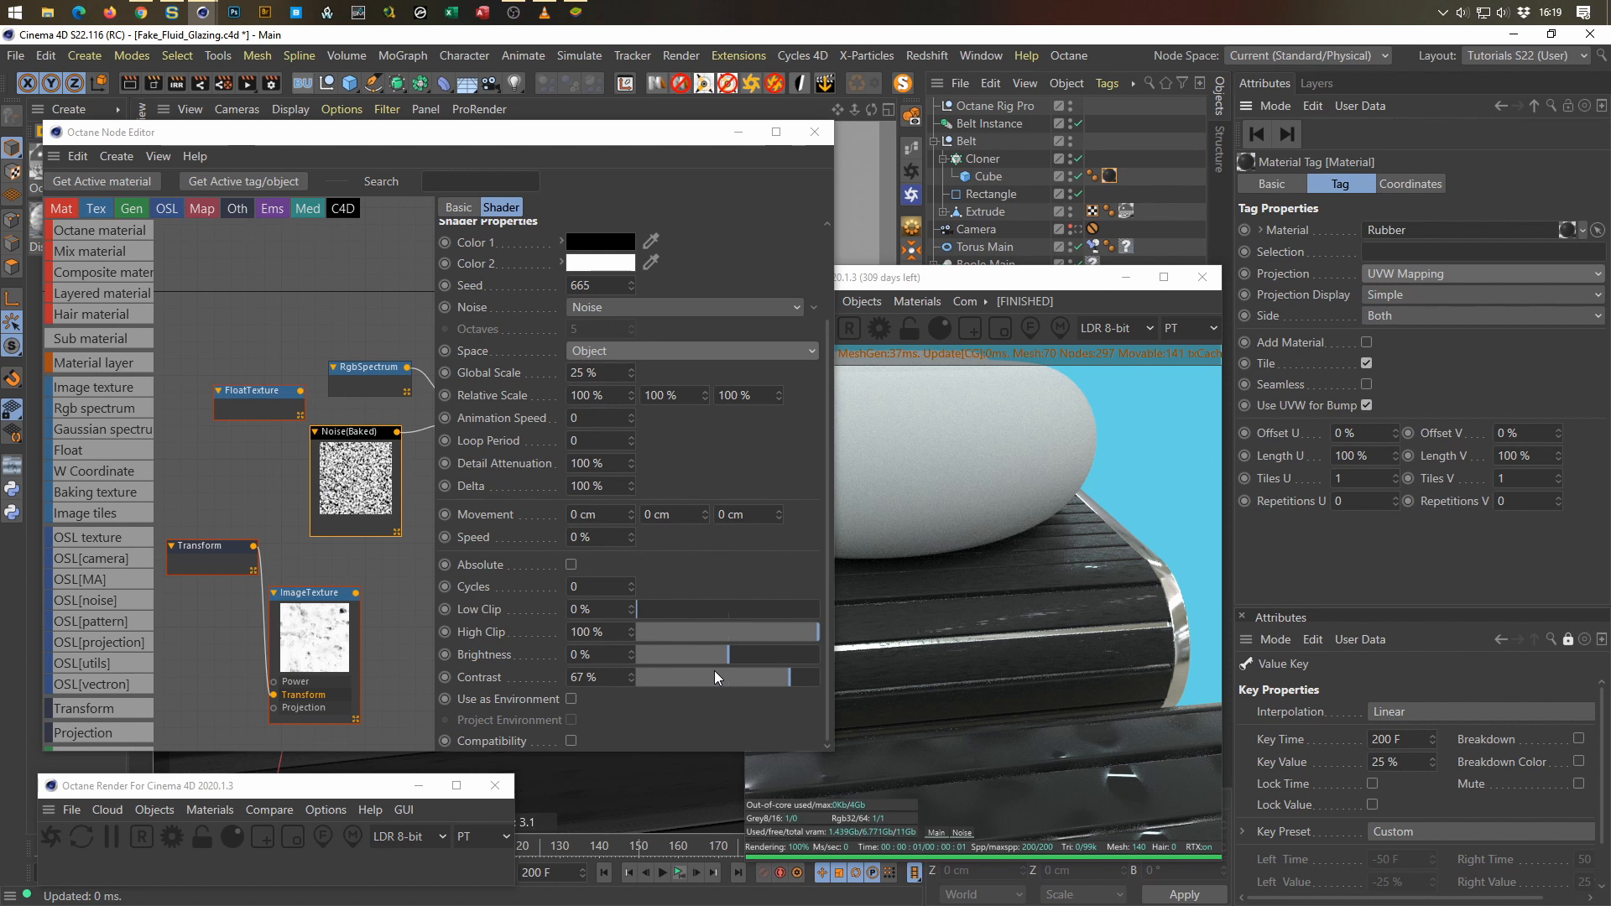
# Step: Delete the Noise, ImageTexture and Transform nodes from the Rubber material's node graph
pyautogui.moveTo(1052, 283); pyautogui.dragTo(1157, 252)
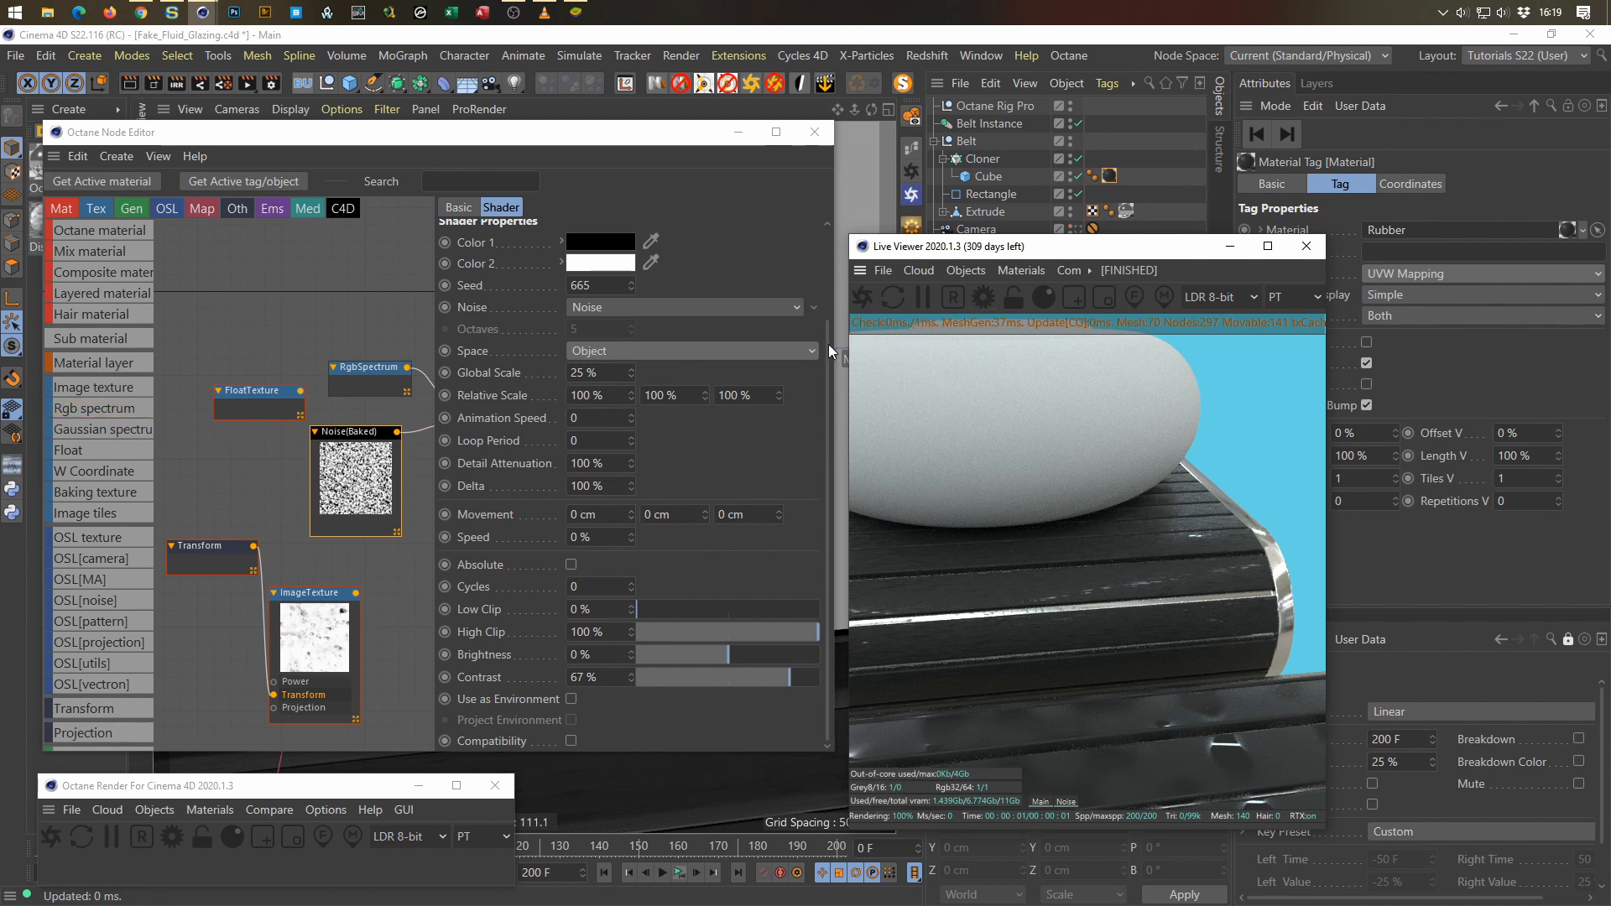
pyautogui.moveTo(831, 345); pyautogui.dragTo(1006, 345)
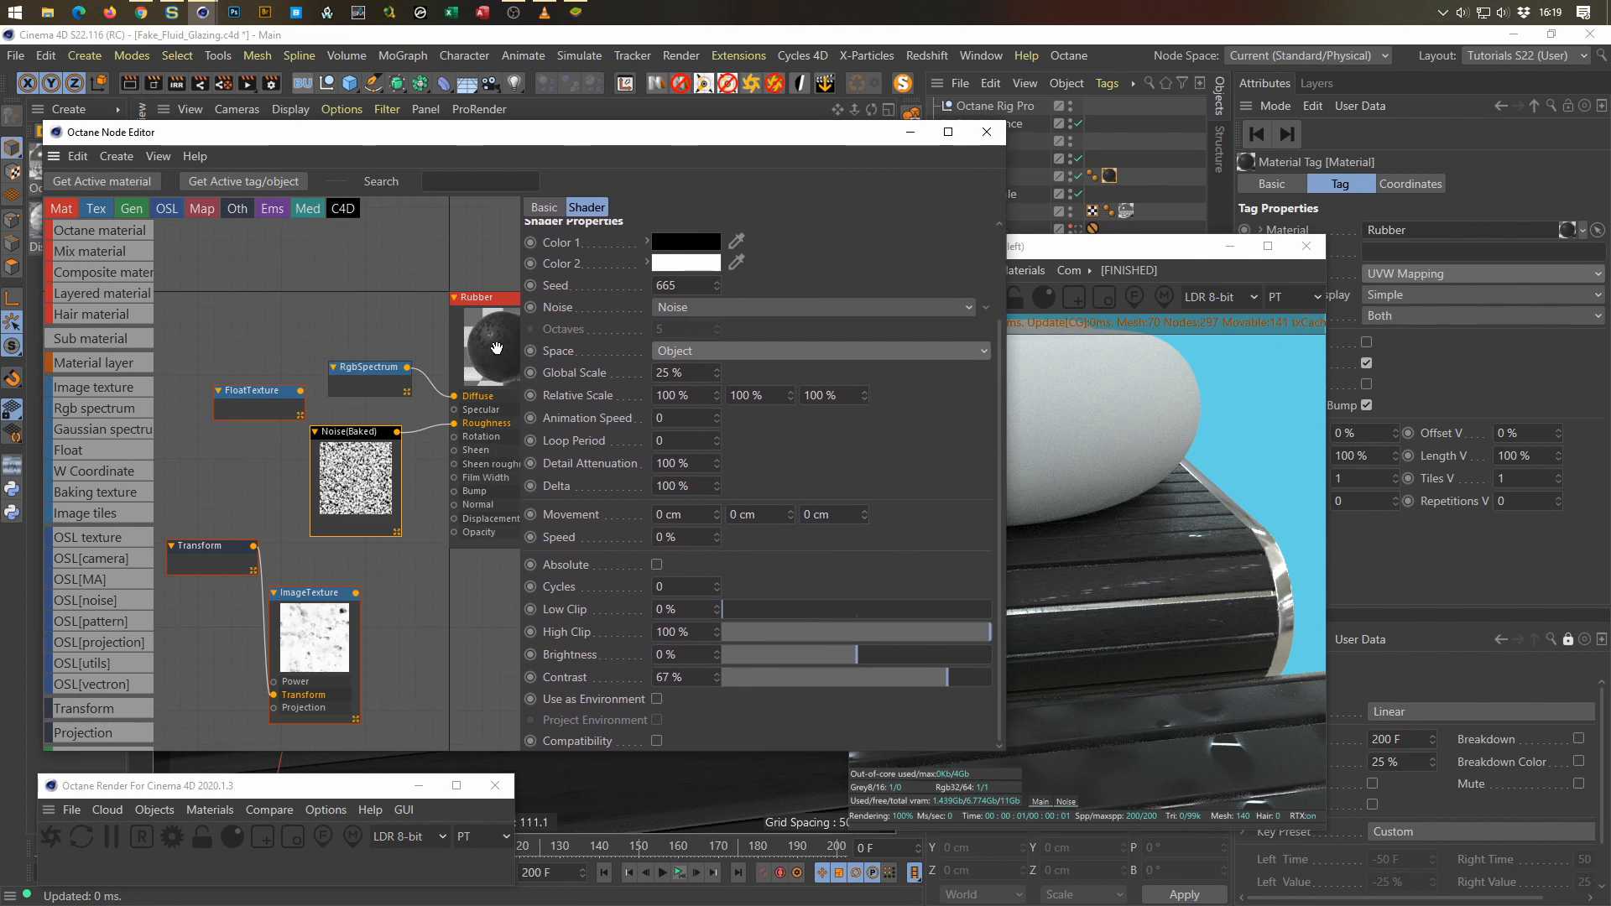
pyautogui.press('Delete')
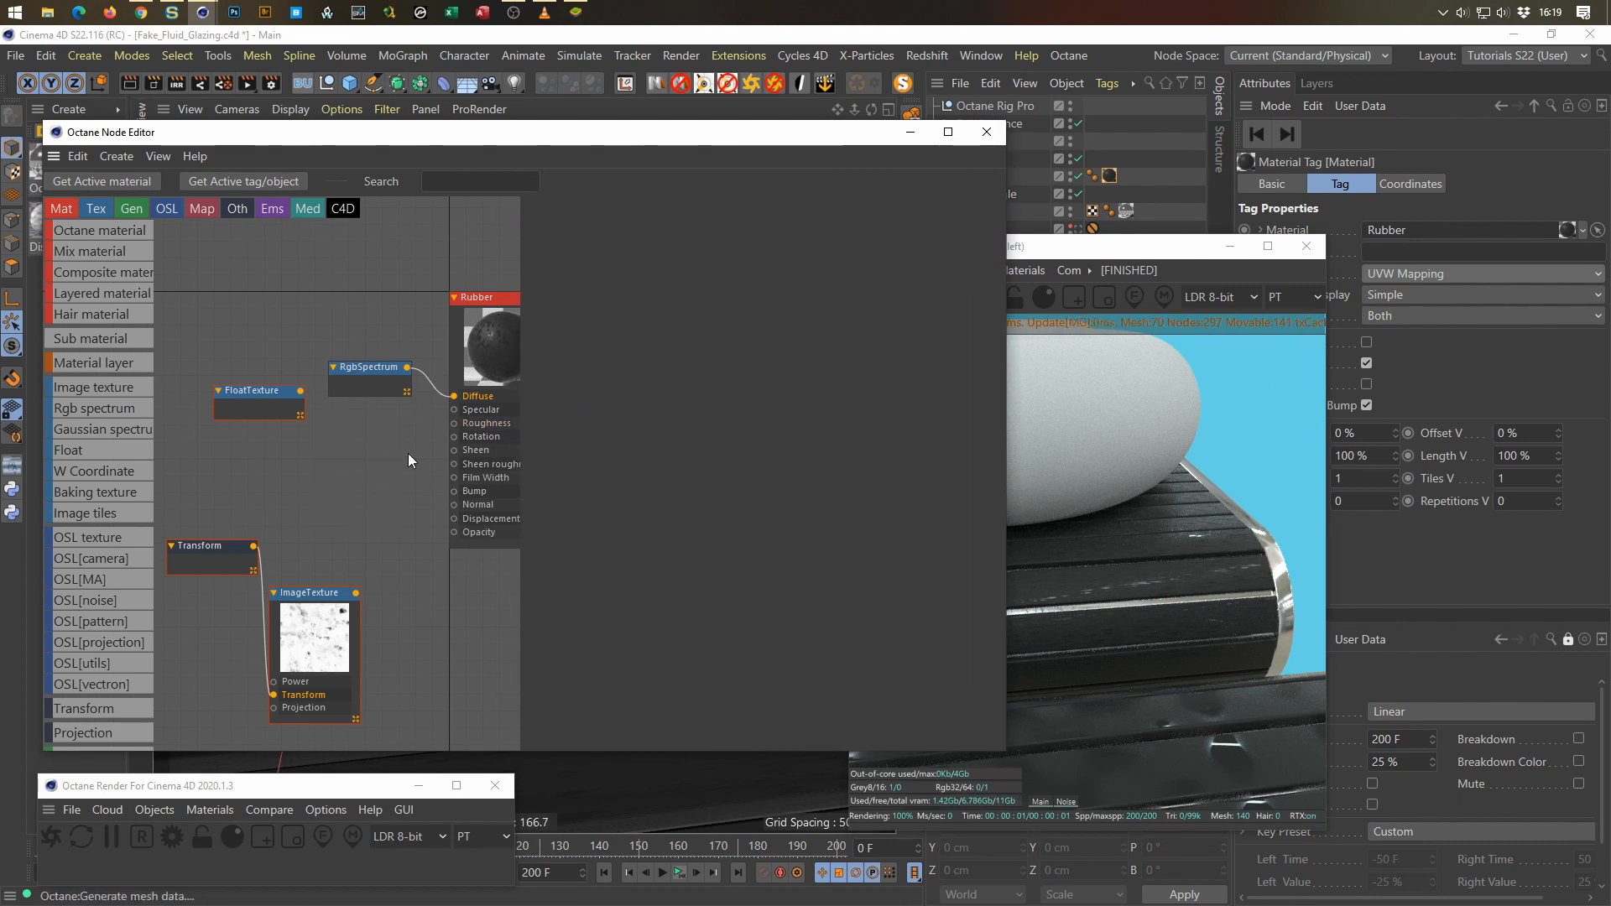
pyautogui.moveTo(421, 674); pyautogui.dragTo(181, 504)
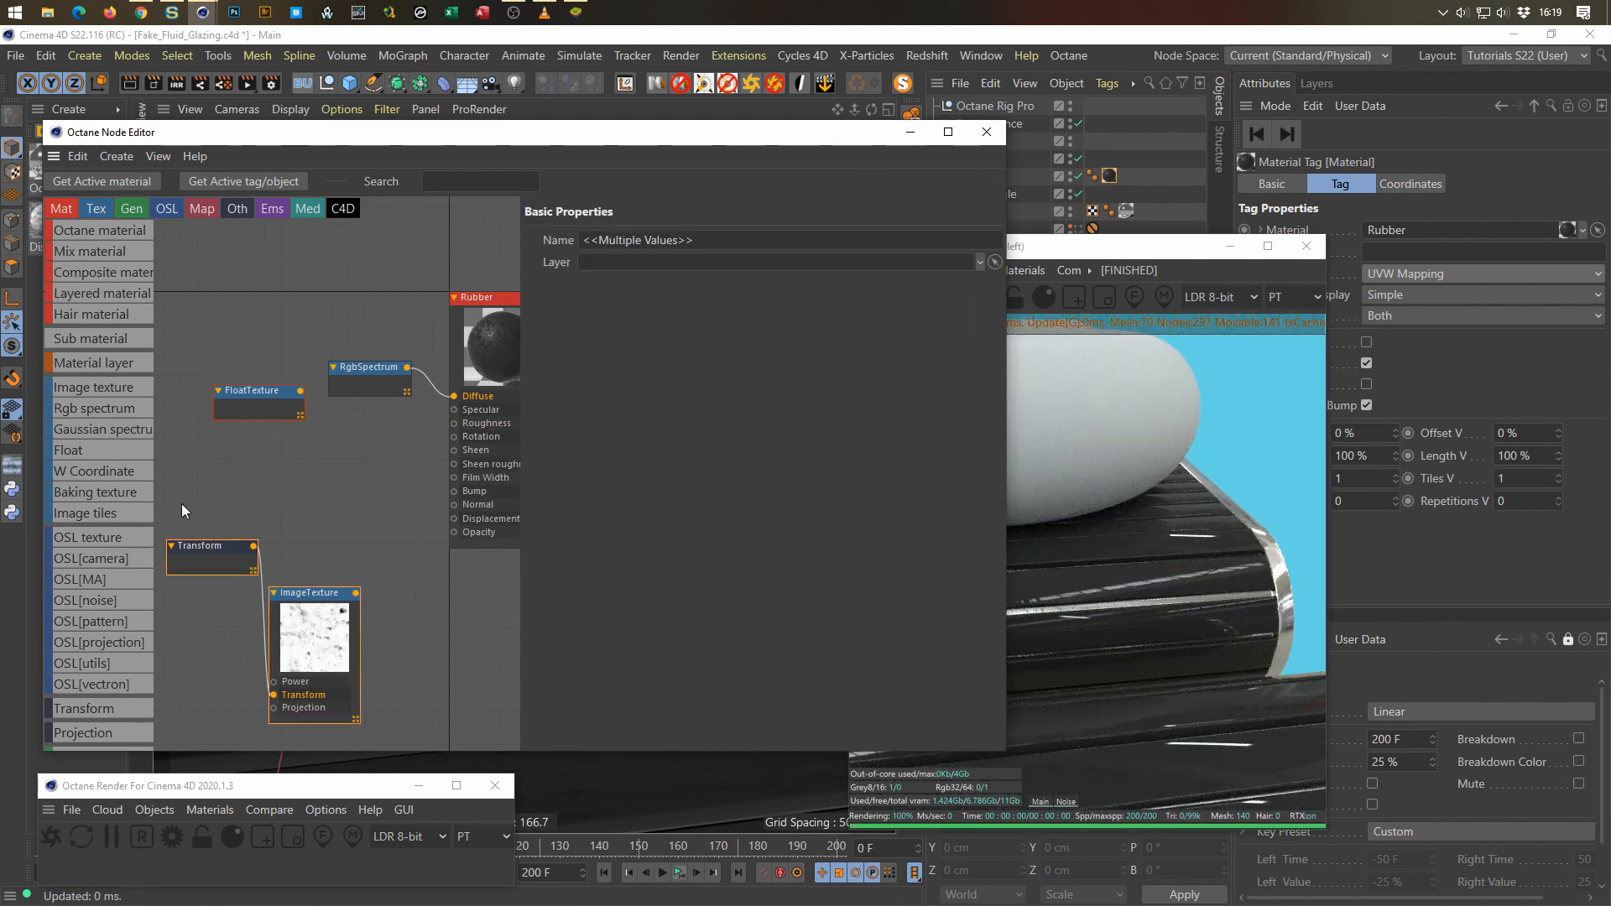
pyautogui.press('Delete')
# Step: Connect the FloatTexture node to the Rubber material's Roughness input and close the node editor
pyautogui.click(302, 392)
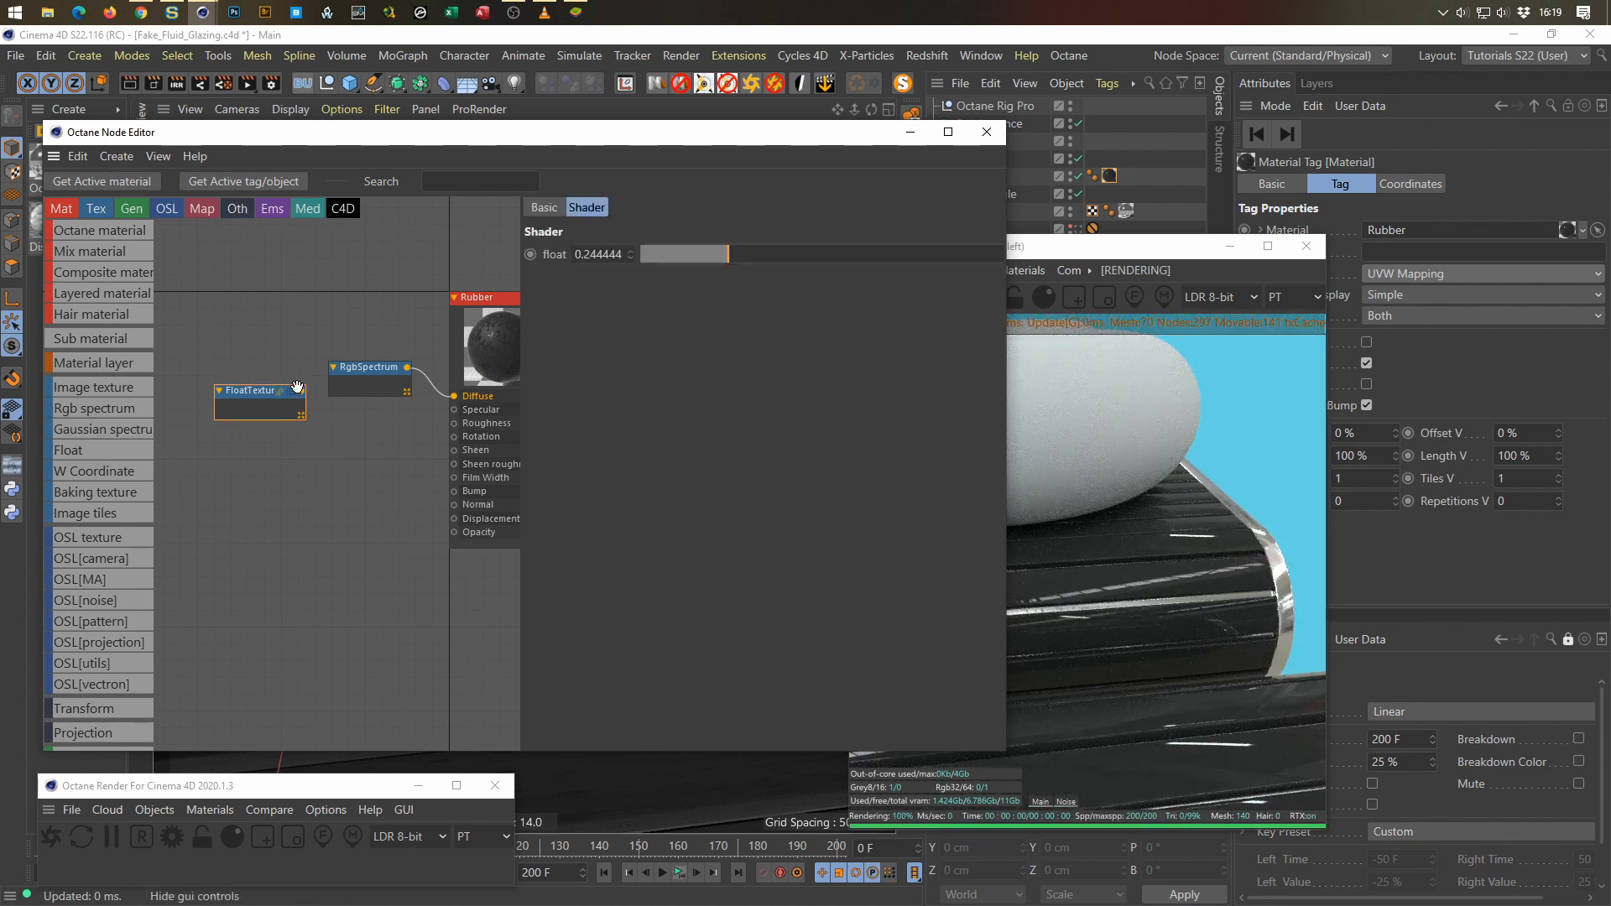
pyautogui.moveTo(302, 392); pyautogui.dragTo(454, 423)
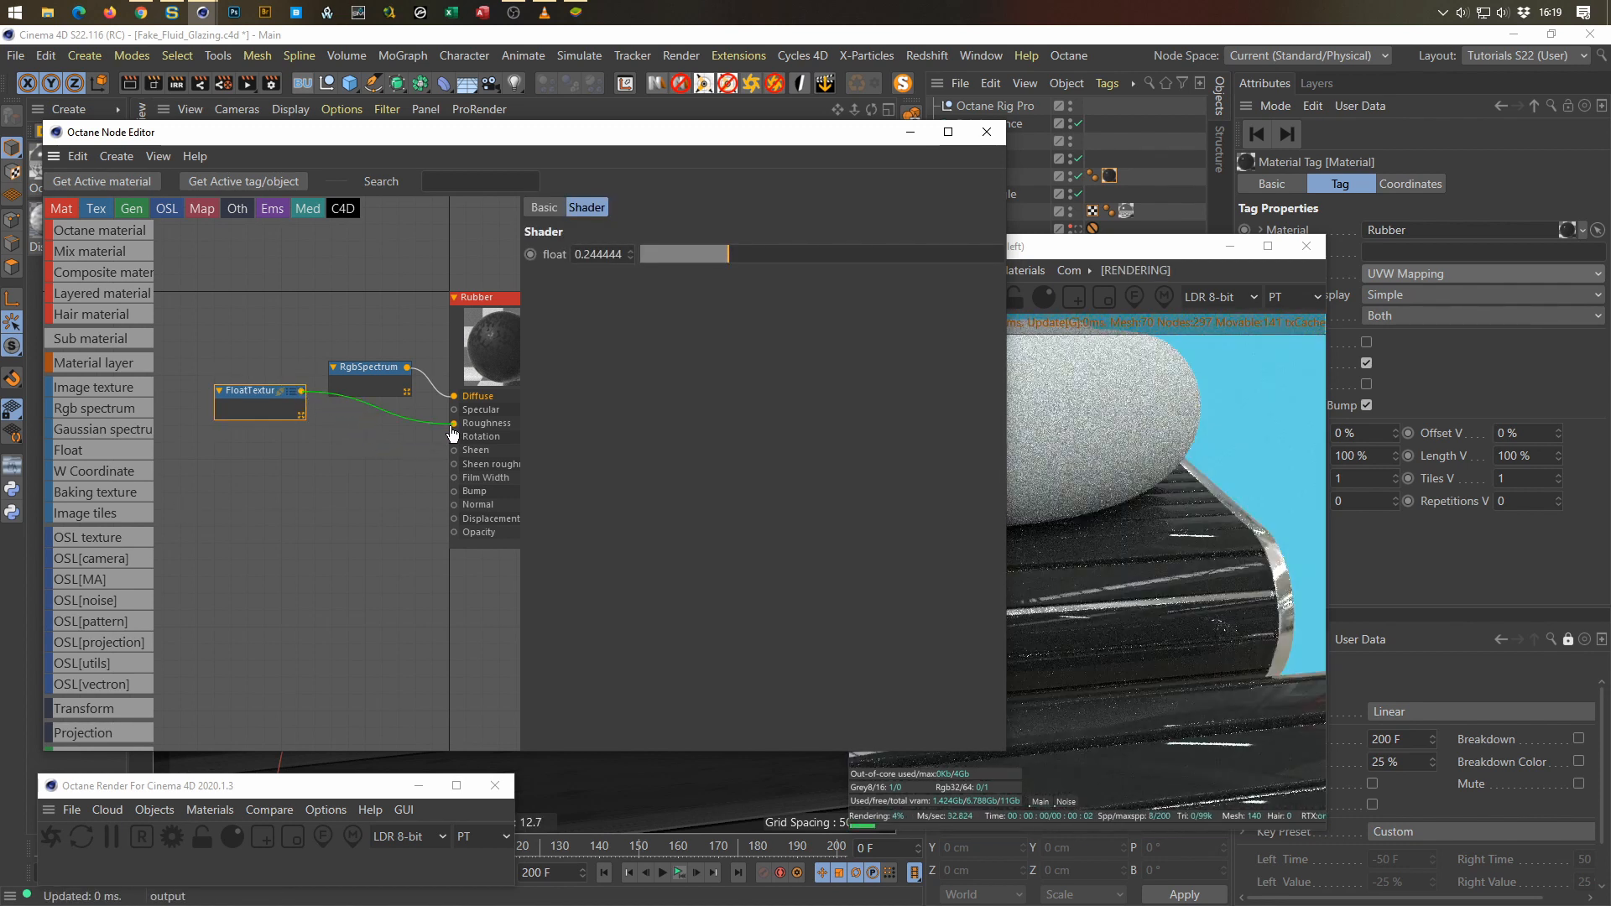
pyautogui.moveTo(261, 404); pyautogui.dragTo(352, 464)
pyautogui.click(986, 134)
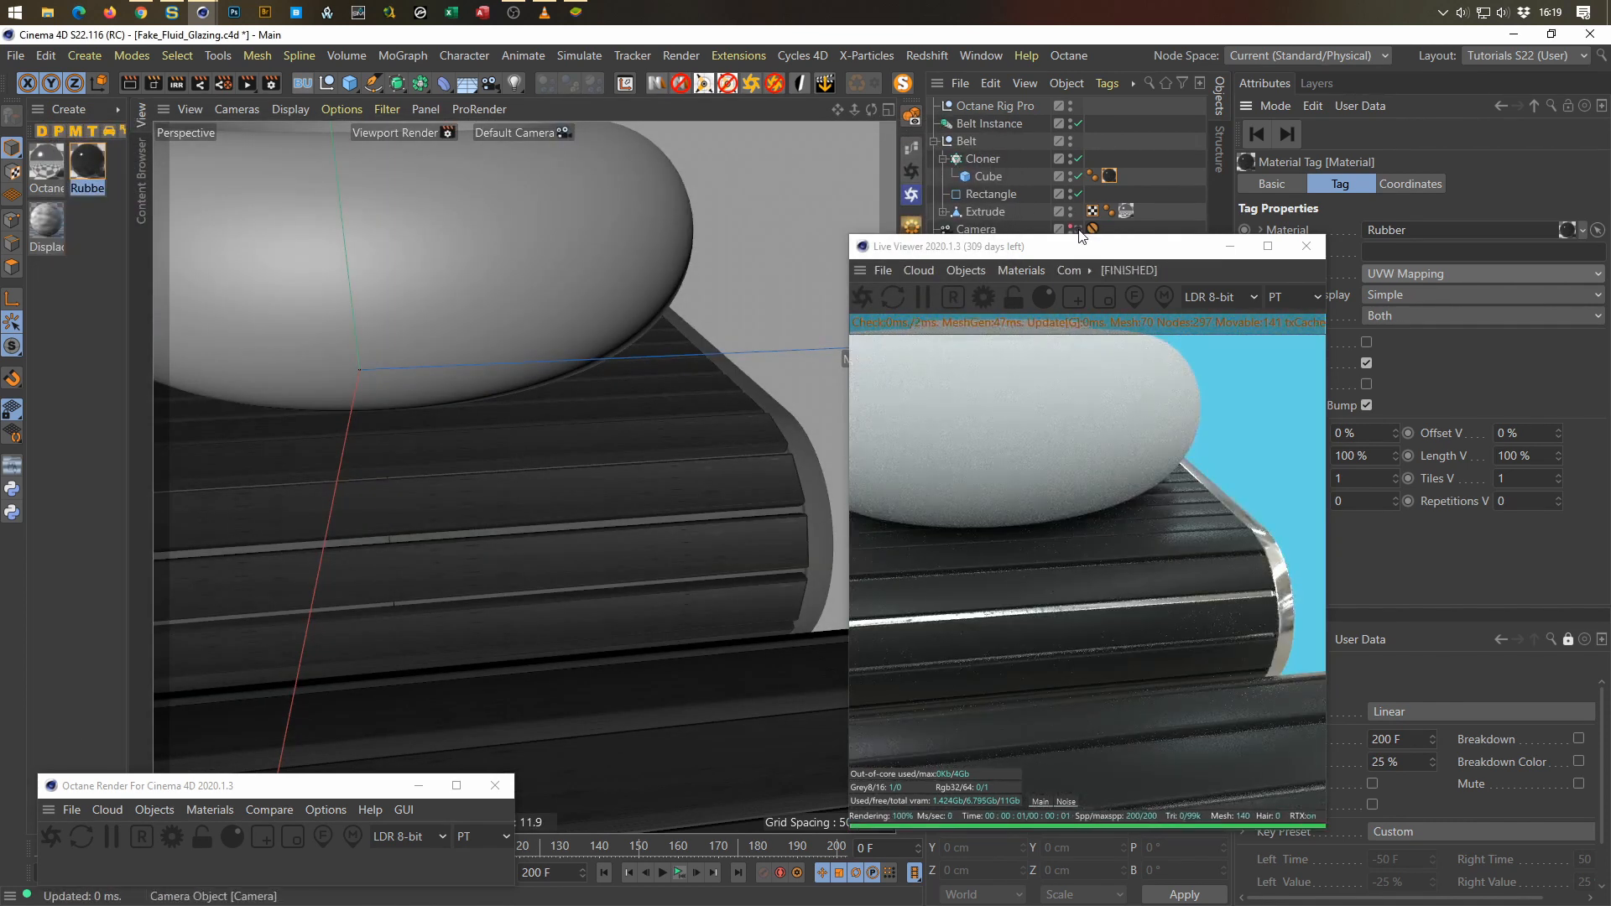
# Step: Look through the scene's Camera, save the project and move the Live Viewer clear of the object list
pyautogui.click(1078, 229)
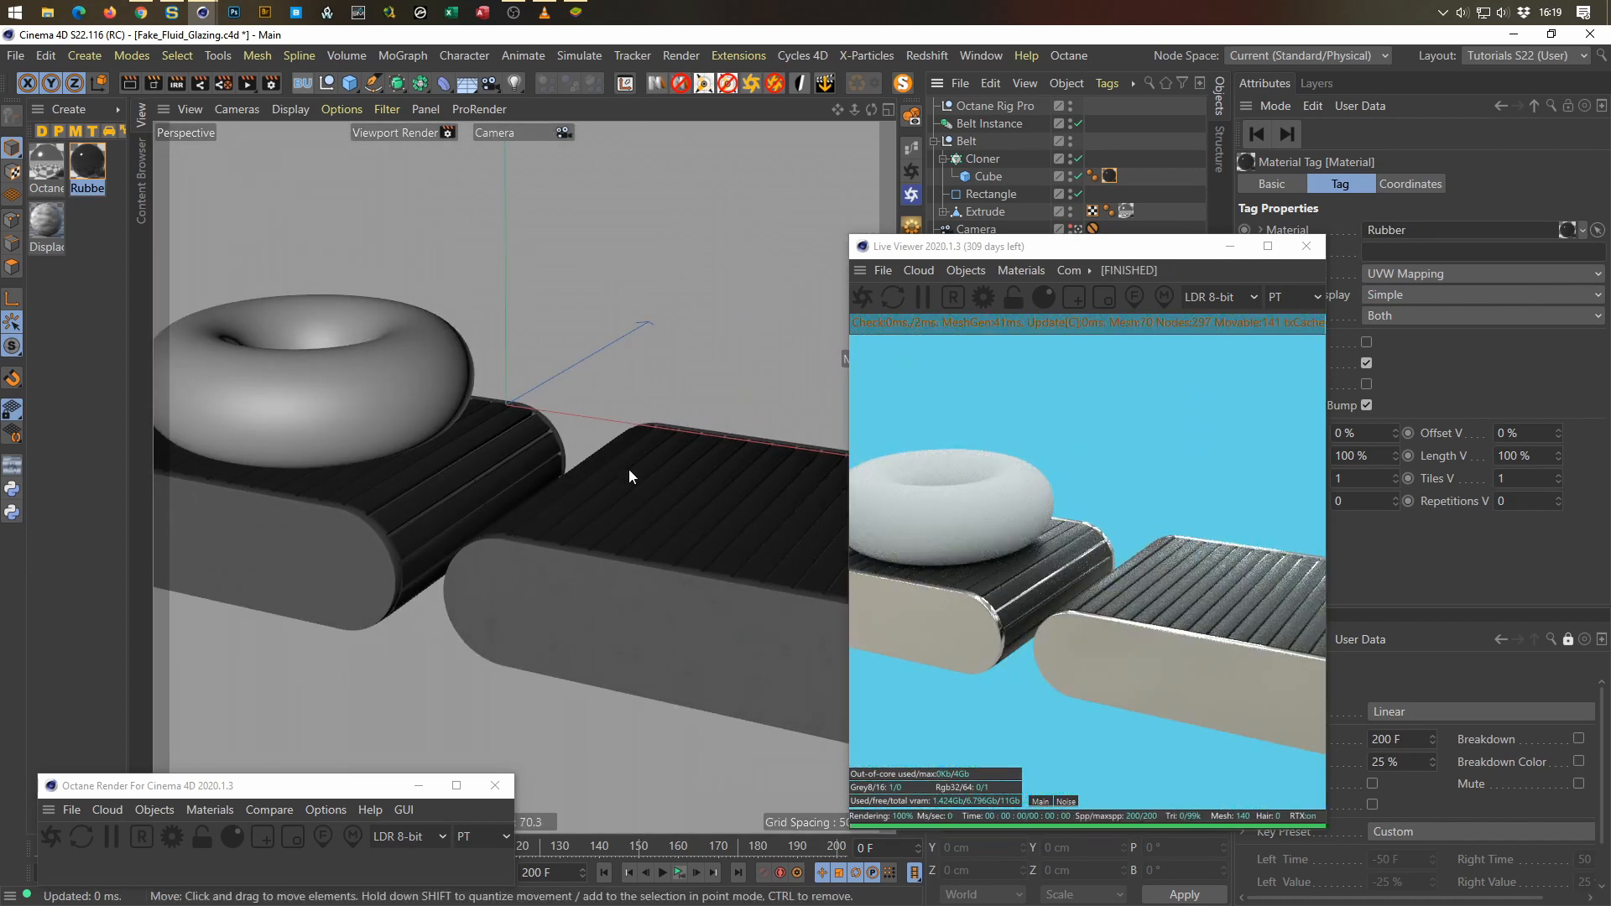
pyautogui.hotkey('ctrl', 's')
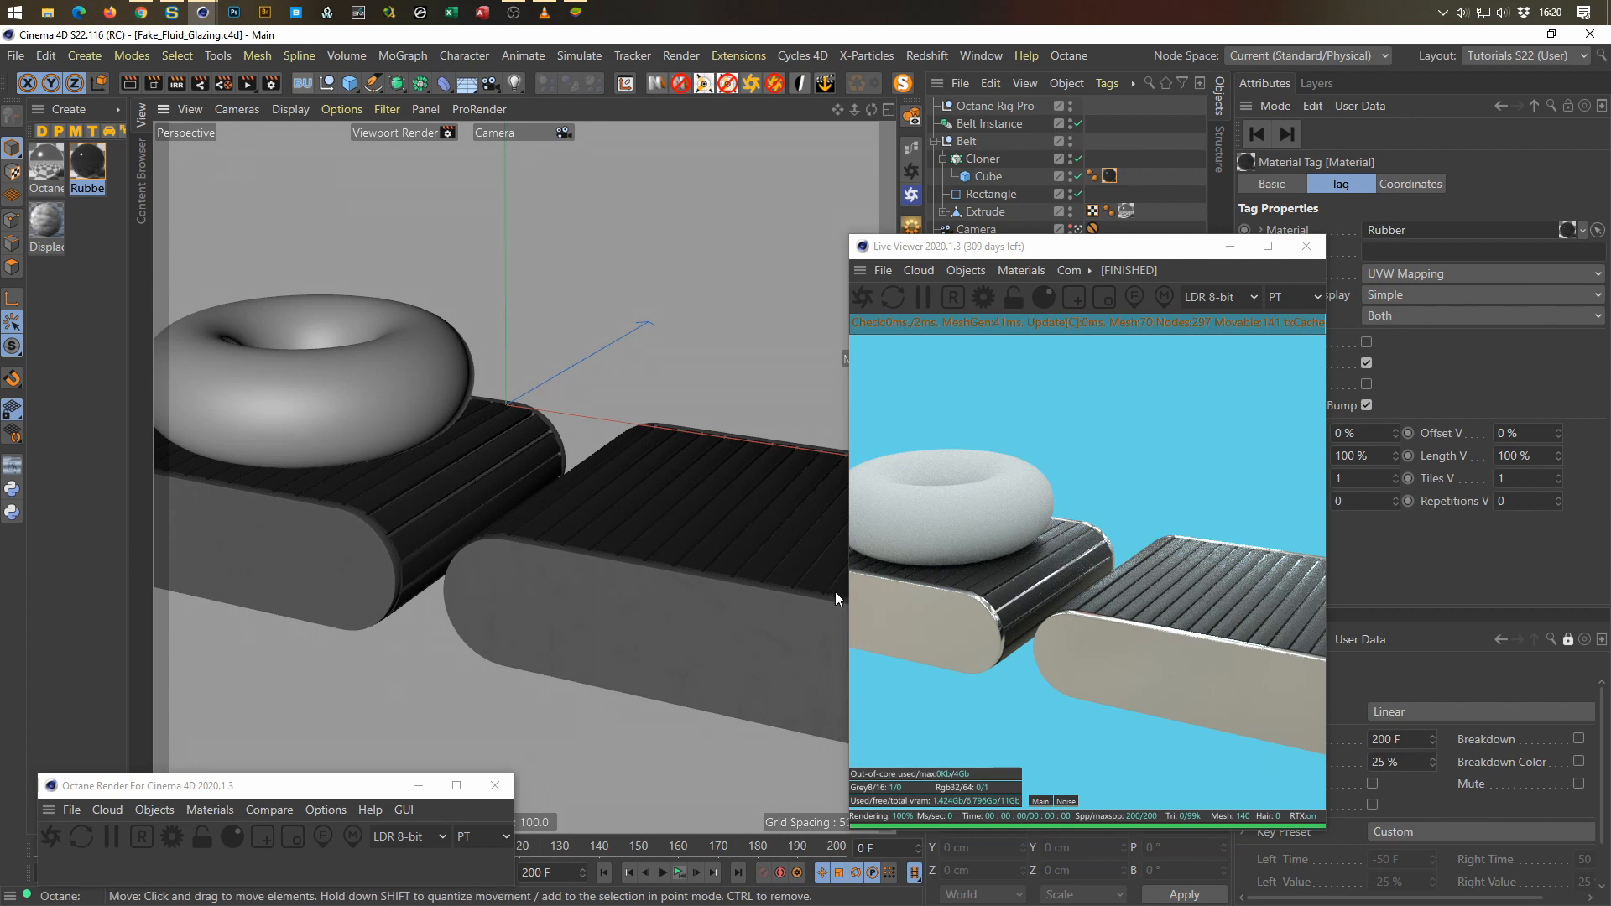
pyautogui.moveTo(1074, 253); pyautogui.dragTo(1277, 262)
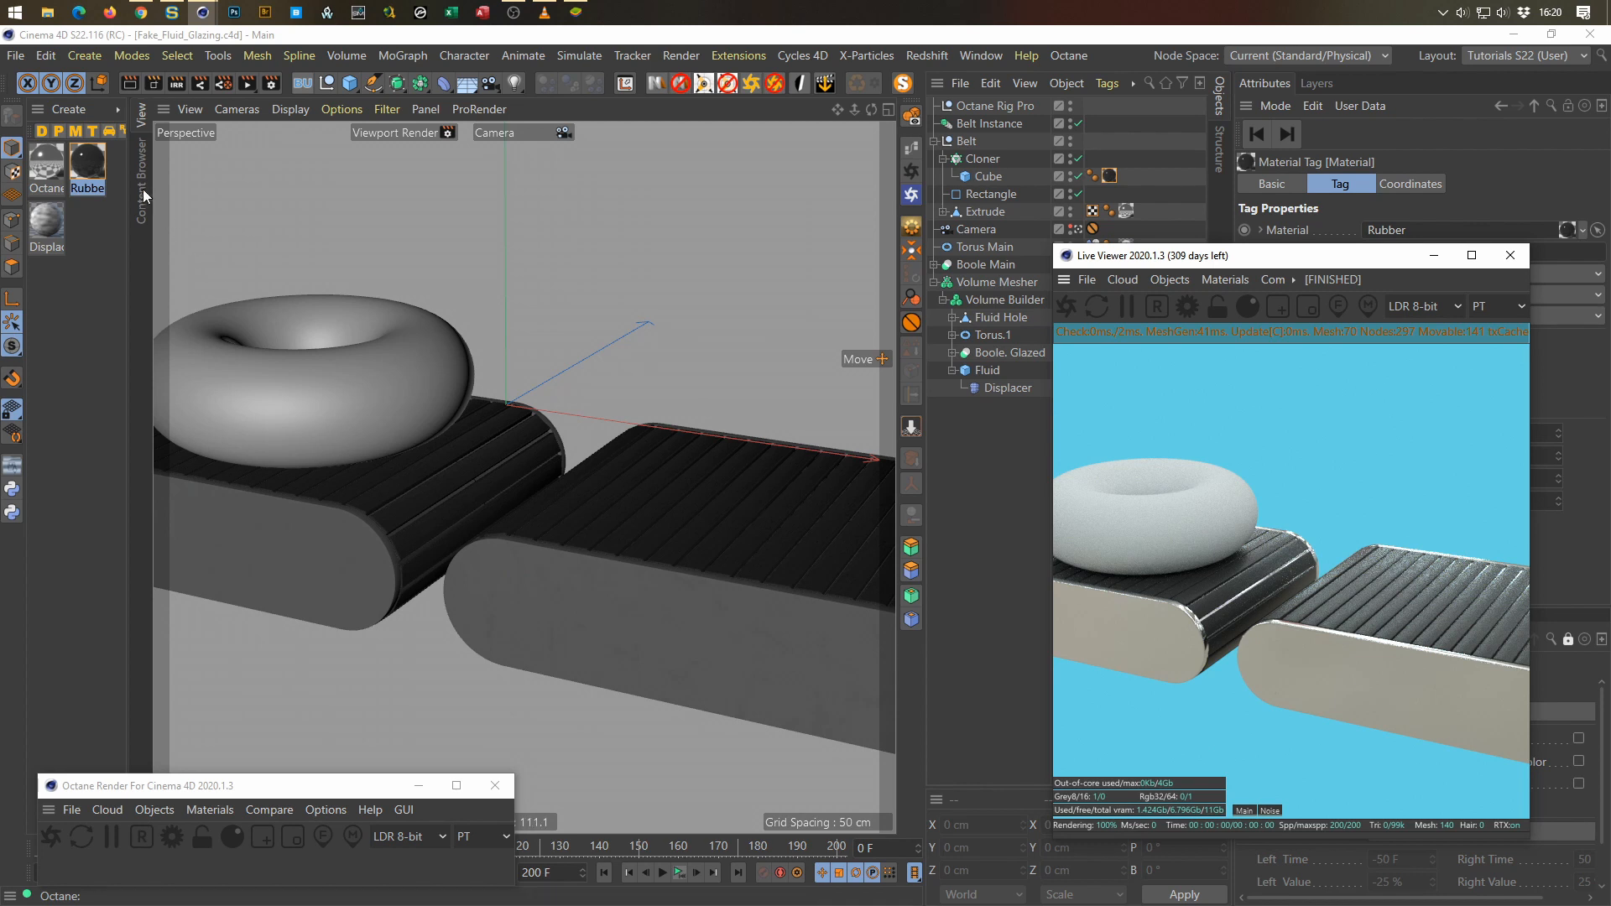
# Step: Open the Content Browser and show the Wood folder of the Nikomedia Textures (OCTANE) library
pyautogui.hotkey('shift', 'F6')
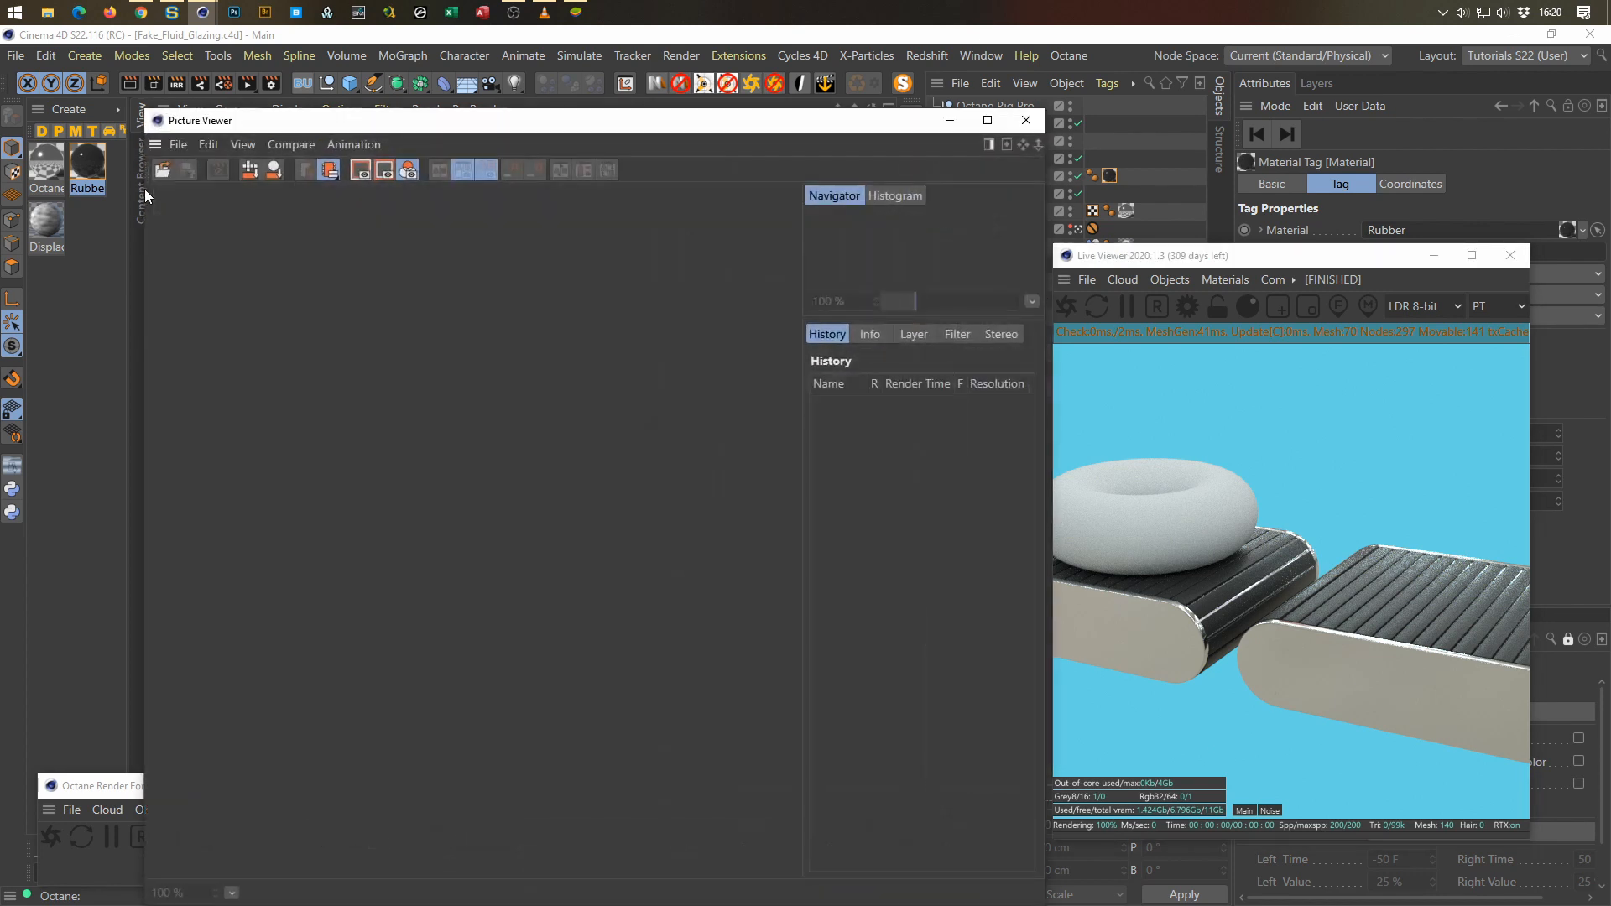
pyautogui.click(1013, 130)
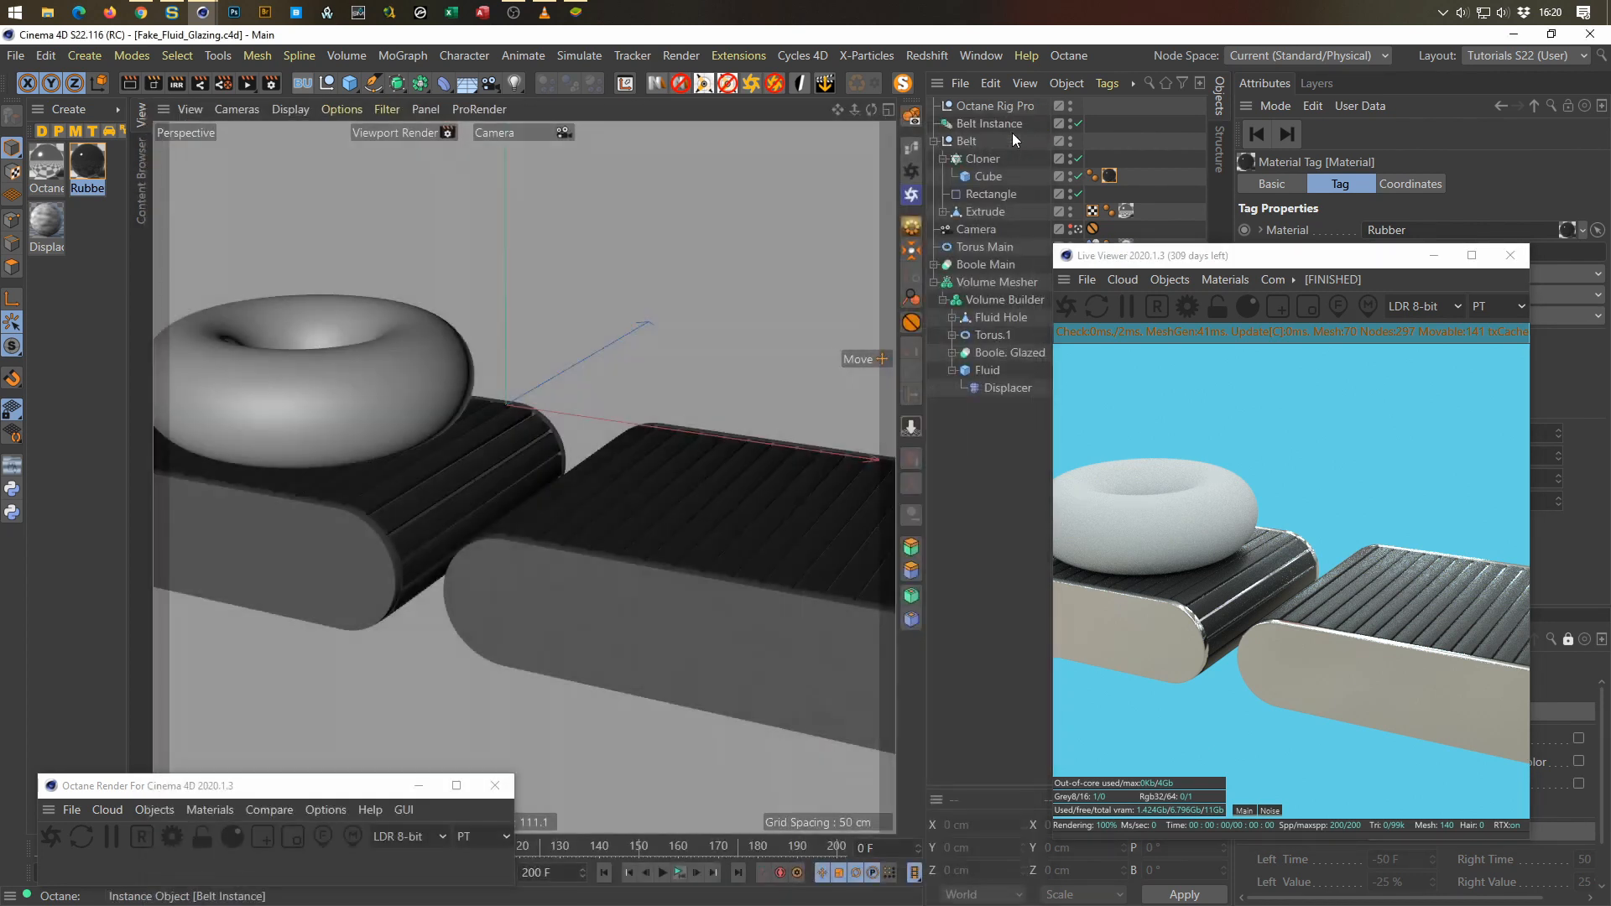
pyautogui.hotkey('shift', 'F8')
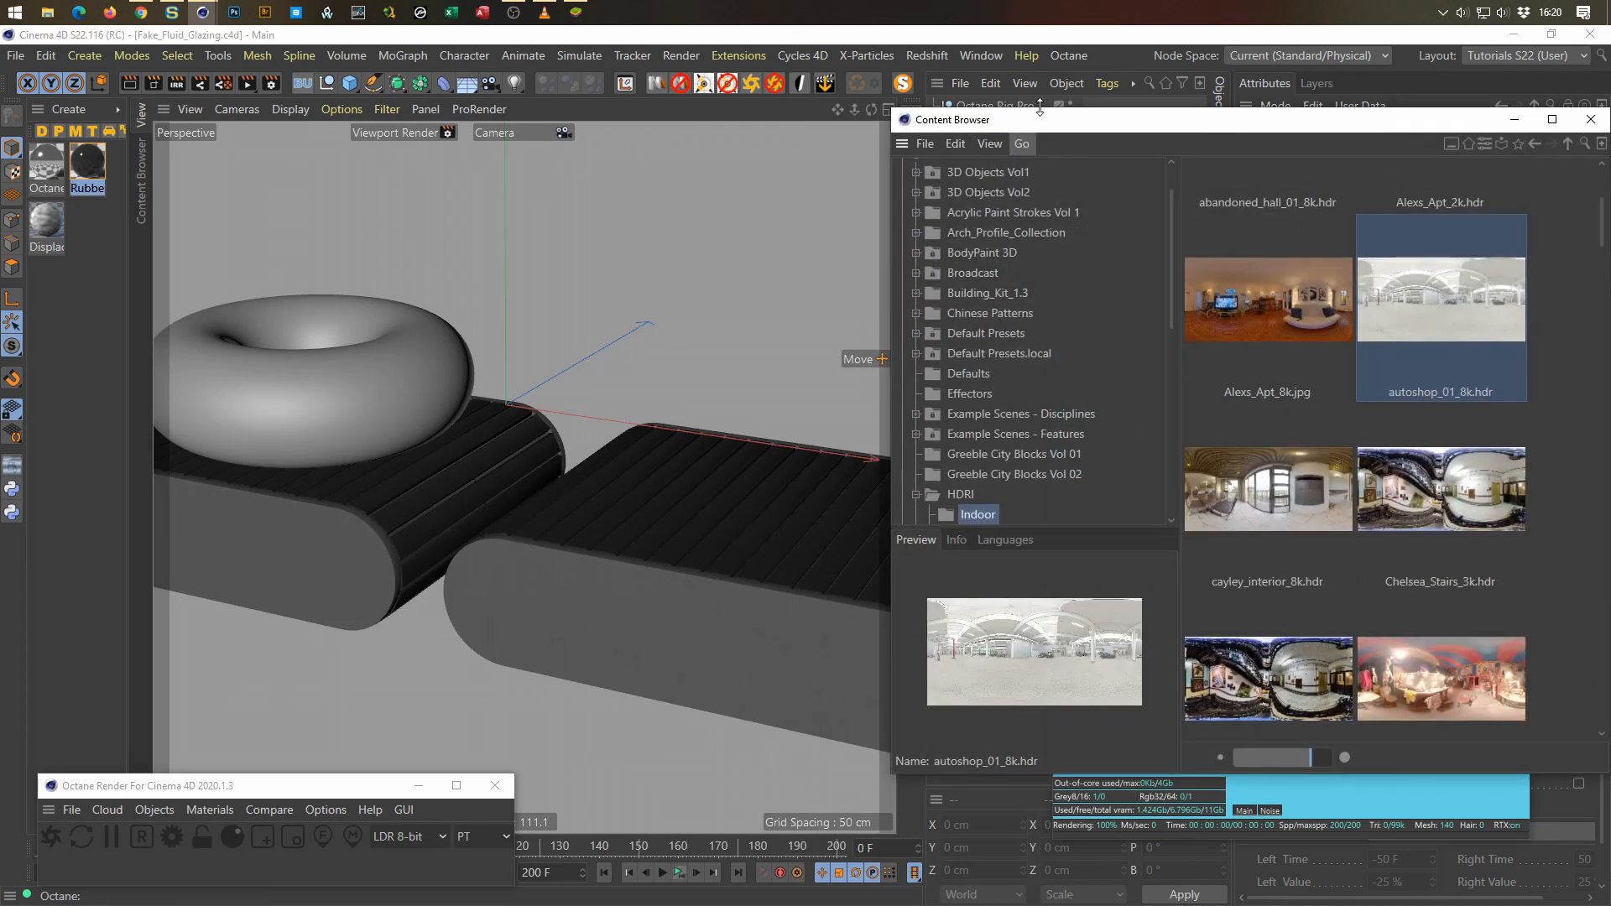
pyautogui.moveTo(1049, 127); pyautogui.dragTo(405, 166)
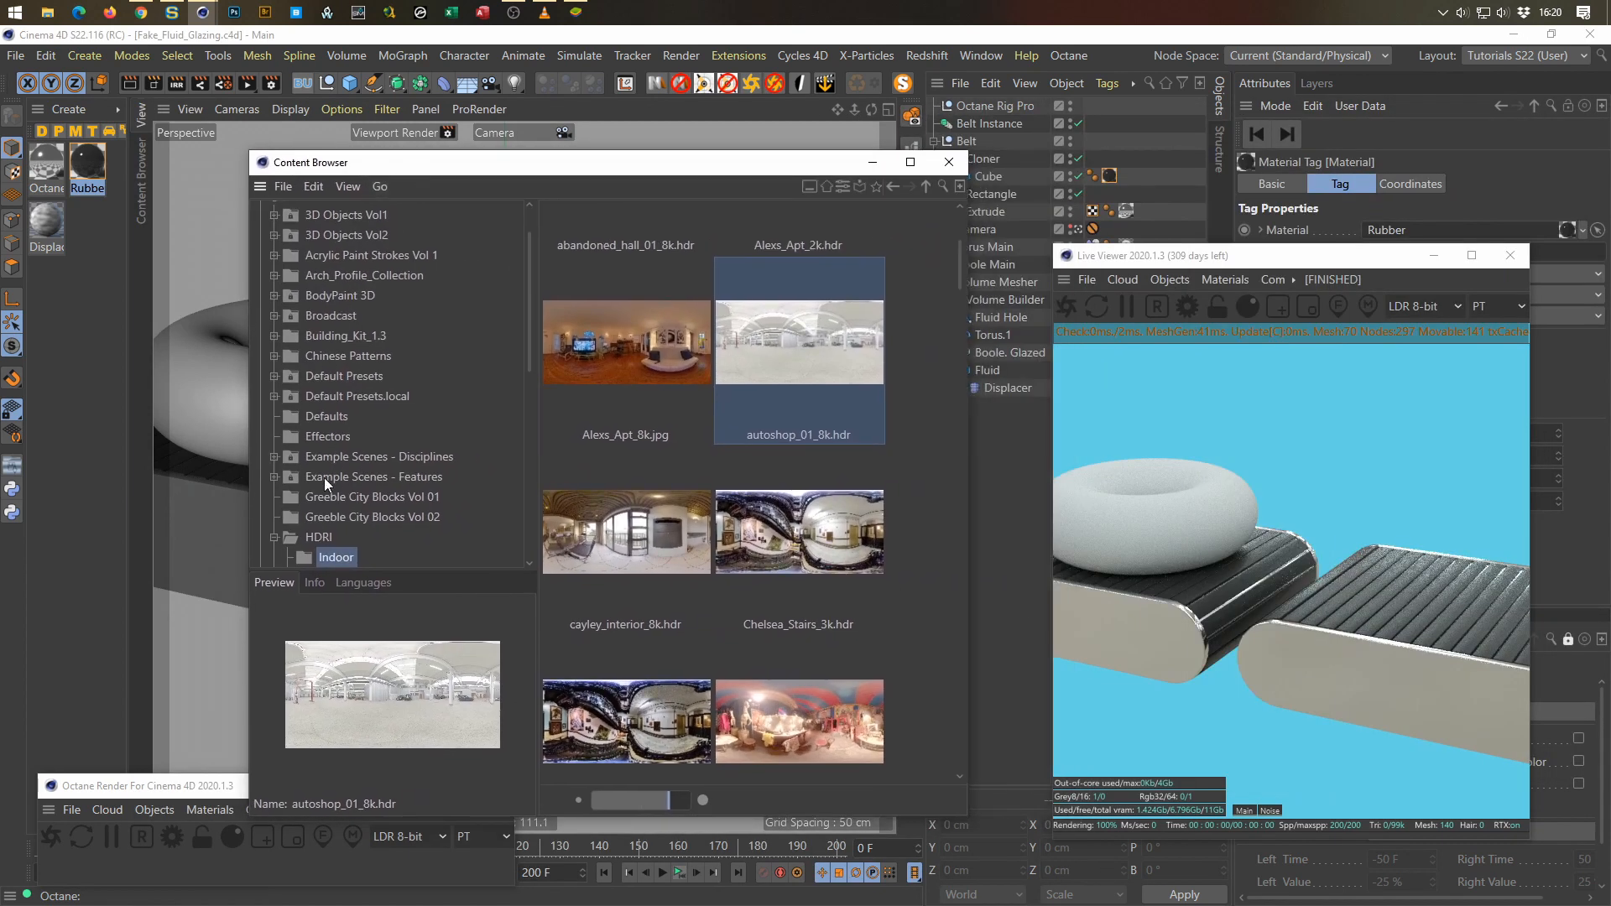
pyautogui.scroll(-5, 305, 321)
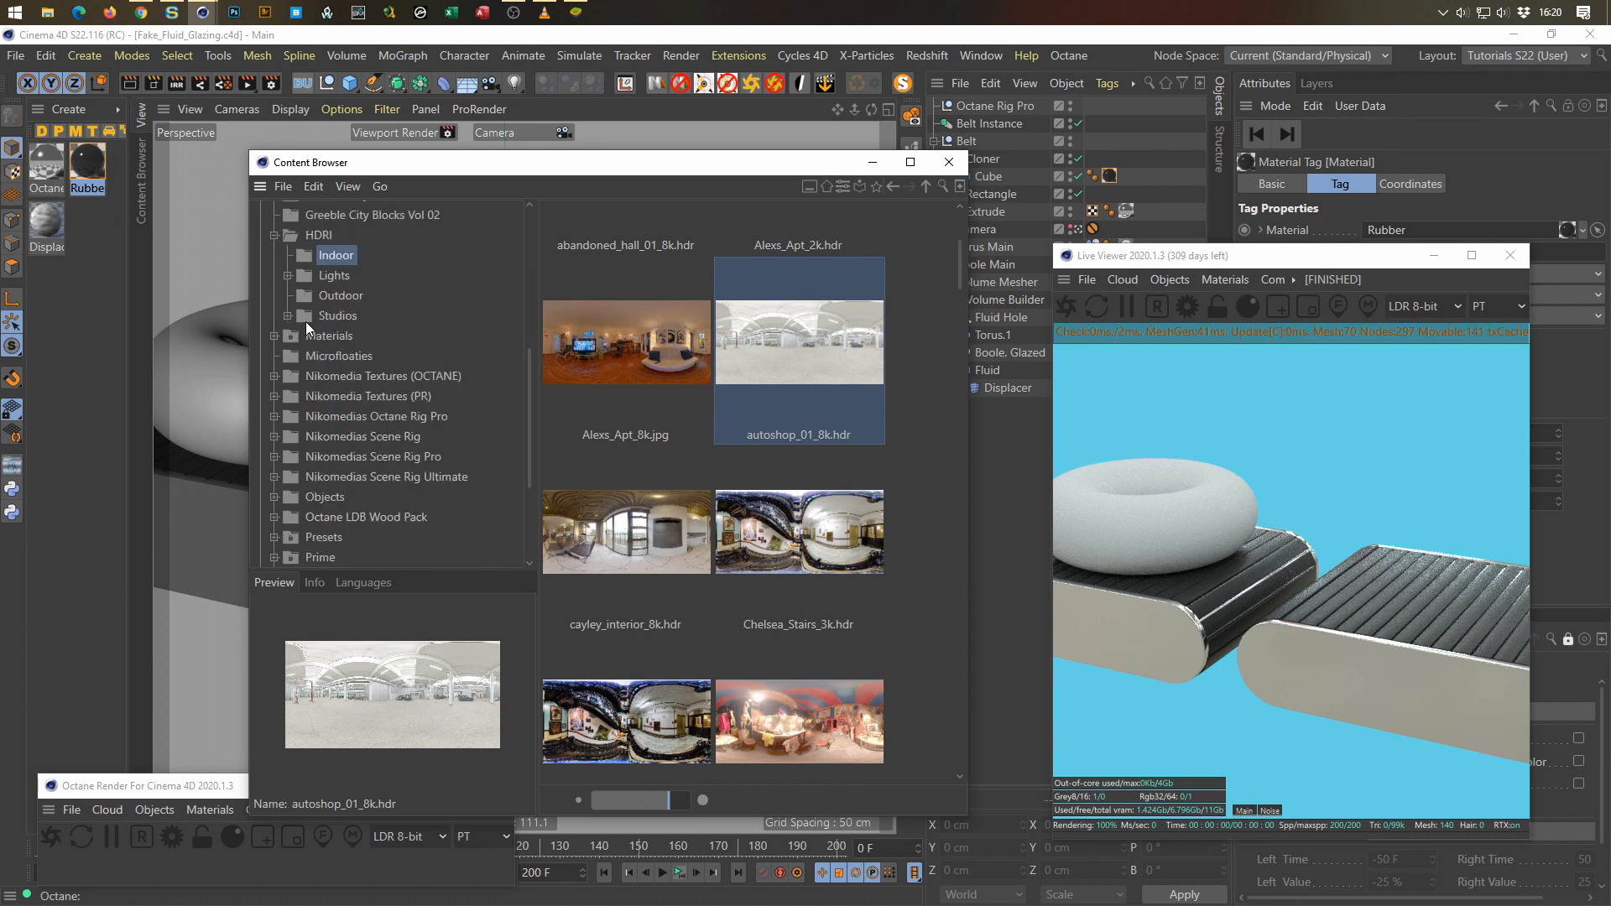
pyautogui.click(274, 376)
pyautogui.scroll(-3, 306, 445)
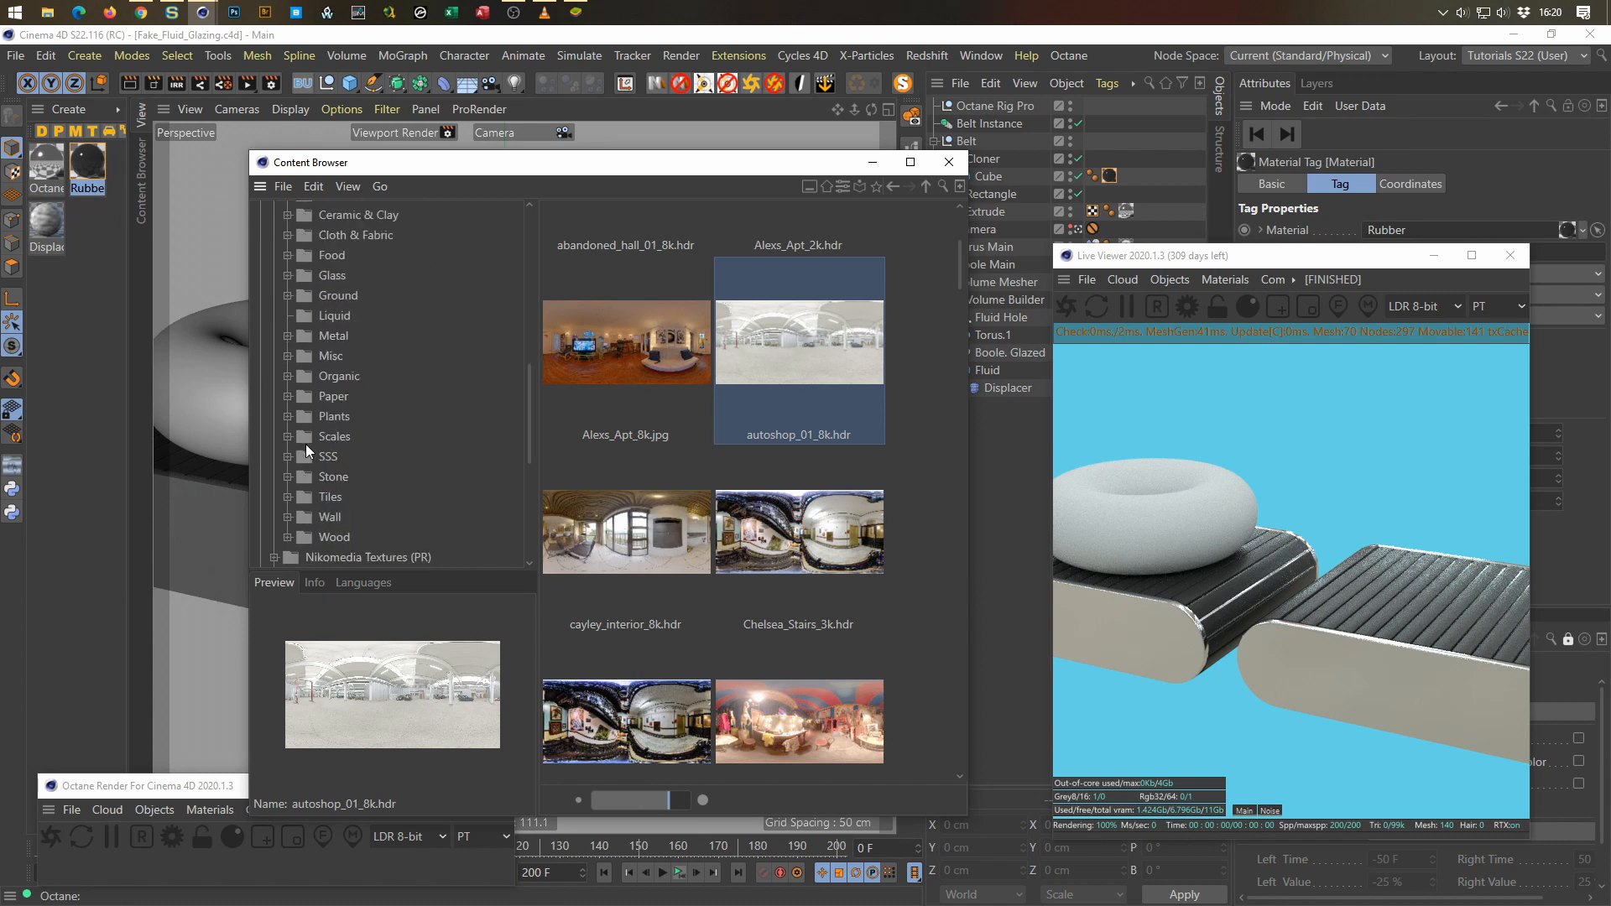
pyautogui.click(324, 543)
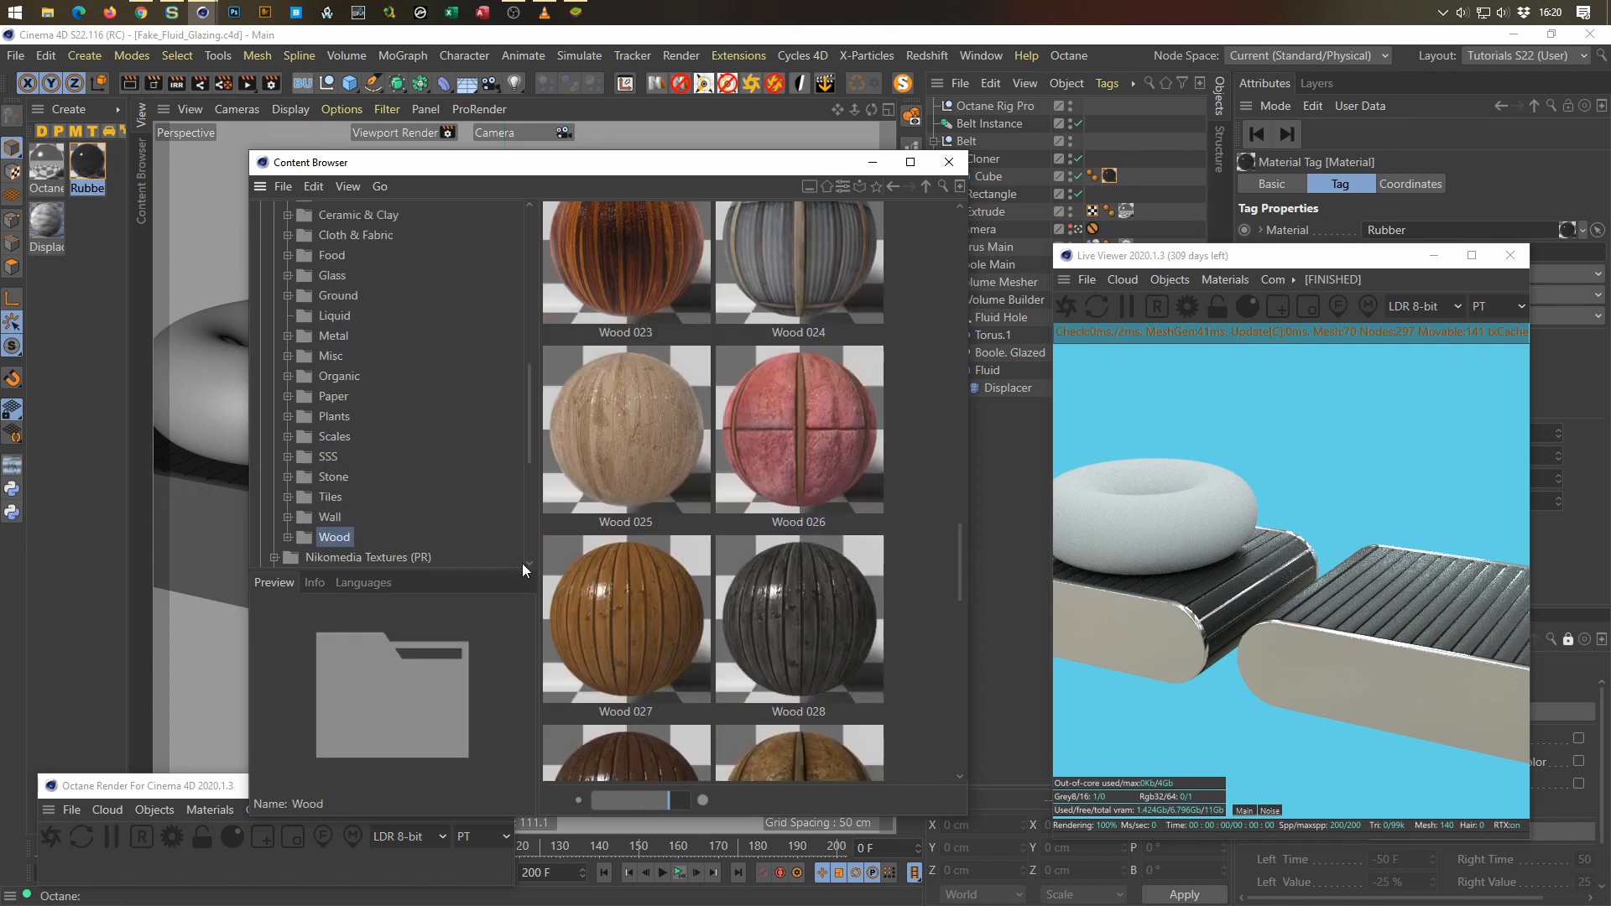
# Step: Examine the wood material previews for one to use on the donut
pyautogui.scroll(-2, 792, 634)
pyautogui.scroll(-2, 792, 633)
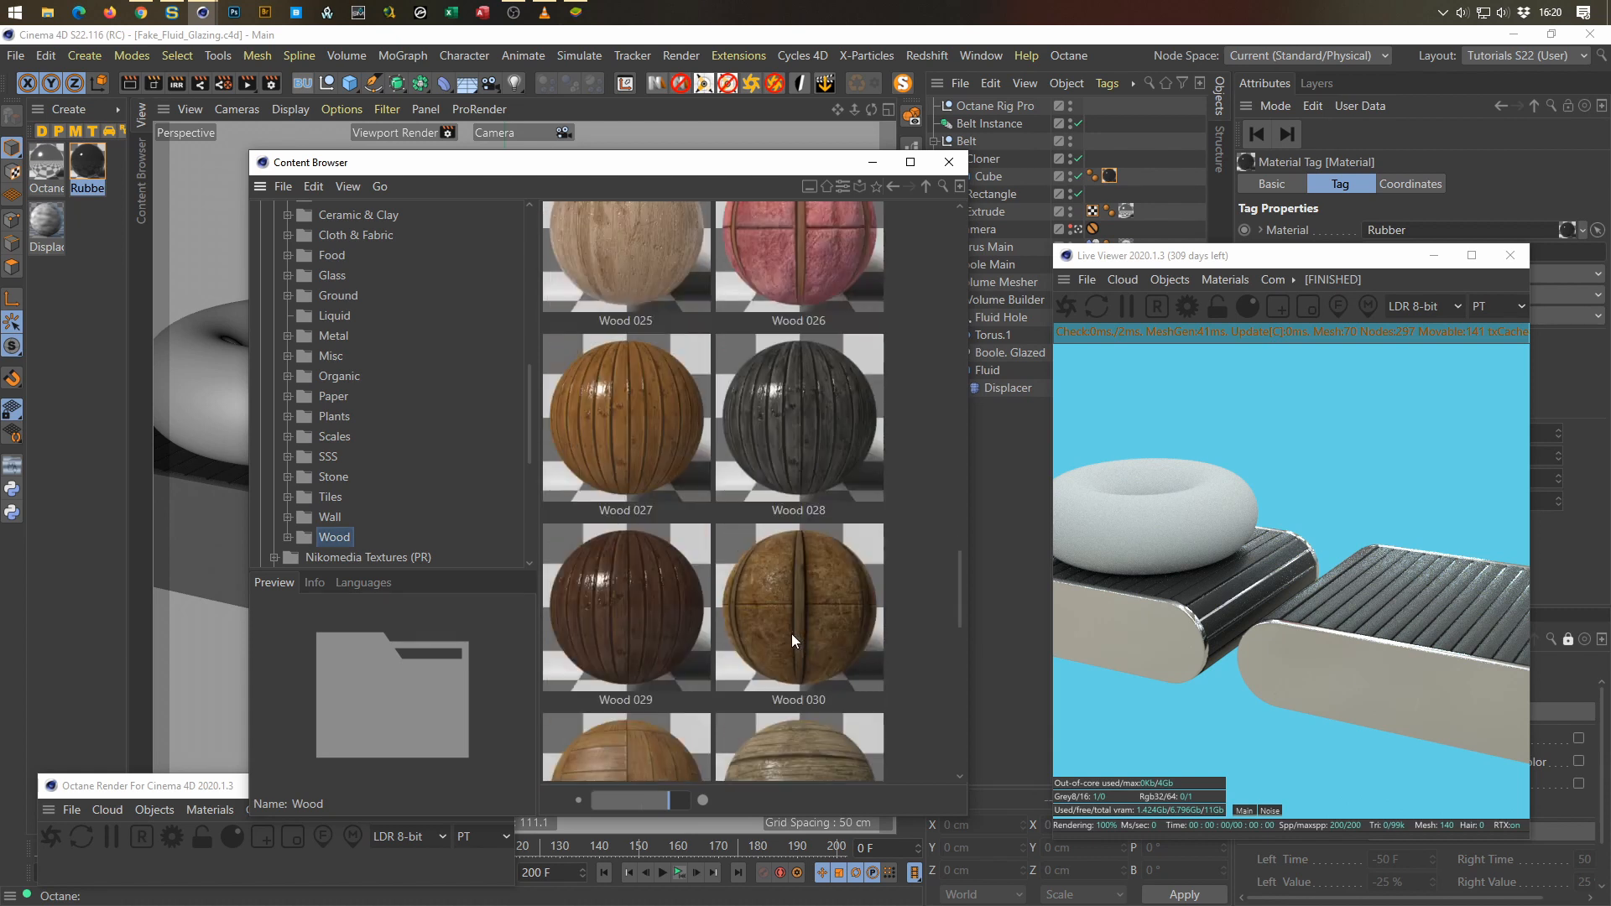
pyautogui.scroll(-2, 792, 633)
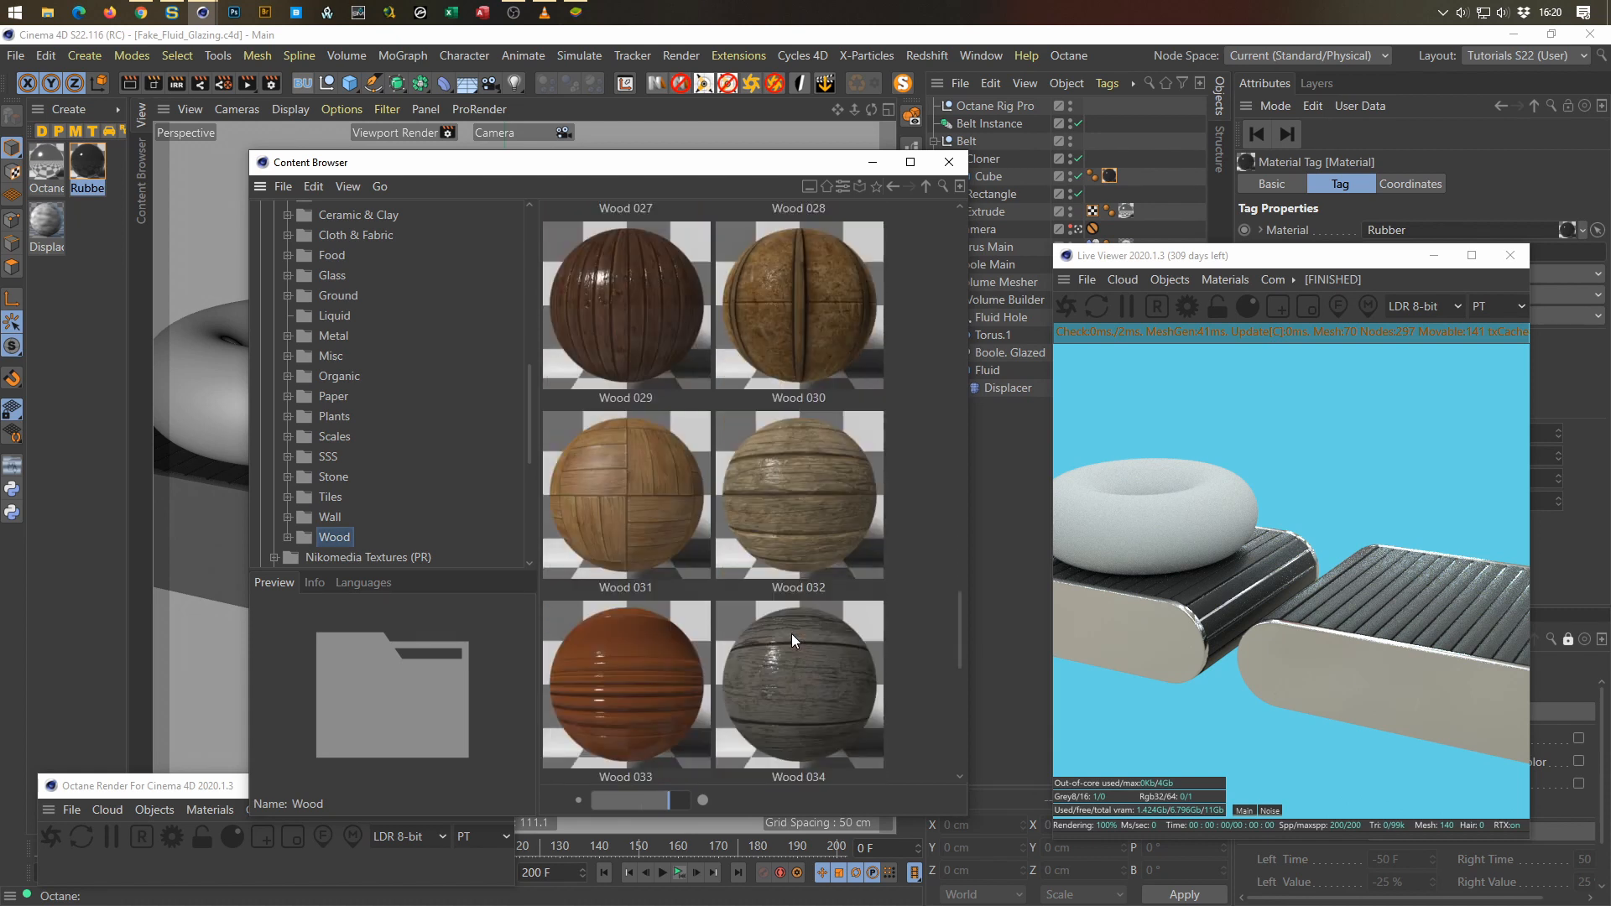
pyautogui.scroll(-4, 792, 632)
pyautogui.scroll(-4, 792, 633)
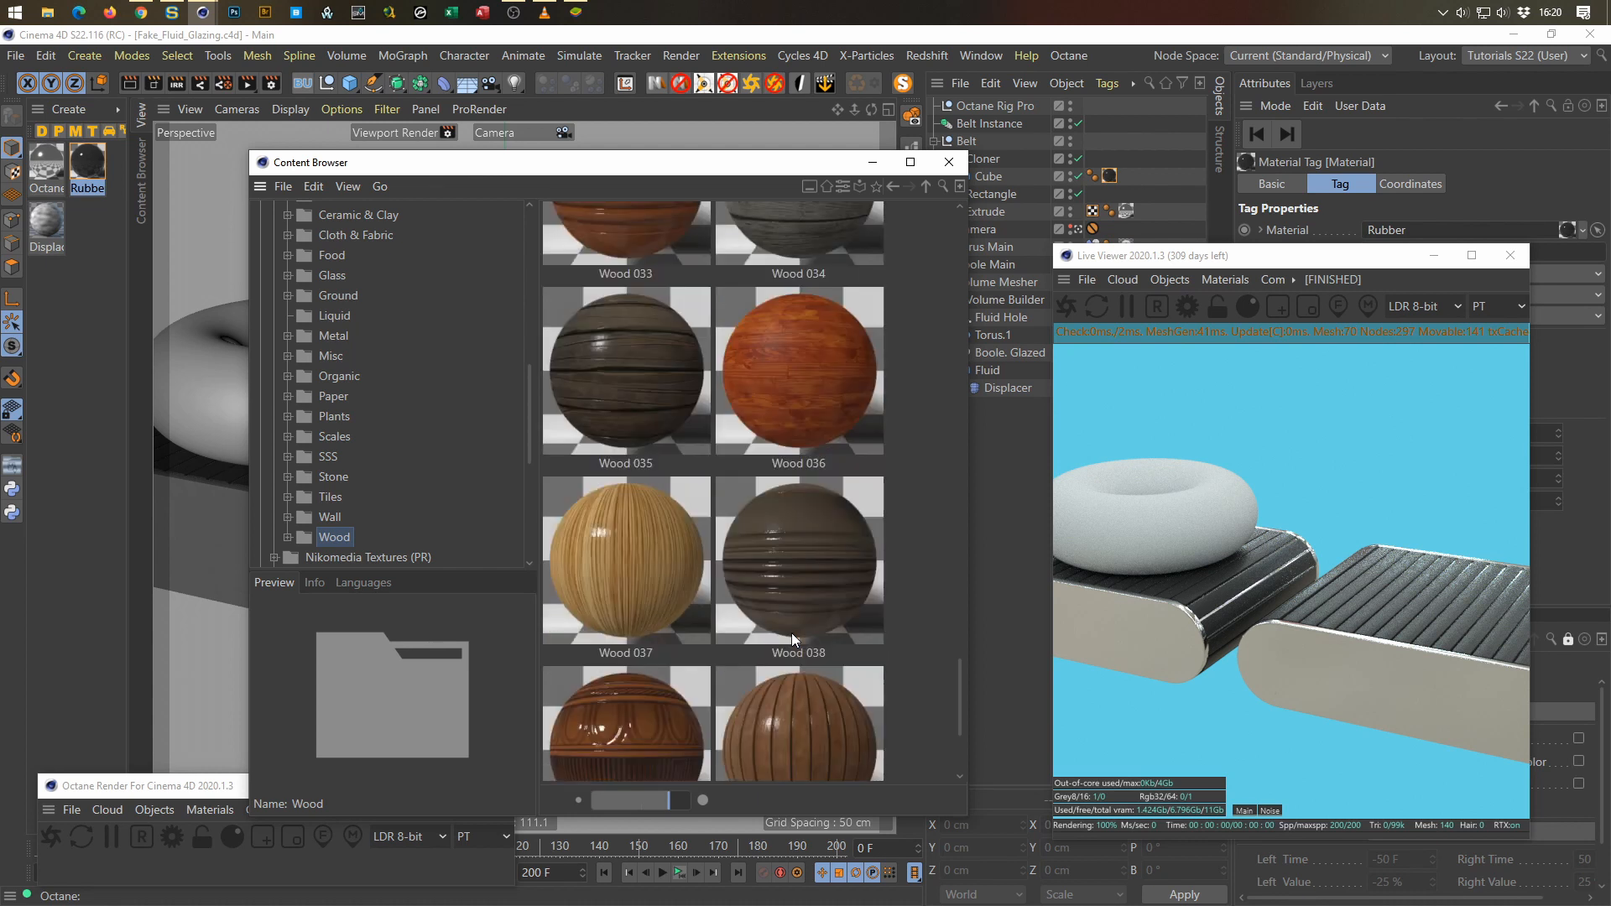
pyautogui.scroll(10, 790, 632)
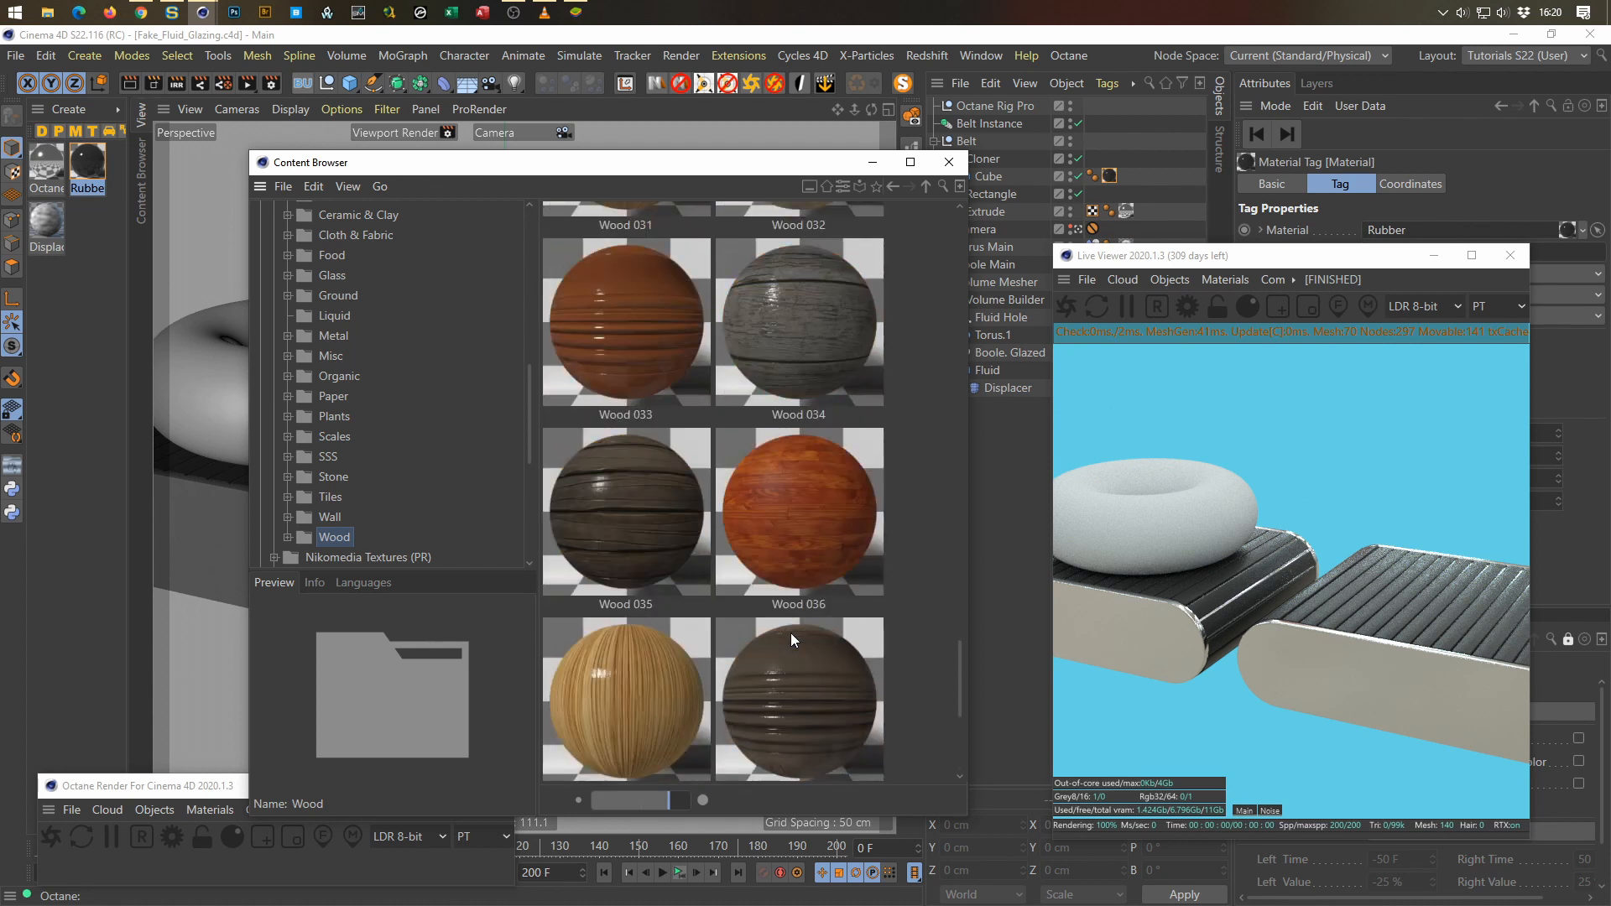
pyautogui.scroll(5, 789, 632)
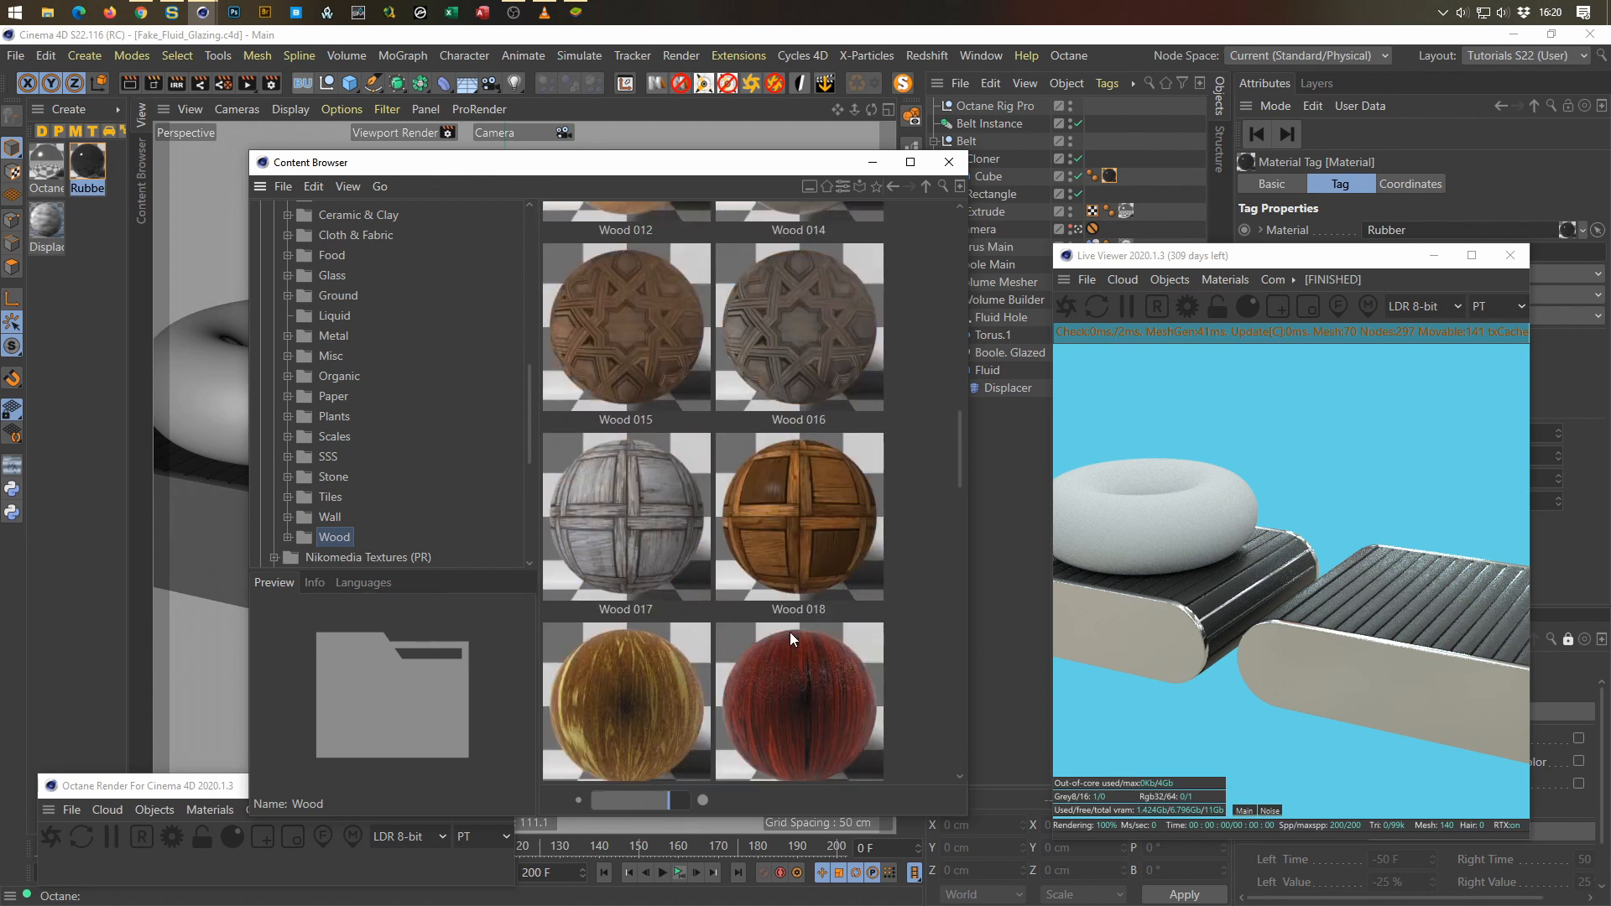
pyautogui.scroll(4, 789, 631)
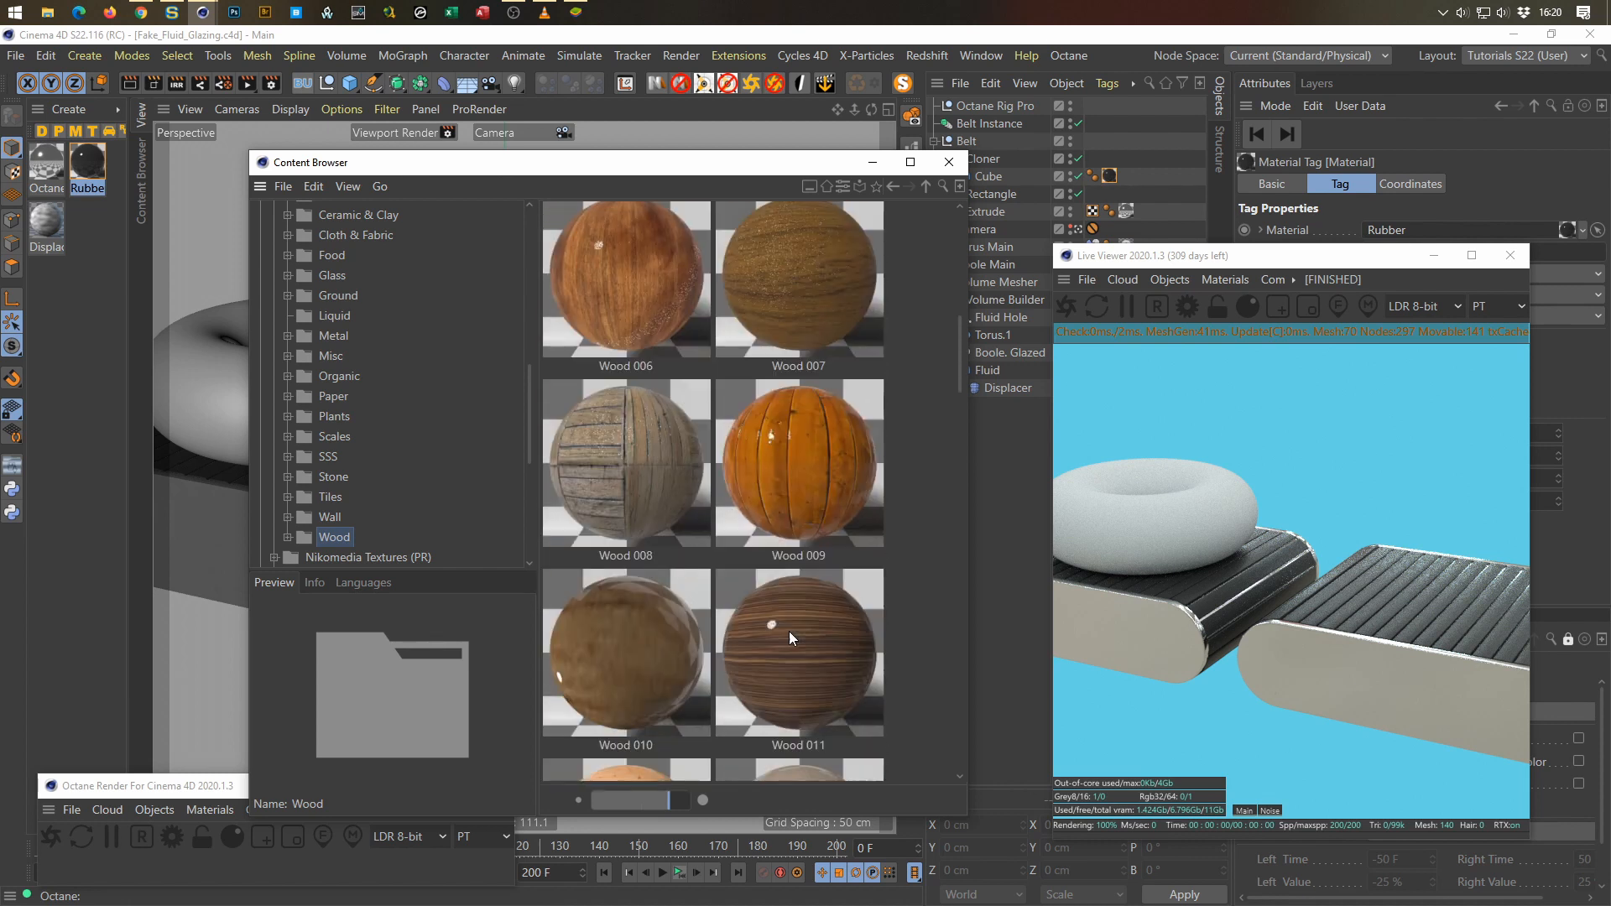
pyautogui.scroll(4, 789, 631)
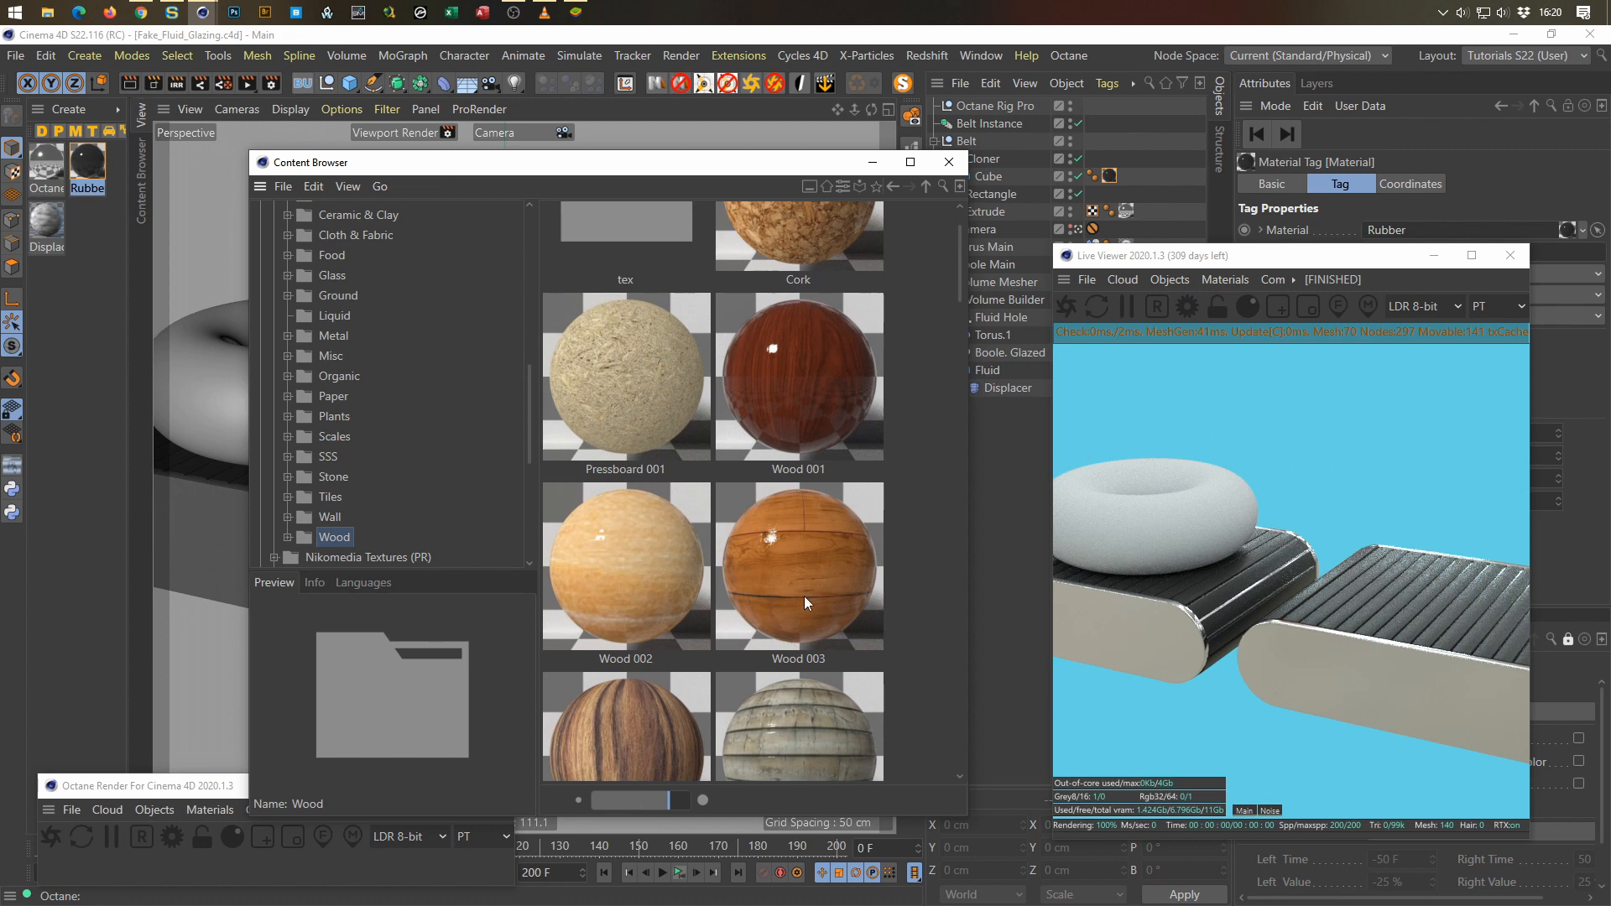
# Step: Add the Wood 003 material to the scene and close the Content Browser
pyautogui.click(816, 567)
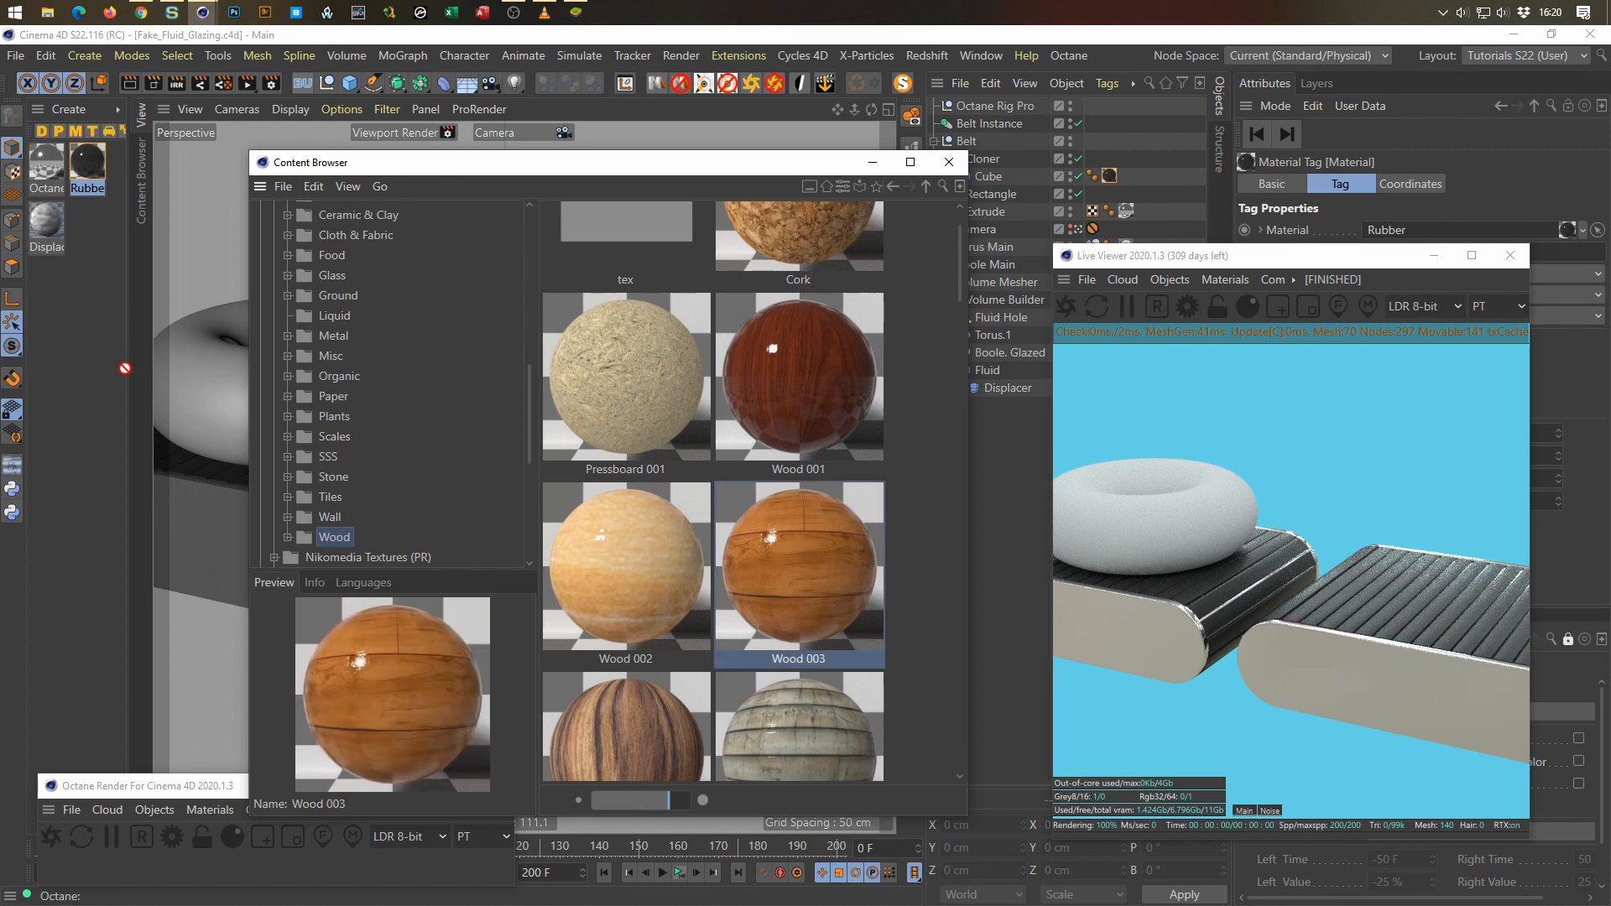
pyautogui.moveTo(124, 368); pyautogui.dragTo(100, 305)
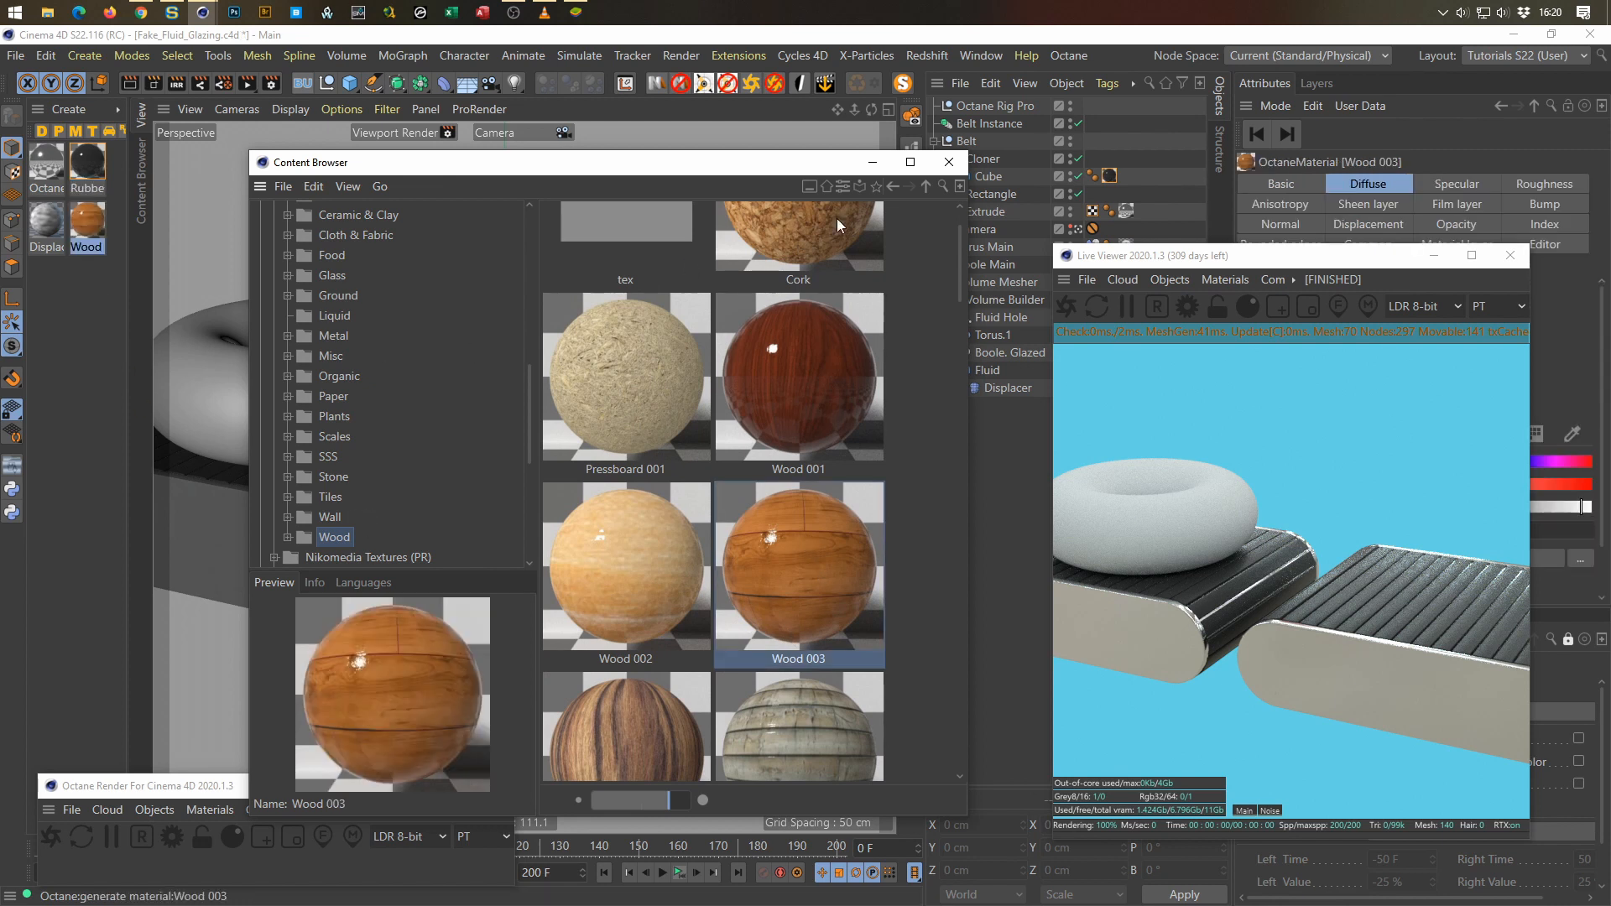
pyautogui.click(948, 162)
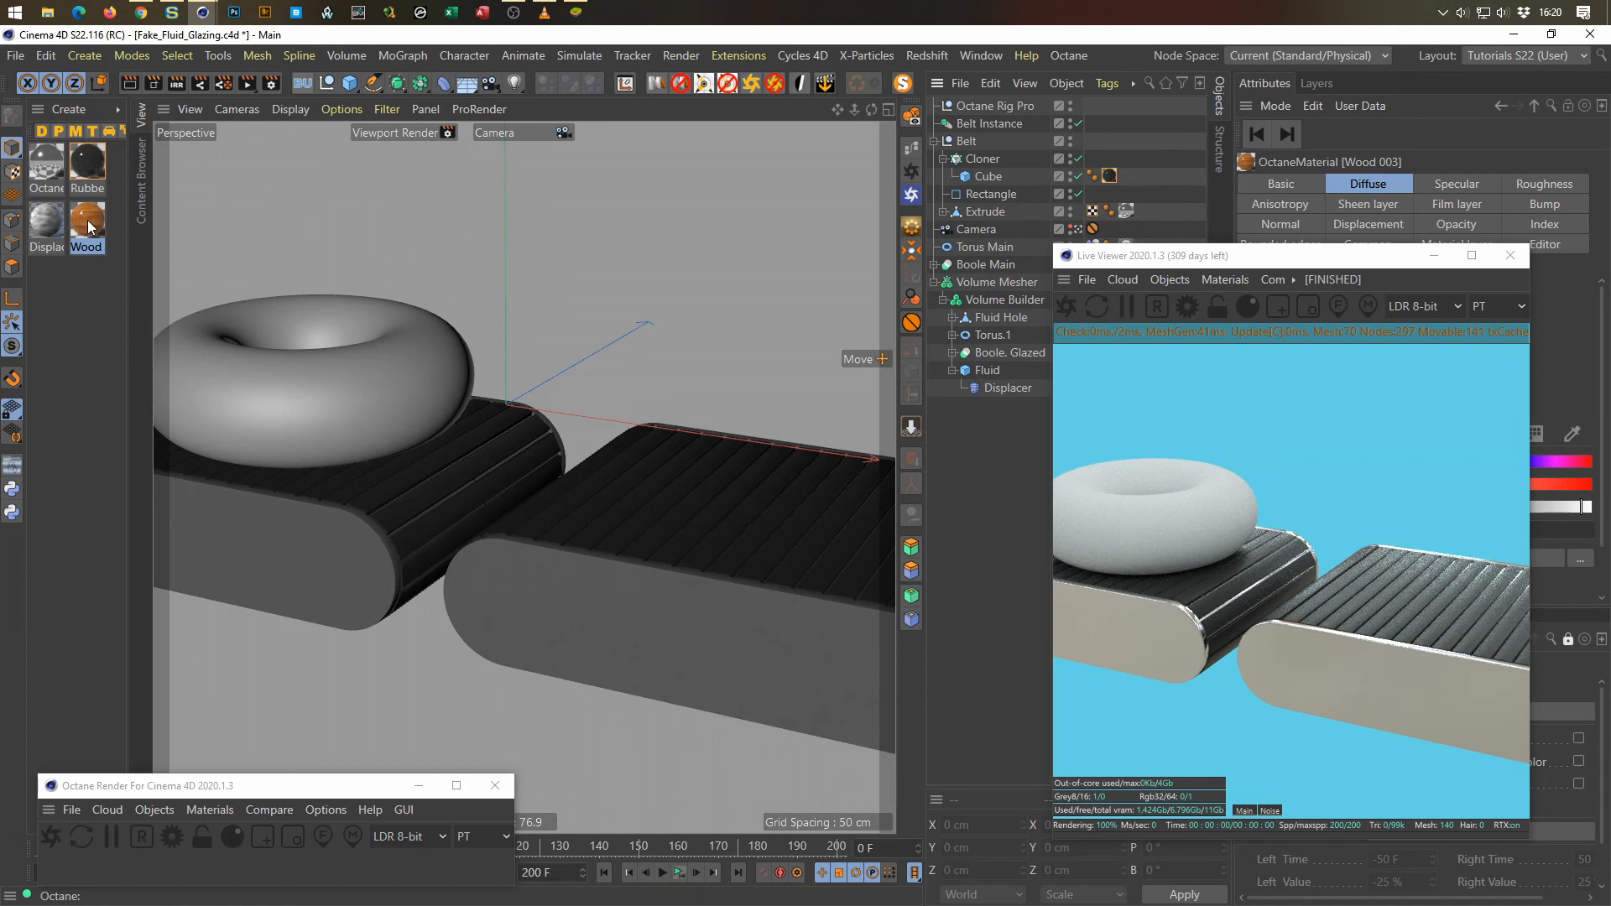
# Step: Collapse the Belt group and apply the Wood 003 material to Boole Main, replacing its existing material
pyautogui.click(934, 142)
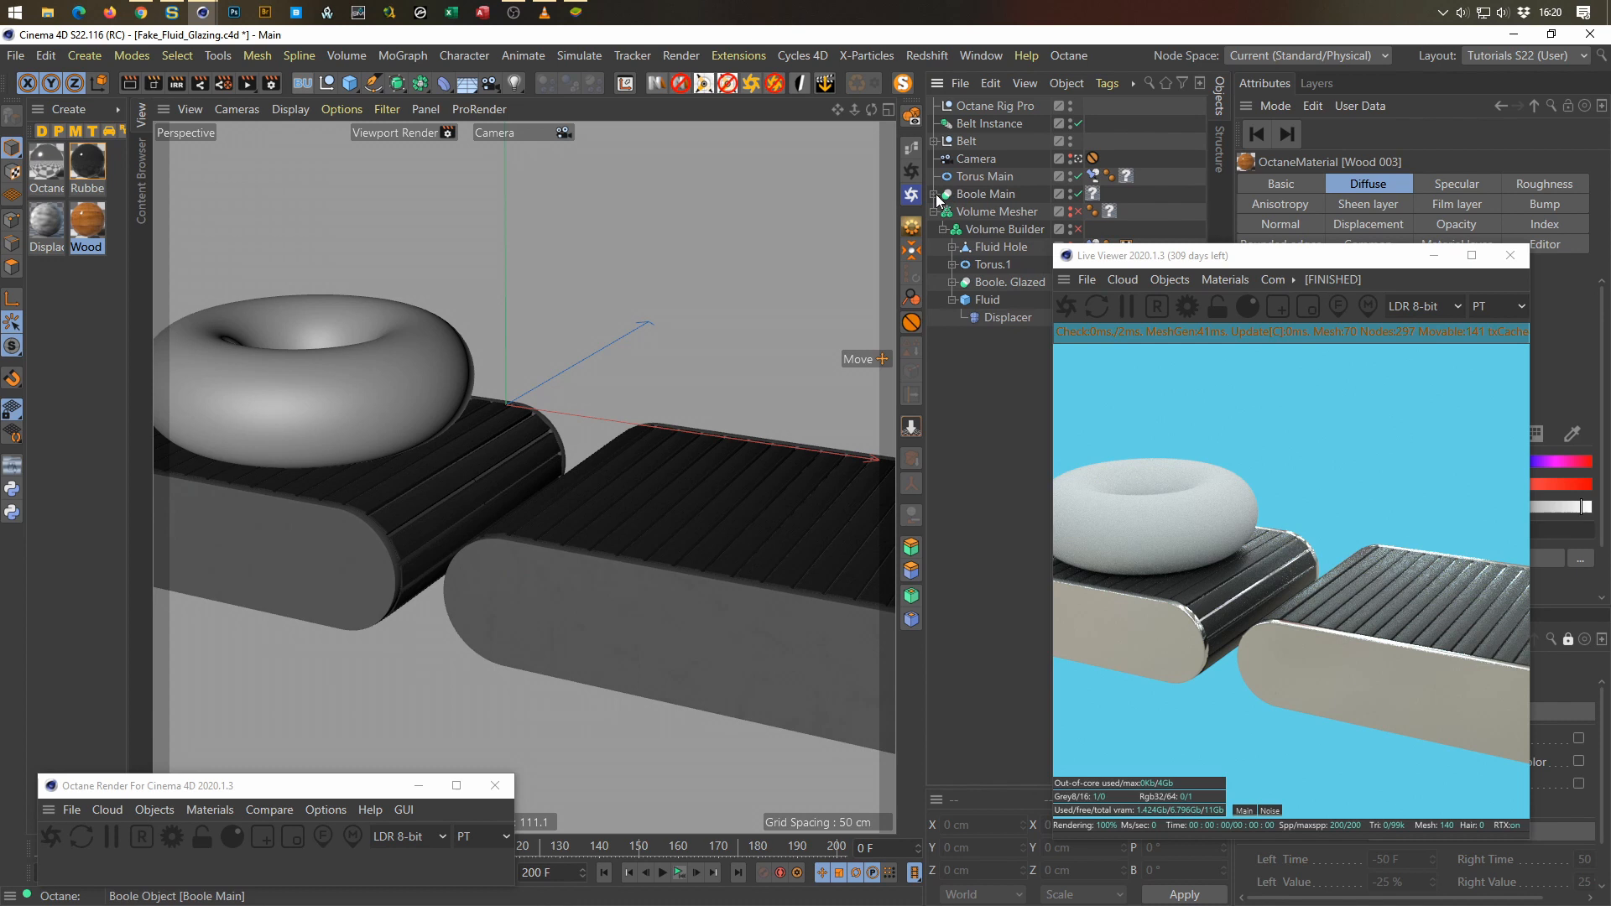
pyautogui.click(975, 190)
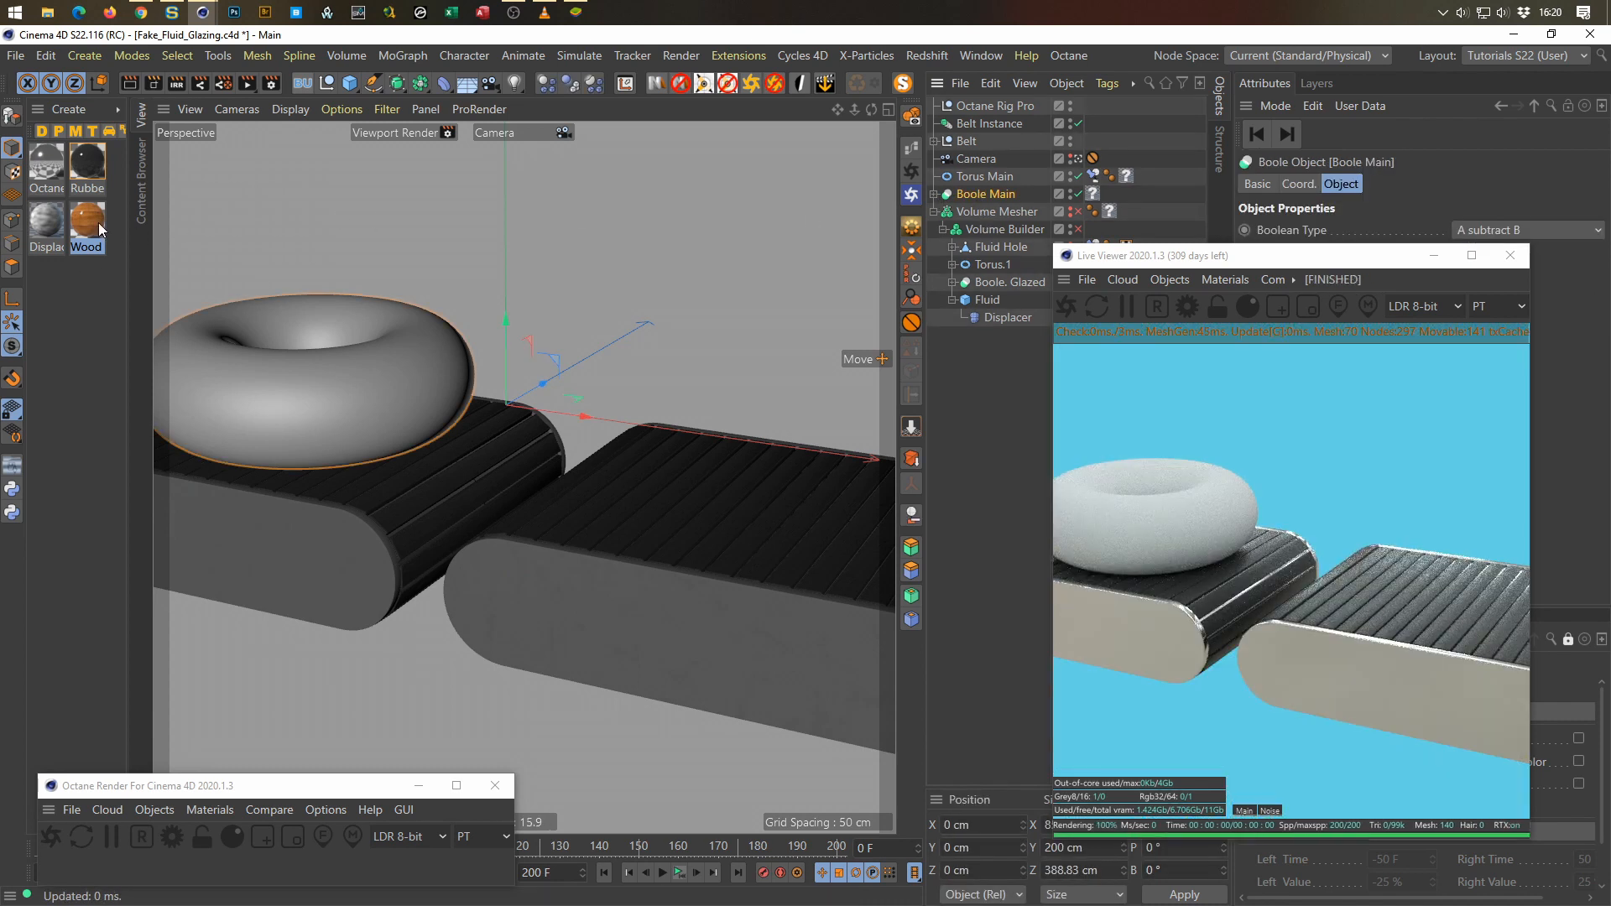
pyautogui.moveTo(121, 272); pyautogui.dragTo(1092, 194)
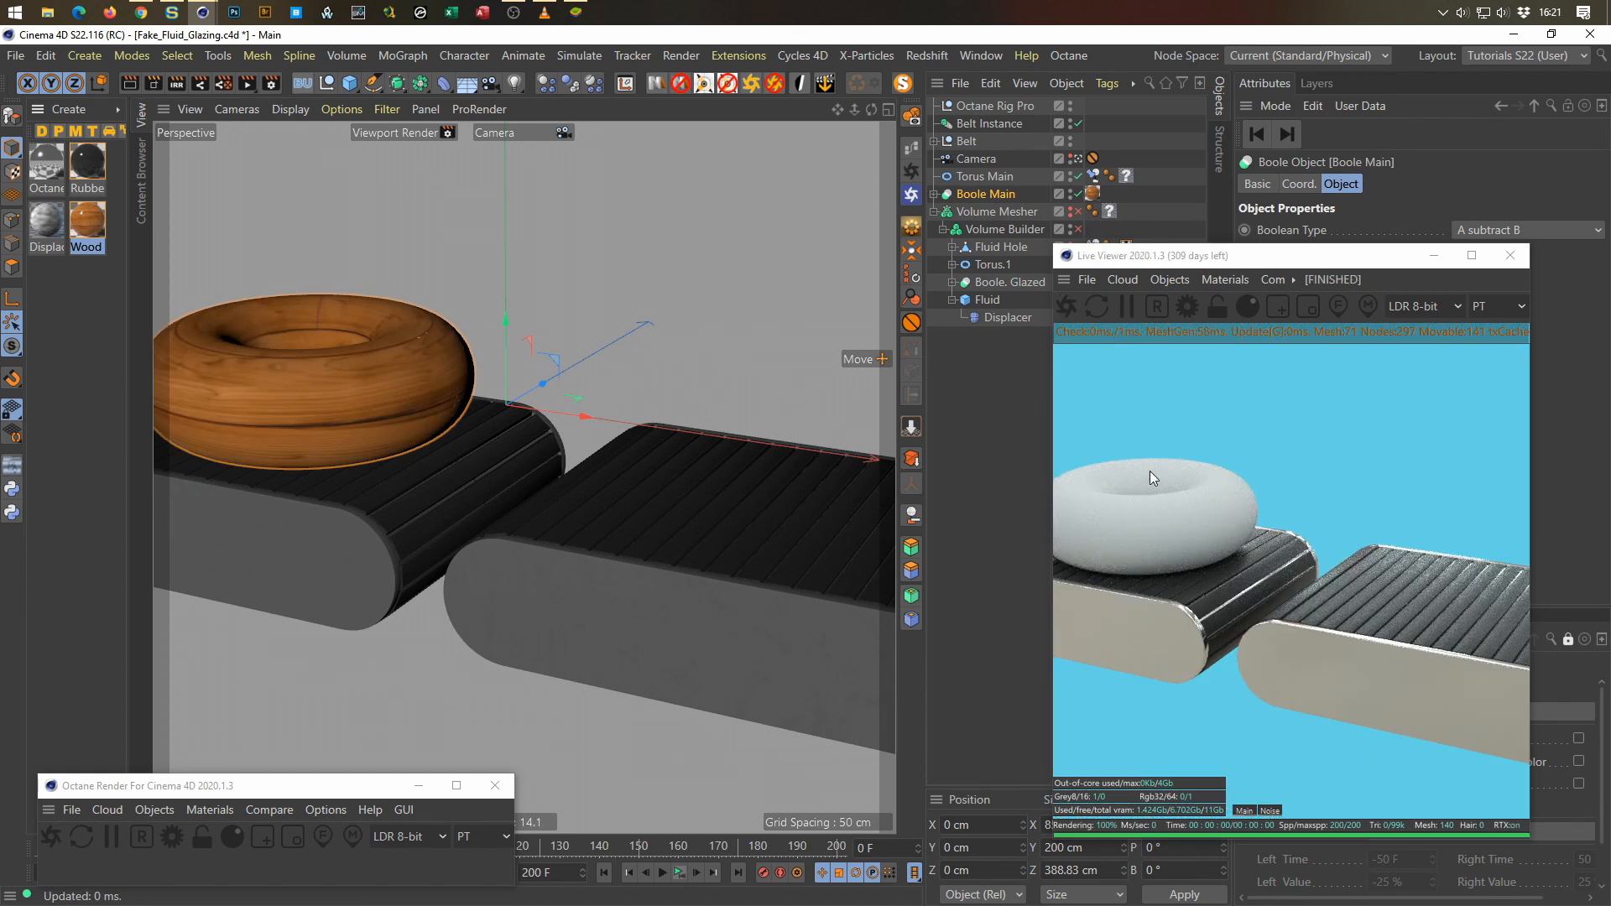
# Step: Leave the scene camera, frame the donut up close and restart the Live Viewer render
pyautogui.click(1078, 159)
pyautogui.keyDown('alt'); pyautogui.moveTo(342, 216); pyautogui.dragTo(314, 314, button='right'); pyautogui.keyUp('alt')
pyautogui.keyDown('alt'); pyautogui.moveTo(314, 315); pyautogui.dragTo(586, 506); pyautogui.keyUp('alt')
pyautogui.keyDown('alt'); pyautogui.moveTo(581, 506); pyautogui.dragTo(688, 509, button='right'); pyautogui.keyUp('alt')
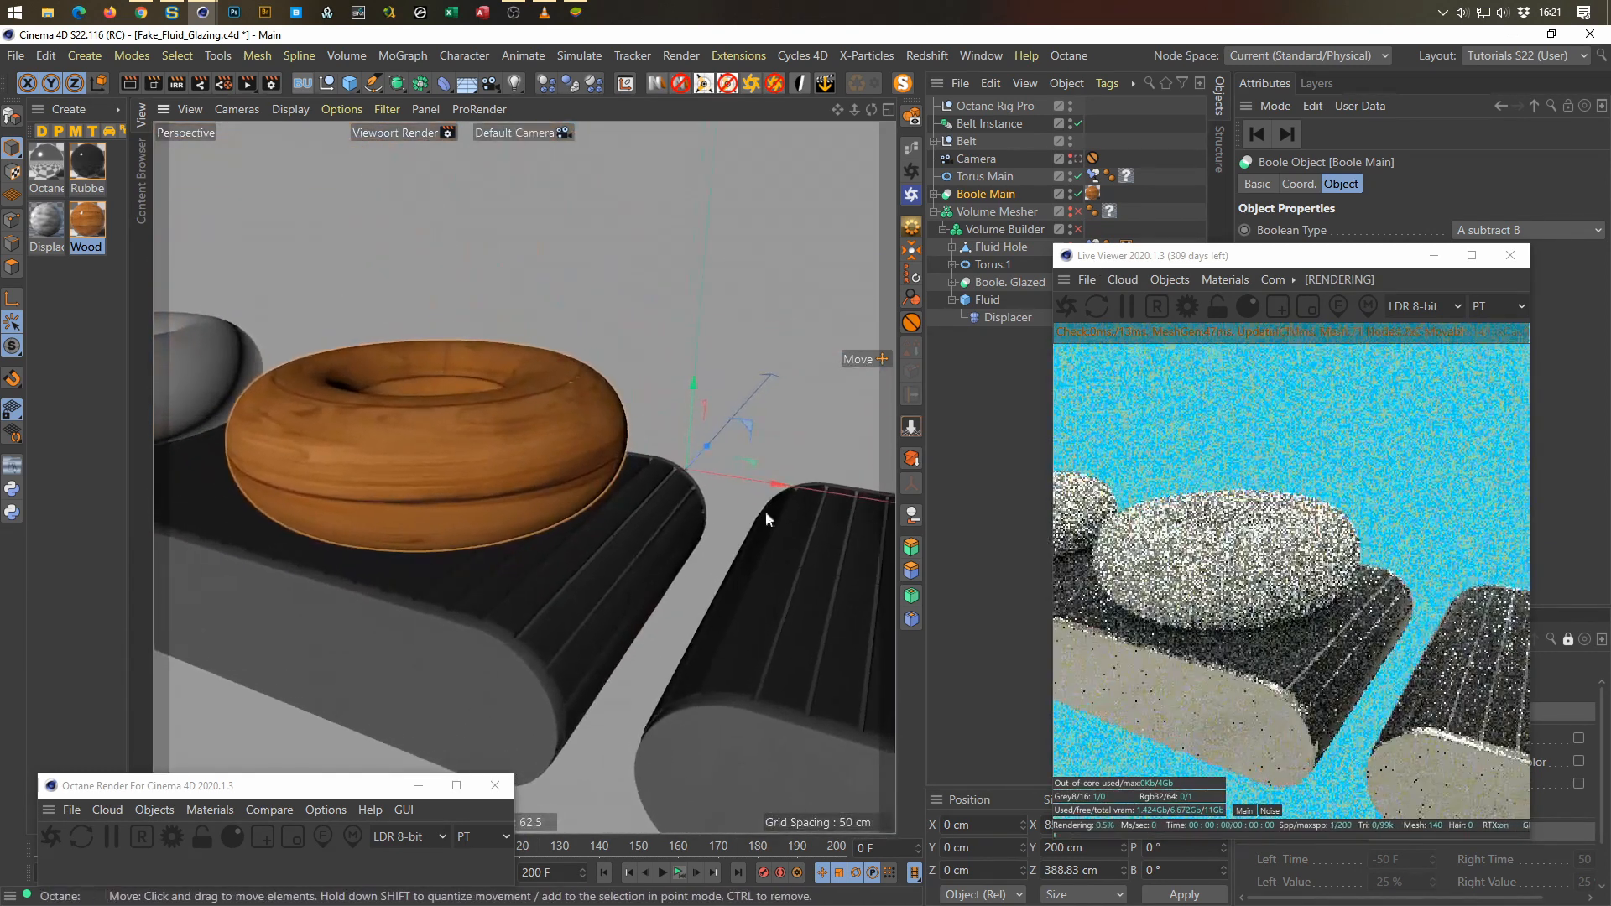
pyautogui.click(1073, 303)
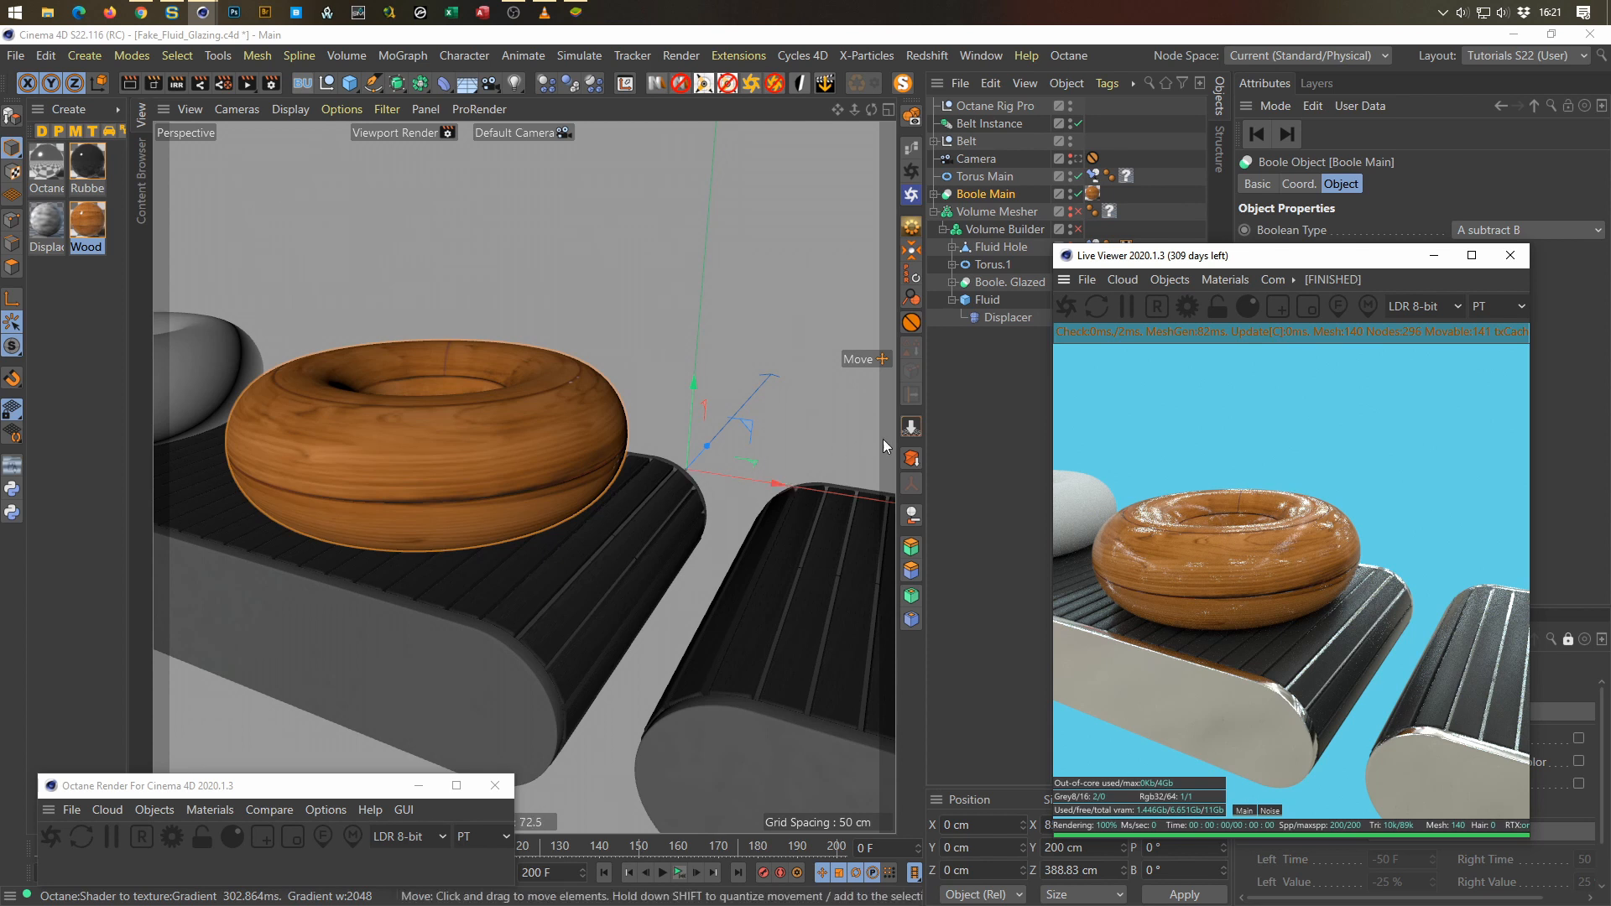
# Step: Open Wood 003 in the Octane Node Editor and connect one new Transform node to its RGB image and both Greyscale image textures
pyautogui.click(88, 220)
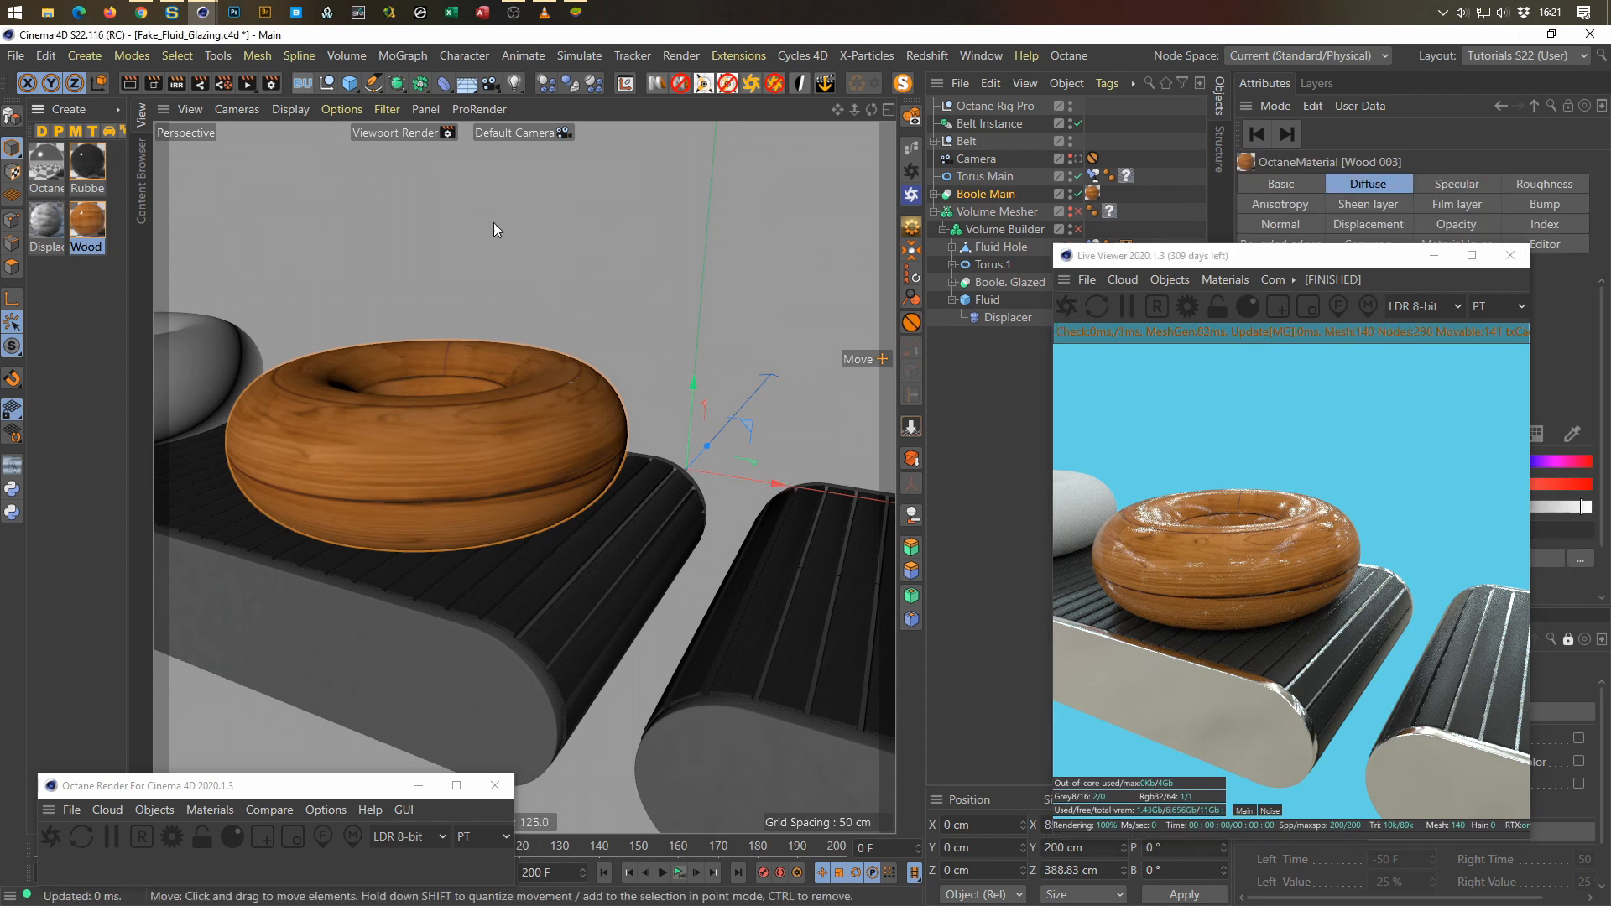
pyautogui.click(912, 147)
pyautogui.moveTo(854, 306); pyautogui.dragTo(628, 109)
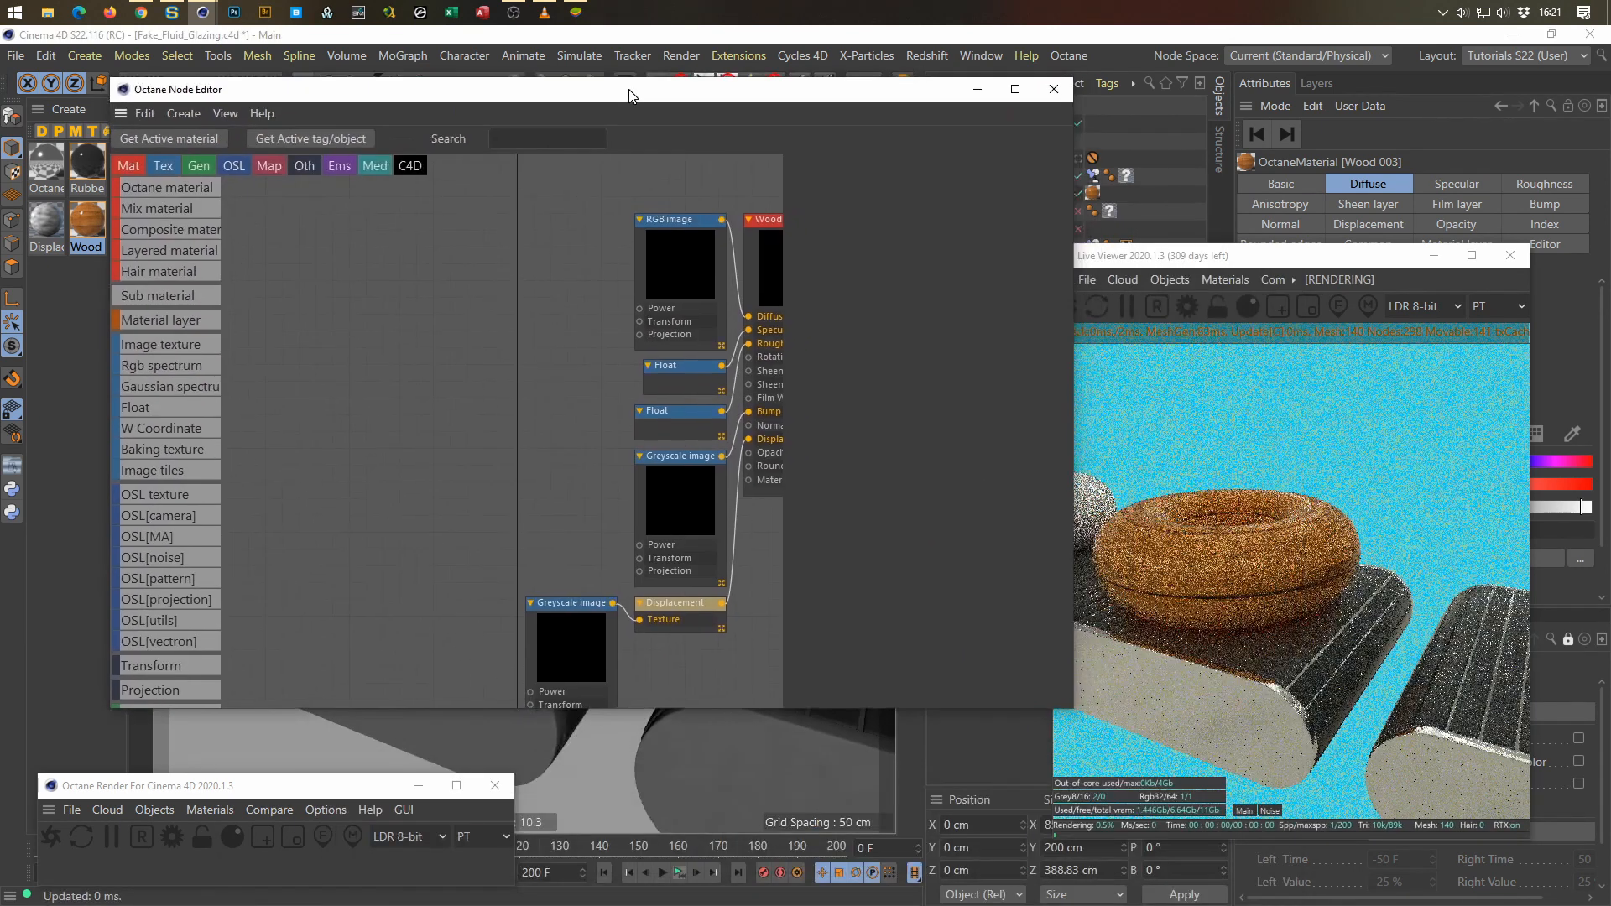
pyautogui.moveTo(617, 422); pyautogui.dragTo(477, 410, button='middle')
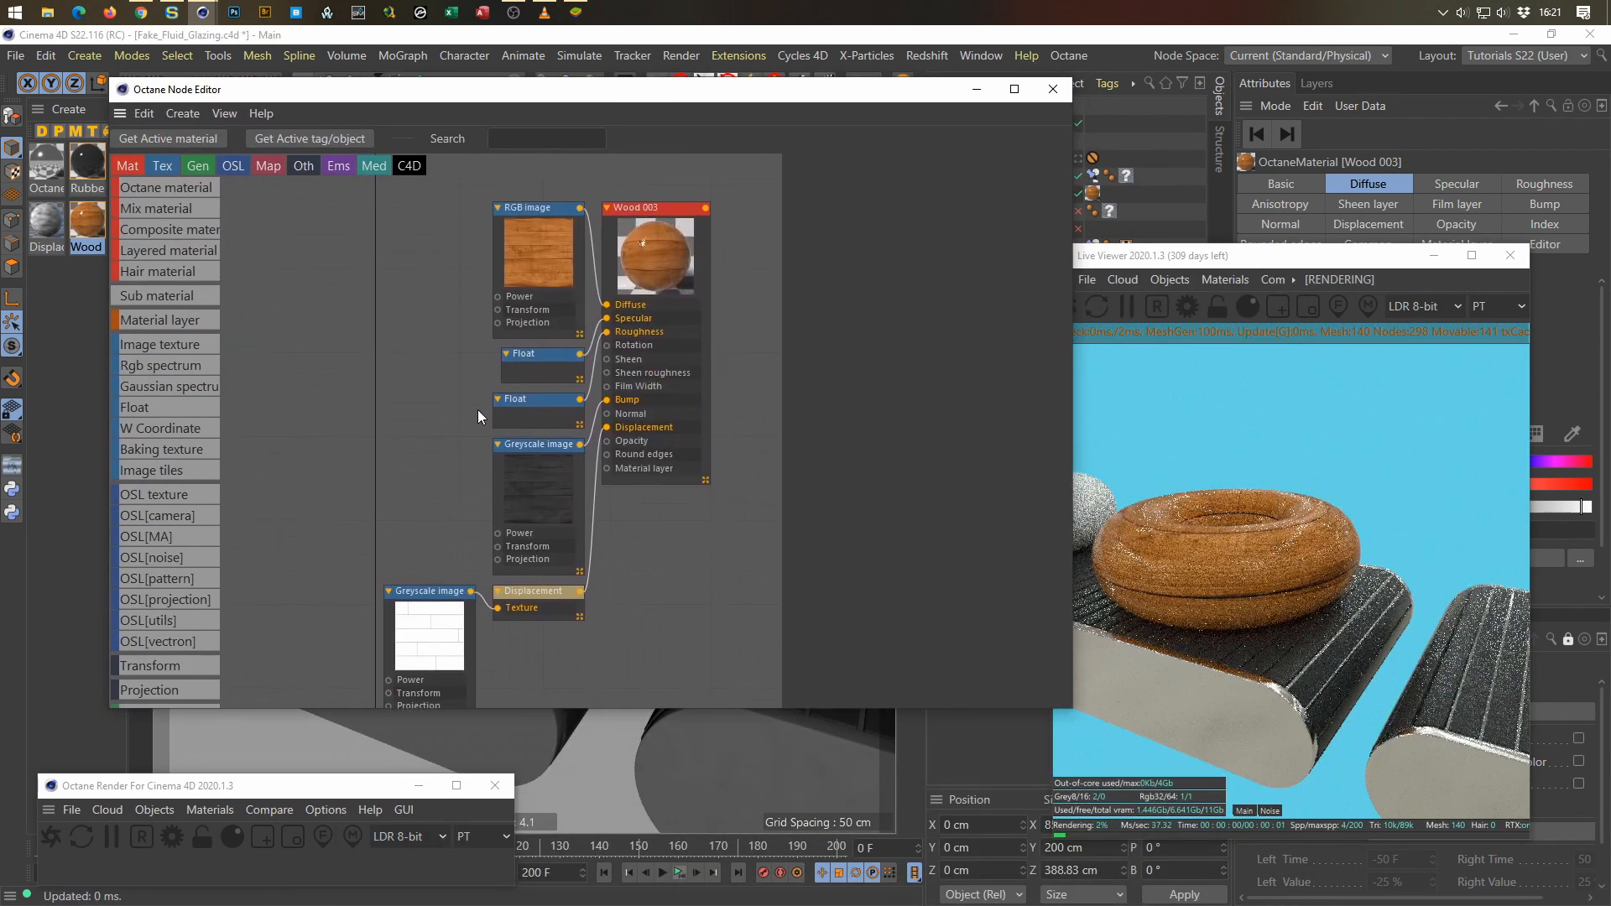
pyautogui.moveTo(498, 310); pyautogui.dragTo(345, 339)
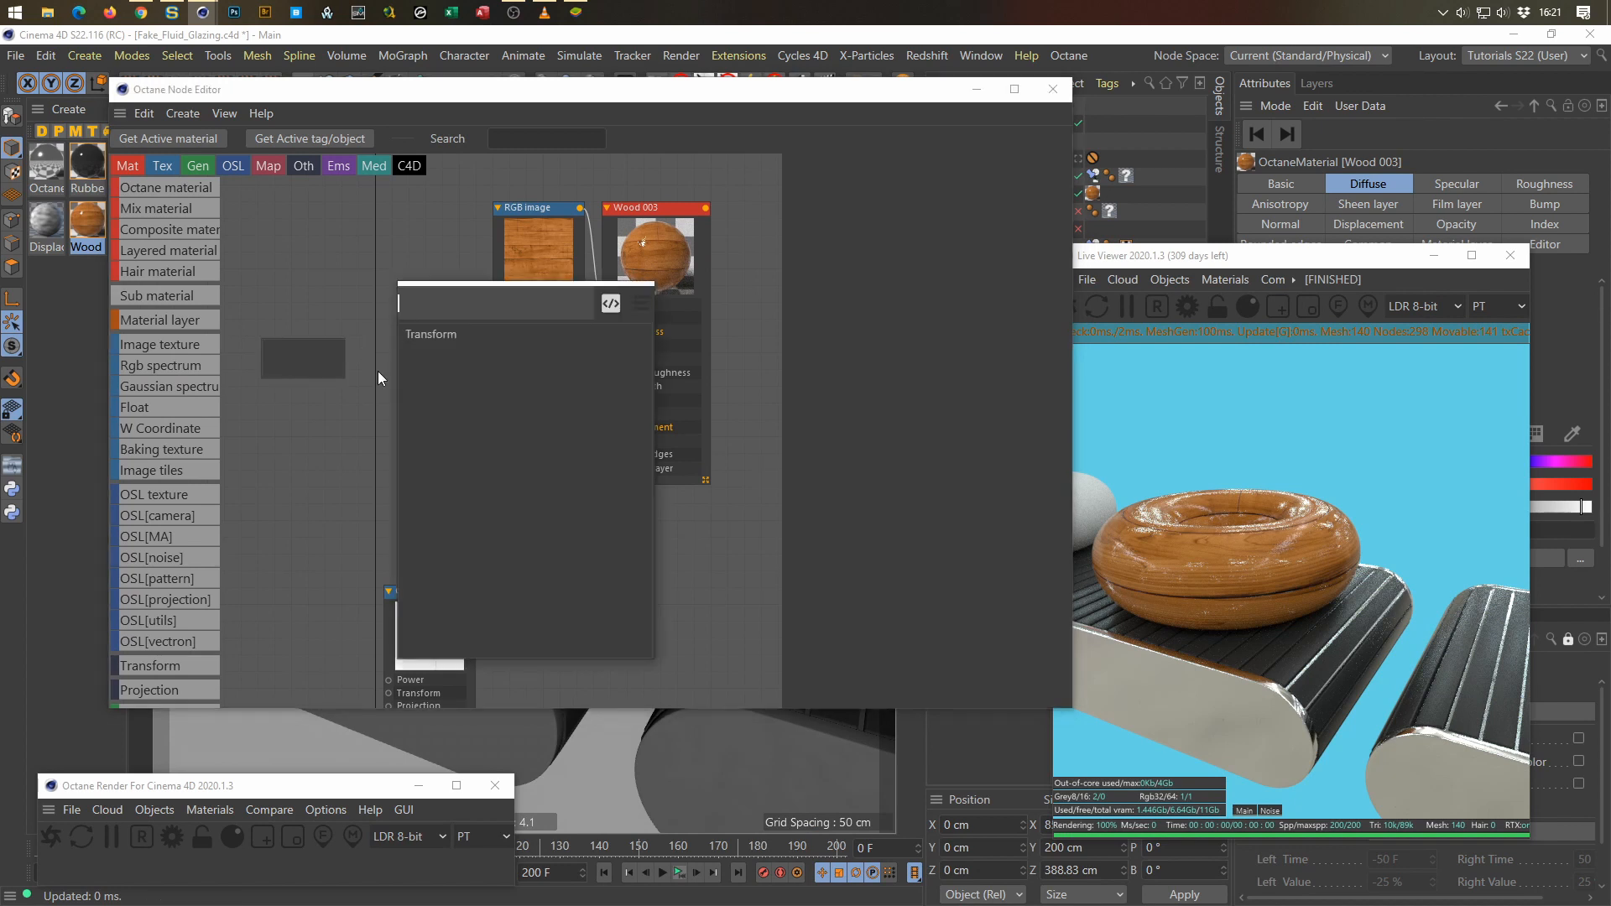
pyautogui.click(420, 332)
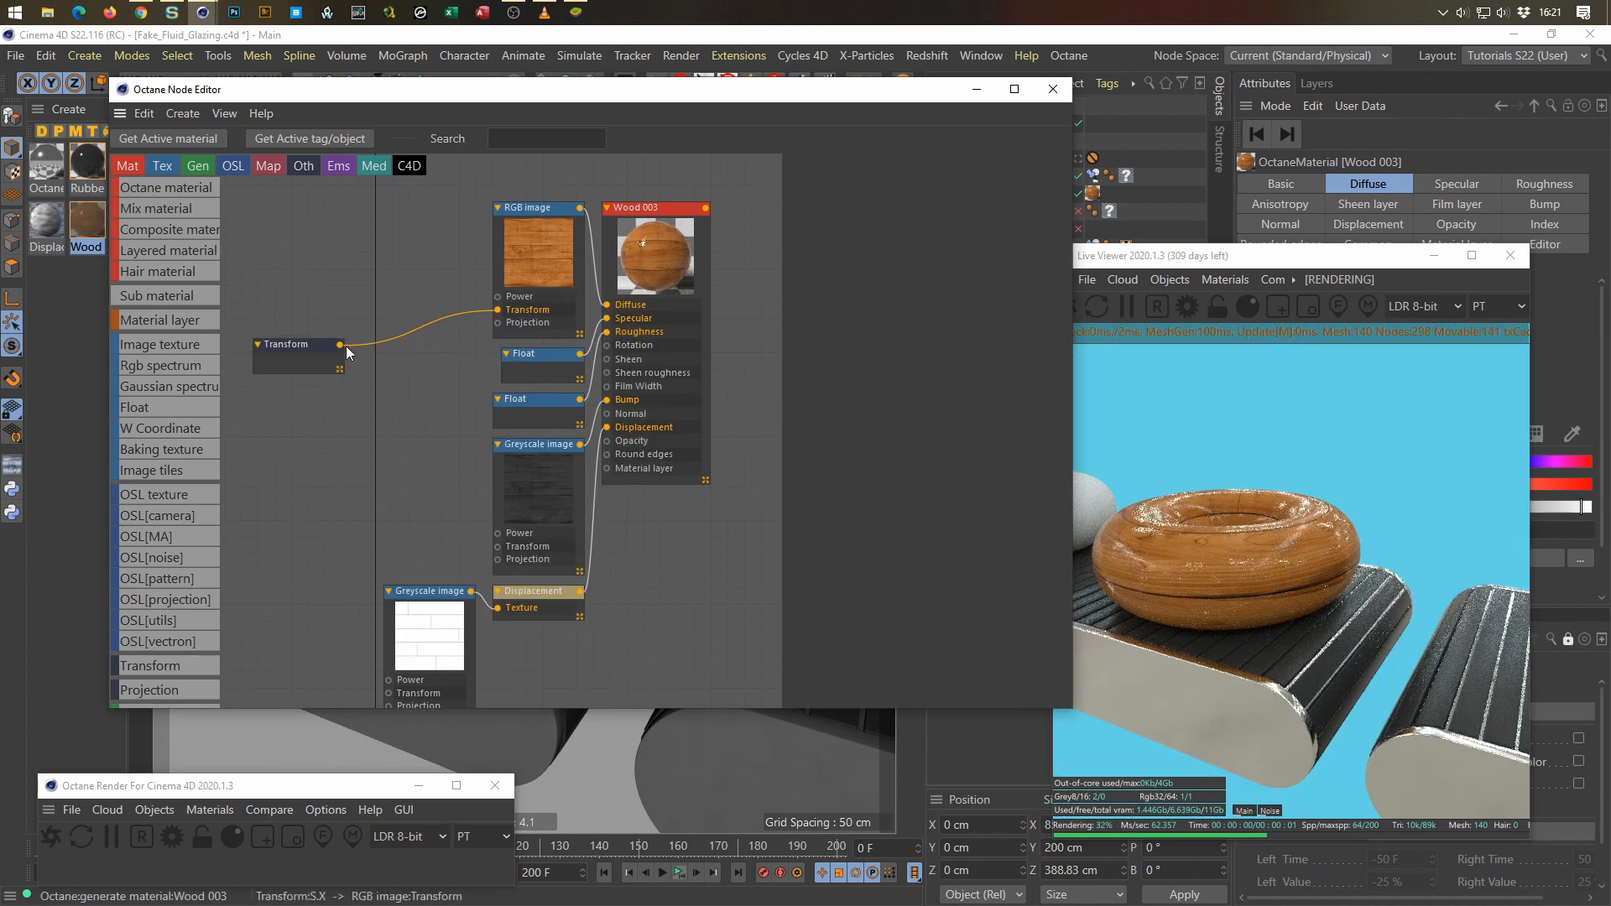
pyautogui.moveTo(340, 345); pyautogui.dragTo(499, 548)
pyautogui.moveTo(340, 345); pyautogui.dragTo(389, 693)
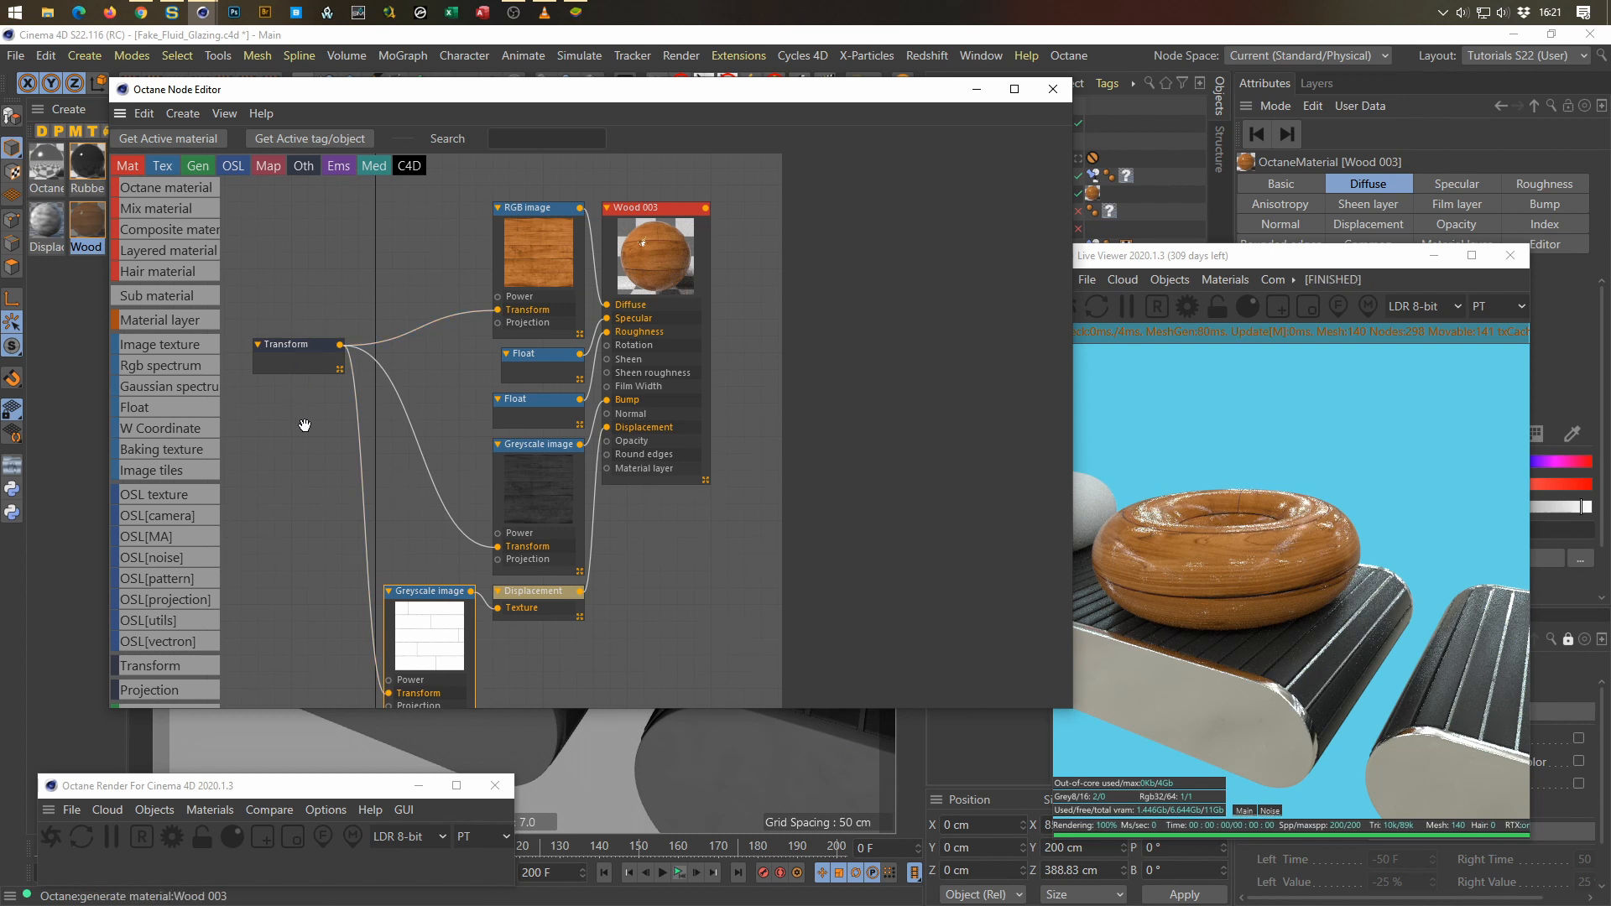
pyautogui.moveTo(301, 347); pyautogui.dragTo(297, 437)
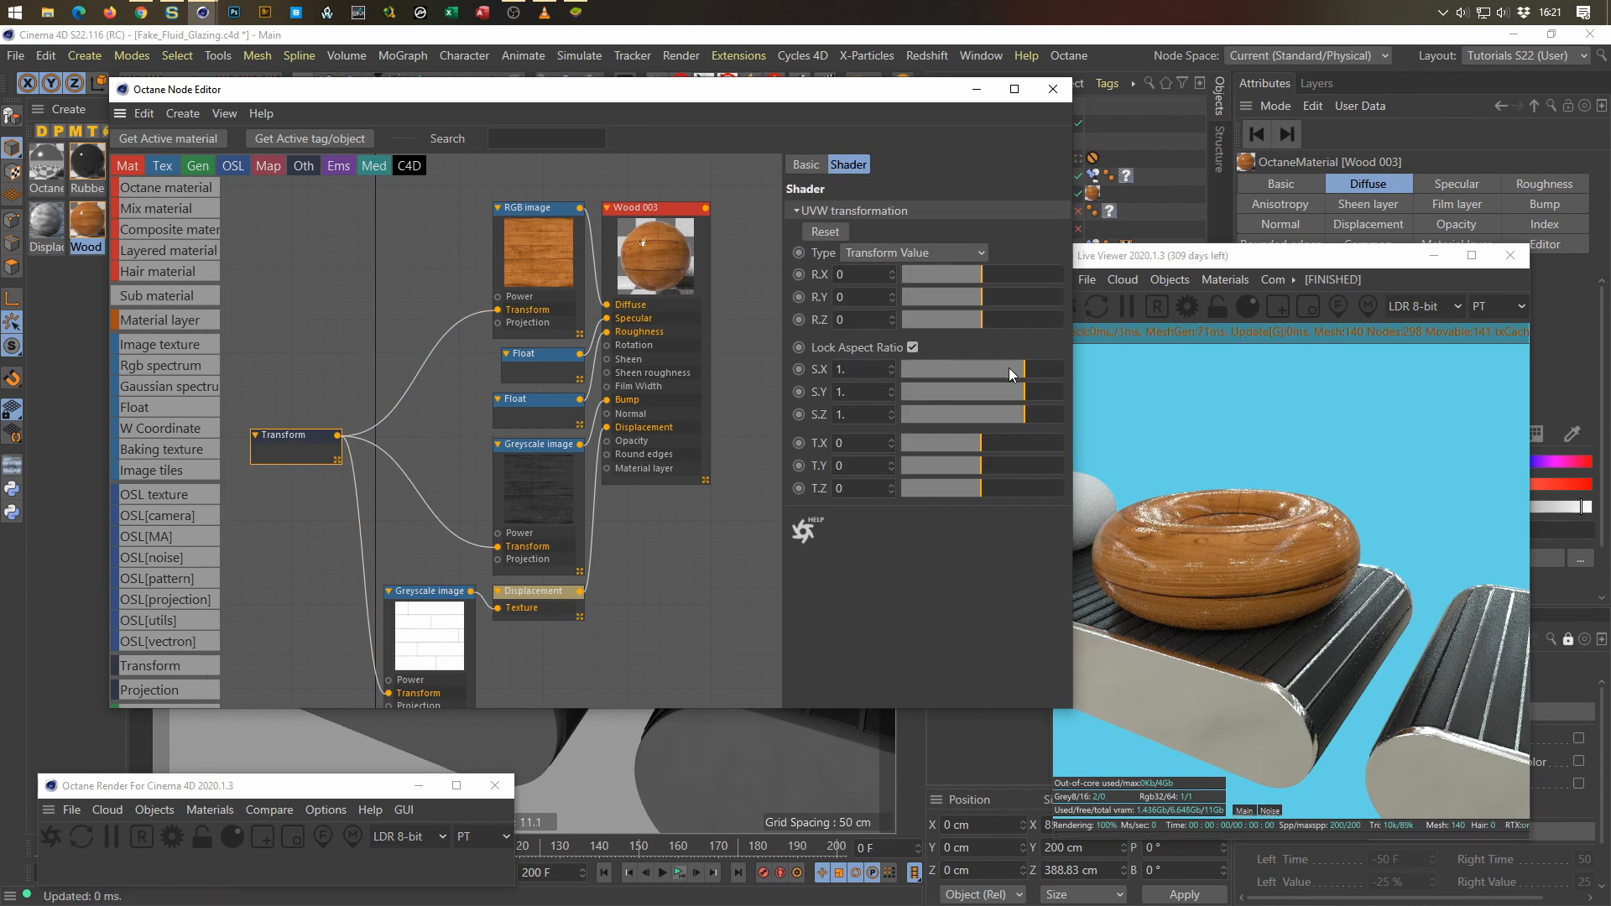
# Step: Try a uniform texture scale of about 0.285 on the Transform node, with S.X alone at about 0.685 with aspect ratio unlocked
pyautogui.moveTo(1024, 370); pyautogui.dragTo(998, 366)
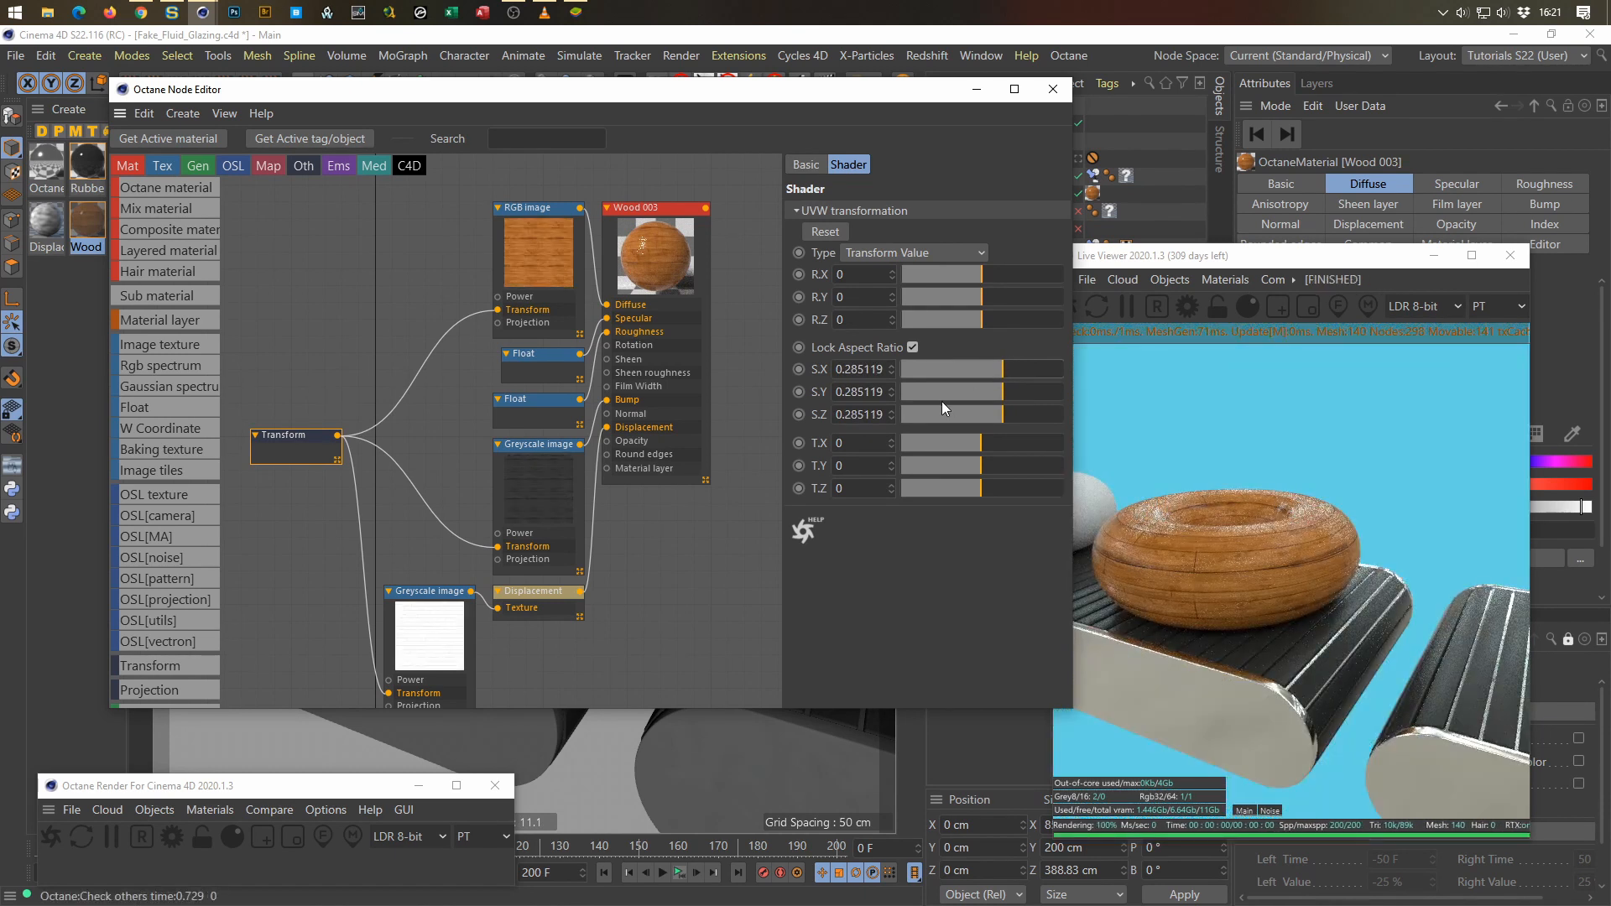
pyautogui.click(912, 346)
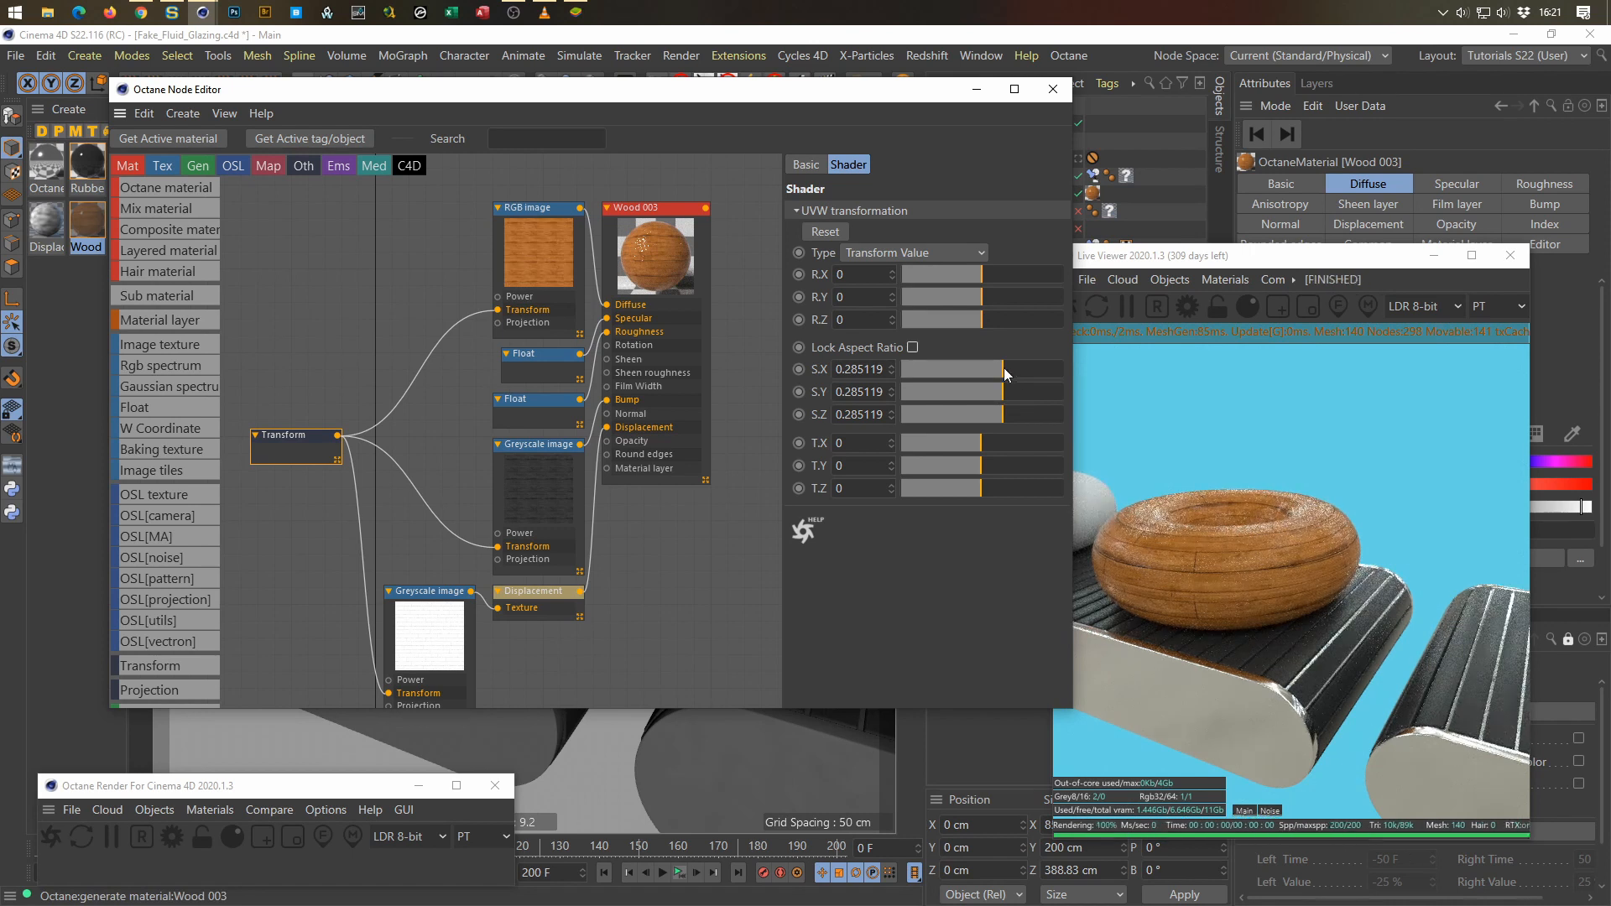
pyautogui.moveTo(984, 369)
pyautogui.mouseDown()
pyautogui.moveTo(954, 361)
pyautogui.moveTo(1012, 366)
pyautogui.mouseUp()
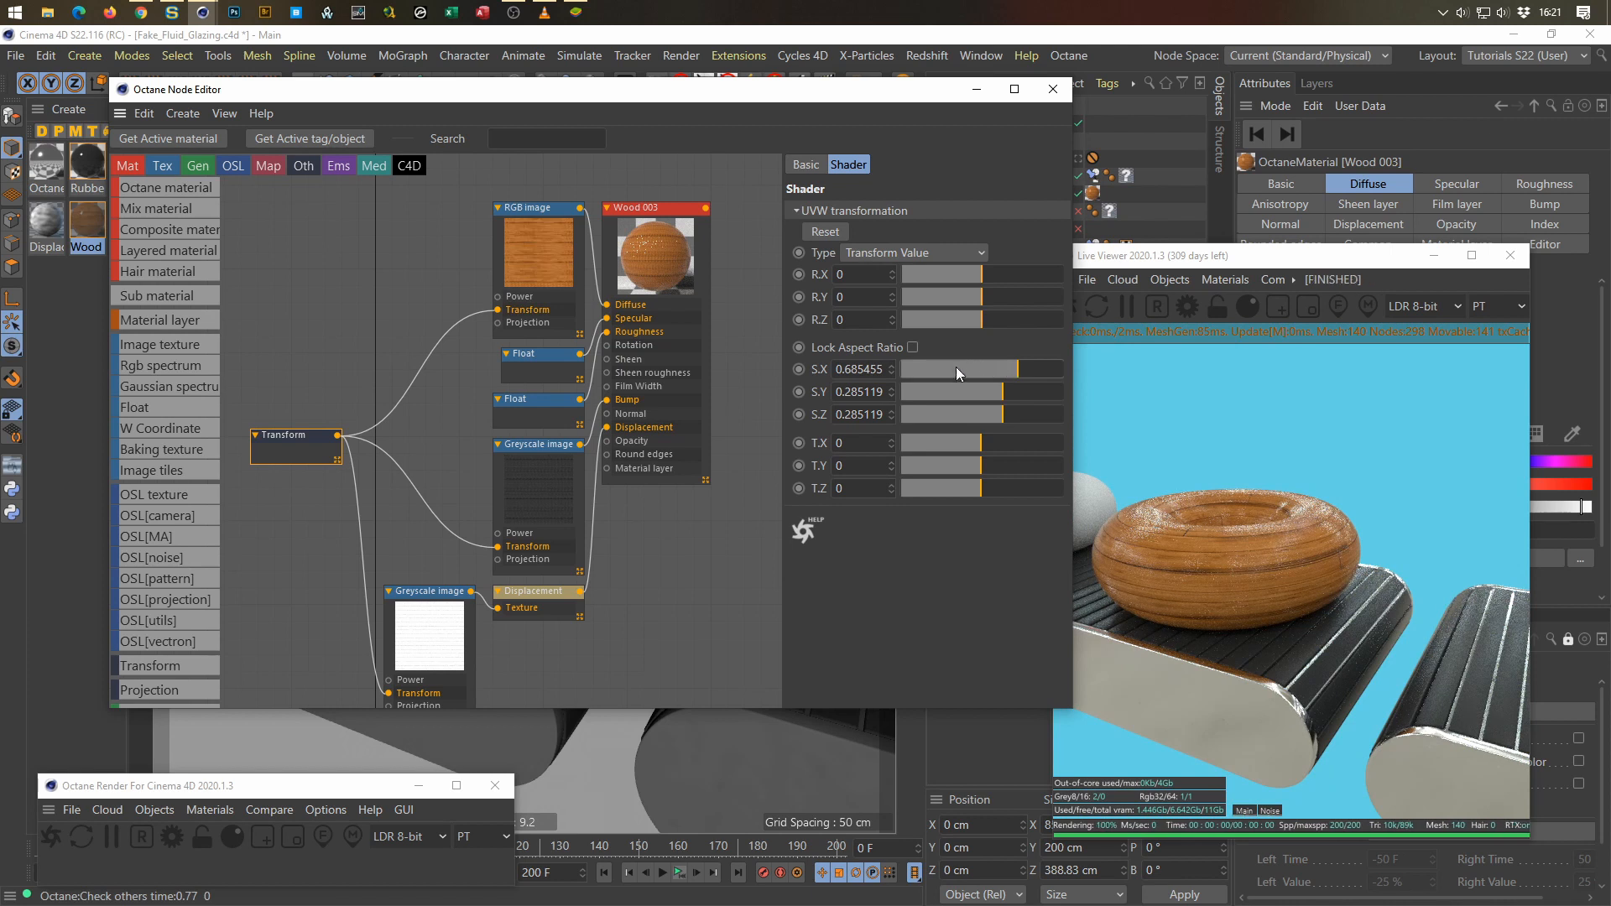
# Step: Try a scale of 3 on the Transform node's S.X, S.Y and S.Z
pyautogui.doubleClick(872, 369)
pyautogui.write('3')
pyautogui.press('Return')
pyautogui.press('Tab')
pyautogui.write('3')
pyautogui.press('Tab')
pyautogui.write('3')
pyautogui.press('Return')
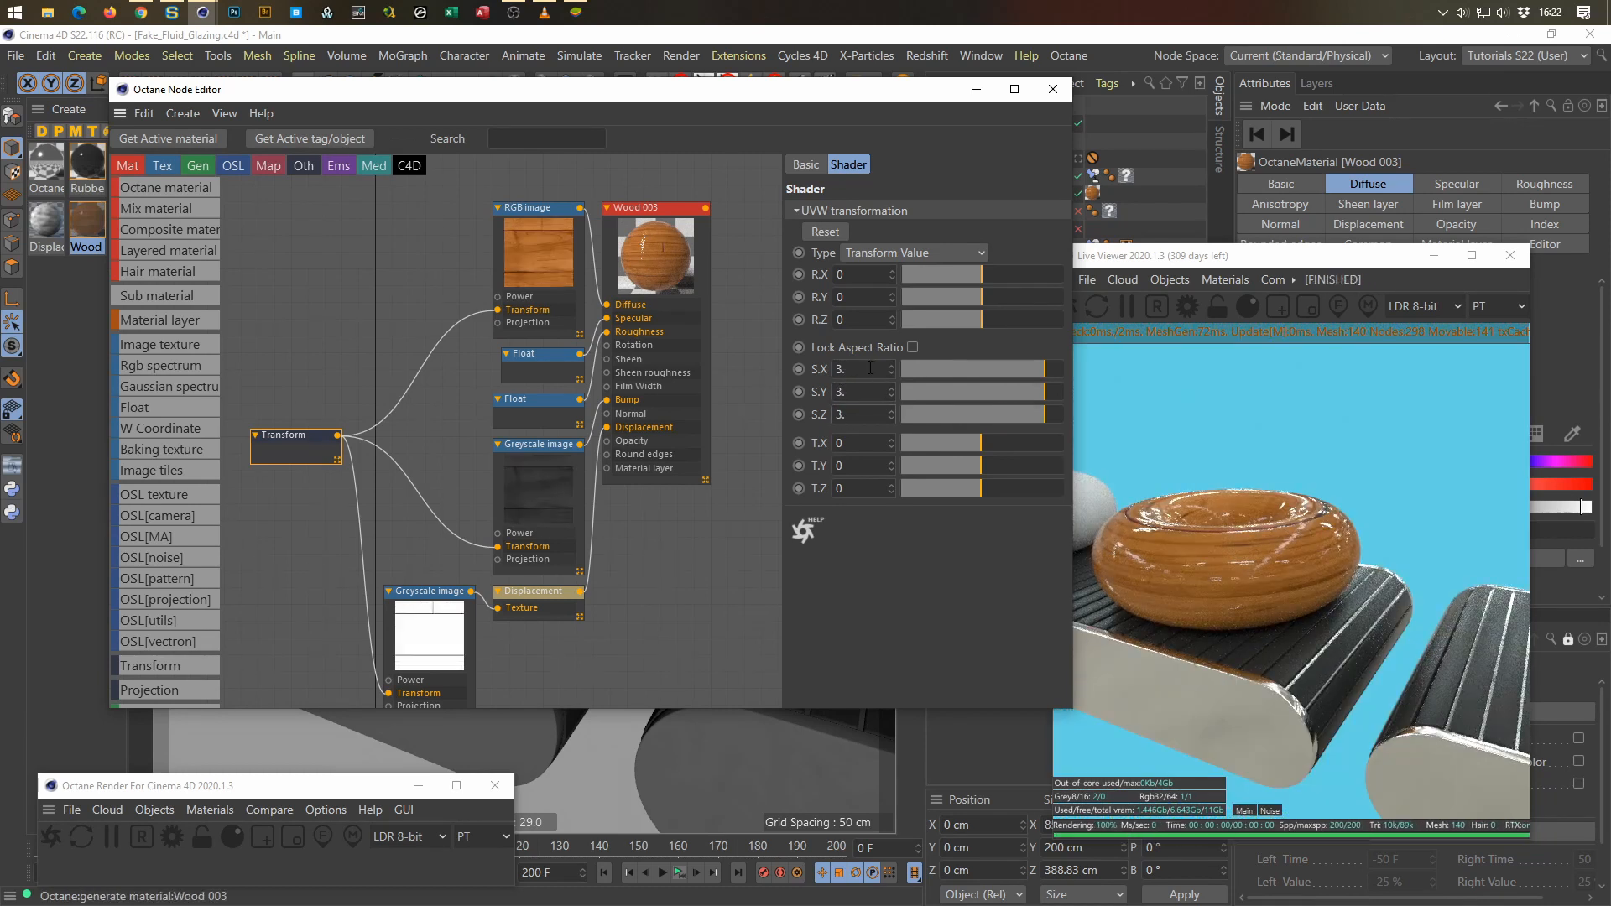
# Step: Lock the aspect ratio of the Transform node and set its scale to 0.3 on all axes
pyautogui.click(913, 346)
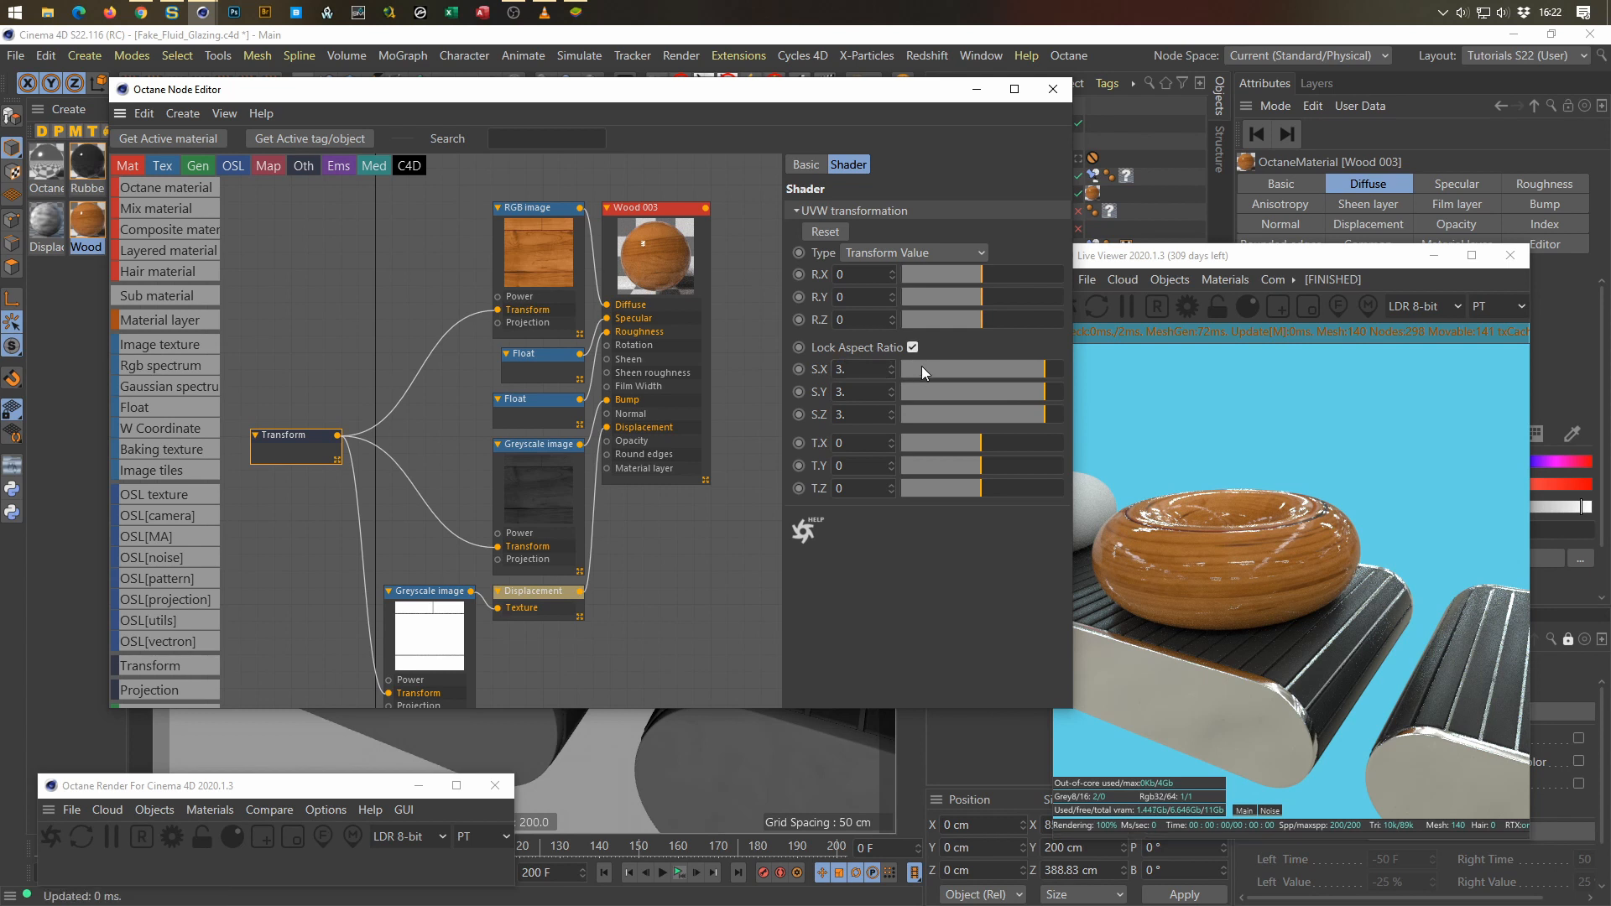
pyautogui.moveTo(952, 372); pyautogui.dragTo(923, 376)
pyautogui.doubleClick(846, 369)
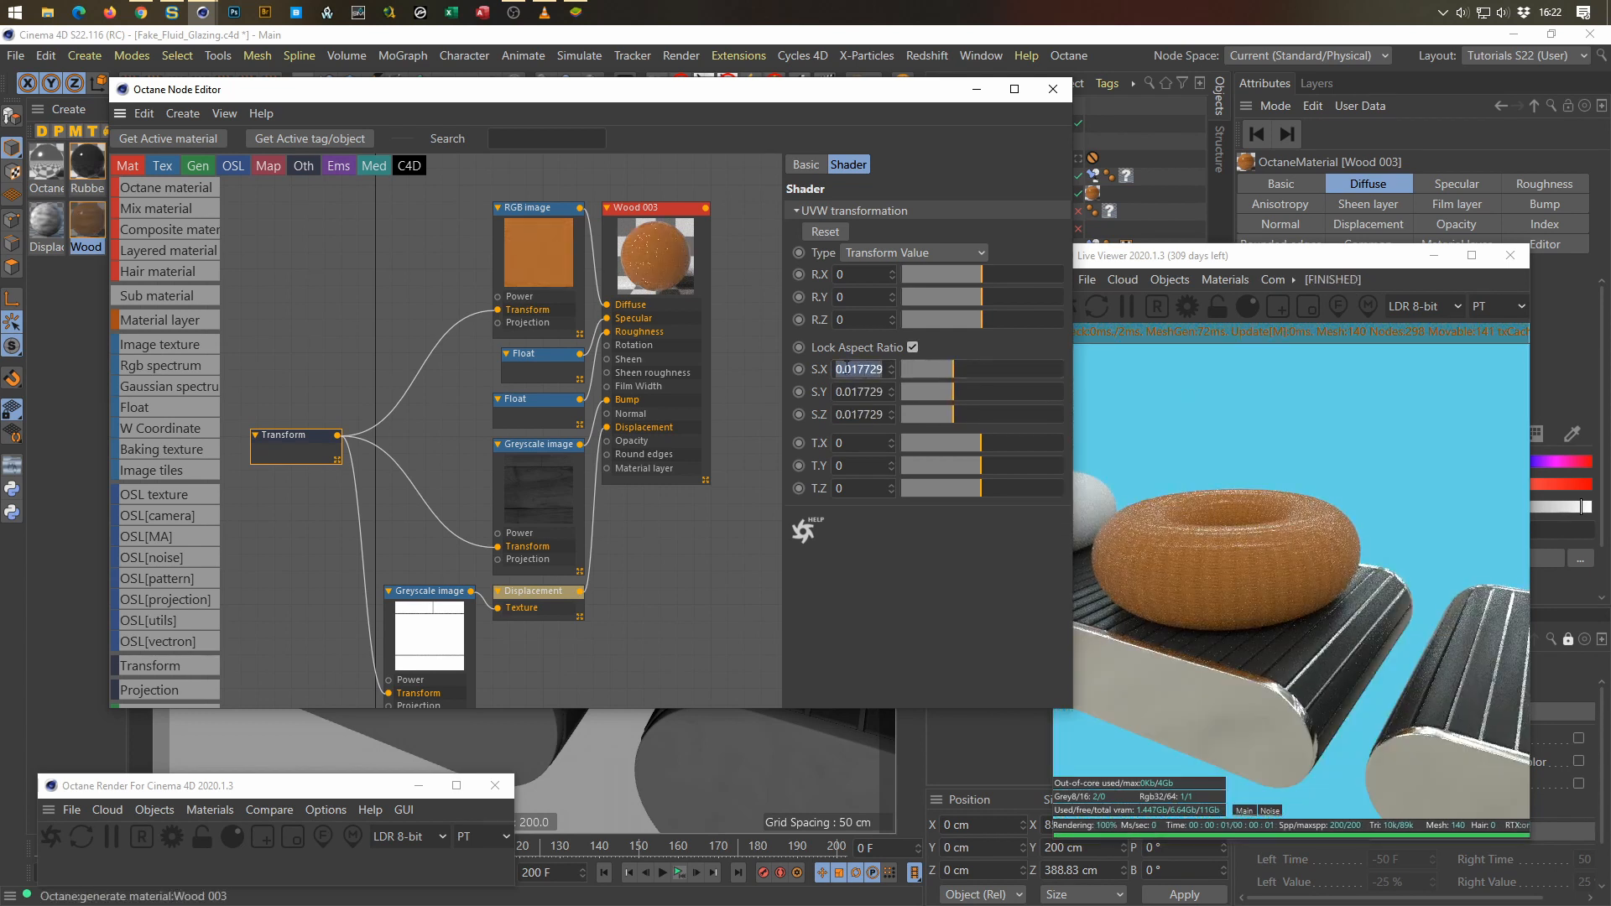
pyautogui.write('0.3')
pyautogui.press('Return')
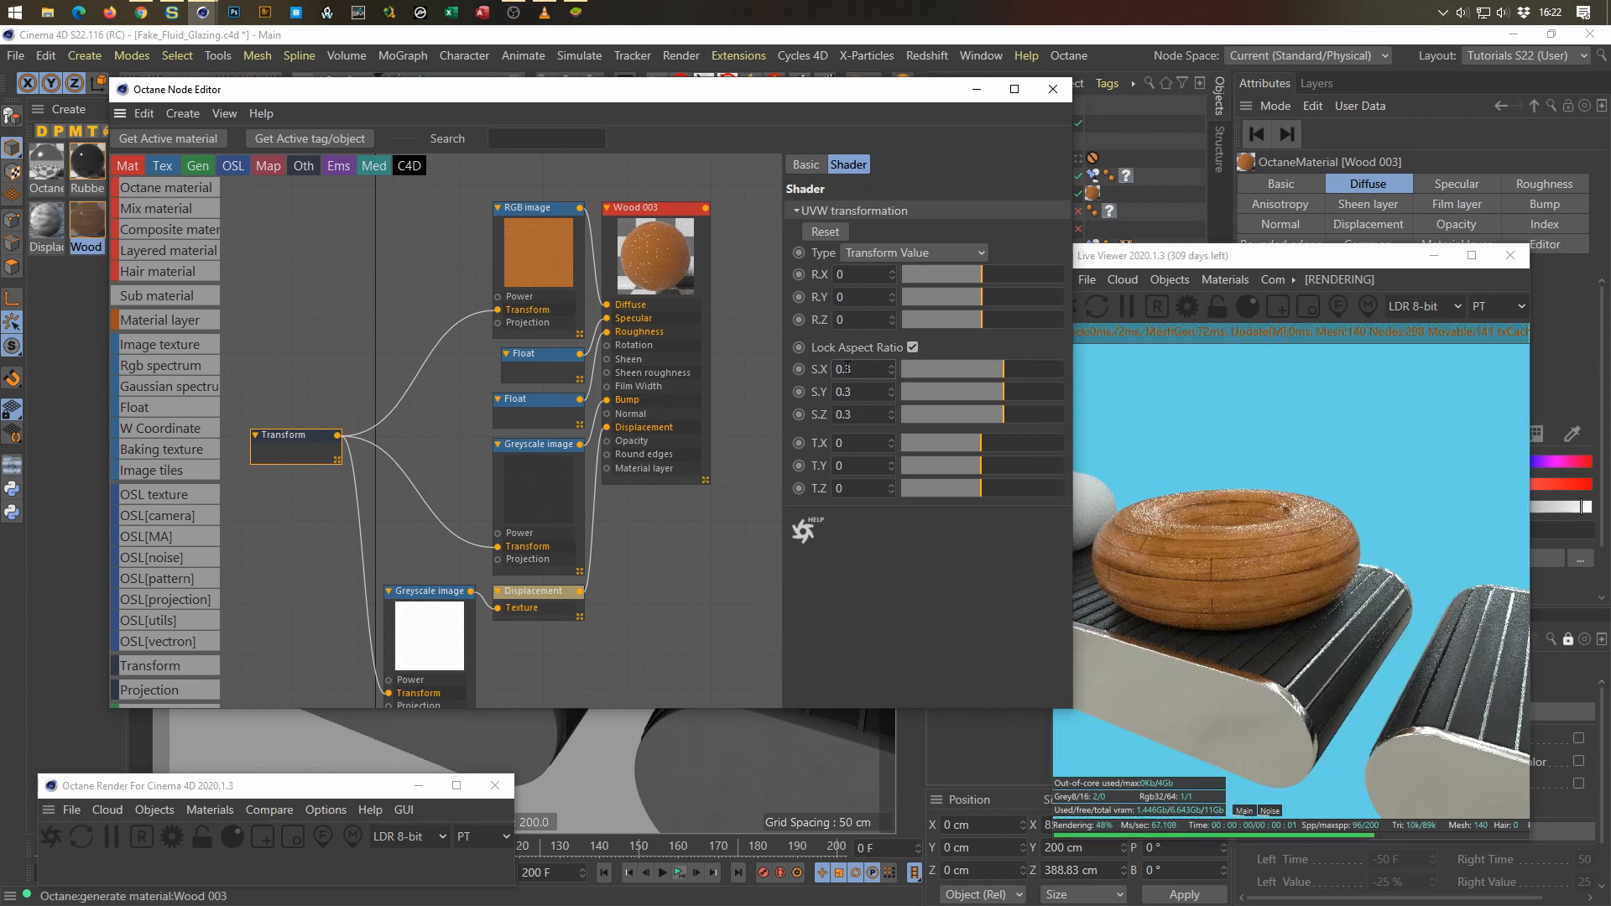
# Step: Unlock the Transform node's aspect ratio, try other S.Z and S.Y scales, and set both back to 0.3
pyautogui.click(914, 348)
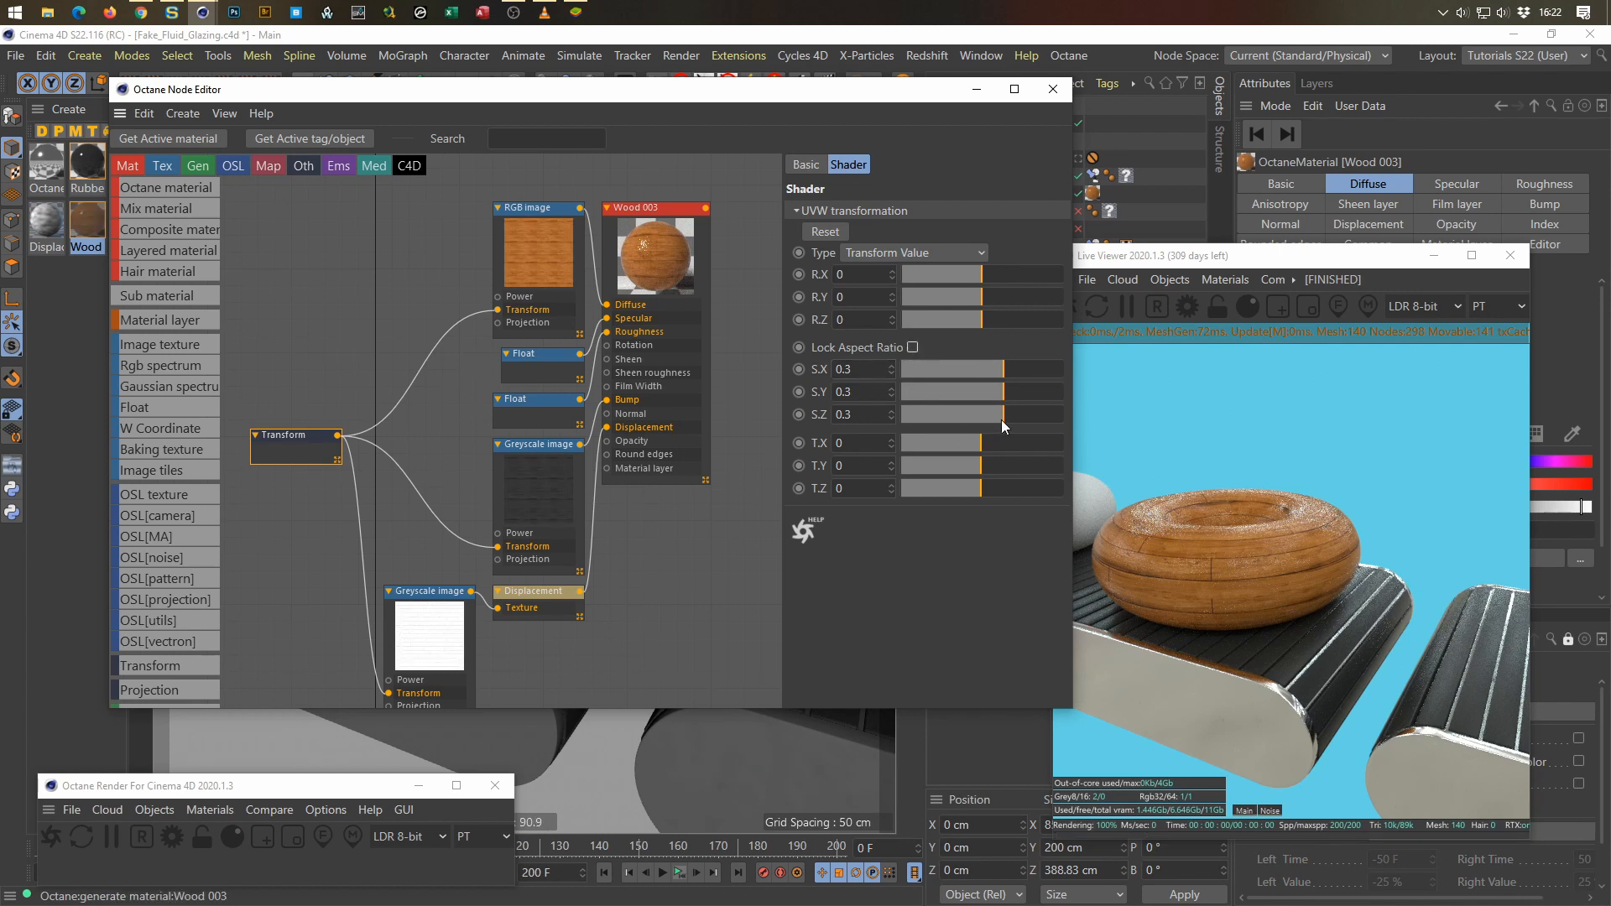
pyautogui.moveTo(1004, 419); pyautogui.dragTo(989, 416)
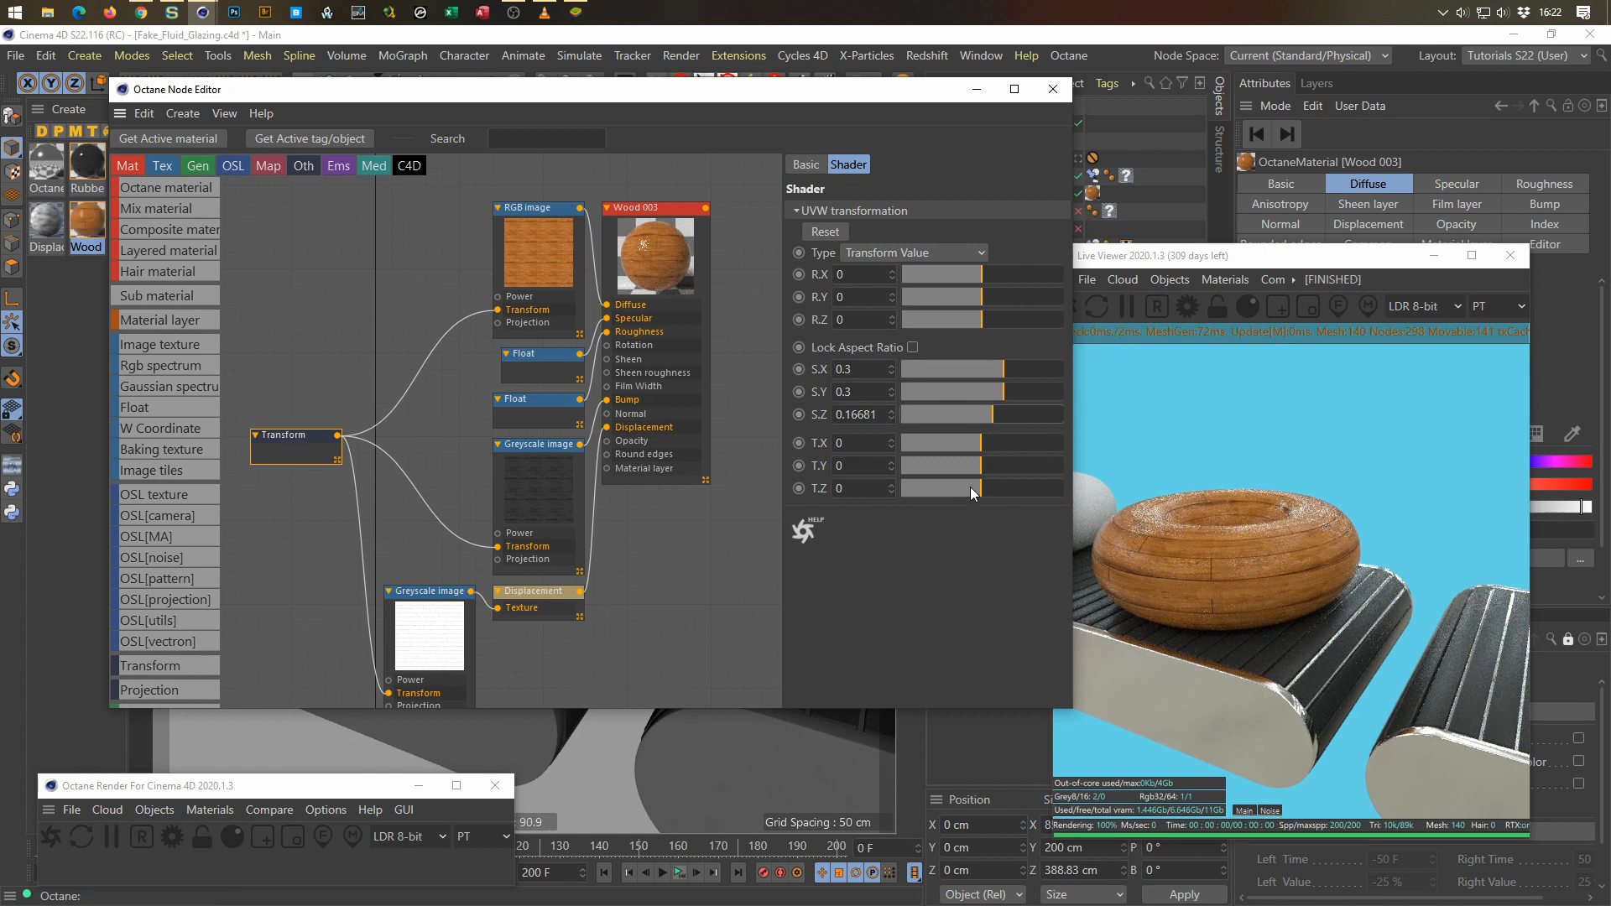
pyautogui.moveTo(986, 414); pyautogui.dragTo(1009, 419)
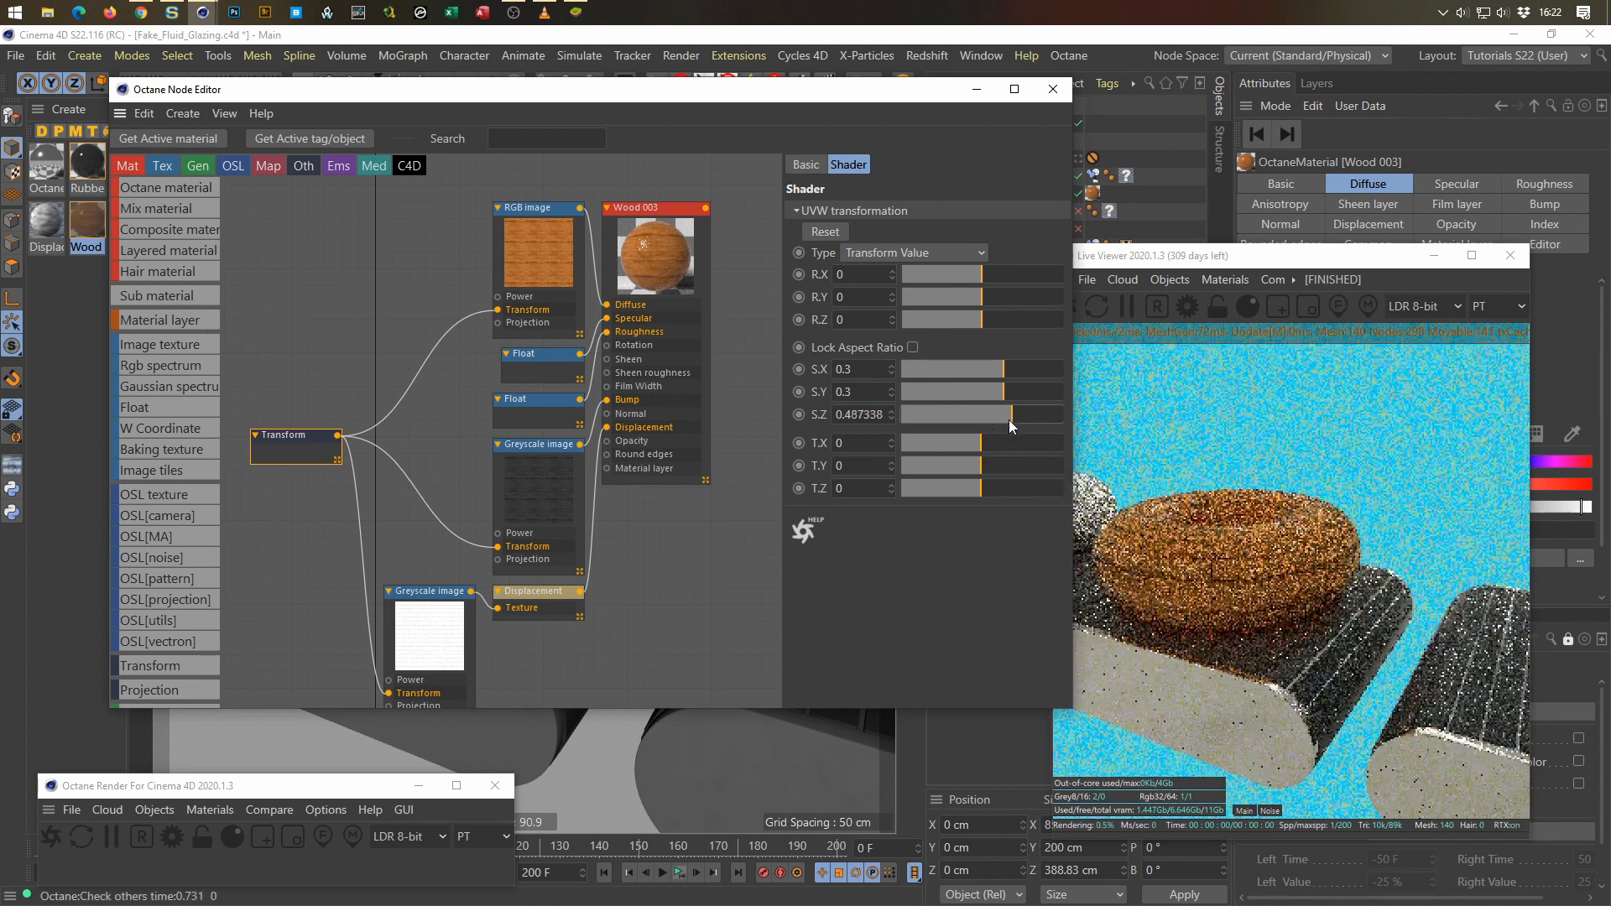
pyautogui.click(866, 416)
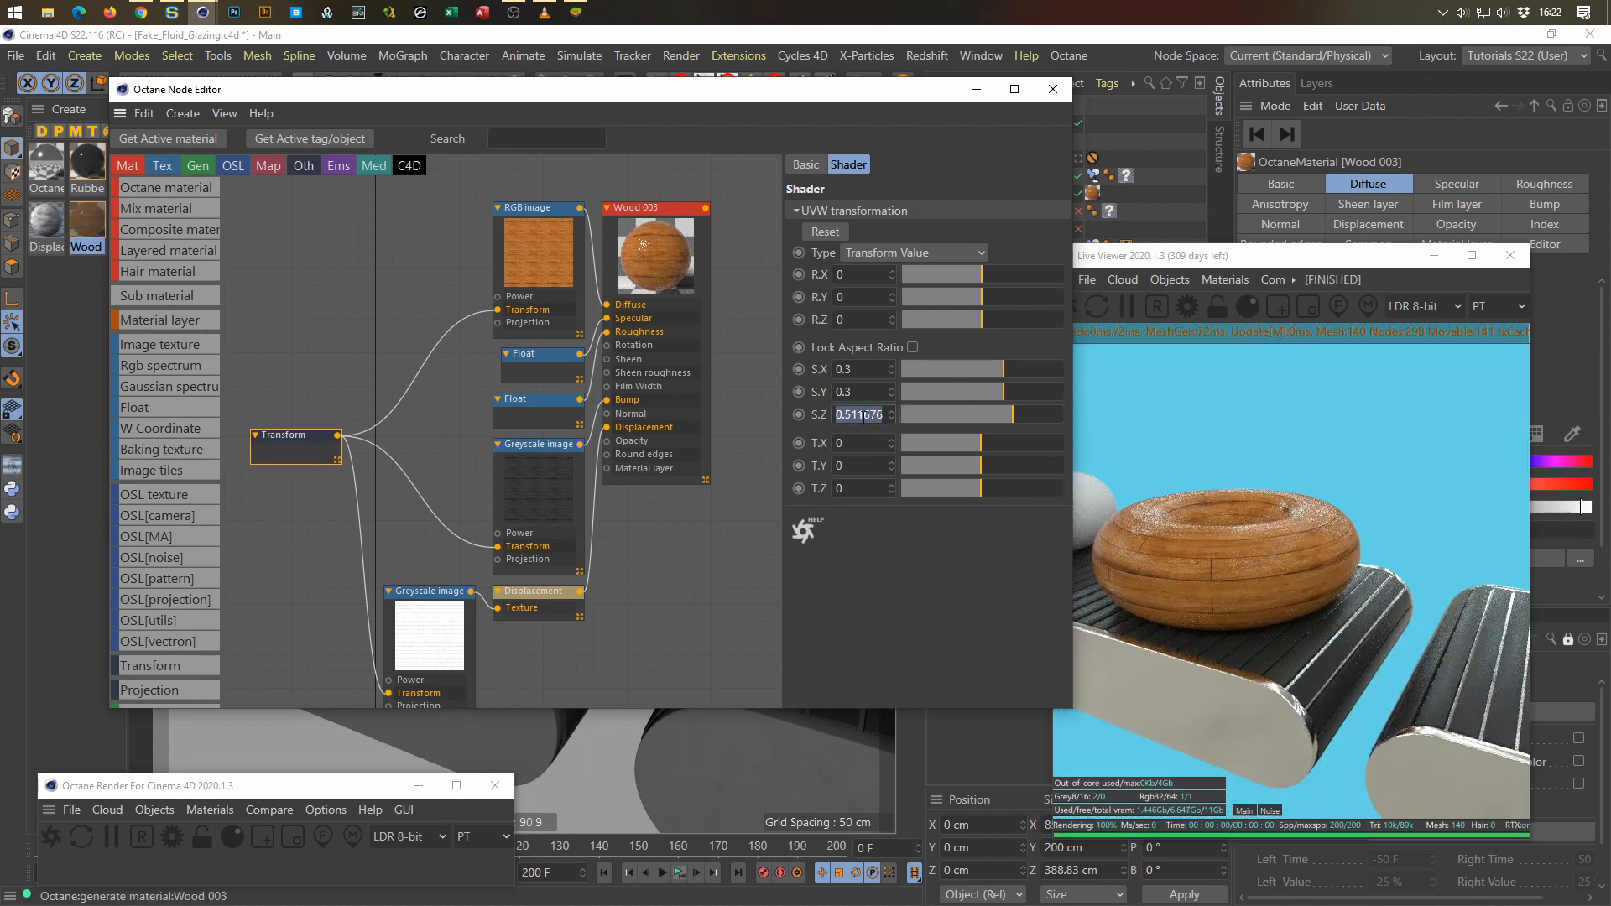
pyautogui.write('0.3')
pyautogui.press('Return')
pyautogui.moveTo(1003, 395)
pyautogui.mouseDown()
pyautogui.moveTo(980, 391)
pyautogui.moveTo(999, 395)
pyautogui.mouseUp()
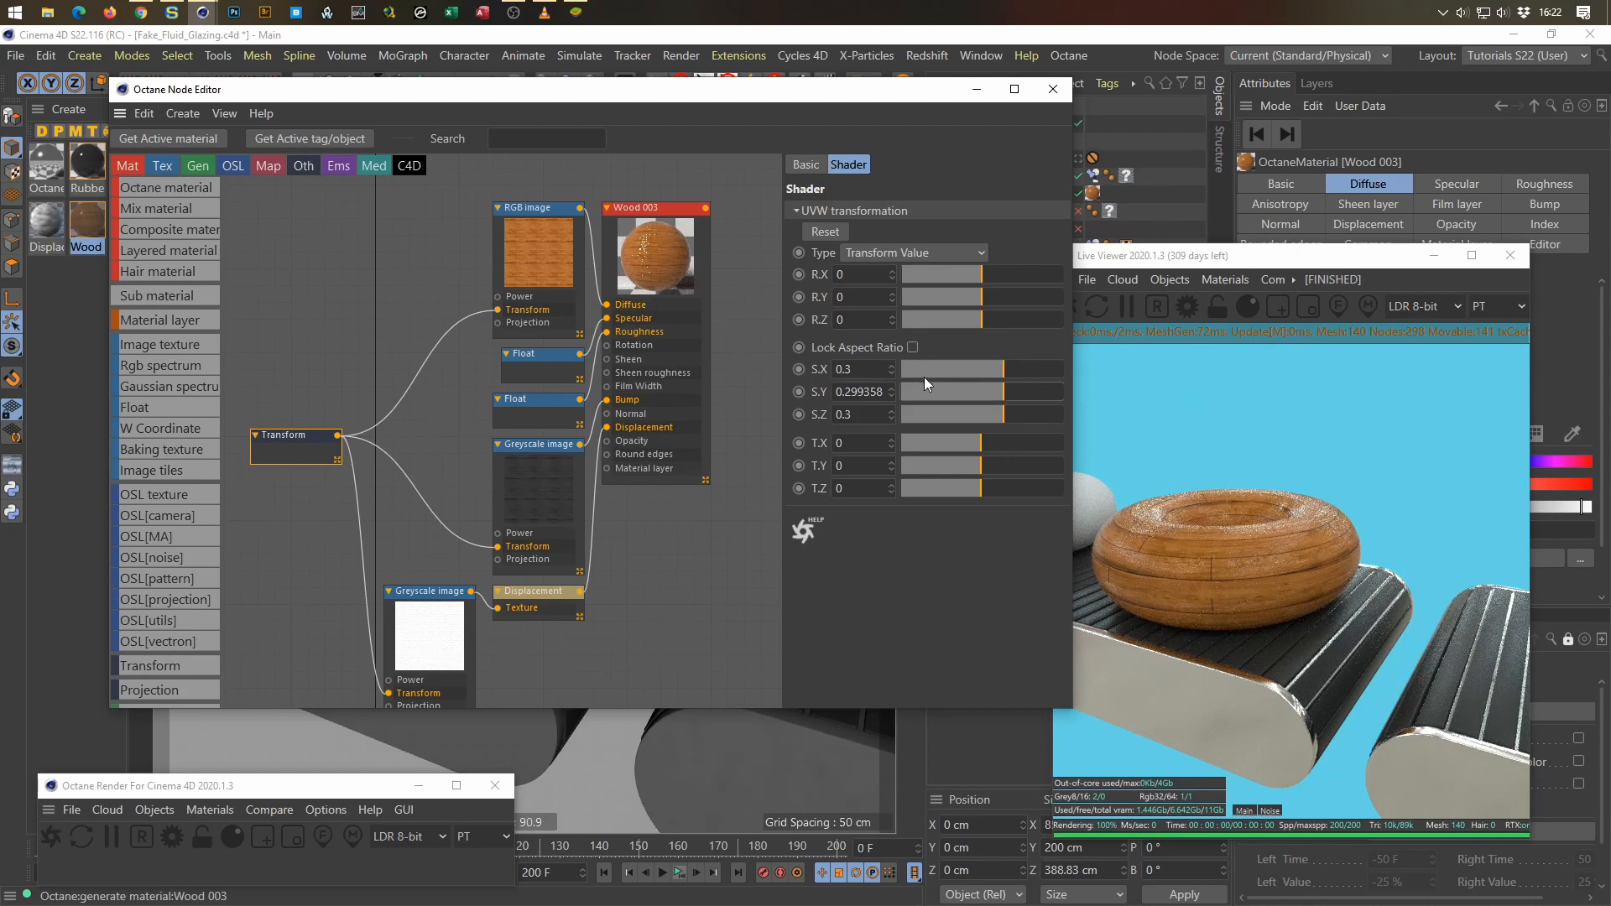
pyautogui.doubleClick(873, 390)
pyautogui.write('0.3')
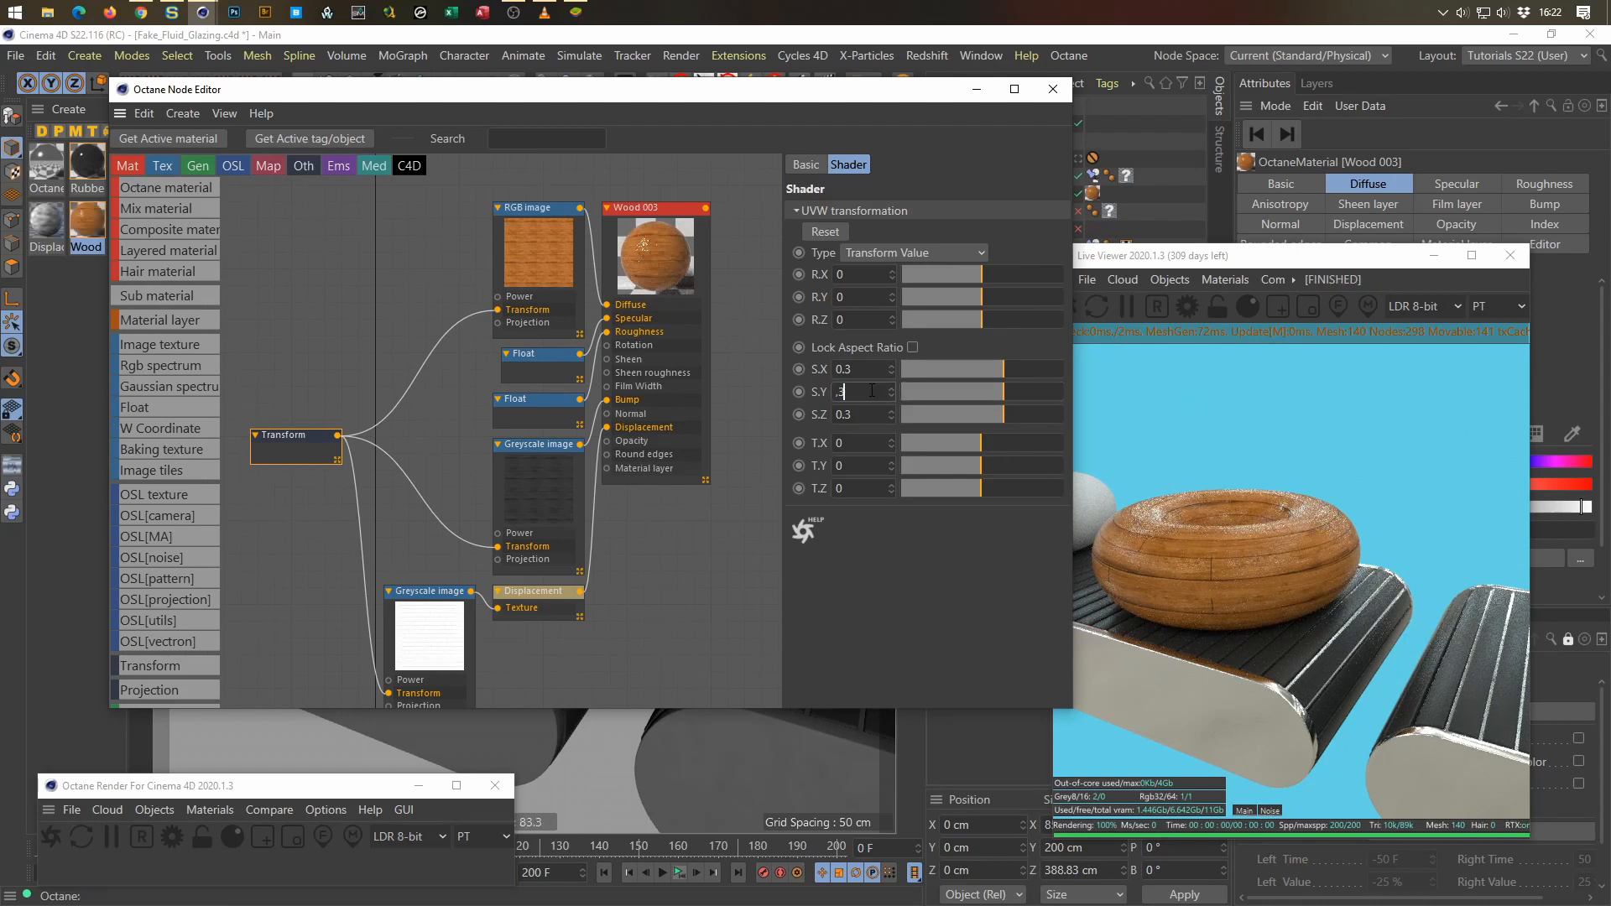
pyautogui.press('Return')
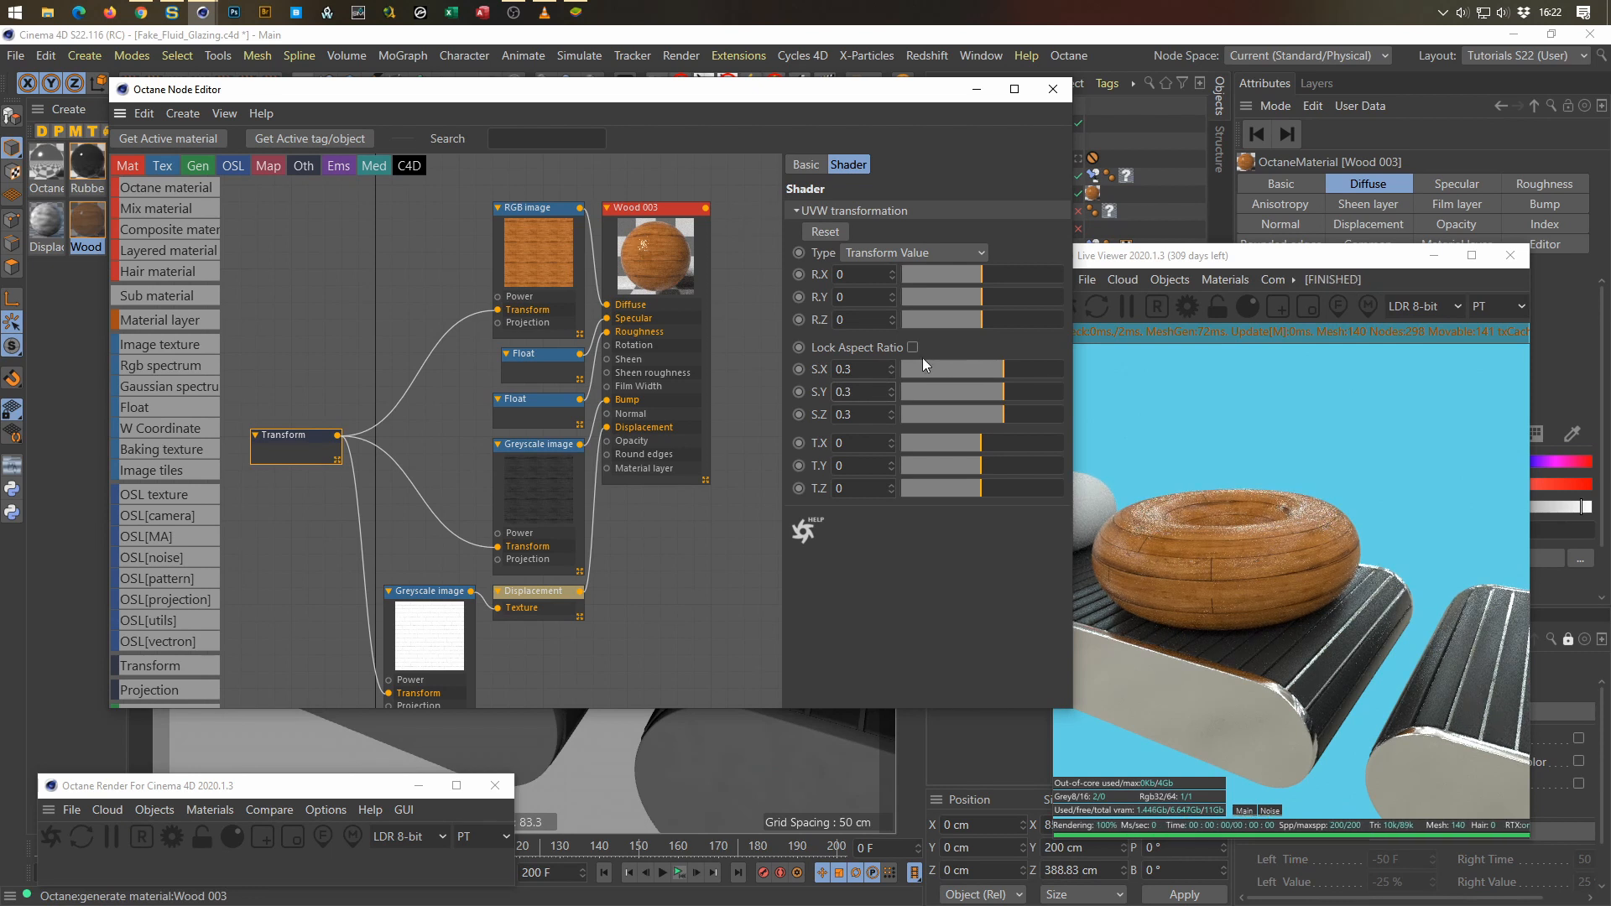
# Step: Try 0.1 for the Transform node's S.X scale and settle on 0.2
pyautogui.doubleClick(867, 375)
pyautogui.write('0.1')
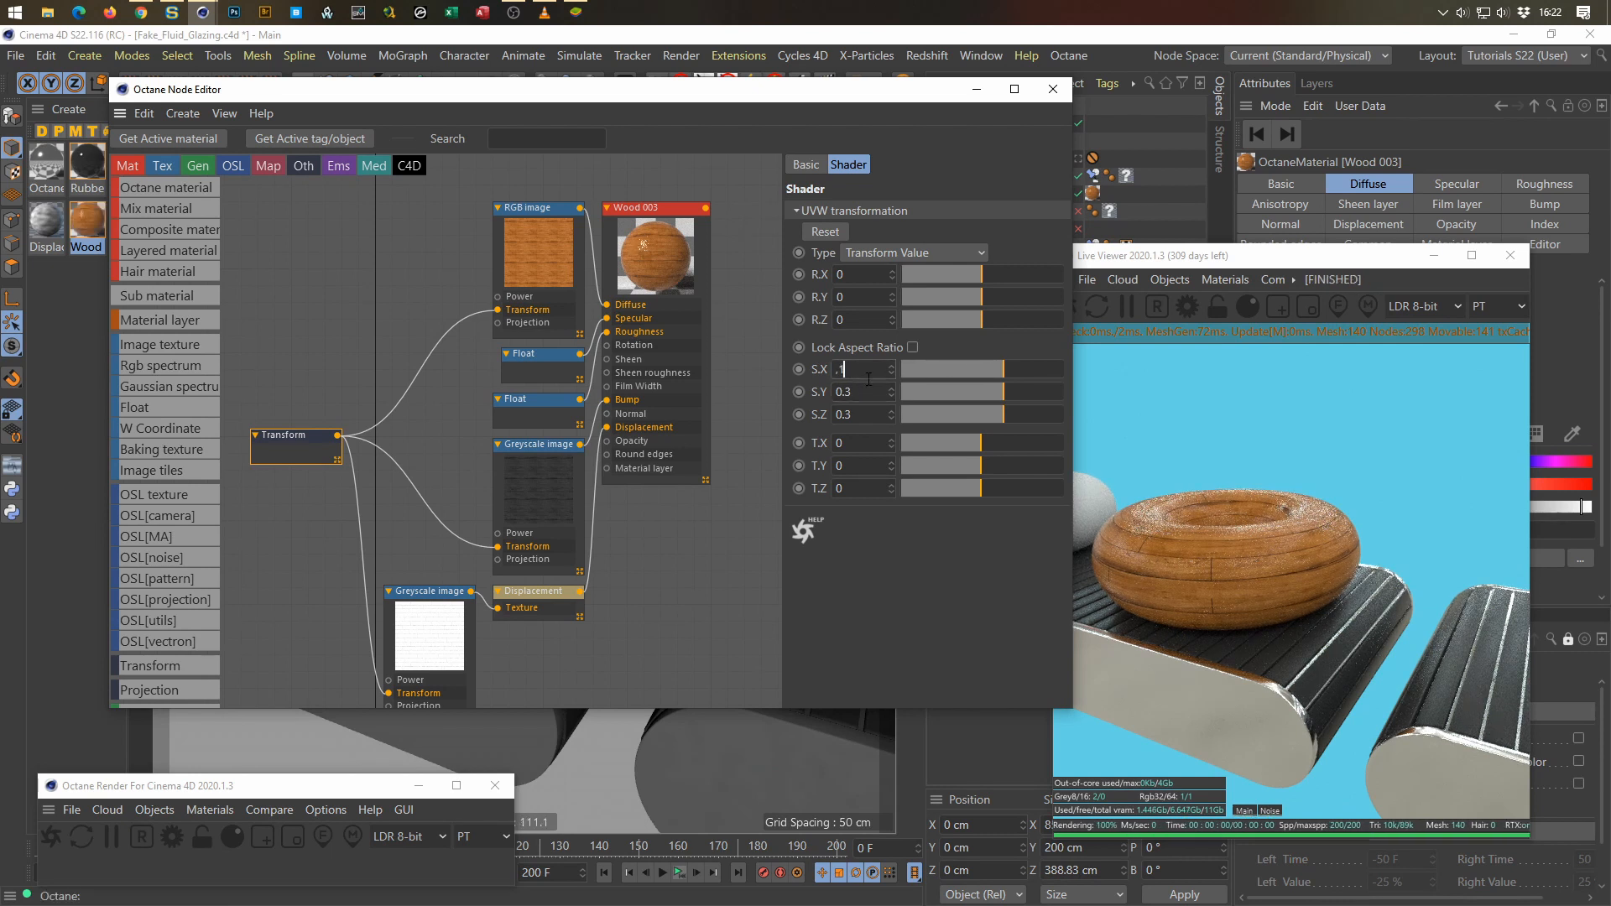
pyautogui.press('Return')
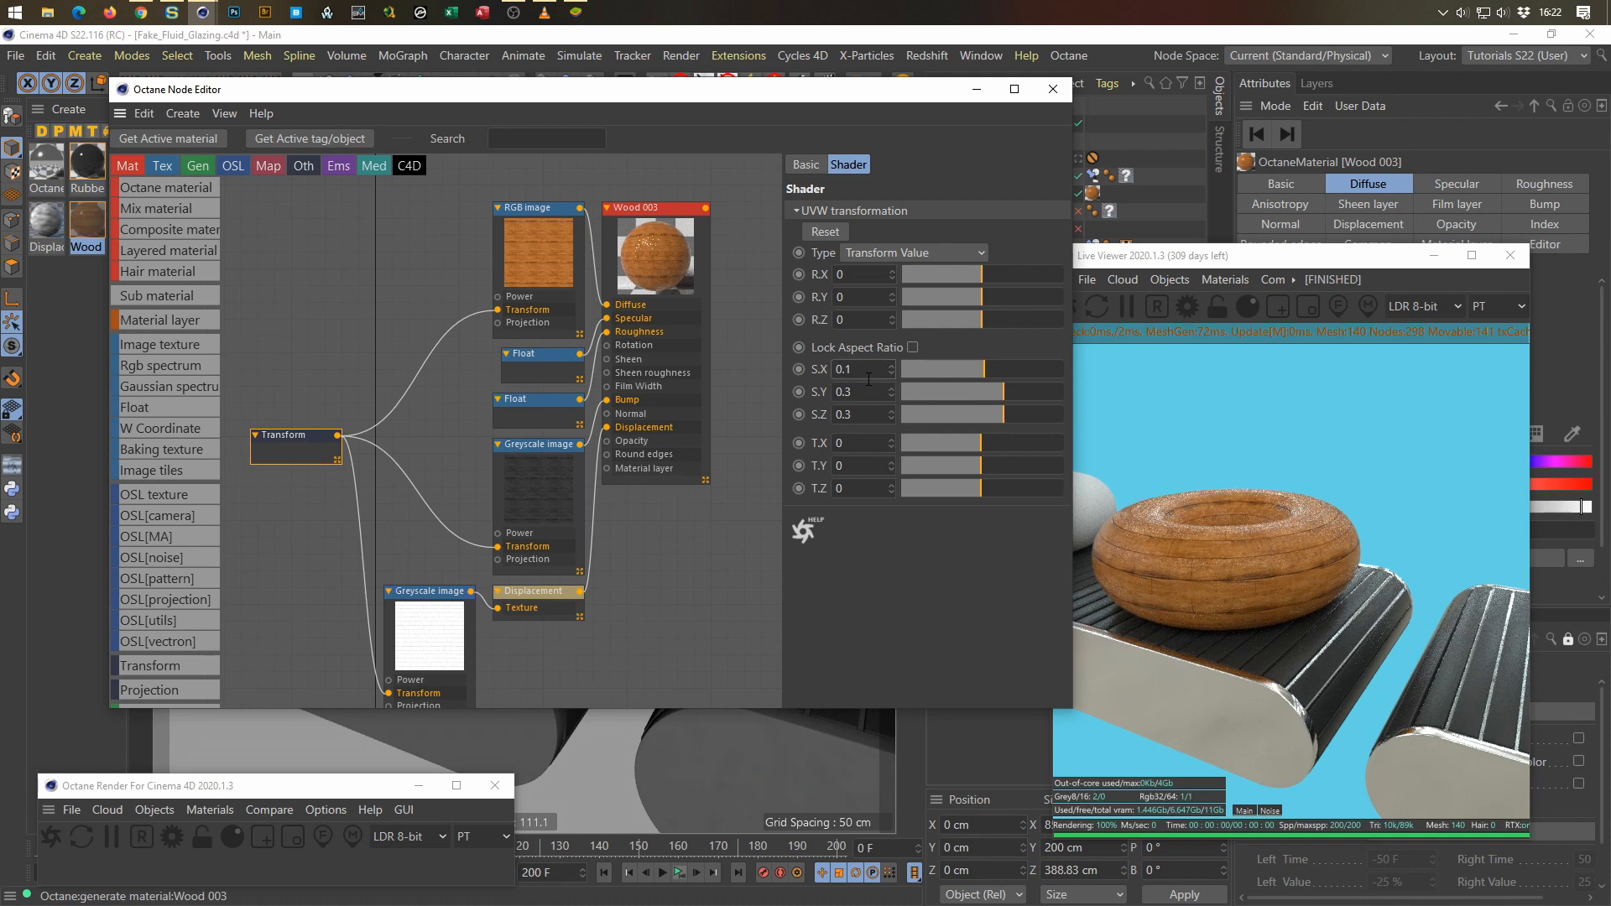
pyautogui.doubleClick(862, 376)
pyautogui.write('0.2')
pyautogui.press('Return')
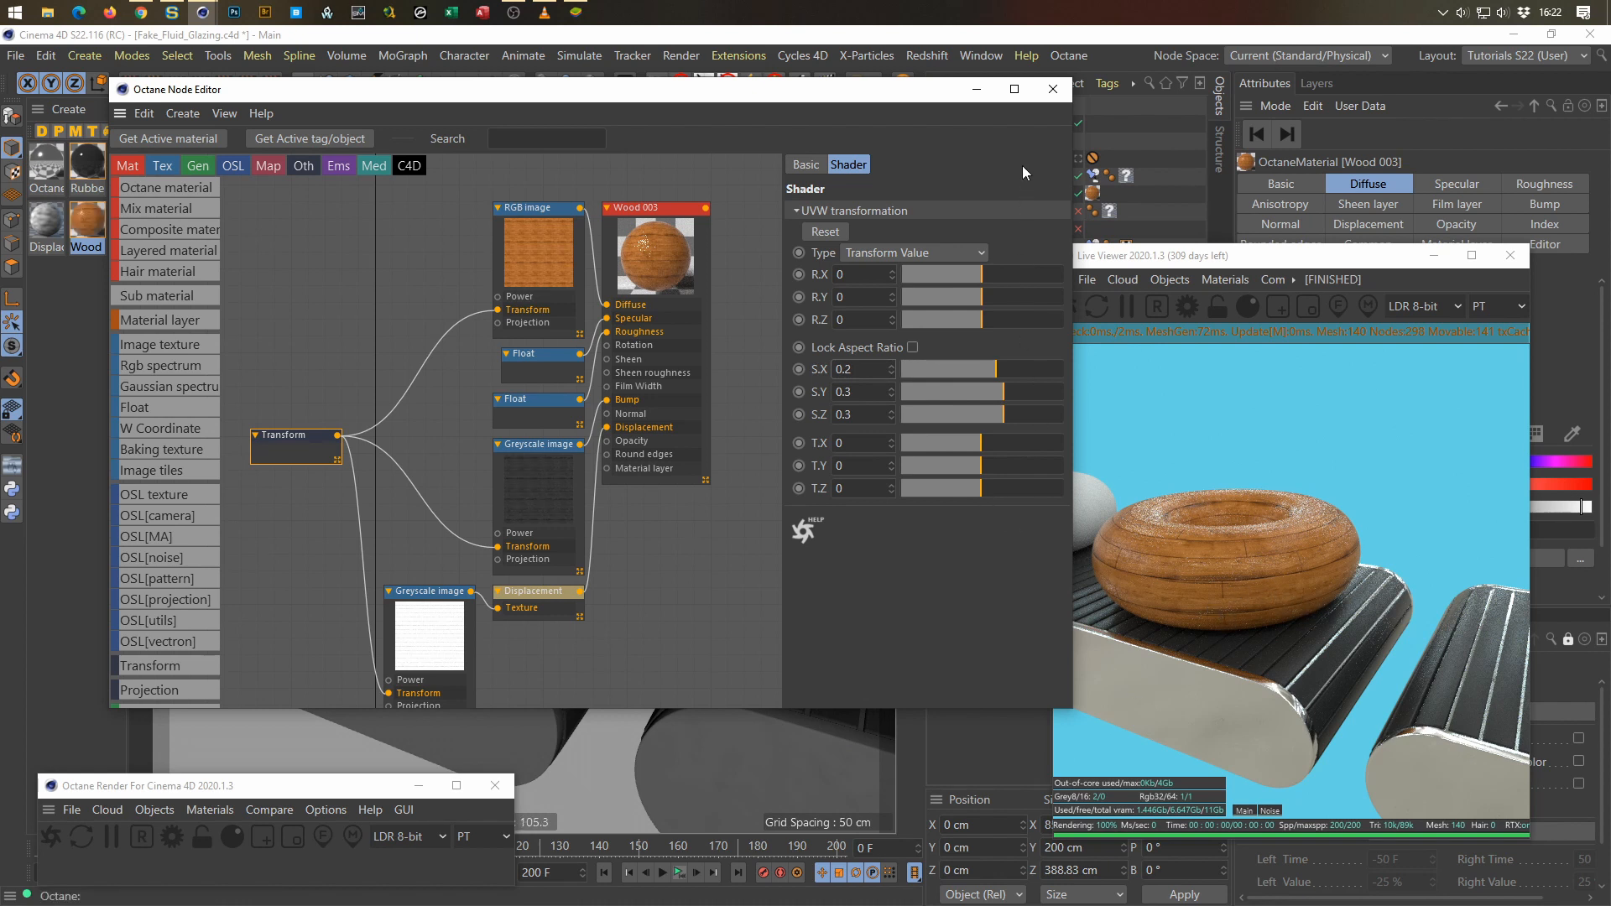
# Step: Shift the Float node feeding Specular aside and lower its color value to about 56%
pyautogui.click(524, 353)
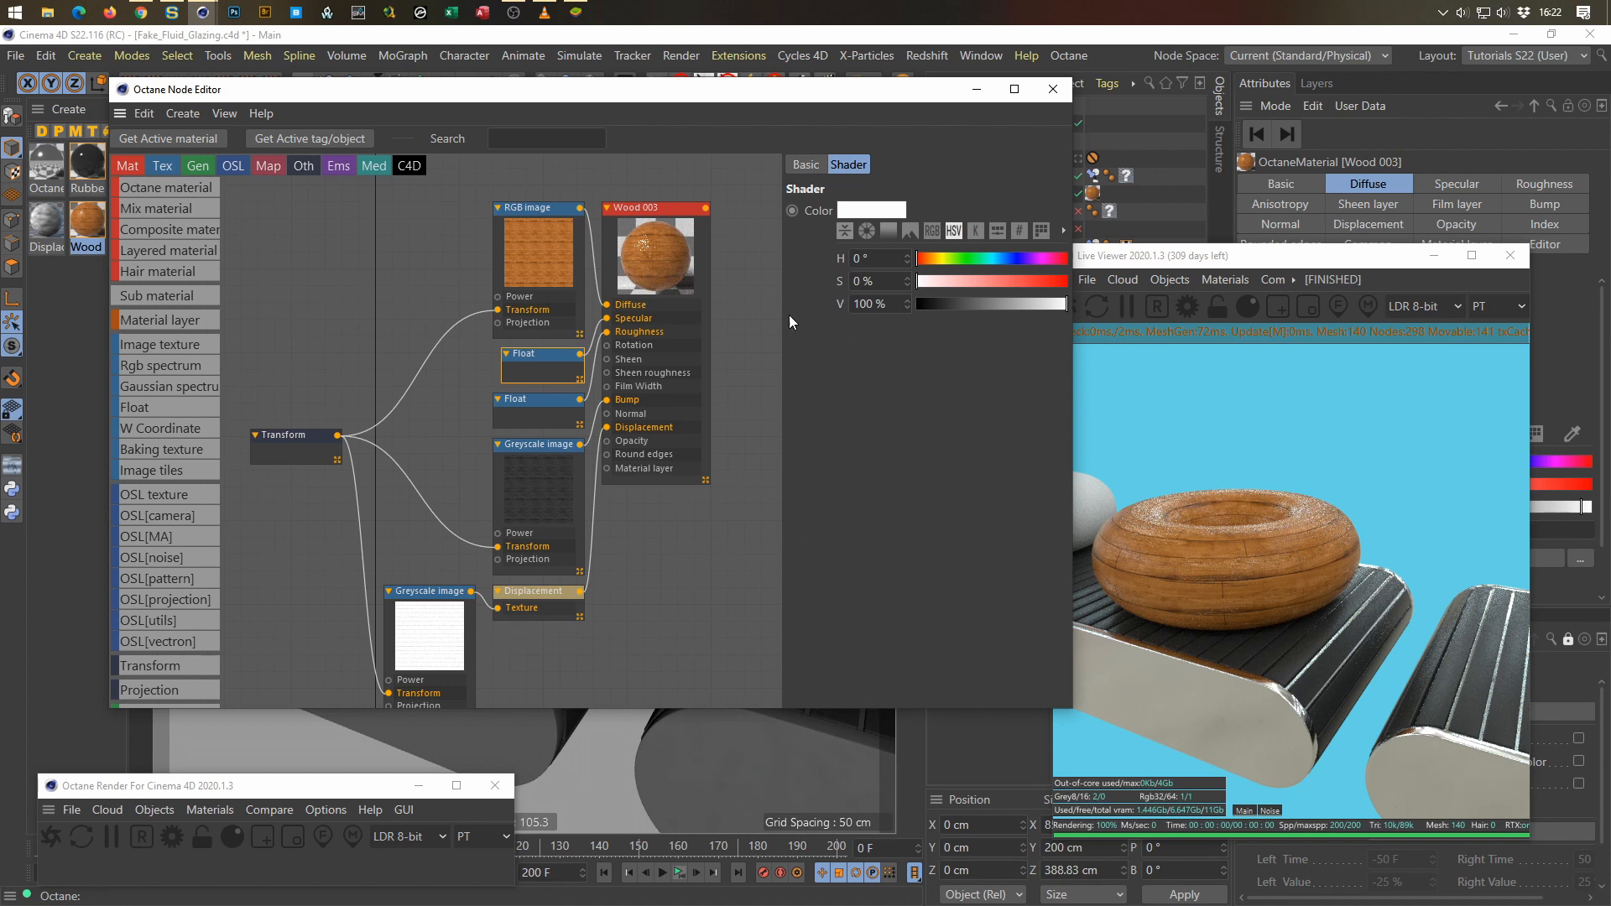
pyautogui.click(450, 327)
pyautogui.click(543, 357)
pyautogui.moveTo(542, 359); pyautogui.dragTo(524, 359)
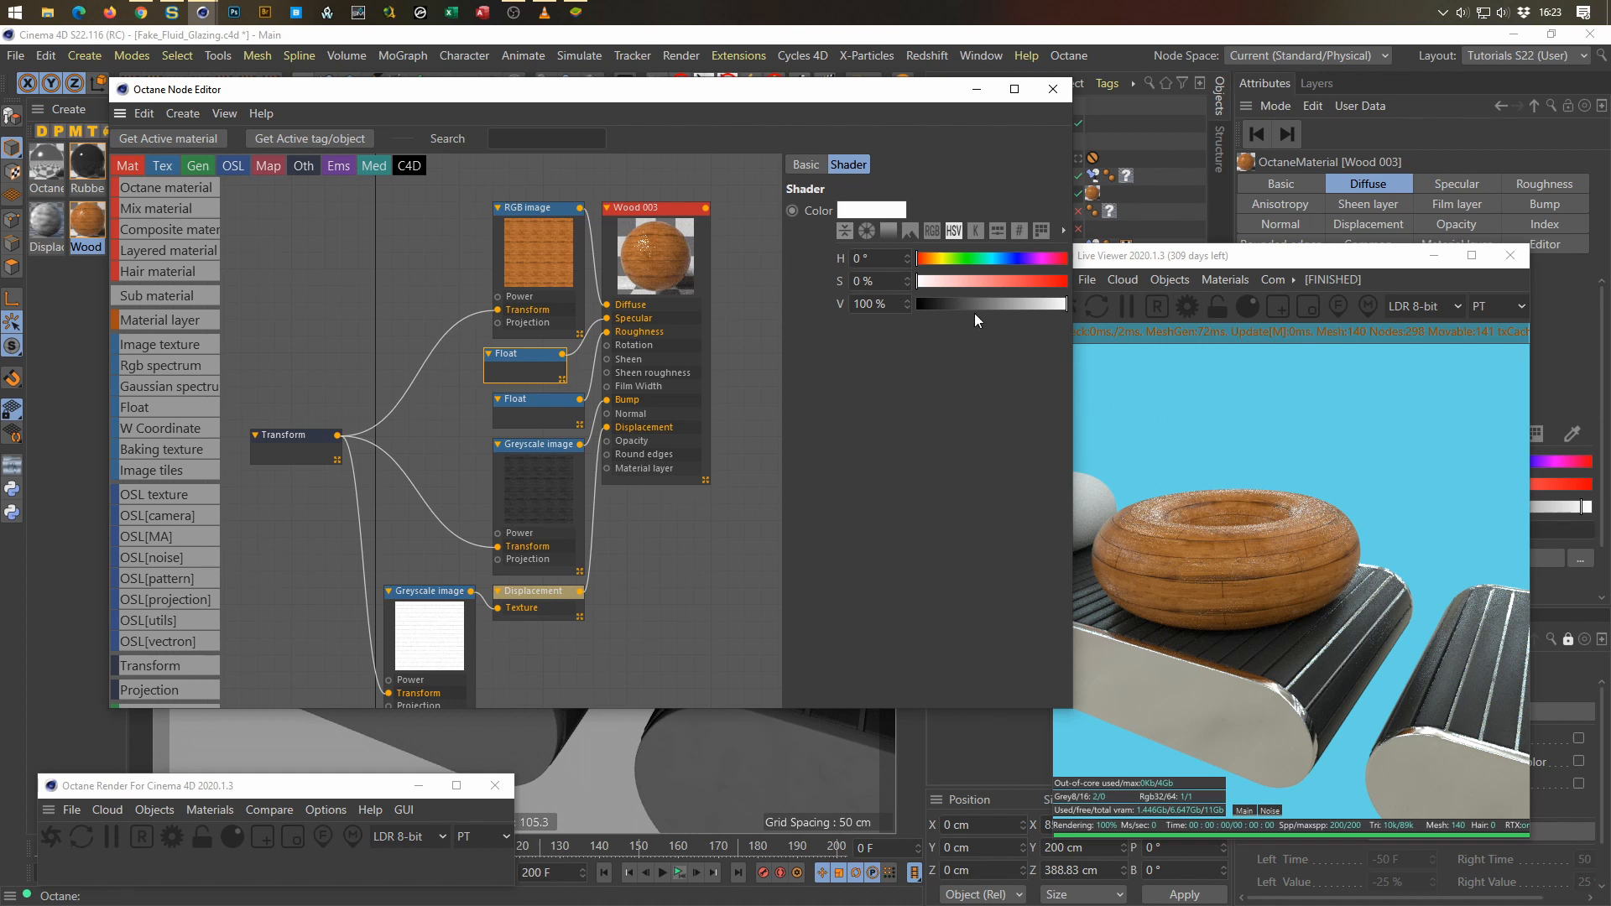
pyautogui.moveTo(1020, 309); pyautogui.dragTo(1000, 304)
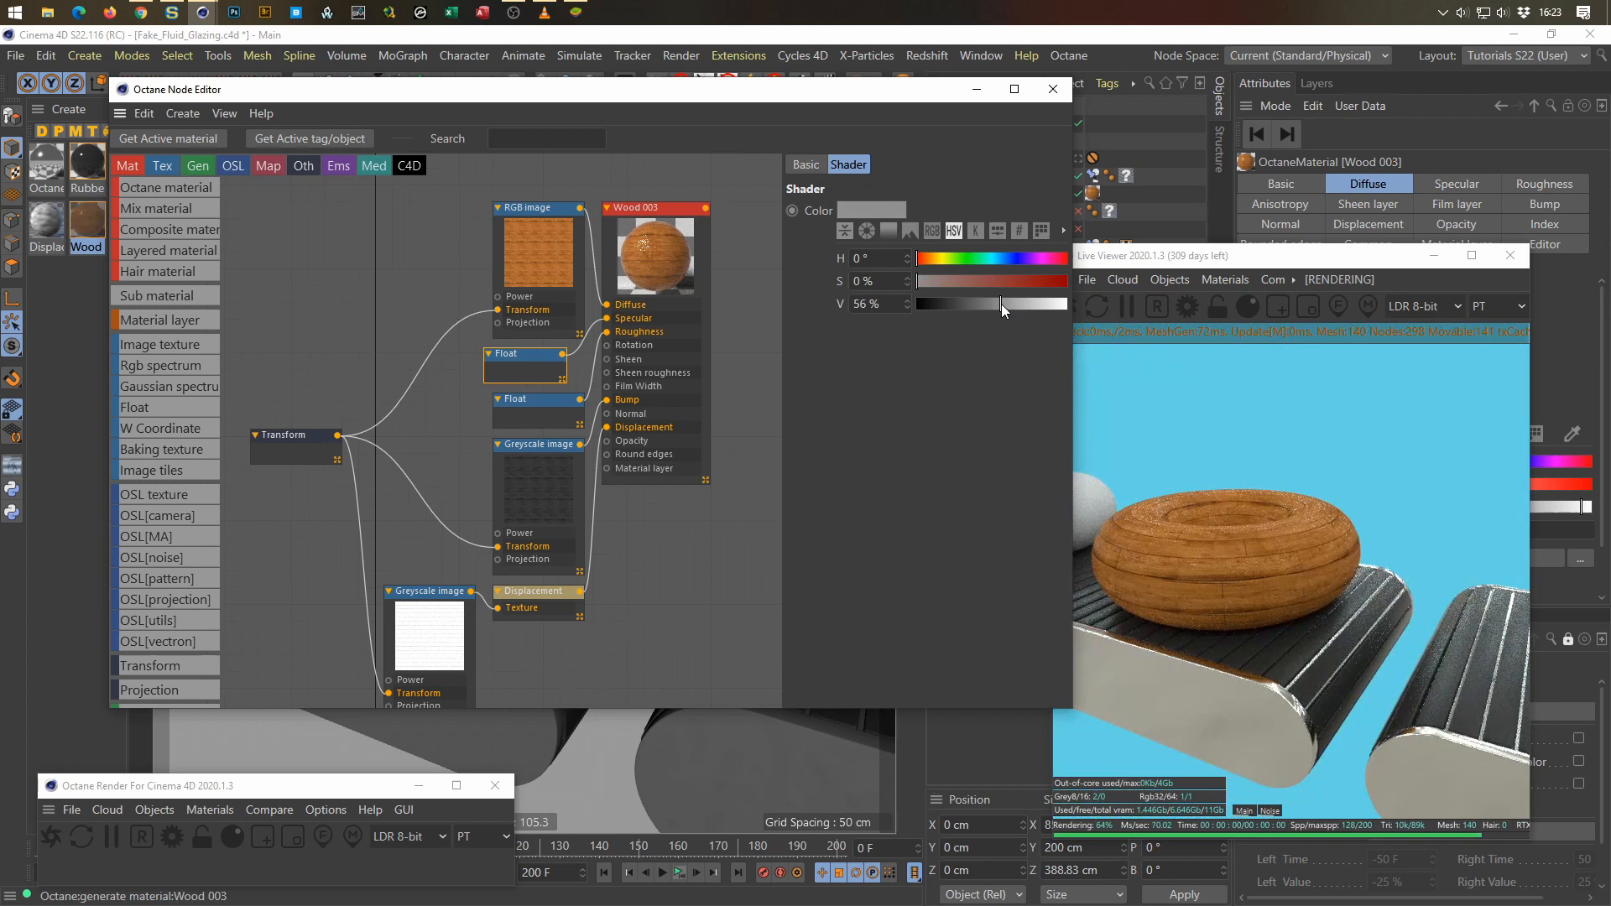
# Step: Set the Float node feeding Roughness to about 0.19 and close the Node Editor
pyautogui.click(529, 411)
pyautogui.moveTo(911, 213); pyautogui.dragTo(929, 235)
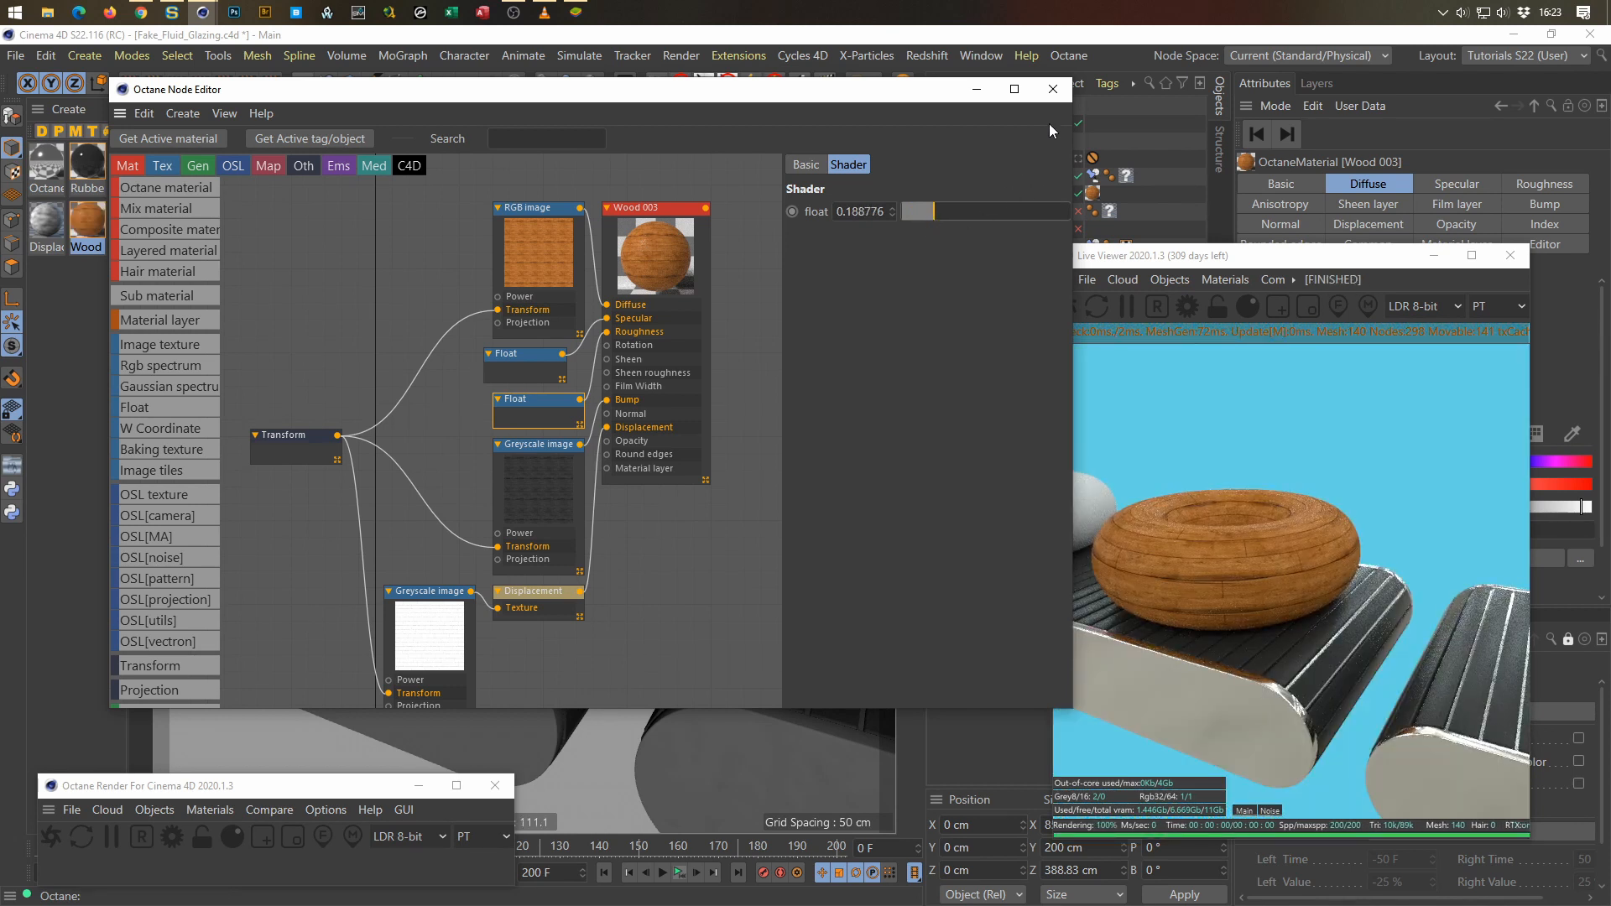
pyautogui.click(1054, 99)
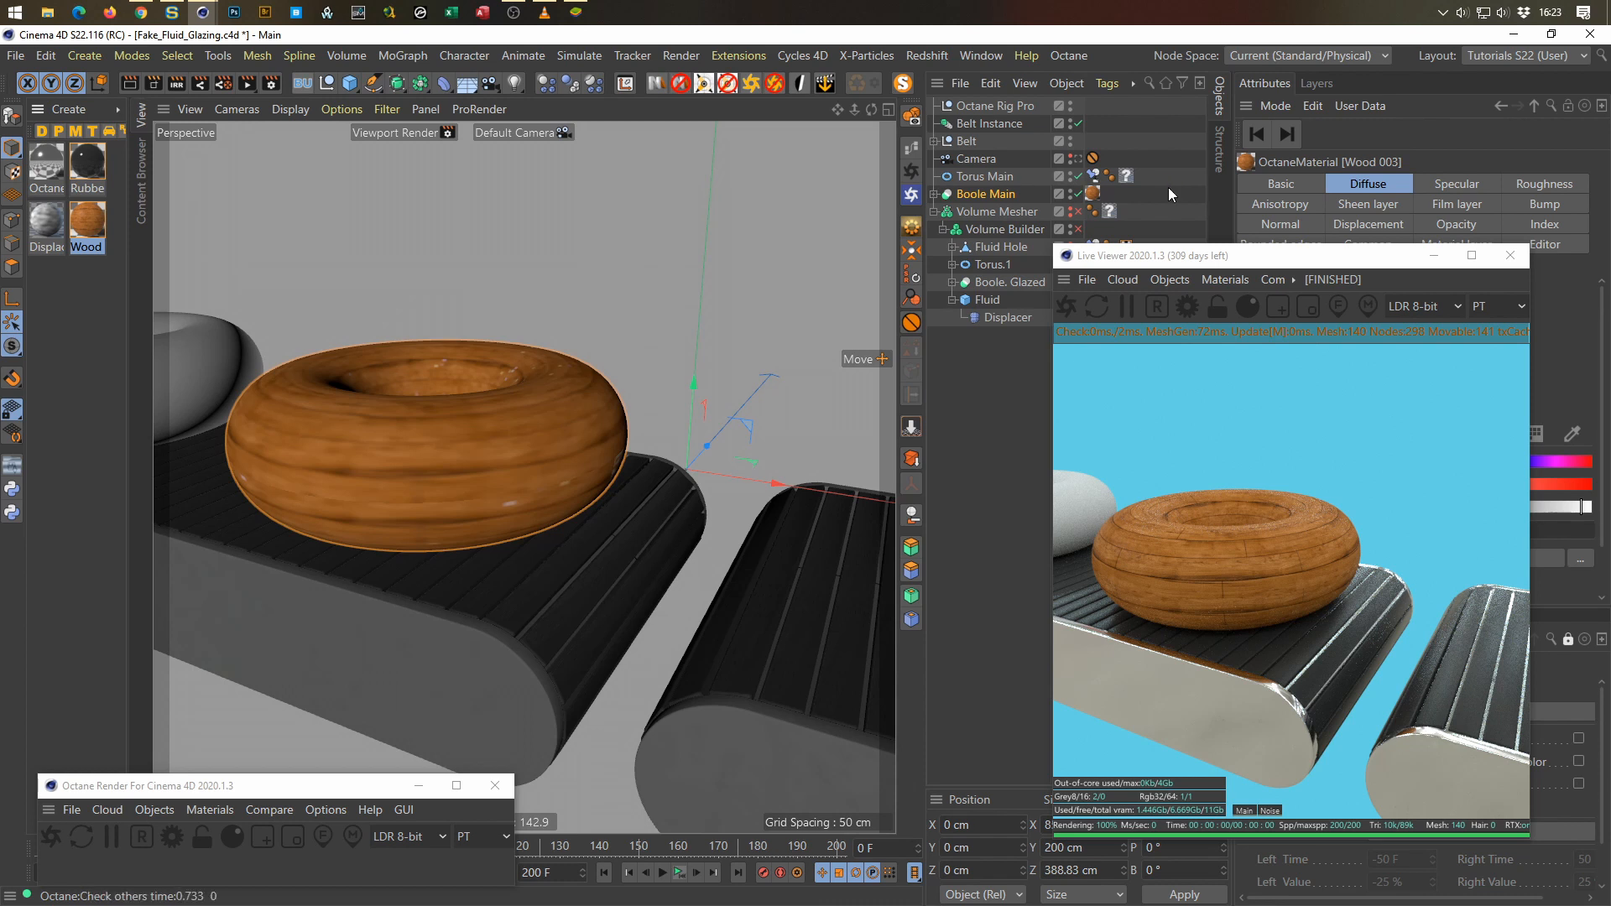
# Step: Replace the empty material tag on Torus Main with a copy of Boole Main's Wood 003 tag and select Torus Main
pyautogui.click(1130, 178)
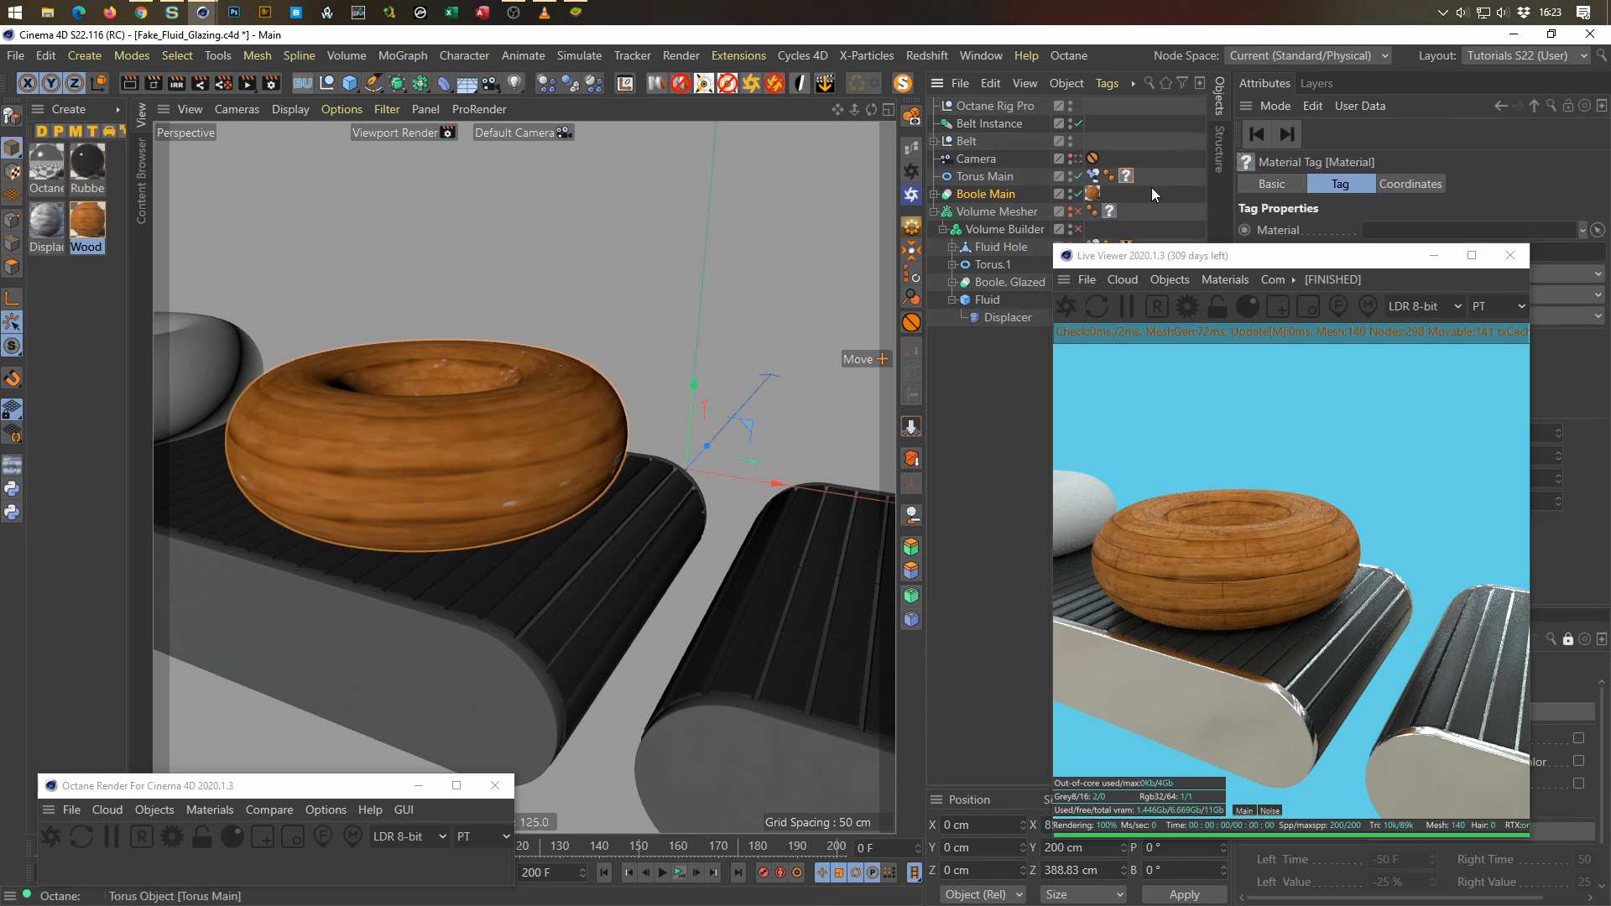
pyautogui.press('Delete')
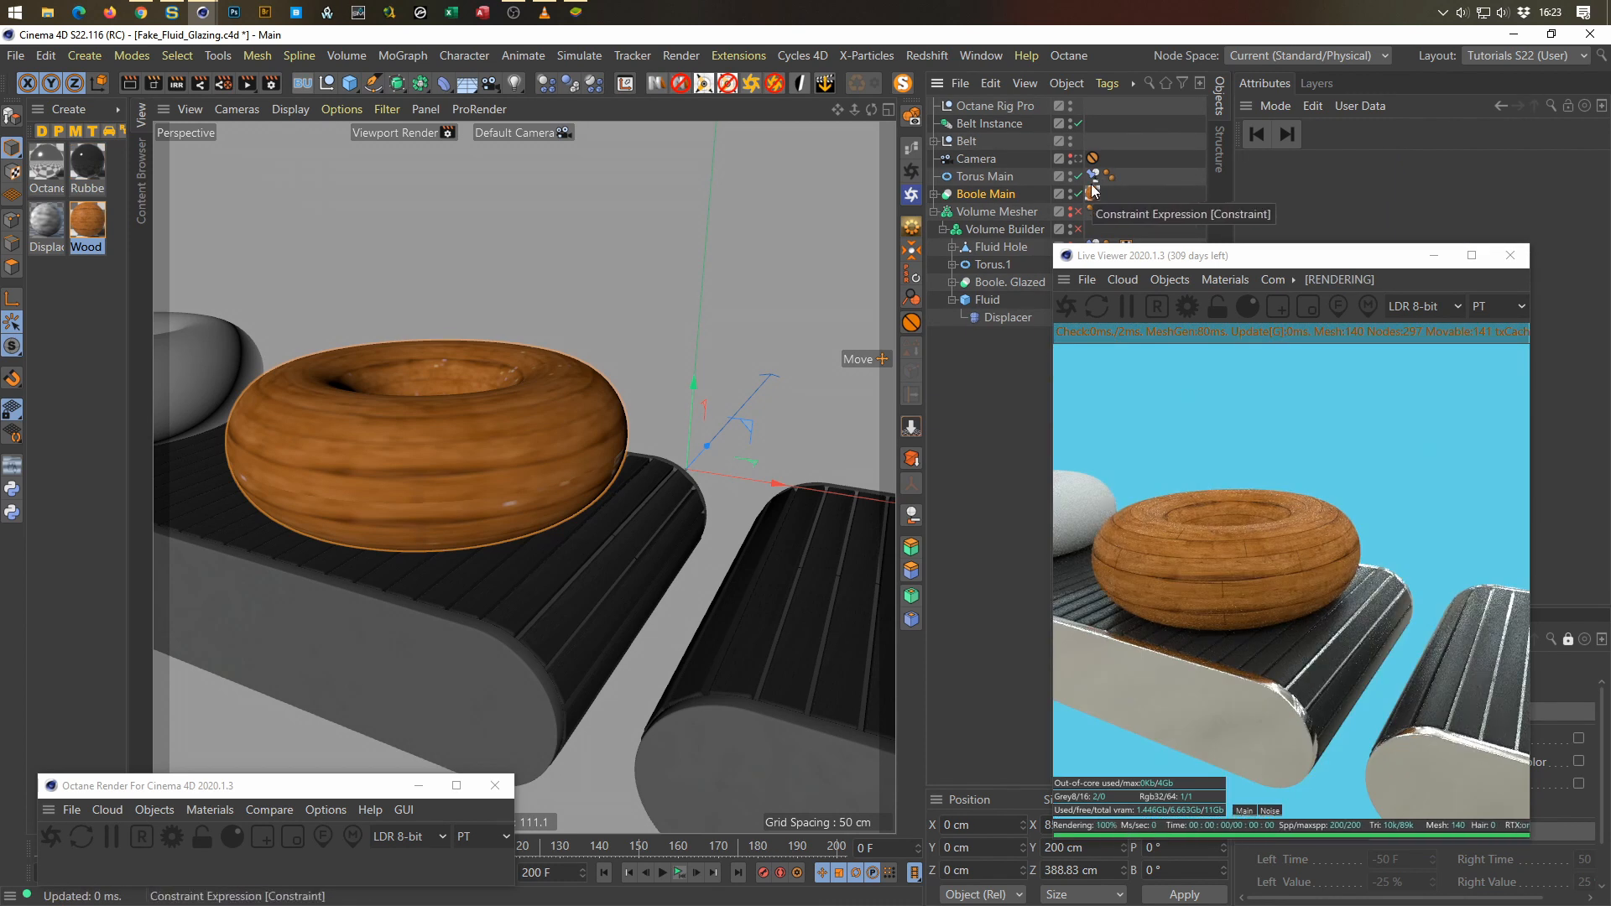
pyautogui.keyDown('ctrl'); pyautogui.moveTo(1090, 187); pyautogui.dragTo(1125, 178); pyautogui.keyUp('ctrl')
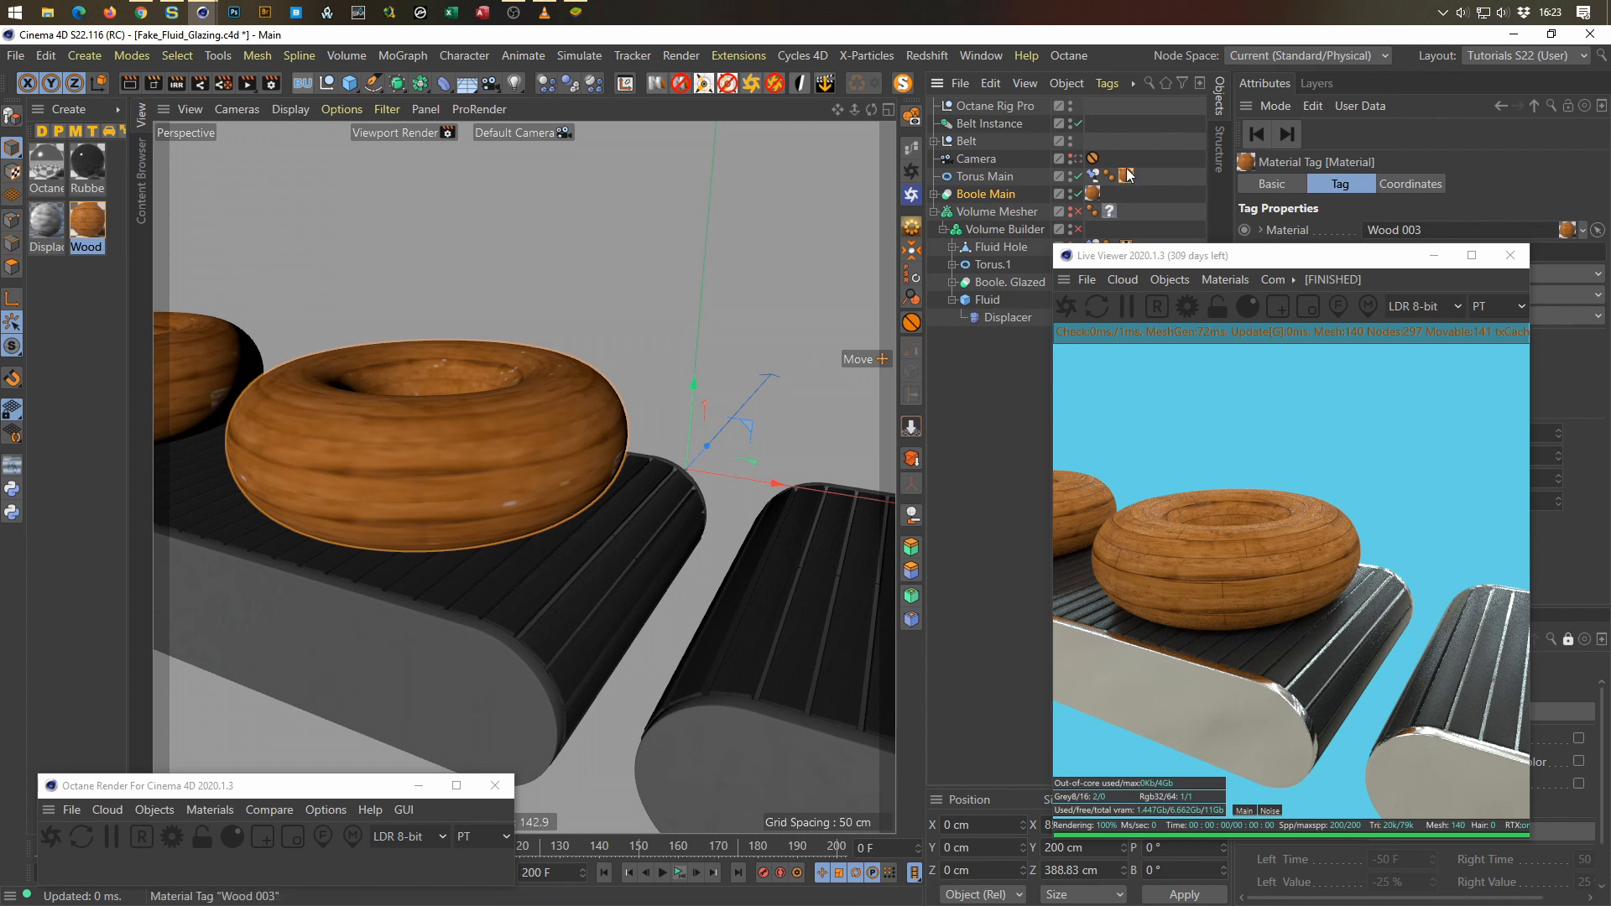
pyautogui.click(996, 177)
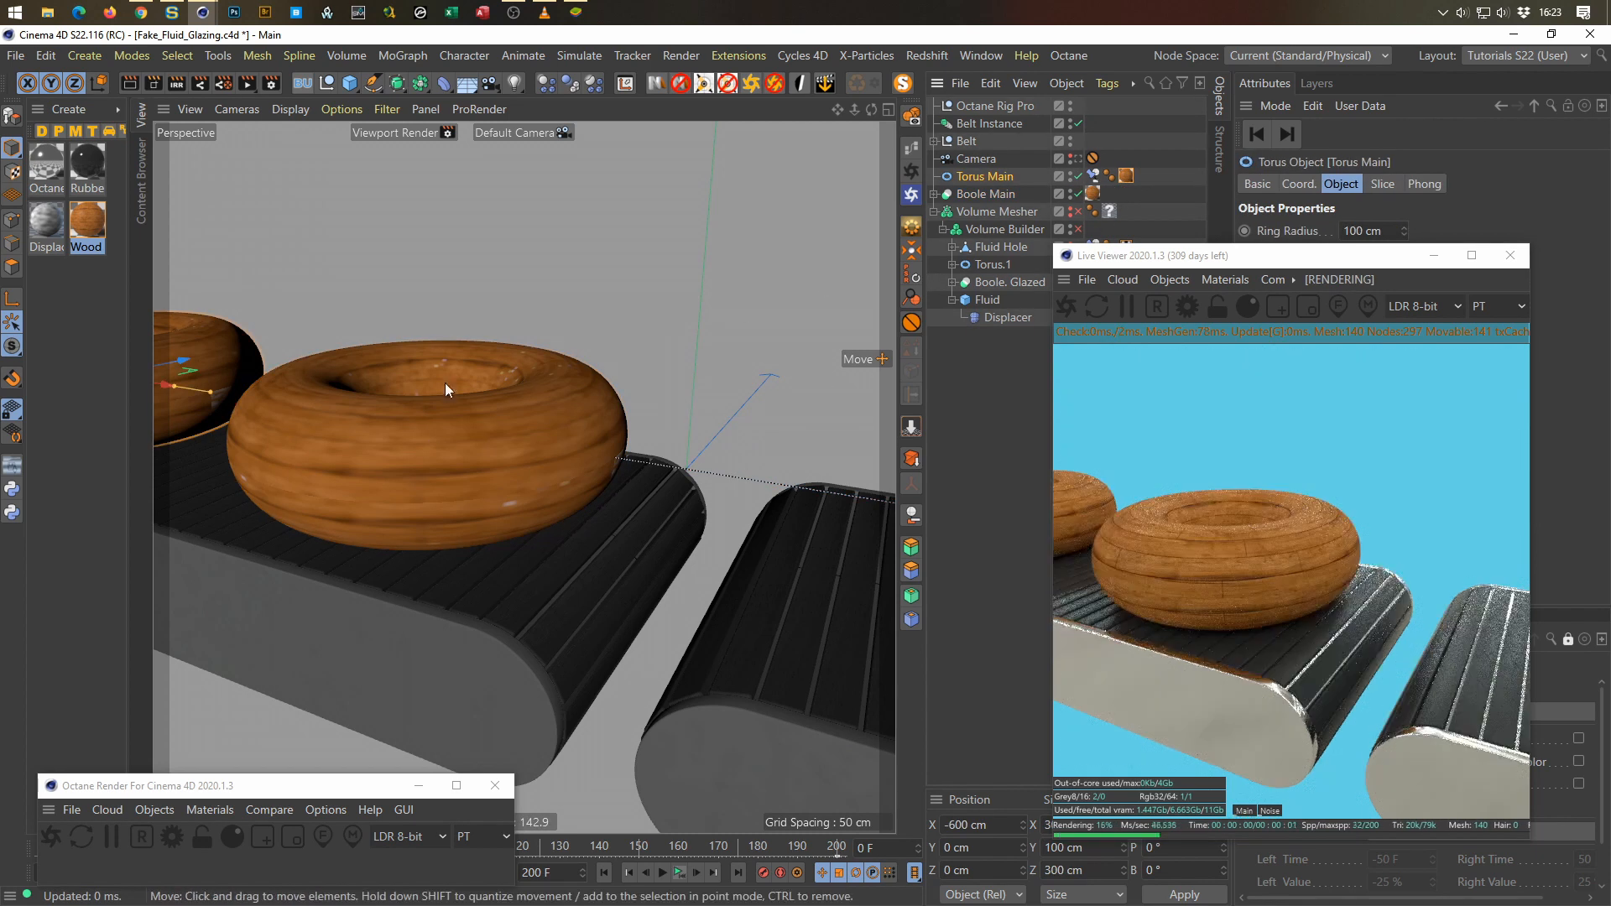
# Step: Rotate Torus Main about its vertical axis to a heading of about 69°
pyautogui.keyDown('alt'); pyautogui.moveTo(360, 416); pyautogui.dragTo(663, 496, button='middle'); pyautogui.keyUp('alt')
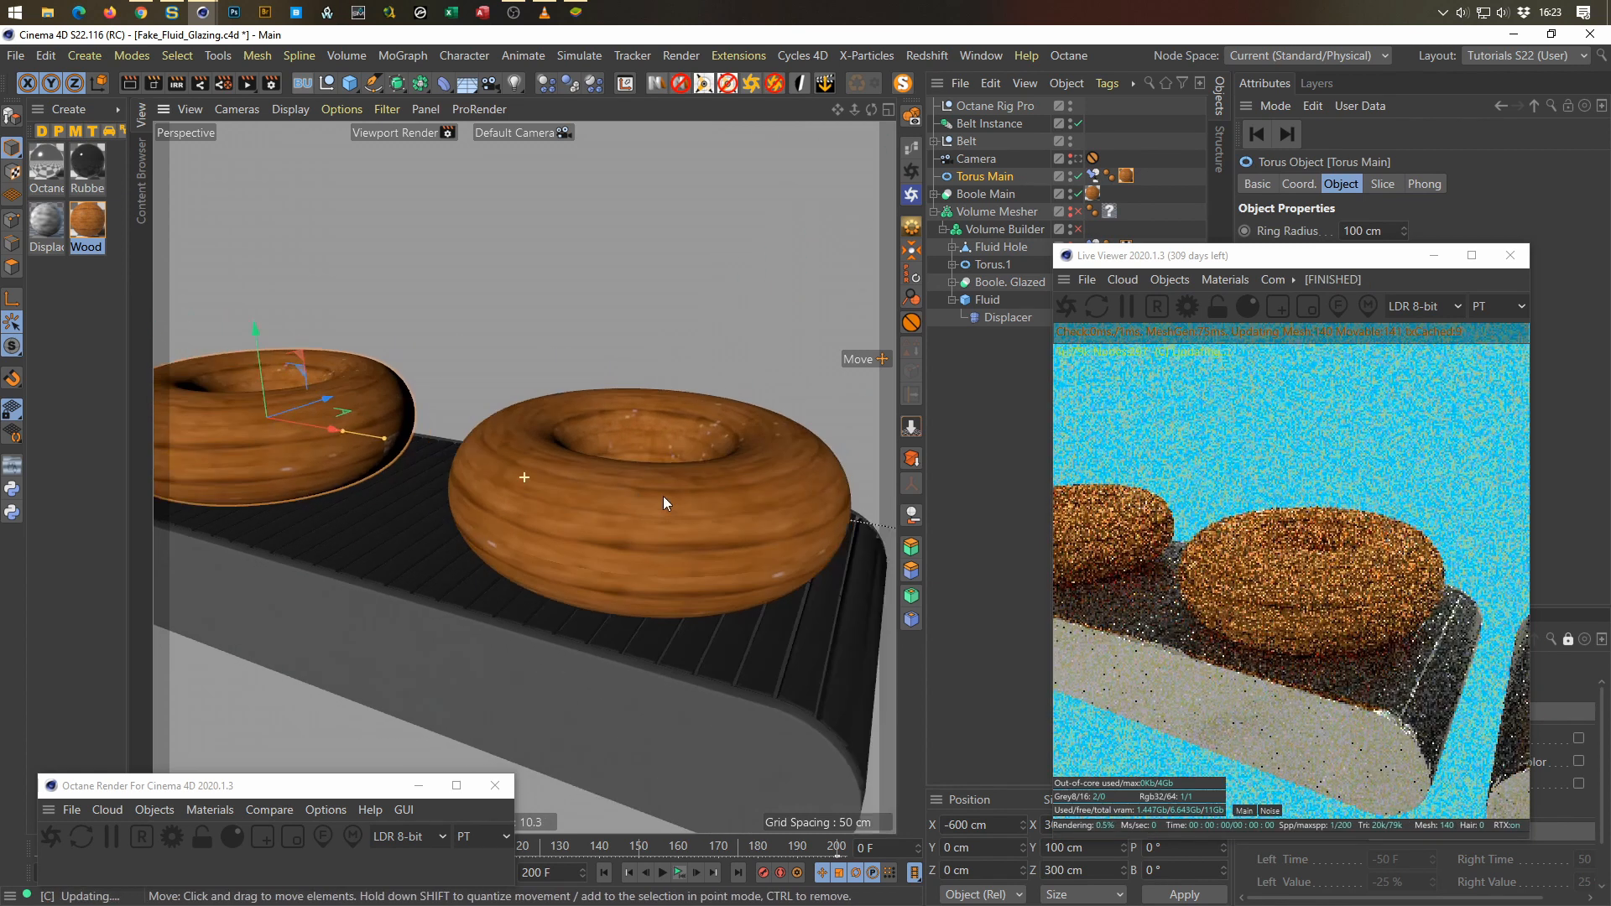
pyautogui.press('r')
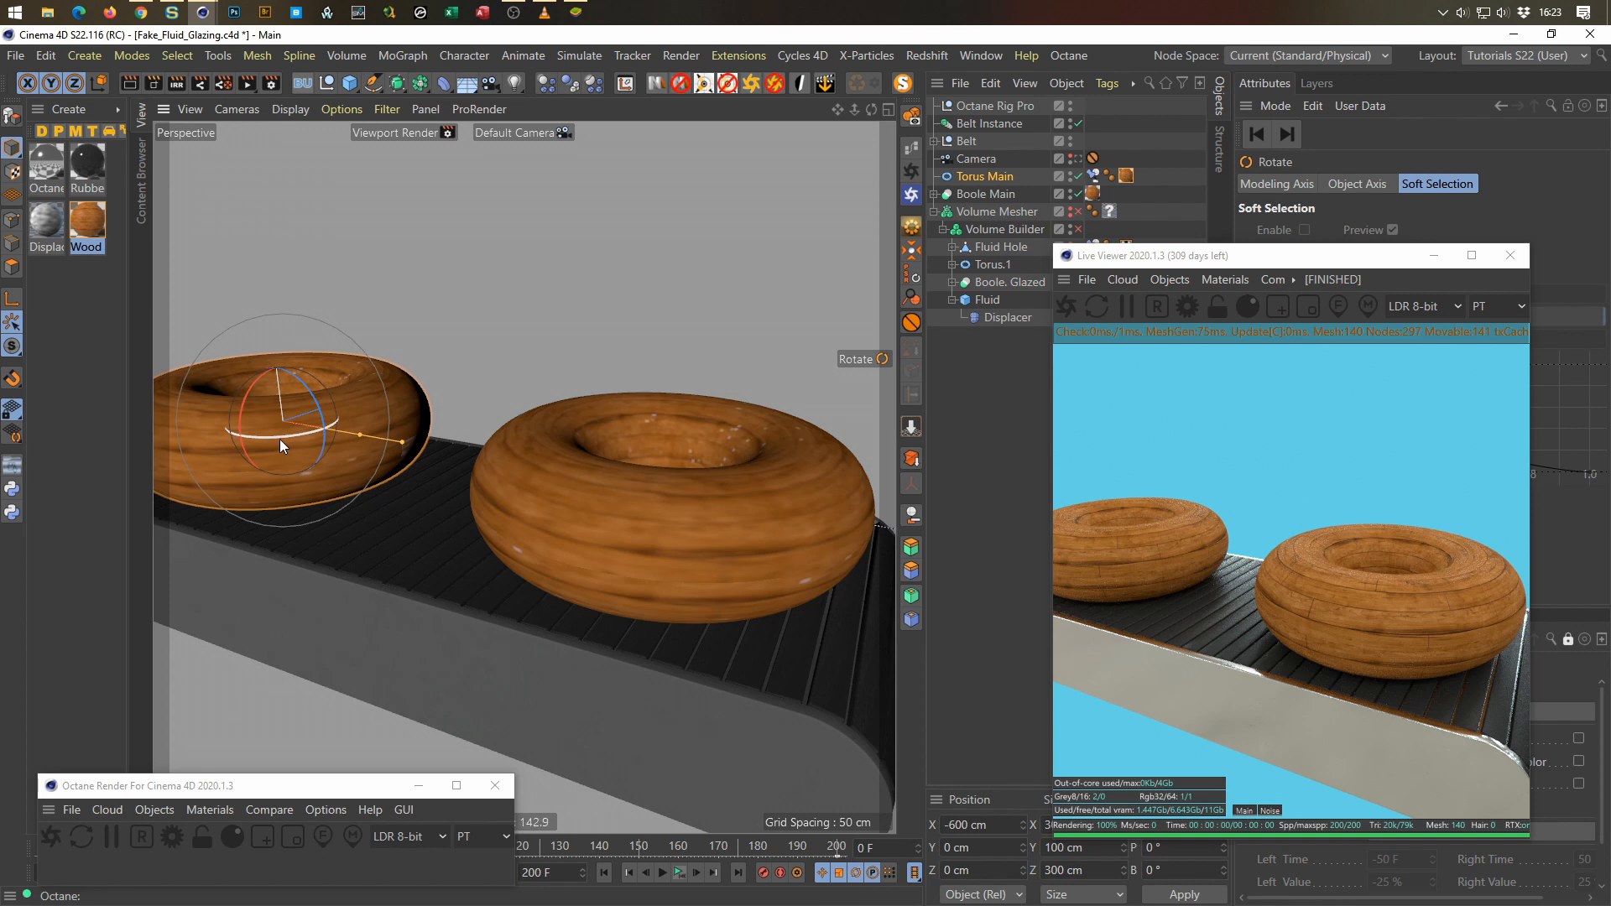
pyautogui.moveTo(279, 438); pyautogui.dragTo(352, 425)
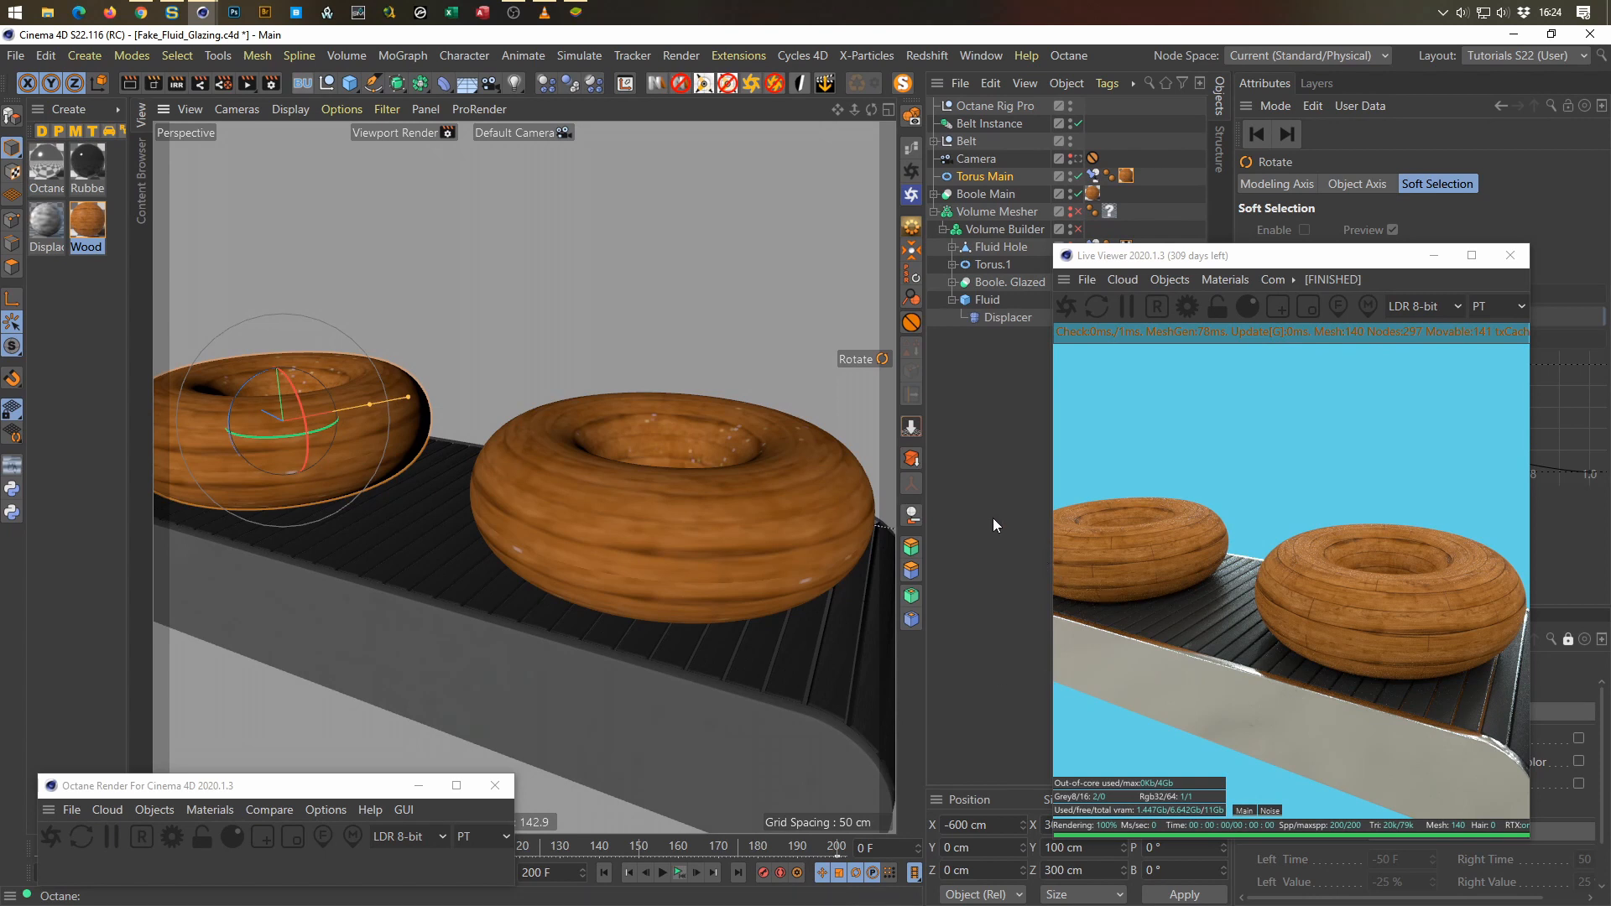
# Step: Look through the scene's Camera and move the Live Viewer clear of the object list
pyautogui.click(1079, 163)
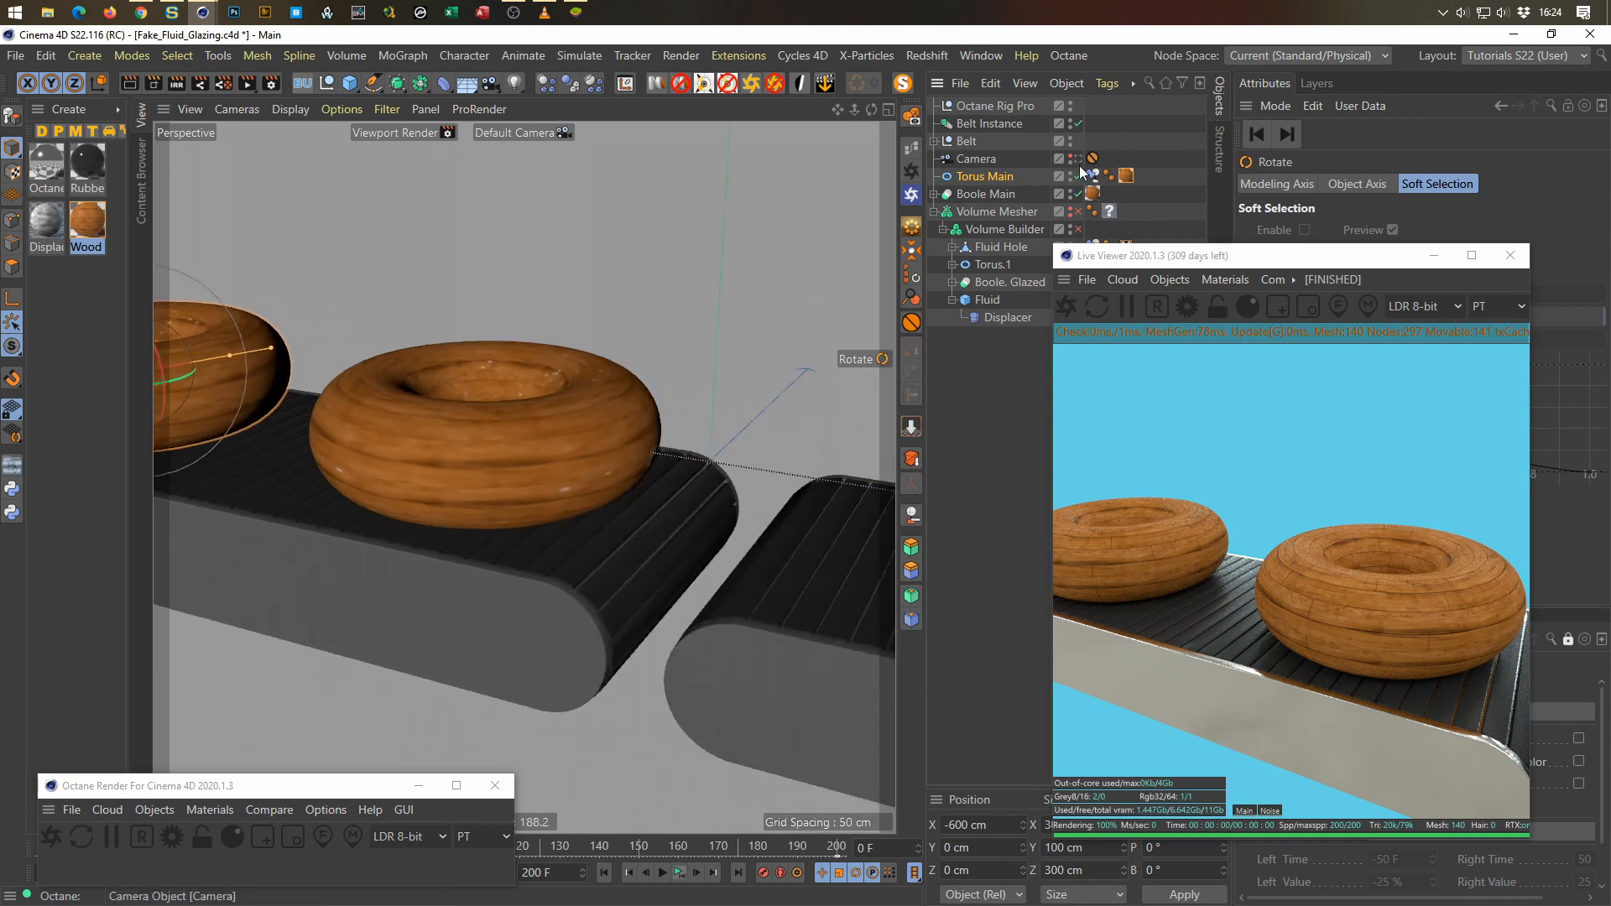
pyautogui.click(1078, 159)
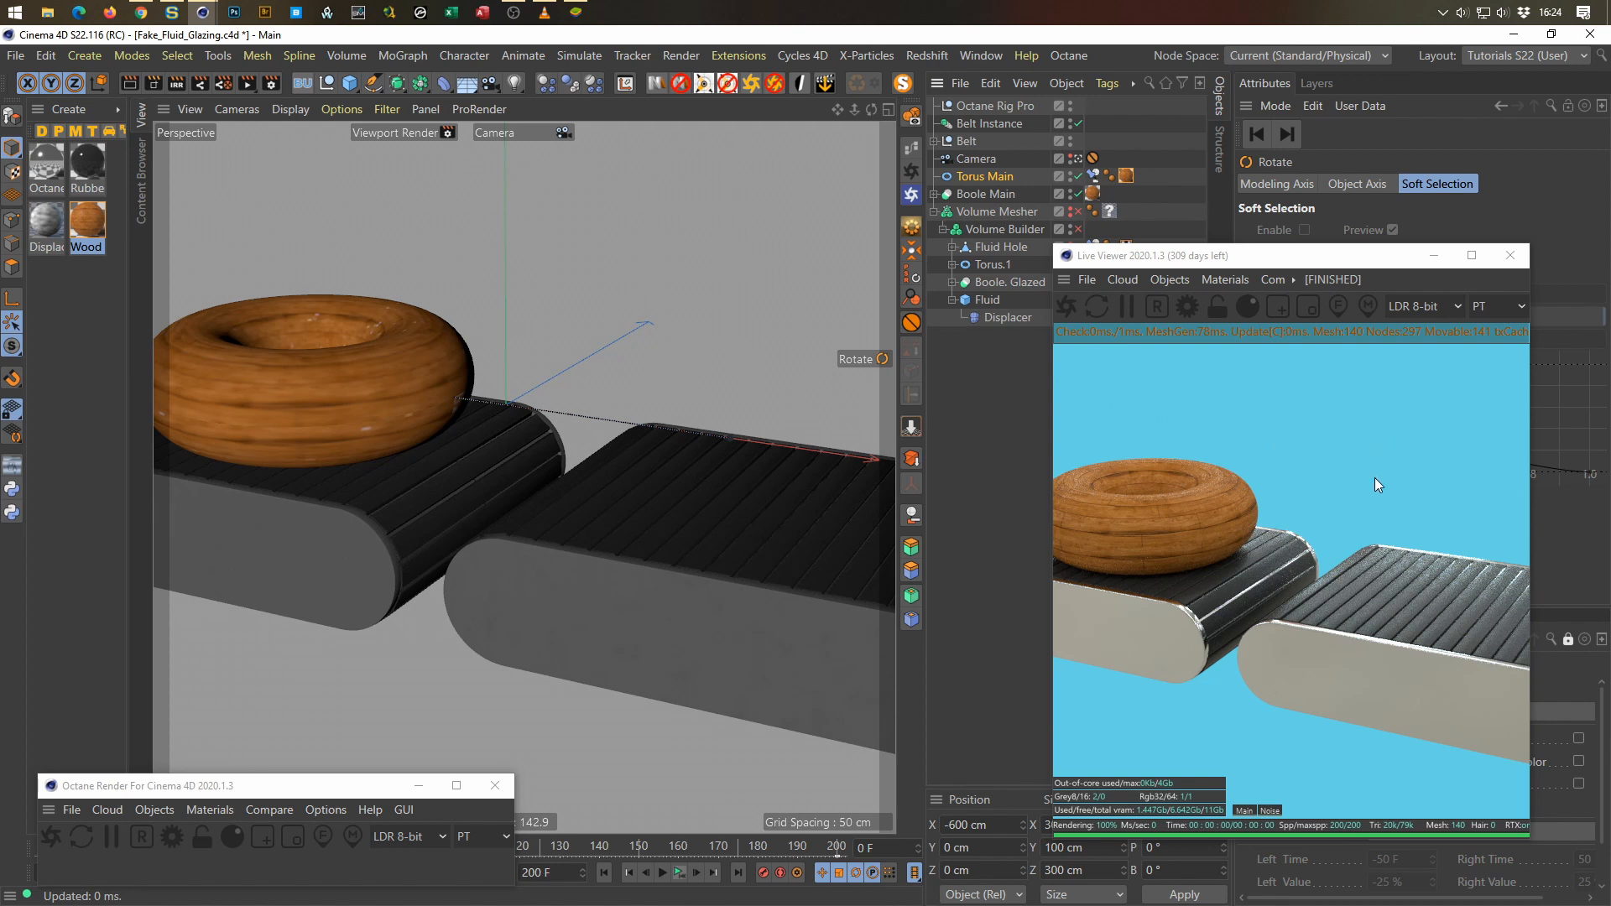
pyautogui.moveTo(1325, 255); pyautogui.dragTo(623, 205)
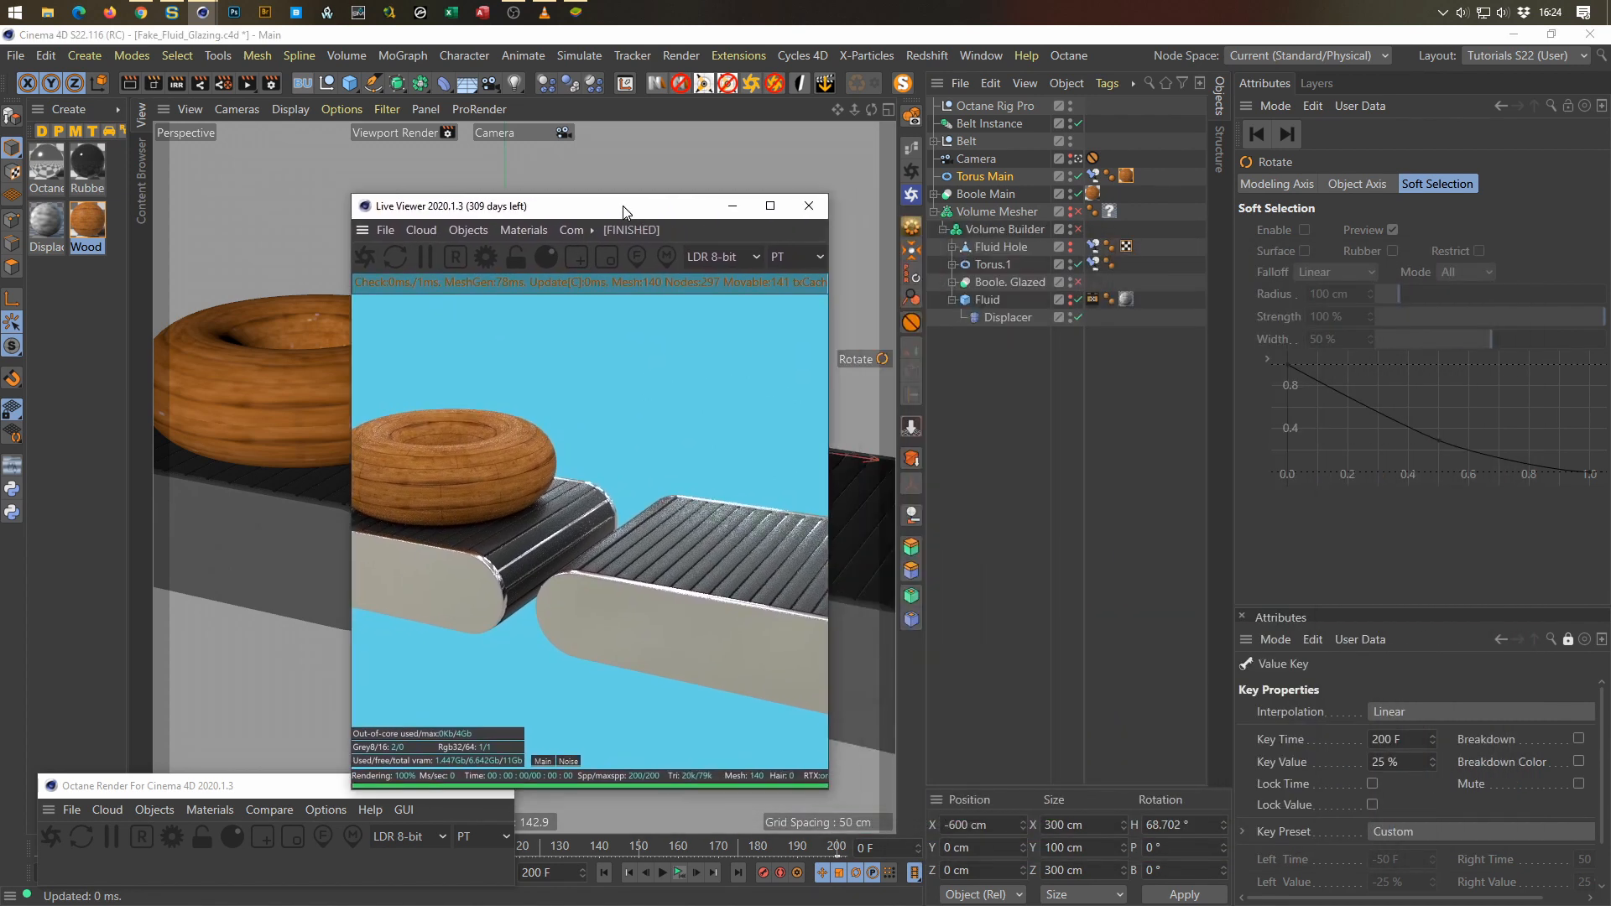
# Step: Enable the Volume Mesher, Volume Builder and Boole. Glazed objects and save the scene
pyautogui.click(1077, 229)
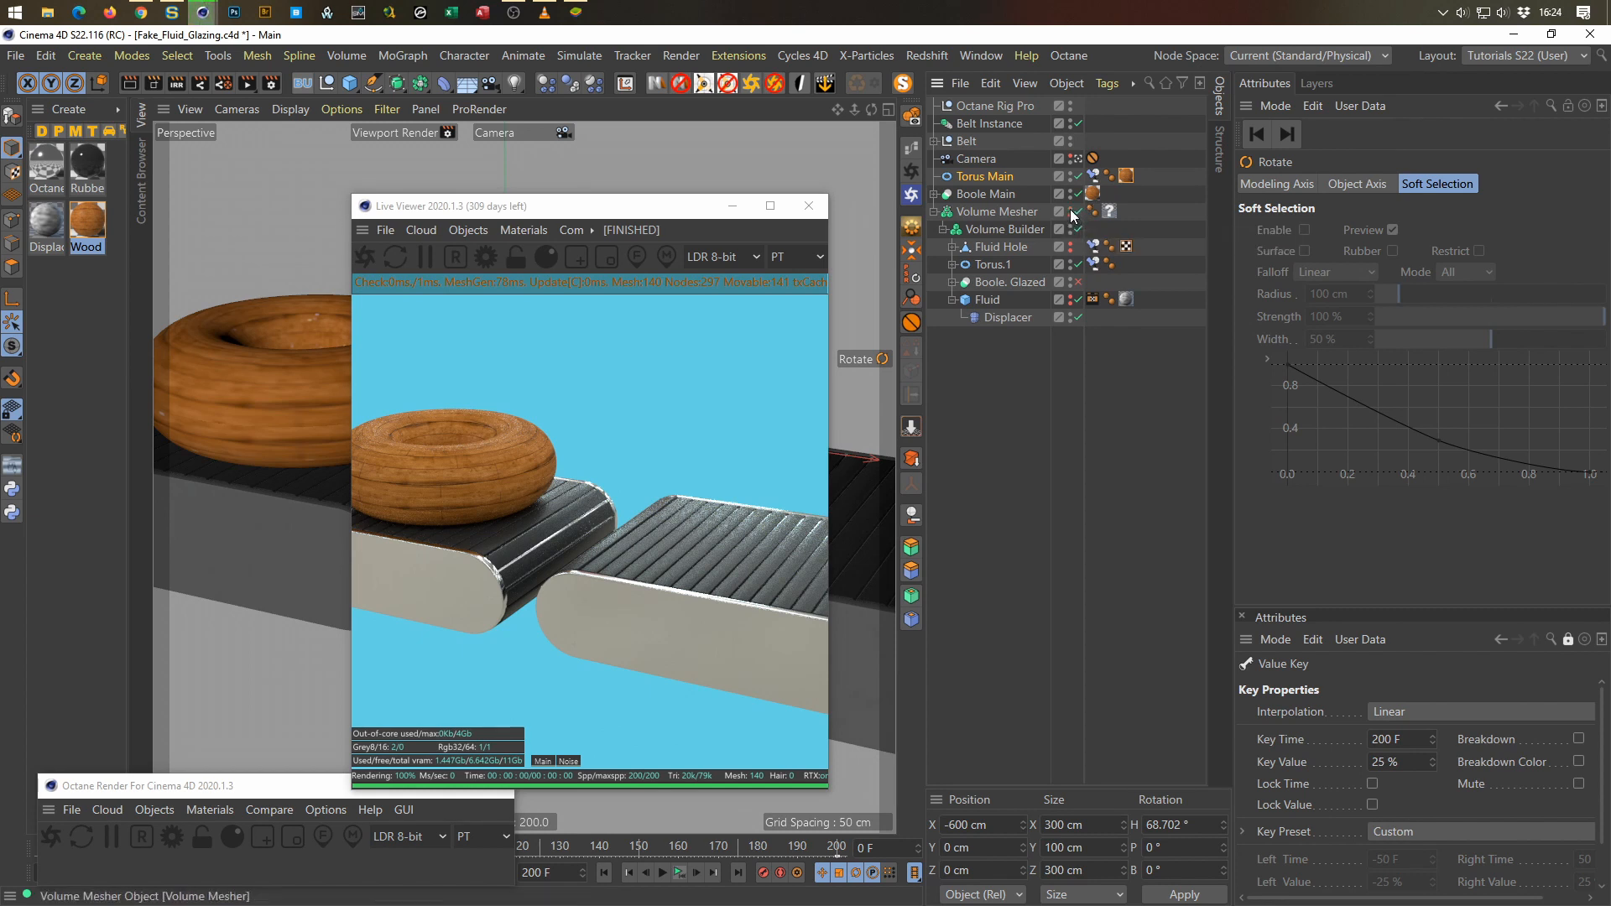
pyautogui.click(1110, 211)
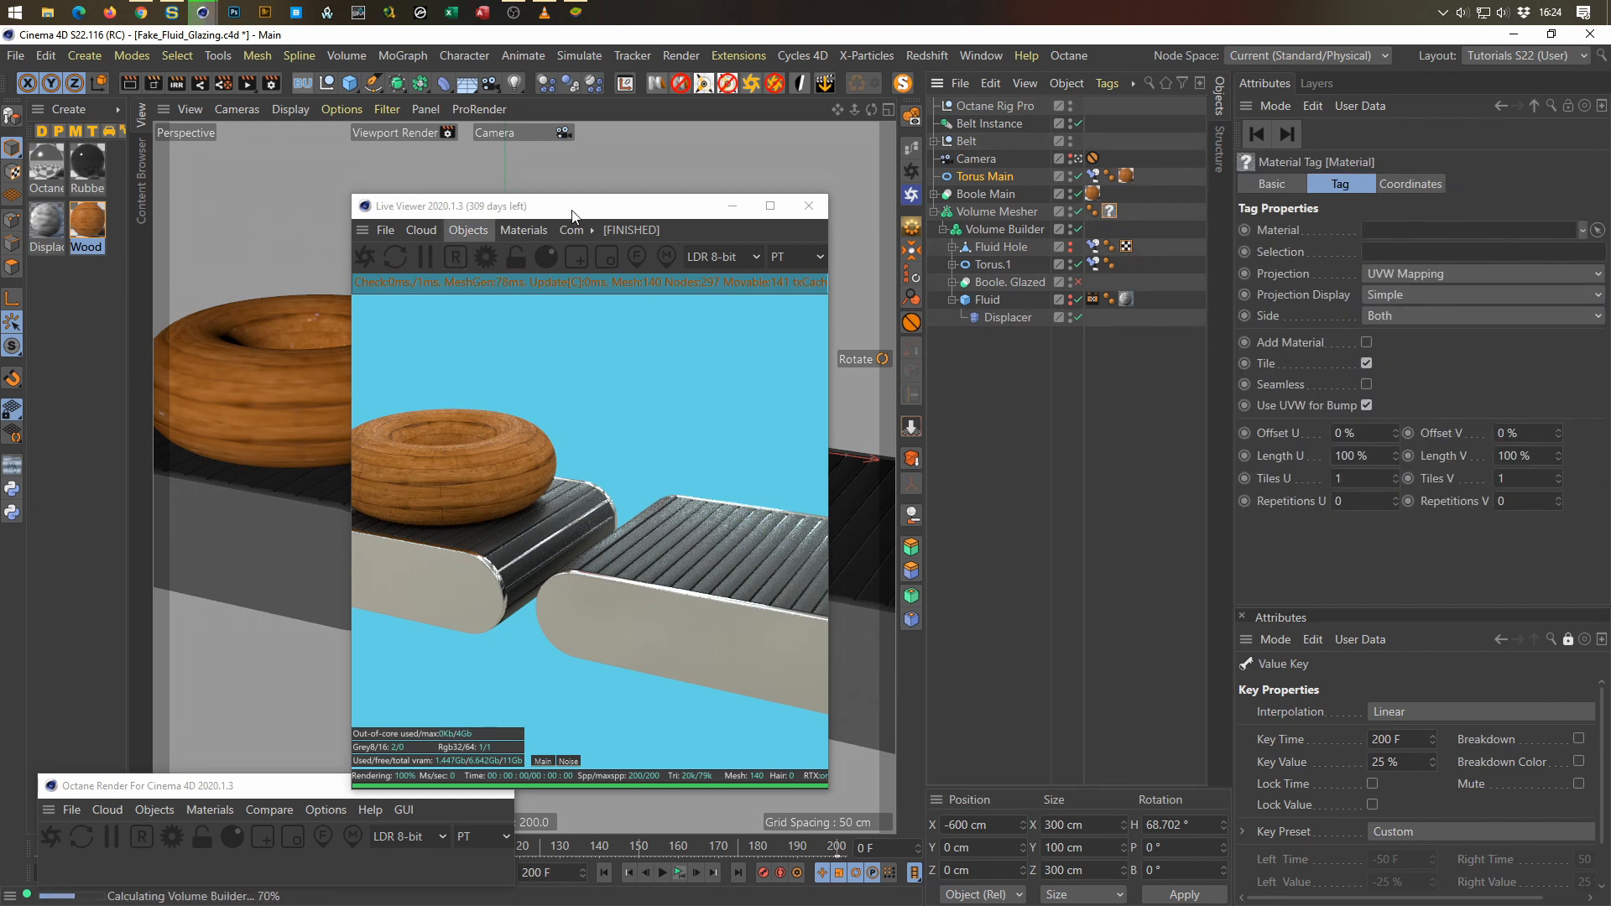
pyautogui.click(1077, 285)
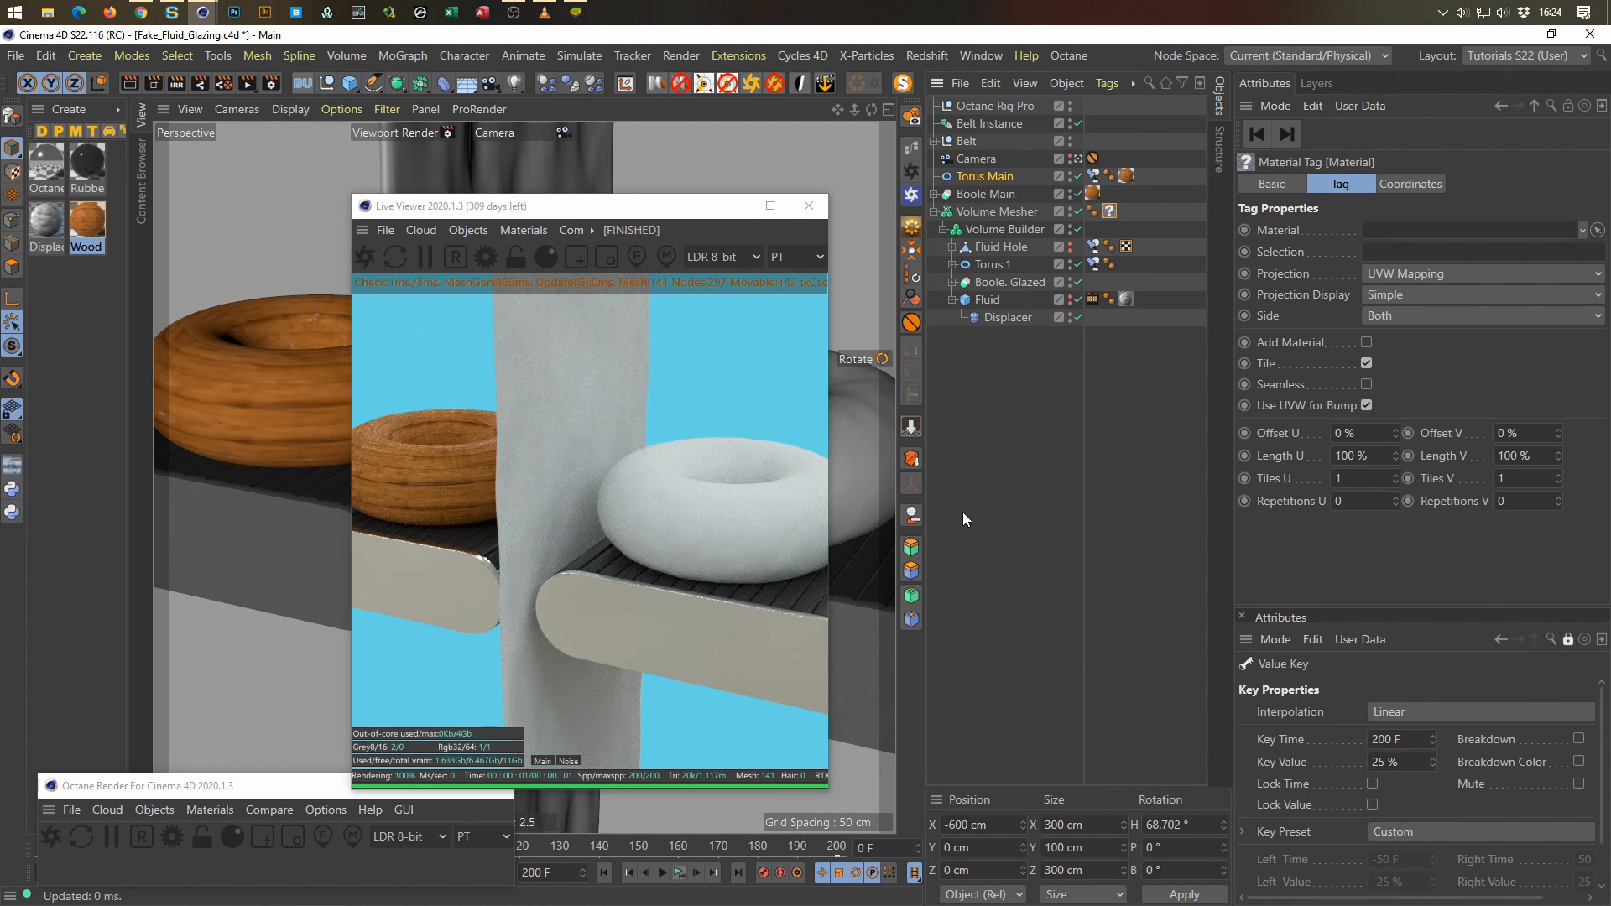
pyautogui.hotkey('ctrl', 's')
# Step: Create a new Octane Glossy material and name it Glazed
pyautogui.moveTo(663, 214); pyautogui.dragTo(960, 234)
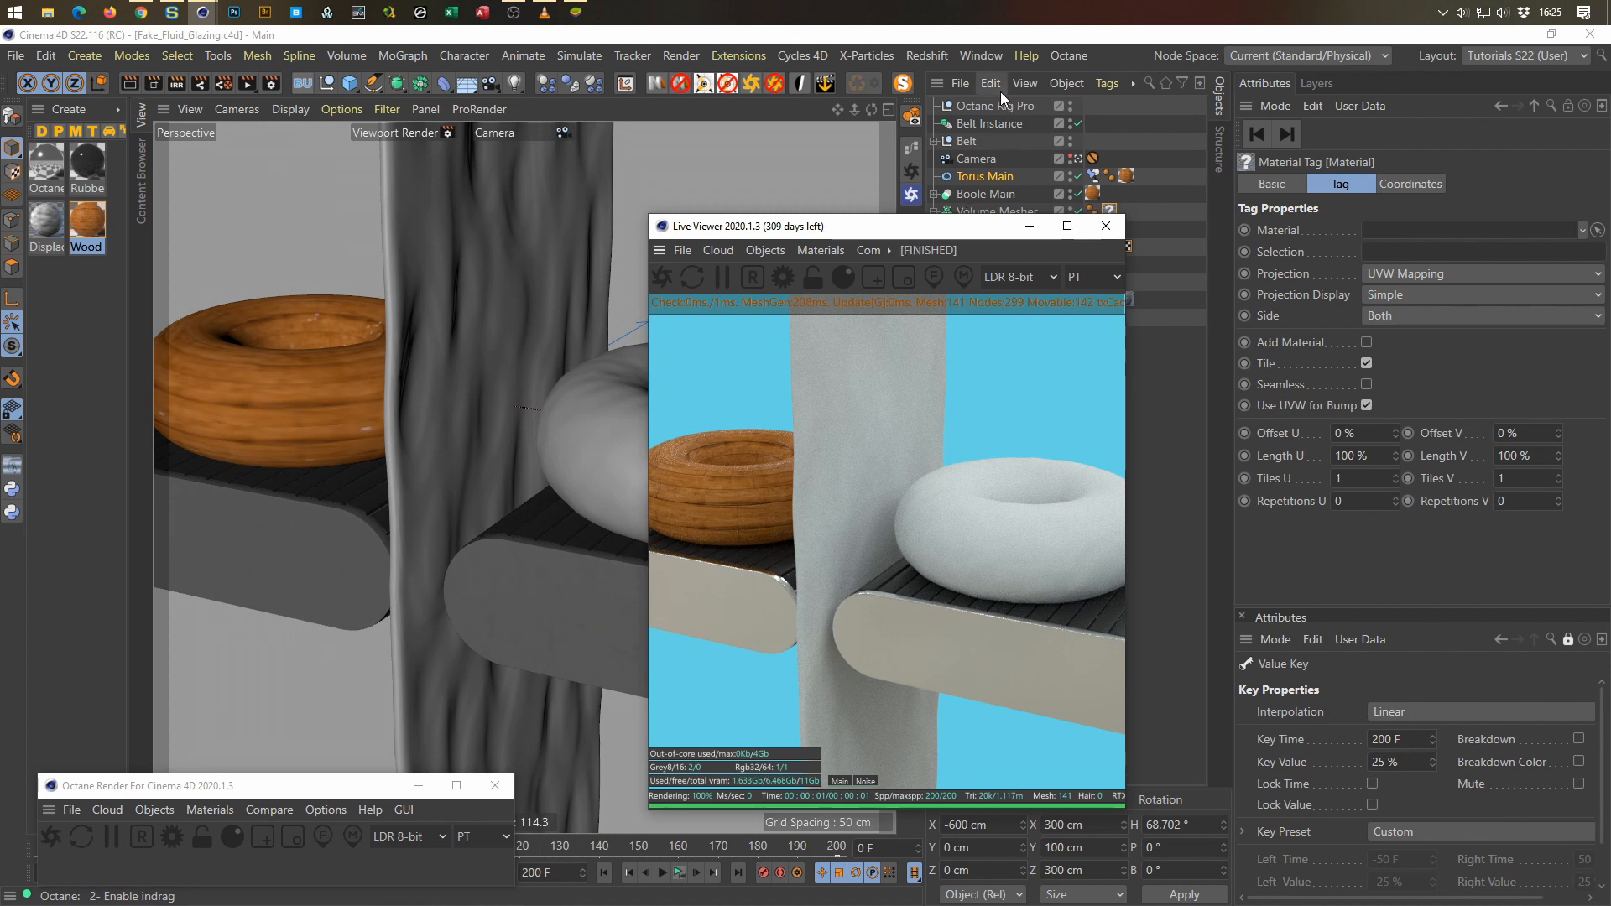
pyautogui.click(208, 809)
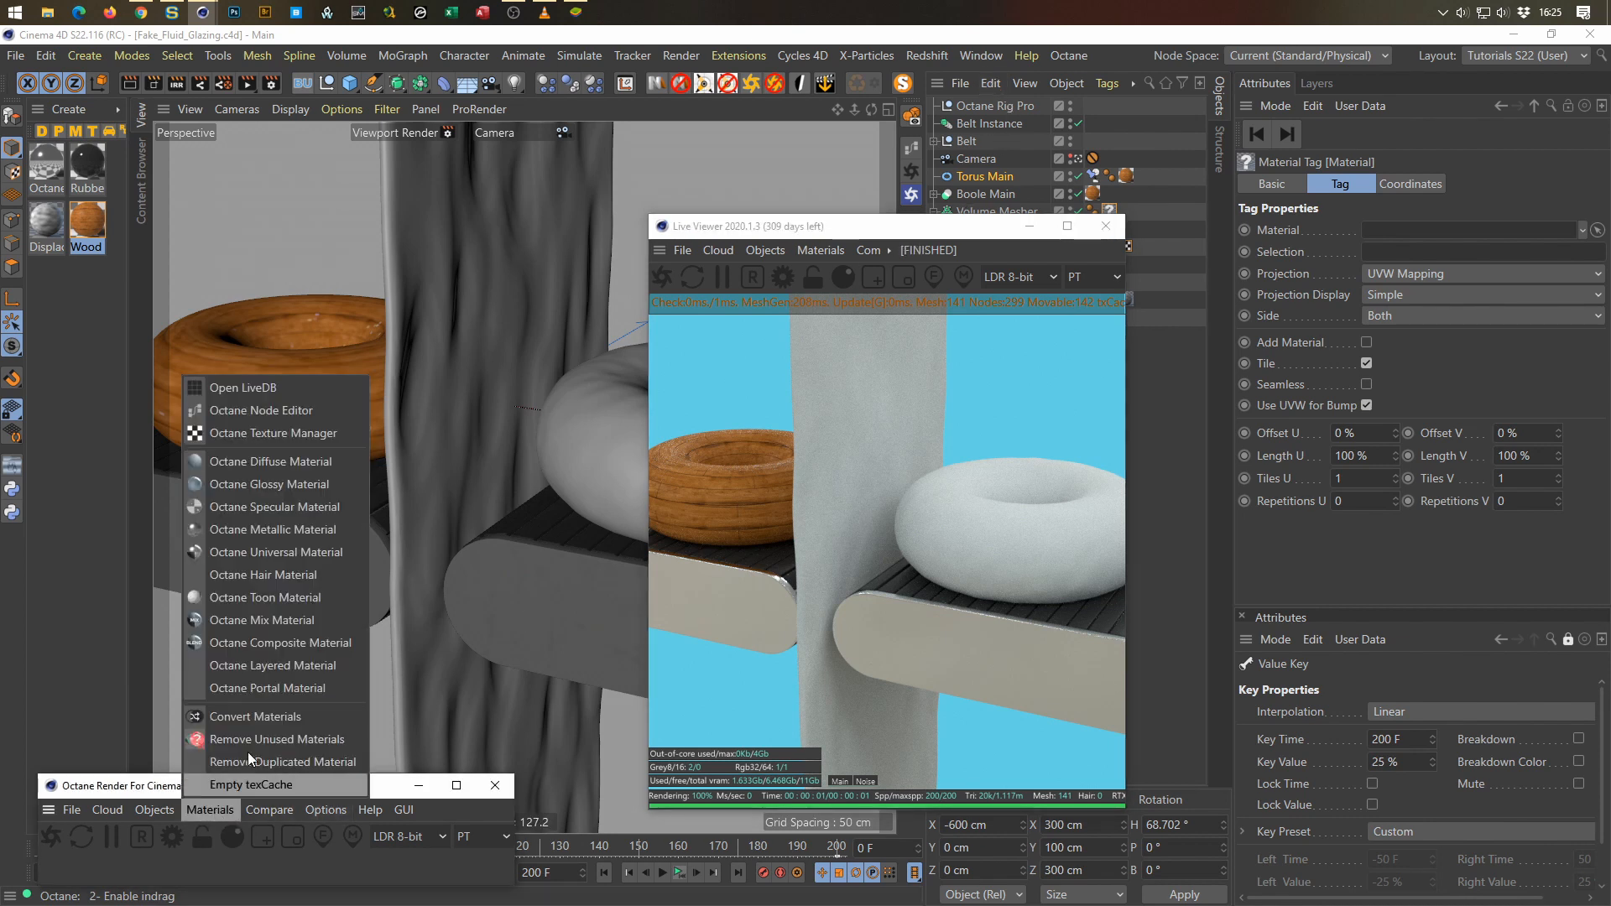
pyautogui.click(289, 484)
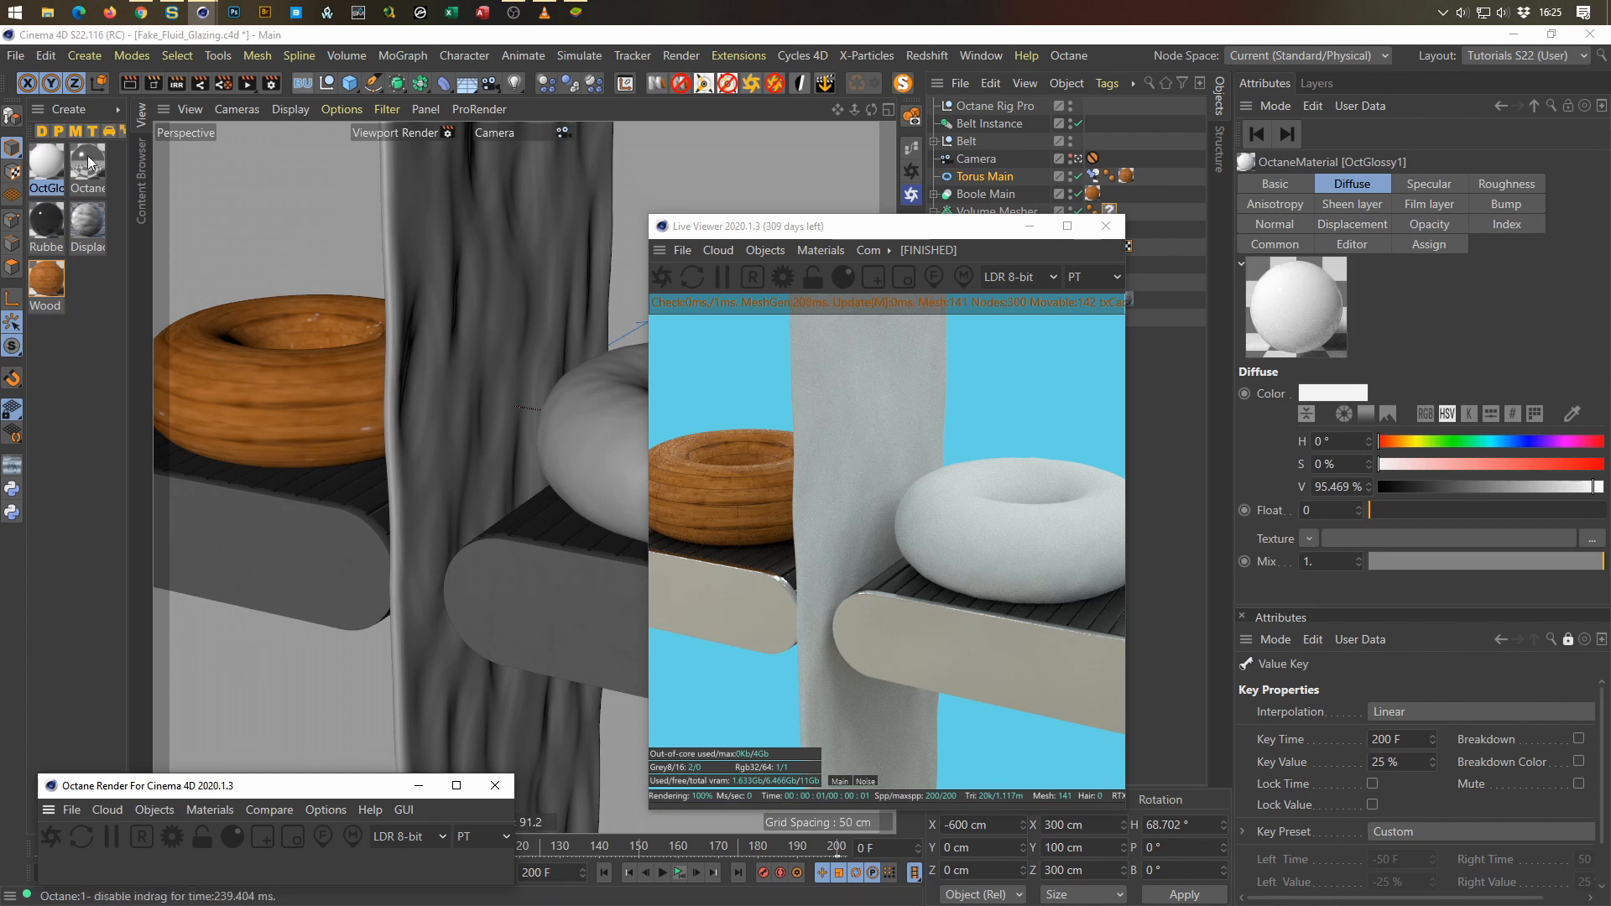
pyautogui.doubleClick(48, 189)
pyautogui.write('Glaz')
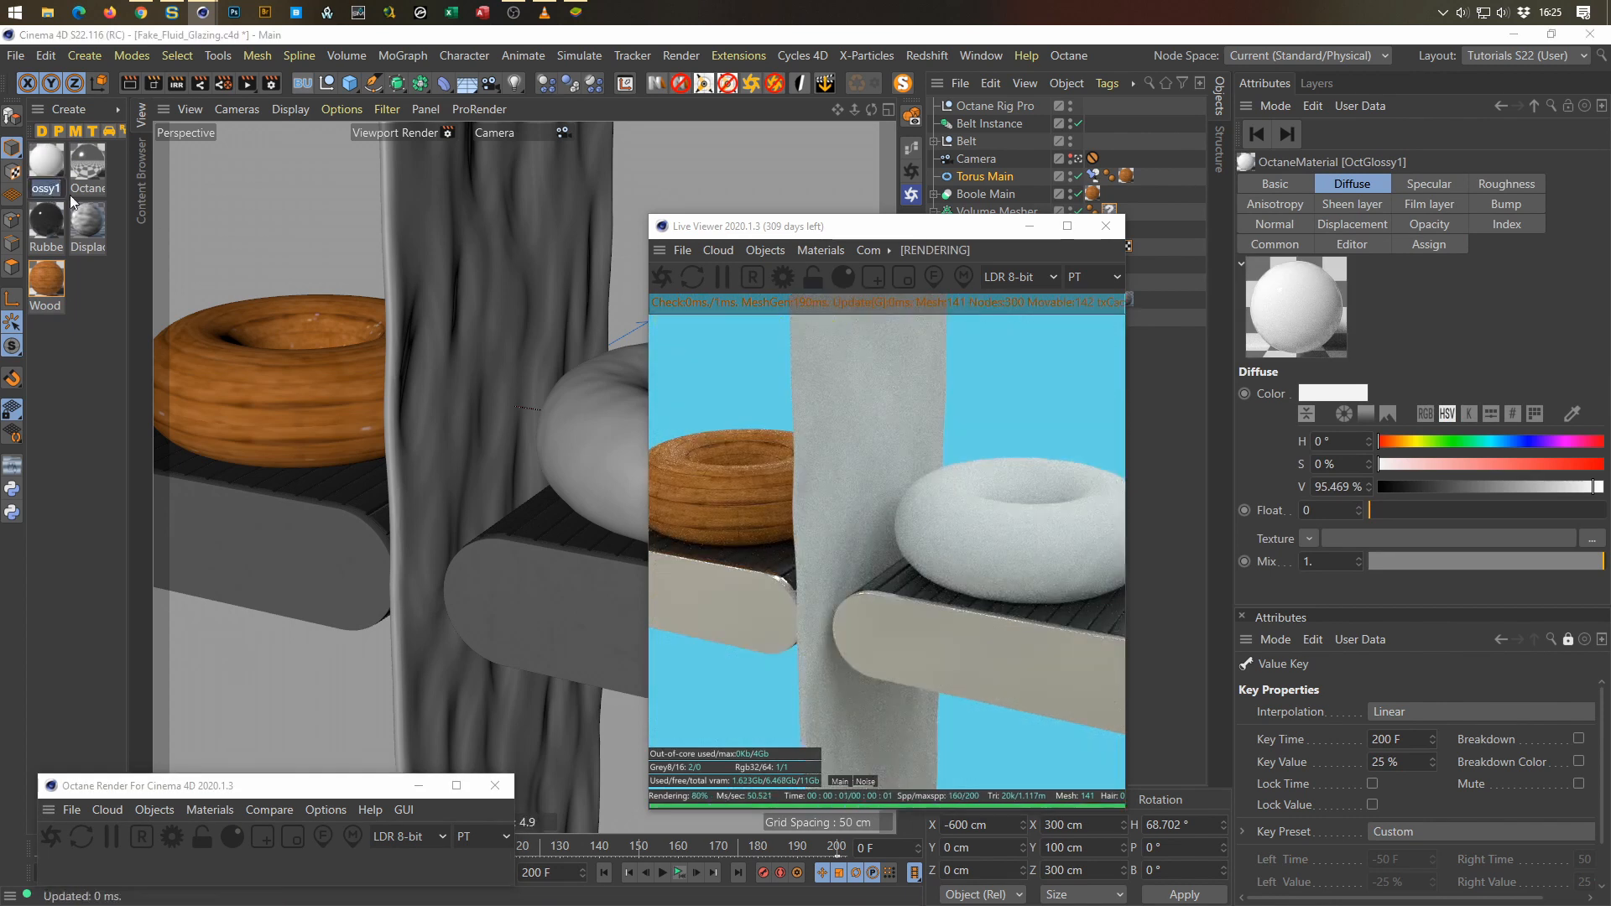
pyautogui.write('ed')
pyautogui.press('Return')
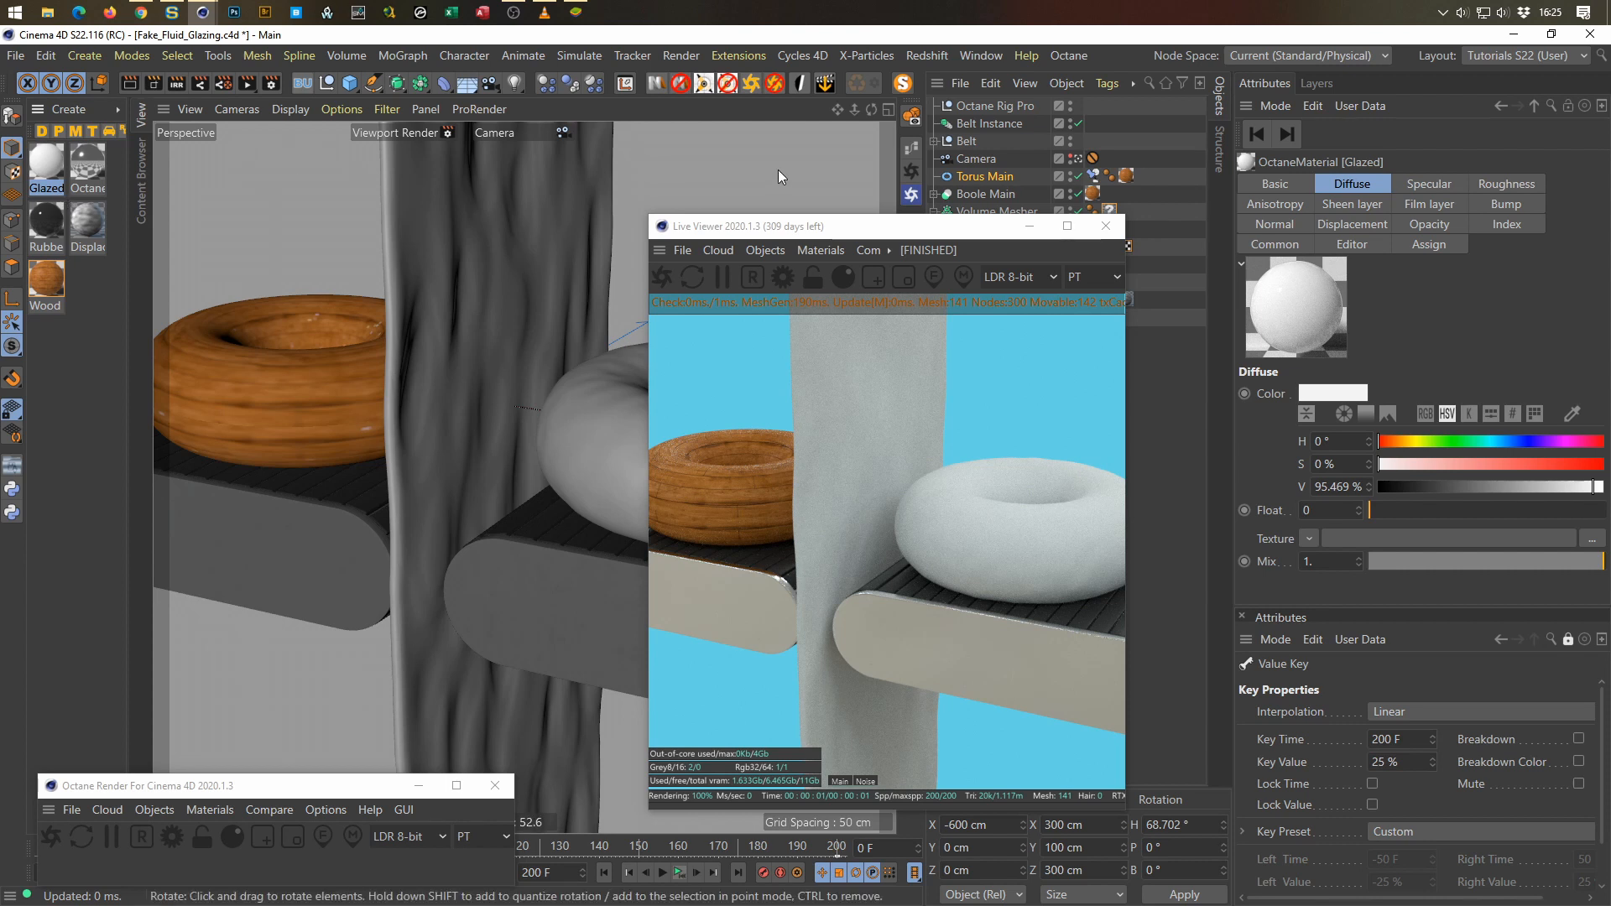
# Step: Open the Glazed material in the Octane Node Editor and set its BRDF model to GGX
pyautogui.click(910, 147)
pyautogui.moveTo(944, 226); pyautogui.dragTo(1357, 255)
pyautogui.moveTo(958, 299); pyautogui.dragTo(638, 139)
pyautogui.moveTo(304, 389); pyautogui.dragTo(577, 299, button='middle')
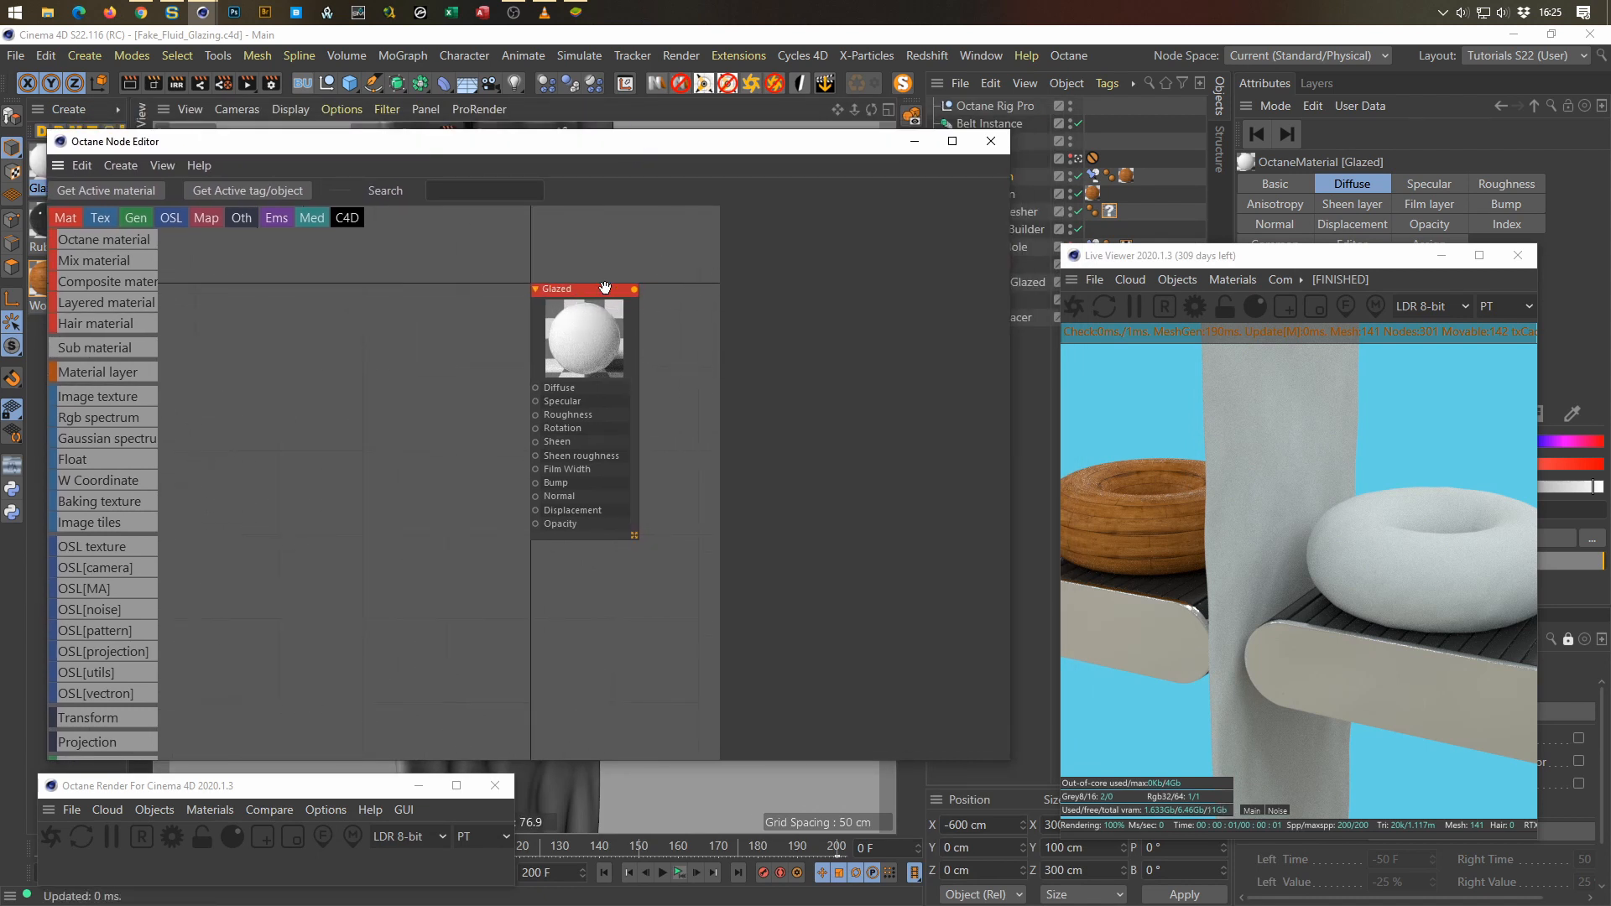
pyautogui.click(605, 287)
pyautogui.click(854, 516)
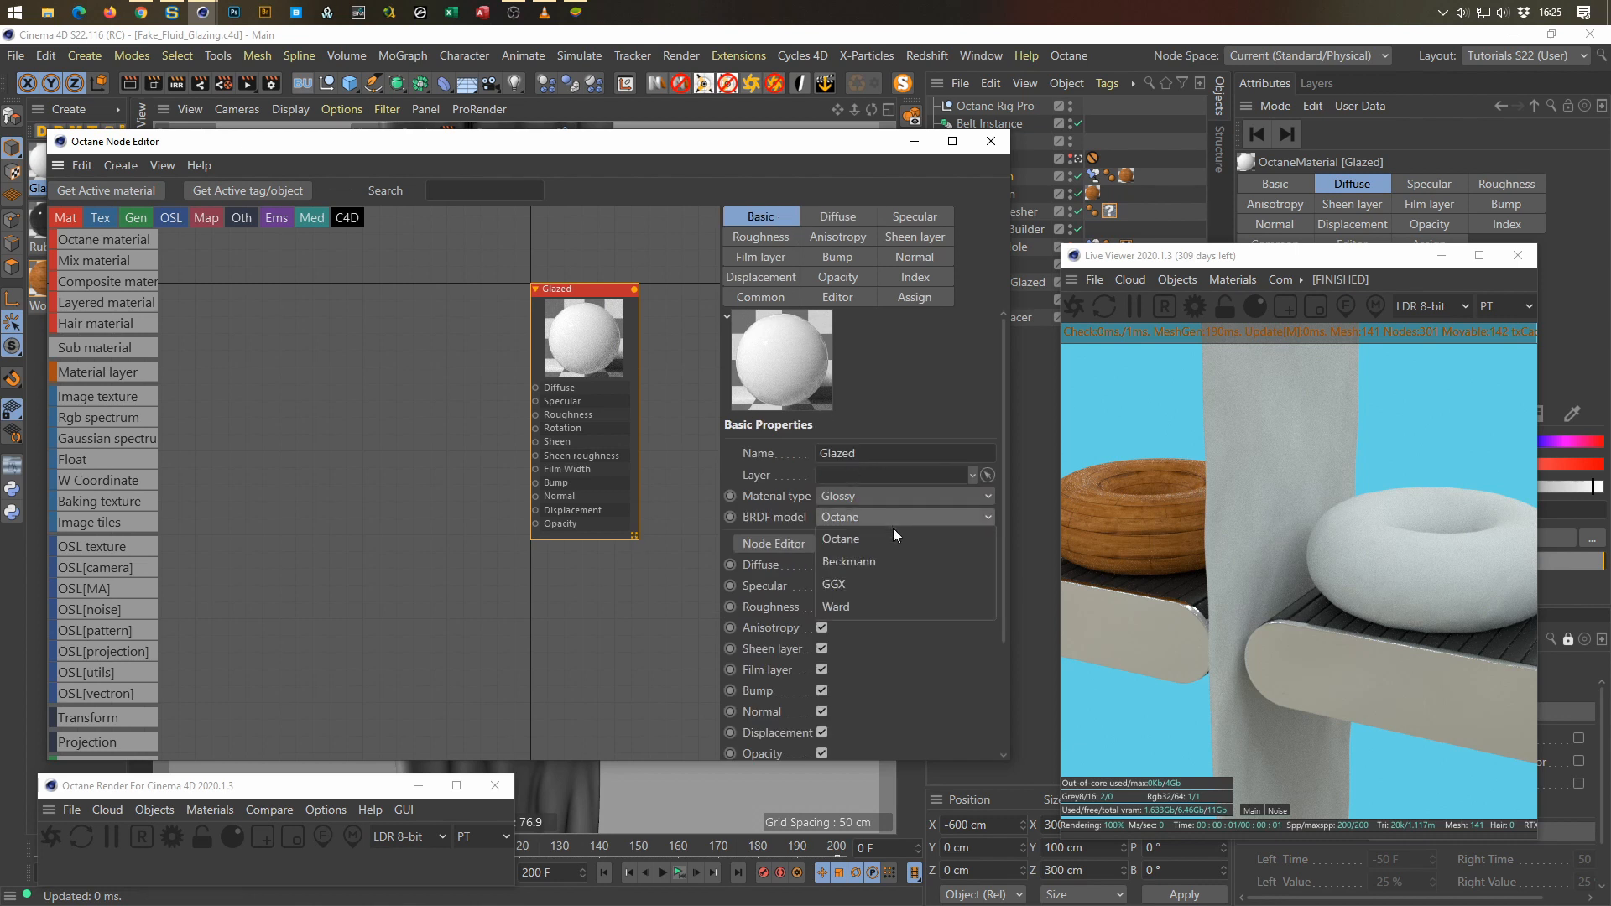
pyautogui.click(873, 586)
pyautogui.moveTo(216, 142); pyautogui.dragTo(273, 168)
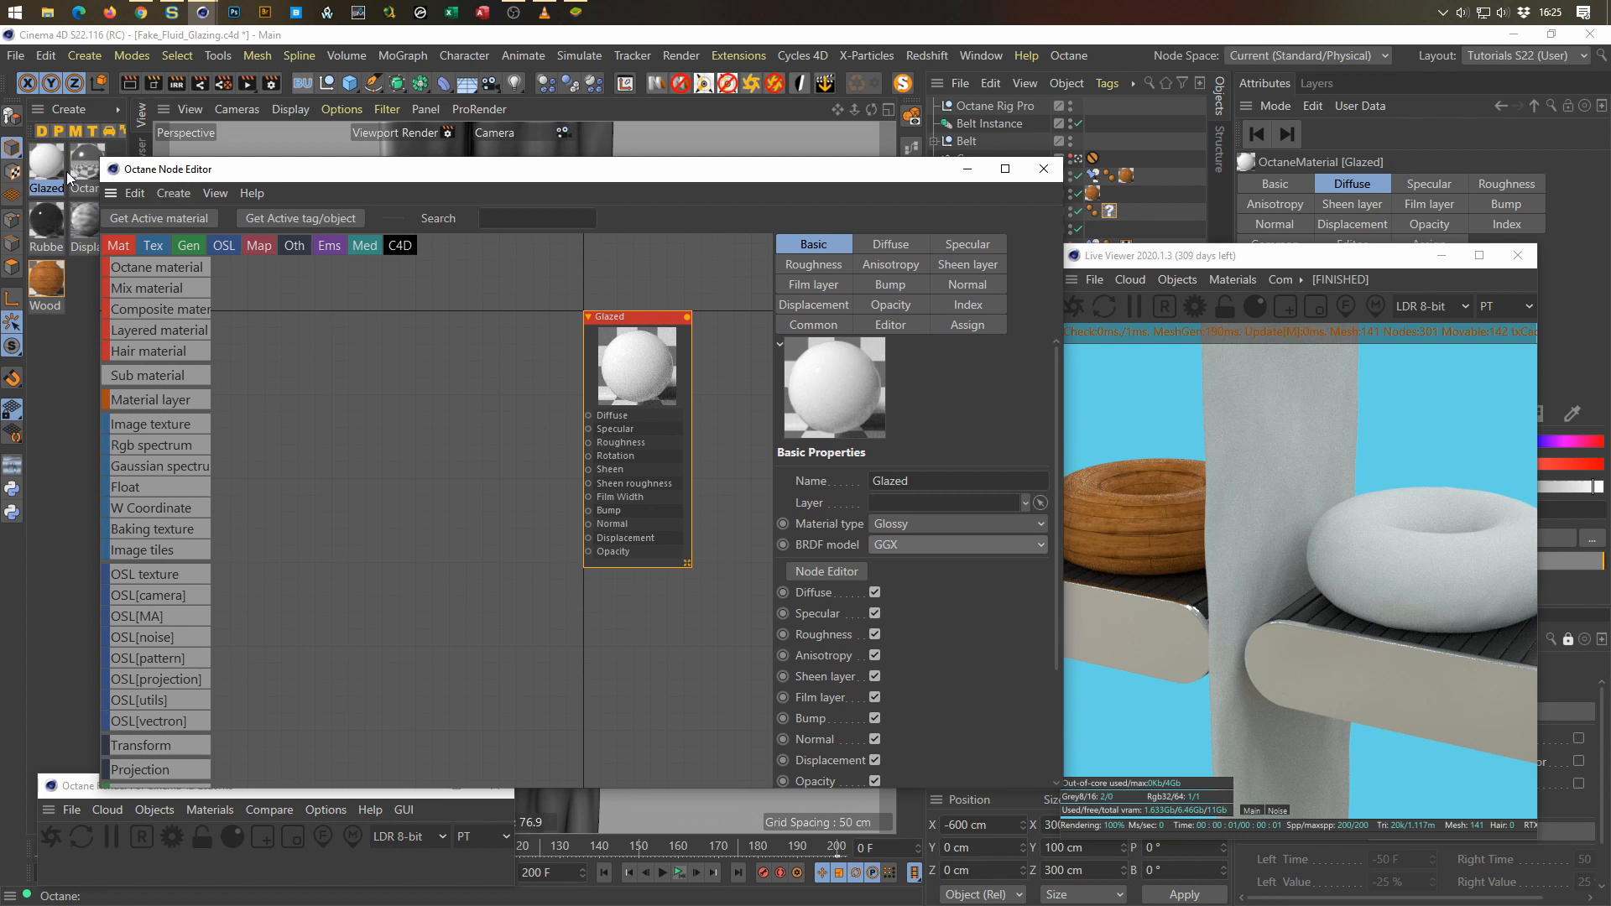
# Step: Set the Rubber material's BRDF model to GGX
pyautogui.click(45, 225)
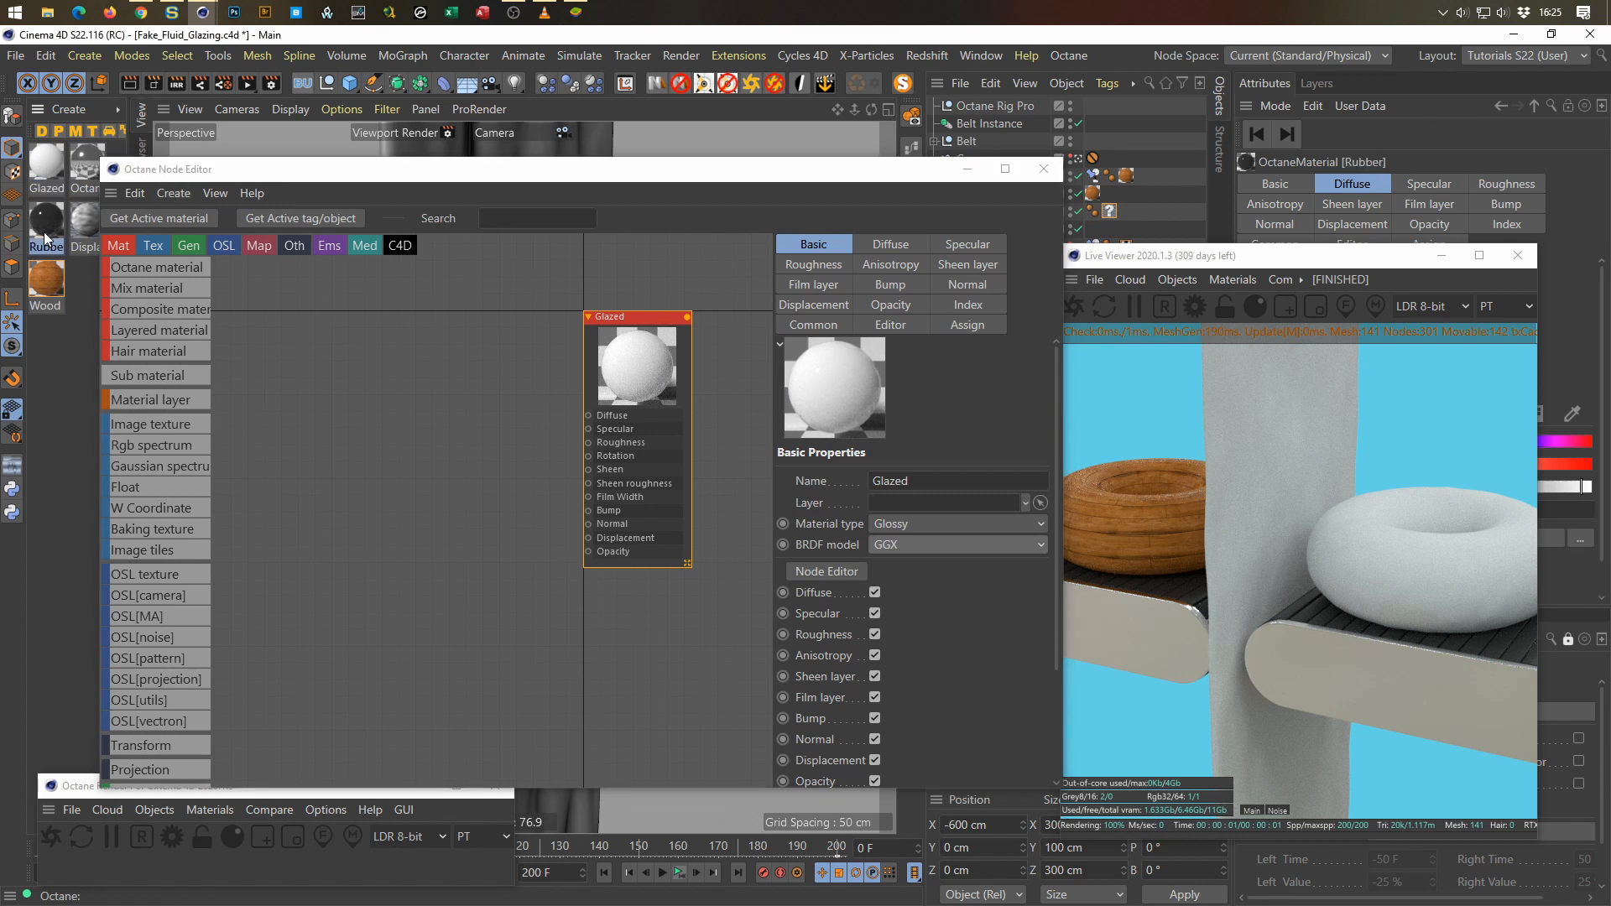
pyautogui.click(568, 334)
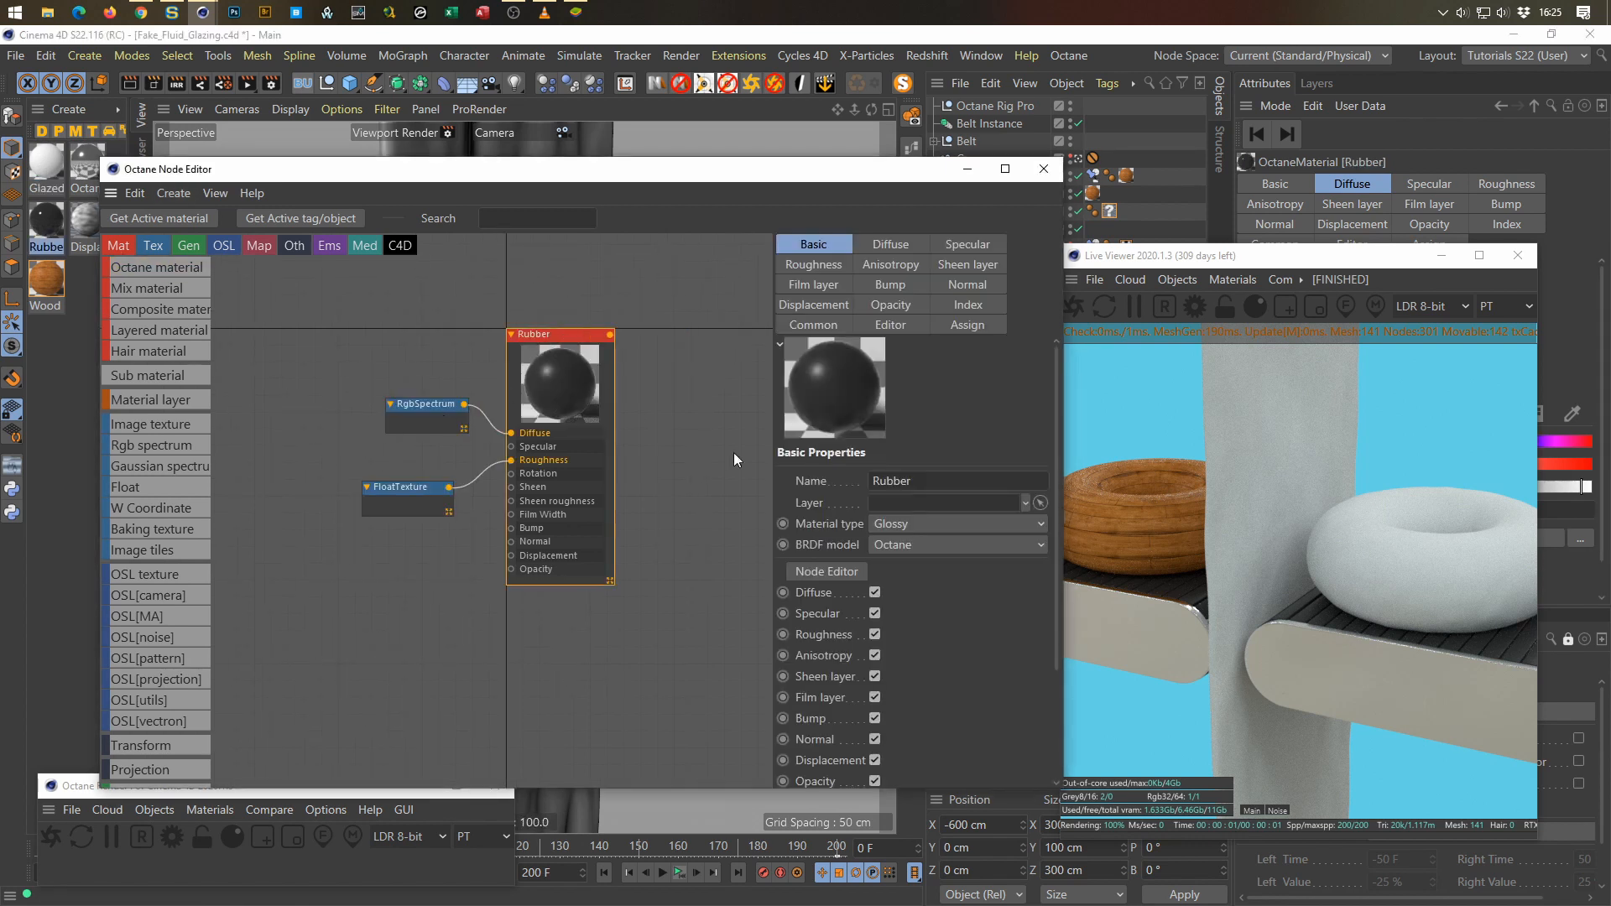
pyautogui.click(873, 545)
pyautogui.click(895, 623)
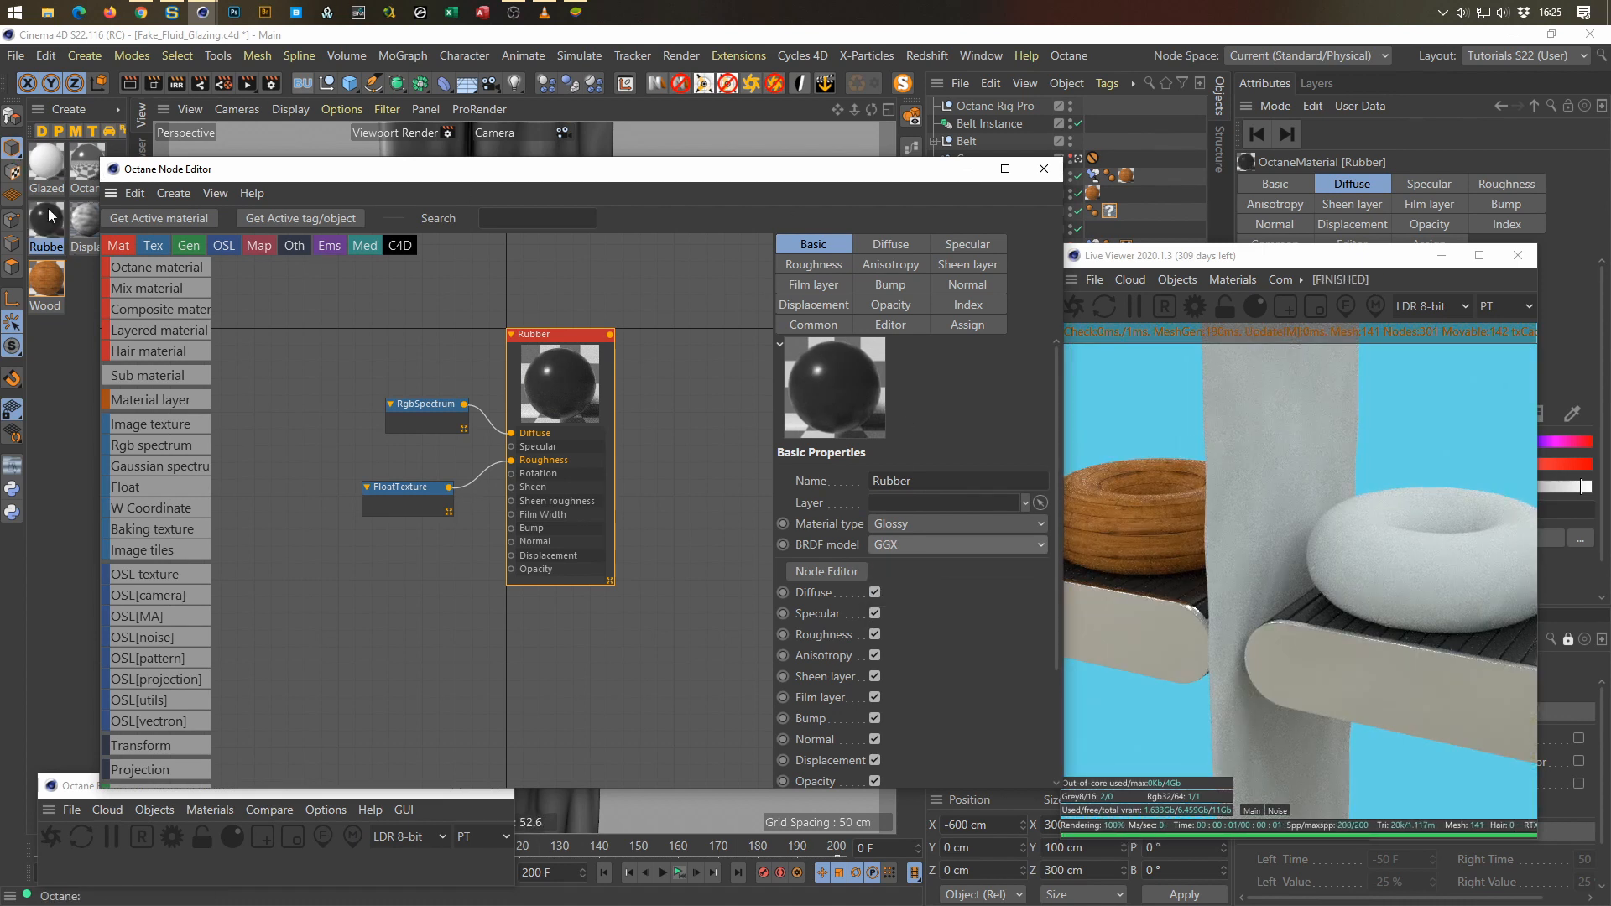
# Step: Add an Rgb spectrum node to the Glazed material's Diffuse channel and move it closer to the material node
pyautogui.click(42, 172)
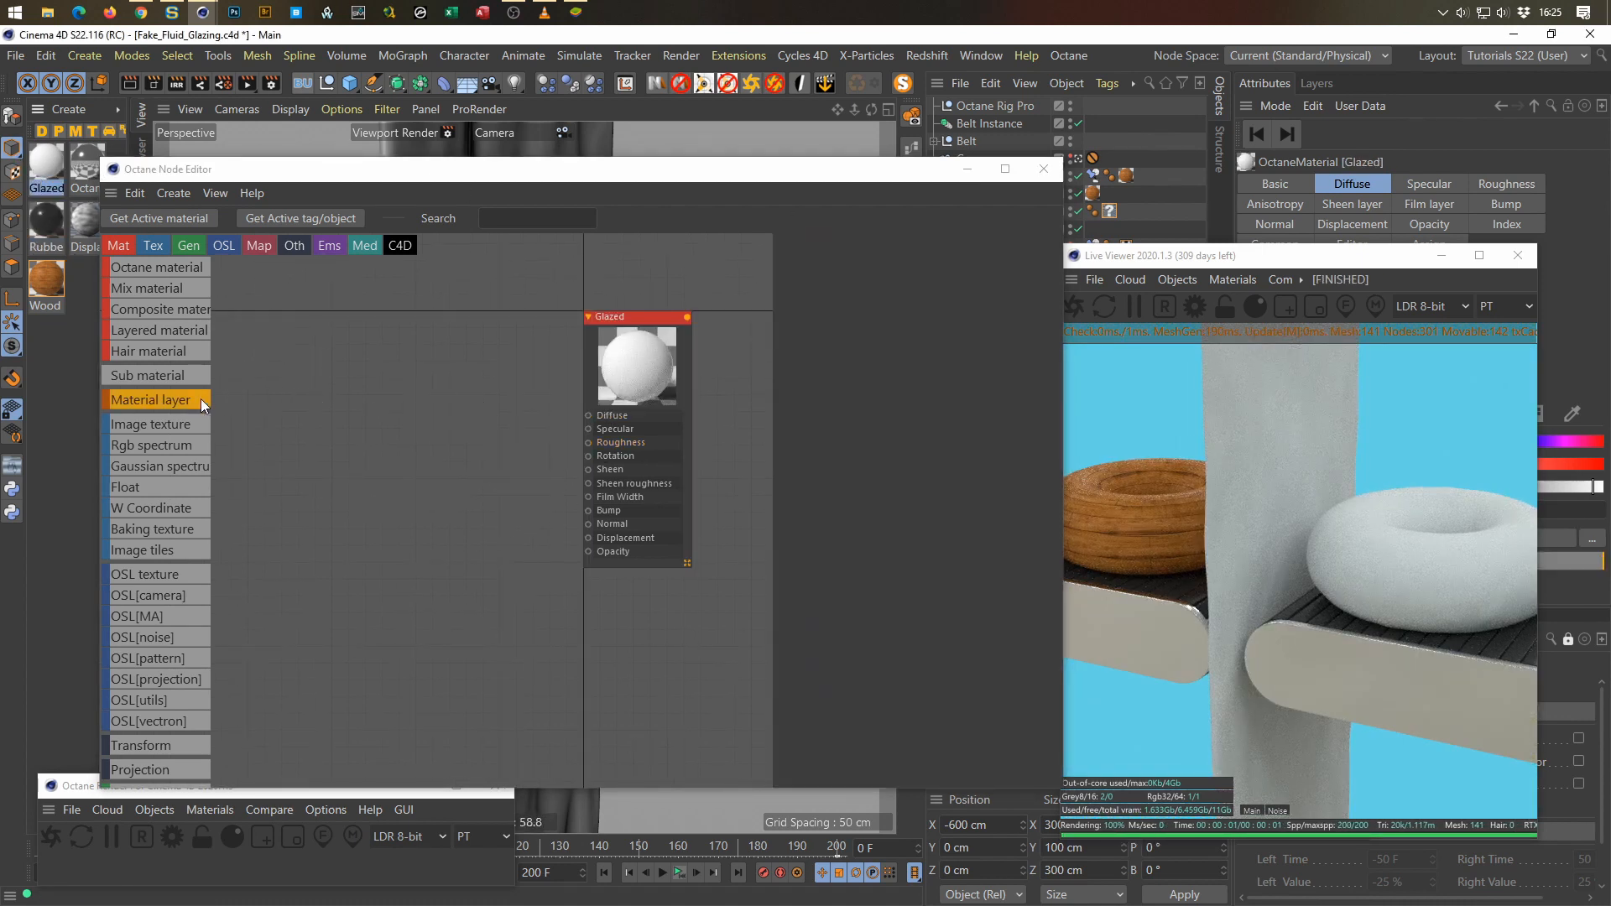
pyautogui.moveTo(166, 441); pyautogui.dragTo(589, 416)
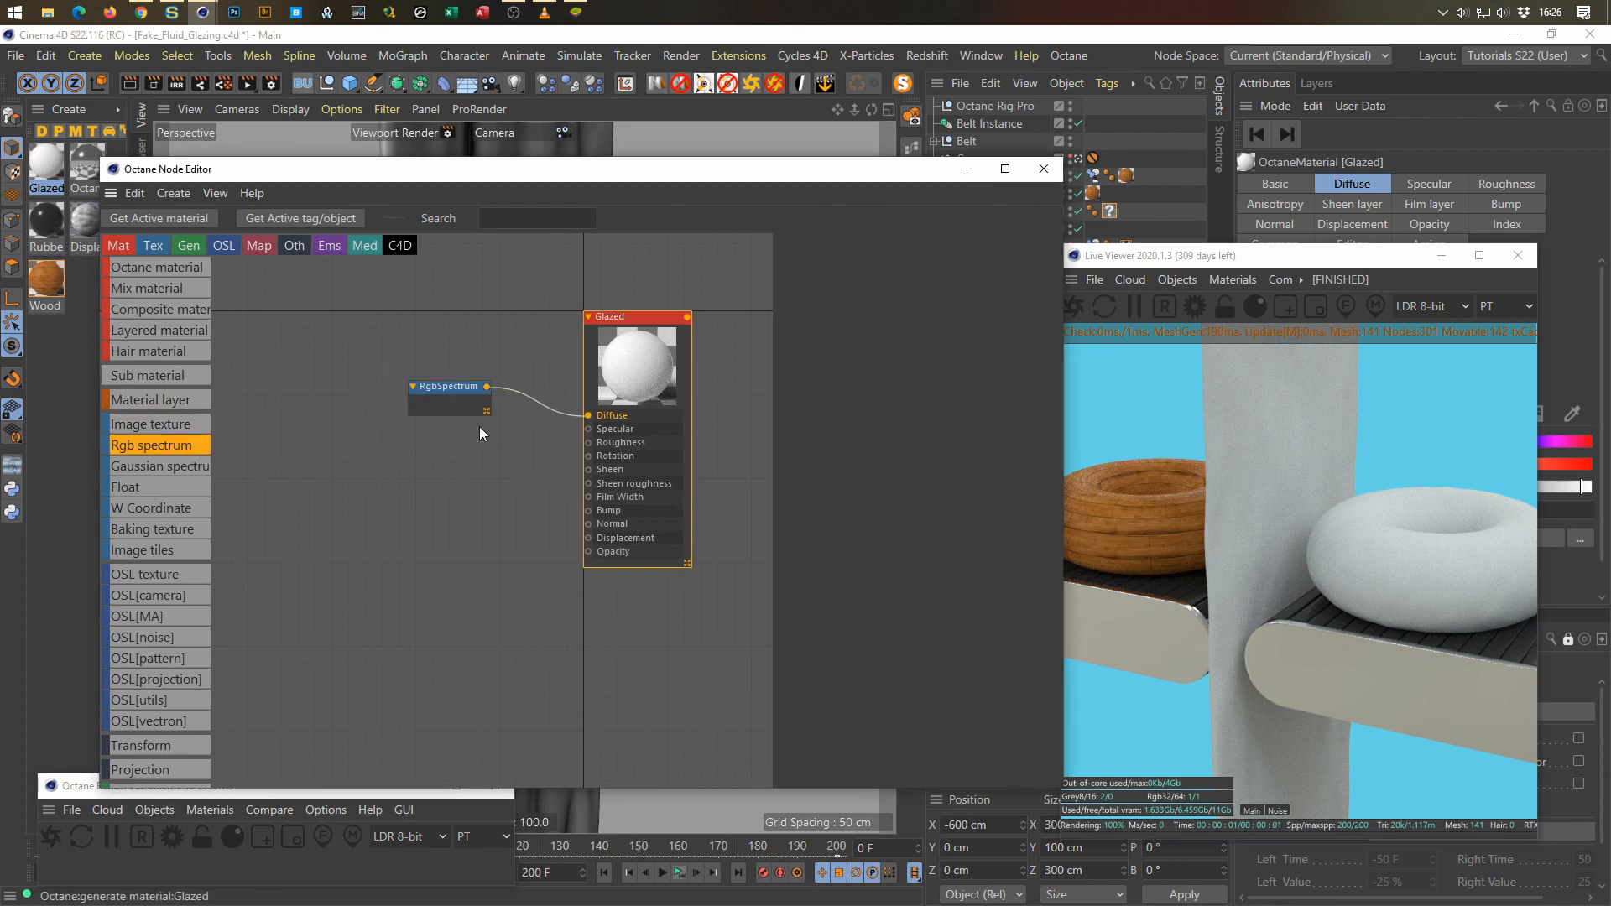
pyautogui.moveTo(453, 401); pyautogui.dragTo(483, 405)
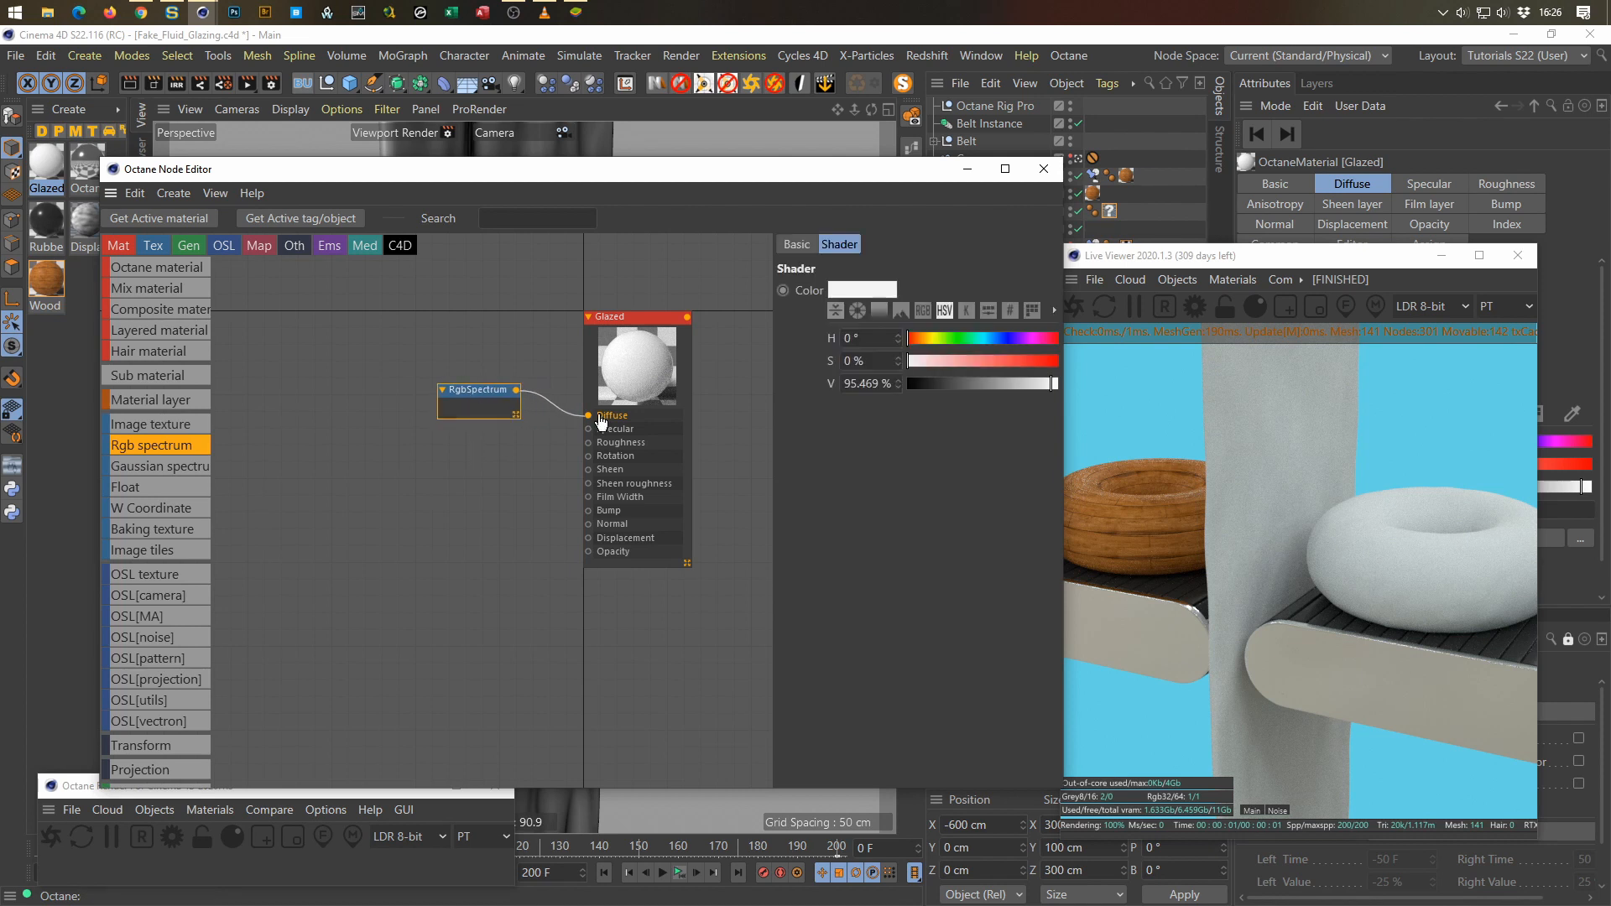
# Step: Assign the Glazed material to the empty material tag on the Volume Mesher
pyautogui.moveTo(646, 172); pyautogui.dragTo(592, 339)
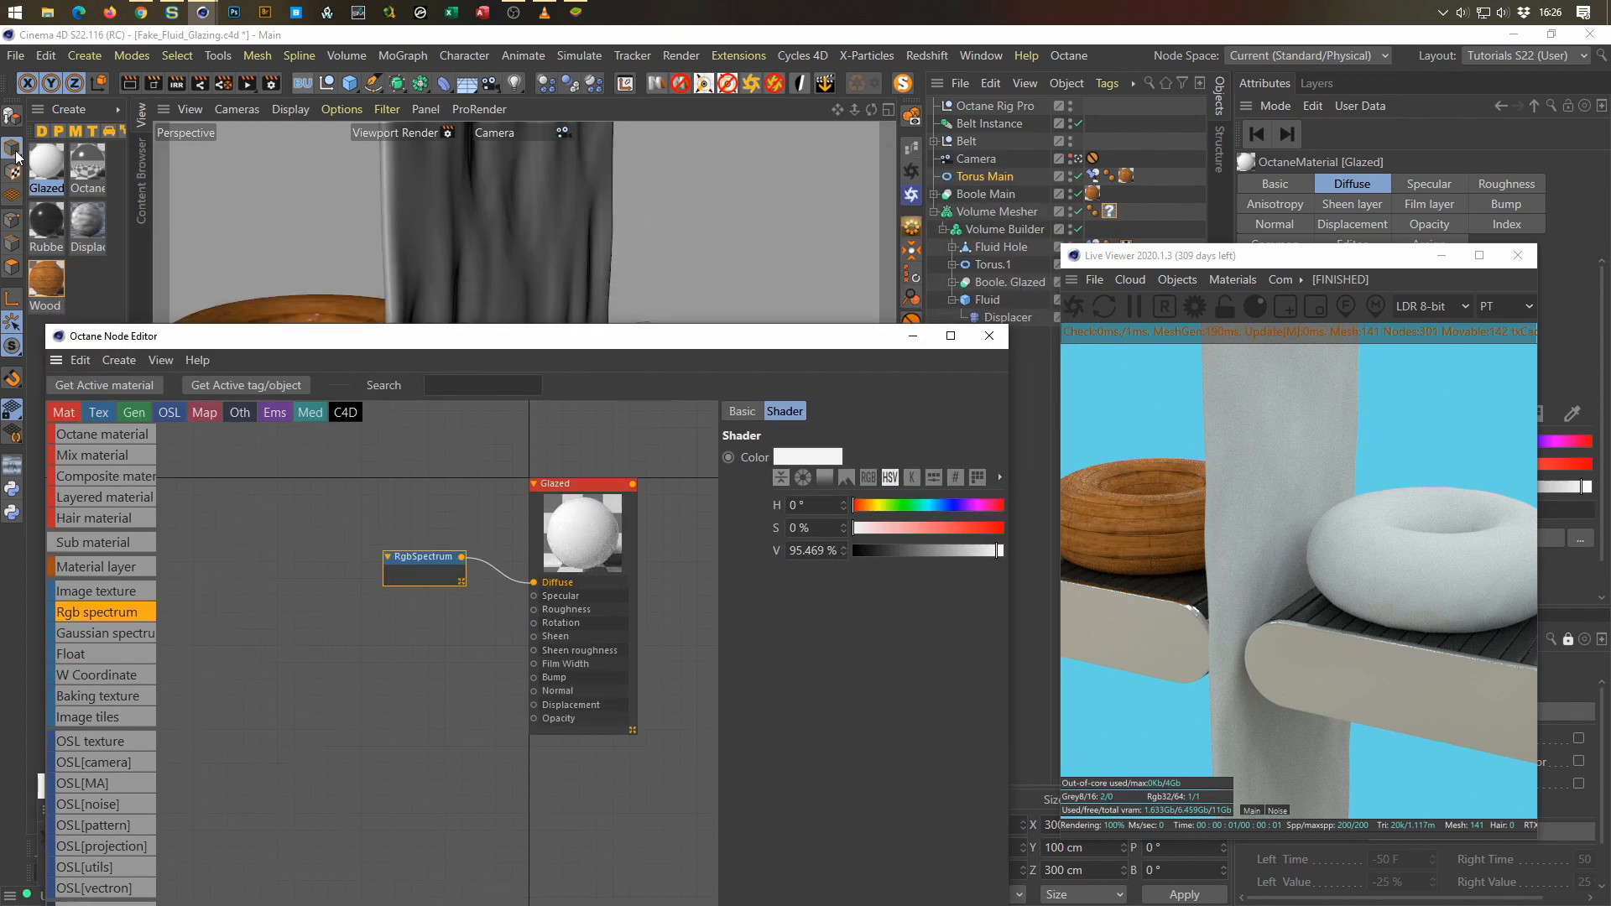
pyautogui.moveTo(47, 166); pyautogui.dragTo(1106, 215)
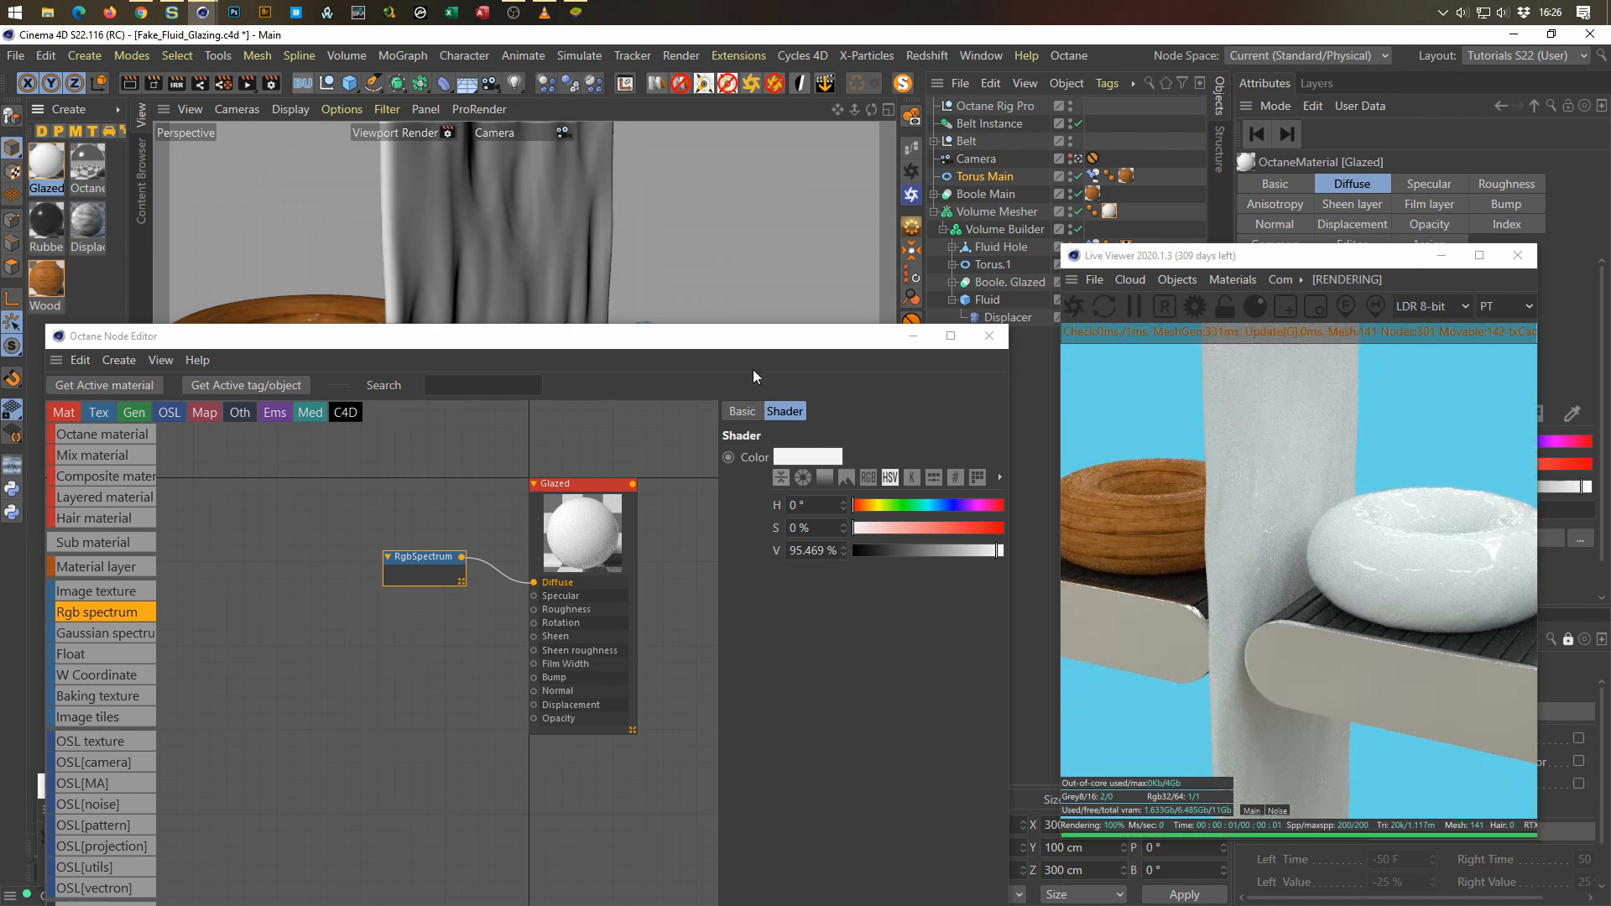
pyautogui.moveTo(770, 341); pyautogui.dragTo(801, 126)
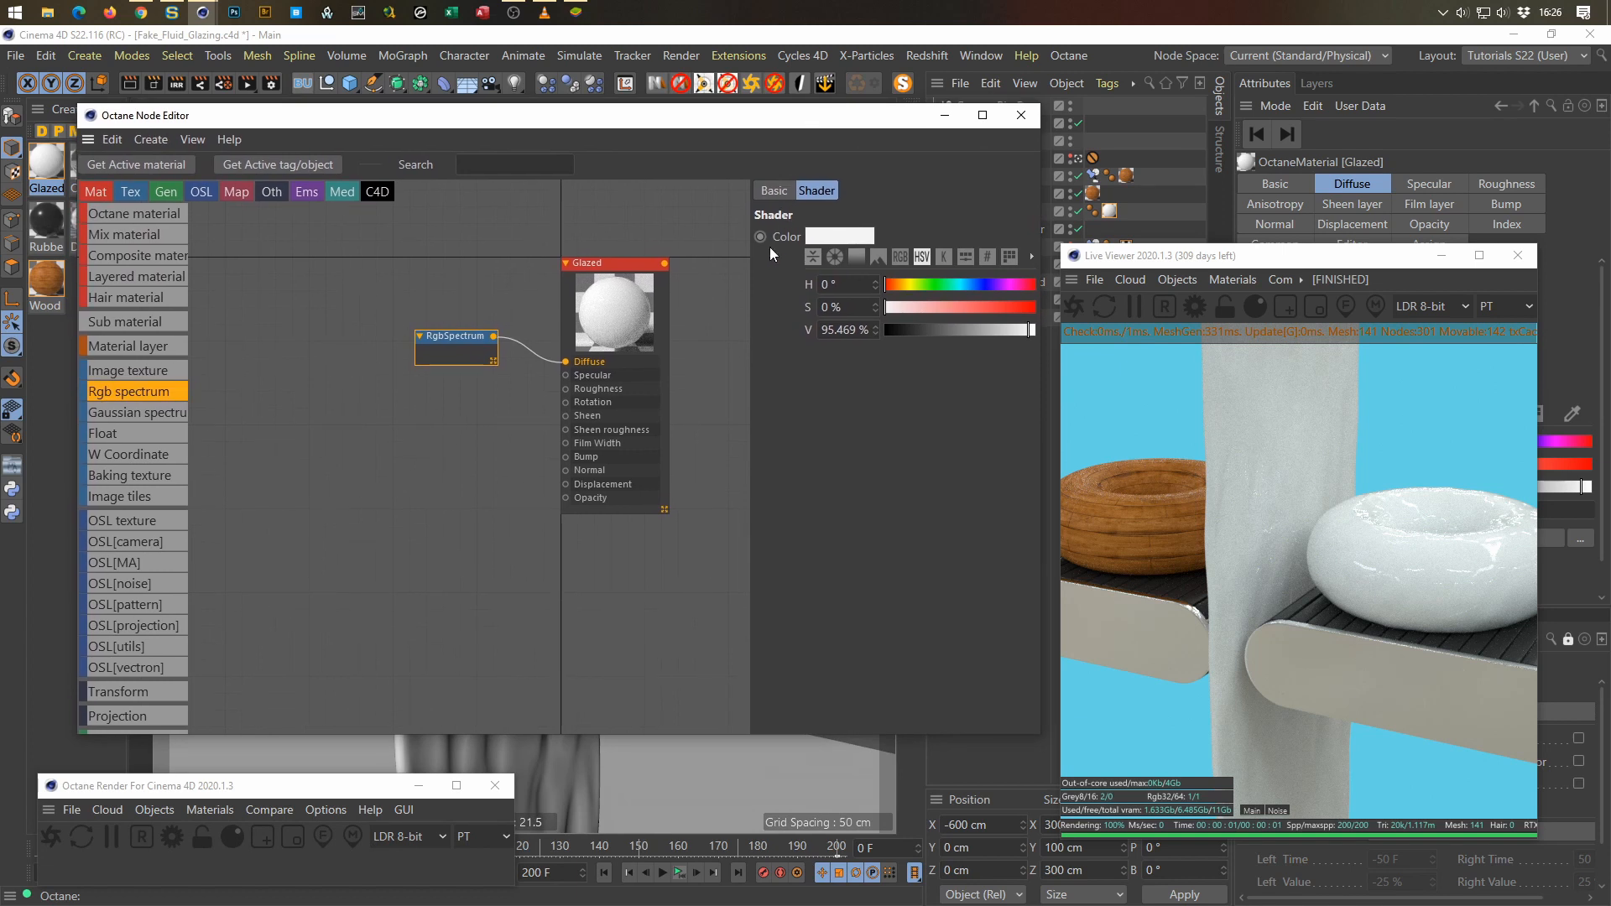
# Step: Connect a Float node to the Glazed material's Roughness and set its value to about 0.38
pyautogui.moveTo(566, 389); pyautogui.dragTo(483, 396)
pyautogui.click(597, 470)
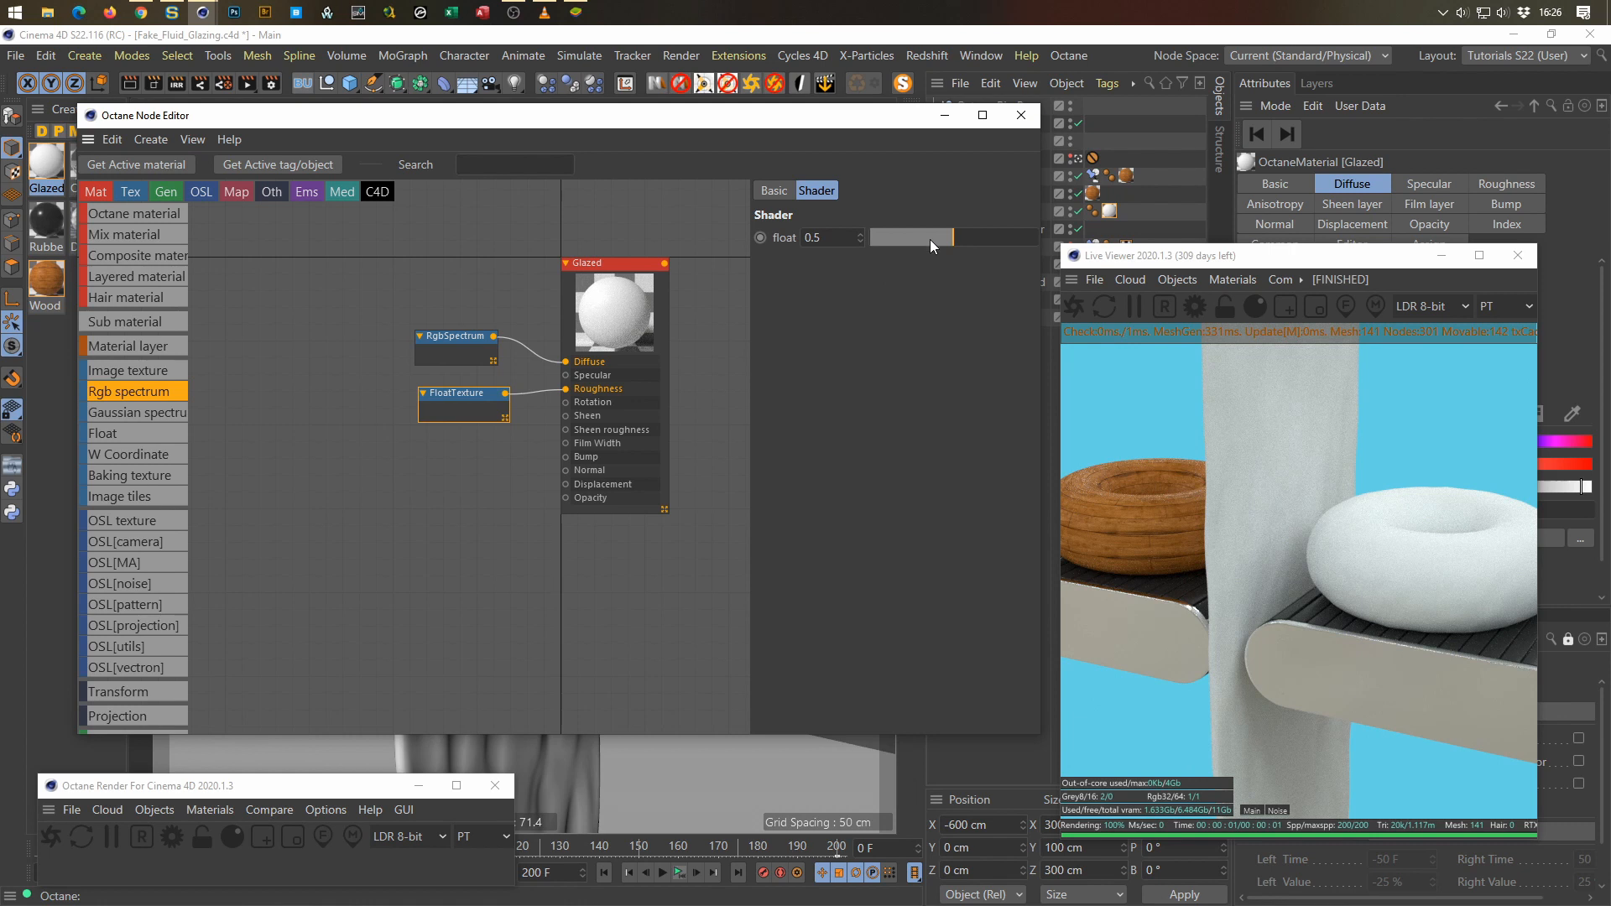
pyautogui.click(934, 241)
# Step: Set the Fluid cube's Size X to 5 cm
pyautogui.moveTo(1007, 118); pyautogui.dragTo(901, 111)
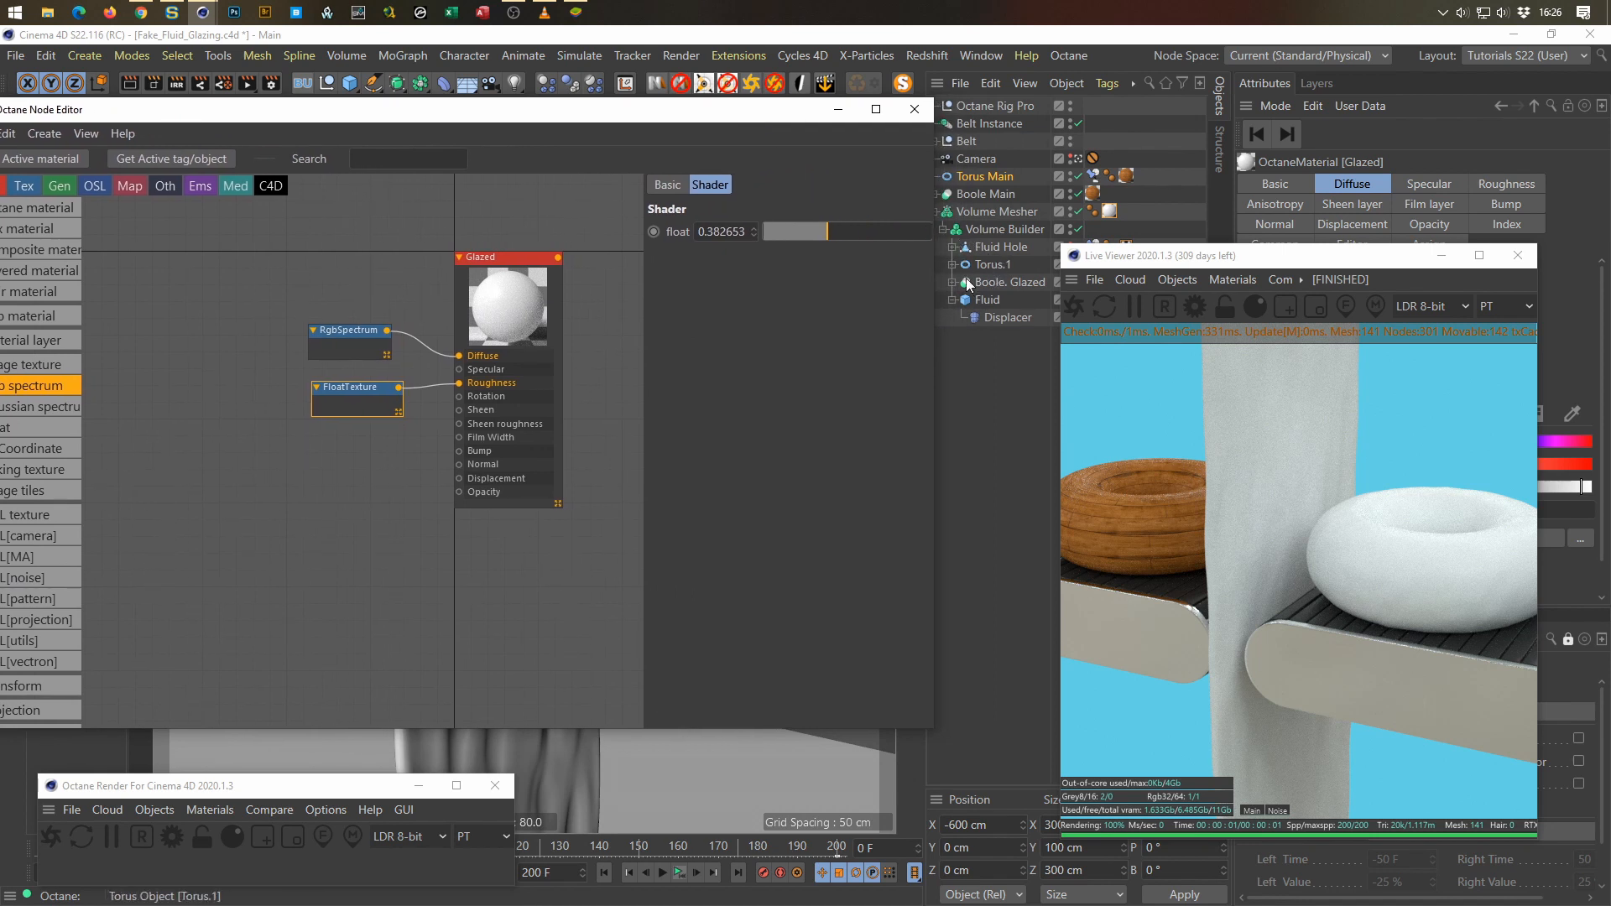
pyautogui.click(987, 300)
pyautogui.moveTo(1316, 258); pyautogui.dragTo(1023, 262)
pyautogui.click(1347, 233)
pyautogui.moveTo(1346, 233); pyautogui.dragTo(1270, 279)
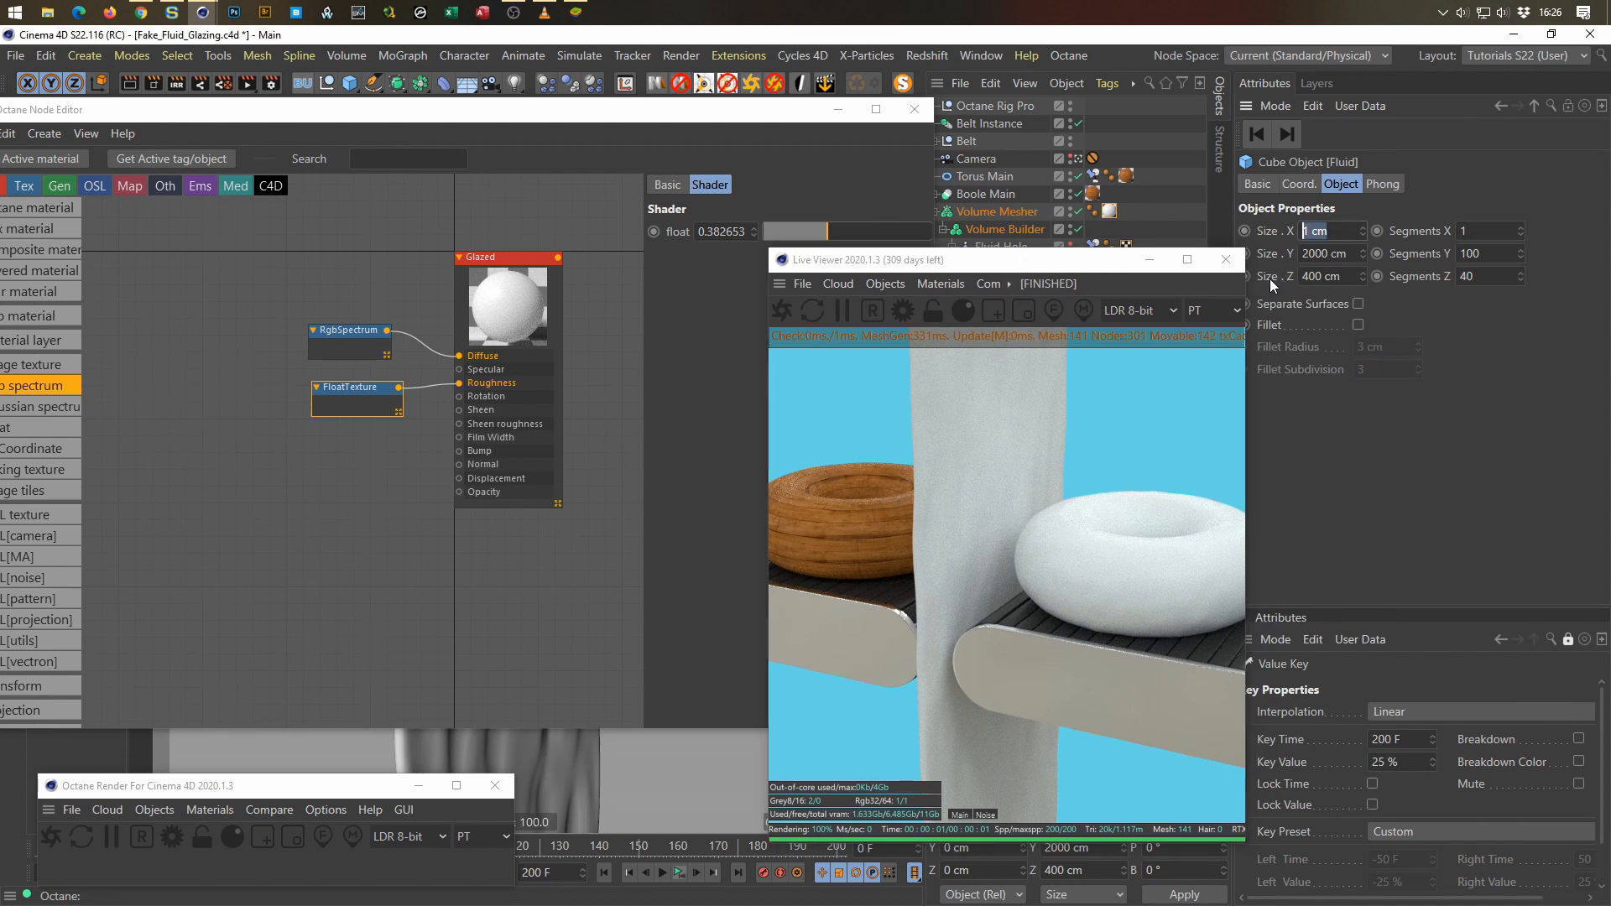
pyautogui.write('5')
pyautogui.press('Return')
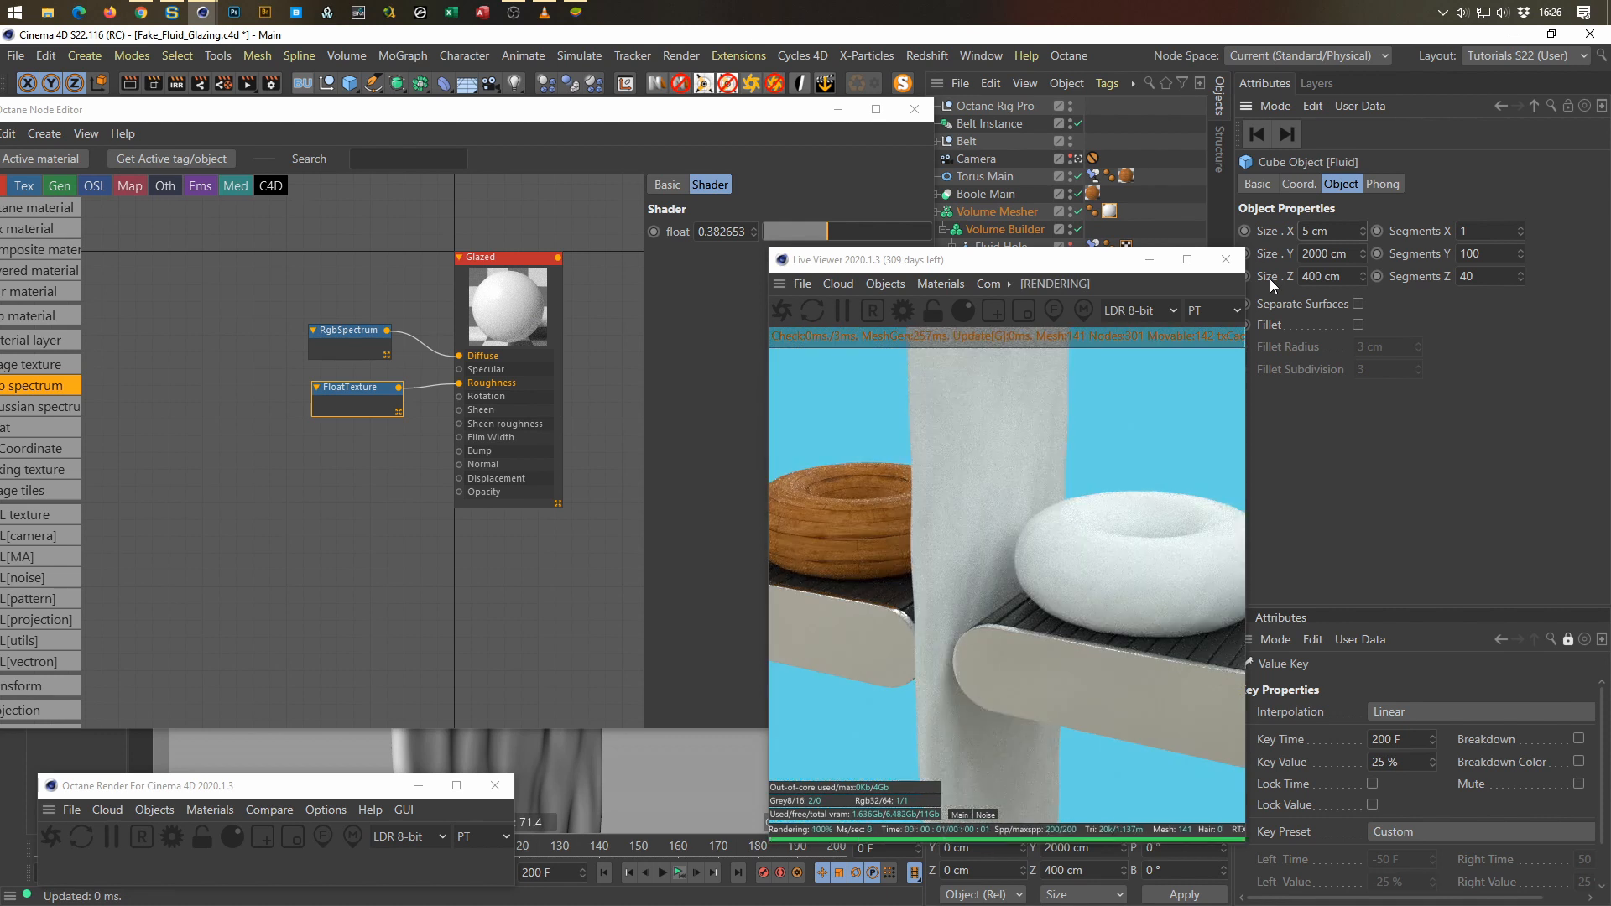
# Step: Check the Volume Builder's object list and inspect the fluid curtain from a free view before returning to the scene's Camera
pyautogui.click(1003, 229)
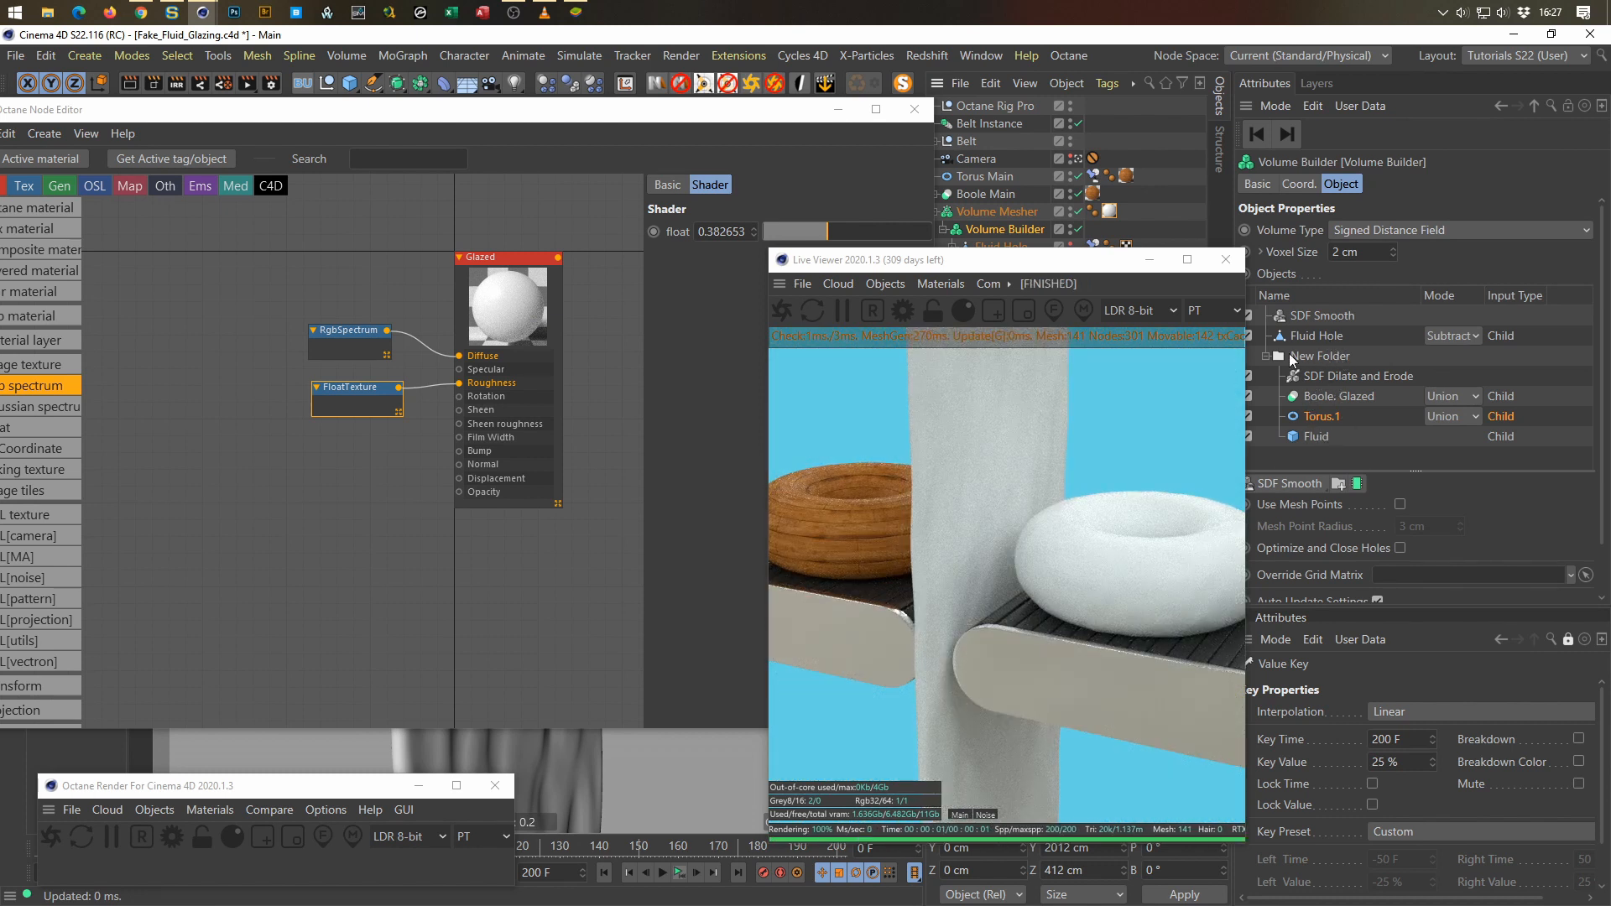
pyautogui.click(1267, 360)
pyautogui.click(1267, 360)
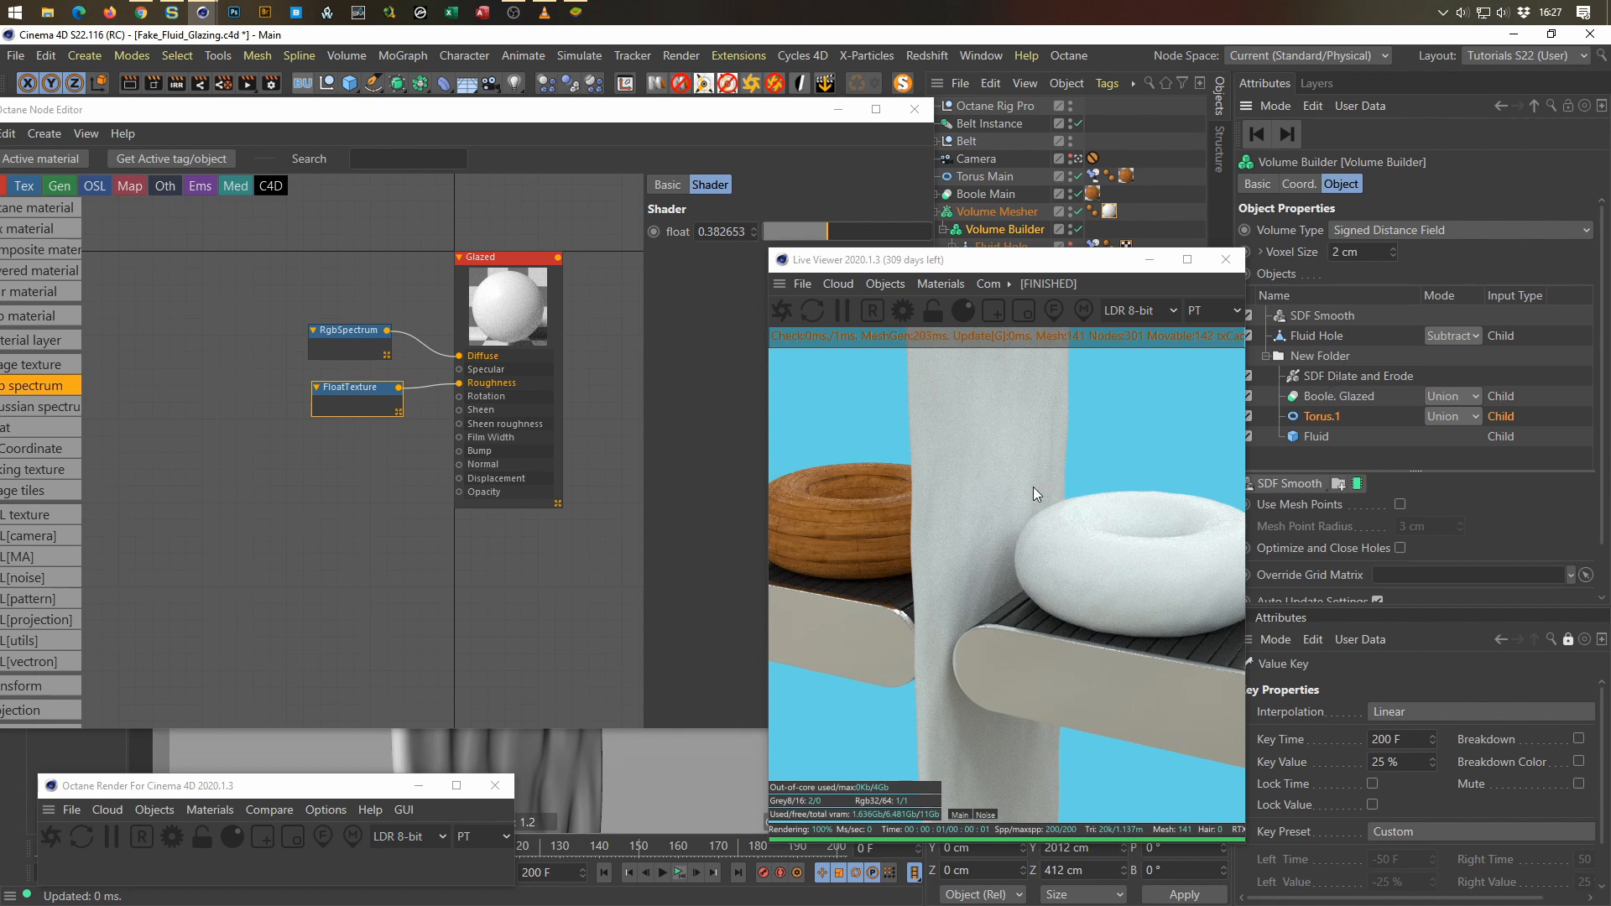
pyautogui.click(1079, 158)
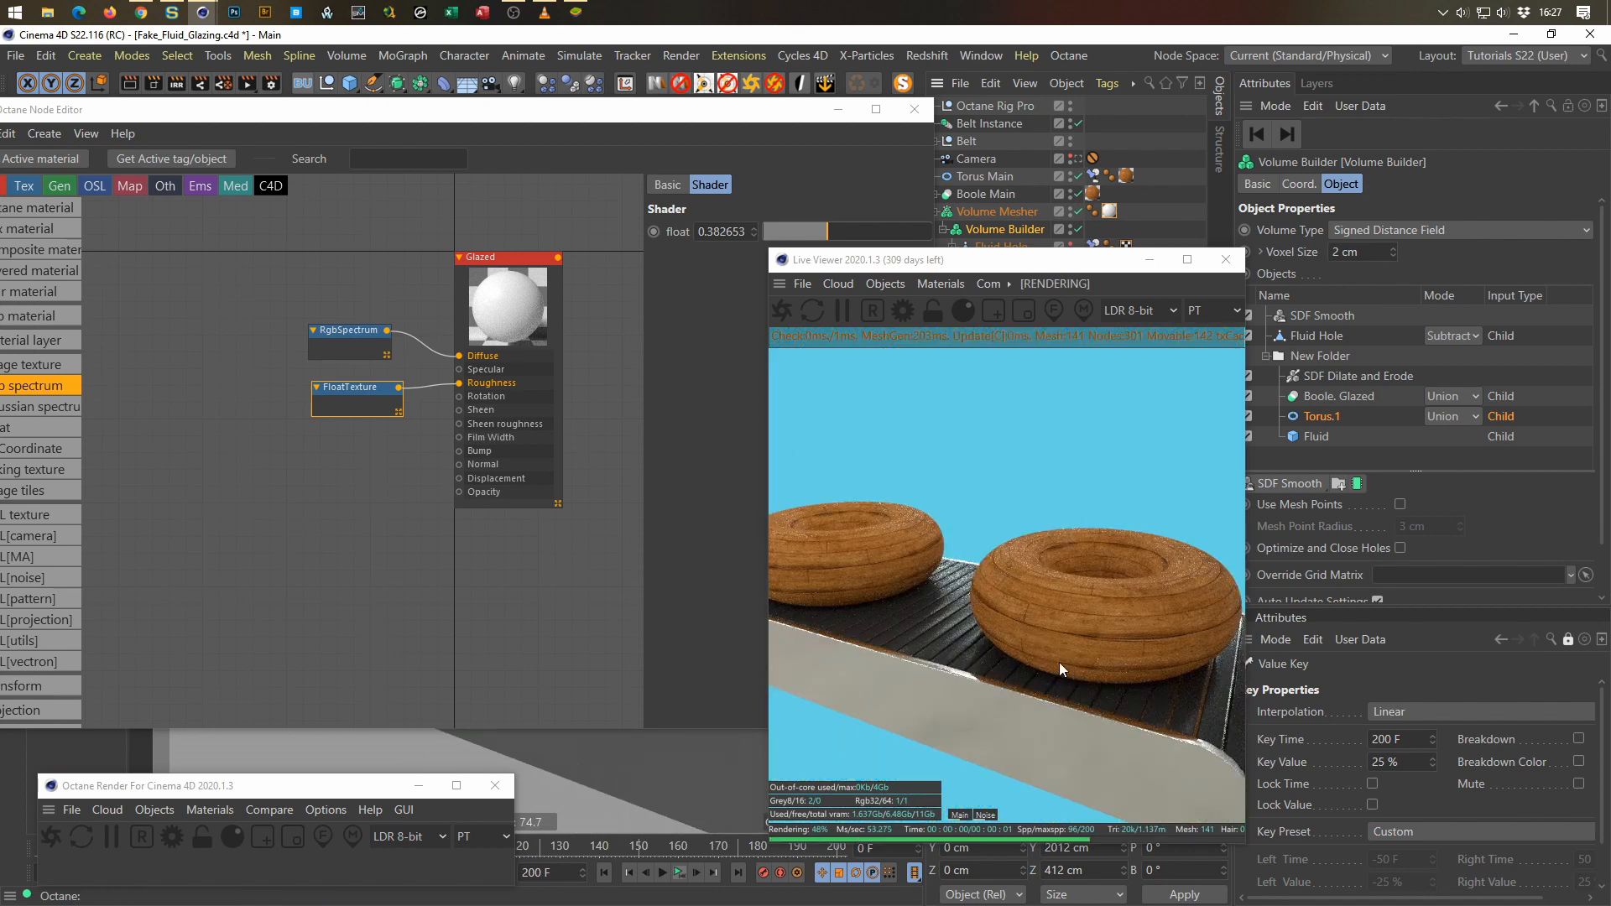
pyautogui.moveTo(1059, 662); pyautogui.dragTo(848, 477)
pyautogui.moveTo(1172, 586); pyautogui.dragTo(1121, 572)
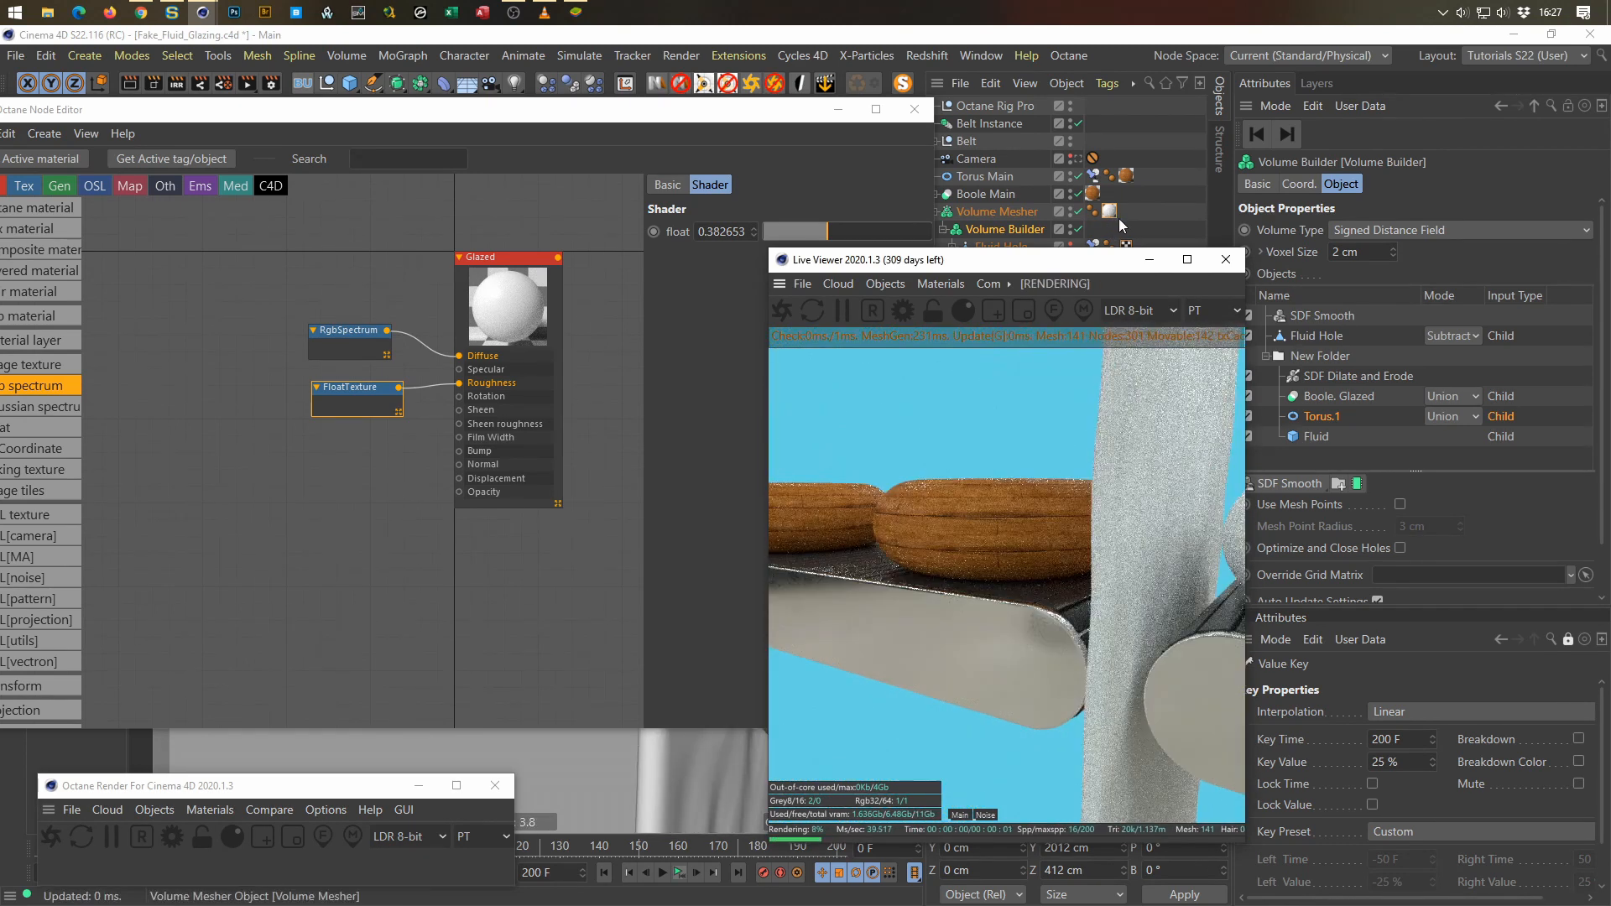
pyautogui.click(1078, 160)
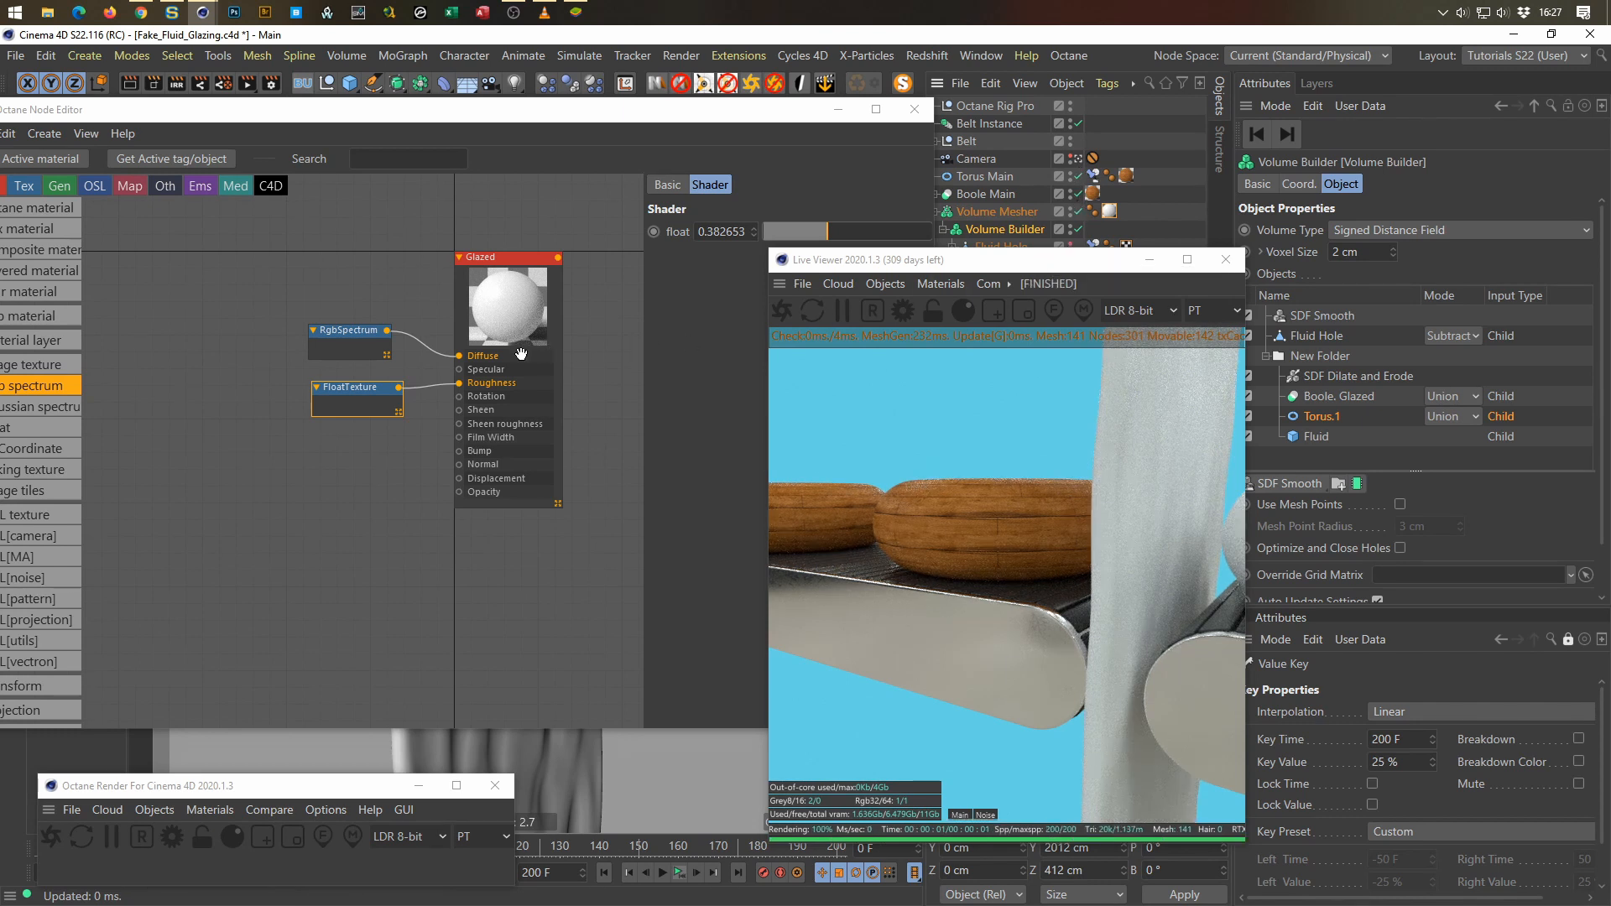
# Step: Set the Glazed material's diffuse RgbSpectrum colour by sampling the sky-blue background from the rendered image
pyautogui.click(340, 330)
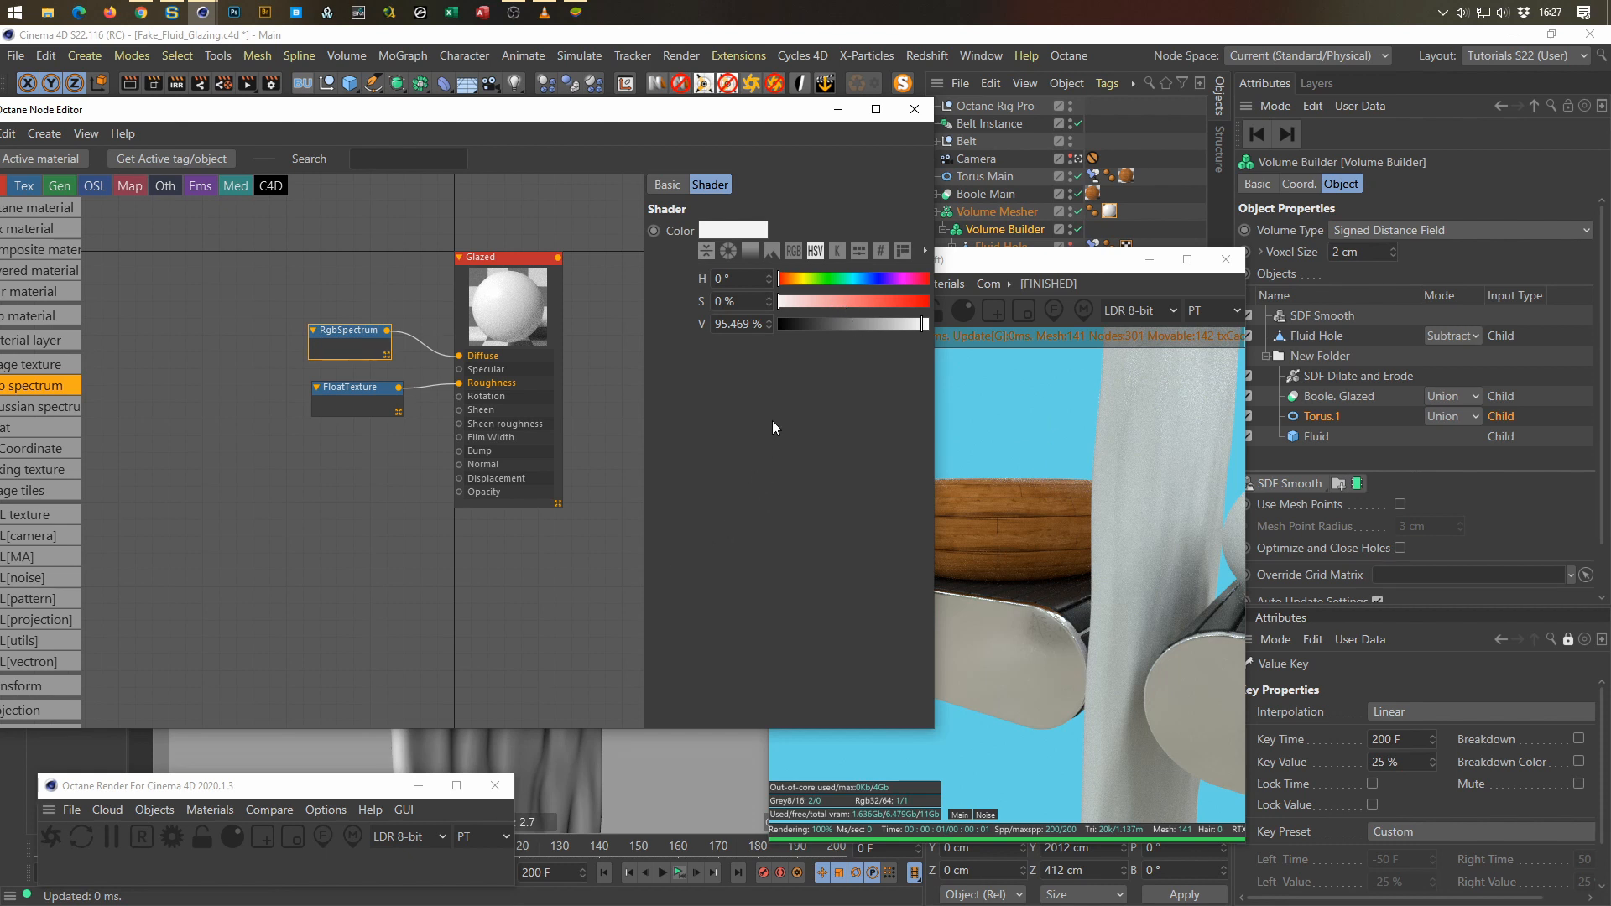
pyautogui.moveTo(645, 314); pyautogui.dragTo(576, 302)
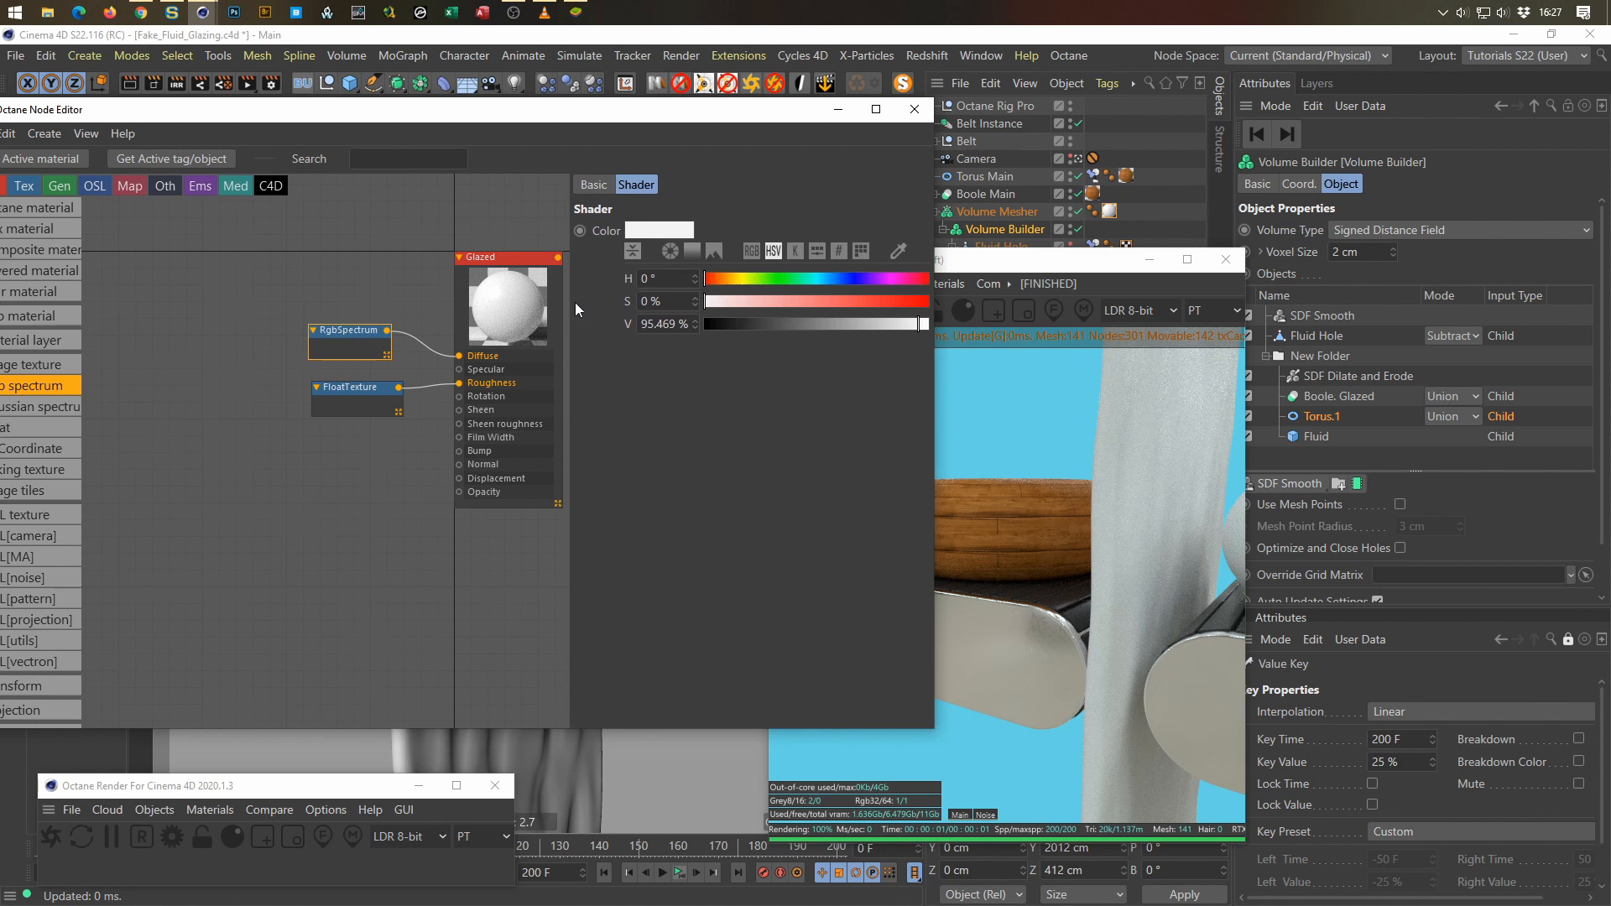
pyautogui.click(896, 251)
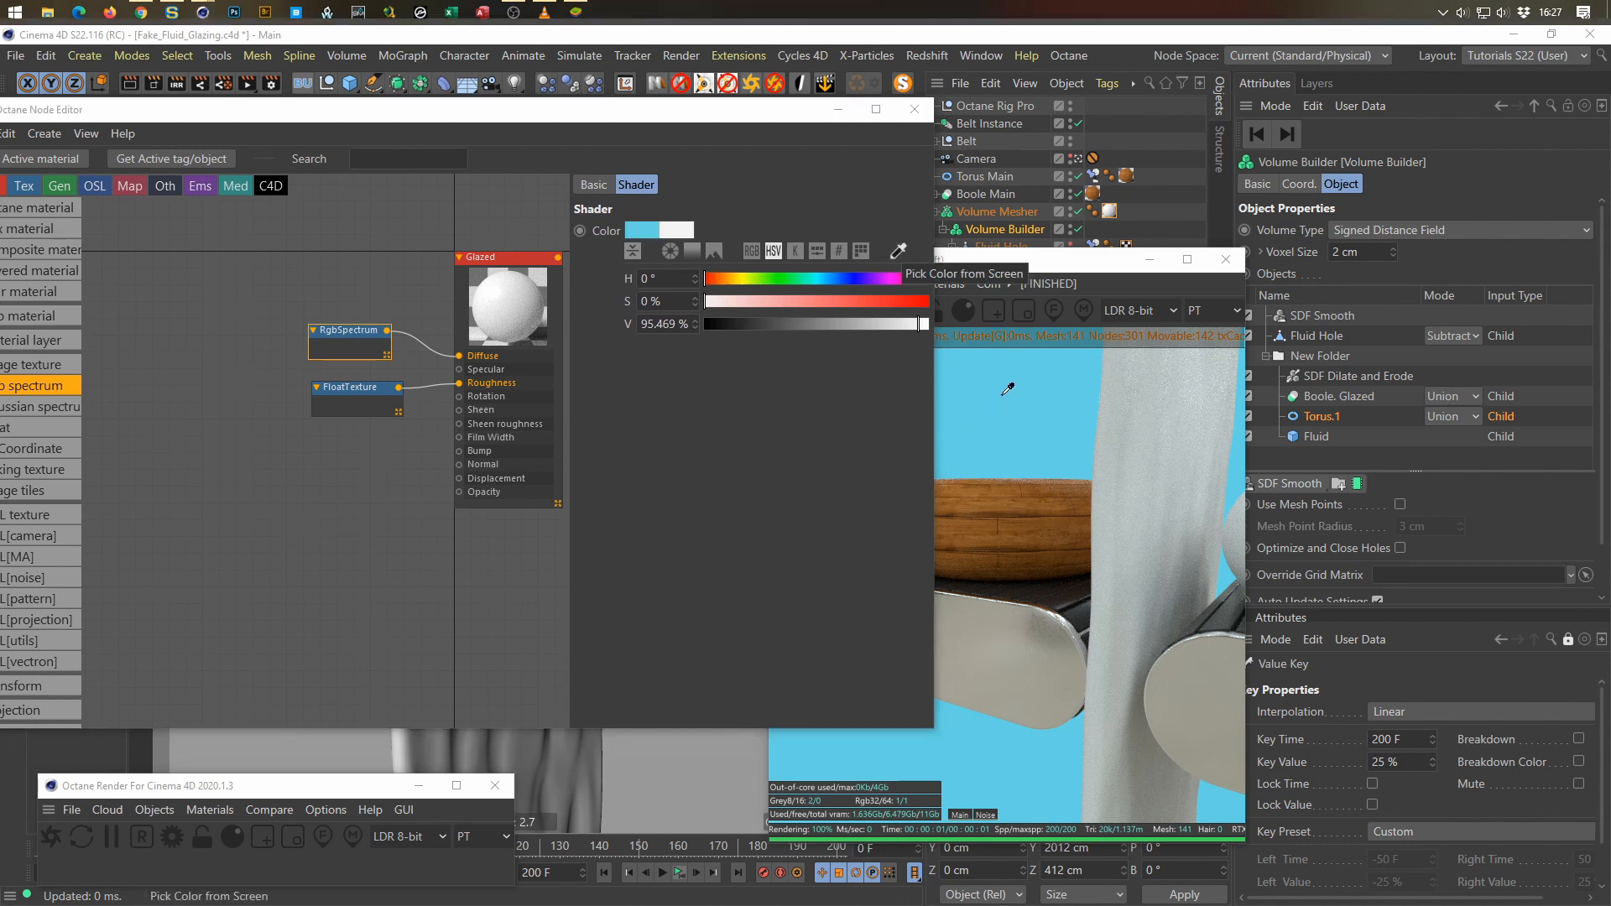
pyautogui.click(1018, 385)
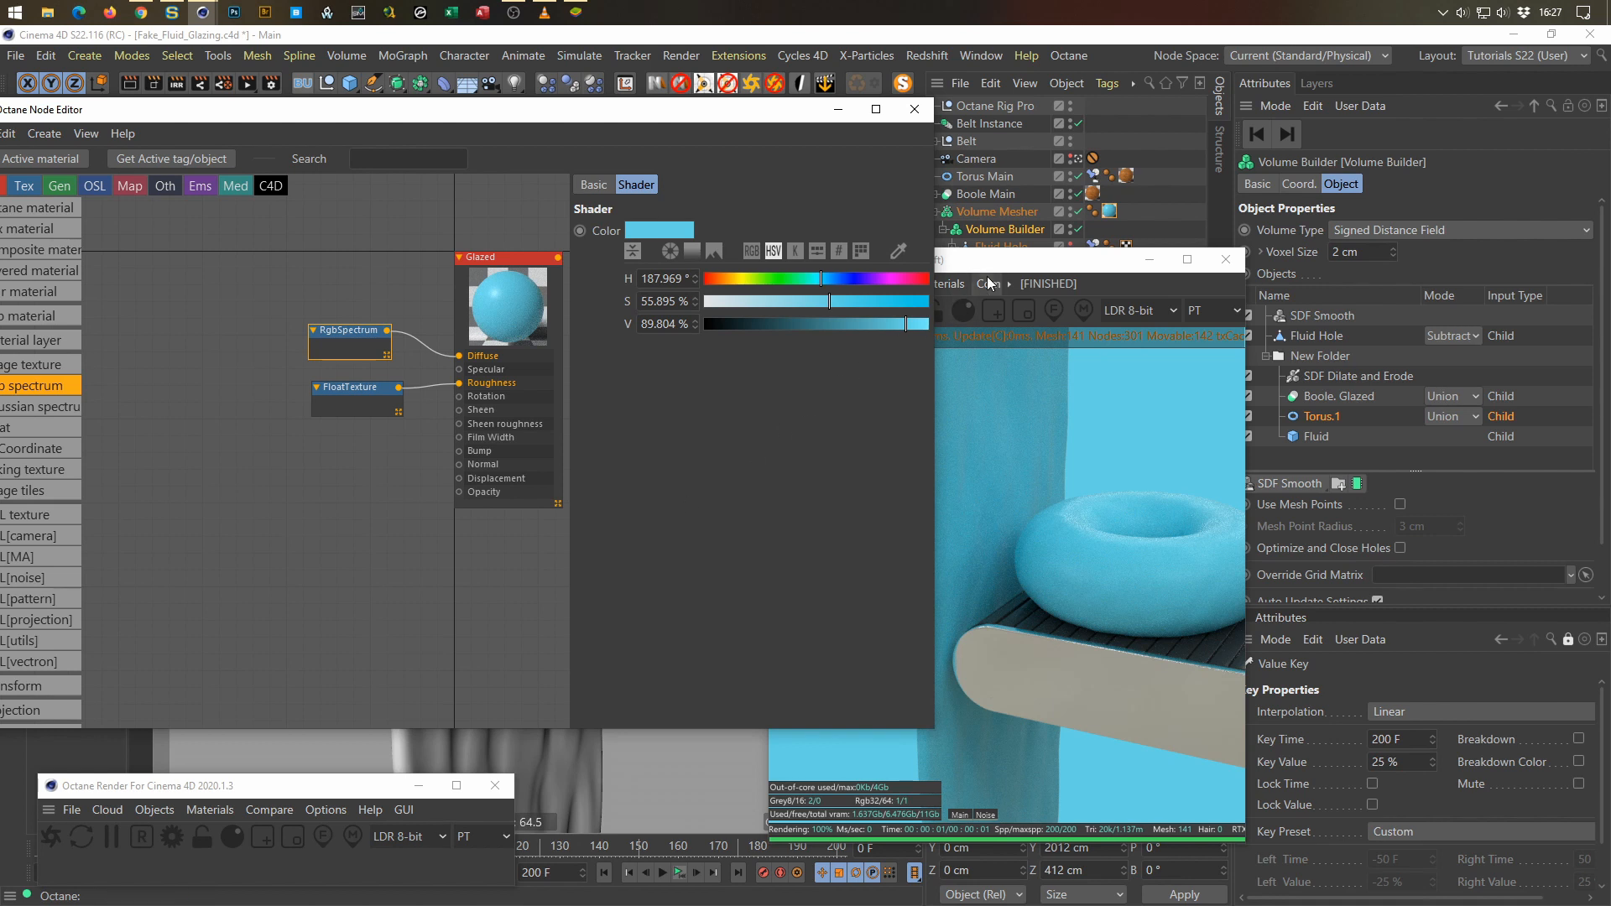
pyautogui.moveTo(1020, 261); pyautogui.dragTo(1093, 265)
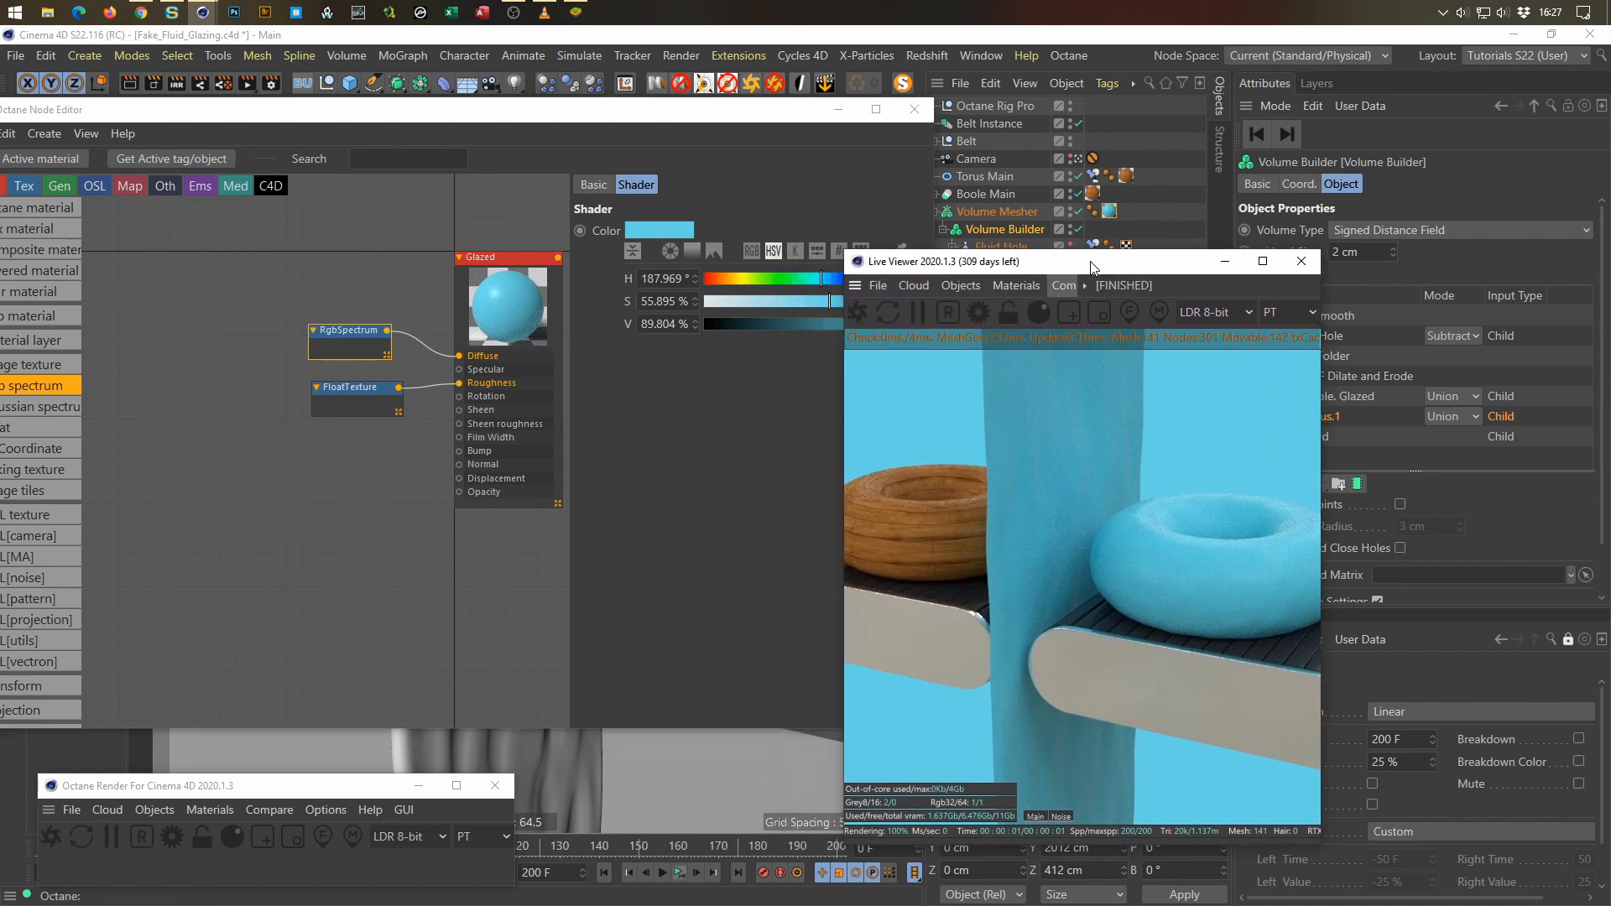
# Step: Set the Float value driving the Glazed material's Roughness to about 0.09
pyautogui.click(352, 388)
pyautogui.click(711, 234)
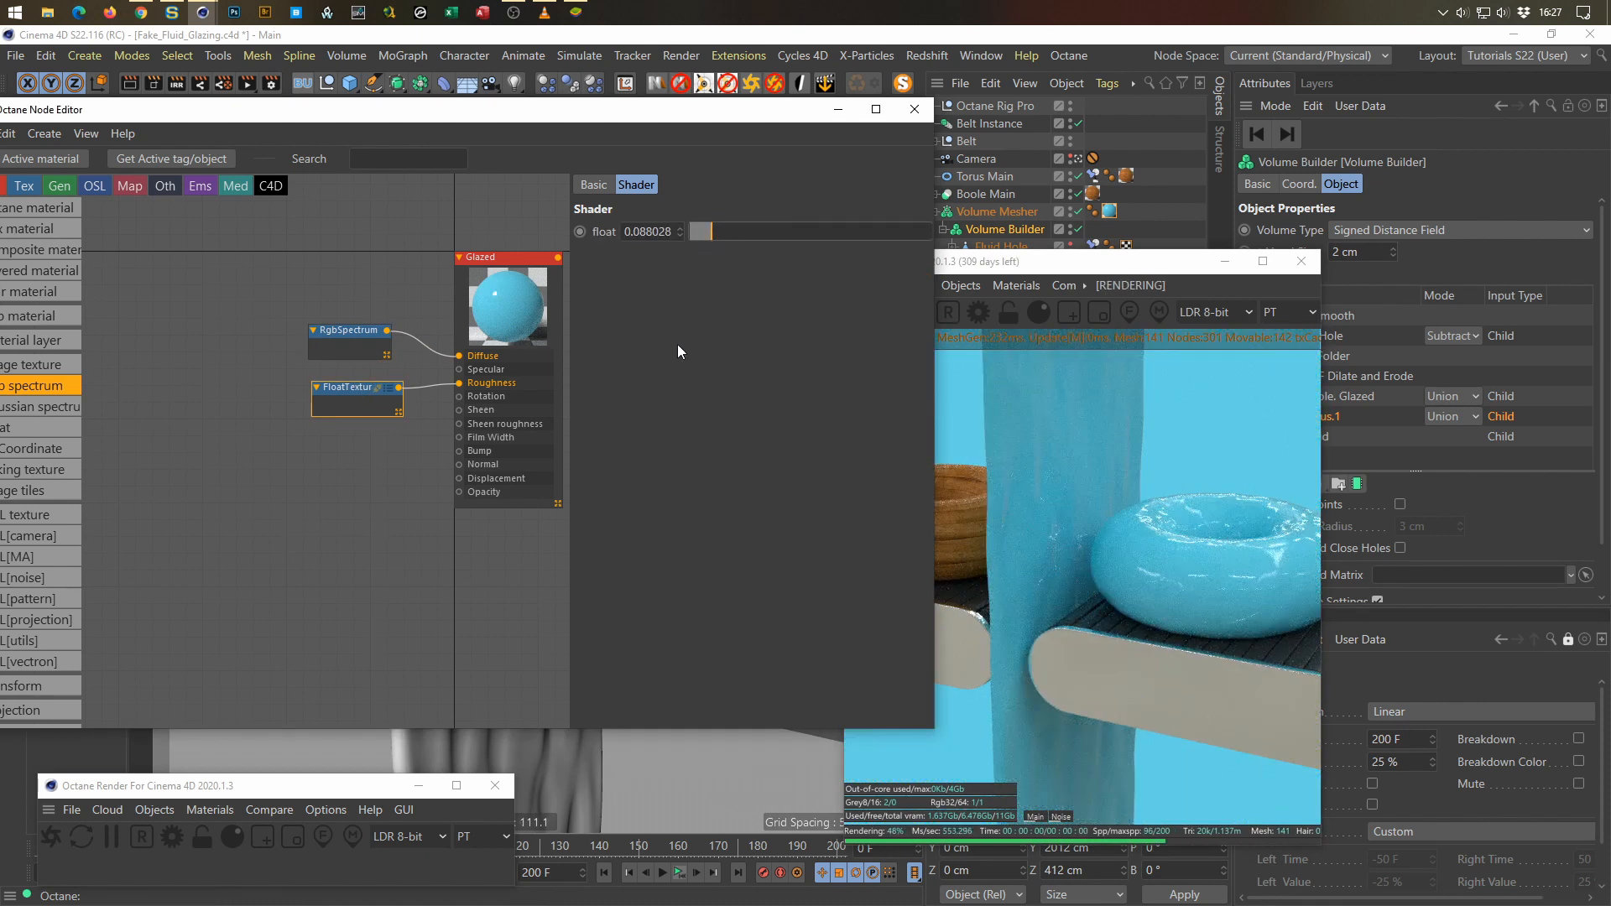
pyautogui.click(712, 235)
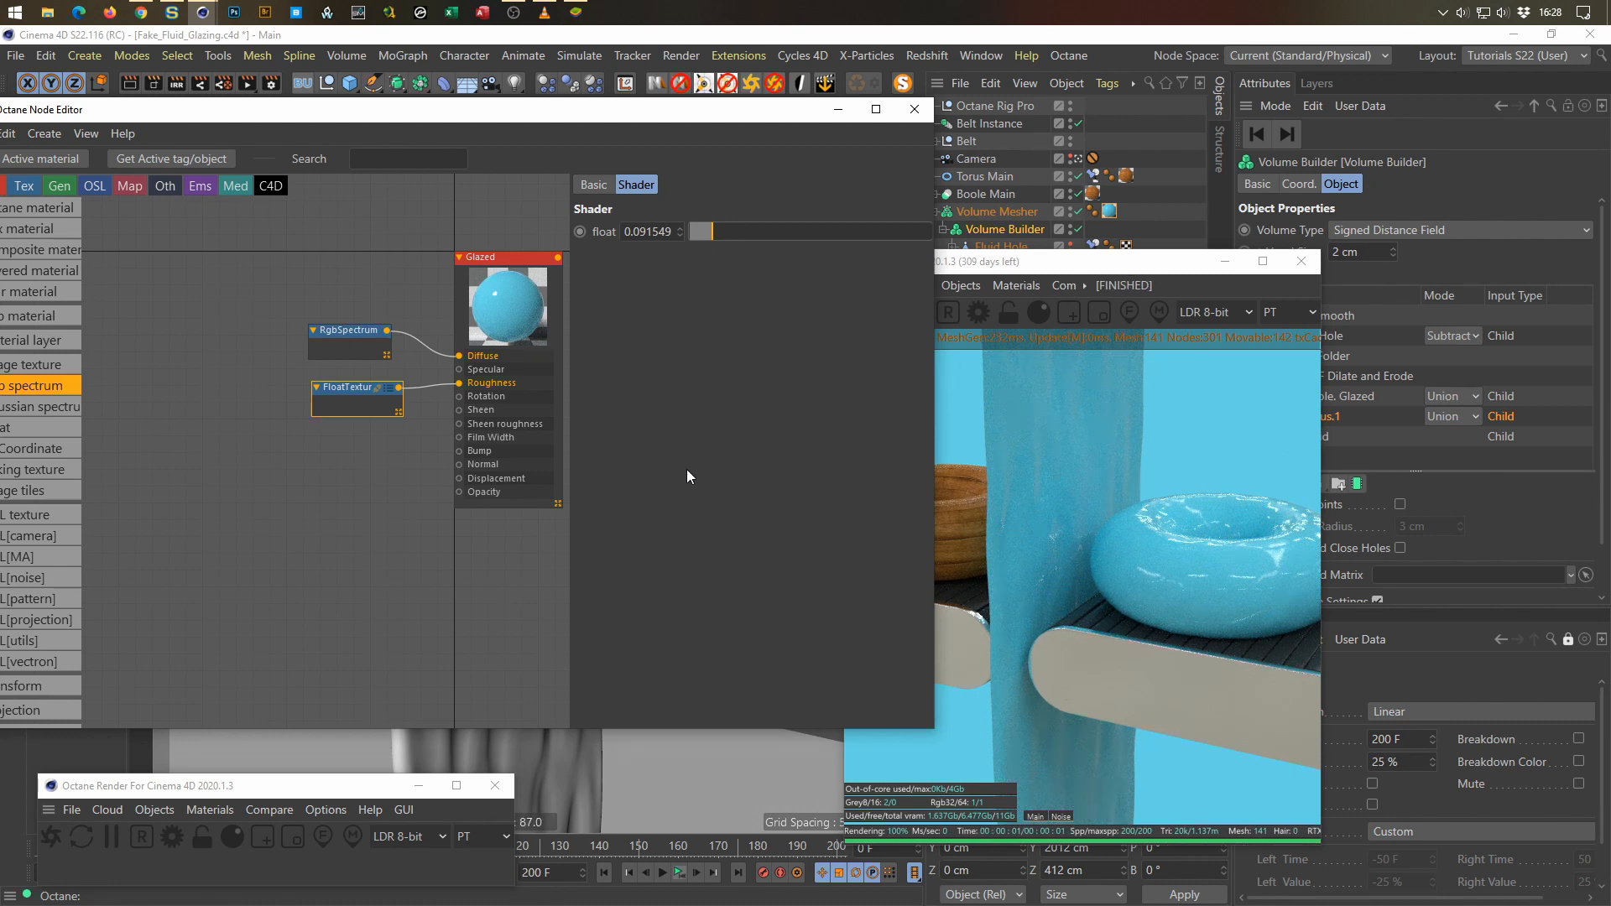
# Step: Set the Height of the Fluid cube's Displacer to 15 cm
pyautogui.moveTo(1052, 265); pyautogui.dragTo(672, 269)
pyautogui.click(1008, 318)
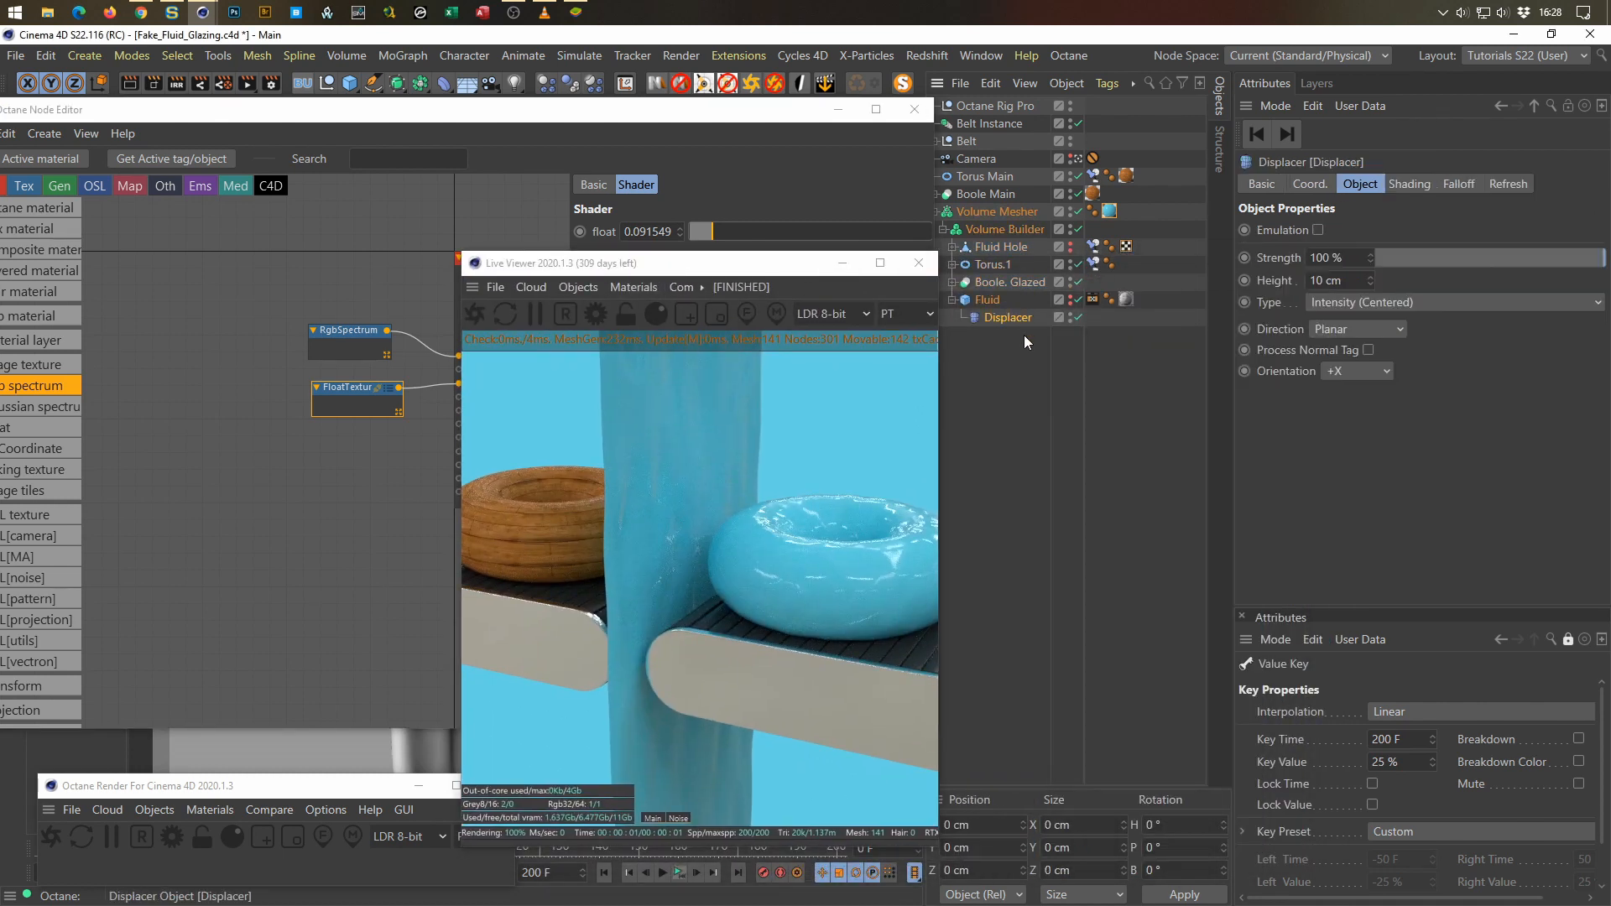
pyautogui.click(1341, 280)
pyautogui.write('15')
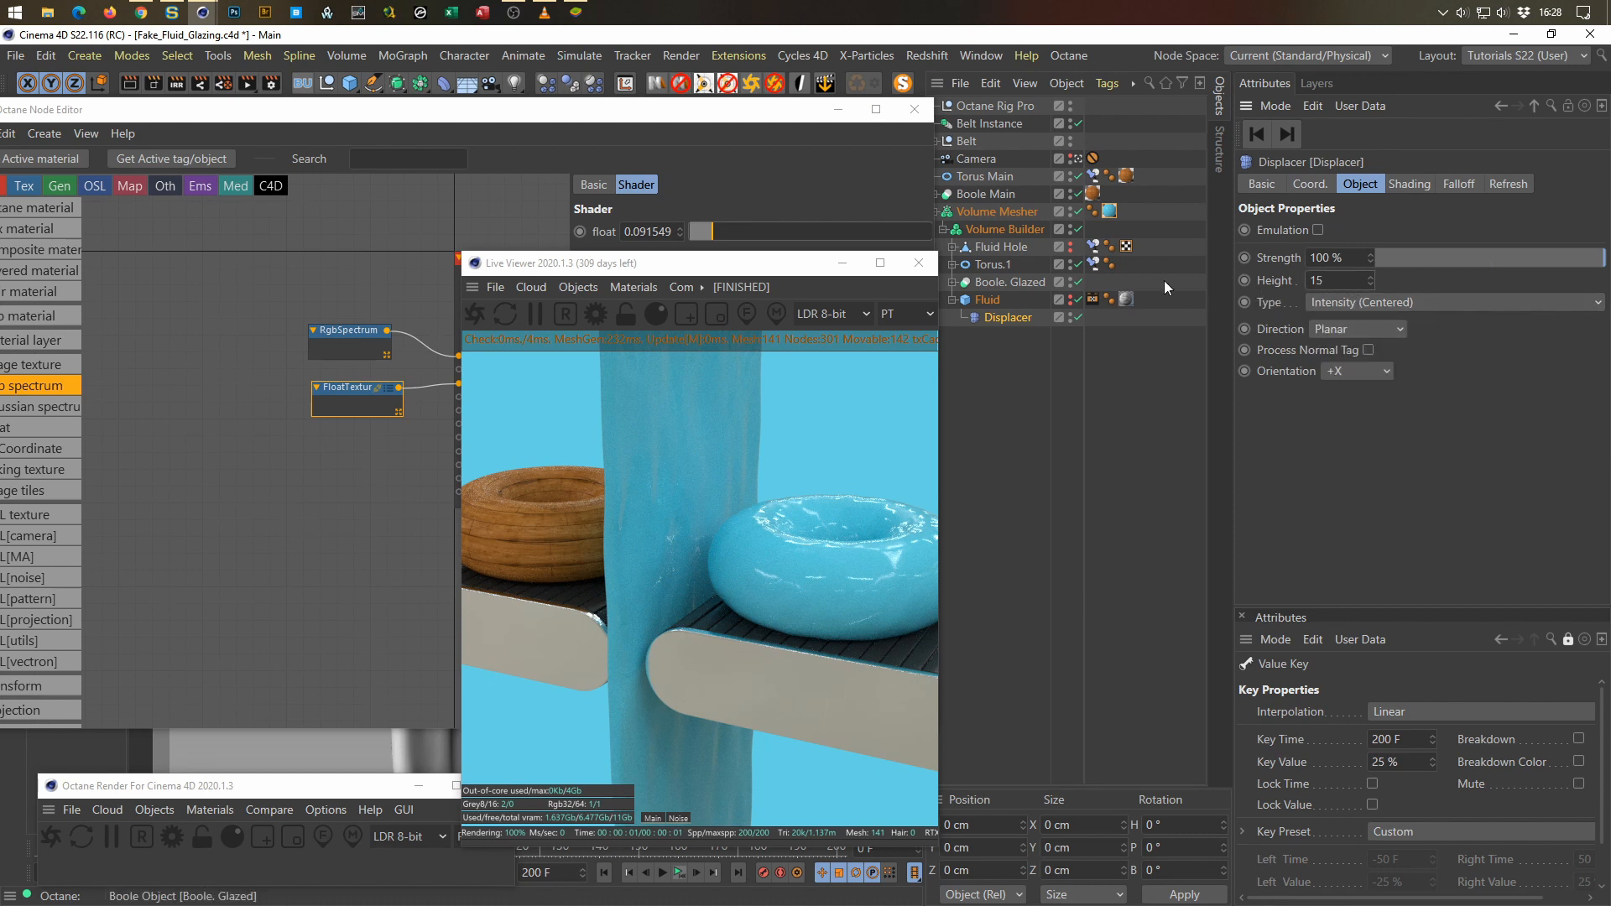
pyautogui.press('Return')
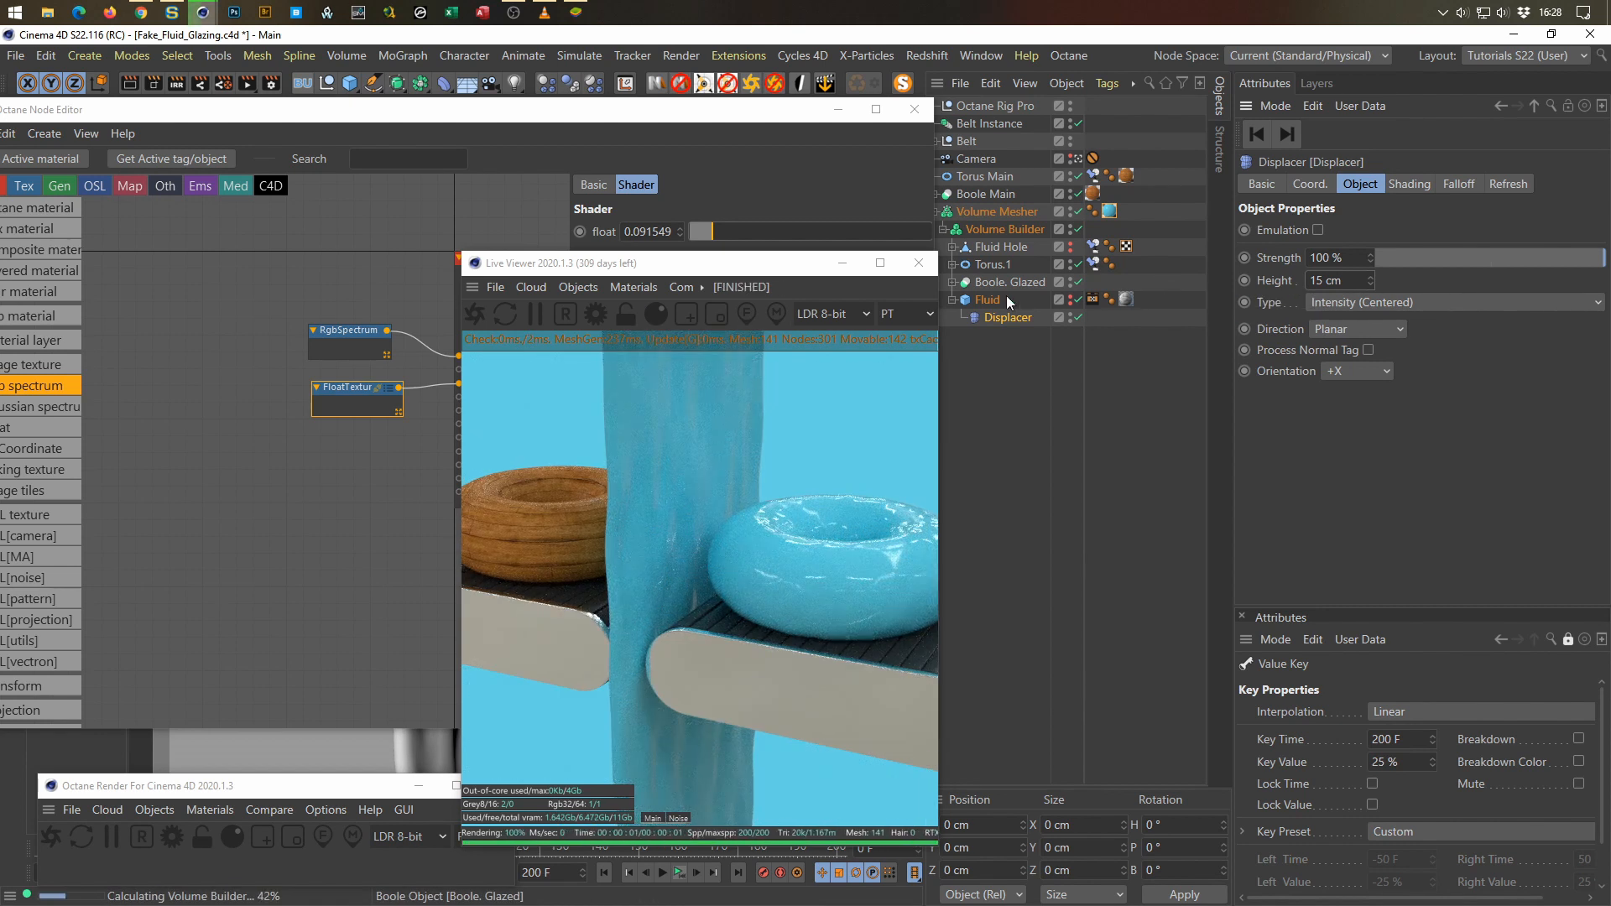
# Step: Open the Octane Rig Pro's HDRI settings and set the environment's RotX to 50°
pyautogui.moveTo(753, 271); pyautogui.dragTo(1182, 275)
pyautogui.click(1002, 108)
pyautogui.click(1472, 188)
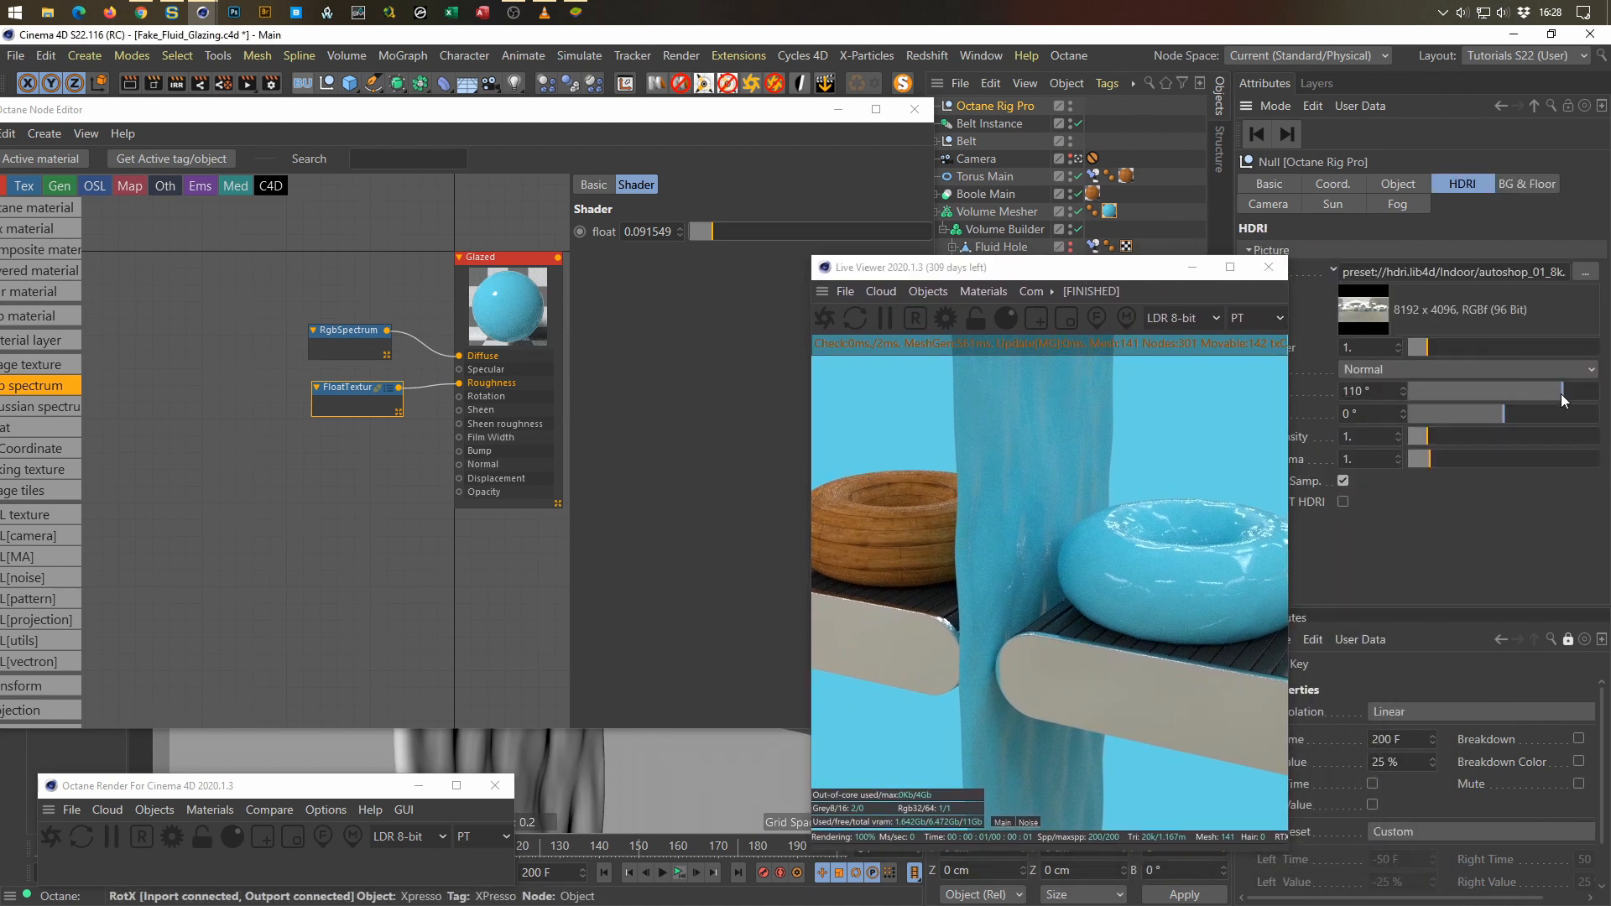
pyautogui.moveTo(1551, 388); pyautogui.dragTo(1529, 385)
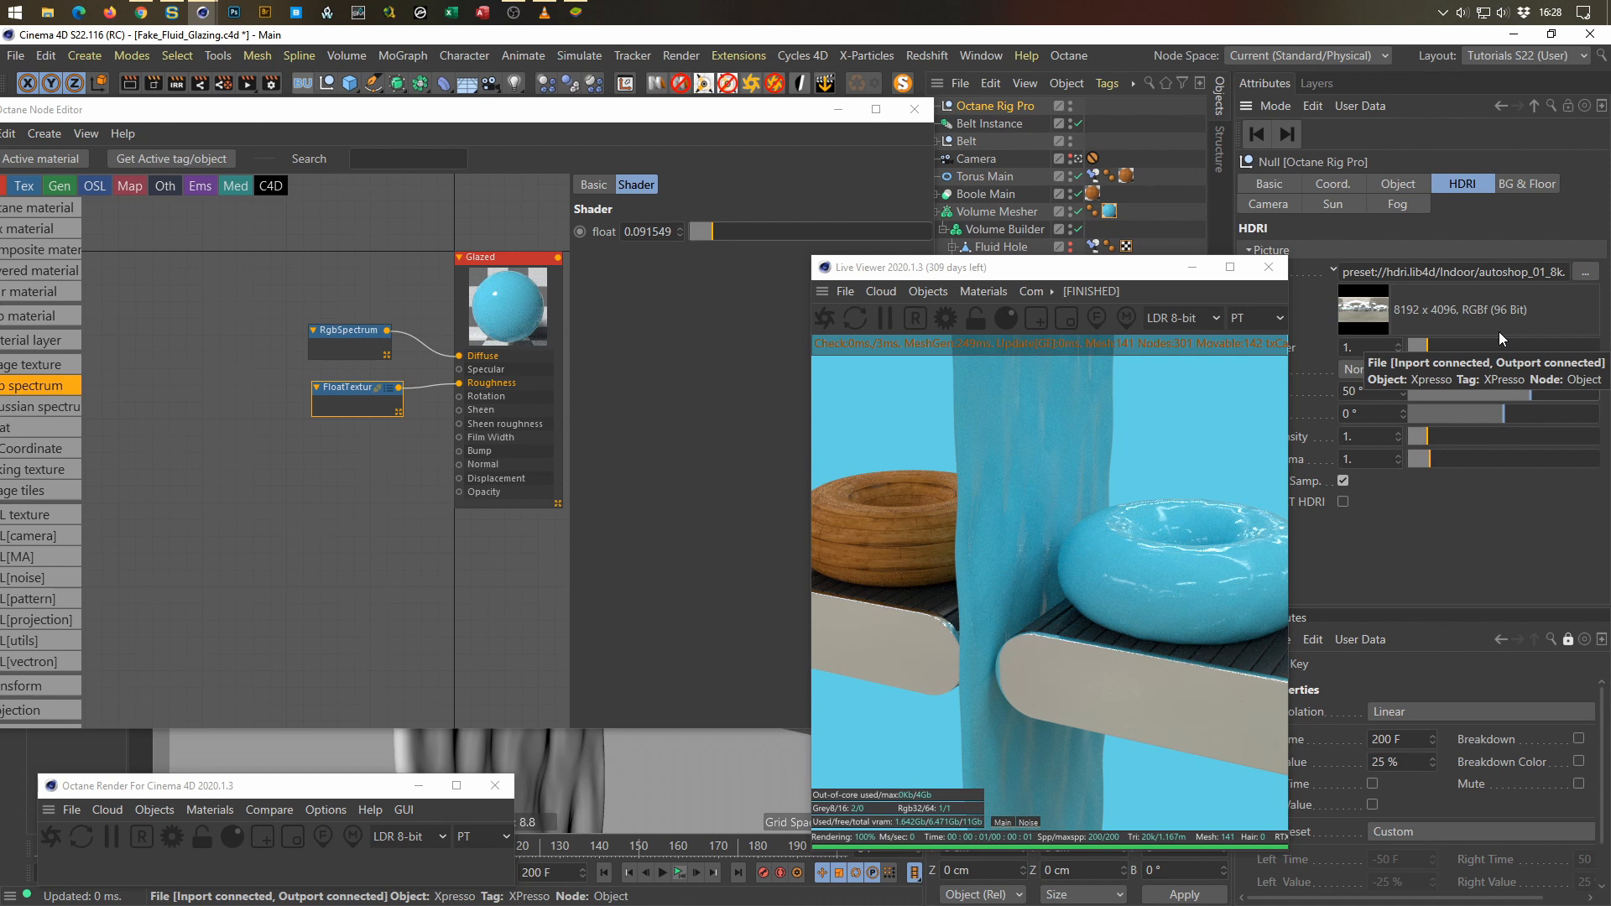
# Step: Open the Indoor folder of the HDRI library in the Content Browser
pyautogui.hotkey('shift', 'F8')
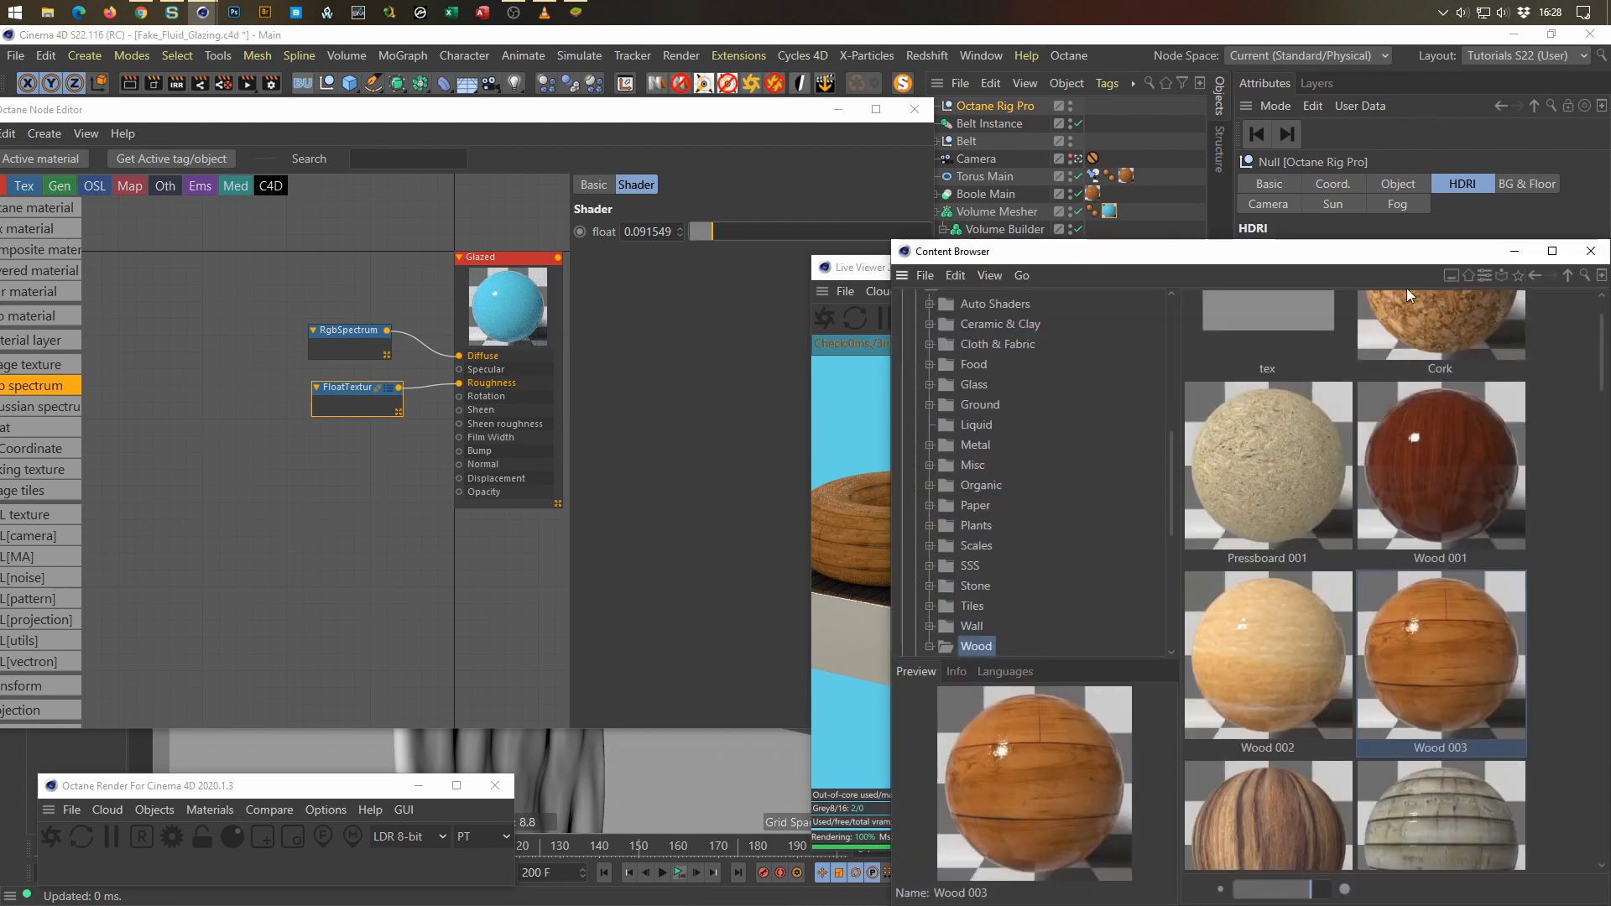
pyautogui.moveTo(1361, 260); pyautogui.dragTo(520, 109)
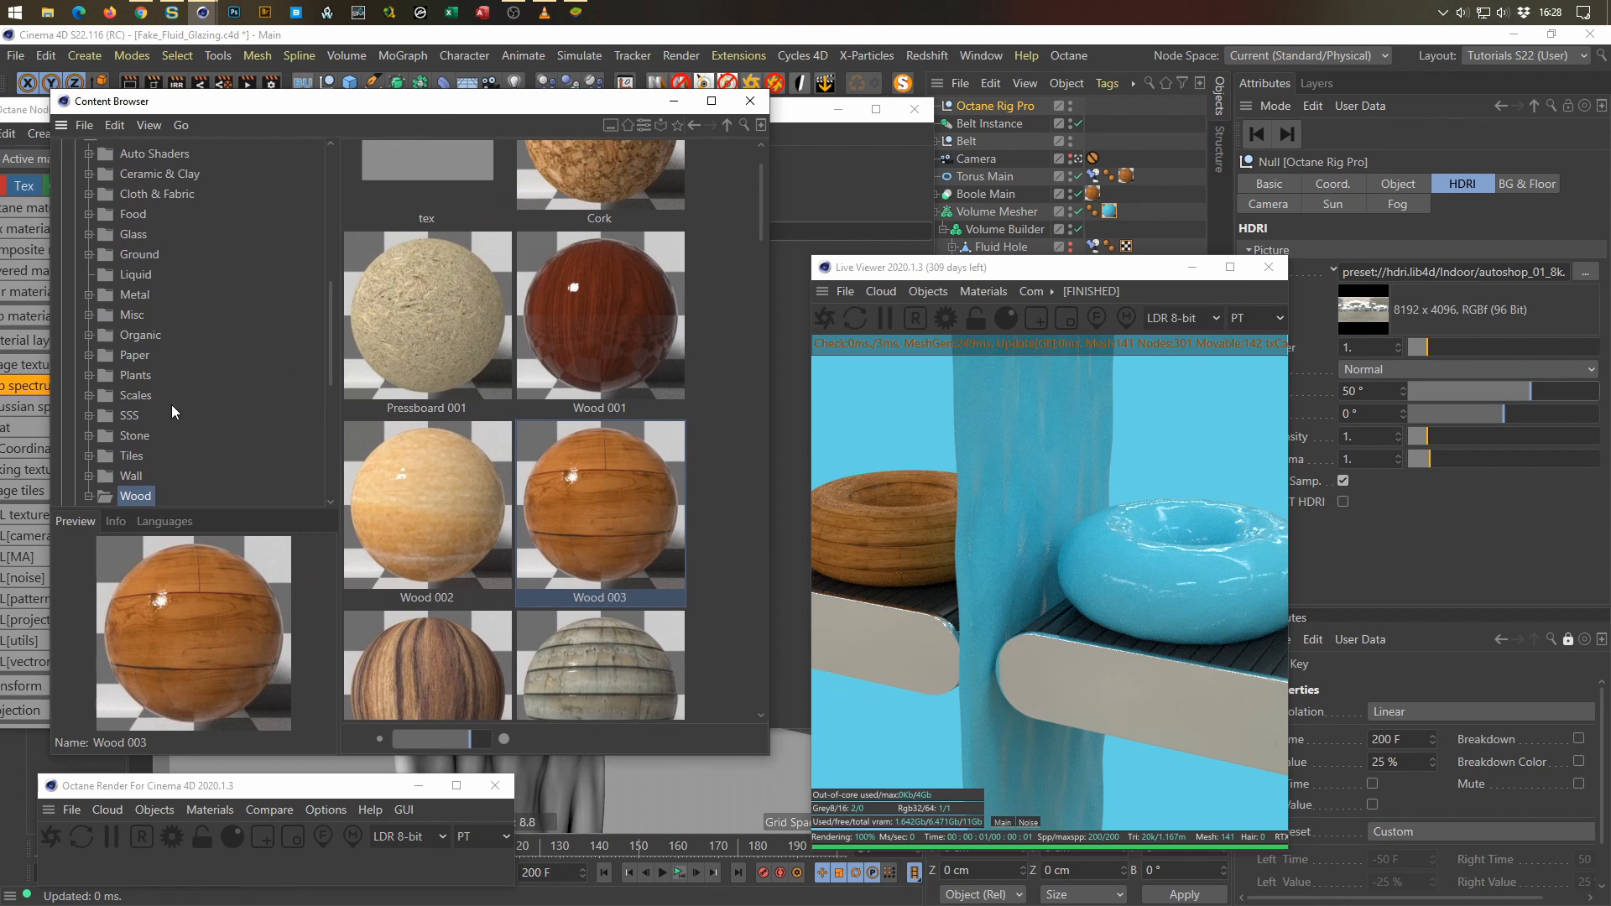
pyautogui.scroll(3, 171, 404)
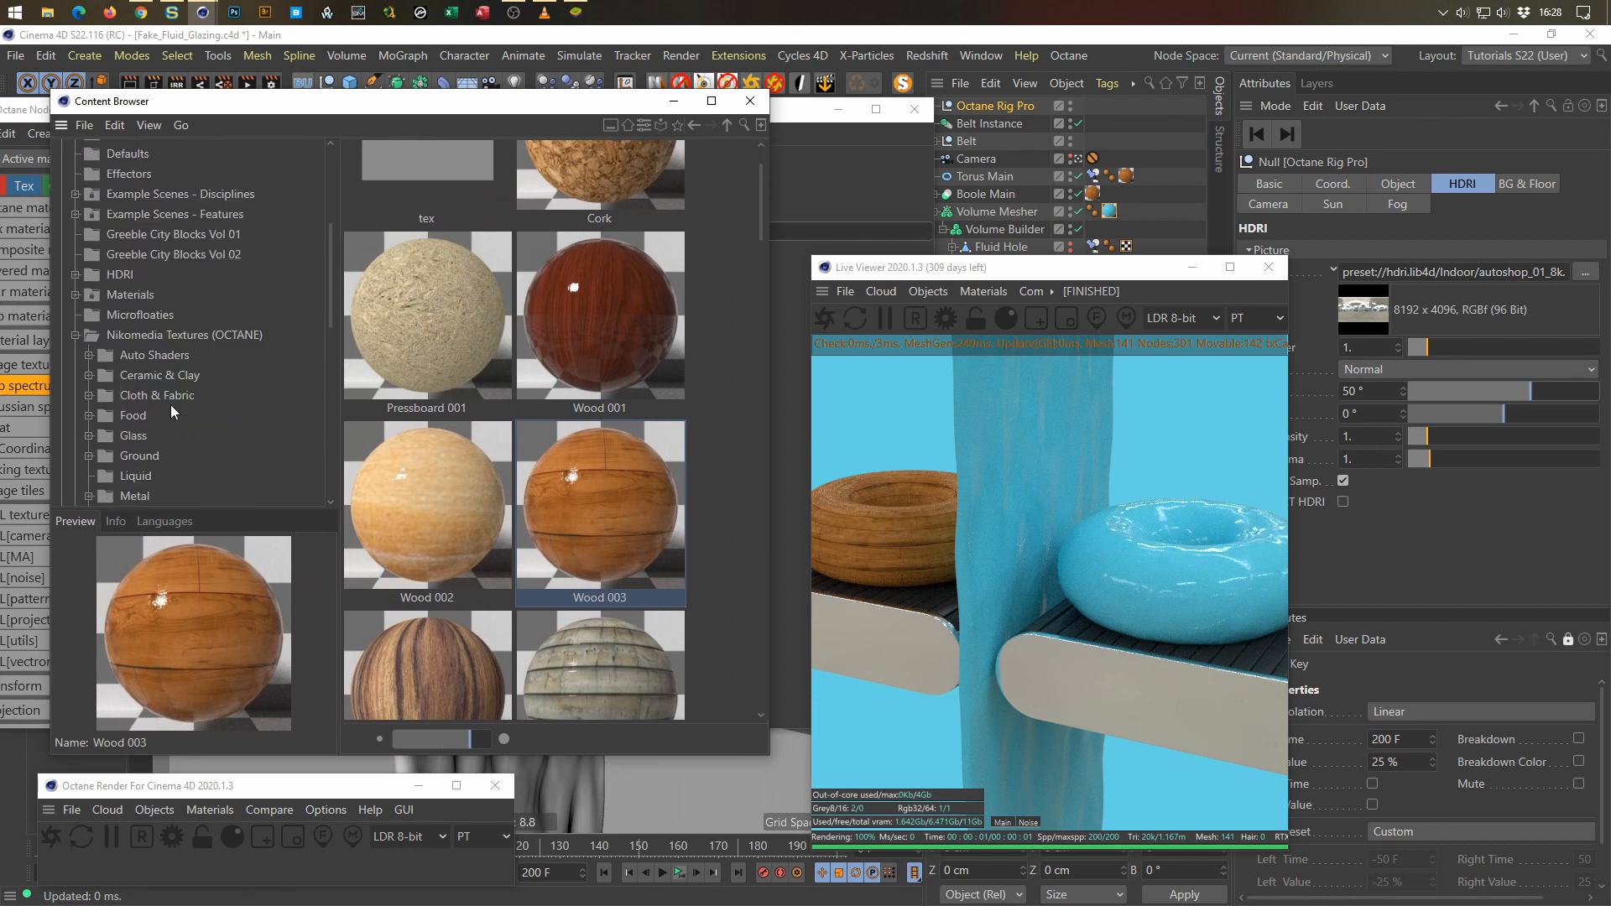
pyautogui.click(76, 334)
pyautogui.click(75, 275)
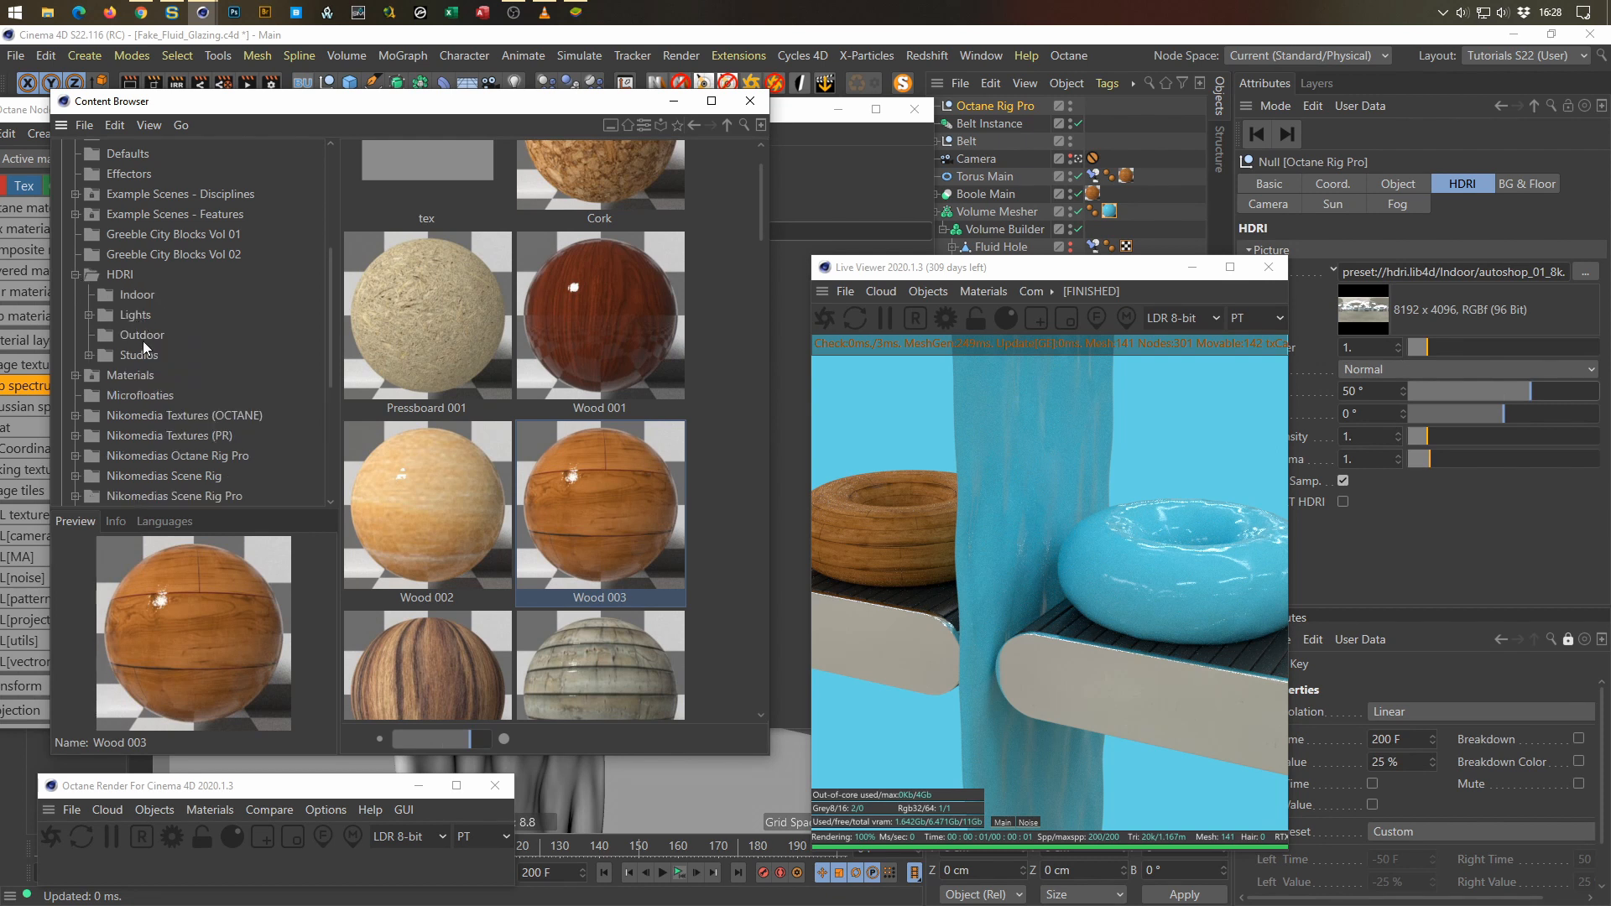
pyautogui.click(138, 296)
# Step: Try cayley_interior_8k.hdr as the rig's HDRI picture, rotating it to -151° and 151° to compare the lighting
pyautogui.scroll(-2, 488, 430)
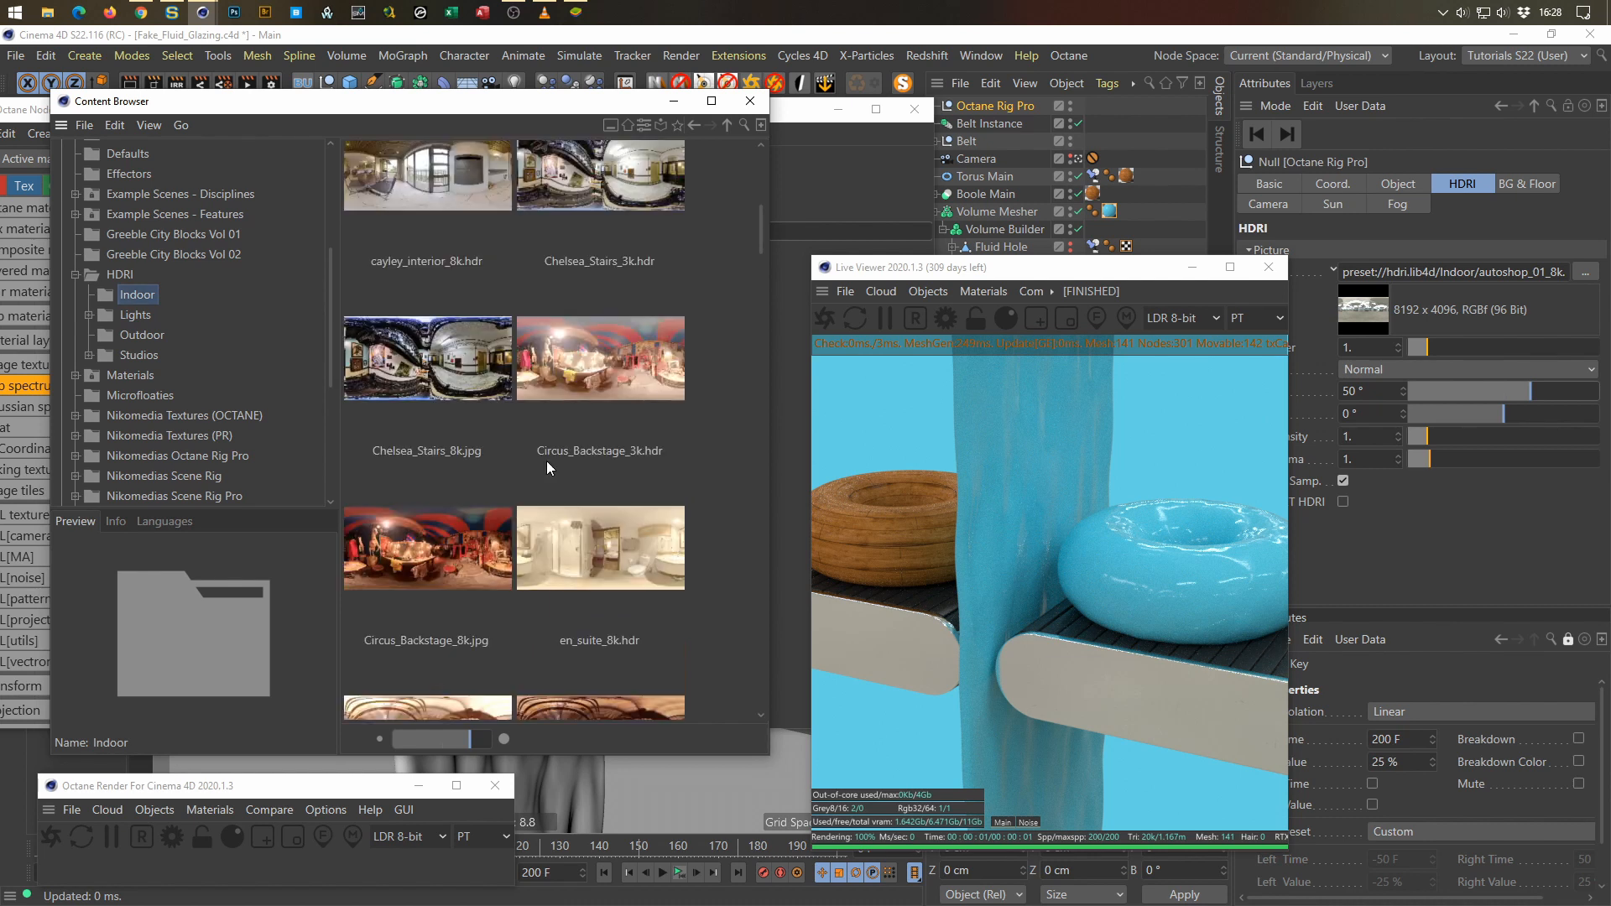
pyautogui.click(433, 268)
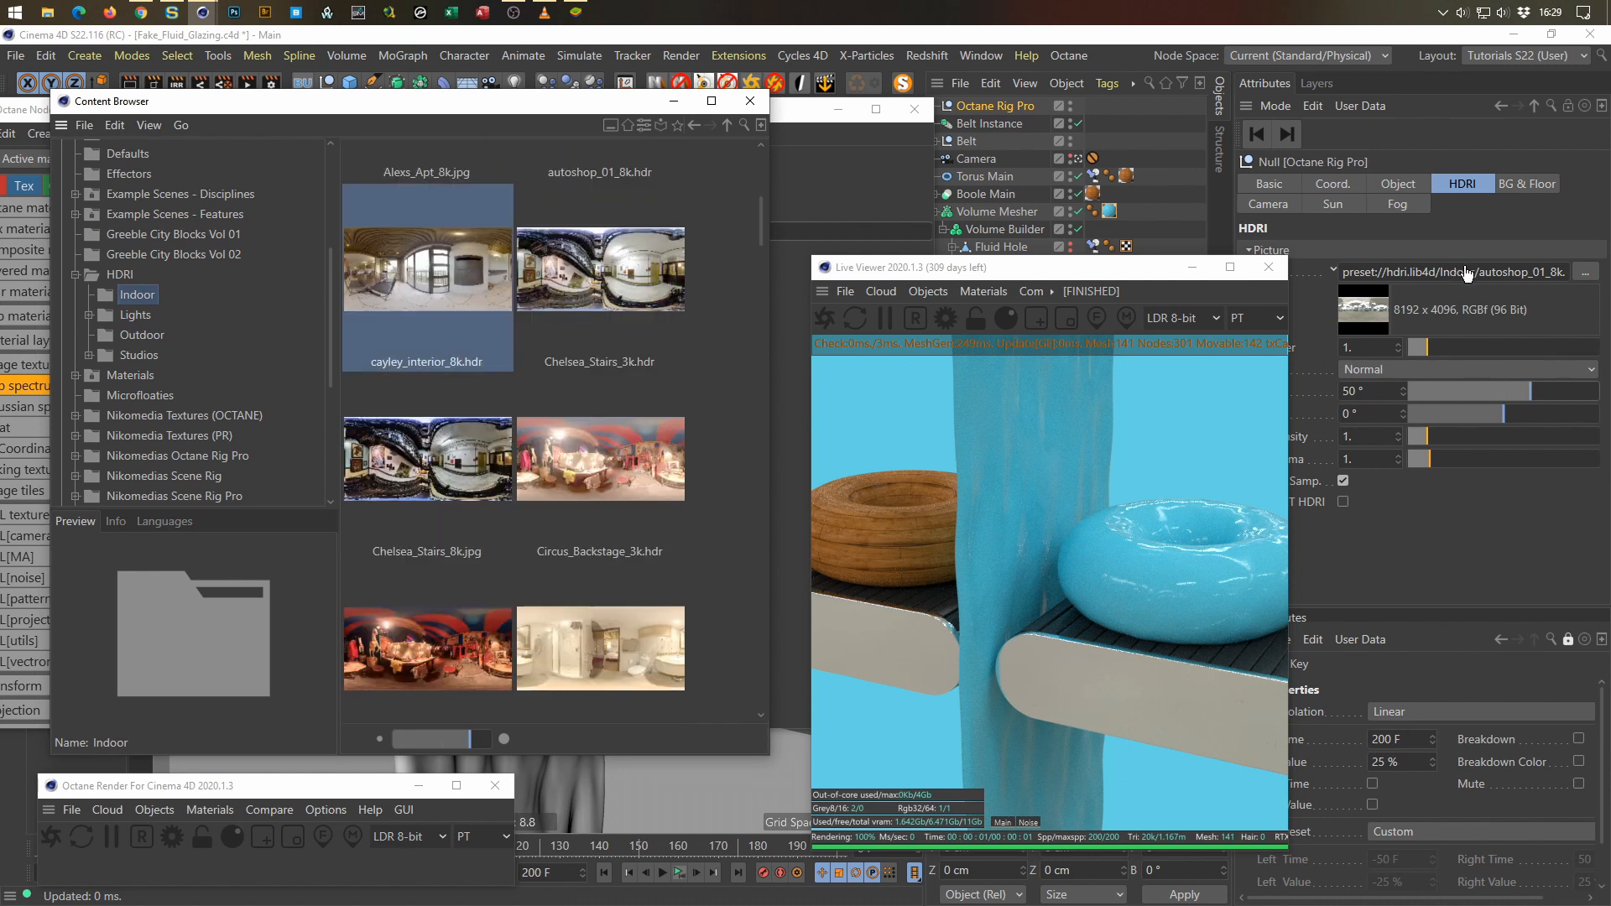
pyautogui.moveTo(1466, 274); pyautogui.dragTo(1465, 272)
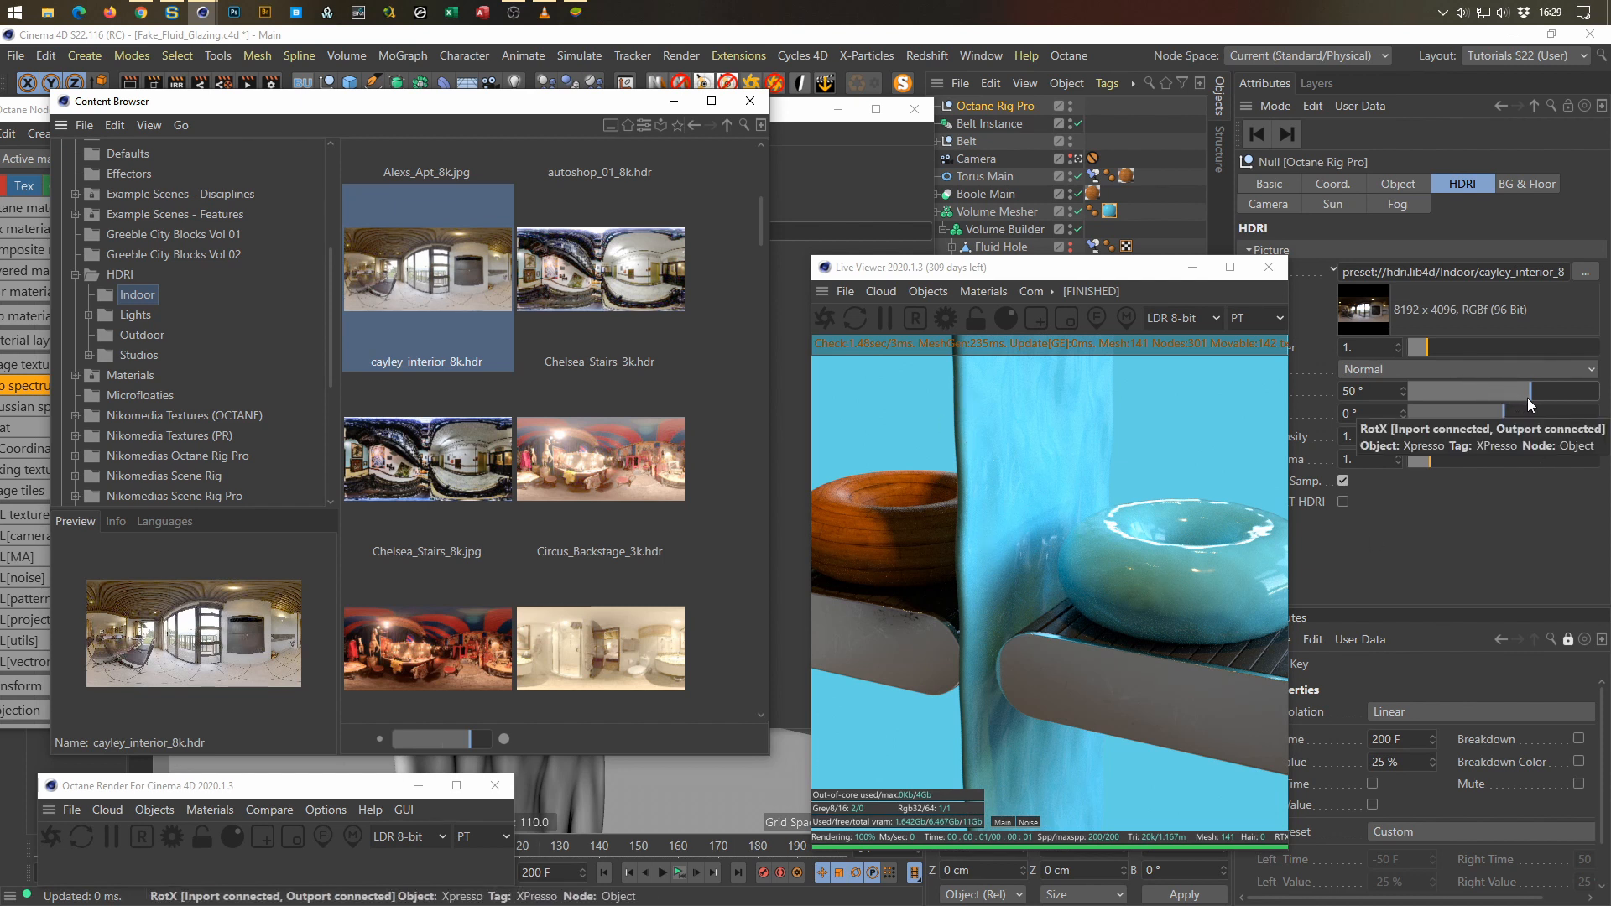
pyautogui.moveTo(1522, 397); pyautogui.dragTo(1424, 401)
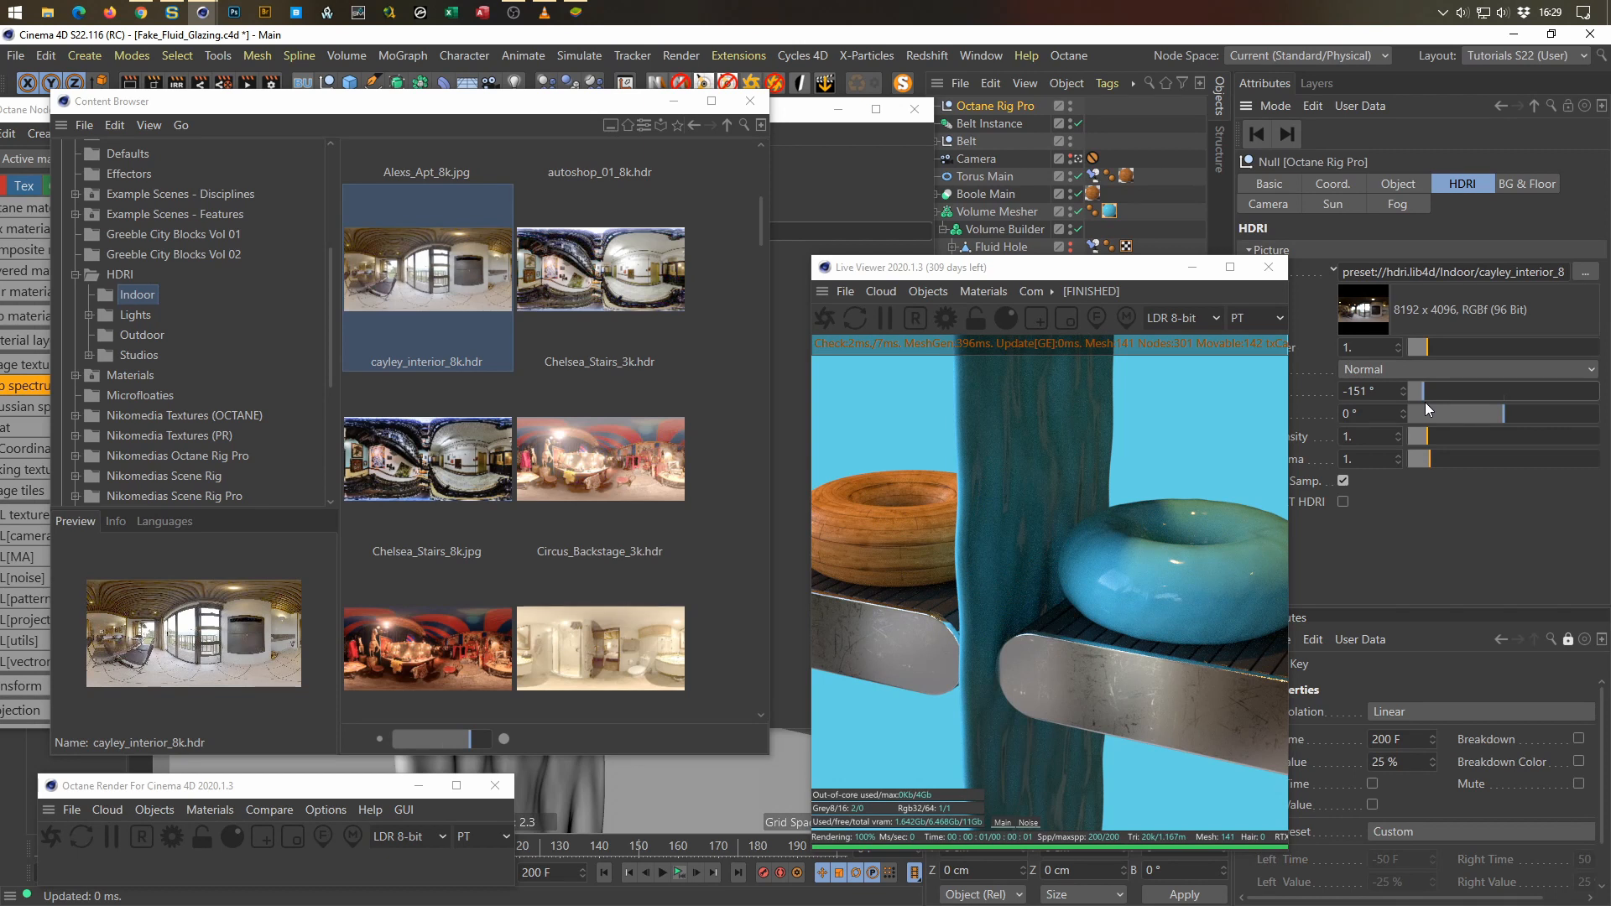
pyautogui.moveTo(1437, 394); pyautogui.dragTo(1566, 399)
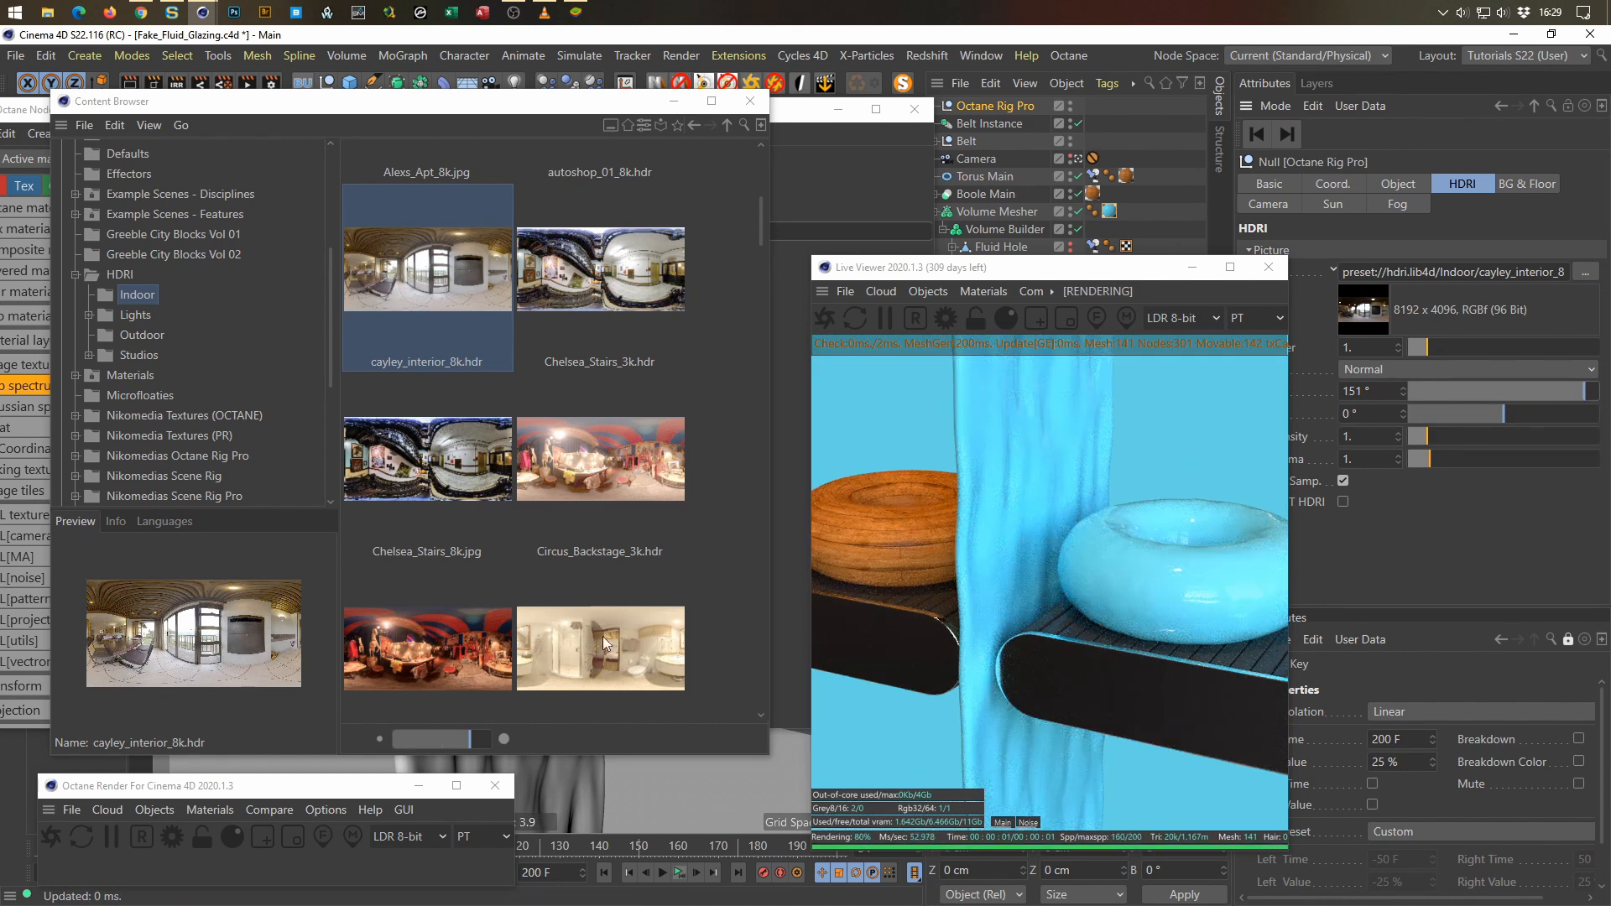
# Step: Load NatureLabFront_IBL_Ref.hdr from the Indoor HDRIs as the rig's HDRI picture and close the Content Browser
pyautogui.scroll(-1, 430, 608)
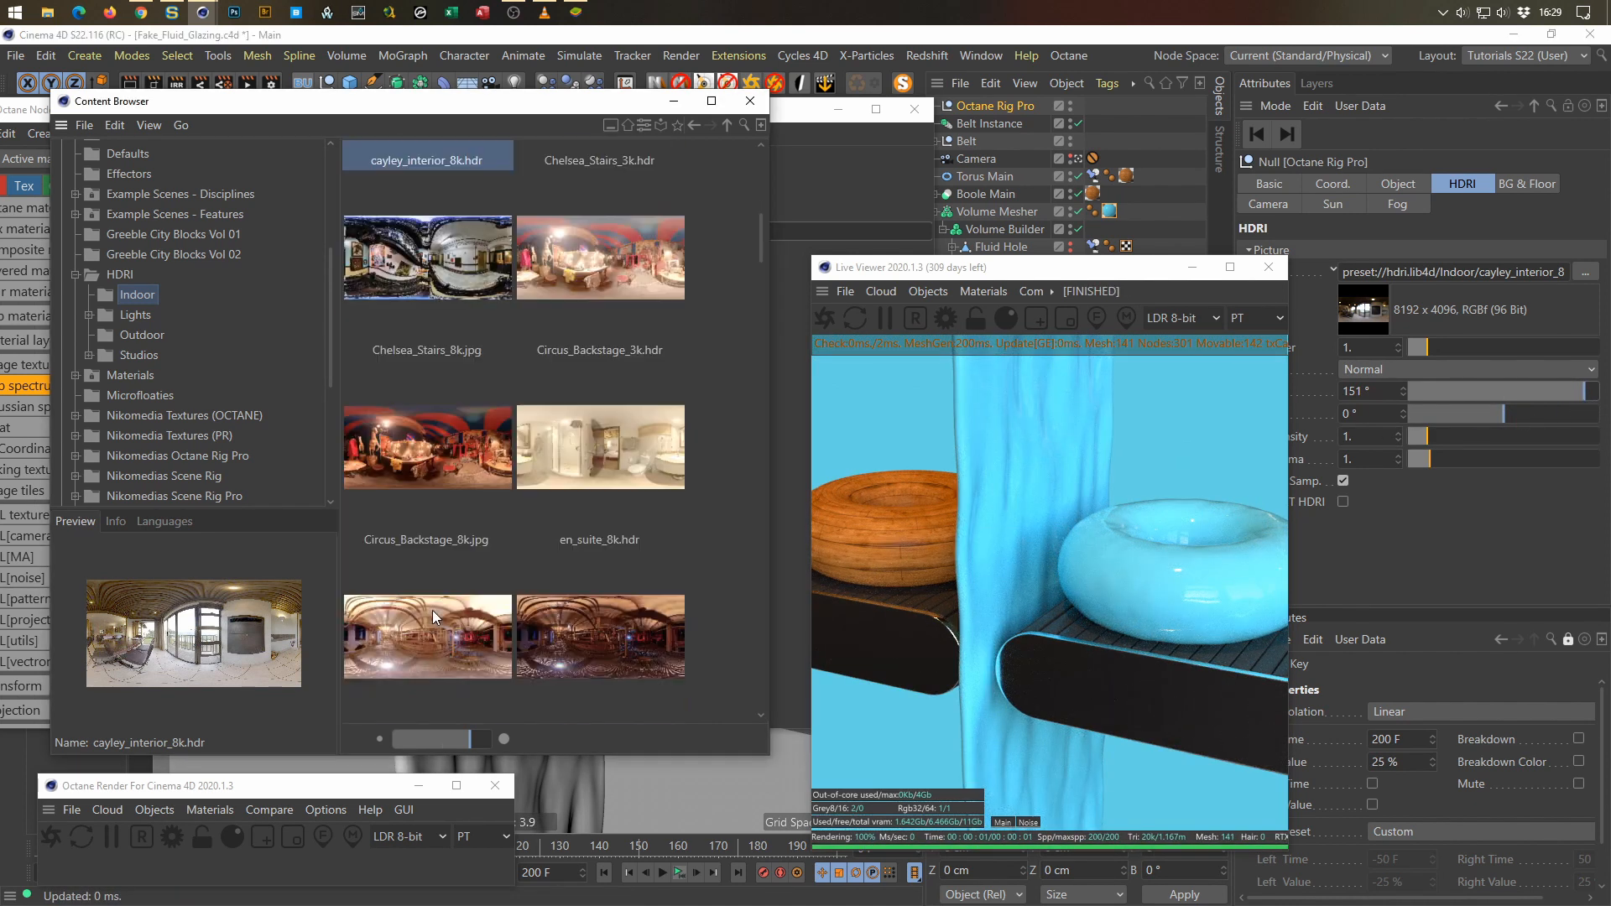
pyautogui.scroll(-1, 432, 611)
pyautogui.scroll(-2, 426, 608)
pyautogui.scroll(-4, 419, 606)
pyautogui.scroll(-5, 419, 606)
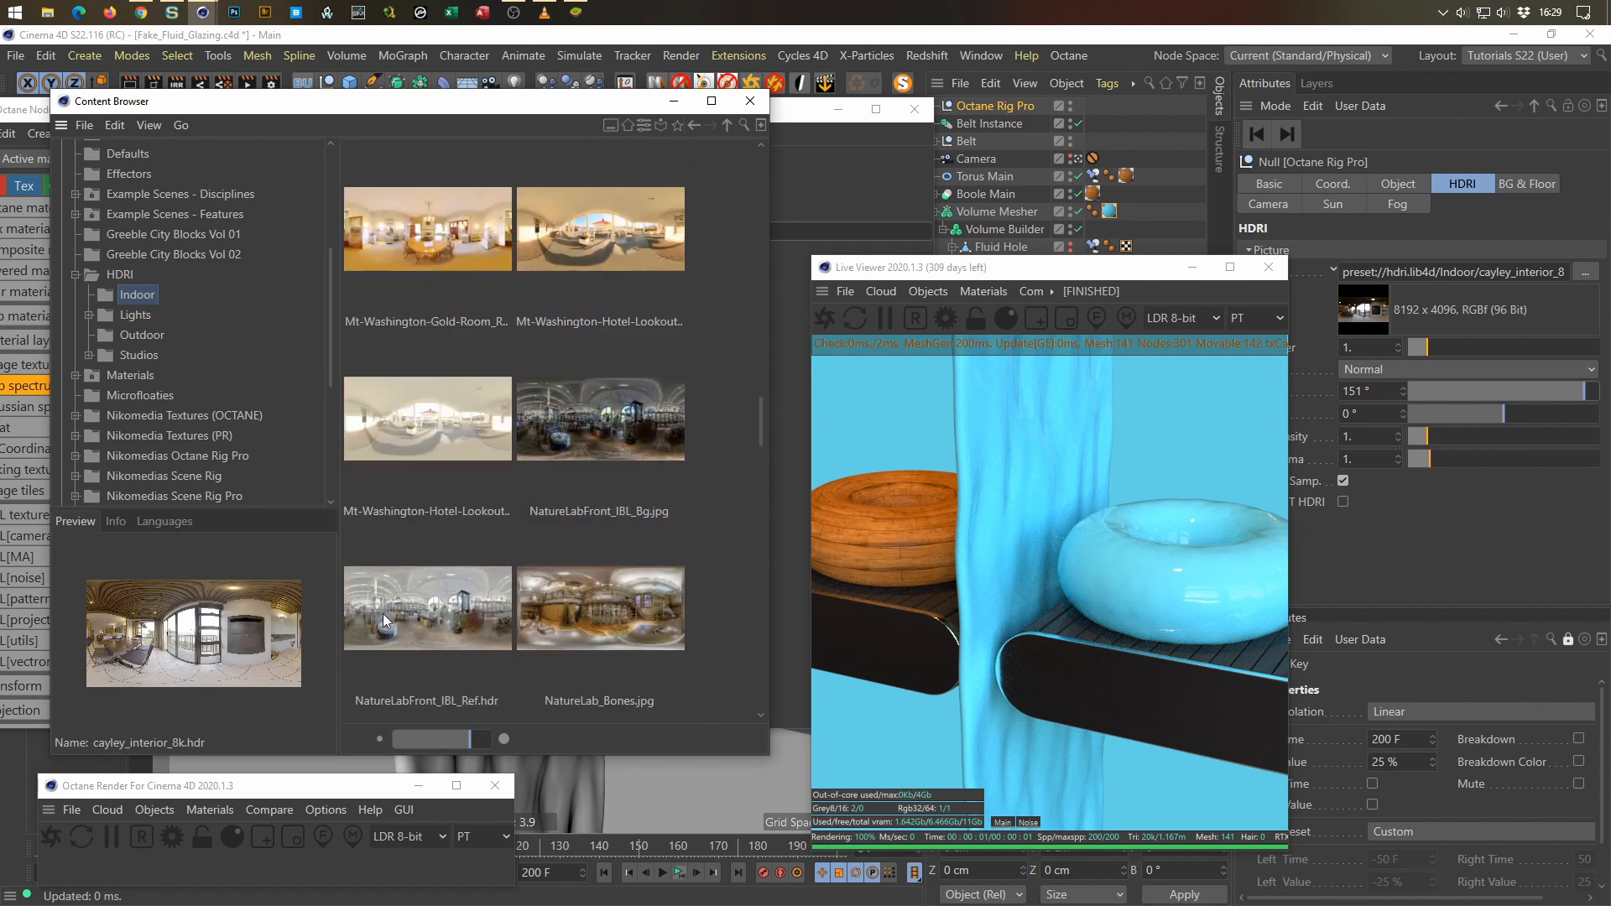
pyautogui.click(384, 621)
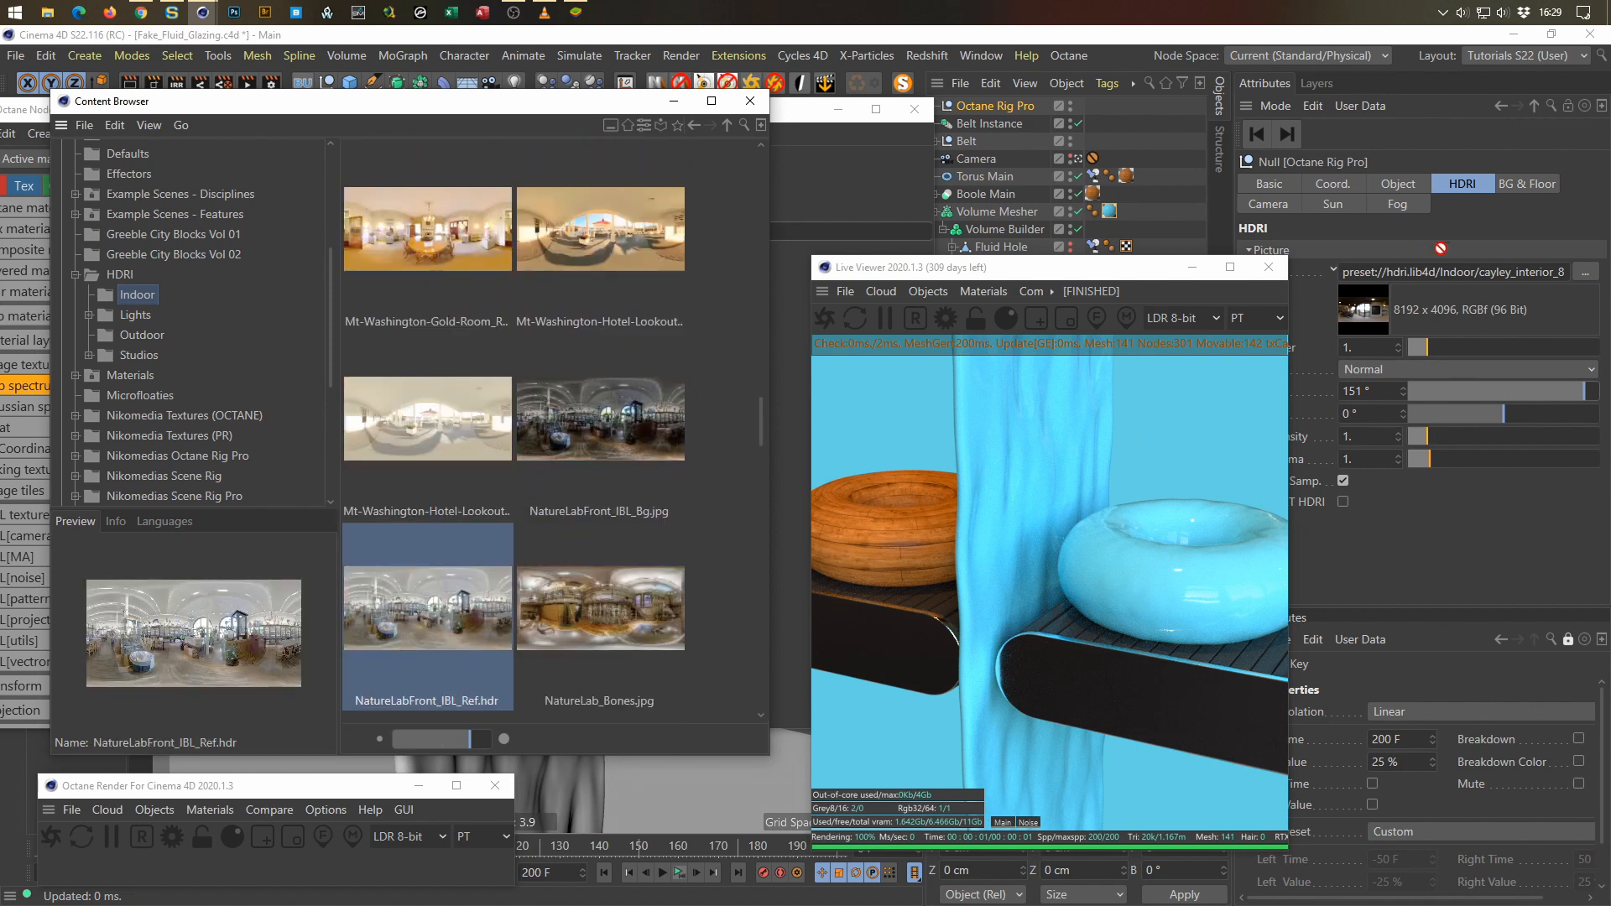
pyautogui.moveTo(1460, 278); pyautogui.dragTo(1457, 283)
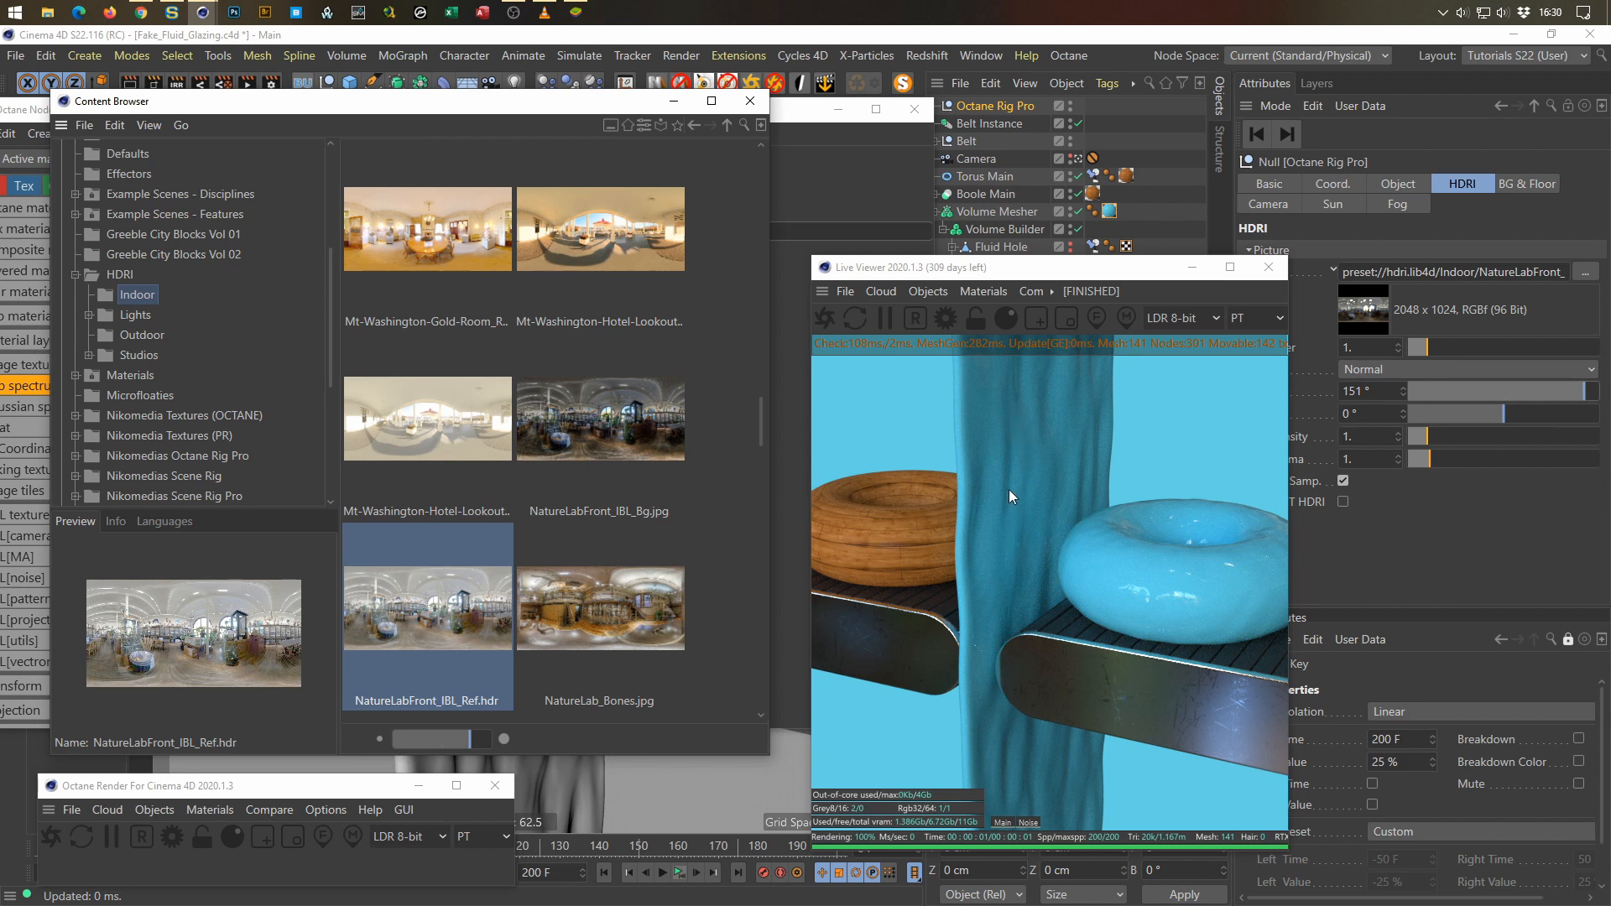
pyautogui.click(751, 102)
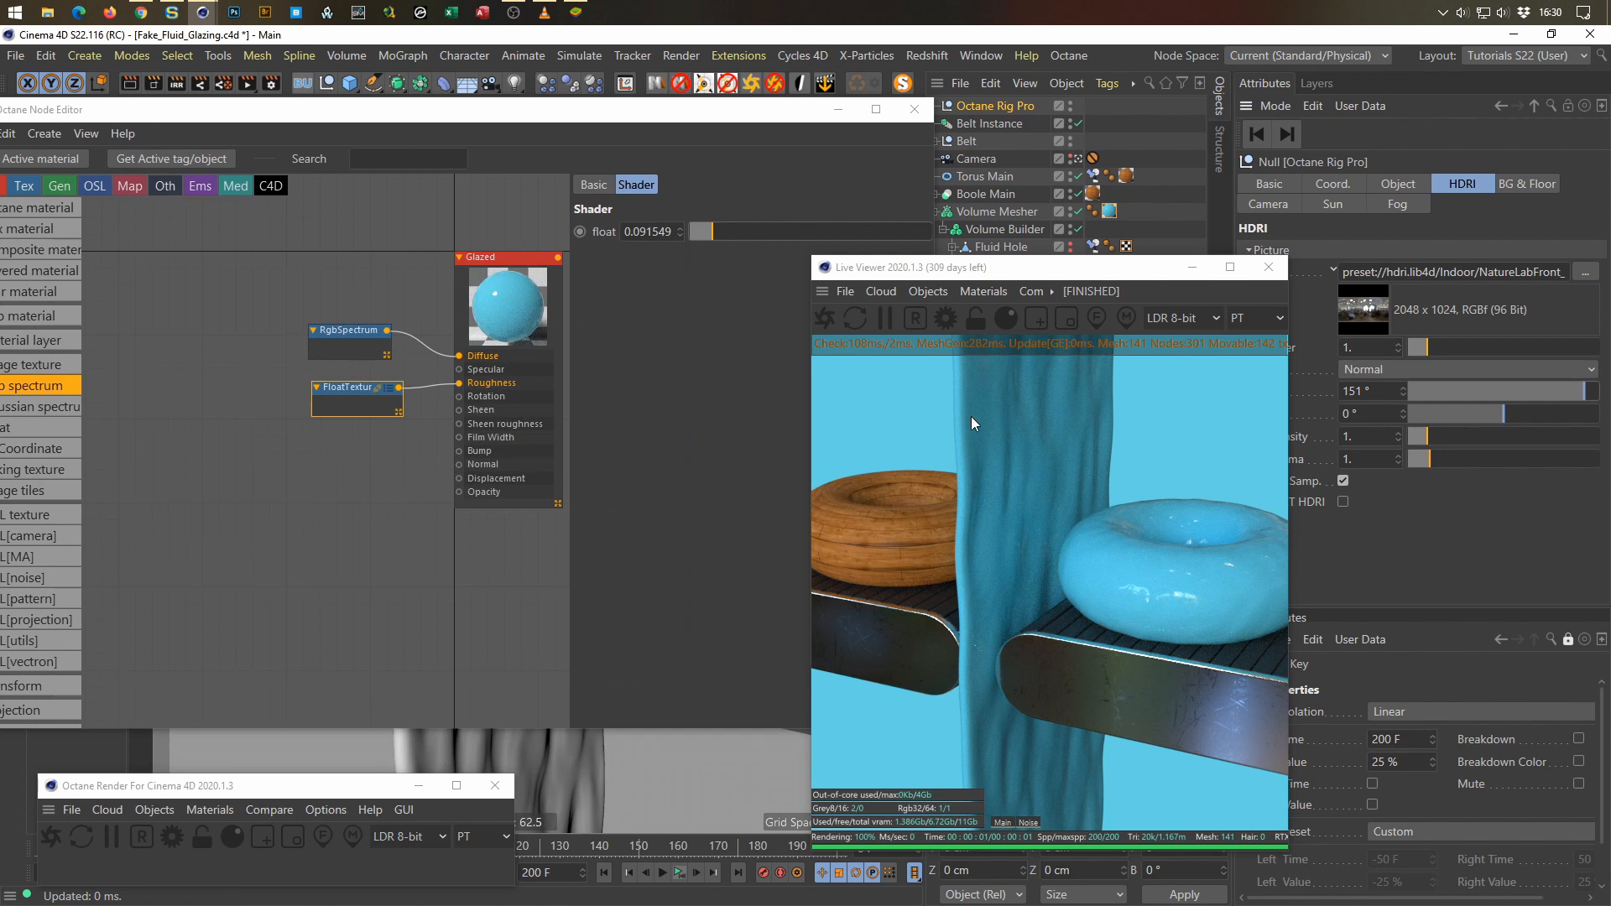
# Step: Lower the Glazed material's Roughness Float value to about 0.03
pyautogui.click(347, 390)
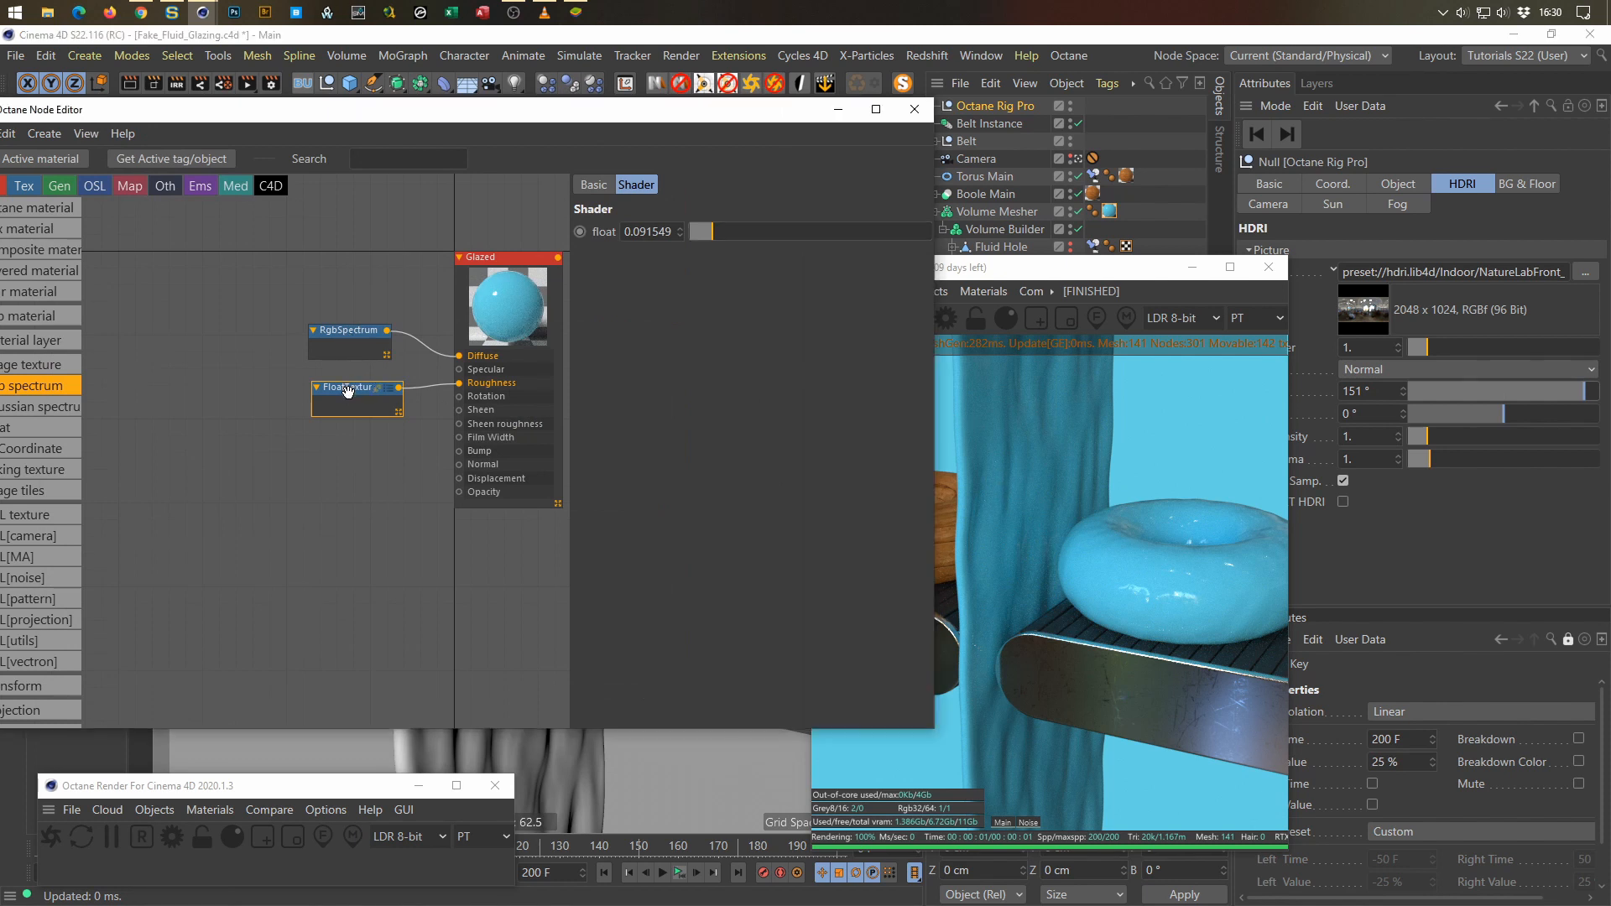
pyautogui.click(696, 237)
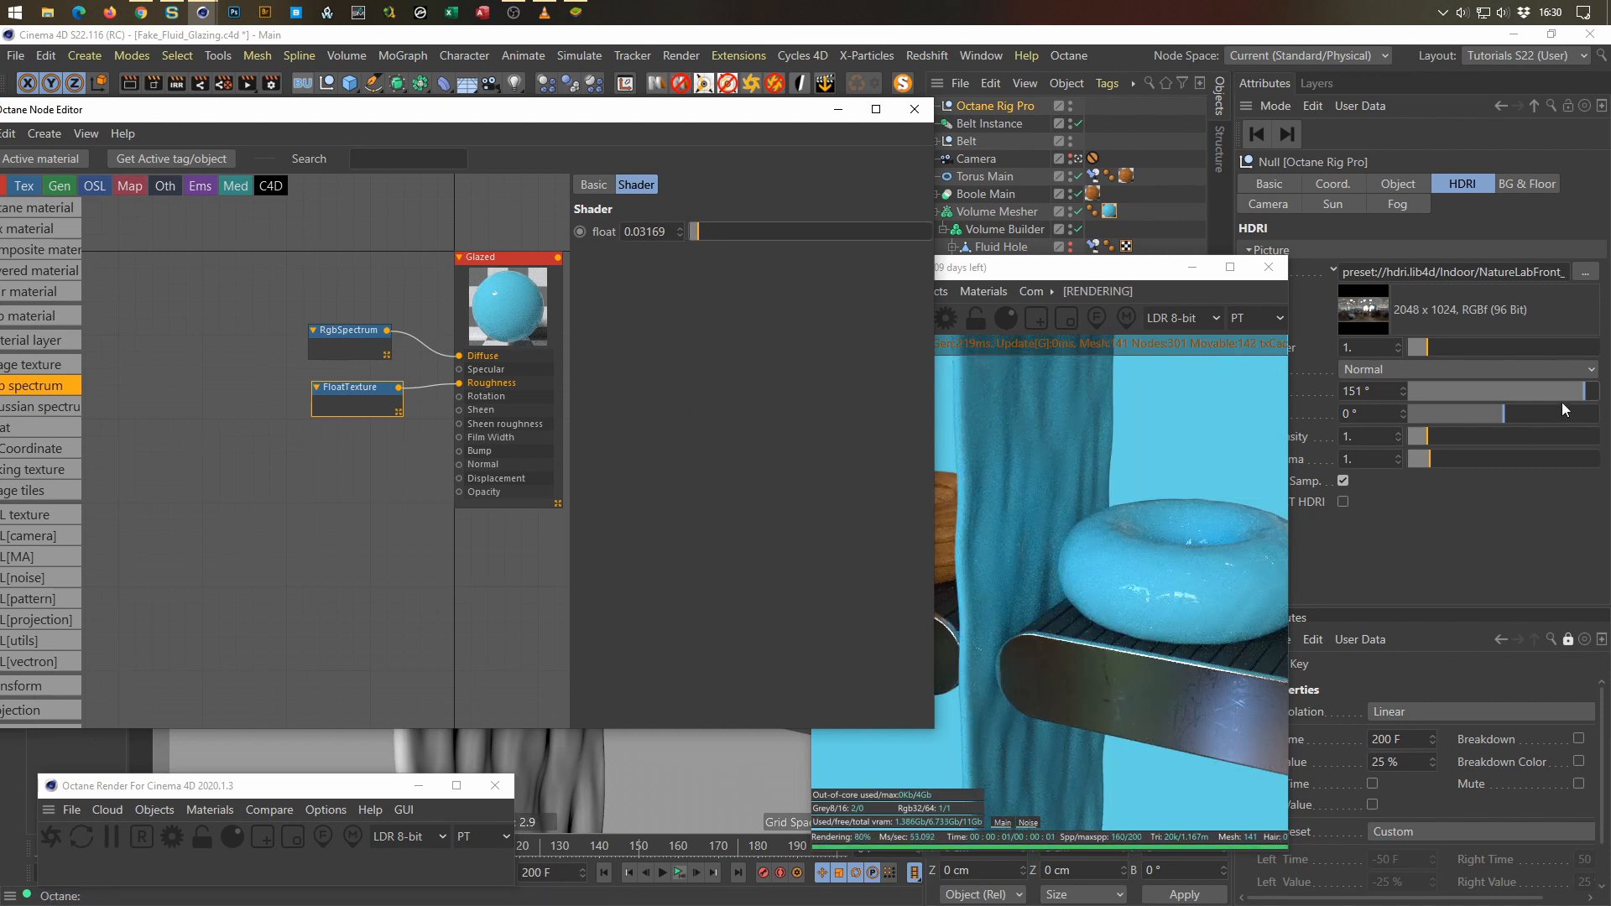
# Step: Try rotating the rig's HDRI to 89°, 64°, 29°, -1° and -34° to compare the reflections on the glaze
pyautogui.moveTo(1589, 395); pyautogui.dragTo(1553, 391)
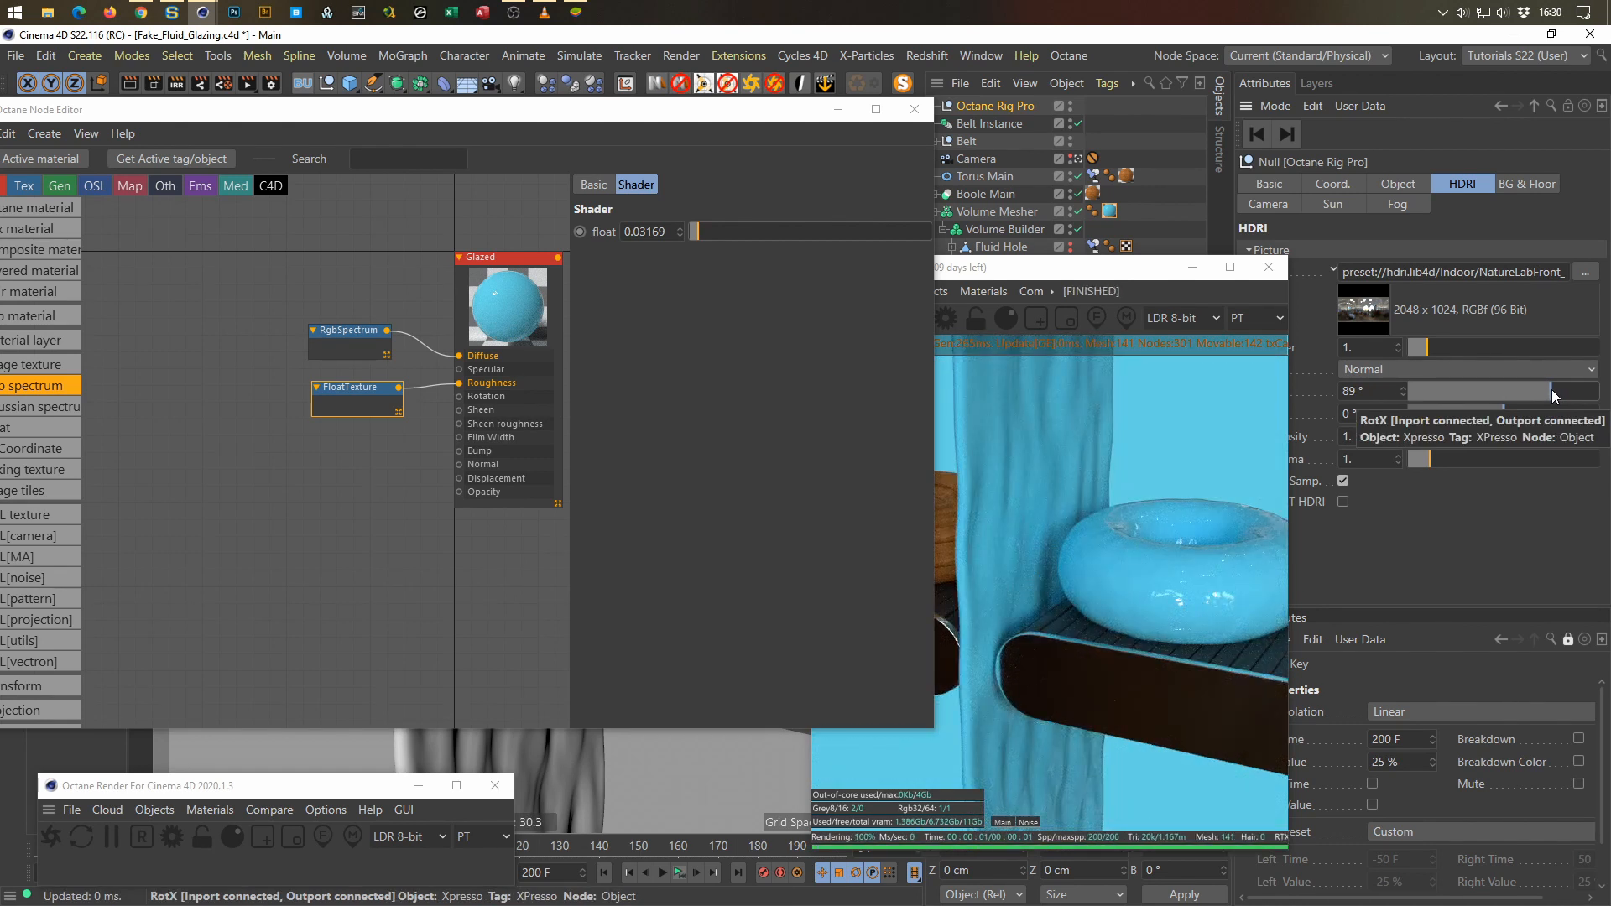
pyautogui.moveTo(1553, 389); pyautogui.dragTo(1538, 391)
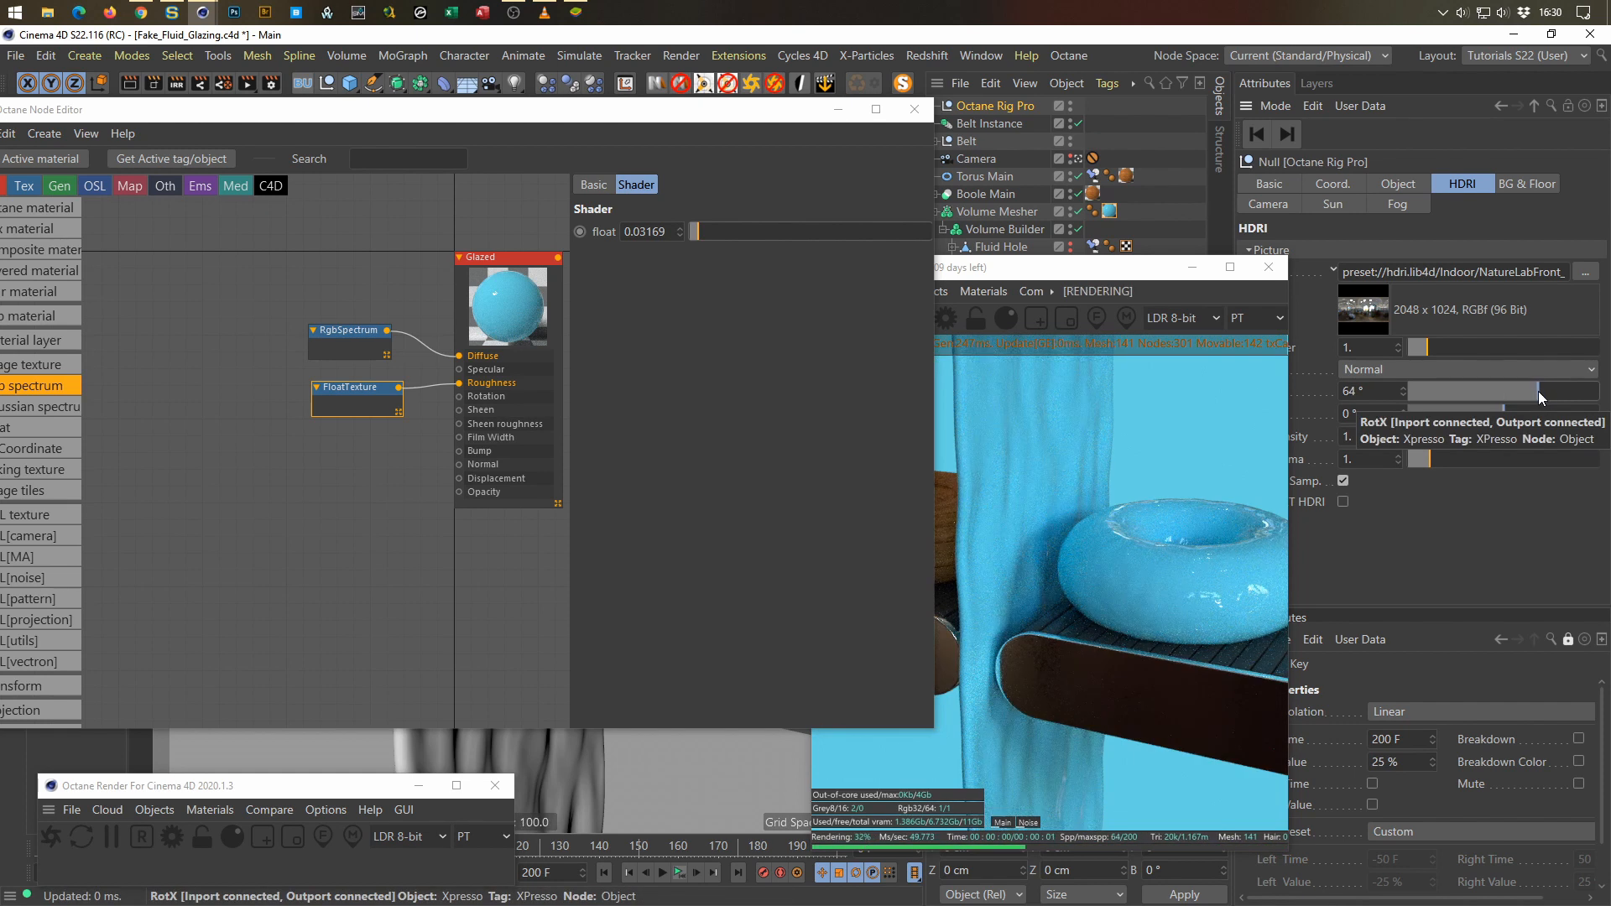
pyautogui.click(1112, 274)
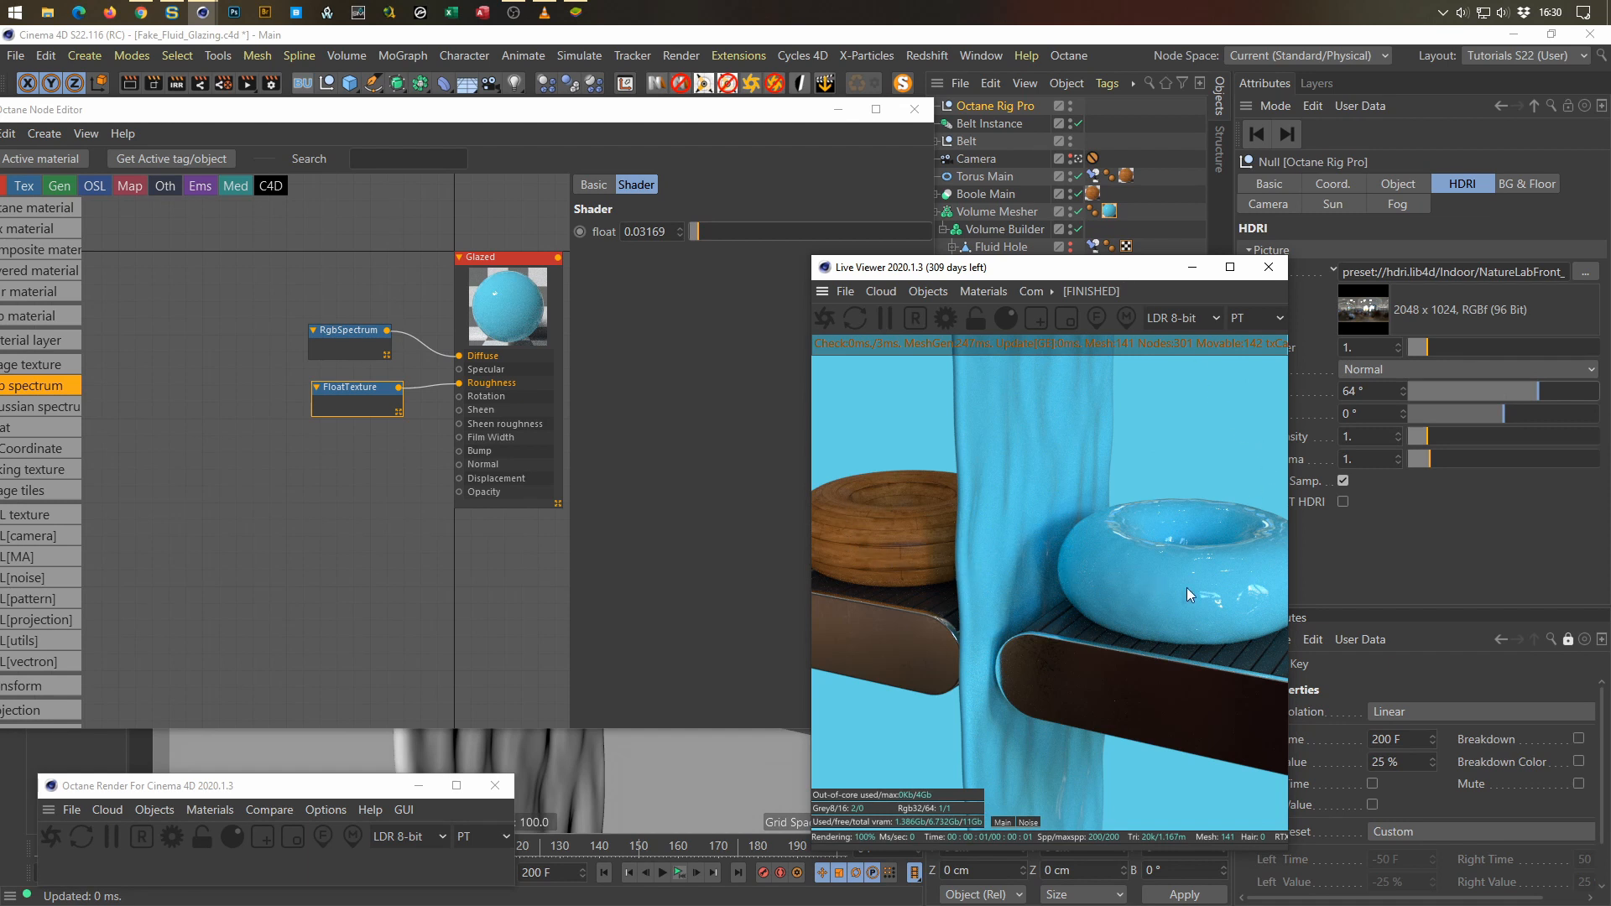
pyautogui.click(1519, 396)
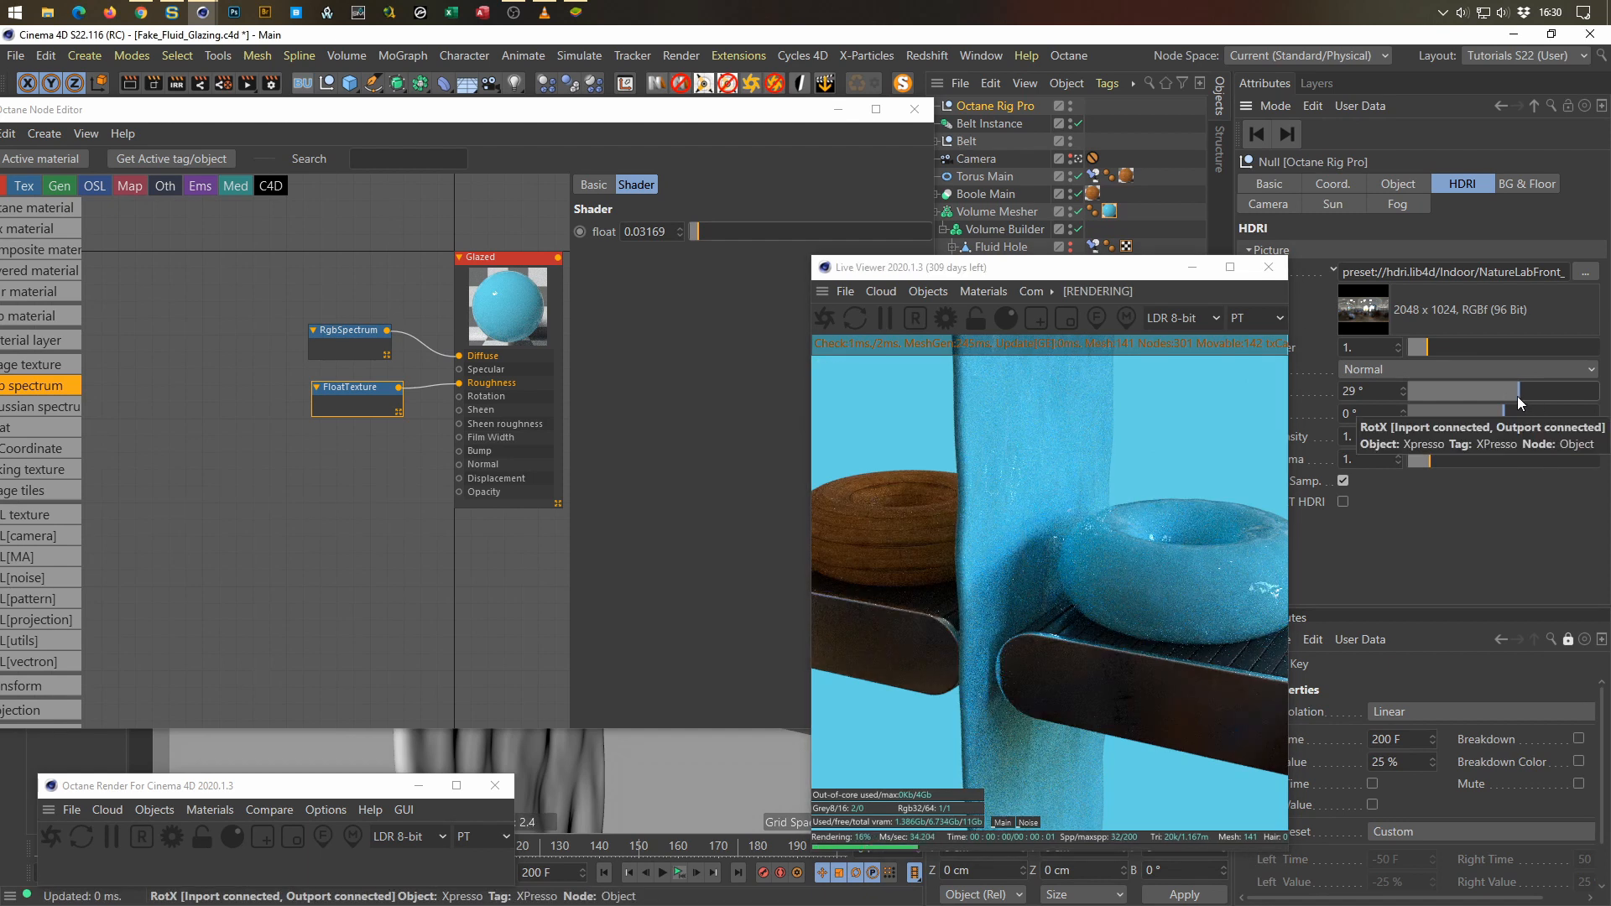
pyautogui.click(1504, 393)
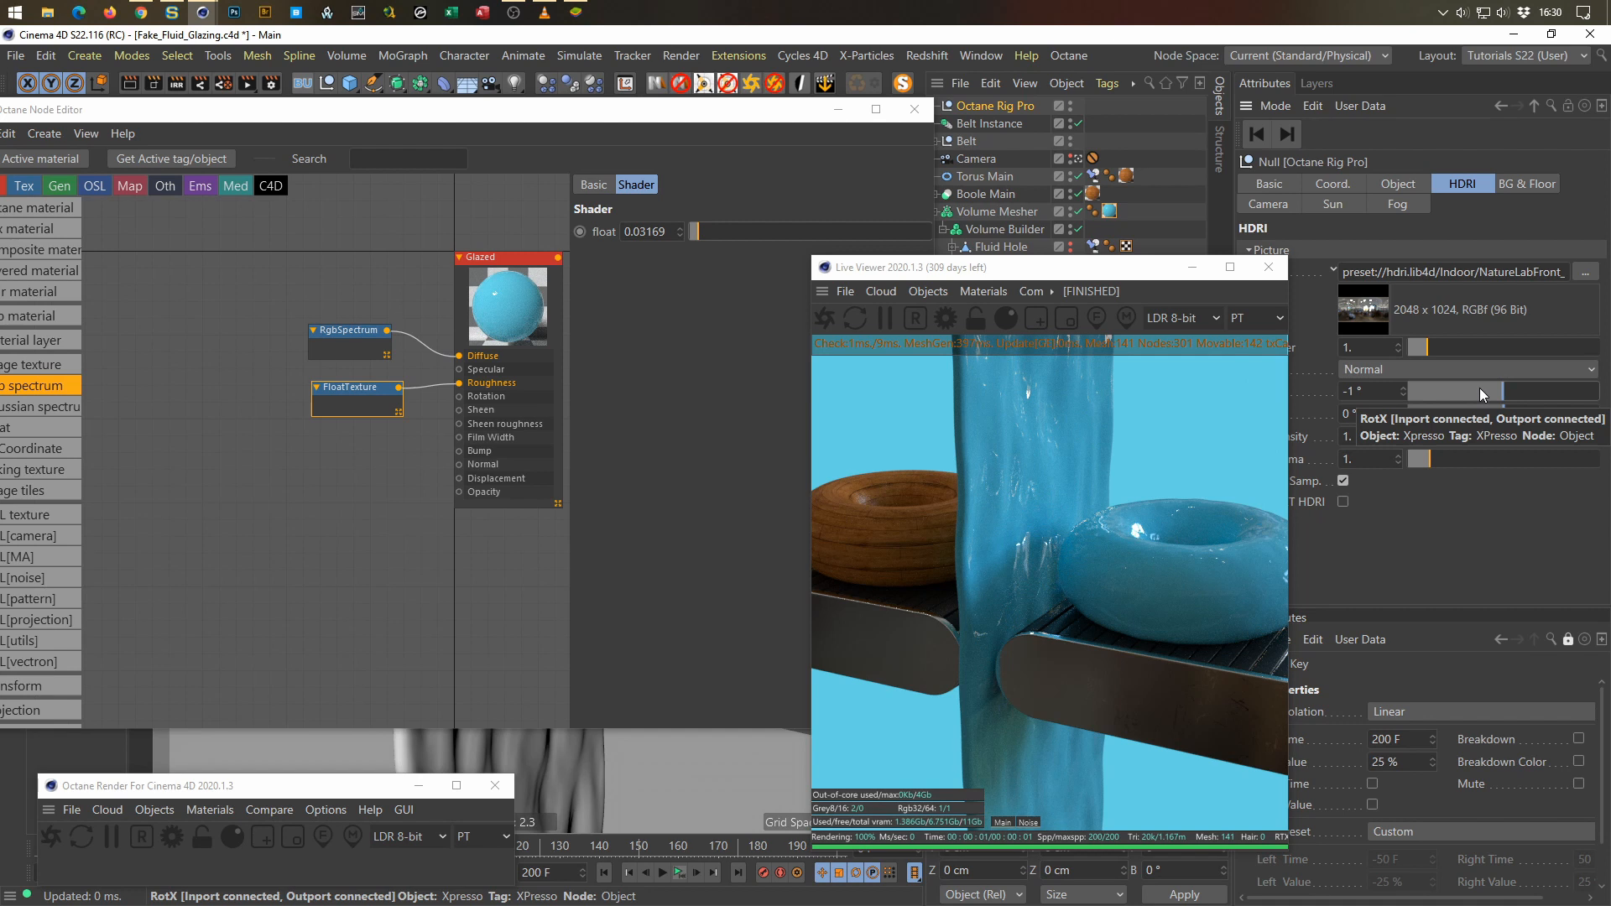
pyautogui.moveTo(1497, 391); pyautogui.dragTo(1487, 389)
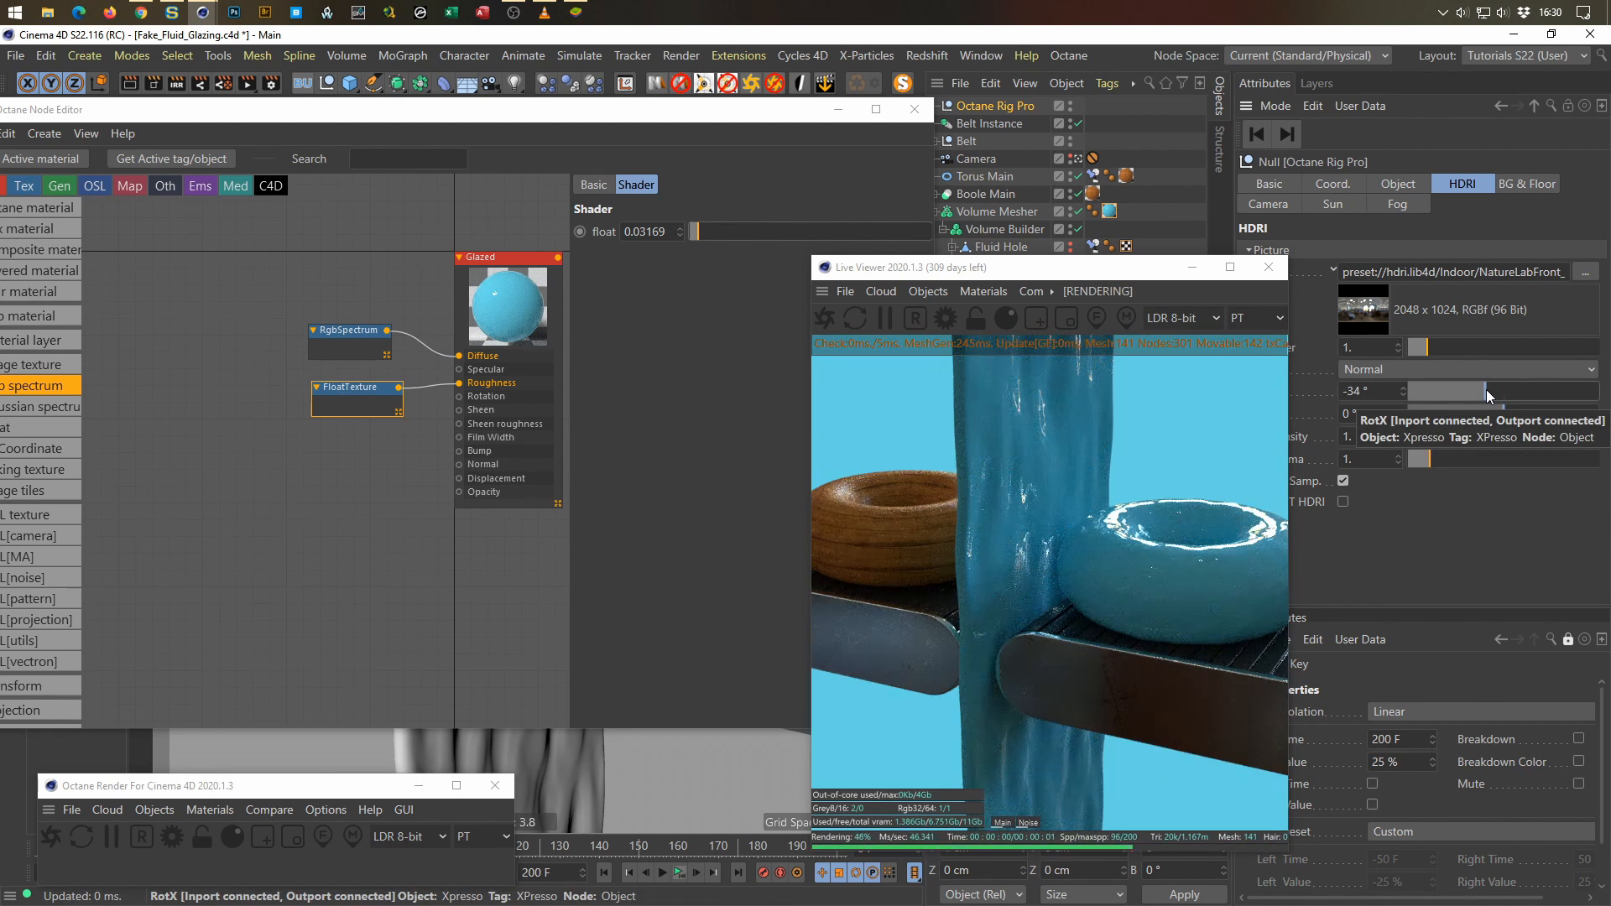
# Step: Reset the rig's horizontal HDRI rotation to 0°
pyautogui.doubleClick(1354, 392)
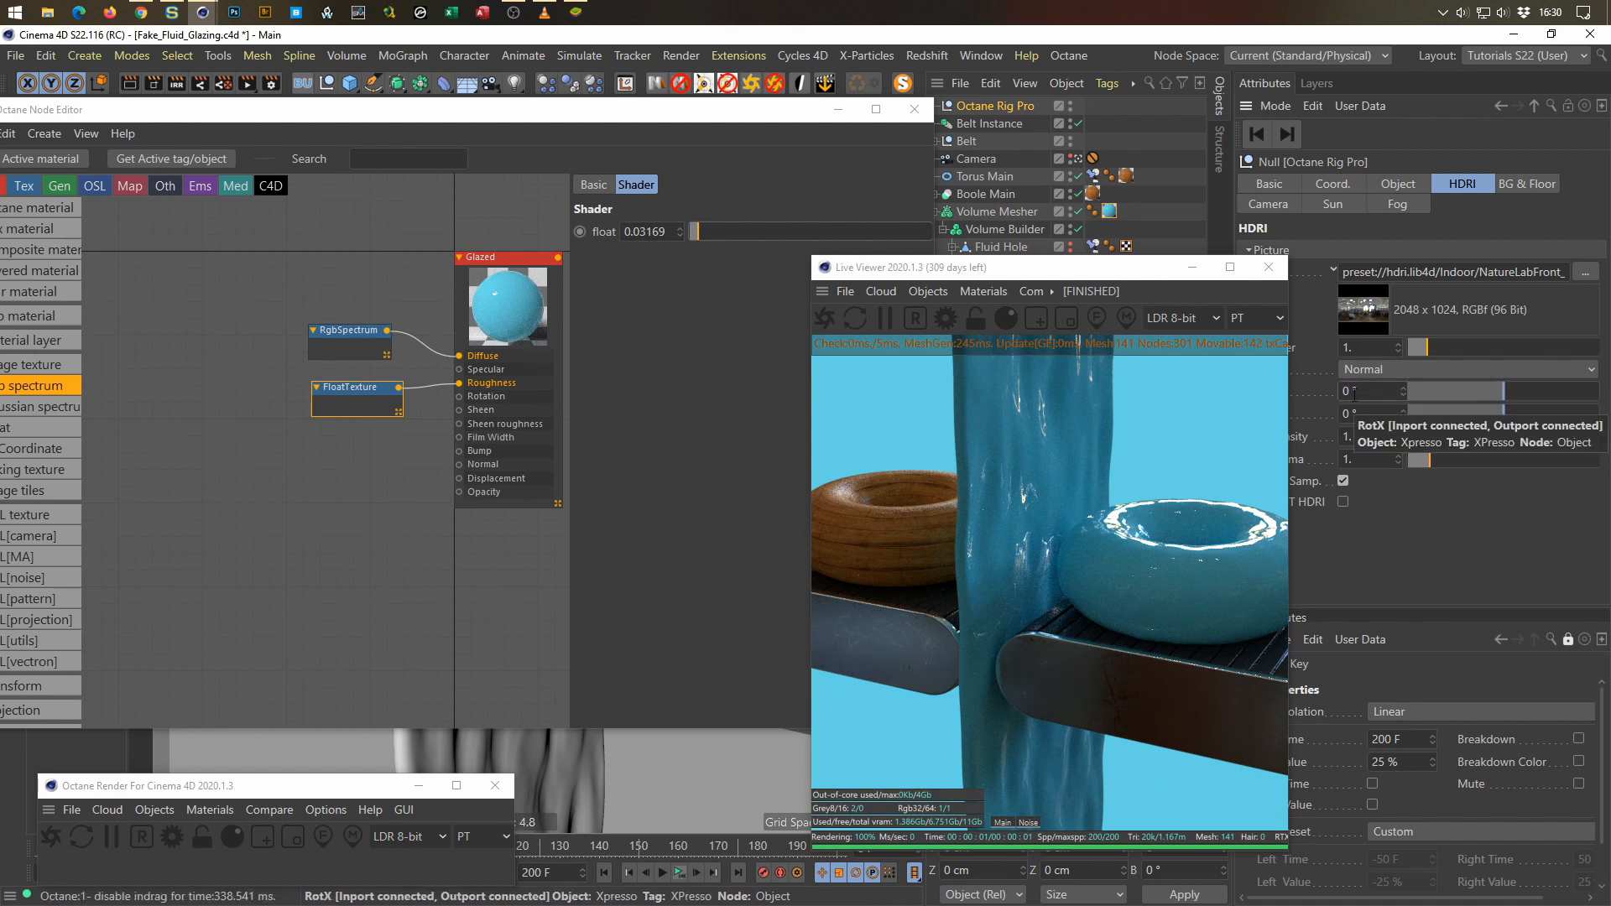
pyautogui.write('0')
pyautogui.press('Return')
# Step: Try NatureLab_Bones8k_Ref.hdr from the Indoor HDRIs as the rig's HDRI picture
pyautogui.hotkey('shift', 'F8')
pyautogui.moveTo(1260, 251); pyautogui.dragTo(445, 92)
pyautogui.scroll(-1, 661, 545)
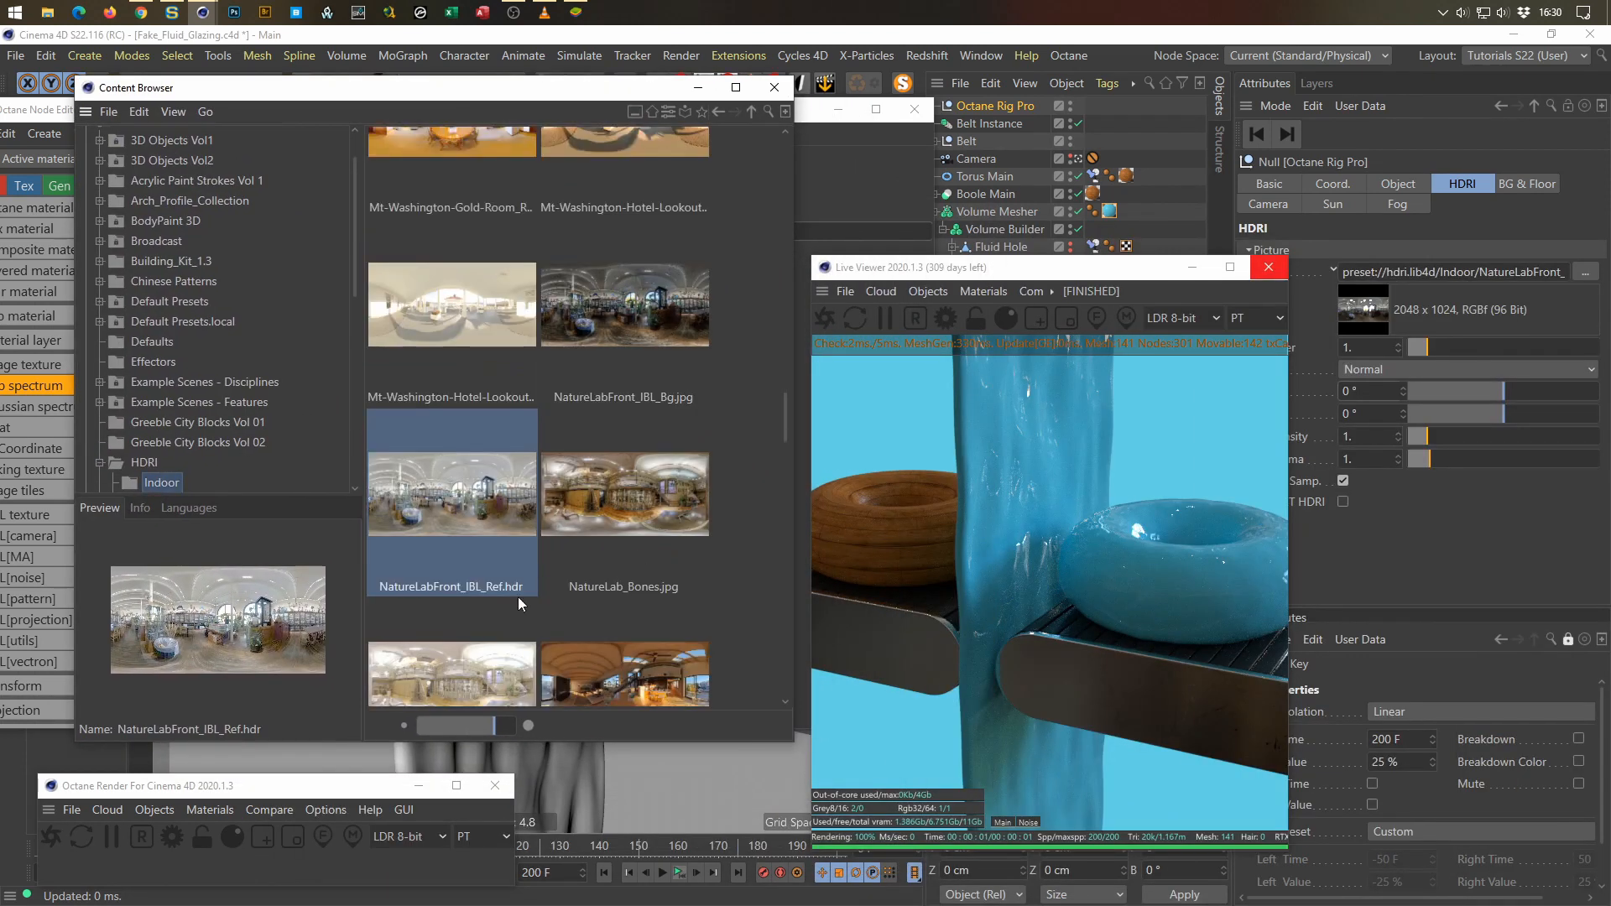
pyautogui.click(465, 664)
pyautogui.scroll(-1, 440, 670)
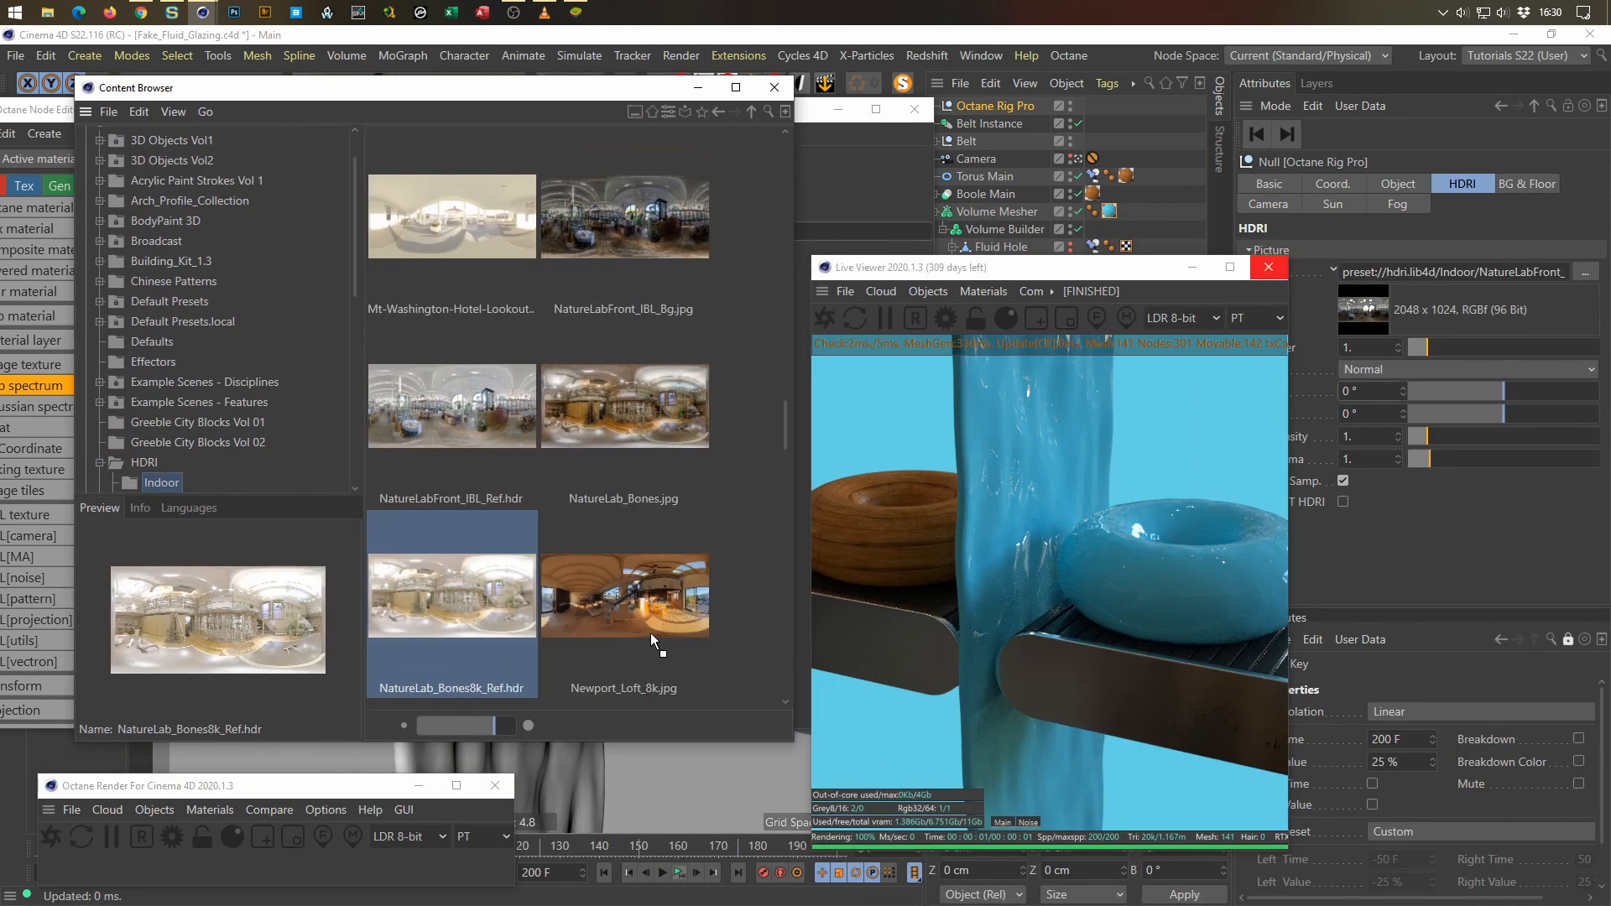
pyautogui.moveTo(1483, 284); pyautogui.dragTo(1483, 278)
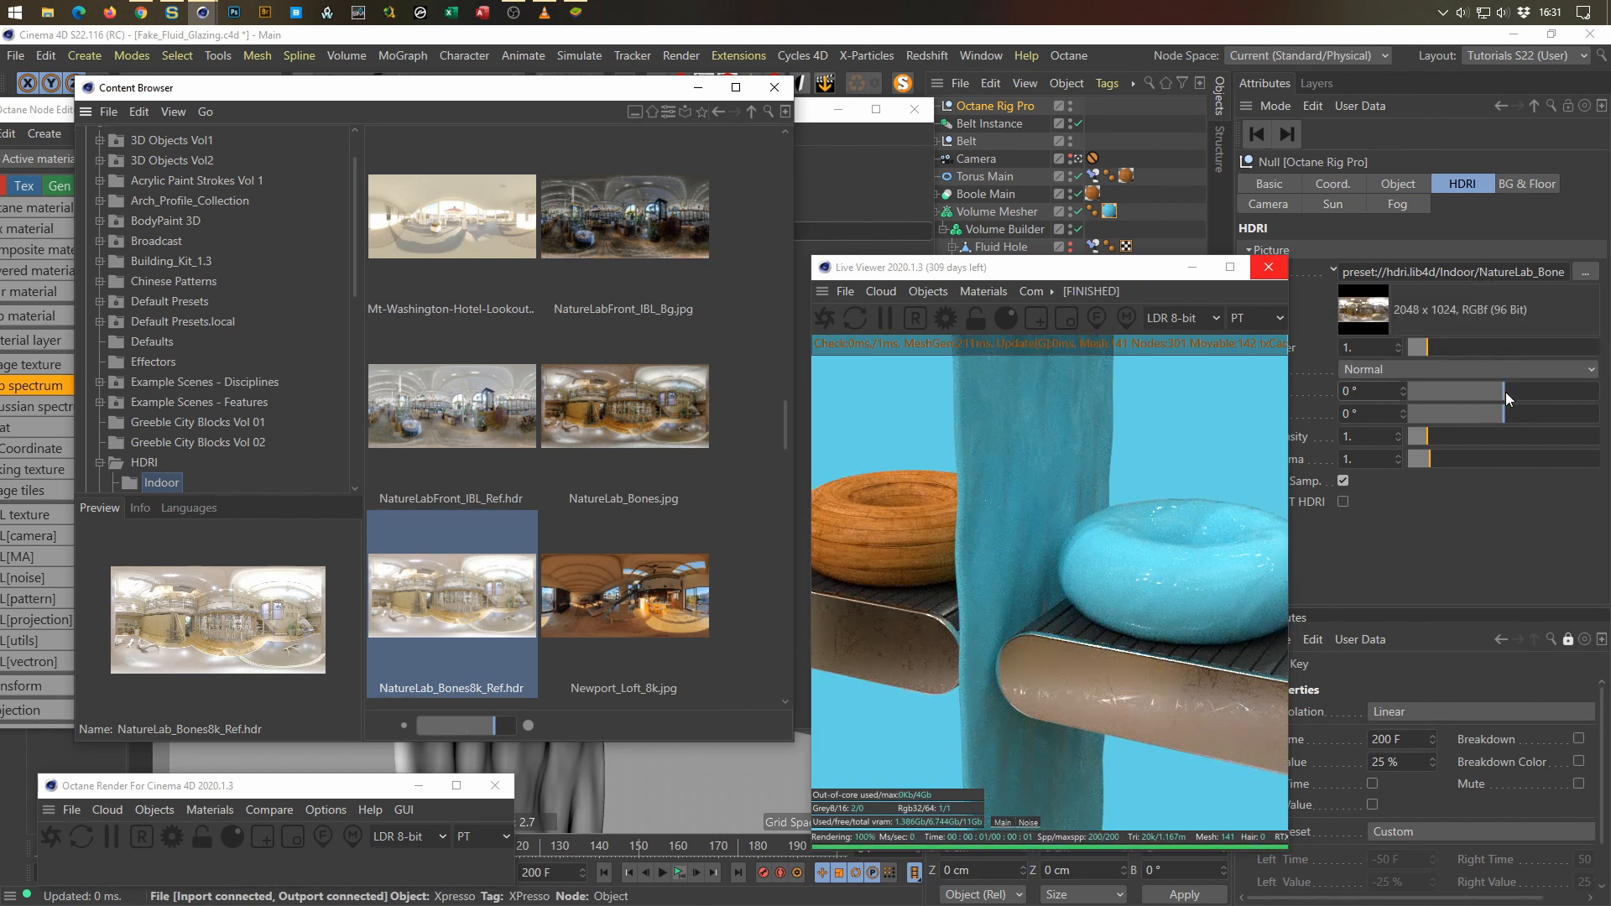
# Step: Compare the NatureLab_Bones8k_Ref lighting at HDRI rotations of -69°, 143°, 15°, -50° and -132°
pyautogui.moveTo(1497, 390); pyautogui.dragTo(1458, 390)
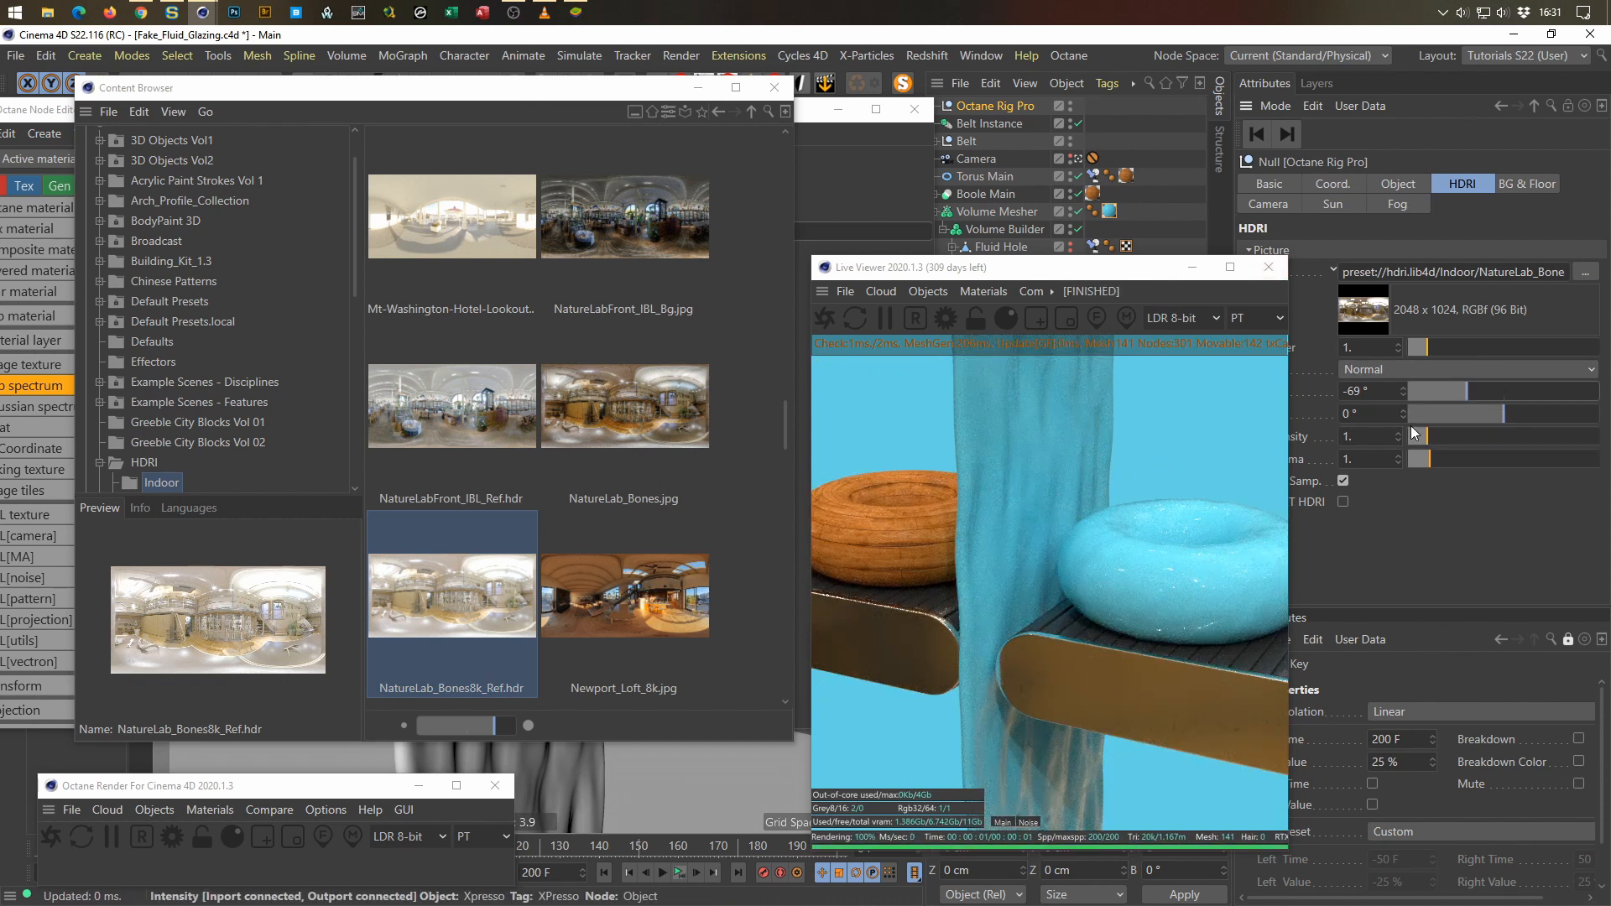
pyautogui.click(1444, 392)
pyautogui.moveTo(1439, 390); pyautogui.dragTo(1582, 398)
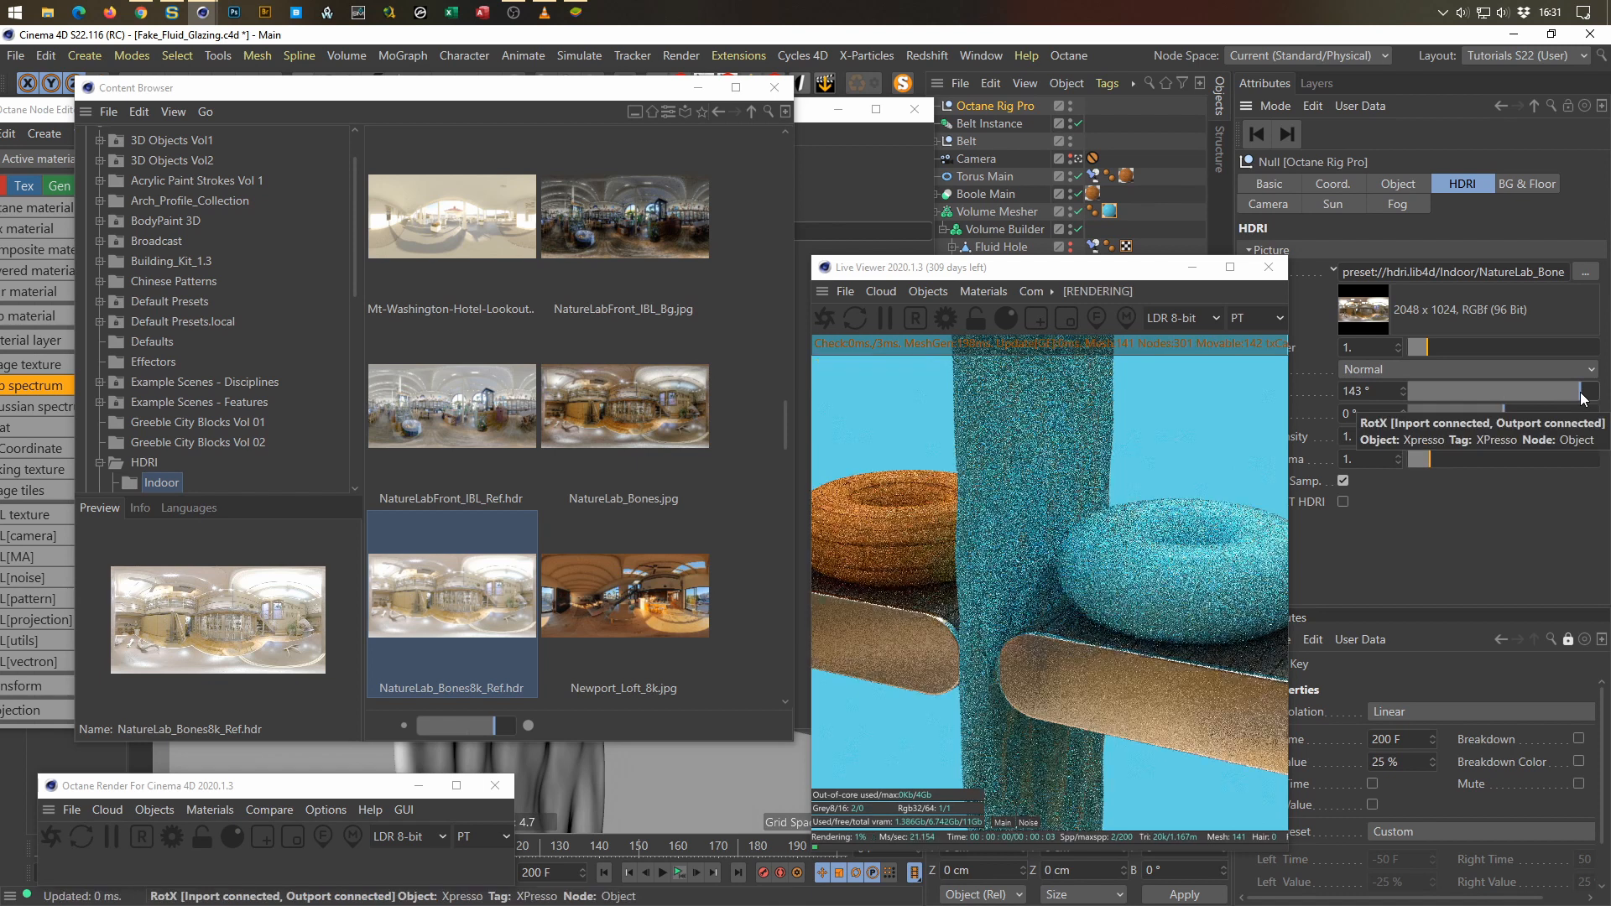
pyautogui.click(1512, 394)
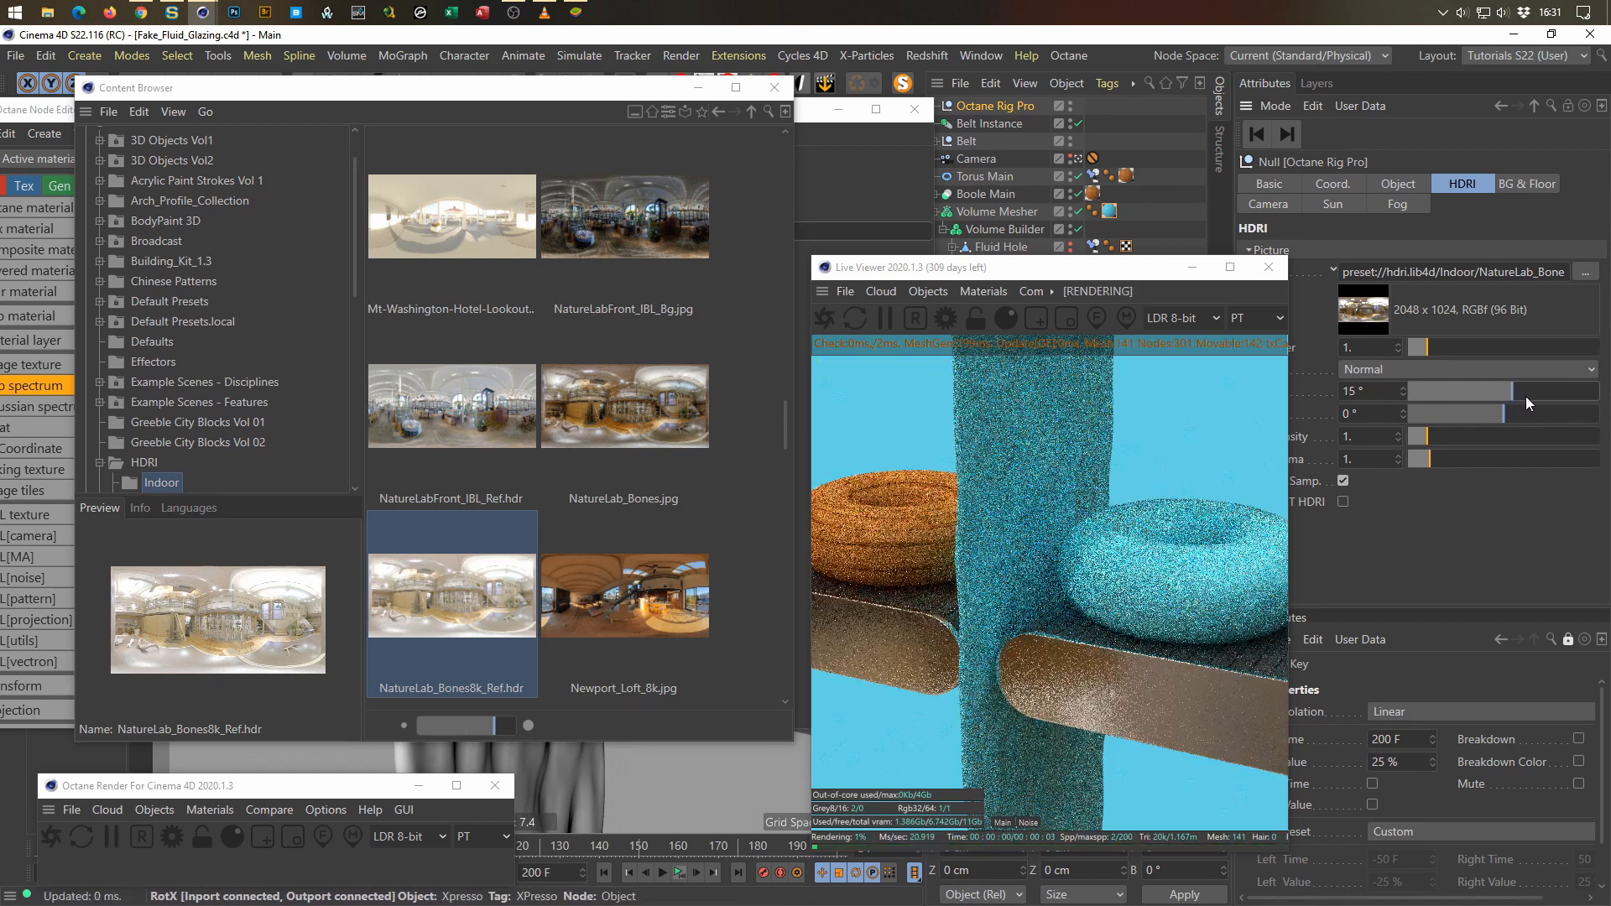
pyautogui.click(1525, 396)
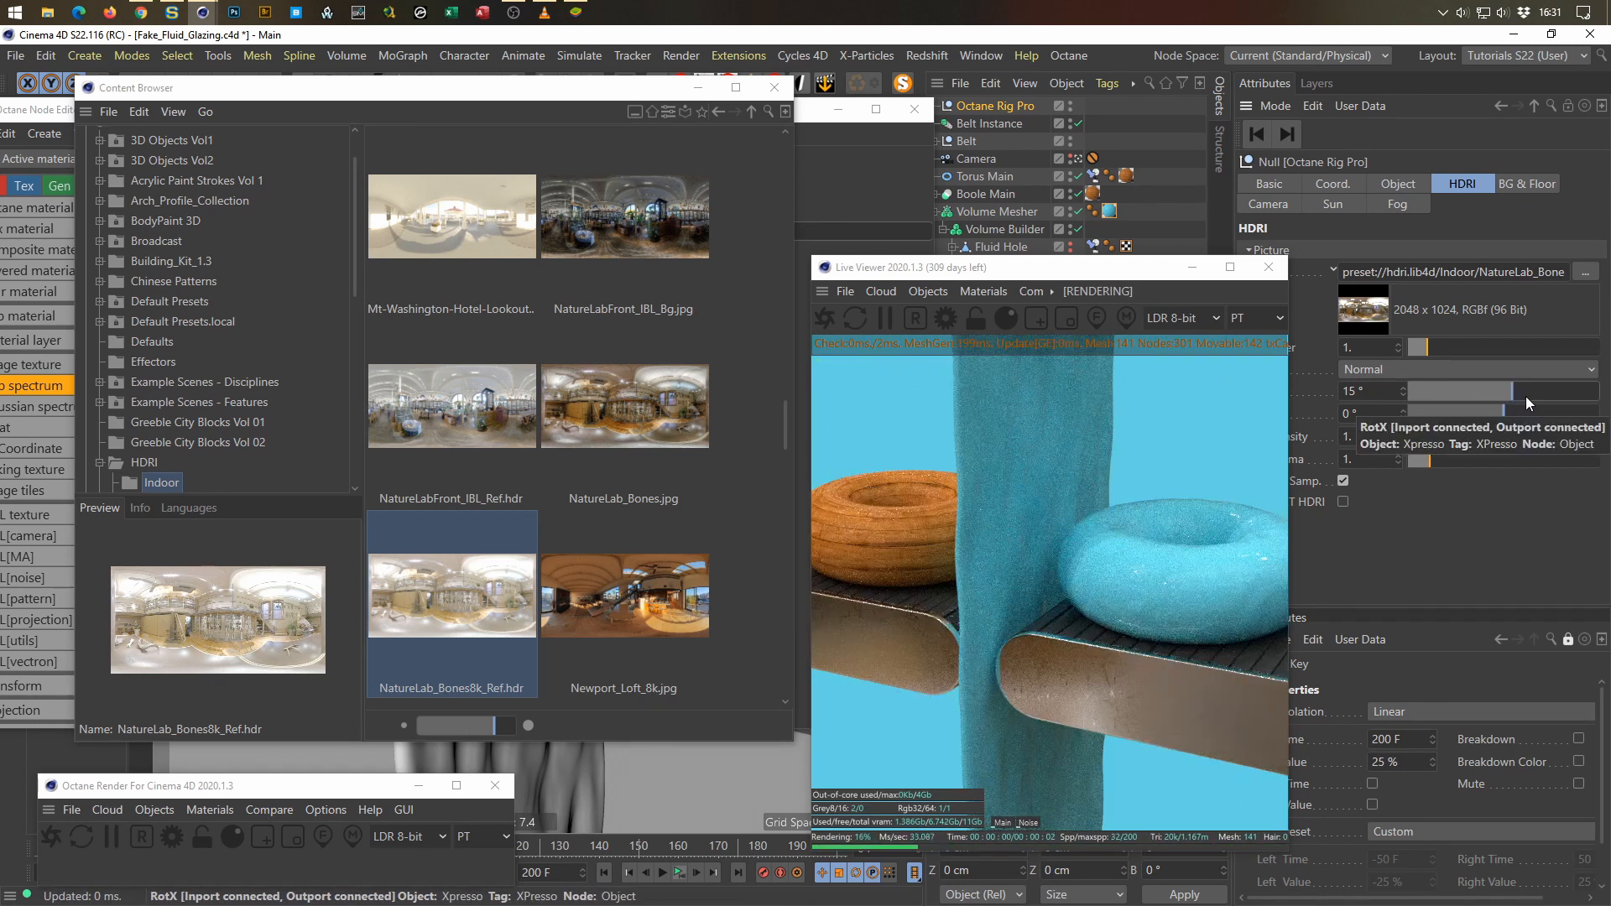
pyautogui.click(1478, 387)
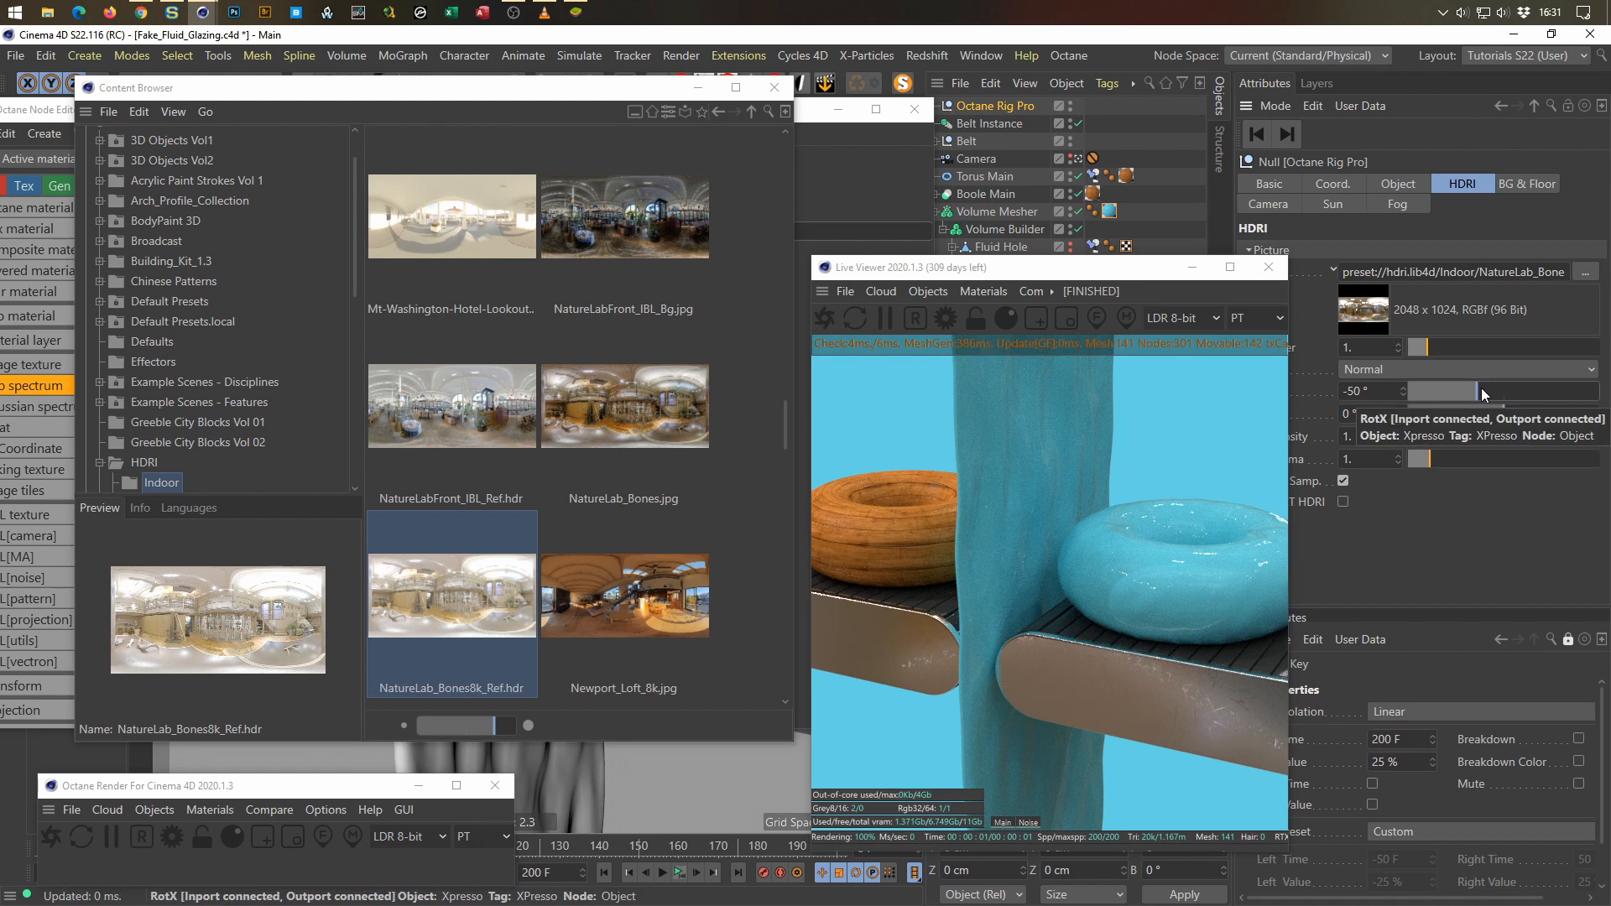
pyautogui.moveTo(1480, 388); pyautogui.dragTo(1430, 391)
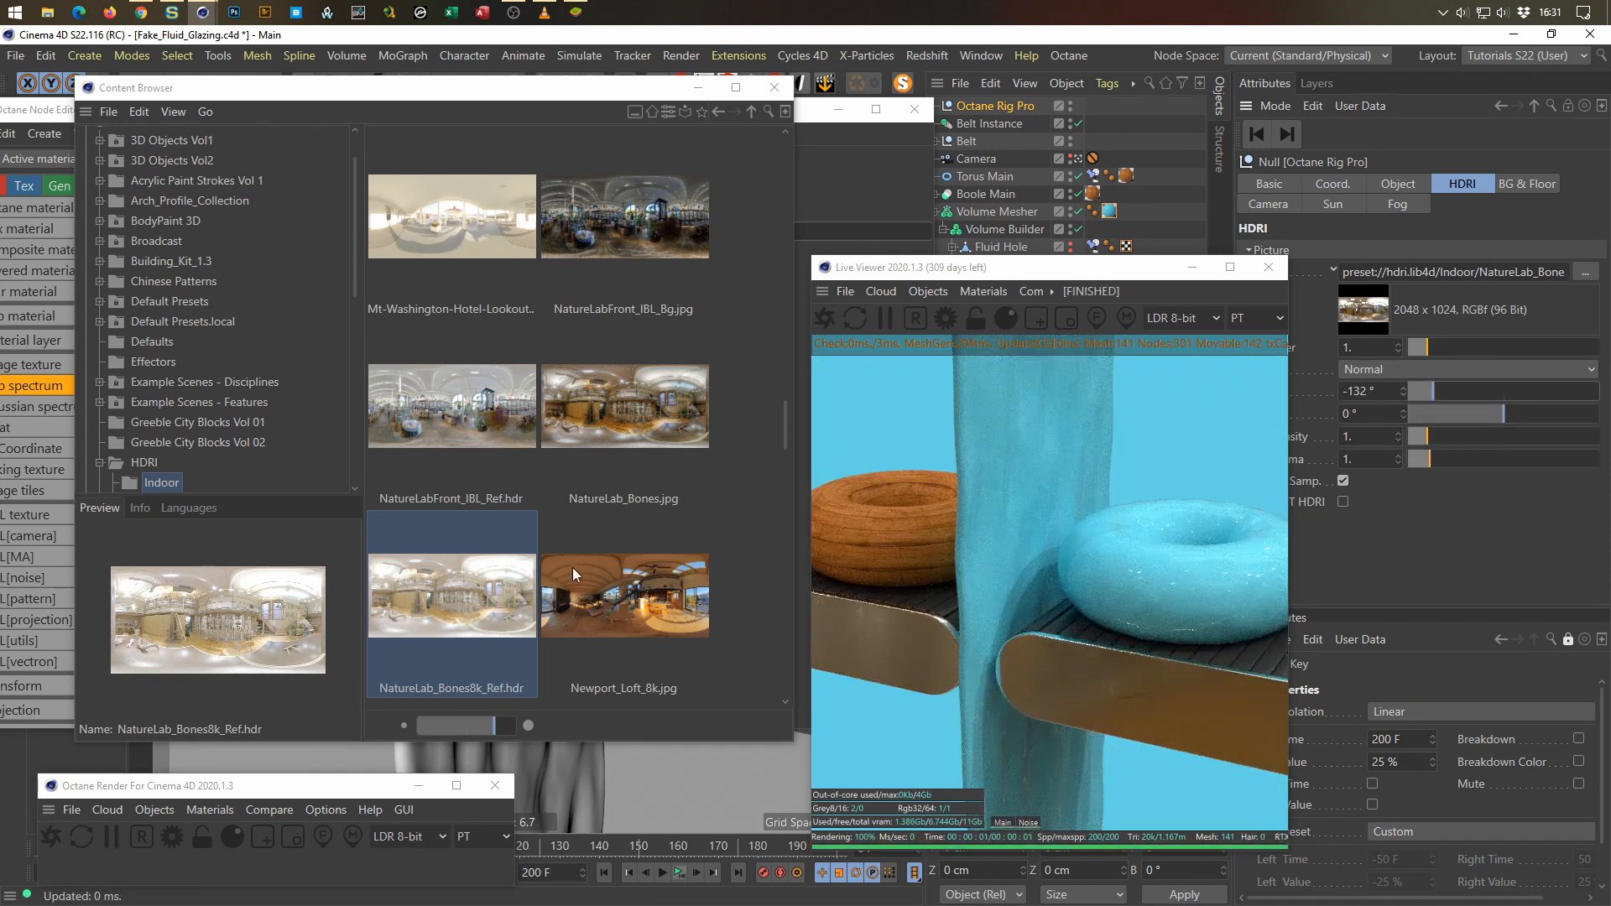
# Step: Load NatureLabFront_IBL_Ref.hdr again as the rig's HDRI picture and set its horizontal rotation to 0°
pyautogui.click(456, 422)
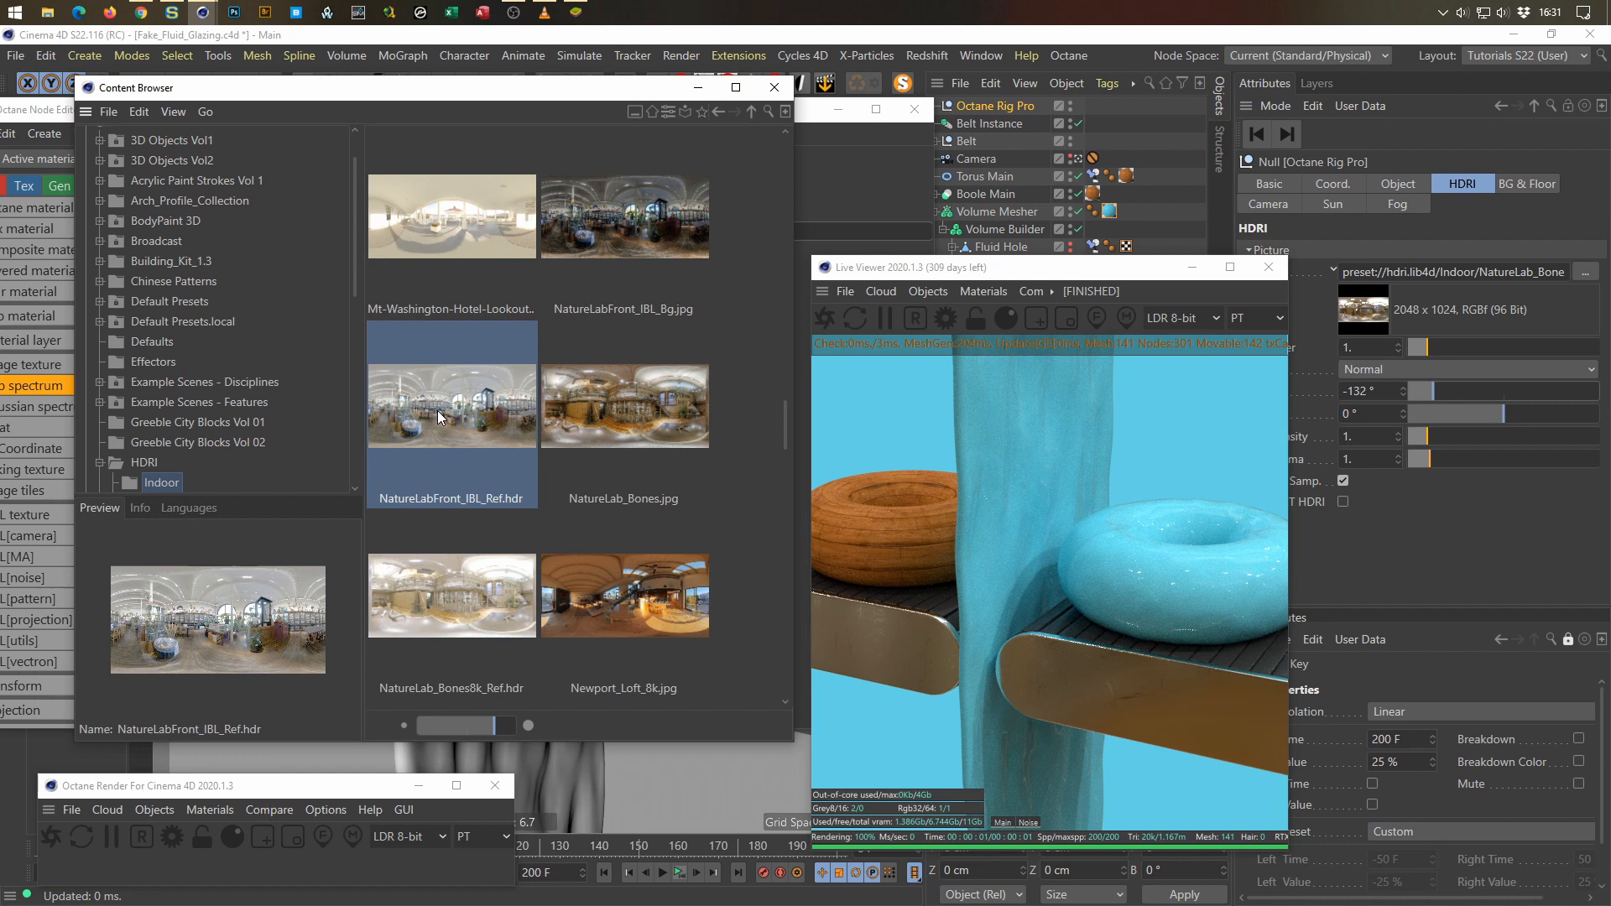
pyautogui.moveTo(1463, 281); pyautogui.dragTo(1462, 279)
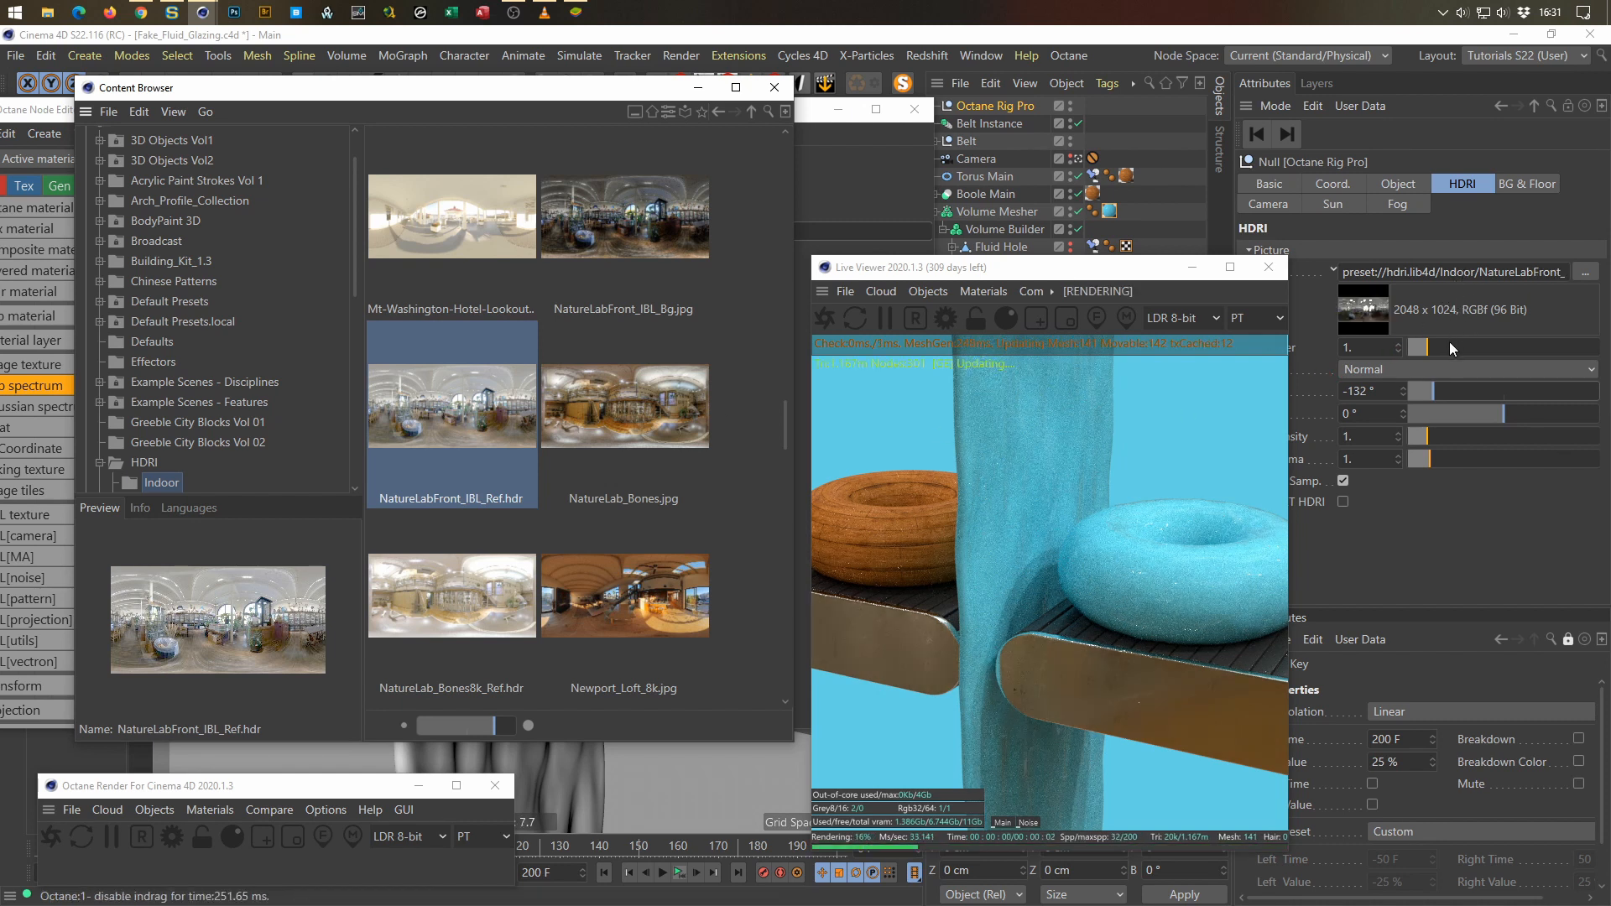
pyautogui.moveTo(1379, 392); pyautogui.dragTo(1302, 417)
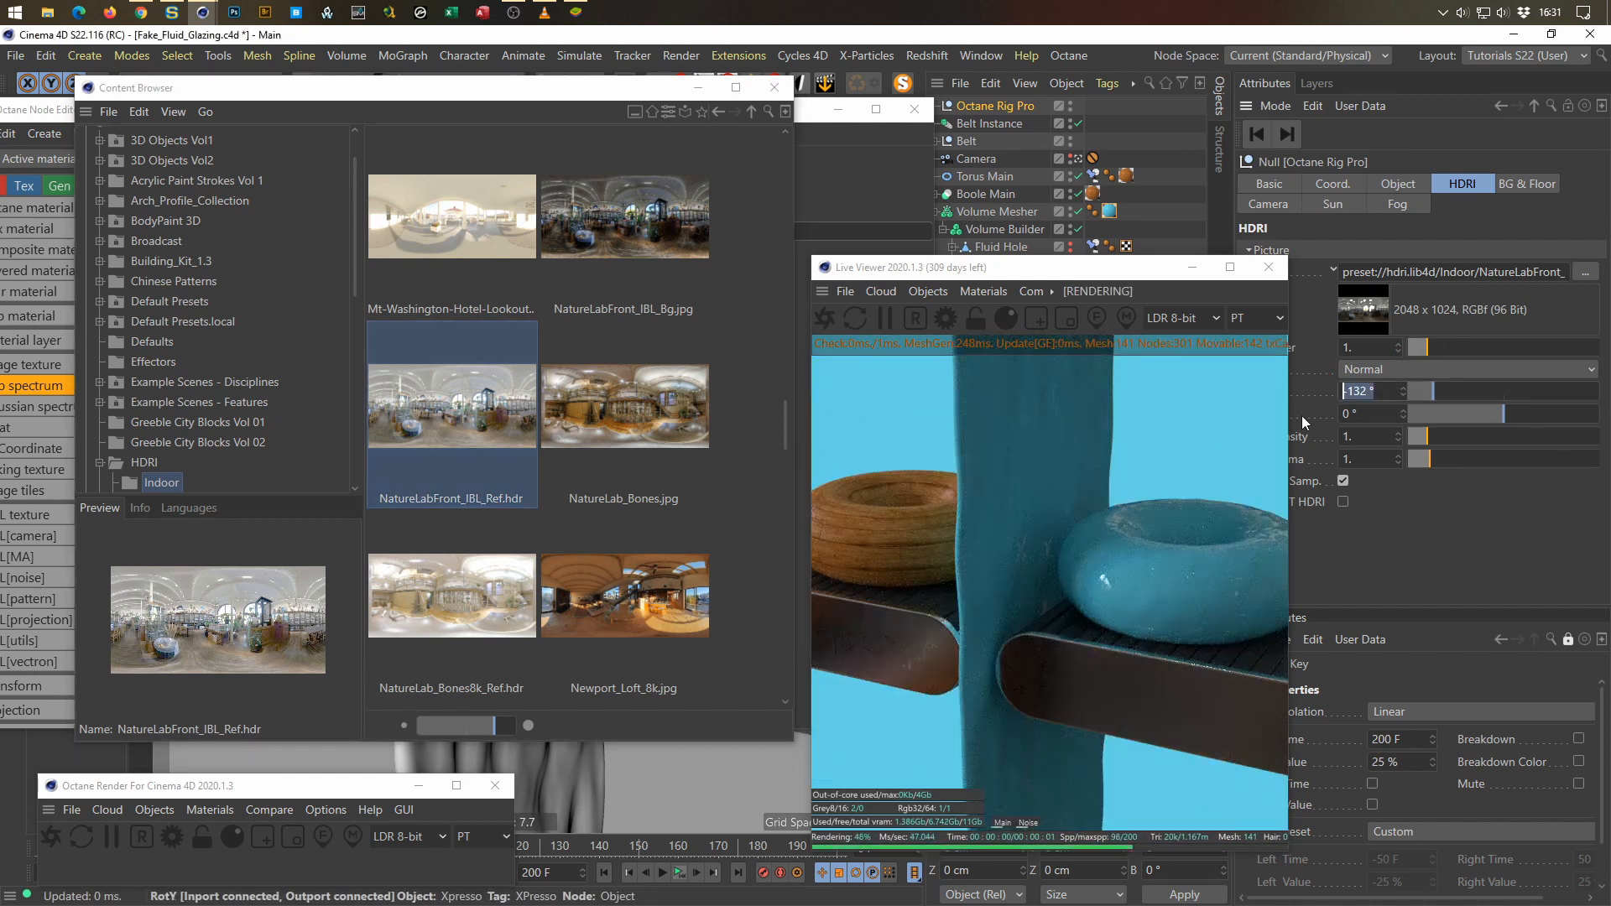
pyautogui.write('0')
pyautogui.press('Return')
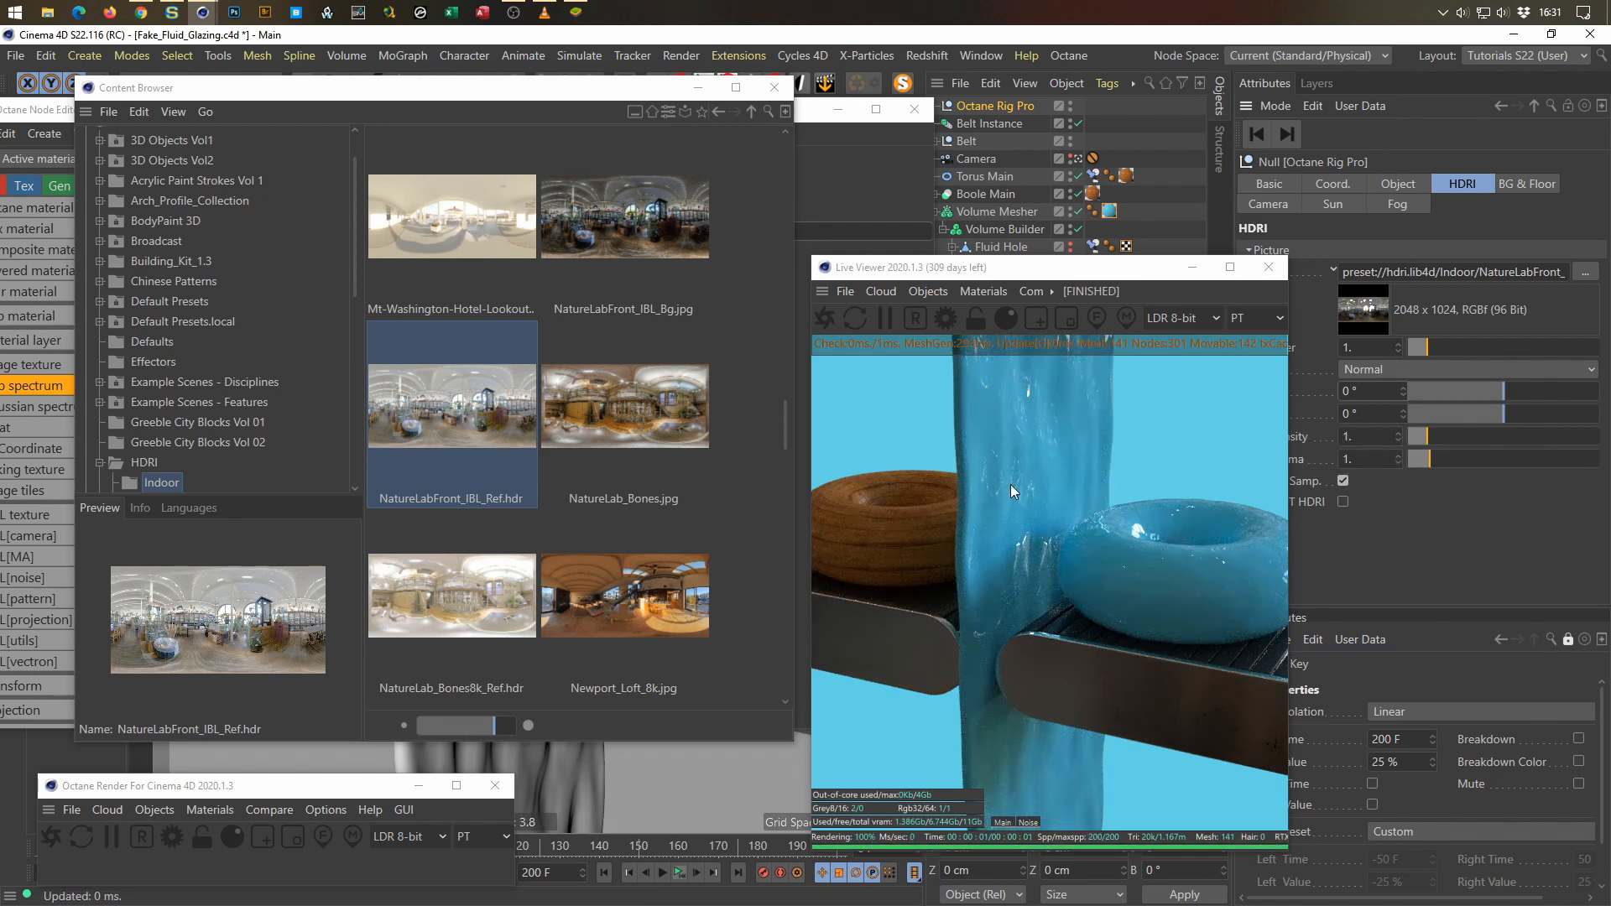
# Step: Try an HDRI intensity of 2, and settle on 1.5 for the rig
pyautogui.moveTo(1370, 437); pyautogui.dragTo(1246, 514)
pyautogui.write('2')
pyautogui.press('Return')
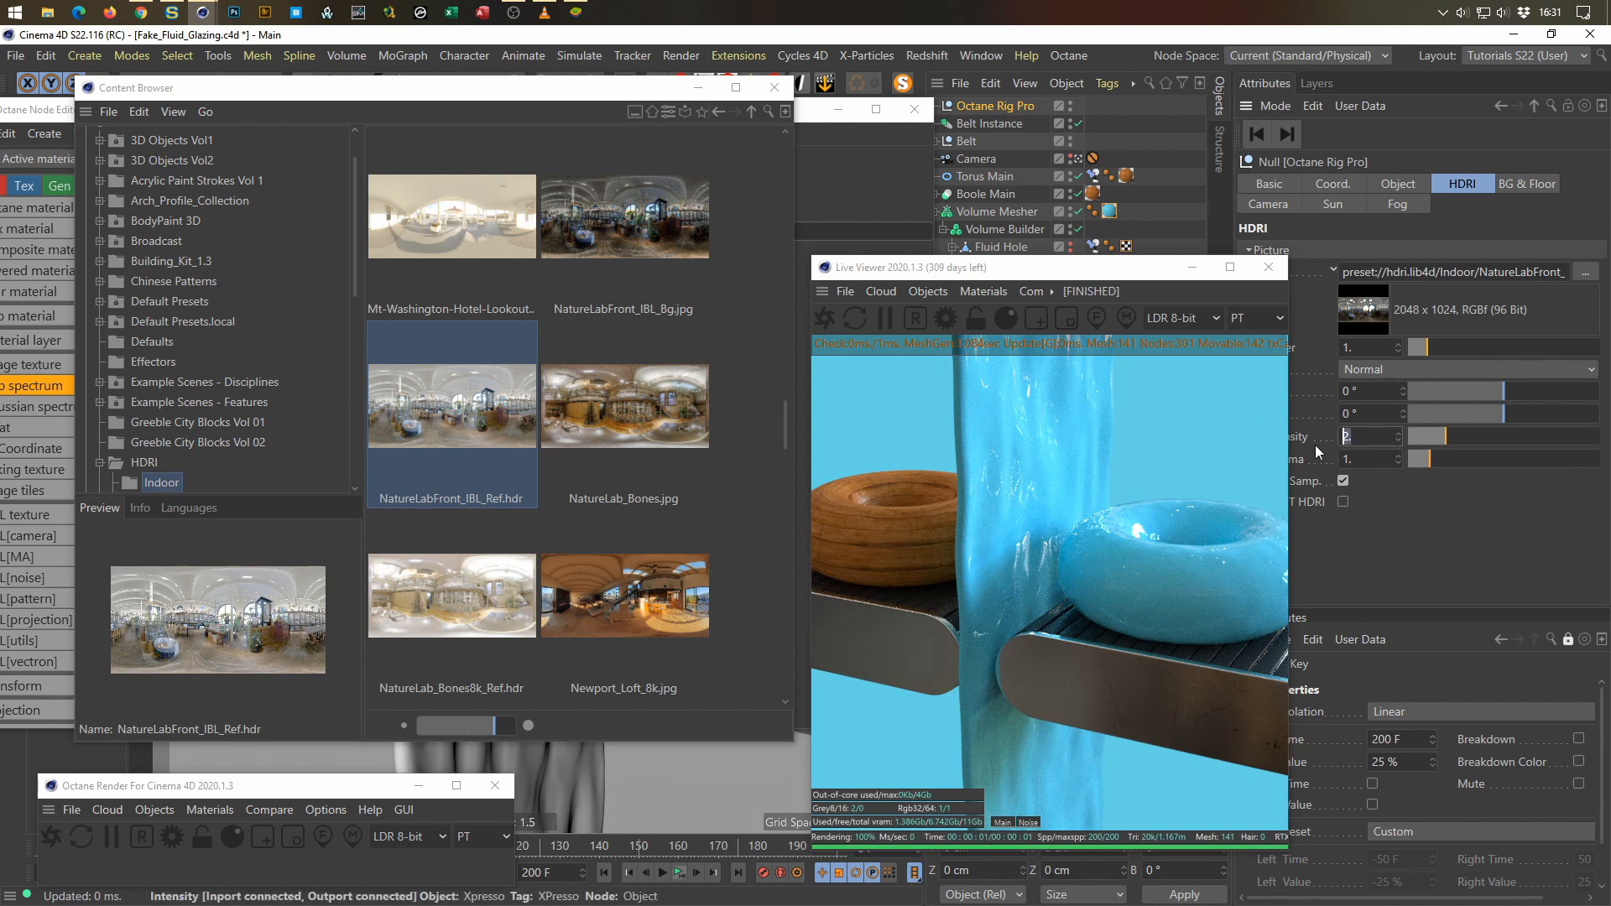
pyautogui.write(',')
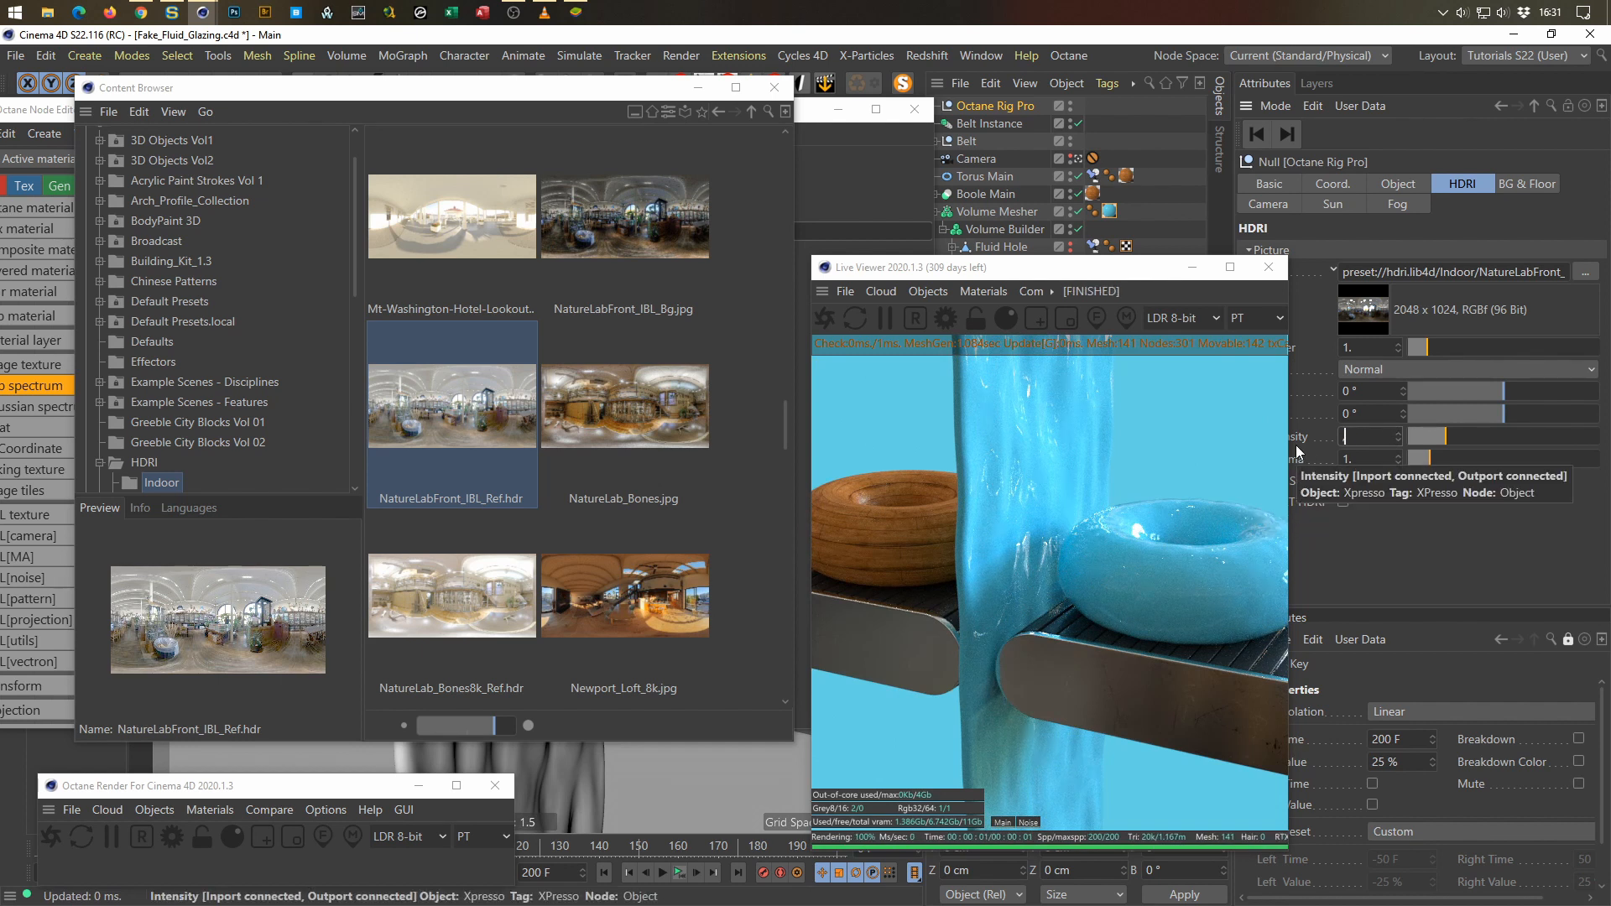
pyautogui.write('5')
pyautogui.press('Return')
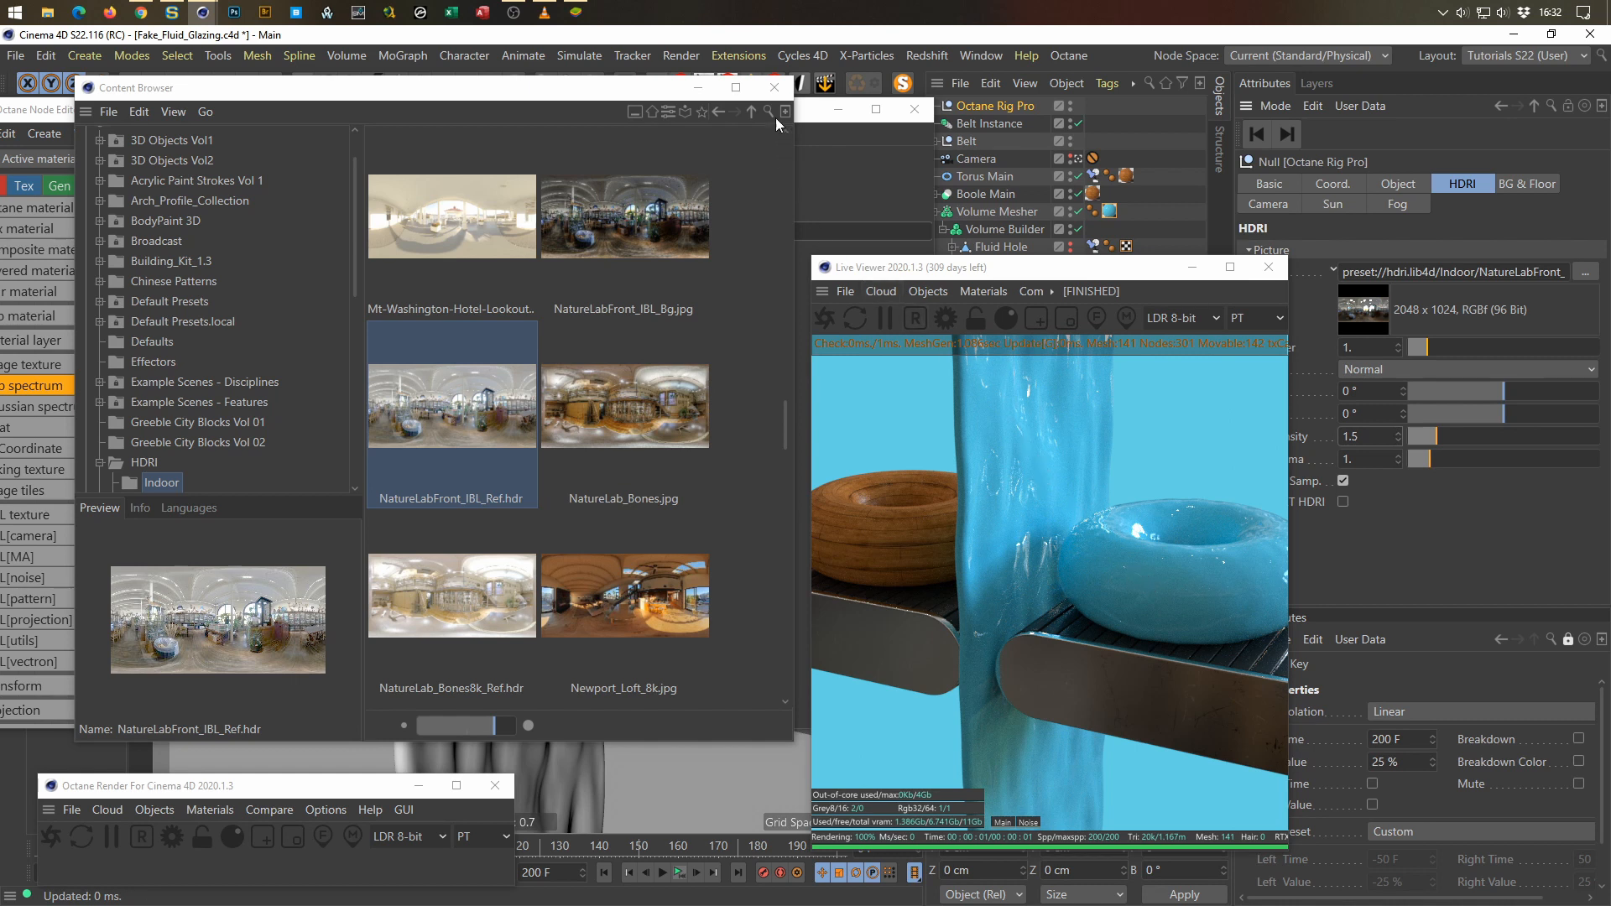
# Step: Close the Content Browser and undo the Octane rig's deletion, refreshing the Live Viewer render
pyautogui.press('Delete')
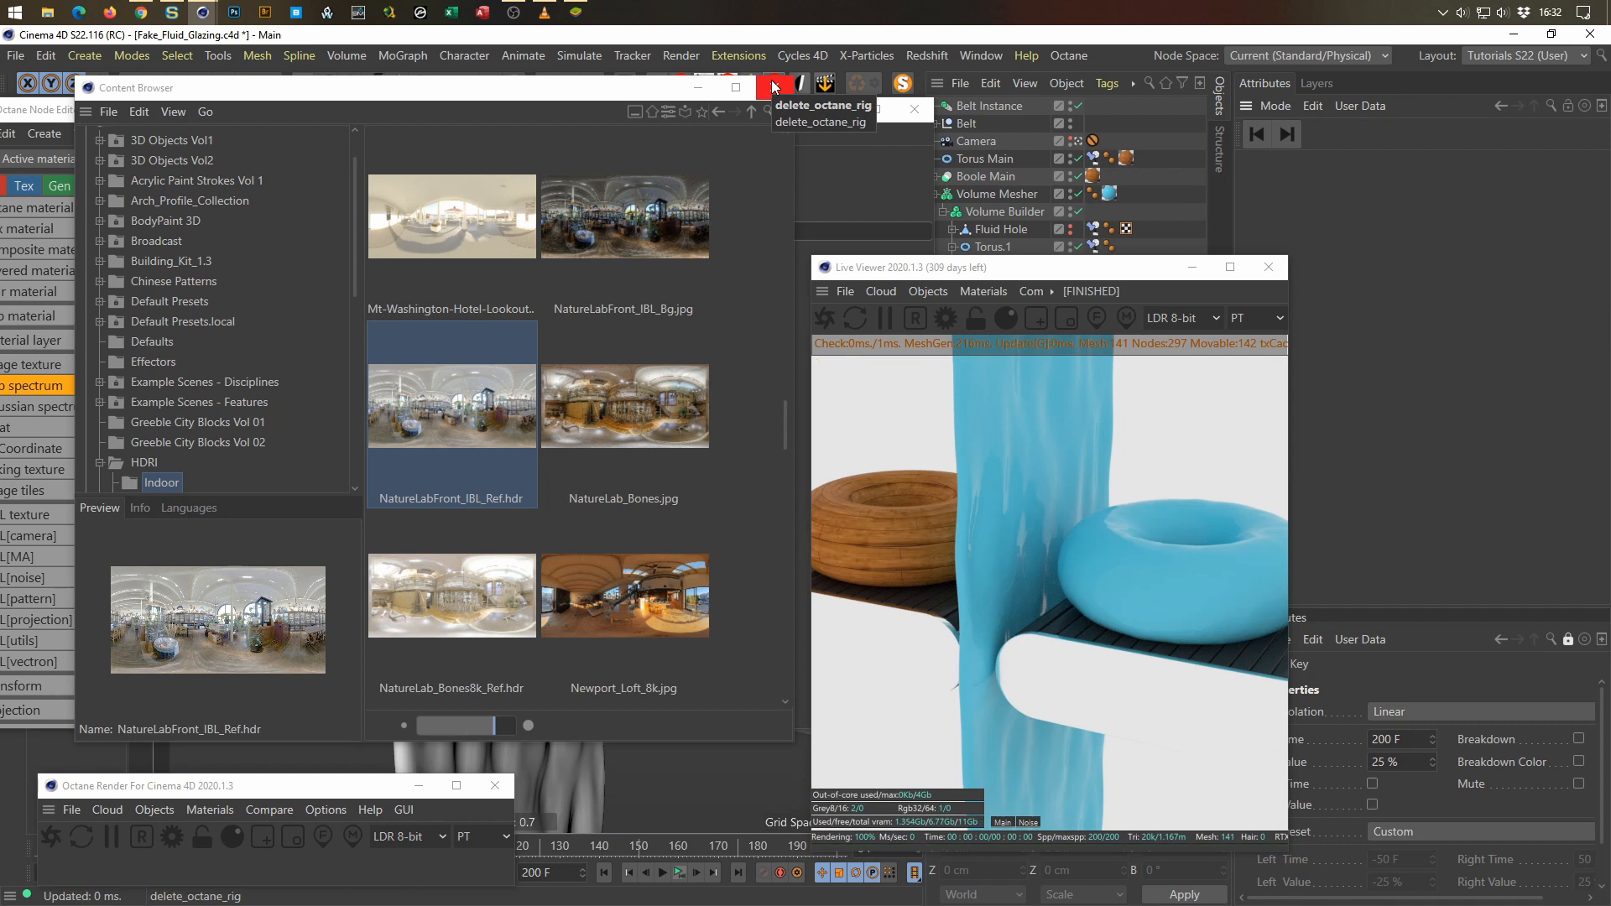
pyautogui.click(772, 81)
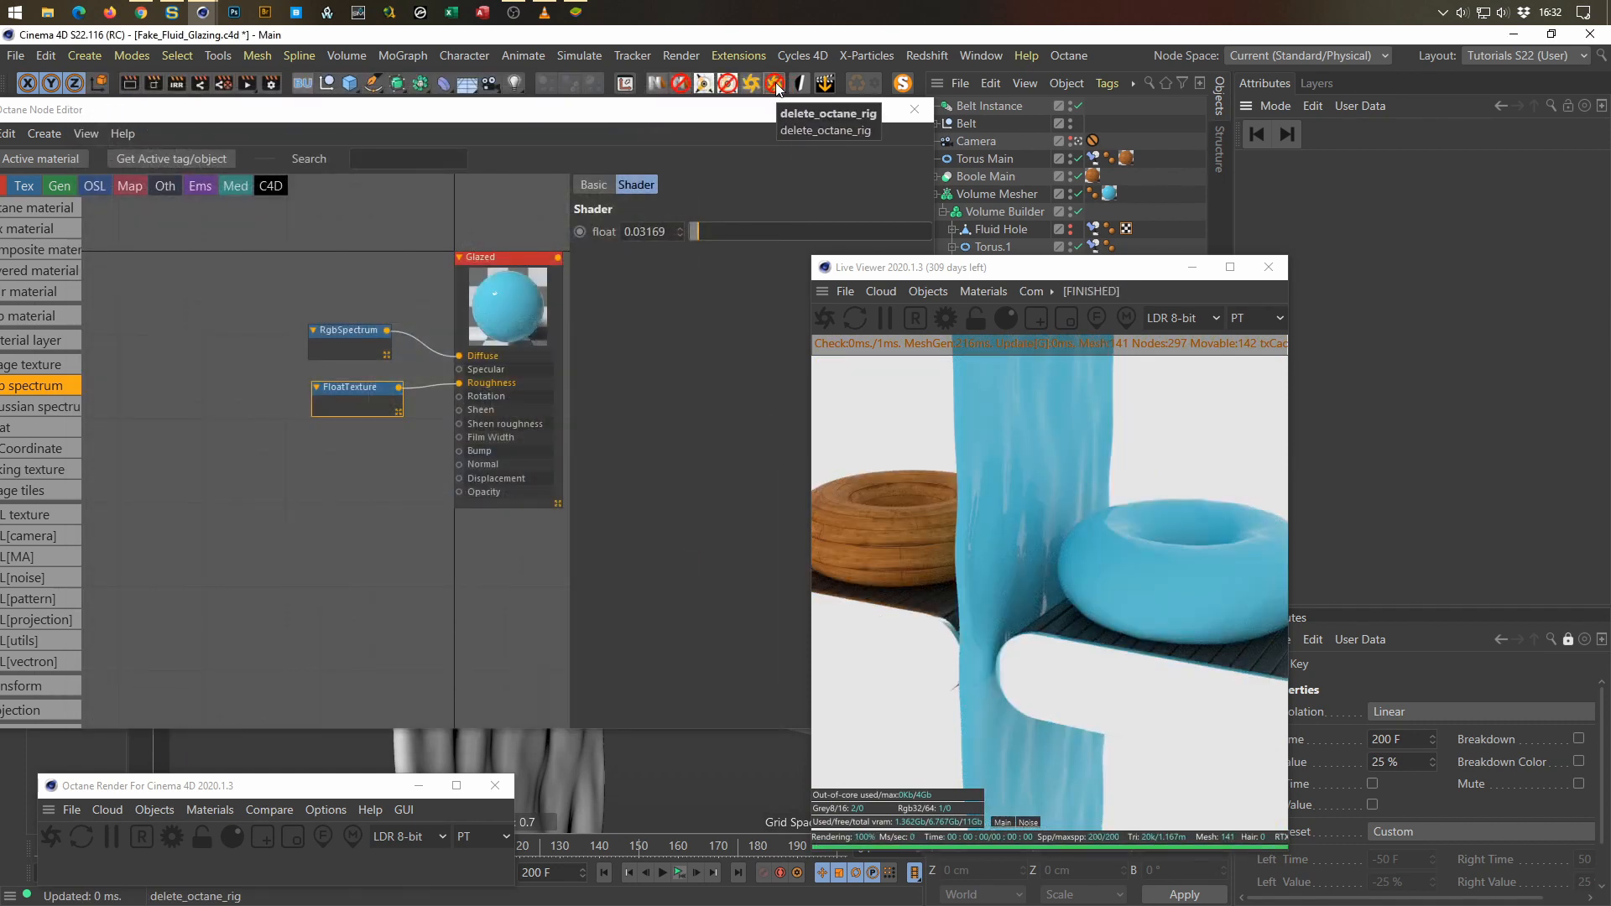
pyautogui.click(775, 89)
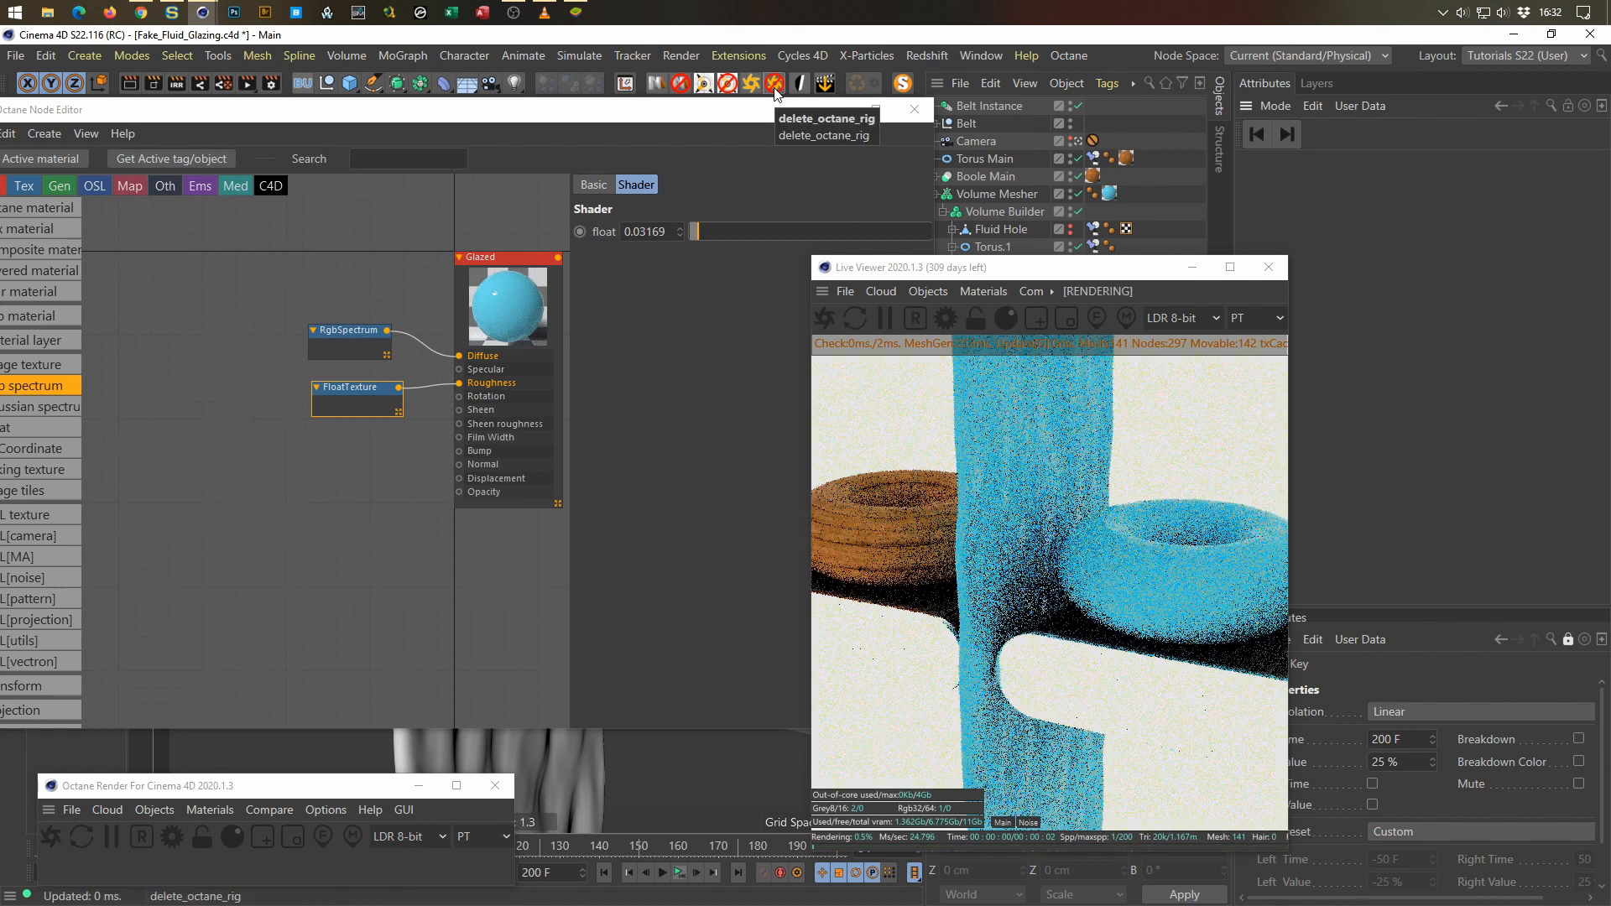
pyautogui.click(843, 235)
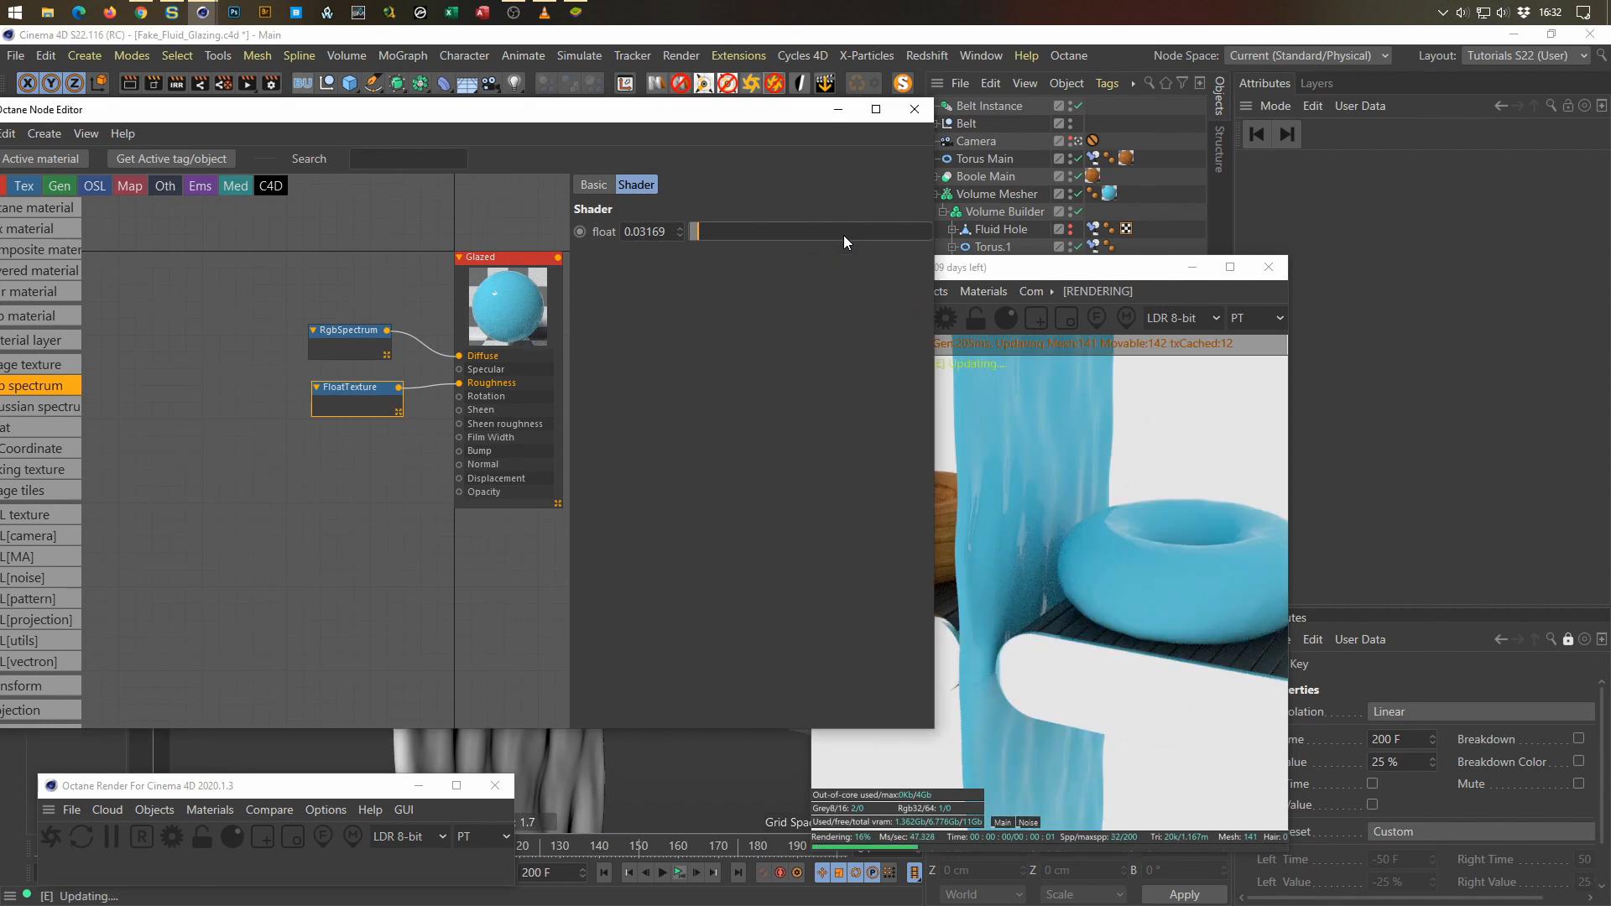
pyautogui.click(1144, 291)
pyautogui.click(918, 324)
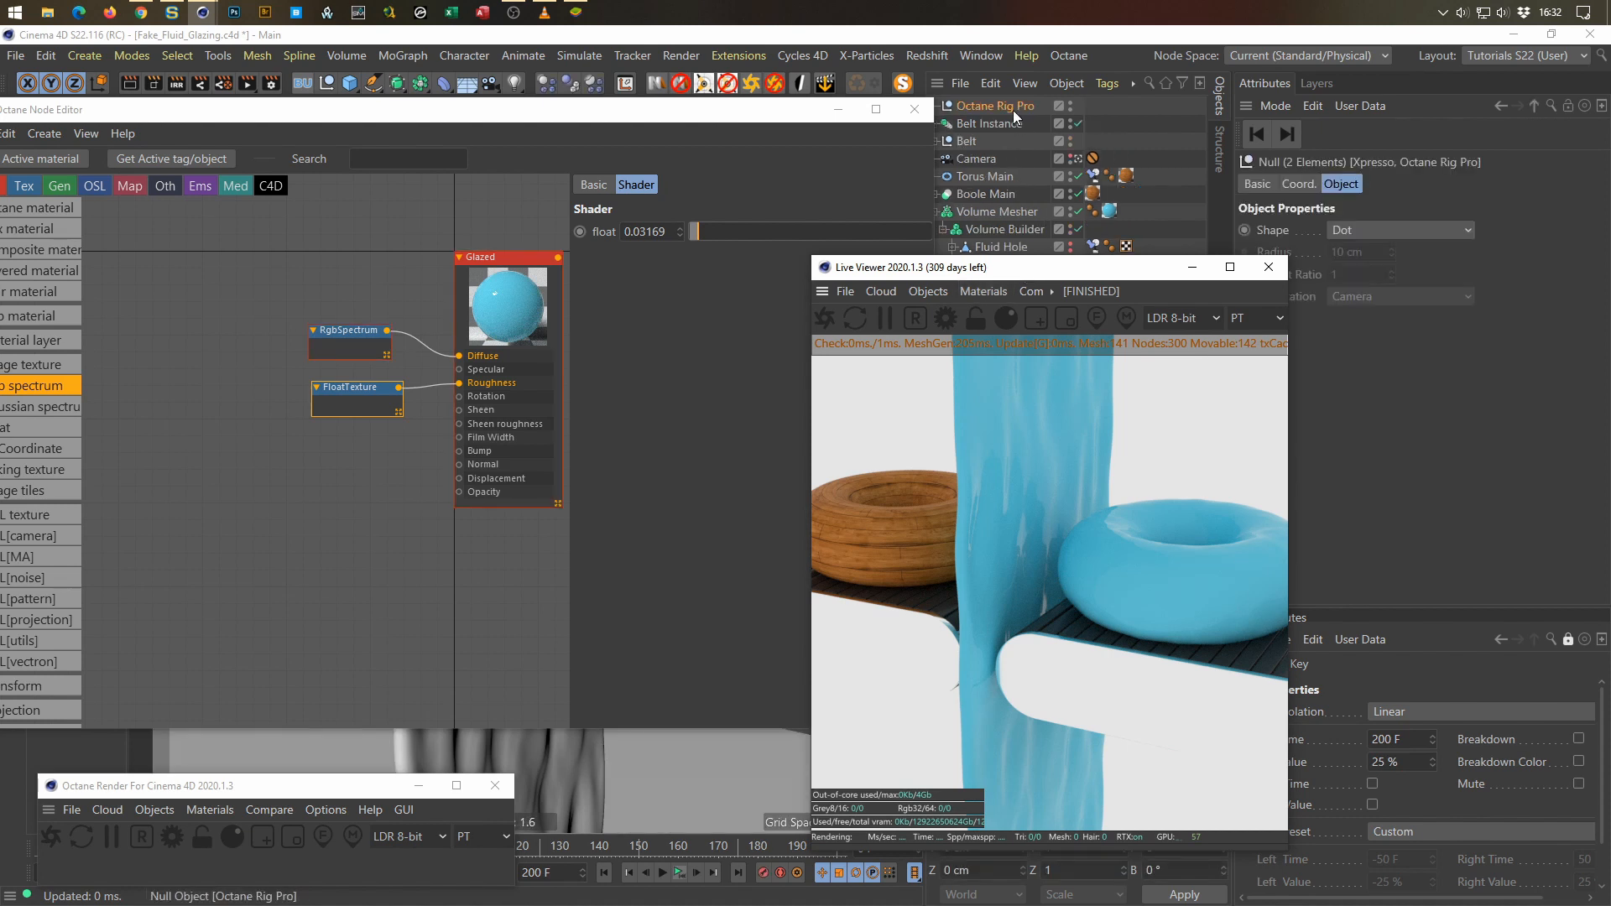
pyautogui.click(829, 319)
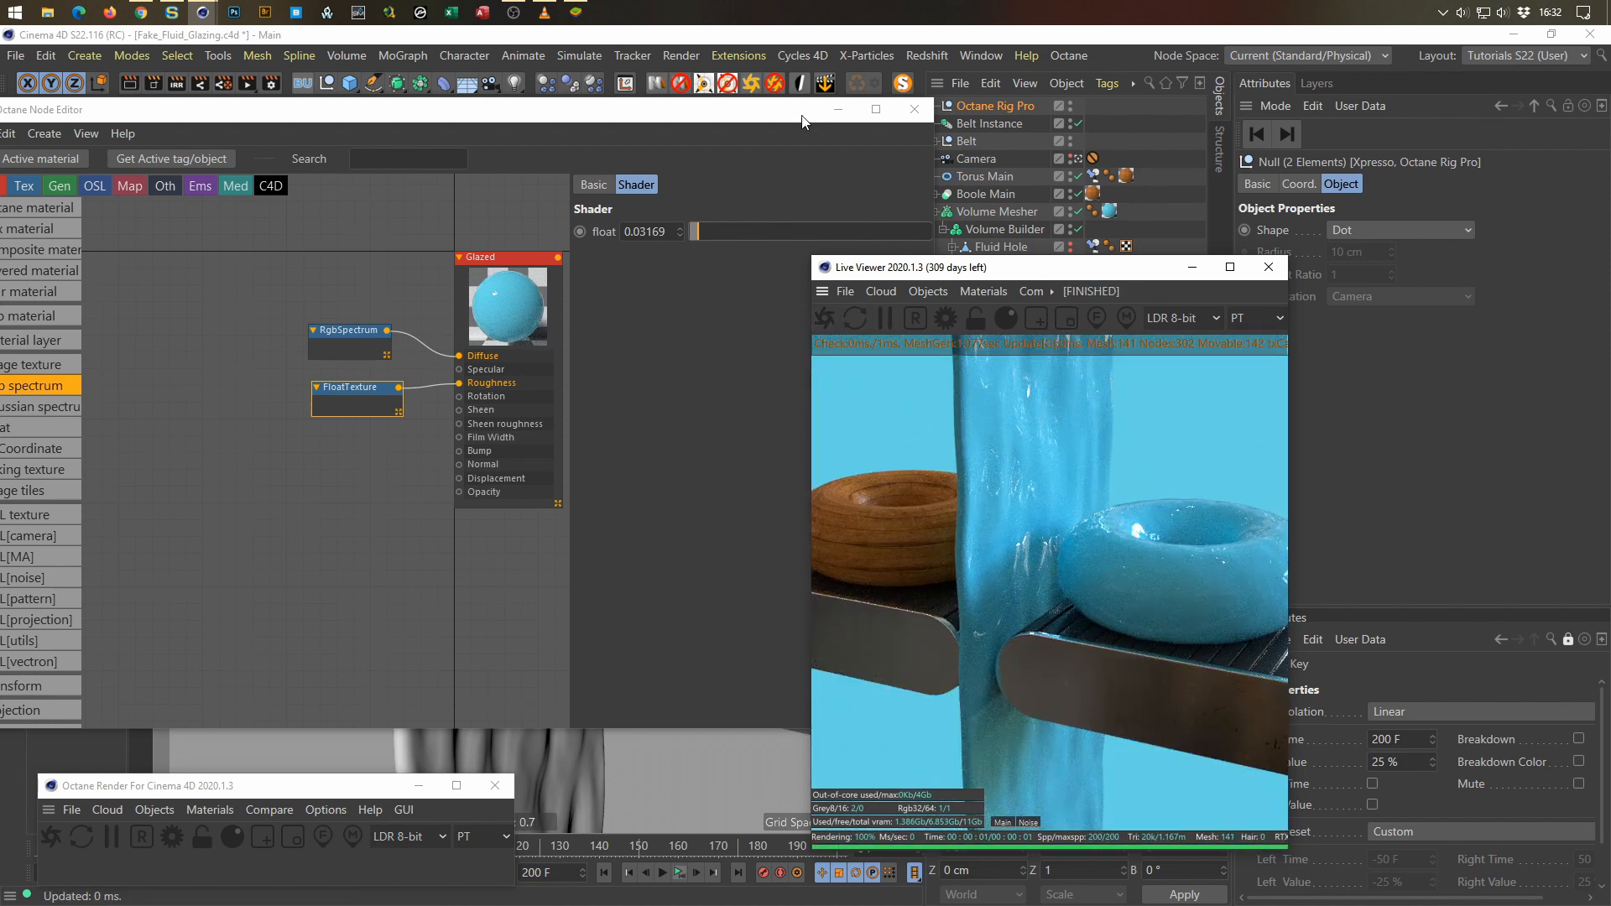
# Step: Save the scene and close the Octane Node Editor and Live Viewer windows
pyautogui.click(819, 177)
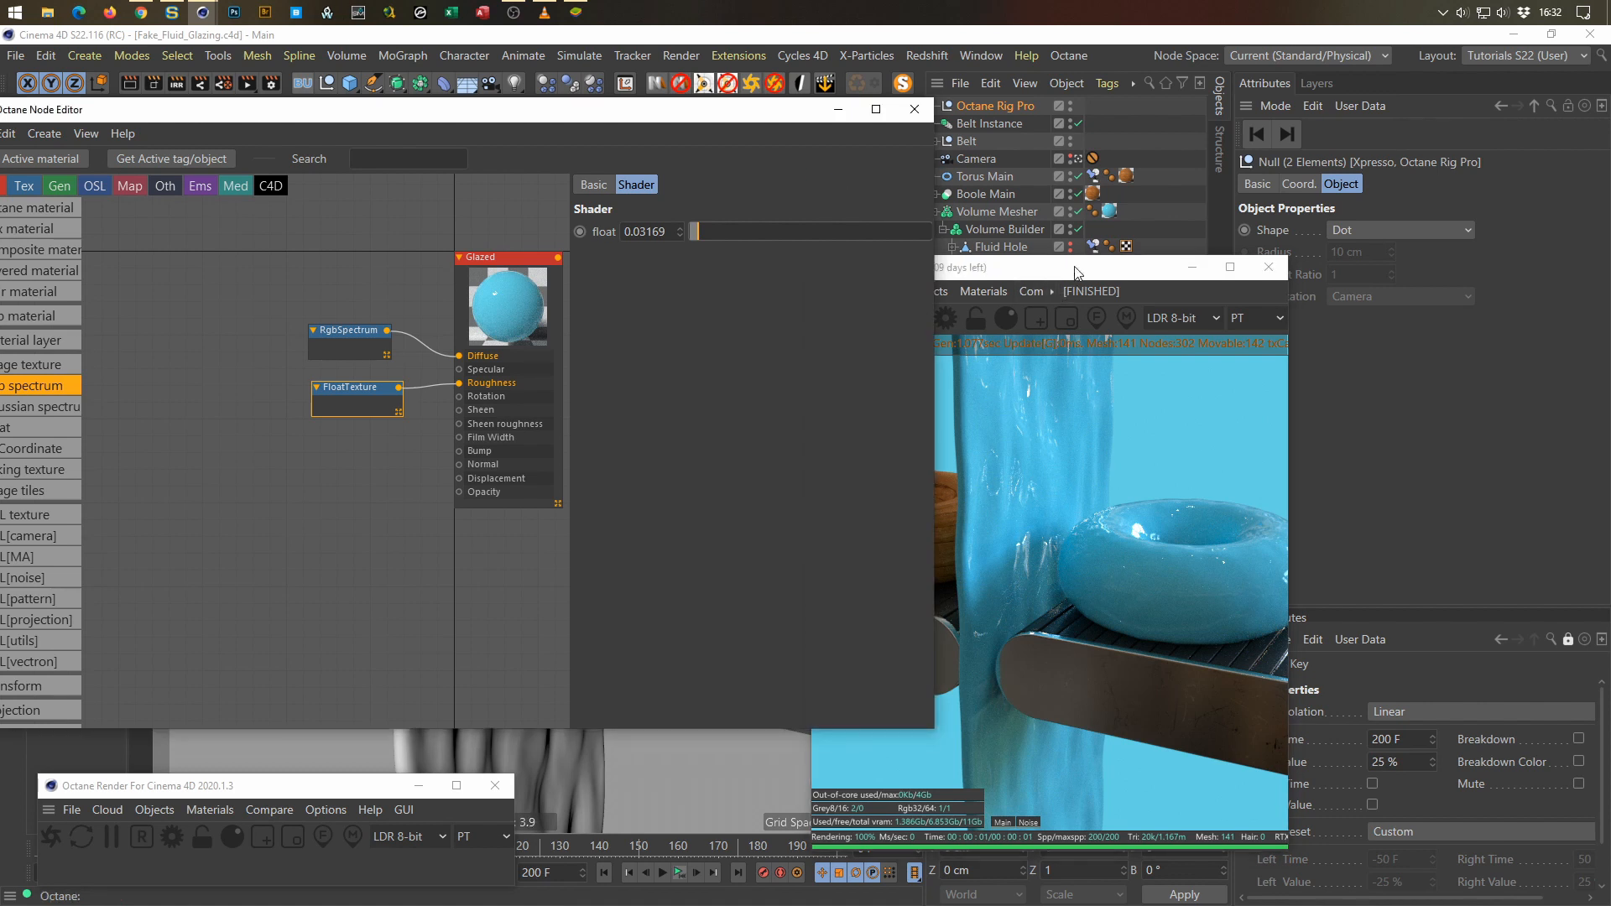
pyautogui.click(915, 109)
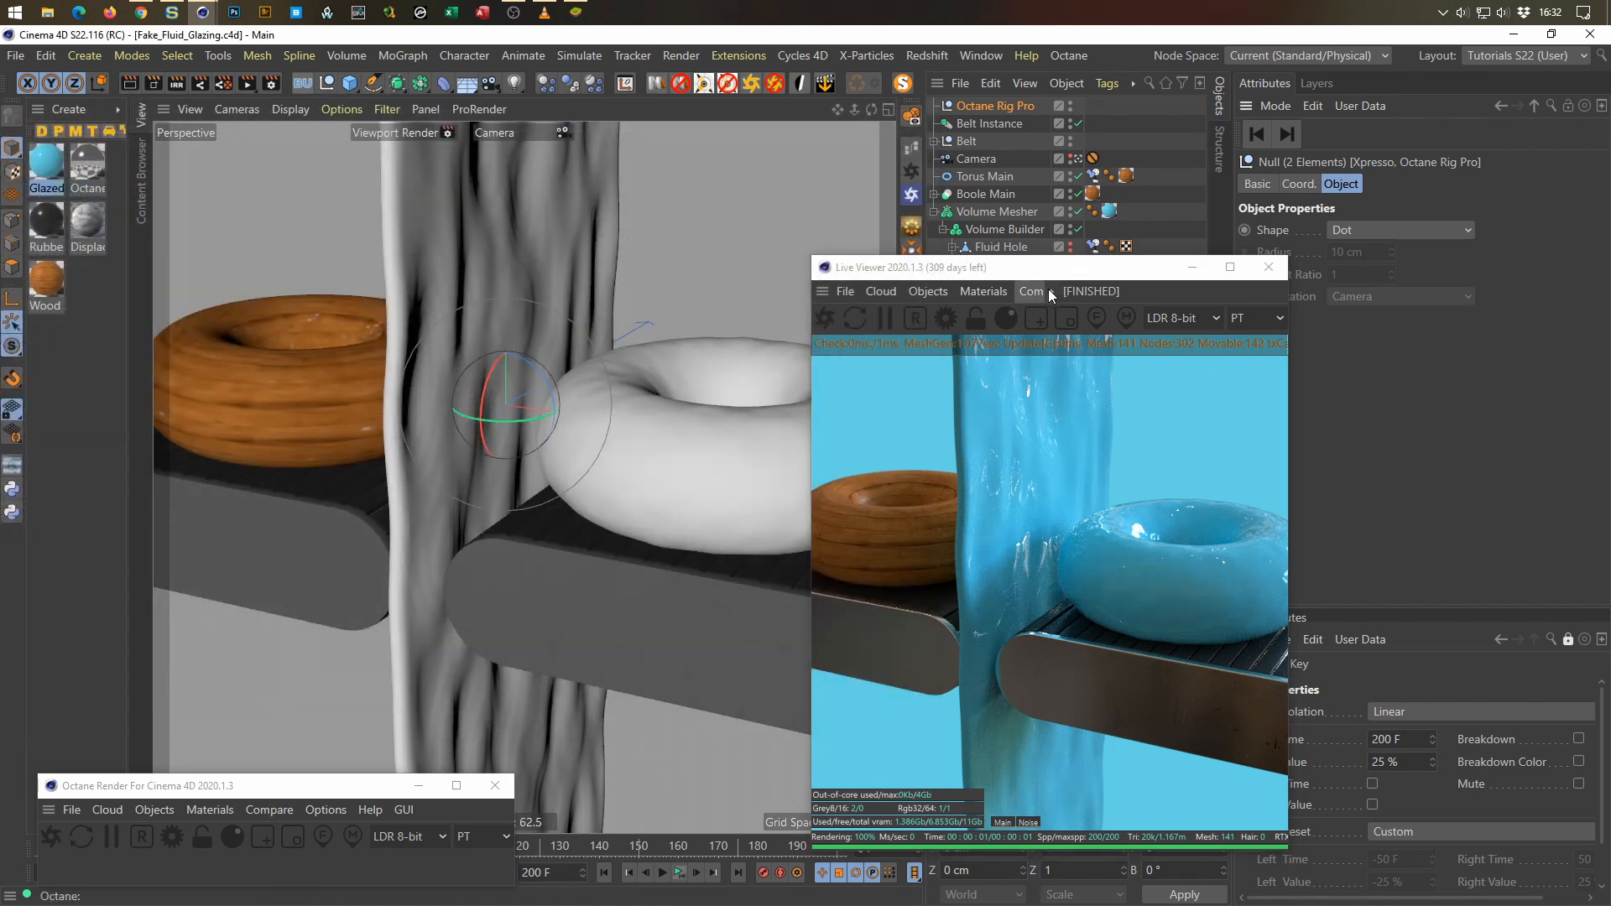
pyautogui.moveTo(1085, 273); pyautogui.dragTo(1259, 220)
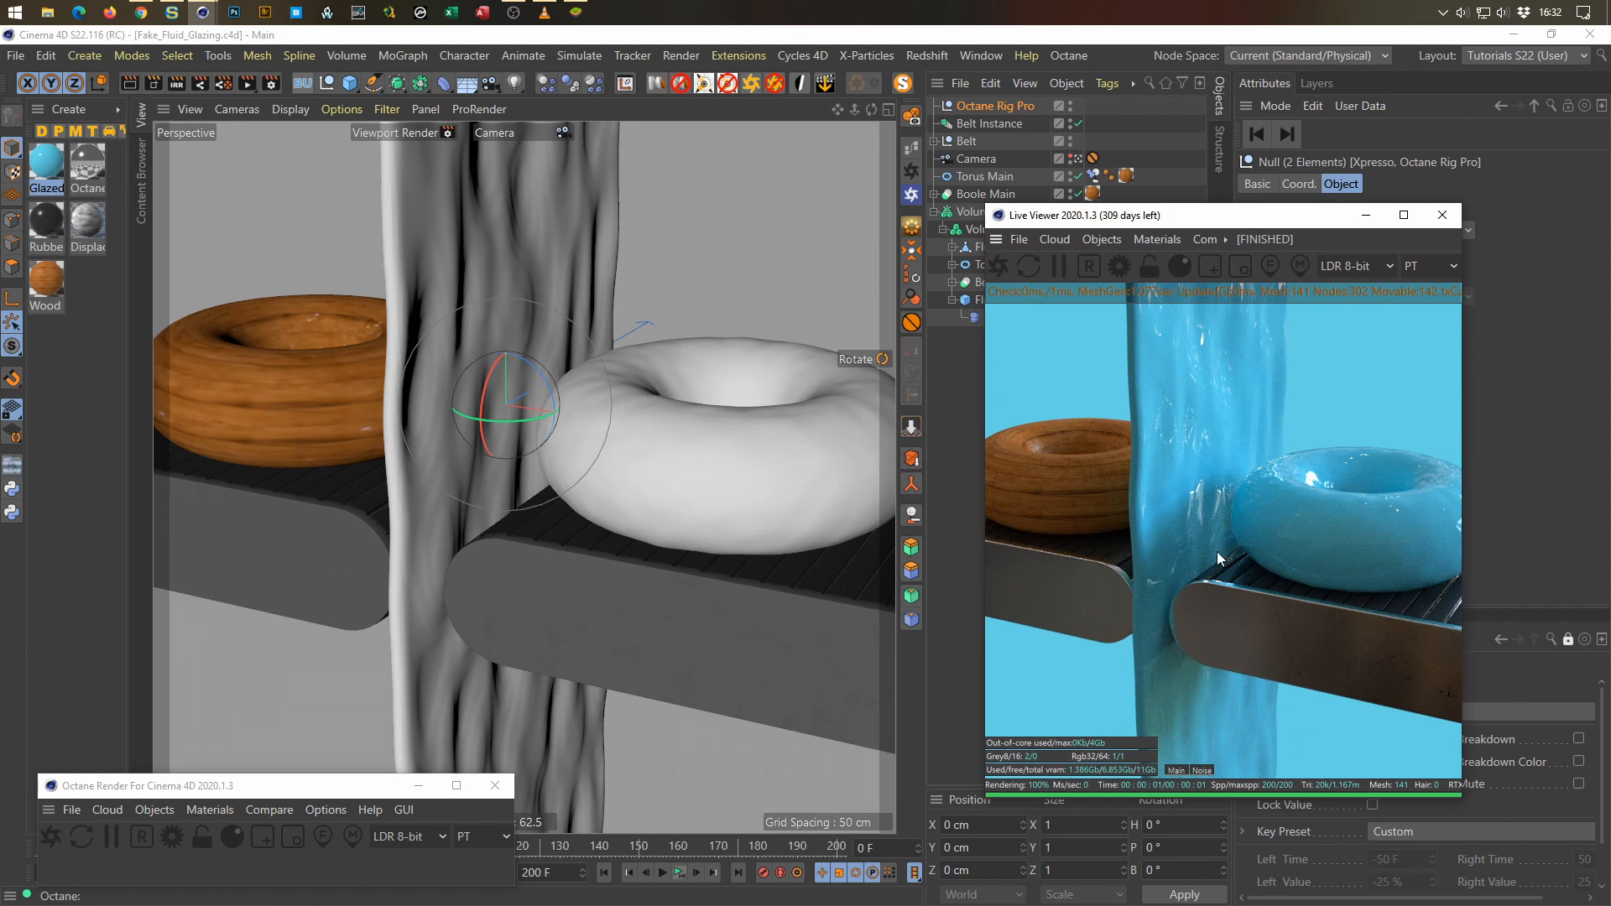
pyautogui.click(1455, 225)
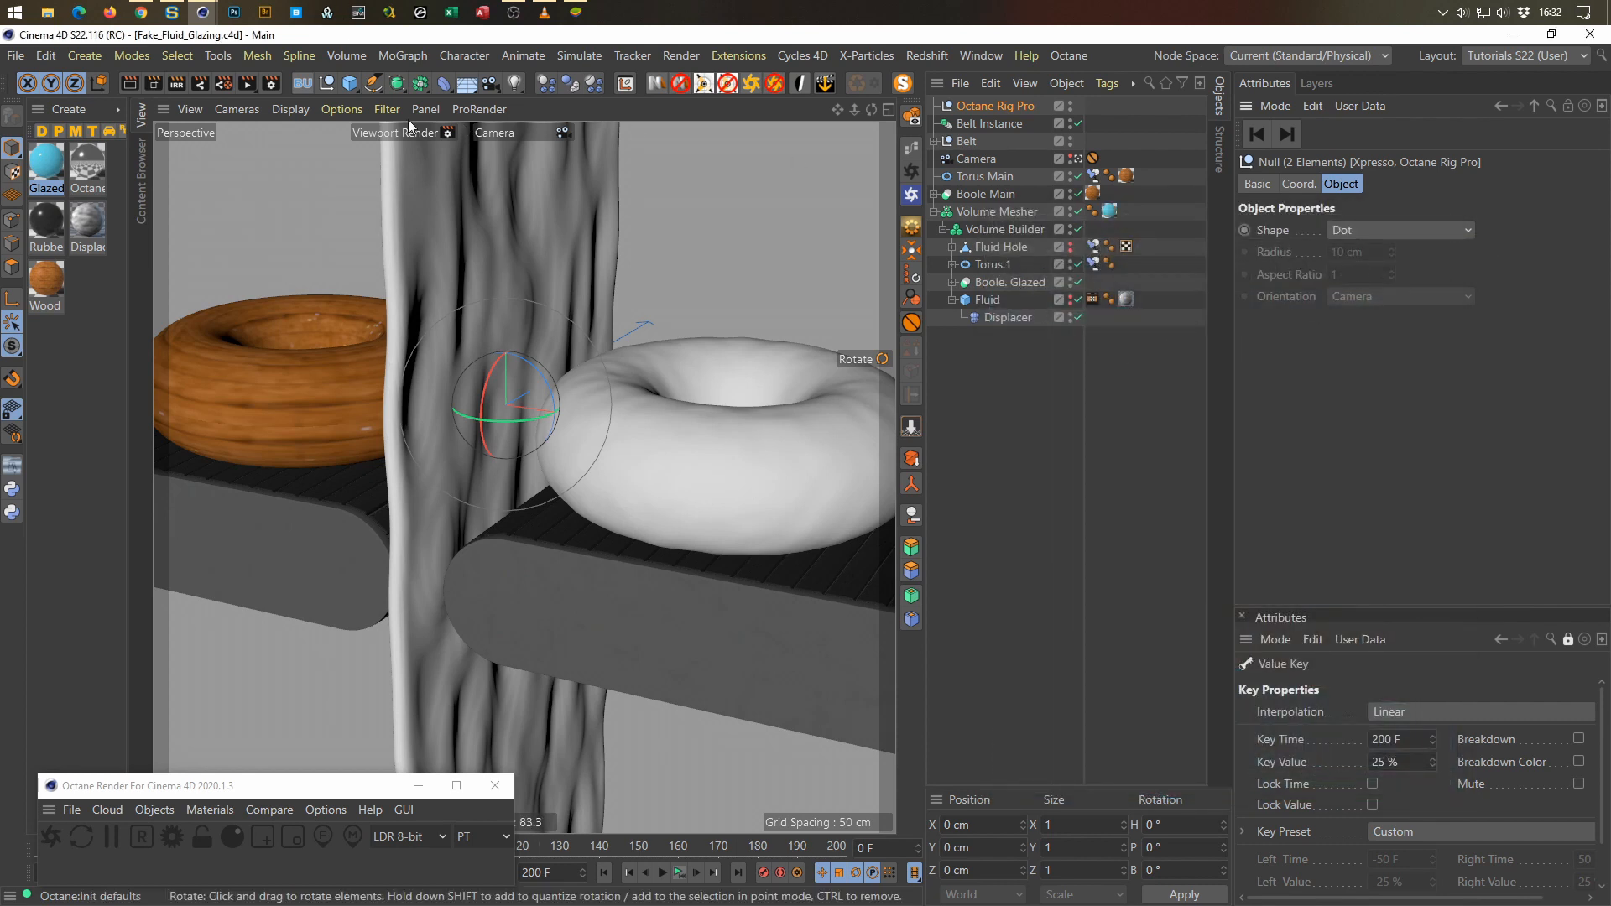
# Step: Open the render settings and make the Octane preset the active one
pyautogui.click(270, 83)
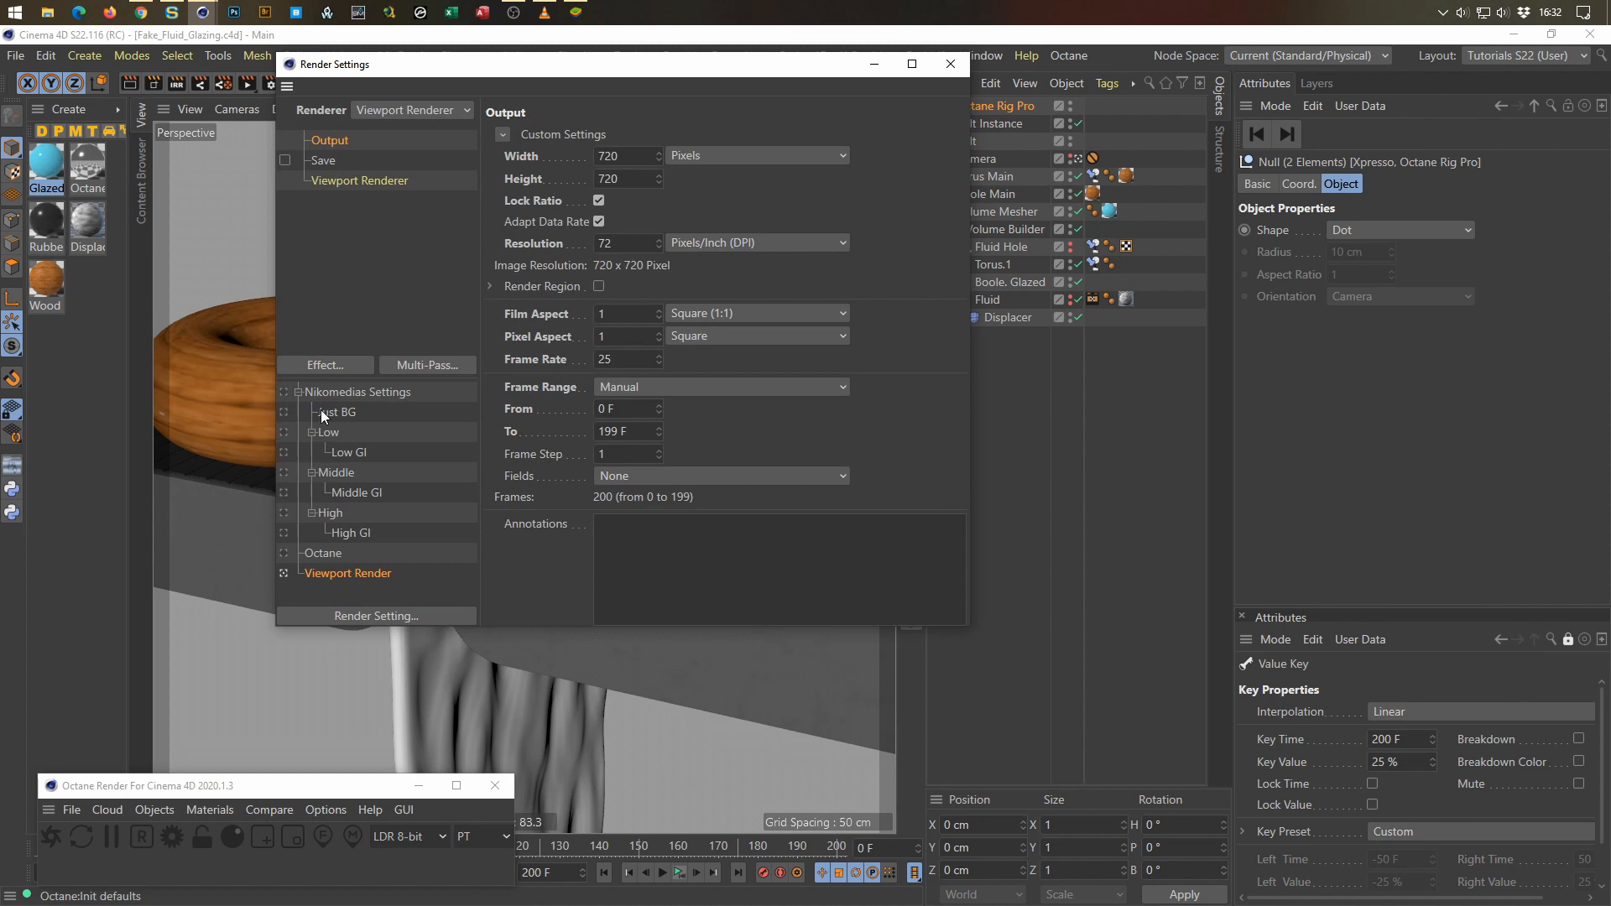
pyautogui.click(283, 554)
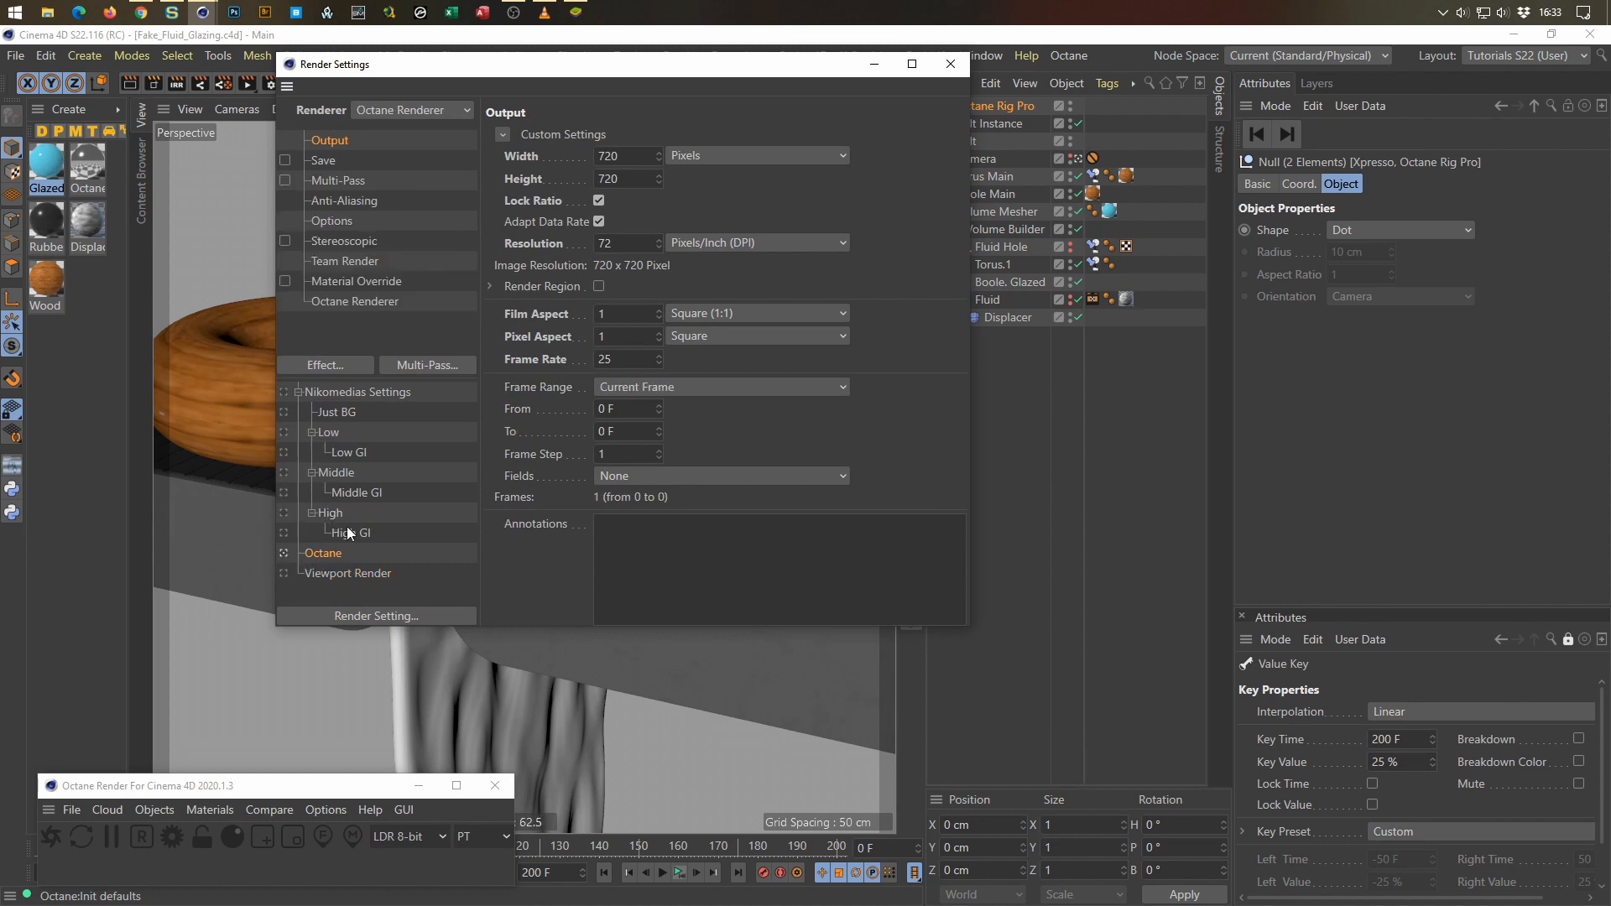
# Step: Enable the denoised beauty pass for the Octane renderer and set the output frame range to end at frame 199, closing the render settings
pyautogui.click(344, 301)
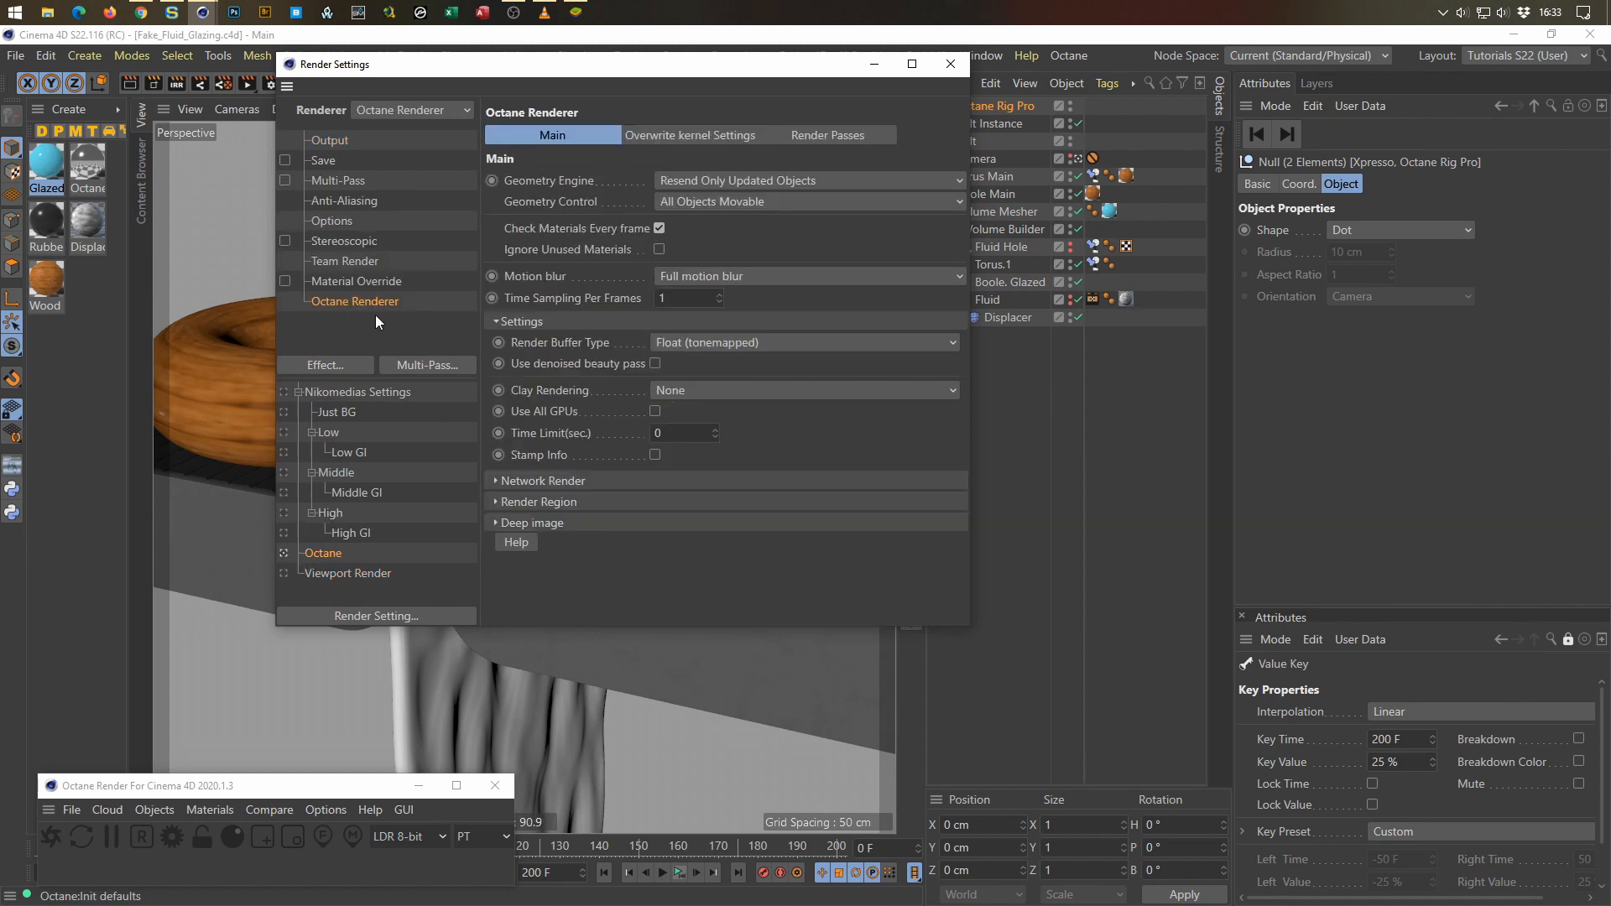
pyautogui.click(660, 363)
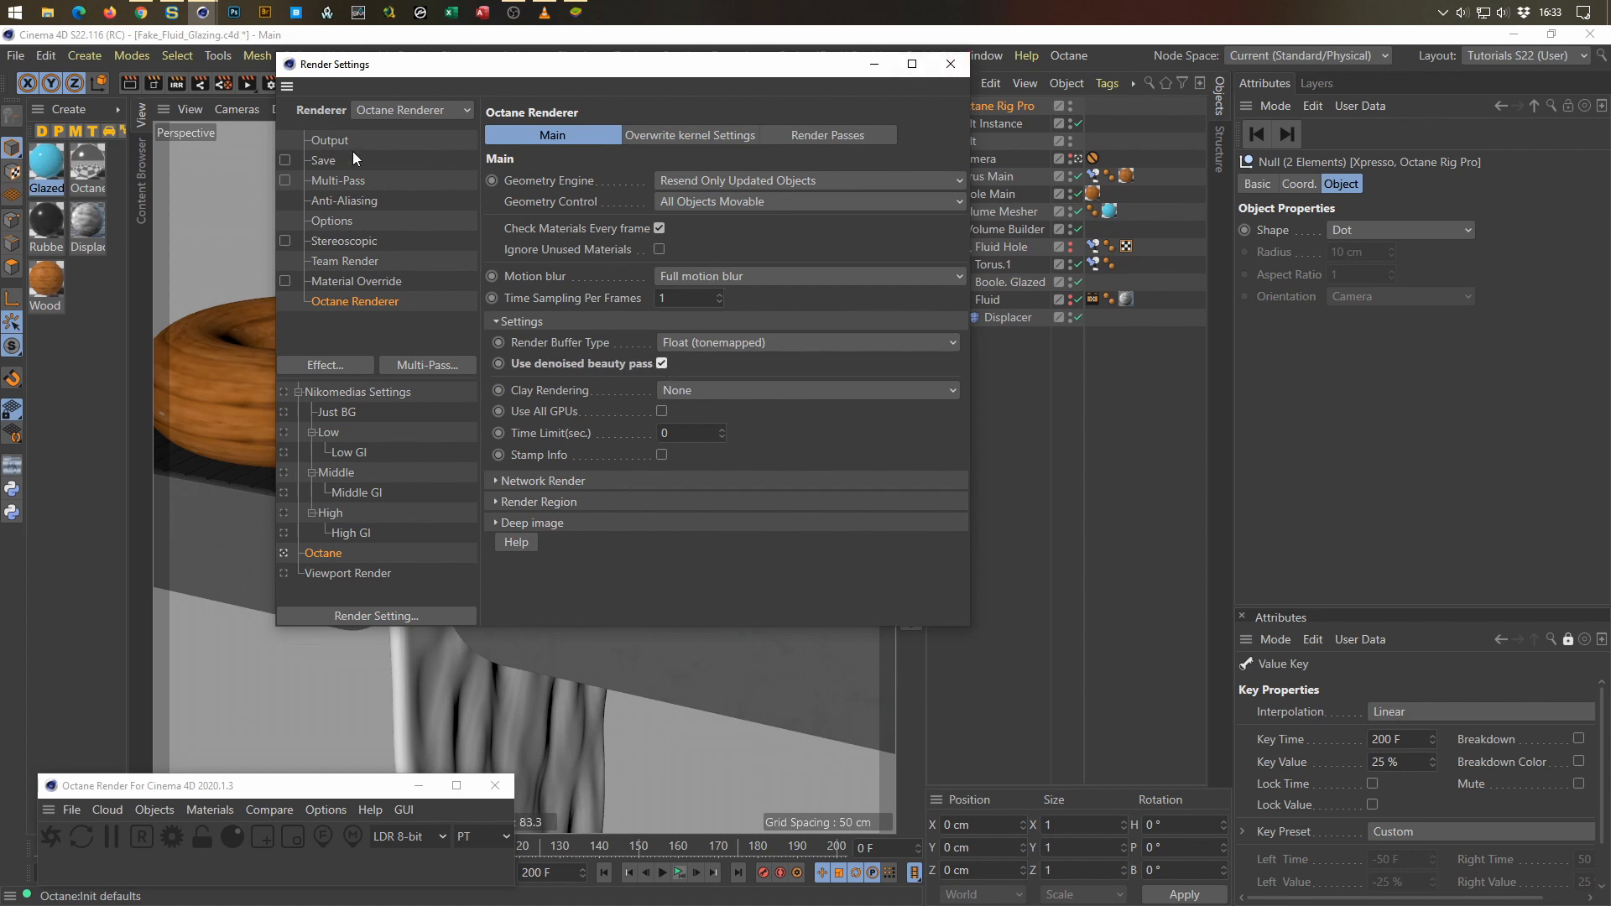
pyautogui.click(329, 141)
pyautogui.moveTo(623, 432); pyautogui.dragTo(579, 437)
pyautogui.write('199')
pyautogui.press('Return')
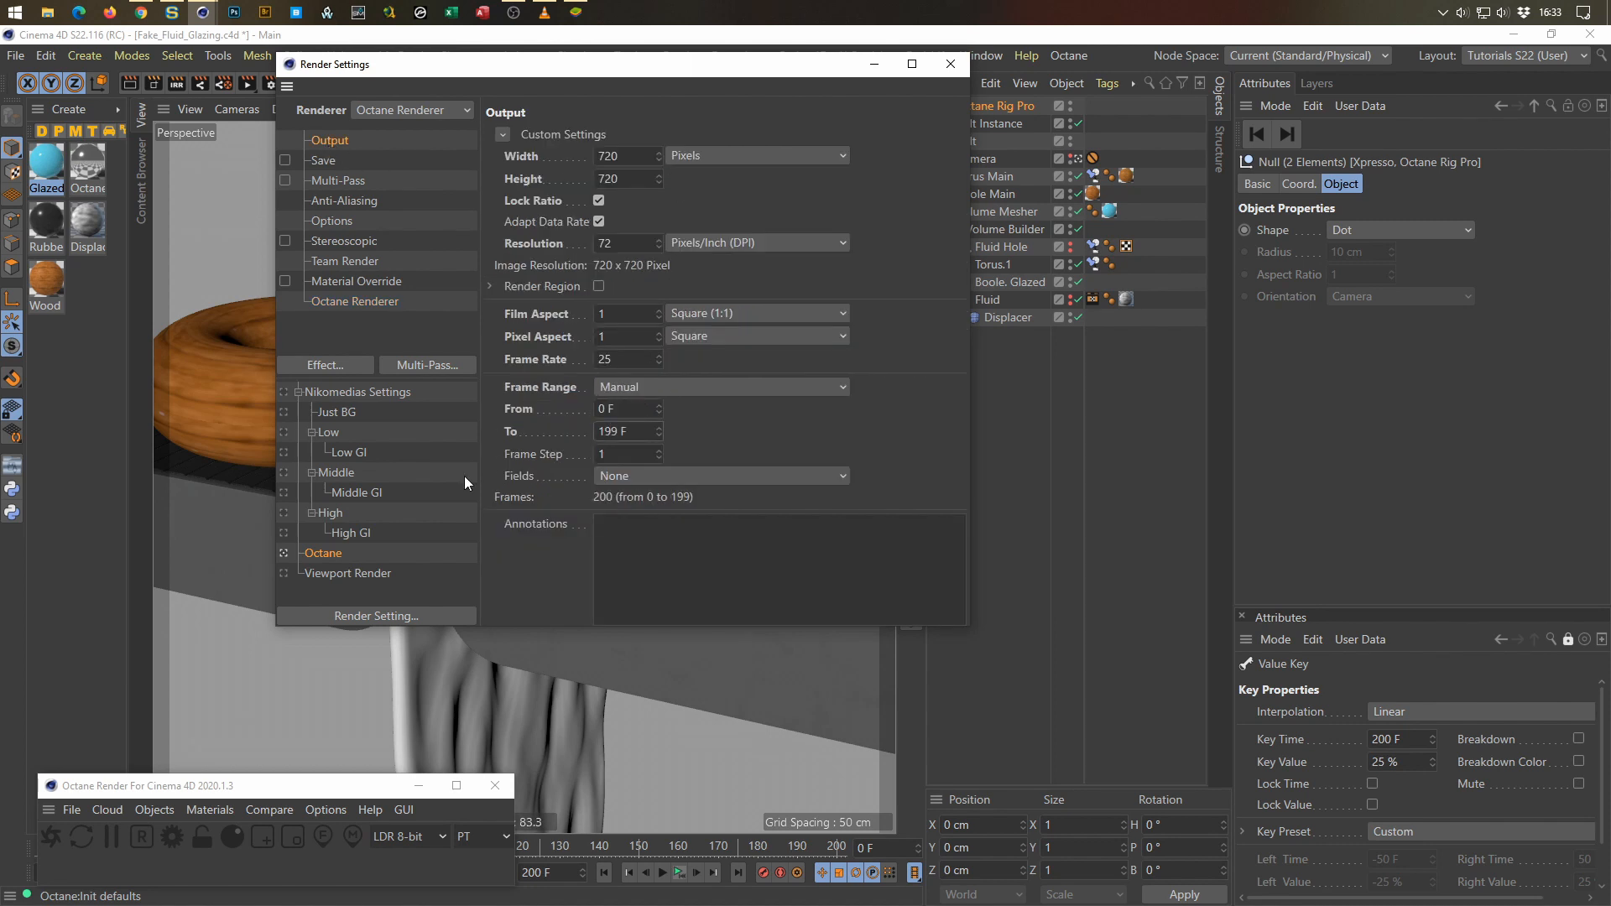
pyautogui.click(949, 64)
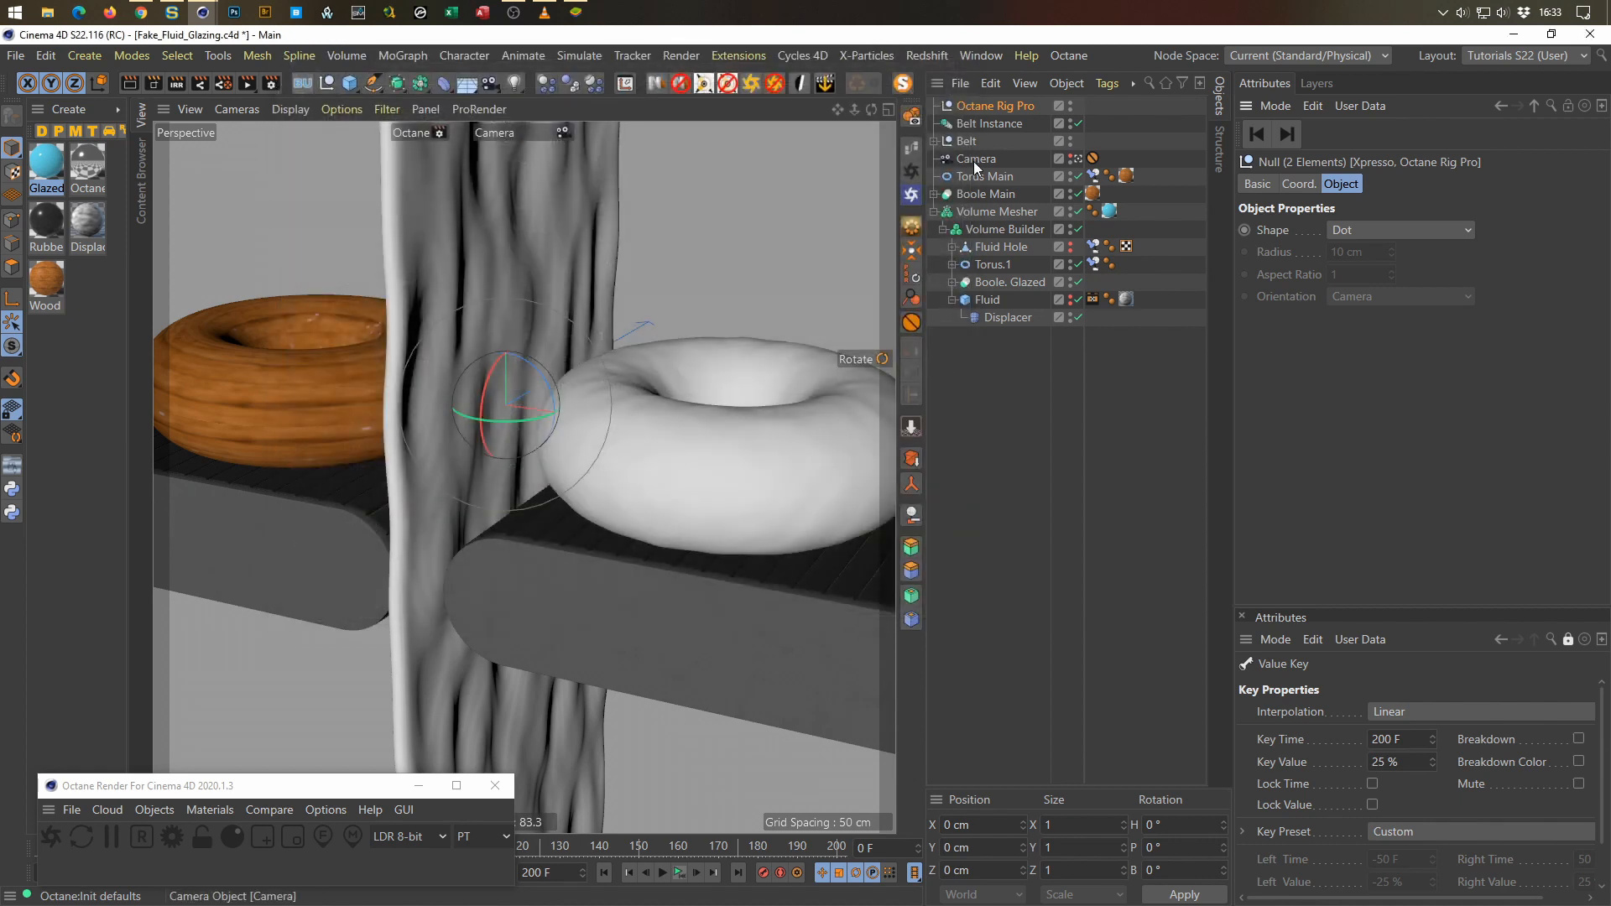
# Step: Review the Pathtracing kernel values in the Octane settings and close them
pyautogui.click(168, 839)
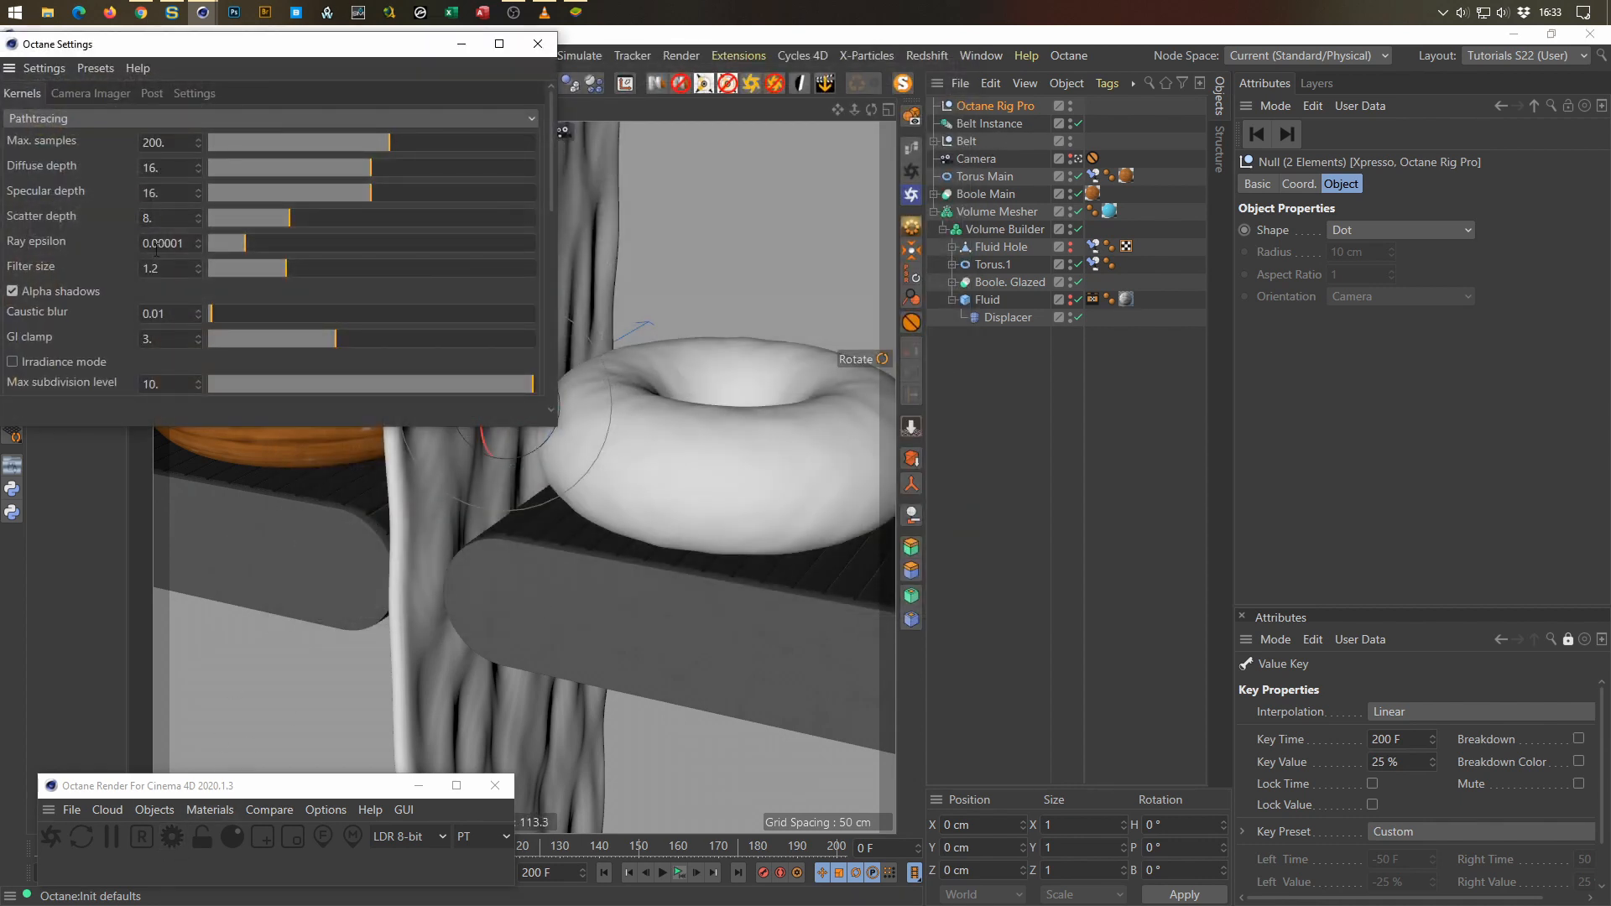
pyautogui.moveTo(546, 199)
pyautogui.mouseDown()
pyautogui.moveTo(547, 317)
pyautogui.moveTo(545, 172)
pyautogui.mouseUp()
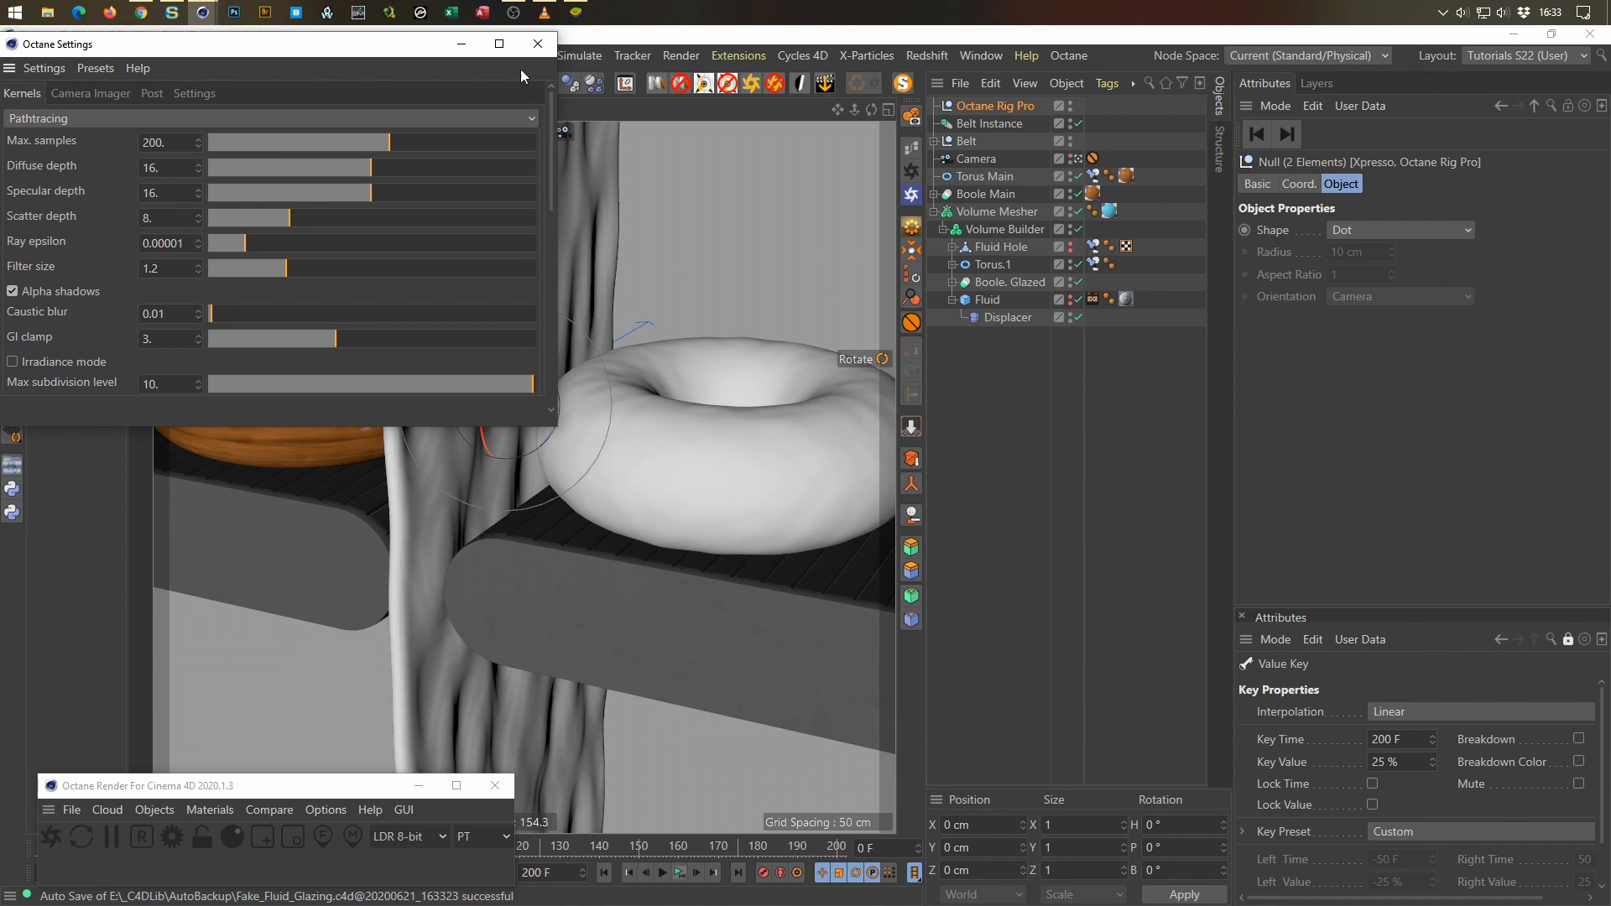
pyautogui.click(538, 43)
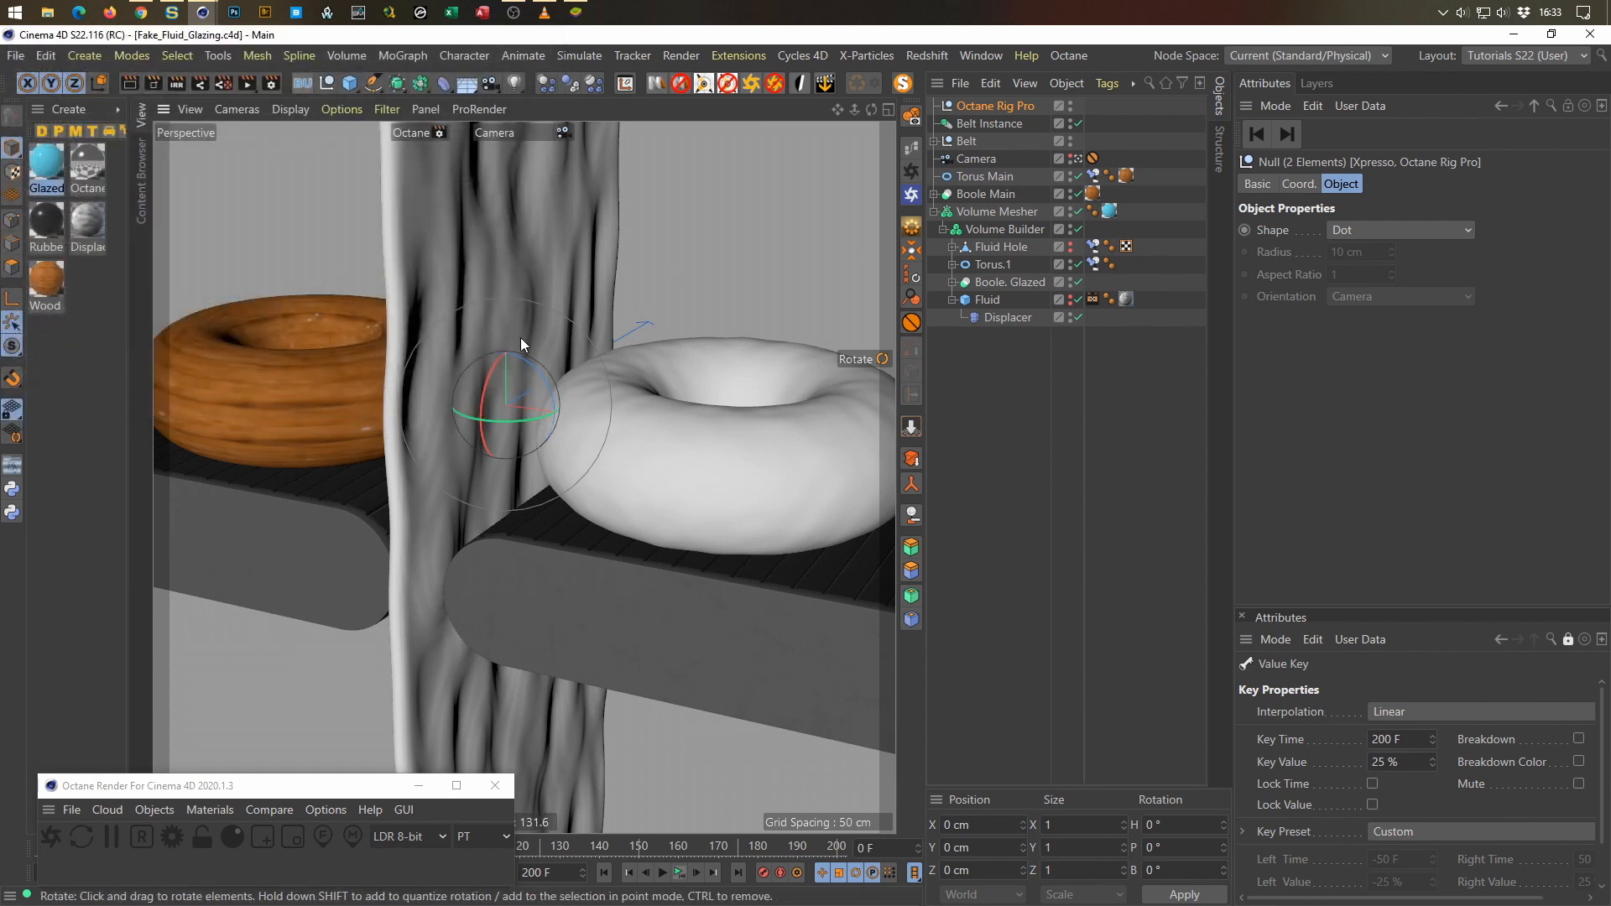
# Step: Render the animation to the Picture Viewer without saving to file, play back the rendered frames and close the viewer
pyautogui.hotkey('shift', 'r')
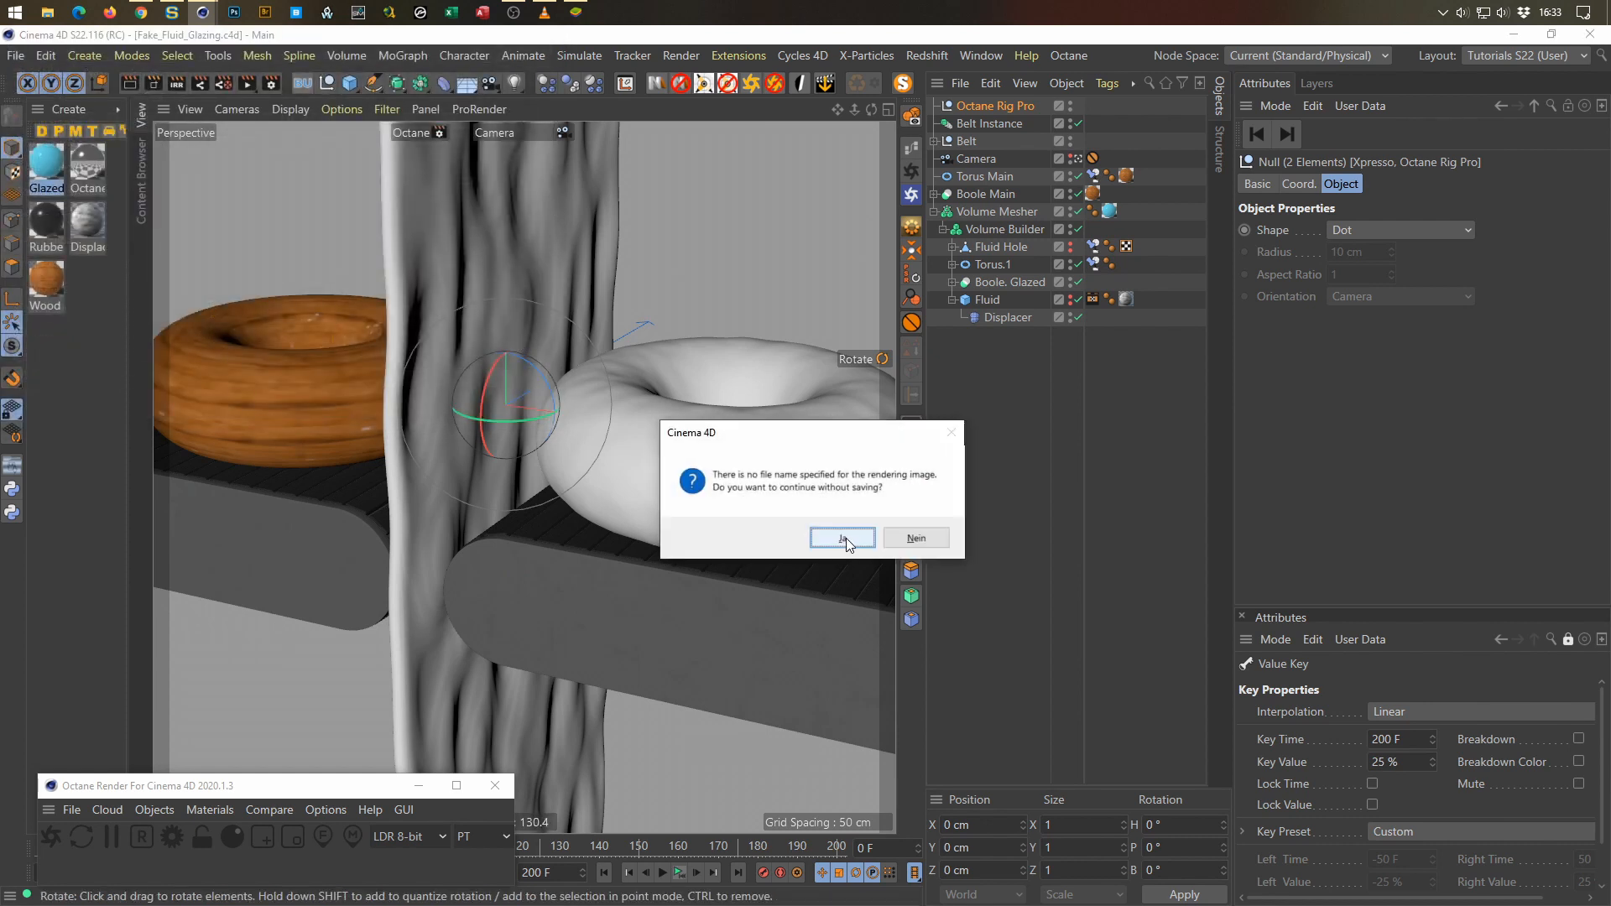
pyautogui.click(848, 537)
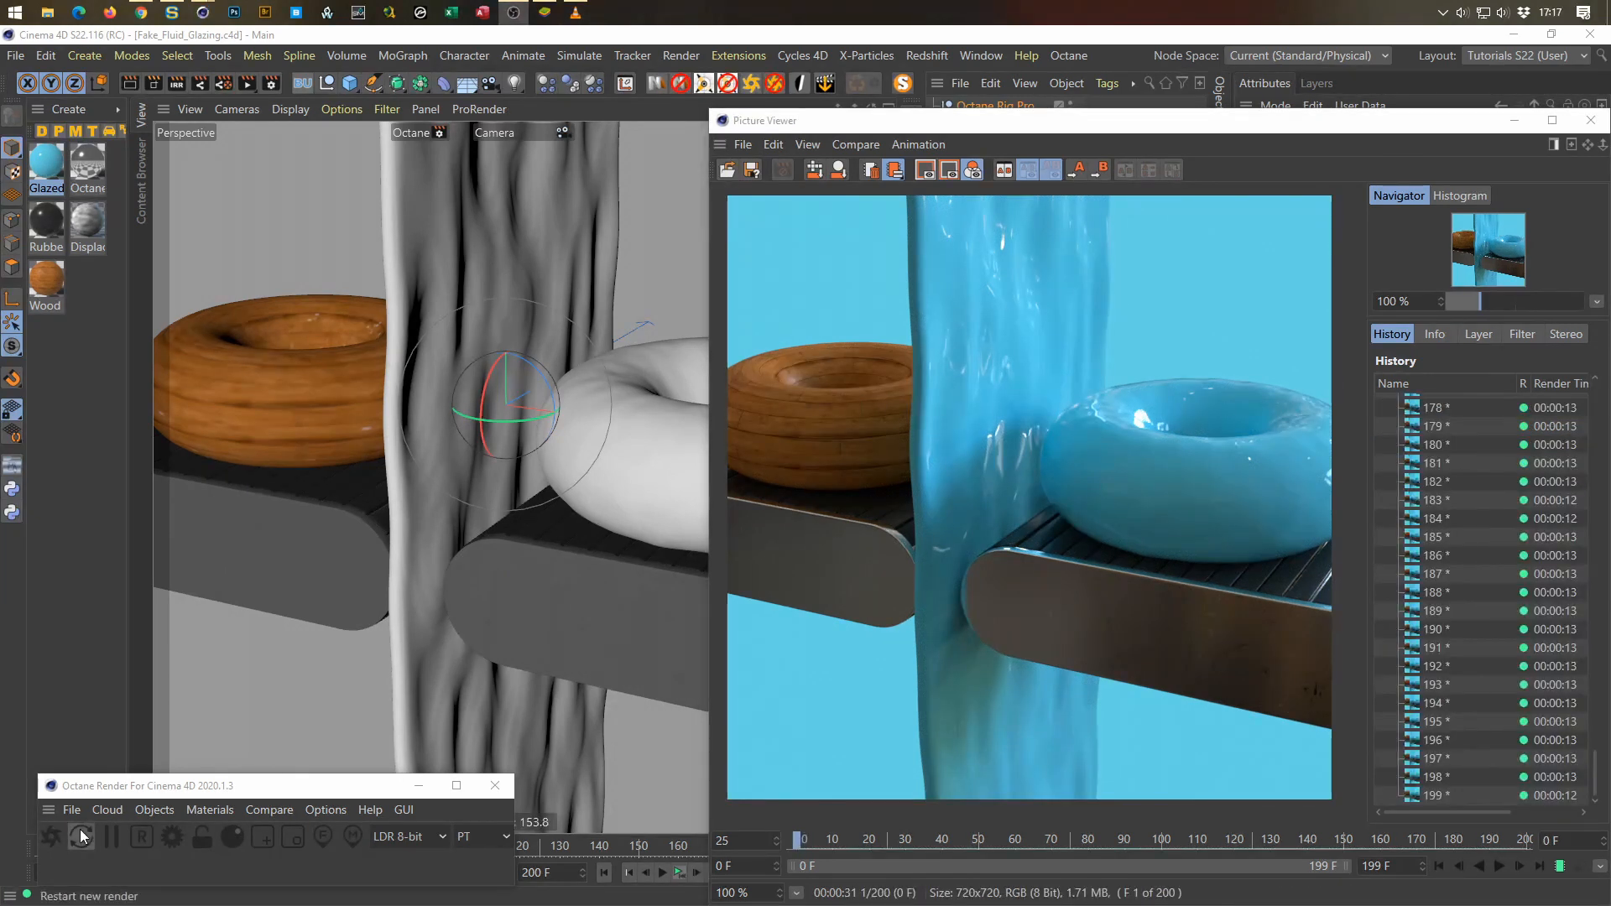
pyautogui.click(1498, 866)
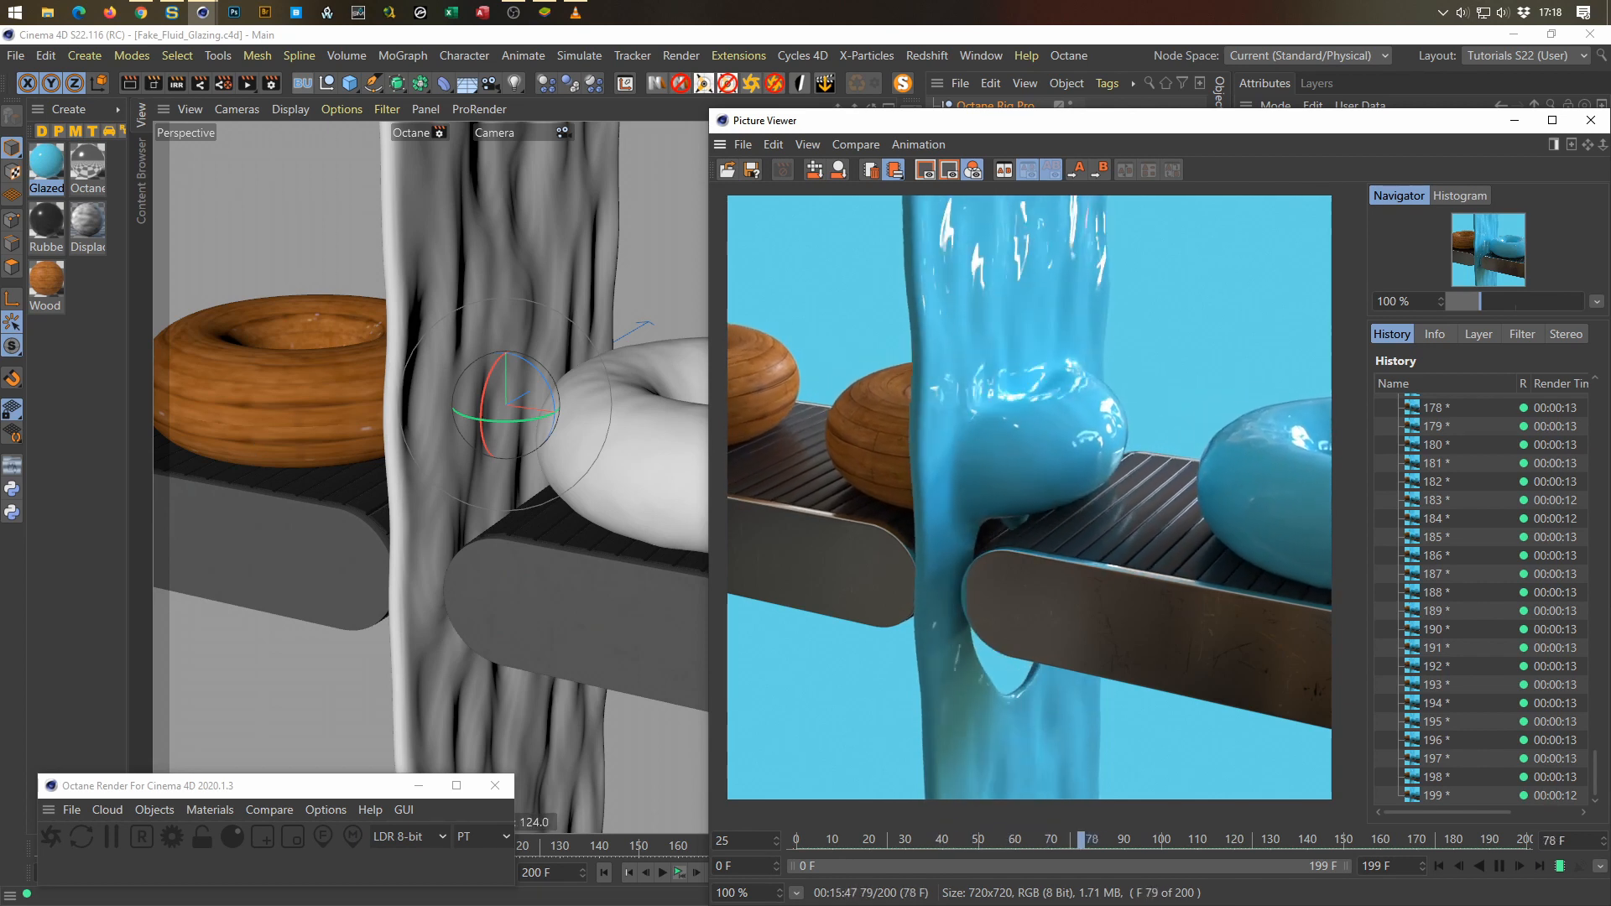
pyautogui.click(1505, 860)
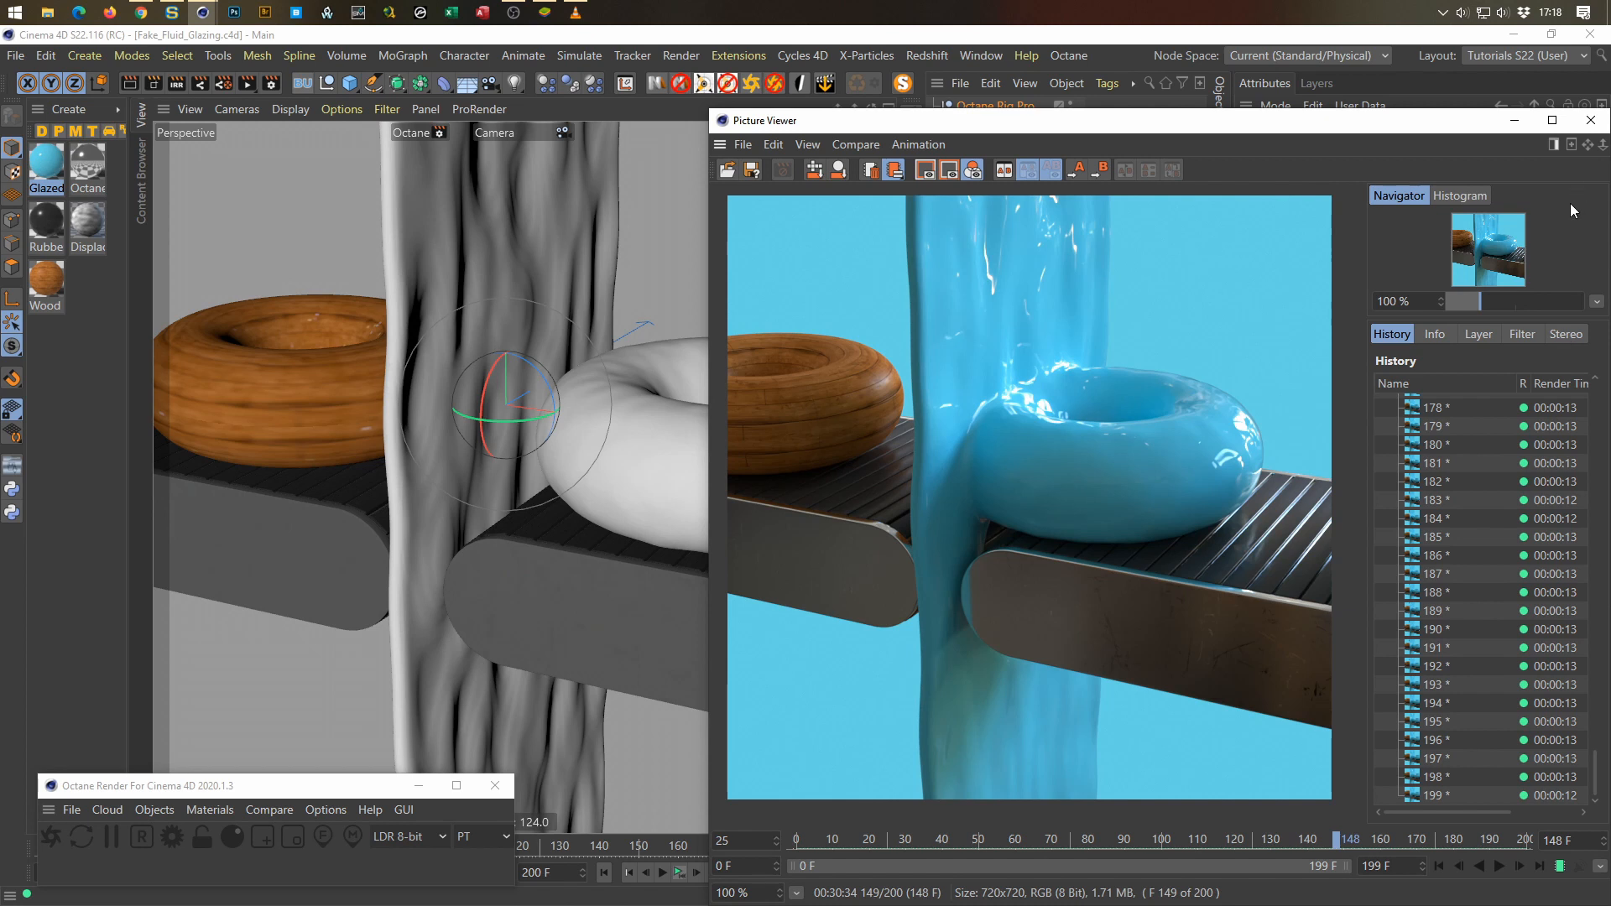
pyautogui.click(1590, 120)
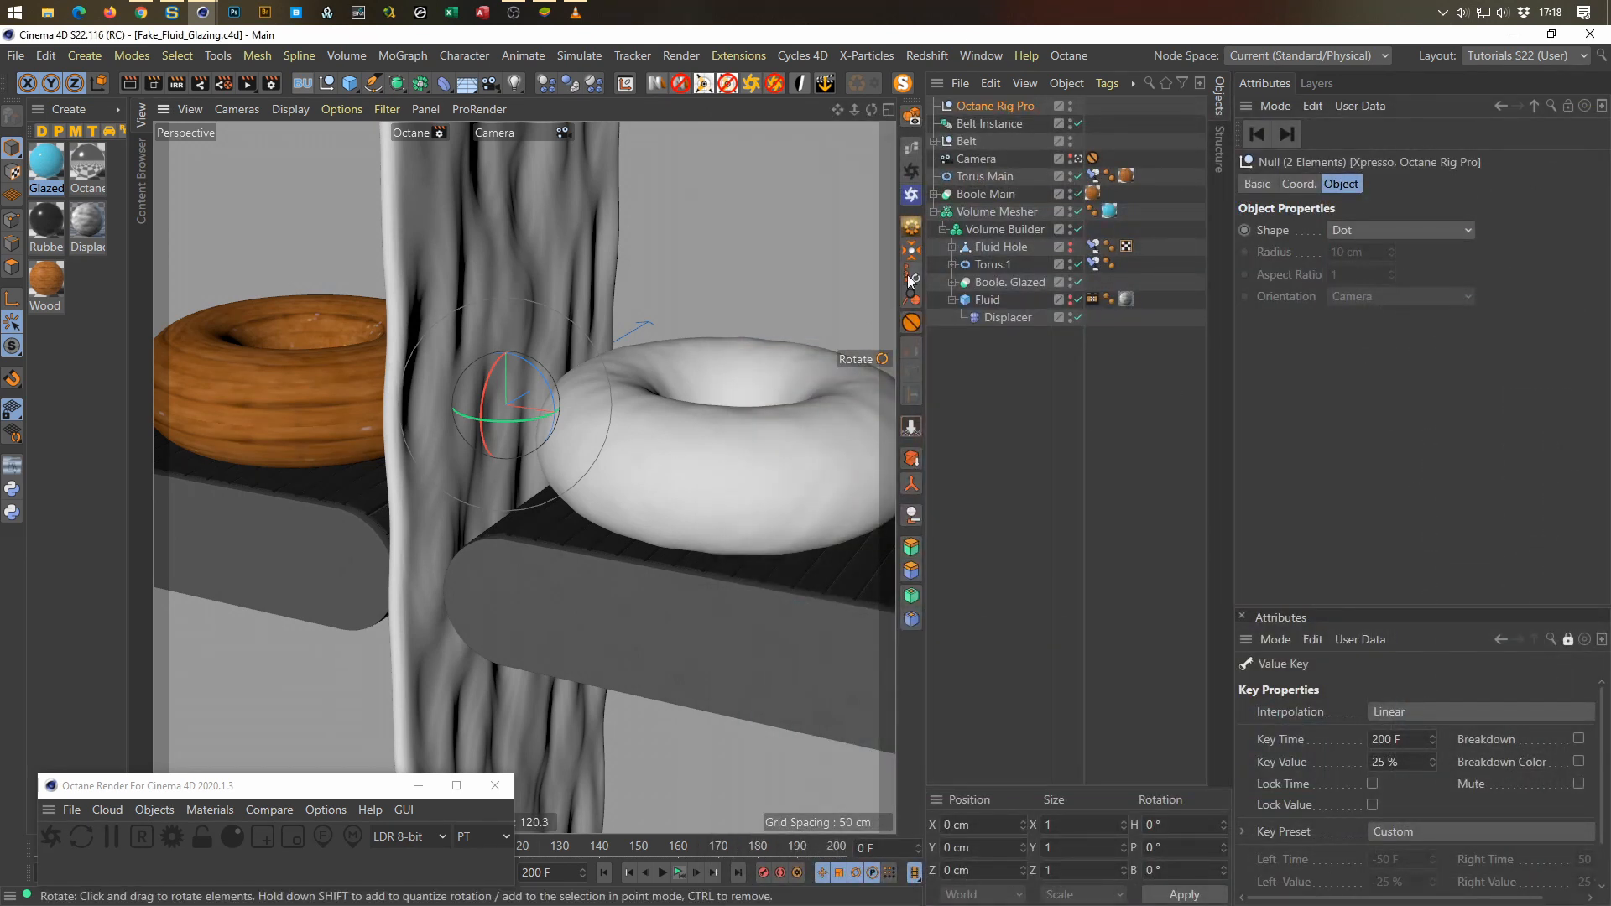
# Step: Set the heading rotation of Torus Main to 0° and save the scene
pyautogui.click(975, 177)
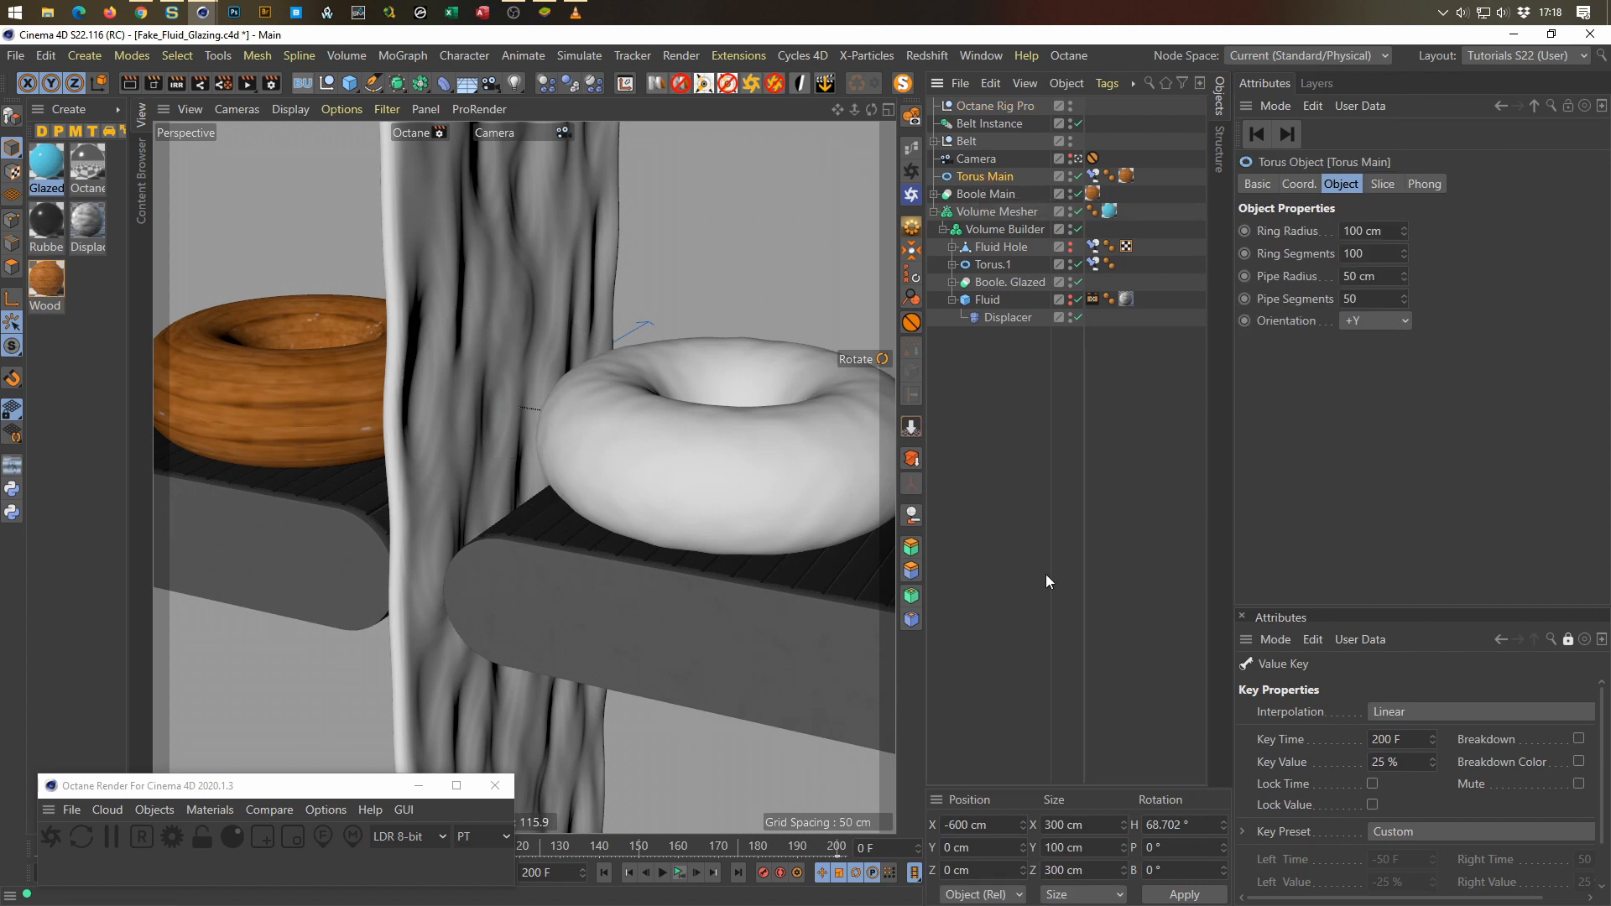
pyautogui.moveTo(1197, 827); pyautogui.dragTo(1067, 873)
pyautogui.write('0')
pyautogui.press('Return')
pyautogui.hotkey('ctrl', 's')
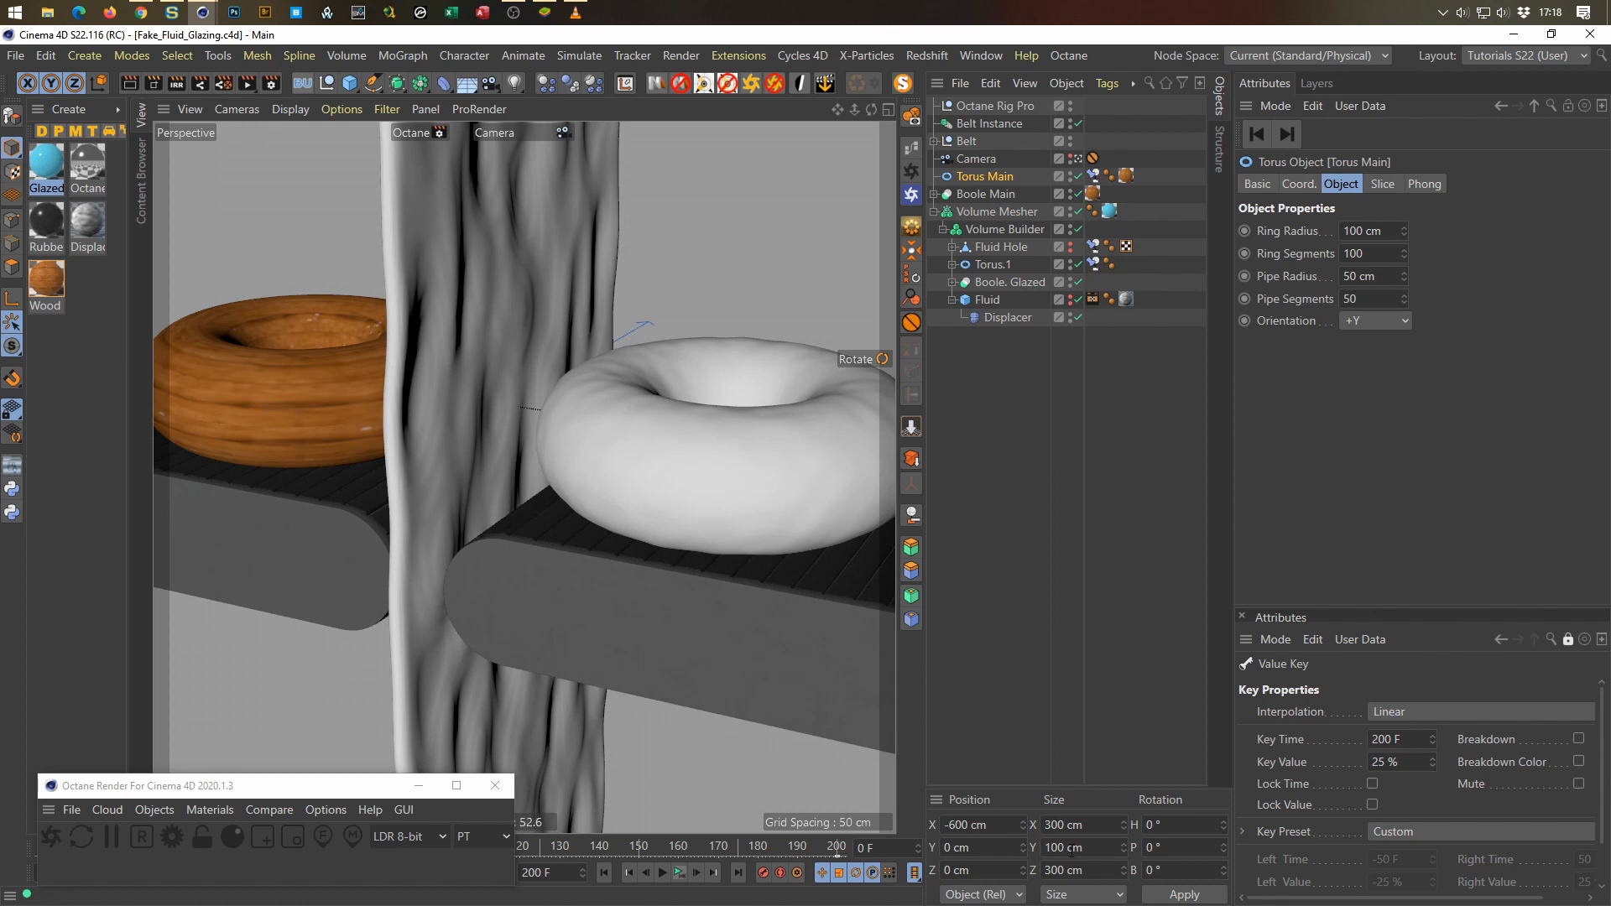